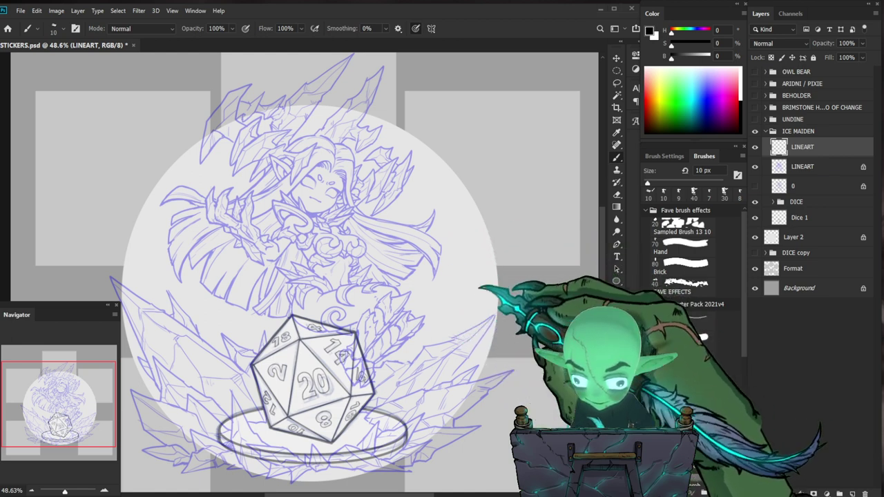
Lower the opacity of the DICE group to fade the dice drawing, and make the unlocked top LINEART layer active.
{"action": "left_click_drag", "start_coordinate": [311, 276], "coordinate": [298, 214]}
{"action": "key", "text": "ctrl+space"}
{"action": "left_click_drag", "start_coordinate": [489, 349], "coordinate": [478, 349]}
{"action": "left_click", "coordinate": [806, 166]}
{"action": "left_click", "coordinate": [815, 186]}
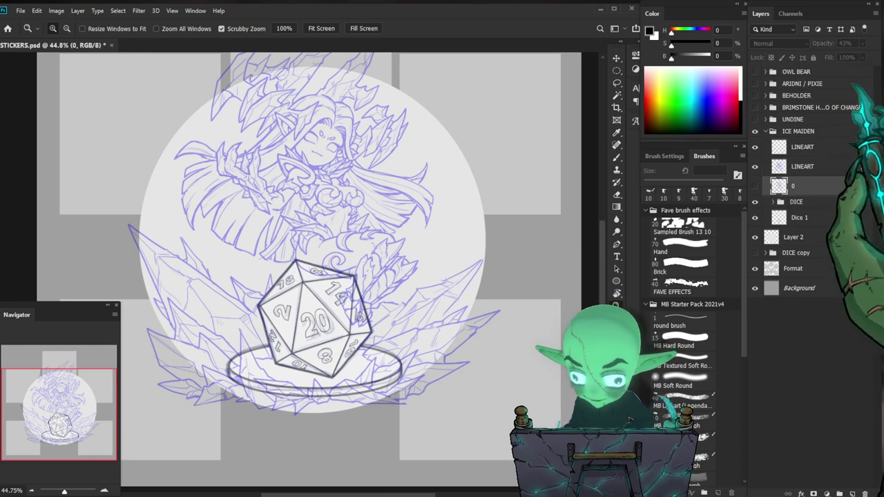
{"action": "key", "text": "alt+bracketleft"}
{"action": "key", "text": "2"}
{"action": "key", "text": "3"}
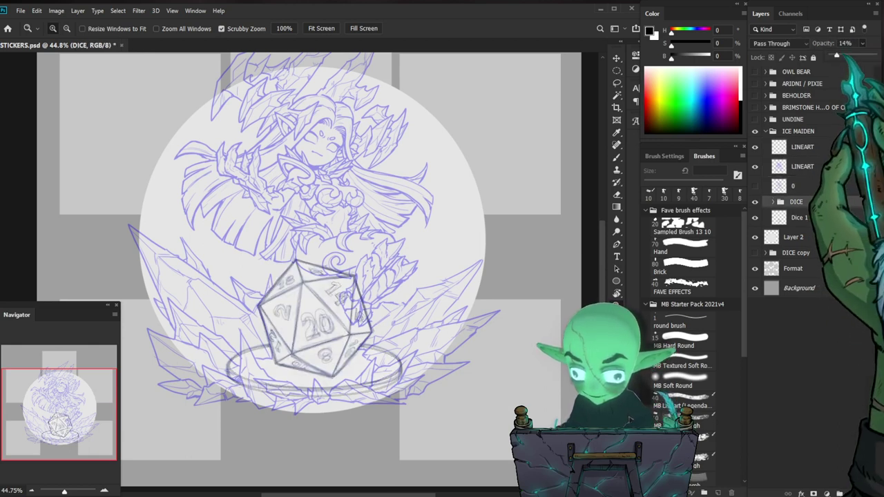
{"action": "left_click", "coordinate": [779, 145]}
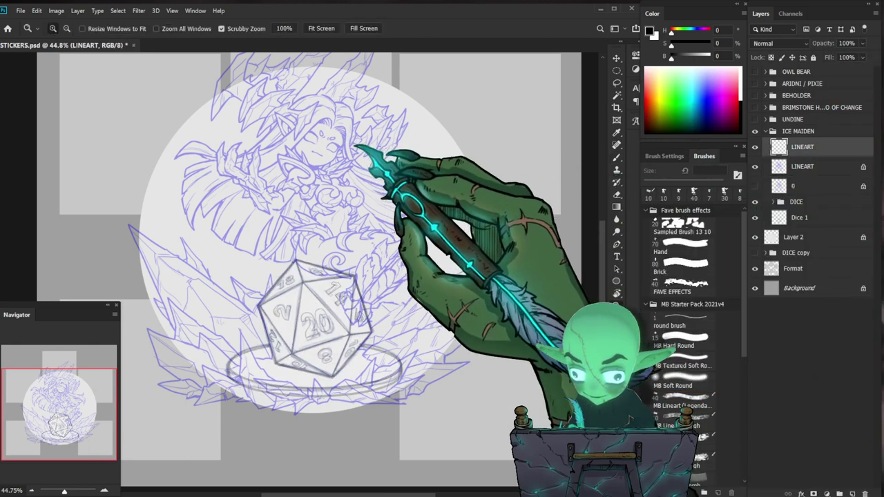
{"action": "left_click_drag", "start_coordinate": [353, 149], "coordinate": [362, 142]}
{"action": "left_click_drag", "start_coordinate": [363, 141], "coordinate": [371, 210]}
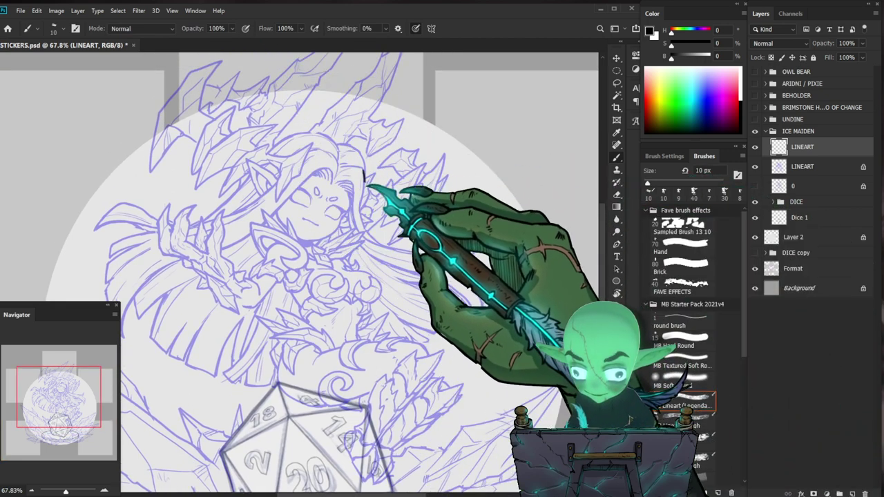
{"action": "left_click_drag", "start_coordinate": [486, 283], "coordinate": [507, 261]}
{"action": "key", "text": "ctrl+z"}
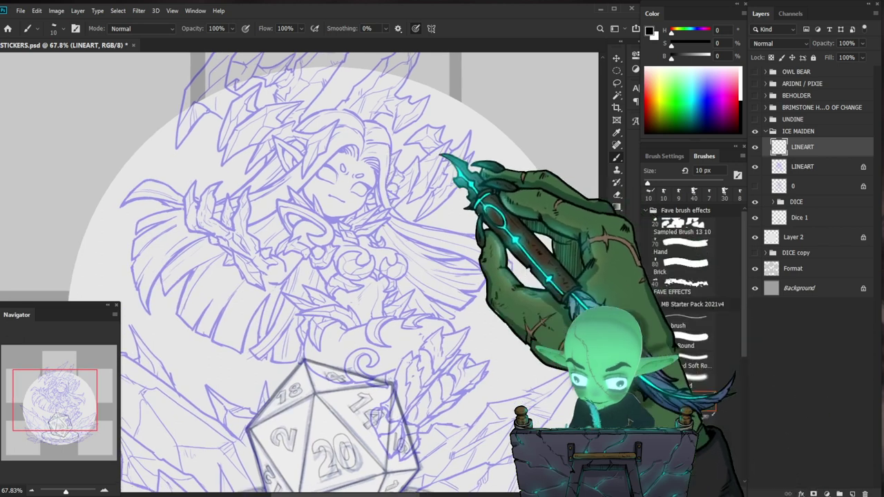
Ink the right-hand eye with a heavy upper lash, and the jaw curve down to the chin, in black over the sketch.
{"action": "left_click_drag", "start_coordinate": [363, 183], "coordinate": [404, 178]}
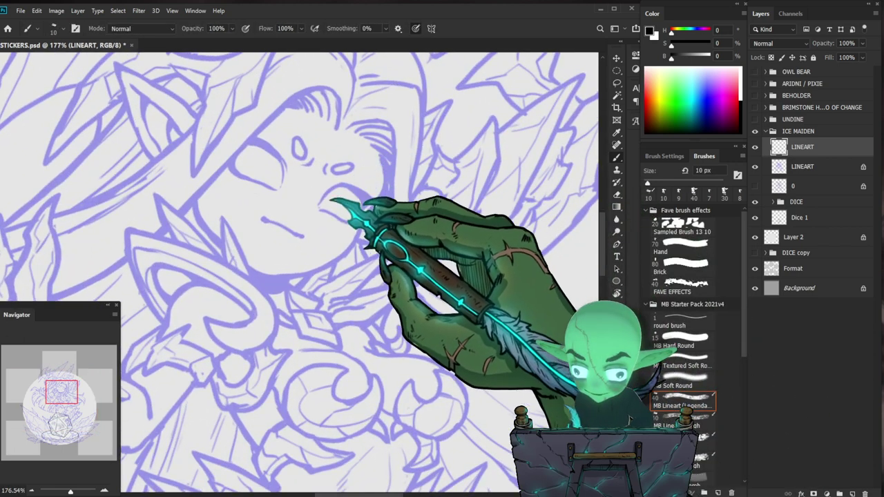
{"action": "left_click_drag", "start_coordinate": [320, 205], "coordinate": [338, 186]}
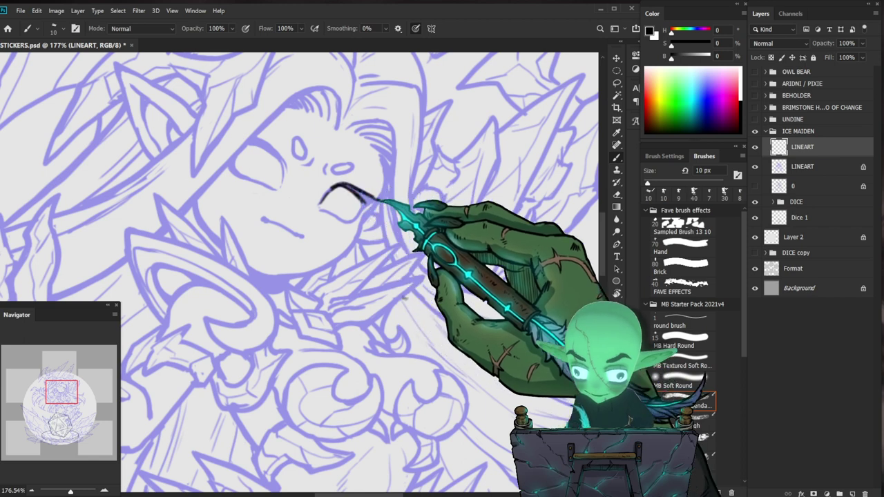
{"action": "left_click_drag", "start_coordinate": [437, 210], "coordinate": [428, 238]}
{"action": "mouse_move", "coordinate": [409, 208]}
{"action": "left_mouse_down"}
{"action": "mouse_move", "coordinate": [442, 204]}
{"action": "mouse_move", "coordinate": [385, 188]}
{"action": "left_mouse_up"}
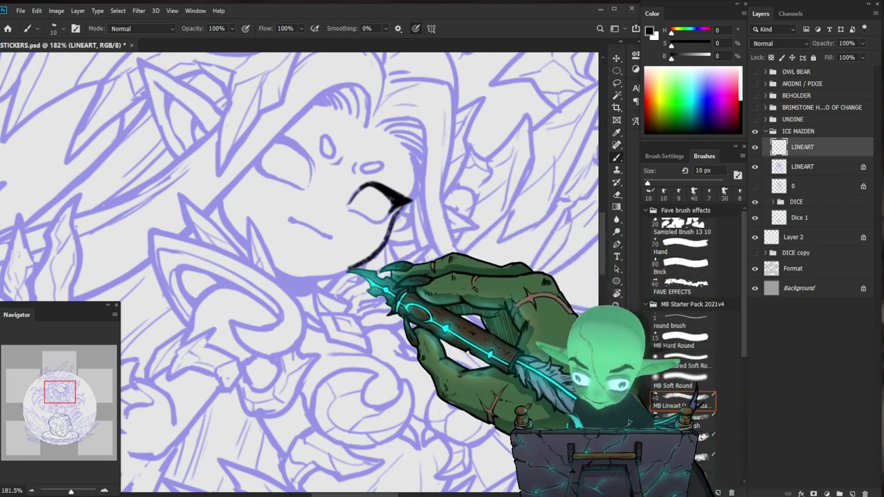
{"action": "left_click_drag", "start_coordinate": [430, 238], "coordinate": [407, 240]}
{"action": "mouse_move", "coordinate": [483, 244]}
{"action": "left_mouse_down"}
{"action": "mouse_move", "coordinate": [491, 217]}
{"action": "mouse_move", "coordinate": [472, 193]}
{"action": "left_mouse_up"}
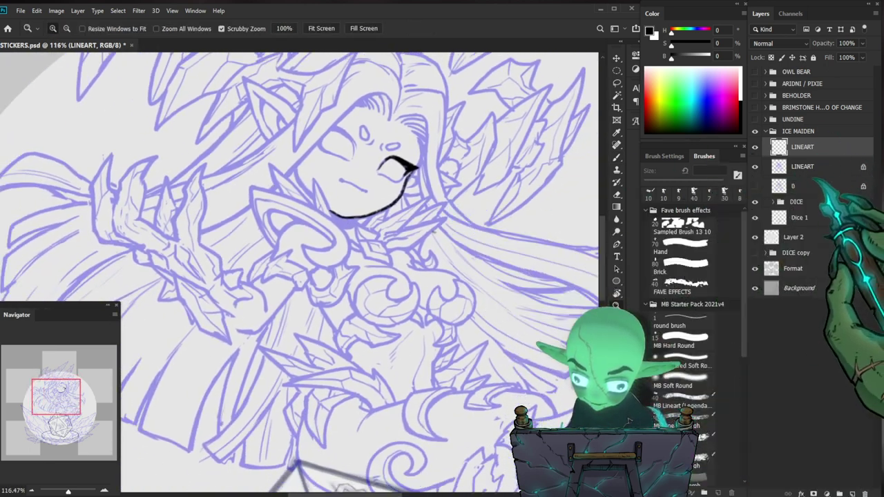
Check the inked face with the purple sketch layer hidden, restore the sketch, and touch up the lines with the Eraser.
{"action": "left_click", "coordinate": [754, 167]}
{"action": "left_click", "coordinate": [755, 166]}
{"action": "key", "text": "e"}
{"action": "left_click", "coordinate": [434, 233]}
Ink the pointed crystal shard and the small spikes below it on the collar, to the right of the neck.
{"action": "key", "text": "b"}
{"action": "key", "text": "z"}
{"action": "left_click_drag", "start_coordinate": [423, 242], "coordinate": [437, 242]}
{"action": "scroll", "coordinate": [300, 274], "scroll_direction": "up", "scroll_amount": 2}
{"action": "key", "text": "b"}
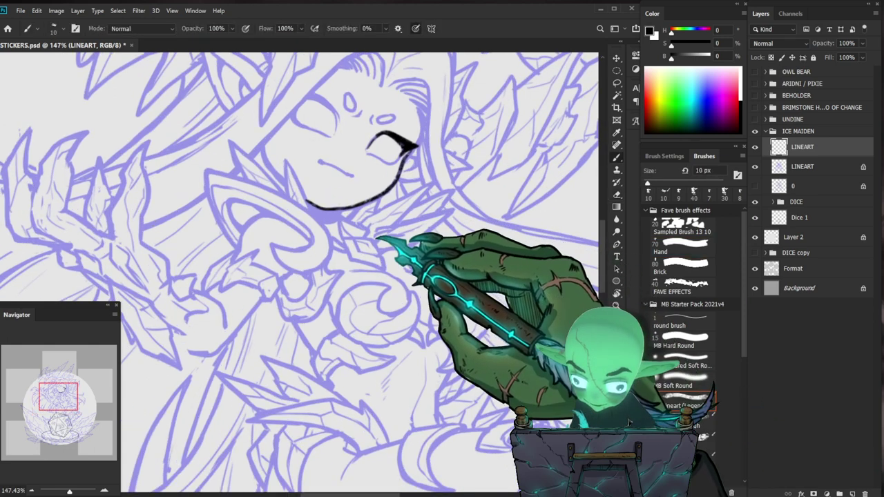
{"action": "mouse_move", "coordinate": [448, 211]}
{"action": "left_mouse_down"}
{"action": "mouse_move", "coordinate": [457, 207]}
{"action": "mouse_move", "coordinate": [421, 239]}
{"action": "left_mouse_up"}
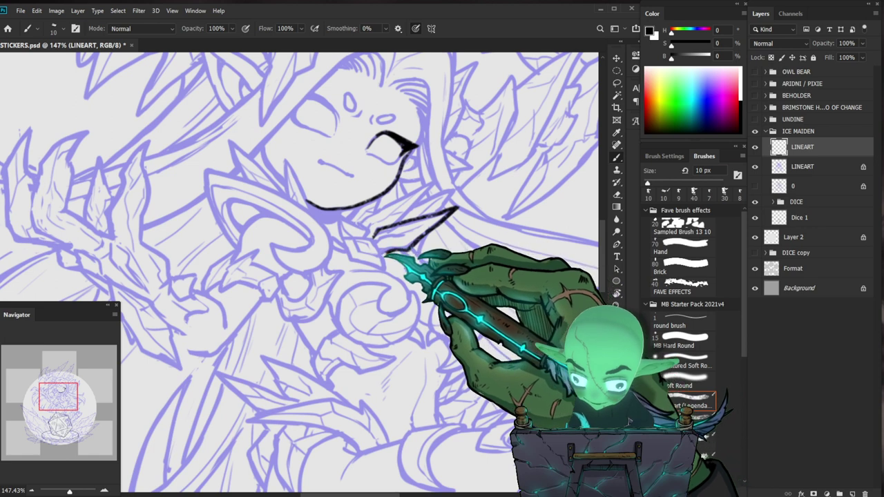
{"action": "left_click_drag", "start_coordinate": [507, 293], "coordinate": [467, 243]}
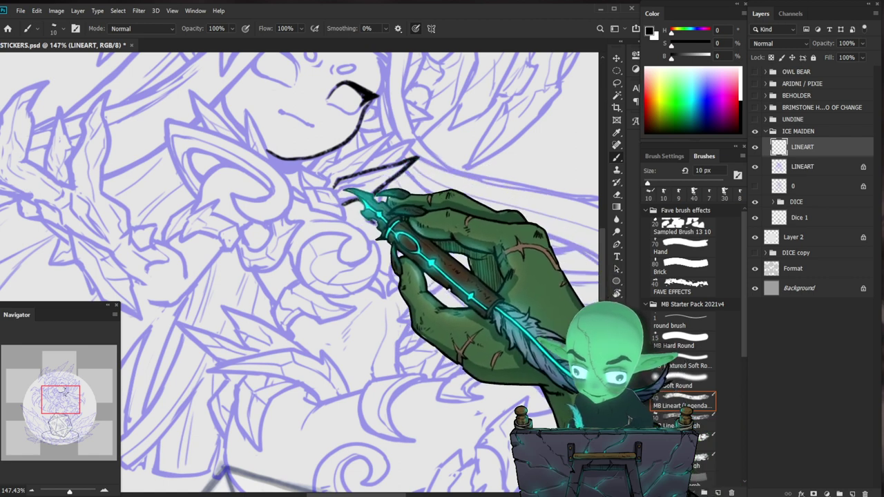
{"action": "scroll", "coordinate": [427, 218], "scroll_direction": "down", "scroll_amount": 5}
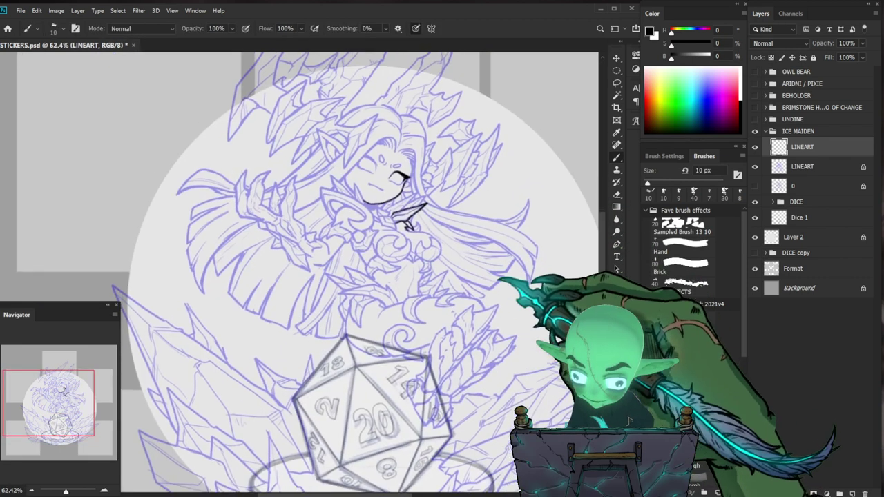
{"action": "scroll", "coordinate": [417, 215], "scroll_direction": "up", "scroll_amount": 3}
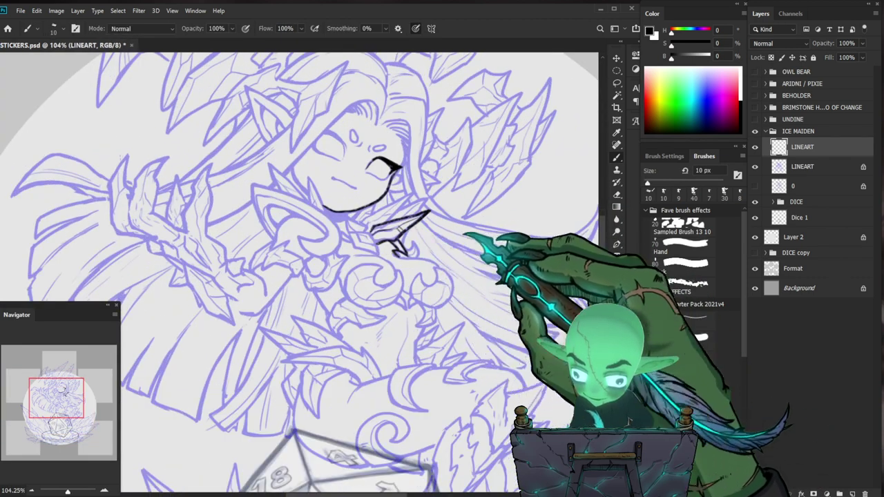
Ink the two oval brow marks and the small crease lines between them on the forehead.
{"action": "left_click_drag", "start_coordinate": [482, 250], "coordinate": [479, 265]}
{"action": "scroll", "coordinate": [392, 187], "scroll_direction": "up", "scroll_amount": 3}
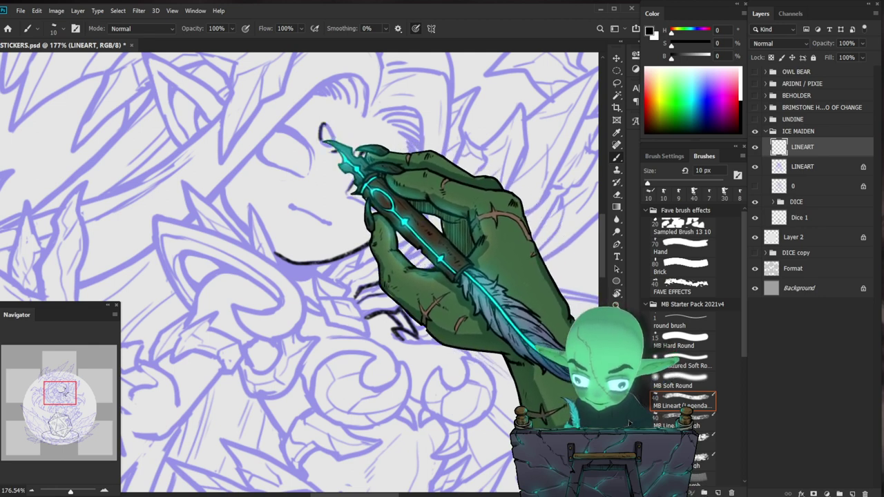
{"action": "left_click_drag", "start_coordinate": [392, 145], "coordinate": [325, 146]}
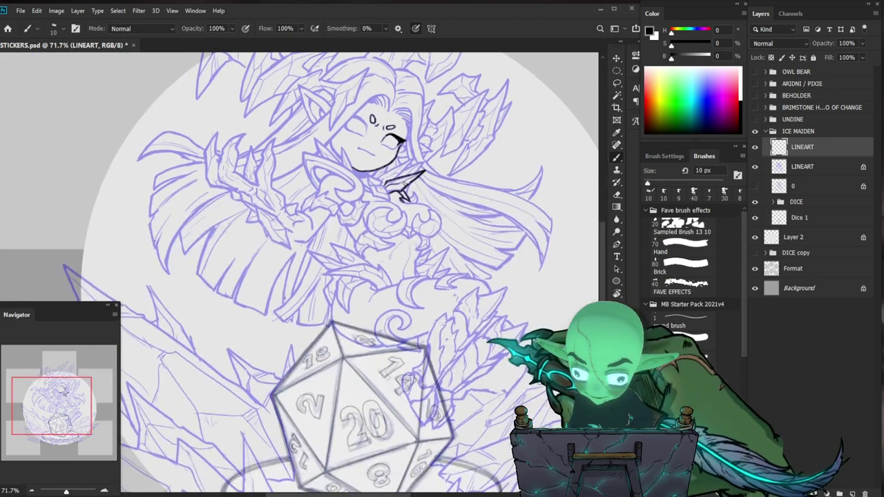
Ink the left-hand eye with its lower outline, inner edge and a thick upper lash.
{"action": "left_click_drag", "start_coordinate": [388, 123], "coordinate": [446, 127]}
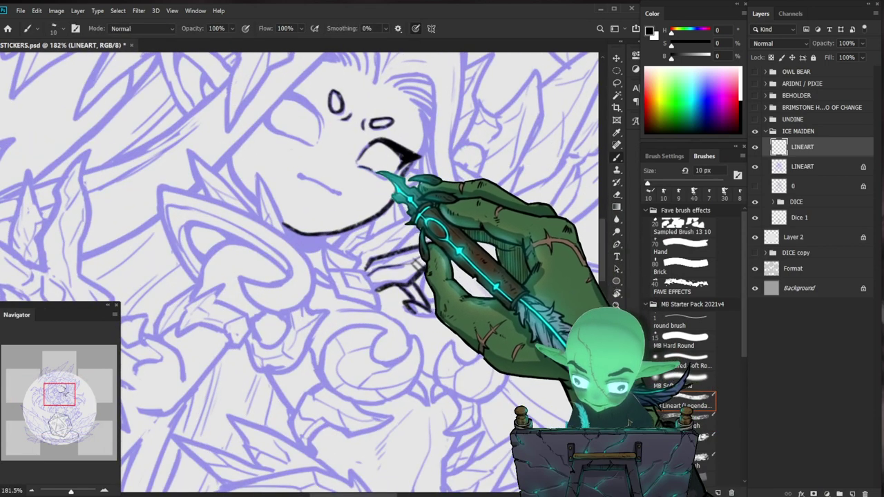
{"action": "left_click_drag", "start_coordinate": [312, 145], "coordinate": [266, 116]}
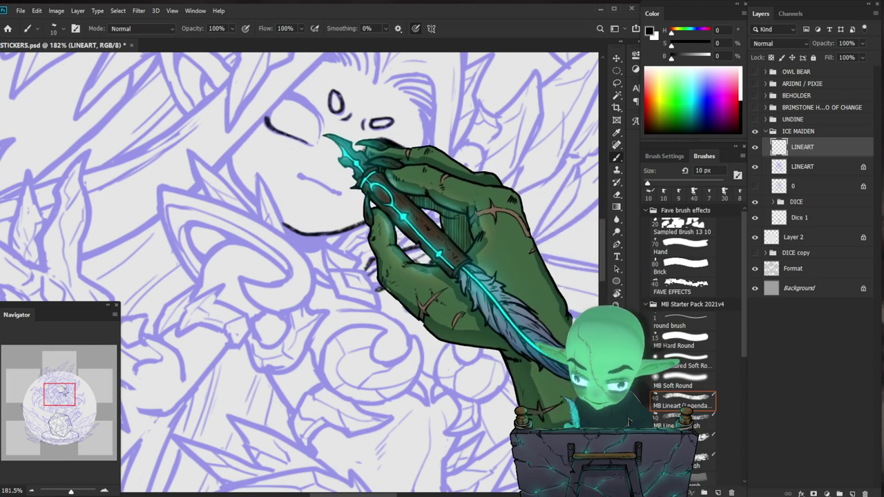
{"action": "left_click_drag", "start_coordinate": [290, 95], "coordinate": [321, 121]}
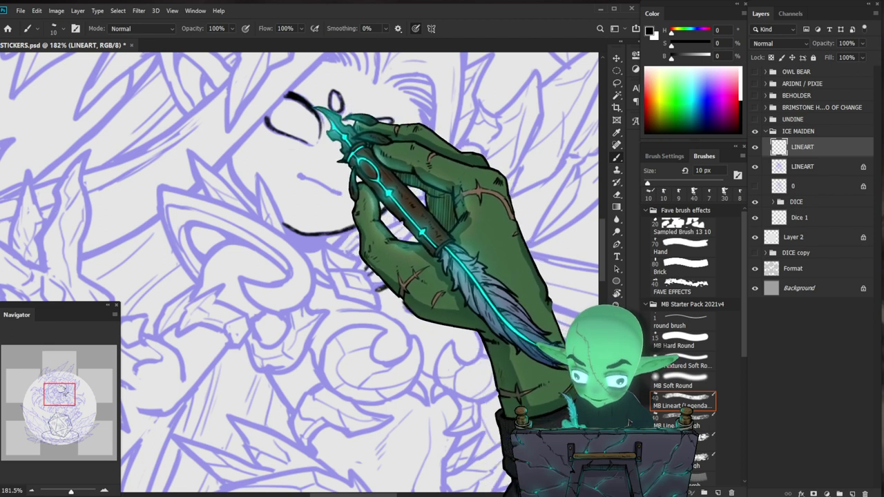
{"action": "left_click_drag", "start_coordinate": [310, 140], "coordinate": [228, 141]}
{"action": "left_click_drag", "start_coordinate": [410, 205], "coordinate": [422, 247]}
{"action": "left_click_drag", "start_coordinate": [315, 179], "coordinate": [418, 167]}
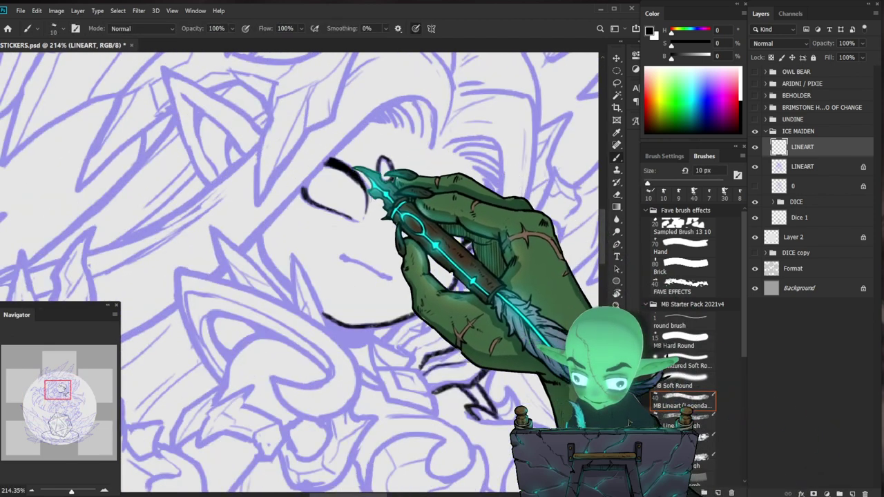
Ink the mouth line with thickened ends and undo the last stray stroke.
{"action": "left_click", "coordinate": [486, 175]}
{"action": "mouse_move", "coordinate": [493, 187]}
{"action": "left_mouse_down"}
{"action": "mouse_move", "coordinate": [520, 147]}
{"action": "mouse_move", "coordinate": [496, 152]}
{"action": "left_mouse_up"}
{"action": "mouse_move", "coordinate": [357, 229]}
{"action": "left_mouse_down"}
{"action": "mouse_move", "coordinate": [417, 256]}
{"action": "mouse_move", "coordinate": [383, 273]}
{"action": "left_mouse_up"}
{"action": "mouse_move", "coordinate": [452, 325]}
{"action": "left_mouse_down"}
{"action": "mouse_move", "coordinate": [500, 412]}
{"action": "mouse_move", "coordinate": [494, 360]}
{"action": "mouse_move", "coordinate": [455, 308]}
{"action": "mouse_move", "coordinate": [448, 314]}
{"action": "left_mouse_up"}
{"action": "key", "text": "ctrl+z"}
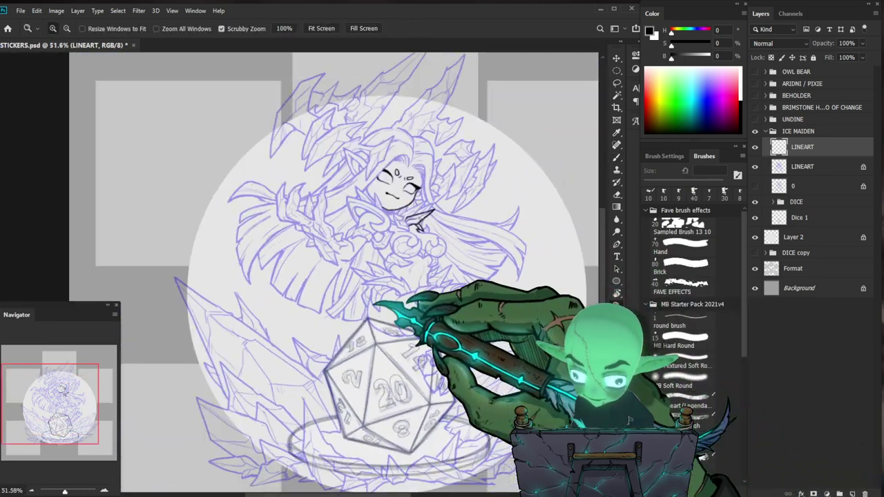
Ink the left edge of the face up to the hairline and the pointed shard beside the cheek.
{"action": "left_click_drag", "start_coordinate": [376, 301], "coordinate": [405, 296]}
{"action": "left_click_drag", "start_coordinate": [467, 207], "coordinate": [433, 268]}
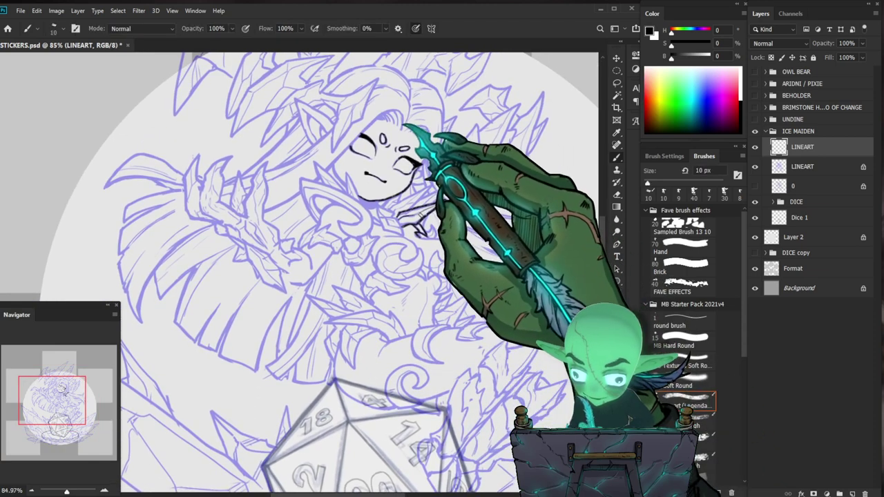
{"action": "mouse_move", "coordinate": [386, 115]}
{"action": "left_mouse_down"}
{"action": "mouse_move", "coordinate": [327, 172]}
{"action": "mouse_move", "coordinate": [369, 178]}
{"action": "mouse_move", "coordinate": [305, 169]}
{"action": "mouse_move", "coordinate": [353, 203]}
{"action": "mouse_move", "coordinate": [348, 206]}
{"action": "mouse_move", "coordinate": [278, 135]}
{"action": "left_mouse_up"}
{"action": "key", "text": "z"}
{"action": "key", "text": "b"}
{"action": "left_click_drag", "start_coordinate": [277, 134], "coordinate": [296, 185]}
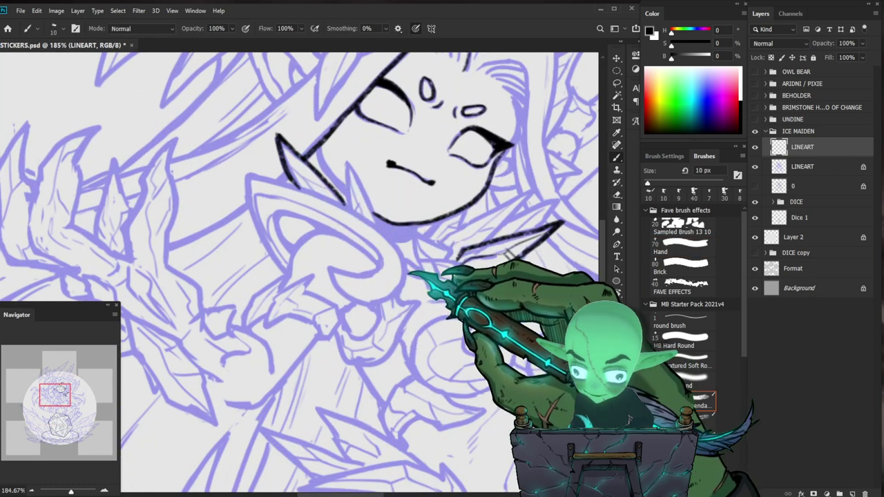
{"action": "mouse_move", "coordinate": [325, 233]}
{"action": "left_mouse_down"}
{"action": "mouse_move", "coordinate": [347, 280]}
{"action": "mouse_move", "coordinate": [380, 286]}
{"action": "mouse_move", "coordinate": [352, 313]}
{"action": "mouse_move", "coordinate": [366, 347]}
{"action": "mouse_move", "coordinate": [409, 323]}
{"action": "left_mouse_up"}
{"action": "key", "text": "ctrl+z"}
{"action": "key", "text": "ctrl+z"}
{"action": "key", "text": "ctrl+z"}
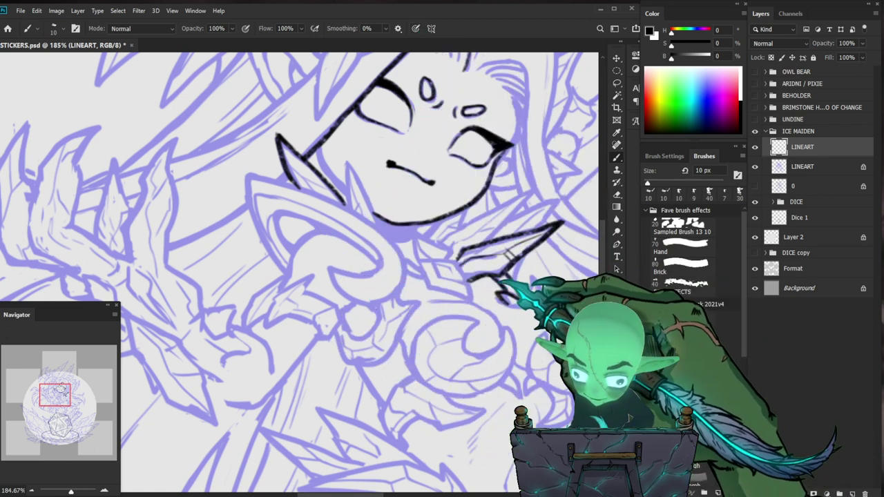
Re-enable pen pressure for brush size and ink the cheek shards, the arched hairline and the curve beside the neck.
{"action": "left_click", "coordinate": [416, 28]}
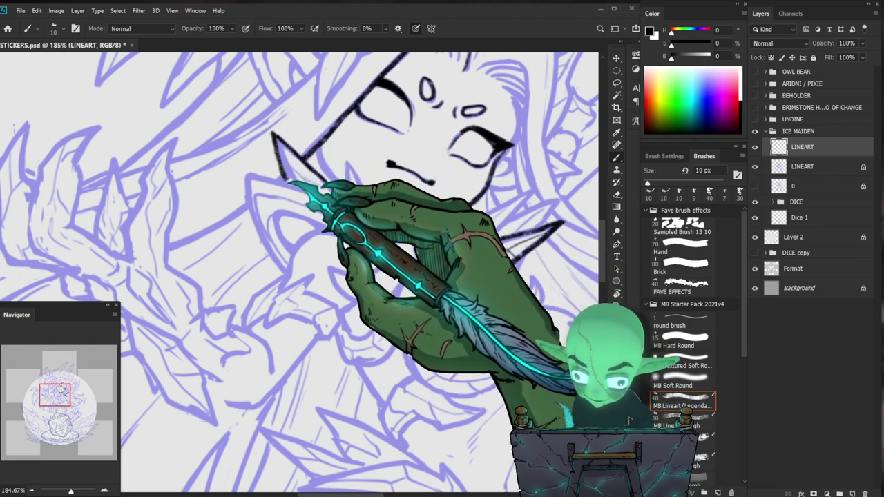
{"action": "left_click_drag", "start_coordinate": [499, 315], "coordinate": [464, 315]}
{"action": "key", "text": "b"}
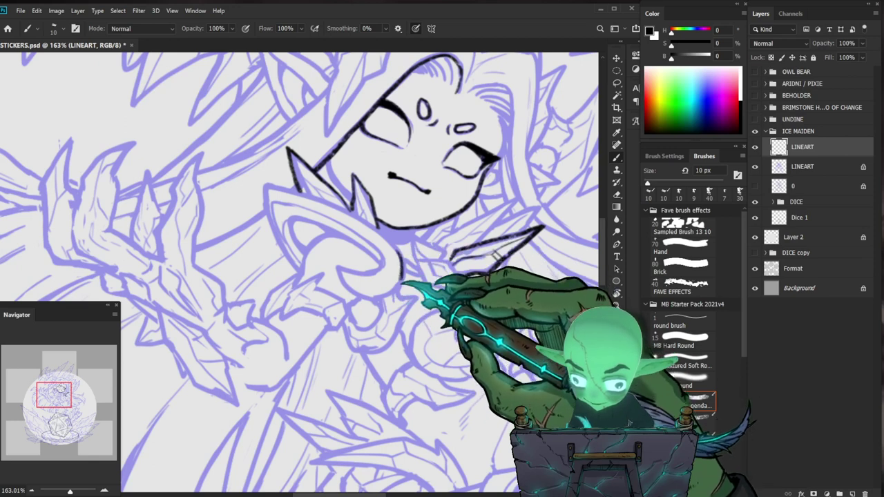
Ink the left shoulder armor's curled lower edge, inner crescent and pointed outer outline over the sketch.
{"action": "mouse_move", "coordinate": [353, 289]}
{"action": "left_mouse_down"}
{"action": "mouse_move", "coordinate": [337, 269]}
{"action": "mouse_move", "coordinate": [350, 275]}
{"action": "mouse_move", "coordinate": [385, 263]}
{"action": "left_mouse_up"}
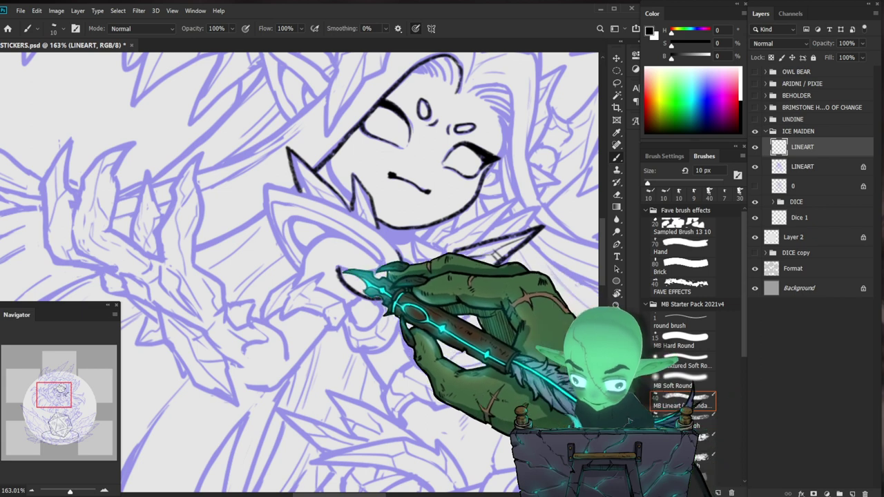
{"action": "mouse_move", "coordinate": [381, 260]}
{"action": "left_mouse_down"}
{"action": "mouse_move", "coordinate": [332, 225]}
{"action": "mouse_move", "coordinate": [302, 219]}
{"action": "mouse_move", "coordinate": [292, 225]}
{"action": "mouse_move", "coordinate": [315, 249]}
{"action": "left_mouse_up"}
{"action": "left_click_drag", "start_coordinate": [543, 358], "coordinate": [507, 312]}
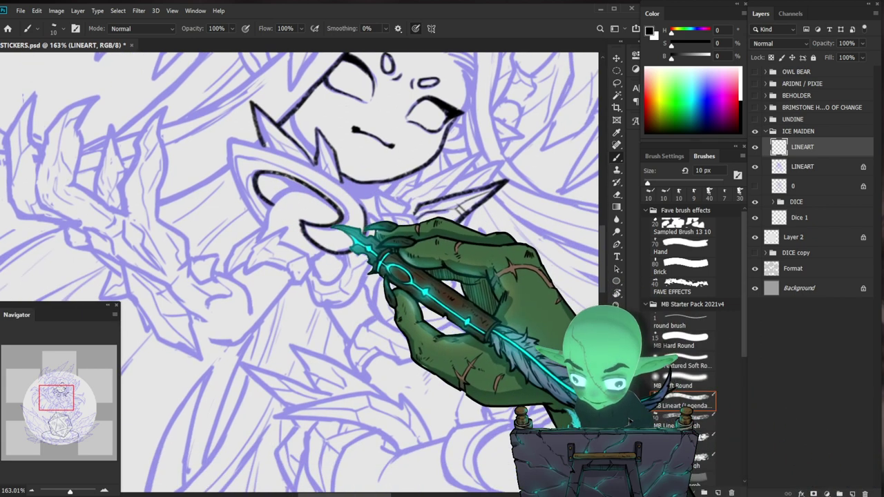
{"action": "mouse_move", "coordinate": [359, 211]}
{"action": "left_mouse_down"}
{"action": "mouse_move", "coordinate": [299, 165]}
{"action": "mouse_move", "coordinate": [239, 157]}
{"action": "mouse_move", "coordinate": [288, 238]}
{"action": "left_mouse_up"}
{"action": "key", "text": "ctrl+z"}
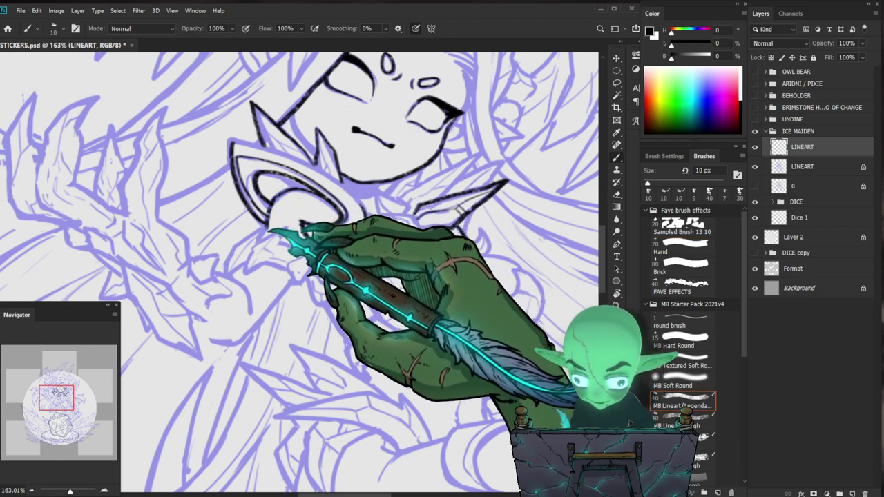
Ink the pointed shards hanging beneath the left shoulder armor.
{"action": "left_click_drag", "start_coordinate": [349, 285], "coordinate": [338, 234]}
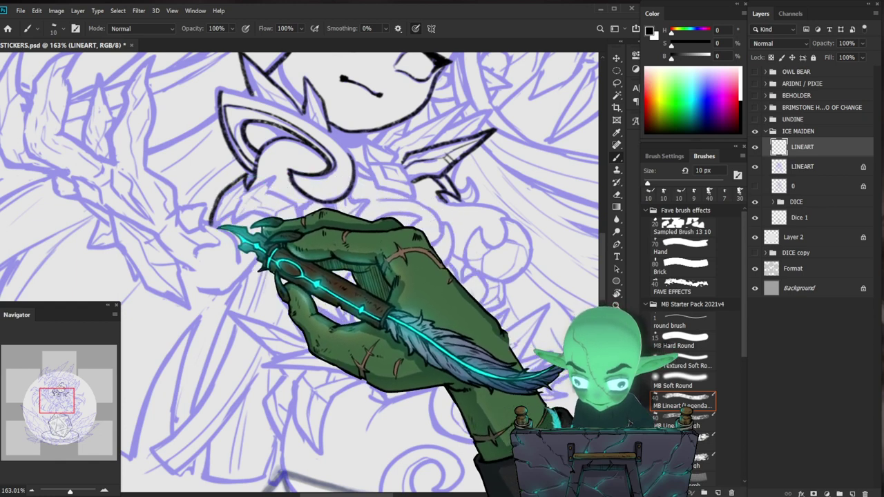
{"action": "left_click_drag", "start_coordinate": [322, 227], "coordinate": [321, 210]}
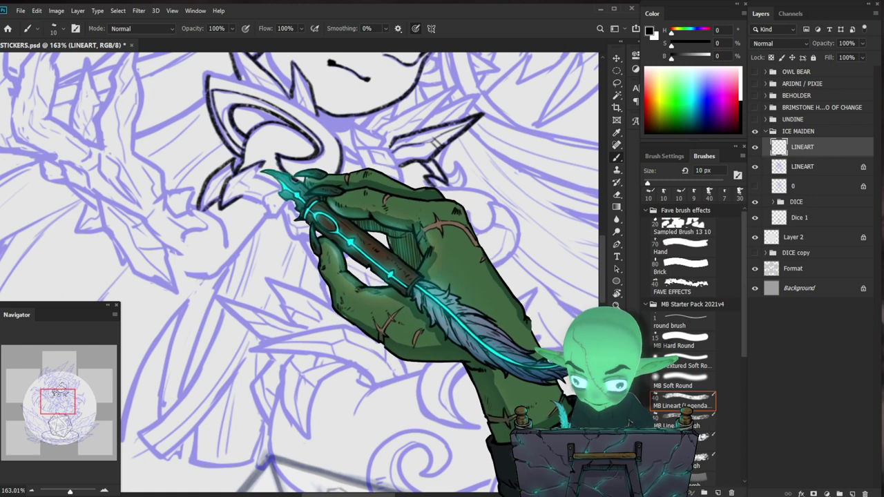
{"action": "scroll", "coordinate": [299, 274], "scroll_direction": "up", "scroll_amount": 2}
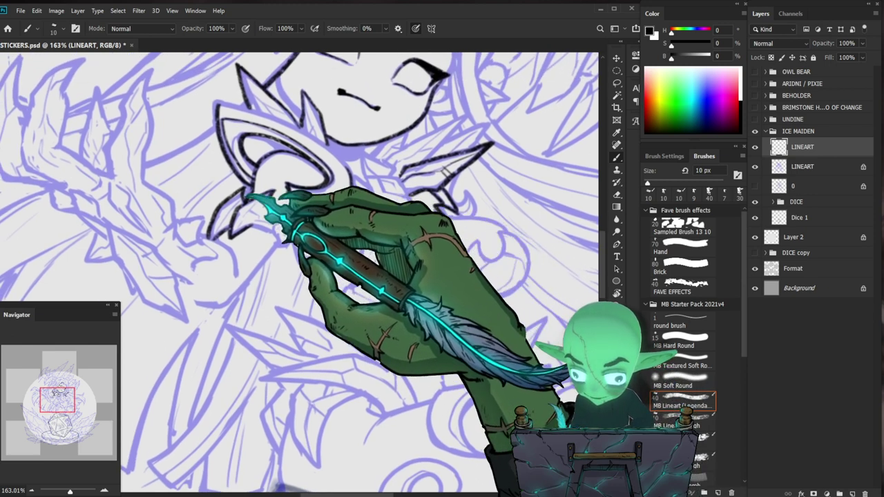
{"action": "key", "text": "z"}
{"action": "left_click_drag", "start_coordinate": [363, 227], "coordinate": [293, 228]}
{"action": "left_click_drag", "start_coordinate": [372, 241], "coordinate": [321, 231]}
{"action": "scroll", "coordinate": [266, 200], "scroll_direction": "up", "scroll_amount": 4}
{"action": "key", "text": "b"}
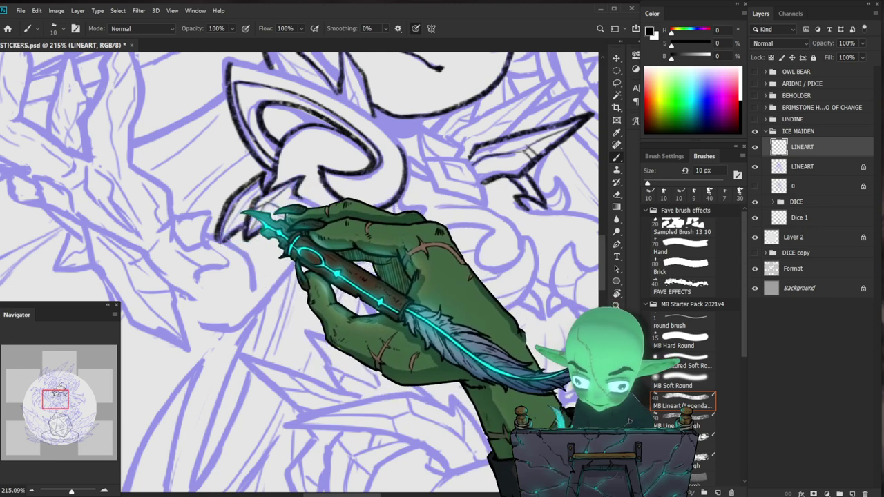
Ink the inner rim lines and crystal facet lines on the left shoulder armor over the sketch.
{"action": "key", "text": "ctrl+space"}
{"action": "mouse_move", "coordinate": [296, 205]}
{"action": "left_mouse_down"}
{"action": "mouse_move", "coordinate": [276, 208]}
{"action": "mouse_move", "coordinate": [291, 206]}
{"action": "left_mouse_up"}
{"action": "mouse_move", "coordinate": [406, 226]}
{"action": "left_mouse_down"}
{"action": "mouse_move", "coordinate": [389, 207]}
{"action": "mouse_move", "coordinate": [341, 200]}
{"action": "left_mouse_up"}
{"action": "key", "text": "ctrl+space"}
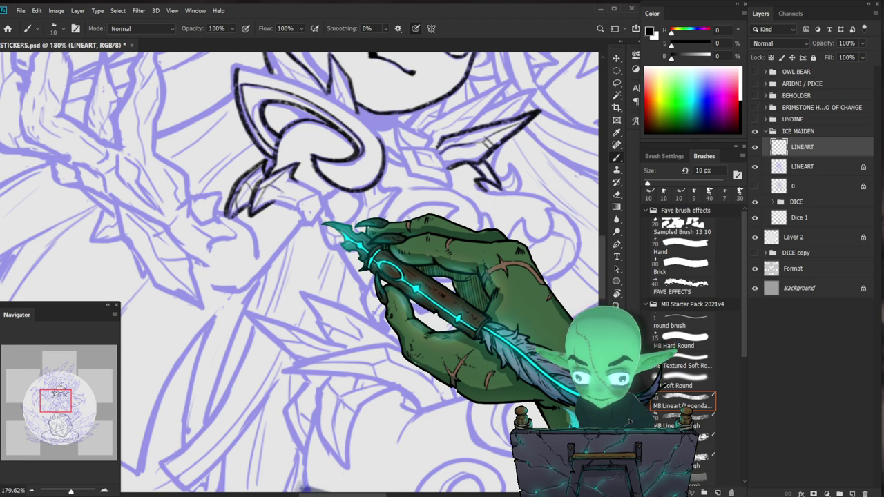
{"action": "left_click_drag", "start_coordinate": [468, 125], "coordinate": [436, 201]}
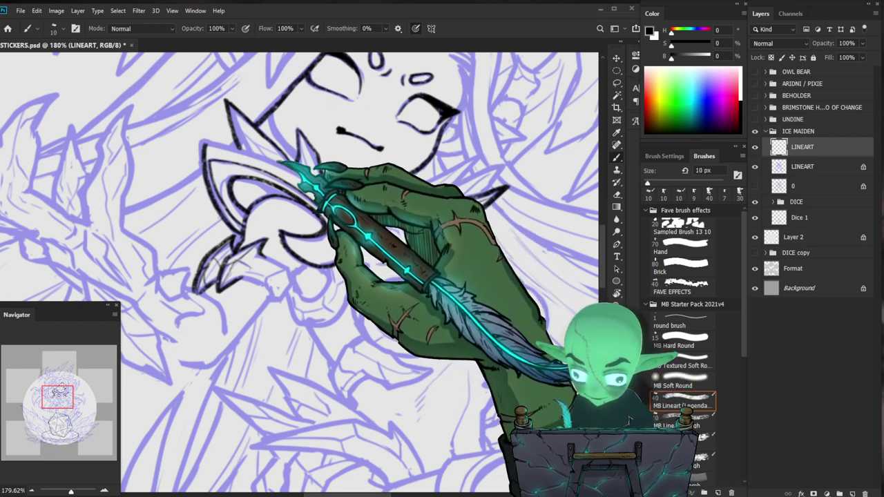
{"action": "key", "text": "ctrl+z"}
{"action": "left_click_drag", "start_coordinate": [292, 168], "coordinate": [205, 143]}
{"action": "key", "text": "z"}
{"action": "left_click_drag", "start_coordinate": [259, 135], "coordinate": [185, 137]}
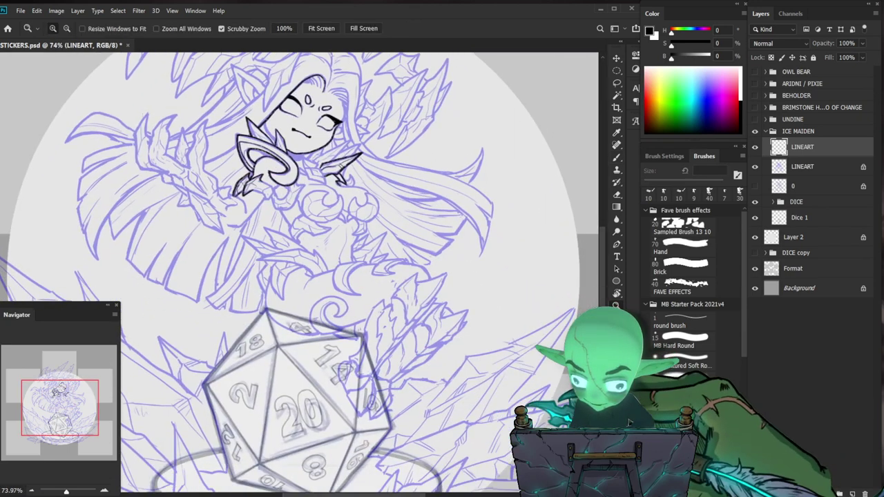
{"action": "left_click_drag", "start_coordinate": [295, 163], "coordinate": [387, 167]}
{"action": "key", "text": "b"}
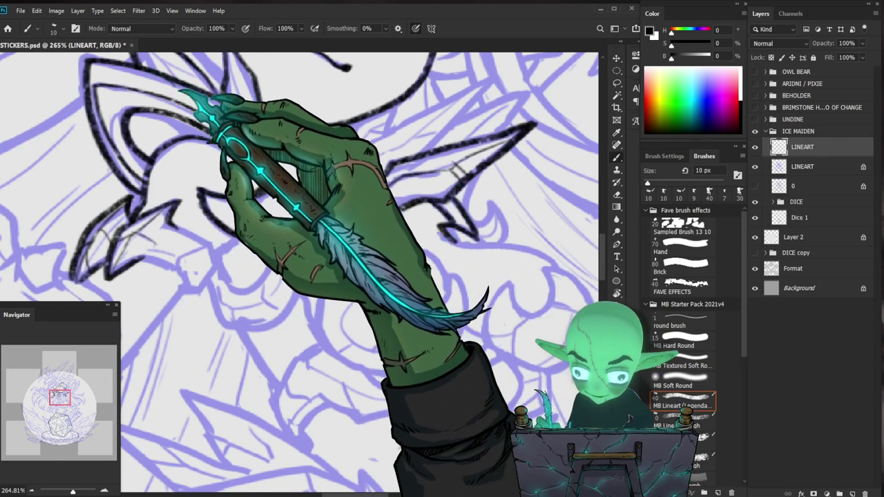
{"action": "left_click_drag", "start_coordinate": [221, 138], "coordinate": [278, 214]}
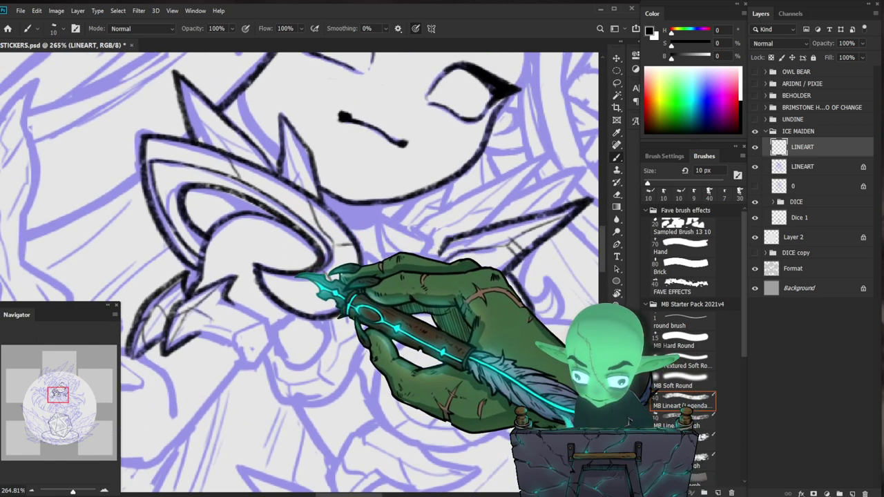
Ink the remaining claw-shaped shard beneath the left shoulder armor, including its facet lines.
{"action": "key", "text": "z"}
{"action": "mouse_move", "coordinate": [338, 298]}
{"action": "left_mouse_down"}
{"action": "mouse_move", "coordinate": [325, 321]}
{"action": "mouse_move", "coordinate": [386, 306]}
{"action": "mouse_move", "coordinate": [359, 305]}
{"action": "mouse_move", "coordinate": [335, 336]}
{"action": "left_mouse_up"}
{"action": "key", "text": "b"}
{"action": "key", "text": "z"}
{"action": "left_click_drag", "start_coordinate": [470, 430], "coordinate": [438, 395]}
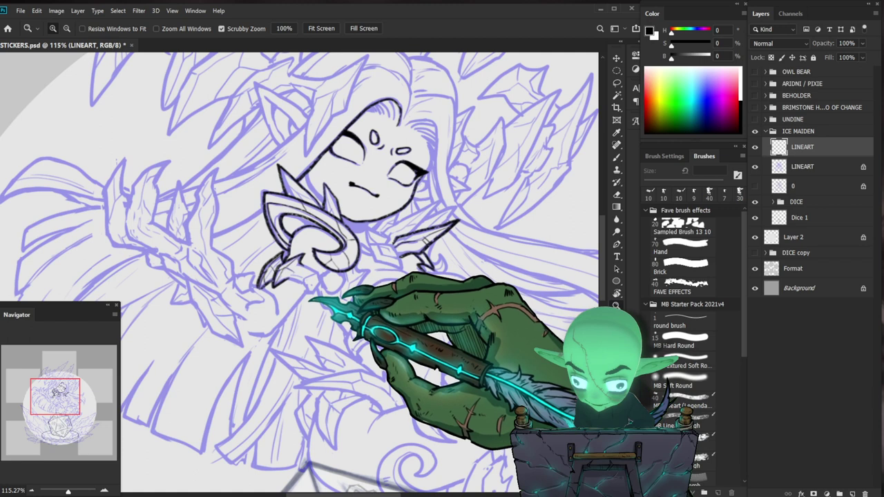
{"action": "left_click_drag", "start_coordinate": [307, 298], "coordinate": [348, 301]}
{"action": "key", "text": "b"}
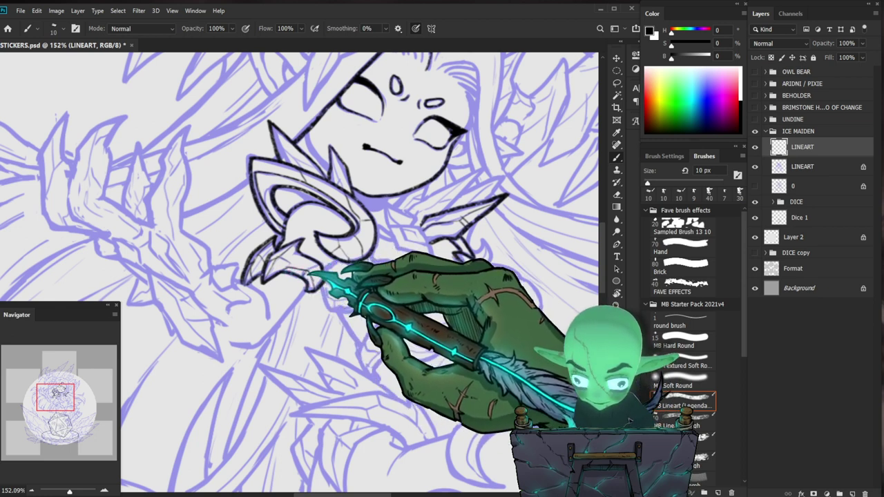
{"action": "left_click_drag", "start_coordinate": [346, 255], "coordinate": [254, 205]}
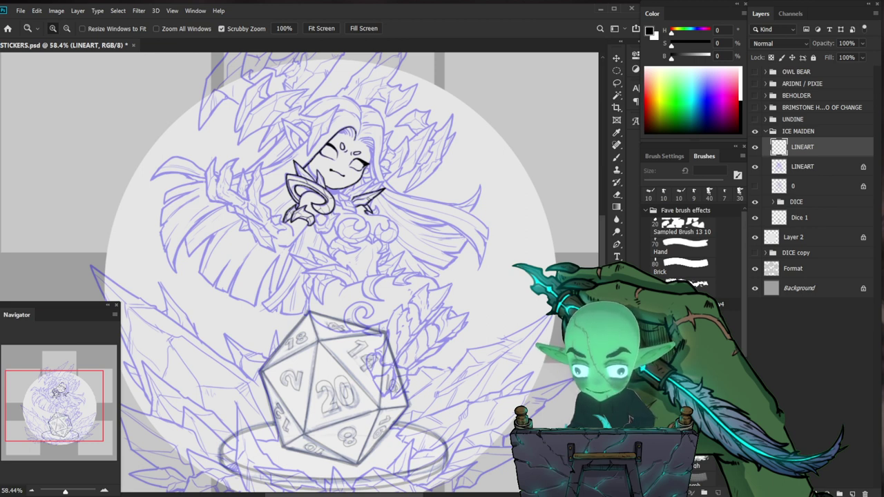
Ink the long pointed waist-armor shard and the upright spike beside it above the thigh, with their facet lines.
{"action": "mouse_move", "coordinate": [379, 346]}
{"action": "left_mouse_down"}
{"action": "mouse_move", "coordinate": [402, 303]}
{"action": "mouse_move", "coordinate": [381, 240]}
{"action": "mouse_move", "coordinate": [371, 250]}
{"action": "mouse_move", "coordinate": [327, 222]}
{"action": "mouse_move", "coordinate": [338, 249]}
{"action": "mouse_move", "coordinate": [296, 231]}
{"action": "mouse_move", "coordinate": [260, 242]}
{"action": "mouse_move", "coordinate": [328, 263]}
{"action": "left_mouse_up"}
{"action": "key", "text": "b"}
{"action": "key", "text": "z"}
{"action": "key", "text": "ctrl+z"}
{"action": "left_click", "coordinate": [359, 261]}
{"action": "key", "text": "b"}
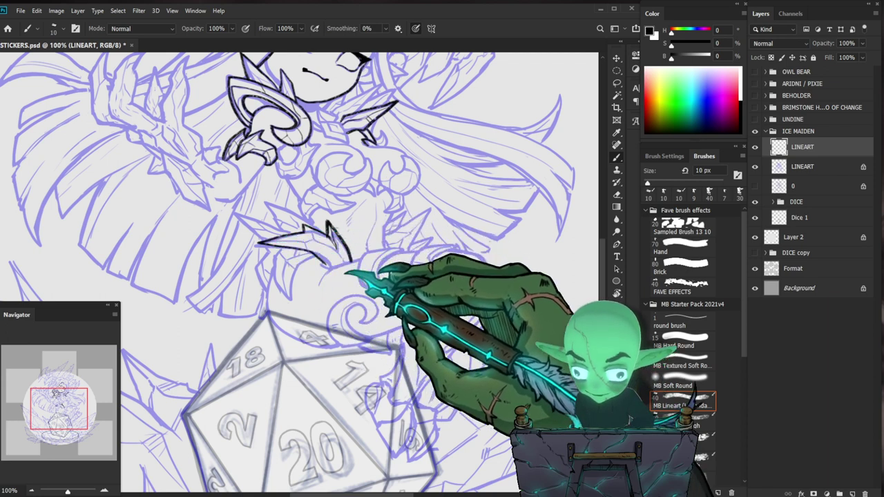
{"action": "key", "text": "ctrl+z"}
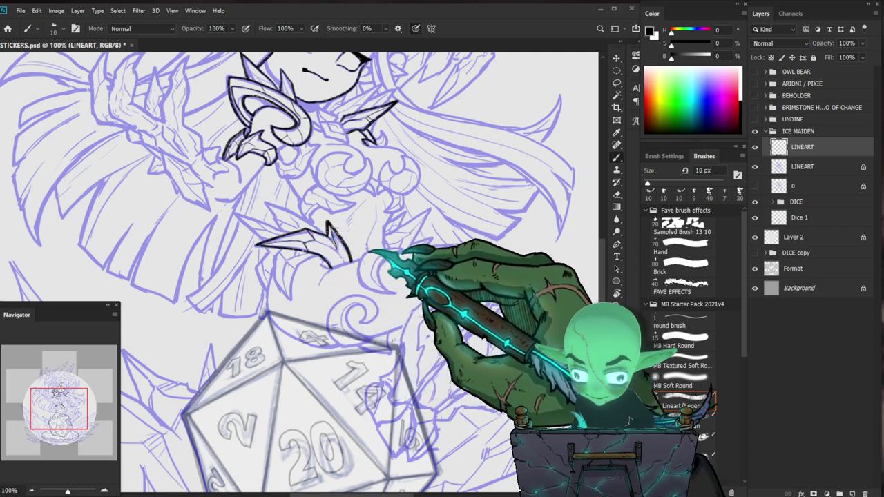
Ink the diamond-shaped gem at the center of the collar, next to the right collar shards.
{"action": "left_click_drag", "start_coordinate": [410, 249], "coordinate": [380, 292]}
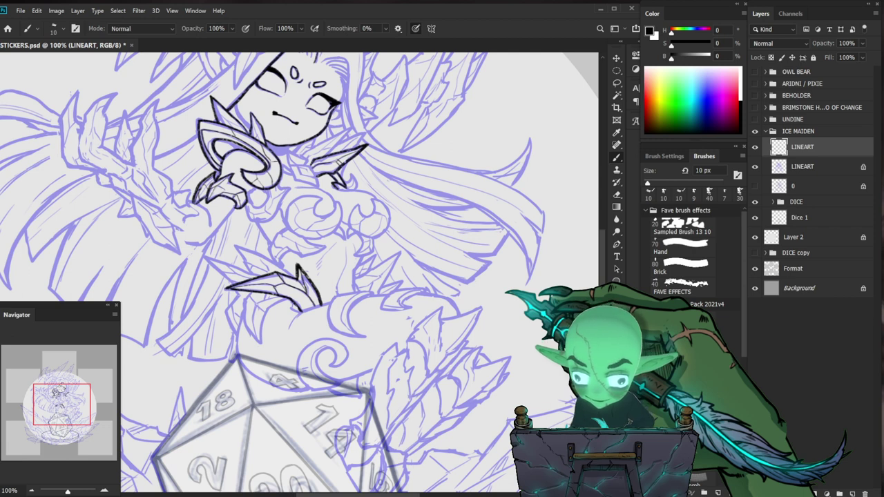
{"action": "left_click_drag", "start_coordinate": [309, 168], "coordinate": [349, 173]}
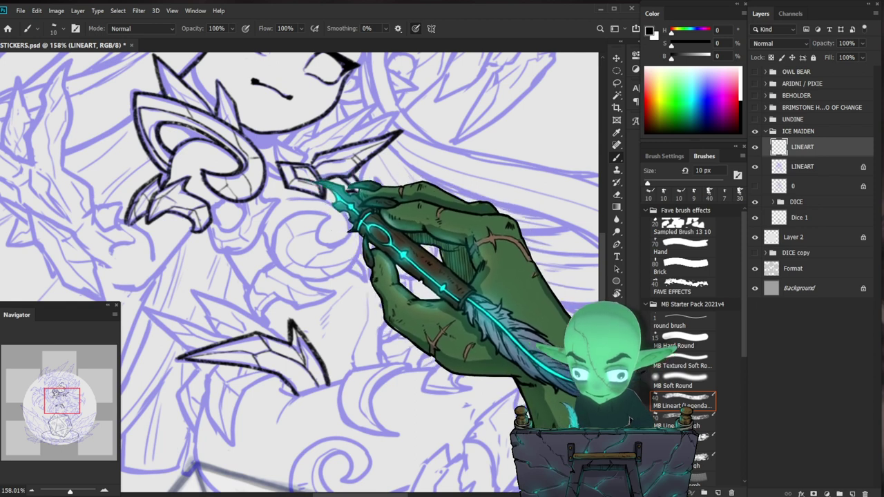
{"action": "left_click_drag", "start_coordinate": [476, 263], "coordinate": [457, 305]}
{"action": "key", "text": "e"}
{"action": "key", "text": "b"}
{"action": "left_click_drag", "start_coordinate": [404, 246], "coordinate": [339, 250]}
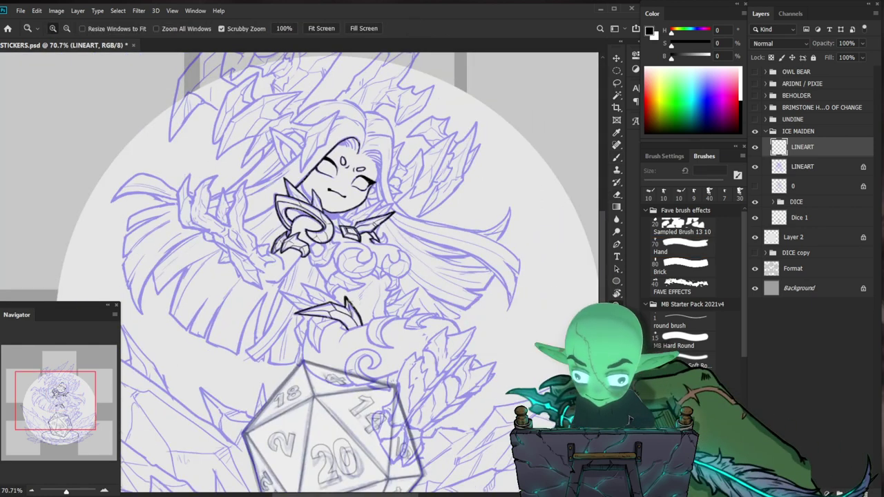
Ink the upper pointed shard behind the right collar shard, redoing the stroke that misses the sketch.
{"action": "left_click_drag", "start_coordinate": [352, 304], "coordinate": [361, 264]}
{"action": "left_click_drag", "start_coordinate": [400, 158], "coordinate": [442, 166]}
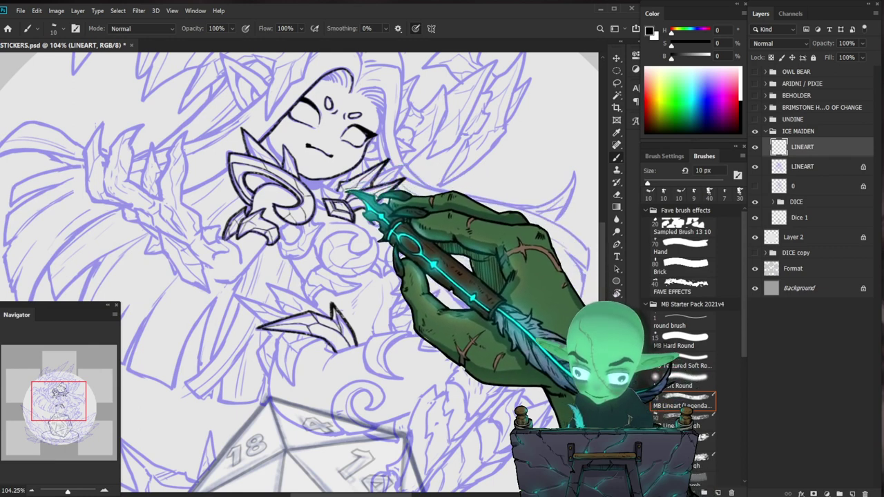
{"action": "key", "text": "ctrl+z"}
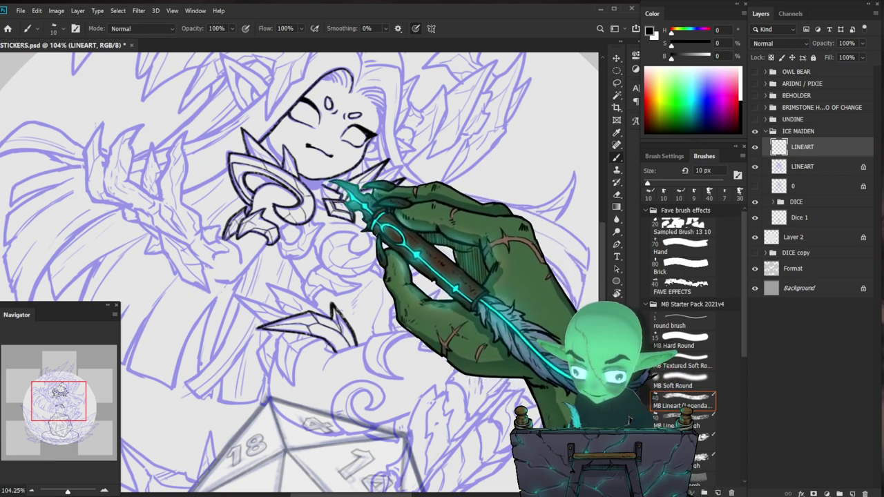
{"action": "left_click", "coordinate": [328, 196], "text": "ctrl"}
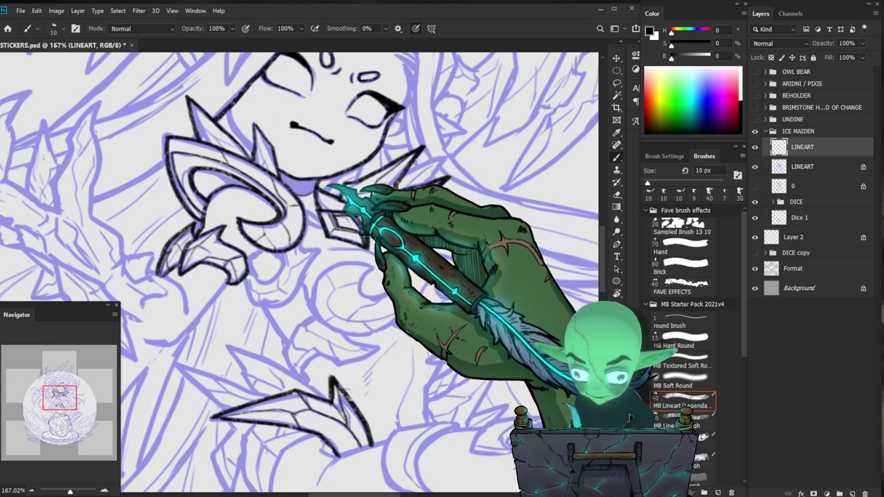
{"action": "key", "text": "z"}
{"action": "left_click_drag", "start_coordinate": [369, 197], "coordinate": [405, 270]}
{"action": "left_click_drag", "start_coordinate": [395, 231], "coordinate": [408, 203]}
{"action": "key", "text": "b"}
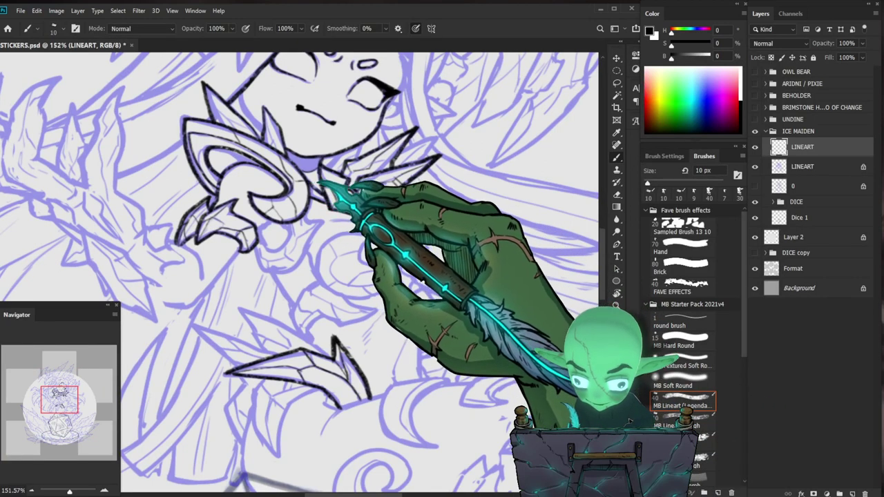
Ink the collar band and the small angular pieces around the diamond gem below the neck.
{"action": "key", "text": "z"}
{"action": "mouse_move", "coordinate": [418, 207]}
{"action": "left_mouse_down"}
{"action": "mouse_move", "coordinate": [391, 191]}
{"action": "mouse_move", "coordinate": [405, 203]}
{"action": "mouse_move", "coordinate": [400, 223]}
{"action": "left_mouse_up"}
{"action": "key", "text": "b"}
{"action": "key", "text": "z"}
{"action": "mouse_move", "coordinate": [473, 221]}
{"action": "left_mouse_down"}
{"action": "mouse_move", "coordinate": [433, 238]}
{"action": "mouse_move", "coordinate": [397, 162]}
{"action": "left_mouse_up"}
{"action": "key", "text": "b"}
{"action": "key", "text": "z"}
{"action": "key", "text": "b"}
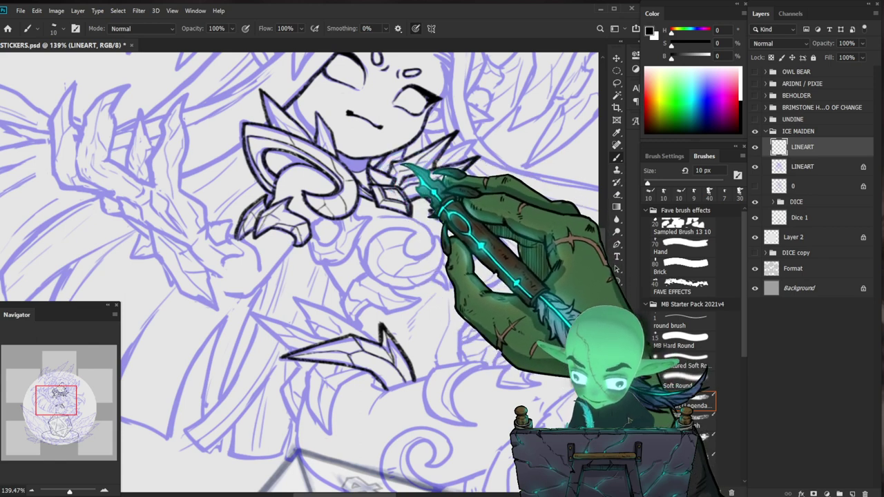
Ink the remaining edges and facet lines of the right collar shards.
{"action": "left_click_drag", "start_coordinate": [434, 164], "coordinate": [390, 169]}
{"action": "left_click_drag", "start_coordinate": [430, 265], "coordinate": [385, 297]}
{"action": "left_click_drag", "start_coordinate": [377, 213], "coordinate": [430, 203]}
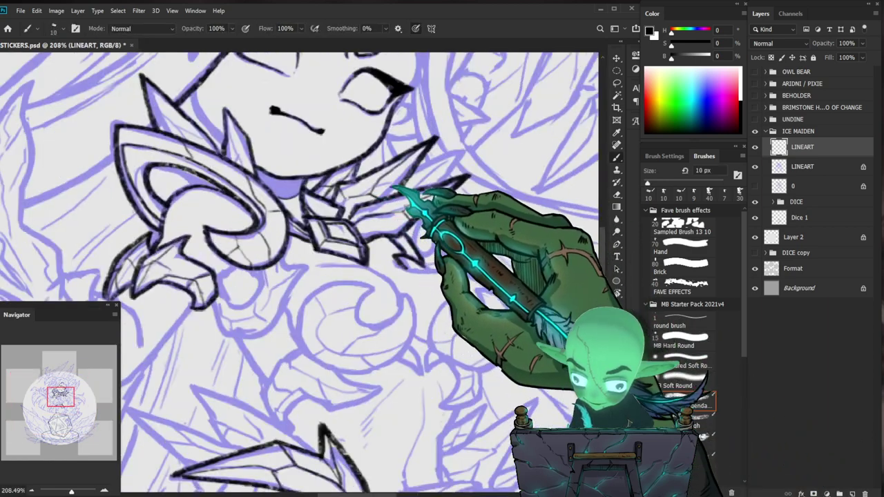
{"action": "left_click_drag", "start_coordinate": [503, 243], "coordinate": [482, 256]}
{"action": "left_click_drag", "start_coordinate": [495, 293], "coordinate": [436, 275]}
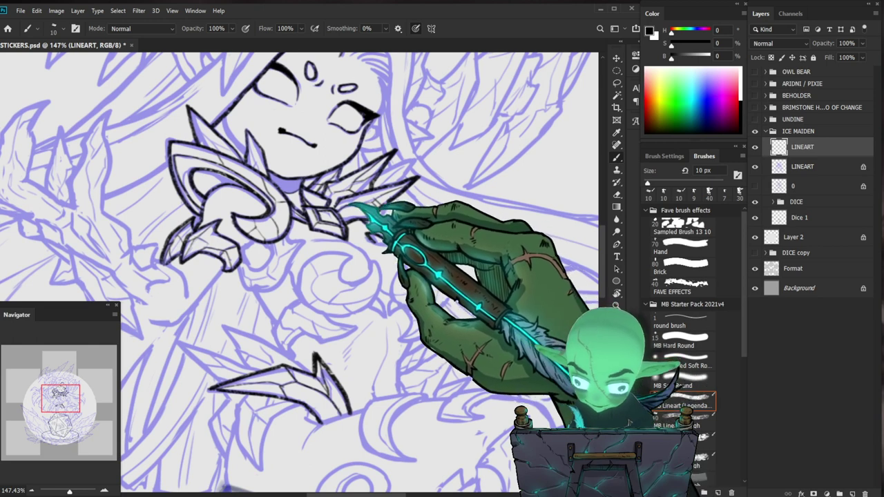
{"action": "left_click_drag", "start_coordinate": [369, 218], "coordinate": [328, 221]}
{"action": "left_click_drag", "start_coordinate": [481, 407], "coordinate": [476, 392]}
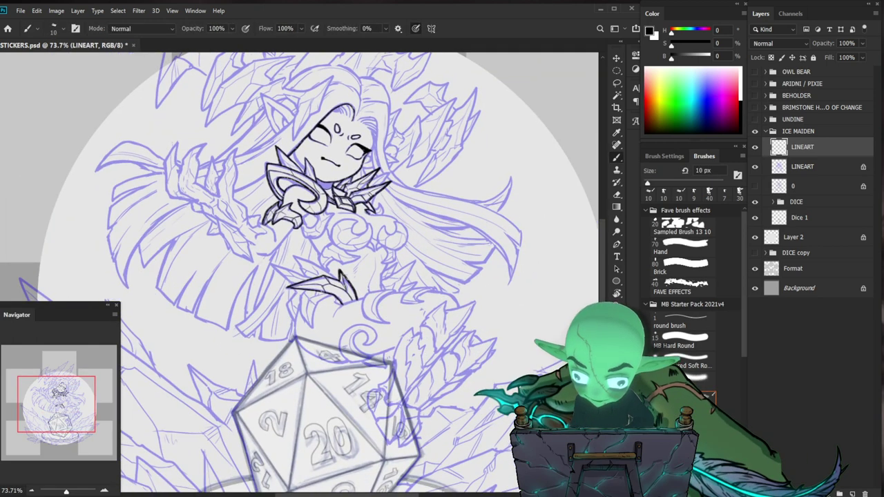
Add fine shading hatches inside the crescent opening of the left shoulder armor.
{"action": "left_click_drag", "start_coordinate": [289, 183], "coordinate": [341, 185]}
{"action": "key", "text": "e"}
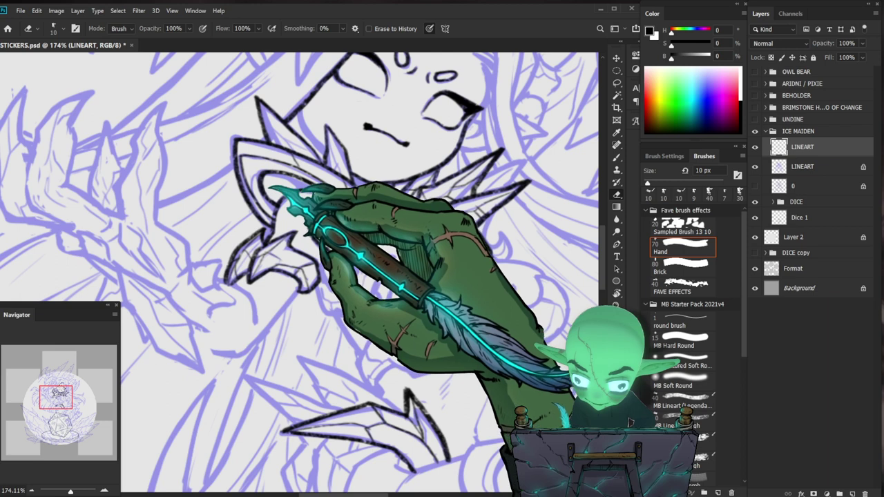
{"action": "key", "text": "b"}
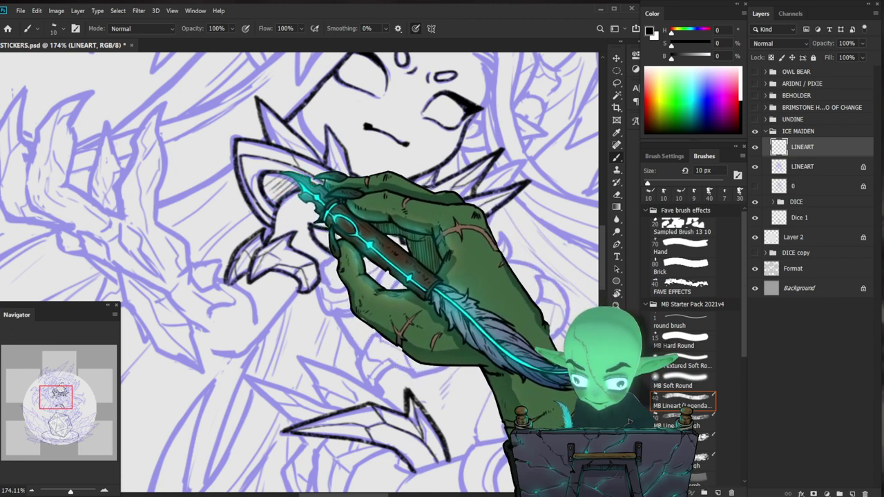
{"action": "key", "text": "z"}
{"action": "left_click_drag", "start_coordinate": [338, 181], "coordinate": [290, 258]}
{"action": "left_click_drag", "start_coordinate": [395, 210], "coordinate": [376, 179]}
{"action": "scroll", "coordinate": [370, 172], "scroll_direction": "up", "scroll_amount": 5}
{"action": "key", "text": "b"}
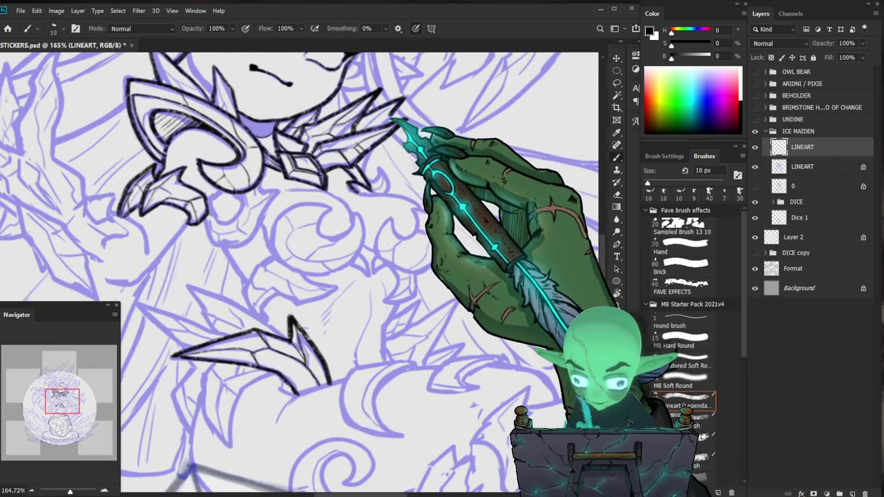
{"action": "key", "text": "z"}
{"action": "scroll", "coordinate": [394, 333], "scroll_direction": "down", "scroll_amount": 2}
{"action": "key", "text": "b"}
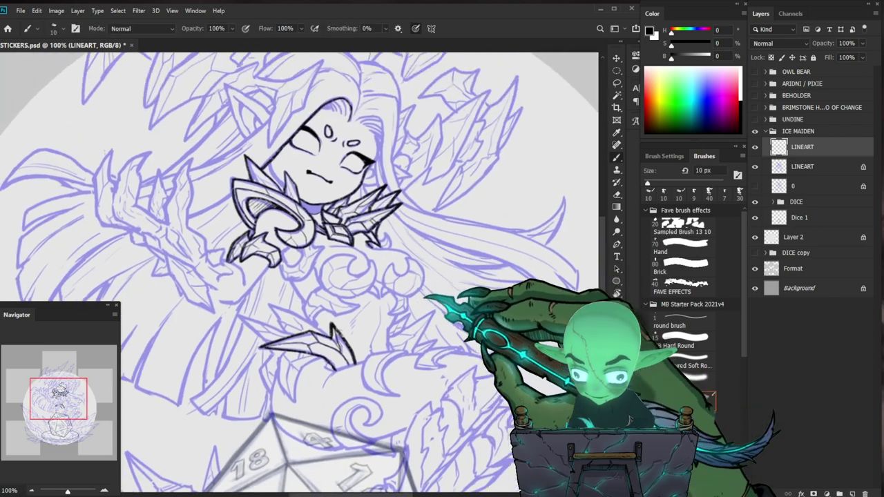
Ink the hair edge down the right side of the face and the long upper edge of the hair flowing right.
{"action": "left_click_drag", "start_coordinate": [425, 297], "coordinate": [431, 323]}
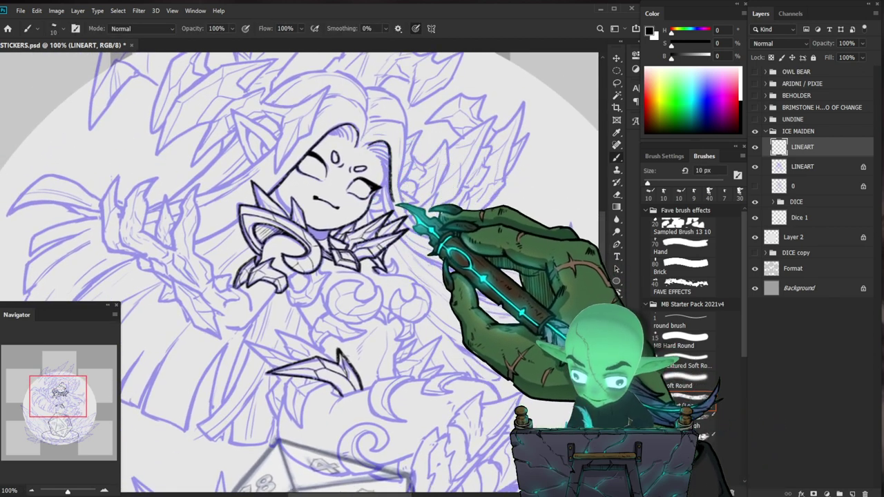
{"action": "scroll", "coordinate": [424, 217], "scroll_direction": "up", "scroll_amount": 3}
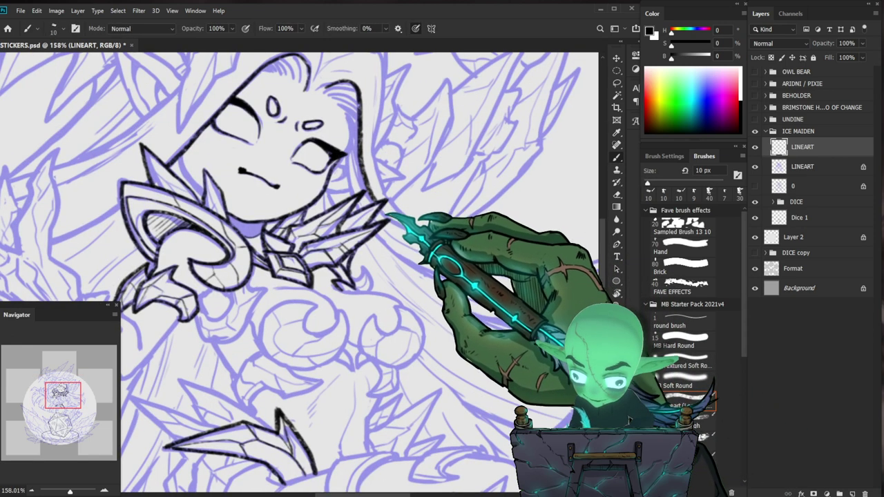
{"action": "left_click_drag", "start_coordinate": [569, 300], "coordinate": [482, 329]}
{"action": "left_click_drag", "start_coordinate": [480, 331], "coordinate": [464, 332]}
{"action": "key", "text": "b"}
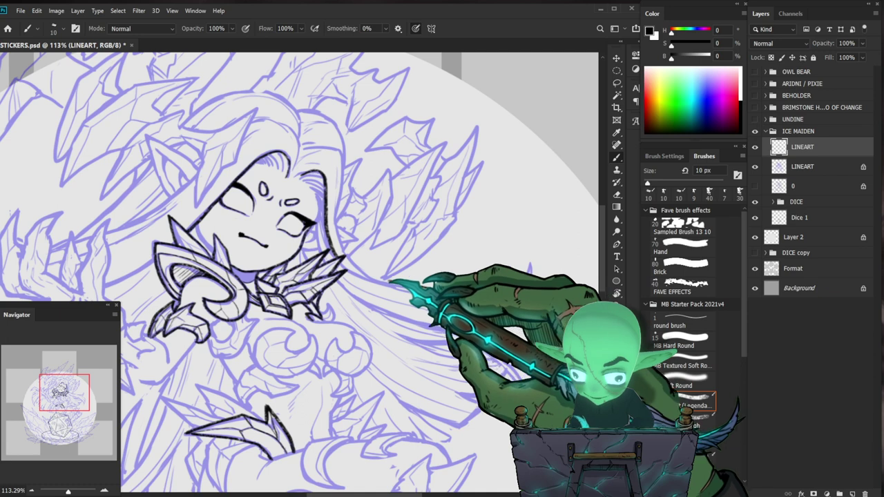
{"action": "left_click_drag", "start_coordinate": [344, 263], "coordinate": [544, 348]}
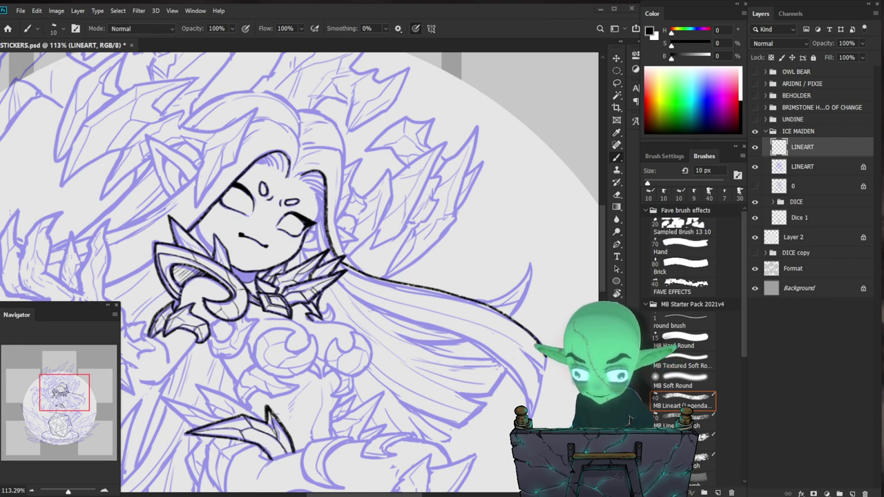
Ink a second hair strand line beside the right cheek, inside the outer hair edge.
{"action": "scroll", "coordinate": [330, 238], "scroll_direction": "up", "scroll_amount": 3}
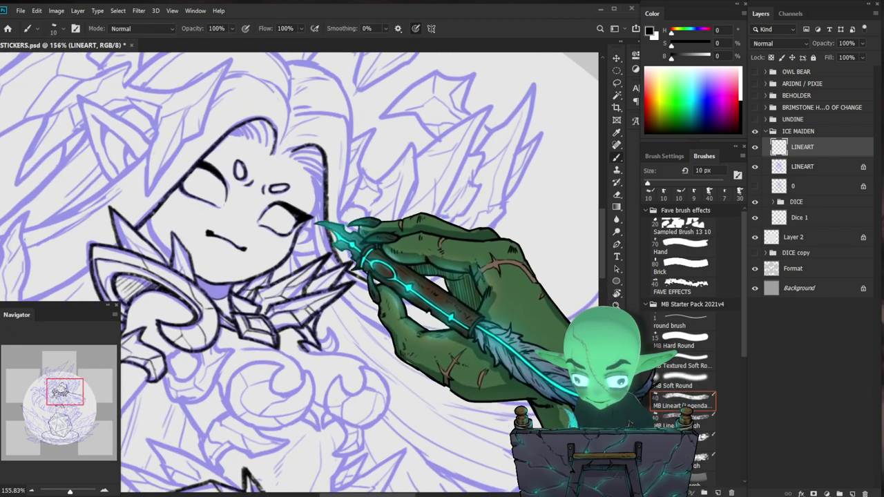
{"action": "mouse_move", "coordinate": [328, 224]}
{"action": "left_mouse_down"}
{"action": "mouse_move", "coordinate": [321, 260]}
{"action": "mouse_move", "coordinate": [431, 229]}
{"action": "mouse_move", "coordinate": [499, 337]}
{"action": "mouse_move", "coordinate": [488, 307]}
{"action": "left_mouse_up"}
{"action": "key", "text": "ctrl+z"}
{"action": "left_click_drag", "start_coordinate": [303, 191], "coordinate": [309, 229]}
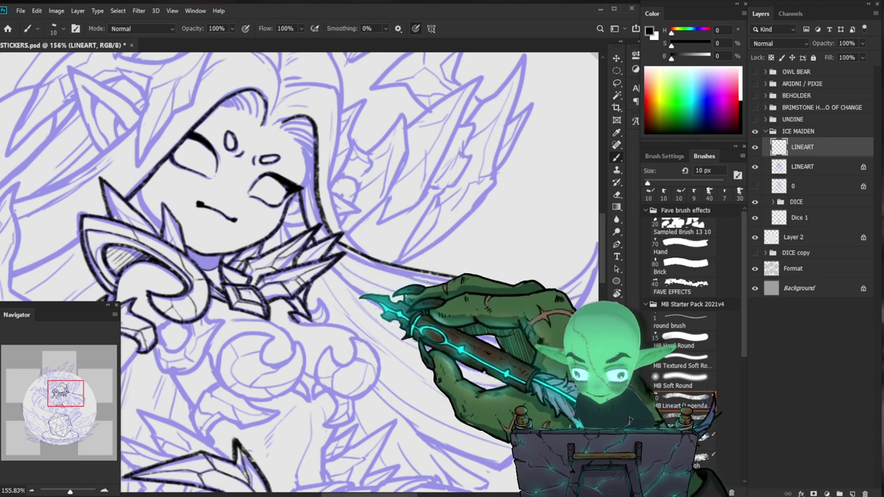
Ink the long lock of hair flowing right from behind the collar down to its pointed tip.
{"action": "left_click_drag", "start_coordinate": [333, 268], "coordinate": [413, 318]}
{"action": "left_click_drag", "start_coordinate": [607, 411], "coordinate": [432, 315]}
{"action": "key", "text": "ctrl+z"}
{"action": "left_click_drag", "start_coordinate": [415, 375], "coordinate": [415, 347]}
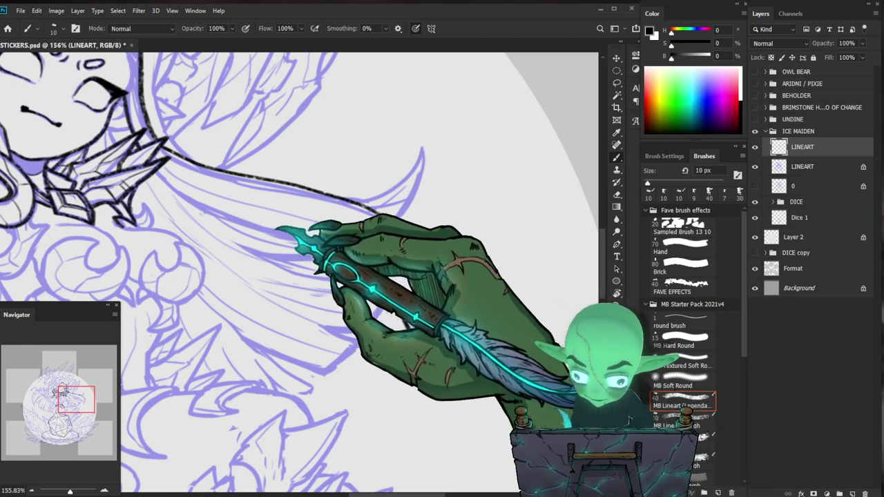
{"action": "left_click_drag", "start_coordinate": [476, 242], "coordinate": [380, 238]}
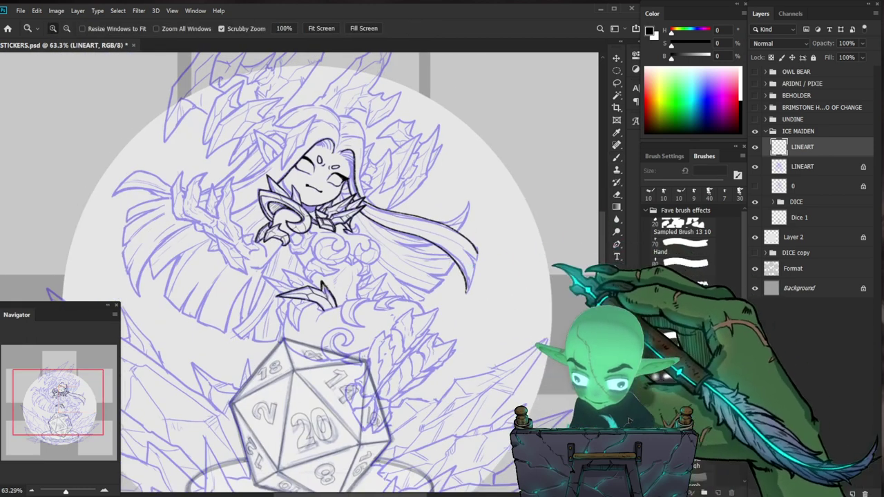
Ink short strand lines in the hair beside the right eye and temple.
{"action": "left_click_drag", "start_coordinate": [442, 276], "coordinate": [522, 272]}
{"action": "mouse_move", "coordinate": [414, 207]}
{"action": "left_mouse_down"}
{"action": "mouse_move", "coordinate": [445, 207]}
{"action": "mouse_move", "coordinate": [448, 252]}
{"action": "mouse_move", "coordinate": [416, 324]}
{"action": "left_mouse_up"}
{"action": "mouse_move", "coordinate": [450, 231]}
{"action": "left_mouse_down"}
{"action": "mouse_move", "coordinate": [446, 245]}
{"action": "mouse_move", "coordinate": [484, 264]}
{"action": "mouse_move", "coordinate": [462, 264]}
{"action": "mouse_move", "coordinate": [428, 286]}
{"action": "left_mouse_up"}
{"action": "left_click_drag", "start_coordinate": [499, 257], "coordinate": [577, 258]}
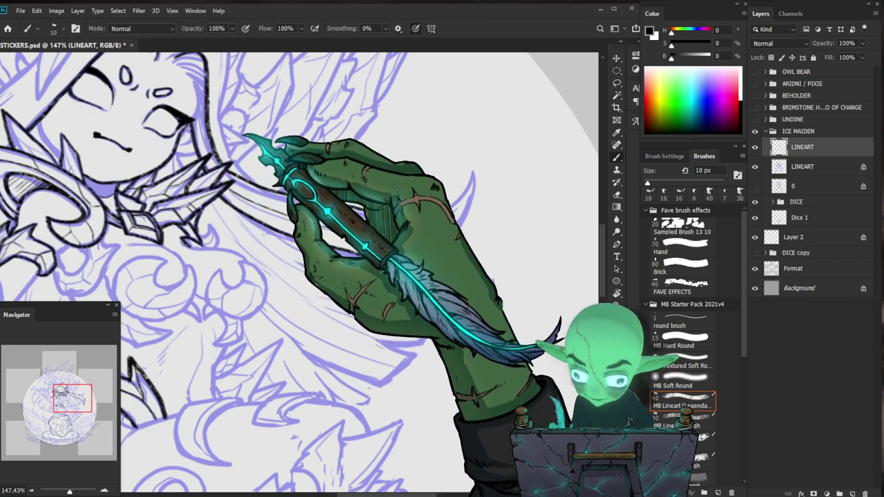
{"action": "left_click_drag", "start_coordinate": [268, 150], "coordinate": [345, 237]}
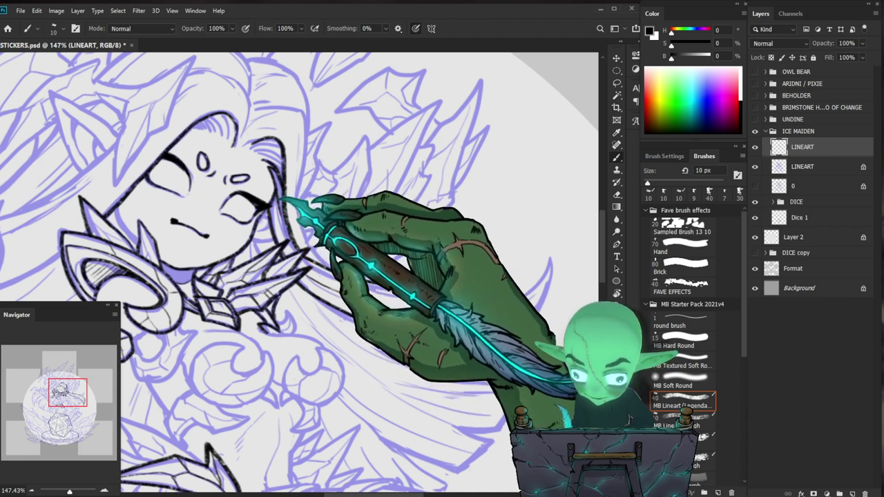
Ink short curved strand lines along the hairline above and beside the right eye.
{"action": "left_click_drag", "start_coordinate": [331, 225], "coordinate": [286, 228]}
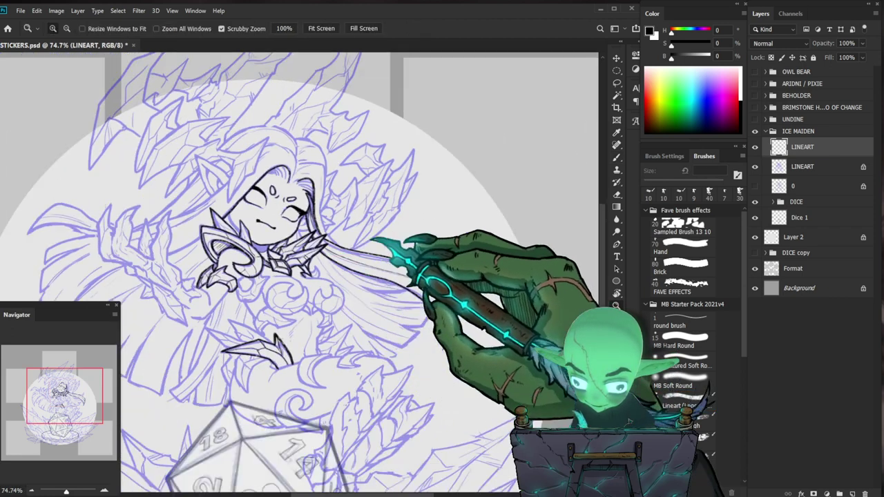
{"action": "left_click_drag", "start_coordinate": [312, 202], "coordinate": [369, 196]}
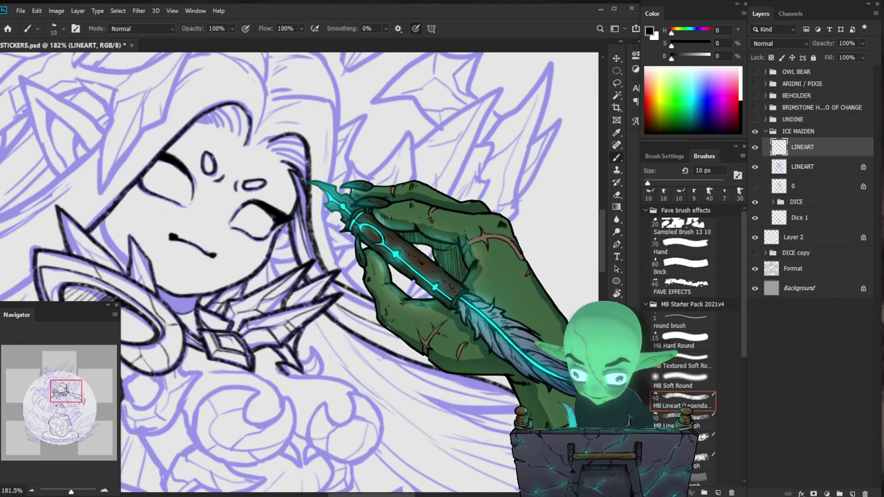
{"action": "left_click_drag", "start_coordinate": [389, 201], "coordinate": [432, 241]}
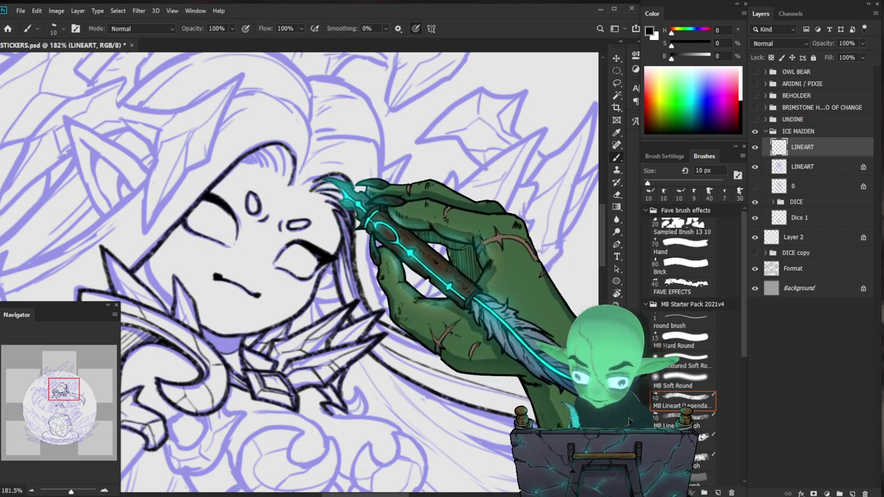
{"action": "left_click_drag", "start_coordinate": [352, 173], "coordinate": [290, 181]}
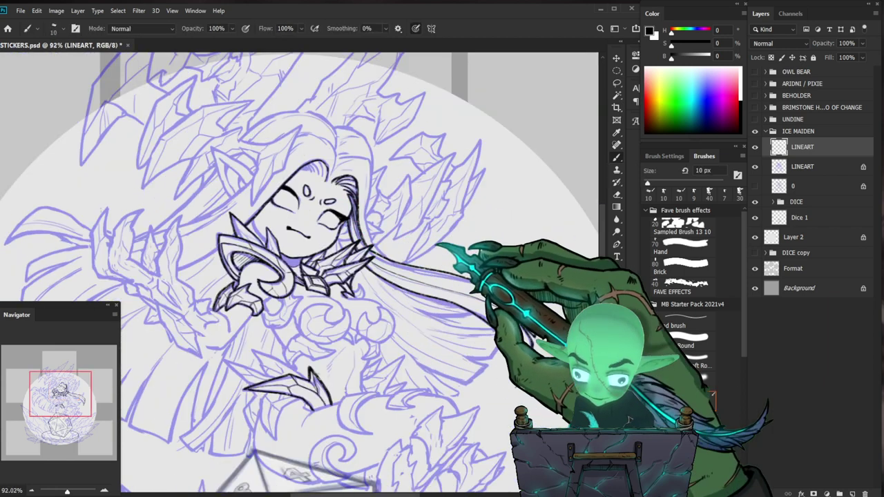
Ink the outer hair edge from above the right eye down past the cheek to the flowing lock behind the collar.
{"action": "mouse_move", "coordinate": [338, 166]}
{"action": "left_mouse_down"}
{"action": "mouse_move", "coordinate": [371, 170]}
{"action": "mouse_move", "coordinate": [371, 137]}
{"action": "mouse_move", "coordinate": [402, 141]}
{"action": "mouse_move", "coordinate": [411, 154]}
{"action": "left_mouse_up"}
{"action": "left_click_drag", "start_coordinate": [422, 293], "coordinate": [353, 199]}
{"action": "left_click_drag", "start_coordinate": [339, 82], "coordinate": [332, 142]}
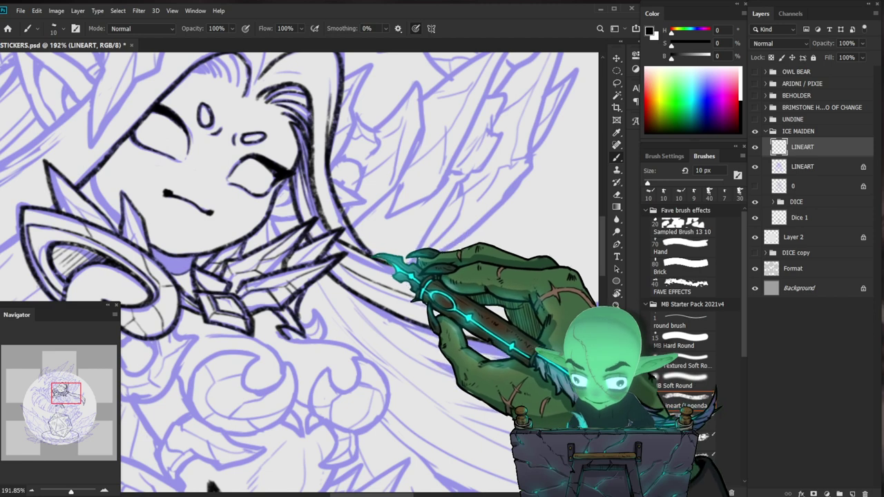
{"action": "key", "text": "z"}
{"action": "left_click_drag", "start_coordinate": [505, 291], "coordinate": [549, 323]}
{"action": "mouse_move", "coordinate": [416, 194]}
{"action": "left_mouse_down"}
{"action": "mouse_move", "coordinate": [449, 195]}
{"action": "mouse_move", "coordinate": [449, 302]}
{"action": "left_mouse_up"}
{"action": "key", "text": "b"}
{"action": "key", "text": "z"}
{"action": "left_click_drag", "start_coordinate": [426, 179], "coordinate": [464, 161]}
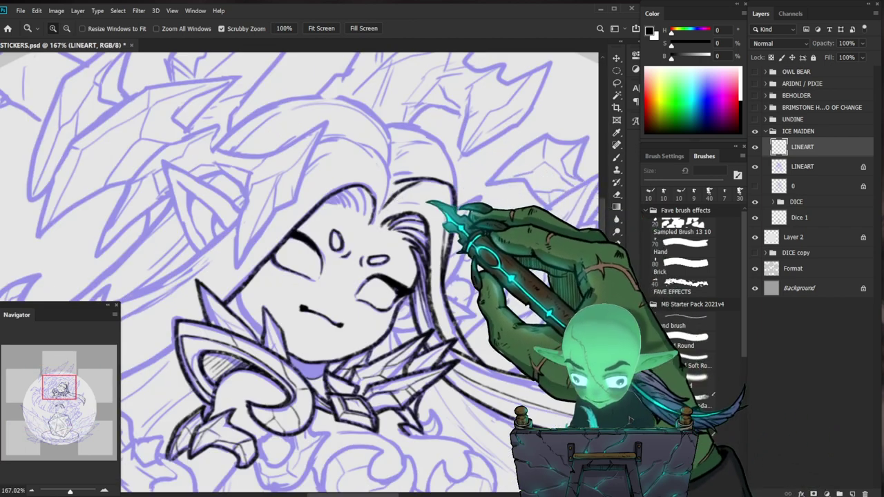
Ink short tapered strand lines fanning out from the hair parting above the right eye.
{"action": "key", "text": "b"}
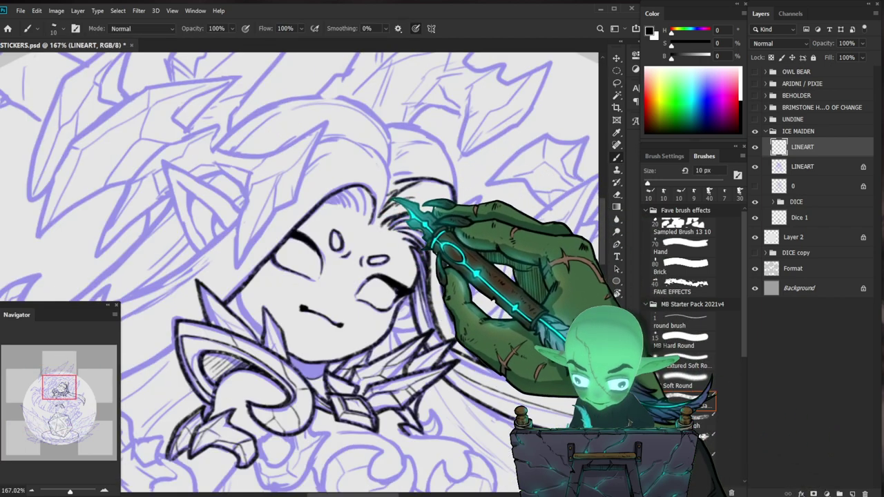
{"action": "key", "text": "z"}
{"action": "left_click_drag", "start_coordinate": [429, 191], "coordinate": [388, 230]}
{"action": "key", "text": "b"}
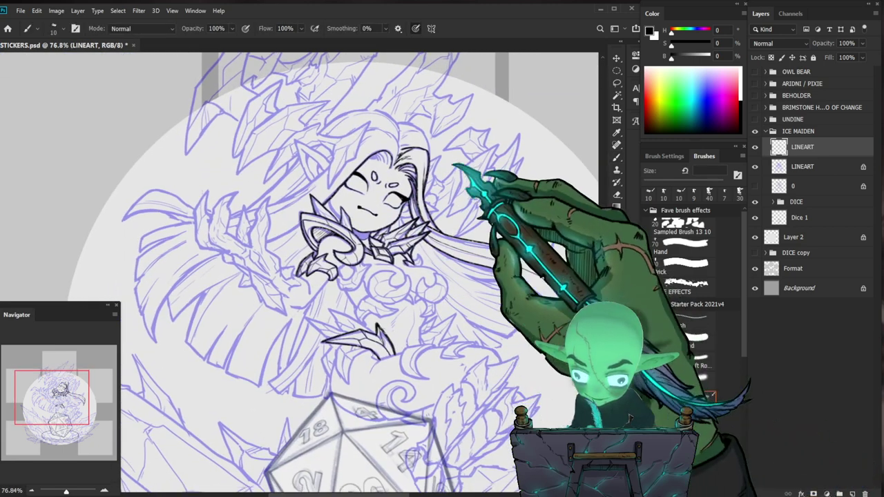
{"action": "key", "text": "z"}
{"action": "left_click_drag", "start_coordinate": [411, 142], "coordinate": [452, 148]}
{"action": "key", "text": "b"}
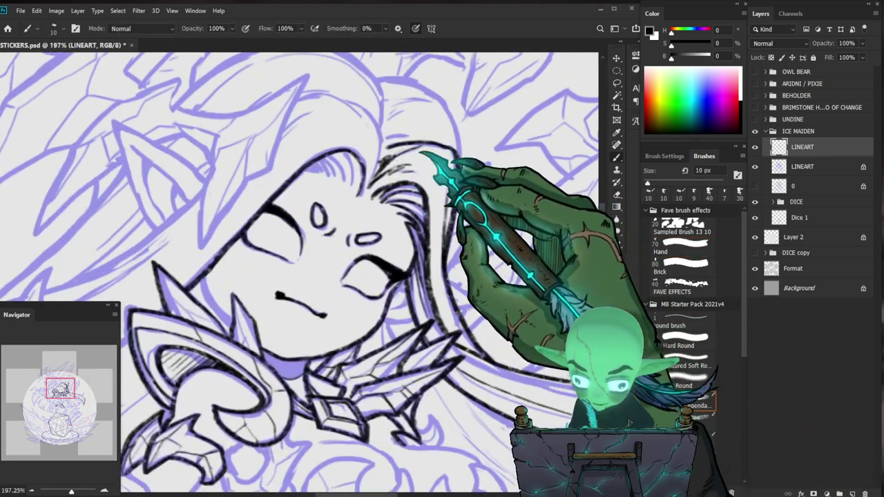
Ink the outer contour of the hair on the right side of the crown, from the parting down.
{"action": "left_click_drag", "start_coordinate": [461, 172], "coordinate": [451, 205]}
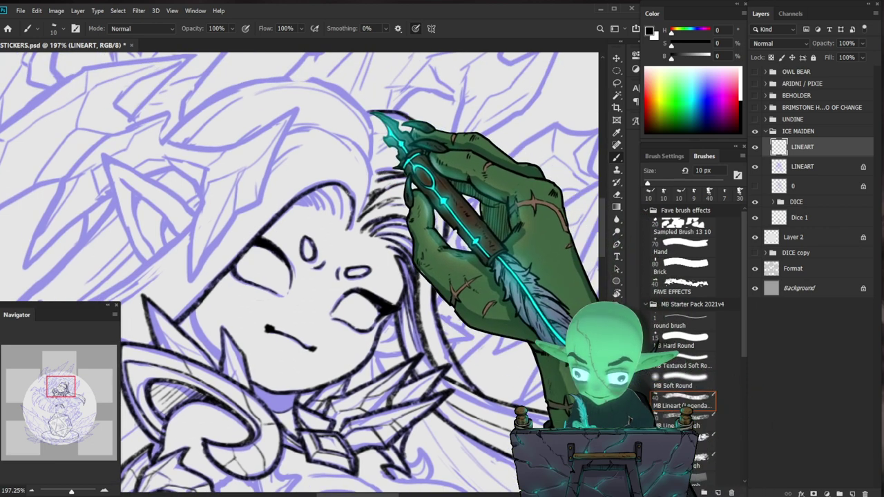
{"action": "key", "text": "z"}
{"action": "left_click_drag", "start_coordinate": [442, 168], "coordinate": [422, 208]}
{"action": "left_click_drag", "start_coordinate": [430, 125], "coordinate": [461, 76]}
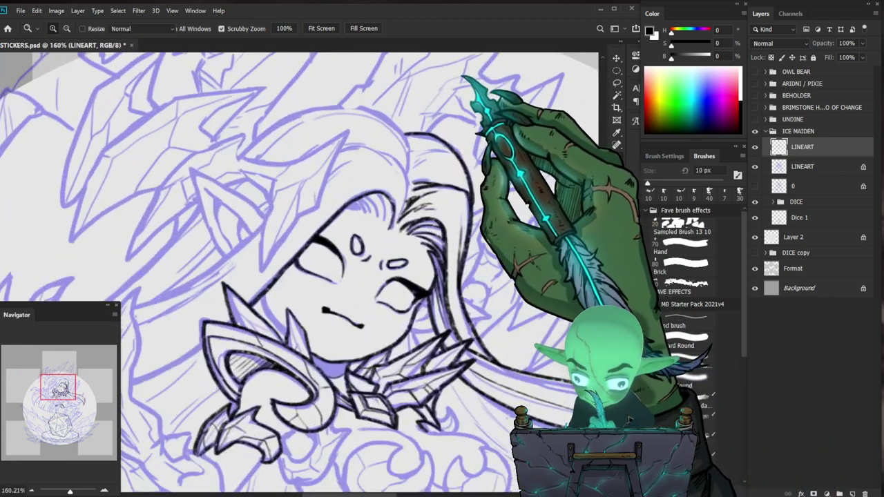
{"action": "key", "text": "b"}
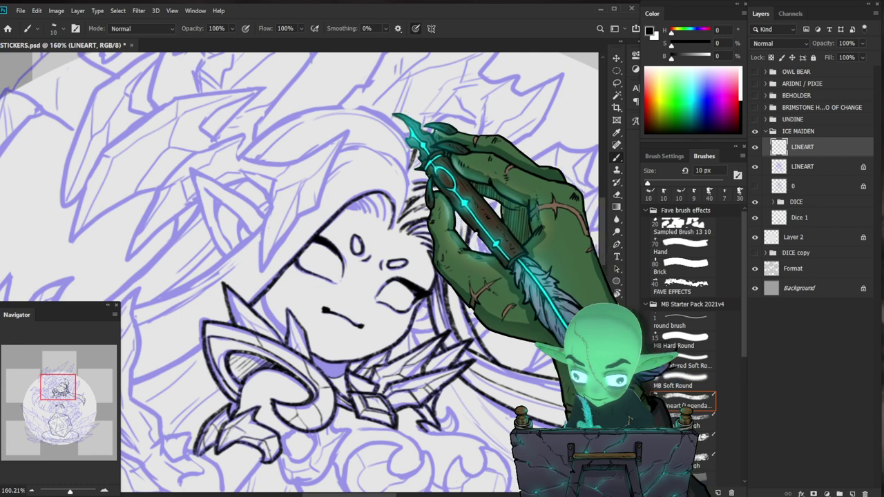
Ink the parting curve at the top of the head and the long crown contour sweeping left.
{"action": "mouse_move", "coordinate": [403, 132]}
{"action": "left_mouse_down"}
{"action": "mouse_move", "coordinate": [374, 109]}
{"action": "mouse_move", "coordinate": [336, 105]}
{"action": "mouse_move", "coordinate": [238, 159]}
{"action": "left_mouse_up"}
{"action": "key", "text": "ctrl+space"}
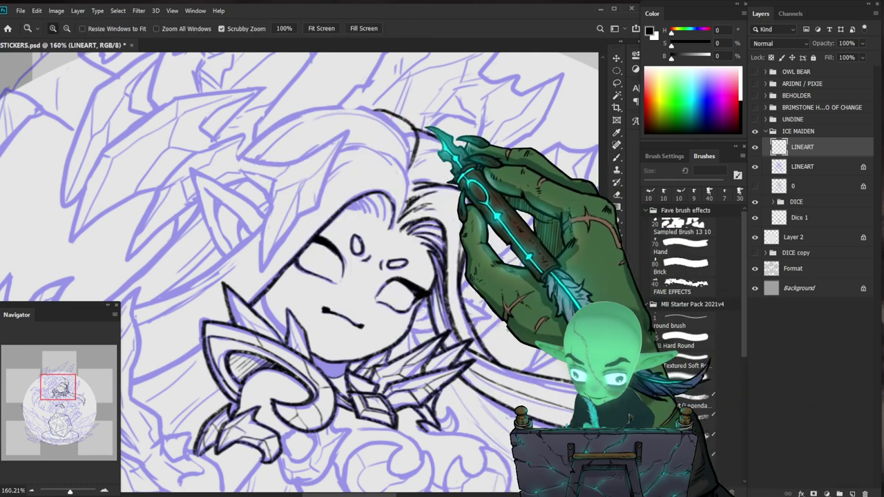
{"action": "mouse_move", "coordinate": [411, 151]}
{"action": "left_mouse_down"}
{"action": "mouse_move", "coordinate": [398, 131]}
{"action": "mouse_move", "coordinate": [421, 133]}
{"action": "left_mouse_up"}
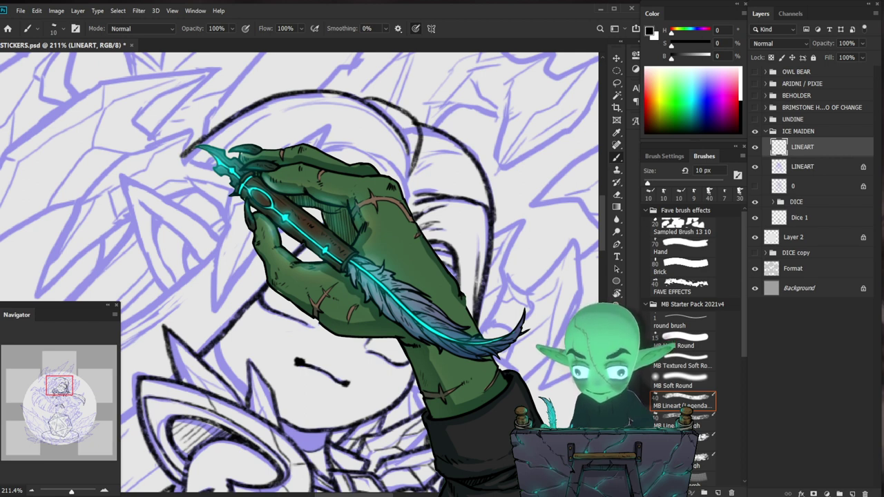
Outline the pointed, jagged headpiece shard beside the left temple, between the fringe and the ear.
{"action": "scroll", "coordinate": [469, 174], "scroll_direction": "down", "scroll_amount": 3}
{"action": "left_click_drag", "start_coordinate": [378, 151], "coordinate": [401, 168]}
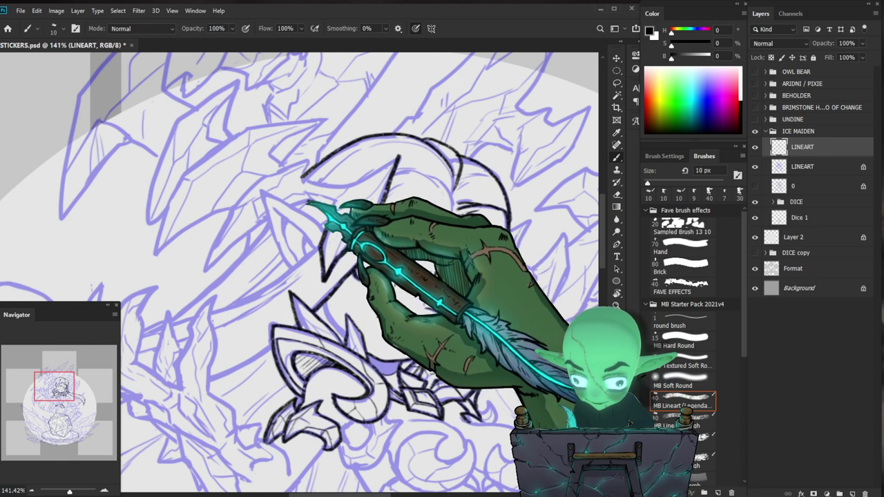
{"action": "key", "text": "z"}
{"action": "left_click_drag", "start_coordinate": [407, 198], "coordinate": [331, 200]}
{"action": "left_click_drag", "start_coordinate": [542, 397], "coordinate": [503, 347]}
{"action": "left_click_drag", "start_coordinate": [369, 189], "coordinate": [448, 189]}
{"action": "key", "text": "b"}
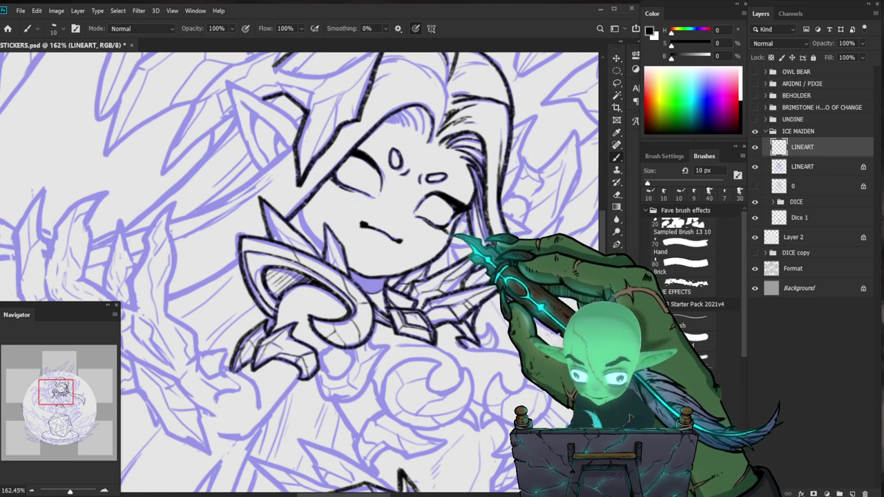
{"action": "left_click_drag", "start_coordinate": [518, 267], "coordinate": [494, 279]}
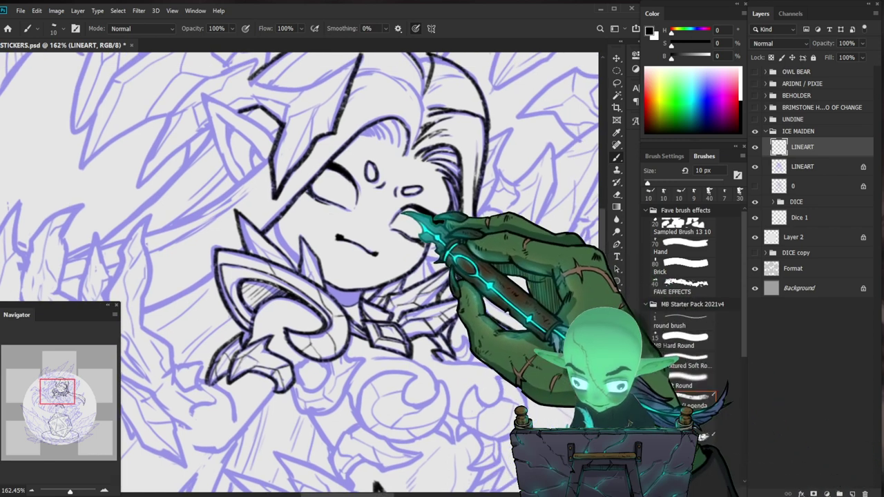
Ink short dark strand lines under the fringe along the forehead hairline above the brow markings.
{"action": "key", "text": "z"}
{"action": "left_click_drag", "start_coordinate": [449, 211], "coordinate": [427, 301]}
{"action": "mouse_move", "coordinate": [438, 238]}
{"action": "left_mouse_down"}
{"action": "mouse_move", "coordinate": [490, 200]}
{"action": "mouse_move", "coordinate": [422, 179]}
{"action": "mouse_move", "coordinate": [487, 162]}
{"action": "left_mouse_up"}
{"action": "key", "text": "b"}
{"action": "key", "text": "z"}
{"action": "key", "text": "b"}
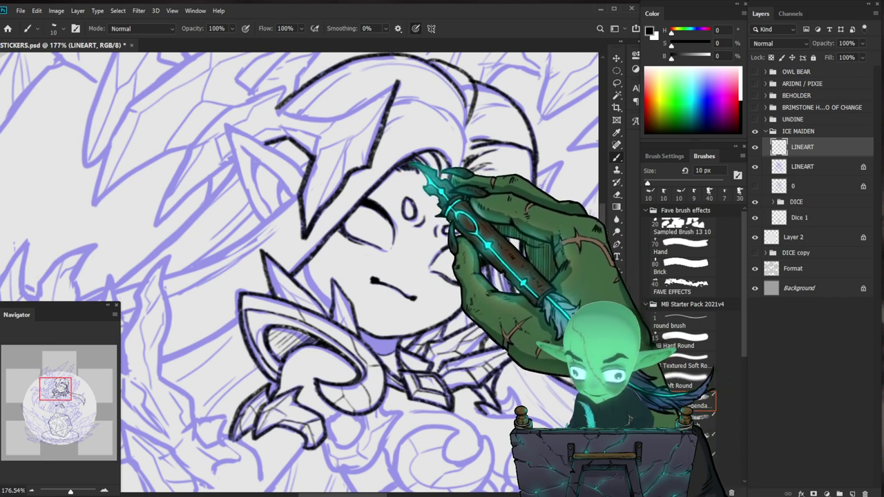
{"action": "key", "text": "e"}
{"action": "key", "text": "b"}
Ink the upper edge of the front hair sweep from the headpiece shard to the parting and erase its overlap.
{"action": "left_click_drag", "start_coordinate": [404, 117], "coordinate": [385, 127]}
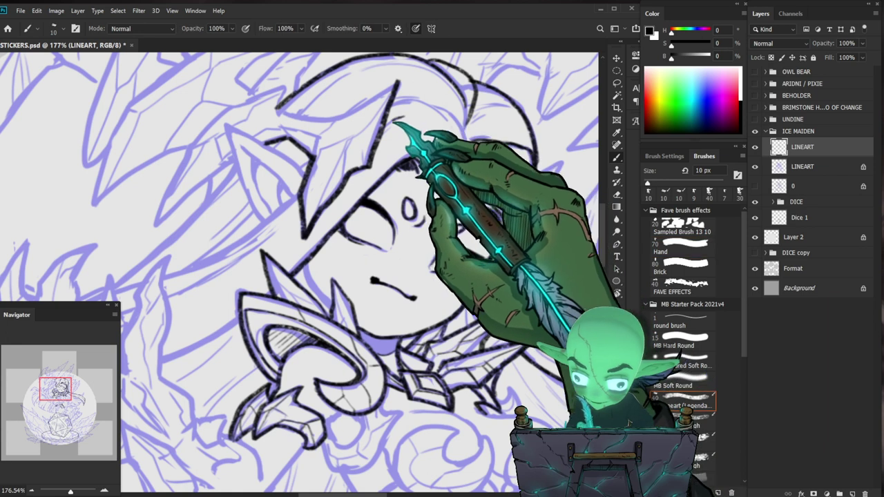
{"action": "left_click_drag", "start_coordinate": [529, 163], "coordinate": [516, 201]}
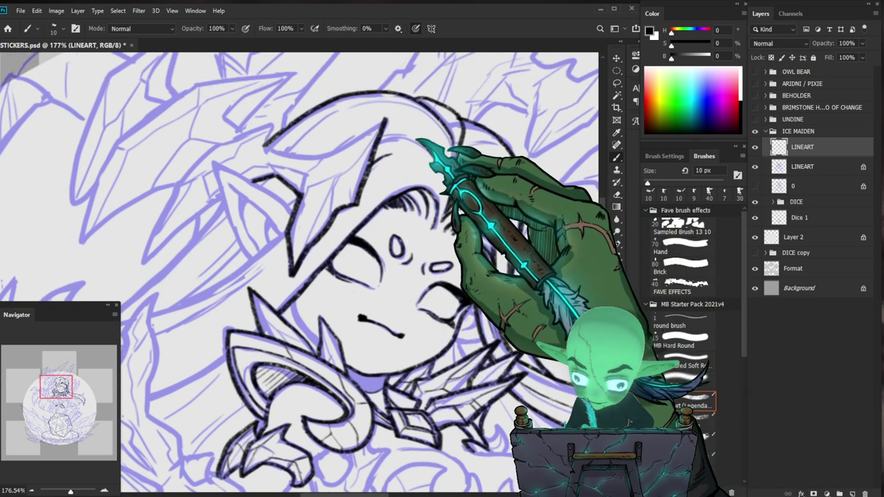
{"action": "left_click_drag", "start_coordinate": [509, 168], "coordinate": [471, 191]}
{"action": "left_click_drag", "start_coordinate": [481, 148], "coordinate": [519, 166]}
{"action": "mouse_move", "coordinate": [461, 196]}
{"action": "left_mouse_down"}
{"action": "mouse_move", "coordinate": [493, 223]}
{"action": "mouse_move", "coordinate": [438, 191]}
{"action": "mouse_move", "coordinate": [406, 190]}
{"action": "mouse_move", "coordinate": [435, 196]}
{"action": "left_mouse_up"}
{"action": "left_click_drag", "start_coordinate": [524, 379], "coordinate": [486, 279]}
{"action": "left_click_drag", "start_coordinate": [451, 84], "coordinate": [488, 99]}
{"action": "key", "text": "e"}
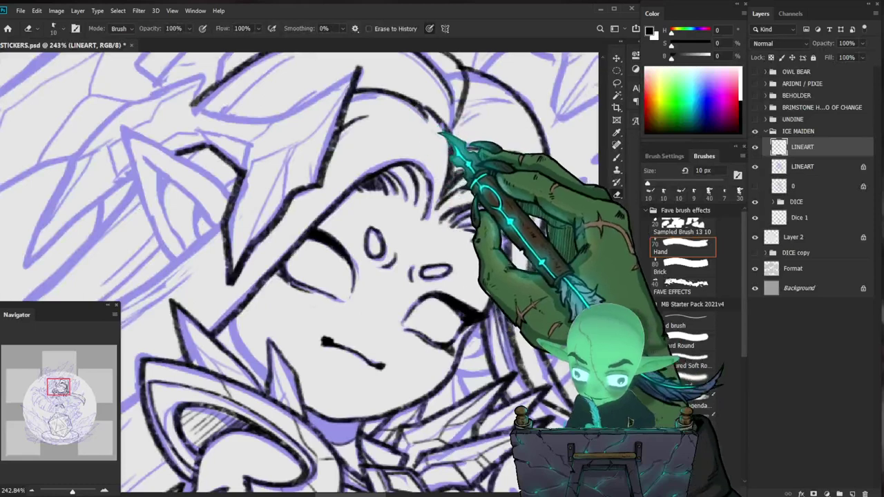
{"action": "mouse_move", "coordinate": [445, 134]}
{"action": "left_mouse_down"}
{"action": "mouse_move", "coordinate": [413, 109]}
{"action": "mouse_move", "coordinate": [452, 134]}
{"action": "left_mouse_up"}
{"action": "key", "text": "b"}
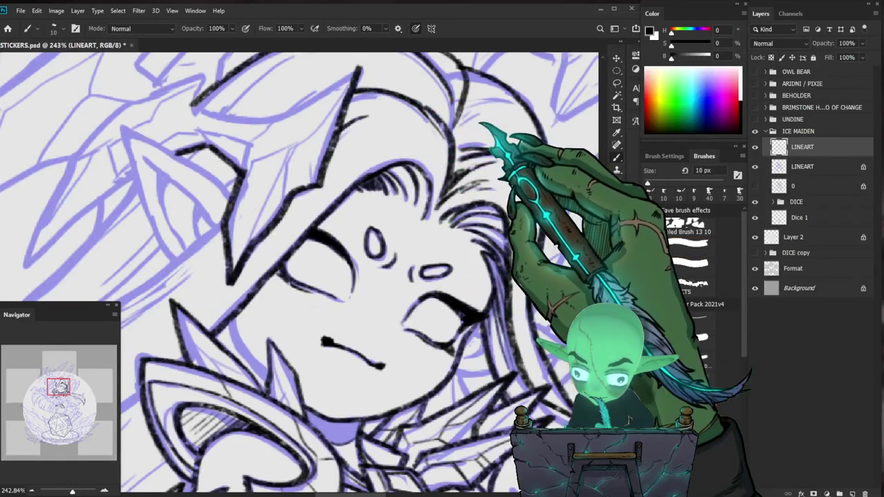
Ink thin strand lines in the crown hair on both sides of the parting.
{"action": "left_click_drag", "start_coordinate": [540, 168], "coordinate": [542, 231]}
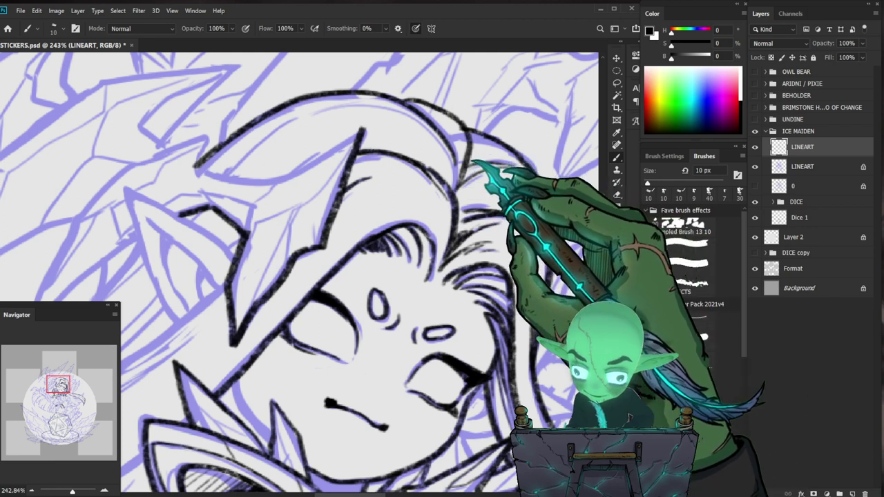
{"action": "left_click_drag", "start_coordinate": [494, 170], "coordinate": [479, 169], "text": "ctrl+space"}
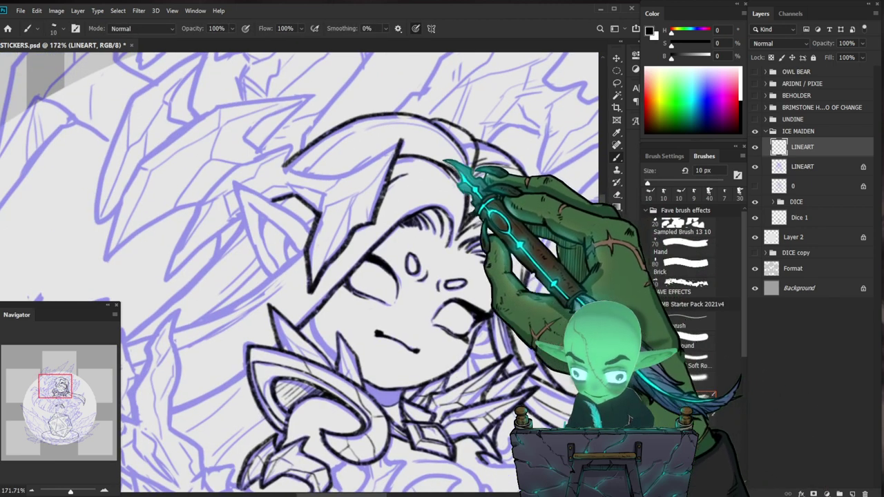
{"action": "left_click_drag", "start_coordinate": [476, 198], "coordinate": [502, 351], "text": "ctrl+space"}
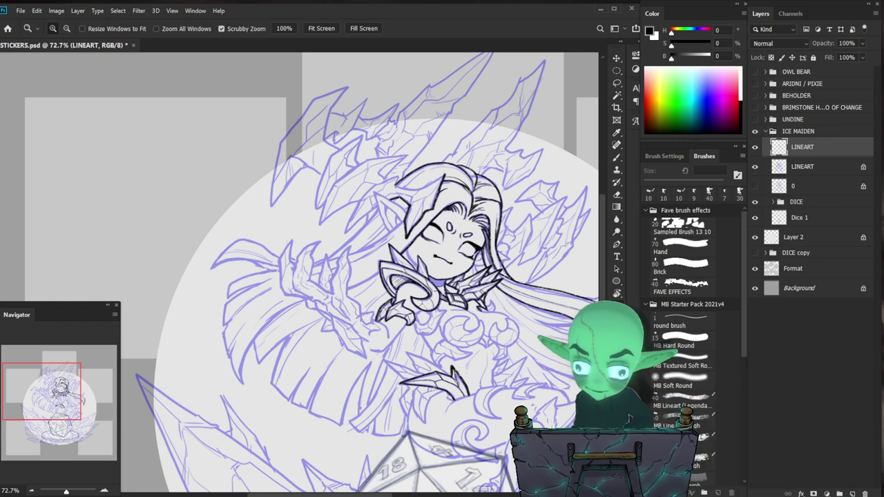
Outline the large pointed shard extending left from the headpiece above the ear.
{"action": "left_click_drag", "start_coordinate": [435, 178], "coordinate": [459, 177]}
{"action": "key", "text": "b"}
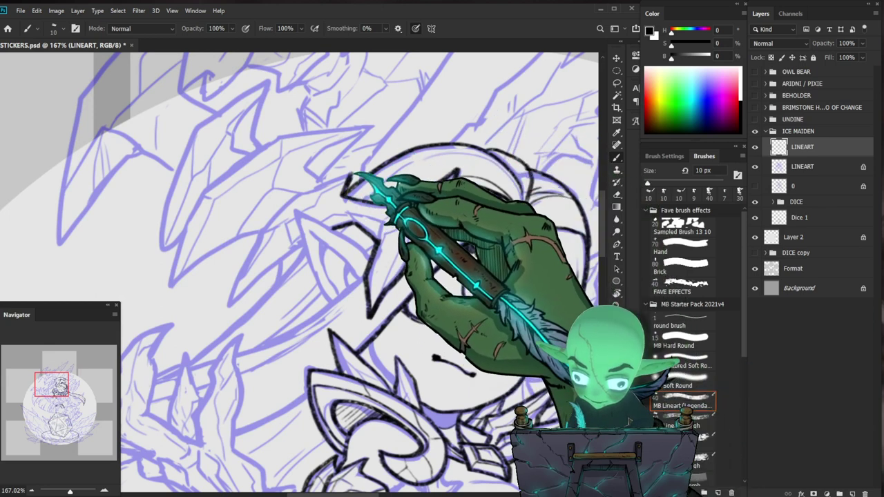
{"action": "mouse_move", "coordinate": [316, 184]}
{"action": "left_mouse_down"}
{"action": "mouse_move", "coordinate": [297, 187]}
{"action": "mouse_move", "coordinate": [254, 225]}
{"action": "mouse_move", "coordinate": [229, 305]}
{"action": "mouse_move", "coordinate": [306, 248]}
{"action": "mouse_move", "coordinate": [248, 238]}
{"action": "left_mouse_up"}
{"action": "key", "text": "z"}
{"action": "key", "text": "space"}
{"action": "left_click_drag", "start_coordinate": [376, 312], "coordinate": [375, 272]}
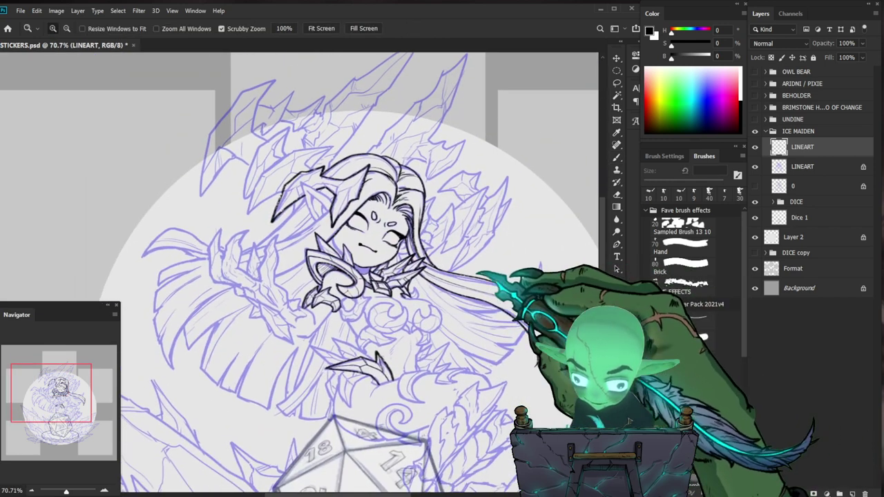
Refine the inner edge of the left headpiece shard and outline the pointed ear beneath it.
{"action": "left_click_drag", "start_coordinate": [288, 215], "coordinate": [339, 204]}
{"action": "key", "text": "b"}
{"action": "mouse_move", "coordinate": [345, 144]}
{"action": "left_mouse_down"}
{"action": "mouse_move", "coordinate": [311, 154]}
{"action": "mouse_move", "coordinate": [264, 230]}
{"action": "mouse_move", "coordinate": [288, 213]}
{"action": "left_mouse_up"}
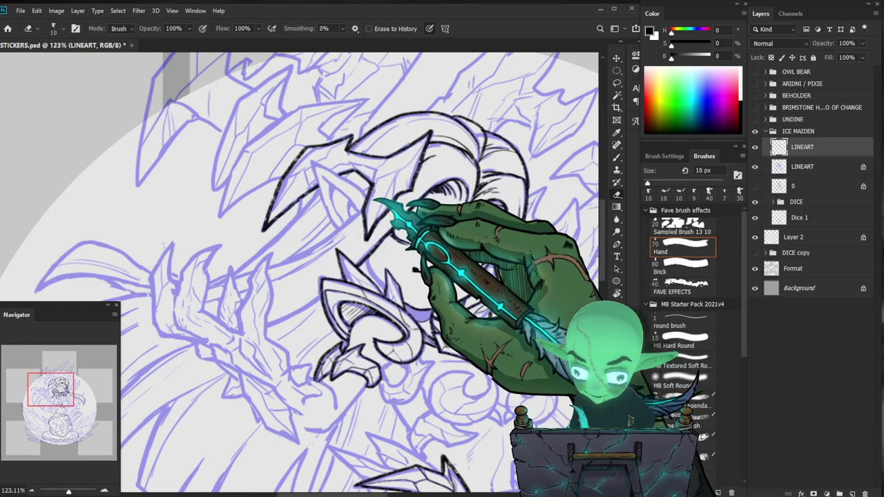
{"action": "key", "text": "b"}
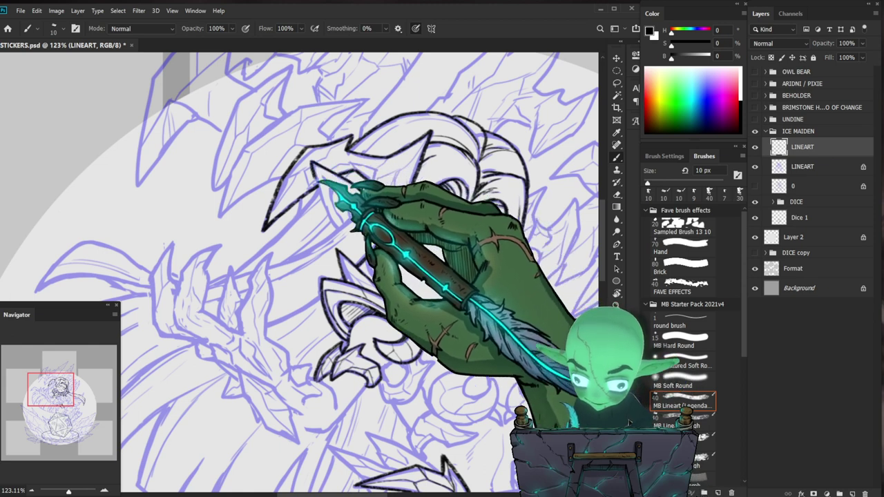
{"action": "left_click_drag", "start_coordinate": [420, 271], "coordinate": [455, 213]}
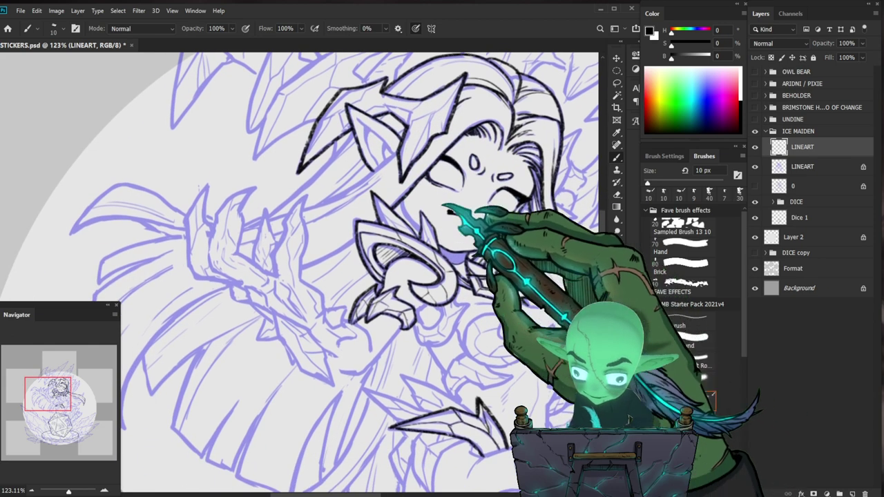
Ink the long hair line sweeping left from beneath the ear, above the shoulder armor.
{"action": "left_click_drag", "start_coordinate": [327, 206], "coordinate": [266, 205]}
{"action": "left_click_drag", "start_coordinate": [373, 169], "coordinate": [422, 171]}
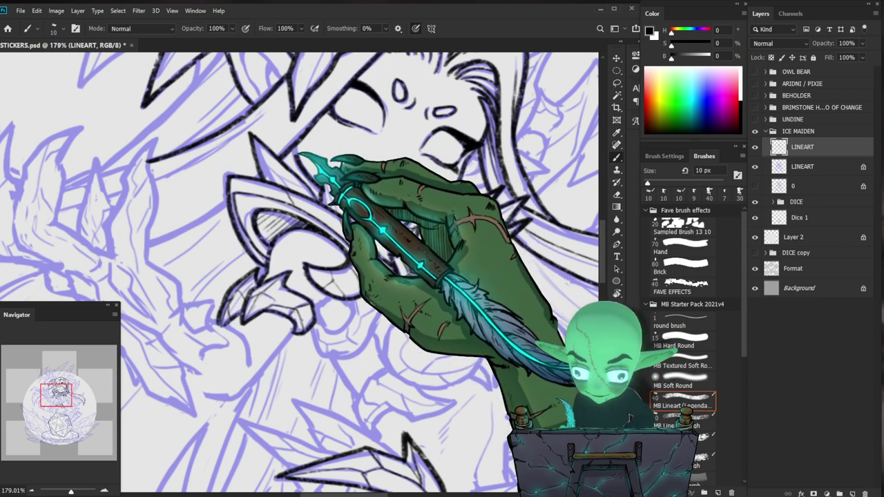
{"action": "key", "text": "z"}
{"action": "left_click_drag", "start_coordinate": [517, 208], "coordinate": [476, 211]}
{"action": "left_click_drag", "start_coordinate": [391, 199], "coordinate": [431, 200]}
Clean up the collar armor line art and ink thin facet lines in its spikes.
{"action": "key", "text": "e"}
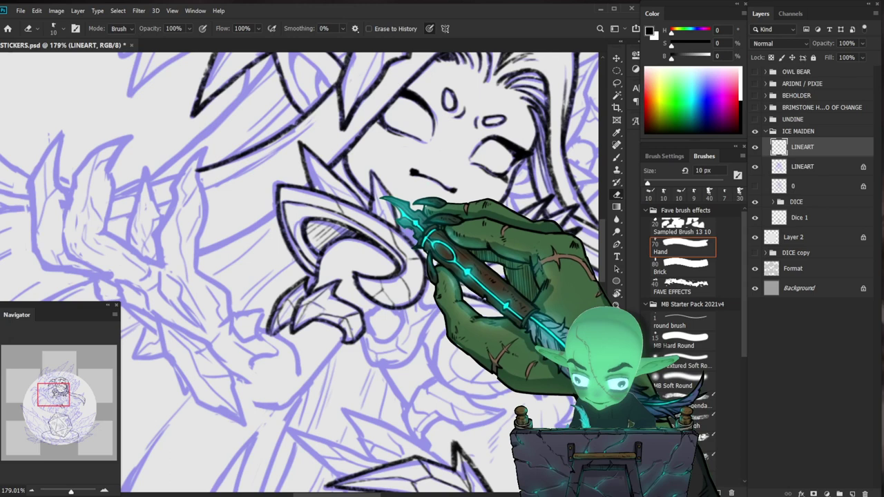
{"action": "key", "text": "b"}
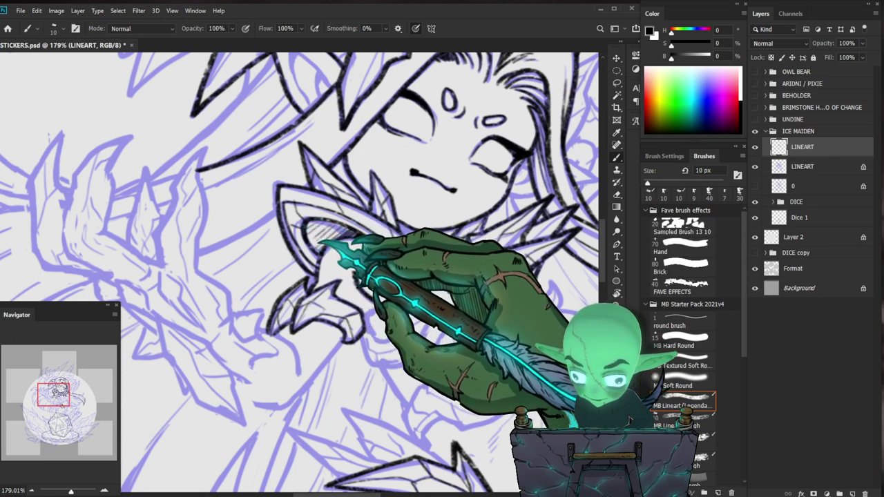
{"action": "left_click_drag", "start_coordinate": [304, 231], "coordinate": [265, 234]}
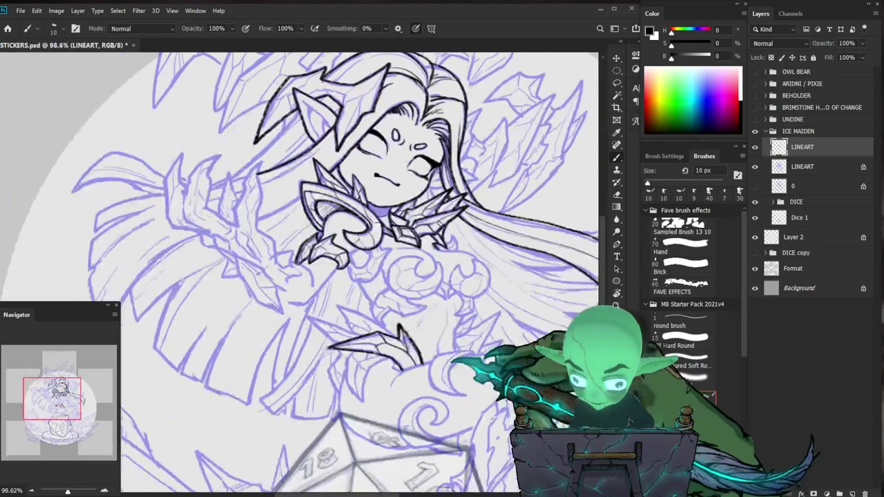
{"action": "left_click_drag", "start_coordinate": [407, 224], "coordinate": [418, 214]}
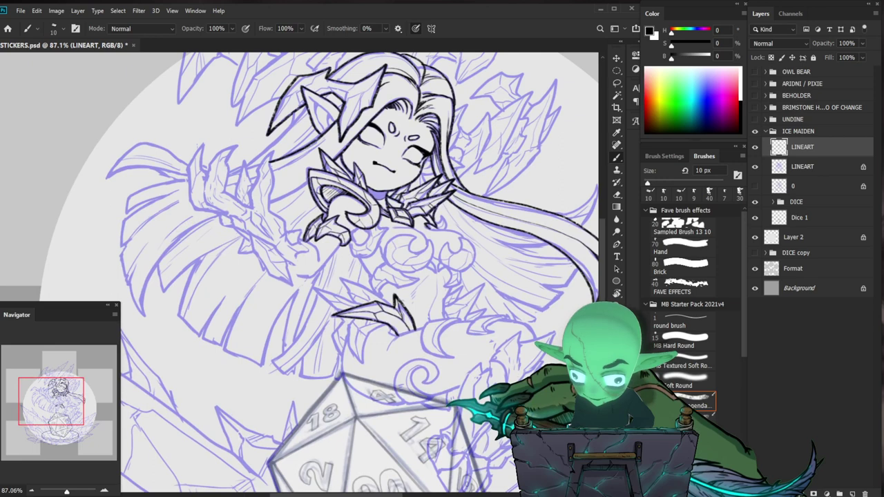
Show the rough sketch layer 0, lower its opacity, and make the top LINEART layer active.
{"action": "left_click_drag", "start_coordinate": [314, 255], "coordinate": [341, 257]}
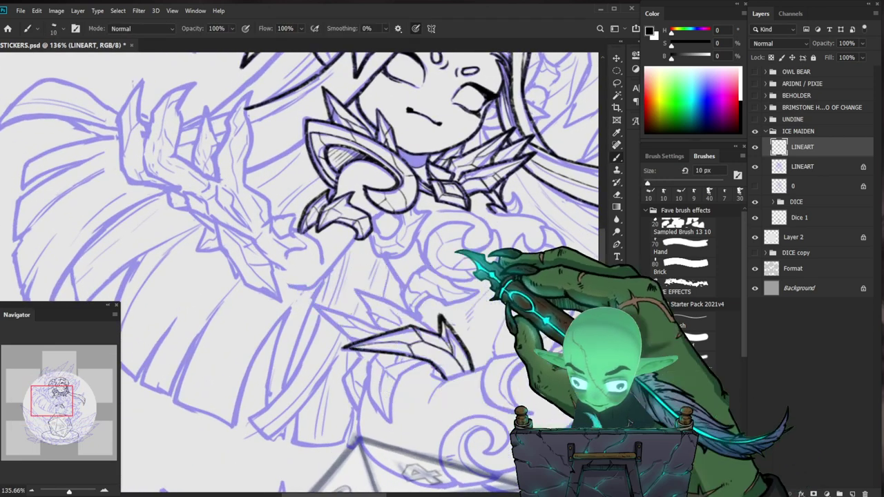
{"action": "left_click", "coordinate": [754, 185]}
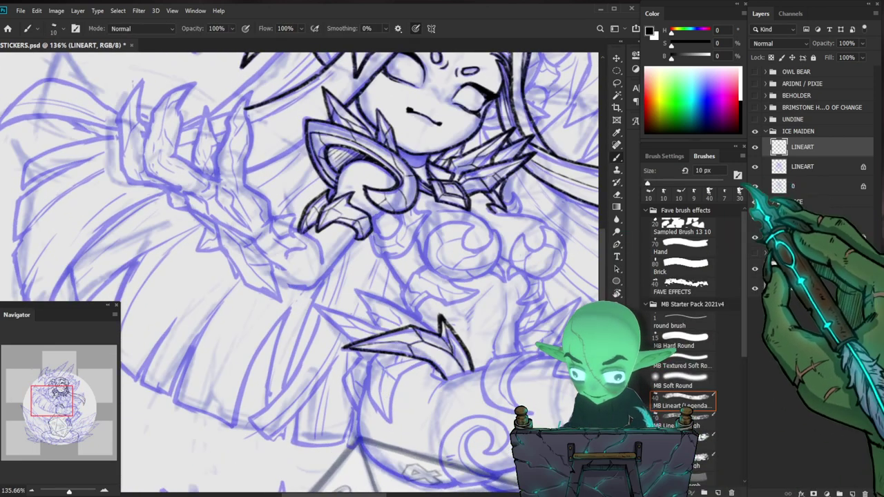
{"action": "left_click", "coordinate": [802, 186]}
{"action": "left_click", "coordinate": [862, 44]}
{"action": "left_click", "coordinate": [801, 146]}
Ink the raised forearm's lower edge, the elbow point and the short crease inside the elbow.
{"action": "scroll", "coordinate": [355, 286], "scroll_direction": "up", "scroll_amount": 1}
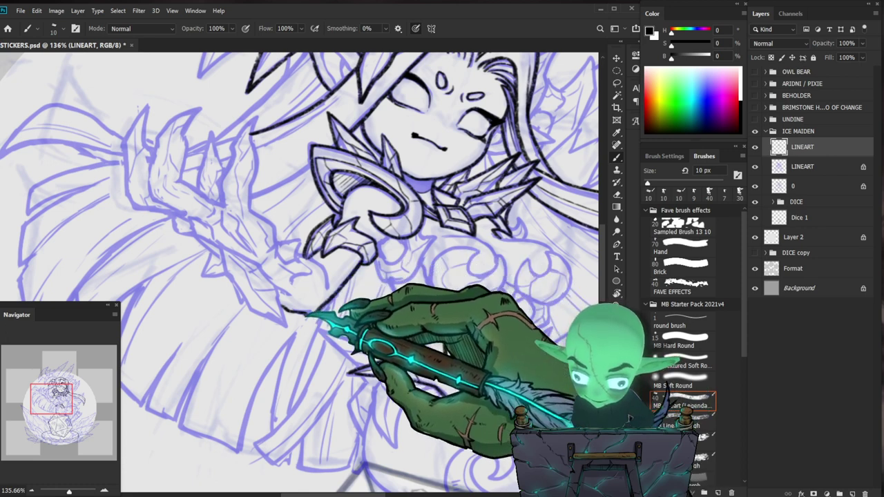
{"action": "left_click_drag", "start_coordinate": [397, 262], "coordinate": [355, 290]}
{"action": "left_click_drag", "start_coordinate": [580, 359], "coordinate": [544, 304]}
{"action": "scroll", "coordinate": [327, 135], "scroll_direction": "up", "scroll_amount": 6}
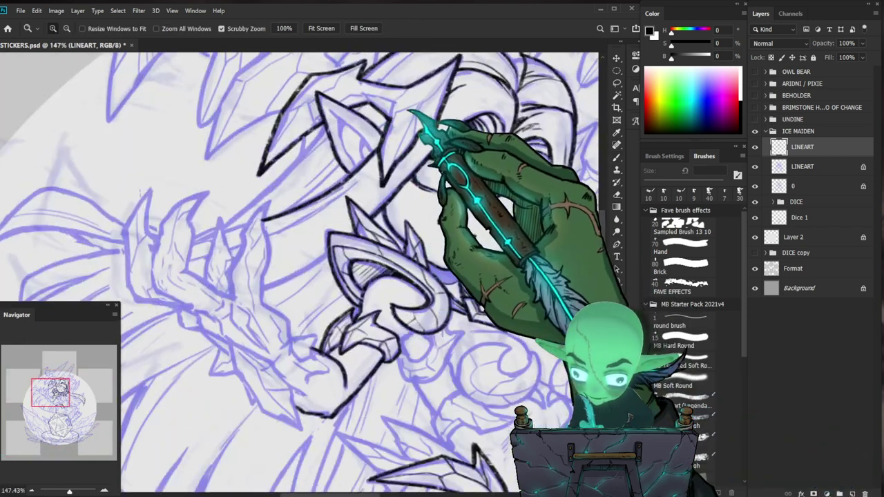
Ink the long tapering hair strand that sweeps down and left beneath the left headpiece shard.
{"action": "key", "text": "b"}
{"action": "mouse_move", "coordinate": [364, 183]}
{"action": "left_mouse_down"}
{"action": "mouse_move", "coordinate": [360, 238]}
{"action": "mouse_move", "coordinate": [283, 268]}
{"action": "left_mouse_up"}
{"action": "left_click_drag", "start_coordinate": [421, 191], "coordinate": [406, 224]}
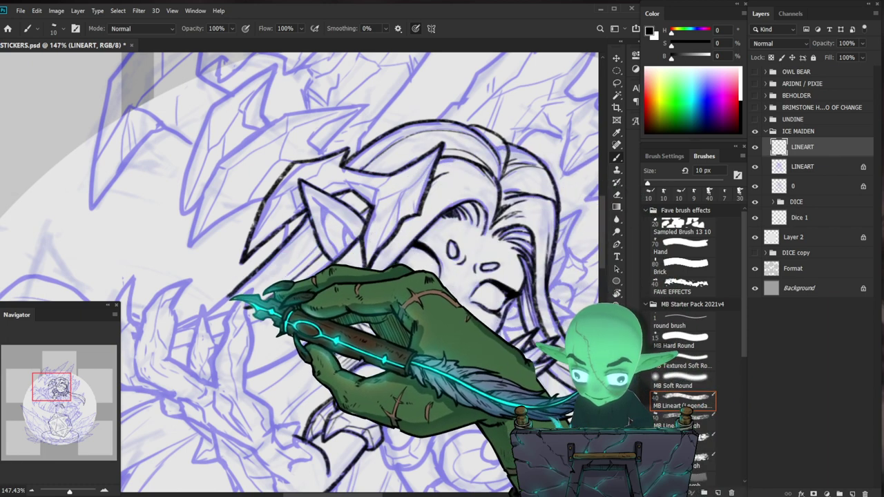
{"action": "left_click_drag", "start_coordinate": [222, 305], "coordinate": [211, 312]}
{"action": "key", "text": "z"}
{"action": "mouse_move", "coordinate": [336, 225]}
{"action": "left_mouse_down"}
{"action": "mouse_move", "coordinate": [307, 247]}
{"action": "mouse_move", "coordinate": [370, 267]}
{"action": "left_mouse_up"}
{"action": "key", "text": "b"}
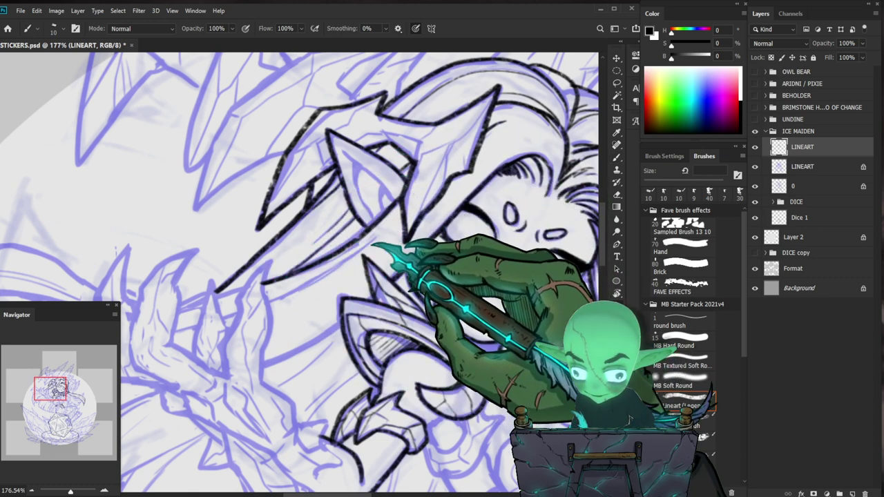
Add inner hair lines behind the pointed ear, between the ear and the left headpiece shard.
{"action": "key", "text": "ctrl+space"}
{"action": "left_click_drag", "start_coordinate": [365, 254], "coordinate": [349, 253]}
{"action": "left_click_drag", "start_coordinate": [399, 153], "coordinate": [418, 153]}
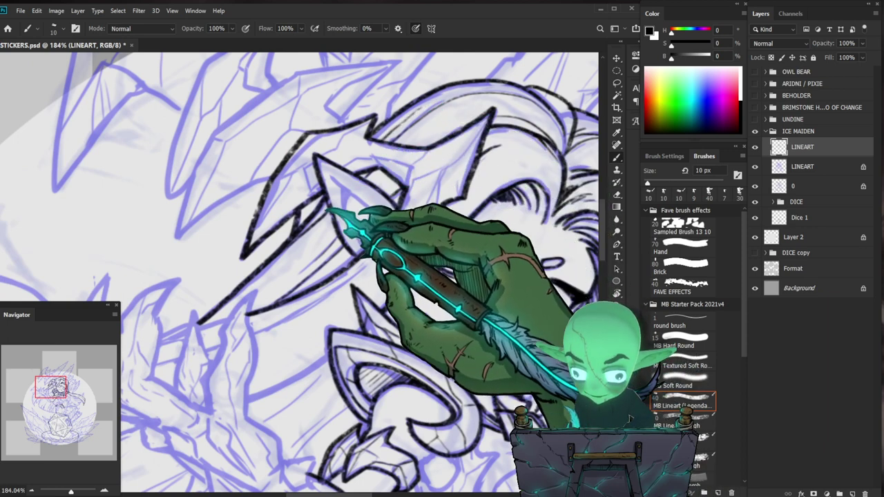
{"action": "key", "text": "ctrl+space"}
{"action": "mouse_move", "coordinate": [308, 166]}
{"action": "left_mouse_down"}
{"action": "mouse_move", "coordinate": [207, 162]}
{"action": "mouse_move", "coordinate": [193, 107]}
{"action": "left_mouse_up"}
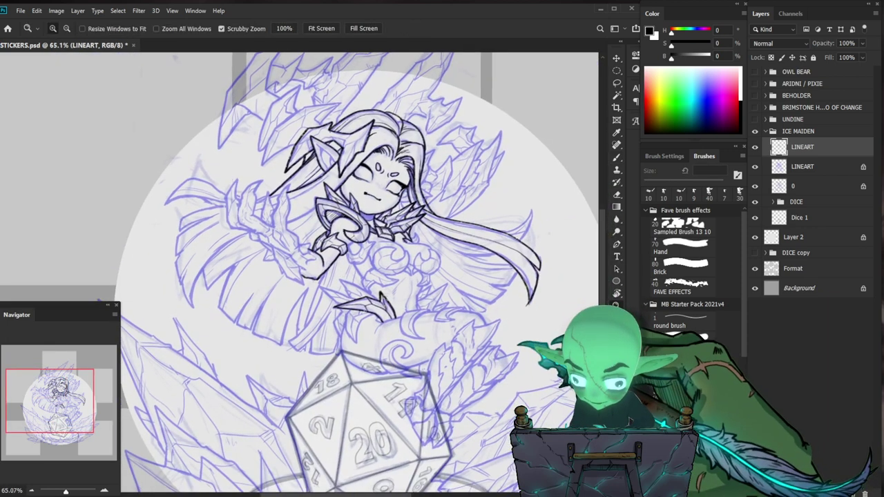
Outline the rightmost clawed ice finger of the raised hand, from its tip down to the palm.
{"action": "left_click_drag", "start_coordinate": [270, 170], "coordinate": [350, 173]}
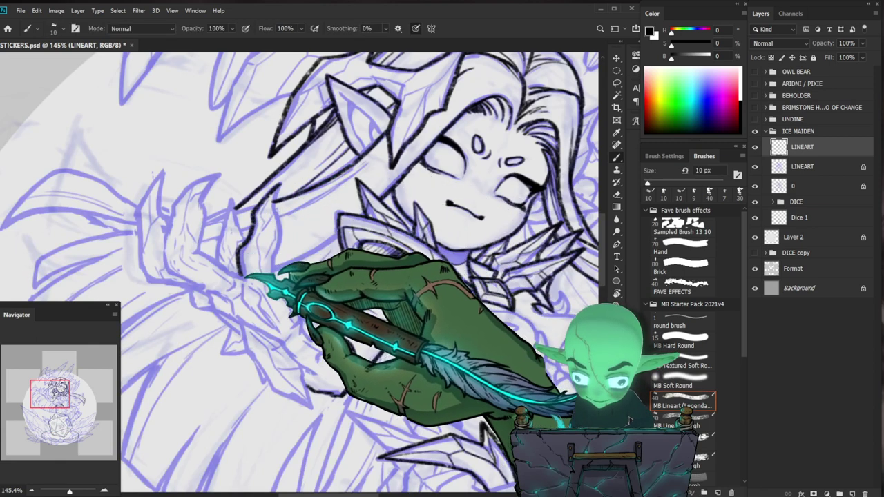
{"action": "left_click_drag", "start_coordinate": [278, 230], "coordinate": [273, 284]}
{"action": "key", "text": "ctrl+space"}
{"action": "mouse_move", "coordinate": [552, 366]}
{"action": "left_mouse_down"}
{"action": "mouse_move", "coordinate": [483, 370]}
{"action": "mouse_move", "coordinate": [519, 365]}
{"action": "left_mouse_up"}
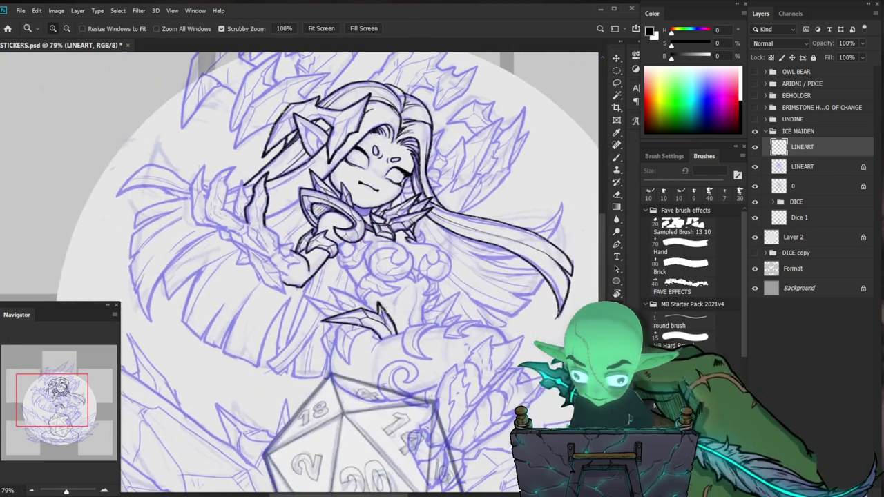
{"action": "mouse_move", "coordinate": [320, 204]}
{"action": "left_mouse_down"}
{"action": "mouse_move", "coordinate": [366, 204]}
{"action": "mouse_move", "coordinate": [310, 196]}
{"action": "left_mouse_up"}
{"action": "key", "text": "ctrl+space"}
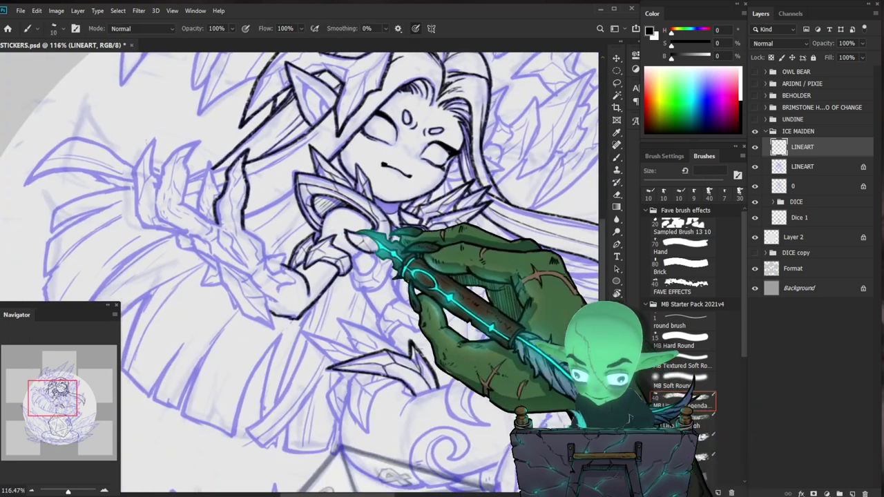
Add thin facet lines inside the curl of the left shoulder armor.
{"action": "key", "text": "ctrl+space"}
{"action": "left_click_drag", "start_coordinate": [338, 235], "coordinate": [361, 233]}
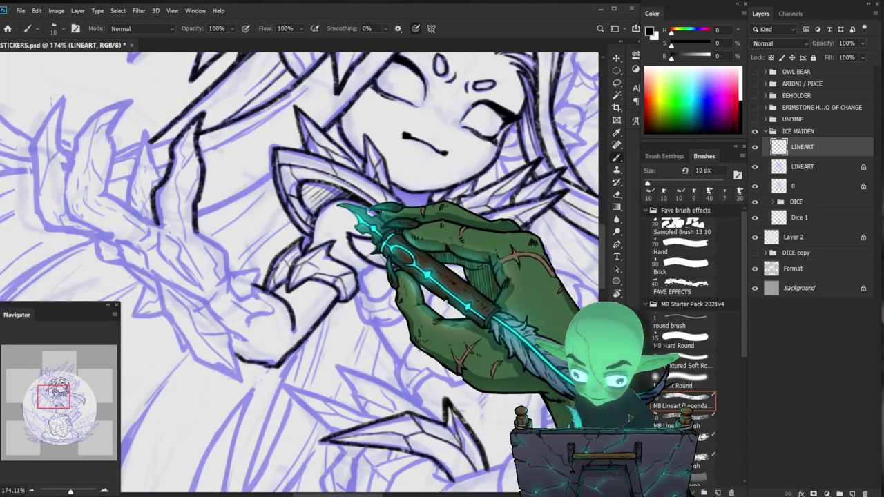
{"action": "key", "text": "ctrl+space"}
{"action": "left_click_drag", "start_coordinate": [332, 239], "coordinate": [314, 238]}
{"action": "key", "text": "space"}
{"action": "mouse_move", "coordinate": [355, 266]}
{"action": "left_mouse_down"}
{"action": "mouse_move", "coordinate": [322, 198]}
{"action": "mouse_move", "coordinate": [358, 207]}
{"action": "mouse_move", "coordinate": [322, 233]}
{"action": "left_mouse_up"}
{"action": "key", "text": "ctrl+space"}
{"action": "key", "text": "ctrl+space"}
{"action": "key", "text": "space"}
{"action": "left_click_drag", "start_coordinate": [394, 421], "coordinate": [396, 394]}
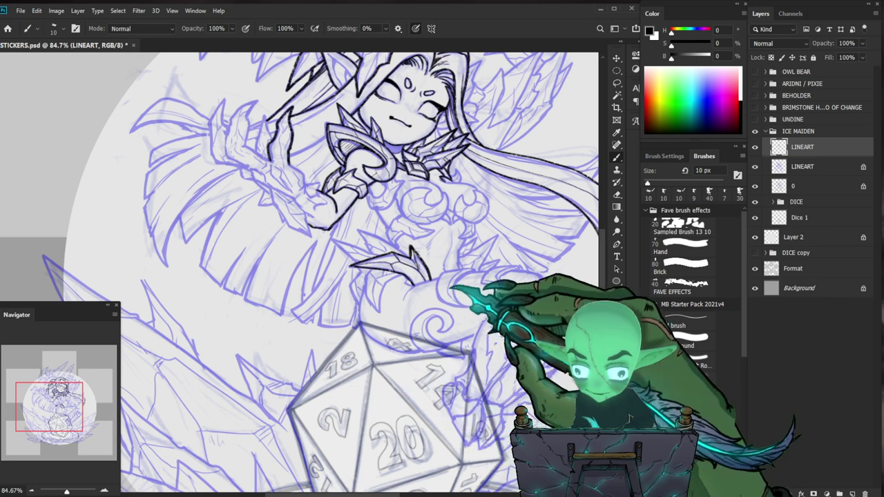
Outline the upper spikes of the left waist shards and ink the outer hip and thigh curve beneath them.
{"action": "left_click_drag", "start_coordinate": [413, 253], "coordinate": [431, 254]}
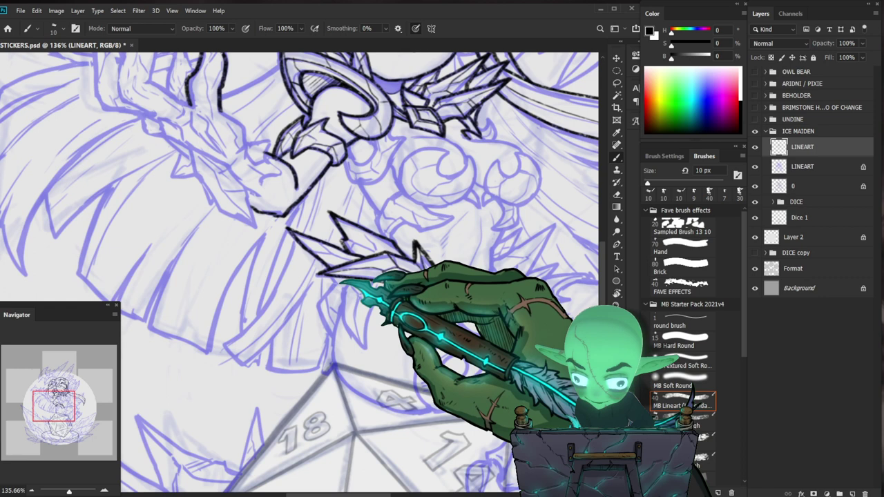
{"action": "left_click_drag", "start_coordinate": [323, 303], "coordinate": [334, 335]}
{"action": "left_click_drag", "start_coordinate": [630, 400], "coordinate": [577, 331]}
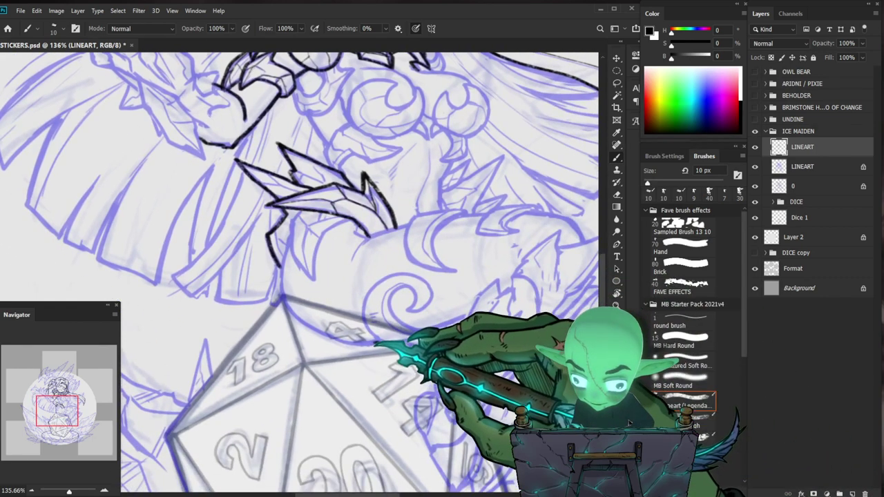
{"action": "mouse_move", "coordinate": [343, 341]}
{"action": "left_mouse_down"}
{"action": "mouse_move", "coordinate": [297, 314]}
{"action": "mouse_move", "coordinate": [286, 294]}
{"action": "mouse_move", "coordinate": [284, 233]}
{"action": "left_mouse_up"}
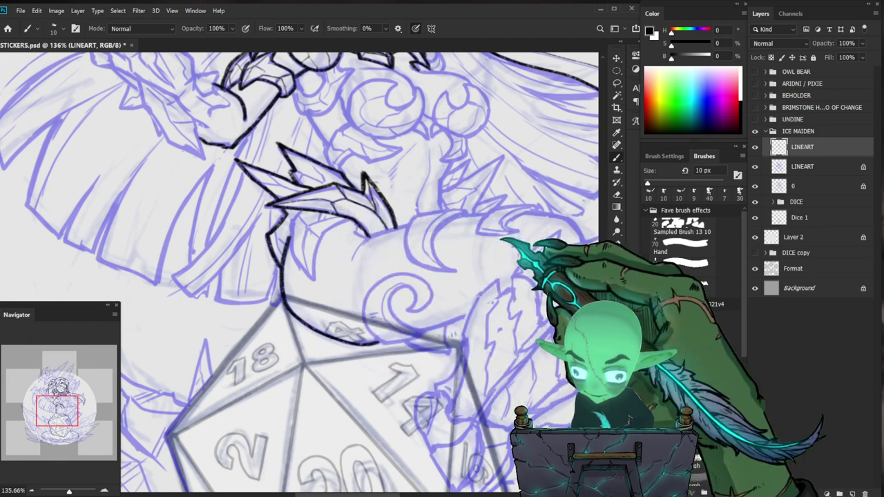
Ink the crease and the start of the thigh's upper edge just below the waist shards.
{"action": "left_click_drag", "start_coordinate": [580, 301], "coordinate": [547, 284]}
{"action": "left_click_drag", "start_coordinate": [478, 274], "coordinate": [404, 321]}
{"action": "left_click_drag", "start_coordinate": [326, 323], "coordinate": [356, 321]}
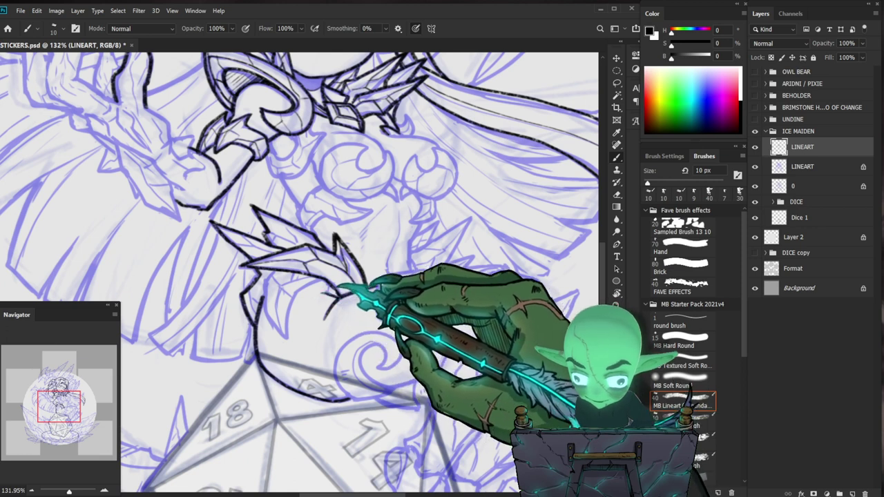
{"action": "left_click_drag", "start_coordinate": [342, 295], "coordinate": [378, 286]}
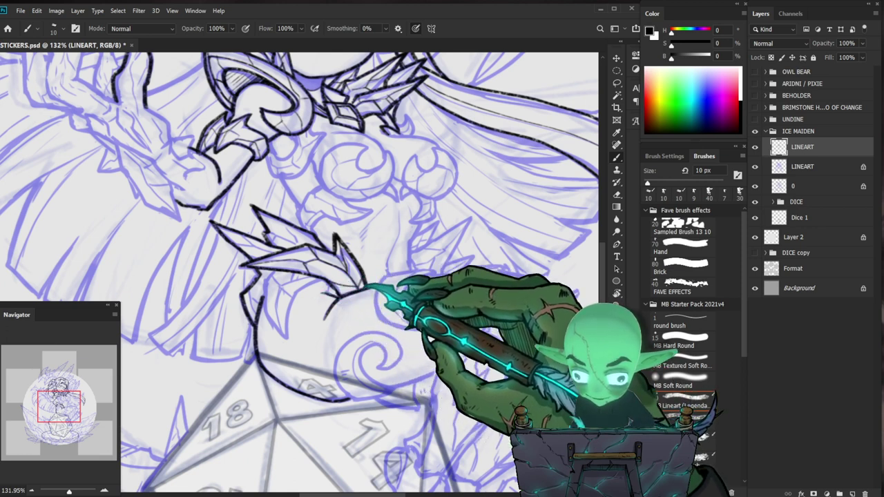
{"action": "mouse_move", "coordinate": [363, 286]}
{"action": "left_mouse_down"}
{"action": "mouse_move", "coordinate": [349, 307]}
{"action": "mouse_move", "coordinate": [457, 290]}
{"action": "left_mouse_up"}
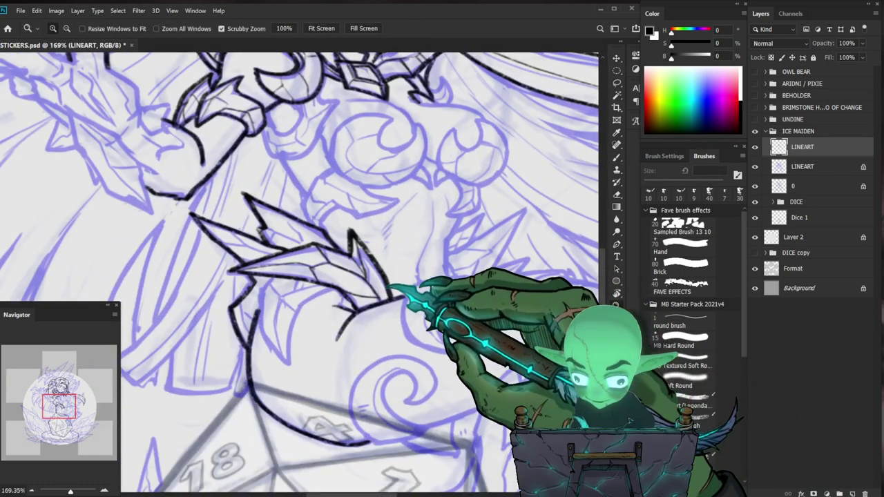
{"action": "key", "text": "b"}
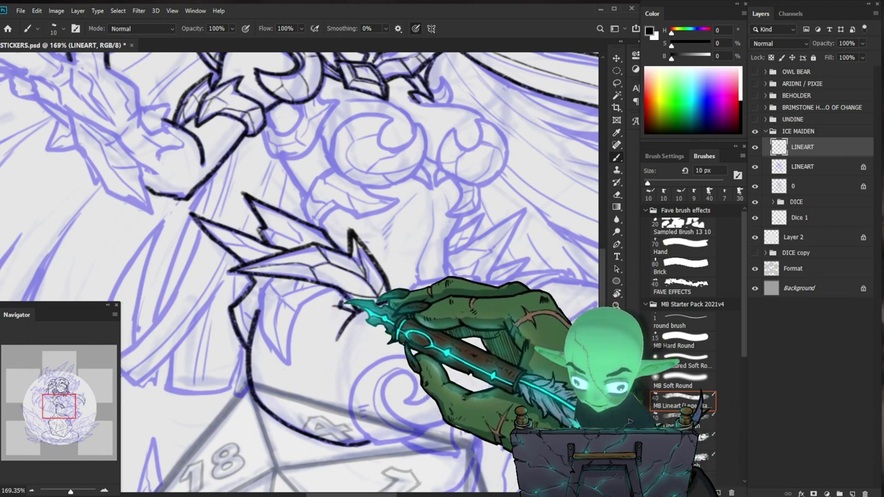
Outline the downward-pointing shards hanging over the hip and ink their facet lines.
{"action": "left_click_drag", "start_coordinate": [368, 338], "coordinate": [374, 295]}
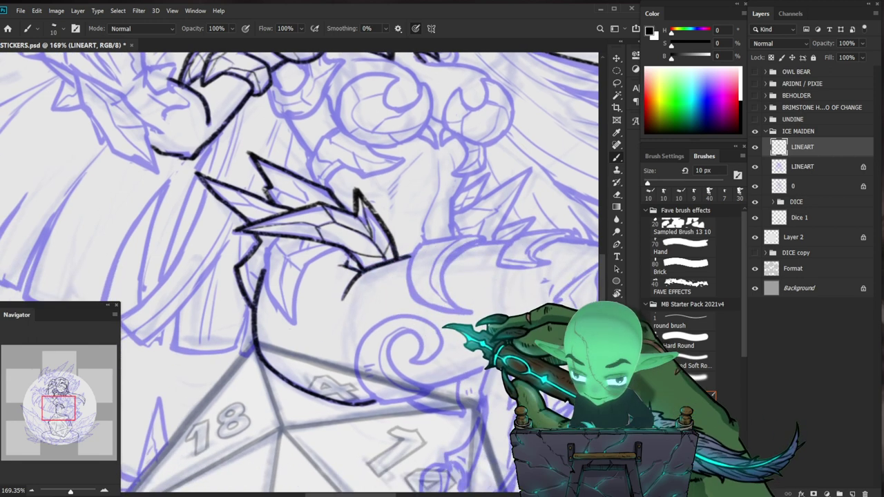
{"action": "left_click_drag", "start_coordinate": [343, 250], "coordinate": [312, 263]}
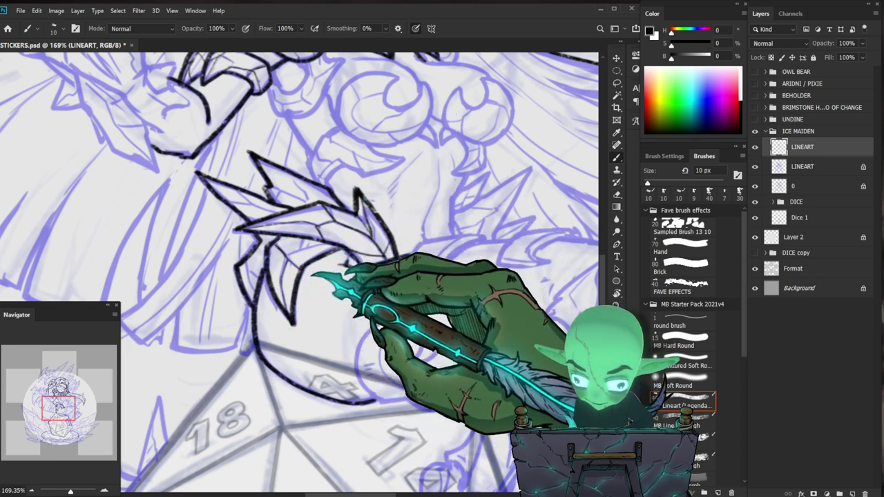
{"action": "scroll", "coordinate": [367, 242], "scroll_direction": "down", "scroll_amount": 7}
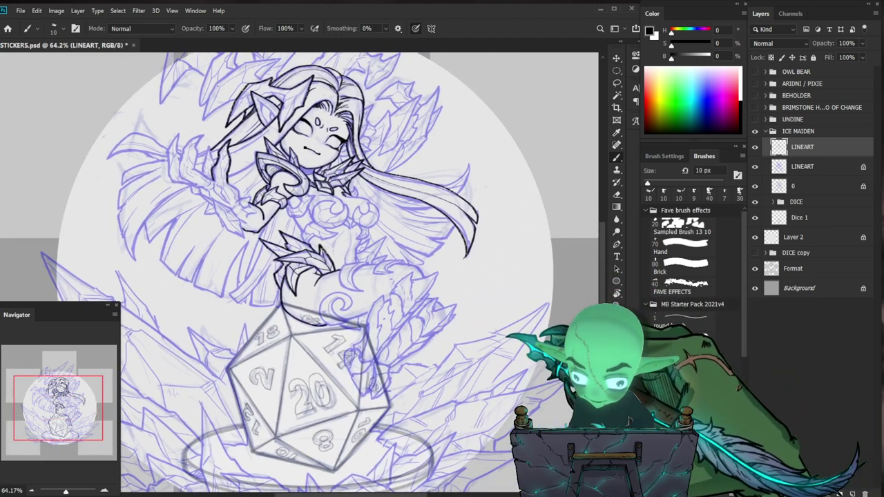
Outline the left round chest ornament with its crescent curl and fill it with facet lines.
{"action": "scroll", "coordinate": [370, 207], "scroll_direction": "up", "scroll_amount": 4}
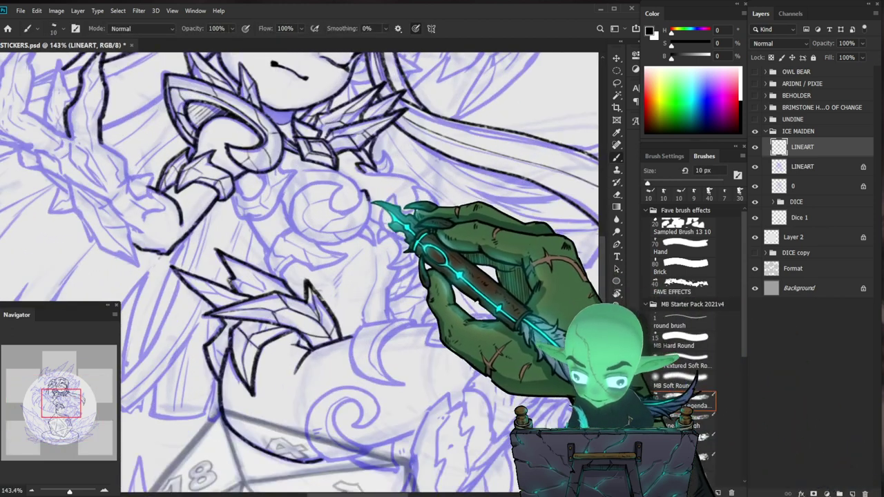
{"action": "mouse_move", "coordinate": [321, 243]}
{"action": "left_mouse_down"}
{"action": "mouse_move", "coordinate": [297, 233]}
{"action": "mouse_move", "coordinate": [312, 197]}
{"action": "mouse_move", "coordinate": [352, 183]}
{"action": "mouse_move", "coordinate": [328, 240]}
{"action": "left_mouse_up"}
{"action": "left_click_drag", "start_coordinate": [387, 207], "coordinate": [401, 230]}
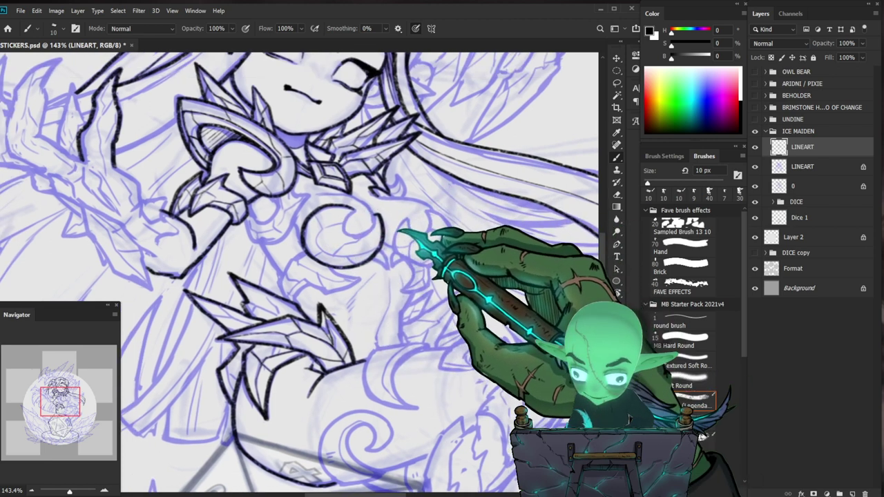
{"action": "key", "text": "ctrl+z"}
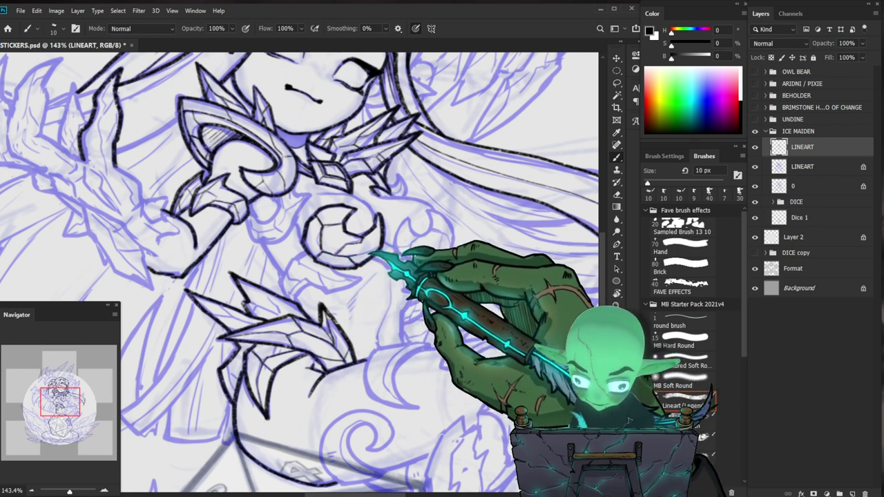
{"action": "key", "text": "ctrl+space"}
{"action": "left_click_drag", "start_coordinate": [426, 257], "coordinate": [353, 270]}
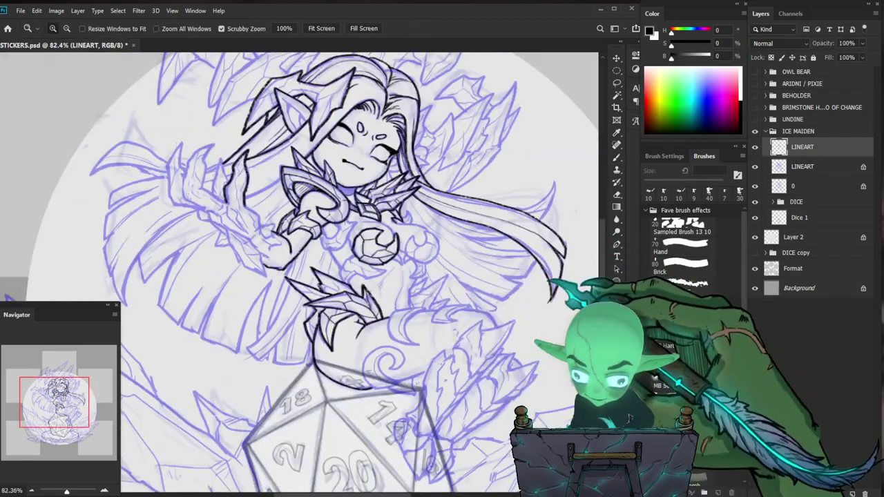
Ink the faceted armor piece beneath the left chest ornament, including its pointed tip.
{"action": "left_click_drag", "start_coordinate": [537, 277], "coordinate": [516, 265]}
{"action": "left_click_drag", "start_coordinate": [362, 255], "coordinate": [403, 254]}
{"action": "key", "text": "b"}
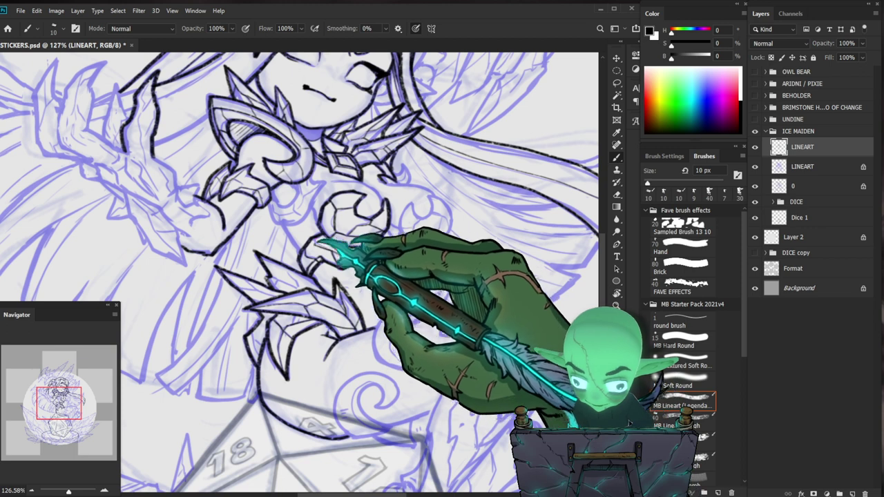
{"action": "left_click_drag", "start_coordinate": [331, 221], "coordinate": [276, 221]}
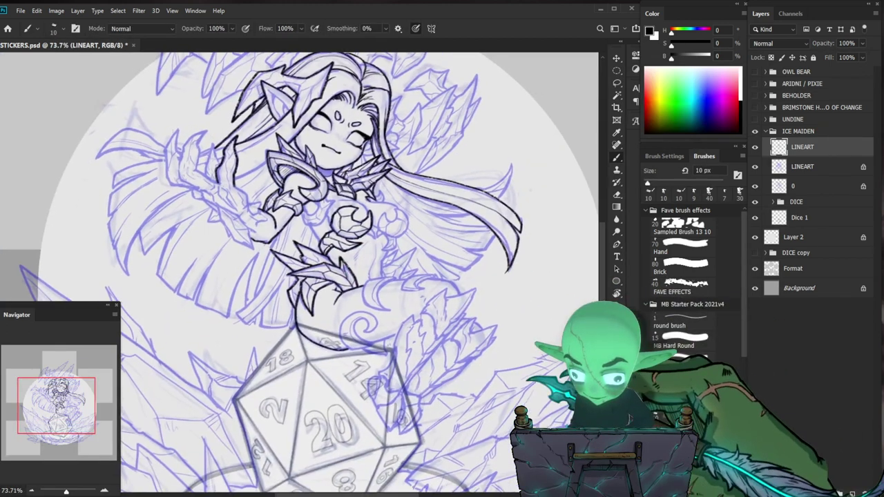
Ink the faceted armor plate and small spike between the left shoulder curl and the chest ornament.
{"action": "left_click_drag", "start_coordinate": [404, 239], "coordinate": [460, 238]}
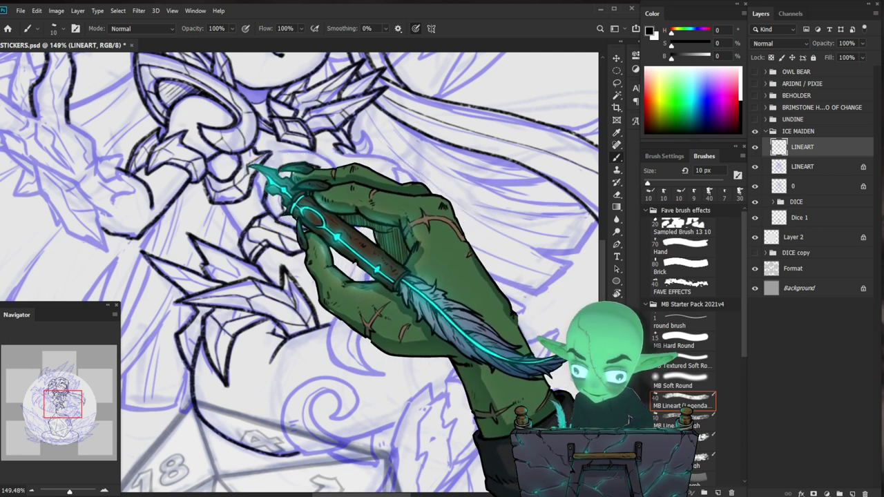
{"action": "left_click_drag", "start_coordinate": [339, 180], "coordinate": [349, 205]}
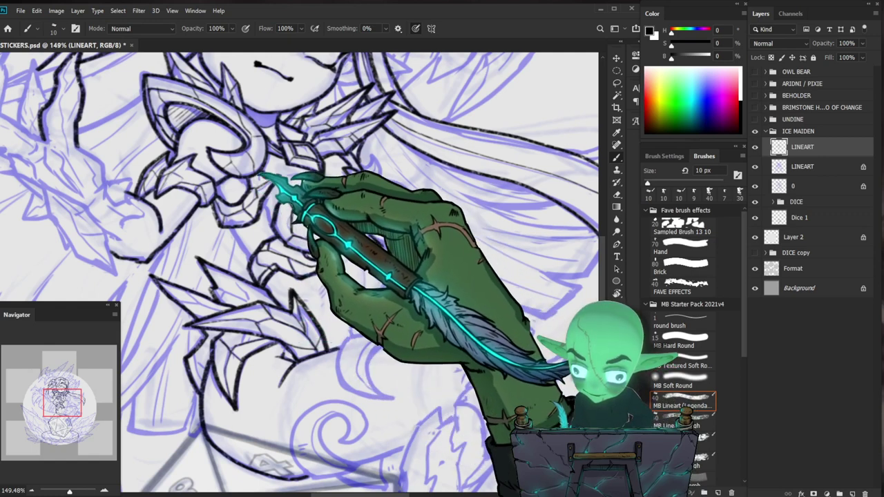
{"action": "left_click_drag", "start_coordinate": [327, 205], "coordinate": [294, 275]}
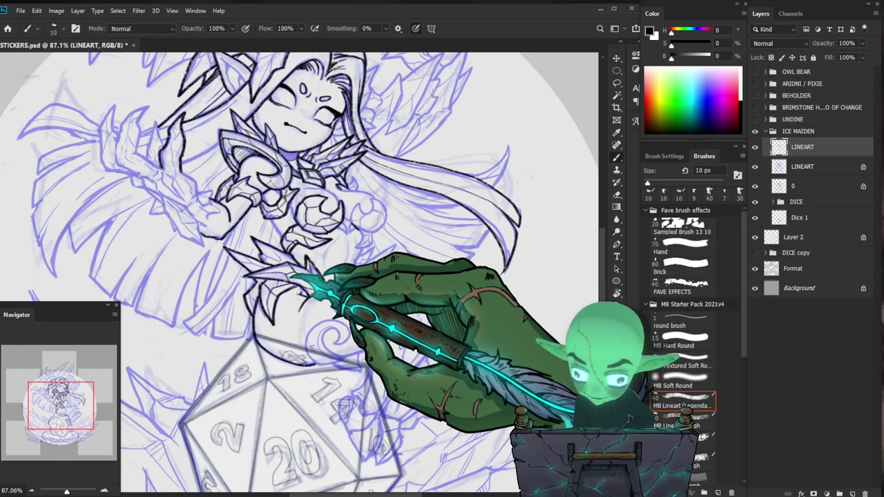
{"action": "left_click_drag", "start_coordinate": [290, 171], "coordinate": [299, 181]}
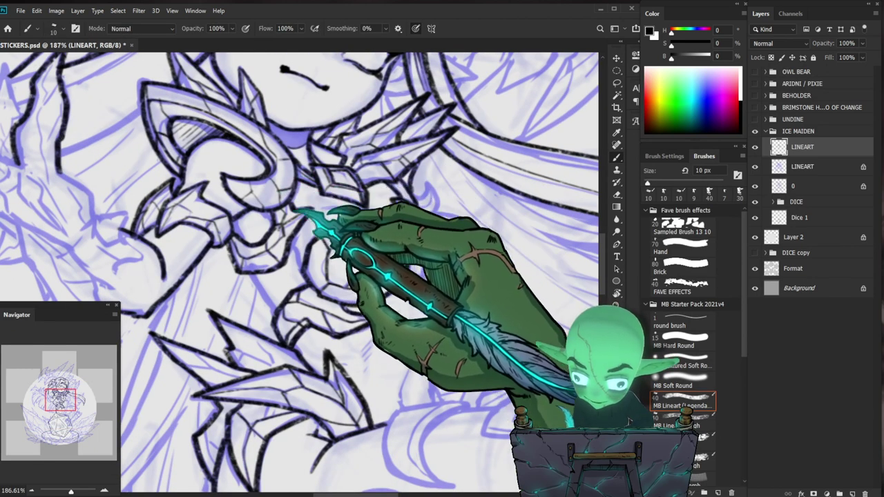
{"action": "key", "text": "e"}
{"action": "key", "text": "b"}
{"action": "left_click_drag", "start_coordinate": [543, 283], "coordinate": [482, 315]}
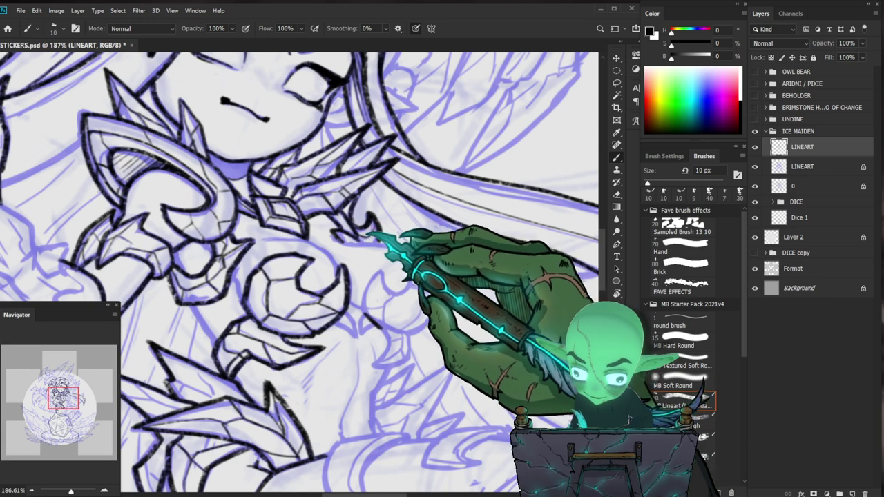
Outline the right round chest ornament with its curl and outer contour, and fill it with facet lines.
{"action": "key", "text": "z"}
{"action": "mouse_move", "coordinate": [394, 169]}
{"action": "left_mouse_down"}
{"action": "mouse_move", "coordinate": [324, 169]}
{"action": "mouse_move", "coordinate": [469, 176]}
{"action": "left_mouse_up"}
{"action": "mouse_move", "coordinate": [415, 237]}
{"action": "left_mouse_down"}
{"action": "mouse_move", "coordinate": [350, 227]}
{"action": "mouse_move", "coordinate": [331, 213]}
{"action": "left_mouse_up"}
{"action": "left_click_drag", "start_coordinate": [493, 310], "coordinate": [468, 260]}
{"action": "mouse_move", "coordinate": [395, 194]}
{"action": "left_mouse_down"}
{"action": "mouse_move", "coordinate": [399, 224]}
{"action": "mouse_move", "coordinate": [385, 235]}
{"action": "mouse_move", "coordinate": [369, 226]}
{"action": "mouse_move", "coordinate": [368, 207]}
{"action": "mouse_move", "coordinate": [341, 246]}
{"action": "left_mouse_up"}
{"action": "left_click_drag", "start_coordinate": [557, 286], "coordinate": [553, 269]}
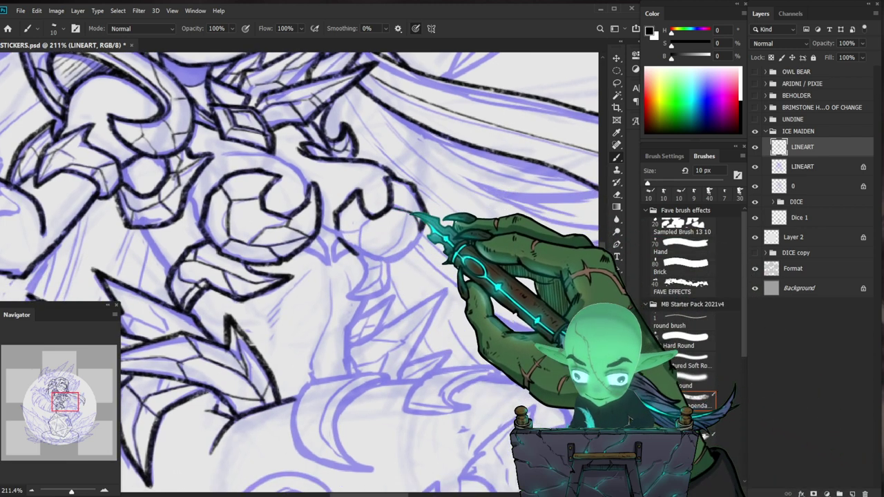
{"action": "left_click_drag", "start_coordinate": [363, 246], "coordinate": [397, 244]}
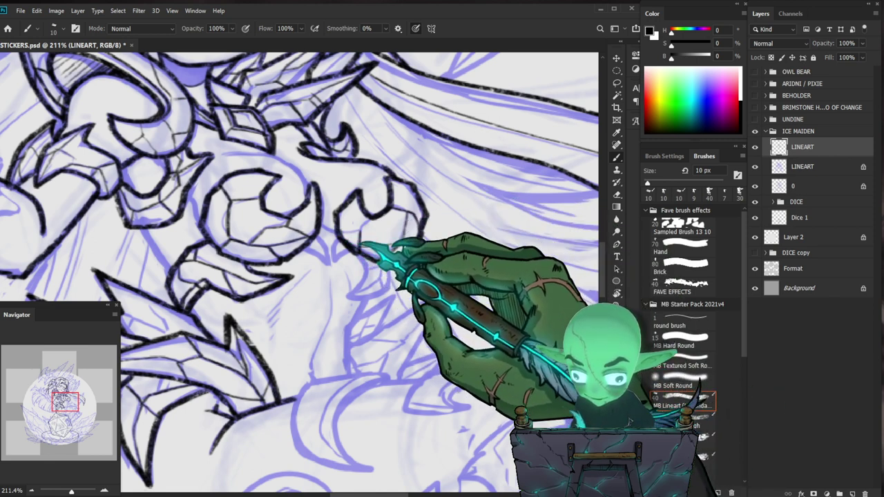
Ink the small spikes between the two chest ornaments and the pointed armor piece beneath the right one.
{"action": "left_click_drag", "start_coordinate": [405, 241], "coordinate": [436, 213]}
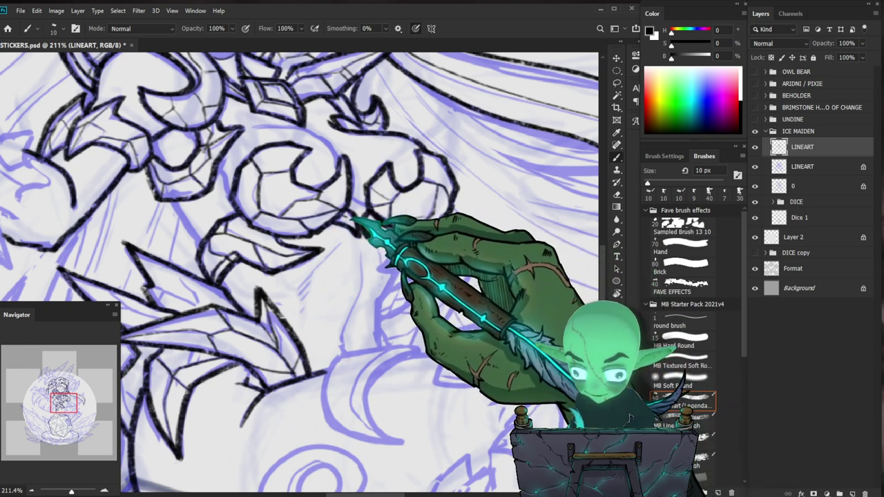
{"action": "key", "text": "ctrl+space"}
{"action": "mouse_move", "coordinate": [400, 222]}
{"action": "left_mouse_down"}
{"action": "mouse_move", "coordinate": [325, 223]}
{"action": "mouse_move", "coordinate": [496, 233]}
{"action": "left_mouse_up"}
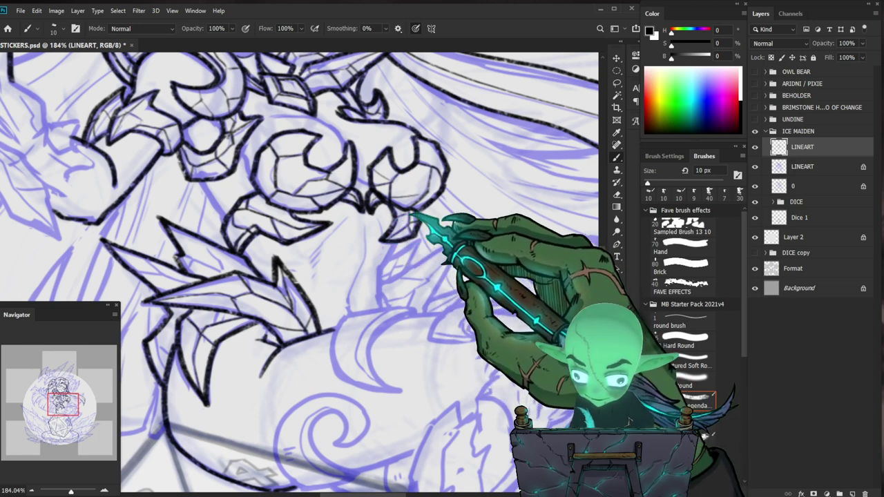
Ink the right contour of the waist and the pointed ice shards rising over the right hip.
{"action": "key", "text": "ctrl+space"}
{"action": "left_click_drag", "start_coordinate": [437, 211], "coordinate": [406, 259]}
{"action": "scroll", "coordinate": [405, 220], "scroll_direction": "up", "scroll_amount": 5}
{"action": "key", "text": "b"}
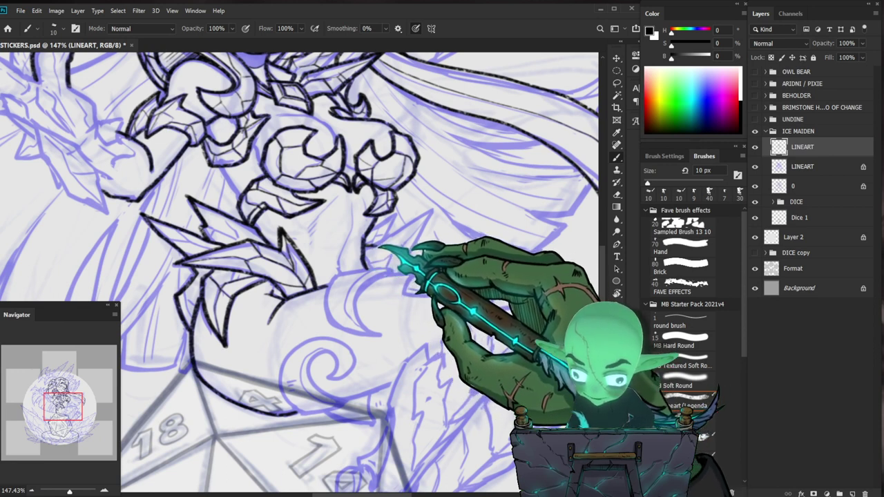
{"action": "mouse_move", "coordinate": [390, 241]}
{"action": "left_mouse_down"}
{"action": "mouse_move", "coordinate": [439, 207]}
{"action": "mouse_move", "coordinate": [412, 262]}
{"action": "left_mouse_up"}
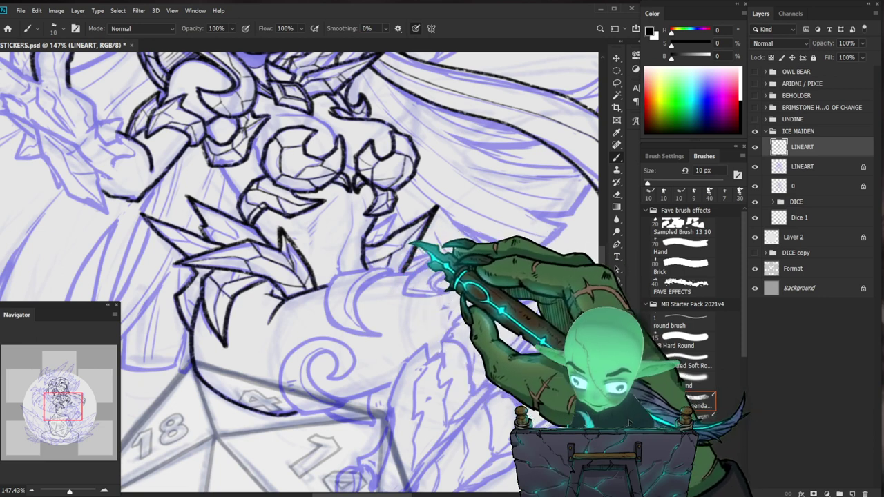
{"action": "key", "text": "z"}
{"action": "left_click_drag", "start_coordinate": [452, 255], "coordinate": [426, 375]}
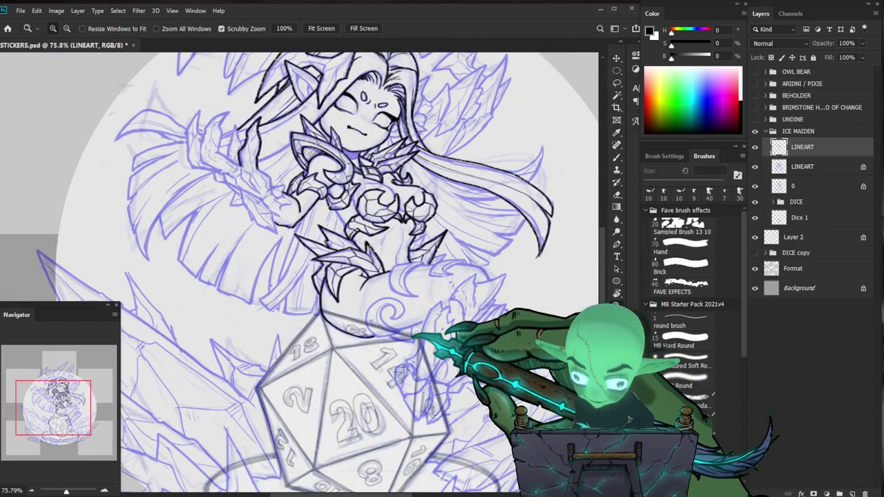
{"action": "left_click_drag", "start_coordinate": [392, 378], "coordinate": [406, 374]}
{"action": "left_click_drag", "start_coordinate": [408, 292], "coordinate": [401, 346]}
{"action": "left_click_drag", "start_coordinate": [438, 247], "coordinate": [497, 308]}
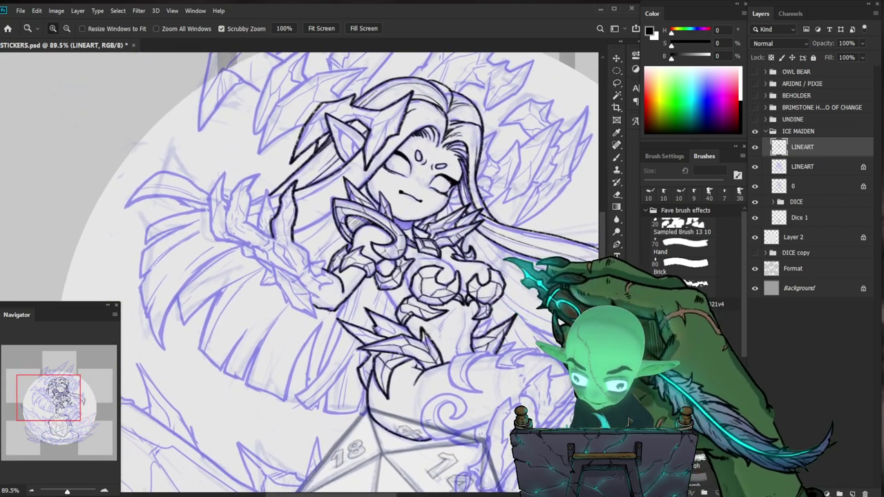
{"action": "key", "text": "b"}
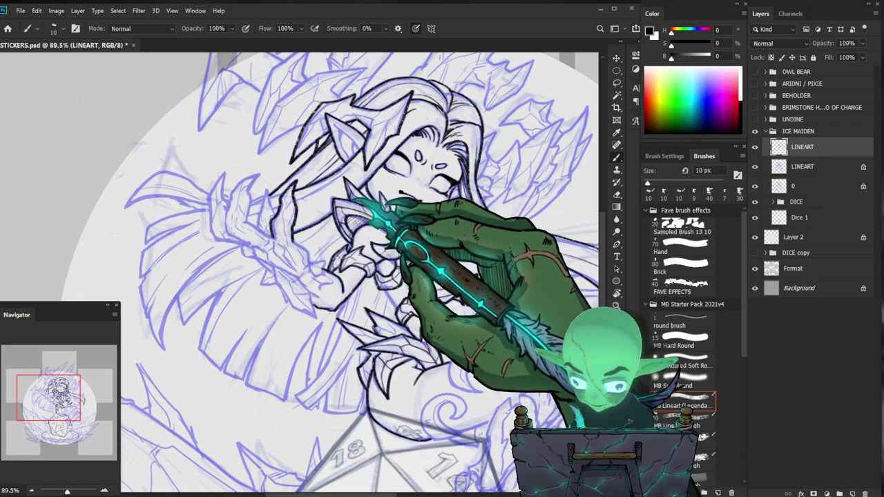
{"action": "left_click_drag", "start_coordinate": [404, 232], "coordinate": [432, 215]}
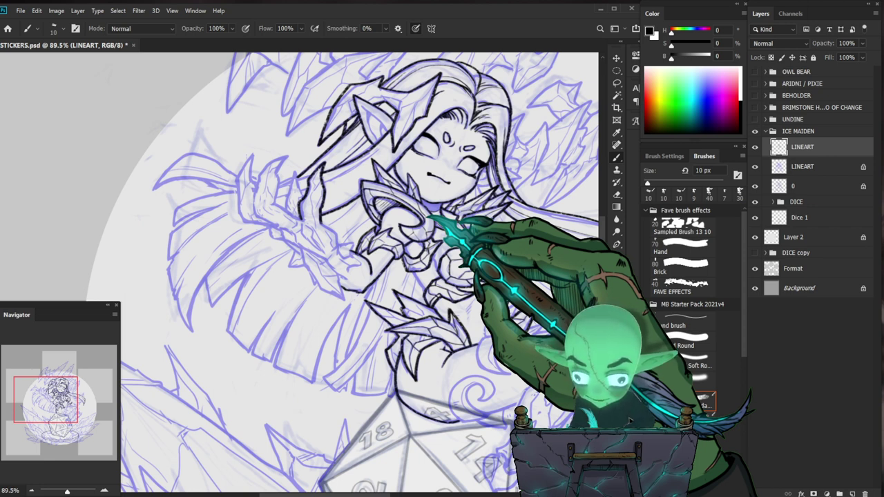
{"action": "left_click_drag", "start_coordinate": [357, 173], "coordinate": [395, 216]}
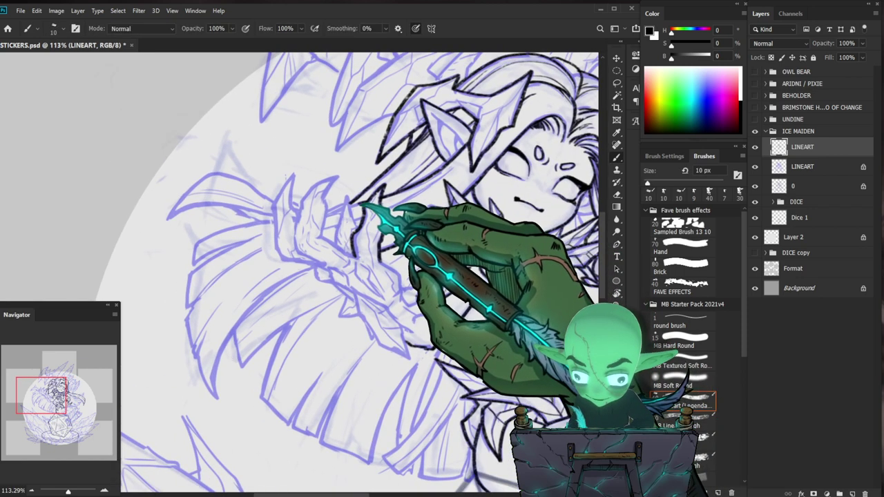
{"action": "left_click_drag", "start_coordinate": [294, 211], "coordinate": [208, 174]}
{"action": "key", "text": "e"}
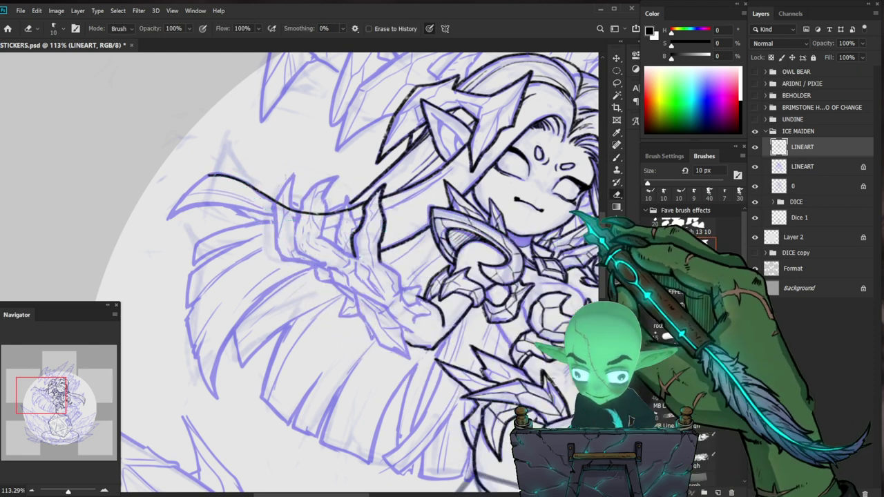
{"action": "key", "text": "ctrl+z"}
{"action": "key", "text": "b"}
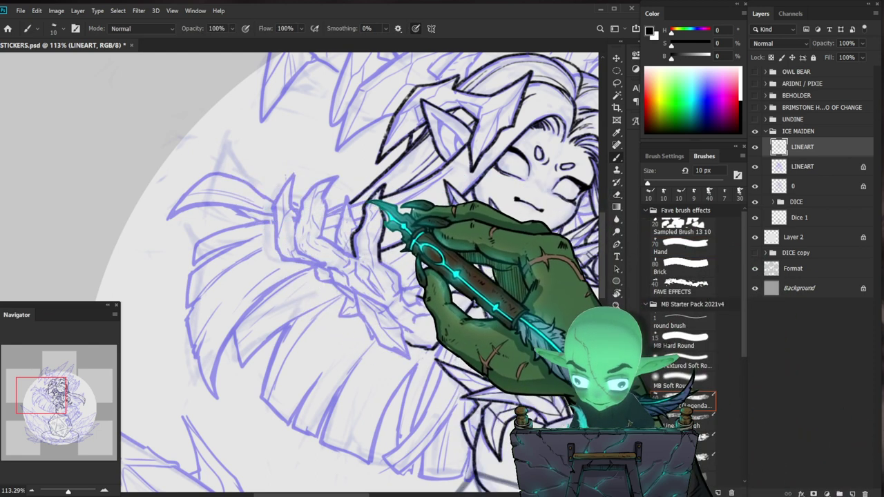
{"action": "mouse_move", "coordinate": [245, 182]}
{"action": "left_mouse_down"}
{"action": "mouse_move", "coordinate": [211, 174]}
{"action": "mouse_move", "coordinate": [169, 218]}
{"action": "left_mouse_up"}
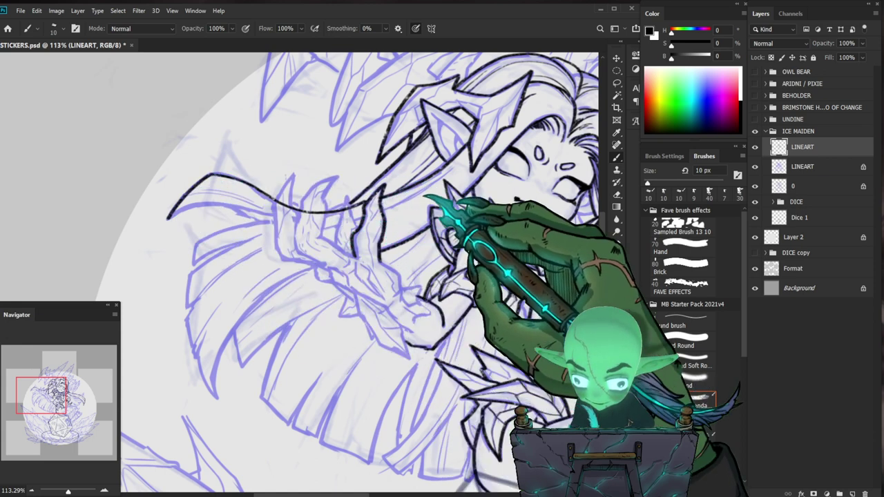
{"action": "key", "text": "ctrl+z"}
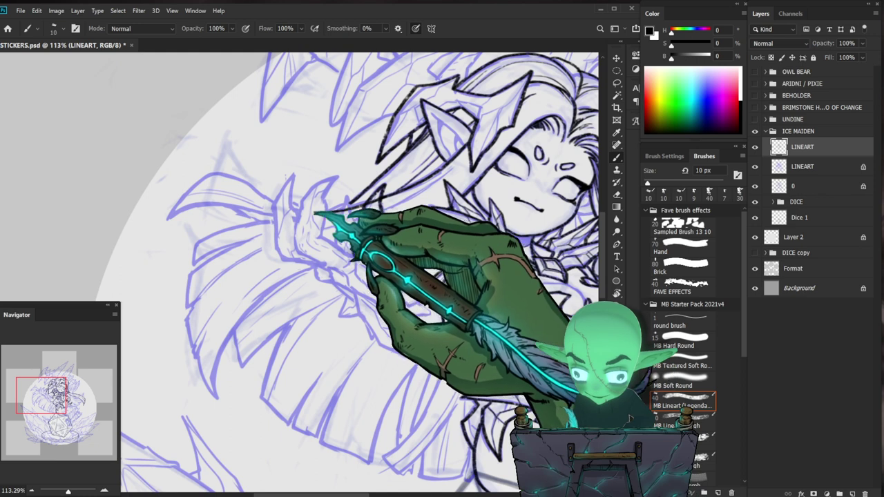
Ink the long hair strand sweeping outward behind the ice hand and the pointed strand ends below it.
{"action": "left_click_drag", "start_coordinate": [272, 201], "coordinate": [199, 179]}
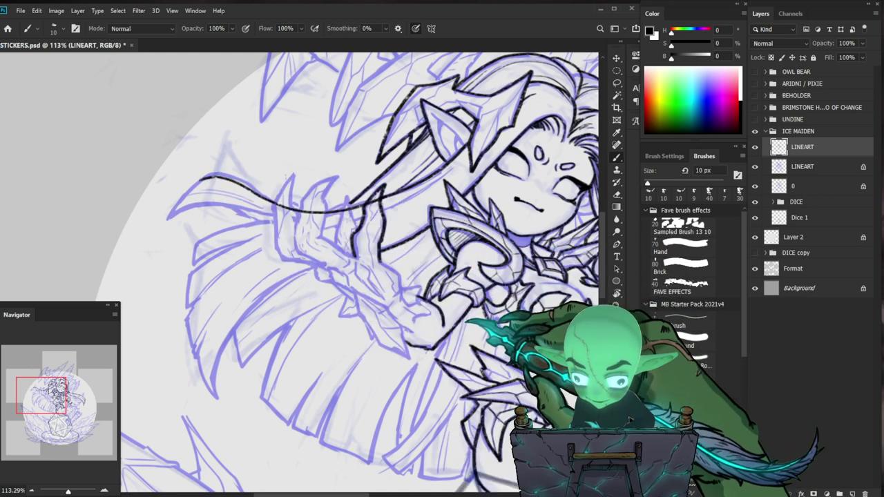
{"action": "key", "text": "z"}
{"action": "left_click_drag", "start_coordinate": [465, 321], "coordinate": [452, 319]}
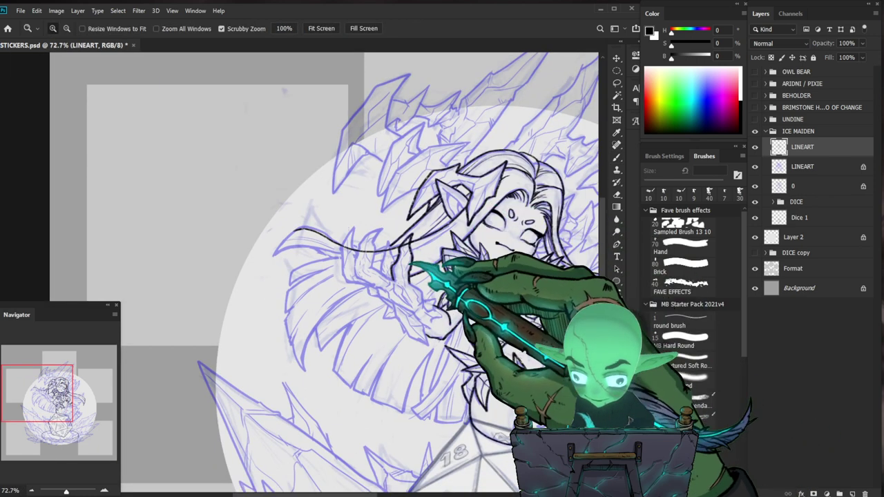
{"action": "left_click_drag", "start_coordinate": [373, 270], "coordinate": [486, 211]}
{"action": "key", "text": "b"}
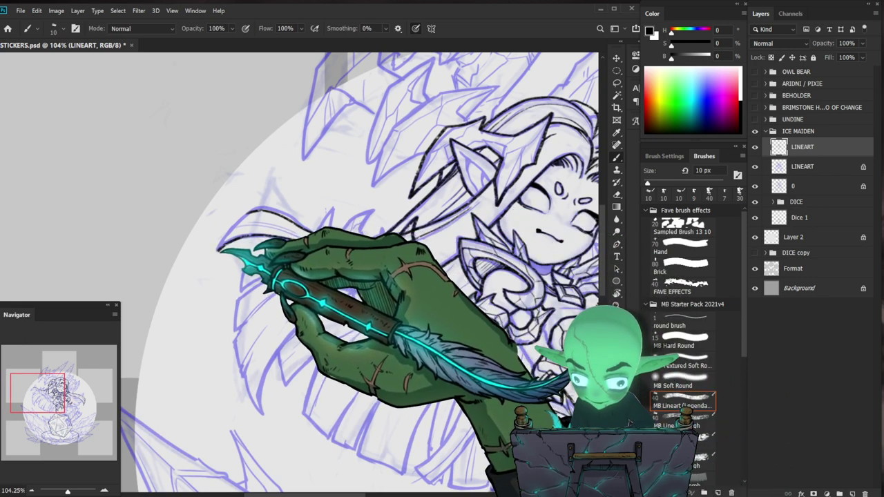
{"action": "left_click_drag", "start_coordinate": [521, 314], "coordinate": [505, 291]}
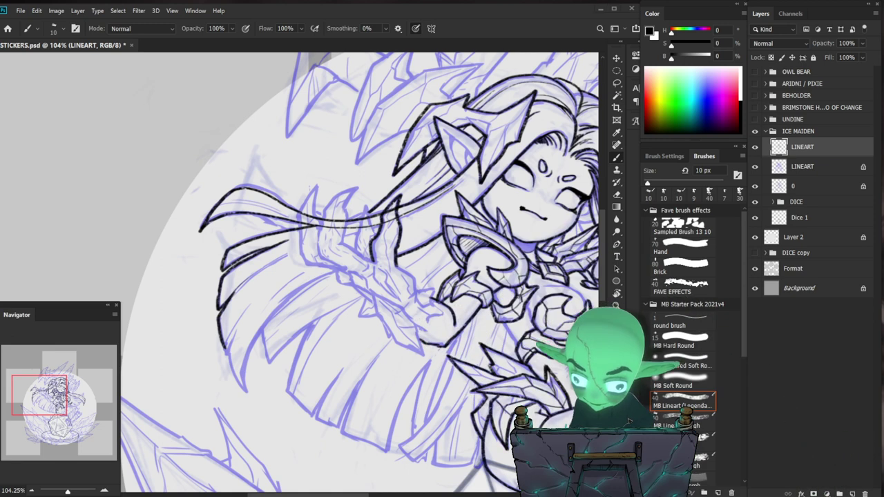
Ink the facet lines inside the horn-like ice ornament in front of the ear.
{"action": "mouse_move", "coordinate": [444, 145]}
{"action": "left_mouse_down"}
{"action": "mouse_move", "coordinate": [385, 195]}
{"action": "mouse_move", "coordinate": [339, 187]}
{"action": "mouse_move", "coordinate": [302, 210]}
{"action": "left_mouse_up"}
{"action": "left_click_drag", "start_coordinate": [529, 290], "coordinate": [469, 318]}
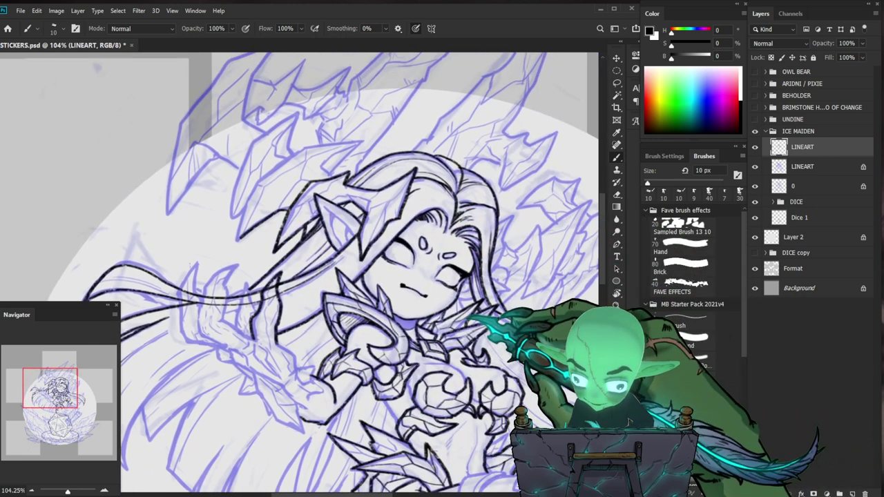
{"action": "left_click_drag", "start_coordinate": [409, 205], "coordinate": [420, 172]}
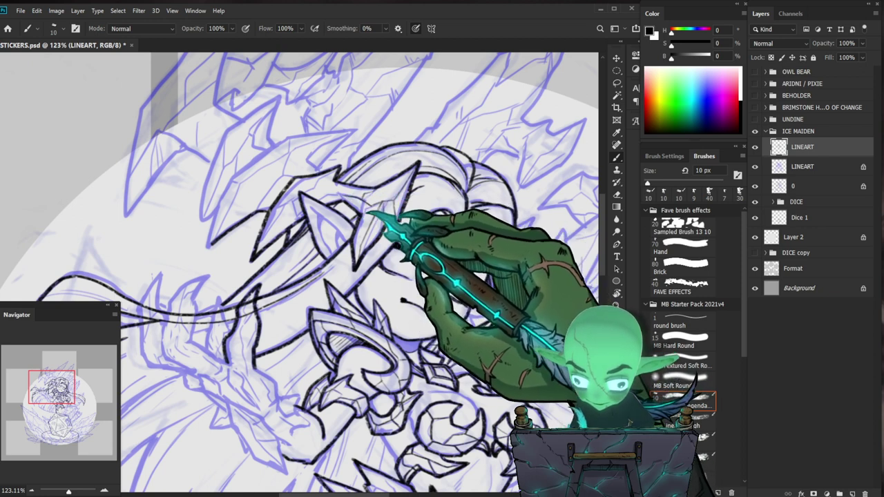
{"action": "left_click_drag", "start_coordinate": [485, 244], "coordinate": [479, 263]}
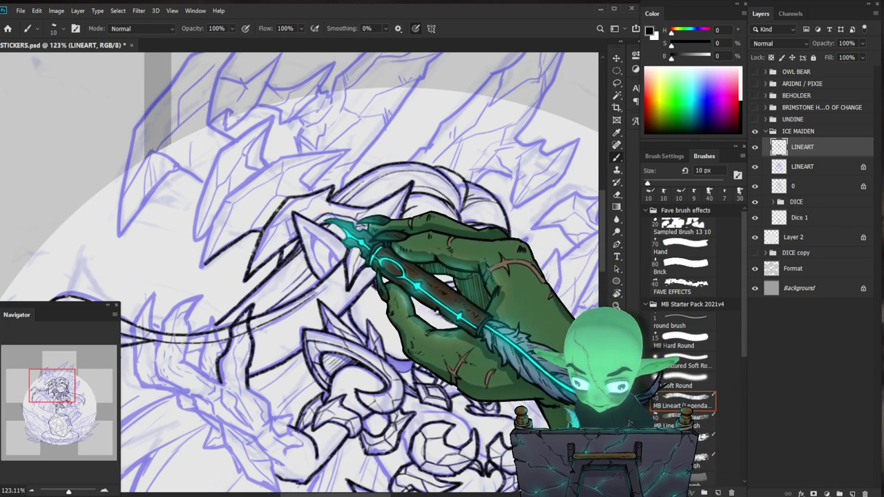
{"action": "key", "text": "z"}
{"action": "left_click_drag", "start_coordinate": [428, 241], "coordinate": [420, 267]}
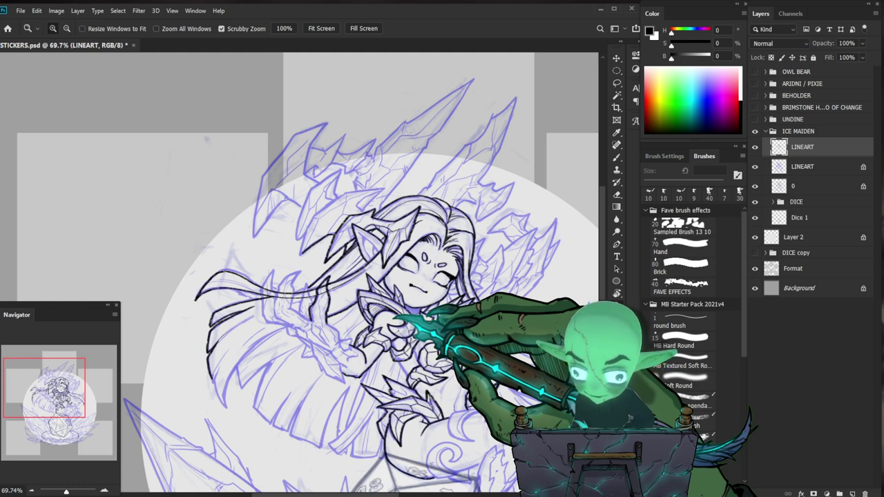
{"action": "left_click_drag", "start_coordinate": [379, 250], "coordinate": [412, 243]}
{"action": "key", "text": "b"}
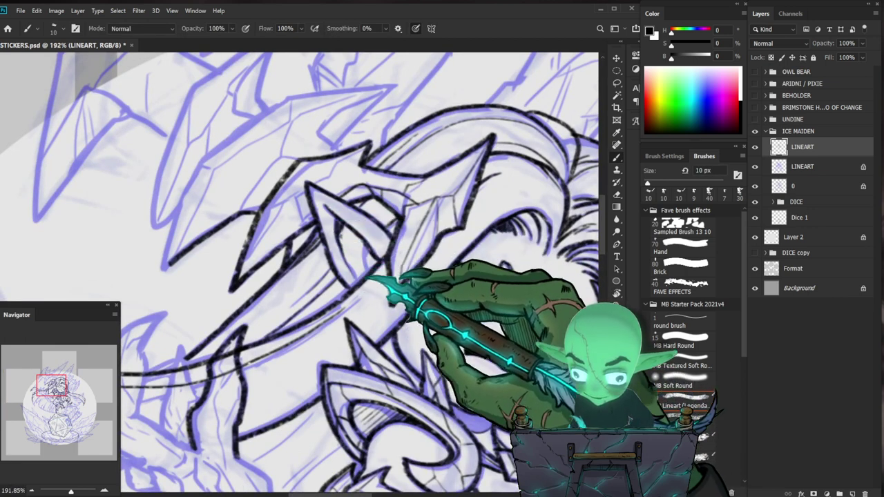
{"action": "key", "text": "z"}
{"action": "left_click_drag", "start_coordinate": [397, 265], "coordinate": [375, 276]}
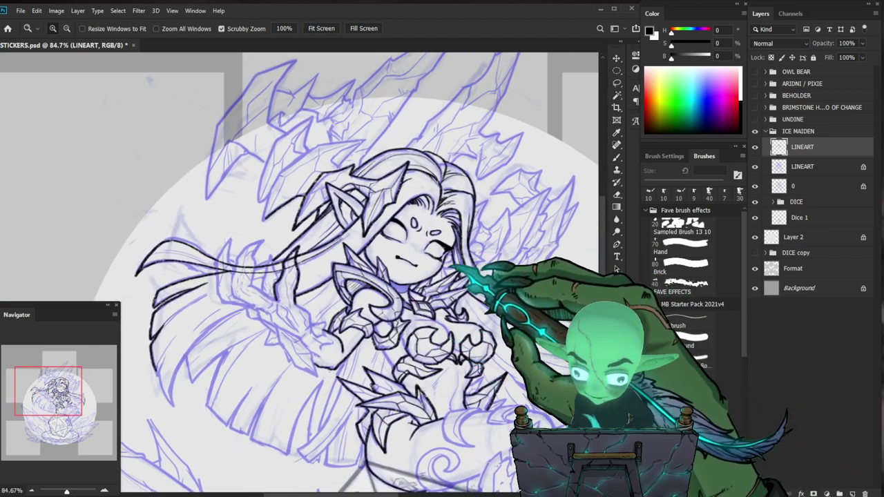
{"action": "left_click_drag", "start_coordinate": [446, 268], "coordinate": [463, 269]}
{"action": "key", "text": "b"}
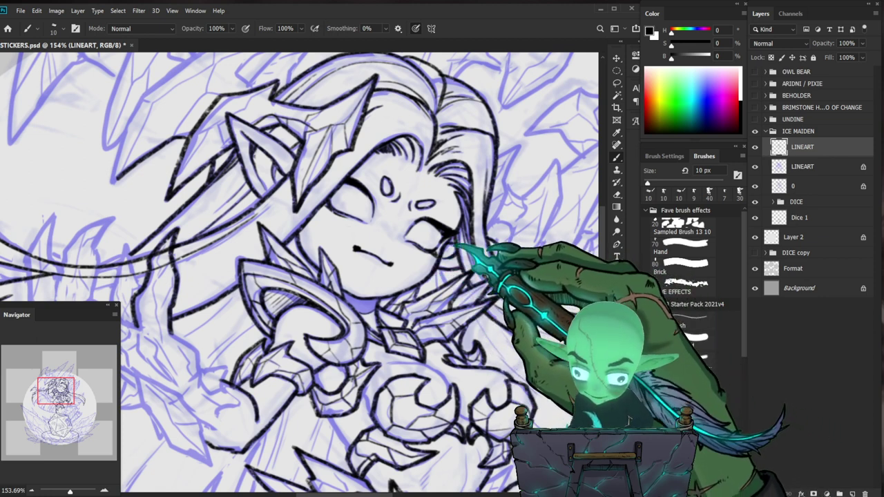
Outline the large swept ice shard of the headpiece above the ear, including its pointed upper tip.
{"action": "scroll", "coordinate": [501, 274], "scroll_direction": "down", "scroll_amount": 3}
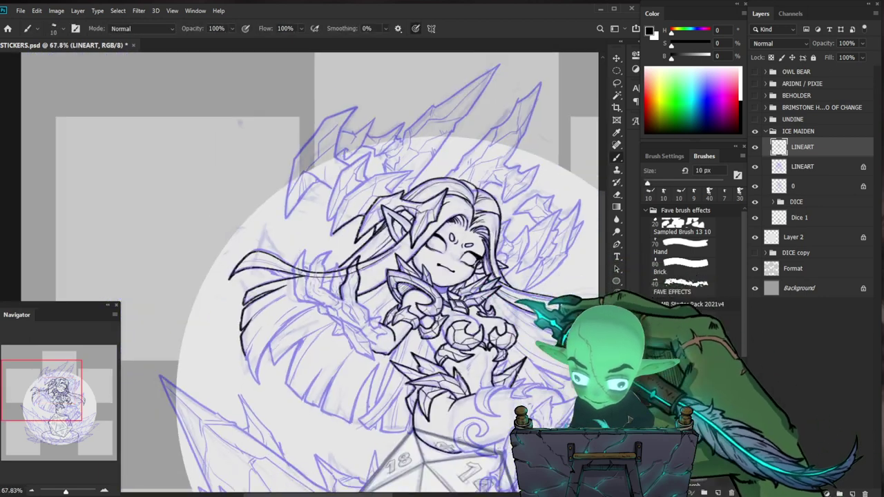
{"action": "left_click_drag", "start_coordinate": [583, 397], "coordinate": [564, 331]}
{"action": "left_click_drag", "start_coordinate": [391, 134], "coordinate": [404, 230]}
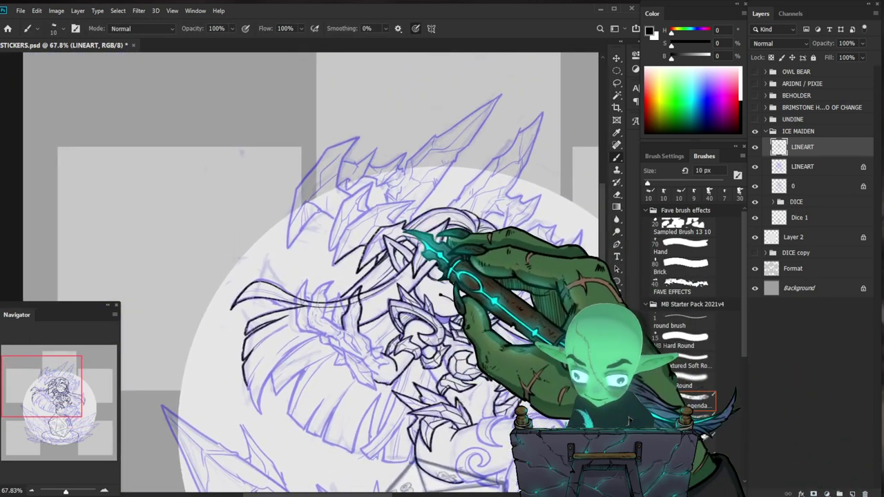
{"action": "left_click_drag", "start_coordinate": [385, 199], "coordinate": [417, 203]}
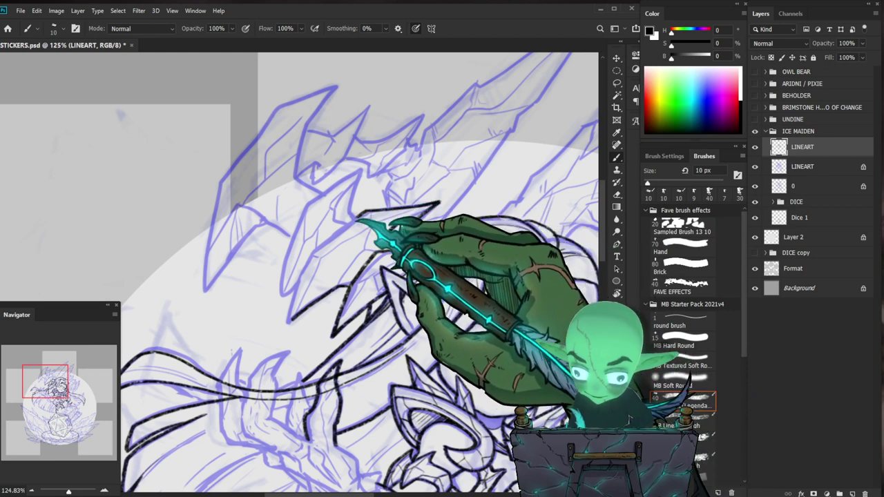
{"action": "left_click_drag", "start_coordinate": [314, 245], "coordinate": [288, 321]}
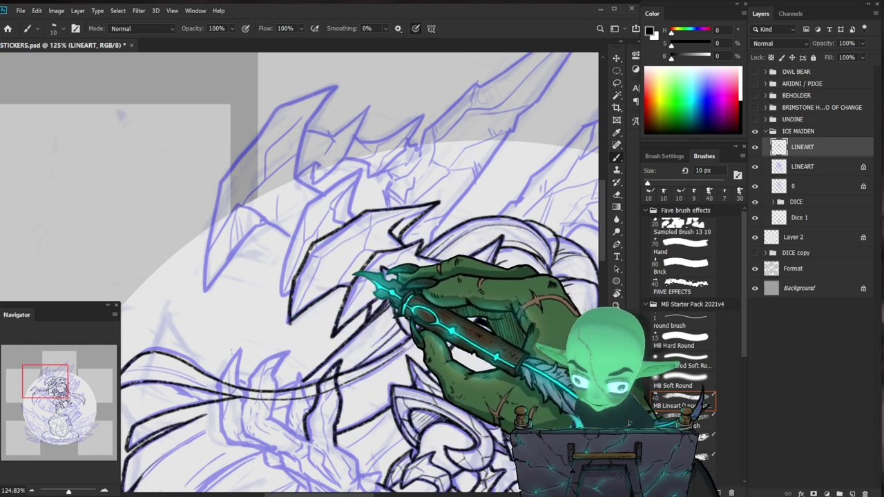
Ink the facet lines inside the outlined headpiece shards behind the ear.
{"action": "left_click_drag", "start_coordinate": [344, 219], "coordinate": [296, 222]}
{"action": "left_click_drag", "start_coordinate": [533, 403], "coordinate": [503, 305]}
{"action": "left_click_drag", "start_coordinate": [334, 131], "coordinate": [421, 201]}
{"action": "key", "text": "b"}
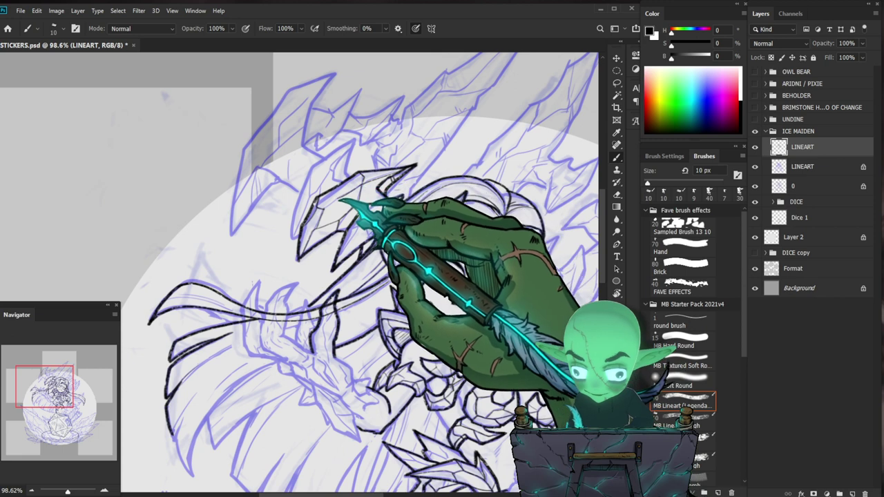
{"action": "left_click_drag", "start_coordinate": [375, 201], "coordinate": [331, 200]}
{"action": "left_click_drag", "start_coordinate": [371, 173], "coordinate": [419, 167]}
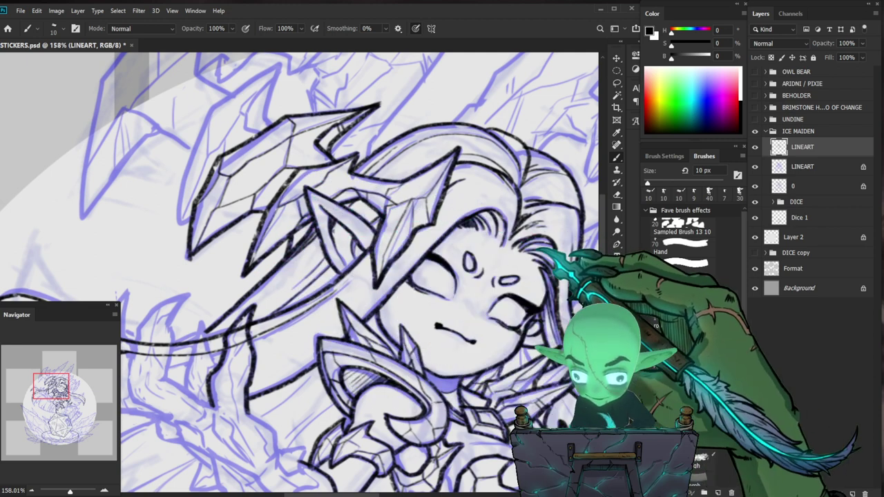
{"action": "left_click_drag", "start_coordinate": [432, 226], "coordinate": [406, 233]}
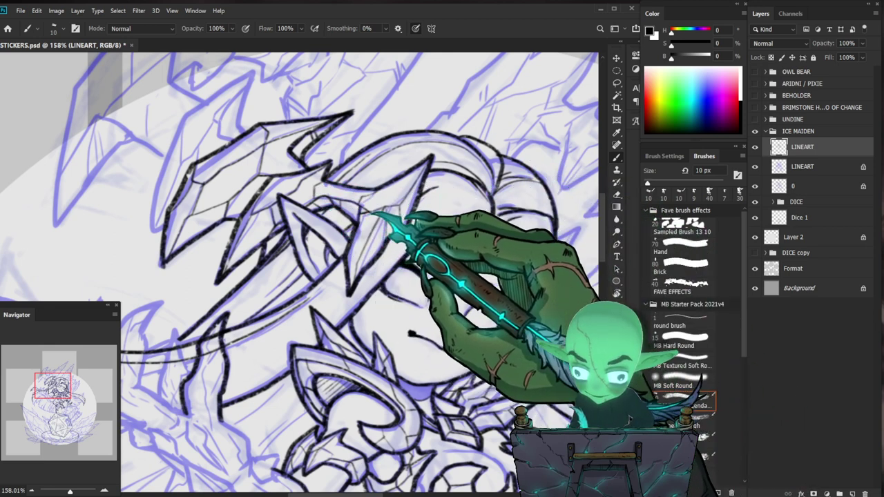
Outline the outermost curved ice shard of the headpiece with its upper and lower tips, and ink its long facet lines.
{"action": "mouse_move", "coordinate": [439, 198]}
{"action": "left_mouse_down"}
{"action": "mouse_move", "coordinate": [417, 217]}
{"action": "mouse_move", "coordinate": [453, 205]}
{"action": "mouse_move", "coordinate": [387, 228]}
{"action": "left_mouse_up"}
{"action": "left_click_drag", "start_coordinate": [397, 140], "coordinate": [422, 163]}
{"action": "key", "text": "b"}
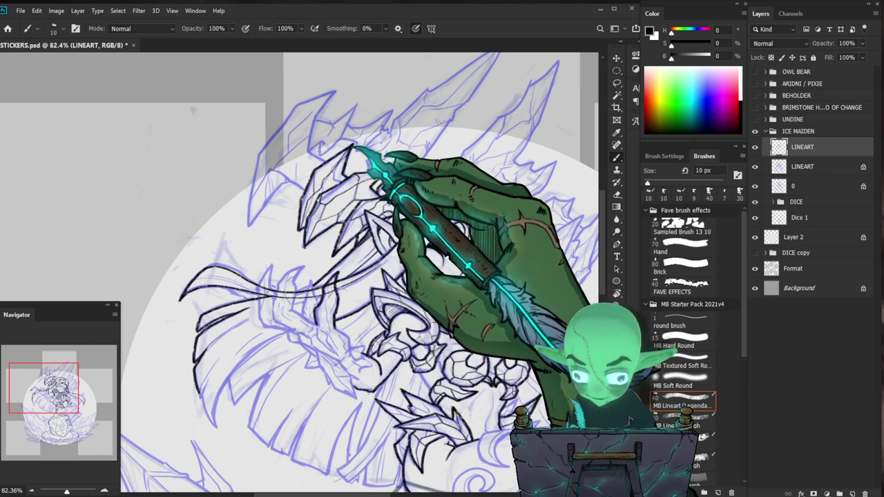
{"action": "left_click_drag", "start_coordinate": [450, 177], "coordinate": [423, 190]}
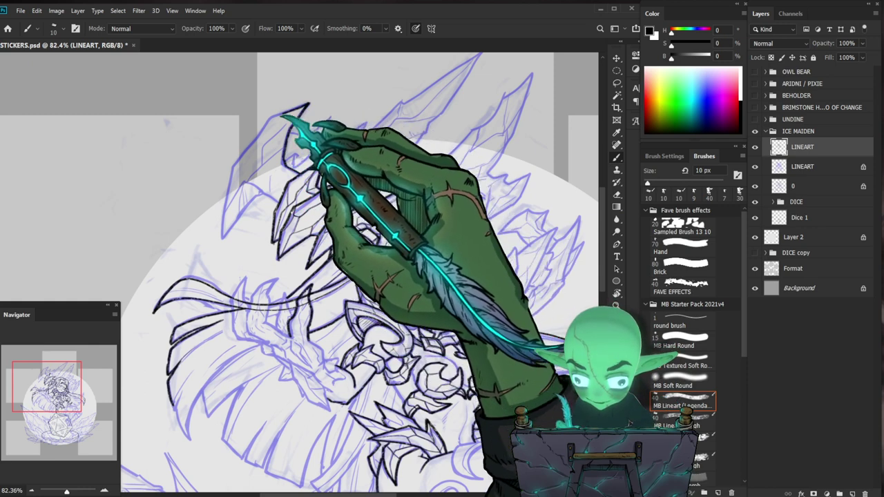
{"action": "mouse_move", "coordinate": [260, 140]}
{"action": "left_mouse_down"}
{"action": "mouse_move", "coordinate": [237, 163]}
{"action": "mouse_move", "coordinate": [222, 241]}
{"action": "mouse_move", "coordinate": [243, 216]}
{"action": "left_mouse_up"}
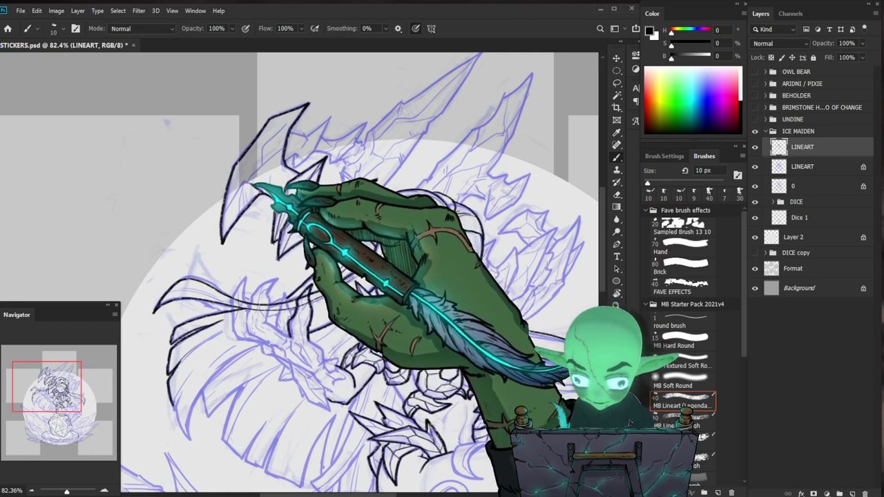
{"action": "key", "text": "ctrl+z"}
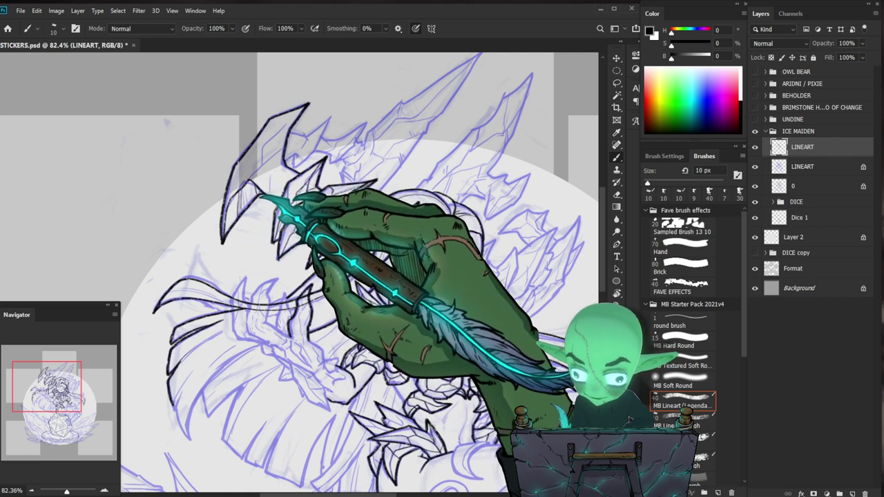
{"action": "key", "text": "ctrl+z"}
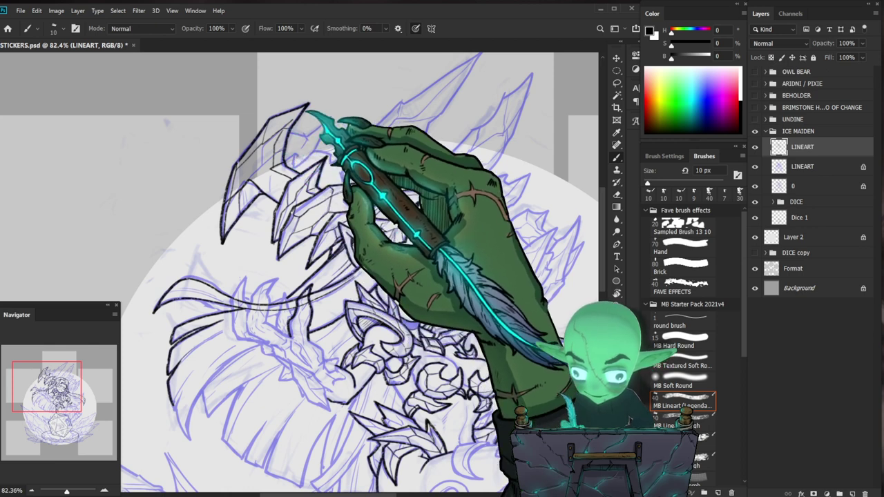
Ink and clean up the facet lines at the base of the outermost headpiece shard and inside its lower blade.
{"action": "key", "text": "z"}
{"action": "left_click_drag", "start_coordinate": [356, 249], "coordinate": [313, 250]}
{"action": "left_click_drag", "start_coordinate": [308, 194], "coordinate": [366, 198]}
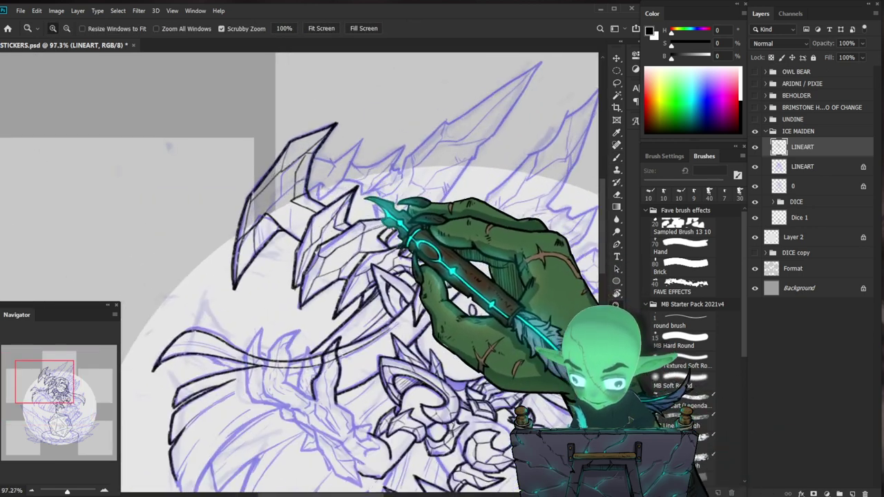
{"action": "key", "text": "e"}
{"action": "key", "text": "b"}
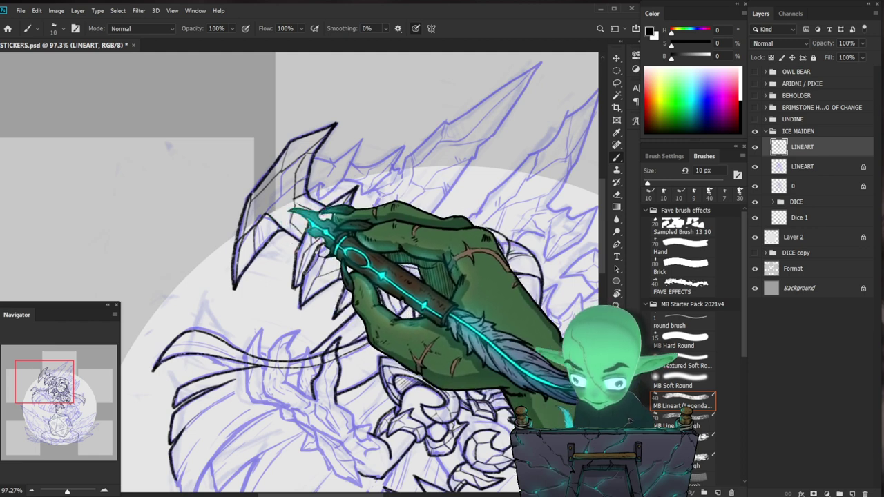
{"action": "key", "text": "e"}
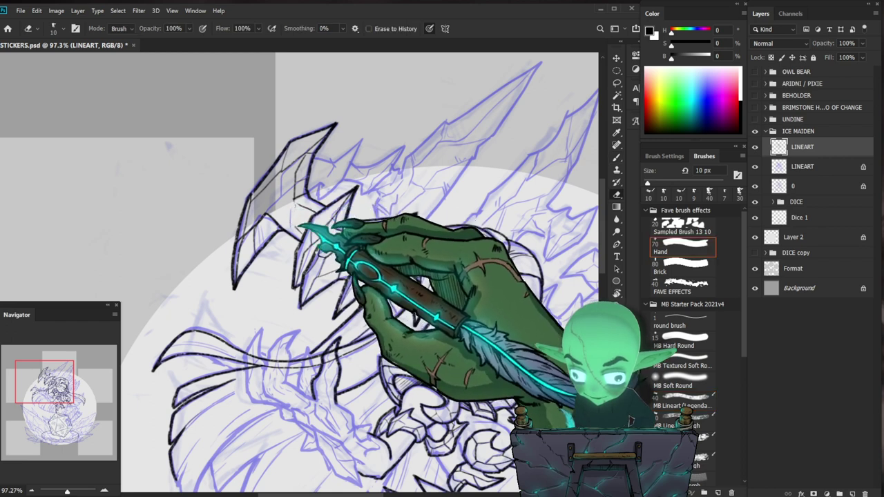
{"action": "key", "text": "b"}
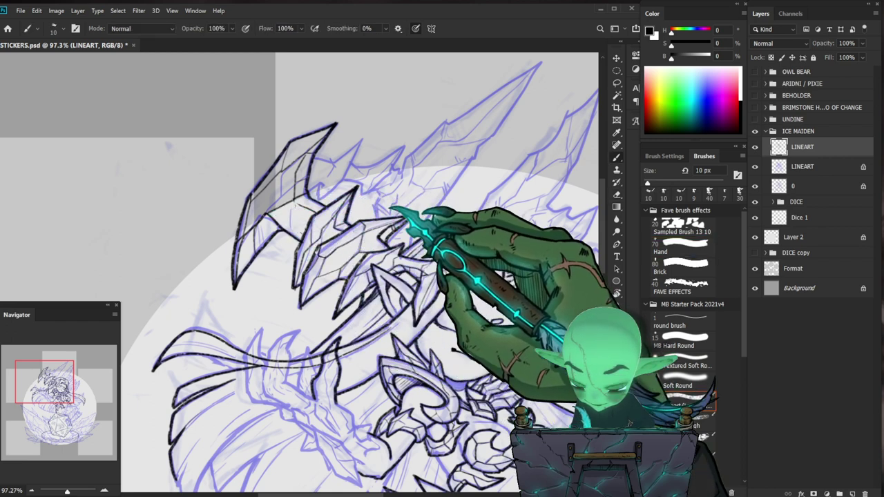
{"action": "left_click_drag", "start_coordinate": [493, 293], "coordinate": [483, 295]}
{"action": "key", "text": "e"}
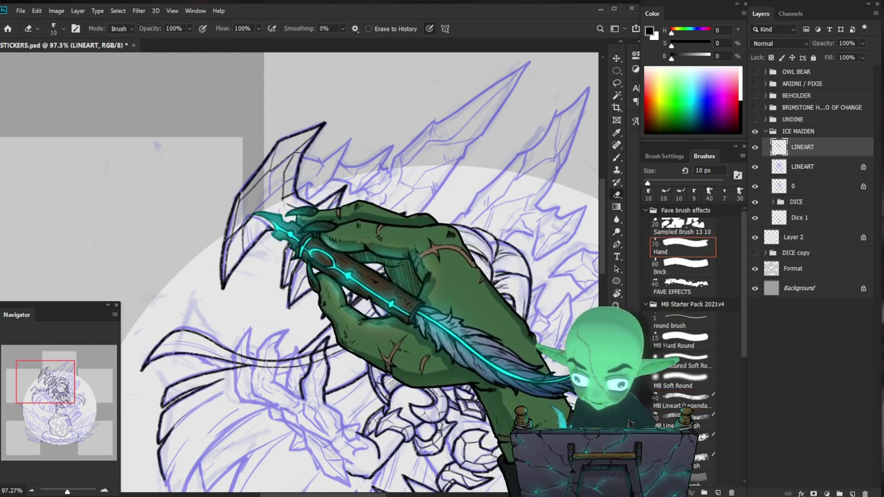
{"action": "key", "text": "b"}
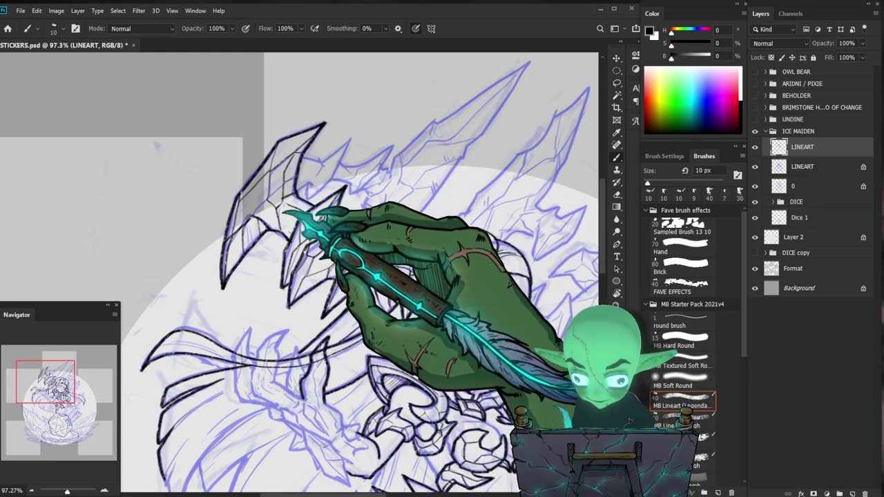
Ink the small pointed ice spike tucked behind the outermost headpiece shard, including its inner facet lines.
{"action": "key", "text": "z"}
{"action": "left_click_drag", "start_coordinate": [315, 224], "coordinate": [265, 279]}
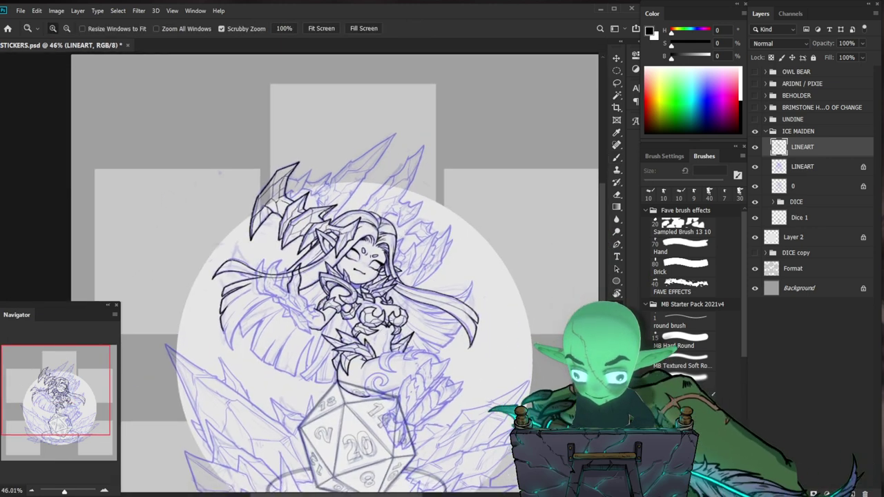
{"action": "left_click_drag", "start_coordinate": [297, 214], "coordinate": [332, 197]}
{"action": "key", "text": "b"}
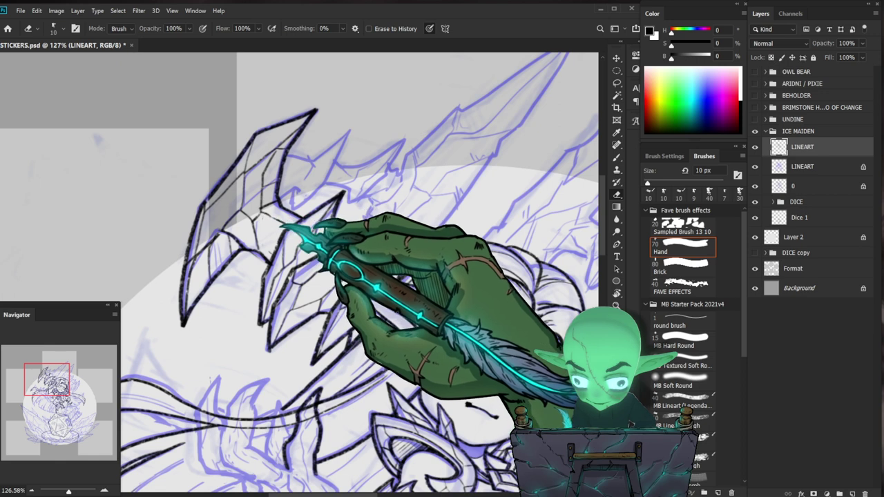
{"action": "left_click_drag", "start_coordinate": [466, 262], "coordinate": [413, 292]}
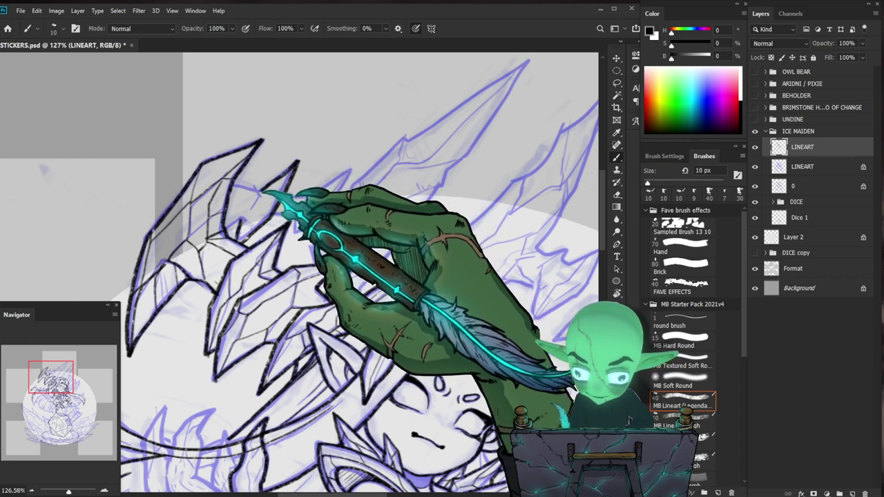
{"action": "key", "text": "ctrl+z"}
{"action": "mouse_move", "coordinate": [268, 192]}
{"action": "left_mouse_down"}
{"action": "mouse_move", "coordinate": [299, 165]}
{"action": "mouse_move", "coordinate": [271, 222]}
{"action": "mouse_move", "coordinate": [240, 222]}
{"action": "left_mouse_up"}
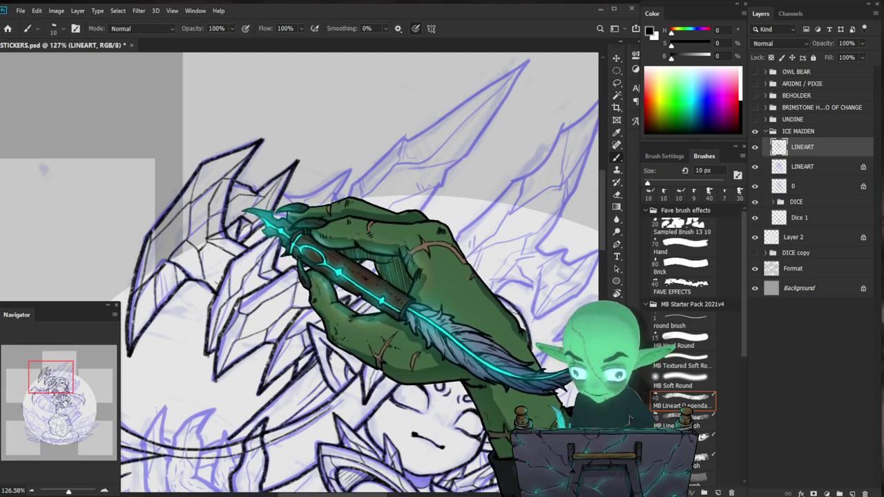
{"action": "left_click_drag", "start_coordinate": [302, 208], "coordinate": [255, 270]}
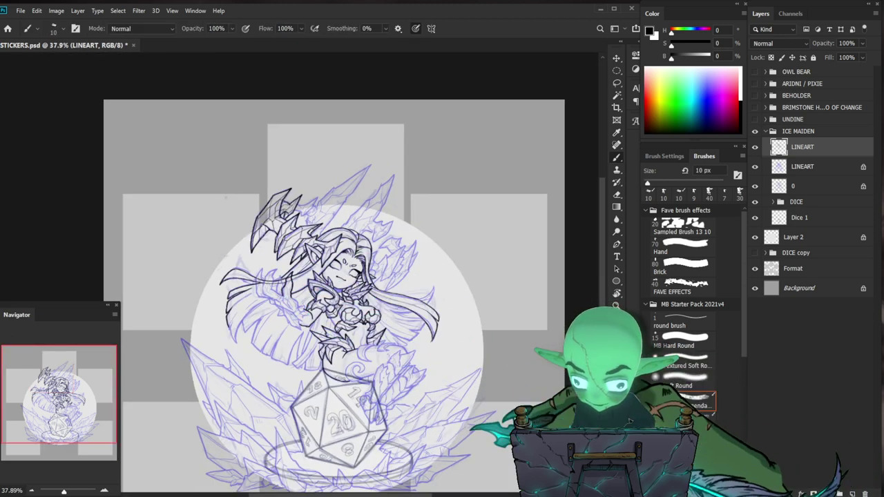
{"action": "left_click_drag", "start_coordinate": [286, 190], "coordinate": [346, 206]}
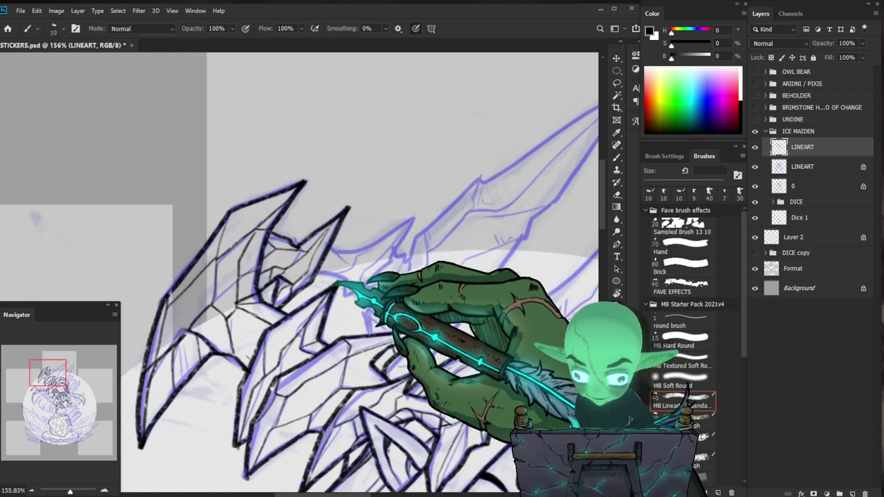
{"action": "left_click_drag", "start_coordinate": [343, 283], "coordinate": [302, 325]}
{"action": "left_click_drag", "start_coordinate": [525, 429], "coordinate": [487, 333]}
{"action": "left_click_drag", "start_coordinate": [302, 171], "coordinate": [365, 172]}
{"action": "key", "text": "b"}
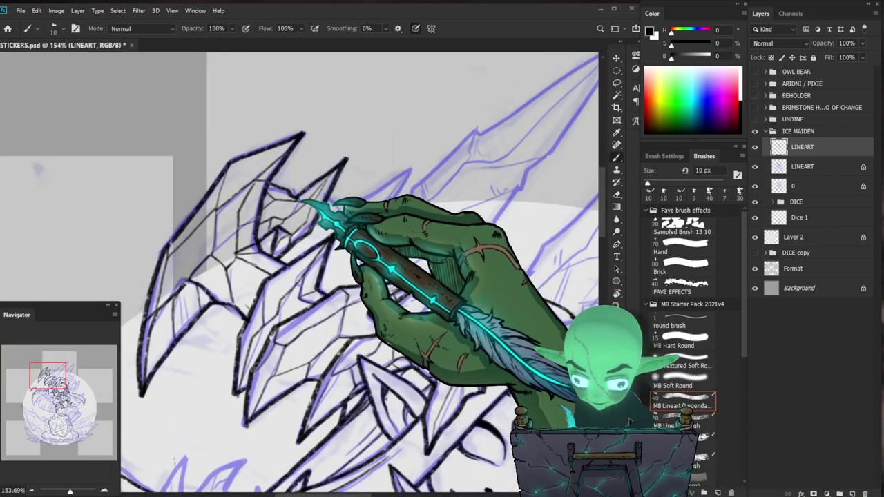
Outline the clawed middle finger and the neighbouring pointed digit of the raised ice hand, cleaning up the overlapping strokes.
{"action": "left_click_drag", "start_coordinate": [434, 235], "coordinate": [388, 254]}
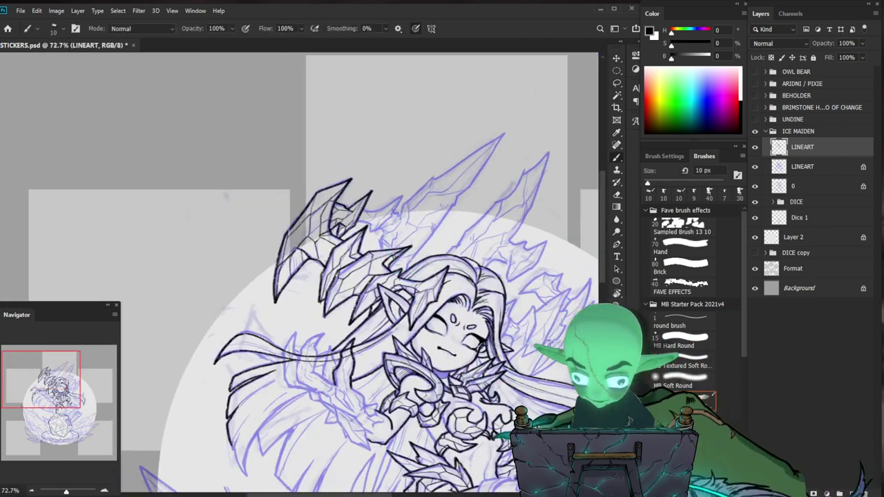
{"action": "left_click_drag", "start_coordinate": [510, 442], "coordinate": [404, 351]}
{"action": "left_click_drag", "start_coordinate": [243, 263], "coordinate": [354, 241]}
{"action": "left_click_drag", "start_coordinate": [296, 263], "coordinate": [317, 263]}
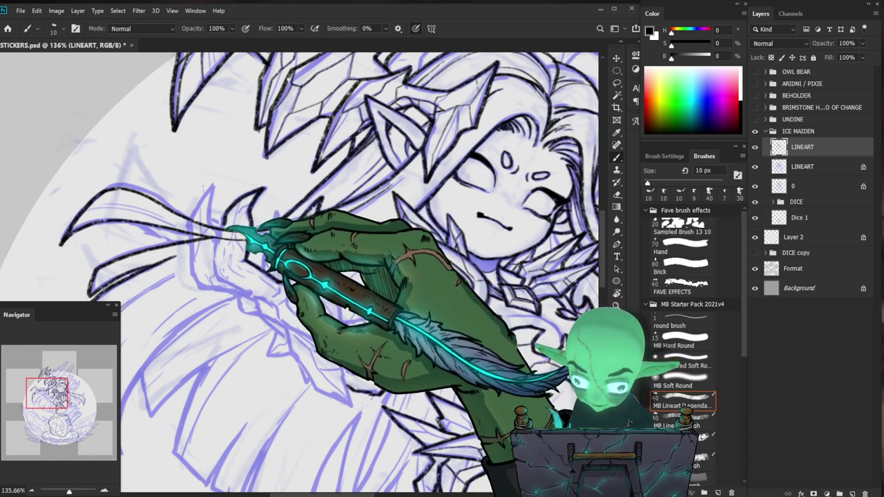
{"action": "key", "text": "e"}
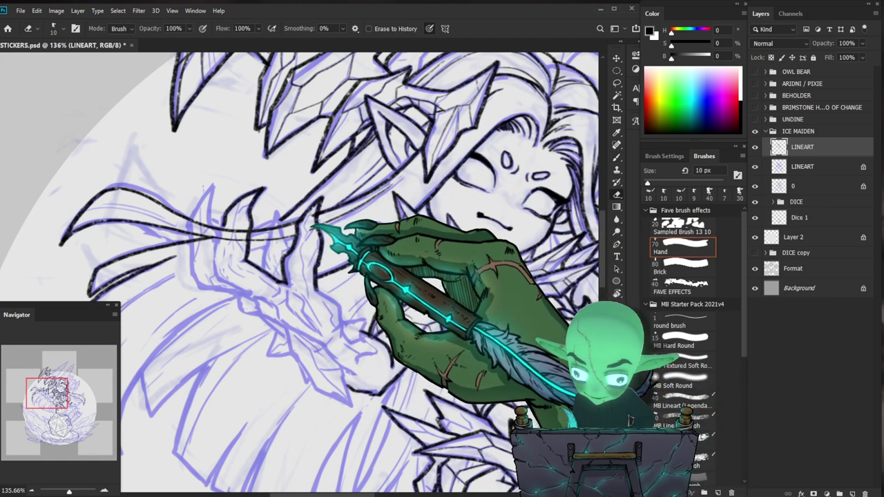
{"action": "key", "text": "b"}
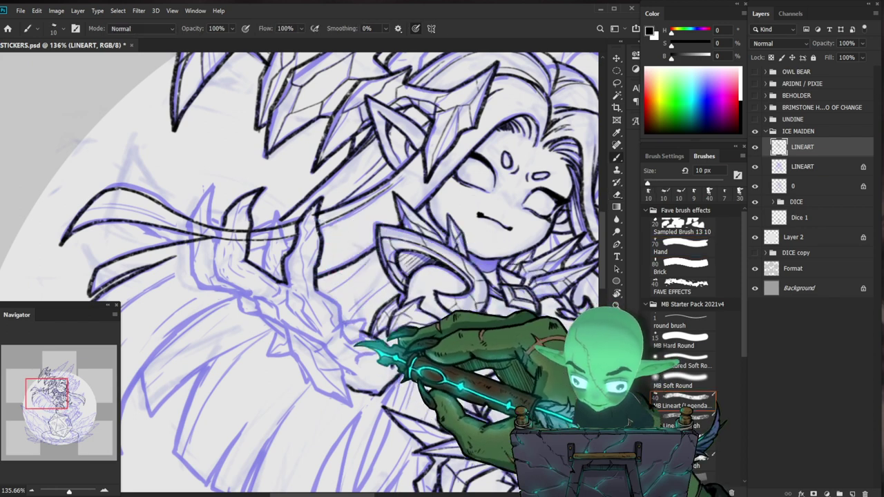
Ink the inner contour of the raised ice hand down to the wrist and the curve of the forearm beside it.
{"action": "left_click_drag", "start_coordinate": [355, 351], "coordinate": [360, 303]}
{"action": "key", "text": "e"}
{"action": "key", "text": "b"}
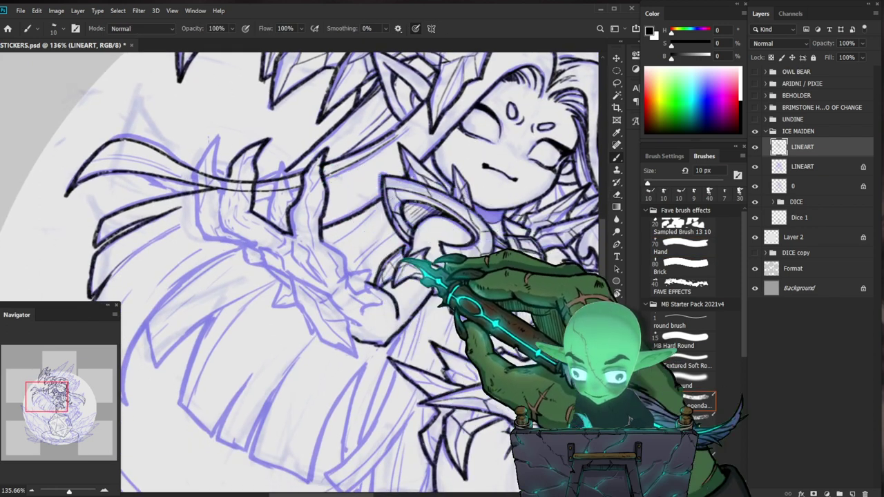
{"action": "left_click_drag", "start_coordinate": [437, 303], "coordinate": [384, 322]}
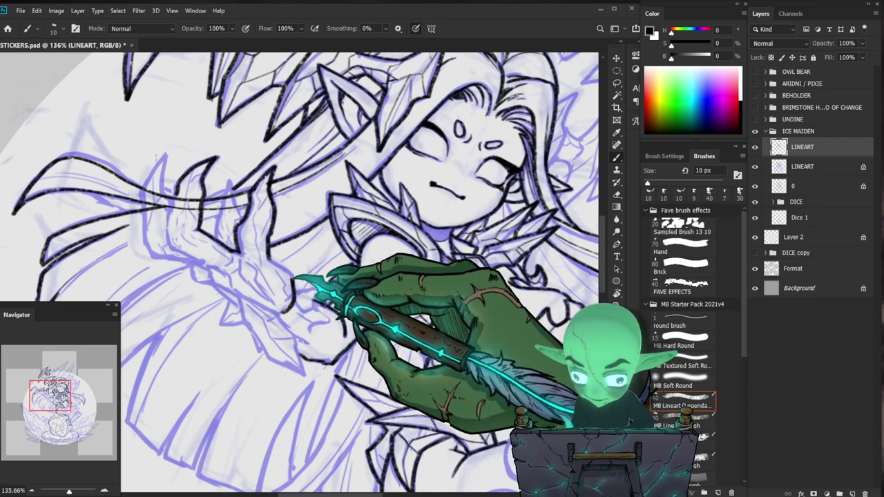
{"action": "scroll", "coordinate": [373, 366], "scroll_direction": "down", "scroll_amount": 2}
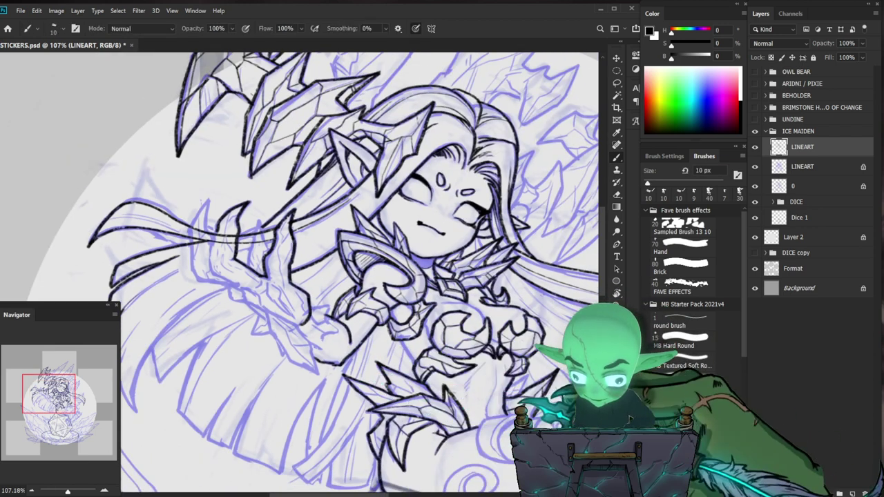
Review the inked line art up close and across the whole figure, hiding the purple sketch layer and showing it again.
{"action": "left_click_drag", "start_coordinate": [523, 402], "coordinate": [469, 425]}
{"action": "left_click_drag", "start_coordinate": [397, 158], "coordinate": [448, 159]}
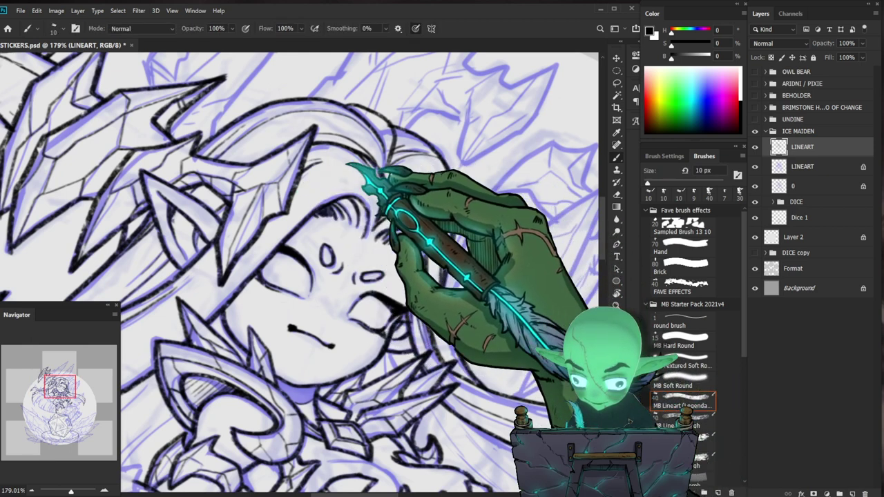
{"action": "left_click_drag", "start_coordinate": [325, 294], "coordinate": [462, 226]}
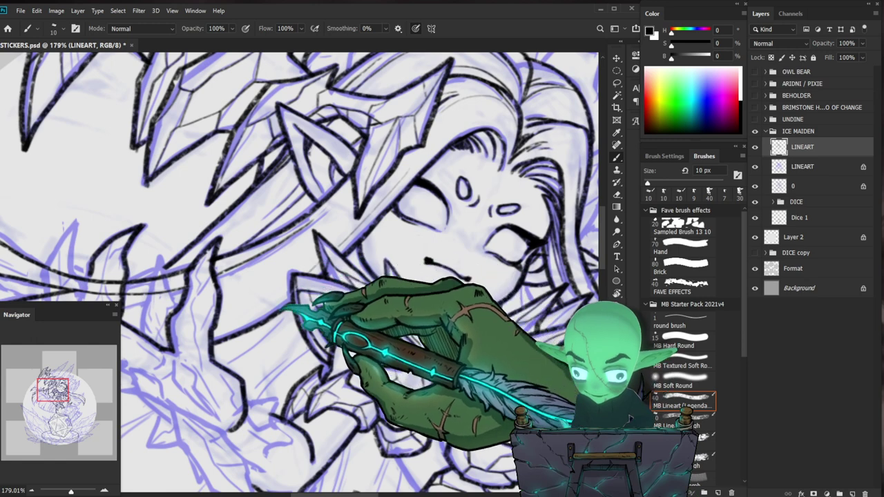
{"action": "scroll", "coordinate": [307, 335], "scroll_direction": "down", "scroll_amount": 5}
{"action": "left_click_drag", "start_coordinate": [375, 354], "coordinate": [450, 302]}
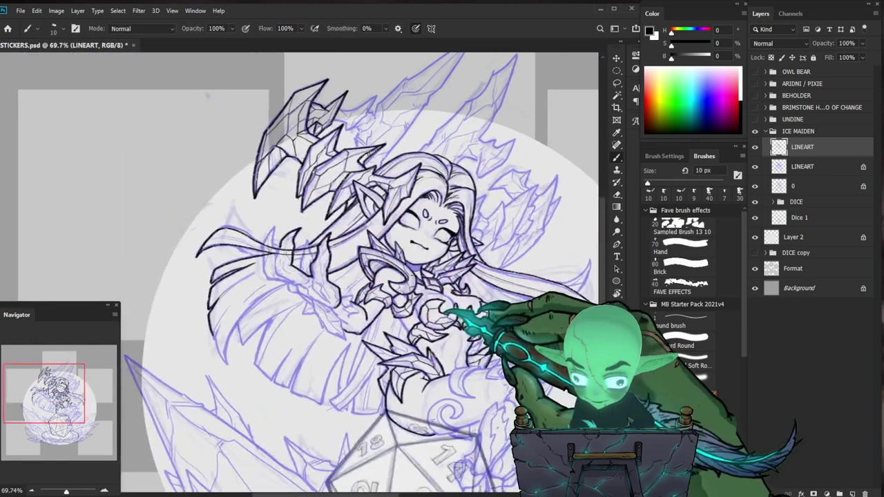
{"action": "left_click_drag", "start_coordinate": [311, 301], "coordinate": [334, 280]}
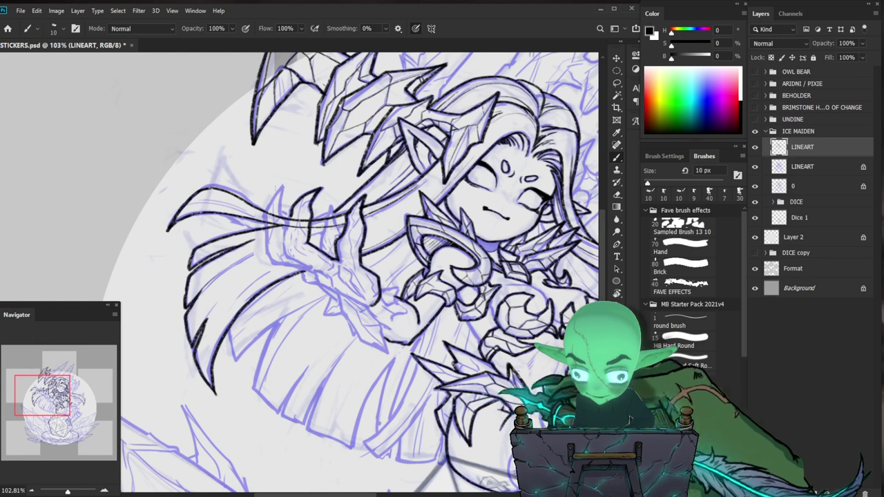
{"action": "left_click_drag", "start_coordinate": [509, 410], "coordinate": [396, 384]}
{"action": "key", "text": "ctrl+0"}
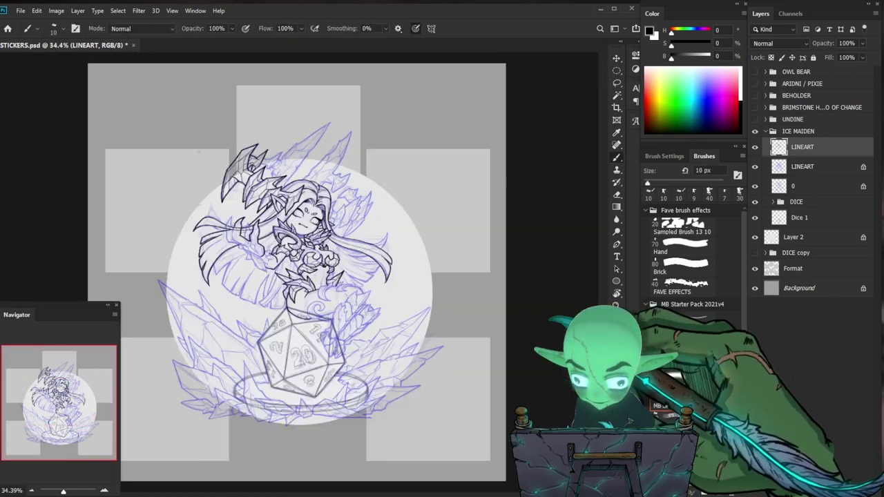
{"action": "left_click_drag", "start_coordinate": [375, 302], "coordinate": [397, 301]}
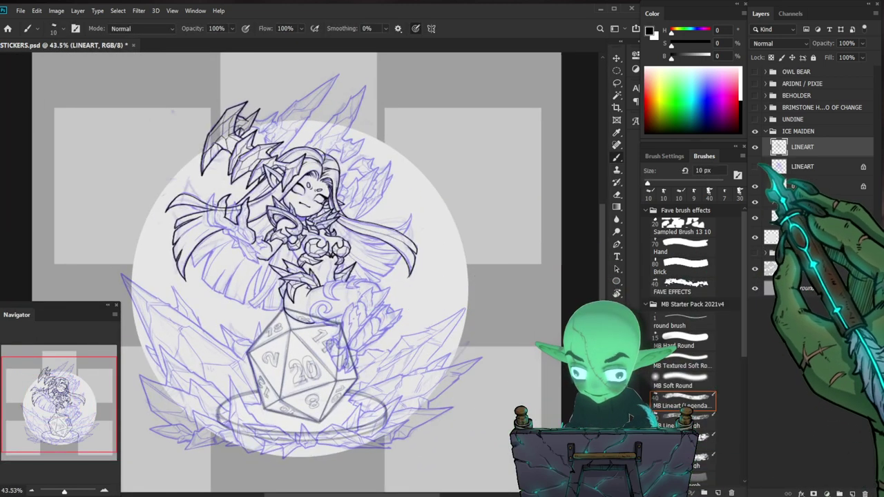
{"action": "left_click", "coordinate": [755, 167]}
{"action": "left_click", "coordinate": [756, 166]}
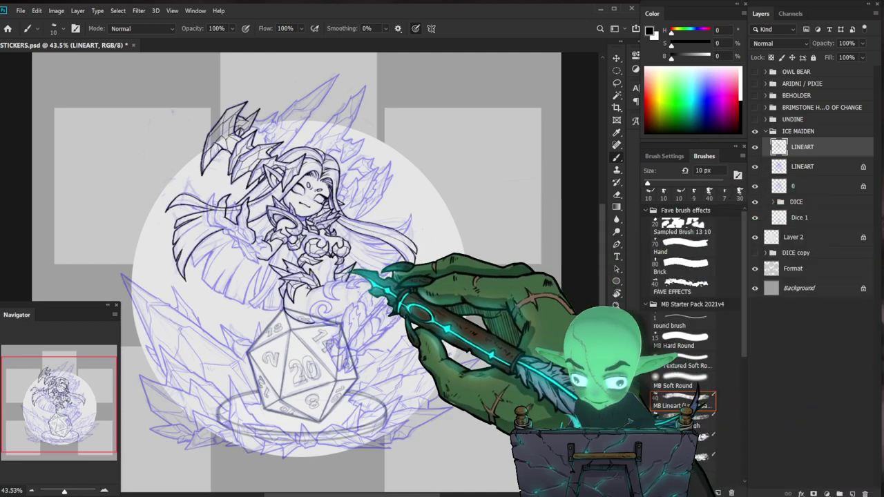
Outline the pointed ice shard at the wrist of the raised ice hand, where it meets the forearm.
{"action": "left_click_drag", "start_coordinate": [294, 249], "coordinate": [366, 249]}
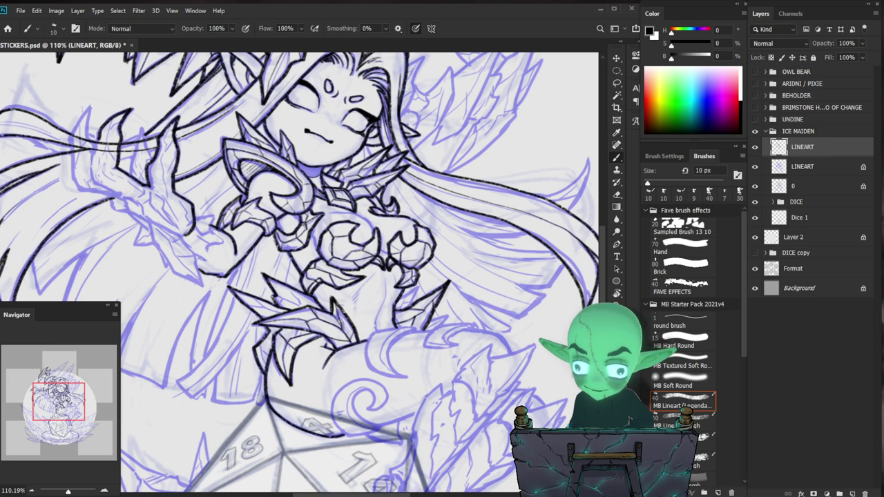
{"action": "mouse_move", "coordinate": [220, 272]}
{"action": "left_mouse_down"}
{"action": "mouse_move", "coordinate": [246, 272]}
{"action": "mouse_move", "coordinate": [214, 271]}
{"action": "left_mouse_up"}
{"action": "left_click_drag", "start_coordinate": [472, 364], "coordinate": [465, 324]}
{"action": "left_click_drag", "start_coordinate": [219, 217], "coordinate": [264, 216]}
{"action": "left_click_drag", "start_coordinate": [210, 239], "coordinate": [235, 244]}
{"action": "mouse_move", "coordinate": [171, 169]}
{"action": "left_mouse_down"}
{"action": "mouse_move", "coordinate": [191, 207]}
{"action": "mouse_move", "coordinate": [259, 237]}
{"action": "mouse_move", "coordinate": [237, 181]}
{"action": "mouse_move", "coordinate": [201, 156]}
{"action": "left_mouse_up"}
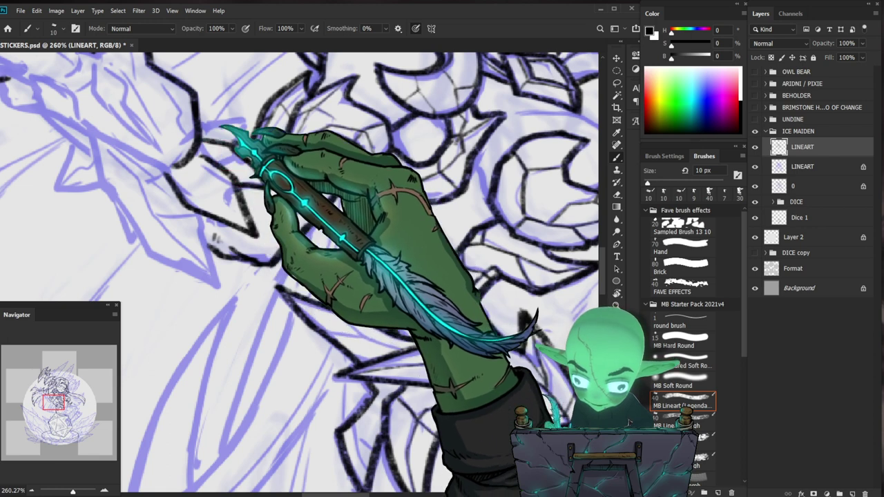
Complete the wrist's ice crystal cuff with its smaller spikes and thin inner facet lines.
{"action": "key", "text": "z"}
{"action": "mouse_move", "coordinate": [290, 132]}
{"action": "left_mouse_down"}
{"action": "mouse_move", "coordinate": [456, 248]}
{"action": "mouse_move", "coordinate": [521, 311]}
{"action": "mouse_move", "coordinate": [300, 185]}
{"action": "mouse_move", "coordinate": [302, 205]}
{"action": "left_mouse_up"}
{"action": "key", "text": "b"}
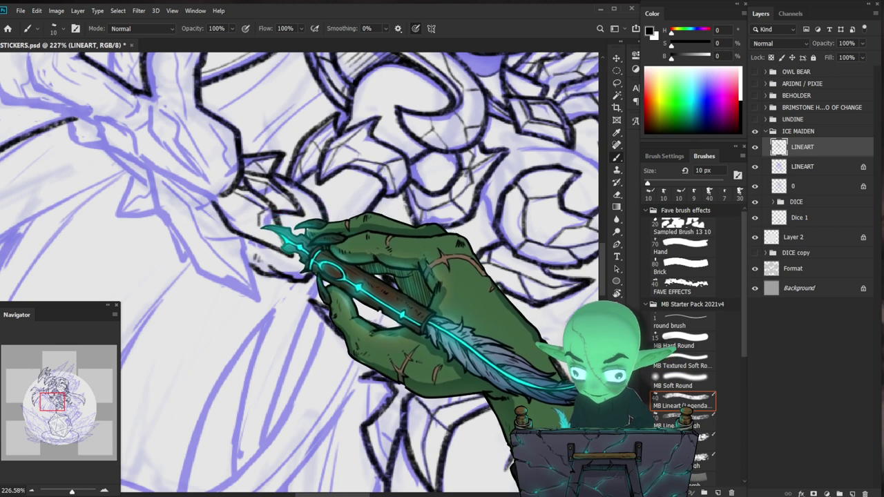
{"action": "left_click_drag", "start_coordinate": [398, 263], "coordinate": [349, 268]}
{"action": "scroll", "coordinate": [333, 142], "scroll_direction": "up", "scroll_amount": 5}
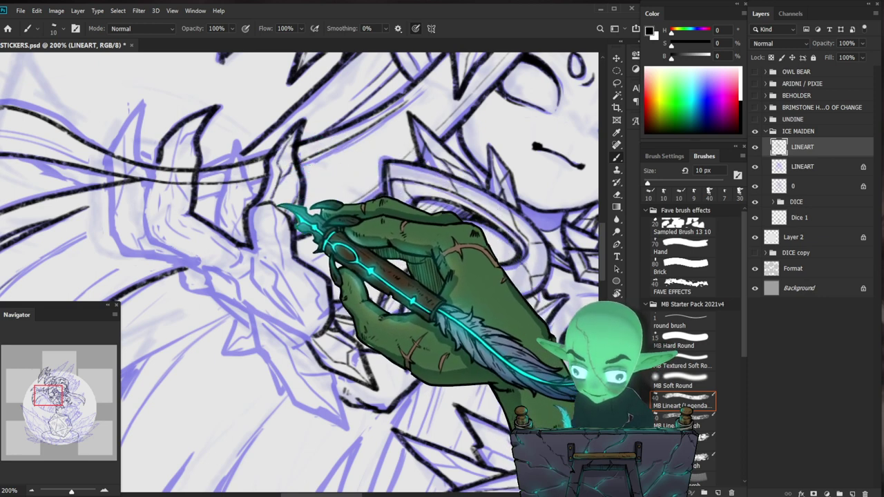
Ink the joint beneath the claw of the raised hand's pointed digit nearest the face, cleaning up the strokes where they meet.
{"action": "key", "text": "z"}
{"action": "left_click_drag", "start_coordinate": [323, 198], "coordinate": [294, 249]}
{"action": "left_click_drag", "start_coordinate": [491, 408], "coordinate": [436, 366]}
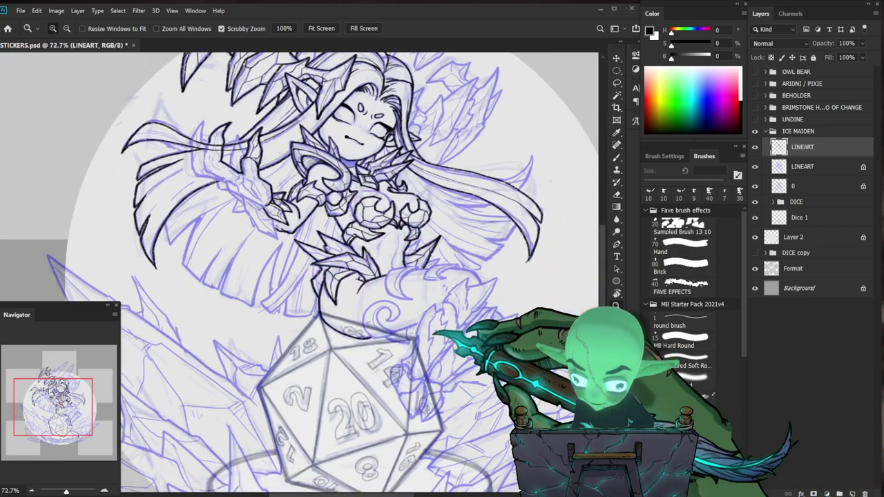
{"action": "left_click_drag", "start_coordinate": [246, 136], "coordinate": [310, 142]}
{"action": "key", "text": "b"}
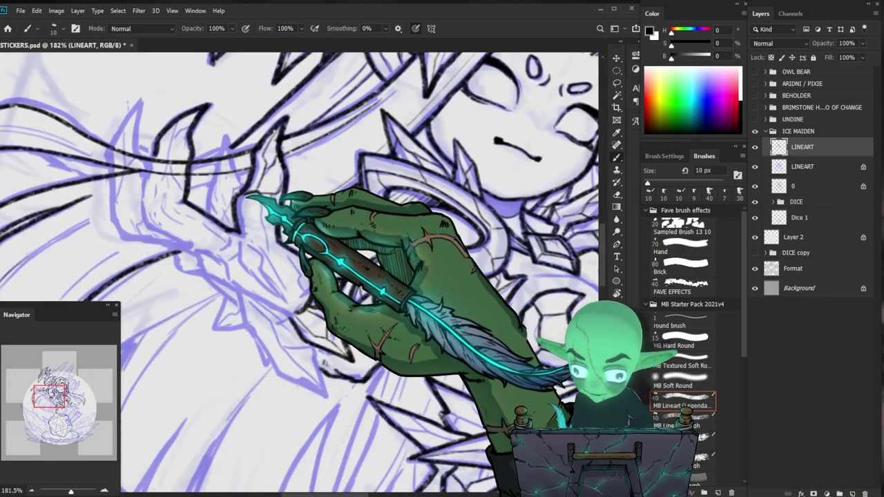
{"action": "left_click_drag", "start_coordinate": [449, 225], "coordinate": [394, 228]}
{"action": "key", "text": "z"}
{"action": "left_click_drag", "start_coordinate": [259, 164], "coordinate": [297, 166]}
{"action": "key", "text": "e"}
{"action": "key", "text": "b"}
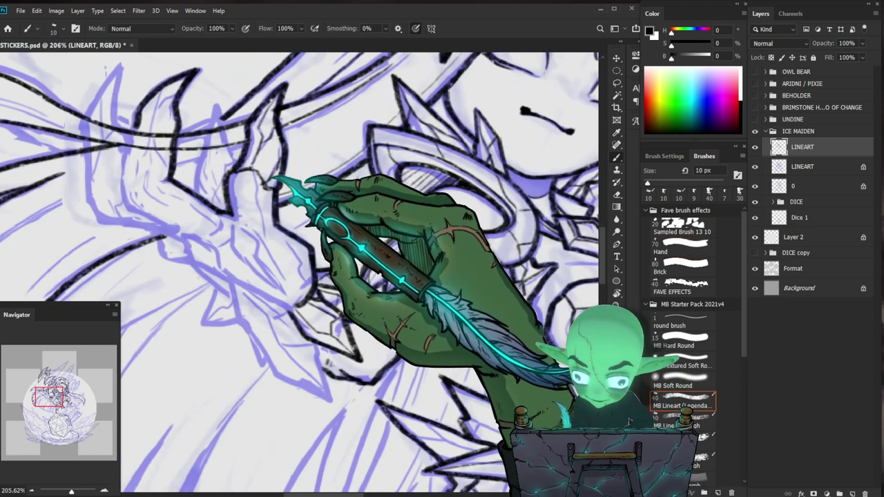
Ink the sides of that digit down from the claw joint to the palm of the ice hand.
{"action": "key", "text": "e"}
{"action": "key", "text": "z"}
{"action": "left_click_drag", "start_coordinate": [304, 199], "coordinate": [255, 201]}
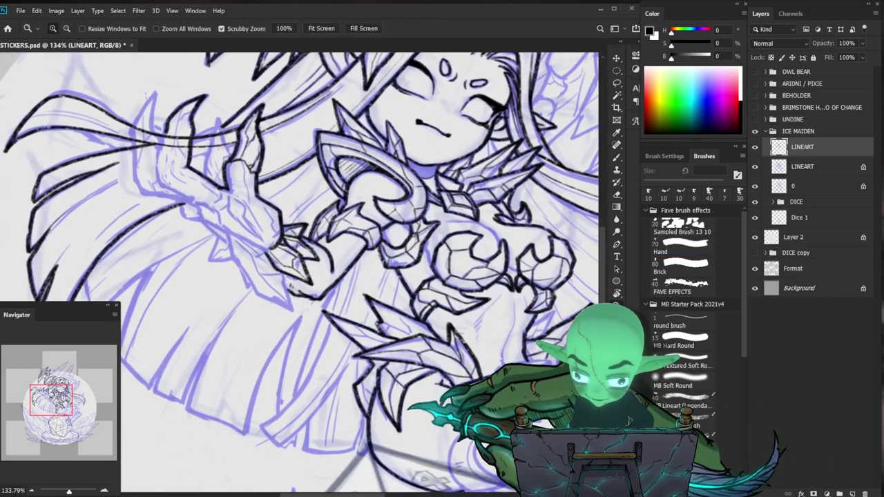
{"action": "scroll", "coordinate": [287, 176], "scroll_direction": "up", "scroll_amount": 3}
{"action": "key", "text": "b"}
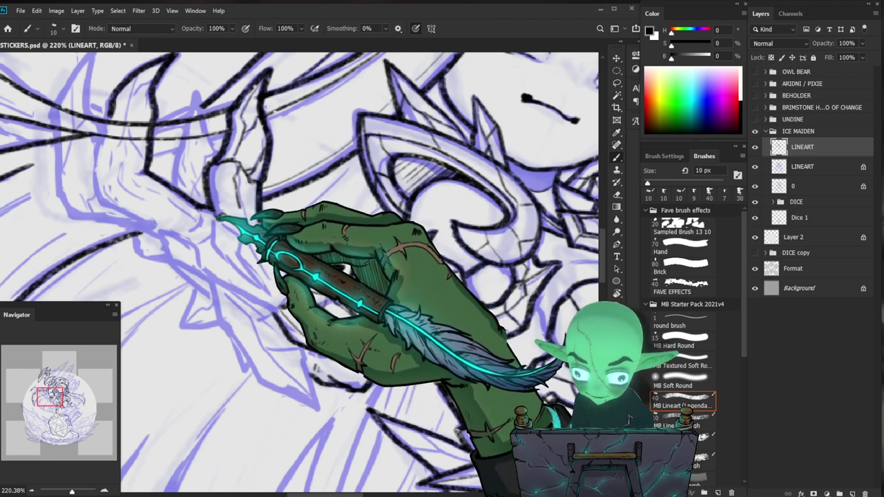
{"action": "key", "text": "z"}
{"action": "left_click_drag", "start_coordinate": [298, 212], "coordinate": [228, 214]}
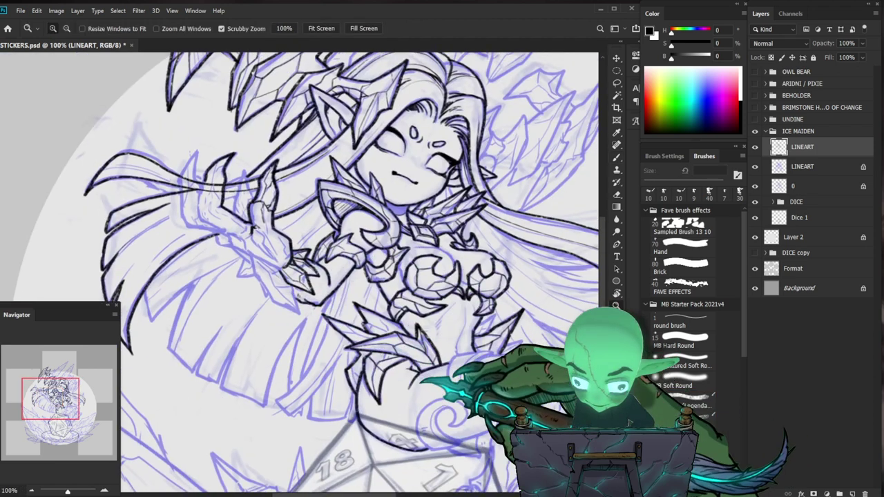
Outline the curled spiral ice ornament on the thigh above the die, undoing the first strokes and redrawing them.
{"action": "left_click_drag", "start_coordinate": [336, 324], "coordinate": [290, 324]}
{"action": "mouse_move", "coordinate": [430, 416]}
{"action": "left_mouse_down"}
{"action": "mouse_move", "coordinate": [357, 299]}
{"action": "mouse_move", "coordinate": [387, 311]}
{"action": "mouse_move", "coordinate": [266, 293]}
{"action": "mouse_move", "coordinate": [345, 250]}
{"action": "mouse_move", "coordinate": [342, 288]}
{"action": "mouse_move", "coordinate": [332, 244]}
{"action": "mouse_move", "coordinate": [269, 280]}
{"action": "mouse_move", "coordinate": [316, 324]}
{"action": "left_mouse_up"}
{"action": "key", "text": "b"}
{"action": "key", "text": "ctrl+z"}
{"action": "key", "text": "ctrl+z"}
{"action": "mouse_move", "coordinate": [336, 294]}
{"action": "left_mouse_down"}
{"action": "mouse_move", "coordinate": [349, 257]}
{"action": "mouse_move", "coordinate": [294, 243]}
{"action": "mouse_move", "coordinate": [263, 293]}
{"action": "mouse_move", "coordinate": [269, 315]}
{"action": "left_mouse_up"}
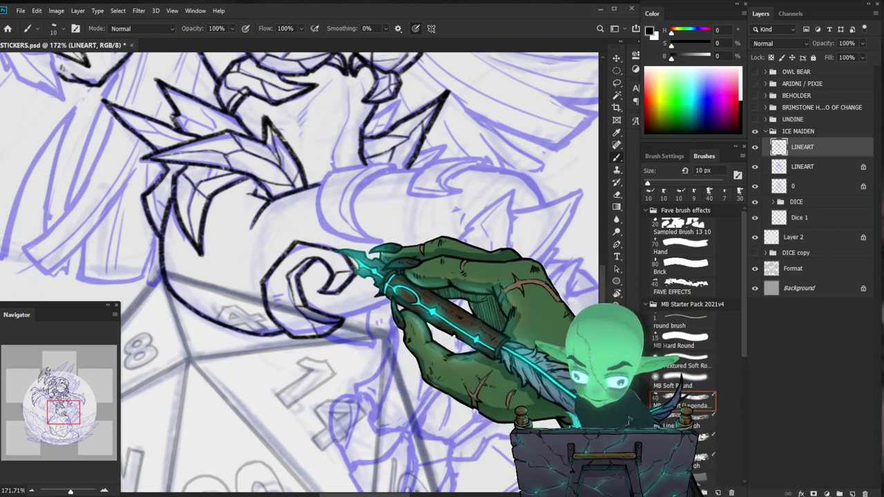
Clean up the spiral ornament's line work and ink the thin facet lines inside its curl.
{"action": "key", "text": "e"}
{"action": "key", "text": "b"}
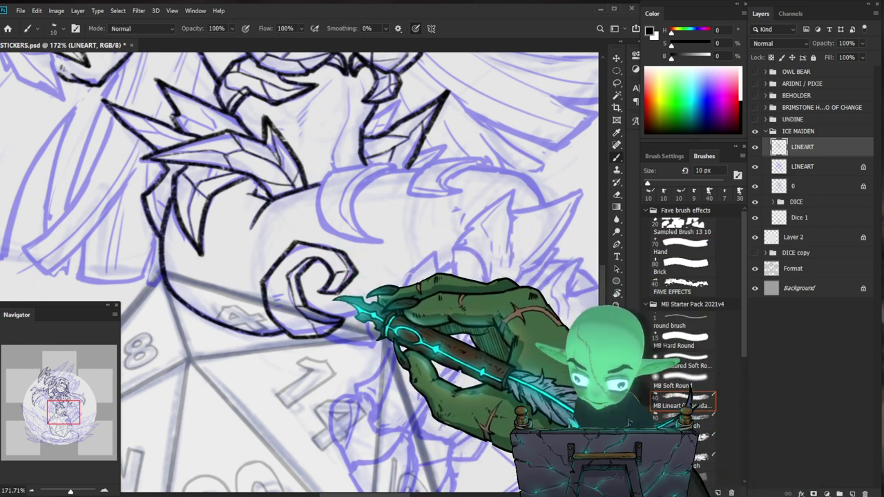
{"action": "key", "text": "e"}
{"action": "key", "text": "b"}
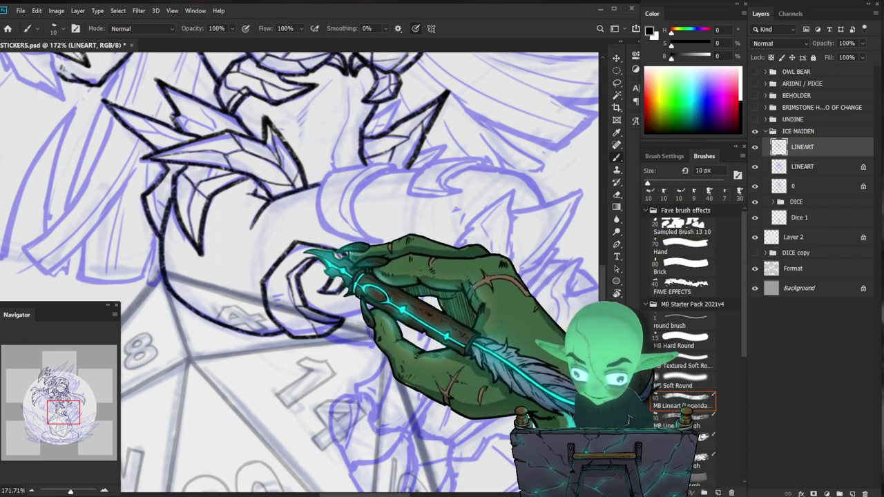
{"action": "left_click_drag", "start_coordinate": [289, 276], "coordinate": [270, 287]}
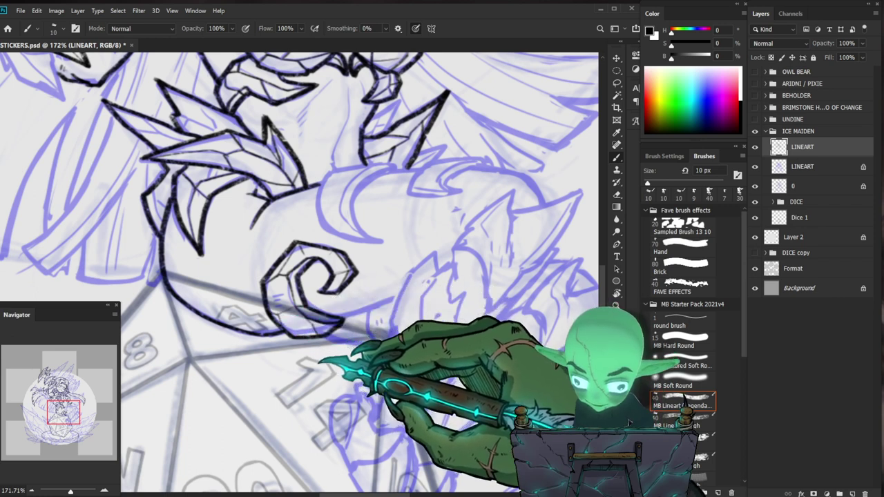
Outline the crescent-shaped ice plate curving over the upper thigh, undoing and redrawing its first stroke.
{"action": "left_click_drag", "start_coordinate": [550, 347], "coordinate": [488, 369]}
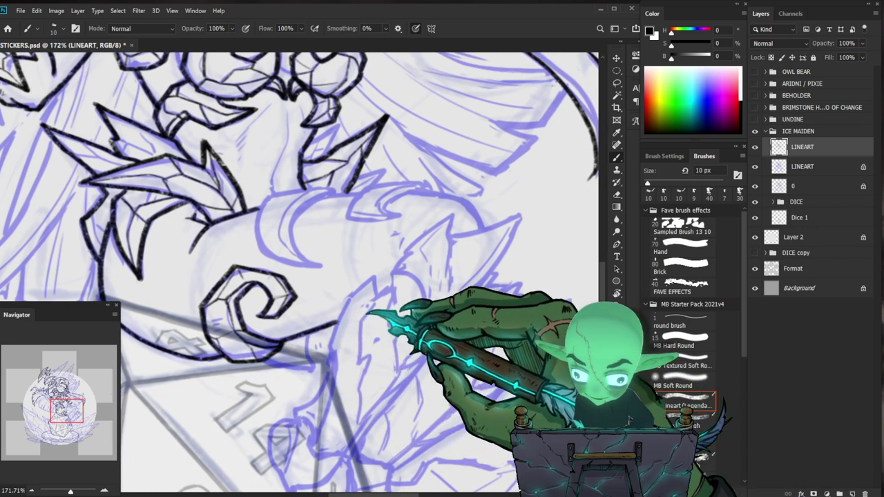
{"action": "scroll", "coordinate": [366, 316], "scroll_direction": "down", "scroll_amount": 8}
{"action": "scroll", "coordinate": [376, 258], "scroll_direction": "up", "scroll_amount": 8}
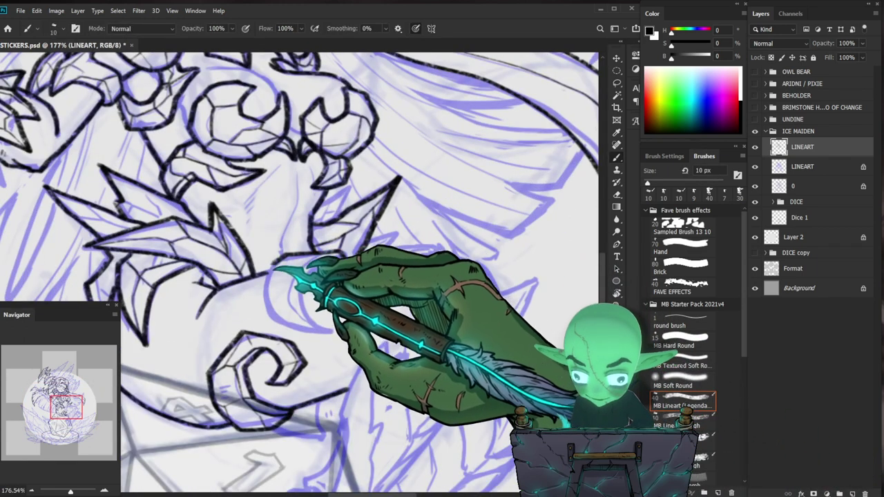
{"action": "key", "text": "ctrl+z"}
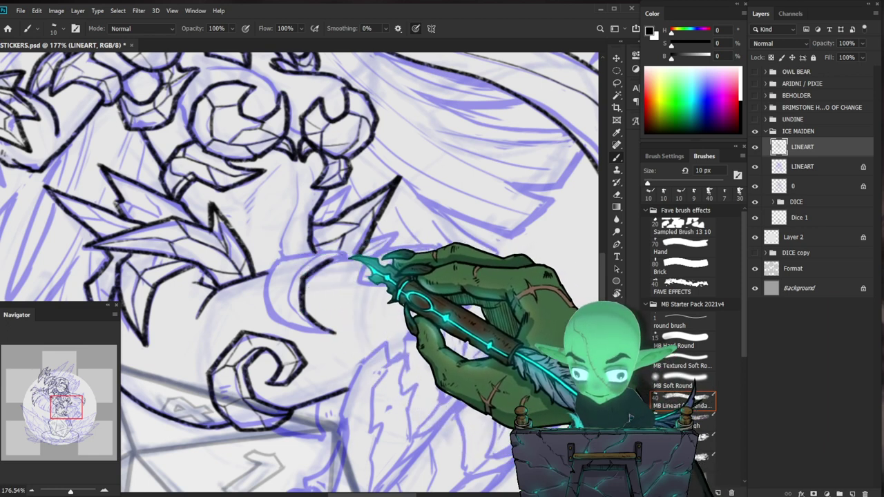
{"action": "mouse_move", "coordinate": [327, 251]}
{"action": "left_mouse_down"}
{"action": "mouse_move", "coordinate": [296, 256]}
{"action": "mouse_move", "coordinate": [286, 270]}
{"action": "mouse_move", "coordinate": [281, 263]}
{"action": "mouse_move", "coordinate": [263, 290]}
{"action": "mouse_move", "coordinate": [293, 337]}
{"action": "mouse_move", "coordinate": [291, 326]}
{"action": "mouse_move", "coordinate": [335, 333]}
{"action": "left_mouse_up"}
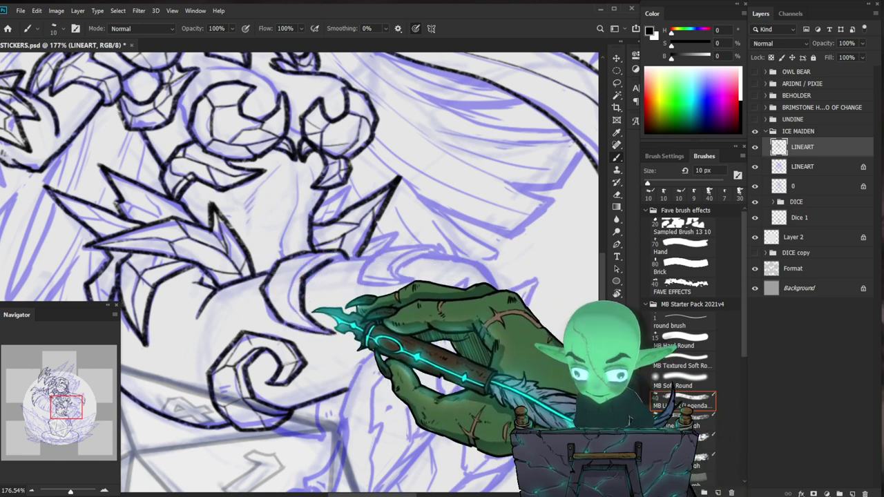
Ink the crescent plate's inner ridge and the upper thigh contour leading to the smaller hooked plate.
{"action": "mouse_move", "coordinate": [304, 301]}
{"action": "left_mouse_down"}
{"action": "mouse_move", "coordinate": [296, 277]}
{"action": "mouse_move", "coordinate": [332, 253]}
{"action": "left_mouse_up"}
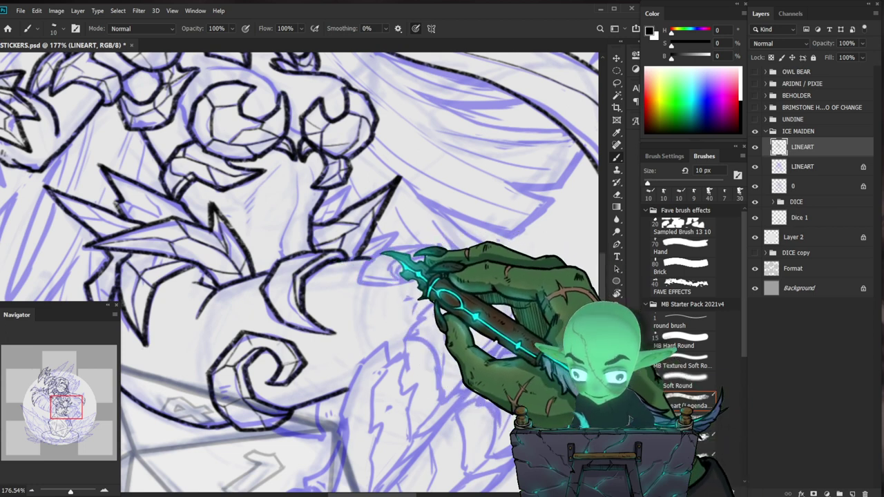
{"action": "left_click_drag", "start_coordinate": [370, 279], "coordinate": [368, 292]}
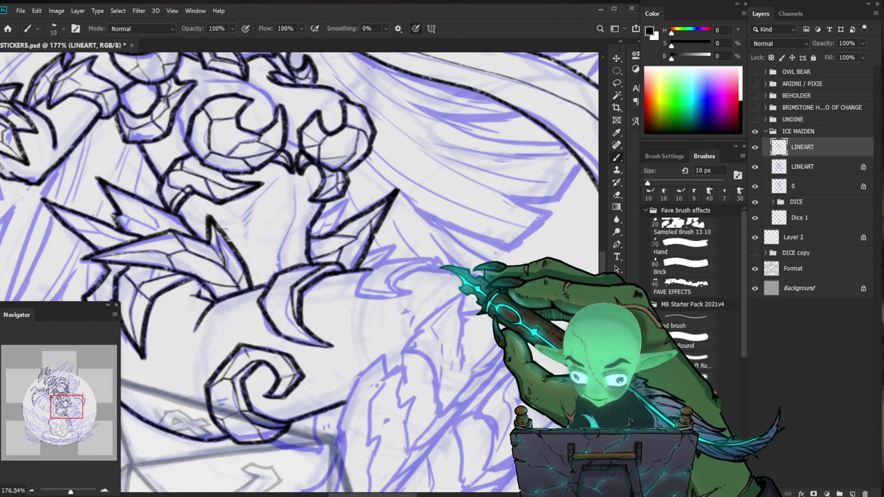
{"action": "left_click_drag", "start_coordinate": [374, 241], "coordinate": [380, 247]}
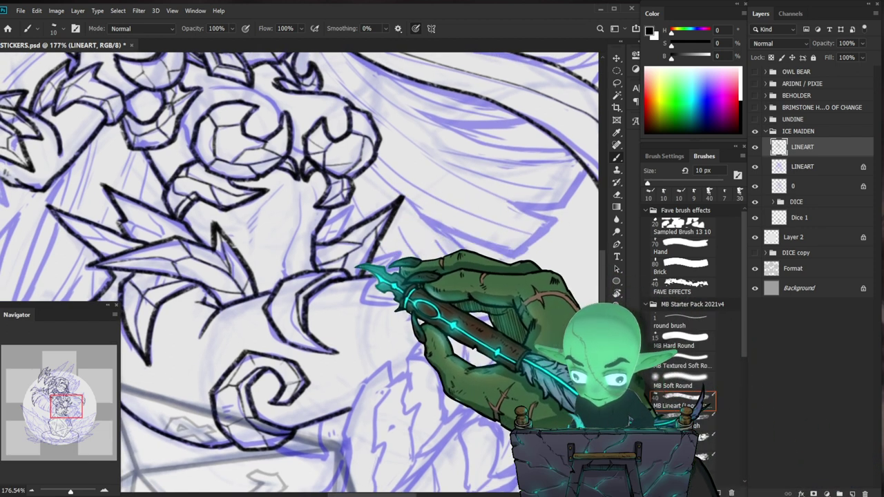
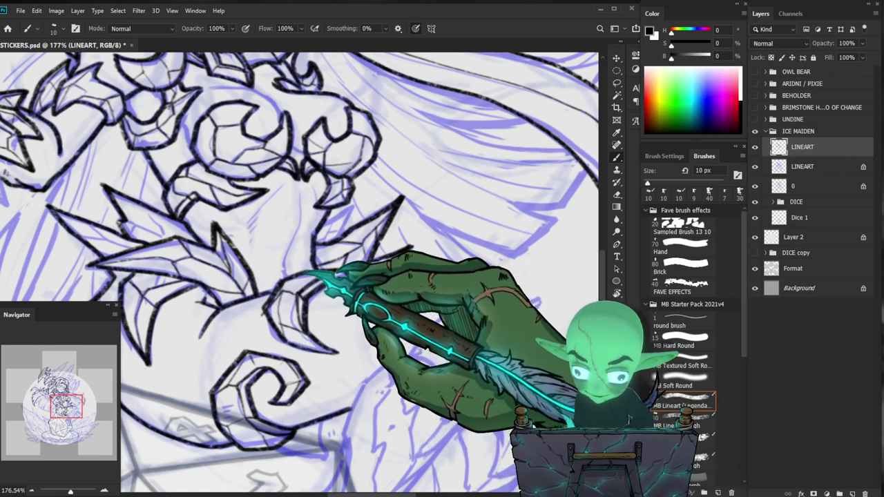
Ink the thin crease and short hatch lines on the midriff and touch up the facets of the hip's ice shards.
{"action": "mouse_move", "coordinate": [336, 269]}
{"action": "left_mouse_down"}
{"action": "mouse_move", "coordinate": [341, 300]}
{"action": "mouse_move", "coordinate": [348, 237]}
{"action": "mouse_move", "coordinate": [341, 240]}
{"action": "left_mouse_up"}
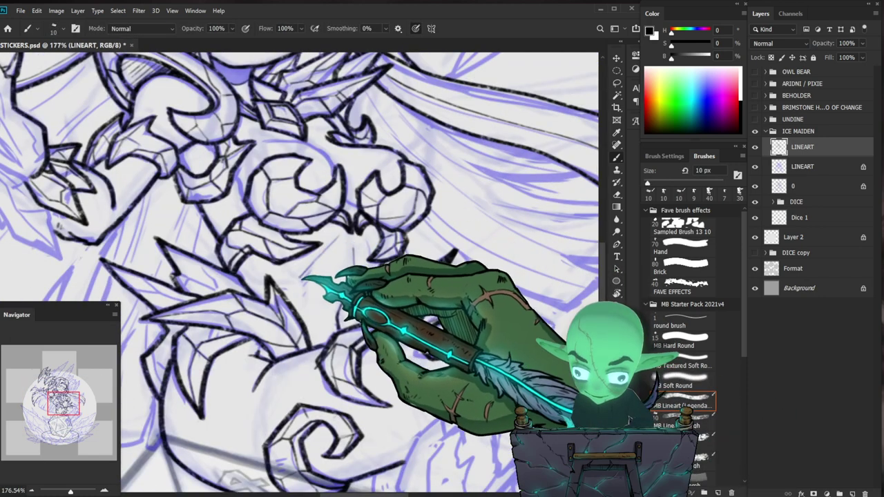
{"action": "key", "text": "ctrl+space"}
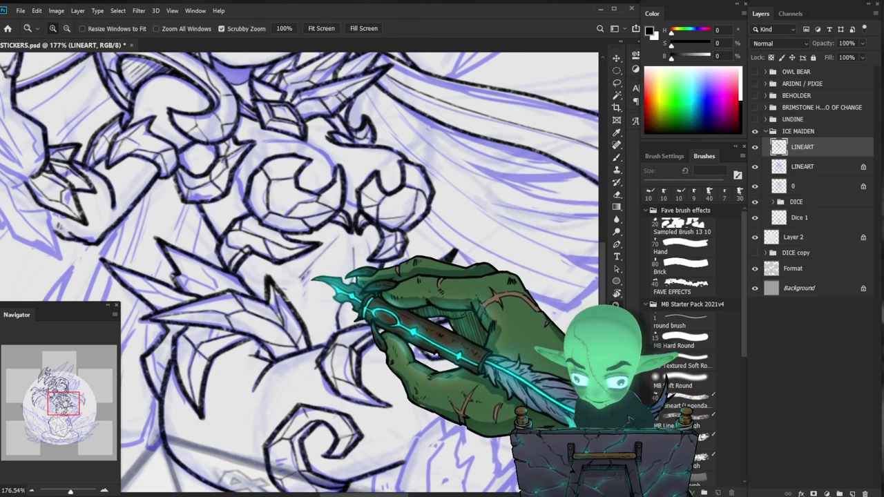
{"action": "left_click_drag", "start_coordinate": [324, 286], "coordinate": [305, 295]}
{"action": "key", "text": "b"}
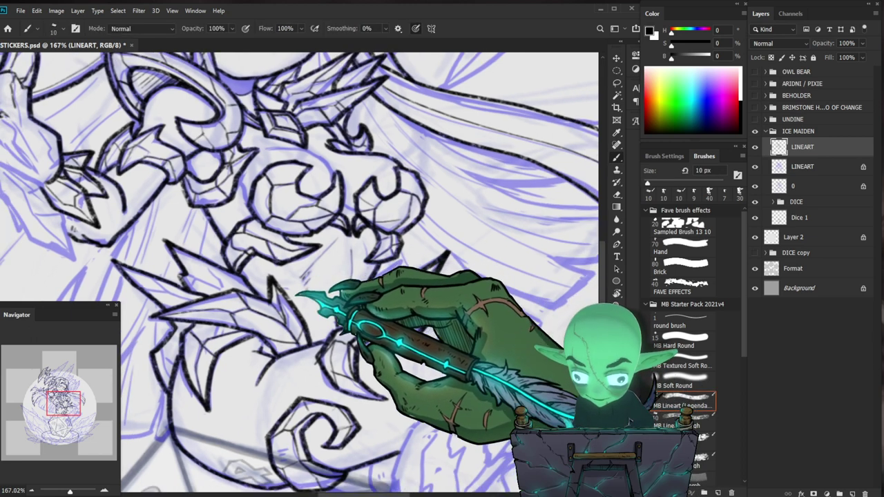
{"action": "key", "text": "ctrl+space"}
{"action": "left_click_drag", "start_coordinate": [336, 282], "coordinate": [317, 285]}
{"action": "key", "text": "b"}
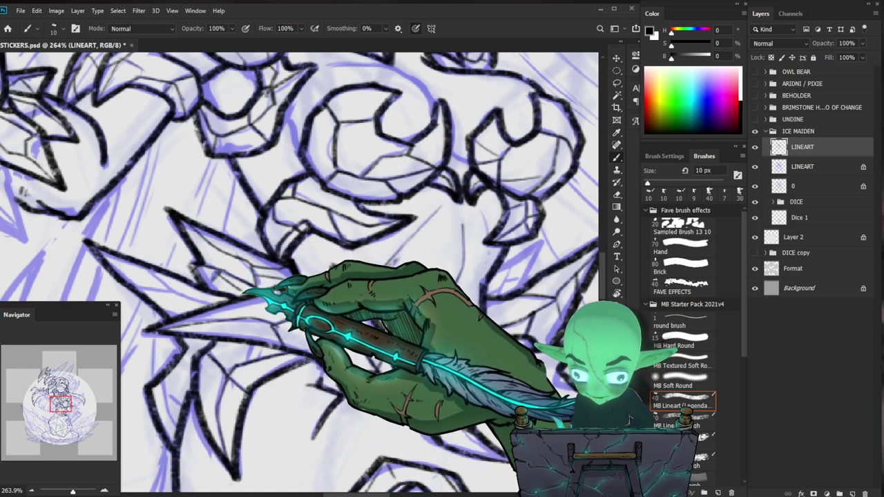
{"action": "key", "text": "ctrl+space"}
{"action": "left_click_drag", "start_coordinate": [330, 284], "coordinate": [310, 290]}
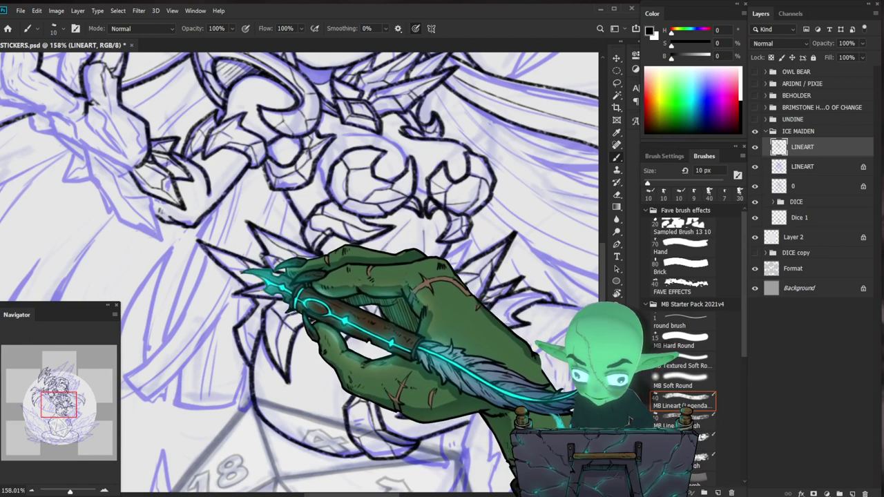
{"action": "key", "text": "ctrl+space"}
{"action": "left_click_drag", "start_coordinate": [288, 292], "coordinate": [346, 276]}
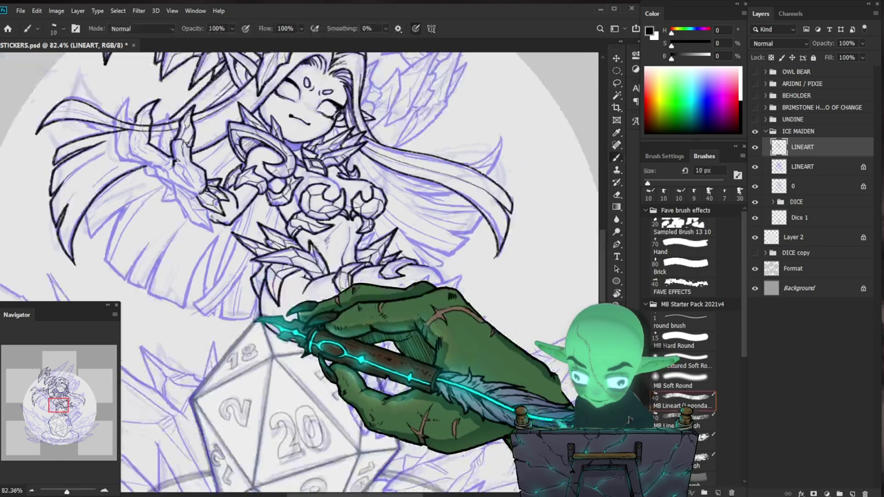
Ink the thin facet lines inside the crescent plate on the thigh, erasing stray marks between strokes.
{"action": "scroll", "coordinate": [145, 207], "scroll_direction": "down", "scroll_amount": 5}
{"action": "scroll", "coordinate": [342, 221], "scroll_direction": "up", "scroll_amount": 6}
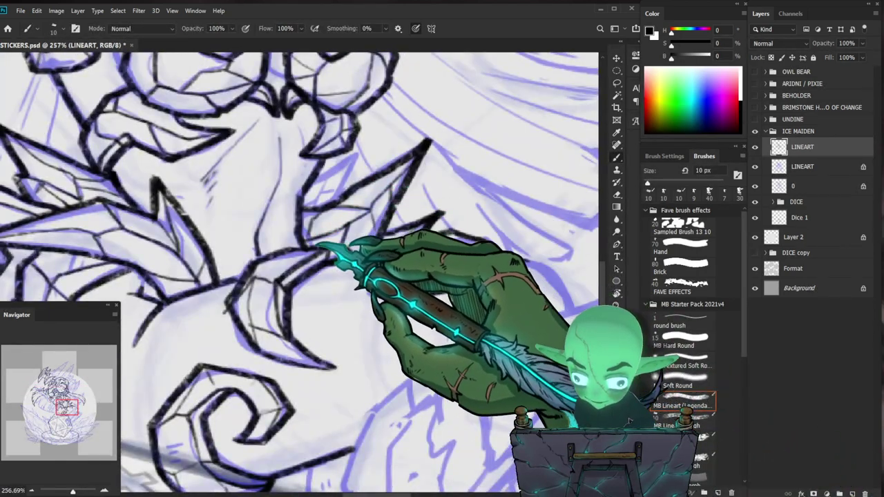
{"action": "left_click_drag", "start_coordinate": [383, 227], "coordinate": [310, 232]}
{"action": "left_click_drag", "start_coordinate": [400, 318], "coordinate": [369, 288]}
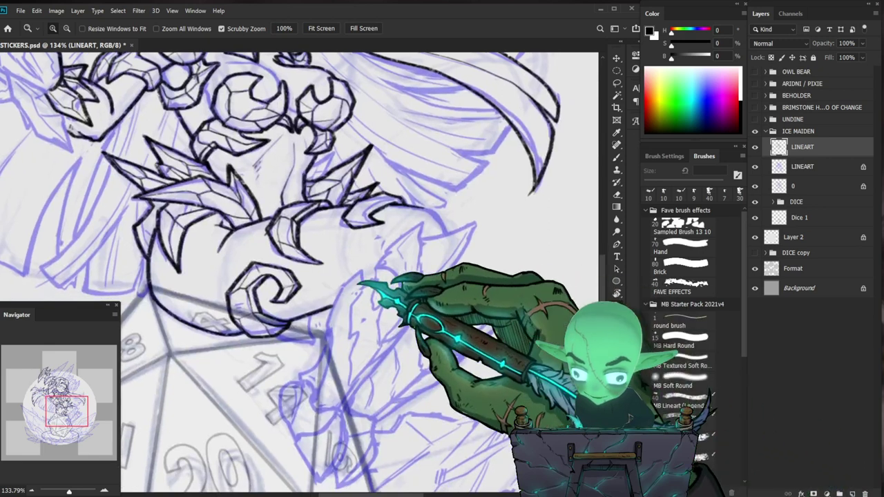
{"action": "left_click_drag", "start_coordinate": [298, 257], "coordinate": [333, 267]}
{"action": "key", "text": "b"}
{"action": "key", "text": "e"}
{"action": "key", "text": "b"}
{"action": "left_click", "coordinate": [682, 402]}
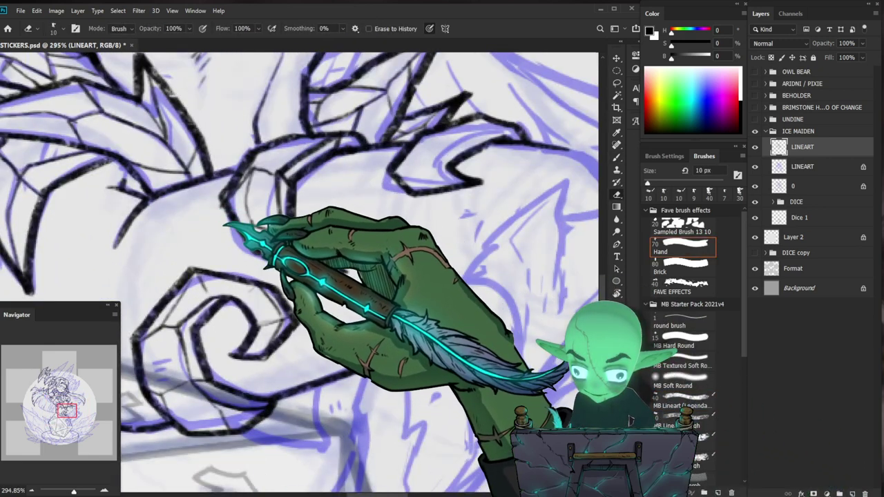
{"action": "left_click_drag", "start_coordinate": [412, 254], "coordinate": [376, 250]}
{"action": "left_click_drag", "start_coordinate": [406, 221], "coordinate": [435, 224]}
{"action": "key", "text": "e"}
{"action": "key", "text": "b"}
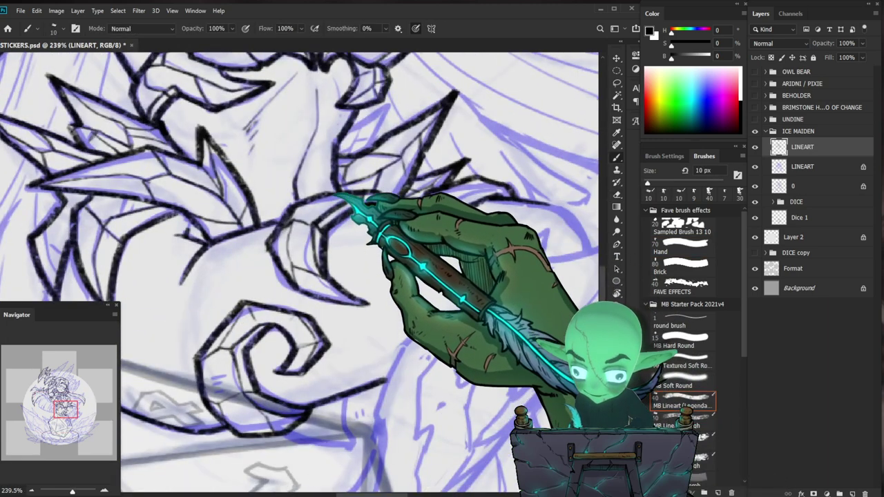
Ink the outer contour of the long jagged ice plate on the lower leg, below the thigh's curled ornament.
{"action": "left_click_drag", "start_coordinate": [379, 232], "coordinate": [336, 320]}
{"action": "scroll", "coordinate": [455, 318], "scroll_direction": "up", "scroll_amount": 3}
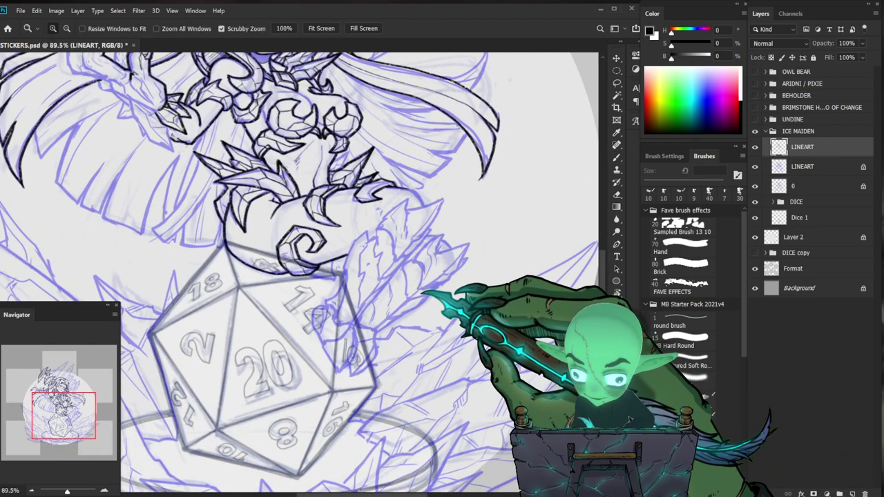
{"action": "scroll", "coordinate": [367, 295], "scroll_direction": "up", "scroll_amount": 4}
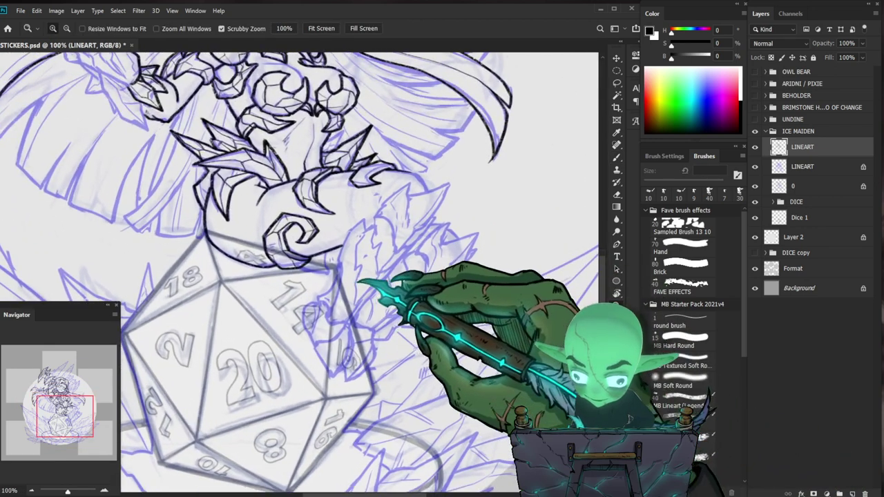
{"action": "key", "text": "b"}
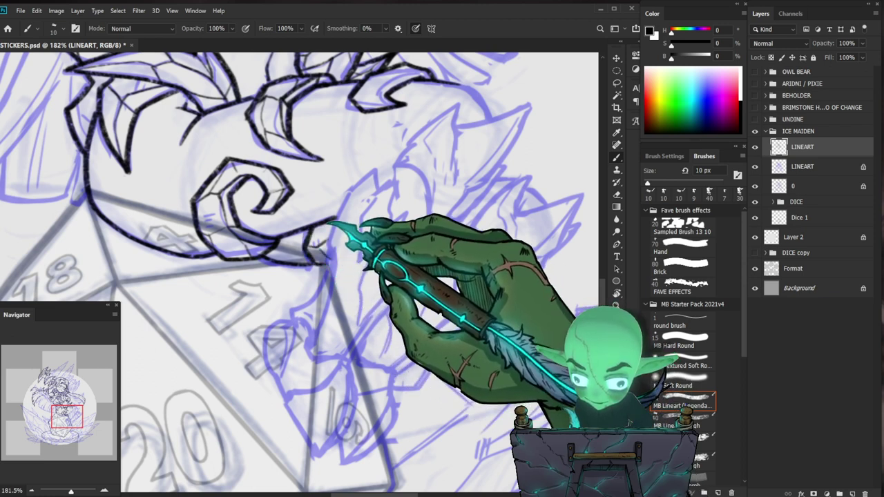
{"action": "left_click_drag", "start_coordinate": [425, 226], "coordinate": [410, 223]}
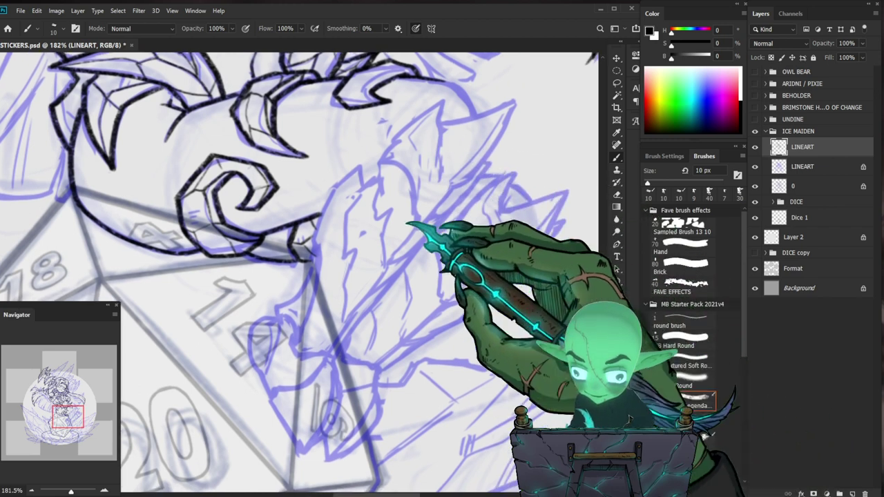
{"action": "mouse_move", "coordinate": [368, 187]}
{"action": "left_mouse_down"}
{"action": "mouse_move", "coordinate": [362, 164]}
{"action": "mouse_move", "coordinate": [336, 188]}
{"action": "mouse_move", "coordinate": [319, 238]}
{"action": "mouse_move", "coordinate": [320, 279]}
{"action": "mouse_move", "coordinate": [296, 345]}
{"action": "left_mouse_up"}
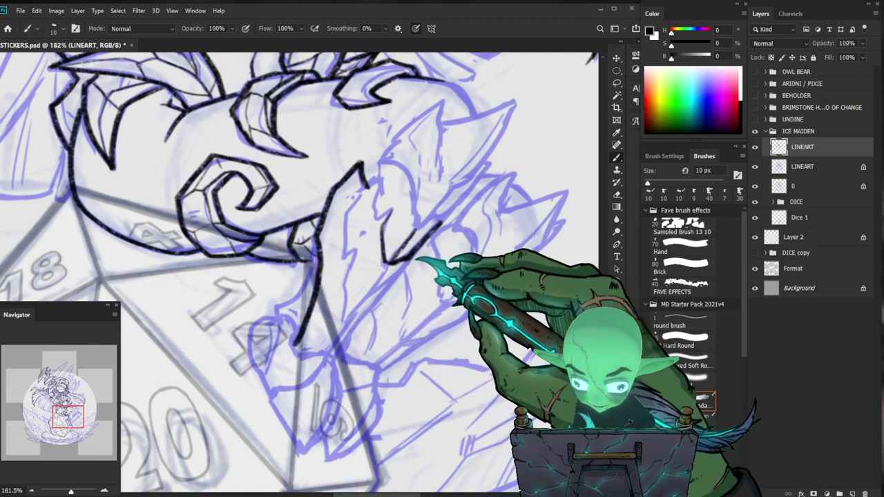
Ink the splintered rear edge of the lower-leg ice plate, undoing the first strokes and redrawing them.
{"action": "mouse_move", "coordinate": [376, 305]}
{"action": "left_mouse_down"}
{"action": "mouse_move", "coordinate": [353, 329]}
{"action": "mouse_move", "coordinate": [340, 326]}
{"action": "mouse_move", "coordinate": [344, 277]}
{"action": "left_mouse_up"}
{"action": "key", "text": "ctrl+z"}
{"action": "key", "text": "ctrl+z"}
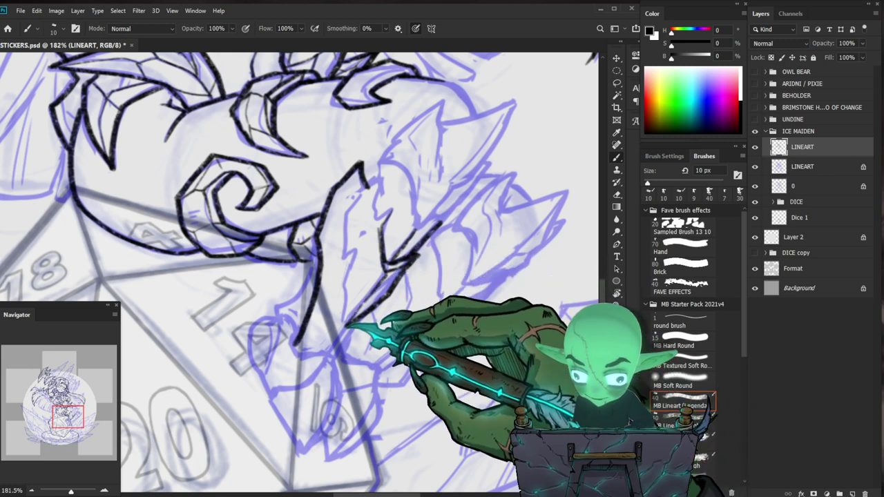
{"action": "left_click_drag", "start_coordinate": [392, 282], "coordinate": [348, 325]}
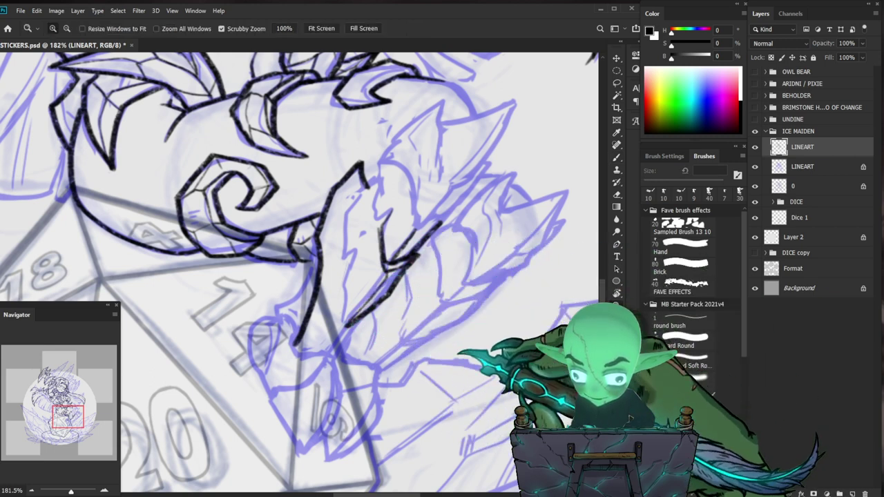
Ink the zigzag inner ridge running down the lower-leg ice plate to its pointed rear edge.
{"action": "left_click_drag", "start_coordinate": [418, 362], "coordinate": [373, 362]}
{"action": "left_click_drag", "start_coordinate": [408, 321], "coordinate": [448, 319]}
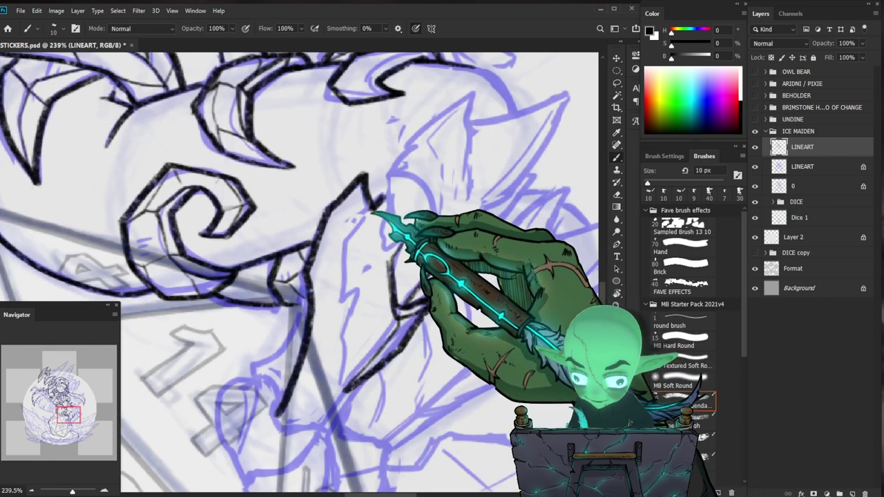
{"action": "mouse_move", "coordinate": [341, 292]}
{"action": "left_mouse_down"}
{"action": "mouse_move", "coordinate": [356, 292]}
{"action": "mouse_move", "coordinate": [346, 323]}
{"action": "mouse_move", "coordinate": [346, 388]}
{"action": "left_mouse_up"}
{"action": "mouse_move", "coordinate": [415, 347]}
{"action": "left_mouse_down"}
{"action": "mouse_move", "coordinate": [376, 347]}
{"action": "mouse_move", "coordinate": [447, 315]}
{"action": "mouse_move", "coordinate": [487, 315]}
{"action": "left_mouse_up"}
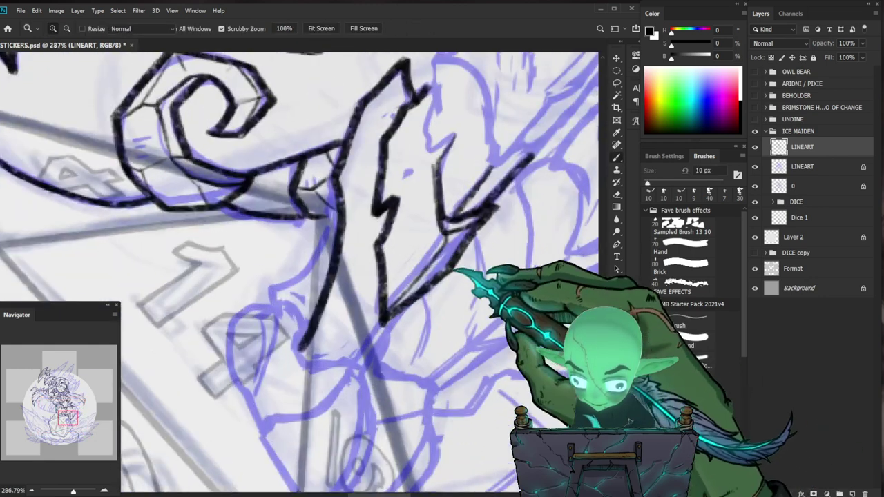
{"action": "mouse_move", "coordinate": [453, 228]}
{"action": "left_mouse_down"}
{"action": "mouse_move", "coordinate": [482, 220]}
{"action": "mouse_move", "coordinate": [448, 249]}
{"action": "mouse_move", "coordinate": [487, 238]}
{"action": "left_mouse_up"}
{"action": "key", "text": "b"}
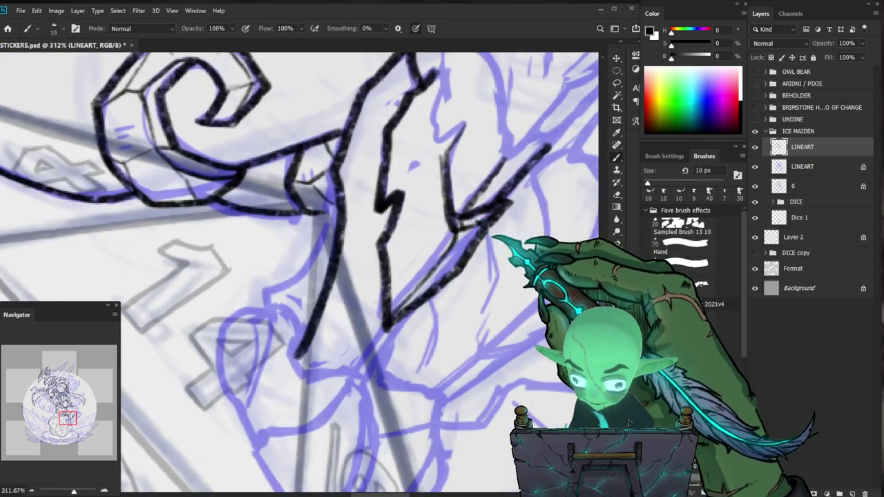
Add thin facet lines between the zigzag ridge and the rear edge of the lower-leg plate.
{"action": "mouse_move", "coordinate": [470, 209]}
{"action": "left_mouse_down"}
{"action": "mouse_move", "coordinate": [443, 210]}
{"action": "mouse_move", "coordinate": [487, 167]}
{"action": "left_mouse_up"}
{"action": "left_click_drag", "start_coordinate": [414, 158], "coordinate": [452, 182]}
{"action": "left_click_drag", "start_coordinate": [426, 158], "coordinate": [440, 121]}
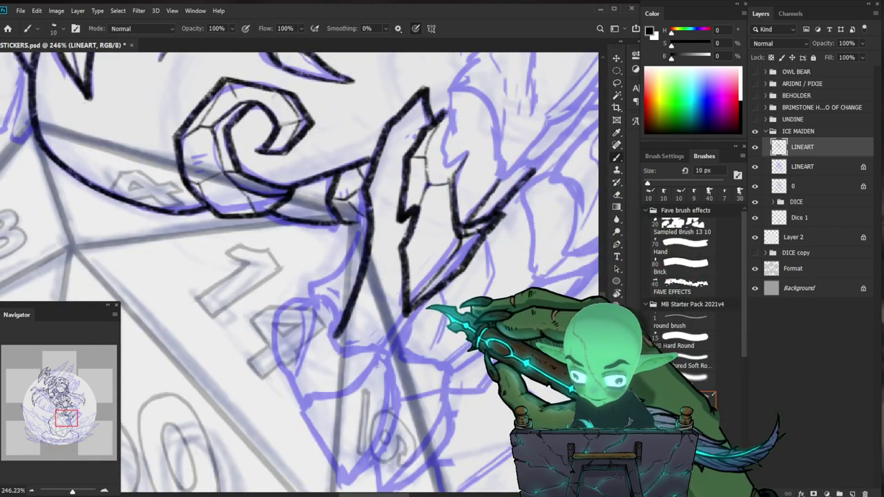
Close the lower end of the leg's ice plate with an angular edge, undoing and redrawing strokes.
{"action": "left_click_drag", "start_coordinate": [339, 356], "coordinate": [384, 350]}
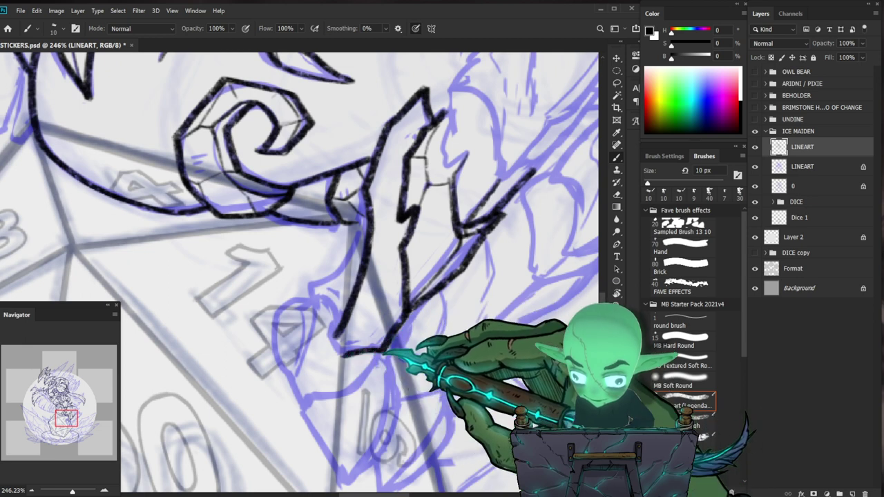
{"action": "key", "text": "z"}
{"action": "mouse_move", "coordinate": [435, 322]}
{"action": "left_mouse_down"}
{"action": "mouse_move", "coordinate": [401, 326]}
{"action": "mouse_move", "coordinate": [470, 312]}
{"action": "left_mouse_up"}
{"action": "key", "text": "ctrl+z"}
{"action": "key", "text": "ctrl+z"}
{"action": "key", "text": "b"}
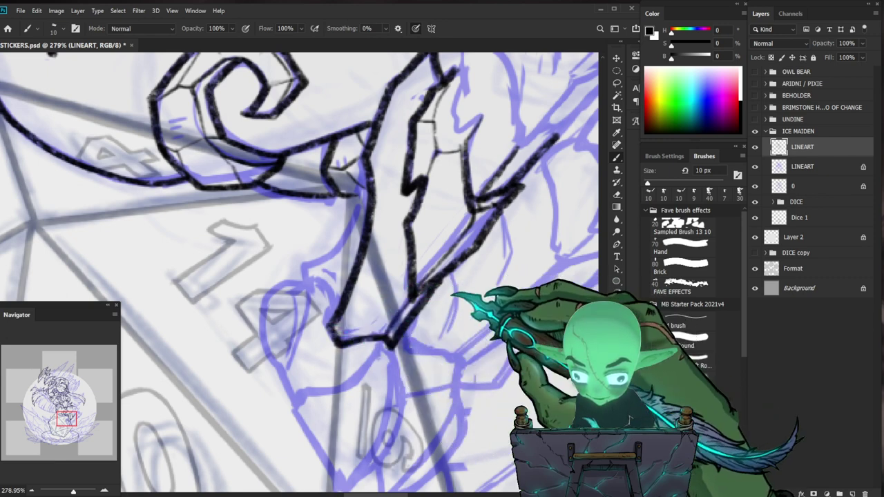
Ink the small ice spur beside the lower end of the leg plate, undoing its first stroke.
{"action": "mouse_move", "coordinate": [326, 292]}
{"action": "left_mouse_down"}
{"action": "mouse_move", "coordinate": [301, 269]}
{"action": "mouse_move", "coordinate": [342, 254]}
{"action": "mouse_move", "coordinate": [369, 201]}
{"action": "mouse_move", "coordinate": [439, 201]}
{"action": "mouse_move", "coordinate": [376, 204]}
{"action": "mouse_move", "coordinate": [371, 189]}
{"action": "mouse_move", "coordinate": [345, 245]}
{"action": "mouse_move", "coordinate": [307, 276]}
{"action": "left_mouse_up"}
{"action": "key", "text": "ctrl+z"}
{"action": "key", "text": "ctrl+space"}
{"action": "left_click_drag", "start_coordinate": [392, 273], "coordinate": [324, 283]}
{"action": "left_click_drag", "start_coordinate": [422, 283], "coordinate": [473, 293]}
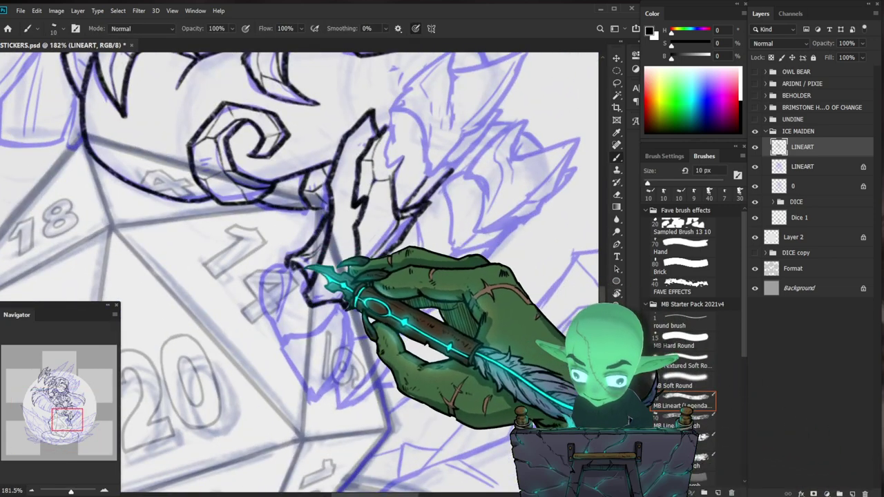
Ink the thin facet lines inside the front section of the lower-leg ice plate.
{"action": "left_click_drag", "start_coordinate": [396, 317], "coordinate": [312, 392]}
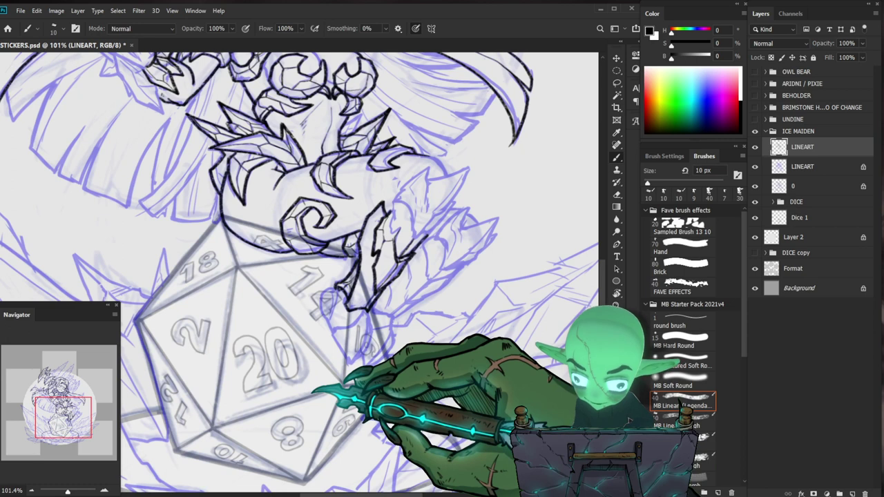
{"action": "scroll", "coordinate": [404, 263], "scroll_direction": "up", "scroll_amount": 3}
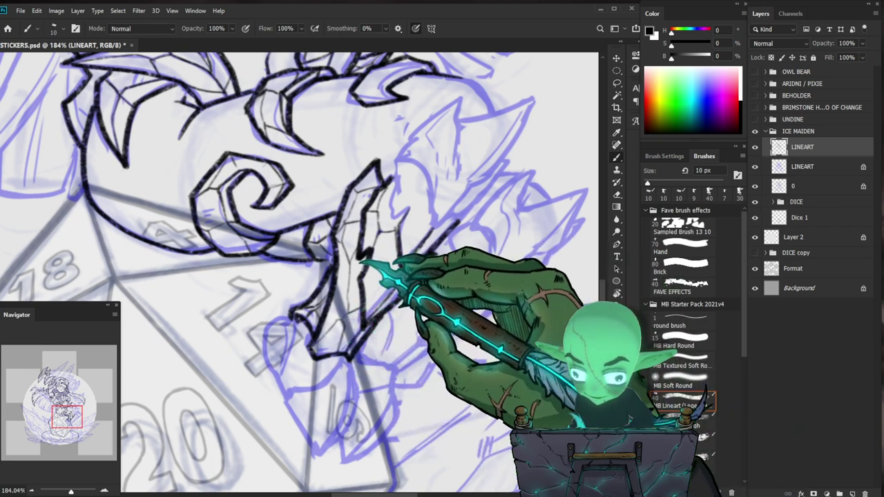
{"action": "key", "text": "ctrl+space"}
{"action": "left_click_drag", "start_coordinate": [424, 243], "coordinate": [393, 270]}
{"action": "key", "text": "b"}
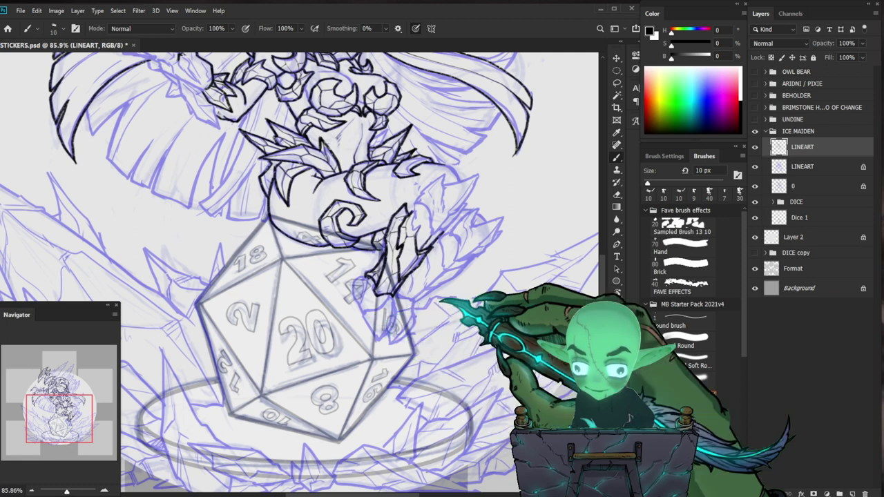
Outline the first small ice claw of the foot resting on the die.
{"action": "left_click_drag", "start_coordinate": [389, 300], "coordinate": [425, 301]}
{"action": "mouse_move", "coordinate": [353, 258]}
{"action": "left_mouse_down"}
{"action": "mouse_move", "coordinate": [352, 285]}
{"action": "mouse_move", "coordinate": [336, 302]}
{"action": "left_mouse_up"}
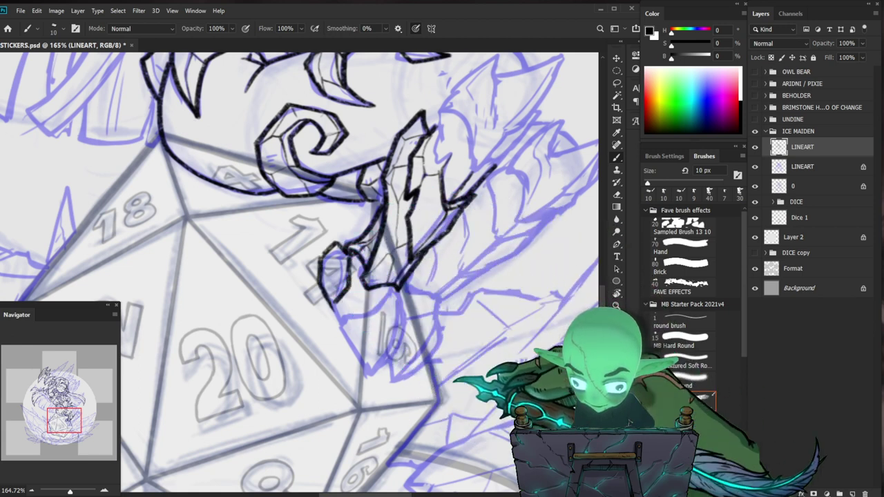
{"action": "mouse_move", "coordinate": [329, 255]}
{"action": "left_mouse_down"}
{"action": "mouse_move", "coordinate": [320, 272]}
{"action": "mouse_move", "coordinate": [336, 302]}
{"action": "left_mouse_up"}
{"action": "mouse_move", "coordinate": [344, 258]}
{"action": "left_mouse_down"}
{"action": "mouse_move", "coordinate": [343, 287]}
{"action": "mouse_move", "coordinate": [352, 284]}
{"action": "mouse_move", "coordinate": [326, 281]}
{"action": "left_mouse_up"}
Ink the thin facets inside the foot's small ice claw, erasing stray marks between strokes.
{"action": "key", "text": "ctrl+space"}
{"action": "left_click_drag", "start_coordinate": [387, 256], "coordinate": [318, 257]}
{"action": "left_click_drag", "start_coordinate": [366, 272], "coordinate": [455, 272]}
{"action": "key", "text": "e"}
{"action": "key", "text": "b"}
{"action": "mouse_move", "coordinate": [368, 283]}
{"action": "left_mouse_down"}
{"action": "mouse_move", "coordinate": [377, 275]}
{"action": "mouse_move", "coordinate": [361, 296]}
{"action": "left_mouse_up"}
{"action": "key", "text": "e"}
{"action": "key", "text": "b"}
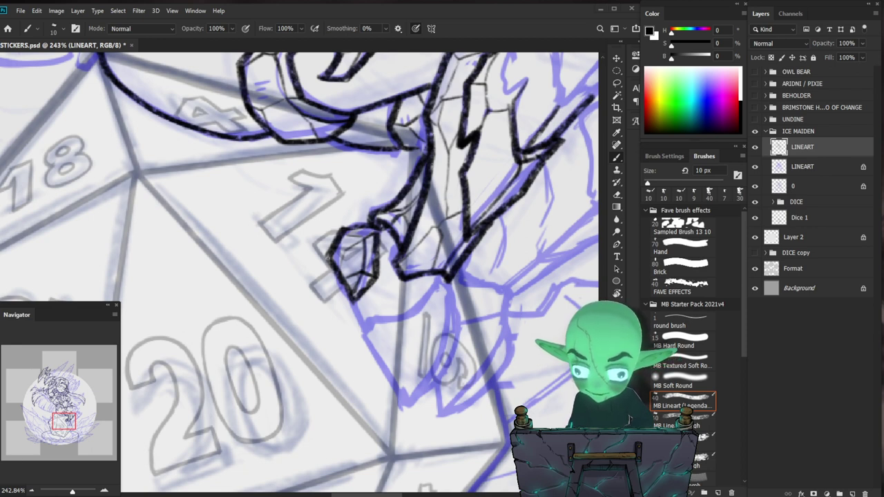
Outline the larger pointed ice claw of the foot over the die and add its thin facet lines.
{"action": "left_click_drag", "start_coordinate": [448, 336], "coordinate": [437, 305]}
{"action": "mouse_move", "coordinate": [428, 250]}
{"action": "left_mouse_down"}
{"action": "mouse_move", "coordinate": [396, 289]}
{"action": "mouse_move", "coordinate": [352, 298]}
{"action": "left_mouse_up"}
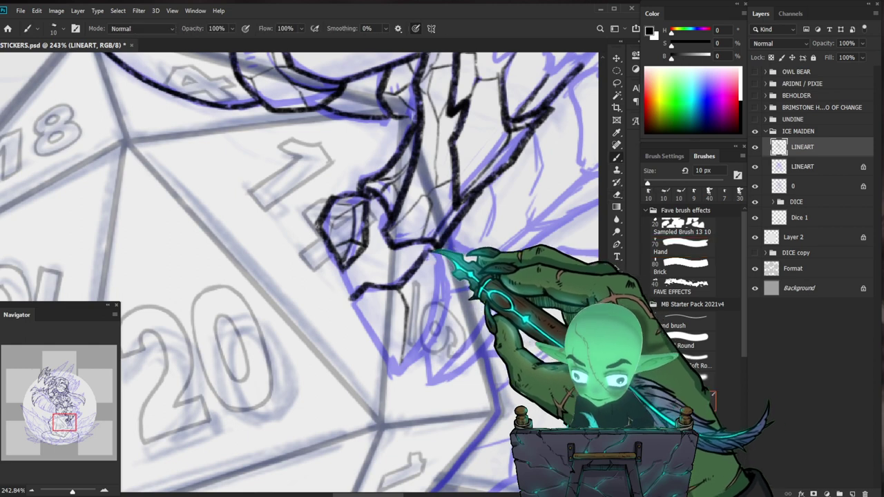
{"action": "left_click_drag", "start_coordinate": [448, 301], "coordinate": [399, 373]}
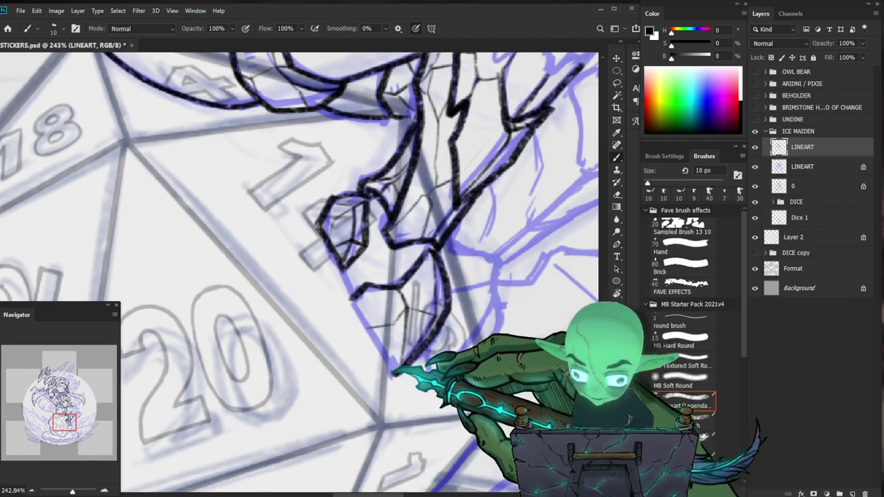
{"action": "left_click_drag", "start_coordinate": [361, 323], "coordinate": [344, 269]}
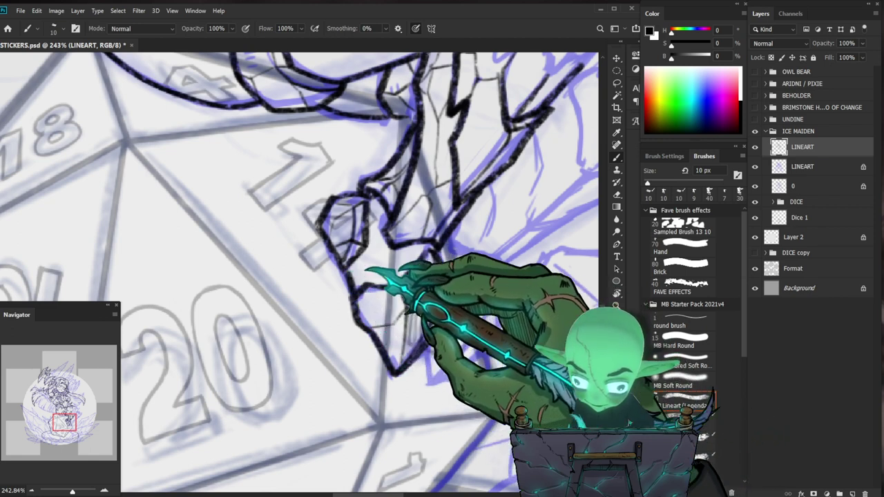
{"action": "left_click_drag", "start_coordinate": [442, 304], "coordinate": [433, 326]}
{"action": "left_click_drag", "start_coordinate": [531, 317], "coordinate": [512, 324]}
{"action": "scroll", "coordinate": [407, 298], "scroll_direction": "up", "scroll_amount": 5}
{"action": "key", "text": "b"}
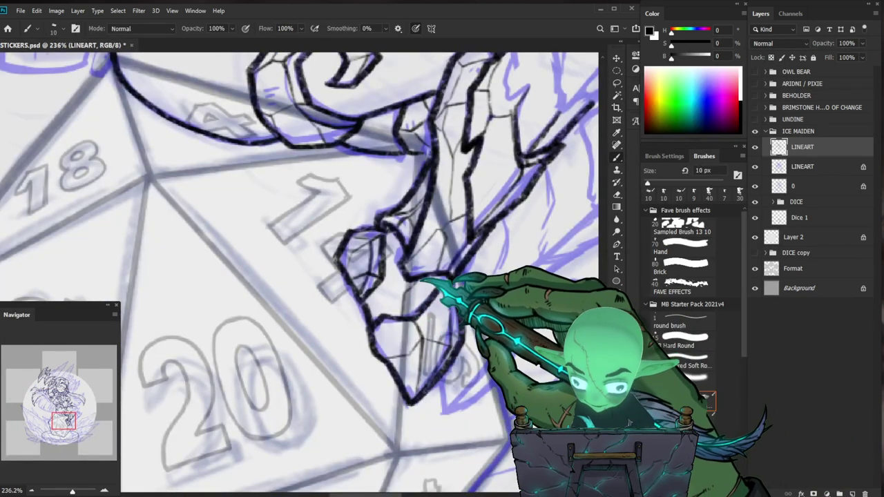
{"action": "mouse_move", "coordinate": [367, 293]}
{"action": "left_mouse_down"}
{"action": "mouse_move", "coordinate": [375, 316]}
{"action": "mouse_move", "coordinate": [512, 350]}
{"action": "mouse_move", "coordinate": [491, 387]}
{"action": "left_mouse_up"}
Ink an additional pointed ice shard with its facets on the inner side of the headpiece's large ice horn.
{"action": "mouse_move", "coordinate": [452, 172]}
{"action": "left_mouse_down"}
{"action": "mouse_move", "coordinate": [414, 196]}
{"action": "mouse_move", "coordinate": [422, 216]}
{"action": "mouse_move", "coordinate": [404, 203]}
{"action": "left_mouse_up"}
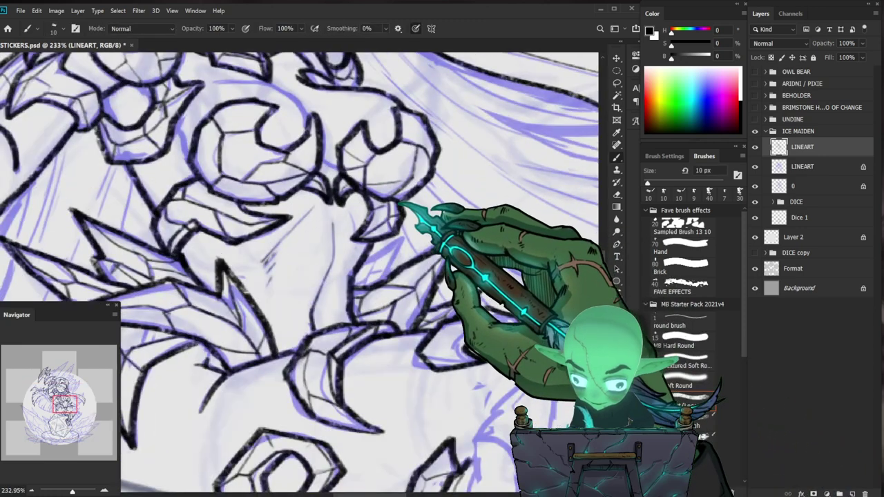
{"action": "left_click_drag", "start_coordinate": [463, 181], "coordinate": [431, 234]}
{"action": "left_click_drag", "start_coordinate": [442, 276], "coordinate": [459, 286]}
{"action": "left_click_drag", "start_coordinate": [386, 235], "coordinate": [432, 277]}
{"action": "left_click_drag", "start_coordinate": [439, 192], "coordinate": [476, 197]}
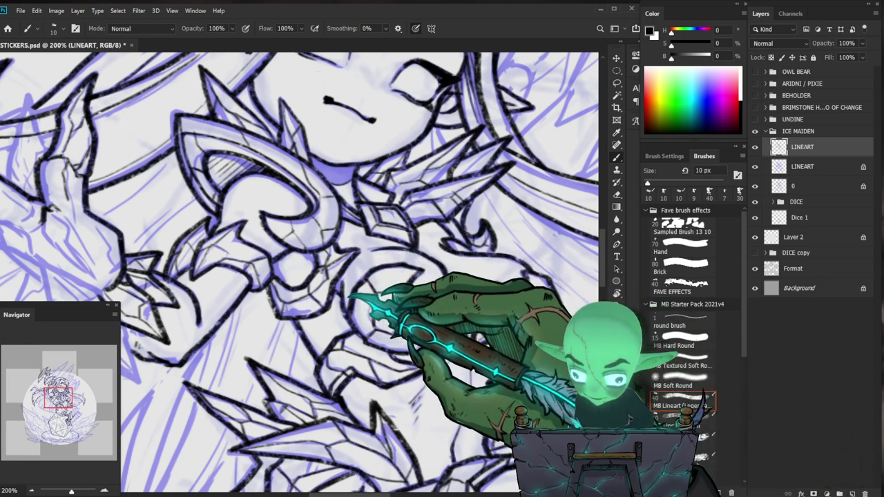
{"action": "left_click_drag", "start_coordinate": [368, 273], "coordinate": [308, 274]}
{"action": "left_click_drag", "start_coordinate": [439, 314], "coordinate": [470, 337]}
{"action": "left_click_drag", "start_coordinate": [355, 174], "coordinate": [367, 250]}
{"action": "left_click_drag", "start_coordinate": [299, 178], "coordinate": [347, 179]}
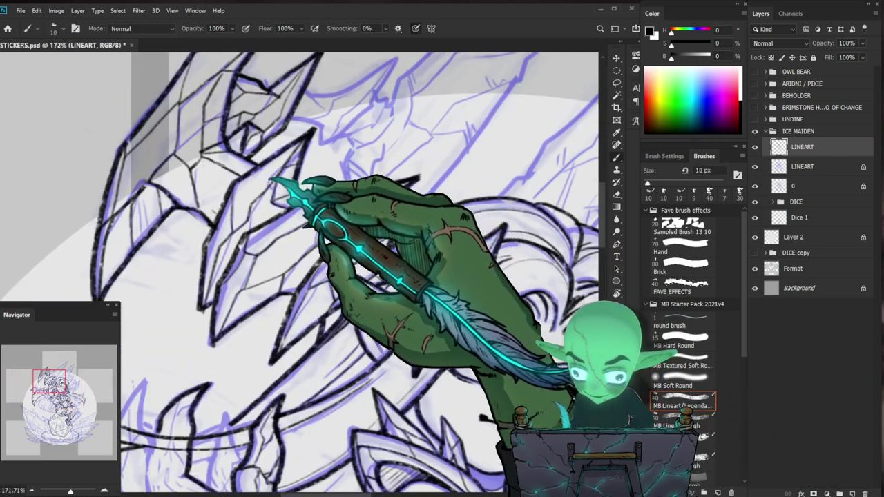
{"action": "key", "text": "z"}
{"action": "scroll", "coordinate": [300, 272], "scroll_direction": "down", "scroll_amount": 3}
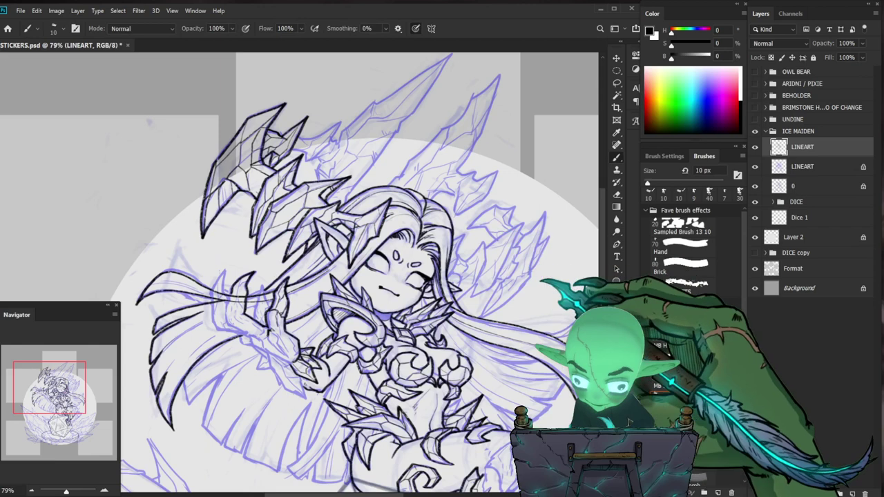
{"action": "scroll", "coordinate": [301, 272], "scroll_direction": "up", "scroll_amount": 3}
{"action": "key", "text": "b"}
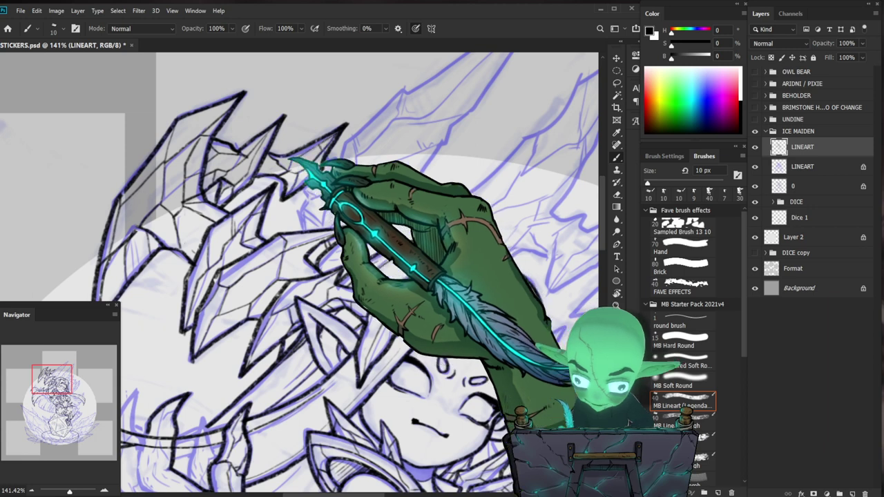
Outline the raised ice finger of the open hand, erasing the hair lines that cross it.
{"action": "scroll", "coordinate": [338, 167], "scroll_direction": "down", "scroll_amount": 5}
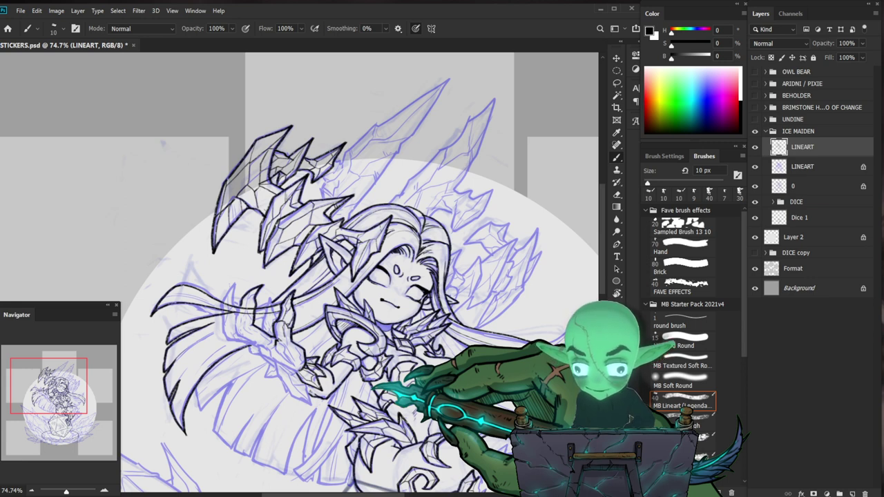
{"action": "mouse_move", "coordinate": [235, 323]}
{"action": "left_mouse_down"}
{"action": "mouse_move", "coordinate": [276, 317]}
{"action": "mouse_move", "coordinate": [270, 286]}
{"action": "left_mouse_up"}
{"action": "key", "text": "e"}
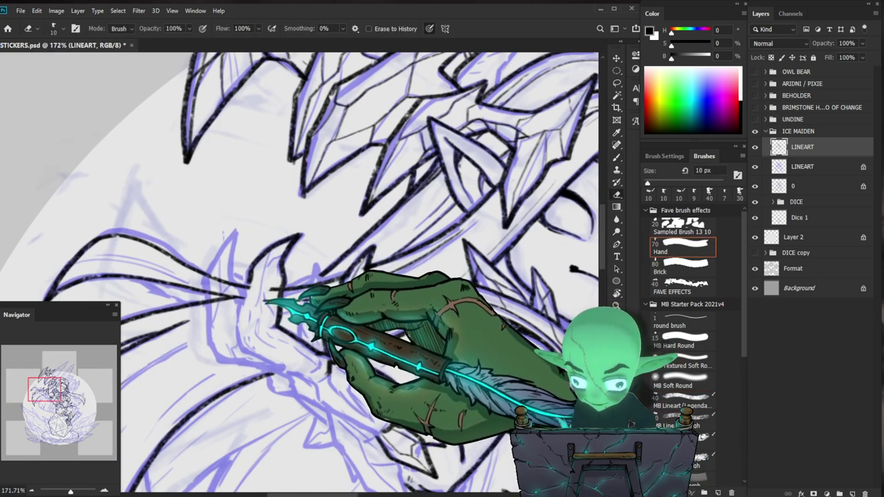
{"action": "key", "text": "b"}
{"action": "left_click_drag", "start_coordinate": [239, 334], "coordinate": [277, 356]}
{"action": "left_click_drag", "start_coordinate": [436, 402], "coordinate": [418, 348]}
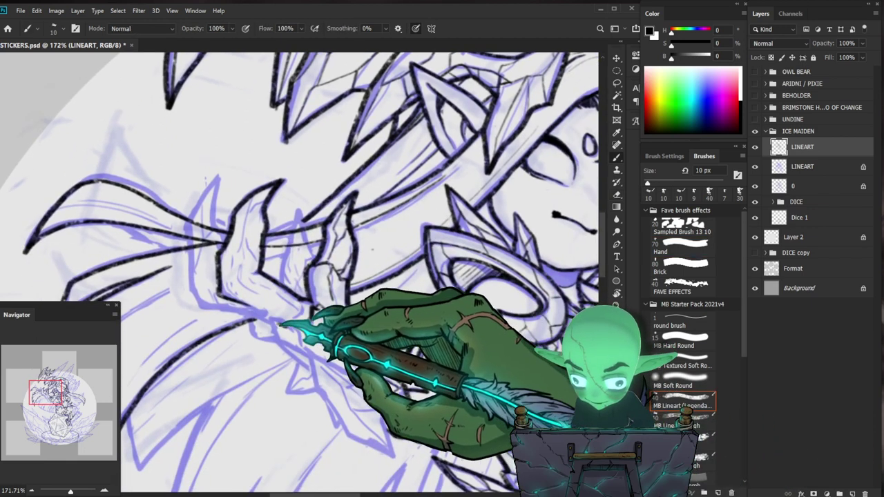
Ink the ice hand's knuckles and palm contour down to the wrist, erasing overlaps between strokes.
{"action": "key", "text": "e"}
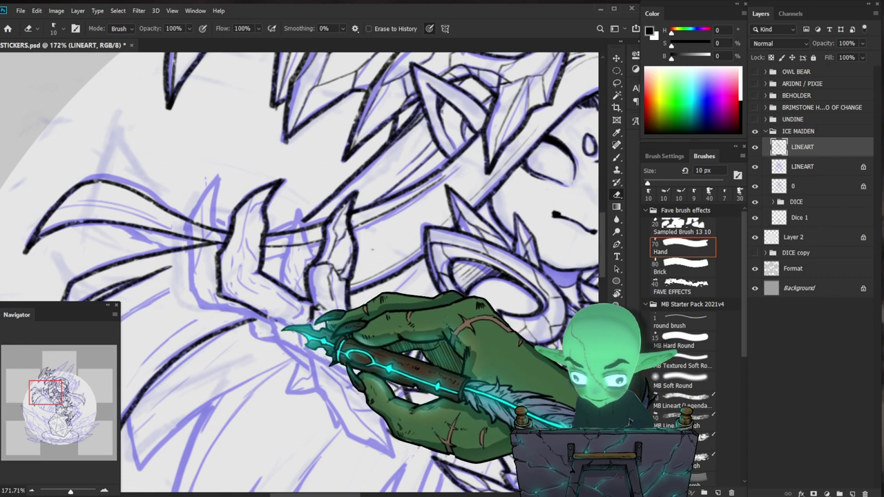
{"action": "key", "text": "b"}
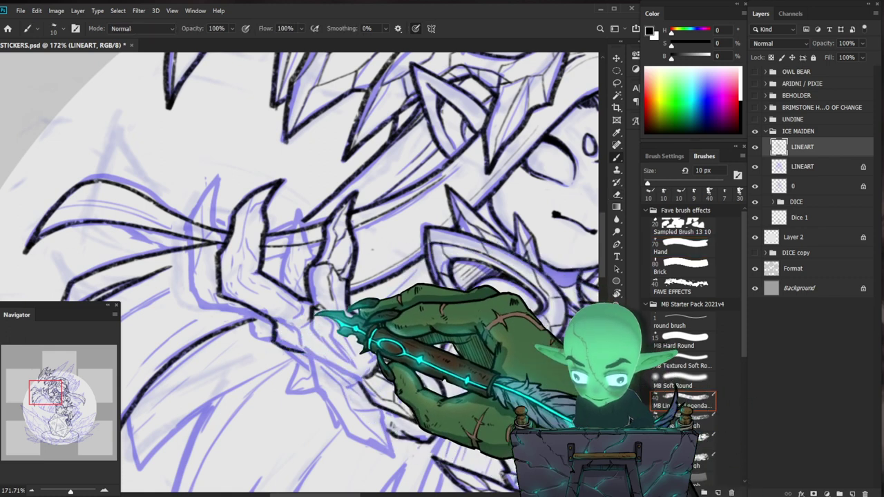
{"action": "key", "text": "e"}
{"action": "key", "text": "b"}
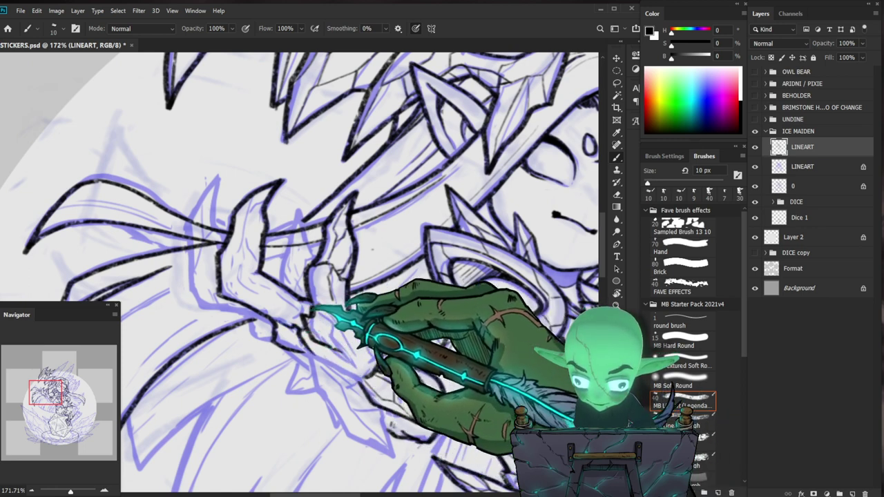
{"action": "left_click_drag", "start_coordinate": [370, 308], "coordinate": [303, 308]}
{"action": "left_click_drag", "start_coordinate": [359, 328], "coordinate": [414, 329]}
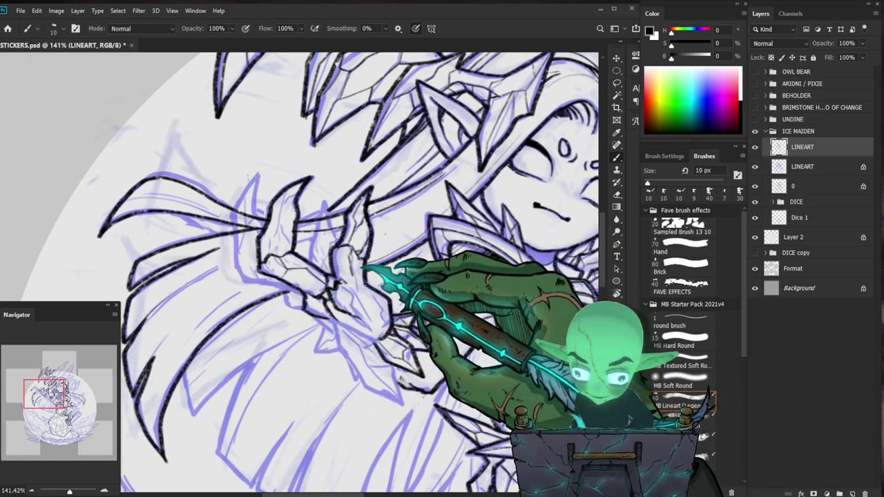
Outline the outermost ice finger of the open hand, erasing the hair lines that cross it.
{"action": "left_click_drag", "start_coordinate": [441, 250], "coordinate": [479, 251]}
{"action": "left_click_drag", "start_coordinate": [371, 250], "coordinate": [398, 251]}
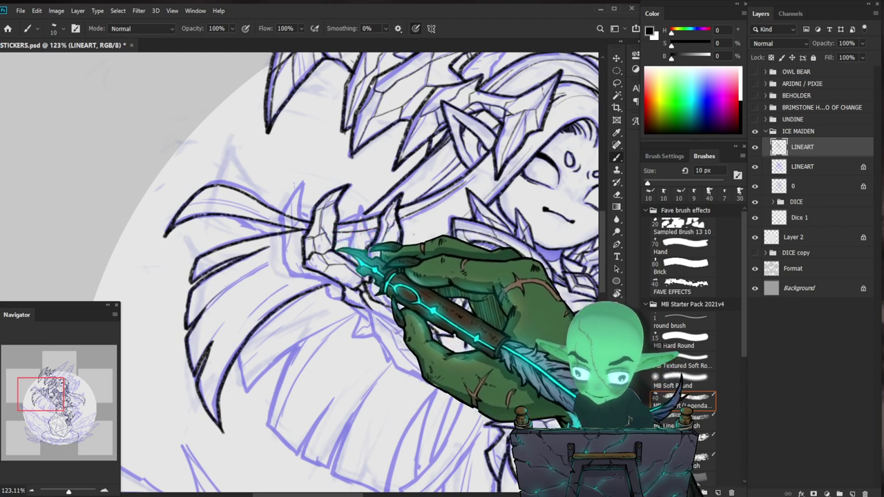
{"action": "key", "text": "e"}
{"action": "key", "text": "b"}
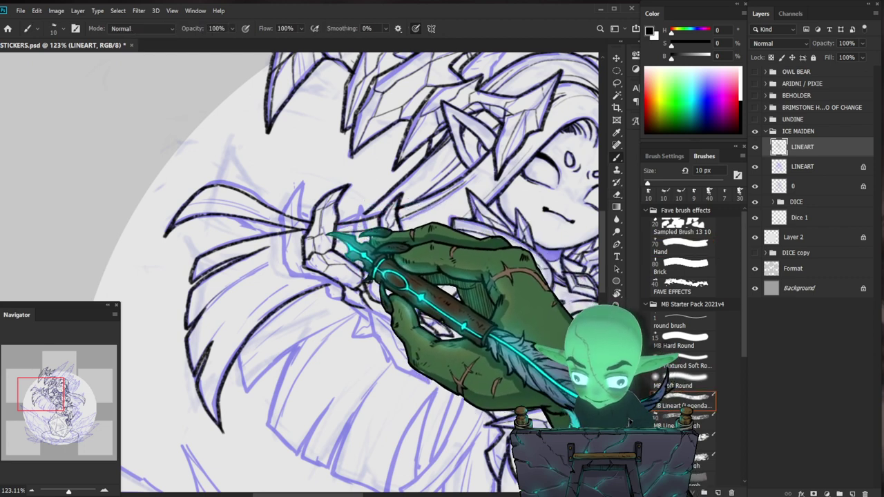
{"action": "key", "text": "ctrl+space"}
{"action": "left_click_drag", "start_coordinate": [358, 244], "coordinate": [294, 247]}
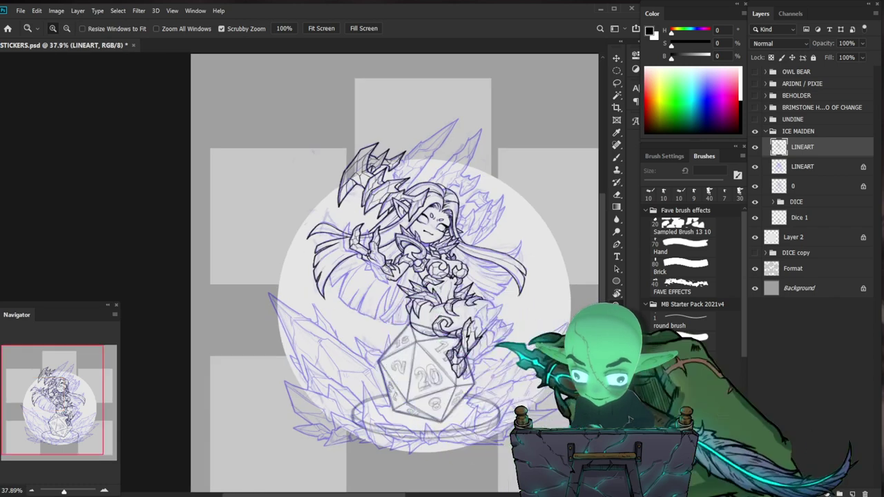
{"action": "left_click_drag", "start_coordinate": [345, 261], "coordinate": [404, 249]}
{"action": "key", "text": "e"}
{"action": "left_click_drag", "start_coordinate": [351, 203], "coordinate": [350, 205]}
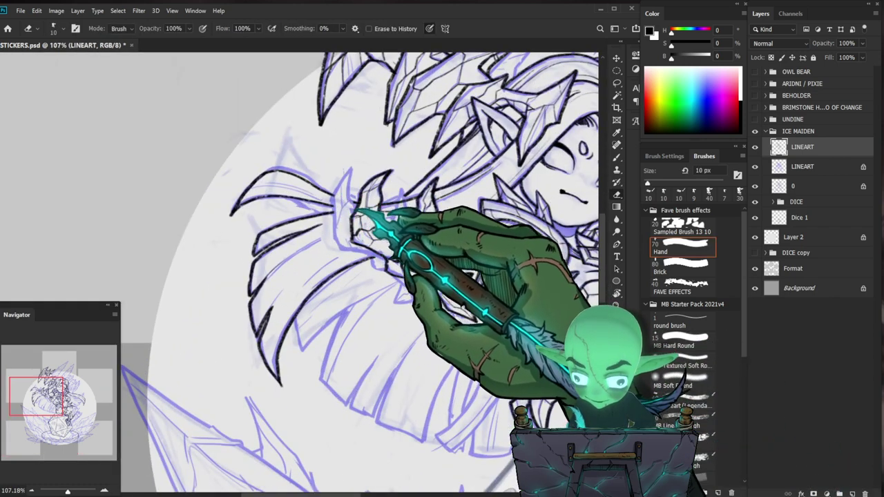
{"action": "key", "text": "b"}
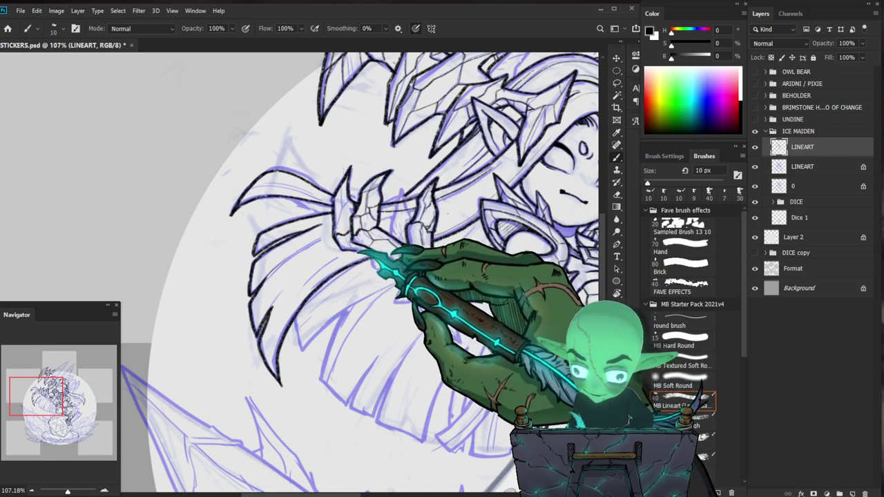
Ink the lower contour of the ice hand and the pointed ice shards along its wrist.
{"action": "key", "text": "z"}
{"action": "mouse_move", "coordinate": [446, 272]}
{"action": "left_mouse_down"}
{"action": "mouse_move", "coordinate": [433, 288]}
{"action": "mouse_move", "coordinate": [475, 272]}
{"action": "left_mouse_up"}
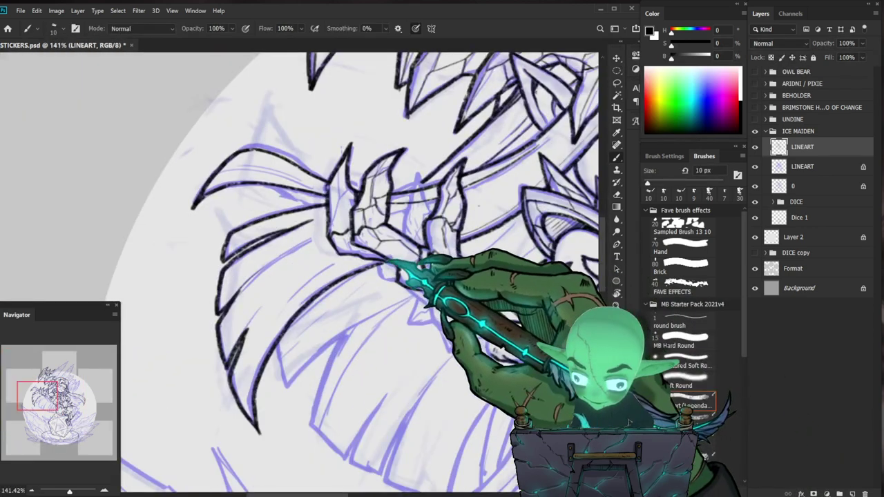
{"action": "key", "text": "e"}
{"action": "key", "text": "b"}
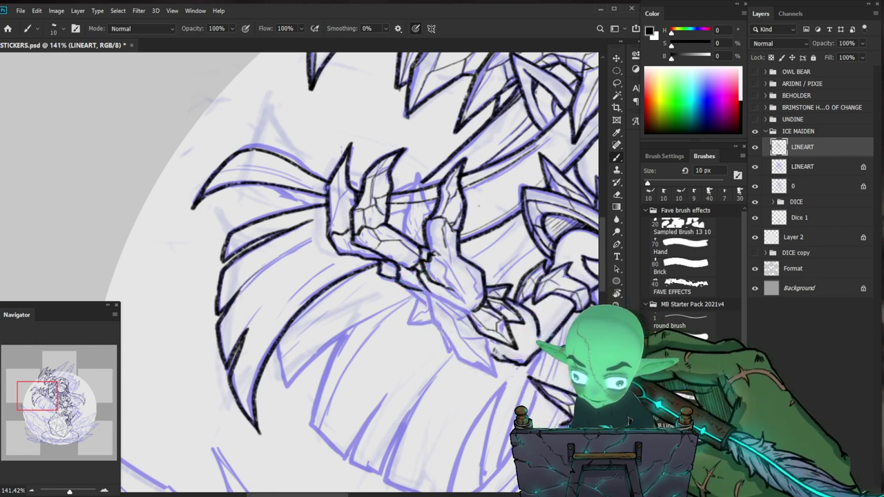
{"action": "left_click_drag", "start_coordinate": [582, 344], "coordinate": [519, 288]}
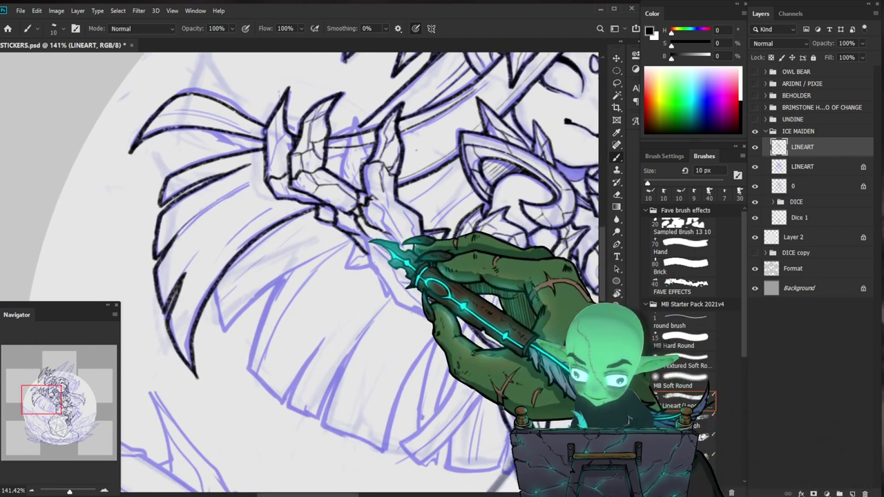
{"action": "mouse_move", "coordinate": [403, 304]}
{"action": "left_mouse_down"}
{"action": "mouse_move", "coordinate": [435, 317]}
{"action": "mouse_move", "coordinate": [424, 291]}
{"action": "mouse_move", "coordinate": [492, 273]}
{"action": "mouse_move", "coordinate": [453, 290]}
{"action": "left_mouse_up"}
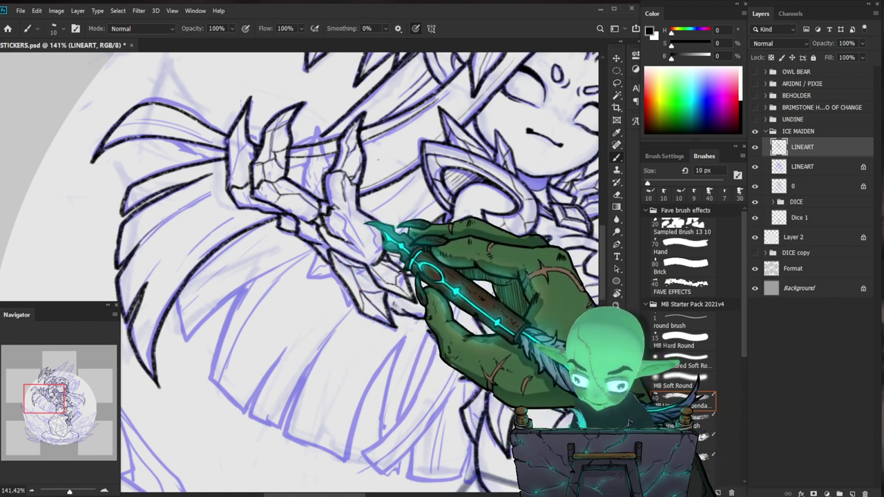
Add angular facet lines across the ice hand's palm and wrist shards.
{"action": "key", "text": "e"}
{"action": "key", "text": "b"}
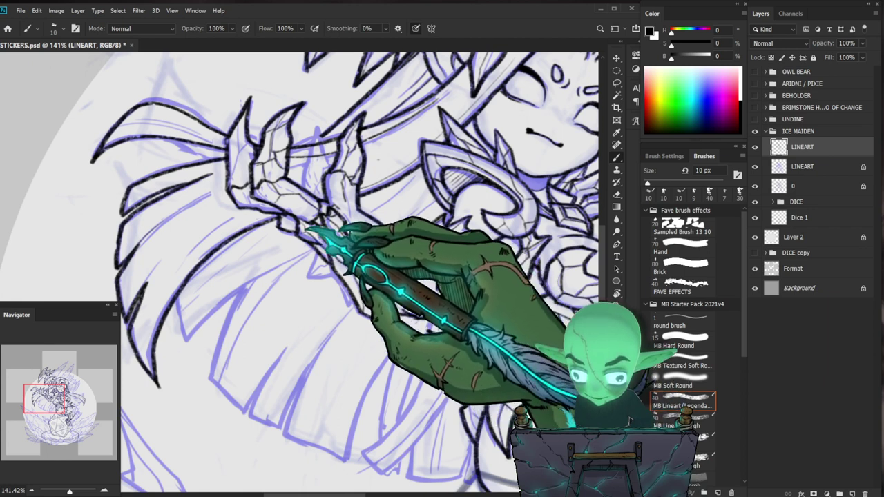
{"action": "key", "text": "z"}
{"action": "left_click_drag", "start_coordinate": [364, 243], "coordinate": [303, 247]}
{"action": "left_click_drag", "start_coordinate": [374, 245], "coordinate": [439, 249]}
{"action": "key", "text": "b"}
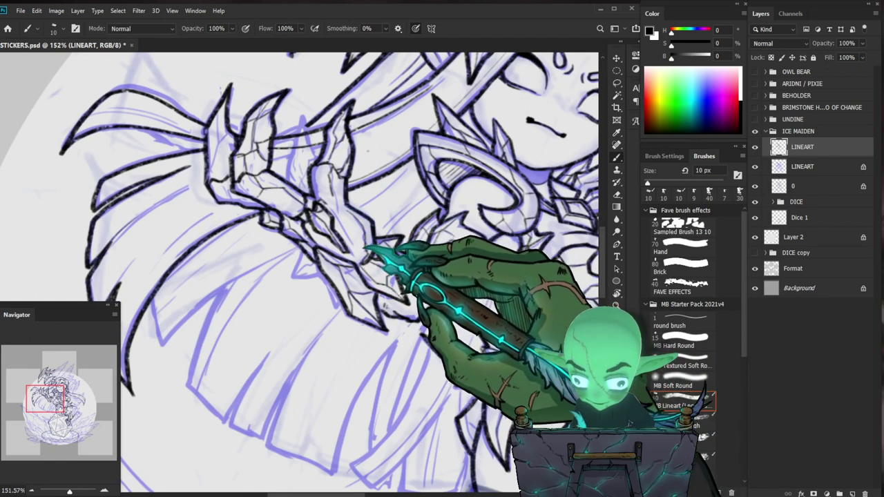
{"action": "left_click_drag", "start_coordinate": [422, 208], "coordinate": [432, 243]}
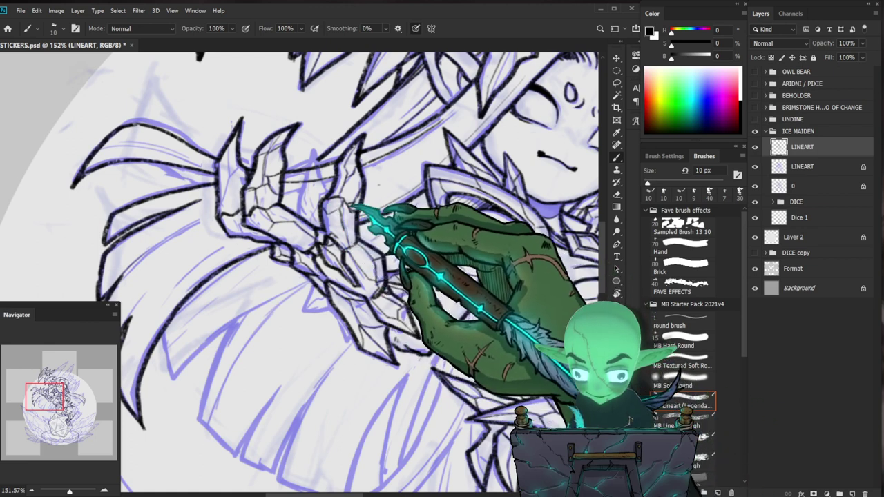
Refine the ice finger nearest the face with thin facet lines, erasing overlaps, and start on the middle finger's facets.
{"action": "key", "text": "z"}
{"action": "left_click_drag", "start_coordinate": [397, 227], "coordinate": [328, 232]}
{"action": "left_click_drag", "start_coordinate": [387, 210], "coordinate": [506, 216]}
{"action": "key", "text": "e"}
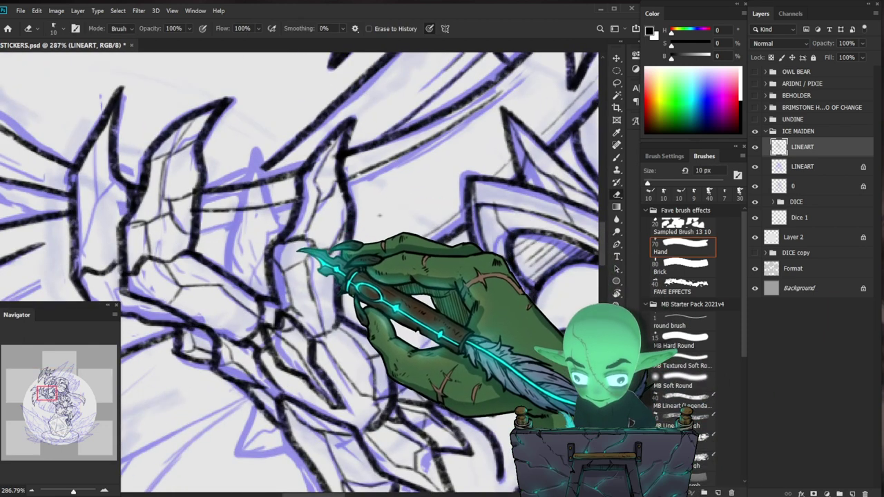
{"action": "key", "text": "b"}
{"action": "left_click_drag", "start_coordinate": [377, 242], "coordinate": [472, 242]}
{"action": "key", "text": "e"}
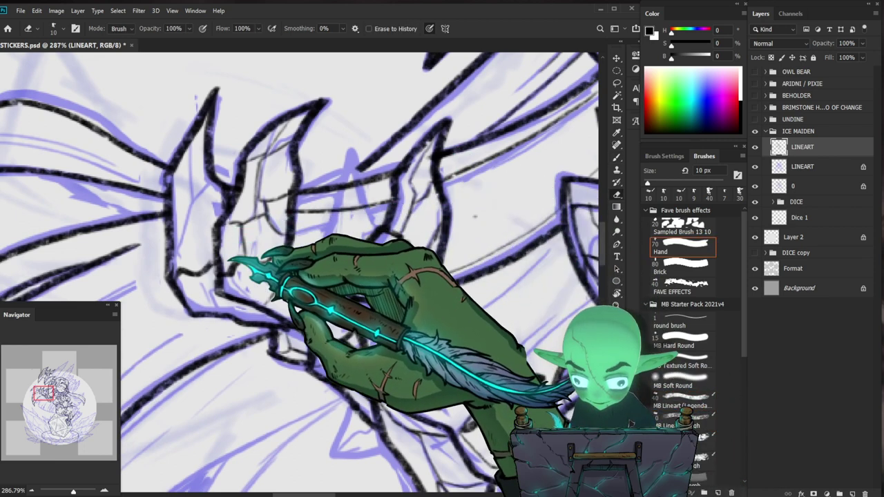
{"action": "key", "text": "b"}
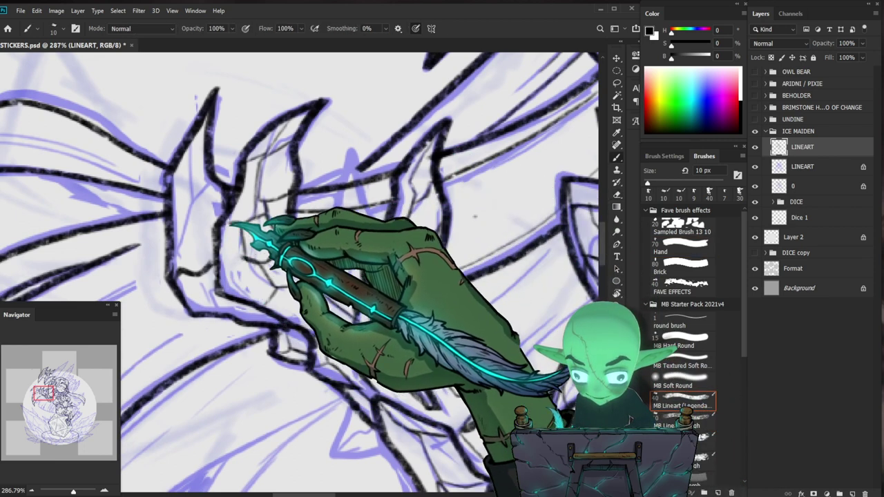
Draw facet lines on the middle finger's lower segments and the outermost ice finger, cleaning up overlapping strokes.
{"action": "key", "text": "z"}
{"action": "mouse_move", "coordinate": [404, 266]}
{"action": "left_mouse_down"}
{"action": "mouse_move", "coordinate": [356, 263]}
{"action": "mouse_move", "coordinate": [366, 262]}
{"action": "left_mouse_up"}
{"action": "key", "text": "e"}
{"action": "key", "text": "b"}
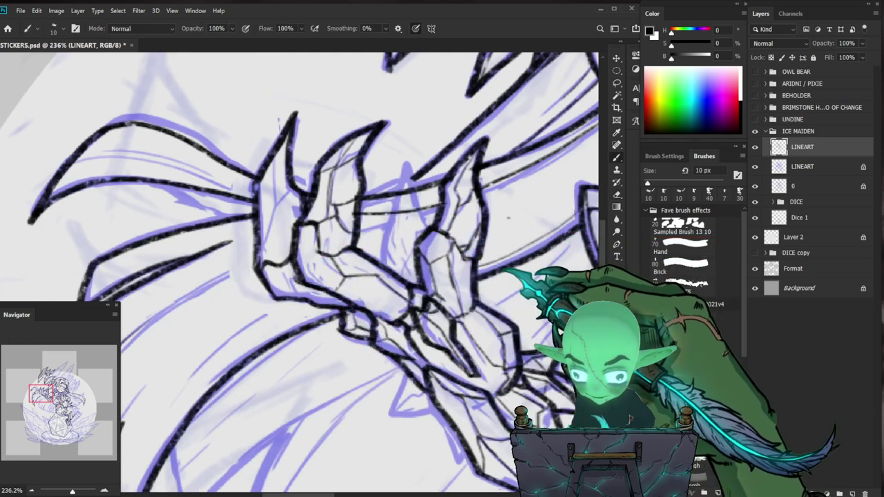
{"action": "left_click_drag", "start_coordinate": [403, 262], "coordinate": [385, 276]}
{"action": "key", "text": "e"}
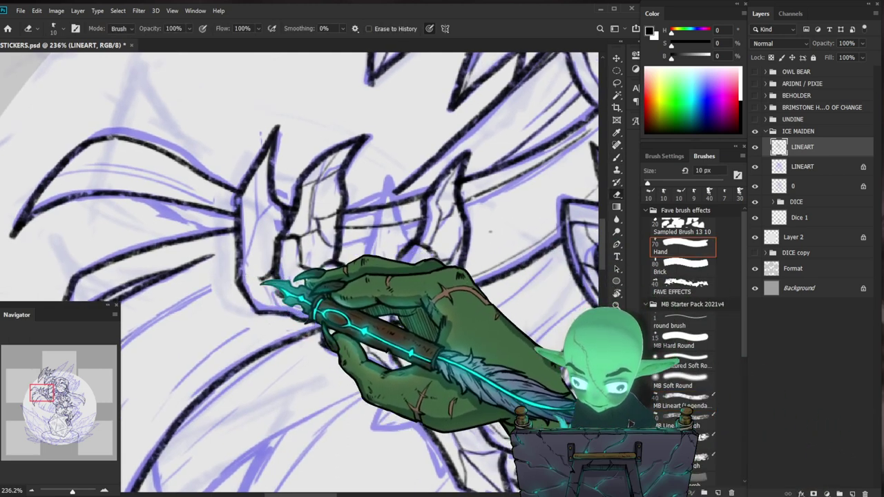
{"action": "key", "text": "b"}
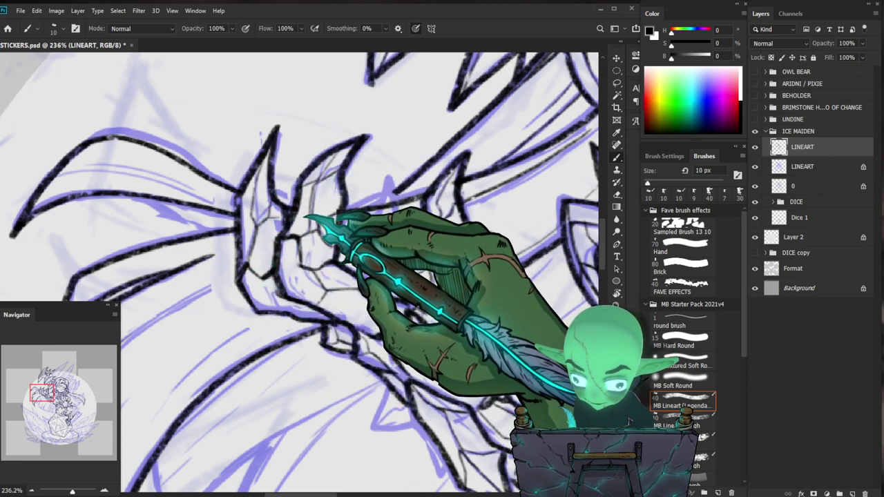
Complete the remaining facet lines on the fingers and knuckles of the ice hand.
{"action": "key", "text": "z"}
{"action": "left_click", "coordinate": [281, 260], "text": "alt"}
{"action": "left_click_drag", "start_coordinate": [400, 355], "coordinate": [407, 302]}
{"action": "left_click", "coordinate": [302, 193]}
{"action": "key", "text": "b"}
{"action": "key", "text": "z"}
{"action": "mouse_move", "coordinate": [274, 228]}
{"action": "left_mouse_down"}
{"action": "mouse_move", "coordinate": [250, 286]}
{"action": "mouse_move", "coordinate": [234, 288]}
{"action": "mouse_move", "coordinate": [350, 170]}
{"action": "left_mouse_up"}
{"action": "mouse_move", "coordinate": [276, 217]}
{"action": "left_mouse_down"}
{"action": "mouse_move", "coordinate": [292, 251]}
{"action": "mouse_move", "coordinate": [252, 301]}
{"action": "left_mouse_up"}
{"action": "key", "text": "b"}
{"action": "key", "text": "z"}
{"action": "mouse_move", "coordinate": [402, 248]}
{"action": "left_mouse_down"}
{"action": "mouse_move", "coordinate": [389, 203]}
{"action": "mouse_move", "coordinate": [432, 146]}
{"action": "left_mouse_up"}
{"action": "key", "text": "b"}
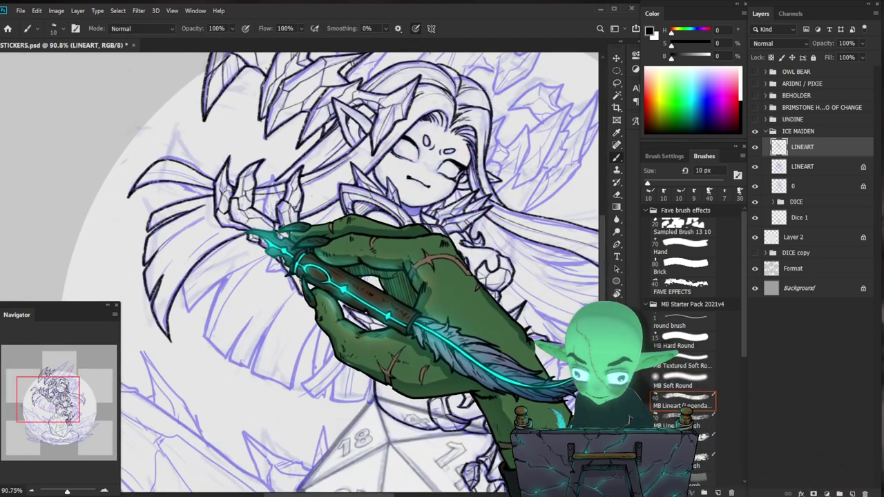
Ink the first blunt-tipped hair locks hanging below the ice hand, erasing stray stroke ends.
{"action": "left_click_drag", "start_coordinate": [285, 283], "coordinate": [288, 257]}
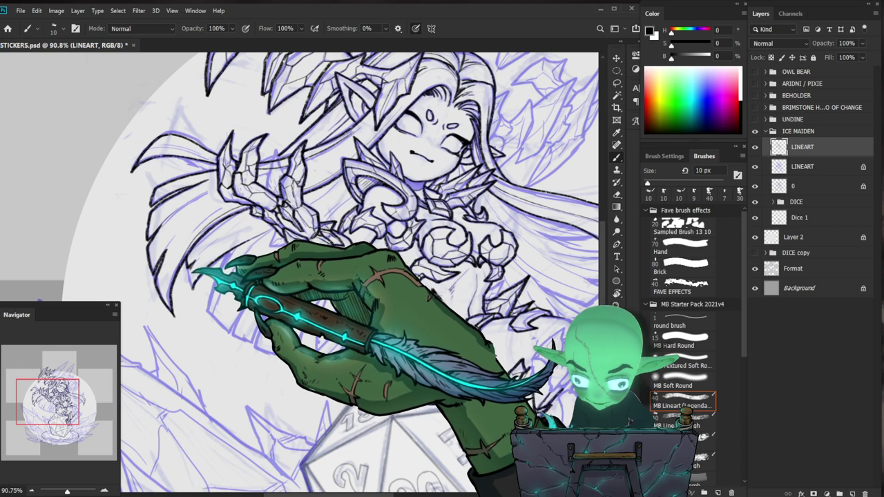
{"action": "left_click_drag", "start_coordinate": [292, 290], "coordinate": [202, 296]}
{"action": "left_click_drag", "start_coordinate": [353, 365], "coordinate": [385, 352]}
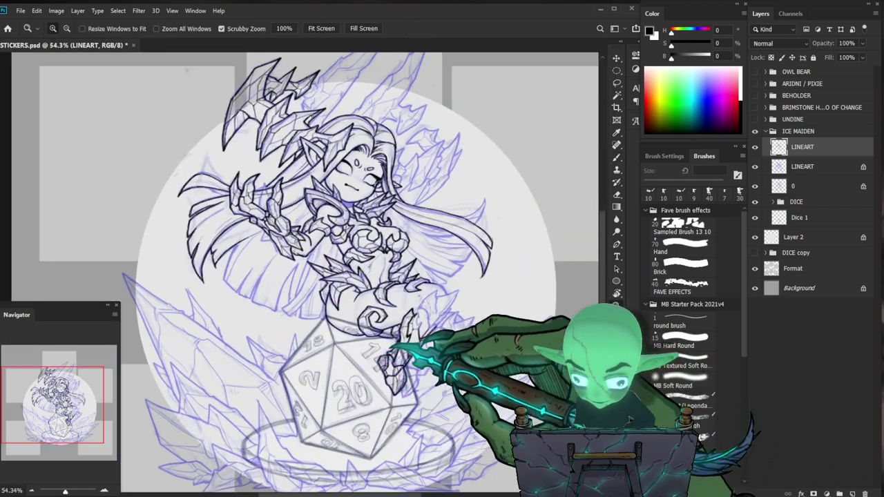
{"action": "left_click", "coordinate": [232, 276]}
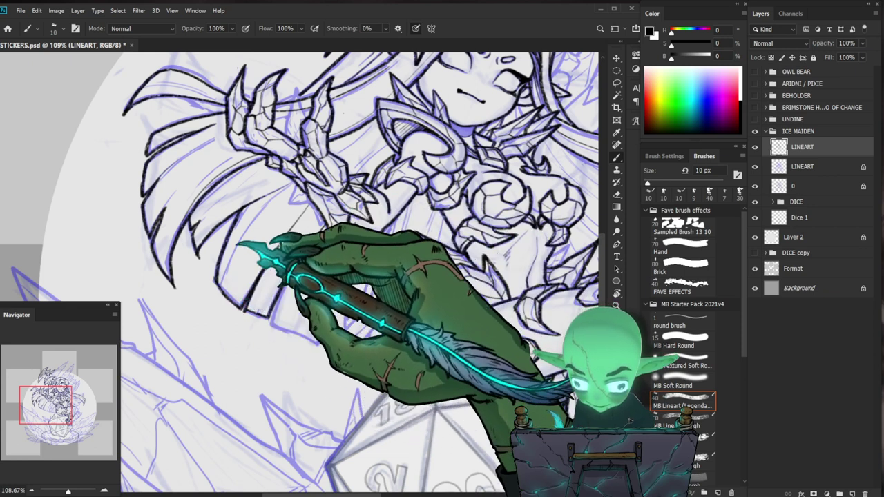
{"action": "key", "text": "b"}
{"action": "key", "text": "e"}
{"action": "key", "text": "b"}
Continue outlining the lower hair locks toward the die, including their cut tips, and erase overlaps.
{"action": "key", "text": "z"}
{"action": "left_click_drag", "start_coordinate": [369, 276], "coordinate": [241, 269]}
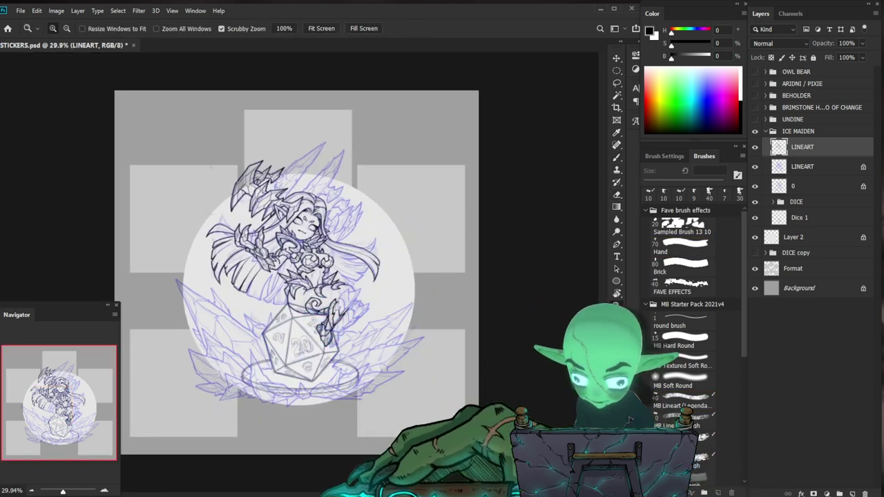
{"action": "left_click_drag", "start_coordinate": [265, 292], "coordinate": [308, 244]}
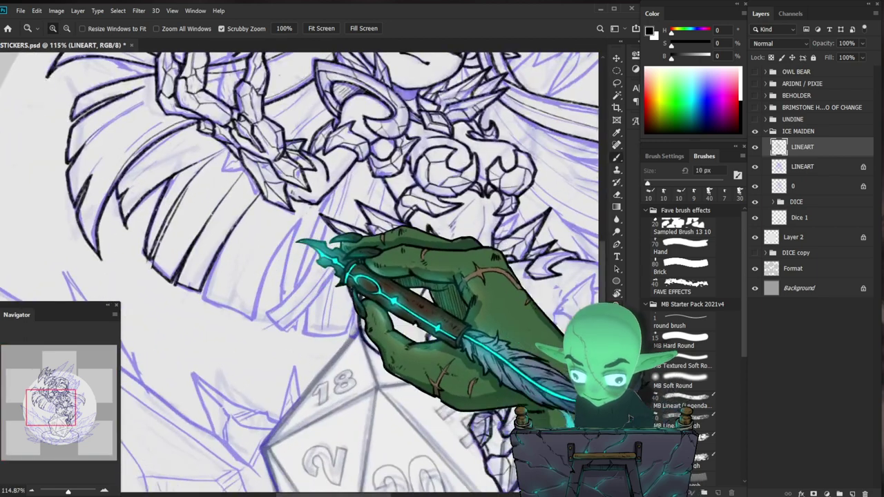
{"action": "key", "text": "b"}
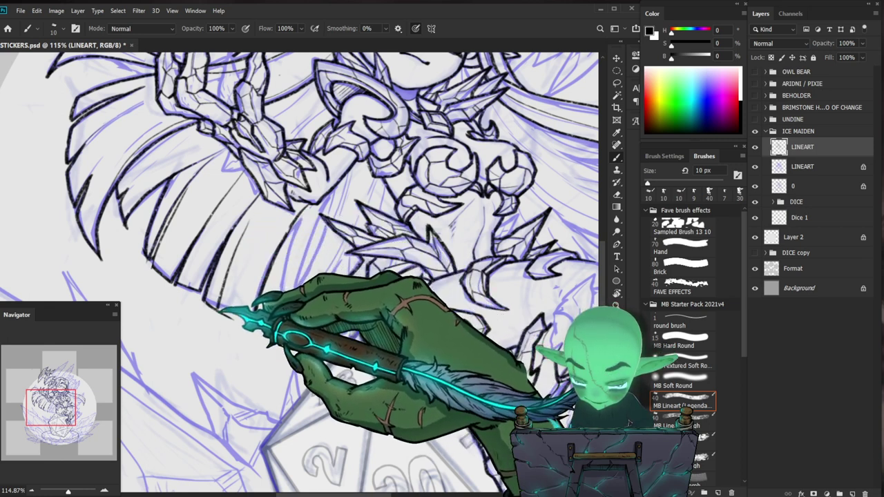
{"action": "key", "text": "e"}
{"action": "key", "text": "b"}
{"action": "key", "text": "e"}
{"action": "key", "text": "b"}
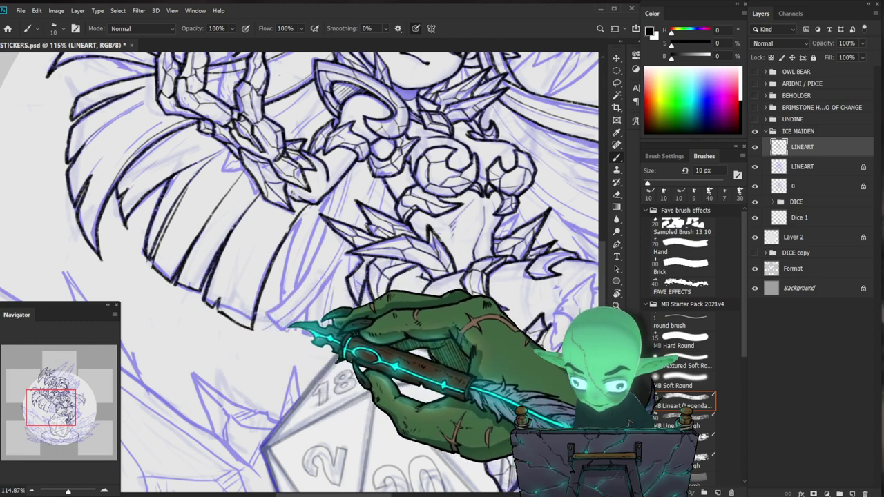
{"action": "key", "text": "e"}
{"action": "key", "text": "b"}
Add fine inner strand lines to the lower hair locks beneath the ice hand.
{"action": "key", "text": "z"}
{"action": "left_click_drag", "start_coordinate": [367, 334], "coordinate": [303, 335]}
{"action": "left_click_drag", "start_coordinate": [342, 270], "coordinate": [413, 268]}
{"action": "key", "text": "b"}
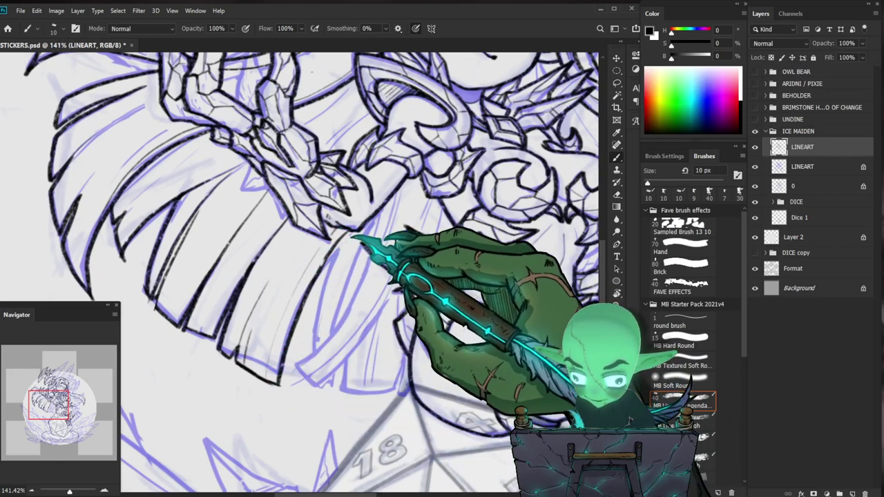
{"action": "left_click_drag", "start_coordinate": [396, 223], "coordinate": [358, 300]}
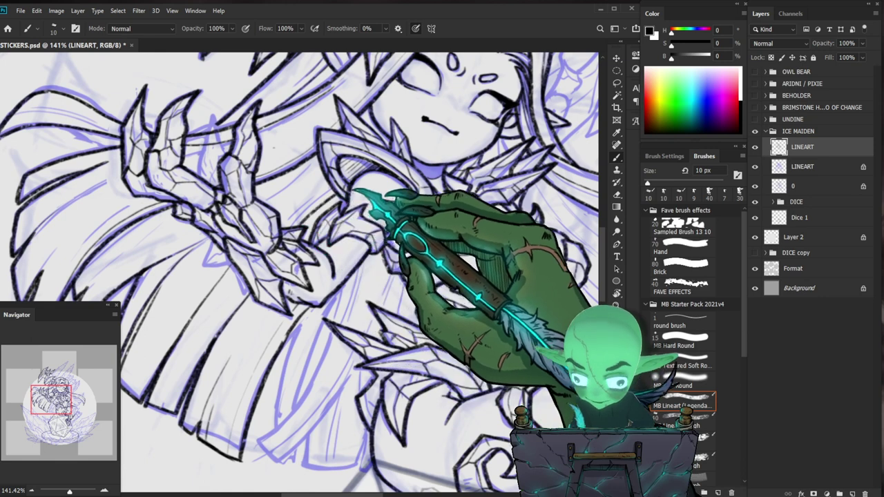
Thicken the hair detail with more inner strand lines in the long locks around the ice hand and forearm.
{"action": "left_click_drag", "start_coordinate": [437, 245], "coordinate": [416, 256]}
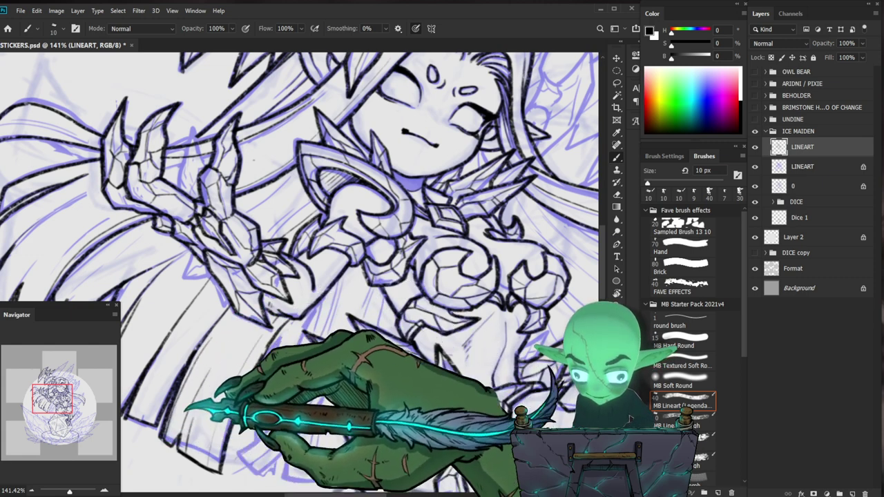
{"action": "left_click_drag", "start_coordinate": [348, 315], "coordinate": [310, 339]}
{"action": "left_click_drag", "start_coordinate": [318, 308], "coordinate": [346, 308]}
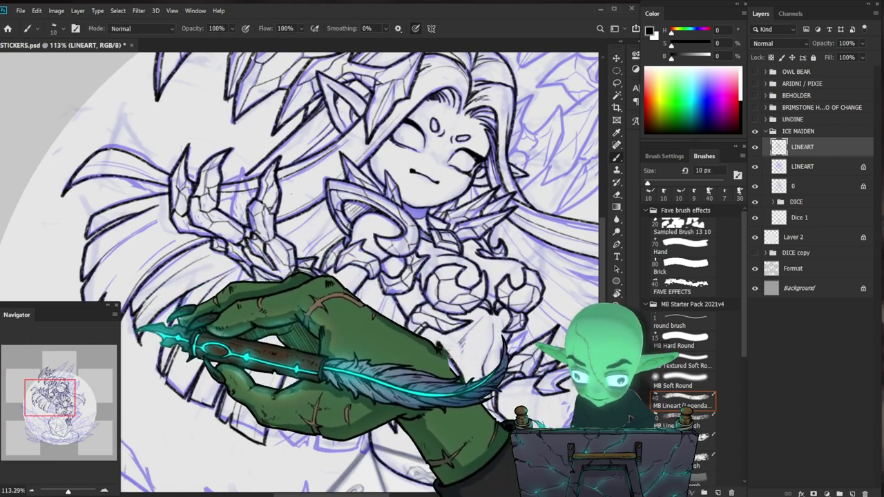
{"action": "left_click_drag", "start_coordinate": [295, 233], "coordinate": [268, 252]}
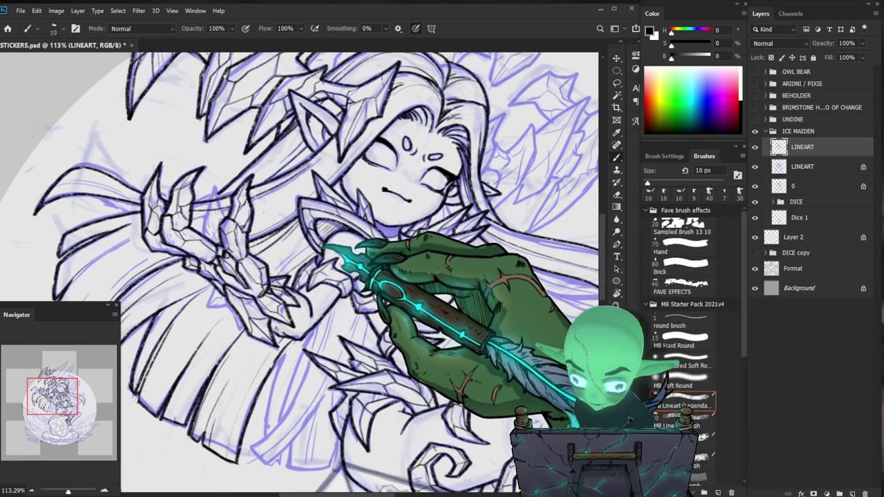
{"action": "left_click_drag", "start_coordinate": [336, 346], "coordinate": [226, 195]}
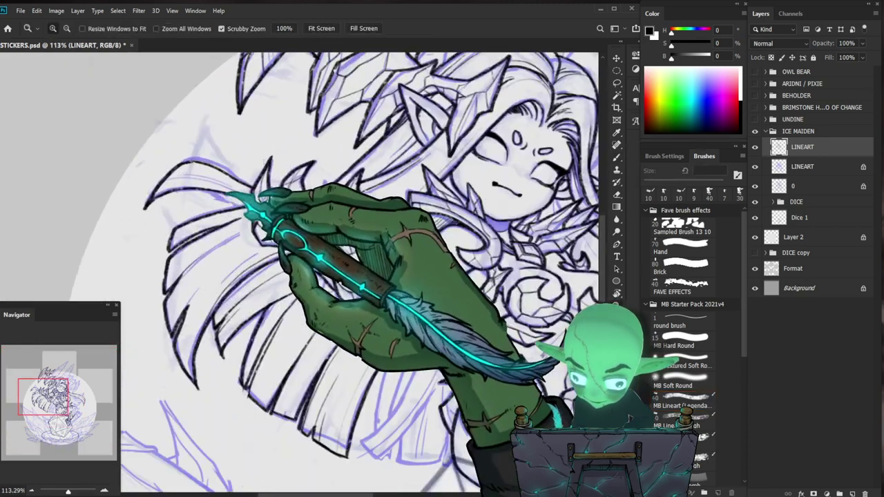
Draw inner strand lines in the upper curved hair lock that sweeps outward behind the ice fingers.
{"action": "key", "text": "b"}
{"action": "left_click_drag", "start_coordinate": [285, 211], "coordinate": [351, 253]}
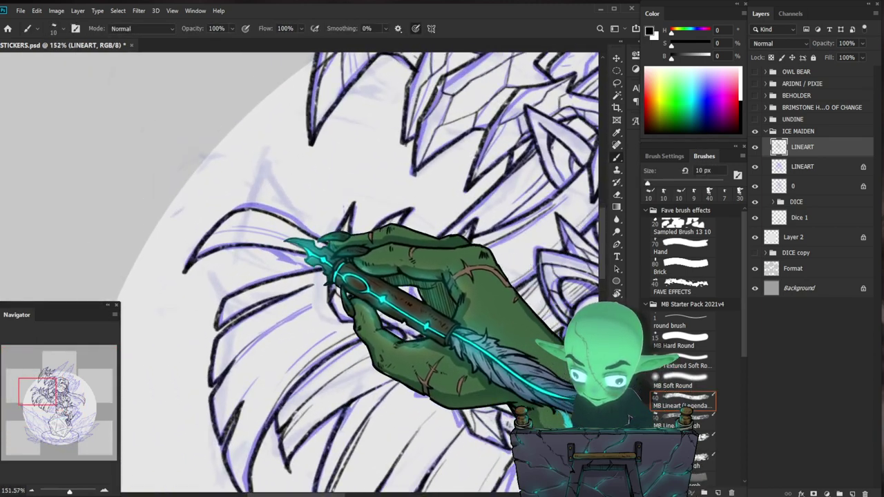
{"action": "left_click_drag", "start_coordinate": [372, 281], "coordinate": [303, 285]}
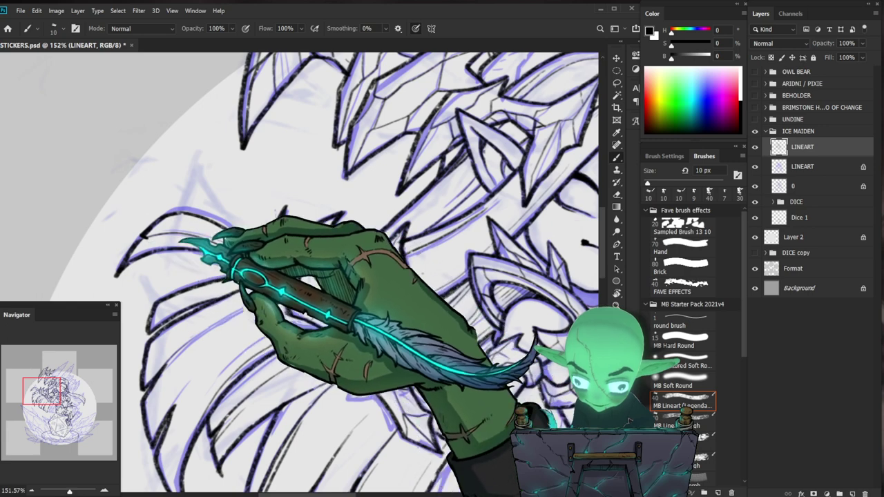
{"action": "scroll", "coordinate": [297, 273], "scroll_direction": "right", "scroll_amount": 4}
{"action": "key", "text": "z"}
{"action": "mouse_move", "coordinate": [417, 251]}
{"action": "left_mouse_down"}
{"action": "mouse_move", "coordinate": [359, 270]}
{"action": "mouse_move", "coordinate": [407, 234]}
{"action": "mouse_move", "coordinate": [436, 240]}
{"action": "left_mouse_up"}
{"action": "key", "text": "b"}
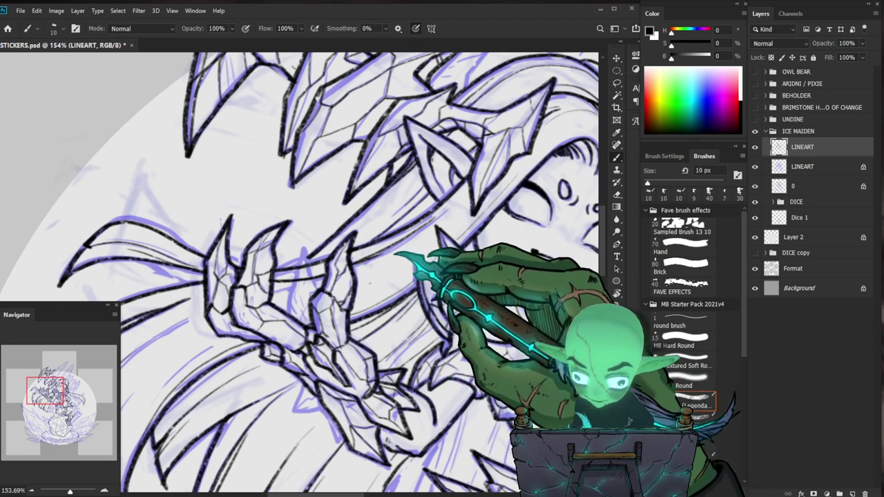
Outline the pointed hair lock hanging between the ice forearm and the hip armor, down toward the die.
{"action": "scroll", "coordinate": [439, 250], "scroll_direction": "down", "scroll_amount": 5}
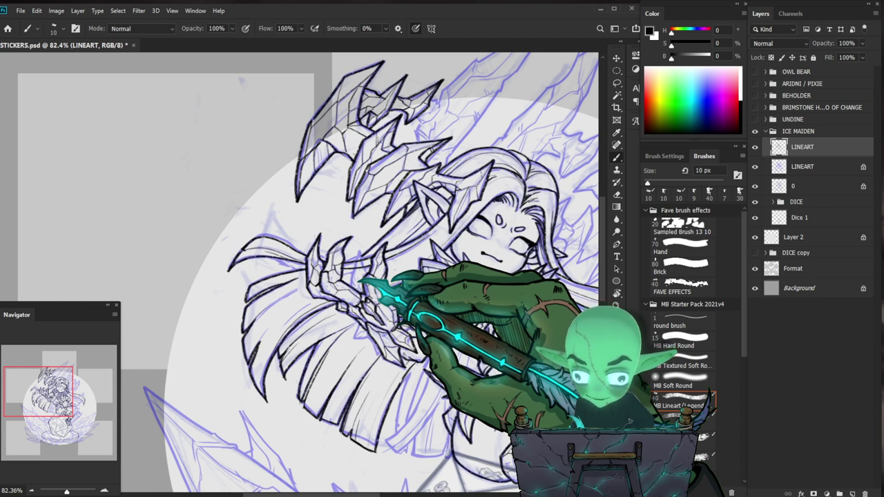
{"action": "left_click_drag", "start_coordinate": [330, 337], "coordinate": [375, 326]}
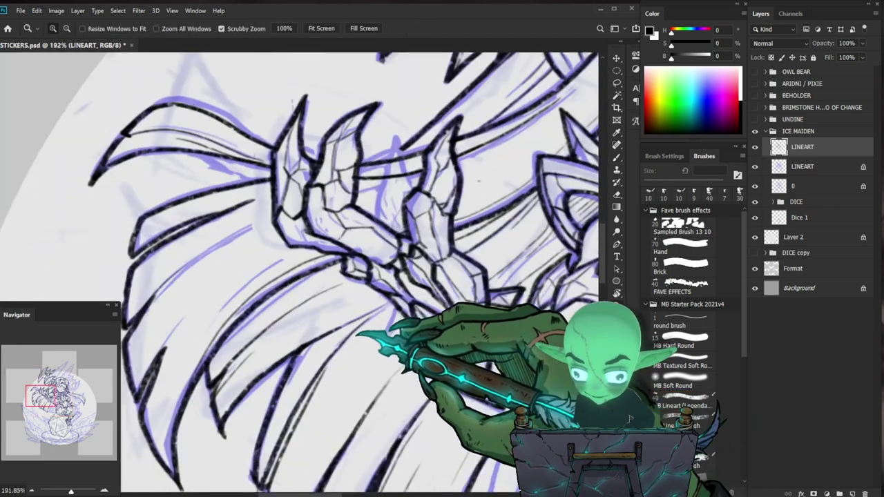
{"action": "scroll", "coordinate": [359, 310], "scroll_direction": "down", "scroll_amount": 6}
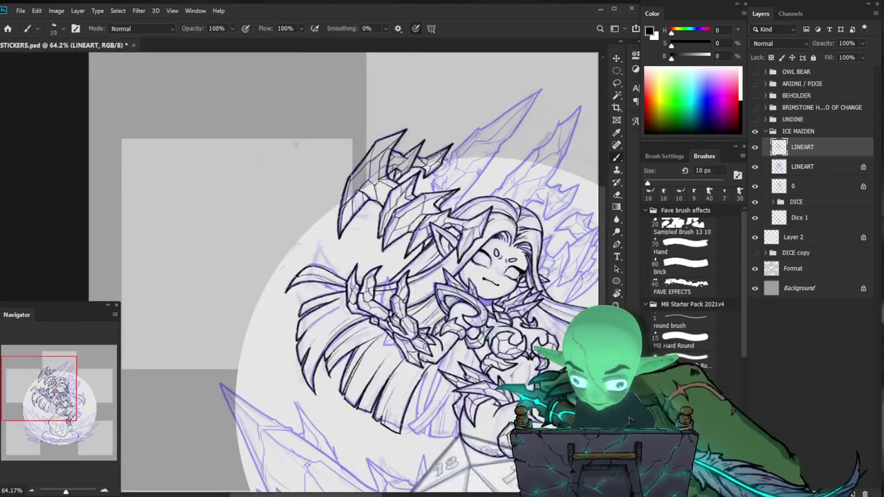
{"action": "left_click_drag", "start_coordinate": [554, 388], "coordinate": [390, 326]}
{"action": "left_click_drag", "start_coordinate": [240, 345], "coordinate": [289, 341]}
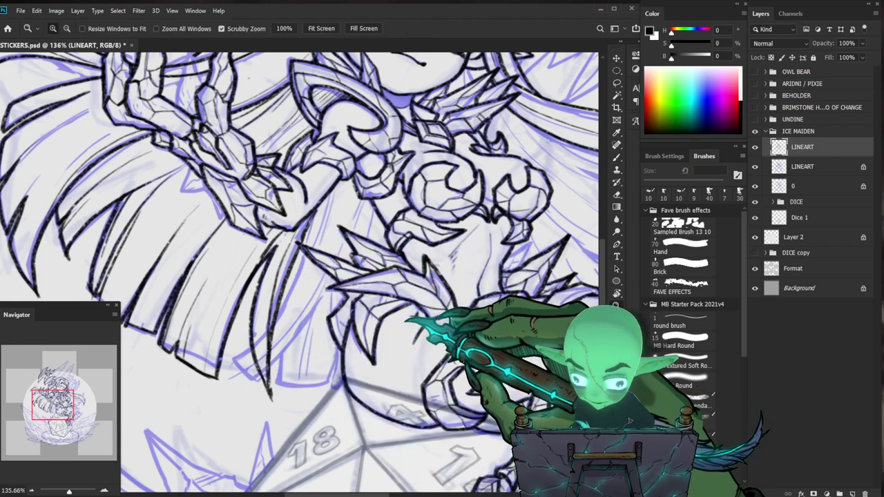
Clean up the tip of the pointed hair lock above the die with the eraser and redraw its edge.
{"action": "key", "text": "ctrl+0"}
{"action": "key", "text": "z"}
{"action": "left_click_drag", "start_coordinate": [391, 349], "coordinate": [442, 345]}
{"action": "key", "text": "e"}
{"action": "left_click_drag", "start_coordinate": [300, 288], "coordinate": [311, 331]}
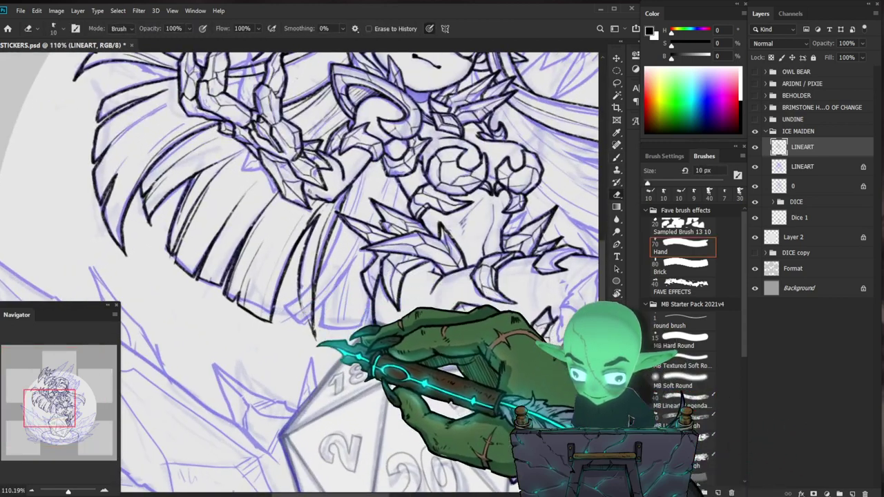
{"action": "key", "text": "b"}
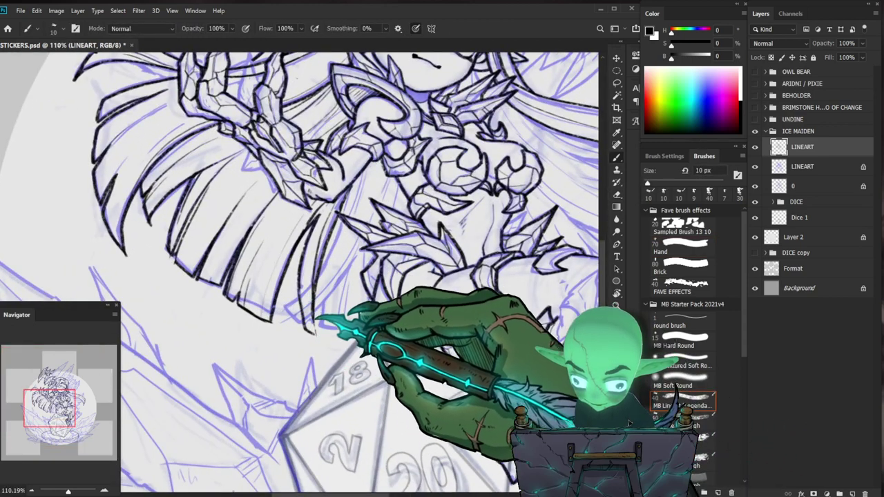
{"action": "left_click_drag", "start_coordinate": [420, 283], "coordinate": [402, 296]}
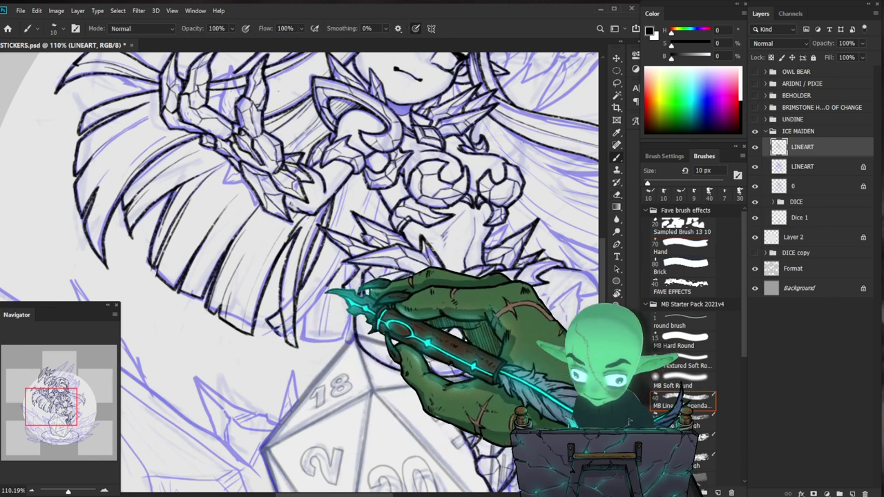
Draw the long strand lines of the hair locks falling from the forearm behind the hip spikes.
{"action": "key", "text": "ctrl+space"}
{"action": "left_click", "coordinate": [344, 265]}
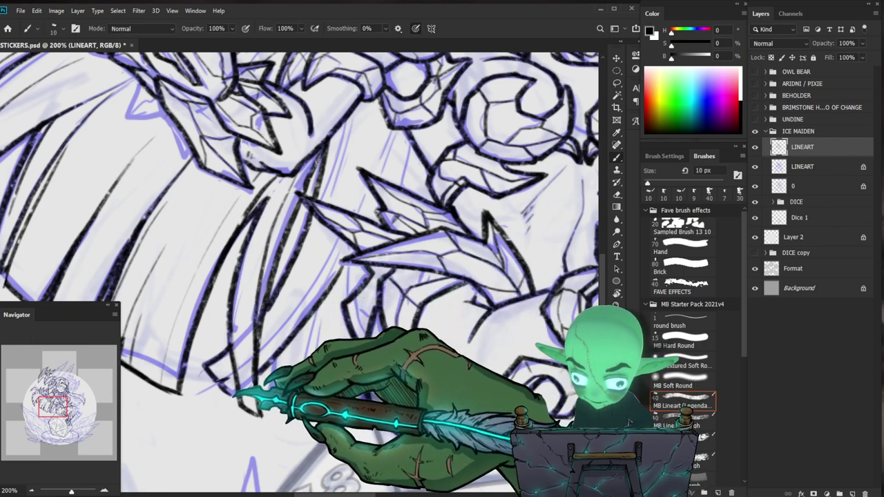
{"action": "left_click_drag", "start_coordinate": [318, 282], "coordinate": [262, 357]}
{"action": "key", "text": "space"}
{"action": "left_click_drag", "start_coordinate": [406, 253], "coordinate": [369, 302]}
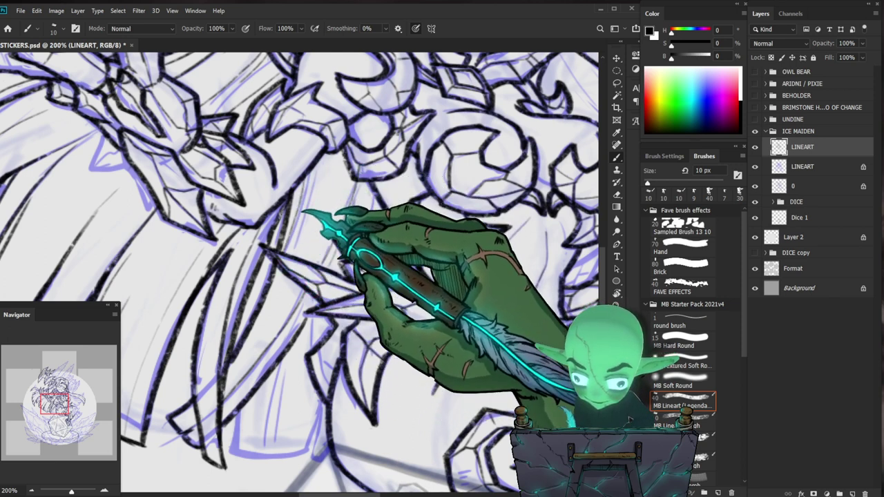
{"action": "key", "text": "z"}
{"action": "left_click_drag", "start_coordinate": [269, 282], "coordinate": [213, 387]}
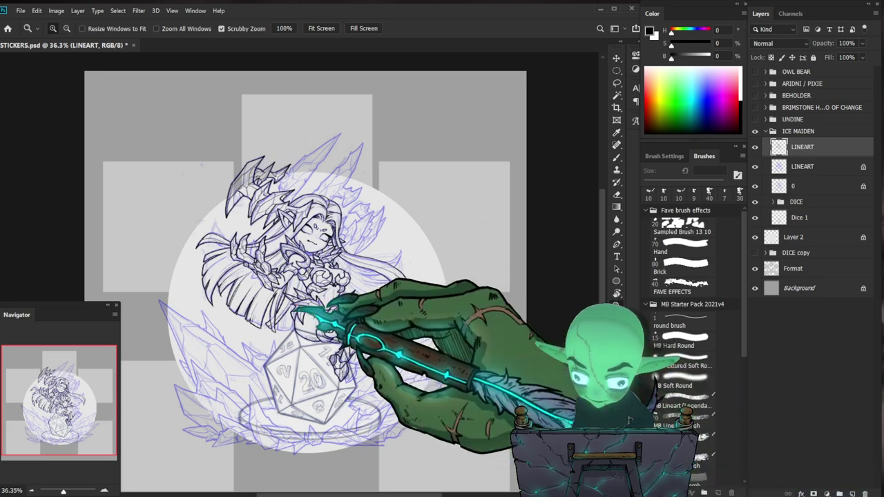
{"action": "left_click_drag", "start_coordinate": [288, 307], "coordinate": [308, 283]}
{"action": "key", "text": "b"}
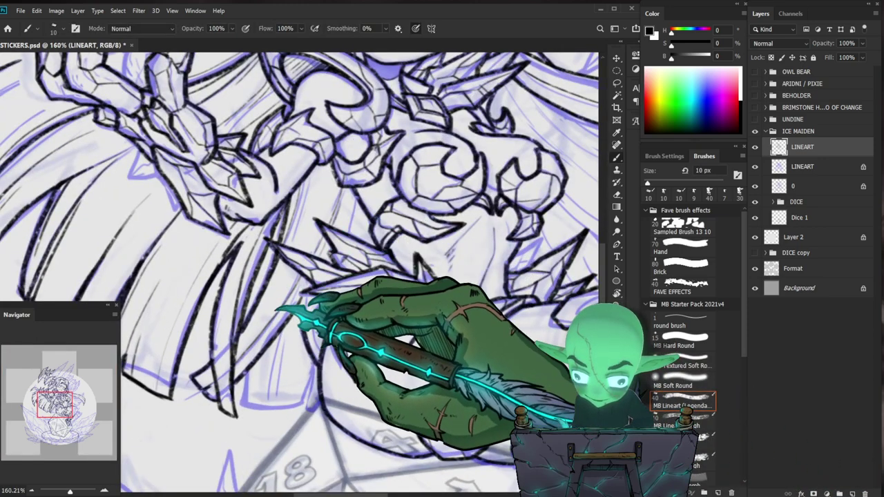
Outline the last hair lock beside the hip and close its cut lower edge above the die.
{"action": "left_click_drag", "start_coordinate": [406, 391], "coordinate": [394, 333]}
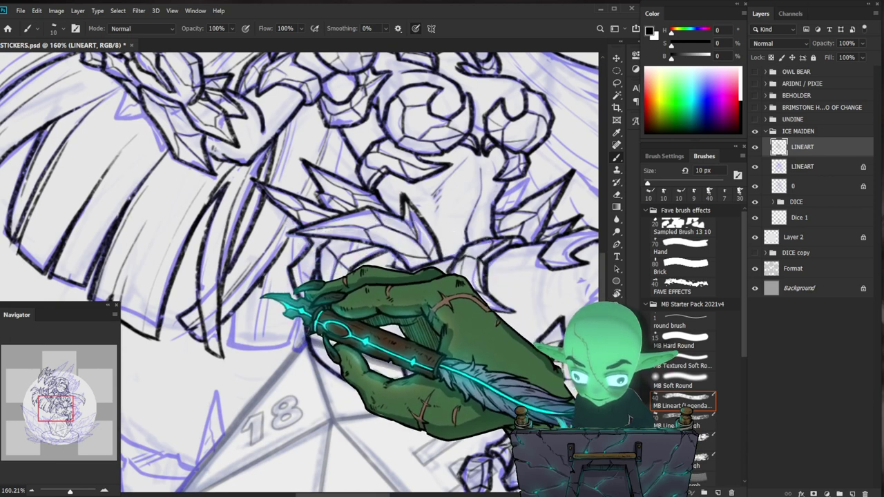
{"action": "key", "text": "ctrl"}
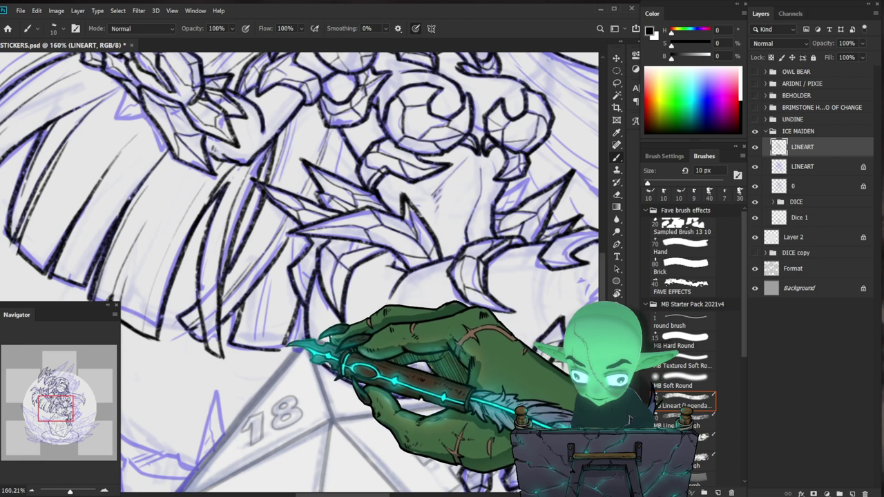
{"action": "left_click_drag", "start_coordinate": [302, 308], "coordinate": [301, 346]}
{"action": "scroll", "coordinate": [321, 338], "scroll_direction": "down", "scroll_amount": 5}
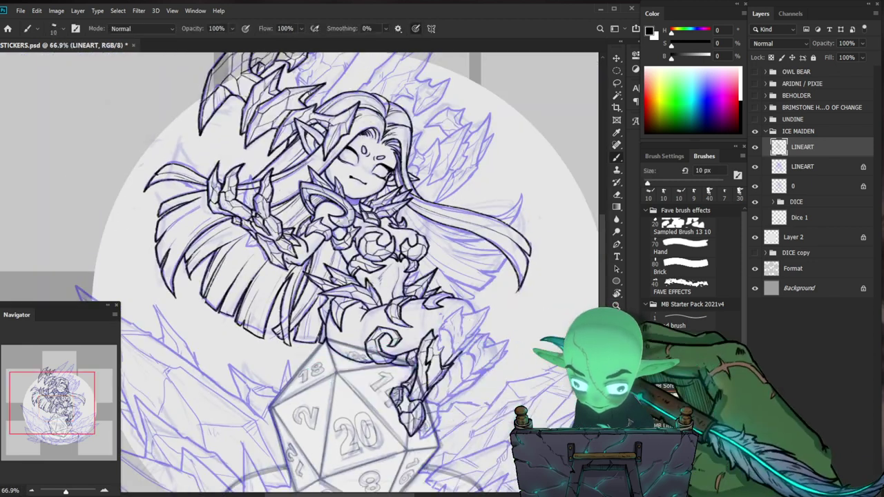
Outline the spiked ice armor on the knee and the back edge of the shin, cleaning up overlaps.
{"action": "left_click_drag", "start_coordinate": [131, 90], "coordinate": [122, 90]}
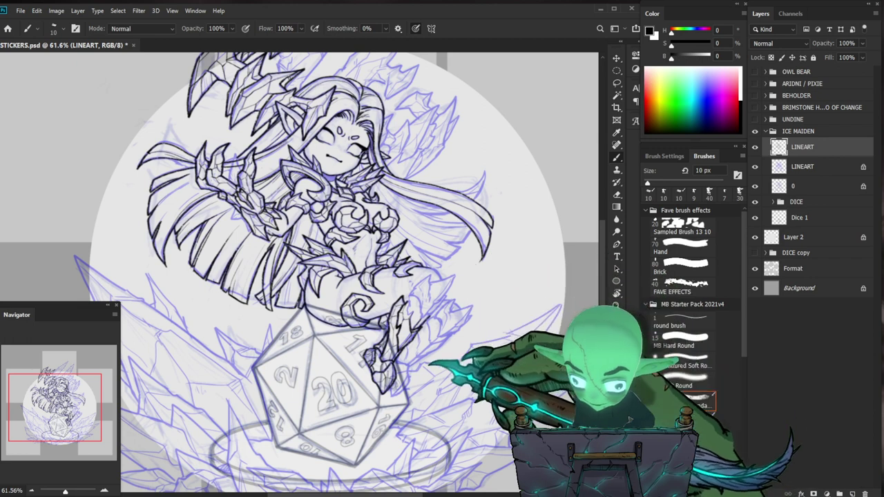
{"action": "scroll", "coordinate": [417, 362], "scroll_direction": "up", "scroll_amount": 2}
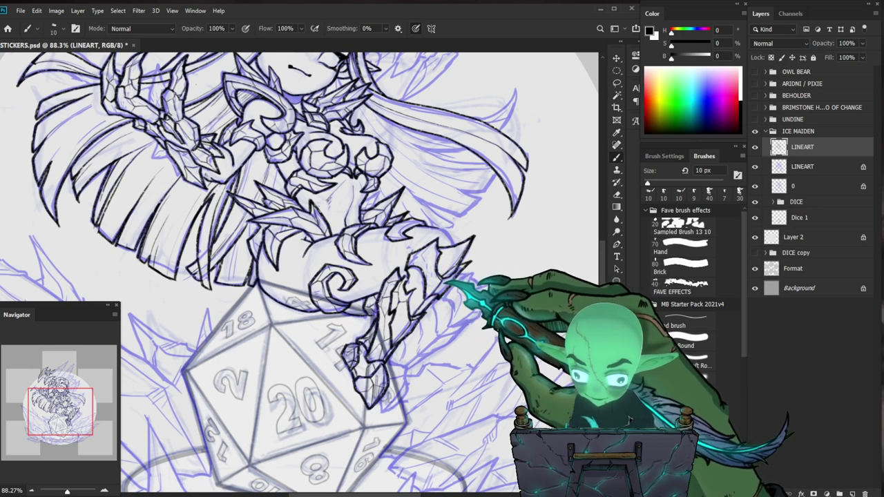
{"action": "key", "text": "e"}
{"action": "key", "text": "b"}
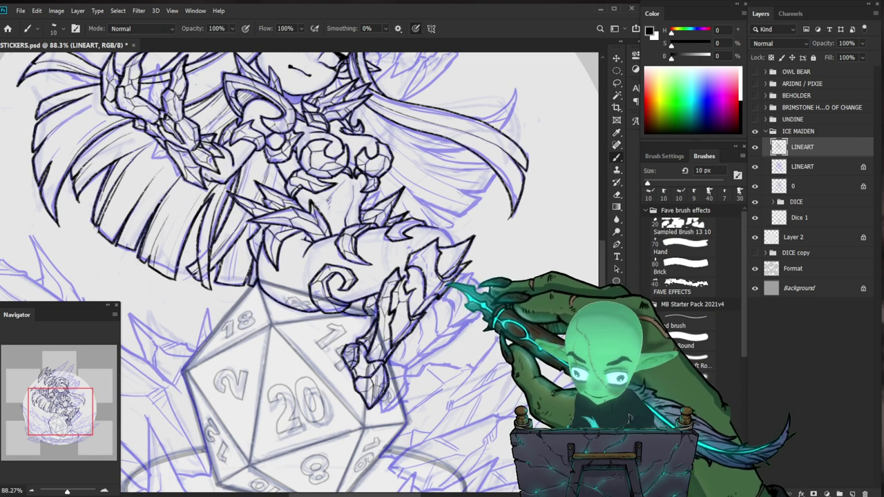
{"action": "key", "text": "ctrl+space"}
{"action": "left_click_drag", "start_coordinate": [442, 261], "coordinate": [471, 261]}
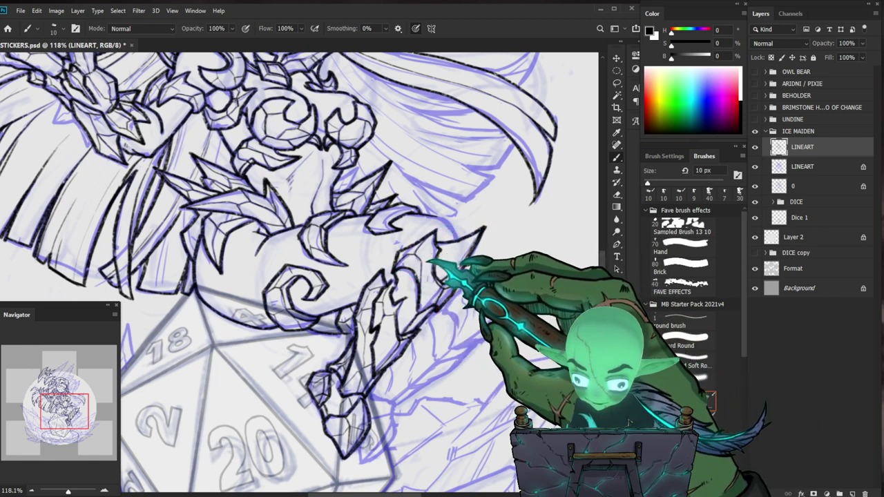
{"action": "key", "text": "e"}
{"action": "key", "text": "b"}
Refine the knee contour and the jagged smaller spikes beneath the knee armor.
{"action": "key", "text": "space"}
{"action": "mouse_move", "coordinate": [540, 305]}
{"action": "left_mouse_down"}
{"action": "mouse_move", "coordinate": [533, 273]}
{"action": "mouse_move", "coordinate": [498, 246]}
{"action": "mouse_move", "coordinate": [528, 243]}
{"action": "mouse_move", "coordinate": [513, 236]}
{"action": "left_mouse_up"}
{"action": "key", "text": "ctrl+space"}
{"action": "key", "text": "ctrl+space"}
{"action": "key", "text": "space"}
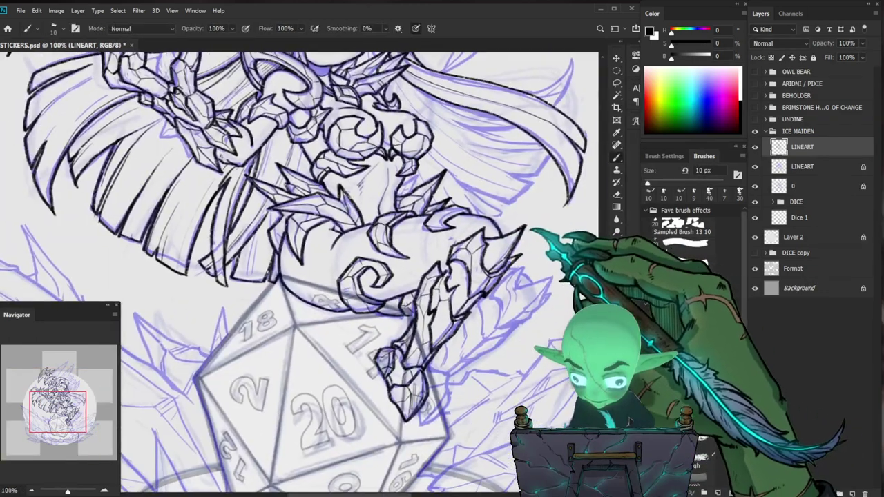
{"action": "key", "text": "ctrl+space"}
{"action": "left_click_drag", "start_coordinate": [444, 243], "coordinate": [452, 241]}
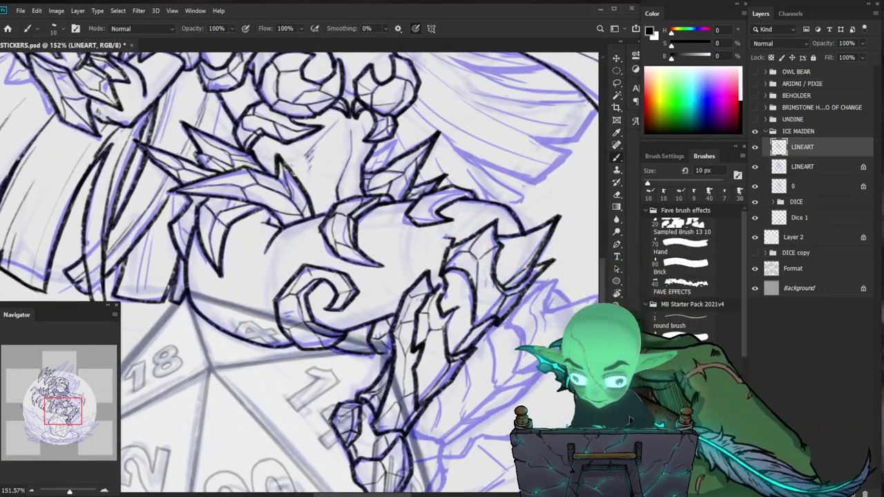
{"action": "key", "text": "space"}
{"action": "left_click_drag", "start_coordinate": [507, 268], "coordinate": [457, 253]}
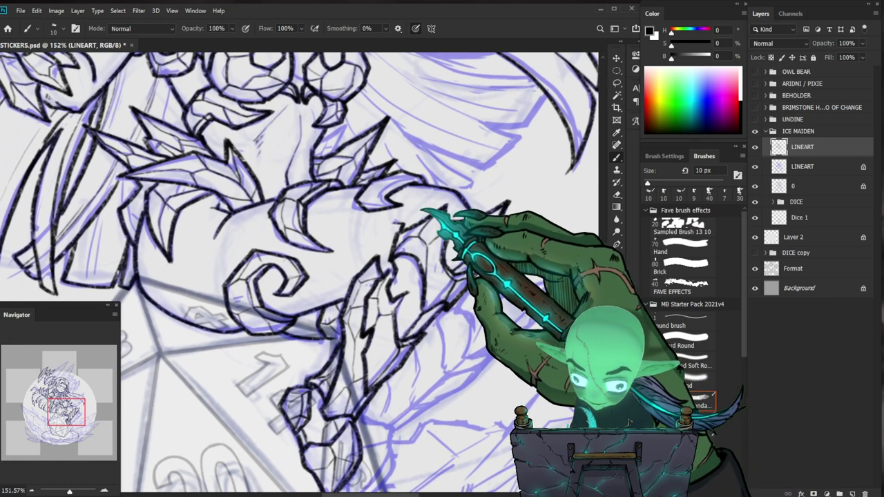
Add thin facet lines inside the knee armor and upper shin plate, erasing stray marks.
{"action": "key", "text": "e"}
{"action": "key", "text": "b"}
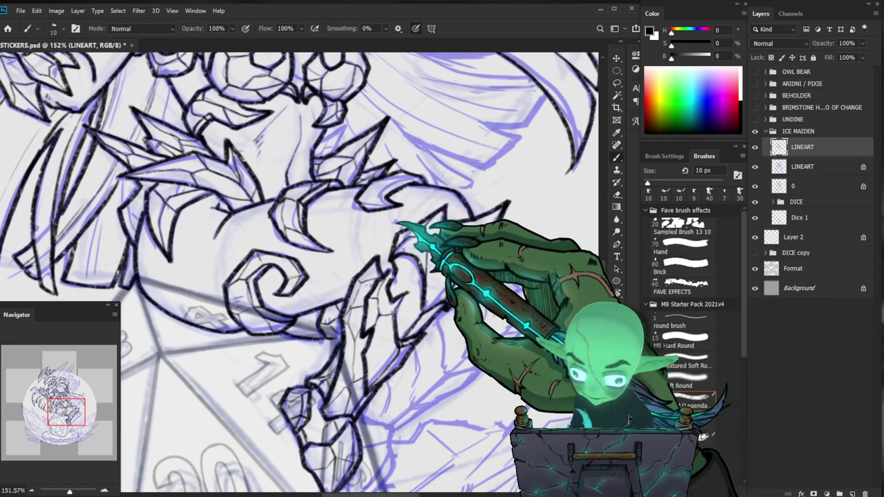
{"action": "key", "text": "ctrl+space"}
{"action": "left_click_drag", "start_coordinate": [414, 233], "coordinate": [352, 238]}
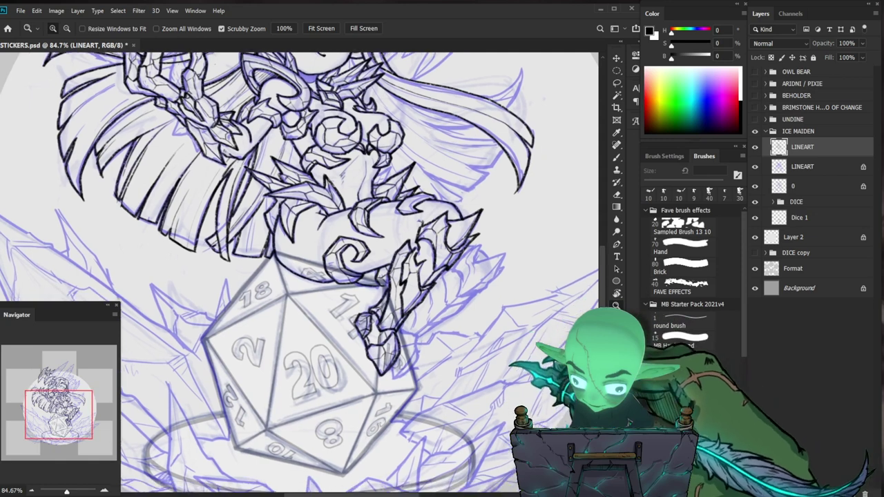
{"action": "left_click_drag", "start_coordinate": [436, 256], "coordinate": [494, 256]}
{"action": "key", "text": "b"}
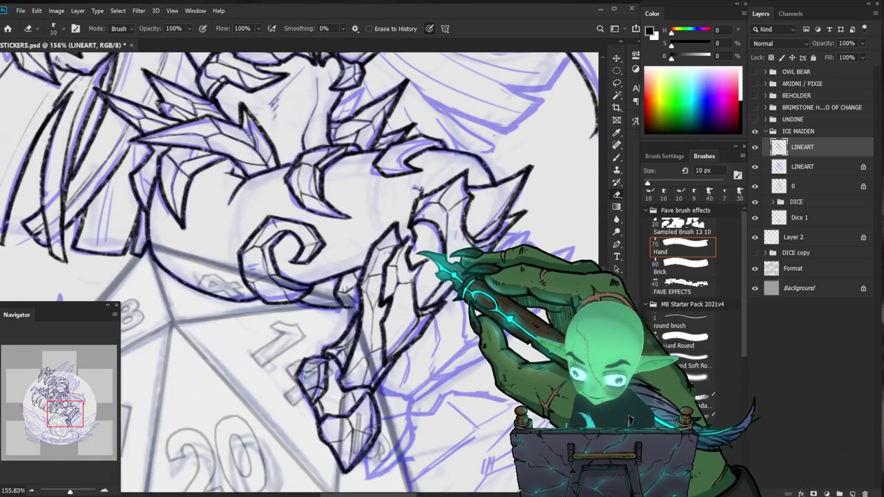
{"action": "key", "text": "ctrl+space"}
{"action": "left_click_drag", "start_coordinate": [445, 290], "coordinate": [373, 310]}
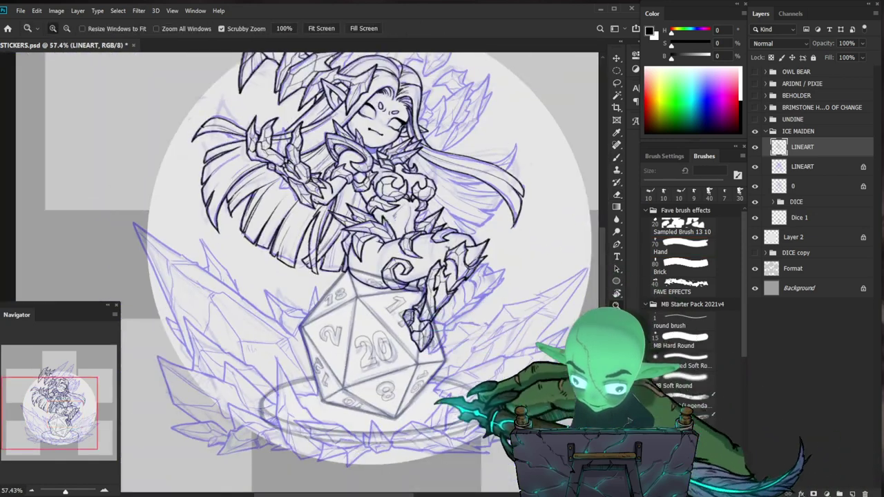
{"action": "left_click_drag", "start_coordinate": [443, 287], "coordinate": [521, 284]}
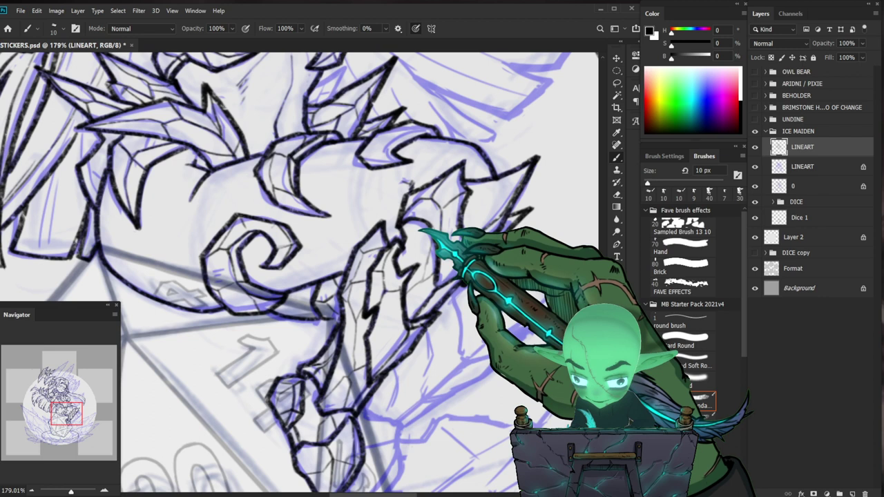
Draw crystal facet lines within the shin armor along the rear side of the lower leg.
{"action": "key", "text": "e"}
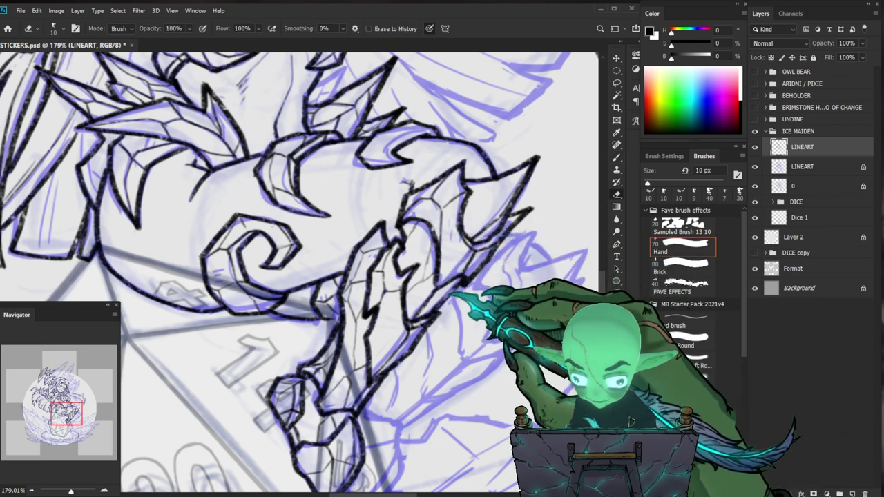
{"action": "key", "text": "b"}
{"action": "scroll", "coordinate": [465, 313], "scroll_direction": "down", "scroll_amount": 5}
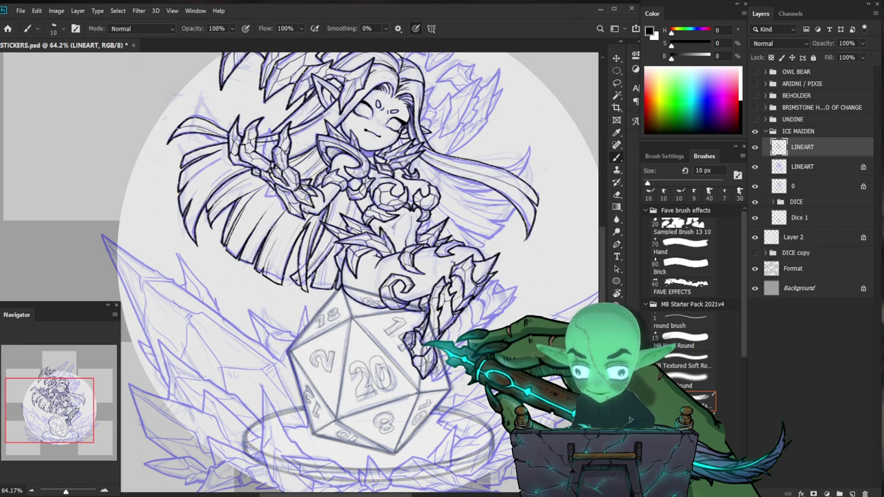
{"action": "left_click_drag", "start_coordinate": [449, 324], "coordinate": [517, 324]}
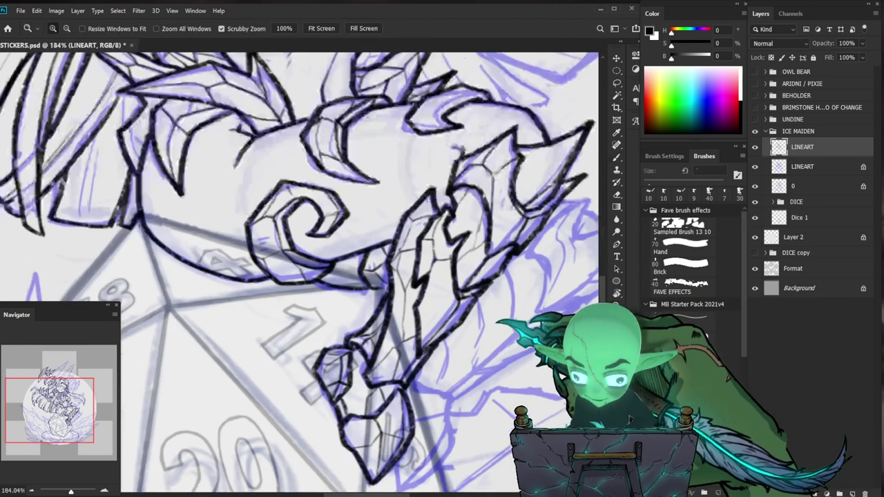
{"action": "key", "text": "e"}
{"action": "key", "text": "b"}
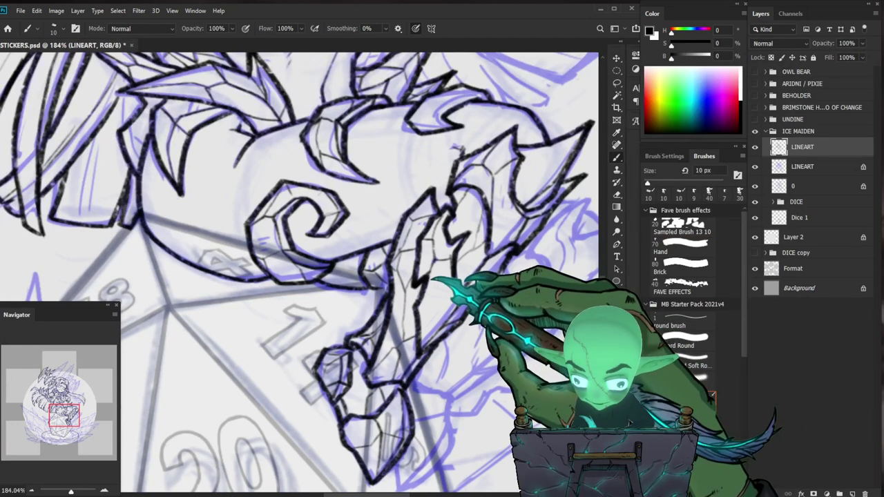
Finish the remaining shin armor facets and define the small ice shard at the back of the calf.
{"action": "left_click_drag", "start_coordinate": [453, 260], "coordinate": [459, 297]}
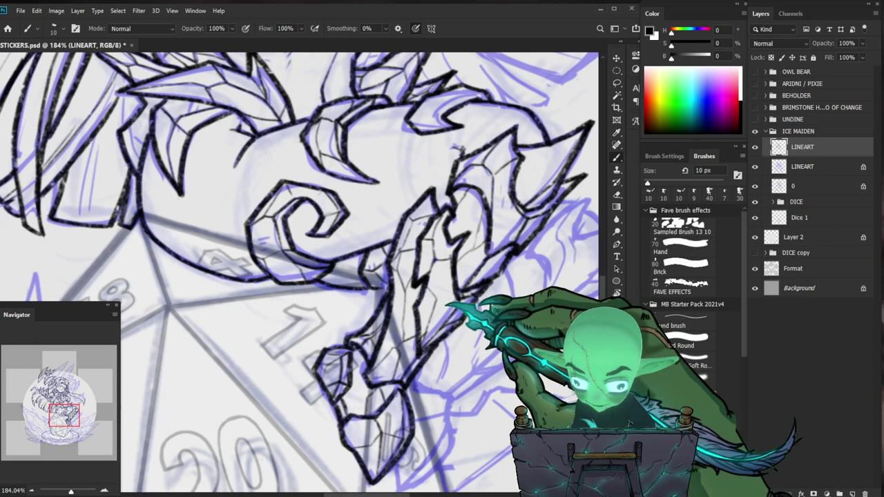
{"action": "left_click_drag", "start_coordinate": [442, 290], "coordinate": [426, 282]}
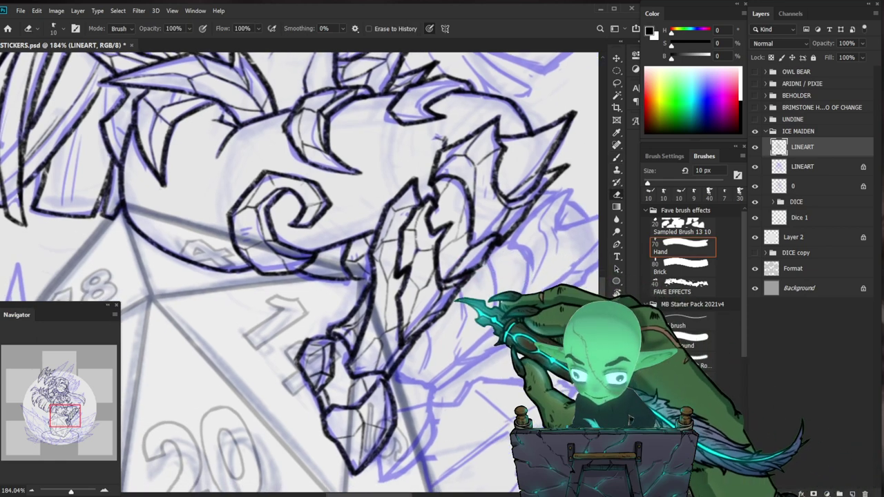
{"action": "left_click_drag", "start_coordinate": [475, 297], "coordinate": [338, 297]}
{"action": "left_click_drag", "start_coordinate": [442, 290], "coordinate": [409, 274]}
{"action": "left_click_drag", "start_coordinate": [447, 238], "coordinate": [580, 239]}
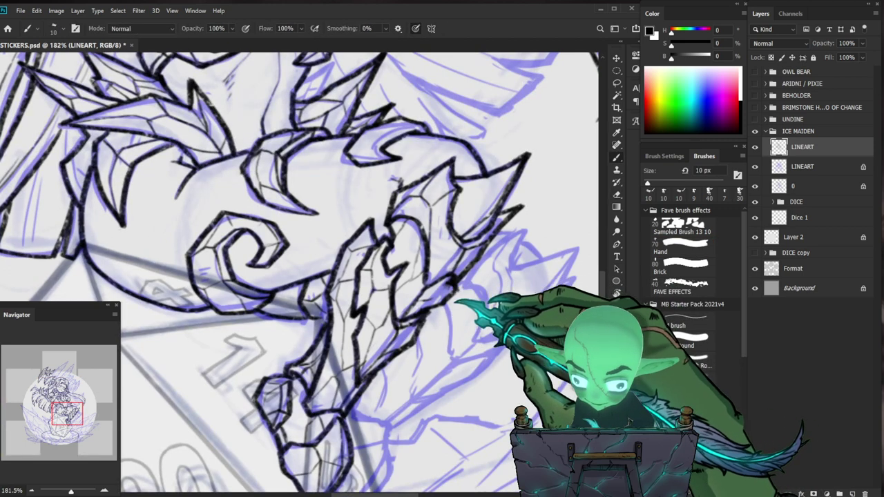
{"action": "key", "text": "e"}
{"action": "key", "text": "b"}
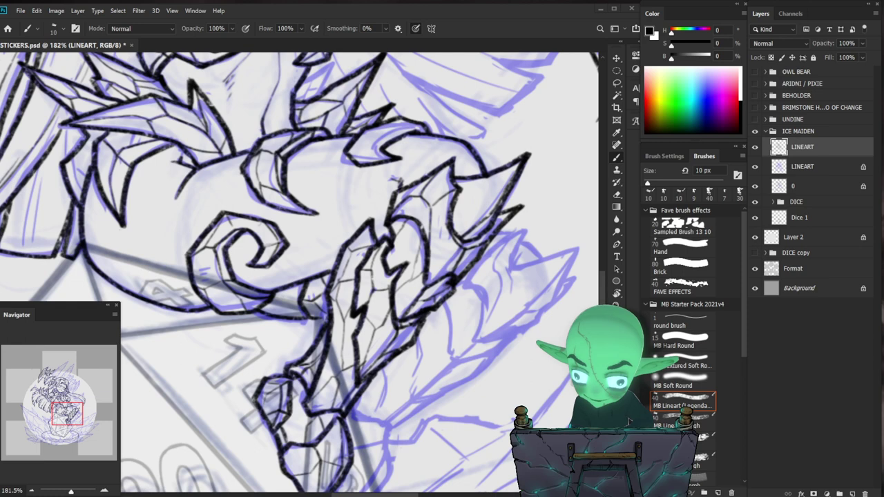
Ink the outer contours of the long hair strands sweeping away from the shoulder, including their upturned and downward-curving tips.
{"action": "left_click_drag", "start_coordinate": [449, 347], "coordinate": [384, 347]}
{"action": "mouse_move", "coordinate": [496, 238]}
{"action": "left_mouse_down"}
{"action": "mouse_move", "coordinate": [526, 242]}
{"action": "mouse_move", "coordinate": [487, 273]}
{"action": "mouse_move", "coordinate": [464, 274]}
{"action": "left_mouse_up"}
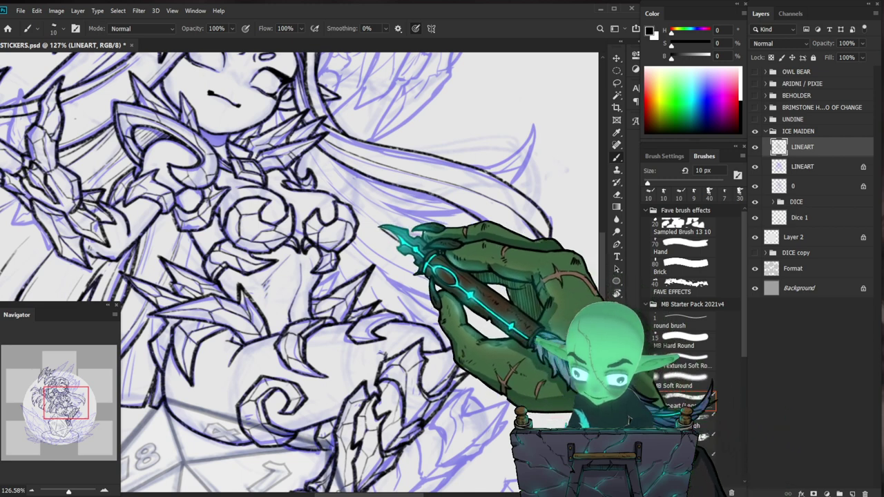
{"action": "key", "text": "ctrl+space"}
{"action": "mouse_move", "coordinate": [527, 226]}
{"action": "left_mouse_down"}
{"action": "mouse_move", "coordinate": [512, 231]}
{"action": "mouse_move", "coordinate": [517, 241]}
{"action": "left_mouse_up"}
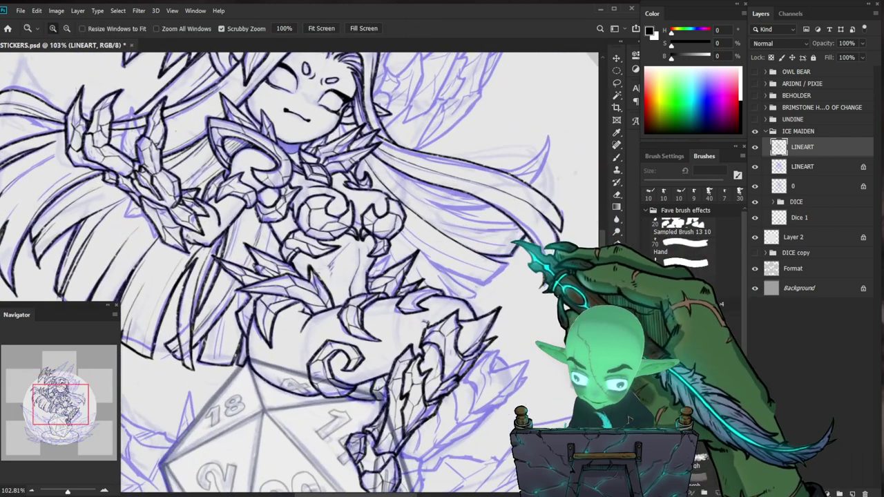
{"action": "left_click_drag", "start_coordinate": [443, 207], "coordinate": [487, 211]}
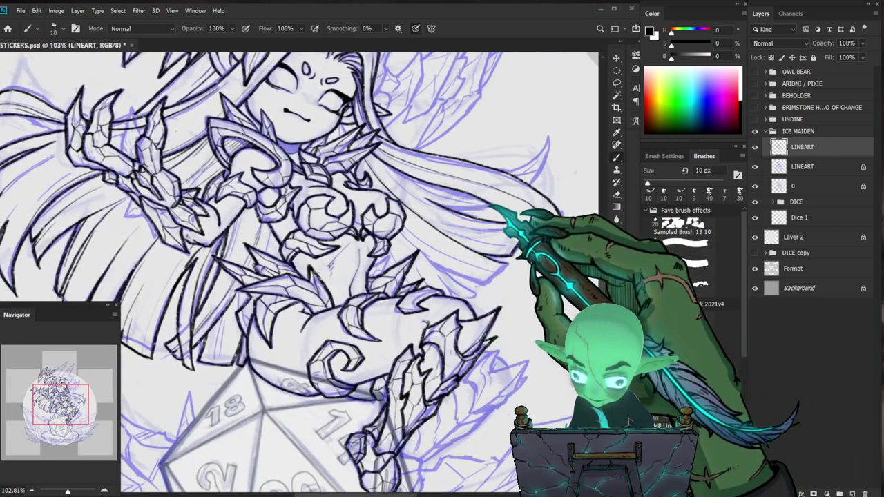
{"action": "key", "text": "space"}
{"action": "left_click_drag", "start_coordinate": [567, 201], "coordinate": [505, 255]}
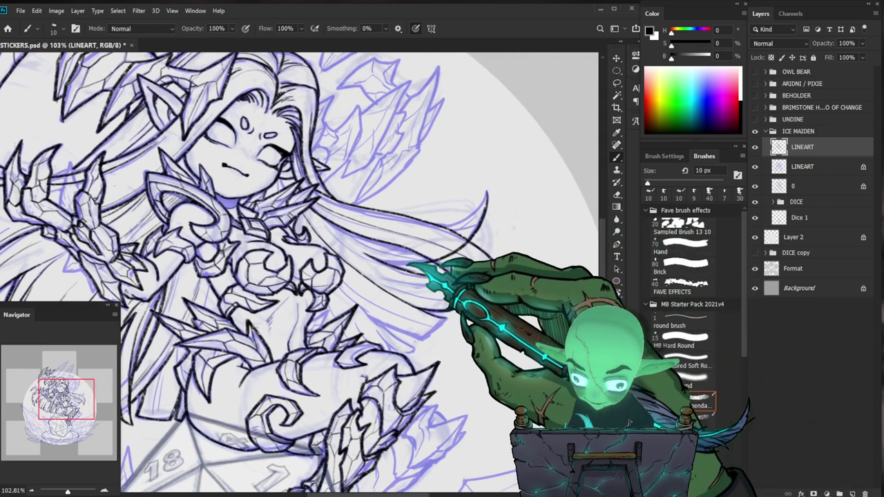
{"action": "key", "text": "e"}
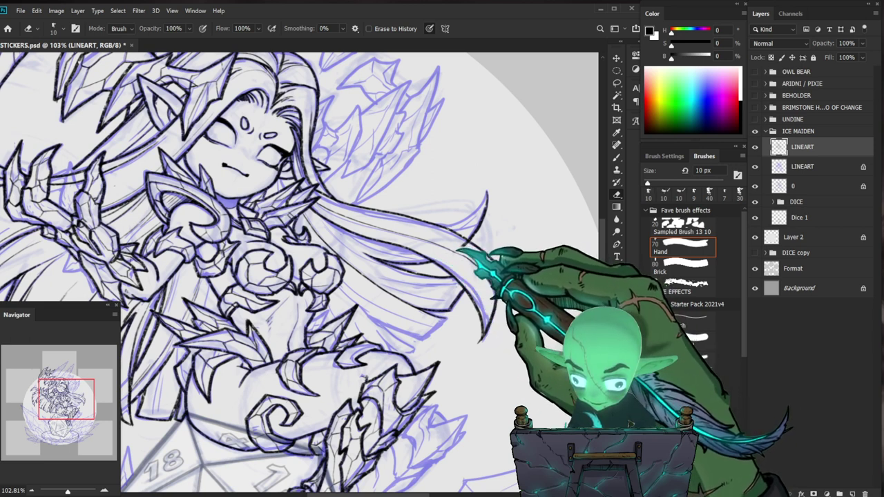
{"action": "key", "text": "b"}
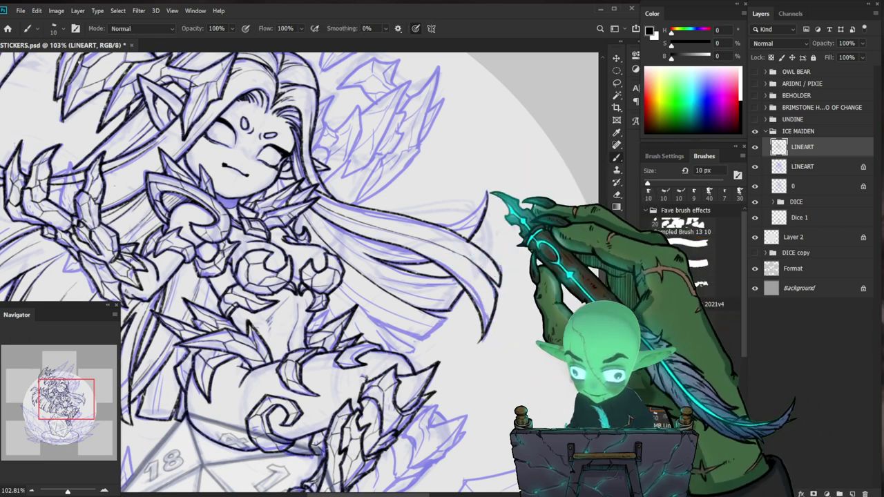
Ink the jagged ends of the lower flowing hair section and add thin strand lines inside it.
{"action": "key", "text": "ctrl+space"}
{"action": "mouse_move", "coordinate": [343, 197]}
{"action": "left_mouse_down"}
{"action": "mouse_move", "coordinate": [290, 196]}
{"action": "mouse_move", "coordinate": [376, 196]}
{"action": "left_mouse_up"}
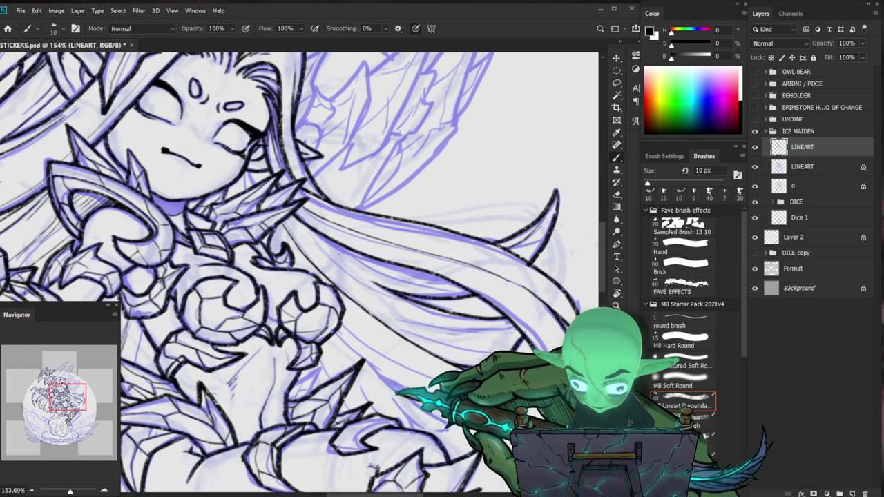
{"action": "key", "text": "ctrl+space"}
{"action": "mouse_move", "coordinate": [496, 335]}
{"action": "left_mouse_down"}
{"action": "mouse_move", "coordinate": [418, 334]}
{"action": "mouse_move", "coordinate": [371, 271]}
{"action": "left_mouse_up"}
{"action": "key", "text": "space"}
{"action": "key", "text": "ctrl+space"}
{"action": "left_click_drag", "start_coordinate": [414, 290], "coordinate": [483, 290]}
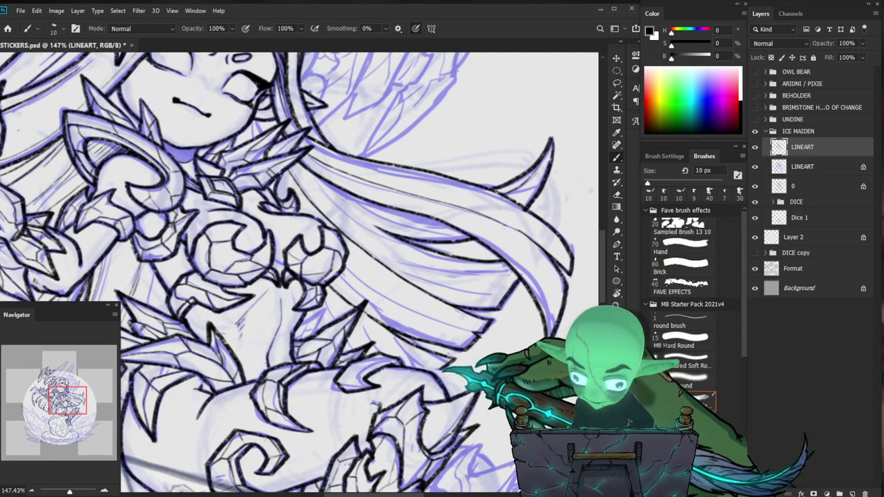
{"action": "key", "text": "space"}
{"action": "left_click_drag", "start_coordinate": [414, 277], "coordinate": [432, 263]}
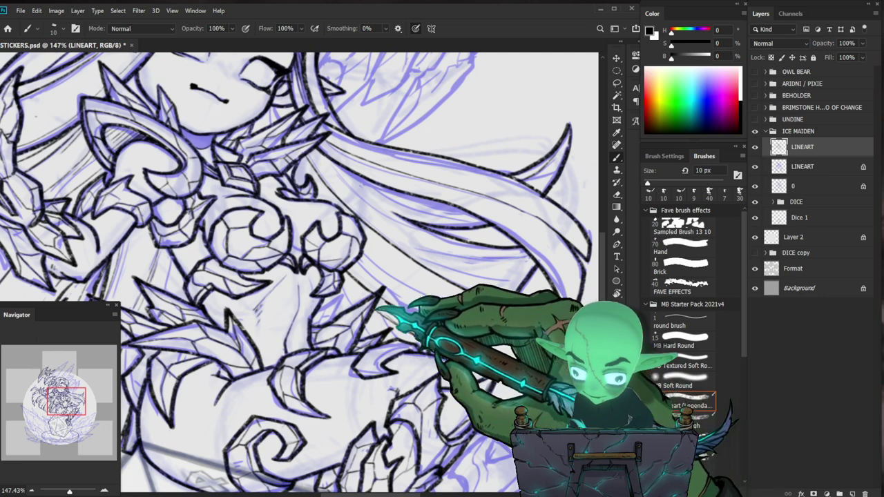
Ink the hair strand edges running from beneath the chest armor to behind the hip spikes.
{"action": "key", "text": "ctrl+space"}
{"action": "left_click_drag", "start_coordinate": [404, 269], "coordinate": [470, 276]}
{"action": "key", "text": "b"}
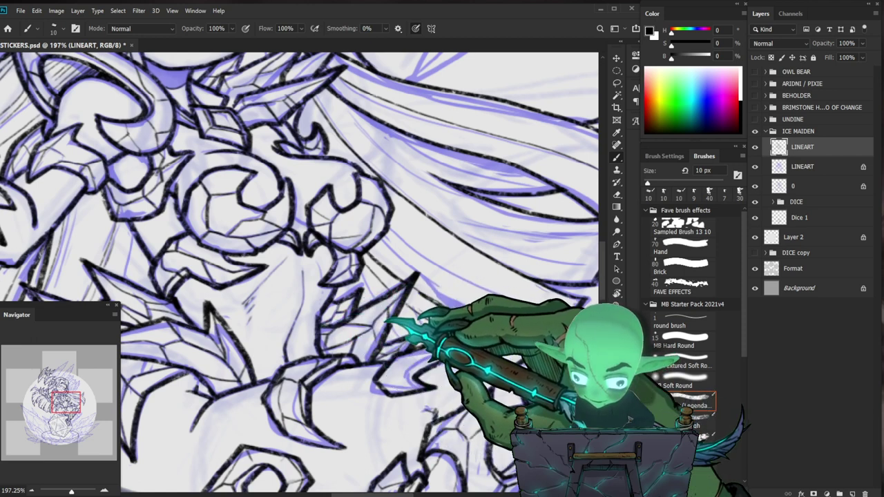
{"action": "mouse_move", "coordinate": [246, 301]}
{"action": "left_mouse_down"}
{"action": "mouse_move", "coordinate": [196, 301]}
{"action": "mouse_move", "coordinate": [304, 301]}
{"action": "left_mouse_up"}
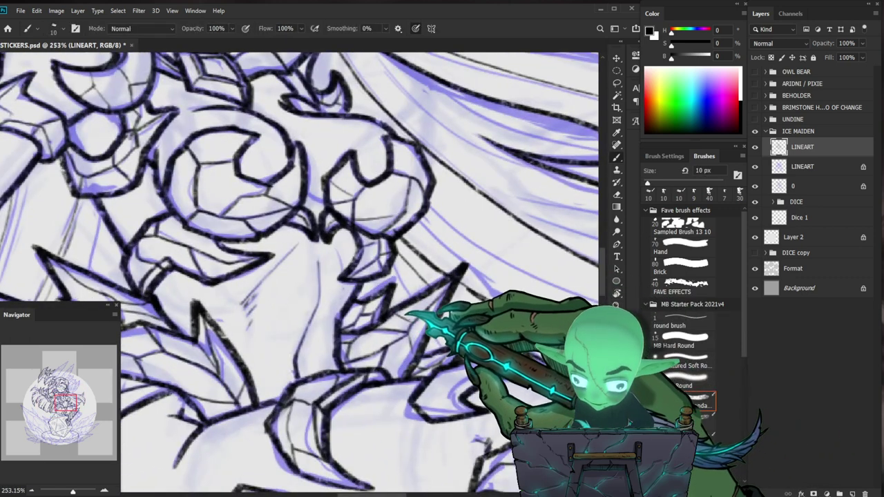
{"action": "scroll", "coordinate": [243, 311], "scroll_direction": "down", "scroll_amount": 4}
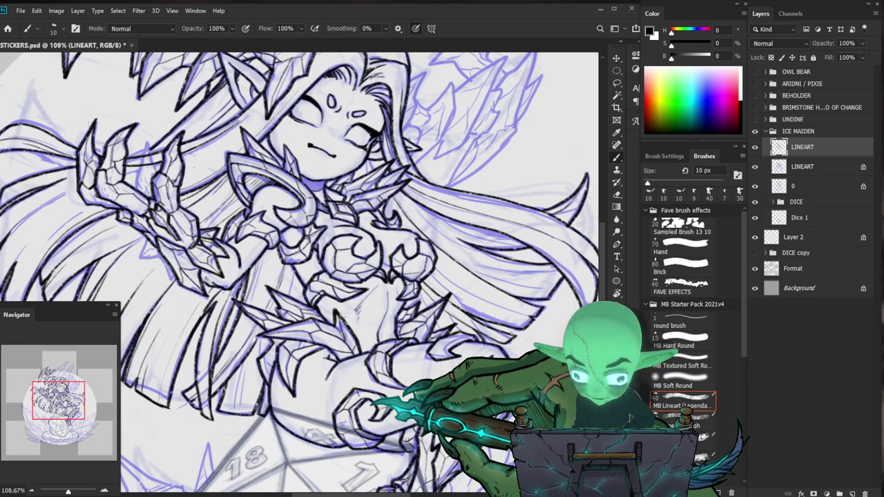
{"action": "scroll", "coordinate": [345, 356], "scroll_direction": "up", "scroll_amount": 4}
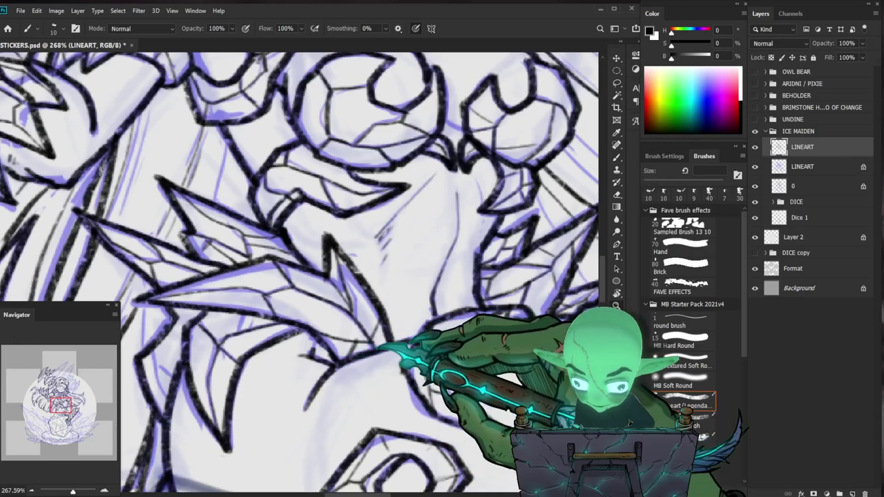
{"action": "left_click_drag", "start_coordinate": [362, 356], "coordinate": [321, 361]}
{"action": "left_click_drag", "start_coordinate": [530, 429], "coordinate": [511, 380]}
{"action": "left_click_drag", "start_coordinate": [429, 272], "coordinate": [480, 270]}
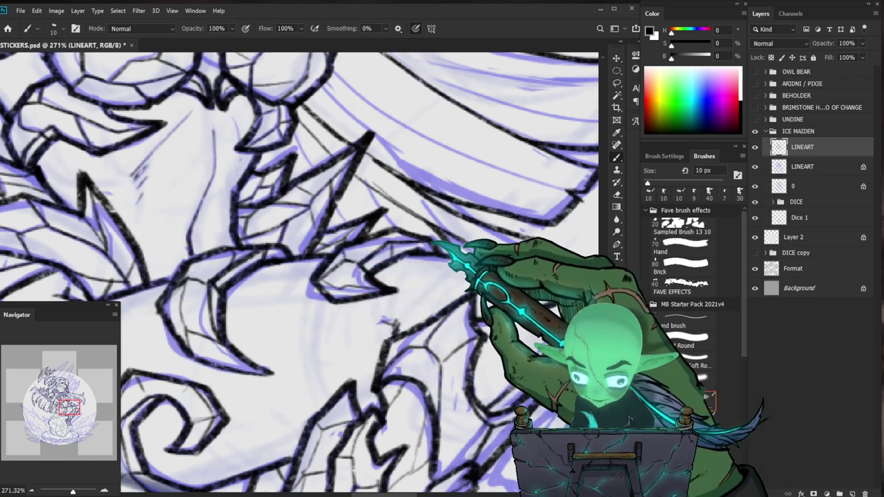
Finish the lowest pointed hair strand just above the thigh and tidy its lines beside the small hip spikes.
{"action": "key", "text": "z"}
{"action": "mouse_move", "coordinate": [428, 216]}
{"action": "left_mouse_down"}
{"action": "mouse_move", "coordinate": [428, 258]}
{"action": "mouse_move", "coordinate": [516, 239]}
{"action": "left_mouse_up"}
{"action": "mouse_move", "coordinate": [384, 227]}
{"action": "left_mouse_down"}
{"action": "mouse_move", "coordinate": [366, 243]}
{"action": "mouse_move", "coordinate": [343, 232]}
{"action": "mouse_move", "coordinate": [318, 253]}
{"action": "left_mouse_up"}
{"action": "left_click", "coordinate": [388, 245]}
{"action": "key", "text": "e"}
{"action": "key", "text": "b"}
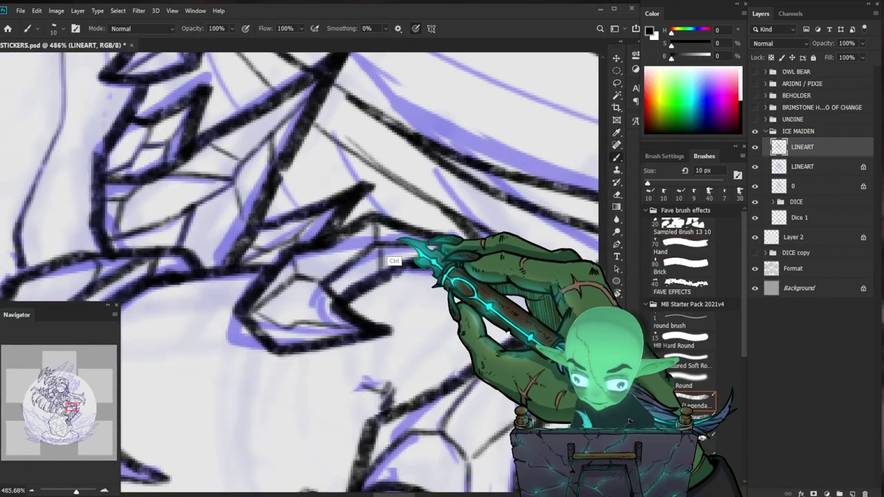
{"action": "key", "text": "z"}
{"action": "left_click_drag", "start_coordinate": [401, 239], "coordinate": [356, 253]}
{"action": "key", "text": "b"}
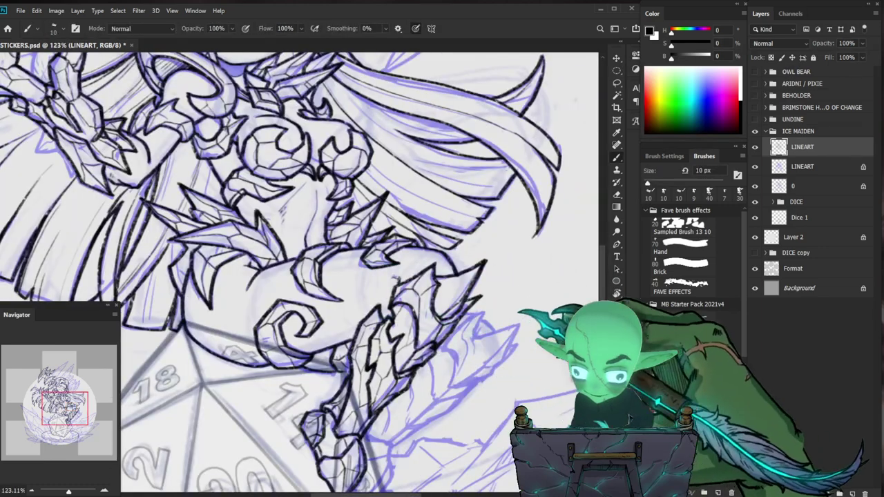
Outline the upper jagged spikes of the far leg's knee armor, redoing the first spike stroke.
{"action": "key", "text": "space"}
{"action": "left_click_drag", "start_coordinate": [477, 305], "coordinate": [439, 290]}
{"action": "key", "text": "z"}
{"action": "key", "text": "b"}
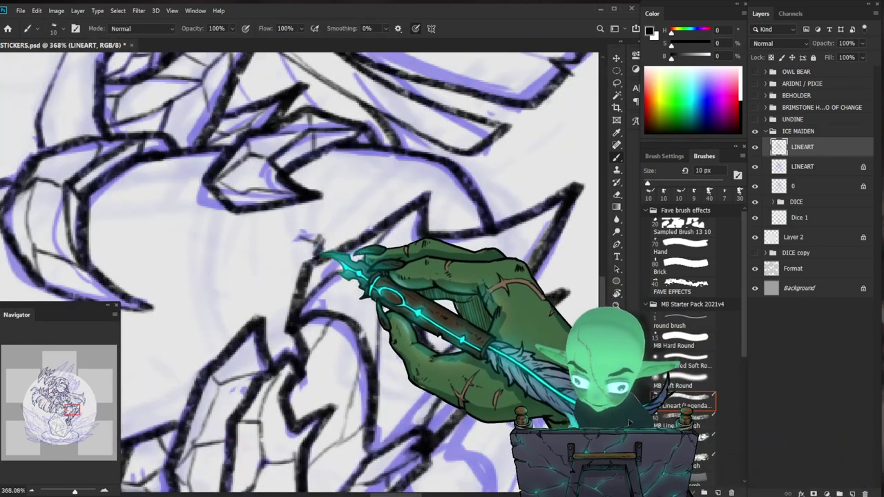
{"action": "key", "text": "z"}
{"action": "left_click_drag", "start_coordinate": [323, 295], "coordinate": [285, 301]}
{"action": "key", "text": "space"}
{"action": "mouse_move", "coordinate": [424, 370]}
{"action": "left_mouse_down"}
{"action": "mouse_move", "coordinate": [422, 332]}
{"action": "mouse_move", "coordinate": [432, 331]}
{"action": "left_mouse_up"}
{"action": "key", "text": "b"}
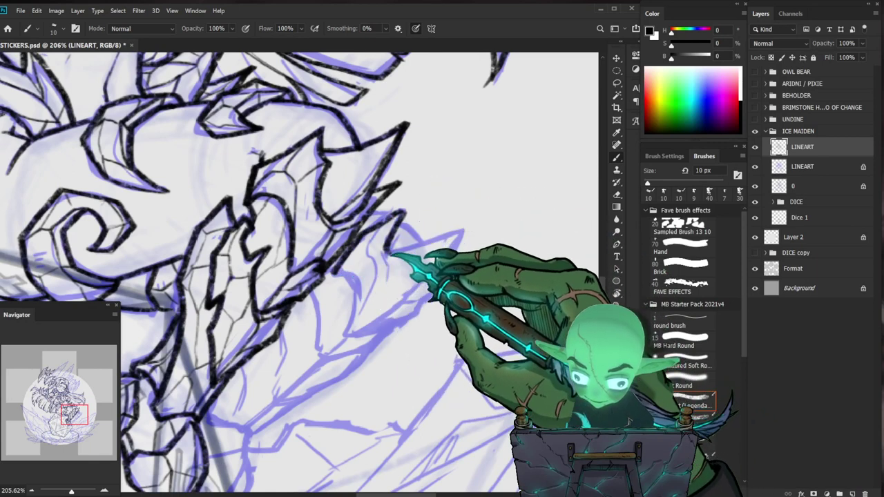
{"action": "key", "text": "ctrl+z"}
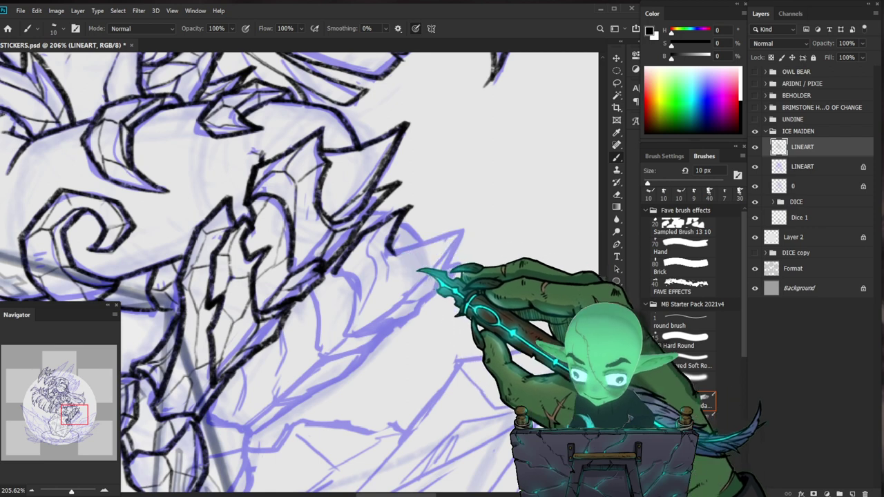
{"action": "left_click_drag", "start_coordinate": [396, 253], "coordinate": [466, 228]}
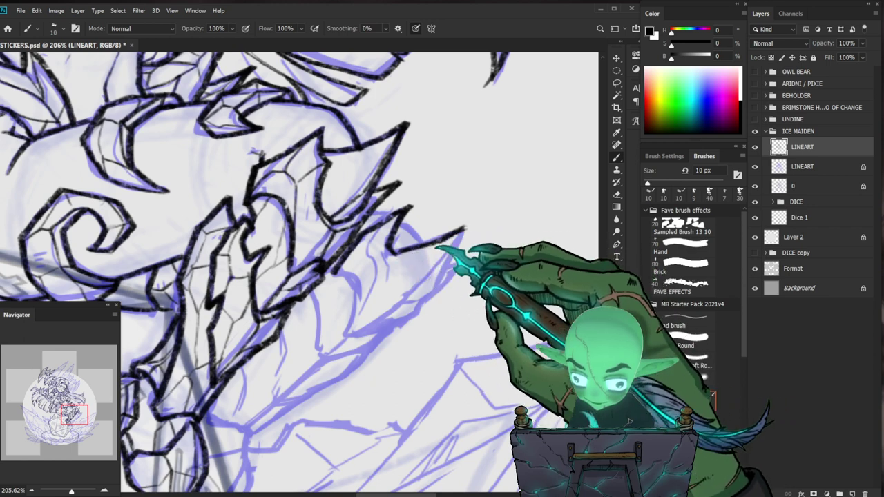
Complete the far knee armor's outline and draw thin crystal facet lines inside it.
{"action": "key", "text": "ctrl+space"}
{"action": "mouse_move", "coordinate": [483, 252]}
{"action": "left_mouse_down"}
{"action": "mouse_move", "coordinate": [418, 252]}
{"action": "mouse_move", "coordinate": [475, 245]}
{"action": "left_mouse_up"}
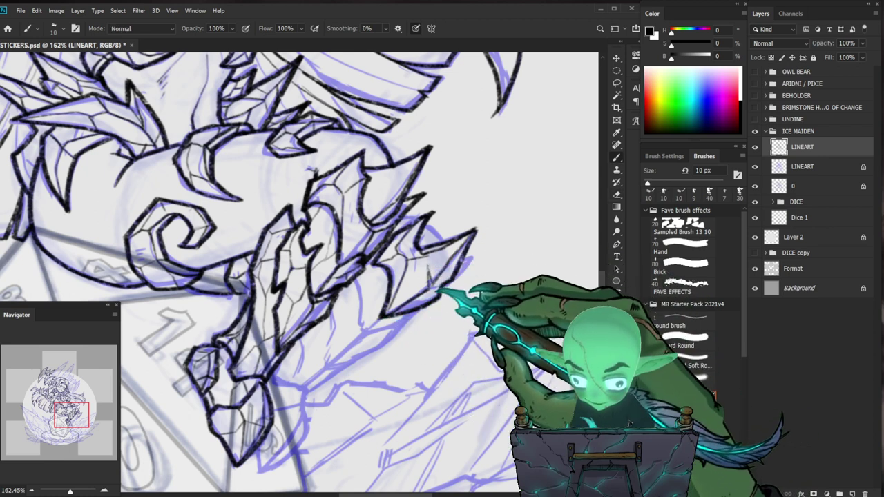
{"action": "key", "text": "z"}
{"action": "left_click_drag", "start_coordinate": [501, 298], "coordinate": [435, 300]}
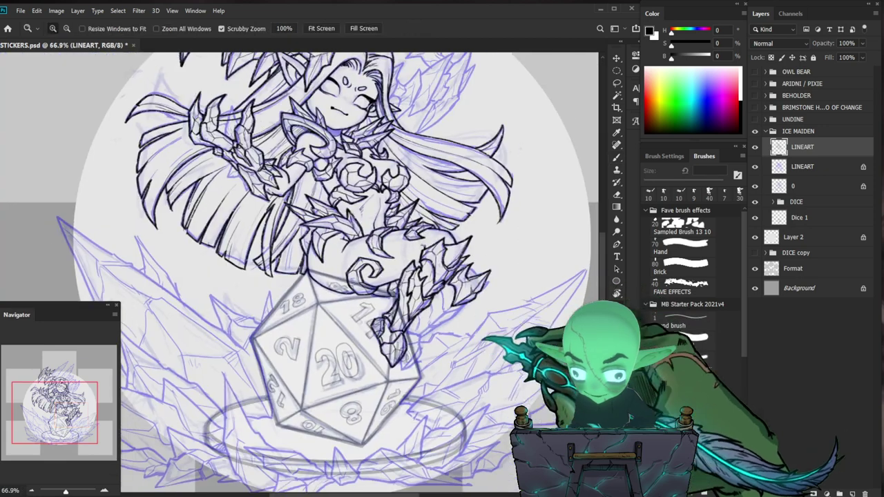
Ink and clean up the underside of the thigh between the curled ice ornament and the near shin armor.
{"action": "left_click_drag", "start_coordinate": [388, 268], "coordinate": [381, 307]}
{"action": "scroll", "coordinate": [321, 306], "scroll_direction": "up", "scroll_amount": 3}
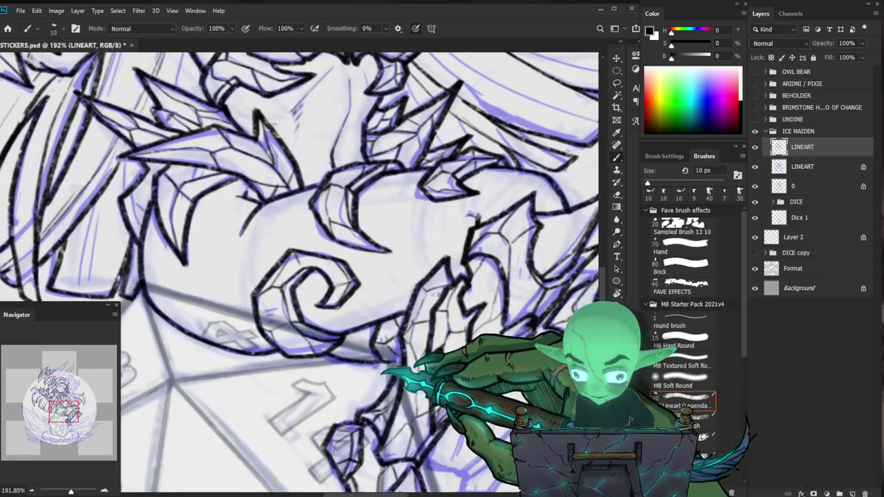
{"action": "scroll", "coordinate": [321, 306], "scroll_direction": "up", "scroll_amount": 1}
{"action": "key", "text": "b"}
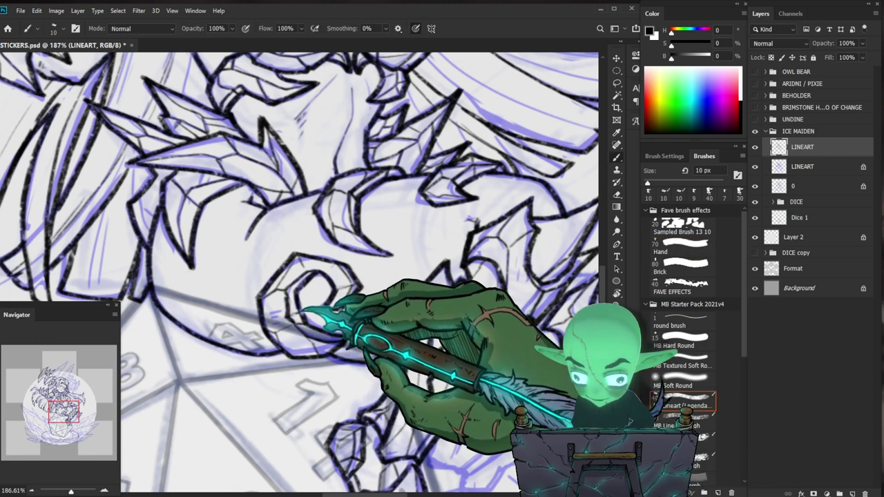
{"action": "key", "text": "e"}
{"action": "key", "text": "b"}
{"action": "key", "text": "z"}
{"action": "left_click_drag", "start_coordinate": [511, 400], "coordinate": [439, 411]}
{"action": "scroll", "coordinate": [297, 315], "scroll_direction": "up", "scroll_amount": 6}
{"action": "key", "text": "b"}
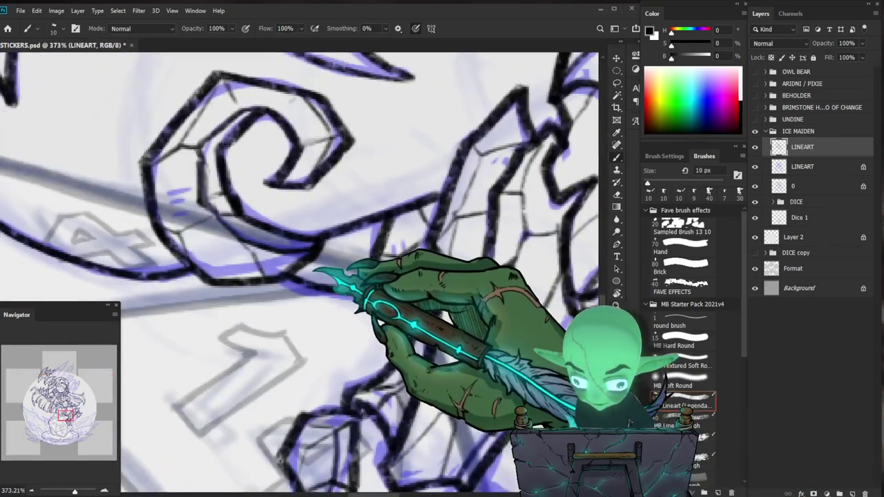
{"action": "key", "text": "e"}
{"action": "key", "text": "b"}
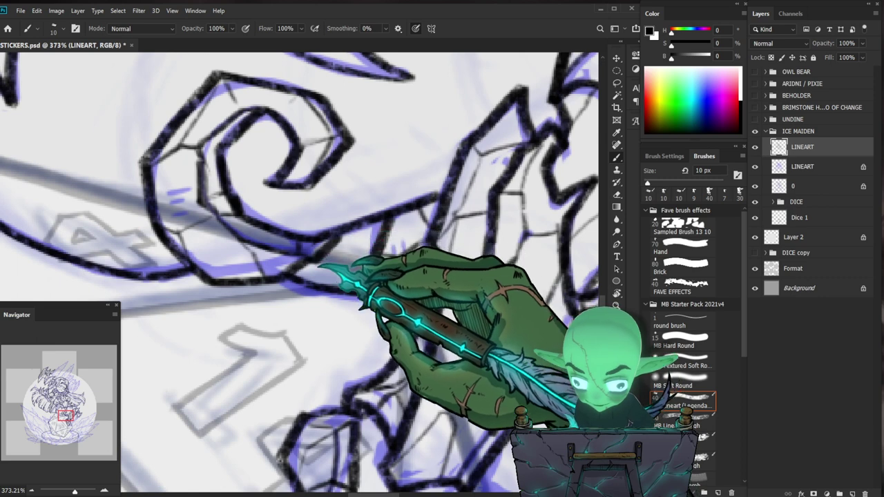
{"action": "key", "text": "z"}
{"action": "left_click_drag", "start_coordinate": [332, 264], "coordinate": [234, 272]}
{"action": "left_click_drag", "start_coordinate": [511, 355], "coordinate": [423, 361]}
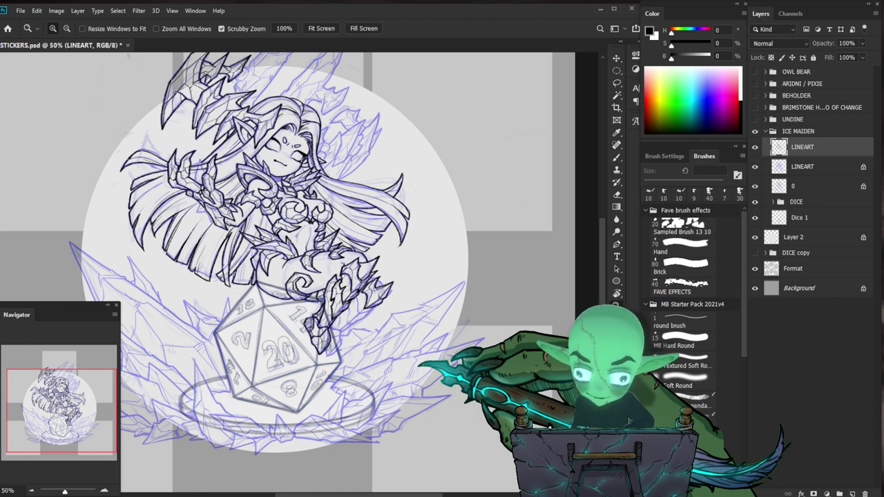
Ink the far leg's shin plates beneath the knee spikes, with their jagged edges and inner facets.
{"action": "mouse_move", "coordinate": [369, 317]}
{"action": "left_mouse_down"}
{"action": "mouse_move", "coordinate": [376, 323]}
{"action": "mouse_move", "coordinate": [353, 334]}
{"action": "mouse_move", "coordinate": [356, 315]}
{"action": "left_mouse_up"}
{"action": "key", "text": "b"}
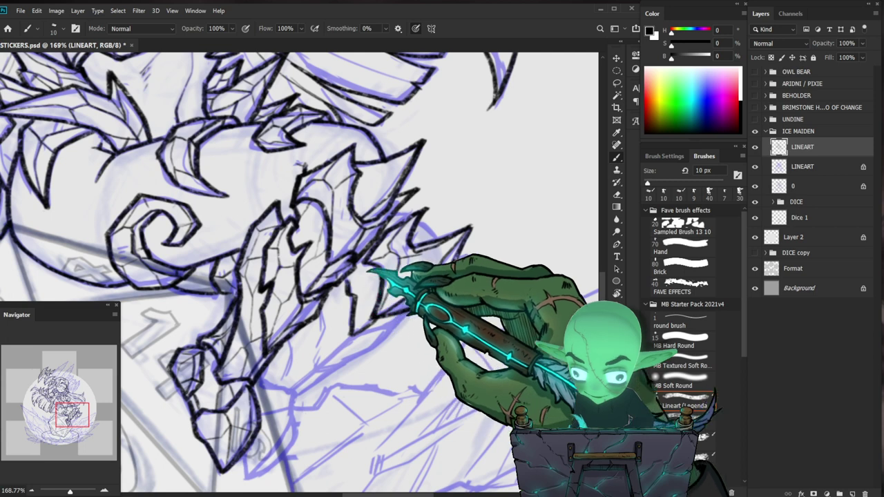
{"action": "left_click_drag", "start_coordinate": [369, 321], "coordinate": [397, 336]}
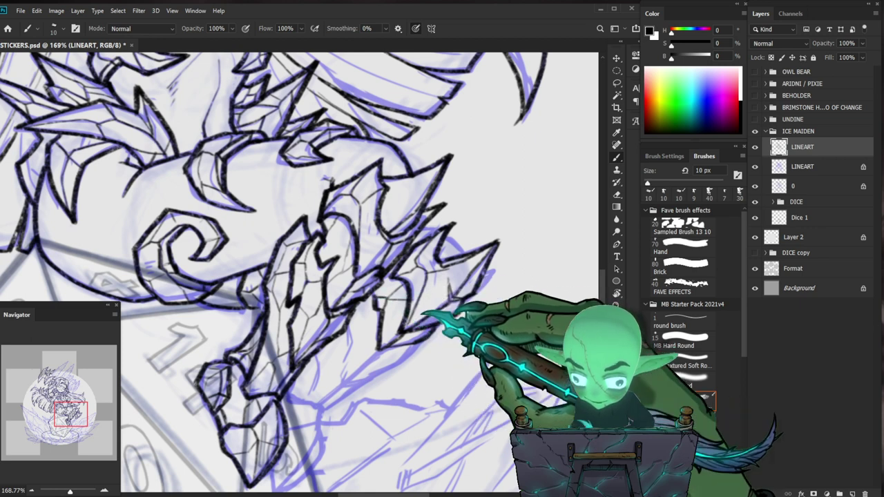
{"action": "scroll", "coordinate": [299, 274], "scroll_direction": "down", "scroll_amount": 2}
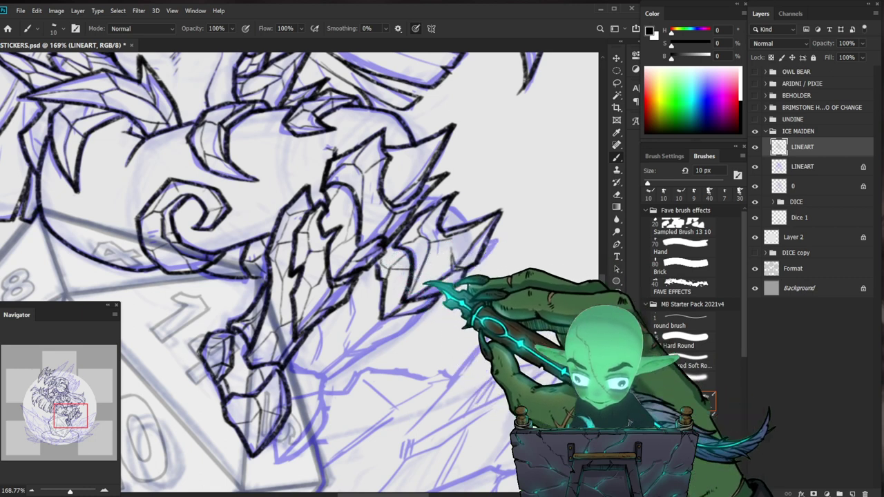
{"action": "scroll", "coordinate": [299, 274], "scroll_direction": "down", "scroll_amount": 2}
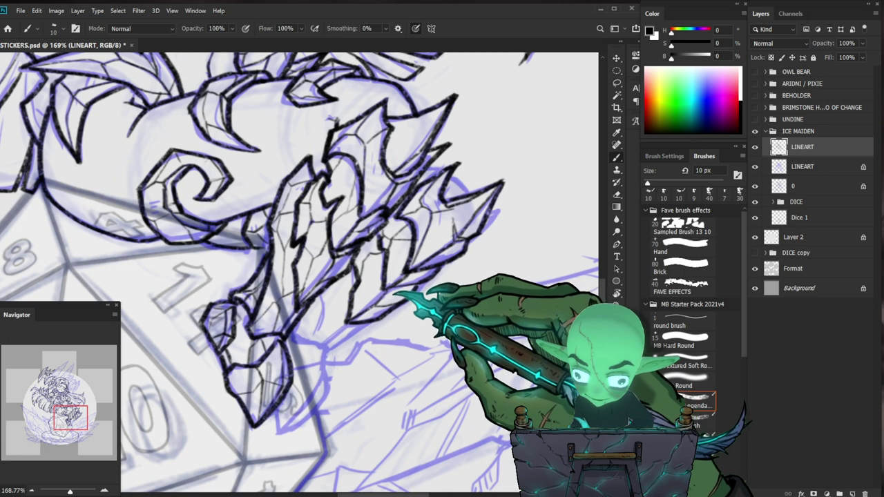
Extend the far shin armor's lower contour toward the ankle and add facet lines inside the plates.
{"action": "key", "text": "z"}
{"action": "left_click_drag", "start_coordinate": [447, 283], "coordinate": [390, 290]}
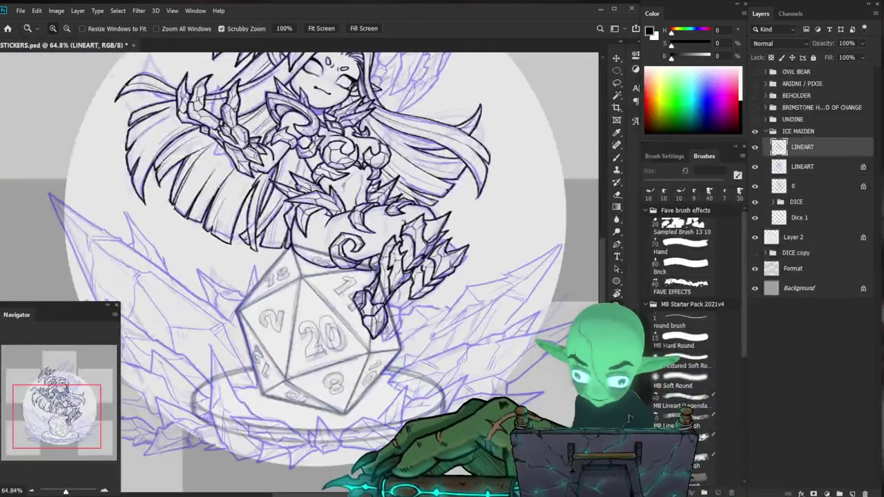
{"action": "scroll", "coordinate": [418, 291], "scroll_direction": "up", "scroll_amount": 5}
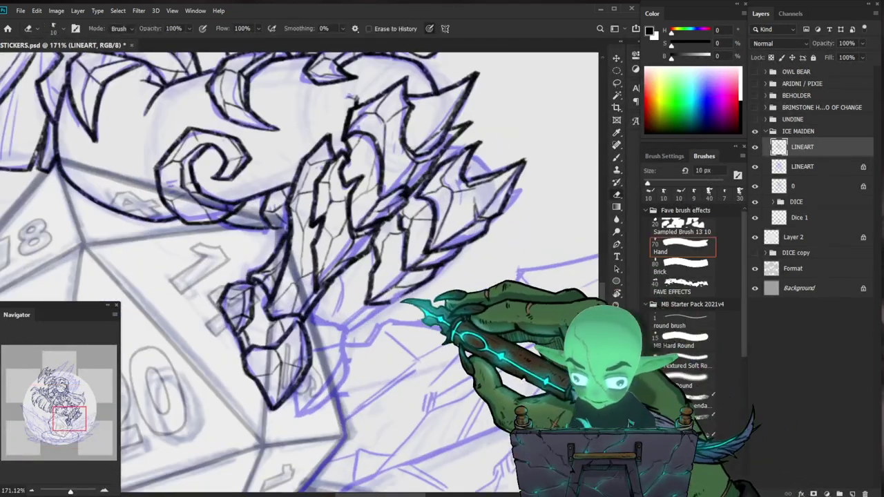
{"action": "key", "text": "b"}
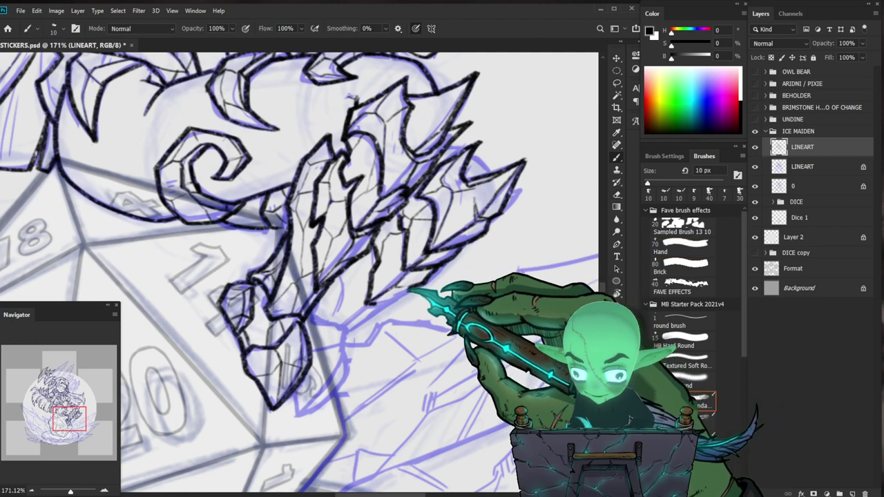
{"action": "left_click_drag", "start_coordinate": [387, 304], "coordinate": [382, 345]}
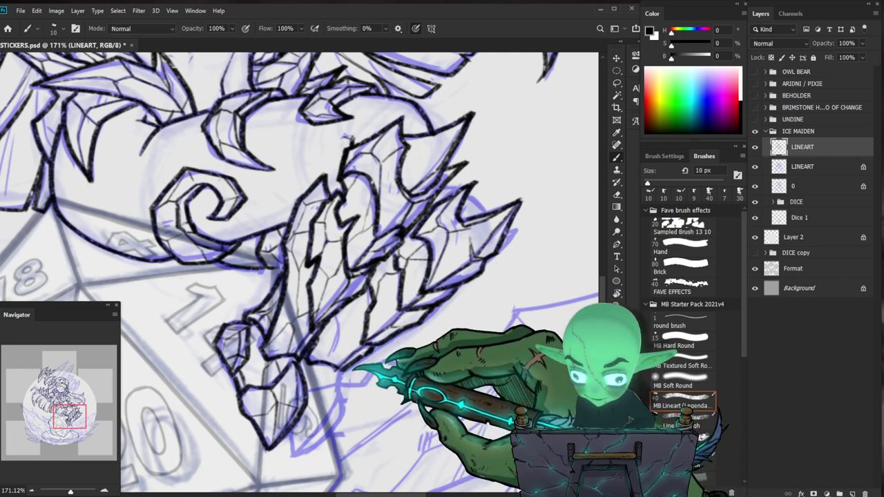
Ink and clean up the far ankle's lower contour where the shin plates meet the near foot.
{"action": "key", "text": "e"}
{"action": "key", "text": "b"}
{"action": "key", "text": "e"}
{"action": "key", "text": "b"}
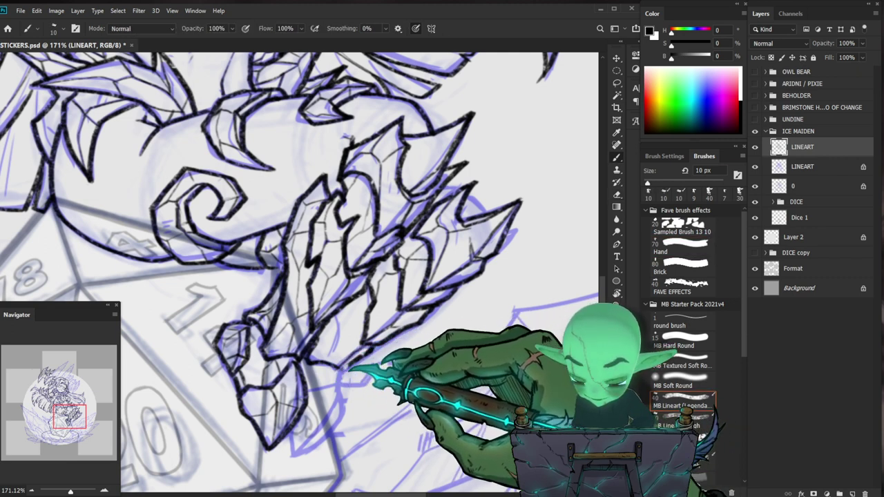
{"action": "left_click_drag", "start_coordinate": [398, 368], "coordinate": [415, 321], "text": "ctrl"}
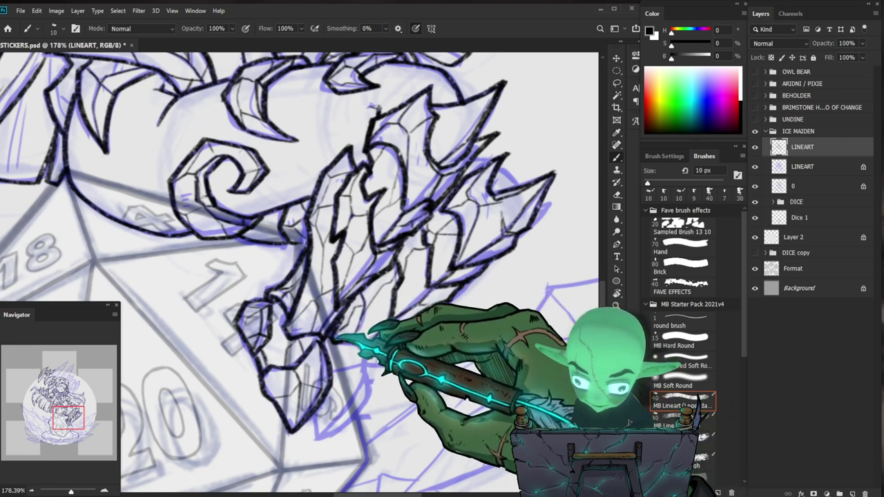
{"action": "key", "text": "e"}
{"action": "key", "text": "b"}
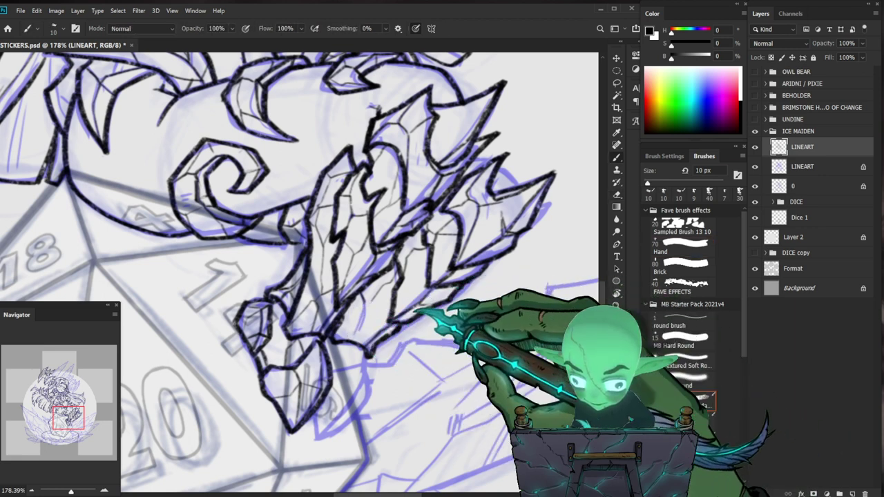
{"action": "key", "text": "e"}
{"action": "key", "text": "b"}
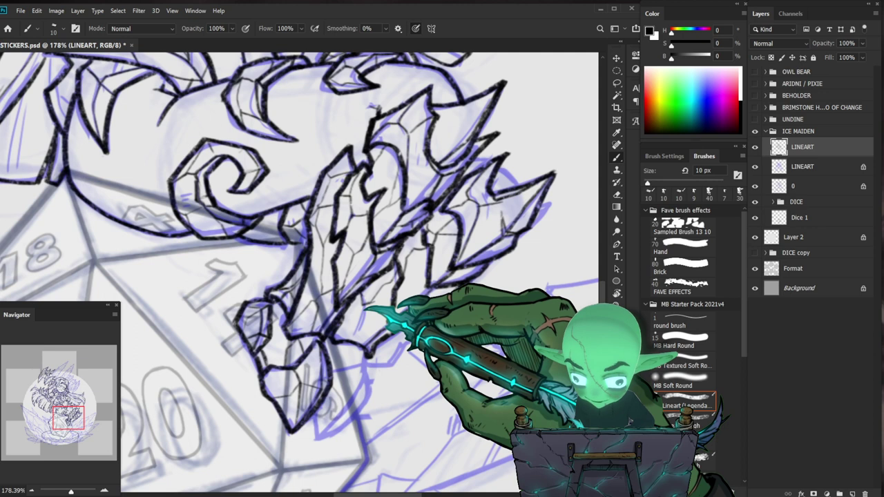
Ink the pointed outline of the far armored foot behind the near foot, erasing stray line ends.
{"action": "key", "text": "e"}
{"action": "key", "text": "b"}
{"action": "key", "text": "e"}
{"action": "key", "text": "b"}
{"action": "key", "text": "z"}
{"action": "key", "text": "ctrl+0"}
{"action": "left_click_drag", "start_coordinate": [359, 365], "coordinate": [383, 365]}
{"action": "left_click_drag", "start_coordinate": [355, 337], "coordinate": [387, 340]}
{"action": "key", "text": "b"}
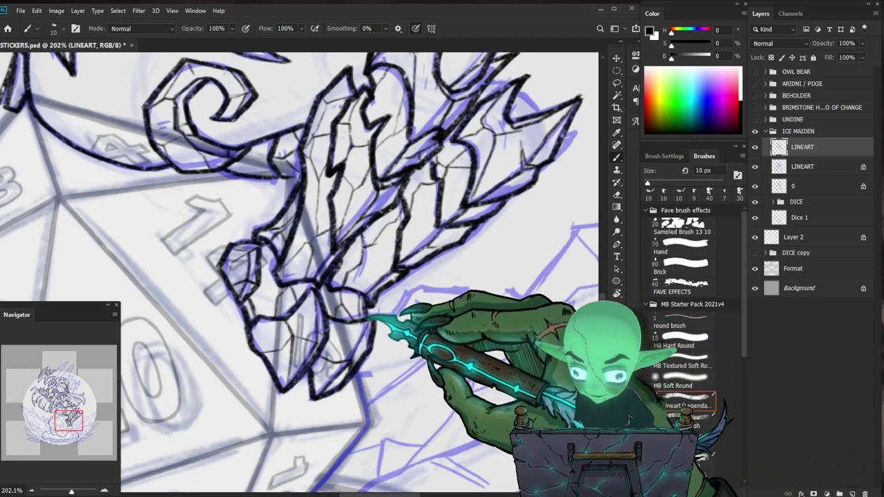
Refine the far foot armor's contour and add thin crystal facet lines inside it.
{"action": "key", "text": "z"}
{"action": "left_click_drag", "start_coordinate": [431, 345], "coordinate": [348, 440]}
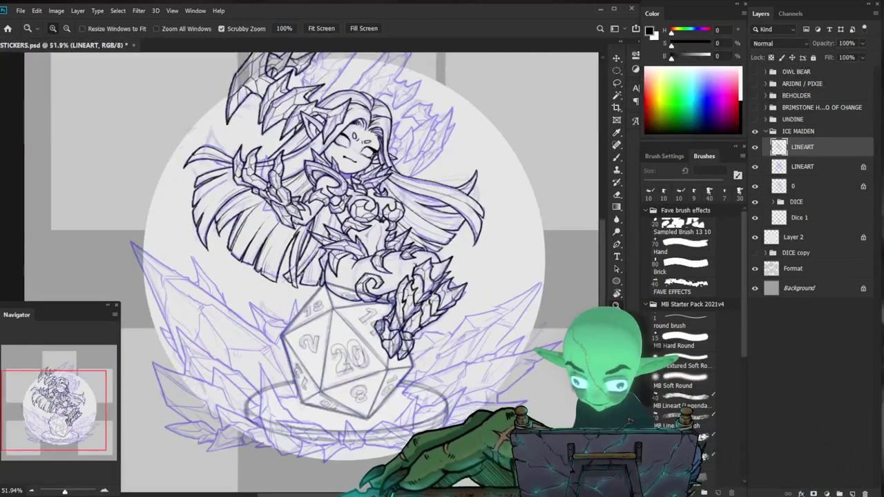
{"action": "left_click_drag", "start_coordinate": [439, 337], "coordinate": [508, 333]}
{"action": "key", "text": "b"}
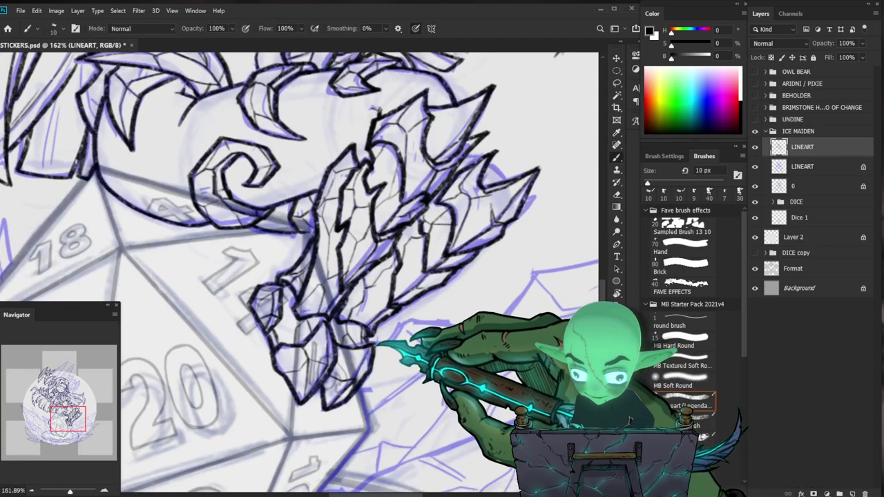
{"action": "key", "text": "z"}
{"action": "left_click_drag", "start_coordinate": [412, 365], "coordinate": [347, 413]}
{"action": "key", "text": "b"}
{"action": "key", "text": "z"}
{"action": "key", "text": "b"}
{"action": "mouse_move", "coordinate": [381, 356]}
{"action": "left_mouse_down"}
{"action": "mouse_move", "coordinate": [450, 348]}
{"action": "mouse_move", "coordinate": [420, 349]}
{"action": "left_mouse_up"}
{"action": "key", "text": "z"}
{"action": "key", "text": "b"}
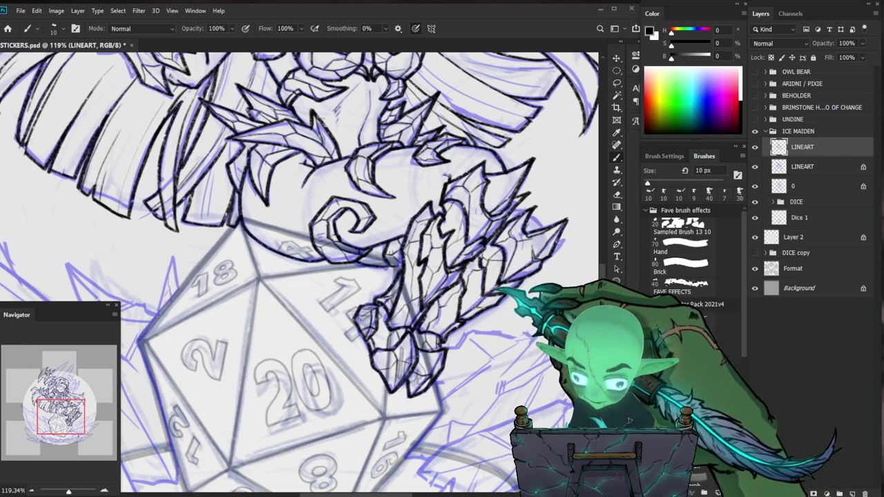
Examine the inked leg and foot armor up close and against the whole sticker composition.
{"action": "scroll", "coordinate": [490, 293], "scroll_direction": "up", "scroll_amount": 6}
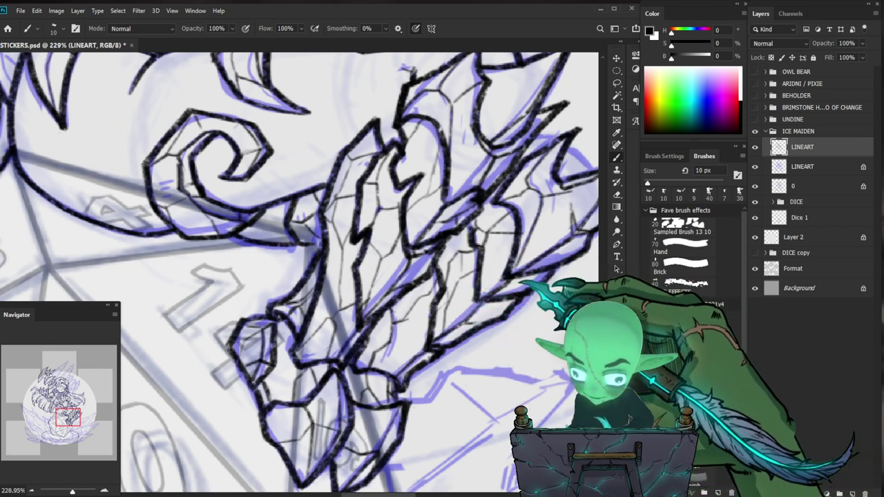
{"action": "left_click_drag", "start_coordinate": [402, 317], "coordinate": [508, 315]}
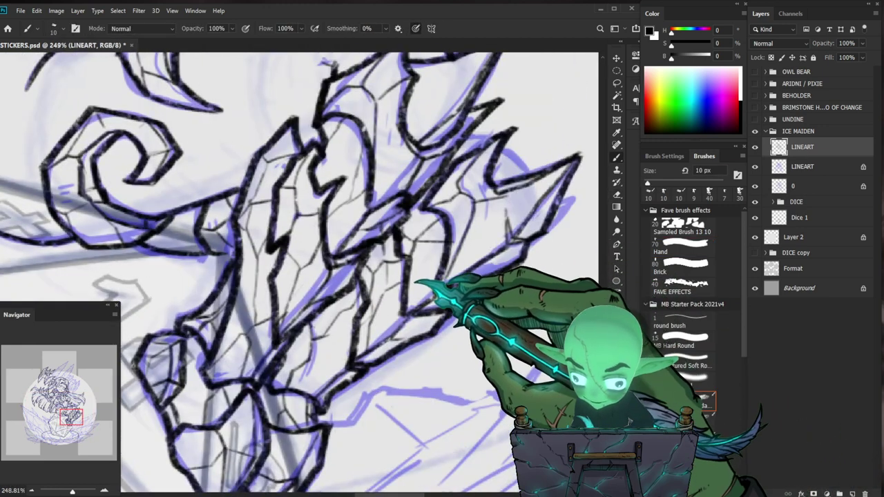
{"action": "left_click_drag", "start_coordinate": [455, 214], "coordinate": [390, 214]}
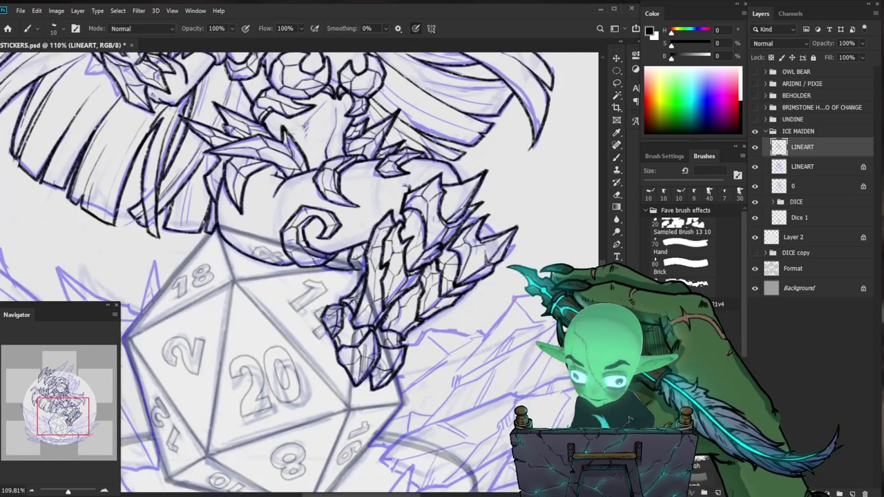
{"action": "left_click_drag", "start_coordinate": [482, 183], "coordinate": [542, 183]}
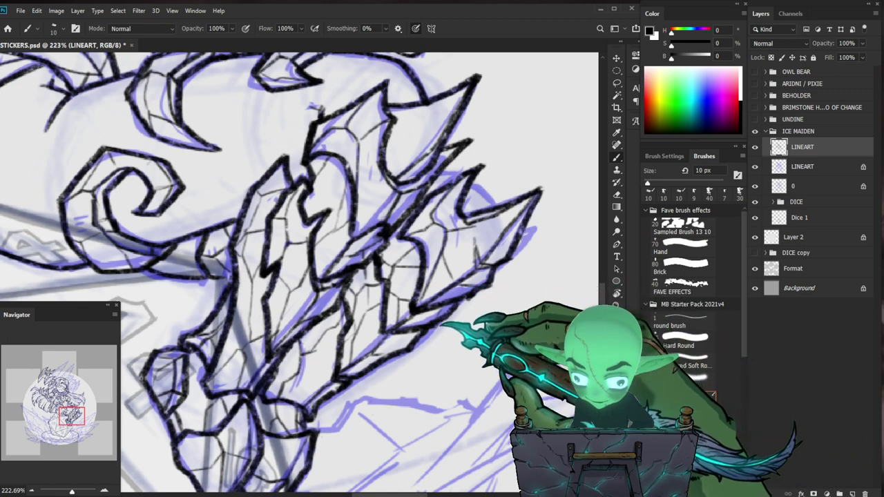
{"action": "left_click_drag", "start_coordinate": [488, 292], "coordinate": [424, 295]}
{"action": "left_click_drag", "start_coordinate": [439, 325], "coordinate": [424, 324]}
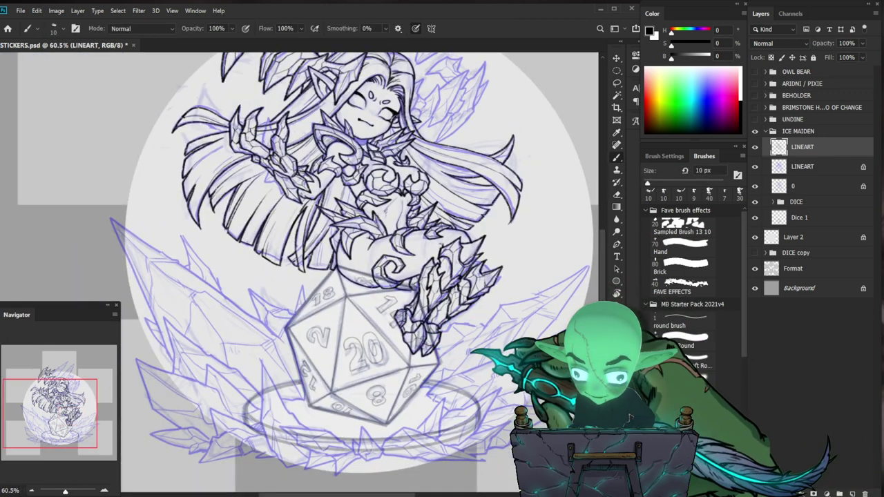
{"action": "left_click_drag", "start_coordinate": [468, 352], "coordinate": [442, 354]}
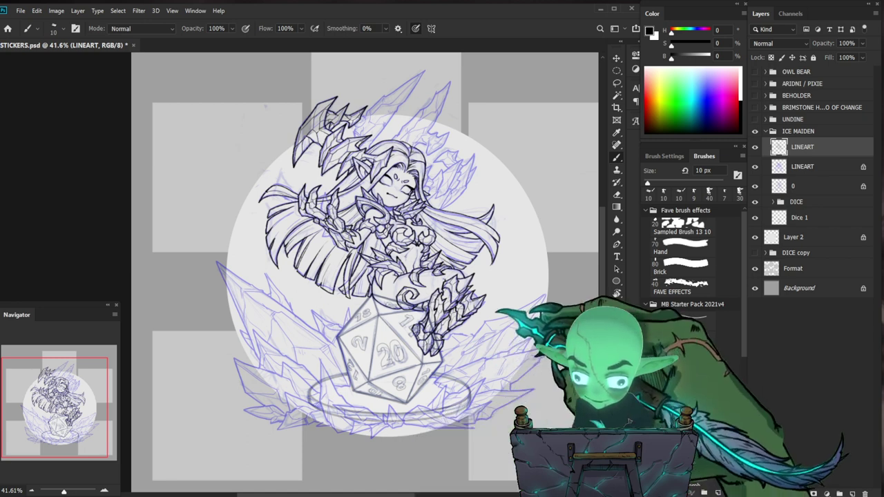
Ink the small pointed crystal shard beside the dice's upper-left edge with the 10 px lineart brush.
{"action": "left_click_drag", "start_coordinate": [357, 345], "coordinate": [405, 315]}
{"action": "scroll", "coordinate": [330, 304], "scroll_direction": "up", "scroll_amount": 3}
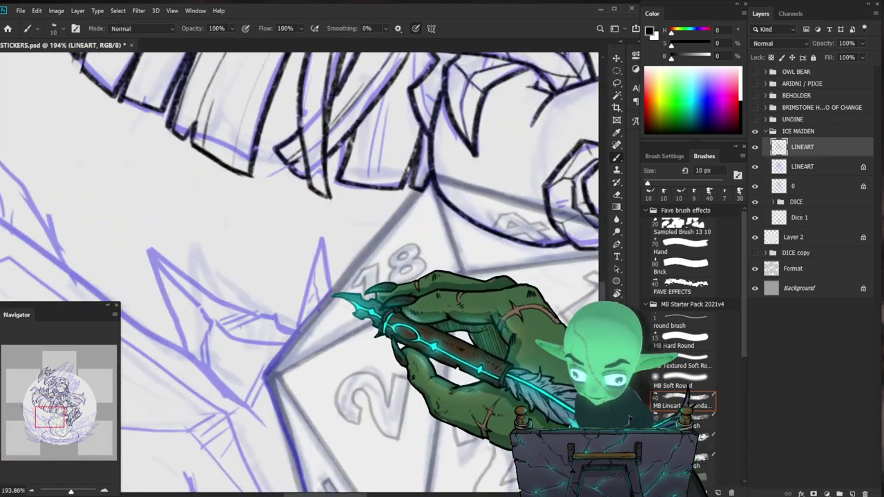
{"action": "left_click_drag", "start_coordinate": [330, 290], "coordinate": [290, 338]}
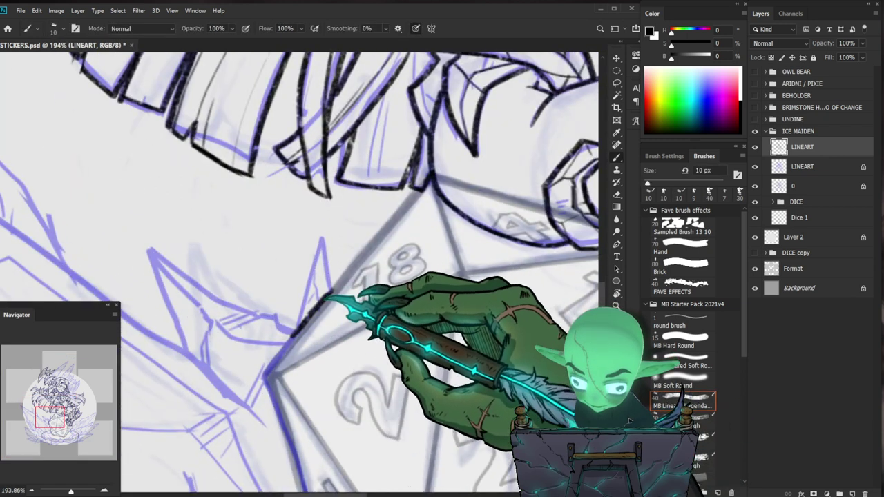
{"action": "key", "text": "ctrl+z"}
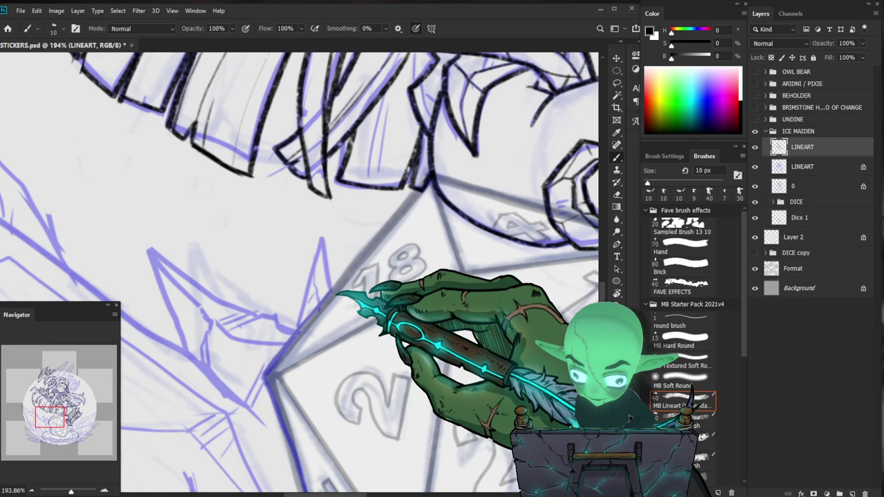
{"action": "mouse_move", "coordinate": [325, 302]}
{"action": "left_mouse_down"}
{"action": "mouse_move", "coordinate": [293, 338]}
{"action": "mouse_move", "coordinate": [350, 335]}
{"action": "mouse_move", "coordinate": [329, 336]}
{"action": "left_mouse_up"}
{"action": "key", "text": "ctrl+space"}
{"action": "mouse_move", "coordinate": [329, 281]}
{"action": "left_mouse_down"}
{"action": "mouse_move", "coordinate": [325, 228]}
{"action": "mouse_move", "coordinate": [302, 324]}
{"action": "left_mouse_up"}
{"action": "mouse_move", "coordinate": [327, 252]}
{"action": "left_mouse_down"}
{"action": "mouse_move", "coordinate": [323, 305]}
{"action": "mouse_move", "coordinate": [354, 296]}
{"action": "mouse_move", "coordinate": [343, 282]}
{"action": "mouse_move", "coordinate": [331, 290]}
{"action": "left_mouse_up"}
{"action": "key", "text": "ctrl+space"}
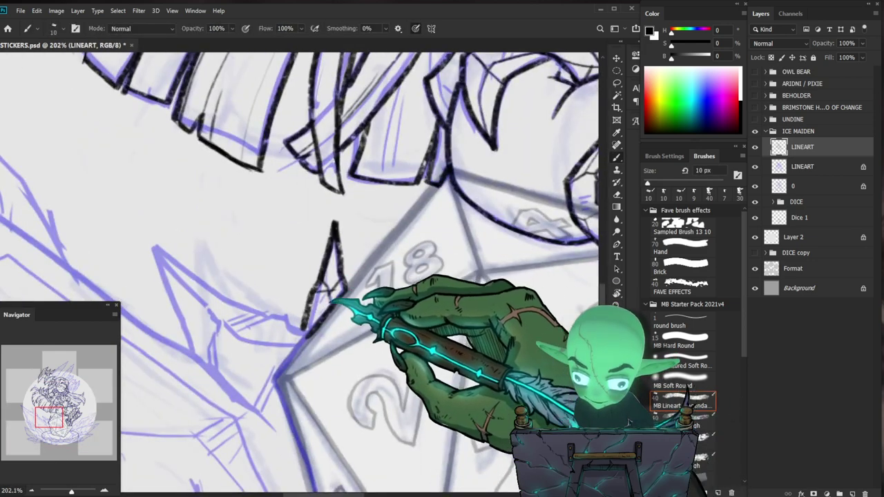
Examine the inked lower hair, torso armour and thigh above the dice against the sketch.
{"action": "key", "text": "ctrl+space"}
{"action": "mouse_move", "coordinate": [390, 297]}
{"action": "left_mouse_down"}
{"action": "mouse_move", "coordinate": [415, 291]}
{"action": "mouse_move", "coordinate": [355, 295]}
{"action": "mouse_move", "coordinate": [230, 367]}
{"action": "left_mouse_up"}
{"action": "key", "text": "ctrl+space"}
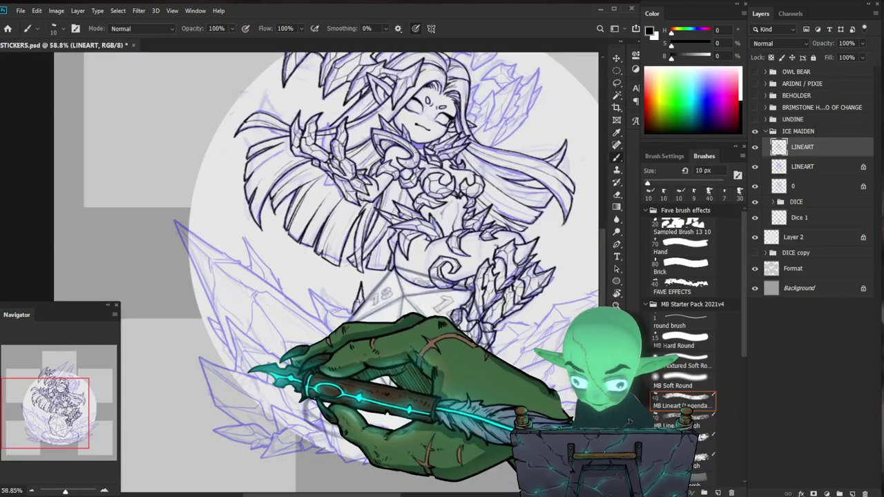
{"action": "key", "text": "ctrl+space"}
{"action": "left_click_drag", "start_coordinate": [385, 257], "coordinate": [437, 247]}
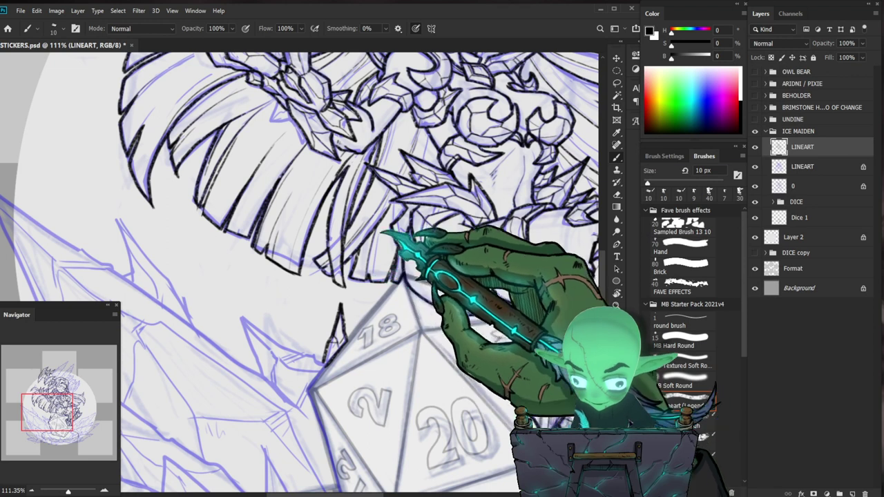
{"action": "key", "text": "space"}
{"action": "left_click_drag", "start_coordinate": [397, 250], "coordinate": [393, 284]}
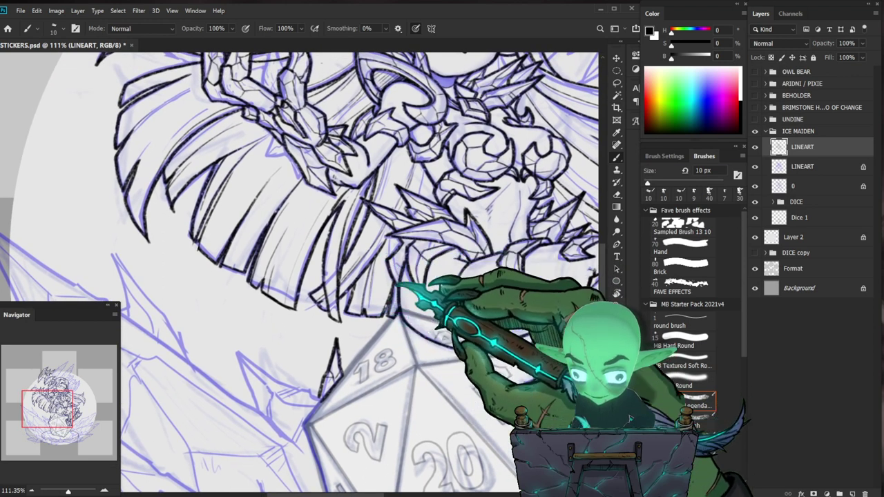
{"action": "key", "text": "space"}
{"action": "left_click_drag", "start_coordinate": [520, 236], "coordinate": [455, 247]}
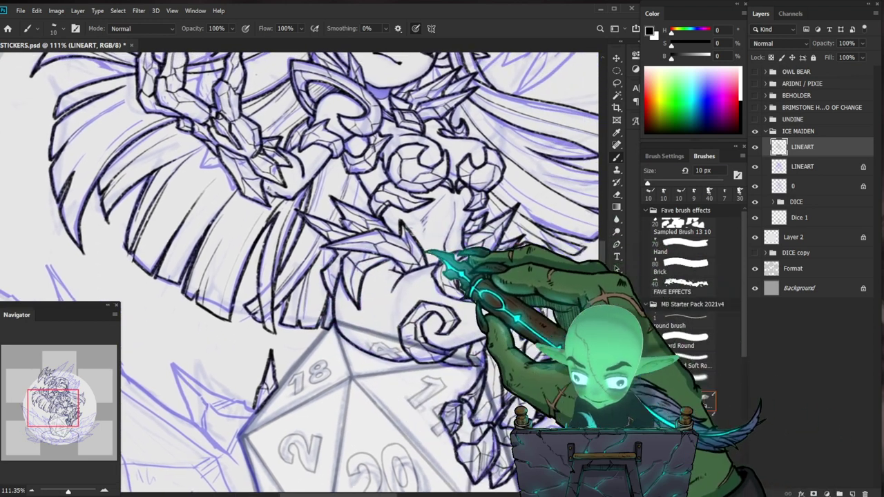
{"action": "key", "text": "space"}
{"action": "left_click_drag", "start_coordinate": [433, 322], "coordinate": [407, 304]}
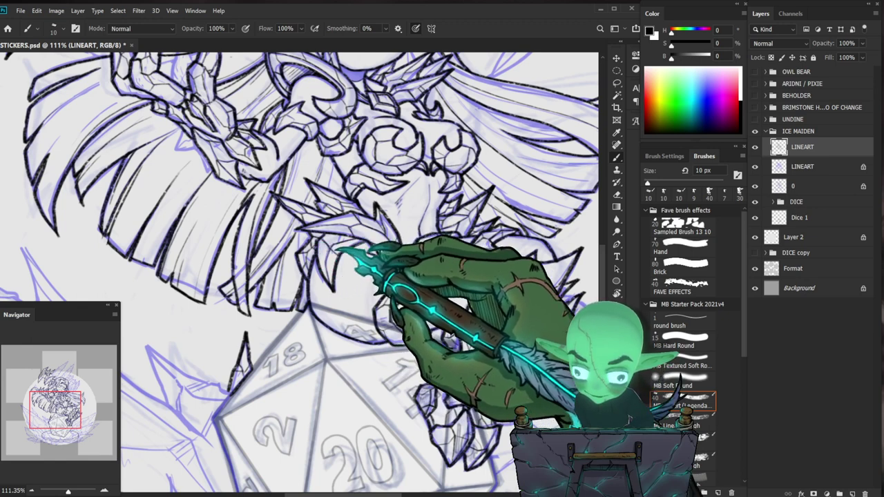
{"action": "key", "text": "ctrl+space"}
{"action": "left_click_drag", "start_coordinate": [462, 256], "coordinate": [455, 276]}
{"action": "left_click_drag", "start_coordinate": [379, 227], "coordinate": [394, 247]}
{"action": "key", "text": "ctrl+space"}
{"action": "key", "text": "space"}
{"action": "left_click_drag", "start_coordinate": [473, 421], "coordinate": [425, 395]}
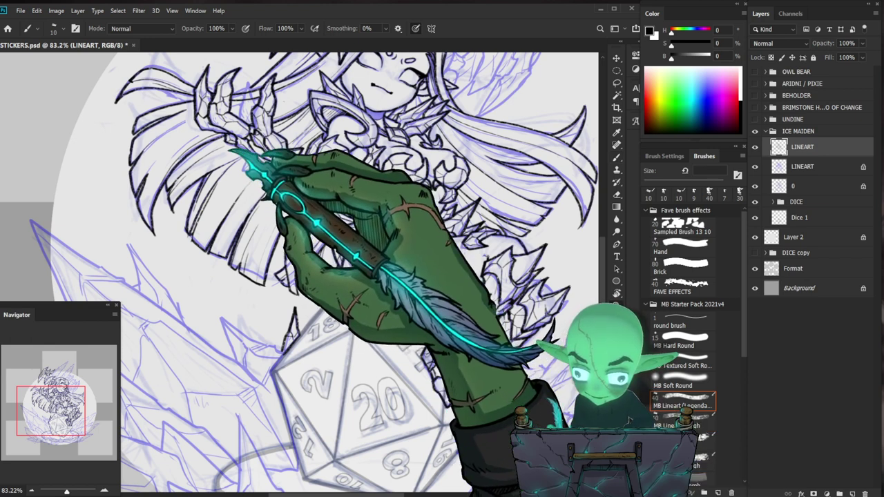
Examine the line art of the hair strands on both sides, the chest armour and the shoulder up close.
{"action": "scroll", "coordinate": [226, 155], "scroll_direction": "up", "scroll_amount": 5}
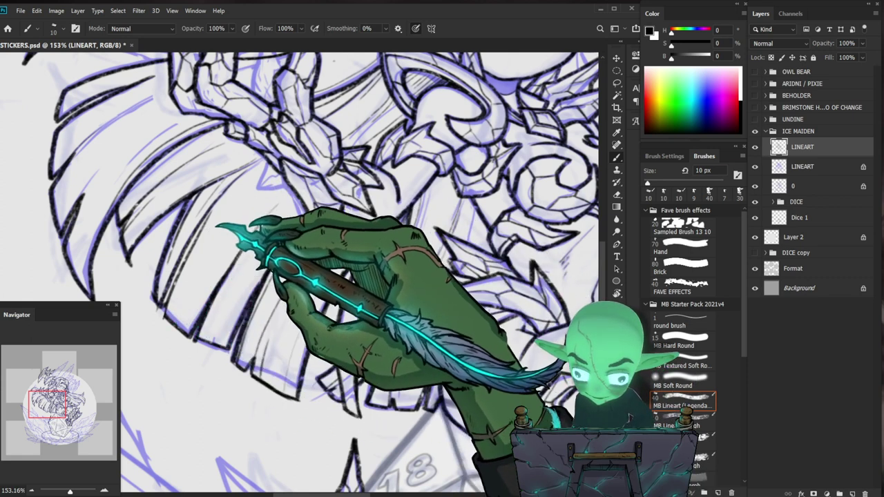
{"action": "key", "text": "e"}
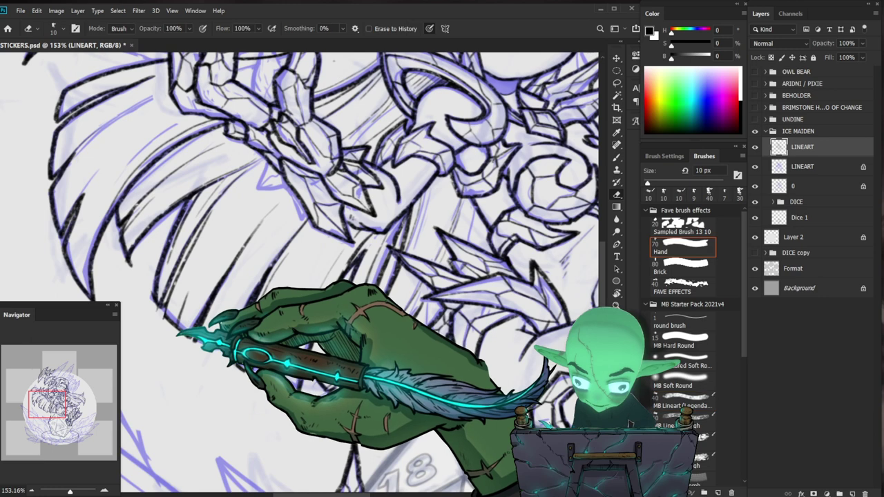
{"action": "key", "text": "b"}
{"action": "left_click_drag", "start_coordinate": [256, 349], "coordinate": [197, 351]}
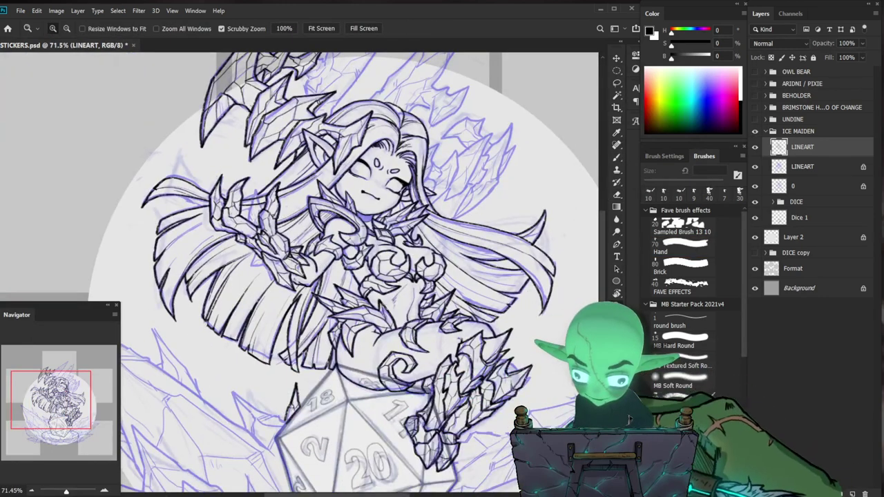
{"action": "left_click_drag", "start_coordinate": [507, 297], "coordinate": [563, 284]}
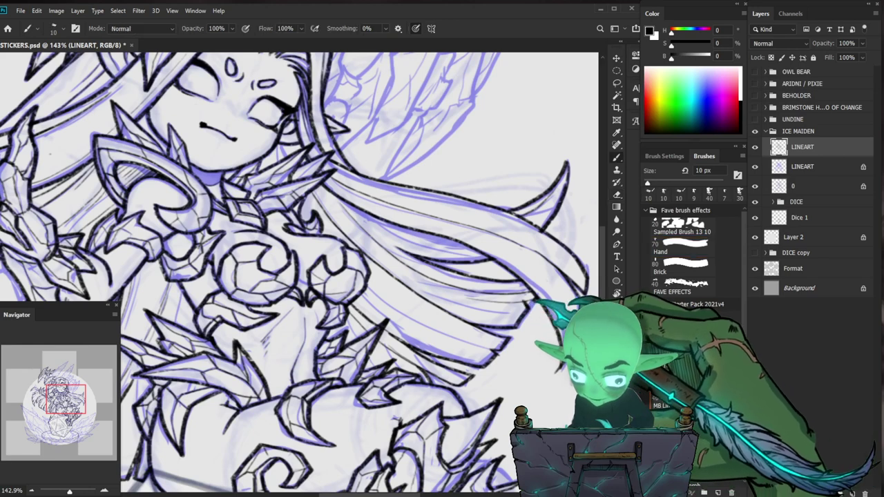
{"action": "key", "text": "ctrl+space"}
{"action": "left_click_drag", "start_coordinate": [538, 304], "coordinate": [573, 303]}
{"action": "key", "text": "ctrl+space"}
{"action": "left_click_drag", "start_coordinate": [519, 349], "coordinate": [567, 345]}
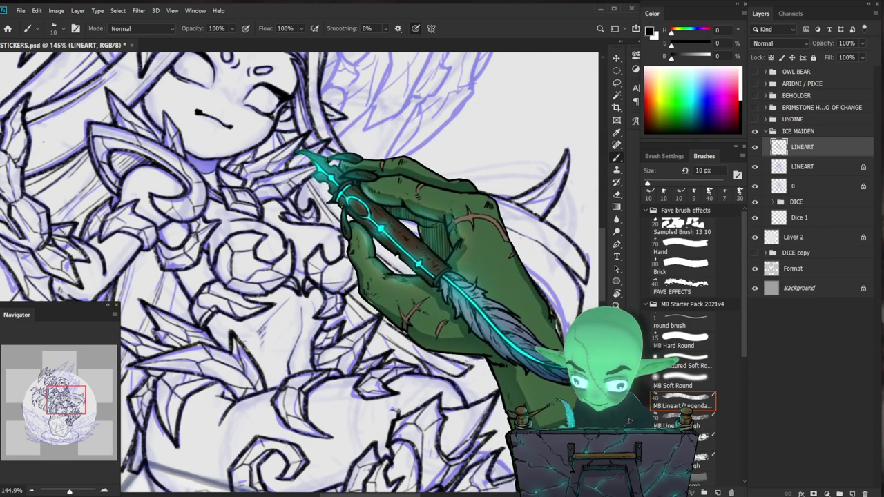
{"action": "key", "text": "space"}
{"action": "left_click_drag", "start_coordinate": [470, 176], "coordinate": [526, 196]}
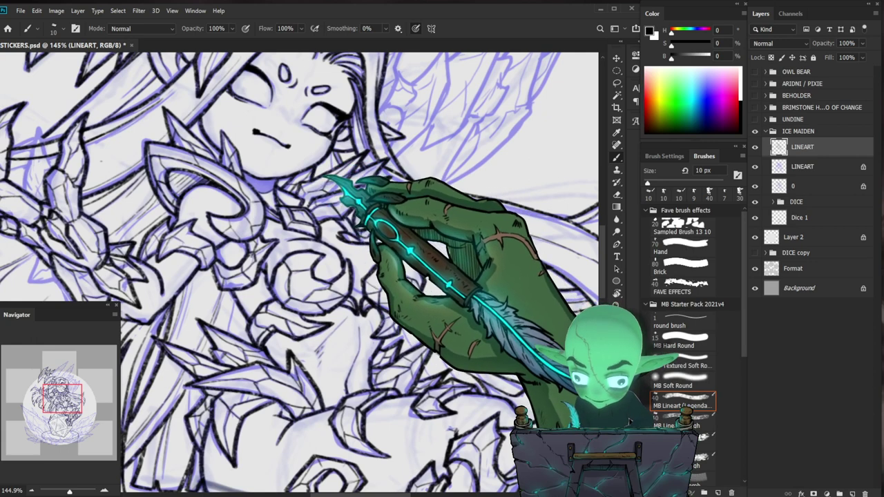
Touch up the ink line at the jaw just above the shoulder armour.
{"action": "key", "text": "ctrl+space"}
{"action": "left_click_drag", "start_coordinate": [352, 198], "coordinate": [326, 272]}
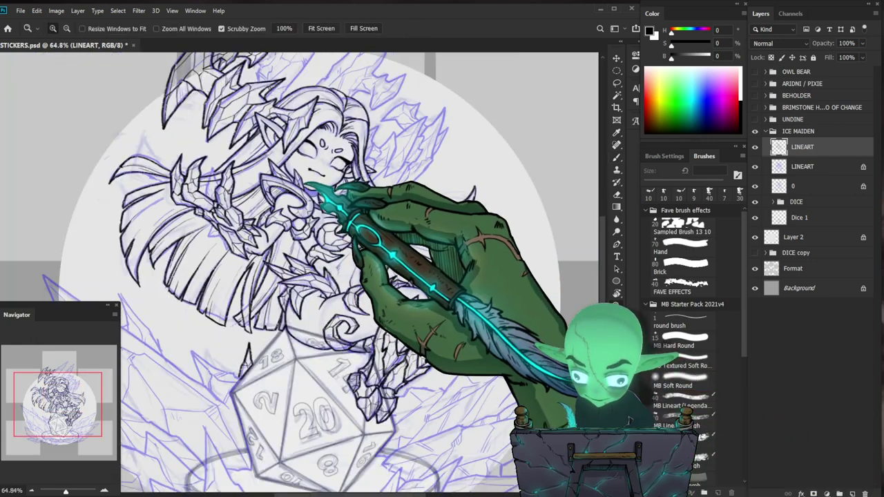
{"action": "scroll", "coordinate": [299, 176], "scroll_direction": "up", "scroll_amount": 6}
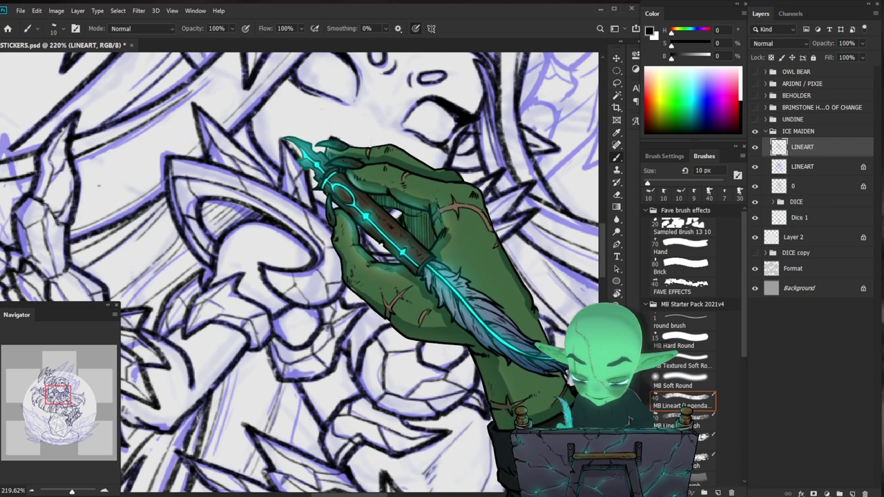
{"action": "left_click_drag", "start_coordinate": [307, 186], "coordinate": [343, 231]}
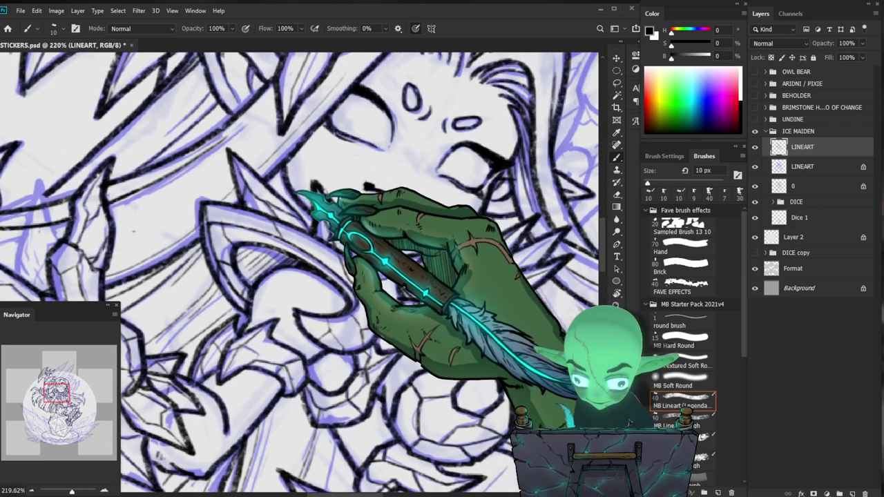
{"action": "scroll", "coordinate": [373, 176], "scroll_direction": "down", "scroll_amount": 2}
{"action": "key", "text": "e"}
{"action": "key", "text": "b"}
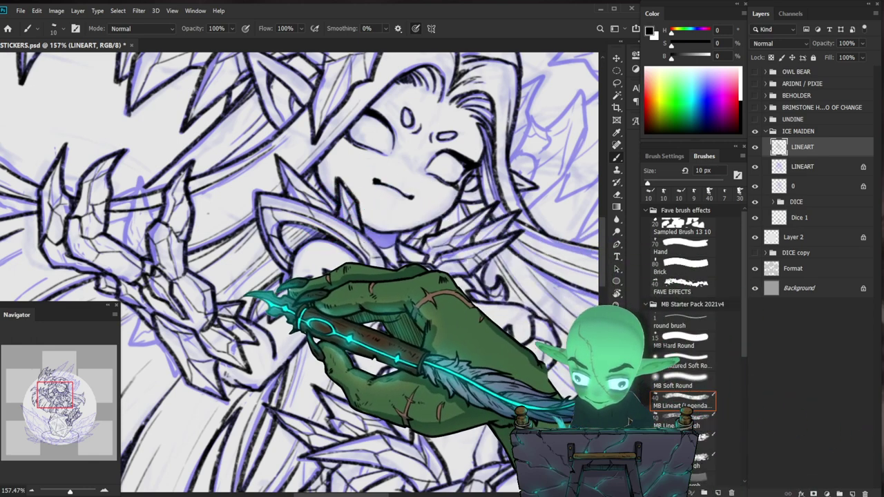
Examine the inked face, crown of hair, ear and raised crystal claw, both close up and in the full composition.
{"action": "left_click_drag", "start_coordinate": [337, 213], "coordinate": [331, 364]}
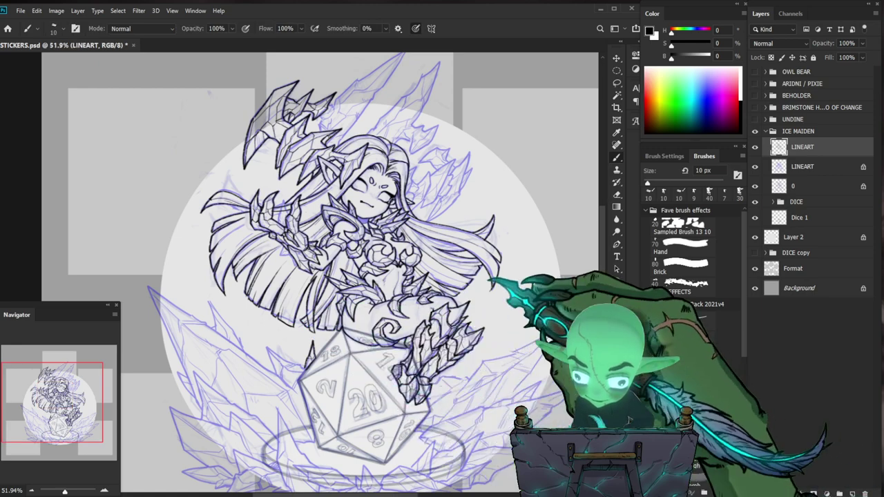
{"action": "scroll", "coordinate": [374, 215], "scroll_direction": "up", "scroll_amount": 5}
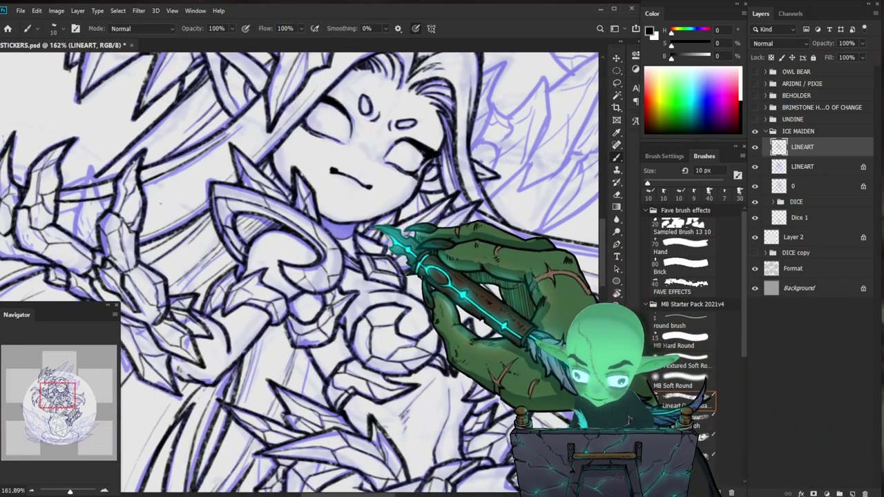
{"action": "scroll", "coordinate": [373, 224], "scroll_direction": "down", "scroll_amount": 5}
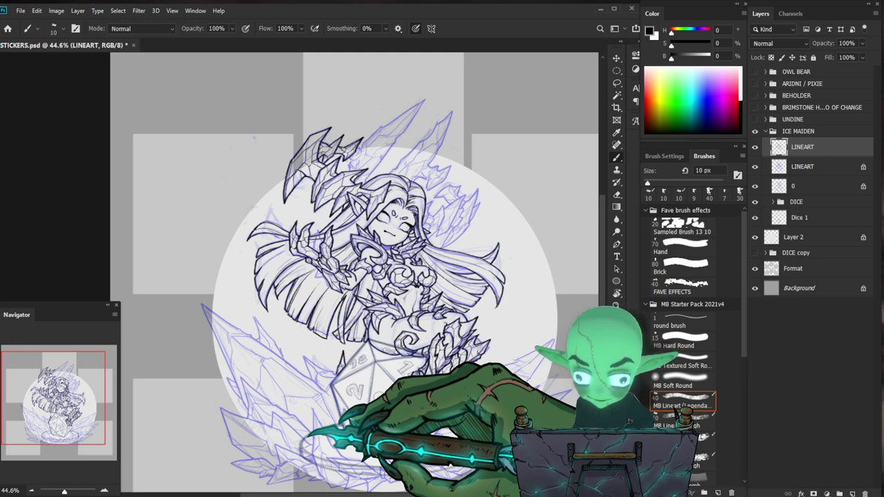
{"action": "left_click_drag", "start_coordinate": [359, 283], "coordinate": [419, 268]}
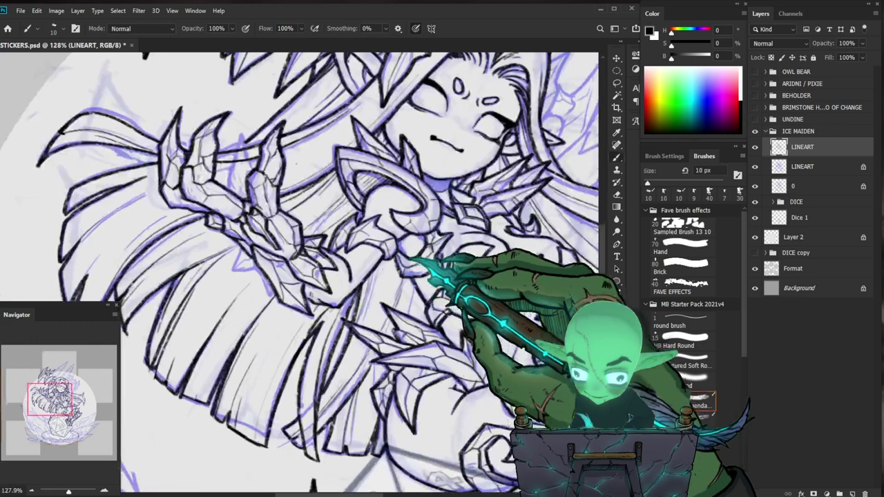
{"action": "left_click_drag", "start_coordinate": [416, 345], "coordinate": [395, 351]}
{"action": "left_click_drag", "start_coordinate": [556, 422], "coordinate": [449, 411]}
{"action": "left_click_drag", "start_coordinate": [483, 297], "coordinate": [442, 211]}
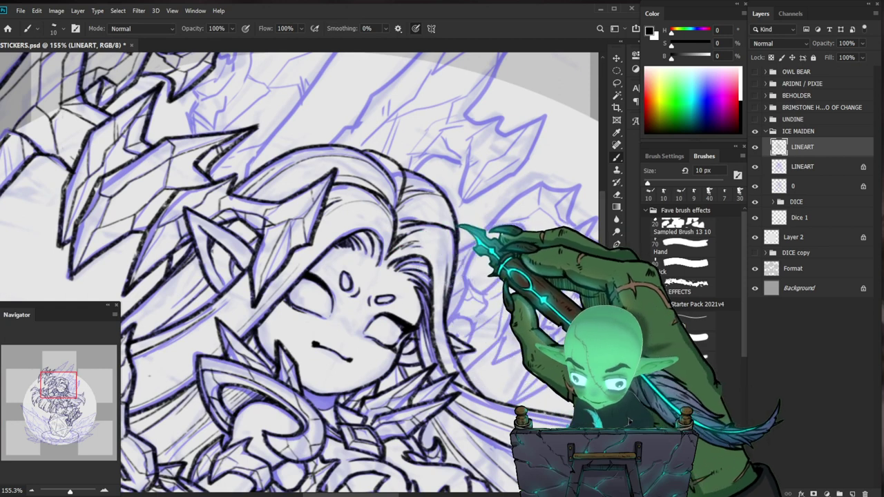
{"action": "left_click_drag", "start_coordinate": [464, 252], "coordinate": [482, 255]}
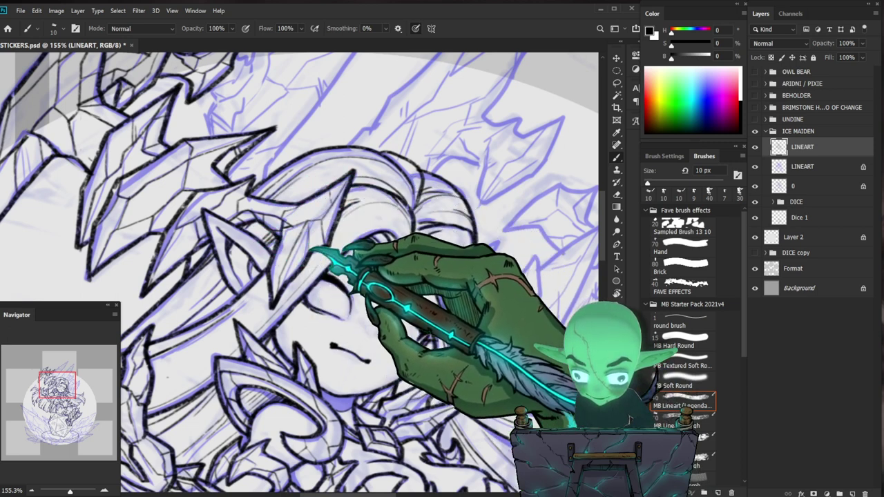
{"action": "left_click_drag", "start_coordinate": [318, 244], "coordinate": [405, 197]}
{"action": "left_click_drag", "start_coordinate": [452, 156], "coordinate": [387, 182]}
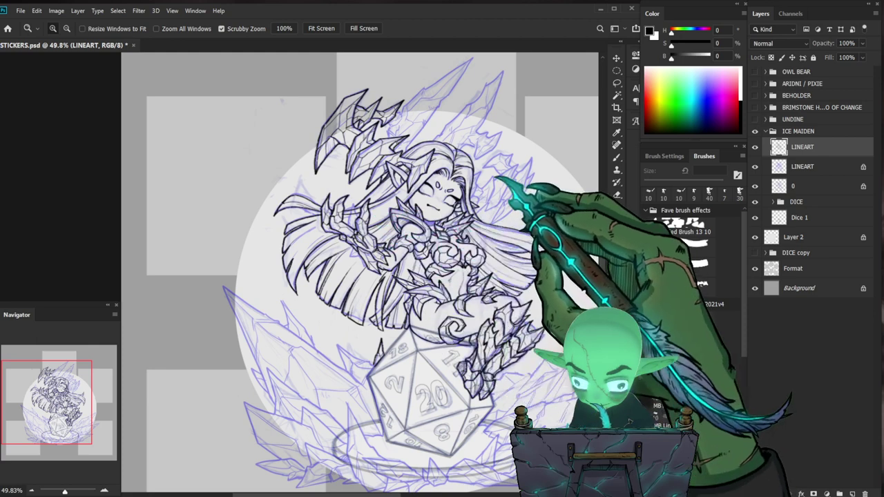
{"action": "left_click_drag", "start_coordinate": [442, 173], "coordinate": [483, 164]}
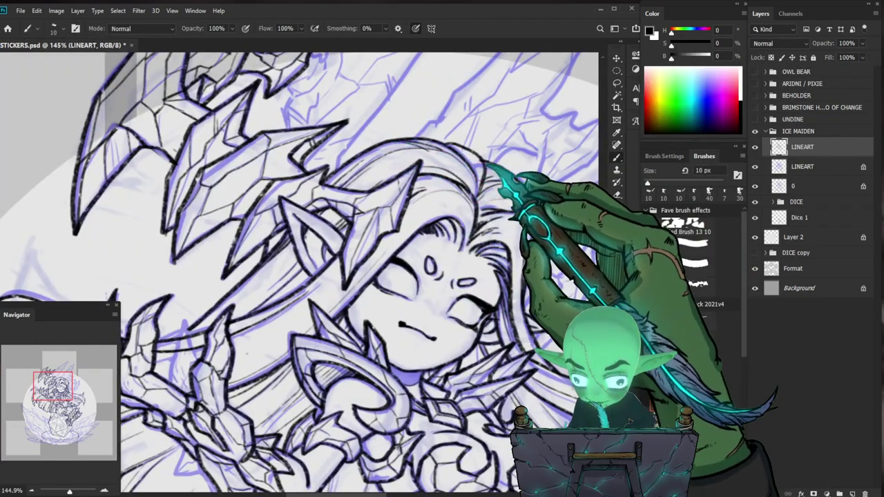
{"action": "mouse_move", "coordinate": [472, 159]}
{"action": "left_mouse_down"}
{"action": "mouse_move", "coordinate": [500, 173]}
{"action": "mouse_move", "coordinate": [449, 186]}
{"action": "mouse_move", "coordinate": [515, 183]}
{"action": "mouse_move", "coordinate": [475, 190]}
{"action": "left_mouse_up"}
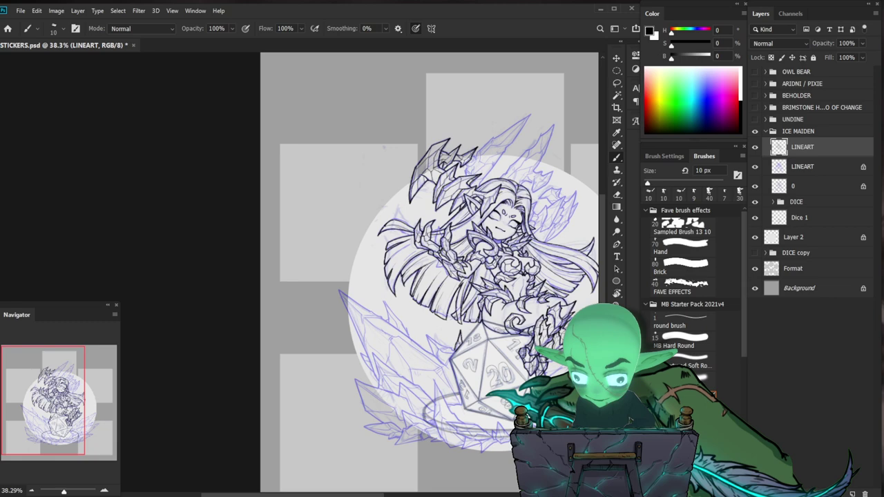
Touch up the ink lines of the crystal spike at the bent knee.
{"action": "mouse_move", "coordinate": [566, 296]}
{"action": "left_mouse_down"}
{"action": "mouse_move", "coordinate": [493, 297]}
{"action": "mouse_move", "coordinate": [514, 297]}
{"action": "left_mouse_up"}
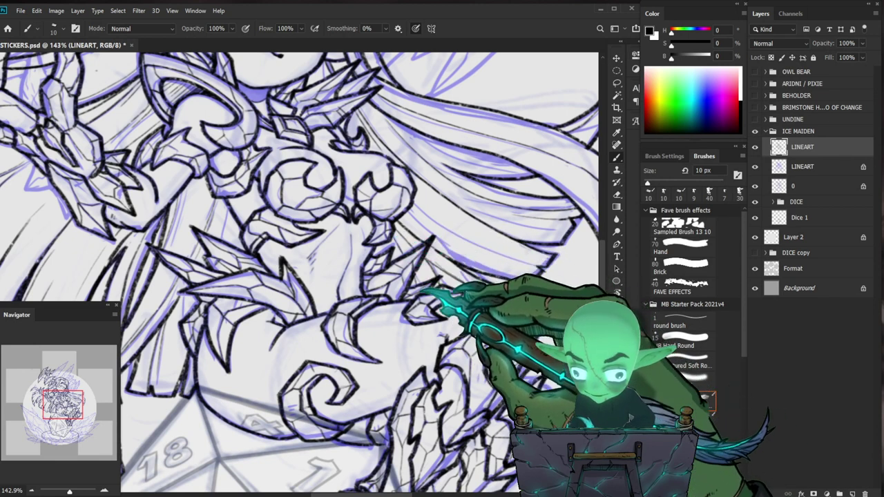
{"action": "left_click_drag", "start_coordinate": [443, 336], "coordinate": [436, 342]}
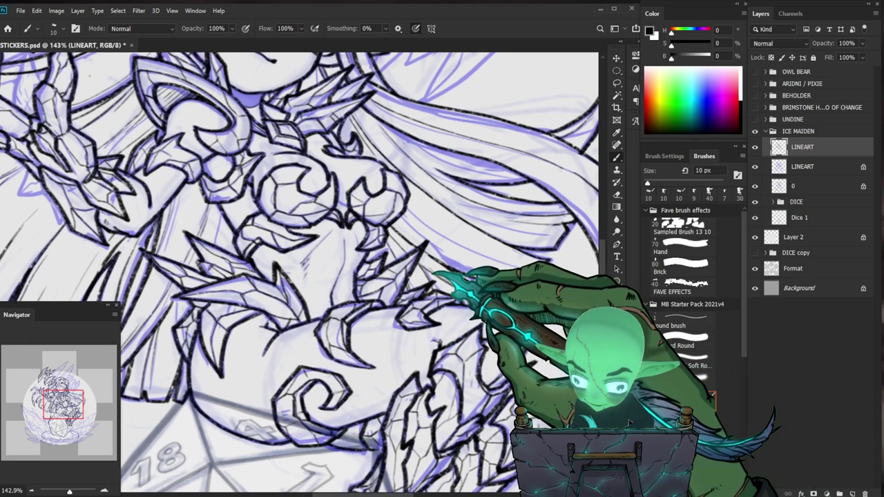
{"action": "left_click_drag", "start_coordinate": [469, 278], "coordinate": [489, 290]}
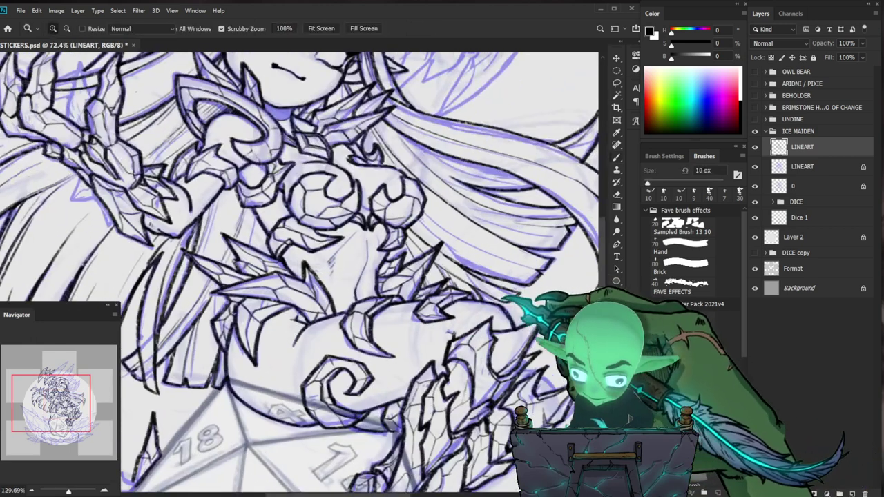
{"action": "key", "text": "e"}
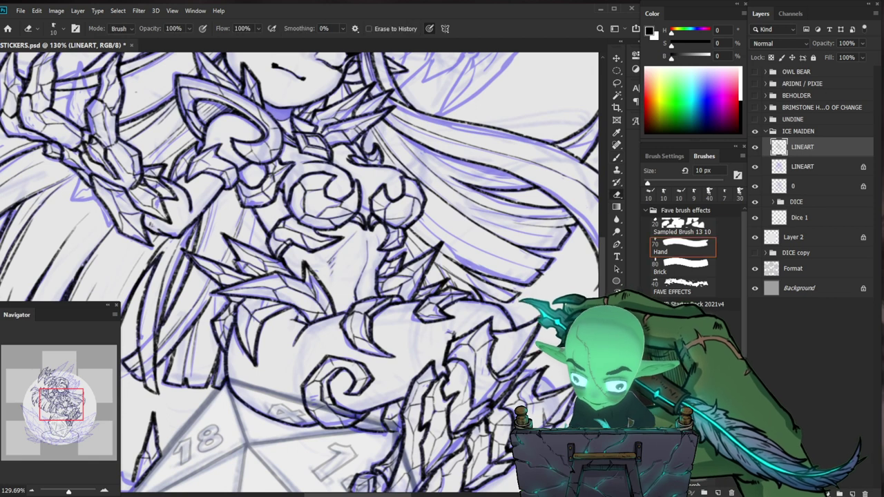
{"action": "key", "text": "b"}
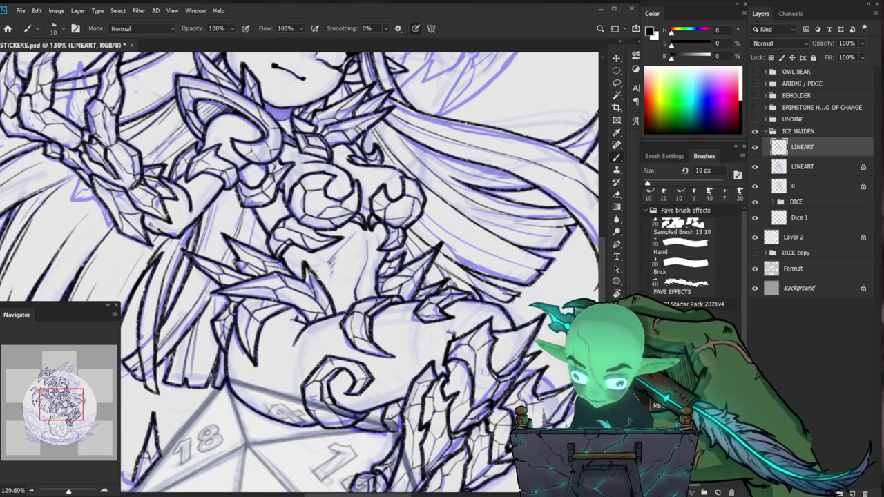
{"action": "left_click_drag", "start_coordinate": [450, 318], "coordinate": [436, 334]}
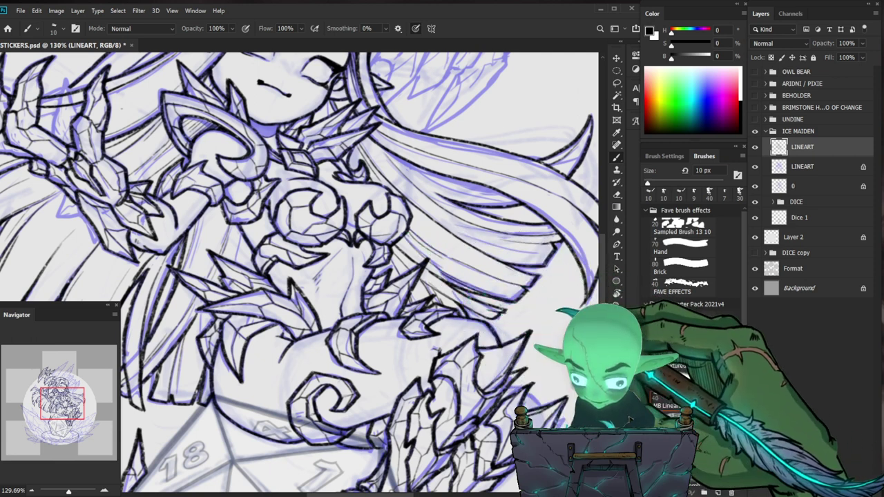
Check the raised crystal hand and the hair behind it, and touch up the ink lines around the claw.
{"action": "left_click_drag", "start_coordinate": [517, 302], "coordinate": [442, 302]}
{"action": "left_click_drag", "start_coordinate": [507, 285], "coordinate": [556, 284]}
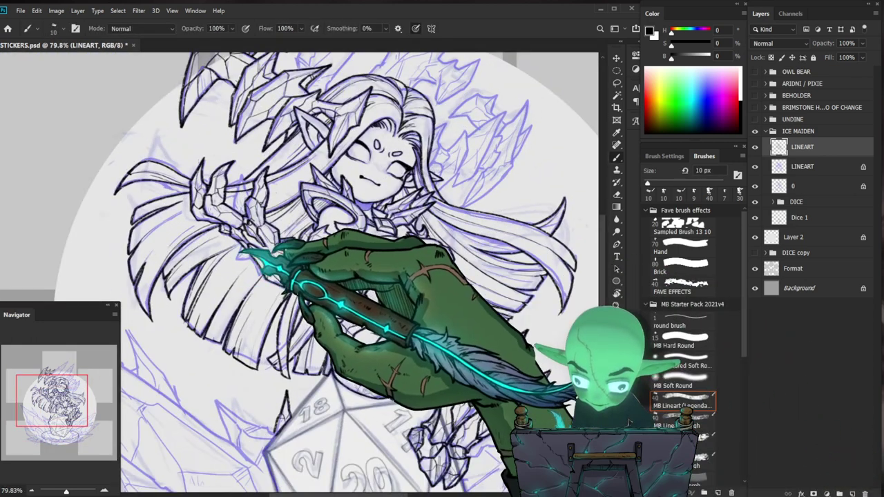
{"action": "left_click_drag", "start_coordinate": [290, 280], "coordinate": [255, 279]}
{"action": "left_click_drag", "start_coordinate": [196, 276], "coordinate": [232, 276]}
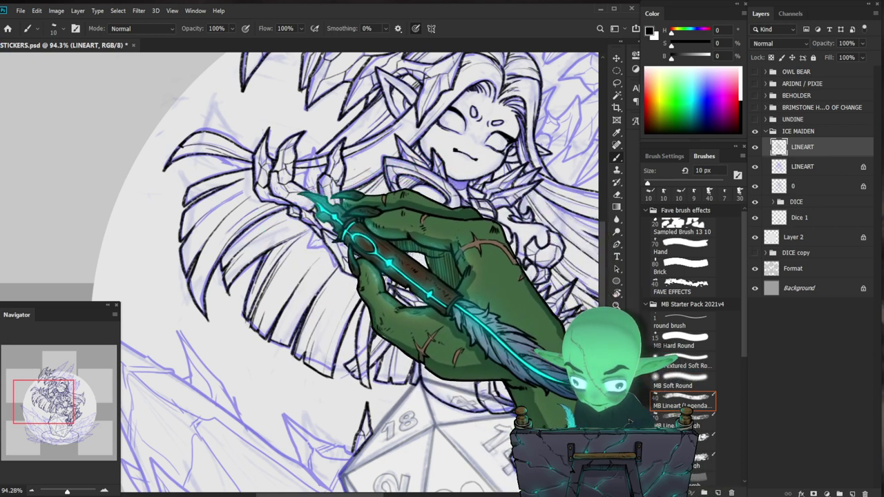
{"action": "left_click_drag", "start_coordinate": [336, 256], "coordinate": [293, 304]}
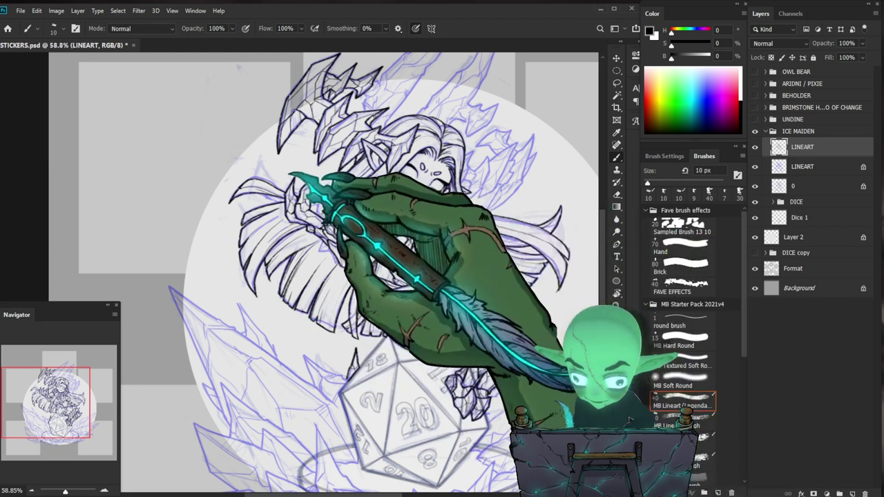
{"action": "left_click_drag", "start_coordinate": [289, 174], "coordinate": [320, 159]}
{"action": "key", "text": "e"}
{"action": "key", "text": "b"}
{"action": "key", "text": "e"}
{"action": "key", "text": "b"}
{"action": "mouse_move", "coordinate": [278, 197]}
{"action": "left_mouse_down"}
{"action": "mouse_move", "coordinate": [241, 146]}
{"action": "mouse_move", "coordinate": [238, 167]}
{"action": "mouse_move", "coordinate": [251, 182]}
{"action": "mouse_move", "coordinate": [199, 193]}
{"action": "left_mouse_up"}
Examine the whole composition and the line art of the crystal leg and foot resting on the dice.
{"action": "key", "text": "z"}
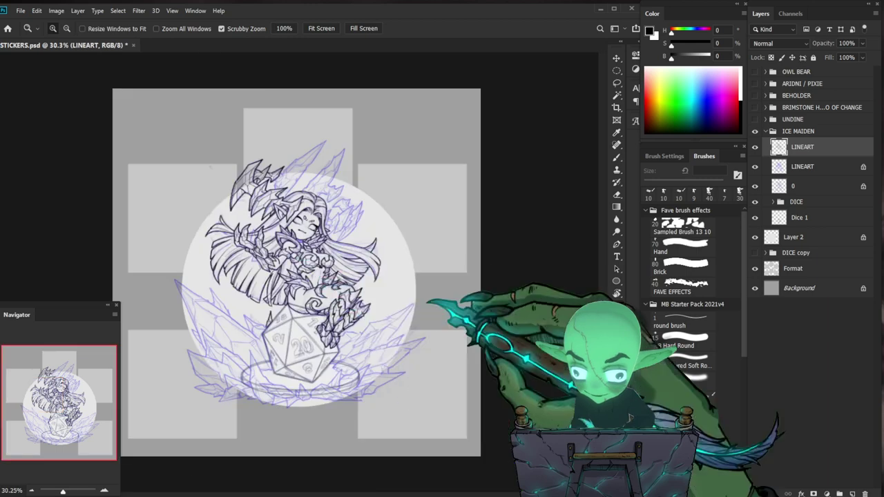
{"action": "left_click_drag", "start_coordinate": [448, 363], "coordinate": [486, 355]}
{"action": "left_click_drag", "start_coordinate": [383, 434], "coordinate": [471, 382]}
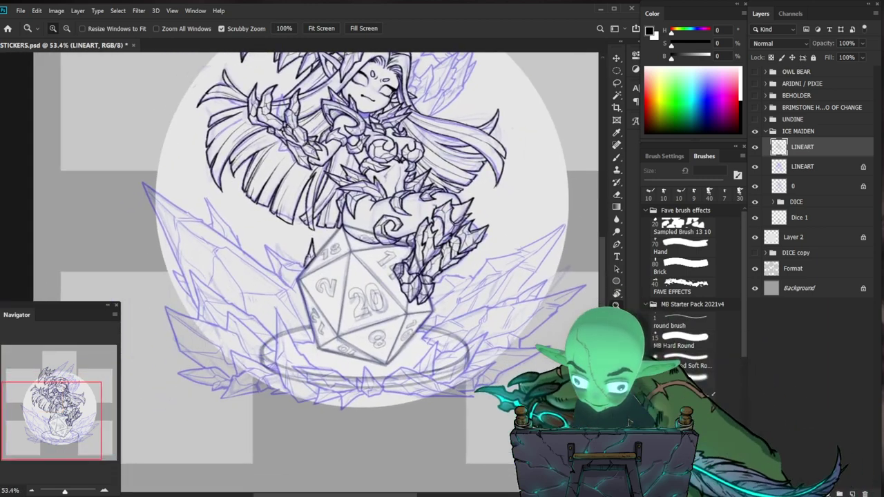
{"action": "left_click_drag", "start_coordinate": [423, 228], "coordinate": [477, 226]}
{"action": "key", "text": "b"}
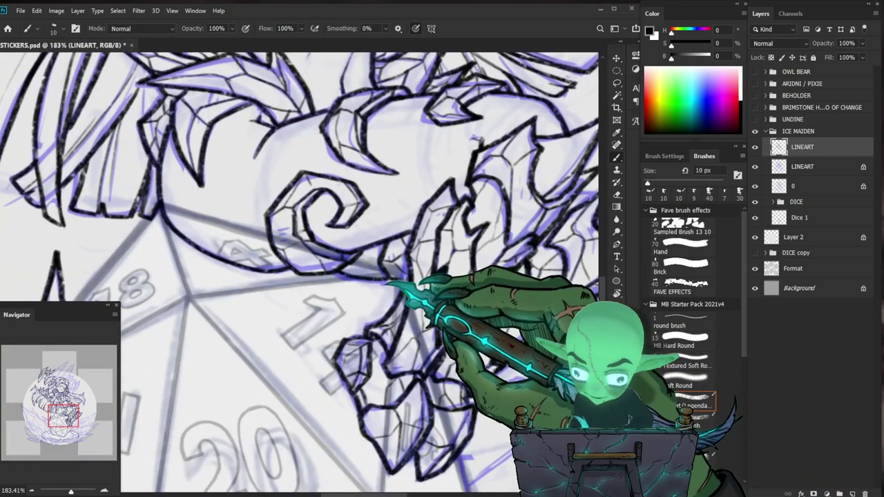
{"action": "left_click_drag", "start_coordinate": [414, 331], "coordinate": [374, 298]}
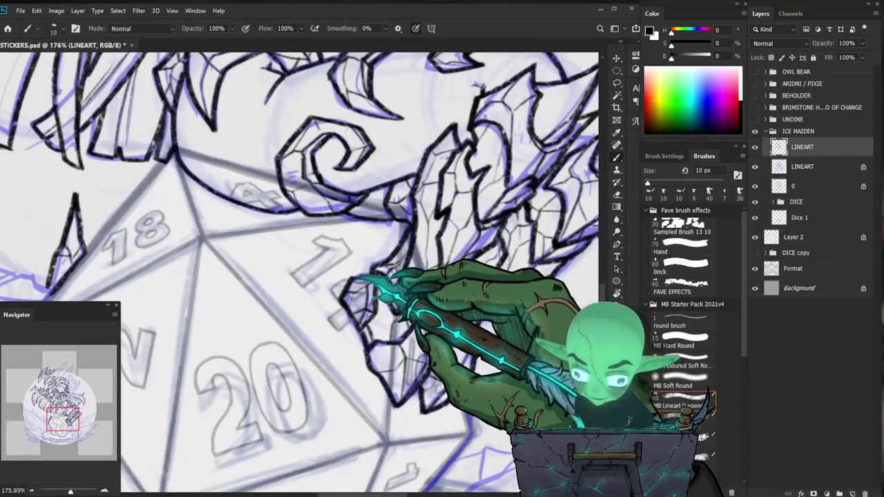
{"action": "scroll", "coordinate": [414, 290], "scroll_direction": "down", "scroll_amount": 3}
{"action": "scroll", "coordinate": [415, 290], "scroll_direction": "up", "scroll_amount": 3}
{"action": "left_click_drag", "start_coordinate": [475, 281], "coordinate": [370, 322]}
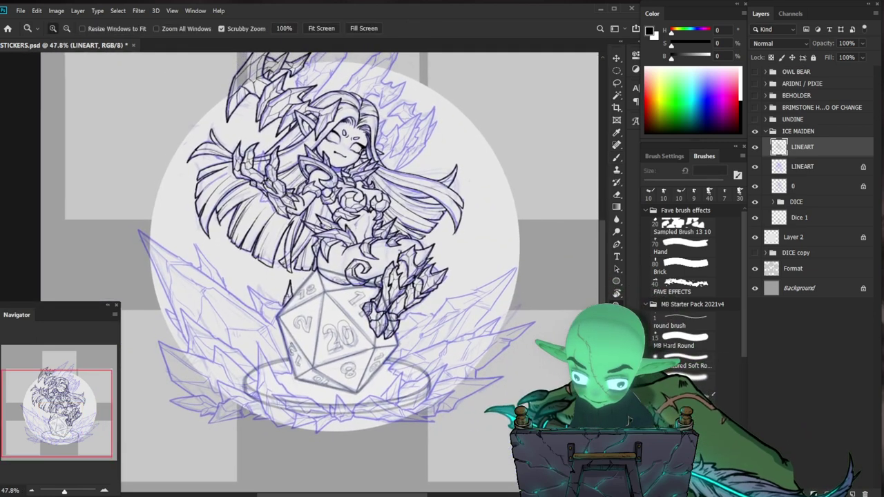
Ink the first outline strokes of the small crystal floating beside the head, opposite the raised arm.
{"action": "left_click_drag", "start_coordinate": [436, 131], "coordinate": [479, 215]}
{"action": "left_click_drag", "start_coordinate": [424, 200], "coordinate": [476, 215]}
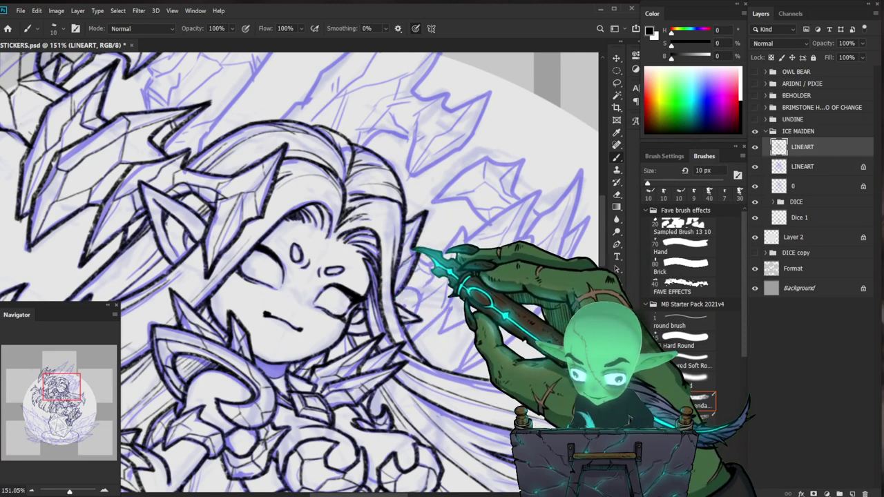
{"action": "left_click_drag", "start_coordinate": [415, 233], "coordinate": [402, 255]}
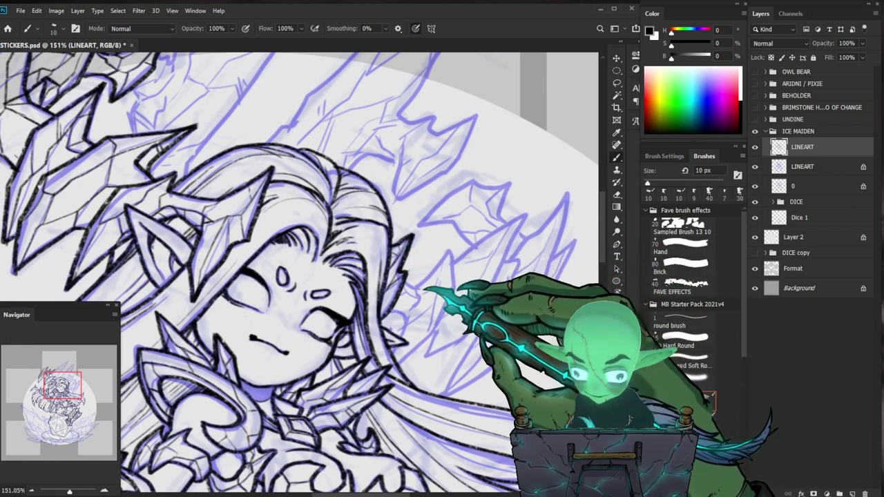
{"action": "left_click_drag", "start_coordinate": [551, 241], "coordinate": [495, 279]}
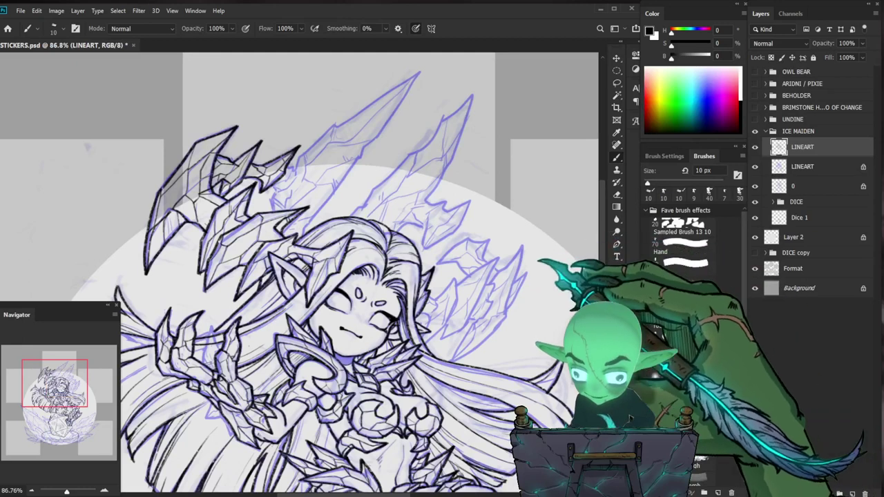
{"action": "left_click_drag", "start_coordinate": [475, 239], "coordinate": [484, 237], "text": "ctrl"}
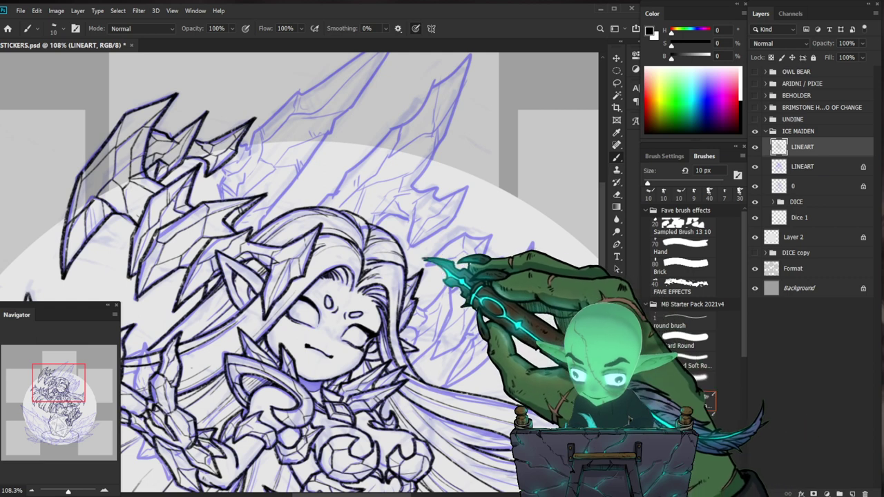
{"action": "left_click_drag", "start_coordinate": [537, 317], "coordinate": [521, 302]}
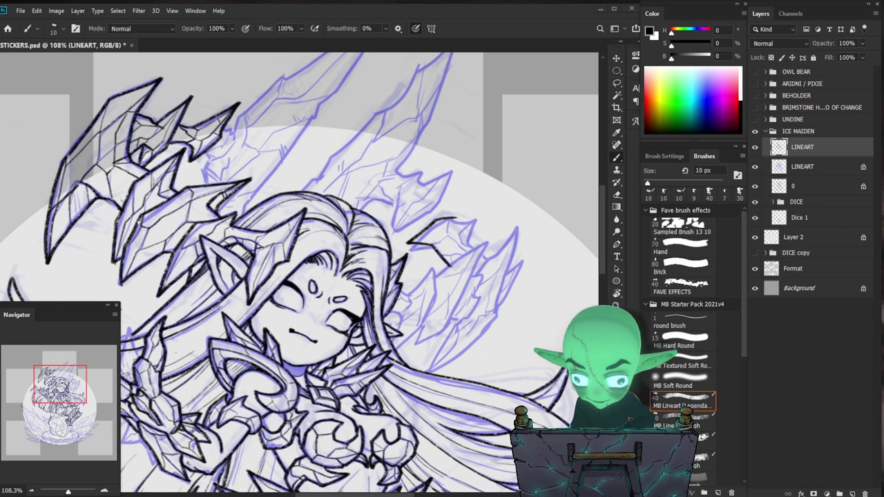
{"action": "left_click_drag", "start_coordinate": [362, 247], "coordinate": [330, 293]}
{"action": "mouse_move", "coordinate": [595, 392]}
{"action": "left_mouse_down"}
{"action": "mouse_move", "coordinate": [595, 340]}
{"action": "mouse_move", "coordinate": [577, 331]}
{"action": "left_mouse_up"}
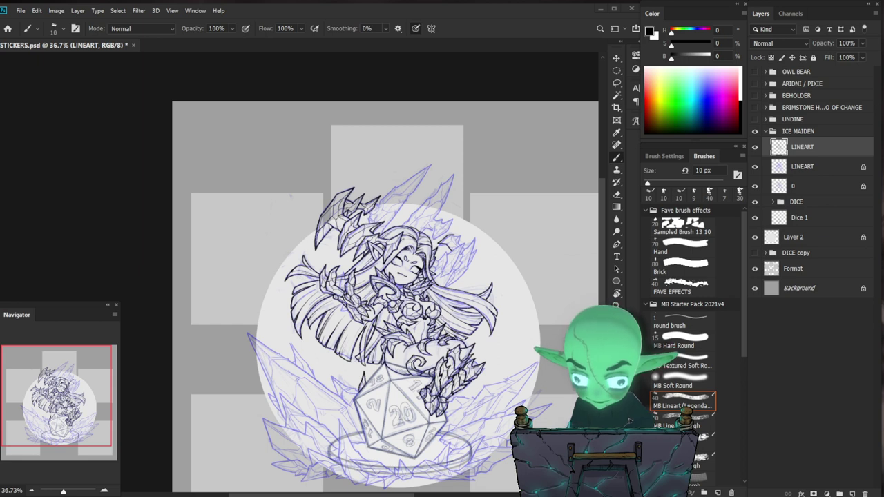
Ink the jagged outline of the long crystal spike just below the small floating crystal beside the hair.
{"action": "left_click_drag", "start_coordinate": [459, 251], "coordinate": [484, 246]}
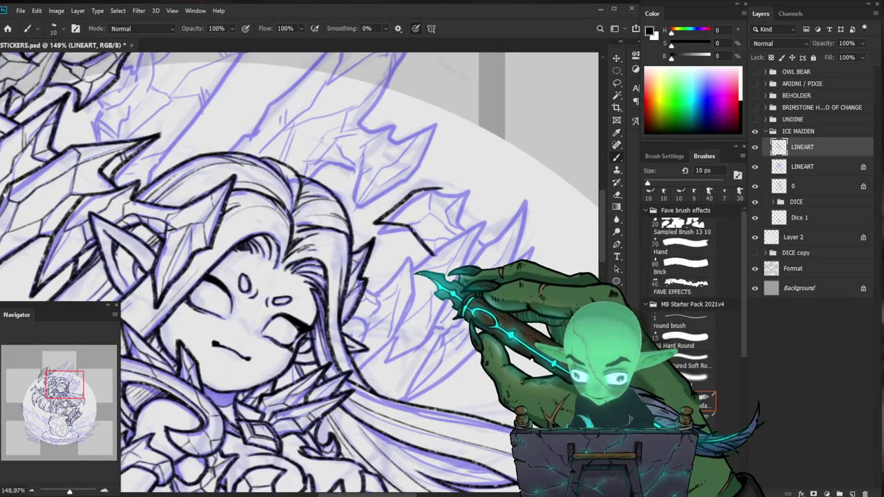
{"action": "mouse_move", "coordinate": [488, 213]}
{"action": "left_mouse_down"}
{"action": "mouse_move", "coordinate": [457, 301]}
{"action": "mouse_move", "coordinate": [426, 345]}
{"action": "mouse_move", "coordinate": [387, 366]}
{"action": "mouse_move", "coordinate": [397, 333]}
{"action": "left_mouse_up"}
{"action": "left_click_drag", "start_coordinate": [437, 280], "coordinate": [452, 285]}
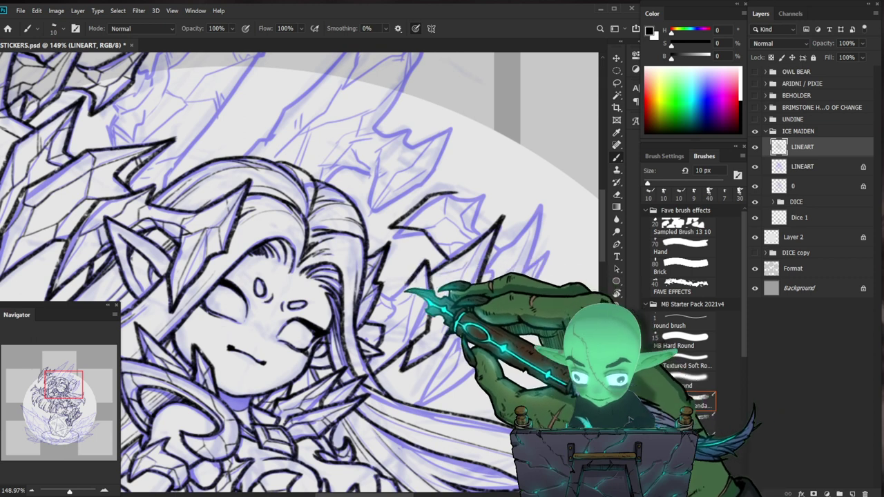
Examine the new crystal lines and the flowing hair, both in the full composition and close up.
{"action": "scroll", "coordinate": [440, 291], "scroll_direction": "down", "scroll_amount": 6}
{"action": "left_click_drag", "start_coordinate": [495, 369], "coordinate": [281, 261]}
{"action": "key", "text": "ctrl+space"}
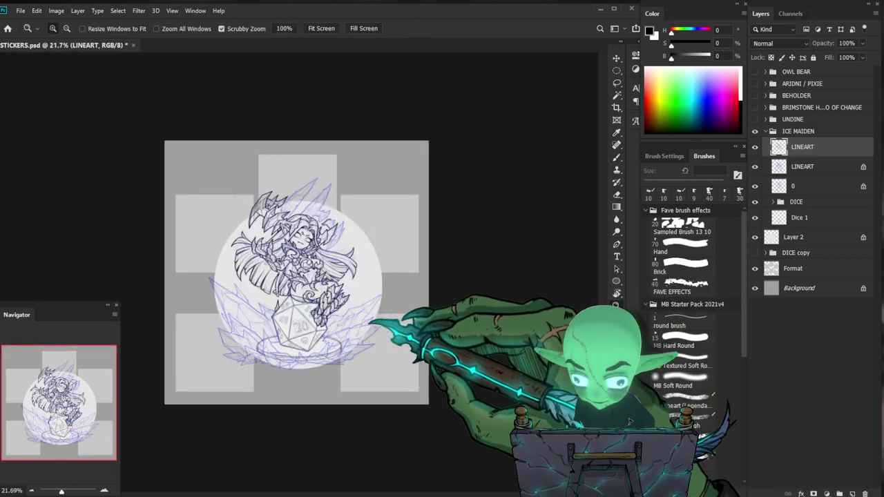
{"action": "left_click_drag", "start_coordinate": [297, 318], "coordinate": [371, 322]}
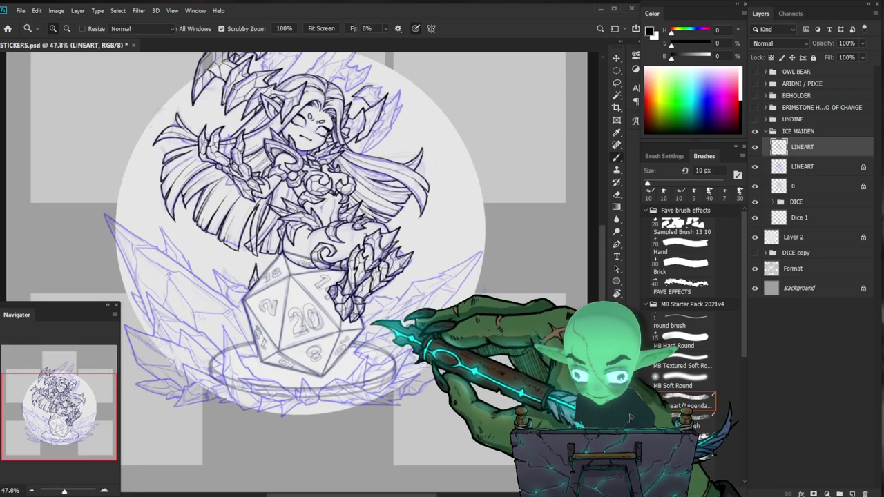
{"action": "left_click_drag", "start_coordinate": [400, 287], "coordinate": [404, 331]}
{"action": "left_click_drag", "start_coordinate": [387, 219], "coordinate": [429, 220]}
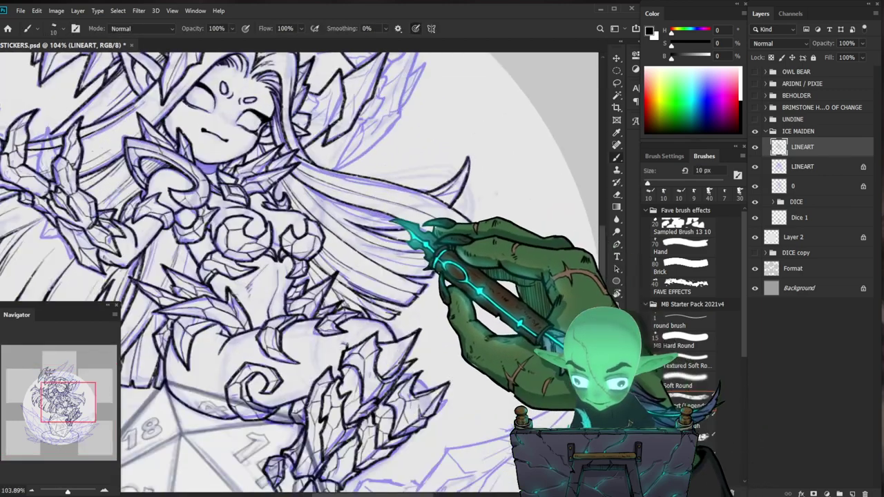
{"action": "mouse_move", "coordinate": [331, 195]}
{"action": "left_mouse_down"}
{"action": "mouse_move", "coordinate": [424, 211]}
{"action": "mouse_move", "coordinate": [383, 216]}
{"action": "mouse_move", "coordinate": [378, 188]}
{"action": "mouse_move", "coordinate": [378, 205]}
{"action": "left_mouse_up"}
{"action": "key", "text": "ctrl+space"}
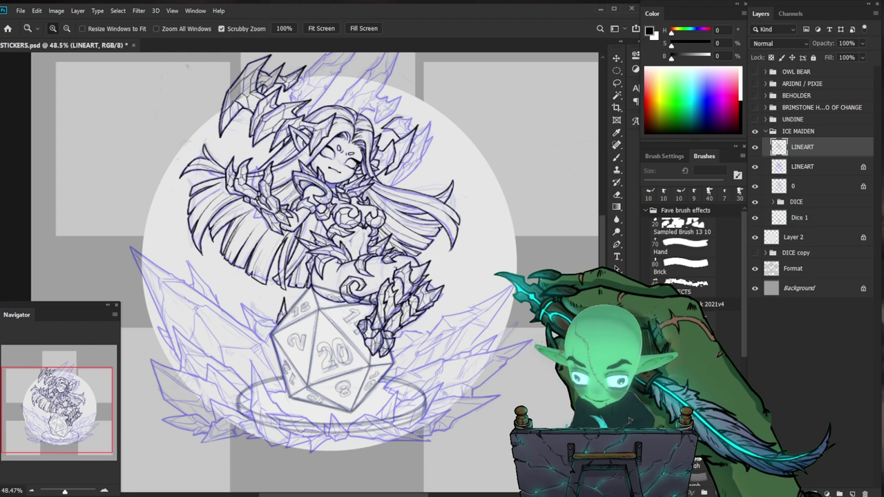
Ink the tip of the small ice crystal spike standing beside the dice, below the fringe of hair.
{"action": "left_click_drag", "start_coordinate": [282, 378], "coordinate": [338, 366]}
{"action": "mouse_move", "coordinate": [272, 284]}
{"action": "left_mouse_down"}
{"action": "mouse_move", "coordinate": [339, 277]}
{"action": "mouse_move", "coordinate": [366, 287]}
{"action": "left_mouse_up"}
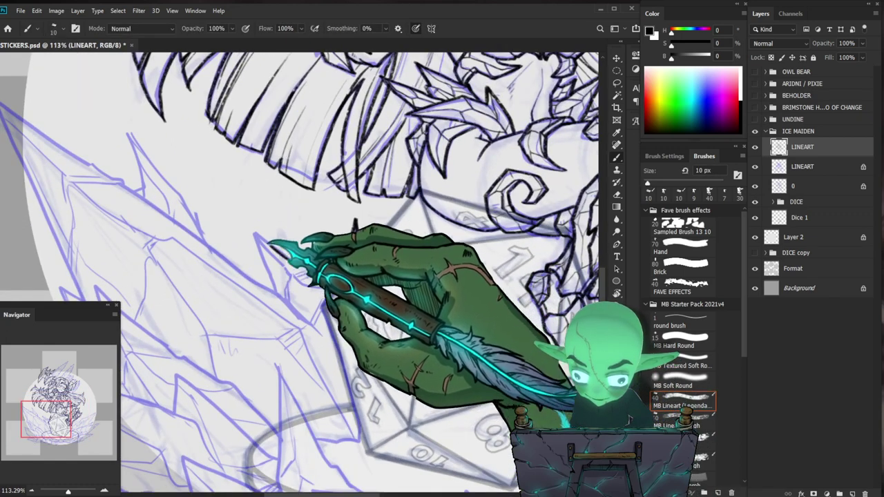
{"action": "left_click_drag", "start_coordinate": [276, 284], "coordinate": [255, 231]}
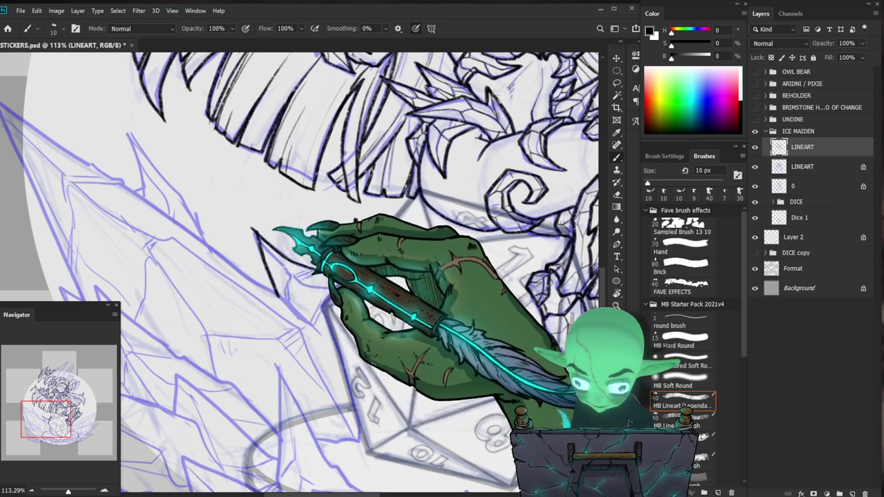
{"action": "left_click_drag", "start_coordinate": [336, 237], "coordinate": [283, 238]}
Ink the blocky crystal segment halfway along the jagged spike beside the head.
{"action": "left_click_drag", "start_coordinate": [547, 206], "coordinate": [439, 338]}
{"action": "mouse_move", "coordinate": [421, 177]}
{"action": "left_mouse_down"}
{"action": "mouse_move", "coordinate": [430, 164]}
{"action": "mouse_move", "coordinate": [449, 167]}
{"action": "left_mouse_up"}
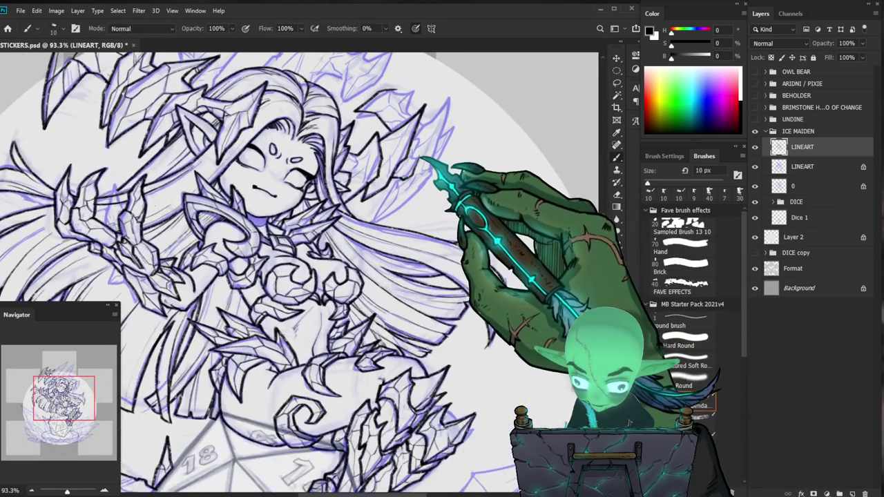
{"action": "left_click_drag", "start_coordinate": [443, 187], "coordinate": [471, 243]}
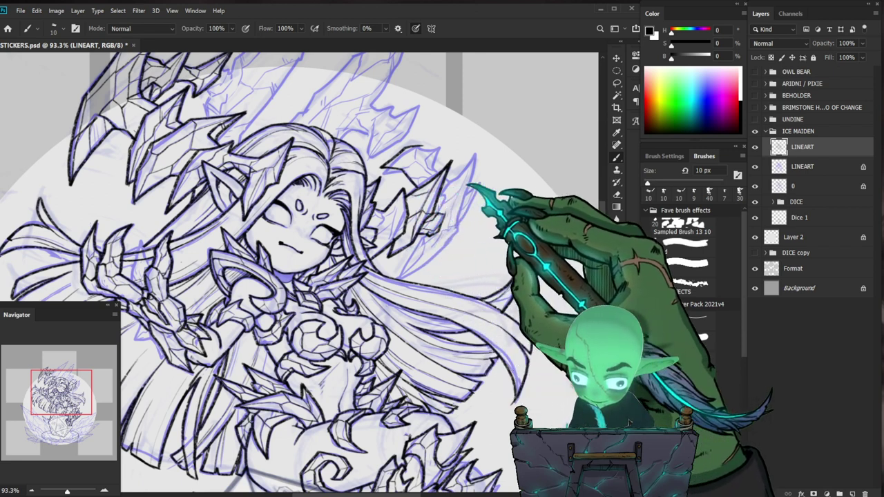
{"action": "scroll", "coordinate": [300, 272], "scroll_direction": "up", "scroll_amount": 3}
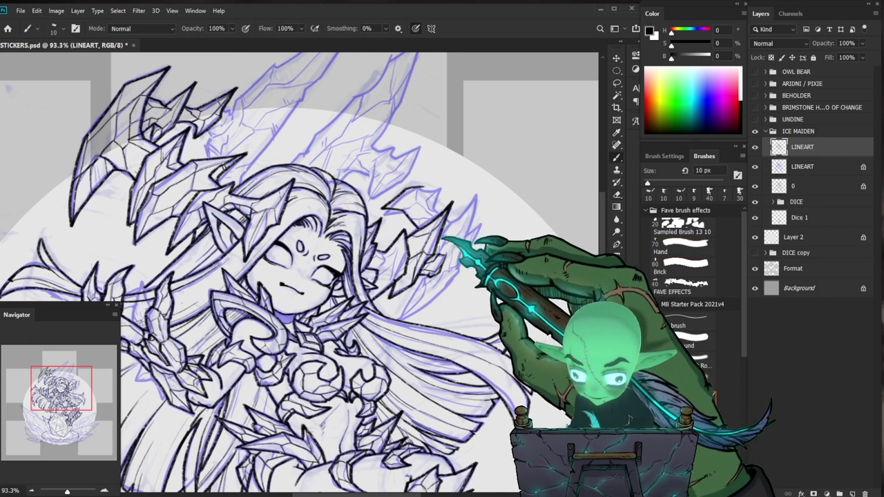
Ink the long outline of the outer crystal spike of the claw beside the head.
{"action": "key", "text": "e"}
{"action": "key", "text": "b"}
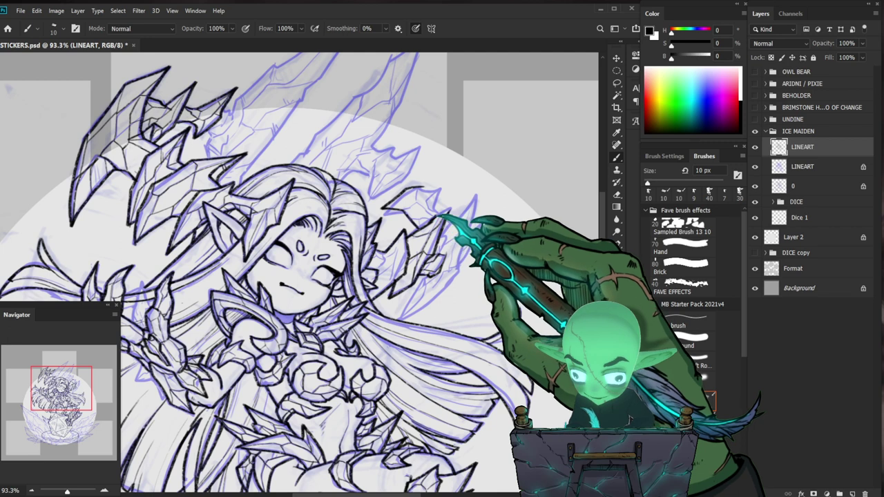
{"action": "left_click_drag", "start_coordinate": [540, 250], "coordinate": [524, 254]}
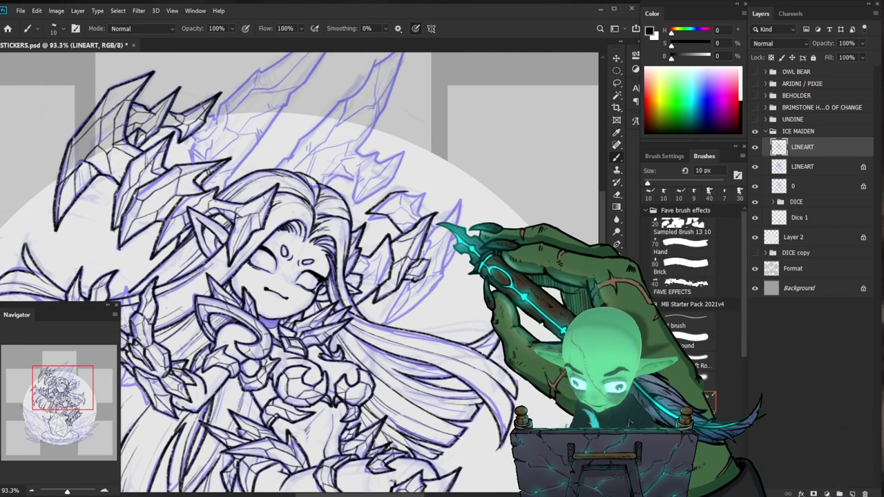
{"action": "left_click_drag", "start_coordinate": [435, 225], "coordinate": [463, 201]}
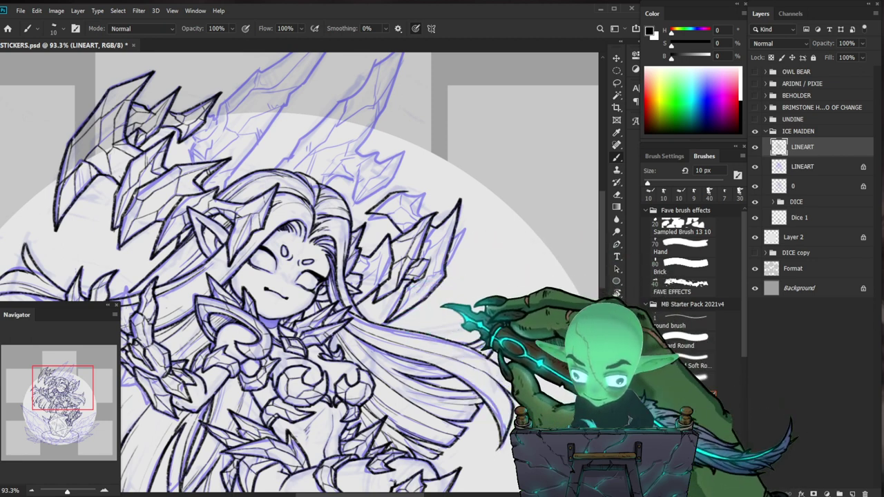
Ink and clean up the lower edge of the outer crystal spike where it runs down towards the hair.
{"action": "mouse_move", "coordinate": [459, 322]}
{"action": "left_mouse_down"}
{"action": "mouse_move", "coordinate": [421, 324]}
{"action": "mouse_move", "coordinate": [455, 307]}
{"action": "left_mouse_up"}
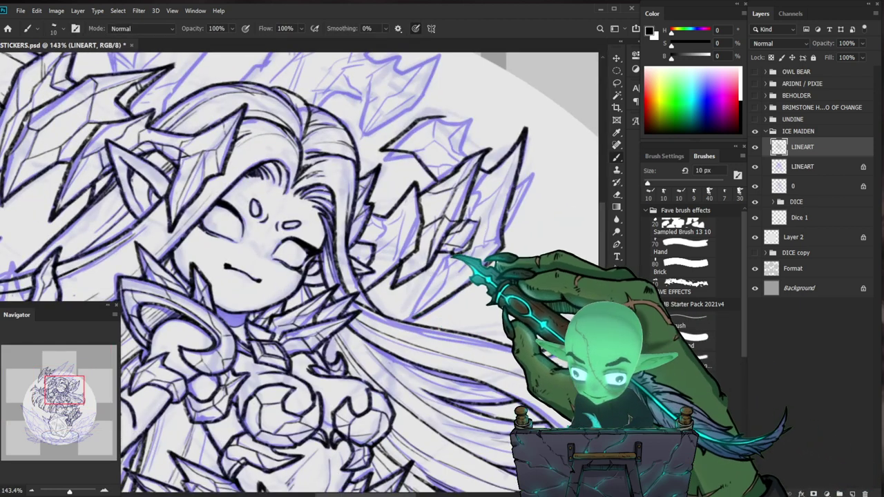
{"action": "key", "text": "b"}
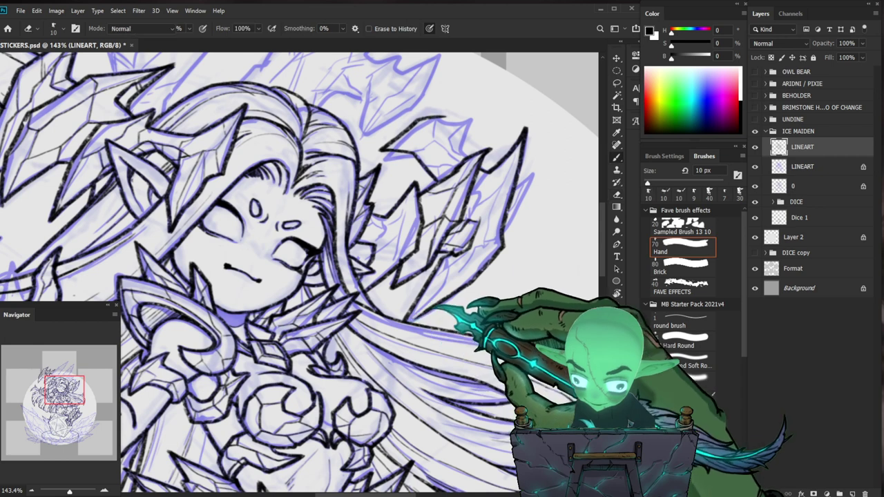
{"action": "left_click_drag", "start_coordinate": [486, 271], "coordinate": [468, 292]}
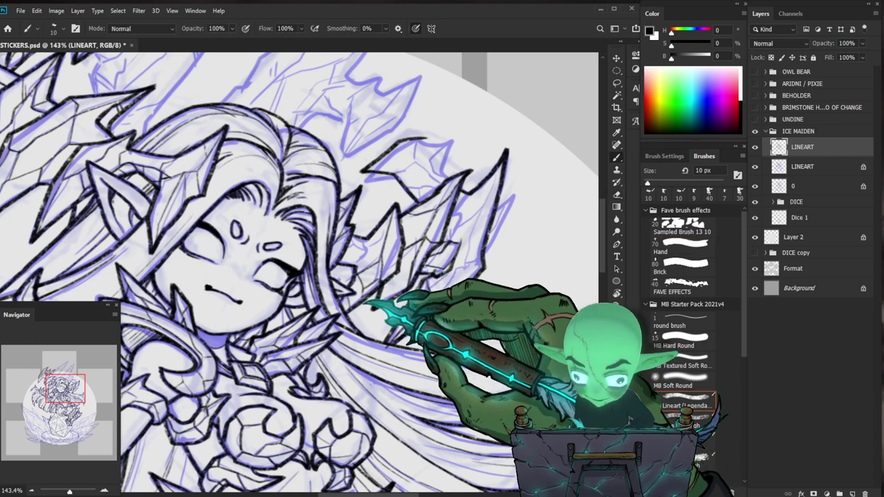
Ink the remaining edges and facets at the base of the crystal claw, between the spikes and the hair.
{"action": "key", "text": "ctrl+space"}
{"action": "left_click_drag", "start_coordinate": [415, 291], "coordinate": [366, 294]}
{"action": "left_click_drag", "start_coordinate": [428, 254], "coordinate": [452, 257]}
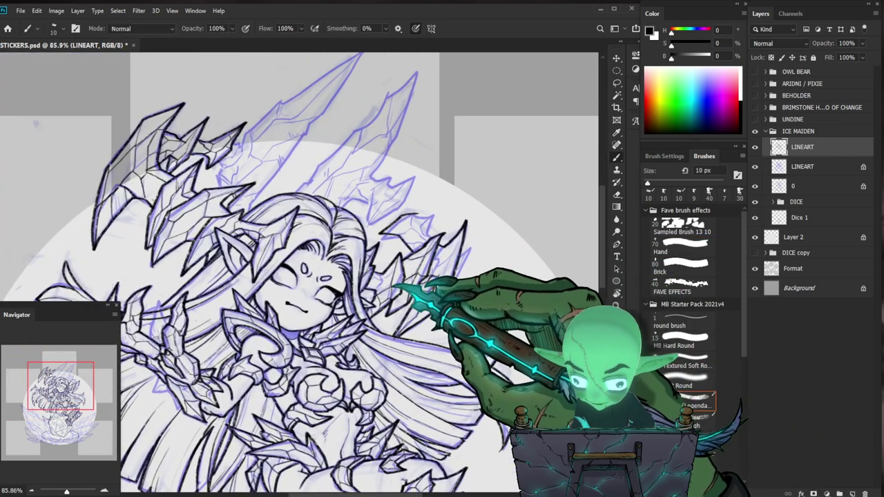
{"action": "key", "text": "space"}
{"action": "left_click_drag", "start_coordinate": [412, 299], "coordinate": [449, 324]}
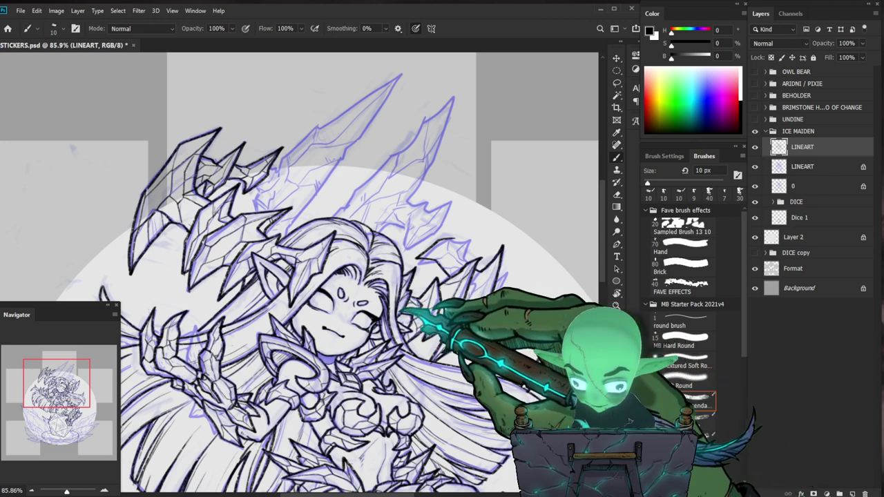
{"action": "key", "text": "ctrl+space"}
{"action": "left_click_drag", "start_coordinate": [442, 305], "coordinate": [463, 301]}
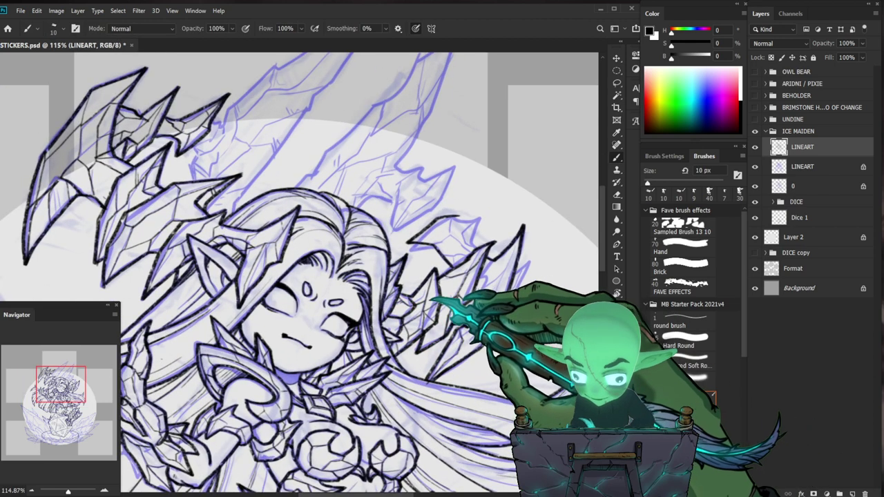
{"action": "key", "text": "ctrl+space"}
{"action": "mouse_move", "coordinate": [452, 311]}
{"action": "left_mouse_down"}
{"action": "mouse_move", "coordinate": [414, 311]}
{"action": "mouse_move", "coordinate": [475, 298]}
{"action": "mouse_move", "coordinate": [425, 309]}
{"action": "left_mouse_up"}
{"action": "key", "text": "ctrl+space"}
{"action": "key", "text": "space"}
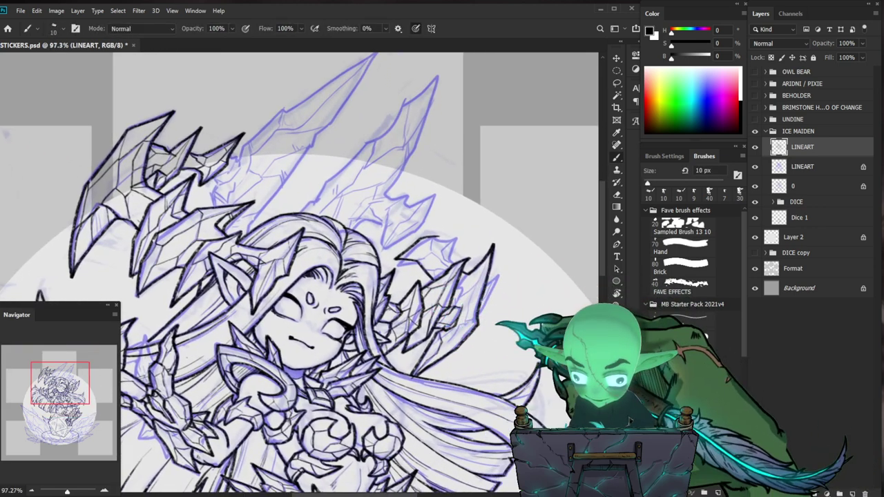
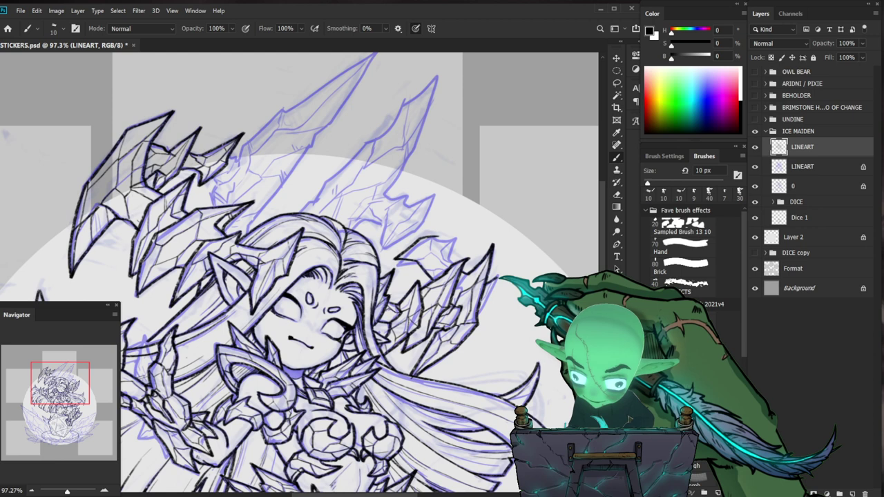
Ink the outline and inner facets of the broken crystal block above the claw beside the head.
{"action": "left_click_drag", "start_coordinate": [518, 279], "coordinate": [454, 382]}
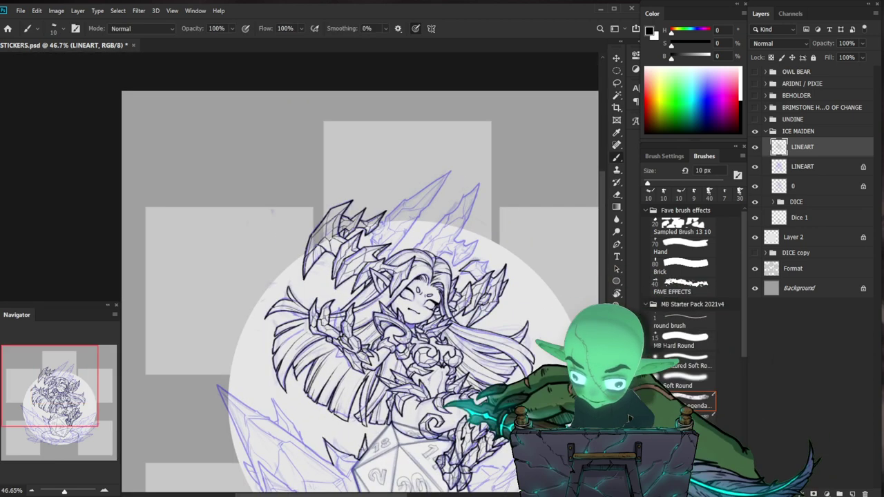
{"action": "scroll", "coordinate": [483, 266], "scroll_direction": "up", "scroll_amount": 4}
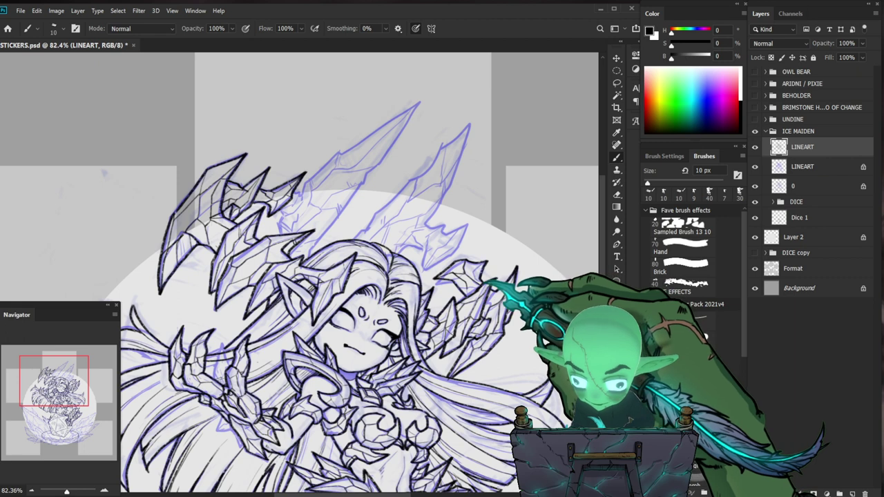
{"action": "key", "text": "ctrl+space"}
{"action": "mouse_move", "coordinate": [546, 296]}
{"action": "left_mouse_down"}
{"action": "mouse_move", "coordinate": [514, 293]}
{"action": "mouse_move", "coordinate": [553, 280]}
{"action": "left_mouse_up"}
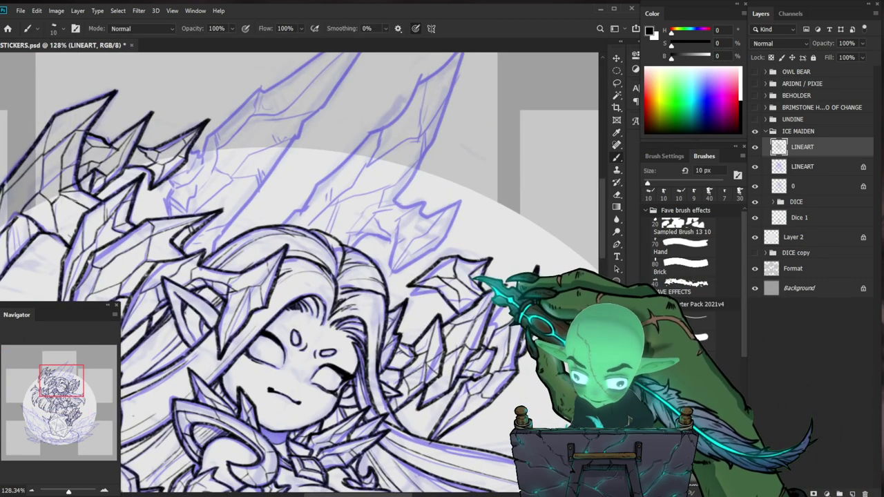
{"action": "key", "text": "space"}
{"action": "left_click_drag", "start_coordinate": [496, 264], "coordinate": [502, 245]}
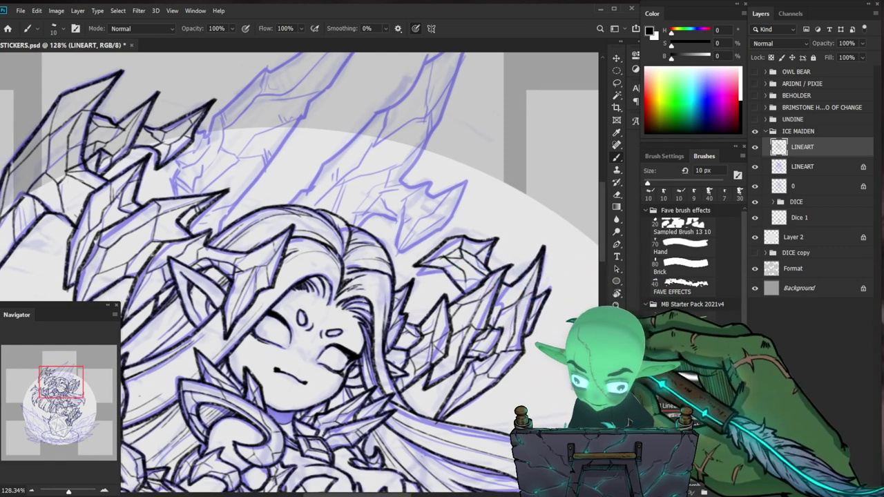
{"action": "key", "text": "e"}
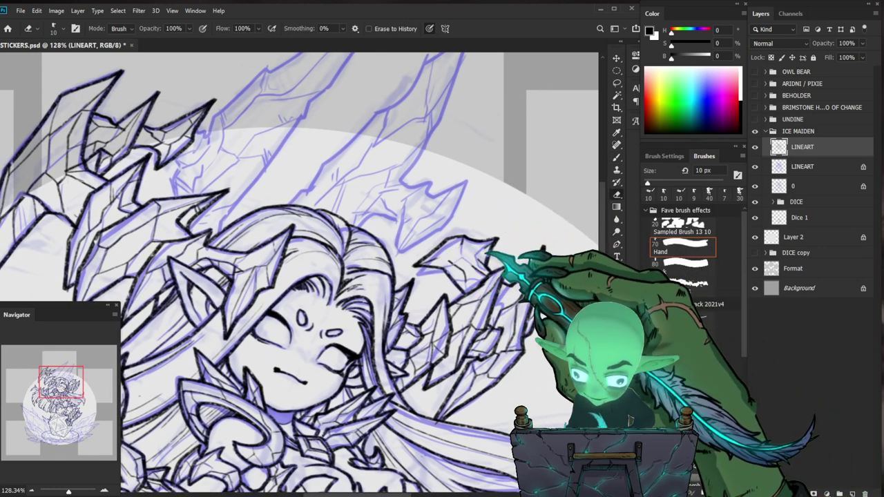
{"action": "key", "text": "b"}
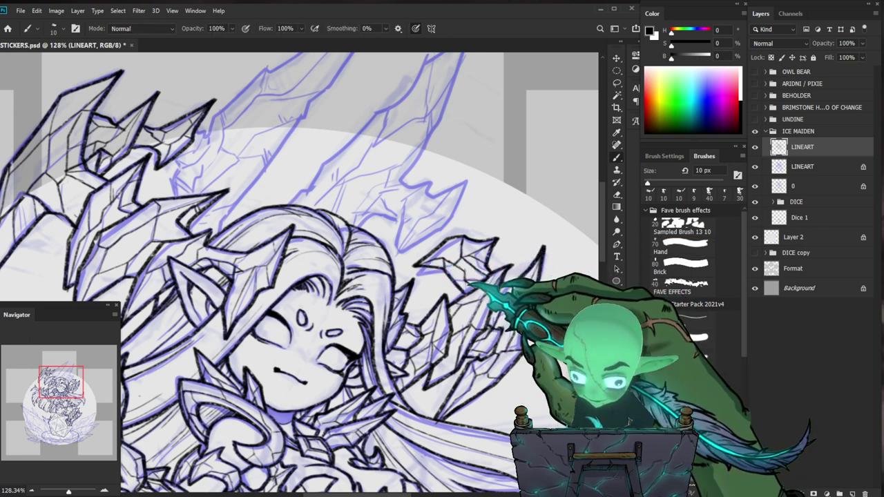
{"action": "left_click_drag", "start_coordinate": [519, 298], "coordinate": [331, 238]}
Examine the inked crystal claws, face and hair close up and across the whole figure on the dice.
{"action": "key", "text": "z"}
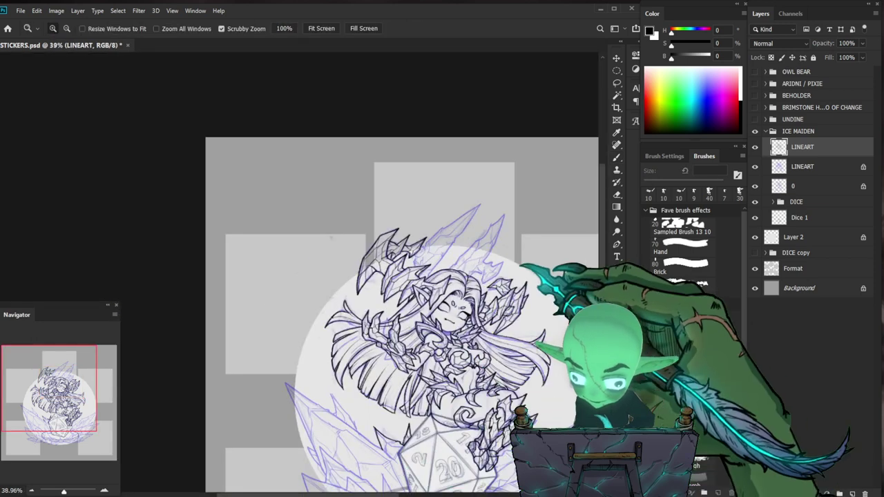
{"action": "left_click_drag", "start_coordinate": [515, 272], "coordinate": [577, 272]}
{"action": "key", "text": "e"}
{"action": "key", "text": "b"}
{"action": "key", "text": "z"}
{"action": "left_click_drag", "start_coordinate": [521, 289], "coordinate": [448, 245]}
{"action": "left_click_drag", "start_coordinate": [354, 260], "coordinate": [439, 258]}
{"action": "key", "text": "b"}
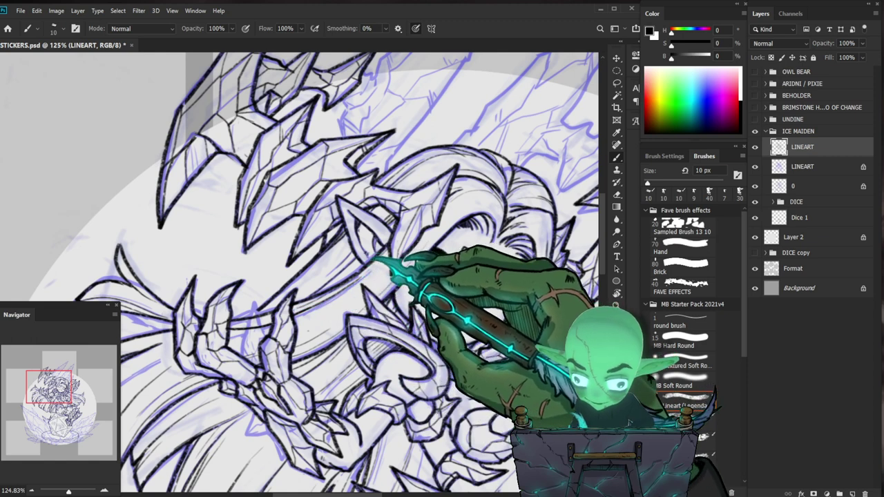
{"action": "key", "text": "z"}
{"action": "left_click_drag", "start_coordinate": [446, 261], "coordinate": [407, 261]}
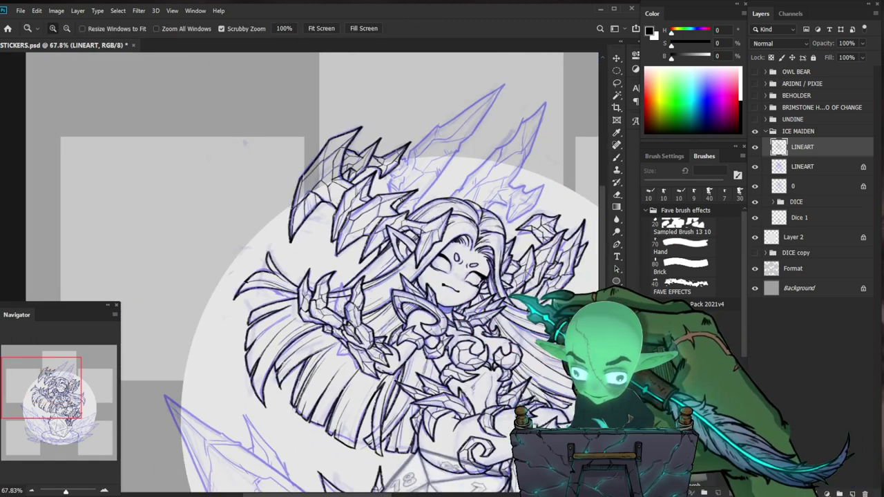
{"action": "scroll", "coordinate": [512, 274], "scroll_direction": "up", "scroll_amount": 3}
{"action": "key", "text": "b"}
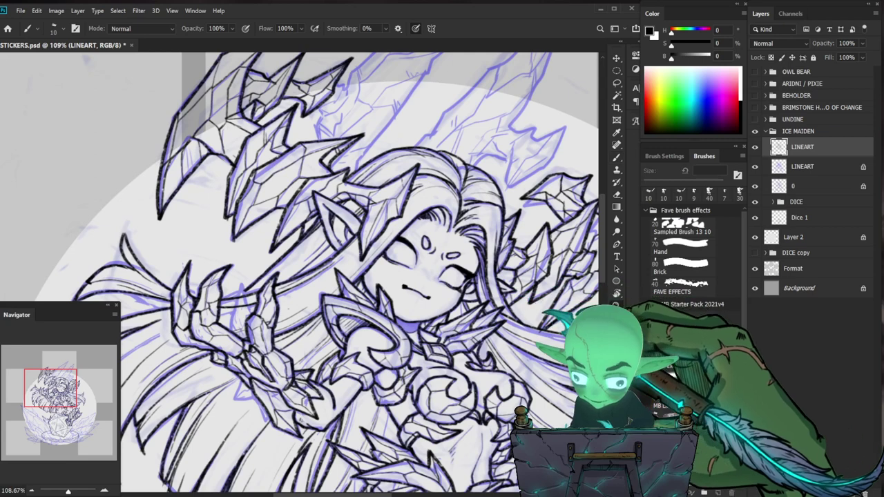
{"action": "key", "text": "z"}
{"action": "scroll", "coordinate": [414, 276], "scroll_direction": "down", "scroll_amount": 3}
{"action": "scroll", "coordinate": [414, 276], "scroll_direction": "up", "scroll_amount": 3}
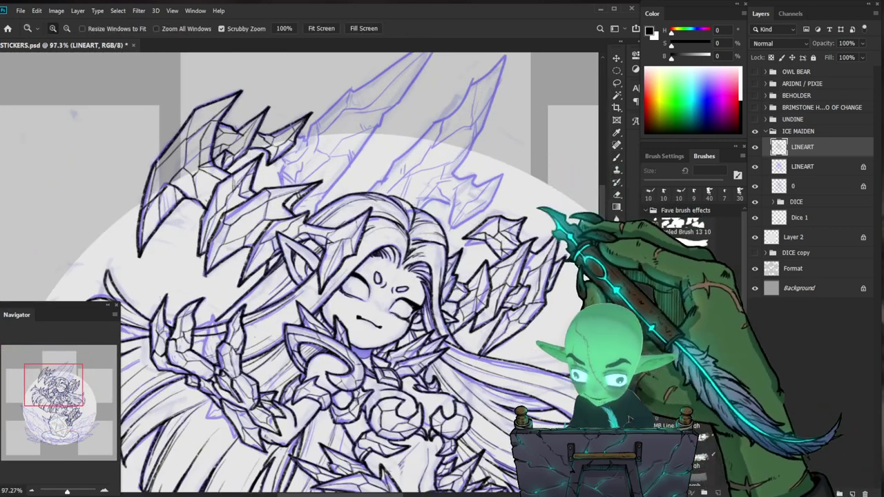
{"action": "key", "text": "b"}
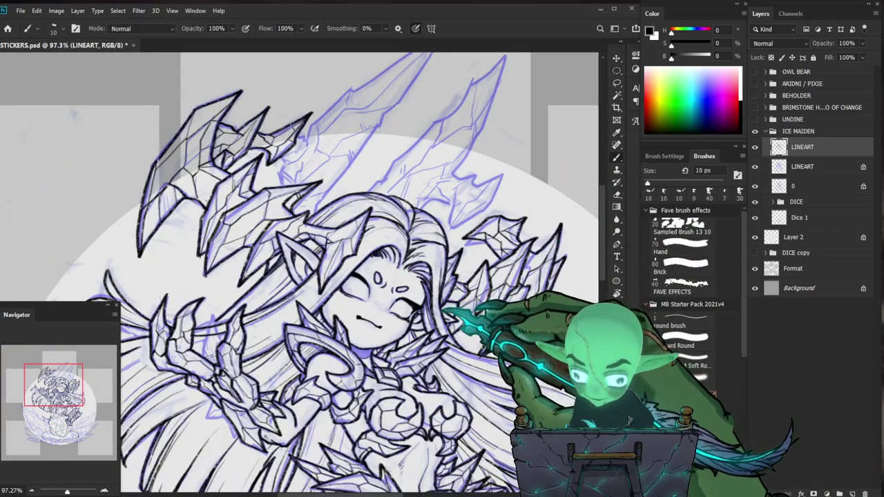
{"action": "scroll", "coordinate": [359, 276], "scroll_direction": "down", "scroll_amount": 3}
{"action": "left_click_drag", "start_coordinate": [387, 290], "coordinate": [321, 207]}
{"action": "scroll", "coordinate": [359, 276], "scroll_direction": "down", "scroll_amount": 1}
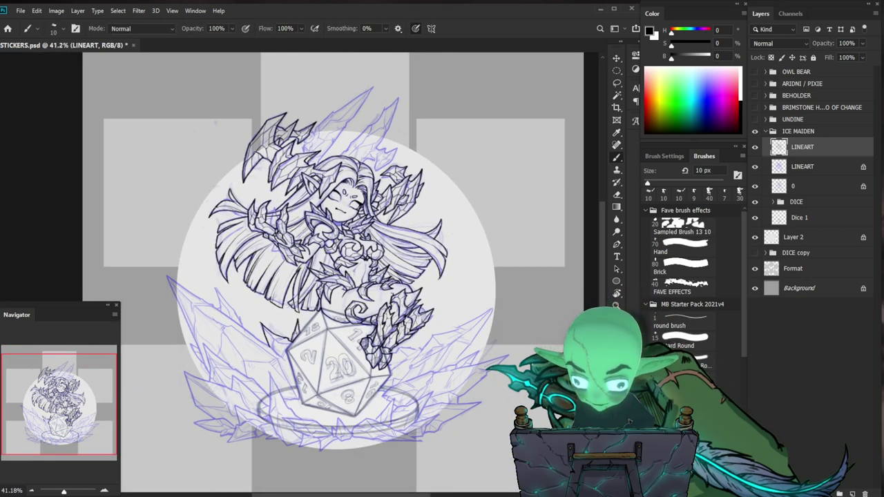
Clean up the crystal block by the claw and ink the jagged lower edge of the shorter spike behind the head.
{"action": "key", "text": "z"}
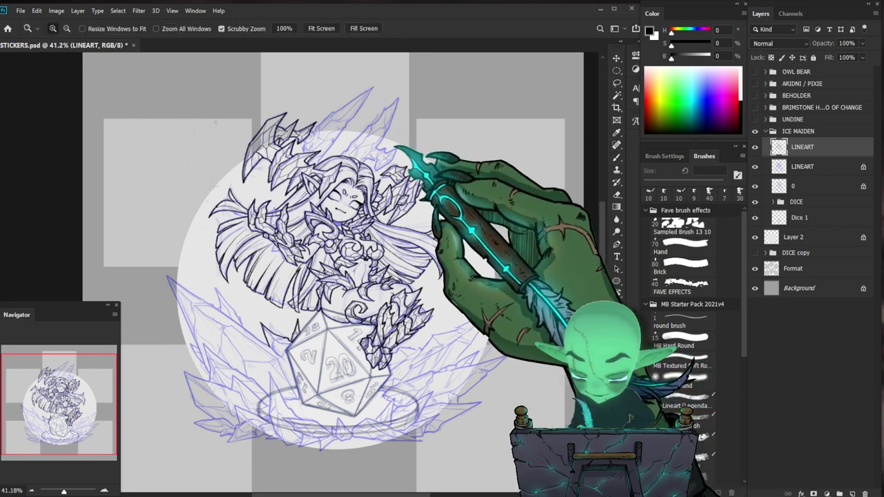
{"action": "scroll", "coordinate": [339, 120], "scroll_direction": "up", "scroll_amount": 5}
{"action": "key", "text": "e"}
{"action": "key", "text": "b"}
{"action": "key", "text": "e"}
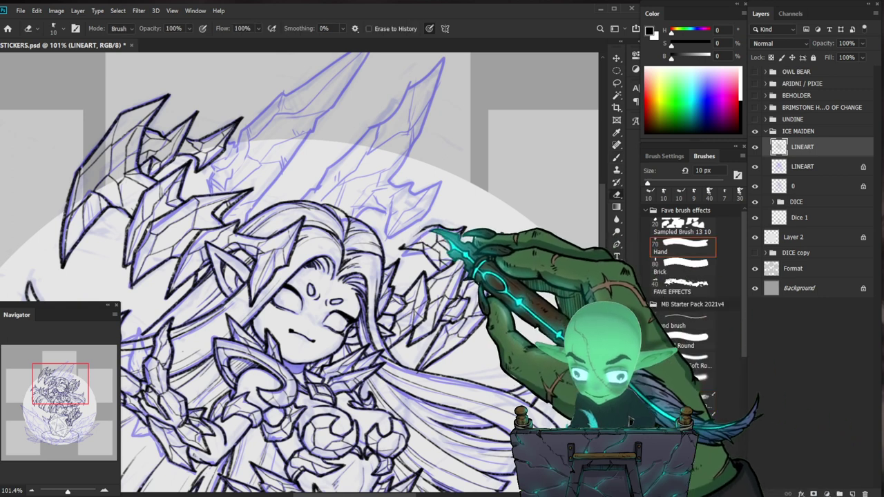
{"action": "key", "text": "b"}
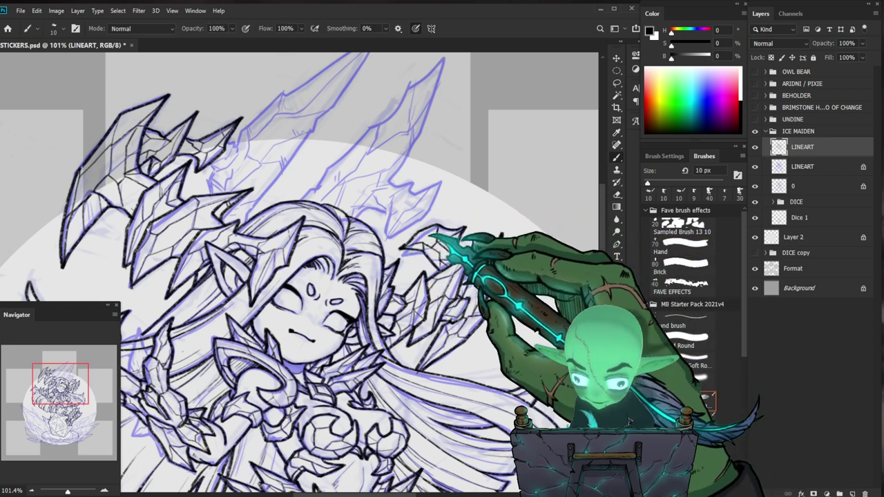
{"action": "key", "text": "e"}
{"action": "key", "text": "b"}
{"action": "left_click_drag", "start_coordinate": [478, 200], "coordinate": [508, 231]}
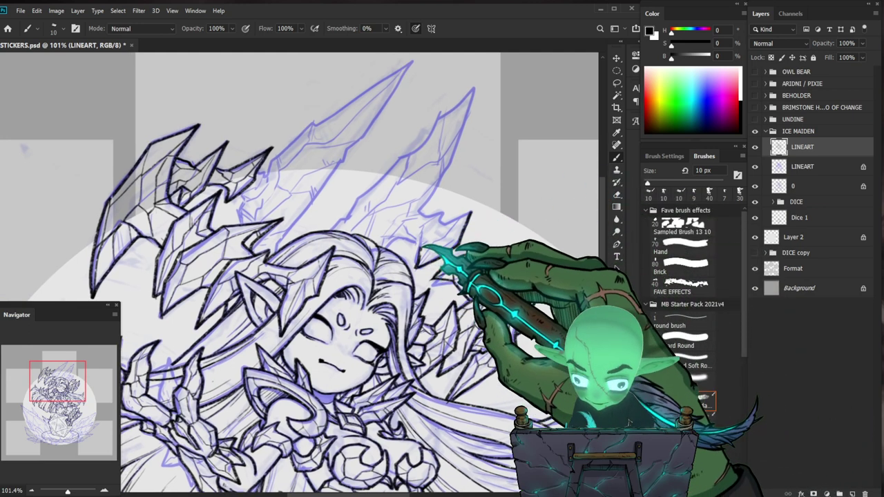
{"action": "left_click_drag", "start_coordinate": [399, 240], "coordinate": [417, 267]}
{"action": "left_click_drag", "start_coordinate": [540, 214], "coordinate": [541, 233]}
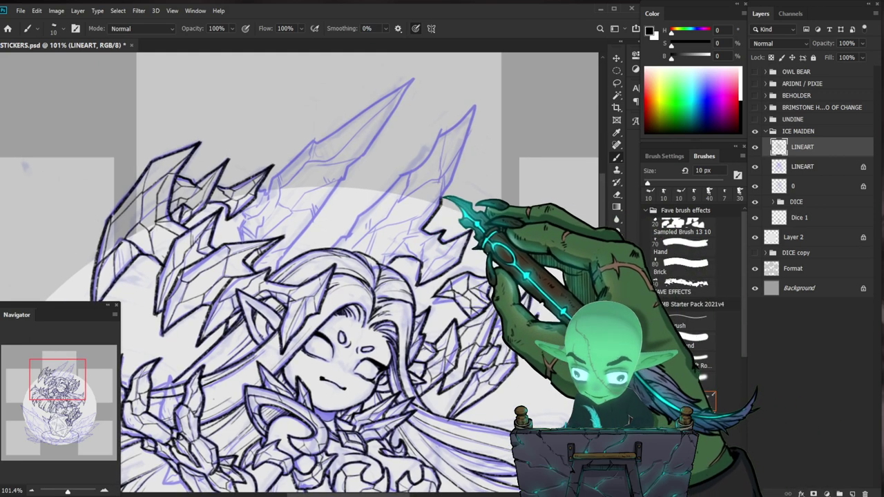
Ink the long edges of the shorter crystal spike behind the head, from its tip down to the hair.
{"action": "mouse_move", "coordinate": [458, 172]}
{"action": "left_mouse_down"}
{"action": "mouse_move", "coordinate": [478, 102]}
{"action": "mouse_move", "coordinate": [334, 247]}
{"action": "left_mouse_up"}
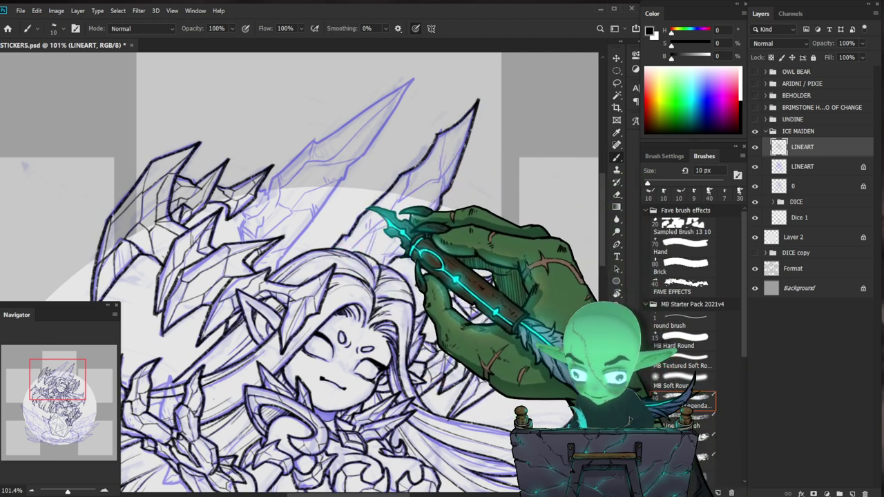
{"action": "left_click_drag", "start_coordinate": [481, 265], "coordinate": [536, 291]}
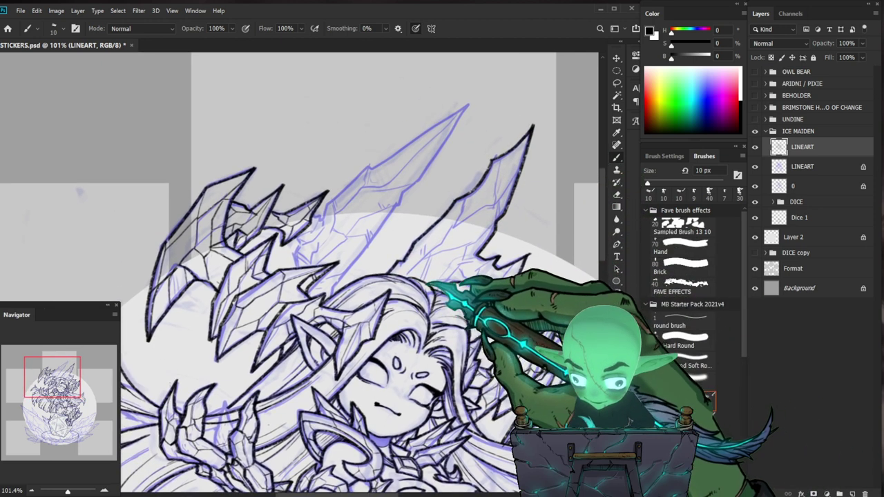
{"action": "key", "text": "e"}
{"action": "key", "text": "b"}
{"action": "left_click_drag", "start_coordinate": [511, 333], "coordinate": [534, 258]}
{"action": "left_click_drag", "start_coordinate": [447, 187], "coordinate": [513, 188]}
{"action": "key", "text": "b"}
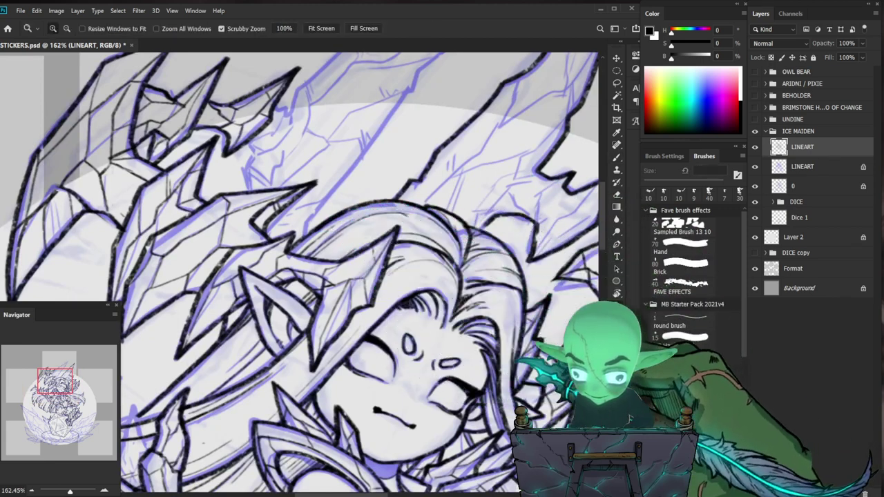
Clean up and thicken the hair outline over the crown, from the crystal by the ear to the parting.
{"action": "key", "text": "z"}
{"action": "left_click_drag", "start_coordinate": [483, 352], "coordinate": [388, 352]}
{"action": "left_click_drag", "start_coordinate": [448, 280], "coordinate": [579, 280]}
{"action": "key", "text": "e"}
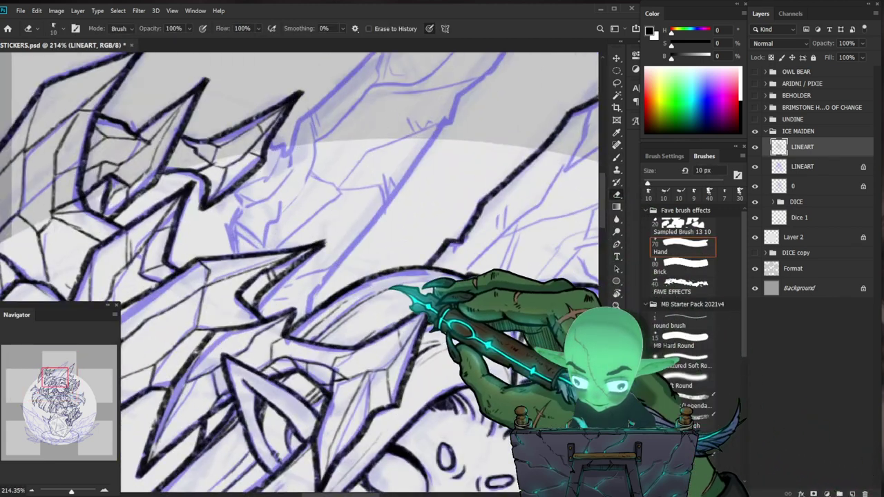
{"action": "key", "text": "b"}
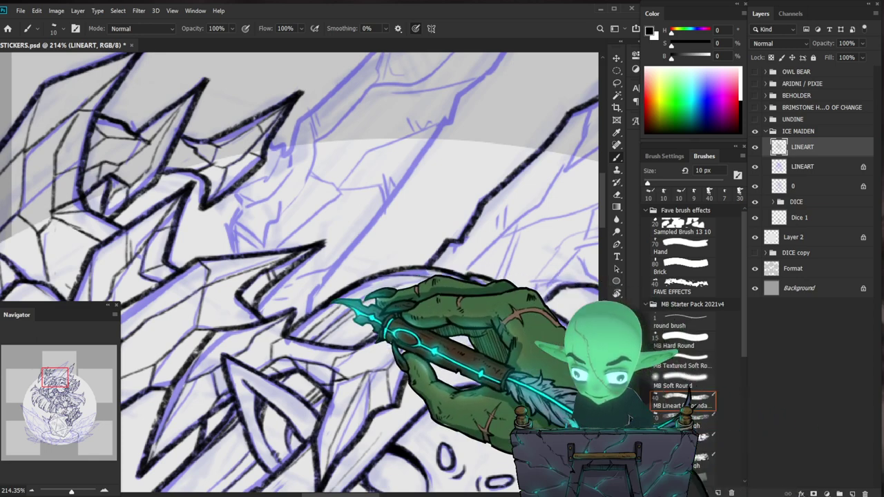
{"action": "left_click_drag", "start_coordinate": [408, 297], "coordinate": [276, 297]}
{"action": "left_click_drag", "start_coordinate": [321, 210], "coordinate": [241, 158]}
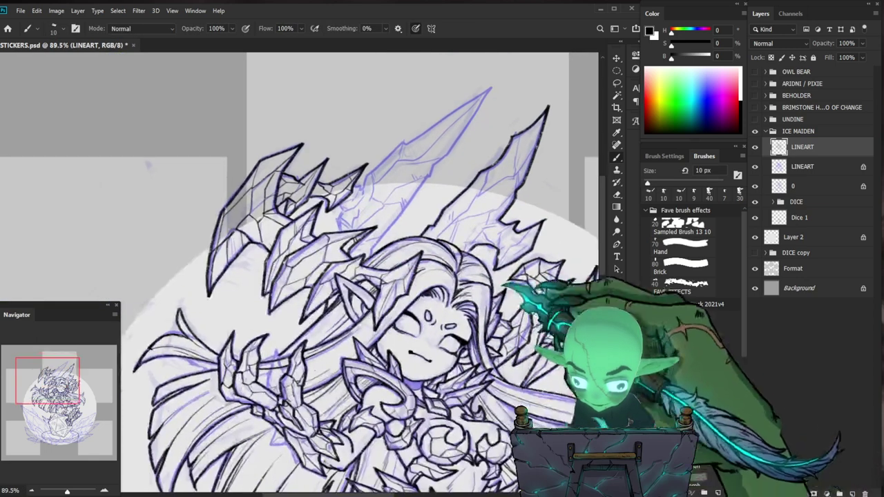
{"action": "left_click_drag", "start_coordinate": [290, 246], "coordinate": [456, 253]}
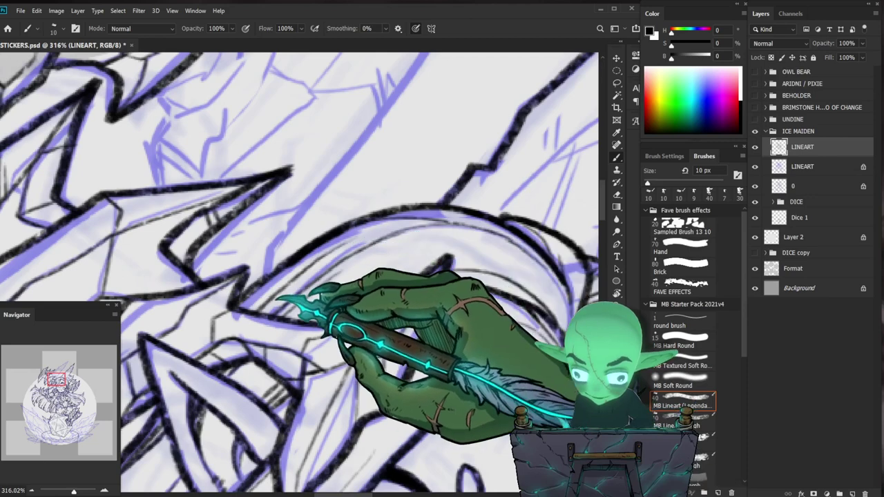
{"action": "left_click_drag", "start_coordinate": [364, 252], "coordinate": [282, 301]}
{"action": "mouse_move", "coordinate": [424, 282]}
{"action": "left_mouse_down"}
{"action": "mouse_move", "coordinate": [417, 222]}
{"action": "mouse_move", "coordinate": [477, 224]}
{"action": "left_mouse_up"}
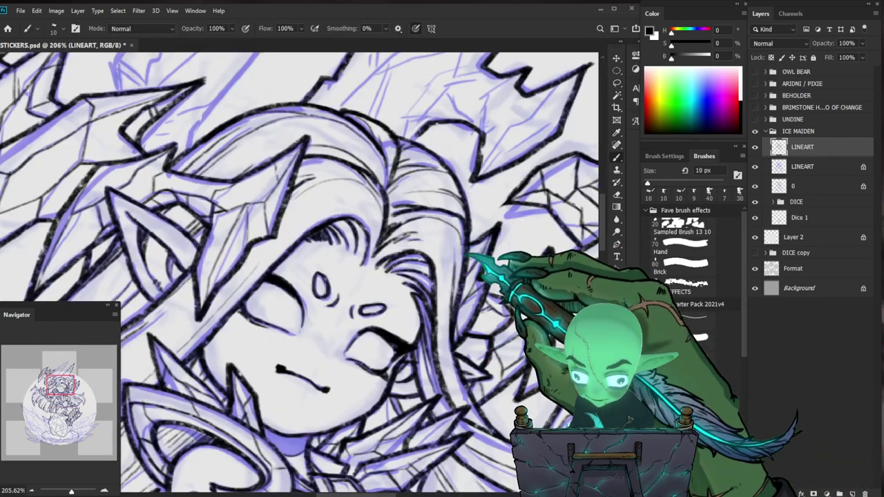
Refine the ink lines on the outer edge of the long hair locks flowing out below the crystal claw.
{"action": "left_click_drag", "start_coordinate": [505, 246], "coordinate": [465, 250]}
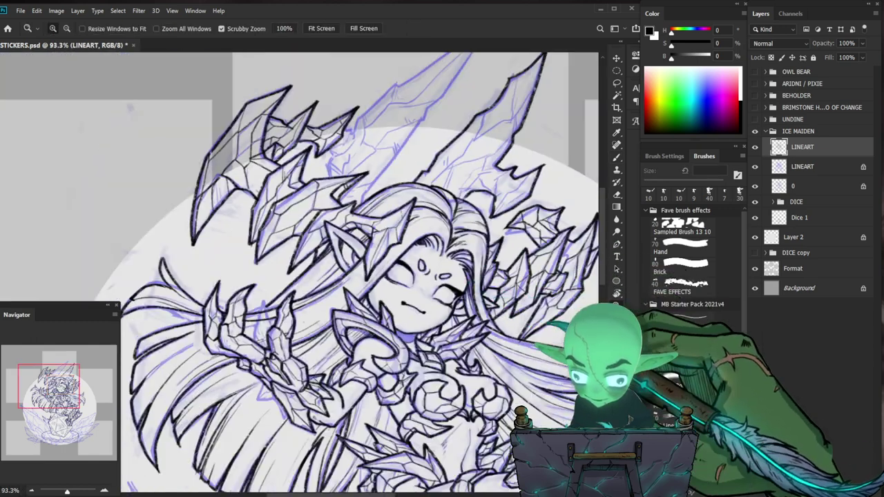
{"action": "left_click_drag", "start_coordinate": [539, 257], "coordinate": [537, 233]}
{"action": "left_click_drag", "start_coordinate": [581, 369], "coordinate": [499, 312]}
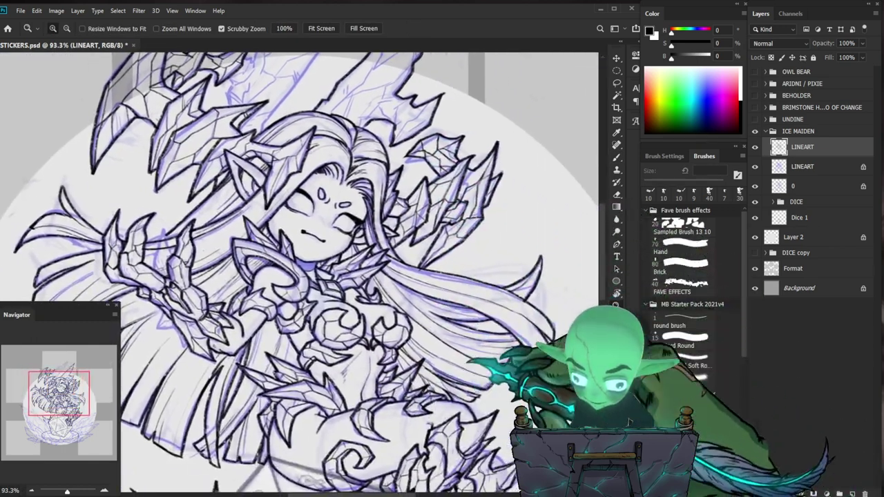
{"action": "left_click_drag", "start_coordinate": [547, 348], "coordinate": [566, 373]}
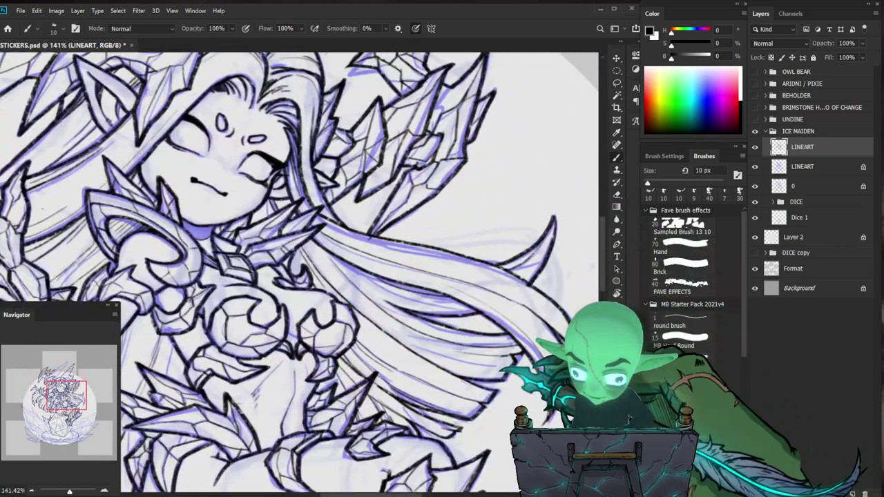
{"action": "left_click_drag", "start_coordinate": [376, 283], "coordinate": [353, 284]}
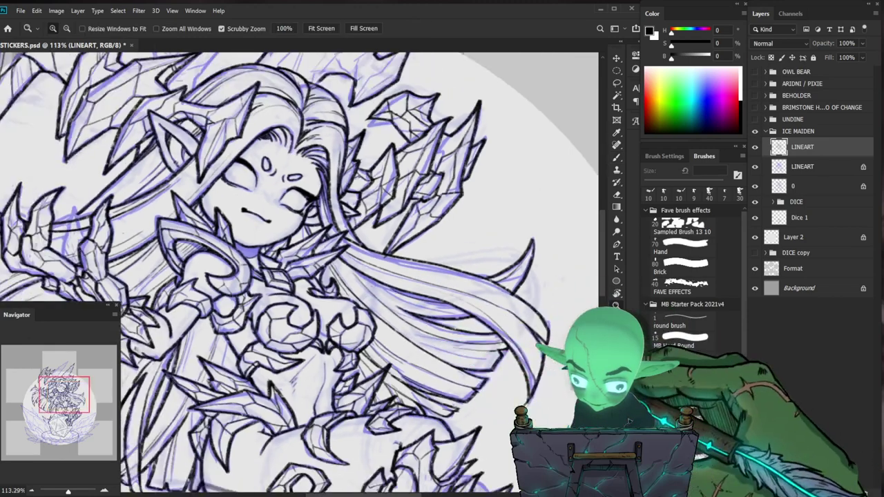
{"action": "left_click_drag", "start_coordinate": [456, 297], "coordinate": [483, 304]}
{"action": "left_click_drag", "start_coordinate": [521, 369], "coordinate": [511, 370]}
{"action": "mouse_move", "coordinate": [511, 401]}
{"action": "left_mouse_down"}
{"action": "mouse_move", "coordinate": [479, 401]}
{"action": "mouse_move", "coordinate": [504, 400]}
{"action": "left_mouse_up"}
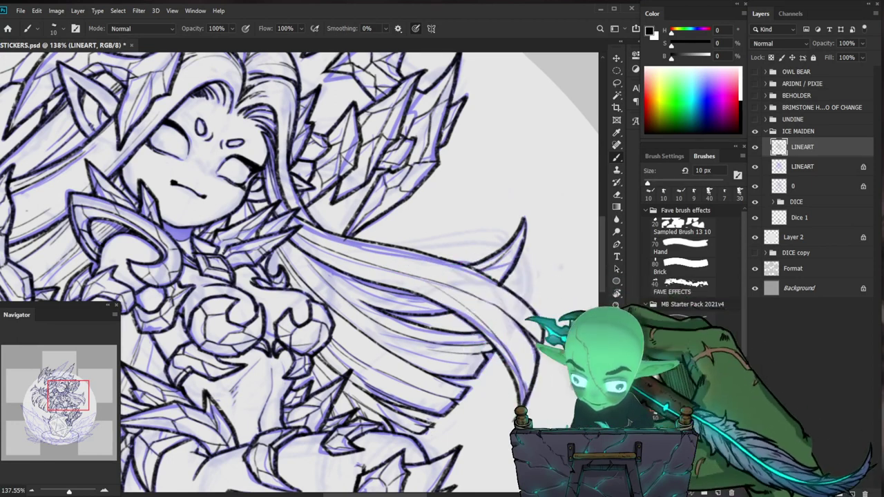
{"action": "key", "text": "z"}
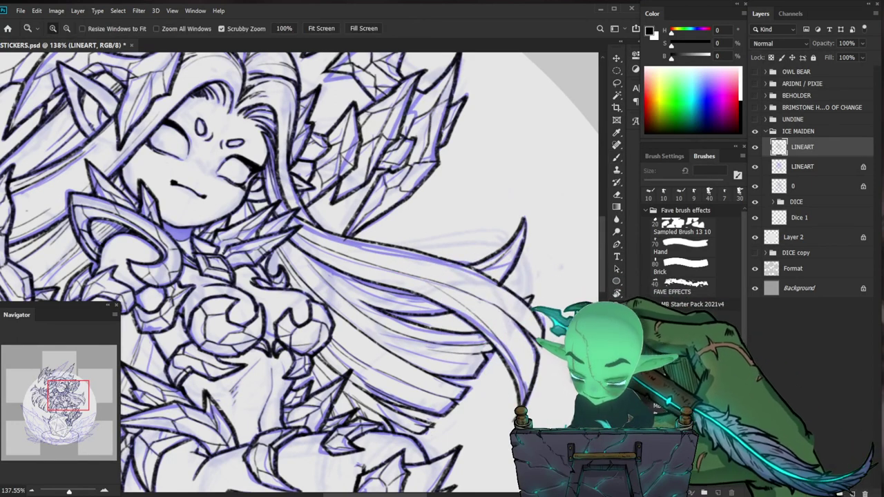
{"action": "left_click_drag", "start_coordinate": [517, 309], "coordinate": [536, 308]}
{"action": "key", "text": "b"}
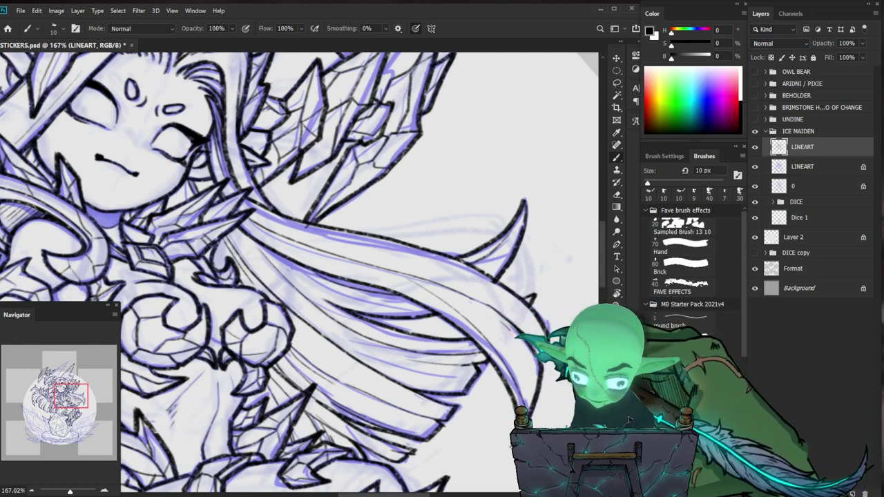
{"action": "key", "text": "z"}
{"action": "mouse_move", "coordinate": [535, 373]}
{"action": "left_mouse_down"}
{"action": "mouse_move", "coordinate": [458, 373]}
{"action": "mouse_move", "coordinate": [493, 290]}
{"action": "left_mouse_up"}
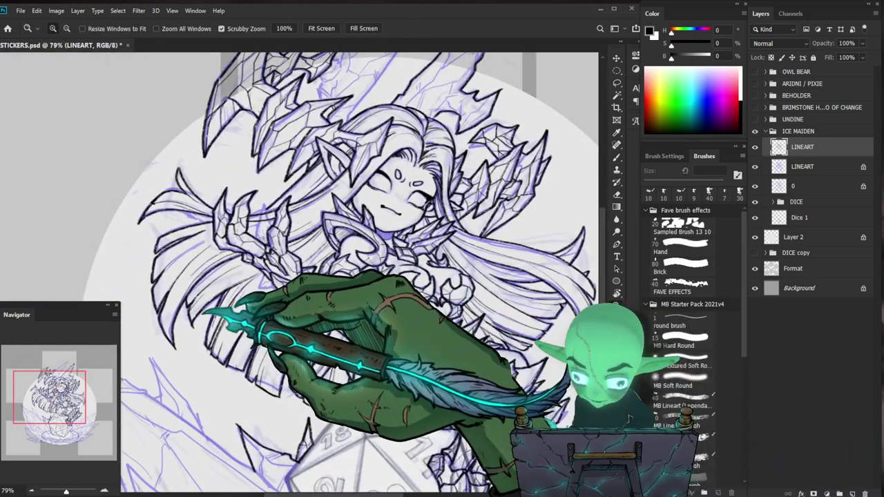
Refine the ink lines on the pointed tips of the long hair locks below the crystal claw.
{"action": "left_click_drag", "start_coordinate": [207, 274], "coordinate": [259, 274]}
{"action": "key", "text": "b"}
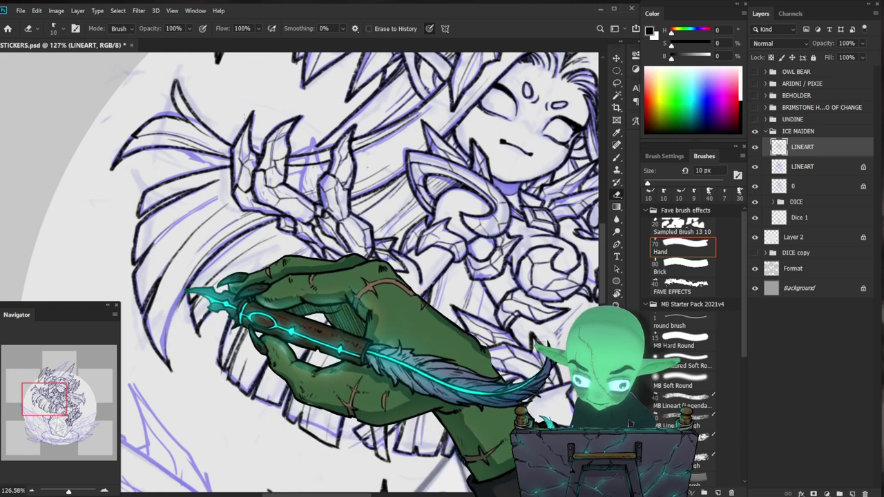
{"action": "key", "text": "z"}
{"action": "mouse_move", "coordinate": [284, 302]}
{"action": "left_mouse_down"}
{"action": "mouse_move", "coordinate": [261, 305]}
{"action": "mouse_move", "coordinate": [284, 262]}
{"action": "left_mouse_up"}
{"action": "key", "text": "b"}
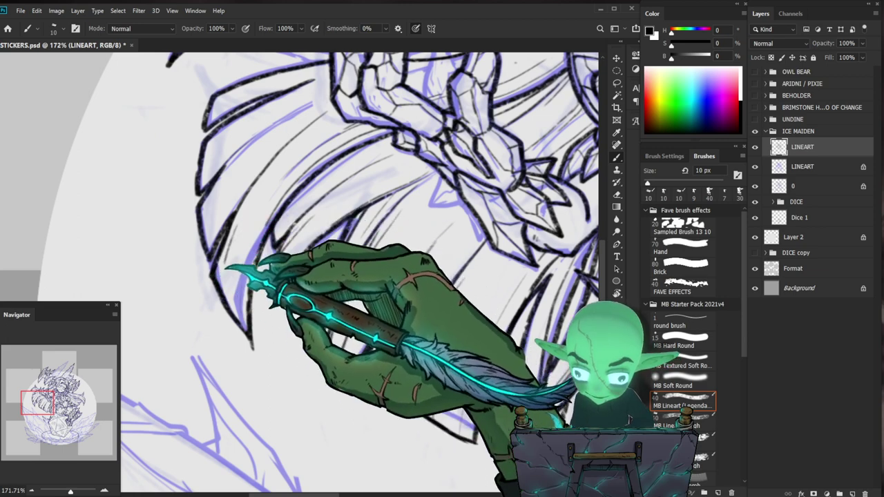
Ink fine hair strands around the parting and the locks framing the face.
{"action": "key", "text": "z"}
{"action": "left_click_drag", "start_coordinate": [264, 282], "coordinate": [207, 286]}
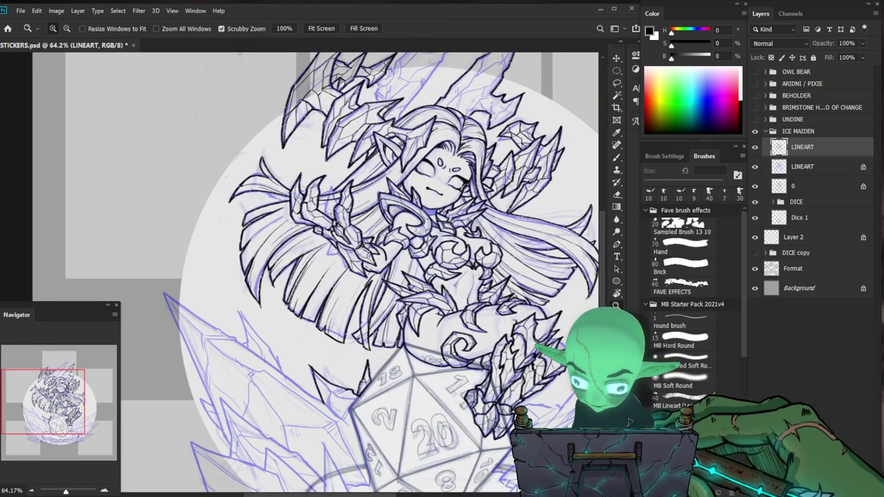
{"action": "left_click_drag", "start_coordinate": [428, 135], "coordinate": [480, 147]}
{"action": "key", "text": "b"}
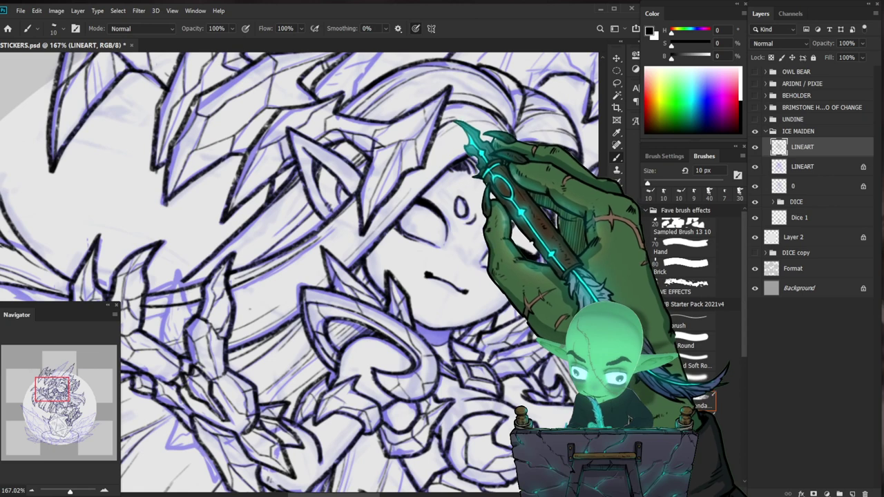
{"action": "left_click_drag", "start_coordinate": [521, 185], "coordinate": [475, 214]}
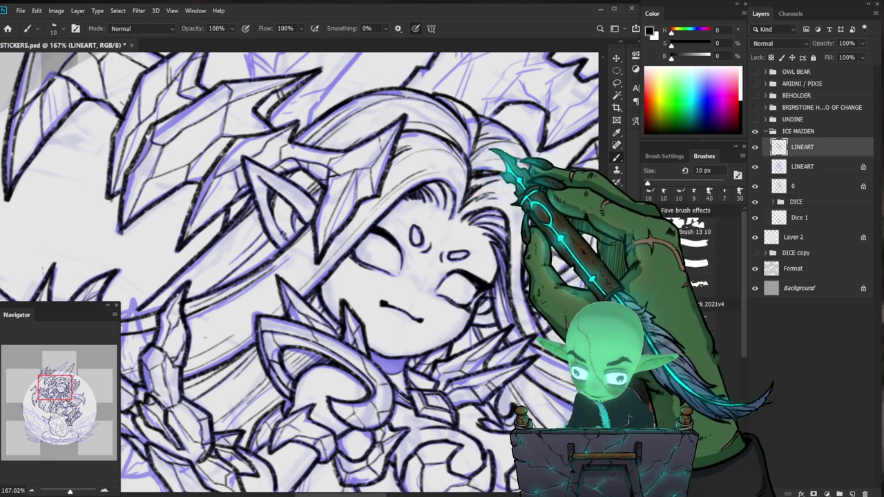
Ink the lower edge of the small crystal beside the die, continuing down along the die's side.
{"action": "key", "text": "z"}
{"action": "left_click_drag", "start_coordinate": [544, 178], "coordinate": [504, 197]}
{"action": "left_click_drag", "start_coordinate": [484, 304], "coordinate": [433, 231]}
{"action": "left_click_drag", "start_coordinate": [421, 397], "coordinate": [439, 397]}
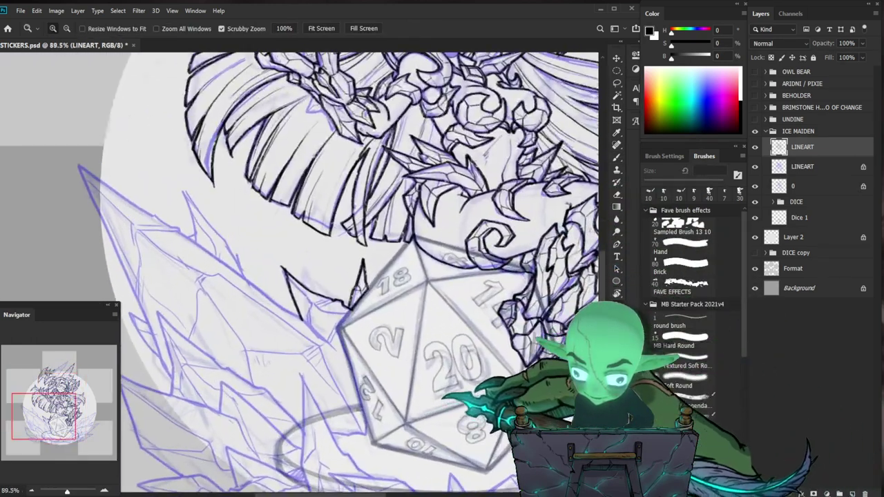
{"action": "key", "text": "b"}
{"action": "mouse_move", "coordinate": [303, 320]}
{"action": "left_mouse_down"}
{"action": "mouse_move", "coordinate": [332, 342]}
{"action": "mouse_move", "coordinate": [380, 356]}
{"action": "left_mouse_up"}
{"action": "key", "text": "z"}
{"action": "key", "text": "b"}
{"action": "left_click_drag", "start_coordinate": [331, 319], "coordinate": [344, 360]}
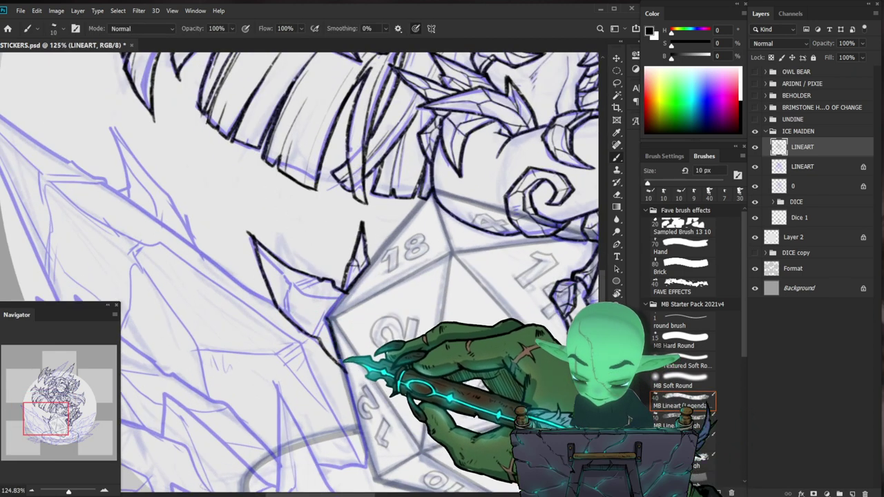
Clean up the small crystal beside the die and ink the facet lines inside it.
{"action": "scroll", "coordinate": [343, 360], "scroll_direction": "down", "scroll_amount": 2}
{"action": "key", "text": "e"}
{"action": "key", "text": "b"}
{"action": "scroll", "coordinate": [350, 244], "scroll_direction": "up", "scroll_amount": 5}
{"action": "left_click_drag", "start_coordinate": [318, 280], "coordinate": [299, 302]}
{"action": "left_click_drag", "start_coordinate": [299, 280], "coordinate": [366, 304]}
{"action": "left_click_drag", "start_coordinate": [295, 247], "coordinate": [205, 141]}
{"action": "scroll", "coordinate": [439, 178], "scroll_direction": "down", "scroll_amount": 2}
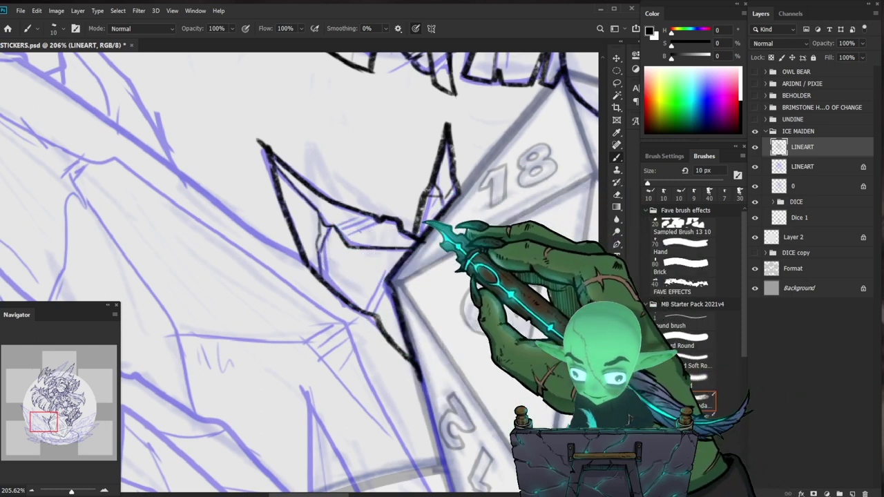
{"action": "left_click_drag", "start_coordinate": [351, 250], "coordinate": [350, 274]}
Ink the long upper edge of the large crystal shard beside the die, starting from its pointed tip.
{"action": "scroll", "coordinate": [421, 249], "scroll_direction": "down", "scroll_amount": 3}
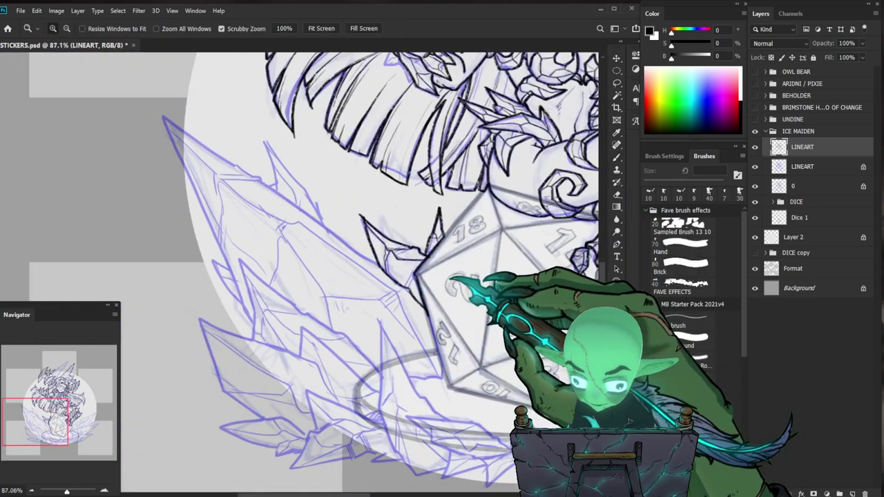
{"action": "scroll", "coordinate": [420, 272], "scroll_direction": "up", "scroll_amount": 2}
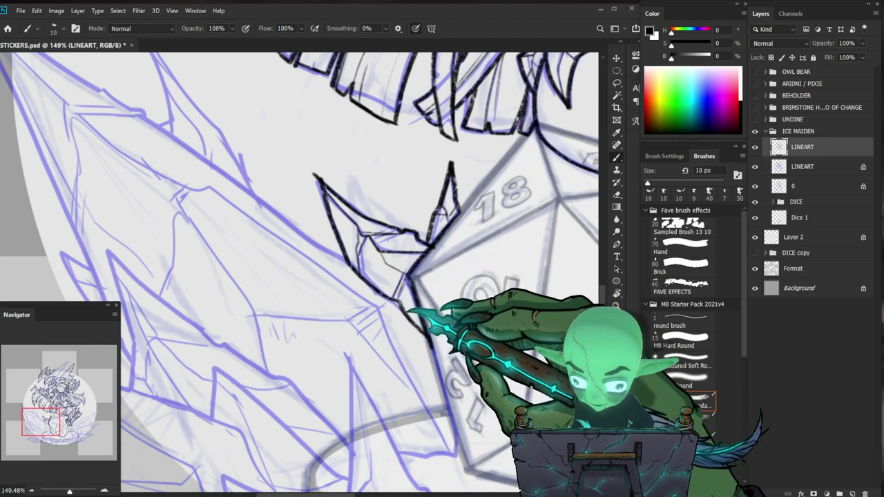
{"action": "left_click_drag", "start_coordinate": [464, 308], "coordinate": [435, 326]}
{"action": "scroll", "coordinate": [413, 296], "scroll_direction": "up", "scroll_amount": 1}
{"action": "key", "text": "b"}
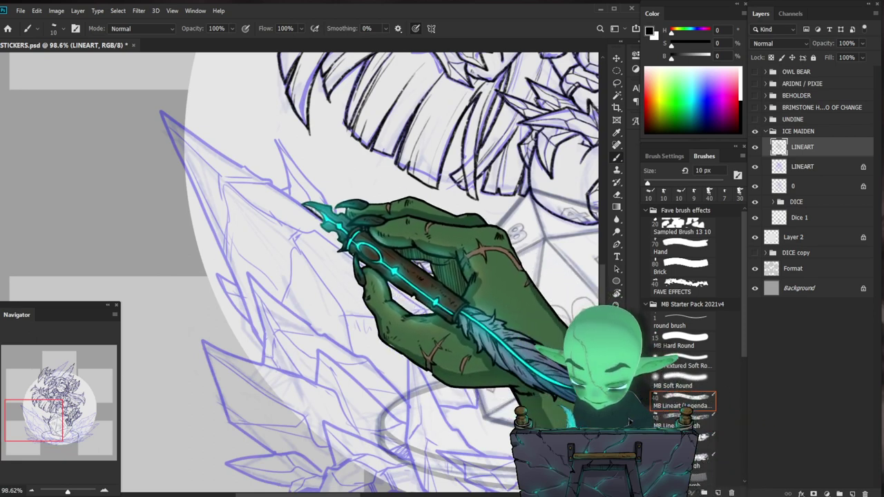
{"action": "key", "text": "z"}
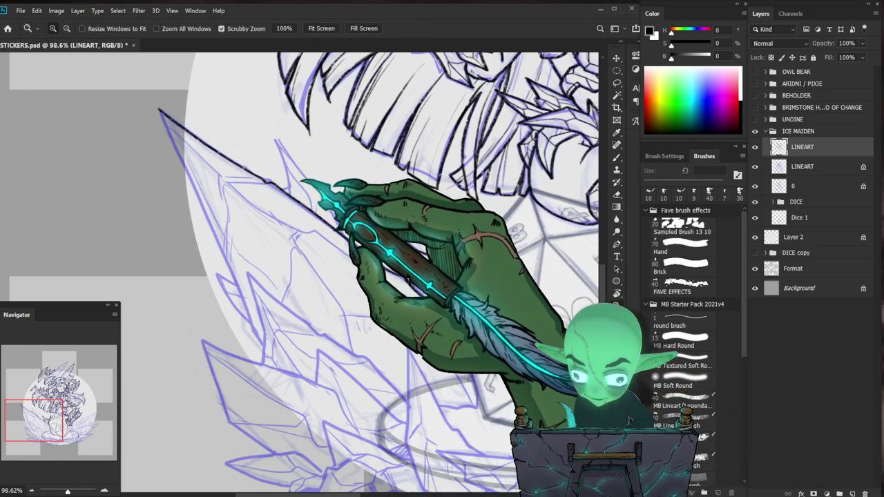
Ink the small spike rising from the large shard's upper edge, including its inner facets.
{"action": "scroll", "coordinate": [366, 276], "scroll_direction": "down", "scroll_amount": 2}
{"action": "scroll", "coordinate": [228, 243], "scroll_direction": "up", "scroll_amount": 2}
{"action": "key", "text": "b"}
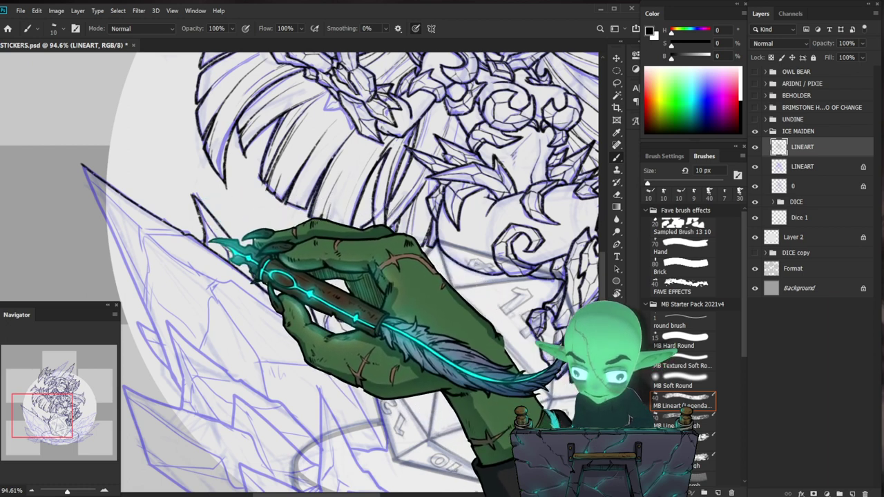
{"action": "key", "text": "z"}
{"action": "left_click_drag", "start_coordinate": [388, 270], "coordinate": [362, 300]}
{"action": "mouse_move", "coordinate": [323, 274]}
{"action": "left_mouse_down"}
{"action": "mouse_move", "coordinate": [341, 270]}
{"action": "mouse_move", "coordinate": [318, 271]}
{"action": "left_mouse_up"}
{"action": "key", "text": "b"}
{"action": "key", "text": "z"}
{"action": "key", "text": "b"}
Ink facet lines across the middle of the tall crystal spike behind the head.
{"action": "mouse_move", "coordinate": [543, 424]}
{"action": "left_mouse_down"}
{"action": "mouse_move", "coordinate": [500, 407]}
{"action": "mouse_move", "coordinate": [483, 425]}
{"action": "left_mouse_up"}
{"action": "mouse_move", "coordinate": [417, 79]}
{"action": "left_mouse_down"}
{"action": "mouse_move", "coordinate": [426, 207]}
{"action": "mouse_move", "coordinate": [456, 200]}
{"action": "left_mouse_up"}
{"action": "key", "text": "z"}
{"action": "key", "text": "b"}
{"action": "left_click_drag", "start_coordinate": [452, 132], "coordinate": [396, 219]}
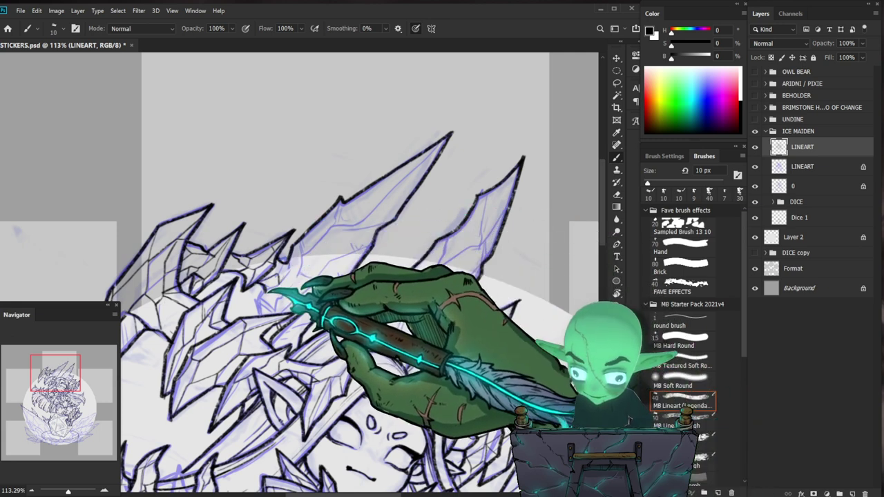
{"action": "key", "text": "ctrl+space"}
{"action": "left_click_drag", "start_coordinate": [370, 292], "coordinate": [293, 294]}
{"action": "left_click_drag", "start_coordinate": [356, 294], "coordinate": [414, 293]}
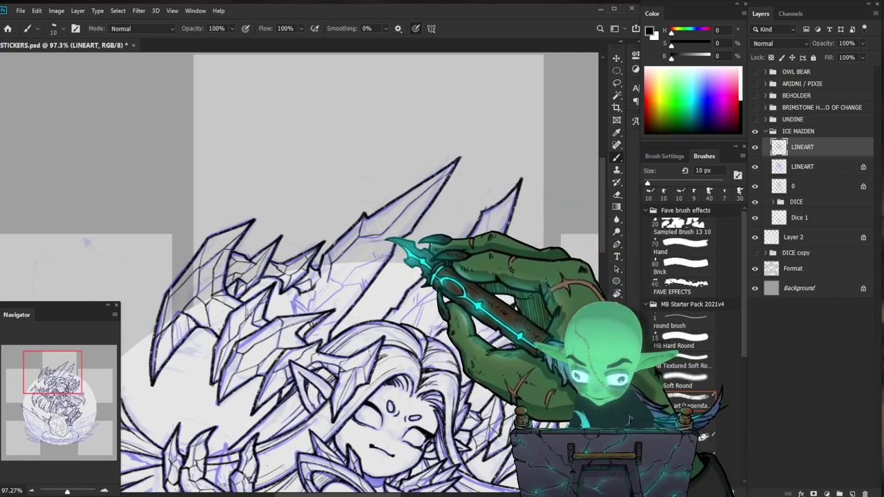
{"action": "left_click_drag", "start_coordinate": [364, 238], "coordinate": [418, 233]}
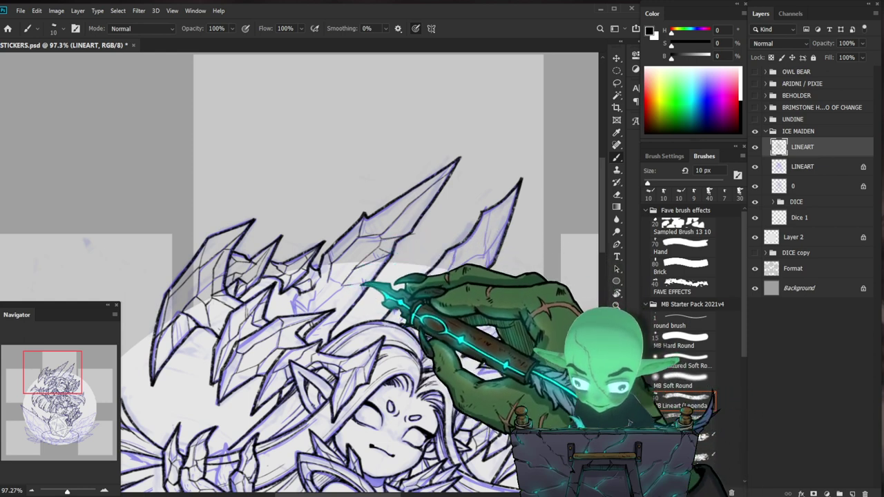
Extend the tall spike's facet lines up toward its tip and down to its base.
{"action": "left_click_drag", "start_coordinate": [388, 311], "coordinate": [431, 284]}
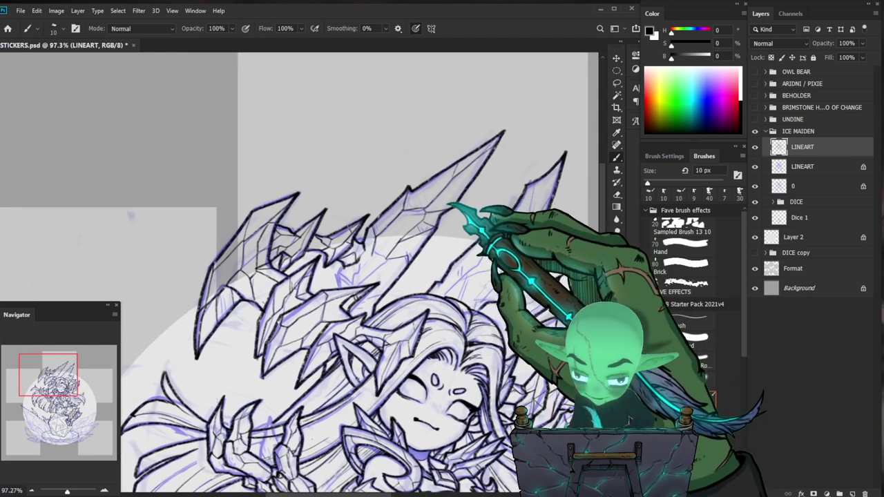
{"action": "left_click_drag", "start_coordinate": [447, 228], "coordinate": [376, 229]}
{"action": "left_click_drag", "start_coordinate": [497, 254], "coordinate": [512, 253]}
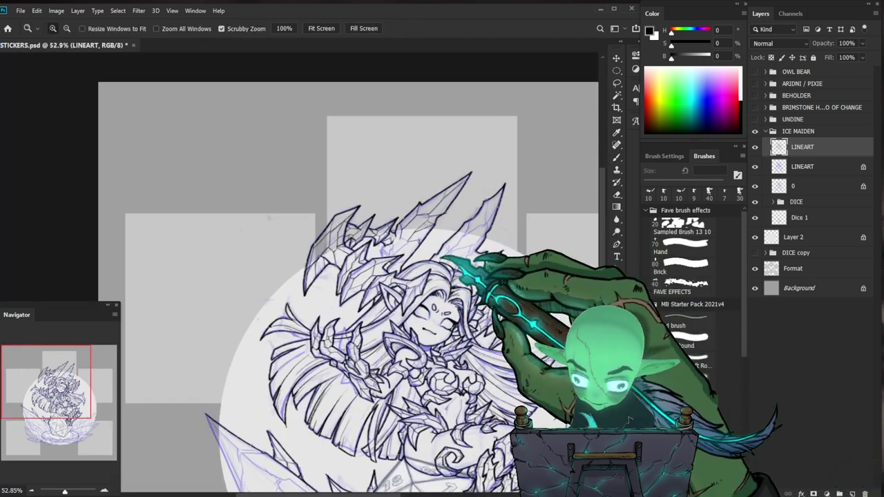
{"action": "left_click_drag", "start_coordinate": [405, 250], "coordinate": [478, 251]}
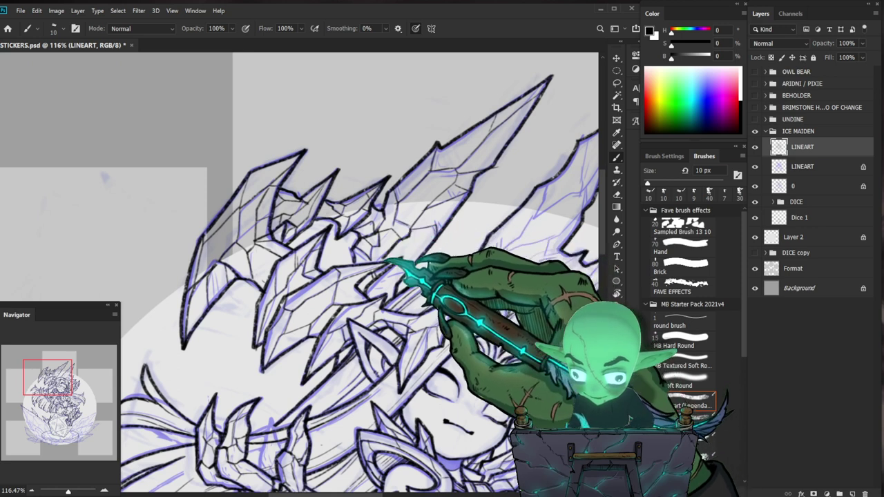
Ink and clean up the facet lines on the palm of the raised crystal claw.
{"action": "key", "text": "z"}
{"action": "left_click_drag", "start_coordinate": [422, 243], "coordinate": [345, 246]}
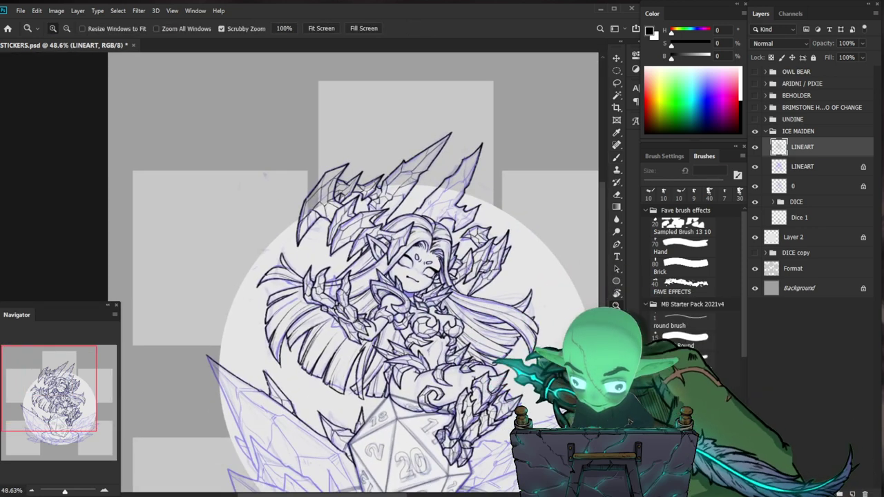
{"action": "left_click_drag", "start_coordinate": [497, 343], "coordinate": [473, 344]}
{"action": "scroll", "coordinate": [377, 318], "scroll_direction": "up", "scroll_amount": 8}
{"action": "key", "text": "b"}
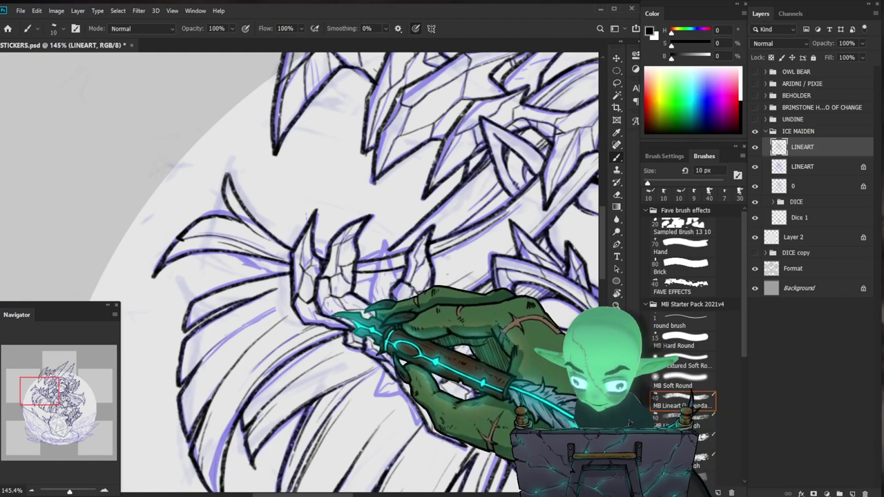
{"action": "left_click_drag", "start_coordinate": [354, 324], "coordinate": [349, 318]}
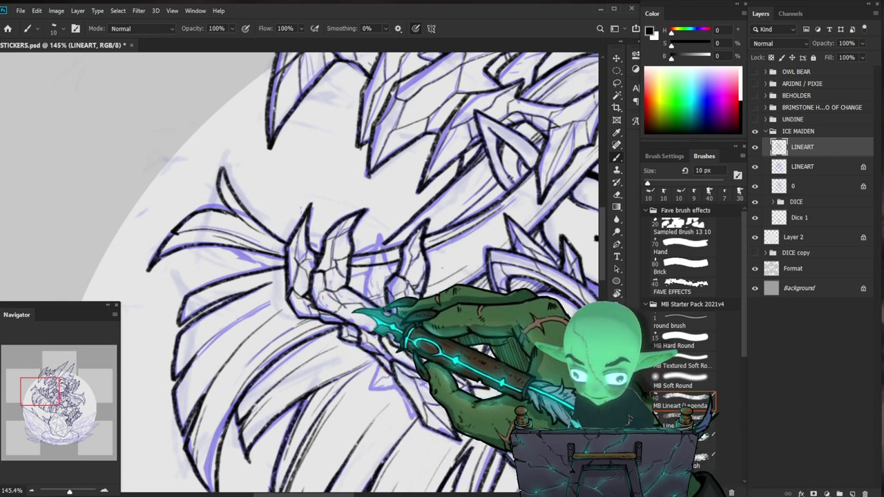
{"action": "key", "text": "e"}
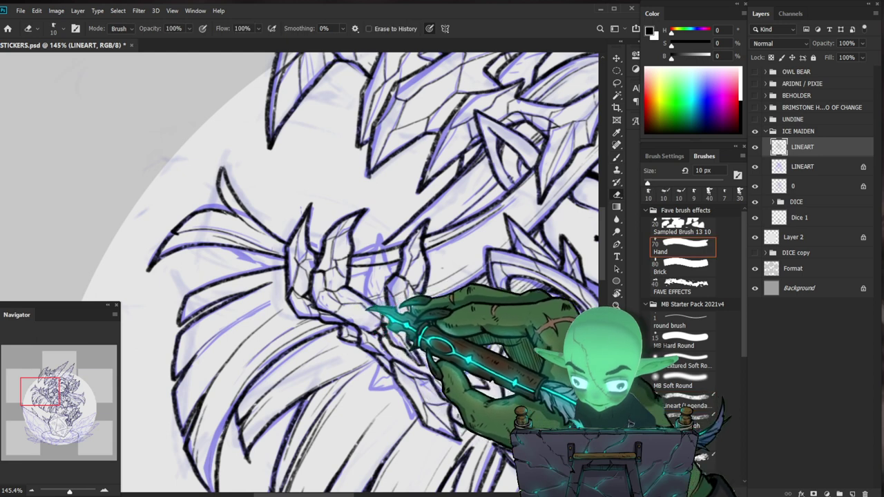
{"action": "key", "text": "b"}
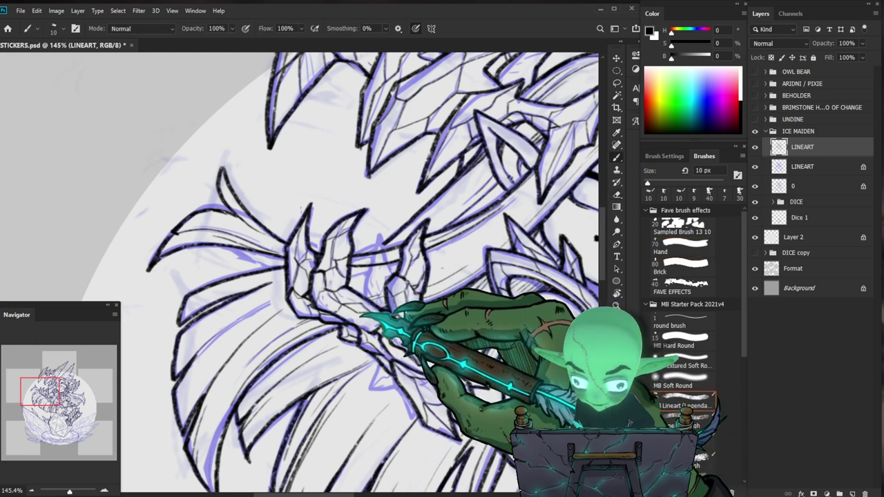
Refine the lines where the raised crystal claw's thumb joins the wrist.
{"action": "left_click_drag", "start_coordinate": [400, 335], "coordinate": [317, 335]}
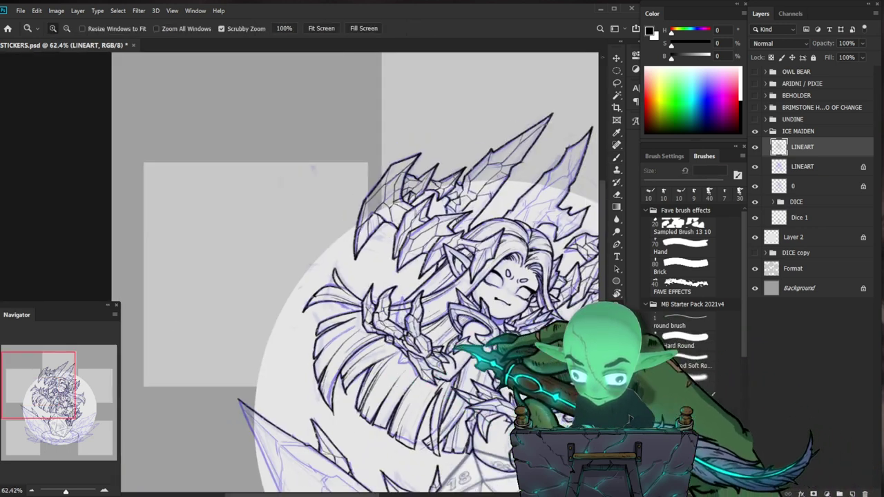
{"action": "left_click_drag", "start_coordinate": [428, 339], "coordinate": [507, 338]}
{"action": "key", "text": "z"}
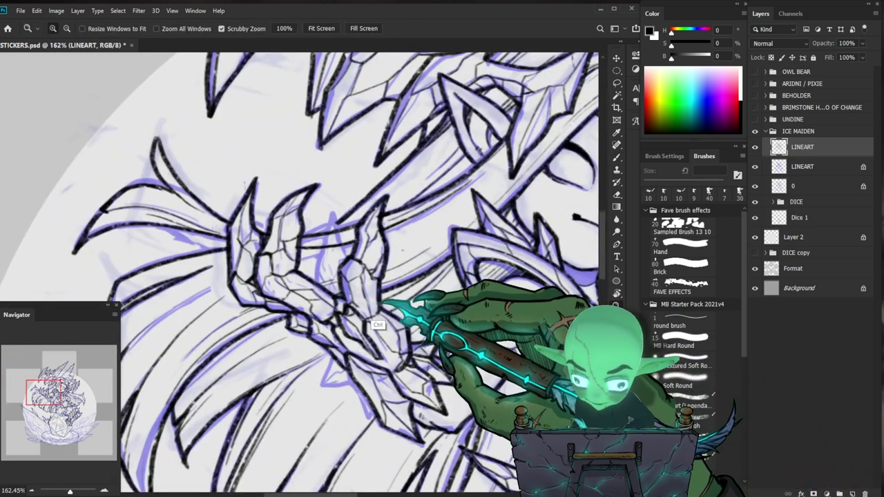
{"action": "left_click_drag", "start_coordinate": [374, 310], "coordinate": [394, 308]}
{"action": "key", "text": "e"}
{"action": "key", "text": "b"}
Ink strand lines in the hair locks hanging just below the forearm and elbow.
{"action": "key", "text": "z"}
{"action": "left_click_drag", "start_coordinate": [377, 324], "coordinate": [324, 330]}
{"action": "mouse_move", "coordinate": [414, 421]}
{"action": "left_mouse_down"}
{"action": "mouse_move", "coordinate": [315, 319]}
{"action": "mouse_move", "coordinate": [316, 302]}
{"action": "mouse_move", "coordinate": [355, 302]}
{"action": "left_mouse_up"}
{"action": "key", "text": "z"}
{"action": "left_click_drag", "start_coordinate": [306, 209], "coordinate": [291, 278]}
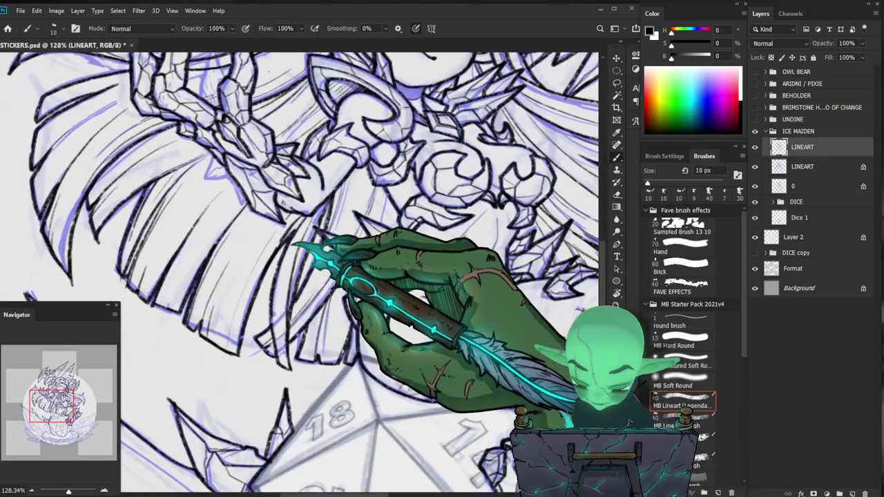
{"action": "left_click_drag", "start_coordinate": [302, 241], "coordinate": [285, 278]}
Ink the large shard's edge down along the die and its jagged lower end.
{"action": "key", "text": "z"}
{"action": "left_click_drag", "start_coordinate": [342, 293], "coordinate": [286, 288]}
{"action": "key", "text": "z"}
{"action": "left_click_drag", "start_coordinate": [448, 393], "coordinate": [461, 393]}
{"action": "left_click_drag", "start_coordinate": [366, 310], "coordinate": [368, 300]}
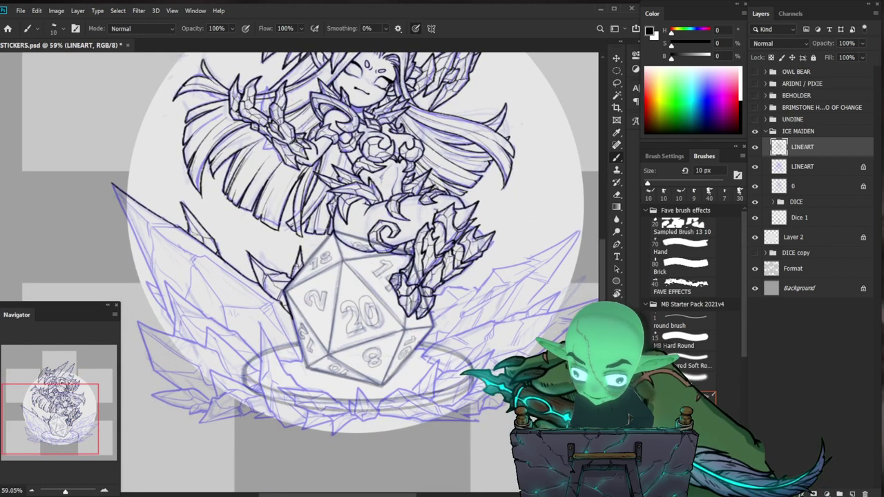
{"action": "key", "text": "z"}
{"action": "left_click_drag", "start_coordinate": [292, 328], "coordinate": [313, 329]}
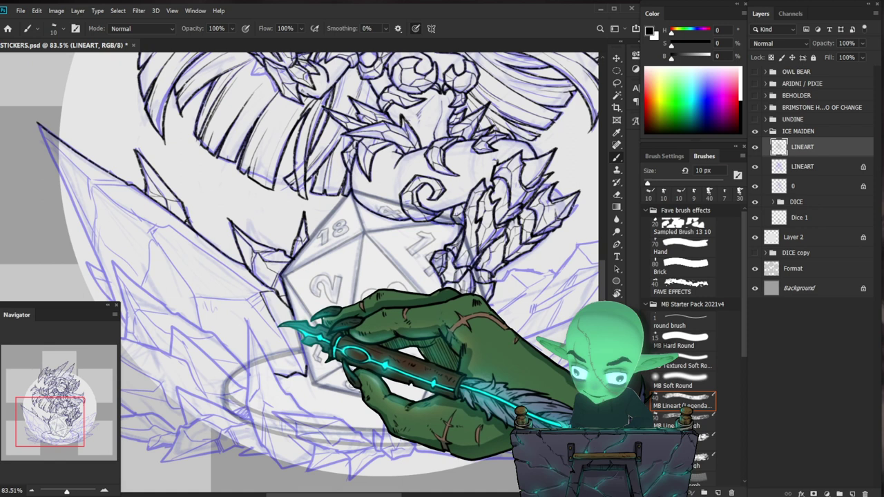
Ink and clean up facet lines inside the large shard, along its upper edge and near the die.
{"action": "key", "text": "space"}
{"action": "left_click_drag", "start_coordinate": [346, 328], "coordinate": [411, 340]}
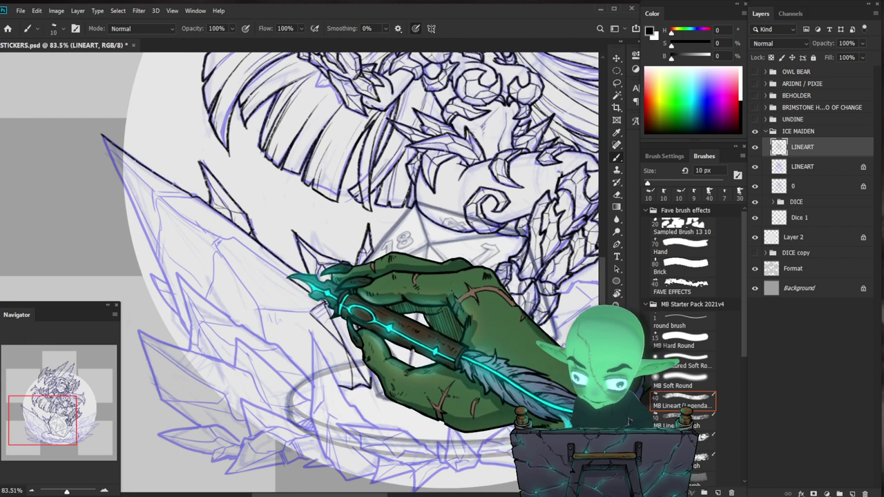
{"action": "left_click_drag", "start_coordinate": [297, 277], "coordinate": [363, 322]}
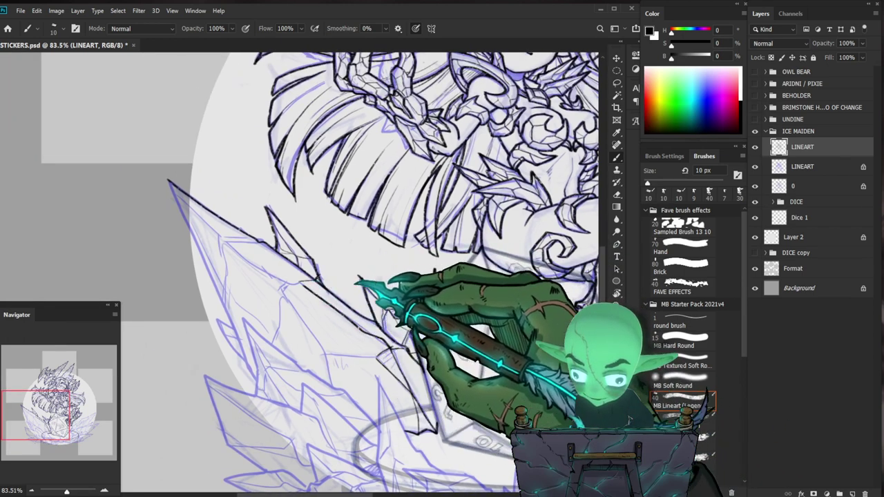
{"action": "key", "text": "e"}
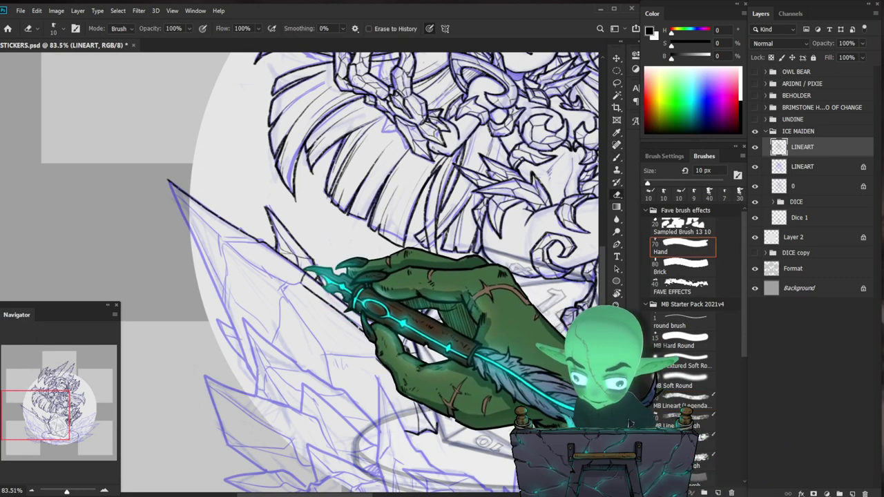
{"action": "key", "text": "b"}
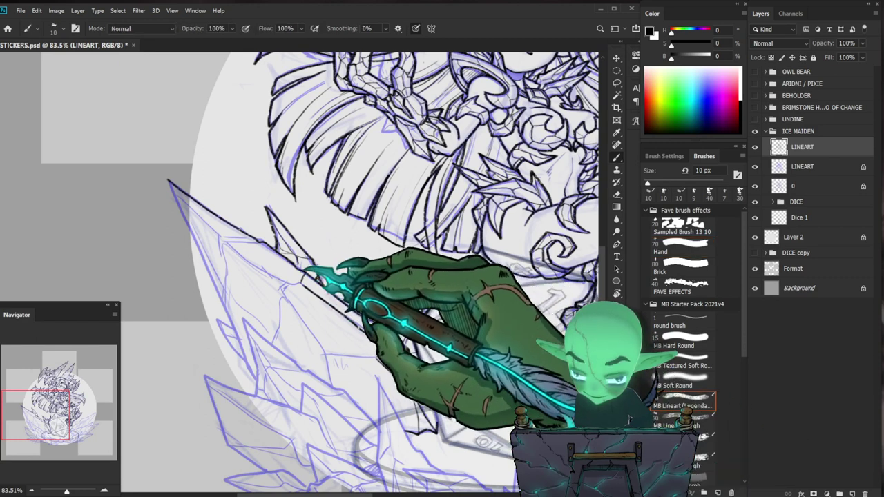
Ink facet lines inside the second tall crown crystal, from its middle down toward the head.
{"action": "key", "text": "ctrl+0"}
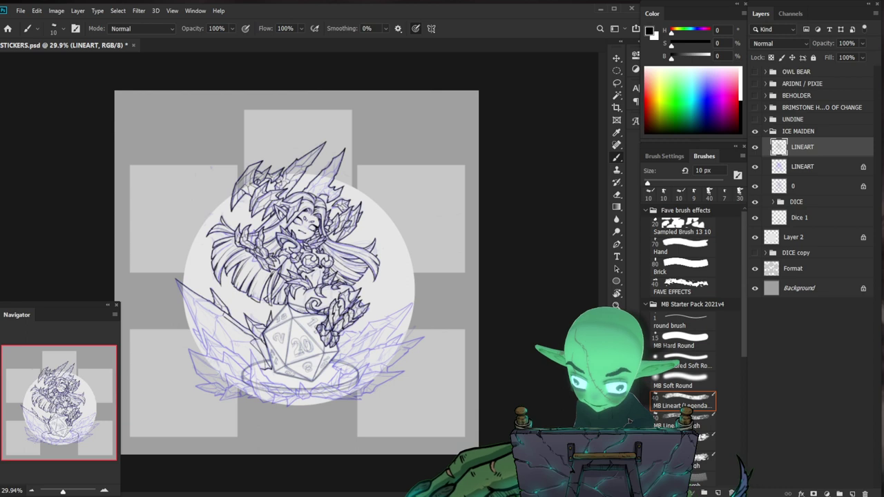
{"action": "key", "text": "z"}
{"action": "left_click_drag", "start_coordinate": [320, 160], "coordinate": [393, 161]}
{"action": "key", "text": "b"}
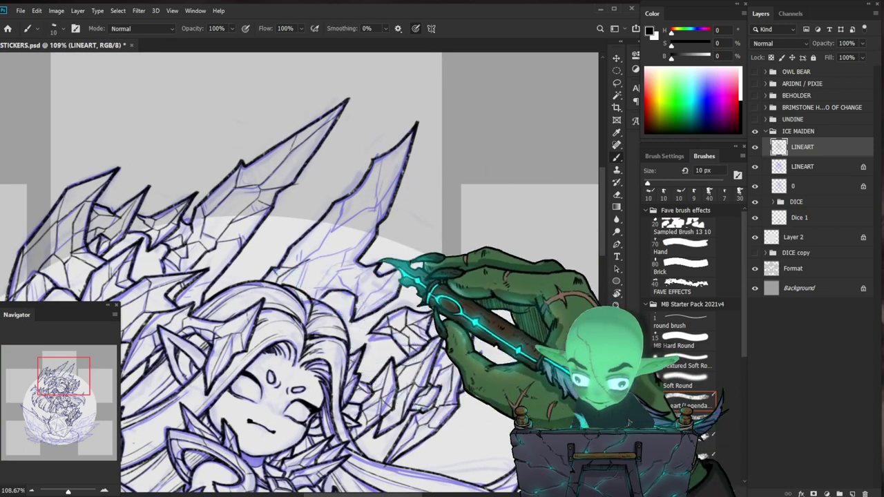
{"action": "left_click_drag", "start_coordinate": [348, 270], "coordinate": [337, 287]}
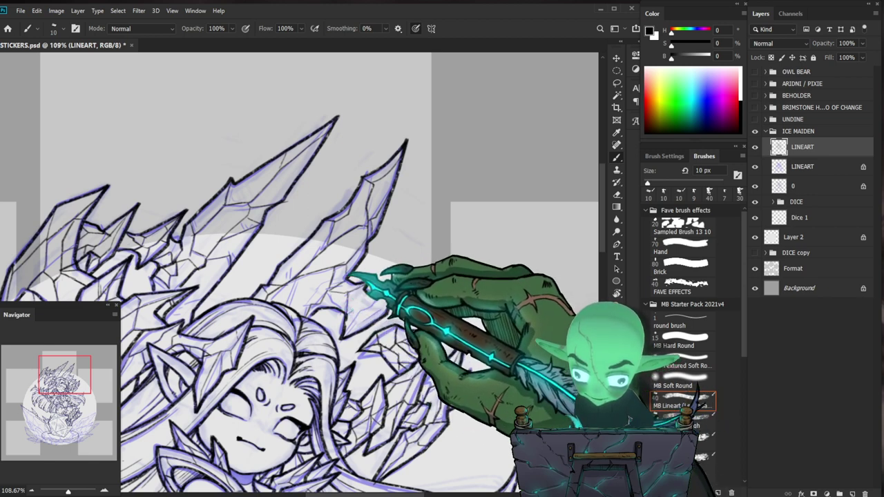
{"action": "left_click_drag", "start_coordinate": [378, 270], "coordinate": [314, 270]}
{"action": "left_click_drag", "start_coordinate": [380, 287], "coordinate": [439, 288]}
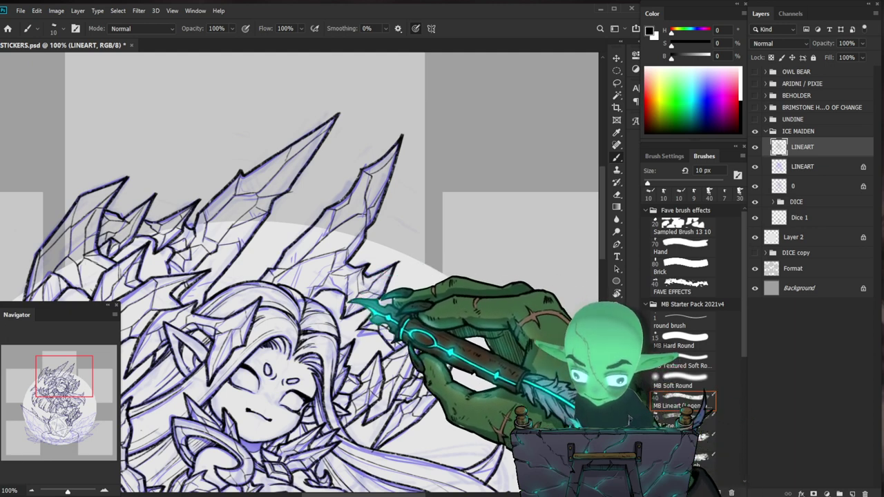
{"action": "left_click_drag", "start_coordinate": [406, 283], "coordinate": [438, 283]}
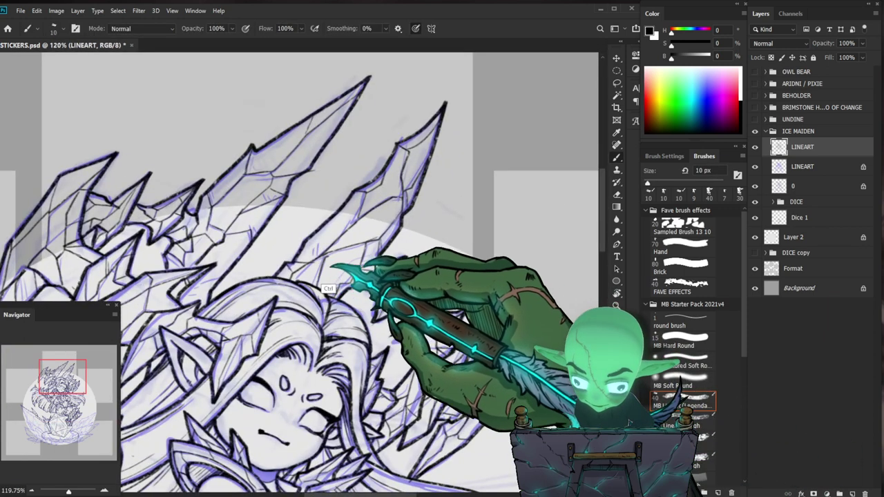
Add and clean up facet lines at the base of the second tall crown crystal, just above the hair.
{"action": "key", "text": "ctrl+space"}
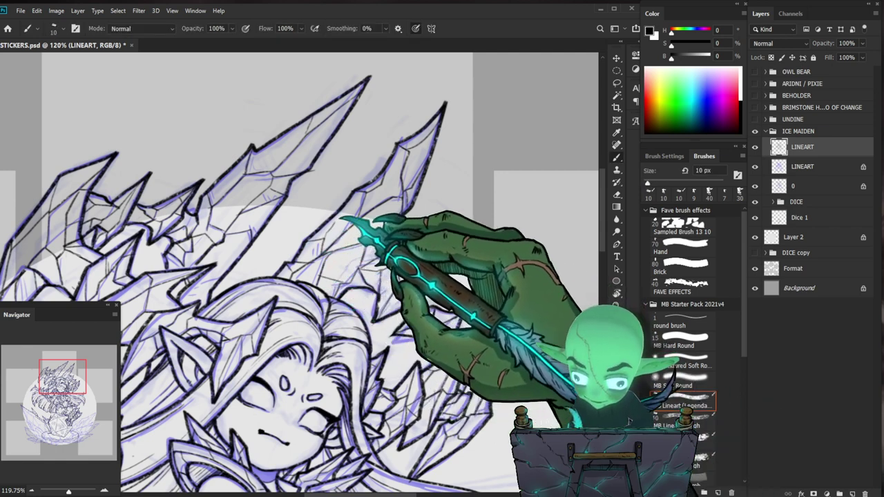
{"action": "mouse_move", "coordinate": [446, 214]}
{"action": "left_mouse_down"}
{"action": "mouse_move", "coordinate": [391, 214]}
{"action": "mouse_move", "coordinate": [475, 213]}
{"action": "left_mouse_up"}
{"action": "key", "text": "e"}
{"action": "key", "text": "b"}
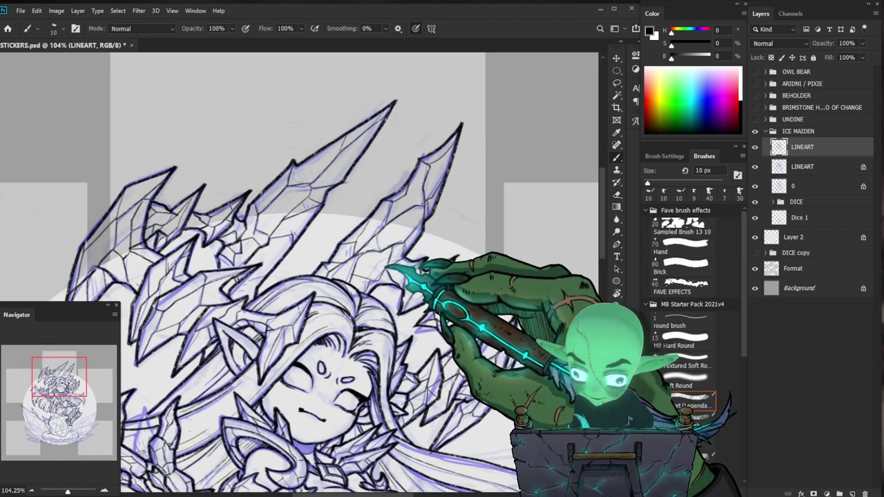
{"action": "key", "text": "e"}
{"action": "key", "text": "b"}
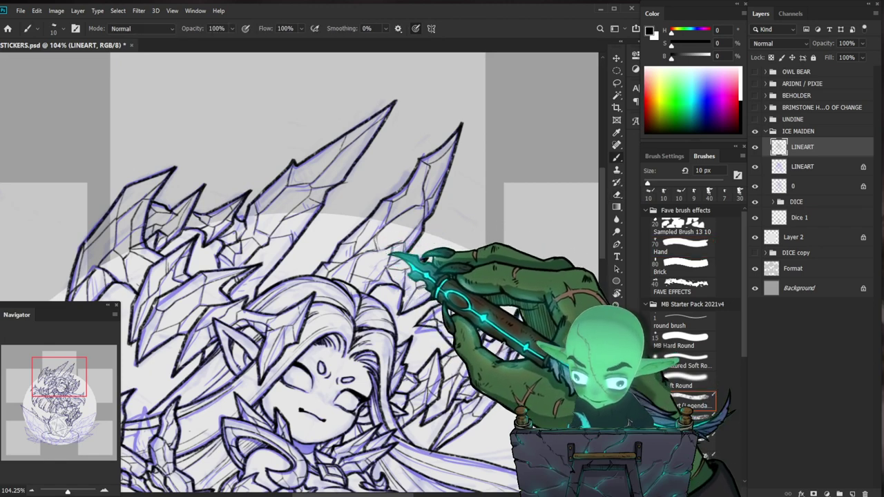
{"action": "key", "text": "e"}
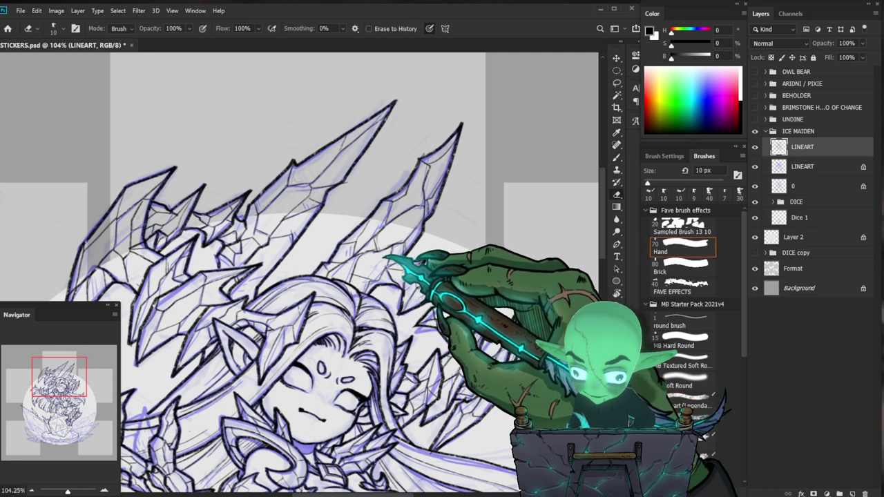
{"action": "key", "text": "b"}
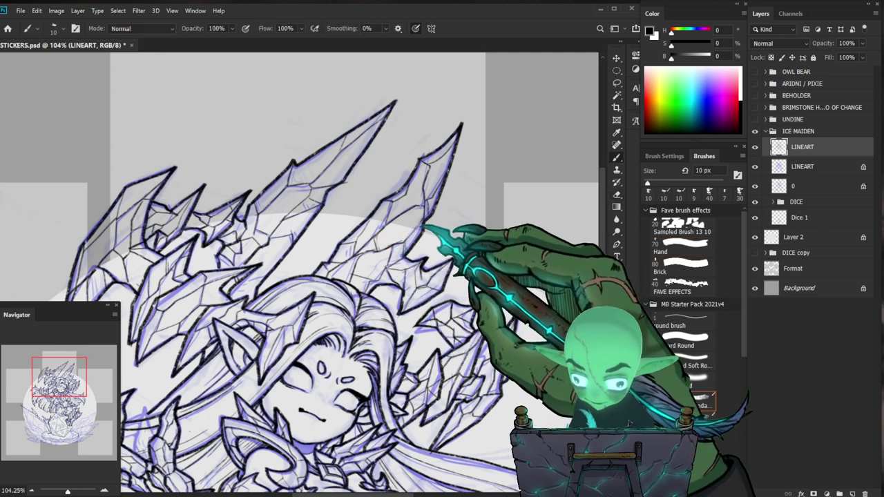
Examine the inked crown, face, torso and hair both close up and as a whole.
{"action": "left_click_drag", "start_coordinate": [446, 236], "coordinate": [380, 316]}
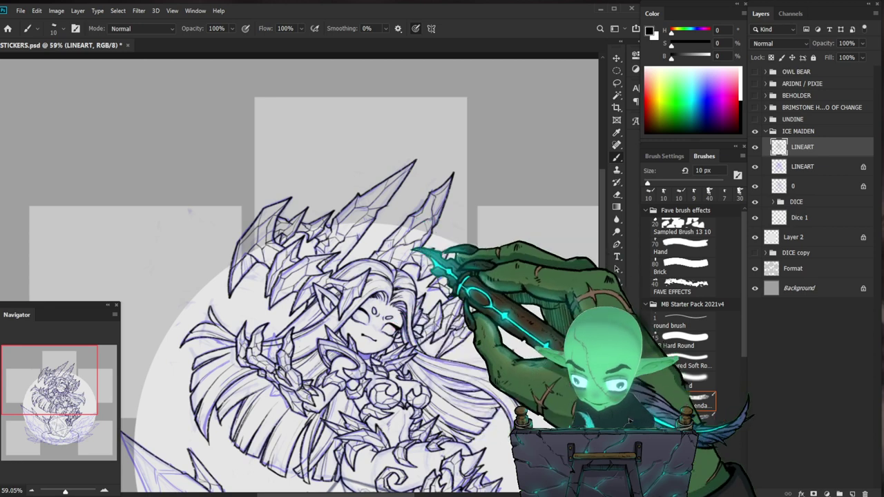
{"action": "scroll", "coordinate": [383, 255], "scroll_direction": "up", "scroll_amount": 5}
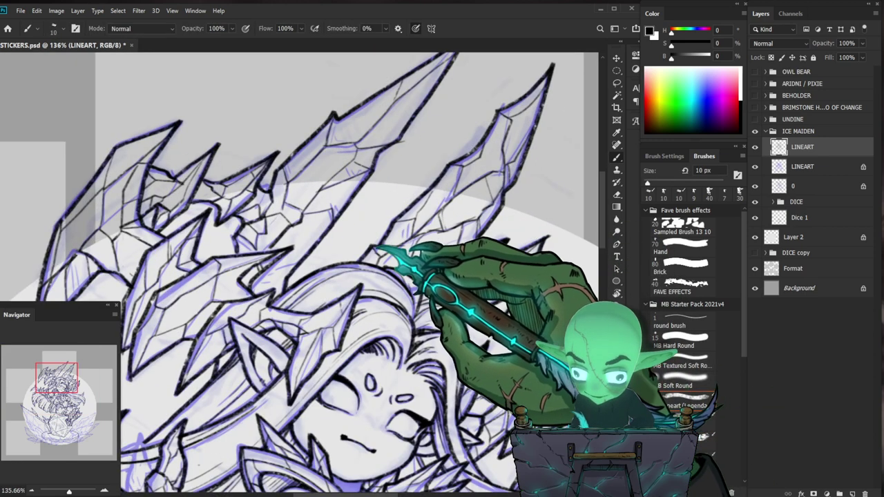
{"action": "scroll", "coordinate": [383, 255], "scroll_direction": "down", "scroll_amount": 5}
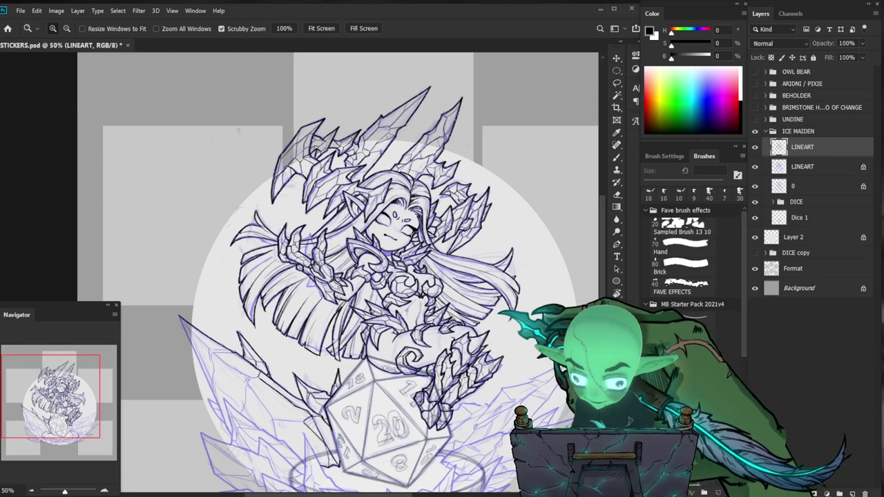
{"action": "left_click_drag", "start_coordinate": [359, 286], "coordinate": [377, 288]}
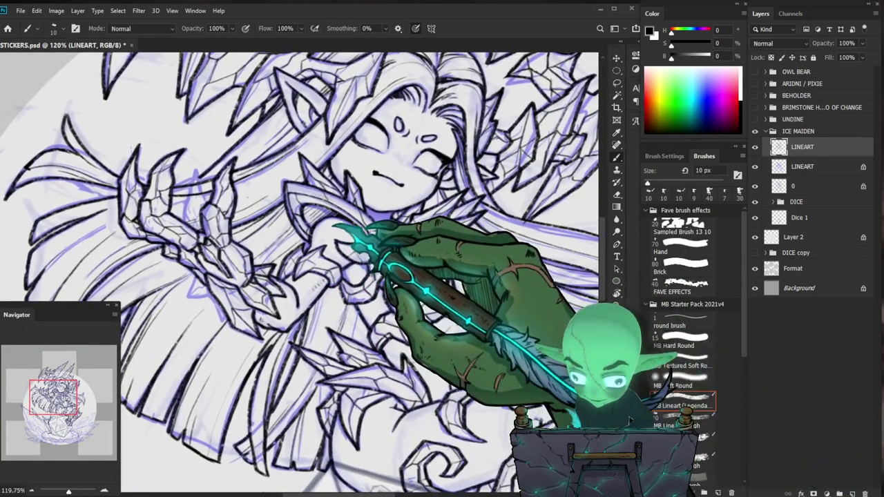
{"action": "key", "text": "z"}
{"action": "left_click_drag", "start_coordinate": [317, 245], "coordinate": [298, 293]}
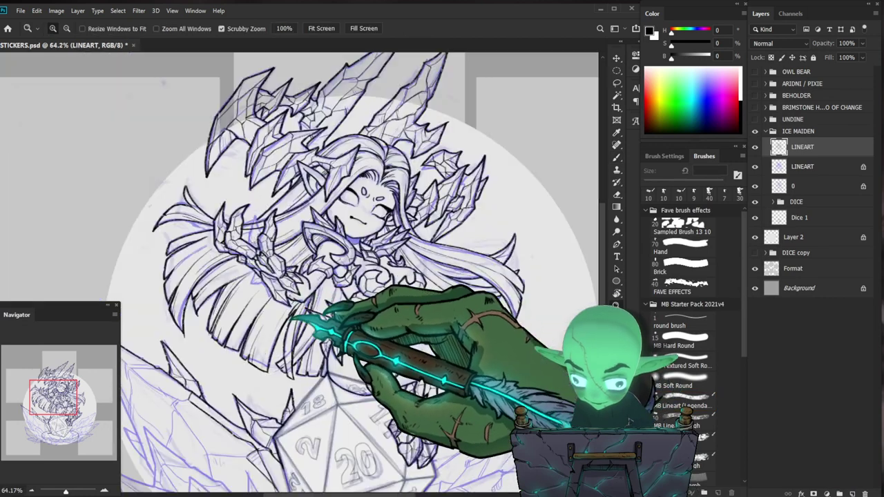
{"action": "mouse_move", "coordinate": [347, 267]}
{"action": "left_mouse_down"}
{"action": "mouse_move", "coordinate": [374, 267]}
{"action": "mouse_move", "coordinate": [338, 256]}
{"action": "left_mouse_up"}
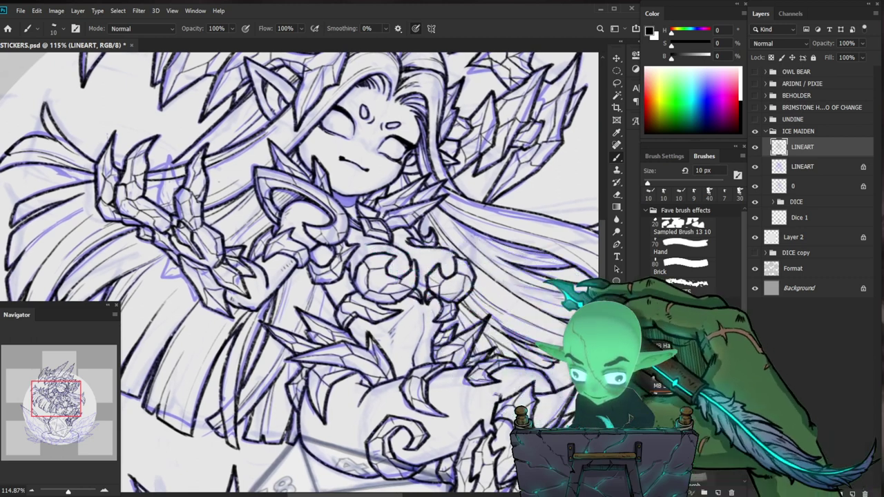
{"action": "left_click_drag", "start_coordinate": [352, 269], "coordinate": [302, 235]}
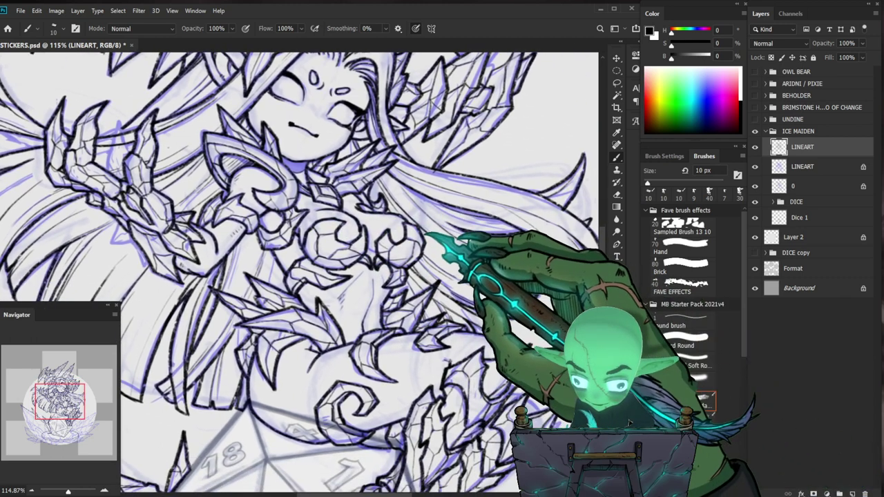
{"action": "left_click_drag", "start_coordinate": [521, 311], "coordinate": [447, 312]}
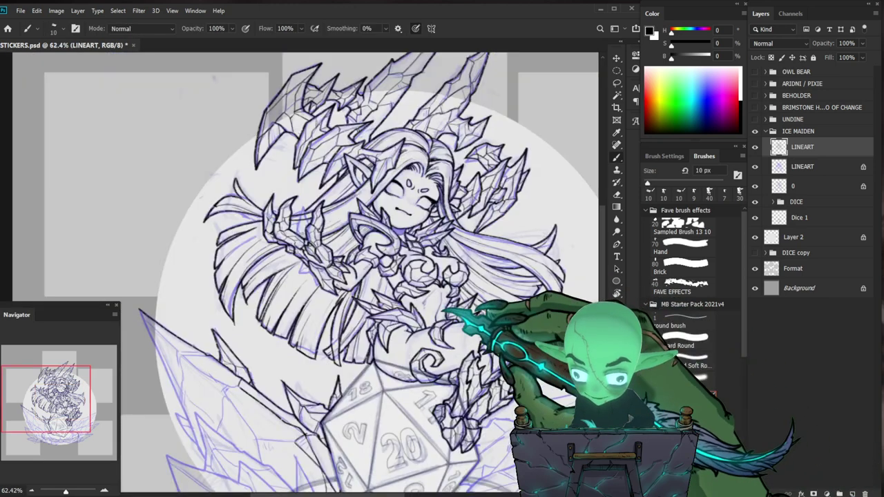
{"action": "scroll", "coordinate": [325, 290], "scroll_direction": "up", "scroll_amount": 3}
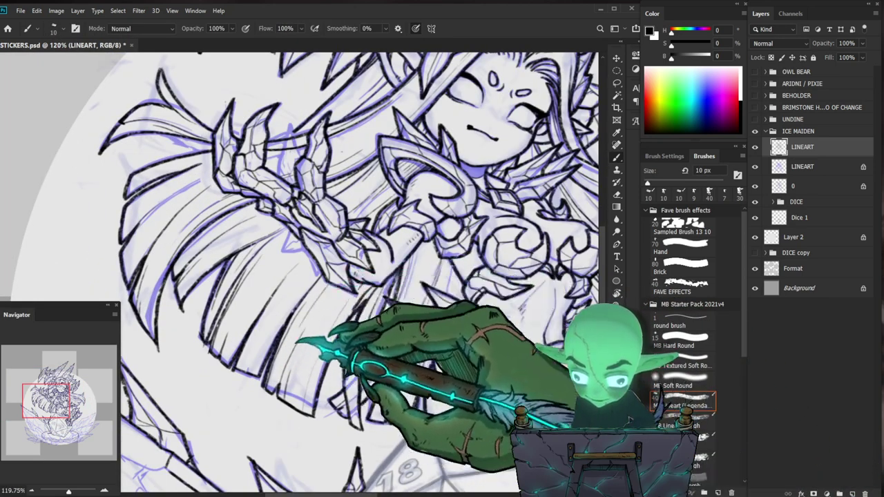
Ink the upper edge of the long shard extending right from the die, and its jagged end beside the die.
{"action": "key", "text": "z"}
{"action": "left_click_drag", "start_coordinate": [400, 285], "coordinate": [283, 286]}
{"action": "mouse_move", "coordinate": [495, 411]}
{"action": "left_mouse_down"}
{"action": "mouse_move", "coordinate": [426, 309]}
{"action": "mouse_move", "coordinate": [508, 316]}
{"action": "left_mouse_up"}
{"action": "key", "text": "z"}
{"action": "left_click_drag", "start_coordinate": [406, 346], "coordinate": [359, 345]}
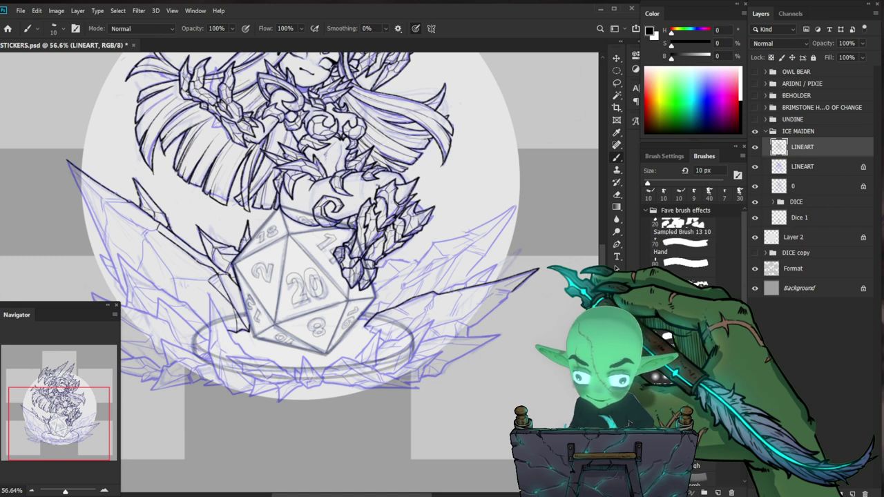
{"action": "mouse_move", "coordinate": [378, 339]}
{"action": "left_mouse_down"}
{"action": "mouse_move", "coordinate": [406, 344]}
{"action": "mouse_move", "coordinate": [351, 314]}
{"action": "left_mouse_up"}
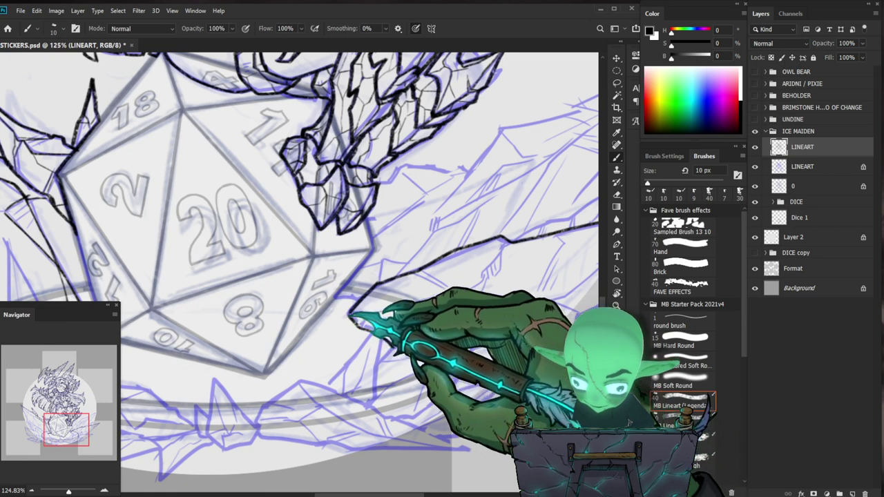
{"action": "left_click_drag", "start_coordinate": [522, 390], "coordinate": [390, 398]}
Ink the jagged crack across the middle of the long right-hand shard and the lower edge of its tip.
{"action": "key", "text": "b"}
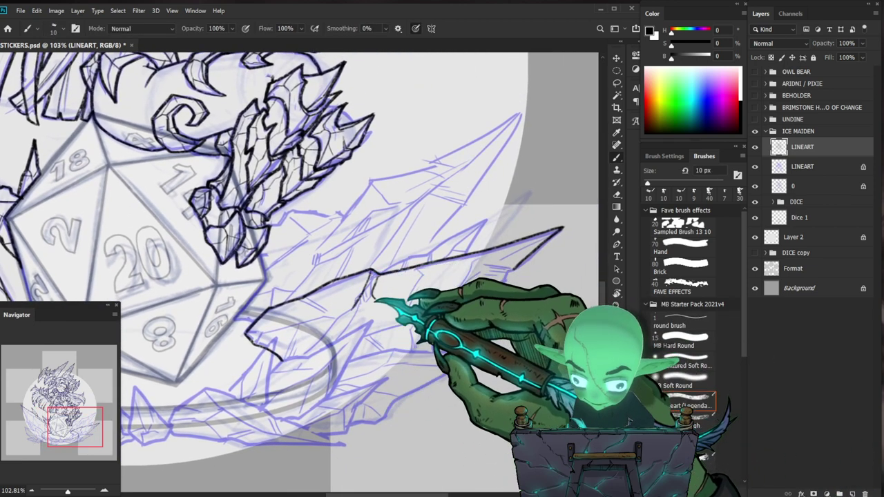
{"action": "key", "text": "e"}
{"action": "key", "text": "b"}
{"action": "left_click_drag", "start_coordinate": [335, 325], "coordinate": [286, 329]}
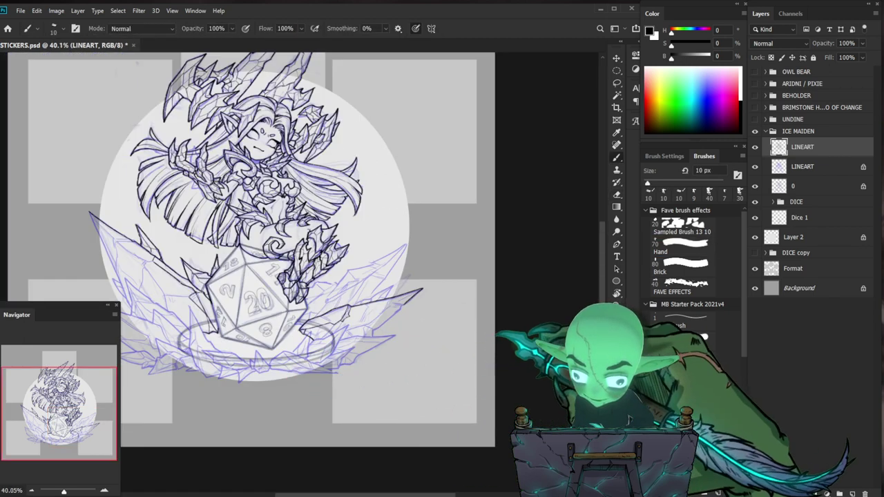
{"action": "left_click_drag", "start_coordinate": [383, 343], "coordinate": [422, 334]}
{"action": "key", "text": "b"}
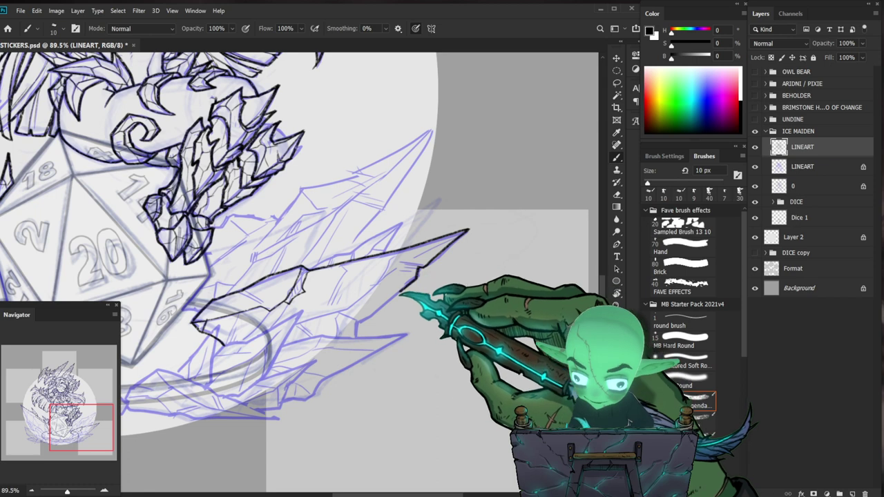
{"action": "mouse_move", "coordinate": [362, 322]}
{"action": "left_mouse_down"}
{"action": "mouse_move", "coordinate": [356, 336]}
{"action": "mouse_move", "coordinate": [479, 348]}
{"action": "left_mouse_up"}
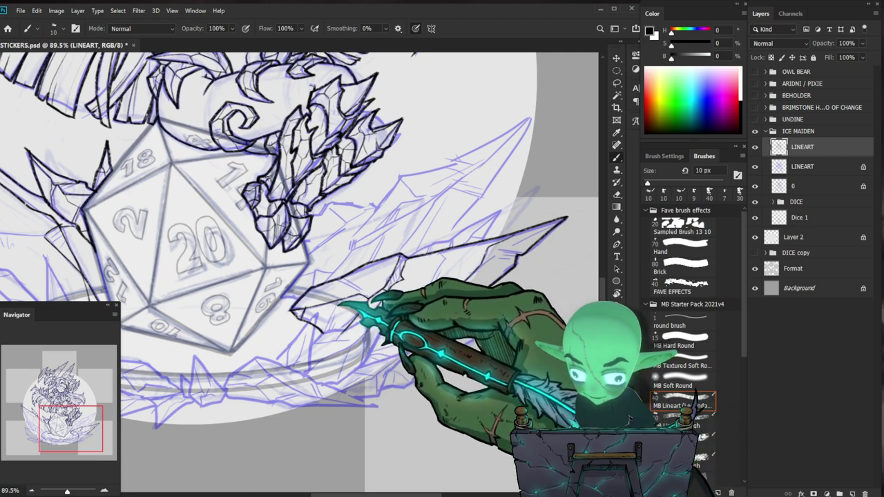
Ink facet lines inside the long right-hand shard, complete its underside, and outline the small spike rising behind it.
{"action": "key", "text": "z"}
{"action": "left_click_drag", "start_coordinate": [355, 312], "coordinate": [335, 315]}
{"action": "left_click_drag", "start_coordinate": [388, 299], "coordinate": [413, 299]}
{"action": "key", "text": "b"}
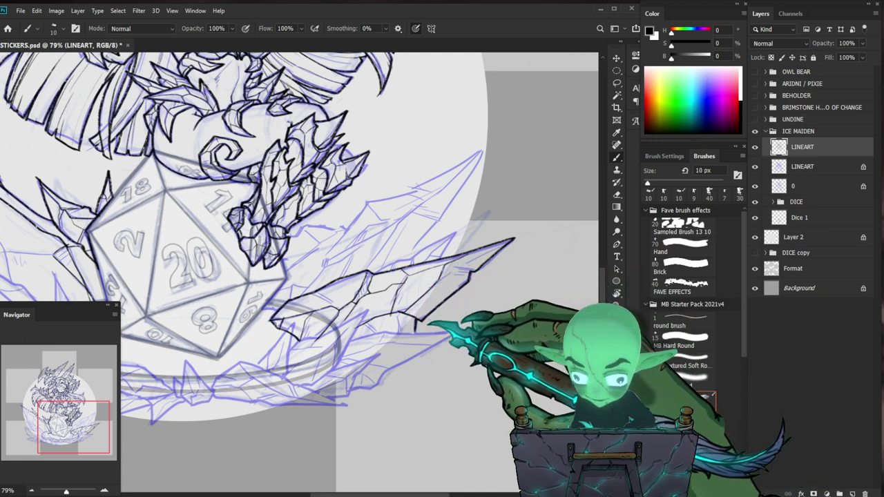
{"action": "left_click_drag", "start_coordinate": [429, 320], "coordinate": [478, 313]}
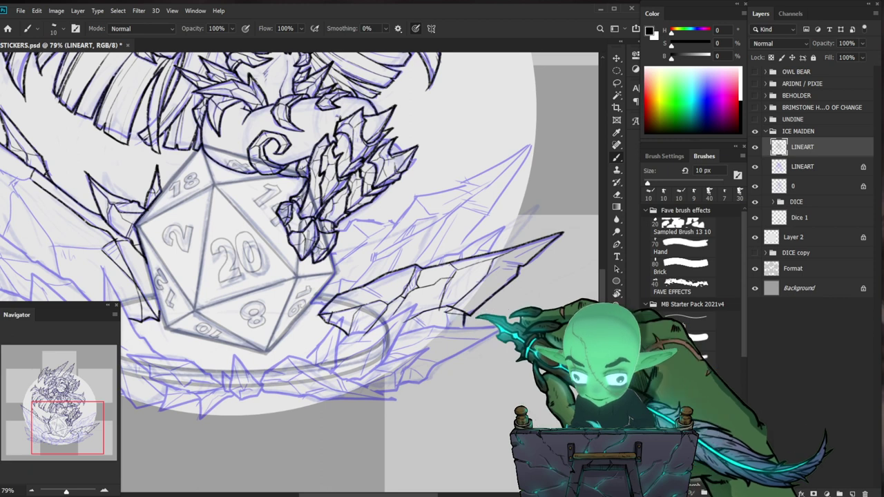
{"action": "key", "text": "e"}
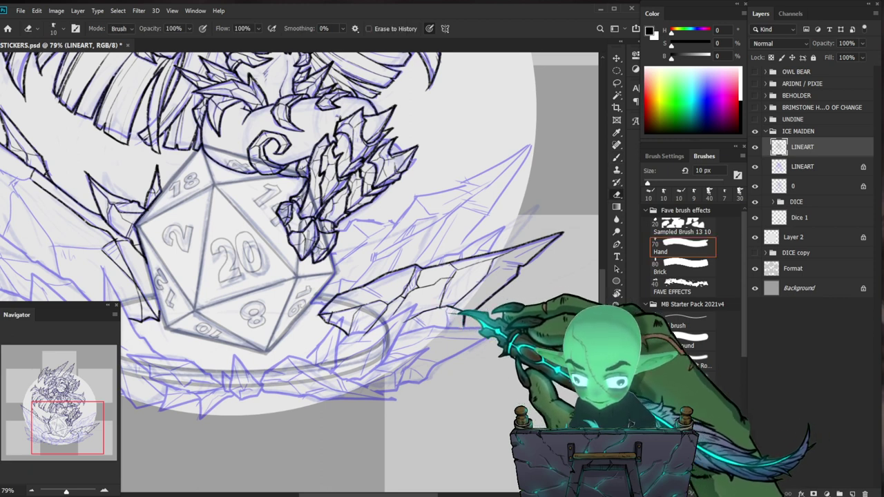
{"action": "key", "text": "b"}
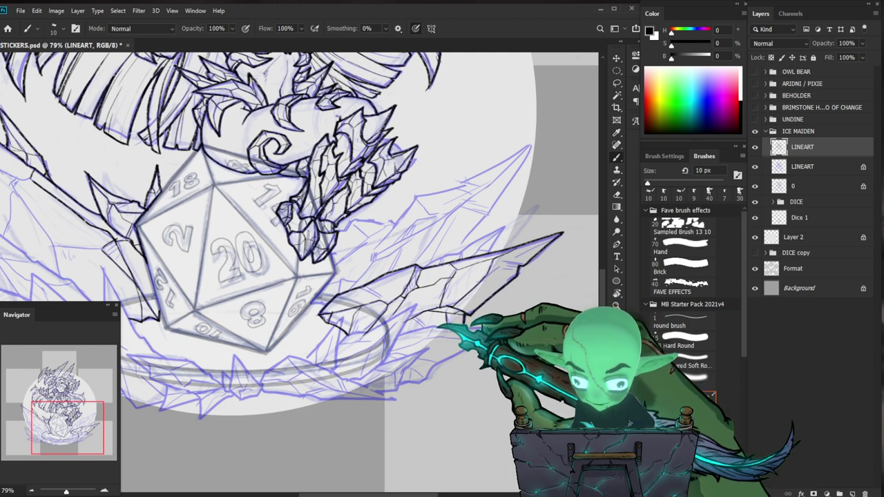
{"action": "left_click_drag", "start_coordinate": [541, 287], "coordinate": [512, 333]}
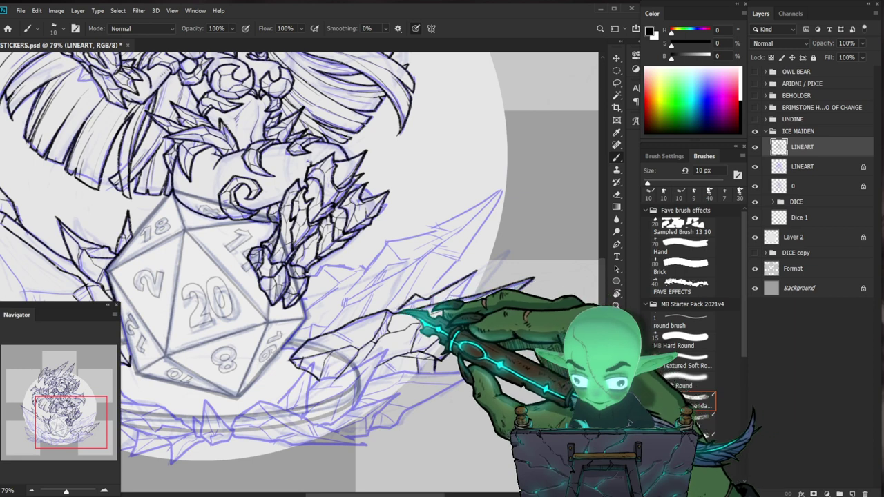
Review the whole drawing, compare it with the UNDINE group's sketch, and check the top LINEART layer hidden and shown.
{"action": "left_click_drag", "start_coordinate": [418, 312], "coordinate": [303, 317]}
{"action": "left_click_drag", "start_coordinate": [296, 404], "coordinate": [386, 397]}
{"action": "left_click_drag", "start_coordinate": [483, 331], "coordinate": [463, 446]}
{"action": "left_click_drag", "start_coordinate": [487, 366], "coordinate": [479, 365]}
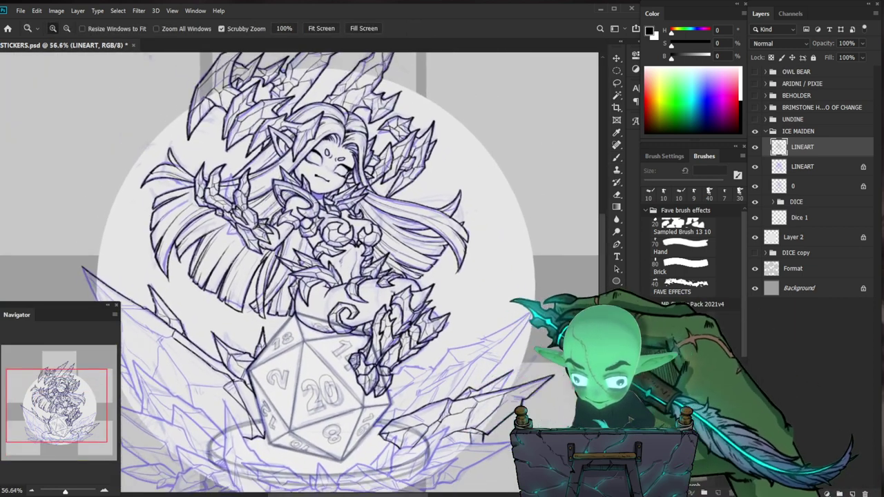
{"action": "left_click", "coordinate": [755, 119]}
{"action": "left_click", "coordinate": [754, 130]}
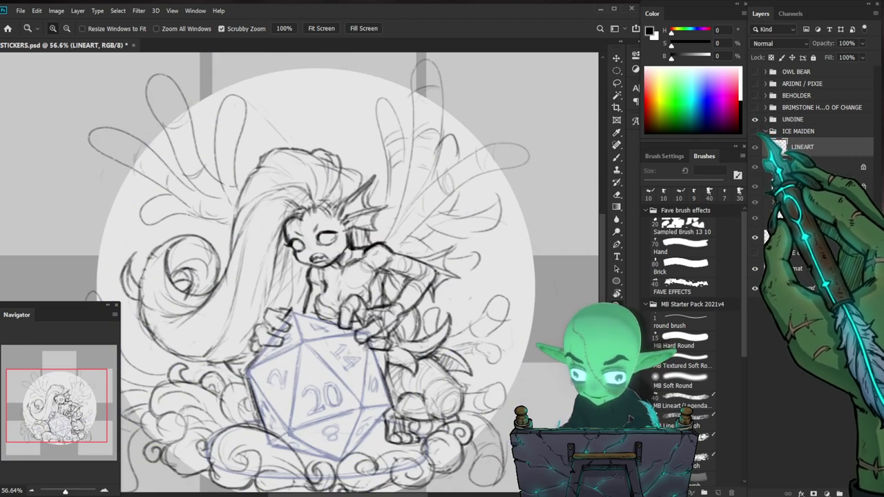
{"action": "left_click", "coordinate": [754, 130]}
{"action": "left_click", "coordinate": [755, 119]}
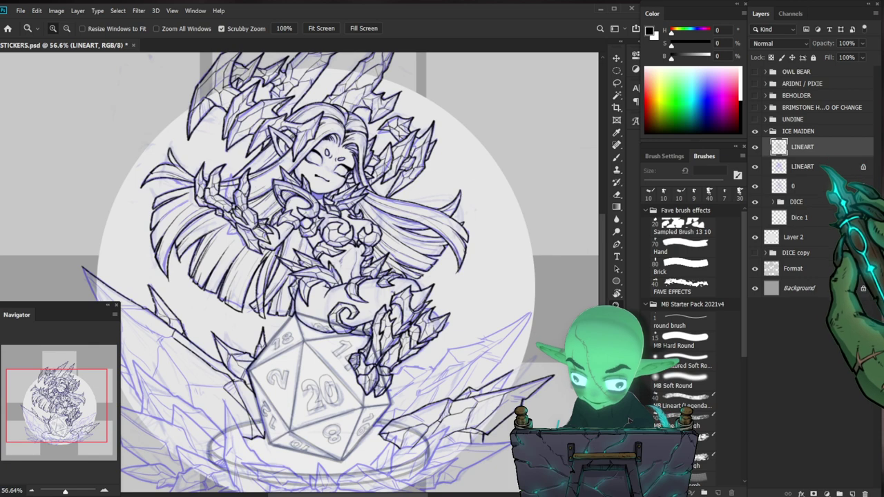
{"action": "left_click", "coordinate": [754, 146]}
{"action": "left_click", "coordinate": [755, 146]}
Examine the line art of the raised crystal claw hand and the face close up.
{"action": "left_click_drag", "start_coordinate": [468, 335], "coordinate": [438, 321]}
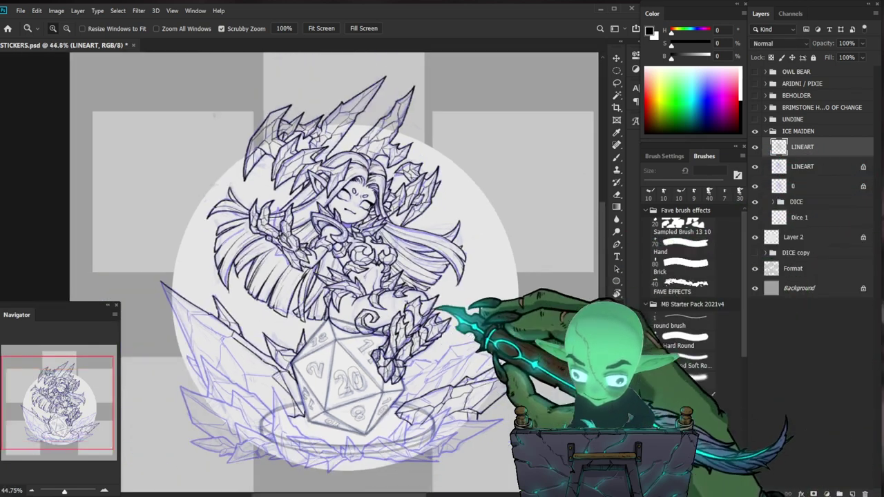
{"action": "mouse_move", "coordinate": [407, 397]}
{"action": "left_mouse_down"}
{"action": "mouse_move", "coordinate": [461, 424]}
{"action": "mouse_move", "coordinate": [488, 364]}
{"action": "mouse_move", "coordinate": [478, 415]}
{"action": "left_mouse_up"}
{"action": "left_click_drag", "start_coordinate": [278, 165], "coordinate": [417, 190]}
{"action": "left_click_drag", "start_coordinate": [298, 253], "coordinate": [323, 289]}
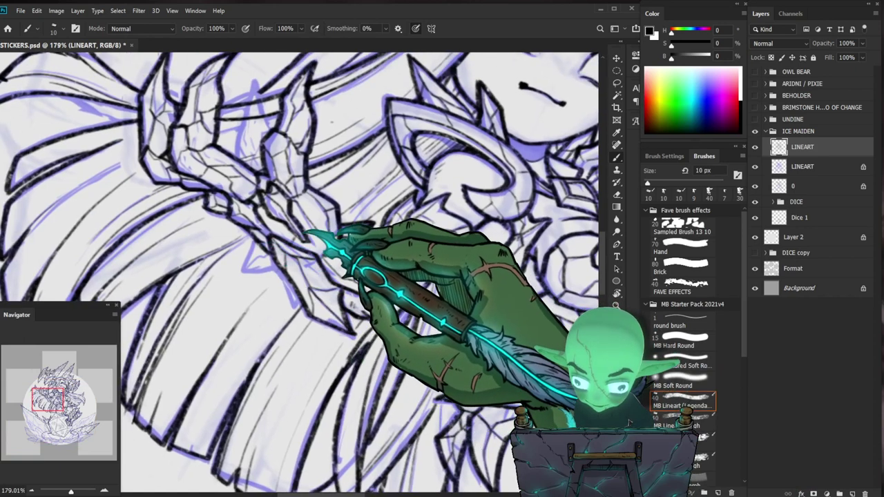
{"action": "left_click_drag", "start_coordinate": [381, 259], "coordinate": [371, 234]}
{"action": "key", "text": "b"}
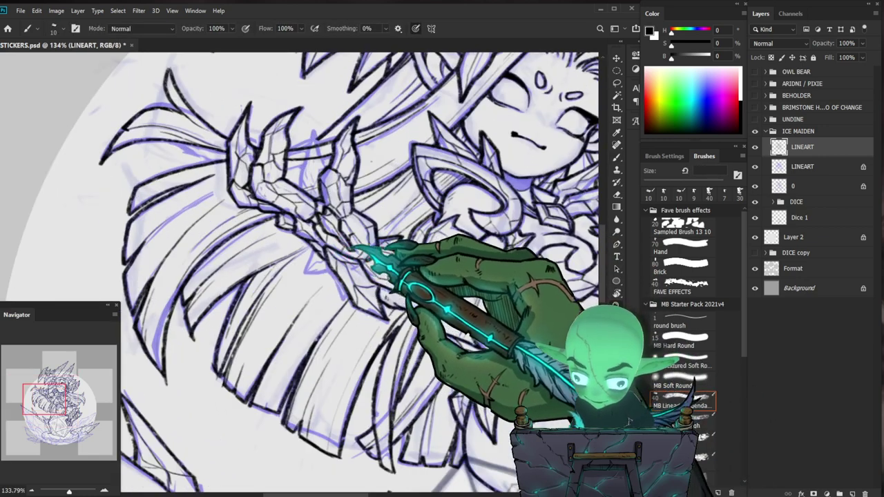
{"action": "scroll", "coordinate": [376, 297], "scroll_direction": "down", "scroll_amount": 3}
{"action": "scroll", "coordinate": [383, 157], "scroll_direction": "up", "scroll_amount": 3}
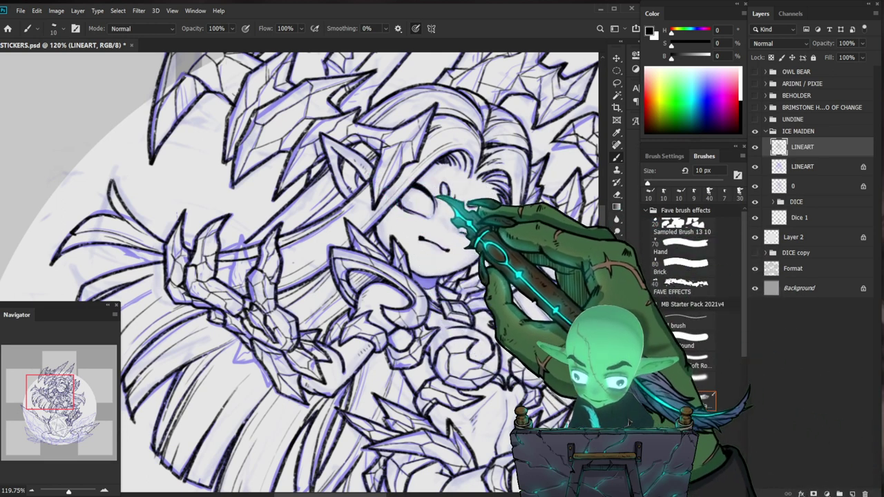
Ink small furrow lines beside the two oval brow marks on the maiden's forehead.
{"action": "left_click_drag", "start_coordinate": [529, 219], "coordinate": [516, 213]}
{"action": "left_click_drag", "start_coordinate": [429, 185], "coordinate": [457, 187]}
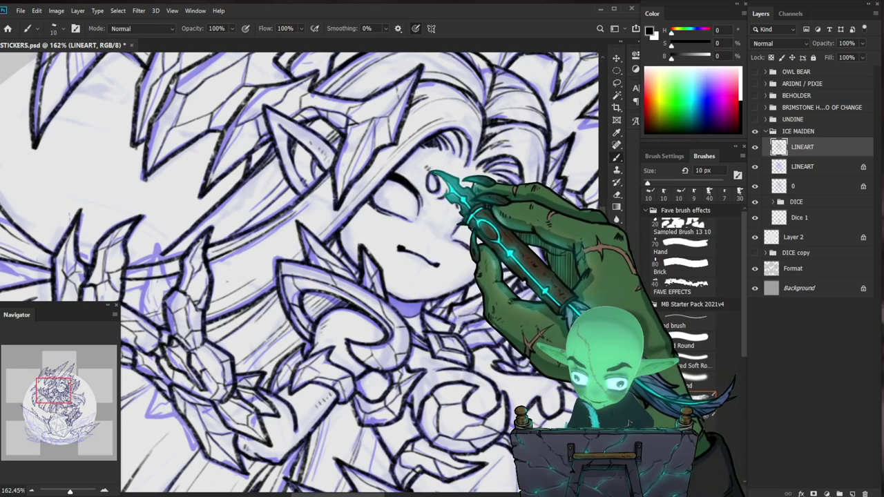
{"action": "left_click_drag", "start_coordinate": [509, 238], "coordinate": [471, 238]}
{"action": "left_click_drag", "start_coordinate": [484, 205], "coordinate": [543, 191]}
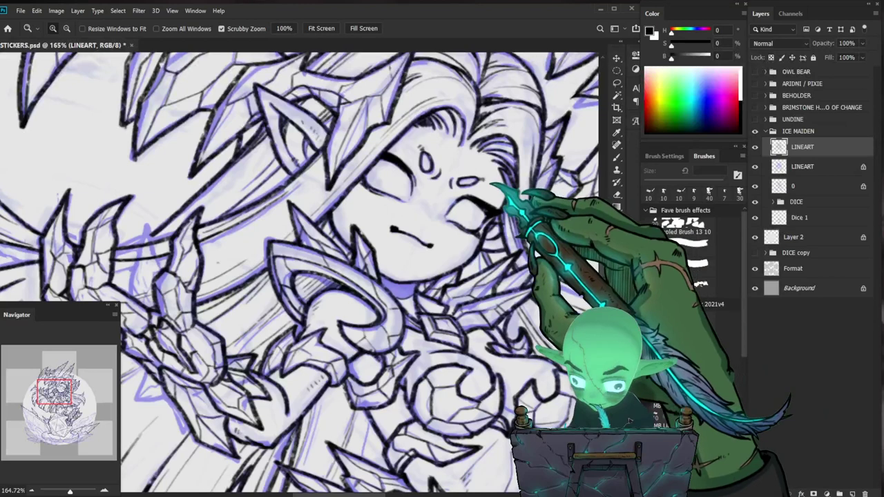
{"action": "key", "text": "b"}
{"action": "key", "text": "e"}
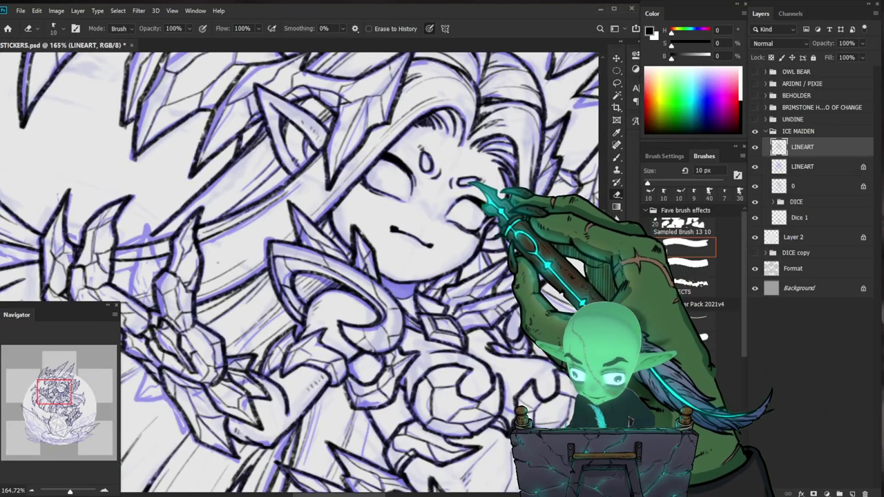
{"action": "key", "text": "b"}
{"action": "left_click_drag", "start_coordinate": [493, 182], "coordinate": [411, 336]}
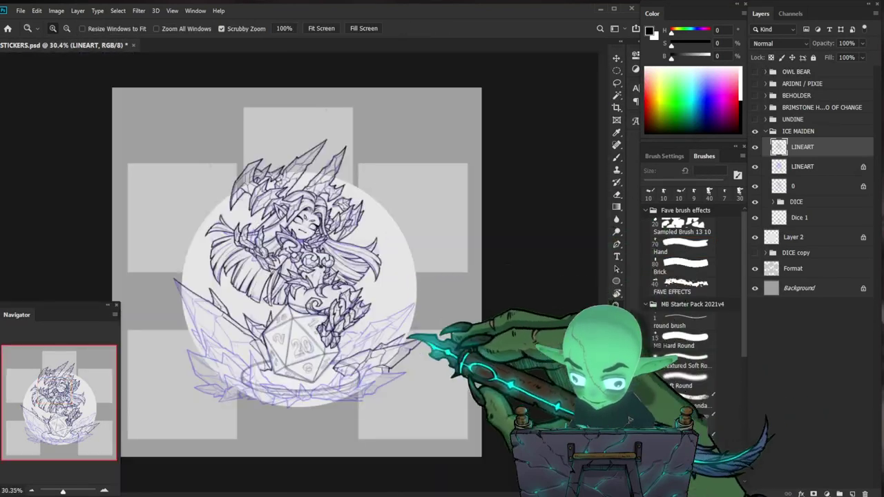
Examine the whole drawing, the hair ends above the die, and the ice shards beside the die's left edge.
{"action": "left_click_drag", "start_coordinate": [332, 353], "coordinate": [379, 325]}
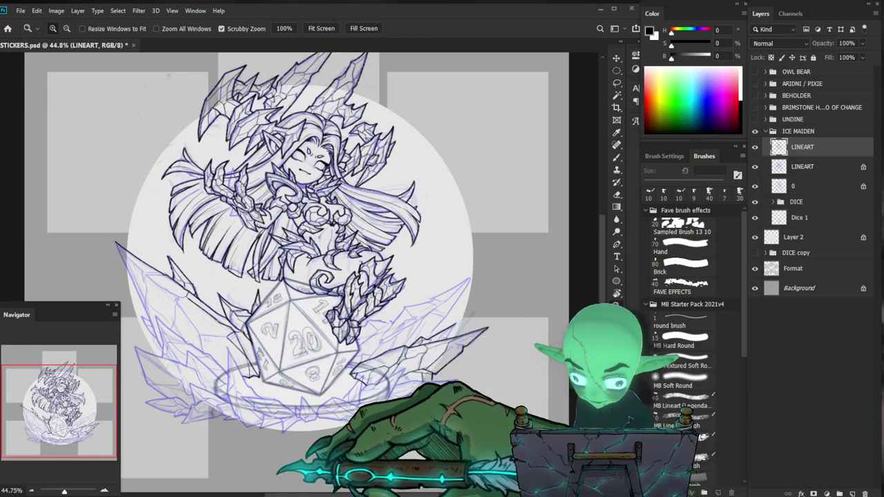
{"action": "left_click_drag", "start_coordinate": [234, 259], "coordinate": [276, 258]}
{"action": "key", "text": "b"}
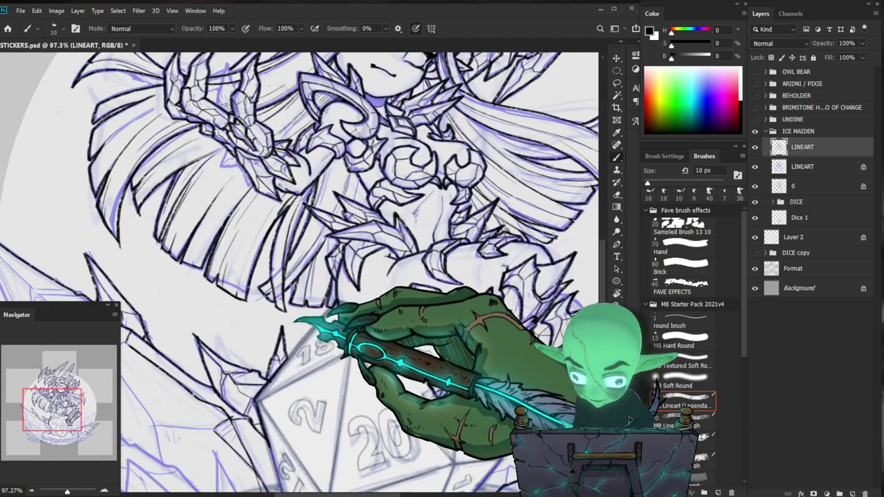
{"action": "key", "text": "z"}
{"action": "left_click_drag", "start_coordinate": [295, 322], "coordinate": [264, 325]}
{"action": "left_click_drag", "start_coordinate": [369, 417], "coordinate": [382, 345]}
{"action": "left_click_drag", "start_coordinate": [323, 232], "coordinate": [380, 234]}
{"action": "key", "text": "b"}
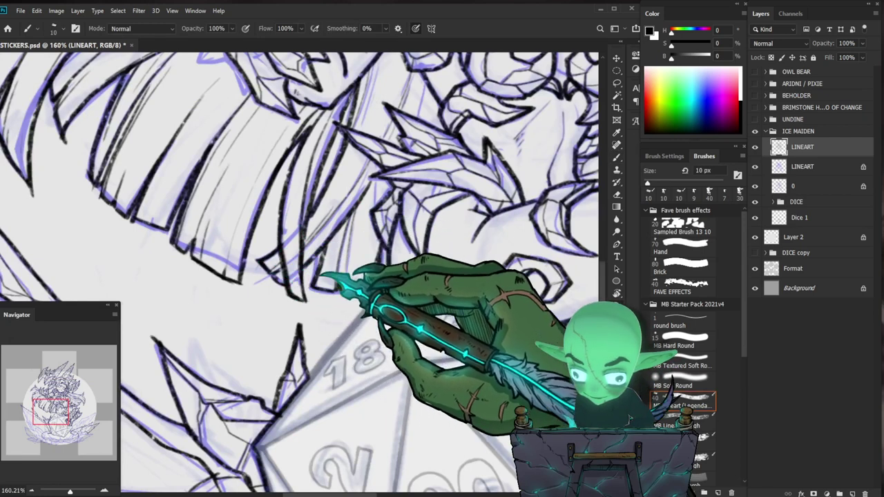
{"action": "key", "text": "z"}
{"action": "left_click_drag", "start_coordinate": [338, 298], "coordinate": [283, 298]}
{"action": "left_click_drag", "start_coordinate": [449, 354], "coordinate": [489, 300]}
{"action": "key", "text": "b"}
{"action": "left_click_drag", "start_coordinate": [380, 339], "coordinate": [407, 343]}
{"action": "key", "text": "z"}
{"action": "key", "text": "b"}
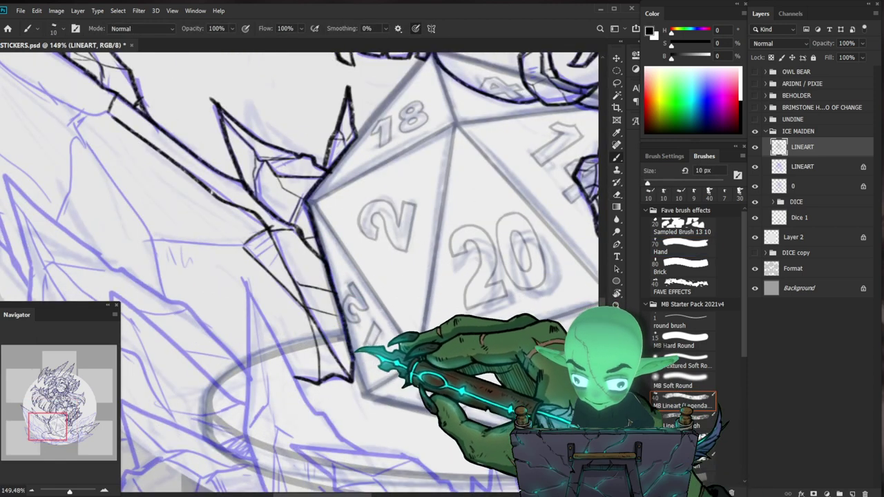
Ink the small crystal edges between the boot and the right-hand shards, starting the upper shard behind them.
{"action": "key", "text": "ctrl+space"}
{"action": "left_click_drag", "start_coordinate": [384, 353], "coordinate": [347, 355]}
{"action": "key", "text": "space"}
{"action": "left_click_drag", "start_coordinate": [528, 400], "coordinate": [439, 393]}
{"action": "key", "text": "ctrl+space"}
{"action": "left_click_drag", "start_coordinate": [432, 331], "coordinate": [441, 333]}
{"action": "key", "text": "b"}
{"action": "key", "text": "space"}
{"action": "left_click_drag", "start_coordinate": [457, 290], "coordinate": [368, 337]}
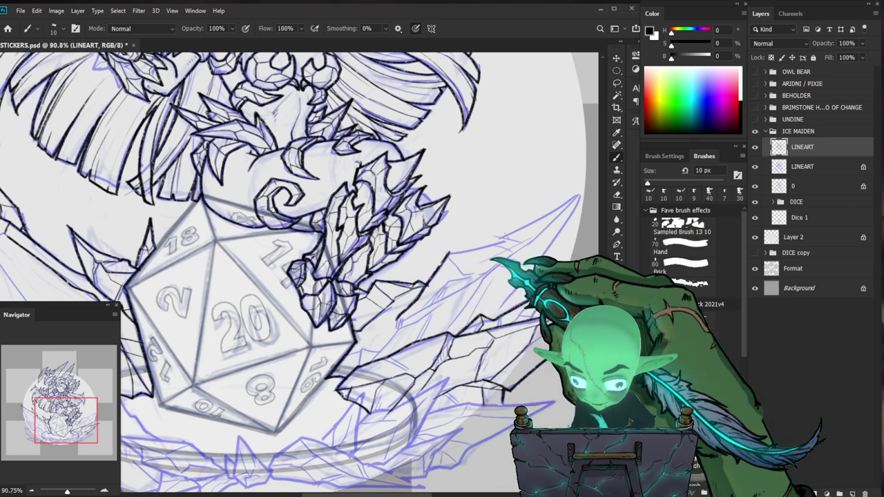
Ink the upper edge, pointed tip and notched lower edge of the tall shard rising behind the long right-hand one.
{"action": "key", "text": "ctrl+0"}
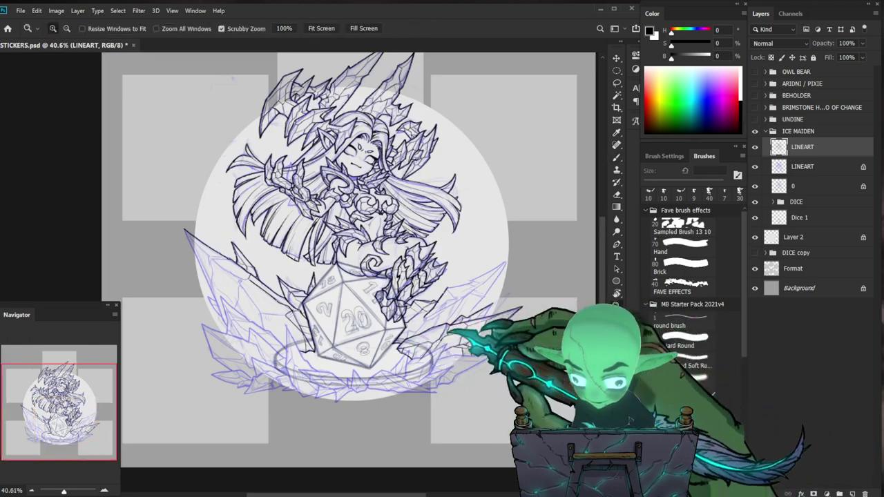
{"action": "left_click_drag", "start_coordinate": [443, 334], "coordinate": [511, 334]}
{"action": "mouse_move", "coordinate": [452, 241]}
{"action": "left_mouse_down"}
{"action": "mouse_move", "coordinate": [425, 262]}
{"action": "mouse_move", "coordinate": [472, 251]}
{"action": "mouse_move", "coordinate": [550, 202]}
{"action": "mouse_move", "coordinate": [505, 281]}
{"action": "left_mouse_up"}
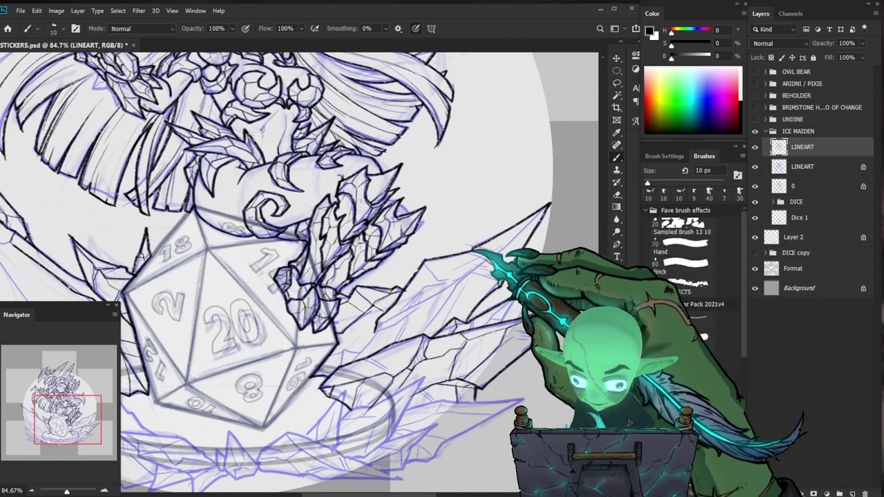
{"action": "left_click_drag", "start_coordinate": [473, 250], "coordinate": [499, 279]}
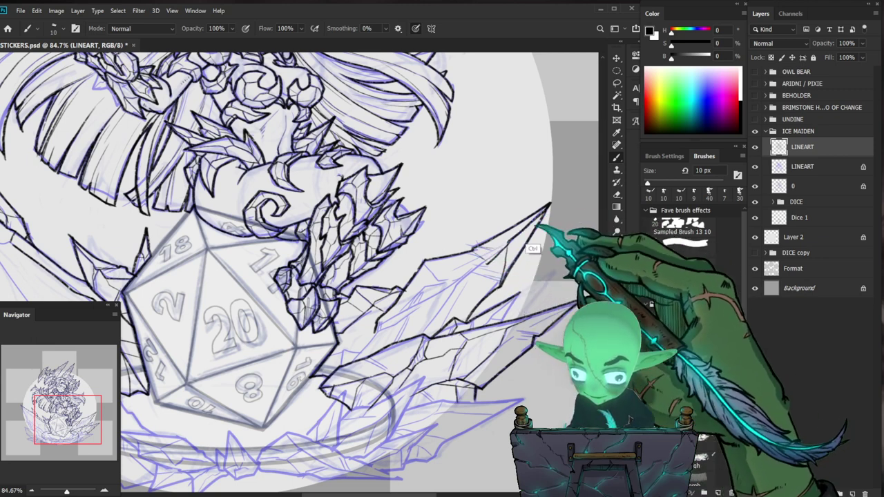
{"action": "left_click_drag", "start_coordinate": [499, 254], "coordinate": [519, 260]}
{"action": "key", "text": "b"}
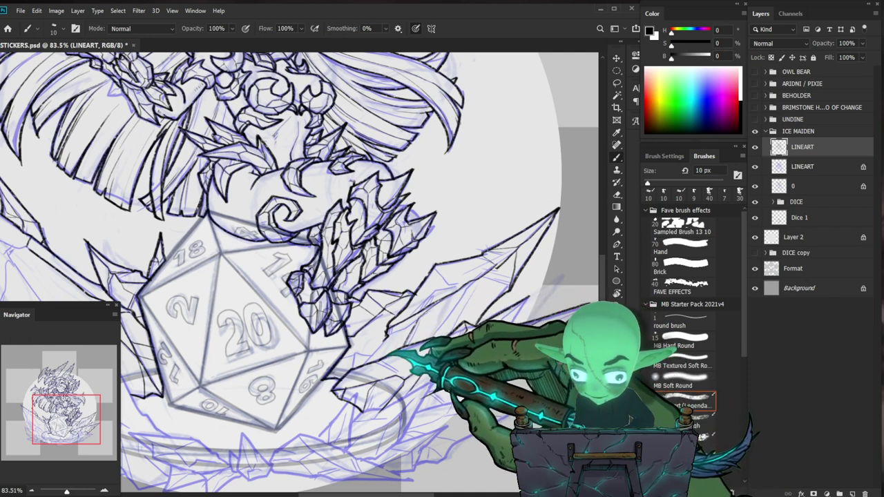
Ink the facet and crack lines inside the tall upper right-hand shard, down to the long shard below it.
{"action": "key", "text": "e"}
{"action": "key", "text": "b"}
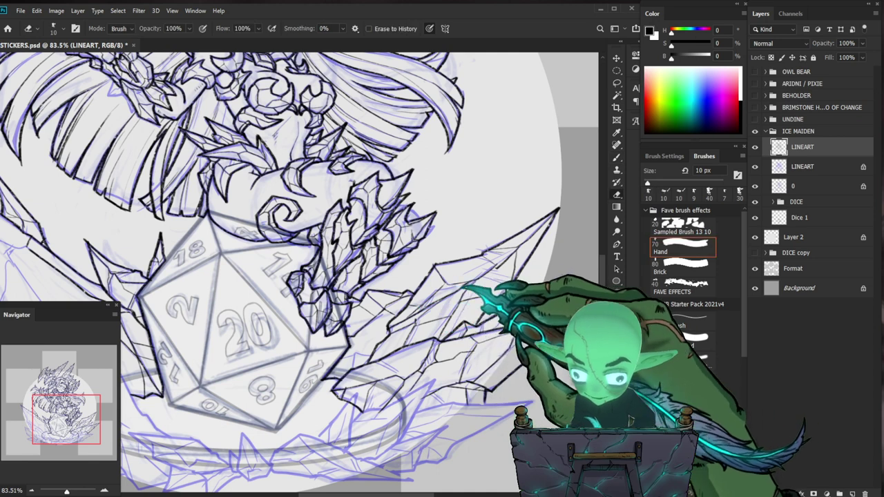
{"action": "key", "text": "e"}
{"action": "key", "text": "b"}
{"action": "left_click_drag", "start_coordinate": [553, 306], "coordinate": [490, 338]}
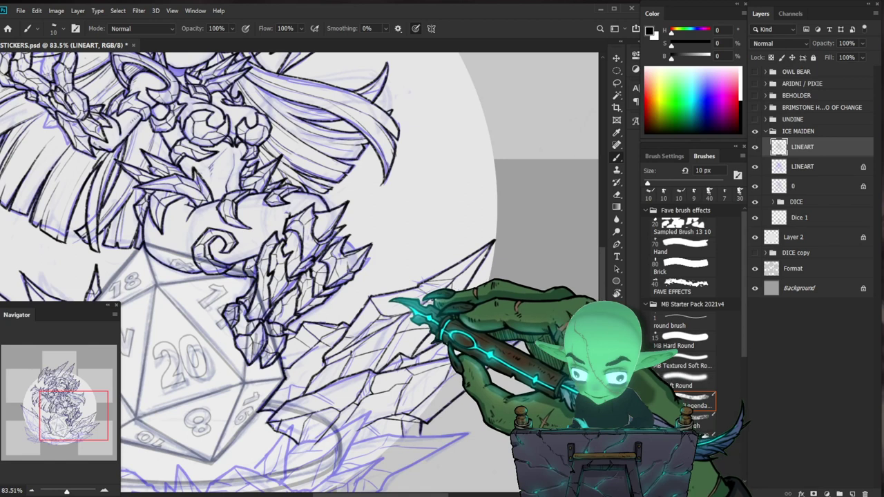
Ink the narrow upright spike standing in front of the die's lower left side.
{"action": "key", "text": "z"}
{"action": "left_click_drag", "start_coordinate": [491, 286], "coordinate": [422, 288]}
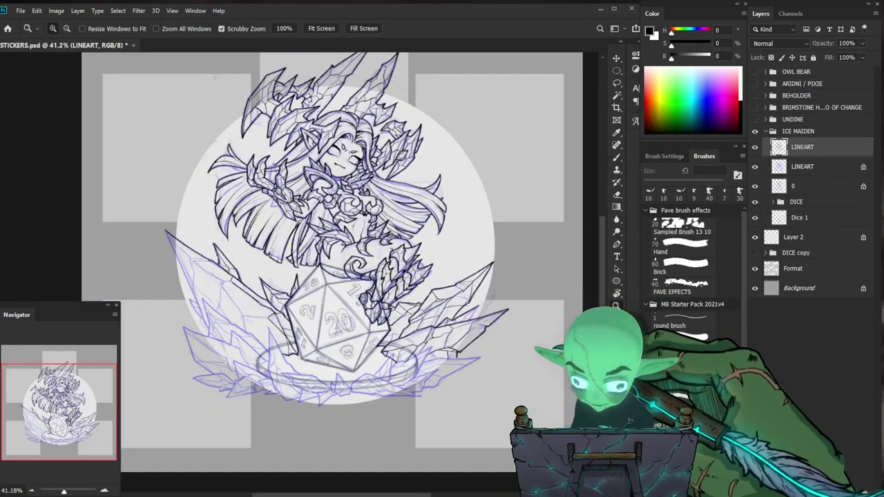
{"action": "left_click_drag", "start_coordinate": [240, 380], "coordinate": [279, 380]}
{"action": "key", "text": "b"}
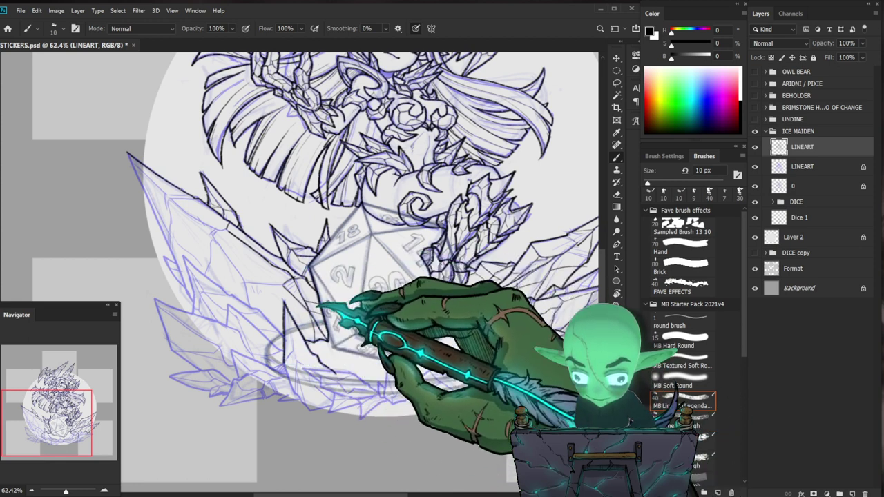
{"action": "key", "text": "z"}
{"action": "scroll", "coordinate": [307, 422], "scroll_direction": "up", "scroll_amount": 2}
{"action": "key", "text": "b"}
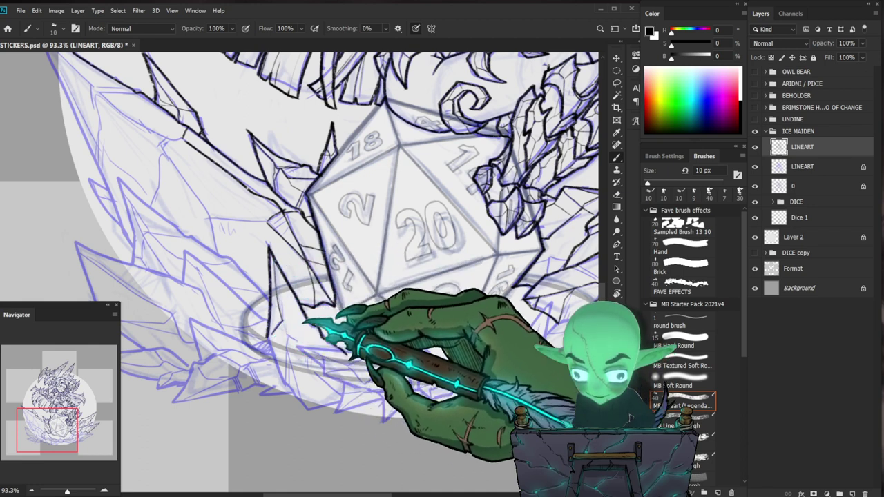
Ink a few short hatching strokes on the maiden's nose.
{"action": "scroll", "coordinate": [345, 319], "scroll_direction": "down", "scroll_amount": 3}
{"action": "left_click_drag", "start_coordinate": [560, 278], "coordinate": [479, 349]}
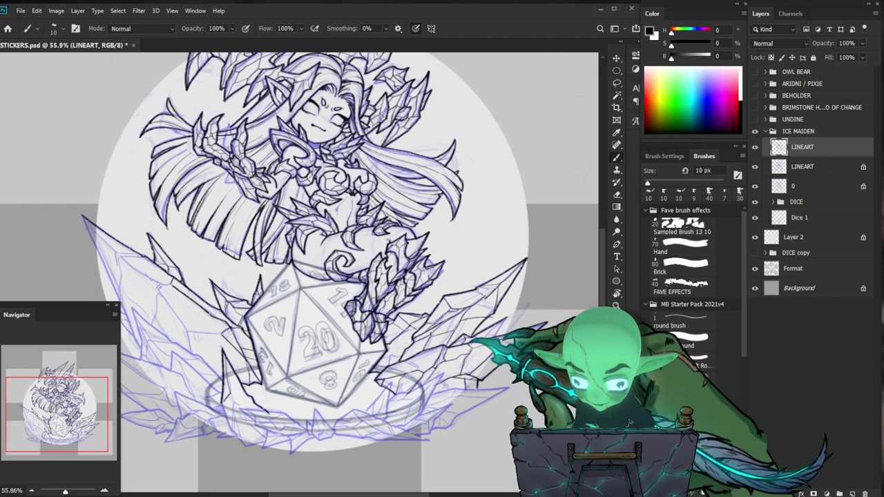
{"action": "scroll", "coordinate": [322, 110], "scroll_direction": "up", "scroll_amount": 5}
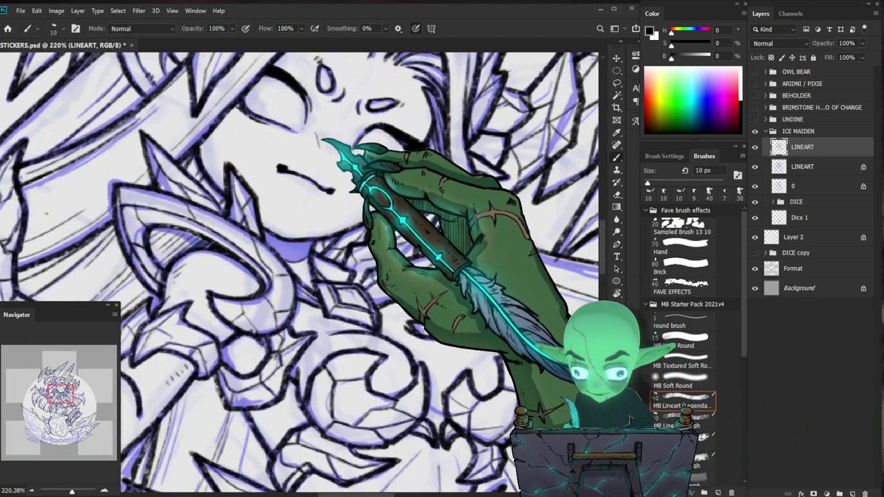
{"action": "left_click_drag", "start_coordinate": [349, 160], "coordinate": [529, 407]}
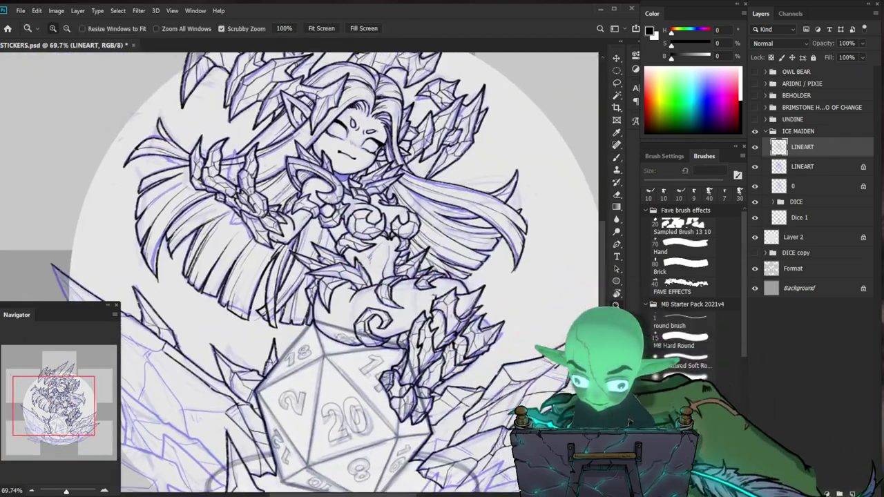
{"action": "scroll", "coordinate": [380, 134], "scroll_direction": "up", "scroll_amount": 5}
{"action": "key", "text": "b"}
{"action": "left_click_drag", "start_coordinate": [308, 150], "coordinate": [314, 159]}
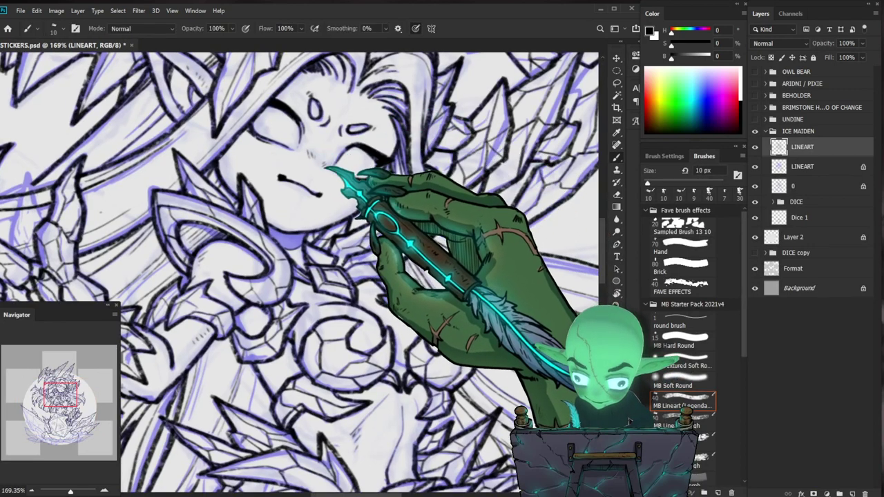
{"action": "scroll", "coordinate": [330, 166], "scroll_direction": "up", "scroll_amount": 3}
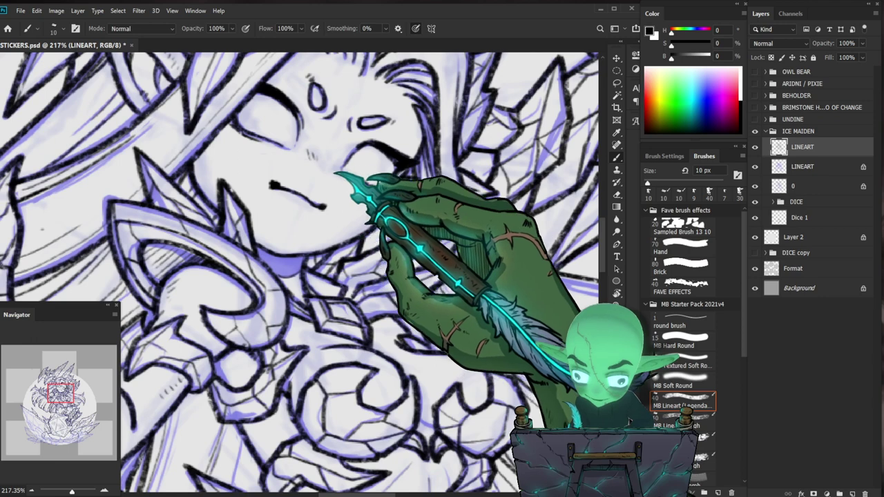
{"action": "scroll", "coordinate": [338, 166], "scroll_direction": "down", "scroll_amount": 3}
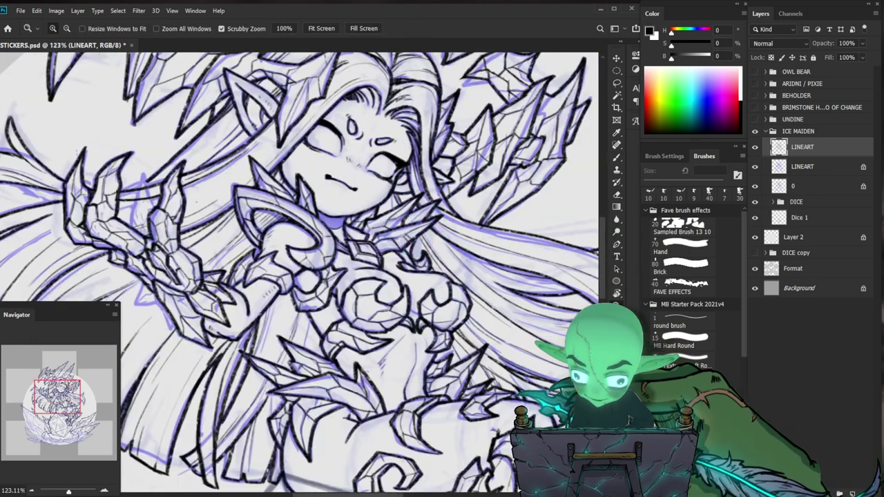
Clean up the outer end of the thick lash line on the maiden's right-hand closed eye.
{"action": "scroll", "coordinate": [300, 274], "scroll_direction": "down", "scroll_amount": 3}
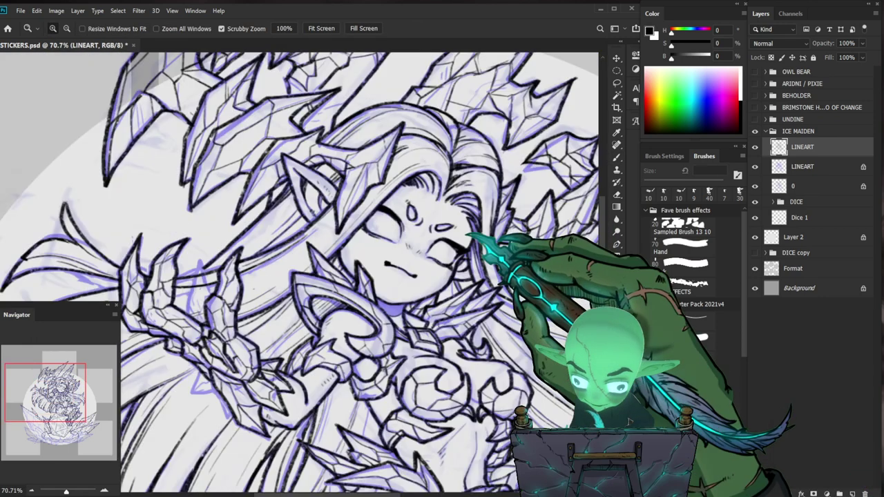
{"action": "left_click_drag", "start_coordinate": [468, 236], "coordinate": [484, 258]}
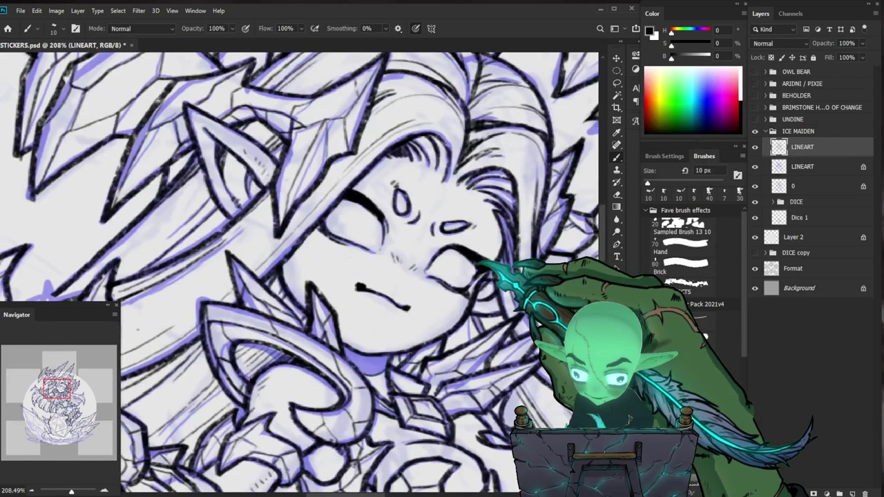
{"action": "key", "text": "e"}
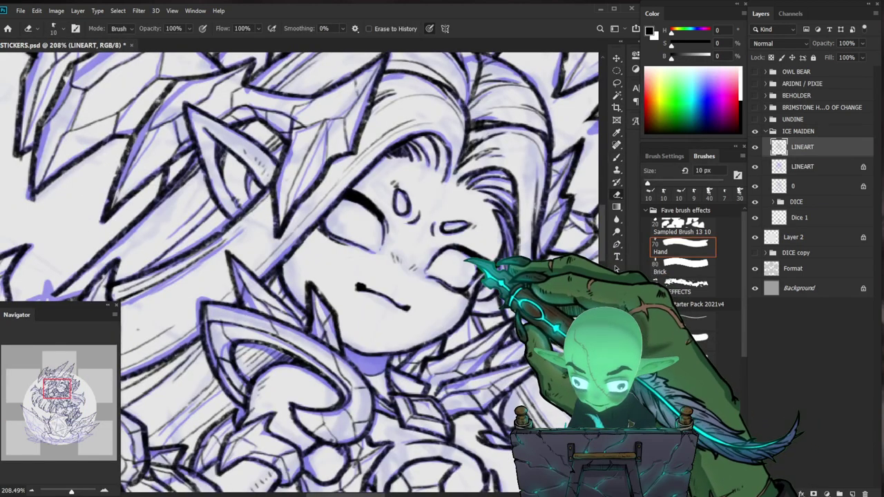
{"action": "left_click_drag", "start_coordinate": [466, 228], "coordinate": [399, 234]}
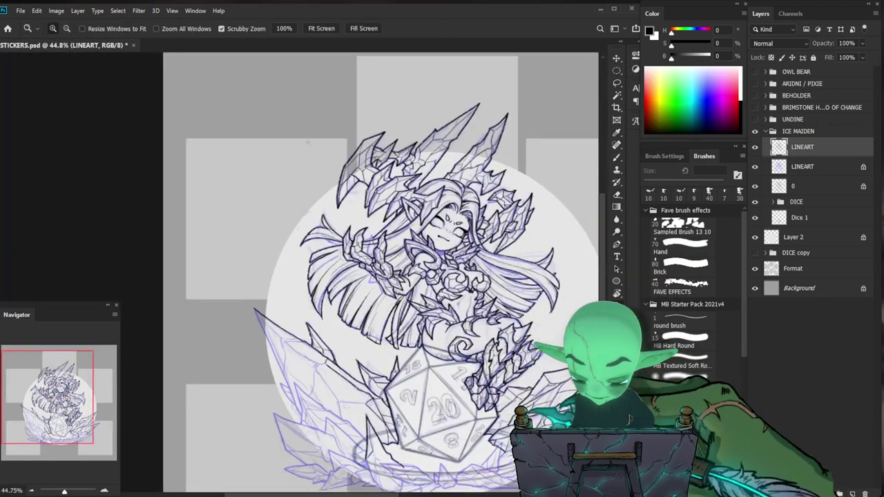
Ink the outline and inner facets of the pointed crystal in front of the large left-hand shard, extending its ridge to the narrow spike.
{"action": "left_click_drag", "start_coordinate": [552, 412], "coordinate": [486, 299]}
{"action": "left_click_drag", "start_coordinate": [335, 335], "coordinate": [463, 327]}
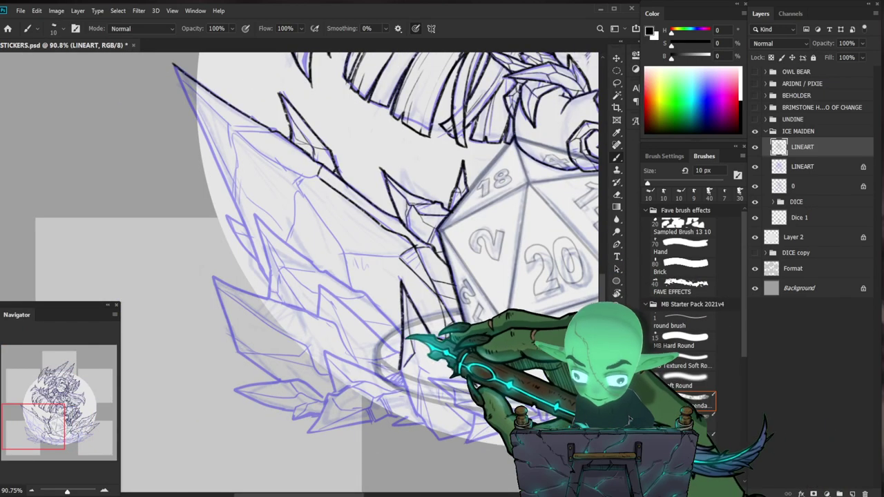
{"action": "mouse_move", "coordinate": [316, 263]}
{"action": "left_mouse_down"}
{"action": "mouse_move", "coordinate": [253, 211]}
{"action": "mouse_move", "coordinate": [269, 298]}
{"action": "left_mouse_up"}
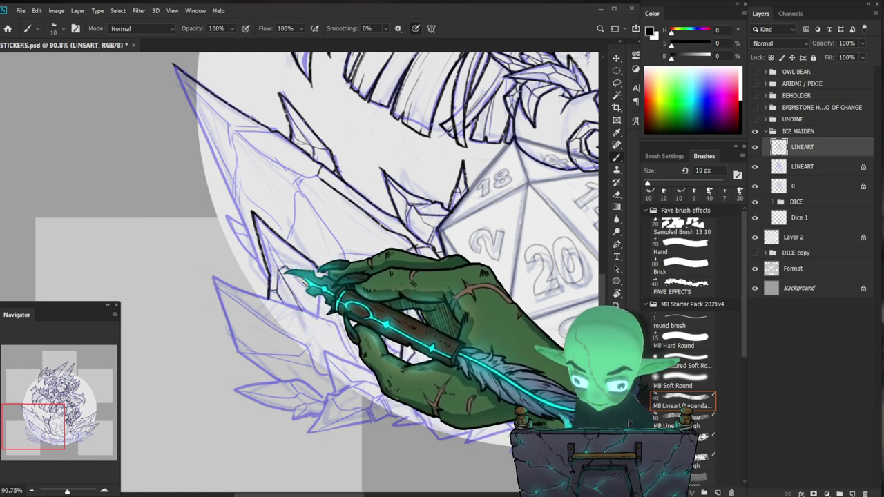
{"action": "mouse_move", "coordinate": [351, 269]}
{"action": "left_mouse_down"}
{"action": "mouse_move", "coordinate": [297, 269]}
{"action": "mouse_move", "coordinate": [380, 270]}
{"action": "left_mouse_up"}
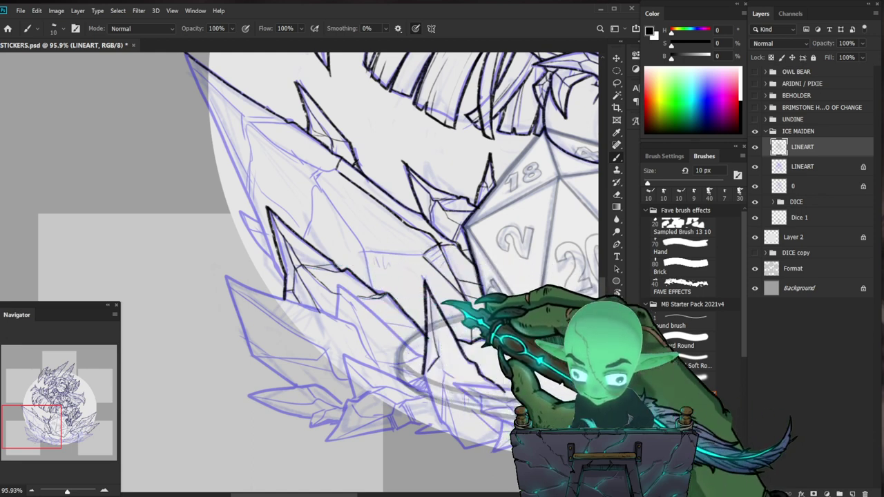
Ink the outline and inner facets of the small pointed crystal between the large front crystal and the narrow spike.
{"action": "left_click_drag", "start_coordinate": [439, 295], "coordinate": [426, 275]}
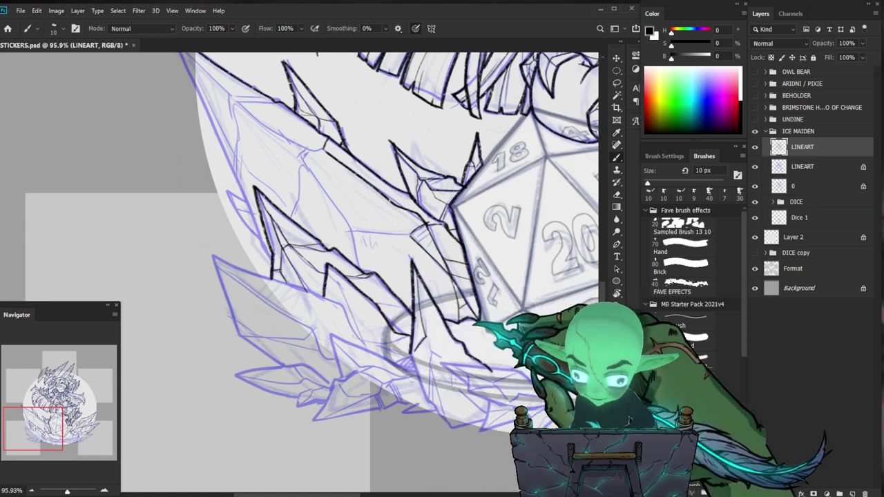
{"action": "left_click_drag", "start_coordinate": [489, 386], "coordinate": [483, 445]}
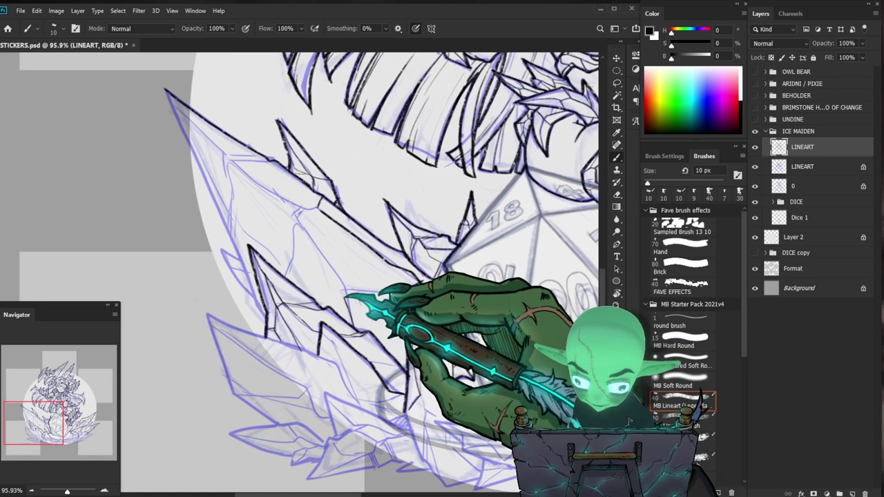
{"action": "key", "text": "e"}
{"action": "key", "text": "b"}
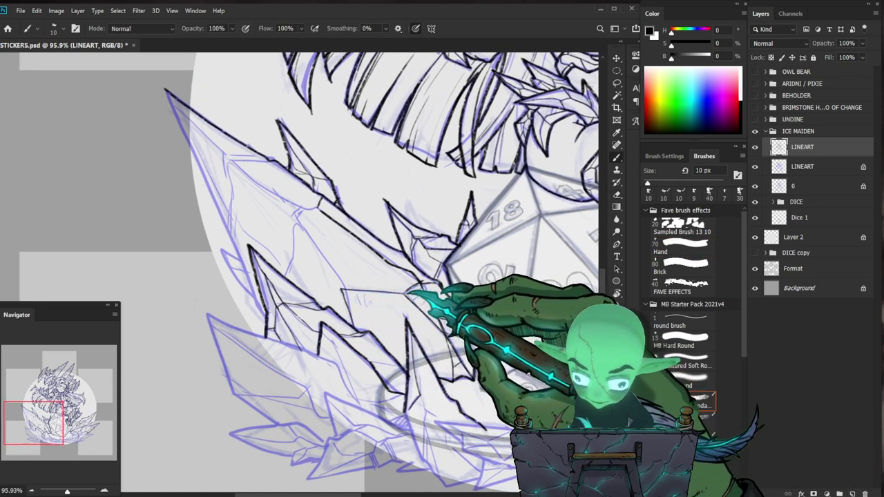
Ink the outer edge, ridge and inner facets of the large left-hand shard up to its tip.
{"action": "mouse_move", "coordinate": [340, 284]}
{"action": "left_mouse_down"}
{"action": "mouse_move", "coordinate": [301, 225]}
{"action": "mouse_move", "coordinate": [290, 264]}
{"action": "mouse_move", "coordinate": [352, 291]}
{"action": "mouse_move", "coordinate": [376, 321]}
{"action": "left_mouse_up"}
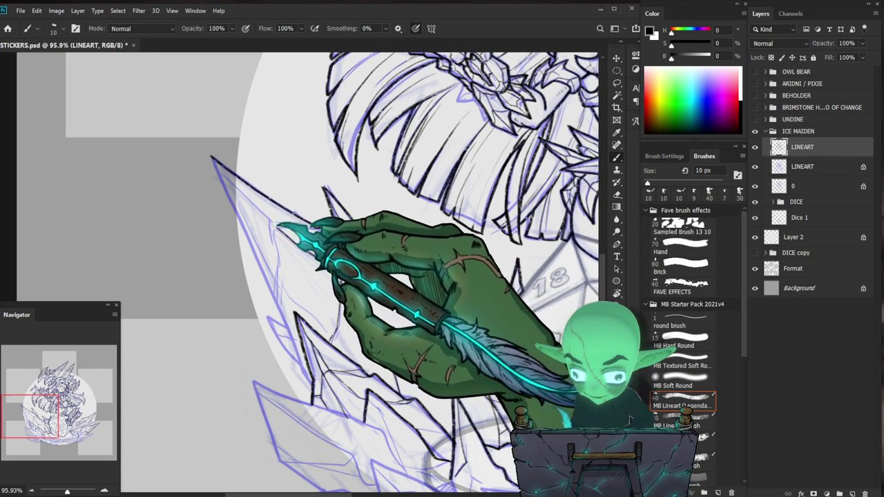
{"action": "left_click_drag", "start_coordinate": [429, 270], "coordinate": [503, 316]}
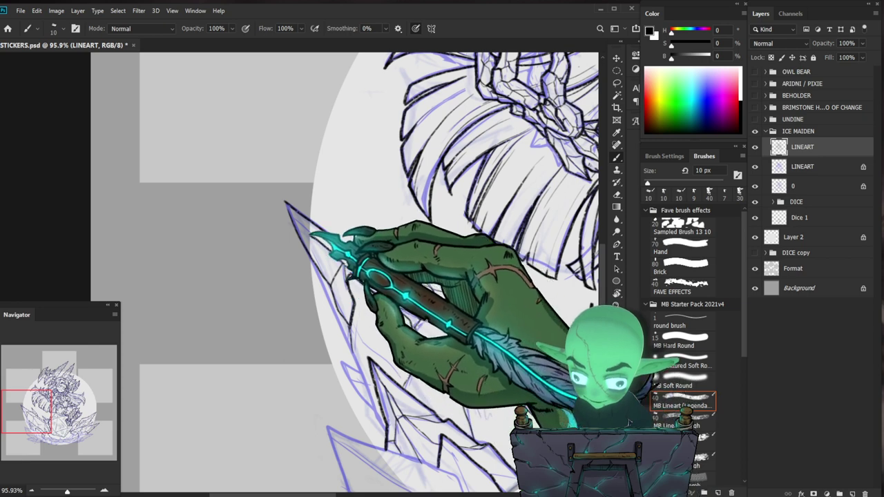
{"action": "left_click_drag", "start_coordinate": [553, 313], "coordinate": [533, 306]}
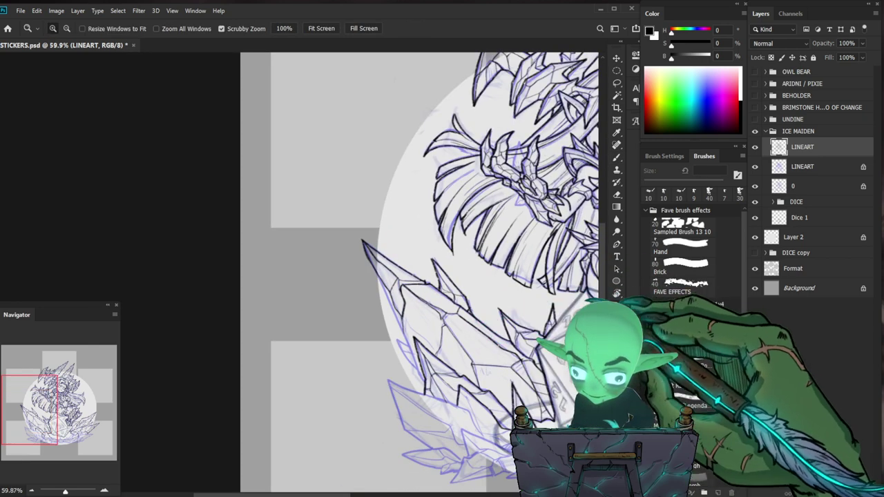
Ink the small spike and its facets on the lower outer edge of the large left-hand shard.
{"action": "left_click_drag", "start_coordinate": [395, 270], "coordinate": [428, 247]}
{"action": "left_click_drag", "start_coordinate": [443, 364], "coordinate": [390, 283]}
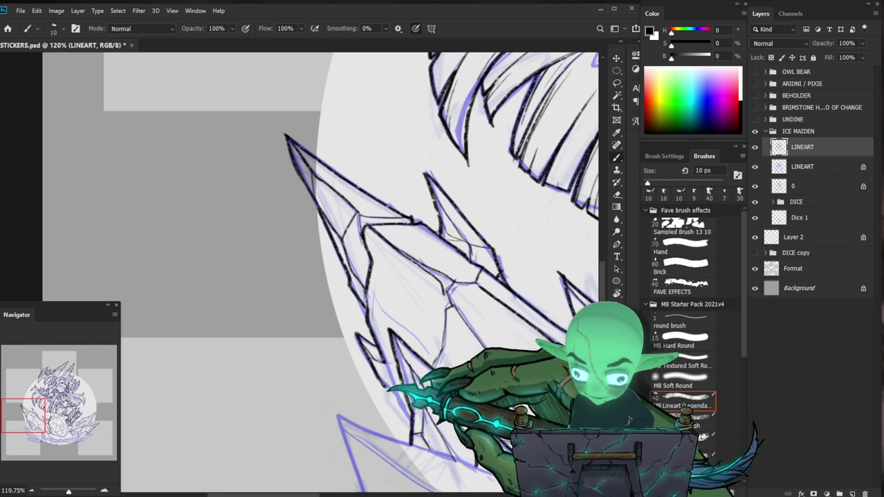
{"action": "left_click_drag", "start_coordinate": [433, 199], "coordinate": [416, 169]}
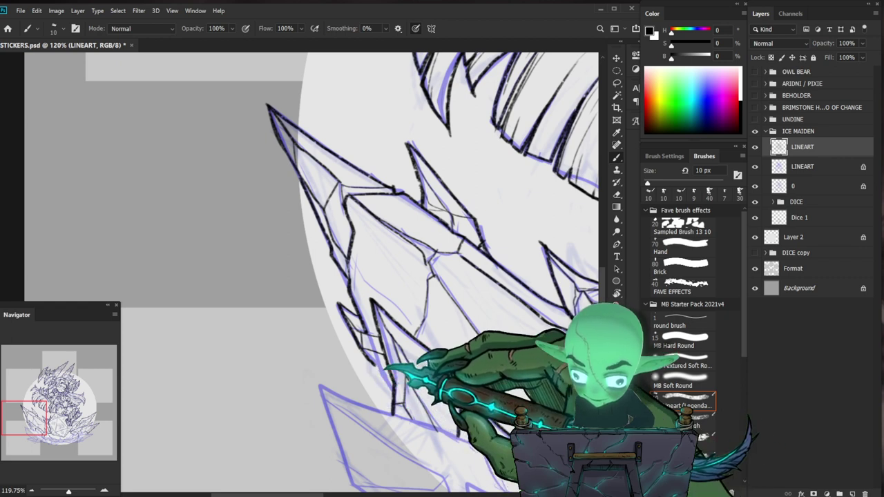
Ink the lower edges and facets of the crystals beside the die's lower right side.
{"action": "scroll", "coordinate": [263, 260], "scroll_direction": "down", "scroll_amount": 5}
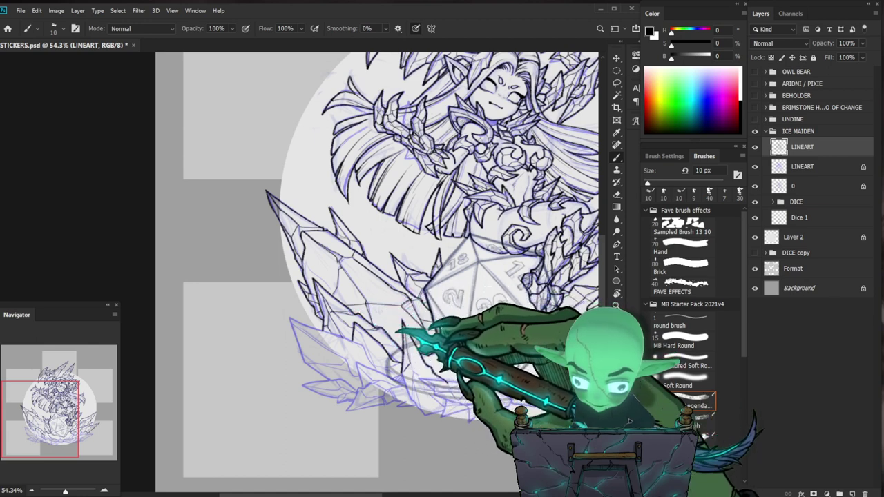
{"action": "scroll", "coordinate": [297, 269], "scroll_direction": "down", "scroll_amount": 4}
{"action": "scroll", "coordinate": [286, 376], "scroll_direction": "up", "scroll_amount": 3}
{"action": "left_click_drag", "start_coordinate": [304, 324], "coordinate": [307, 312]}
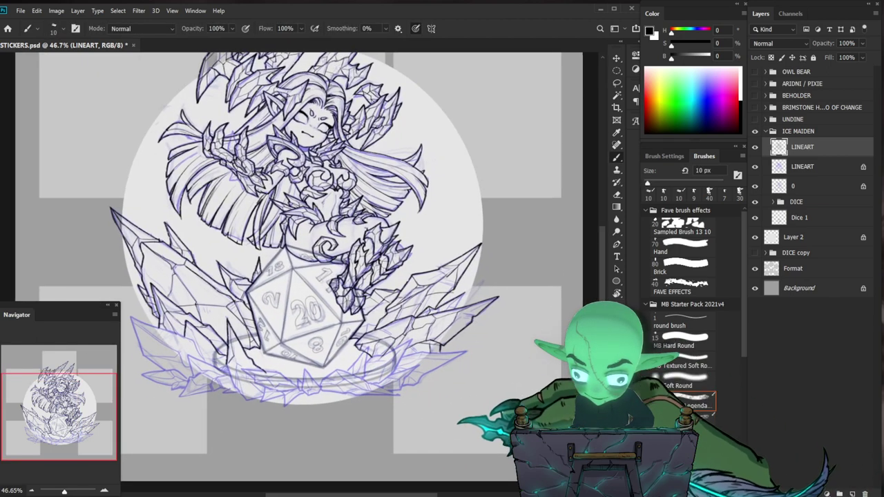
{"action": "scroll", "coordinate": [372, 330], "scroll_direction": "up", "scroll_amount": 3}
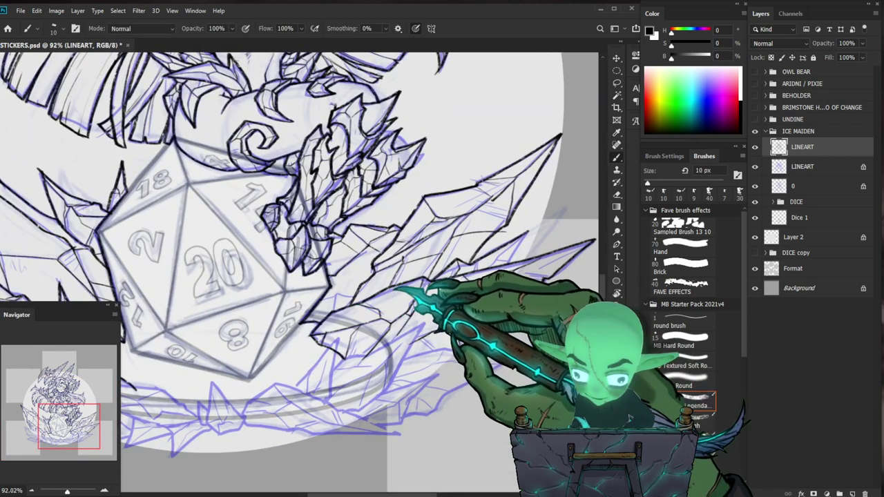
{"action": "left_click_drag", "start_coordinate": [381, 273], "coordinate": [344, 275]}
{"action": "left_click_drag", "start_coordinate": [373, 314], "coordinate": [404, 284]}
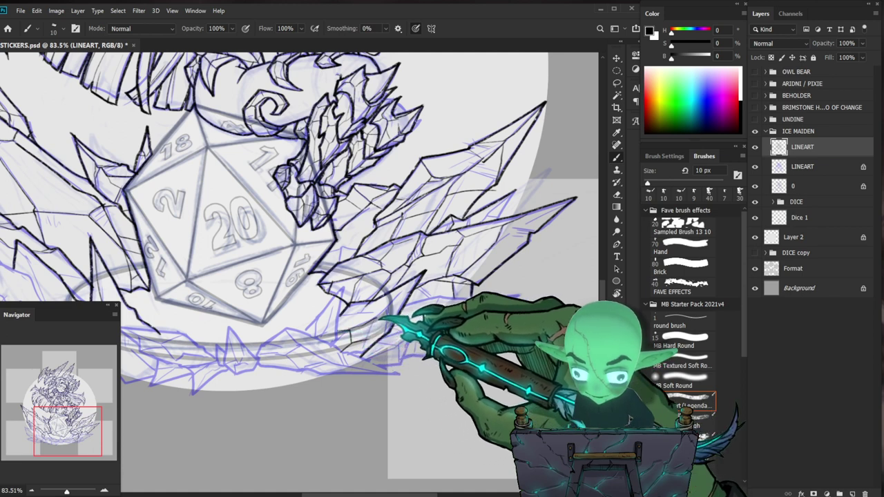
{"action": "key", "text": "e"}
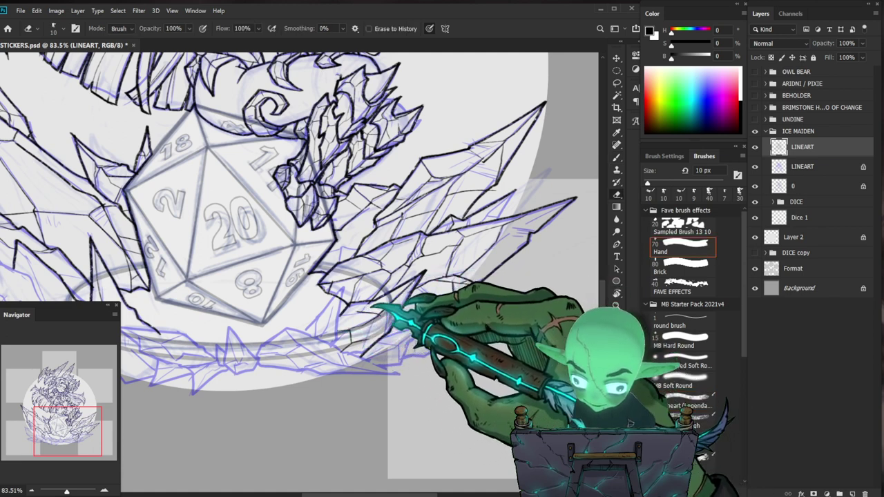
{"action": "key", "text": "b"}
{"action": "left_click_drag", "start_coordinate": [394, 306], "coordinate": [351, 351]}
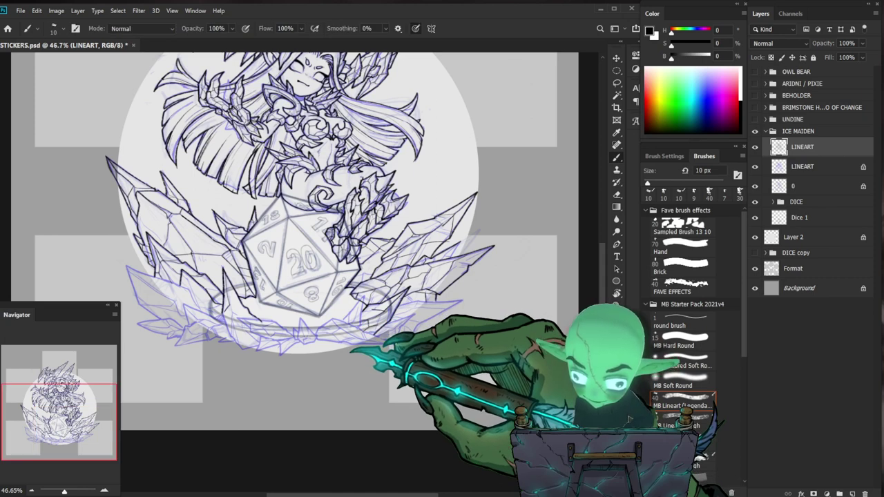
Ink the inner facets of the narrow upright spike in front of the die's lower left side.
{"action": "left_click_drag", "start_coordinate": [197, 252], "coordinate": [235, 260]}
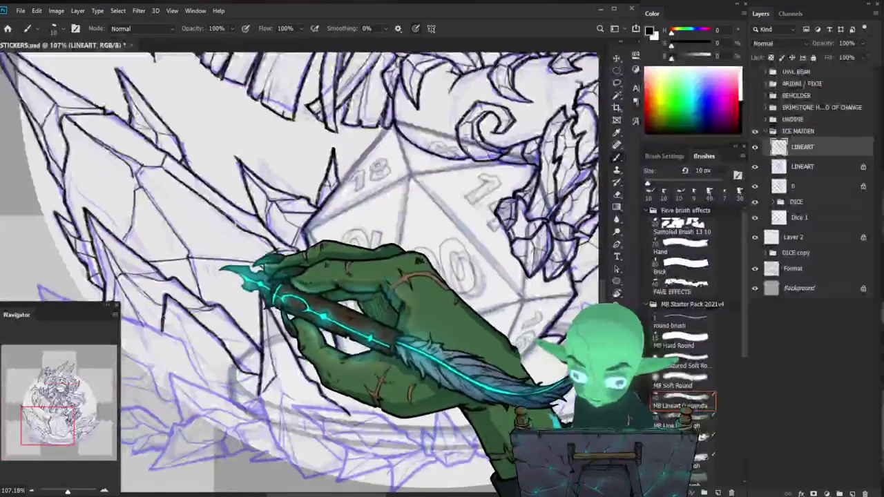
{"action": "mouse_move", "coordinate": [358, 293]}
{"action": "left_mouse_down"}
{"action": "mouse_move", "coordinate": [331, 349]}
{"action": "mouse_move", "coordinate": [351, 343]}
{"action": "left_mouse_up"}
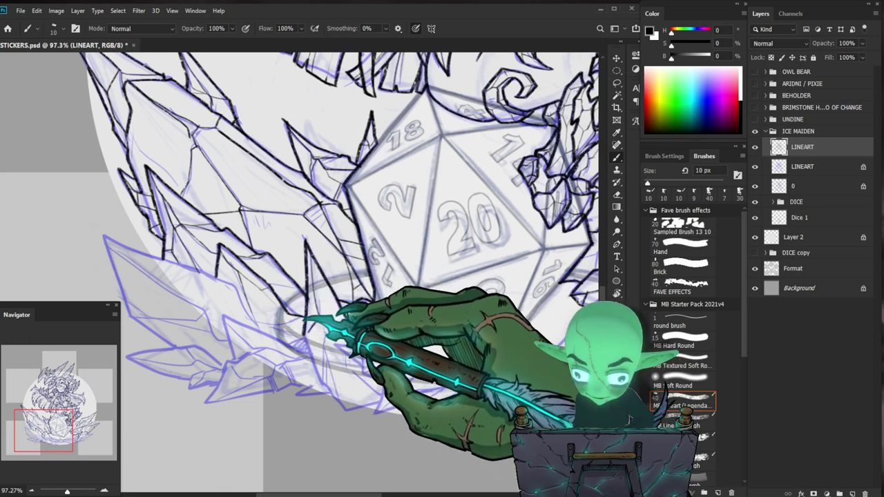
{"action": "mouse_move", "coordinate": [422, 374]}
{"action": "left_mouse_down"}
{"action": "mouse_move", "coordinate": [398, 384]}
{"action": "mouse_move", "coordinate": [353, 372]}
{"action": "mouse_move", "coordinate": [407, 373]}
{"action": "left_mouse_up"}
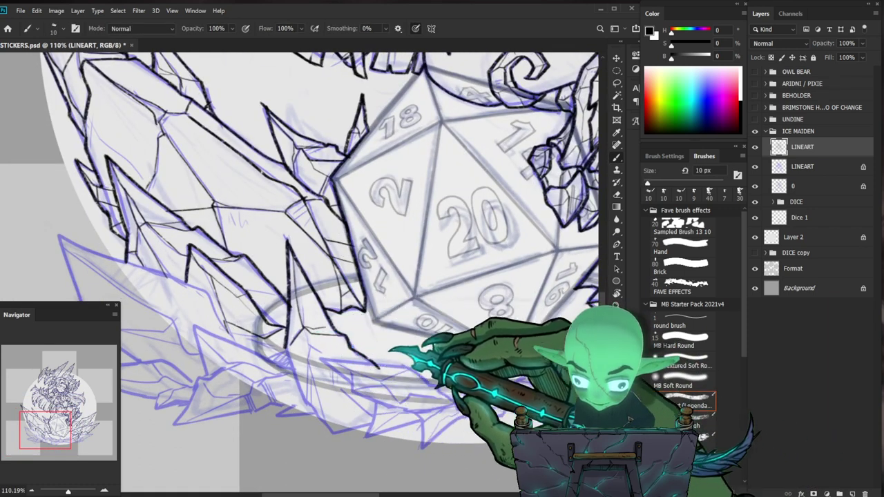
Ink the outline and facets of the low crystal lying in front of the die's lower left corner.
{"action": "left_click_drag", "start_coordinate": [464, 412], "coordinate": [436, 378]}
{"action": "left_click_drag", "start_coordinate": [435, 369], "coordinate": [418, 351]}
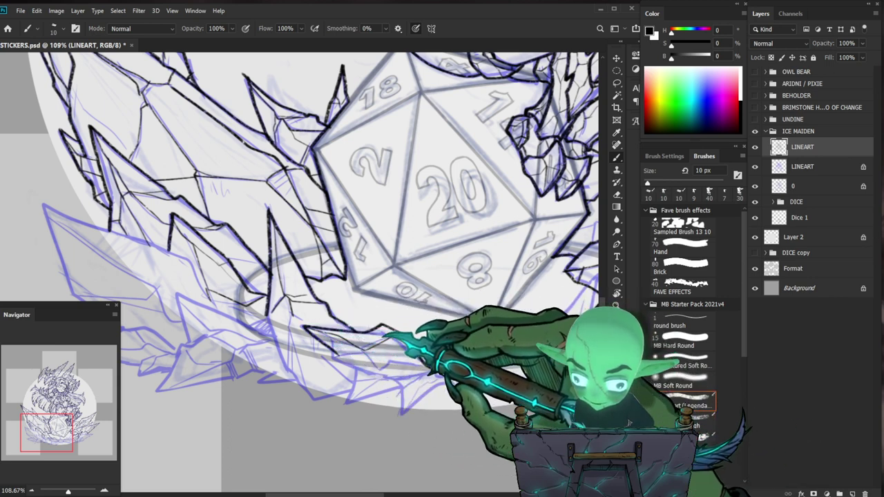
{"action": "left_click_drag", "start_coordinate": [413, 352], "coordinate": [424, 323]}
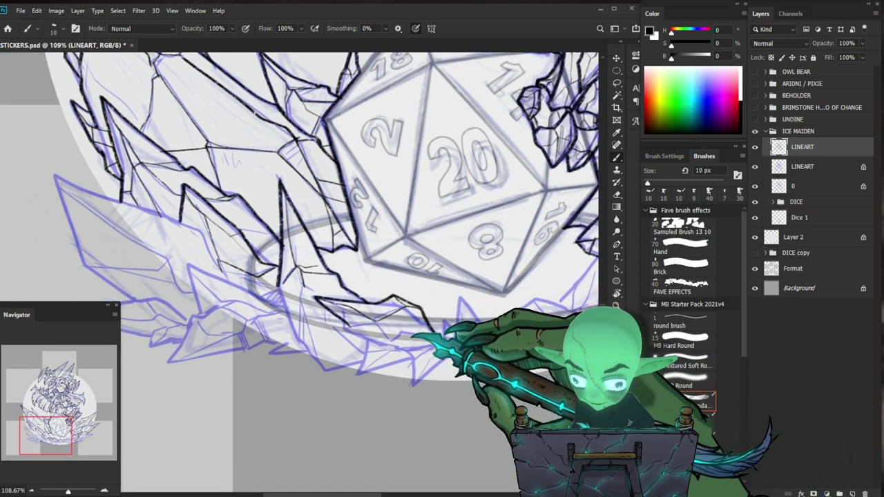
{"action": "left_click_drag", "start_coordinate": [458, 334], "coordinate": [413, 335]}
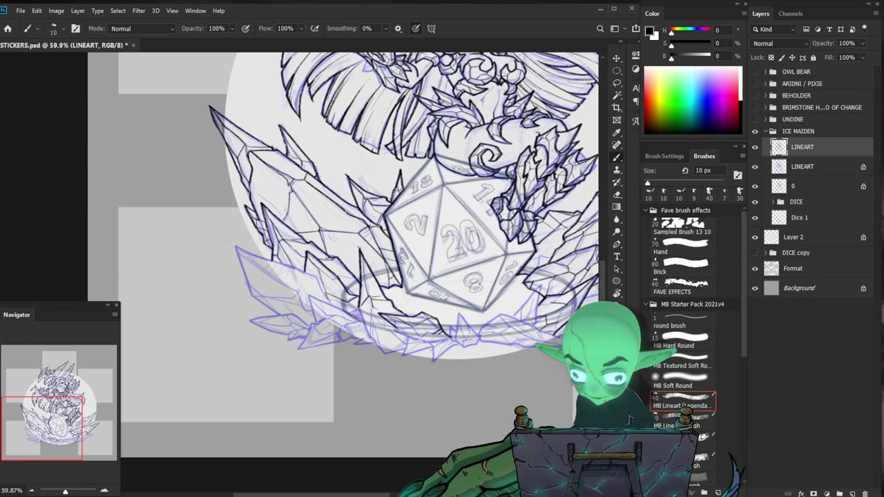
Ink thin facet lines inside the body of the large left-hand shard.
{"action": "scroll", "coordinate": [288, 195], "scroll_direction": "up", "scroll_amount": 3}
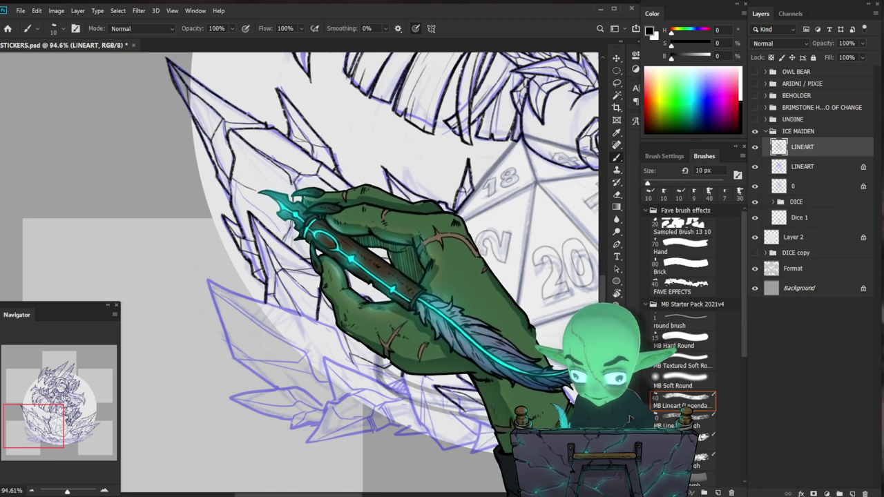
{"action": "left_click_drag", "start_coordinate": [350, 238], "coordinate": [304, 268]}
{"action": "left_click_drag", "start_coordinate": [369, 251], "coordinate": [448, 247]}
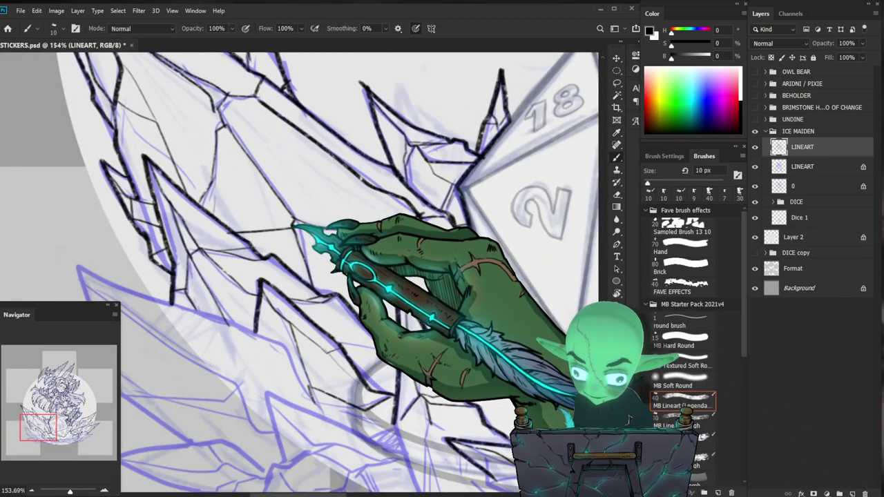
Ink the small upright faceted crystal in front of the die and the slanted spike at its lower right.
{"action": "key", "text": "z"}
{"action": "left_click_drag", "start_coordinate": [339, 264], "coordinate": [227, 290]}
{"action": "left_click_drag", "start_coordinate": [345, 387], "coordinate": [415, 388]}
{"action": "left_click_drag", "start_coordinate": [381, 327], "coordinate": [430, 289]}
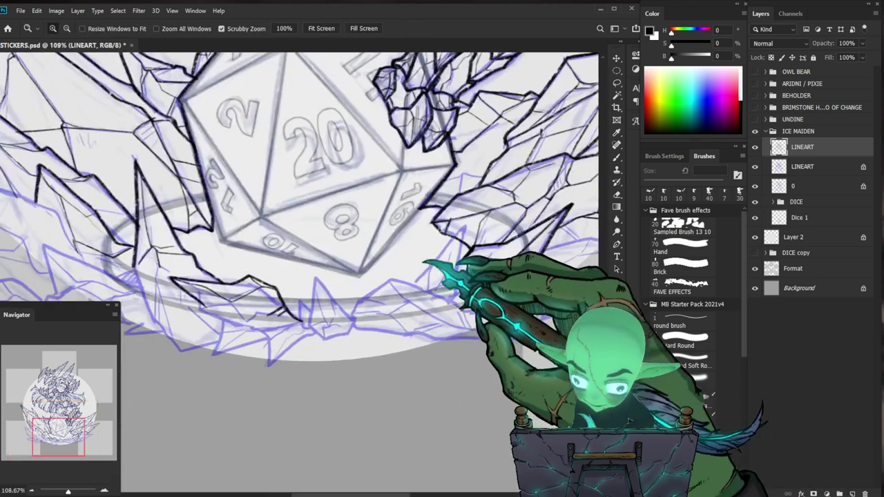
{"action": "key", "text": "b"}
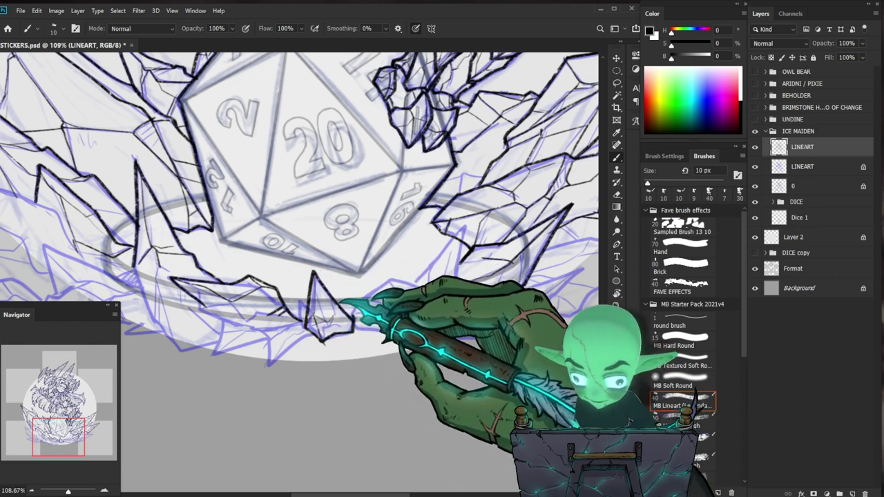
{"action": "key", "text": "z"}
{"action": "left_click_drag", "start_coordinate": [406, 339], "coordinate": [376, 358]}
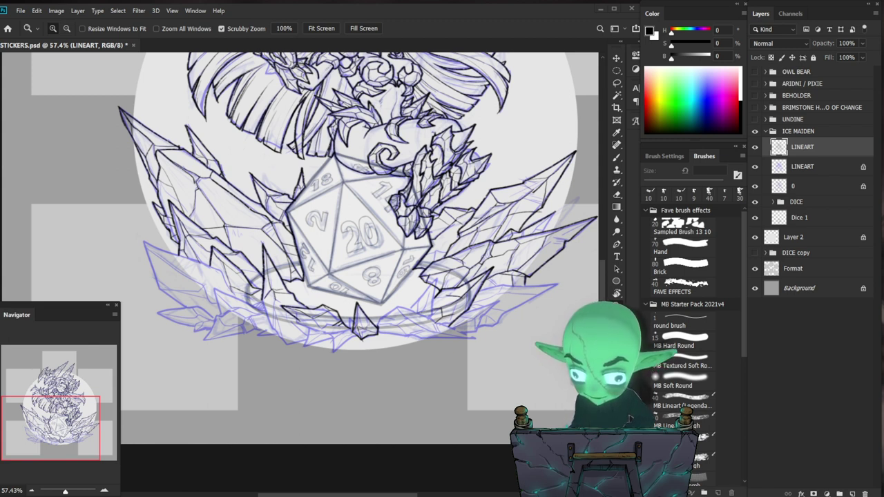
Ink the lower contour and facets of the front crystals beneath the narrow upright spike.
{"action": "mouse_move", "coordinate": [286, 332]}
{"action": "left_mouse_down"}
{"action": "mouse_move", "coordinate": [315, 309]}
{"action": "mouse_move", "coordinate": [319, 322]}
{"action": "left_mouse_up"}
{"action": "key", "text": "b"}
{"action": "left_click_drag", "start_coordinate": [249, 280], "coordinate": [253, 323]}
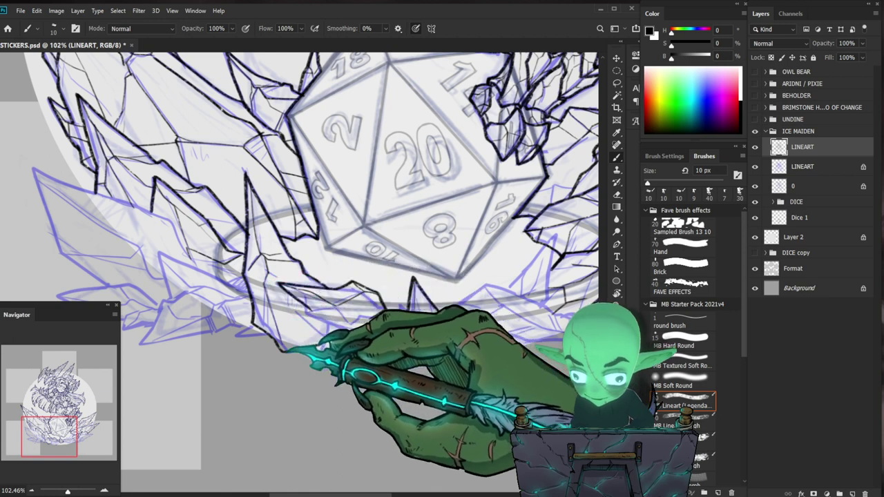
{"action": "key", "text": "z"}
{"action": "mouse_move", "coordinate": [400, 274]}
{"action": "left_mouse_down"}
{"action": "mouse_move", "coordinate": [362, 274]}
{"action": "mouse_move", "coordinate": [402, 283]}
{"action": "left_mouse_up"}
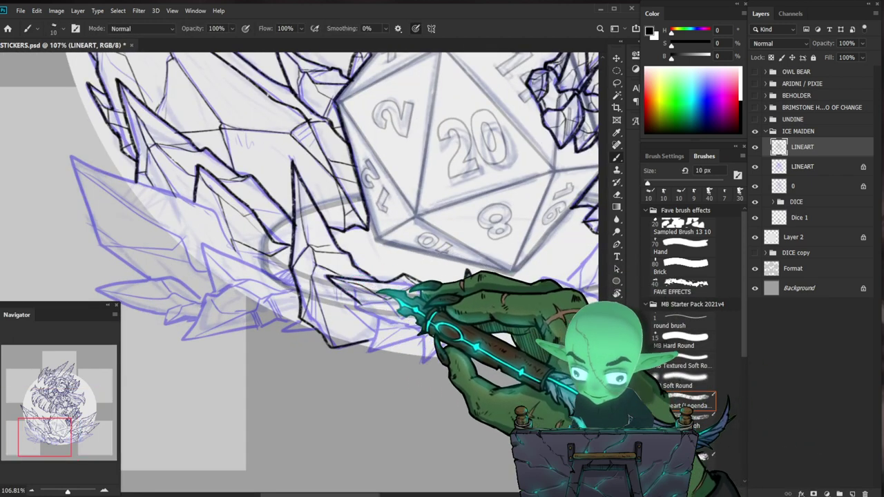
{"action": "key", "text": "b"}
{"action": "left_click_drag", "start_coordinate": [475, 338], "coordinate": [466, 329]}
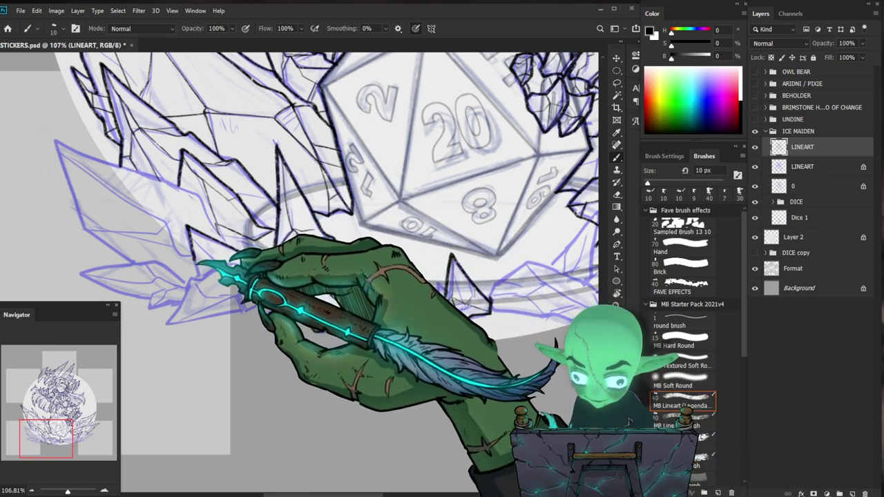
Ink short facet lines on the base of the right-hand crystals where they meet the die's edge.
{"action": "key", "text": "z"}
{"action": "left_click_drag", "start_coordinate": [348, 293], "coordinate": [454, 417]}
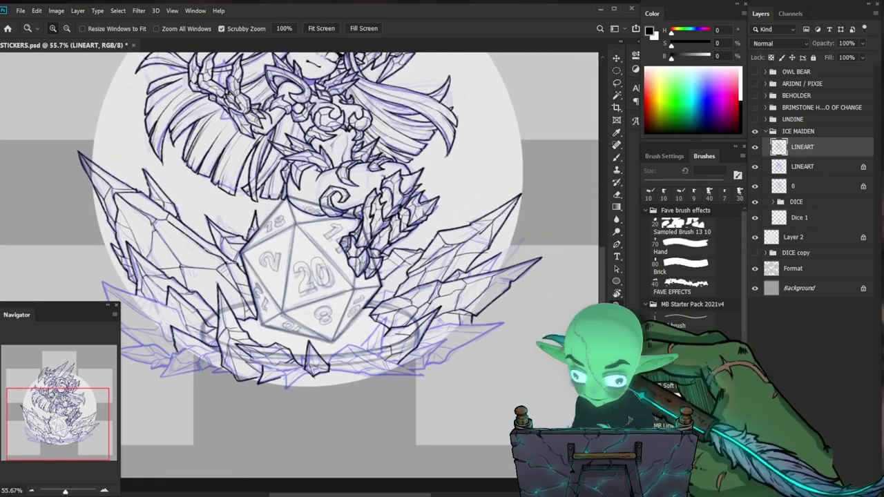
{"action": "left_click_drag", "start_coordinate": [531, 280], "coordinate": [513, 281]}
{"action": "mouse_move", "coordinate": [458, 294]}
{"action": "left_mouse_down"}
{"action": "mouse_move", "coordinate": [425, 352]}
{"action": "mouse_move", "coordinate": [483, 352]}
{"action": "left_mouse_up"}
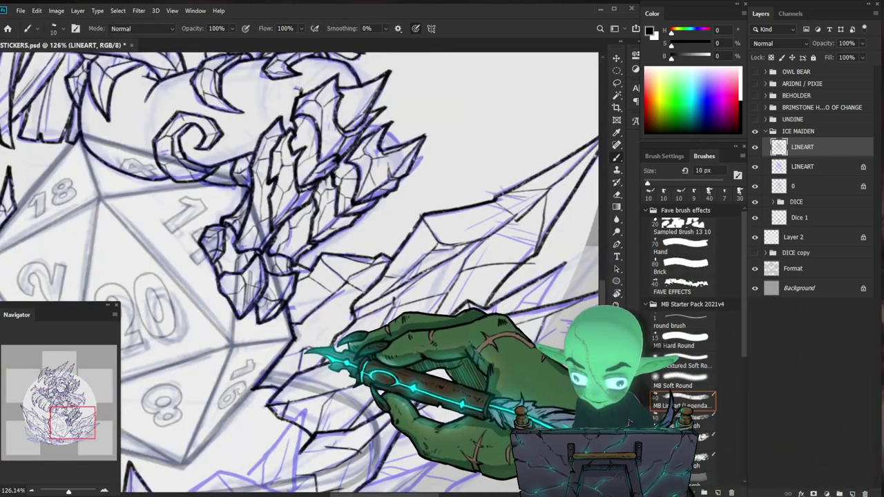
{"action": "mouse_move", "coordinate": [340, 341]}
{"action": "left_mouse_down"}
{"action": "mouse_move", "coordinate": [279, 343]}
{"action": "mouse_move", "coordinate": [386, 348]}
{"action": "left_mouse_up"}
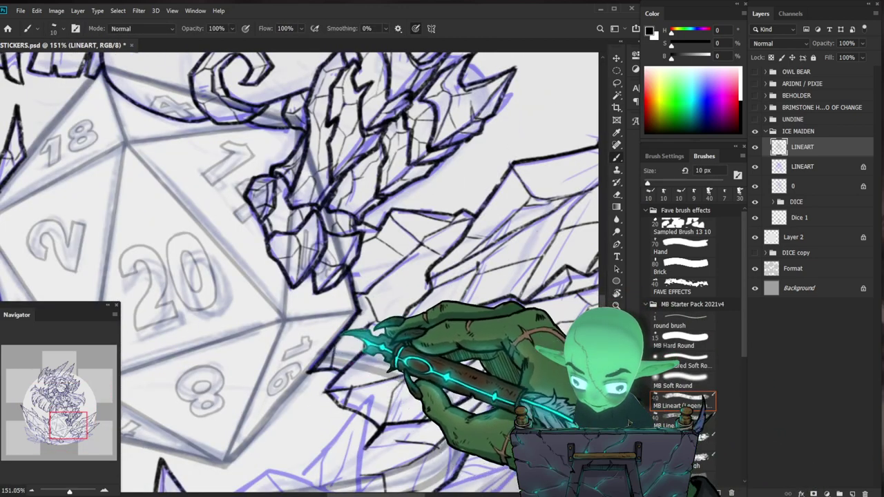
Ink short hatching strokes on the maiden's shoulder beneath the curved shoulder armour.
{"action": "scroll", "coordinate": [321, 343], "scroll_direction": "down", "scroll_amount": 5}
{"action": "scroll", "coordinate": [321, 342], "scroll_direction": "down", "scroll_amount": 1}
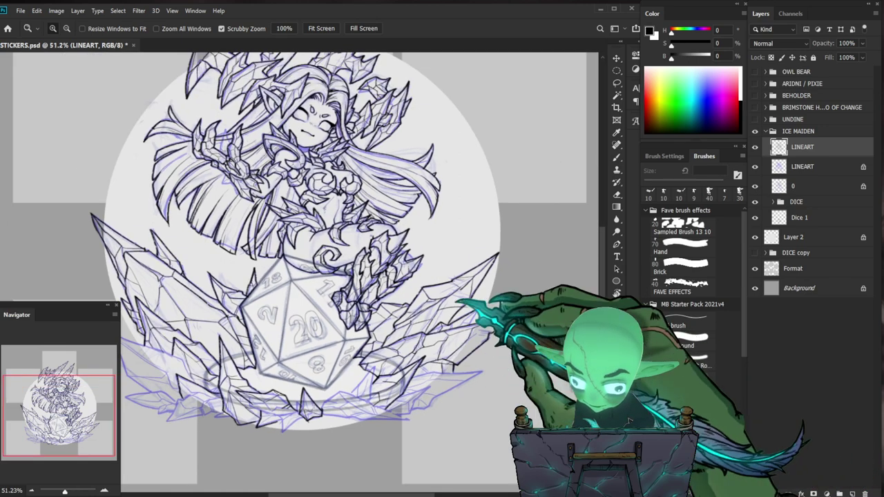
{"action": "left_click_drag", "start_coordinate": [284, 142], "coordinate": [341, 127]}
{"action": "key", "text": "b"}
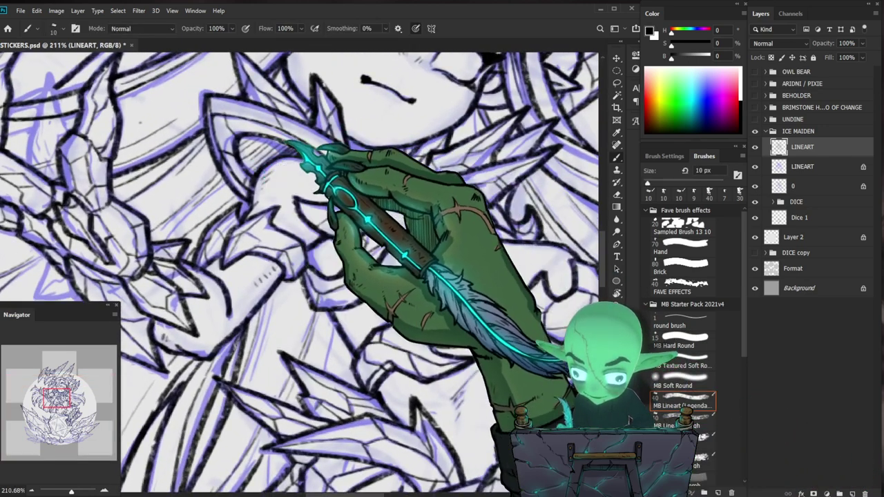
{"action": "left_click_drag", "start_coordinate": [385, 216], "coordinate": [353, 234]}
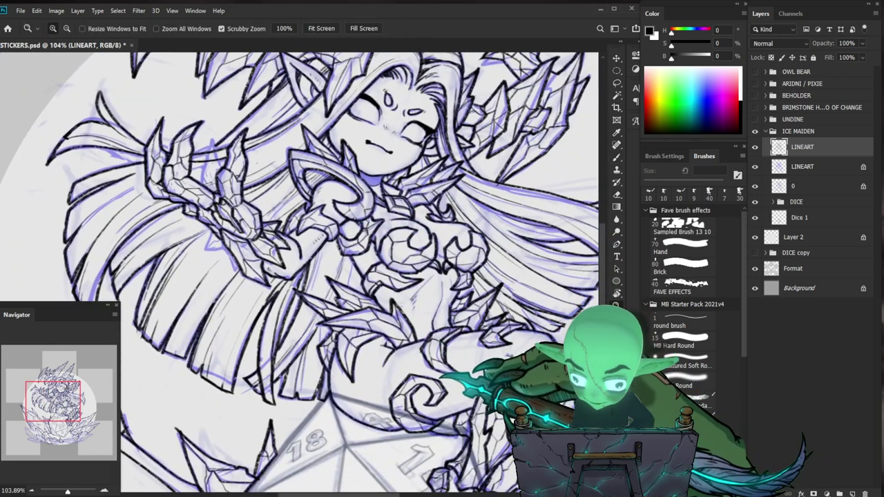
Ink short hatching strokes on the maiden's neck beneath the chin and clean up their ends.
{"action": "left_click_drag", "start_coordinate": [385, 158], "coordinate": [418, 160]}
{"action": "left_click_drag", "start_coordinate": [353, 184], "coordinate": [361, 201]}
{"action": "left_click_drag", "start_coordinate": [365, 187], "coordinate": [371, 206]}
{"action": "left_click_drag", "start_coordinate": [377, 188], "coordinate": [383, 204]}
{"action": "key", "text": "e"}
{"action": "left_click_drag", "start_coordinate": [360, 176], "coordinate": [364, 178]}
{"action": "key", "text": "b"}
{"action": "left_click_drag", "start_coordinate": [504, 184], "coordinate": [473, 181]}
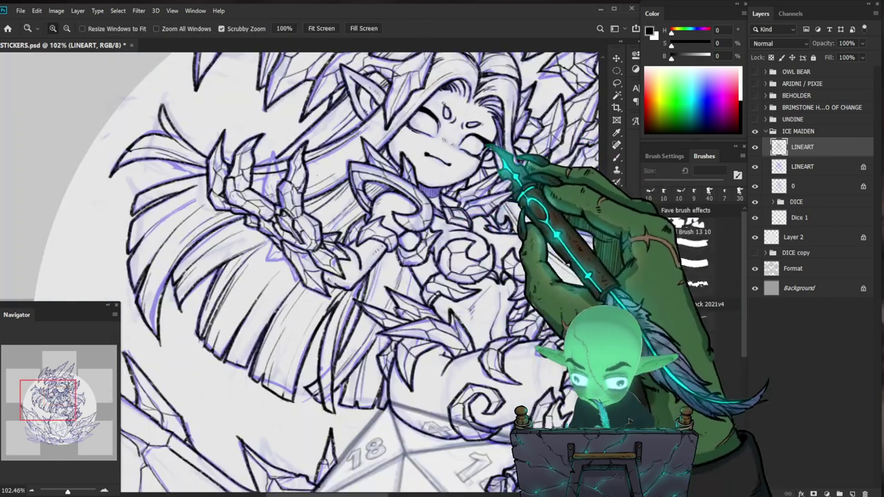
Examine the inked die, the surrounding crystals and the overall composition at several magnifications.
{"action": "left_click_drag", "start_coordinate": [492, 144], "coordinate": [520, 147]}
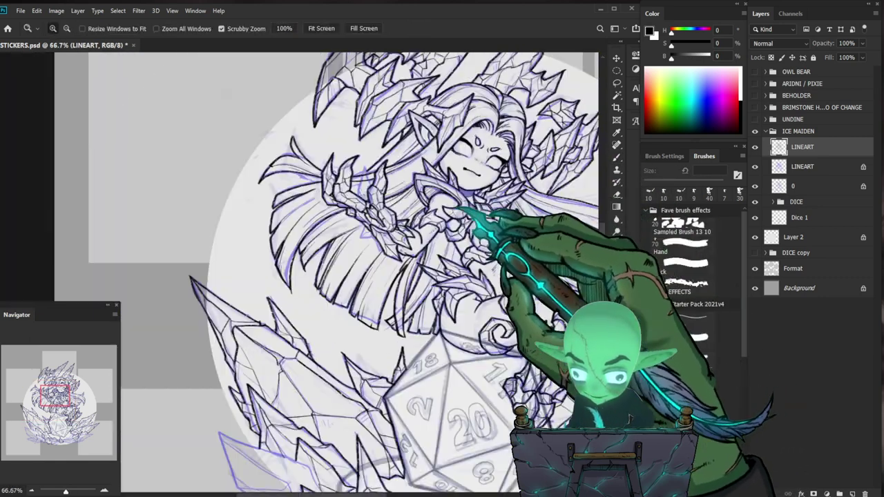
{"action": "scroll", "coordinate": [463, 198], "scroll_direction": "down", "scroll_amount": 5}
{"action": "left_click_drag", "start_coordinate": [442, 290], "coordinate": [430, 186]}
{"action": "scroll", "coordinate": [442, 331], "scroll_direction": "up", "scroll_amount": 2}
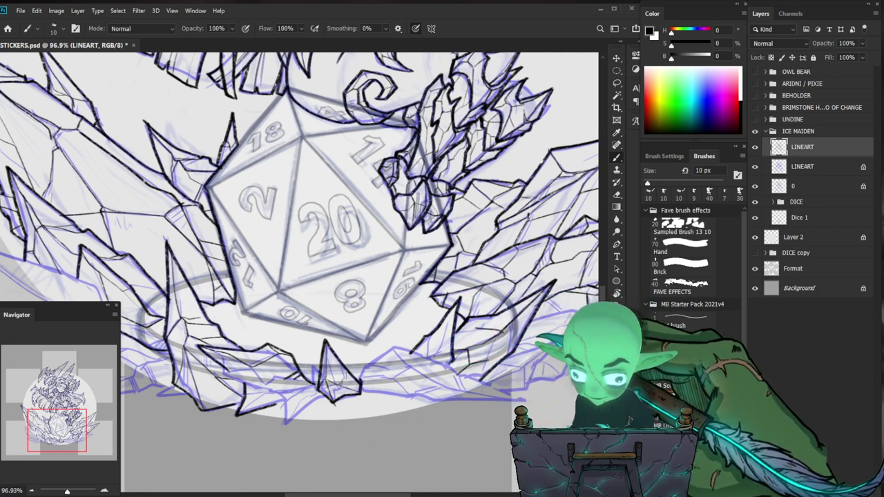
{"action": "left_click_drag", "start_coordinate": [386, 276], "coordinate": [368, 267]}
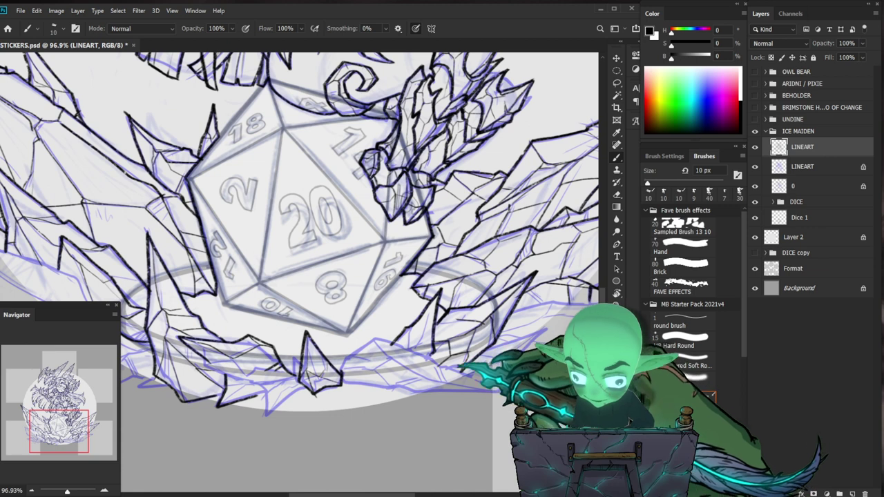
{"action": "left_click_drag", "start_coordinate": [299, 214], "coordinate": [286, 181]}
{"action": "key", "text": "e"}
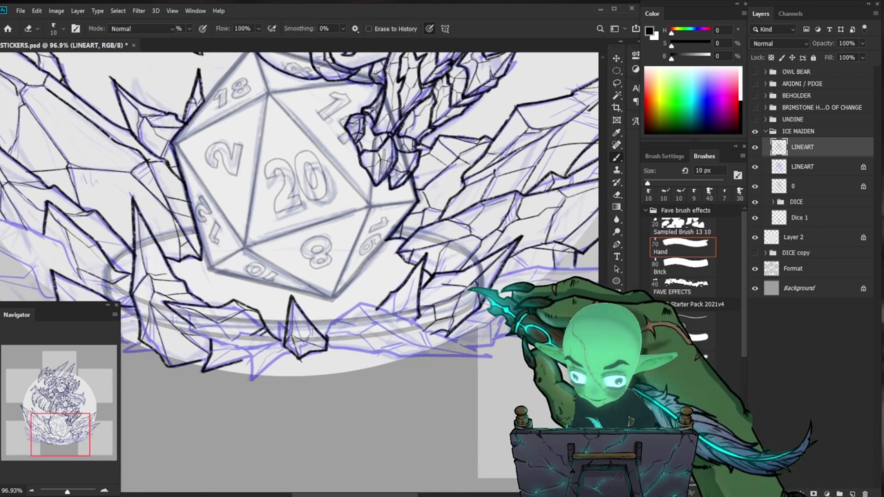
{"action": "key", "text": "b"}
{"action": "key", "text": "z"}
{"action": "left_click", "coordinate": [462, 282], "text": "alt"}
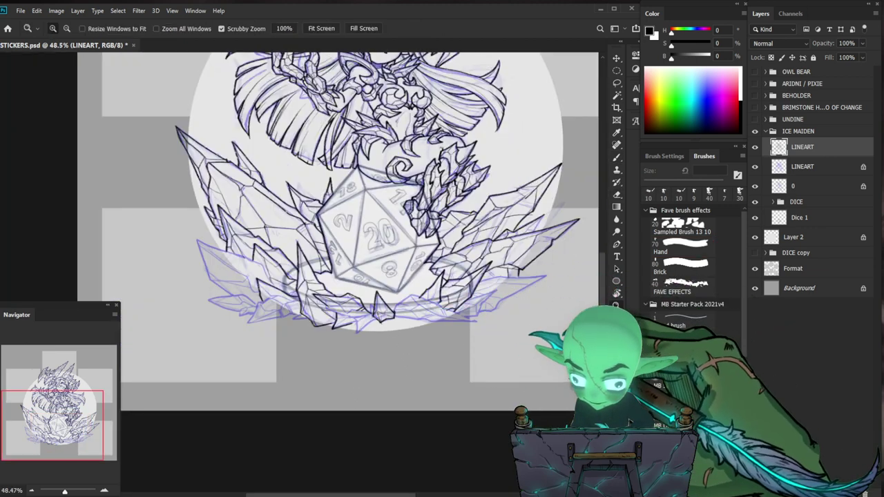
Ink a small hatched crystal wedge against the die's lower-left edge and clean up its lines.
{"action": "left_click_drag", "start_coordinate": [347, 295], "coordinate": [335, 321]}
{"action": "left_click", "coordinate": [333, 321]}
{"action": "key", "text": "b"}
{"action": "left_click_drag", "start_coordinate": [326, 284], "coordinate": [339, 296]}
{"action": "key", "text": "z"}
{"action": "left_click", "coordinate": [386, 317], "text": "alt"}
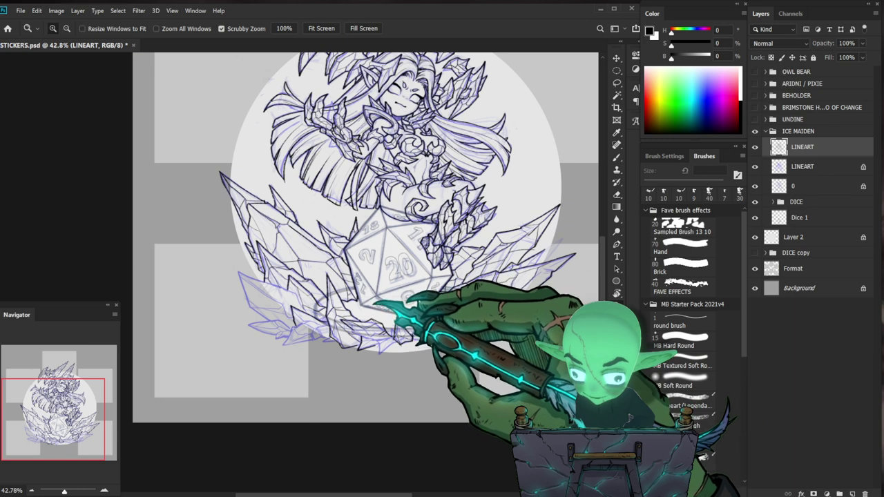
{"action": "left_click_drag", "start_coordinate": [353, 291], "coordinate": [379, 292]}
{"action": "key", "text": "e"}
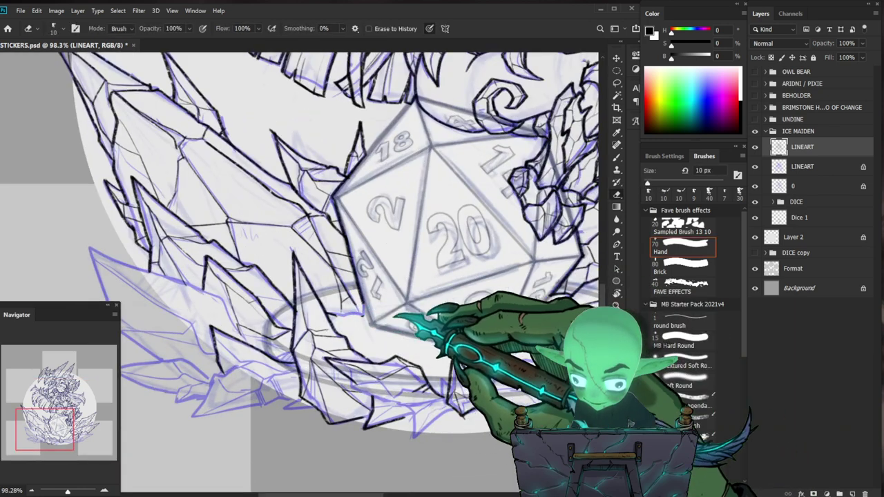
{"action": "key", "text": "b"}
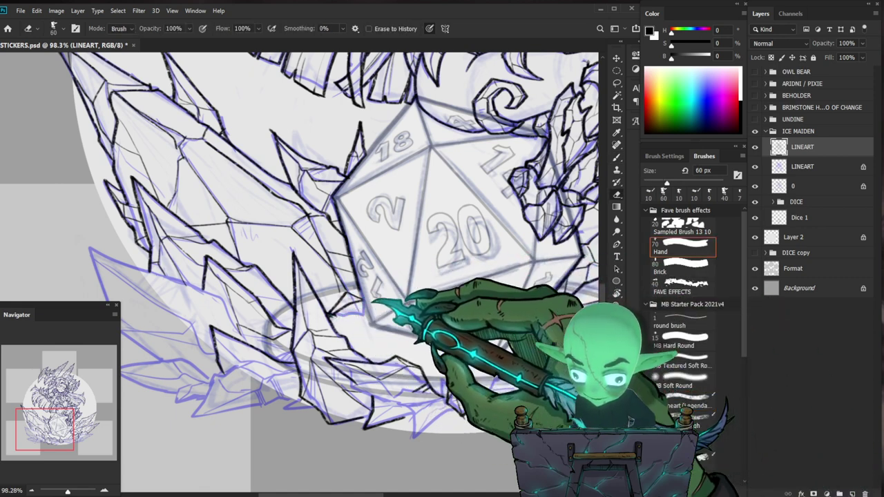
{"action": "key", "text": "e"}
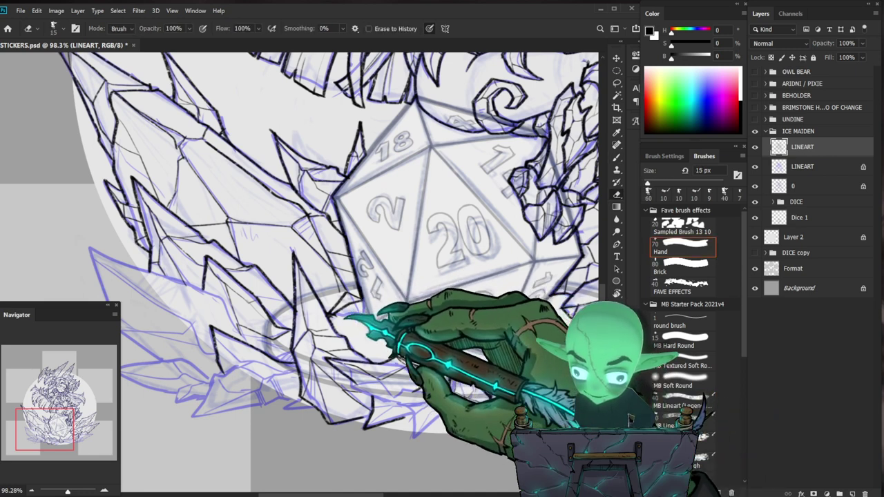
{"action": "key", "text": "b"}
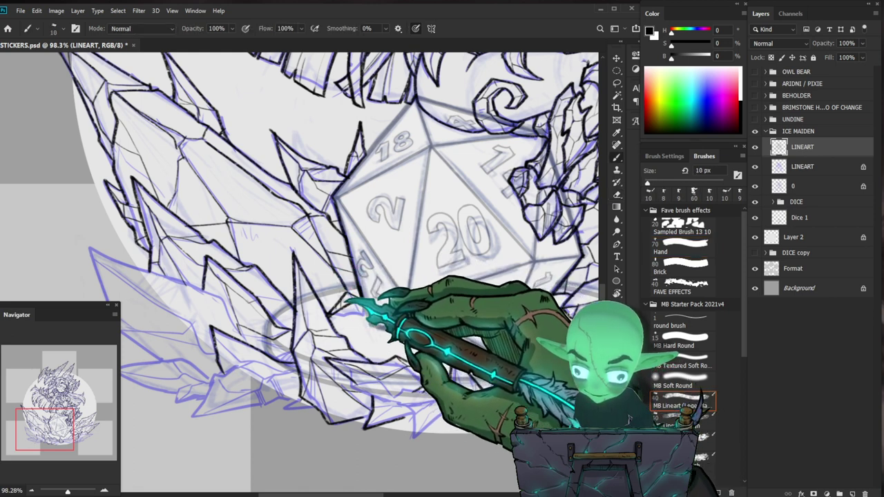
Ink the contour and facets of the low crystal spike pointing outward in the right-hand cluster.
{"action": "key", "text": "z"}
{"action": "left_click_drag", "start_coordinate": [414, 296], "coordinate": [352, 299]}
{"action": "left_click_drag", "start_coordinate": [566, 364], "coordinate": [442, 374]}
{"action": "mouse_move", "coordinate": [399, 285]}
{"action": "left_mouse_down"}
{"action": "mouse_move", "coordinate": [447, 275]}
{"action": "mouse_move", "coordinate": [407, 278]}
{"action": "left_mouse_up"}
{"action": "key", "text": "b"}
{"action": "key", "text": "z"}
{"action": "key", "text": "b"}
{"action": "mouse_move", "coordinate": [502, 306]}
{"action": "left_mouse_down"}
{"action": "mouse_move", "coordinate": [499, 286]}
{"action": "mouse_move", "coordinate": [513, 272]}
{"action": "left_mouse_up"}
{"action": "key", "text": "z"}
{"action": "key", "text": "b"}
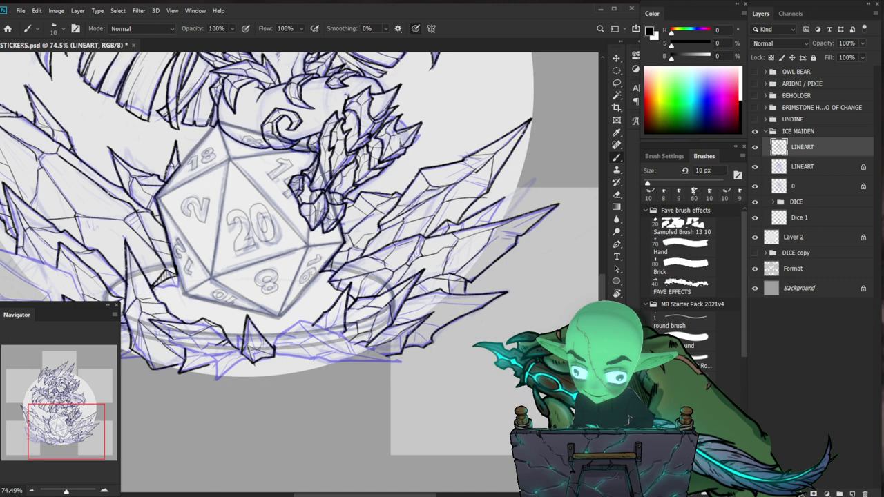
Ink and clean up short facet lines at the base of the right-hand crystals, just behind the small upright spike.
{"action": "key", "text": "e"}
{"action": "scroll", "coordinate": [373, 286], "scroll_direction": "up", "scroll_amount": 5}
{"action": "key", "text": "b"}
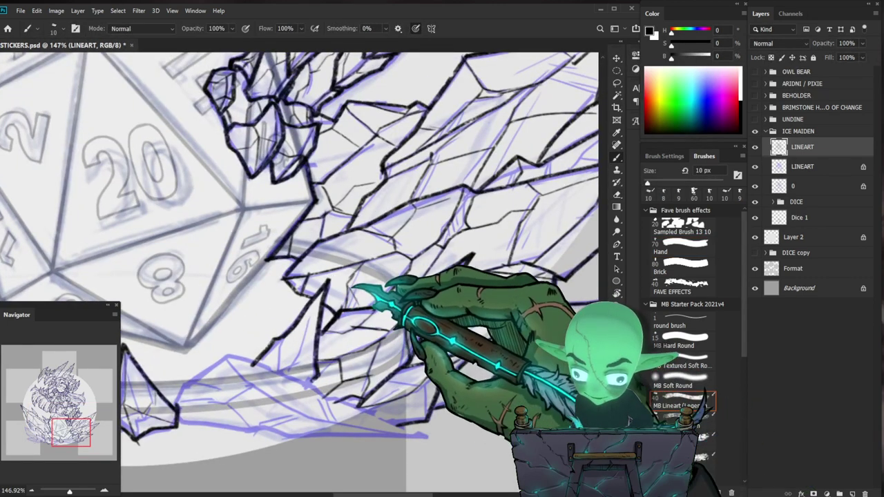
{"action": "key", "text": "z"}
{"action": "mouse_move", "coordinate": [399, 295]}
{"action": "left_mouse_down"}
{"action": "mouse_move", "coordinate": [339, 296]}
{"action": "mouse_move", "coordinate": [434, 286]}
{"action": "left_mouse_up"}
{"action": "key", "text": "e"}
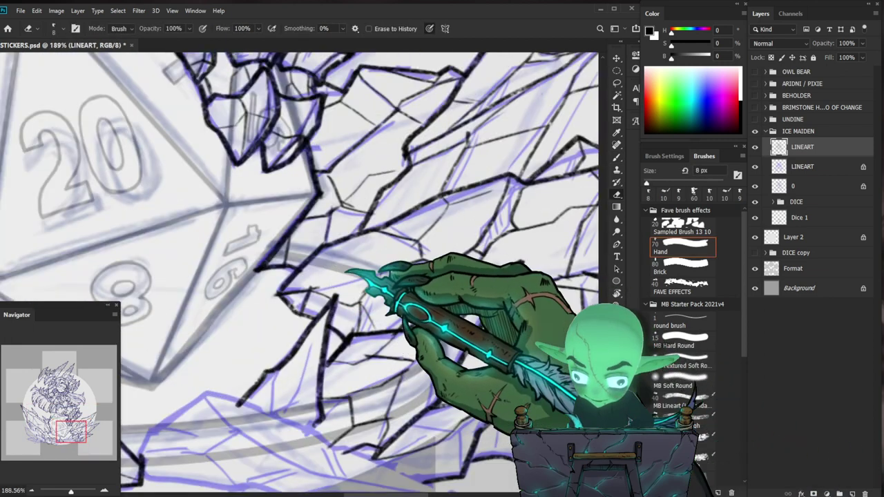
{"action": "key", "text": "b"}
{"action": "key", "text": "z"}
{"action": "left_click_drag", "start_coordinate": [417, 266], "coordinate": [423, 241]}
{"action": "key", "text": "b"}
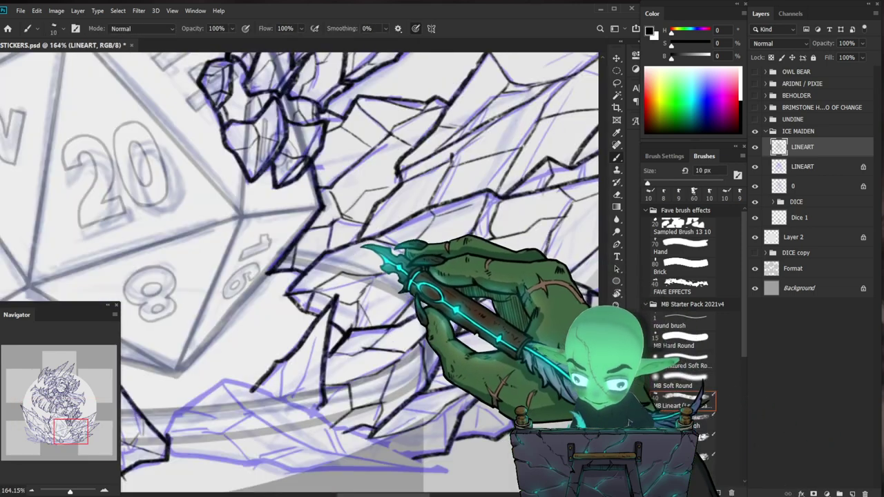
{"action": "key", "text": "z"}
{"action": "scroll", "coordinate": [317, 221], "scroll_direction": "down", "scroll_amount": 4}
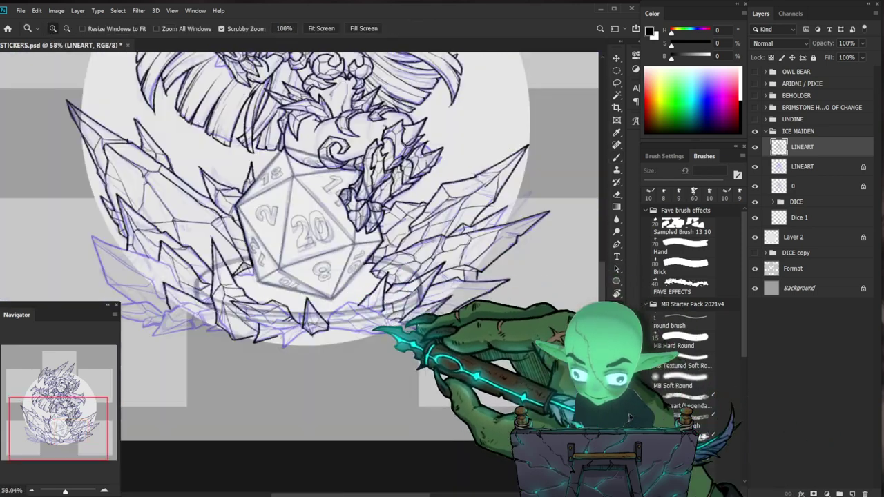
Ink thin facet and hatching lines on the large left-hand crystal near the die's edge.
{"action": "scroll", "coordinate": [121, 207], "scroll_direction": "up", "scroll_amount": 4}
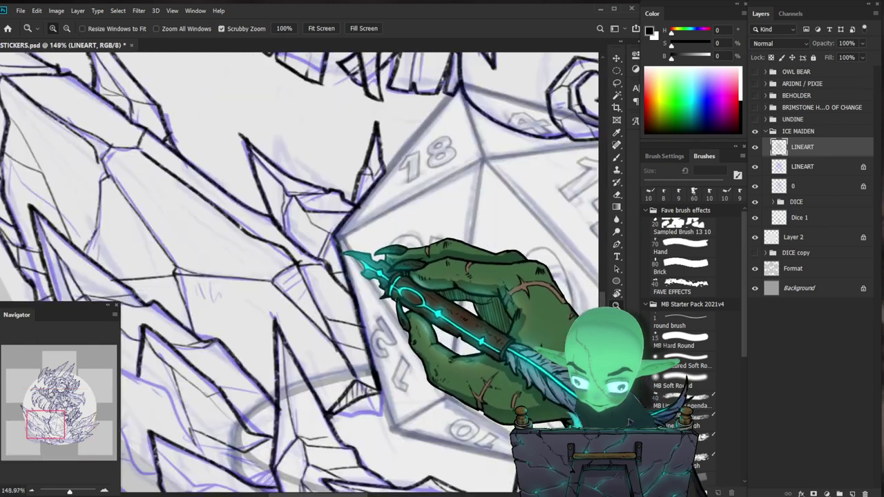
{"action": "key", "text": "b"}
{"action": "mouse_move", "coordinate": [295, 263]}
{"action": "left_mouse_down"}
{"action": "mouse_move", "coordinate": [266, 281]}
{"action": "mouse_move", "coordinate": [351, 275]}
{"action": "left_mouse_up"}
{"action": "key", "text": "z"}
{"action": "key", "text": "b"}
{"action": "key", "text": "z"}
{"action": "scroll", "coordinate": [297, 262], "scroll_direction": "down", "scroll_amount": 4}
{"action": "scroll", "coordinate": [277, 290], "scroll_direction": "up", "scroll_amount": 4}
{"action": "key", "text": "b"}
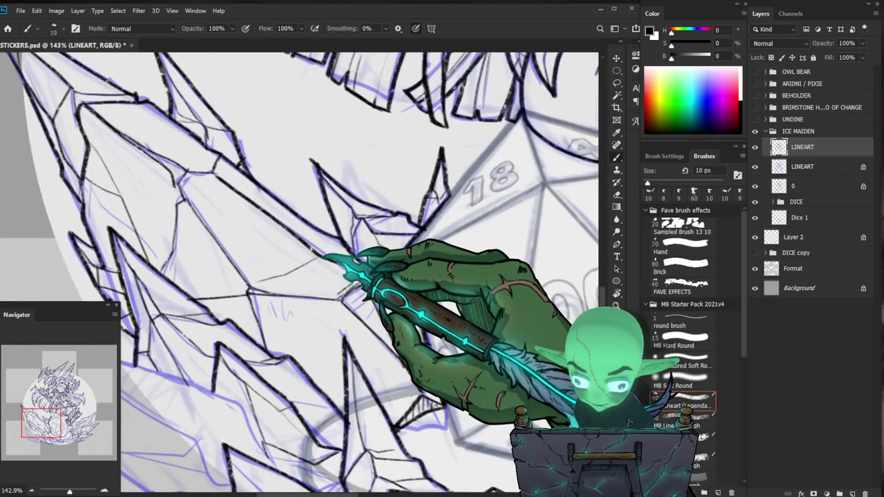
Ink the low triangular crystal at the base of the left-hand cluster, undoing a stray stroke.
{"action": "key", "text": "ctrl+space"}
{"action": "left_click_drag", "start_coordinate": [352, 279], "coordinate": [304, 284]}
{"action": "key", "text": "space"}
{"action": "mouse_move", "coordinate": [347, 355]}
{"action": "left_mouse_down"}
{"action": "mouse_move", "coordinate": [338, 322]}
{"action": "mouse_move", "coordinate": [352, 328]}
{"action": "left_mouse_up"}
{"action": "key", "text": "ctrl+space"}
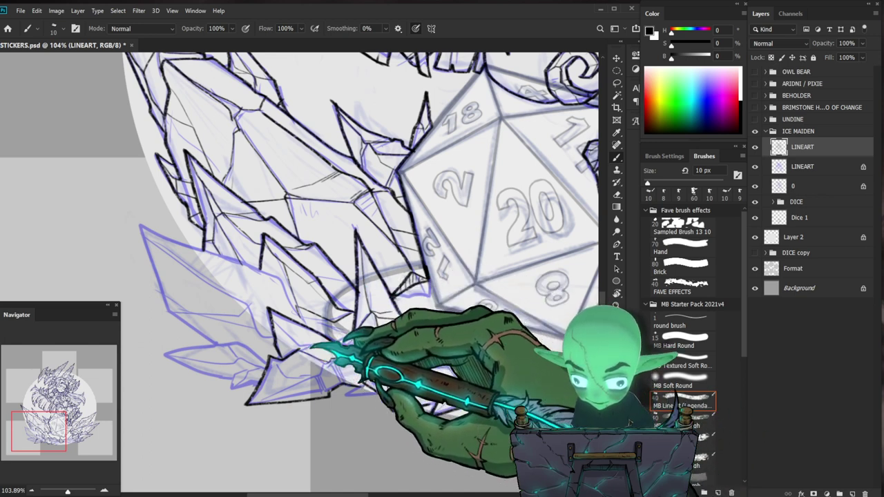
{"action": "key", "text": "ctrl+z"}
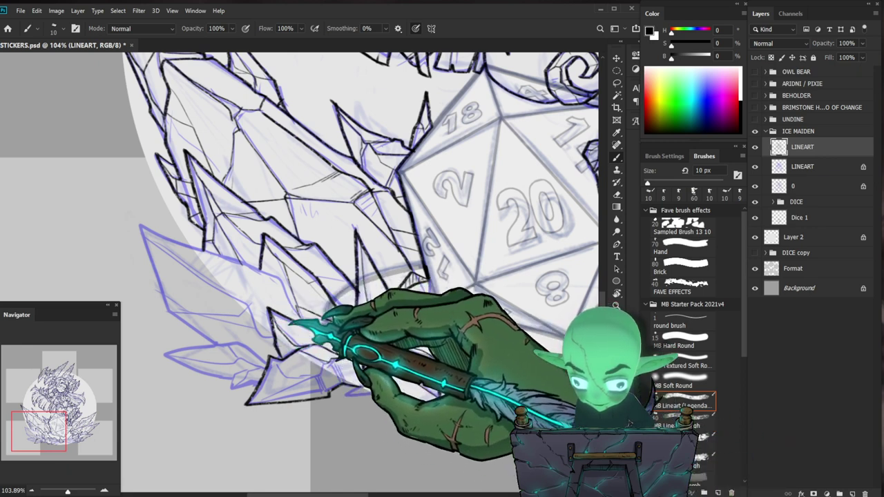
{"action": "left_click_drag", "start_coordinate": [452, 404], "coordinate": [443, 373]}
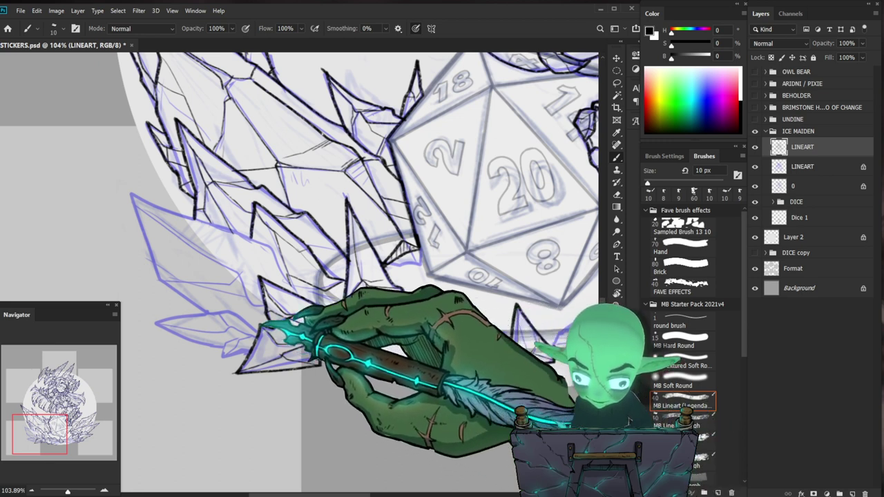
Ink the outline of the large outermost crystal on the lower left of the cluster.
{"action": "key", "text": "z"}
{"action": "left_click_drag", "start_coordinate": [363, 338], "coordinate": [298, 340]}
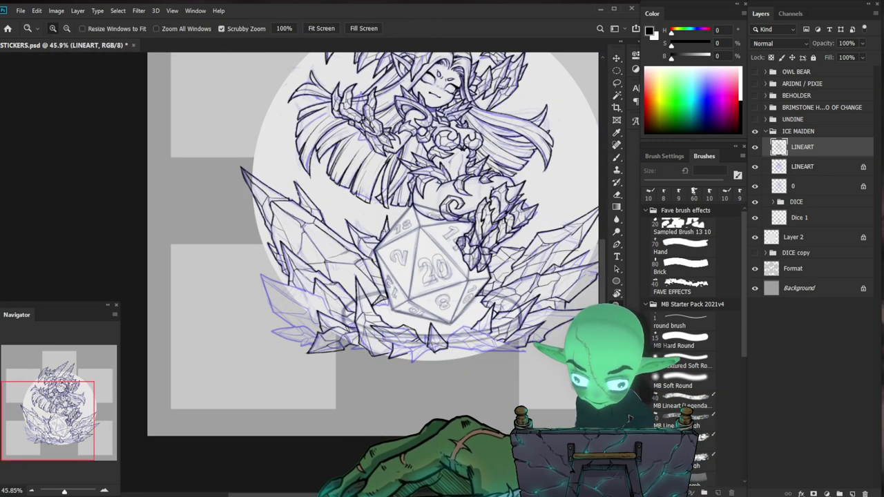
{"action": "scroll", "coordinate": [480, 352], "scroll_direction": "up", "scroll_amount": 3}
{"action": "mouse_move", "coordinate": [293, 314]}
{"action": "left_mouse_down"}
{"action": "mouse_move", "coordinate": [316, 334]}
{"action": "mouse_move", "coordinate": [298, 336]}
{"action": "left_mouse_up"}
{"action": "key", "text": "b"}
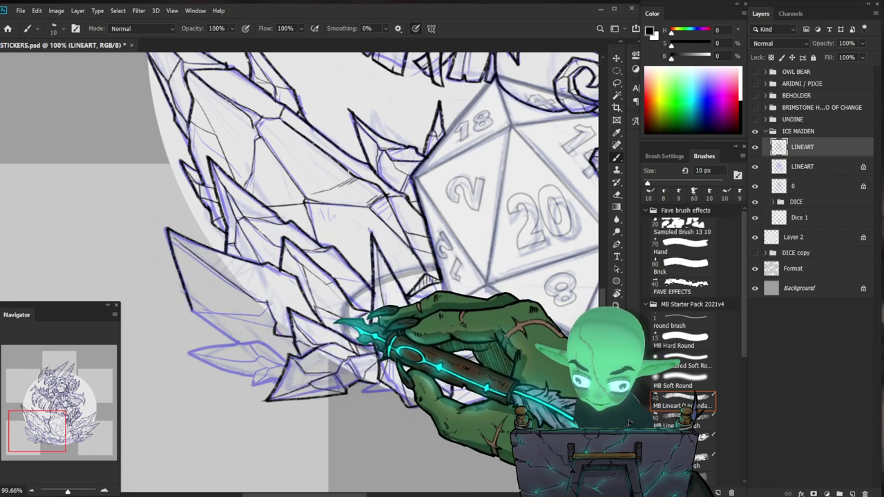
{"action": "key", "text": "z"}
{"action": "left_click_drag", "start_coordinate": [349, 355], "coordinate": [316, 375]}
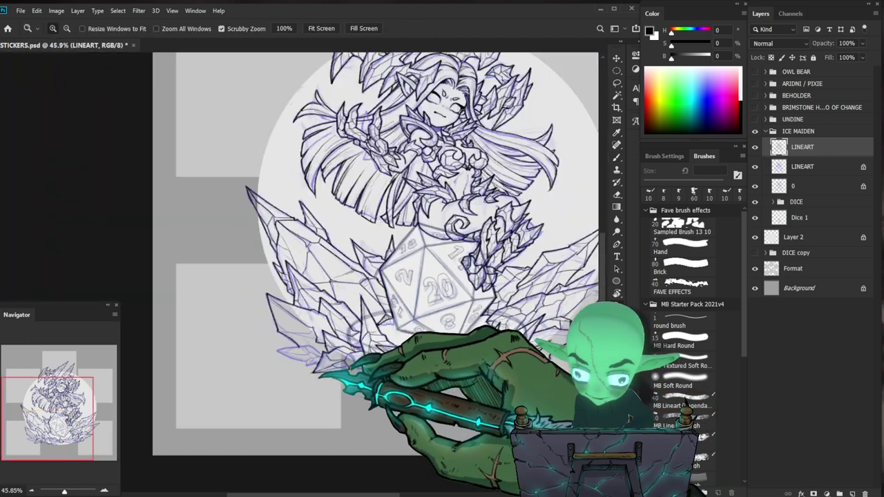
Ink short hair strands behind the spiked armour at the maiden's waist.
{"action": "mouse_move", "coordinate": [472, 338]}
{"action": "left_mouse_down"}
{"action": "mouse_move", "coordinate": [399, 384]}
{"action": "mouse_move", "coordinate": [410, 382]}
{"action": "left_mouse_up"}
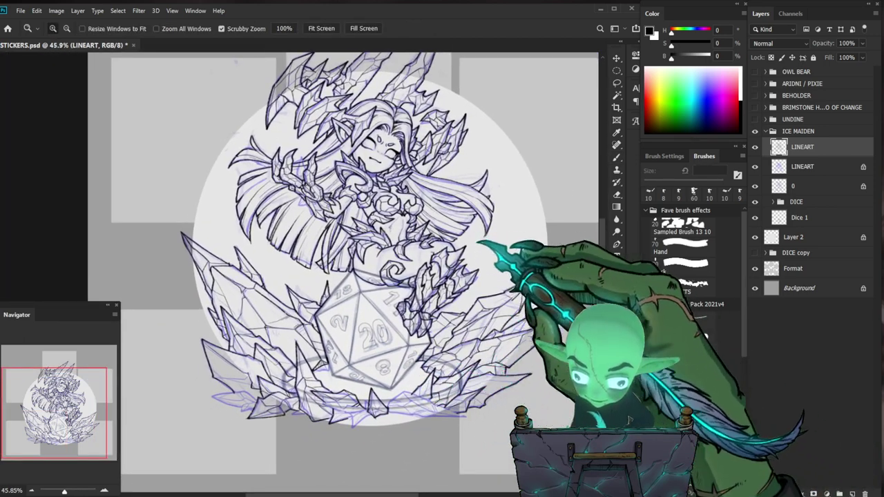
{"action": "left_click_drag", "start_coordinate": [470, 235], "coordinate": [518, 238]}
{"action": "key", "text": "b"}
{"action": "key", "text": "z"}
{"action": "mouse_move", "coordinate": [436, 237]}
{"action": "left_mouse_down"}
{"action": "mouse_move", "coordinate": [417, 239]}
{"action": "mouse_move", "coordinate": [452, 243]}
{"action": "left_mouse_up"}
{"action": "key", "text": "b"}
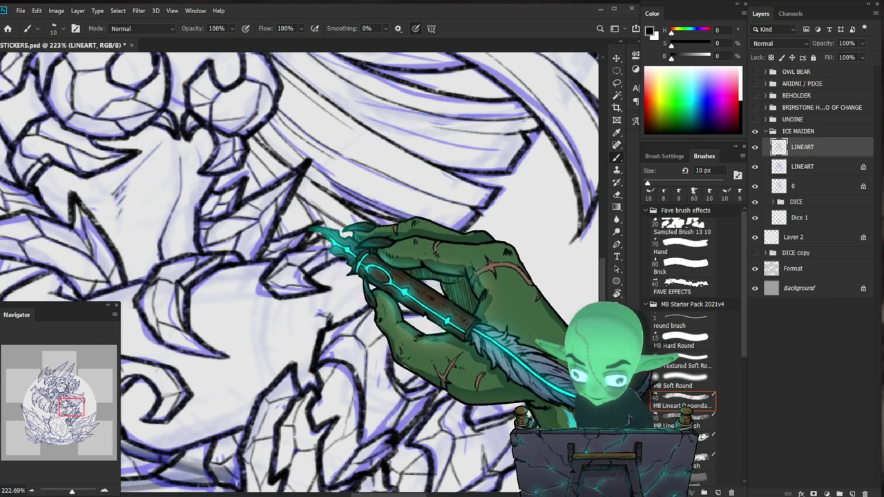
Ink the inner facet lines of the large outermost crystal on the lower left.
{"action": "key", "text": "z"}
{"action": "left_click_drag", "start_coordinate": [325, 246], "coordinate": [286, 247]}
{"action": "left_click_drag", "start_coordinate": [229, 352], "coordinate": [319, 343]}
{"action": "left_click_drag", "start_coordinate": [304, 302], "coordinate": [323, 323]}
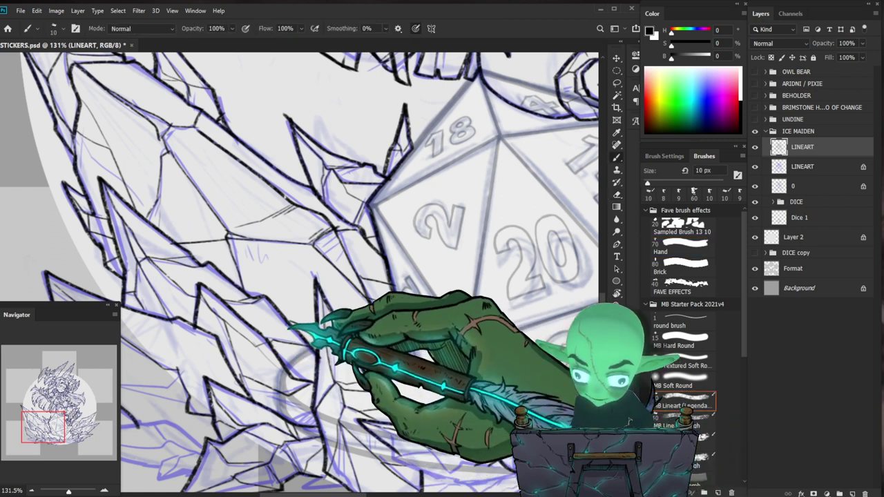
{"action": "scroll", "coordinate": [289, 327], "scroll_direction": "down", "scroll_amount": 4}
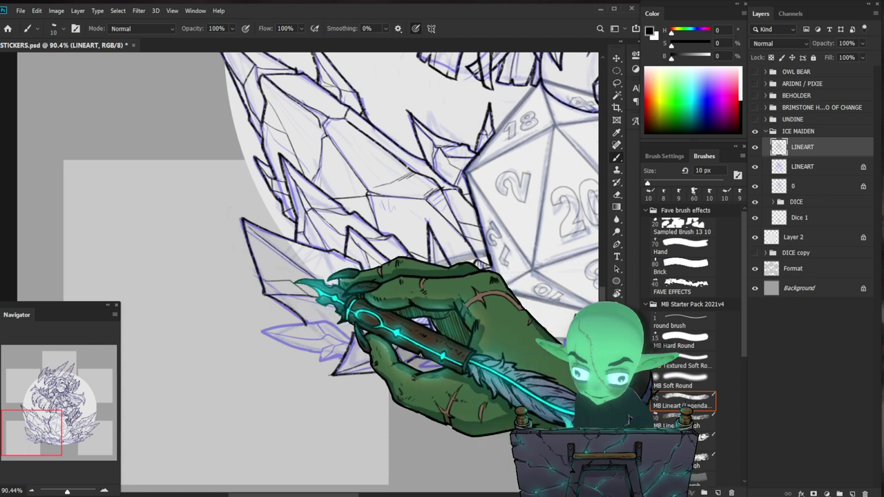
{"action": "left_click_drag", "start_coordinate": [334, 255], "coordinate": [290, 259]}
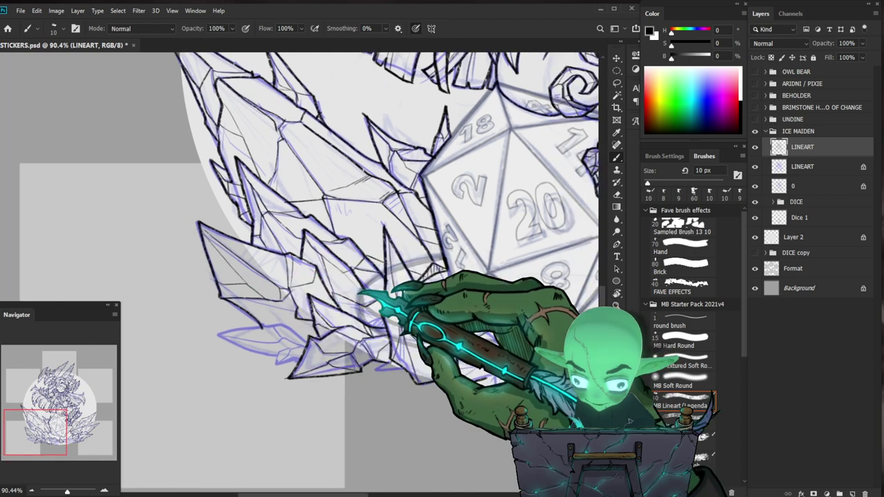
Ink the flat leftmost crystal and the small shards along the bottom edge of the left-hand cluster.
{"action": "scroll", "coordinate": [326, 343], "scroll_direction": "up", "scroll_amount": 2}
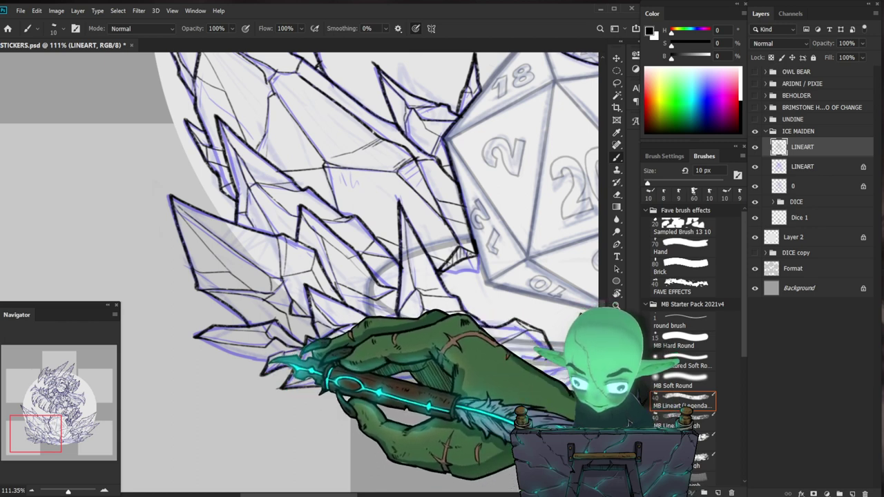
{"action": "key", "text": "z"}
{"action": "mouse_move", "coordinate": [353, 349]}
{"action": "left_mouse_down"}
{"action": "mouse_move", "coordinate": [308, 349]}
{"action": "mouse_move", "coordinate": [381, 353]}
{"action": "mouse_move", "coordinate": [311, 355]}
{"action": "left_mouse_up"}
{"action": "key", "text": "b"}
{"action": "key", "text": "z"}
{"action": "left_click_drag", "start_coordinate": [539, 344], "coordinate": [487, 327]}
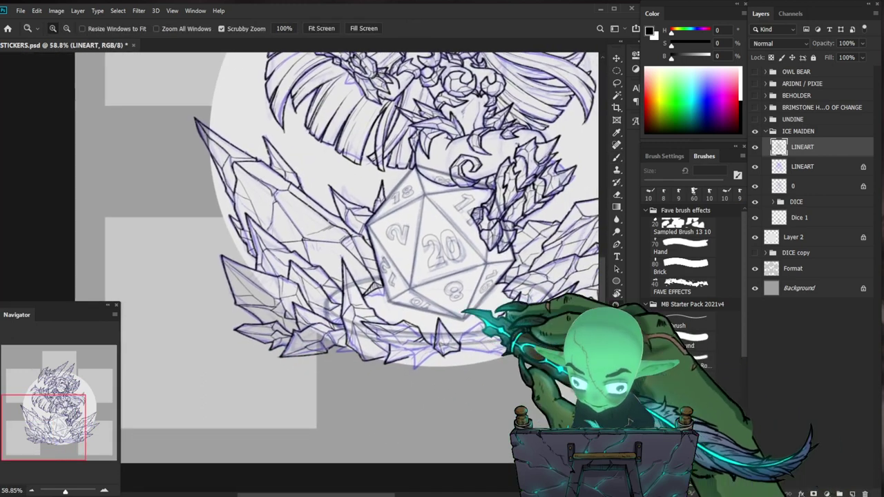
{"action": "scroll", "coordinate": [348, 349], "scroll_direction": "up", "scroll_amount": 3}
{"action": "key", "text": "b"}
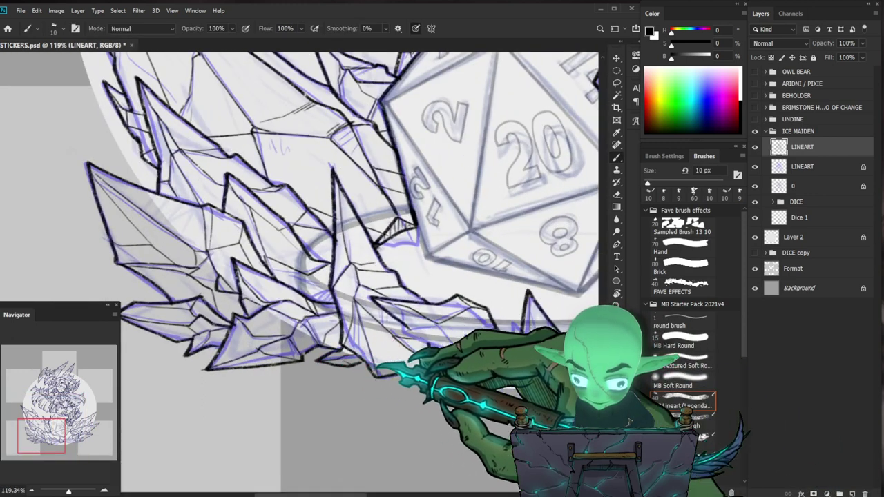
Ink the facet lines at the base of the tall spike crystal beside the dice's lower left edge.
{"action": "key", "text": "z"}
{"action": "scroll", "coordinate": [342, 332], "scroll_direction": "up", "scroll_amount": 2}
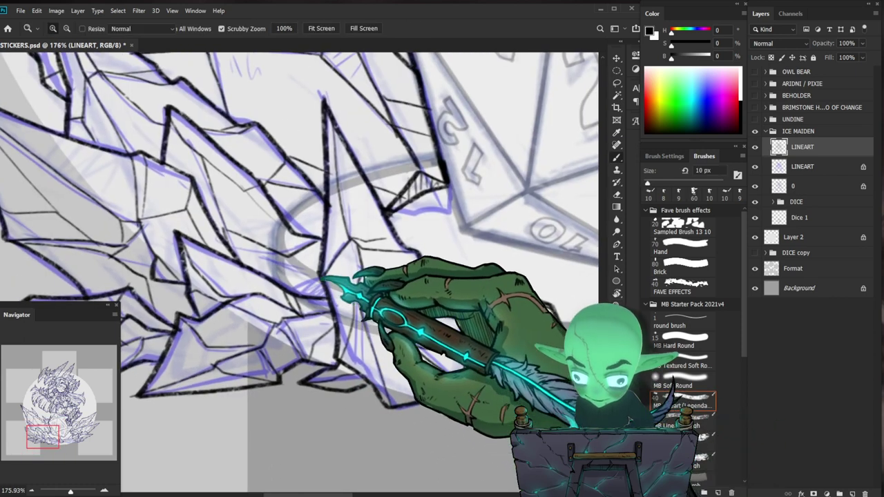
{"action": "key", "text": "b"}
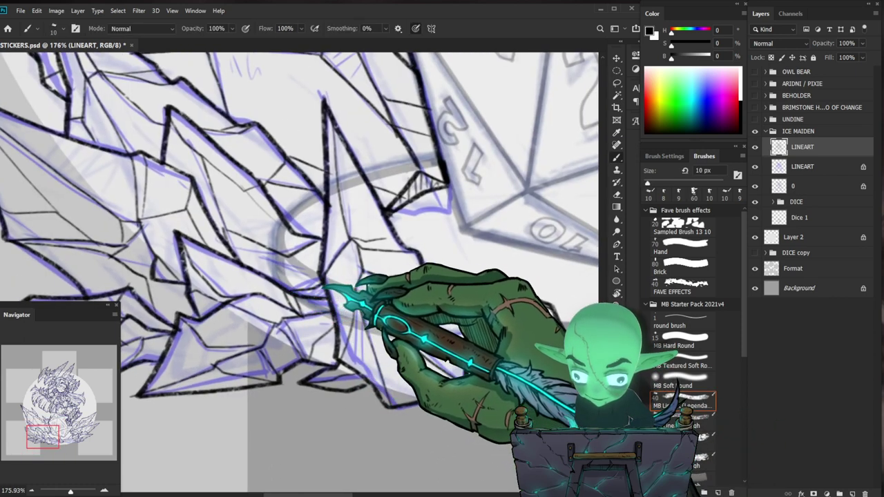
{"action": "mouse_move", "coordinate": [340, 253]}
{"action": "left_mouse_down"}
{"action": "mouse_move", "coordinate": [378, 320]}
{"action": "mouse_move", "coordinate": [339, 306]}
{"action": "left_mouse_up"}
{"action": "key", "text": "z"}
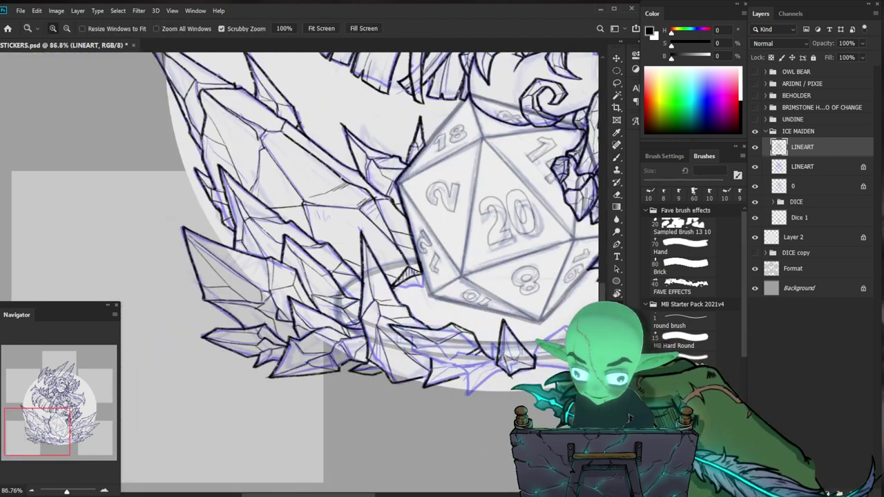
{"action": "left_click_drag", "start_coordinate": [486, 349], "coordinate": [453, 355]}
{"action": "left_click_drag", "start_coordinate": [326, 323], "coordinate": [336, 330]}
{"action": "key", "text": "e"}
{"action": "key", "text": "b"}
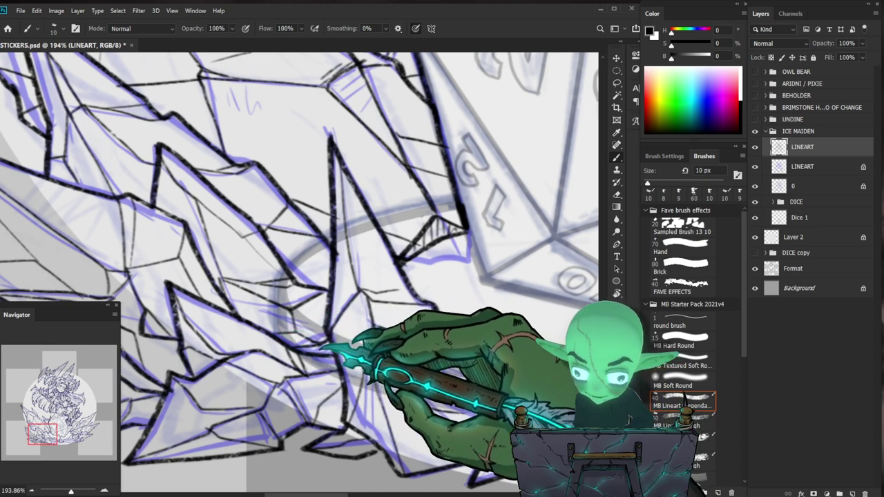
Examine the inked left-hand crystal cluster up close and from afar for missing or uneven lines.
{"action": "key", "text": "z"}
{"action": "left_click_drag", "start_coordinate": [332, 348], "coordinate": [311, 354]}
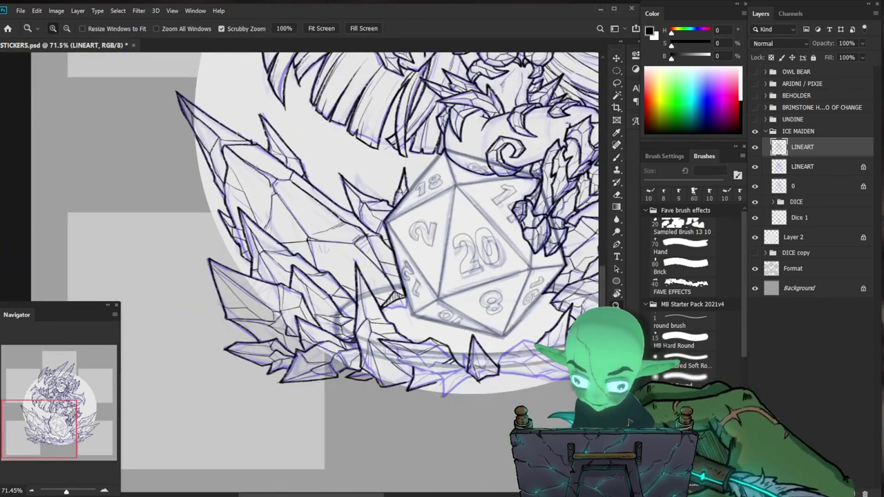
{"action": "left_click_drag", "start_coordinate": [552, 414], "coordinate": [485, 413]}
{"action": "left_click_drag", "start_coordinate": [283, 321], "coordinate": [338, 332]}
{"action": "scroll", "coordinate": [300, 272], "scroll_direction": "up", "scroll_amount": 4}
{"action": "key", "text": "b"}
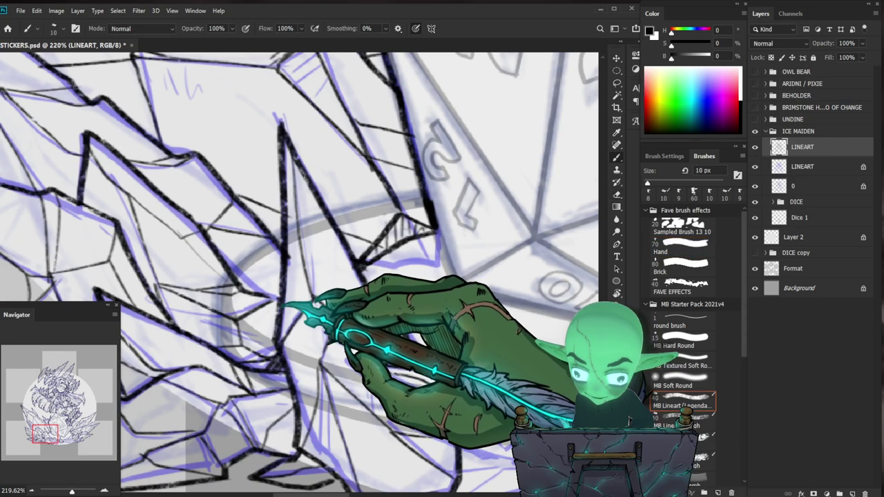
{"action": "key", "text": "z"}
{"action": "scroll", "coordinate": [260, 282], "scroll_direction": "down", "scroll_amount": 3}
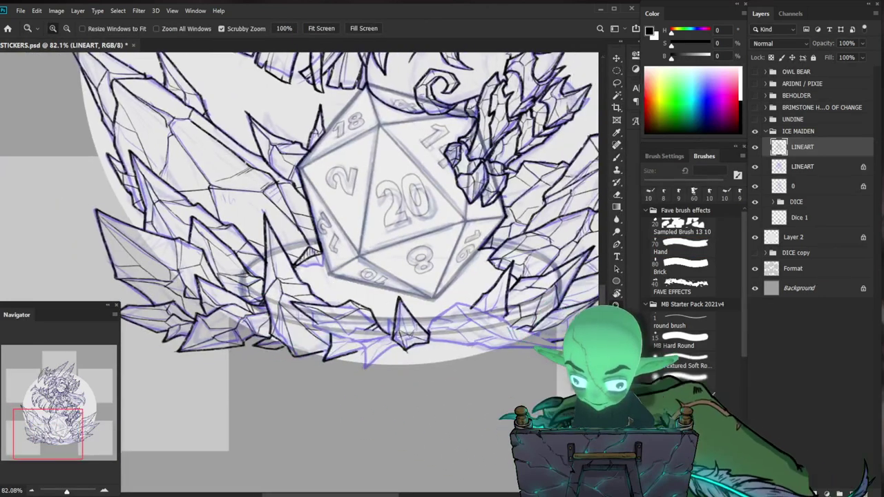
{"action": "scroll", "coordinate": [187, 223], "scroll_direction": "up", "scroll_amount": 3}
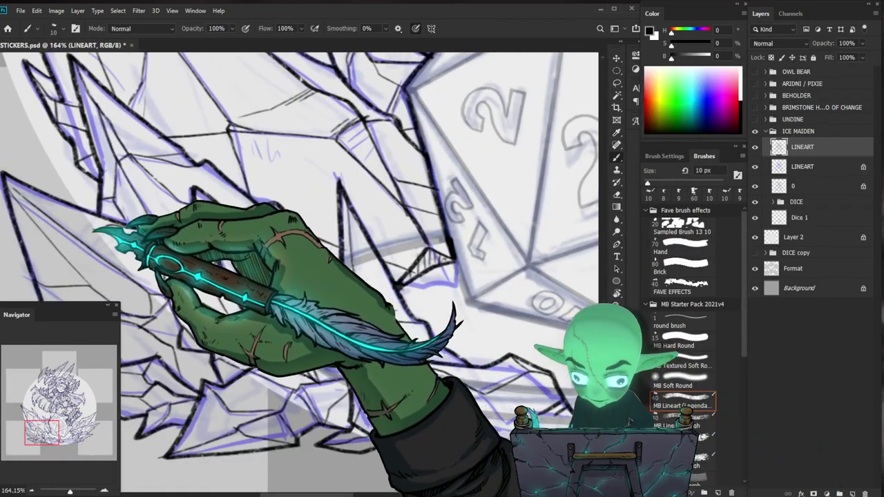
{"action": "scroll", "coordinate": [197, 235], "scroll_direction": "down", "scroll_amount": 1}
{"action": "scroll", "coordinate": [192, 236], "scroll_direction": "down", "scroll_amount": 2}
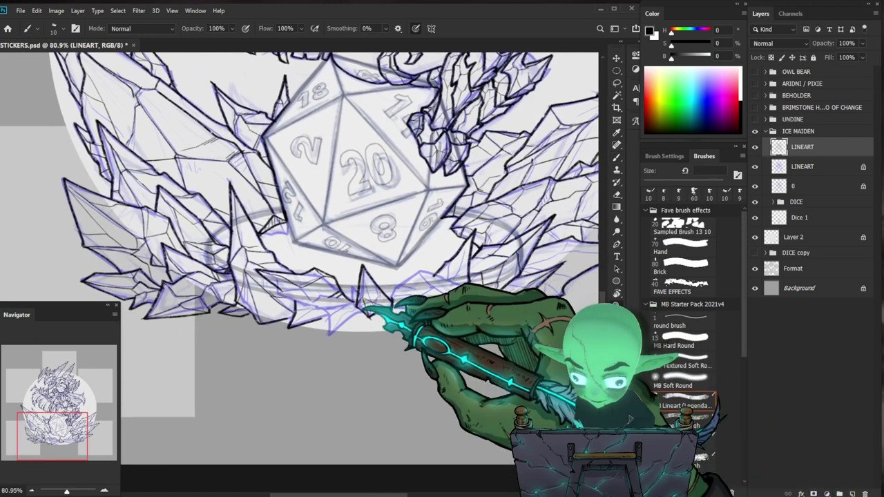
Ink the pointed shards beneath the long flat crystal, just left of the small upright crystal under the dice.
{"action": "scroll", "coordinate": [325, 326], "scroll_direction": "up", "scroll_amount": 2}
{"action": "key", "text": "b"}
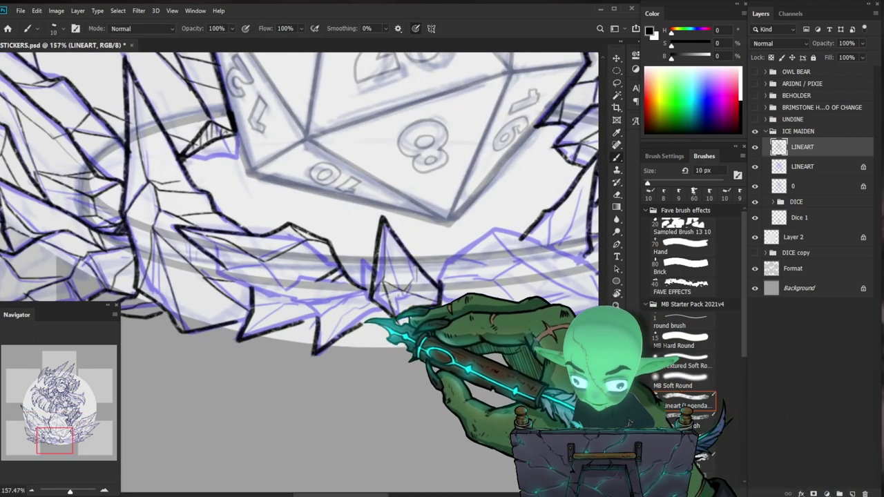
{"action": "left_click_drag", "start_coordinate": [337, 279], "coordinate": [357, 298]}
{"action": "key", "text": "e"}
{"action": "left_click_drag", "start_coordinate": [270, 284], "coordinate": [249, 272]}
{"action": "key", "text": "b"}
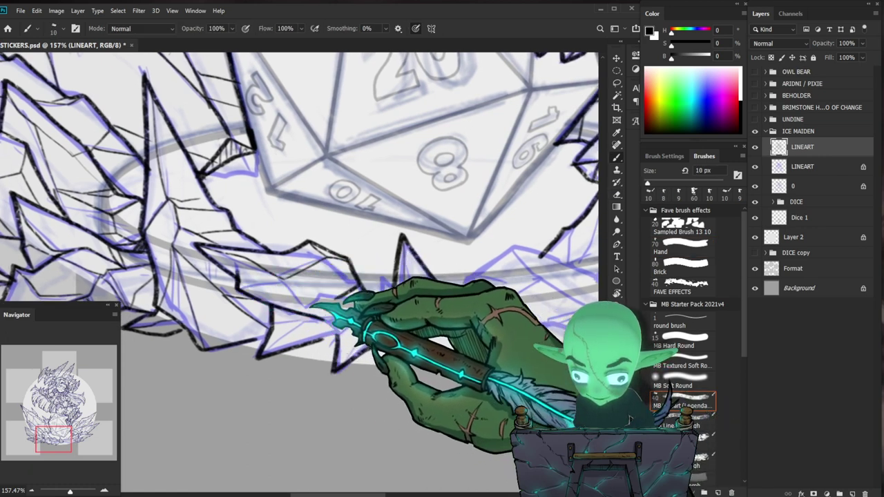
{"action": "key", "text": "e"}
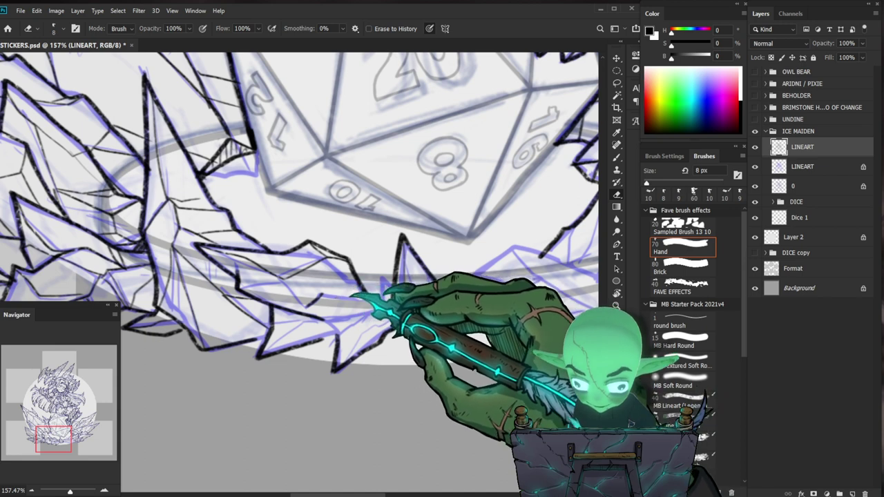
{"action": "key", "text": "b"}
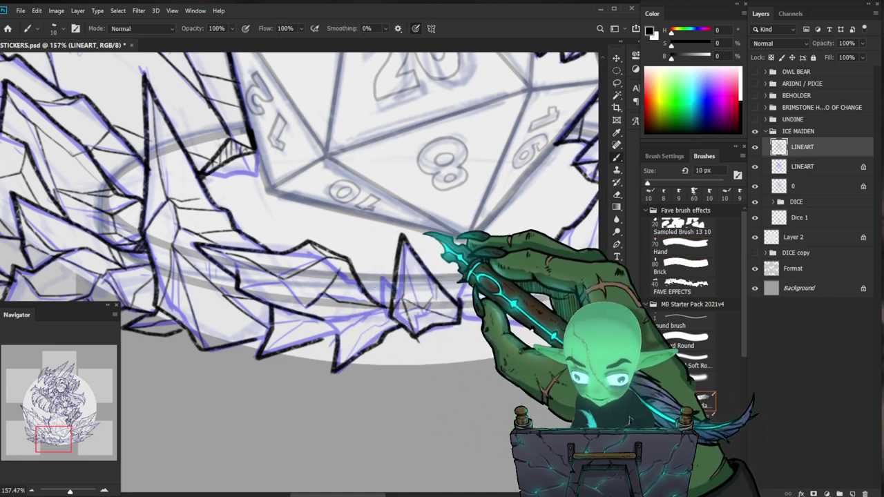
{"action": "left_click_drag", "start_coordinate": [410, 310], "coordinate": [375, 331]}
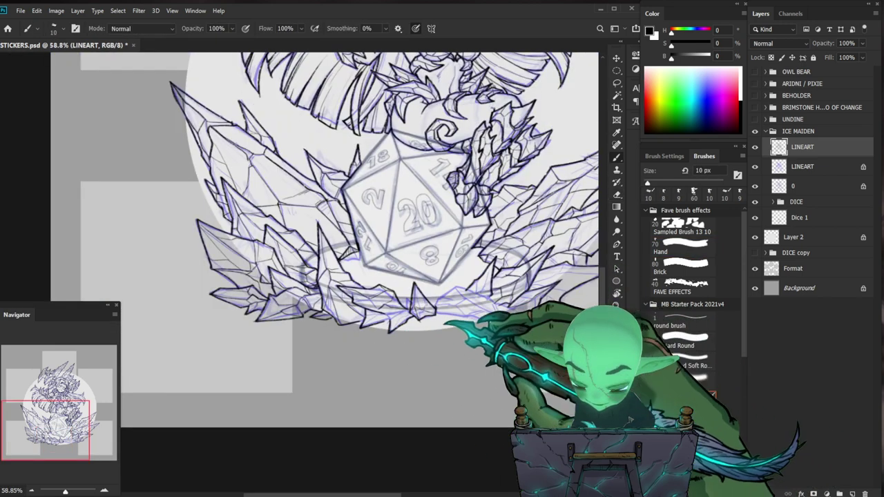
{"action": "left_click_drag", "start_coordinate": [379, 295], "coordinate": [432, 310]}
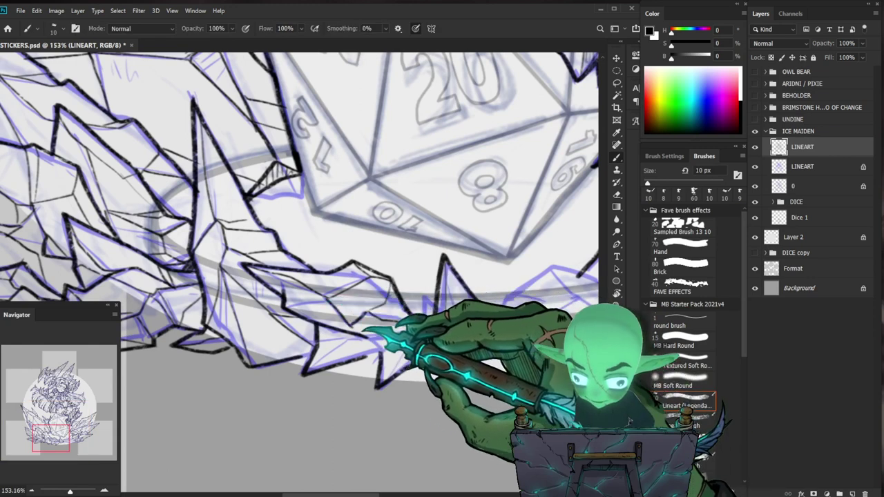
Ink the facet lines of the bottom shards and the tiny spikes touching the small upright crystal's left side.
{"action": "key", "text": "e"}
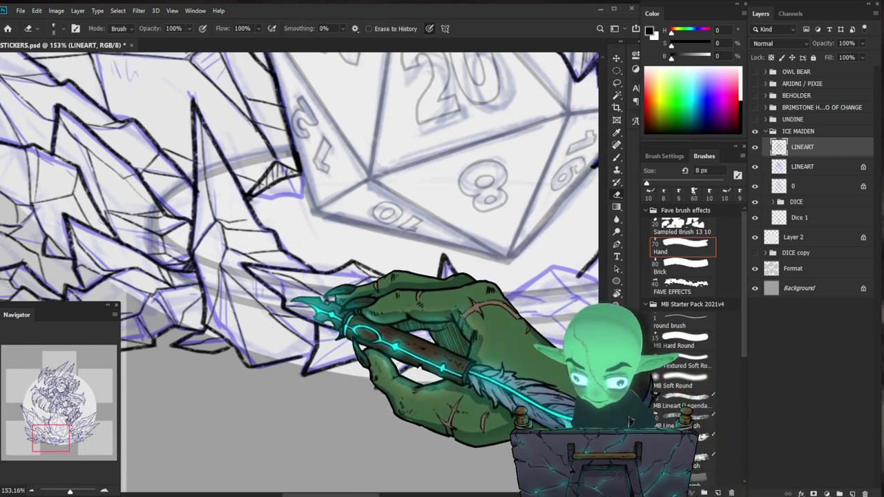
{"action": "key", "text": "b"}
{"action": "left_click_drag", "start_coordinate": [464, 321], "coordinate": [427, 329]}
{"action": "left_click_drag", "start_coordinate": [553, 369], "coordinate": [463, 341]}
{"action": "scroll", "coordinate": [345, 299], "scroll_direction": "up", "scroll_amount": 3}
{"action": "key", "text": "b"}
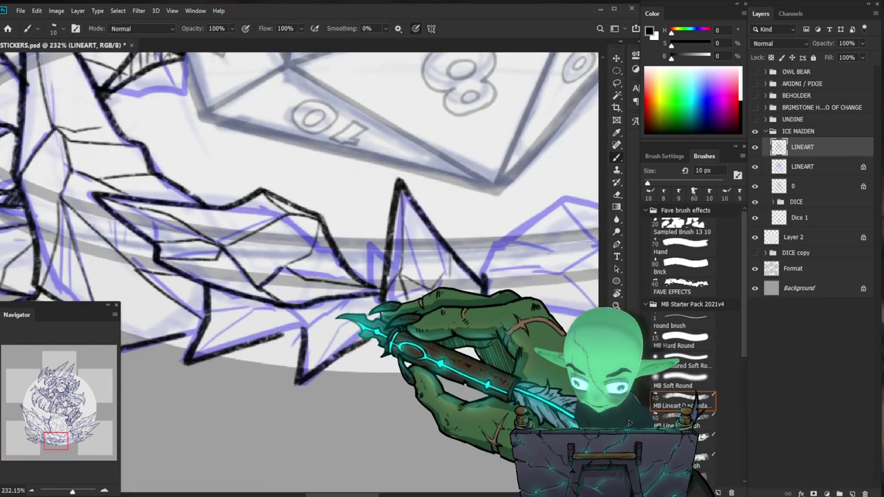
{"action": "left_click_drag", "start_coordinate": [281, 337], "coordinate": [302, 321]}
{"action": "mouse_move", "coordinate": [319, 309]}
{"action": "left_mouse_down"}
{"action": "mouse_move", "coordinate": [262, 315]}
{"action": "mouse_move", "coordinate": [362, 302]}
{"action": "left_mouse_up"}
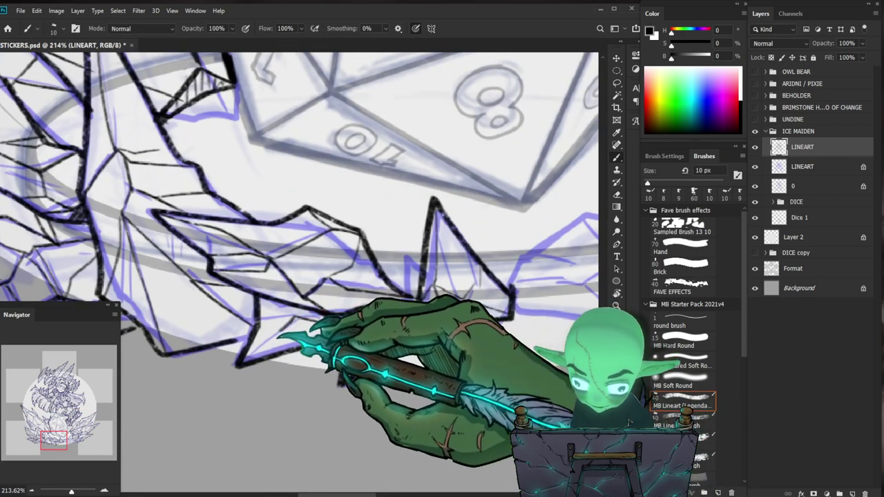
{"action": "mouse_move", "coordinate": [309, 306]}
{"action": "left_mouse_down"}
{"action": "mouse_move", "coordinate": [392, 339]}
{"action": "mouse_move", "coordinate": [384, 334]}
{"action": "left_mouse_up"}
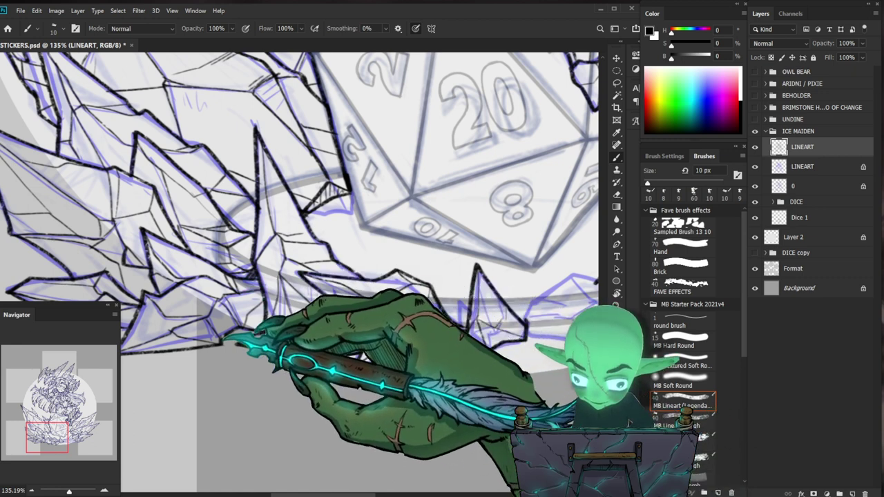
Examine the large left-hand crystals and the whole crystal base for gaps in the line art.
{"action": "left_click_drag", "start_coordinate": [266, 335], "coordinate": [216, 337]}
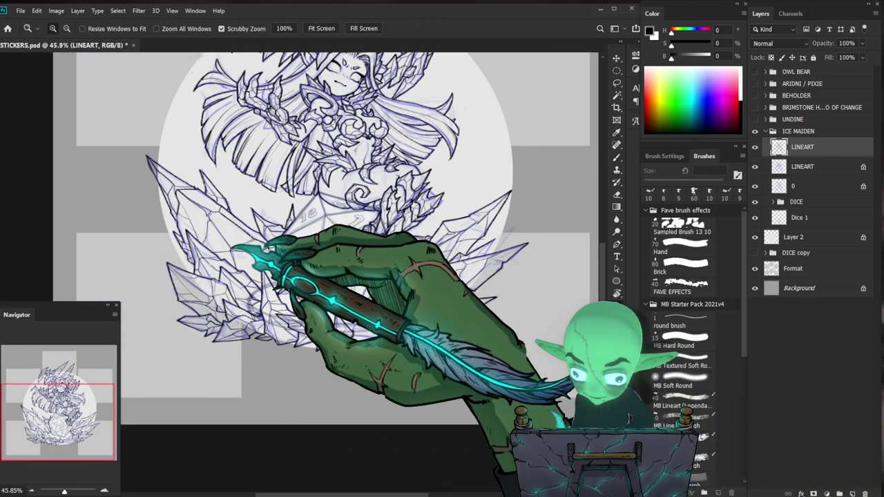
{"action": "left_click_drag", "start_coordinate": [263, 265], "coordinate": [322, 250]}
{"action": "key", "text": "z"}
{"action": "scroll", "coordinate": [299, 272], "scroll_direction": "down", "scroll_amount": 2}
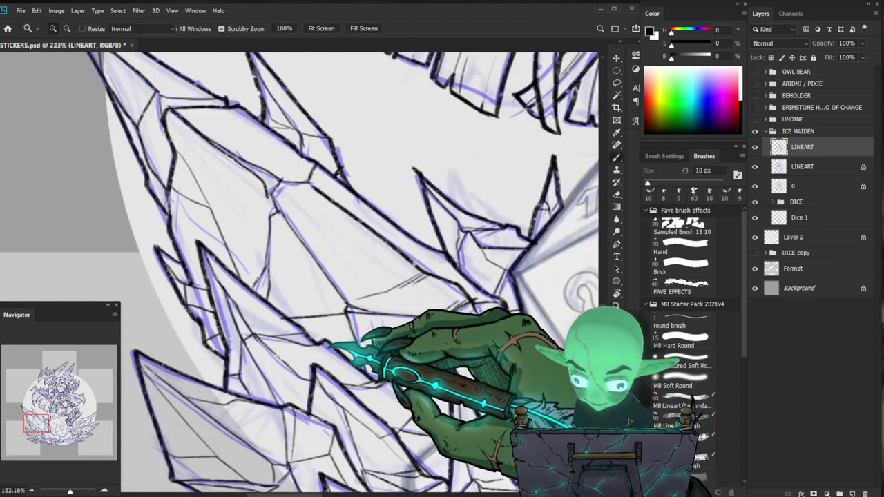
{"action": "key", "text": "b"}
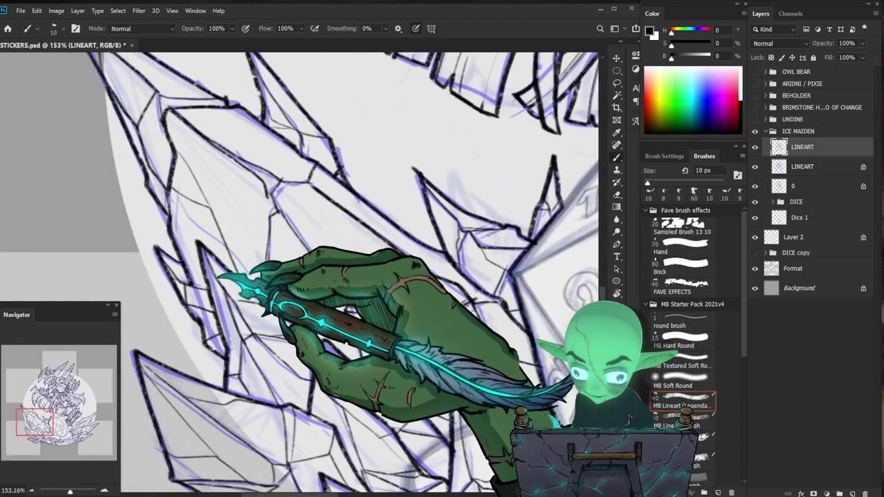
{"action": "key", "text": "z"}
{"action": "scroll", "coordinate": [297, 354], "scroll_direction": "down", "scroll_amount": 3}
{"action": "scroll", "coordinate": [399, 339], "scroll_direction": "up", "scroll_amount": 1}
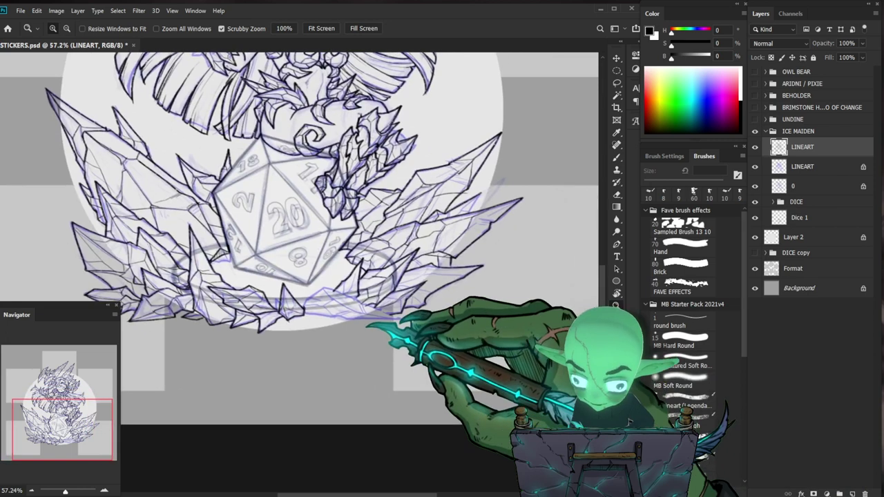
Ink the outline and facet lines of the long low crystal just right of the small upright crystal.
{"action": "scroll", "coordinate": [439, 315], "scroll_direction": "up", "scroll_amount": 2}
{"action": "key", "text": "b"}
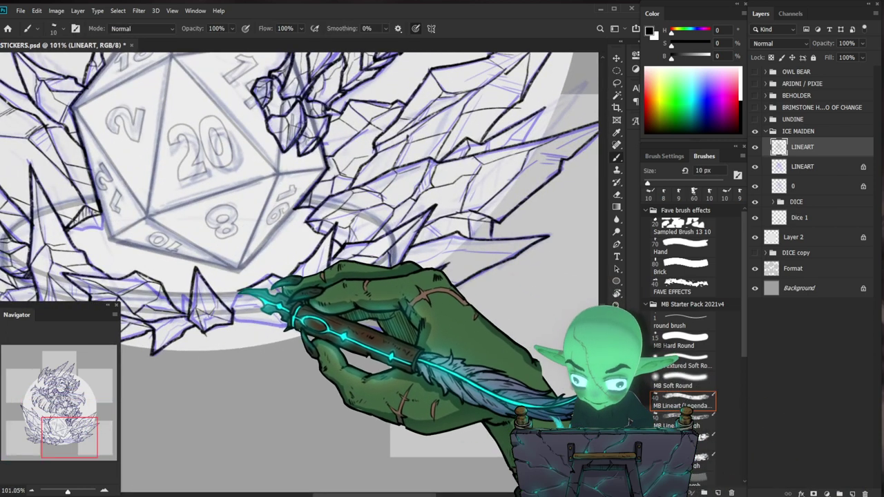
{"action": "key", "text": "z"}
{"action": "scroll", "coordinate": [182, 296], "scroll_direction": "up", "scroll_amount": 2}
{"action": "key", "text": "b"}
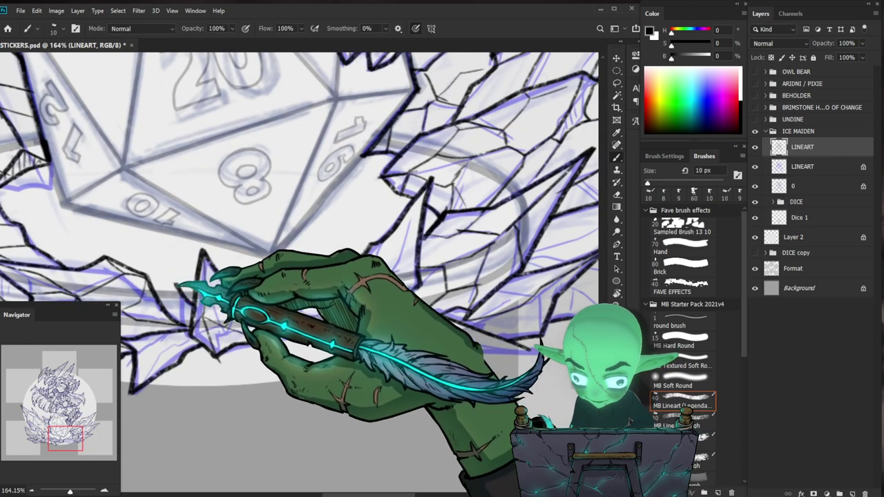
{"action": "key", "text": "ctrl+space"}
{"action": "left_click_drag", "start_coordinate": [347, 393], "coordinate": [305, 370]}
{"action": "mouse_move", "coordinate": [450, 413]}
{"action": "left_mouse_down"}
{"action": "mouse_move", "coordinate": [414, 391]}
{"action": "mouse_move", "coordinate": [464, 387]}
{"action": "left_mouse_up"}
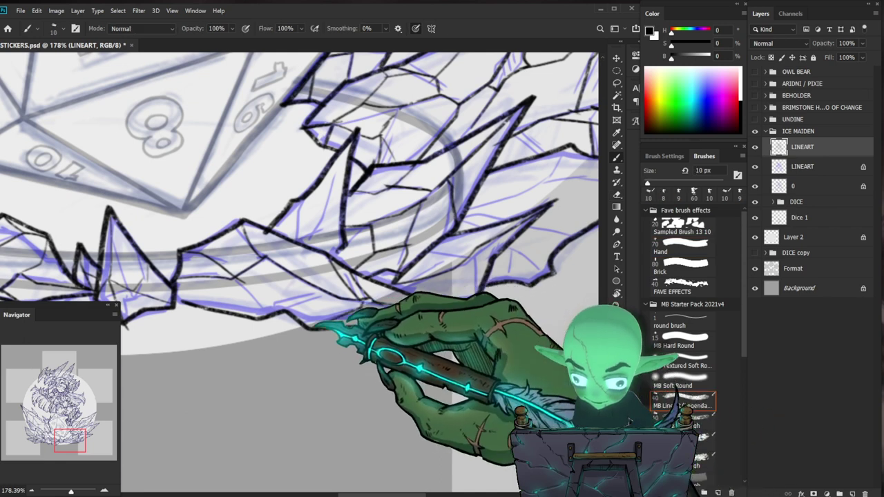
Ink the flat, sharply pointed shard along the bottom edge of the right-hand crystals.
{"action": "mouse_move", "coordinate": [475, 307]}
{"action": "left_mouse_down"}
{"action": "mouse_move", "coordinate": [452, 306]}
{"action": "mouse_move", "coordinate": [475, 307]}
{"action": "left_mouse_up"}
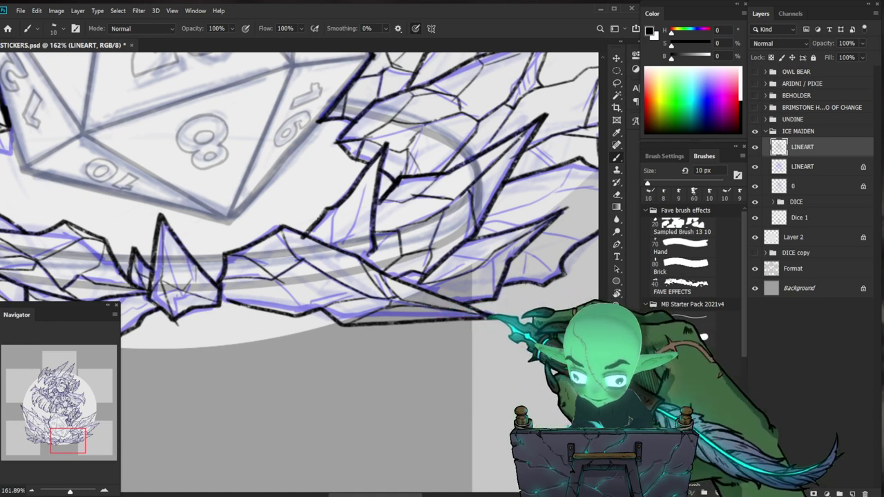
{"action": "mouse_move", "coordinate": [454, 321]}
{"action": "left_mouse_down"}
{"action": "mouse_move", "coordinate": [417, 320]}
{"action": "mouse_move", "coordinate": [498, 322]}
{"action": "left_mouse_up"}
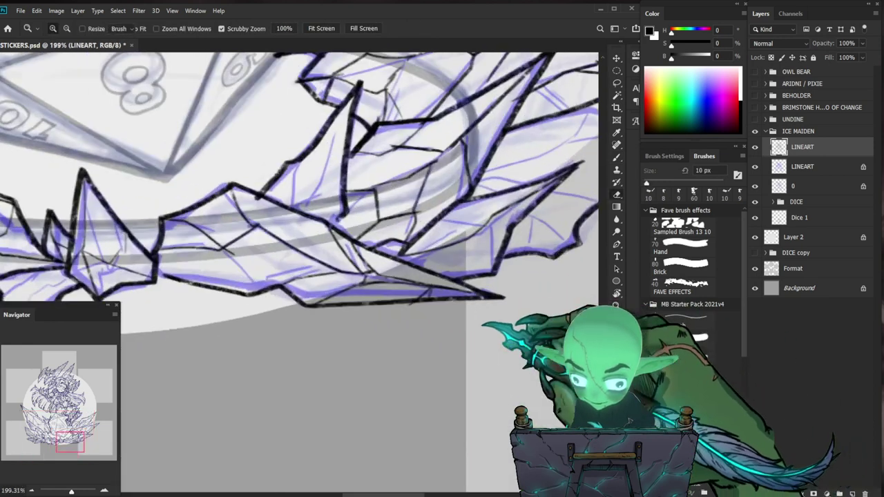
{"action": "key", "text": "e"}
{"action": "key", "text": "b"}
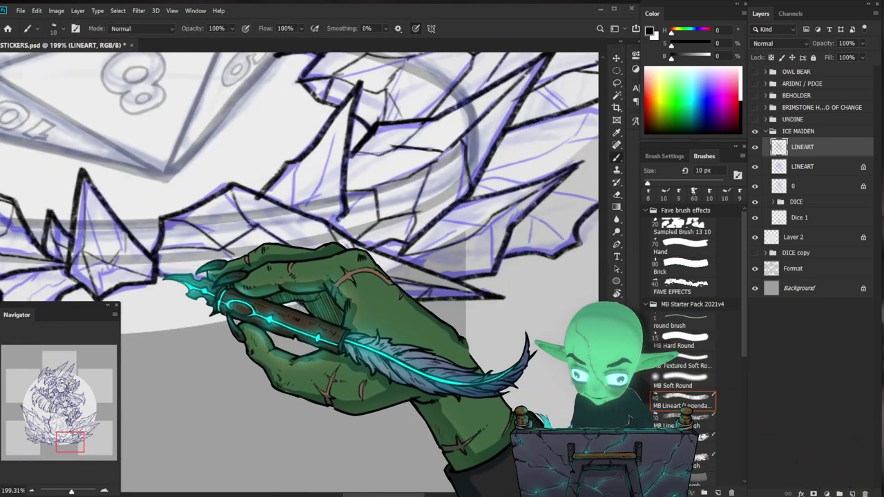
Examine the completed bottom row and the large left-hand crystals beside the dice for missing lines.
{"action": "key", "text": "z"}
{"action": "left_click_drag", "start_coordinate": [273, 288], "coordinate": [222, 314]}
{"action": "left_click_drag", "start_coordinate": [407, 342], "coordinate": [468, 384]}
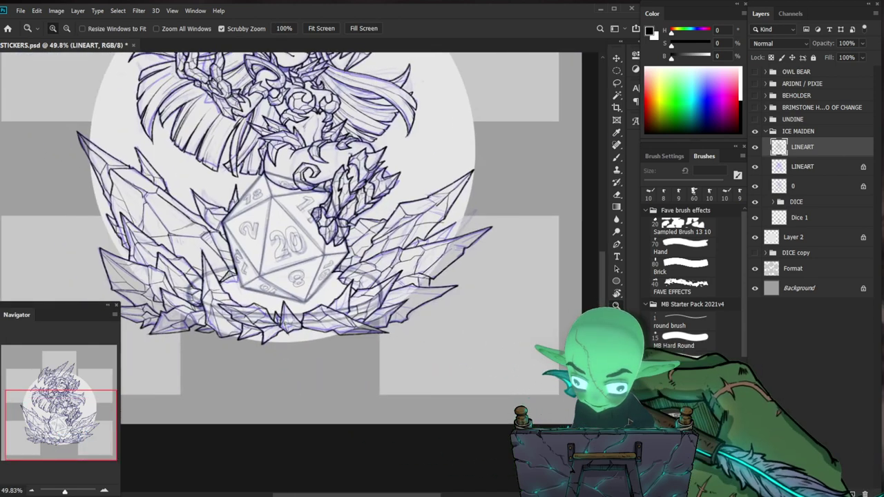
{"action": "left_click_drag", "start_coordinate": [197, 236], "coordinate": [277, 236]}
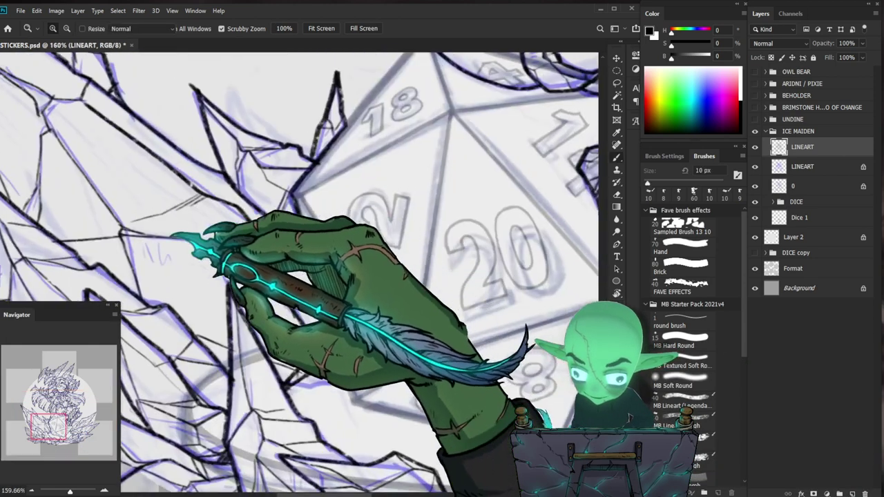
{"action": "key", "text": "e"}
{"action": "key", "text": "b"}
{"action": "mouse_move", "coordinate": [176, 196]}
{"action": "left_mouse_down"}
{"action": "mouse_move", "coordinate": [207, 213]}
{"action": "mouse_move", "coordinate": [305, 233]}
{"action": "left_mouse_up"}
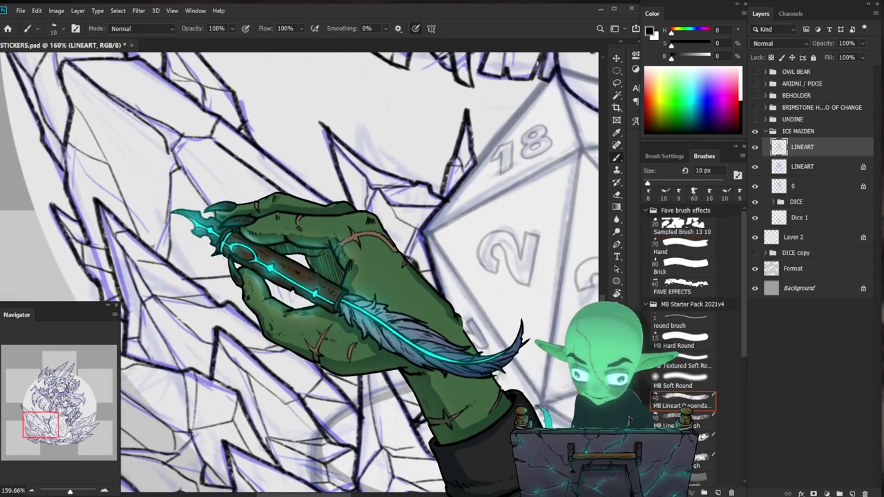
{"action": "key", "text": "z"}
{"action": "left_click_drag", "start_coordinate": [251, 247], "coordinate": [173, 246]}
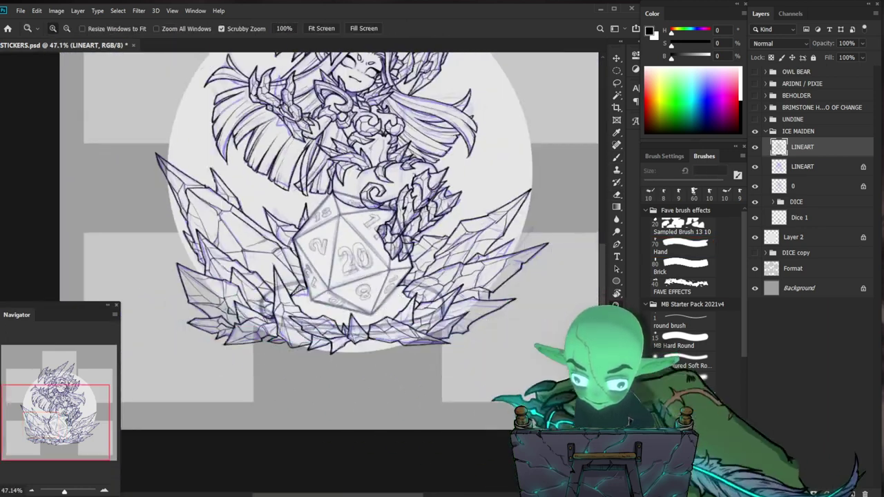
{"action": "left_click_drag", "start_coordinate": [276, 249], "coordinate": [328, 249]}
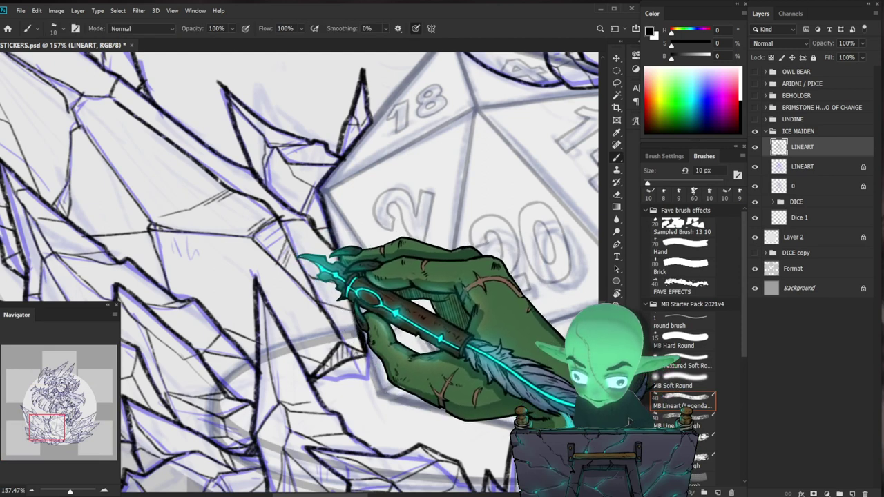
{"action": "key", "text": "e"}
{"action": "key", "text": "b"}
Ink the upper and lower outline of the long pointed shard low in the right-hand crystals.
{"action": "key", "text": "z"}
{"action": "left_click_drag", "start_coordinate": [358, 294], "coordinate": [300, 327]}
{"action": "left_click_drag", "start_coordinate": [478, 338], "coordinate": [295, 340]}
{"action": "left_click_drag", "start_coordinate": [404, 352], "coordinate": [461, 352]}
{"action": "key", "text": "b"}
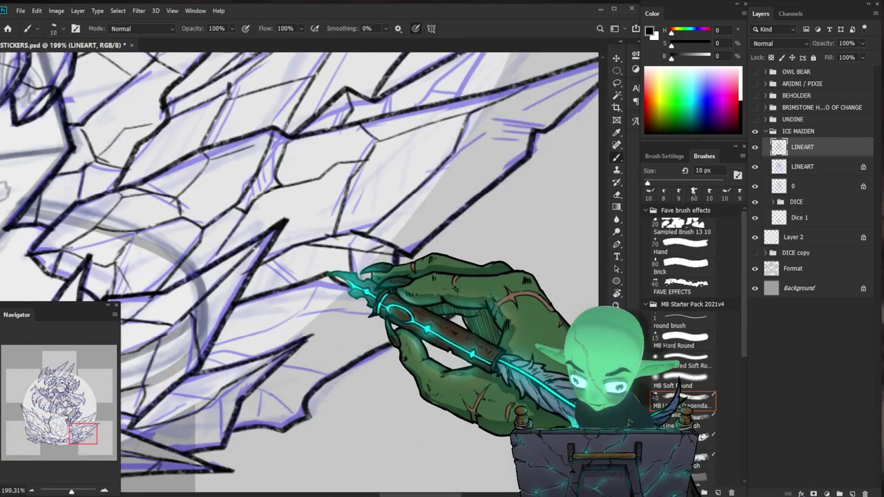
{"action": "left_click_drag", "start_coordinate": [329, 277], "coordinate": [310, 310]}
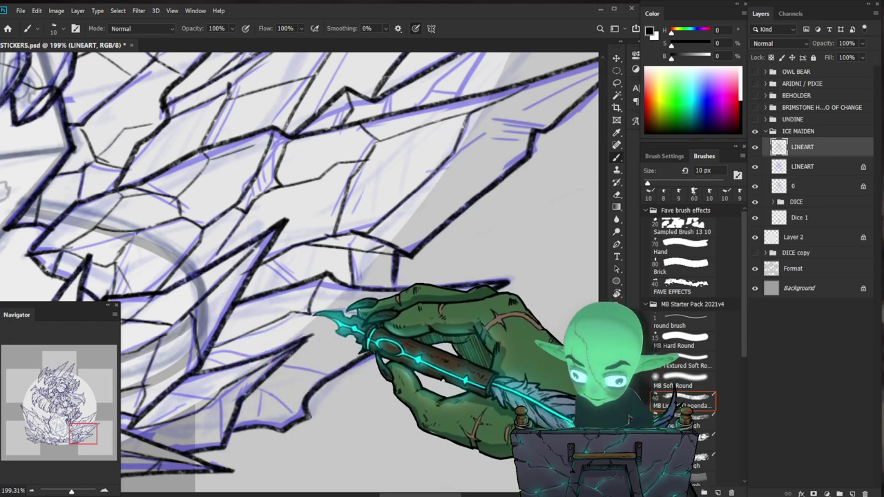
{"action": "key", "text": "z"}
{"action": "left_click_drag", "start_coordinate": [414, 311], "coordinate": [403, 323]}
{"action": "left_click_drag", "start_coordinate": [407, 325], "coordinate": [474, 295]}
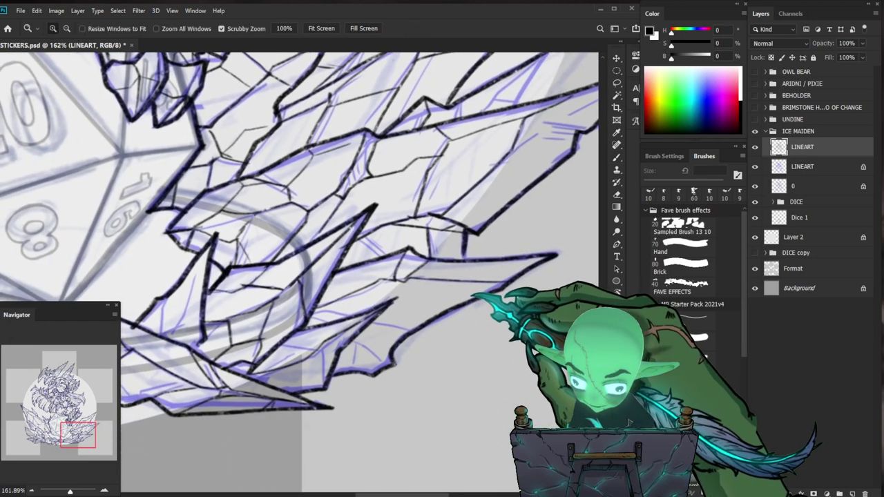
{"action": "key", "text": "b"}
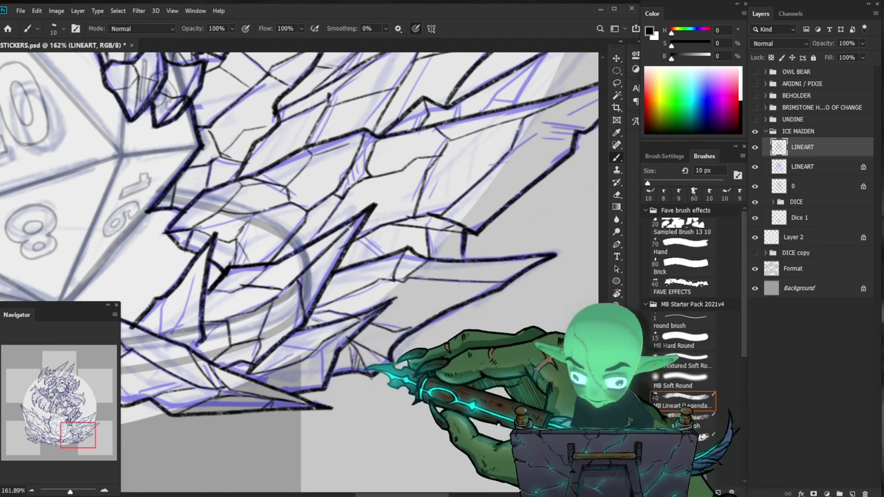
Ink the thin facet lines inside the long pointed shard low in the right-hand crystals.
{"action": "scroll", "coordinate": [367, 368], "scroll_direction": "up", "scroll_amount": 1}
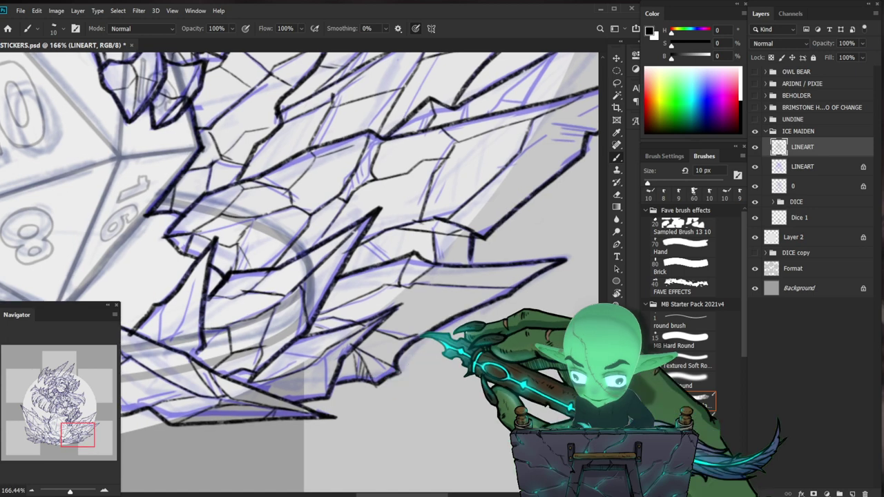
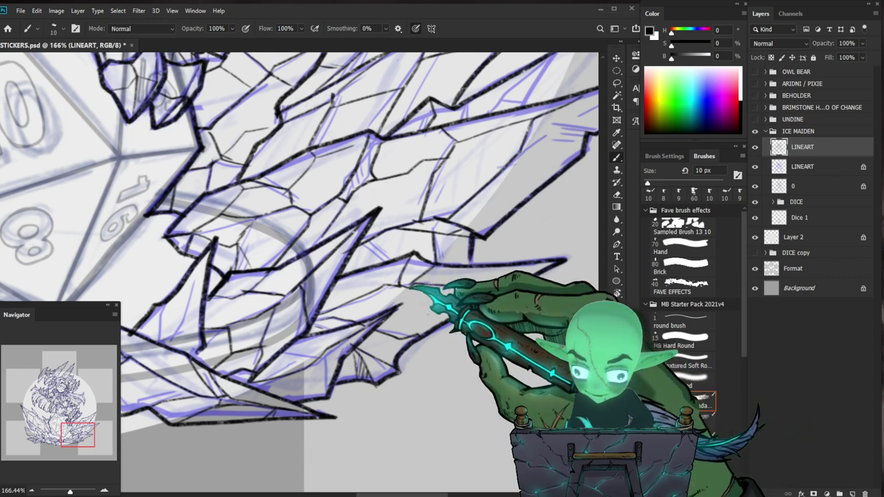
{"action": "key", "text": "z"}
{"action": "mouse_move", "coordinate": [508, 309]}
{"action": "left_mouse_down"}
{"action": "mouse_move", "coordinate": [432, 310]}
{"action": "mouse_move", "coordinate": [567, 304]}
{"action": "left_mouse_up"}
{"action": "key", "text": "b"}
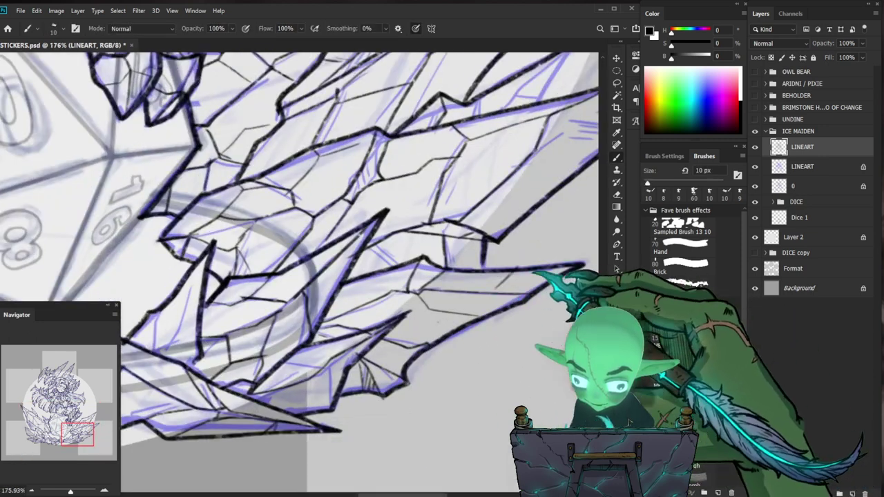
{"action": "key", "text": "z"}
{"action": "left_click_drag", "start_coordinate": [519, 275], "coordinate": [470, 290]}
{"action": "key", "text": "b"}
{"action": "left_click_drag", "start_coordinate": [384, 270], "coordinate": [371, 302]}
Examine the line art from the right-hand crystals up to the maiden's torso and armour for gaps.
{"action": "key", "text": "z"}
{"action": "mouse_move", "coordinate": [249, 296]}
{"action": "left_mouse_down"}
{"action": "mouse_move", "coordinate": [319, 294]}
{"action": "mouse_move", "coordinate": [290, 314]}
{"action": "mouse_move", "coordinate": [256, 316]}
{"action": "left_mouse_up"}
{"action": "key", "text": "b"}
{"action": "key", "text": "z"}
{"action": "left_click_drag", "start_coordinate": [453, 110], "coordinate": [497, 110]}
{"action": "key", "text": "b"}
{"action": "key", "text": "z"}
{"action": "mouse_move", "coordinate": [552, 332]}
{"action": "left_mouse_down"}
{"action": "mouse_move", "coordinate": [525, 331]}
{"action": "mouse_move", "coordinate": [539, 331]}
{"action": "left_mouse_up"}
{"action": "left_click_drag", "start_coordinate": [406, 202], "coordinate": [439, 202]}
{"action": "key", "text": "b"}
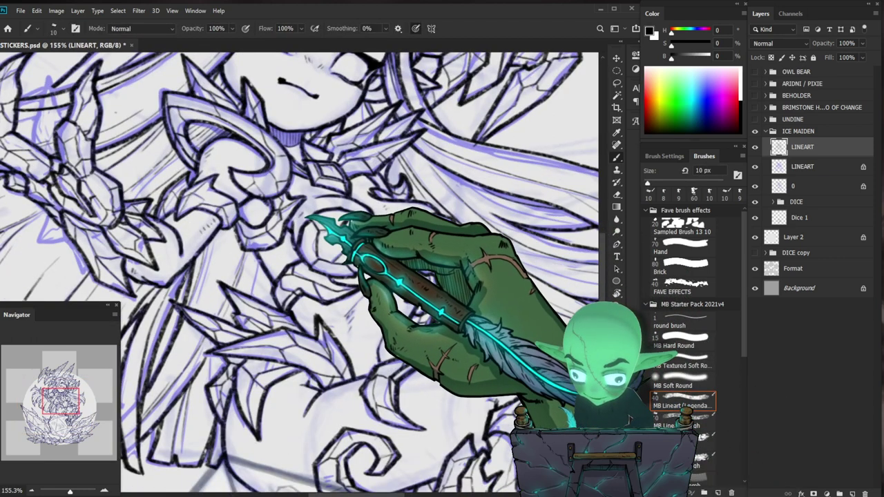
{"action": "key", "text": "z"}
{"action": "left_click_drag", "start_coordinate": [373, 185], "coordinate": [359, 185]}
{"action": "key", "text": "b"}
{"action": "mouse_move", "coordinate": [480, 219]}
{"action": "left_mouse_down"}
{"action": "mouse_move", "coordinate": [500, 295]}
{"action": "mouse_move", "coordinate": [538, 349]}
{"action": "left_mouse_up"}
{"action": "key", "text": "z"}
{"action": "left_click_drag", "start_coordinate": [538, 350], "coordinate": [506, 349]}
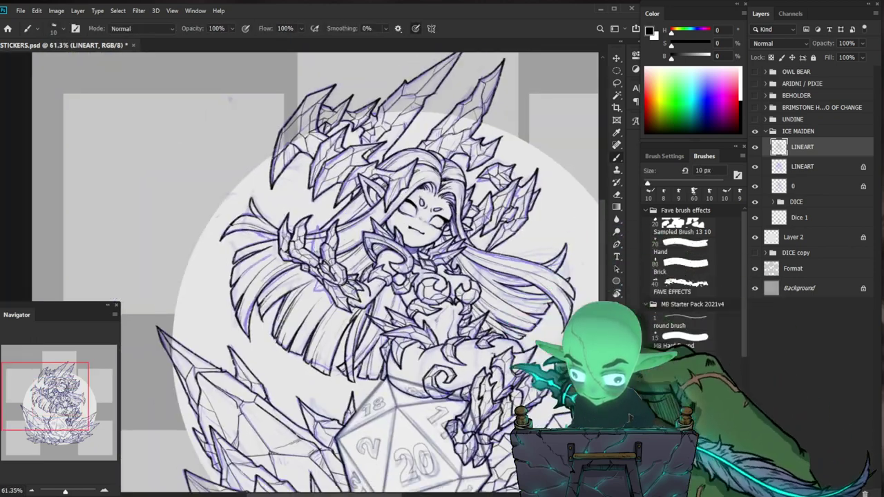
Examine the whole sticker, then the right-hand hair and upper body up close for missing lines.
{"action": "left_click_drag", "start_coordinate": [508, 384], "coordinate": [458, 408]}
{"action": "key", "text": "z"}
{"action": "left_click_drag", "start_coordinate": [331, 132], "coordinate": [370, 124]}
{"action": "key", "text": "ctrl+0"}
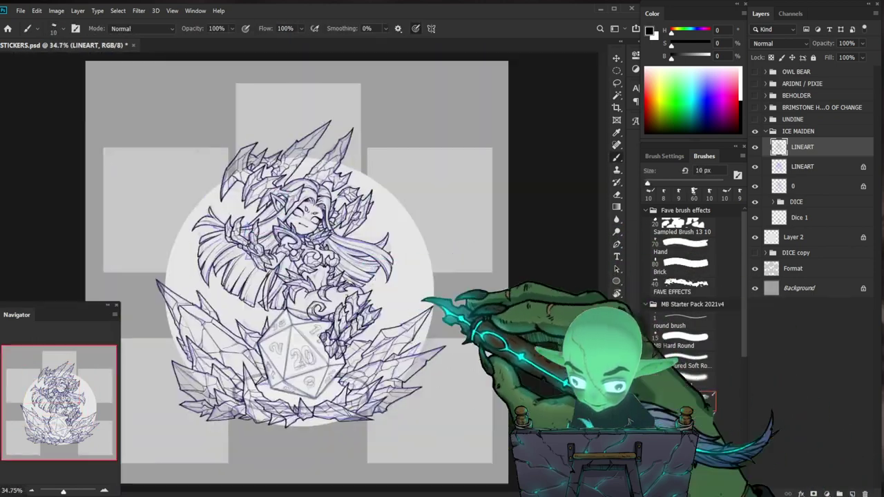
{"action": "key", "text": "ctrl+space"}
{"action": "left_click_drag", "start_coordinate": [384, 346], "coordinate": [423, 342]}
{"action": "left_click_drag", "start_coordinate": [460, 251], "coordinate": [509, 232]}
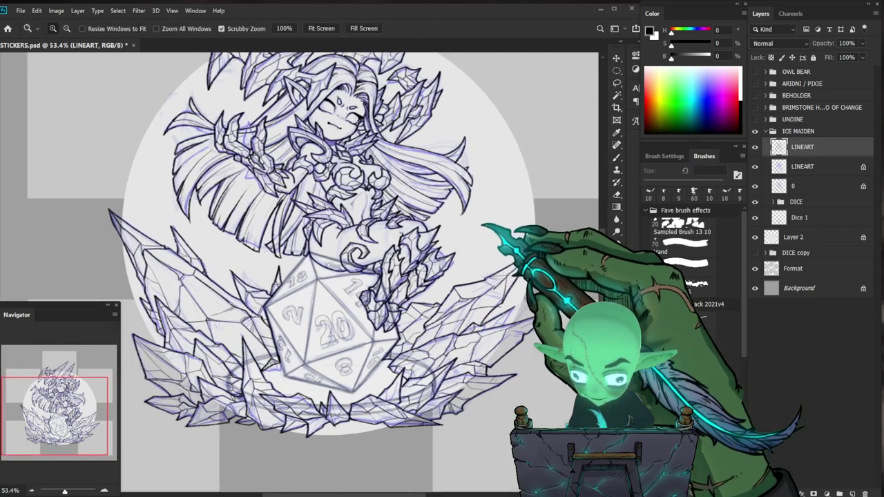
{"action": "key", "text": "ctrl+space"}
{"action": "left_click_drag", "start_coordinate": [449, 171], "coordinate": [486, 174]}
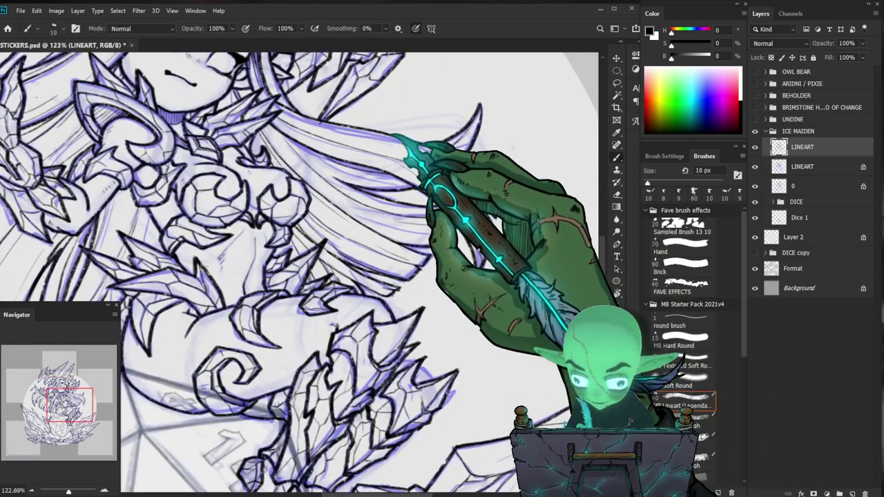
{"action": "left_click_drag", "start_coordinate": [393, 100], "coordinate": [460, 206]}
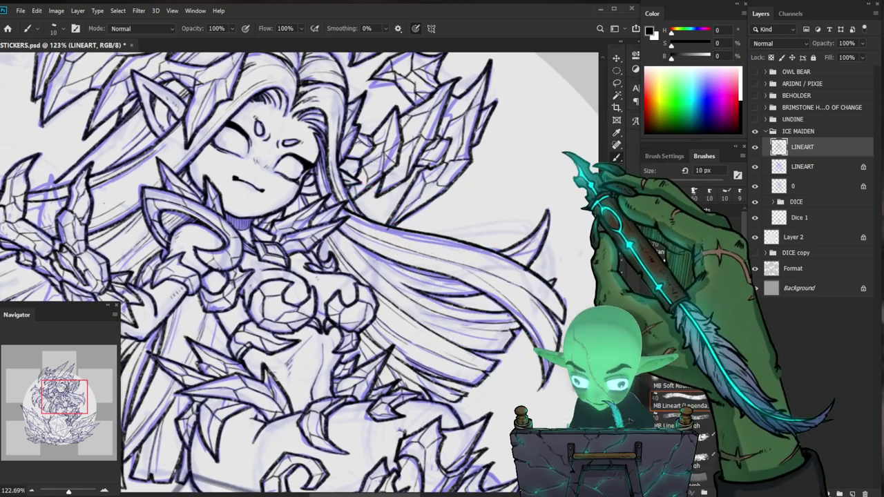
Erase a small bit of line beside the upturned strand of the right-hand hair.
{"action": "key", "text": "e"}
{"action": "mouse_move", "coordinate": [509, 247]}
{"action": "left_mouse_down"}
{"action": "mouse_move", "coordinate": [442, 246]}
{"action": "mouse_move", "coordinate": [493, 242]}
{"action": "left_mouse_up"}
{"action": "key", "text": "b"}
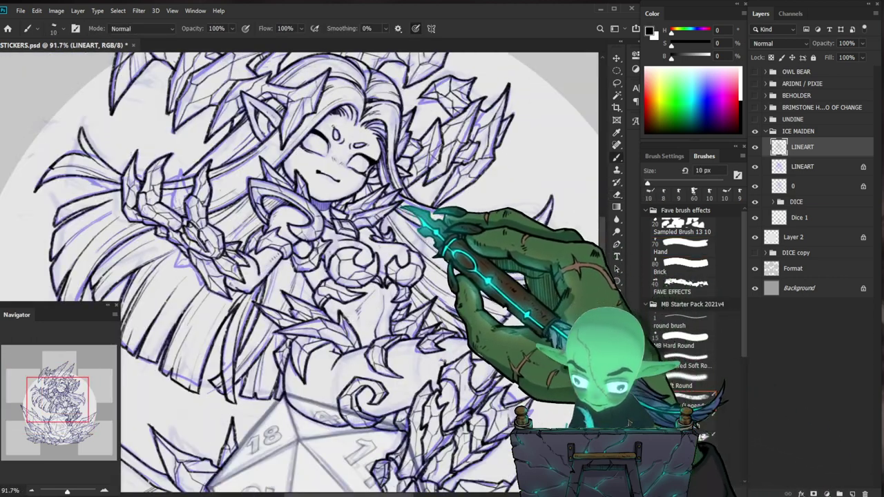
Examine the left-hand hair, raised clawed hand, left crystals and bottom crystal row for missing lines.
{"action": "mouse_move", "coordinate": [473, 211]}
{"action": "left_mouse_down"}
{"action": "mouse_move", "coordinate": [407, 207]}
{"action": "mouse_move", "coordinate": [442, 201]}
{"action": "left_mouse_up"}
{"action": "left_click_drag", "start_coordinate": [401, 178], "coordinate": [479, 187]}
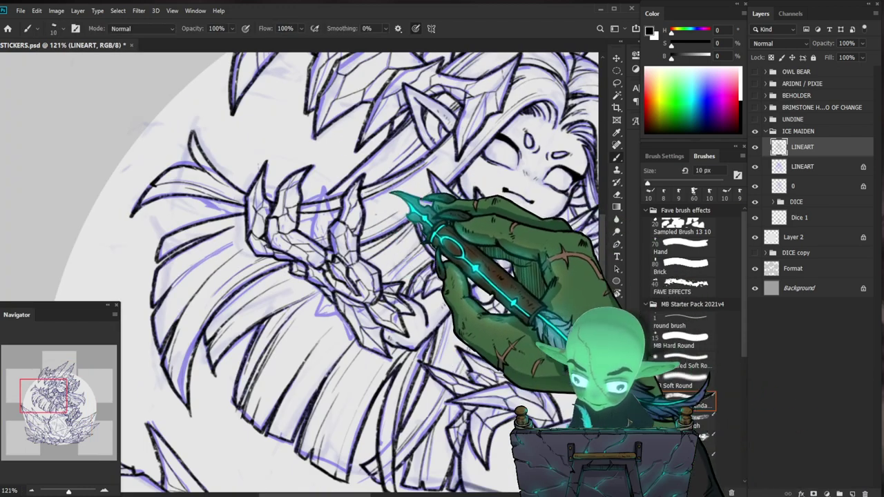
{"action": "left_click_drag", "start_coordinate": [360, 221], "coordinate": [478, 201]}
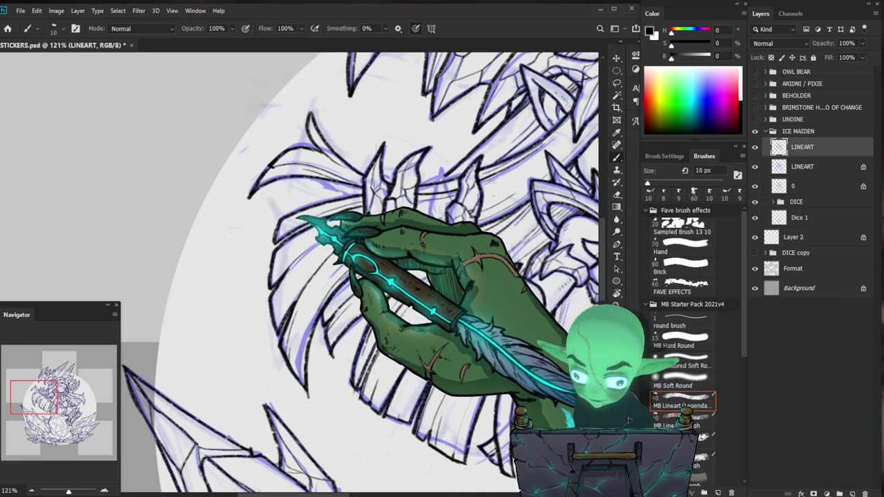
{"action": "scroll", "coordinate": [297, 217], "scroll_direction": "down", "scroll_amount": 10}
{"action": "scroll", "coordinate": [276, 345], "scroll_direction": "up", "scroll_amount": 11}
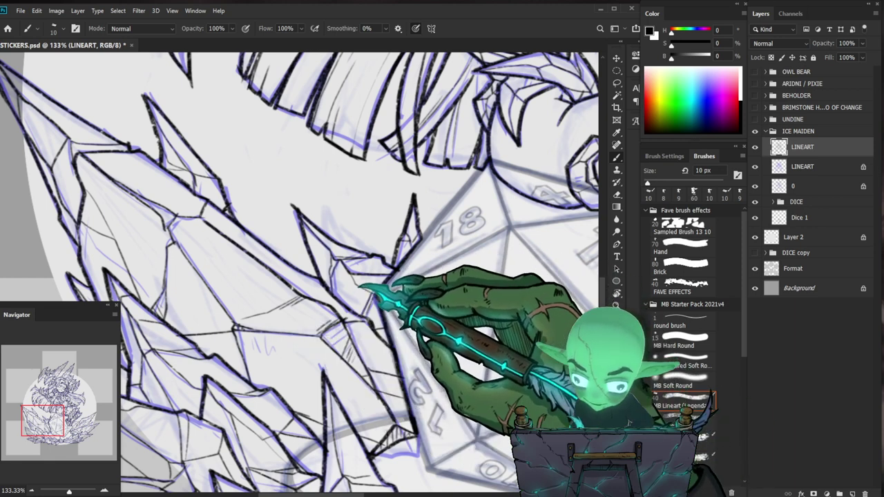
{"action": "key", "text": "z"}
{"action": "left_click_drag", "start_coordinate": [364, 290], "coordinate": [328, 319]}
{"action": "mouse_move", "coordinate": [454, 345]}
{"action": "left_mouse_down"}
{"action": "mouse_move", "coordinate": [413, 316]}
{"action": "mouse_move", "coordinate": [476, 316]}
{"action": "left_mouse_up"}
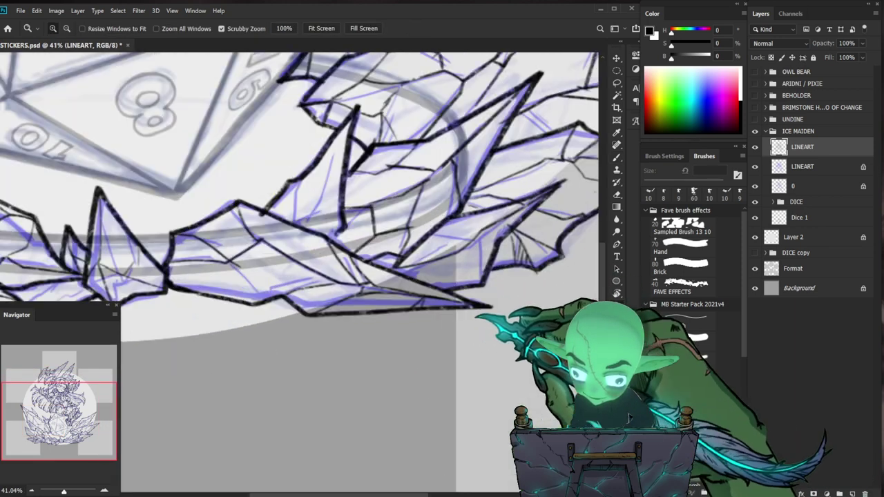
{"action": "key", "text": "b"}
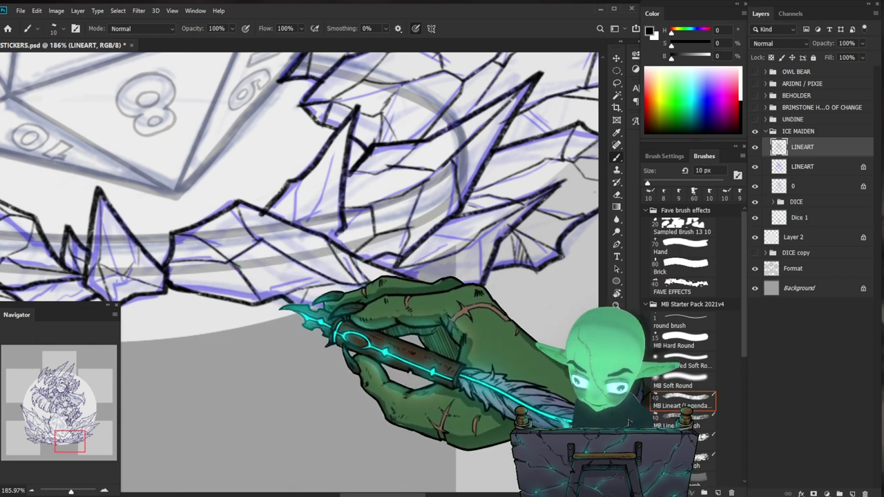
{"action": "left_click_drag", "start_coordinate": [343, 321], "coordinate": [454, 364]}
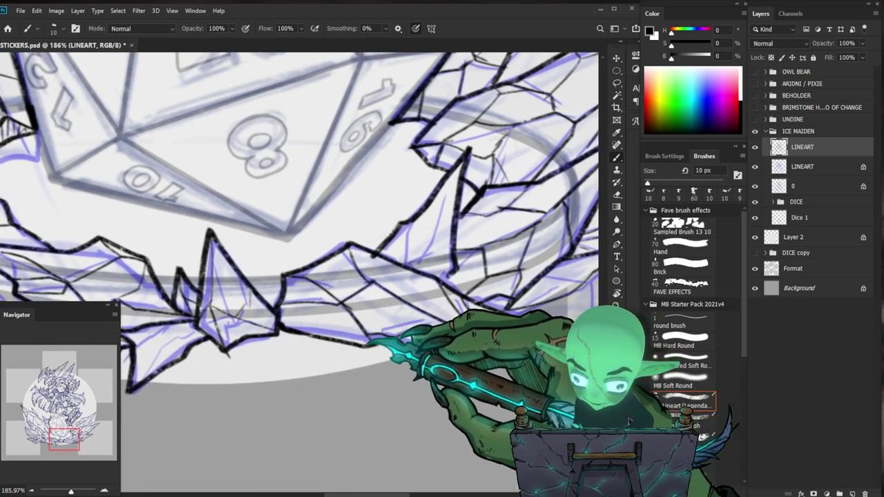
{"action": "key", "text": "e"}
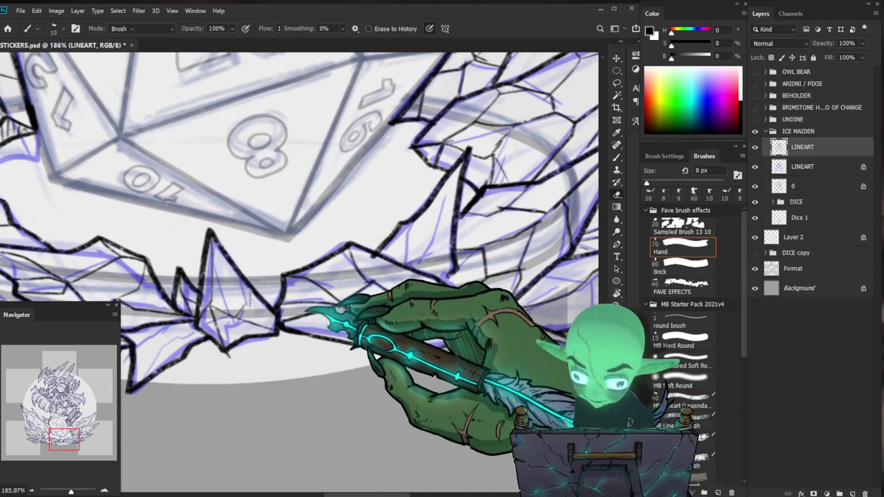
{"action": "key", "text": "b"}
Examine the maiden's crystal leg and foot armour beside the dice for unfinished lines.
{"action": "left_click_drag", "start_coordinate": [393, 306], "coordinate": [338, 325]}
{"action": "left_click_drag", "start_coordinate": [552, 353], "coordinate": [431, 408]}
{"action": "left_click_drag", "start_coordinate": [297, 261], "coordinate": [338, 262]}
{"action": "left_click_drag", "start_coordinate": [419, 210], "coordinate": [428, 256]}
{"action": "left_click_drag", "start_coordinate": [362, 261], "coordinate": [392, 261]}
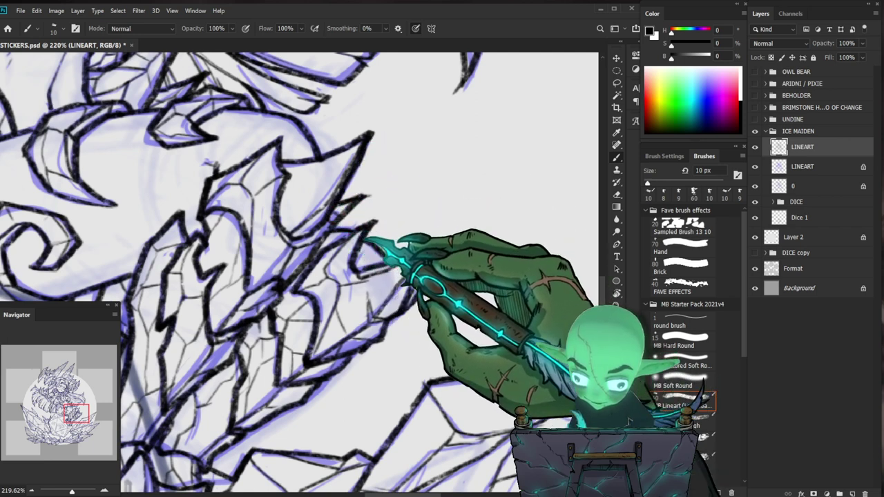
{"action": "left_click_drag", "start_coordinate": [341, 354], "coordinate": [440, 301]}
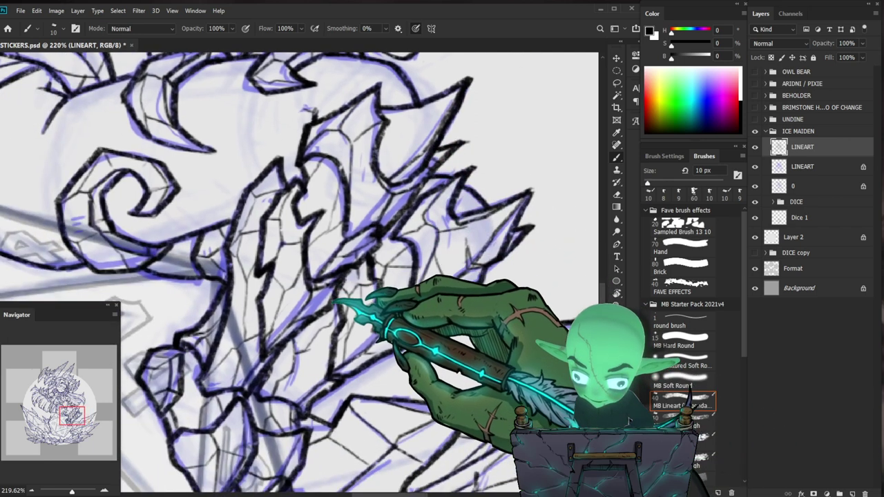
{"action": "key", "text": "z"}
{"action": "left_click_drag", "start_coordinate": [360, 308], "coordinate": [326, 374]}
{"action": "left_click_drag", "start_coordinate": [350, 324], "coordinate": [395, 329]}
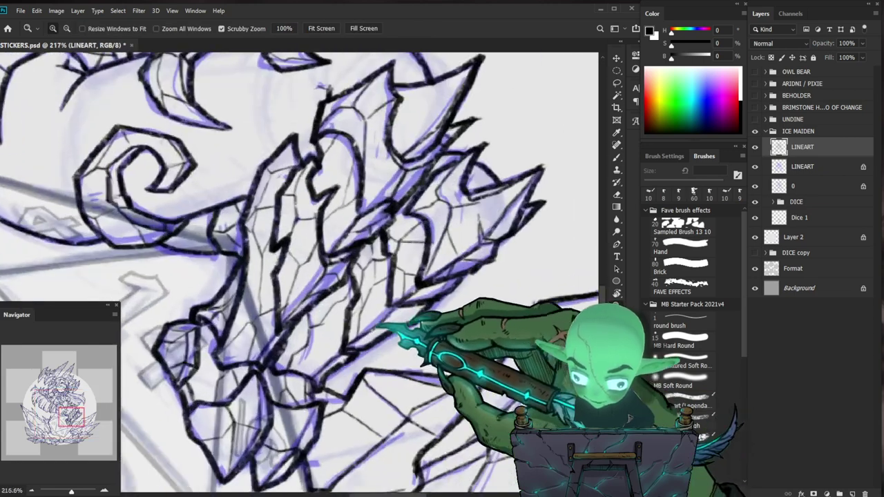
{"action": "key", "text": "b"}
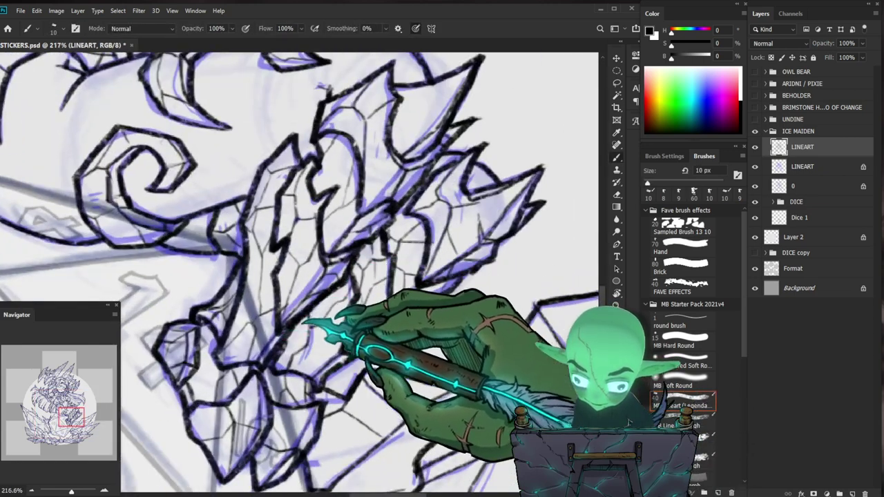
Check the complete sticker at a glance, then the chest armour, waist and right-hand hair in detail.
{"action": "key", "text": "z"}
{"action": "scroll", "coordinate": [297, 269], "scroll_direction": "down", "scroll_amount": 8}
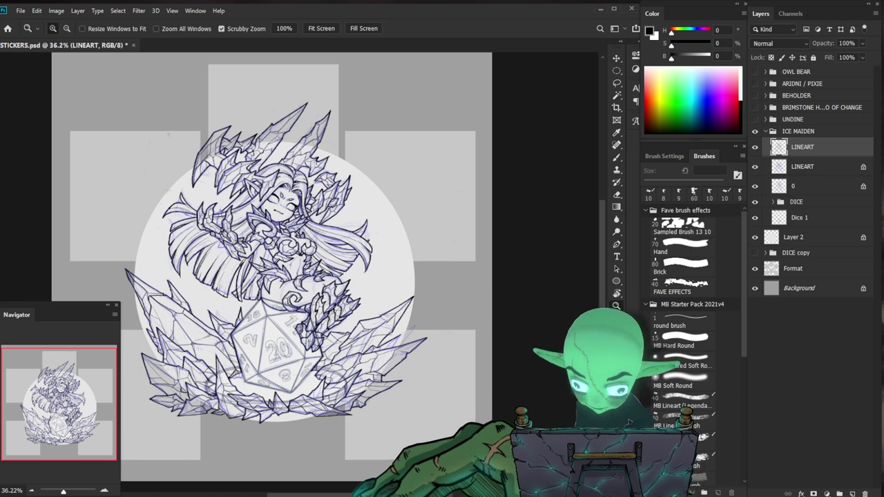
{"action": "scroll", "coordinate": [328, 302], "scroll_direction": "up", "scroll_amount": 5}
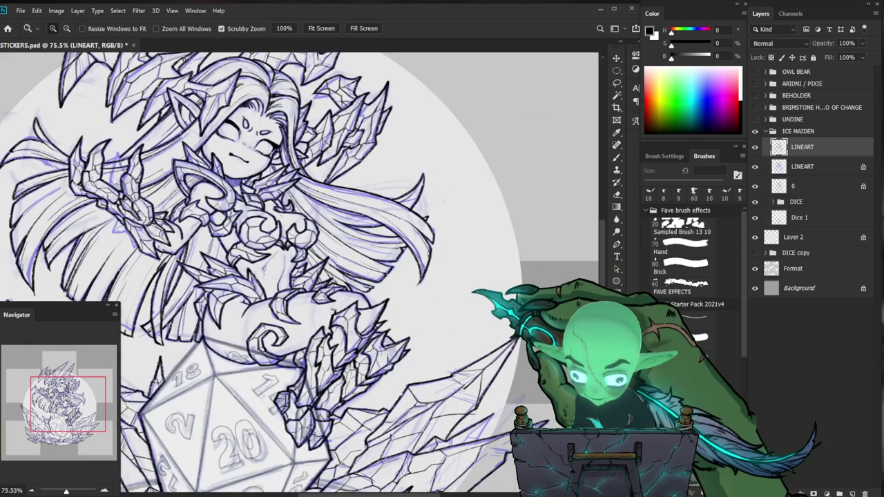
{"action": "scroll", "coordinate": [271, 131], "scroll_direction": "up", "scroll_amount": 5}
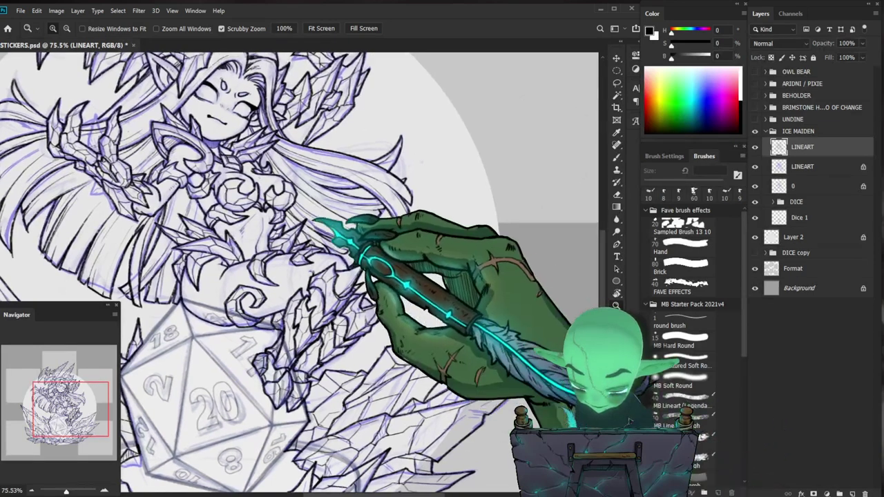
{"action": "scroll", "coordinate": [297, 270], "scroll_direction": "down", "scroll_amount": 2}
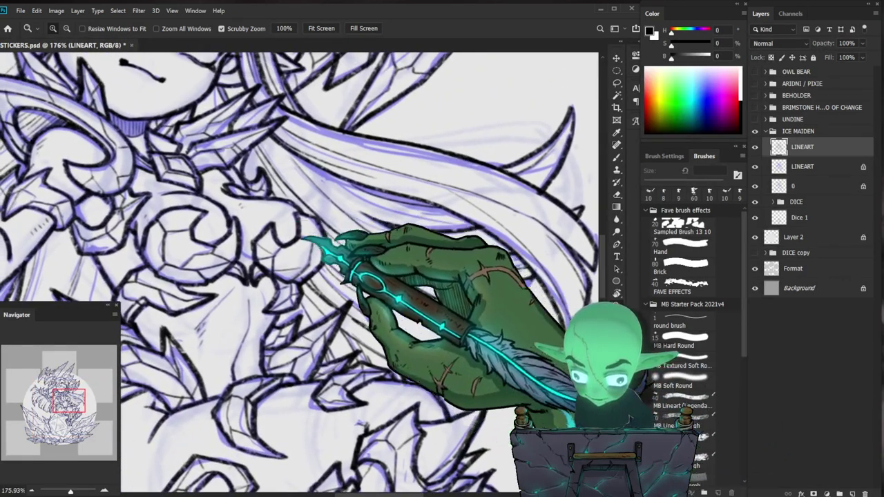
{"action": "scroll", "coordinate": [297, 269], "scroll_direction": "down", "scroll_amount": 1}
{"action": "left_click_drag", "start_coordinate": [345, 281], "coordinate": [377, 280]}
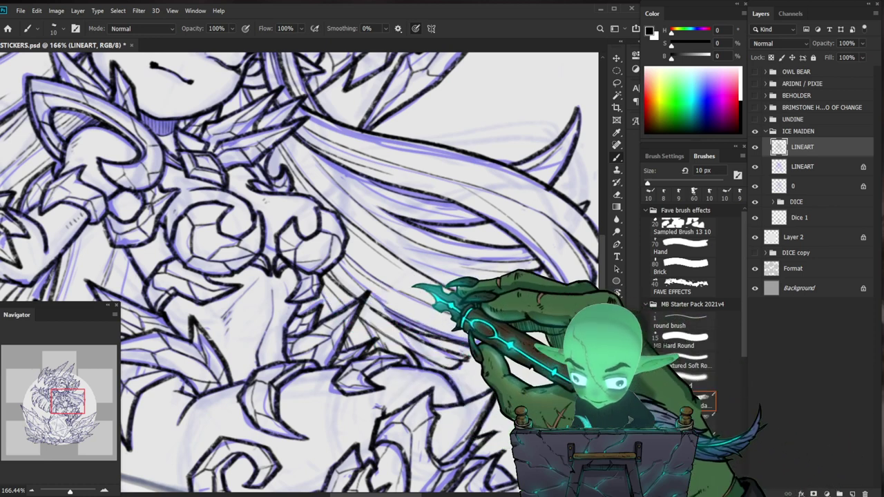
{"action": "key", "text": "z"}
{"action": "left_click_drag", "start_coordinate": [297, 160], "coordinate": [270, 161]}
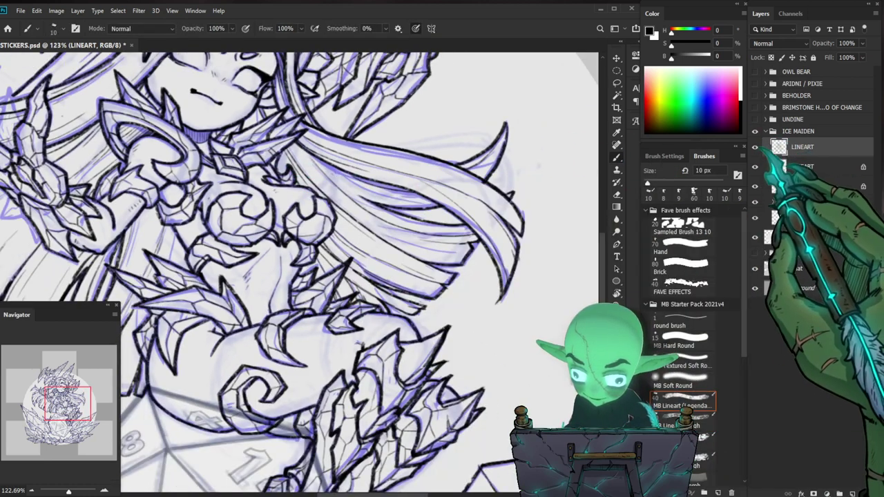
Hide and reshow the inked LINEART layer to compare the chest and shoulder armour with the sketch underneath.
{"action": "left_click_drag", "start_coordinate": [755, 147], "coordinate": [754, 166]}
{"action": "left_click", "coordinate": [754, 167]}
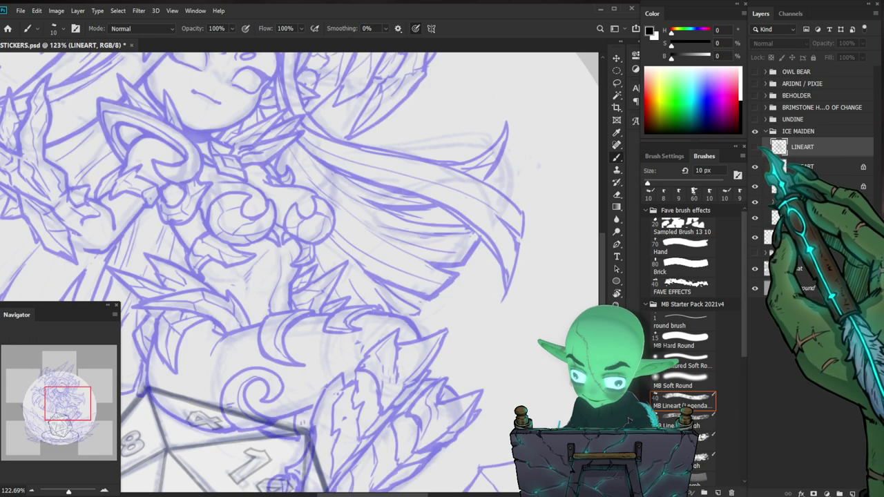
{"action": "left_click", "coordinate": [755, 146]}
{"action": "key", "text": "z"}
{"action": "mouse_move", "coordinate": [284, 157]}
{"action": "left_mouse_down"}
{"action": "mouse_move", "coordinate": [306, 146]}
{"action": "mouse_move", "coordinate": [348, 161]}
{"action": "left_mouse_up"}
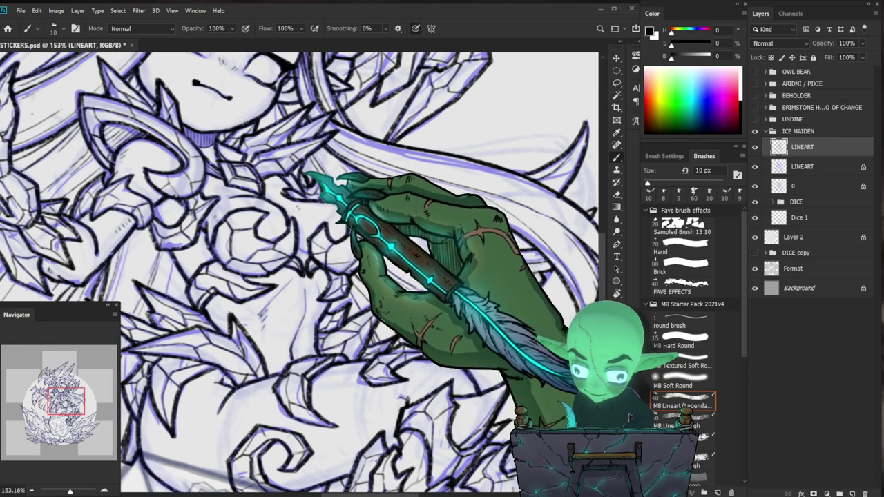
{"action": "left_click_drag", "start_coordinate": [428, 173], "coordinate": [387, 176]}
{"action": "left_click_drag", "start_coordinate": [338, 158], "coordinate": [380, 138]}
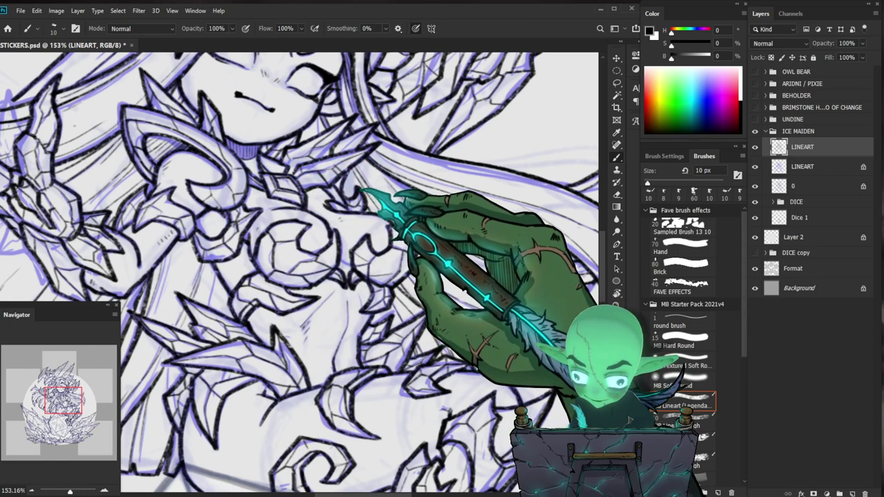
{"action": "left_click_drag", "start_coordinate": [355, 196], "coordinate": [311, 200]}
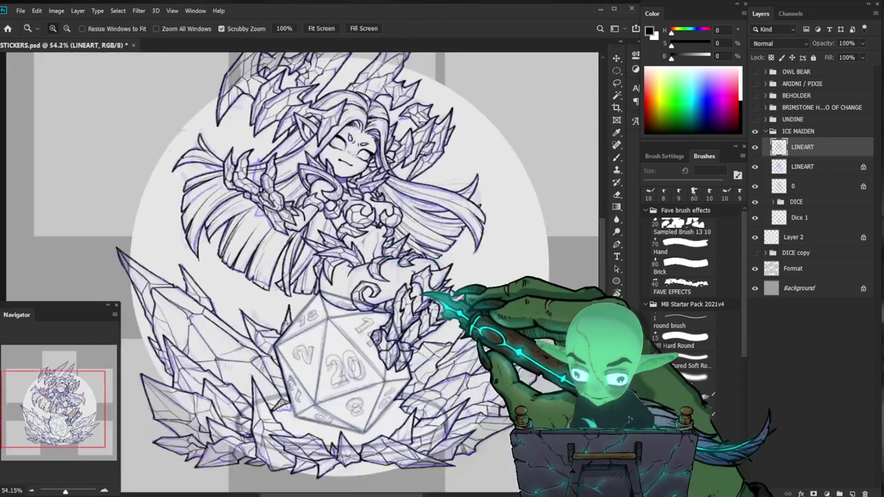
Examine the waist, thigh and leg armour, then the crystals left of the dice, for unfinished lines.
{"action": "mouse_move", "coordinate": [373, 234]}
{"action": "left_mouse_down"}
{"action": "mouse_move", "coordinate": [388, 223]}
{"action": "mouse_move", "coordinate": [351, 220]}
{"action": "left_mouse_up"}
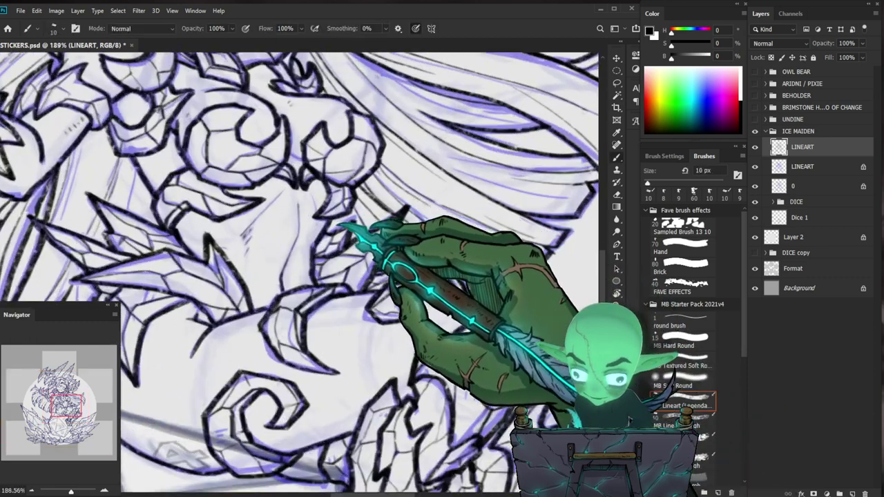
{"action": "left_click_drag", "start_coordinate": [416, 241], "coordinate": [371, 243]}
{"action": "left_click_drag", "start_coordinate": [490, 377], "coordinate": [428, 407]}
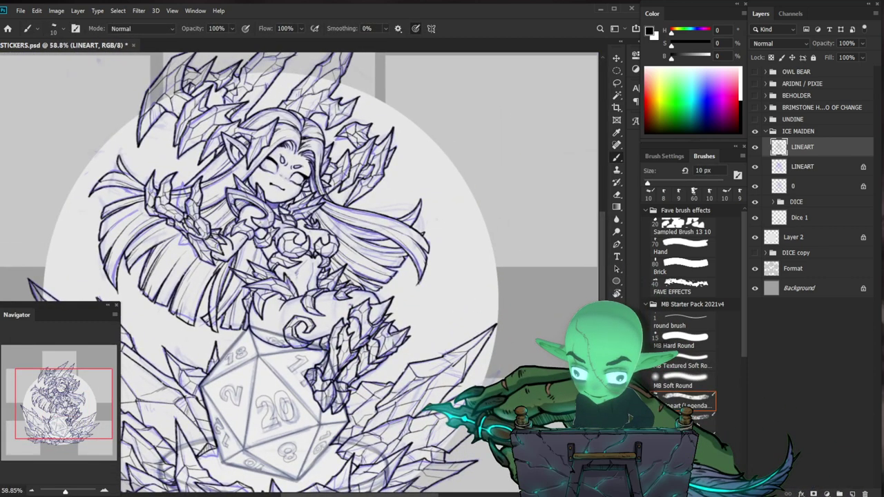
{"action": "left_click_drag", "start_coordinate": [292, 320], "coordinate": [283, 323]}
{"action": "left_click_drag", "start_coordinate": [304, 416], "coordinate": [370, 339]}
{"action": "left_click_drag", "start_coordinate": [242, 397], "coordinate": [289, 399]}
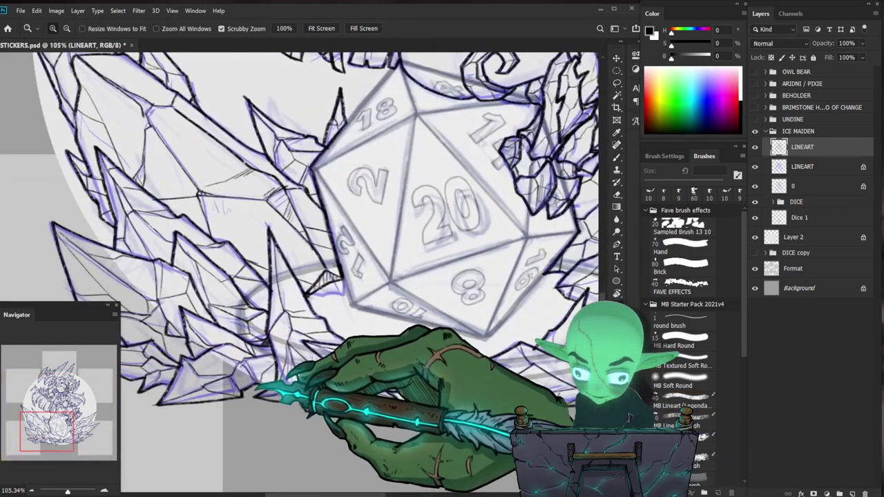
{"action": "key", "text": "b"}
{"action": "left_click_drag", "start_coordinate": [252, 360], "coordinate": [329, 367]}
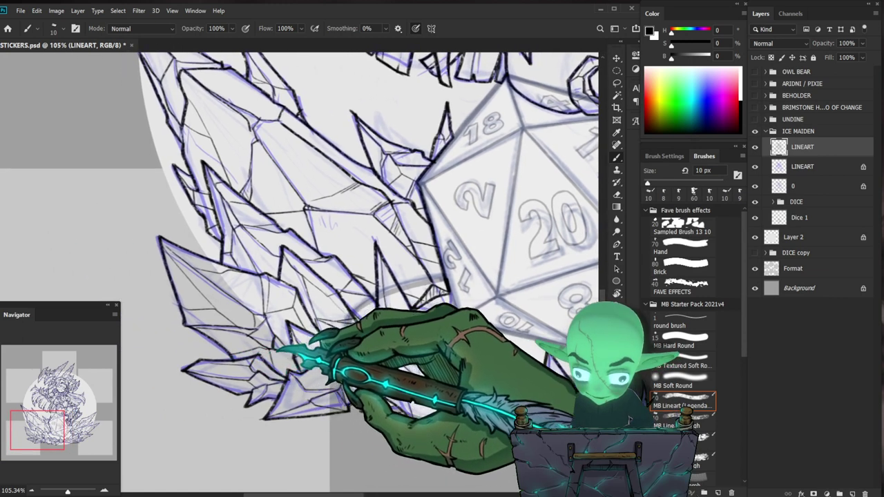
{"action": "key", "text": "space"}
{"action": "key", "text": "z"}
{"action": "left_click_drag", "start_coordinate": [327, 363], "coordinate": [262, 364]}
{"action": "left_click_drag", "start_coordinate": [540, 347], "coordinate": [426, 380]}
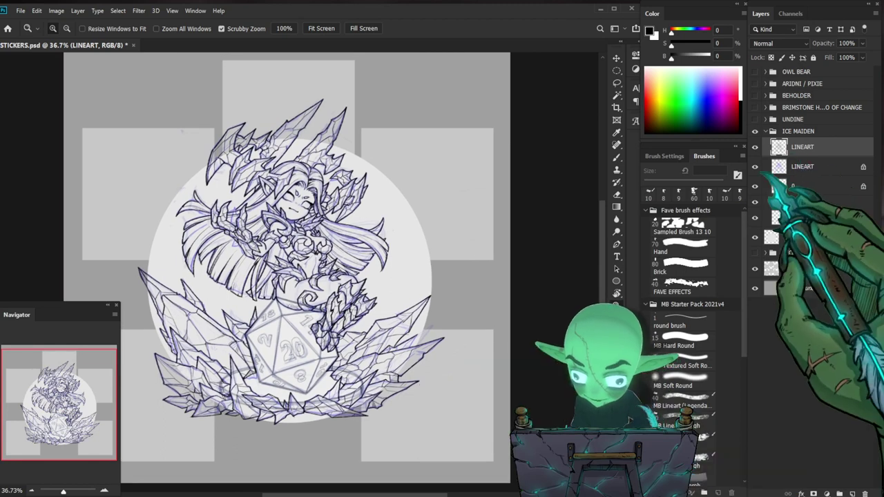
Hide the purple LINEART sketch and layer 0, and inspect the clean line art around the armour, face and hair.
{"action": "left_click", "coordinate": [754, 166]}
{"action": "left_click", "coordinate": [754, 186]}
{"action": "left_click_drag", "start_coordinate": [304, 286], "coordinate": [368, 261]}
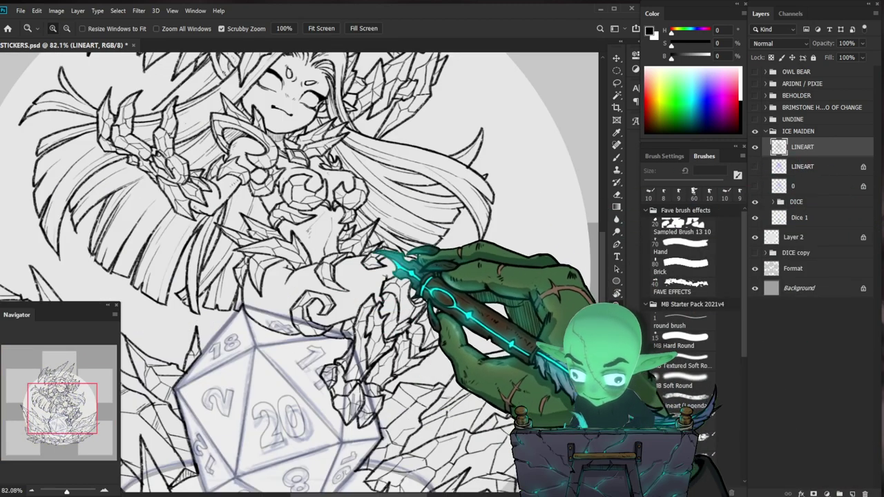
{"action": "mouse_move", "coordinate": [432, 307]}
{"action": "left_mouse_down"}
{"action": "mouse_move", "coordinate": [477, 396]}
{"action": "mouse_move", "coordinate": [464, 392]}
{"action": "left_mouse_up"}
{"action": "left_click_drag", "start_coordinate": [421, 181], "coordinate": [461, 171]}
{"action": "key", "text": "b"}
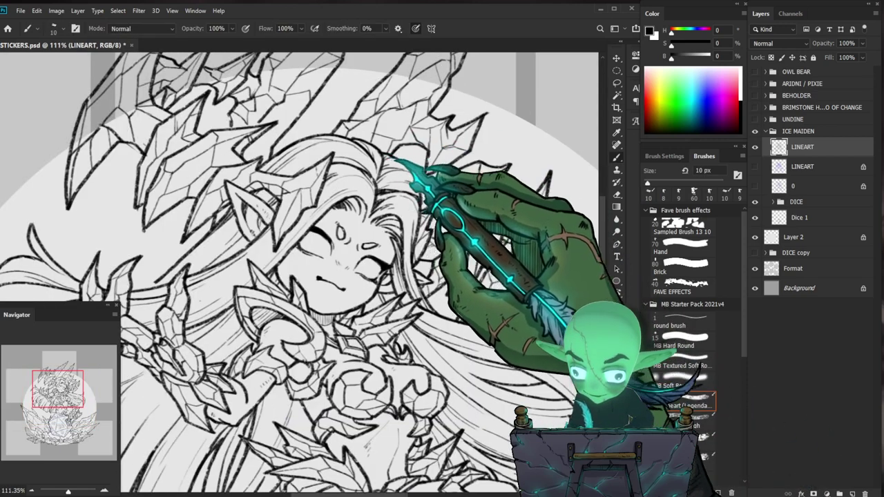
{"action": "mouse_move", "coordinate": [421, 169]}
{"action": "left_mouse_down"}
{"action": "mouse_move", "coordinate": [341, 173]}
{"action": "mouse_move", "coordinate": [470, 173]}
{"action": "mouse_move", "coordinate": [484, 193]}
{"action": "left_mouse_up"}
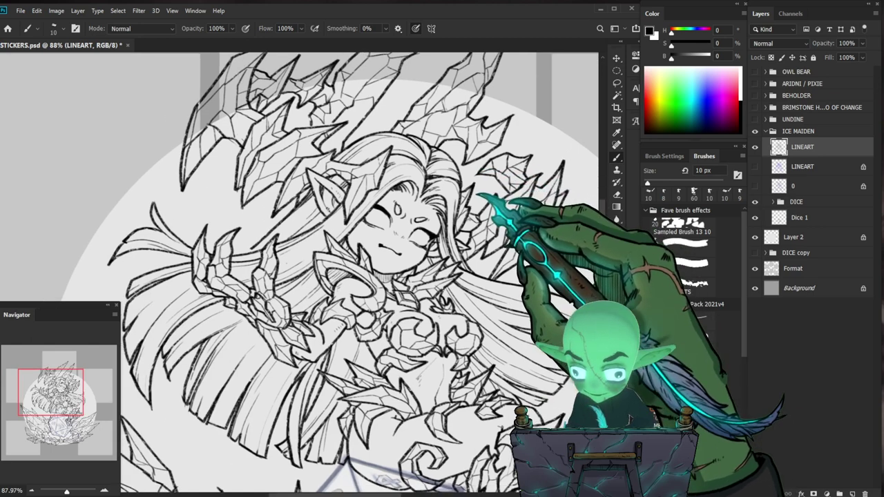
{"action": "left_click_drag", "start_coordinate": [419, 207], "coordinate": [404, 221]}
Show the purple LINEART sketch again and ink the missing claw finger of the raised hand with the 10 px Lineart brush.
{"action": "left_click", "coordinate": [755, 166]}
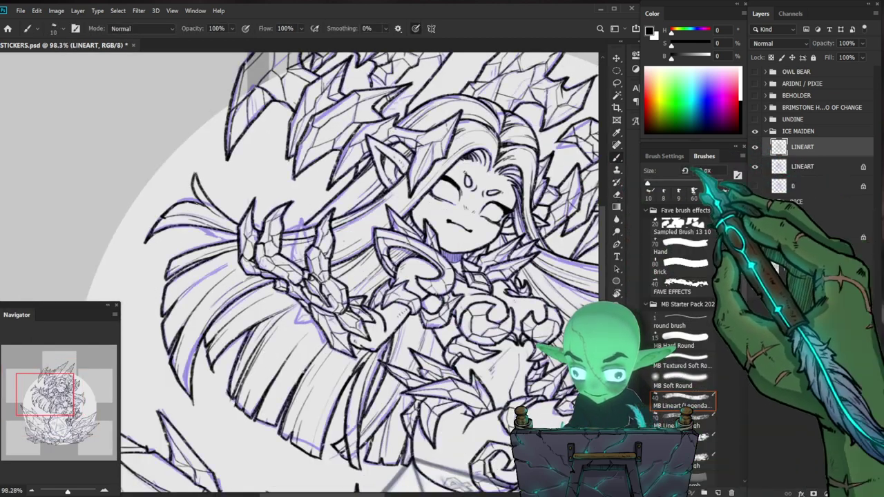
{"action": "left_click_drag", "start_coordinate": [330, 238], "coordinate": [352, 239]}
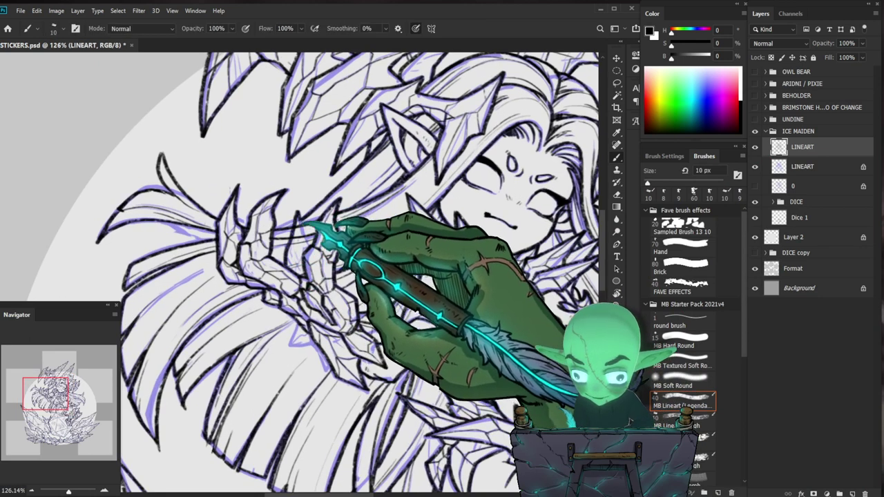
{"action": "key", "text": "e"}
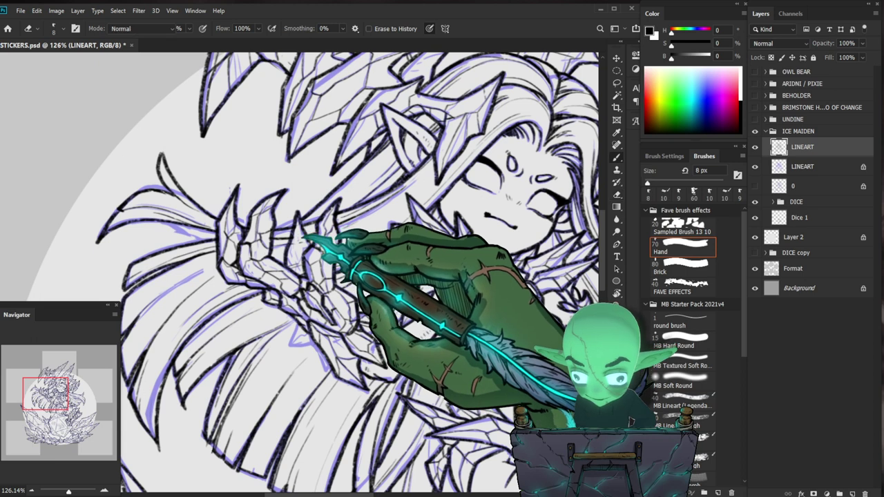
{"action": "key", "text": "b"}
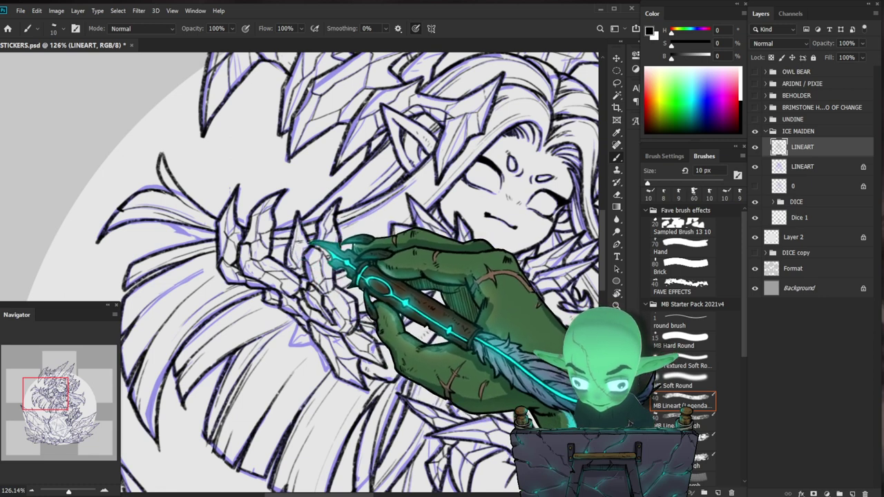
{"action": "key", "text": "z"}
{"action": "left_click_drag", "start_coordinate": [350, 264], "coordinate": [411, 233]}
{"action": "key", "text": "b"}
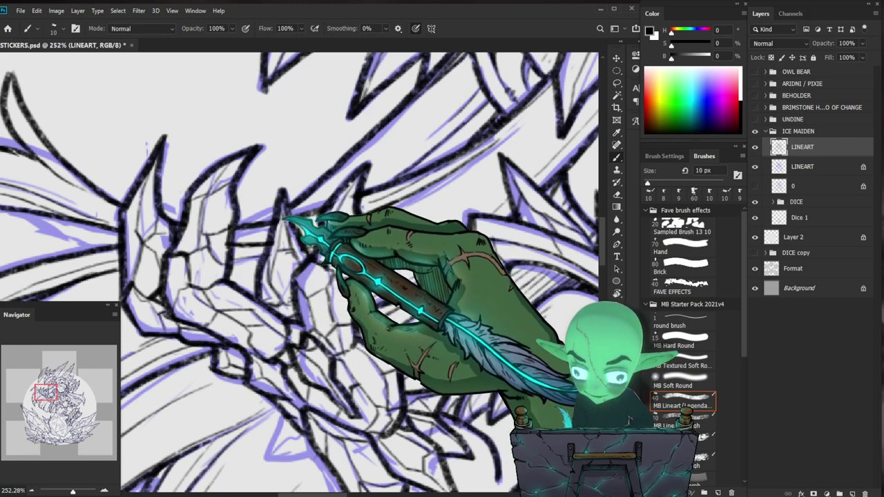
Ink the hair strands running from below the pointed ear towards the raised claw.
{"action": "key", "text": "z"}
{"action": "left_click_drag", "start_coordinate": [316, 203], "coordinate": [224, 205]}
{"action": "left_click_drag", "start_coordinate": [466, 303], "coordinate": [390, 314]}
{"action": "scroll", "coordinate": [262, 214], "scroll_direction": "up", "scroll_amount": 5}
{"action": "key", "text": "b"}
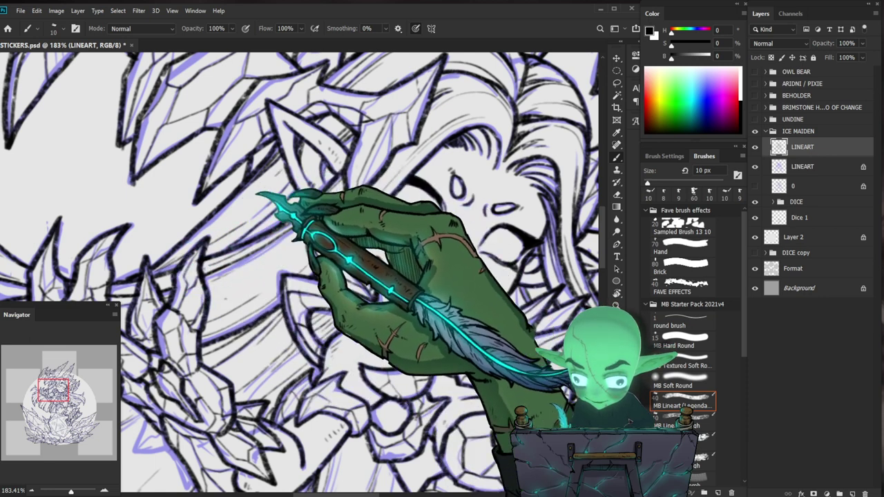
{"action": "left_click_drag", "start_coordinate": [308, 177], "coordinate": [203, 239]}
{"action": "left_click_drag", "start_coordinate": [335, 200], "coordinate": [437, 171]}
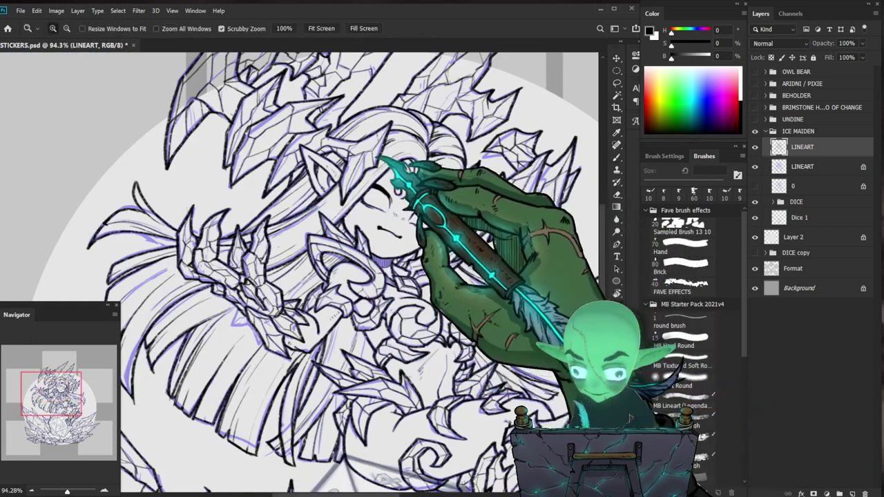
Clean up the ends of the hair strands beside the raised claw with the 8 px eraser and the 10 px Lineart brush.
{"action": "key", "text": "b"}
{"action": "key", "text": "e"}
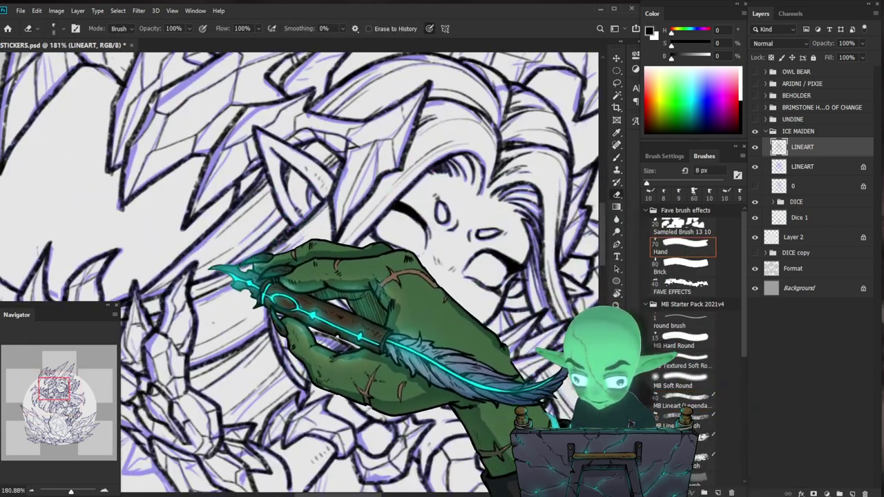
{"action": "key", "text": "b"}
{"action": "key", "text": "e"}
{"action": "key", "text": "b"}
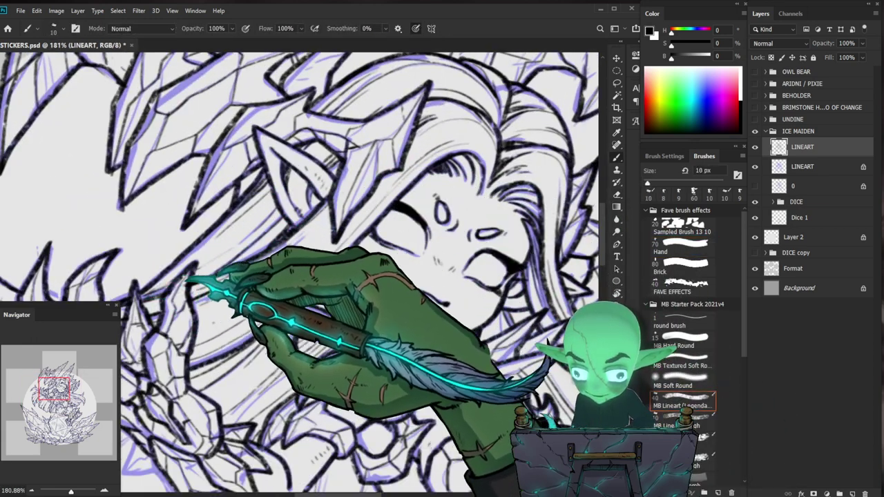
{"action": "key", "text": "e"}
{"action": "key", "text": "b"}
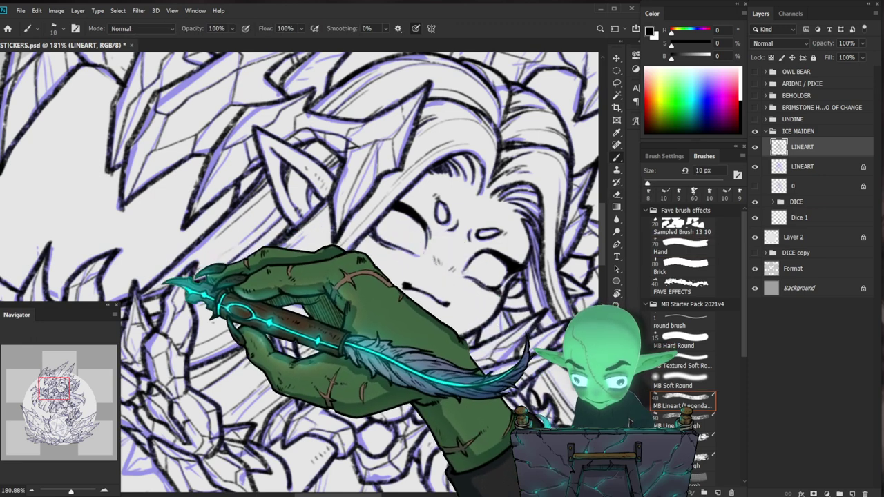
{"action": "key", "text": "z"}
{"action": "left_click_drag", "start_coordinate": [250, 257], "coordinate": [149, 266]}
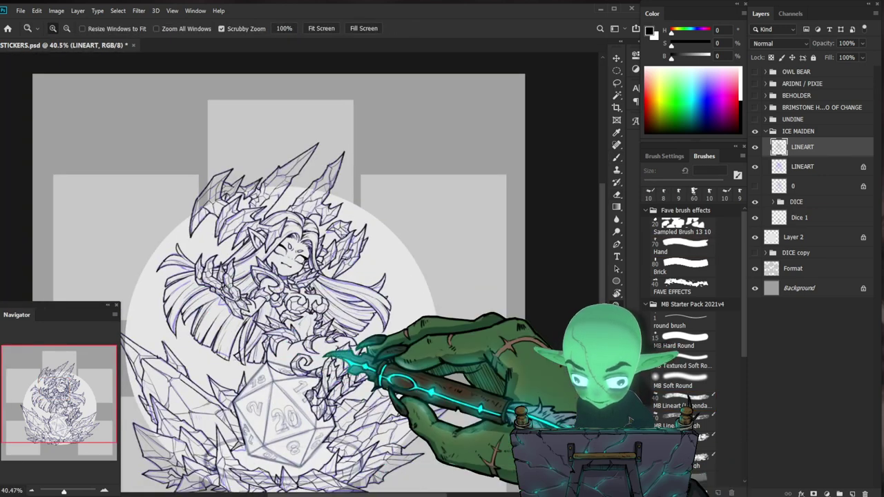
Tidy the lines where the hair behind the ear meets the raised claw's fingertips.
{"action": "left_click_drag", "start_coordinate": [225, 265], "coordinate": [296, 259]}
{"action": "left_click_drag", "start_coordinate": [332, 217], "coordinate": [375, 251]}
{"action": "key", "text": "b"}
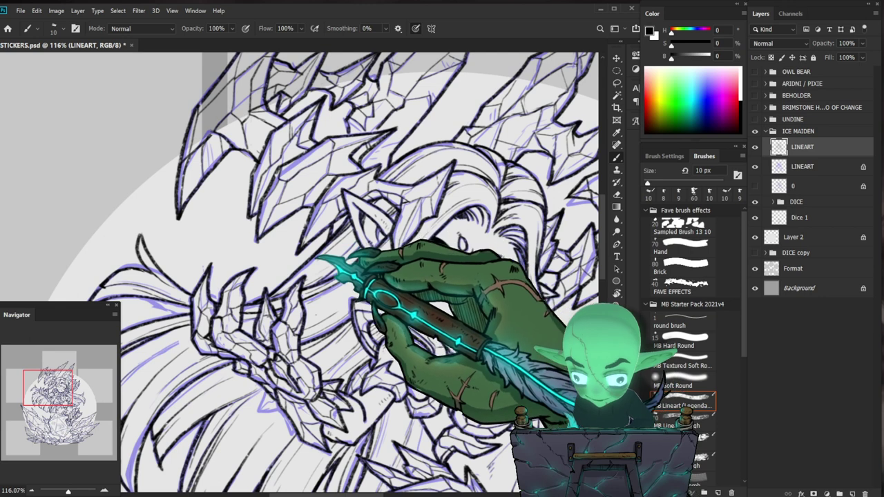
{"action": "key", "text": "e"}
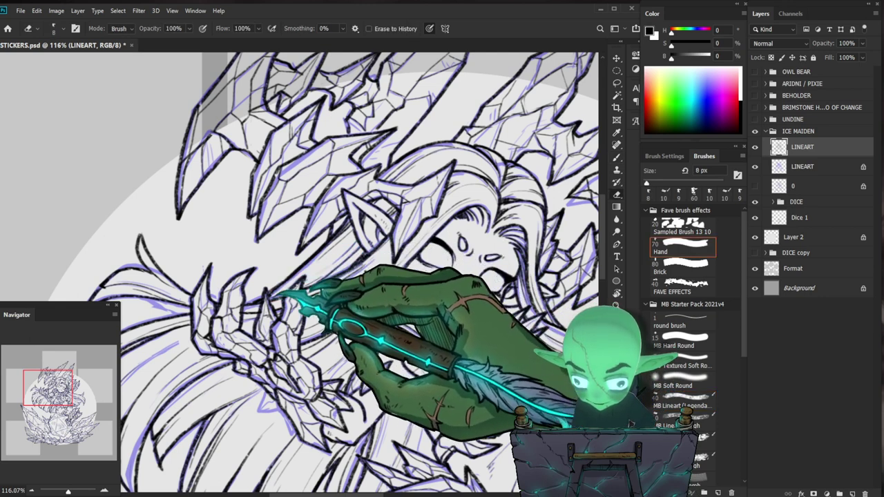
{"action": "key", "text": "b"}
{"action": "key", "text": "z"}
{"action": "mouse_move", "coordinate": [303, 295]}
{"action": "left_mouse_down"}
{"action": "mouse_move", "coordinate": [271, 297]}
{"action": "mouse_move", "coordinate": [283, 303]}
{"action": "mouse_move", "coordinate": [259, 319]}
{"action": "left_mouse_up"}
{"action": "key", "text": "b"}
{"action": "key", "text": "z"}
Add short hatch marks to the maiden's thigh beside the swirl ornament with the 10 px Lineart brush.
{"action": "mouse_move", "coordinate": [335, 397]}
{"action": "left_mouse_down"}
{"action": "mouse_move", "coordinate": [254, 298]}
{"action": "mouse_move", "coordinate": [319, 312]}
{"action": "left_mouse_up"}
{"action": "key", "text": "b"}
{"action": "key", "text": "z"}
{"action": "mouse_move", "coordinate": [234, 298]}
{"action": "left_mouse_down"}
{"action": "mouse_move", "coordinate": [211, 321]}
{"action": "mouse_move", "coordinate": [227, 323]}
{"action": "left_mouse_up"}
{"action": "key", "text": "b"}
{"action": "left_click_drag", "start_coordinate": [493, 334], "coordinate": [431, 369]}
{"action": "key", "text": "z"}
{"action": "key", "text": "b"}
{"action": "mouse_move", "coordinate": [320, 317]}
{"action": "left_mouse_down"}
{"action": "mouse_move", "coordinate": [369, 316]}
{"action": "mouse_move", "coordinate": [283, 304]}
{"action": "left_mouse_up"}
{"action": "key", "text": "z"}
{"action": "mouse_move", "coordinate": [365, 245]}
{"action": "left_mouse_down"}
{"action": "mouse_move", "coordinate": [258, 299]}
{"action": "mouse_move", "coordinate": [282, 301]}
{"action": "left_mouse_up"}
{"action": "key", "text": "b"}
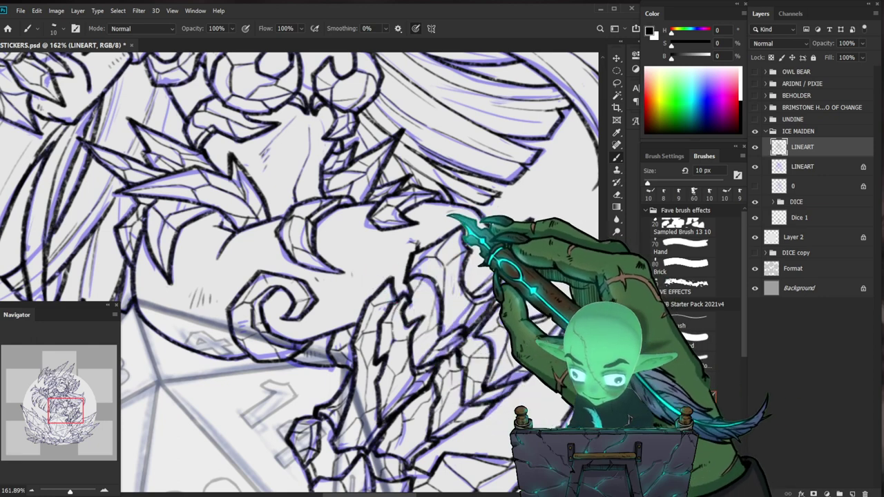
Add short hatch marks to the knee above the crystal leg armour and check them against the whole figure.
{"action": "key", "text": "ctrl+space"}
{"action": "left_click_drag", "start_coordinate": [458, 222], "coordinate": [443, 412]}
{"action": "scroll", "coordinate": [442, 293], "scroll_direction": "up", "scroll_amount": 5}
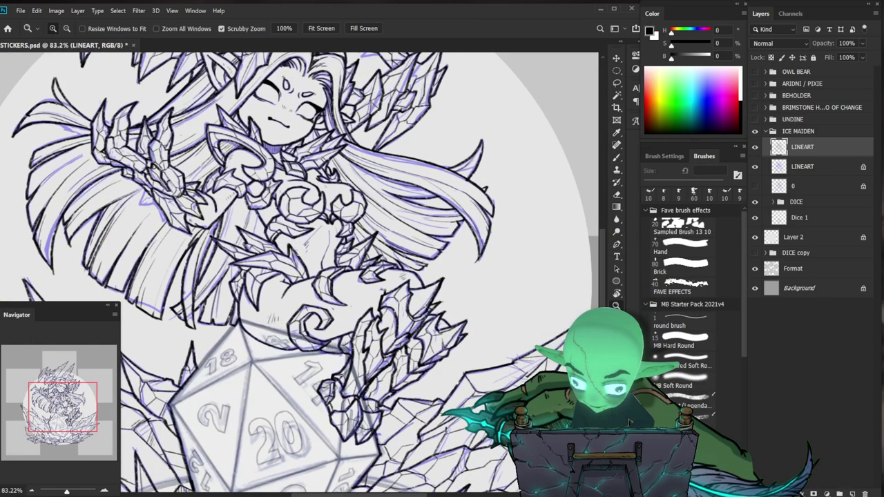
{"action": "key", "text": "b"}
{"action": "key", "text": "ctrl+space"}
{"action": "mouse_move", "coordinate": [390, 281]}
{"action": "left_mouse_down"}
{"action": "mouse_move", "coordinate": [331, 285]}
{"action": "mouse_move", "coordinate": [407, 297]}
{"action": "left_mouse_up"}
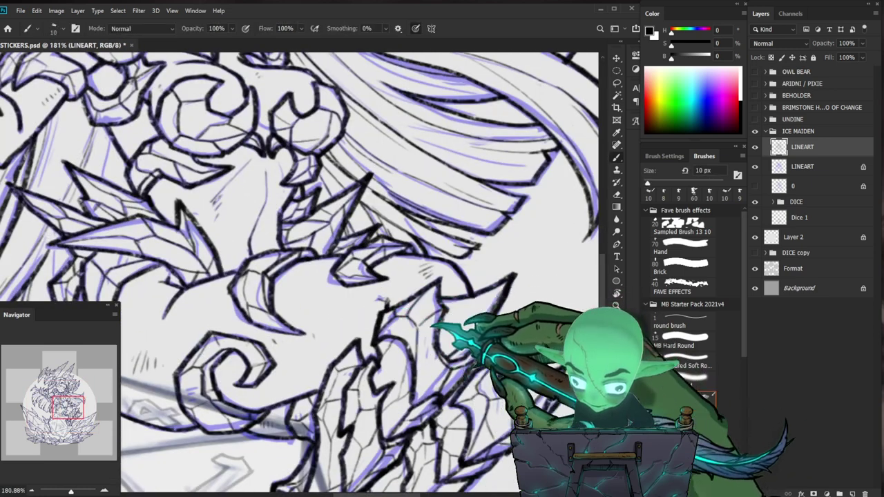
{"action": "key", "text": "z"}
{"action": "scroll", "coordinate": [297, 272], "scroll_direction": "down", "scroll_amount": 3}
{"action": "scroll", "coordinate": [297, 273], "scroll_direction": "up", "scroll_amount": 3}
{"action": "key", "text": "b"}
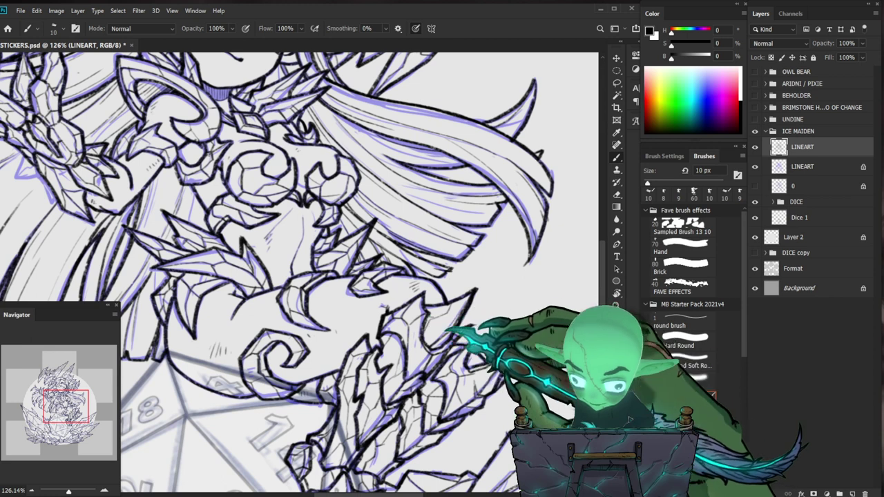
{"action": "scroll", "coordinate": [297, 272], "scroll_direction": "down", "scroll_amount": 2}
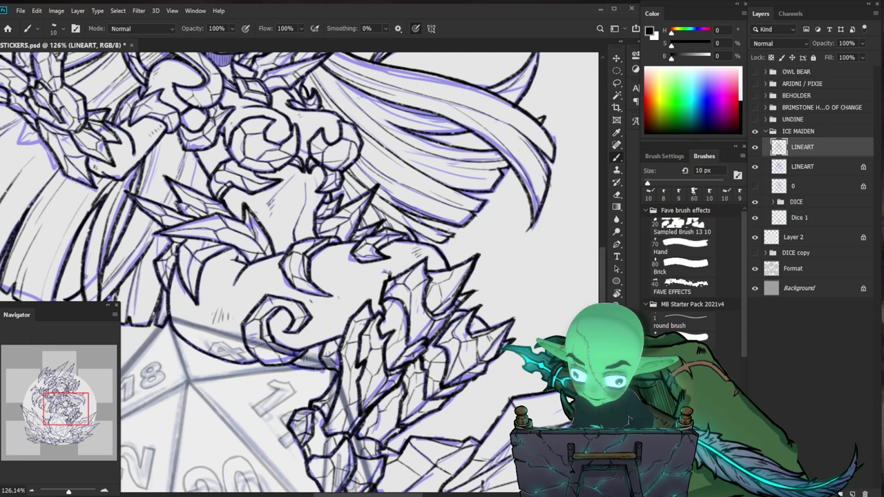
{"action": "key", "text": "ctrl+0"}
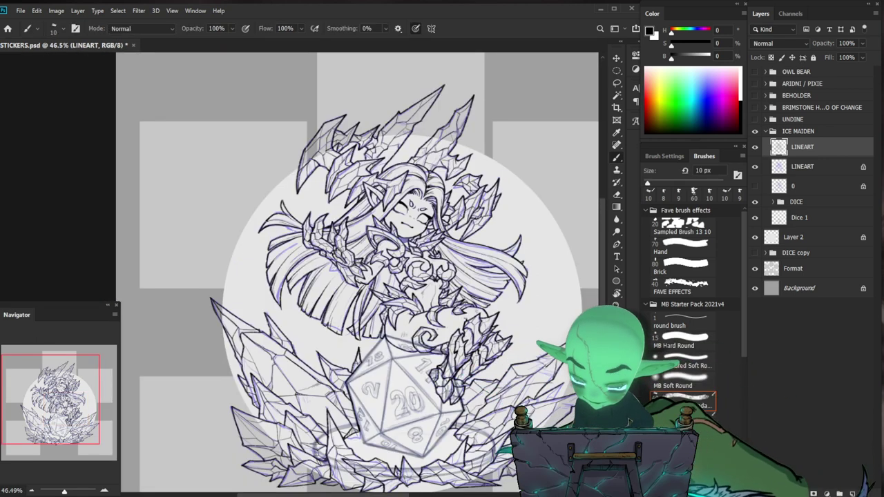
Select the empty area around the figure with the Magic Wand and hide the purple LINEART sketch to test the outline for gaps.
{"action": "left_click_drag", "start_coordinate": [507, 397], "coordinate": [546, 397]}
{"action": "left_click_drag", "start_coordinate": [507, 290], "coordinate": [429, 272]}
{"action": "key", "text": "w"}
{"action": "left_click", "coordinate": [476, 277]}
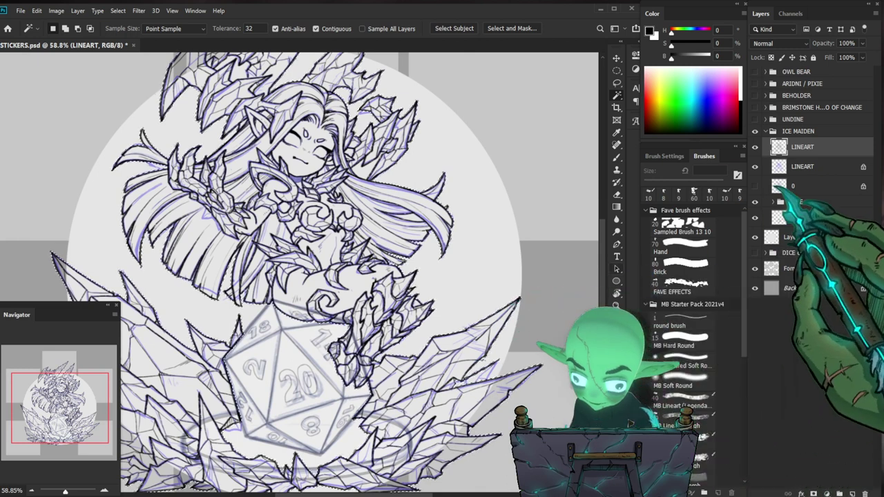
{"action": "left_click", "coordinate": [755, 167]}
{"action": "left_click_drag", "start_coordinate": [482, 414], "coordinate": [489, 380]}
{"action": "scroll", "coordinate": [297, 276], "scroll_direction": "down", "scroll_amount": 2}
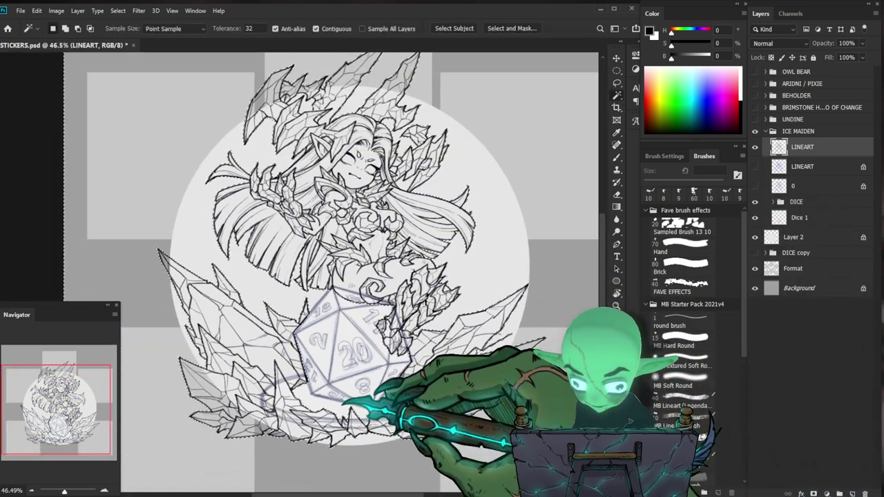
{"action": "left_click", "coordinate": [378, 281], "text": "shift"}
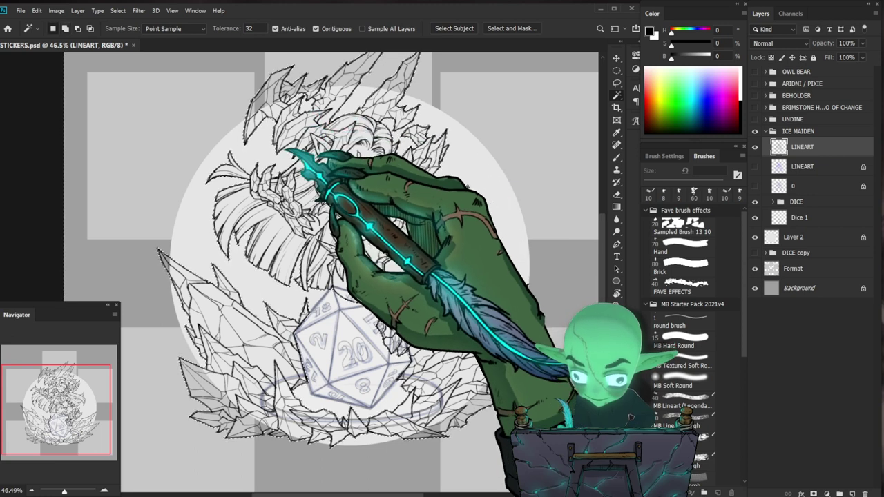
Touch up the outlines of the ice crystals on the left of the headdress with the 10 px Lineart brush.
{"action": "key", "text": "z"}
{"action": "left_click_drag", "start_coordinate": [308, 101], "coordinate": [375, 104]}
{"action": "key", "text": "b"}
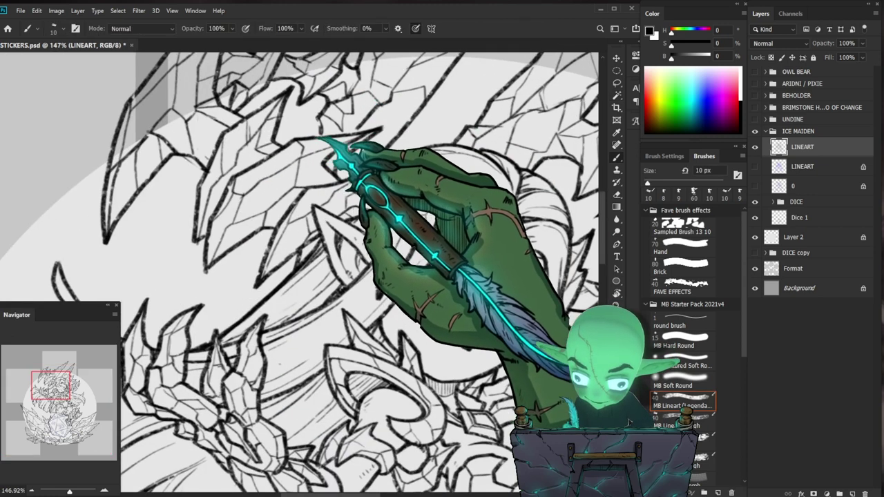
{"action": "key", "text": "z"}
{"action": "mouse_move", "coordinate": [415, 115]}
{"action": "left_mouse_down"}
{"action": "mouse_move", "coordinate": [394, 129]}
{"action": "mouse_move", "coordinate": [361, 114]}
{"action": "mouse_move", "coordinate": [384, 115]}
{"action": "left_mouse_up"}
{"action": "key", "text": "b"}
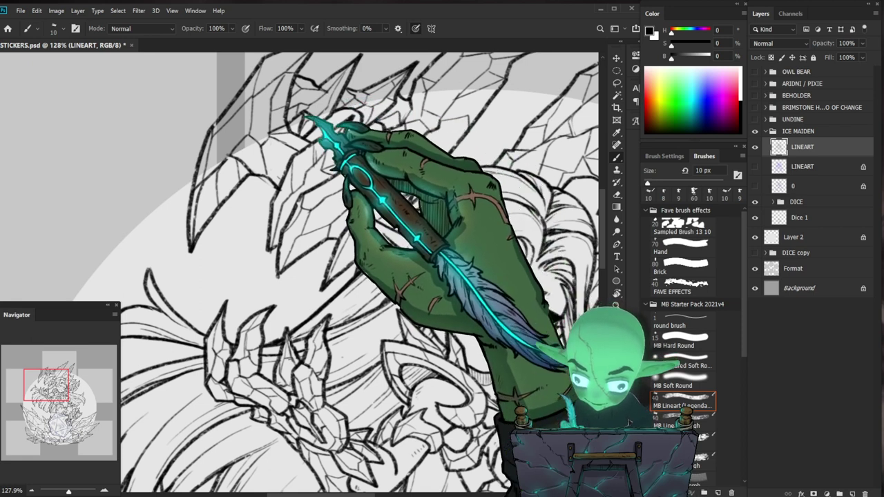
{"action": "key", "text": "z"}
{"action": "left_click_drag", "start_coordinate": [336, 122], "coordinate": [283, 124]}
Select the empty area around the figure and the enclosed background gaps with the Magic Wand to check the line art.
{"action": "key", "text": "w"}
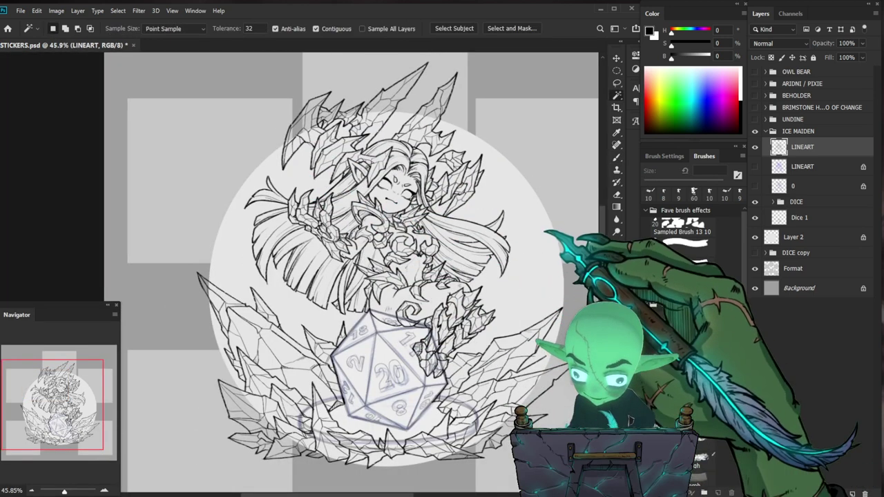
{"action": "left_click", "coordinate": [528, 224]}
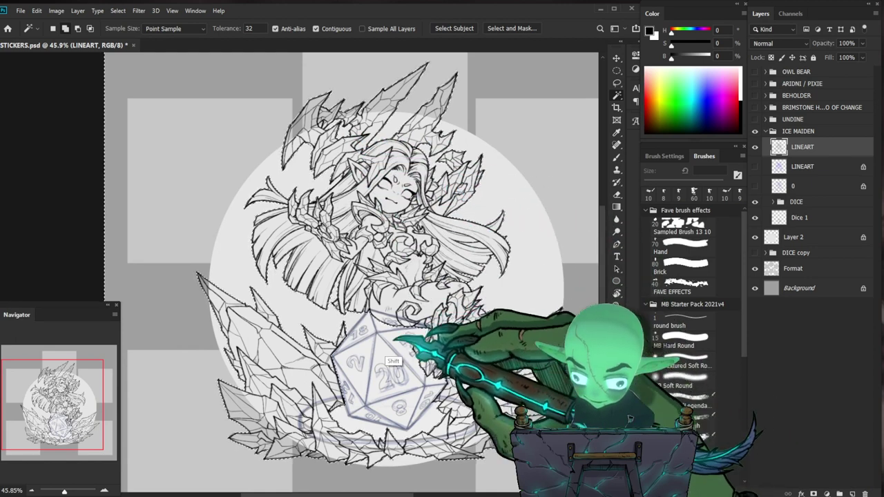
{"action": "left_click_drag", "start_coordinate": [438, 409], "coordinate": [432, 363]}
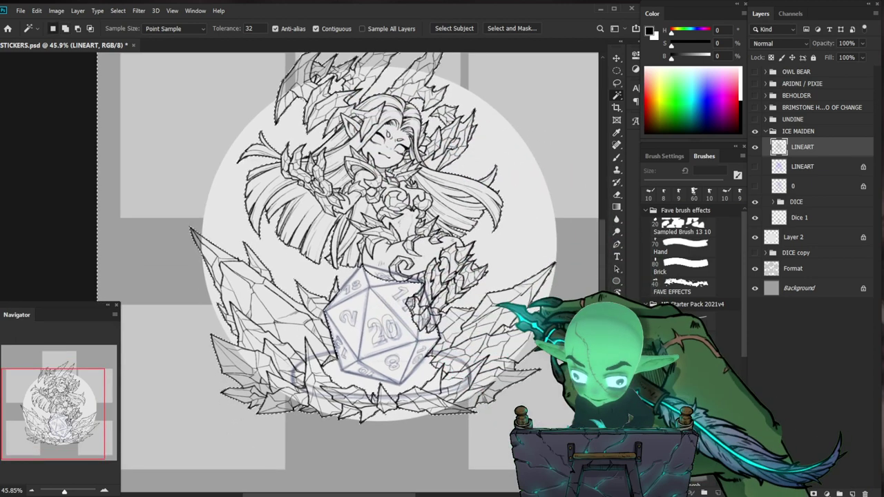
Show the purple LINEART sketch again and touch up the ice crystals beside the die with the 10 px Lineart brush.
{"action": "key", "text": "z"}
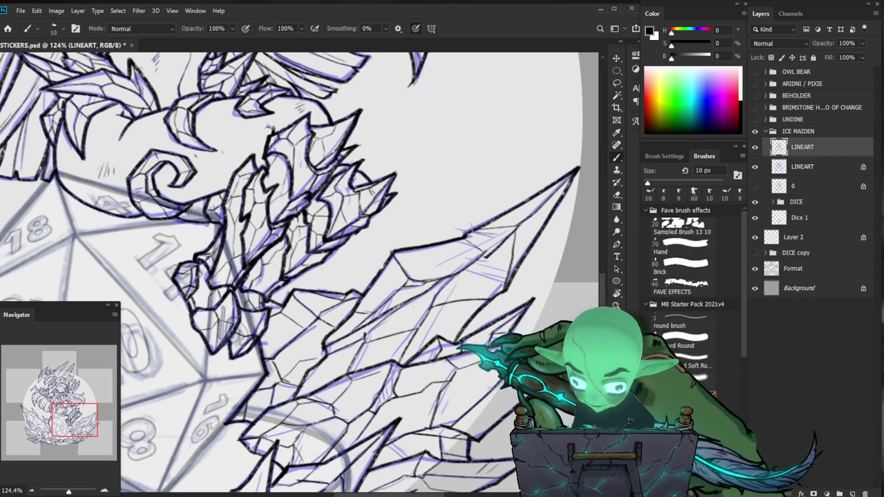
{"action": "key", "text": "e"}
{"action": "key", "text": "b"}
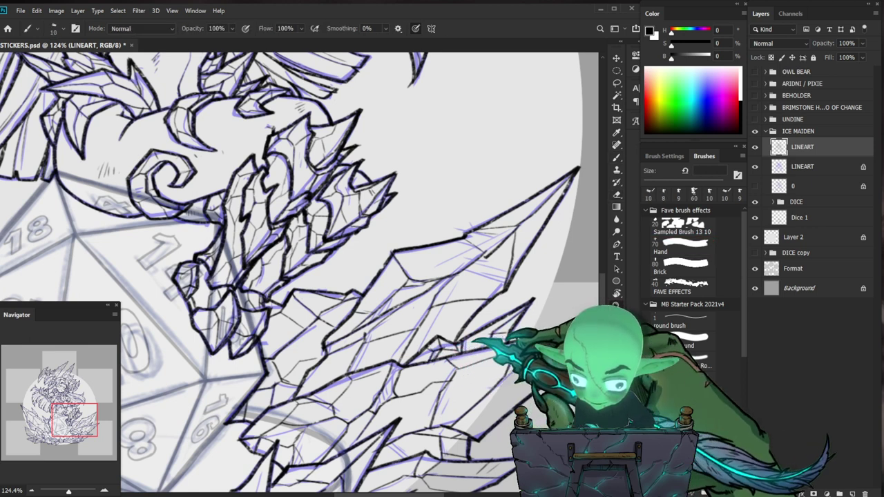
{"action": "key", "text": "z"}
{"action": "left_click_drag", "start_coordinate": [469, 340], "coordinate": [400, 341]}
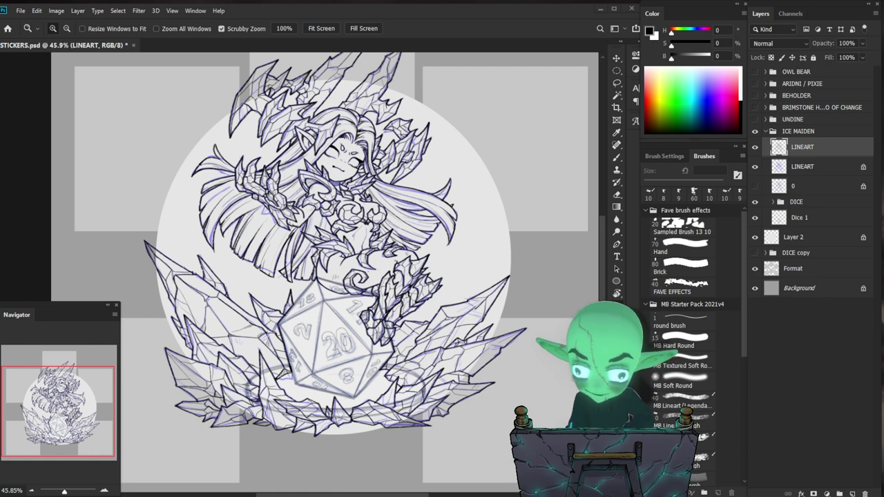
{"action": "mouse_move", "coordinate": [283, 316]}
{"action": "left_mouse_down"}
{"action": "mouse_move", "coordinate": [329, 302]}
{"action": "mouse_move", "coordinate": [286, 305]}
{"action": "left_mouse_up"}
{"action": "key", "text": "b"}
{"action": "left_click_drag", "start_coordinate": [486, 391], "coordinate": [404, 415]}
{"action": "key", "text": "ctrl+0"}
{"action": "key", "text": "z"}
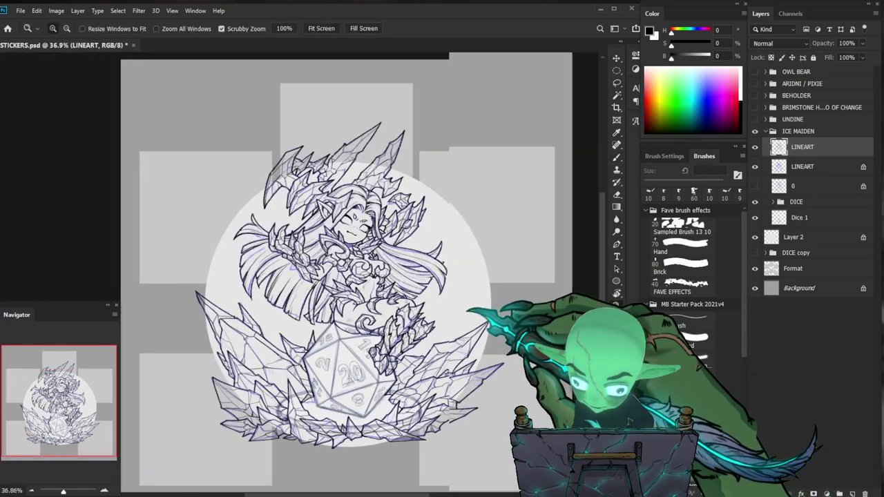
Touch up the ice crystal outlines on the right of the maiden's headdress with the 10 px Lineart brush.
{"action": "left_click_drag", "start_coordinate": [449, 238], "coordinate": [460, 233]}
{"action": "left_click_drag", "start_coordinate": [396, 135], "coordinate": [424, 139]}
{"action": "key", "text": "b"}
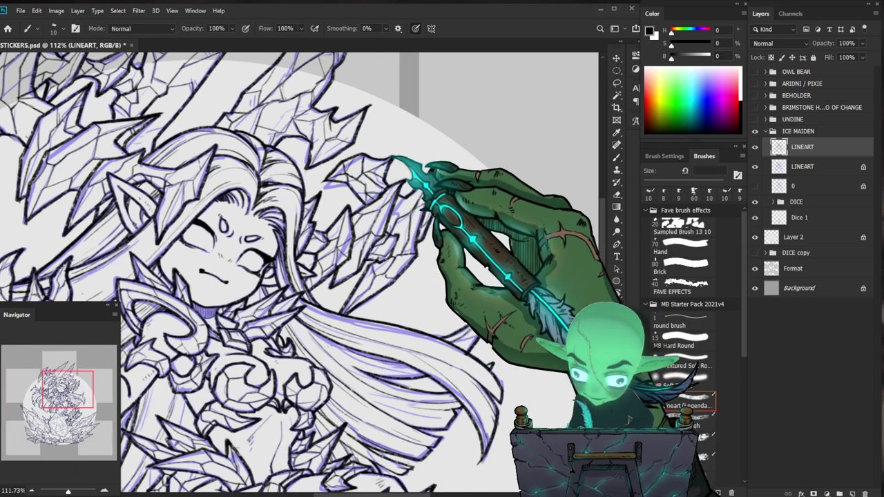
Select the empty area around the figure with the Magic Wand and add the enclosed background gaps to the selection.
{"action": "key", "text": "ctrl+0"}
{"action": "key", "text": "w"}
{"action": "left_click", "coordinate": [435, 289]}
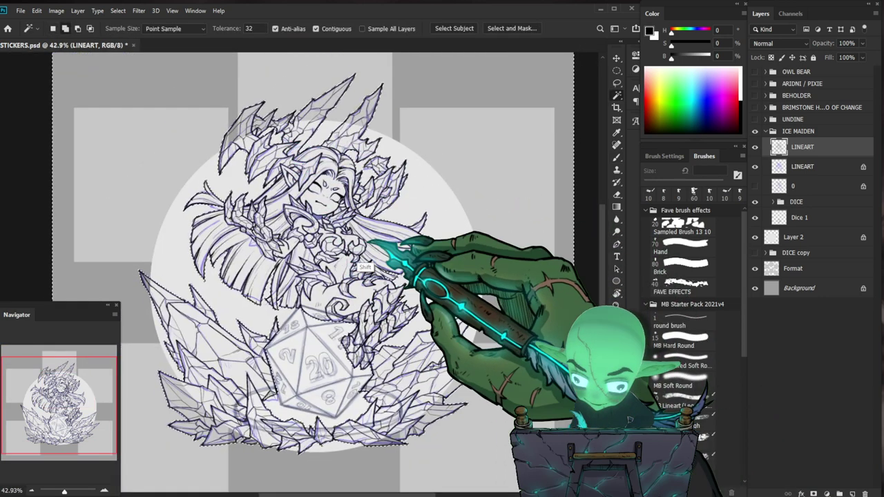
{"action": "left_click_drag", "start_coordinate": [409, 243], "coordinate": [410, 198]}
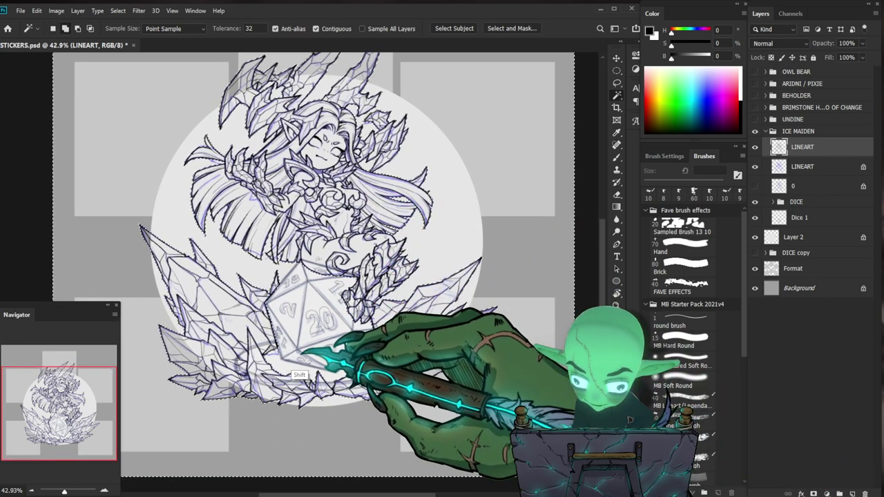
{"action": "mouse_move", "coordinate": [464, 421]}
{"action": "left_mouse_down"}
{"action": "mouse_move", "coordinate": [468, 397]}
{"action": "mouse_move", "coordinate": [457, 430]}
{"action": "left_mouse_up"}
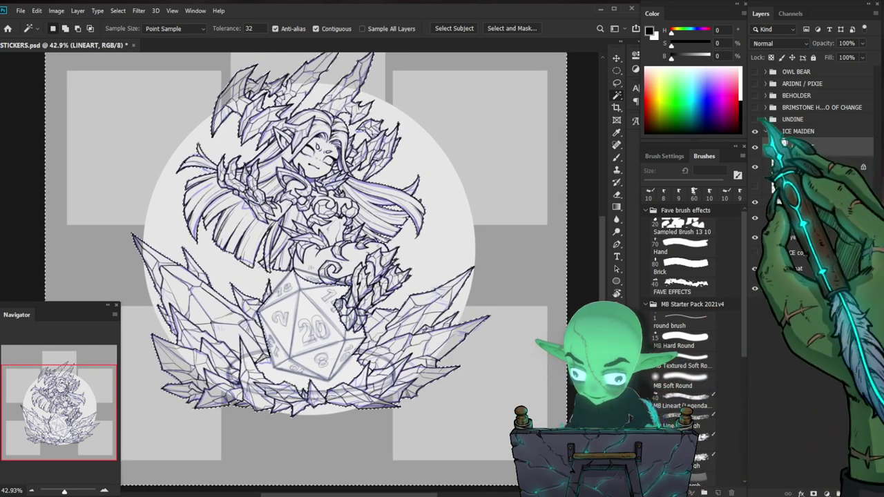
{"action": "mouse_move", "coordinate": [363, 178]}
{"action": "left_mouse_down"}
{"action": "mouse_move", "coordinate": [380, 212]}
{"action": "mouse_move", "coordinate": [361, 190]}
{"action": "left_mouse_up"}
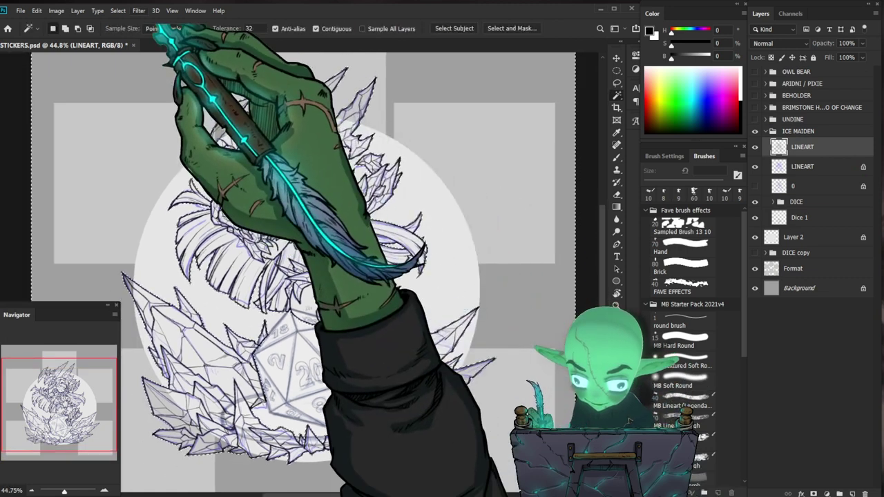
Bring up the Modify options for the selection around the figure.
{"action": "left_click", "coordinate": [139, 10]}
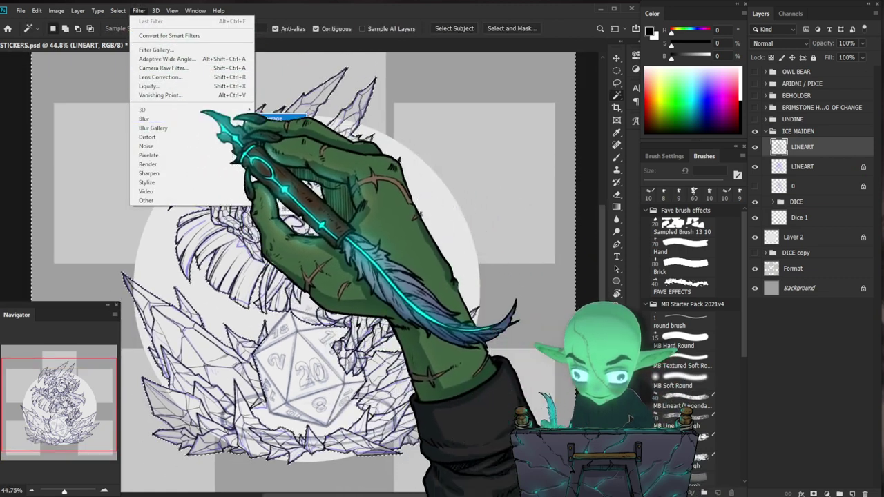
{"action": "mouse_move", "coordinate": [118, 10]}
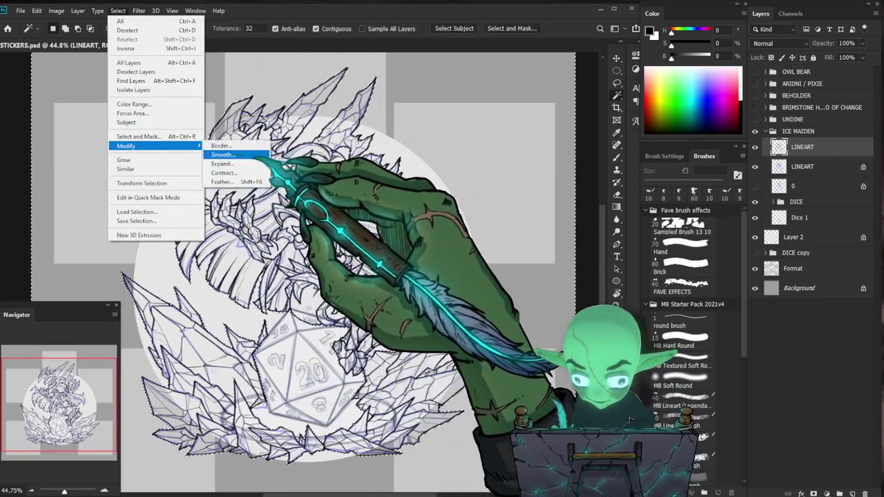
Expand the background selection around the line art by 2 pixels and invert it onto the figure.
{"action": "left_click", "coordinate": [256, 164]}
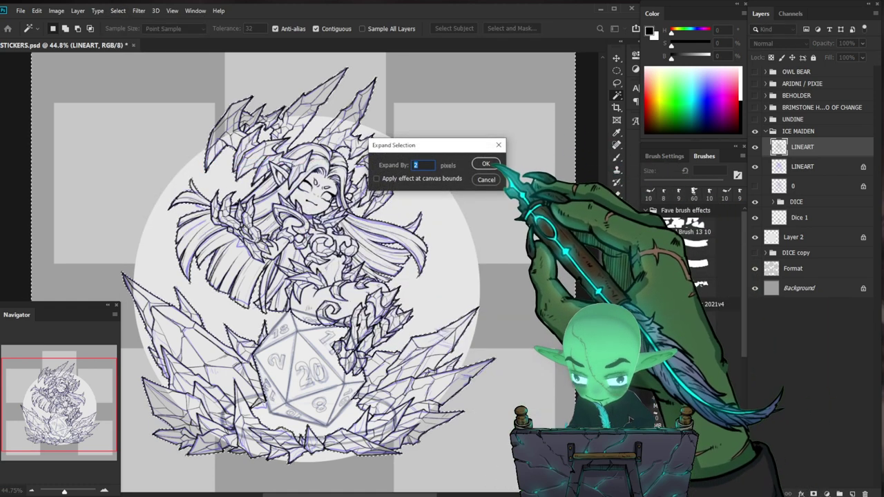
{"action": "left_click", "coordinate": [485, 163]}
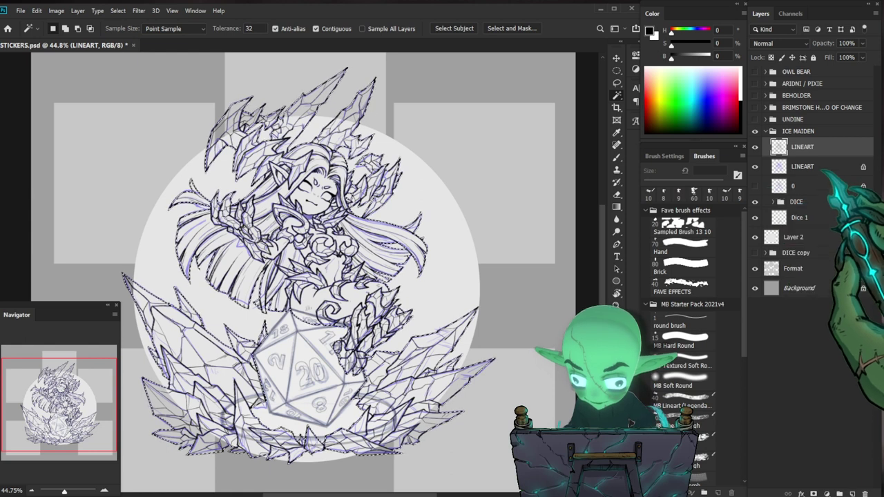
Add a new layer named BASE directly above the locked LINEART sketch layer in the ICE MAIDEN group.
{"action": "left_click", "coordinate": [818, 167]}
{"action": "key", "text": "ctrl+shift+n"}
{"action": "type", "text": "BVVASE"}
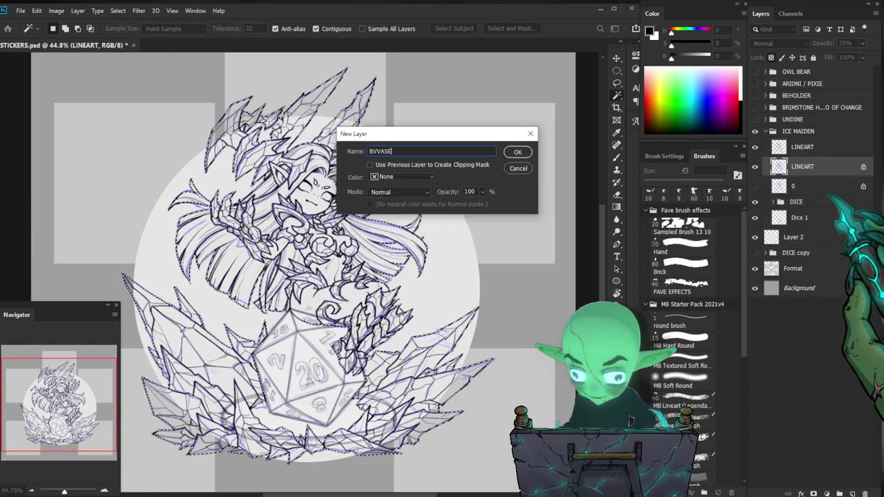
{"action": "key", "text": "BackSpace"}
{"action": "key", "text": "BackSpace"}
{"action": "type", "text": "ASE"}
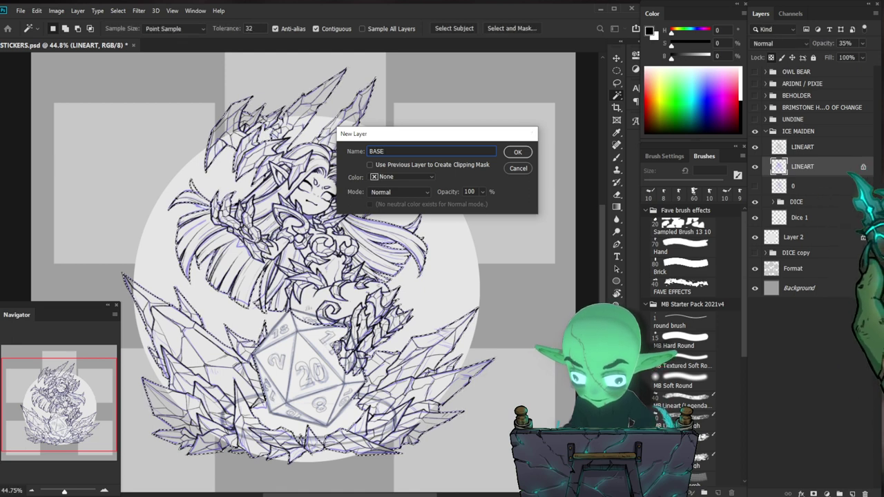
{"action": "key", "text": "Return"}
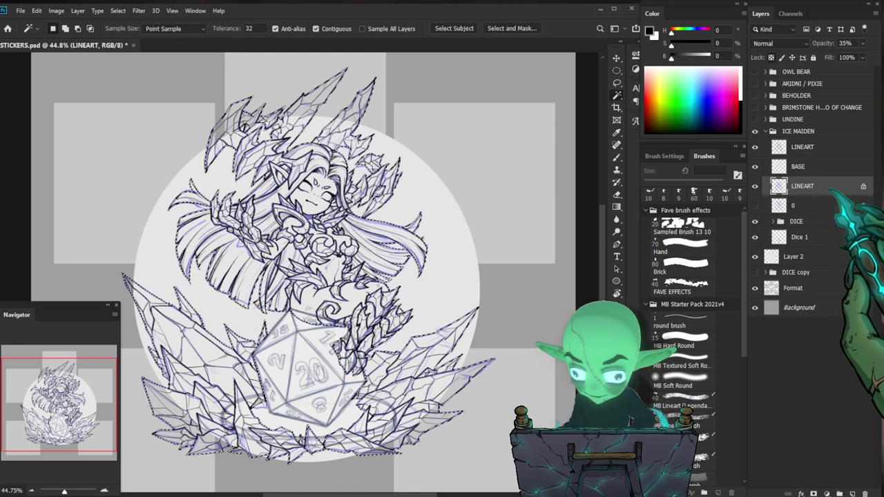
{"action": "left_click_drag", "start_coordinate": [800, 185], "coordinate": [801, 188]}
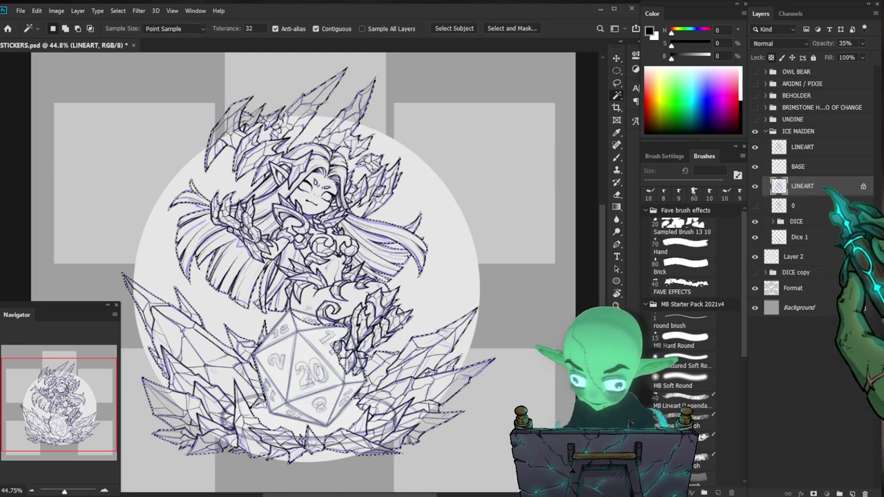
Hide the locked LINEART sketch layer beneath BASE.
{"action": "left_click", "coordinate": [754, 186]}
{"action": "key", "text": "ctrl+space"}
{"action": "mouse_move", "coordinate": [377, 284]}
{"action": "left_mouse_down"}
{"action": "mouse_move", "coordinate": [412, 284]}
{"action": "mouse_move", "coordinate": [379, 274]}
{"action": "left_mouse_up"}
{"action": "left_click_drag", "start_coordinate": [487, 282], "coordinate": [438, 286]}
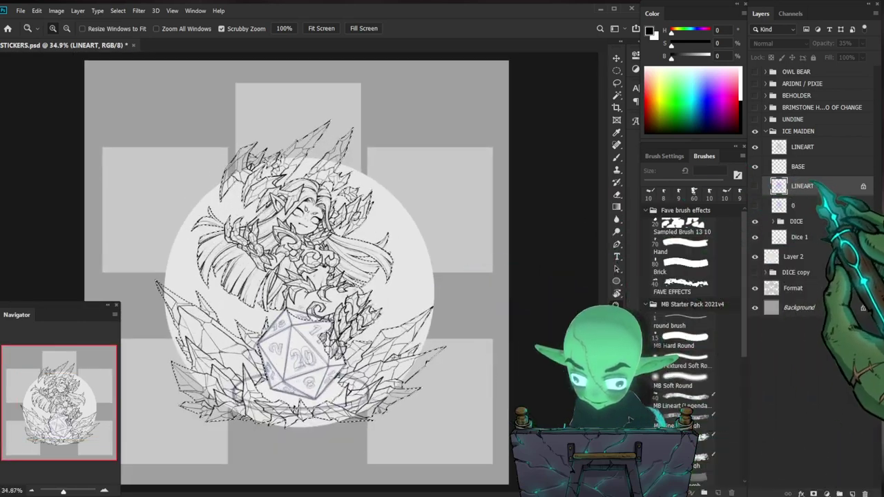
Fill the figure selection on the BASE layer with white and deselect.
{"action": "left_click", "coordinate": [809, 168]}
{"action": "key", "text": "ctrl+BackSpace"}
{"action": "key", "text": "ctrl+d"}
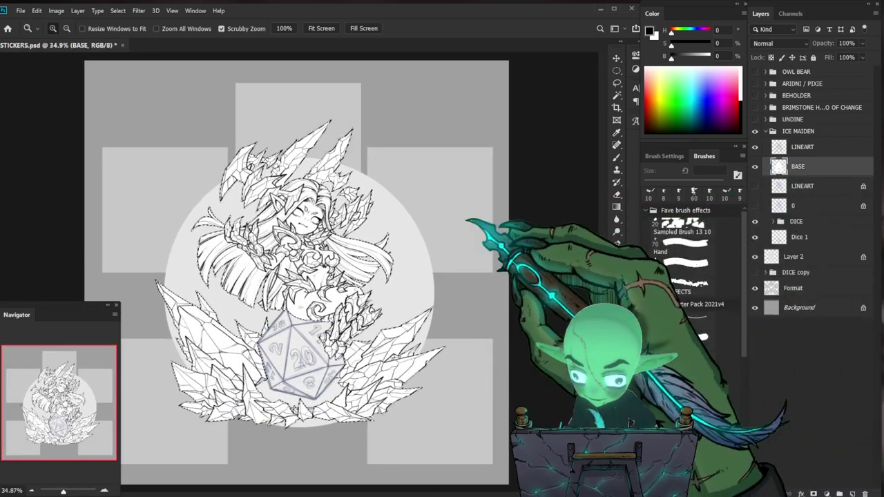
Raise the DICE group's opacity to 100%.
{"action": "left_click_drag", "start_coordinate": [322, 389], "coordinate": [389, 351]}
{"action": "left_click", "coordinate": [827, 221]}
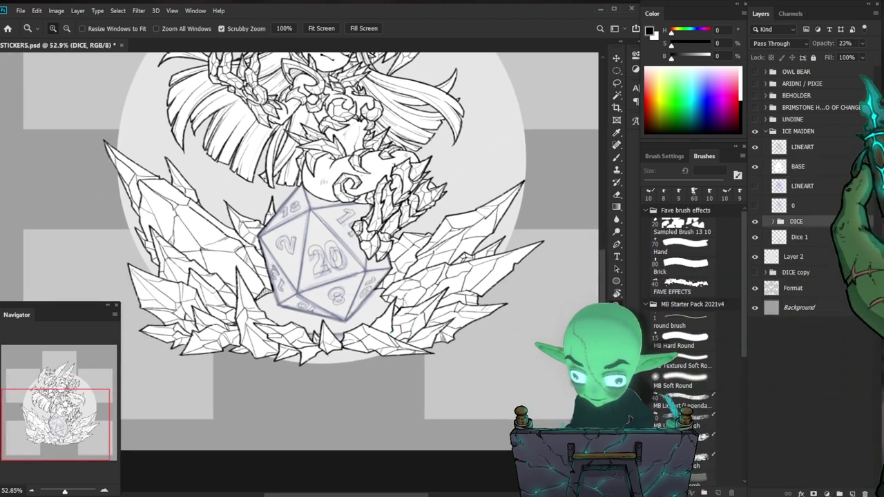
{"action": "left_click_drag", "start_coordinate": [823, 43], "coordinate": [873, 49]}
{"action": "left_click_drag", "start_coordinate": [445, 318], "coordinate": [433, 324]}
{"action": "left_click_drag", "start_coordinate": [435, 320], "coordinate": [403, 350]}
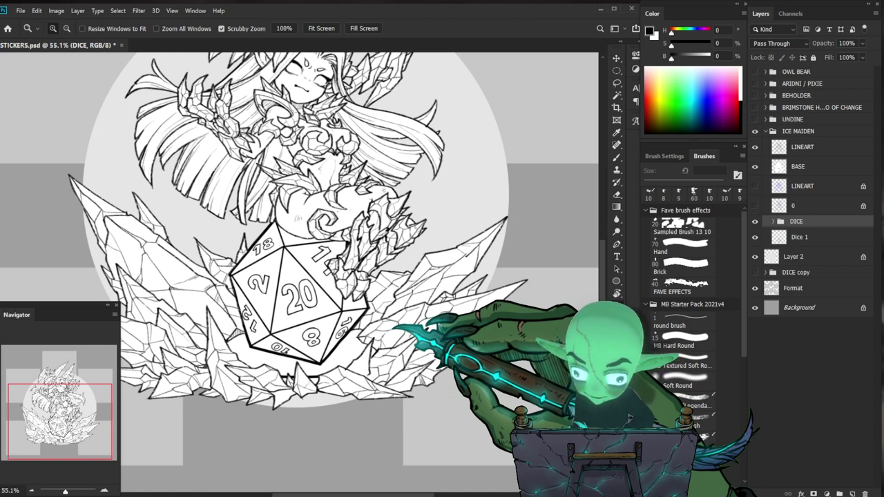
Examine the line art and dice over the white base fill, including a close look at the face.
{"action": "left_click_drag", "start_coordinate": [441, 276], "coordinate": [421, 379]}
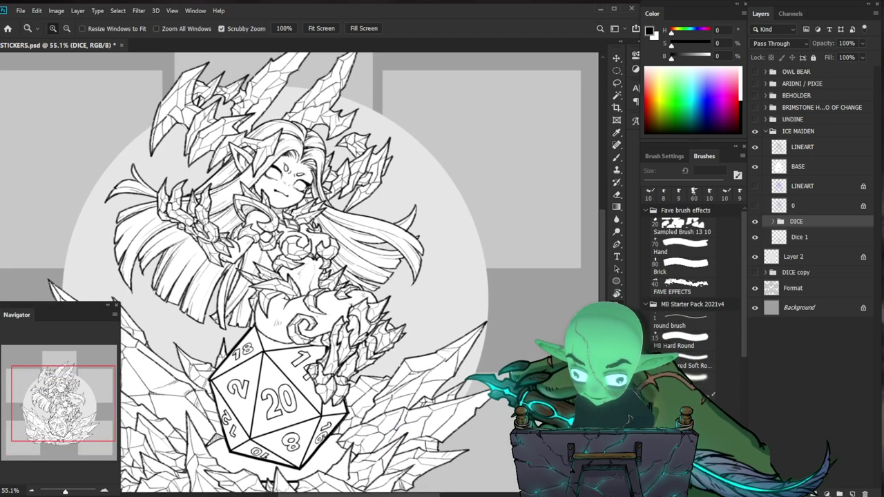
{"action": "left_click_drag", "start_coordinate": [266, 429], "coordinate": [276, 380]}
{"action": "left_click_drag", "start_coordinate": [498, 354], "coordinate": [478, 323]}
{"action": "scroll", "coordinate": [296, 276], "scroll_direction": "down", "scroll_amount": 6}
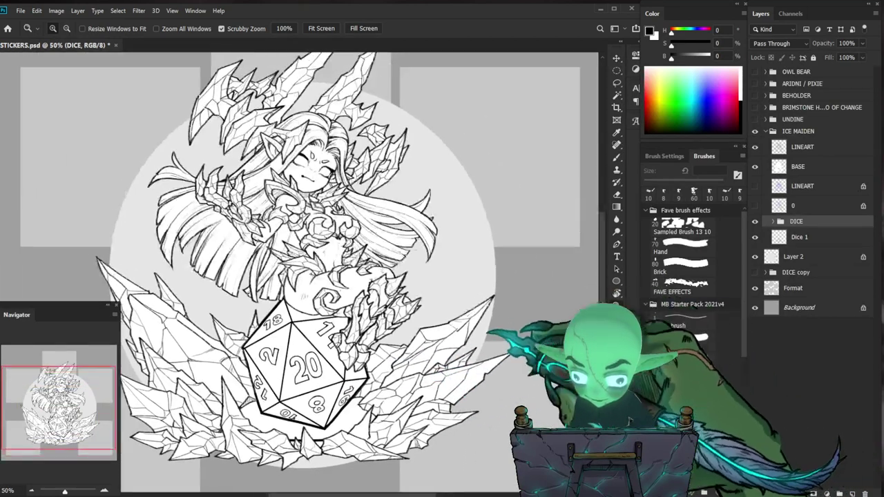
{"action": "scroll", "coordinate": [298, 225], "scroll_direction": "up", "scroll_amount": 8}
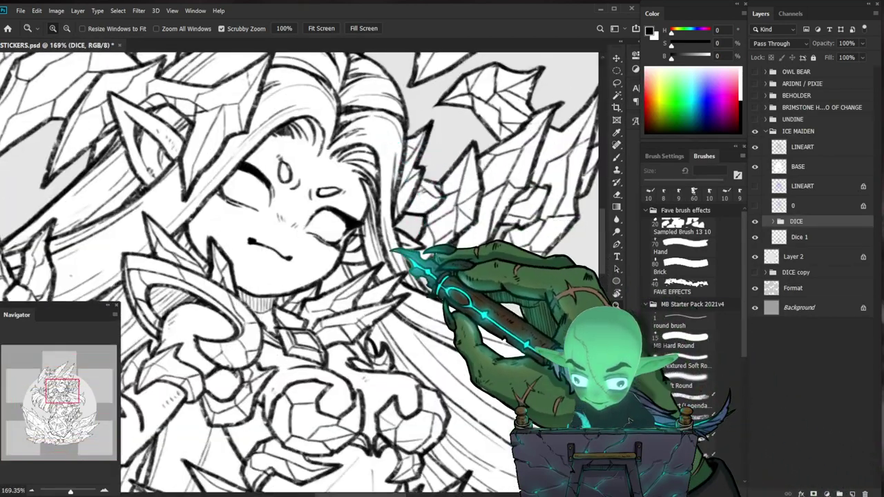
{"action": "left_click_drag", "start_coordinate": [392, 250], "coordinate": [384, 260]}
{"action": "left_click_drag", "start_coordinate": [310, 180], "coordinate": [373, 168]}
Touch up the hair lines above the maiden's forehead on the top LINEART layer with the 10 px brush.
{"action": "left_click", "coordinate": [794, 147]}
{"action": "key", "text": "b"}
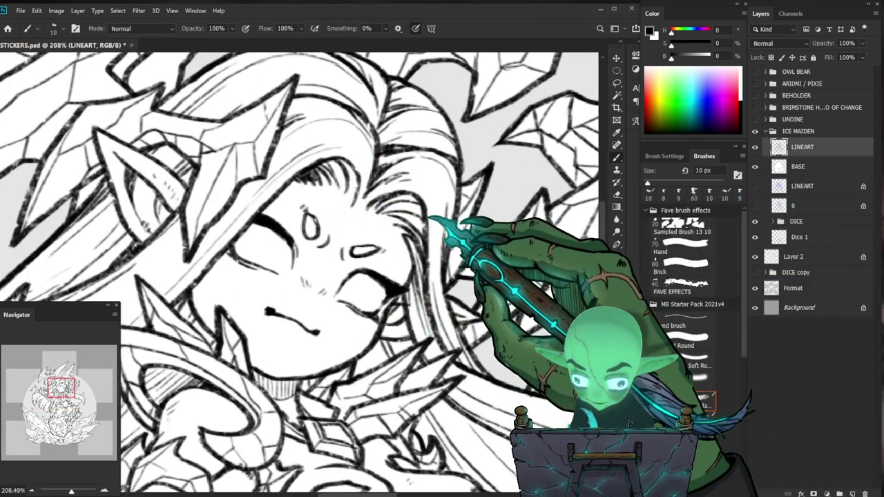
{"action": "scroll", "coordinate": [440, 235], "scroll_direction": "down", "scroll_amount": 7}
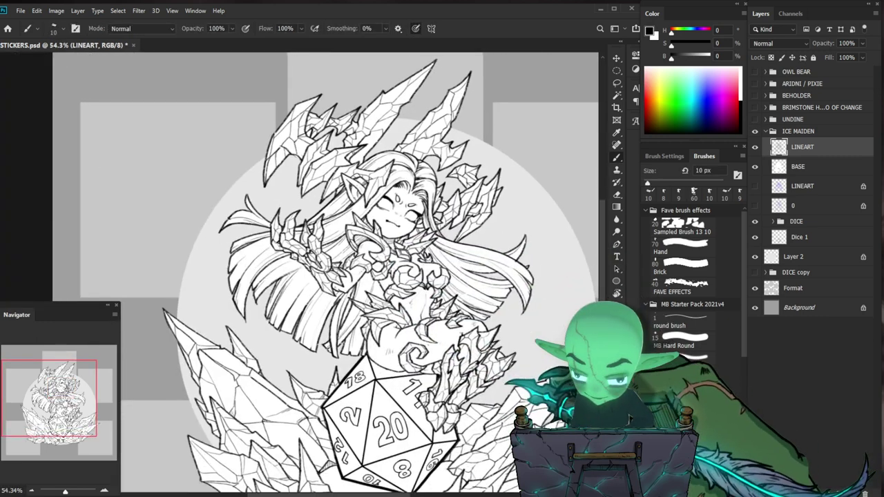
{"action": "scroll", "coordinate": [421, 229], "scroll_direction": "up", "scroll_amount": 6}
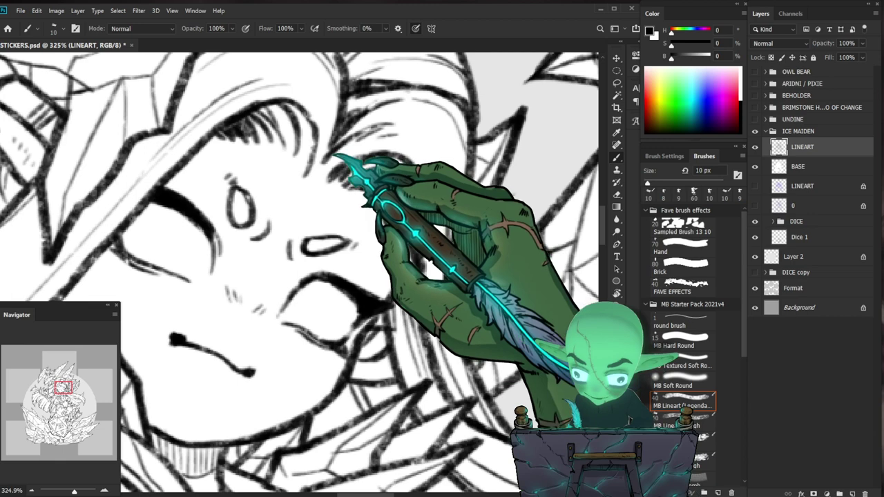
{"action": "key", "text": "b"}
{"action": "mouse_move", "coordinate": [390, 210]}
{"action": "left_mouse_down"}
{"action": "mouse_move", "coordinate": [365, 132]}
{"action": "mouse_move", "coordinate": [358, 147]}
{"action": "left_mouse_up"}
{"action": "scroll", "coordinate": [364, 166], "scroll_direction": "down", "scroll_amount": 4}
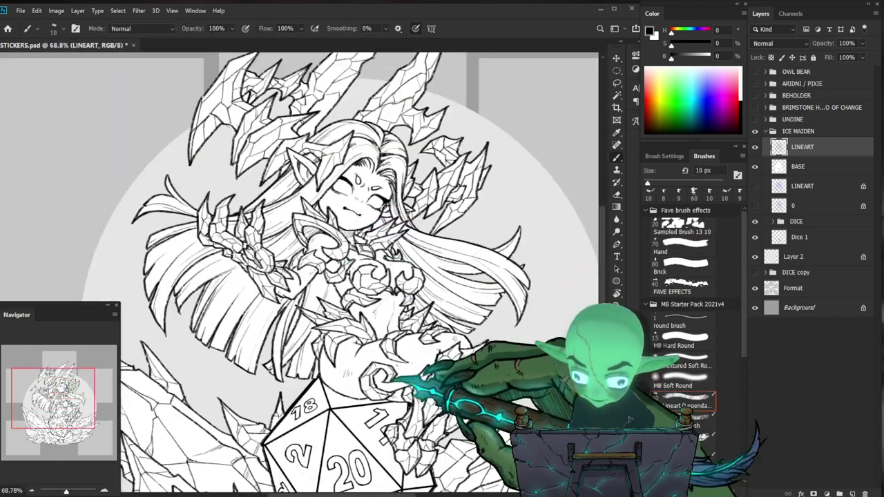
{"action": "mouse_move", "coordinate": [375, 118]}
{"action": "left_mouse_down"}
{"action": "mouse_move", "coordinate": [409, 127]}
{"action": "mouse_move", "coordinate": [400, 195]}
{"action": "left_mouse_up"}
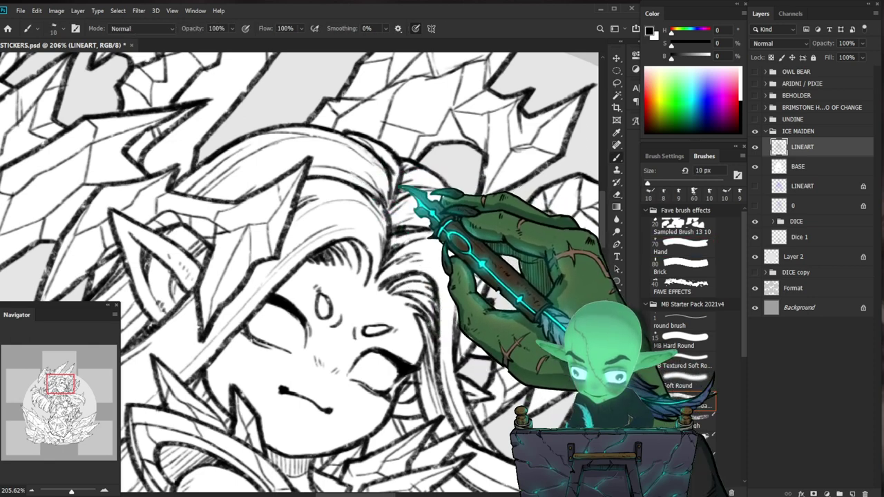
{"action": "left_click_drag", "start_coordinate": [400, 180], "coordinate": [353, 283]}
{"action": "left_click_drag", "start_coordinate": [358, 333], "coordinate": [423, 326]}
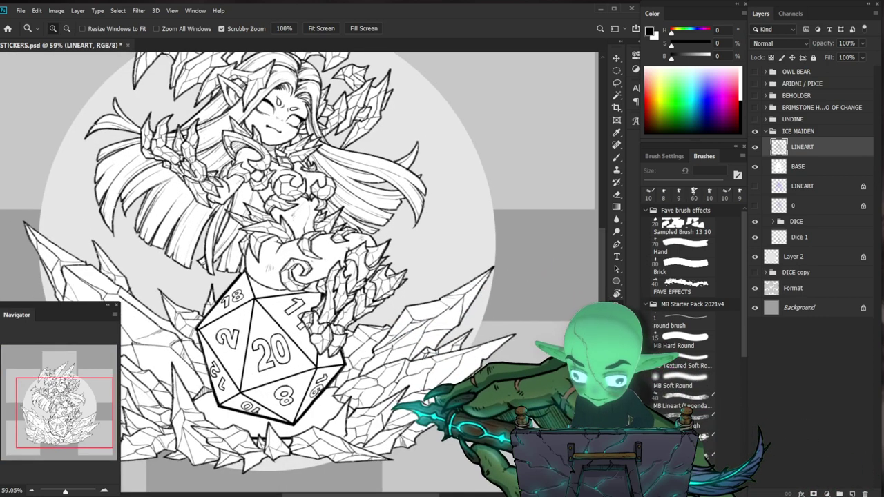
{"action": "left_click_drag", "start_coordinate": [417, 362], "coordinate": [412, 334]}
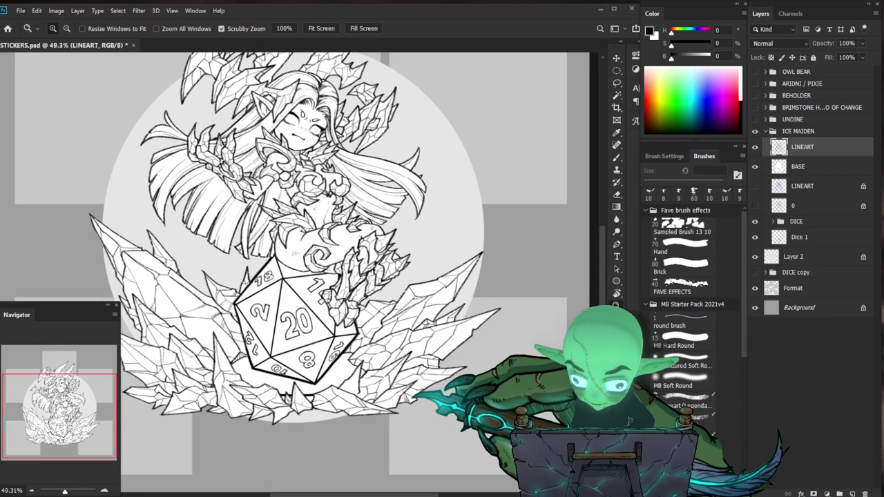
{"action": "left_click_drag", "start_coordinate": [422, 390], "coordinate": [411, 390]}
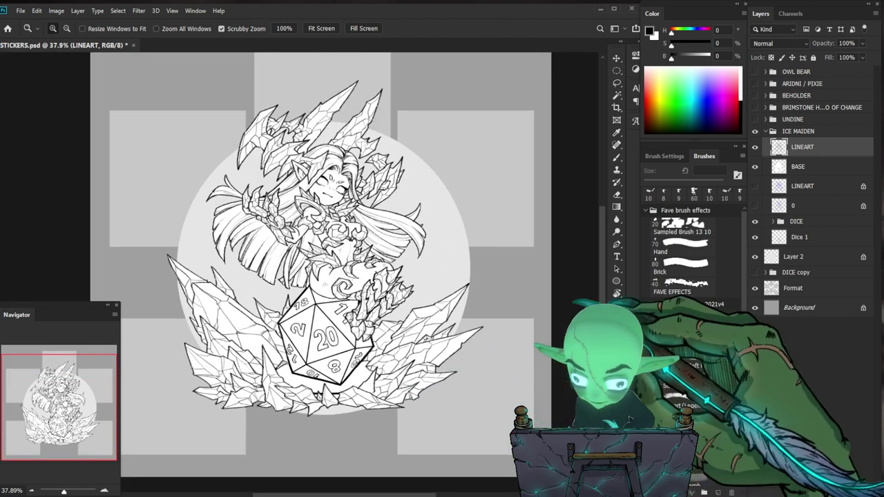
{"action": "left_click_drag", "start_coordinate": [445, 332], "coordinate": [448, 331]}
Duplicate the BASE layer, load its outline as a selection and expand that selection by 10 pixels.
{"action": "left_click", "coordinate": [798, 166]}
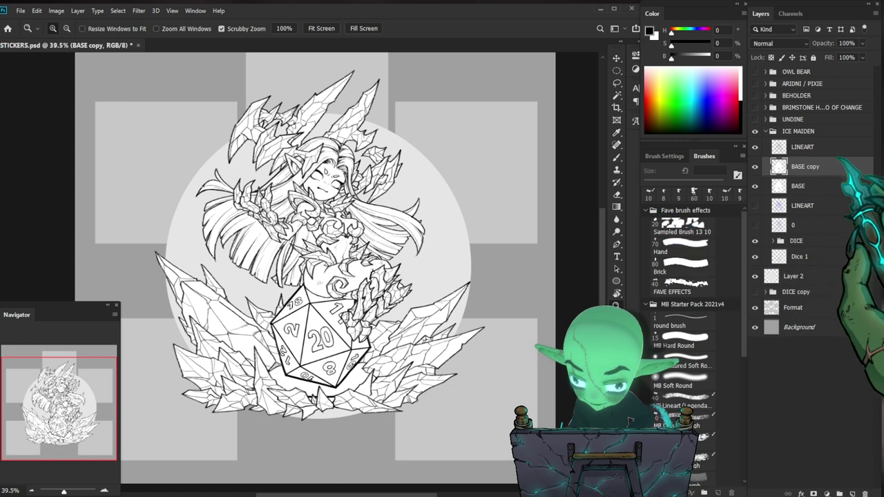
{"action": "left_click", "coordinate": [778, 167], "text": "ctrl"}
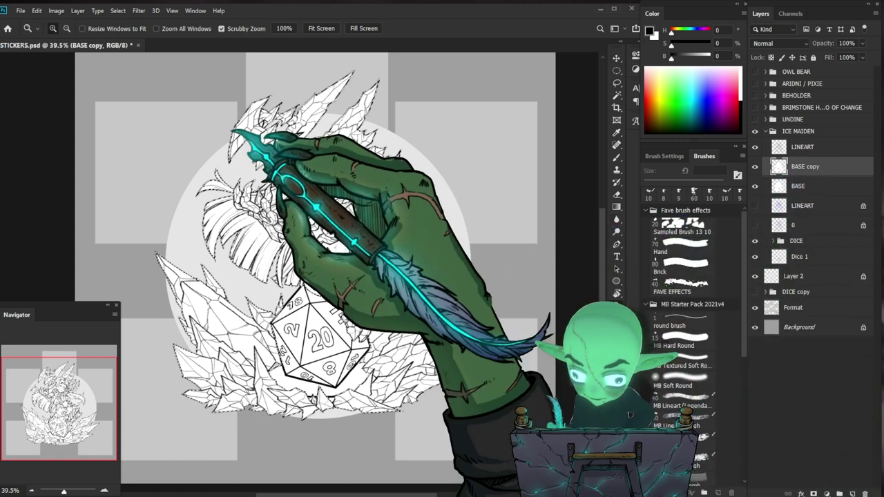
{"action": "left_click", "coordinate": [118, 11]}
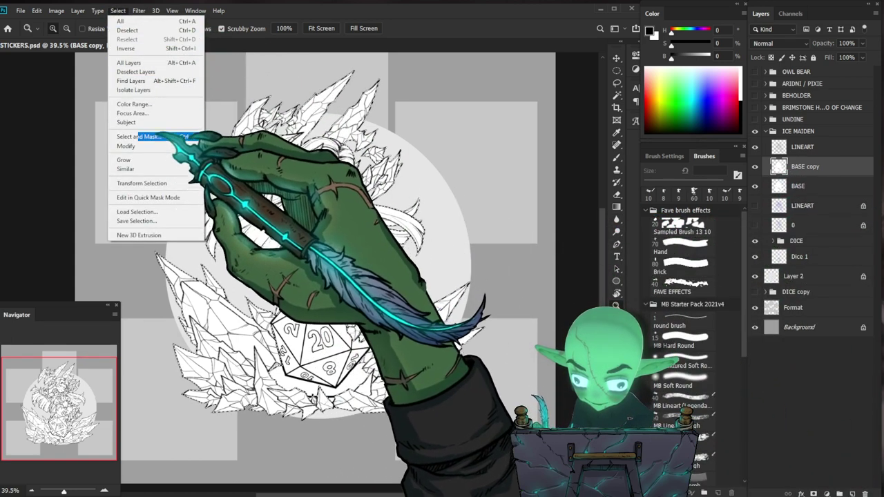
{"action": "mouse_move", "coordinate": [126, 145]}
{"action": "left_click", "coordinate": [228, 163]}
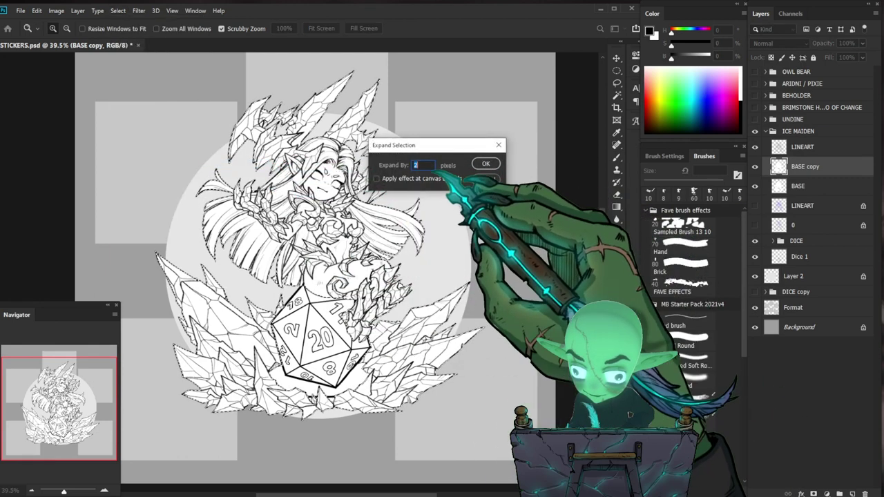
{"action": "type", "text": "10"}
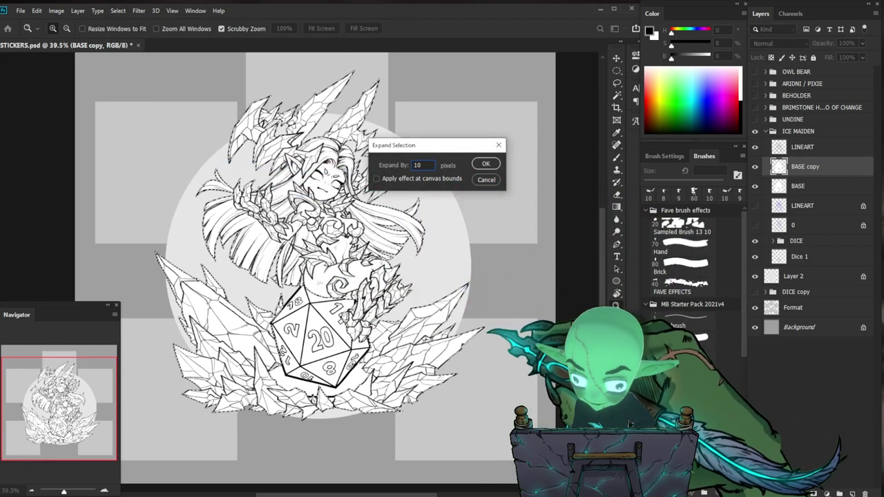
{"action": "key", "text": "Return"}
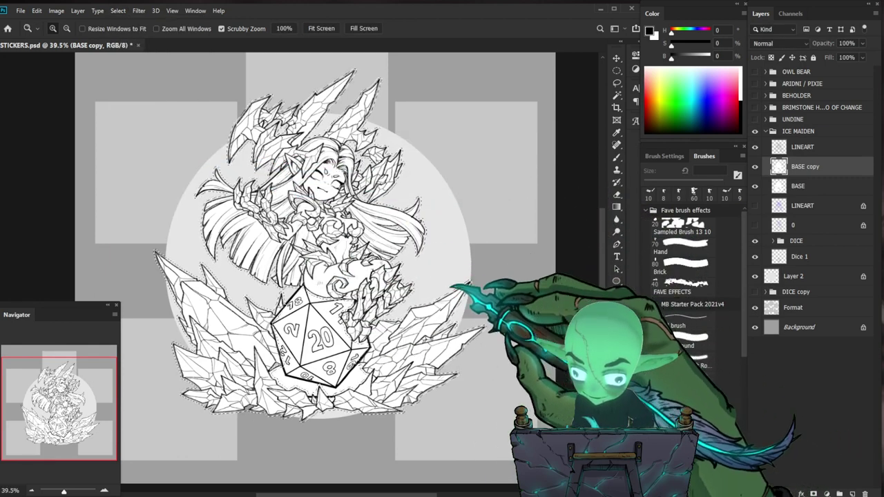
Discard the expanded selection and delete the BASE copy layer.
{"action": "left_click", "coordinate": [803, 147]}
{"action": "left_click", "coordinate": [806, 166]}
{"action": "left_click", "coordinate": [804, 147]}
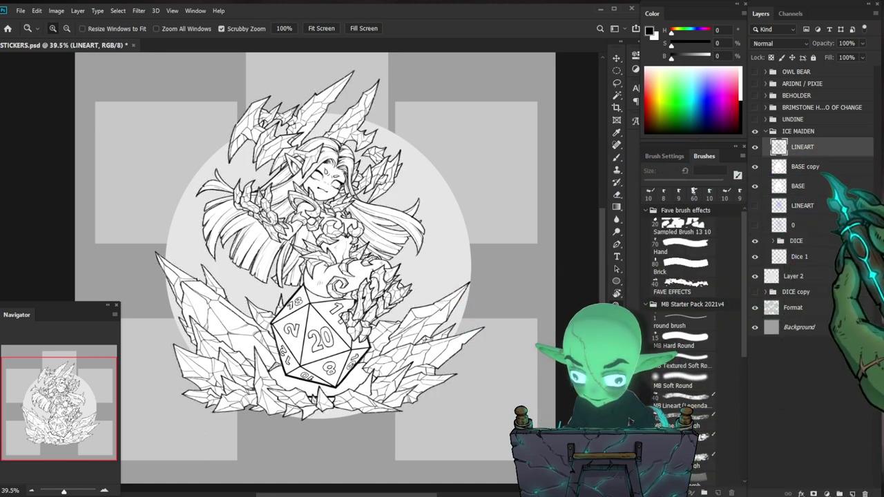
{"action": "left_click", "coordinate": [812, 166]}
{"action": "left_click", "coordinate": [778, 167], "text": "ctrl"}
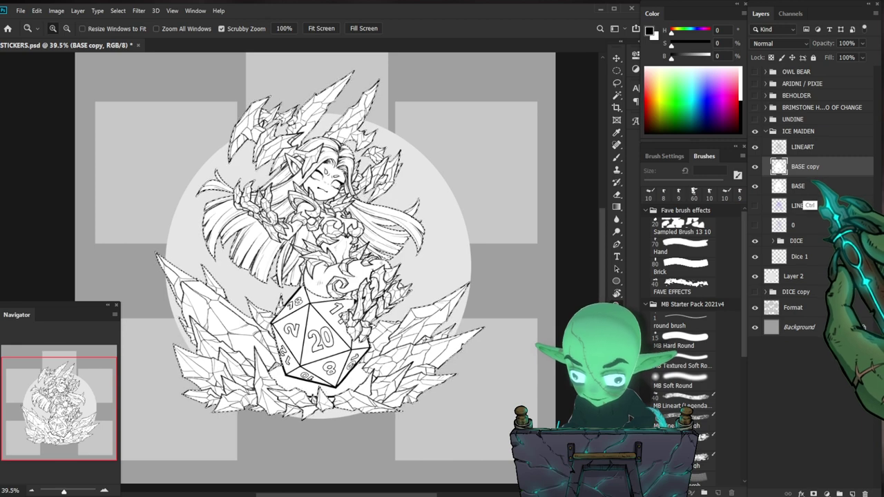
{"action": "key", "text": "Delete"}
Hide Layer 2, the pale circle behind the figure, to expose gaps in the white base fill.
{"action": "left_click_drag", "start_coordinate": [307, 274], "coordinate": [352, 267]}
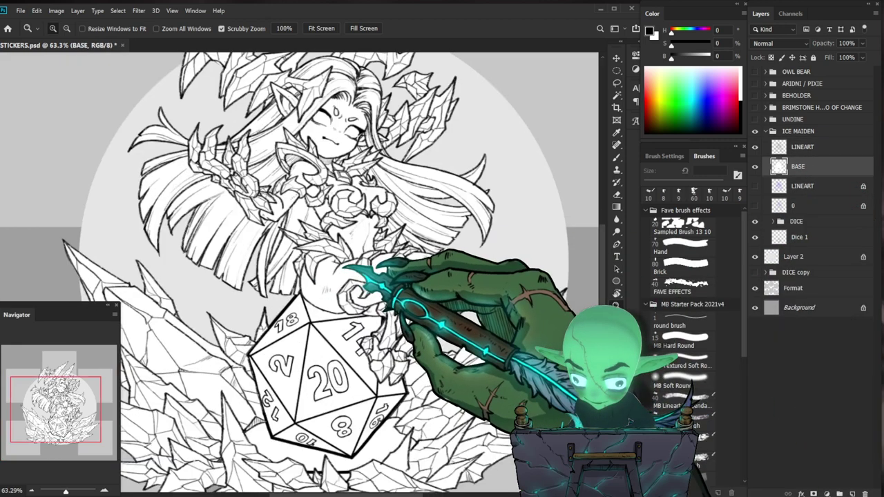
{"action": "left_click_drag", "start_coordinate": [422, 240], "coordinate": [495, 217]}
{"action": "left_click_drag", "start_coordinate": [338, 211], "coordinate": [382, 210]}
{"action": "scroll", "coordinate": [375, 238], "scroll_direction": "up", "scroll_amount": 2}
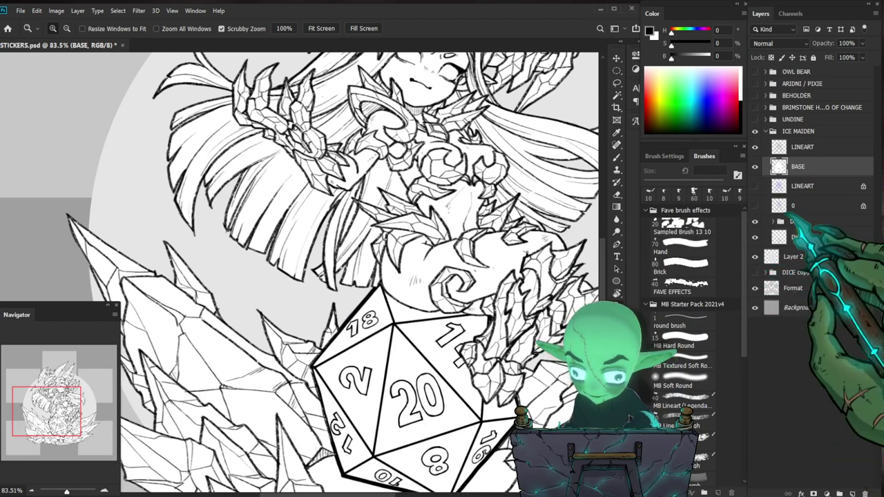
{"action": "left_click", "coordinate": [754, 256]}
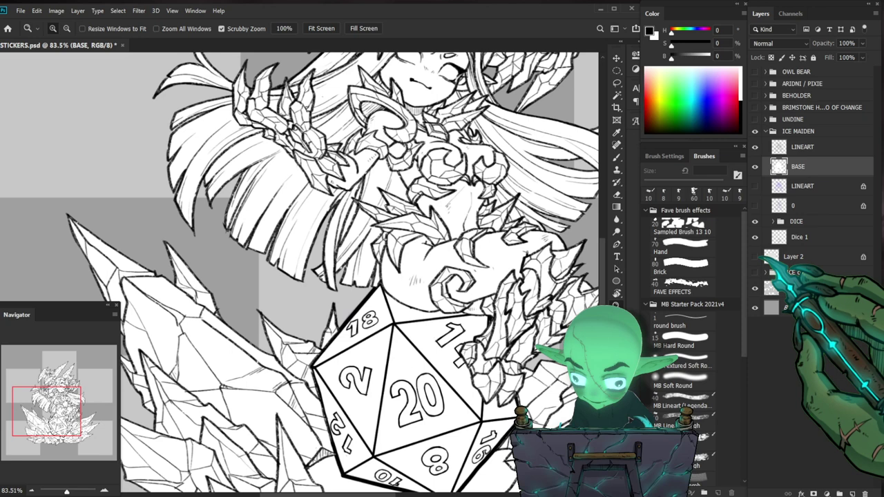
Erase stray white fill from the BASE layer between the hair and the waist with the 15 px eraser.
{"action": "key", "text": "e"}
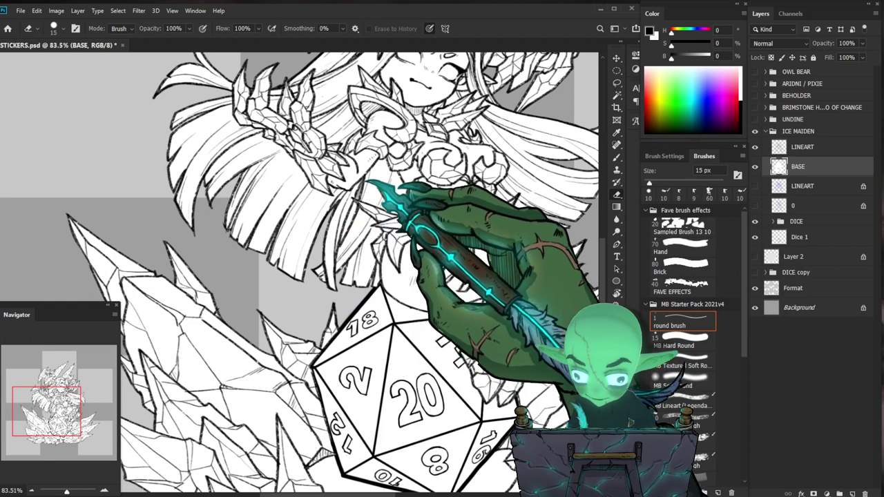
{"action": "mouse_move", "coordinate": [362, 200]}
{"action": "left_mouse_down"}
{"action": "mouse_move", "coordinate": [354, 218]}
{"action": "mouse_move", "coordinate": [369, 241]}
{"action": "mouse_move", "coordinate": [345, 241]}
{"action": "left_mouse_up"}
{"action": "key", "text": "z"}
{"action": "left_click_drag", "start_coordinate": [543, 295], "coordinate": [415, 374]}
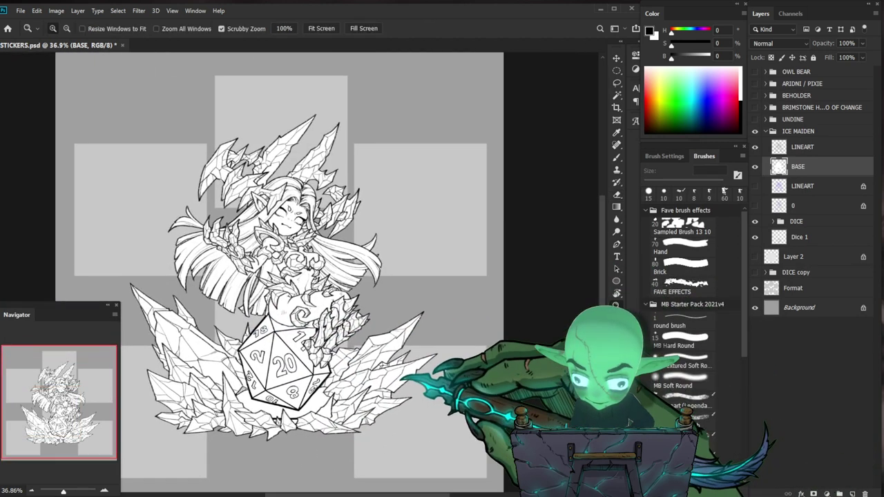
{"action": "left_click_drag", "start_coordinate": [236, 208], "coordinate": [276, 210]}
{"action": "left_click_drag", "start_coordinate": [503, 327], "coordinate": [447, 373]}
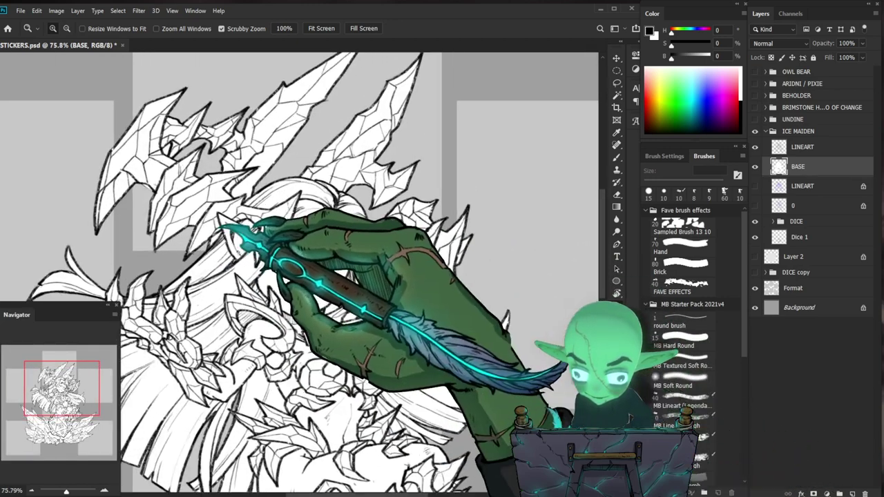
Erase white BASE fill from the gaps between and around the hair strands flowing out beside the closed-eye side of the face.
{"action": "left_click_drag", "start_coordinate": [222, 227], "coordinate": [316, 216]}
{"action": "left_click_drag", "start_coordinate": [351, 304], "coordinate": [310, 327]}
{"action": "mouse_move", "coordinate": [421, 376]}
{"action": "left_mouse_down"}
{"action": "mouse_move", "coordinate": [373, 292]}
{"action": "mouse_move", "coordinate": [377, 183]}
{"action": "left_mouse_up"}
{"action": "left_click_drag", "start_coordinate": [440, 195], "coordinate": [526, 197]}
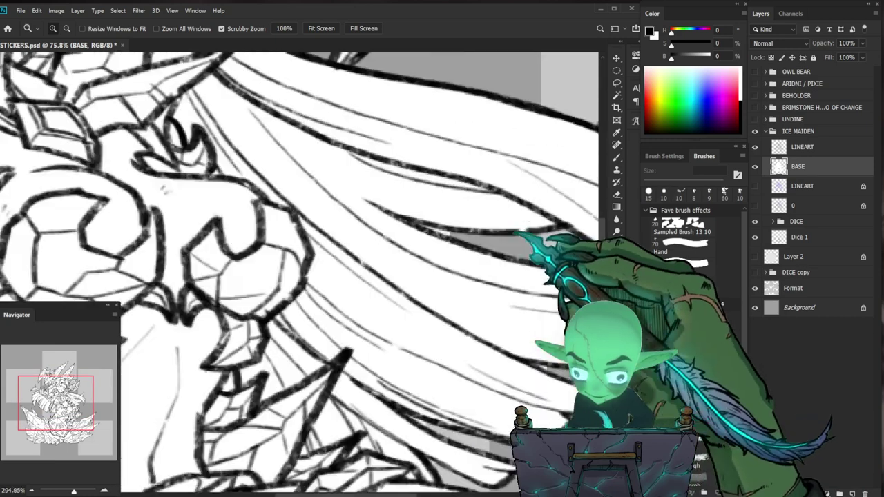
{"action": "key", "text": "e"}
{"action": "left_click_drag", "start_coordinate": [538, 432], "coordinate": [410, 308]}
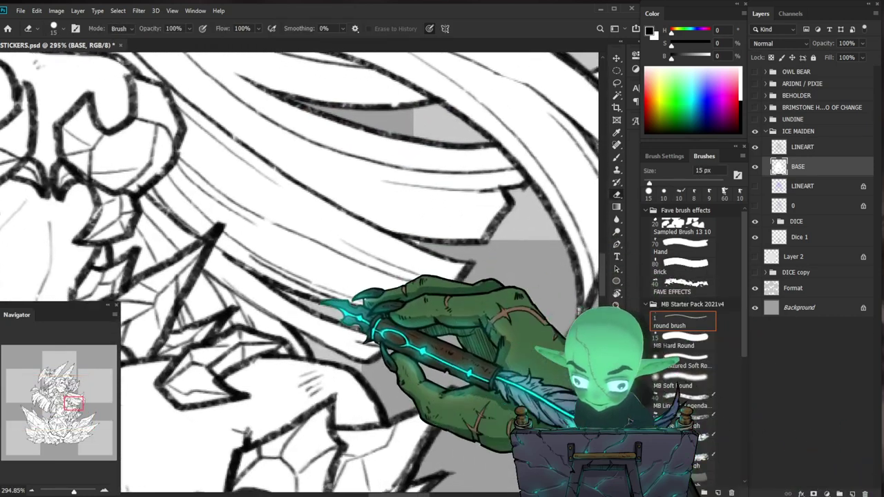
{"action": "left_click_drag", "start_coordinate": [384, 347], "coordinate": [338, 345]}
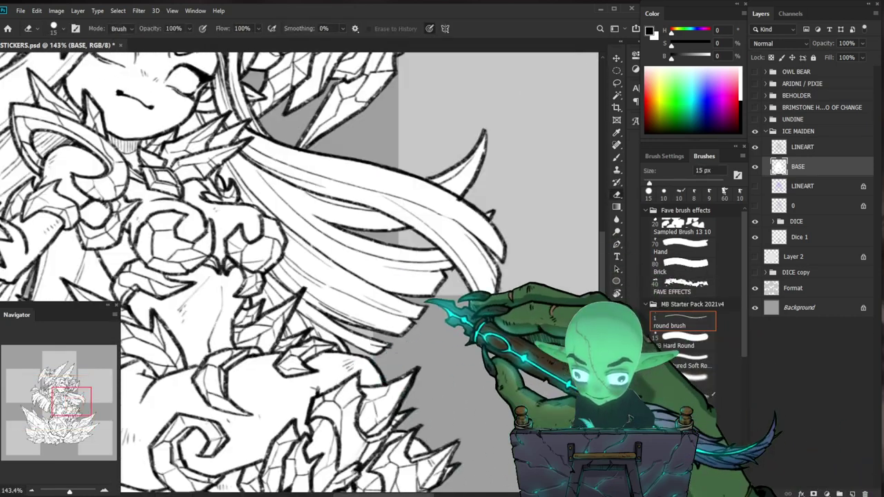
{"action": "left_click_drag", "start_coordinate": [406, 311], "coordinate": [460, 308]}
{"action": "left_click_drag", "start_coordinate": [408, 338], "coordinate": [369, 339]}
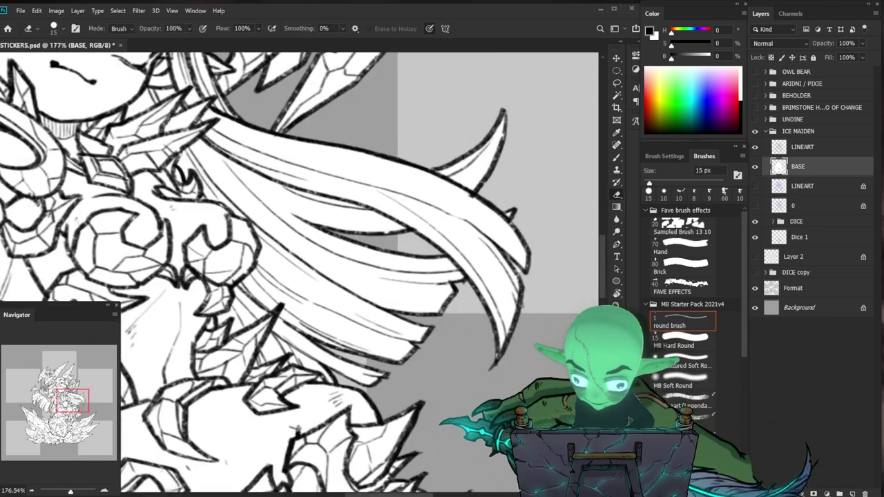
{"action": "left_click_drag", "start_coordinate": [458, 438], "coordinate": [434, 416]}
{"action": "left_click_drag", "start_coordinate": [536, 264], "coordinate": [567, 266]}
{"action": "left_click_drag", "start_coordinate": [481, 255], "coordinate": [427, 256]}
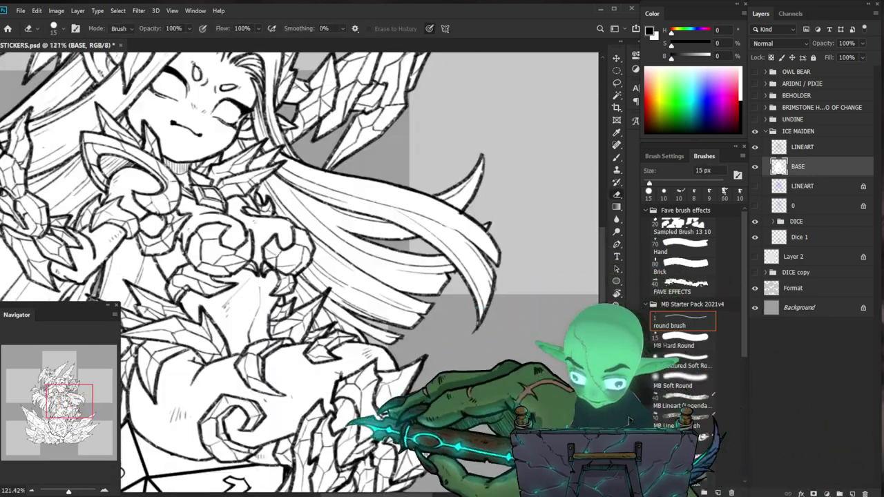
Hide the DICE group and clean the BASE fill around the long hair strands with the 15 px eraser.
{"action": "left_click_drag", "start_coordinate": [309, 353], "coordinate": [476, 226]}
{"action": "left_click_drag", "start_coordinate": [295, 270], "coordinate": [342, 270]}
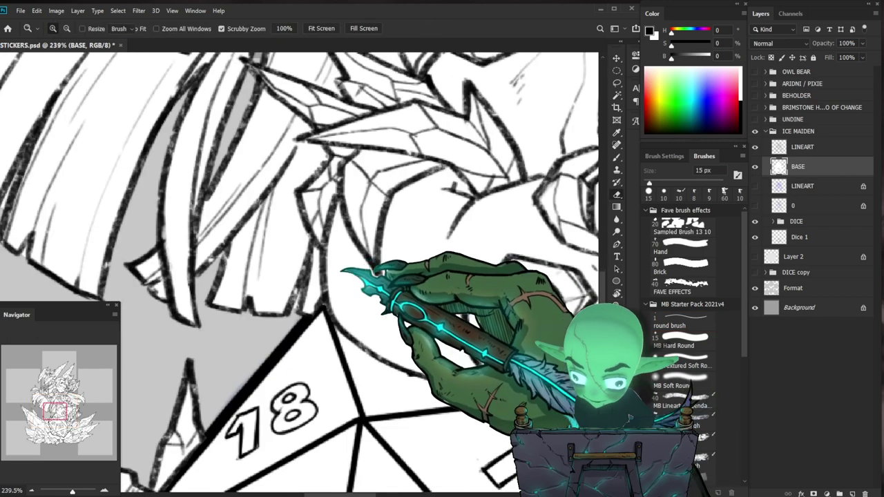
{"action": "scroll", "coordinate": [227, 214], "scroll_direction": "down", "scroll_amount": 3}
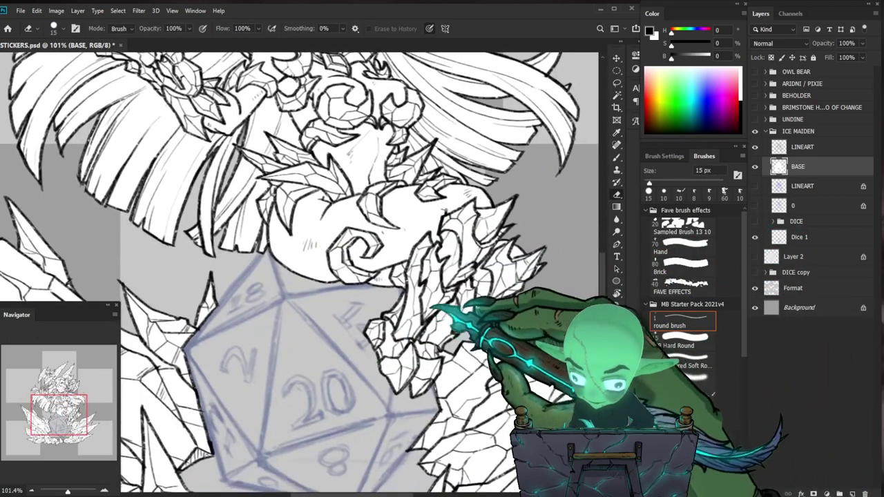
{"action": "mouse_move", "coordinate": [435, 308]}
{"action": "left_mouse_down"}
{"action": "mouse_move", "coordinate": [460, 290]}
{"action": "mouse_move", "coordinate": [435, 296]}
{"action": "left_mouse_up"}
{"action": "left_click_drag", "start_coordinate": [221, 288], "coordinate": [417, 282]}
{"action": "left_click_drag", "start_coordinate": [350, 233], "coordinate": [373, 352]}
{"action": "left_click_drag", "start_coordinate": [390, 200], "coordinate": [353, 316]}
{"action": "scroll", "coordinate": [233, 332], "scroll_direction": "up", "scroll_amount": 3}
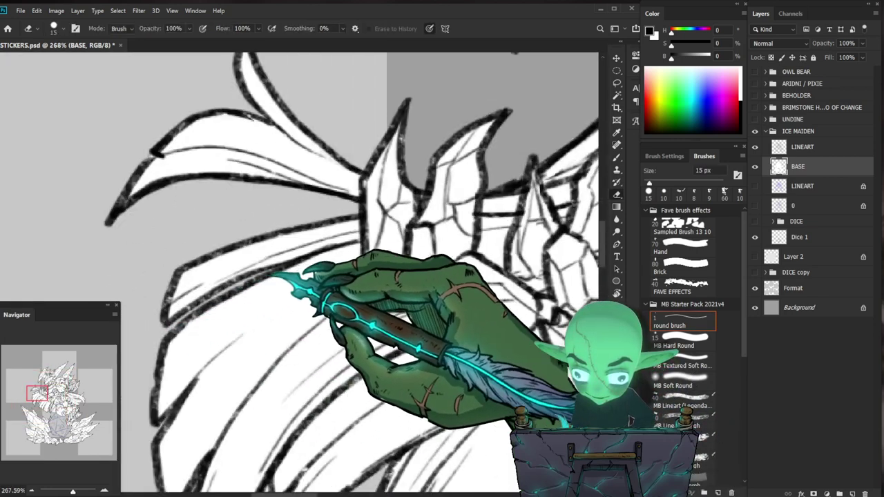
{"action": "scroll", "coordinate": [297, 269], "scroll_direction": "down", "scroll_amount": 5}
{"action": "scroll", "coordinate": [297, 269], "scroll_direction": "up", "scroll_amount": 2}
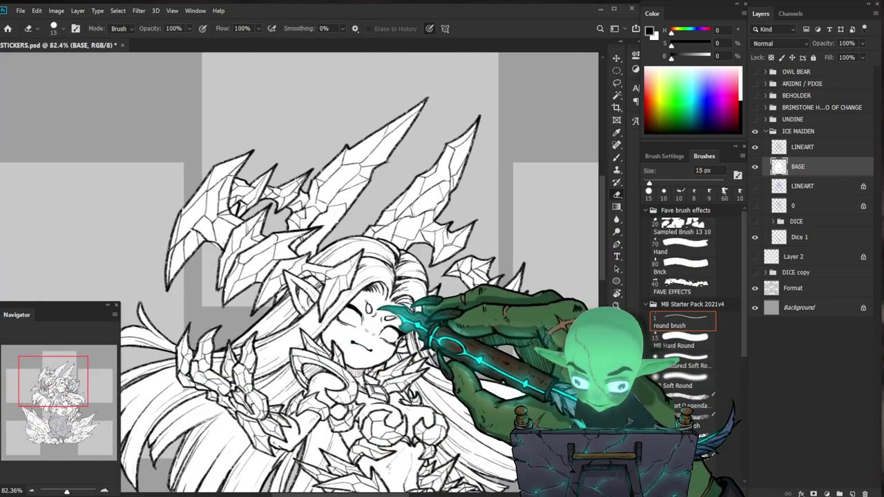
{"action": "scroll", "coordinate": [297, 269], "scroll_direction": "down", "scroll_amount": 5}
{"action": "scroll", "coordinate": [296, 270], "scroll_direction": "up", "scroll_amount": 3}
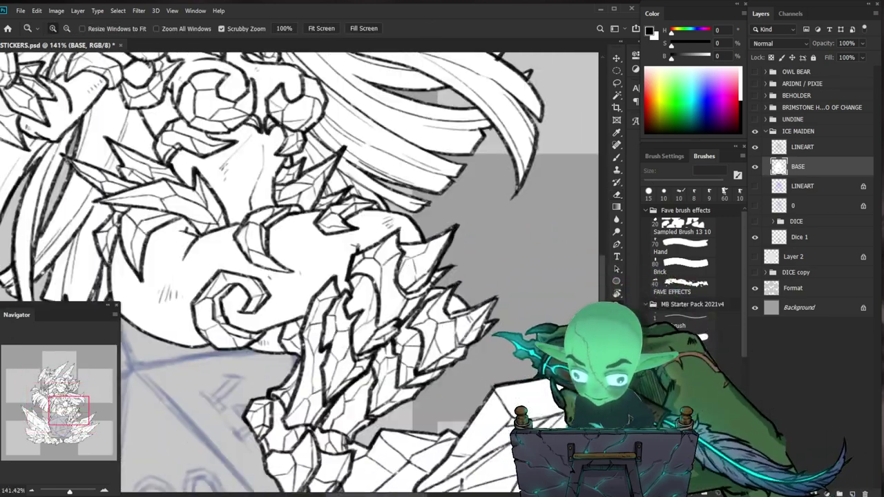
Trim the BASE fill along the clawed arm and the large ice crystals beside it with the 15 px eraser.
{"action": "scroll", "coordinate": [297, 269], "scroll_direction": "up", "scroll_amount": 4}
{"action": "left_click_drag", "start_coordinate": [428, 331], "coordinate": [437, 235]}
{"action": "left_click_drag", "start_coordinate": [442, 276], "coordinate": [407, 276]}
{"action": "left_click_drag", "start_coordinate": [484, 345], "coordinate": [552, 346]}
{"action": "left_click_drag", "start_coordinate": [384, 309], "coordinate": [431, 345]}
{"action": "left_click_drag", "start_coordinate": [594, 376], "coordinate": [389, 335]}
{"action": "left_click_drag", "start_coordinate": [421, 290], "coordinate": [501, 286]}
{"action": "left_click_drag", "start_coordinate": [508, 222], "coordinate": [413, 364]}
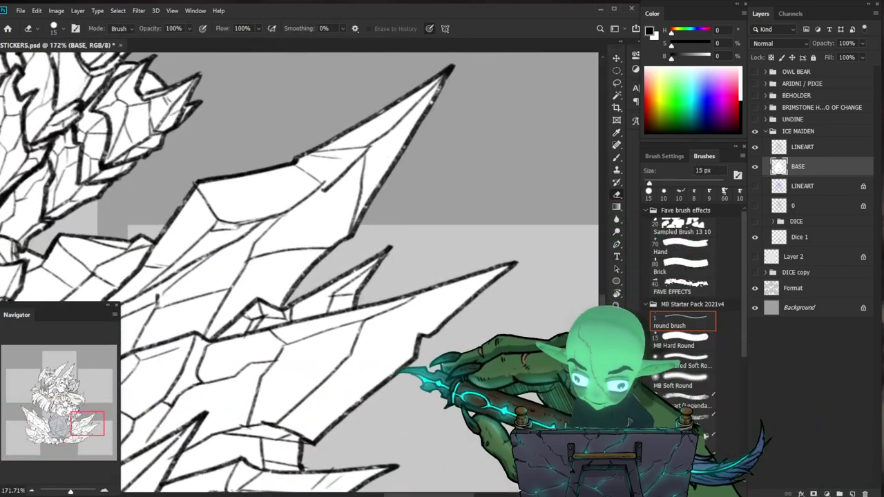
{"action": "left_click_drag", "start_coordinate": [442, 337], "coordinate": [397, 332]}
{"action": "left_click_drag", "start_coordinate": [436, 263], "coordinate": [435, 330]}
{"action": "left_click_drag", "start_coordinate": [312, 312], "coordinate": [321, 276]}
{"action": "scroll", "coordinate": [299, 273], "scroll_direction": "up", "scroll_amount": 2}
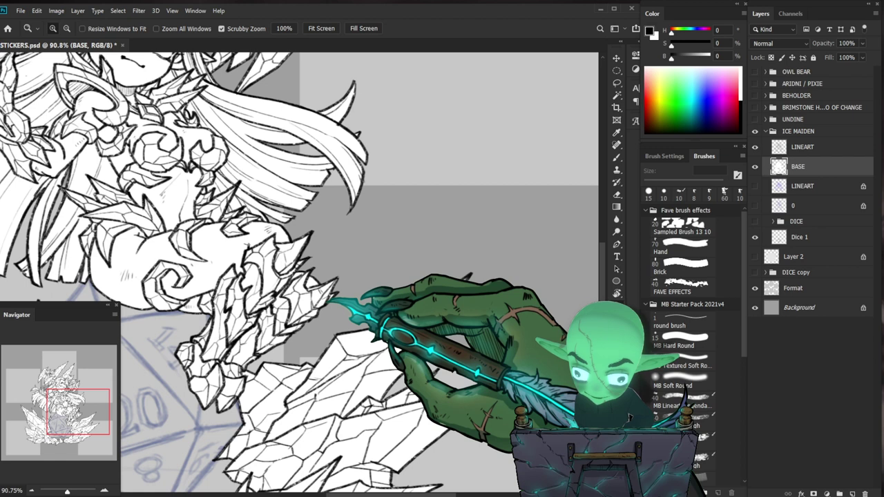
Touch up the lines around the waist and chest armour on the top LINEART layer with the 10 px brush.
{"action": "left_click", "coordinate": [802, 147]}
{"action": "key", "text": "b"}
{"action": "left_click_drag", "start_coordinate": [158, 169], "coordinate": [220, 176]}
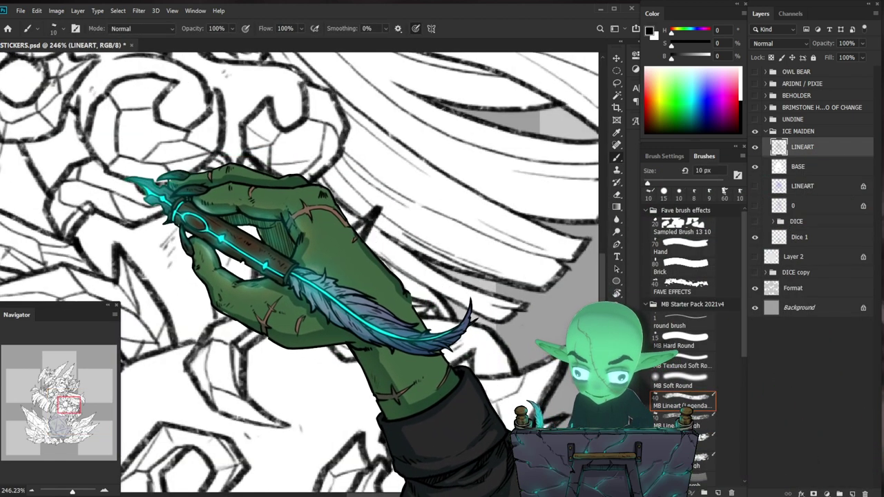
{"action": "key", "text": "z"}
{"action": "scroll", "coordinate": [299, 272], "scroll_direction": "down", "scroll_amount": 5}
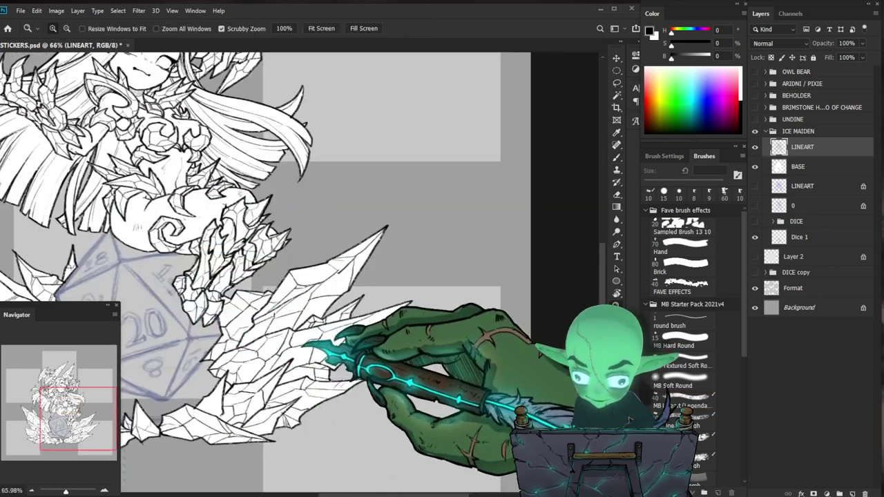
{"action": "scroll", "coordinate": [294, 160], "scroll_direction": "up", "scroll_amount": 6}
{"action": "key", "text": "b"}
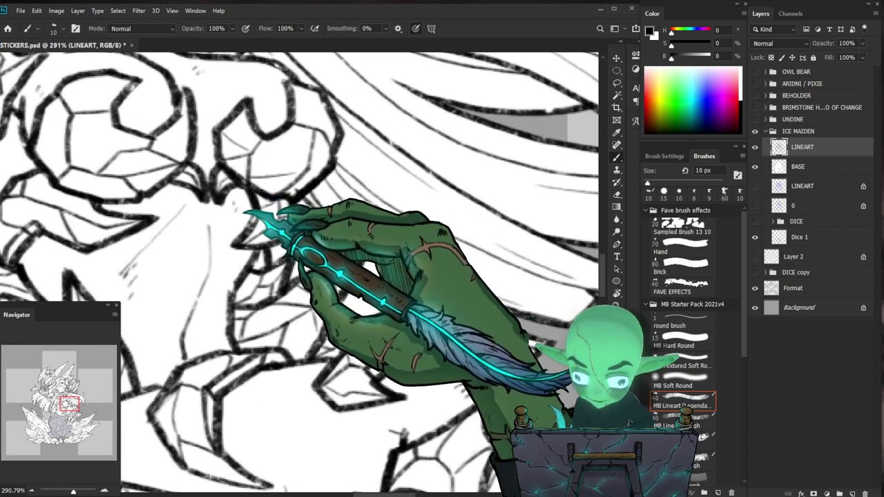
{"action": "left_click_drag", "start_coordinate": [316, 289], "coordinate": [243, 293]}
{"action": "key", "text": "z"}
{"action": "left_click_drag", "start_coordinate": [441, 457], "coordinate": [481, 373]}
{"action": "scroll", "coordinate": [299, 272], "scroll_direction": "down", "scroll_amount": 2}
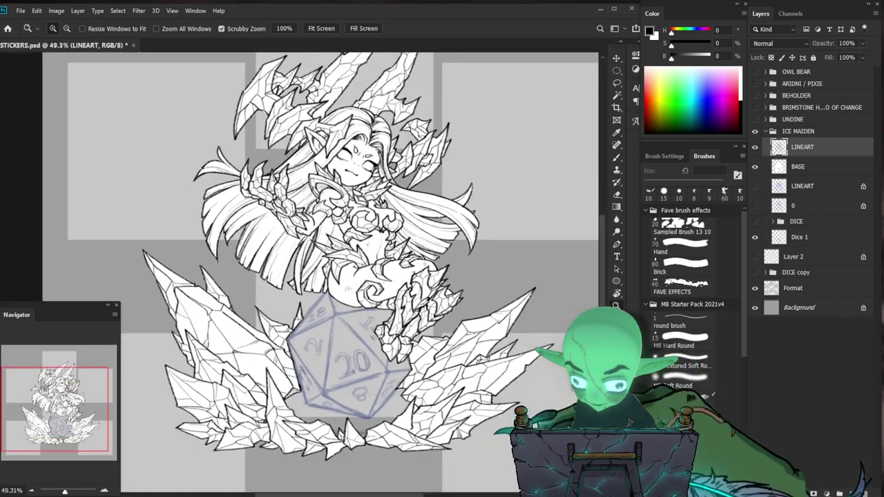
Erase and redraw the line junction at the lower tip of the shoulder armour beside the chest.
{"action": "left_click_drag", "start_coordinate": [325, 290], "coordinate": [301, 319]}
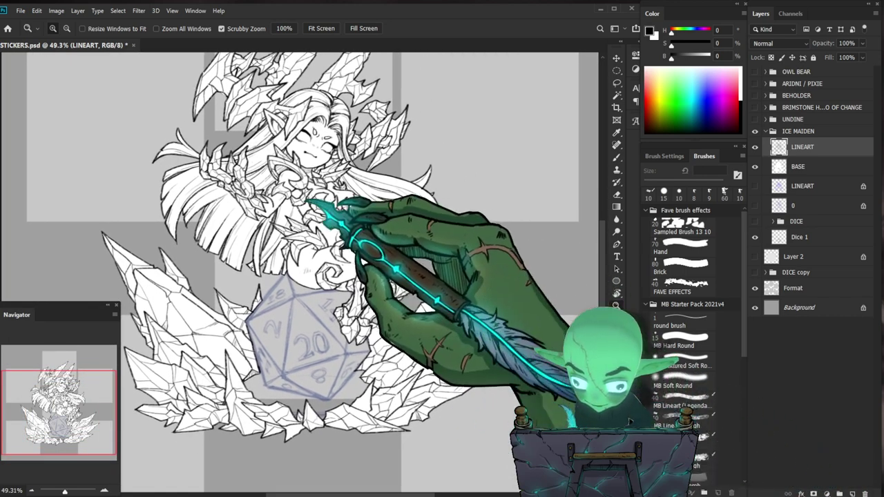
{"action": "left_click_drag", "start_coordinate": [303, 201], "coordinate": [373, 207]}
{"action": "key", "text": "b"}
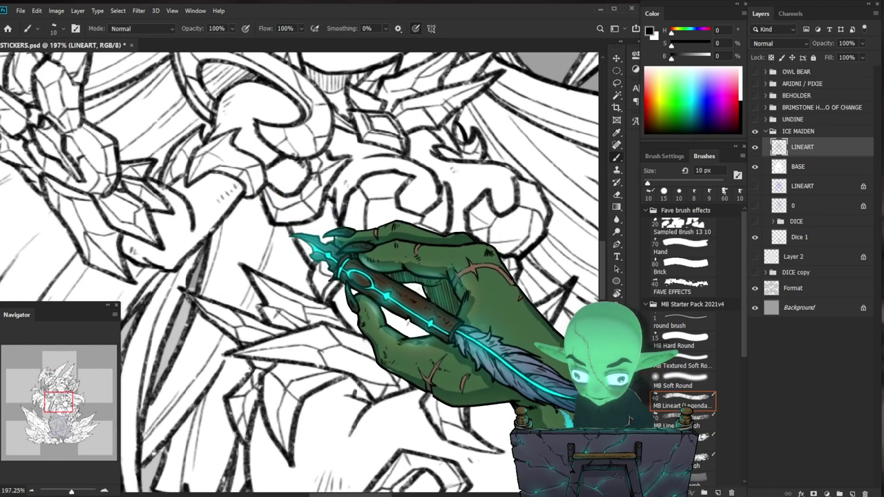
{"action": "key", "text": "e"}
{"action": "left_click_drag", "start_coordinate": [292, 232], "coordinate": [297, 225]}
{"action": "key", "text": "b"}
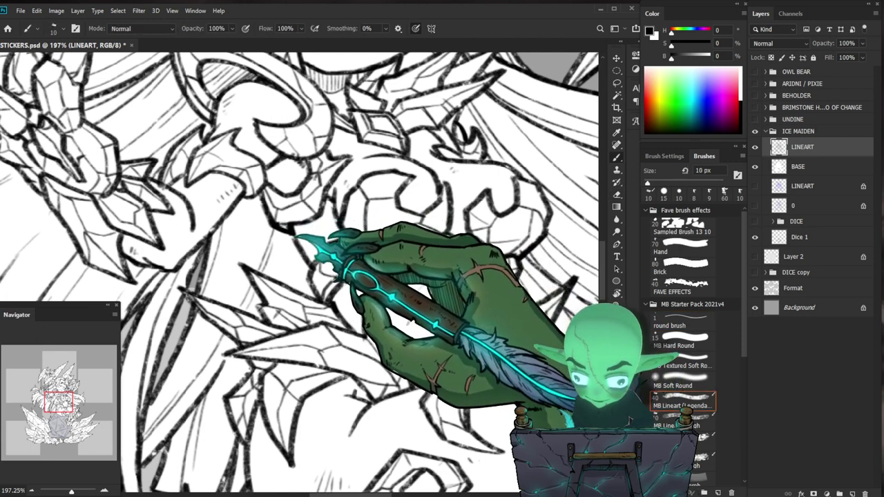
{"action": "key", "text": "z"}
{"action": "mouse_move", "coordinate": [295, 234]}
{"action": "left_mouse_down"}
{"action": "mouse_move", "coordinate": [369, 270]}
{"action": "mouse_move", "coordinate": [311, 308]}
{"action": "left_mouse_up"}
{"action": "key", "text": "b"}
{"action": "key", "text": "z"}
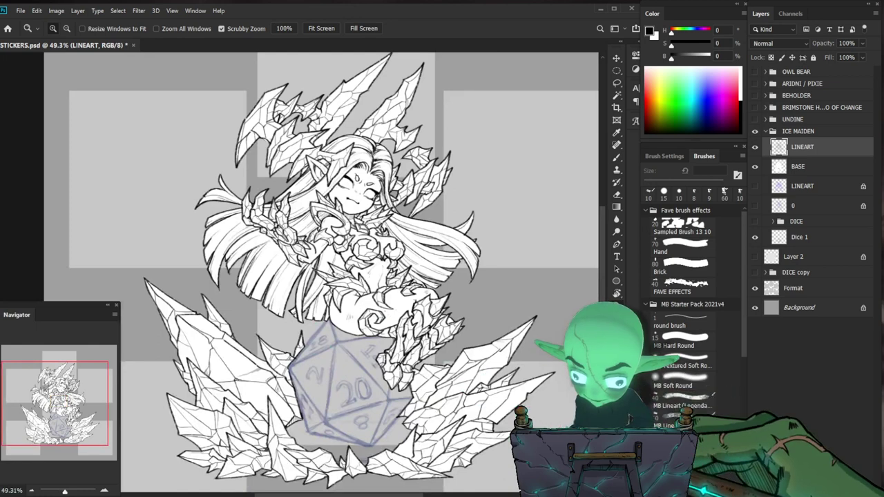
Refine the lines around the pointed ear and adjoining hair with the 7 px eraser and 10 px brush.
{"action": "left_click_drag", "start_coordinate": [341, 140], "coordinate": [391, 141]}
{"action": "key", "text": "b"}
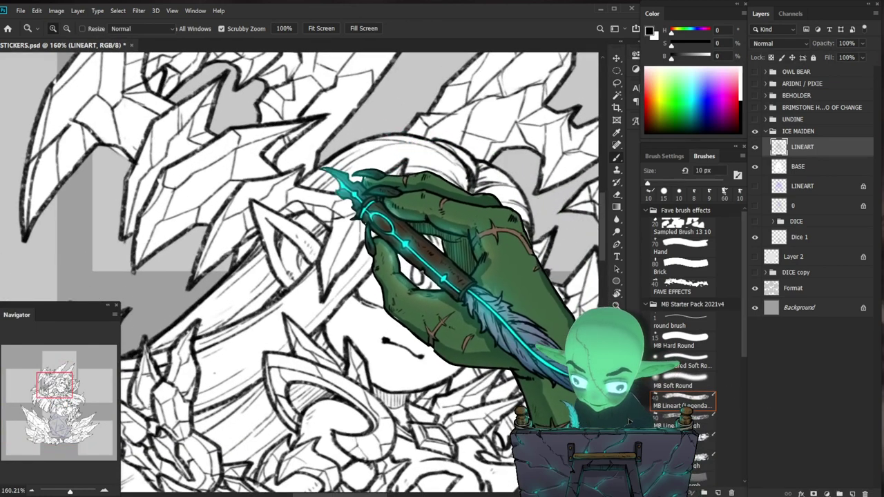
{"action": "key", "text": "e"}
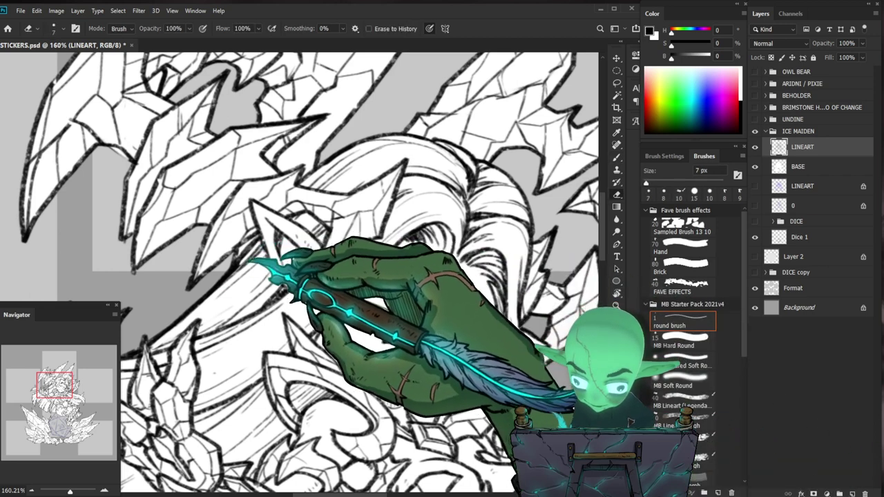
{"action": "key", "text": "b"}
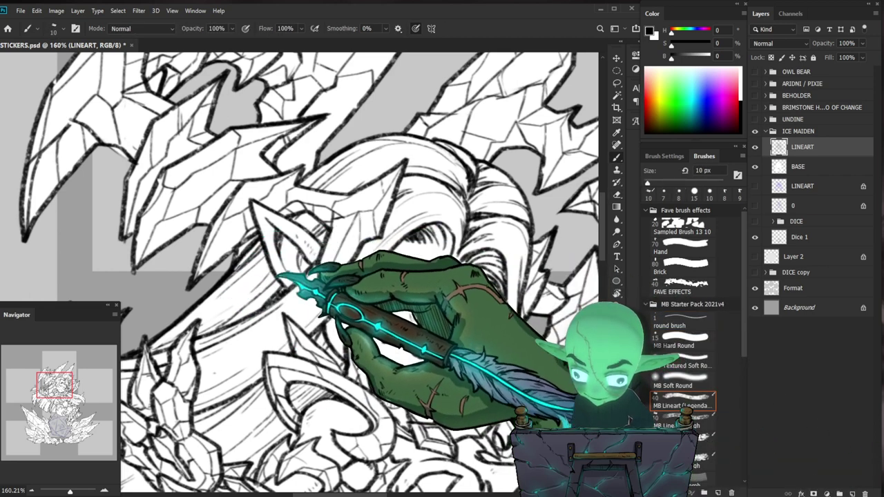
{"action": "key", "text": "z"}
{"action": "left_click_drag", "start_coordinate": [274, 260], "coordinate": [215, 262]}
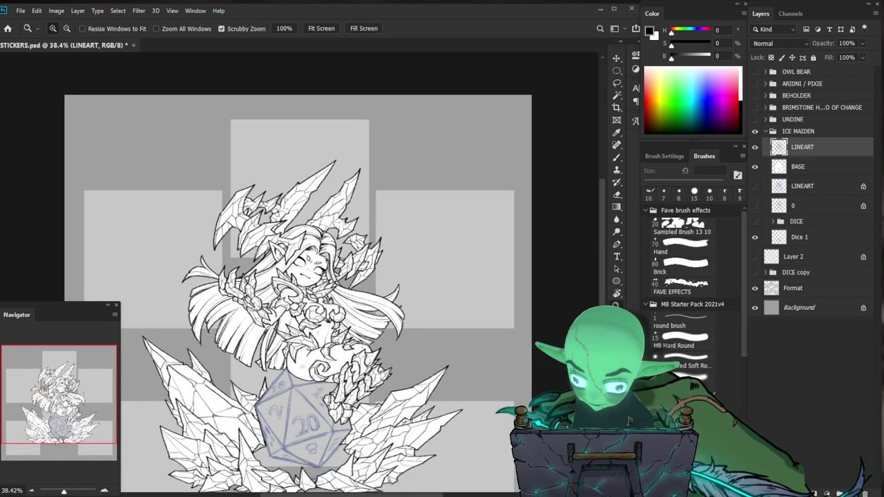
Refine the outlines of the small crystals and lower spikes beside the die with the 10 px brush and the eraser.
{"action": "left_click_drag", "start_coordinate": [498, 412], "coordinate": [437, 281]}
{"action": "left_click_drag", "start_coordinate": [297, 354], "coordinate": [373, 297]}
{"action": "key", "text": "b"}
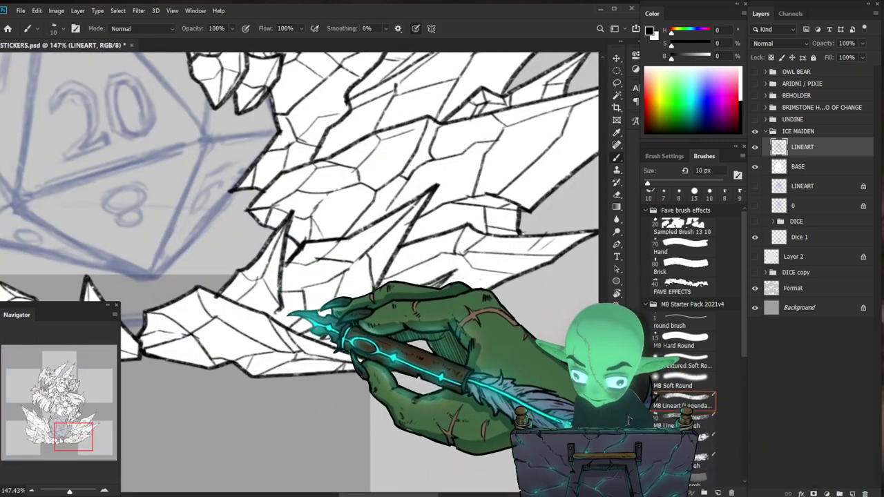
{"action": "mouse_move", "coordinate": [375, 321]}
{"action": "left_mouse_down"}
{"action": "mouse_move", "coordinate": [352, 348]}
{"action": "mouse_move", "coordinate": [303, 340]}
{"action": "mouse_move", "coordinate": [386, 341]}
{"action": "left_mouse_up"}
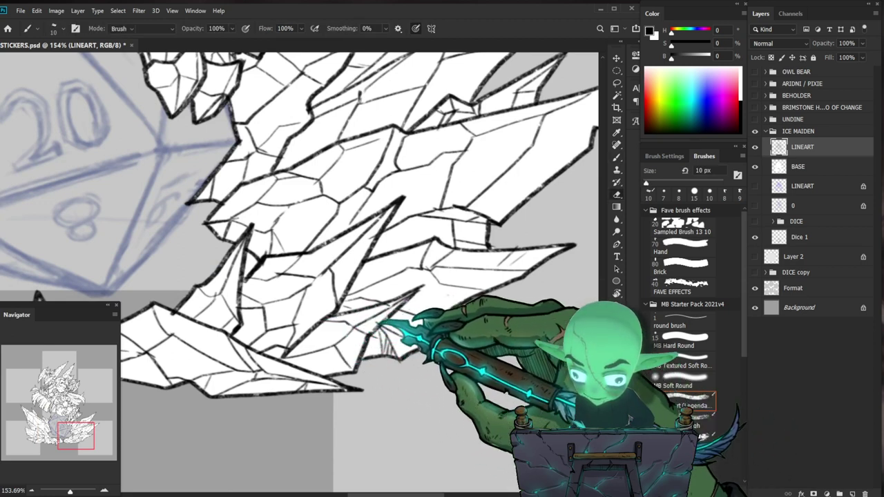
{"action": "key", "text": "e"}
{"action": "key", "text": "b"}
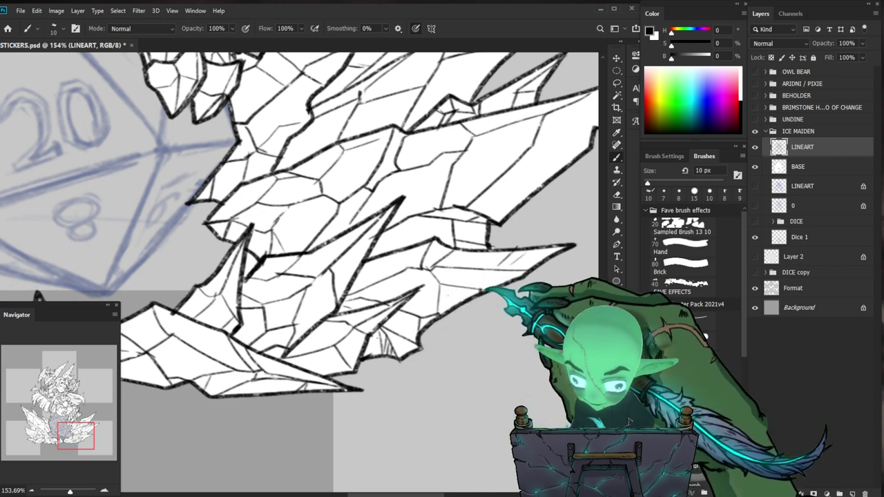
{"action": "key", "text": "e"}
{"action": "key", "text": "b"}
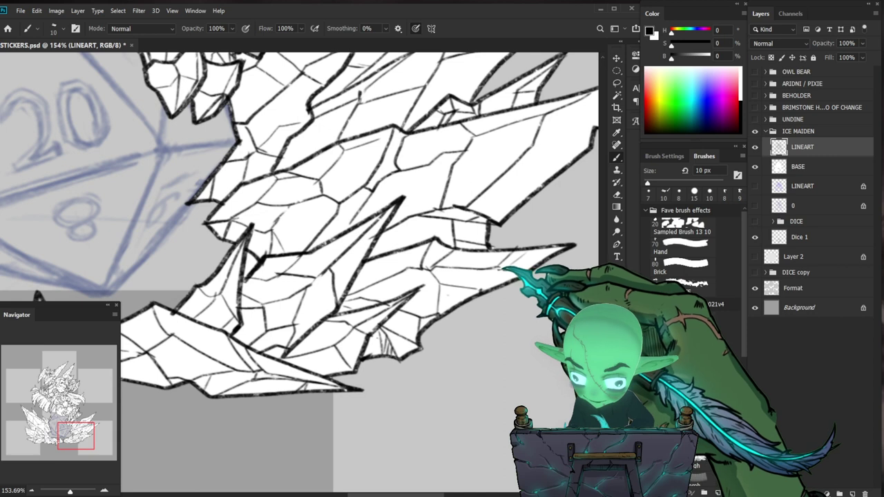
{"action": "left_click_drag", "start_coordinate": [527, 283], "coordinate": [472, 316]}
Inspect the ice crystals on both sides of the die for remaining line and fill flaws.
{"action": "scroll", "coordinate": [266, 292], "scroll_direction": "up", "scroll_amount": 5}
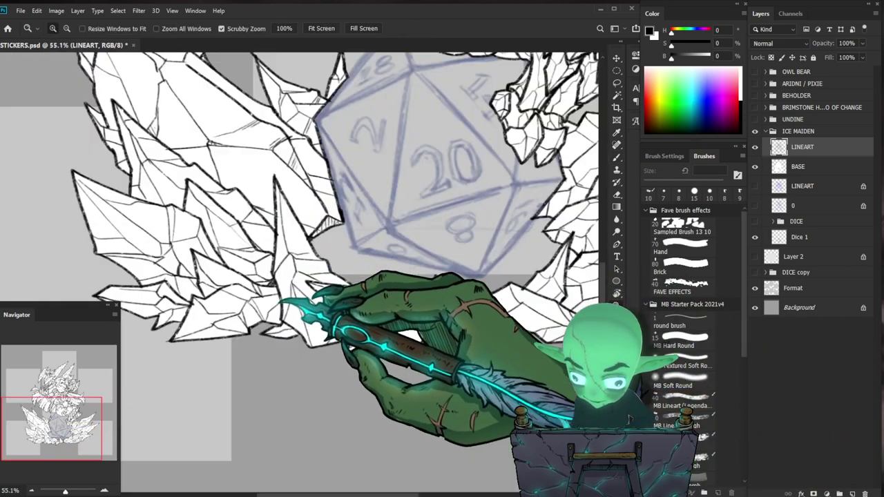
{"action": "left_click_drag", "start_coordinate": [308, 294], "coordinate": [255, 303]}
{"action": "left_click_drag", "start_coordinate": [468, 335], "coordinate": [352, 411]}
{"action": "left_click_drag", "start_coordinate": [353, 412], "coordinate": [406, 396]}
{"action": "key", "text": "b"}
{"action": "scroll", "coordinate": [406, 310], "scroll_direction": "up", "scroll_amount": 5}
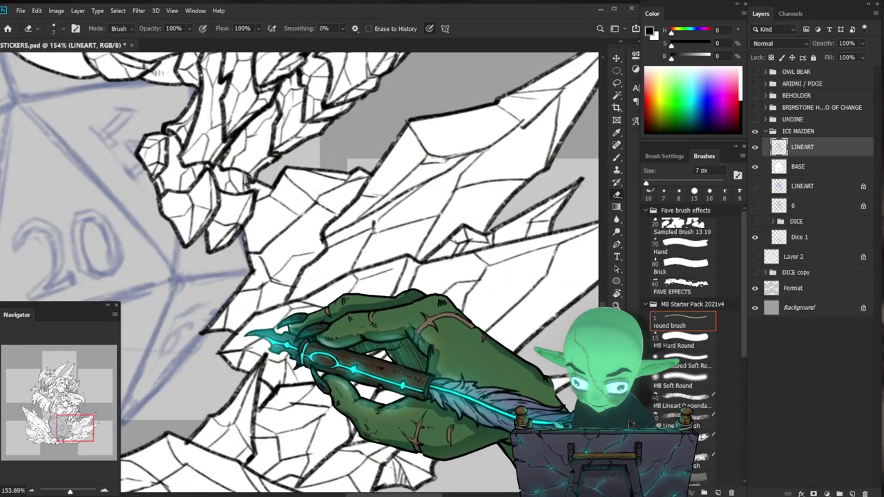
{"action": "key", "text": "z"}
{"action": "scroll", "coordinate": [252, 337], "scroll_direction": "down", "scroll_amount": 6}
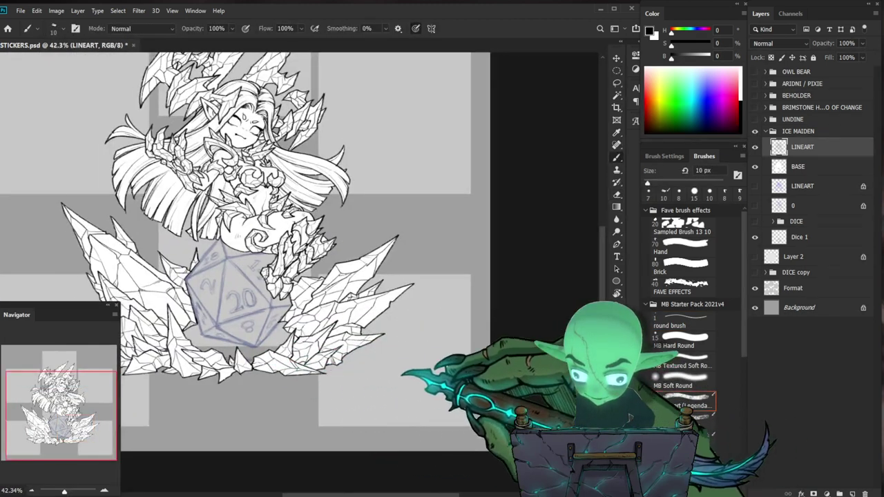
{"action": "left_click_drag", "start_coordinate": [343, 293], "coordinate": [449, 297]}
{"action": "mouse_move", "coordinate": [515, 335]}
{"action": "left_mouse_down"}
{"action": "mouse_move", "coordinate": [419, 373]}
{"action": "mouse_move", "coordinate": [539, 327]}
{"action": "left_mouse_up"}
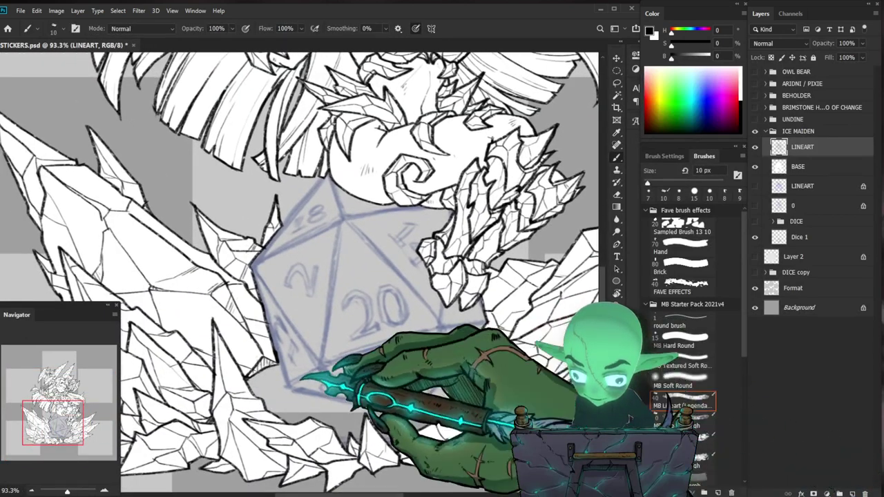
Clean the BASE fill along the lower edge of the crystals beneath the die with the 7 px eraser.
{"action": "left_click_drag", "start_coordinate": [297, 375], "coordinate": [437, 323]}
{"action": "left_click_drag", "start_coordinate": [440, 359], "coordinate": [563, 359]}
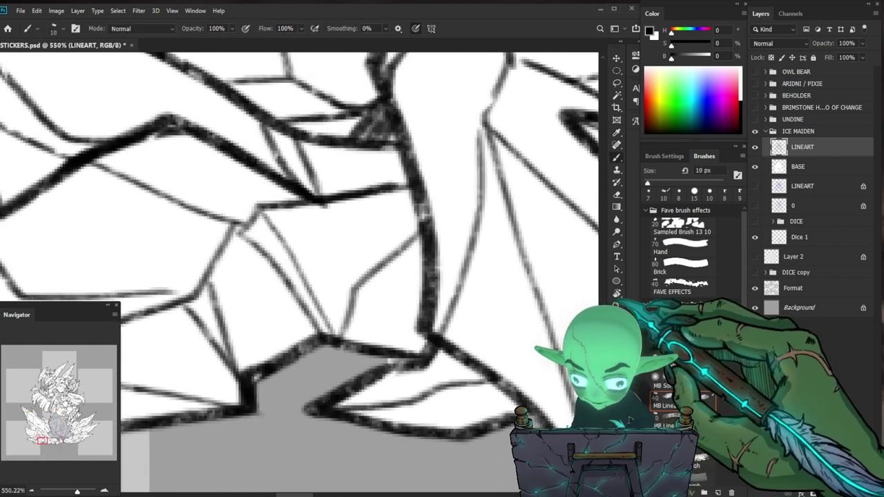
{"action": "left_click", "coordinate": [809, 168]}
{"action": "key", "text": "e"}
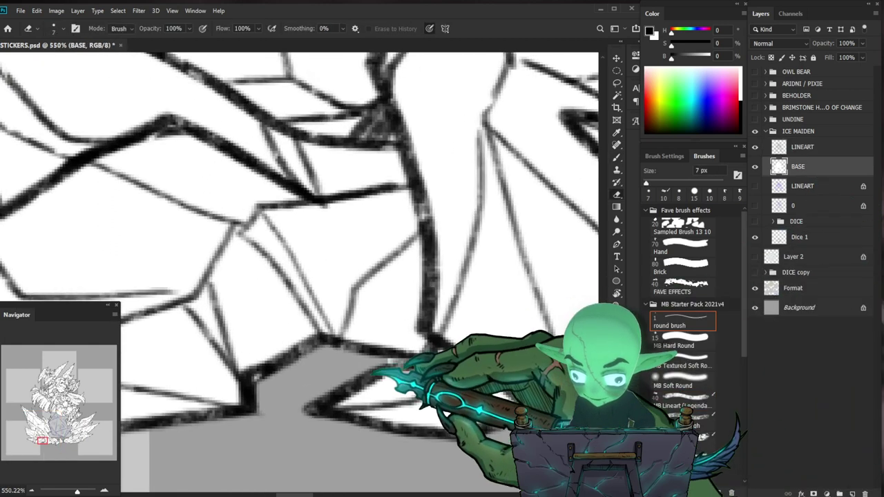
{"action": "left_click_drag", "start_coordinate": [316, 366], "coordinate": [219, 365]}
{"action": "left_click_drag", "start_coordinate": [464, 335], "coordinate": [274, 424]}
{"action": "left_click_drag", "start_coordinate": [539, 145], "coordinate": [404, 408]}
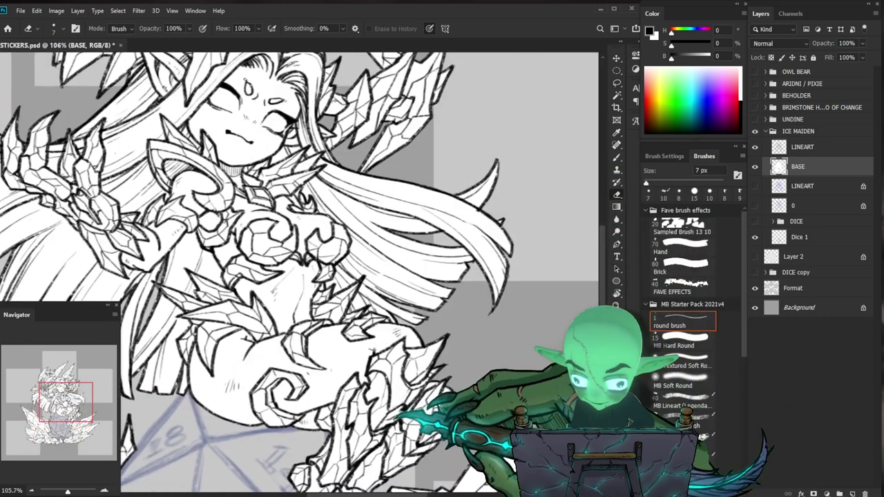
Inspect the LINEART layer around the torso, arm and waist armour for remaining line flaws.
{"action": "left_click_drag", "start_coordinate": [419, 366], "coordinate": [405, 366]}
{"action": "left_click_drag", "start_coordinate": [359, 280], "coordinate": [387, 280]}
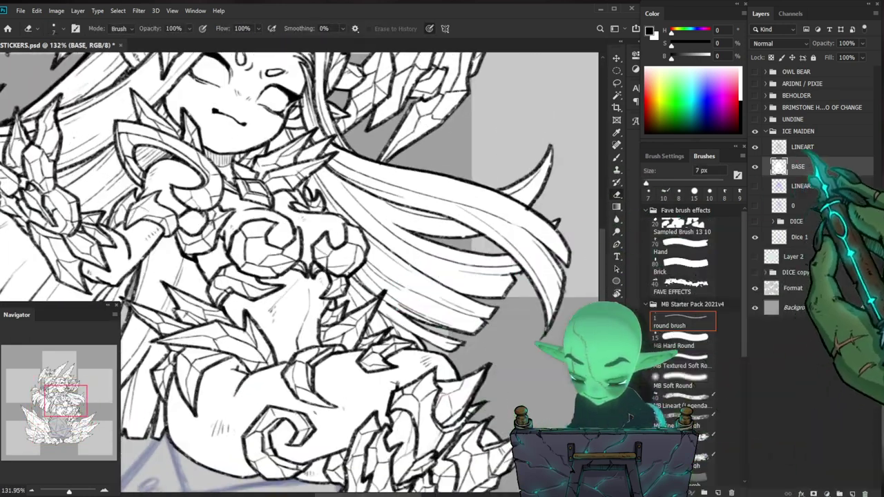
{"action": "left_click", "coordinate": [809, 149]}
{"action": "left_click_drag", "start_coordinate": [256, 247], "coordinate": [277, 247]}
{"action": "key", "text": "b"}
{"action": "mouse_move", "coordinate": [184, 276]}
{"action": "left_mouse_down"}
{"action": "mouse_move", "coordinate": [179, 312]}
{"action": "mouse_move", "coordinate": [350, 250]}
{"action": "left_mouse_up"}
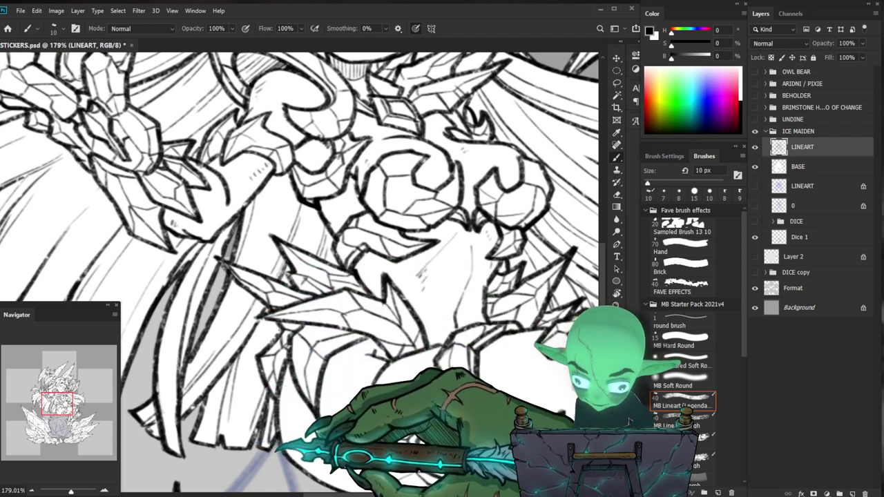
{"action": "key", "text": "z"}
{"action": "left_click_drag", "start_coordinate": [320, 395], "coordinate": [276, 417]}
{"action": "left_click_drag", "start_coordinate": [490, 428], "coordinate": [442, 395]}
{"action": "left_click_drag", "start_coordinate": [271, 328], "coordinate": [336, 316]}
{"action": "key", "text": "b"}
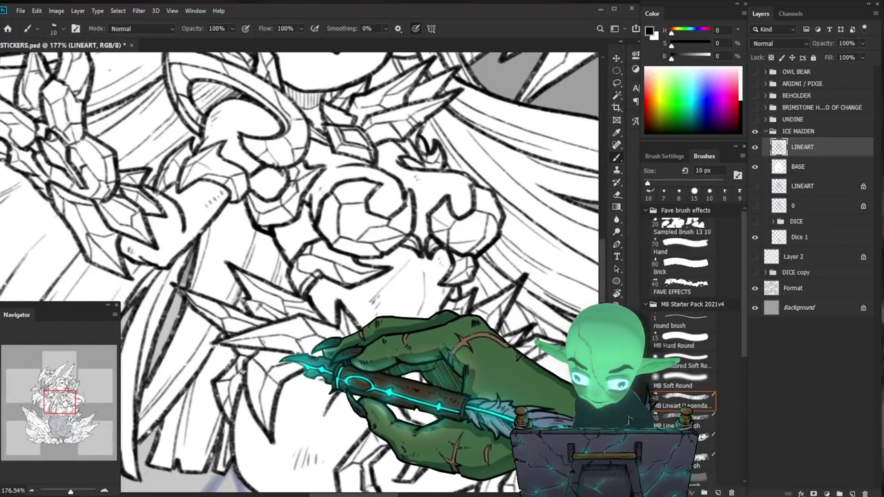
{"action": "key", "text": "z"}
{"action": "left_click_drag", "start_coordinate": [302, 356], "coordinate": [247, 369]}
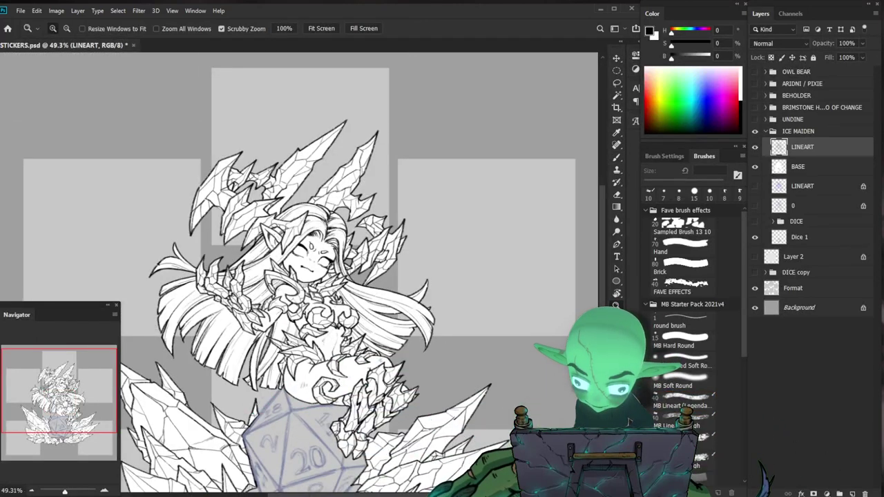
Inspect the whole figure's line art, from the hair and raised crystals to the legs.
{"action": "mouse_move", "coordinate": [304, 355]}
{"action": "left_mouse_down"}
{"action": "mouse_move", "coordinate": [373, 366]}
{"action": "mouse_move", "coordinate": [296, 393]}
{"action": "left_mouse_up"}
{"action": "key", "text": "b"}
{"action": "key", "text": "z"}
{"action": "key", "text": "b"}
{"action": "left_click_drag", "start_coordinate": [501, 463], "coordinate": [447, 424]}
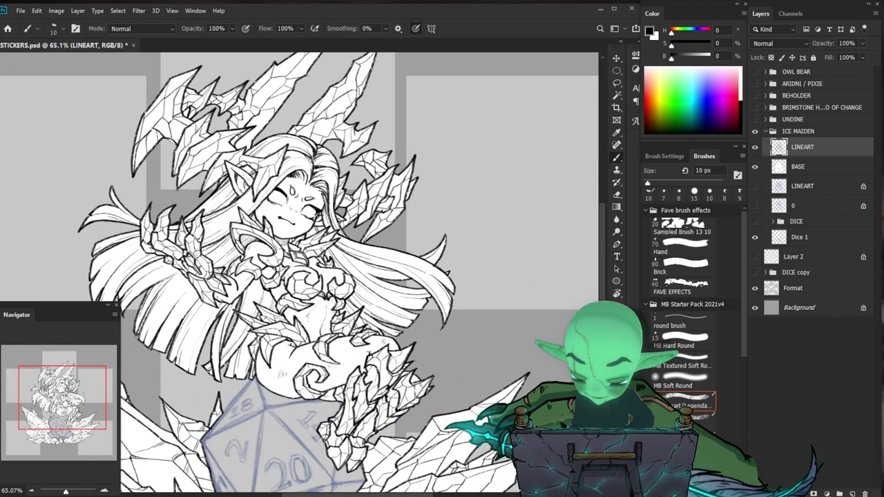
{"action": "key", "text": "z"}
{"action": "left_click_drag", "start_coordinate": [379, 147], "coordinate": [425, 153]}
{"action": "key", "text": "b"}
{"action": "left_click_drag", "start_coordinate": [438, 191], "coordinate": [457, 247]}
{"action": "key", "text": "e"}
{"action": "key", "text": "b"}
{"action": "key", "text": "e"}
{"action": "key", "text": "b"}
{"action": "key", "text": "z"}
{"action": "left_click_drag", "start_coordinate": [344, 267], "coordinate": [297, 274]}
{"action": "key", "text": "b"}
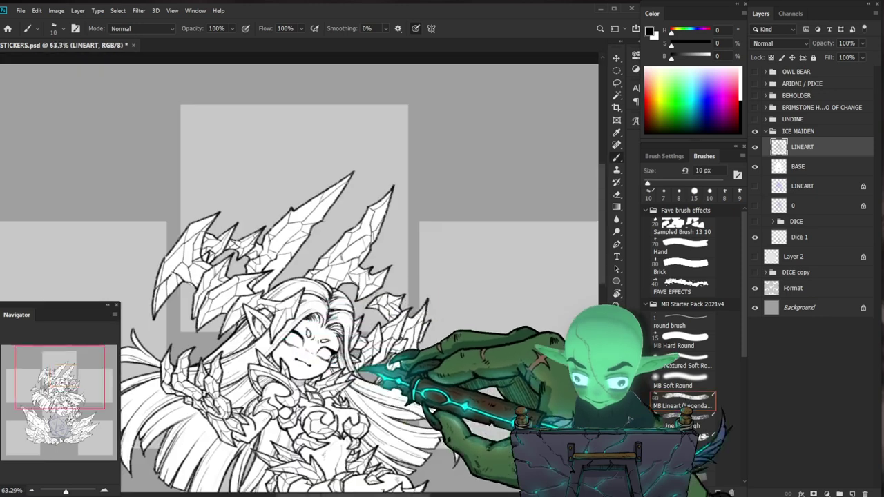
{"action": "left_click_drag", "start_coordinate": [421, 421], "coordinate": [399, 340]}
{"action": "key", "text": "z"}
{"action": "left_click_drag", "start_coordinate": [411, 338], "coordinate": [383, 353]}
{"action": "key", "text": "b"}
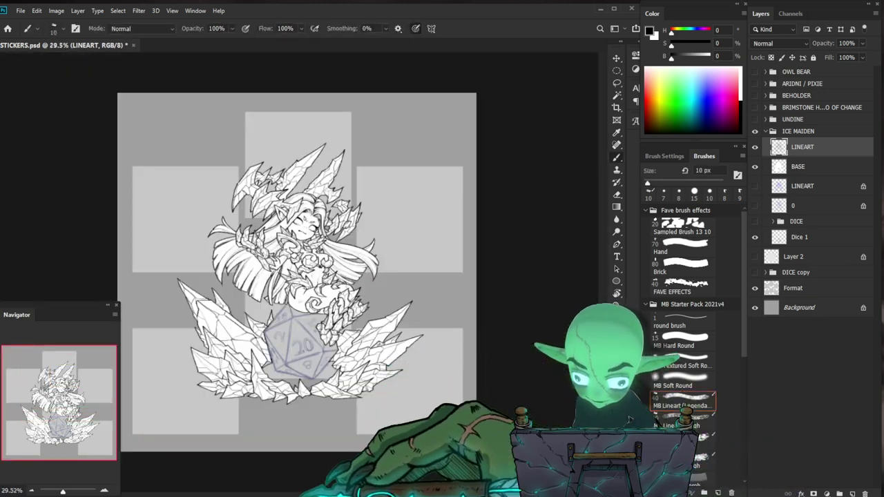
Examine the headpiece crystals above the pointed ear for flaws in the LINEART and BASE layers.
{"action": "key", "text": "z"}
{"action": "left_click_drag", "start_coordinate": [282, 203], "coordinate": [344, 203]}
{"action": "key", "text": "b"}
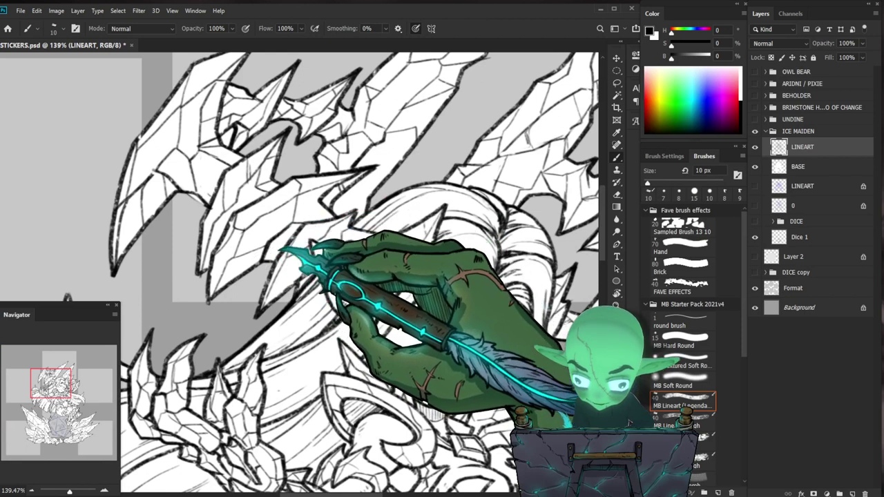
{"action": "key", "text": "z"}
{"action": "left_click_drag", "start_coordinate": [281, 226], "coordinate": [236, 234]}
{"action": "left_click_drag", "start_coordinate": [256, 204], "coordinate": [304, 219]}
{"action": "key", "text": "b"}
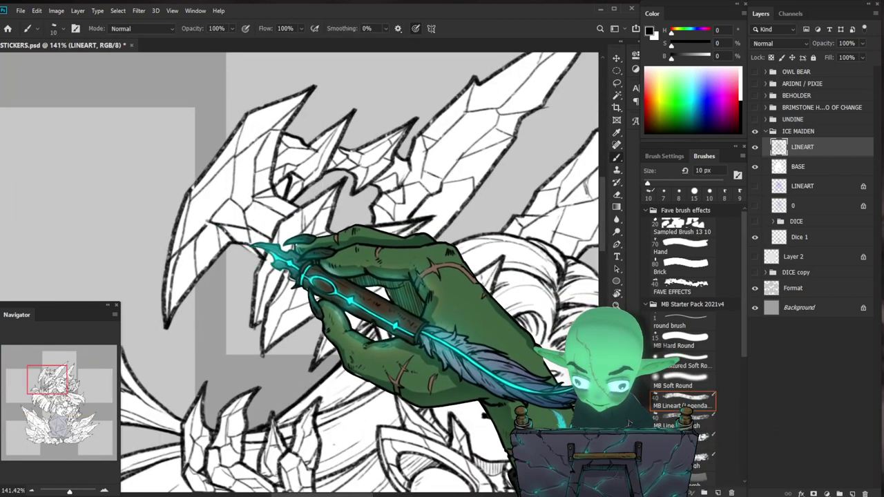
{"action": "key", "text": "z"}
{"action": "left_click_drag", "start_coordinate": [268, 243], "coordinate": [308, 241]}
{"action": "key", "text": "b"}
{"action": "left_click", "coordinate": [616, 195]}
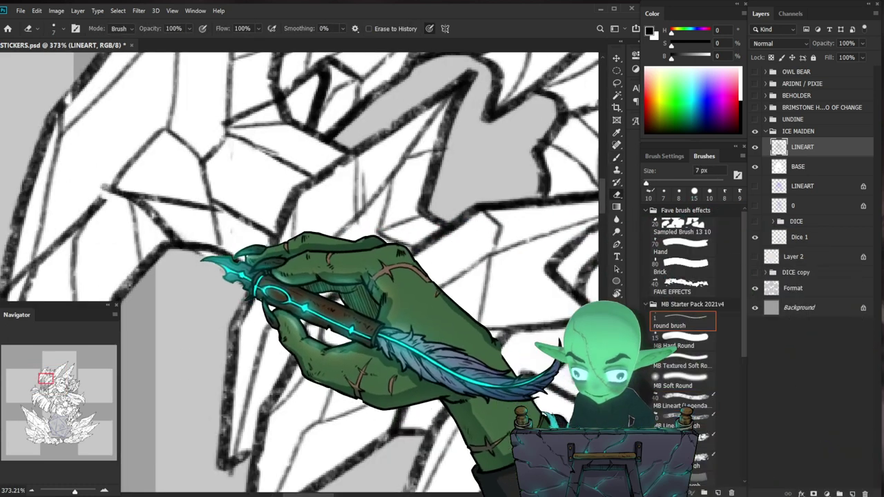
{"action": "left_click", "coordinate": [800, 166]}
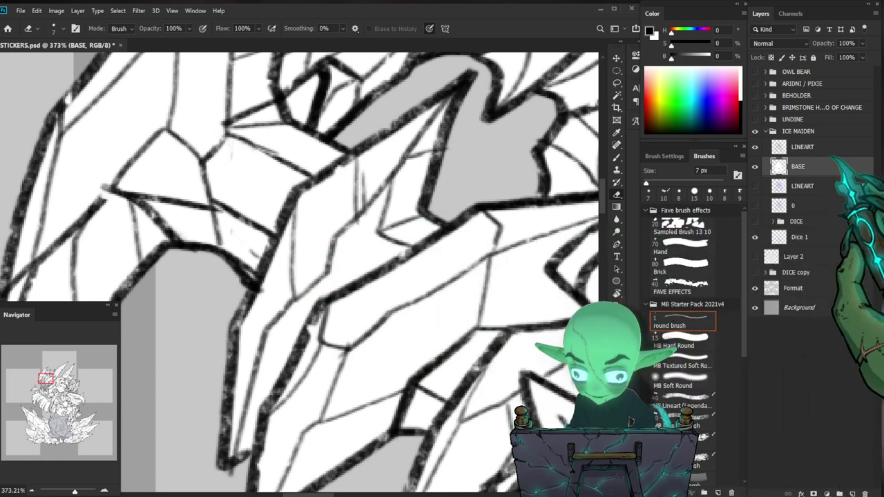
{"action": "left_click", "coordinate": [801, 146]}
{"action": "key", "text": "b"}
{"action": "key", "text": "z"}
{"action": "left_click_drag", "start_coordinate": [304, 244], "coordinate": [261, 246]}
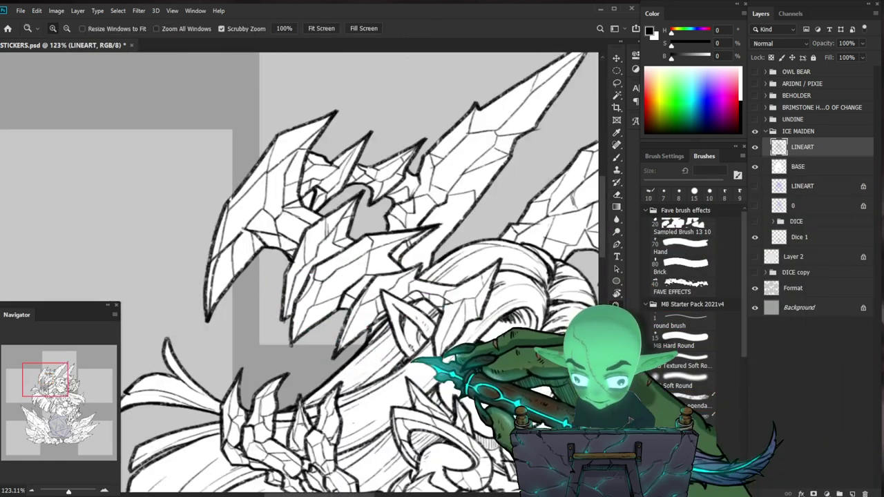
{"action": "left_click_drag", "start_coordinate": [315, 187], "coordinate": [372, 192]}
{"action": "left_click", "coordinate": [801, 167]}
{"action": "key", "text": "e"}
{"action": "scroll", "coordinate": [300, 272], "scroll_direction": "down", "scroll_amount": 5}
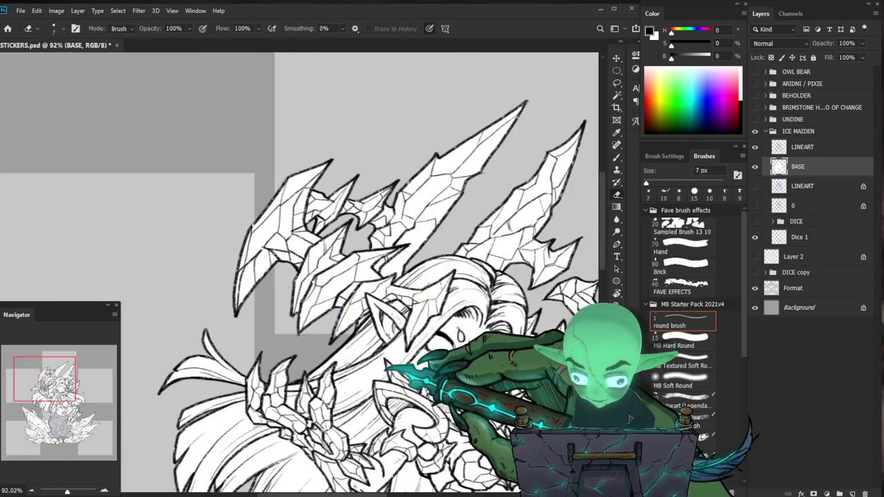
{"action": "key", "text": "z"}
{"action": "scroll", "coordinate": [300, 272], "scroll_direction": "down", "scroll_amount": 2}
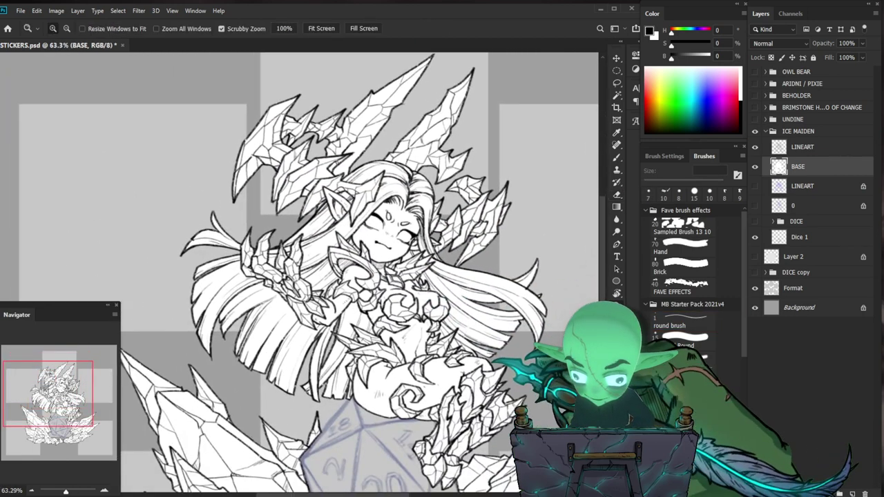
Check the complete sticker's white fill by hiding and reshowing the BASE layer.
{"action": "mouse_move", "coordinate": [495, 358]}
{"action": "left_mouse_down"}
{"action": "mouse_move", "coordinate": [421, 281]}
{"action": "mouse_move", "coordinate": [386, 285]}
{"action": "left_mouse_up"}
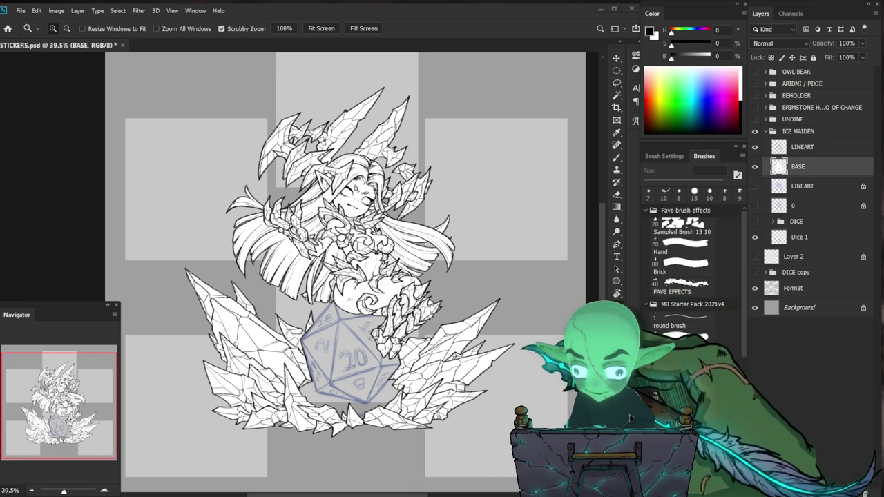
{"action": "key", "text": "ctrl+plus"}
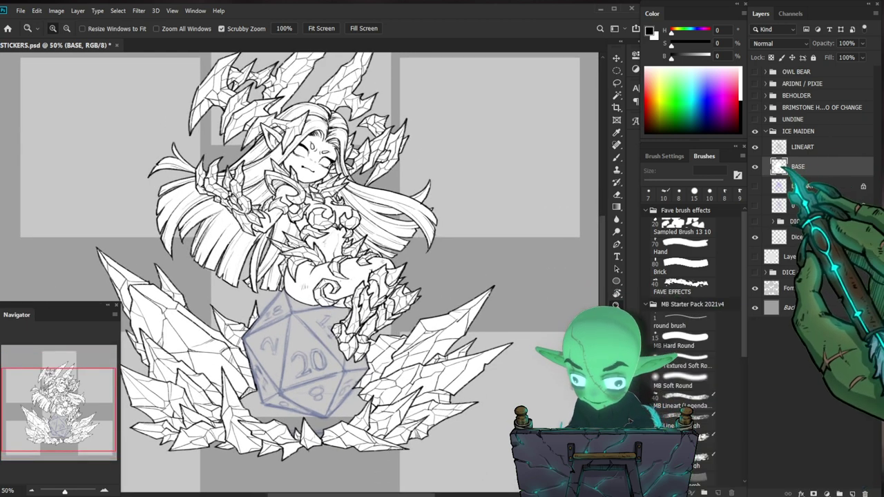
{"action": "left_click", "coordinate": [755, 166]}
{"action": "left_click", "coordinate": [754, 166]}
Add a new layer named Colo 1 directly above BASE and clip it to BASE.
{"action": "left_click_drag", "start_coordinate": [440, 226], "coordinate": [438, 286]}
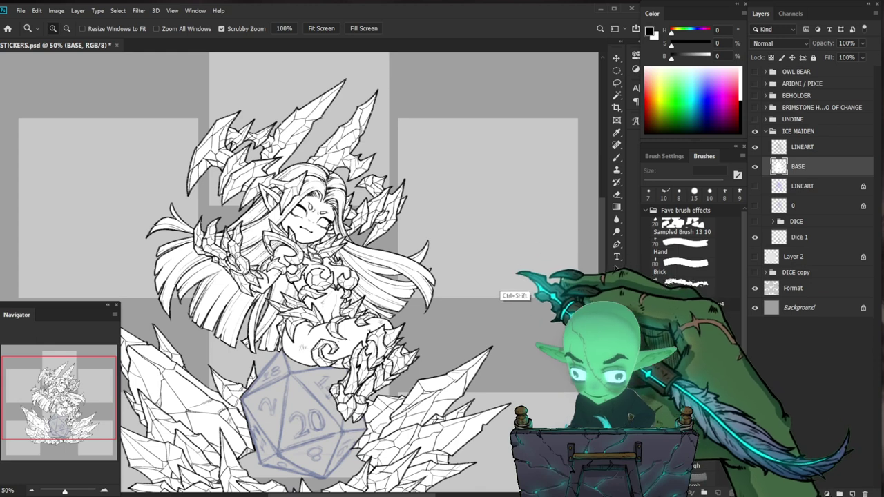
{"action": "key", "text": "ctrl+shift+n"}
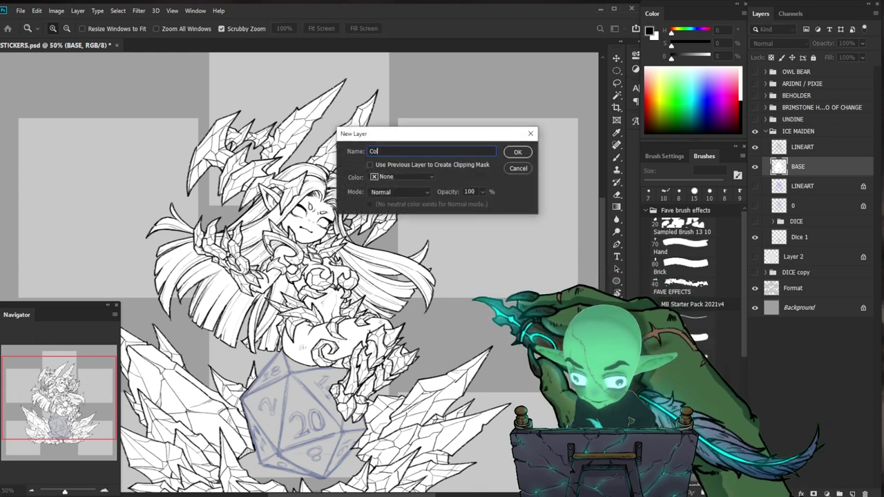
{"action": "key", "text": "Return"}
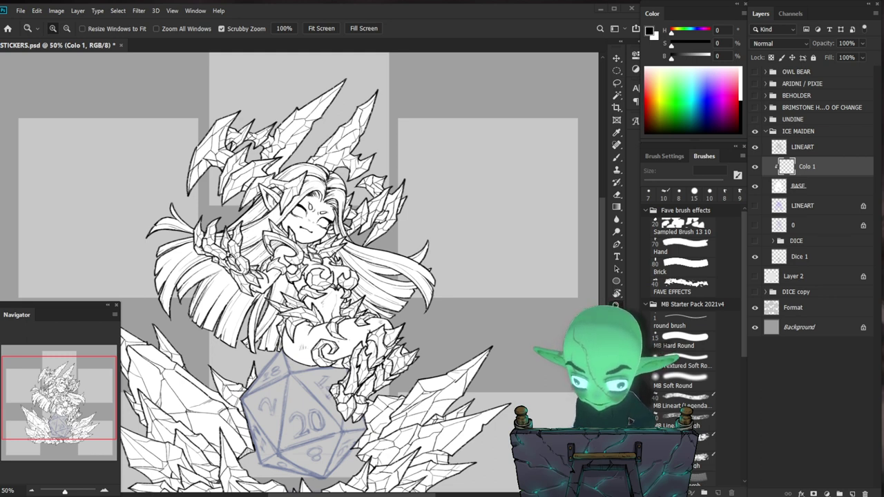
Paste the icy colour palette image above the LINEART layer and place it beside the figure's flowing hair.
{"action": "left_click", "coordinate": [811, 147]}
{"action": "left_click", "coordinate": [517, 252]}
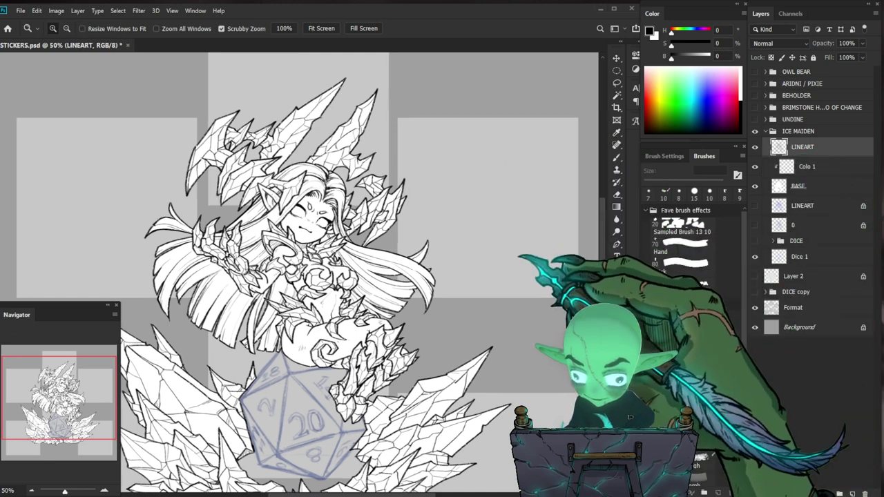
{"action": "key", "text": "ctrl+v"}
{"action": "left_click_drag", "start_coordinate": [517, 252], "coordinate": [476, 257]}
{"action": "key", "text": "v"}
{"action": "left_click_drag", "start_coordinate": [415, 312], "coordinate": [548, 271]}
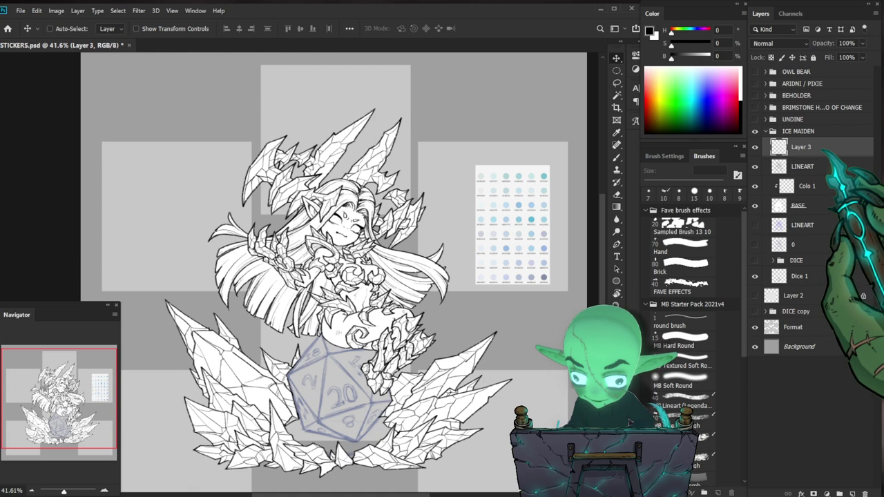
Paint a trial light blue stroke (HSB 203, 27, 90), sampled from the palette, across the figure on Colo 1 with the 100 px round brush.
{"action": "left_click", "coordinate": [813, 185]}
{"action": "left_click_drag", "start_coordinate": [462, 255], "coordinate": [521, 258]}
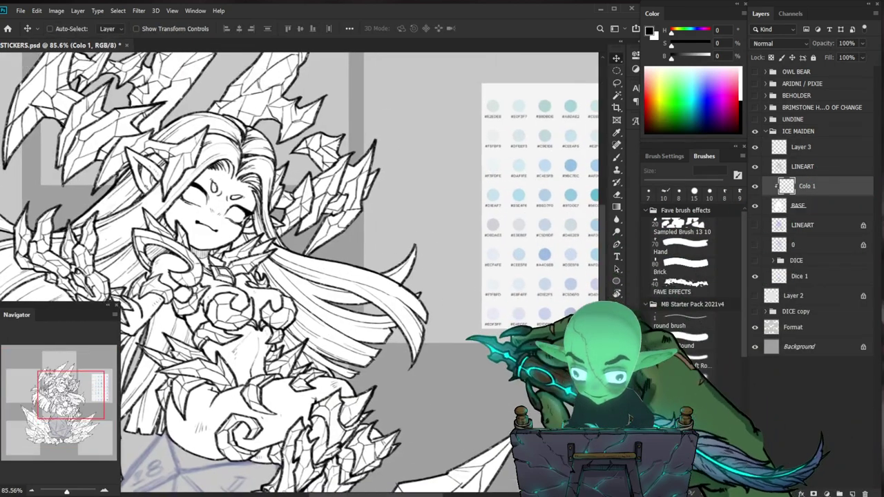
{"action": "left_click_drag", "start_coordinate": [476, 348], "coordinate": [455, 349]}
{"action": "key", "text": "b"}
{"action": "left_click", "coordinate": [682, 323]}
{"action": "left_click_drag", "start_coordinate": [436, 300], "coordinate": [464, 320]}
{"action": "key", "text": "bracketright"}
{"action": "key", "text": "bracketright"}
{"action": "key", "text": "bracketright"}
{"action": "key", "text": "bracketright"}
{"action": "key", "text": "bracketright"}
{"action": "key", "text": "bracketright"}
{"action": "key", "text": "bracketright"}
{"action": "key", "text": "bracketright"}
{"action": "key", "text": "bracketright"}
{"action": "key", "text": "bracketright"}
{"action": "key", "text": "bracketright"}
{"action": "key", "text": "bracketright"}
{"action": "key", "text": "bracketright"}
{"action": "key", "text": "bracketright"}
{"action": "key", "text": "bracketright"}
{"action": "key", "text": "bracketright"}
{"action": "key", "text": "bracketright"}
{"action": "key", "text": "bracketright"}
{"action": "key", "text": "bracketright"}
{"action": "key", "text": "bracketright"}
{"action": "key", "text": "bracketright"}
{"action": "key", "text": "bracketright"}
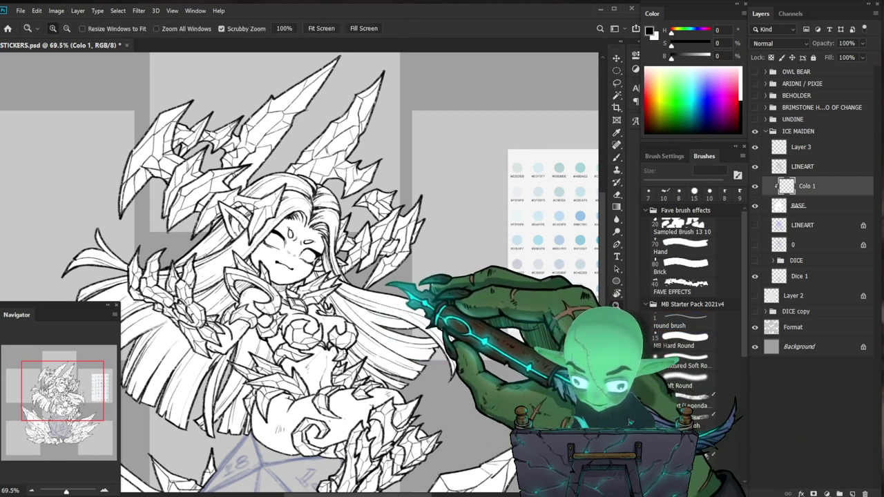
{"action": "left_click_drag", "start_coordinate": [387, 281], "coordinate": [349, 284]}
{"action": "left_click_drag", "start_coordinate": [496, 347], "coordinate": [471, 268]}
{"action": "left_click", "coordinate": [506, 192], "text": "alt"}
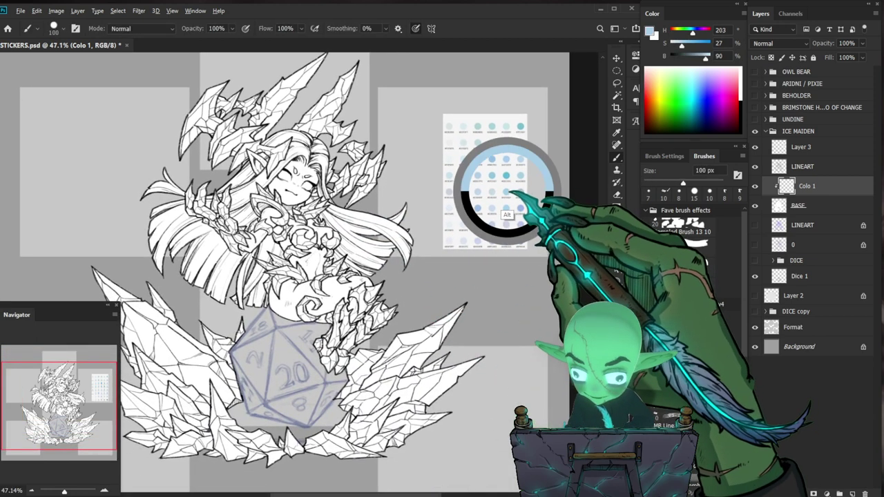
{"action": "left_click_drag", "start_coordinate": [362, 147], "coordinate": [283, 242]}
Rename the clipped Colo 1 layer as color 1.
{"action": "double_click", "coordinate": [807, 186]}
{"action": "type", "text": "rf"}
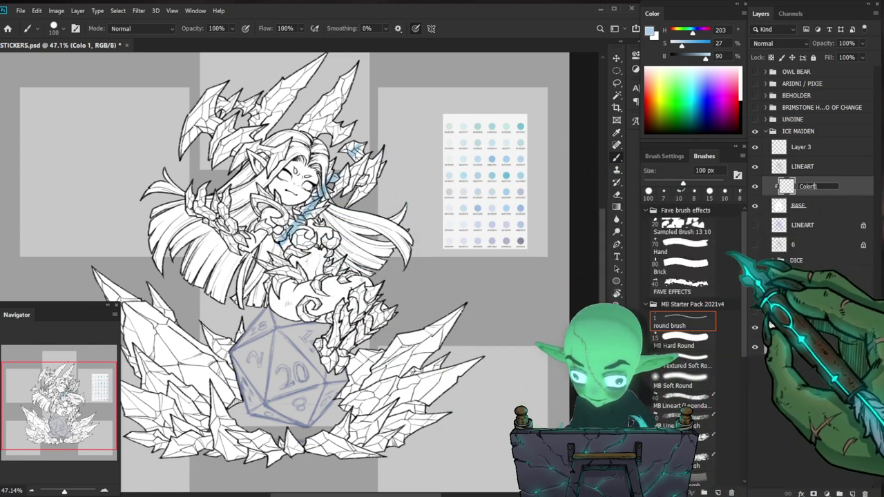
{"action": "key", "text": "Return"}
{"action": "double_click", "coordinate": [809, 187]}
{"action": "key", "text": "BackSpace"}
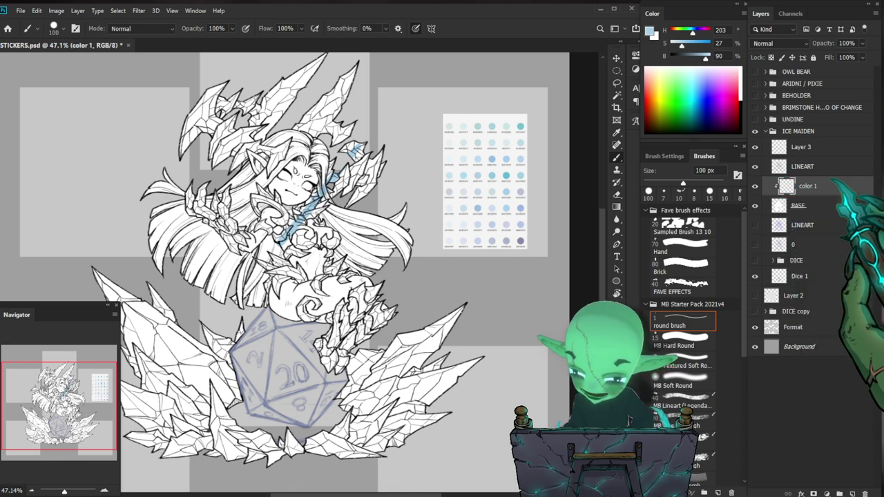
Cover the entire figure and all crystals on color 1 with periwinkle blue (HSB 220, 23, 91) using the round brush at 600 px.
{"action": "left_click_drag", "start_coordinate": [330, 173], "coordinate": [263, 252]}
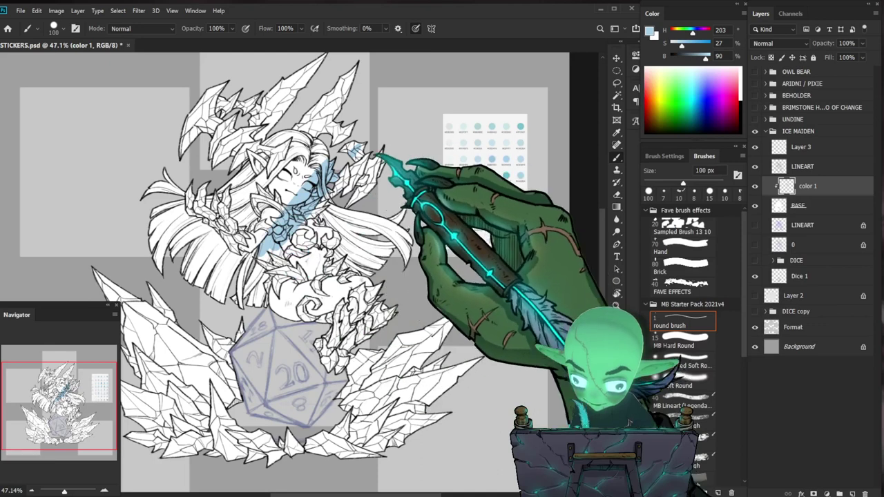
{"action": "key", "text": "bracketright"}
{"action": "key", "text": "bracketright"}
{"action": "key", "text": "bracketright"}
{"action": "key", "text": "bracketright"}
{"action": "key", "text": "bracketright"}
{"action": "key", "text": "bracketright"}
{"action": "key", "text": "bracketright"}
{"action": "key", "text": "bracketright"}
{"action": "key", "text": "bracketright"}
{"action": "mouse_move", "coordinate": [507, 160]}
{"action": "left_mouse_down"}
{"action": "mouse_move", "coordinate": [493, 158]}
{"action": "mouse_move", "coordinate": [509, 197]}
{"action": "mouse_move", "coordinate": [538, 231]}
{"action": "mouse_move", "coordinate": [486, 240]}
{"action": "mouse_move", "coordinate": [493, 221]}
{"action": "mouse_move", "coordinate": [528, 207]}
{"action": "mouse_move", "coordinate": [511, 220]}
{"action": "mouse_move", "coordinate": [207, 249]}
{"action": "mouse_move", "coordinate": [324, 158]}
{"action": "mouse_move", "coordinate": [290, 111]}
{"action": "mouse_move", "coordinate": [187, 117]}
{"action": "mouse_move", "coordinate": [336, 177]}
{"action": "mouse_move", "coordinate": [355, 297]}
{"action": "mouse_move", "coordinate": [256, 423]}
{"action": "mouse_move", "coordinate": [514, 342]}
{"action": "mouse_move", "coordinate": [409, 452]}
{"action": "left_mouse_up"}
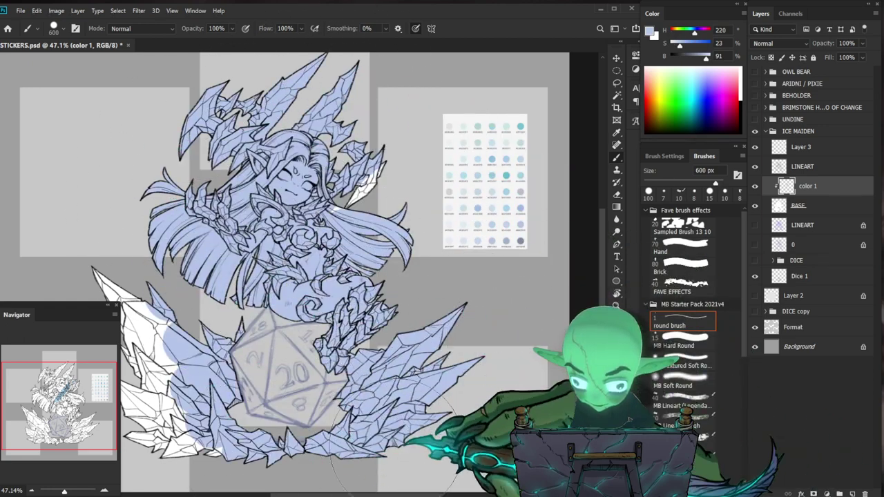
{"action": "left_click_drag", "start_coordinate": [477, 381], "coordinate": [458, 383]}
{"action": "left_click_drag", "start_coordinate": [377, 231], "coordinate": [371, 212]}
{"action": "mouse_move", "coordinate": [224, 379]}
{"action": "left_mouse_down"}
{"action": "mouse_move", "coordinate": [235, 416]}
{"action": "mouse_move", "coordinate": [228, 443]}
{"action": "mouse_move", "coordinate": [193, 415]}
{"action": "mouse_move", "coordinate": [163, 357]}
{"action": "left_mouse_up"}
{"action": "left_click_drag", "start_coordinate": [305, 263], "coordinate": [350, 262]}
Sample a very pale blue (HSB 191, 4, 96) from the palette and reduce the brush size to 80 px.
{"action": "left_click", "coordinate": [479, 166], "text": "alt"}
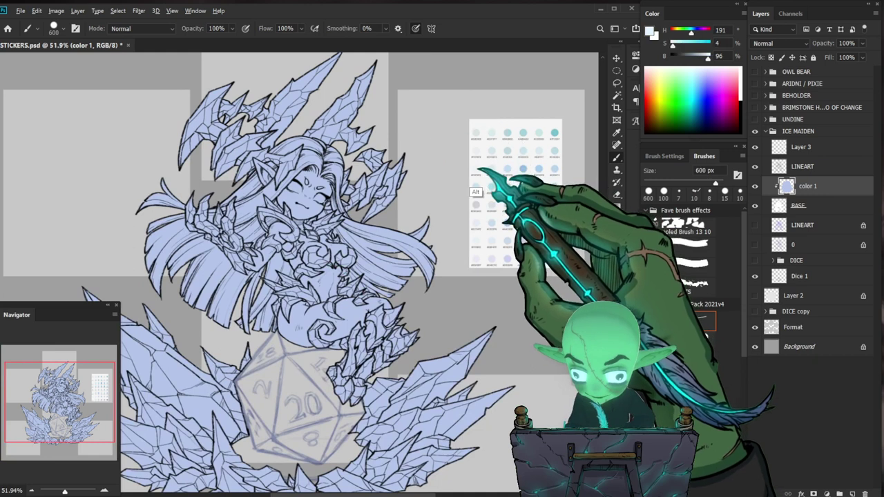
{"action": "key", "text": "bracketleft"}
{"action": "key", "text": "bracketleft"}
{"action": "key", "text": "bracketleft"}
{"action": "key", "text": "bracketleft"}
{"action": "key", "text": "bracketleft"}
{"action": "key", "text": "bracketleft"}
{"action": "key", "text": "bracketleft"}
{"action": "key", "text": "bracketleft"}
{"action": "key", "text": "bracketleft"}
{"action": "key", "text": "bracketleft"}
{"action": "key", "text": "bracketleft"}
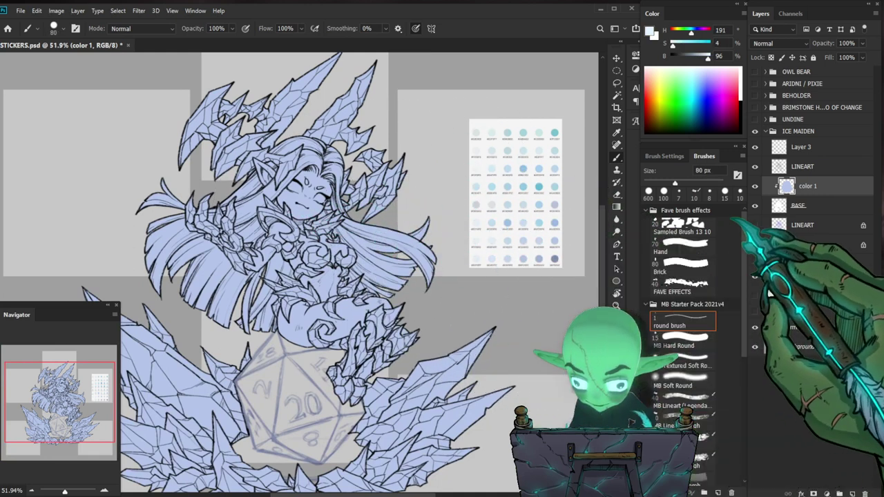
Create a new layer named Color 2 above color 1.
{"action": "key", "text": "ctrl+shift+n"}
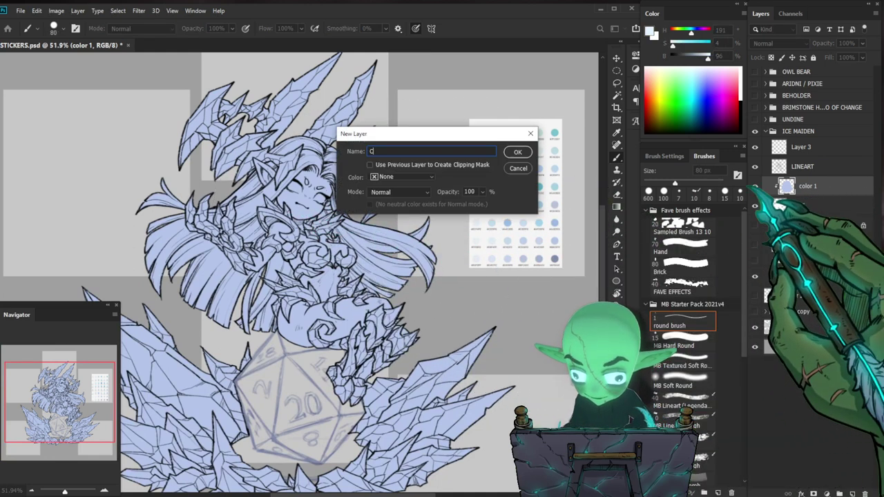
{"action": "type", "text": "Color 2"}
{"action": "key", "text": "Return"}
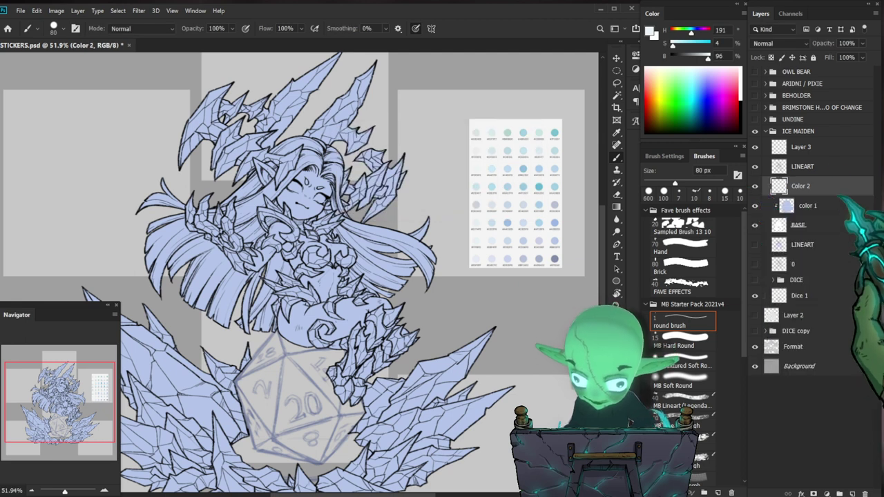
Clip Color 2 to the layer below and paint the hair behind the ear very pale blue with a 35 px round brush.
{"action": "mouse_move", "coordinate": [261, 194]}
{"action": "left_mouse_down"}
{"action": "mouse_move", "coordinate": [297, 185]}
{"action": "mouse_move", "coordinate": [238, 215]}
{"action": "left_mouse_up"}
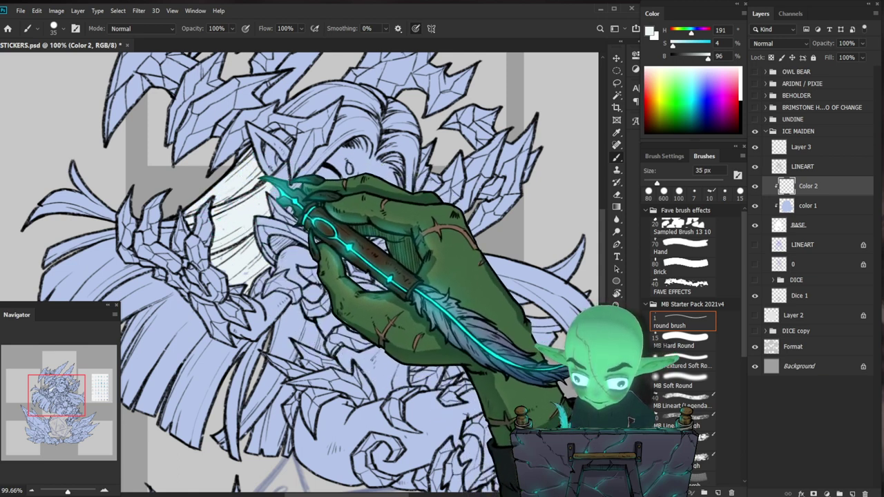
{"action": "left_click_drag", "start_coordinate": [381, 187], "coordinate": [345, 217]}
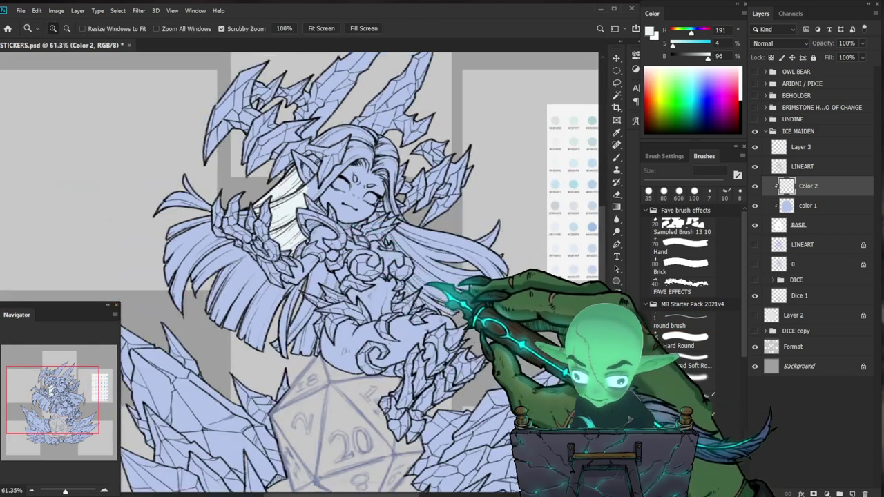
{"action": "left_click_drag", "start_coordinate": [335, 176], "coordinate": [370, 168]}
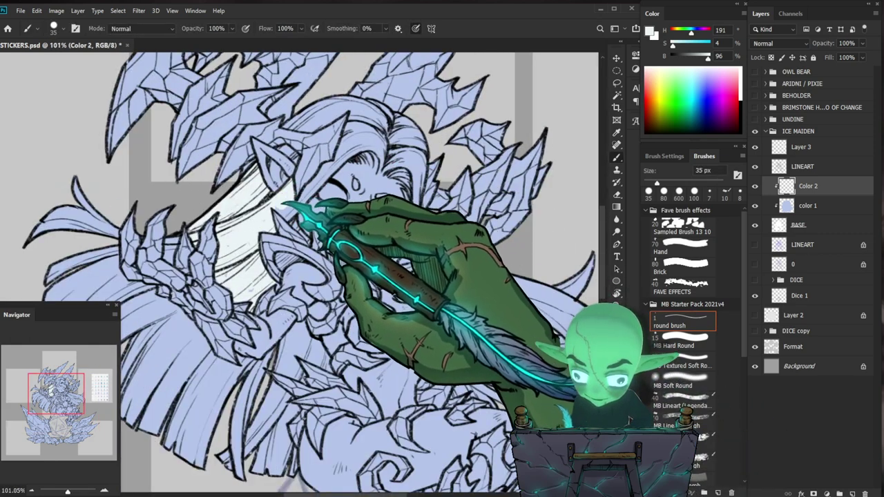
{"action": "left_click_drag", "start_coordinate": [406, 185], "coordinate": [342, 232]}
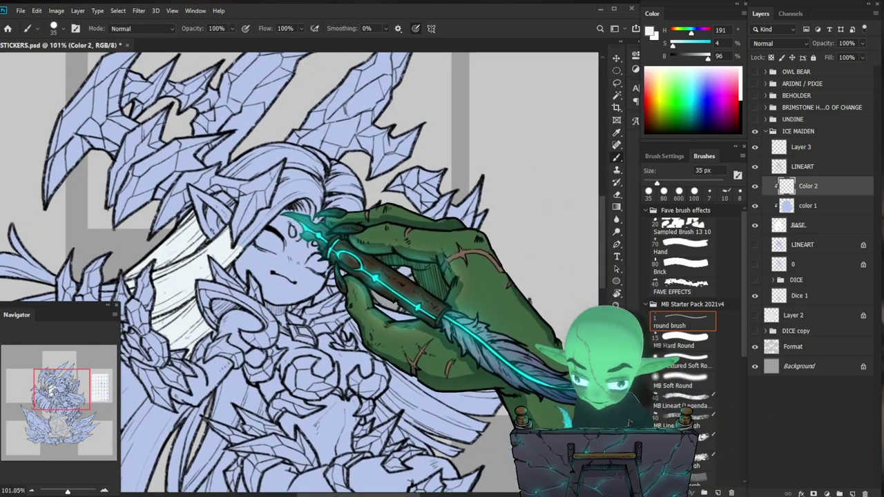
{"action": "left_click_drag", "start_coordinate": [339, 185], "coordinate": [334, 227]}
{"action": "scroll", "coordinate": [328, 231], "scroll_direction": "up", "scroll_amount": 2}
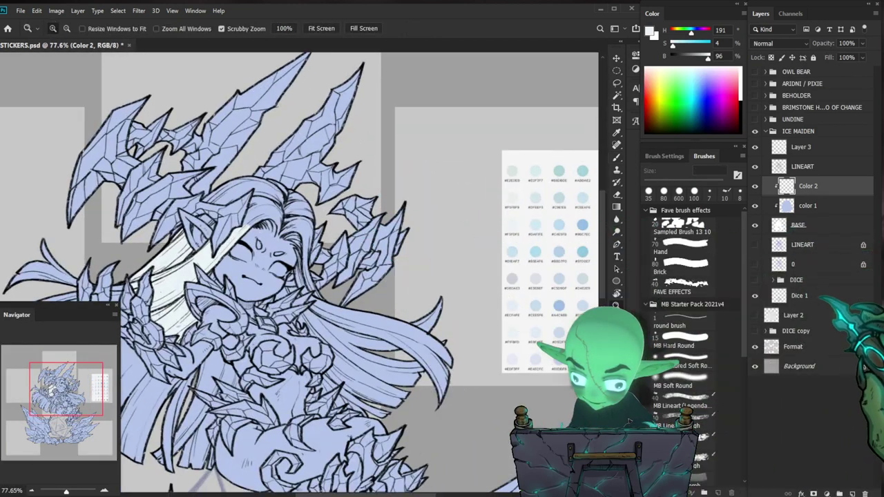
Show the DICE group and paint the hair over the crown, fringe and far side of the face very pale blue on Color 2.
{"action": "left_click", "coordinate": [754, 280]}
{"action": "left_click_drag", "start_coordinate": [409, 415], "coordinate": [464, 319]}
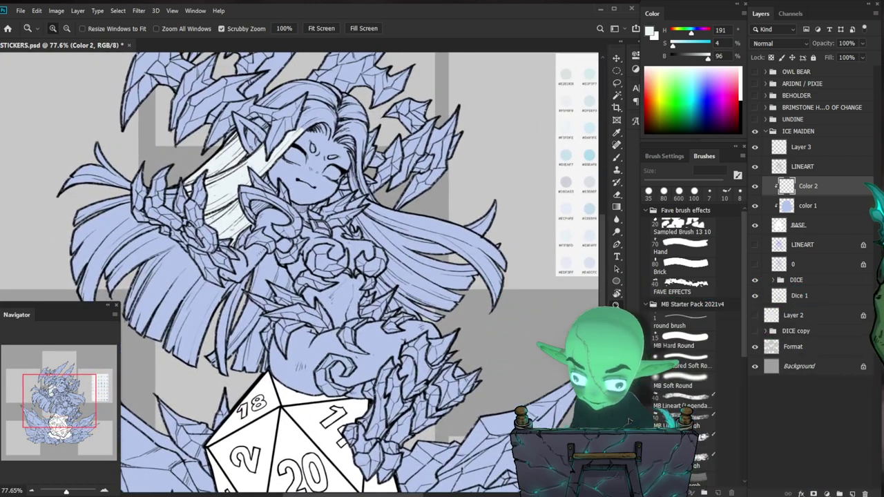
{"action": "left_click_drag", "start_coordinate": [395, 166], "coordinate": [388, 233]}
{"action": "mouse_move", "coordinate": [299, 177]}
{"action": "left_mouse_down"}
{"action": "mouse_move", "coordinate": [338, 188]}
{"action": "mouse_move", "coordinate": [297, 210]}
{"action": "mouse_move", "coordinate": [316, 190]}
{"action": "mouse_move", "coordinate": [306, 207]}
{"action": "left_mouse_up"}
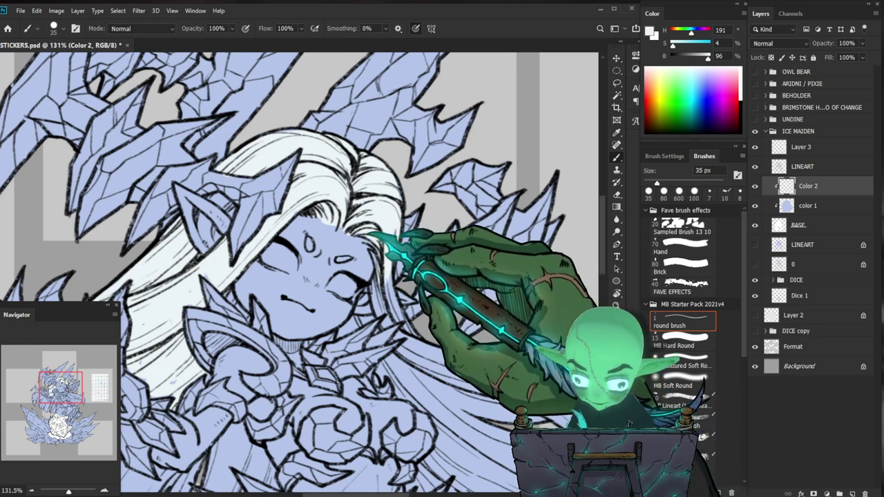
{"action": "key", "text": "z"}
{"action": "left_click_drag", "start_coordinate": [423, 229], "coordinate": [359, 232]}
{"action": "left_click_drag", "start_coordinate": [479, 310], "coordinate": [474, 267]}
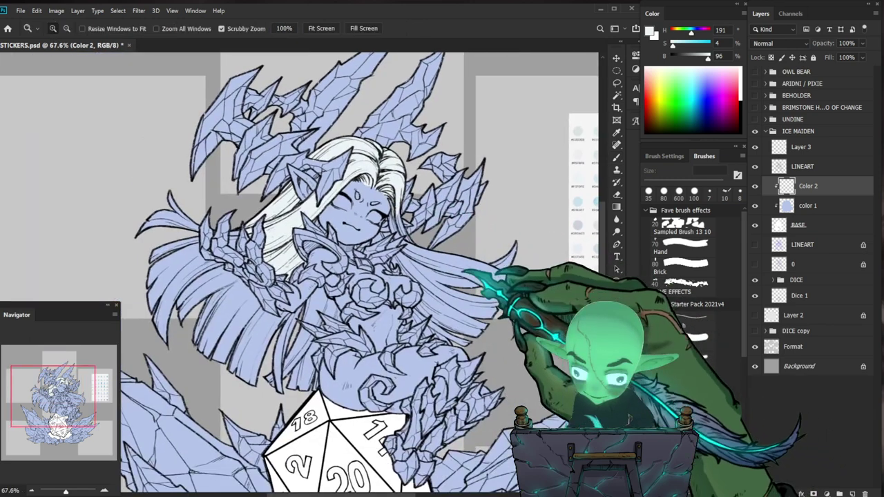
{"action": "left_click_drag", "start_coordinate": [373, 200], "coordinate": [432, 190]}
{"action": "key", "text": "b"}
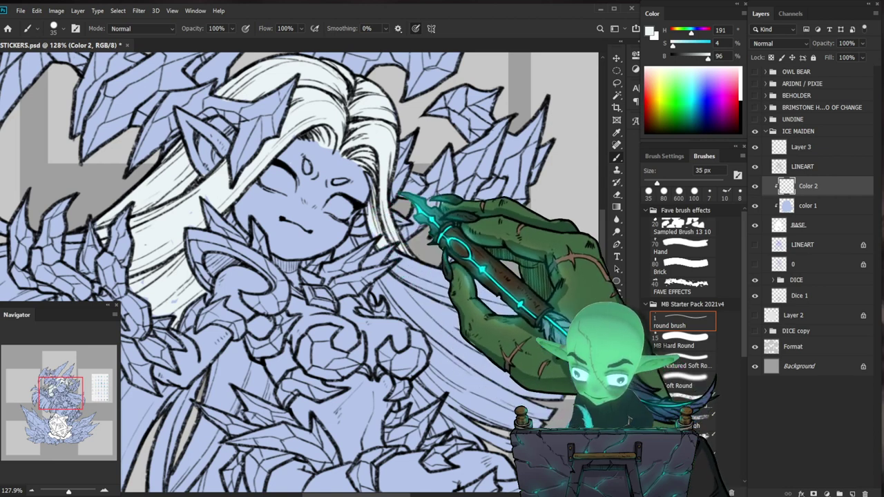
Refine the hairline above the forehead and fill the two teardrop forehead markings with the very pale blue.
{"action": "key", "text": "z"}
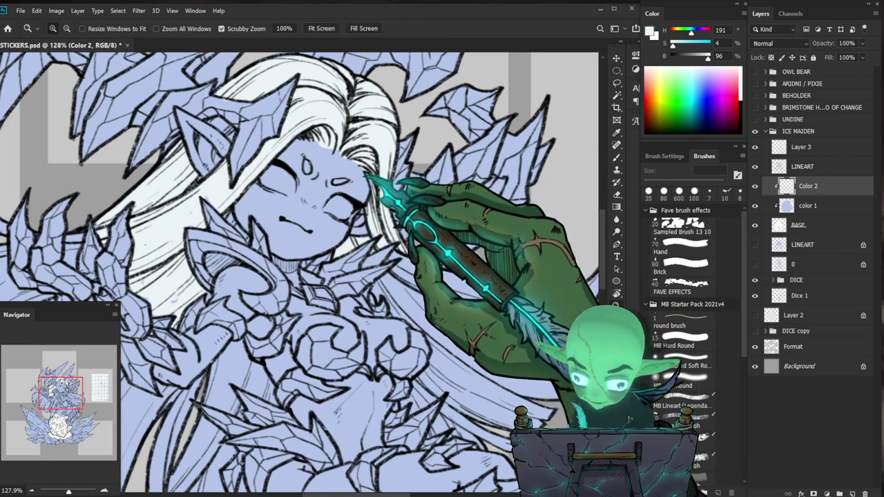
{"action": "left_click_drag", "start_coordinate": [241, 247], "coordinate": [420, 262]}
{"action": "key", "text": "b"}
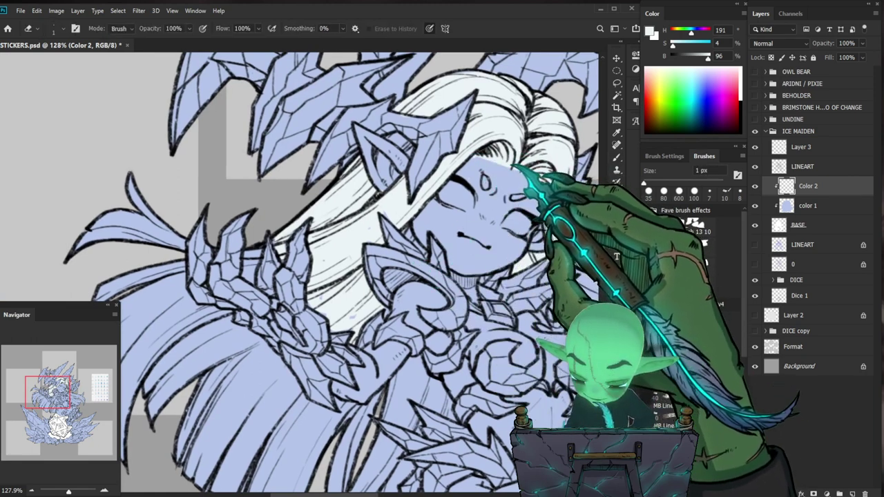
{"action": "key", "text": "ctrl+space"}
{"action": "left_click_drag", "start_coordinate": [511, 210], "coordinate": [393, 291]}
{"action": "key", "text": "e"}
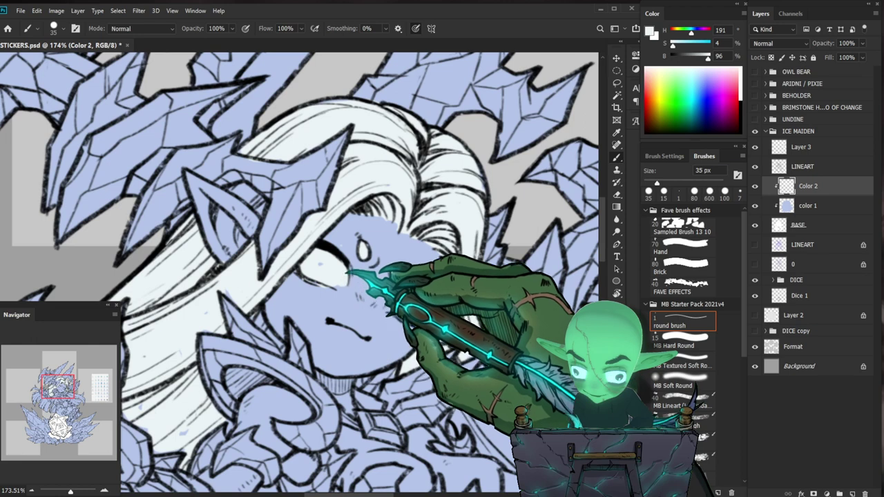
Try the very pale blue on the closed eyelids and undo it.
{"action": "key", "text": "ctrl+space"}
{"action": "mouse_move", "coordinate": [450, 292]}
{"action": "left_mouse_down"}
{"action": "mouse_move", "coordinate": [397, 292]}
{"action": "mouse_move", "coordinate": [517, 299]}
{"action": "left_mouse_up"}
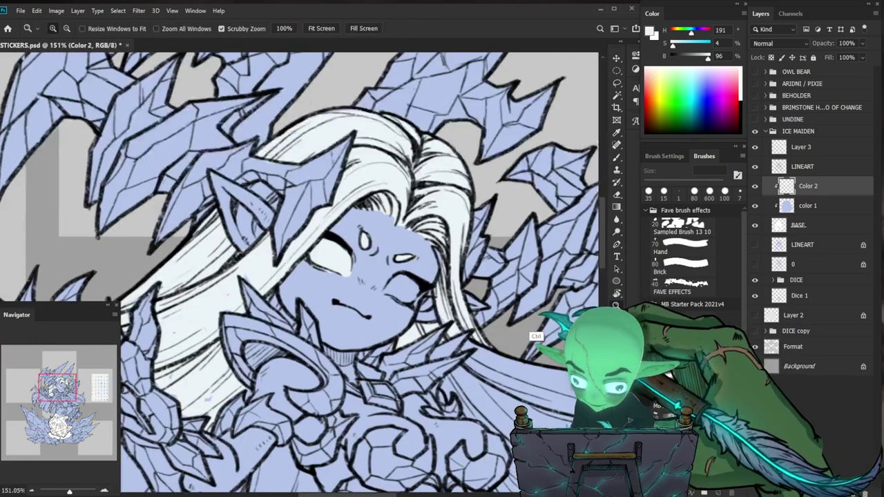
{"action": "key", "text": "ctrl+z"}
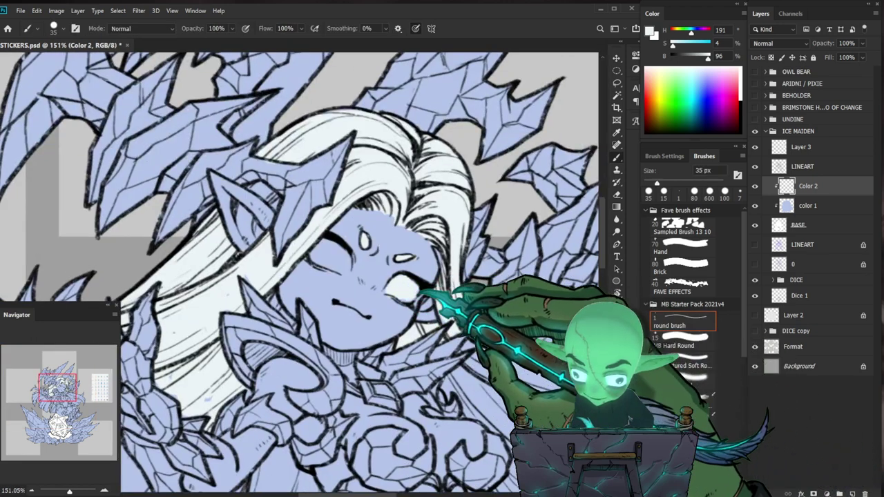
Enlarge the round brush to 45 px and paint the hair locks hanging below the raised crystal hand very pale blue.
{"action": "key", "text": "z"}
{"action": "left_click_drag", "start_coordinate": [448, 287], "coordinate": [401, 288]}
{"action": "key", "text": "space"}
{"action": "left_click_drag", "start_coordinate": [452, 361], "coordinate": [392, 290]}
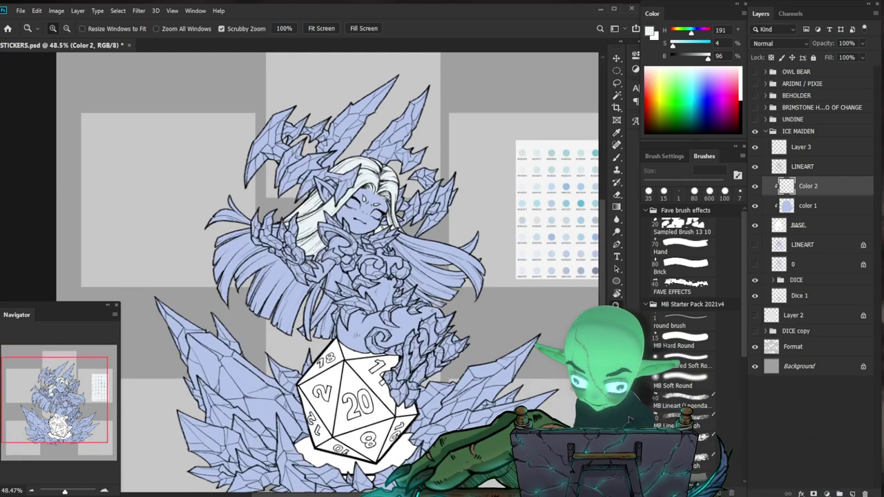
{"action": "scroll", "coordinate": [266, 248], "scroll_direction": "up", "scroll_amount": 5}
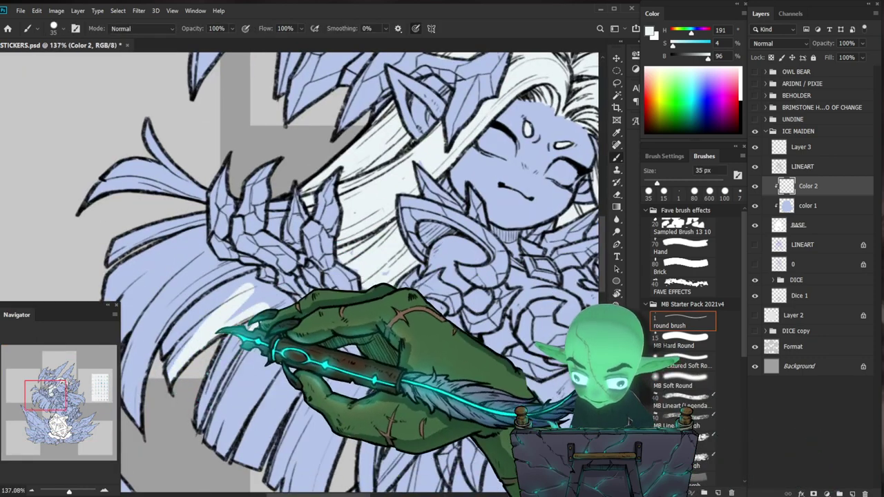
{"action": "key", "text": "bracketright"}
{"action": "key", "text": "bracketright"}
{"action": "key", "text": "bracketright"}
{"action": "key", "text": "bracketright"}
{"action": "key", "text": "bracketright"}
{"action": "key", "text": "bracketright"}
{"action": "key", "text": "bracketright"}
{"action": "key", "text": "bracketright"}
{"action": "key", "text": "bracketright"}
{"action": "key", "text": "bracketright"}
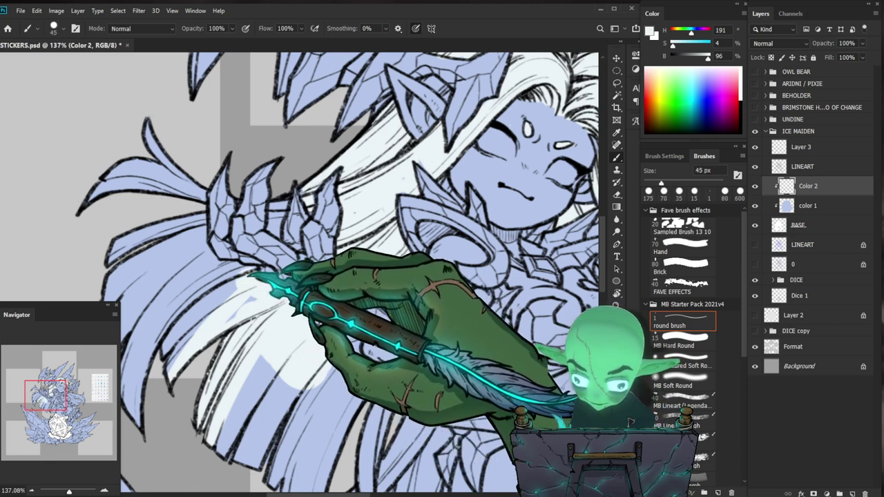
Cover the outer hair locks around the raised crystal hand in very pale blue, using brush sizes from 90 to 300 px.
{"action": "left_click_drag", "start_coordinate": [256, 275], "coordinate": [201, 343]}
{"action": "left_click_drag", "start_coordinate": [250, 301], "coordinate": [233, 319]}
{"action": "key", "text": "space"}
{"action": "left_click_drag", "start_coordinate": [241, 355], "coordinate": [323, 342]}
{"action": "left_click_drag", "start_coordinate": [247, 308], "coordinate": [217, 417]}
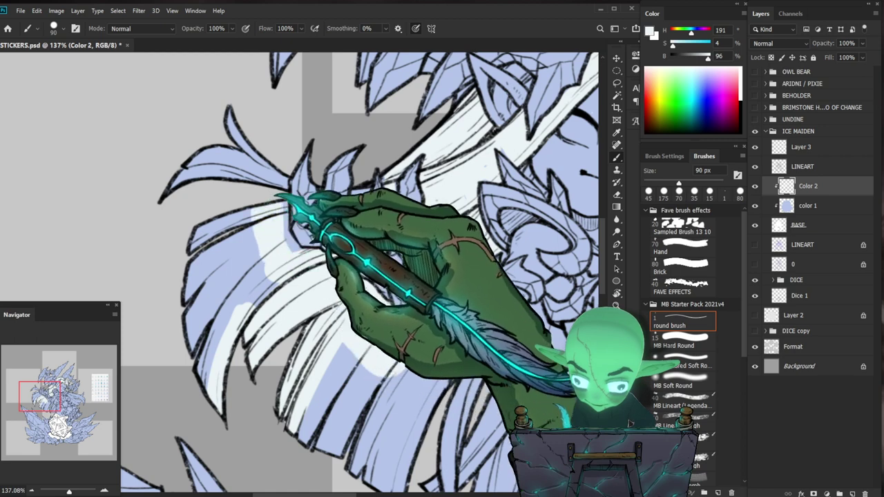
{"action": "key", "text": "bracketright"}
{"action": "mouse_move", "coordinate": [298, 166]}
{"action": "left_mouse_down"}
{"action": "mouse_move", "coordinate": [287, 185]}
{"action": "mouse_move", "coordinate": [265, 169]}
{"action": "left_mouse_up"}
{"action": "key", "text": "bracketright"}
{"action": "key", "text": "bracketright"}
{"action": "key", "text": "bracketright"}
{"action": "key", "text": "bracketright"}
{"action": "key", "text": "bracketleft"}
{"action": "key", "text": "bracketleft"}
{"action": "key", "text": "bracketleft"}
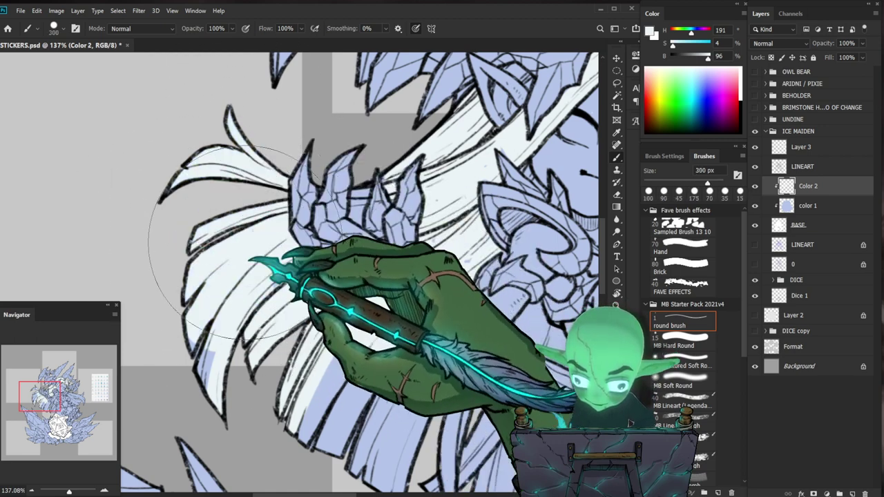
{"action": "key", "text": "bracketleft"}
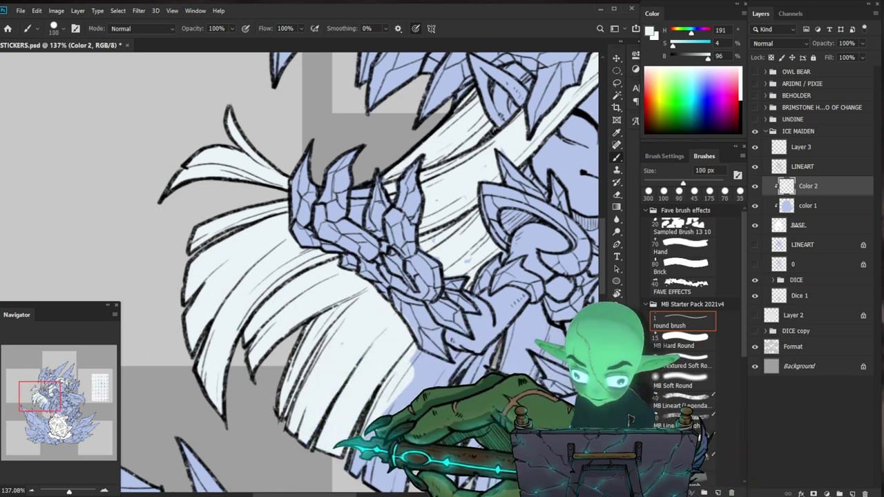
Paint the hair edges beneath the forearm and beside the waist armor very pale blue with a 30 px brush.
{"action": "left_click_drag", "start_coordinate": [441, 409], "coordinate": [318, 335]}
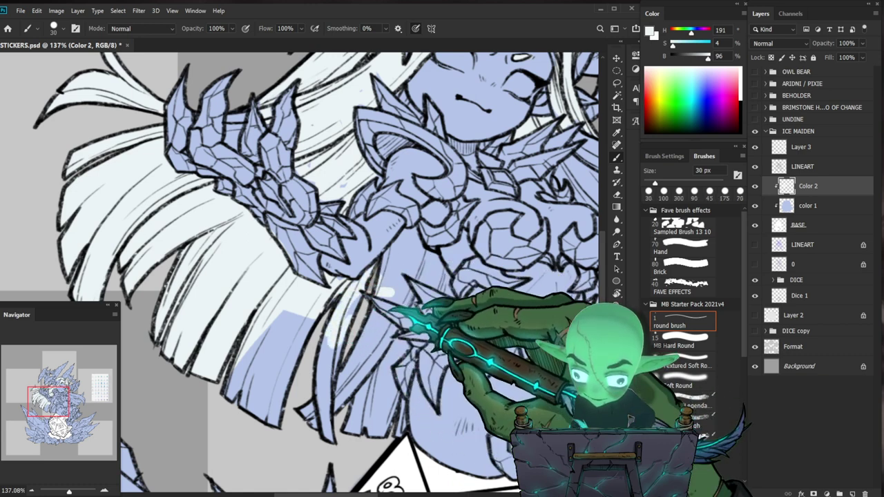
{"action": "left_click_drag", "start_coordinate": [392, 315], "coordinate": [422, 315]}
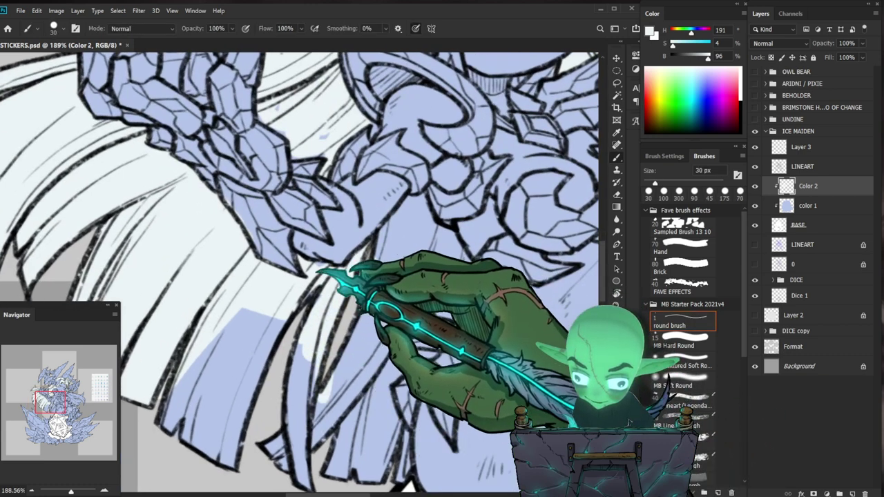
{"action": "left_click_drag", "start_coordinate": [364, 271], "coordinate": [290, 270]}
{"action": "left_click_drag", "start_coordinate": [489, 347], "coordinate": [394, 315]}
{"action": "left_click_drag", "start_coordinate": [244, 322], "coordinate": [282, 321]}
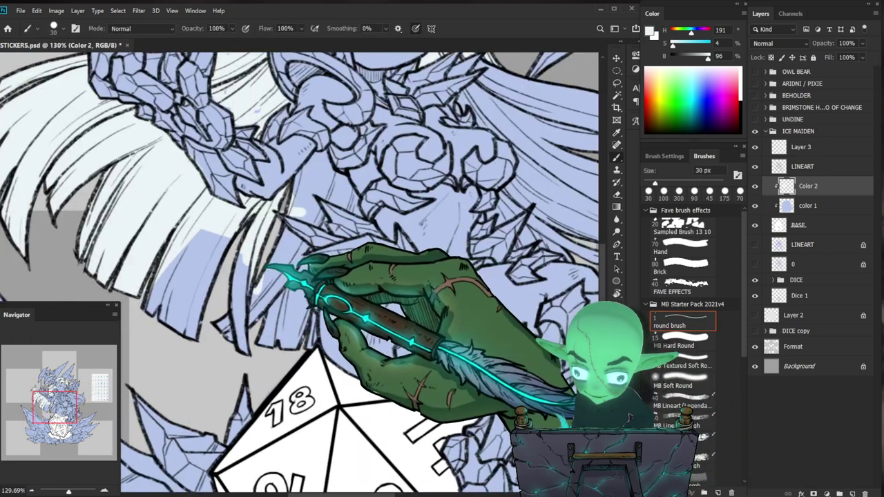
Lasso the remaining unpainted hair below the forearm, following the edges of the waist crystals and torso.
{"action": "mouse_move", "coordinate": [315, 366]}
{"action": "left_mouse_down"}
{"action": "mouse_move", "coordinate": [187, 361]}
{"action": "mouse_move", "coordinate": [233, 251]}
{"action": "mouse_move", "coordinate": [241, 292]}
{"action": "mouse_move", "coordinate": [316, 353]}
{"action": "left_mouse_up"}
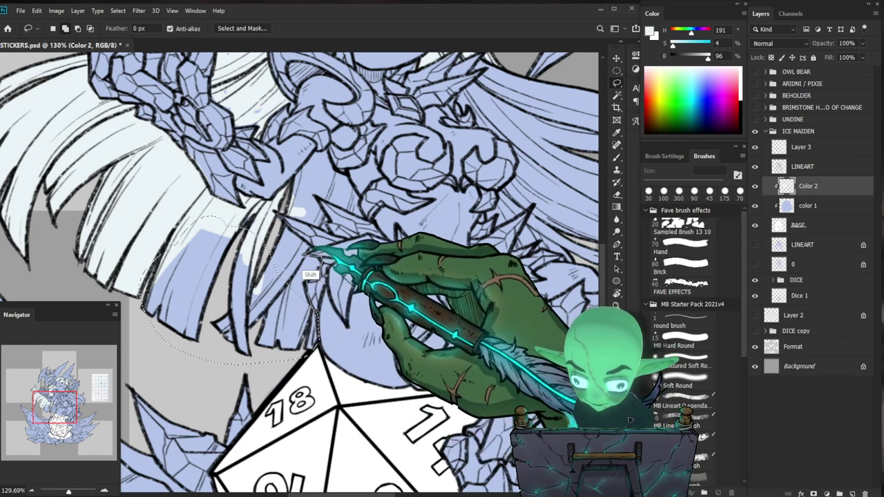
{"action": "left_click_drag", "start_coordinate": [283, 243], "coordinate": [312, 249]}
{"action": "mouse_move", "coordinate": [284, 212]}
{"action": "left_mouse_down"}
{"action": "mouse_move", "coordinate": [317, 151]}
{"action": "mouse_move", "coordinate": [335, 157]}
{"action": "mouse_move", "coordinate": [337, 189]}
{"action": "left_mouse_up"}
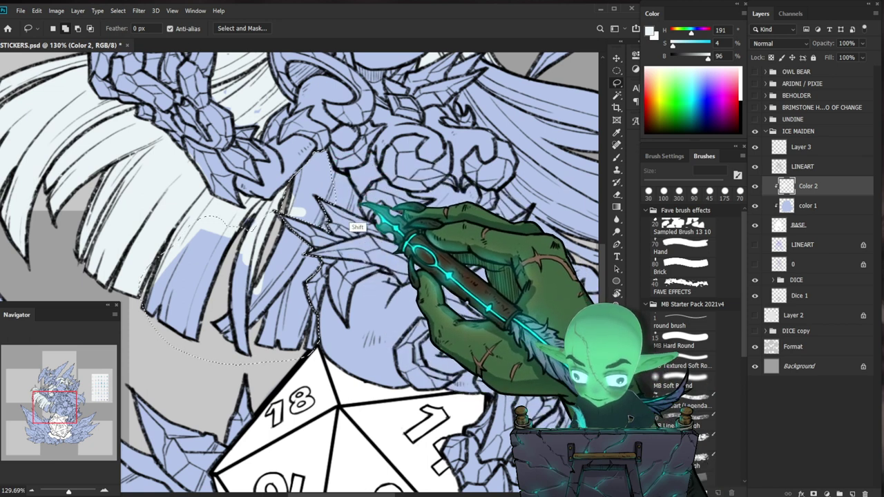
{"action": "left_click_drag", "start_coordinate": [364, 201], "coordinate": [338, 204]}
Add the hair flowing out on the other side of the torso to the selection, then fill it on Color 2 and deselect.
{"action": "left_click_drag", "start_coordinate": [528, 222], "coordinate": [378, 268]}
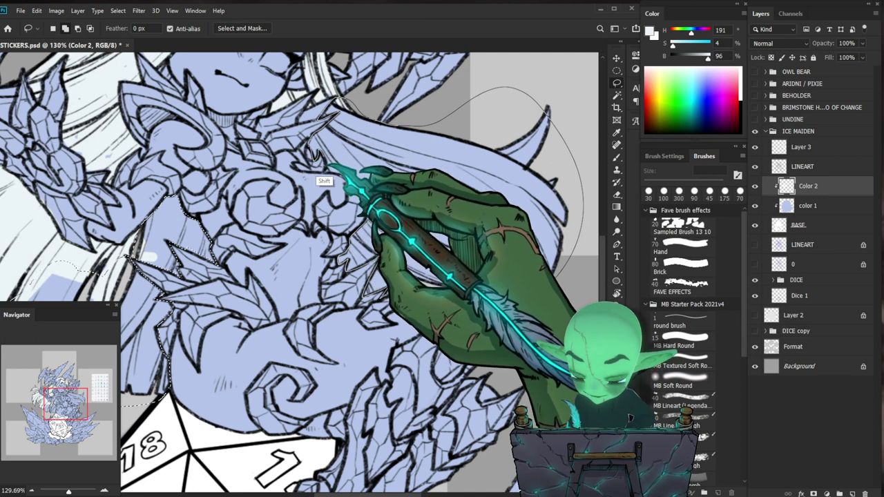
{"action": "mouse_move", "coordinate": [326, 170]}
{"action": "left_mouse_down"}
{"action": "mouse_move", "coordinate": [410, 205]}
{"action": "mouse_move", "coordinate": [504, 250]}
{"action": "mouse_move", "coordinate": [515, 233]}
{"action": "left_mouse_up"}
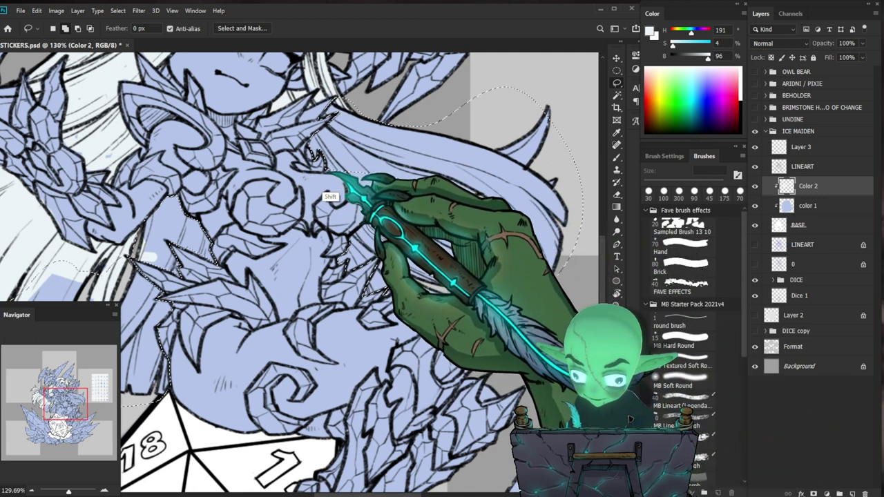
{"action": "left_click_drag", "start_coordinate": [490, 246], "coordinate": [504, 357]}
{"action": "scroll", "coordinate": [470, 155], "scroll_direction": "down", "scroll_amount": 3}
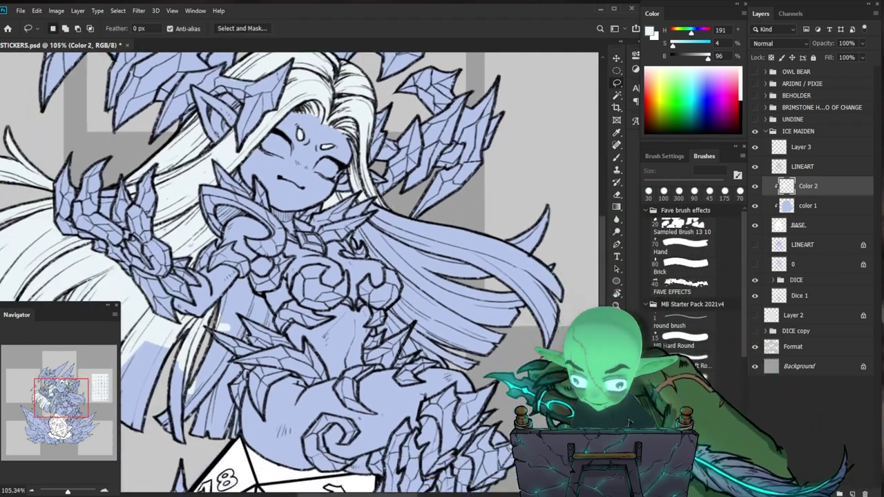
{"action": "left_click_drag", "start_coordinate": [416, 219], "coordinate": [414, 206]}
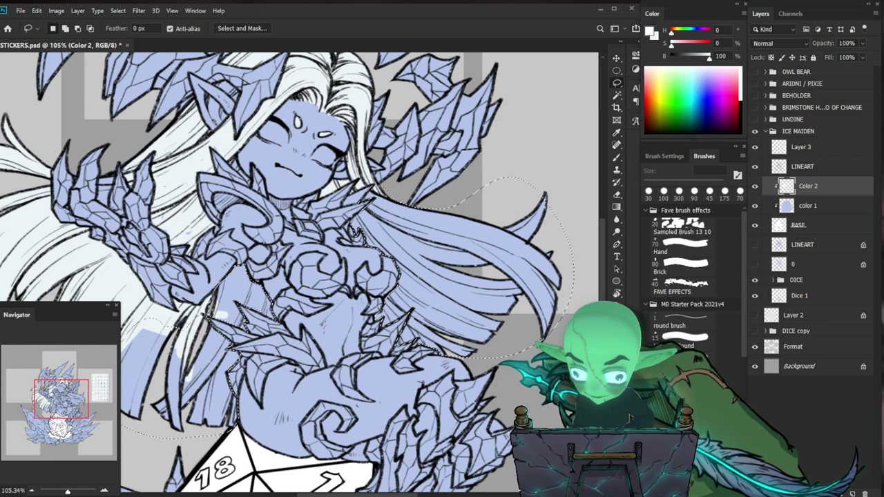
{"action": "key", "text": "alt+BackSpace"}
{"action": "key", "text": "ctrl+d"}
Hide the Format layer, leaving the plain grey Background behind the figure.
{"action": "key", "text": "z"}
{"action": "left_click_drag", "start_coordinate": [430, 293], "coordinate": [386, 315]}
{"action": "key", "text": "z"}
{"action": "mouse_move", "coordinate": [296, 263]}
{"action": "left_mouse_down"}
{"action": "mouse_move", "coordinate": [338, 258]}
{"action": "mouse_move", "coordinate": [308, 267]}
{"action": "left_mouse_up"}
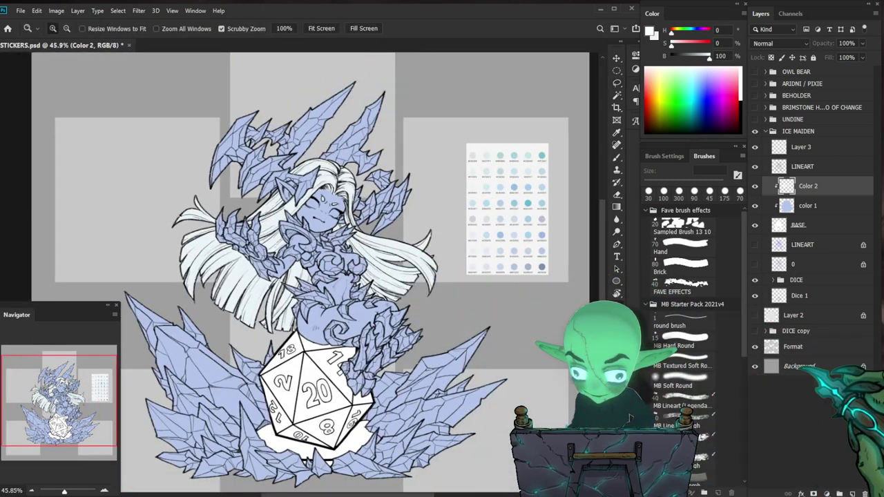
{"action": "key", "text": "alt+comma"}
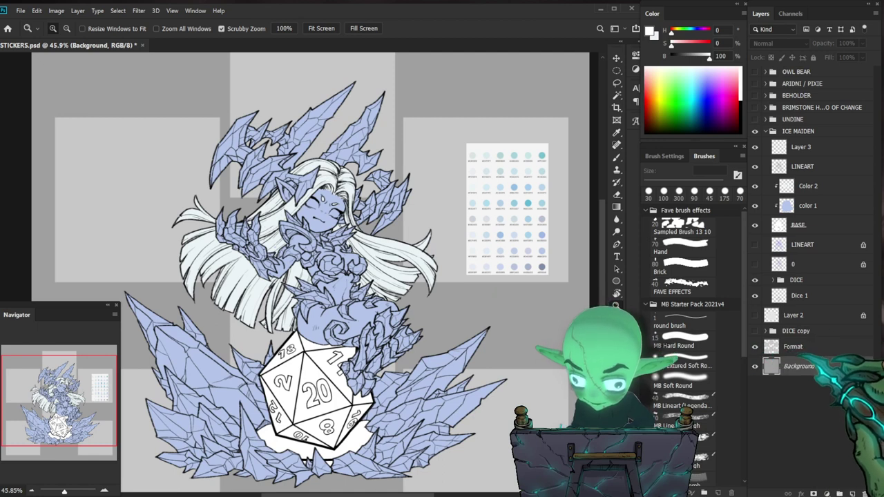
{"action": "key", "text": "ctrl+comma"}
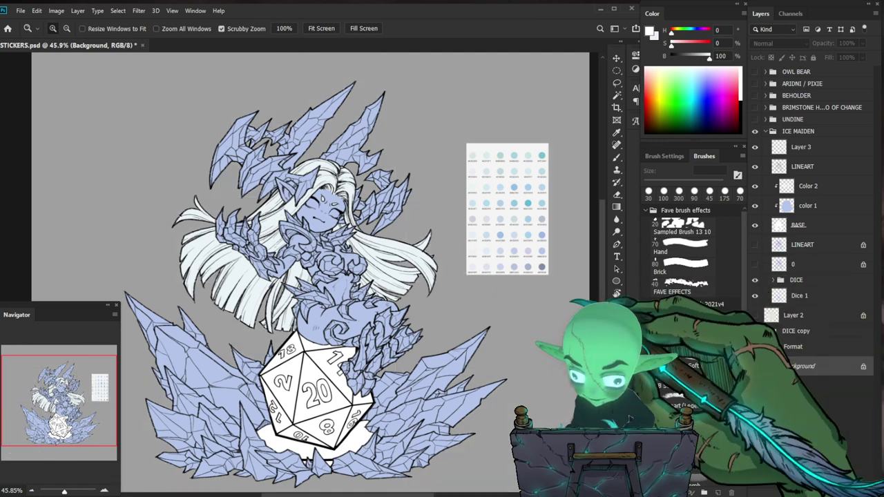
{"action": "left_click_drag", "start_coordinate": [430, 338], "coordinate": [420, 338]}
{"action": "left_click_drag", "start_coordinate": [338, 288], "coordinate": [352, 288]}
Lock the transparent pixels of the Color 2 layer and refill its hair shapes with one flat very pale blue.
{"action": "left_click", "coordinate": [816, 147]}
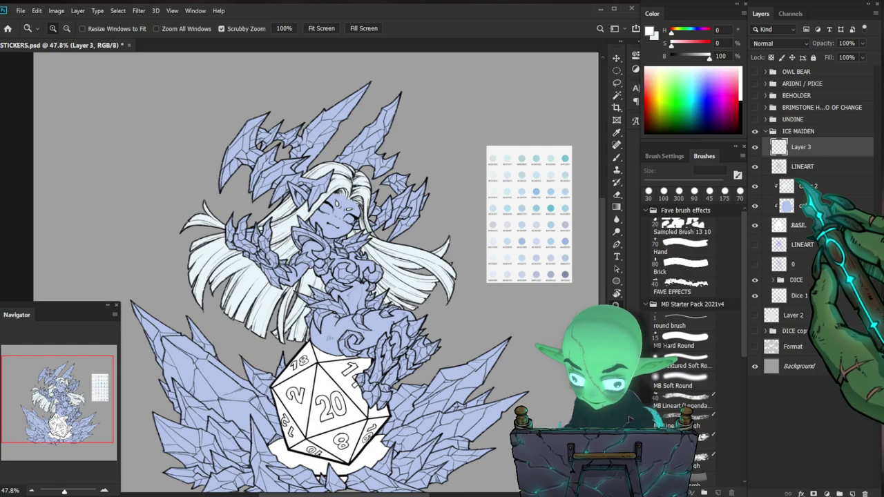
{"action": "left_click", "coordinate": [815, 186]}
{"action": "left_click_drag", "start_coordinate": [372, 298], "coordinate": [441, 298]}
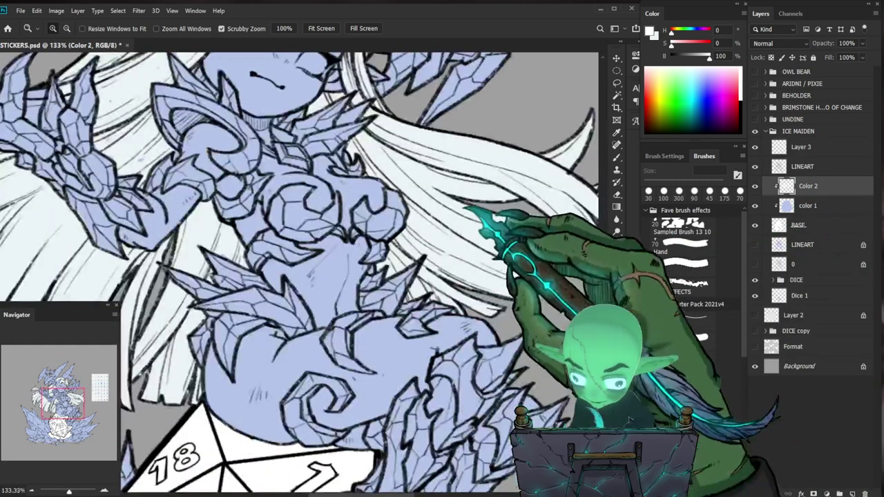
{"action": "left_click_drag", "start_coordinate": [478, 218], "coordinate": [477, 282]}
{"action": "mouse_move", "coordinate": [459, 351]}
{"action": "left_mouse_down"}
{"action": "mouse_move", "coordinate": [520, 351]}
{"action": "mouse_move", "coordinate": [453, 343]}
{"action": "left_mouse_up"}
{"action": "left_click_drag", "start_coordinate": [396, 227], "coordinate": [419, 329]}
{"action": "left_click_drag", "start_coordinate": [354, 288], "coordinate": [396, 288]}
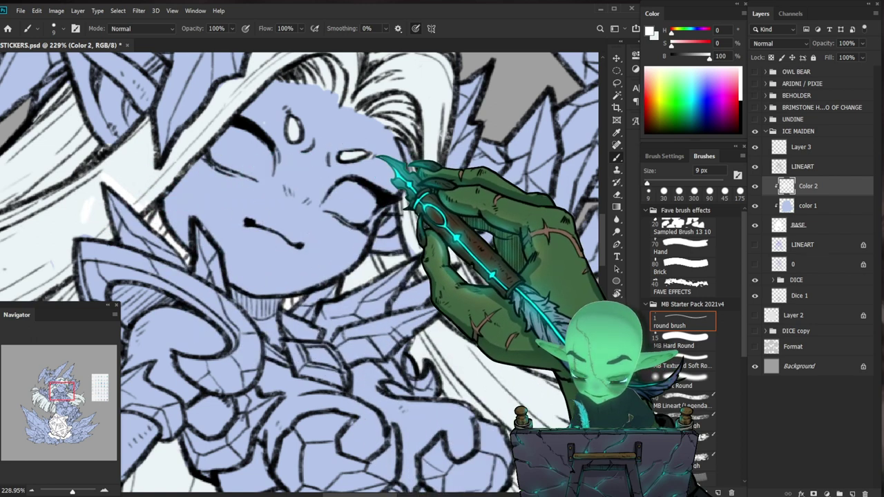
{"action": "key", "text": "x"}
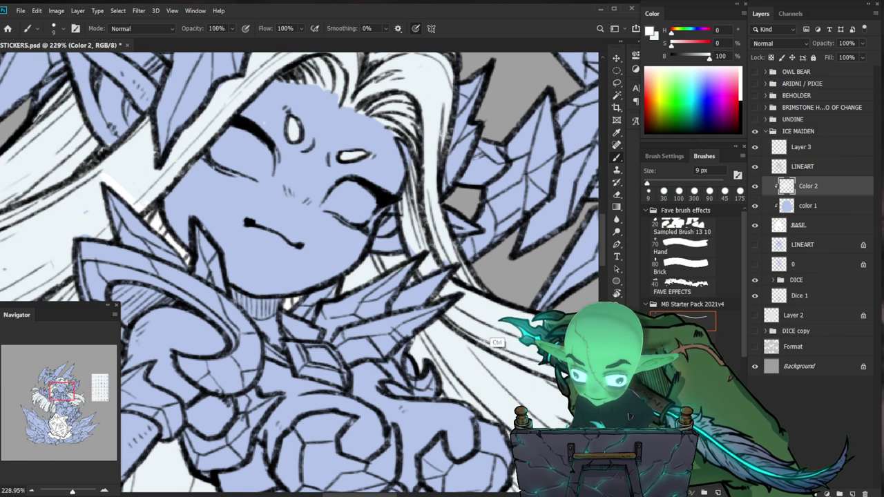
{"action": "key", "text": "ctrl+BackSpace"}
{"action": "key", "text": "ctrl+z"}
{"action": "left_click", "coordinate": [771, 57]}
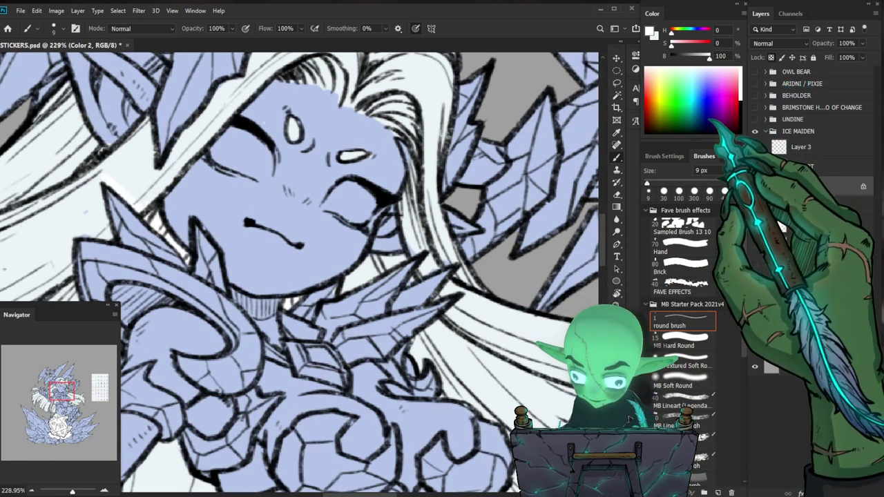
{"action": "key", "text": "ctrl+BackSpace"}
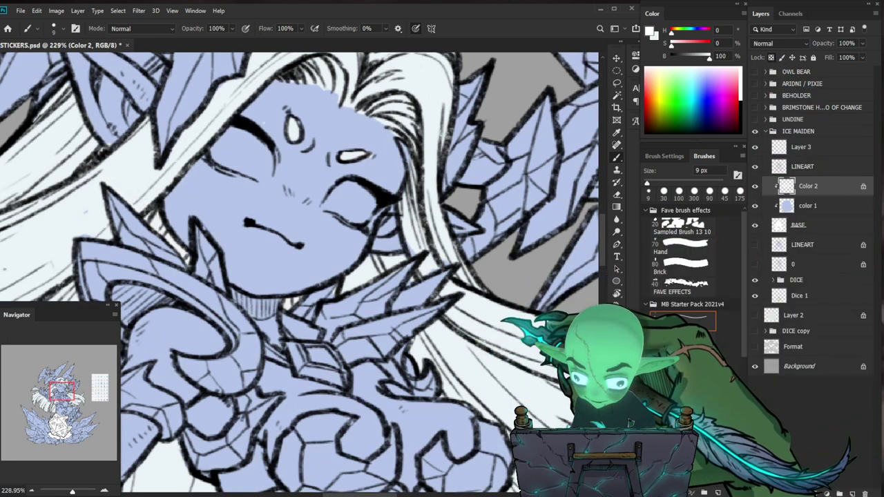
{"action": "key", "text": "x"}
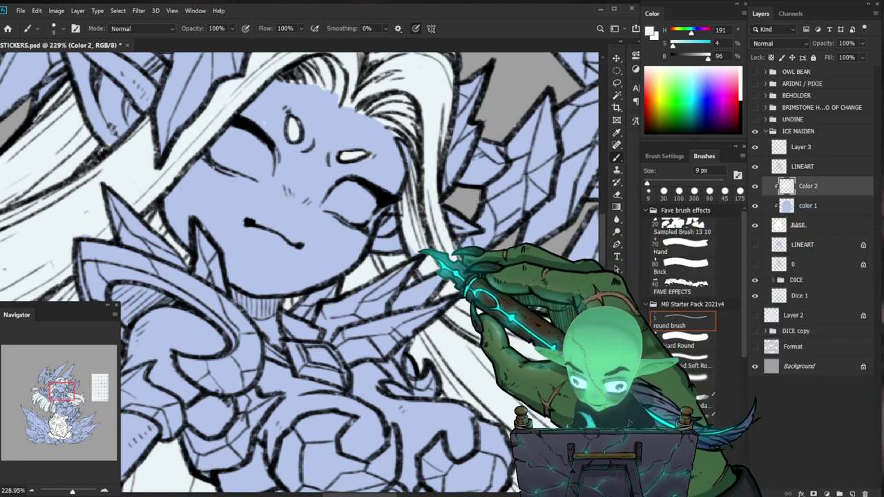
Cover the missed blue specks in the hair between the raised forearm and shoulder with a 35 px very pale blue brush.
{"action": "left_click_drag", "start_coordinate": [417, 240], "coordinate": [489, 283]}
{"action": "left_click_drag", "start_coordinate": [359, 166], "coordinate": [365, 169]}
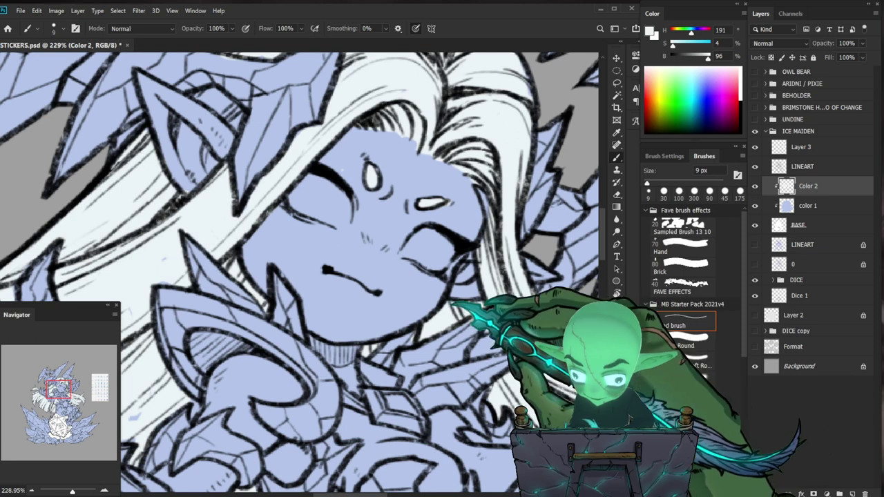
{"action": "key", "text": "e"}
{"action": "left_click_drag", "start_coordinate": [404, 360], "coordinate": [500, 316]}
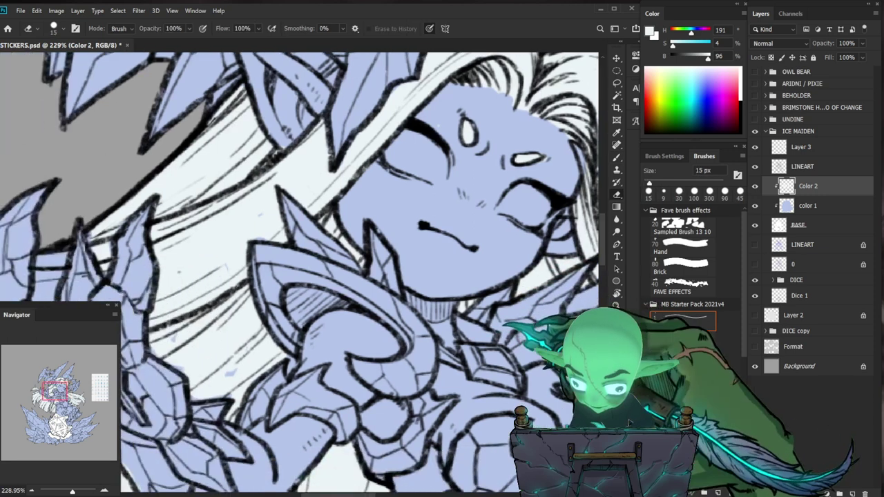
{"action": "key", "text": "b"}
{"action": "key", "text": "]"}
{"action": "key", "text": "]"}
{"action": "key", "text": "]"}
{"action": "key", "text": "]"}
{"action": "key", "text": "]"}
{"action": "key", "text": "]"}
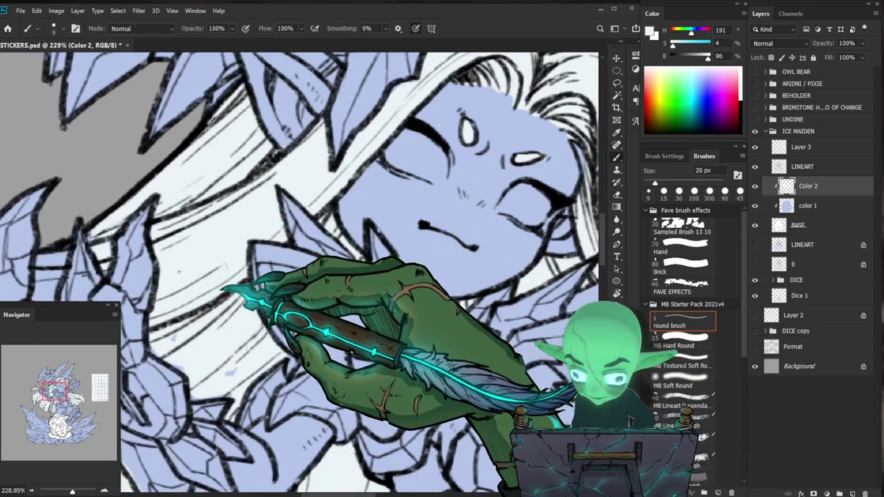
{"action": "mouse_move", "coordinate": [176, 340]}
{"action": "left_mouse_down"}
{"action": "mouse_move", "coordinate": [161, 350]}
{"action": "mouse_move", "coordinate": [178, 357]}
{"action": "left_mouse_up"}
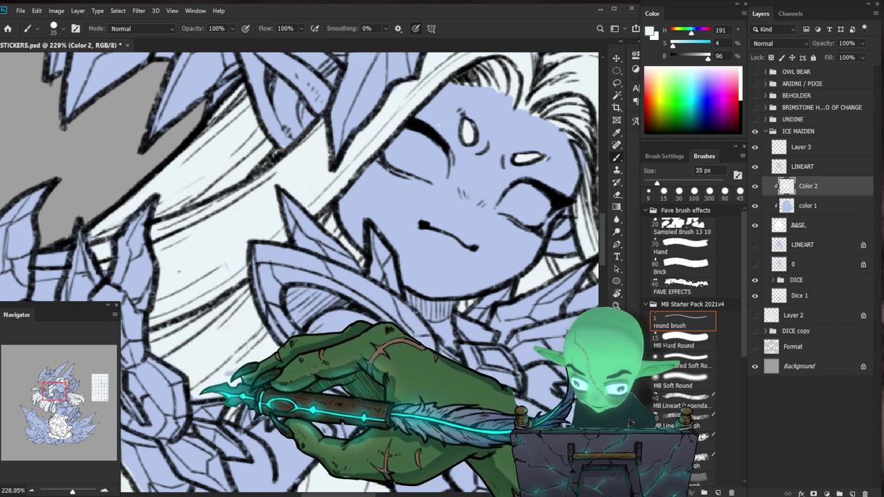
Touch up the remaining hair gaps around the raised crystal hand in very pale blue, using 15 px and 40 px brush sizes.
{"action": "key", "text": "bracketleft"}
{"action": "key", "text": "bracketleft"}
{"action": "key", "text": "bracketleft"}
{"action": "key", "text": "bracketleft"}
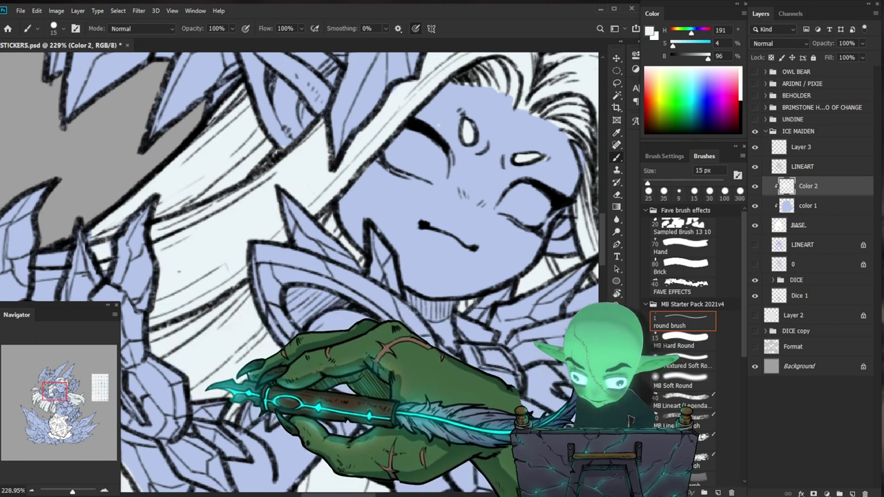
{"action": "left_click_drag", "start_coordinate": [153, 233], "coordinate": [366, 169]}
{"action": "mouse_move", "coordinate": [268, 194]}
{"action": "left_mouse_down"}
{"action": "mouse_move", "coordinate": [268, 218]}
{"action": "mouse_move", "coordinate": [282, 211]}
{"action": "left_mouse_up"}
{"action": "key", "text": "bracketright"}
{"action": "key", "text": "bracketright"}
{"action": "key", "text": "bracketright"}
{"action": "key", "text": "bracketright"}
{"action": "key", "text": "bracketright"}
{"action": "key", "text": "bracketright"}
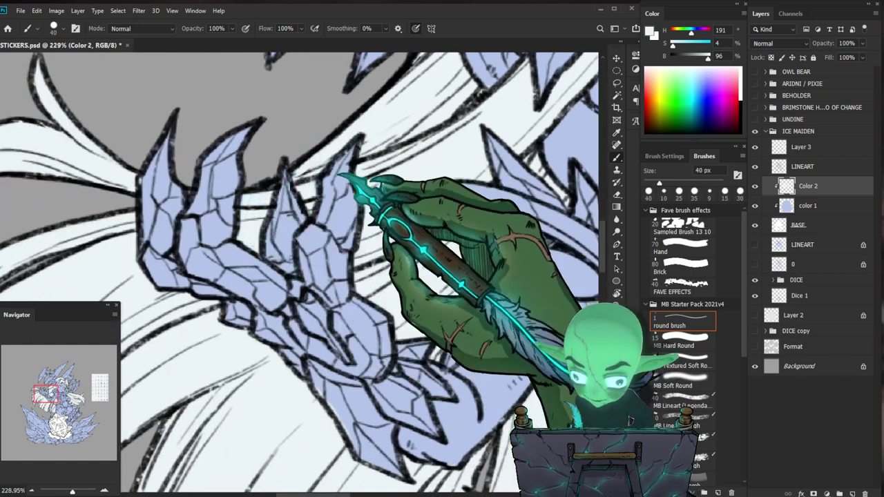
Touch up the hair color along the forehead hairline with a 9 px round brush.
{"action": "left_click_drag", "start_coordinate": [238, 300], "coordinate": [149, 303]}
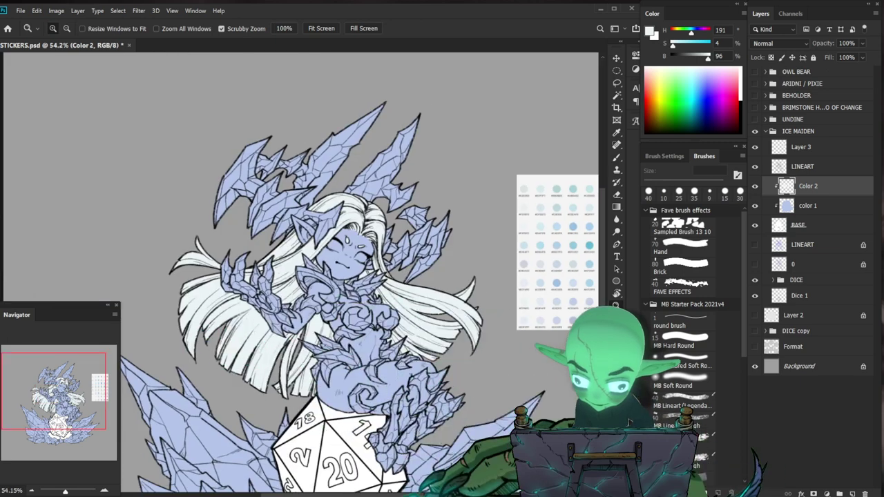
{"action": "left_click_drag", "start_coordinate": [255, 276], "coordinate": [207, 277]}
{"action": "left_click_drag", "start_coordinate": [339, 344], "coordinate": [409, 359]}
{"action": "left_click_drag", "start_coordinate": [478, 344], "coordinate": [491, 390]}
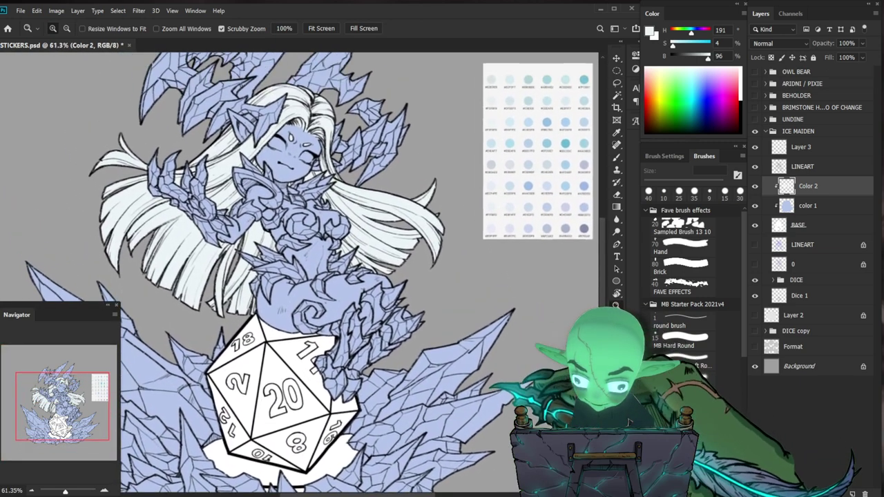
{"action": "left_click_drag", "start_coordinate": [301, 134], "coordinate": [380, 130]}
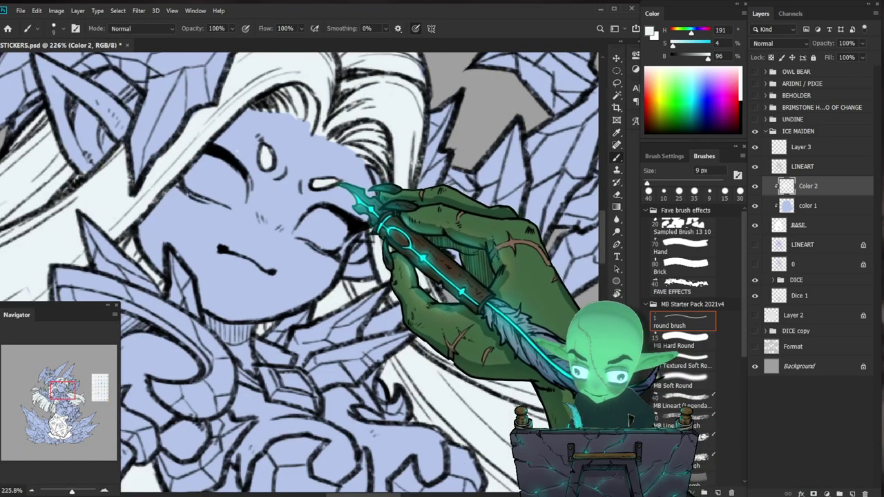
{"action": "left_click_drag", "start_coordinate": [306, 113], "coordinate": [301, 125]}
{"action": "mouse_move", "coordinate": [398, 136]}
{"action": "left_mouse_down"}
{"action": "mouse_move", "coordinate": [447, 243]}
{"action": "mouse_move", "coordinate": [360, 276]}
{"action": "left_mouse_up"}
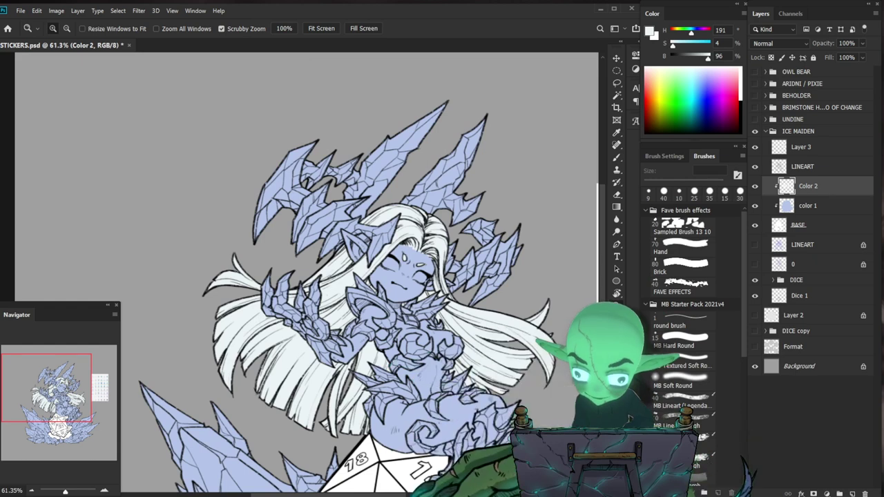
Clean up the hair color at the parting above the forehead with the 9 px brush and the eraser.
{"action": "left_click_drag", "start_coordinate": [456, 261], "coordinate": [525, 260]}
{"action": "key", "text": "b"}
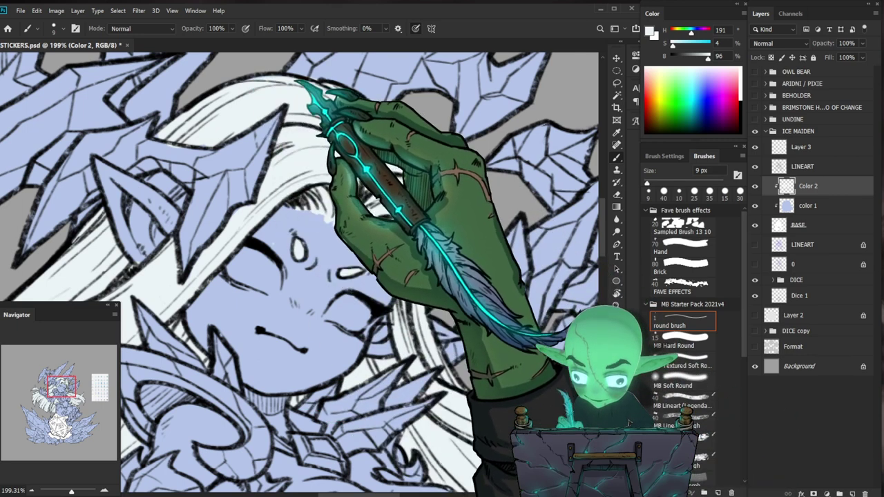
{"action": "scroll", "coordinate": [296, 269], "scroll_direction": "up", "scroll_amount": 3}
{"action": "left_click_drag", "start_coordinate": [327, 152], "coordinate": [378, 154]}
{"action": "key", "text": "e"}
{"action": "key", "text": "b"}
{"action": "left_click_drag", "start_coordinate": [393, 201], "coordinate": [249, 199]}
{"action": "left_click_drag", "start_coordinate": [487, 443], "coordinate": [408, 281]}
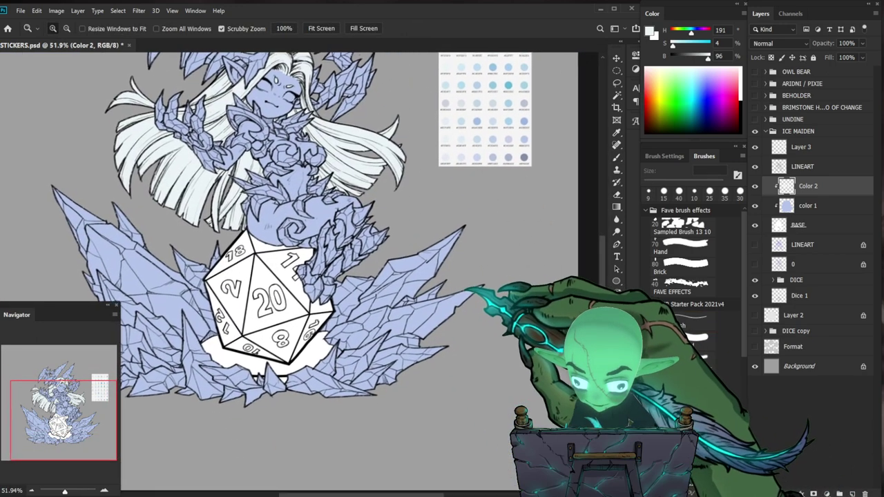
Check the hair coverage over the whole figure and rename the Color 2 layer to Hair.
{"action": "left_click_drag", "start_coordinate": [385, 162], "coordinate": [543, 163]}
{"action": "left_click_drag", "start_coordinate": [532, 293], "coordinate": [476, 303]}
{"action": "left_click_drag", "start_coordinate": [463, 351], "coordinate": [435, 359]}
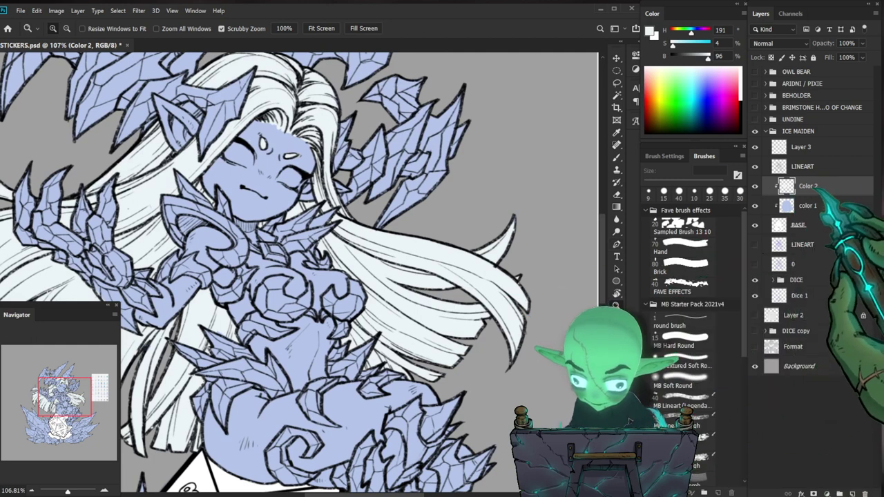
{"action": "left_click_drag", "start_coordinate": [272, 114], "coordinate": [343, 115]}
{"action": "left_click_drag", "start_coordinate": [385, 199], "coordinate": [387, 268]}
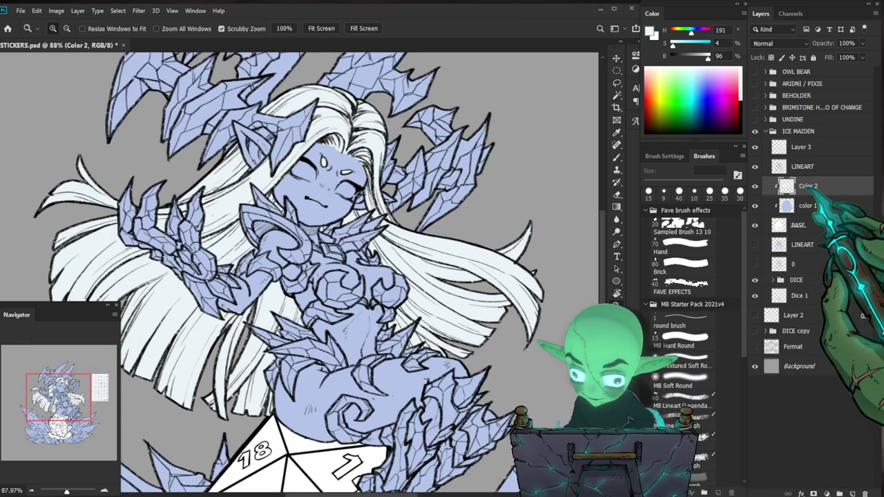
{"action": "double_click", "coordinate": [806, 186]}
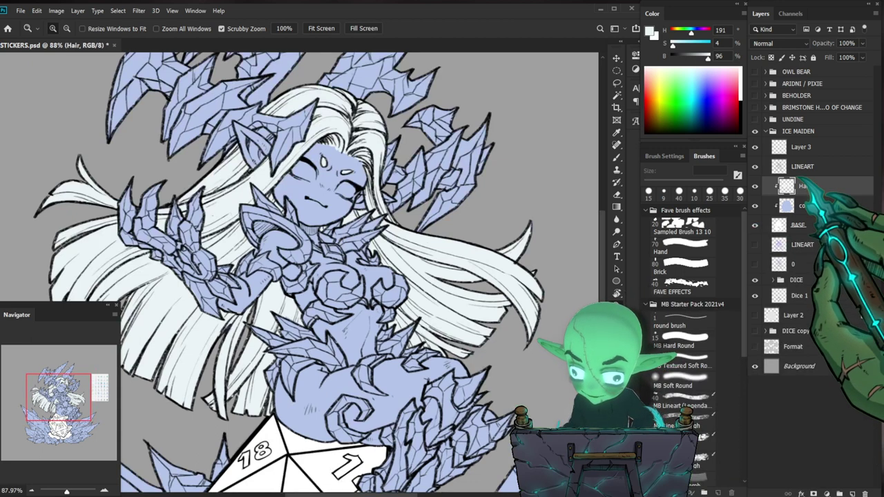
Add a new clipped layer named Skin directly above the color 1 layer.
{"action": "left_click", "coordinate": [806, 205]}
{"action": "key", "text": "ctrl+shift+n"}
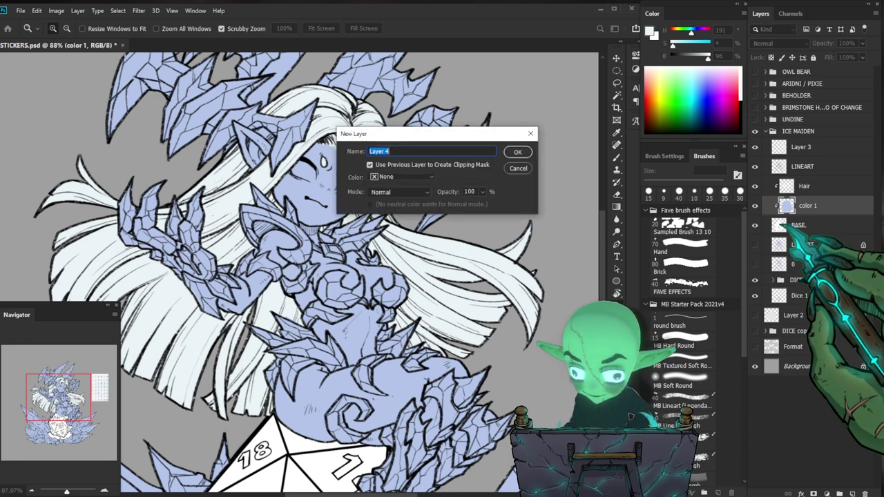
{"action": "type", "text": "Skin"}
{"action": "key", "text": "Return"}
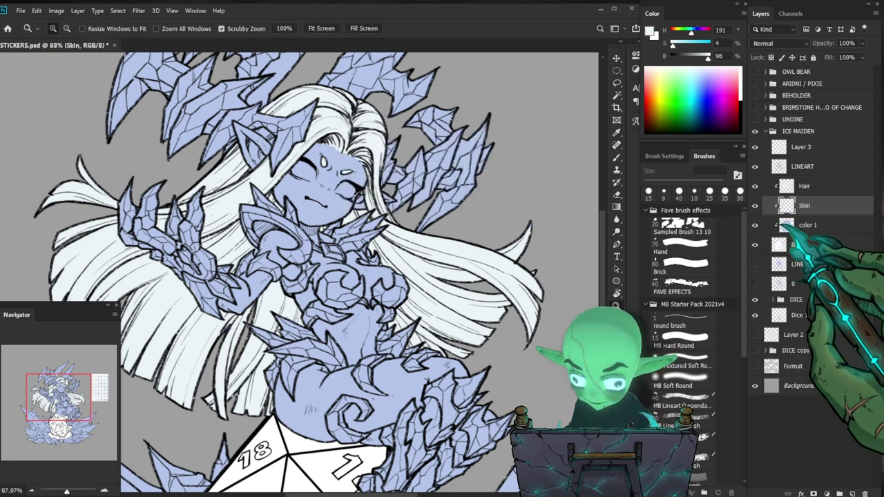
{"action": "left_click_drag", "start_coordinate": [456, 290], "coordinate": [402, 310]}
{"action": "left_click", "coordinate": [649, 31]}
{"action": "mouse_move", "coordinate": [594, 352]}
{"action": "left_mouse_down"}
{"action": "mouse_move", "coordinate": [594, 374]}
{"action": "mouse_move", "coordinate": [593, 345]}
{"action": "left_mouse_up"}
{"action": "left_click", "coordinate": [528, 340]}
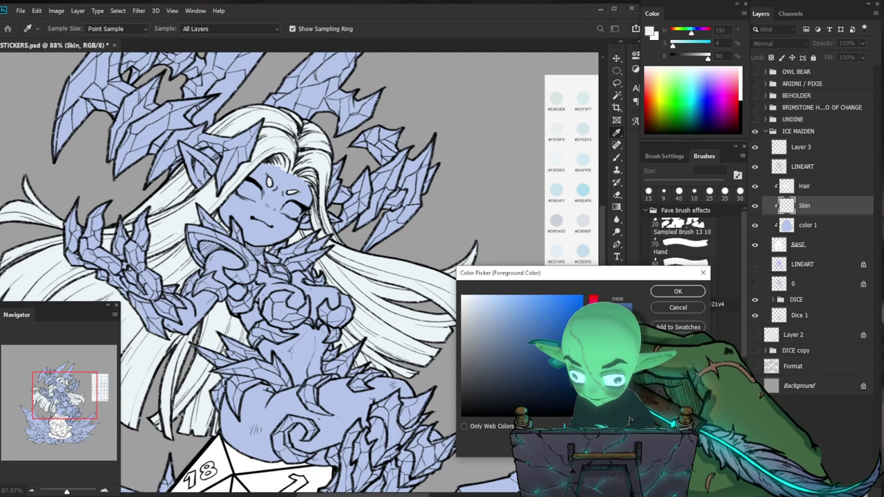
{"action": "left_click", "coordinate": [692, 308]}
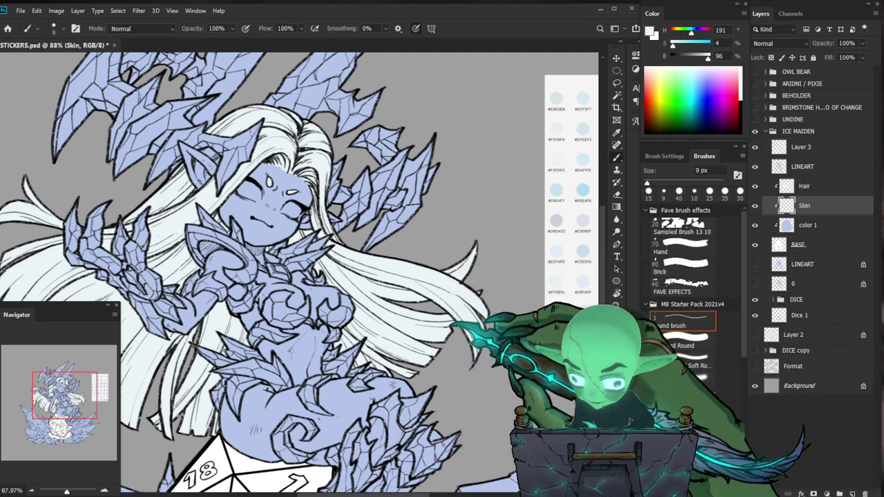
Sample a pale lavender blue (H 228, S 11, B 90) from the reference palette as the skin color.
{"action": "scroll", "coordinate": [452, 349], "scroll_direction": "down", "scroll_amount": 3}
{"action": "scroll", "coordinate": [607, 407], "scroll_direction": "up", "scroll_amount": 2}
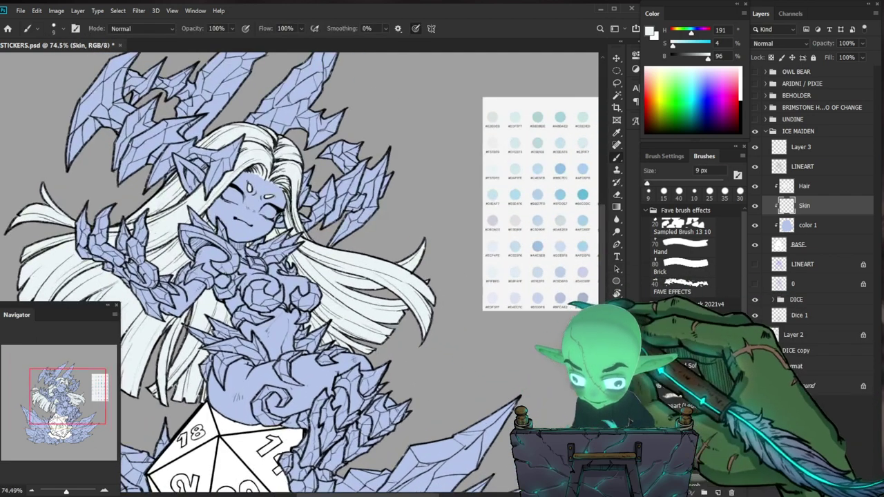
{"action": "left_click_drag", "start_coordinate": [562, 299], "coordinate": [517, 314]}
{"action": "left_click", "coordinate": [516, 313], "text": "alt"}
{"action": "left_click", "coordinate": [528, 281], "text": "alt"}
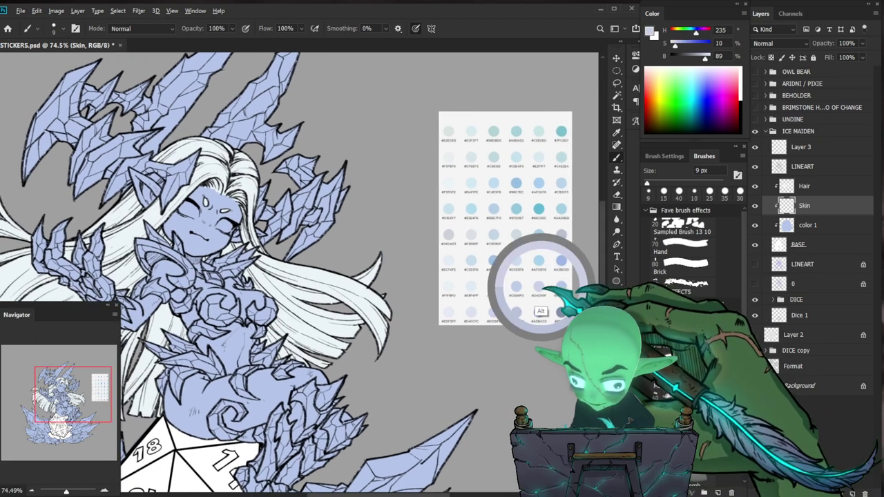
{"action": "left_click_drag", "start_coordinate": [363, 288], "coordinate": [450, 252]}
Paint the face pale lavender blue on the Skin layer, enlarging the round brush to 90 px.
{"action": "key", "text": "bracketright"}
{"action": "key", "text": "bracketright"}
{"action": "key", "text": "bracketright"}
{"action": "left_click_drag", "start_coordinate": [299, 181], "coordinate": [291, 205]}
{"action": "key", "text": "bracketright"}
{"action": "key", "text": "bracketright"}
{"action": "key", "text": "bracketright"}
{"action": "key", "text": "bracketright"}
{"action": "key", "text": "bracketright"}
{"action": "key", "text": "bracketright"}
{"action": "key", "text": "bracketright"}
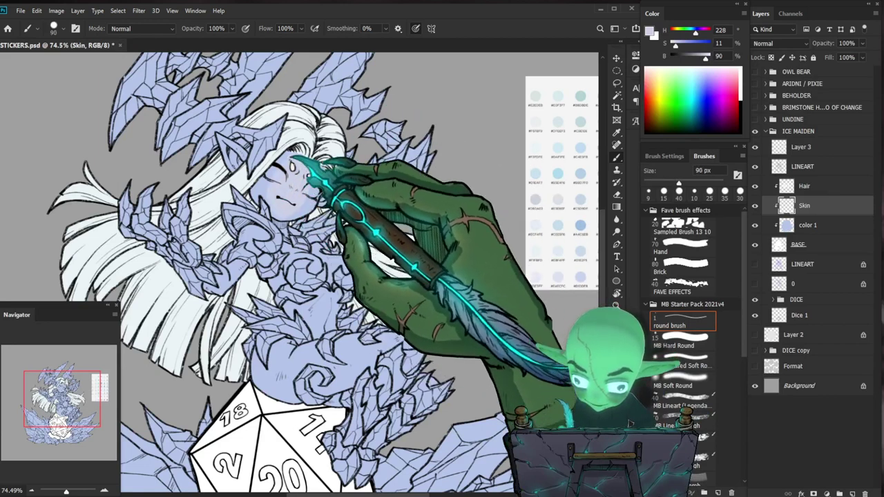
Paint the chest, raised arm and waist pale lavender blue on the Skin layer with the round brush at 100 px.
{"action": "key", "text": "bracketright"}
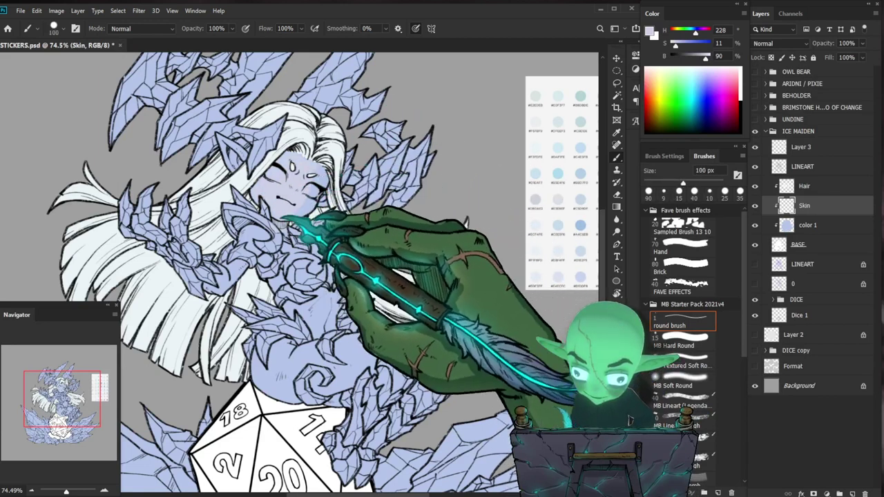
{"action": "mouse_move", "coordinate": [288, 182]}
{"action": "left_mouse_down"}
{"action": "mouse_move", "coordinate": [237, 148]}
{"action": "mouse_move", "coordinate": [272, 172]}
{"action": "left_mouse_up"}
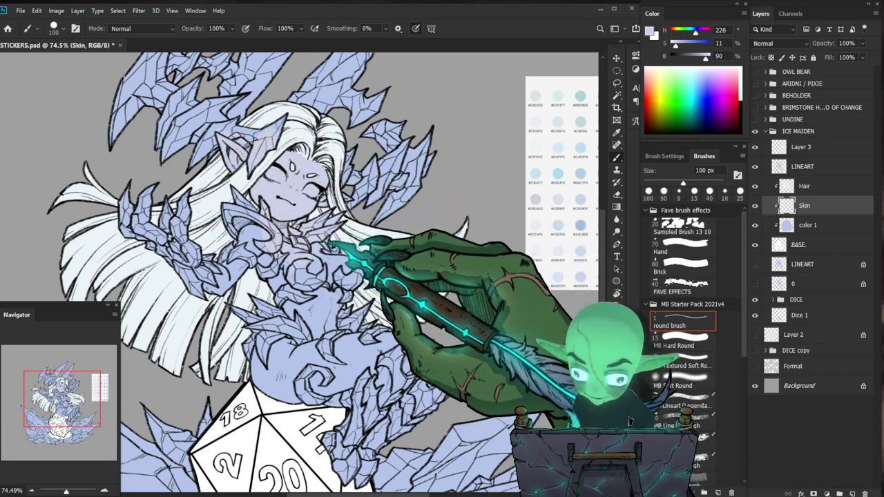
{"action": "left_click_drag", "start_coordinate": [373, 258], "coordinate": [408, 219]}
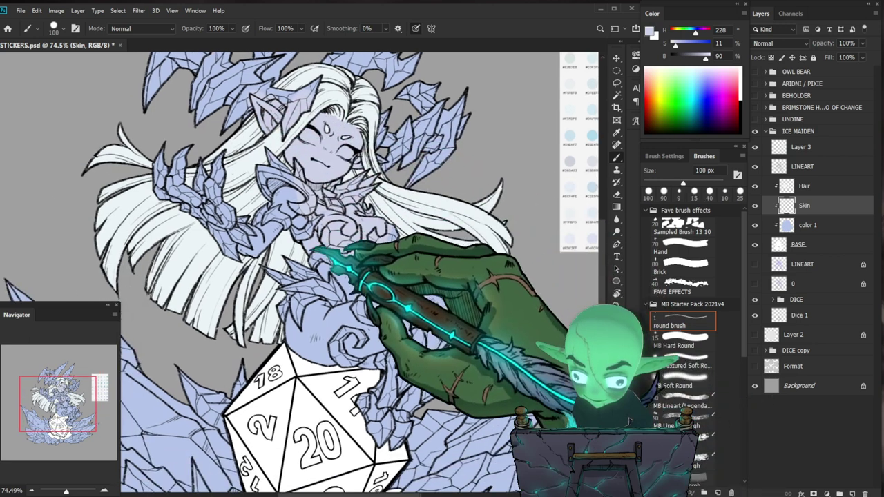
{"action": "left_click_drag", "start_coordinate": [261, 250], "coordinate": [256, 251]}
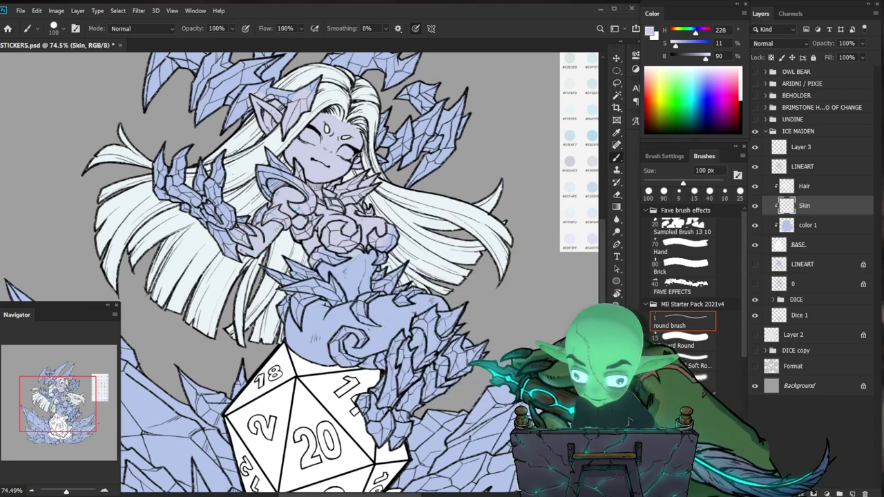
{"action": "left_click_drag", "start_coordinate": [449, 270], "coordinate": [434, 246]}
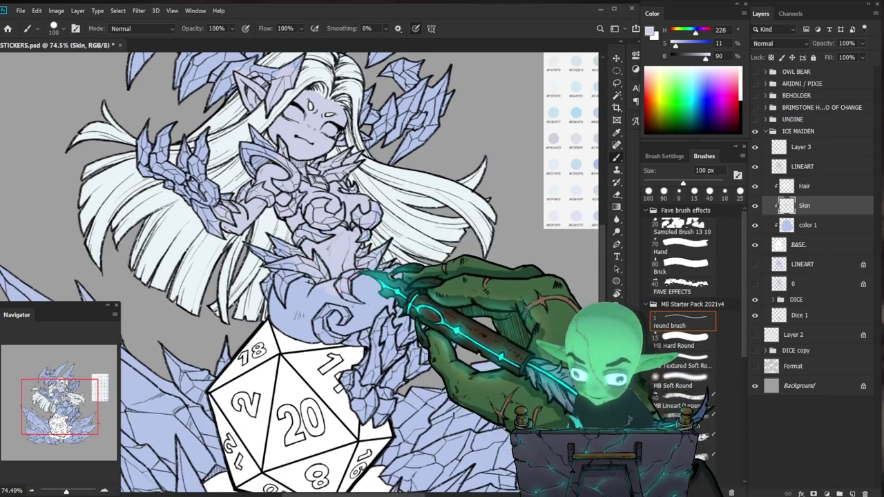
{"action": "scroll", "coordinate": [493, 310], "scroll_direction": "down", "scroll_amount": 3}
{"action": "left_click_drag", "start_coordinate": [493, 310], "coordinate": [470, 332]}
{"action": "mouse_move", "coordinate": [386, 218]}
{"action": "left_mouse_down"}
{"action": "mouse_move", "coordinate": [432, 223]}
{"action": "mouse_move", "coordinate": [398, 221]}
{"action": "left_mouse_up"}
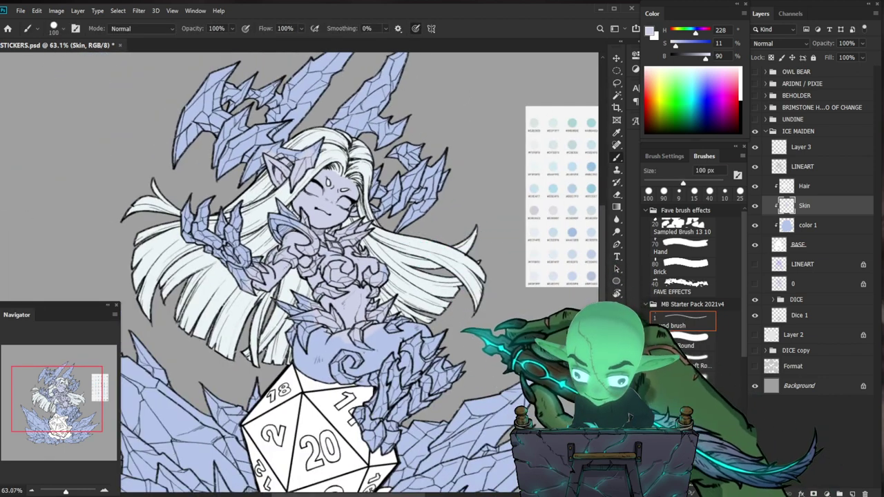
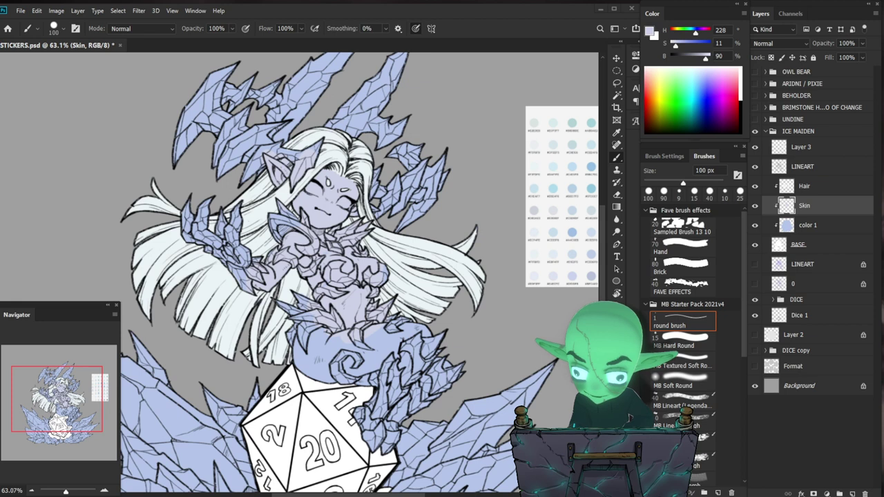
Lock the Skin layer's transparent pixels and recolor the skin with a very pale icy tone.
{"action": "left_click_drag", "start_coordinate": [524, 277], "coordinate": [489, 307]}
{"action": "left_click", "coordinate": [498, 285], "text": "alt"}
{"action": "left_click", "coordinate": [771, 58]}
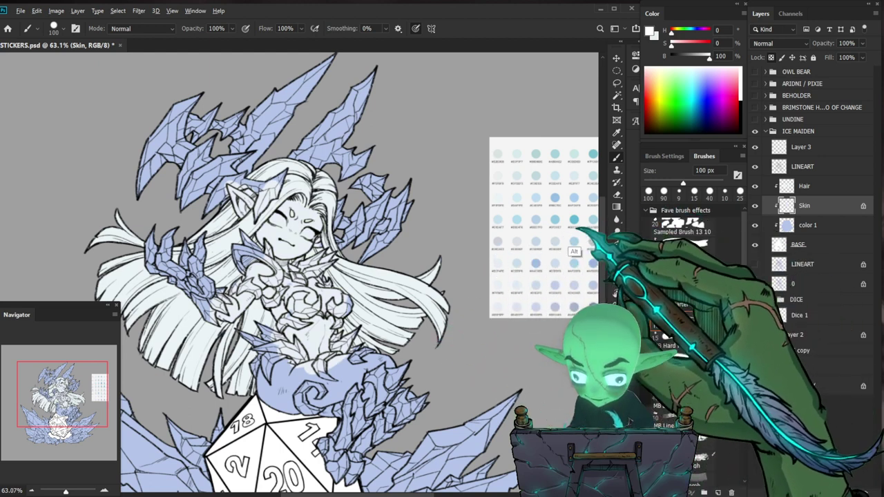
Move the reference palette on Layer 3 closer to the figure.
{"action": "left_click_drag", "start_coordinate": [545, 328], "coordinate": [475, 241]}
{"action": "scroll", "coordinate": [509, 296], "scroll_direction": "down", "scroll_amount": 1}
{"action": "left_click", "coordinate": [800, 147]}
{"action": "key", "text": "v"}
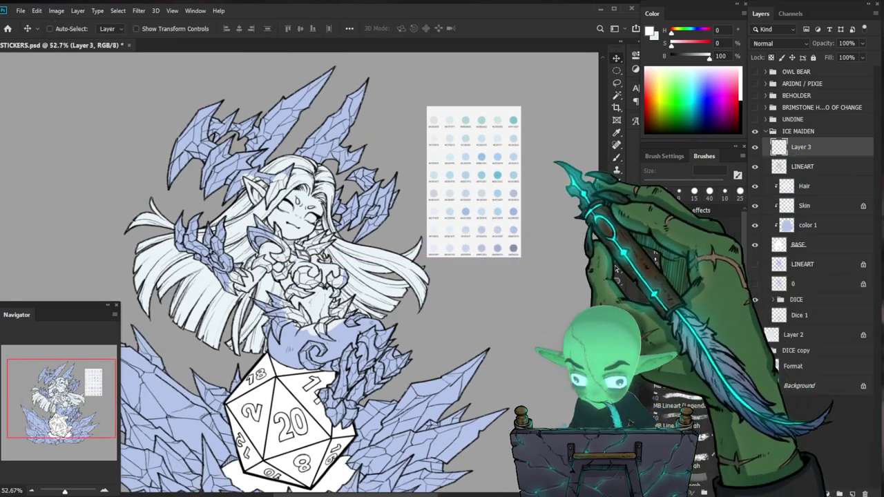
{"action": "key", "text": "b"}
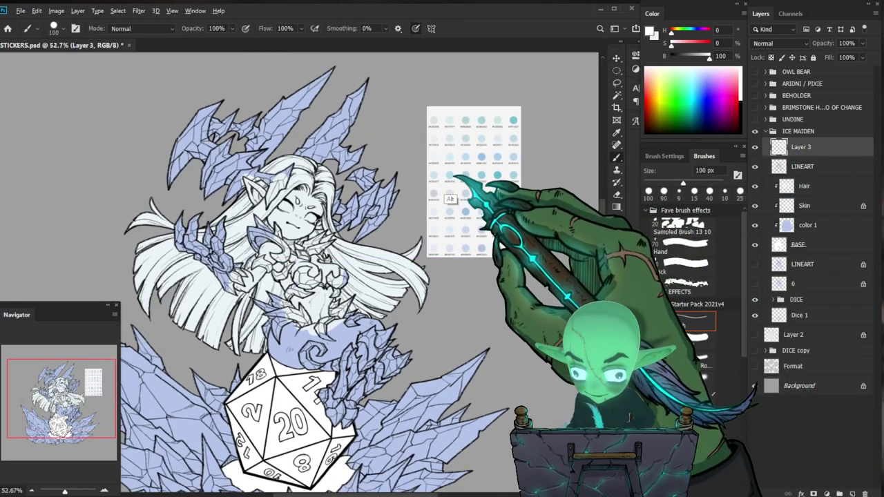
Try a light blue (H 198, S 27, B 93) from the reference palette as the fill of the Skin layer.
{"action": "left_click", "coordinate": [452, 176], "text": "alt"}
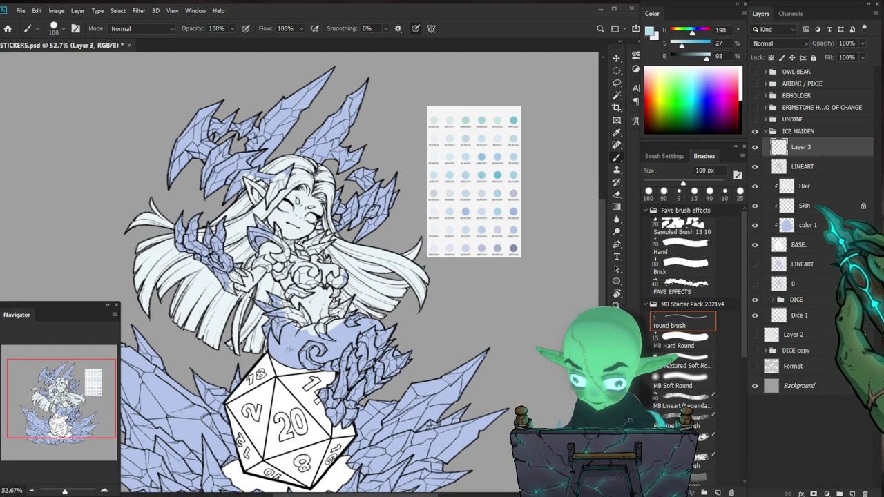
{"action": "left_click", "coordinate": [815, 206]}
{"action": "key", "text": "x"}
{"action": "key", "text": "ctrl+BackSpace"}
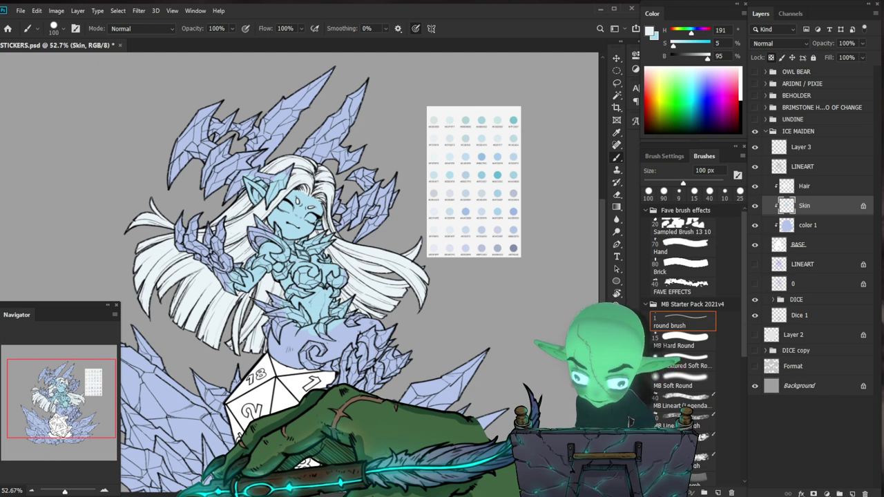
Try a periwinkle blue (H 218, S 31, B 89) from the palette on the face and compare it over the whole figure.
{"action": "left_click", "coordinate": [513, 212], "text": "alt"}
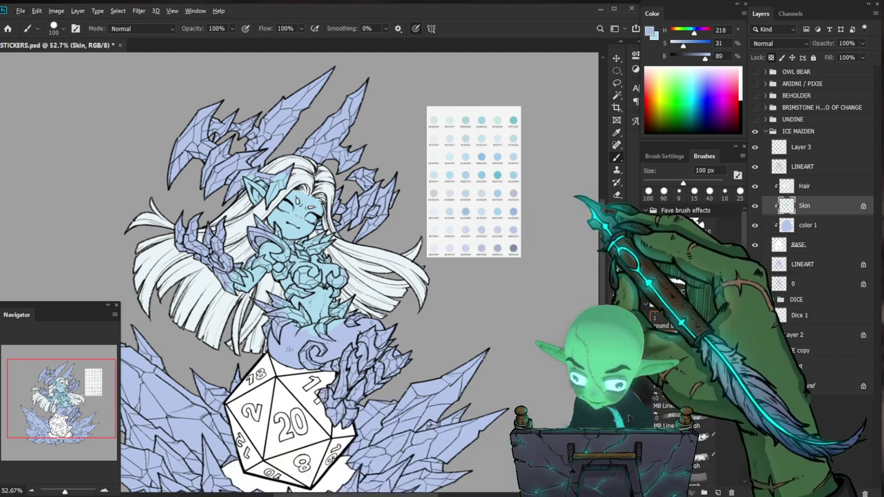
{"action": "mouse_move", "coordinate": [323, 200]}
{"action": "left_mouse_down"}
{"action": "mouse_move", "coordinate": [275, 210]}
{"action": "mouse_move", "coordinate": [304, 199]}
{"action": "mouse_move", "coordinate": [297, 207]}
{"action": "left_mouse_up"}
{"action": "scroll", "coordinate": [435, 228], "scroll_direction": "down", "scroll_amount": 5}
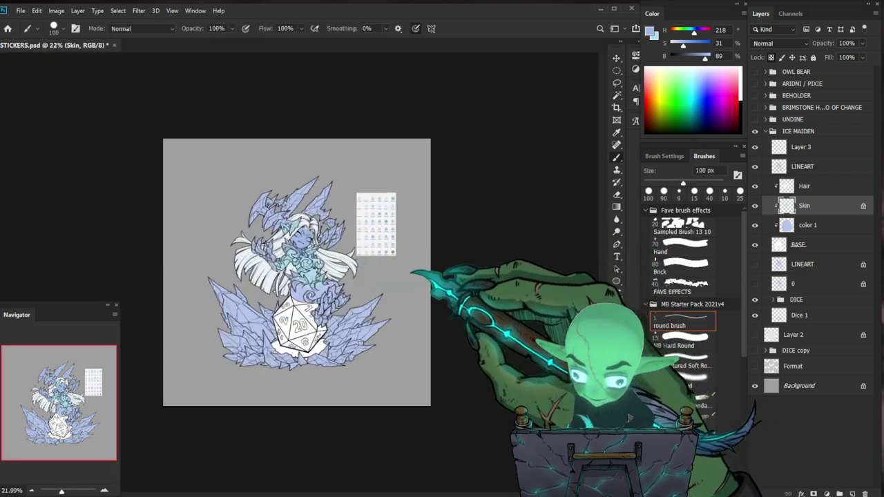
{"action": "scroll", "coordinate": [288, 272], "scroll_direction": "up", "scroll_amount": 3}
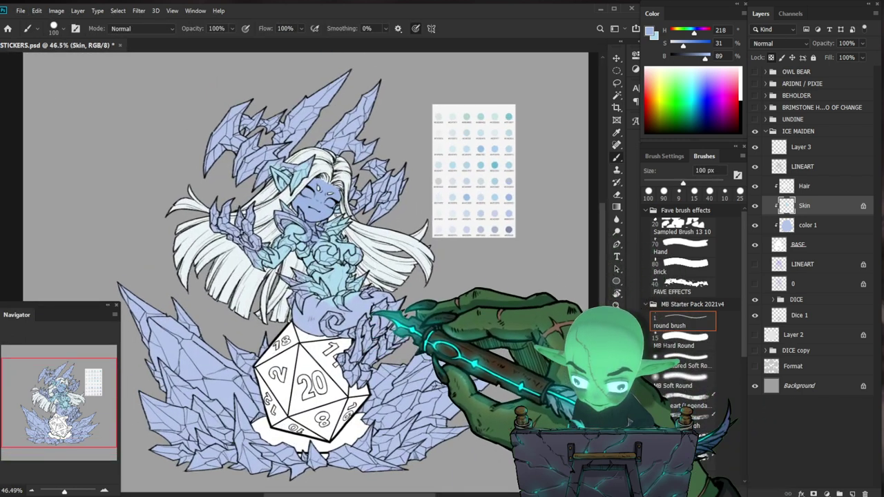
Try several pale palette blues as the skin fill, including H 193, S 13, B 87 and the greyer H 223, S 12, B 82.
{"action": "left_click", "coordinate": [483, 111], "text": "alt"}
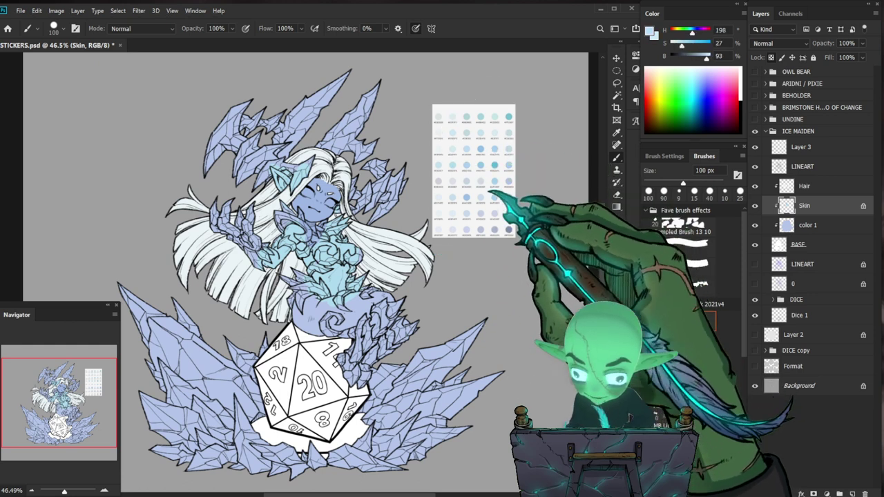
{"action": "key", "text": "alt+BackSpace"}
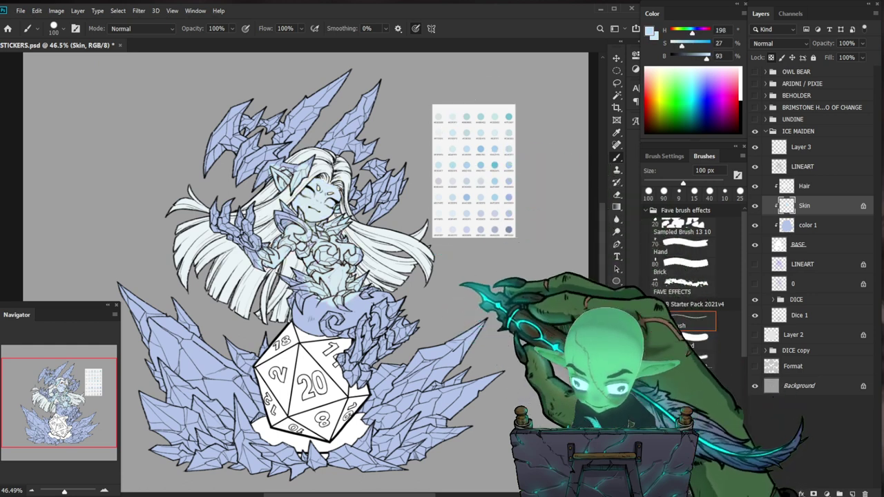
{"action": "left_click", "coordinate": [467, 133], "text": "alt"}
{"action": "key", "text": "alt+BackSpace"}
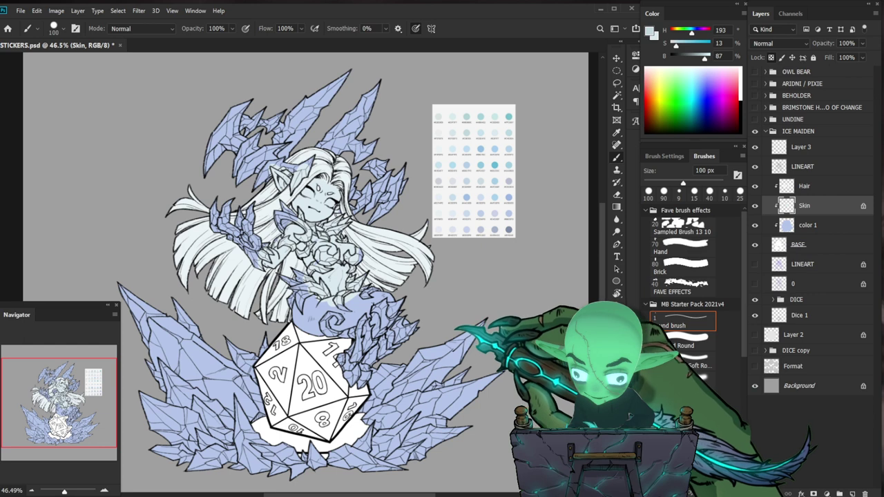
{"action": "left_click", "coordinate": [484, 217], "text": "alt"}
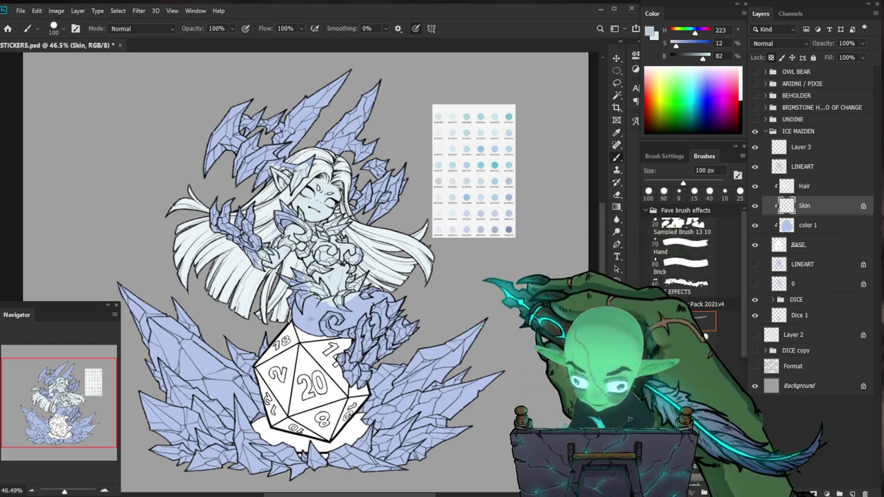
{"action": "key", "text": "alt+BackSpace"}
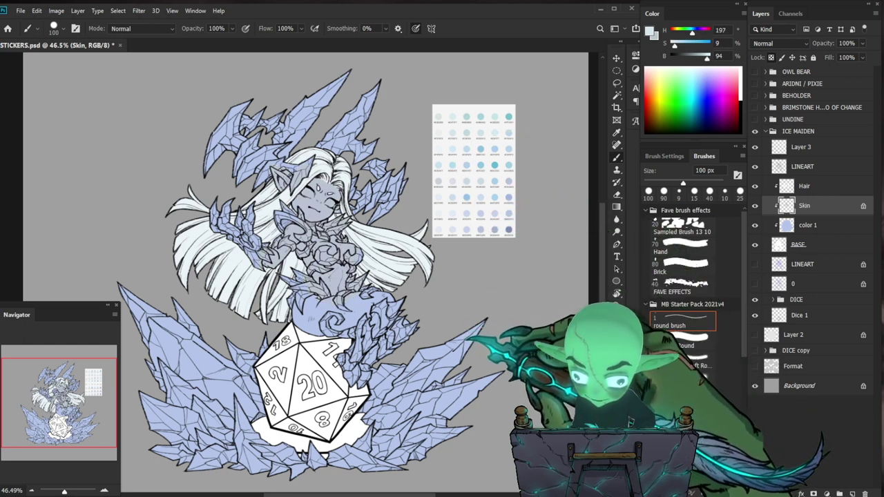
Compare further palette blues and fill the Skin layer's painted areas with a dark slate blue (H 224, S 22, B 65).
{"action": "left_click", "coordinate": [509, 214], "text": "alt"}
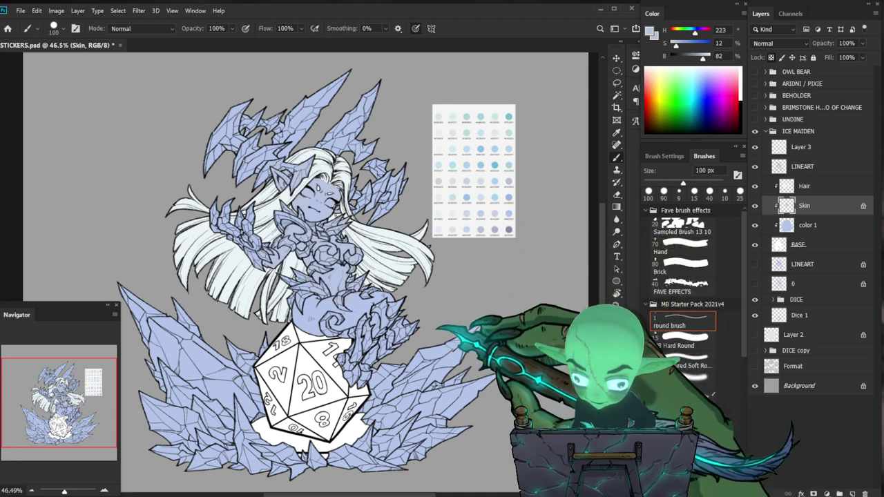
{"action": "left_click", "coordinate": [464, 211], "text": "alt"}
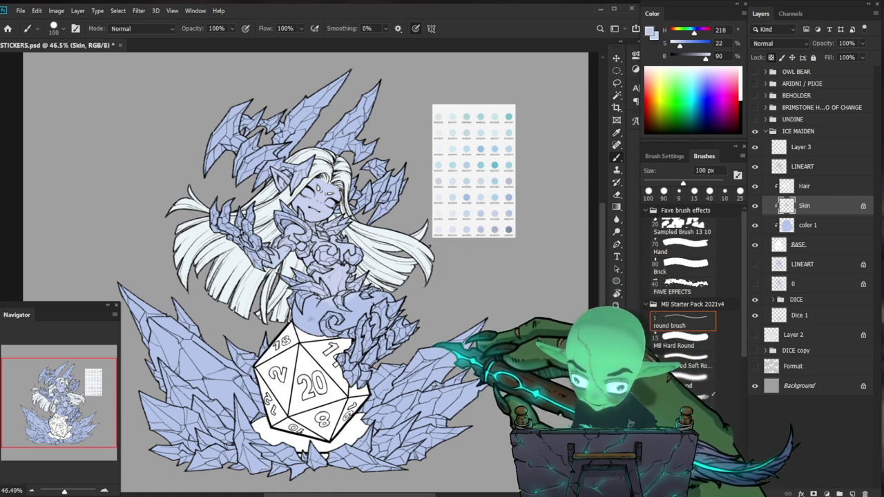
{"action": "left_click", "coordinate": [491, 214], "text": "alt"}
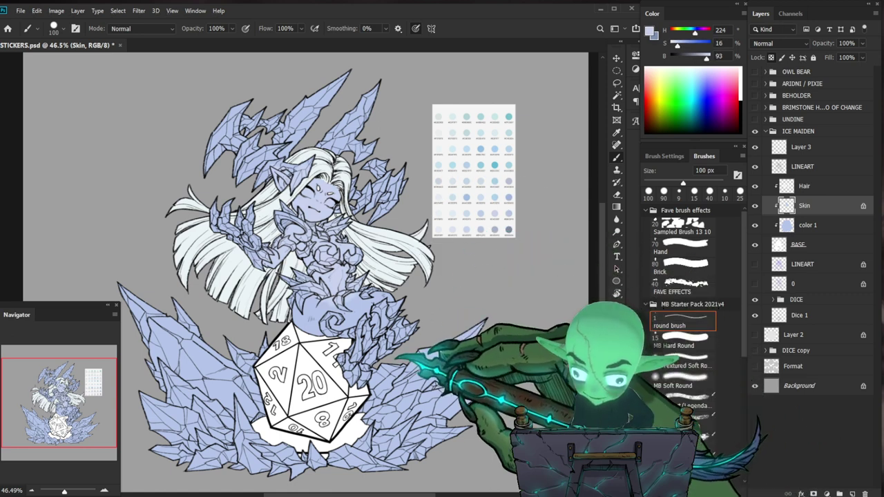
{"action": "key", "text": "alt+BackSpace"}
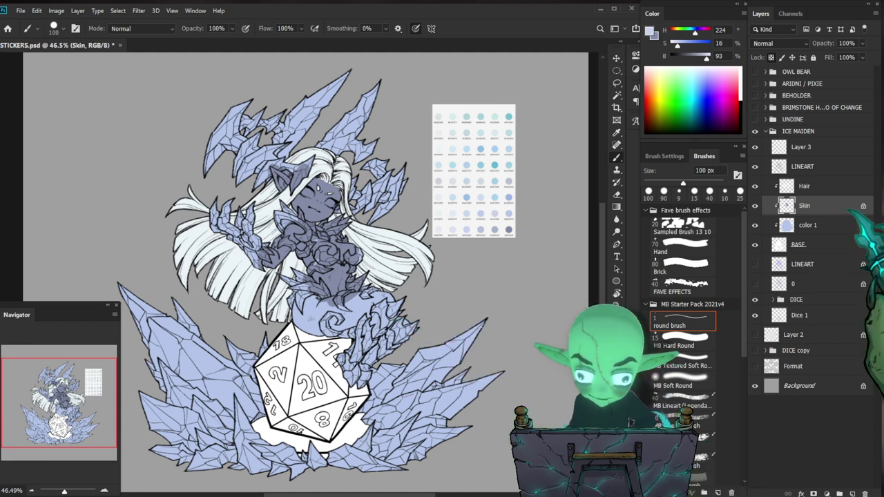
Unlock the Skin layer's transparent pixels and paint the hips and thighs slate blue, enlarging the round brush to 200 px.
{"action": "left_click_drag", "start_coordinate": [355, 215], "coordinate": [388, 213]}
{"action": "left_click", "coordinate": [863, 206]}
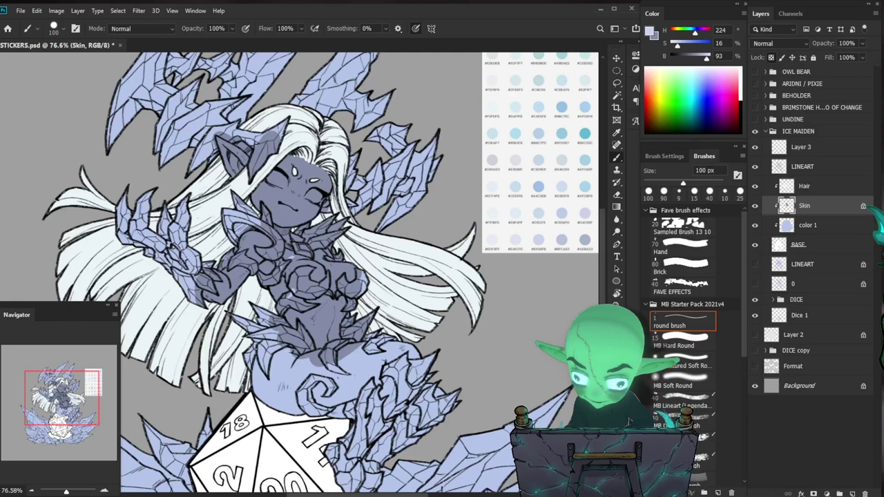
{"action": "key", "text": "x"}
{"action": "mouse_move", "coordinate": [300, 333]}
{"action": "left_mouse_down"}
{"action": "mouse_move", "coordinate": [267, 373]}
{"action": "mouse_move", "coordinate": [274, 350]}
{"action": "mouse_move", "coordinate": [345, 331]}
{"action": "mouse_move", "coordinate": [291, 431]}
{"action": "mouse_move", "coordinate": [444, 342]}
{"action": "left_mouse_up"}
{"action": "key", "text": "bracketright"}
{"action": "key", "text": "bracketright"}
{"action": "key", "text": "bracketright"}
{"action": "key", "text": "bracketright"}
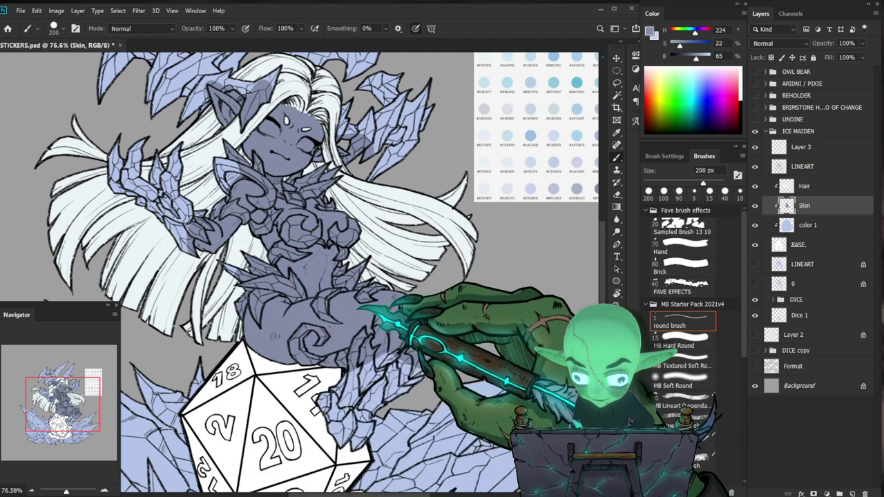
Extend the slate blue over the raised forearm and the crystal-covered leg, and check the skin coverage on the whole figure.
{"action": "left_click_drag", "start_coordinate": [224, 181], "coordinate": [232, 190]}
{"action": "left_click_drag", "start_coordinate": [189, 211], "coordinate": [183, 248]}
{"action": "mouse_move", "coordinate": [225, 179]}
{"action": "left_mouse_down"}
{"action": "mouse_move", "coordinate": [236, 165]}
{"action": "mouse_move", "coordinate": [220, 163]}
{"action": "left_mouse_up"}
{"action": "key", "text": "ctrl+space"}
{"action": "mouse_move", "coordinate": [349, 208]}
{"action": "left_mouse_down"}
{"action": "mouse_move", "coordinate": [333, 224]}
{"action": "mouse_move", "coordinate": [276, 227]}
{"action": "left_mouse_up"}
{"action": "key", "text": "space"}
{"action": "left_click_drag", "start_coordinate": [339, 253], "coordinate": [305, 300]}
{"action": "key", "text": "ctrl+space"}
{"action": "left_click_drag", "start_coordinate": [295, 268], "coordinate": [196, 265]}
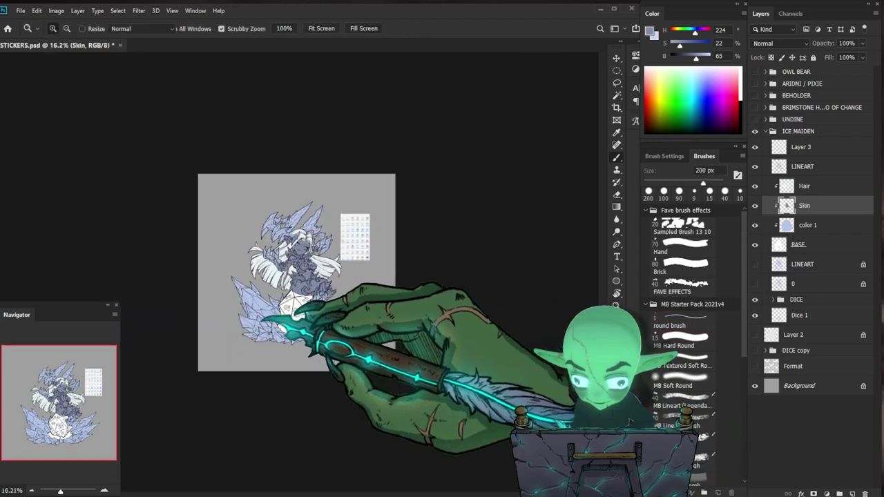
{"action": "key", "text": "ctrl+space"}
{"action": "left_click_drag", "start_coordinate": [309, 270], "coordinate": [403, 270]}
{"action": "key", "text": "space"}
{"action": "left_click_drag", "start_coordinate": [297, 241], "coordinate": [350, 268]}
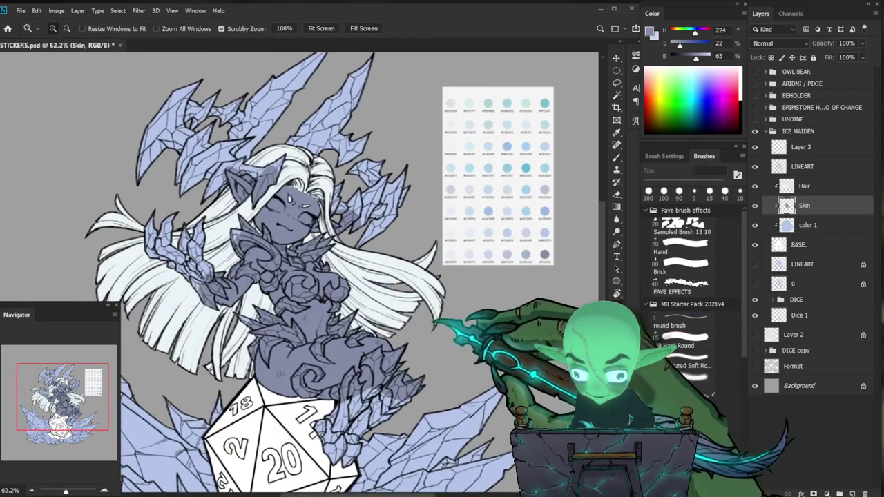
{"action": "key", "text": "ctrl+space"}
{"action": "left_click_drag", "start_coordinate": [388, 324], "coordinate": [410, 324]}
{"action": "key", "text": "b"}
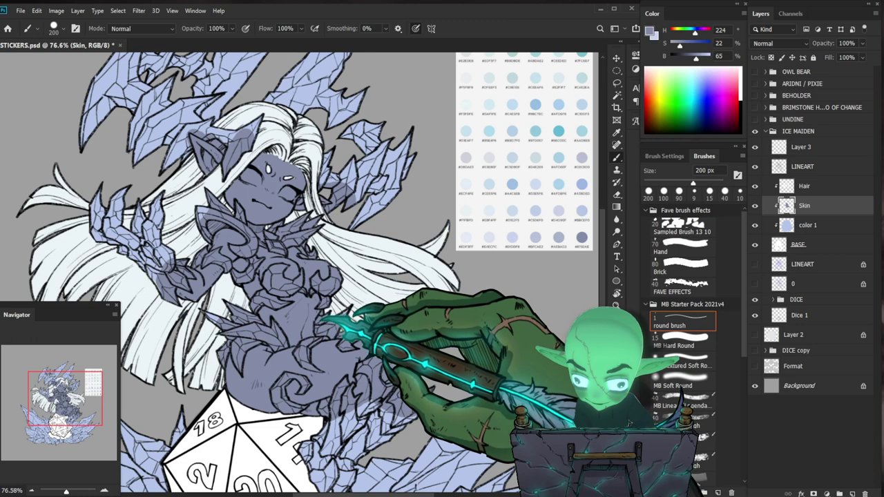
Erase stray hair color from the forehead on the Hair layer with a 15 px eraser.
{"action": "key", "text": "["}
{"action": "key", "text": "space"}
{"action": "left_click_drag", "start_coordinate": [395, 284], "coordinate": [393, 321]}
{"action": "key", "text": "ctrl+space"}
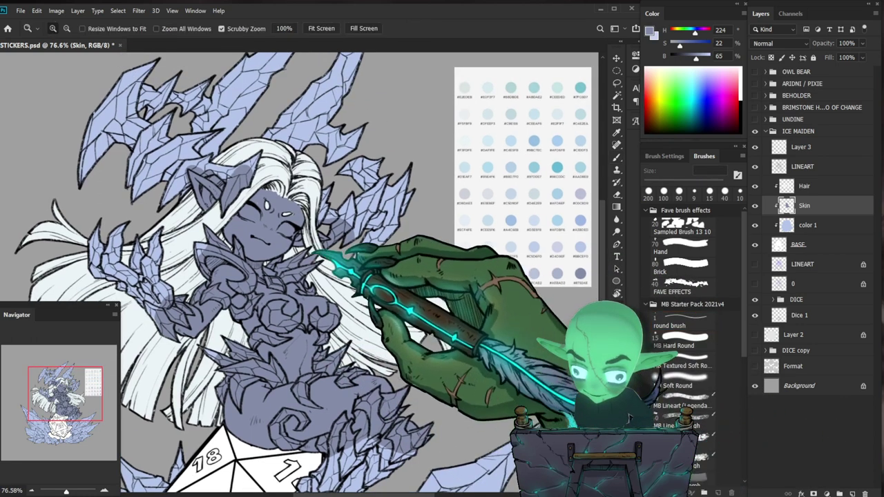
{"action": "left_click_drag", "start_coordinate": [305, 251], "coordinate": [341, 251]}
{"action": "key", "text": "space"}
{"action": "left_click_drag", "start_coordinate": [442, 319], "coordinate": [358, 353]}
{"action": "mouse_move", "coordinate": [164, 229]}
{"action": "left_mouse_down"}
{"action": "mouse_move", "coordinate": [163, 216]}
{"action": "mouse_move", "coordinate": [248, 218]}
{"action": "left_mouse_up"}
{"action": "left_click", "coordinate": [802, 187]}
{"action": "key", "text": "ctrl+space"}
{"action": "key", "text": "e"}
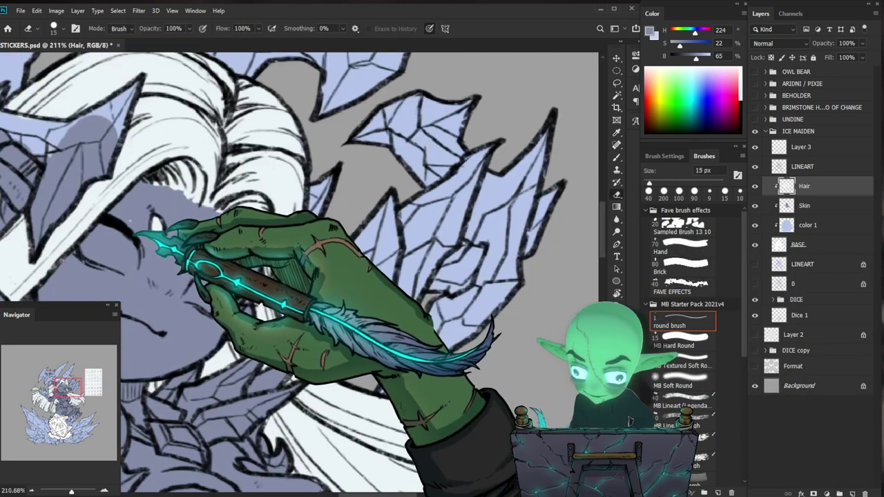
{"action": "left_click_drag", "start_coordinate": [136, 216], "coordinate": [150, 218]}
{"action": "key", "text": "ctrl+space"}
{"action": "left_click_drag", "start_coordinate": [357, 240], "coordinate": [332, 240]}
Refine the hair edge along the forehead on the Hair layer with the Hand brush at 15 px in pale ice white (H 191, S 4, B 96).
{"action": "key", "text": "b"}
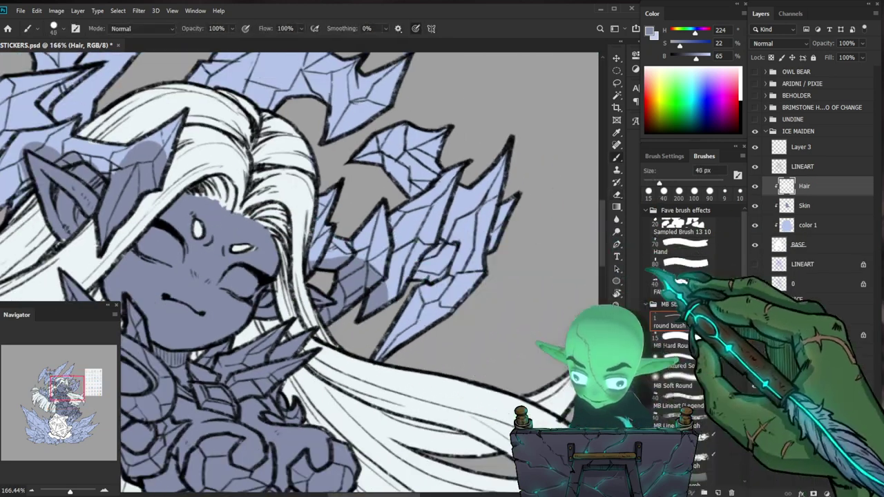
{"action": "left_click", "coordinate": [693, 247]}
{"action": "key", "text": "e"}
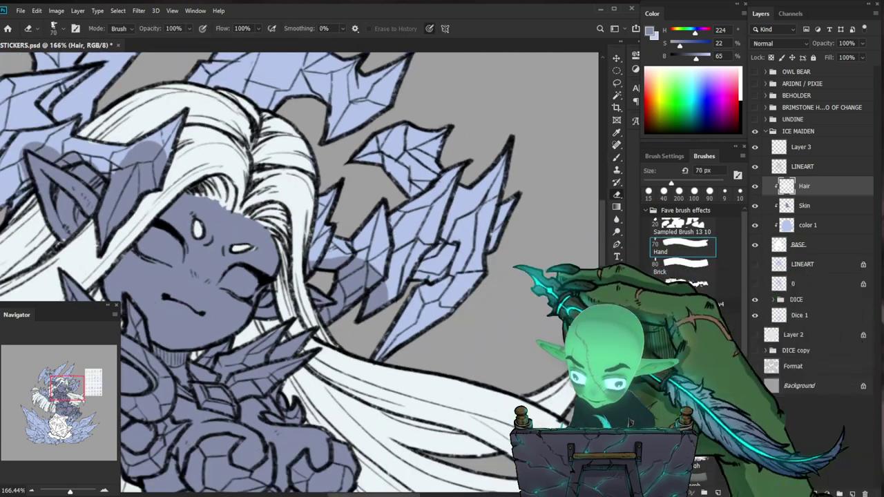
{"action": "key", "text": "b"}
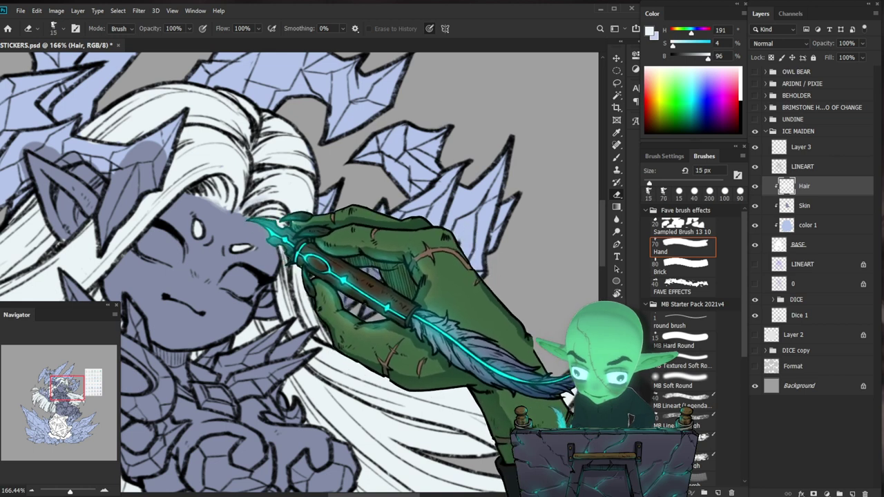
{"action": "key", "text": "b"}
{"action": "key", "text": "e"}
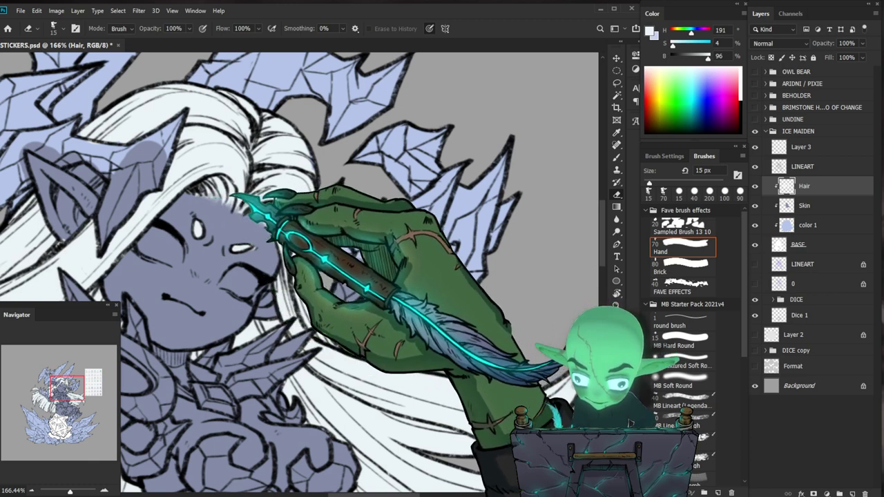
{"action": "key", "text": "z"}
{"action": "left_click_drag", "start_coordinate": [304, 226], "coordinate": [281, 242]}
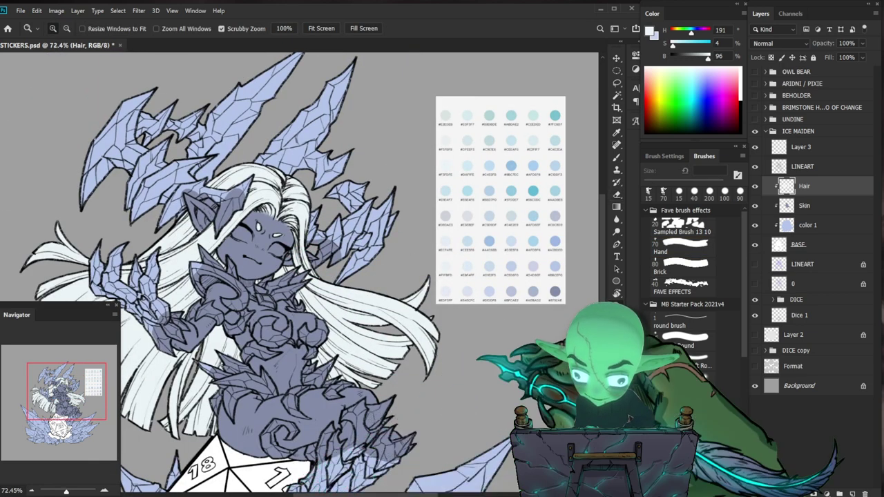
Pick a light blue from the palette (H 212, S 30, B 89) and fill the eye nearer the pointed ear on the Skin layer at 15 px.
{"action": "left_click", "coordinate": [823, 206]}
{"action": "left_click_drag", "start_coordinate": [259, 206], "coordinate": [338, 194]}
{"action": "key", "text": "b"}
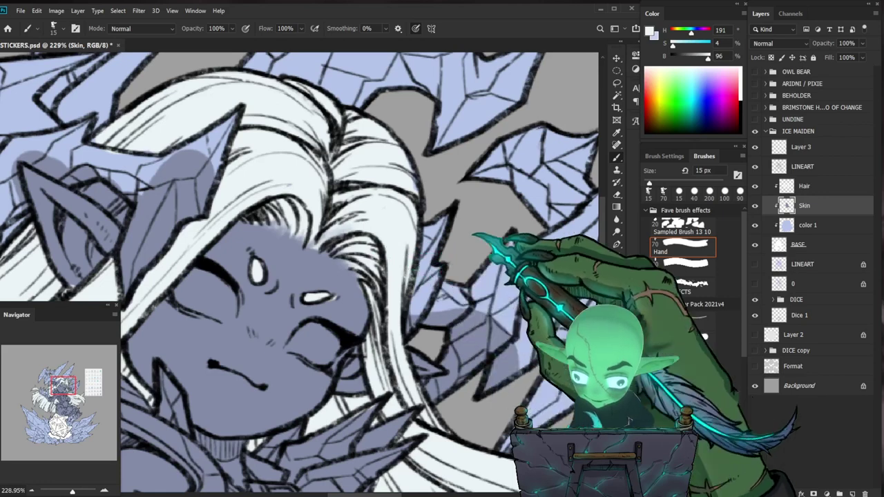
{"action": "key", "text": "z"}
{"action": "mouse_move", "coordinate": [200, 277]}
{"action": "left_mouse_down"}
{"action": "mouse_move", "coordinate": [164, 283]}
{"action": "mouse_move", "coordinate": [231, 279]}
{"action": "mouse_move", "coordinate": [191, 264]}
{"action": "mouse_move", "coordinate": [218, 264]}
{"action": "left_mouse_up"}
{"action": "key", "text": "b"}
{"action": "left_click", "coordinate": [481, 292], "text": "alt"}
{"action": "key", "text": "z"}
{"action": "key", "text": "b"}
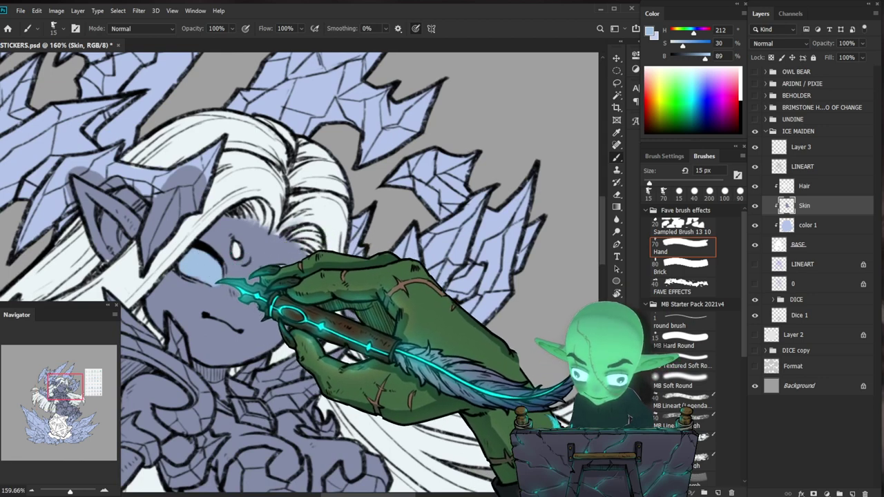
Fill the second eye on the Skin layer with the same light blue, using the 15 px Hand brush.
{"action": "key", "text": "z"}
{"action": "left_click_drag", "start_coordinate": [339, 260], "coordinate": [306, 288]}
{"action": "left_click_drag", "start_coordinate": [424, 351], "coordinate": [398, 329]}
{"action": "key", "text": "b"}
{"action": "left_click_drag", "start_coordinate": [273, 254], "coordinate": [333, 266]}
{"action": "key", "text": "z"}
{"action": "key", "text": "b"}
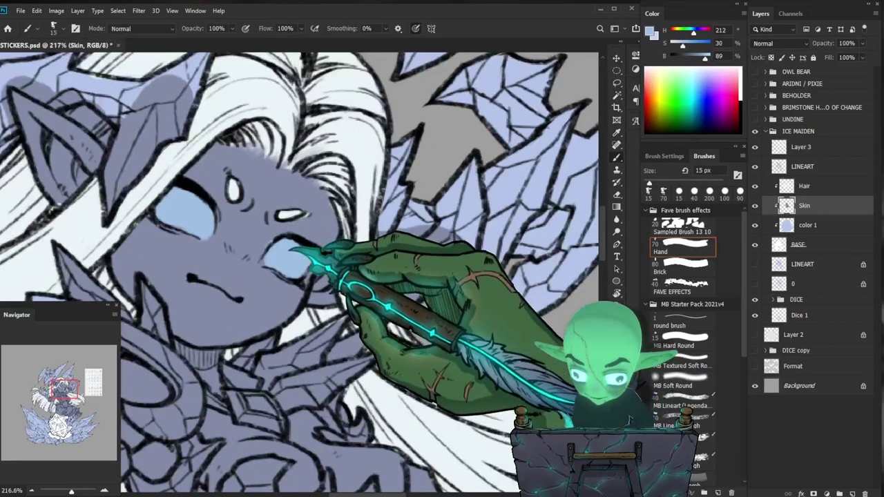
Switch to the round brush at 25 px and touch up the light blue of the second eye.
{"action": "left_click", "coordinate": [678, 323]}
{"action": "key", "text": "]"}
{"action": "key", "text": "]"}
{"action": "key", "text": "]"}
{"action": "key", "text": "]"}
{"action": "key", "text": "]"}
{"action": "key", "text": "]"}
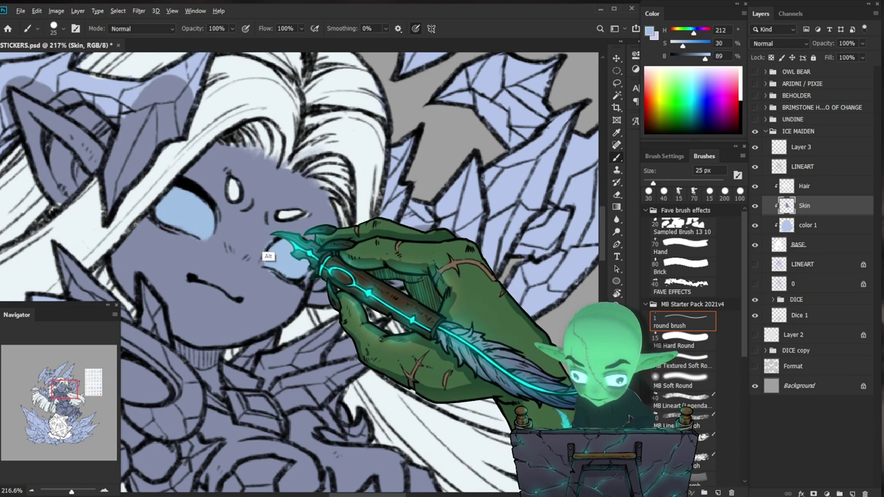
{"action": "left_click", "coordinate": [279, 242], "text": "alt"}
{"action": "key", "text": "z"}
{"action": "left_click_drag", "start_coordinate": [286, 309], "coordinate": [255, 308]}
{"action": "key", "text": "b"}
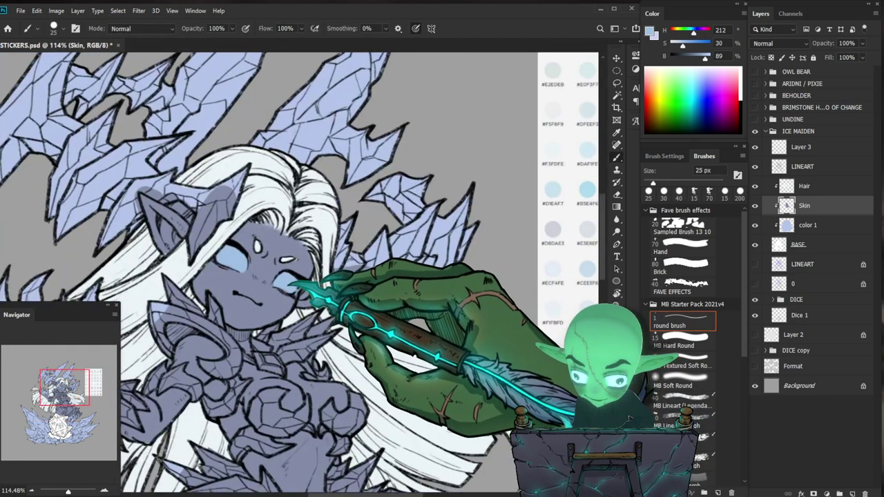
Try a stronger turquoise from the palette (H 194, S 53, B 83) inside the eyes.
{"action": "key", "text": "ctrl+0"}
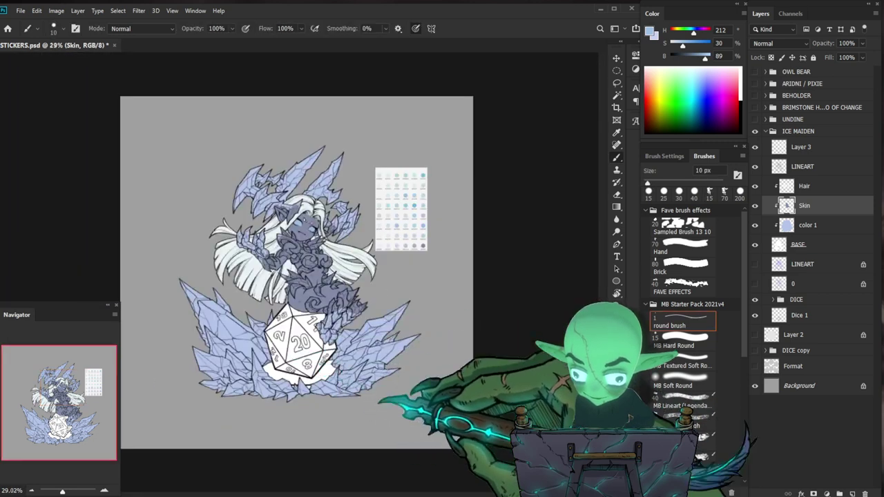
{"action": "key", "text": "z"}
{"action": "scroll", "coordinate": [392, 206], "scroll_direction": "up", "scroll_amount": 5}
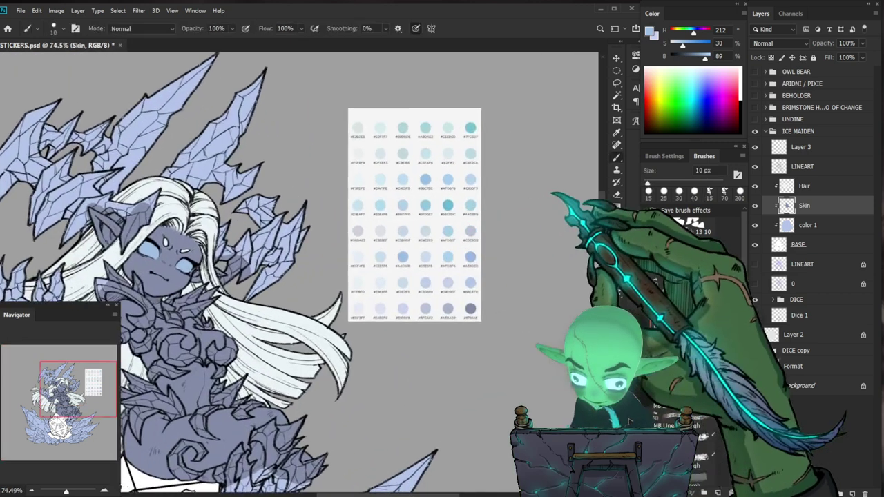
{"action": "left_click", "coordinate": [448, 205], "text": "alt"}
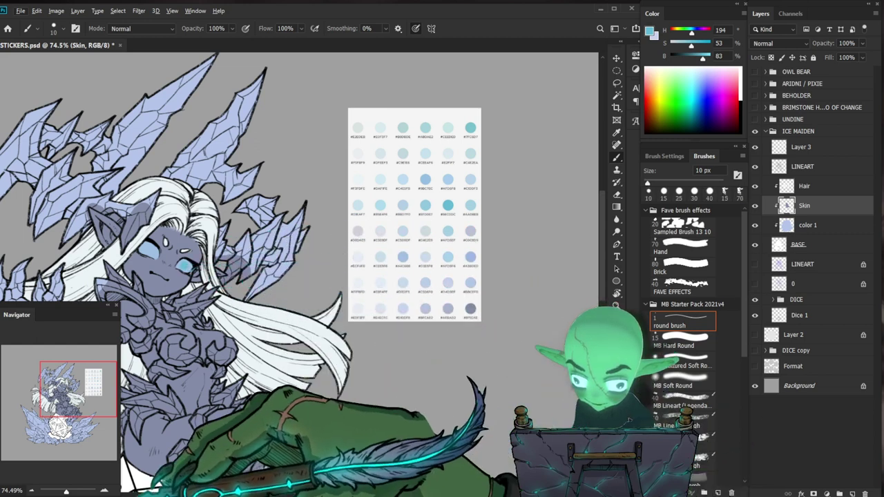
{"action": "scroll", "coordinate": [168, 257], "scroll_direction": "up", "scroll_amount": 2}
Pick a pale ice white (H 191, S 5, B 95) and paint glowing centers in the eyes with a 30 px round brush.
{"action": "left_click", "coordinate": [436, 305], "text": "alt"}
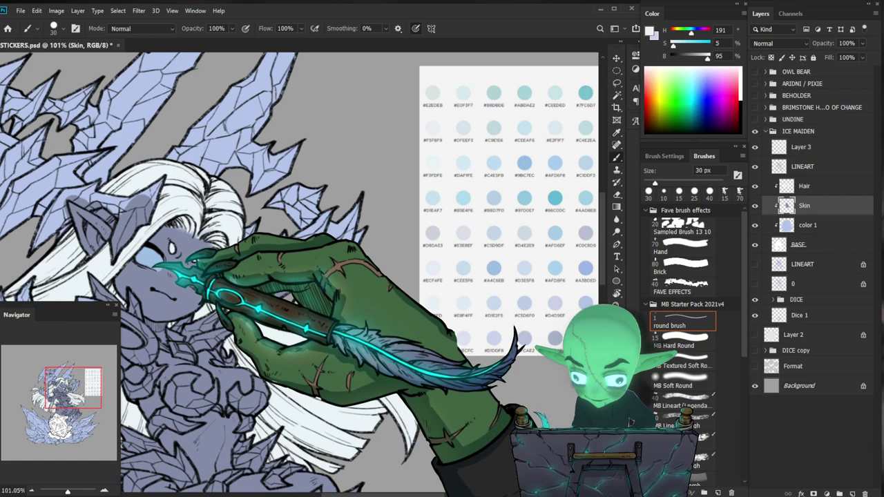
{"action": "left_click", "coordinate": [370, 330], "text": "alt"}
{"action": "mouse_move", "coordinate": [395, 406]}
{"action": "left_mouse_down"}
{"action": "mouse_move", "coordinate": [429, 350]}
{"action": "mouse_move", "coordinate": [404, 348]}
{"action": "left_mouse_up"}
{"action": "left_click_drag", "start_coordinate": [336, 263], "coordinate": [407, 261]}
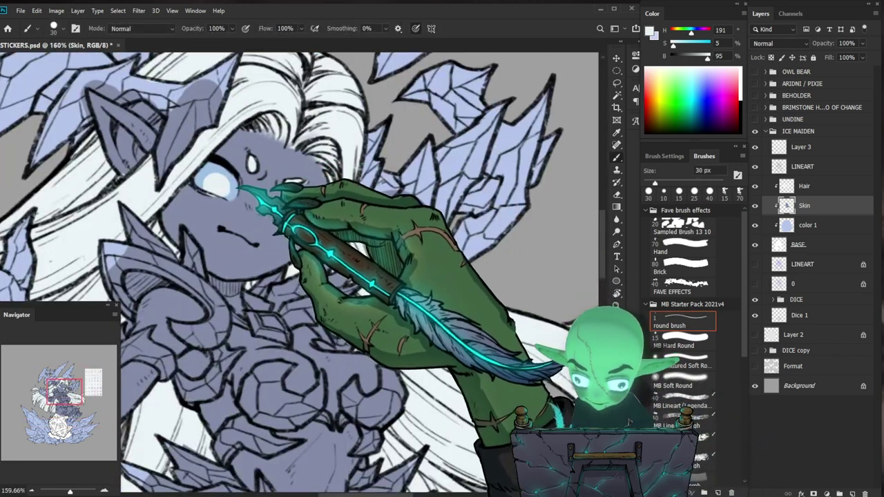
Clean up the eye and glow edges with sampled slate blue, light blue and ice white, reducing the round brush to 6 px.
{"action": "key", "text": "bracketleft"}
{"action": "left_click", "coordinate": [231, 211], "text": "alt"}
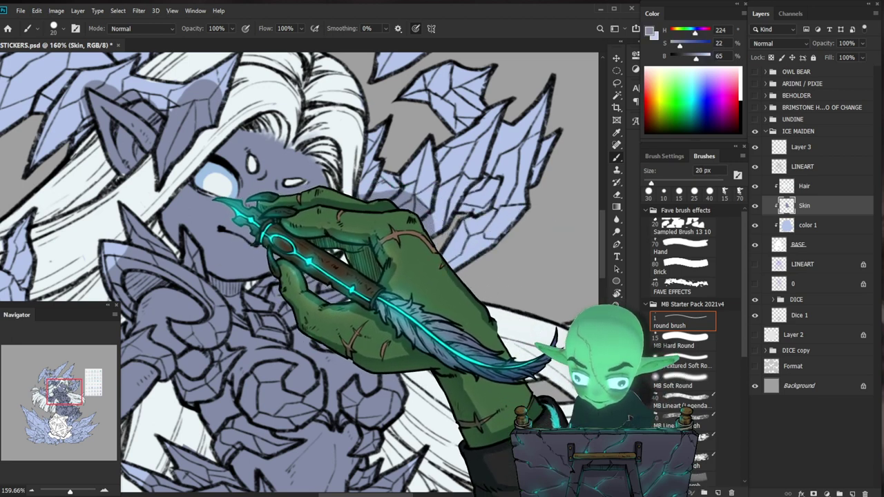
{"action": "left_click", "coordinate": [228, 188], "text": "alt"}
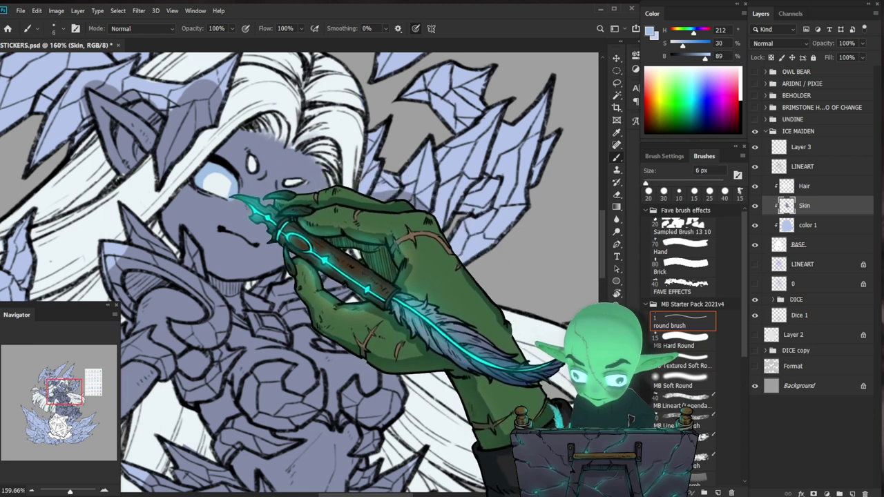
{"action": "left_click_drag", "start_coordinate": [314, 194], "coordinate": [323, 196]}
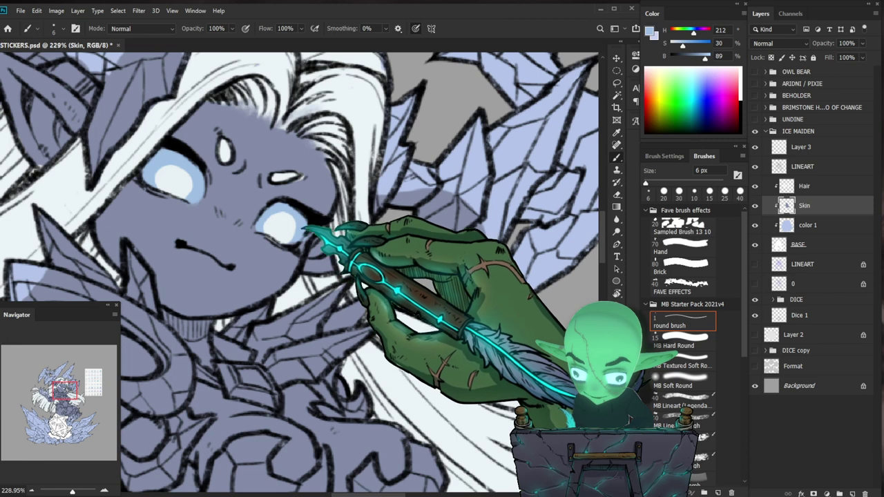
{"action": "left_click", "coordinate": [183, 188], "text": "alt"}
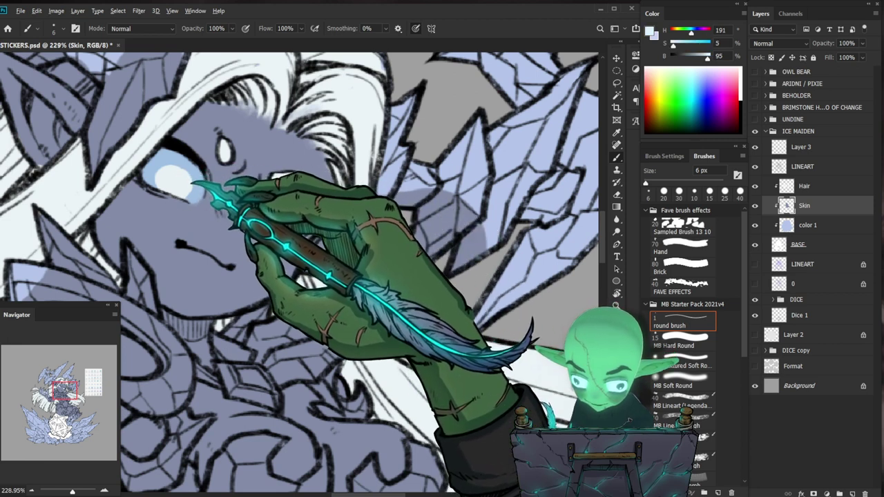
Check the glowing eyes and flat colors on the whole figure and up close.
{"action": "left_click_drag", "start_coordinate": [254, 200], "coordinate": [138, 217]}
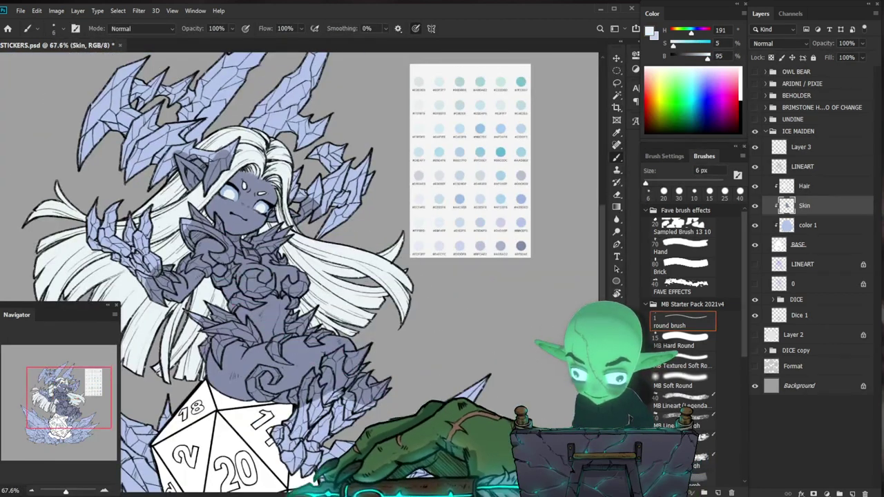
{"action": "left_click_drag", "start_coordinate": [373, 406], "coordinate": [311, 412]}
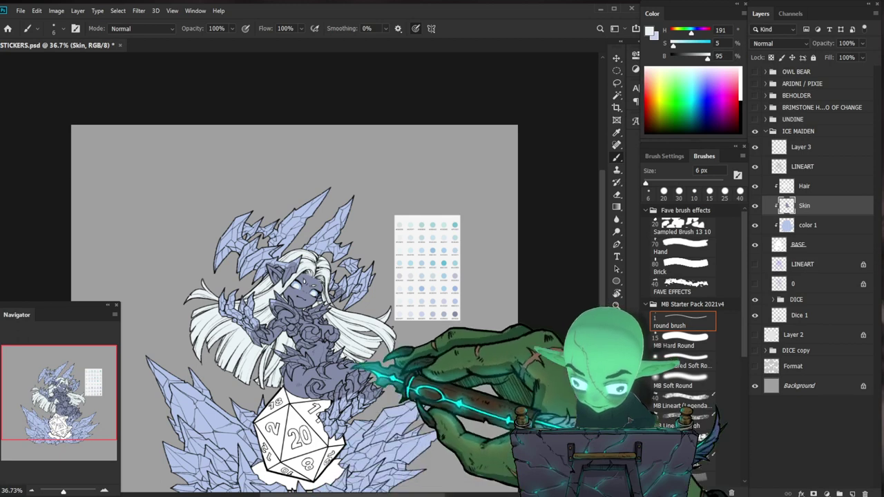
{"action": "left_click_drag", "start_coordinate": [323, 346], "coordinate": [370, 342]}
{"action": "mouse_move", "coordinate": [287, 335]}
{"action": "left_mouse_down"}
{"action": "mouse_move", "coordinate": [321, 338]}
{"action": "mouse_move", "coordinate": [301, 324]}
{"action": "mouse_move", "coordinate": [295, 336]}
{"action": "mouse_move", "coordinate": [327, 339]}
{"action": "left_mouse_up"}
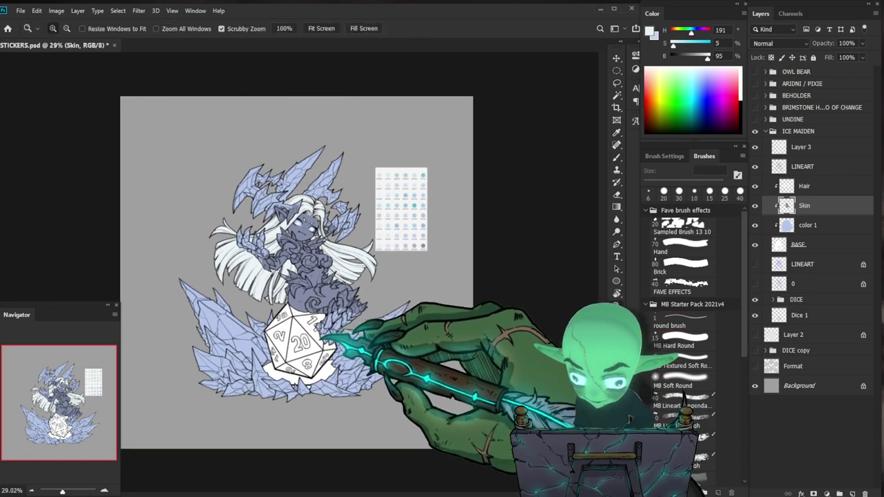
{"action": "left_click_drag", "start_coordinate": [314, 332], "coordinate": [327, 332]}
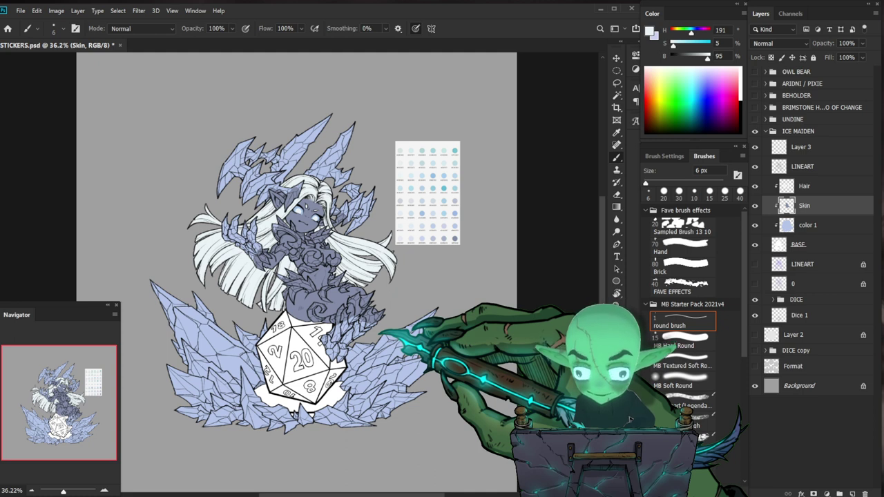
{"action": "left_click_drag", "start_coordinate": [333, 220], "coordinate": [395, 307]}
{"action": "left_click_drag", "start_coordinate": [494, 410], "coordinate": [469, 348]}
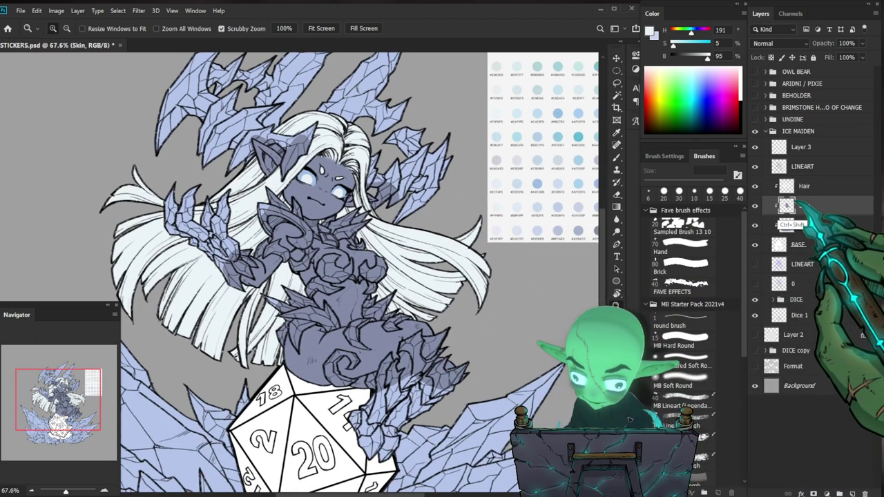
Create a clipped layer named Clothes, move it above the Hair layer, and rename it ICE.
{"action": "key", "text": "ctrl+shift+n"}
{"action": "type", "text": "Clothe"}
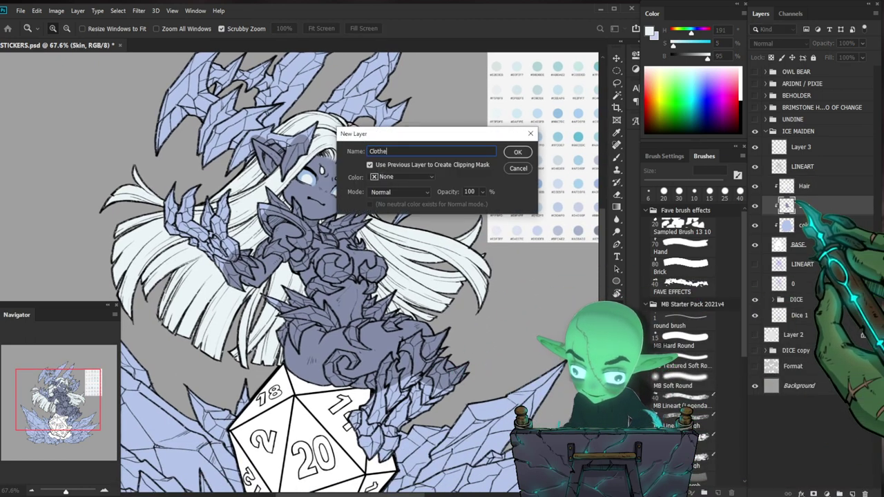
{"action": "type", "text": "s"}
{"action": "key", "text": "Return"}
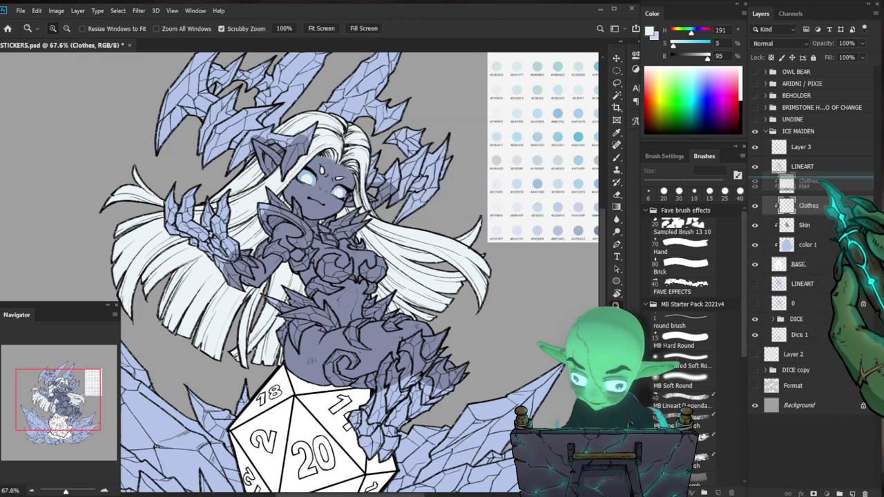
{"action": "left_click_drag", "start_coordinate": [820, 181], "coordinate": [821, 180]}
{"action": "double_click", "coordinate": [814, 186]}
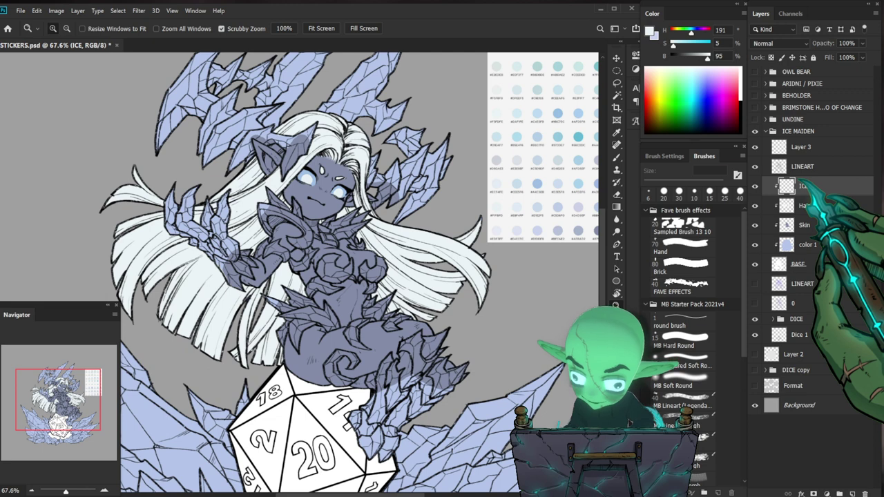
Lasso the crystal beside the pointed ear, following its edge over the hair and looping around the adjoining horn crystals.
{"action": "left_click_drag", "start_coordinate": [386, 304], "coordinate": [299, 349]}
{"action": "mouse_move", "coordinate": [334, 180]}
{"action": "left_mouse_down"}
{"action": "mouse_move", "coordinate": [353, 228]}
{"action": "mouse_move", "coordinate": [359, 222]}
{"action": "left_mouse_up"}
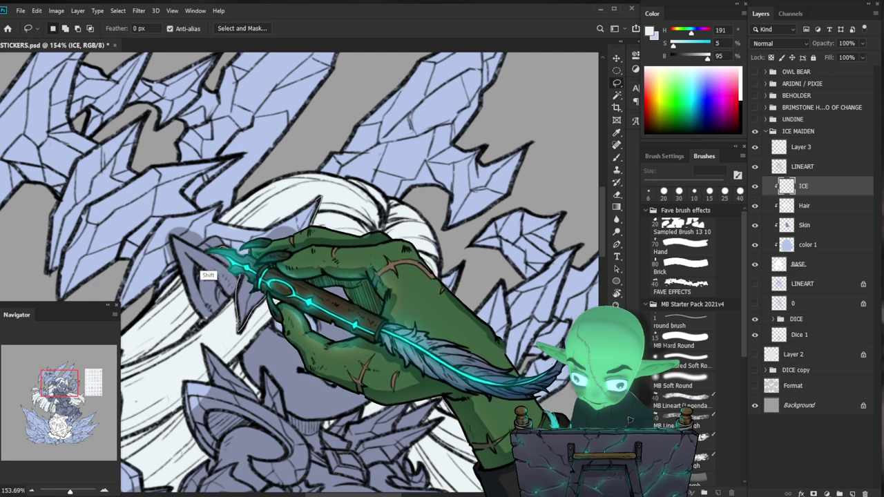
{"action": "mouse_move", "coordinate": [169, 290]}
{"action": "left_mouse_down"}
{"action": "mouse_move", "coordinate": [154, 115]}
{"action": "mouse_move", "coordinate": [283, 102]}
{"action": "mouse_move", "coordinate": [289, 145]}
{"action": "mouse_move", "coordinate": [219, 222]}
{"action": "mouse_move", "coordinate": [249, 227]}
{"action": "left_mouse_up"}
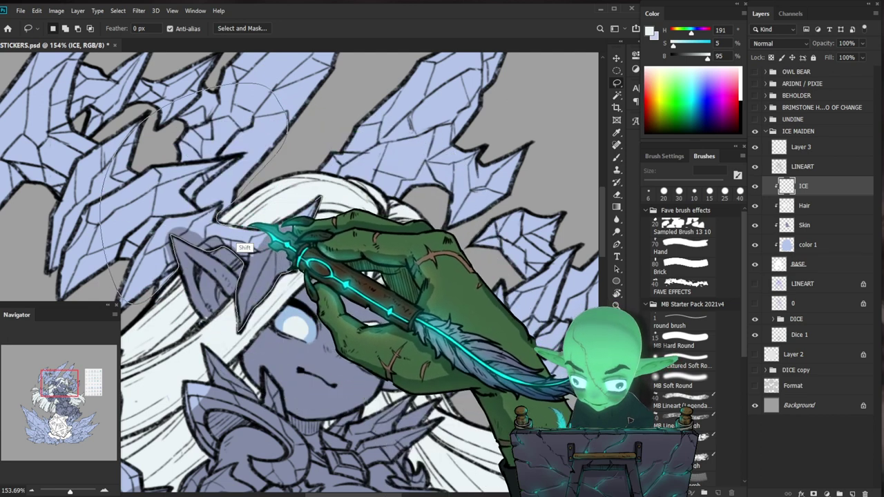
{"action": "left_click_drag", "start_coordinate": [344, 213], "coordinate": [441, 270]}
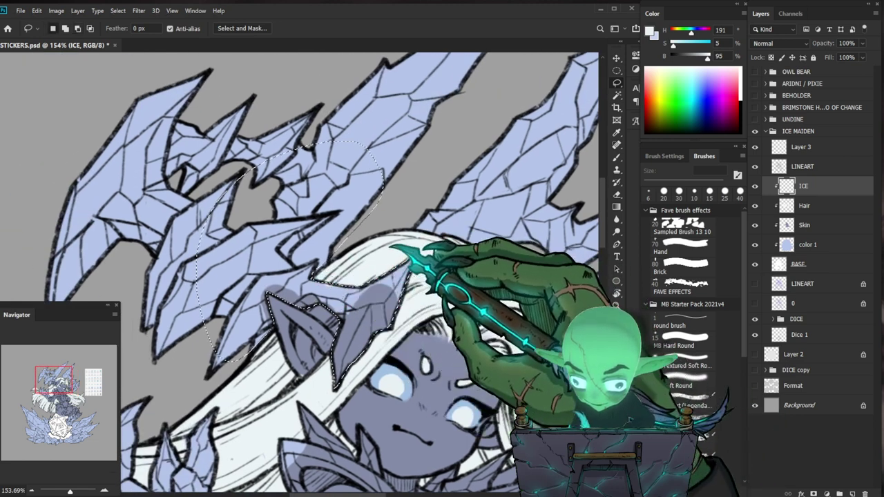
Extend the lasso selection around all the horn crystals on both sides of the head.
{"action": "mouse_move", "coordinate": [374, 220]}
{"action": "left_mouse_down"}
{"action": "mouse_move", "coordinate": [43, 211]}
{"action": "mouse_move", "coordinate": [203, 246]}
{"action": "left_mouse_up"}
{"action": "mouse_move", "coordinate": [442, 172]}
{"action": "left_mouse_down"}
{"action": "mouse_move", "coordinate": [390, 208]}
{"action": "mouse_move", "coordinate": [350, 203]}
{"action": "mouse_move", "coordinate": [336, 255]}
{"action": "mouse_move", "coordinate": [348, 232]}
{"action": "mouse_move", "coordinate": [303, 274]}
{"action": "mouse_move", "coordinate": [309, 91]}
{"action": "left_mouse_up"}
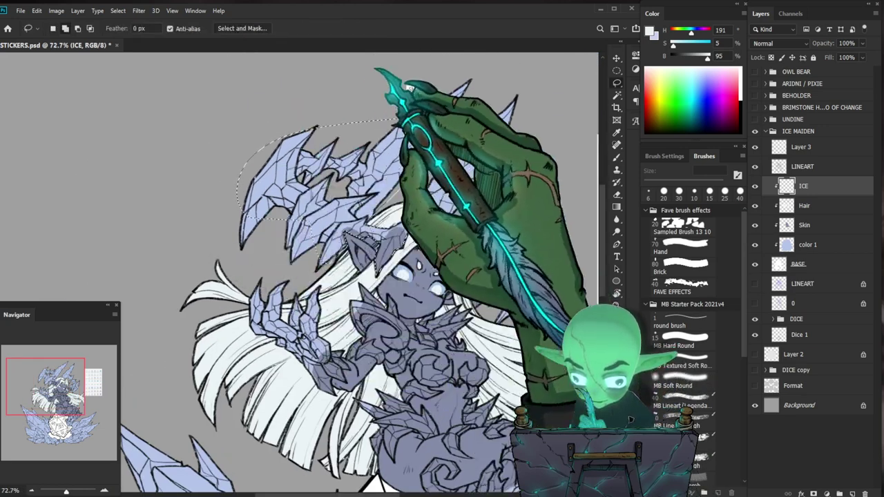
{"action": "mouse_move", "coordinate": [398, 166]}
{"action": "left_mouse_down"}
{"action": "mouse_move", "coordinate": [466, 58]}
{"action": "mouse_move", "coordinate": [530, 177]}
{"action": "mouse_move", "coordinate": [494, 232]}
{"action": "mouse_move", "coordinate": [490, 257]}
{"action": "left_mouse_up"}
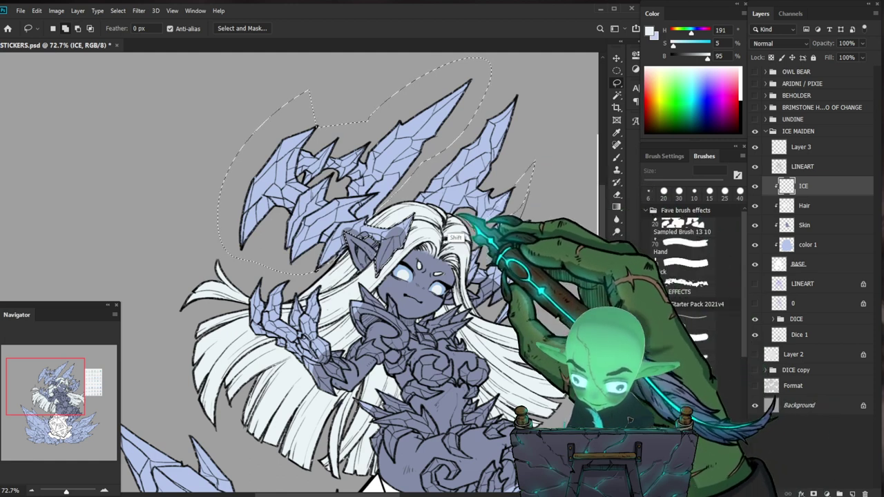
{"action": "mouse_move", "coordinate": [402, 207]}
{"action": "left_mouse_down"}
{"action": "mouse_move", "coordinate": [486, 101]}
{"action": "mouse_move", "coordinate": [530, 200]}
{"action": "left_mouse_up"}
{"action": "mouse_move", "coordinate": [562, 278]}
{"action": "left_mouse_down"}
{"action": "mouse_move", "coordinate": [528, 183]}
{"action": "mouse_move", "coordinate": [459, 127]}
{"action": "mouse_move", "coordinate": [442, 153]}
{"action": "left_mouse_up"}
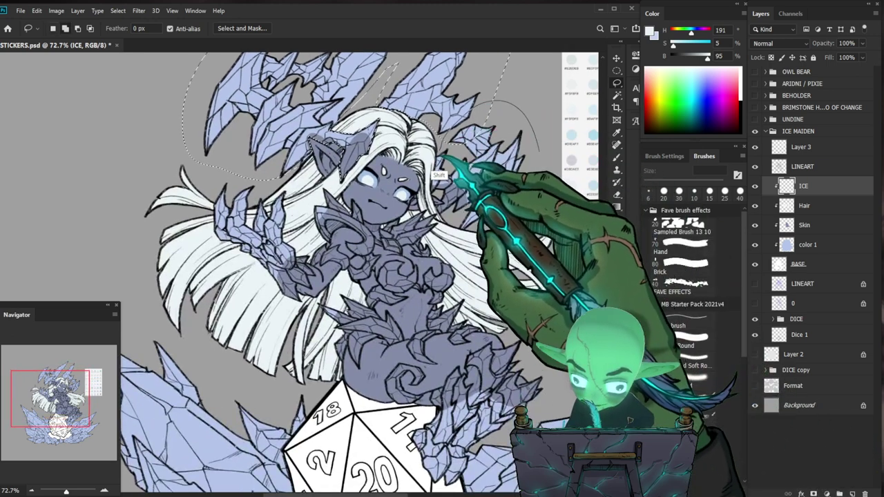
{"action": "left_click_drag", "start_coordinate": [504, 200], "coordinate": [530, 132]}
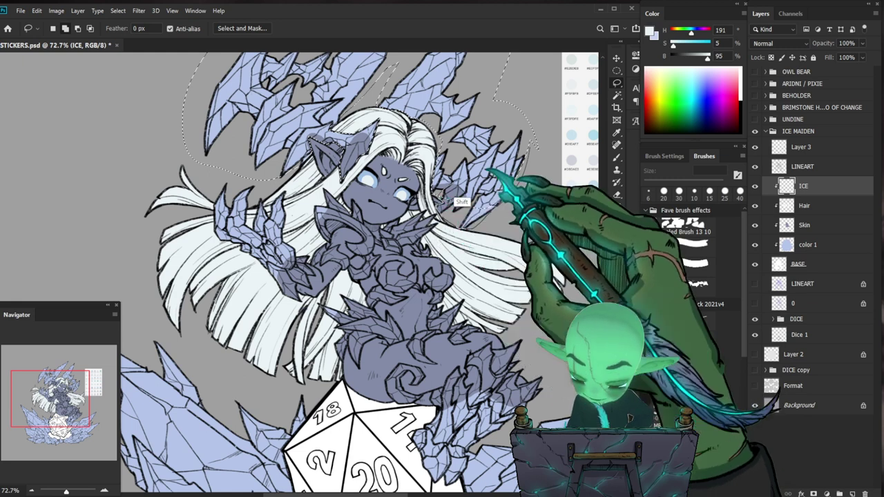
{"action": "scroll", "coordinate": [426, 205], "scroll_direction": "down", "scroll_amount": 3}
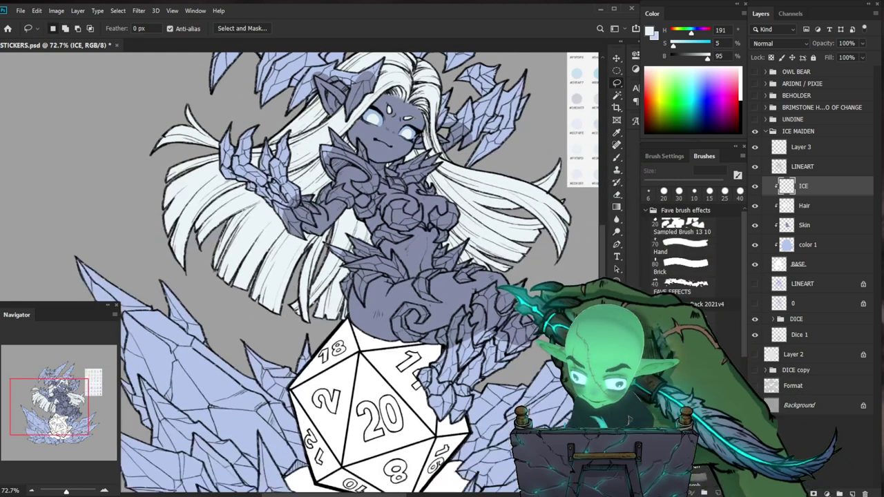
{"action": "scroll", "coordinate": [304, 273], "scroll_direction": "up", "scroll_amount": 3}
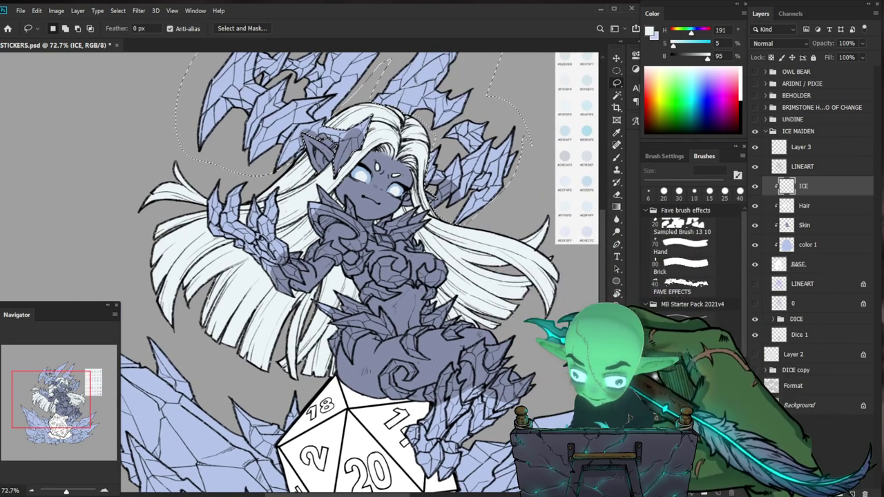
Try filling the selected horn crystals on the ICE layer with teal and pale cyan sampled from the palette.
{"action": "left_click_drag", "start_coordinate": [352, 95], "coordinate": [263, 164]}
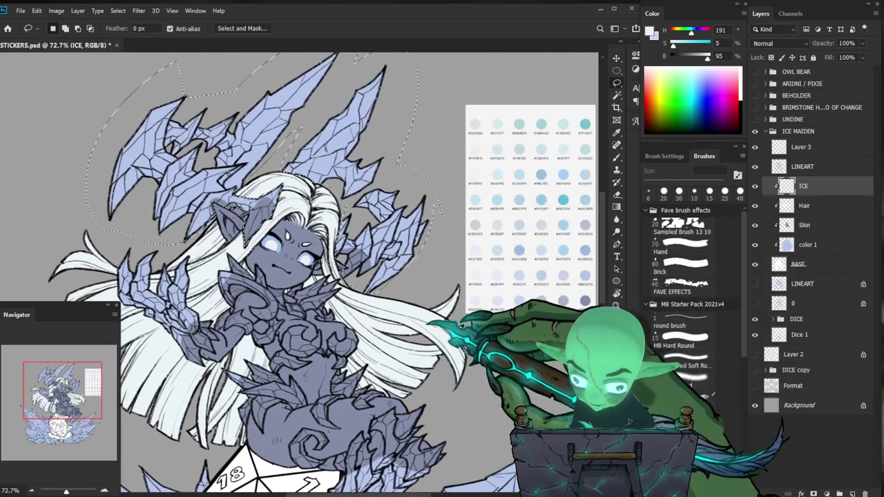
{"action": "key", "text": "b"}
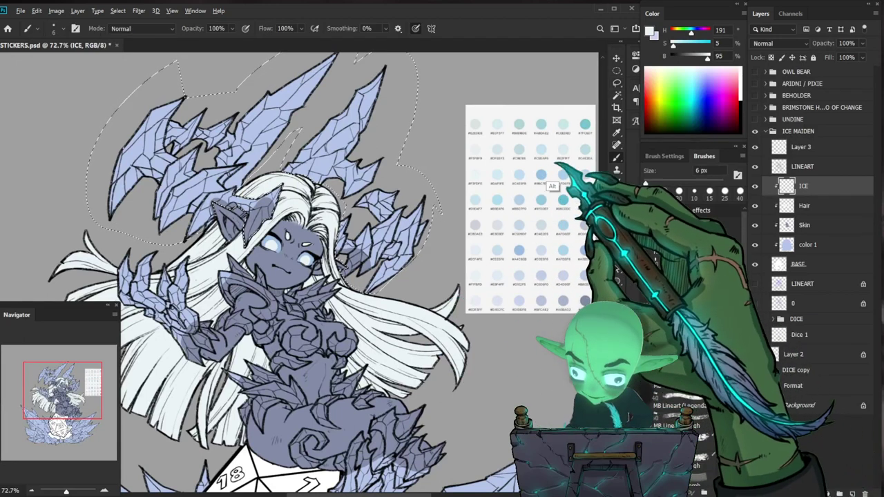
{"action": "left_click", "coordinate": [532, 263], "text": "alt"}
{"action": "left_click_drag", "start_coordinate": [585, 227], "coordinate": [563, 201], "text": "alt"}
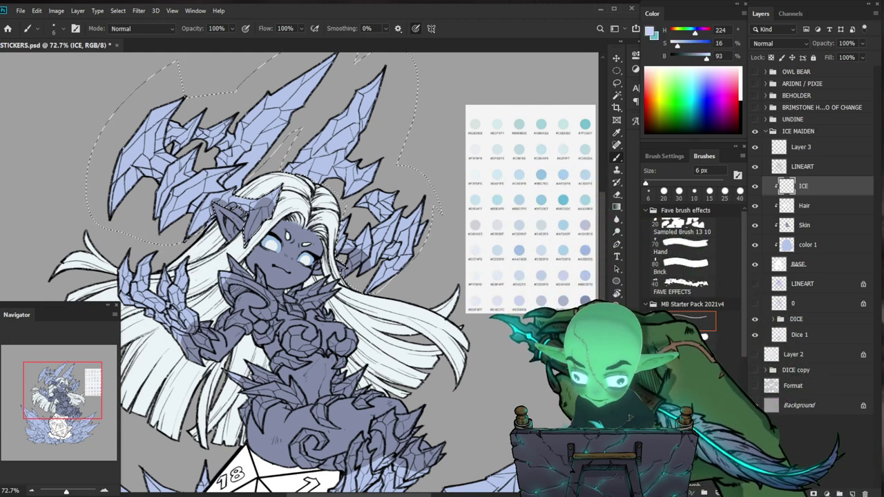
{"action": "key", "text": "ctrl+shift+BackSpace"}
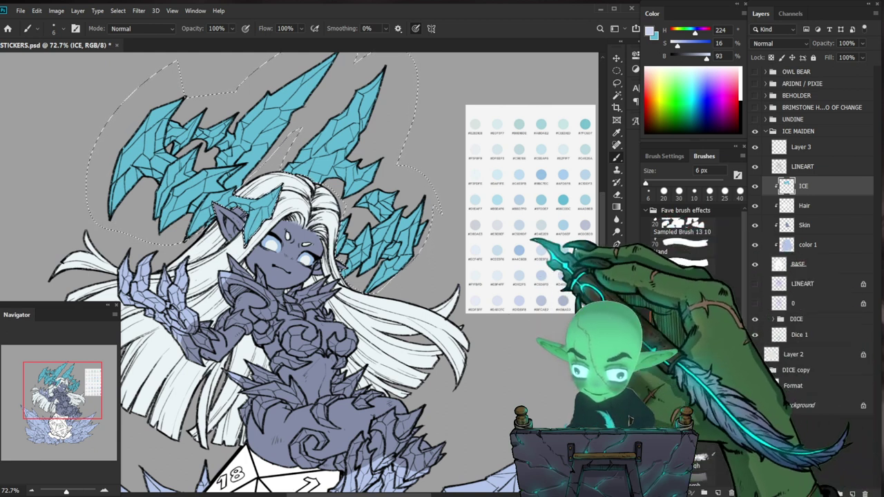
{"action": "left_click", "coordinate": [497, 202], "text": "alt"}
{"action": "key", "text": "x"}
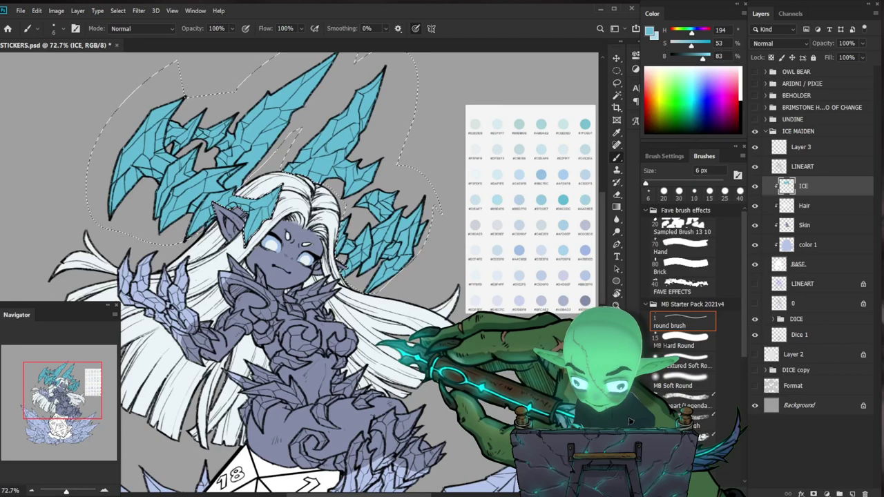
{"action": "key", "text": "ctrl+BackSpace"}
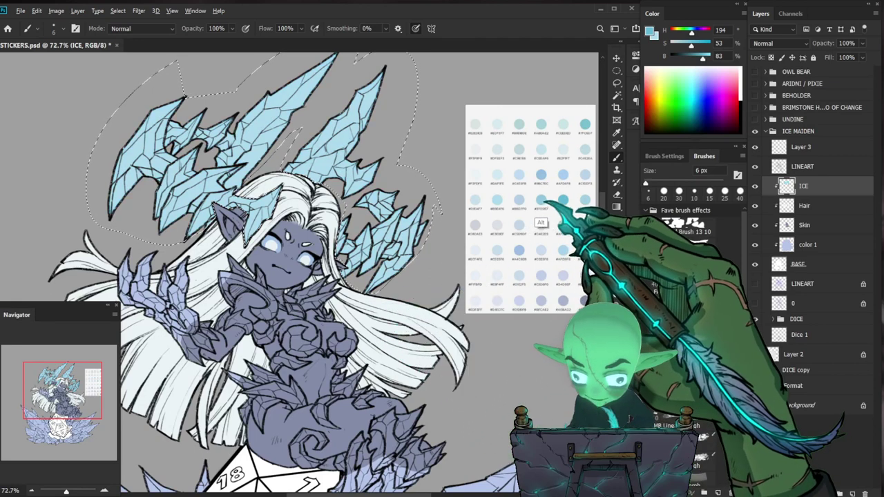
{"action": "key", "text": "x"}
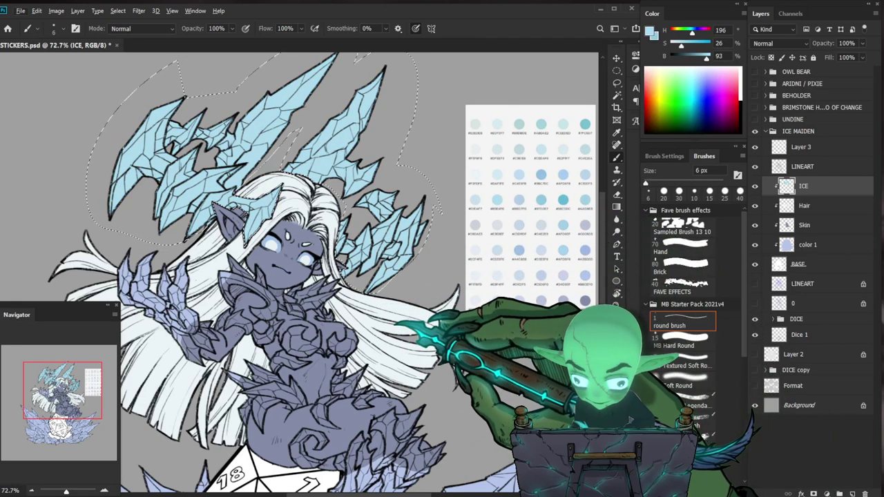
Fill the selected horn crystals with a softer light blue from the palette (H 203, S 27, B 90) and deselect.
{"action": "key", "text": "ctrl+z"}
{"action": "left_click", "coordinate": [538, 220], "text": "alt"}
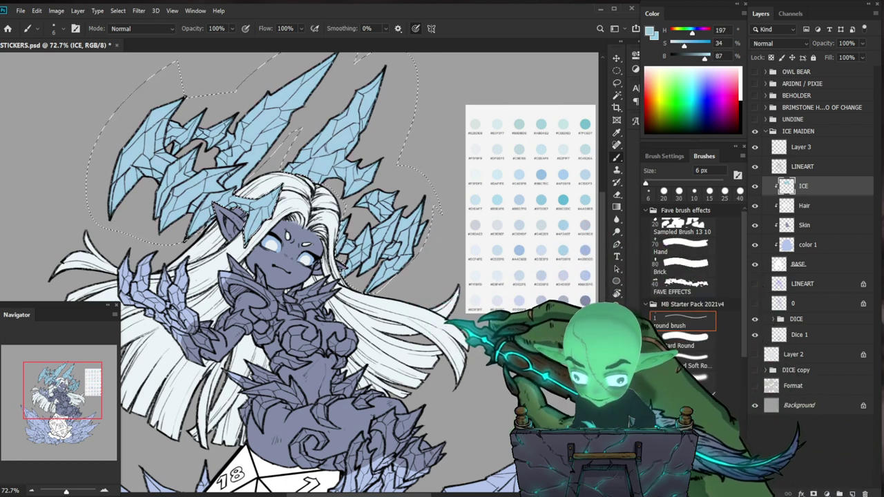
{"action": "left_click", "coordinate": [562, 200], "text": "alt"}
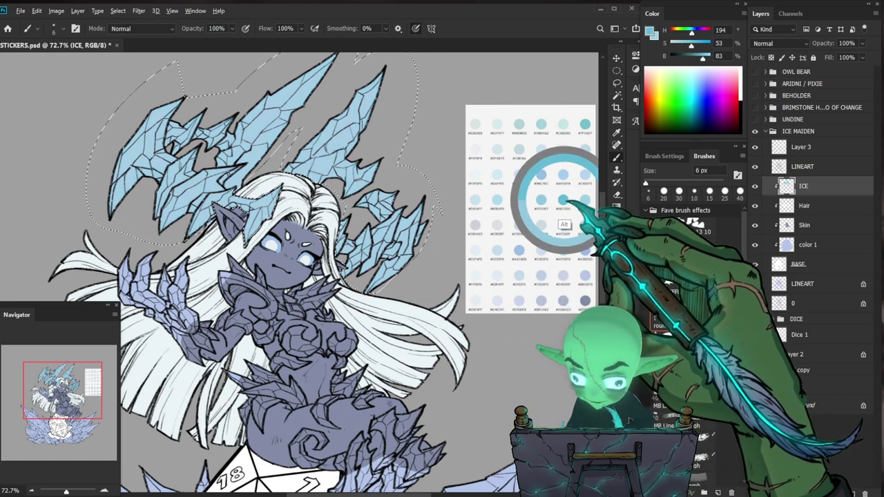
{"action": "left_click", "coordinate": [563, 225], "text": "alt"}
{"action": "left_click_drag", "start_coordinate": [446, 236], "coordinate": [365, 256]}
{"action": "key", "text": "ctrl+d"}
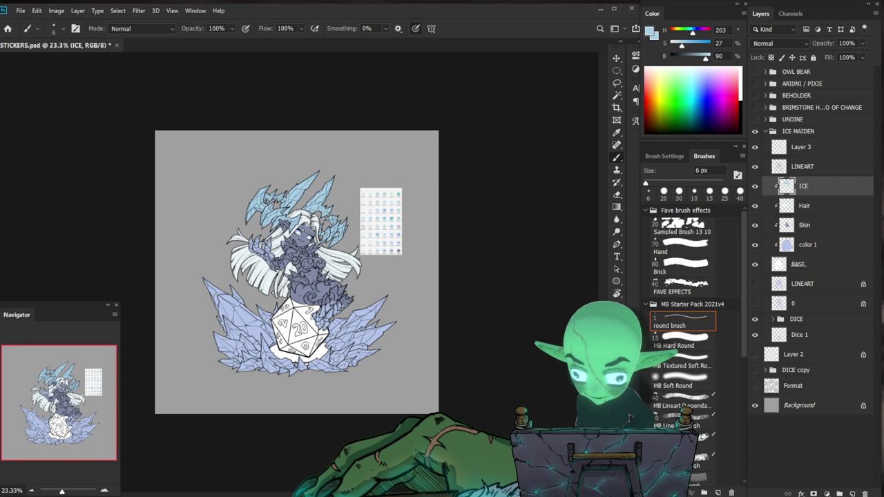
On the Hair layer, sample the hair's ice white and touch up the hair beside the pointed ear with a 9 px round brush.
{"action": "scroll", "coordinate": [304, 254], "scroll_direction": "up", "scroll_amount": 5}
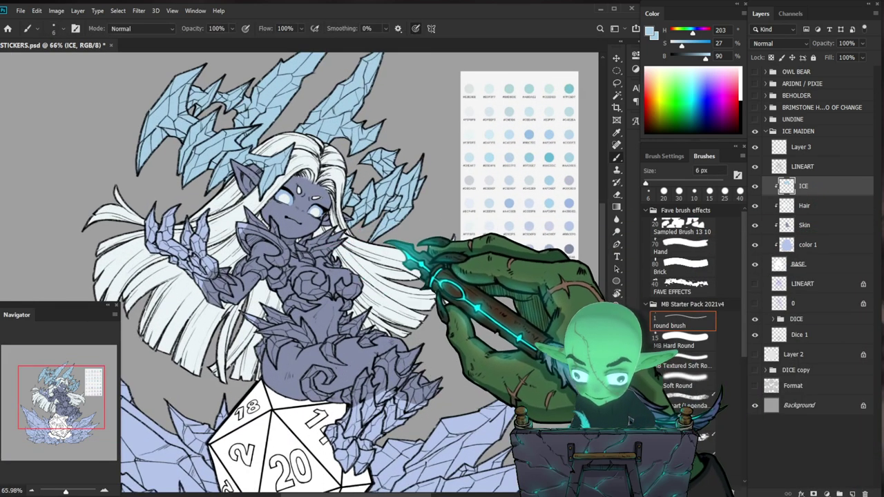
{"action": "key", "text": "l"}
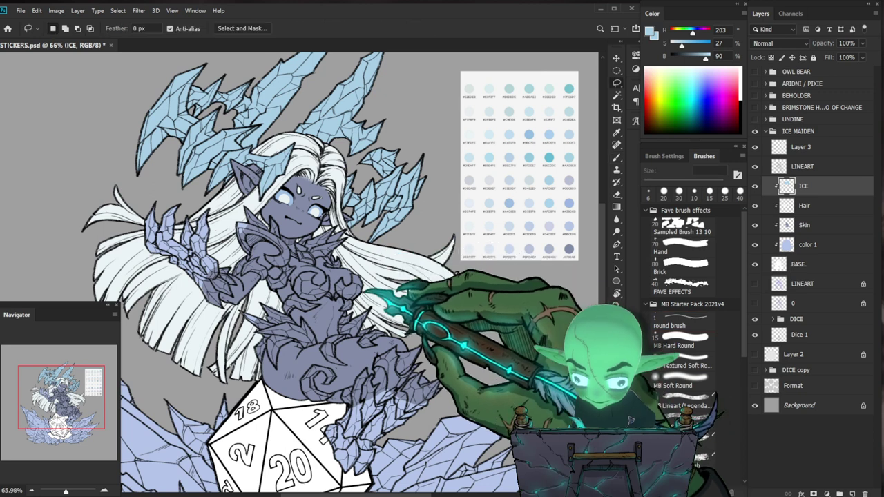
{"action": "left_click_drag", "start_coordinate": [346, 307], "coordinate": [372, 308]}
{"action": "key", "text": "l"}
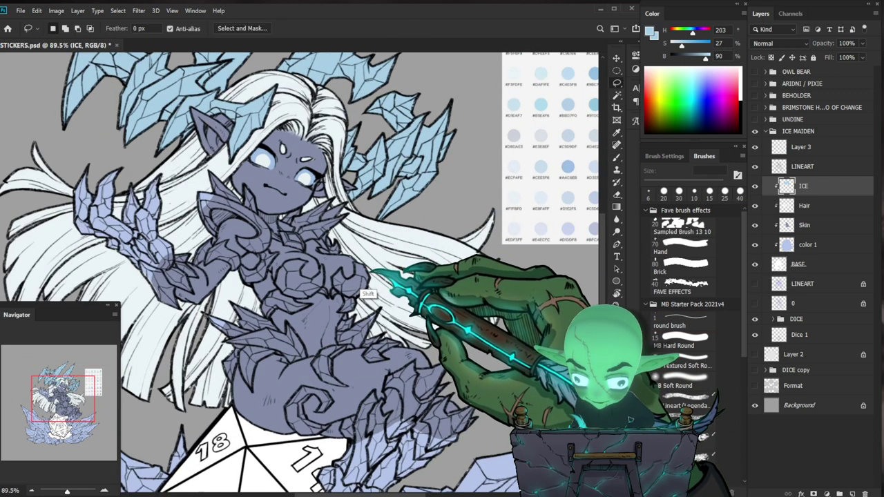
{"action": "left_click", "coordinate": [814, 208]}
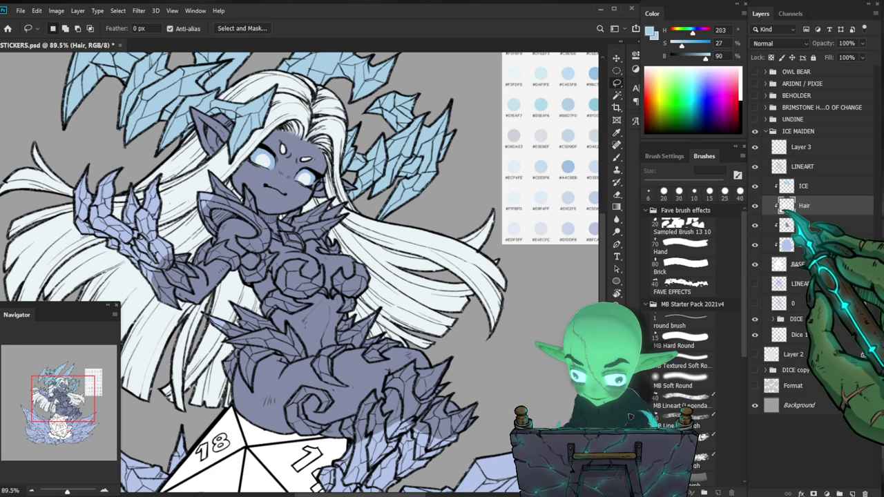
{"action": "key", "text": "b"}
{"action": "left_click", "coordinate": [254, 140], "text": "alt"}
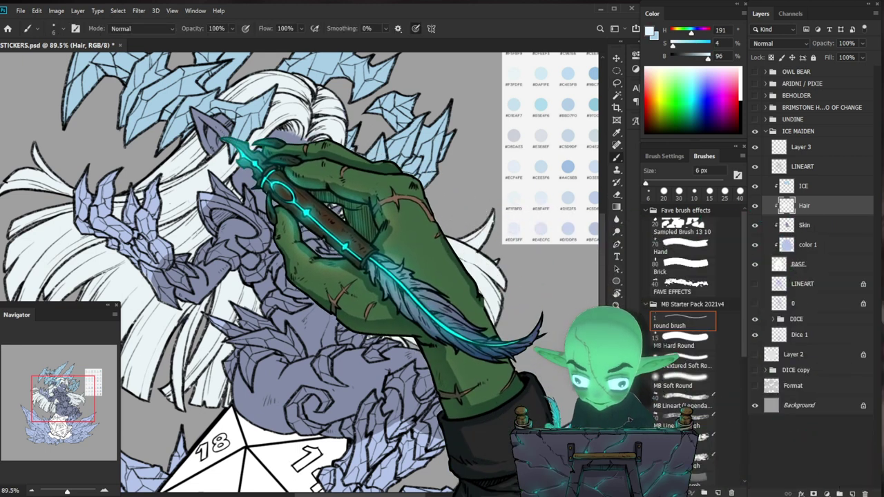
{"action": "key", "text": "bracketright"}
{"action": "key", "text": "bracketright"}
{"action": "key", "text": "bracketright"}
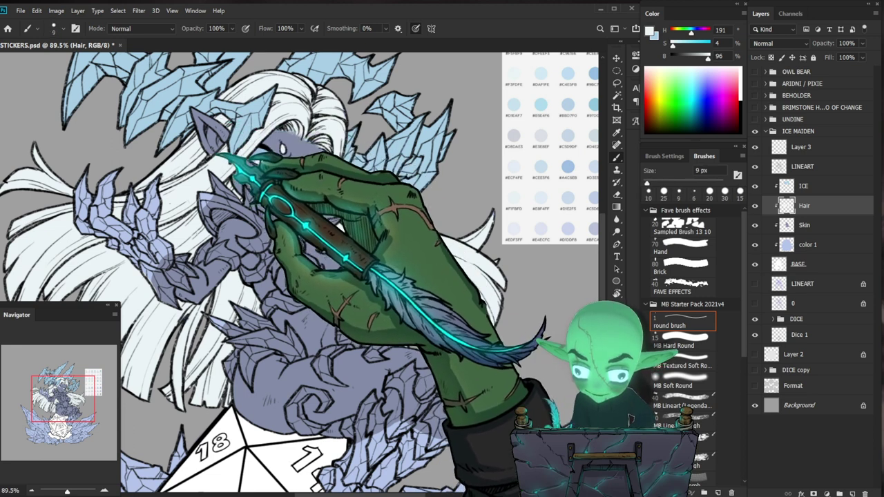
{"action": "key", "text": "e"}
{"action": "key", "text": "ctrl+space"}
{"action": "mouse_move", "coordinate": [214, 154]}
{"action": "left_mouse_down"}
{"action": "mouse_move", "coordinate": [259, 155]}
{"action": "mouse_move", "coordinate": [243, 170]}
{"action": "left_mouse_up"}
{"action": "key", "text": "b"}
{"action": "key", "text": "ctrl+space"}
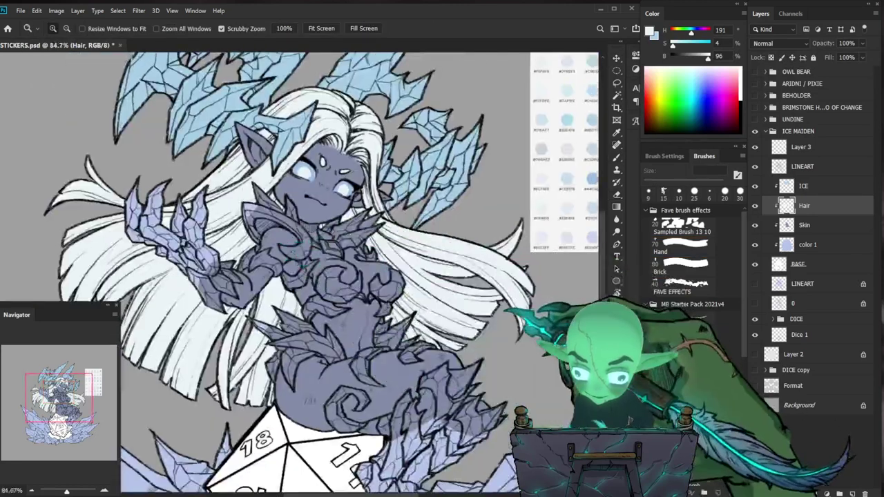
{"action": "left_click_drag", "start_coordinate": [531, 273], "coordinate": [501, 281]}
Return to the ICE layer and sample the light blue of the horn crystals.
{"action": "left_click", "coordinate": [803, 186]}
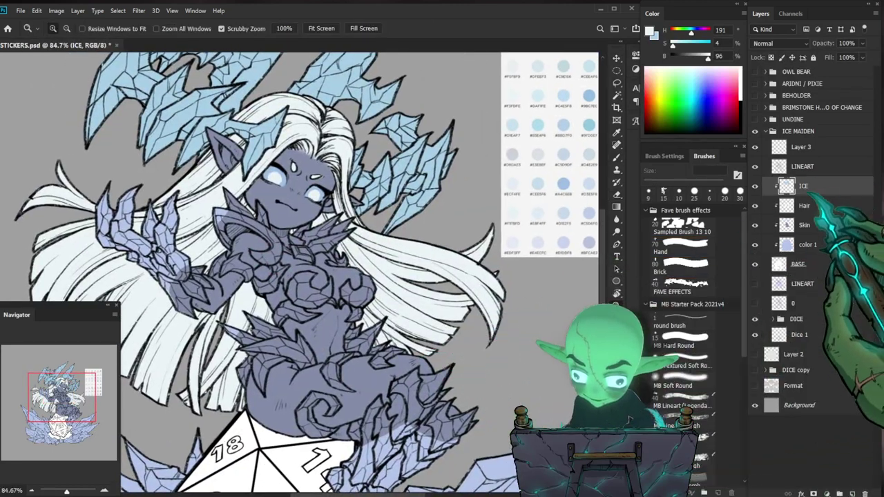
{"action": "key", "text": "b"}
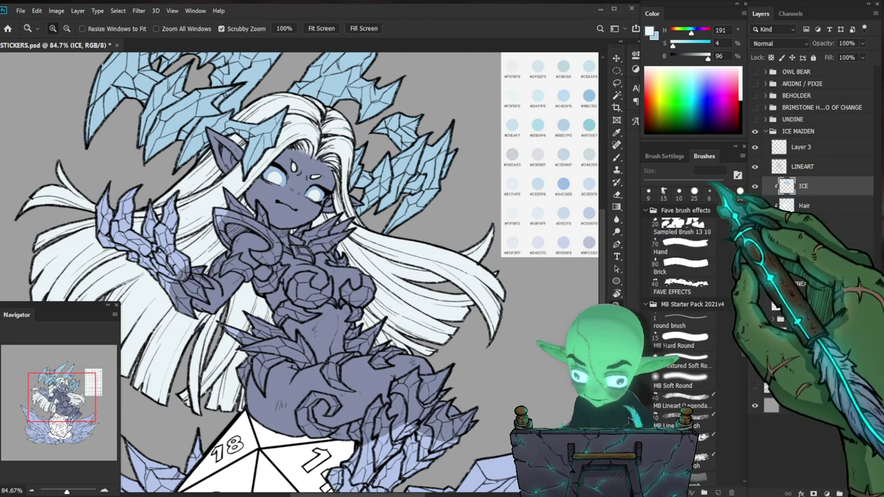
{"action": "left_click", "coordinate": [256, 94], "text": "alt"}
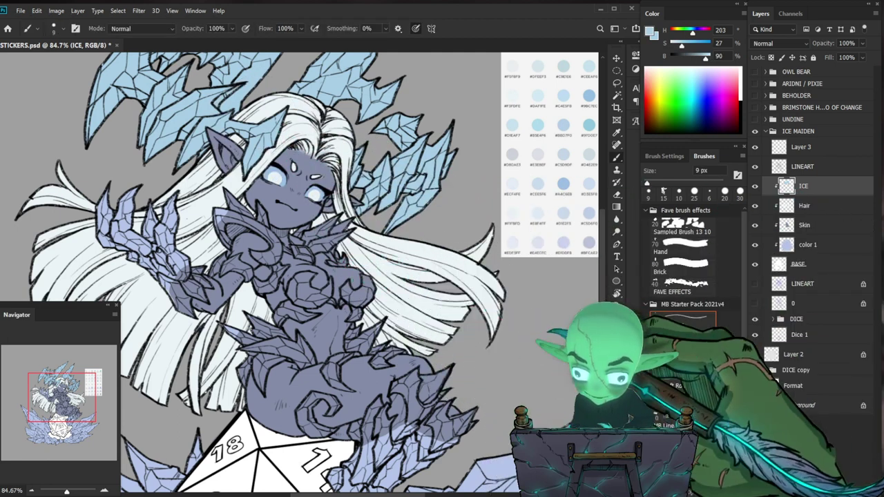
{"action": "key", "text": "ctrl+space"}
{"action": "left_click_drag", "start_coordinate": [412, 201], "coordinate": [390, 201]}
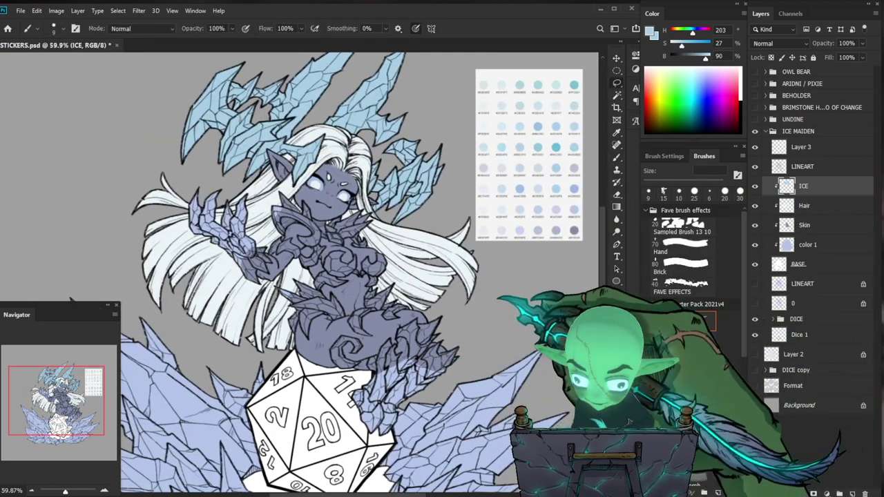
Lasso the crystals on the lower leg and add those along the thigh and hip to the selection.
{"action": "key", "text": "l"}
{"action": "key", "text": "ctrl+space"}
{"action": "left_click_drag", "start_coordinate": [442, 405], "coordinate": [478, 405]}
{"action": "left_click_drag", "start_coordinate": [493, 297], "coordinate": [463, 347]}
{"action": "mouse_move", "coordinate": [378, 405]}
{"action": "left_mouse_down"}
{"action": "mouse_move", "coordinate": [362, 411]}
{"action": "mouse_move", "coordinate": [350, 453]}
{"action": "mouse_move", "coordinate": [335, 457]}
{"action": "mouse_move", "coordinate": [276, 457]}
{"action": "mouse_move", "coordinate": [257, 408]}
{"action": "mouse_move", "coordinate": [305, 358]}
{"action": "mouse_move", "coordinate": [318, 297]}
{"action": "mouse_move", "coordinate": [342, 300]}
{"action": "mouse_move", "coordinate": [378, 264]}
{"action": "mouse_move", "coordinate": [476, 279]}
{"action": "mouse_move", "coordinate": [464, 324]}
{"action": "left_mouse_up"}
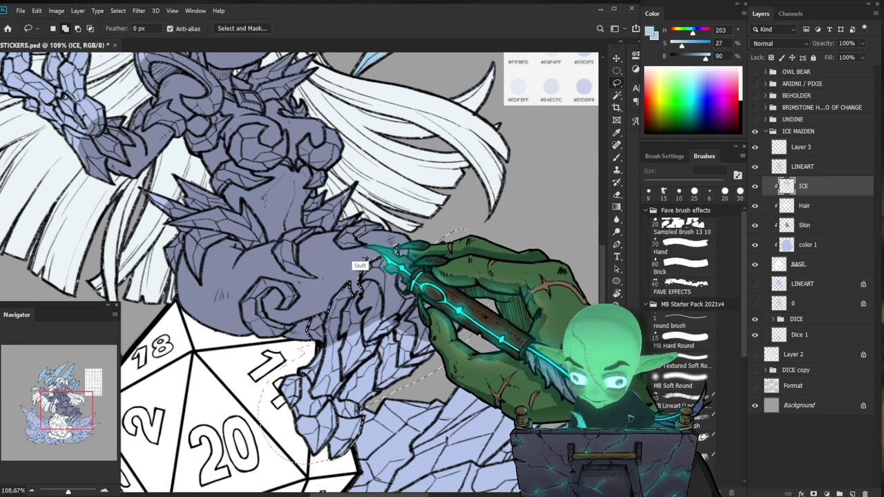
{"action": "mouse_move", "coordinate": [348, 227]}
{"action": "left_mouse_down"}
{"action": "mouse_move", "coordinate": [414, 228]}
{"action": "mouse_move", "coordinate": [402, 224]}
{"action": "mouse_move", "coordinate": [481, 243]}
{"action": "mouse_move", "coordinate": [451, 245]}
{"action": "mouse_move", "coordinate": [435, 233]}
{"action": "mouse_move", "coordinate": [497, 227]}
{"action": "mouse_move", "coordinate": [442, 253]}
{"action": "mouse_move", "coordinate": [417, 253]}
{"action": "mouse_move", "coordinate": [421, 232]}
{"action": "mouse_move", "coordinate": [392, 252]}
{"action": "mouse_move", "coordinate": [411, 212]}
{"action": "mouse_move", "coordinate": [383, 229]}
{"action": "mouse_move", "coordinate": [363, 226]}
{"action": "mouse_move", "coordinate": [357, 245]}
{"action": "mouse_move", "coordinate": [359, 254]}
{"action": "mouse_move", "coordinate": [433, 250]}
{"action": "mouse_move", "coordinate": [507, 231]}
{"action": "left_mouse_up"}
{"action": "mouse_move", "coordinate": [454, 226]}
{"action": "left_mouse_down"}
{"action": "mouse_move", "coordinate": [437, 241]}
{"action": "mouse_move", "coordinate": [458, 226]}
{"action": "mouse_move", "coordinate": [438, 234]}
{"action": "mouse_move", "coordinate": [426, 249]}
{"action": "mouse_move", "coordinate": [445, 274]}
{"action": "mouse_move", "coordinate": [416, 268]}
{"action": "mouse_move", "coordinate": [402, 249]}
{"action": "mouse_move", "coordinate": [410, 232]}
{"action": "mouse_move", "coordinate": [441, 230]}
{"action": "left_mouse_up"}
{"action": "left_click_drag", "start_coordinate": [477, 196], "coordinate": [504, 286]}
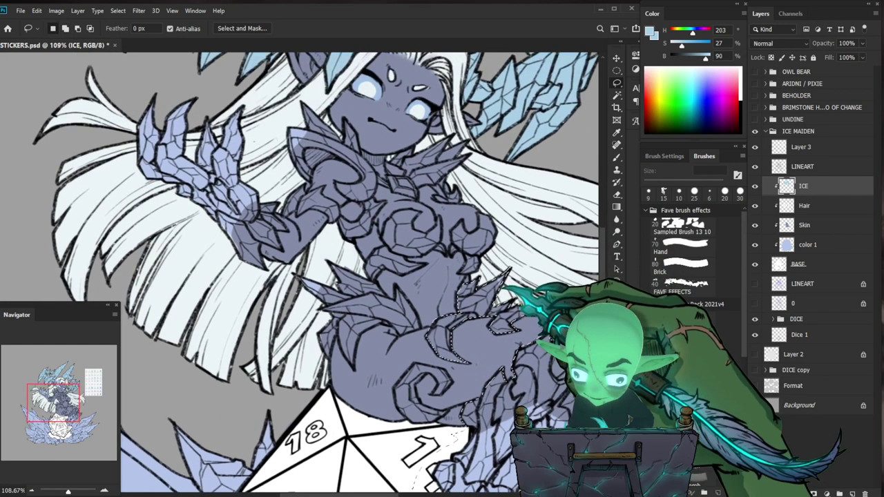
Add the crystal plates on the far side of the chest and the adjoining collar crystals to the selection.
{"action": "left_click_drag", "start_coordinate": [486, 258], "coordinate": [483, 256]}
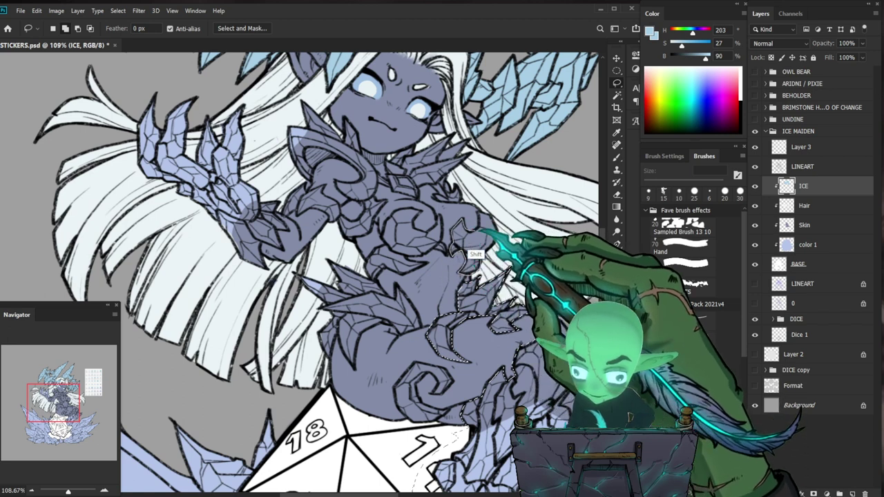
{"action": "mouse_move", "coordinate": [489, 272]}
{"action": "left_mouse_down"}
{"action": "mouse_move", "coordinate": [572, 212]}
{"action": "mouse_move", "coordinate": [526, 216]}
{"action": "mouse_move", "coordinate": [506, 254]}
{"action": "left_mouse_up"}
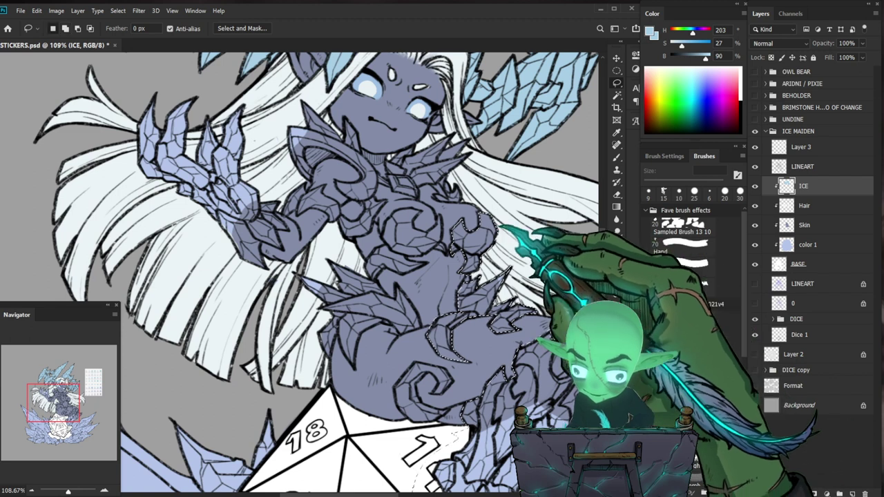
{"action": "left_click_drag", "start_coordinate": [468, 228], "coordinate": [454, 221]}
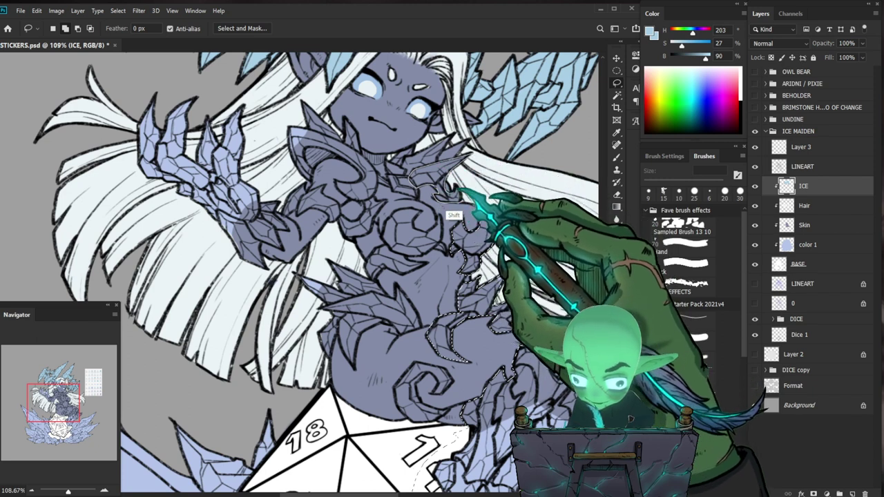
{"action": "left_click_drag", "start_coordinate": [448, 209], "coordinate": [485, 238]}
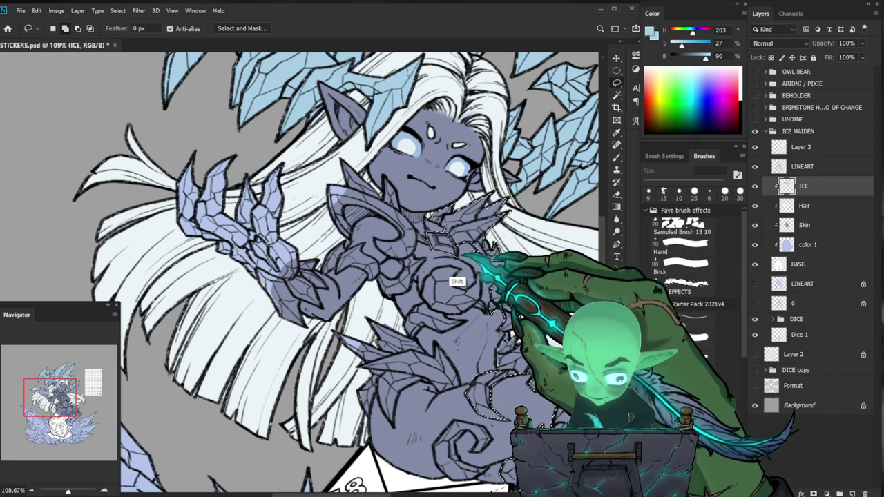
Add the near collar crystals, shoulder armor, upper-arm band and clawed gauntlet to the crystal selection.
{"action": "left_click_drag", "start_coordinate": [493, 228], "coordinate": [515, 234]}
{"action": "mouse_move", "coordinate": [440, 232]}
{"action": "left_mouse_down"}
{"action": "mouse_move", "coordinate": [399, 249]}
{"action": "mouse_move", "coordinate": [414, 265]}
{"action": "mouse_move", "coordinate": [434, 267]}
{"action": "mouse_move", "coordinate": [446, 232]}
{"action": "mouse_move", "coordinate": [460, 256]}
{"action": "mouse_move", "coordinate": [442, 225]}
{"action": "mouse_move", "coordinate": [460, 252]}
{"action": "mouse_move", "coordinate": [443, 240]}
{"action": "mouse_move", "coordinate": [457, 252]}
{"action": "left_mouse_up"}
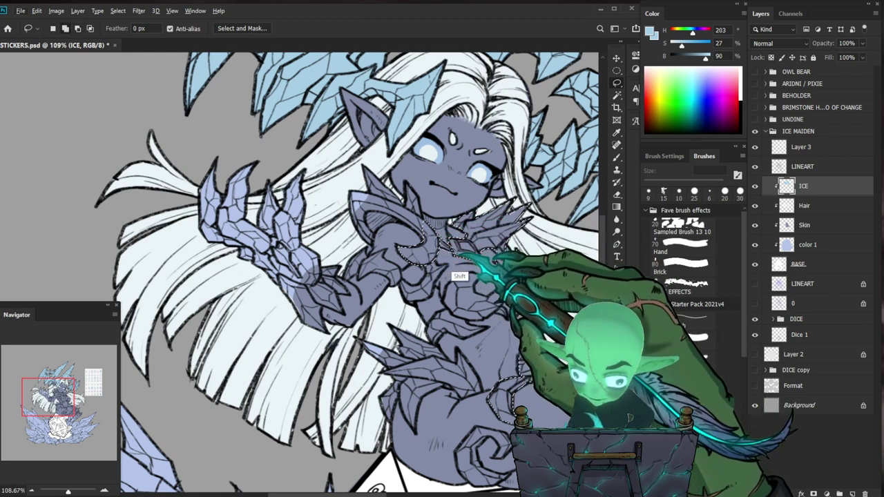
{"action": "left_click_drag", "start_coordinate": [529, 384], "coordinate": [454, 428]}
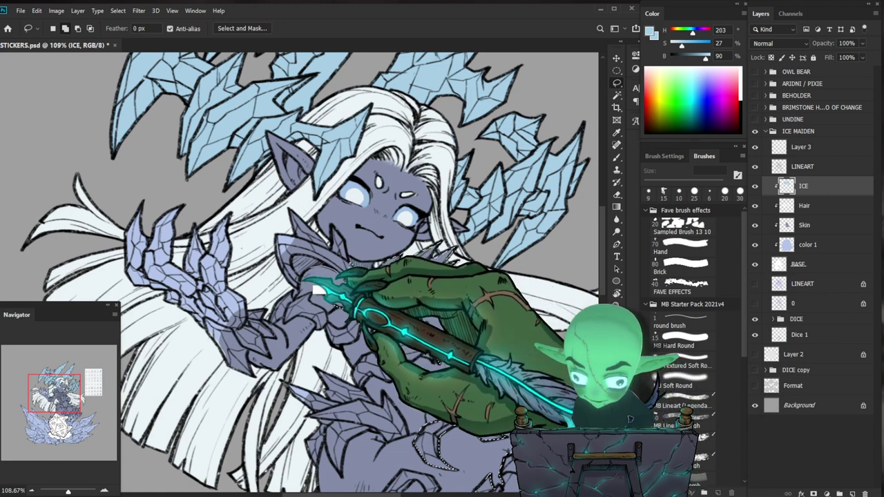
{"action": "left_click_drag", "start_coordinate": [293, 284], "coordinate": [274, 223]}
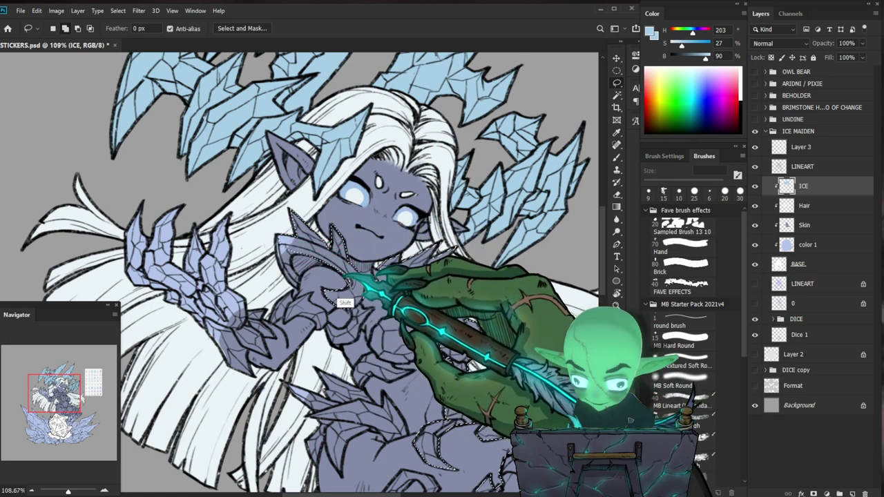
{"action": "left_click_drag", "start_coordinate": [489, 318], "coordinate": [522, 268]}
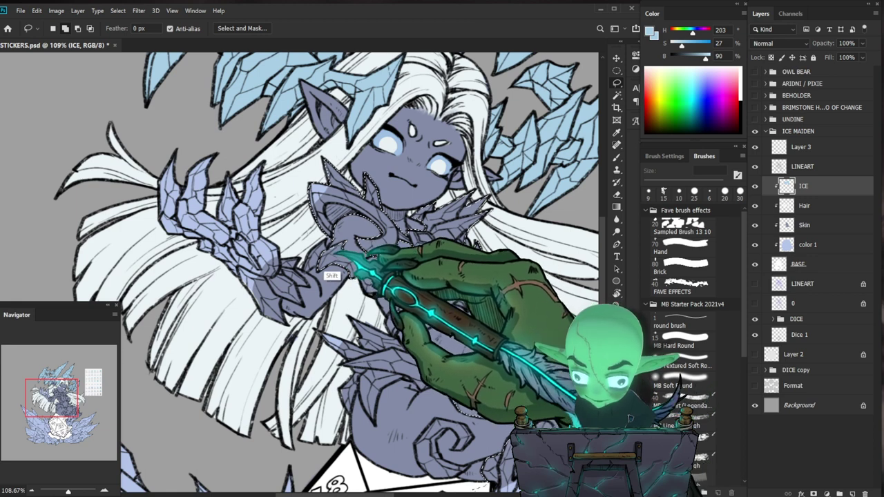
{"action": "left_click_drag", "start_coordinate": [377, 265], "coordinate": [448, 233]}
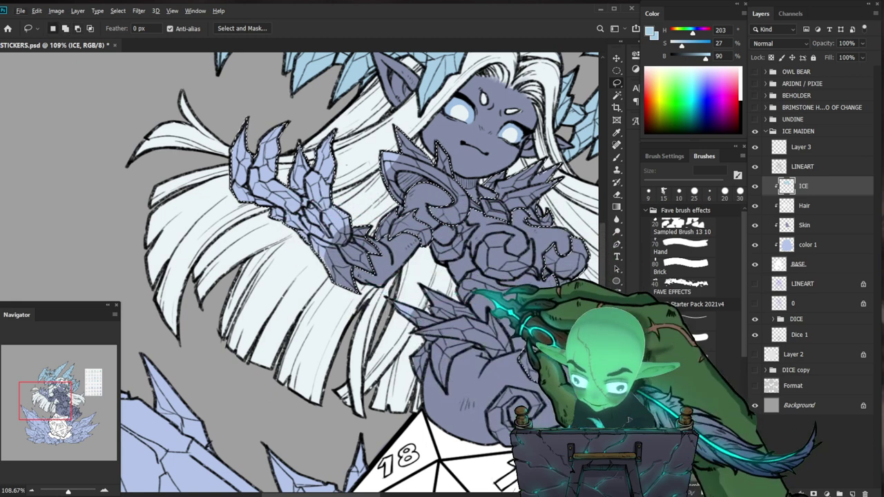
Add the hip crystals, chest plates and waist crystals to the selection.
{"action": "left_click_drag", "start_coordinate": [492, 414], "coordinate": [282, 375]}
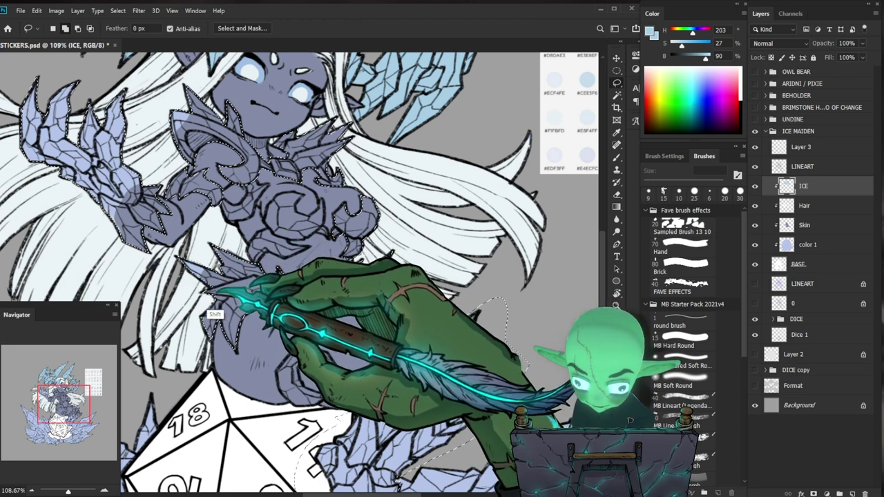
{"action": "left_click_drag", "start_coordinate": [383, 276], "coordinate": [432, 310]}
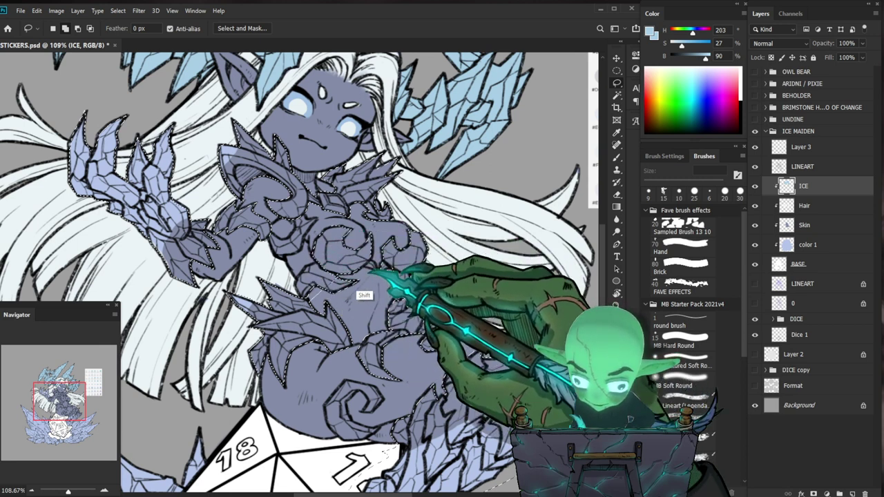
{"action": "mouse_move", "coordinate": [335, 289]}
{"action": "left_mouse_down"}
{"action": "mouse_move", "coordinate": [311, 295]}
{"action": "mouse_move", "coordinate": [297, 284]}
{"action": "mouse_move", "coordinate": [322, 264]}
{"action": "left_mouse_up"}
{"action": "left_click_drag", "start_coordinate": [312, 302], "coordinate": [327, 295]}
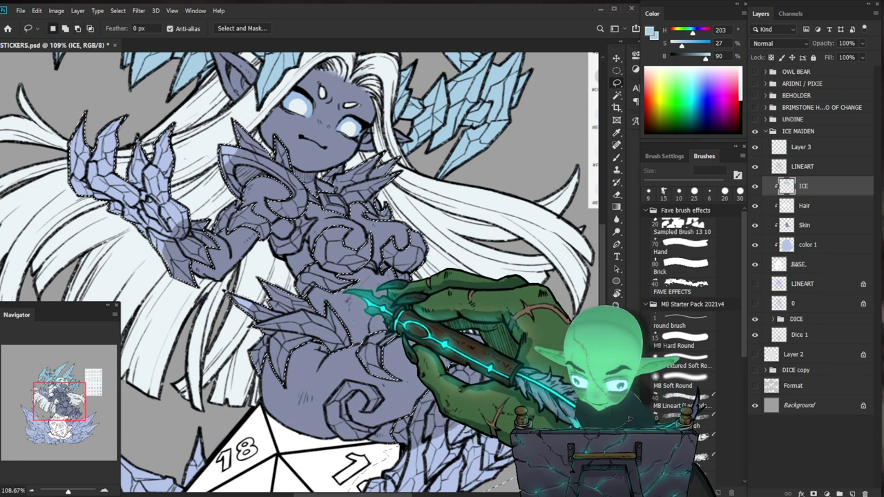
{"action": "left_click_drag", "start_coordinate": [505, 270], "coordinate": [477, 275]}
{"action": "mouse_move", "coordinate": [363, 280]}
{"action": "left_mouse_down"}
{"action": "mouse_move", "coordinate": [338, 271]}
{"action": "mouse_move", "coordinate": [346, 243]}
{"action": "left_mouse_up"}
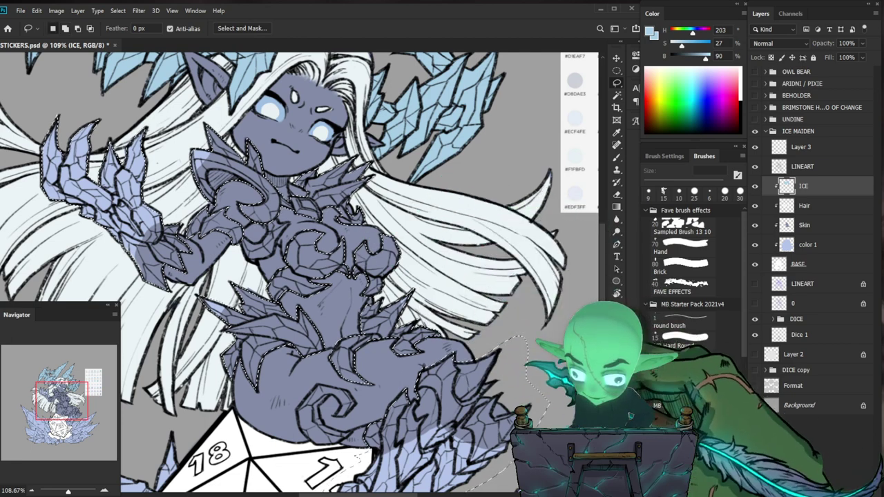
Add the spiral crystal on the thigh to the selection and fill all selected crystals with the sampled light blue.
{"action": "scroll", "coordinate": [414, 277], "scroll_direction": "down", "scroll_amount": 5}
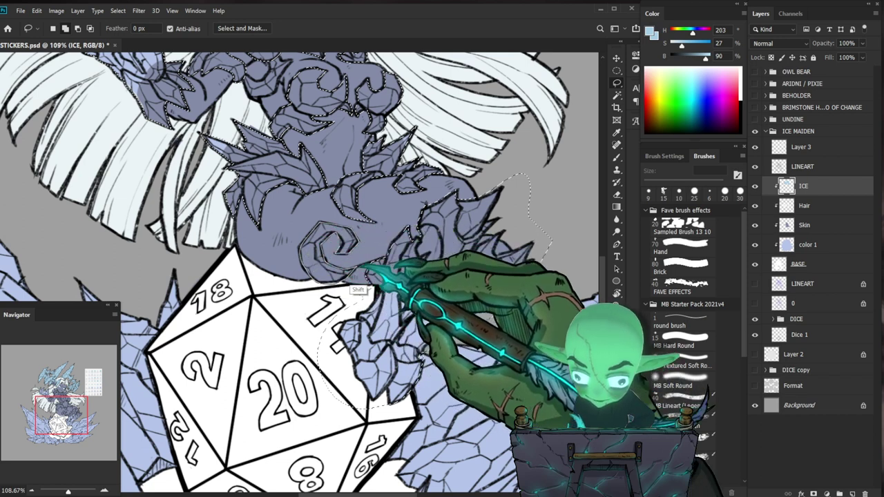
{"action": "left_click_drag", "start_coordinate": [433, 421], "coordinate": [442, 339]}
{"action": "key", "text": "ctrl+space"}
{"action": "key", "text": "ctrl+0"}
{"action": "mouse_move", "coordinate": [311, 299]}
{"action": "left_mouse_down"}
{"action": "mouse_move", "coordinate": [204, 350]}
{"action": "mouse_move", "coordinate": [483, 386]}
{"action": "mouse_move", "coordinate": [507, 290]}
{"action": "mouse_move", "coordinate": [452, 322]}
{"action": "left_mouse_up"}
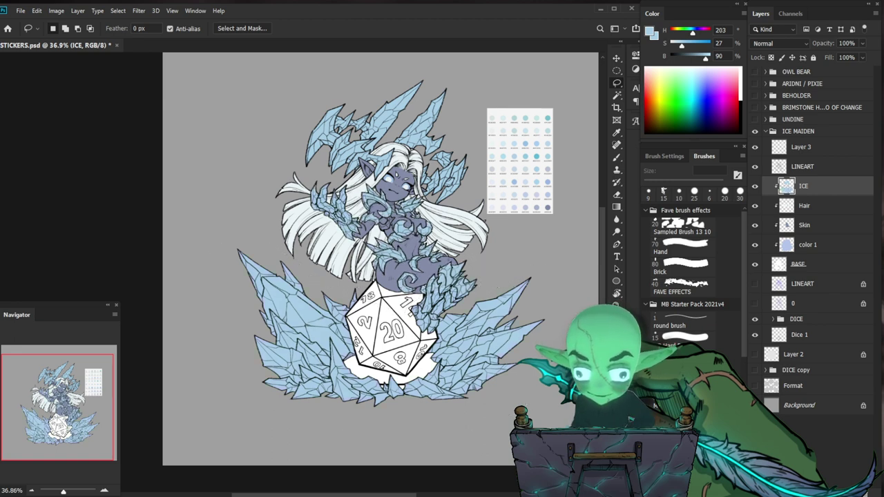
Touch up the light blue beside the chest crystals on the ICE layer with a 15 px round brush.
{"action": "left_click_drag", "start_coordinate": [439, 216], "coordinate": [486, 218]}
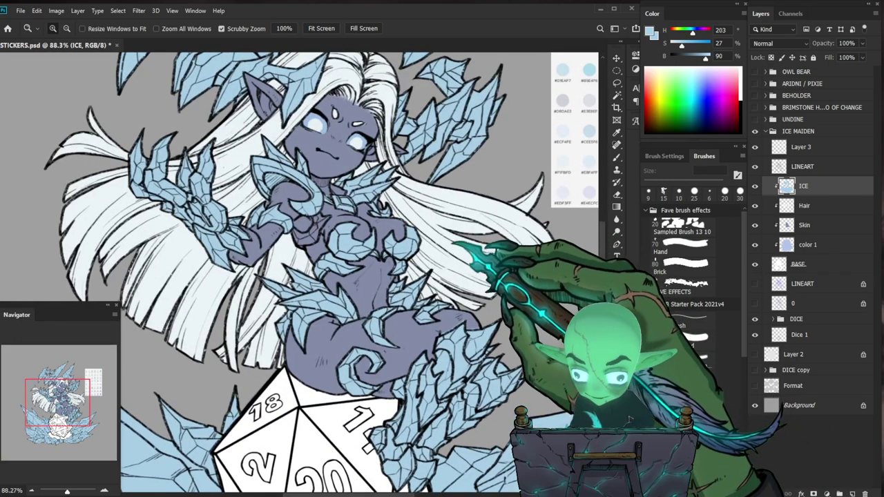
{"action": "left_click_drag", "start_coordinate": [323, 221], "coordinate": [350, 223]}
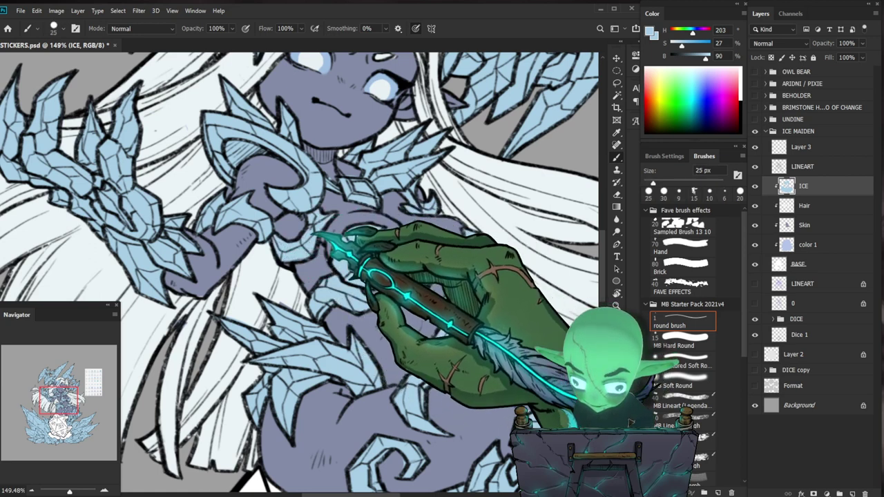
{"action": "left_click_drag", "start_coordinate": [309, 242], "coordinate": [296, 243]}
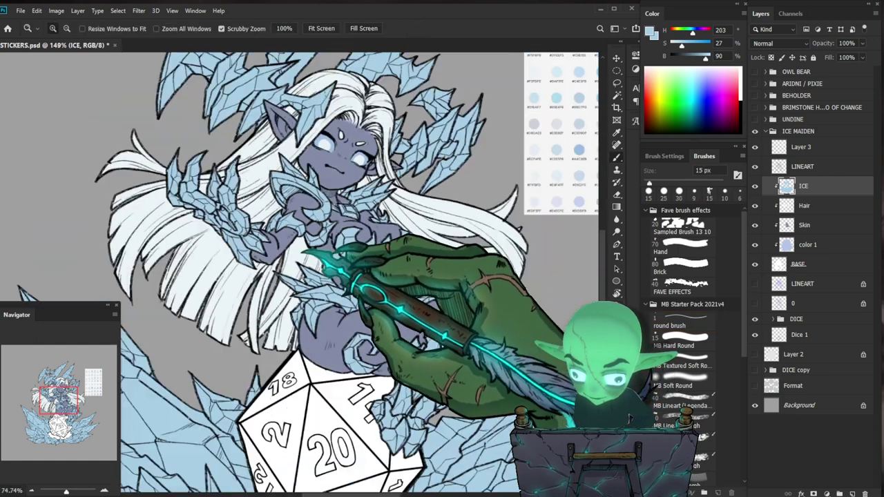
{"action": "left_click_drag", "start_coordinate": [136, 111], "coordinate": [104, 127]}
{"action": "left_click_drag", "start_coordinate": [334, 201], "coordinate": [347, 202]}
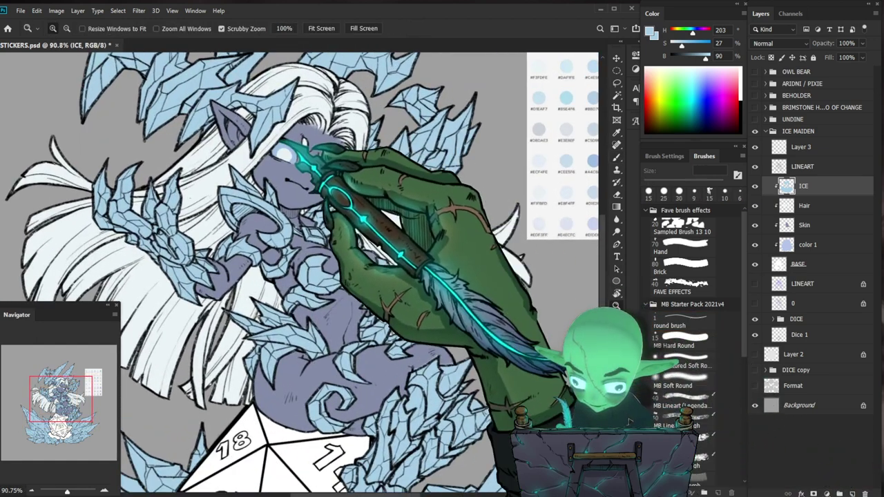
{"action": "left_click_drag", "start_coordinate": [286, 146], "coordinate": [314, 159]}
{"action": "left_click_drag", "start_coordinate": [288, 89], "coordinate": [296, 176]}
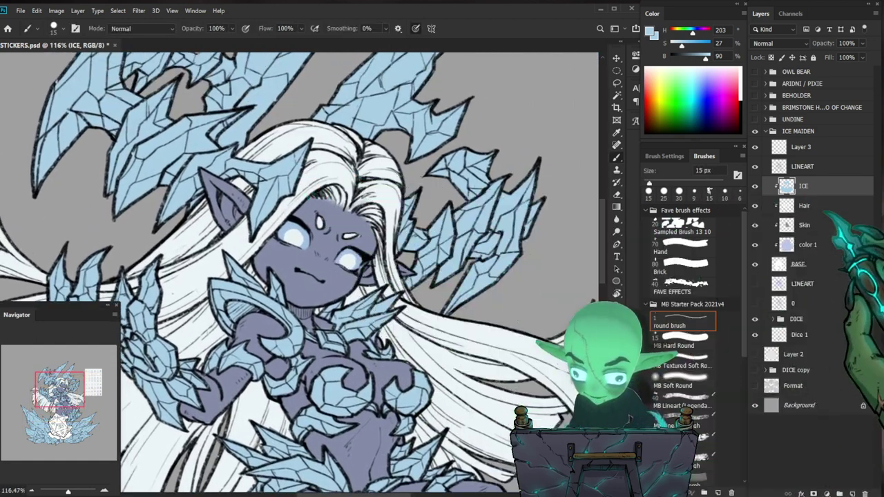
Make the Hair layer active and check the hair and body areas for gaps or stray color.
{"action": "left_click", "coordinate": [820, 207]}
{"action": "left_click", "coordinate": [818, 223]}
{"action": "left_click", "coordinate": [809, 207]}
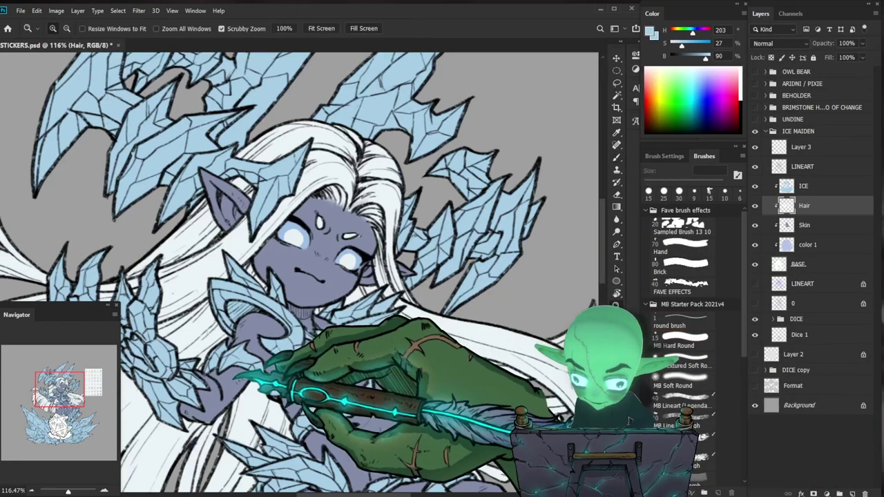
{"action": "left_click_drag", "start_coordinate": [335, 417], "coordinate": [343, 375]}
{"action": "scroll", "coordinate": [303, 276], "scroll_direction": "down", "scroll_amount": 2}
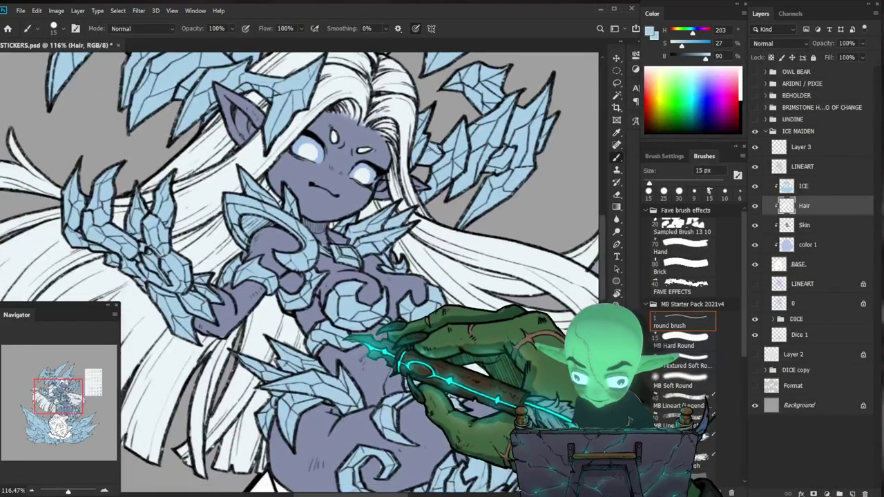
{"action": "left_click_drag", "start_coordinate": [345, 338], "coordinate": [294, 373]}
{"action": "scroll", "coordinate": [343, 354], "scroll_direction": "down", "scroll_amount": 5}
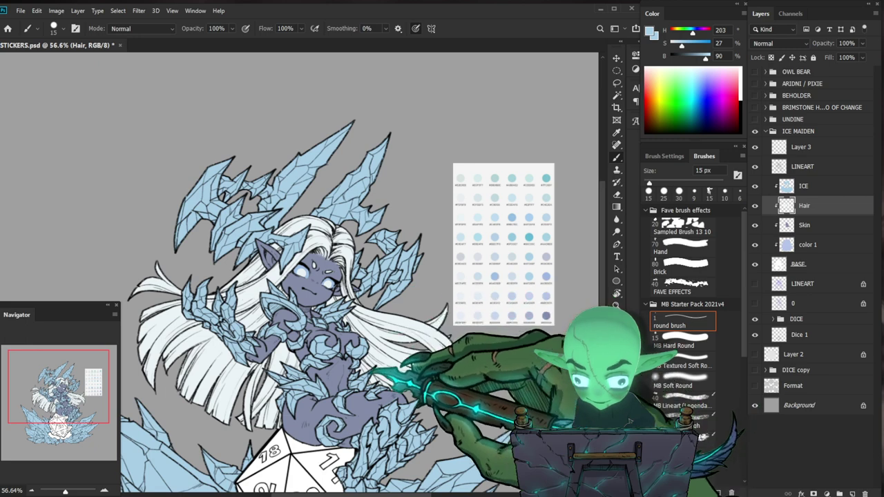
{"action": "left_click_drag", "start_coordinate": [264, 451], "coordinate": [321, 420]}
{"action": "left_click_drag", "start_coordinate": [407, 343], "coordinate": [376, 337]}
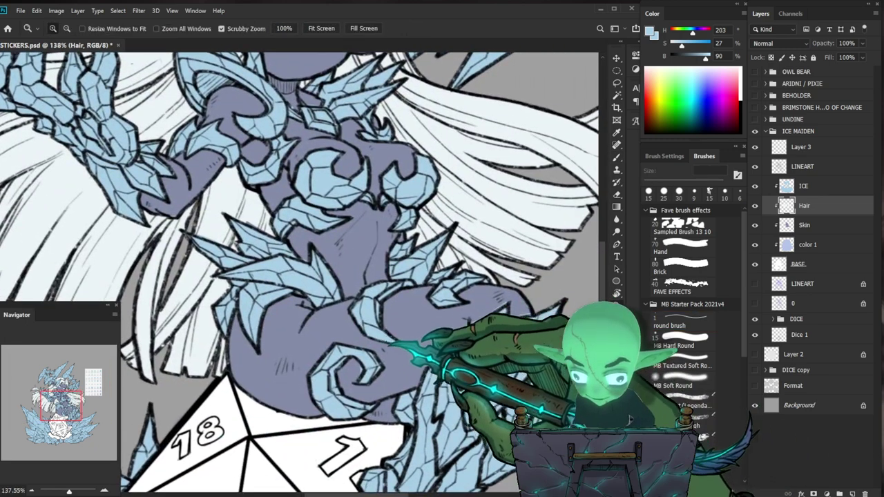
On the ICE layer, set the Eraser to a 20 px round brush and check the thigh and collar crystal edges.
{"action": "left_click", "coordinate": [817, 187]}
{"action": "key", "text": "e"}
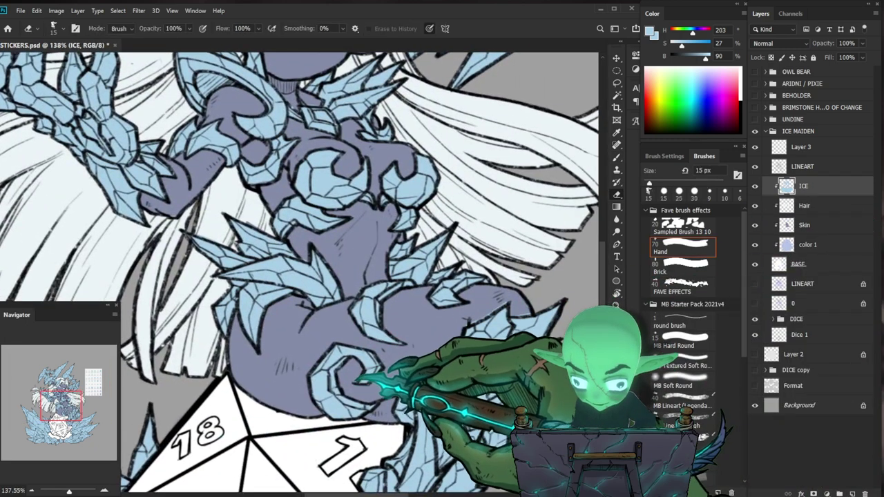
{"action": "left_click", "coordinate": [696, 323]}
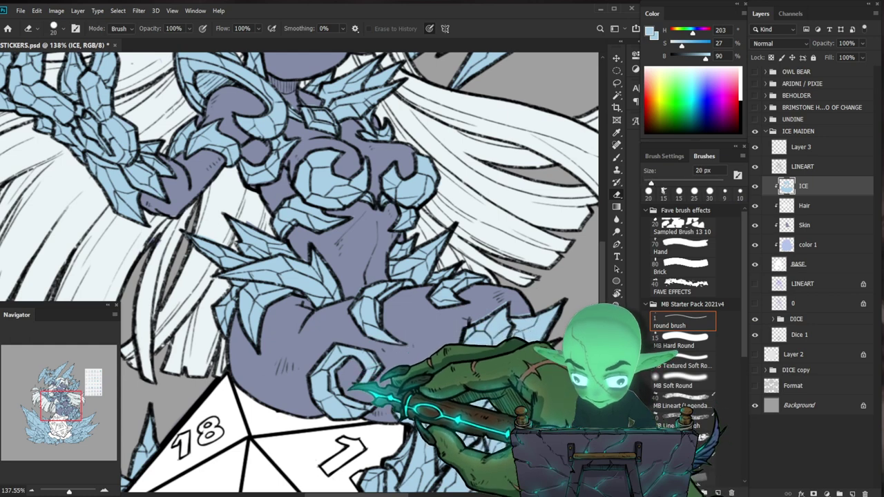
{"action": "left_click_drag", "start_coordinate": [492, 270], "coordinate": [513, 392]}
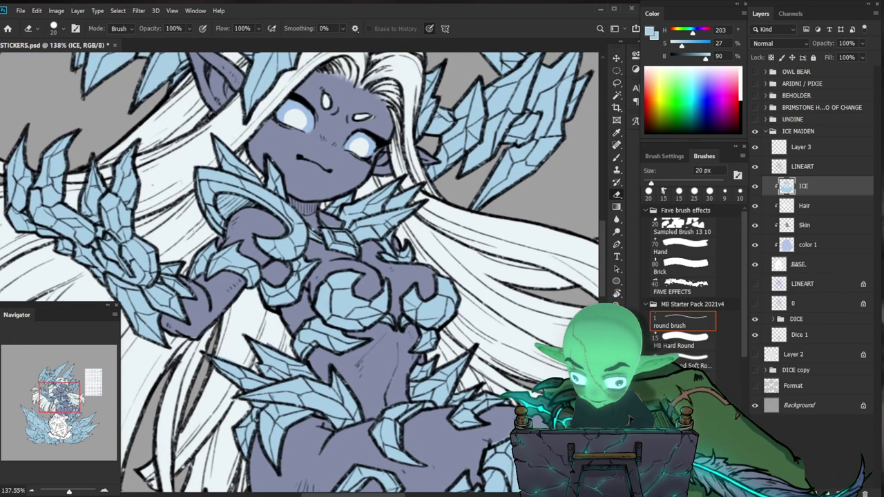
{"action": "scroll", "coordinate": [360, 220], "scroll_direction": "up", "scroll_amount": 4}
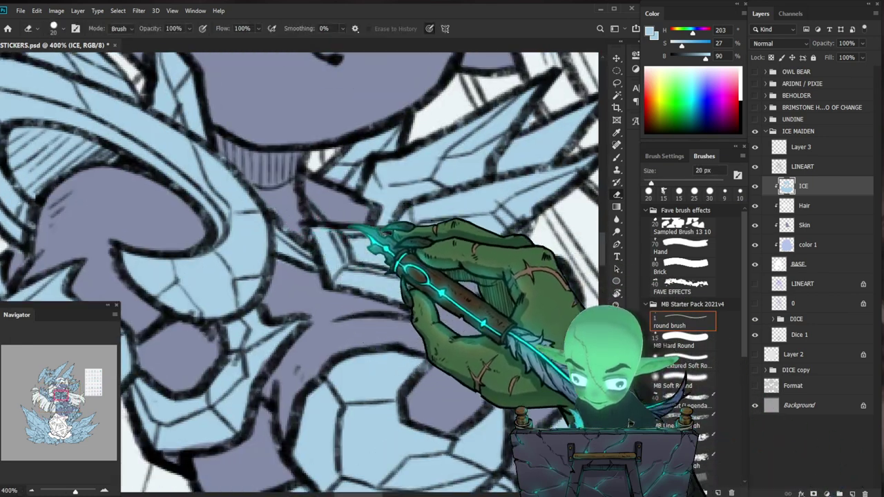
{"action": "scroll", "coordinate": [360, 220], "scroll_direction": "down", "scroll_amount": 5}
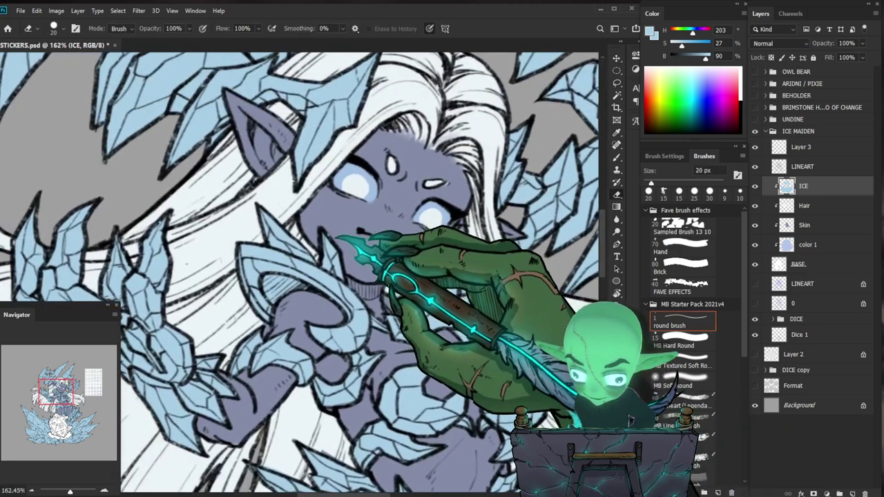
{"action": "scroll", "coordinate": [320, 274], "scroll_direction": "up", "scroll_amount": 2}
{"action": "left_click_drag", "start_coordinate": [373, 299], "coordinate": [468, 245]}
{"action": "left_click_drag", "start_coordinate": [531, 430], "coordinate": [459, 366]}
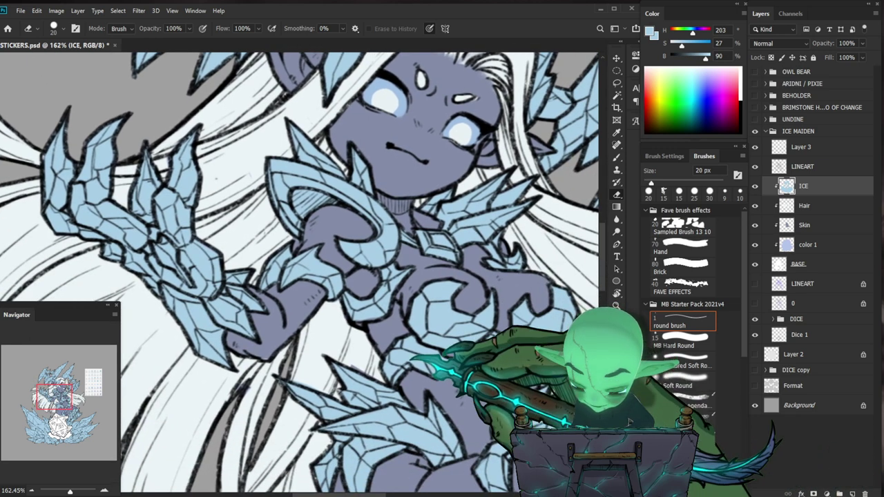
{"action": "left_click_drag", "start_coordinate": [267, 363], "coordinate": [324, 362]}
Return to the Hair layer with the 15 px round brush and sample the hair's ice white.
{"action": "left_click", "coordinate": [804, 206]}
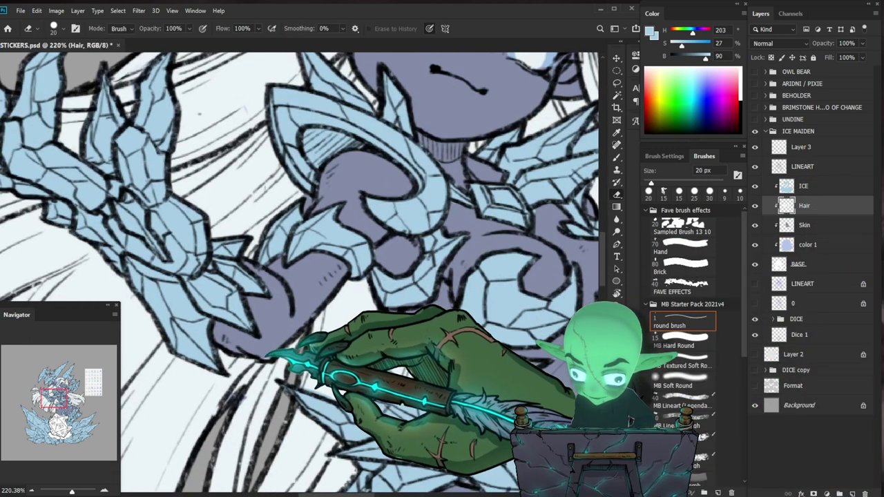
{"action": "left_click_drag", "start_coordinate": [375, 275], "coordinate": [306, 323]}
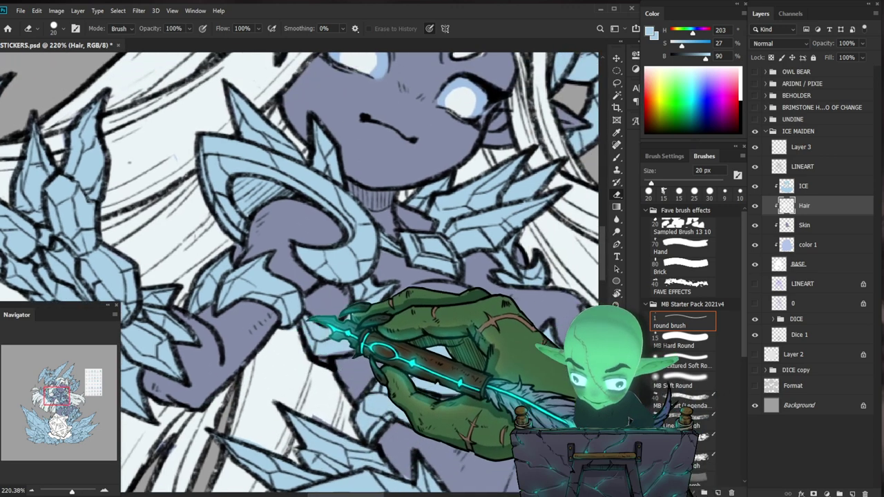
{"action": "key", "text": "b"}
{"action": "left_click", "coordinate": [207, 191], "text": "alt"}
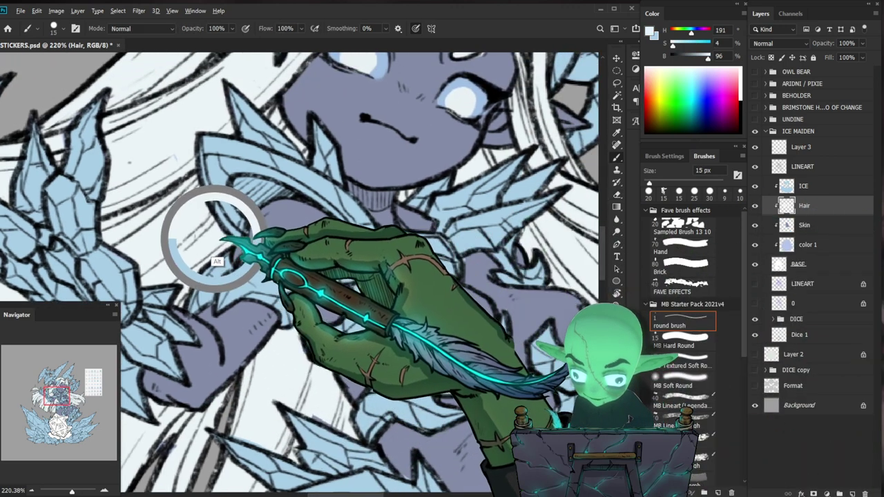
{"action": "left_click_drag", "start_coordinate": [271, 248], "coordinate": [233, 322], "text": "ctrl"}
{"action": "left_click_drag", "start_coordinate": [568, 442], "coordinate": [507, 390]}
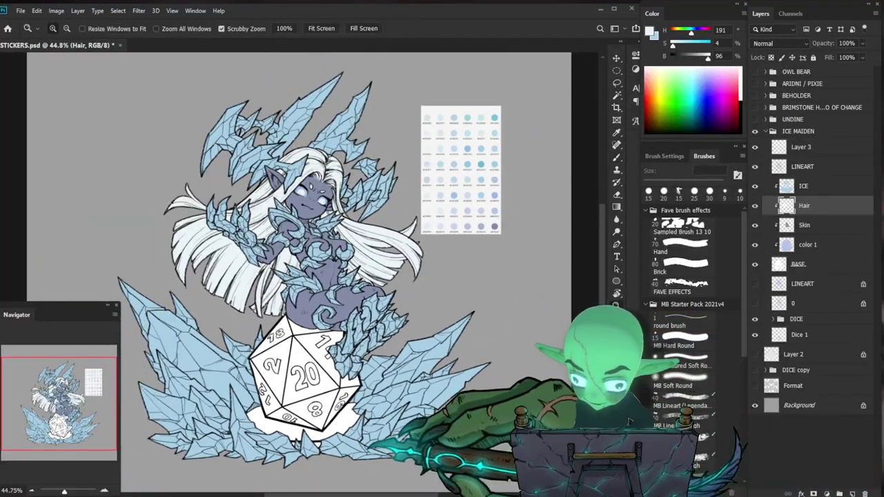
Select the LINEART layer above the ICE layer and lock its transparent pixels.
{"action": "left_click", "coordinate": [381, 430], "text": "ctrl"}
{"action": "left_click_drag", "start_coordinate": [417, 298], "coordinate": [417, 349]}
{"action": "left_click_drag", "start_coordinate": [356, 422], "coordinate": [367, 423]}
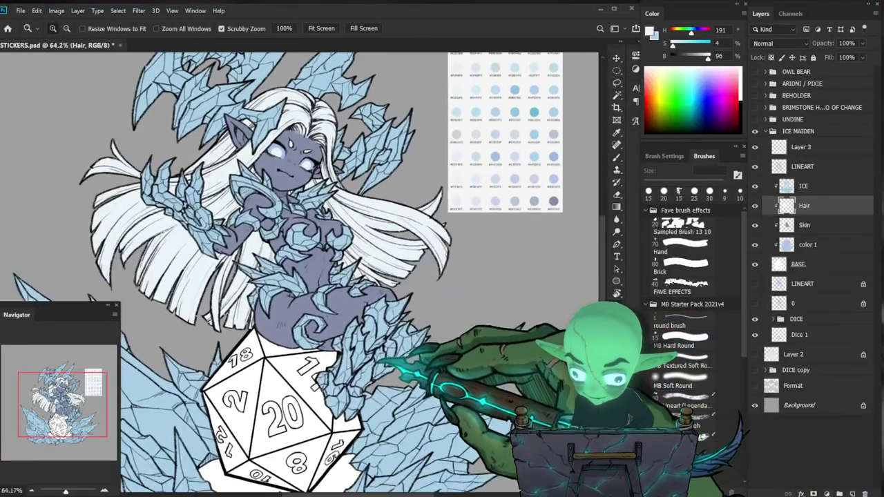
{"action": "left_click_drag", "start_coordinate": [386, 349], "coordinate": [375, 349]}
{"action": "left_click", "coordinate": [794, 186]}
{"action": "left_click", "coordinate": [801, 166]}
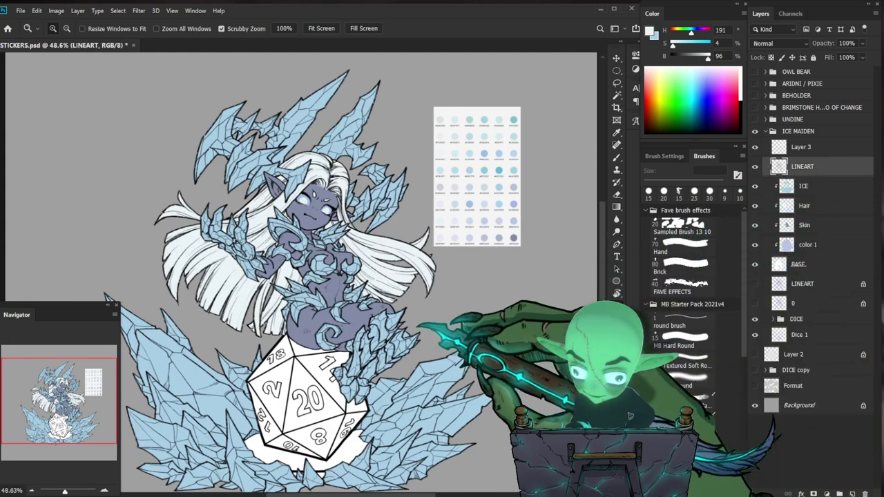
{"action": "scroll", "coordinate": [408, 335], "scroll_direction": "up", "scroll_amount": 2}
{"action": "left_click", "coordinate": [771, 58]}
{"action": "left_click_drag", "start_coordinate": [407, 331], "coordinate": [393, 332]}
{"action": "key", "text": "b"}
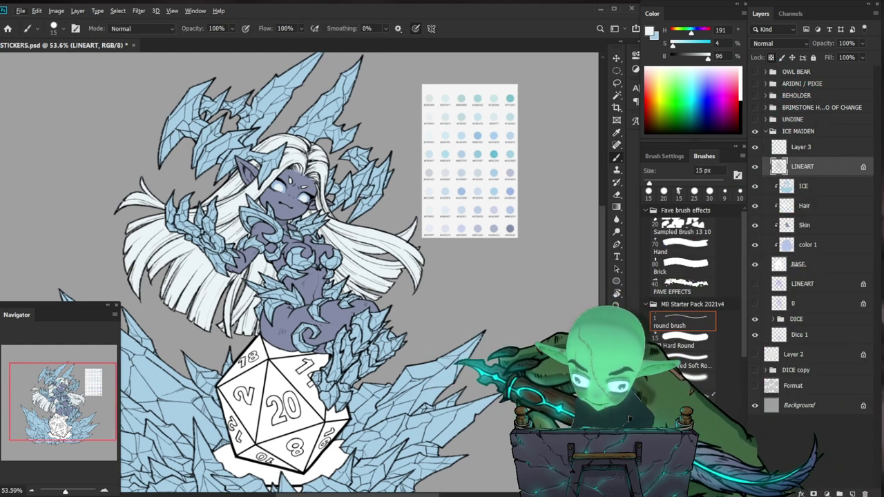
Set the LINEART layer's blend mode to Multiply and fill its locked pixels with the light blue background color.
{"action": "key", "text": "ctrl+space"}
{"action": "left_click_drag", "start_coordinate": [429, 238], "coordinate": [408, 245]}
{"action": "key", "text": "ctrl+space"}
{"action": "left_click_drag", "start_coordinate": [355, 352], "coordinate": [364, 356]}
{"action": "key", "text": "b"}
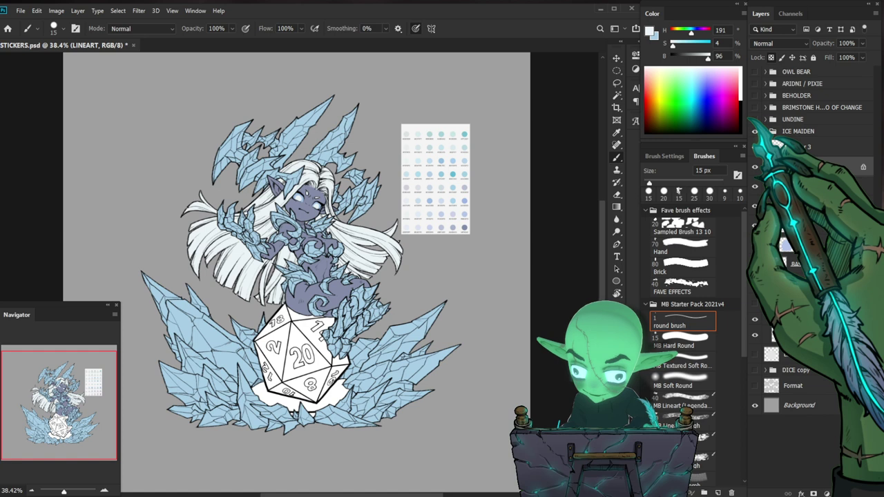
{"action": "left_click", "coordinate": [779, 43]}
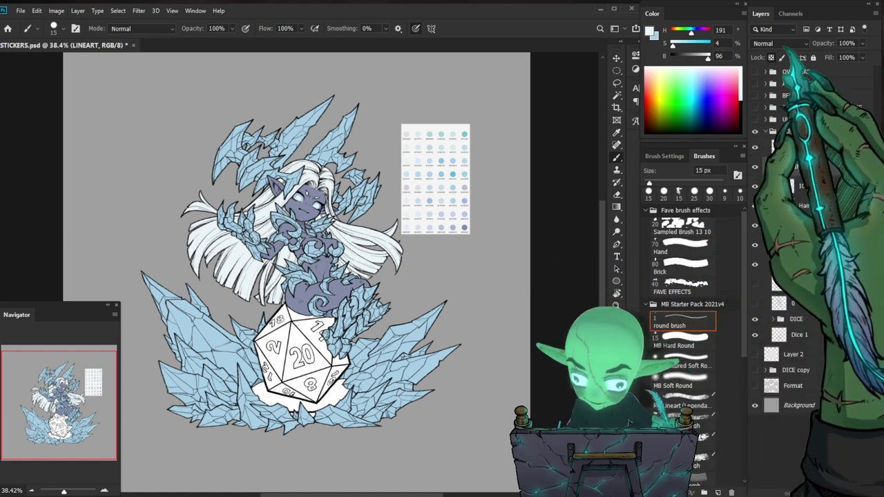
{"action": "left_click", "coordinate": [777, 85]}
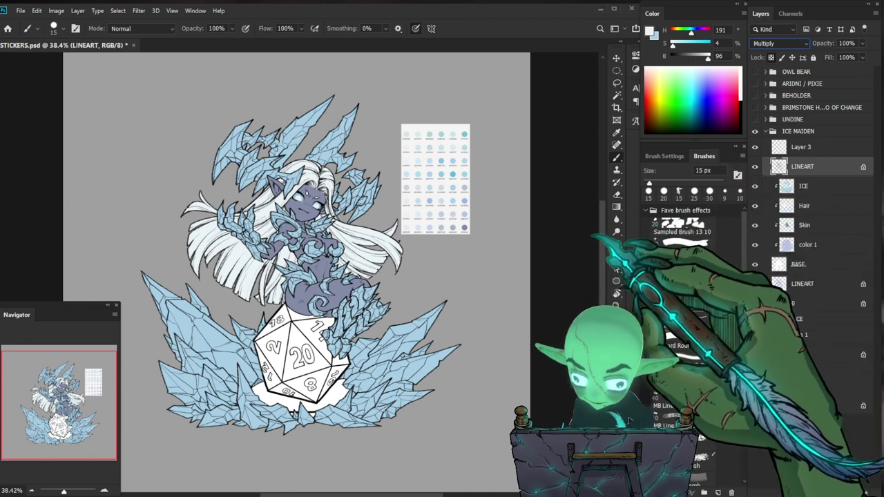
{"action": "key", "text": "ctrl+BackSpace"}
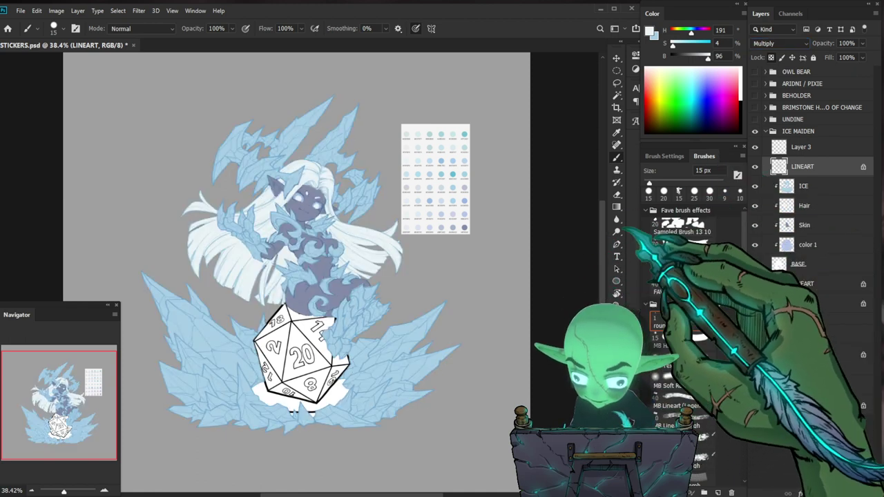
Darken and saturate the line art with Hue/Saturation, using saturation +65 and lightness -59.
{"action": "key", "text": "ctrl+space"}
{"action": "left_click_drag", "start_coordinate": [316, 275], "coordinate": [362, 268]}
{"action": "left_click_drag", "start_coordinate": [450, 263], "coordinate": [476, 236]}
{"action": "left_click_drag", "start_coordinate": [407, 277], "coordinate": [412, 348]}
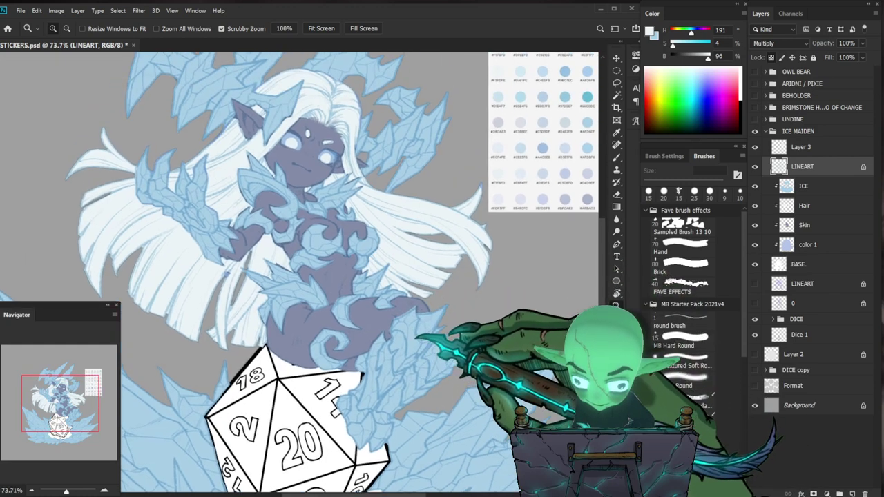
{"action": "key", "text": "ctrl+u"}
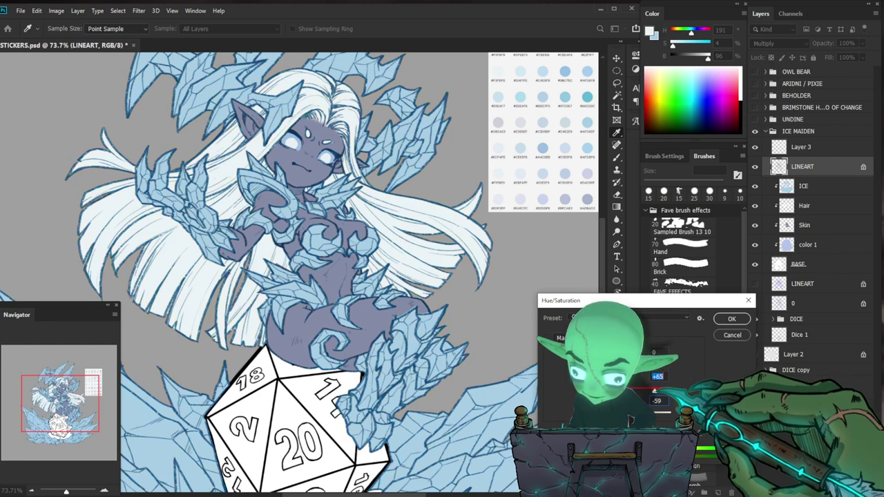
{"action": "left_click", "coordinate": [729, 319]}
Duplicate the LINEART layer and set the copy's opacity to 50%.
{"action": "key", "text": "z"}
{"action": "left_click_drag", "start_coordinate": [471, 312], "coordinate": [433, 312]}
{"action": "left_click_drag", "start_coordinate": [310, 276], "coordinate": [373, 278]}
{"action": "left_click_drag", "start_coordinate": [533, 384], "coordinate": [471, 290]}
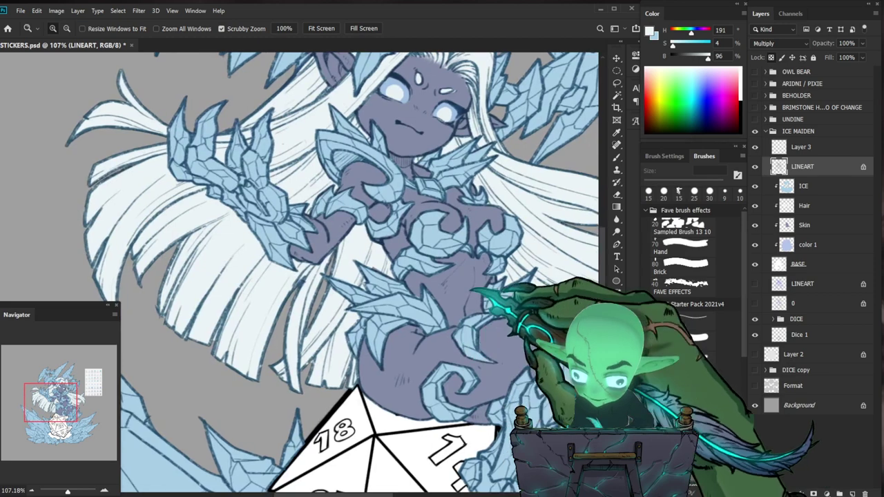
{"action": "mouse_move", "coordinate": [408, 435]}
{"action": "left_mouse_down"}
{"action": "mouse_move", "coordinate": [481, 436]}
{"action": "mouse_move", "coordinate": [425, 436]}
{"action": "left_mouse_up"}
{"action": "left_click_drag", "start_coordinate": [476, 285], "coordinate": [414, 378]}
{"action": "scroll", "coordinate": [414, 297], "scroll_direction": "down", "scroll_amount": 2}
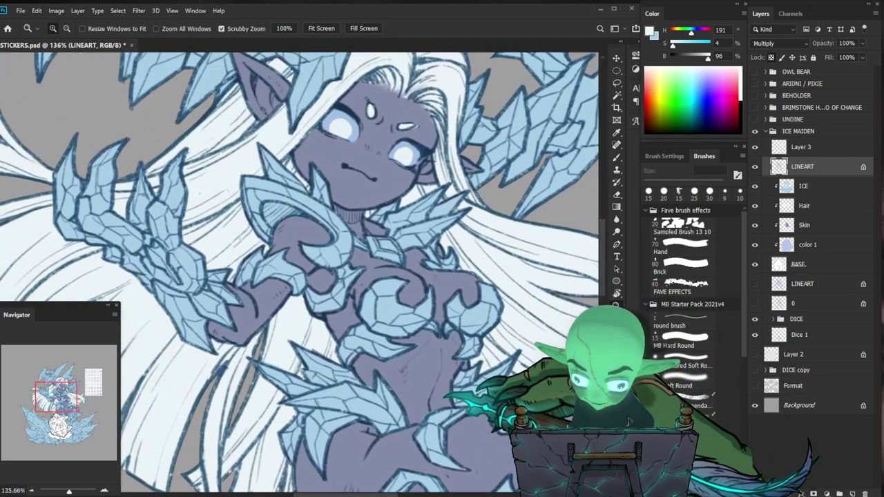
{"action": "left_click_drag", "start_coordinate": [414, 297], "coordinate": [393, 275]}
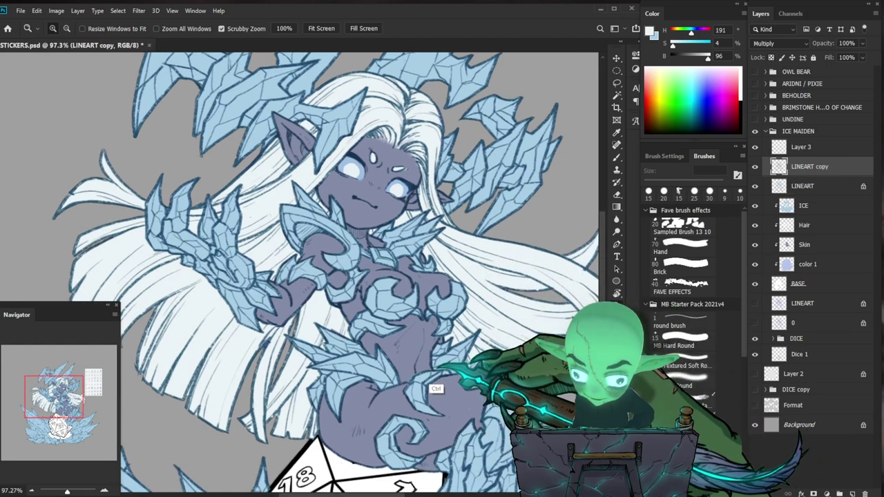
{"action": "scroll", "coordinate": [304, 276], "scroll_direction": "down", "scroll_amount": 2}
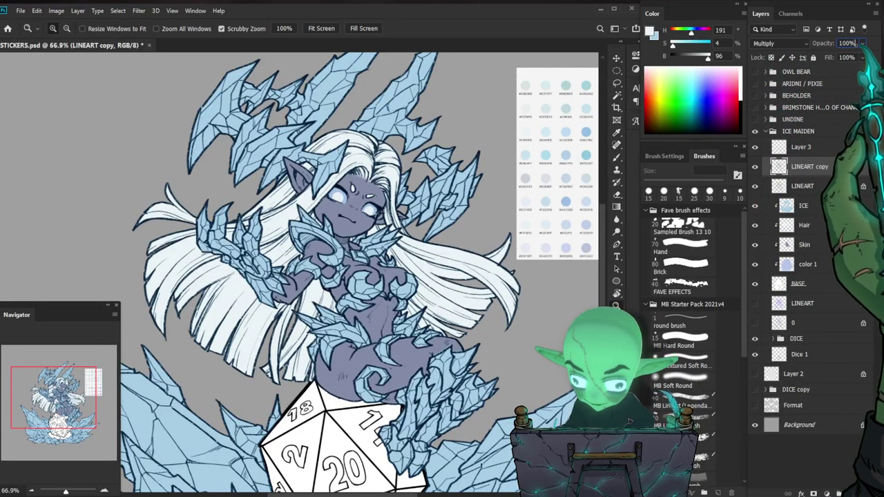
{"action": "left_click", "coordinate": [862, 44]}
{"action": "left_click_drag", "start_coordinate": [862, 55], "coordinate": [842, 54]}
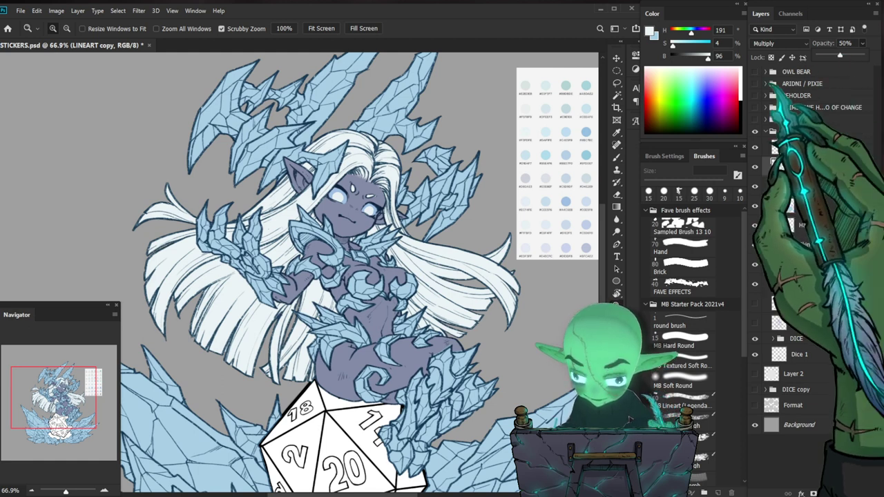
Group the layers from Layer 3 down to layer 0 and name the group CHARACTER.
{"action": "left_click_drag", "start_coordinate": [482, 326], "coordinate": [533, 327]}
{"action": "left_click_drag", "start_coordinate": [272, 446], "coordinate": [414, 141]}
{"action": "left_click_drag", "start_coordinate": [473, 274], "coordinate": [451, 274]}
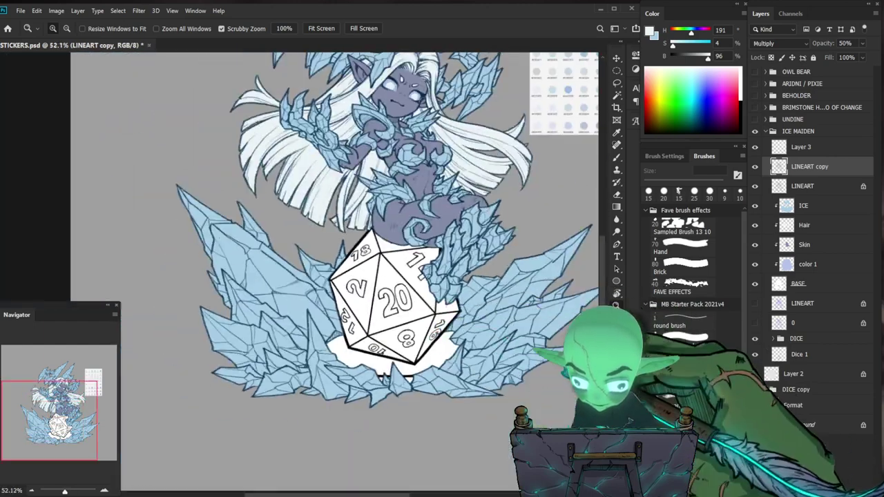
{"action": "left_click_drag", "start_coordinate": [345, 327], "coordinate": [386, 325]}
{"action": "left_click_drag", "start_coordinate": [474, 317], "coordinate": [394, 347]}
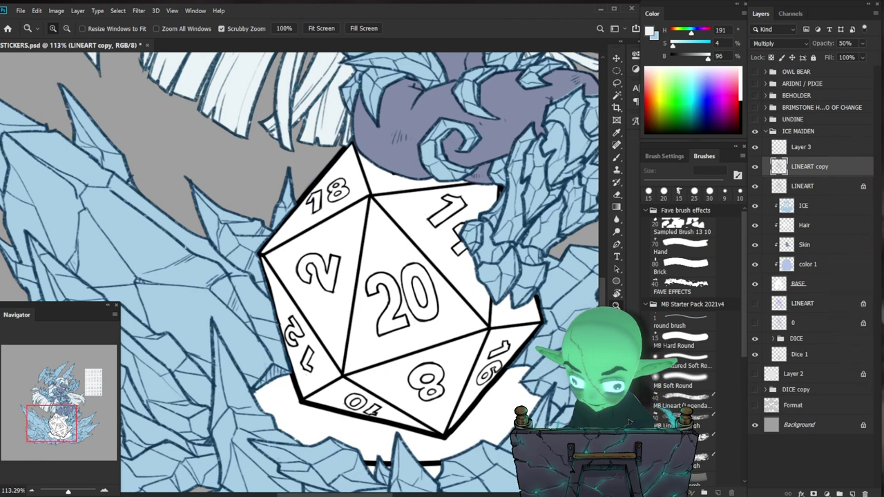
{"action": "left_click", "coordinate": [816, 283]}
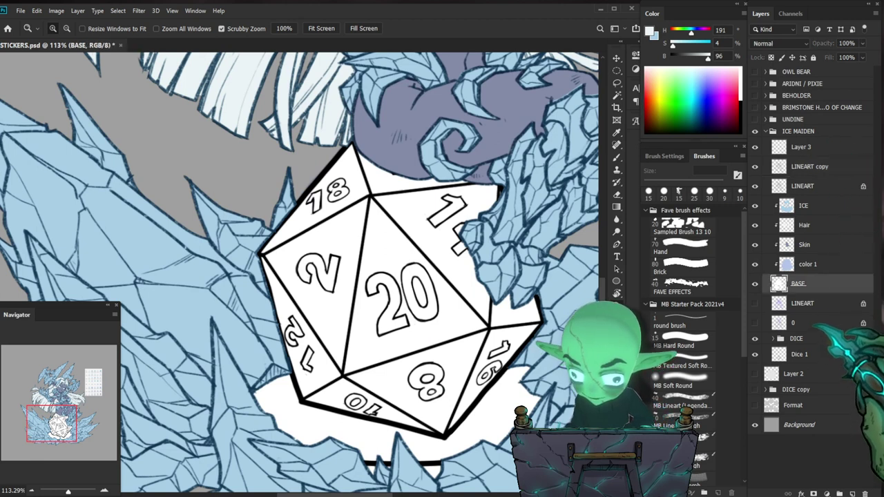
{"action": "left_click", "coordinate": [815, 323]}
{"action": "left_click", "coordinate": [809, 147], "text": "shift"}
{"action": "key", "text": "ctrl+g"}
{"action": "double_click", "coordinate": [806, 144]}
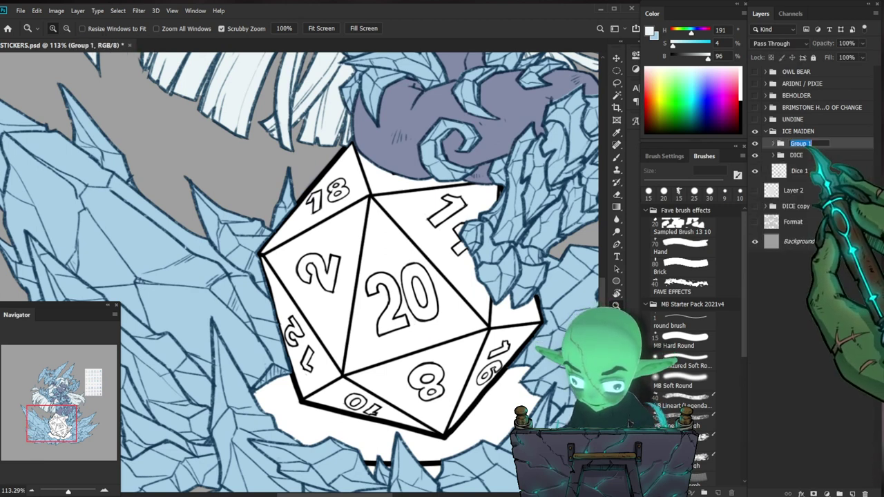
{"action": "type", "text": "d"}
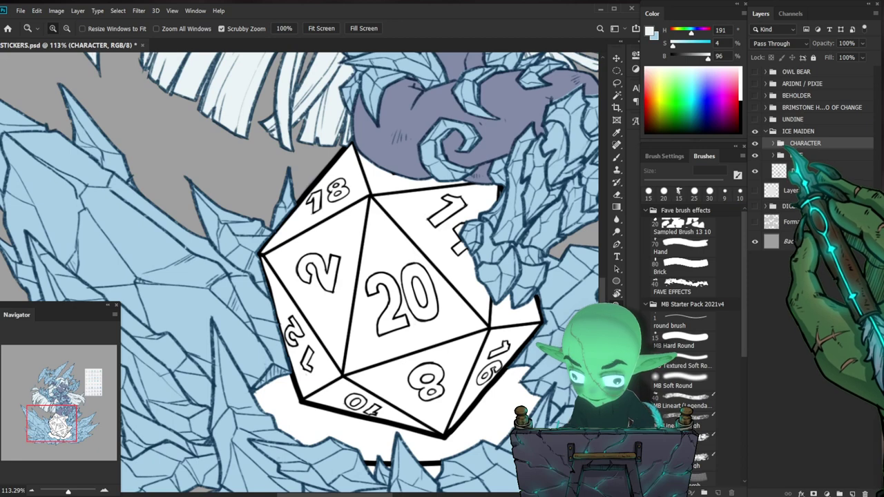
Expand the CHARACTER group and delete the LINEART copy layer.
{"action": "left_click", "coordinate": [773, 143]}
{"action": "left_click", "coordinate": [836, 158]}
{"action": "left_click_drag", "start_coordinate": [388, 316], "coordinate": [363, 340]}
{"action": "left_click_drag", "start_coordinate": [532, 408], "coordinate": [500, 407]}
{"action": "mouse_move", "coordinate": [469, 315]}
{"action": "left_mouse_down"}
{"action": "mouse_move", "coordinate": [504, 314]}
{"action": "mouse_move", "coordinate": [456, 301]}
{"action": "mouse_move", "coordinate": [466, 309]}
{"action": "left_mouse_up"}
{"action": "scroll", "coordinate": [628, 420], "scroll_direction": "up", "scroll_amount": 2}
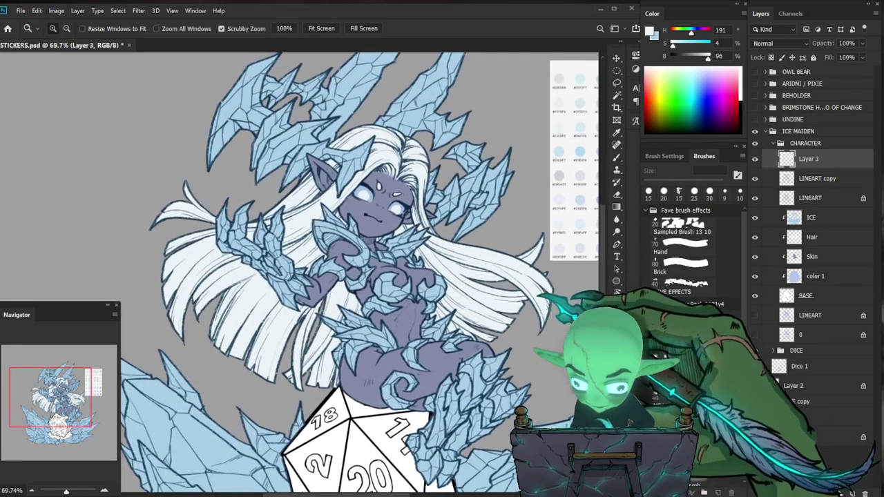
{"action": "left_click_drag", "start_coordinate": [483, 312], "coordinate": [496, 312]}
{"action": "left_click", "coordinate": [820, 178]}
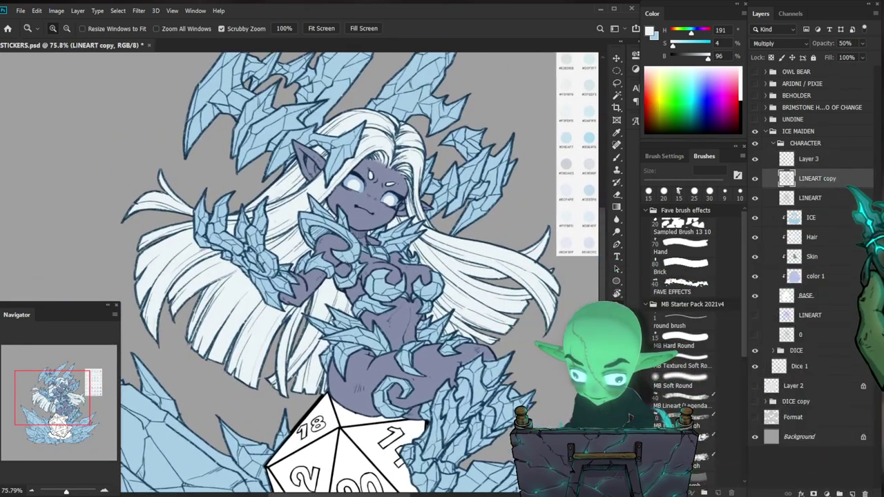
{"action": "key", "text": "Delete"}
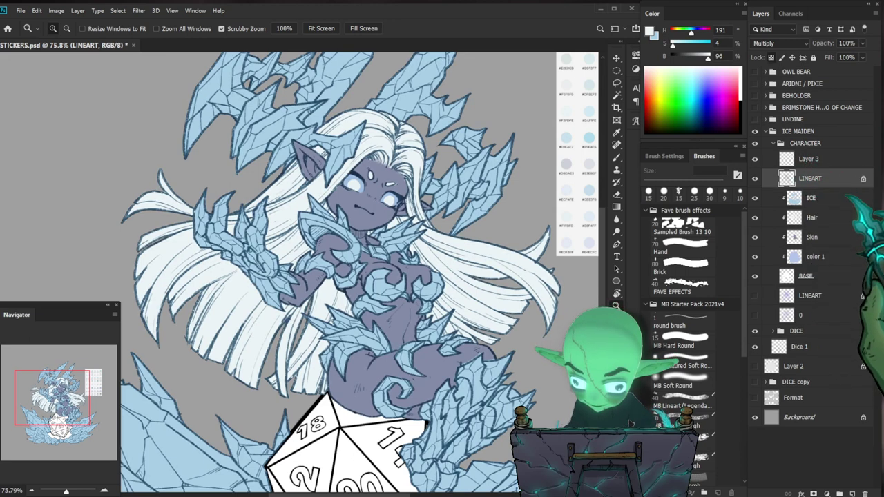
Shift the LINEART layer to a more saturated blue with Hue/Saturation.
{"action": "left_click", "coordinate": [455, 193]}
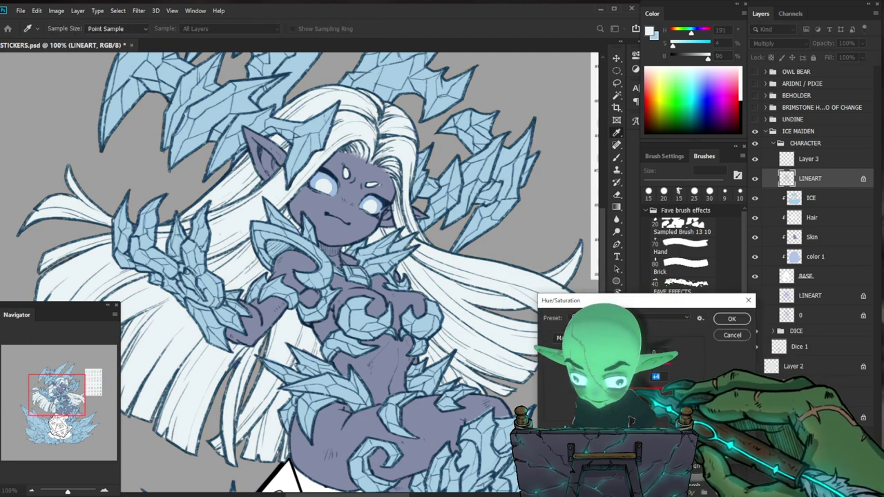
{"action": "key", "text": "Return"}
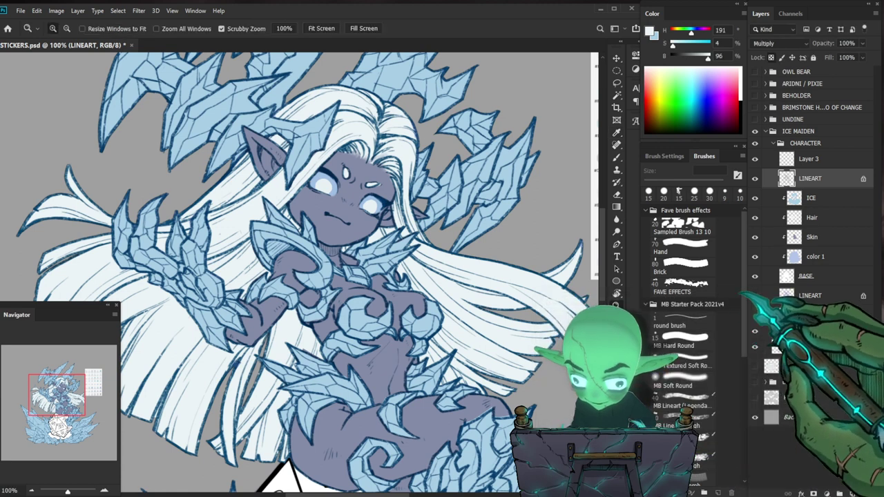
Recolor the line art of the long hair tips beside the palette in pale blue (H 213, S 15, B 94) with a large round brush.
{"action": "key", "text": "b"}
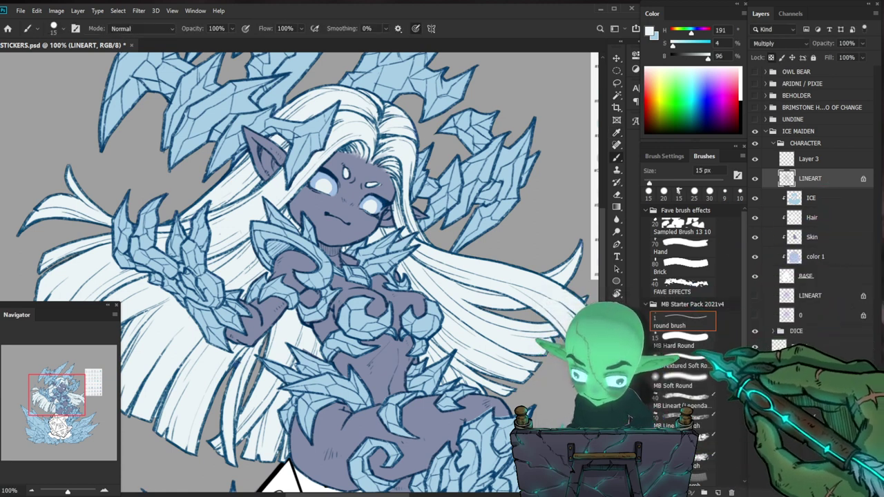
{"action": "key", "text": "b"}
{"action": "mouse_move", "coordinate": [540, 300]}
{"action": "left_mouse_down"}
{"action": "mouse_move", "coordinate": [490, 322]}
{"action": "mouse_move", "coordinate": [478, 341]}
{"action": "left_mouse_up"}
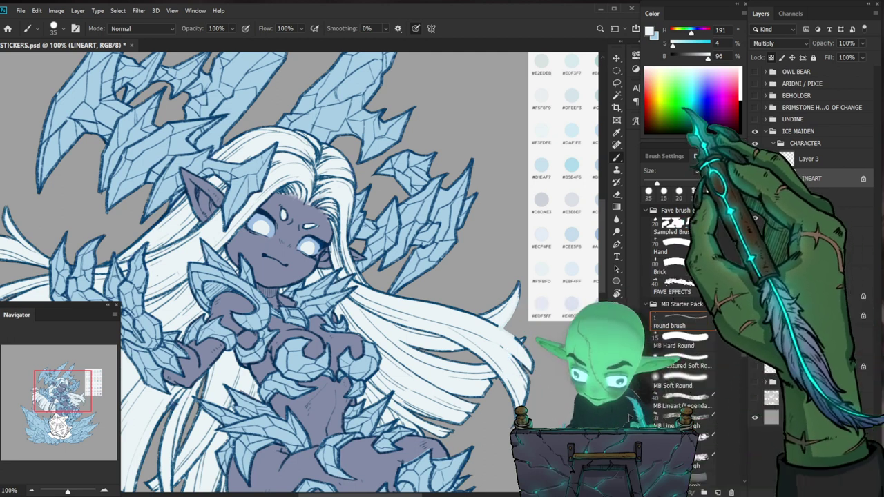
{"action": "left_click_drag", "start_coordinate": [455, 339], "coordinate": [430, 420]}
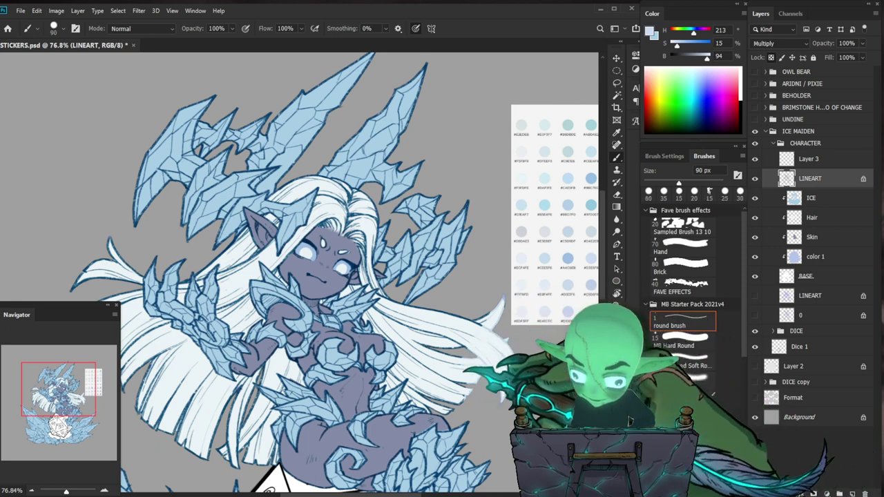
Recolor the line art of the fringe and the hair strands beside the face in pale blue with a 40 px brush.
{"action": "left_click_drag", "start_coordinate": [428, 307], "coordinate": [494, 294]}
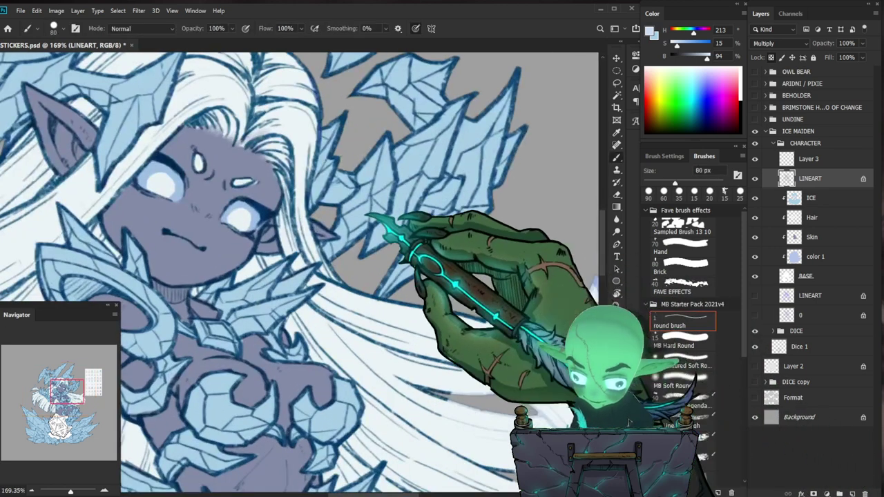
{"action": "key", "text": "bracketleft"}
{"action": "key", "text": "bracketleft"}
{"action": "key", "text": "bracketleft"}
{"action": "key", "text": "bracketleft"}
{"action": "key", "text": "bracketleft"}
{"action": "key", "text": "bracketleft"}
{"action": "key", "text": "bracketleft"}
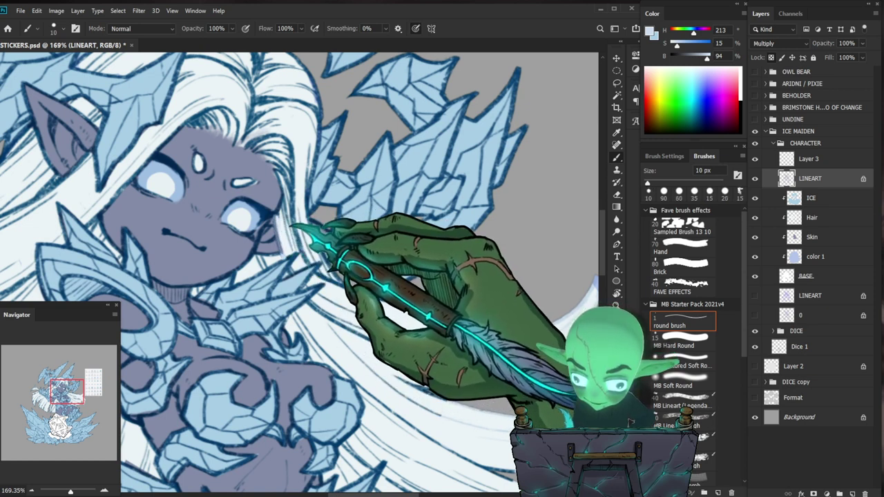
{"action": "key", "text": "bracketright"}
{"action": "key", "text": "bracketright"}
{"action": "key", "text": "bracketright"}
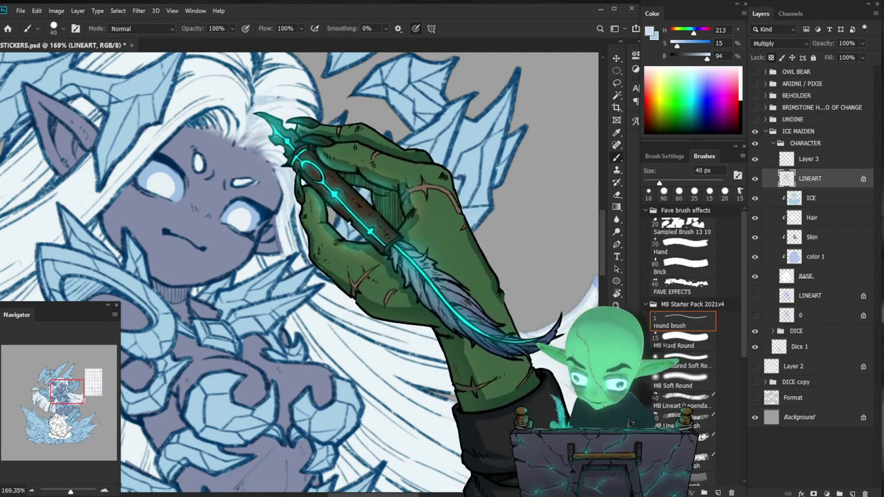
Soften the hair lines at the crown and the outlines of the brow marks in pale blue with a 25 px brush.
{"action": "key", "text": "bracketleft"}
{"action": "key", "text": "bracketleft"}
{"action": "left_click_drag", "start_coordinate": [323, 137], "coordinate": [445, 259]}
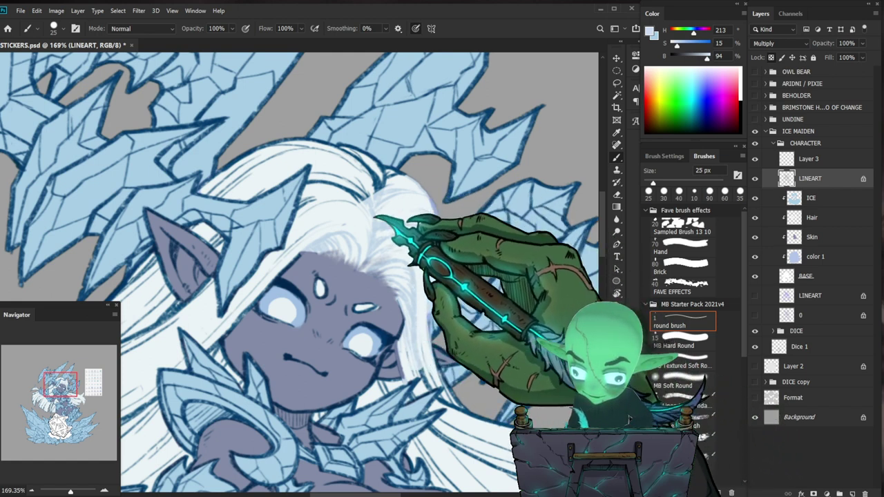
{"action": "left_click_drag", "start_coordinate": [362, 305], "coordinate": [397, 294]}
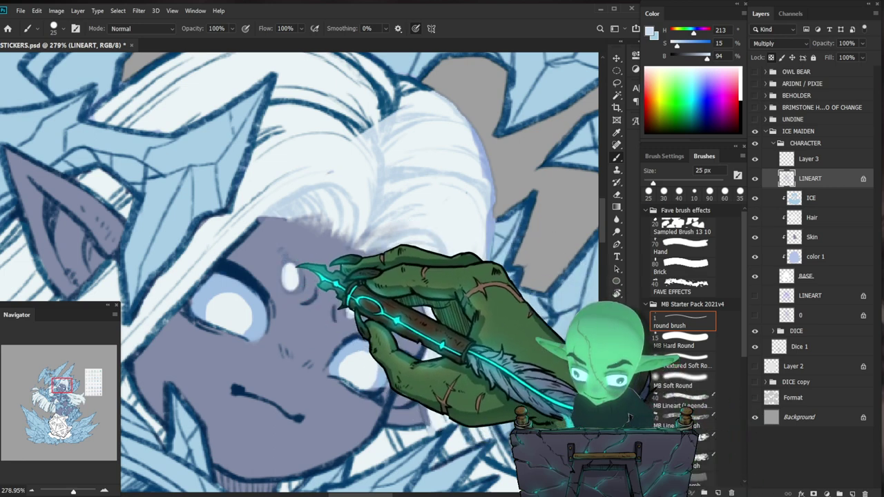
{"action": "left_click_drag", "start_coordinate": [428, 283], "coordinate": [385, 319]}
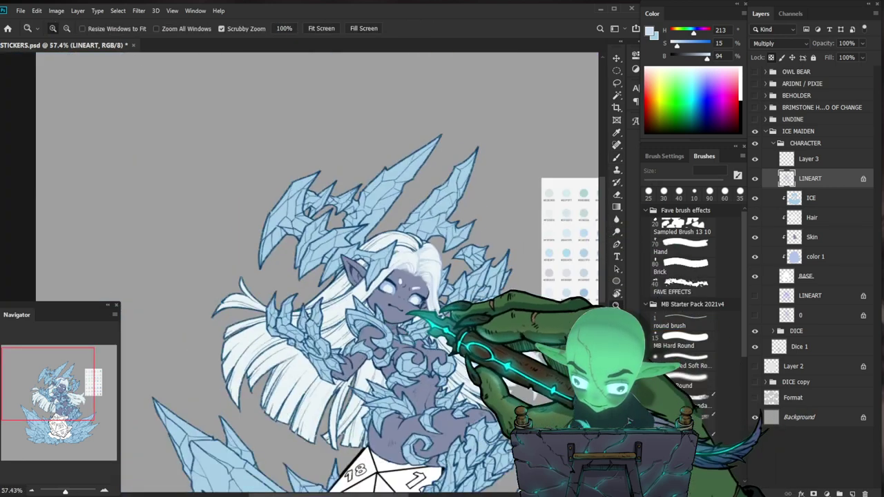
Recolor the dark lash lines around both eyes in pale blue with a 15 px brush.
{"action": "left_click_drag", "start_coordinate": [413, 282], "coordinate": [474, 273]}
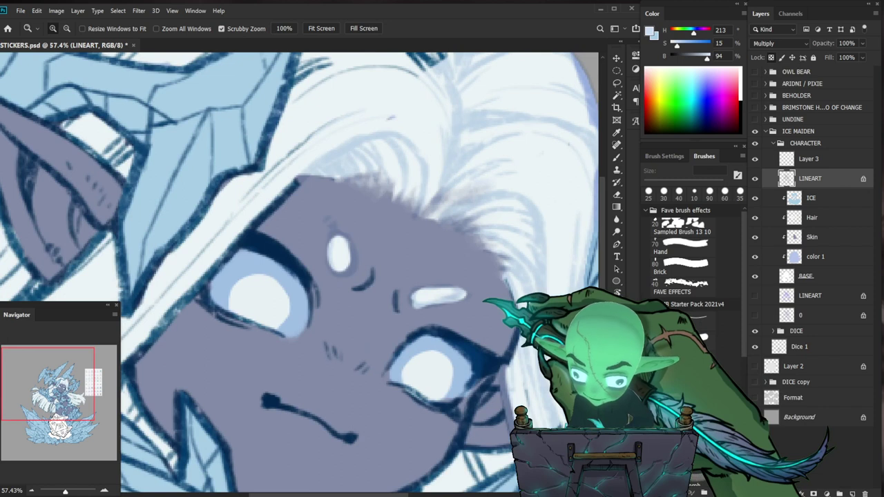
{"action": "key", "text": "ctrl+minus"}
{"action": "key", "text": "ctrl+minus"}
{"action": "key", "text": "b"}
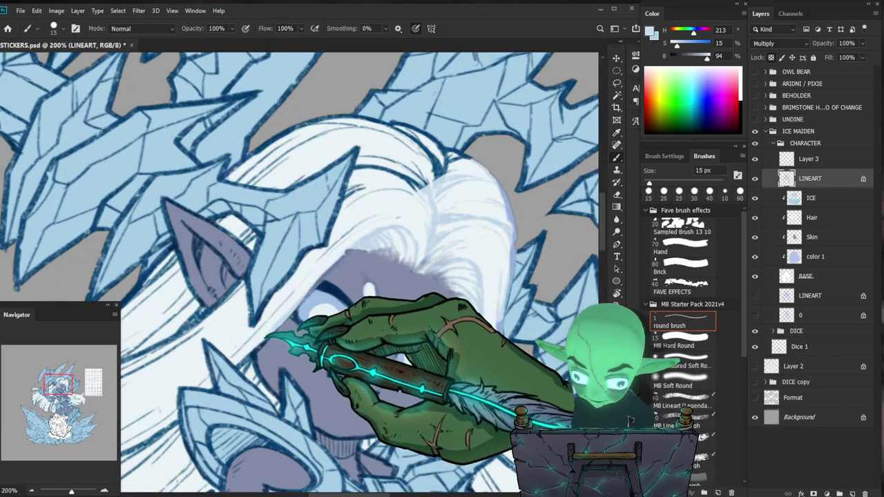
{"action": "key", "text": "z"}
{"action": "left_click_drag", "start_coordinate": [455, 345], "coordinate": [483, 345]}
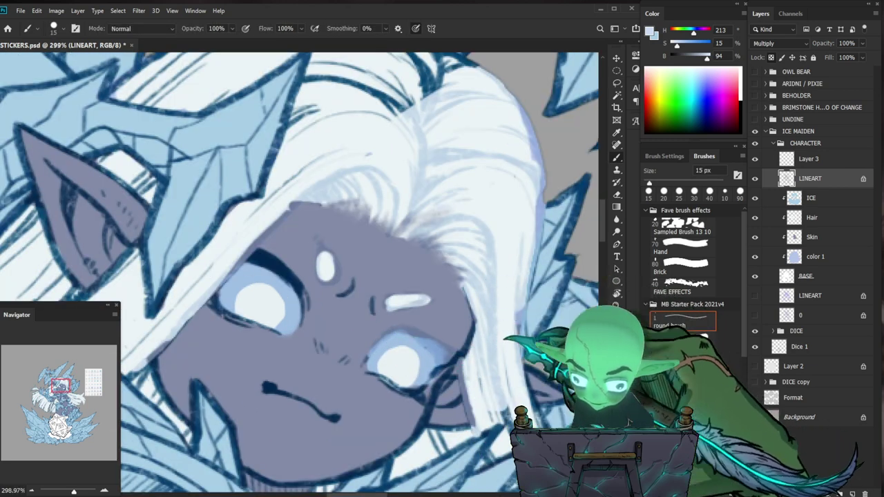
{"action": "left_click_drag", "start_coordinate": [359, 276], "coordinate": [329, 258]}
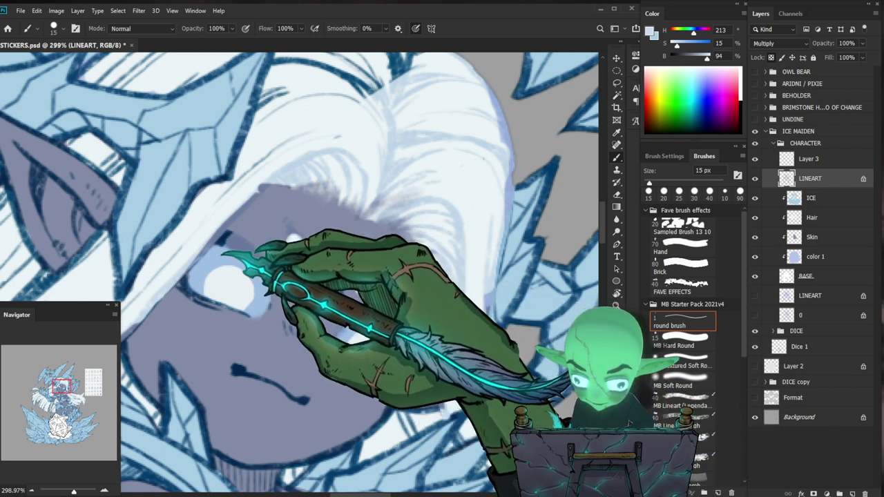
{"action": "key", "text": "z"}
{"action": "left_click_drag", "start_coordinate": [346, 230], "coordinate": [290, 232]}
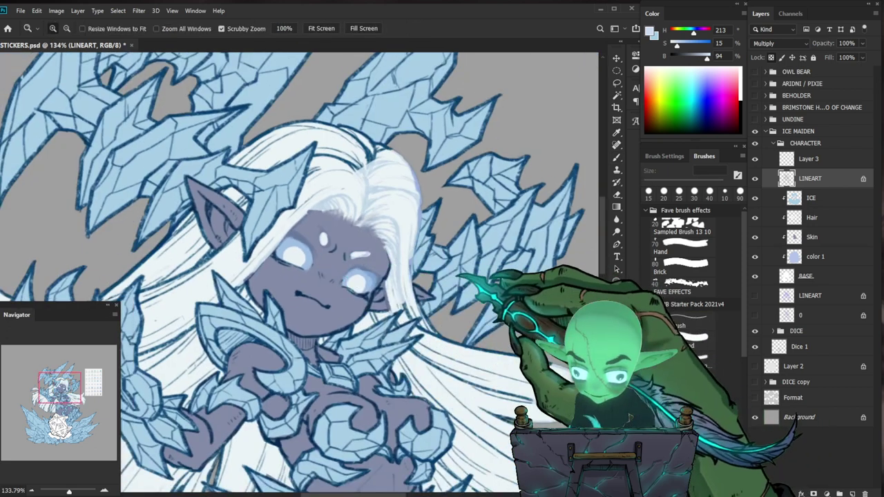
Preview the Linear Burn blend mode on the LINEART layer and return it to Multiply.
{"action": "left_click_drag", "start_coordinate": [373, 276], "coordinate": [435, 276]}
{"action": "key", "text": "b"}
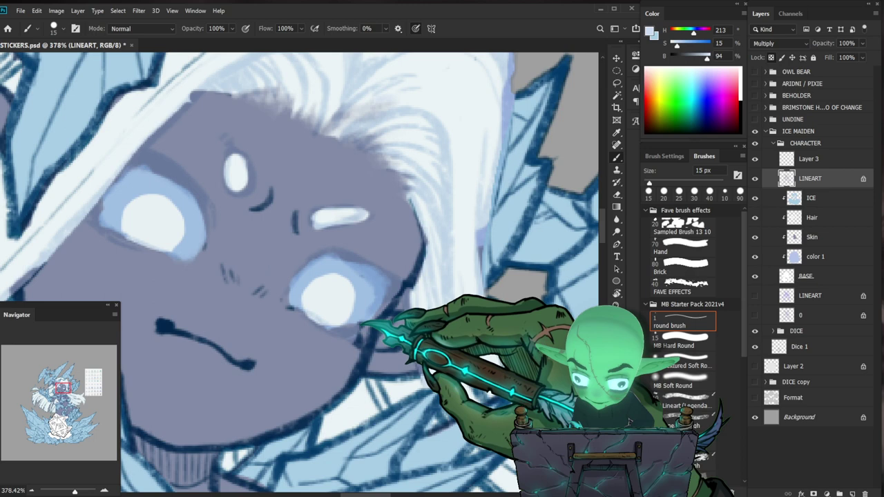
{"action": "key", "text": "z"}
{"action": "left_click_drag", "start_coordinate": [428, 307], "coordinate": [385, 306]}
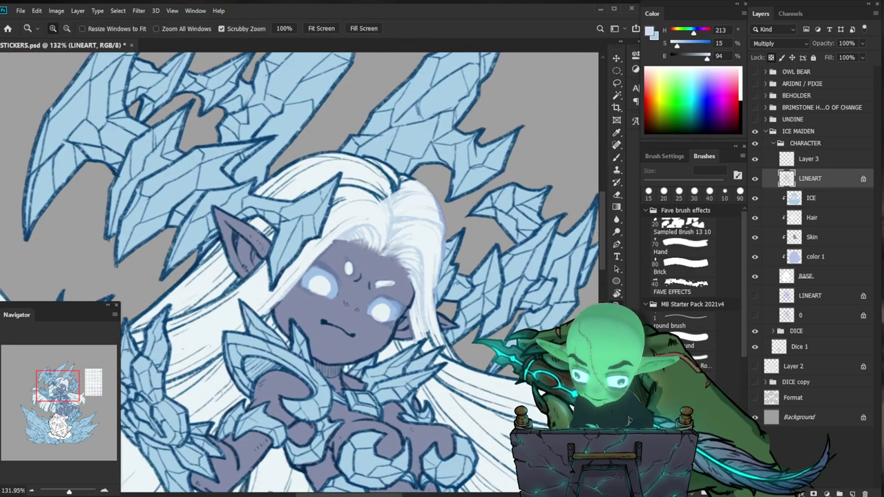
{"action": "left_click_drag", "start_coordinate": [335, 245], "coordinate": [369, 248]}
{"action": "key", "text": "b"}
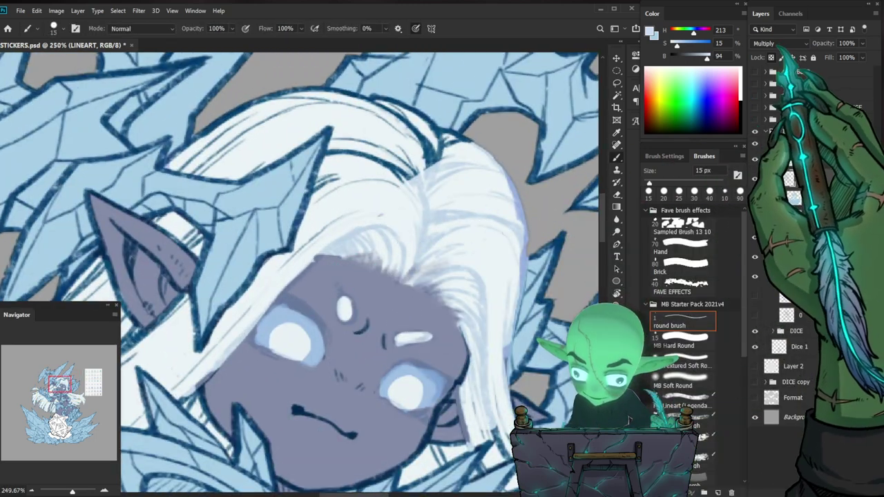
{"action": "left_click", "coordinate": [780, 43]}
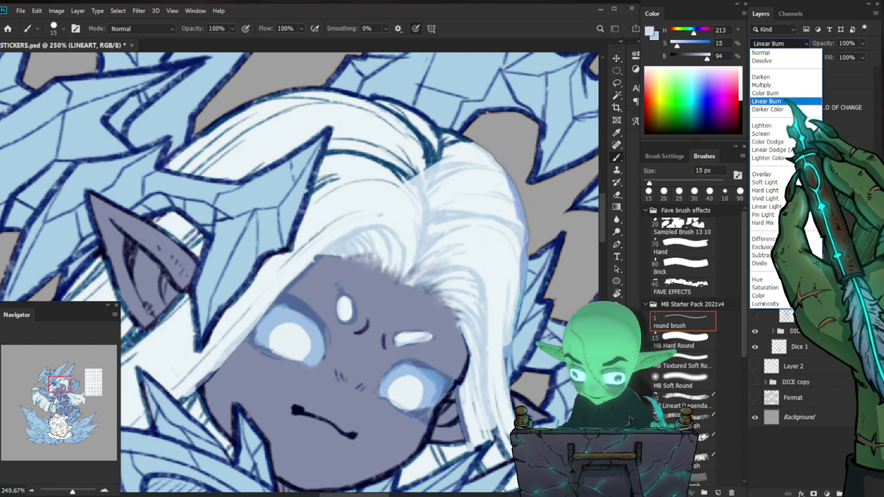
{"action": "left_click", "coordinate": [762, 85]}
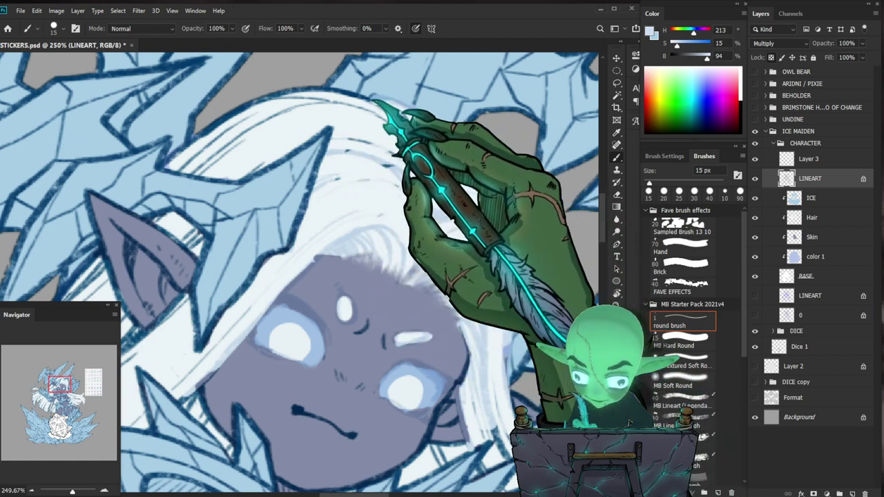
Try the Normal blend mode on the LINEART layer and check its look on the face and the whole sticker.
{"action": "scroll", "coordinate": [441, 170], "scroll_direction": "down", "scroll_amount": 8}
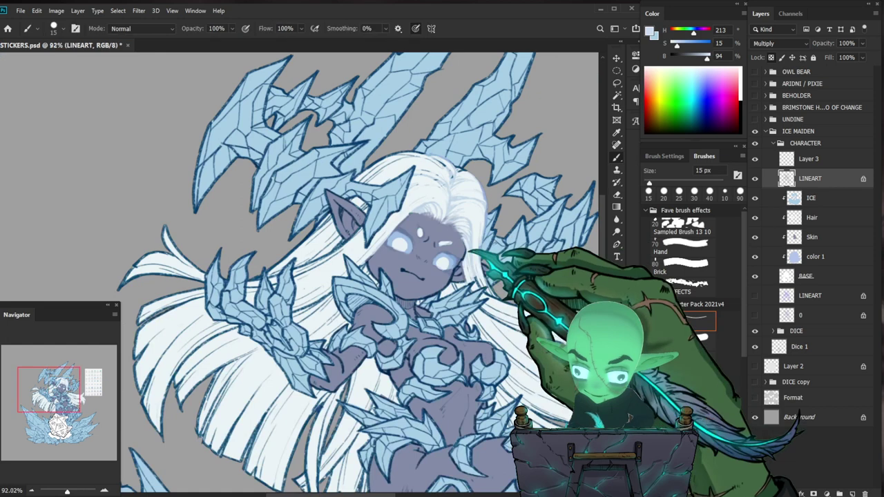
{"action": "scroll", "coordinate": [408, 242], "scroll_direction": "up", "scroll_amount": 5}
{"action": "key", "text": "z"}
{"action": "left_click_drag", "start_coordinate": [404, 233], "coordinate": [486, 242]}
{"action": "left_click_drag", "start_coordinate": [401, 195], "coordinate": [316, 228]}
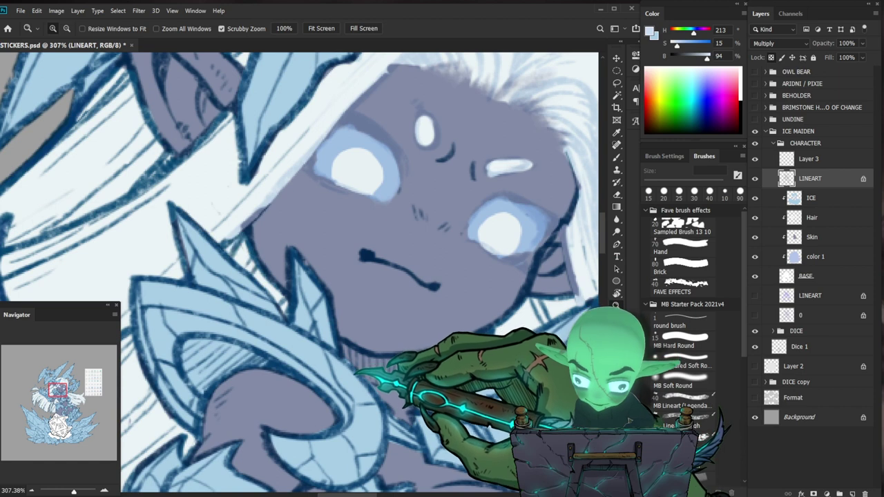
{"action": "left_click_drag", "start_coordinate": [366, 349], "coordinate": [342, 349]}
{"action": "left_click", "coordinate": [780, 44]}
{"action": "left_click", "coordinate": [765, 53]}
{"action": "key", "text": "alt"}
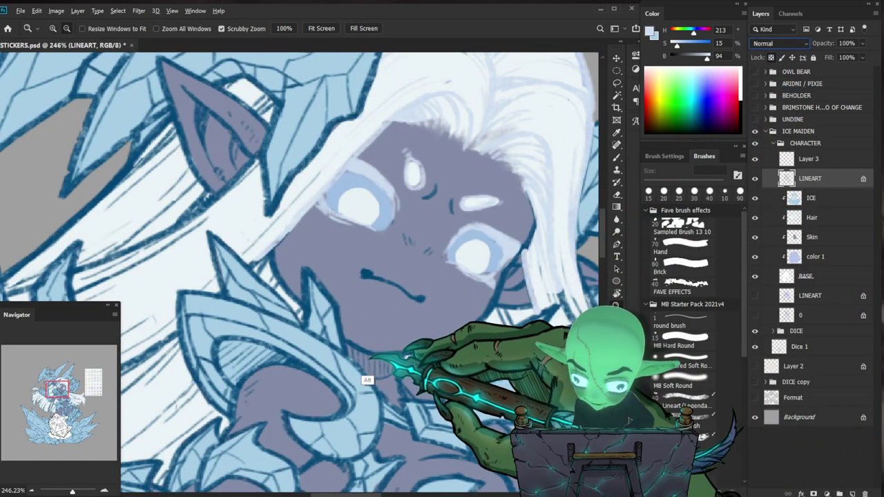
{"action": "left_click_drag", "start_coordinate": [419, 348], "coordinate": [349, 348]}
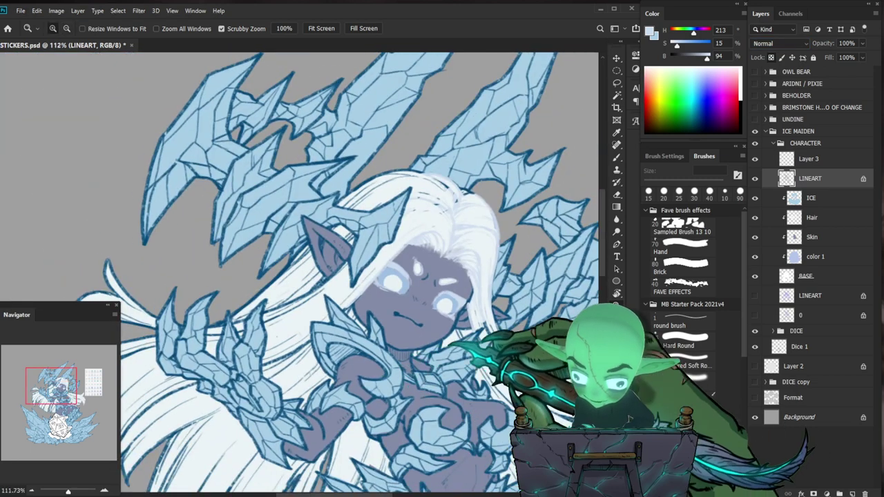
{"action": "left_click_drag", "start_coordinate": [355, 391], "coordinate": [323, 413]}
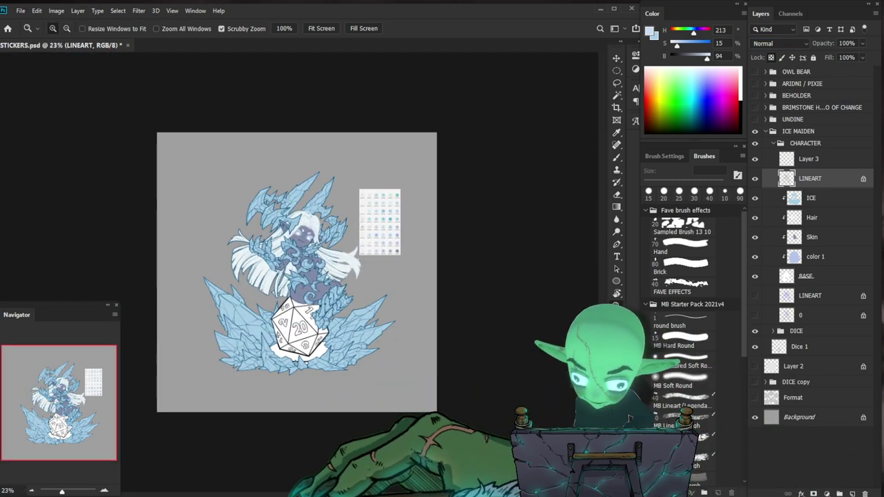
Sample the dark blue of the line art beside the shoulder armor (H 205, S 86, B 49) as the brush color.
{"action": "left_click_drag", "start_coordinate": [295, 245], "coordinate": [338, 248]}
{"action": "key", "text": "b"}
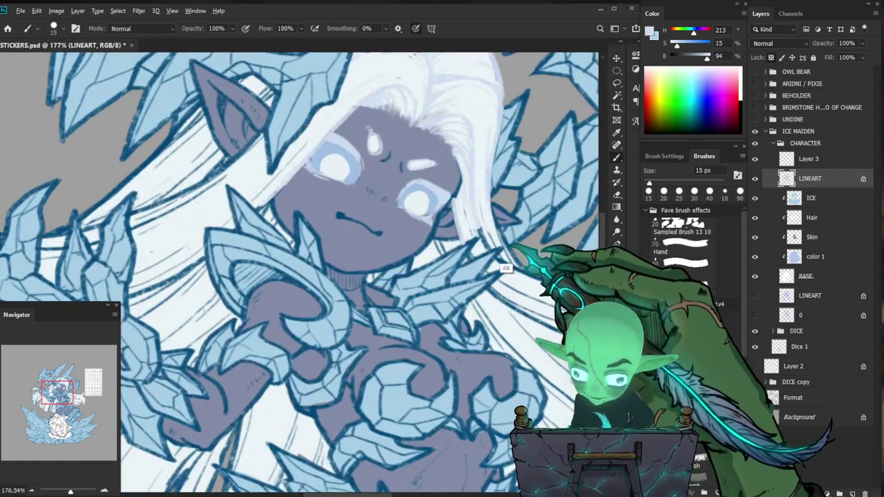
{"action": "left_click", "coordinate": [321, 290], "text": "alt"}
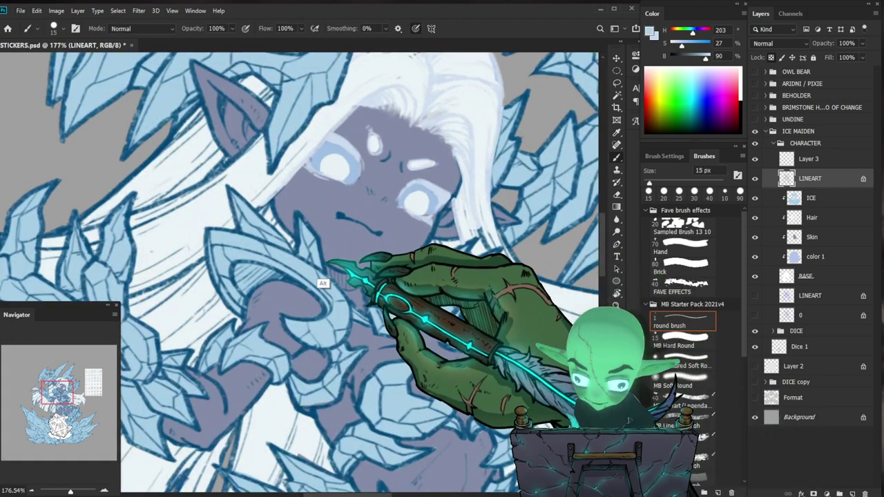
{"action": "left_click", "coordinate": [320, 250], "text": "alt"}
Compare blend modes for the LINEART layer on the full figure and set it to Multiply.
{"action": "scroll", "coordinate": [320, 270], "scroll_direction": "down", "scroll_amount": 5}
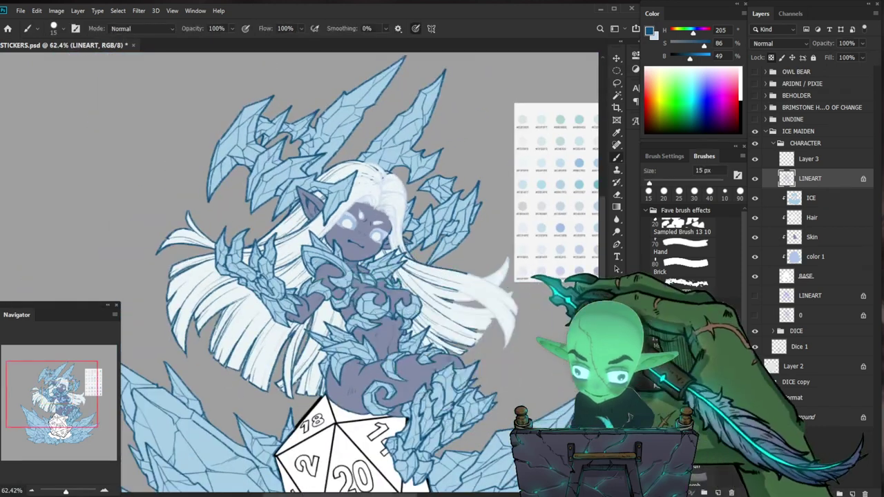
{"action": "left_click_drag", "start_coordinate": [339, 203], "coordinate": [347, 207]}
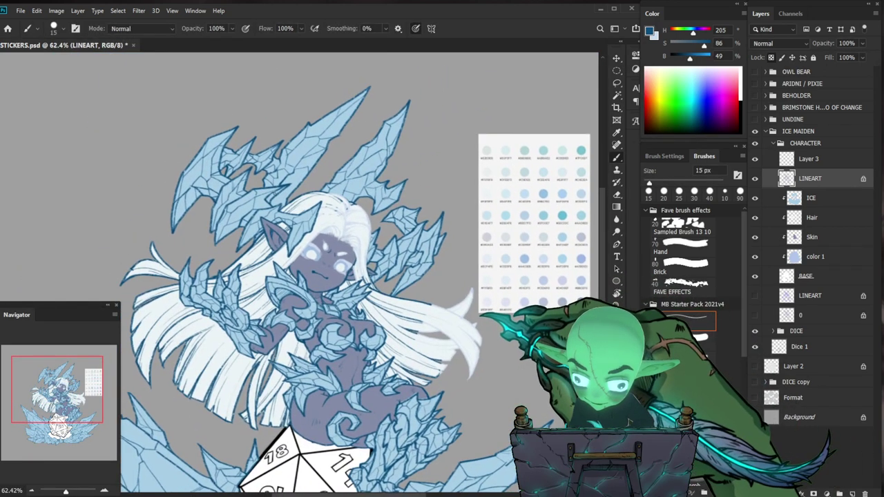
{"action": "left_click", "coordinate": [772, 44]}
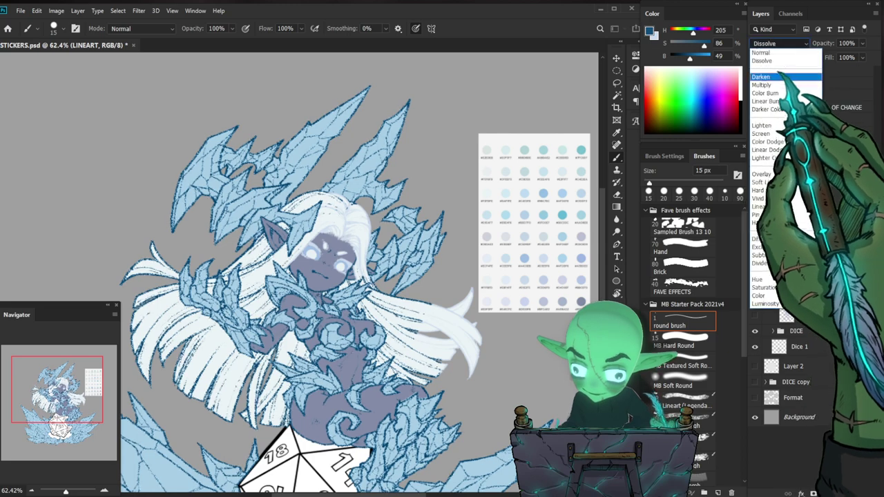
{"action": "left_click", "coordinate": [779, 85]}
{"action": "left_click", "coordinate": [767, 43]}
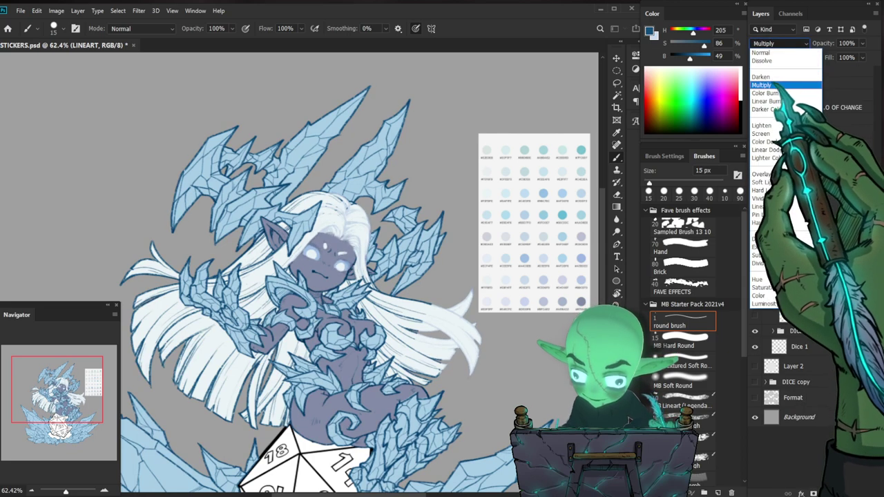
{"action": "left_click", "coordinate": [774, 85]}
Recolor the line art where the hair meets the jaw below the ear in pale blue (H 213, S 15, B 94) with a 15 px brush.
{"action": "key", "text": "z"}
{"action": "left_click_drag", "start_coordinate": [275, 281], "coordinate": [343, 243]}
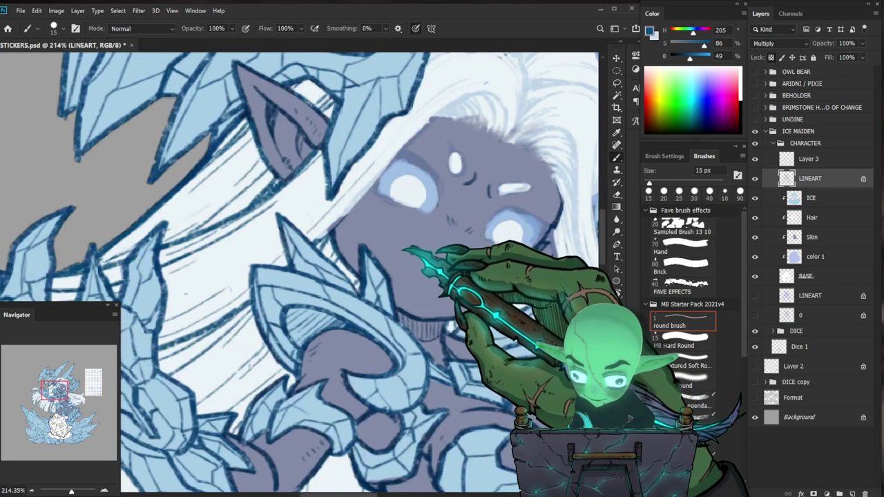
{"action": "key", "text": "e"}
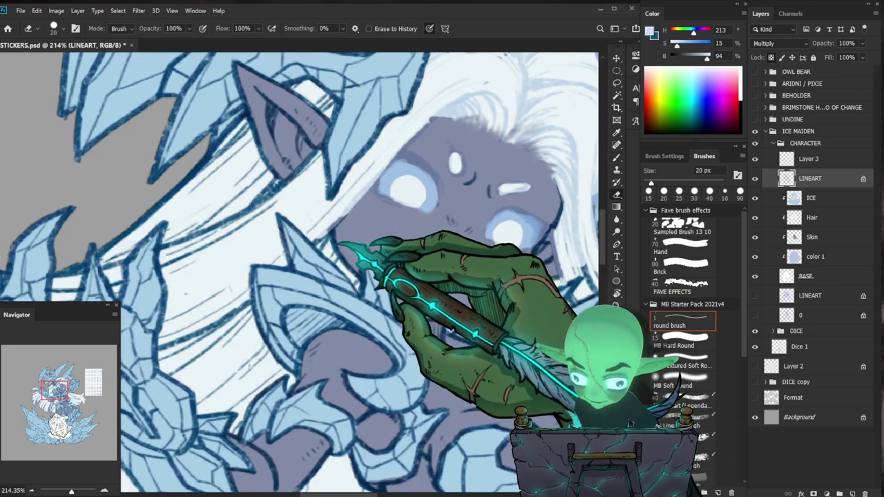
{"action": "key", "text": "b"}
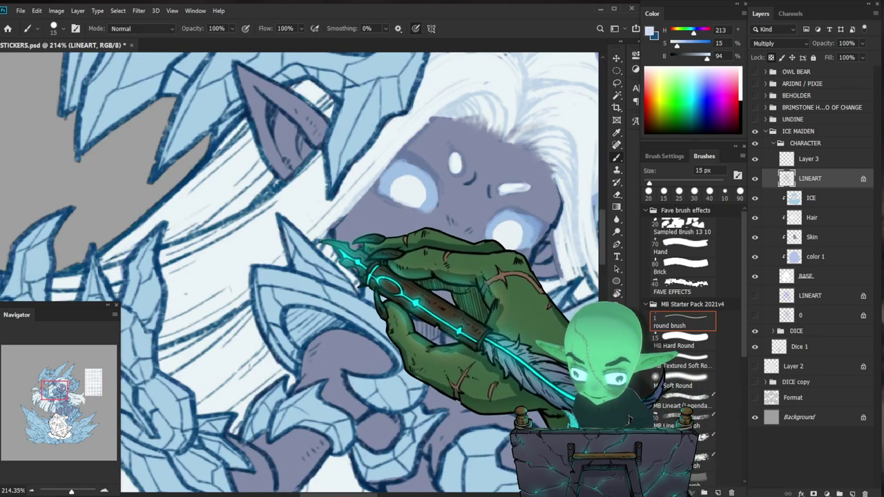
{"action": "left_click_drag", "start_coordinate": [418, 177], "coordinate": [405, 228]}
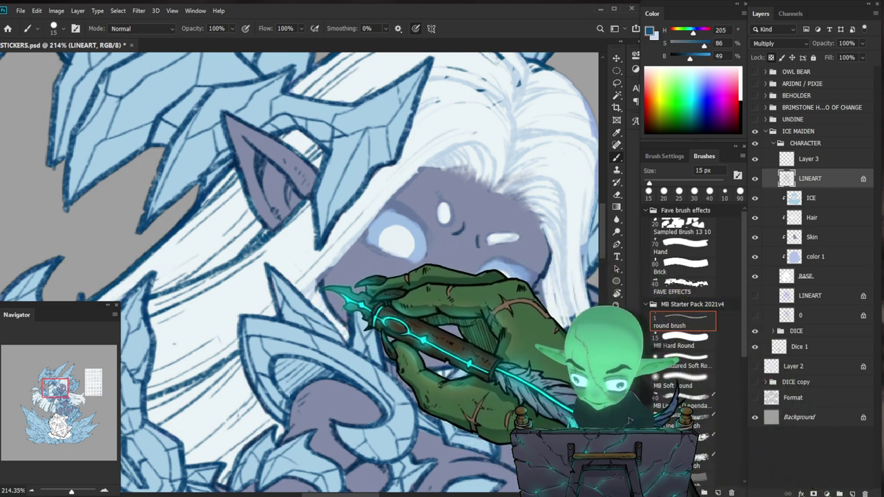
{"action": "key", "text": "e"}
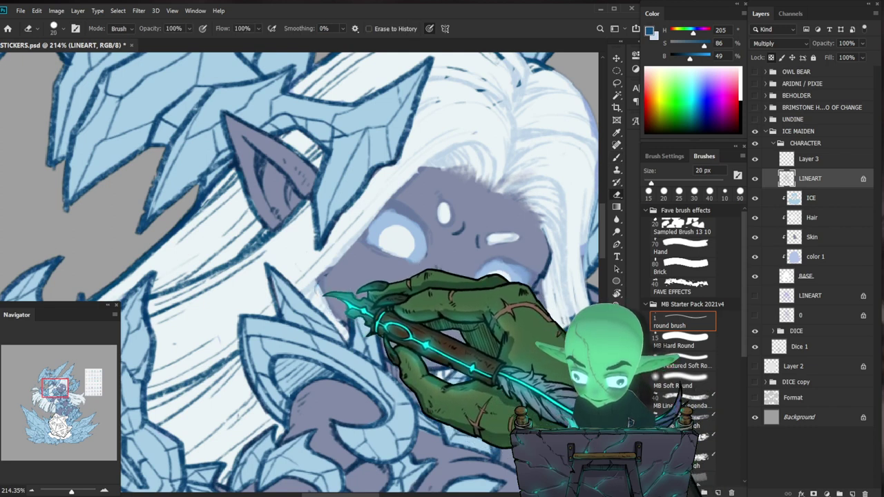
{"action": "key", "text": "z"}
{"action": "left_click_drag", "start_coordinate": [444, 328], "coordinate": [356, 333]}
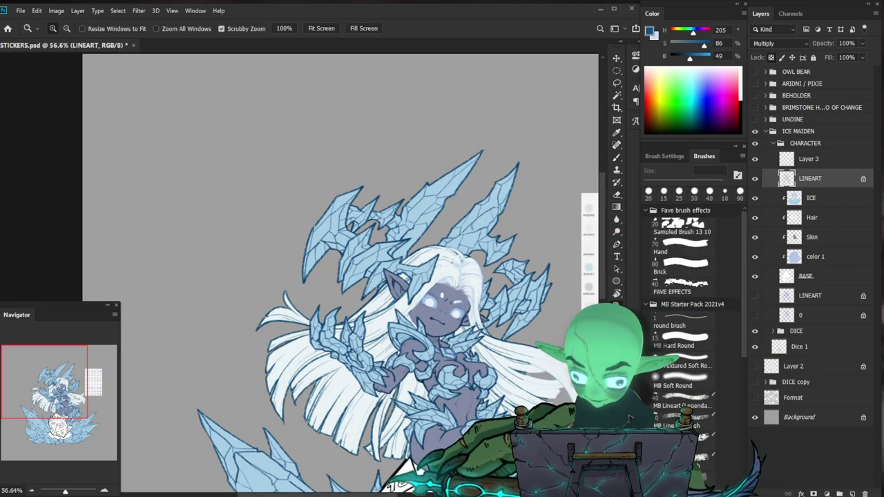
{"action": "scroll", "coordinate": [433, 322], "scroll_direction": "up", "scroll_amount": 6}
{"action": "key", "text": "e"}
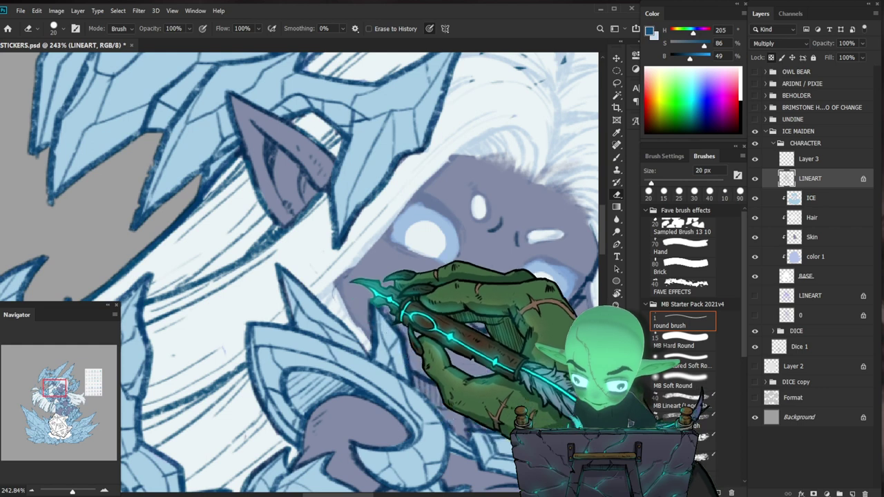
Touch up the jaw outline beside the hair in dark blue (H 205, S 86, B 49) with a 15 px brush.
{"action": "key", "text": "z"}
{"action": "scroll", "coordinate": [629, 418], "scroll_direction": "down", "scroll_amount": 5}
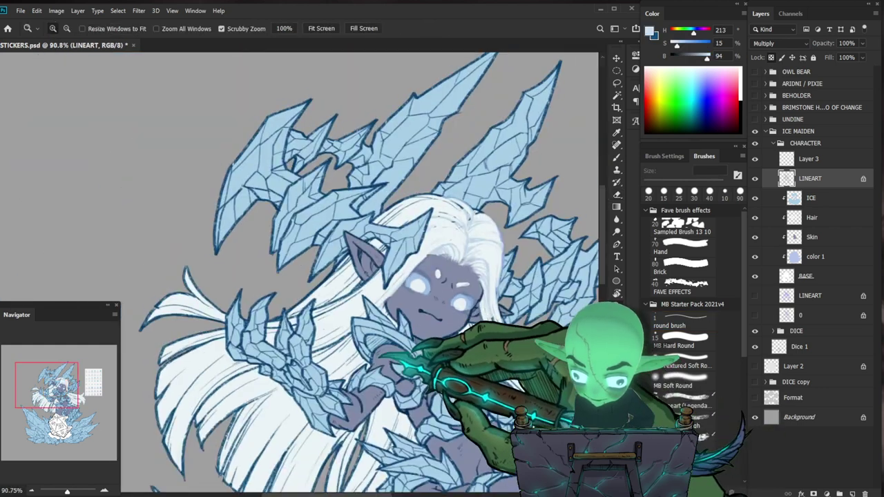
{"action": "scroll", "coordinate": [629, 418], "scroll_direction": "up", "scroll_amount": 5}
{"action": "key", "text": "b"}
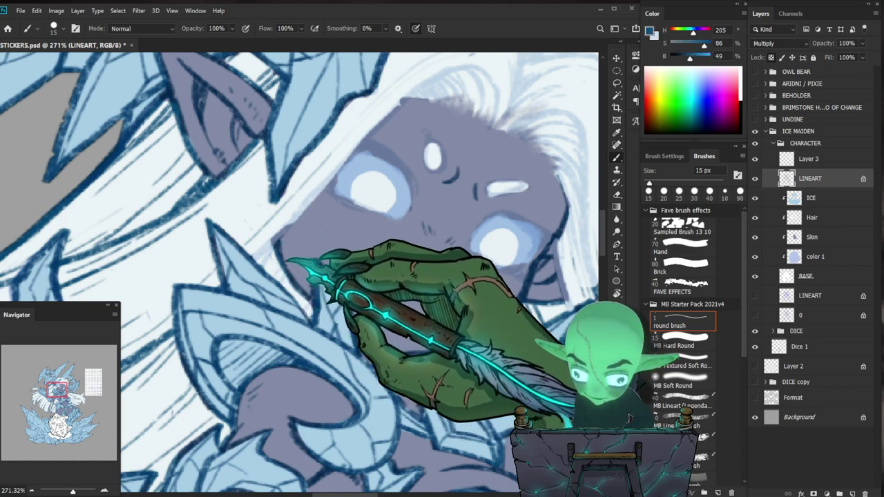
{"action": "key", "text": "z"}
{"action": "scroll", "coordinate": [629, 419], "scroll_direction": "down", "scroll_amount": 5}
{"action": "scroll", "coordinate": [629, 419], "scroll_direction": "up", "scroll_amount": 4}
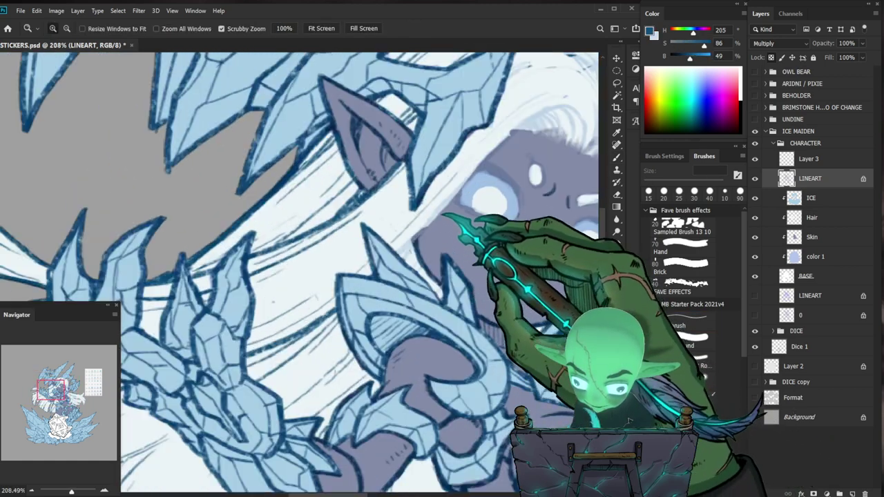
{"action": "scroll", "coordinate": [629, 419], "scroll_direction": "down", "scroll_amount": 4}
{"action": "scroll", "coordinate": [628, 418], "scroll_direction": "up", "scroll_amount": 3}
Recolor the outer hair outline and the strands behind the ear in pale blue with a 15 px brush.
{"action": "key", "text": "b"}
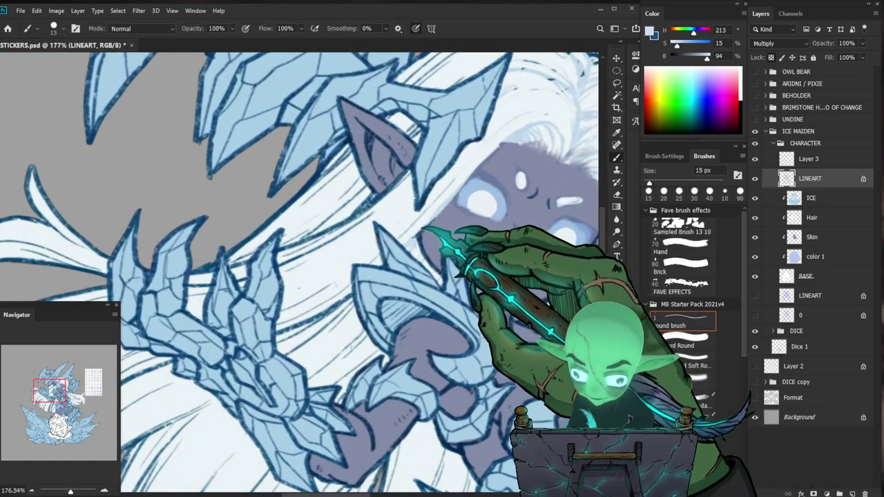
{"action": "left_click_drag", "start_coordinate": [479, 275], "coordinate": [339, 343]}
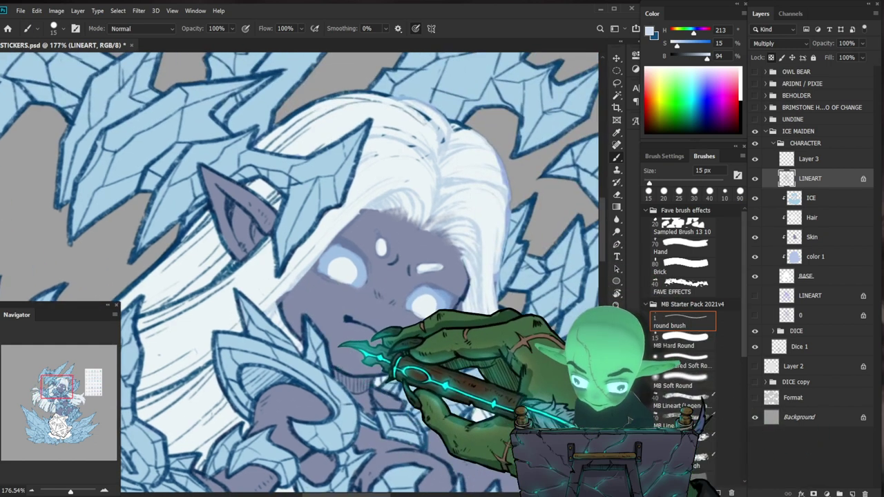
{"action": "scroll", "coordinate": [629, 419], "scroll_direction": "left", "scroll_amount": 4}
{"action": "scroll", "coordinate": [629, 418], "scroll_direction": "down", "scroll_amount": 1}
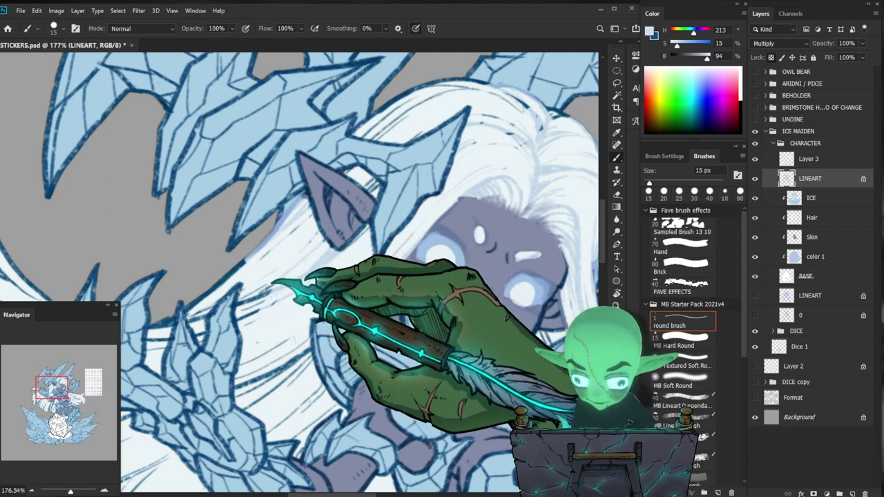
Recolor the hair strands between the shoulder armor and the raised ice gauntlet in pale blue with a 25 px brush.
{"action": "key", "text": "bracketright"}
{"action": "key", "text": "bracketright"}
{"action": "key", "text": "bracketright"}
{"action": "key", "text": "bracketright"}
{"action": "key", "text": "bracketright"}
{"action": "key", "text": "bracketright"}
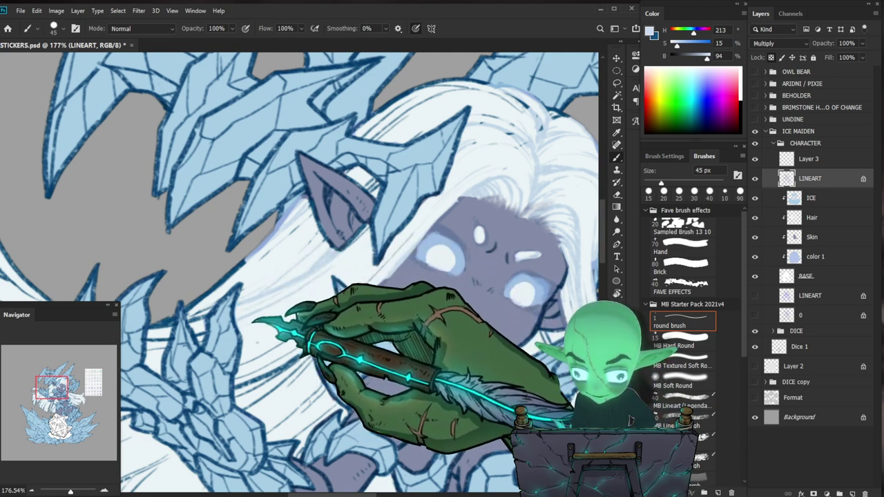
{"action": "key", "text": "bracketleft"}
{"action": "key", "text": "bracketleft"}
{"action": "key", "text": "bracketleft"}
{"action": "key", "text": "bracketleft"}
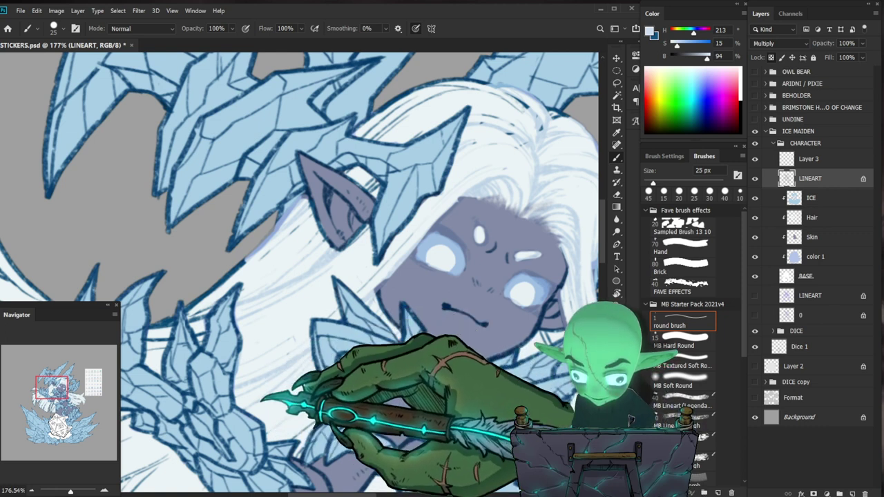
{"action": "left_click_drag", "start_coordinate": [353, 326], "coordinate": [282, 328]}
{"action": "left_click_drag", "start_coordinate": [437, 429], "coordinate": [390, 355]}
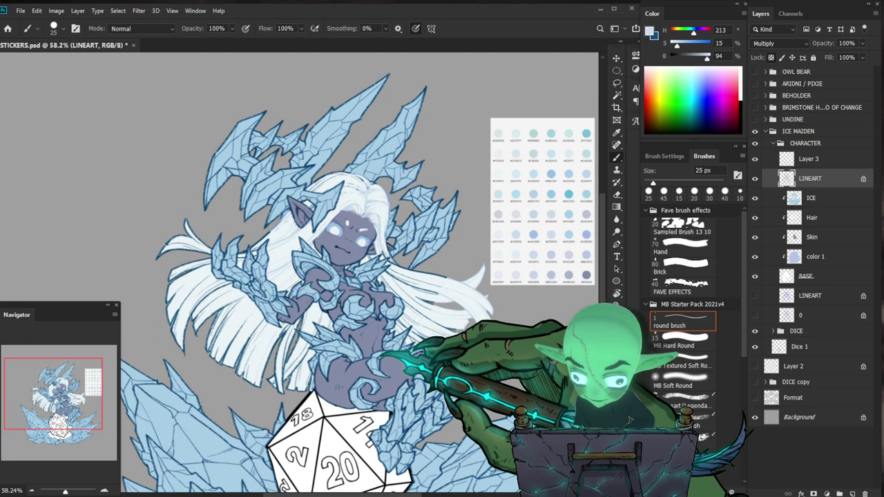
Touch up the line art where the hair frames the face and ear in pale blue with a 25 px brush.
{"action": "scroll", "coordinate": [342, 213], "scroll_direction": "up", "scroll_amount": 5}
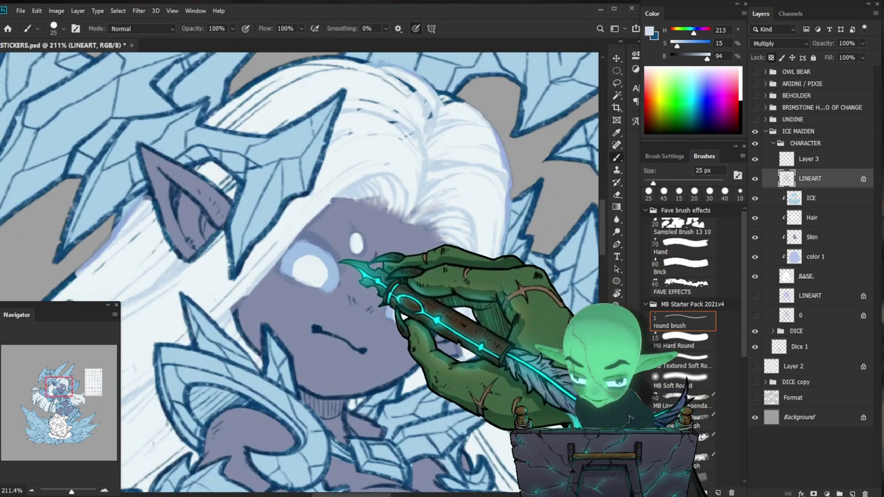
{"action": "left_click_drag", "start_coordinate": [397, 325], "coordinate": [376, 337]}
{"action": "mouse_move", "coordinate": [381, 331]}
{"action": "left_mouse_down"}
{"action": "mouse_move", "coordinate": [476, 277]}
{"action": "mouse_move", "coordinate": [542, 197]}
{"action": "mouse_move", "coordinate": [556, 195]}
{"action": "mouse_move", "coordinate": [531, 203]}
{"action": "left_mouse_up"}
{"action": "key", "text": "b"}
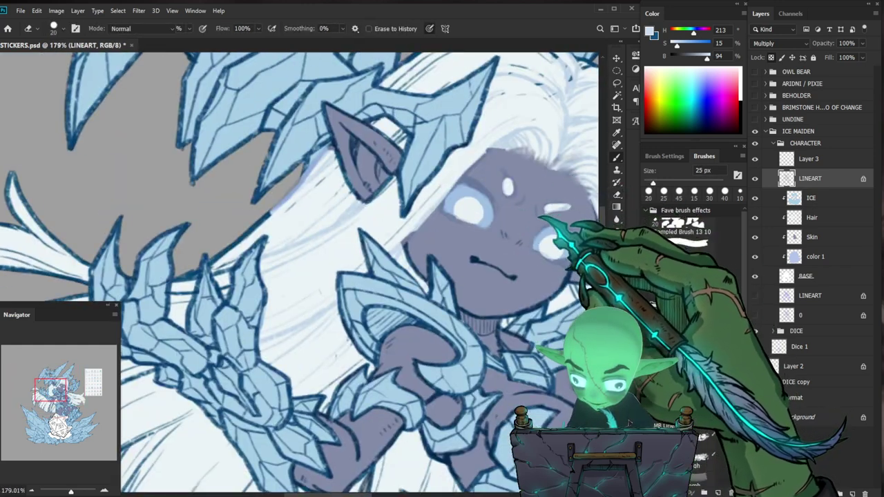
{"action": "left_click_drag", "start_coordinate": [534, 235], "coordinate": [363, 325]}
{"action": "left_click_drag", "start_coordinate": [354, 370], "coordinate": [348, 374]}
{"action": "key", "text": "e"}
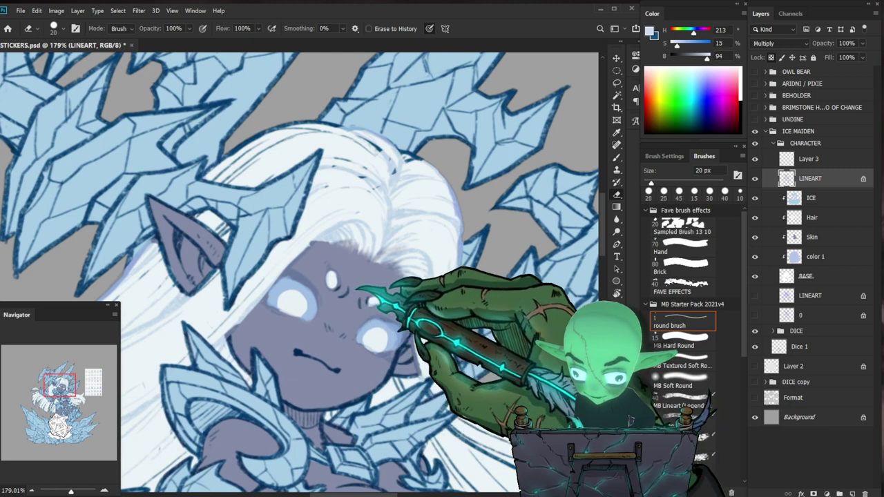
{"action": "key", "text": "b"}
{"action": "scroll", "coordinate": [435, 272], "scroll_direction": "down", "scroll_amount": 5}
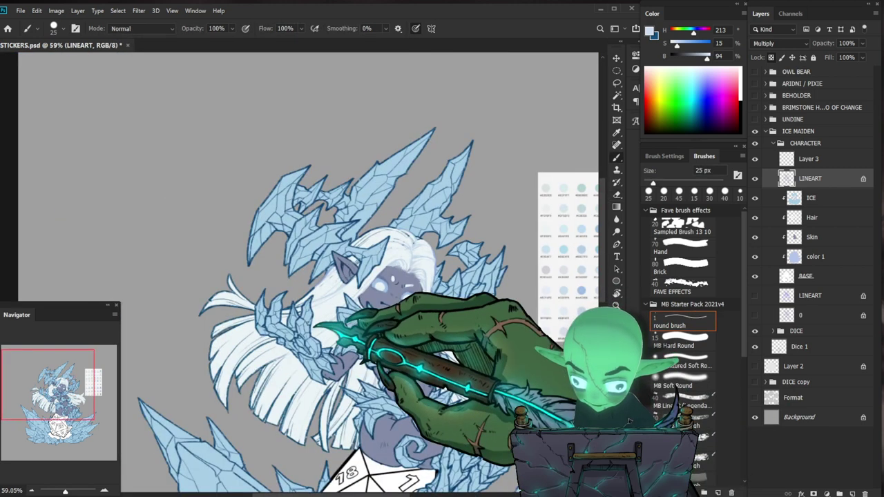
Recolor the long hair strands below and behind the raised ice gauntlet in pale blue with a 40 px brush.
{"action": "scroll", "coordinate": [246, 345], "scroll_direction": "up", "scroll_amount": 3}
{"action": "key", "text": "]"}
{"action": "key", "text": "]"}
{"action": "left_click_drag", "start_coordinate": [262, 330], "coordinate": [221, 374]}
{"action": "key", "text": "]"}
{"action": "key", "text": "]"}
{"action": "key", "text": "]"}
{"action": "mouse_move", "coordinate": [233, 328]}
{"action": "left_mouse_down"}
{"action": "mouse_move", "coordinate": [202, 379]}
{"action": "mouse_move", "coordinate": [215, 426]}
{"action": "left_mouse_up"}
{"action": "key", "text": "]"}
{"action": "key", "text": "bracketright"}
{"action": "key", "text": "bracketright"}
{"action": "key", "text": "bracketright"}
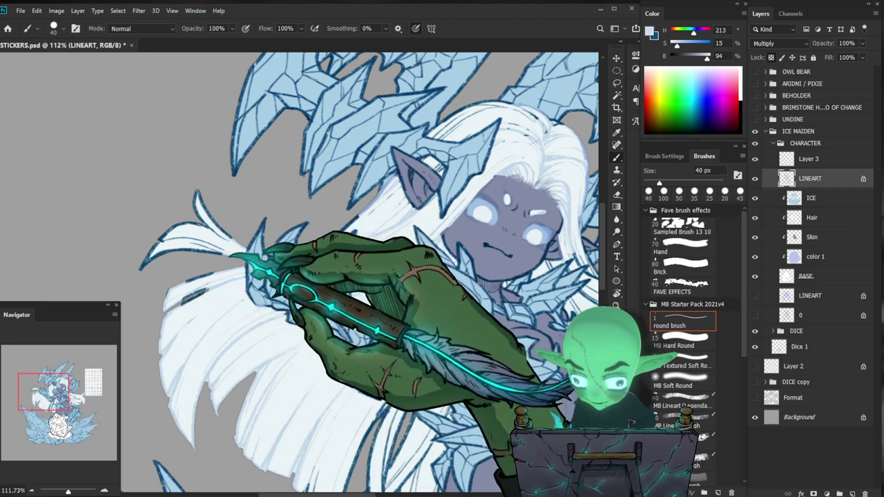
Recolor the flyaway hair lock and outer strands beside the raised ice gauntlet in pale blue with a 125 px brush.
{"action": "key", "text": "bracketright"}
{"action": "key", "text": "bracketright"}
{"action": "key", "text": "bracketright"}
{"action": "key", "text": "bracketright"}
{"action": "key", "text": "bracketright"}
{"action": "key", "text": "bracketright"}
{"action": "key", "text": "bracketright"}
{"action": "mouse_move", "coordinate": [223, 253]}
{"action": "left_mouse_down"}
{"action": "mouse_move", "coordinate": [205, 216]}
{"action": "mouse_move", "coordinate": [146, 271]}
{"action": "left_mouse_up"}
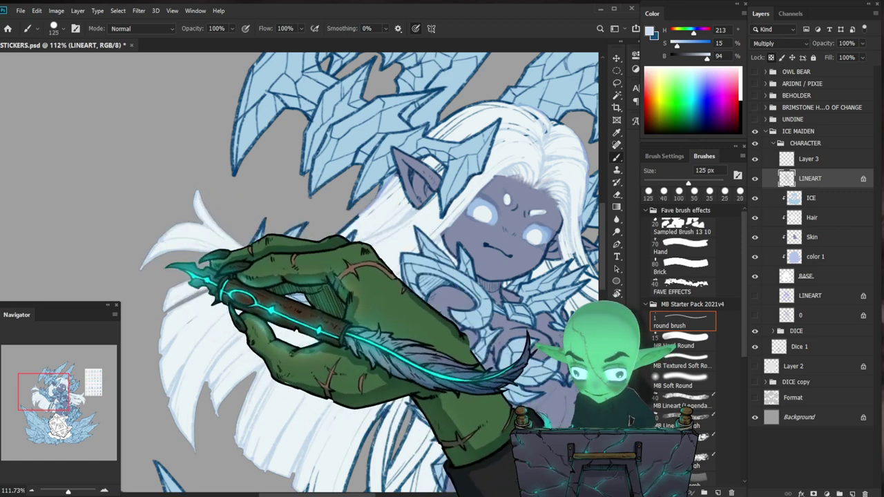
Recolor the upper strands of the hair flowing away behind the far shoulder in pale blue with a 45 px brush.
{"action": "scroll", "coordinate": [291, 264], "scroll_direction": "down", "scroll_amount": 5}
{"action": "scroll", "coordinate": [476, 335], "scroll_direction": "up", "scroll_amount": 4}
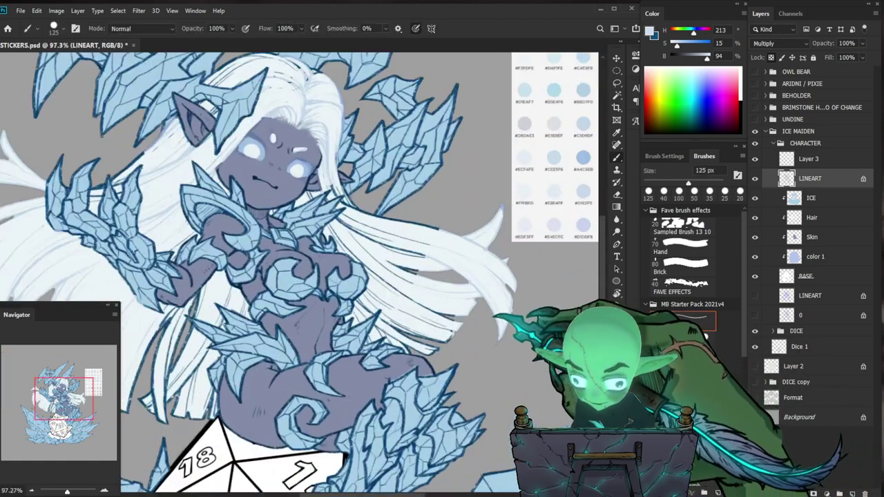
{"action": "key", "text": "bracketleft"}
{"action": "key", "text": "bracketleft"}
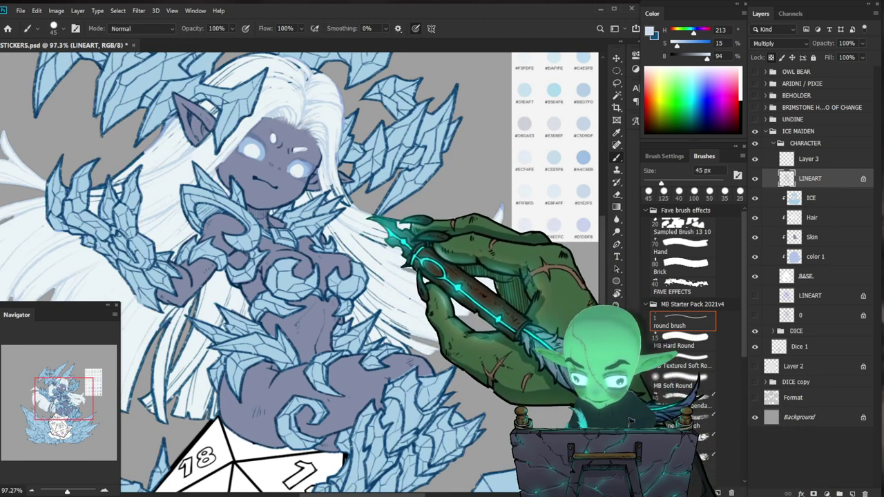
{"action": "key", "text": "bracketleft"}
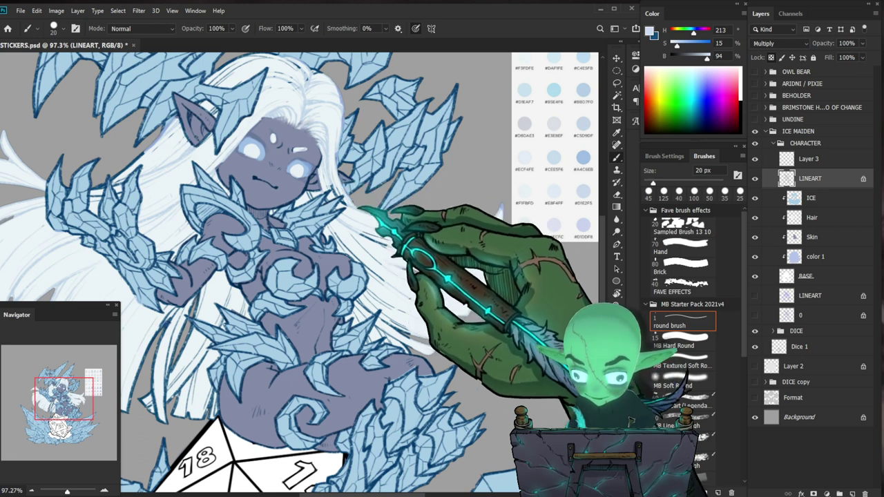
Refine the hair lines bordering the far shoulder's ice spikes in pale blue with a 10 px brush.
{"action": "key", "text": "e"}
{"action": "scroll", "coordinate": [341, 164], "scroll_direction": "up", "scroll_amount": 4}
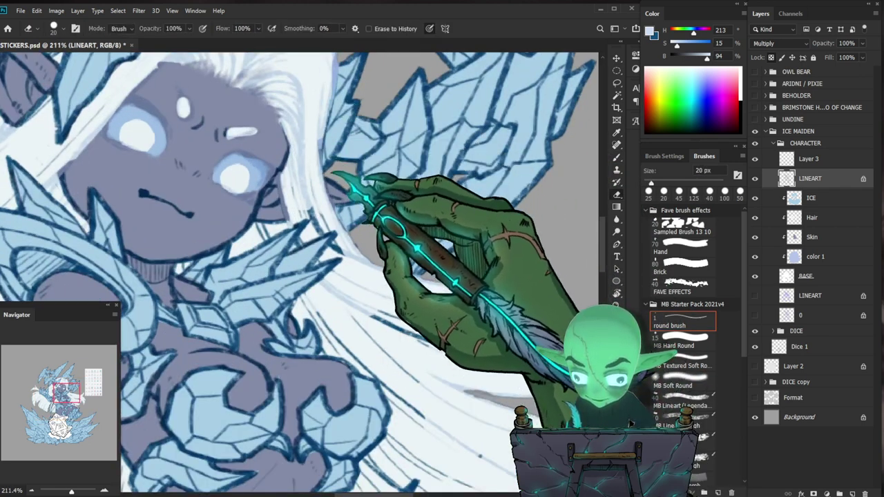
{"action": "key", "text": "b"}
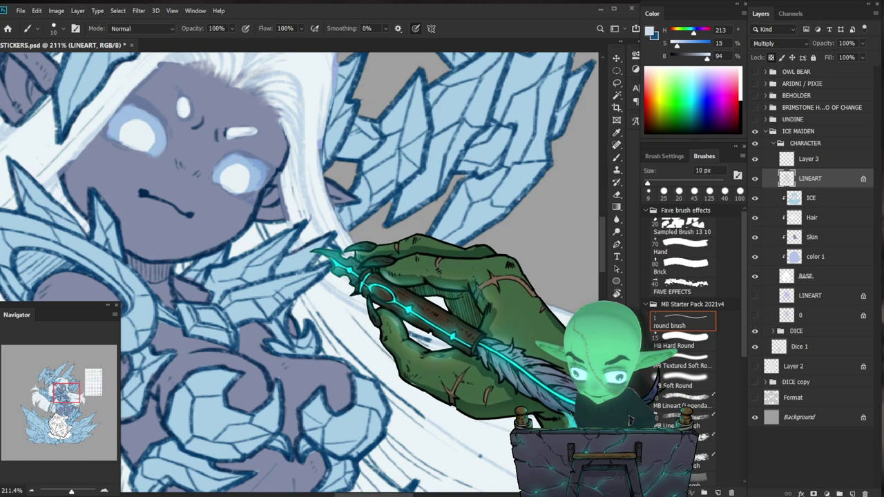
{"action": "key", "text": "e"}
{"action": "key", "text": "b"}
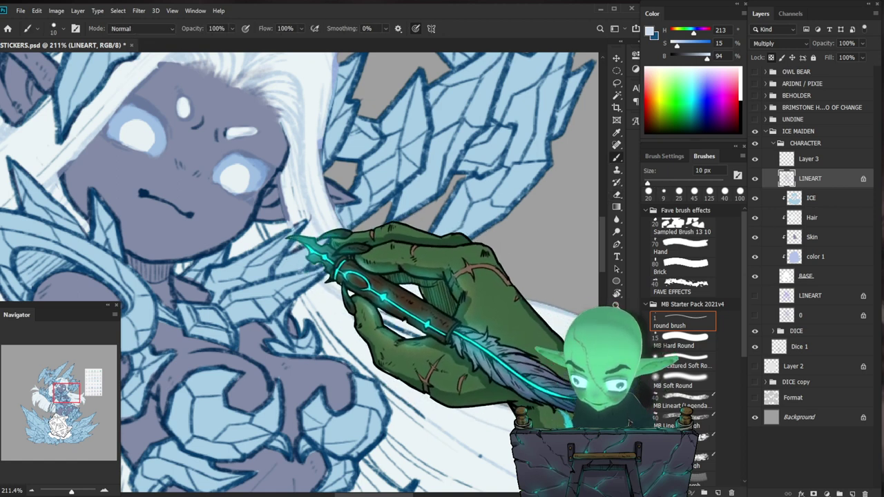
{"action": "key", "text": "e"}
{"action": "key", "text": "b"}
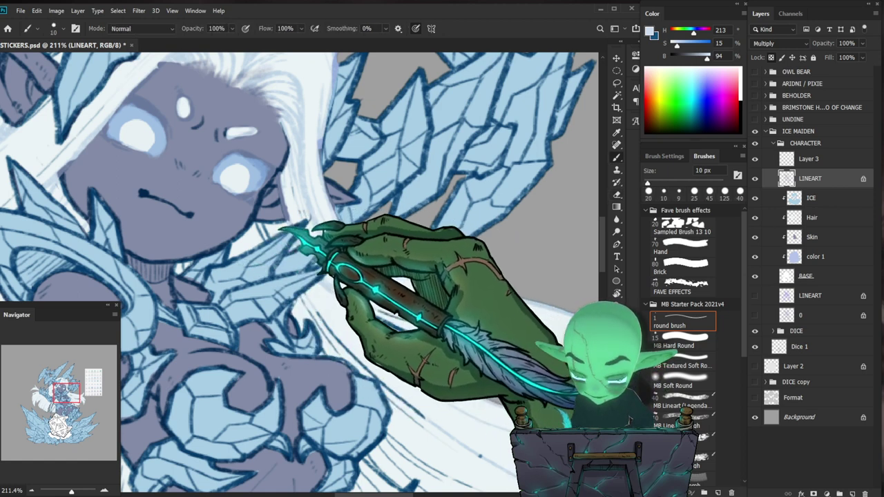
Refine the line art where the hair meets the far ear and cheek in pale blue with a 10 px brush.
{"action": "mouse_move", "coordinate": [355, 207]}
{"action": "left_mouse_down"}
{"action": "mouse_move", "coordinate": [321, 214]}
{"action": "mouse_move", "coordinate": [352, 183]}
{"action": "left_mouse_up"}
{"action": "key", "text": "e"}
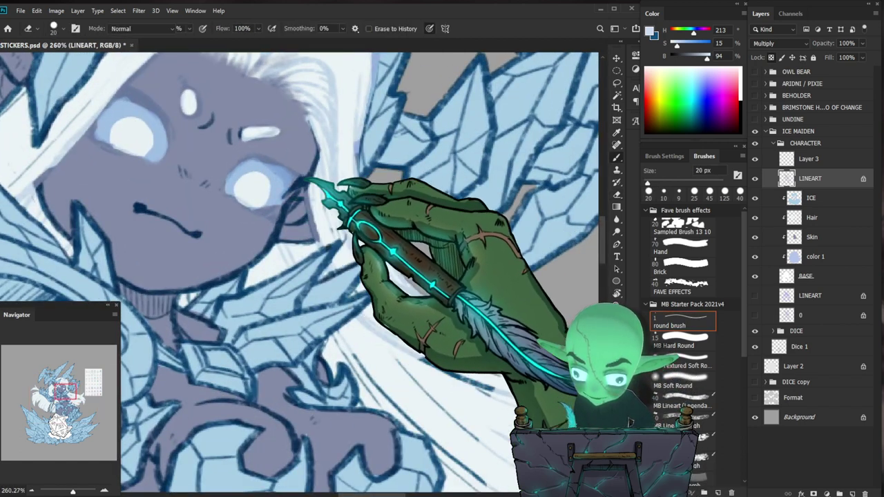
{"action": "key", "text": "b"}
{"action": "key", "text": "e"}
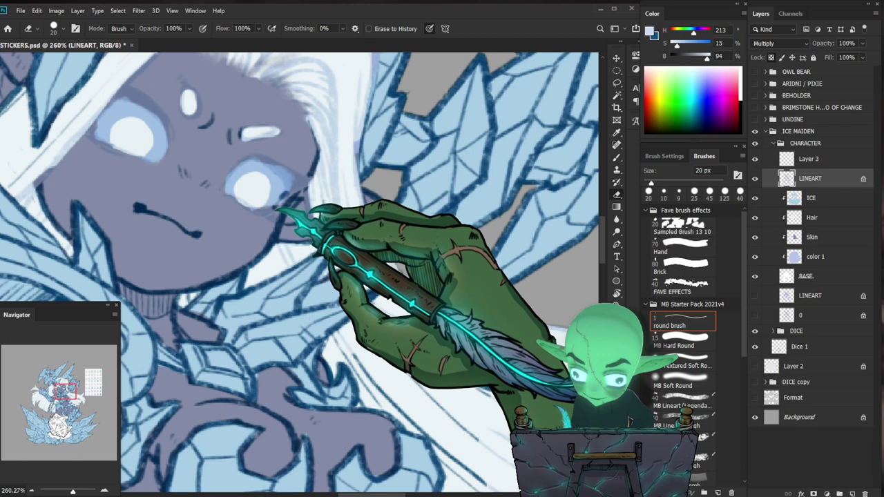
{"action": "key", "text": "b"}
{"action": "left_click_drag", "start_coordinate": [350, 174], "coordinate": [317, 181]}
{"action": "left_click_drag", "start_coordinate": [385, 257], "coordinate": [413, 267]}
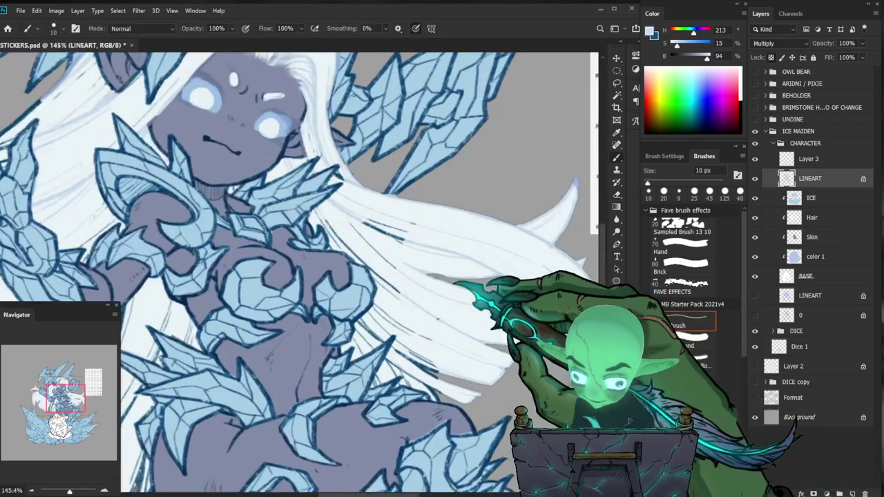
Recolor the remaining dark strands and lock edges of the hair beside the chest and waist in pale blue, using 40 px and 30 px brushes.
{"action": "key", "text": "bracketright"}
{"action": "key", "text": "bracketright"}
{"action": "key", "text": "bracketright"}
{"action": "key", "text": "bracketright"}
{"action": "key", "text": "bracketright"}
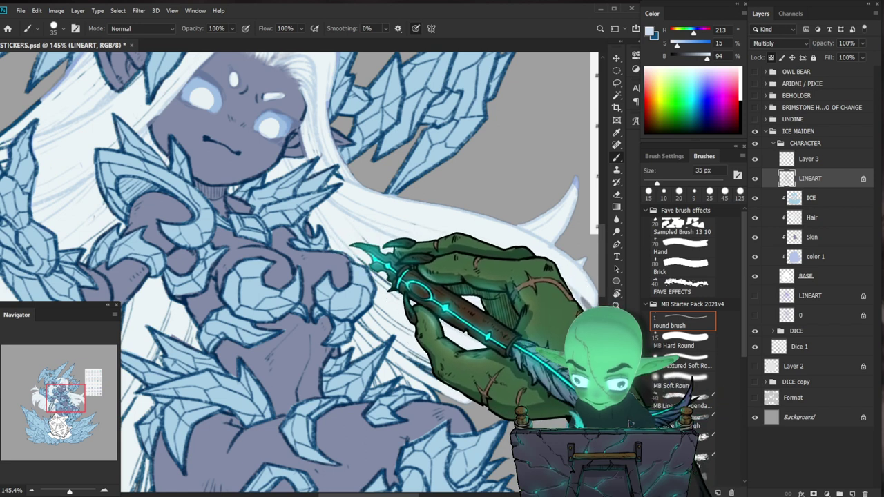
{"action": "key", "text": "bracketright"}
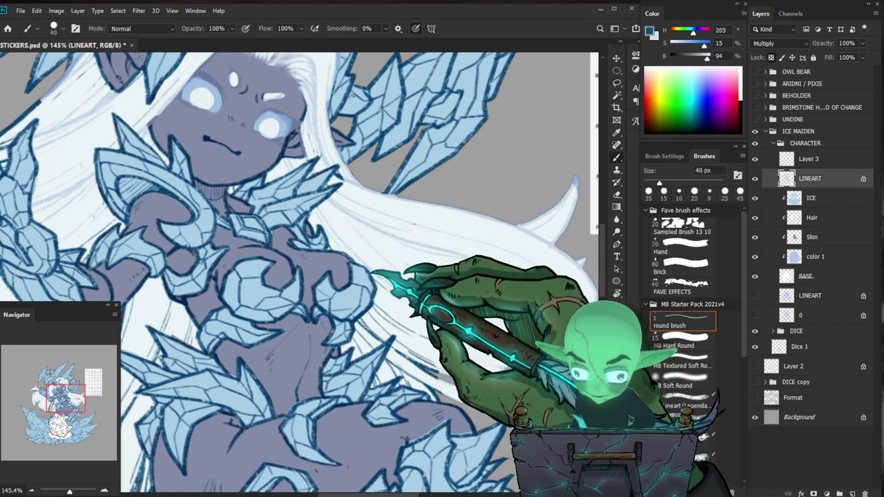
{"action": "key", "text": "x"}
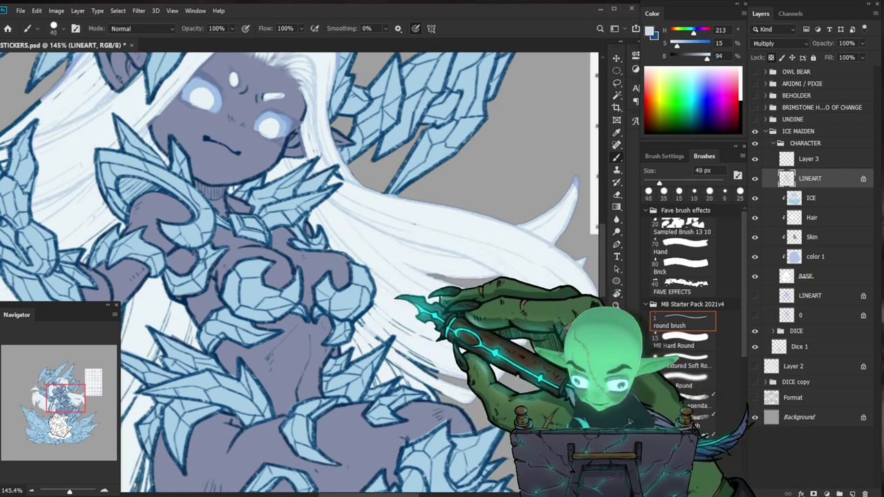
{"action": "key", "text": "bracketleft"}
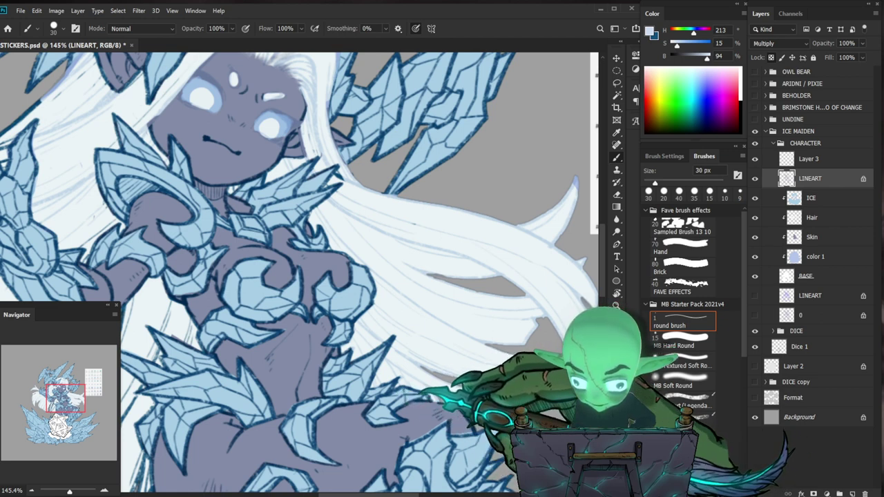
Recolor the dark hair strands between the gauntlet arm and the hip ice in pale blue with a 30 px brush.
{"action": "scroll", "coordinate": [297, 274], "scroll_direction": "down", "scroll_amount": 5}
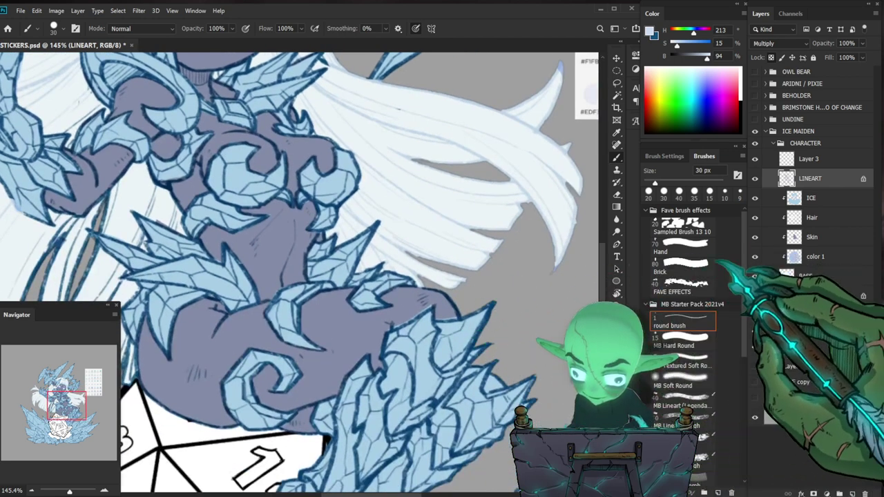
{"action": "key", "text": "z"}
{"action": "left_click_drag", "start_coordinate": [297, 311], "coordinate": [340, 220]}
{"action": "left_click_drag", "start_coordinate": [487, 364], "coordinate": [472, 328]}
{"action": "mouse_move", "coordinate": [483, 325]}
{"action": "left_mouse_down"}
{"action": "mouse_move", "coordinate": [472, 272]}
{"action": "mouse_move", "coordinate": [470, 332]}
{"action": "left_mouse_up"}
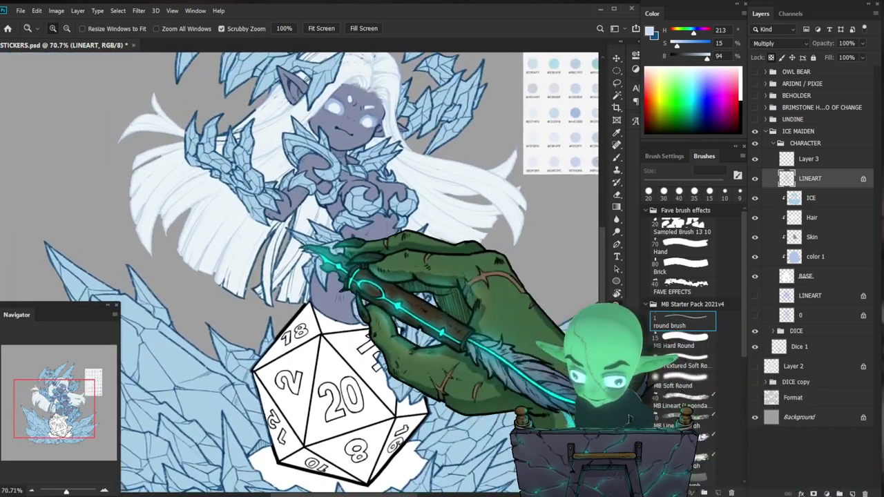
{"action": "scroll", "coordinate": [297, 275], "scroll_direction": "up", "scroll_amount": 3}
{"action": "key", "text": "b"}
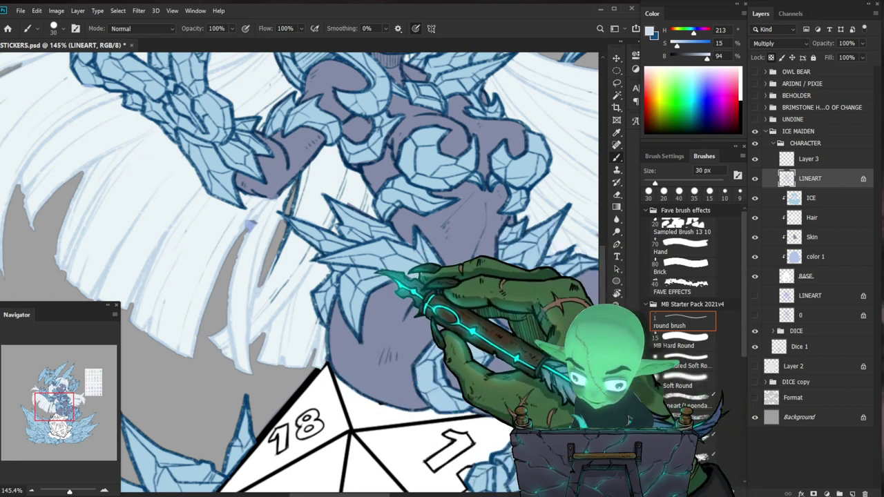
{"action": "scroll", "coordinate": [296, 207], "scroll_direction": "up", "scroll_amount": 3}
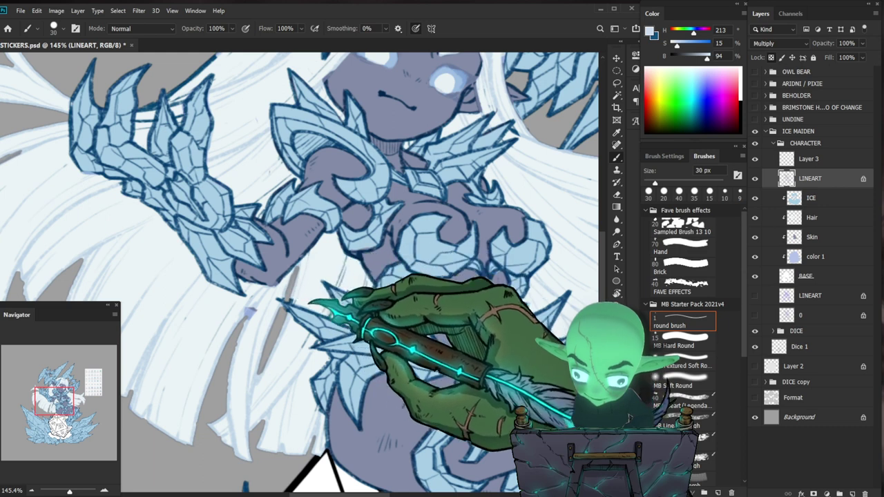
Recolor the hair strands on the crown of the head and behind the near ear in pale blue with a 20 px brush.
{"action": "key", "text": "z"}
{"action": "left_click_drag", "start_coordinate": [383, 292], "coordinate": [340, 298]}
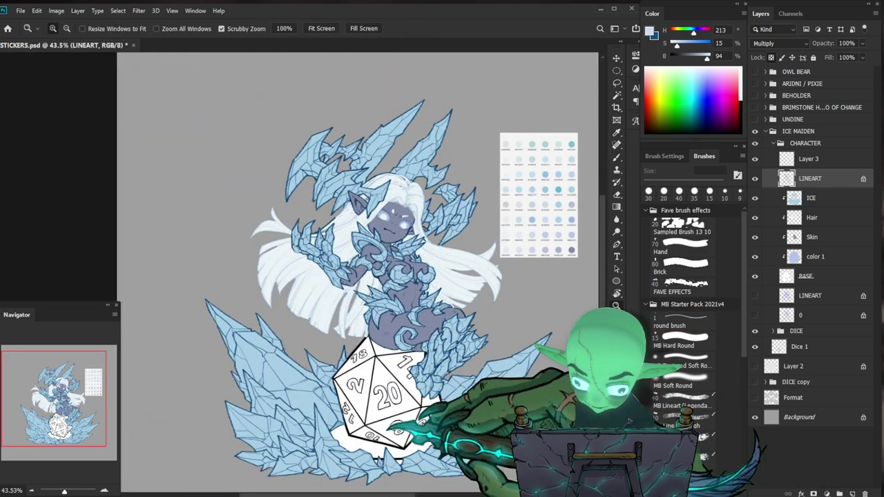
{"action": "left_click_drag", "start_coordinate": [413, 177], "coordinate": [464, 178]}
{"action": "key", "text": "b"}
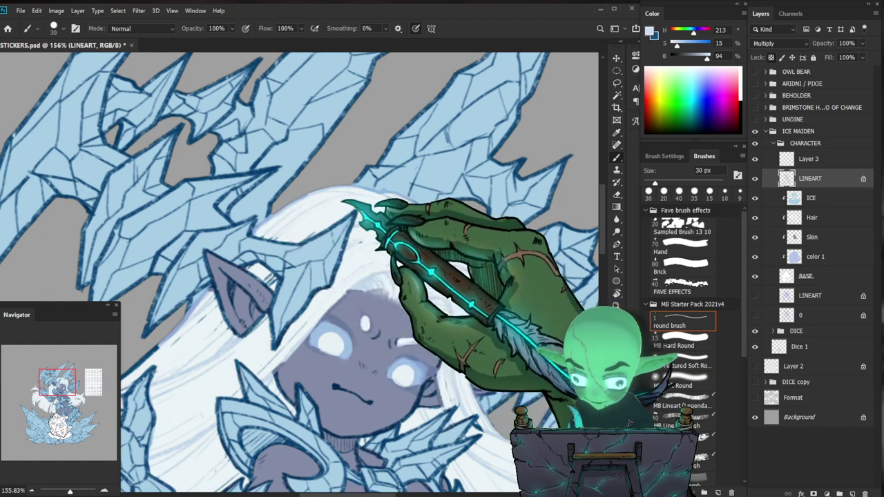
{"action": "key", "text": "bracketleft"}
{"action": "key", "text": "bracketleft"}
{"action": "key", "text": "bracketleft"}
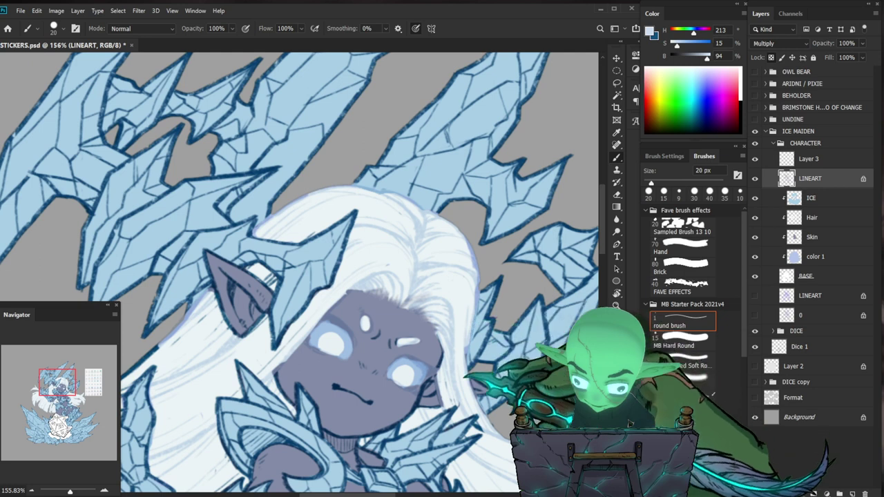
{"action": "left_click_drag", "start_coordinate": [421, 285], "coordinate": [454, 222]}
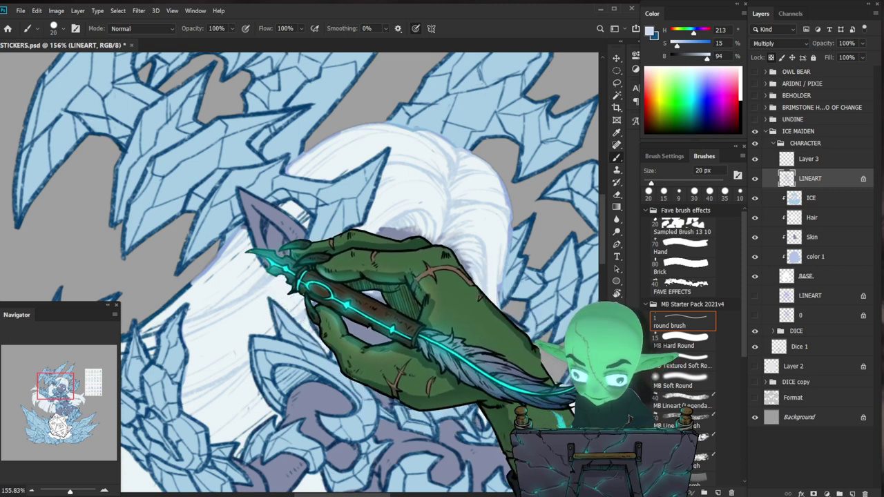
{"action": "left_click_drag", "start_coordinate": [350, 262], "coordinate": [447, 253]}
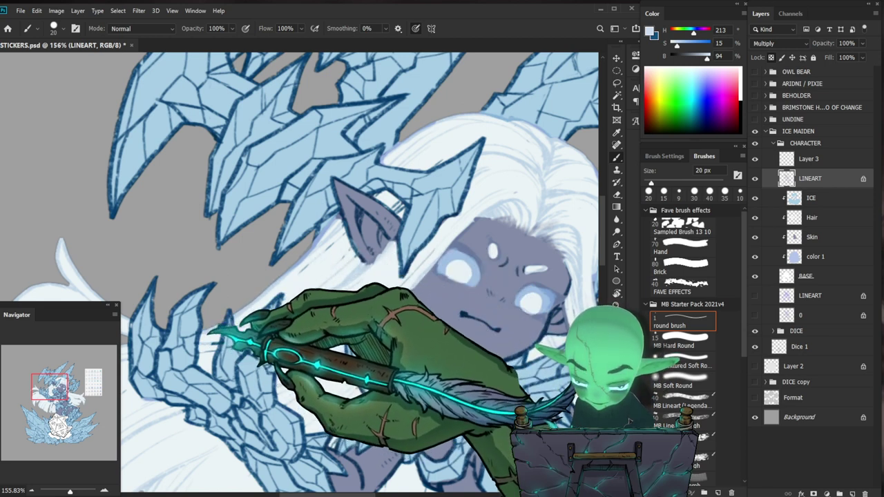
Examine the ice maiden's pale line art and colouring, from the full figure and die to the ice claws and face.
{"action": "key", "text": "z"}
{"action": "left_click_drag", "start_coordinate": [325, 295], "coordinate": [256, 297]}
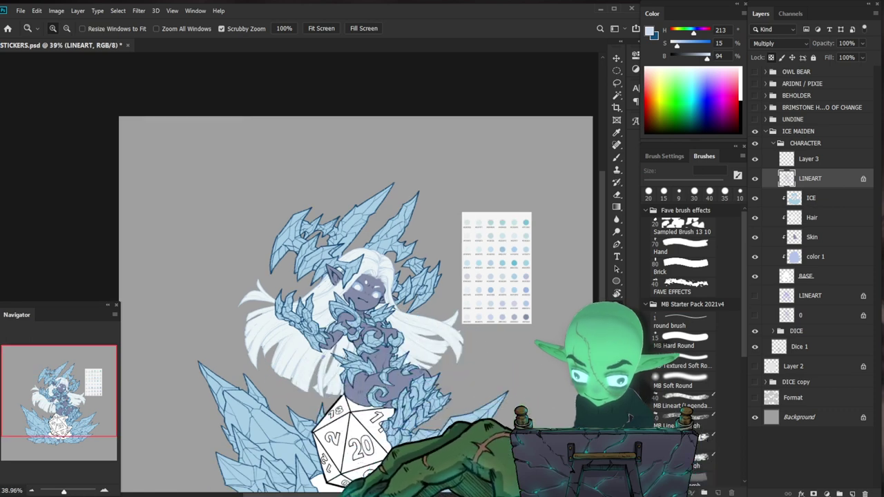
{"action": "left_click_drag", "start_coordinate": [378, 393], "coordinate": [364, 261]}
{"action": "left_click", "coordinate": [327, 275]}
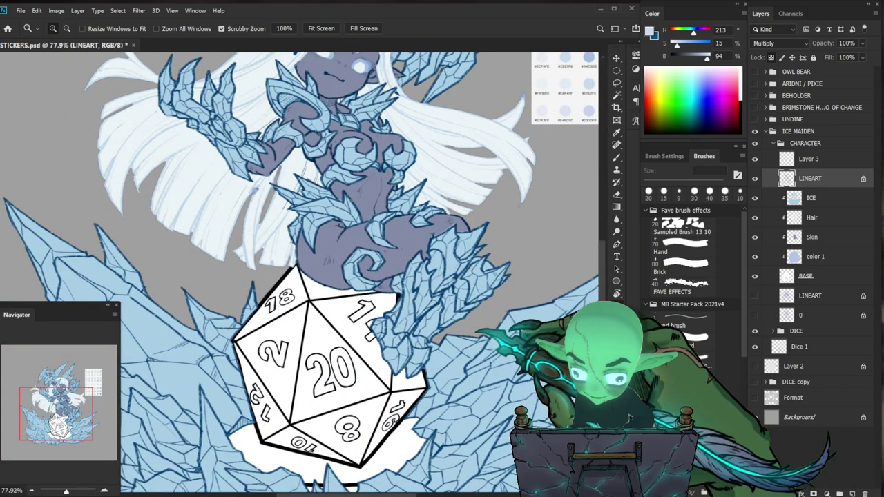
{"action": "left_click_drag", "start_coordinate": [384, 192], "coordinate": [379, 354]}
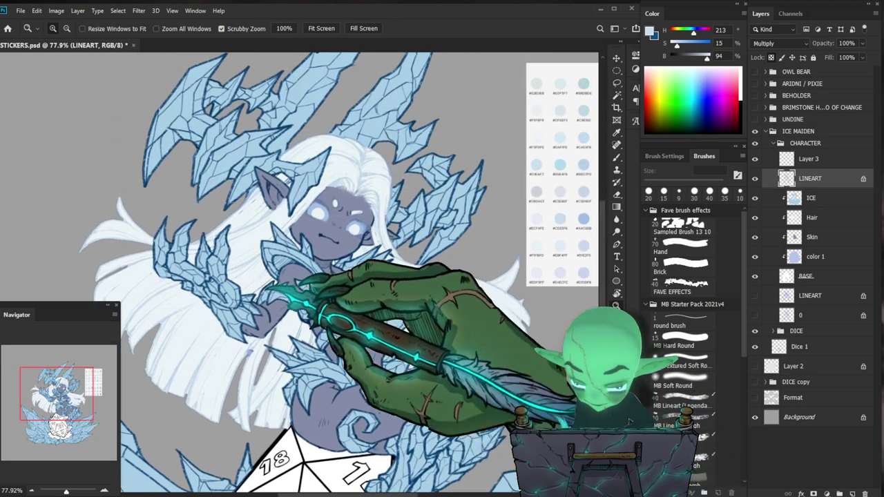
{"action": "left_click_drag", "start_coordinate": [200, 241], "coordinate": [252, 219]}
{"action": "left_click_drag", "start_coordinate": [99, 239], "coordinate": [138, 246]}
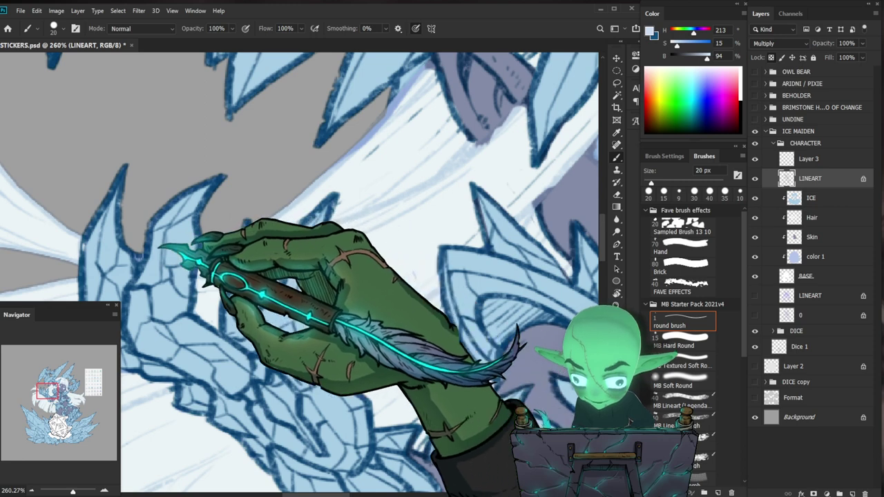
{"action": "left_click_drag", "start_coordinate": [284, 290], "coordinate": [262, 281], "text": "ctrl+space"}
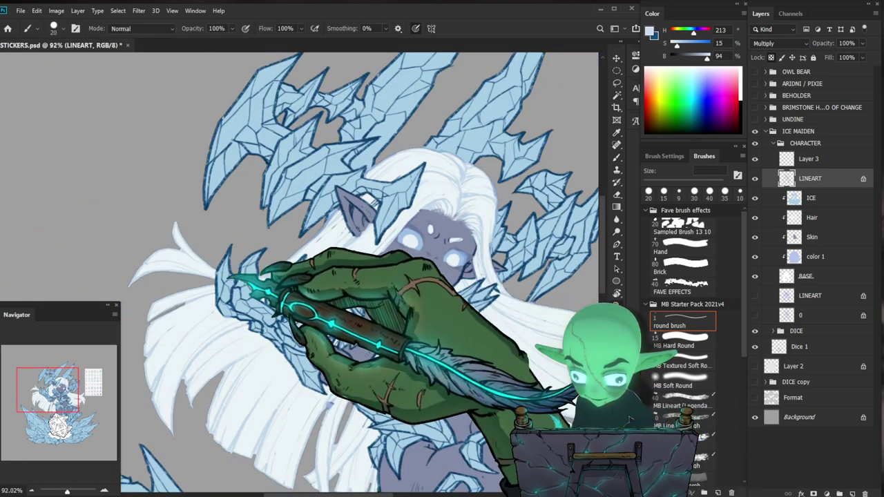
{"action": "scroll", "coordinate": [262, 282], "scroll_direction": "up", "scroll_amount": 5}
{"action": "key", "text": "e"}
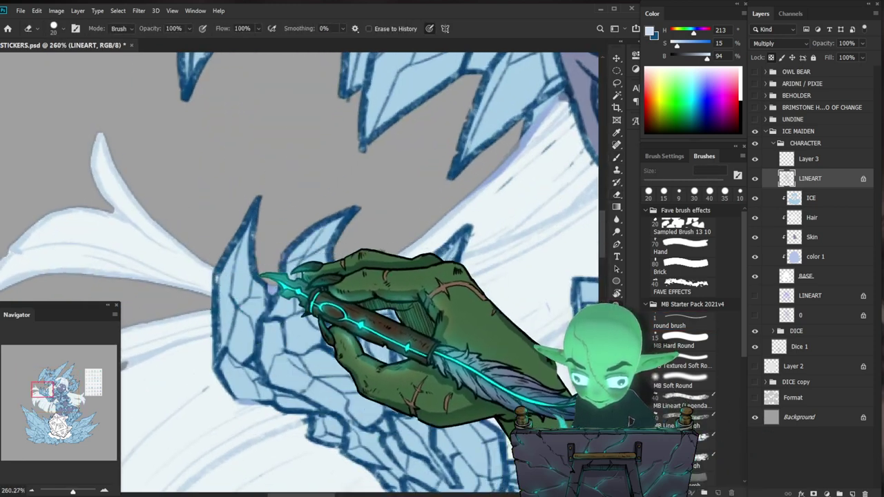
{"action": "left_click_drag", "start_coordinate": [268, 282], "coordinate": [238, 281]}
{"action": "left_click_drag", "start_coordinate": [500, 351], "coordinate": [307, 420]}
{"action": "left_click_drag", "start_coordinate": [297, 273], "coordinate": [332, 272]}
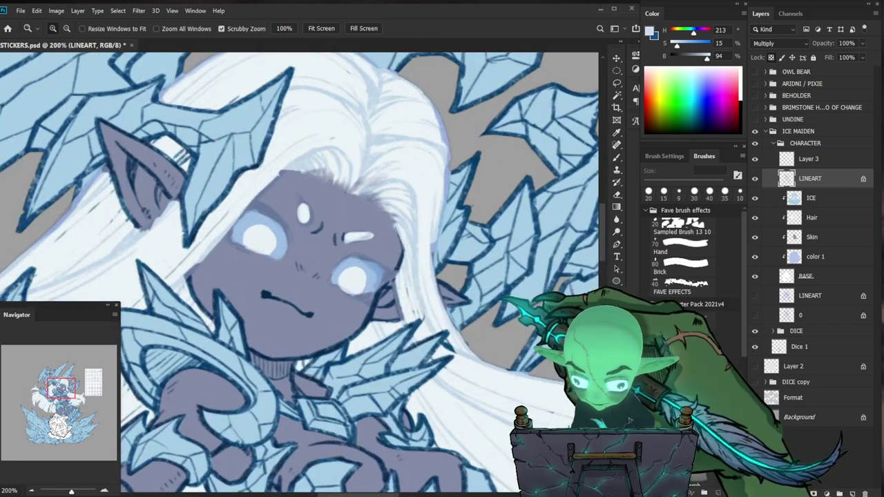
{"action": "left_click_drag", "start_coordinate": [511, 296], "coordinate": [502, 333]}
Touch up the hairline above the forehead on the Hair layer with a 6 px round brush in near-white.
{"action": "left_click", "coordinate": [809, 199]}
{"action": "left_click", "coordinate": [802, 219]}
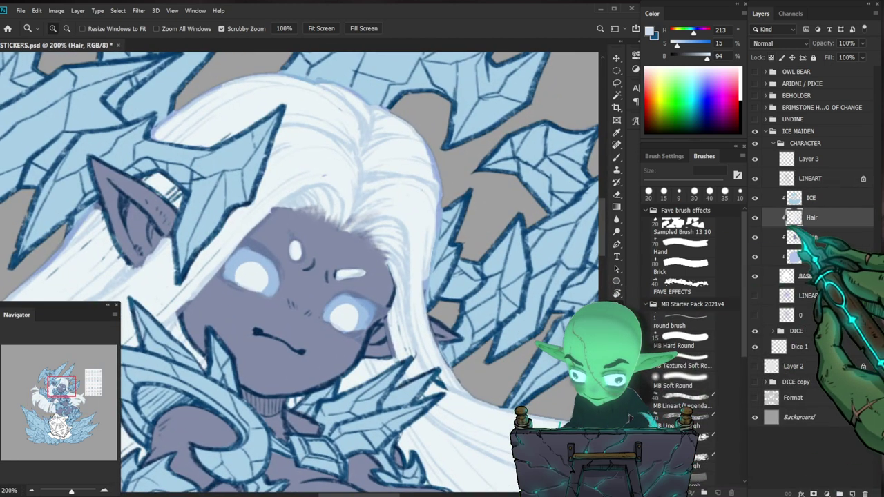
{"action": "key", "text": "b"}
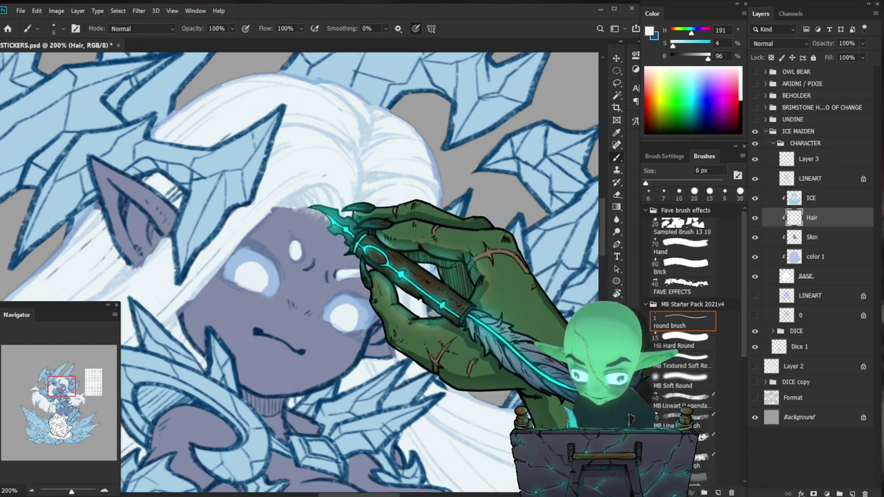
{"action": "left_click", "coordinate": [683, 249]}
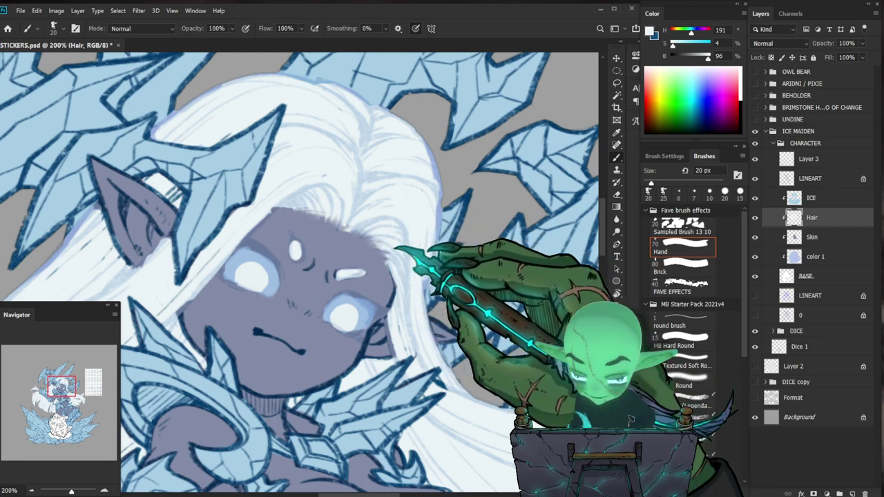
{"action": "left_click_drag", "start_coordinate": [270, 207], "coordinate": [277, 215]}
{"action": "key", "text": "ctrl+z"}
{"action": "left_click", "coordinate": [659, 318]}
Paint a near-white upper lash band over the eye nearest the large pointed ear, refining its edge with a 6 px eraser.
{"action": "left_click_drag", "start_coordinate": [369, 287], "coordinate": [467, 298]}
{"action": "left_click_drag", "start_coordinate": [363, 266], "coordinate": [400, 269], "text": "ctrl"}
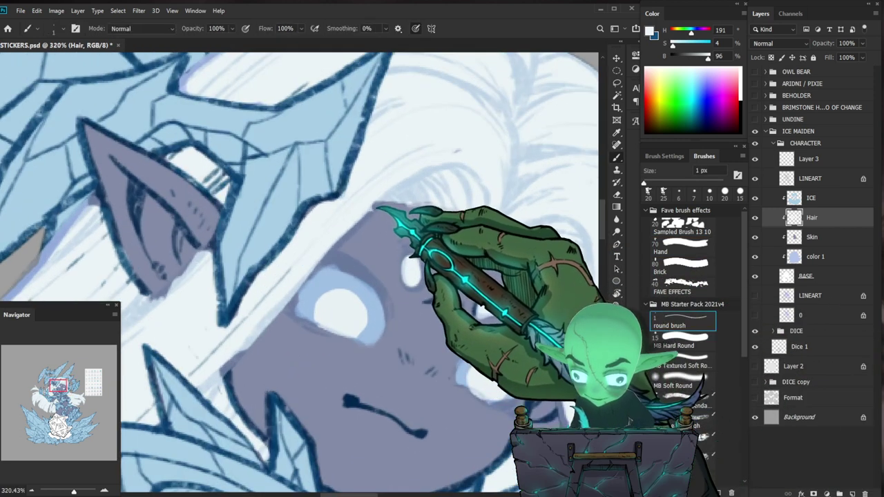
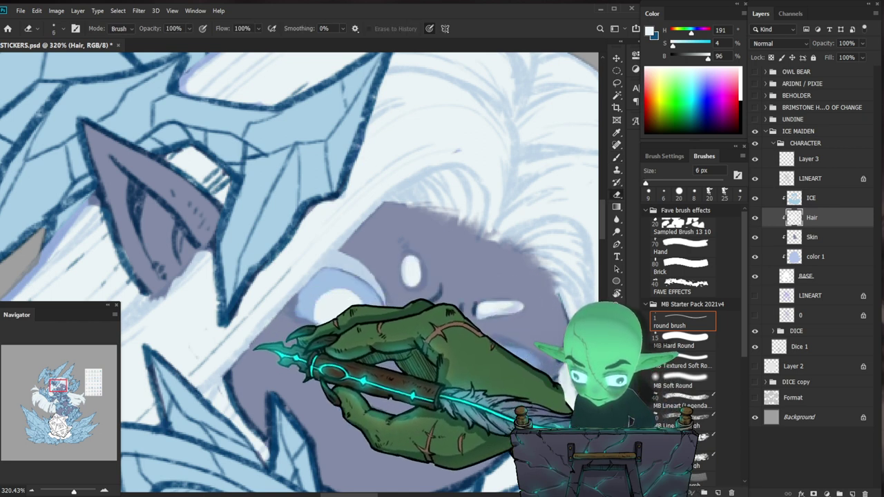
{"action": "key", "text": "z"}
{"action": "mouse_move", "coordinate": [343, 315]}
{"action": "left_mouse_down"}
{"action": "mouse_move", "coordinate": [322, 345]}
{"action": "mouse_move", "coordinate": [309, 345]}
{"action": "left_mouse_up"}
{"action": "left_click_drag", "start_coordinate": [370, 318], "coordinate": [406, 307]}
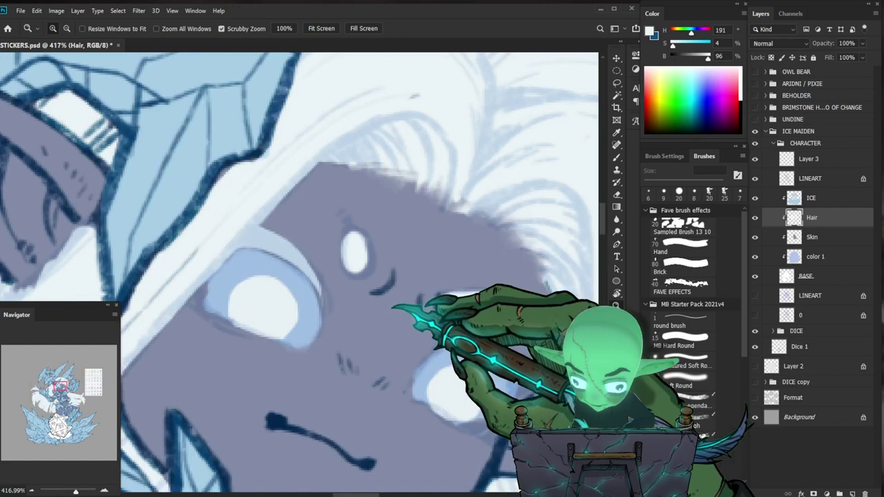
{"action": "key", "text": "b"}
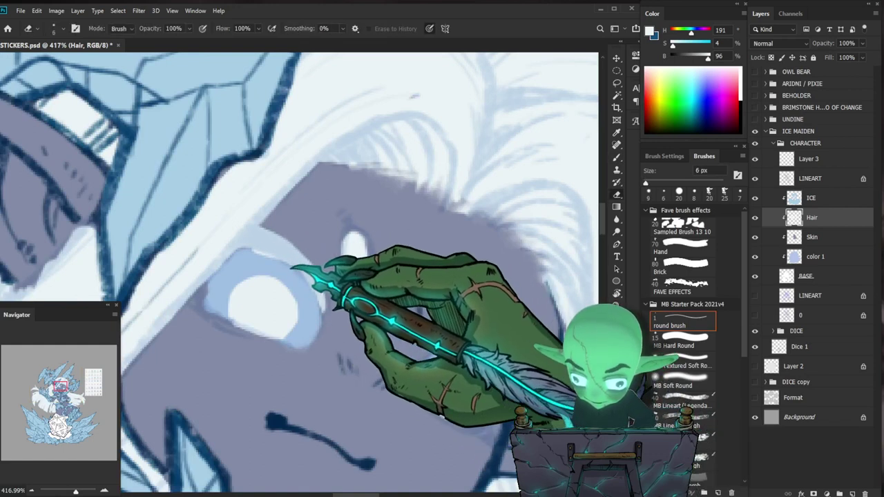
{"action": "key", "text": "z"}
{"action": "left_click_drag", "start_coordinate": [331, 279], "coordinate": [278, 281]}
{"action": "left_click_drag", "start_coordinate": [338, 283], "coordinate": [381, 279]}
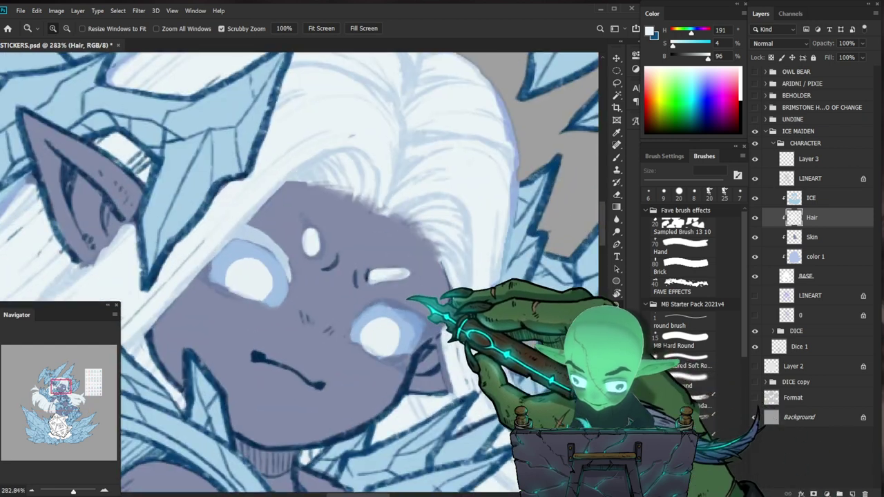
Reshape both short white eyebrows on the Hair layer, alternating a 9 px round brush with a 6 px eraser.
{"action": "key", "text": "b"}
{"action": "scroll", "coordinate": [319, 240], "scroll_direction": "up", "scroll_amount": 3}
{"action": "key", "text": "e"}
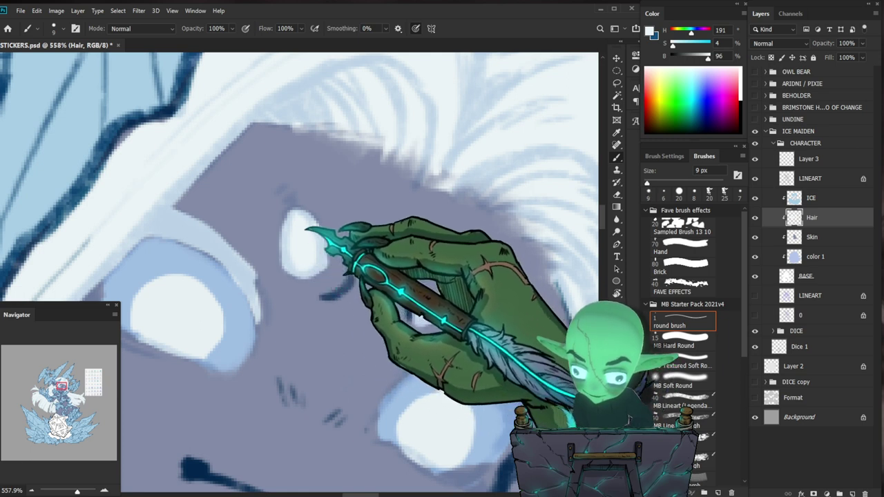
{"action": "left_click_drag", "start_coordinate": [294, 209], "coordinate": [287, 193]}
{"action": "left_click_drag", "start_coordinate": [438, 238], "coordinate": [401, 215]}
{"action": "key", "text": "e"}
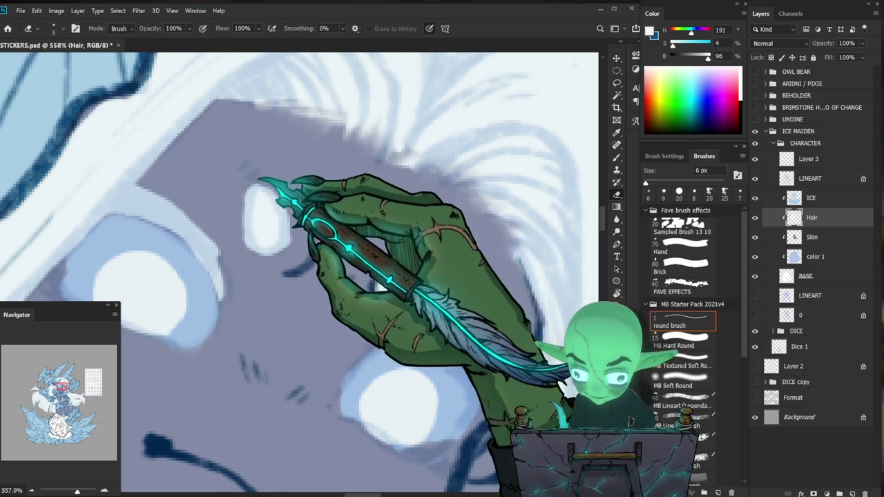
{"action": "key", "text": "b"}
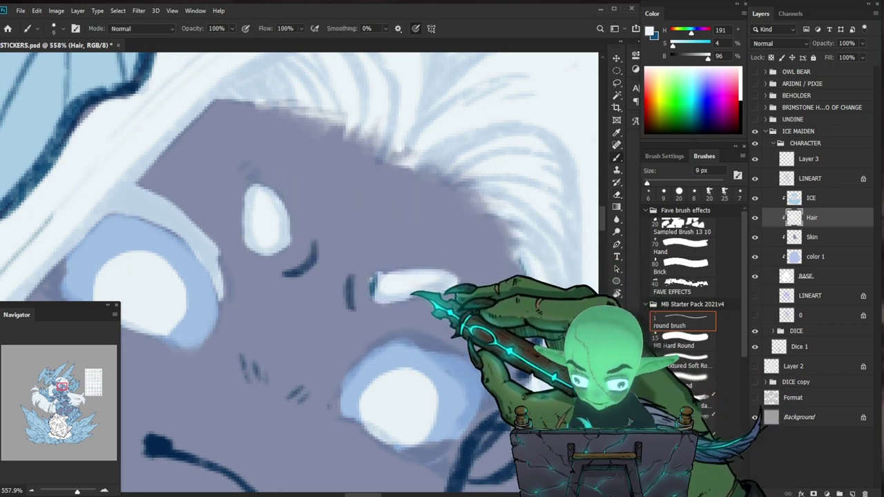
{"action": "key", "text": "e"}
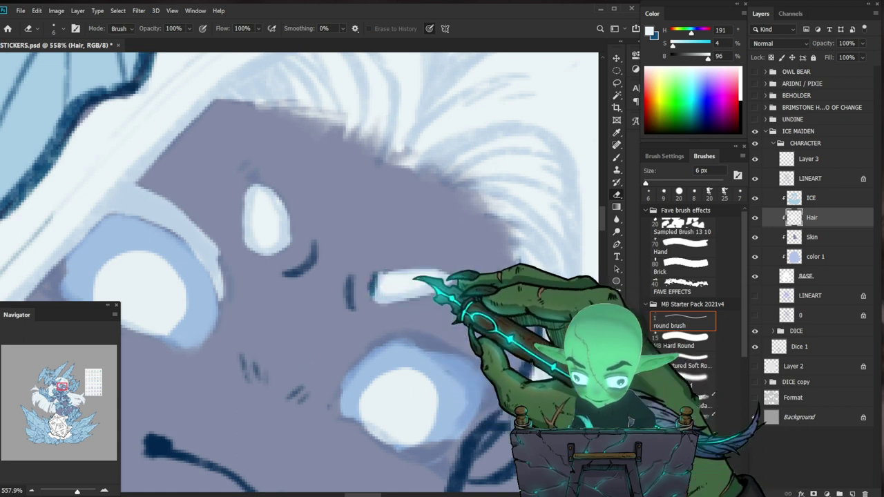
{"action": "key", "text": "b"}
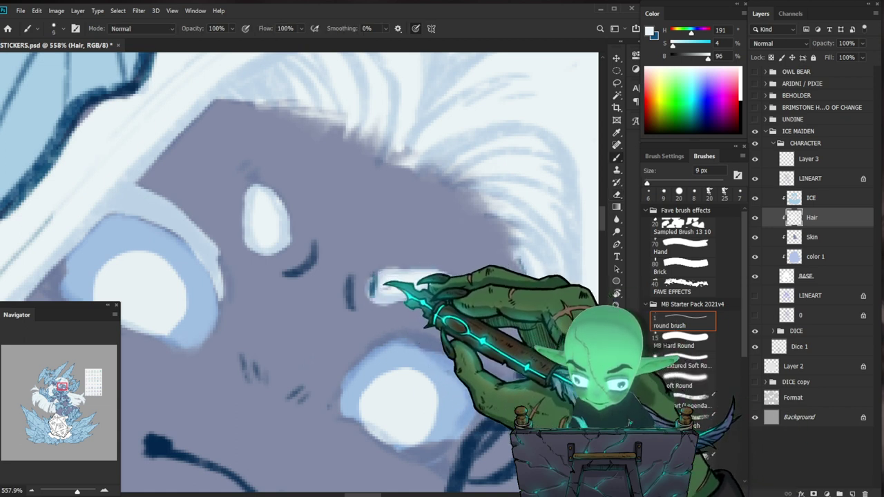
{"action": "key", "text": "e"}
Recolour the character's LINEART layer by filling its locked pixels with the dark blue background colour.
{"action": "key", "text": "z"}
{"action": "left_click_drag", "start_coordinate": [464, 299], "coordinate": [276, 380]}
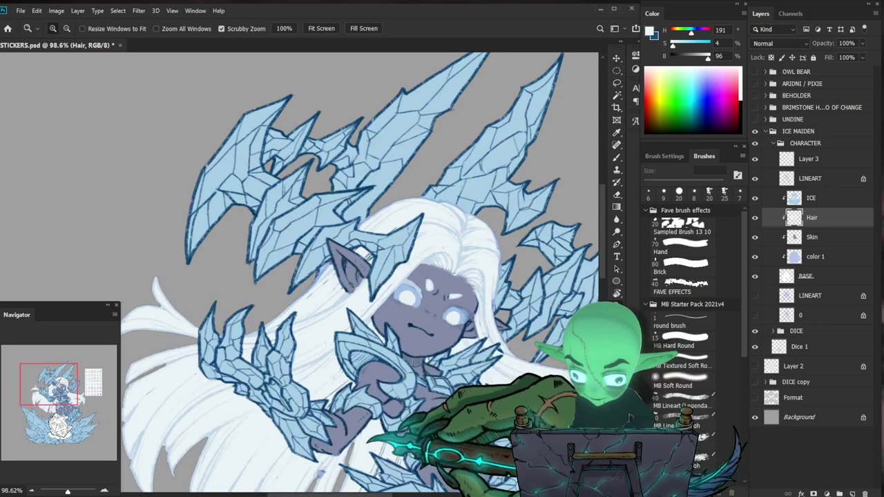
{"action": "left_click_drag", "start_coordinate": [476, 297], "coordinate": [554, 297]}
{"action": "left_click_drag", "start_coordinate": [508, 320], "coordinate": [385, 320]}
{"action": "left_click_drag", "start_coordinate": [512, 430], "coordinate": [374, 312]}
{"action": "left_click_drag", "start_coordinate": [383, 414], "coordinate": [316, 434]}
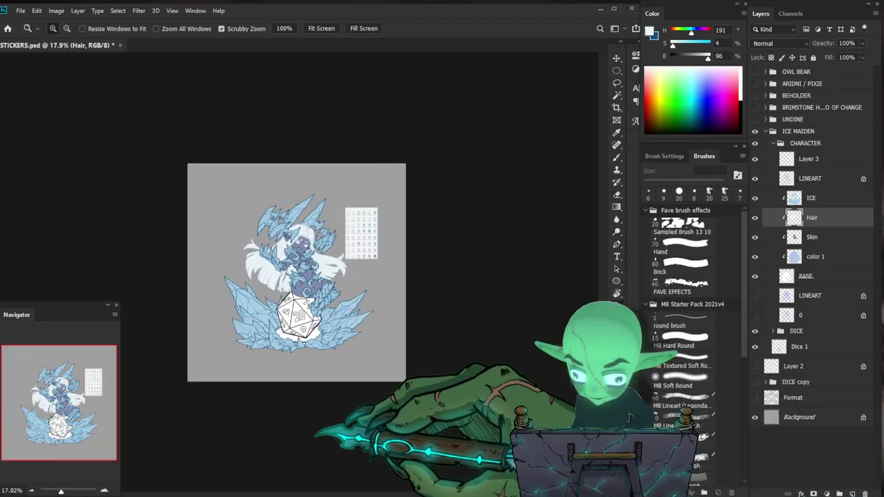
{"action": "left_click_drag", "start_coordinate": [327, 270], "coordinate": [394, 274]}
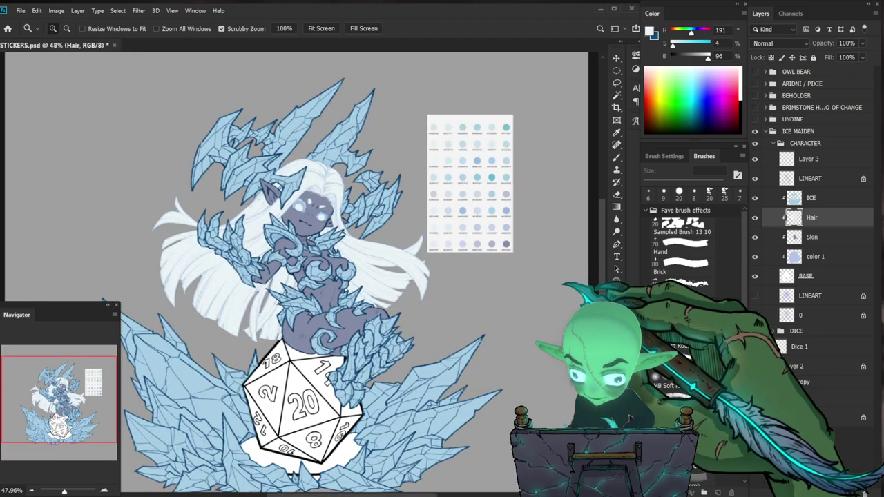
{"action": "left_click", "coordinate": [809, 179]}
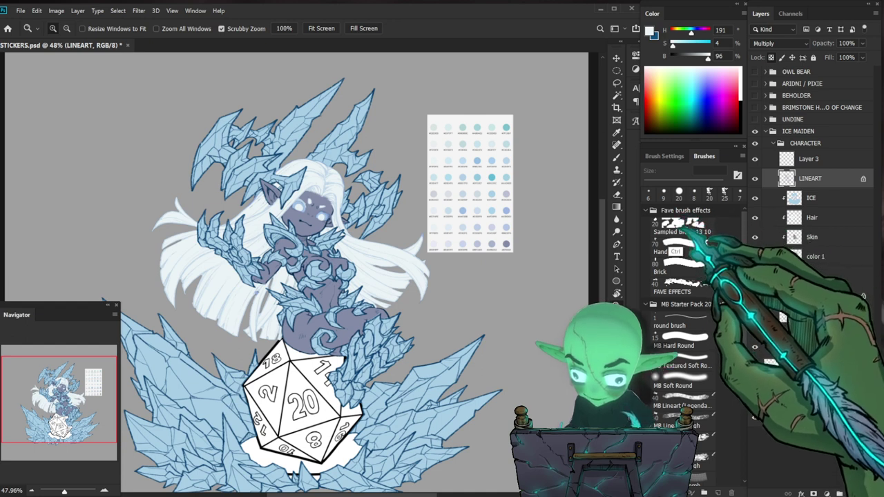
{"action": "key", "text": "ctrl+BackSpace"}
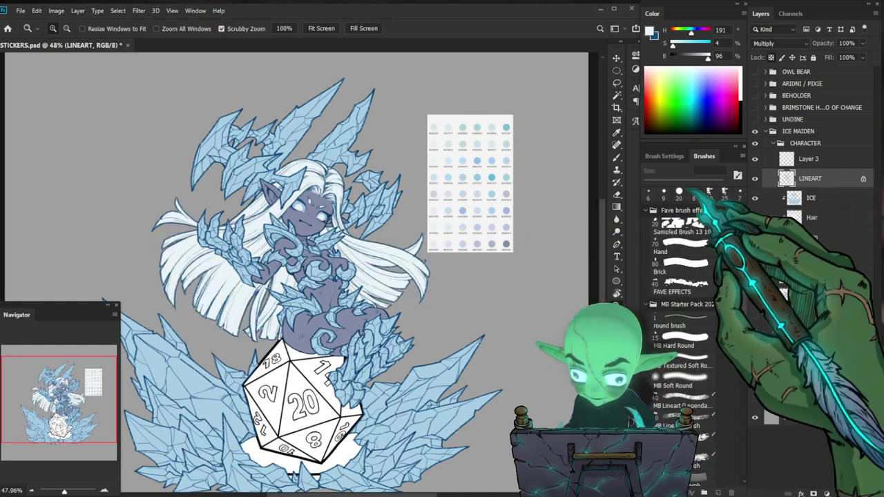
Clean up the stray white around both eyes on the Hair layer with the eraser enlarged to 30 px.
{"action": "left_click_drag", "start_coordinate": [351, 270], "coordinate": [543, 291]}
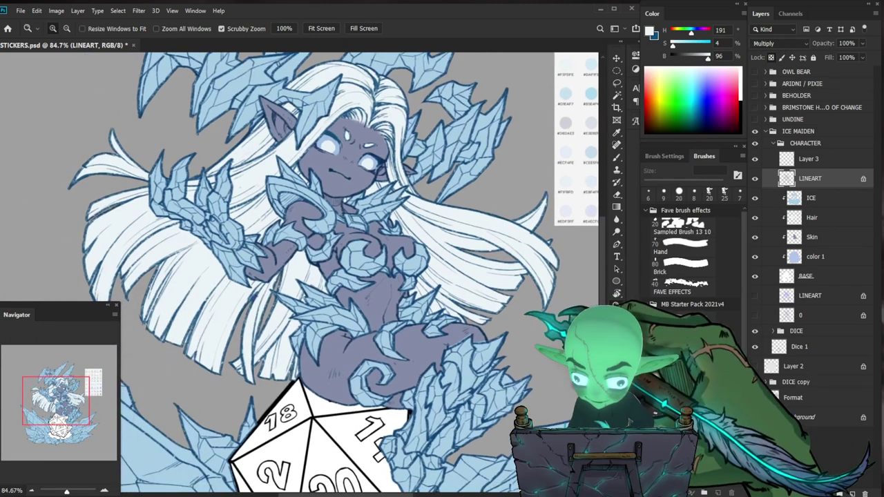
{"action": "mouse_move", "coordinate": [361, 180]}
{"action": "left_mouse_down"}
{"action": "mouse_move", "coordinate": [394, 173]}
{"action": "mouse_move", "coordinate": [376, 181]}
{"action": "left_mouse_up"}
{"action": "left_click_drag", "start_coordinate": [415, 175], "coordinate": [418, 214]}
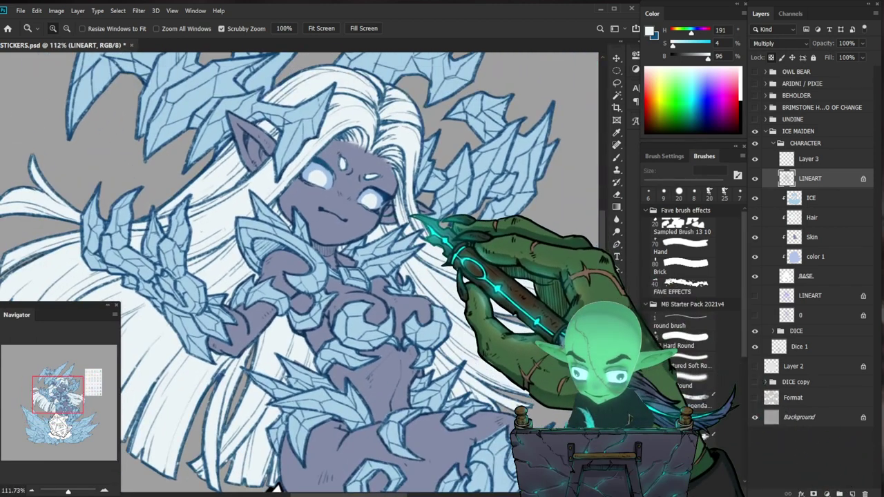
{"action": "left_click", "coordinate": [822, 217]}
{"action": "left_click_drag", "start_coordinate": [332, 171], "coordinate": [353, 183]}
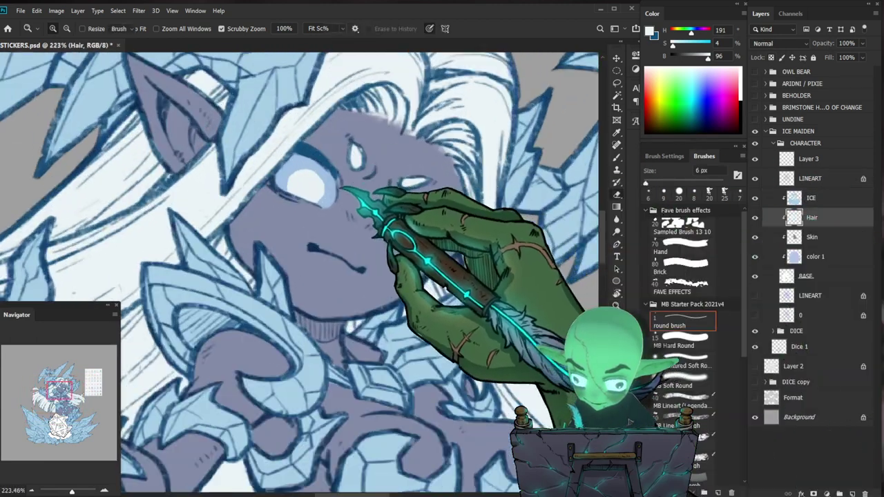
{"action": "key", "text": "e"}
{"action": "key", "text": "bracketright"}
{"action": "key", "text": "bracketright"}
{"action": "key", "text": "bracketright"}
{"action": "key", "text": "bracketright"}
{"action": "key", "text": "bracketright"}
{"action": "key", "text": "bracketright"}
{"action": "key", "text": "bracketright"}
{"action": "key", "text": "bracketright"}
{"action": "key", "text": "bracketright"}
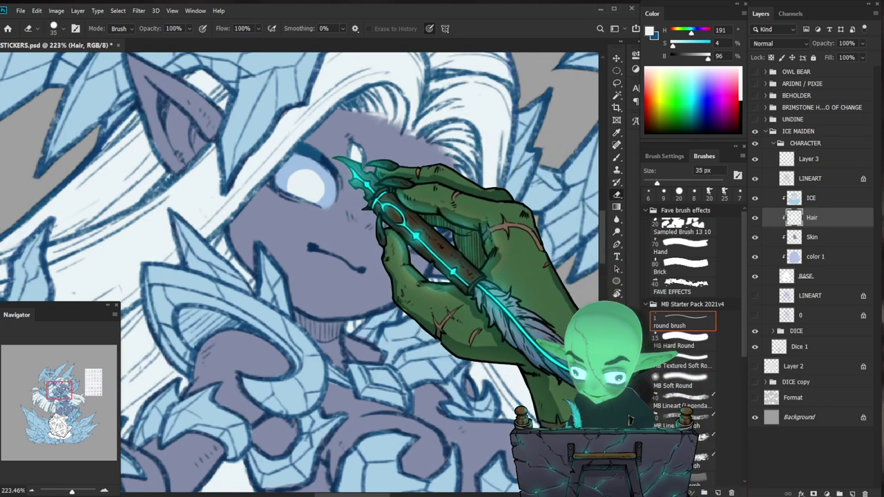
{"action": "key", "text": "bracketleft"}
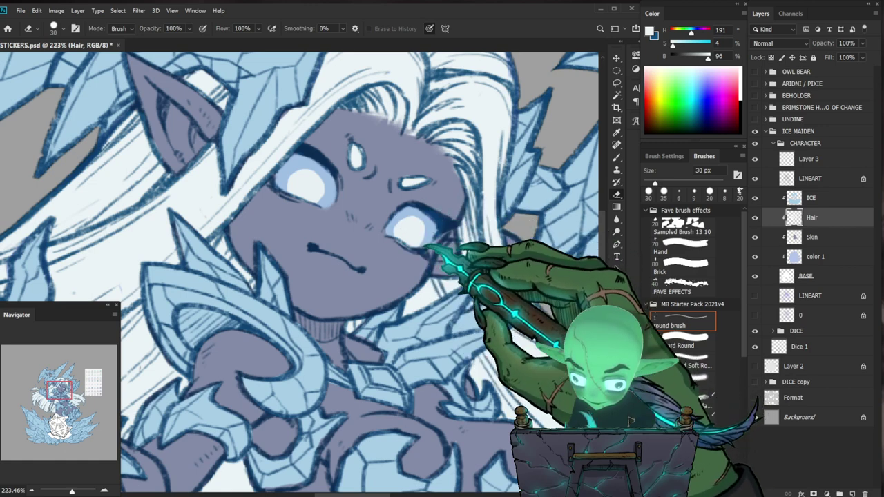
Touch up the area around the eyes on the Skin layer with an 8 px brush, sampling the purple skin tone and light eye blue.
{"action": "mouse_move", "coordinate": [464, 228]}
{"action": "left_mouse_down"}
{"action": "mouse_move", "coordinate": [448, 227]}
{"action": "mouse_move", "coordinate": [511, 200]}
{"action": "left_mouse_up"}
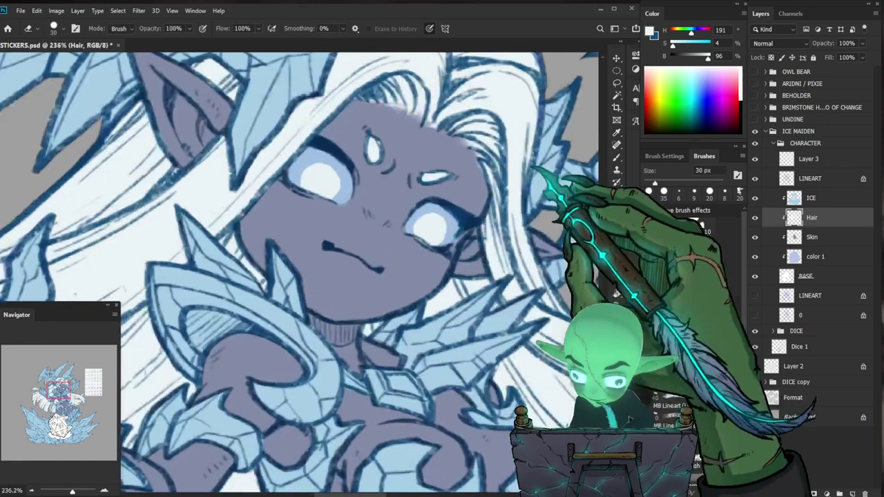
{"action": "key", "text": "b"}
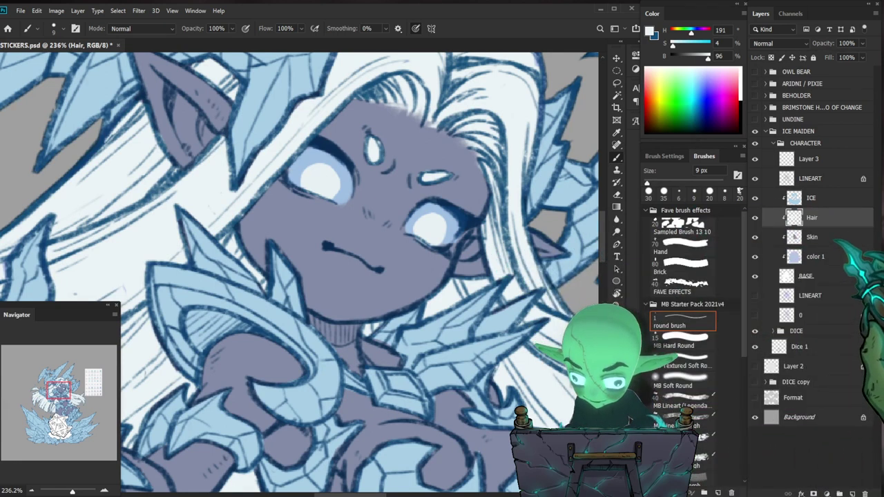
{"action": "key", "text": "alt+bracketleft"}
{"action": "key", "text": "e"}
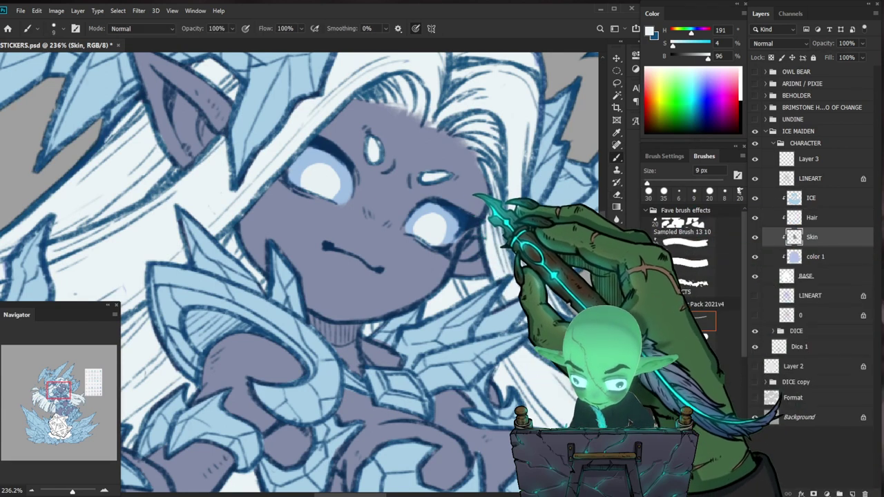
{"action": "left_click", "coordinate": [456, 183], "text": "alt"}
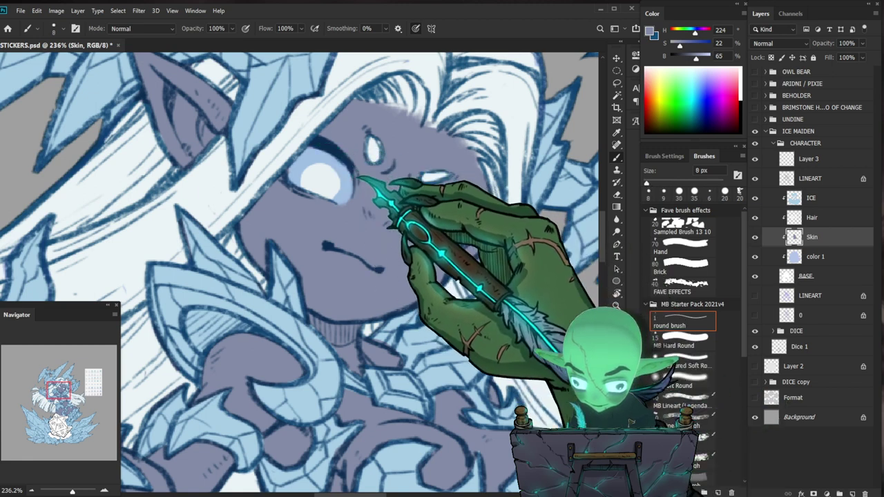
{"action": "left_click", "coordinate": [290, 153], "text": "alt"}
{"action": "key", "text": "z"}
{"action": "left_click_drag", "start_coordinate": [409, 185], "coordinate": [369, 188]}
{"action": "left_click_drag", "start_coordinate": [509, 399], "coordinate": [459, 416]}
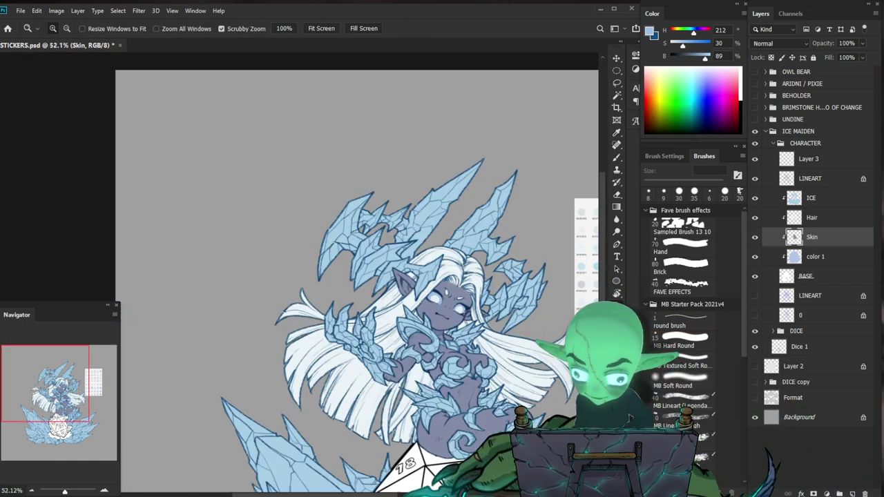
Touch up the ice around the neck and chest on the ICE layer with an 8 px round brush in light ice blue.
{"action": "left_click_drag", "start_coordinate": [500, 345], "coordinate": [550, 341]}
{"action": "left_click_drag", "start_coordinate": [481, 380], "coordinate": [412, 333]}
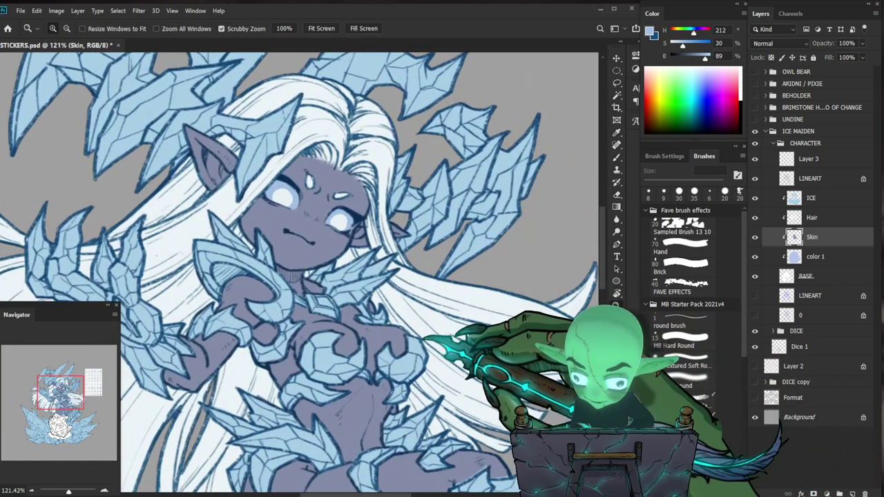
{"action": "left_click_drag", "start_coordinate": [337, 374], "coordinate": [359, 373]}
{"action": "left_click", "coordinate": [812, 198]}
{"action": "left_click_drag", "start_coordinate": [347, 182], "coordinate": [375, 181]}
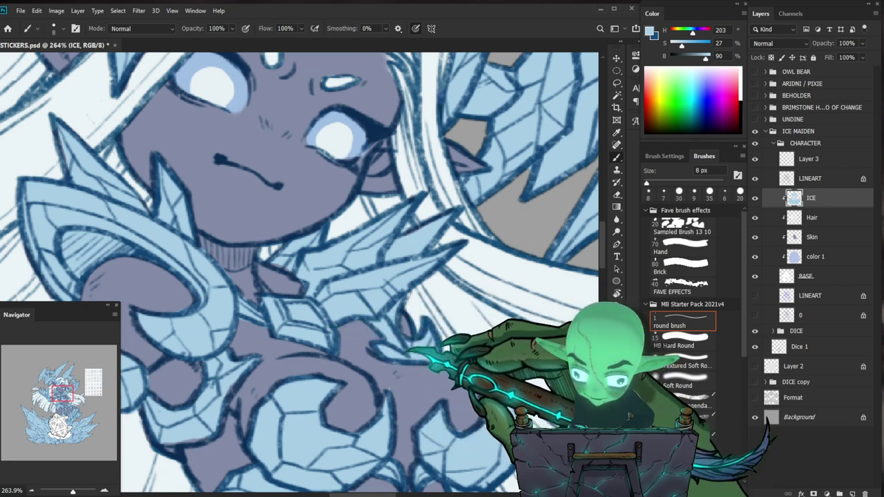
{"action": "key", "text": "z"}
Refine the ice armour edges beside the thigh on the ICE layer, alternating a 7 px eraser with an 8 px brush.
{"action": "left_click_drag", "start_coordinate": [483, 207], "coordinate": [435, 209]}
{"action": "left_click_drag", "start_coordinate": [428, 276], "coordinate": [388, 185]}
{"action": "left_click_drag", "start_coordinate": [428, 317], "coordinate": [395, 317]}
{"action": "scroll", "coordinate": [484, 325], "scroll_direction": "up", "scroll_amount": 6}
{"action": "key", "text": "e"}
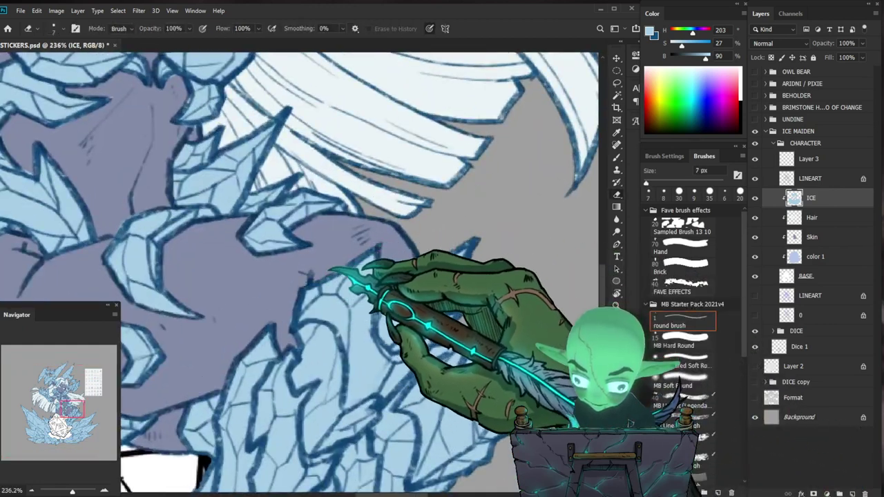
{"action": "key", "text": "b"}
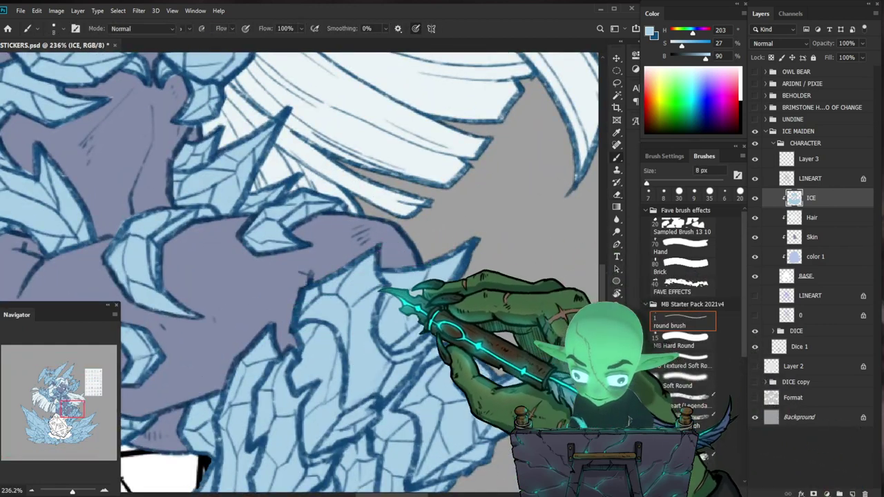
{"action": "mouse_move", "coordinate": [435, 308]}
{"action": "left_mouse_down"}
{"action": "mouse_move", "coordinate": [352, 308]}
{"action": "mouse_move", "coordinate": [500, 298]}
{"action": "mouse_move", "coordinate": [392, 307]}
{"action": "mouse_move", "coordinate": [410, 319]}
{"action": "left_mouse_up"}
{"action": "key", "text": "e"}
{"action": "left_click_drag", "start_coordinate": [421, 271], "coordinate": [439, 272]}
Move Layer 3 out of the CHARACTER group to directly below the DICE copy group.
{"action": "left_click_drag", "start_coordinate": [823, 160], "coordinate": [801, 399]}
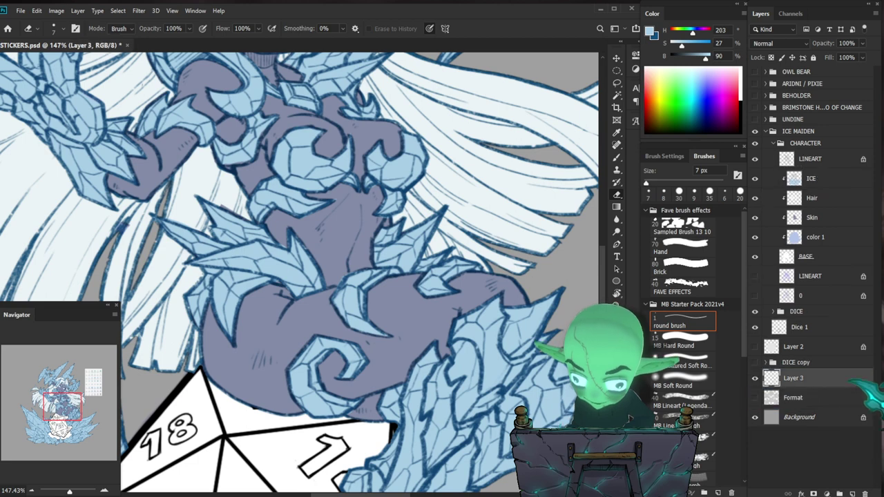
{"action": "mouse_move", "coordinate": [443, 332]}
{"action": "left_mouse_down"}
{"action": "mouse_move", "coordinate": [376, 329]}
{"action": "mouse_move", "coordinate": [441, 328]}
{"action": "left_mouse_up"}
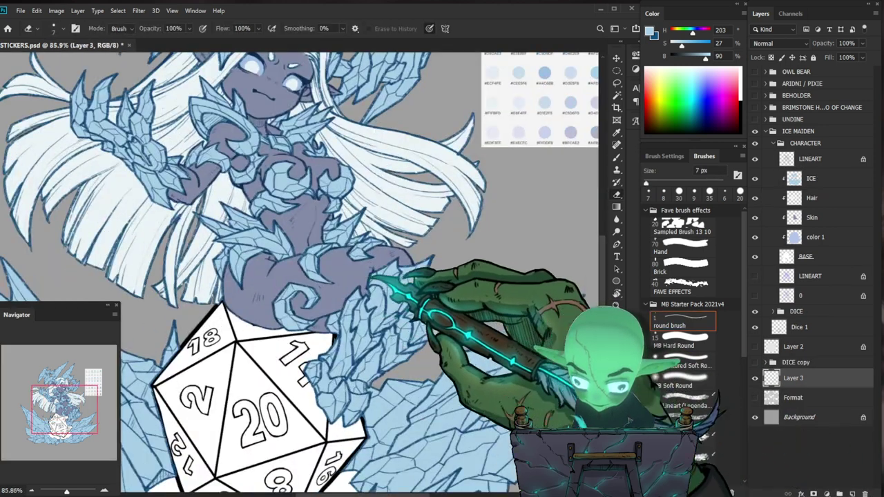
{"action": "left_click_drag", "start_coordinate": [390, 274], "coordinate": [442, 285]}
{"action": "left_click_drag", "start_coordinate": [482, 349], "coordinate": [455, 380]}
Clean up the edges of the leg's ice armour on the ICE layer with an 8 px eraser.
{"action": "left_click_drag", "start_coordinate": [508, 383], "coordinate": [545, 383]}
{"action": "left_click", "coordinate": [813, 181]}
{"action": "scroll", "coordinate": [522, 395], "scroll_direction": "up", "scroll_amount": 2}
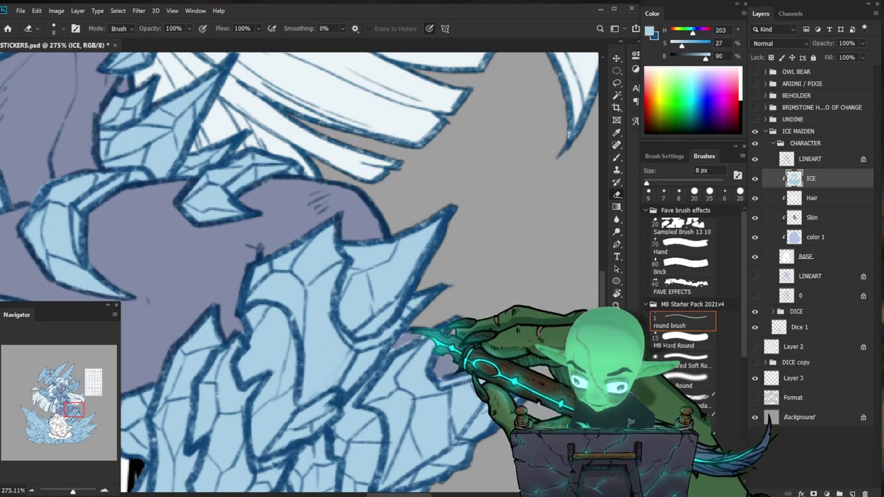
{"action": "scroll", "coordinate": [300, 273], "scroll_direction": "down", "scroll_amount": 5}
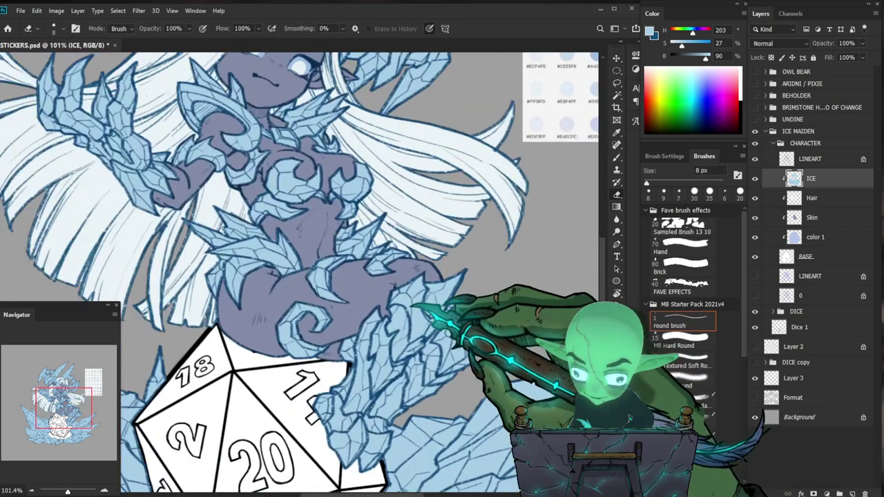
{"action": "left_click_drag", "start_coordinate": [491, 307], "coordinate": [468, 303]}
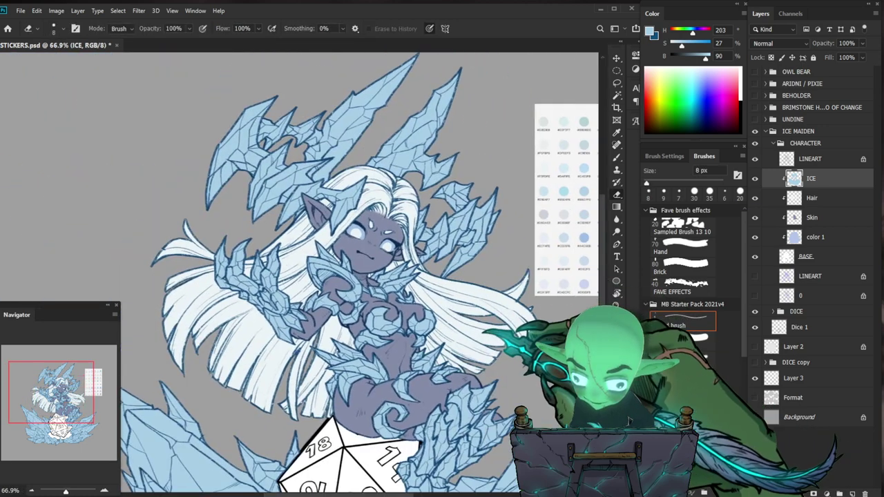
Soften the white glow inside both eyes on the Skin layer with the Hand brush at 10 px, sampling the eye's white.
{"action": "key", "text": "ctrl+space"}
{"action": "left_click_drag", "start_coordinate": [396, 244], "coordinate": [456, 263]}
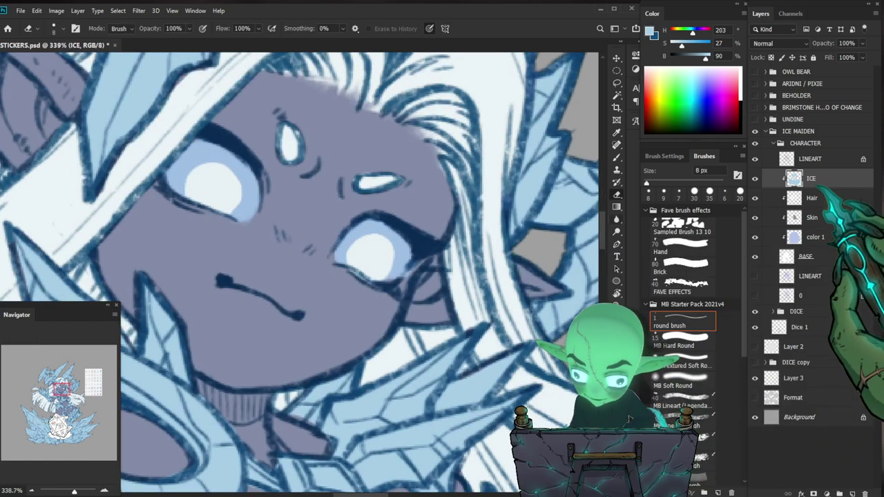
{"action": "left_click", "coordinate": [813, 198]}
{"action": "left_click", "coordinate": [822, 219]}
{"action": "key", "text": "b"}
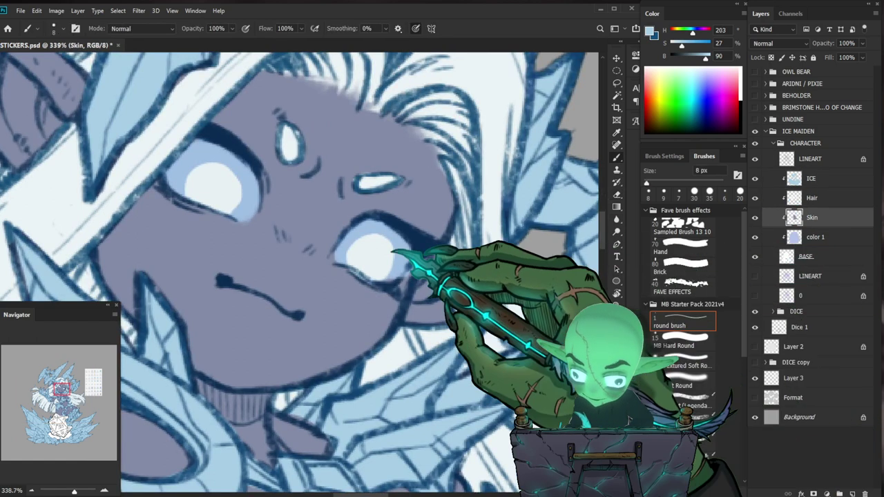
{"action": "left_click", "coordinate": [216, 203], "text": "alt"}
{"action": "left_click", "coordinate": [697, 249]}
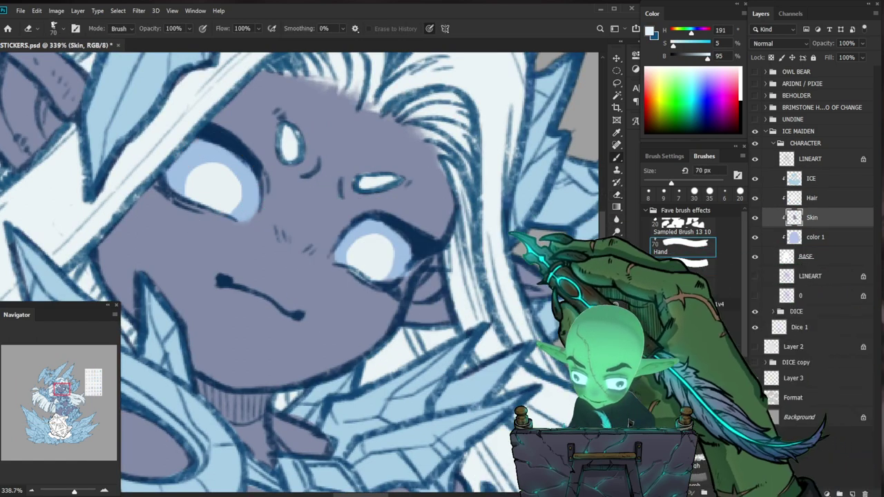
{"action": "key", "text": "bracketleft"}
{"action": "key", "text": "bracketleft"}
{"action": "key", "text": "bracketleft"}
{"action": "key", "text": "bracketleft"}
{"action": "key", "text": "bracketleft"}
{"action": "key", "text": "bracketleft"}
{"action": "key", "text": "bracketleft"}
{"action": "key", "text": "bracketleft"}
{"action": "key", "text": "bracketleft"}
{"action": "key", "text": "bracketleft"}
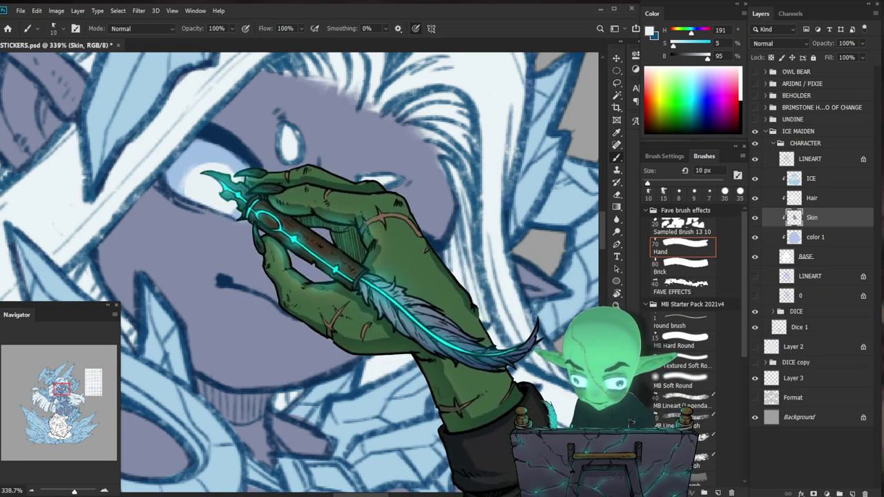
{"action": "left_click_drag", "start_coordinate": [553, 254], "coordinate": [541, 291]}
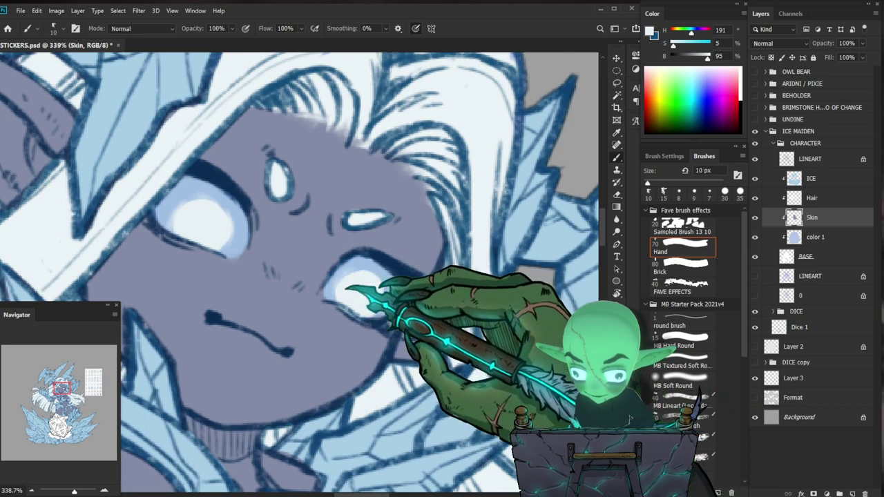
{"action": "left_click_drag", "start_coordinate": [474, 295], "coordinate": [423, 293]}
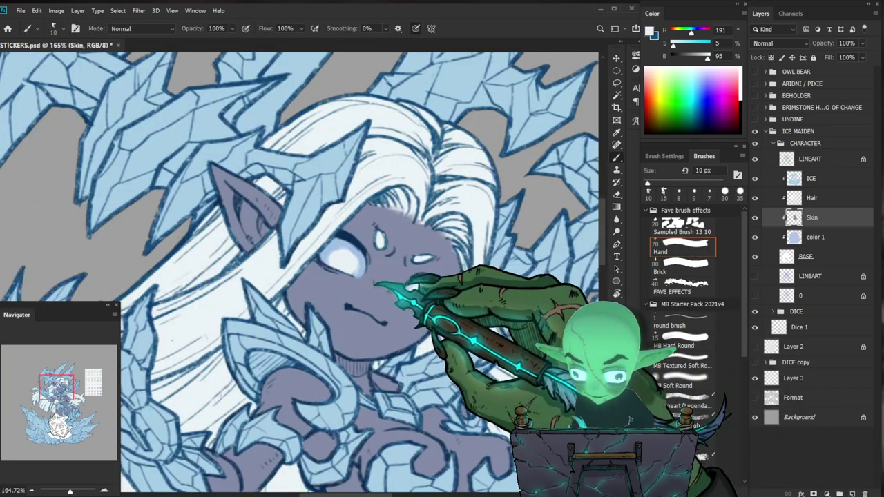
Add a clipped layer named color 3 directly above the Skin layer.
{"action": "left_click_drag", "start_coordinate": [372, 282], "coordinate": [308, 283]}
{"action": "left_click_drag", "start_coordinate": [565, 378], "coordinate": [545, 332]}
{"action": "left_click_drag", "start_coordinate": [504, 396], "coordinate": [451, 314]}
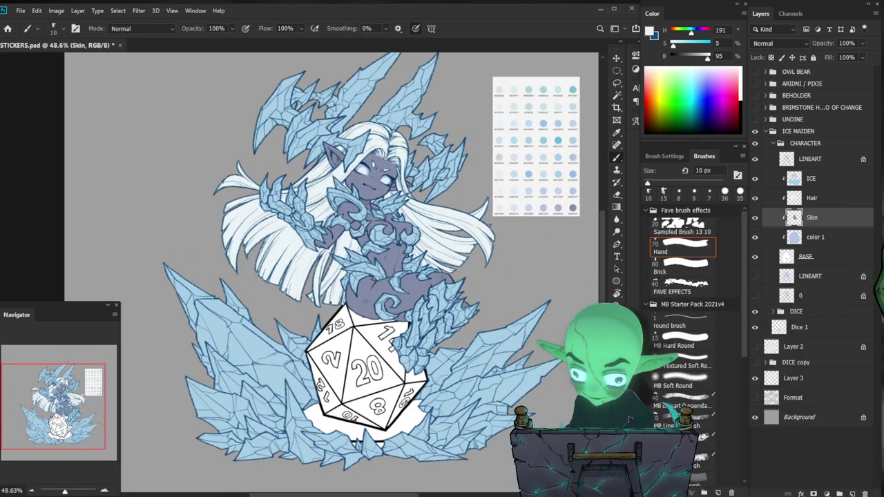
{"action": "key", "text": "ctrl+shift+n"}
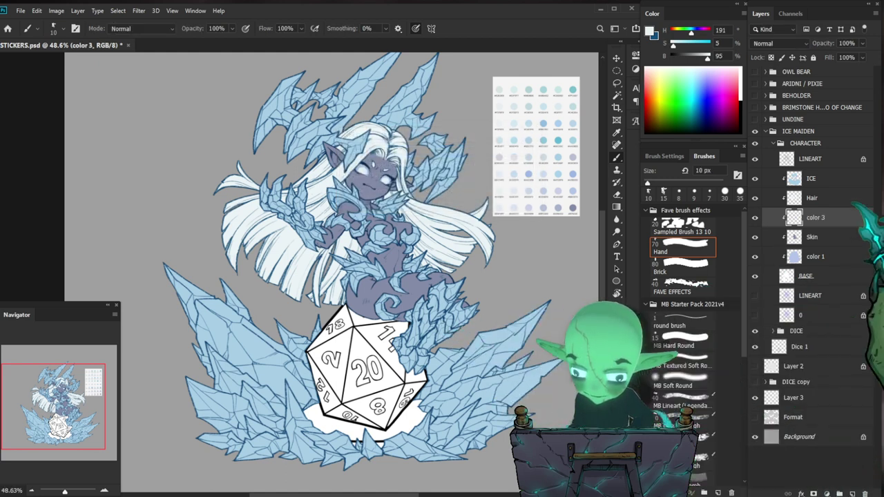
{"action": "key", "text": "z"}
{"action": "left_click_drag", "start_coordinate": [361, 266], "coordinate": [381, 362]}
{"action": "key", "text": "e"}
{"action": "left_click", "coordinate": [691, 381]}
{"action": "key", "text": "z"}
{"action": "left_click_drag", "start_coordinate": [373, 194], "coordinate": [413, 197]}
{"action": "scroll", "coordinate": [333, 273], "scroll_direction": "up", "scroll_amount": 3}
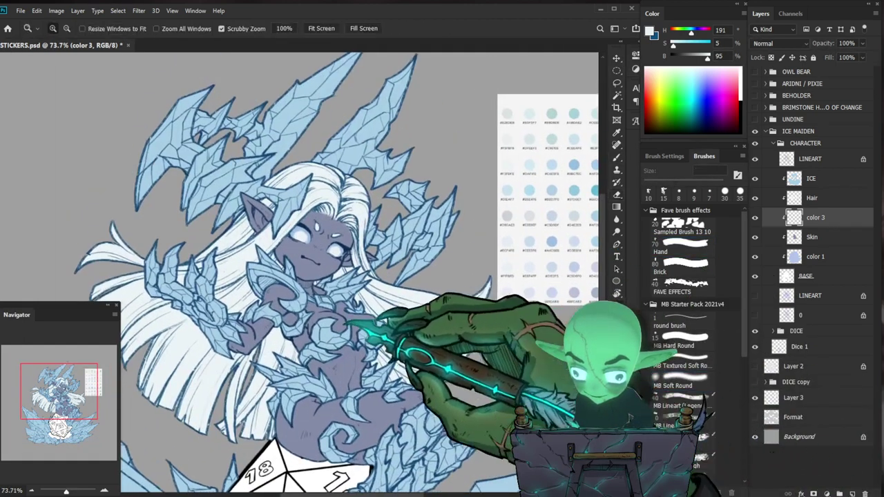
{"action": "key", "text": "b"}
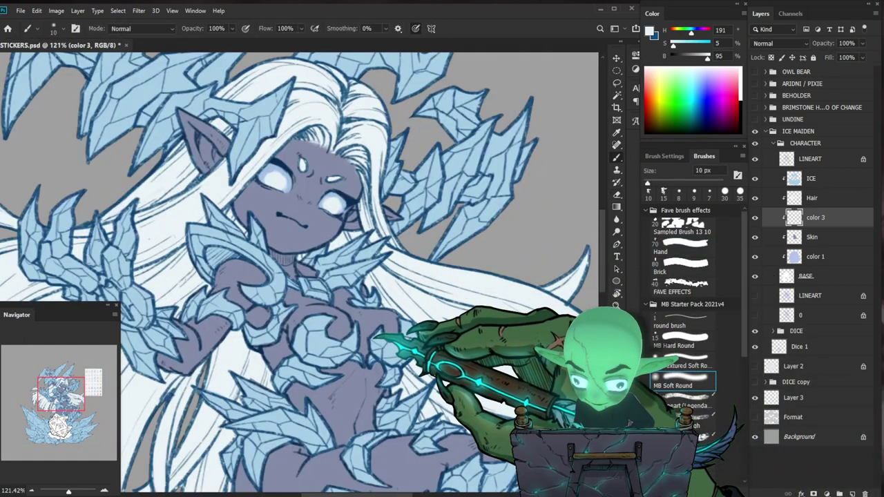
Clean up the ice shapes around the waist on the ICE layer using the round brush eraser at 7 px.
{"action": "left_click_drag", "start_coordinate": [384, 326], "coordinate": [364, 330]}
{"action": "left_click_drag", "start_coordinate": [379, 456], "coordinate": [386, 355]}
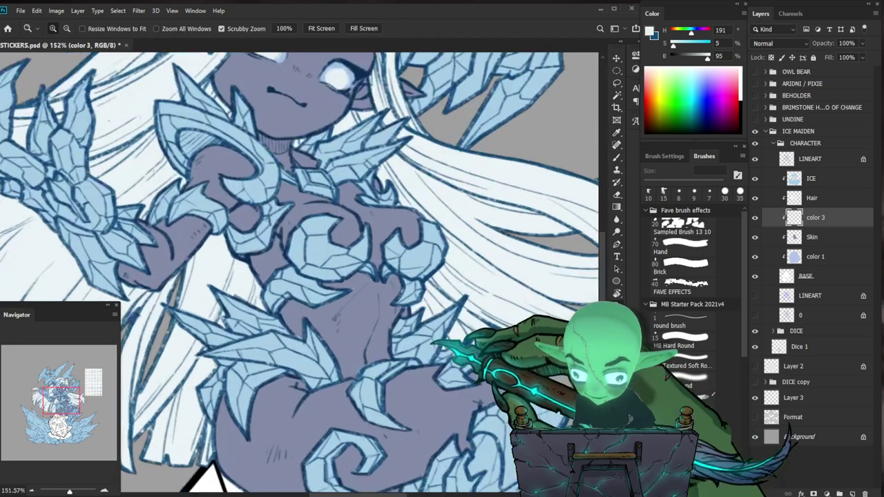
{"action": "left_click", "coordinate": [813, 179]}
{"action": "mouse_move", "coordinate": [293, 327]}
{"action": "left_mouse_down"}
{"action": "mouse_move", "coordinate": [322, 322]}
{"action": "mouse_move", "coordinate": [323, 337]}
{"action": "left_mouse_up"}
{"action": "key", "text": "e"}
{"action": "left_click", "coordinate": [664, 340]}
{"action": "left_click", "coordinate": [656, 319]}
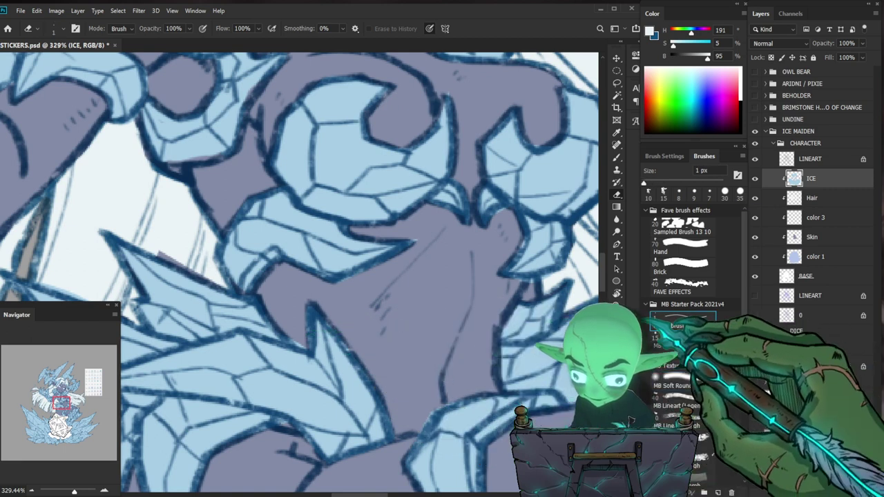
{"action": "key", "text": "bracketright"}
{"action": "key", "text": "bracketright"}
{"action": "key", "text": "bracketright"}
{"action": "key", "text": "bracketright"}
{"action": "key", "text": "bracketleft"}
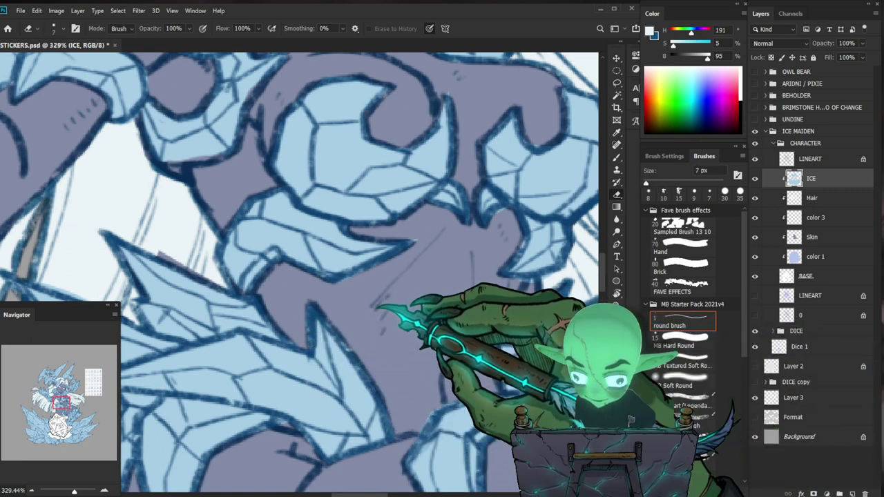
Cover the stray purple beside the hip's ice spike on the Hair layer with sampled hair white, using a 7 px round brush and eraser.
{"action": "key", "text": "z"}
{"action": "mouse_move", "coordinate": [449, 319]}
{"action": "left_mouse_down"}
{"action": "mouse_move", "coordinate": [391, 317]}
{"action": "mouse_move", "coordinate": [445, 297]}
{"action": "left_mouse_up"}
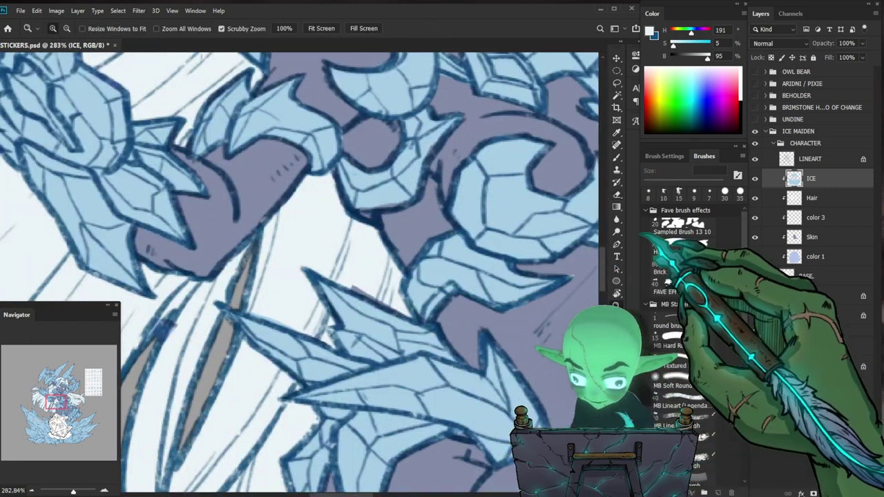
{"action": "left_click", "coordinate": [823, 200]}
{"action": "key", "text": "b"}
{"action": "left_click", "coordinate": [370, 272], "text": "alt"}
{"action": "left_click", "coordinate": [671, 338]}
{"action": "left_click", "coordinate": [667, 320]}
{"action": "key", "text": "bracketright"}
{"action": "key", "text": "bracketright"}
{"action": "key", "text": "bracketright"}
{"action": "key", "text": "bracketright"}
{"action": "key", "text": "bracketright"}
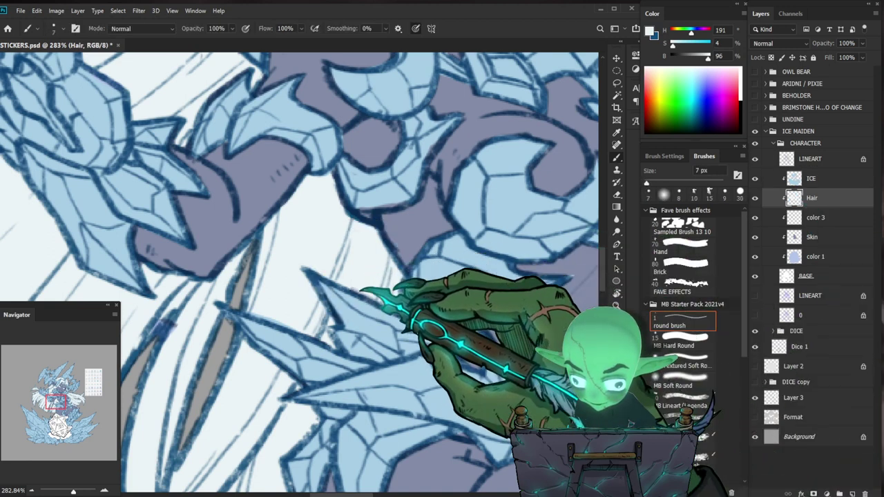
{"action": "key", "text": "e"}
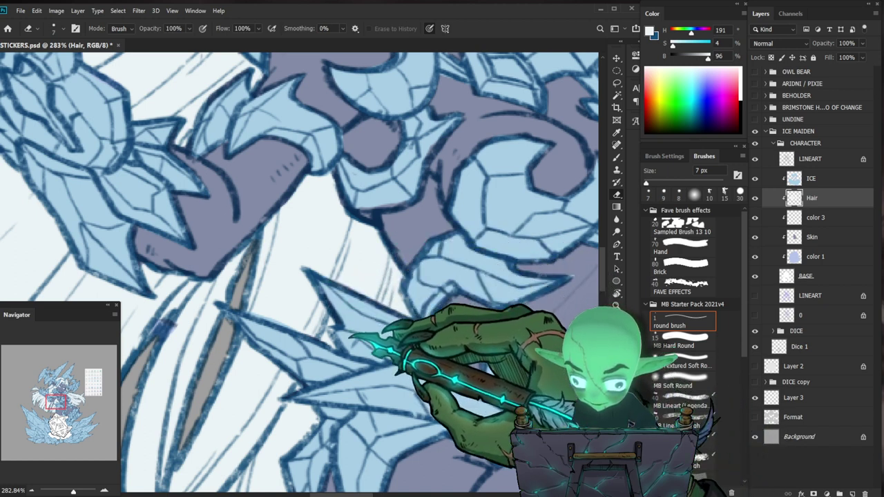
{"action": "left_click_drag", "start_coordinate": [414, 310], "coordinate": [297, 312]}
{"action": "left_click_drag", "start_coordinate": [386, 311], "coordinate": [259, 269]}
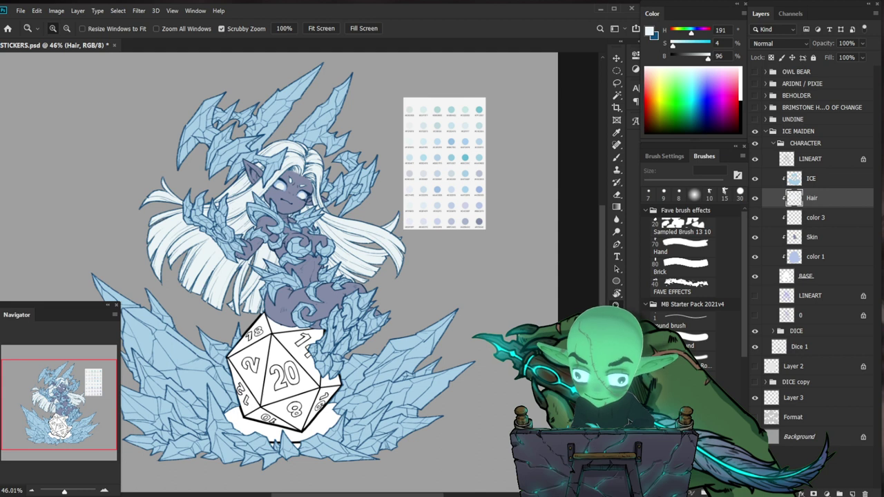
Add a layer named Shading above the ICE layer and clip it to the character's base.
{"action": "left_click_drag", "start_coordinate": [399, 278], "coordinate": [422, 277]}
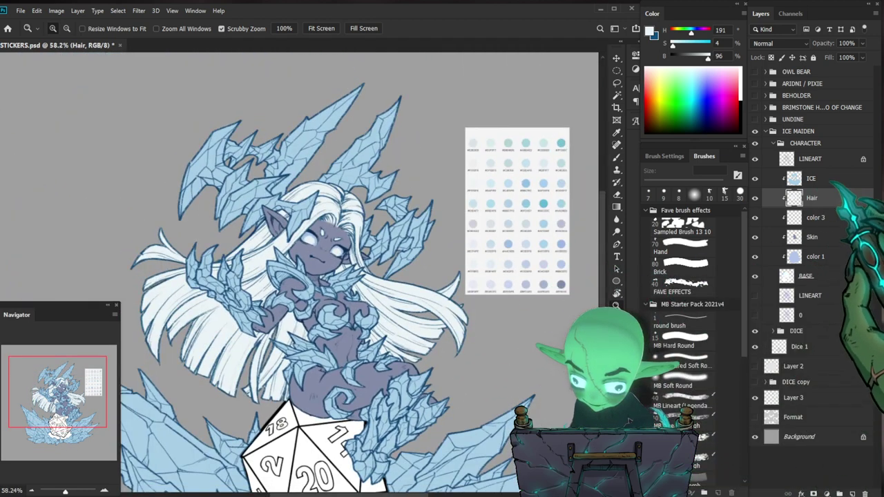
{"action": "left_click", "coordinate": [821, 179]}
{"action": "key", "text": "ctrl+shift+n"}
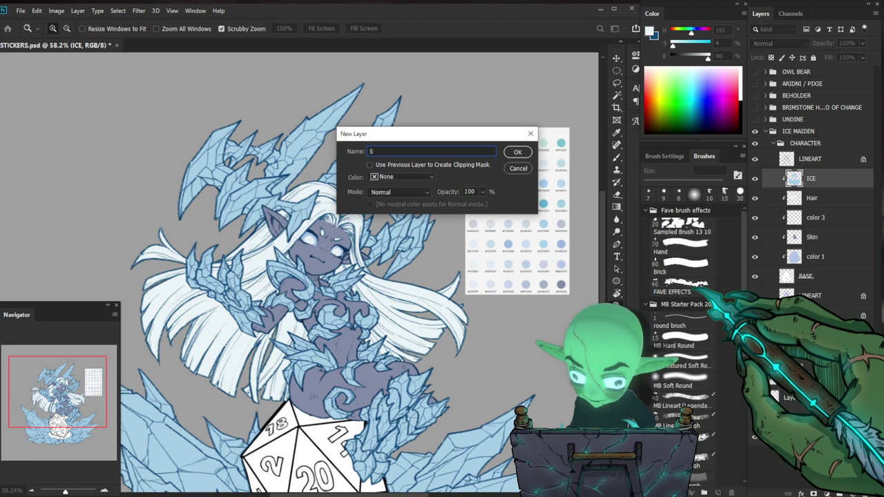
{"action": "key", "text": "Return"}
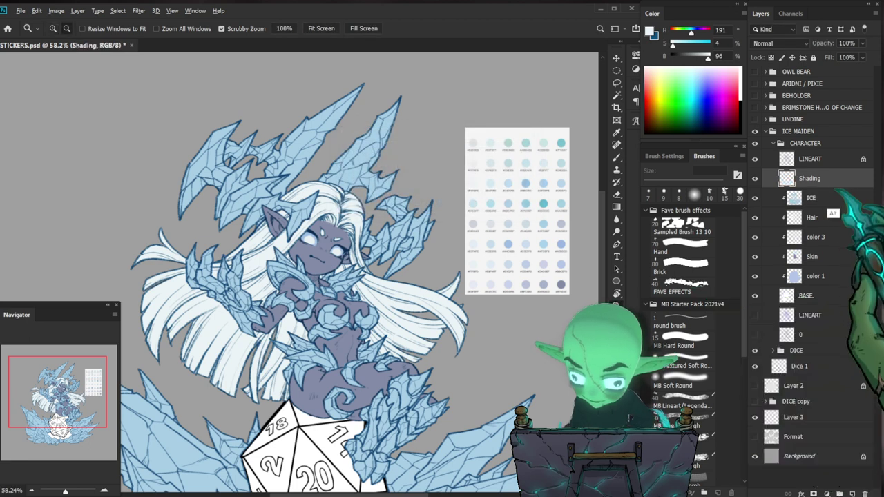
{"action": "left_click_drag", "start_coordinate": [556, 284], "coordinate": [543, 261]}
{"action": "key", "text": "b"}
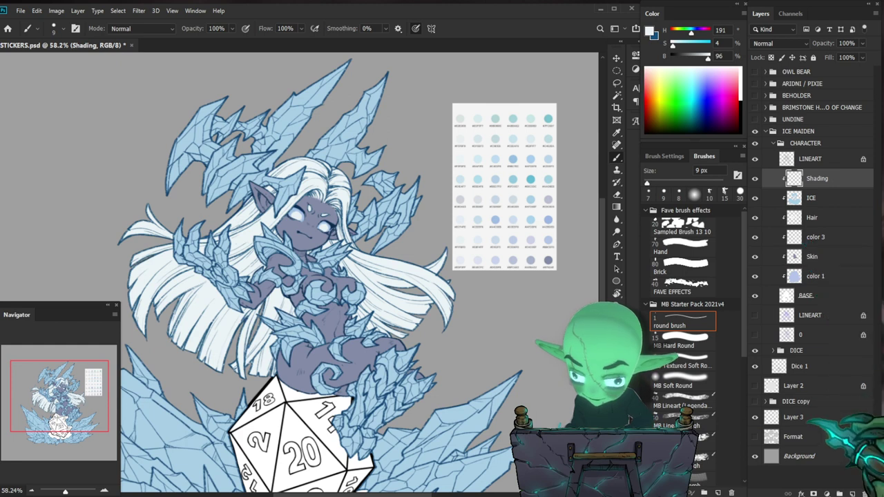
Set the Shading layer's blend mode to Multiply.
{"action": "left_click", "coordinate": [791, 417]}
{"action": "left_click_drag", "start_coordinate": [442, 262], "coordinate": [436, 290]}
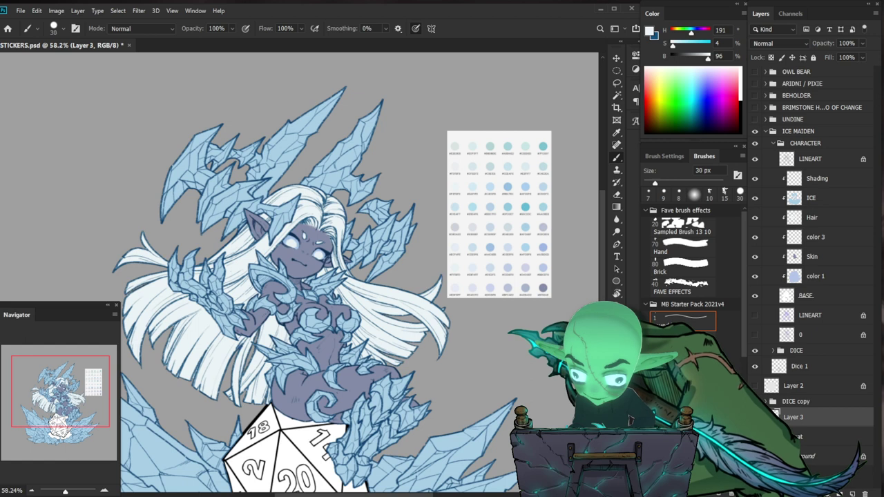
{"action": "left_click", "coordinate": [820, 179]}
{"action": "left_click", "coordinate": [779, 43]}
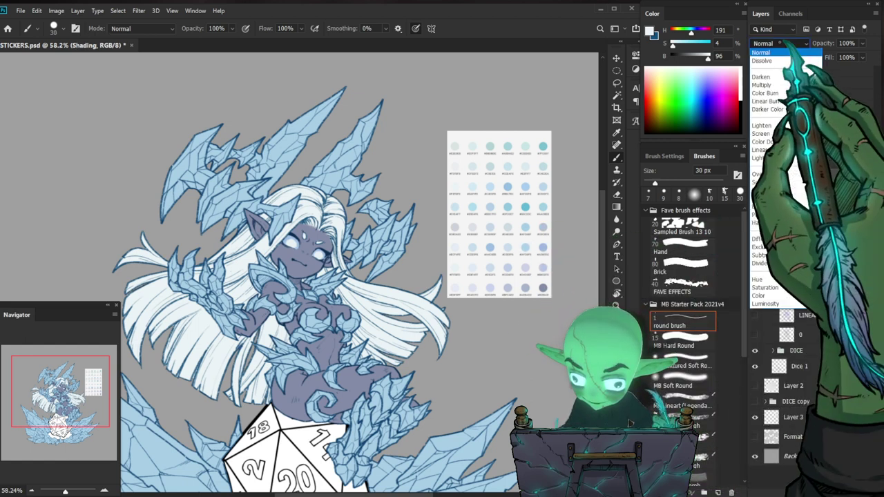
{"action": "left_click", "coordinate": [761, 85]}
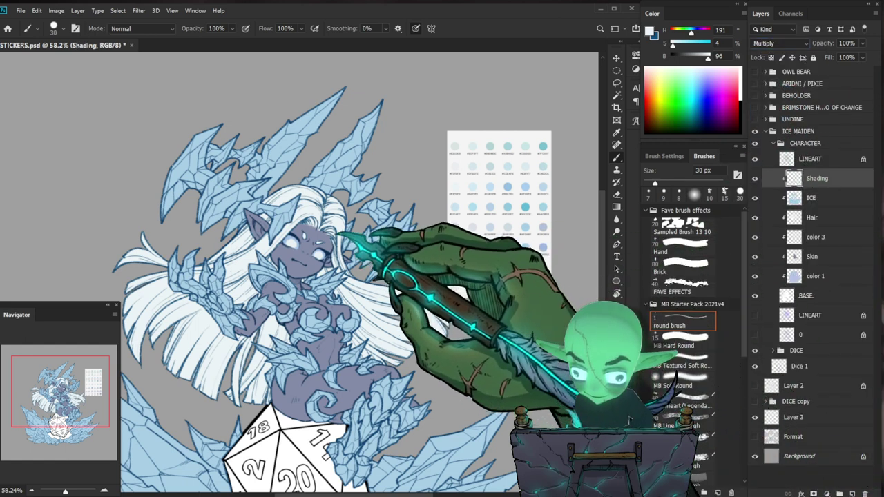
Sample a periwinkle blue at H 218, S 31, B 89 from the colour palette as the shading colour.
{"action": "left_click", "coordinate": [509, 229], "text": "alt"}
{"action": "left_click", "coordinate": [525, 249], "text": "alt"}
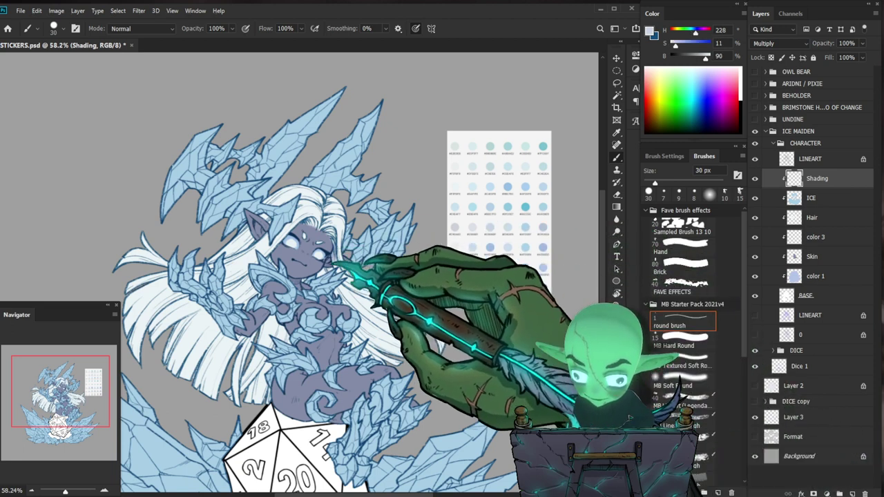
{"action": "left_click", "coordinate": [507, 287], "text": "alt"}
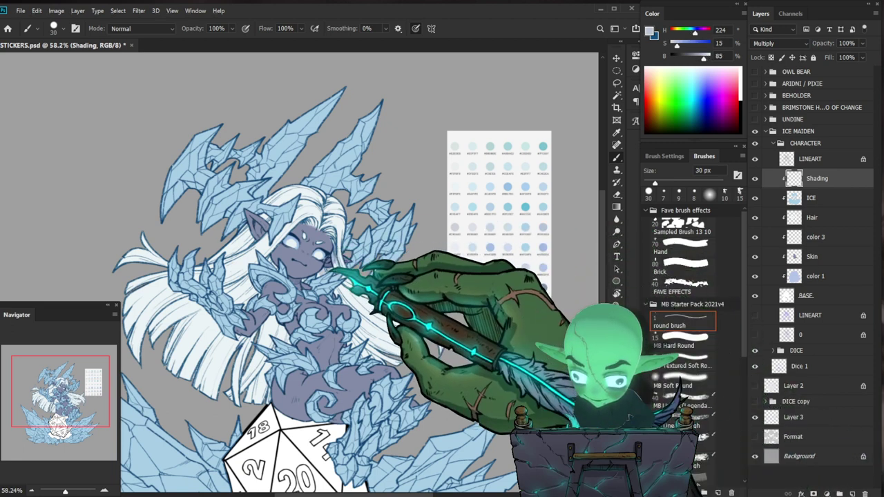
{"action": "left_click", "coordinate": [544, 288], "text": "alt"}
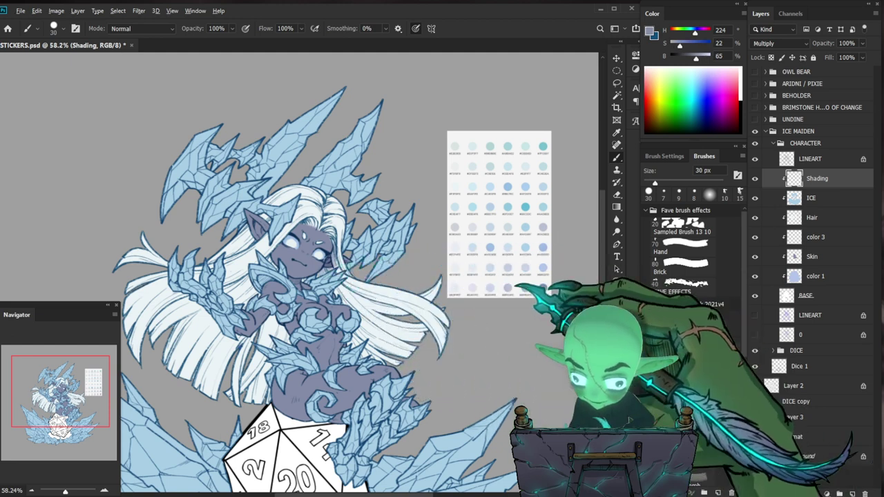
{"action": "left_click", "coordinate": [526, 227], "text": "alt"}
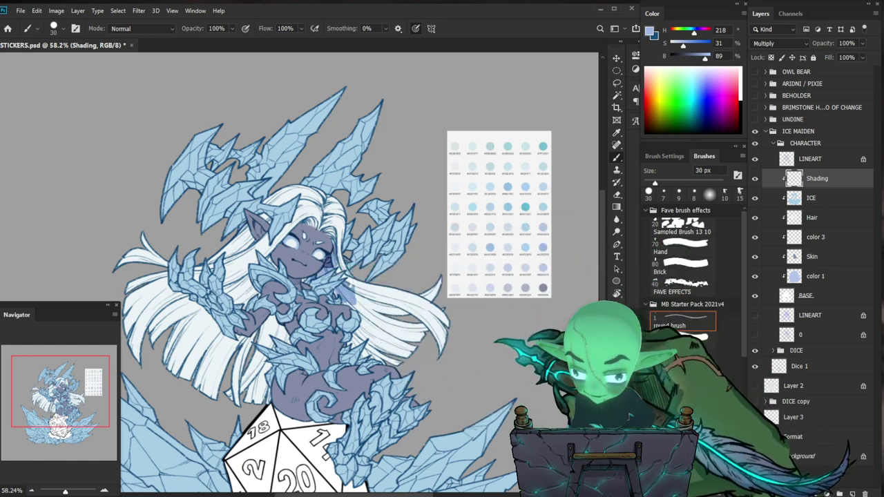
Test the periwinkle shading on the hair beside the face and shoulder with a 30 px round brush.
{"action": "scroll", "coordinate": [324, 242], "scroll_direction": "up", "scroll_amount": 5}
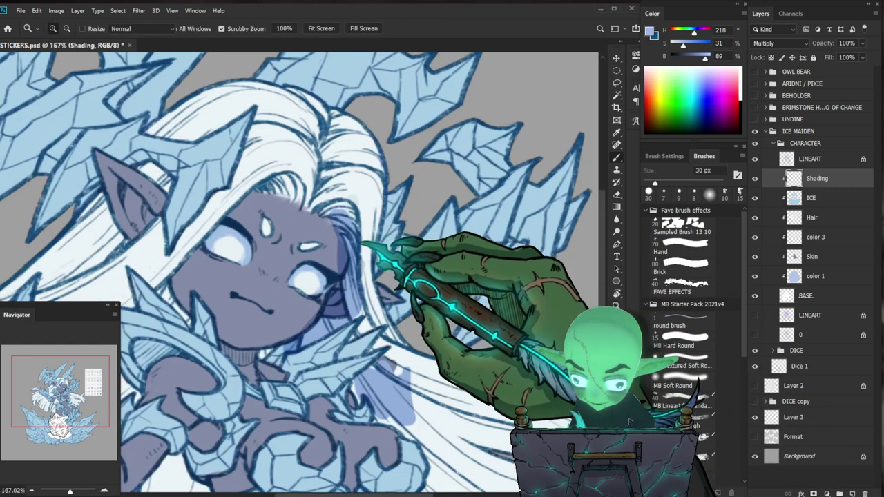
{"action": "left_click_drag", "start_coordinate": [401, 218], "coordinate": [379, 224]}
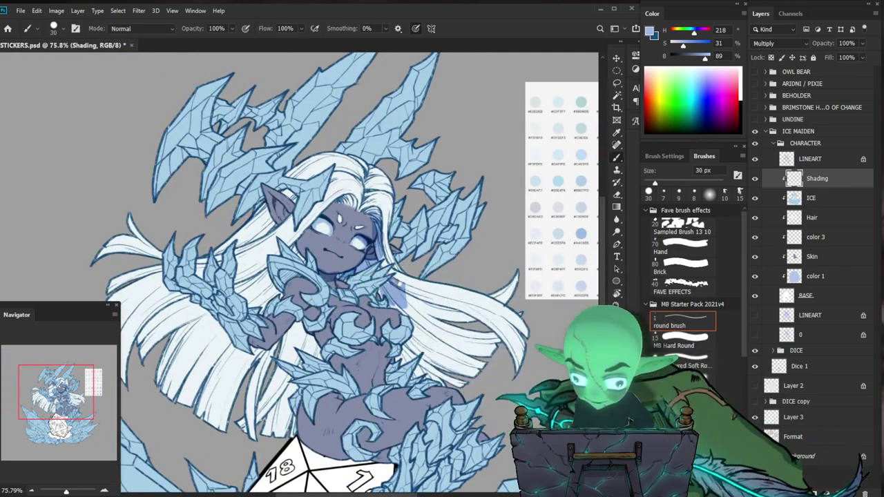
{"action": "left_click_drag", "start_coordinate": [474, 330], "coordinate": [426, 296]}
{"action": "key", "text": "e"}
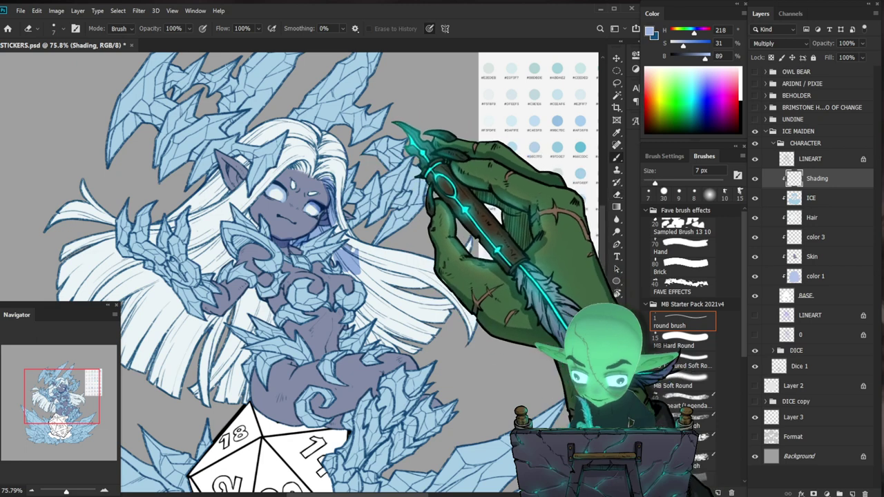
{"action": "key", "text": "b"}
{"action": "key", "text": "bracketright"}
{"action": "key", "text": "bracketright"}
{"action": "key", "text": "bracketright"}
{"action": "key", "text": "bracketright"}
{"action": "key", "text": "bracketright"}
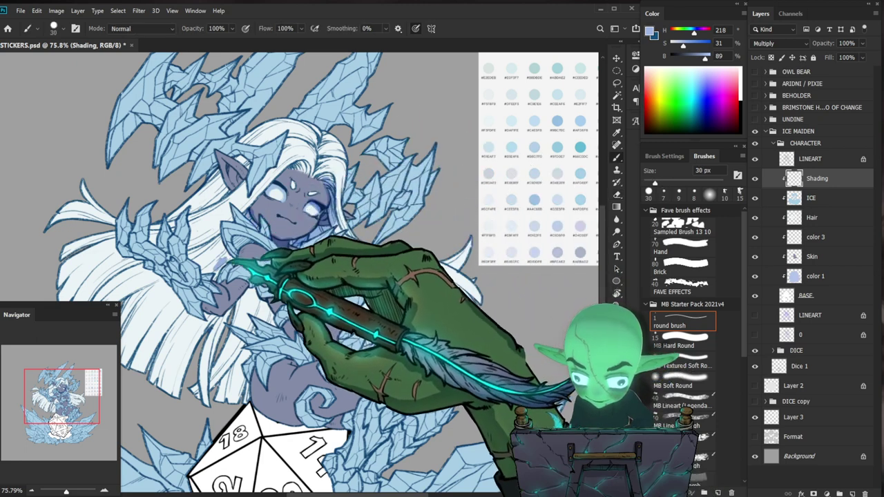
{"action": "left_click_drag", "start_coordinate": [205, 257], "coordinate": [241, 250]}
{"action": "key", "text": "e"}
Lasso around the whole character, fill the selection on the Shading layer with the sampled periwinkle blue, and deselect.
{"action": "key", "text": "z"}
{"action": "left_click_drag", "start_coordinate": [330, 262], "coordinate": [247, 265]}
{"action": "key", "text": "l"}
{"action": "mouse_move", "coordinate": [452, 324]}
{"action": "left_mouse_down"}
{"action": "mouse_move", "coordinate": [311, 440]}
{"action": "mouse_move", "coordinate": [179, 159]}
{"action": "mouse_move", "coordinate": [446, 290]}
{"action": "left_mouse_up"}
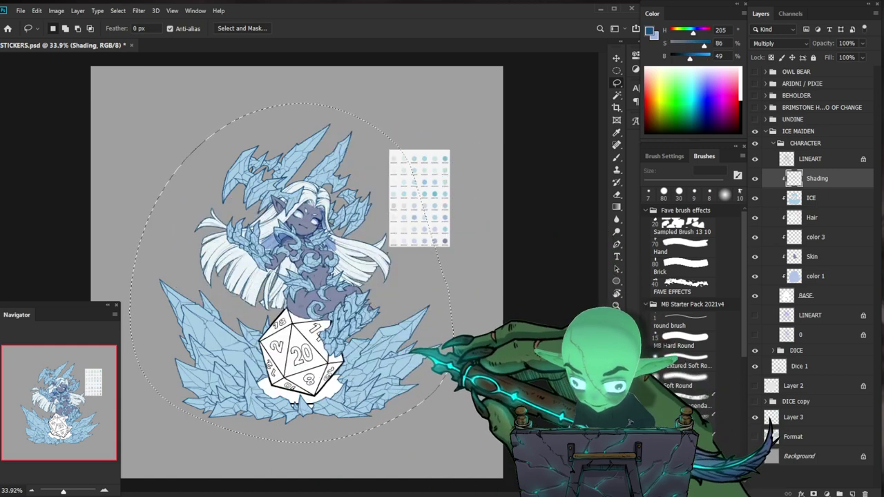
{"action": "key", "text": "ctrl+BackSpace"}
{"action": "mouse_move", "coordinate": [345, 301]}
{"action": "left_mouse_down"}
{"action": "mouse_move", "coordinate": [413, 301]}
{"action": "mouse_move", "coordinate": [442, 361]}
{"action": "left_mouse_up"}
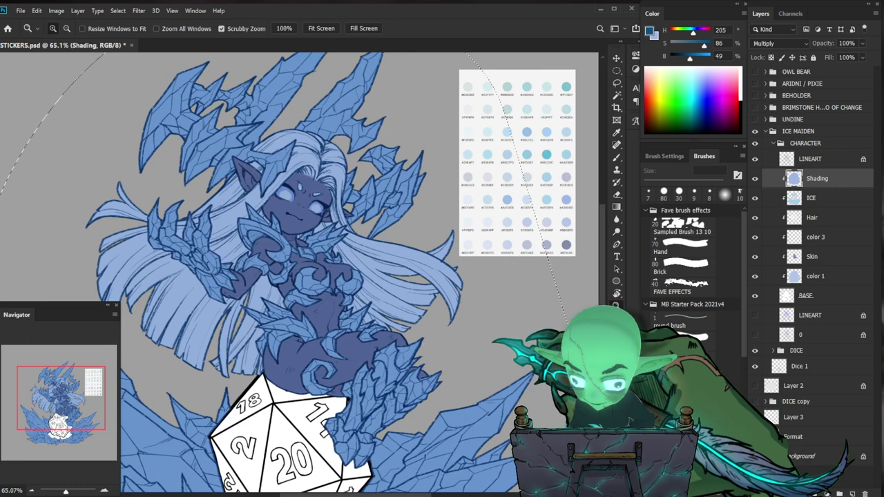
{"action": "left_click_drag", "start_coordinate": [504, 324], "coordinate": [487, 324]}
{"action": "key", "text": "e"}
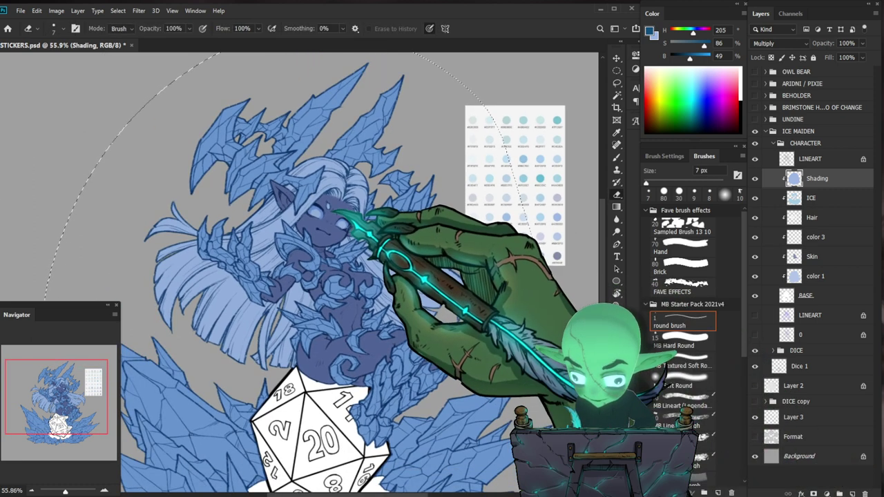
{"action": "key", "text": "ctrl+d"}
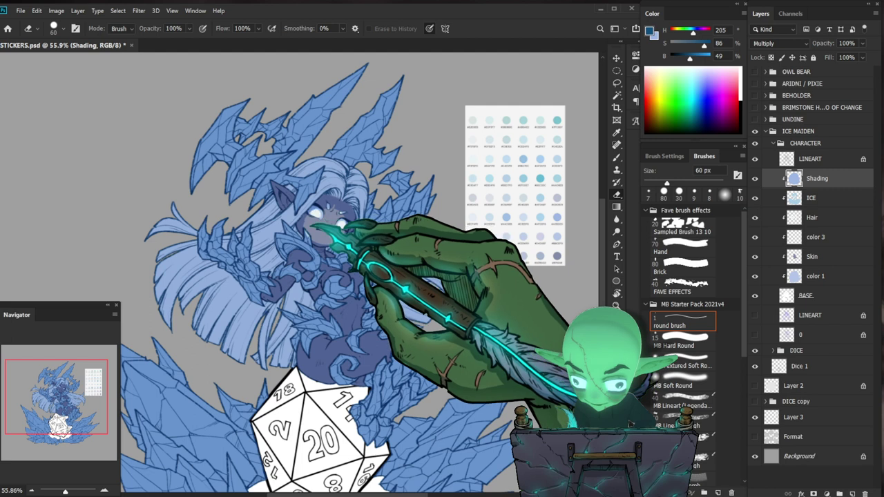
Carve light on the face, eyes and front hair strands using a 60 px eraser, correcting edges with a 35 px round brush.
{"action": "left_click_drag", "start_coordinate": [406, 253], "coordinate": [380, 255]}
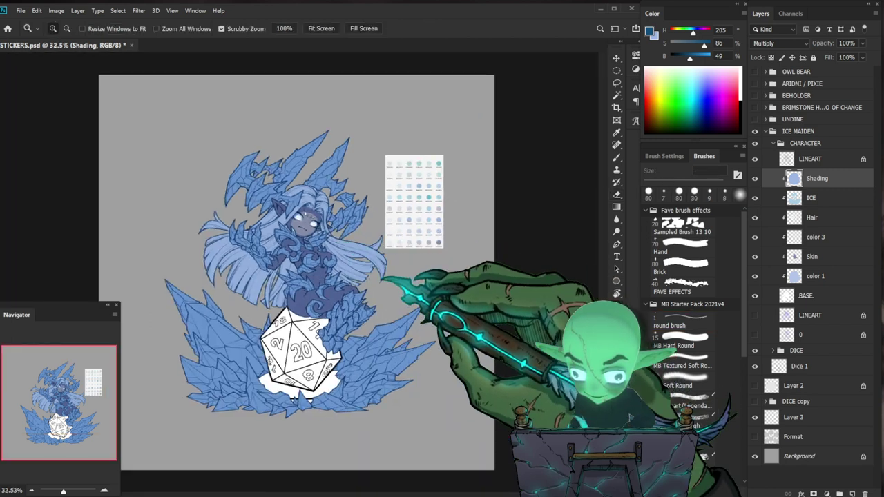
{"action": "left_click_drag", "start_coordinate": [310, 211], "coordinate": [343, 227]}
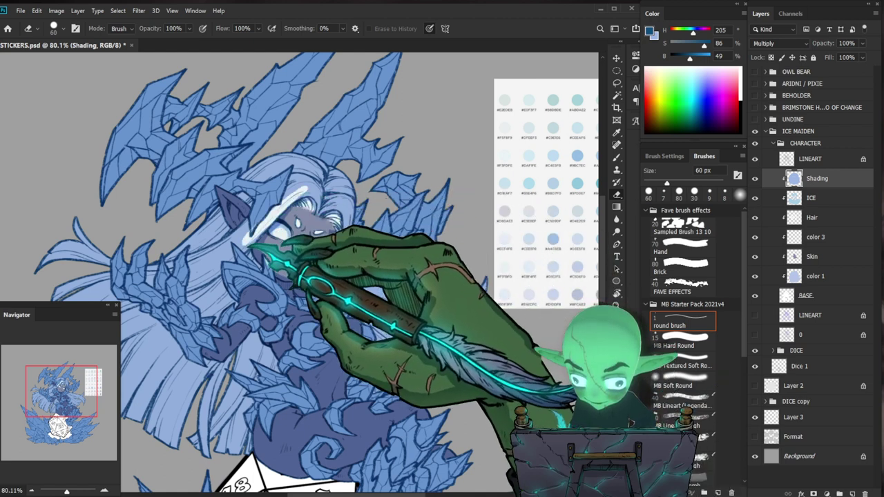
{"action": "key", "text": "b"}
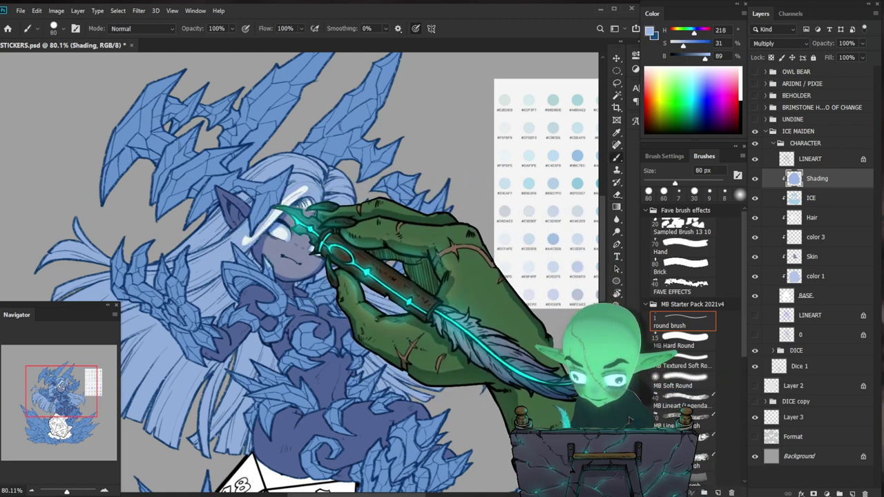
{"action": "key", "text": "e"}
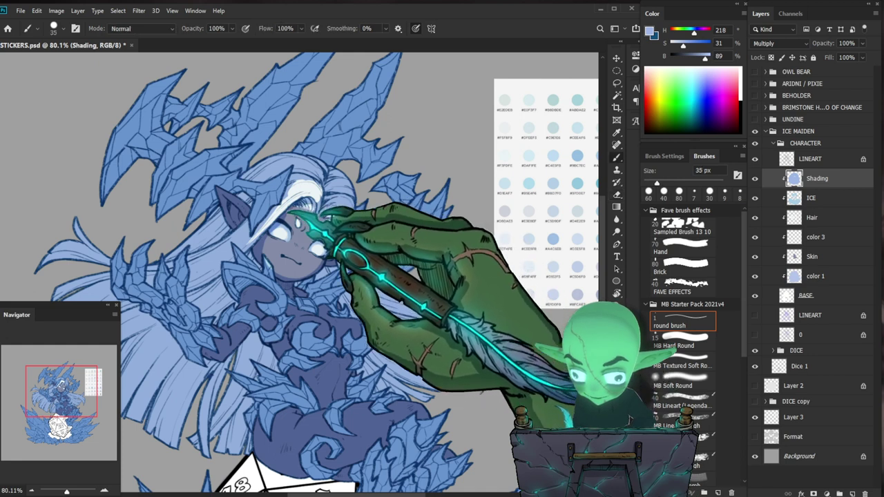
{"action": "scroll", "coordinate": [249, 293], "scroll_direction": "up", "scroll_amount": 3}
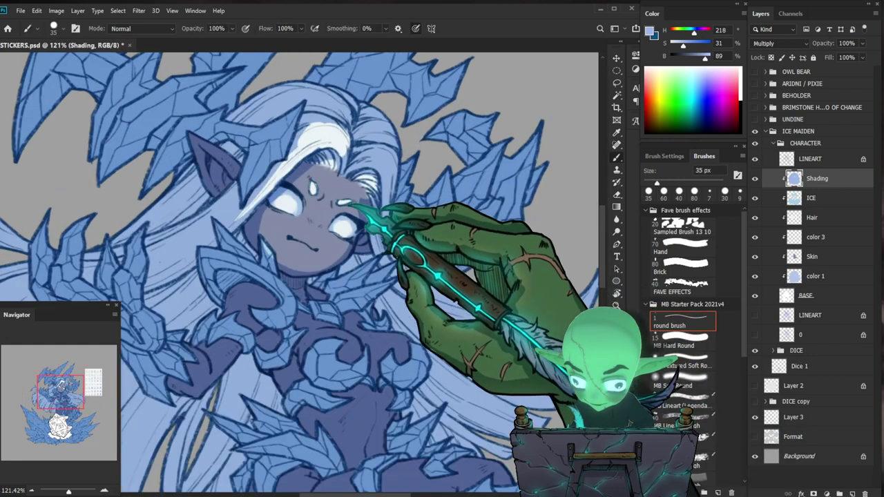
{"action": "key", "text": "e"}
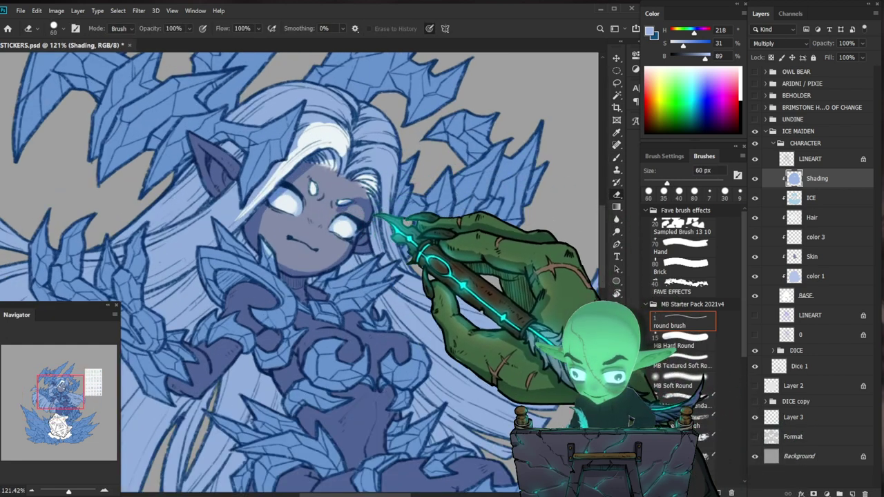
Erase the shading from the lit parts of the thigh, swirl ornament and leg ice with a 70 px eraser.
{"action": "key", "text": "z"}
{"action": "mouse_move", "coordinate": [394, 245]}
{"action": "left_mouse_down"}
{"action": "mouse_move", "coordinate": [318, 247]}
{"action": "mouse_move", "coordinate": [359, 229]}
{"action": "left_mouse_up"}
{"action": "key", "text": "e"}
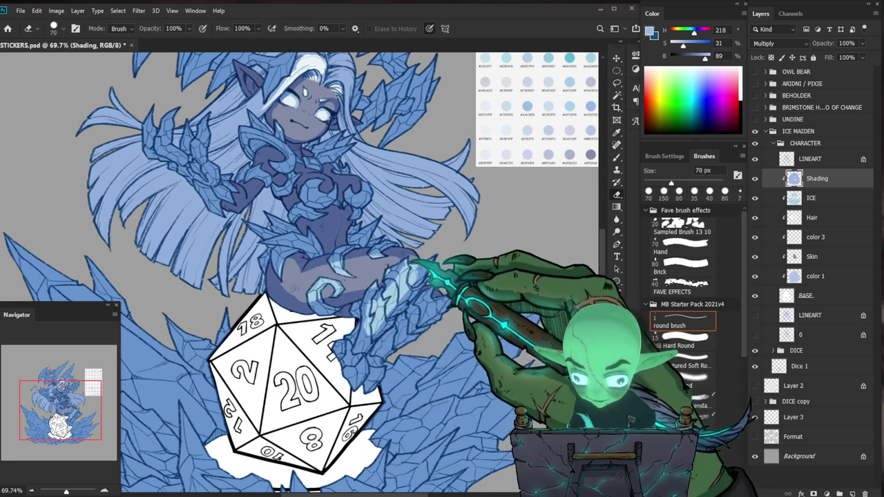
Refine the shadow edges around the far eye and adjacent hair strands using a 15 px round brush and the eraser.
{"action": "key", "text": "z"}
{"action": "left_click_drag", "start_coordinate": [394, 259], "coordinate": [309, 261]}
{"action": "left_click_drag", "start_coordinate": [354, 152], "coordinate": [373, 131]}
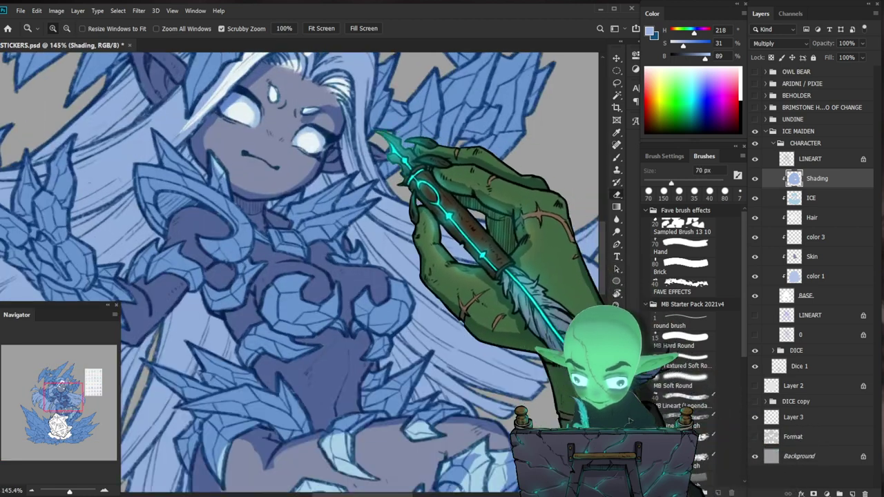
{"action": "key", "text": "e"}
{"action": "key", "text": "b"}
{"action": "left_click_drag", "start_coordinate": [377, 172], "coordinate": [428, 296]}
{"action": "key", "text": "bracketleft"}
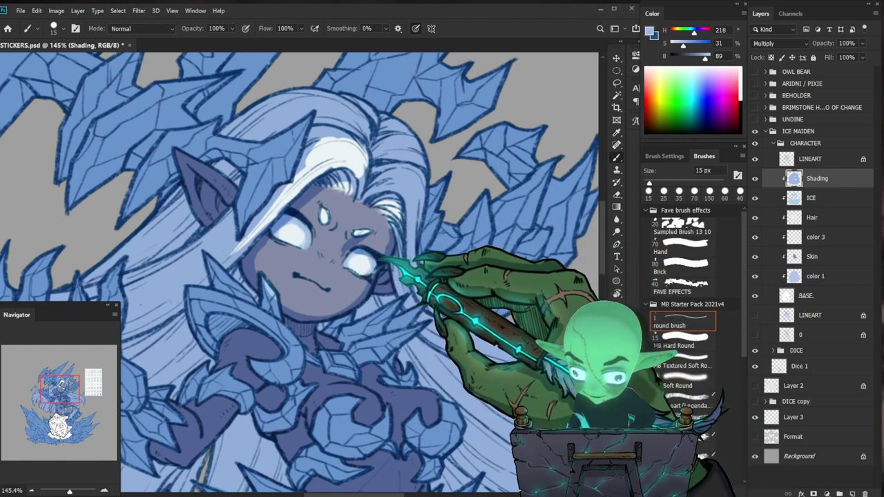
{"action": "key", "text": "e"}
{"action": "key", "text": "b"}
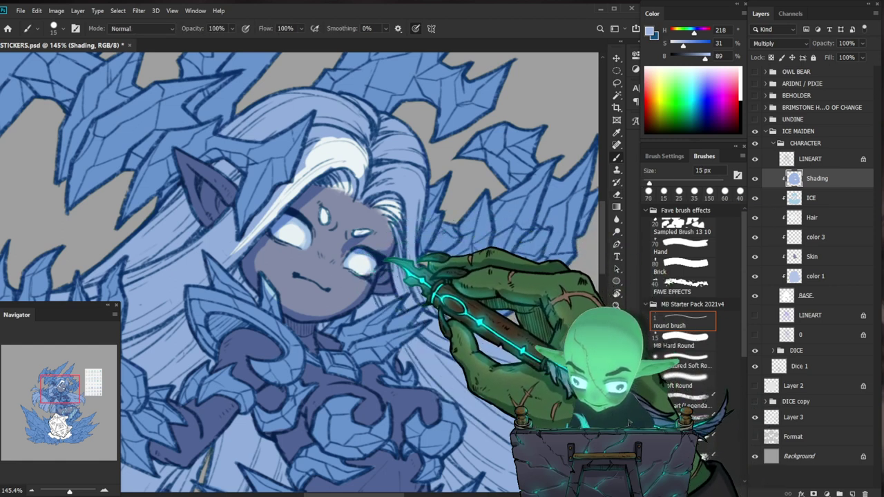
Erase the shading from the crown of the hair at 70 px and tidy the highlight edges with a 15 px brush.
{"action": "key", "text": "e"}
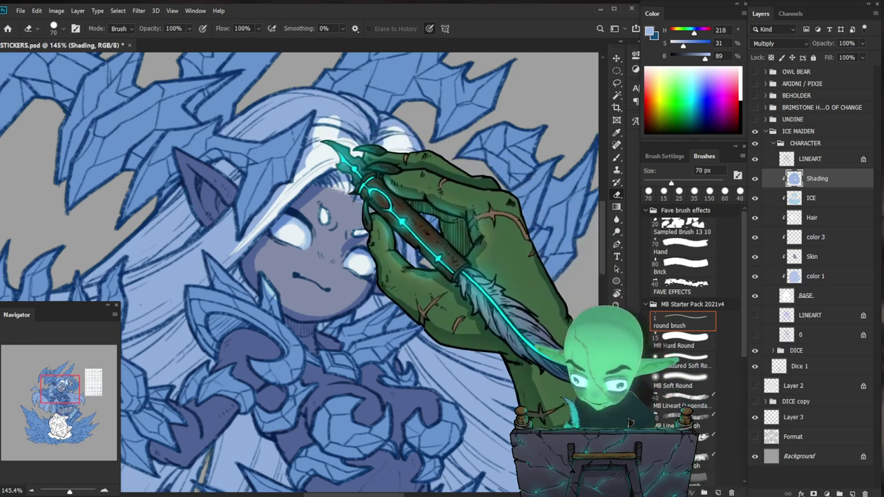
{"action": "key", "text": "b"}
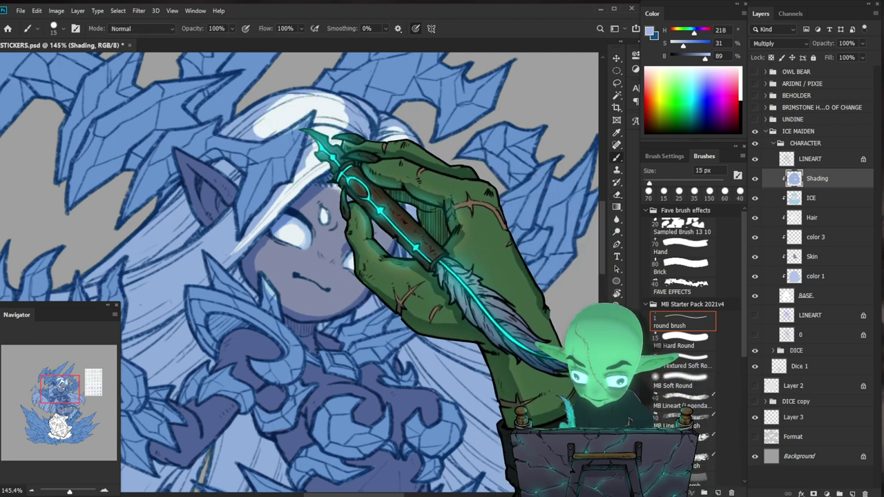
{"action": "left_click_drag", "start_coordinate": [386, 143], "coordinate": [448, 215]}
{"action": "key", "text": "e"}
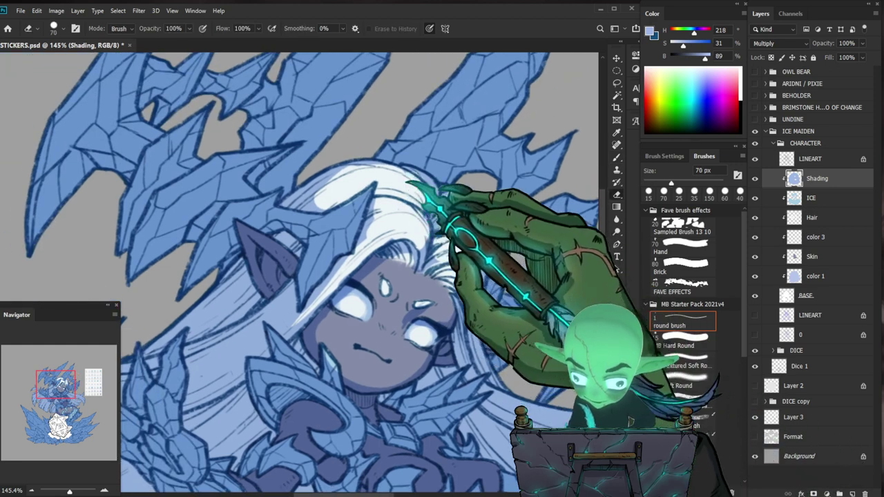
{"action": "key", "text": "b"}
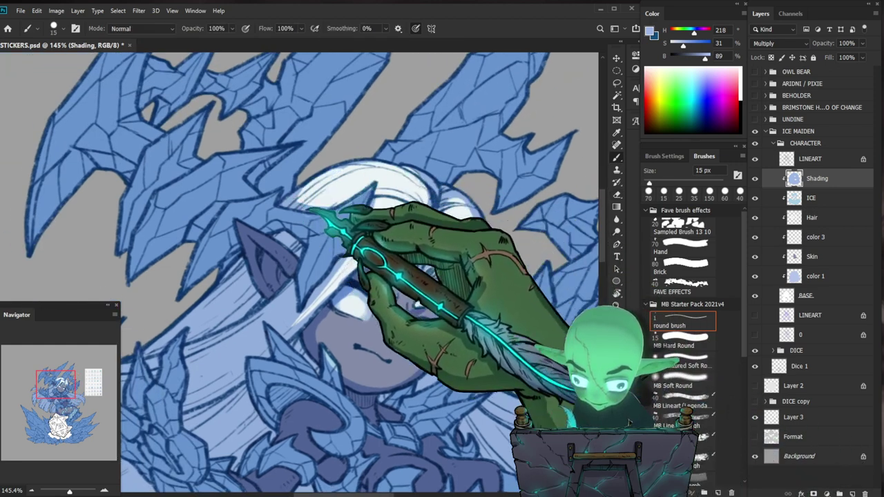
Carve light on the raised hand's ice gauntlet and the upper arm with a 70 px eraser, refining with a 15 px brush.
{"action": "key", "text": "z"}
{"action": "left_click_drag", "start_coordinate": [438, 236], "coordinate": [278, 474]}
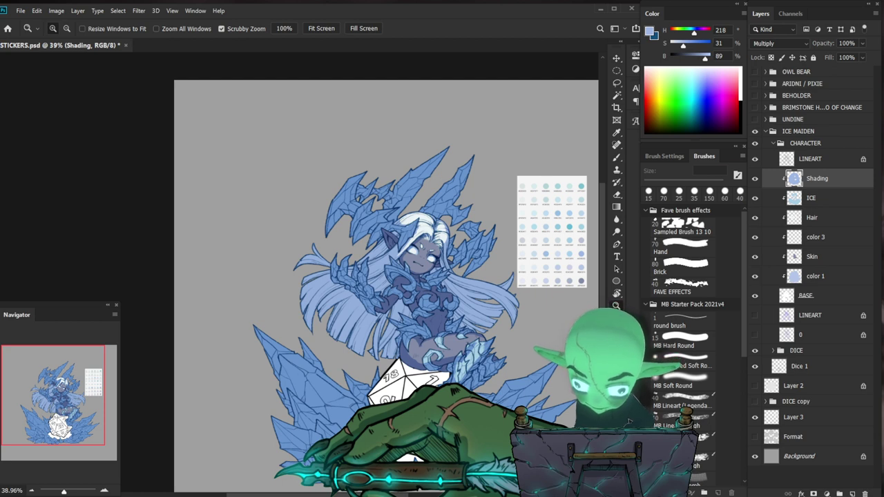
{"action": "left_click_drag", "start_coordinate": [422, 278], "coordinate": [450, 285]}
{"action": "key", "text": "e"}
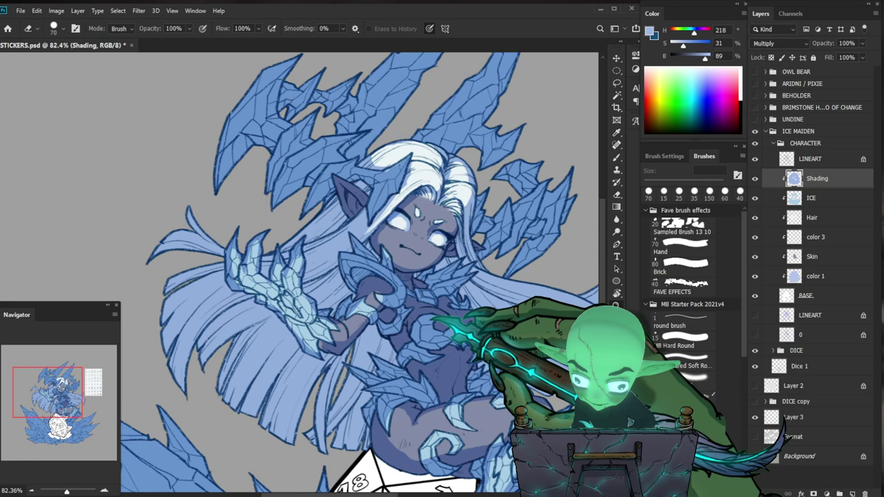
{"action": "left_click_drag", "start_coordinate": [477, 314], "coordinate": [435, 311]}
{"action": "left_click_drag", "start_coordinate": [509, 286], "coordinate": [458, 247]}
{"action": "left_click_drag", "start_coordinate": [245, 224], "coordinate": [277, 221]}
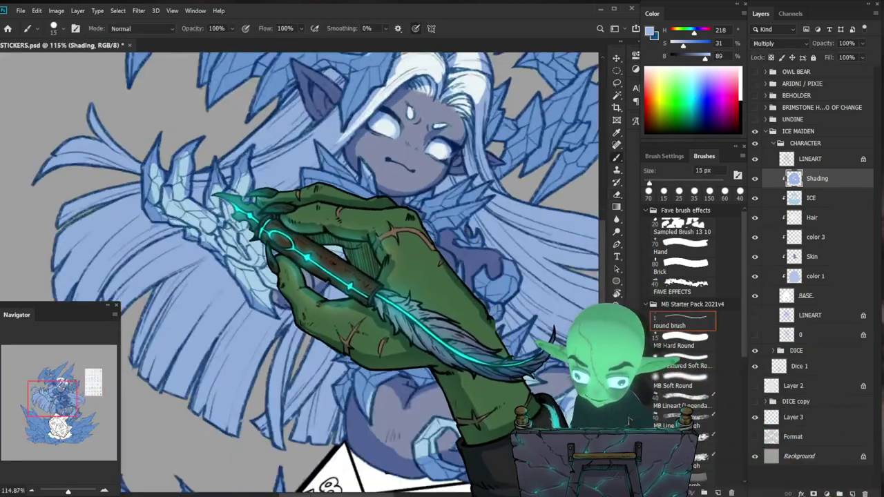
Erase the shading from the hair behind the shoulder and from the pointed ear using a 70 px eraser, with 15 px brush corrections.
{"action": "left_click_drag", "start_coordinate": [462, 193], "coordinate": [458, 193]}
{"action": "left_click_drag", "start_coordinate": [433, 249], "coordinate": [428, 331]}
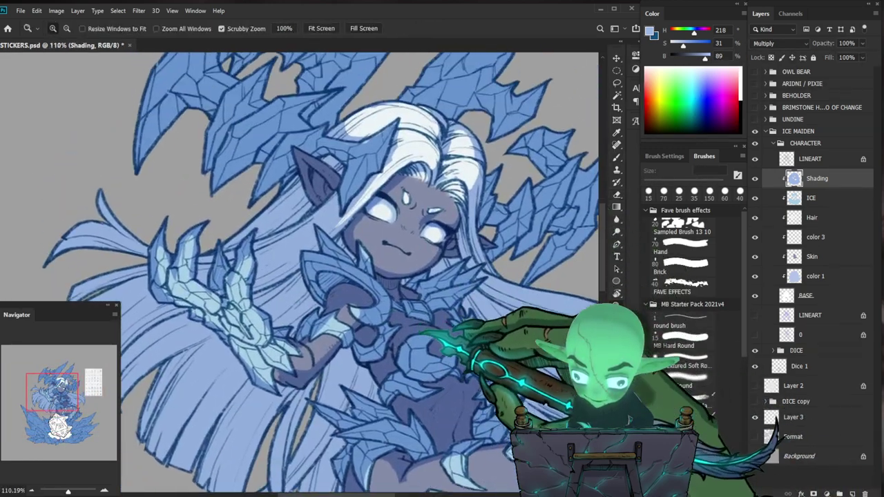
{"action": "key", "text": "e"}
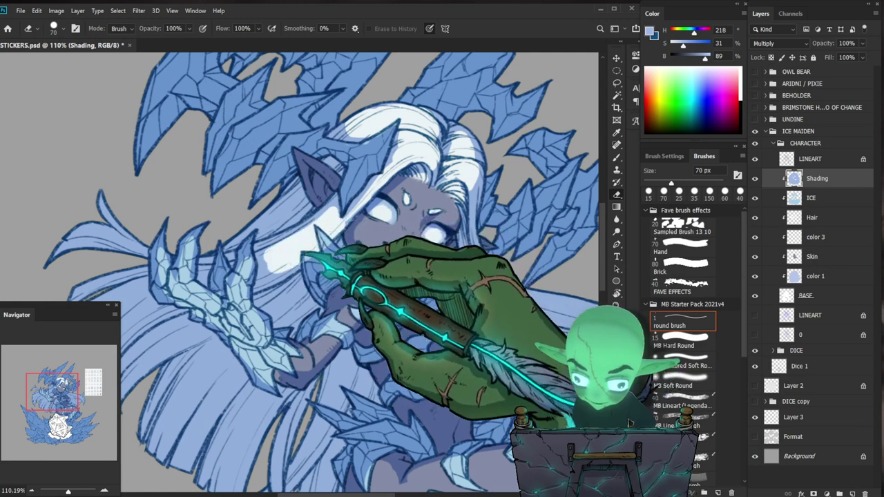
{"action": "left_click_drag", "start_coordinate": [448, 333], "coordinate": [363, 338]}
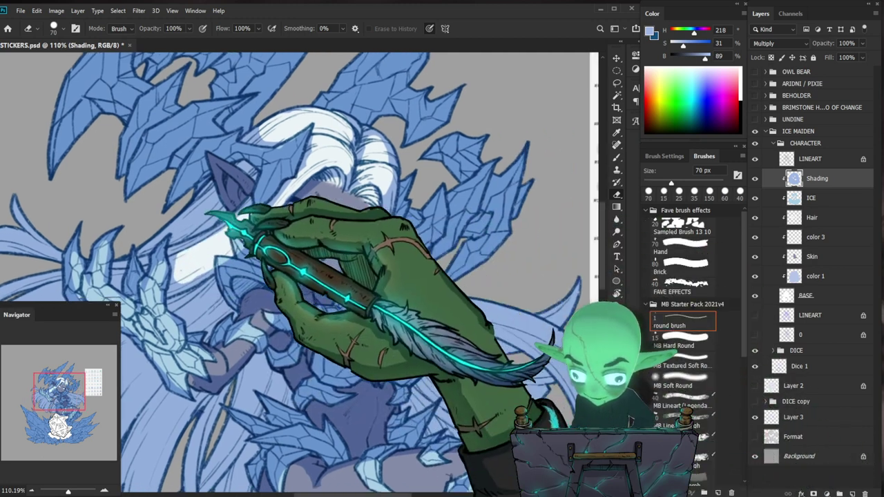
{"action": "left_click_drag", "start_coordinate": [207, 207], "coordinate": [177, 229]}
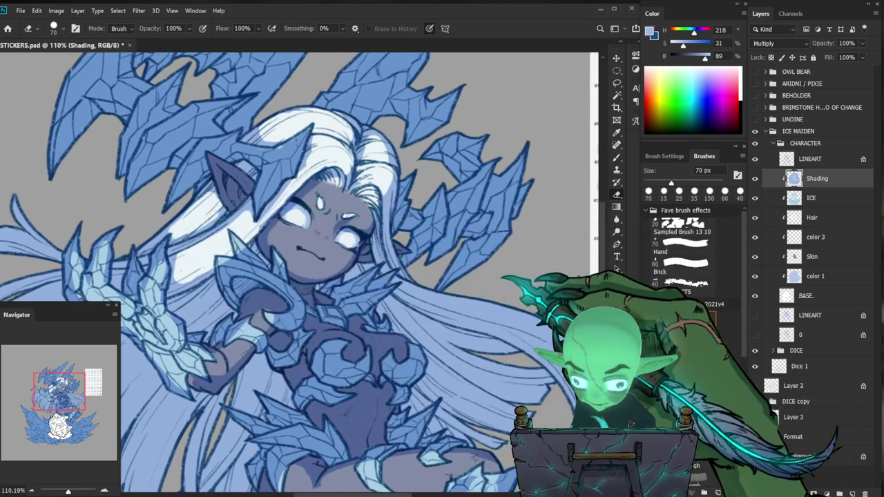
{"action": "left_click_drag", "start_coordinate": [559, 294], "coordinate": [530, 310]}
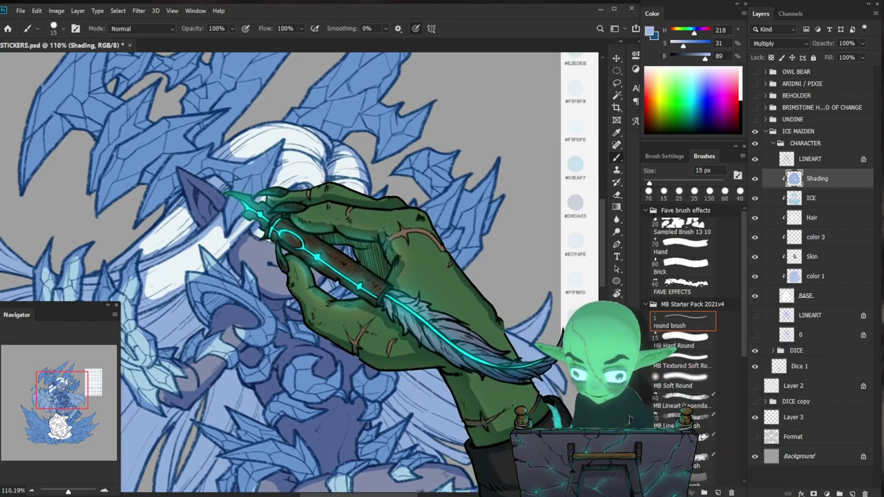
{"action": "key", "text": "b"}
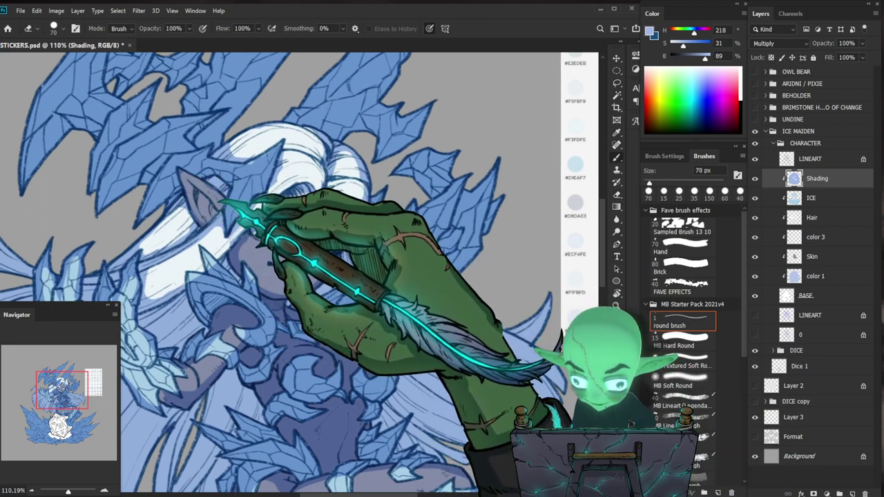
Erase the shading from the ice shards beside the far side of the head using a 70 px eraser and 50 px brush corrections.
{"action": "left_click_drag", "start_coordinate": [390, 268], "coordinate": [352, 274]}
{"action": "scroll", "coordinate": [414, 359], "scroll_direction": "up", "scroll_amount": 2}
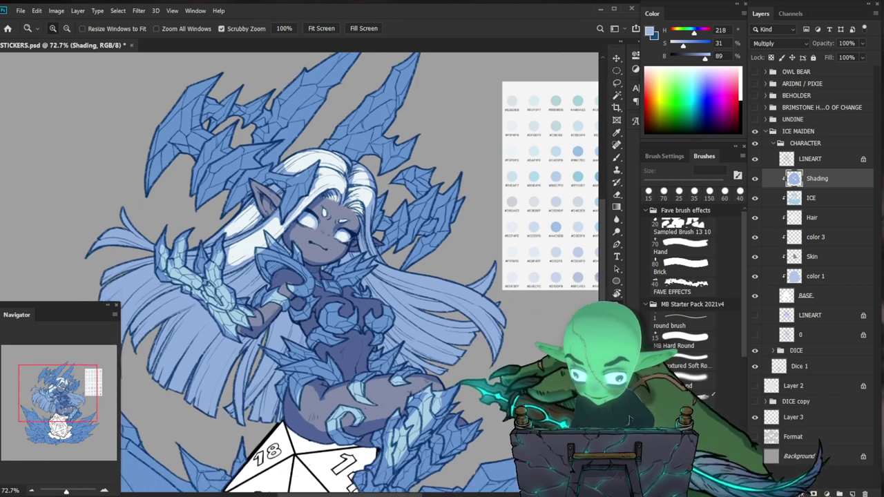
{"action": "key", "text": "e"}
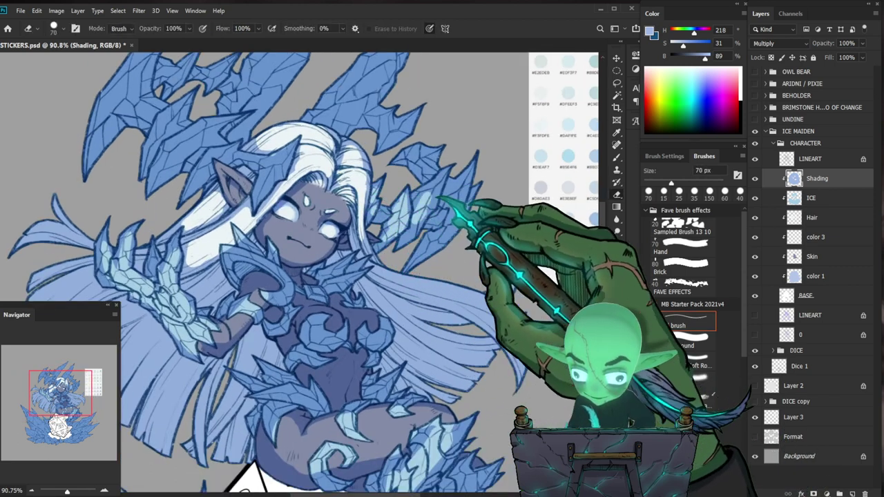
{"action": "left_click_drag", "start_coordinate": [466, 216], "coordinate": [460, 323]}
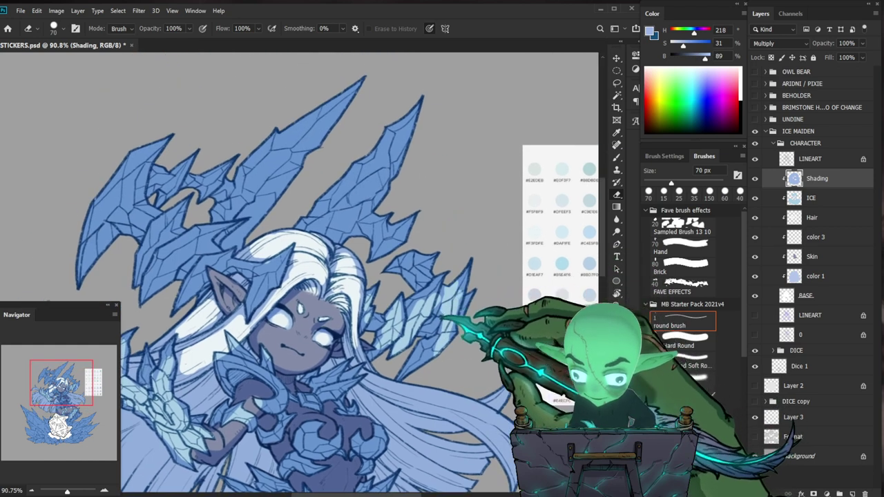
{"action": "key", "text": "b"}
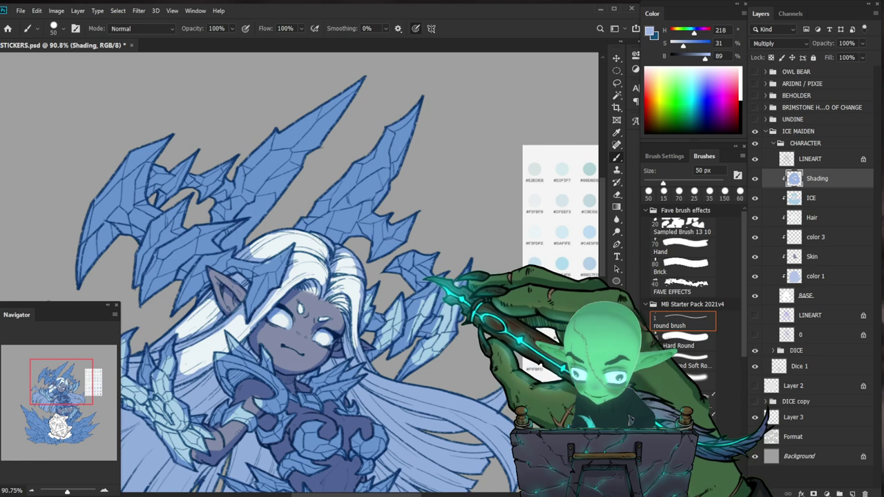
{"action": "key", "text": "e"}
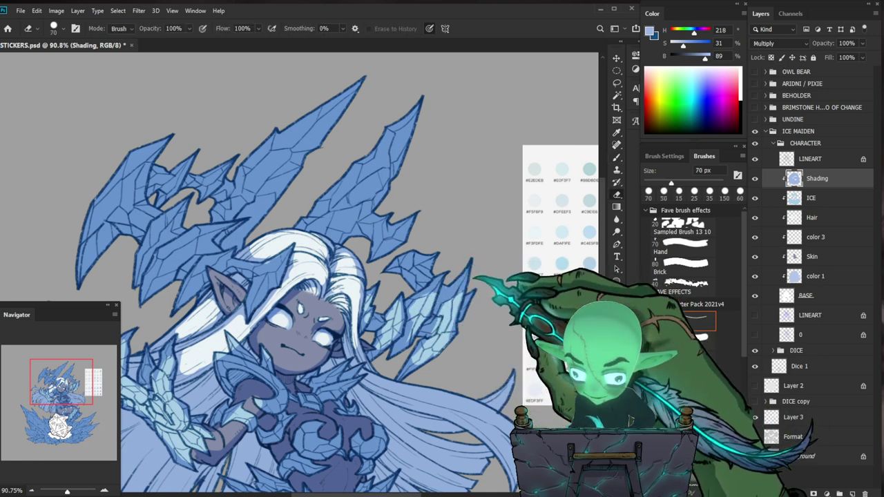
{"action": "key", "text": "b"}
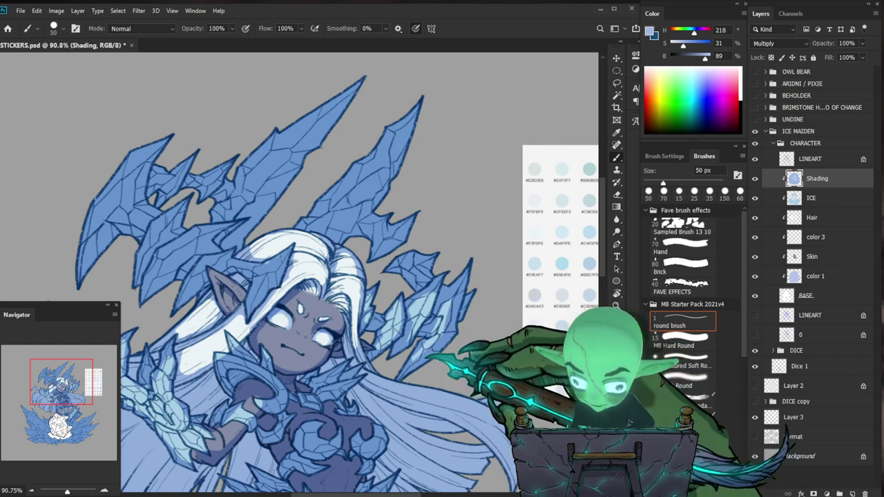
{"action": "key", "text": "e"}
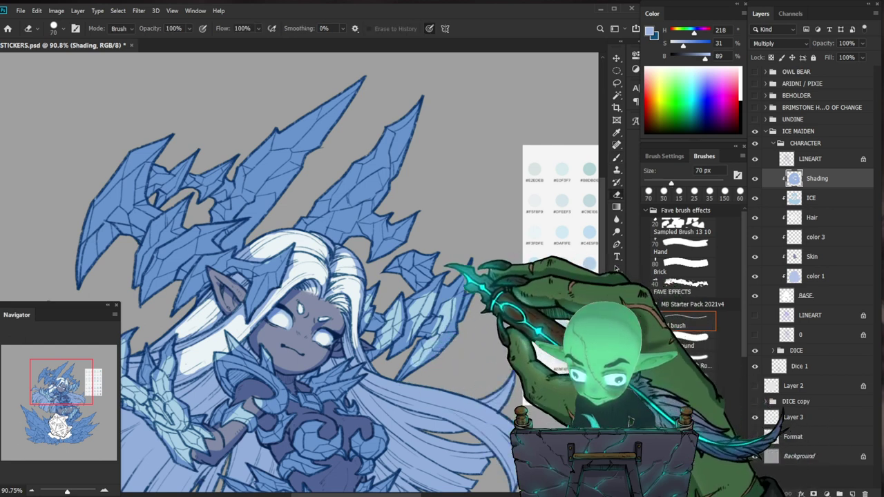
{"action": "key", "text": "z"}
{"action": "left_click_drag", "start_coordinate": [518, 302], "coordinate": [455, 303]}
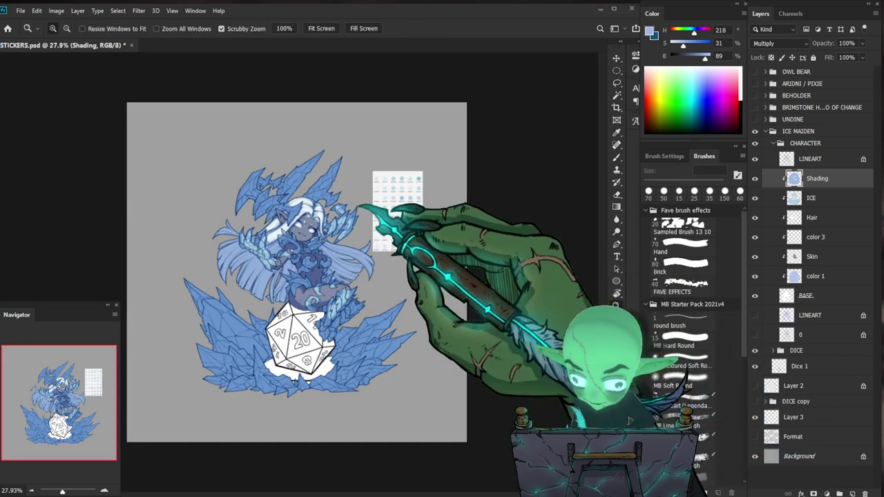
Erase the shading from the upper strands of the hair flowing out on the far side, reducing the eraser to 40 px.
{"action": "left_click_drag", "start_coordinate": [354, 205], "coordinate": [409, 206]}
{"action": "key", "text": "b"}
{"action": "left_click_drag", "start_coordinate": [343, 244], "coordinate": [423, 303]}
{"action": "key", "text": "e"}
{"action": "key", "text": "z"}
{"action": "mouse_move", "coordinate": [360, 383]}
{"action": "left_mouse_down"}
{"action": "mouse_move", "coordinate": [403, 310]}
{"action": "mouse_move", "coordinate": [518, 349]}
{"action": "left_mouse_up"}
{"action": "key", "text": "b"}
{"action": "key", "text": "e"}
{"action": "key", "text": "bracketright"}
{"action": "key", "text": "bracketright"}
{"action": "key", "text": "bracketright"}
{"action": "key", "text": "bracketright"}
{"action": "key", "text": "bracketright"}
{"action": "key", "text": "bracketright"}
{"action": "key", "text": "bracketright"}
{"action": "key", "text": "bracketright"}
{"action": "key", "text": "bracketleft"}
{"action": "key", "text": "bracketleft"}
{"action": "key", "text": "bracketleft"}
{"action": "key", "text": "bracketleft"}
{"action": "key", "text": "bracketleft"}
{"action": "key", "text": "bracketleft"}
{"action": "key", "text": "bracketleft"}
{"action": "key", "text": "bracketleft"}
{"action": "key", "text": "bracketleft"}
{"action": "key", "text": "bracketleft"}
{"action": "key", "text": "bracketleft"}
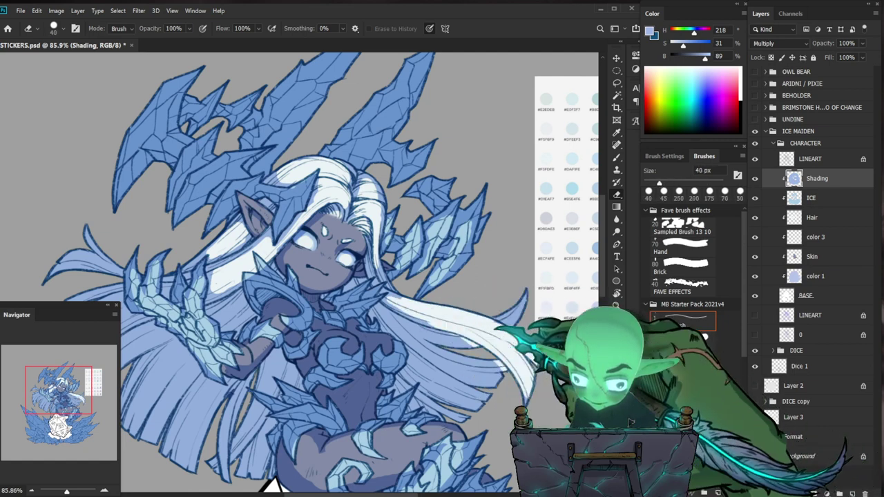
{"action": "left_click_drag", "start_coordinate": [491, 331], "coordinate": [423, 383]}
Erase the shading from the outer hair strands behind the raised gauntlet using a 40 px eraser.
{"action": "left_click_drag", "start_coordinate": [256, 251], "coordinate": [308, 207]}
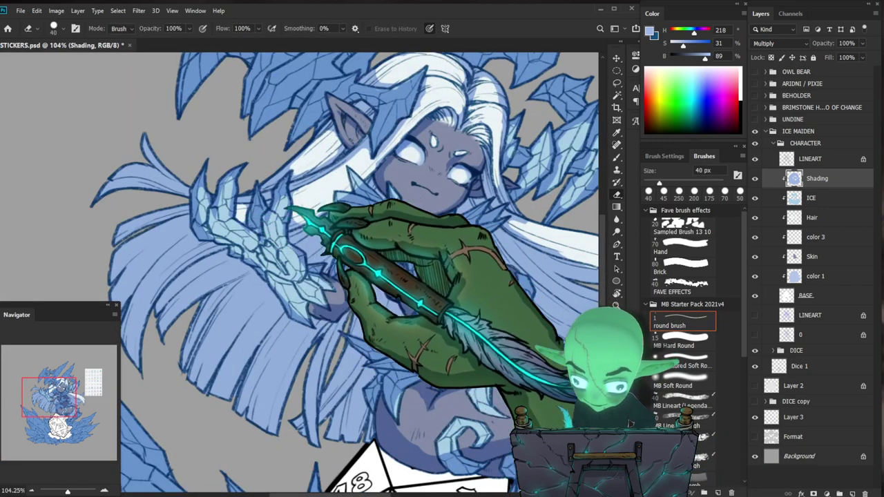
{"action": "mouse_move", "coordinate": [142, 293]}
{"action": "left_mouse_down"}
{"action": "mouse_move", "coordinate": [124, 269]}
{"action": "mouse_move", "coordinate": [178, 228]}
{"action": "mouse_move", "coordinate": [159, 261]}
{"action": "left_mouse_up"}
{"action": "left_click_drag", "start_coordinate": [265, 284], "coordinate": [375, 306]}
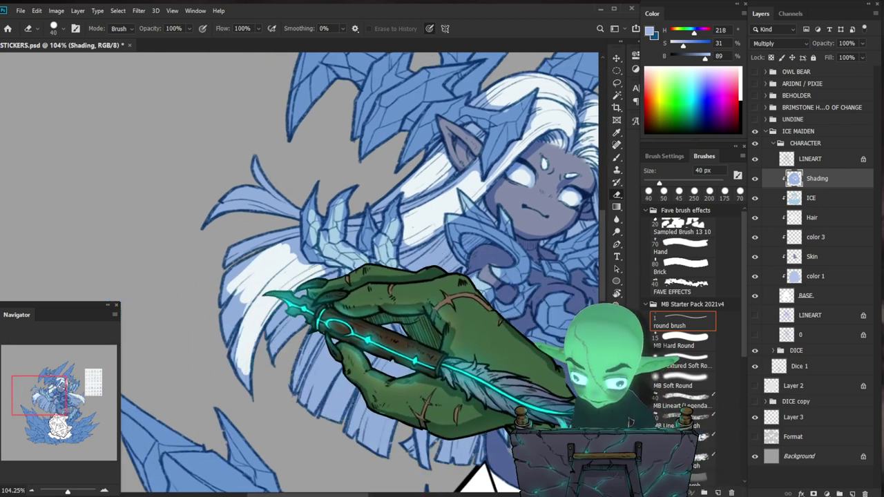
{"action": "mouse_move", "coordinate": [269, 256]}
{"action": "left_mouse_down"}
{"action": "mouse_move", "coordinate": [223, 262]}
{"action": "mouse_move", "coordinate": [301, 236]}
{"action": "left_mouse_up"}
{"action": "left_click_drag", "start_coordinate": [288, 203], "coordinate": [235, 207]}
{"action": "left_click_drag", "start_coordinate": [342, 233], "coordinate": [291, 257]}
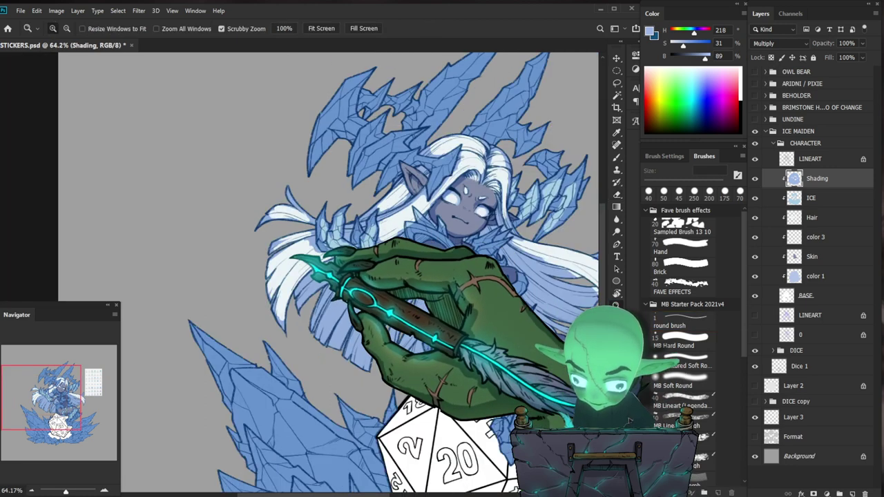
{"action": "scroll", "coordinate": [442, 382], "scroll_direction": "down", "scroll_amount": 3}
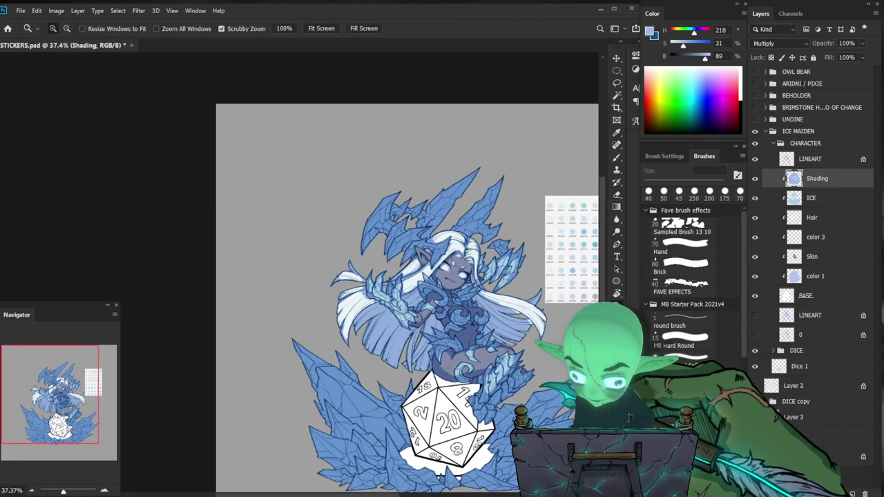
Carve broad lit facets into the large ice spike beside the die with a 150 px eraser.
{"action": "left_click_drag", "start_coordinate": [429, 428], "coordinate": [377, 312]}
{"action": "key", "text": "e"}
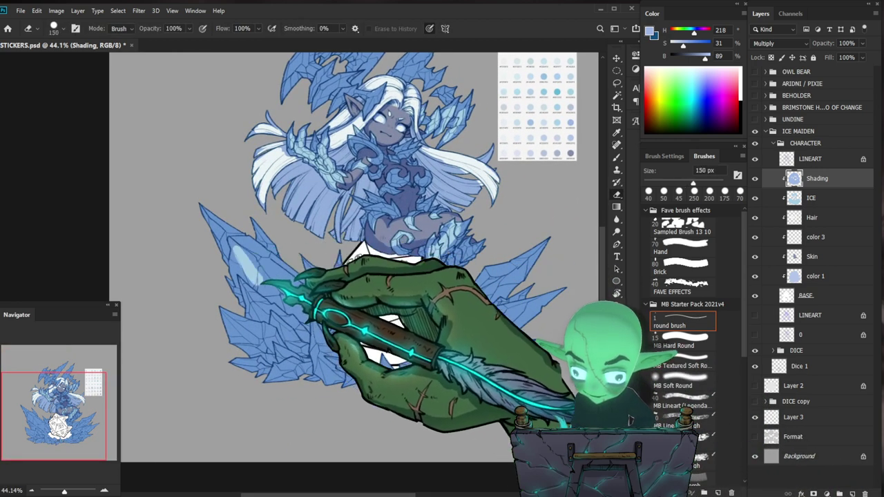
{"action": "key", "text": "bracketleft"}
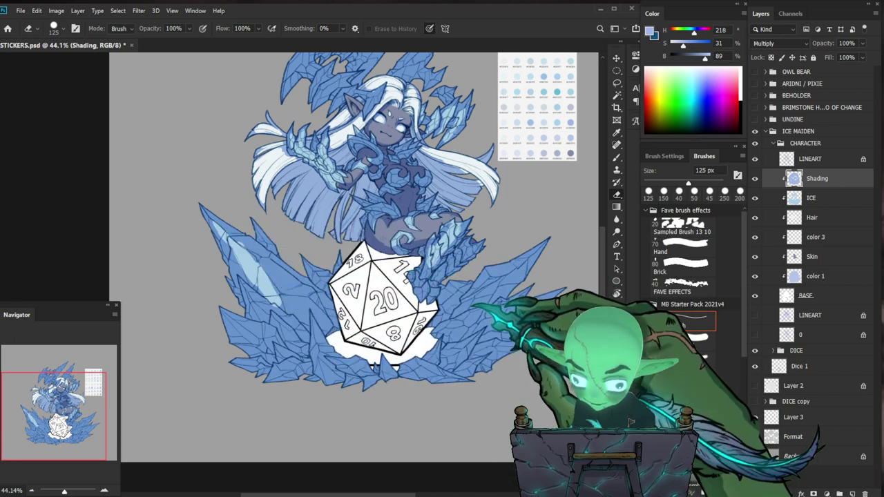
{"action": "key", "text": "bracketright"}
{"action": "left_click_drag", "start_coordinate": [308, 311], "coordinate": [325, 319]}
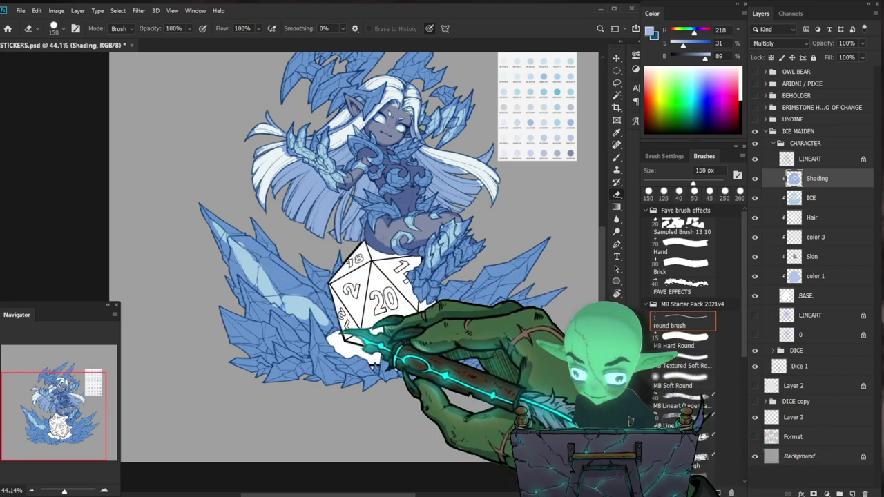
{"action": "left_click_drag", "start_coordinate": [525, 292], "coordinate": [497, 368]}
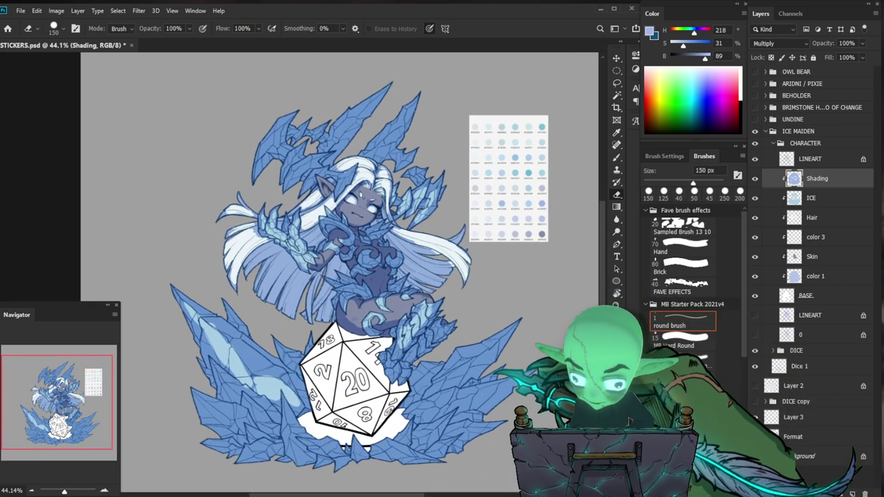
{"action": "left_click_drag", "start_coordinate": [359, 276], "coordinate": [328, 276]}
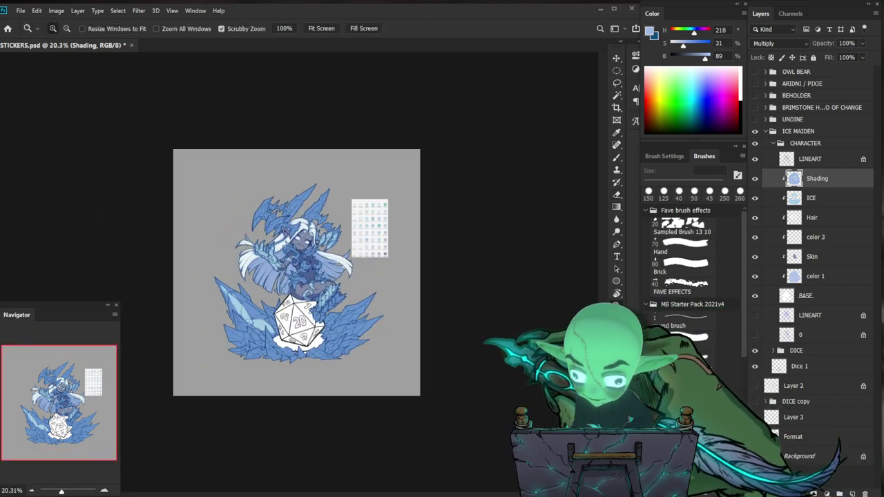
Clear all the content of the Shading layer.
{"action": "left_click_drag", "start_coordinate": [320, 243], "coordinate": [349, 242]}
{"action": "key", "text": "ctrl+a"}
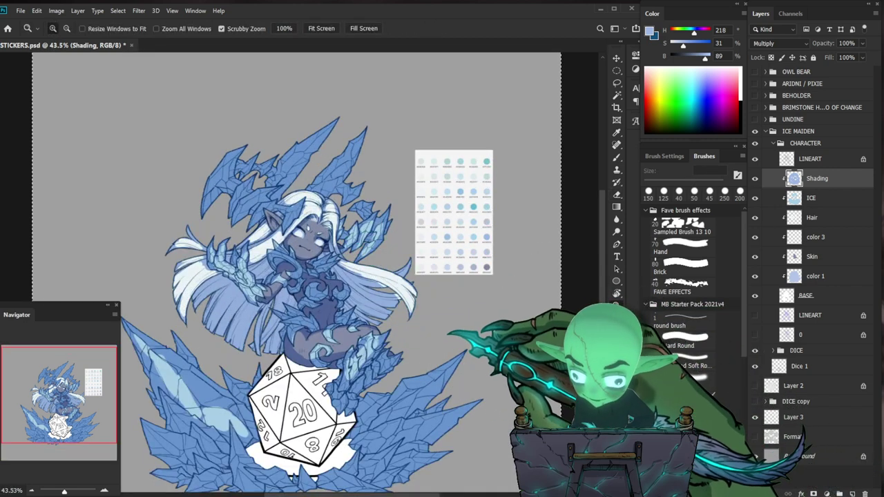
{"action": "key", "text": "Delete"}
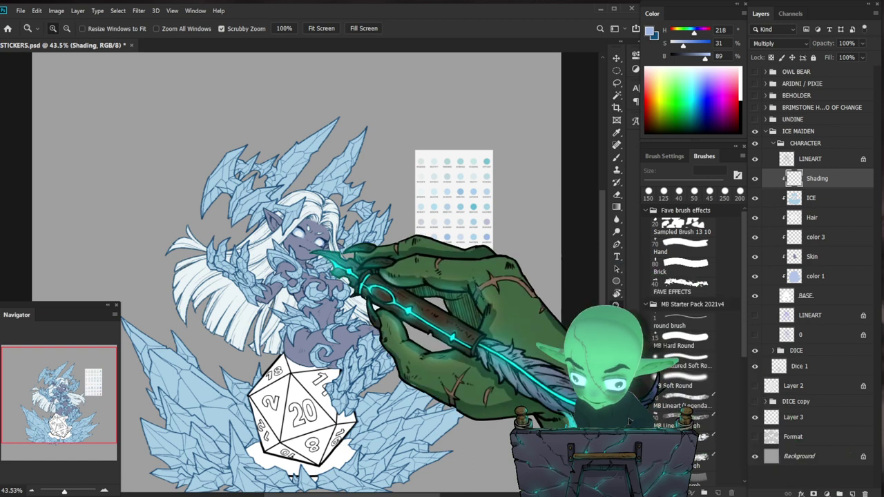
Sample a paler blue (H 214, S 14, B 93) from the colour chart and begin shading the far-side hair with a 50 px brush.
{"action": "left_click_drag", "start_coordinate": [286, 250], "coordinate": [334, 255]}
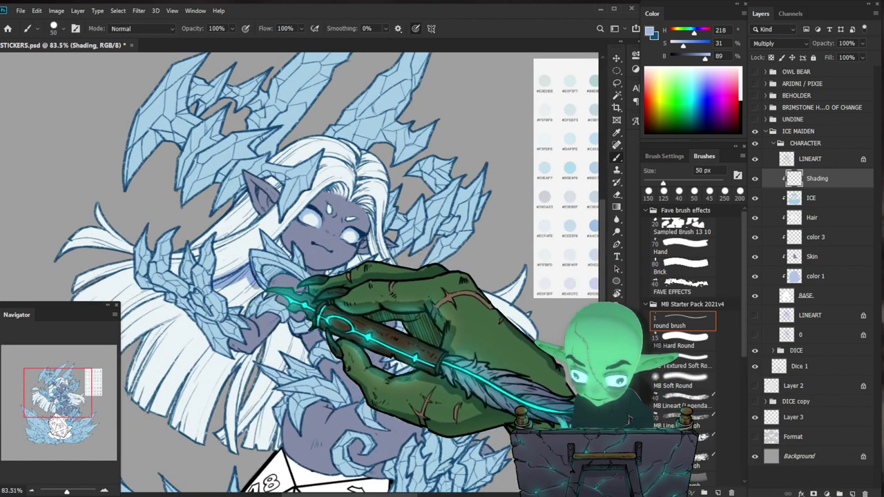
{"action": "left_click_drag", "start_coordinate": [387, 328], "coordinate": [341, 326]}
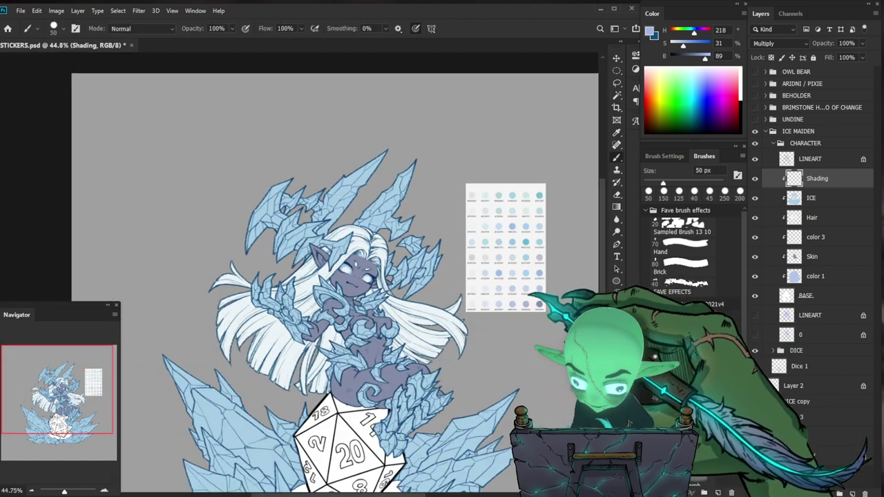
{"action": "left_click", "coordinate": [513, 269], "text": "alt"}
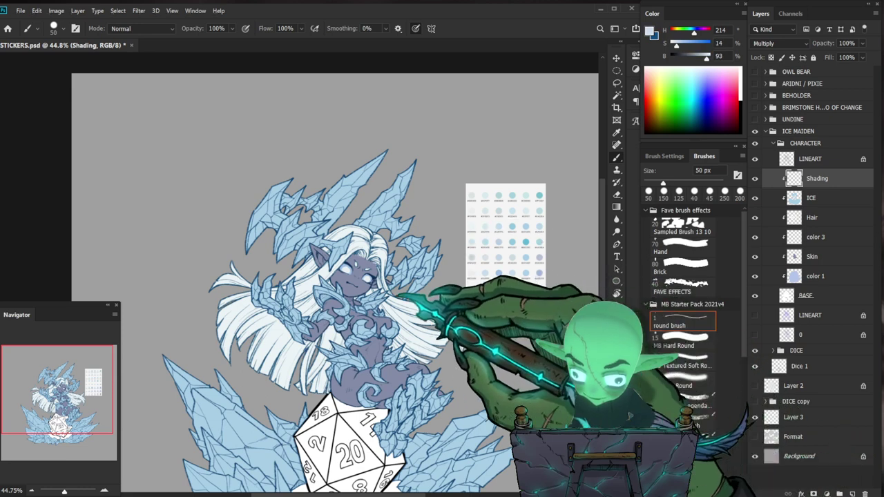
{"action": "left_click_drag", "start_coordinate": [376, 292], "coordinate": [452, 324]}
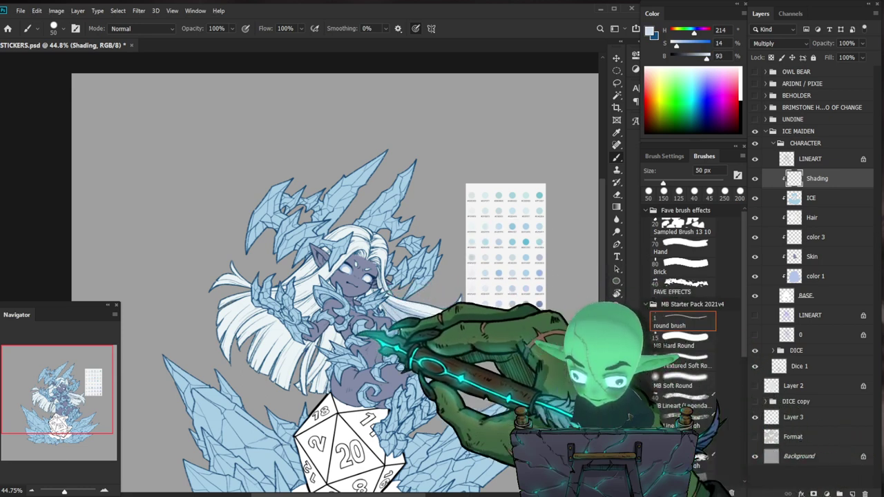
{"action": "left_click_drag", "start_coordinate": [455, 435], "coordinate": [474, 357]}
{"action": "left_click_drag", "start_coordinate": [337, 214], "coordinate": [348, 212]}
{"action": "key", "text": "b"}
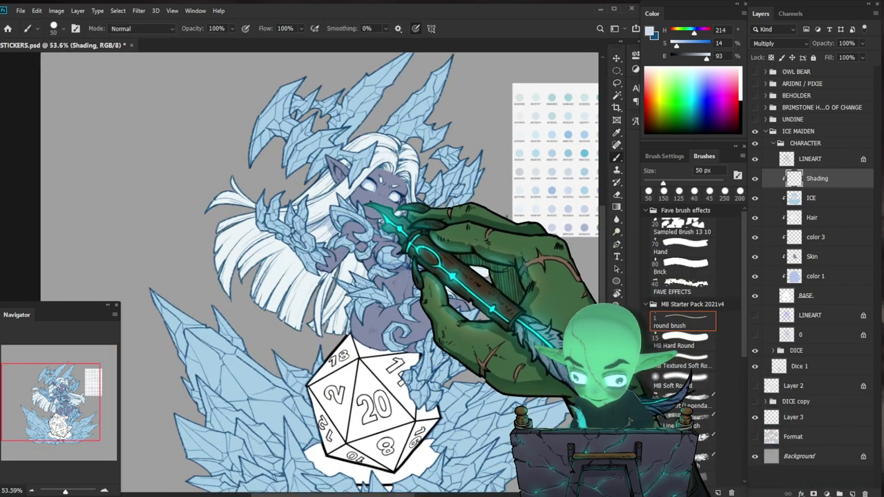
Enlarge the brush to 150 px and paint pale-blue shadows on the underside of the hair and the leg's ice armour.
{"action": "key", "text": "bracketright"}
{"action": "key", "text": "bracketright"}
{"action": "key", "text": "bracketright"}
{"action": "key", "text": "bracketright"}
{"action": "key", "text": "bracketright"}
{"action": "key", "text": "bracketright"}
{"action": "key", "text": "bracketright"}
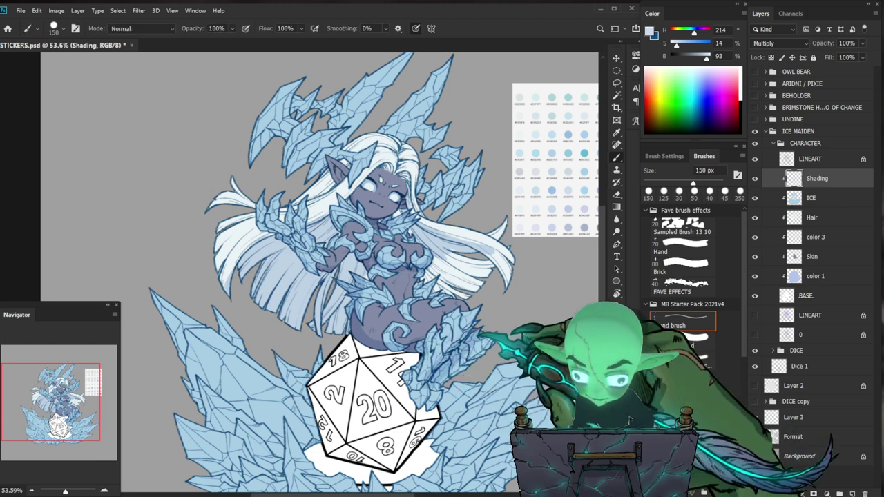
Extend the pale-blue shading across the hair and the ice around the figure with a 175 px round brush.
{"action": "key", "text": "e"}
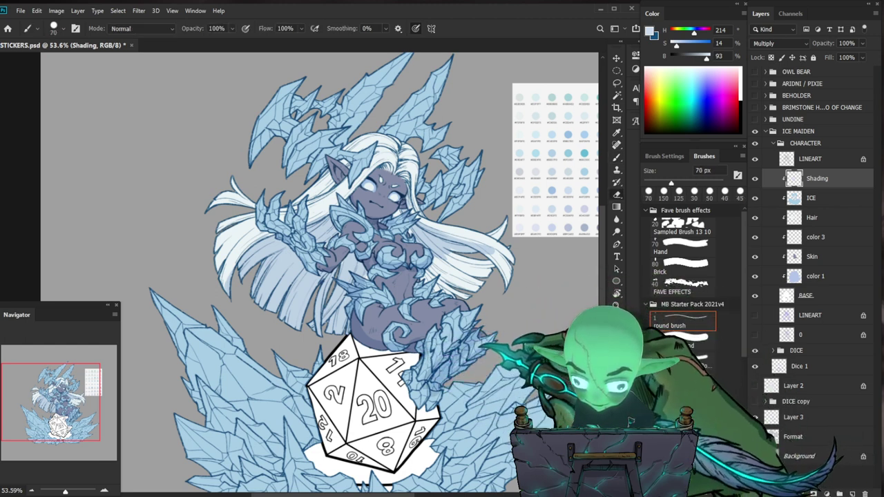
{"action": "key", "text": "b"}
{"action": "key", "text": "z"}
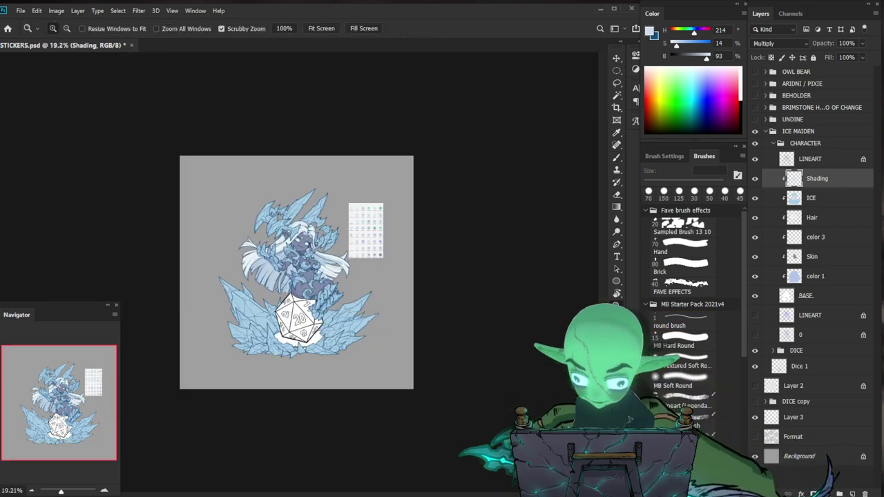
{"action": "left_click_drag", "start_coordinate": [358, 345], "coordinate": [406, 328]}
{"action": "key", "text": "b"}
{"action": "key", "text": "bracketleft"}
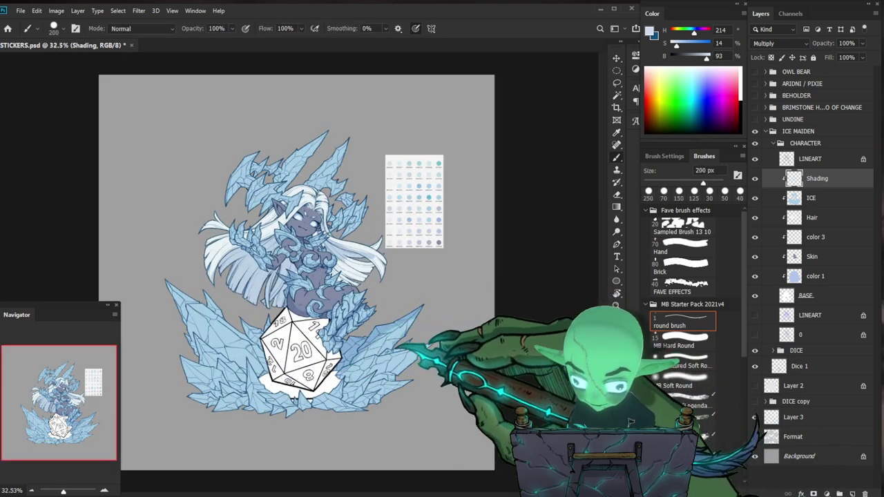
{"action": "key", "text": "bracketleft"}
{"action": "key", "text": "z"}
{"action": "left_click_drag", "start_coordinate": [299, 242], "coordinate": [323, 239]}
{"action": "key", "text": "b"}
{"action": "mouse_move", "coordinate": [209, 266]}
{"action": "left_mouse_down"}
{"action": "mouse_move", "coordinate": [203, 236]}
{"action": "mouse_move", "coordinate": [181, 256]}
{"action": "left_mouse_up"}
{"action": "key", "text": "z"}
{"action": "left_click_drag", "start_coordinate": [331, 310], "coordinate": [288, 312]}
{"action": "key", "text": "b"}
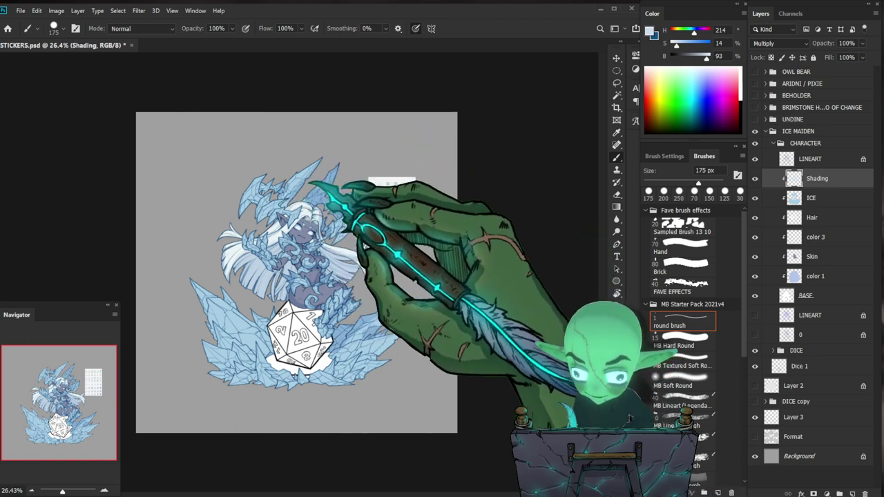
{"action": "key", "text": "["}
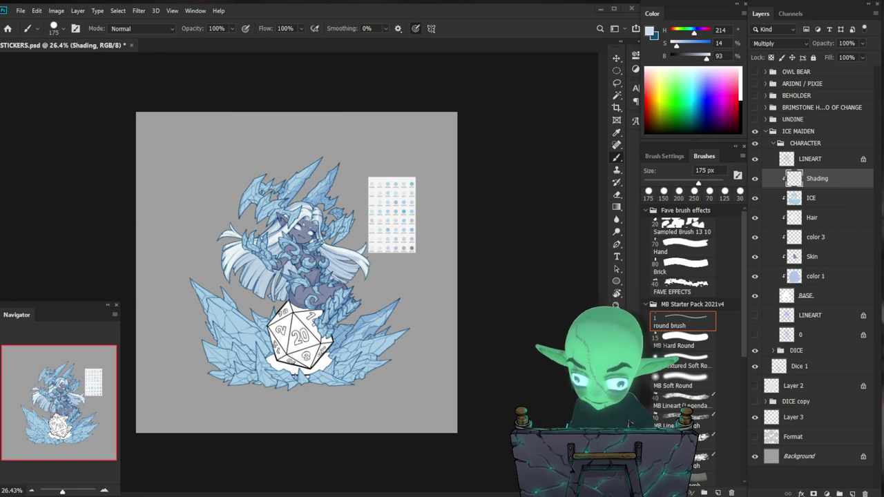
Bring in the Clock window, start the 10-minute break timer, and move the window back off the canvas.
{"action": "left_click_drag", "start_coordinate": [452, 0], "coordinate": [489, 66]}
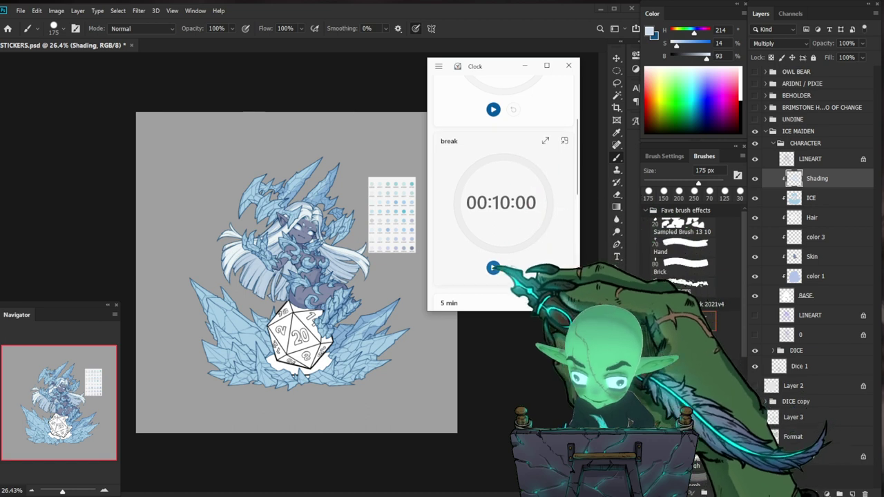
{"action": "left_click", "coordinate": [492, 267]}
{"action": "left_click", "coordinate": [628, 424]}
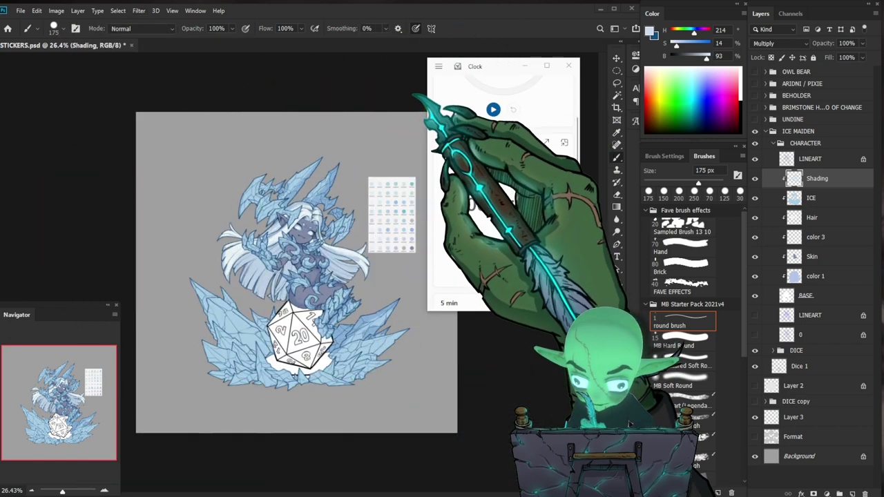
{"action": "left_click_drag", "start_coordinate": [504, 68], "coordinate": [503, 0]}
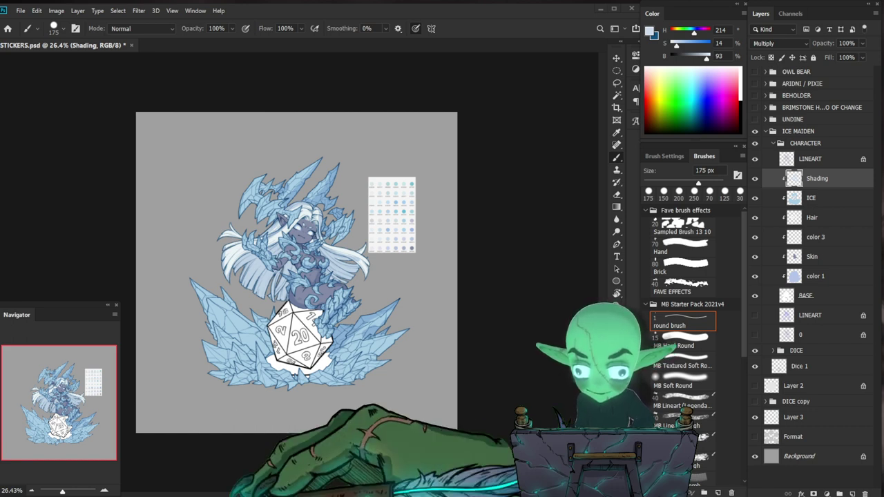
{"action": "scroll", "coordinate": [278, 275], "scroll_direction": "up", "scroll_amount": 4}
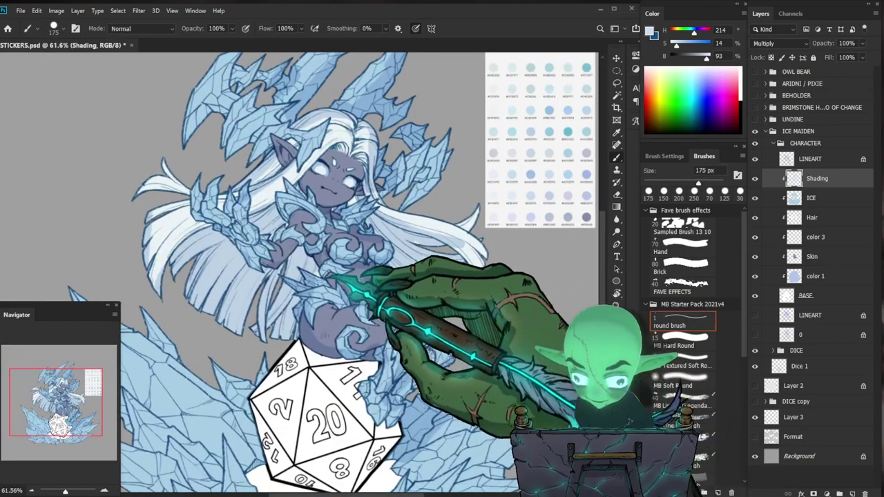
Reduce the brush to 40 px and paint pale-blue shadows on the ice gauntlet of the raised arm.
{"action": "key", "text": "bracketleft"}
{"action": "key", "text": "bracketleft"}
{"action": "key", "text": "bracketleft"}
{"action": "key", "text": "bracketleft"}
{"action": "key", "text": "bracketleft"}
{"action": "key", "text": "bracketleft"}
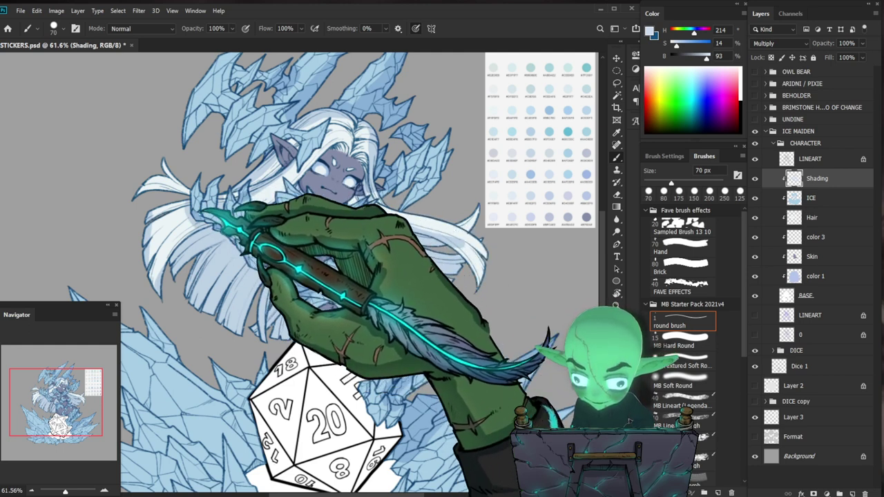
{"action": "key", "text": "bracketleft"}
{"action": "key", "text": "bracketleft"}
{"action": "key", "text": "bracketleft"}
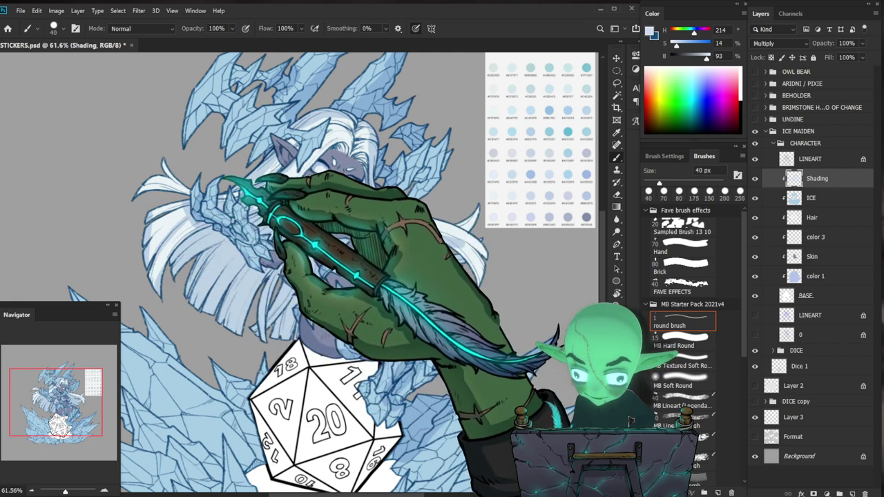
Reduce the eraser to 35 px and trim the shading on the ice gauntlet into crisp facets.
{"action": "key", "text": "z"}
{"action": "left_click_drag", "start_coordinate": [262, 198], "coordinate": [200, 201]}
{"action": "left_click_drag", "start_coordinate": [270, 259], "coordinate": [327, 255]}
{"action": "key", "text": "e"}
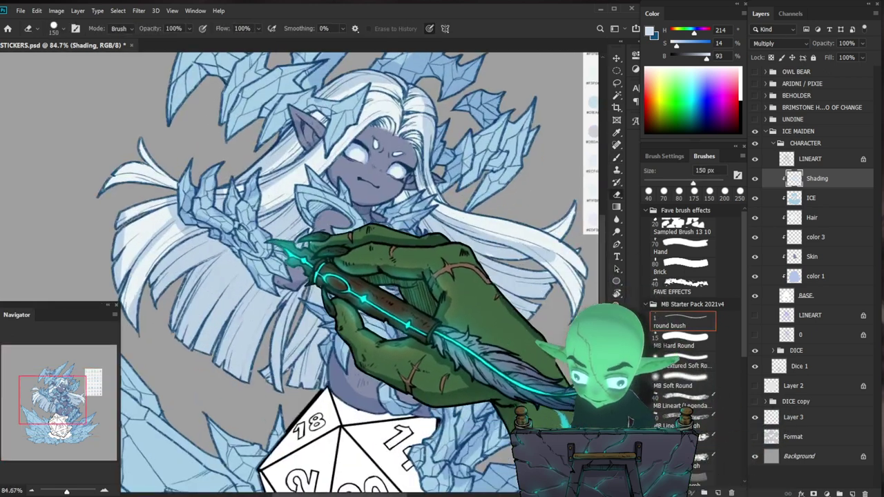
{"action": "key", "text": "["}
{"action": "key", "text": "["}
{"action": "key", "text": "["}
{"action": "key", "text": "["}
{"action": "key", "text": "["}
{"action": "key", "text": "["}
{"action": "key", "text": "["}
{"action": "key", "text": "["}
{"action": "key", "text": "["}
{"action": "key", "text": "["}
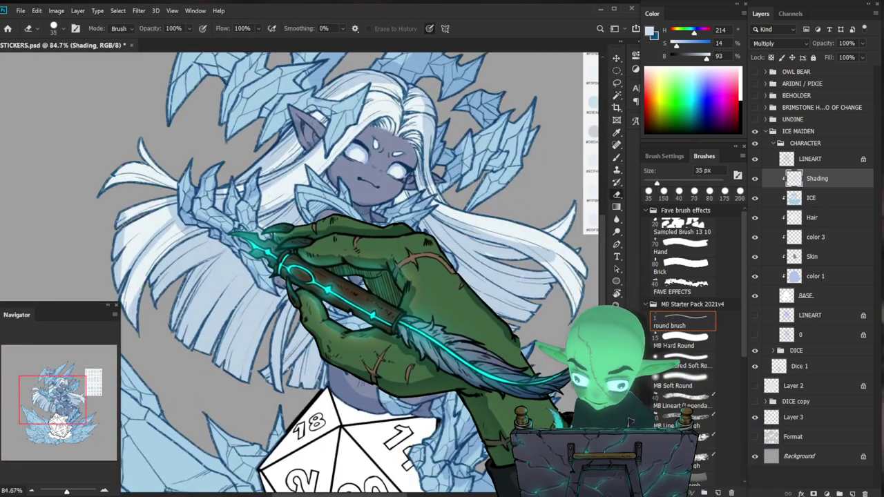
Shade the skin and ice armour on the arm, chest and torso with the 40 px brush.
{"action": "key", "text": "b"}
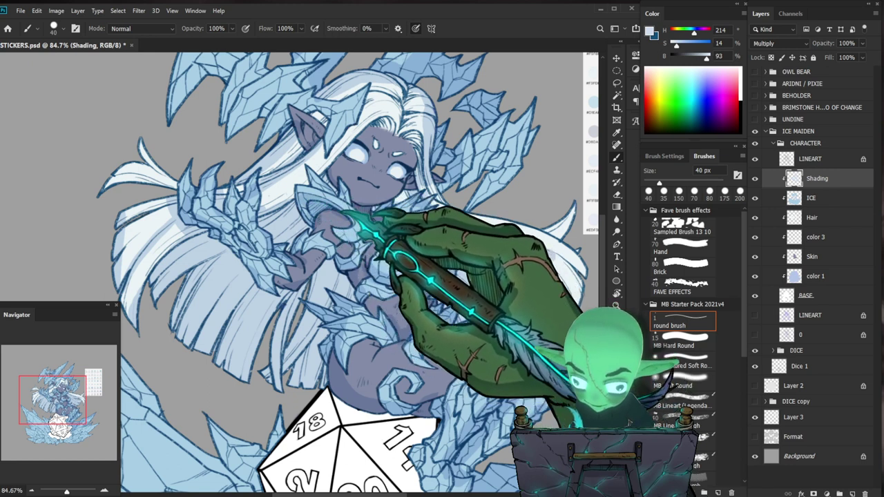
{"action": "left_click_drag", "start_coordinate": [371, 266], "coordinate": [349, 247]}
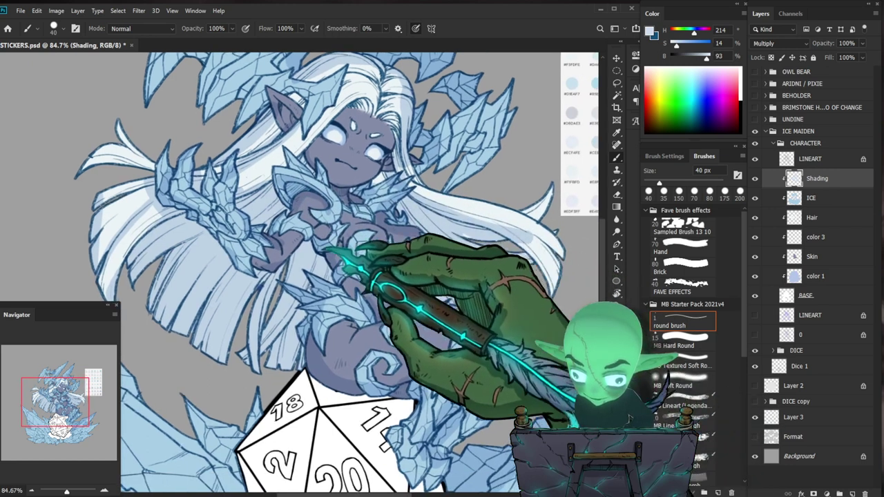
{"action": "left_click_drag", "start_coordinate": [480, 275], "coordinate": [454, 266]}
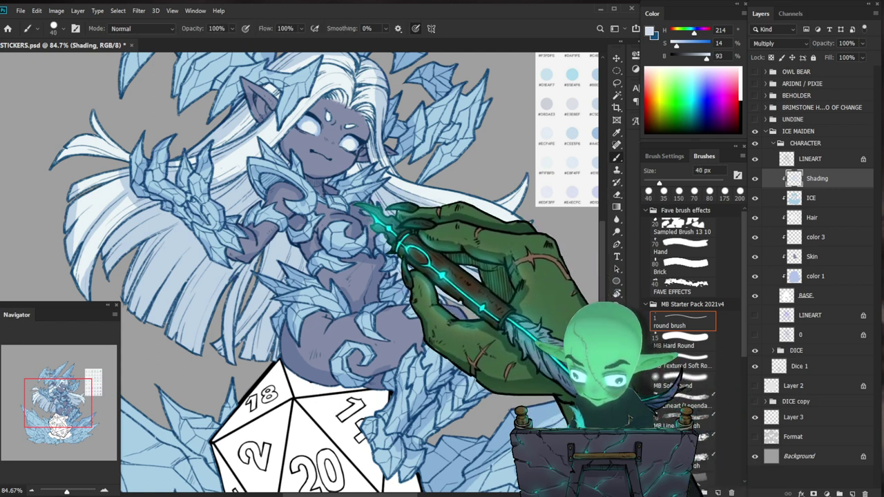
{"action": "scroll", "coordinate": [377, 209], "scroll_direction": "down", "scroll_amount": 4}
{"action": "scroll", "coordinate": [399, 184], "scroll_direction": "up", "scroll_amount": 5}
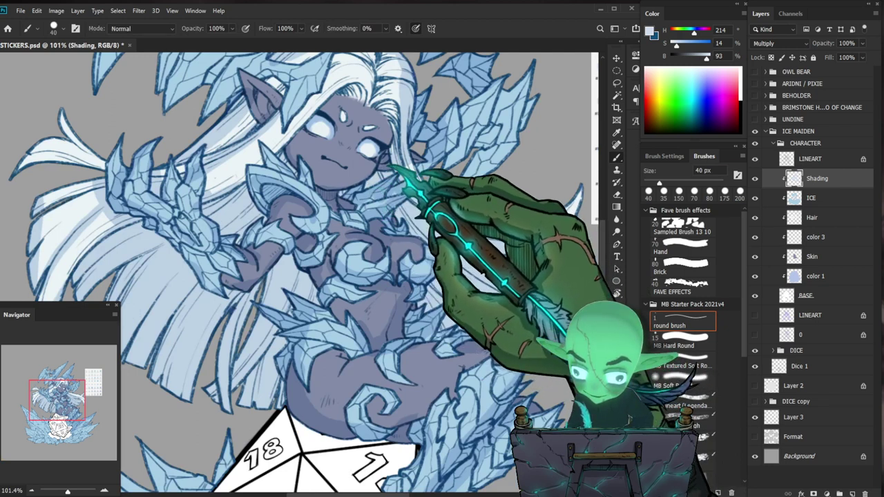
Paint shadows around the neck, shoulder and far-side collar armour with the 40 px brush, refining them with the 35 px eraser.
{"action": "mouse_move", "coordinate": [372, 190]}
{"action": "left_mouse_down"}
{"action": "mouse_move", "coordinate": [316, 187]}
{"action": "mouse_move", "coordinate": [338, 190]}
{"action": "left_mouse_up"}
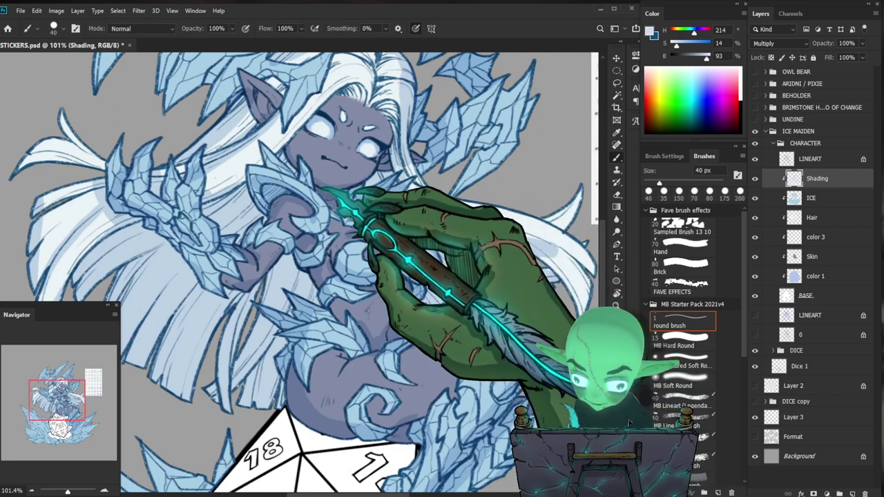
{"action": "left_click_drag", "start_coordinate": [412, 192], "coordinate": [415, 224]}
{"action": "key", "text": "e"}
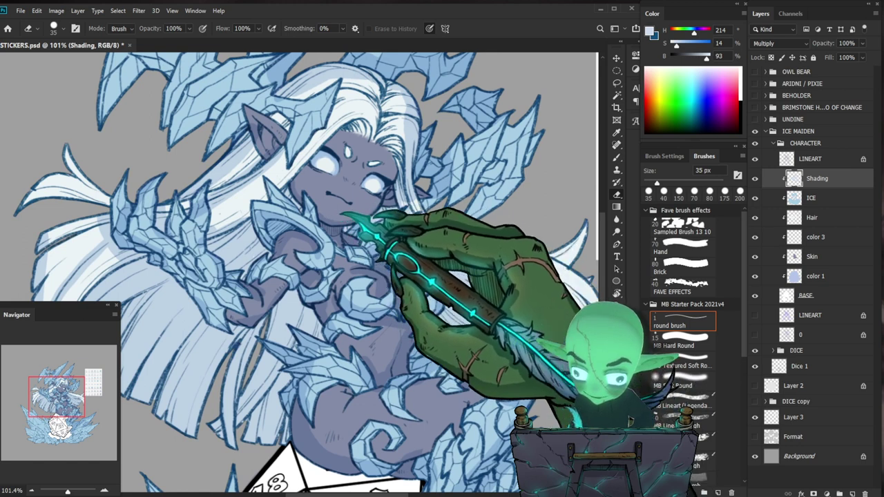
{"action": "key", "text": "b"}
{"action": "left_click_drag", "start_coordinate": [407, 197], "coordinate": [420, 217]}
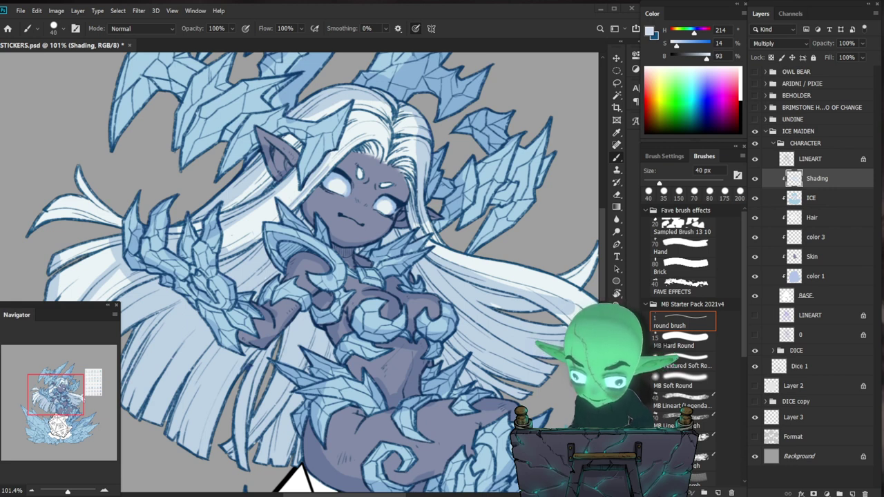
Reduce the brush to 10 px for fine shadows on the chest and face, cleaning the edges with the 35 px eraser.
{"action": "key", "text": "bracketleft"}
{"action": "key", "text": "bracketleft"}
{"action": "key", "text": "bracketleft"}
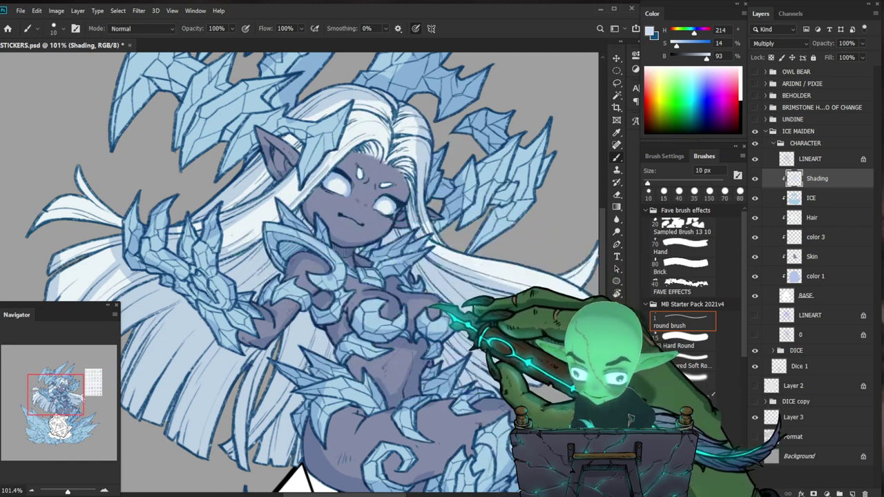
{"action": "left_click_drag", "start_coordinate": [508, 308], "coordinate": [479, 305]}
{"action": "left_click_drag", "start_coordinate": [365, 239], "coordinate": [407, 214]}
{"action": "key", "text": "e"}
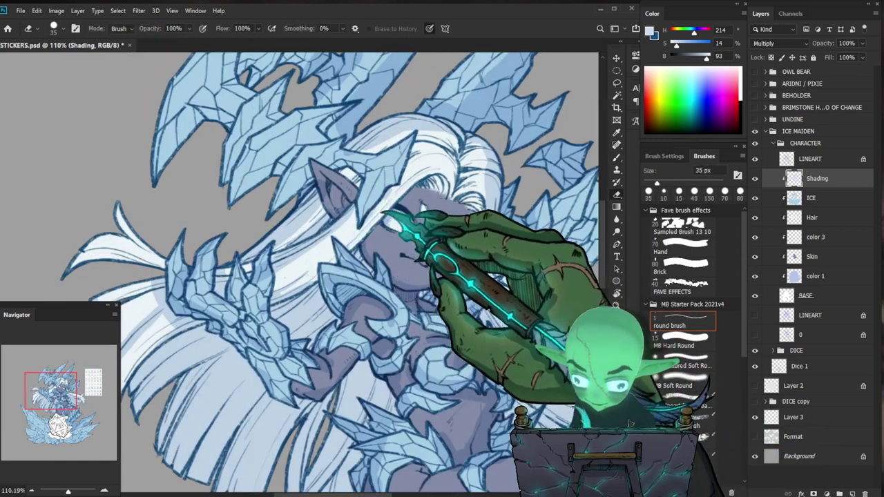
{"action": "key", "text": "b"}
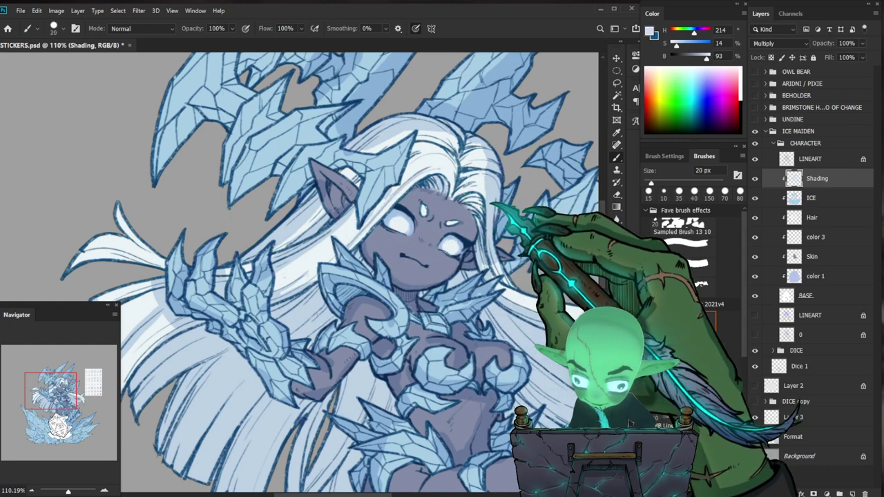
Enlarge the brush to 45 px and shade the far-side fringe and crown of the hair, trimming with the eraser.
{"action": "key", "text": "bracketright"}
{"action": "key", "text": "bracketright"}
{"action": "key", "text": "bracketright"}
{"action": "key", "text": "e"}
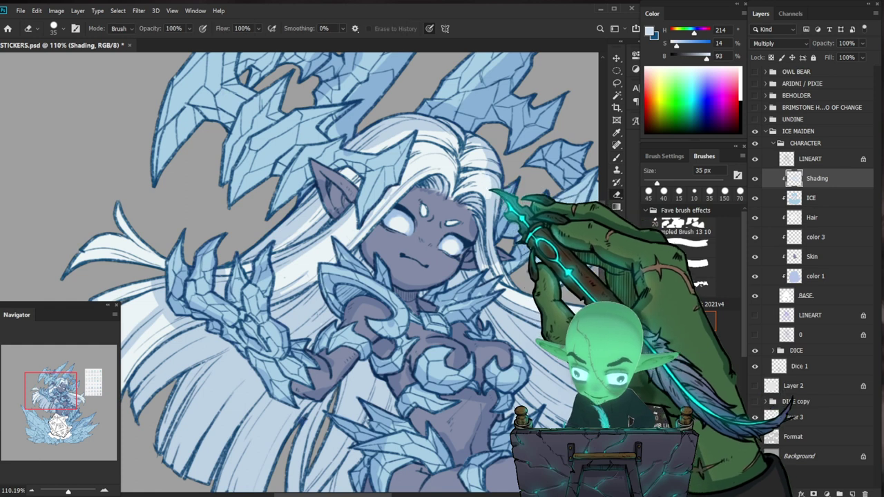
{"action": "key", "text": "b"}
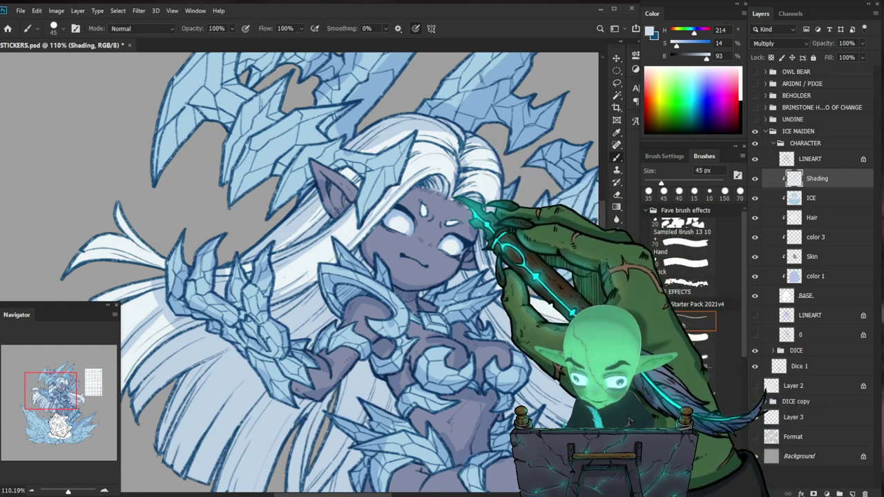
{"action": "left_click_drag", "start_coordinate": [458, 156], "coordinate": [454, 200]}
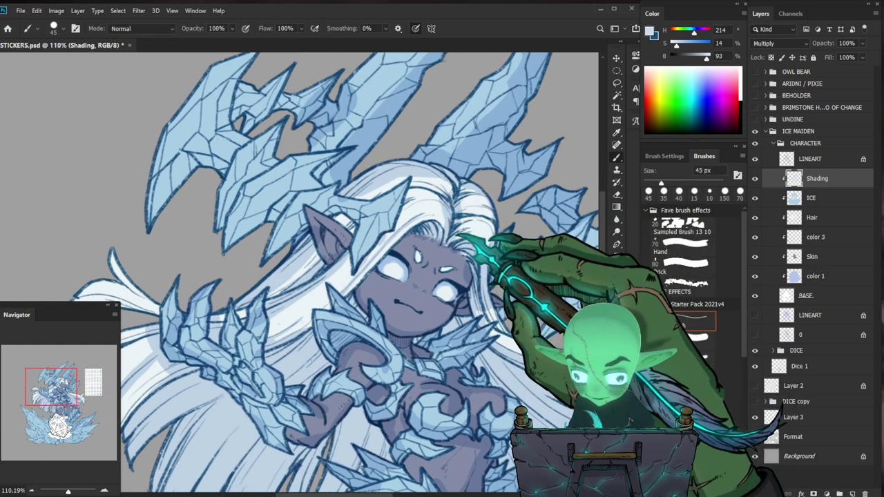
{"action": "key", "text": "e"}
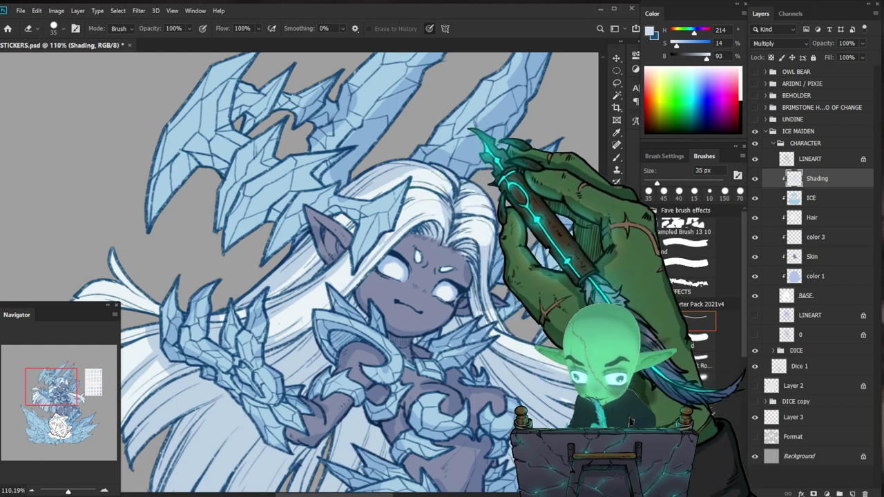
Block in shadows on the tall ice spikes behind the head with the 45 px brush and carve them with the eraser.
{"action": "key", "text": "b"}
{"action": "mouse_move", "coordinate": [450, 135]}
{"action": "left_mouse_down"}
{"action": "mouse_move", "coordinate": [424, 199]}
{"action": "mouse_move", "coordinate": [404, 216]}
{"action": "left_mouse_up"}
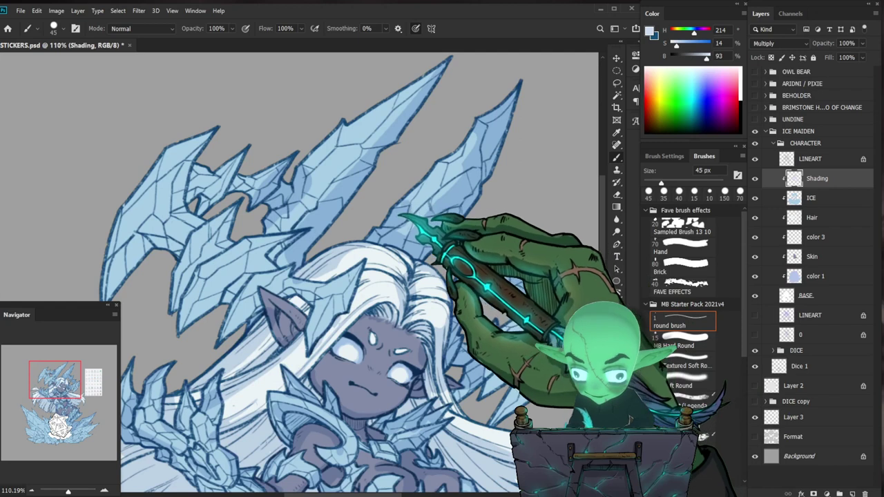
{"action": "mouse_move", "coordinate": [462, 139]}
{"action": "left_mouse_down"}
{"action": "mouse_move", "coordinate": [421, 140]}
{"action": "mouse_move", "coordinate": [445, 141]}
{"action": "left_mouse_up"}
{"action": "key", "text": "e"}
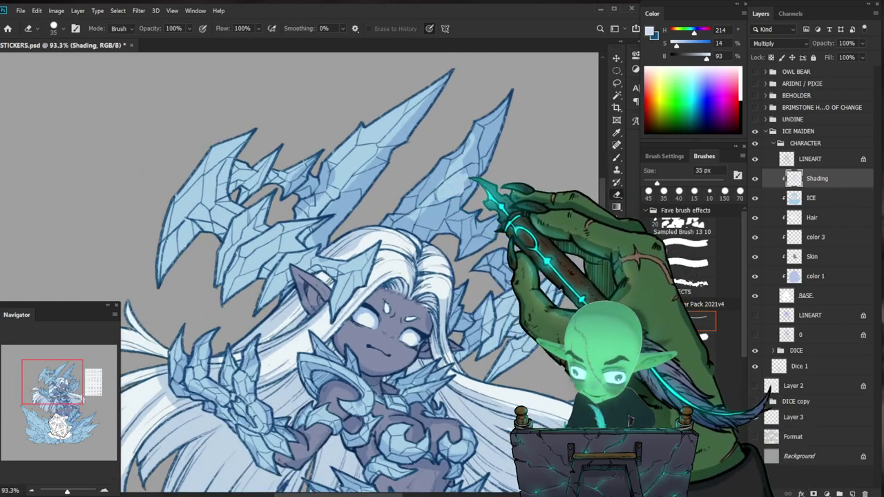
{"action": "key", "text": "b"}
{"action": "left_click_drag", "start_coordinate": [487, 259], "coordinate": [429, 261]}
{"action": "left_click_drag", "start_coordinate": [476, 287], "coordinate": [559, 287]}
{"action": "key", "text": "e"}
{"action": "key", "text": "e"}
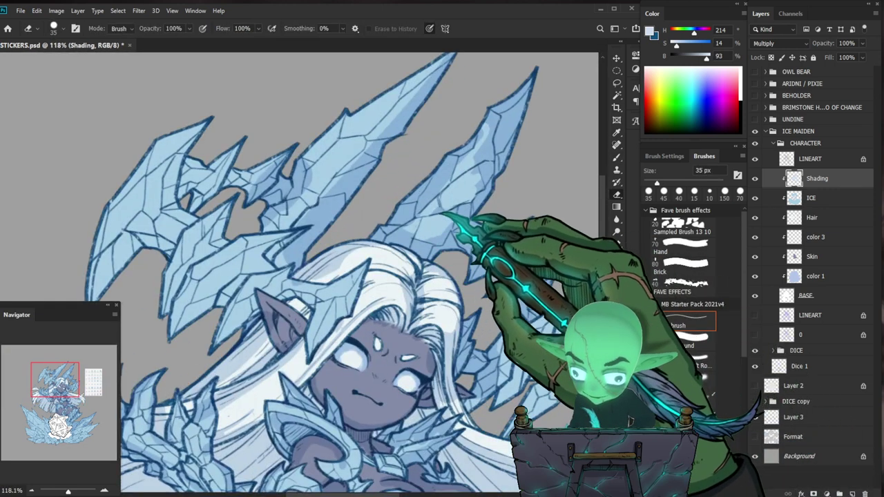
Refine the facet shadows on the far-side ice spike by alternating the 45 px brush and 35 px eraser.
{"action": "key", "text": "b"}
{"action": "mouse_move", "coordinate": [498, 188]}
{"action": "left_mouse_down"}
{"action": "mouse_move", "coordinate": [468, 212]}
{"action": "mouse_move", "coordinate": [474, 241]}
{"action": "left_mouse_up"}
{"action": "key", "text": "e"}
{"action": "key", "text": "b"}
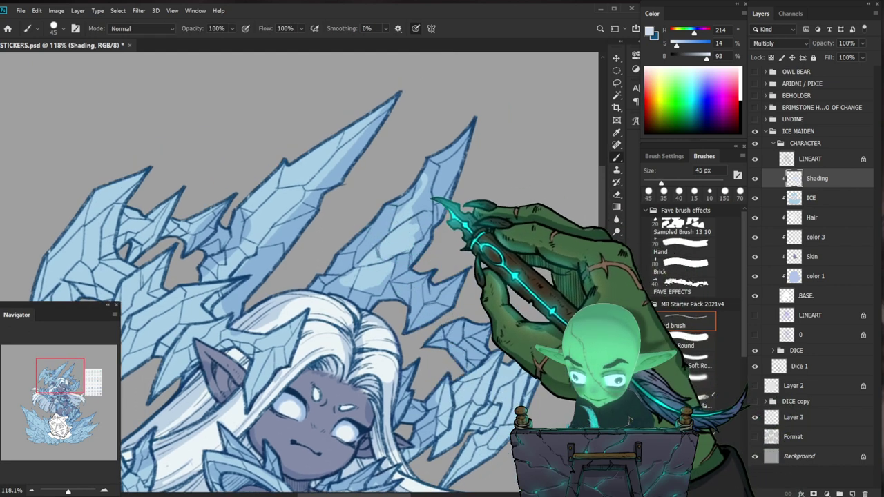
{"action": "key", "text": "e"}
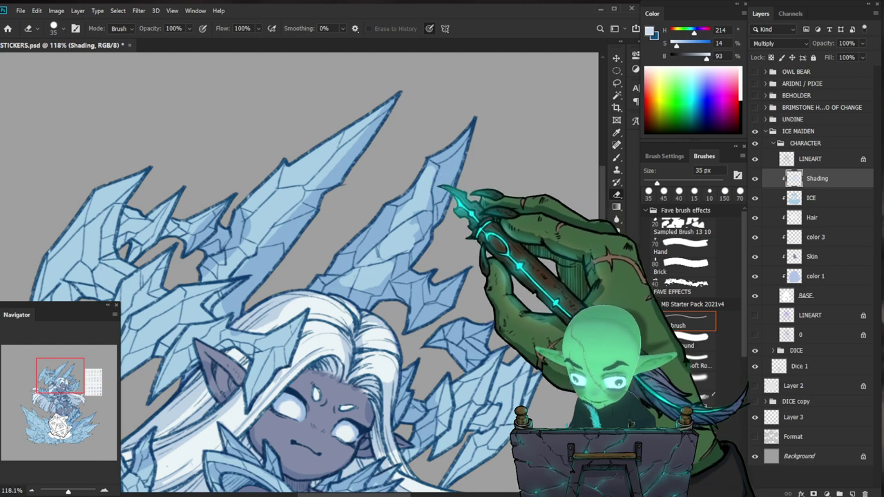
{"action": "key", "text": "b"}
{"action": "key", "text": "e"}
{"action": "key", "text": "b"}
{"action": "key", "text": "e"}
{"action": "key", "text": "b"}
{"action": "key", "text": "e"}
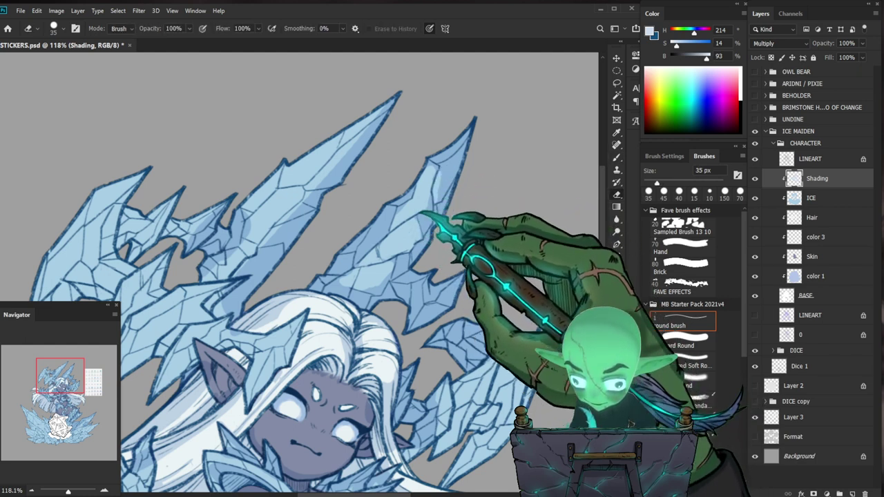
Clean up and extend the facet shading on the floating ice shards beside the far side of the head.
{"action": "key", "text": "ctrl+space"}
{"action": "mouse_move", "coordinate": [404, 239]}
{"action": "left_mouse_down"}
{"action": "mouse_move", "coordinate": [423, 315]}
{"action": "mouse_move", "coordinate": [415, 277]}
{"action": "mouse_move", "coordinate": [471, 211]}
{"action": "left_mouse_up"}
{"action": "left_click_drag", "start_coordinate": [402, 207], "coordinate": [456, 210]}
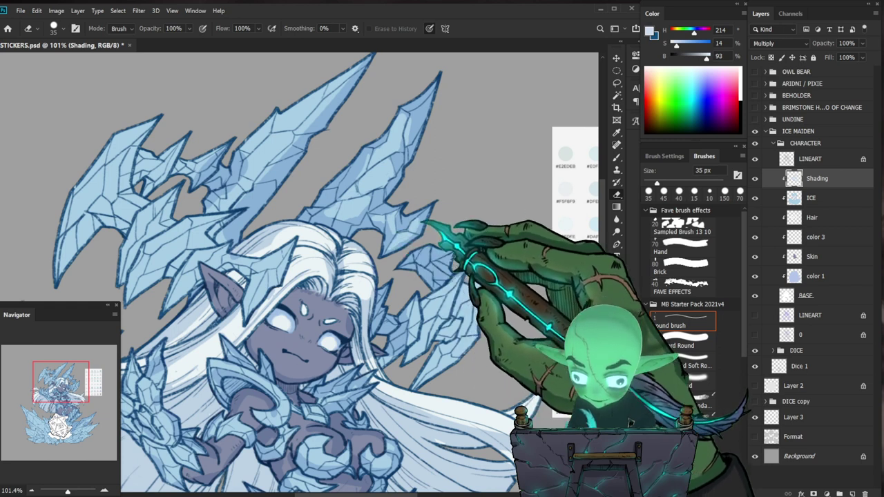
{"action": "left_click_drag", "start_coordinate": [509, 224], "coordinate": [508, 270]}
{"action": "key", "text": "e"}
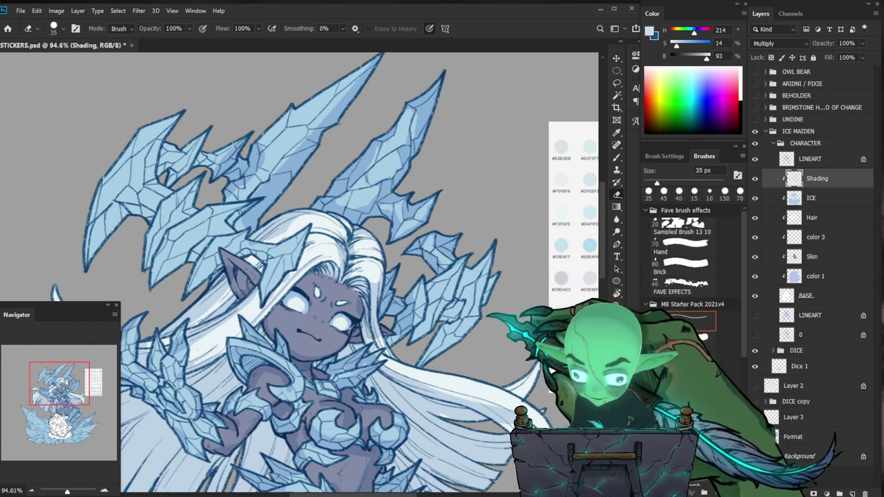
{"action": "left_click_drag", "start_coordinate": [445, 304], "coordinate": [426, 262]}
{"action": "key", "text": "b"}
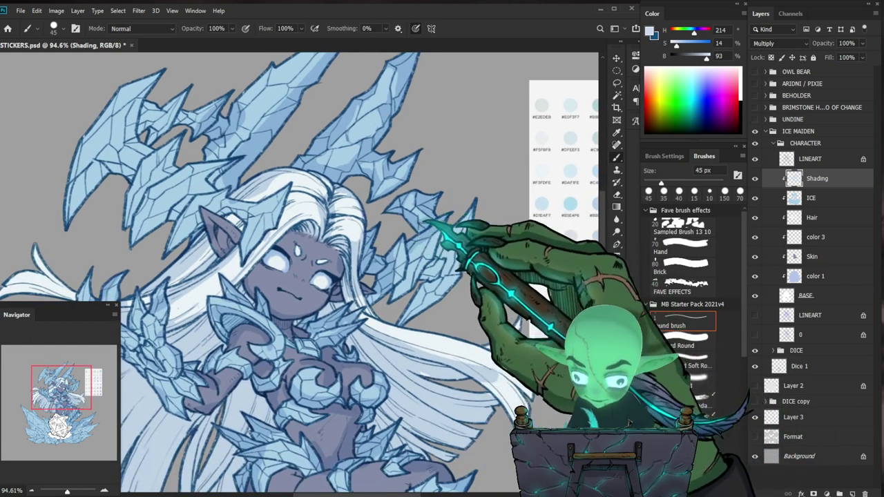
Touch up the shadows on the largest ice spike above the head with the 45 px brush and 35 px eraser.
{"action": "key", "text": "ctrl+0"}
{"action": "left_click_drag", "start_coordinate": [400, 152], "coordinate": [430, 150]}
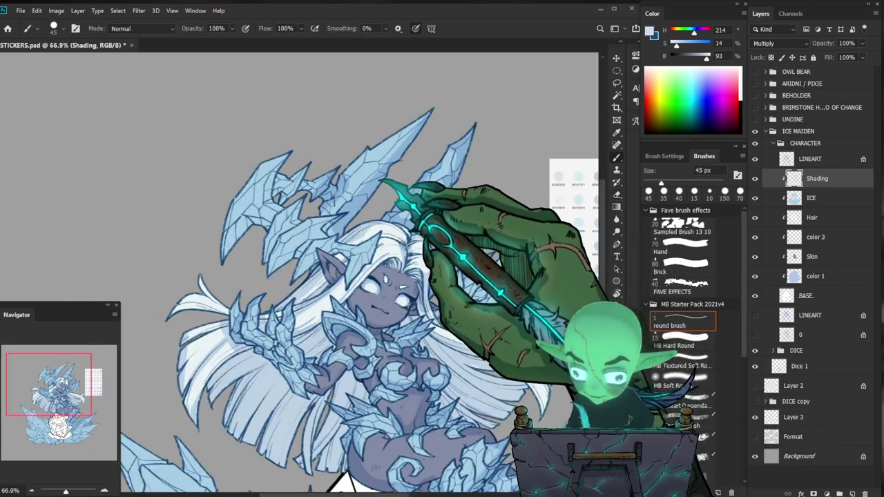
{"action": "key", "text": "e"}
{"action": "key", "text": "b"}
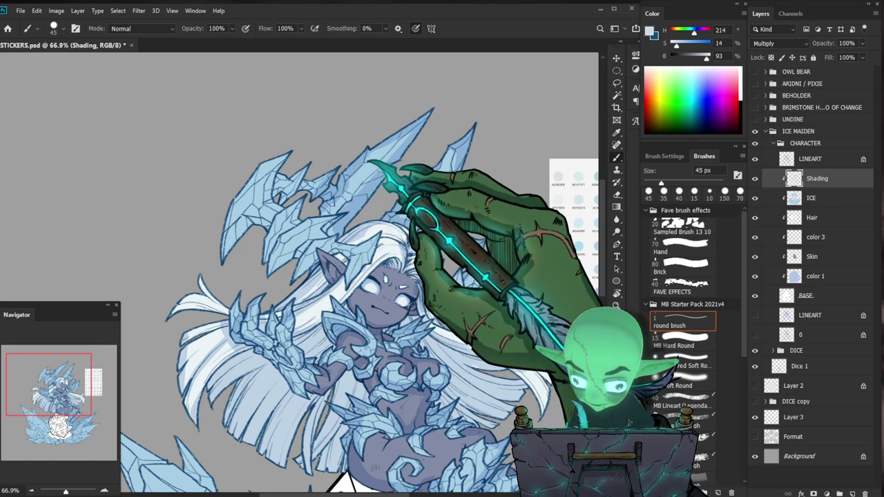
{"action": "key", "text": "e"}
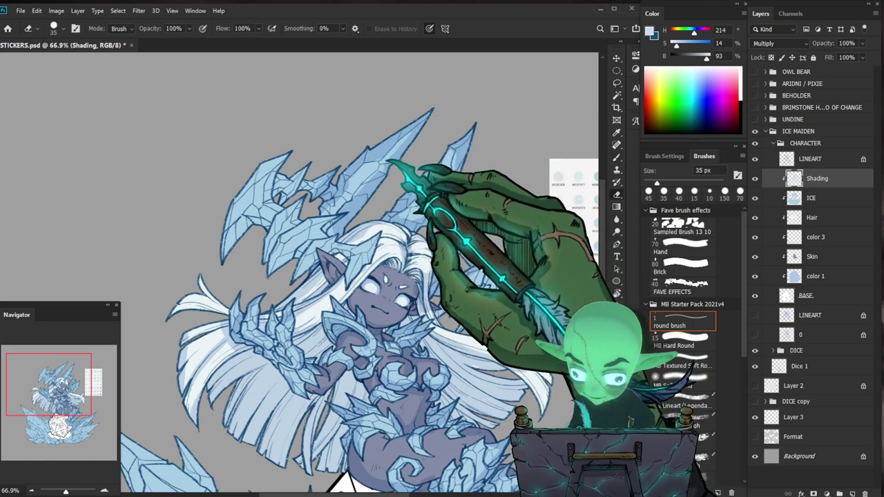
Rework the shading around the shoulder armour, raised gauntlet and hair behind it with the 45 px brush and the eraser.
{"action": "scroll", "coordinate": [433, 157], "scroll_direction": "down", "scroll_amount": 3}
{"action": "left_click_drag", "start_coordinate": [505, 351], "coordinate": [485, 300]}
{"action": "scroll", "coordinate": [262, 235], "scroll_direction": "up", "scroll_amount": 2}
{"action": "key", "text": "b"}
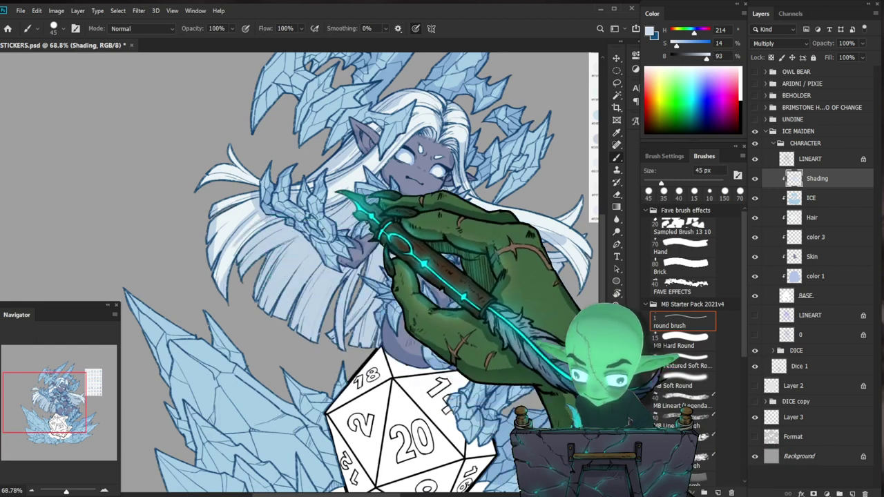
{"action": "key", "text": "e"}
{"action": "key", "text": "b"}
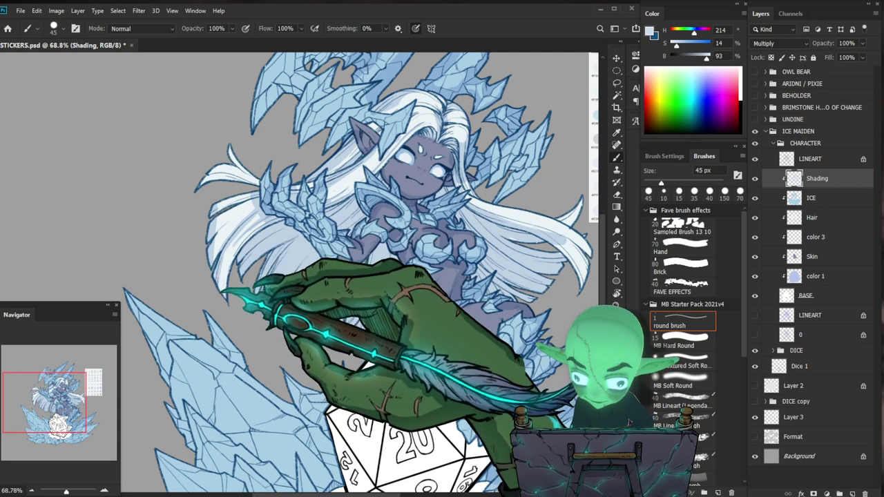
Refine the shadows on the hair behind the raised gauntlet using a 10 px eraser and the 45 px brush.
{"action": "key", "text": "e"}
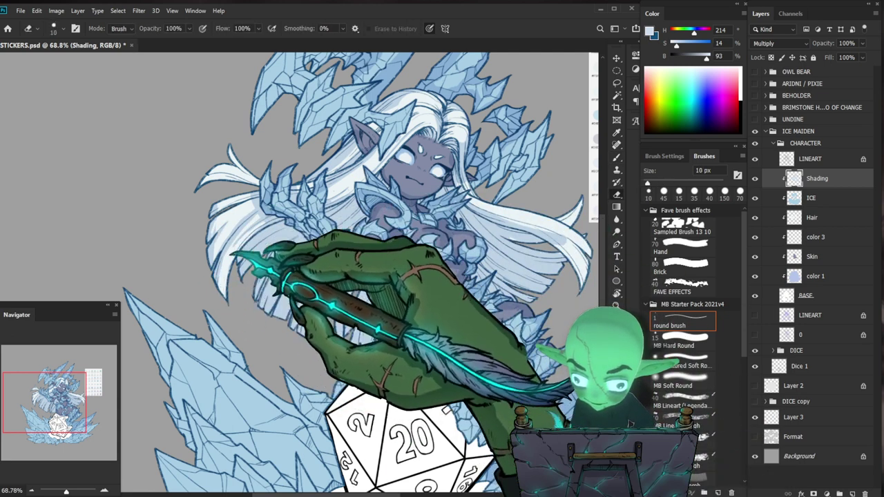
{"action": "left_click_drag", "start_coordinate": [268, 226], "coordinate": [303, 258]}
{"action": "key", "text": "b"}
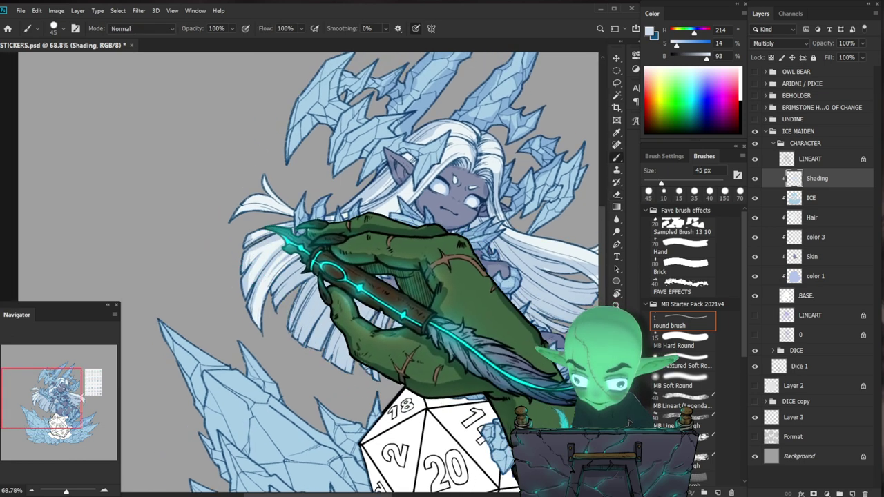
{"action": "key", "text": "e"}
{"action": "key", "text": "b"}
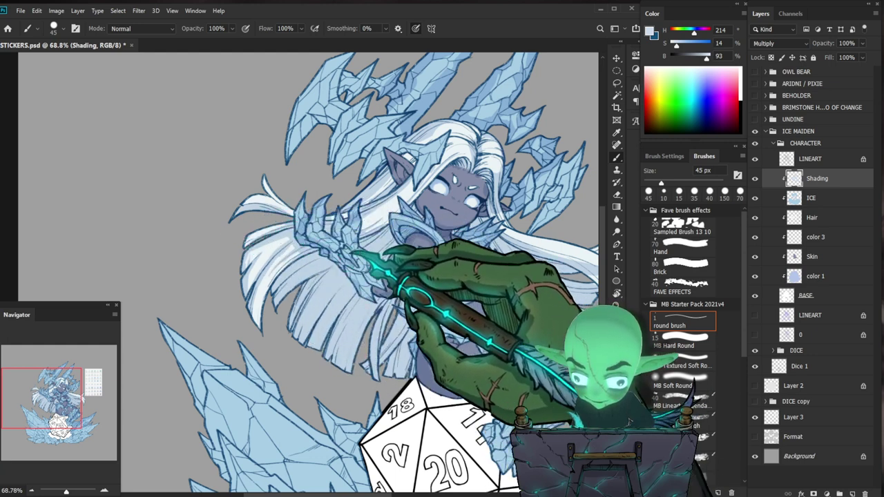
Refine the shadows on the face and the hair framing it using a 30 px eraser and the 45 px brush.
{"action": "key", "text": "ctrl+0"}
{"action": "left_click_drag", "start_coordinate": [329, 219], "coordinate": [360, 216]}
{"action": "key", "text": "e"}
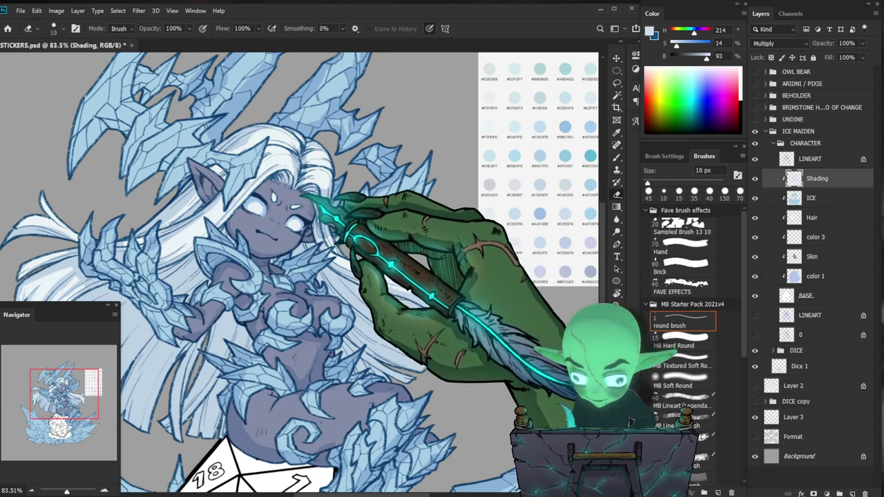
{"action": "key", "text": "bracketright"}
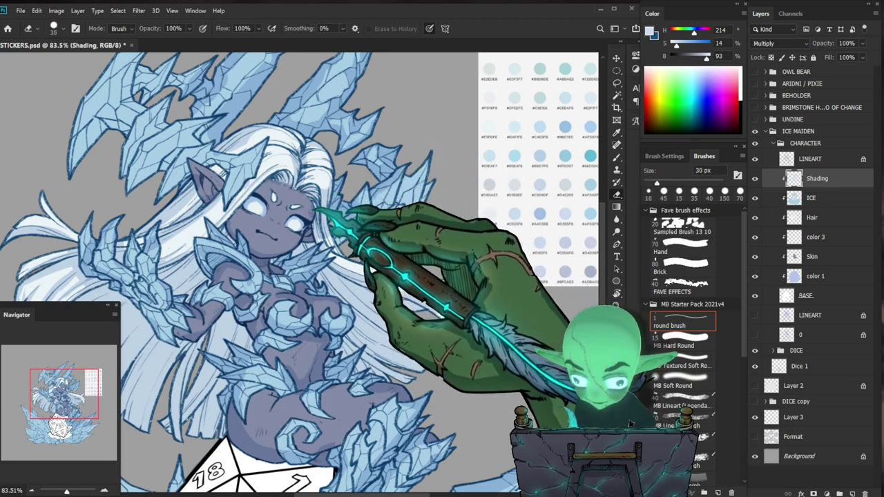
{"action": "key", "text": "b"}
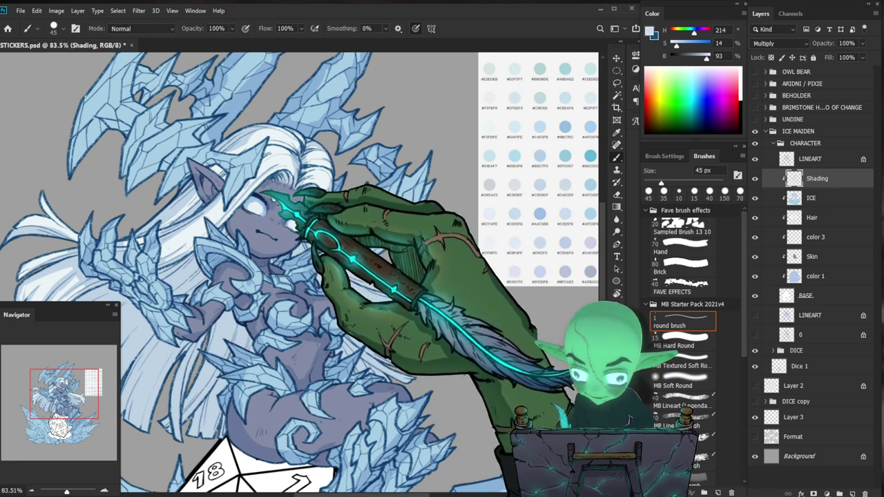
{"action": "left_click_drag", "start_coordinate": [323, 196], "coordinate": [349, 176]}
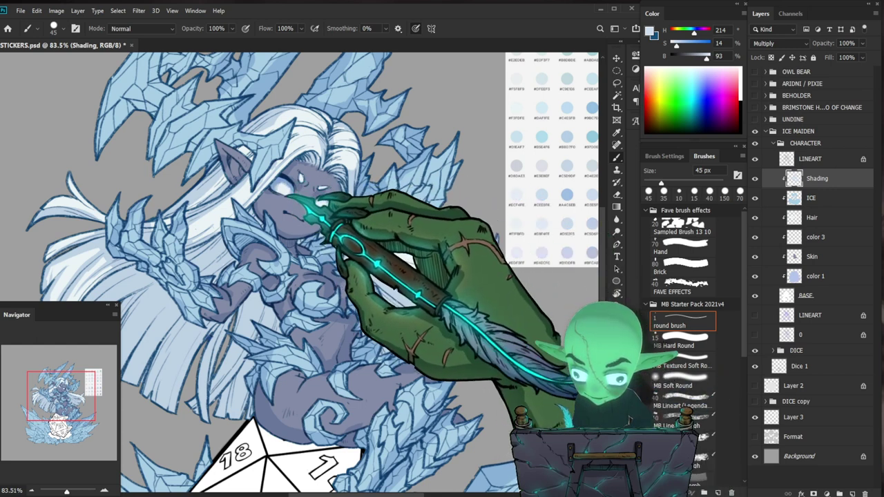
{"action": "key", "text": "e"}
{"action": "key", "text": "b"}
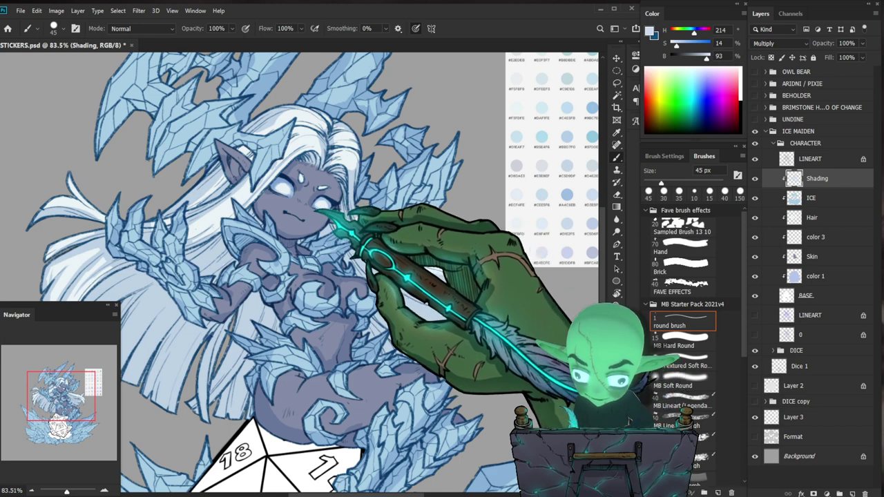
{"action": "key", "text": "b"}
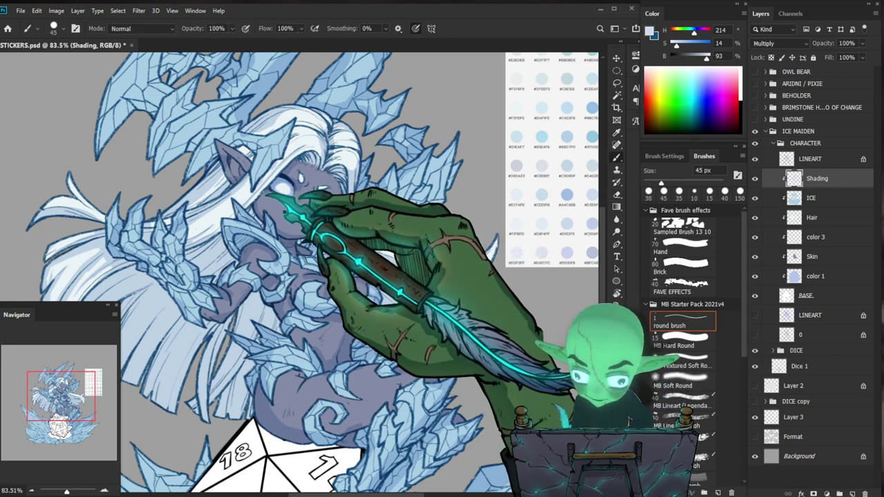
Touch up the shading around the fringe, neck and upper chest with the 30 px eraser and 45 px brush.
{"action": "key", "text": "z"}
{"action": "left_click_drag", "start_coordinate": [428, 331], "coordinate": [387, 347]}
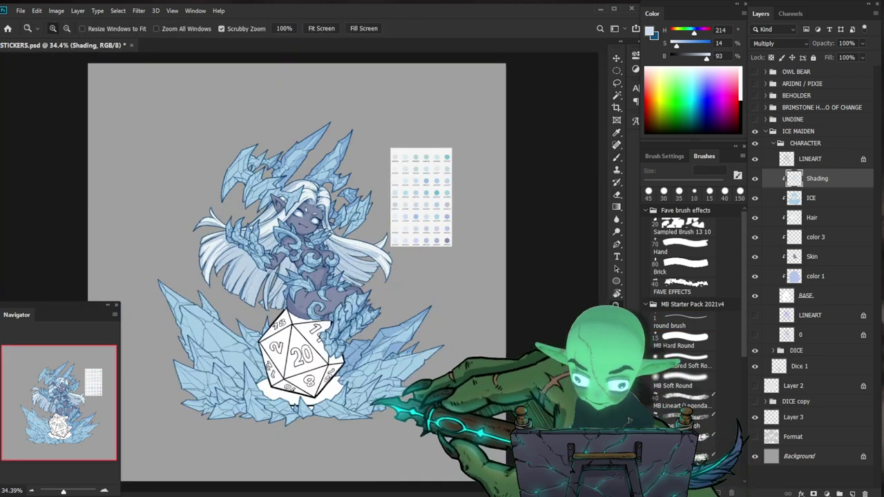
{"action": "key", "text": "b"}
{"action": "left_click_drag", "start_coordinate": [300, 219], "coordinate": [400, 224]}
{"action": "key", "text": "e"}
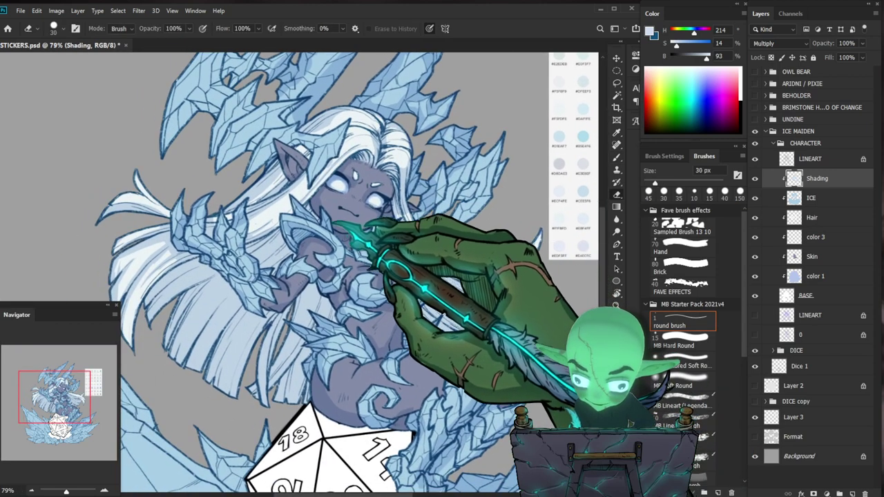
{"action": "key", "text": "b"}
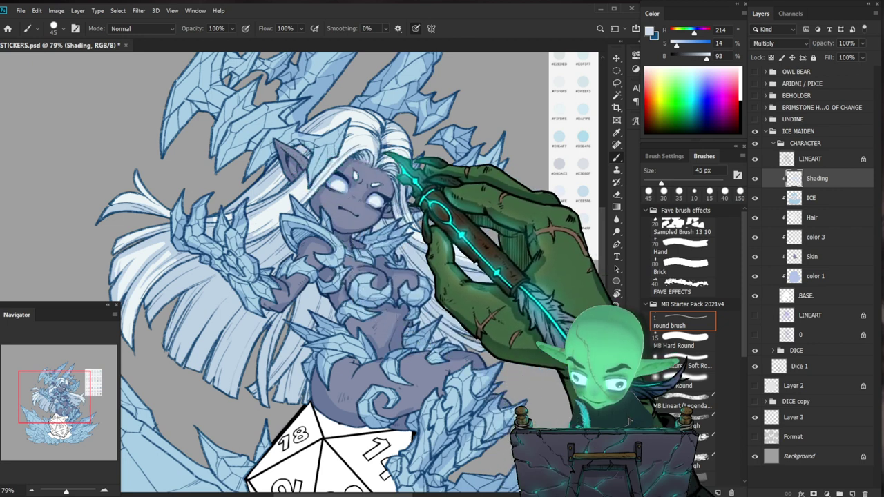
{"action": "left_click_drag", "start_coordinate": [448, 158], "coordinate": [445, 193]}
Rework the shadows on the raised gauntlet and the hair strands behind it with the 45 px brush and the eraser.
{"action": "left_click_drag", "start_coordinate": [257, 250], "coordinate": [314, 217]}
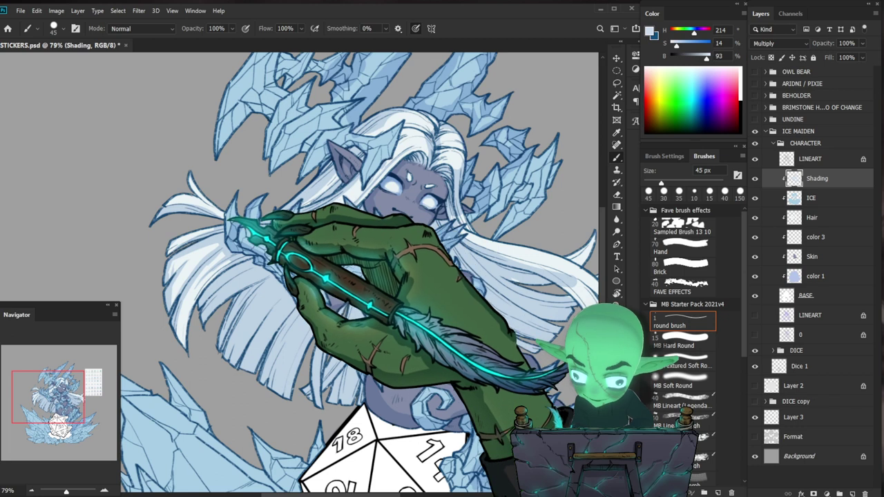
{"action": "scroll", "coordinate": [350, 295], "scroll_direction": "down", "scroll_amount": 2}
{"action": "scroll", "coordinate": [317, 276], "scroll_direction": "down", "scroll_amount": 2}
{"action": "scroll", "coordinate": [317, 276], "scroll_direction": "right", "scroll_amount": 1}
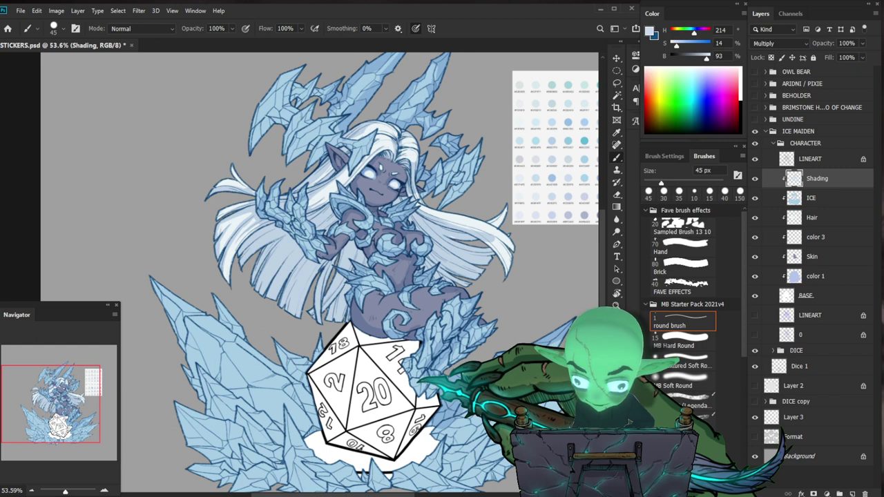
{"action": "scroll", "coordinate": [262, 200], "scroll_direction": "up", "scroll_amount": 3}
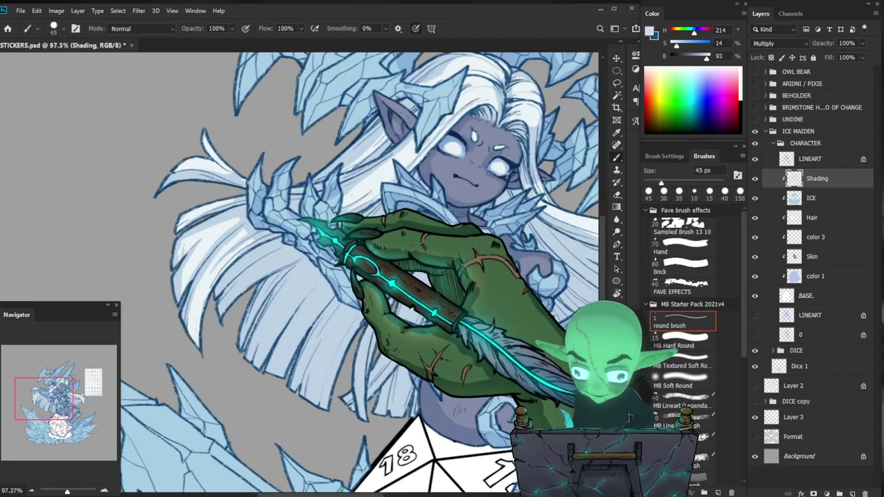
{"action": "key", "text": "e"}
{"action": "key", "text": "b"}
{"action": "key", "text": "z"}
{"action": "left_click_drag", "start_coordinate": [252, 222], "coordinate": [179, 233]}
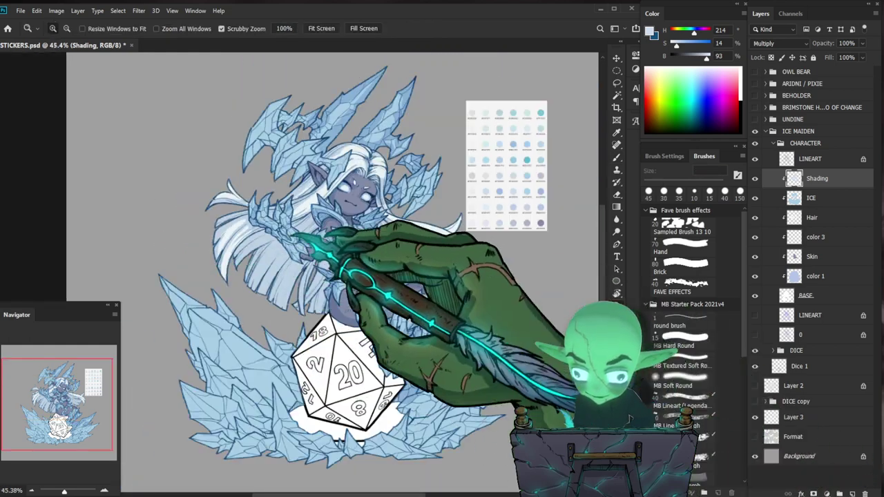
{"action": "left_click_drag", "start_coordinate": [245, 221], "coordinate": [303, 220]}
{"action": "key", "text": "e"}
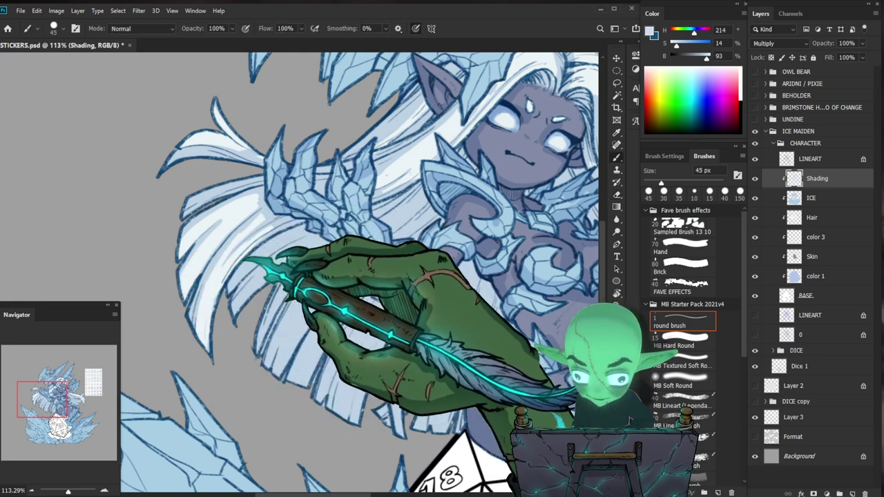
Define the light and shadow strands of the long hair sweeping out behind the far shoulder with the 30 px eraser and 45 px brush.
{"action": "key", "text": "z"}
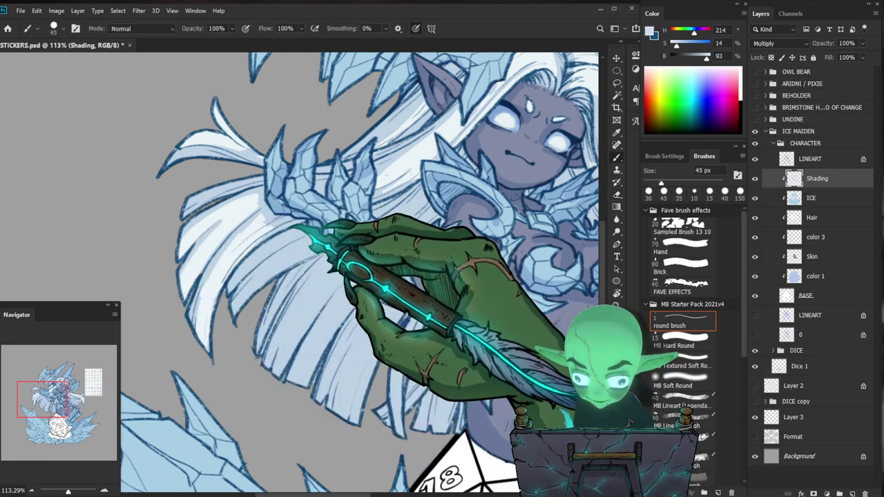
{"action": "key", "text": "ctrl+0"}
{"action": "left_click_drag", "start_coordinate": [477, 269], "coordinate": [453, 249]}
{"action": "left_click", "coordinate": [454, 249]}
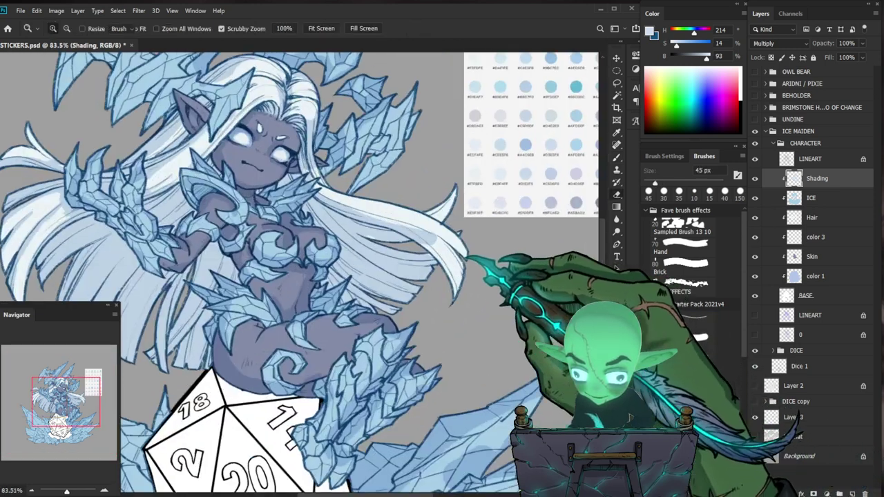
{"action": "key", "text": "e"}
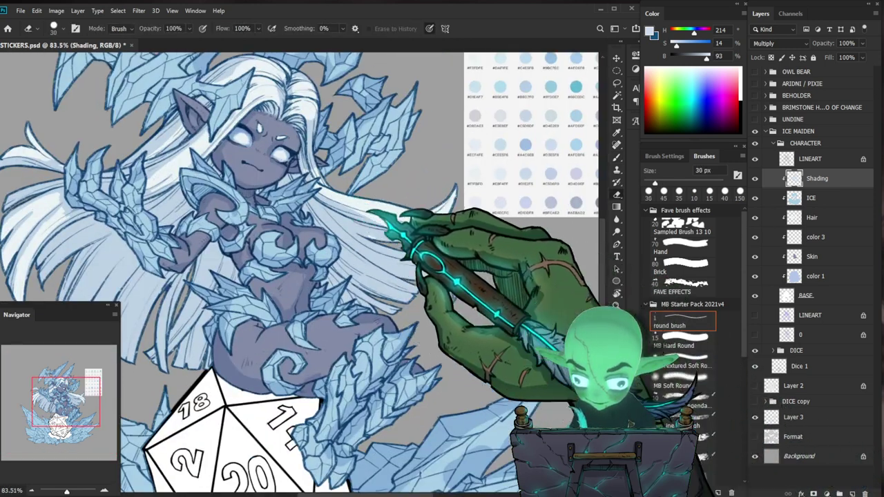
{"action": "key", "text": "b"}
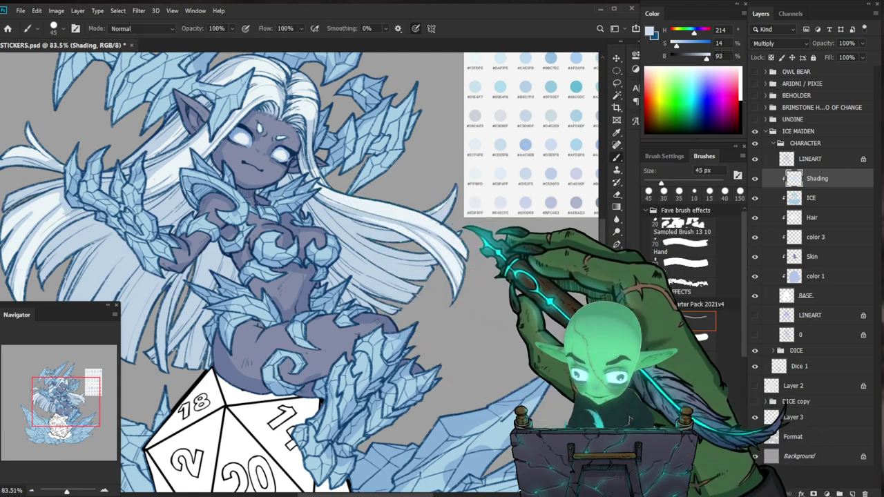
{"action": "key", "text": "e"}
{"action": "left_click_drag", "start_coordinate": [445, 227], "coordinate": [466, 303]}
{"action": "key", "text": "b"}
Adjust the shadows on the hair beside the far cheek and shoulder, alternating the 45 px brush and 30 px eraser.
{"action": "left_click_drag", "start_coordinate": [408, 233], "coordinate": [382, 236], "text": "ctrl"}
{"action": "left_click_drag", "start_coordinate": [356, 202], "coordinate": [381, 205], "text": "ctrl"}
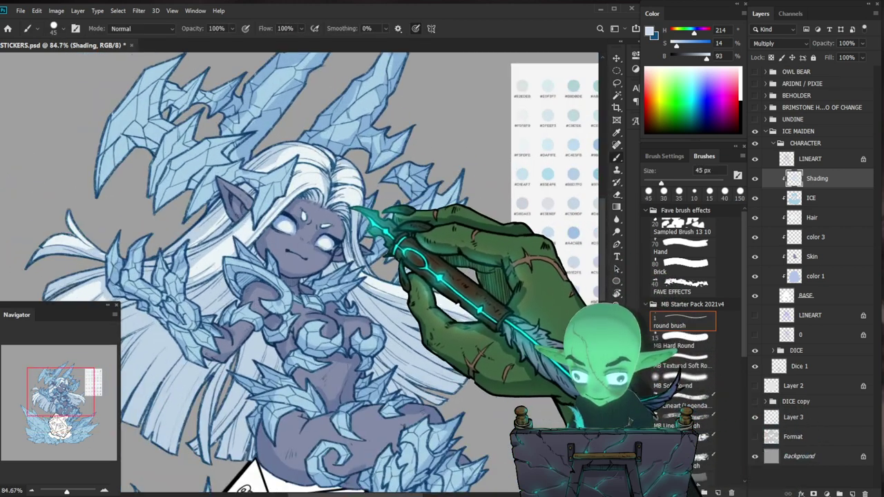
{"action": "key", "text": "e"}
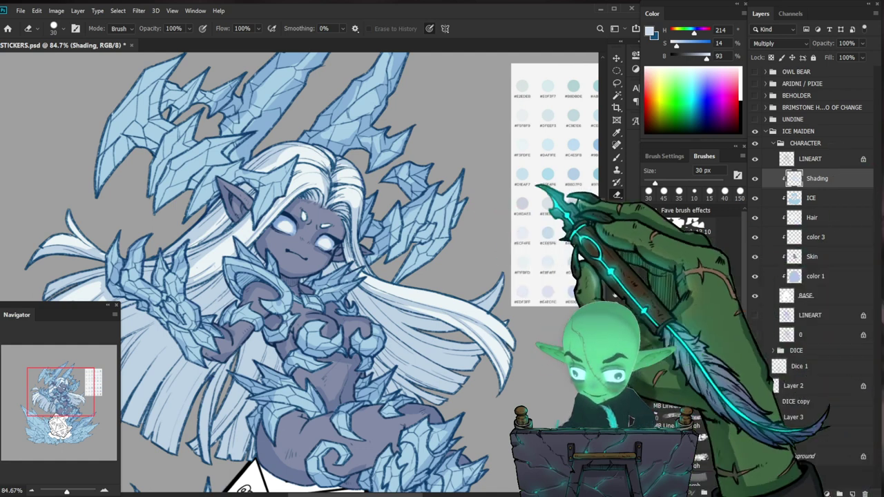
{"action": "key", "text": "b"}
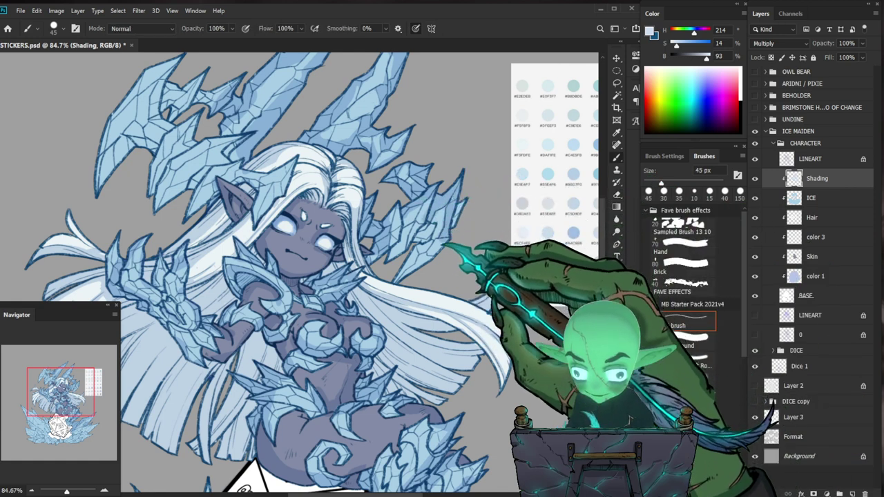
{"action": "key", "text": "e"}
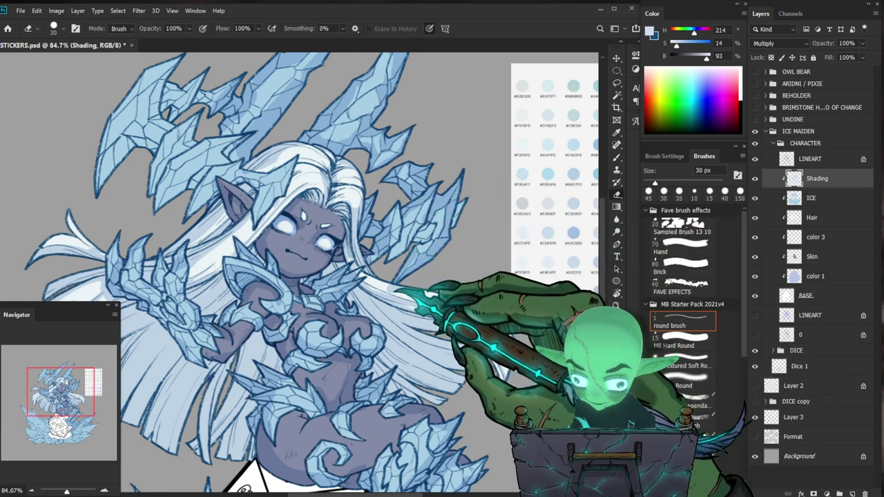
Paint finer shadows around the far side of the face and its side locks with a 25 px brush.
{"action": "key", "text": "b"}
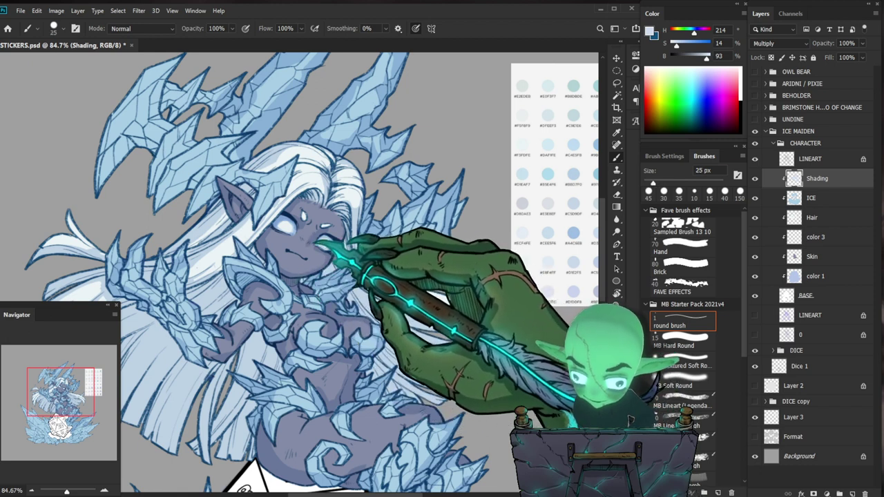
{"action": "key", "text": "ctrl+space"}
{"action": "left_click_drag", "start_coordinate": [447, 265], "coordinate": [423, 272]}
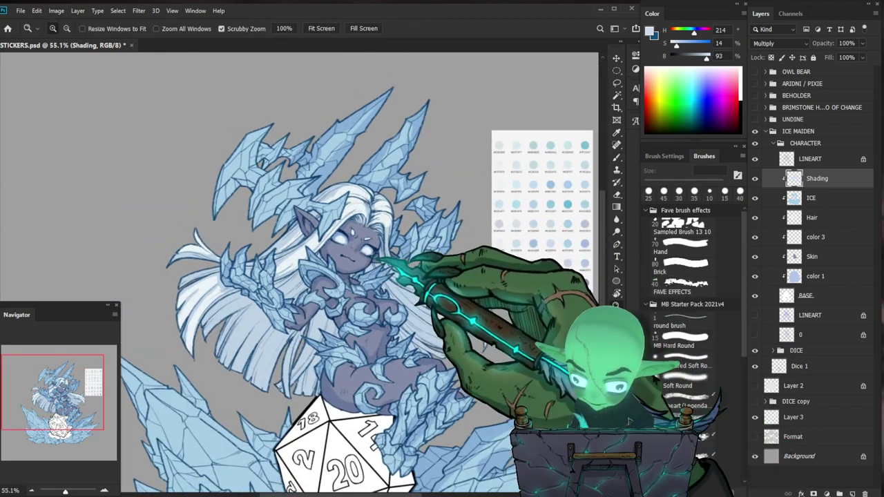
{"action": "left_click_drag", "start_coordinate": [368, 254], "coordinate": [393, 250]}
{"action": "key", "text": "b"}
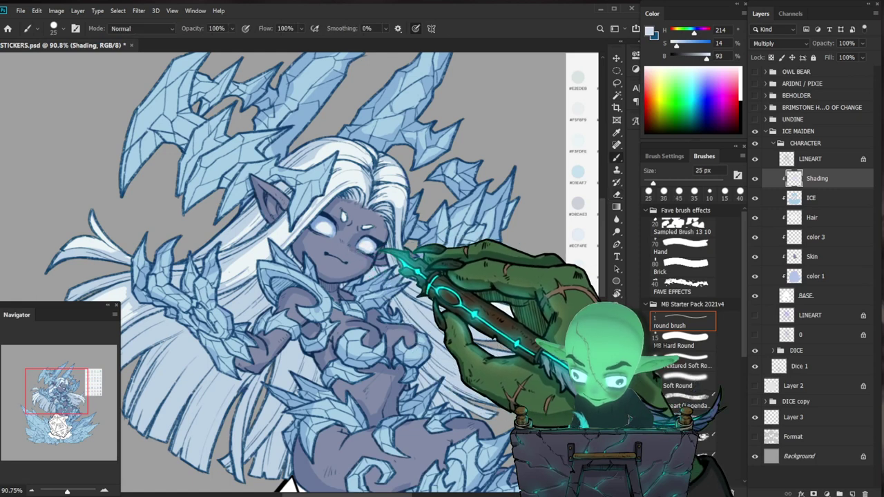
{"action": "key", "text": "space"}
{"action": "left_click_drag", "start_coordinate": [411, 272], "coordinate": [432, 254]}
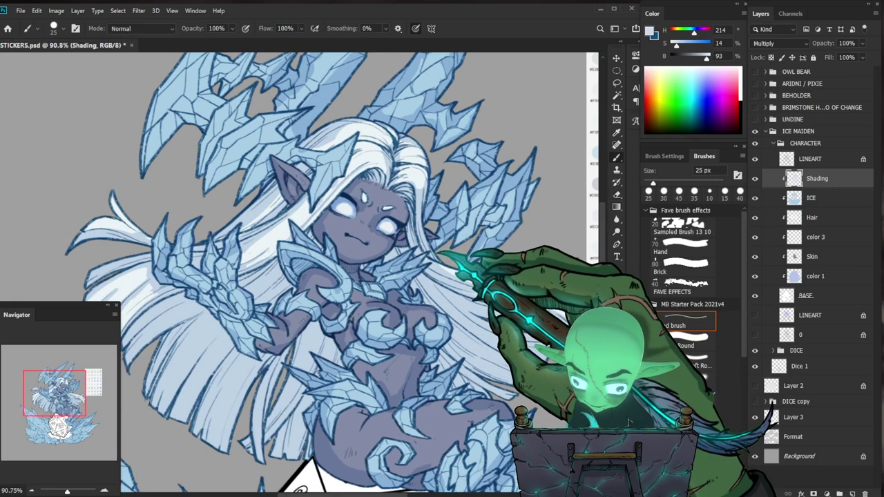
Shade the hair at the crown and fringe around the ice headpiece with the 25 px brush.
{"action": "key", "text": "ctrl+space"}
{"action": "mouse_move", "coordinate": [380, 221]}
{"action": "left_mouse_down"}
{"action": "mouse_move", "coordinate": [405, 208]}
{"action": "mouse_move", "coordinate": [423, 222]}
{"action": "mouse_move", "coordinate": [373, 219]}
{"action": "mouse_move", "coordinate": [469, 221]}
{"action": "left_mouse_up"}
{"action": "key", "text": "ctrl+space"}
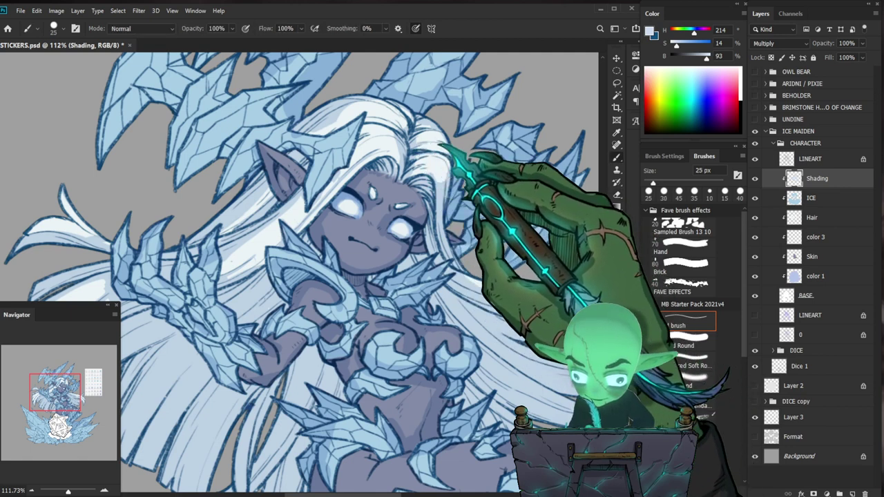
{"action": "key", "text": "ctrl+space"}
{"action": "left_click_drag", "start_coordinate": [465, 147], "coordinate": [431, 171]}
{"action": "double_click", "coordinate": [447, 113]}
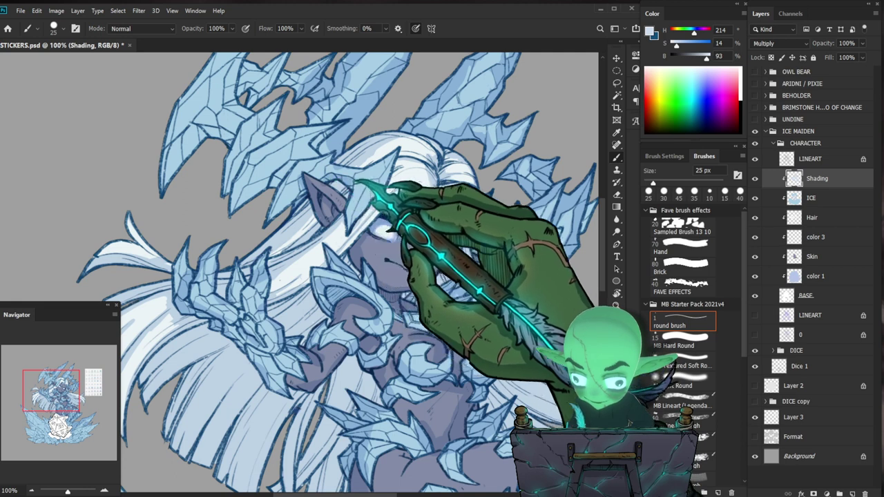
Refine the shading on the thigh and the upper ice leg armour using the 30 px eraser and 25 px brush.
{"action": "key", "text": "e"}
{"action": "key", "text": "ctrl+0"}
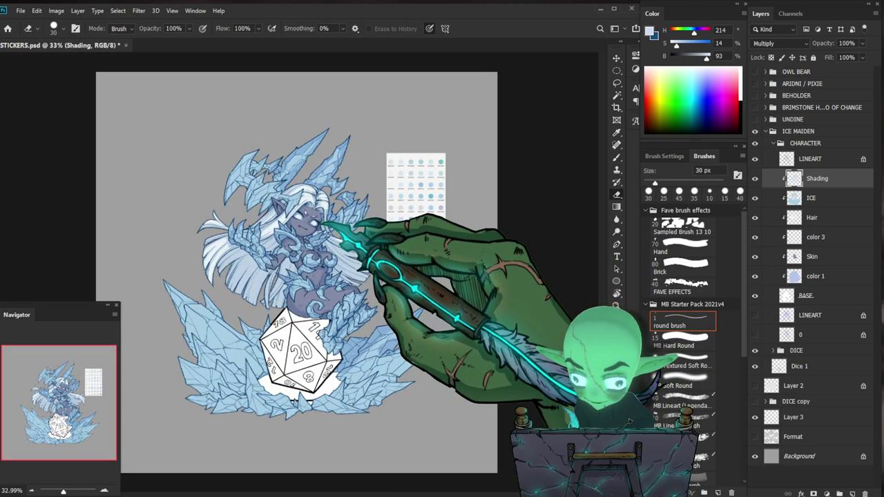
{"action": "left_click_drag", "start_coordinate": [299, 328], "coordinate": [351, 316]}
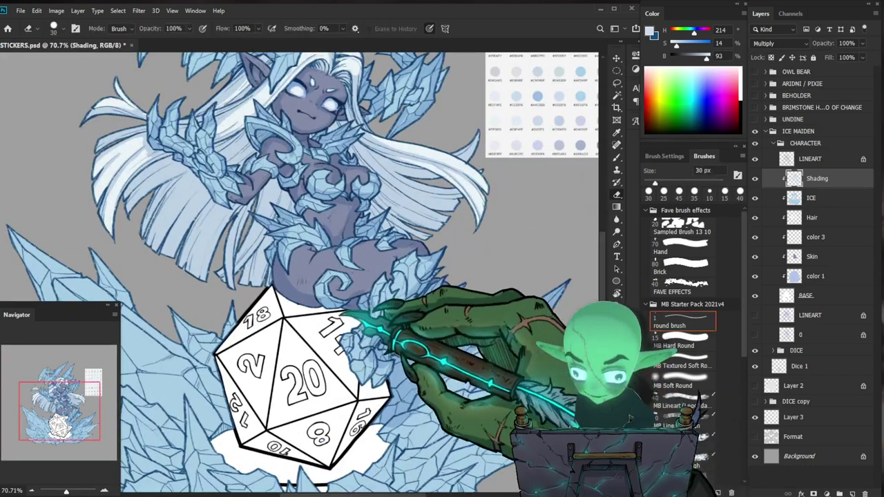
{"action": "key", "text": "b"}
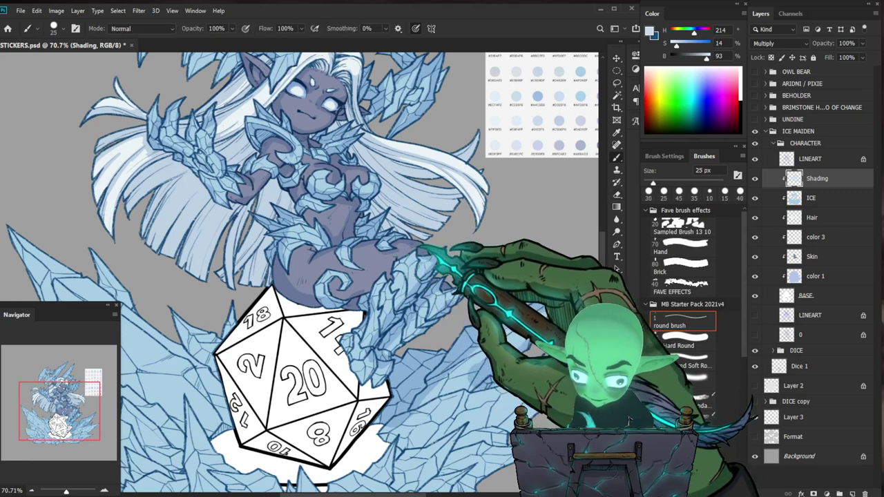
{"action": "key", "text": "e"}
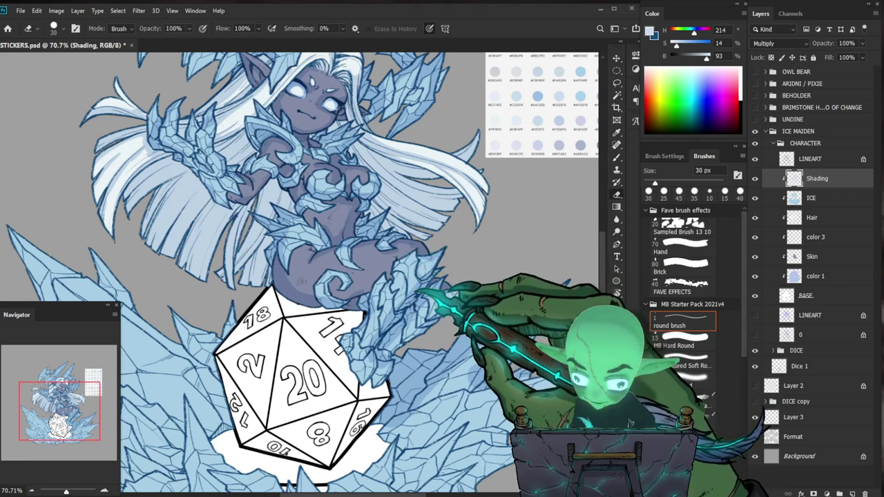
{"action": "key", "text": "b"}
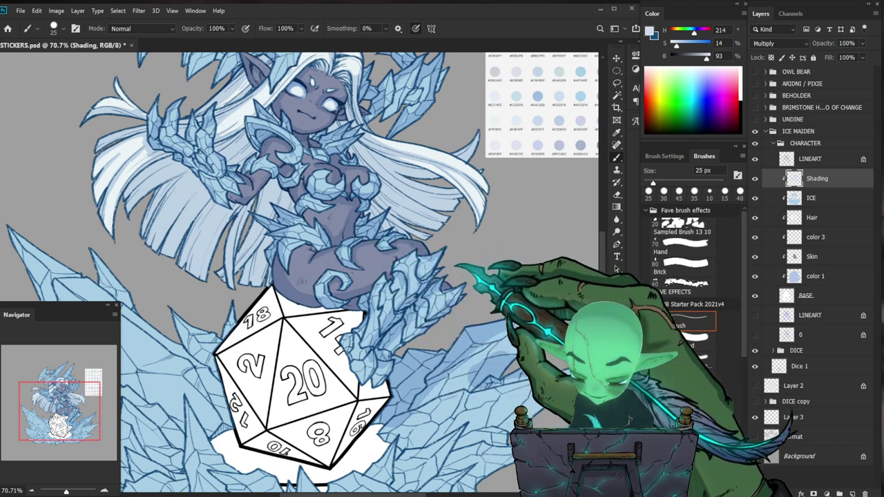
Clean up the facet shadows on the lower ice leg armour beside the die with the 30 px eraser and 25 px brush.
{"action": "left_click_drag", "start_coordinate": [467, 290], "coordinate": [450, 291]}
{"action": "left_click_drag", "start_coordinate": [397, 394], "coordinate": [411, 378]}
{"action": "left_click_drag", "start_coordinate": [435, 314], "coordinate": [470, 301]}
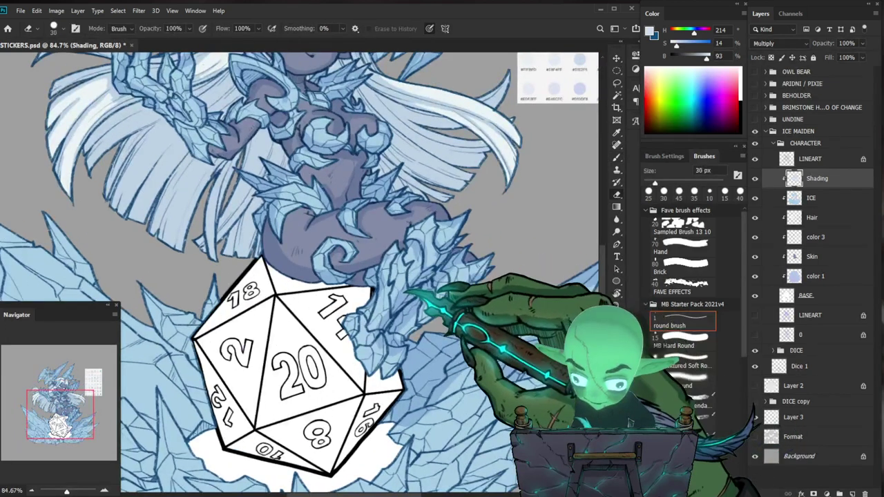
{"action": "key", "text": "b"}
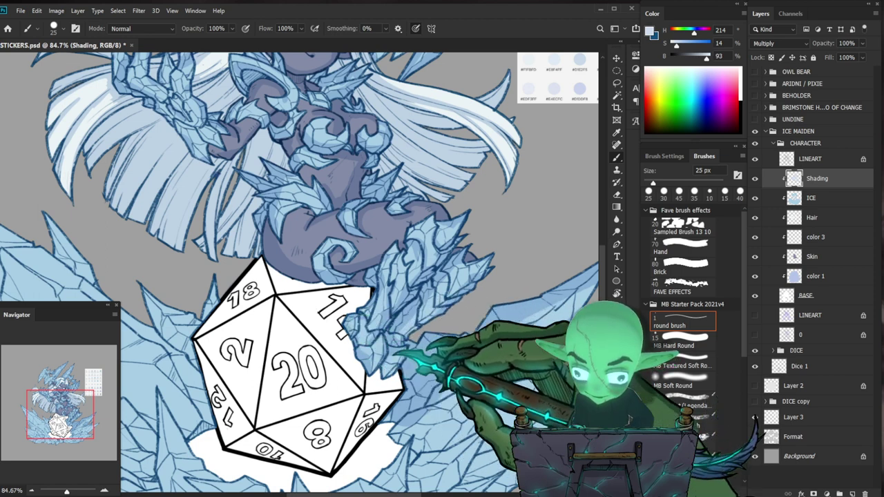
Refine the shadows on the outer spikes of the ice knee armour with the 25 px brush and 30 px eraser.
{"action": "key", "text": "z"}
{"action": "left_click_drag", "start_coordinate": [459, 342], "coordinate": [407, 342]}
{"action": "left_click_drag", "start_coordinate": [453, 299], "coordinate": [518, 299]}
{"action": "key", "text": "b"}
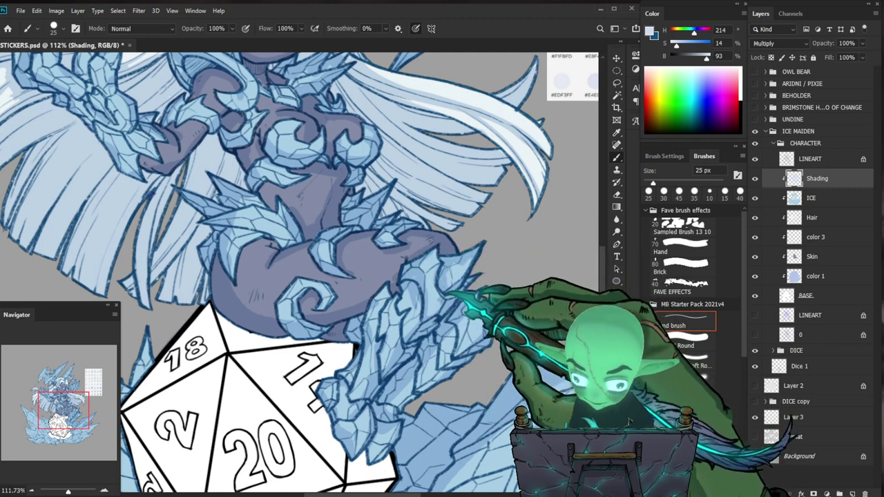
{"action": "key", "text": "z"}
{"action": "left_click_drag", "start_coordinate": [477, 263], "coordinate": [465, 270]}
{"action": "left_click_drag", "start_coordinate": [510, 315], "coordinate": [547, 315]}
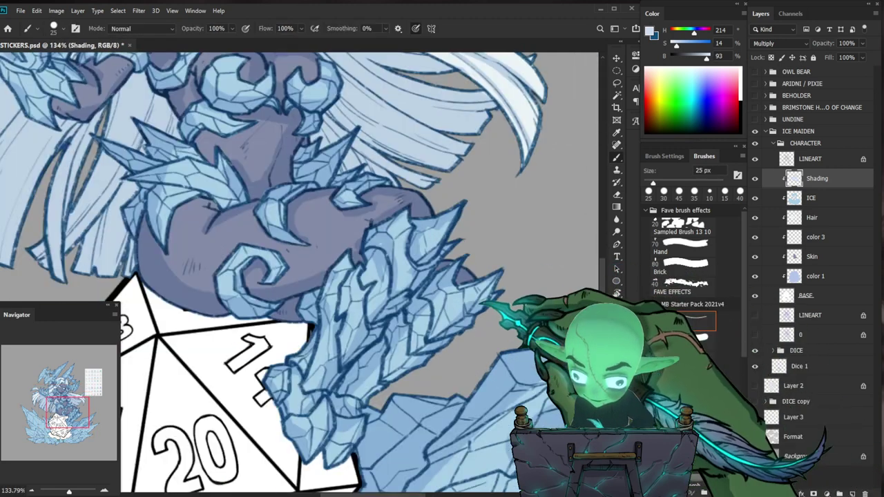
{"action": "key", "text": "b"}
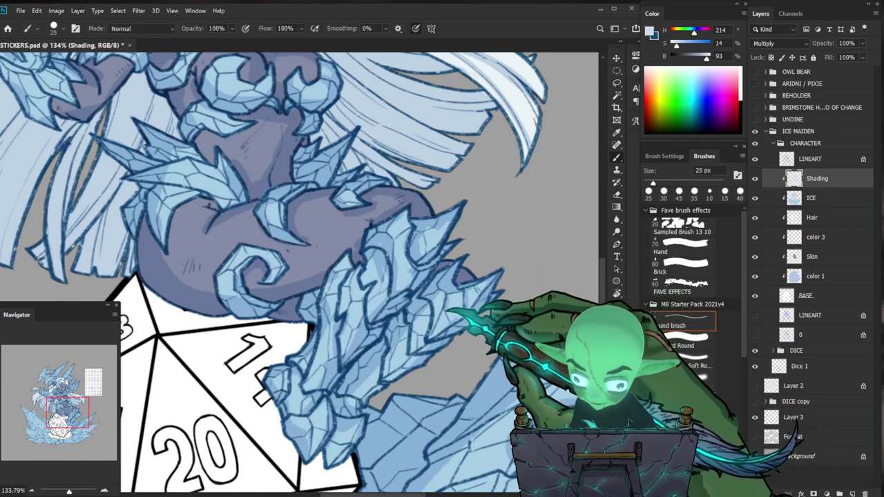
{"action": "key", "text": "b"}
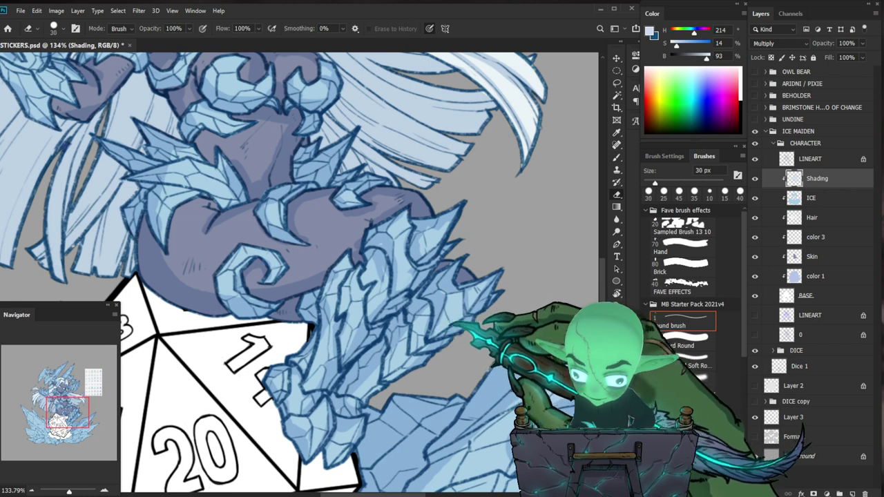
{"action": "left_click_drag", "start_coordinate": [303, 297], "coordinate": [343, 245]}
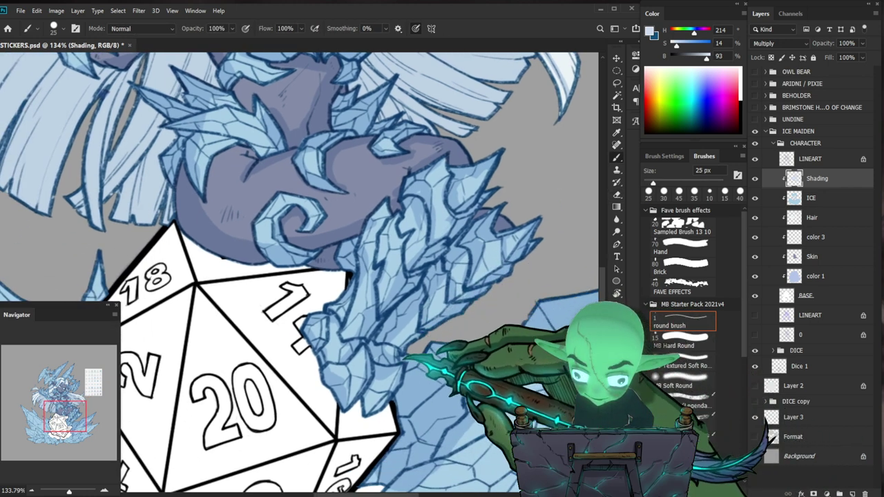
Shade the facets of the ice shin armour above the claws with the 25 px brush and eraser.
{"action": "key", "text": "e"}
{"action": "key", "text": "b"}
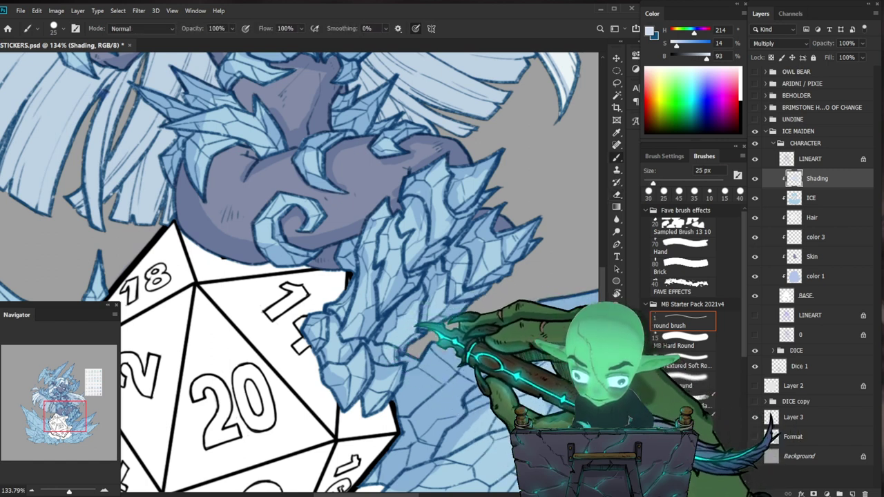
{"action": "key", "text": "z"}
{"action": "left_click_drag", "start_coordinate": [465, 330], "coordinate": [400, 331]}
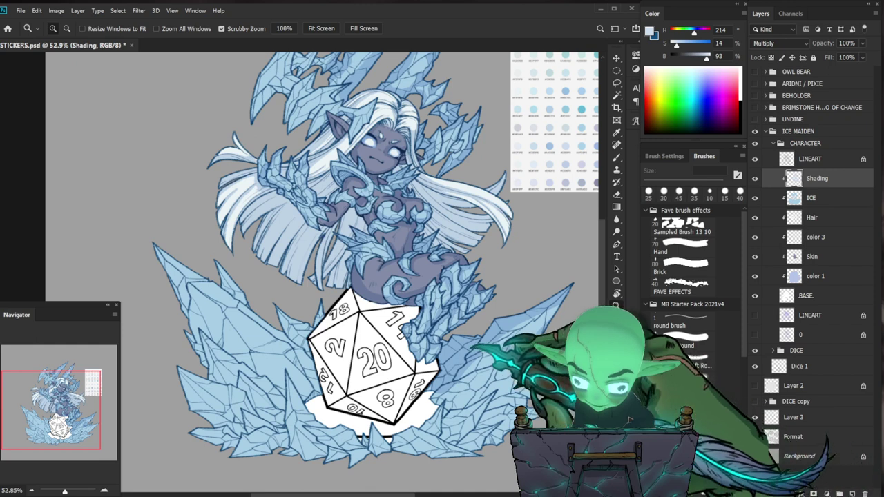
{"action": "left_click_drag", "start_coordinate": [478, 349], "coordinate": [498, 346]}
{"action": "key", "text": "b"}
{"action": "key", "text": "z"}
{"action": "left_click_drag", "start_coordinate": [434, 279], "coordinate": [471, 282]}
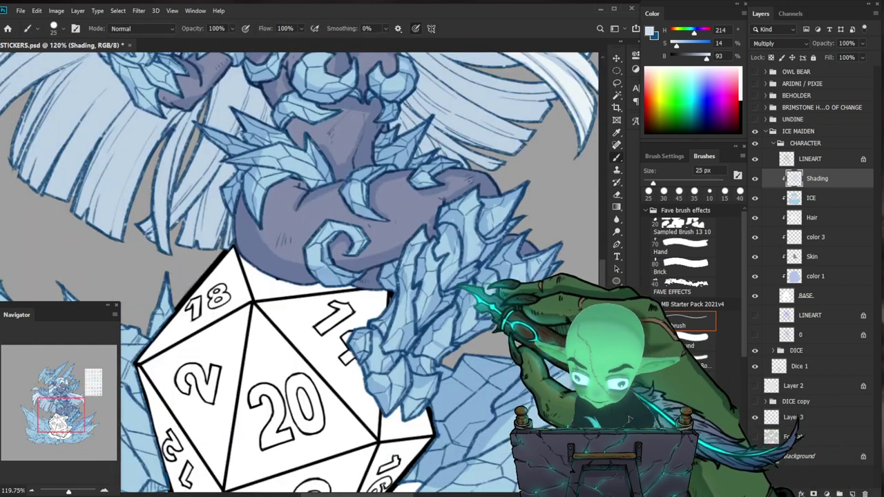
Sharpen the facet shadows between the ice shin plates and the knee spikes using the 25 px brush and 30 px eraser.
{"action": "key", "text": "e"}
{"action": "key", "text": "b"}
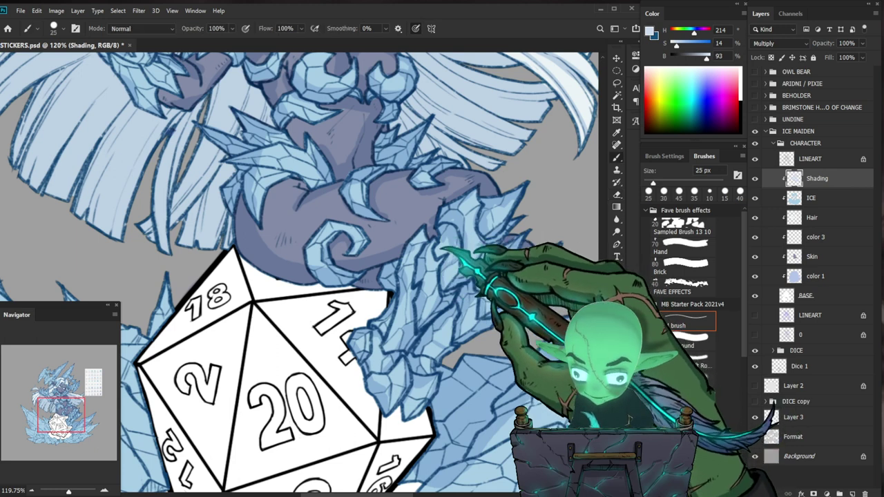
{"action": "key", "text": "z"}
{"action": "mouse_move", "coordinate": [530, 252]}
{"action": "left_mouse_down"}
{"action": "mouse_move", "coordinate": [473, 261]}
{"action": "mouse_move", "coordinate": [511, 283]}
{"action": "left_mouse_up"}
{"action": "key", "text": "e"}
{"action": "key", "text": "b"}
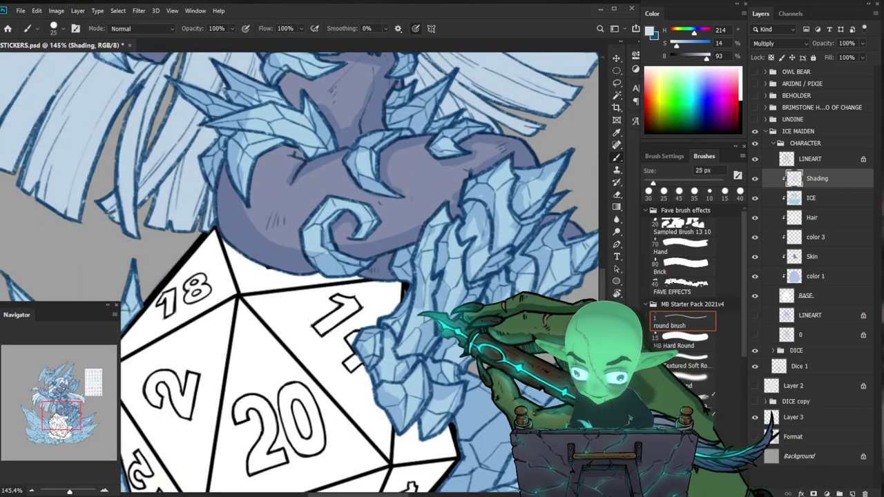
{"action": "key", "text": "e"}
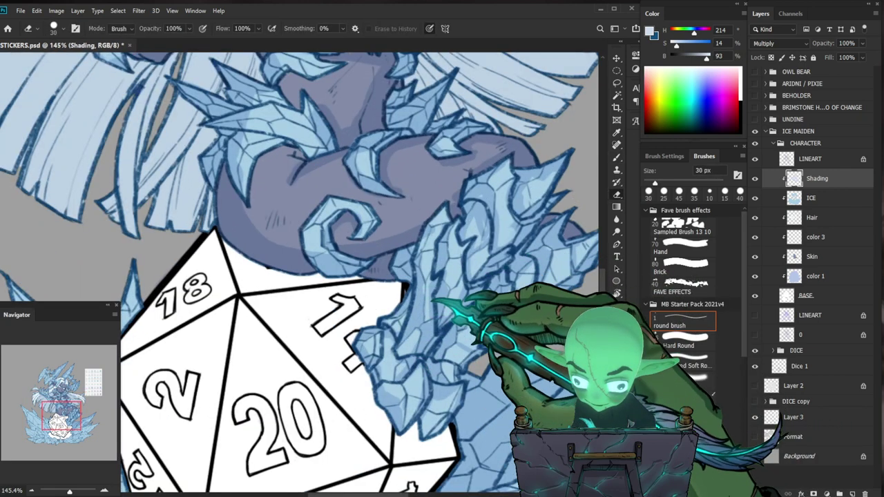
{"action": "key", "text": "b"}
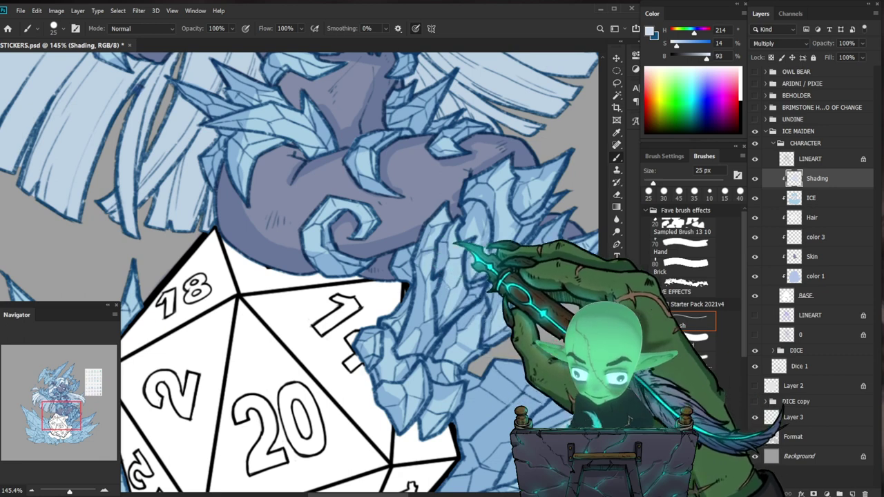
Paint shadows on the ice foot claws overlapping the die with the 25 px brush.
{"action": "left_click_drag", "start_coordinate": [459, 244], "coordinate": [405, 308]}
{"action": "scroll", "coordinate": [446, 293], "scroll_direction": "up", "scroll_amount": 5}
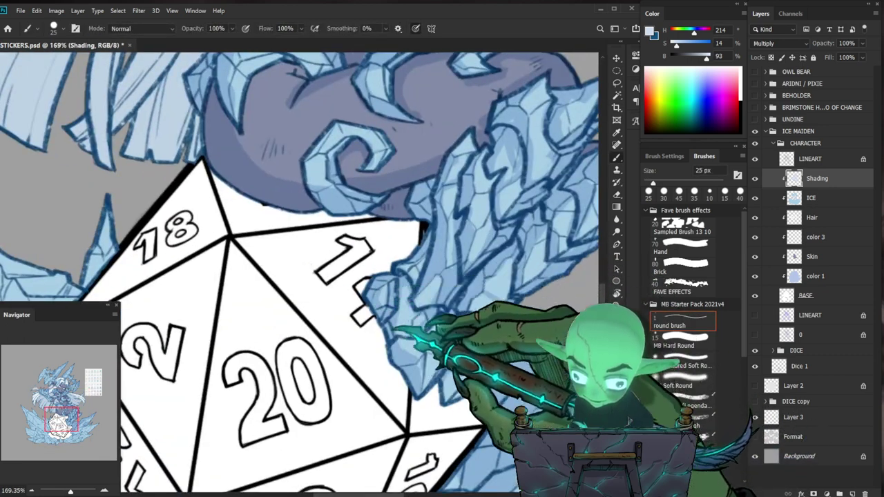
{"action": "left_click", "coordinate": [420, 312]}
{"action": "left_click_drag", "start_coordinate": [414, 302], "coordinate": [338, 308]}
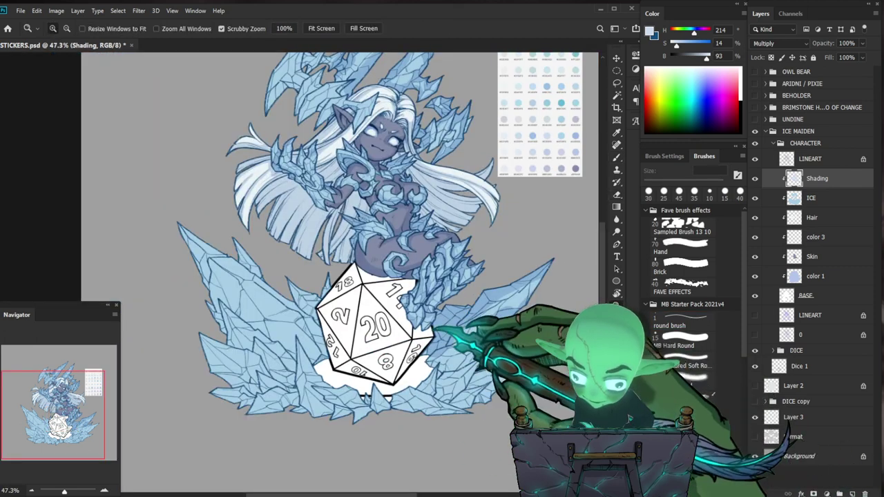
{"action": "scroll", "coordinate": [419, 326], "scroll_direction": "up", "scroll_amount": 5}
{"action": "key", "text": "b"}
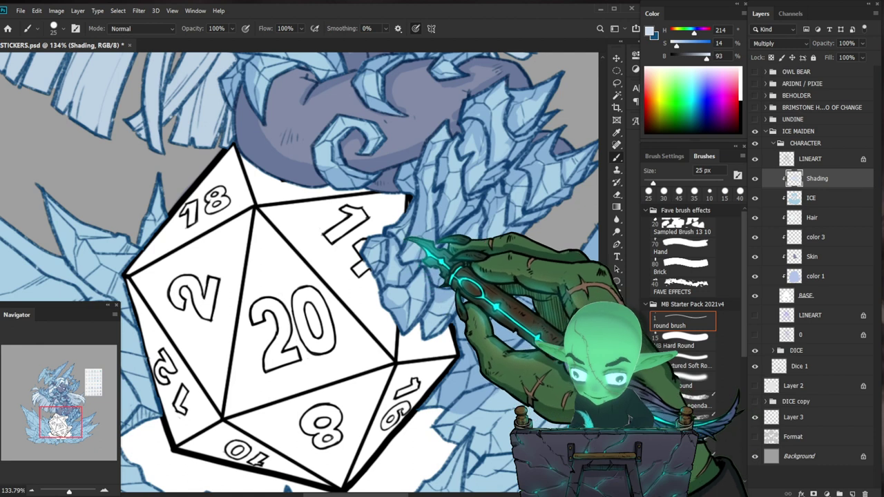
{"action": "left_click_drag", "start_coordinate": [446, 223], "coordinate": [456, 319]}
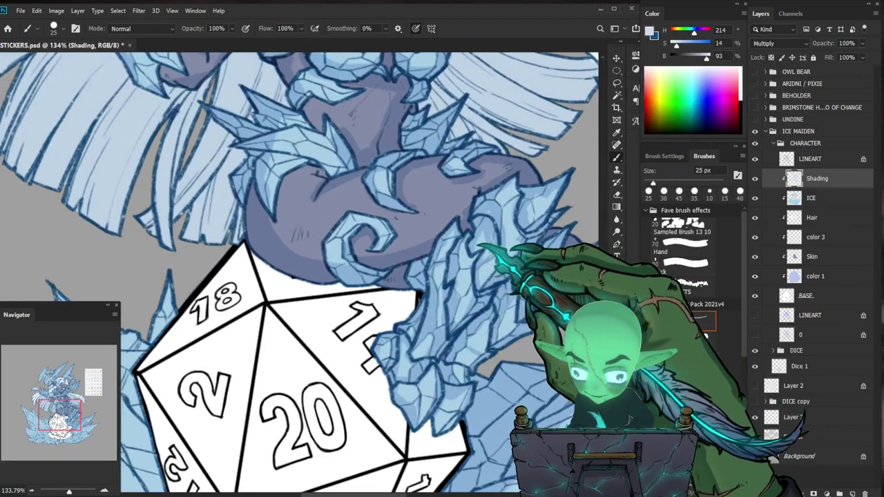
Shade the midriff and define the abdomen below the ice bodice with the 25 px brush and 30 px eraser.
{"action": "left_click_drag", "start_coordinate": [494, 251], "coordinate": [450, 255]}
{"action": "left_click_drag", "start_coordinate": [511, 214], "coordinate": [507, 269]}
{"action": "left_click_drag", "start_coordinate": [440, 274], "coordinate": [464, 268]}
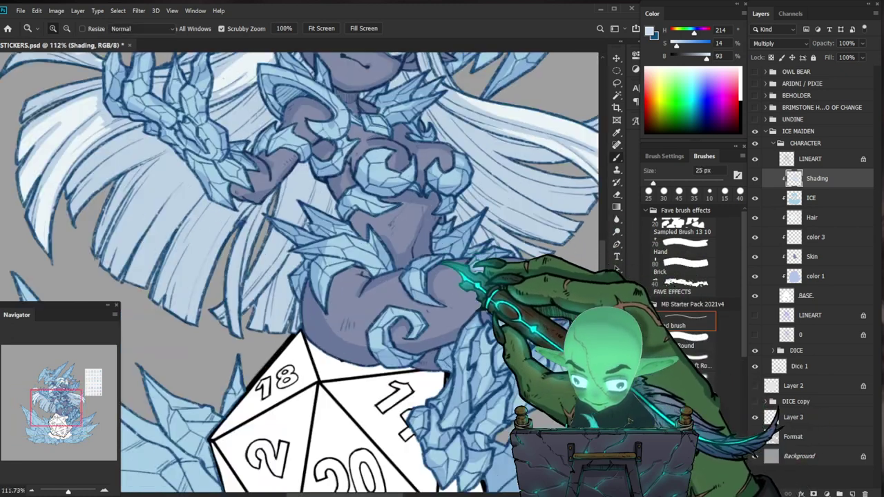
{"action": "key", "text": "e"}
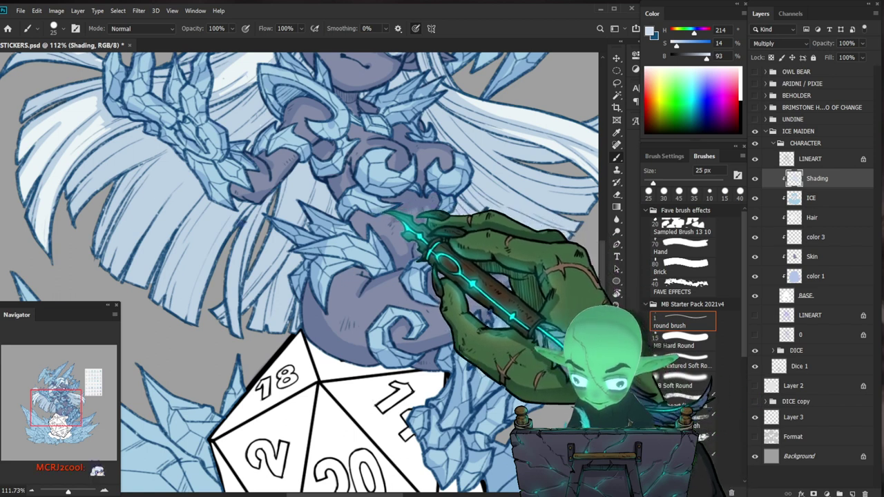
{"action": "key", "text": "e"}
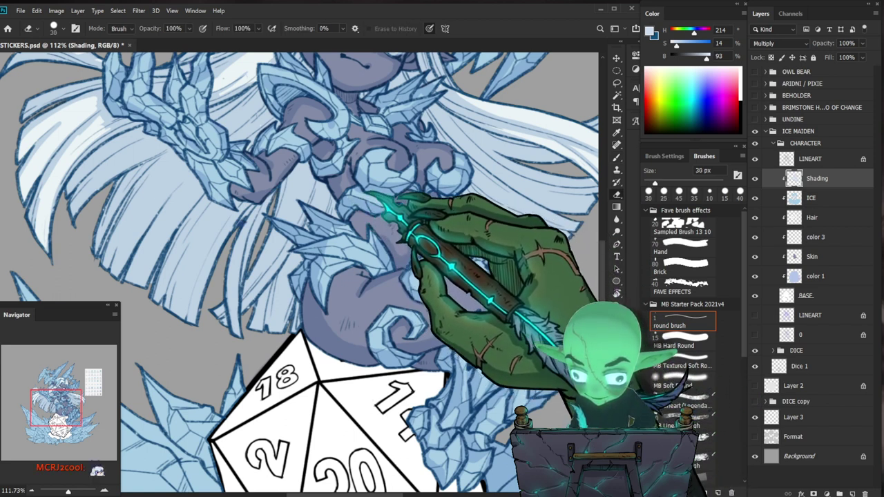
{"action": "key", "text": "b"}
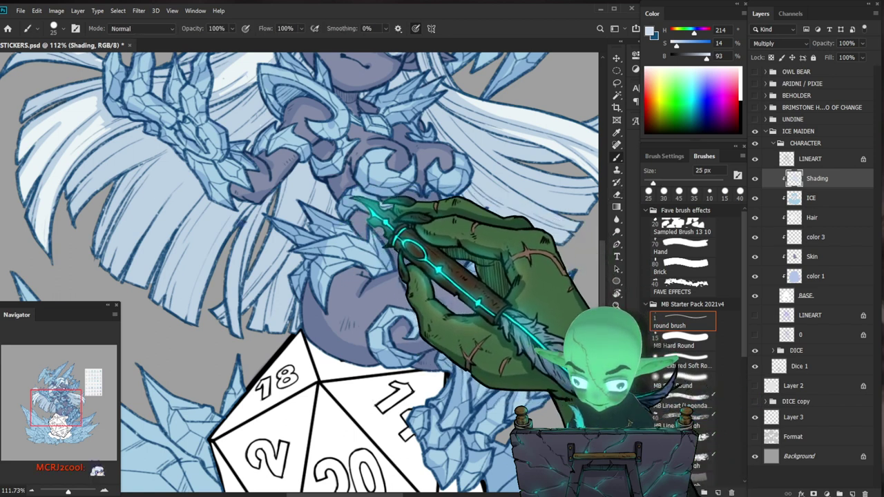
{"action": "left_click_drag", "start_coordinate": [421, 207], "coordinate": [437, 237]}
{"action": "key", "text": "e"}
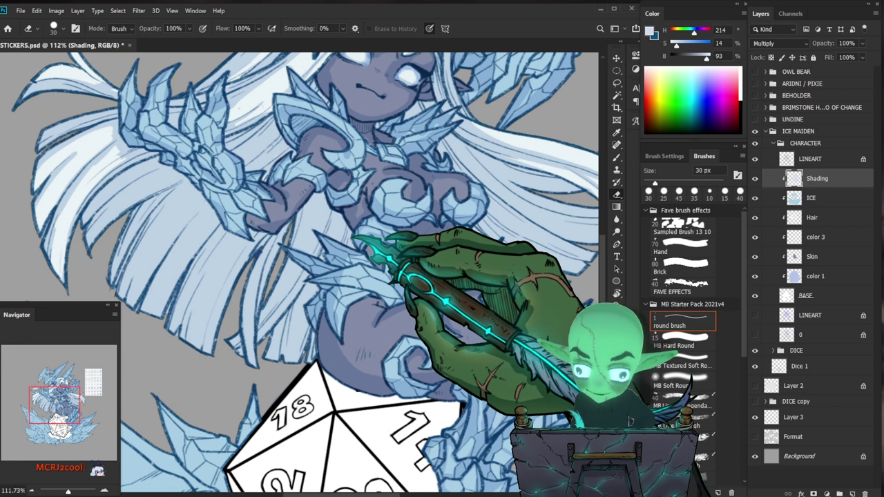
{"action": "key", "text": "b"}
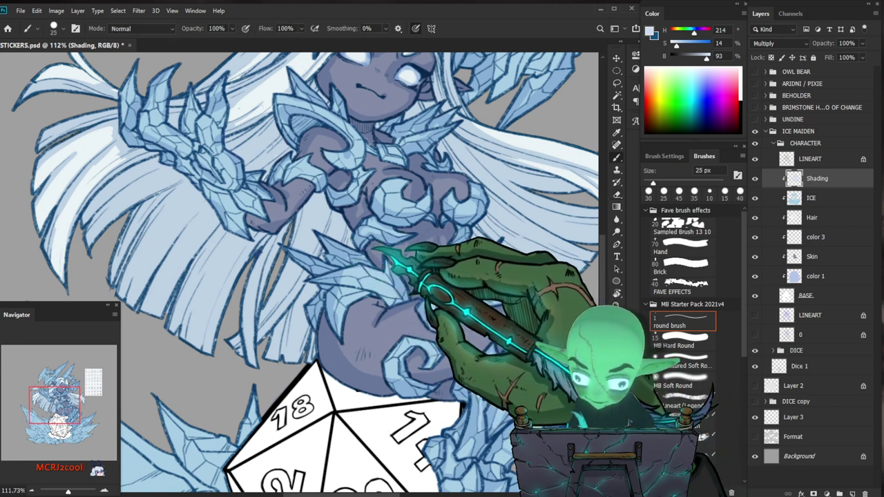
{"action": "key", "text": "ctrl+space"}
{"action": "mouse_move", "coordinate": [473, 271]}
{"action": "left_mouse_down"}
{"action": "mouse_move", "coordinate": [438, 275]}
{"action": "mouse_move", "coordinate": [475, 269]}
{"action": "left_mouse_up"}
{"action": "key", "text": "b"}
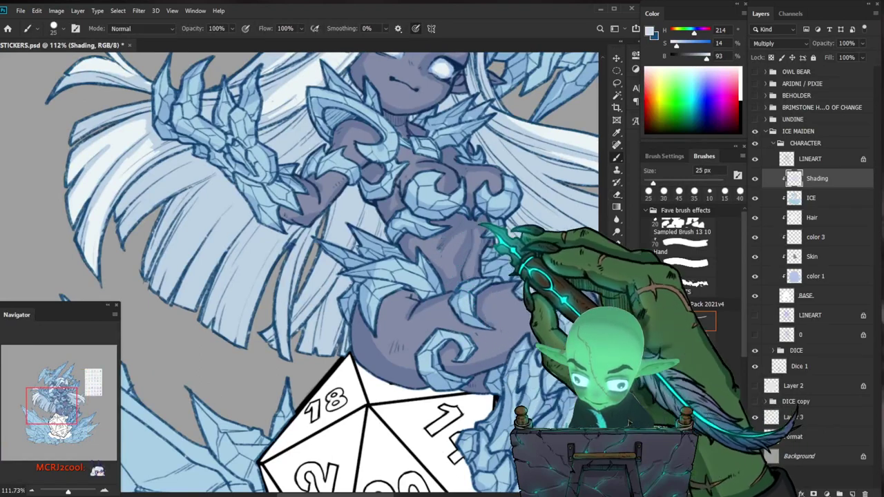
Refine the shadows on the cheeks and lower face with the 30 px eraser and 25 px brush.
{"action": "key", "text": "space"}
{"action": "left_click_drag", "start_coordinate": [541, 224], "coordinate": [475, 284]}
{"action": "key", "text": "e"}
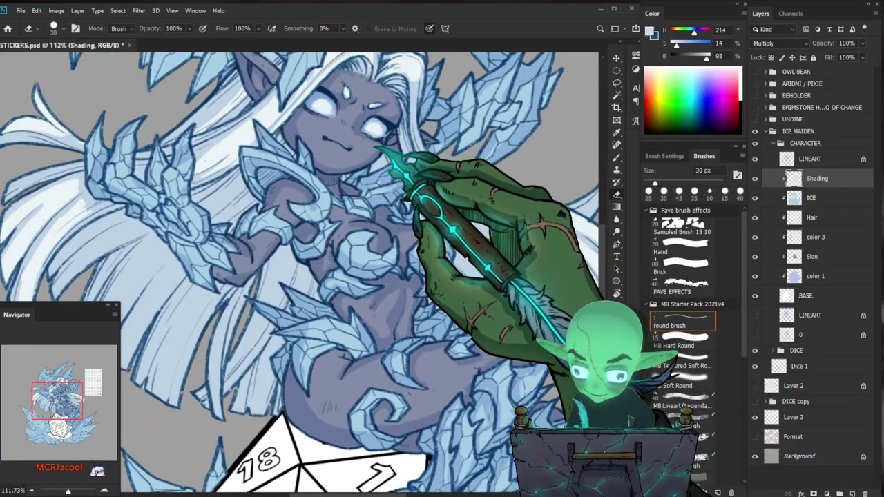
{"action": "key", "text": "b"}
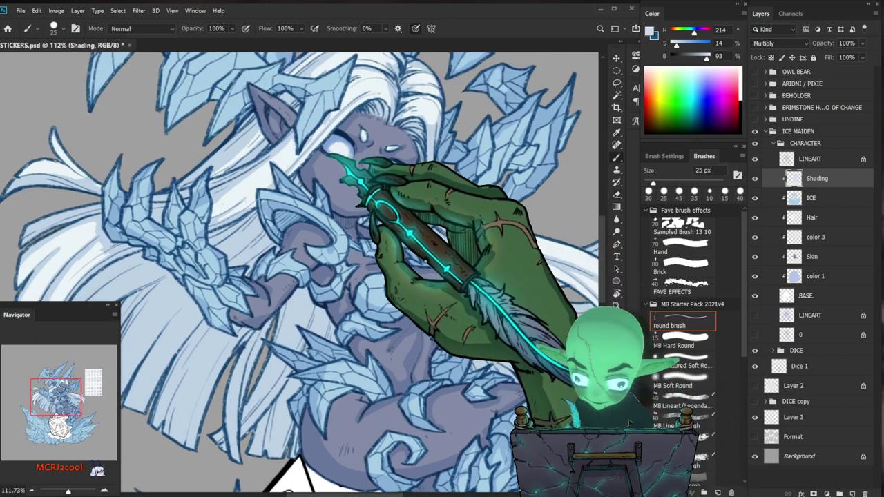
{"action": "key", "text": "e"}
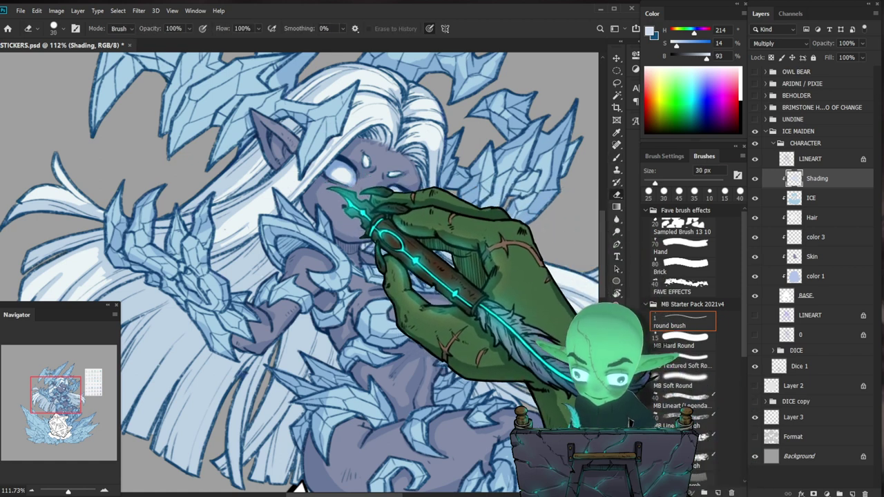
{"action": "key", "text": "b"}
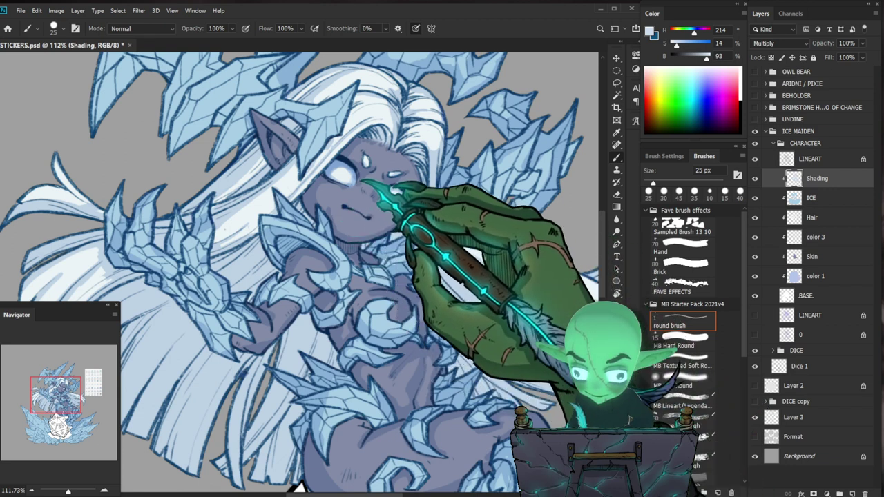
Refine the skin shadows around the far eye, brows and forehead with the 30 px eraser and 25 px brush.
{"action": "key", "text": "z"}
{"action": "mouse_move", "coordinate": [404, 200]}
{"action": "left_mouse_down"}
{"action": "mouse_move", "coordinate": [297, 221]}
{"action": "mouse_move", "coordinate": [459, 229]}
{"action": "left_mouse_up"}
{"action": "key", "text": "e"}
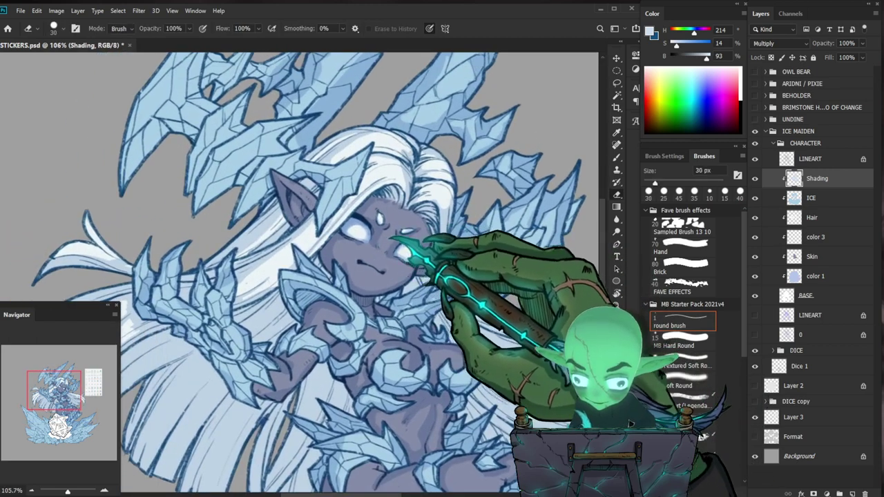
{"action": "key", "text": "b"}
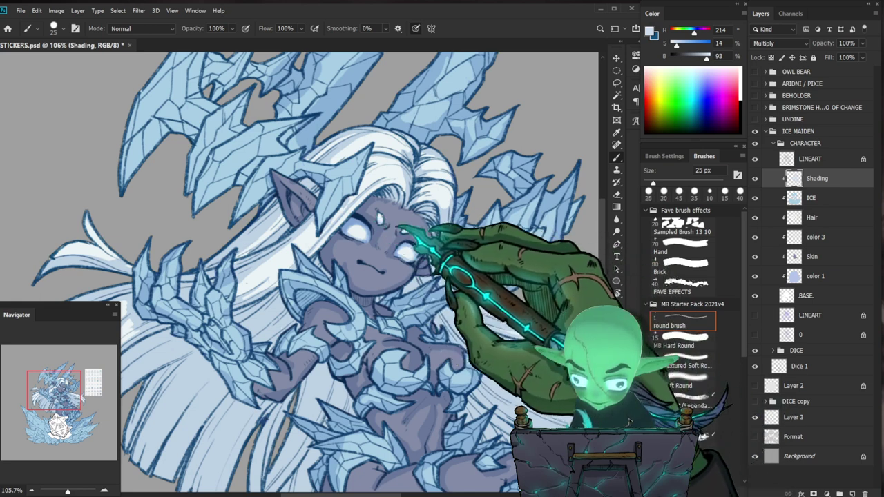
{"action": "key", "text": "z"}
{"action": "mouse_move", "coordinate": [495, 256]}
{"action": "left_mouse_down"}
{"action": "mouse_move", "coordinate": [464, 249]}
{"action": "mouse_move", "coordinate": [477, 238]}
{"action": "left_mouse_up"}
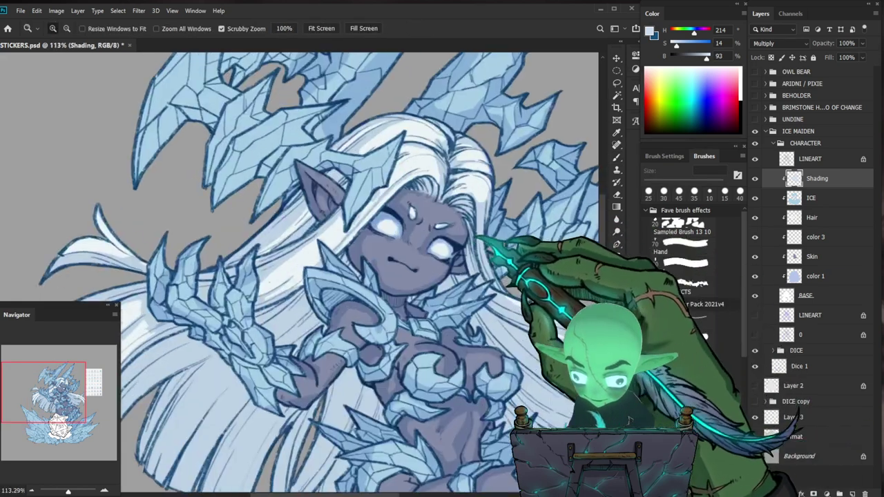
{"action": "key", "text": "e"}
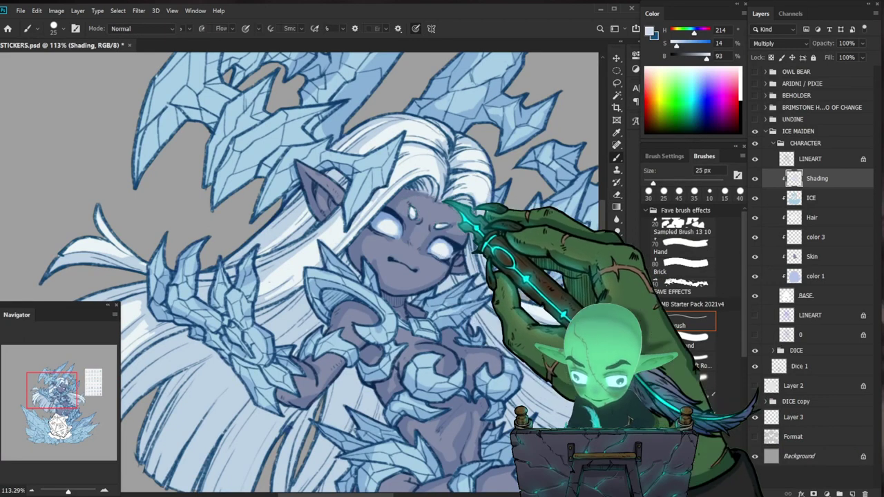
{"action": "key", "text": "b"}
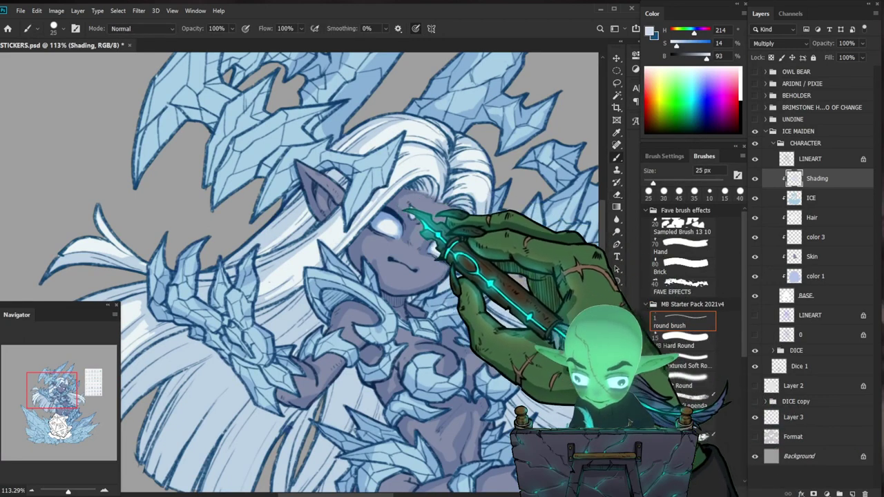
{"action": "key", "text": "e"}
{"action": "left_click_drag", "start_coordinate": [419, 210], "coordinate": [426, 222]}
{"action": "key", "text": "b"}
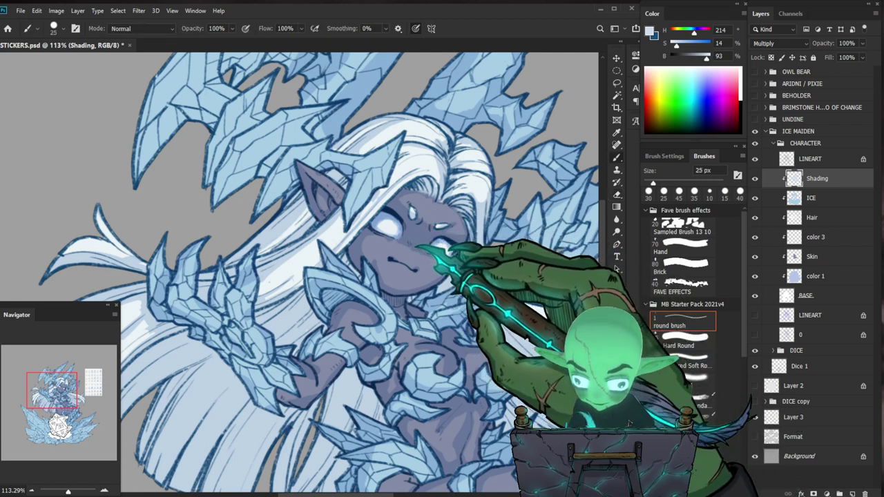
Place a dab of the pale-blue shading colour beside the colour chart on Layer 3, and reselect the Shading layer.
{"action": "key", "text": "z"}
{"action": "mouse_move", "coordinate": [489, 246]}
{"action": "left_mouse_down"}
{"action": "mouse_move", "coordinate": [467, 250]}
{"action": "mouse_move", "coordinate": [530, 250]}
{"action": "left_mouse_up"}
{"action": "key", "text": "b"}
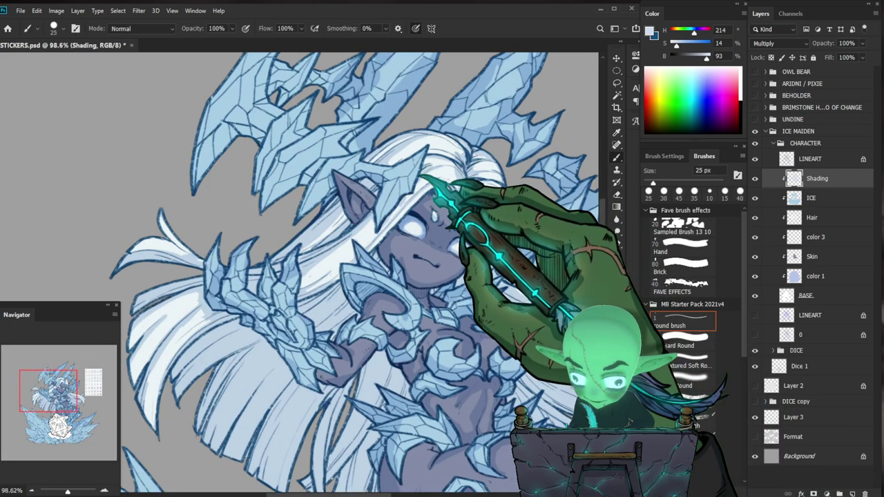
{"action": "left_click_drag", "start_coordinate": [424, 142], "coordinate": [428, 192]}
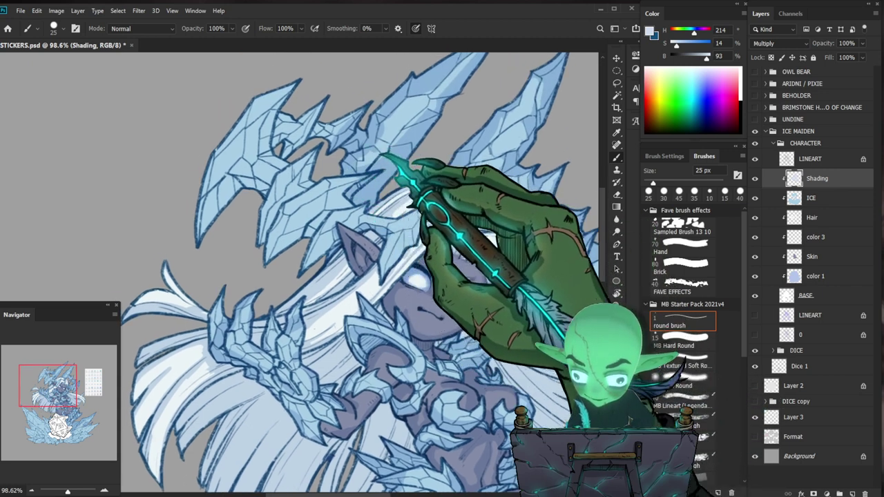
{"action": "left_click_drag", "start_coordinate": [423, 169], "coordinate": [387, 205]}
{"action": "left_click", "coordinate": [834, 416]}
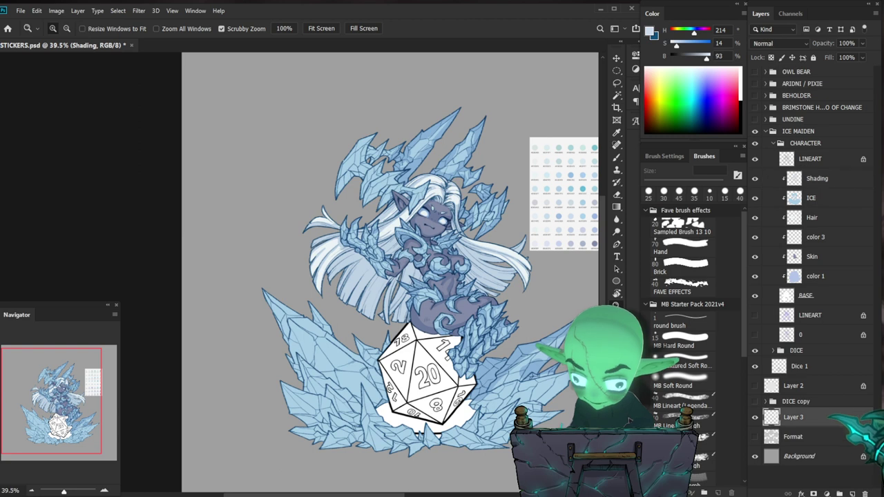
{"action": "left_click_drag", "start_coordinate": [551, 116], "coordinate": [578, 115]}
{"action": "left_click", "coordinate": [522, 128]}
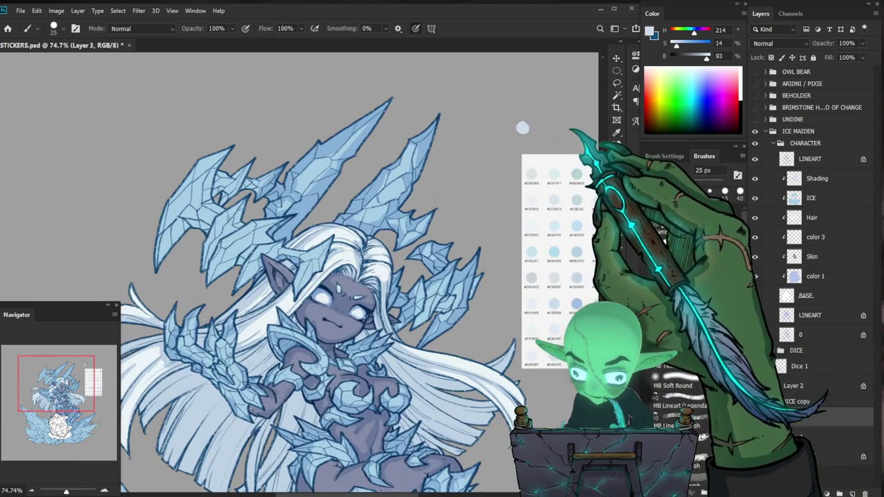
{"action": "left_click", "coordinate": [817, 162]}
{"action": "left_click", "coordinate": [817, 179]}
Review the shading across the whole figure, checking the horns, hair, face and ice armour at several magnifications.
{"action": "left_click_drag", "start_coordinate": [456, 275], "coordinate": [446, 279]}
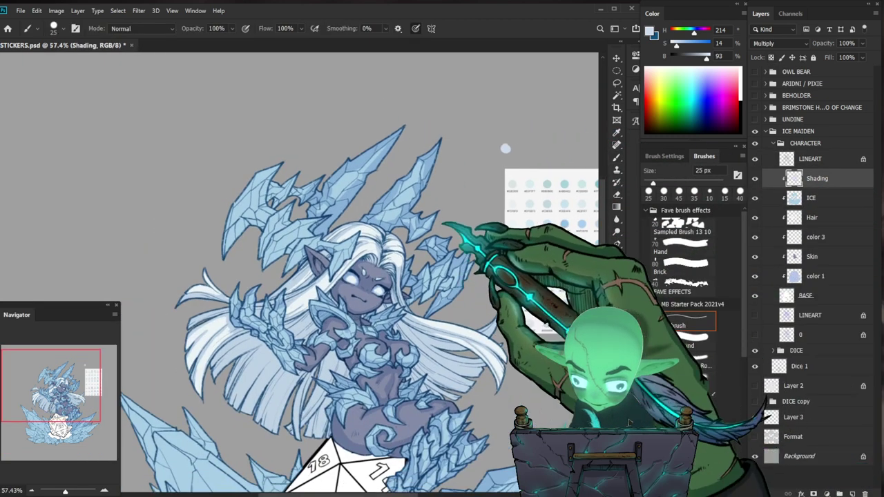
{"action": "left_click_drag", "start_coordinate": [416, 195], "coordinate": [441, 190]}
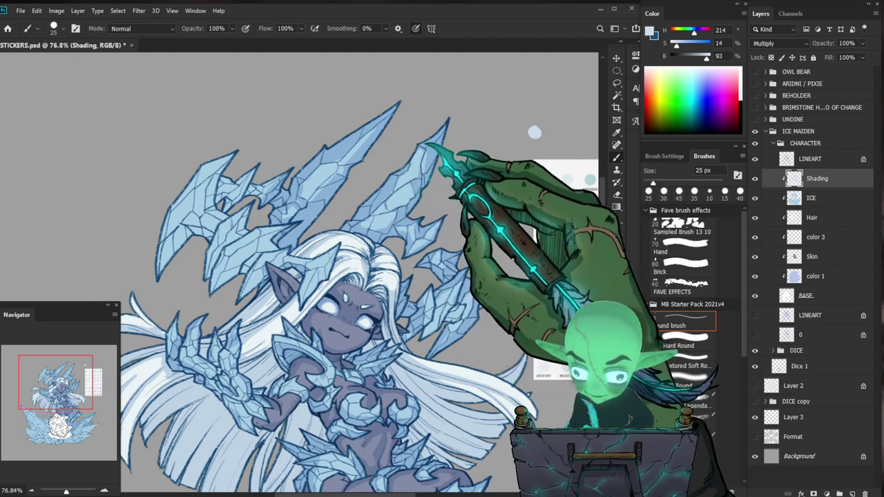
{"action": "scroll", "coordinate": [528, 131], "scroll_direction": "down", "scroll_amount": 5}
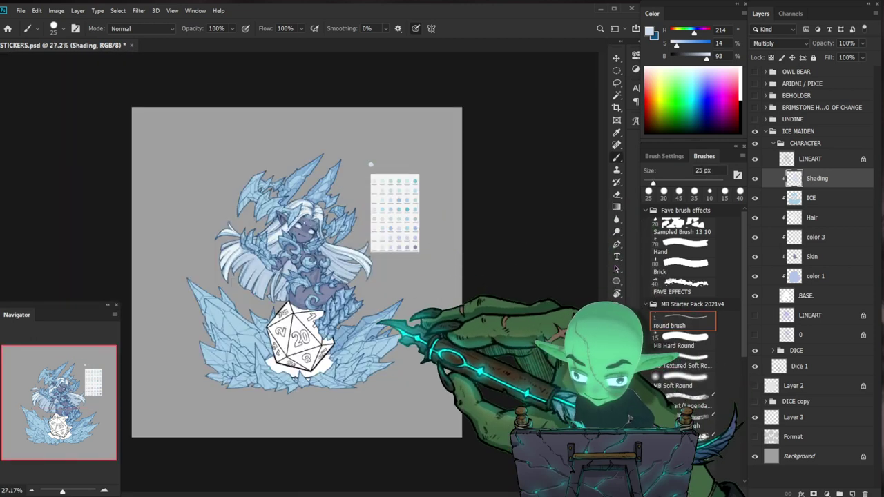
{"action": "left_click_drag", "start_coordinate": [242, 246], "coordinate": [269, 250]}
{"action": "key", "text": "e"}
{"action": "key", "text": "b"}
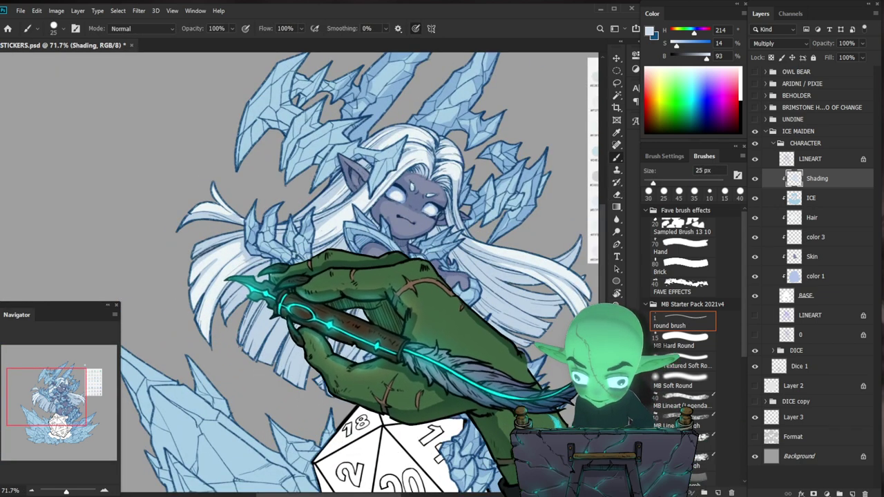
{"action": "left_click_drag", "start_coordinate": [541, 268], "coordinate": [462, 222]}
{"action": "key", "text": "e"}
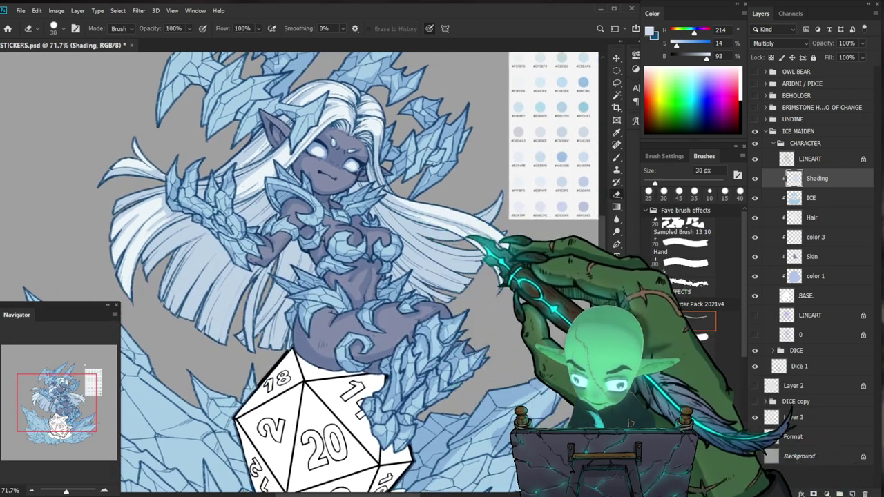
{"action": "key", "text": "b"}
{"action": "left_click_drag", "start_coordinate": [483, 221], "coordinate": [475, 283]}
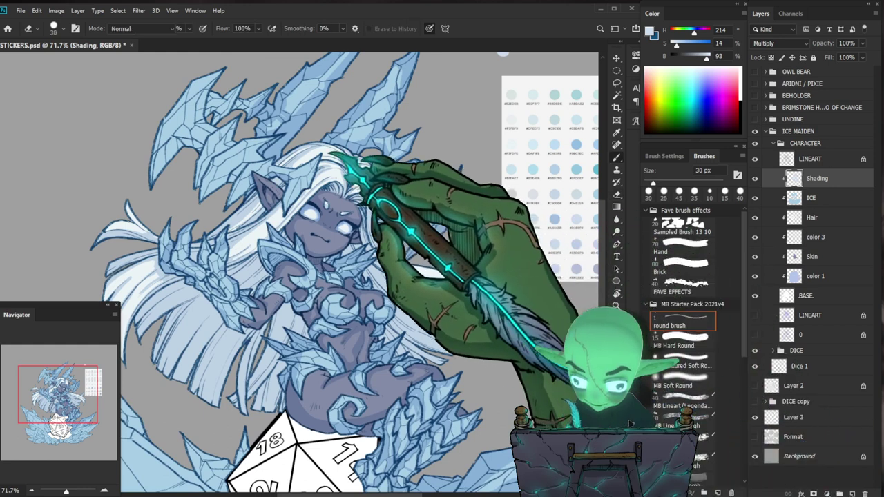
{"action": "left_click_drag", "start_coordinate": [502, 52], "coordinate": [547, 91]}
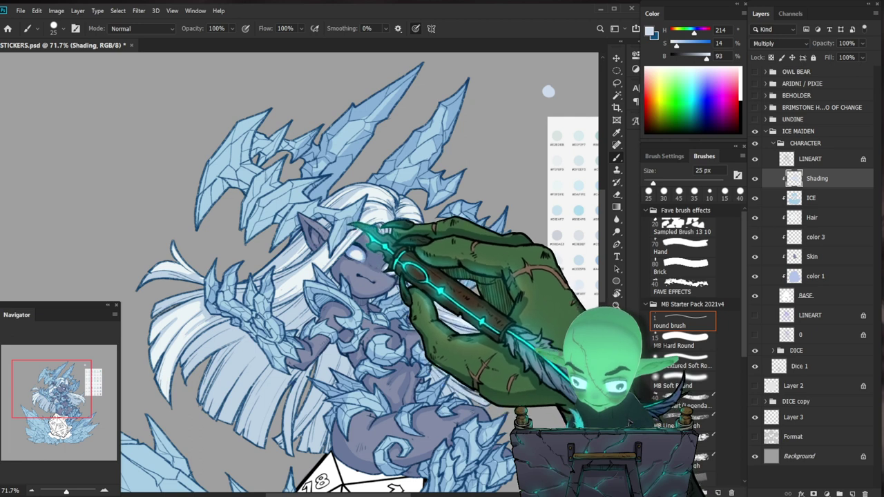
Shade the lower prongs of the ice horn above the pointed ear with the 25 px brush.
{"action": "left_click_drag", "start_coordinate": [548, 91], "coordinate": [578, 91]}
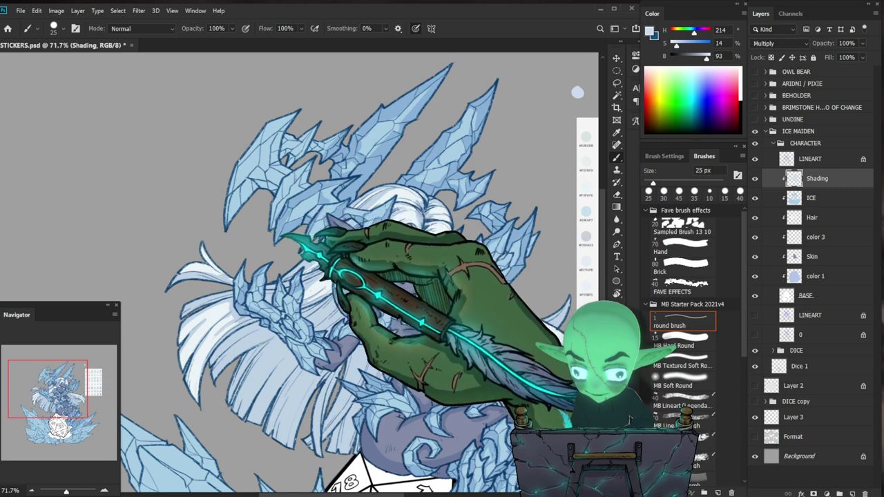
{"action": "mouse_move", "coordinate": [313, 190]}
{"action": "left_mouse_down"}
{"action": "mouse_move", "coordinate": [322, 212]}
{"action": "mouse_move", "coordinate": [288, 234]}
{"action": "left_mouse_up"}
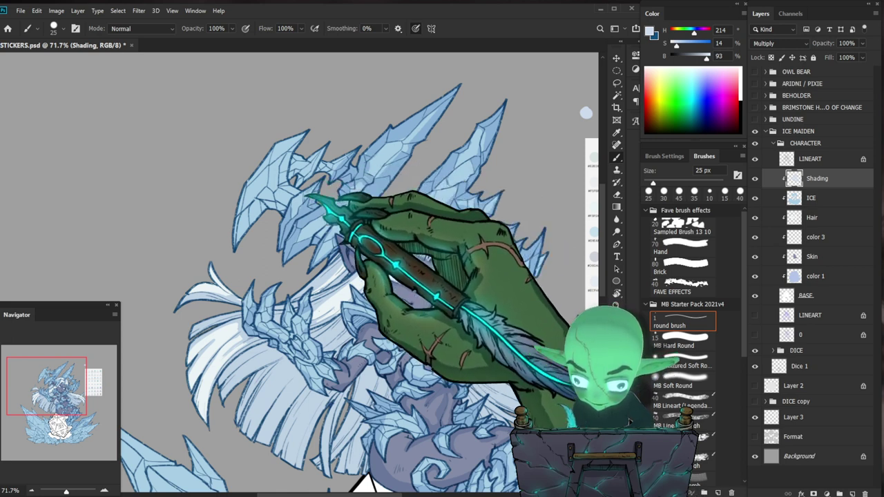
{"action": "key", "text": "z"}
{"action": "left_click_drag", "start_coordinate": [444, 309], "coordinate": [422, 323]}
{"action": "left_click_drag", "start_coordinate": [310, 231], "coordinate": [364, 217]}
{"action": "key", "text": "e"}
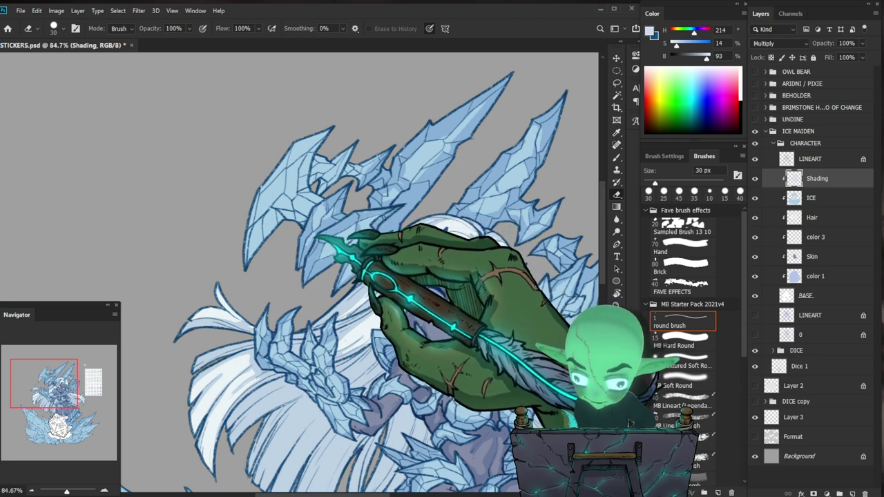
{"action": "key", "text": "b"}
{"action": "left_click_drag", "start_coordinate": [346, 205], "coordinate": [356, 251]}
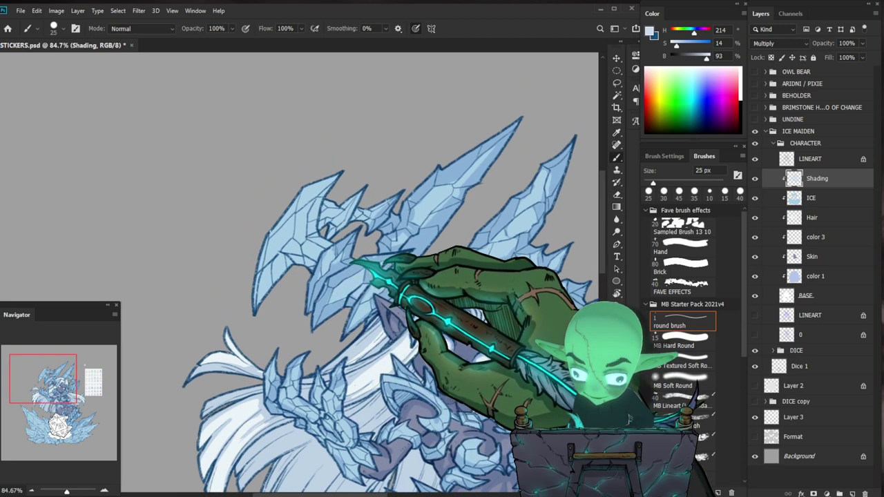
Refine the facet shadows on the horn's lower prongs with the 30 px eraser and 25 px brush.
{"action": "key", "text": "z"}
{"action": "left_click_drag", "start_coordinate": [341, 290], "coordinate": [359, 297]}
{"action": "key", "text": "e"}
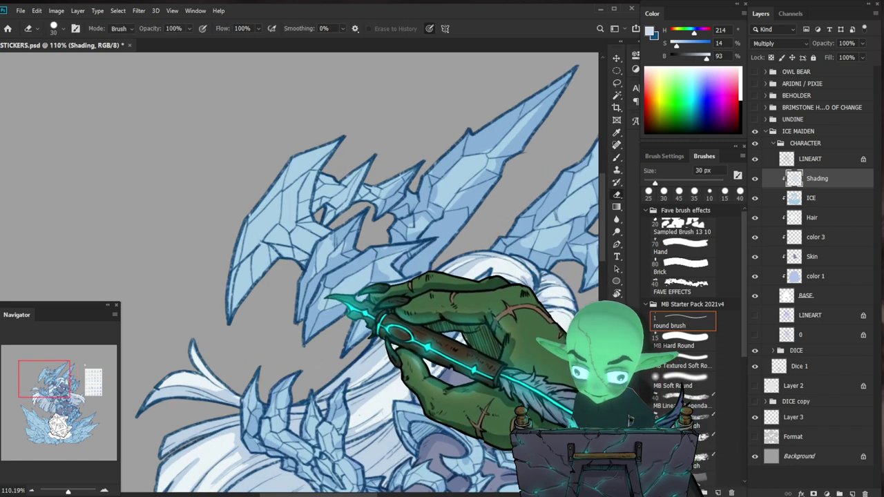
{"action": "key", "text": "b"}
{"action": "key", "text": "z"}
{"action": "left_click_drag", "start_coordinate": [367, 315], "coordinate": [319, 305]}
{"action": "mouse_move", "coordinate": [434, 377]}
{"action": "left_mouse_down"}
{"action": "mouse_move", "coordinate": [437, 340]}
{"action": "mouse_move", "coordinate": [418, 352]}
{"action": "left_mouse_up"}
{"action": "mouse_move", "coordinate": [288, 195]}
{"action": "left_mouse_down"}
{"action": "mouse_move", "coordinate": [331, 213]}
{"action": "mouse_move", "coordinate": [356, 285]}
{"action": "left_mouse_up"}
{"action": "key", "text": "b"}
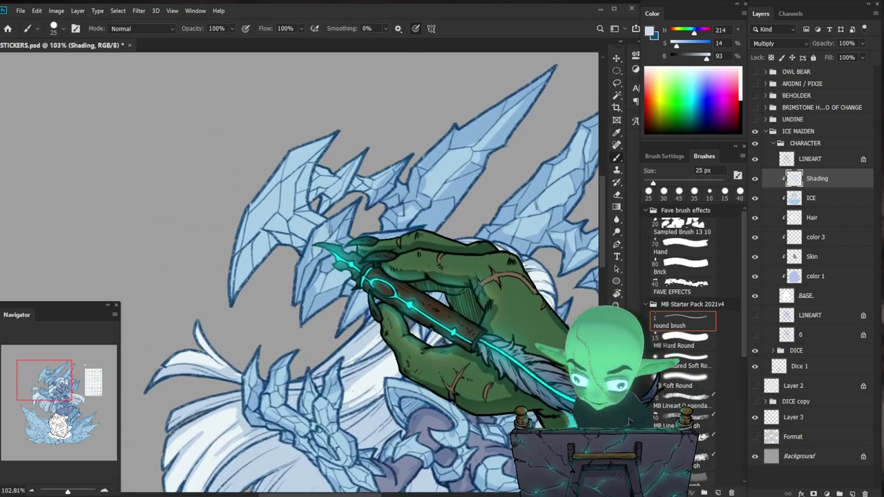
{"action": "key", "text": "e"}
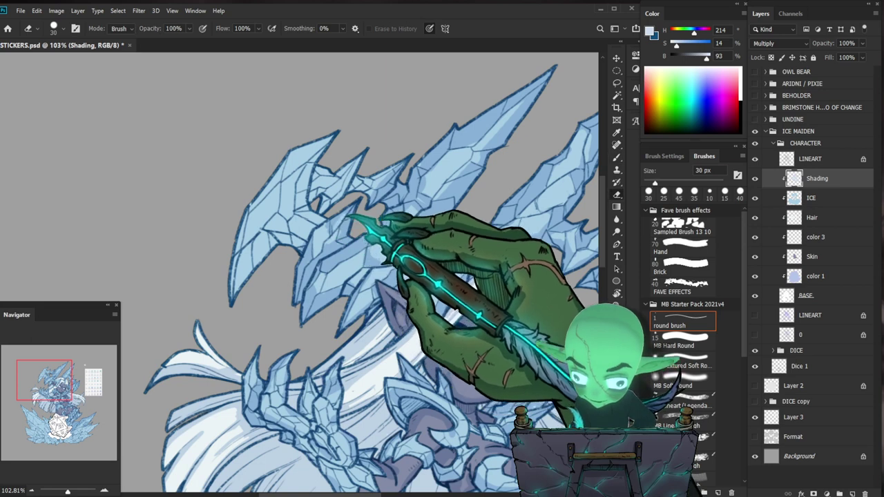
Shade the large outer curved blade of the same ice horn with the 25 px brush and 30 px eraser.
{"action": "key", "text": "b"}
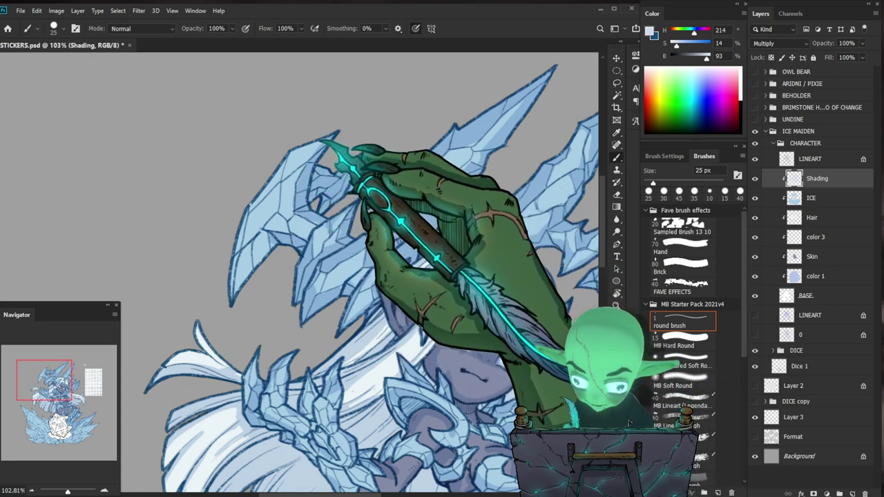
{"action": "key", "text": "e"}
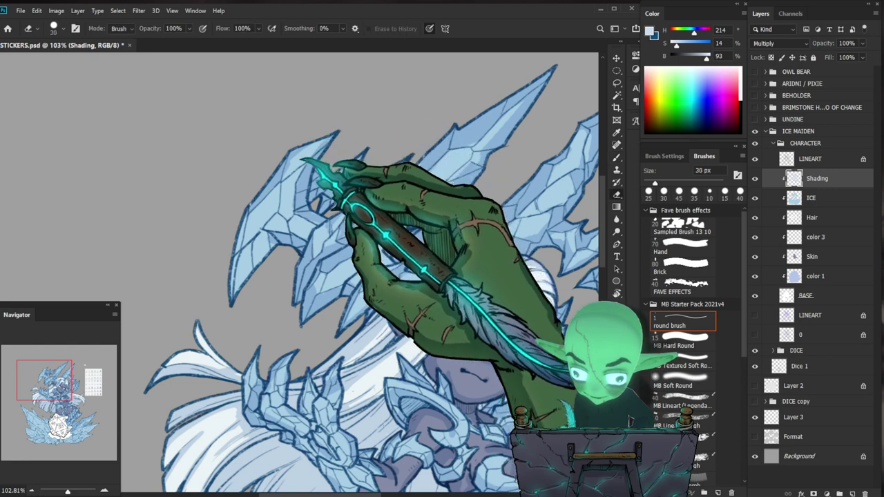
{"action": "key", "text": "b"}
{"action": "left_click_drag", "start_coordinate": [318, 227], "coordinate": [347, 205]}
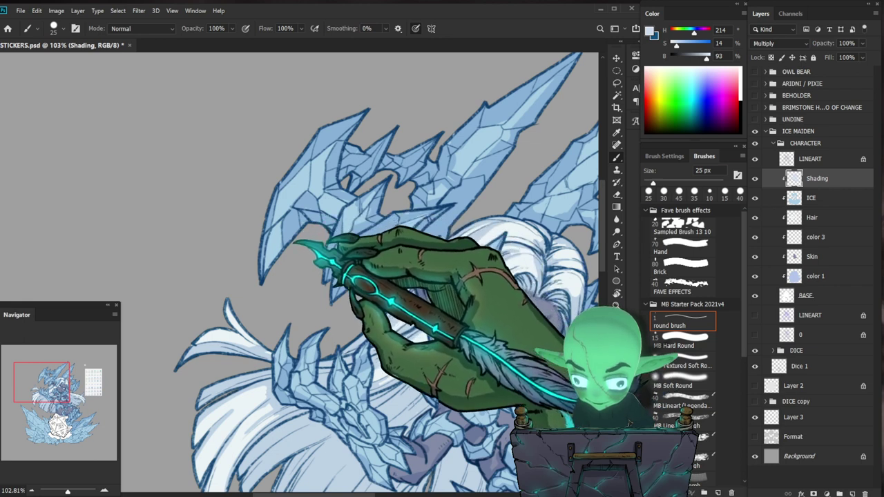
{"action": "key", "text": "ctrl+space"}
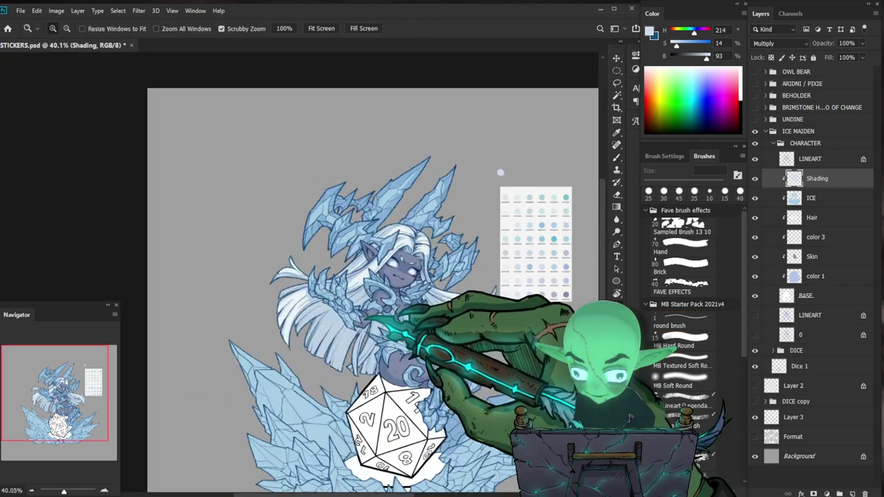
{"action": "left_click_drag", "start_coordinate": [314, 181], "coordinate": [330, 180]}
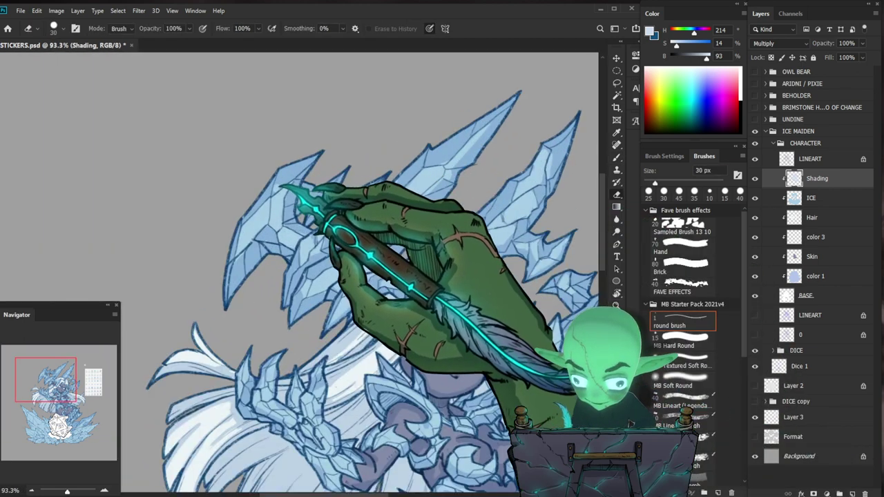
{"action": "key", "text": "b"}
{"action": "key", "text": "space"}
{"action": "left_click_drag", "start_coordinate": [522, 377], "coordinate": [453, 367]}
{"action": "key", "text": "b"}
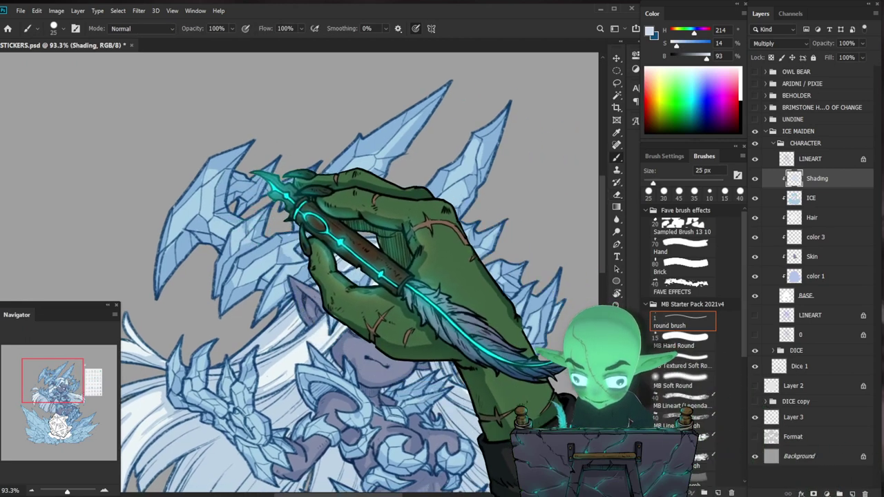
Clean up the shadows on the tall ice spike and its base with the 30 px eraser and 25 px brush.
{"action": "key", "text": "e"}
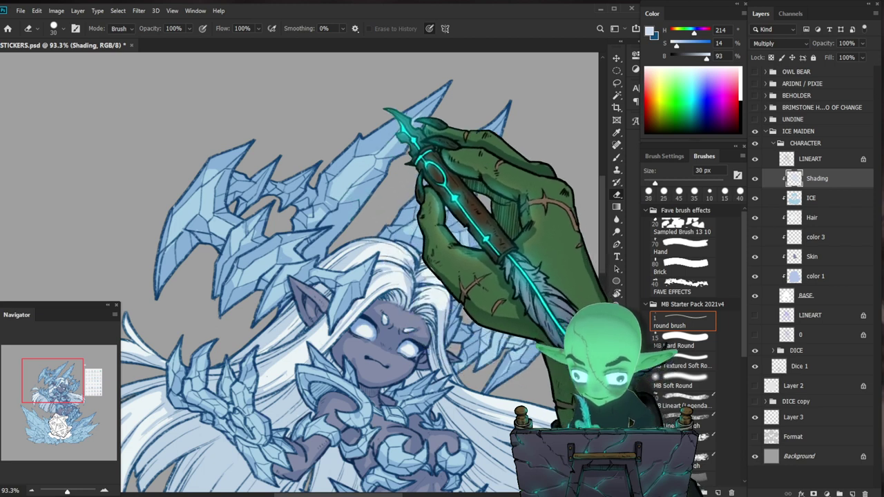
{"action": "key", "text": "b"}
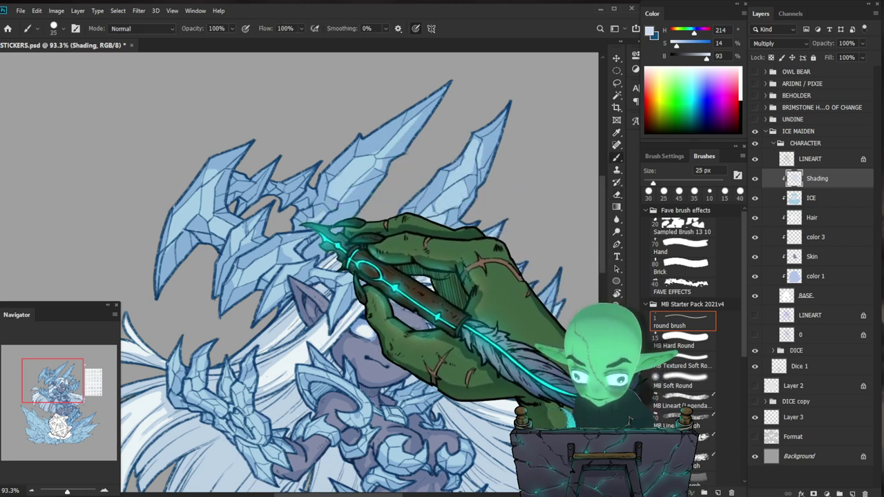
{"action": "key", "text": "e"}
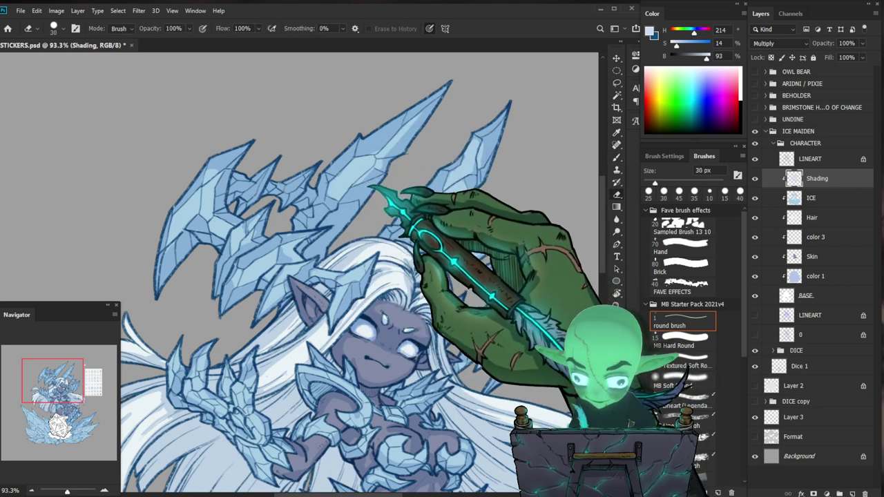
{"action": "scroll", "coordinate": [359, 269], "scroll_direction": "down", "scroll_amount": 1}
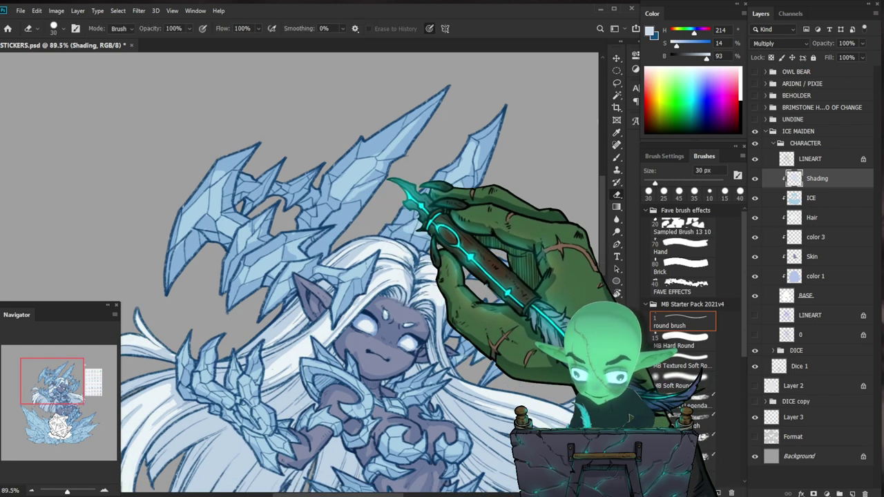
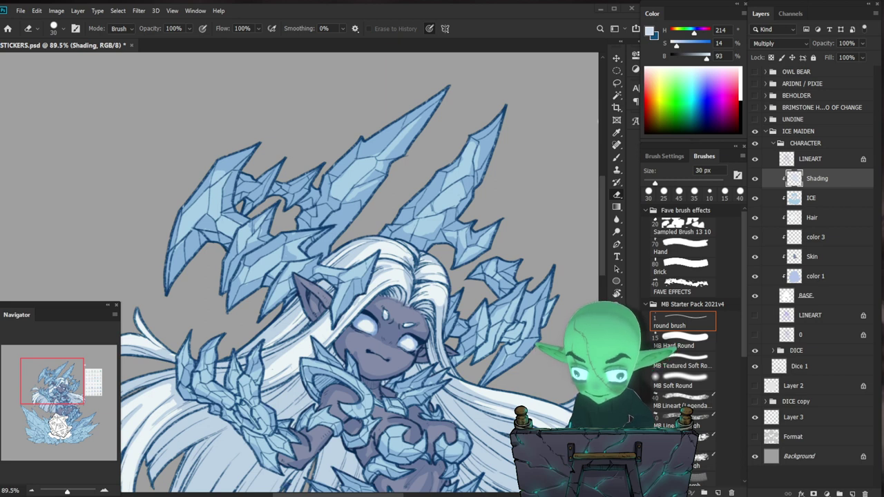
Review the shading on the hair, raised arm armour and body before moving down to the ice crystals.
{"action": "key", "text": "b"}
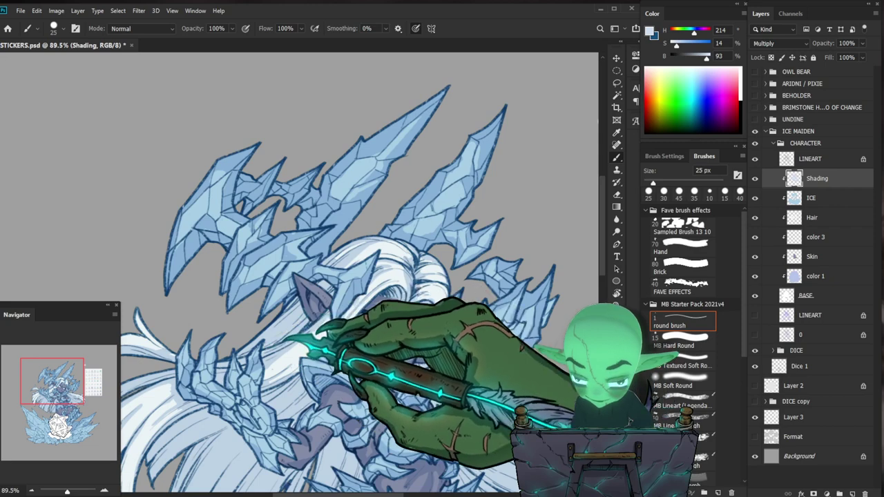
{"action": "key", "text": "e"}
{"action": "key", "text": "z"}
{"action": "left_click_drag", "start_coordinate": [378, 308], "coordinate": [510, 293]}
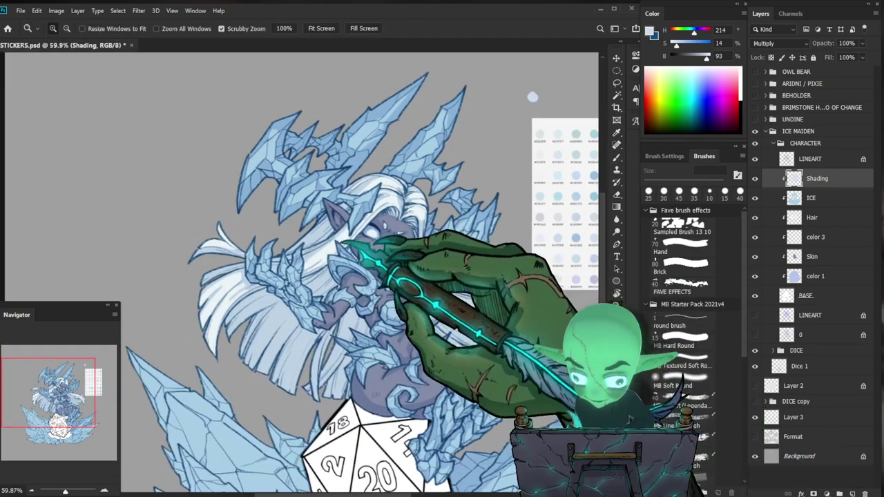
{"action": "left_click_drag", "start_coordinate": [342, 242], "coordinate": [386, 238]}
{"action": "key", "text": "b"}
{"action": "key", "text": "z"}
{"action": "mouse_move", "coordinate": [373, 274]}
{"action": "left_mouse_down"}
{"action": "mouse_move", "coordinate": [316, 274]}
{"action": "mouse_move", "coordinate": [346, 177]}
{"action": "left_mouse_up"}
{"action": "left_click_drag", "start_coordinate": [256, 181], "coordinate": [298, 178]}
{"action": "key", "text": "b"}
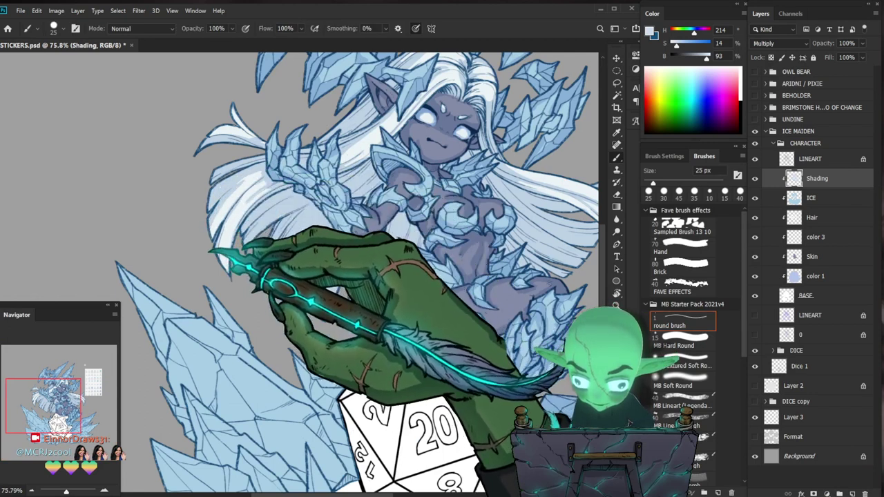
Enlarge the brush to 500 px and paint broad shadows over the large ice crystals behind the die.
{"action": "key", "text": "z"}
{"action": "left_click_drag", "start_coordinate": [206, 293], "coordinate": [144, 293]}
{"action": "left_click_drag", "start_coordinate": [254, 397], "coordinate": [294, 393]}
{"action": "key", "text": "b"}
{"action": "key", "text": "]"}
{"action": "key", "text": "]"}
{"action": "key", "text": "]"}
{"action": "key", "text": "]"}
{"action": "key", "text": "]"}
{"action": "key", "text": "]"}
{"action": "key", "text": "]"}
{"action": "key", "text": "]"}
{"action": "key", "text": "]"}
{"action": "key", "text": "]"}
{"action": "key", "text": "]"}
{"action": "key", "text": "]"}
{"action": "key", "text": "]"}
{"action": "key", "text": "]"}
{"action": "key", "text": "]"}
{"action": "key", "text": "]"}
{"action": "key", "text": "]"}
{"action": "key", "text": "]"}
{"action": "mouse_move", "coordinate": [307, 295]}
{"action": "left_mouse_down"}
{"action": "mouse_move", "coordinate": [292, 322]}
{"action": "mouse_move", "coordinate": [243, 272]}
{"action": "left_mouse_up"}
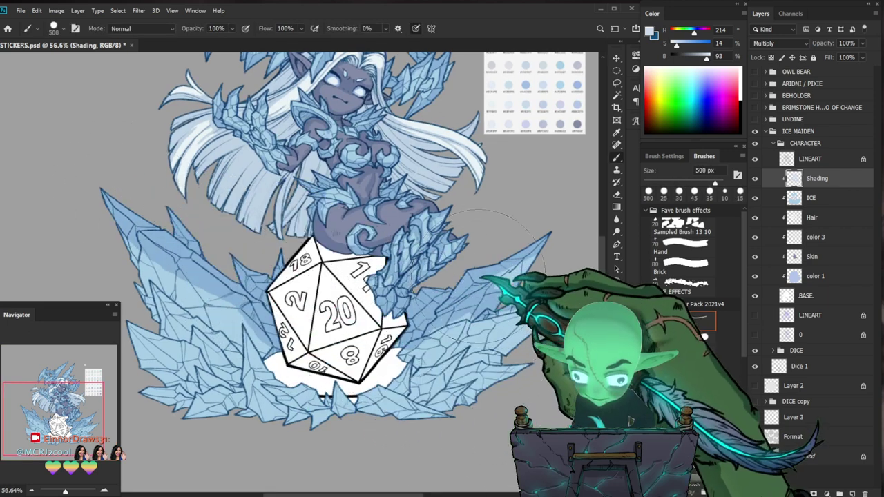
{"action": "mouse_move", "coordinate": [500, 277]}
{"action": "left_mouse_down"}
{"action": "mouse_move", "coordinate": [308, 353]}
{"action": "mouse_move", "coordinate": [132, 213]}
{"action": "mouse_move", "coordinate": [311, 309]}
{"action": "left_mouse_up"}
Reduce the brush to 40 px and continue the shadows on the ice crystals to the right of the die.
{"action": "key", "text": "["}
{"action": "key", "text": "["}
{"action": "key", "text": "["}
{"action": "key", "text": "["}
{"action": "key", "text": "["}
{"action": "key", "text": "["}
{"action": "key", "text": "["}
{"action": "key", "text": "["}
{"action": "key", "text": "["}
{"action": "key", "text": "["}
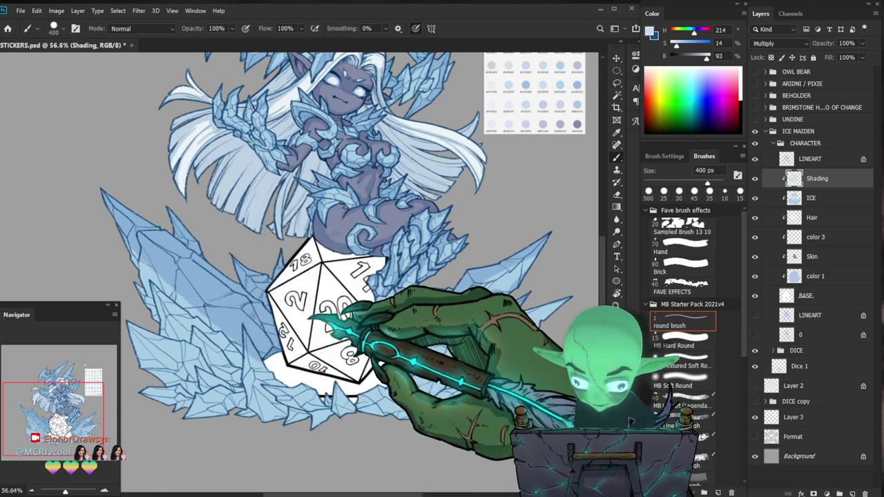
{"action": "key", "text": "bracketleft"}
{"action": "key", "text": "bracketleft"}
{"action": "key", "text": "bracketleft"}
{"action": "key", "text": "bracketleft"}
{"action": "key", "text": "bracketleft"}
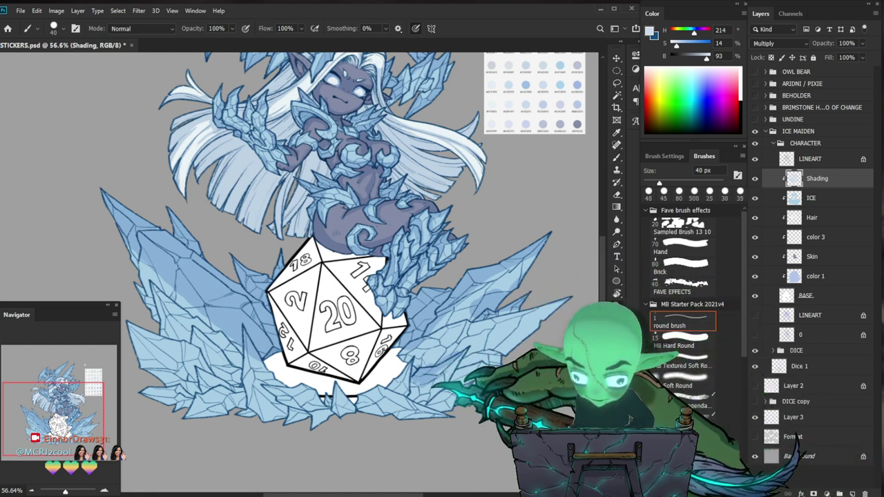
Touch up the BASE layer around the crystals beside the die with the 15 px eraser, and return to the Shading layer.
{"action": "scroll", "coordinate": [433, 386], "scroll_direction": "up", "scroll_amount": 5}
{"action": "left_click", "coordinate": [820, 297]}
{"action": "key", "text": "e"}
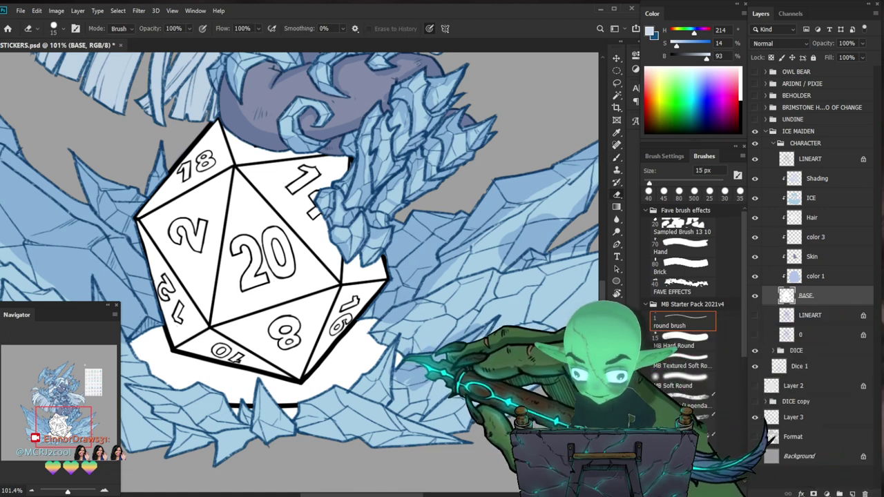
{"action": "key", "text": "alt+bracketright"}
{"action": "key", "text": "alt+bracketright"}
{"action": "key", "text": "alt+bracketright"}
{"action": "key", "text": "alt+bracketright"}
{"action": "key", "text": "alt+bracketright"}
{"action": "key", "text": "alt+bracketright"}
{"action": "key", "text": "b"}
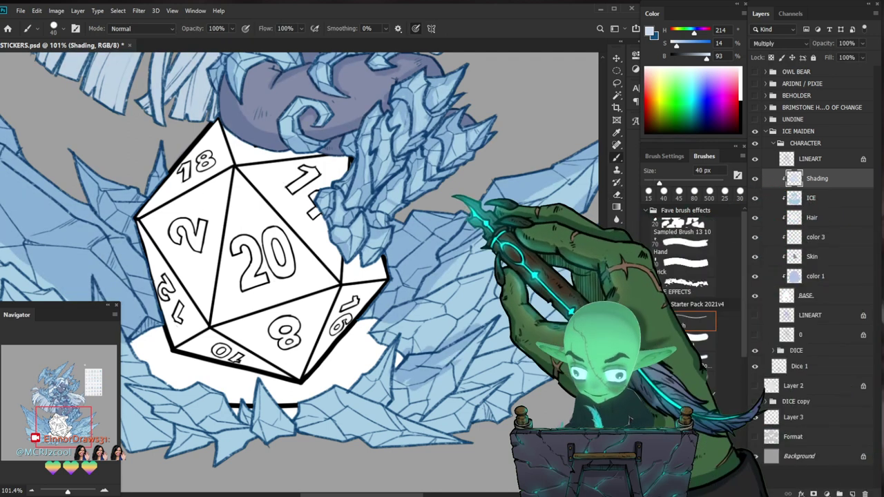
Paint facet shadows on the crystal cluster right of the die with the 40 px brush.
{"action": "left_click_drag", "start_coordinate": [417, 235], "coordinate": [373, 236]}
{"action": "left_click_drag", "start_coordinate": [510, 304], "coordinate": [463, 264]}
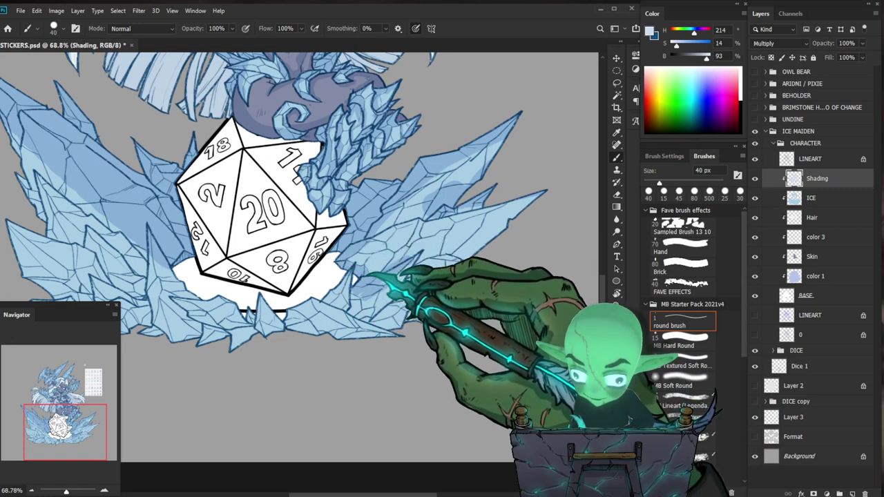
{"action": "key", "text": "bracketleft"}
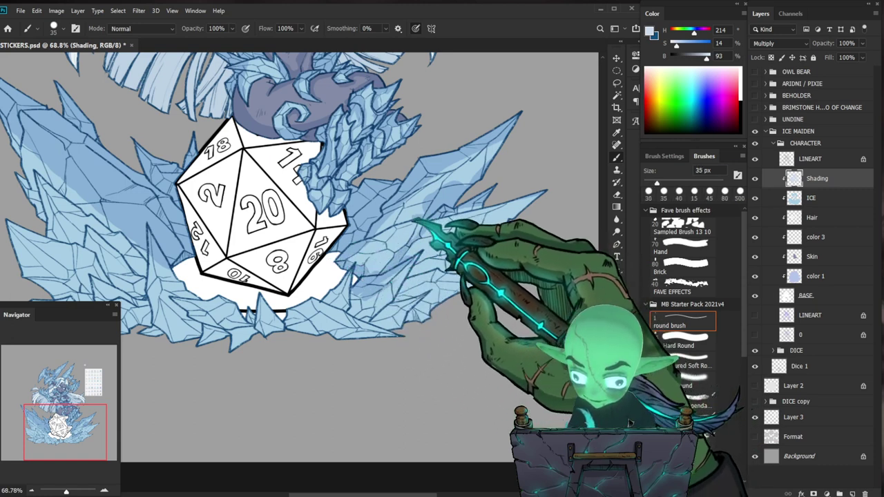
{"action": "key", "text": "bracketright"}
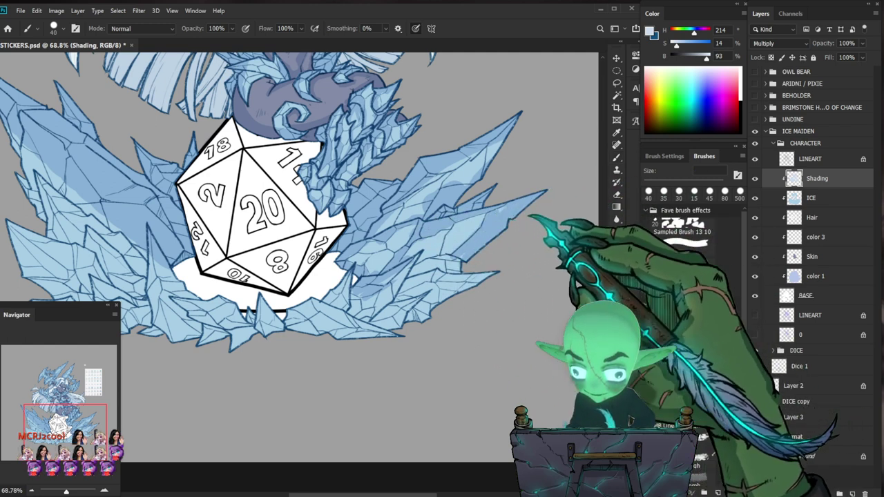
Refine the shadow edges on the long pointed crystals right of the die with the 15 px eraser and 40 px brush.
{"action": "key", "text": "ctrl+space"}
{"action": "left_click_drag", "start_coordinate": [377, 385], "coordinate": [449, 376]}
{"action": "key", "text": "e"}
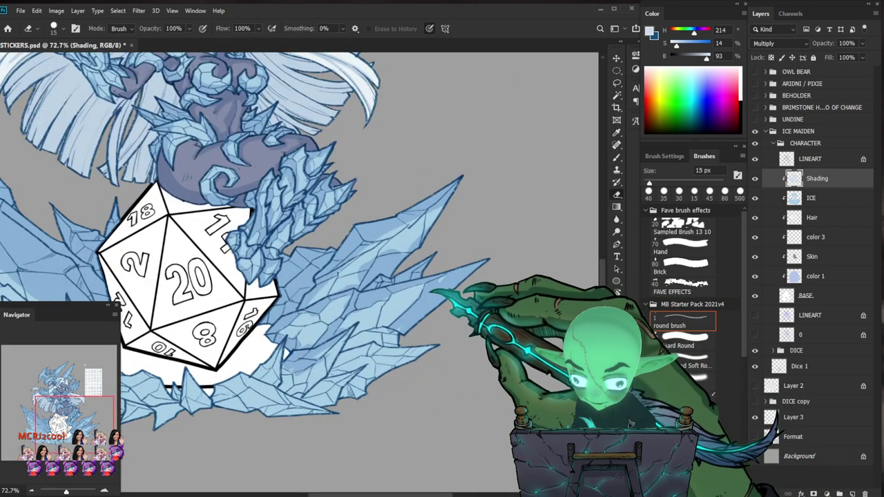
{"action": "key", "text": "b"}
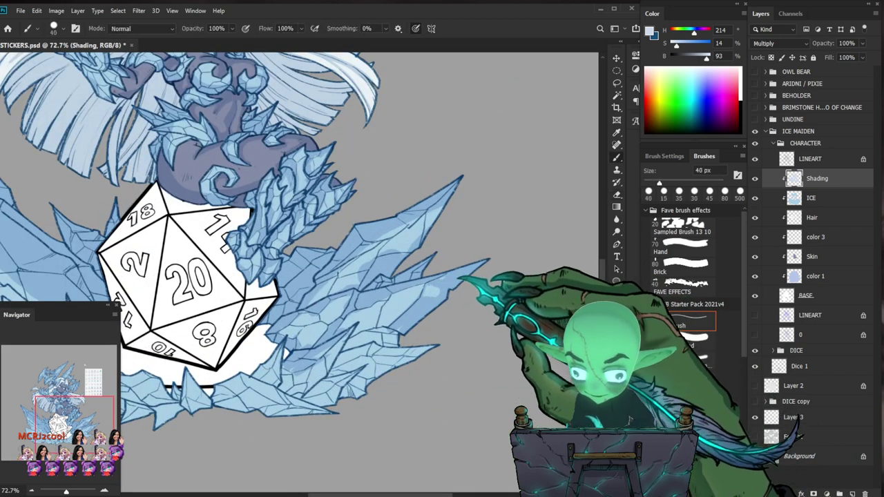
{"action": "key", "text": "e"}
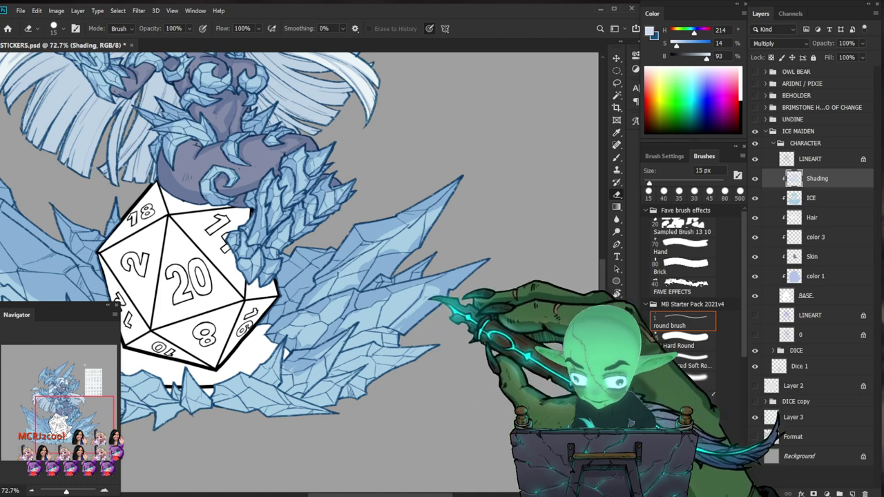
{"action": "key", "text": "b"}
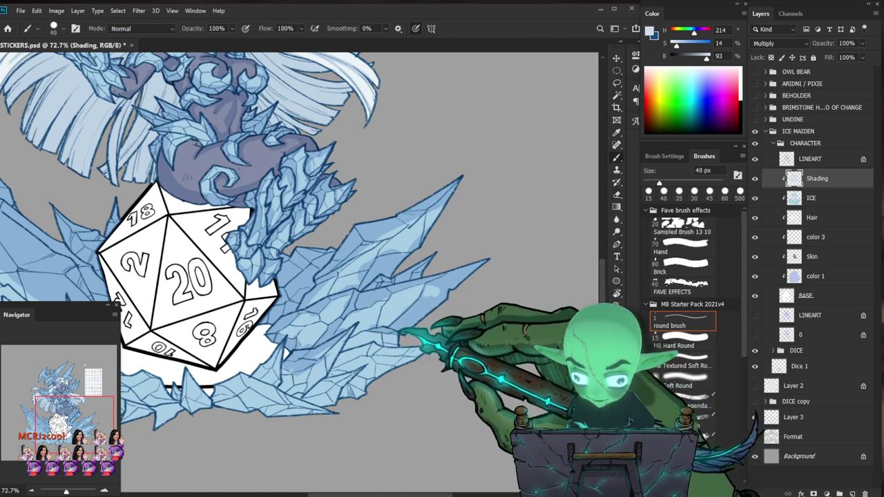
Enlarge the eraser to 35 px and carve light facets into the shadowed crystals left of the die, retouching with the 40 px brush.
{"action": "mouse_move", "coordinate": [355, 334]}
{"action": "left_mouse_down"}
{"action": "mouse_move", "coordinate": [470, 296]}
{"action": "mouse_move", "coordinate": [446, 320]}
{"action": "left_mouse_up"}
{"action": "key", "text": "e"}
{"action": "left_click_drag", "start_coordinate": [315, 350], "coordinate": [352, 354]}
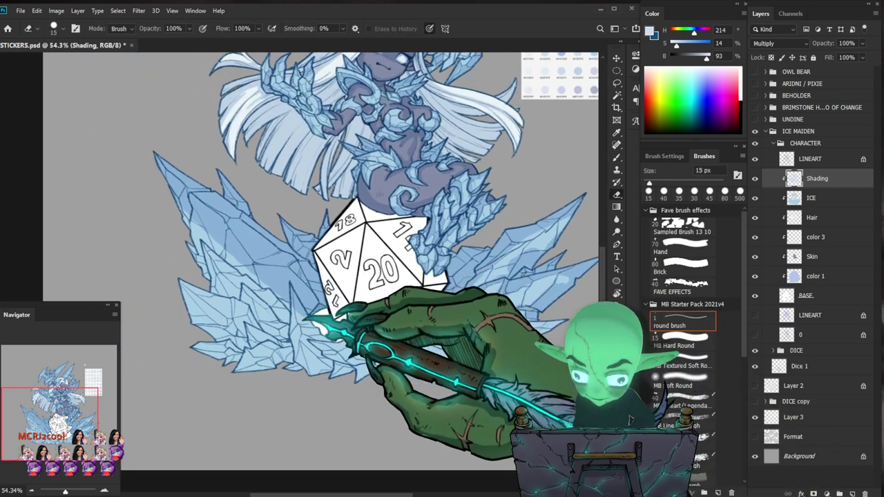
{"action": "key", "text": "b"}
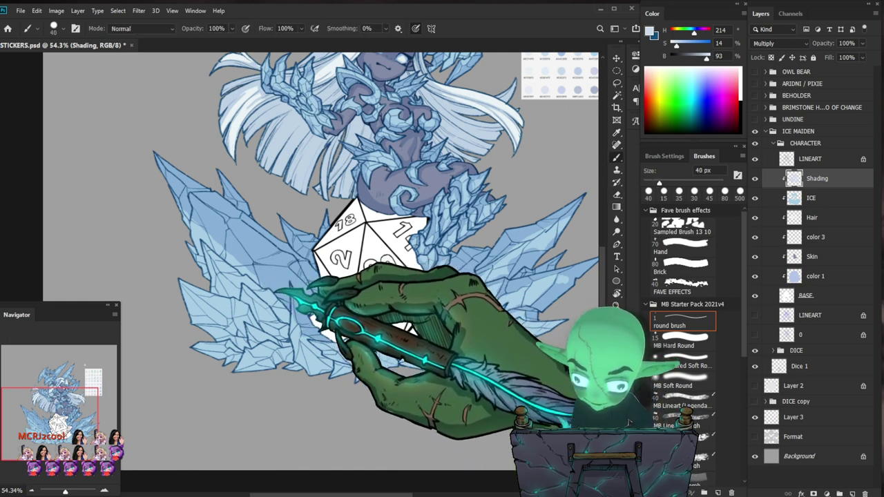
{"action": "key", "text": "e"}
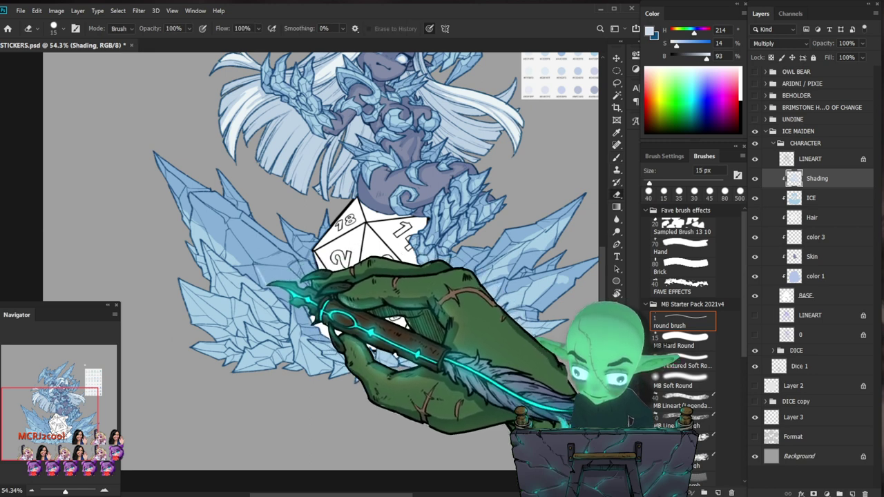
{"action": "key", "text": "bracketright"}
{"action": "key", "text": "bracketright"}
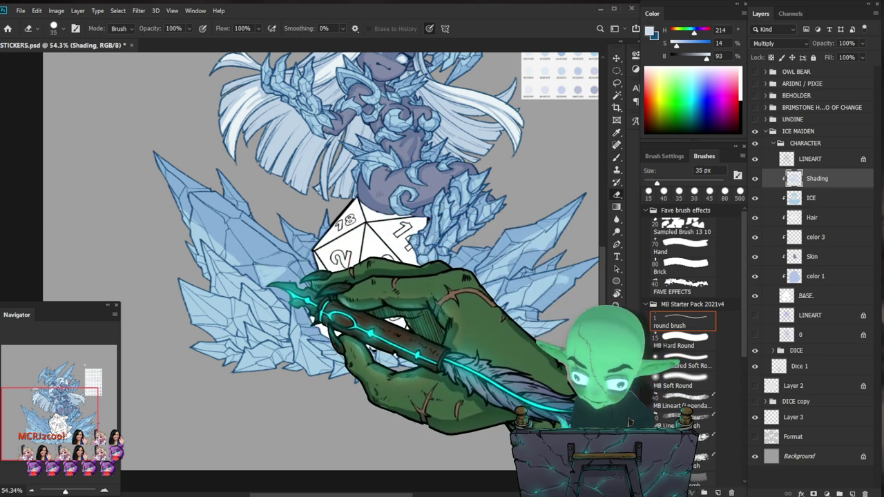
{"action": "left_click_drag", "start_coordinate": [304, 209], "coordinate": [279, 290]}
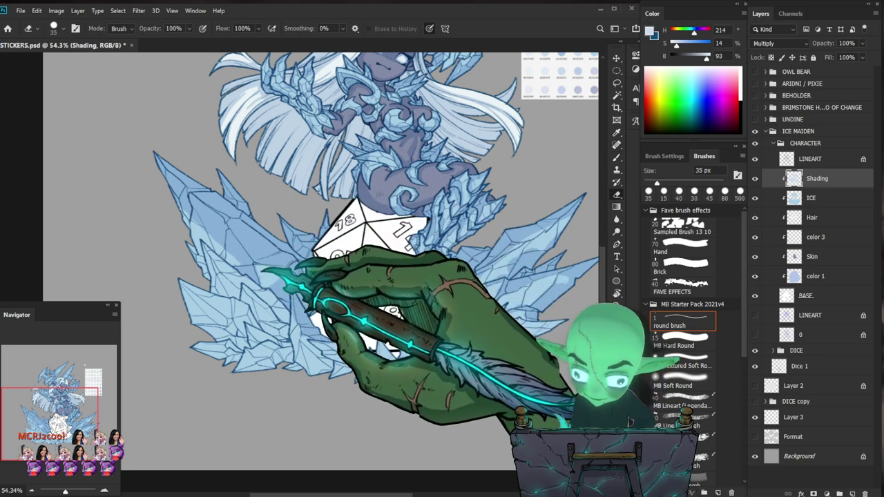
{"action": "key", "text": "b"}
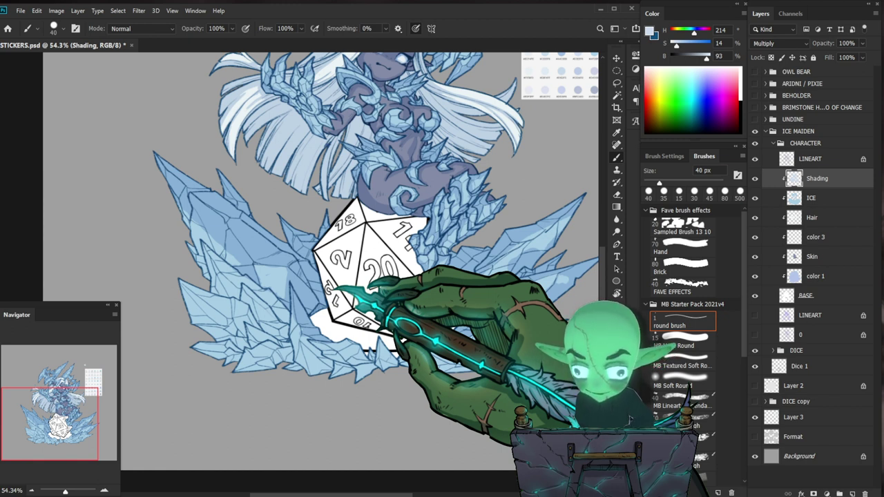
{"action": "key", "text": "e"}
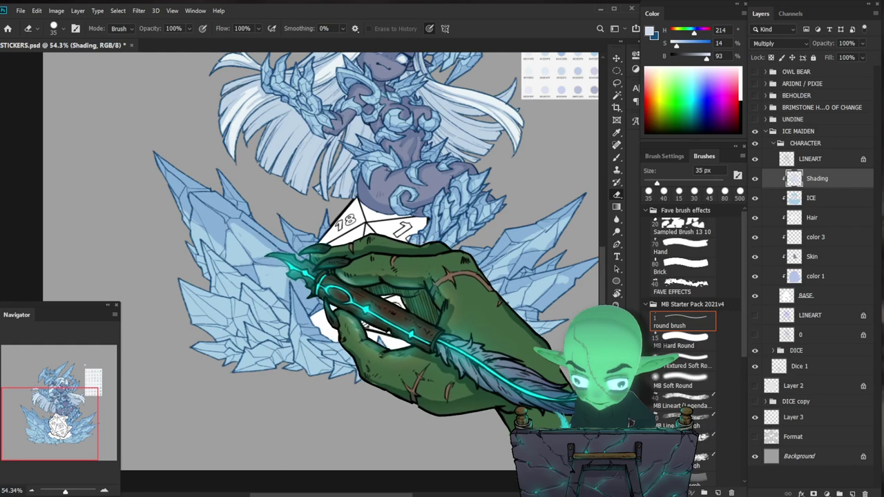
{"action": "key", "text": "b"}
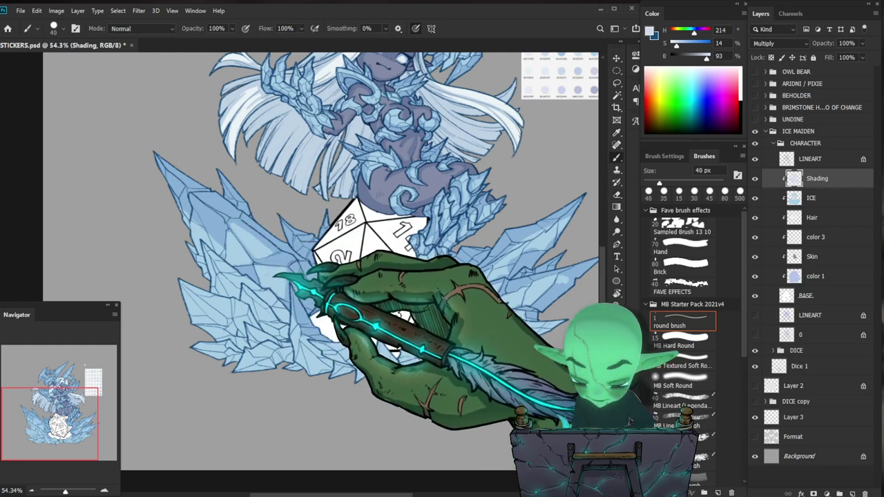
Shade the lower-left crystal cluster with the 40 px brush and trim the tall outer crystal's shadows with the 35 px eraser.
{"action": "key", "text": "z"}
{"action": "left_click_drag", "start_coordinate": [386, 297], "coordinate": [332, 301]}
{"action": "left_click", "coordinate": [264, 392]}
{"action": "left_click_drag", "start_coordinate": [266, 392], "coordinate": [405, 347]}
{"action": "key", "text": "b"}
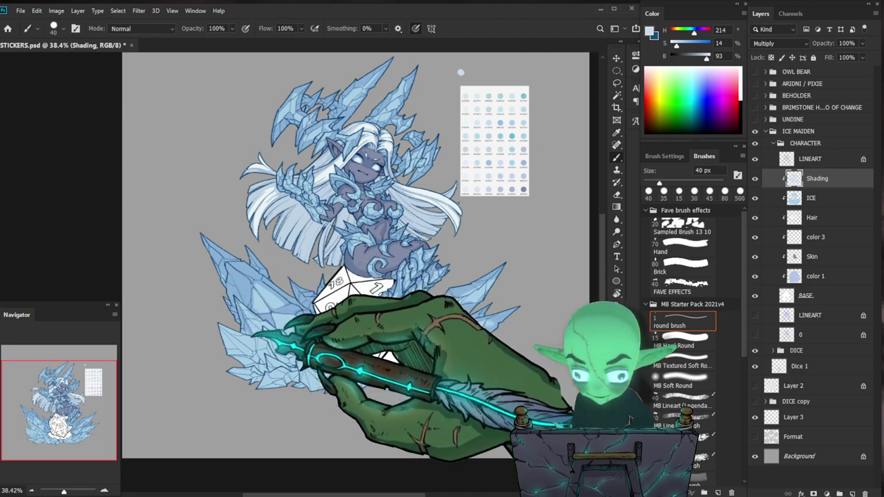
{"action": "key", "text": "z"}
{"action": "left_click_drag", "start_coordinate": [251, 283], "coordinate": [267, 290]}
{"action": "key", "text": "e"}
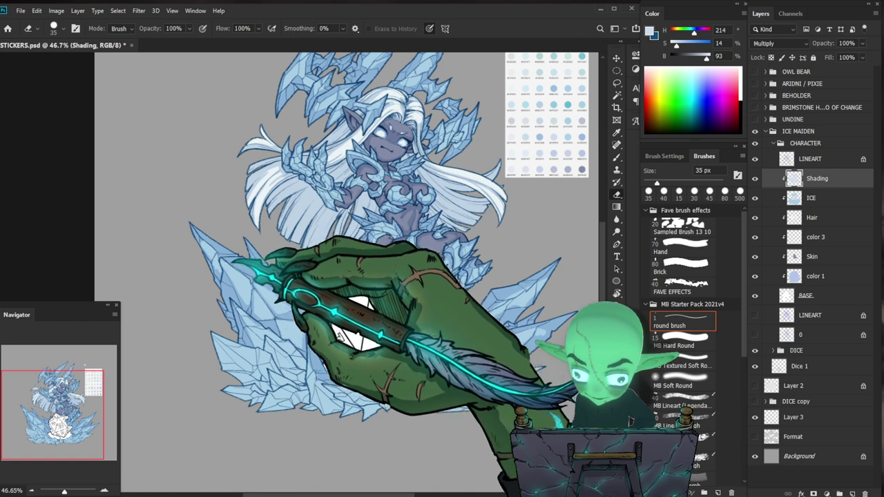
Deepen the shadows on the low crystals along the die's left base using the 40 px brush and 35 px eraser.
{"action": "key", "text": "z"}
{"action": "left_click_drag", "start_coordinate": [278, 312], "coordinate": [236, 312]}
{"action": "left_click_drag", "start_coordinate": [290, 341], "coordinate": [323, 342]}
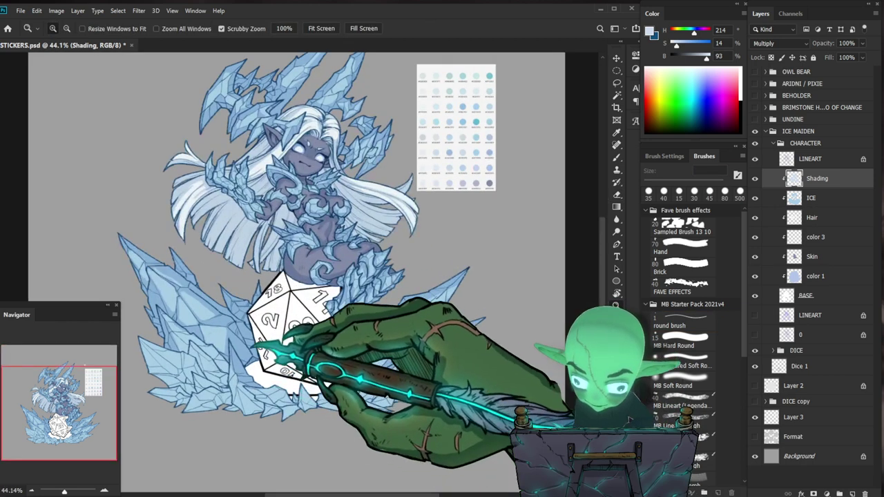
{"action": "key", "text": "b"}
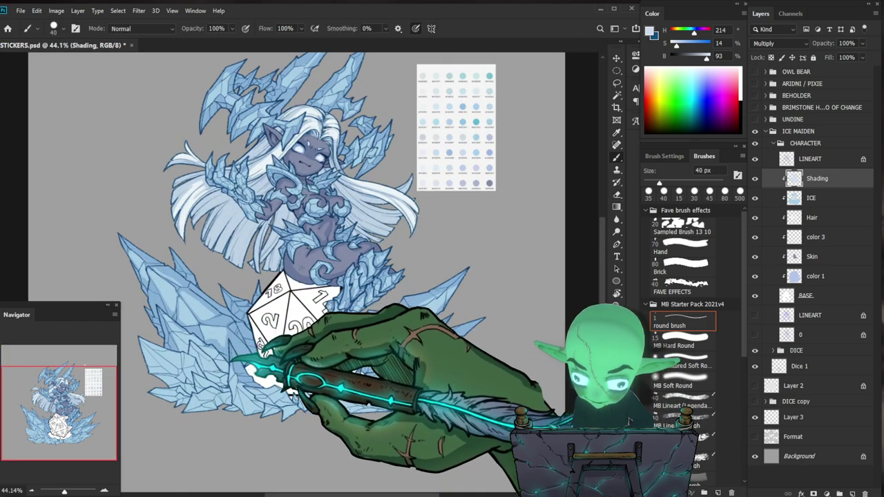
{"action": "left_click_drag", "start_coordinate": [316, 361], "coordinate": [385, 322]}
{"action": "key", "text": "e"}
{"action": "key", "text": "b"}
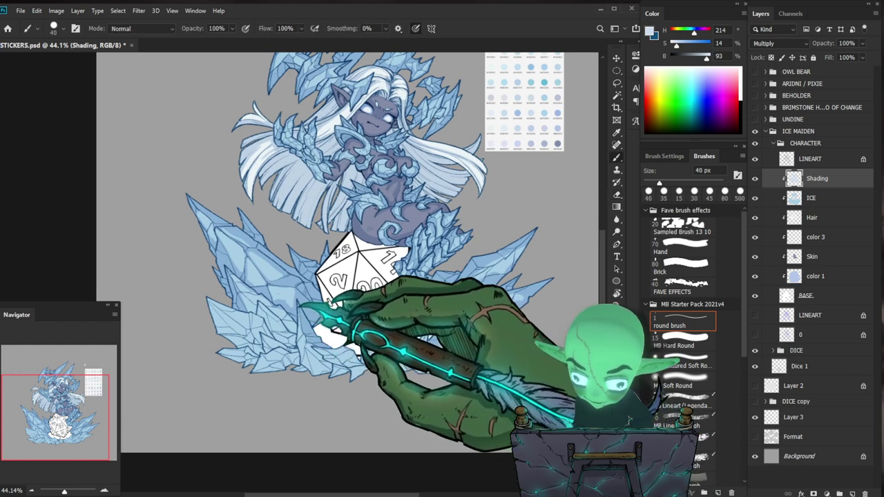
Add facet shadows to the tall and low crystals right of the die with the 40 px brush and 35 px eraser.
{"action": "left_click_drag", "start_coordinate": [553, 355], "coordinate": [508, 367]}
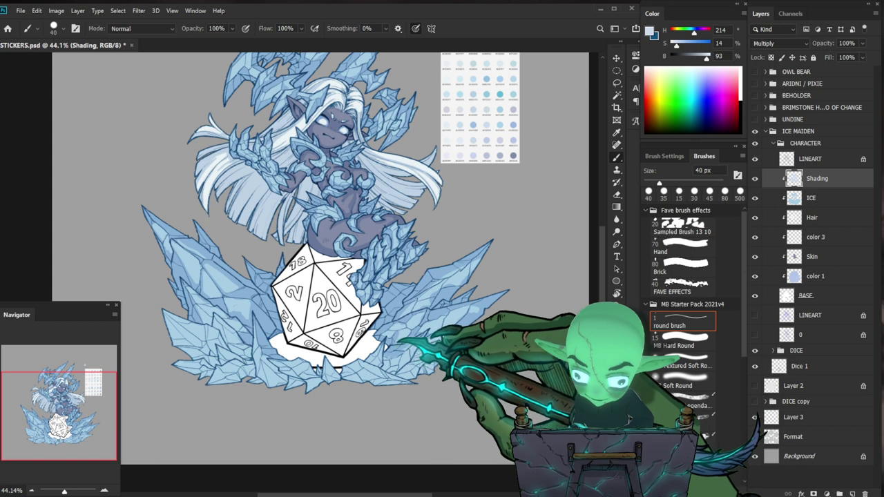
{"action": "key", "text": "e"}
{"action": "key", "text": "b"}
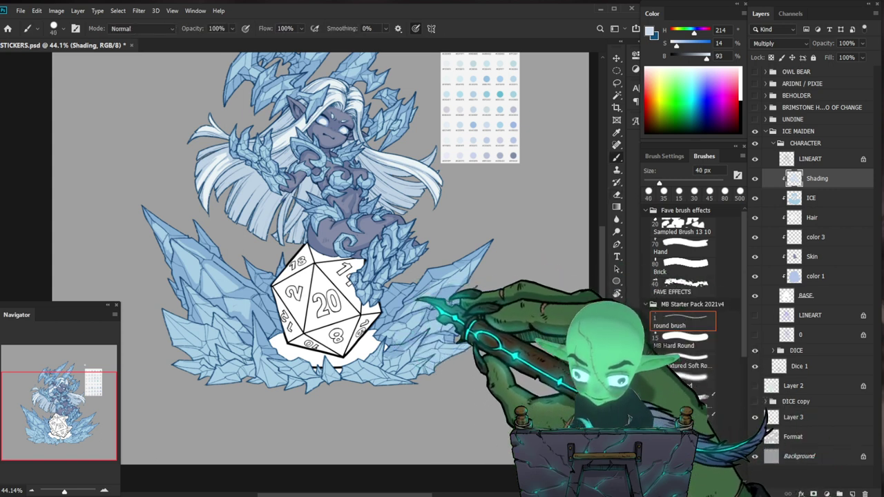
{"action": "left_click_drag", "start_coordinate": [403, 374], "coordinate": [444, 330]}
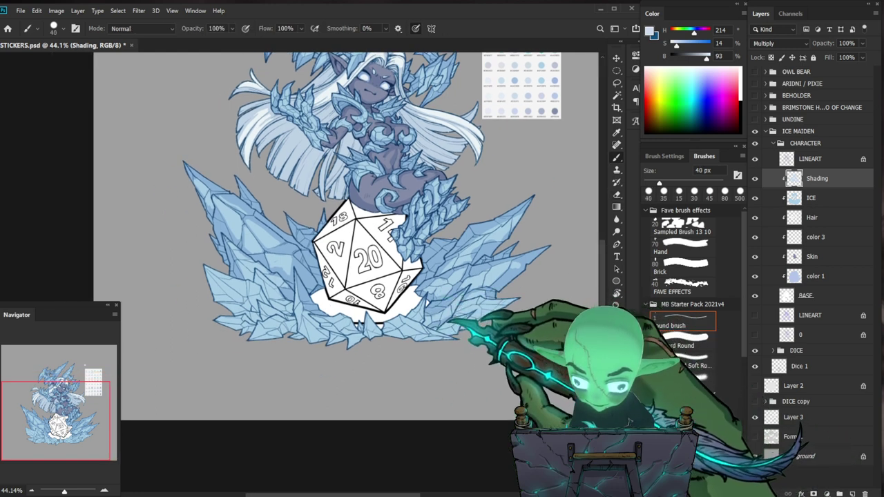
{"action": "left_click_drag", "start_coordinate": [386, 276], "coordinate": [325, 281]}
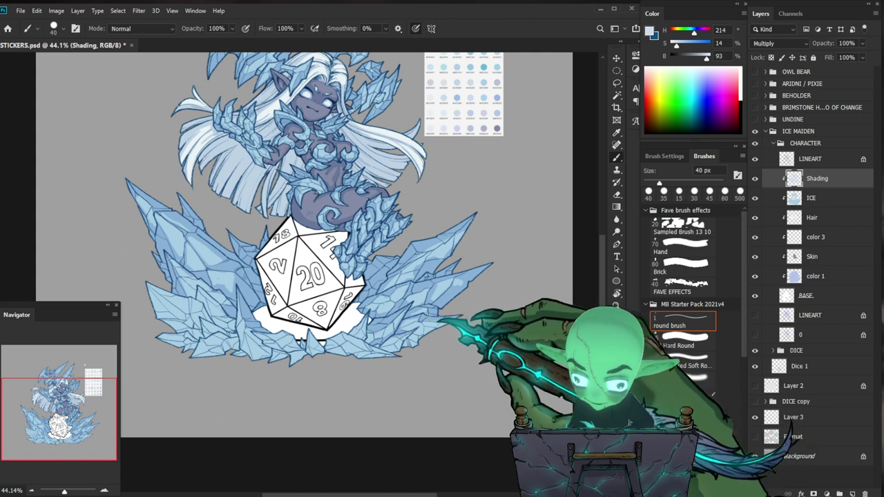
{"action": "left_click_drag", "start_coordinate": [452, 316], "coordinate": [485, 315]}
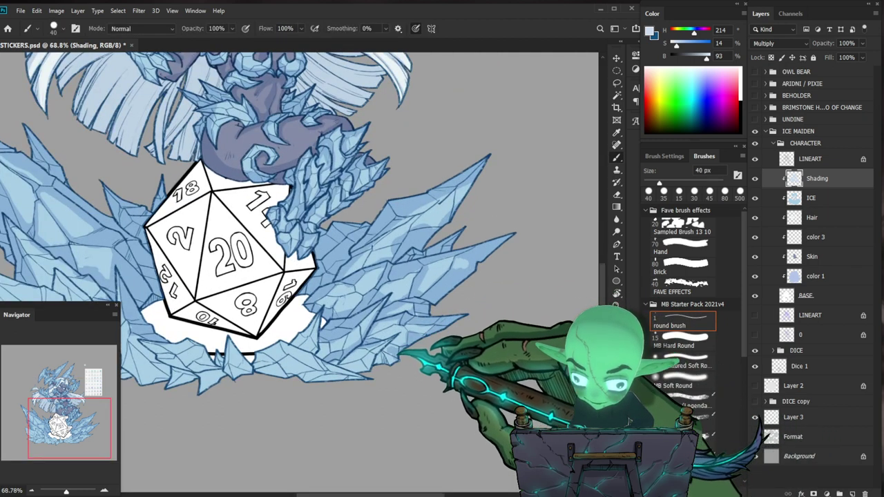
Refine the shadows on the front crystals at the lower right of the die, and check the whole illustration.
{"action": "key", "text": "e"}
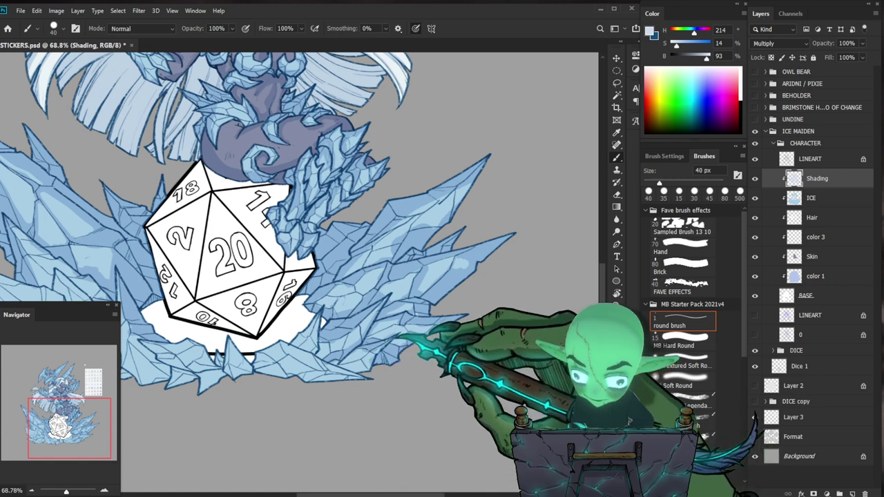
{"action": "key", "text": "b"}
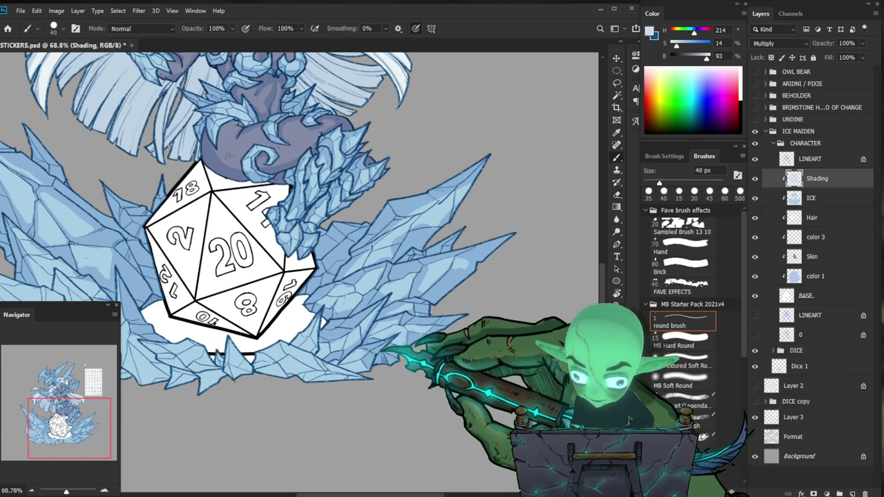
{"action": "key", "text": "e"}
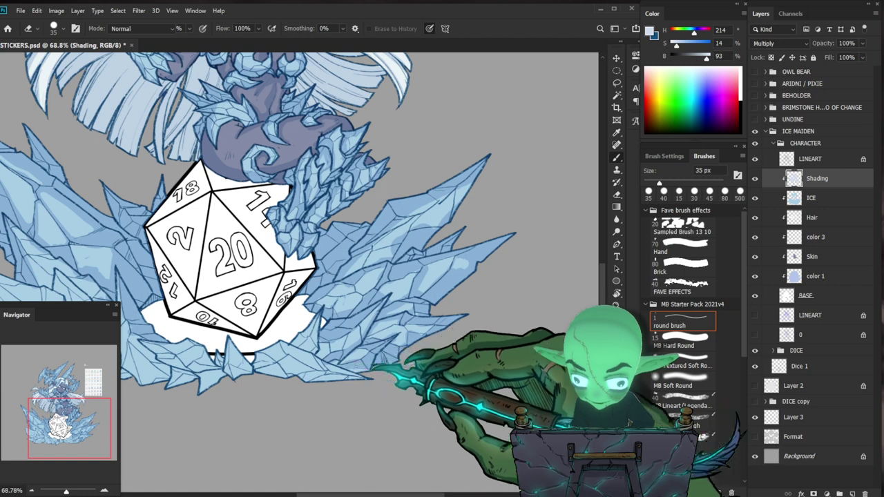
{"action": "key", "text": "b"}
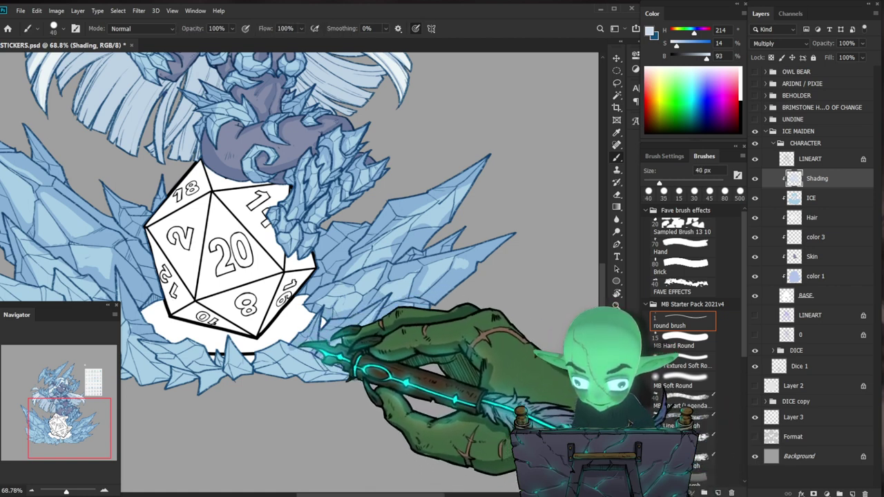
{"action": "key", "text": "e"}
{"action": "key", "text": "b"}
{"action": "key", "text": "ctrl+0"}
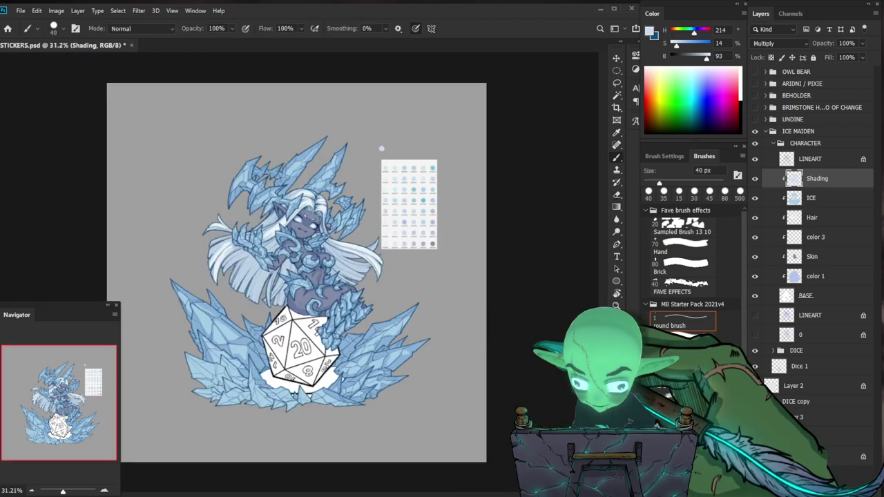
{"action": "scroll", "coordinate": [381, 148], "scroll_direction": "up", "scroll_amount": 1}
{"action": "scroll", "coordinate": [392, 142], "scroll_direction": "up", "scroll_amount": 1}
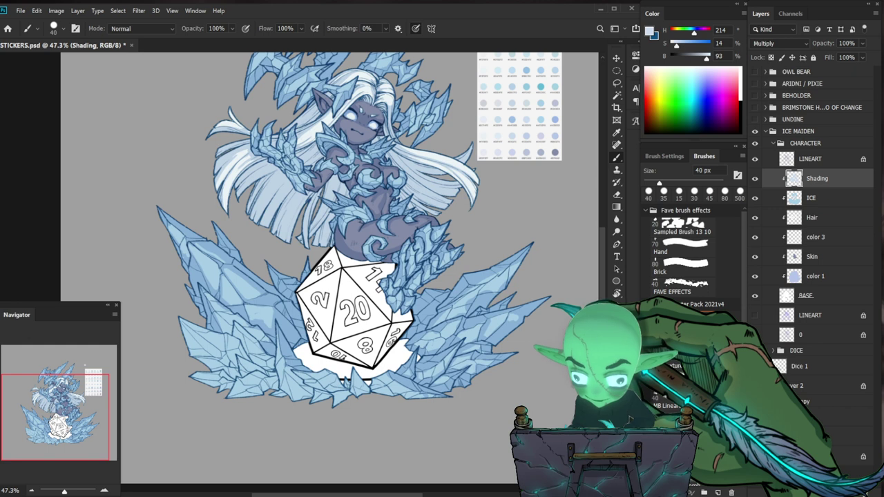
Touch up the facet shadows on the front and outer crystals right of the die, alternating the 40 px brush and the eraser.
{"action": "scroll", "coordinate": [345, 400], "scroll_direction": "up", "scroll_amount": 1}
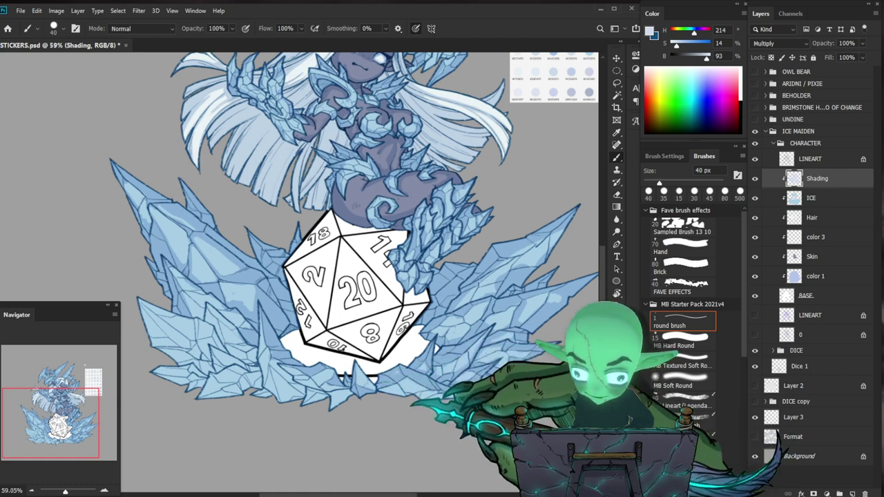
{"action": "left_click_drag", "start_coordinate": [487, 354], "coordinate": [462, 339]}
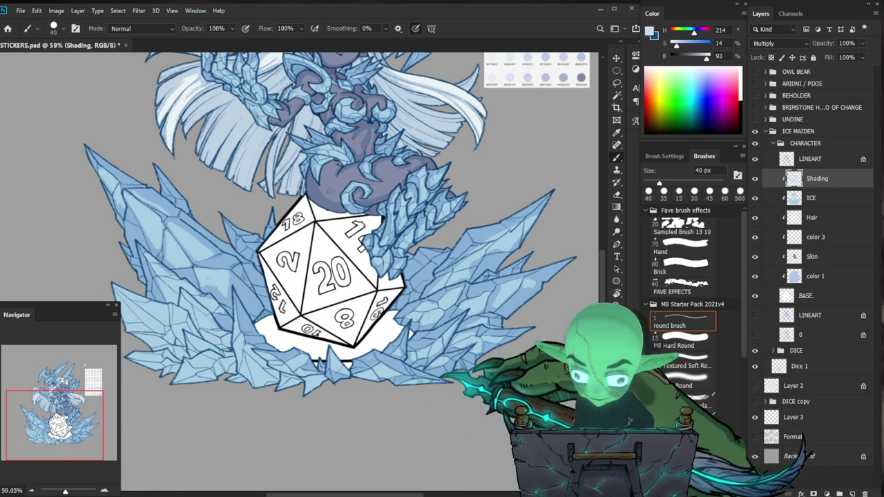
{"action": "key", "text": "e"}
{"action": "left_click_drag", "start_coordinate": [413, 394], "coordinate": [423, 363]}
{"action": "key", "text": "b"}
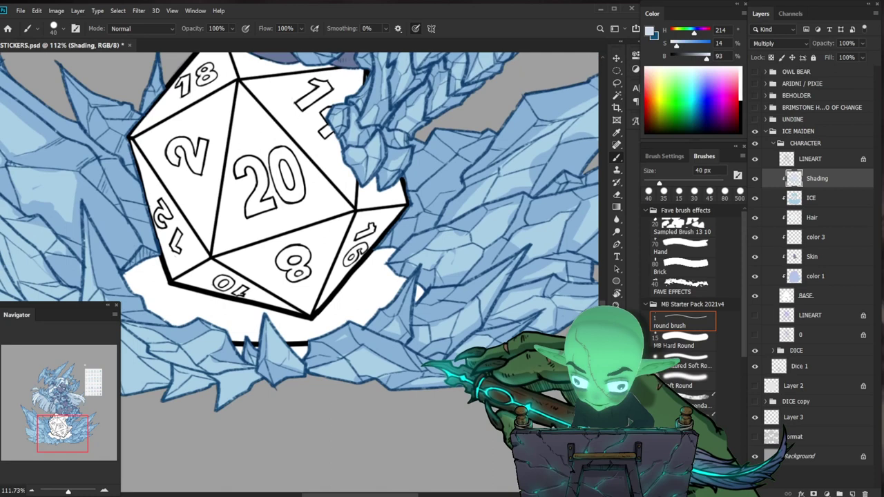
{"action": "key", "text": "b"}
{"action": "key", "text": "e"}
{"action": "mouse_move", "coordinate": [441, 335]}
{"action": "left_mouse_down"}
{"action": "mouse_move", "coordinate": [429, 370]}
{"action": "mouse_move", "coordinate": [416, 340]}
{"action": "mouse_move", "coordinate": [449, 328]}
{"action": "left_mouse_up"}
{"action": "key", "text": "b"}
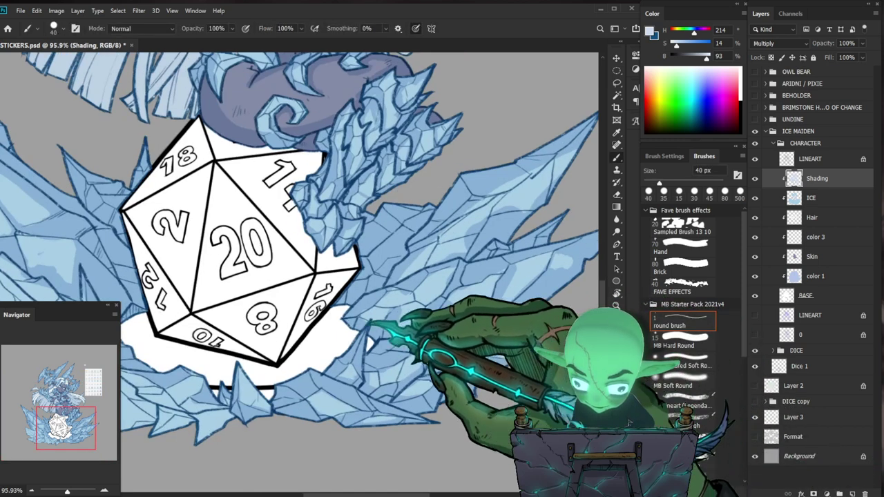
{"action": "mouse_move", "coordinate": [452, 345]}
{"action": "left_mouse_down"}
{"action": "mouse_move", "coordinate": [422, 349]}
{"action": "mouse_move", "coordinate": [438, 344]}
{"action": "left_mouse_up"}
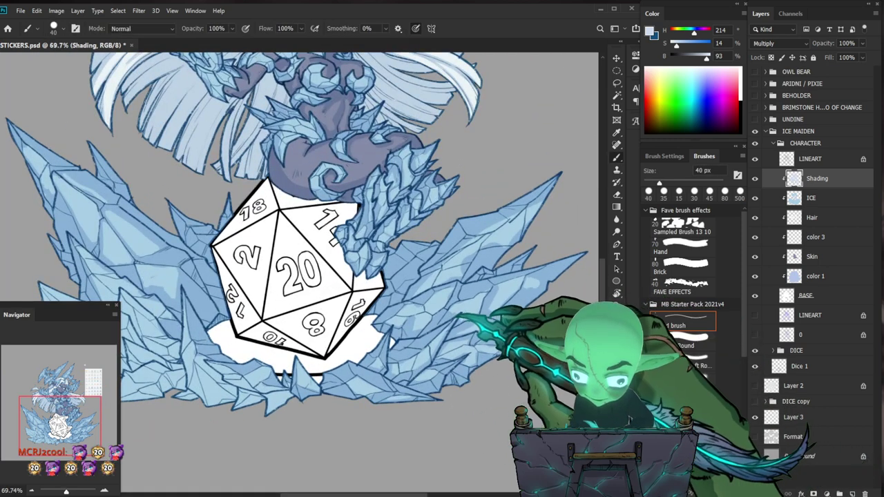
{"action": "key", "text": "e"}
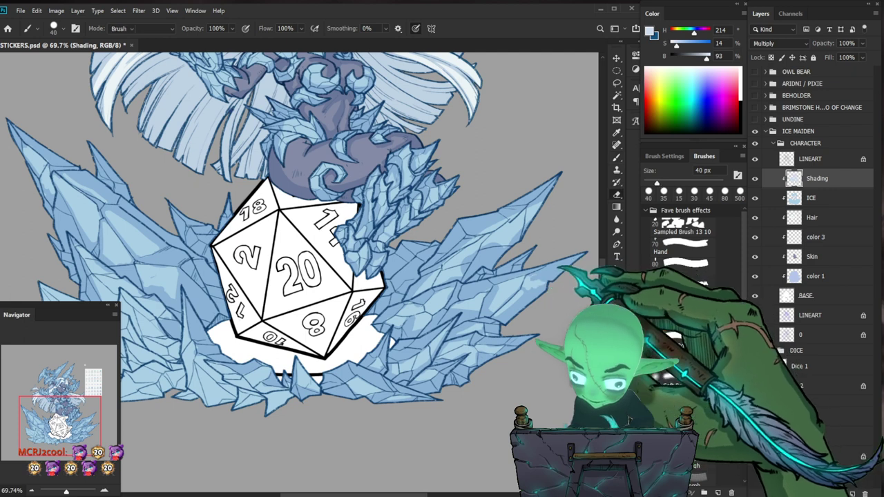
{"action": "key", "text": "b"}
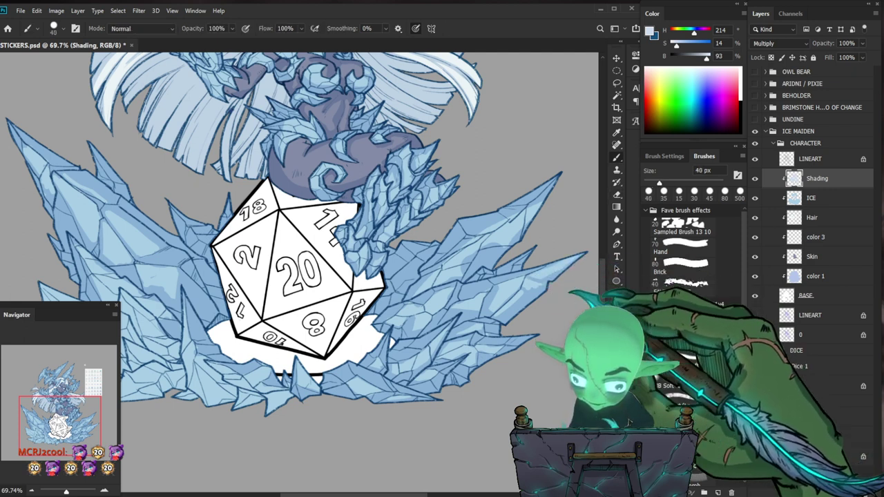
Examine the shading of the tall and low crystals left of the die, and return to the maiden's figure.
{"action": "key", "text": "ctrl+space"}
{"action": "left_click_drag", "start_coordinate": [518, 295], "coordinate": [491, 311]}
{"action": "key", "text": "space"}
{"action": "mouse_move", "coordinate": [253, 351]}
{"action": "left_mouse_down"}
{"action": "mouse_move", "coordinate": [364, 374]}
{"action": "mouse_move", "coordinate": [381, 309]}
{"action": "left_mouse_up"}
{"action": "key", "text": "ctrl+space"}
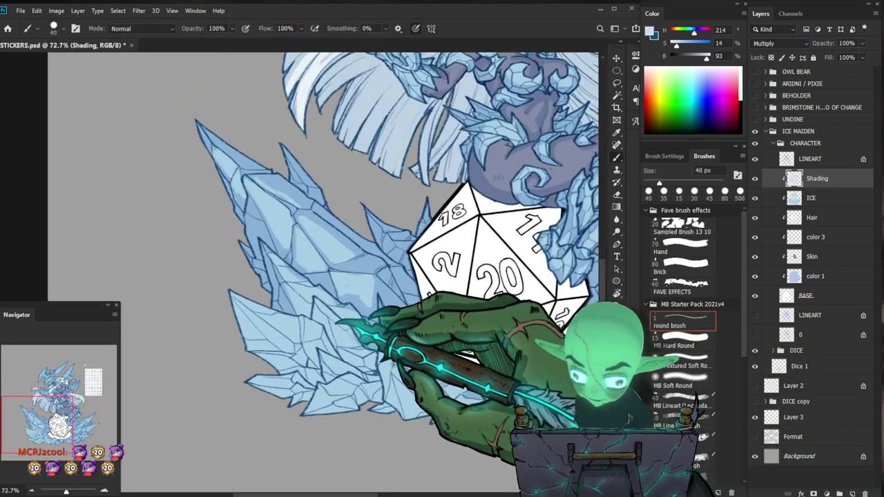
{"action": "key", "text": "ctrl+space"}
{"action": "left_click_drag", "start_coordinate": [345, 333], "coordinate": [352, 308]}
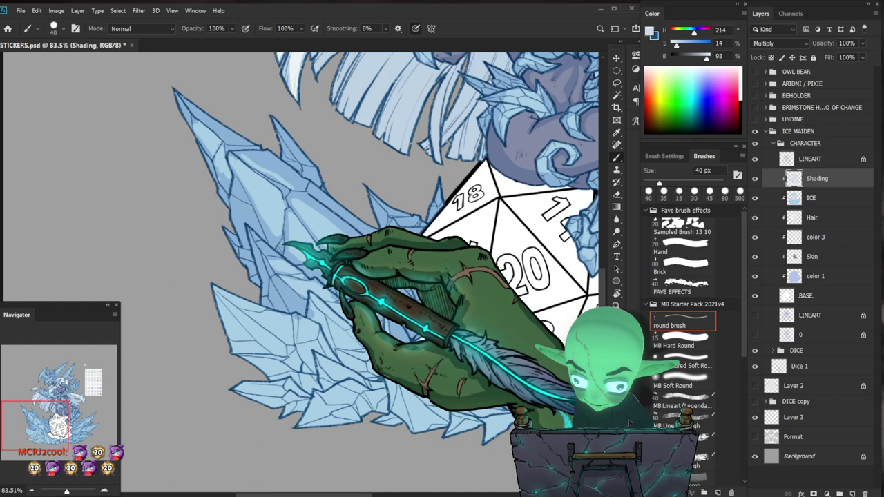
{"action": "key", "text": "ctrl+space"}
{"action": "left_click_drag", "start_coordinate": [252, 221], "coordinate": [236, 230]}
{"action": "key", "text": "space"}
{"action": "mouse_move", "coordinate": [485, 233]}
{"action": "left_mouse_down"}
{"action": "mouse_move", "coordinate": [474, 258]}
{"action": "mouse_move", "coordinate": [495, 255]}
{"action": "left_mouse_up"}
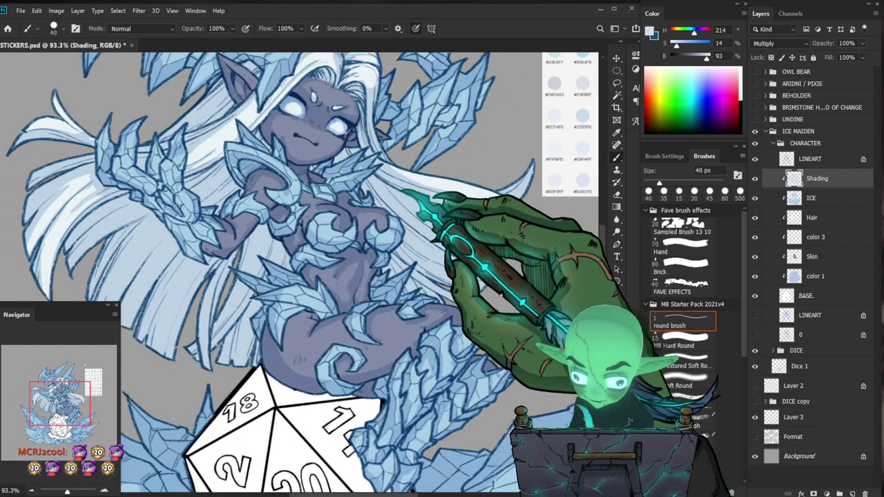
Shade the long hair strands flowing out behind the maiden's spiked shoulder with the 40 px brush and 35 px eraser.
{"action": "key", "text": "e"}
{"action": "key", "text": "b"}
{"action": "key", "text": "e"}
{"action": "left_click_drag", "start_coordinate": [401, 173], "coordinate": [493, 196]}
{"action": "key", "text": "b"}
{"action": "left_click_drag", "start_coordinate": [400, 173], "coordinate": [486, 203]}
{"action": "key", "text": "space"}
{"action": "left_click_drag", "start_coordinate": [487, 203], "coordinate": [517, 250]}
{"action": "key", "text": "e"}
{"action": "key", "text": "b"}
{"action": "mouse_move", "coordinate": [416, 208]}
{"action": "left_mouse_down"}
{"action": "mouse_move", "coordinate": [521, 236]}
{"action": "mouse_move", "coordinate": [443, 234]}
{"action": "left_mouse_up"}
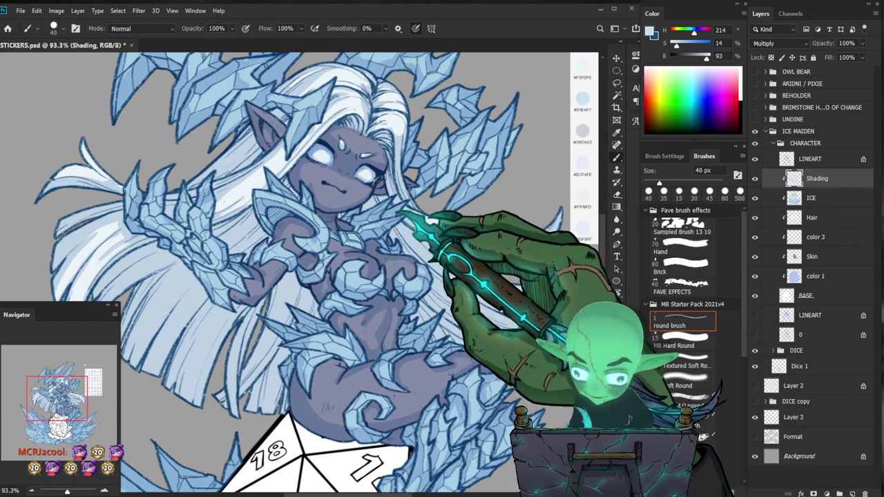
Refine the hair shadows beside the chest and waist with the 40 px brush and 35 px eraser.
{"action": "key", "text": "e"}
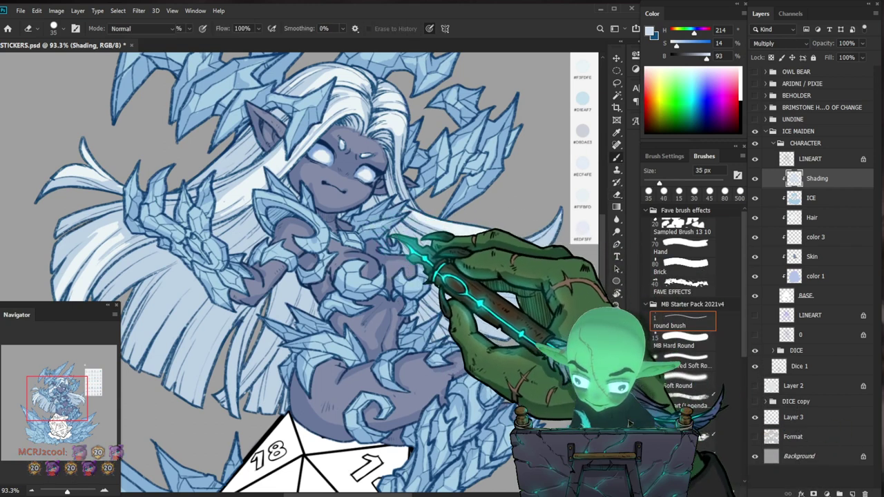
{"action": "key", "text": "b"}
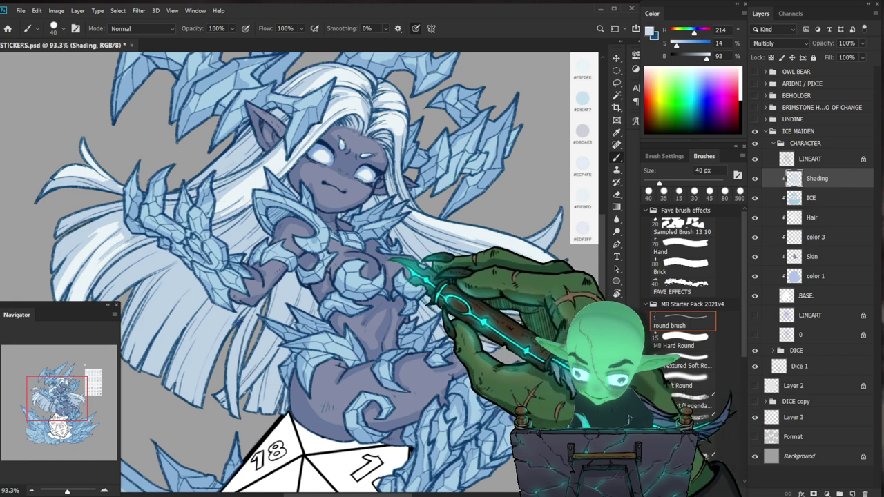
{"action": "key", "text": "e"}
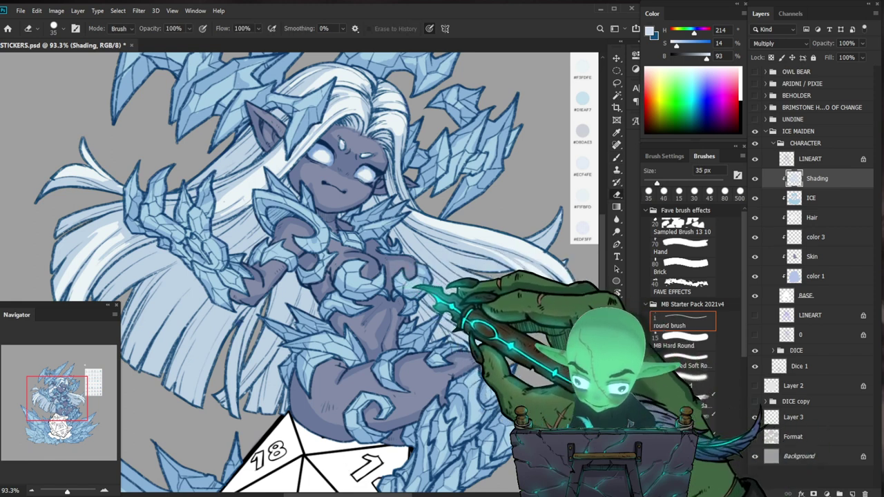
{"action": "key", "text": "b"}
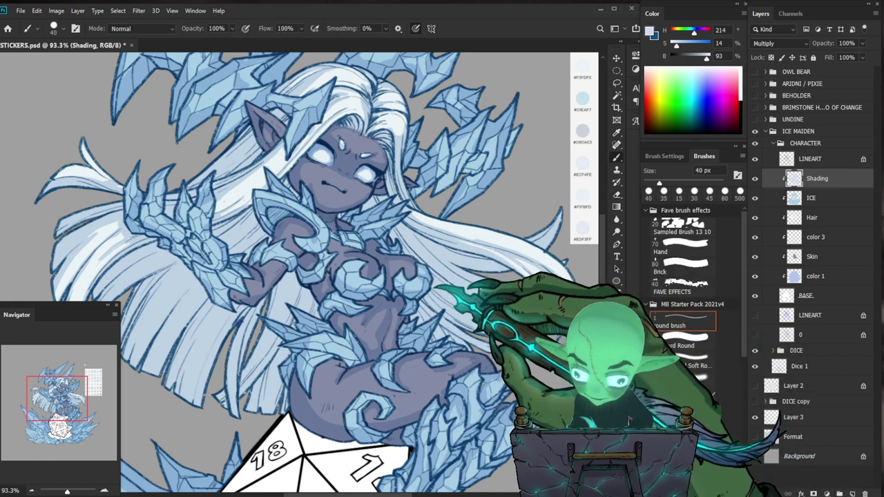
{"action": "key", "text": "e"}
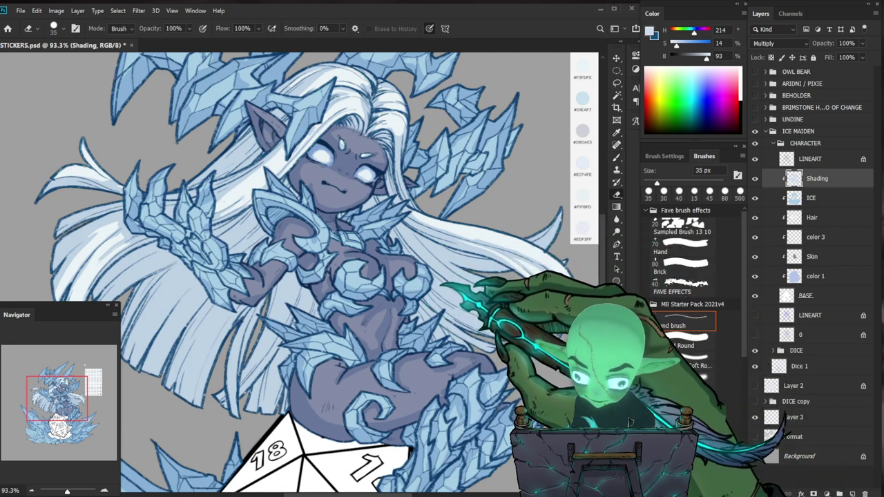
{"action": "key", "text": "b"}
{"action": "mouse_move", "coordinate": [438, 249]}
{"action": "left_mouse_down"}
{"action": "mouse_move", "coordinate": [421, 251]}
{"action": "mouse_move", "coordinate": [484, 252]}
{"action": "left_mouse_up"}
{"action": "key", "text": "e"}
{"action": "key", "text": "b"}
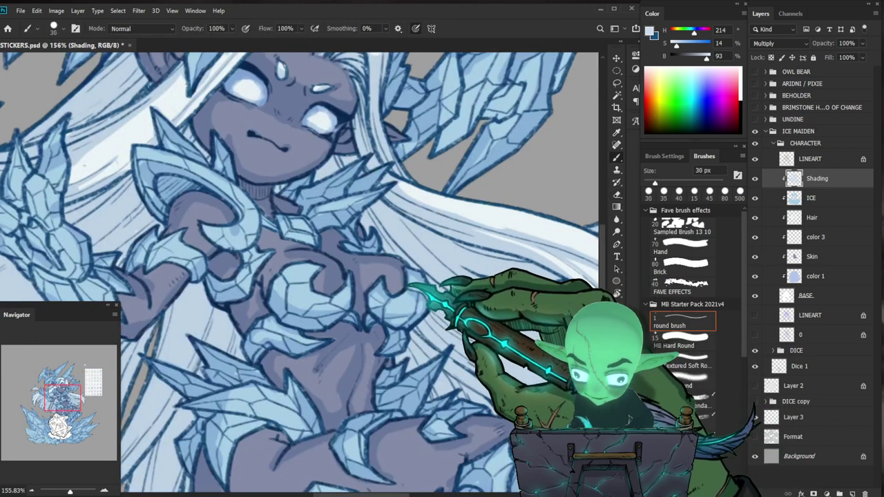
Shade the midriff area beneath the ice chest armor with the 30 px brush and 35 px eraser.
{"action": "scroll", "coordinate": [299, 272], "scroll_direction": "up", "scroll_amount": 2}
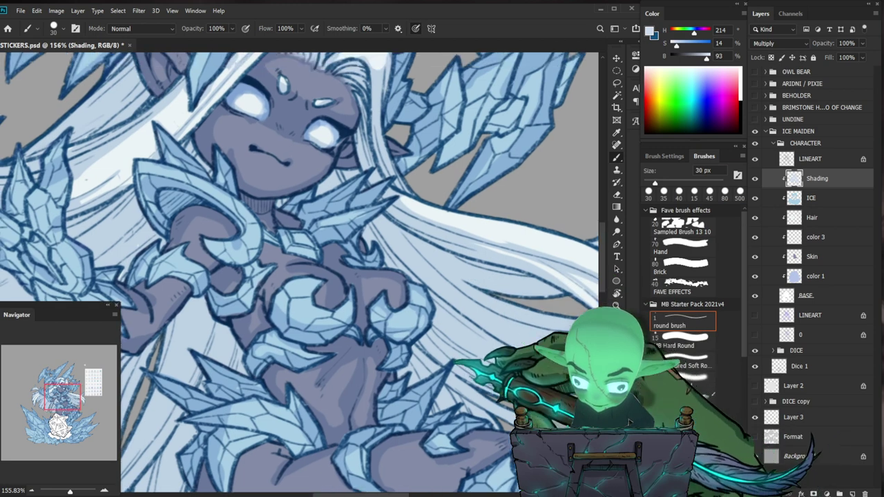
{"action": "key", "text": "e"}
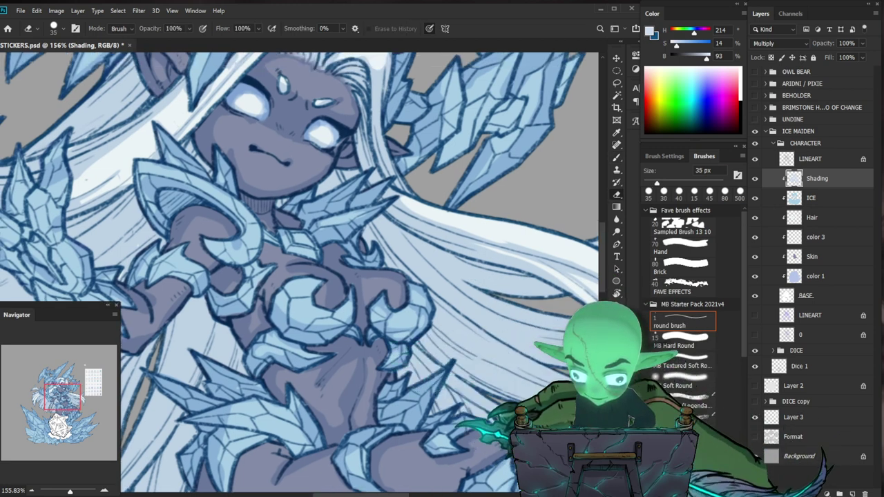
{"action": "scroll", "coordinate": [299, 272], "scroll_direction": "down", "scroll_amount": 3}
{"action": "key", "text": "b"}
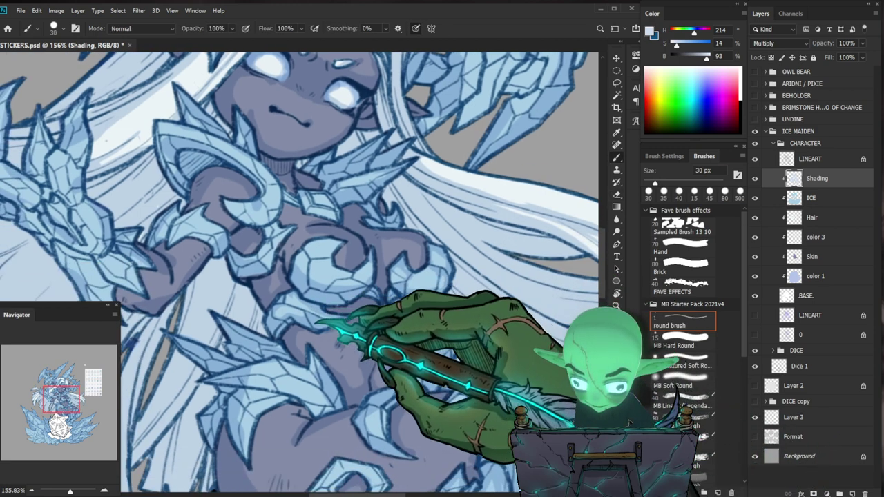
{"action": "key", "text": "e"}
{"action": "key", "text": "b"}
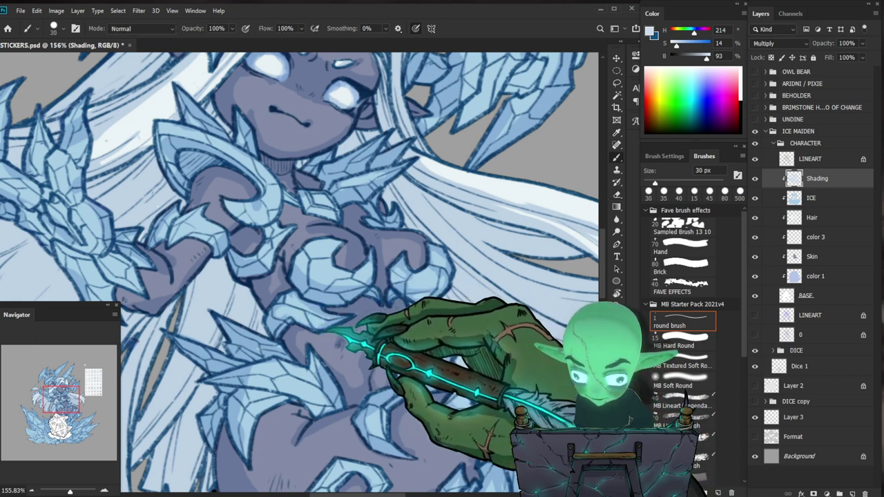
{"action": "key", "text": "e"}
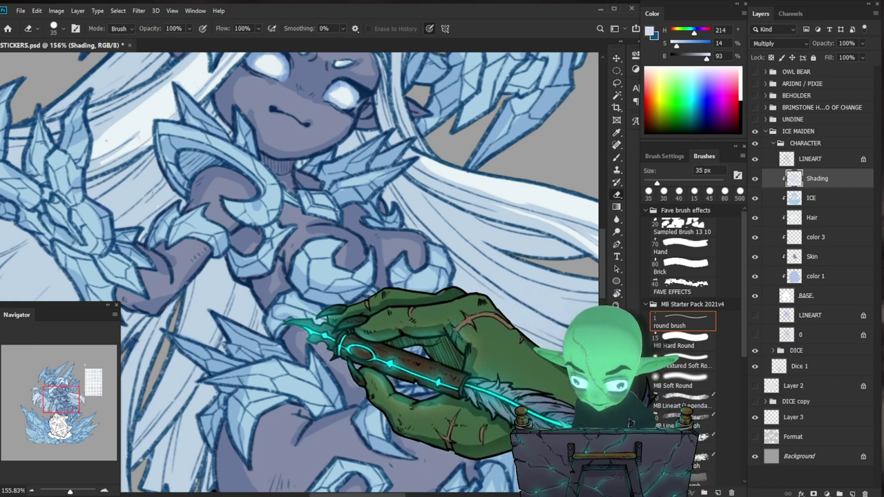
{"action": "key", "text": "b"}
{"action": "left_click_drag", "start_coordinate": [290, 299], "coordinate": [401, 316]}
{"action": "key", "text": "e"}
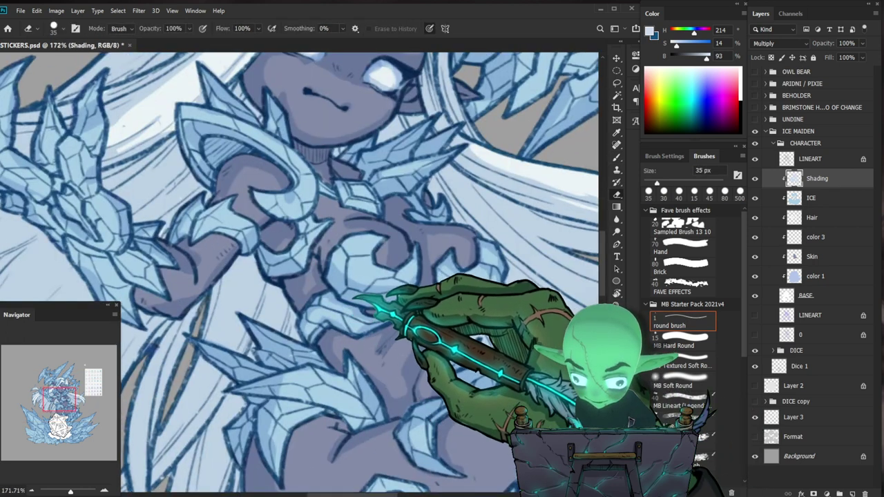
Add shadows around the inner edges of the ice chest pieces with the 30 px brush and a 9 px eraser.
{"action": "key", "text": "b"}
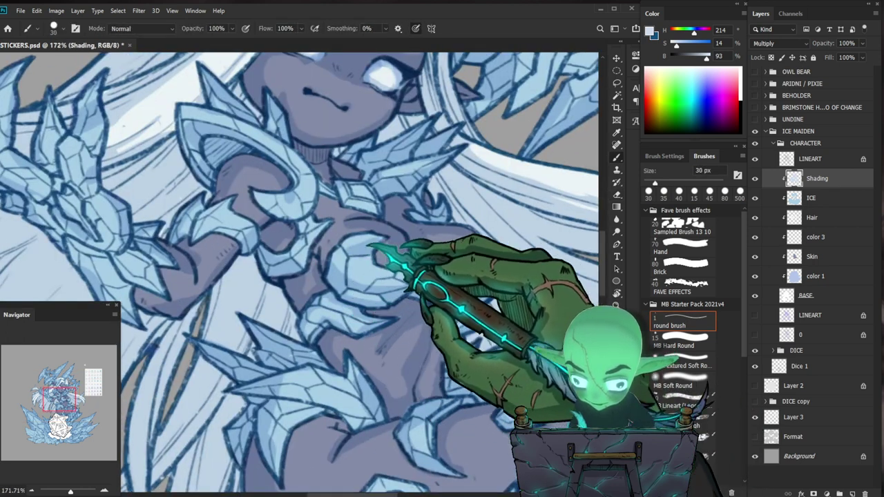
{"action": "left_click_drag", "start_coordinate": [461, 265], "coordinate": [407, 293]}
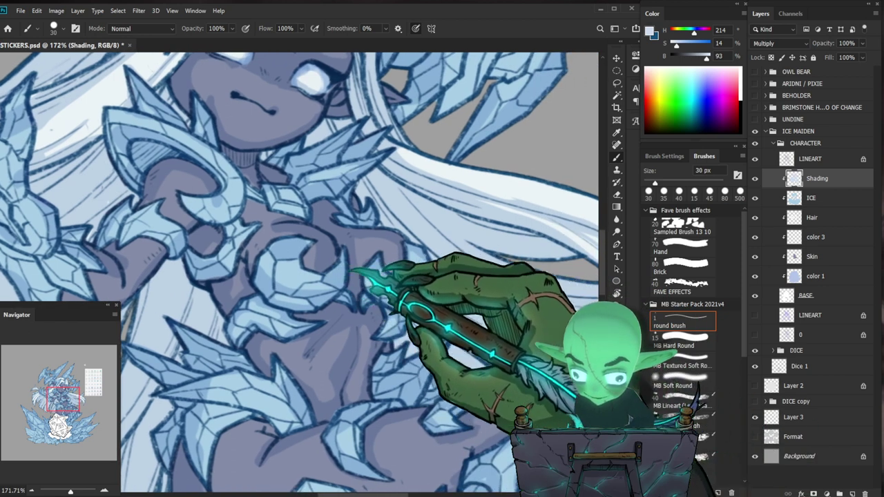
{"action": "key", "text": "e"}
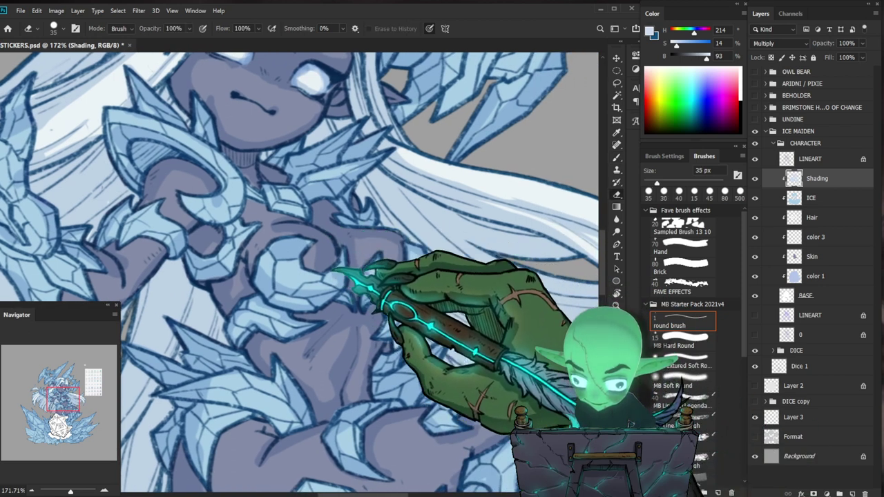
{"action": "key", "text": "bracketleft"}
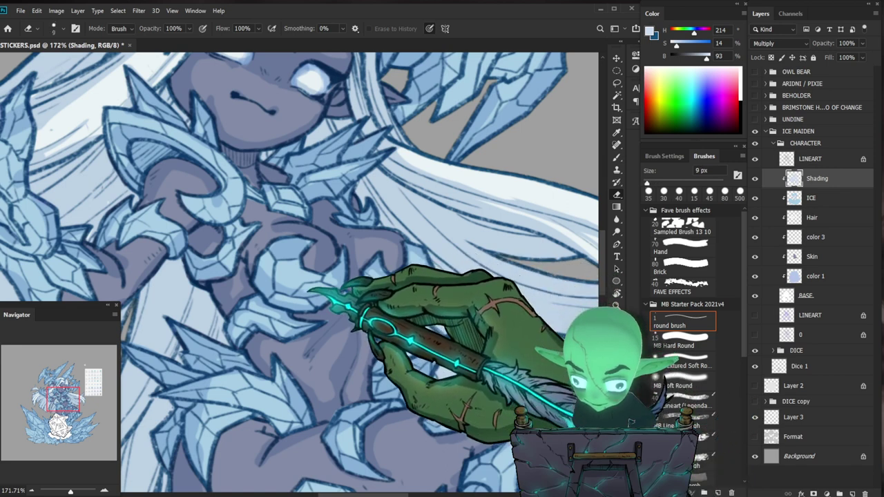
{"action": "key", "text": "b"}
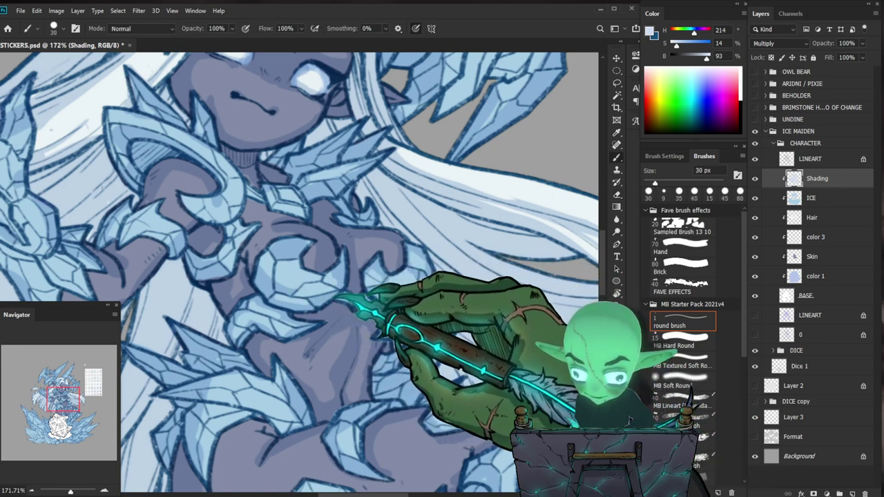
{"action": "mouse_move", "coordinate": [326, 286]}
{"action": "left_mouse_down"}
{"action": "mouse_move", "coordinate": [310, 288]}
{"action": "mouse_move", "coordinate": [360, 289]}
{"action": "left_mouse_up"}
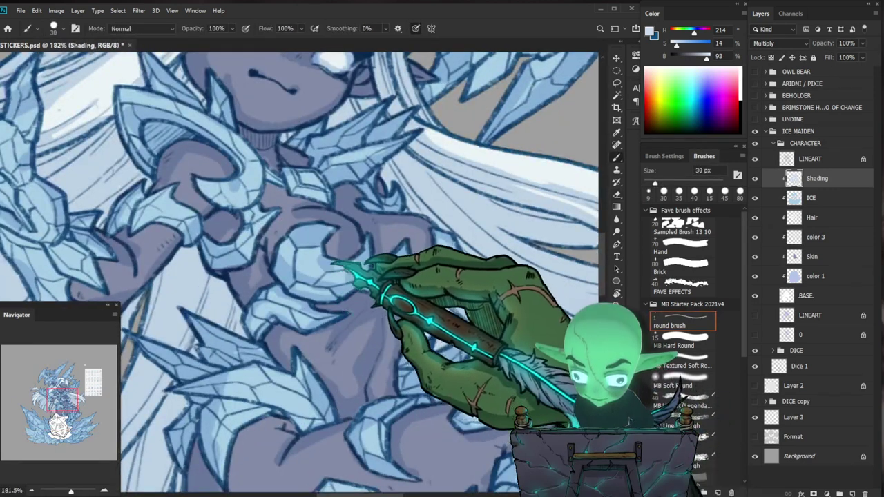
Refine the shadows on the outer ice chest piece with the 30 px brush and 9 px eraser.
{"action": "key", "text": "e"}
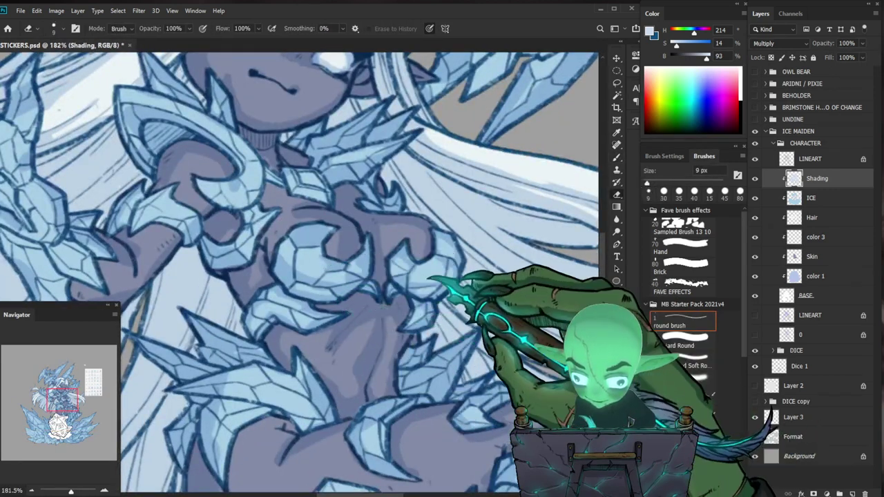
{"action": "key", "text": "b"}
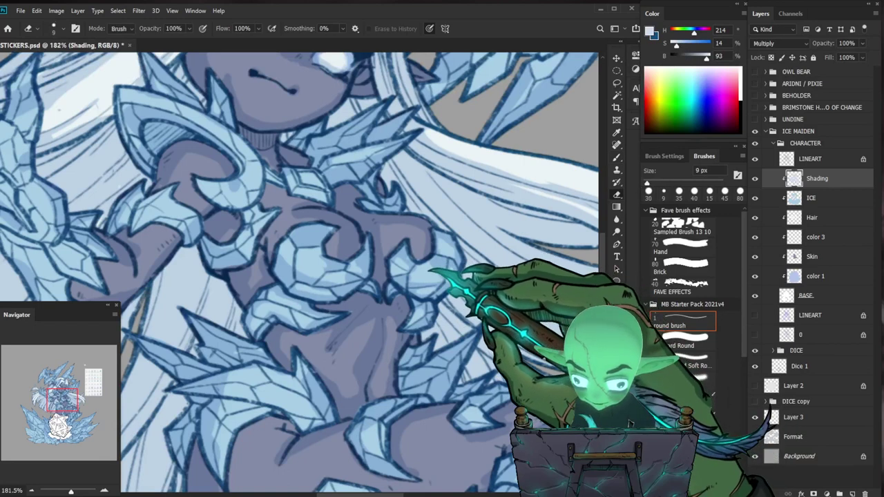
{"action": "key", "text": "e"}
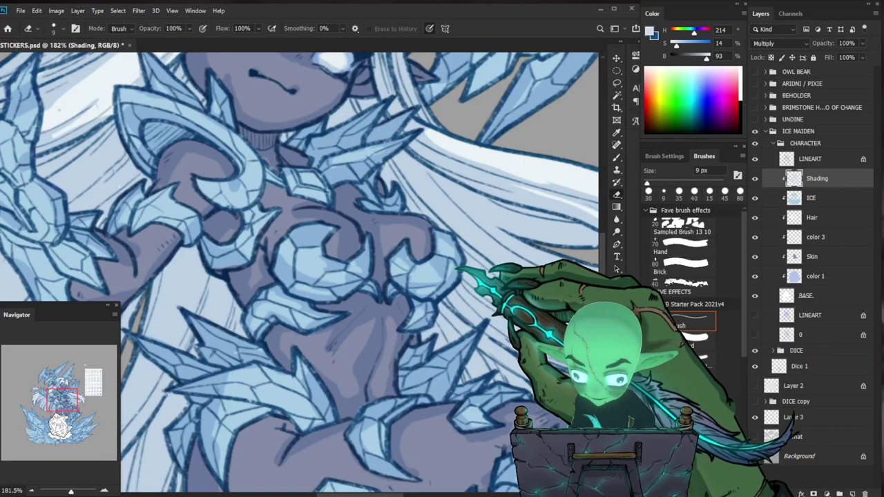
{"action": "key", "text": "b"}
{"action": "key", "text": "z"}
{"action": "left_click_drag", "start_coordinate": [483, 269], "coordinate": [518, 269]}
{"action": "key", "text": "b"}
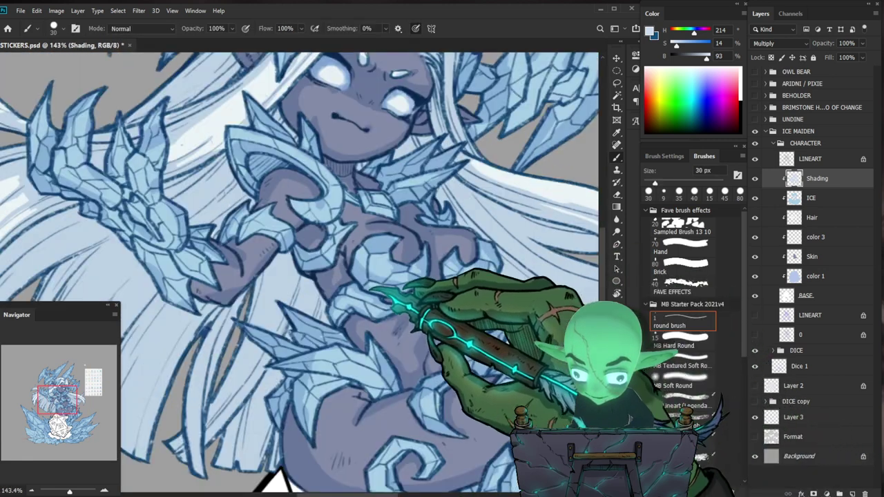
Clean up the shading on the larger ice chest piece with the 9 px eraser, and check the whole illustration.
{"action": "key", "text": "e"}
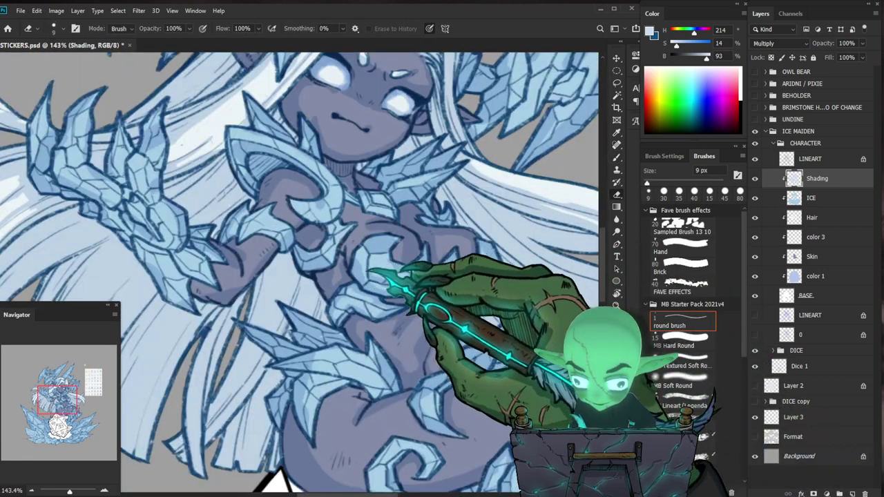
{"action": "key", "text": "b"}
{"action": "key", "text": "z"}
{"action": "left_click_drag", "start_coordinate": [416, 300], "coordinate": [352, 301]}
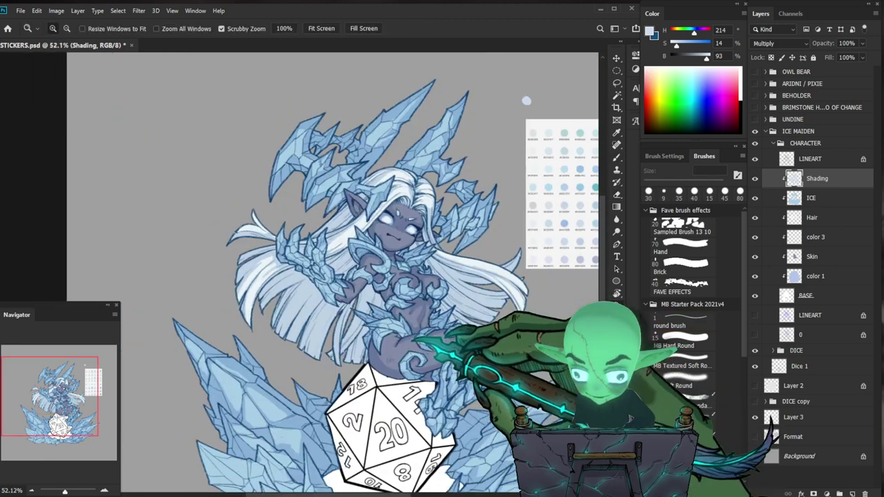
Clean up the shading on the ice chest armor with the 9 px eraser, and check the whole figure.
{"action": "left_click_drag", "start_coordinate": [411, 287], "coordinate": [483, 288]}
{"action": "key", "text": "e"}
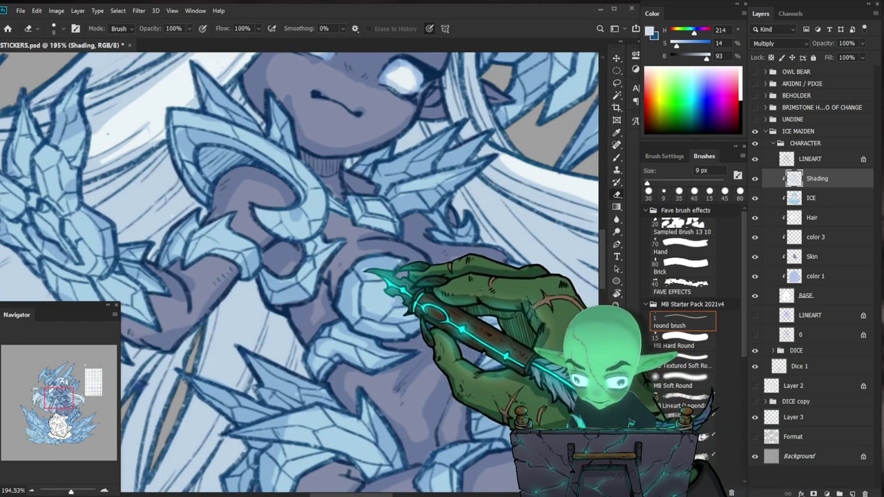
{"action": "key", "text": "z"}
{"action": "left_click_drag", "start_coordinate": [432, 268], "coordinate": [373, 268]}
{"action": "left_click_drag", "start_coordinate": [469, 418], "coordinate": [405, 350]}
{"action": "left_click_drag", "start_coordinate": [475, 352], "coordinate": [459, 350]}
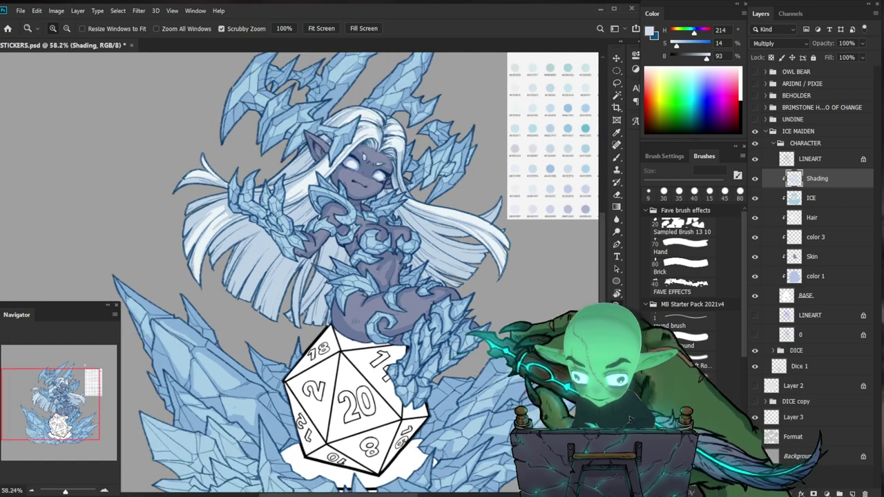
Touch up the shadows on the upper part of the illustration with the 30 px brush and 9 px eraser.
{"action": "left_click_drag", "start_coordinate": [432, 296], "coordinate": [414, 232]}
{"action": "mouse_move", "coordinate": [372, 200]}
{"action": "left_mouse_down"}
{"action": "mouse_move", "coordinate": [414, 200]}
{"action": "mouse_move", "coordinate": [382, 282]}
{"action": "mouse_move", "coordinate": [381, 383]}
{"action": "left_mouse_up"}
{"action": "key", "text": "b"}
{"action": "key", "text": "z"}
{"action": "left_click_drag", "start_coordinate": [463, 276], "coordinate": [435, 273]}
{"action": "left_click_drag", "start_coordinate": [370, 207], "coordinate": [404, 207]}
{"action": "key", "text": "e"}
{"action": "key", "text": "b"}
Shade the tall ice crystals beside the die under the long hair with the 30 px brush and 9 px eraser.
{"action": "key", "text": "z"}
{"action": "left_click_drag", "start_coordinate": [457, 237], "coordinate": [410, 254]}
{"action": "left_click_drag", "start_coordinate": [319, 304], "coordinate": [380, 281]}
{"action": "key", "text": "b"}
{"action": "key", "text": "z"}
{"action": "mouse_move", "coordinate": [266, 280]}
{"action": "left_mouse_down"}
{"action": "mouse_move", "coordinate": [207, 290]}
{"action": "mouse_move", "coordinate": [286, 284]}
{"action": "left_mouse_up"}
{"action": "key", "text": "b"}
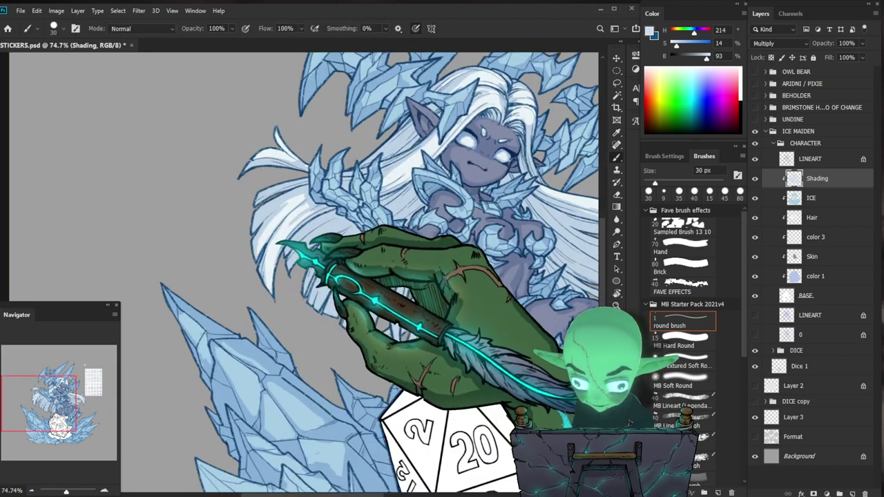
{"action": "left_click_drag", "start_coordinate": [439, 389], "coordinate": [430, 311]}
{"action": "key", "text": "e"}
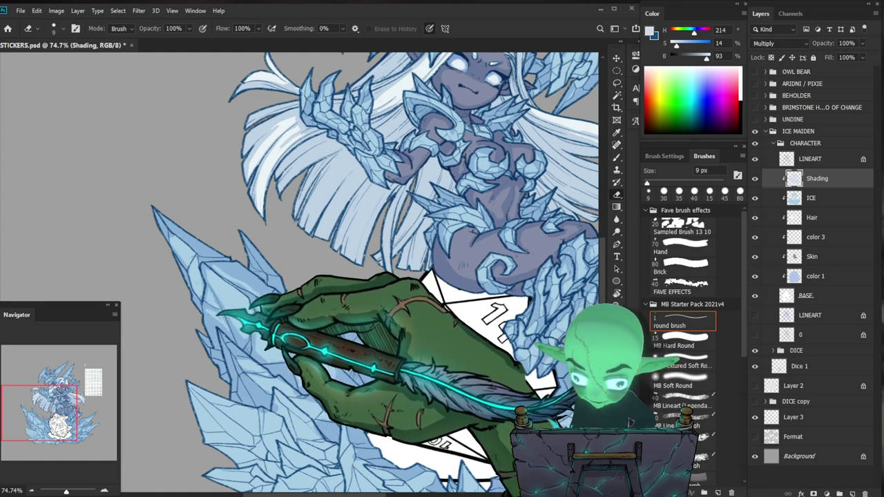
{"action": "key", "text": "b"}
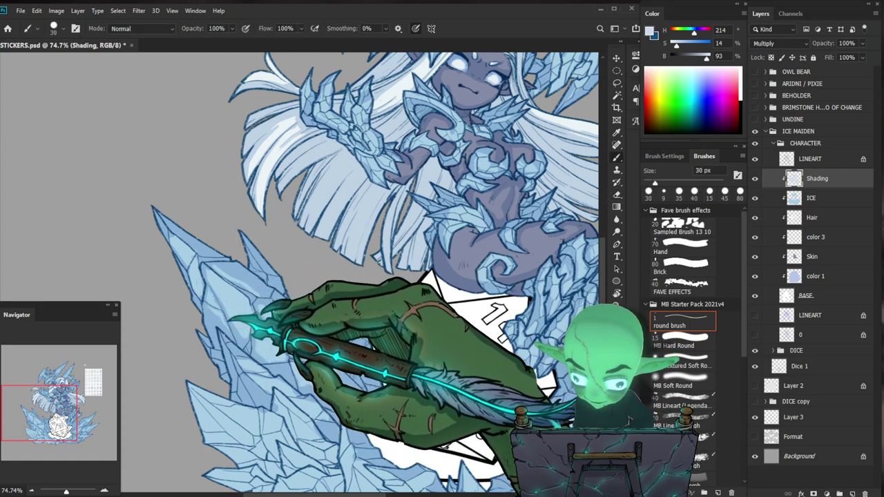
Deepen the shadows at the base of the ice crystal cluster beside the die with the 30 px brush, refining them with 9 px and 35 px erasers.
{"action": "key", "text": "z"}
{"action": "left_click_drag", "start_coordinate": [348, 334], "coordinate": [286, 338]}
{"action": "left_click_drag", "start_coordinate": [299, 369], "coordinate": [363, 366]}
{"action": "key", "text": "e"}
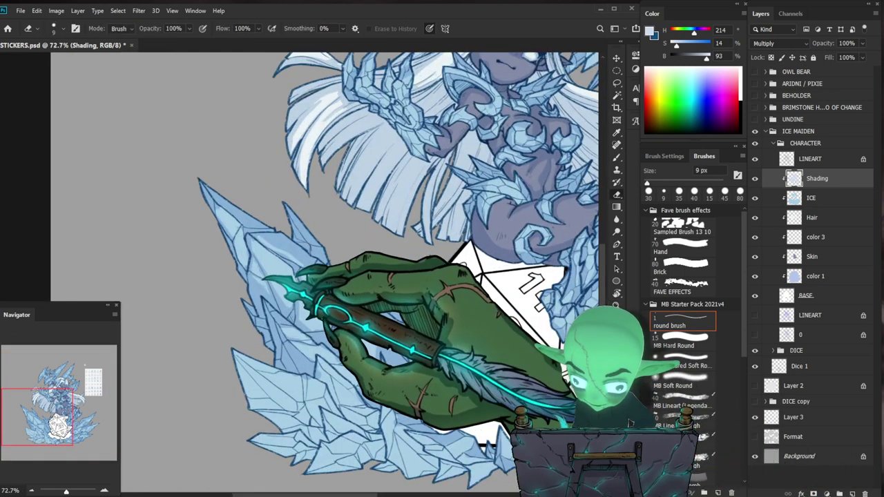
{"action": "key", "text": "b"}
{"action": "key", "text": "e"}
{"action": "key", "text": "b"}
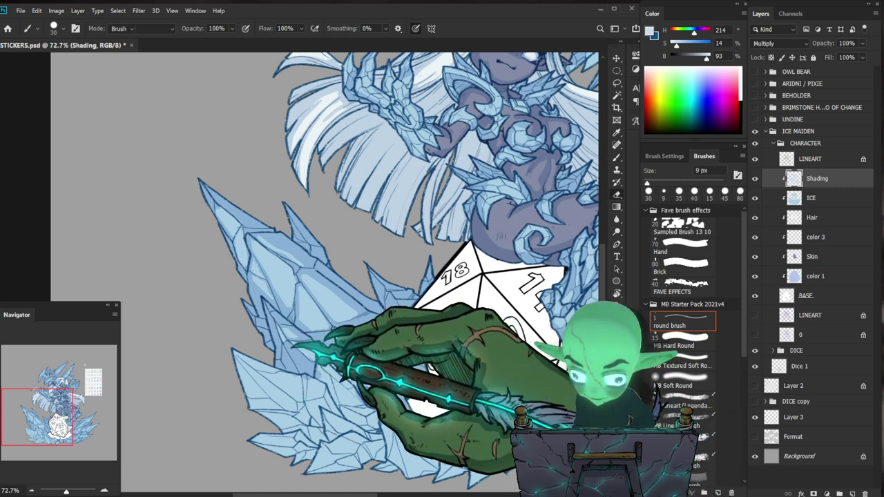
{"action": "key", "text": "e"}
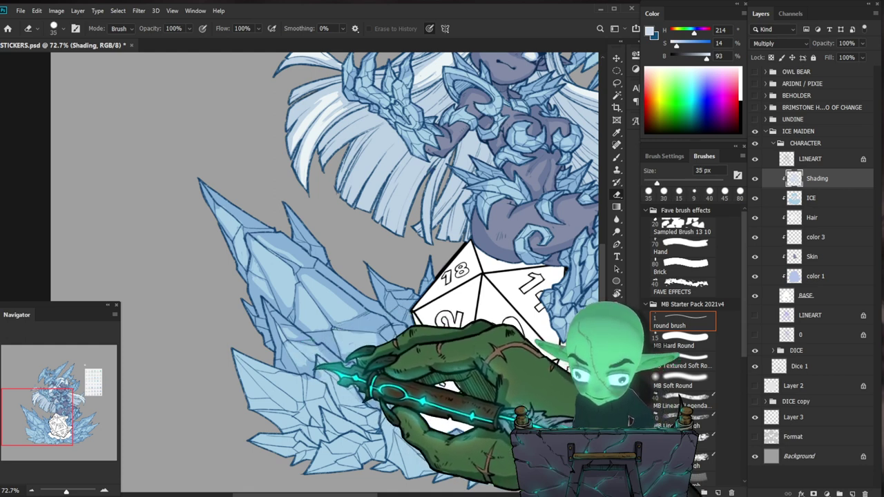
{"action": "key", "text": "b"}
Shade the ice spikes of the hip armor with the 30 px brush and trim the shadows with a 10 px eraser.
{"action": "scroll", "coordinate": [354, 366], "scroll_direction": "down", "scroll_amount": 6}
{"action": "left_click_drag", "start_coordinate": [519, 270], "coordinate": [439, 230]}
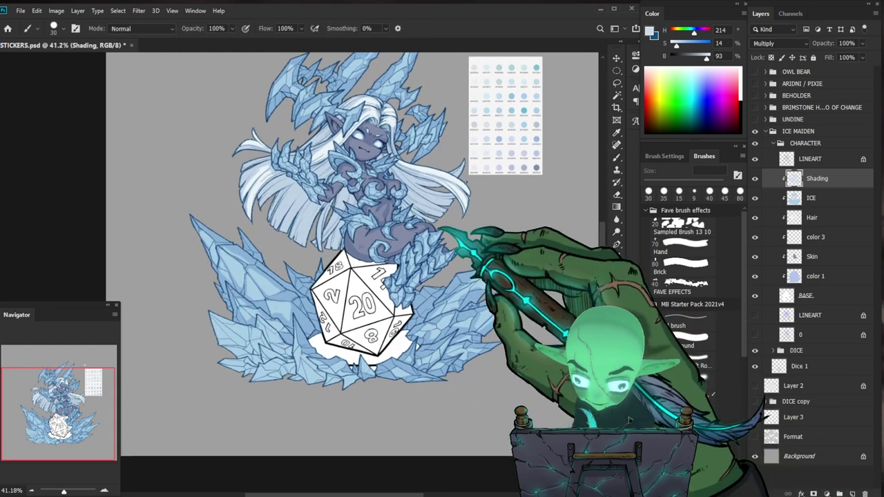
{"action": "scroll", "coordinate": [367, 219], "scroll_direction": "up", "scroll_amount": 6}
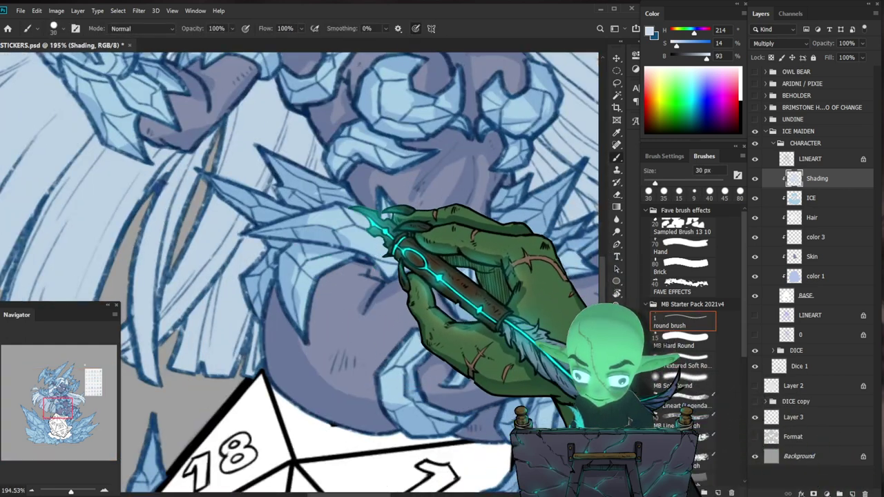
{"action": "left_click_drag", "start_coordinate": [359, 208], "coordinate": [356, 215]}
{"action": "key", "text": "e"}
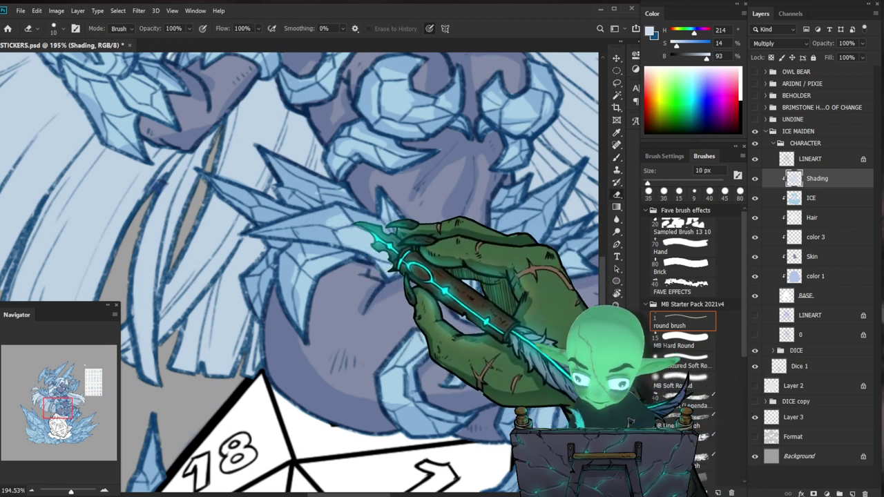
{"action": "scroll", "coordinate": [338, 230], "scroll_direction": "down", "scroll_amount": 9}
{"action": "left_click_drag", "start_coordinate": [453, 228], "coordinate": [405, 256]}
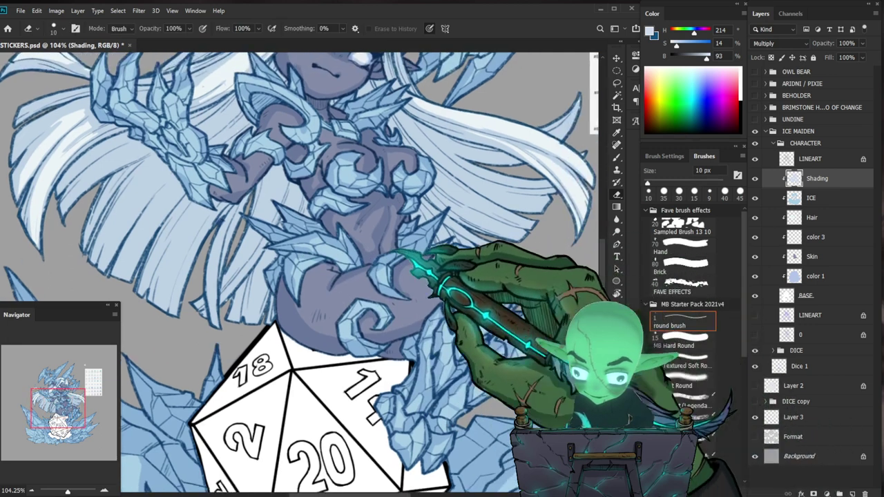
Refine the shadows on the waist and beneath the ice chest armor with the 30 px brush and 10 px eraser.
{"action": "scroll", "coordinate": [373, 252], "scroll_direction": "up", "scroll_amount": 10}
{"action": "key", "text": "b"}
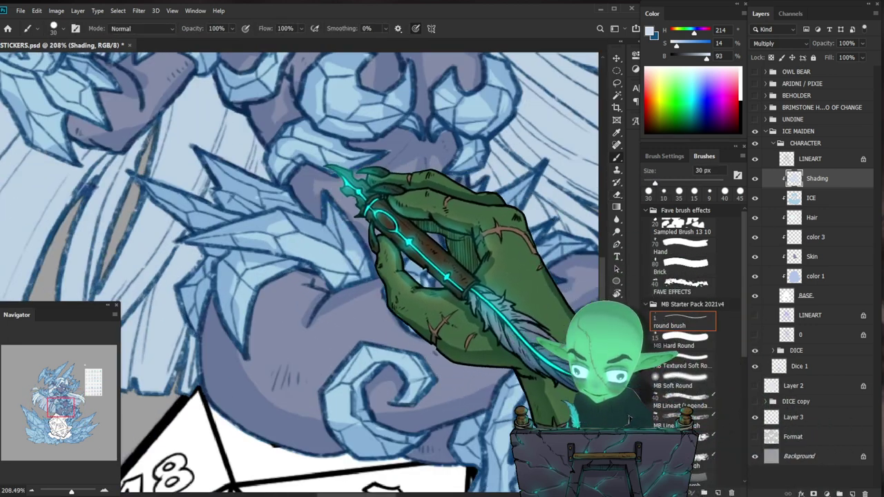
{"action": "mouse_move", "coordinate": [449, 142]}
{"action": "left_mouse_down"}
{"action": "mouse_move", "coordinate": [473, 262]}
{"action": "mouse_move", "coordinate": [441, 322]}
{"action": "left_mouse_up"}
{"action": "left_click_drag", "start_coordinate": [332, 251], "coordinate": [351, 267]}
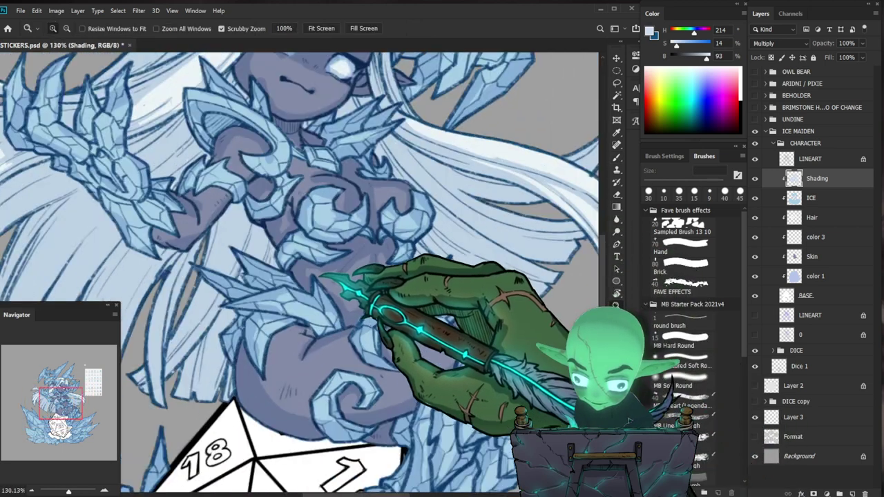
{"action": "left_click_drag", "start_coordinate": [445, 269], "coordinate": [434, 356]}
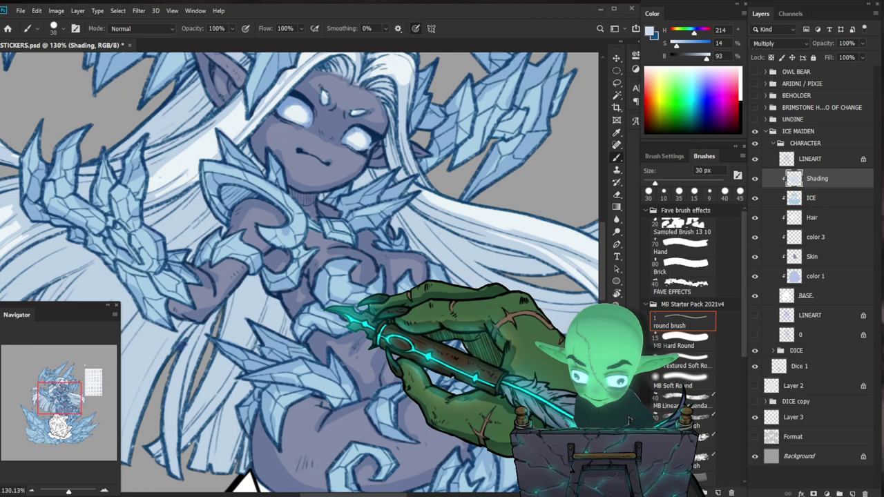
{"action": "key", "text": "e"}
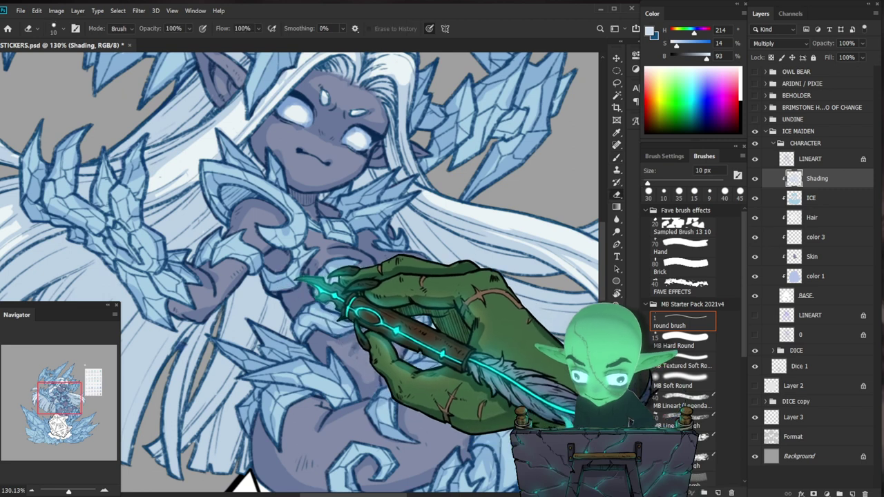
Shade the raised arm between the ice armband and the gauntlet with the 30 px brush and 10 px eraser.
{"action": "key", "text": "z"}
{"action": "left_click", "coordinate": [363, 269], "text": "alt"}
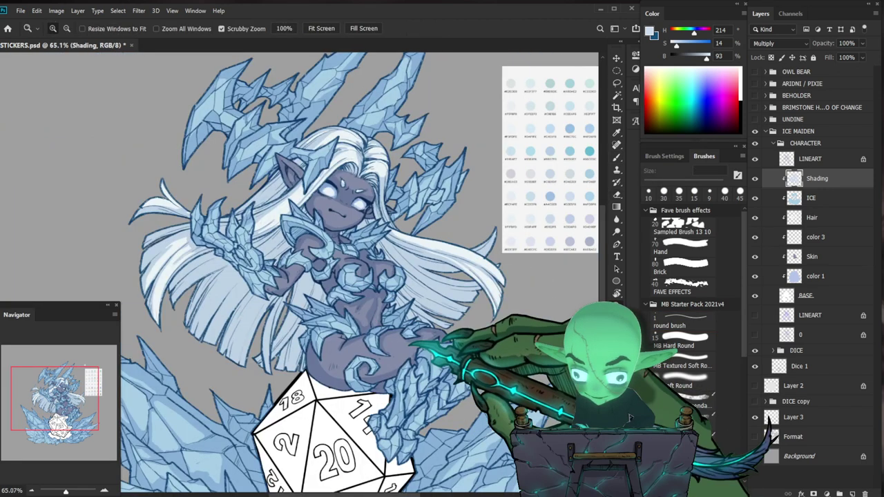
{"action": "left_click_drag", "start_coordinate": [318, 324], "coordinate": [389, 160]}
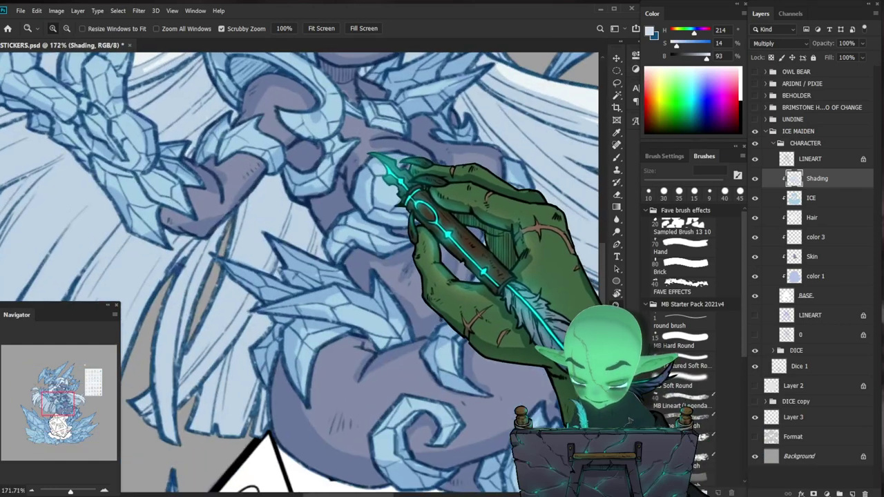
{"action": "key", "text": "e"}
{"action": "mouse_move", "coordinate": [319, 169]}
{"action": "left_mouse_down"}
{"action": "mouse_move", "coordinate": [315, 226]}
{"action": "mouse_move", "coordinate": [304, 225]}
{"action": "left_mouse_up"}
{"action": "key", "text": "b"}
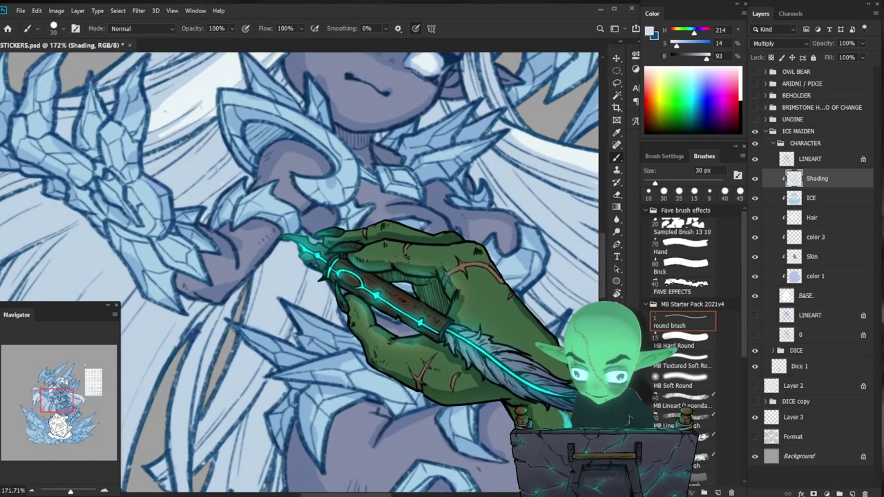
{"action": "key", "text": "e"}
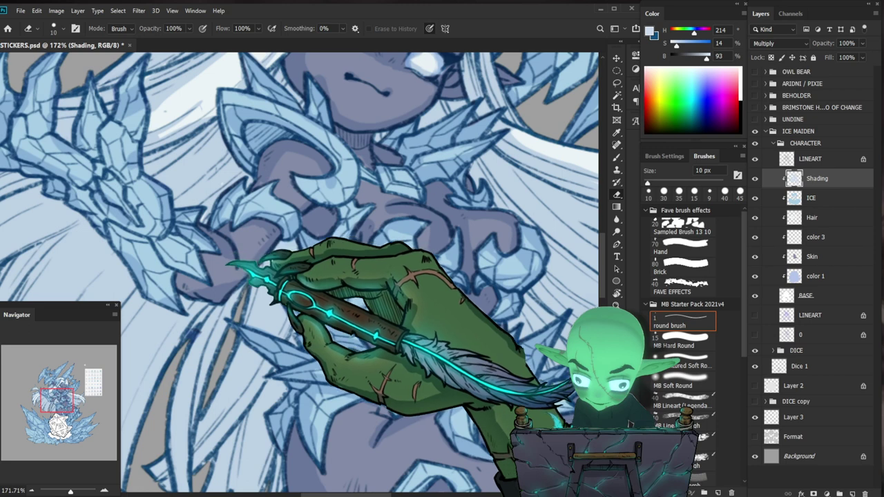
{"action": "key", "text": "b"}
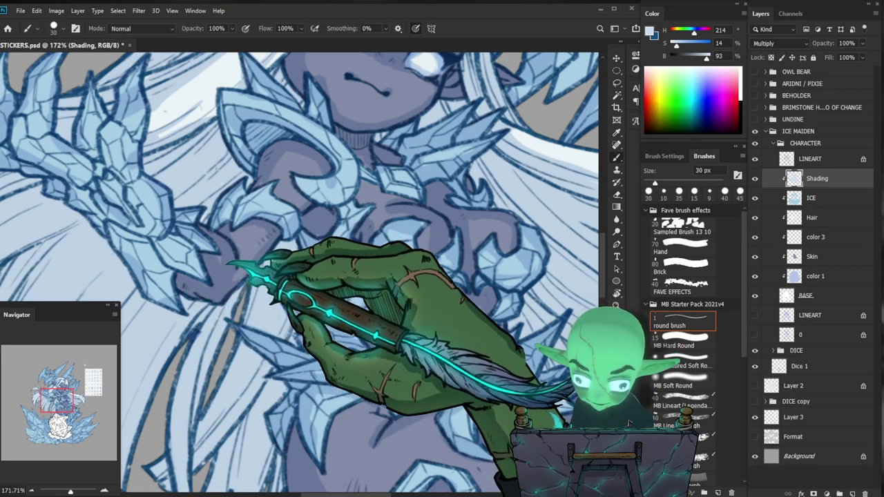
Add shadows to the ice gauntlet on the raised arm with the 30 px brush and 10 px eraser.
{"action": "key", "text": "z"}
{"action": "left_click_drag", "start_coordinate": [295, 243], "coordinate": [228, 245]}
{"action": "left_click_drag", "start_coordinate": [292, 238], "coordinate": [345, 242]}
{"action": "key", "text": "e"}
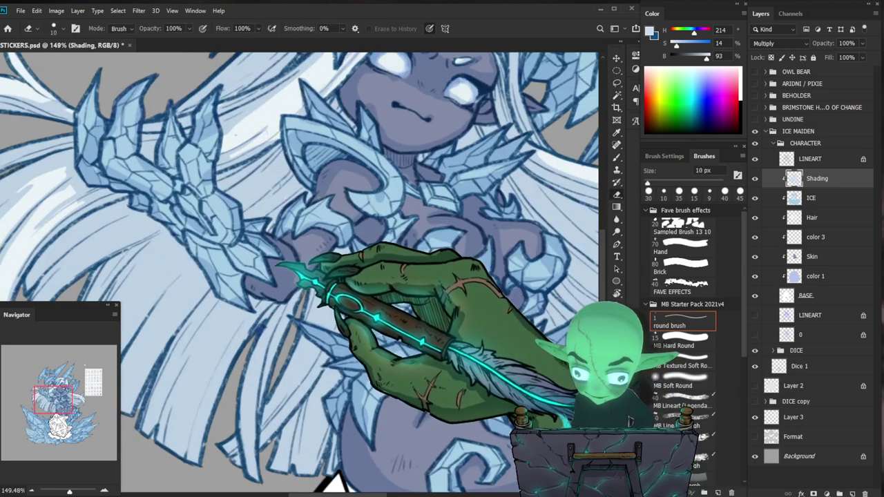
{"action": "key", "text": "b"}
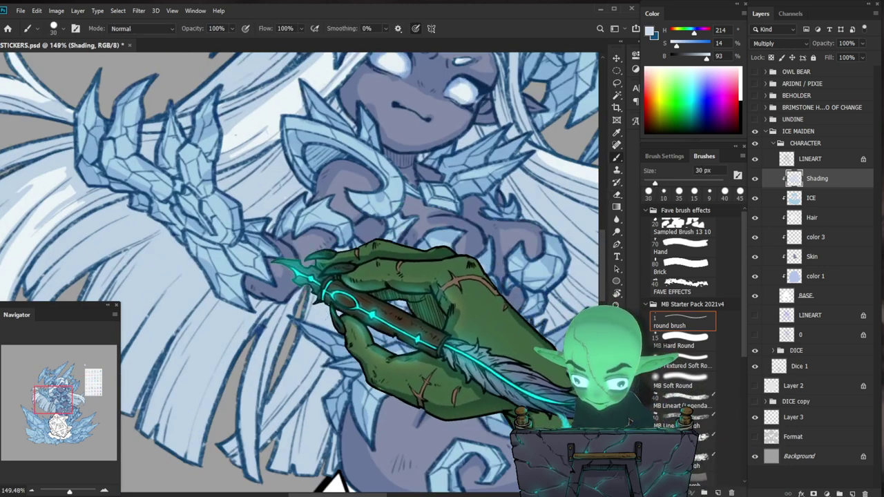
{"action": "left_click_drag", "start_coordinate": [294, 264], "coordinate": [333, 294]}
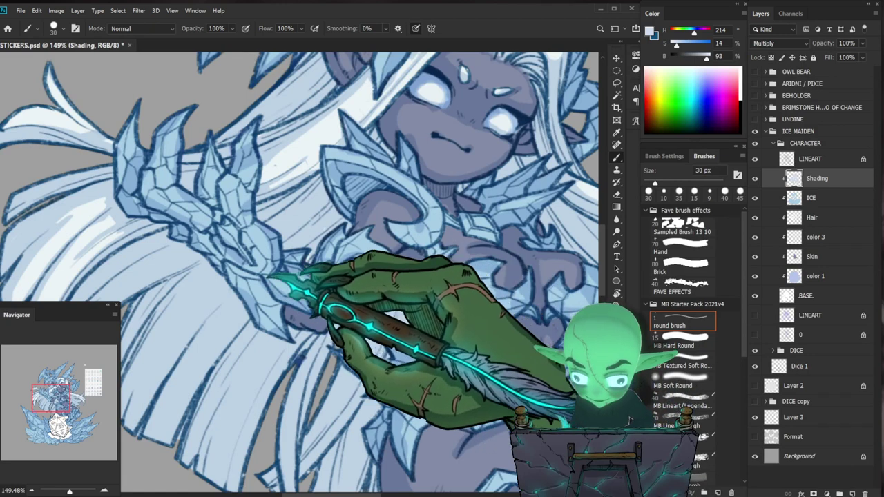
{"action": "left_click_drag", "start_coordinate": [279, 269], "coordinate": [325, 284]}
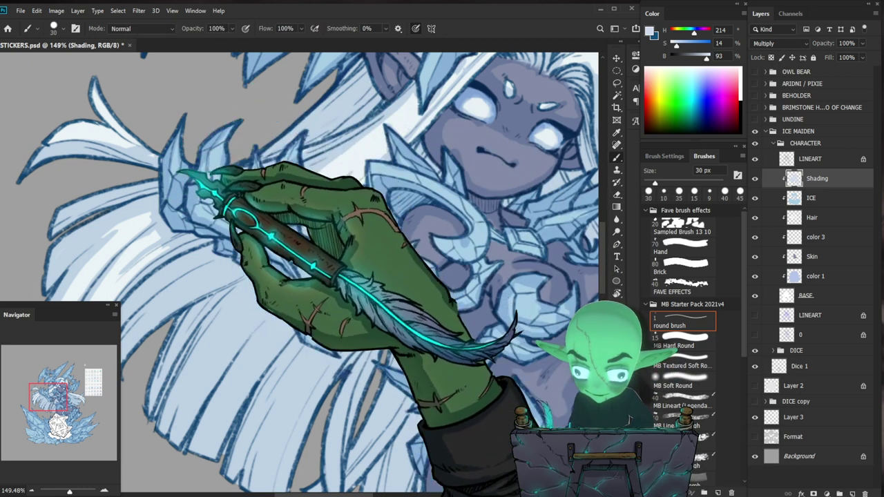
{"action": "key", "text": "e"}
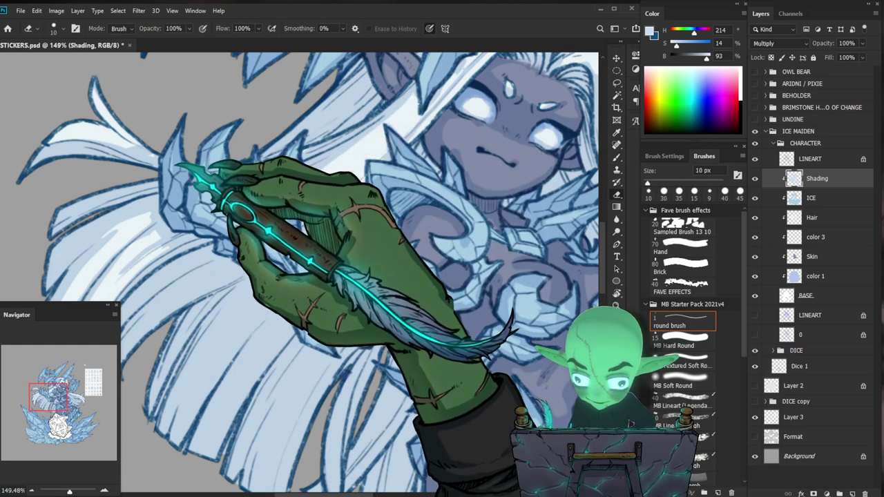
{"action": "left_click_drag", "start_coordinate": [392, 244], "coordinate": [359, 293]}
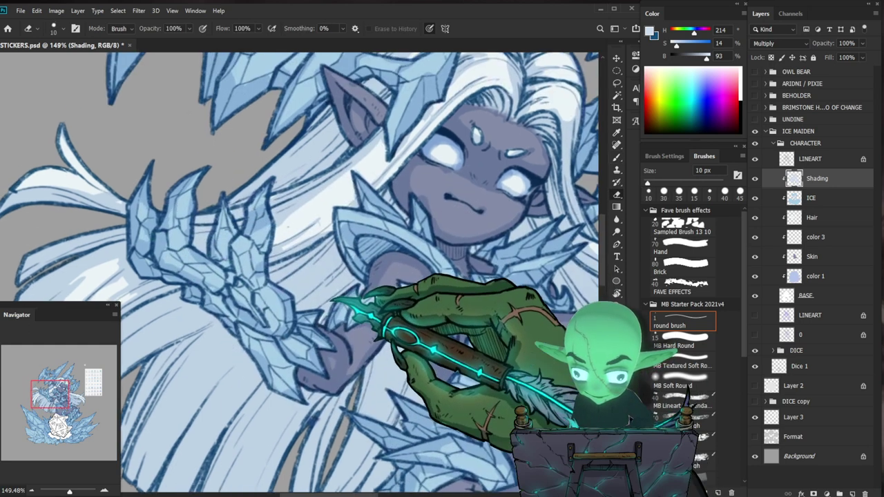
Shade the crystal fingers of the ice gauntlet with the 30 px brush.
{"action": "key", "text": "b"}
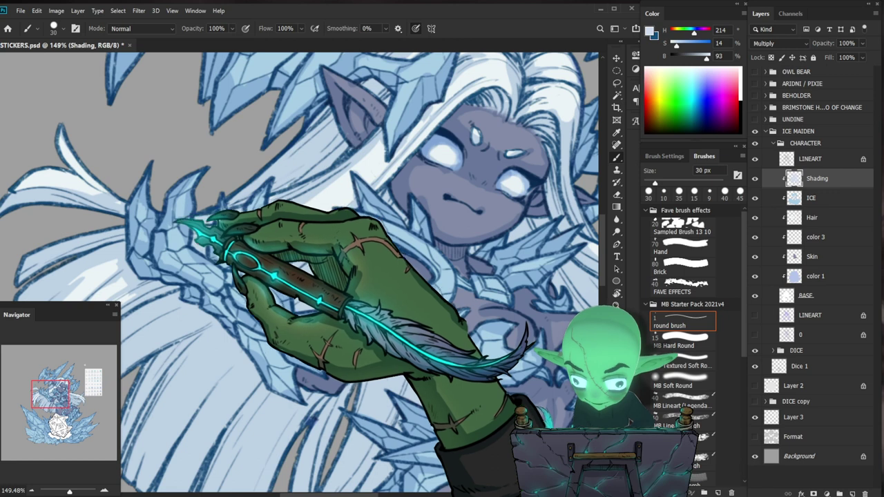
{"action": "key", "text": "z"}
{"action": "left_click", "coordinate": [297, 232], "text": "alt"}
{"action": "left_click", "coordinate": [296, 232], "text": "alt"}
{"action": "left_click", "coordinate": [304, 235]}
{"action": "left_click", "coordinate": [303, 235]}
{"action": "key", "text": "b"}
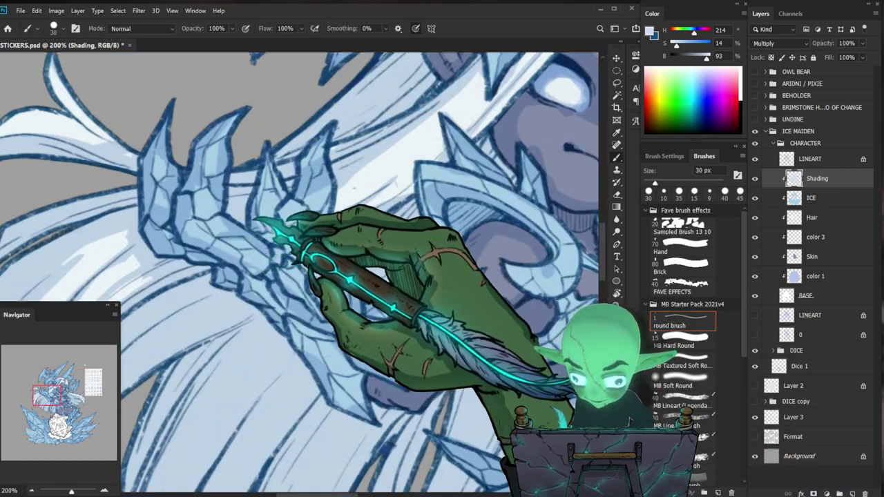
Brush shadows onto the flyaway hair tuft beyond the ice gauntlet with the 30 px brush, and check the figure.
{"action": "key", "text": "z"}
{"action": "mouse_move", "coordinate": [337, 166]}
{"action": "left_mouse_down"}
{"action": "mouse_move", "coordinate": [287, 225]}
{"action": "mouse_move", "coordinate": [347, 188]}
{"action": "left_mouse_up"}
{"action": "key", "text": "b"}
{"action": "left_click_drag", "start_coordinate": [163, 161], "coordinate": [31, 172]}
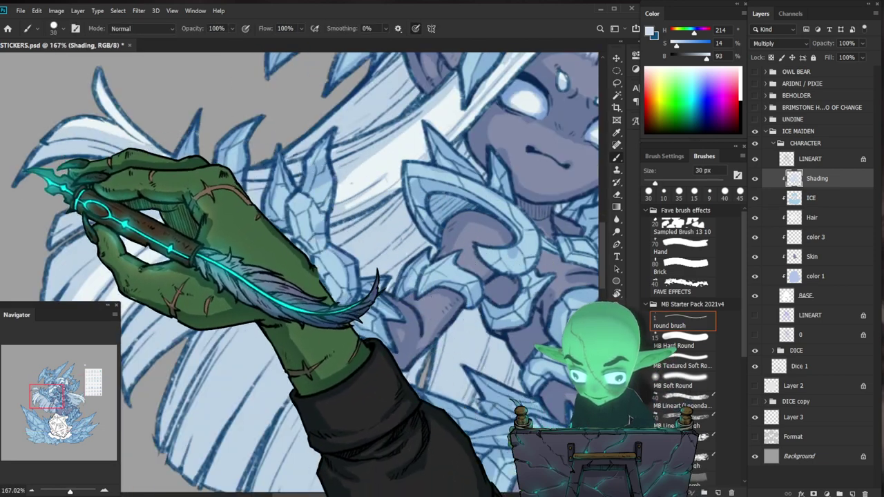
{"action": "left_click_drag", "start_coordinate": [147, 163], "coordinate": [99, 101]}
{"action": "key", "text": "z"}
{"action": "left_click_drag", "start_coordinate": [327, 198], "coordinate": [290, 211]}
{"action": "left_click_drag", "start_coordinate": [523, 381], "coordinate": [447, 385]}
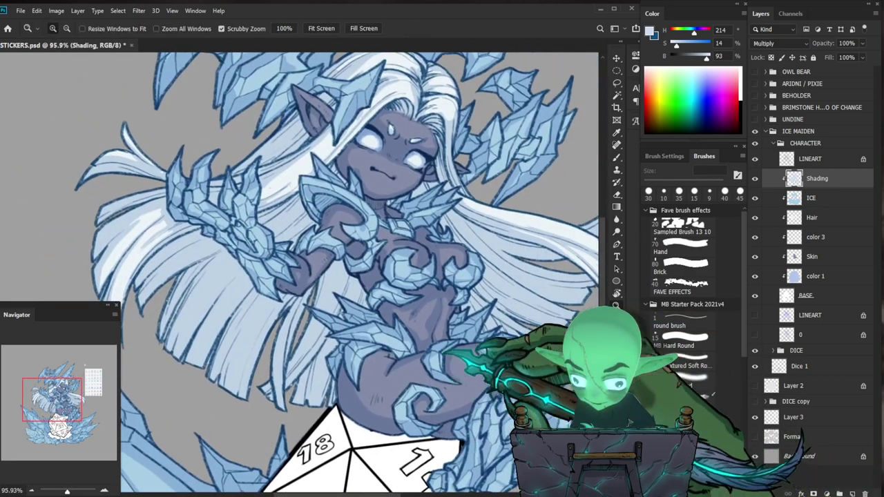
Shade the pointed ice shoulder guard above the raised arm with the 30 px brush and 10 px eraser.
{"action": "left_click_drag", "start_coordinate": [285, 190], "coordinate": [315, 155]}
{"action": "key", "text": "b"}
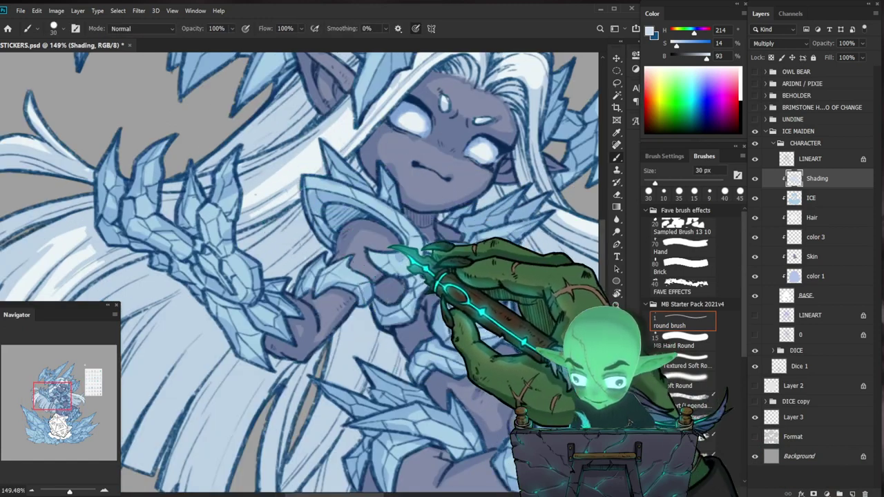
{"action": "left_click_drag", "start_coordinate": [392, 234], "coordinate": [313, 307]}
{"action": "key", "text": "e"}
{"action": "key", "text": "b"}
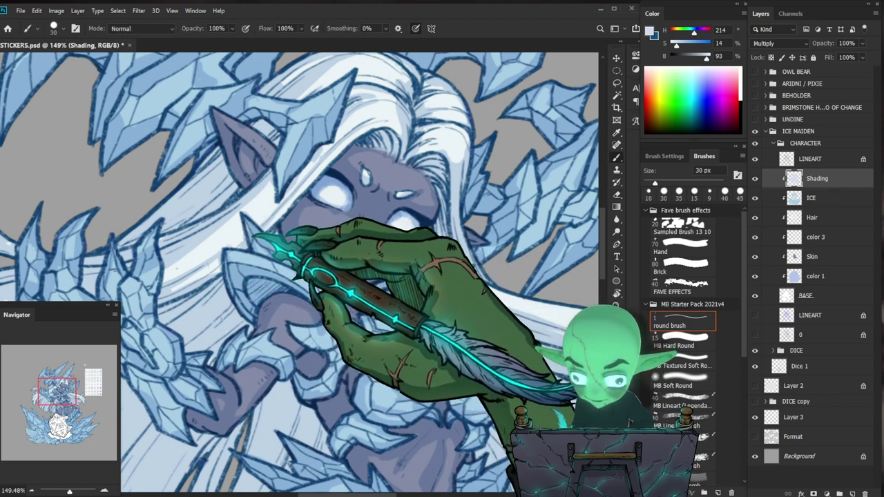
{"action": "left_click_drag", "start_coordinate": [410, 386], "coordinate": [407, 352]}
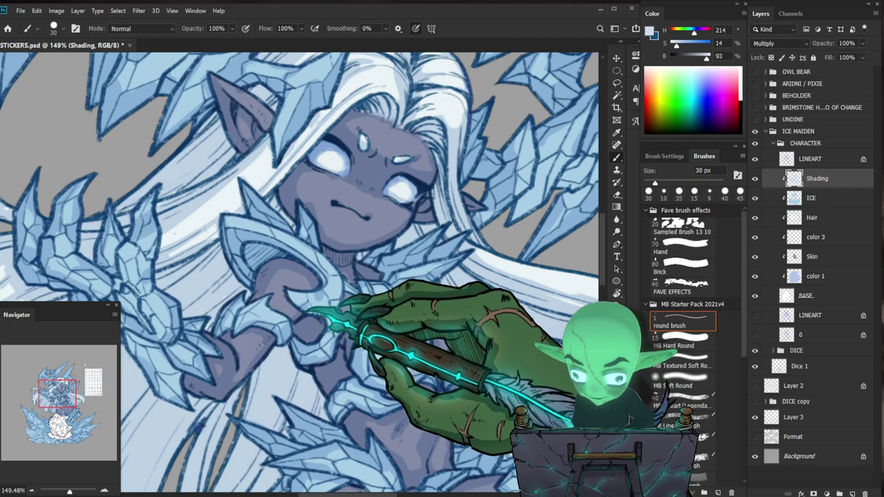
Refine the shadows around the curled end of the shoulder guard beside the chest with the 10 px eraser and 30 px brush.
{"action": "key", "text": "e"}
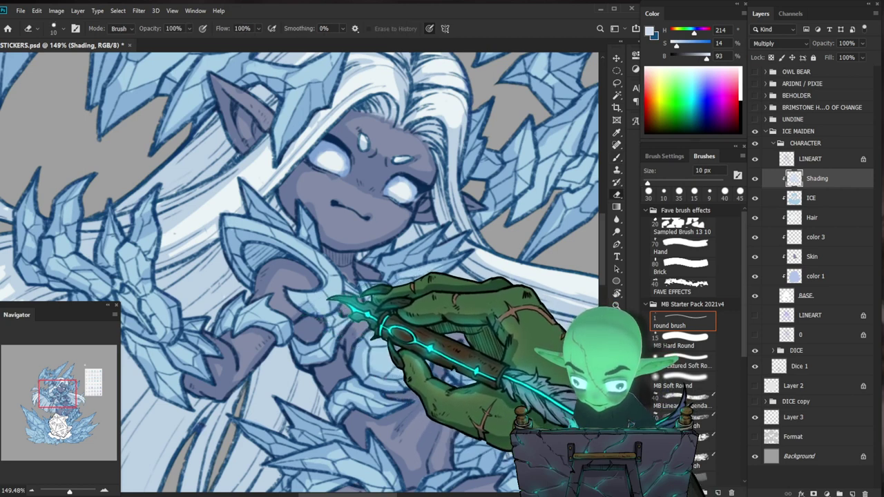
{"action": "key", "text": "b"}
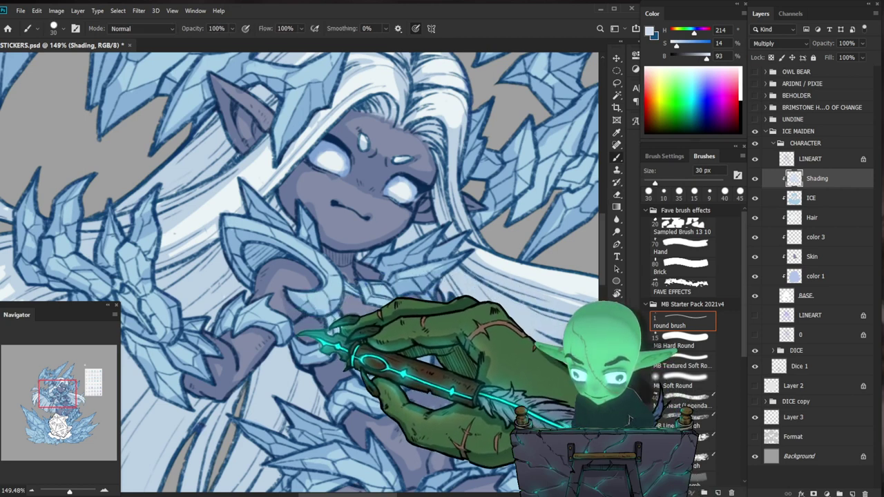
{"action": "left_click_drag", "start_coordinate": [407, 300], "coordinate": [338, 301]}
{"action": "left_click_drag", "start_coordinate": [408, 300], "coordinate": [459, 300]}
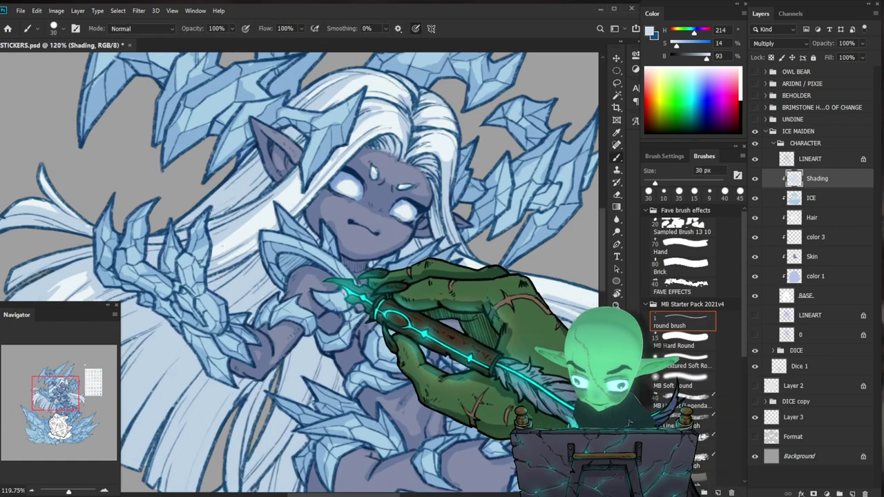
Shade the upper arm and ice armband below the shoulder guard, alternating the 30 px brush and 10 px eraser.
{"action": "key", "text": "e"}
{"action": "key", "text": "b"}
{"action": "left_click_drag", "start_coordinate": [299, 295], "coordinate": [306, 291]}
{"action": "key", "text": "e"}
{"action": "key", "text": "b"}
{"action": "key", "text": "e"}
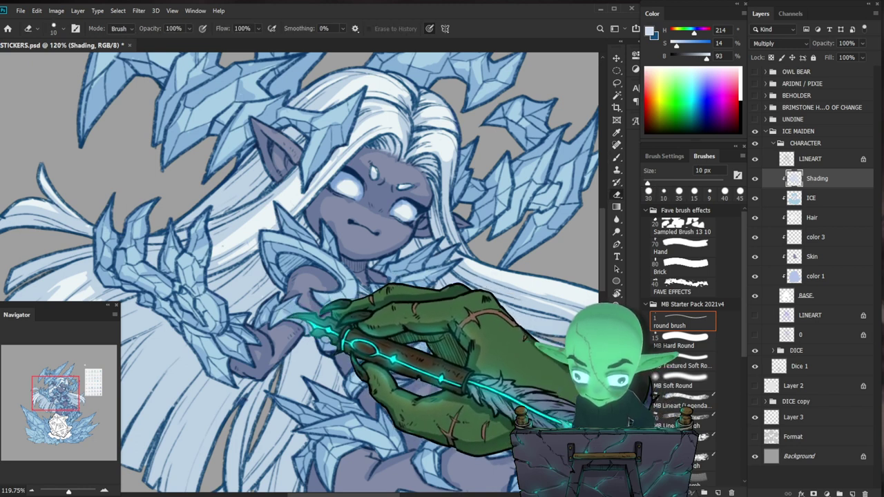
Shade the side of the torso between the armband and the ice chest armor with the 30 px brush and 10 px eraser, and check the figure.
{"action": "left_click_drag", "start_coordinate": [366, 307], "coordinate": [406, 294]}
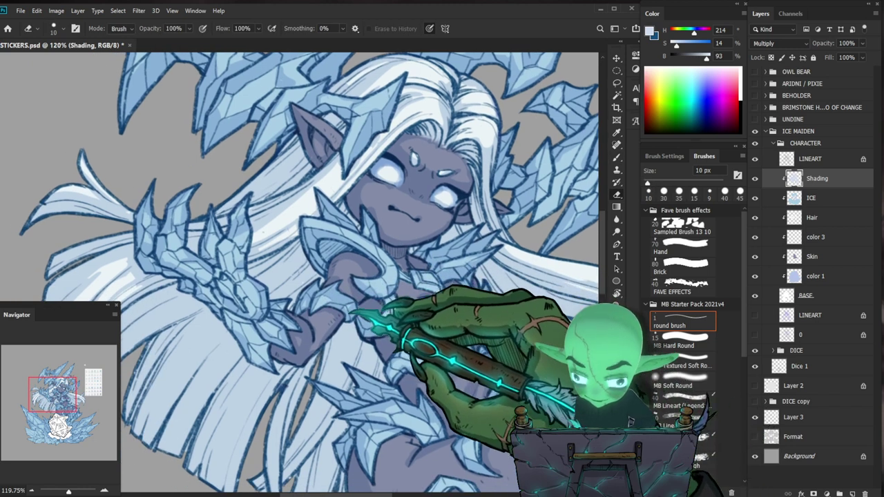
{"action": "key", "text": "b"}
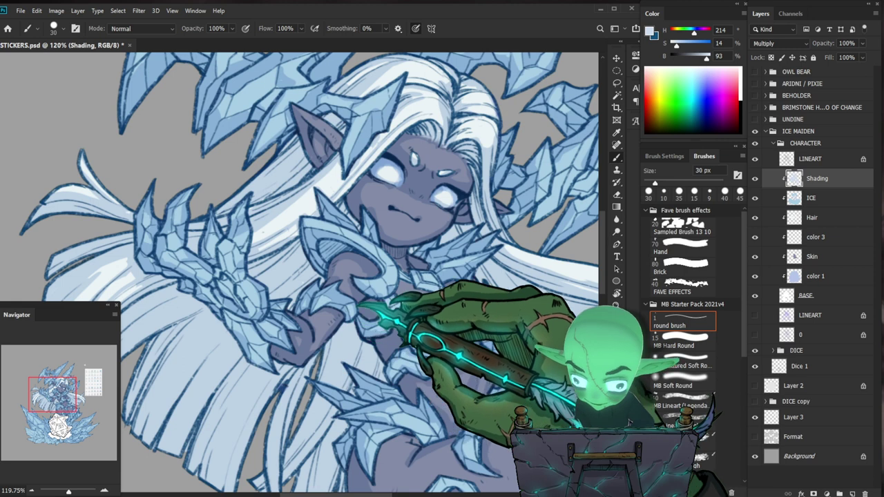
{"action": "key", "text": "e"}
{"action": "key", "text": "b"}
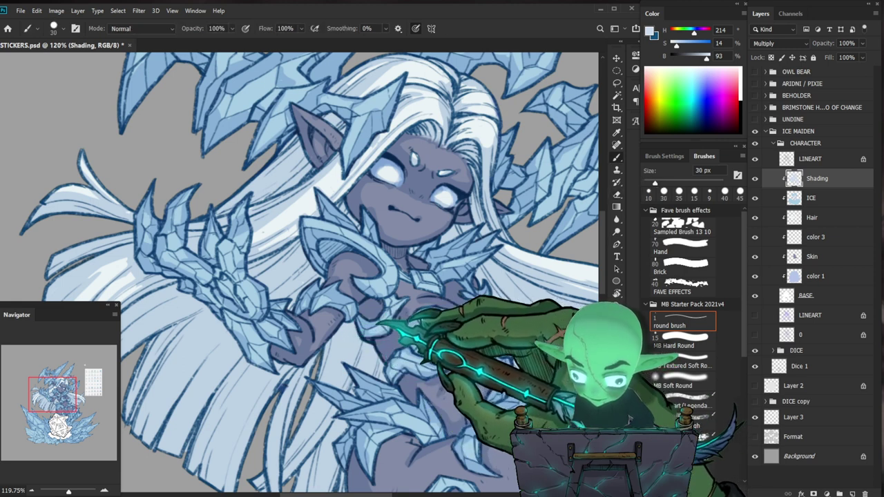
{"action": "left_click_drag", "start_coordinate": [390, 308], "coordinate": [408, 303]}
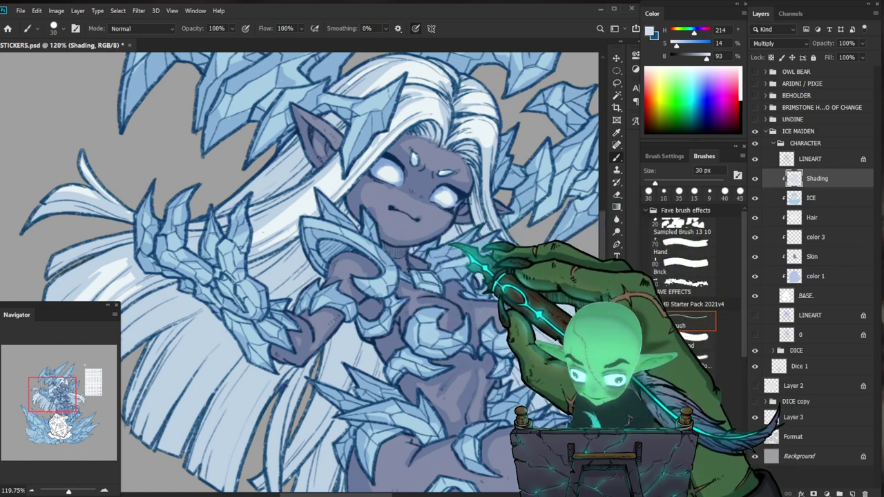
{"action": "scroll", "coordinate": [352, 277], "scroll_direction": "down", "scroll_amount": 3}
{"action": "scroll", "coordinate": [415, 277], "scroll_direction": "up", "scroll_amount": 3}
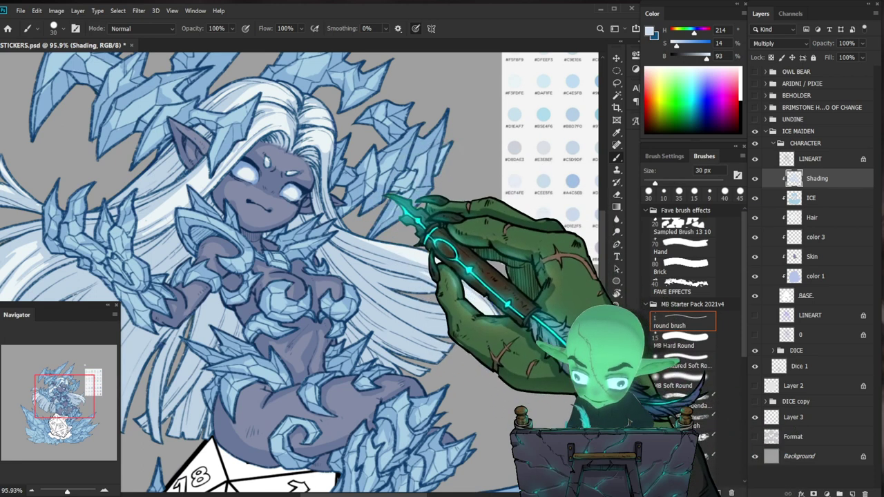
Refine the shading around the character's neck and shoulder on the Shading layer, using a 9 px round brush and a 10 px eraser.
{"action": "left_click_drag", "start_coordinate": [402, 194], "coordinate": [420, 274]}
{"action": "key", "text": "e"}
{"action": "key", "text": "b"}
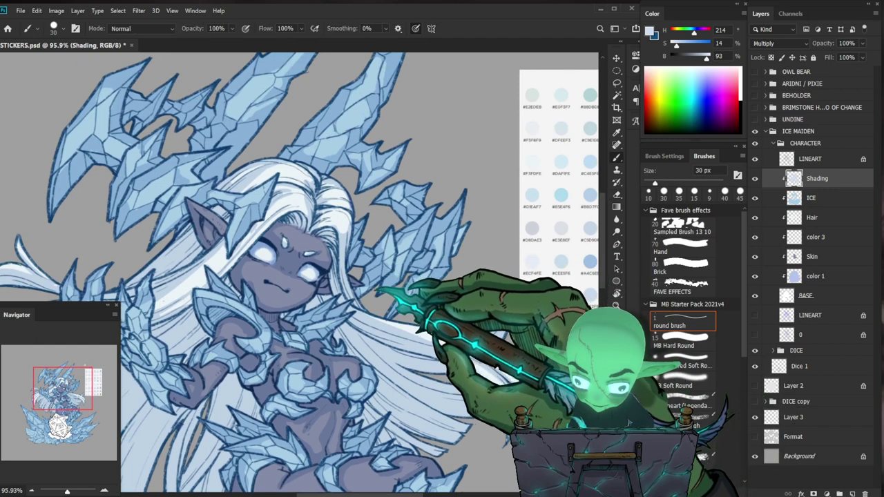
{"action": "key", "text": "z"}
{"action": "left_click_drag", "start_coordinate": [410, 272], "coordinate": [383, 273]}
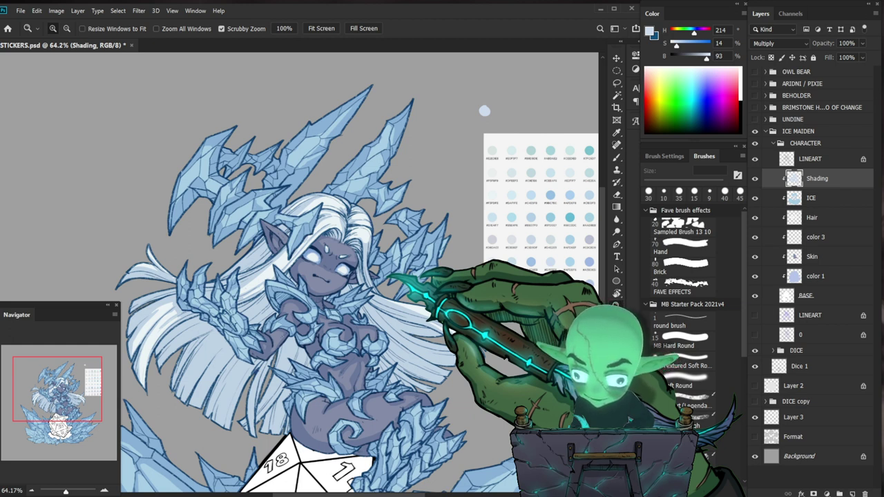
{"action": "left_click_drag", "start_coordinate": [276, 282], "coordinate": [336, 273]}
{"action": "key", "text": "b"}
{"action": "key", "text": "bracketleft"}
{"action": "key", "text": "bracketleft"}
{"action": "key", "text": "bracketleft"}
{"action": "key", "text": "bracketleft"}
{"action": "key", "text": "bracketleft"}
{"action": "left_click_drag", "start_coordinate": [306, 290], "coordinate": [309, 293]}
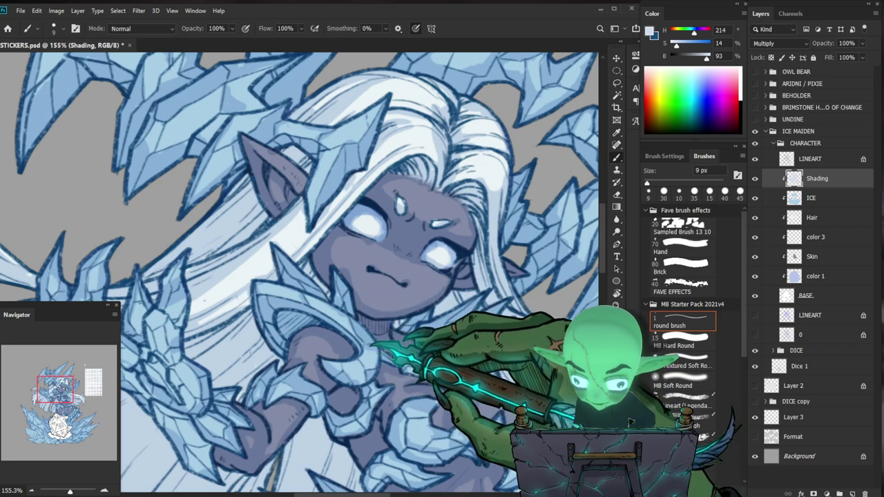
{"action": "key", "text": "e"}
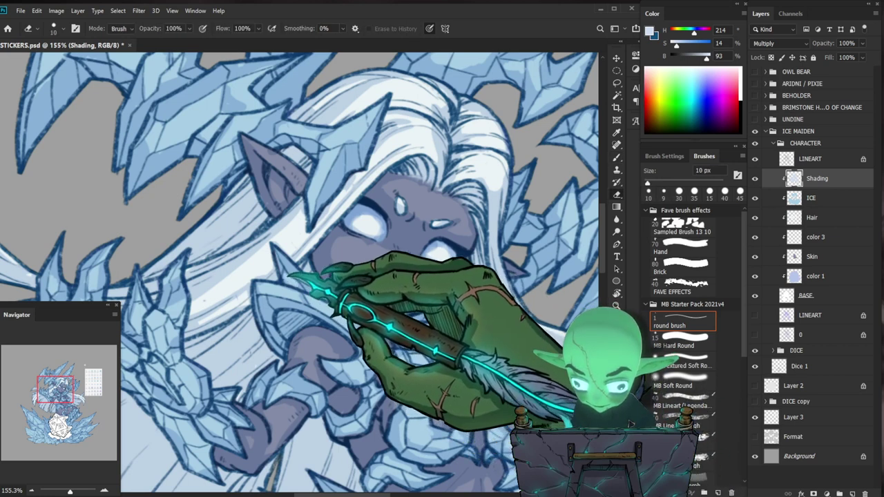
{"action": "key", "text": "b"}
{"action": "left_click_drag", "start_coordinate": [350, 267], "coordinate": [303, 270]}
Paint and clean up shading on the ice armor covering the character's knee and shin, with the 9 px brush and 10 px eraser.
{"action": "left_click_drag", "start_coordinate": [478, 397], "coordinate": [389, 327]}
{"action": "scroll", "coordinate": [404, 258], "scroll_direction": "up", "scroll_amount": 5}
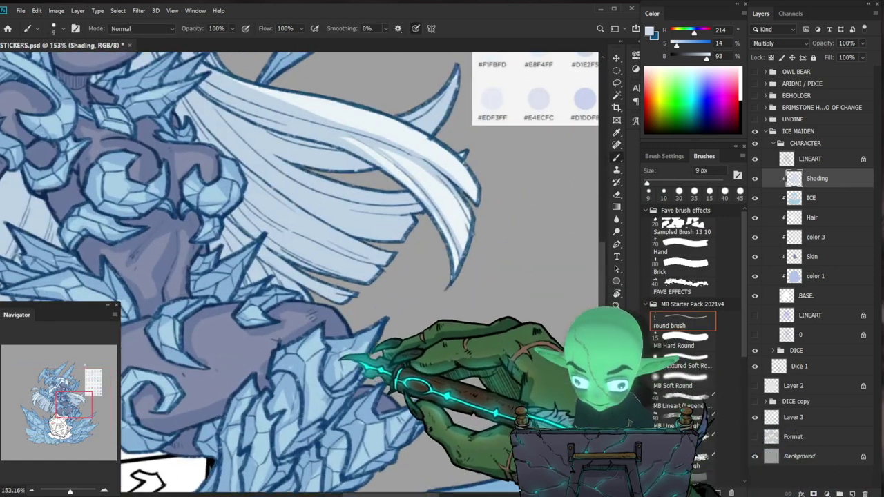
{"action": "left_click_drag", "start_coordinate": [346, 381], "coordinate": [413, 343]}
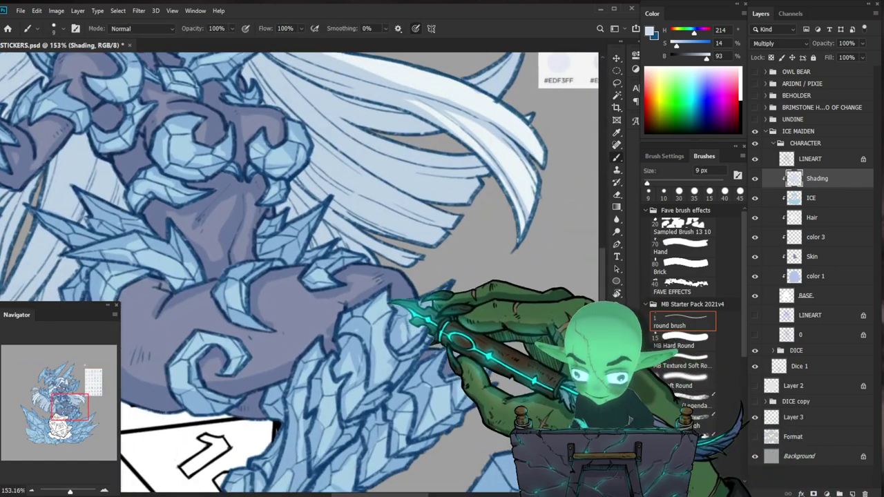
{"action": "scroll", "coordinate": [299, 274], "scroll_direction": "down", "scroll_amount": 3}
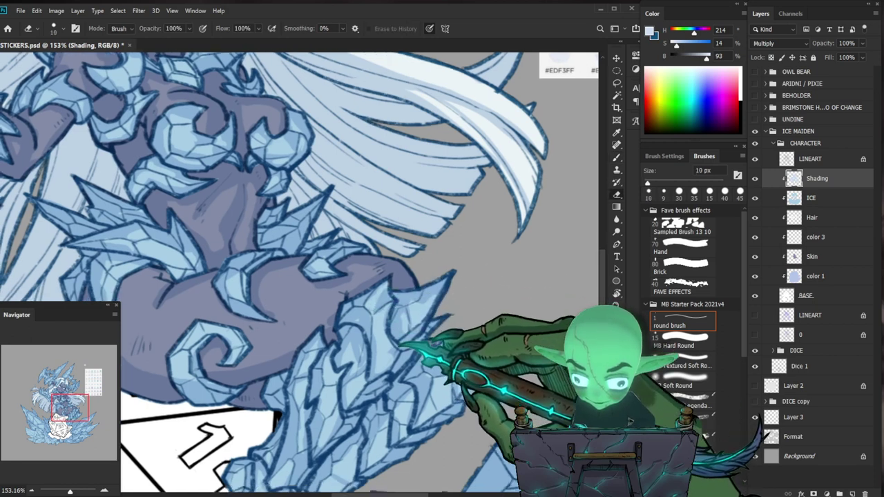
{"action": "key", "text": "e"}
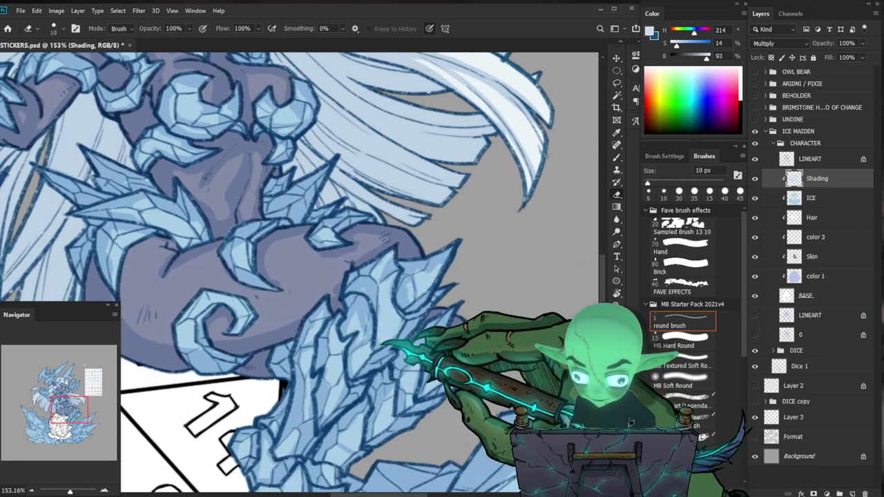
{"action": "key", "text": "b"}
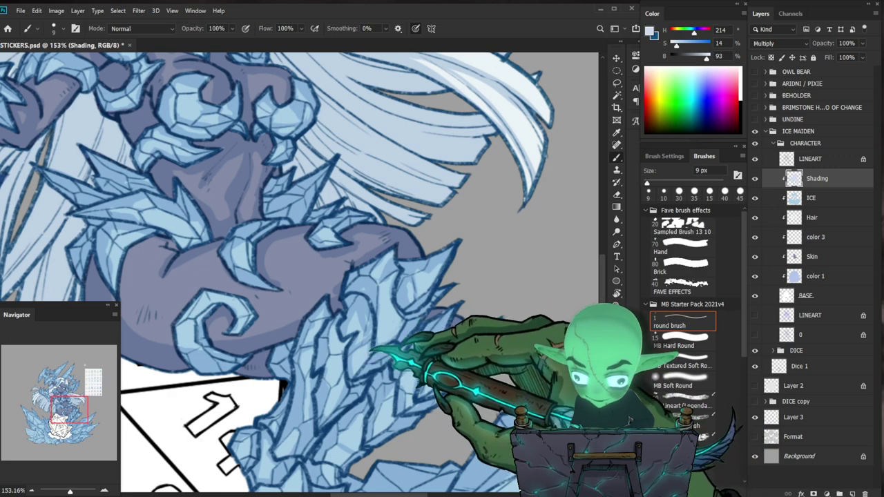
{"action": "left_click_drag", "start_coordinate": [395, 325], "coordinate": [415, 327]}
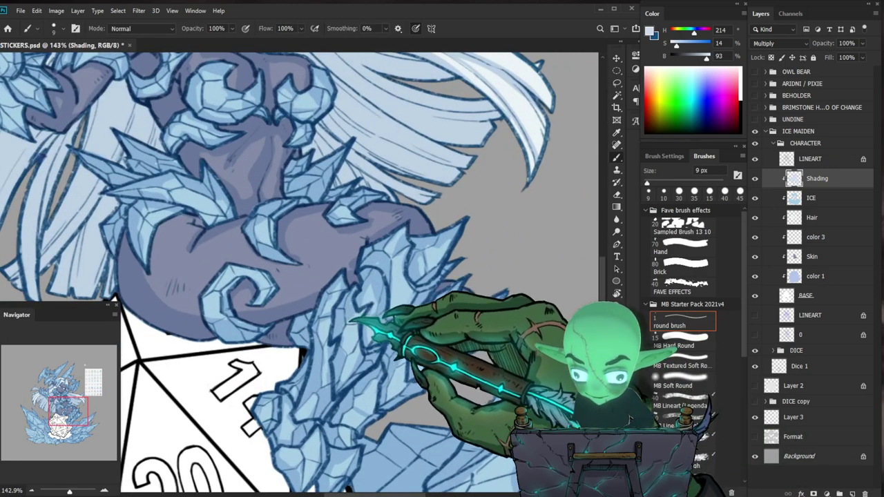
{"action": "key", "text": "e"}
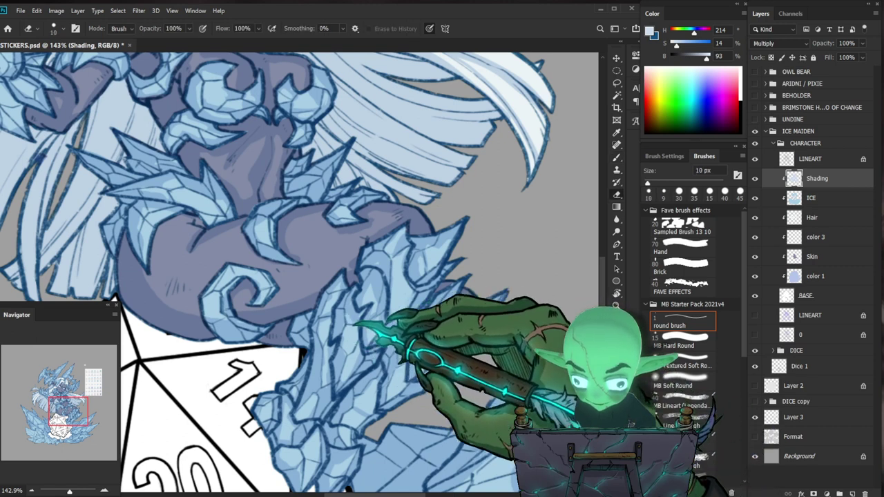
{"action": "left_click_drag", "start_coordinate": [425, 283], "coordinate": [383, 297]}
{"action": "left_click_drag", "start_coordinate": [421, 422], "coordinate": [385, 384]}
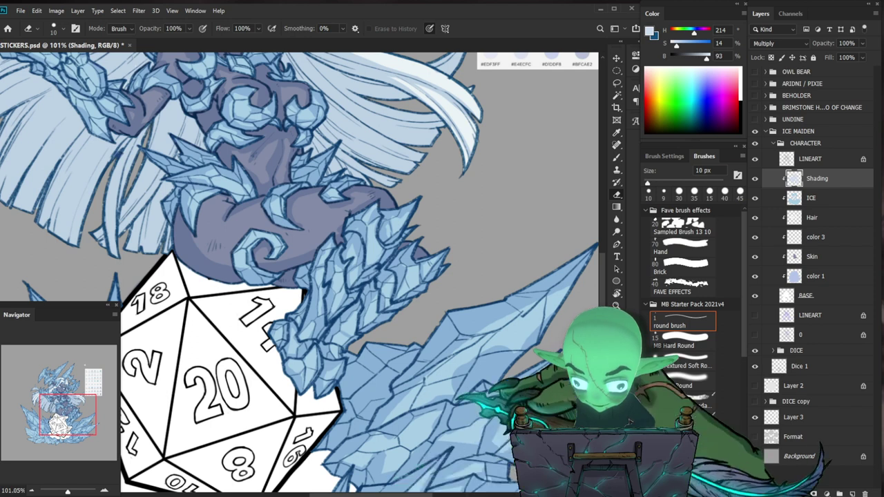
Touch up the shading on the lower leg and ice-clawed foot resting over the d20, alternating brush and eraser.
{"action": "scroll", "coordinate": [373, 332], "scroll_direction": "up", "scroll_amount": 3}
{"action": "key", "text": "b"}
{"action": "key", "text": "e"}
{"action": "key", "text": "b"}
{"action": "key", "text": "e"}
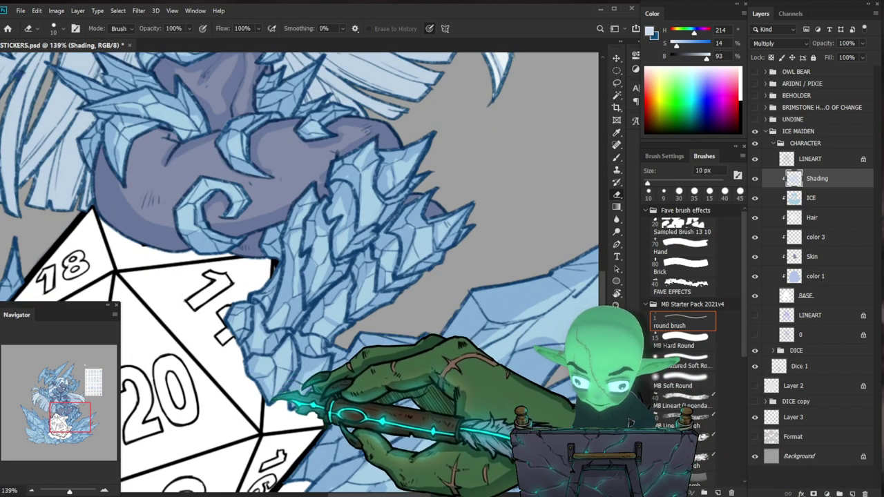
{"action": "key", "text": "b"}
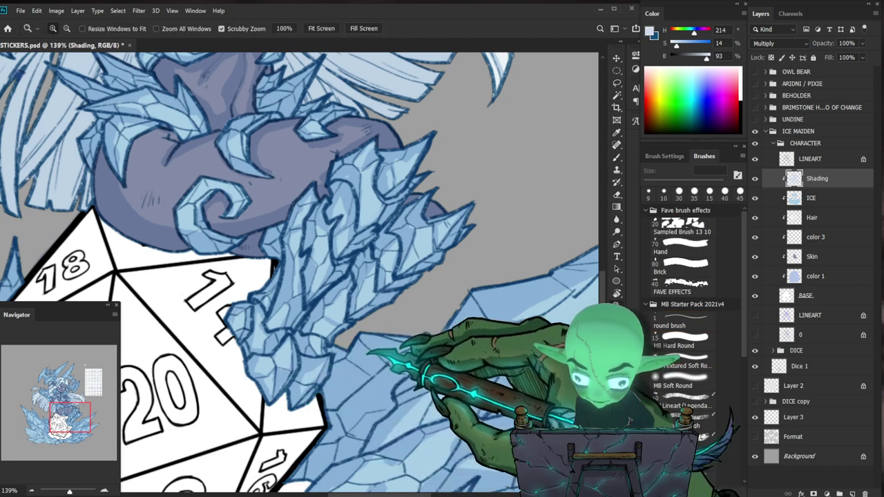
{"action": "scroll", "coordinate": [318, 353], "scroll_direction": "down", "scroll_amount": 4}
{"action": "scroll", "coordinate": [297, 361], "scroll_direction": "up", "scroll_amount": 4}
{"action": "key", "text": "e"}
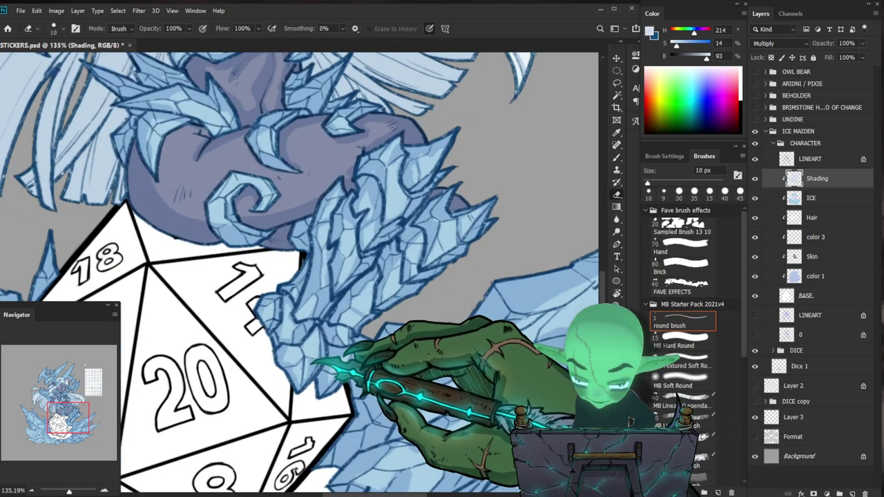
{"action": "scroll", "coordinate": [339, 335], "scroll_direction": "down", "scroll_amount": 3}
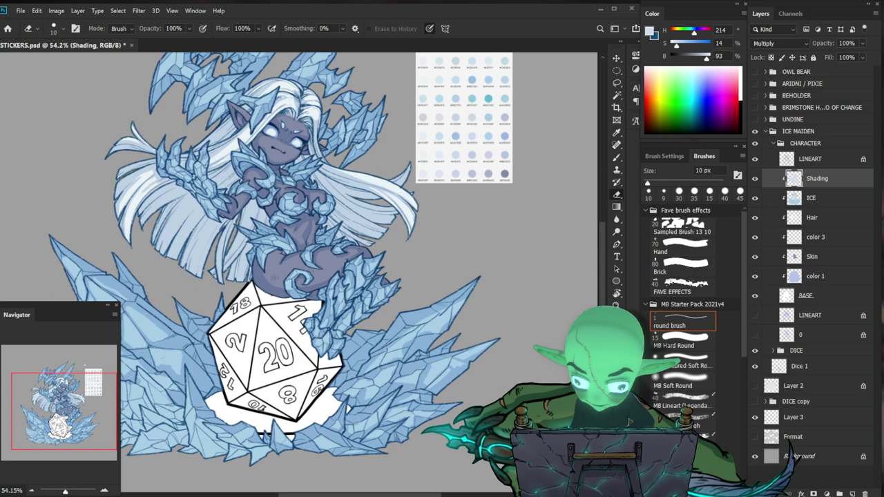
Refine the shading on the face and the hair framing the forehead with the 9 px brush.
{"action": "scroll", "coordinate": [283, 294], "scroll_direction": "up", "scroll_amount": 5}
{"action": "key", "text": "b"}
{"action": "left_click_drag", "start_coordinate": [333, 376], "coordinate": [259, 376]}
{"action": "left_click_drag", "start_coordinate": [476, 363], "coordinate": [473, 400]}
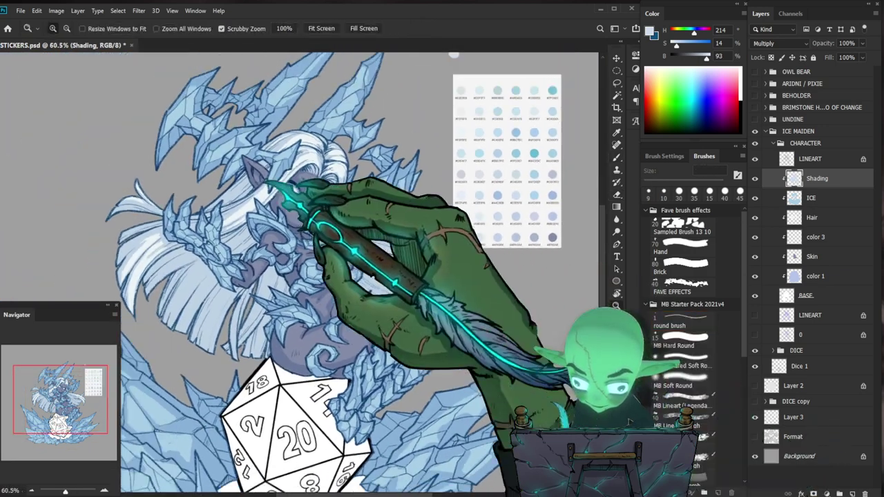
{"action": "scroll", "coordinate": [252, 190], "scroll_direction": "up", "scroll_amount": 4}
{"action": "key", "text": "b"}
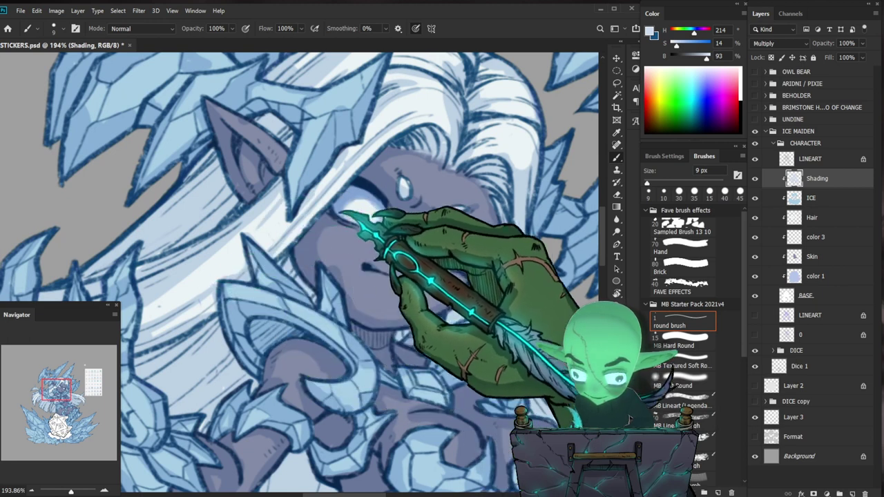
{"action": "left_click_drag", "start_coordinate": [348, 208], "coordinate": [322, 301]}
{"action": "key", "text": "e"}
{"action": "key", "text": "b"}
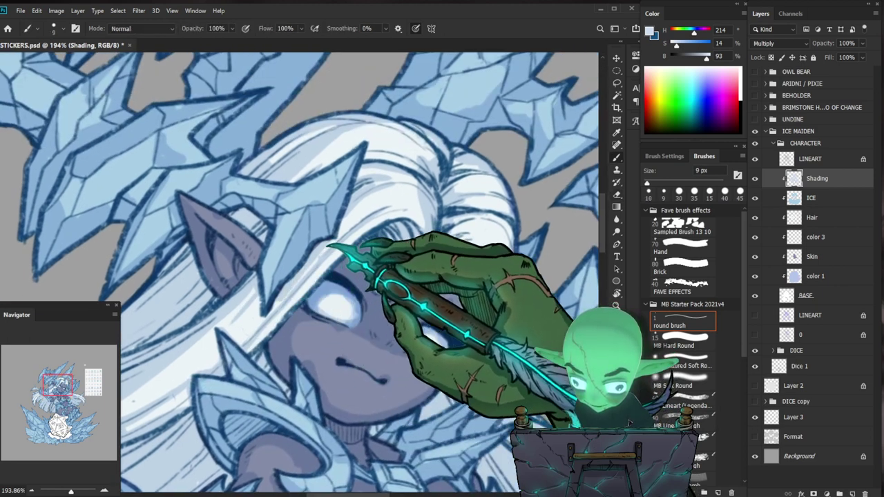
{"action": "left_click_drag", "start_coordinate": [351, 203], "coordinate": [365, 173]}
{"action": "left_click_drag", "start_coordinate": [421, 248], "coordinate": [383, 314]}
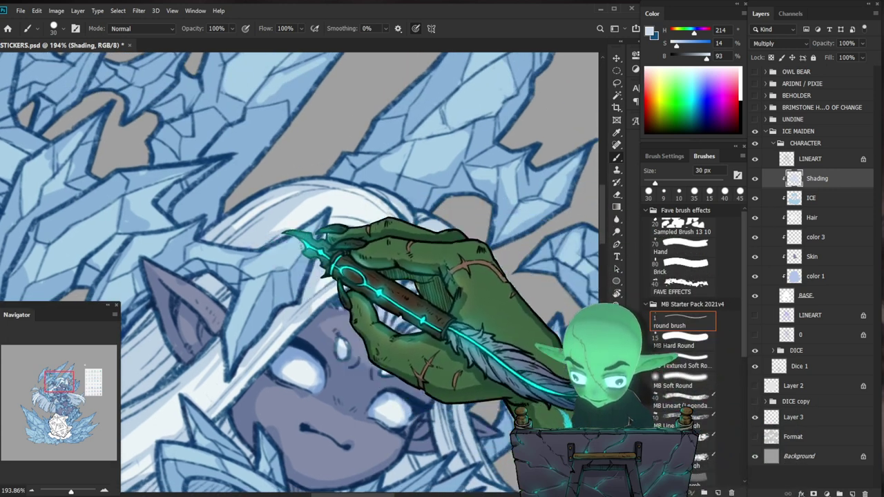
Set the brush to 10 px and shade the hair around the ice horn above the pointed ear.
{"action": "key", "text": "ctrl+space"}
{"action": "left_click_drag", "start_coordinate": [385, 228], "coordinate": [346, 225]}
{"action": "left_click_drag", "start_coordinate": [395, 211], "coordinate": [409, 252]}
{"action": "key", "text": "["}
{"action": "key", "text": "["}
{"action": "key", "text": "["}
{"action": "key", "text": "["}
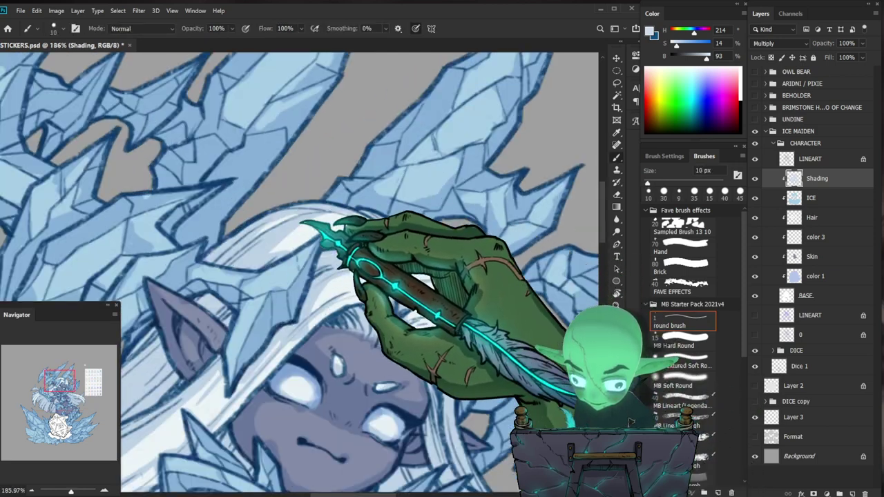
{"action": "key", "text": "ctrl+space"}
{"action": "left_click_drag", "start_coordinate": [283, 265], "coordinate": [270, 265]}
{"action": "key", "text": "space"}
{"action": "left_click_drag", "start_coordinate": [310, 254], "coordinate": [379, 246]}
{"action": "scroll", "coordinate": [375, 268], "scroll_direction": "up", "scroll_amount": 2}
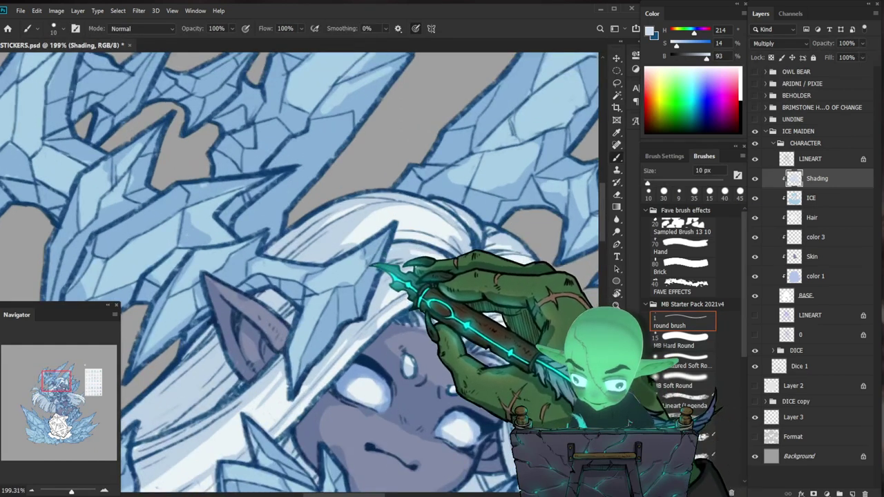
{"action": "key", "text": "b"}
{"action": "key", "text": "e"}
{"action": "key", "text": "b"}
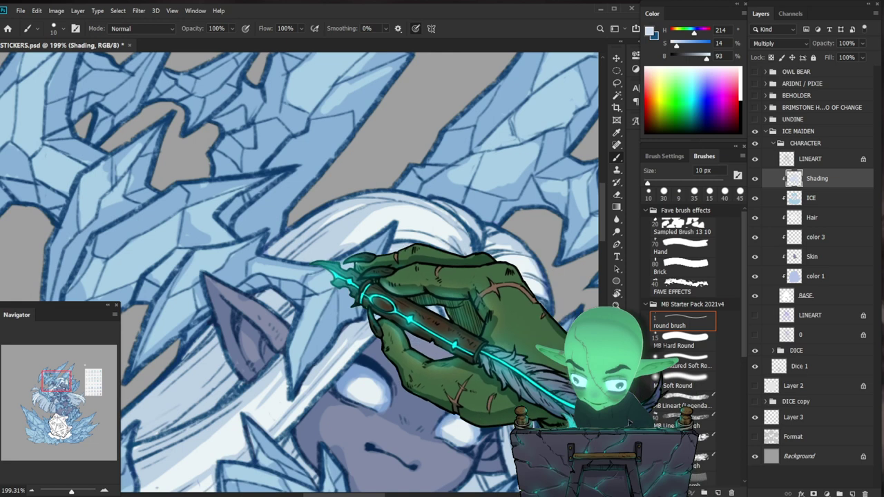
Shade the ice crown shards and adjoining hair above the ear with a 25 px brush.
{"action": "scroll", "coordinate": [324, 276], "scroll_direction": "down", "scroll_amount": 4}
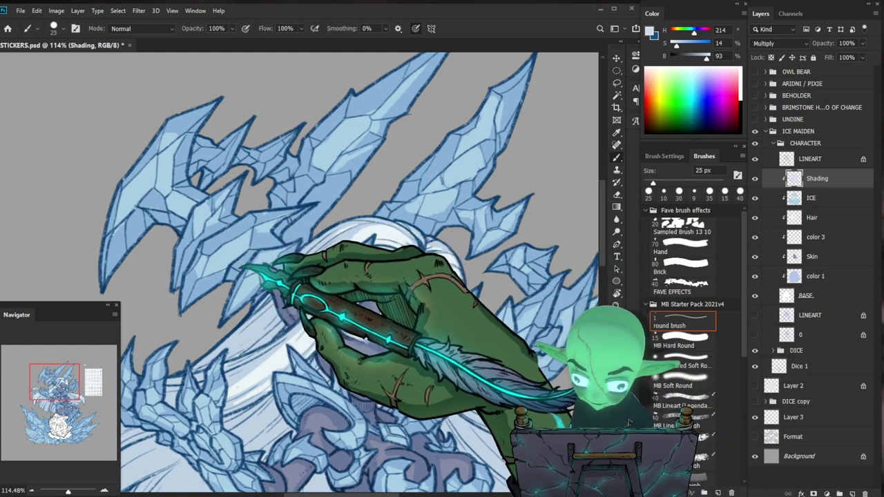
{"action": "left_click_drag", "start_coordinate": [256, 254], "coordinate": [305, 316]}
{"action": "key", "text": "e"}
{"action": "scroll", "coordinate": [460, 255], "scroll_direction": "down", "scroll_amount": 5}
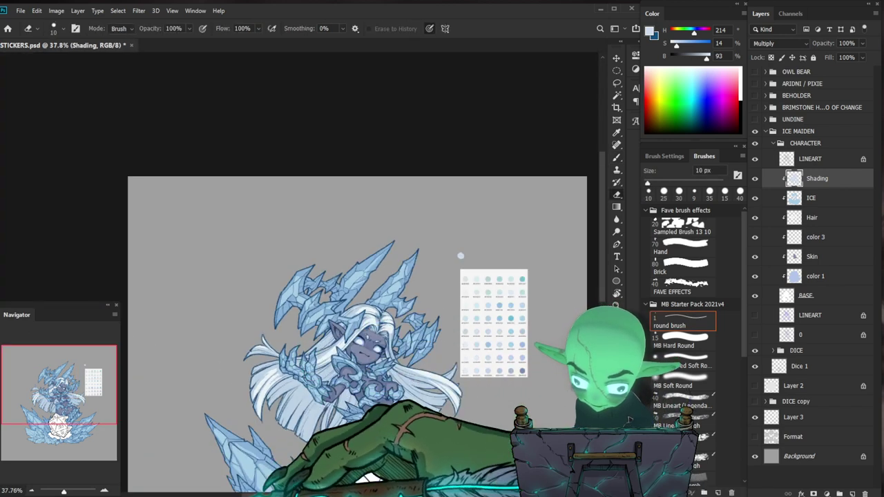
Rework the facet shading on the ice crown's large shards, using a 20 px eraser and a 25 px brush.
{"action": "scroll", "coordinate": [348, 296], "scroll_direction": "up", "scroll_amount": 5}
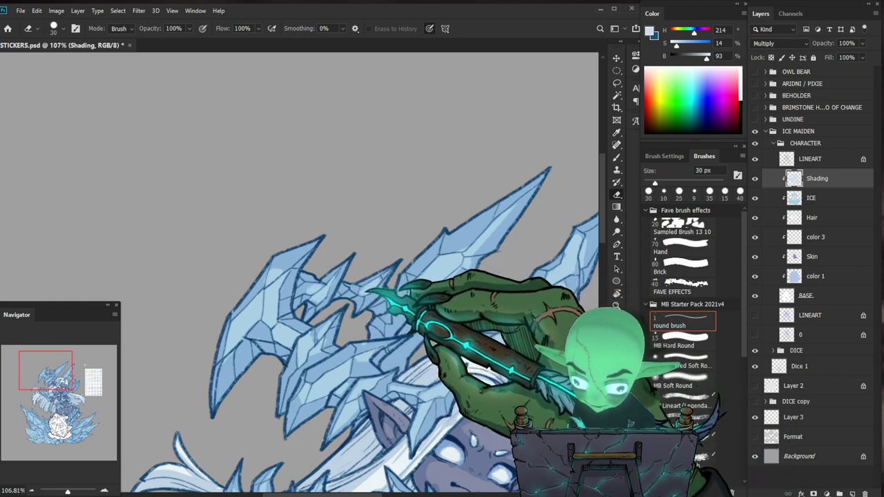
{"action": "key", "text": "bracketleft"}
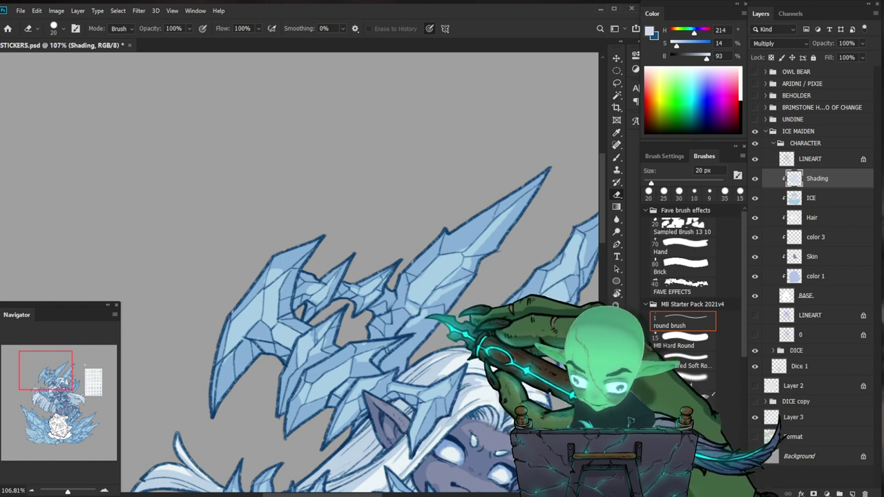
{"action": "key", "text": "b"}
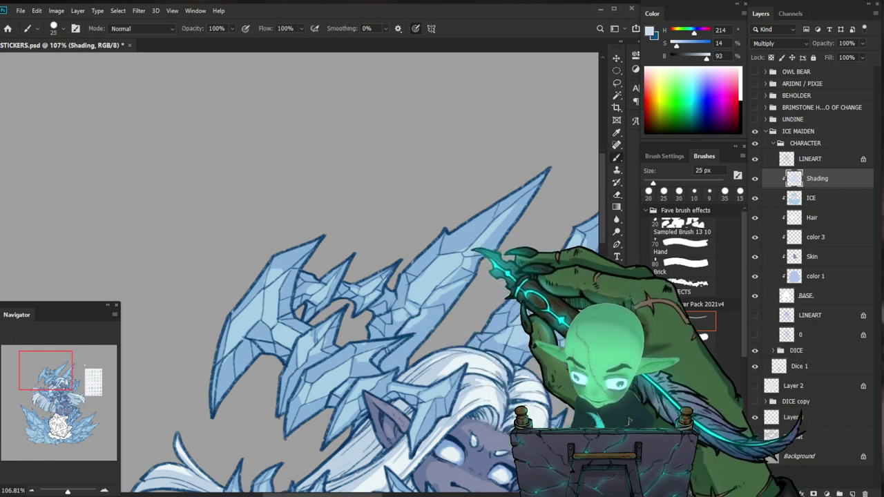
{"action": "key", "text": "e"}
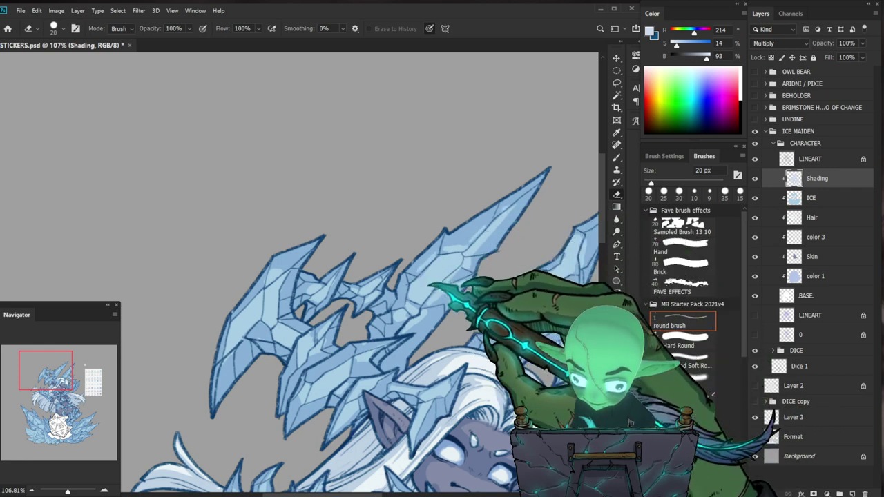
{"action": "left_click_drag", "start_coordinate": [439, 322], "coordinate": [406, 313]}
{"action": "scroll", "coordinate": [406, 312], "scroll_direction": "down", "scroll_amount": 3}
{"action": "left_click_drag", "start_coordinate": [286, 408], "coordinate": [267, 354]}
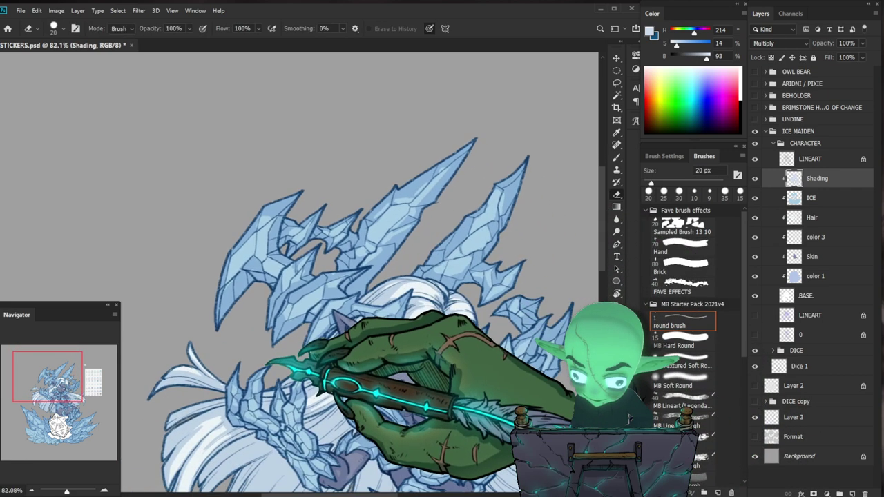
{"action": "scroll", "coordinate": [266, 295], "scroll_direction": "up", "scroll_amount": 3}
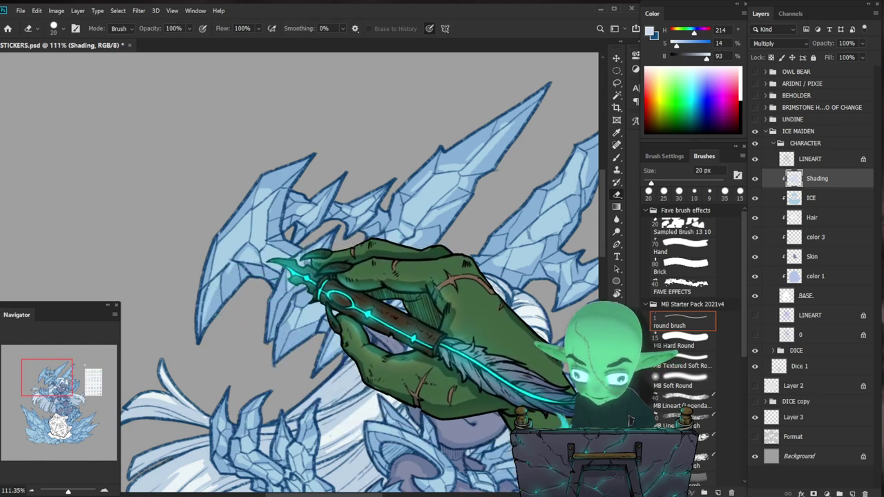
{"action": "key", "text": "b"}
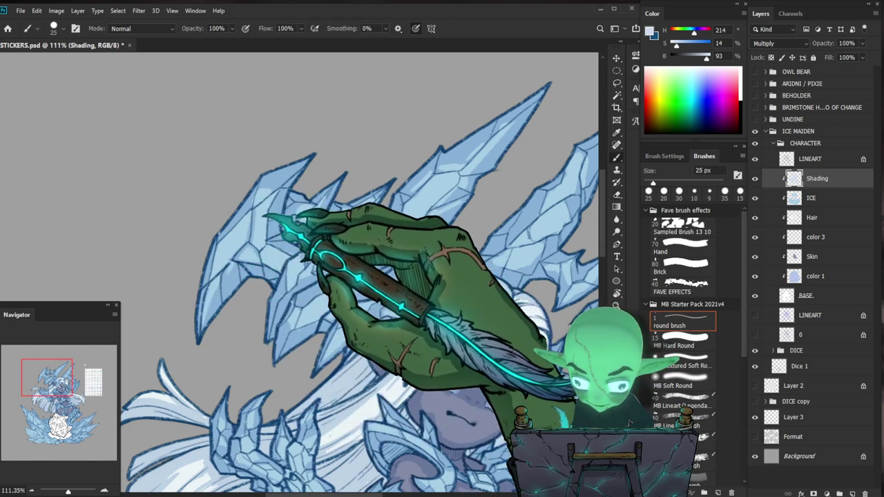
Refine the shading on the ice shards beside the hair and far ear with the 25 px brush and 20 px eraser.
{"action": "key", "text": "z"}
{"action": "left_click_drag", "start_coordinate": [293, 288], "coordinate": [228, 290]}
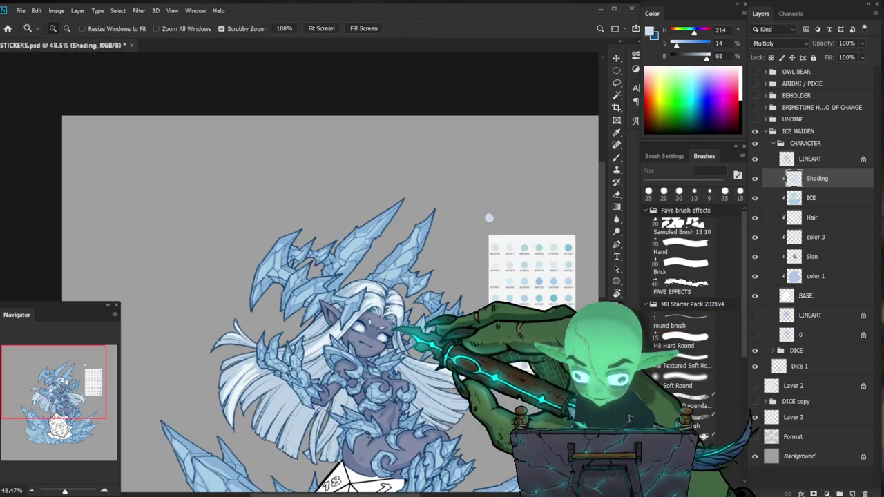
{"action": "mouse_move", "coordinate": [464, 329]}
{"action": "left_mouse_down"}
{"action": "mouse_move", "coordinate": [380, 211]}
{"action": "mouse_move", "coordinate": [425, 211]}
{"action": "left_mouse_up"}
{"action": "key", "text": "e"}
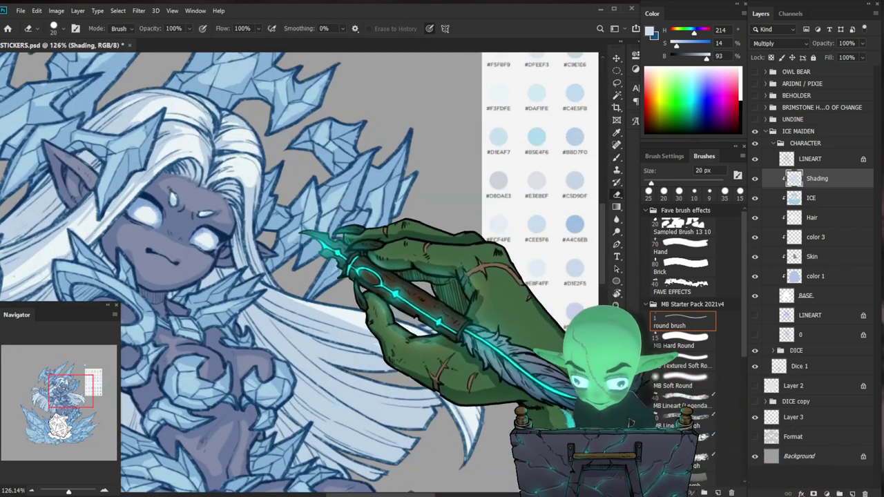
{"action": "key", "text": "b"}
{"action": "key", "text": "e"}
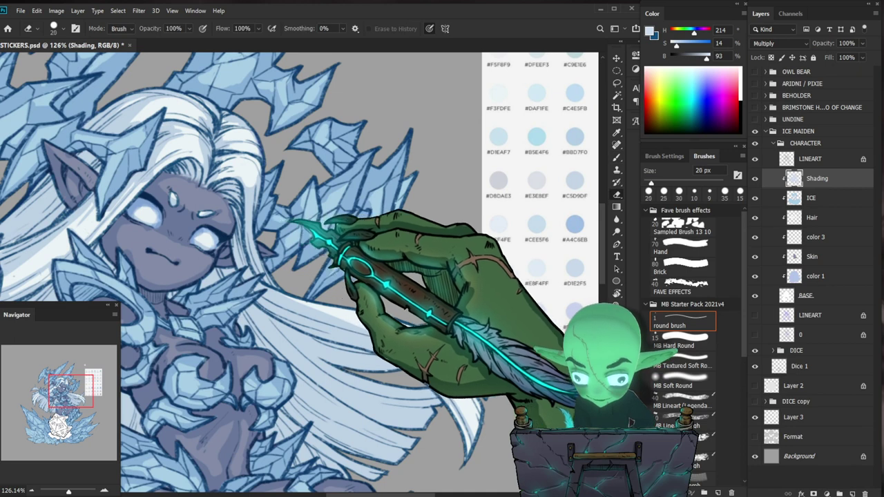
{"action": "key", "text": "b"}
{"action": "left_click_drag", "start_coordinate": [305, 216], "coordinate": [273, 211]}
{"action": "key", "text": "e"}
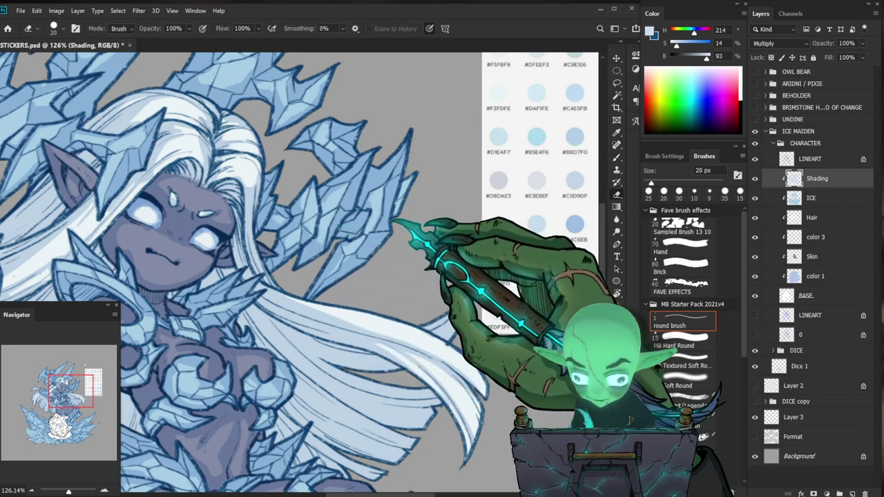
Shade the outer ice shards on the far side of the crown with the 25 px brush.
{"action": "left_click_drag", "start_coordinate": [443, 257], "coordinate": [368, 326]}
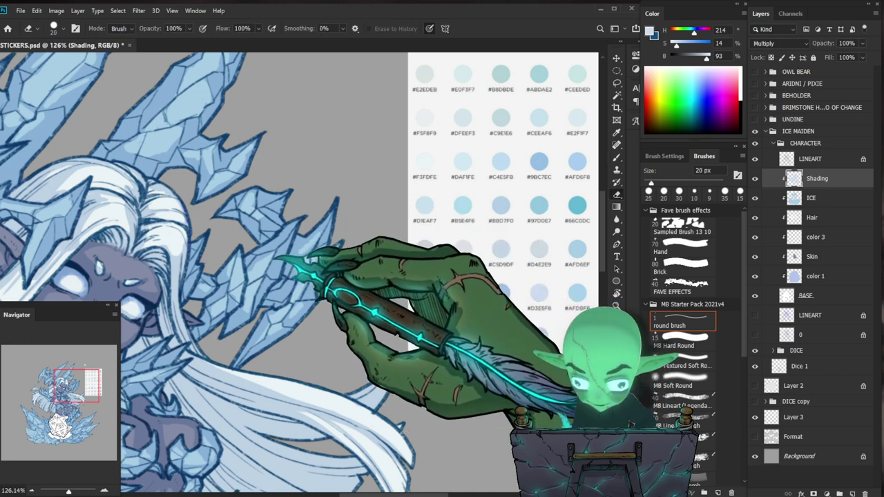
{"action": "key", "text": "b"}
{"action": "left_click_drag", "start_coordinate": [358, 247], "coordinate": [487, 192]}
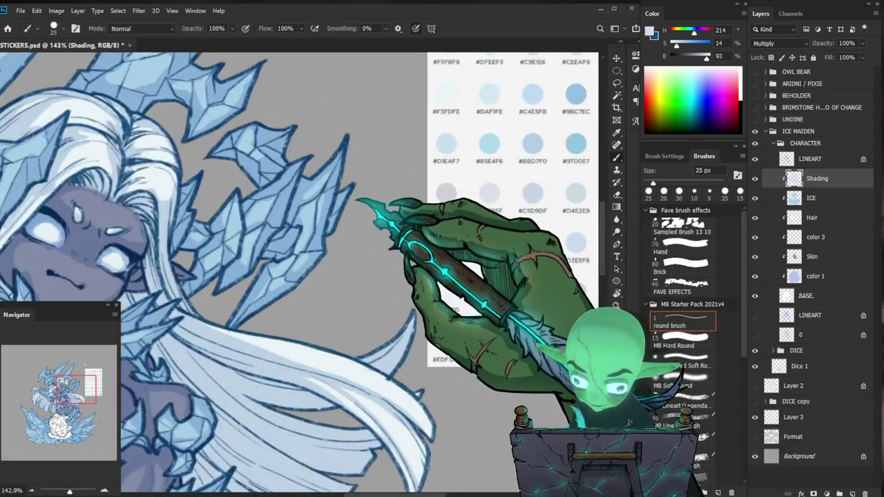
{"action": "left_click_drag", "start_coordinate": [362, 192], "coordinate": [312, 220]}
{"action": "left_click_drag", "start_coordinate": [318, 406], "coordinate": [375, 339]}
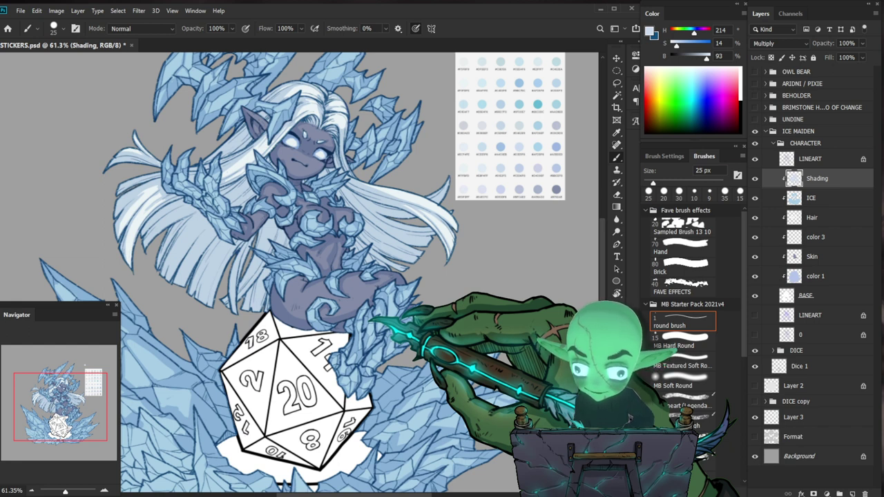
Touch up the shading on the hair above the forehead and around the face with the 20 px eraser and 25 px brush.
{"action": "key", "text": "ctrl+space"}
{"action": "left_click_drag", "start_coordinate": [355, 292], "coordinate": [310, 294]}
{"action": "key", "text": "ctrl+space"}
{"action": "left_click_drag", "start_coordinate": [376, 214], "coordinate": [476, 220]}
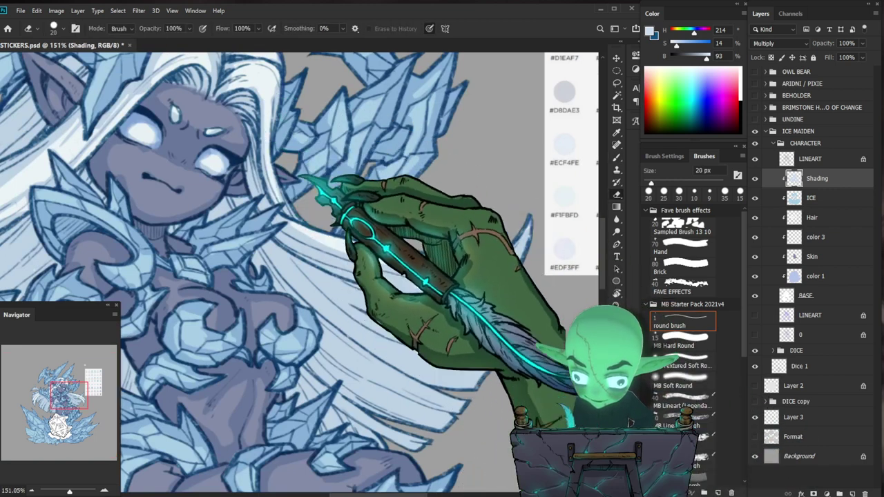
{"action": "key", "text": "space"}
{"action": "left_click_drag", "start_coordinate": [299, 127], "coordinate": [316, 189]}
{"action": "key", "text": "b"}
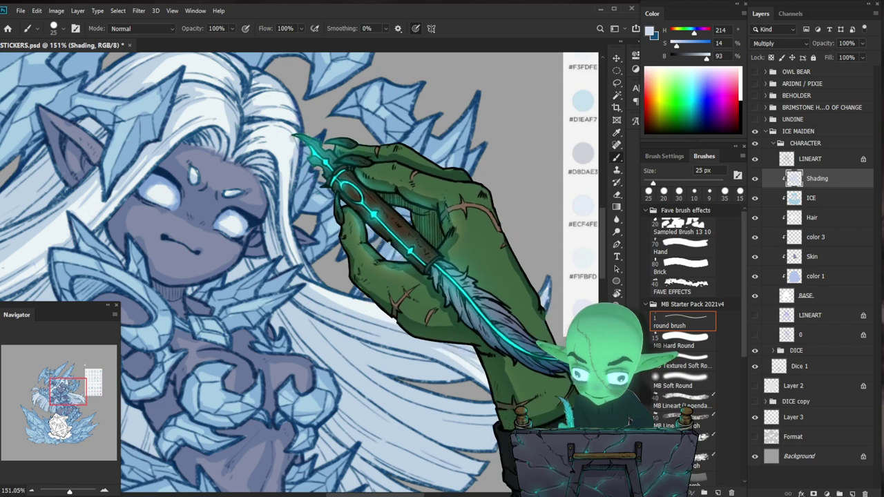
{"action": "key", "text": "space"}
{"action": "left_click_drag", "start_coordinate": [269, 136], "coordinate": [342, 222]}
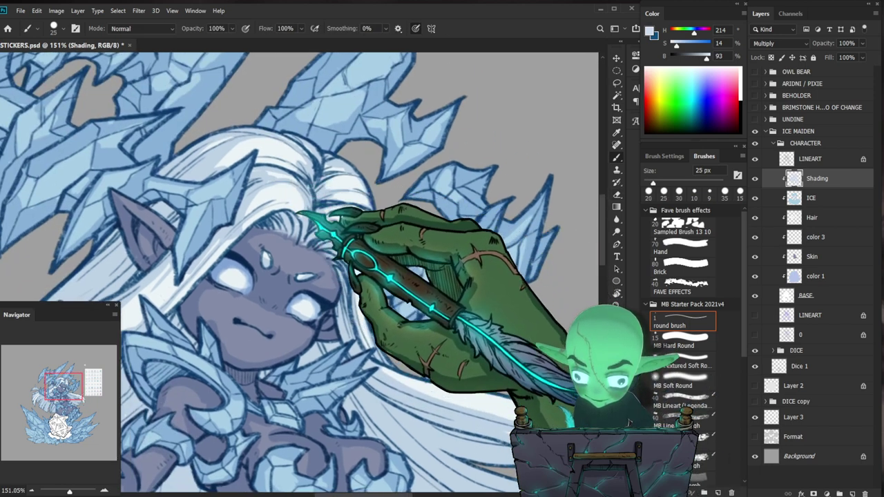
{"action": "key", "text": "e"}
{"action": "key", "text": "b"}
Shade the large ice crystals to the left of the d20, alternating the 25 px brush and 20 px eraser.
{"action": "key", "text": "z"}
{"action": "left_click_drag", "start_coordinate": [317, 226], "coordinate": [255, 230]}
{"action": "key", "text": "space"}
{"action": "left_click_drag", "start_coordinate": [428, 452], "coordinate": [446, 318]}
{"action": "left_click_drag", "start_coordinate": [192, 304], "coordinate": [348, 316]}
{"action": "key", "text": "b"}
{"action": "key", "text": "space"}
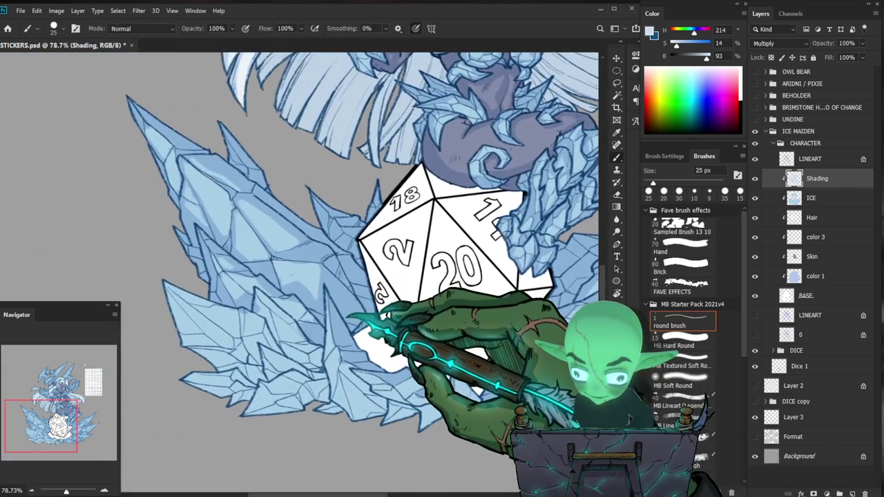
{"action": "key", "text": "e"}
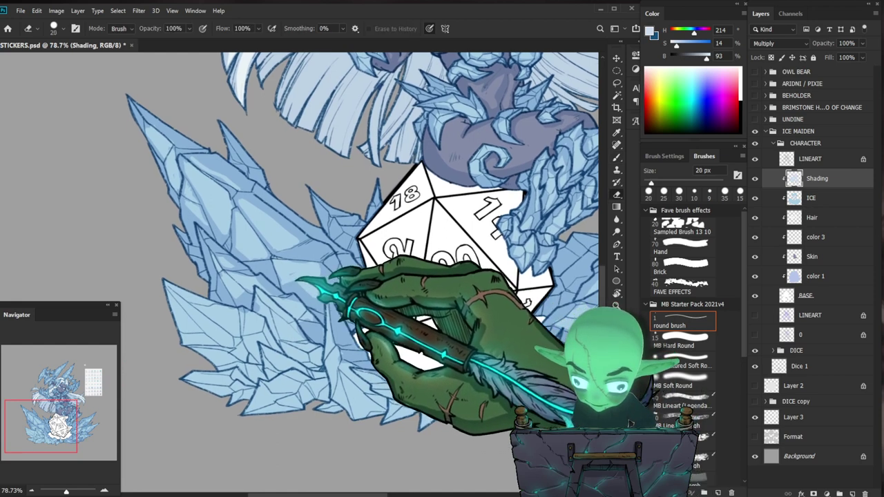
{"action": "key", "text": "b"}
{"action": "key", "text": "space"}
{"action": "left_click_drag", "start_coordinate": [393, 297], "coordinate": [370, 312]}
{"action": "left_click_drag", "start_coordinate": [387, 341], "coordinate": [406, 348]}
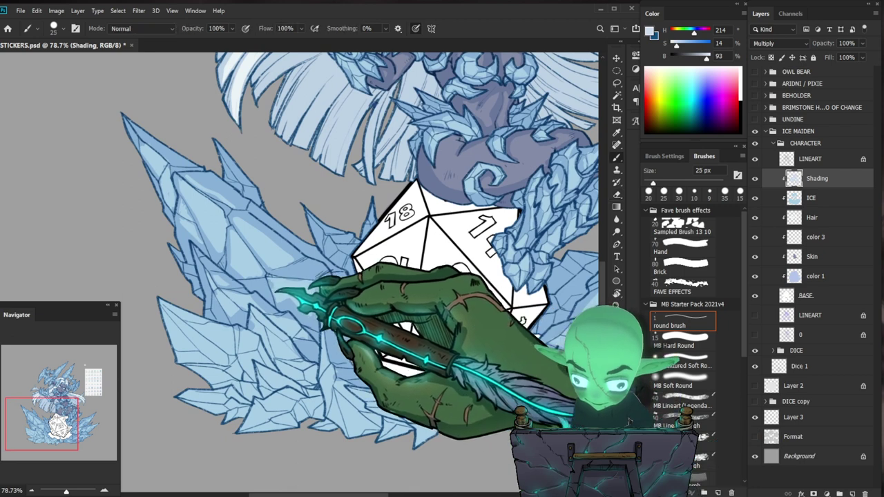
Refine the facets of the ice crystals directly right of the d20 with the 25 px brush and 20 px eraser.
{"action": "key", "text": "z"}
{"action": "left_click_drag", "start_coordinate": [338, 306], "coordinate": [290, 306]}
{"action": "left_click_drag", "start_coordinate": [498, 353], "coordinate": [566, 353]}
{"action": "key", "text": "b"}
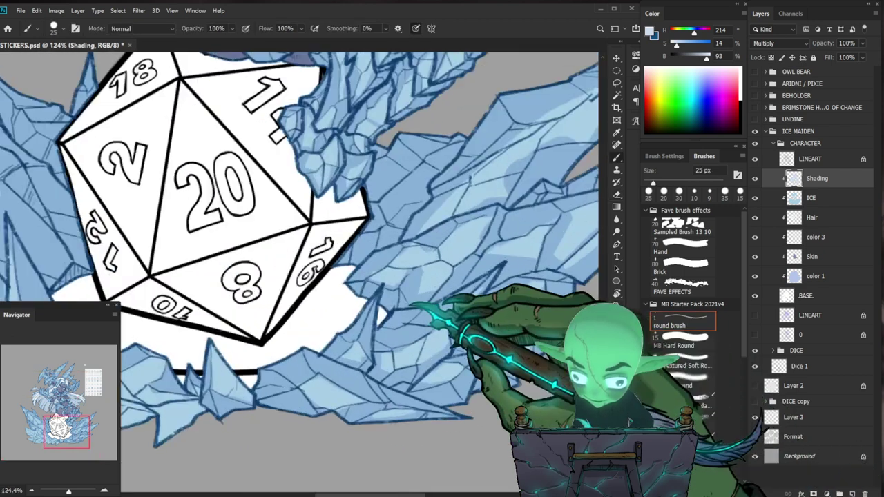
{"action": "key", "text": "e"}
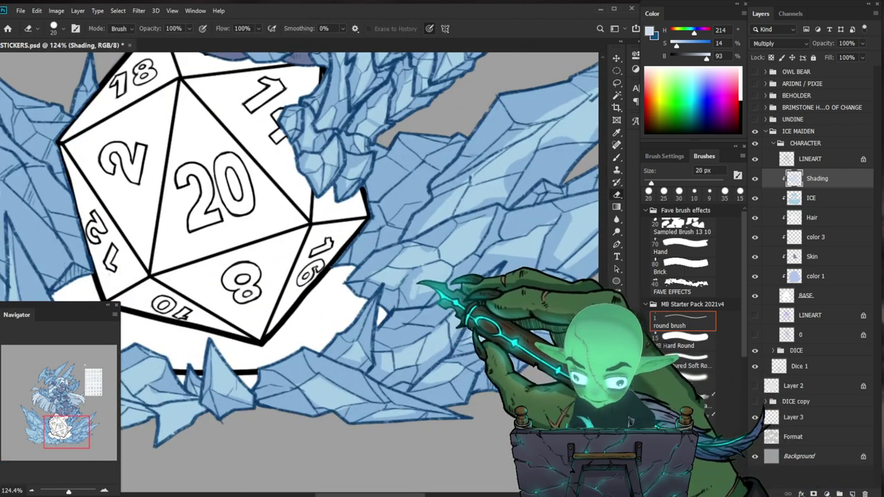
{"action": "key", "text": "b"}
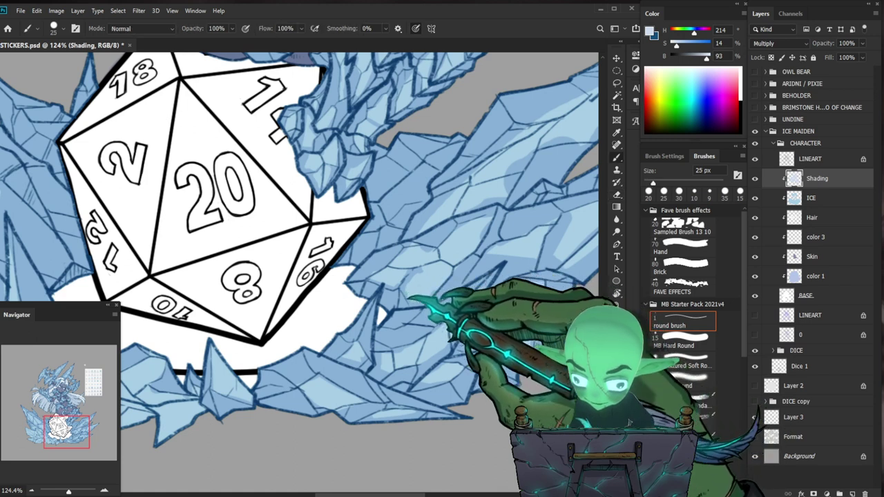
Rework the facet shading on the lower outer crystals right of the d20, erasing highlights at 20 px.
{"action": "left_click_drag", "start_coordinate": [453, 268], "coordinate": [388, 271]}
{"action": "left_click_drag", "start_coordinate": [451, 319], "coordinate": [379, 326]}
{"action": "left_click_drag", "start_coordinate": [410, 282], "coordinate": [477, 283]}
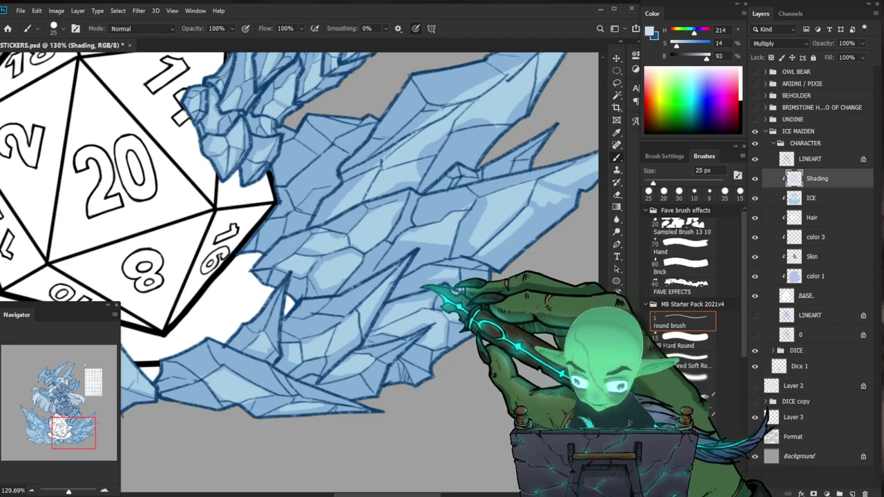
{"action": "key", "text": "e"}
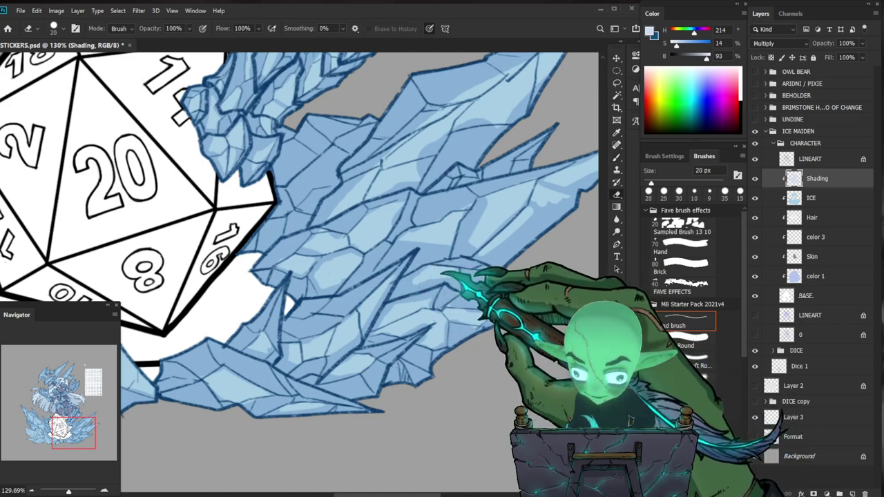
{"action": "left_click_drag", "start_coordinate": [442, 214], "coordinate": [360, 285]}
{"action": "key", "text": "b"}
{"action": "key", "text": "z"}
{"action": "left_click_drag", "start_coordinate": [456, 296], "coordinate": [359, 299]}
{"action": "left_click_drag", "start_coordinate": [359, 345], "coordinate": [401, 269]}
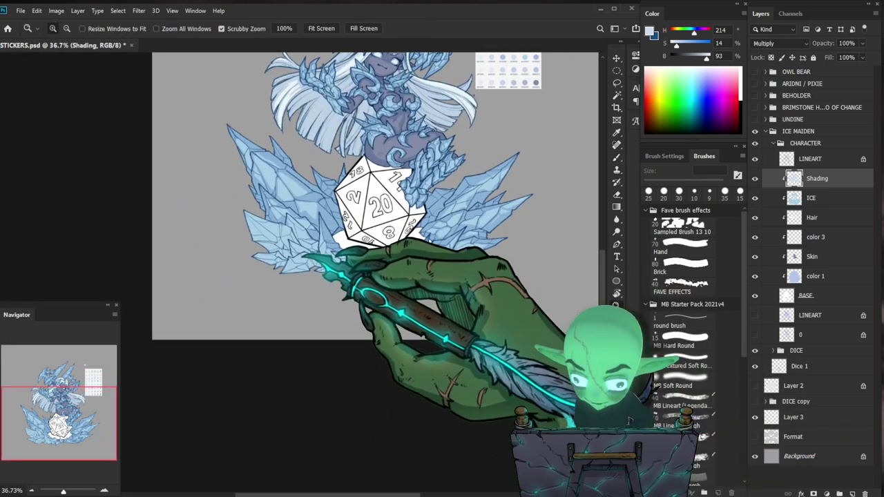
Enlarge the brush to 90 px and shade the lower ice crystal cluster left of the d20.
{"action": "scroll", "coordinate": [306, 238], "scroll_direction": "up", "scroll_amount": 4}
{"action": "key", "text": "b"}
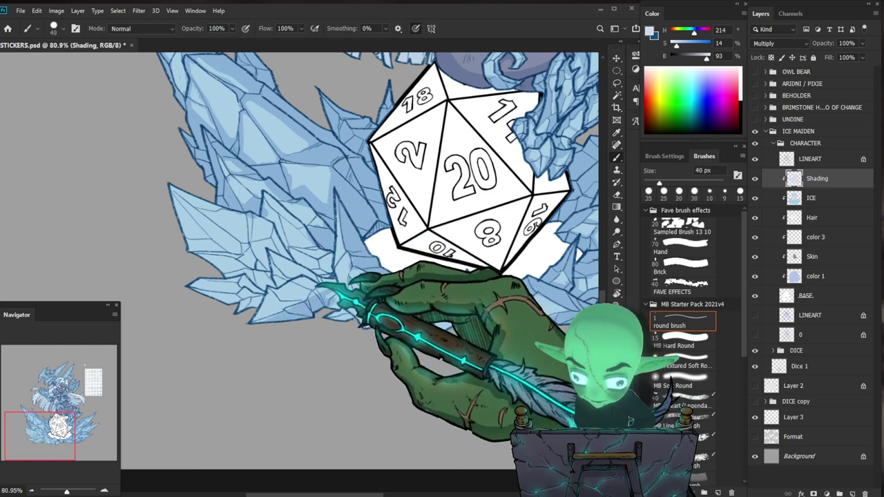
{"action": "key", "text": "bracketright"}
{"action": "key", "text": "bracketright"}
{"action": "key", "text": "bracketright"}
{"action": "key", "text": "bracketright"}
{"action": "key", "text": "bracketright"}
{"action": "key", "text": "bracketright"}
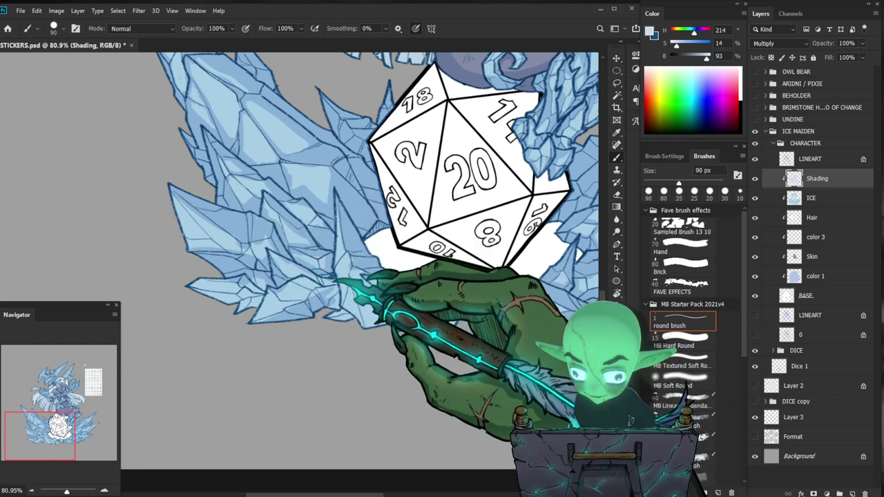
Rework the shading on the ice spikes along the base beneath the d20 with a 20 px eraser and 50 px brush.
{"action": "left_click_drag", "start_coordinate": [451, 333], "coordinate": [313, 406]}
{"action": "key", "text": "e"}
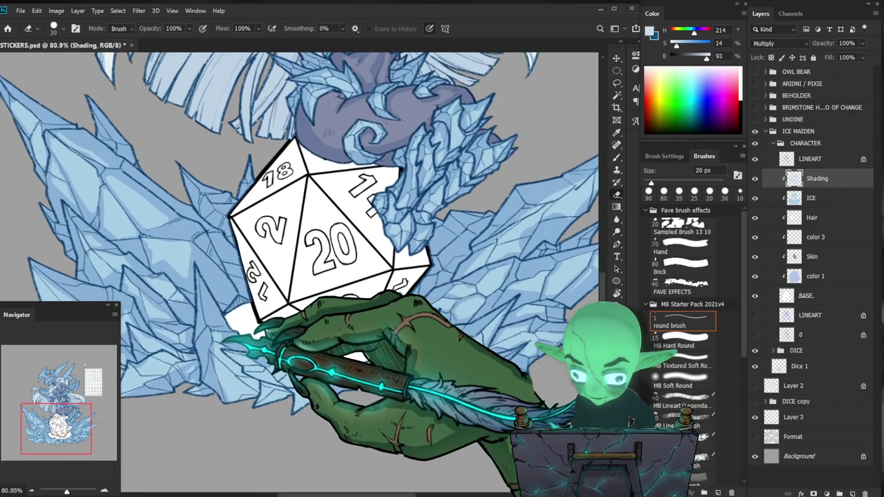
{"action": "key", "text": "b"}
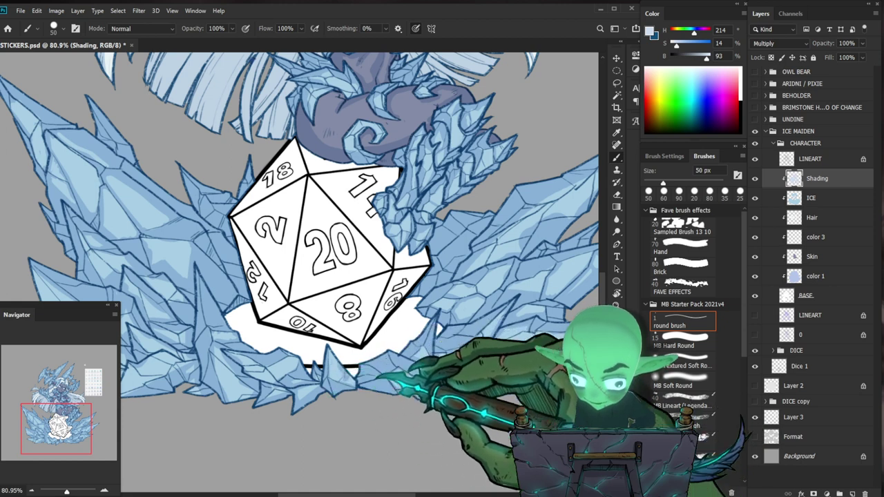
Adjust the light and dark facets on the crystal cluster left of the d20 with the 20 px eraser and 50 px brush.
{"action": "key", "text": "z"}
{"action": "left_click_drag", "start_coordinate": [388, 348], "coordinate": [326, 348]}
{"action": "left_click_drag", "start_coordinate": [298, 296], "coordinate": [350, 300]}
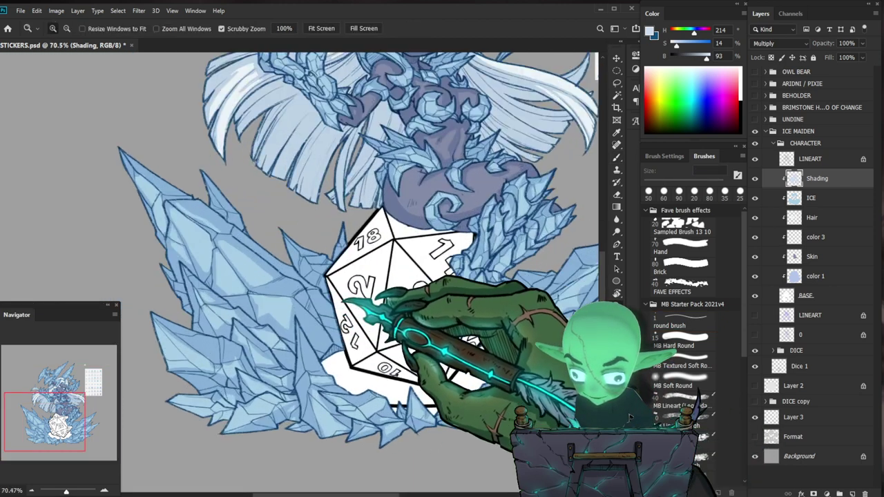
{"action": "key", "text": "e"}
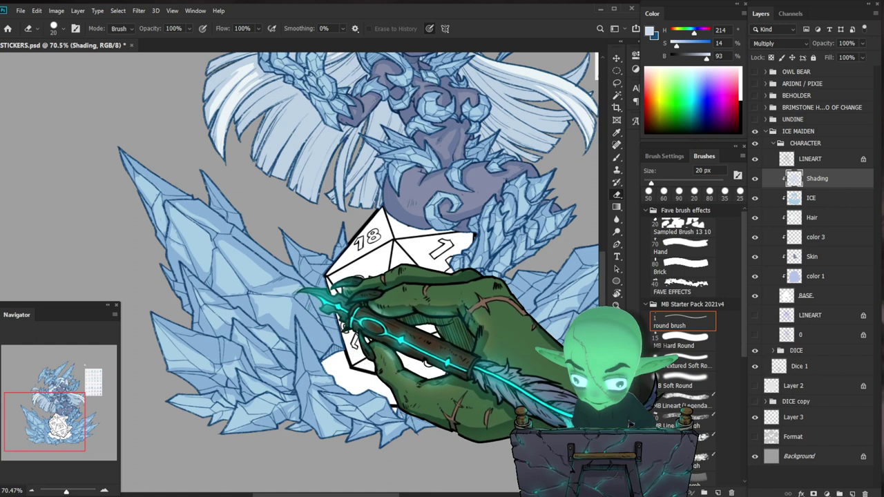
{"action": "key", "text": "z"}
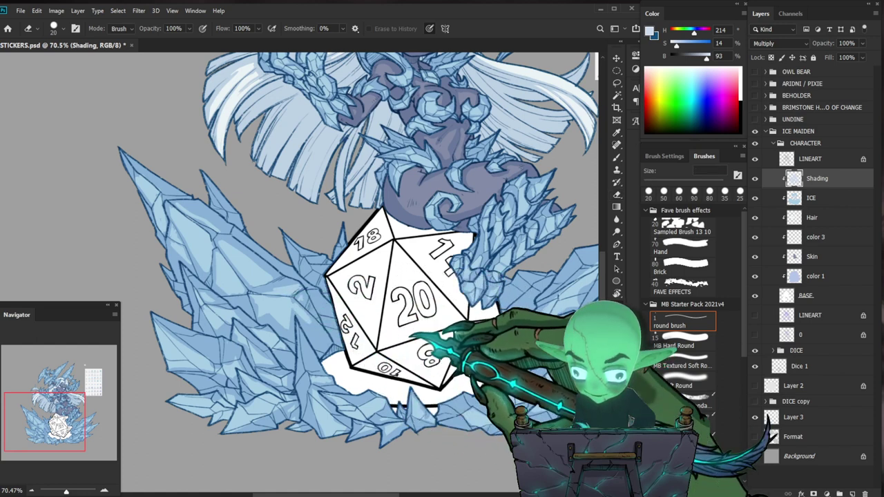
{"action": "scroll", "coordinate": [300, 269], "scroll_direction": "down", "scroll_amount": 5}
{"action": "scroll", "coordinate": [299, 269], "scroll_direction": "up", "scroll_amount": 4}
{"action": "key", "text": "b"}
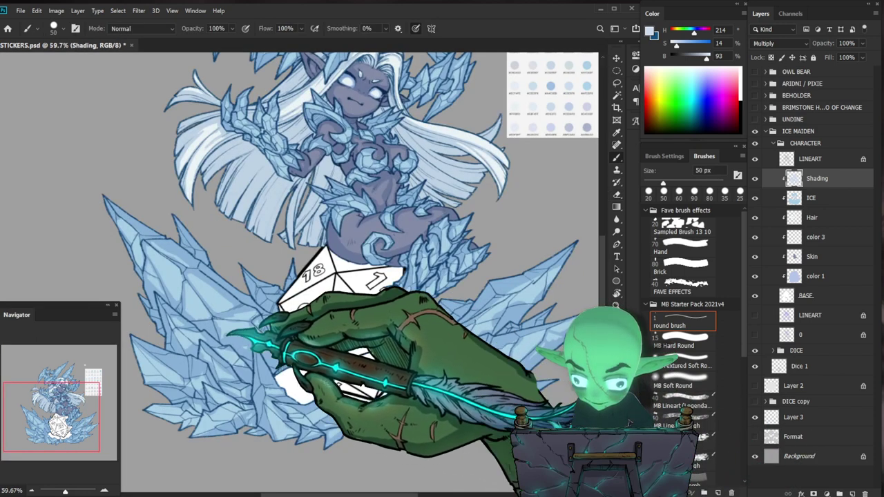
{"action": "key", "text": "e"}
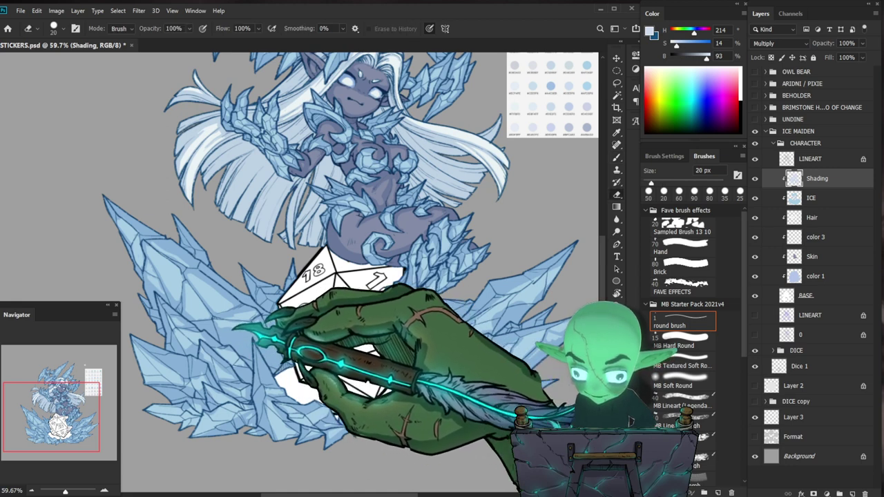
{"action": "key", "text": "b"}
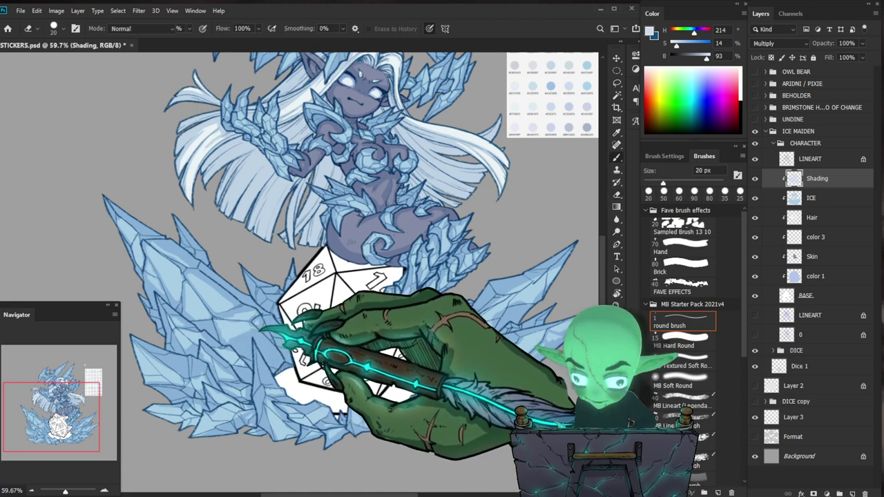
Erase lighter facets into the shading of the small spikes at the lower left of the d20, using the 20 px eraser.
{"action": "scroll", "coordinate": [282, 382], "scroll_direction": "up", "scroll_amount": 3}
{"action": "key", "text": "e"}
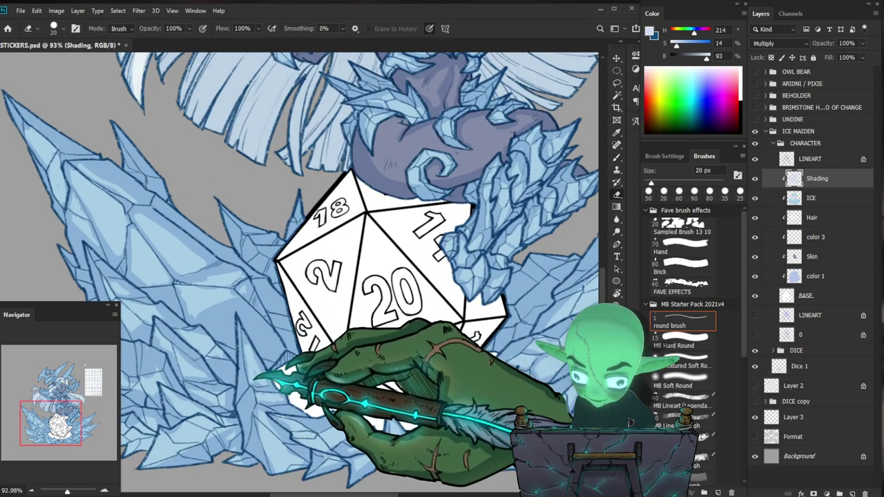
{"action": "left_click_drag", "start_coordinate": [278, 385], "coordinate": [292, 316]}
{"action": "key", "text": "b"}
{"action": "key", "text": "e"}
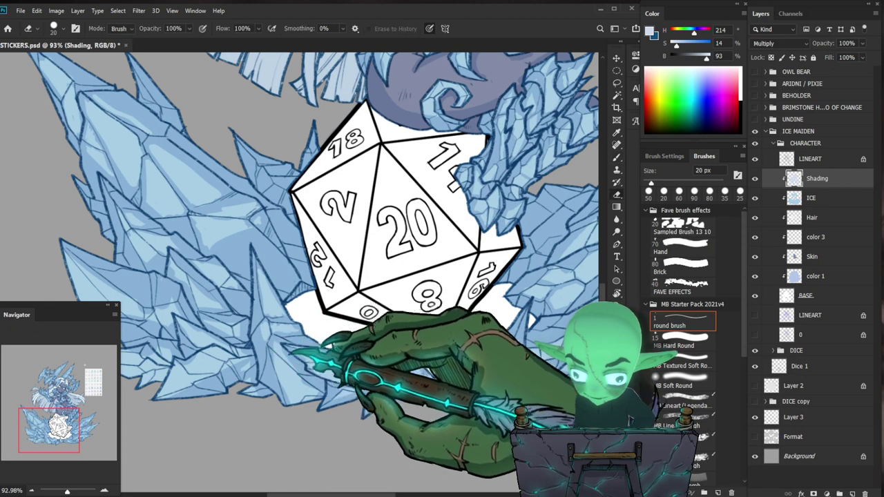
{"action": "left_click_drag", "start_coordinate": [337, 341], "coordinate": [315, 342]}
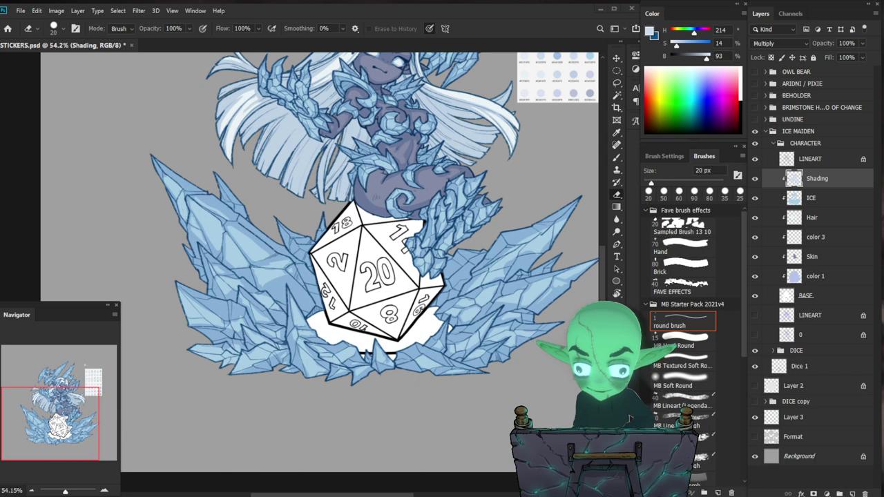
Refine the shading of the lower-left spiky crystals with the 50 px brush and 20 px eraser, then view the whole figure.
{"action": "key", "text": "b"}
{"action": "scroll", "coordinate": [196, 321], "scroll_direction": "up", "scroll_amount": 5}
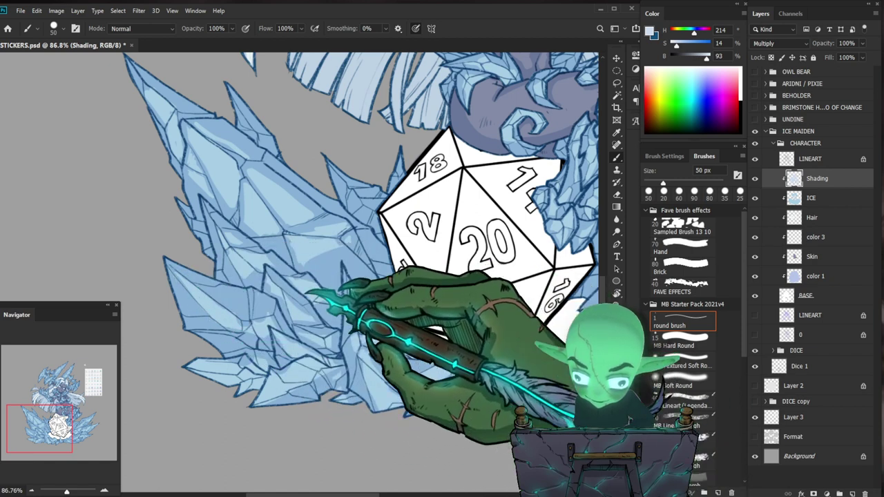
{"action": "key", "text": "e"}
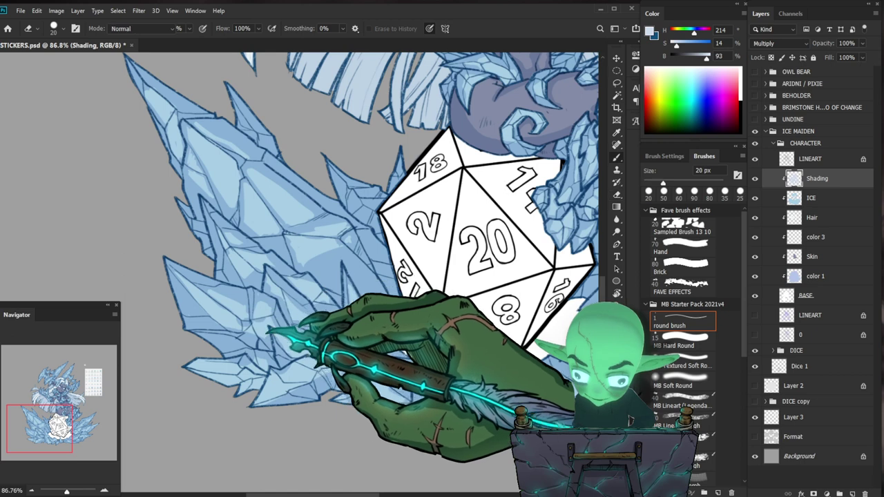
{"action": "mouse_move", "coordinate": [322, 317]}
{"action": "left_mouse_down"}
{"action": "mouse_move", "coordinate": [280, 332]}
{"action": "mouse_move", "coordinate": [304, 324]}
{"action": "left_mouse_up"}
{"action": "key", "text": "b"}
{"action": "key", "text": "z"}
{"action": "key", "text": "ctrl+0"}
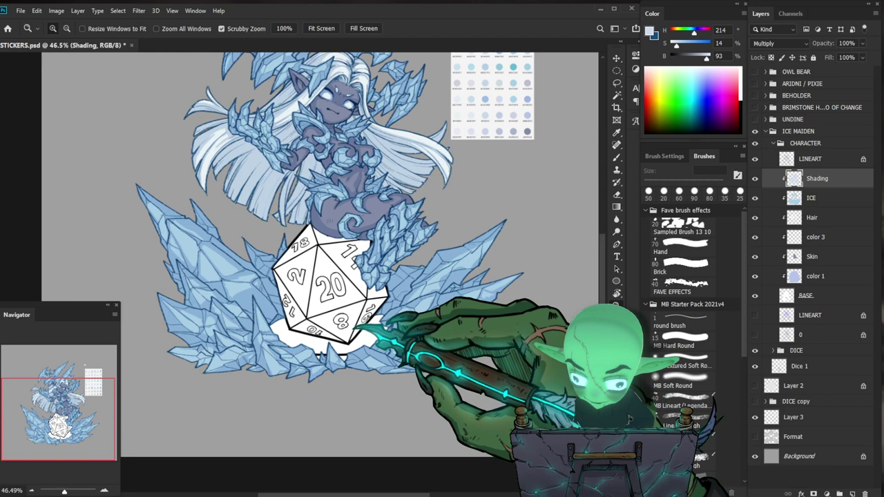
Touch up the facet shading on the large crystals left of the d20 with the 20 px eraser and 50 px brush.
{"action": "left_click_drag", "start_coordinate": [248, 294], "coordinate": [279, 295]}
{"action": "key", "text": "e"}
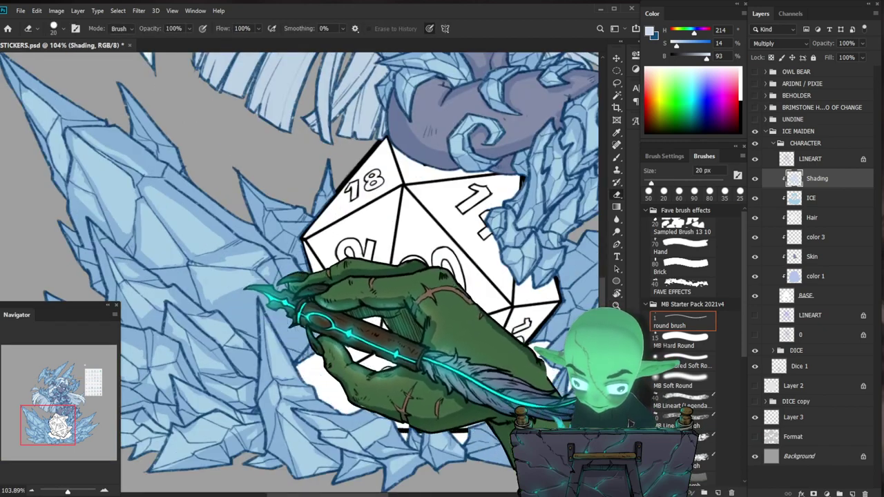
{"action": "key", "text": "b"}
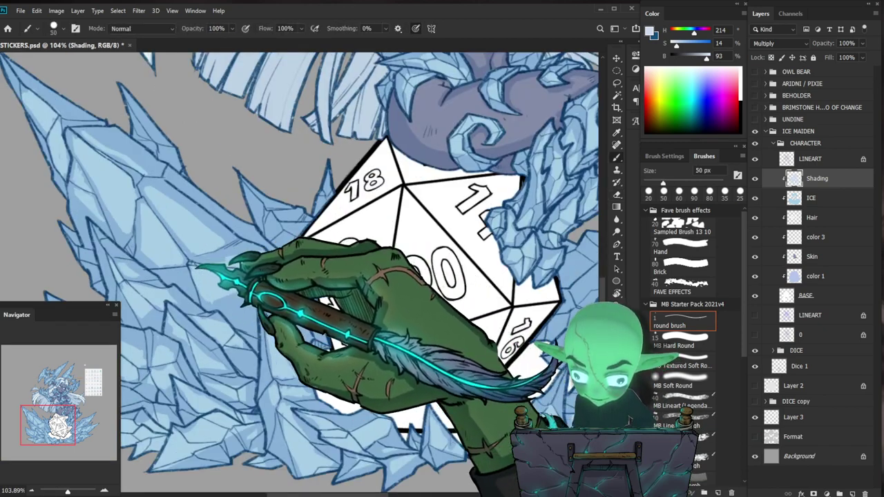
{"action": "key", "text": "z"}
{"action": "left_click_drag", "start_coordinate": [249, 288], "coordinate": [218, 290]}
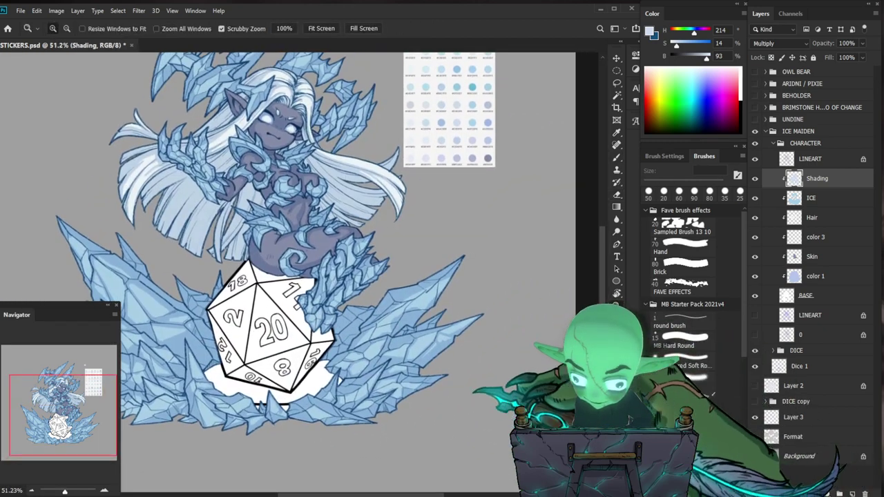
Refine the light and dark facets of the tallest ice spike right of the d20 with the 20 px eraser and 50 px brush.
{"action": "left_click_drag", "start_coordinate": [493, 242], "coordinate": [531, 242]}
{"action": "key", "text": "e"}
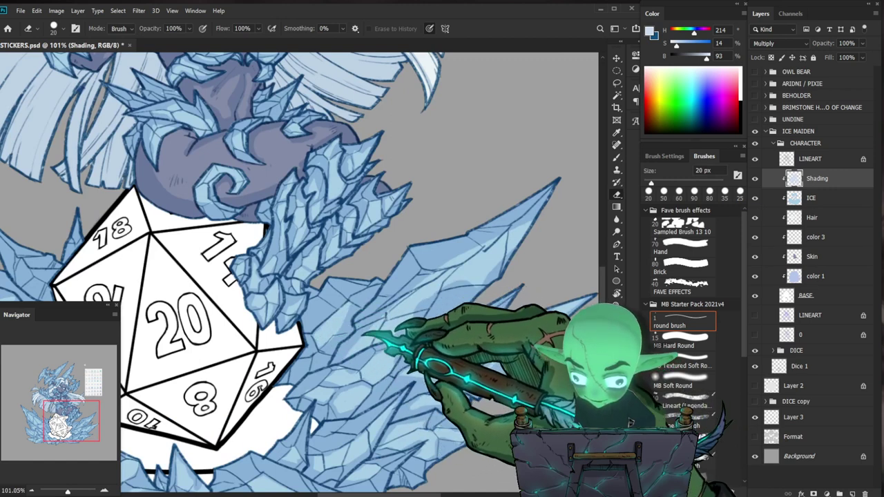
{"action": "key", "text": "b"}
{"action": "key", "text": "e"}
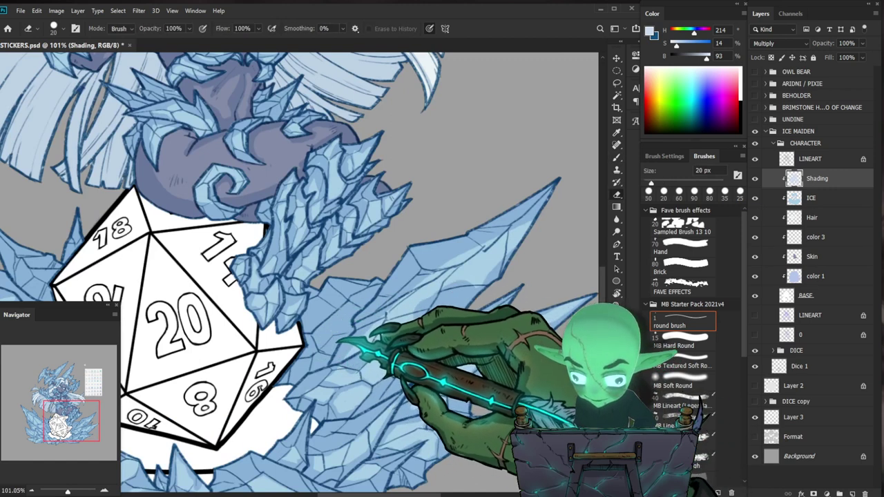
{"action": "left_click_drag", "start_coordinate": [500, 287], "coordinate": [425, 314]}
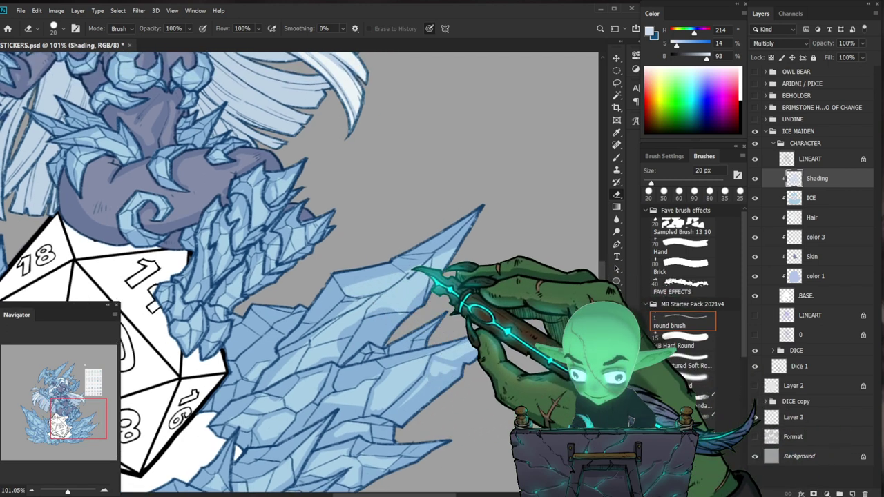
{"action": "key", "text": "b"}
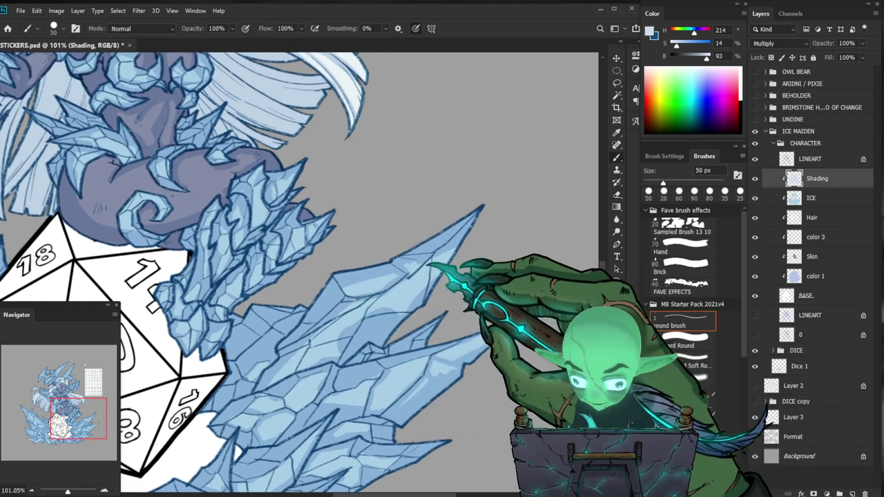
{"action": "key", "text": "e"}
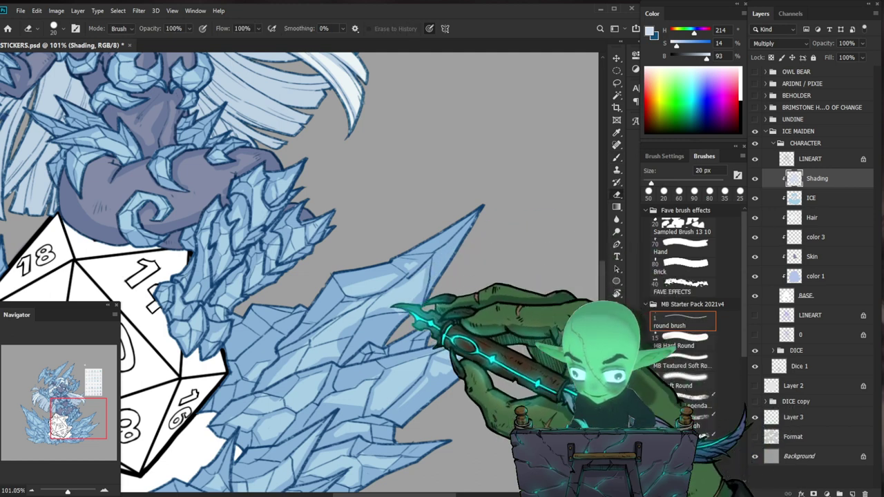
Touch up the inner facets of the crystal cluster between the d20 and the tall right spike, alternating 50 px brush and 20 px eraser.
{"action": "key", "text": "b"}
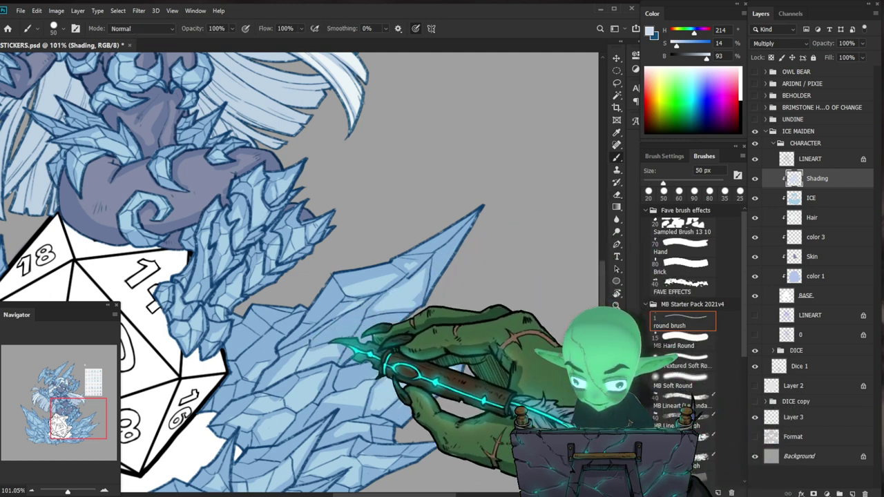
{"action": "key", "text": "e"}
{"action": "key", "text": "b"}
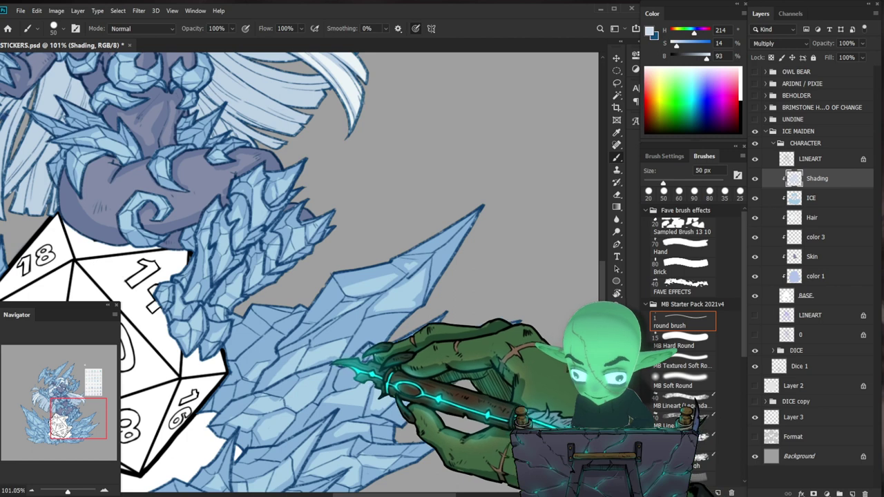
{"action": "left_click_drag", "start_coordinate": [442, 314], "coordinate": [422, 321]}
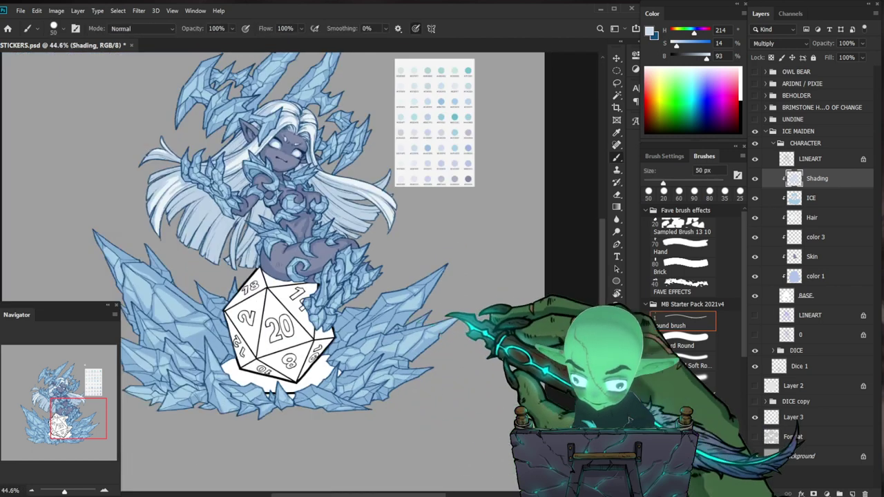
Rework the shading on the lower ice spikes right of the d20 with the 50 px brush and 20 px eraser.
{"action": "mouse_move", "coordinate": [356, 365]}
{"action": "left_mouse_down"}
{"action": "mouse_move", "coordinate": [373, 332]}
{"action": "mouse_move", "coordinate": [387, 327]}
{"action": "left_mouse_up"}
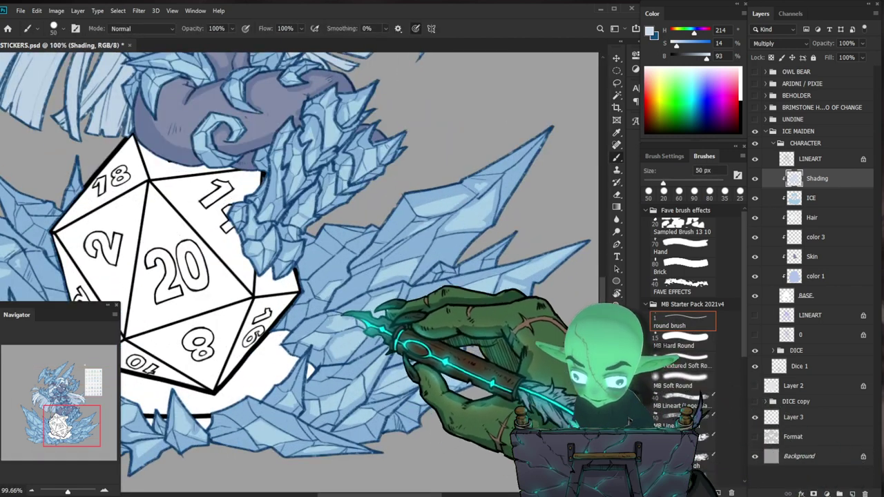
{"action": "key", "text": "e"}
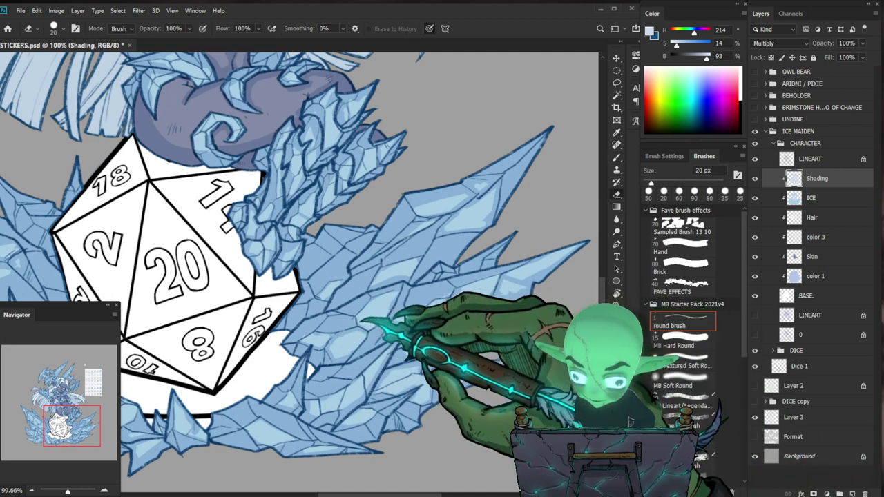
{"action": "key", "text": "b"}
{"action": "left_click_drag", "start_coordinate": [377, 331], "coordinate": [391, 302]}
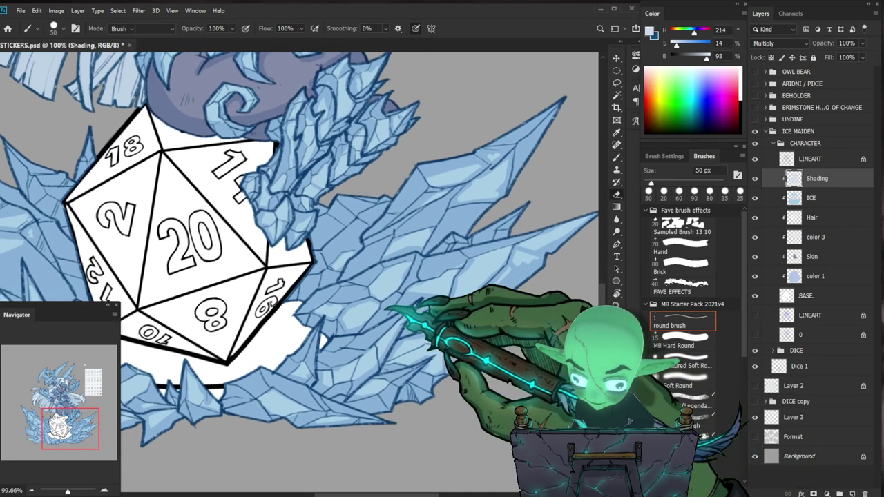
{"action": "key", "text": "e"}
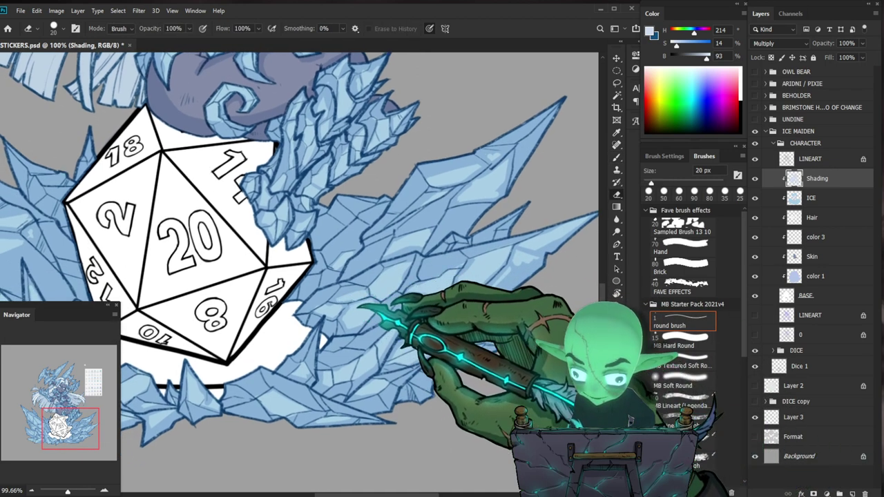
{"action": "key", "text": "b"}
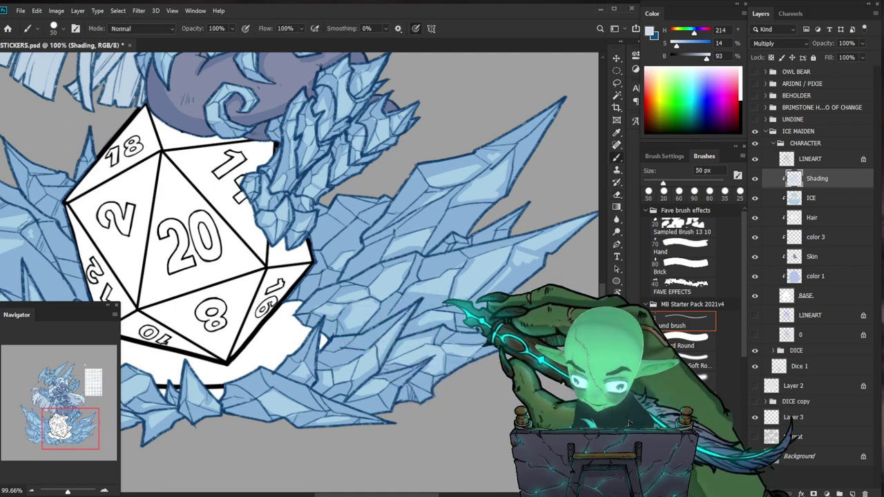
{"action": "key", "text": "e"}
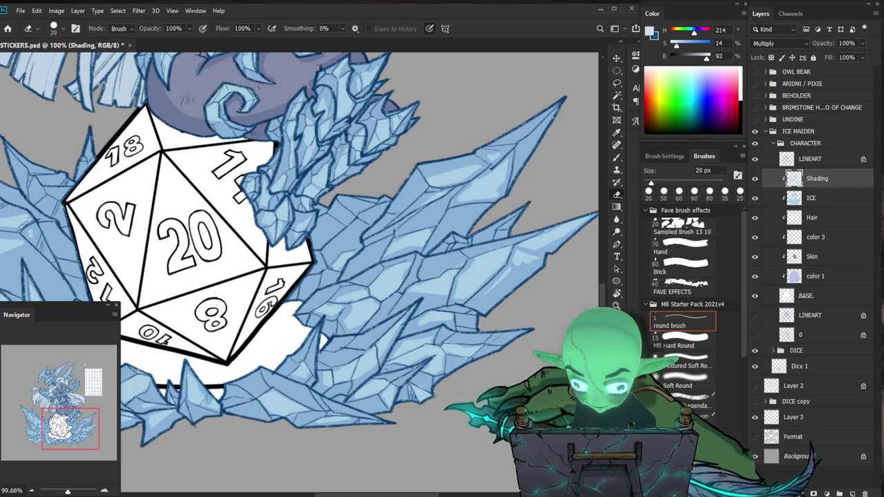
{"action": "key", "text": "b"}
{"action": "key", "text": "e"}
Refine the shading of the small ice spikes beside the d20's 18 face with the 20 px eraser and 50 px brush.
{"action": "left_click_drag", "start_coordinate": [475, 366], "coordinate": [421, 366]}
{"action": "left_click_drag", "start_coordinate": [460, 322], "coordinate": [532, 322]}
{"action": "key", "text": "ctrl+space"}
{"action": "left_click_drag", "start_coordinate": [423, 328], "coordinate": [370, 329]}
{"action": "key", "text": "ctrl+space"}
{"action": "left_click_drag", "start_coordinate": [467, 325], "coordinate": [359, 324]}
{"action": "left_click_drag", "start_coordinate": [274, 314], "coordinate": [318, 323]}
{"action": "left_click_drag", "start_coordinate": [274, 287], "coordinate": [316, 279]}
{"action": "key", "text": "e"}
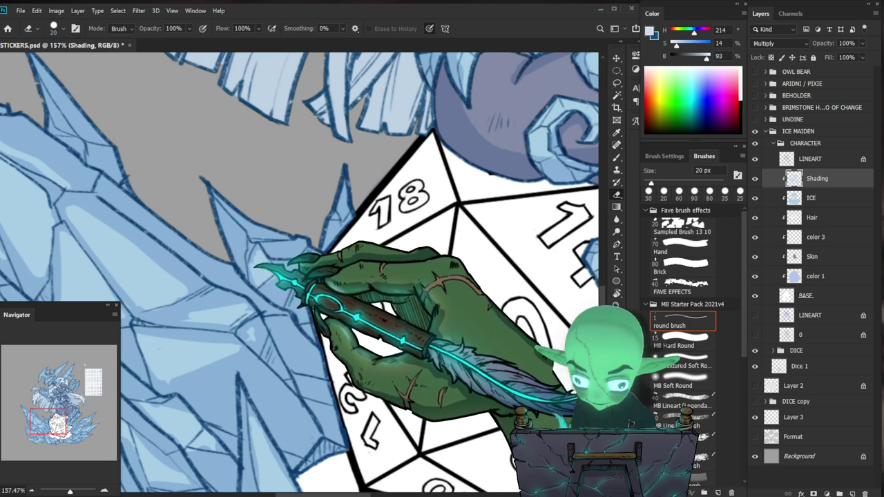
{"action": "key", "text": "b"}
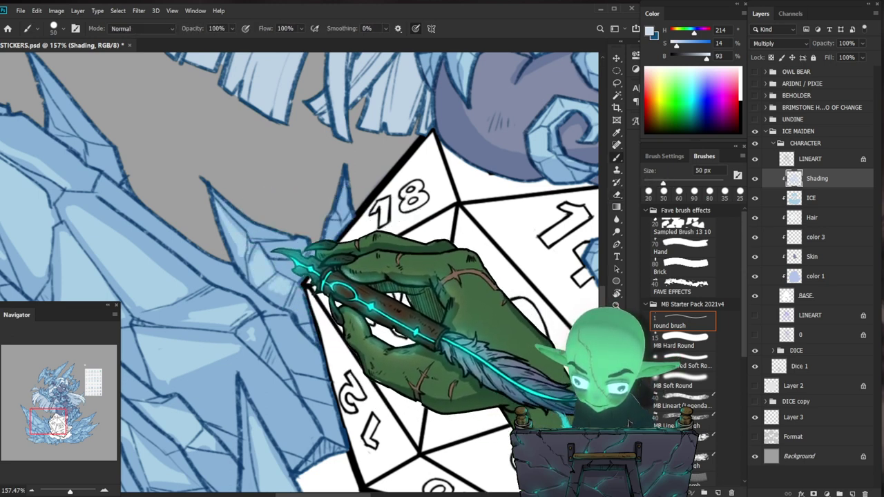
{"action": "key", "text": "e"}
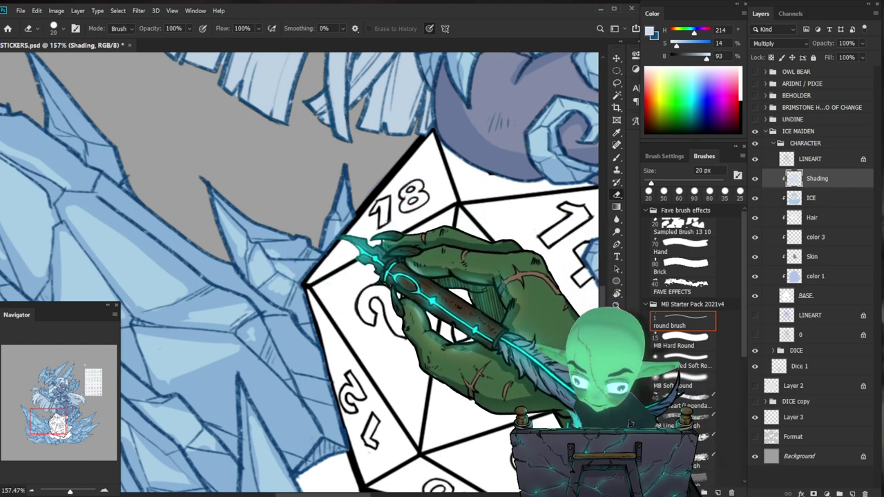
{"action": "key", "text": "b"}
{"action": "left_click_drag", "start_coordinate": [428, 345], "coordinate": [337, 381]}
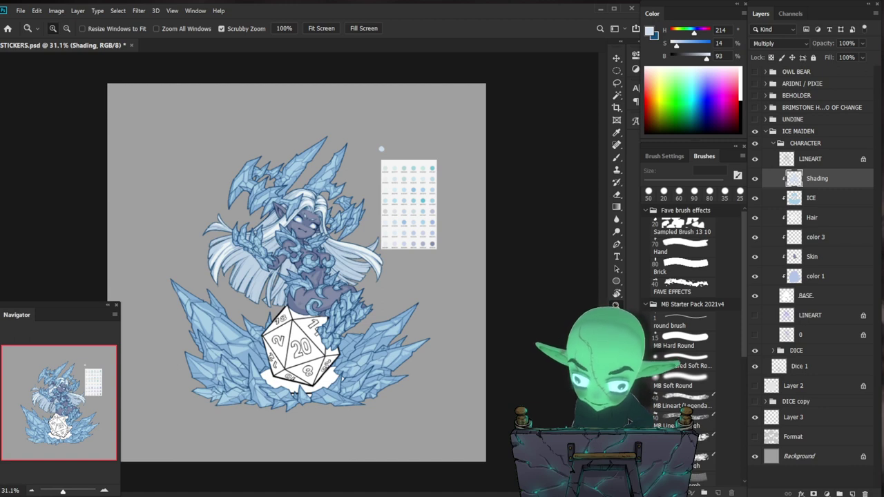
Even out the shading on the lower-left base crystals with the 50 px brush and 20 px eraser, then view the whole figure.
{"action": "left_click_drag", "start_coordinate": [219, 336], "coordinate": [280, 337]}
{"action": "key", "text": "b"}
{"action": "mouse_move", "coordinate": [378, 377]}
{"action": "left_mouse_down"}
{"action": "mouse_move", "coordinate": [367, 379]}
{"action": "mouse_move", "coordinate": [381, 323]}
{"action": "left_mouse_up"}
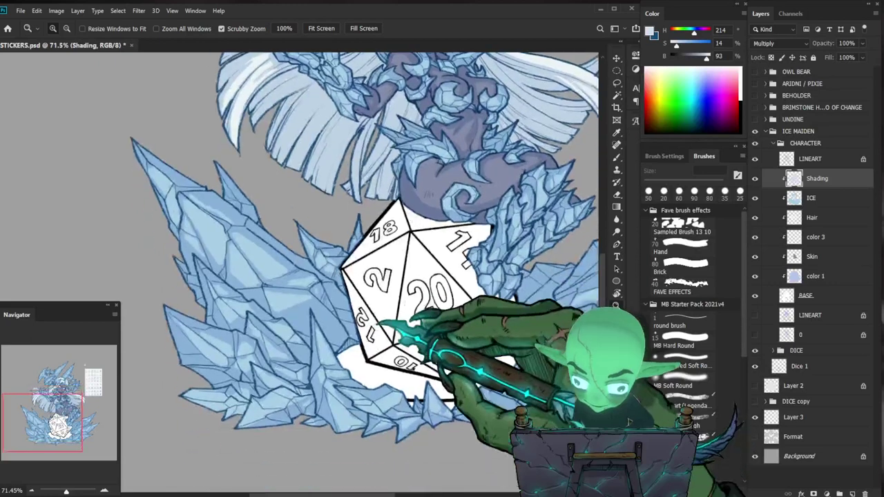
{"action": "left_click_drag", "start_coordinate": [419, 377], "coordinate": [408, 330]}
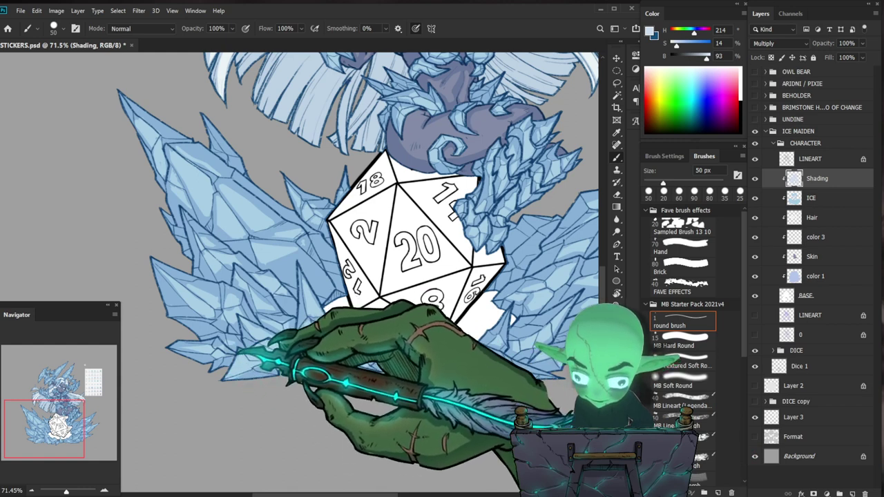
{"action": "left_click_drag", "start_coordinate": [352, 377], "coordinate": [336, 360]}
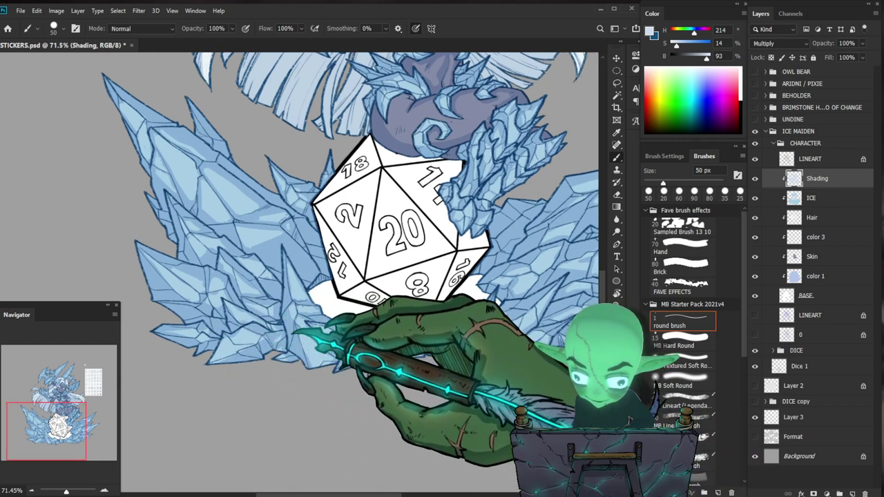
{"action": "key", "text": "e"}
{"action": "key", "text": "b"}
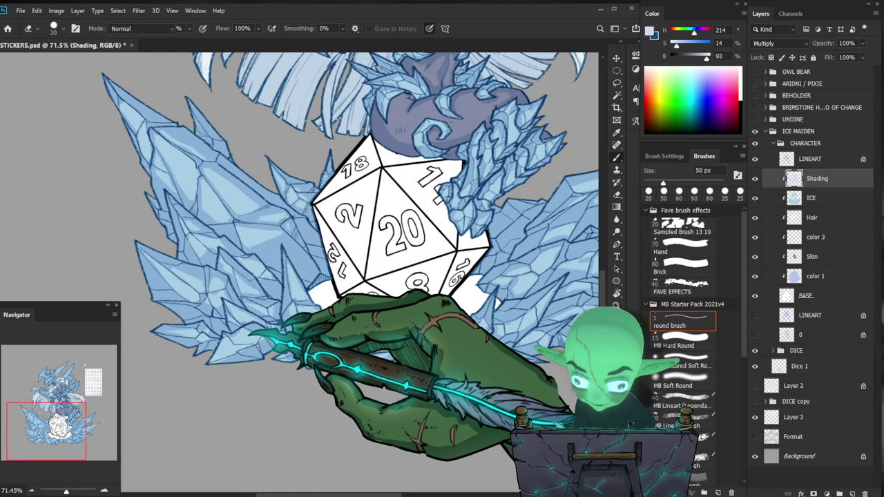
{"action": "key", "text": "b"}
{"action": "key", "text": "ctrl+0"}
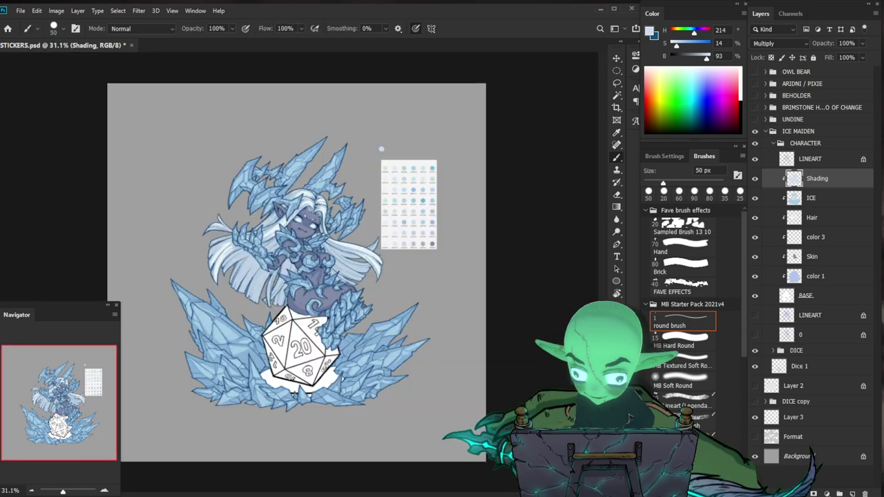
Erase lighter facets into the inner crystals right of the d20 at 20 px and retouch them with the 50 px brush.
{"action": "scroll", "coordinate": [380, 401], "scroll_direction": "up", "scroll_amount": 5}
{"action": "left_click_drag", "start_coordinate": [365, 359], "coordinate": [424, 330]}
{"action": "key", "text": "e"}
{"action": "key", "text": "bracketleft"}
{"action": "key", "text": "bracketleft"}
{"action": "key", "text": "bracketleft"}
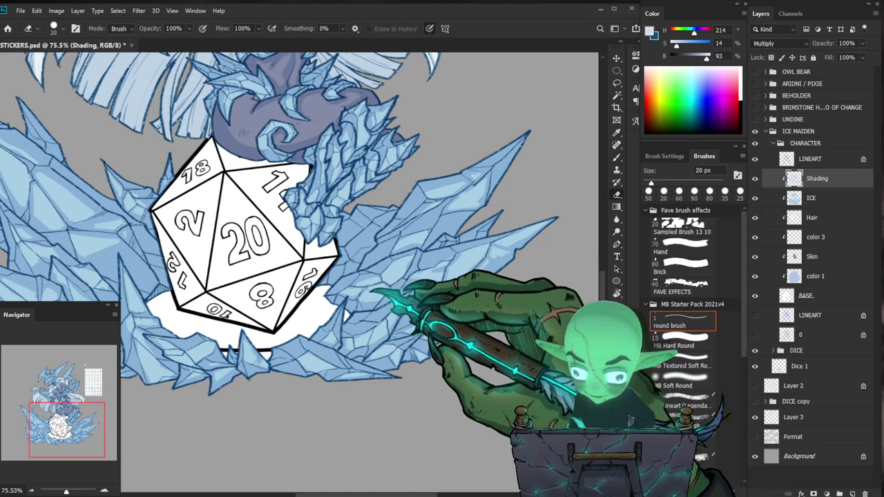
{"action": "key", "text": "b"}
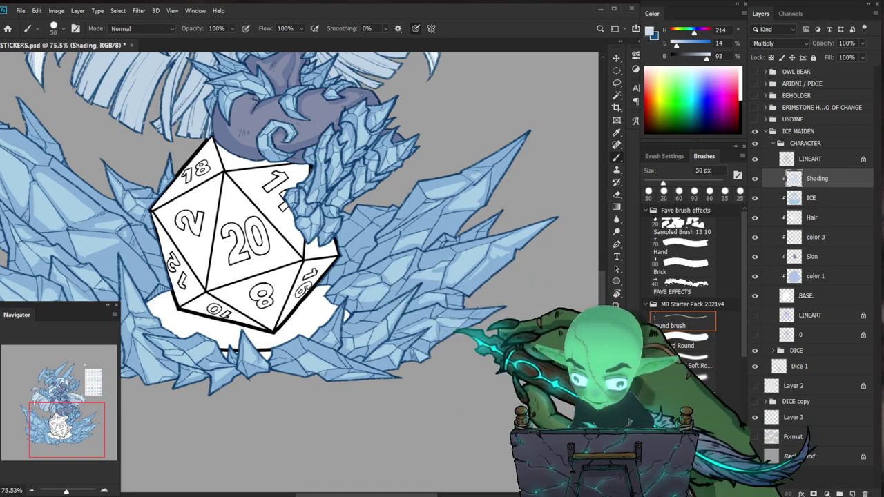
Adjust the facet shading on the outer spikes right of the d20 with the 20 px eraser and 50 px brush.
{"action": "left_click_drag", "start_coordinate": [428, 304], "coordinate": [450, 296]}
{"action": "key", "text": "e"}
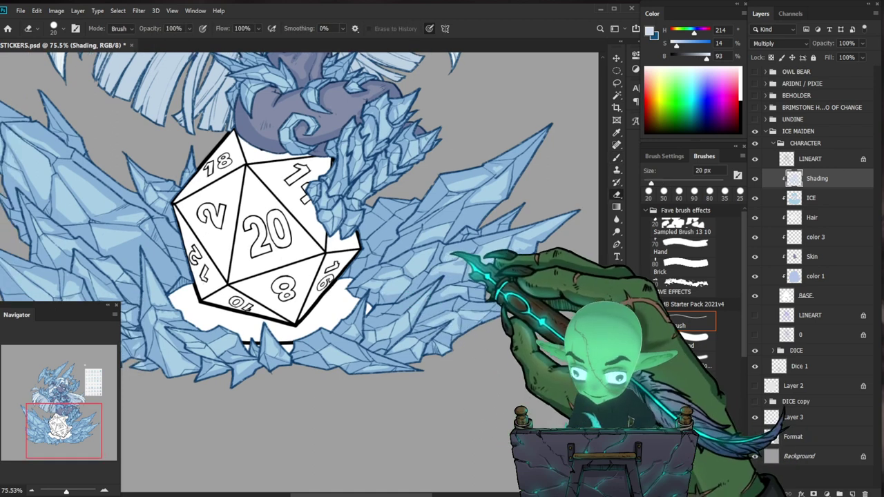
{"action": "key", "text": "b"}
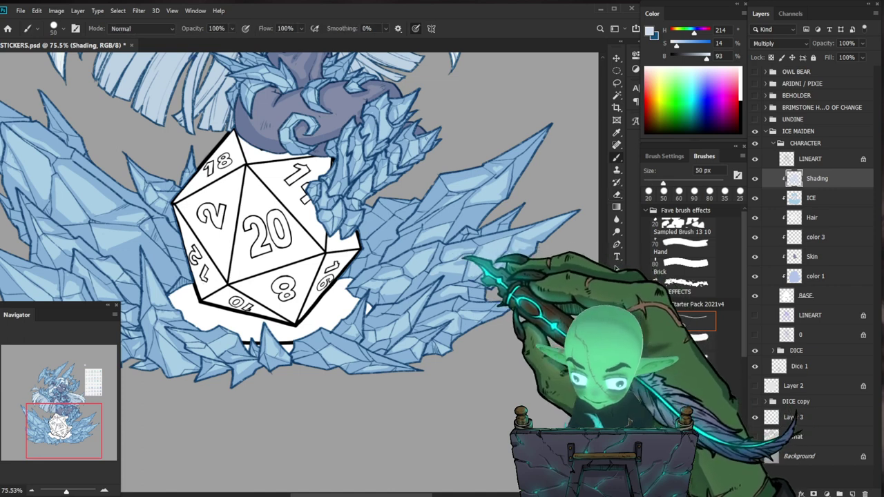
{"action": "key", "text": "e"}
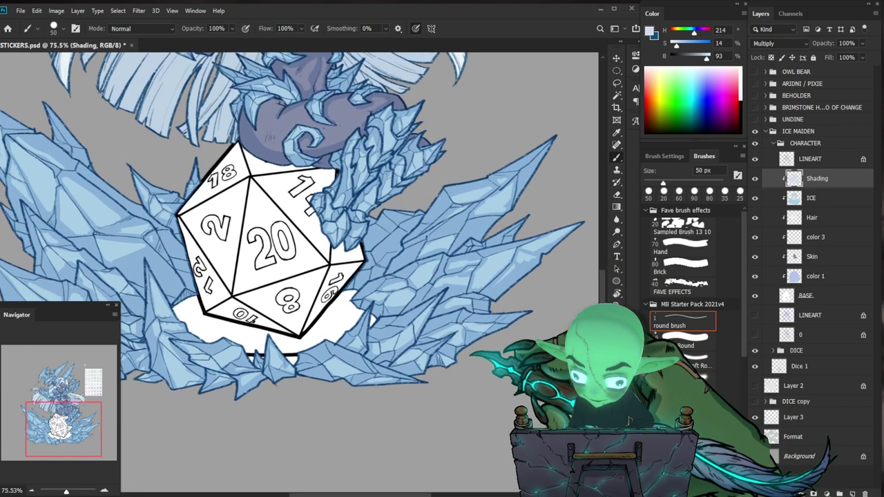
{"action": "key", "text": "b"}
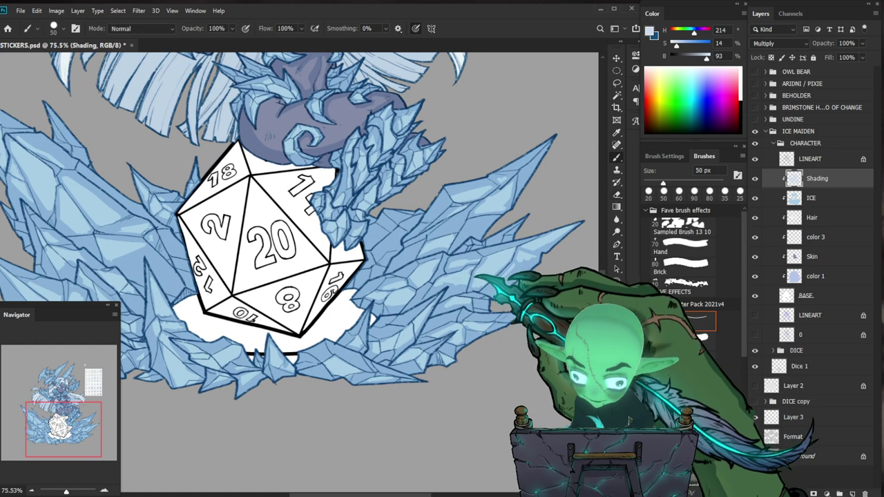
Refine the facet shading on the base crystals to the lower right of the d20 with the 20 px eraser.
{"action": "left_click_drag", "start_coordinate": [311, 242], "coordinate": [279, 247]}
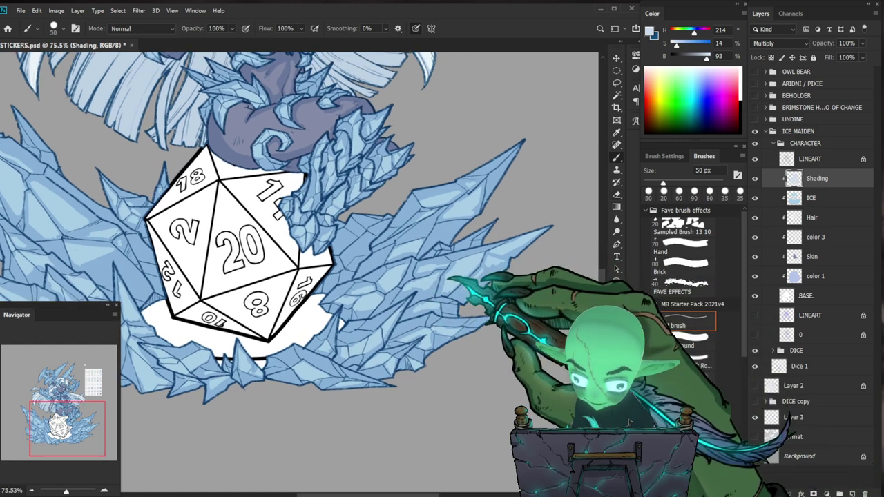
{"action": "left_click_drag", "start_coordinate": [472, 298], "coordinate": [424, 304]}
{"action": "left_click_drag", "start_coordinate": [414, 339], "coordinate": [473, 337]}
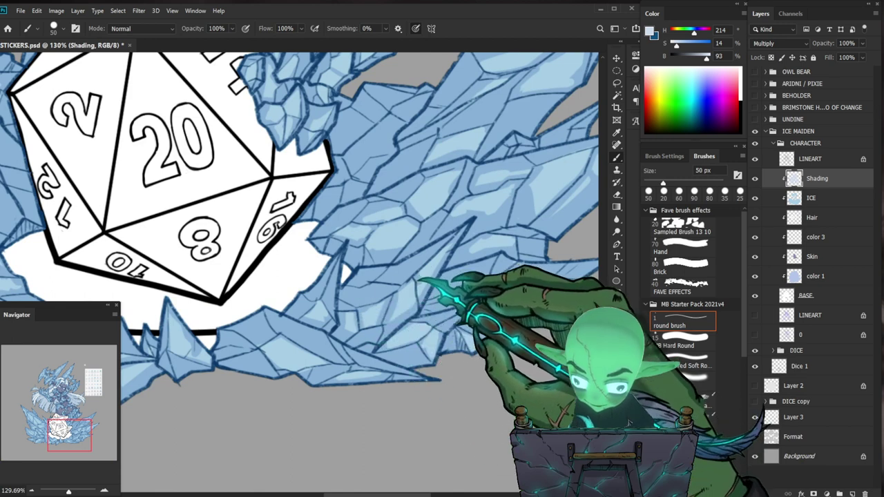
{"action": "key", "text": "e"}
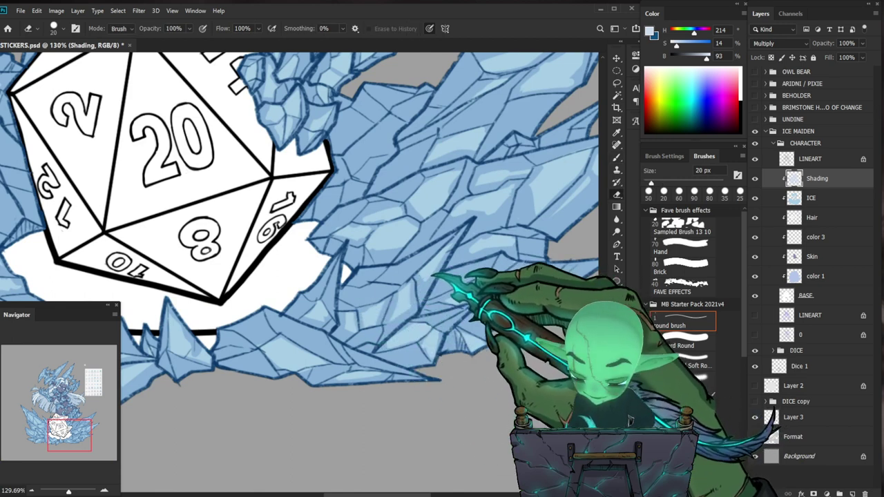
{"action": "scroll", "coordinate": [449, 226], "scroll_direction": "down", "scroll_amount": 3}
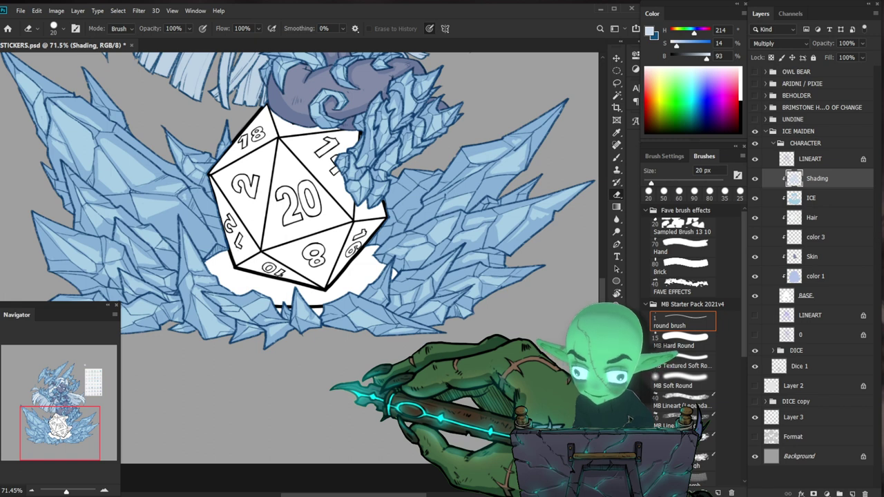
Touch up the shading of the small crystals below the d20 with the 50 px brush and 20 px eraser.
{"action": "mouse_move", "coordinate": [343, 324]}
{"action": "left_mouse_down"}
{"action": "mouse_move", "coordinate": [376, 322]}
{"action": "mouse_move", "coordinate": [352, 300]}
{"action": "mouse_move", "coordinate": [389, 301]}
{"action": "left_mouse_up"}
{"action": "key", "text": "b"}
{"action": "key", "text": "e"}
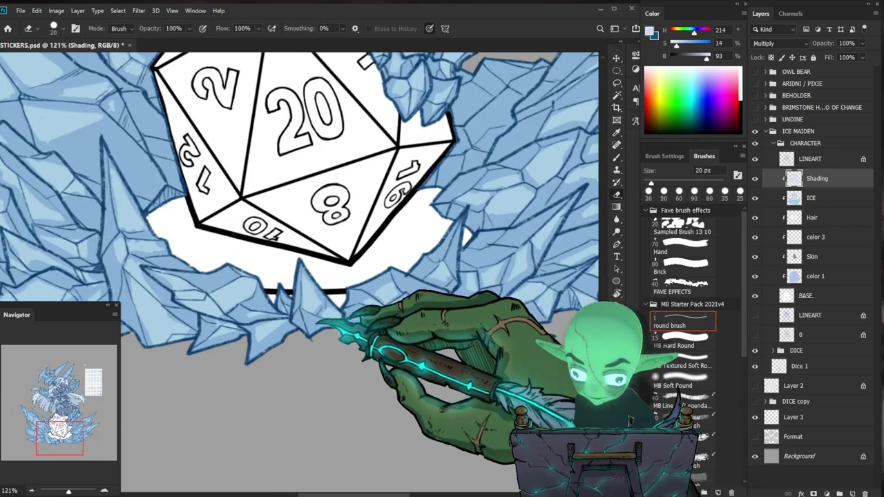
{"action": "key", "text": "b"}
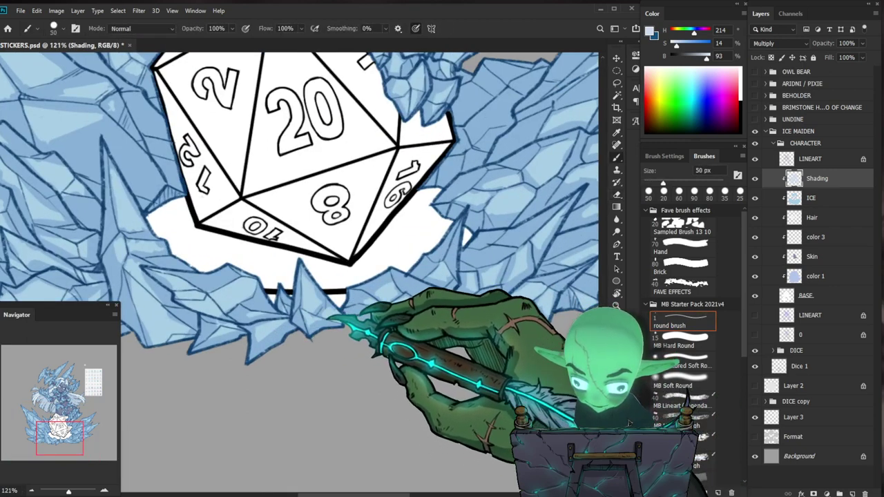
{"action": "key", "text": "e"}
{"action": "left_click_drag", "start_coordinate": [325, 310], "coordinate": [284, 316]}
{"action": "left_click_drag", "start_coordinate": [349, 346], "coordinate": [412, 392]}
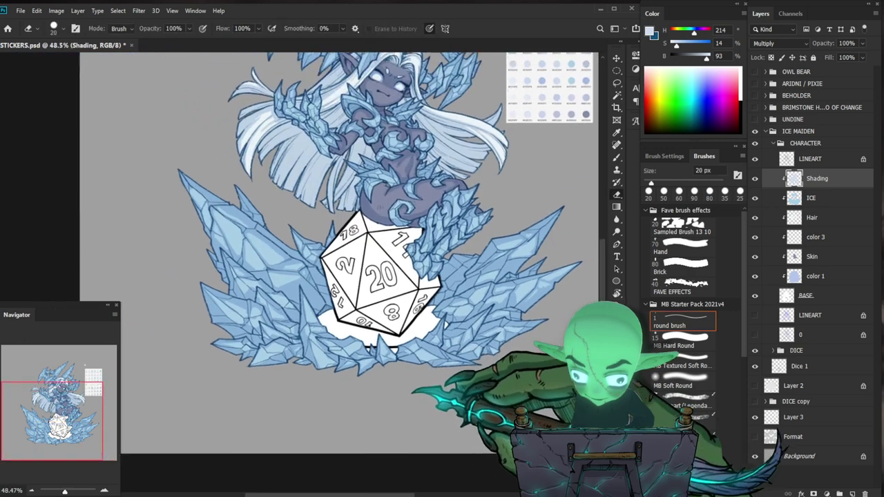
Erase lighter facets into the shading of the large crystals left of the d20 at 20 px.
{"action": "left_click_drag", "start_coordinate": [282, 281], "coordinate": [312, 282]}
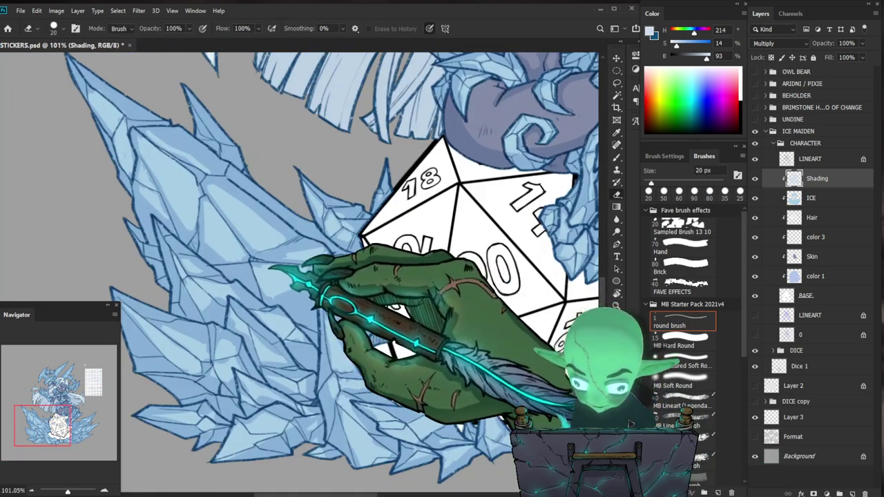
{"action": "mouse_move", "coordinate": [365, 268]}
{"action": "left_mouse_down"}
{"action": "mouse_move", "coordinate": [331, 269]}
{"action": "mouse_move", "coordinate": [384, 270]}
{"action": "left_mouse_up"}
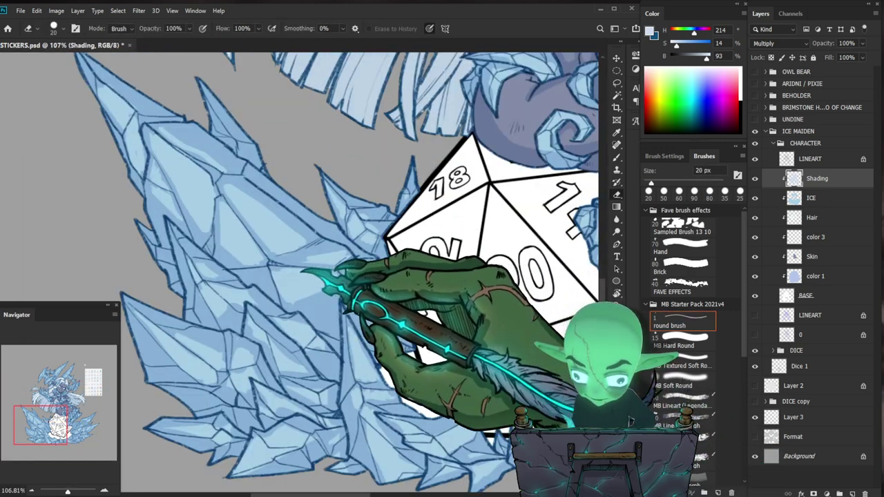
{"action": "key", "text": "b"}
{"action": "key", "text": "e"}
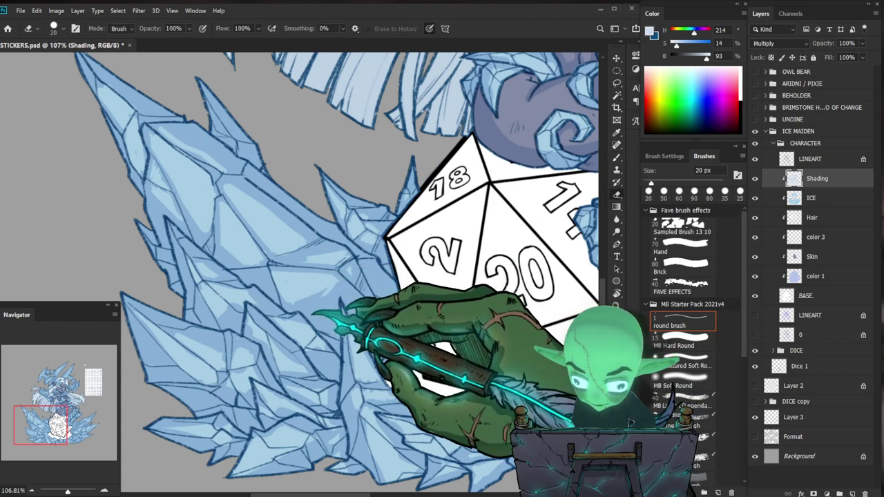
{"action": "left_click_drag", "start_coordinate": [369, 320], "coordinate": [335, 322]}
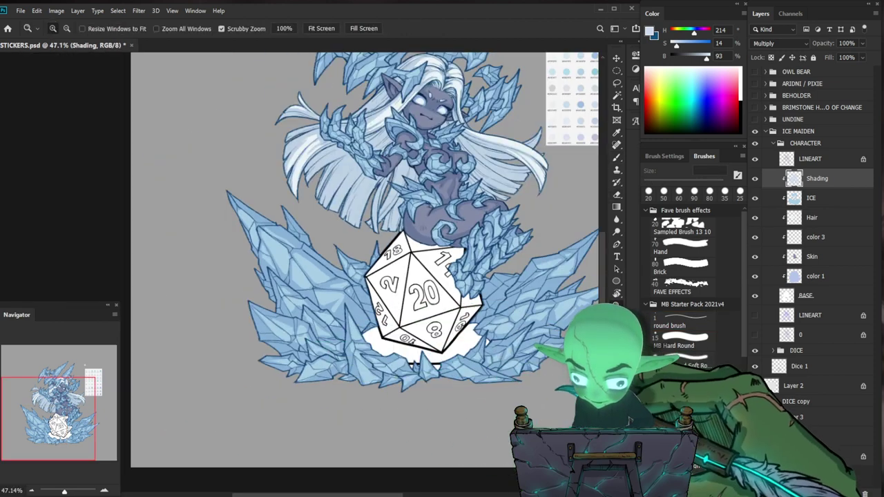
Rework the facet shading on the tall left crystal with the 50 px brush and 20 px eraser.
{"action": "left_click_drag", "start_coordinate": [349, 276], "coordinate": [384, 276]}
{"action": "key", "text": "b"}
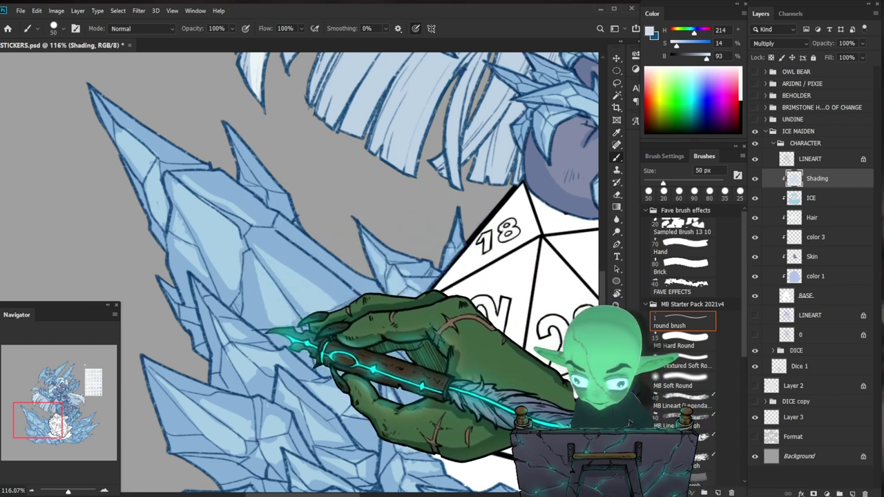
{"action": "key", "text": "e"}
{"action": "key", "text": "b"}
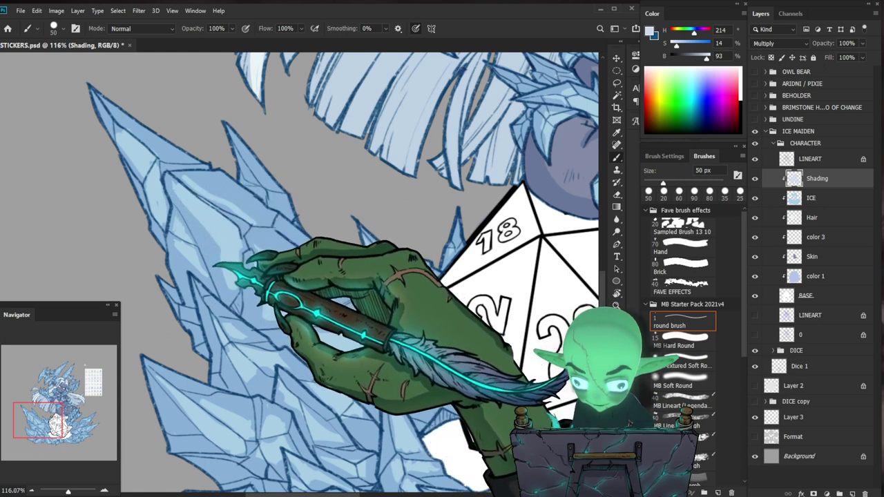
{"action": "left_click_drag", "start_coordinate": [270, 248], "coordinate": [240, 245]}
{"action": "scroll", "coordinate": [243, 245], "scroll_direction": "up", "scroll_amount": 2}
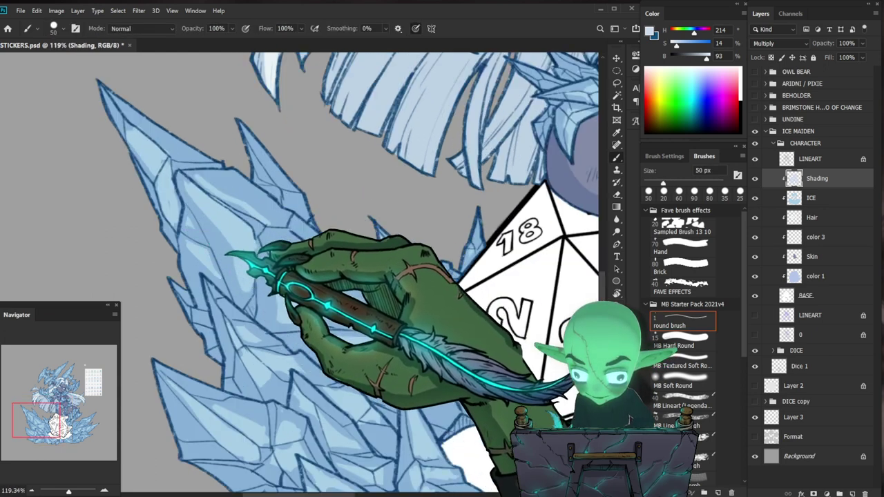
{"action": "key", "text": "z"}
{"action": "left_click_drag", "start_coordinate": [301, 305], "coordinate": [291, 269]}
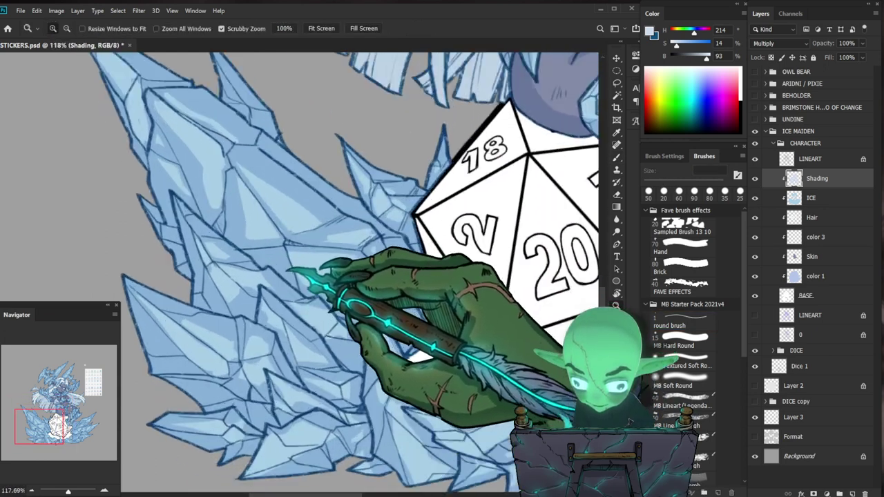
Lighten facets on the crystals between the tall left spike and the d20 with the 20 px eraser.
{"action": "key", "text": "e"}
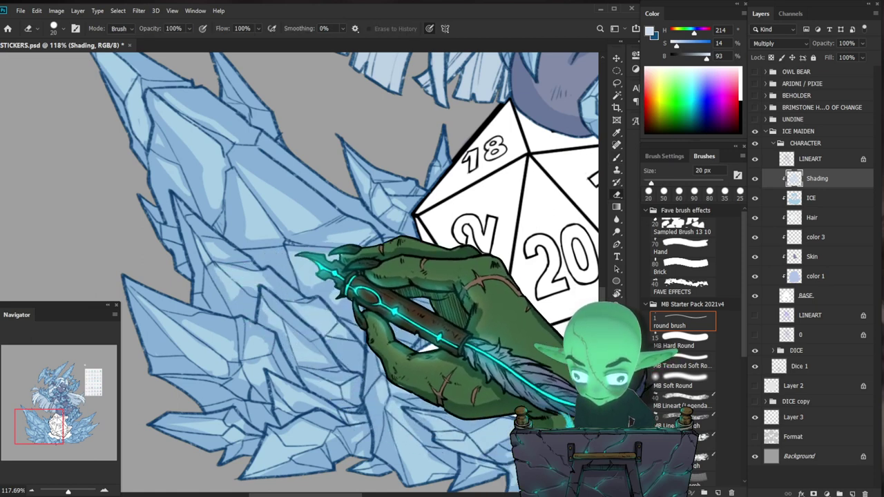
{"action": "scroll", "coordinate": [345, 276], "scroll_direction": "down", "scroll_amount": 3}
{"action": "key", "text": "z"}
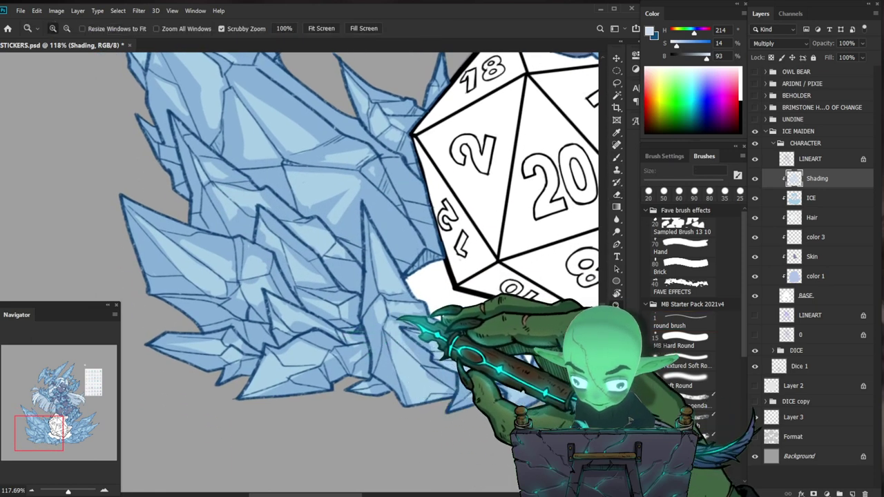
{"action": "left_click_drag", "start_coordinate": [395, 319], "coordinate": [364, 354]}
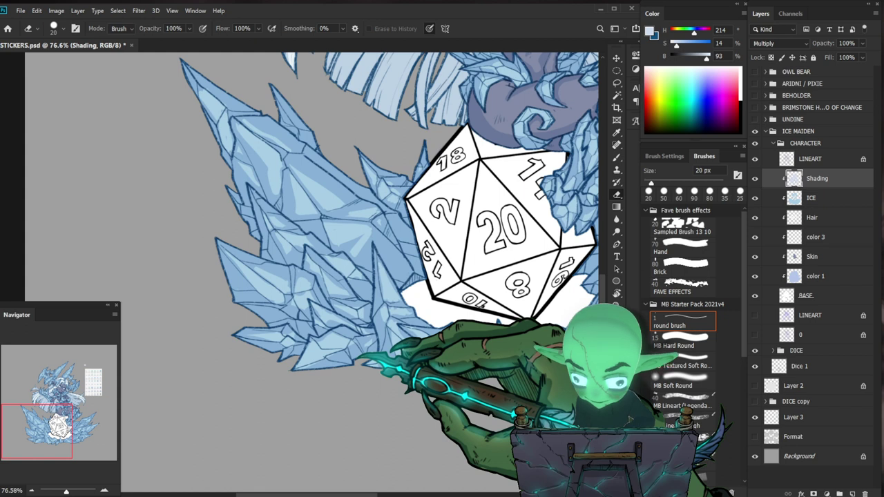
{"action": "scroll", "coordinate": [271, 344], "scroll_direction": "up", "scroll_amount": 3}
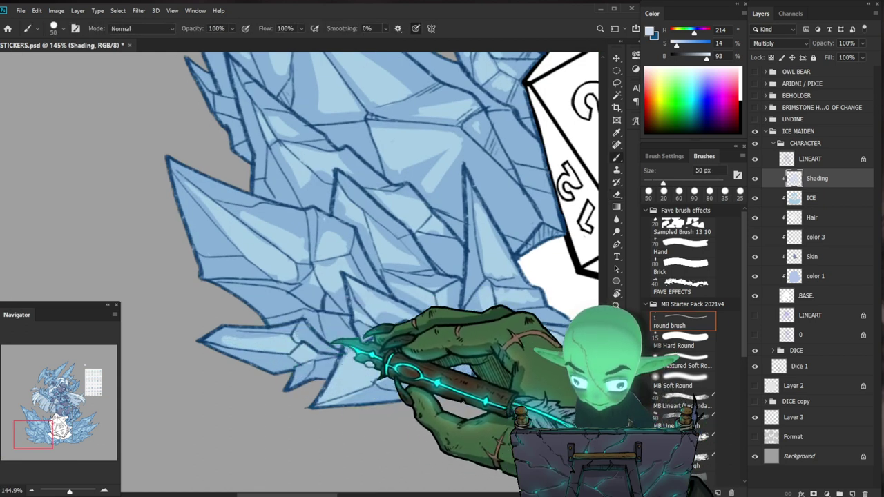
Paint shadow onto the lower-left base spikes with the 50 px brush and clean the facet edges with the 20 px eraser.
{"action": "left_click_drag", "start_coordinate": [356, 339], "coordinate": [314, 345]}
{"action": "left_click_drag", "start_coordinate": [484, 385], "coordinate": [354, 366]}
{"action": "left_click_drag", "start_coordinate": [242, 266], "coordinate": [285, 281]}
{"action": "key", "text": "e"}
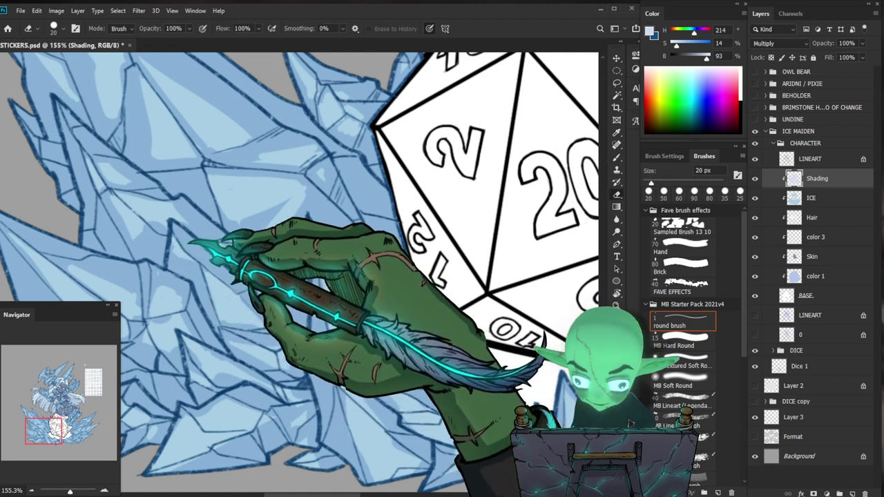
{"action": "key", "text": "b"}
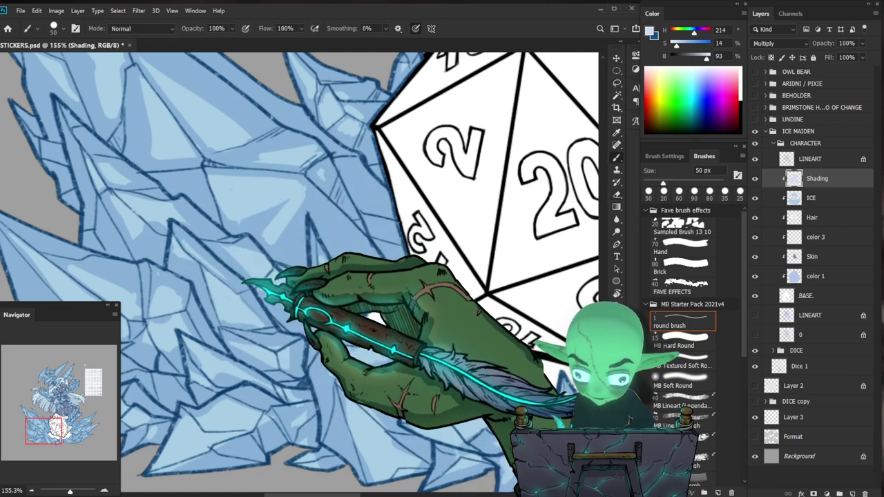
{"action": "left_click_drag", "start_coordinate": [345, 283], "coordinate": [364, 328]}
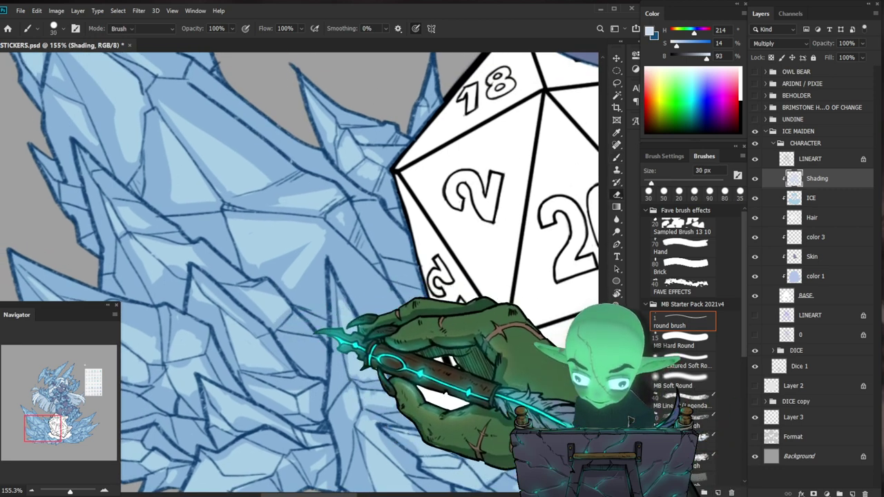
Refine the crystal shading beside the d20's 12 face with the brush at 30 px and the eraser at 20 px.
{"action": "key", "text": "e"}
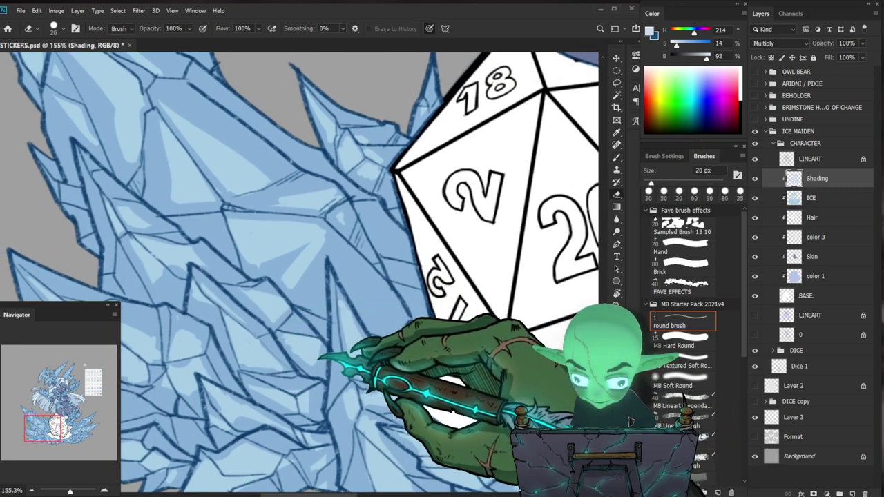
{"action": "key", "text": "b"}
{"action": "mouse_move", "coordinate": [348, 325]}
{"action": "left_mouse_down"}
{"action": "mouse_move", "coordinate": [255, 328]}
{"action": "mouse_move", "coordinate": [435, 330]}
{"action": "left_mouse_up"}
{"action": "key", "text": "e"}
{"action": "key", "text": "b"}
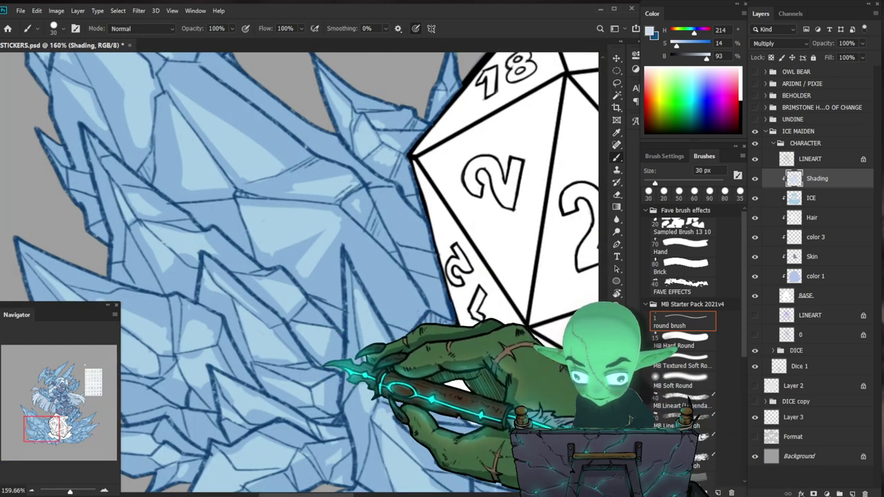
{"action": "key", "text": "e"}
{"action": "left_click_drag", "start_coordinate": [345, 381], "coordinate": [254, 383]}
{"action": "left_click_drag", "start_coordinate": [466, 442], "coordinate": [366, 370]}
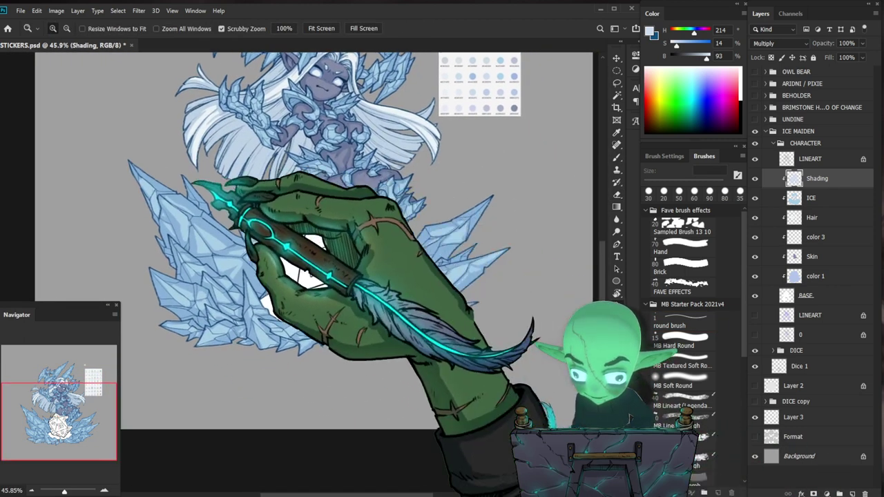
Retouch the shading on the upper tips of the left crystals with the 30 px brush and 20 px eraser.
{"action": "left_click_drag", "start_coordinate": [189, 188], "coordinate": [264, 187]}
{"action": "key", "text": "b"}
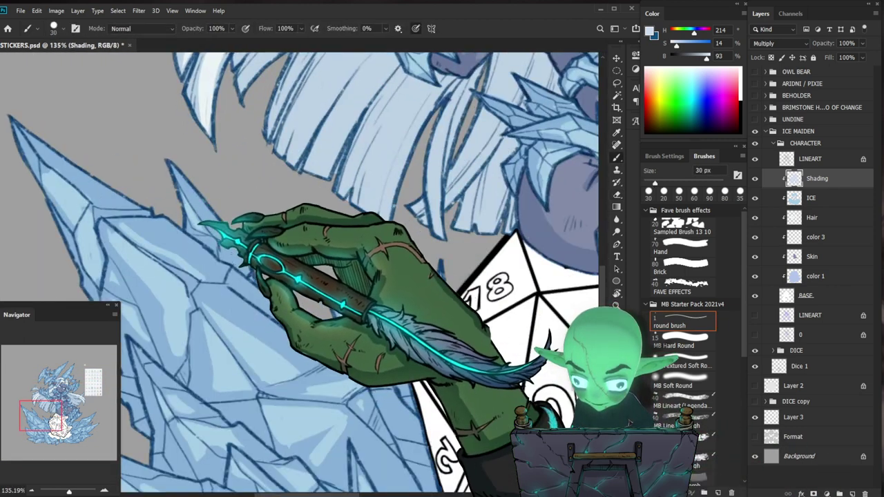
{"action": "key", "text": "e"}
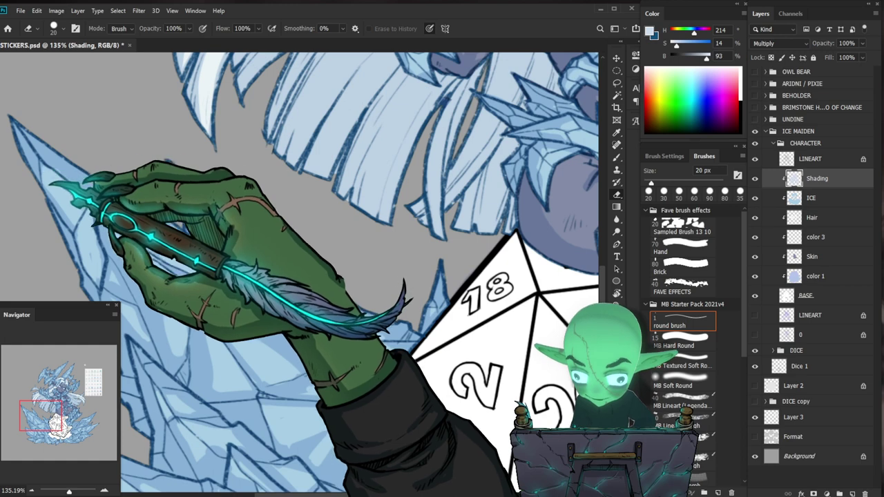
{"action": "key", "text": "ctrl+space"}
{"action": "left_click_drag", "start_coordinate": [145, 181], "coordinate": [77, 193]}
Adjust the facet shading on the large crystals right of the d20 with the 20 px eraser, then view the whole canvas.
{"action": "mouse_move", "coordinate": [487, 254]}
{"action": "left_mouse_down"}
{"action": "mouse_move", "coordinate": [442, 274]}
{"action": "mouse_move", "coordinate": [493, 274]}
{"action": "left_mouse_up"}
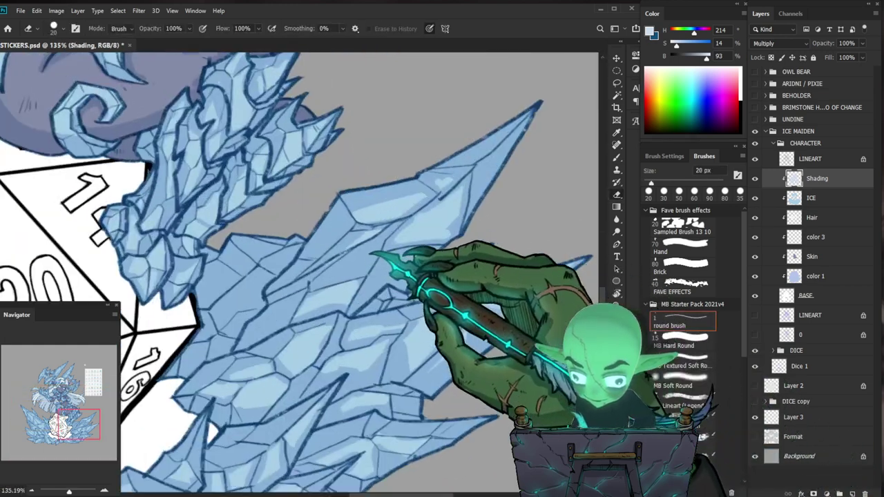
{"action": "key", "text": "b"}
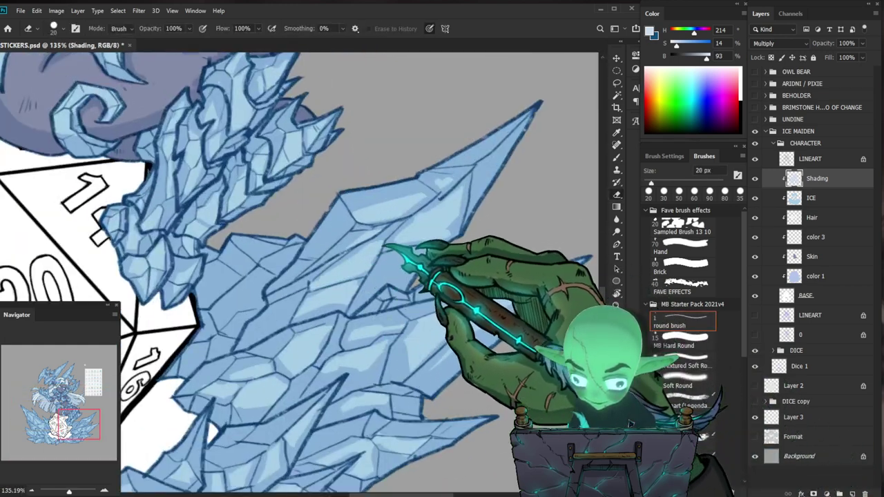
{"action": "key", "text": "ctrl+space"}
{"action": "mouse_move", "coordinate": [407, 268]}
{"action": "left_mouse_down"}
{"action": "mouse_move", "coordinate": [364, 275]}
{"action": "mouse_move", "coordinate": [420, 282]}
{"action": "left_mouse_up"}
{"action": "key", "text": "e"}
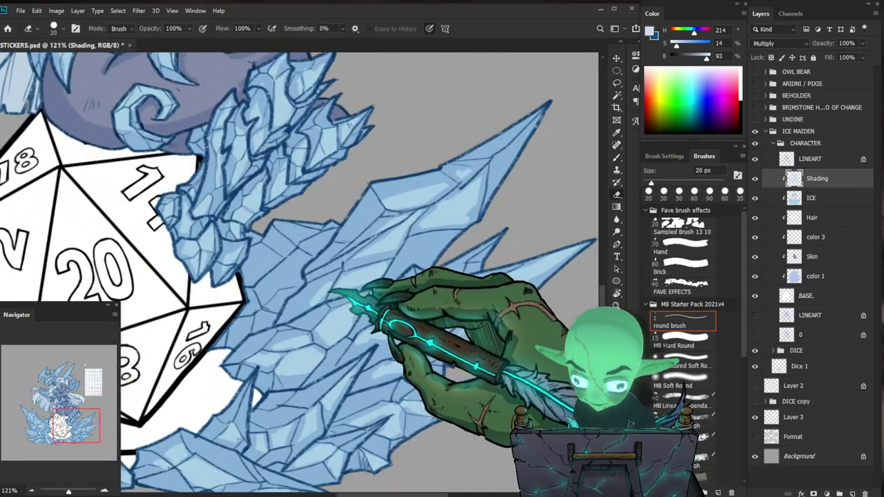
{"action": "key", "text": "ctrl+0"}
Shade both of the maiden's eyes with the 30 px brush and 20 px eraser, leaving the centres bright.
{"action": "key", "text": "b"}
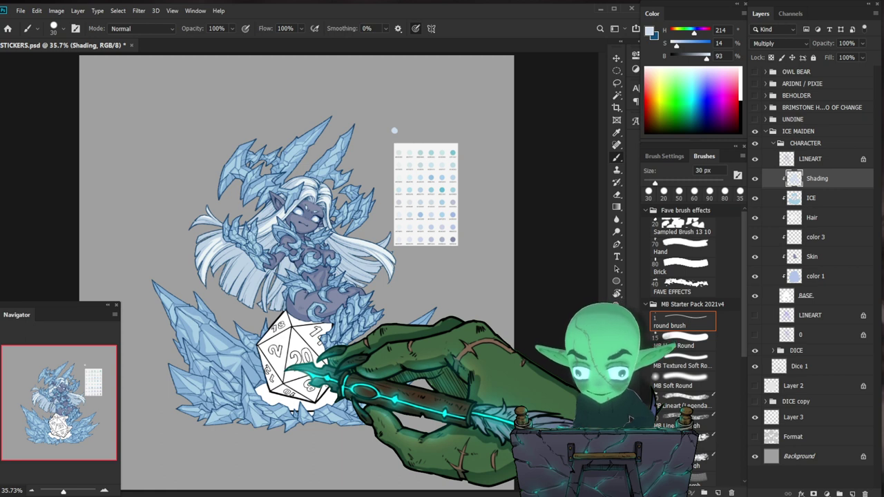
{"action": "scroll", "coordinate": [309, 228], "scroll_direction": "up", "scroll_amount": 10}
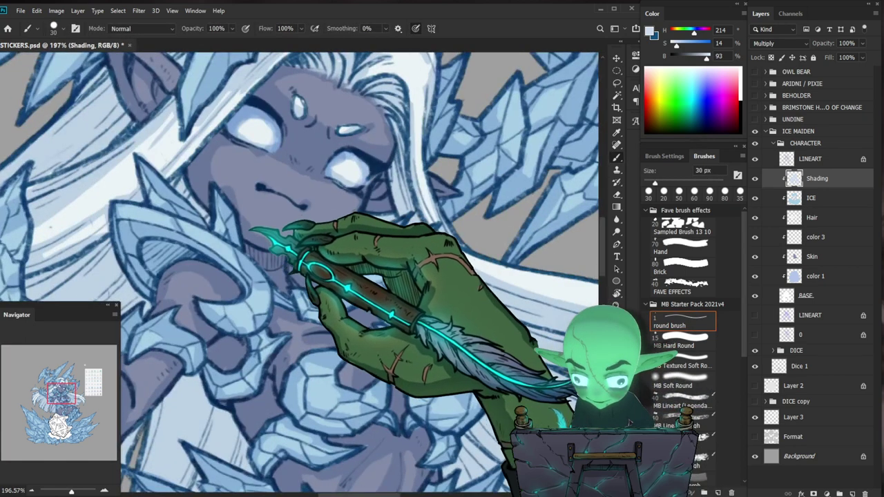
{"action": "key", "text": "e"}
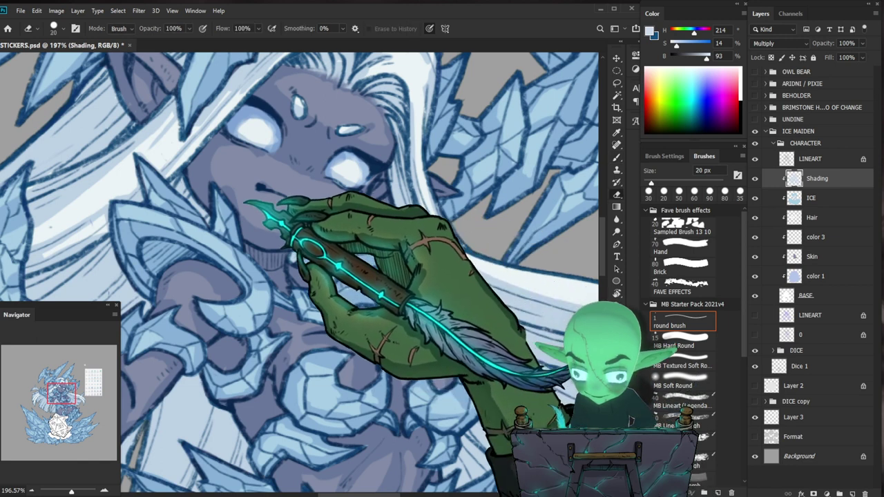
{"action": "left_click_drag", "start_coordinate": [332, 201], "coordinate": [388, 276]}
{"action": "key", "text": "b"}
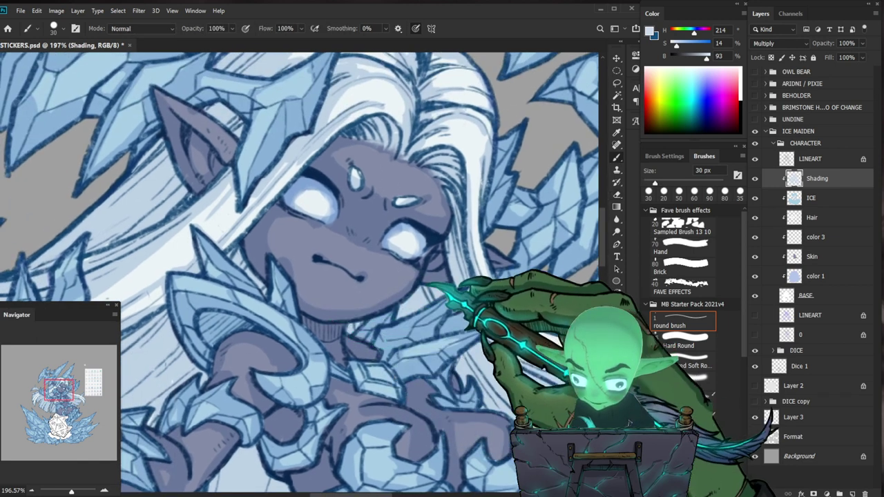
{"action": "key", "text": "e"}
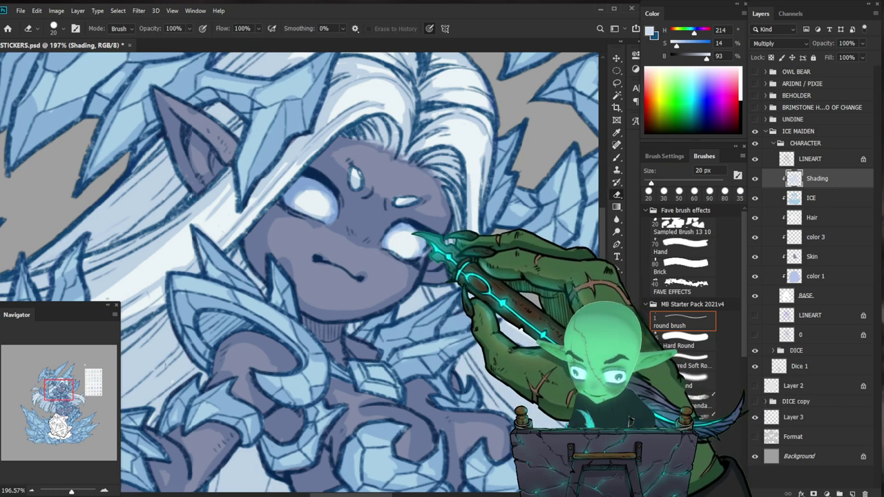
{"action": "key", "text": "b"}
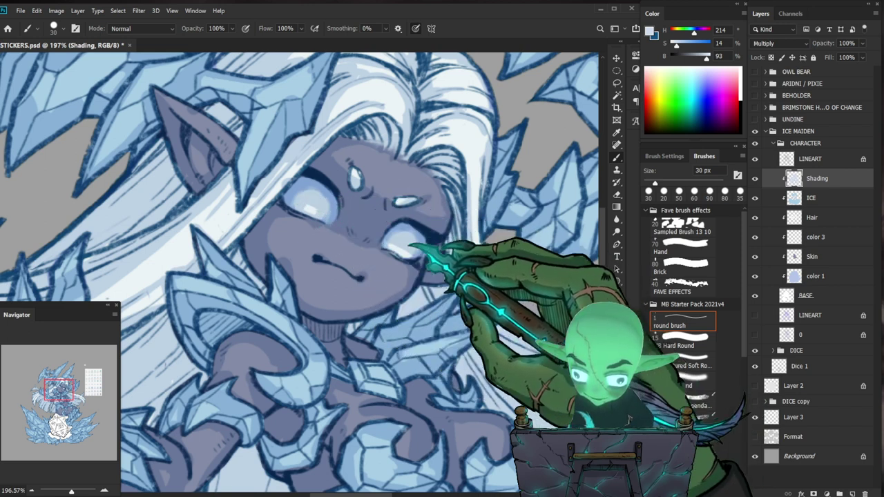
{"action": "mouse_move", "coordinate": [452, 261]}
{"action": "left_mouse_down"}
{"action": "mouse_move", "coordinate": [397, 261]}
{"action": "mouse_move", "coordinate": [493, 260]}
{"action": "left_mouse_up"}
{"action": "key", "text": "e"}
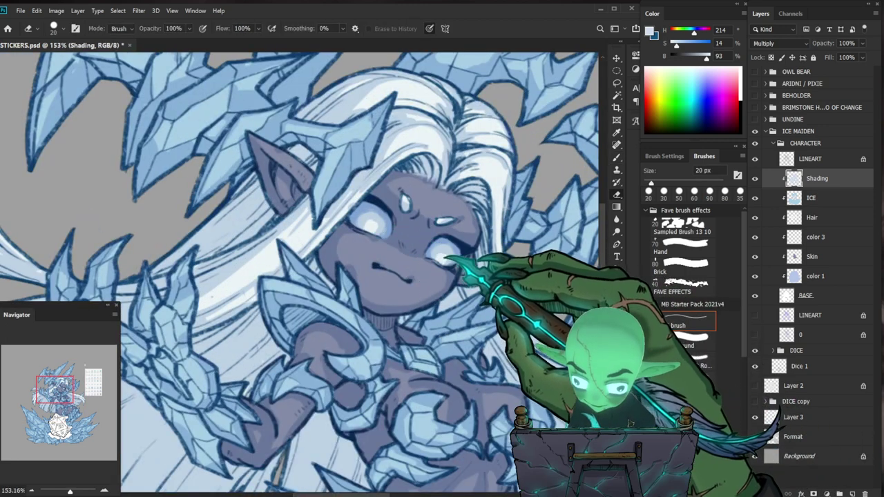
{"action": "scroll", "coordinate": [456, 280], "scroll_direction": "down", "scroll_amount": 4}
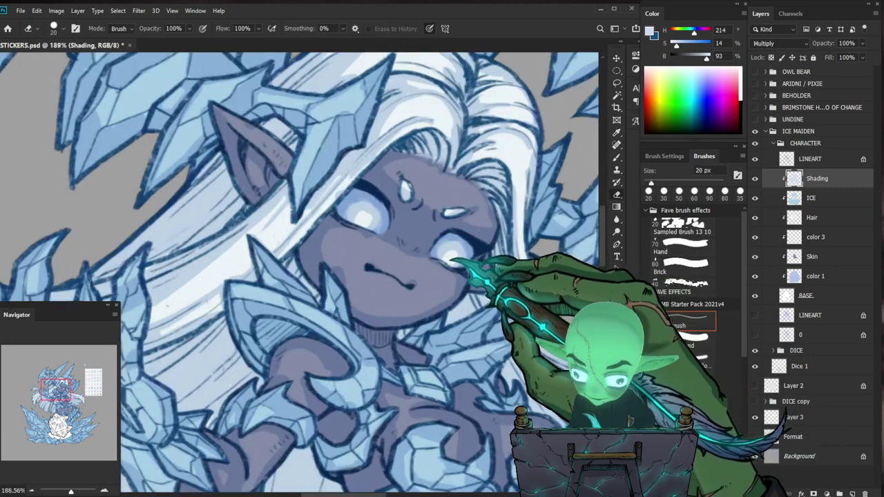
{"action": "mouse_move", "coordinate": [465, 267]}
{"action": "left_mouse_down"}
{"action": "mouse_move", "coordinate": [422, 269]}
{"action": "mouse_move", "coordinate": [500, 269]}
{"action": "mouse_move", "coordinate": [439, 273]}
{"action": "left_mouse_up"}
Reduce the eraser to 7 px and clean up the shading around the bright eye centres.
{"action": "key", "text": "b"}
{"action": "key", "text": "z"}
{"action": "left_click_drag", "start_coordinate": [453, 204], "coordinate": [487, 205]}
{"action": "key", "text": "e"}
{"action": "key", "text": "bracketleft"}
{"action": "key", "text": "bracketleft"}
{"action": "key", "text": "bracketleft"}
{"action": "key", "text": "bracketleft"}
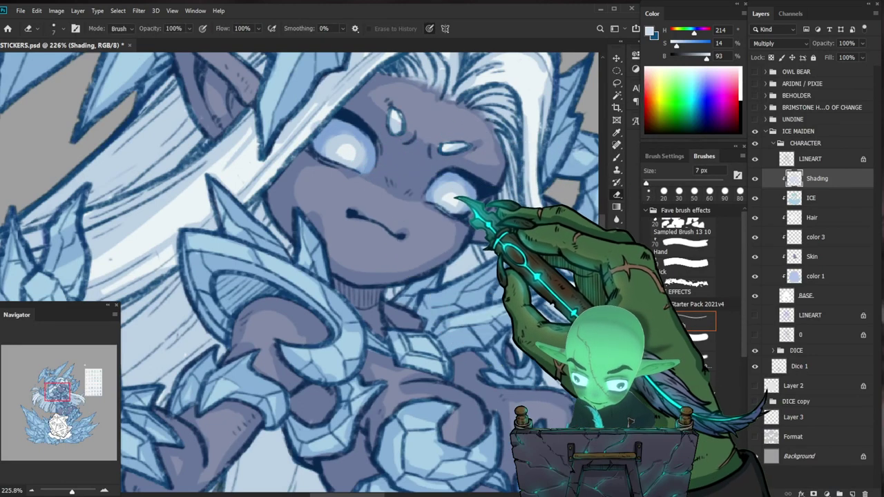
{"action": "mouse_move", "coordinate": [485, 195]}
{"action": "left_mouse_down"}
{"action": "mouse_move", "coordinate": [417, 202]}
{"action": "mouse_move", "coordinate": [498, 191]}
{"action": "left_mouse_up"}
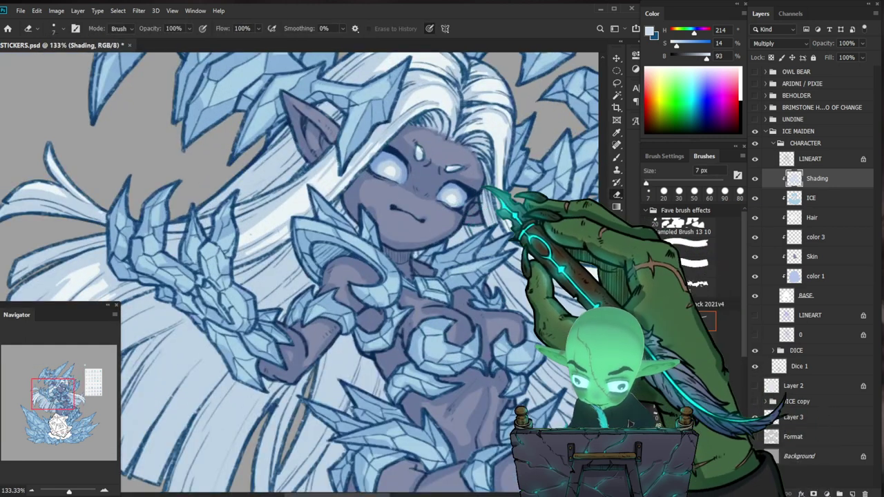
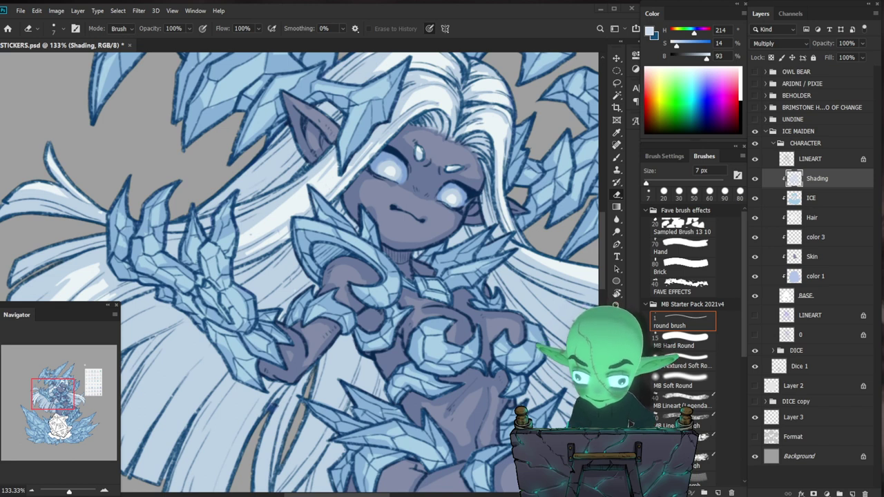
Touch up the shading on the maiden's raised forearm with the 30 px brush and 7 px eraser.
{"action": "key", "text": "b"}
{"action": "key", "text": "ctrl+space"}
{"action": "mouse_move", "coordinate": [390, 339]}
{"action": "left_mouse_down"}
{"action": "mouse_move", "coordinate": [357, 342]}
{"action": "mouse_move", "coordinate": [394, 340]}
{"action": "left_mouse_up"}
{"action": "key", "text": "e"}
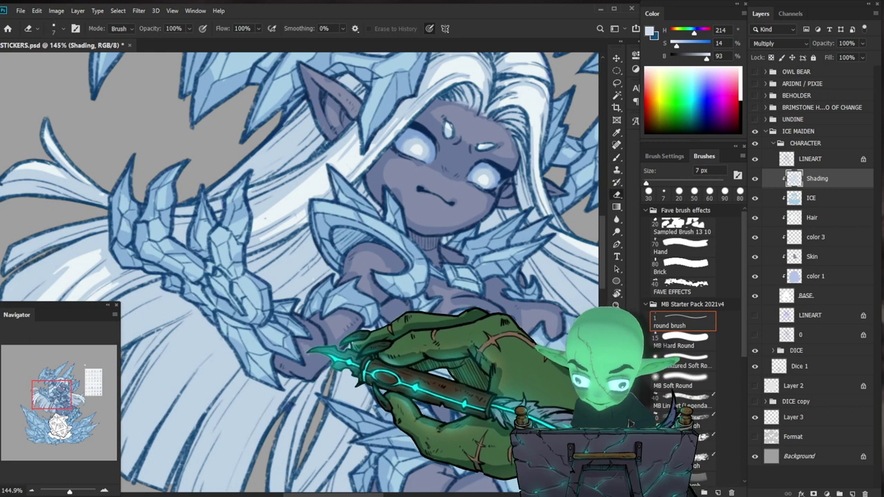
{"action": "key", "text": "b"}
{"action": "key", "text": "space"}
{"action": "left_click_drag", "start_coordinate": [401, 332], "coordinate": [332, 273]}
Refine the facet shading on the base crystals left of the d20 with the 30 px brush and 7 px eraser.
{"action": "key", "text": "ctrl+space"}
{"action": "left_click_drag", "start_coordinate": [350, 356], "coordinate": [323, 385]}
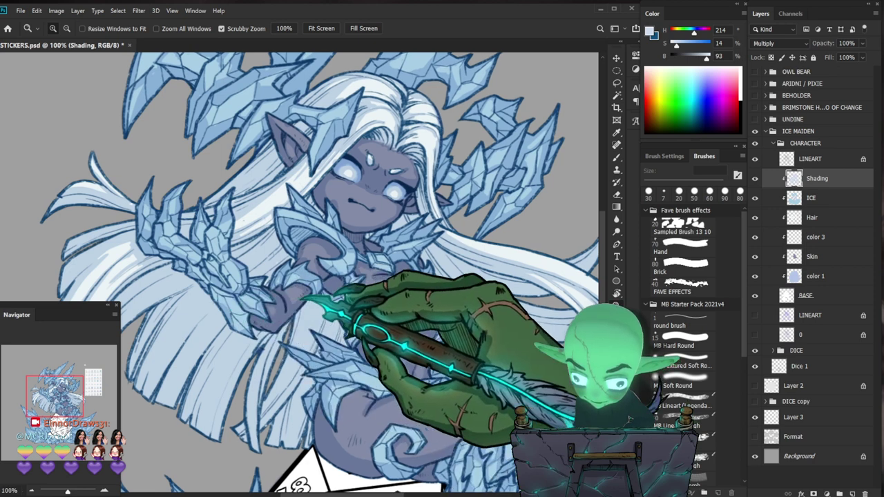
{"action": "left_click_drag", "start_coordinate": [315, 303], "coordinate": [261, 331]}
{"action": "left_click_drag", "start_coordinate": [335, 416], "coordinate": [324, 277]}
{"action": "left_click_drag", "start_coordinate": [245, 291], "coordinate": [307, 278]}
{"action": "key", "text": "e"}
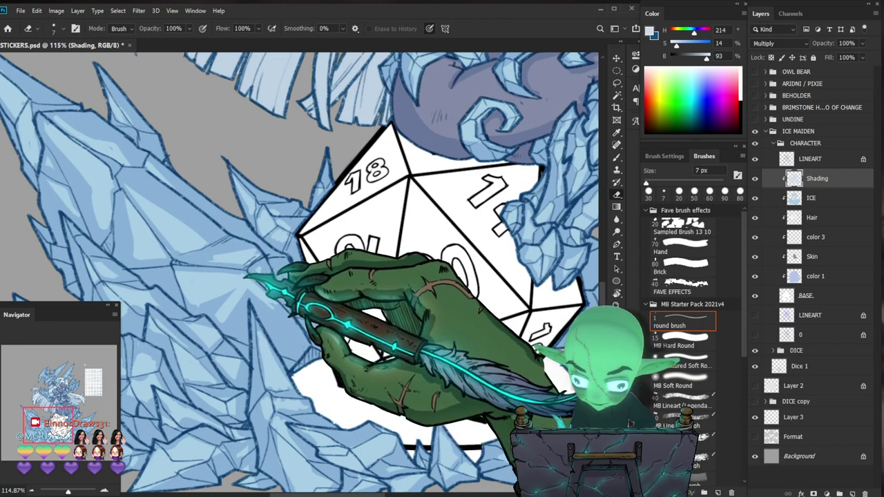
{"action": "key", "text": "b"}
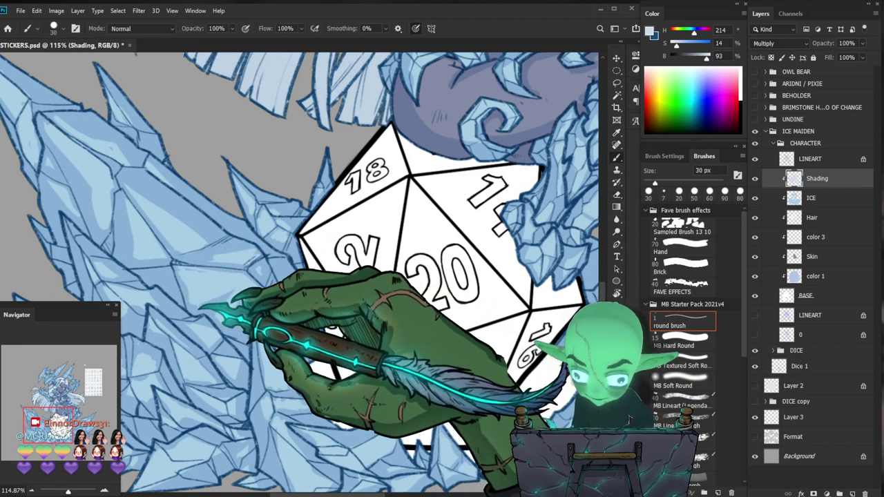
{"action": "key", "text": "e"}
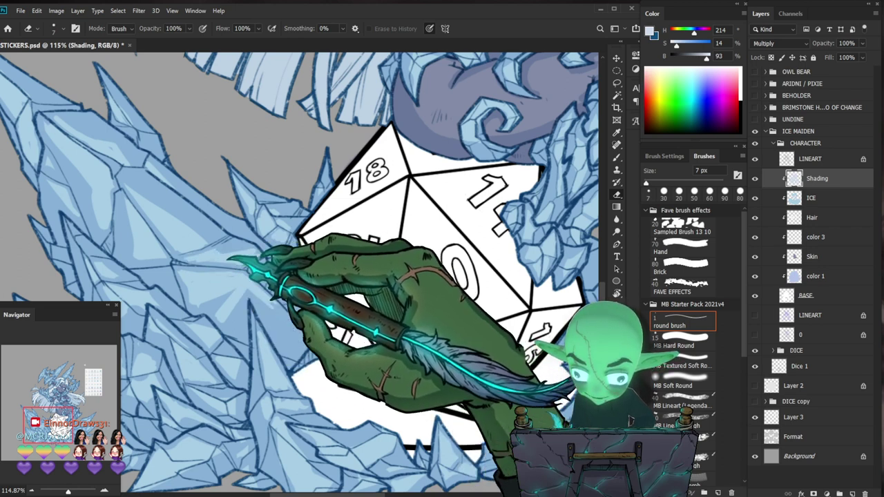
{"action": "key", "text": "b"}
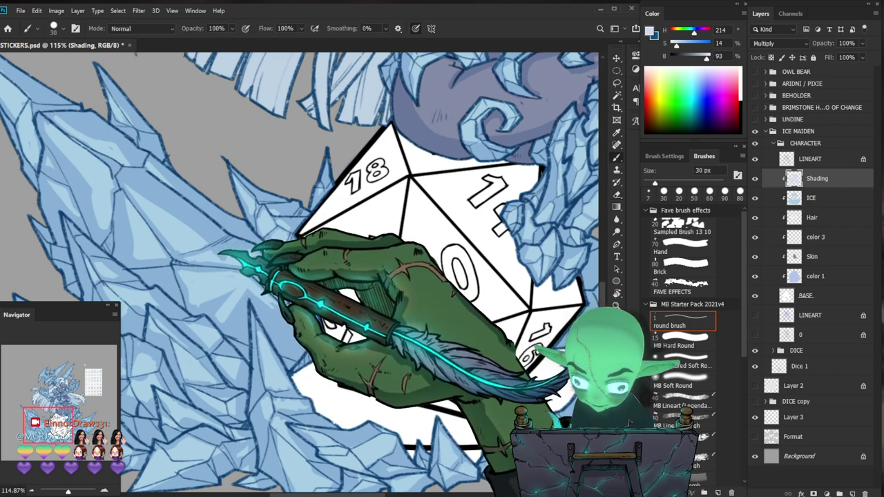
Retouch the shading where the ice gauntlet meets the raised forearm with the 30 px brush and 7 px eraser.
{"action": "key", "text": "z"}
{"action": "mouse_move", "coordinate": [297, 241]}
{"action": "left_mouse_down"}
{"action": "mouse_move", "coordinate": [236, 243]}
{"action": "mouse_move", "coordinate": [297, 265]}
{"action": "mouse_move", "coordinate": [315, 256]}
{"action": "mouse_move", "coordinate": [248, 303]}
{"action": "left_mouse_up"}
{"action": "key", "text": "b"}
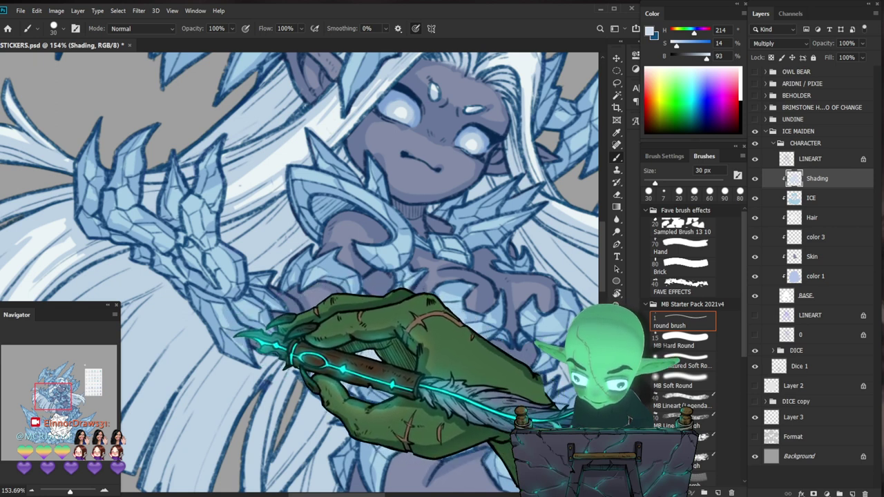
{"action": "key", "text": "e"}
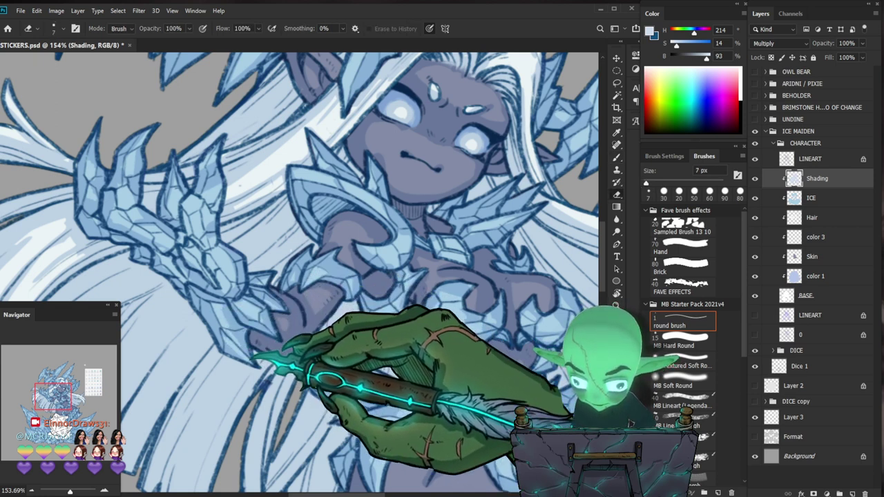
{"action": "key", "text": "b"}
{"action": "scroll", "coordinate": [236, 338], "scroll_direction": "up", "scroll_amount": 1}
{"action": "left_click_drag", "start_coordinate": [290, 352], "coordinate": [293, 355]}
{"action": "key", "text": "e"}
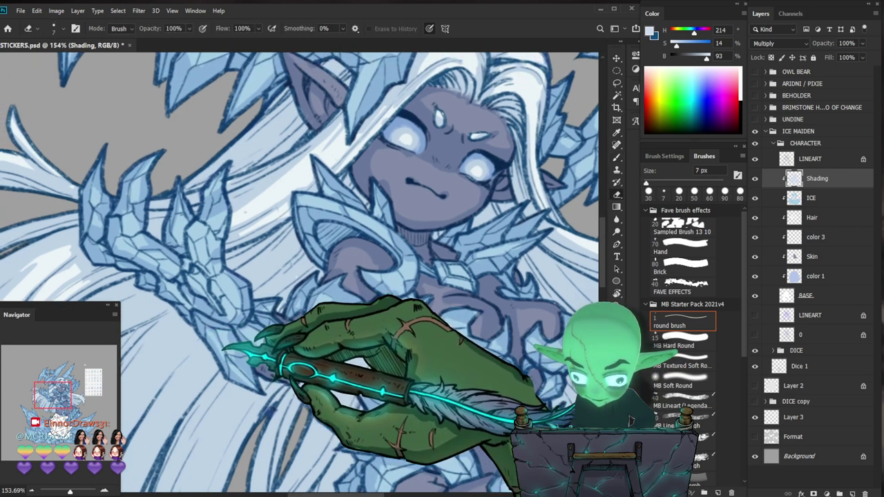
Adjust the shading around the raised gauntlet's claw tips with the 30 px brush and 7 px eraser.
{"action": "key", "text": "b"}
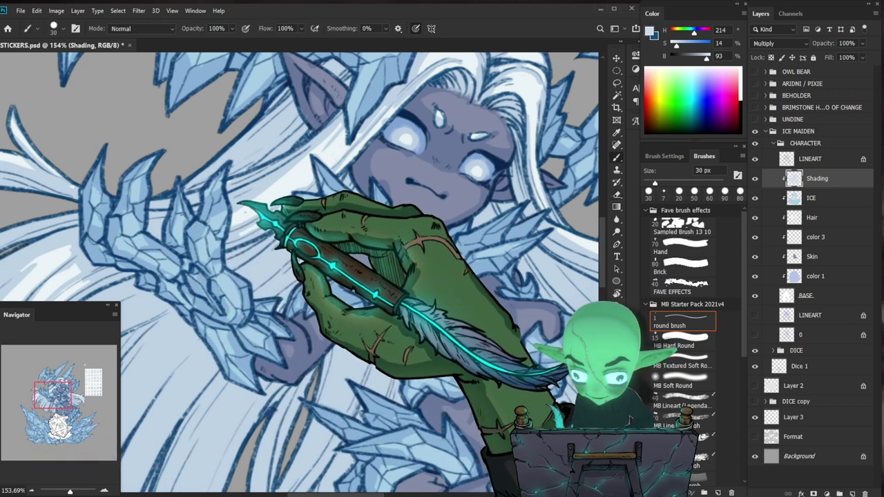
{"action": "left_click_drag", "start_coordinate": [260, 221], "coordinate": [305, 259]}
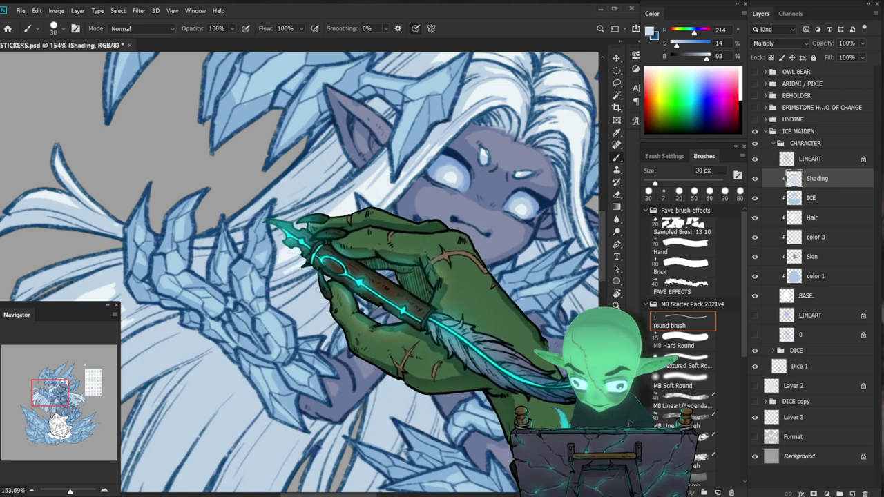
{"action": "key", "text": "e"}
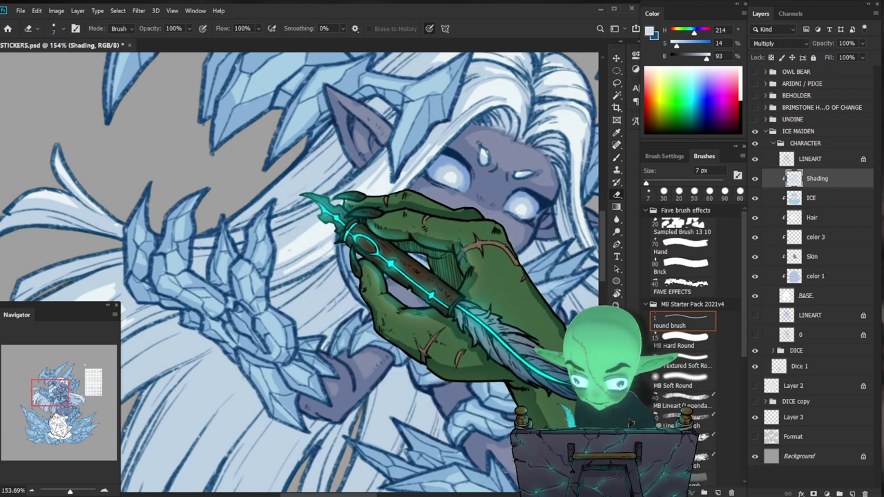
{"action": "key", "text": "b"}
{"action": "left_click_drag", "start_coordinate": [403, 251], "coordinate": [331, 272]}
{"action": "left_click_drag", "start_coordinate": [342, 311], "coordinate": [387, 304]}
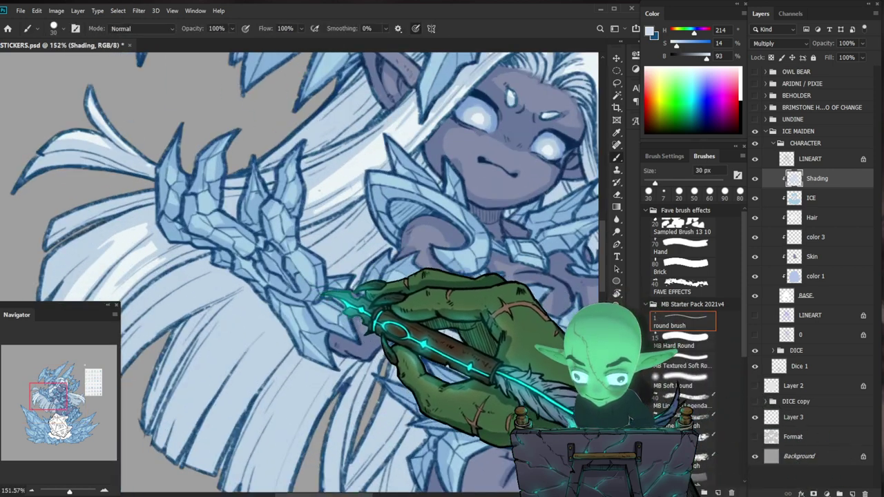
Refine the facet shading on the raised gauntlet's wrist and hand with the 7 px eraser and 30 px brush.
{"action": "key", "text": "e"}
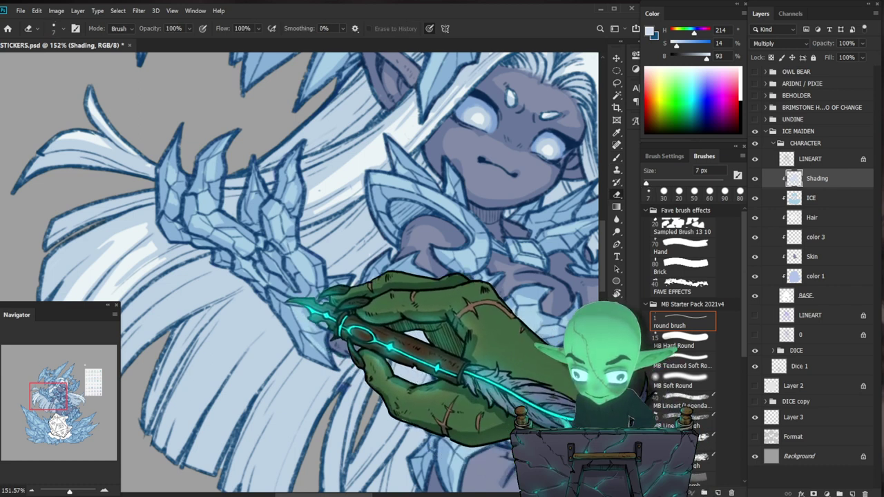
{"action": "mouse_move", "coordinate": [390, 287]}
{"action": "left_mouse_down"}
{"action": "mouse_move", "coordinate": [270, 290]}
{"action": "mouse_move", "coordinate": [397, 297]}
{"action": "mouse_move", "coordinate": [321, 373]}
{"action": "left_mouse_up"}
{"action": "key", "text": "b"}
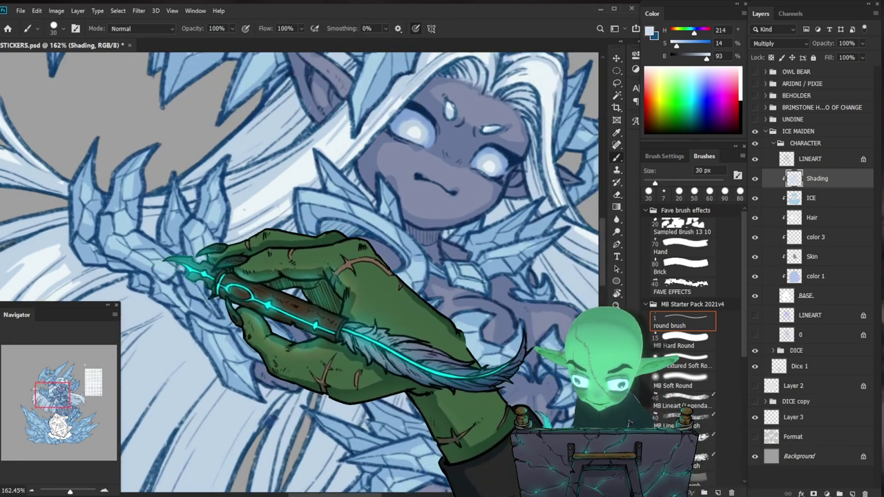
{"action": "left_click_drag", "start_coordinate": [253, 261], "coordinate": [290, 298]}
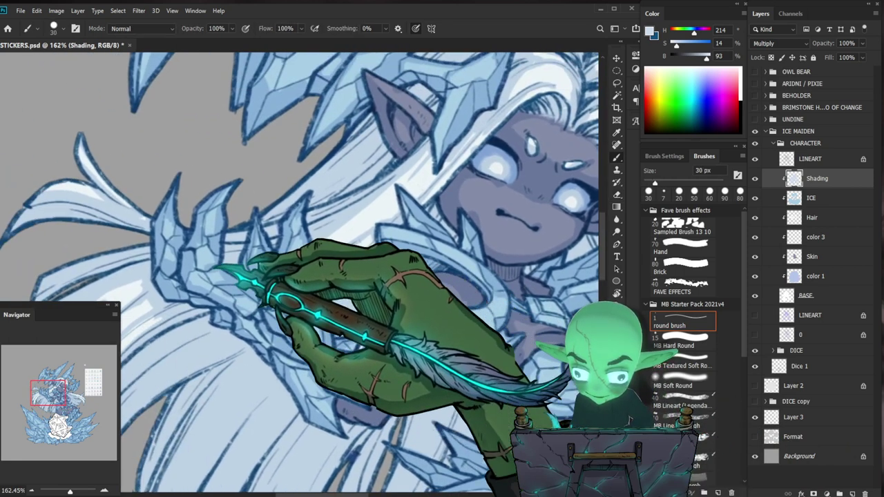
{"action": "key", "text": "e"}
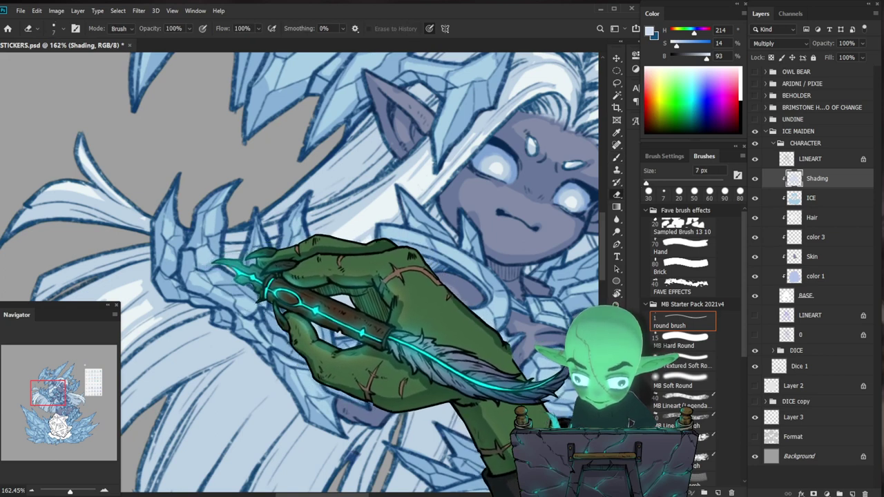
{"action": "key", "text": "b"}
{"action": "key", "text": "e"}
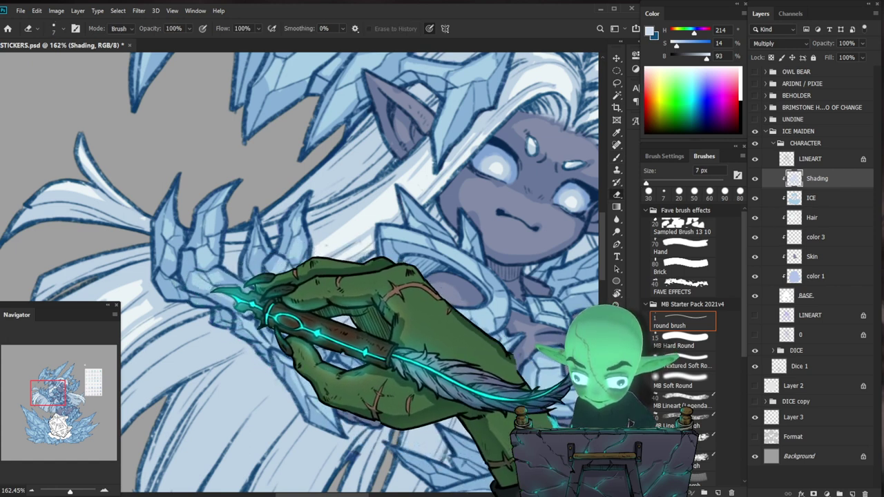
{"action": "left_click_drag", "start_coordinate": [355, 289], "coordinate": [344, 299]}
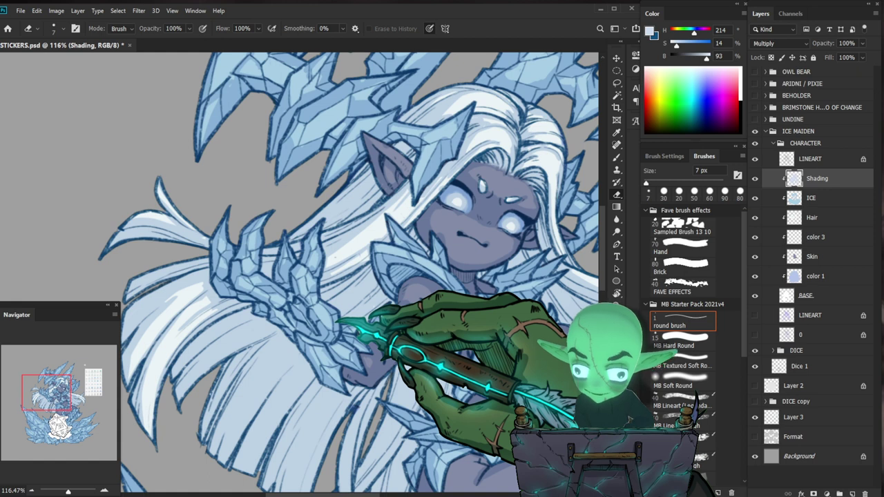
Touch up the hair shading below the raised ice gauntlet with the 30 px brush and 7 px eraser.
{"action": "key", "text": "z"}
{"action": "key", "text": "ctrl+0"}
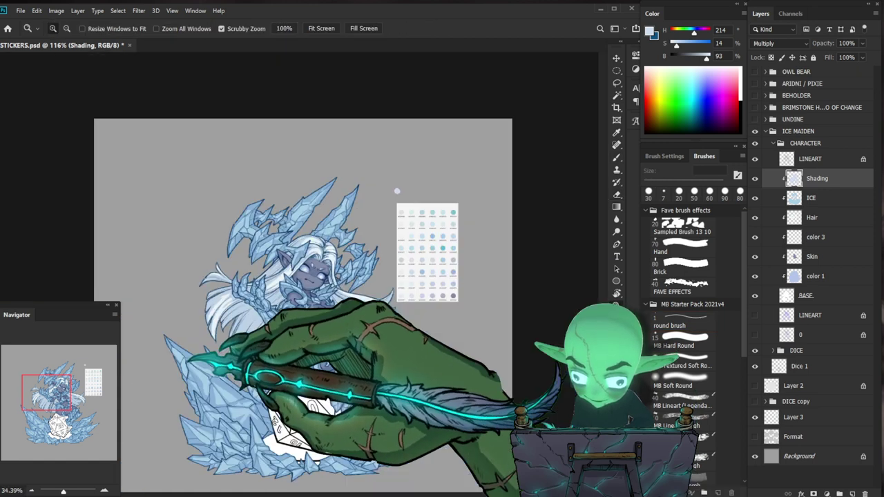
{"action": "left_click_drag", "start_coordinate": [228, 242], "coordinate": [266, 247]}
{"action": "key", "text": "b"}
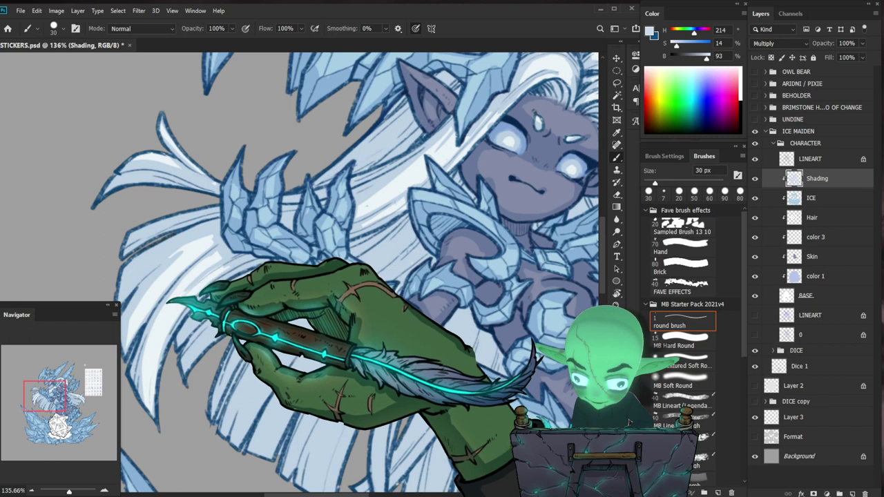
{"action": "key", "text": "e"}
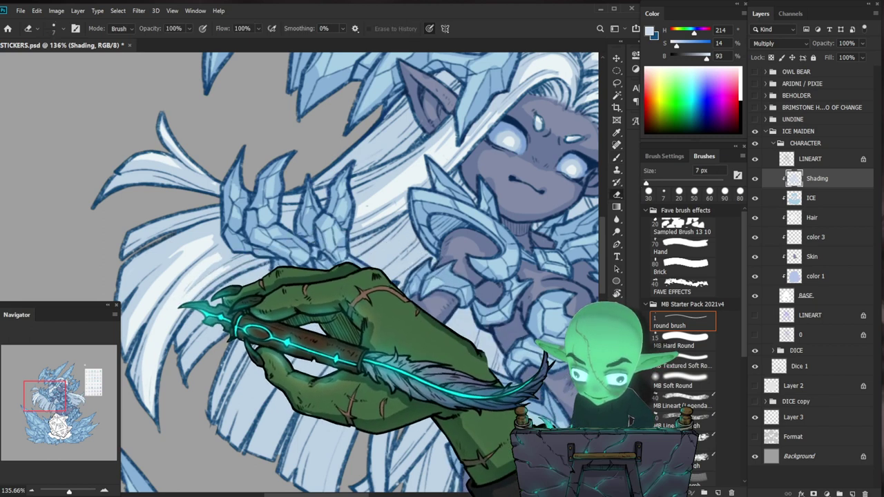
Touch up the facet shading on the crown's left crystal cluster with the 7 px eraser and 30 px brush.
{"action": "key", "text": "z"}
{"action": "left_click_drag", "start_coordinate": [242, 269], "coordinate": [209, 270]}
{"action": "left_click_drag", "start_coordinate": [411, 400], "coordinate": [385, 349]}
{"action": "left_click_drag", "start_coordinate": [405, 80], "coordinate": [373, 159]}
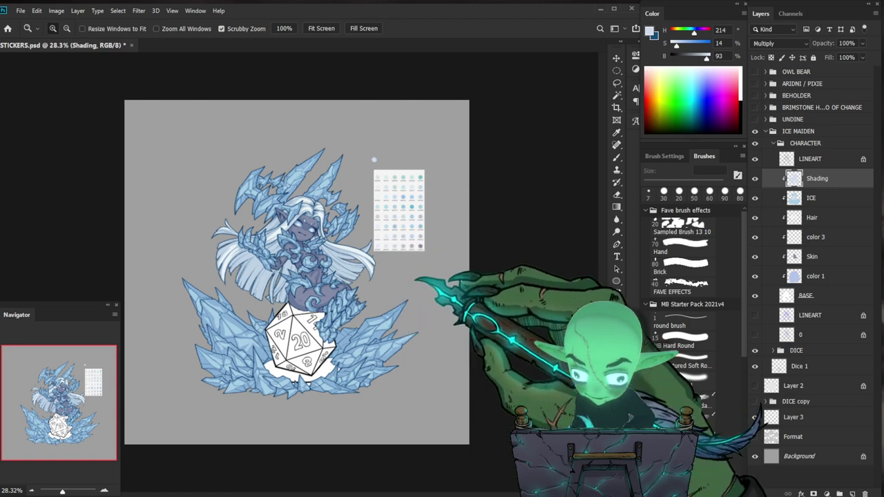
{"action": "left_click_drag", "start_coordinate": [276, 176], "coordinate": [352, 193]}
{"action": "key", "text": "b"}
{"action": "key", "text": "e"}
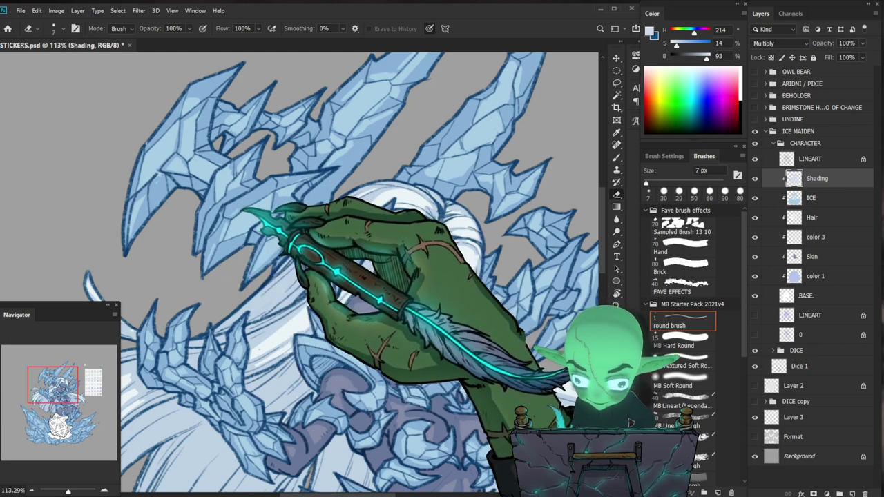
{"action": "mouse_move", "coordinate": [305, 168]}
{"action": "left_mouse_down"}
{"action": "mouse_move", "coordinate": [355, 284]}
{"action": "mouse_move", "coordinate": [344, 264]}
{"action": "mouse_move", "coordinate": [383, 280]}
{"action": "left_mouse_up"}
{"action": "key", "text": "z"}
{"action": "key", "text": "b"}
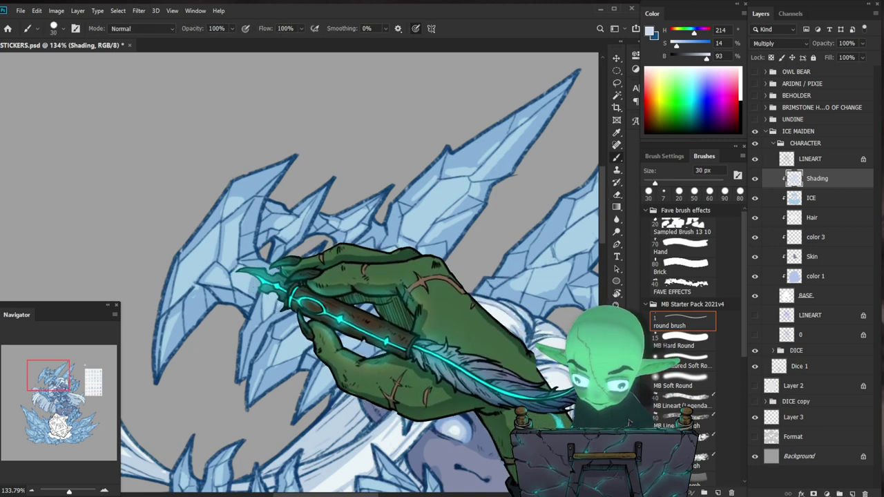
Refine the facet shading along the lower edge of the crown's tallest spike with the 30 px brush and 7 px eraser.
{"action": "key", "text": "z"}
{"action": "left_click_drag", "start_coordinate": [523, 336], "coordinate": [388, 374]}
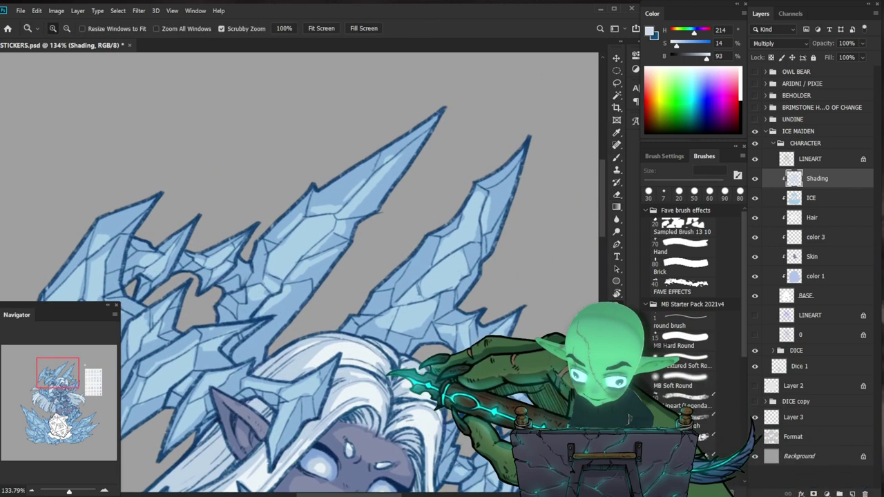
{"action": "key", "text": "b"}
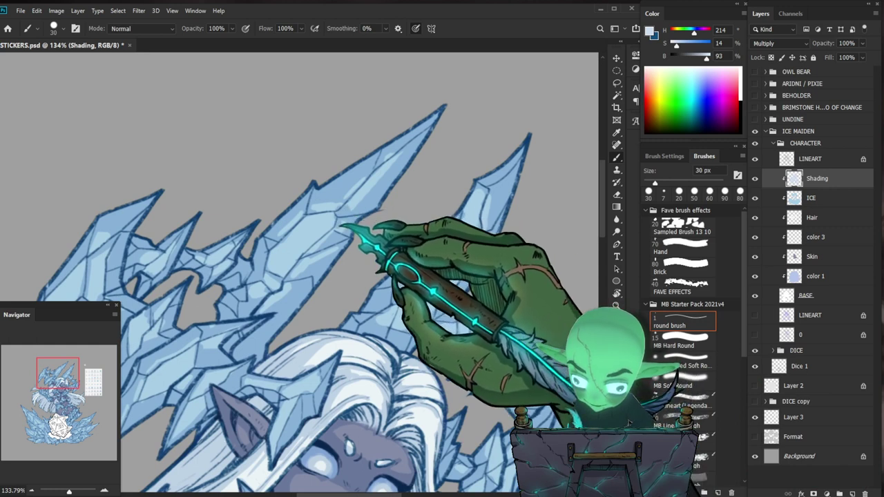
{"action": "key", "text": "e"}
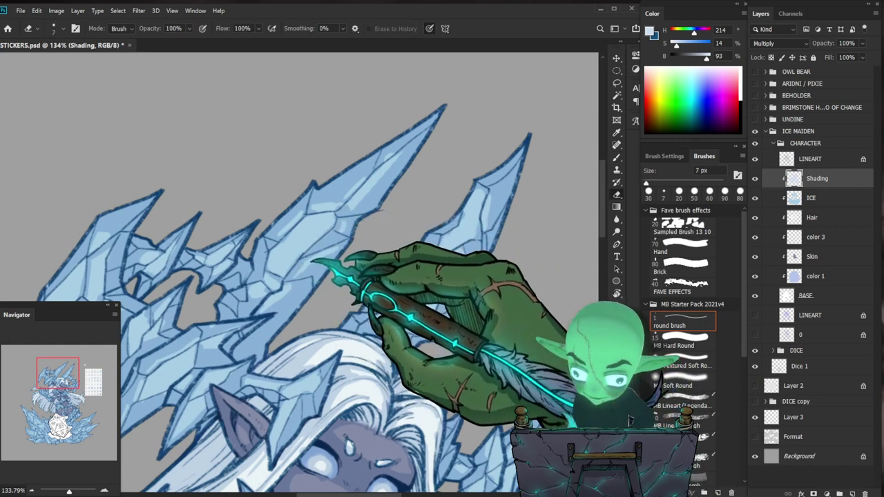
{"action": "key", "text": "b"}
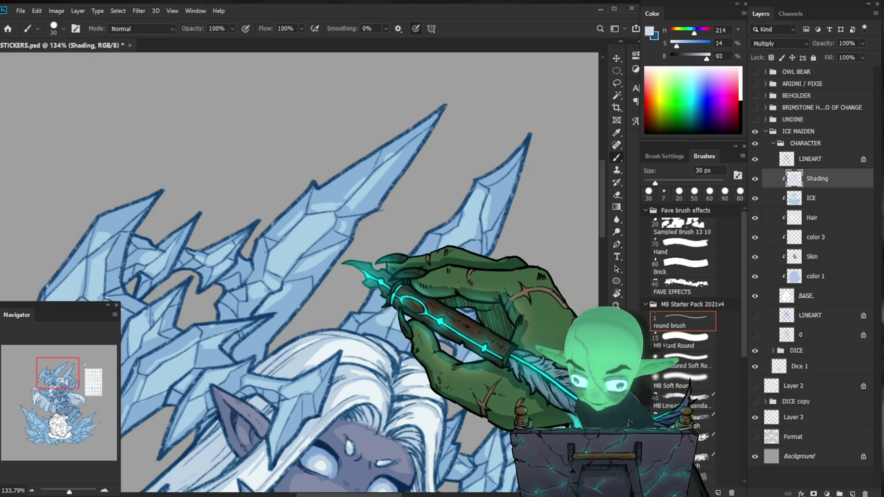
{"action": "key", "text": "e"}
{"action": "key", "text": "b"}
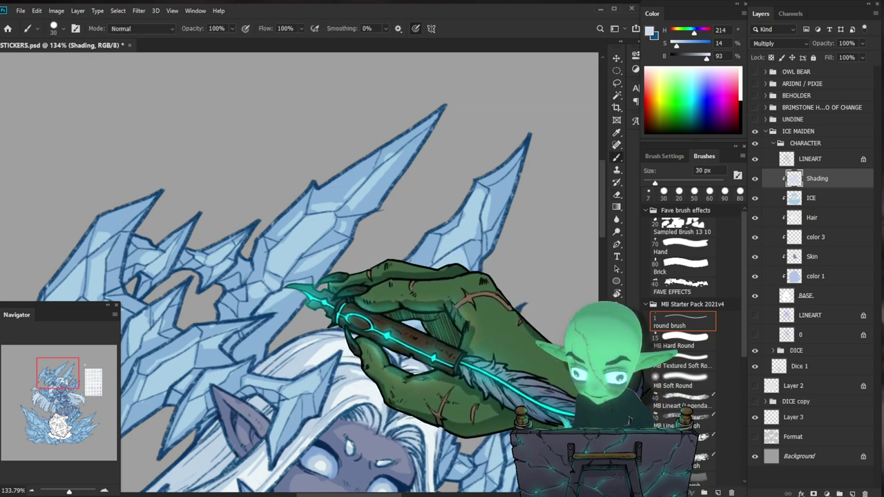
{"action": "key", "text": "e"}
{"action": "key", "text": "b"}
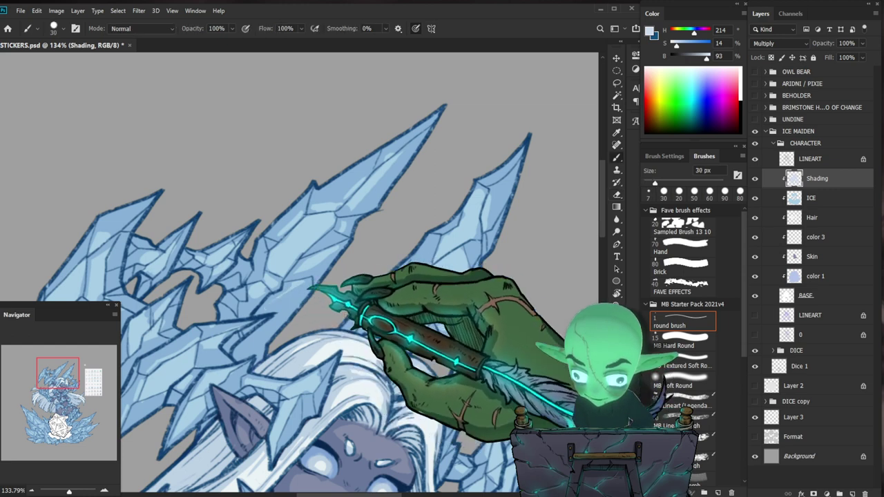
Touch up the shading on the crown's shorter right spike with the 30 px brush.
{"action": "left_click_drag", "start_coordinate": [353, 292], "coordinate": [256, 292]}
{"action": "left_click_drag", "start_coordinate": [383, 310], "coordinate": [448, 310]}
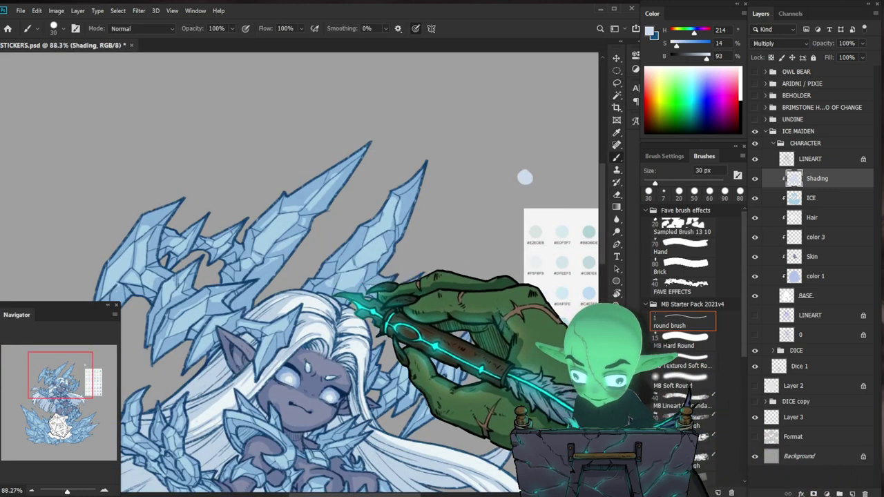
{"action": "scroll", "coordinate": [524, 178], "scroll_direction": "up", "scroll_amount": 2}
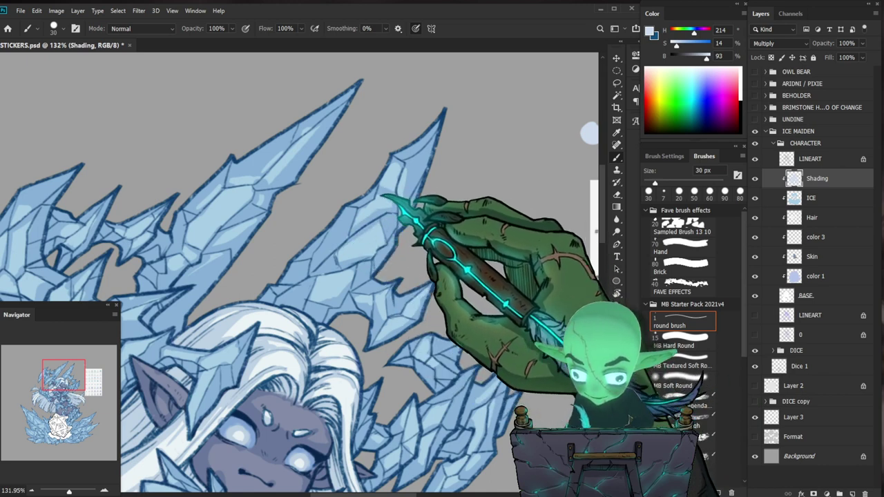
{"action": "scroll", "coordinate": [506, 170], "scroll_direction": "down", "scroll_amount": 3}
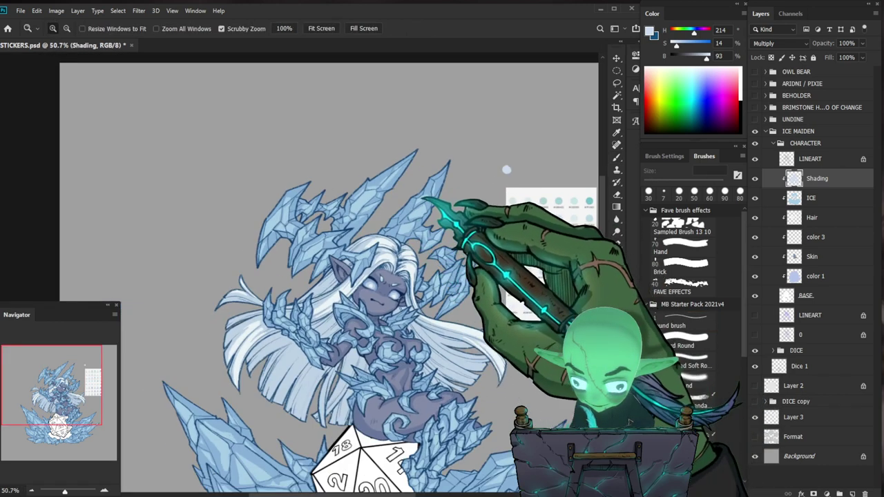
Adjust the upper facet shading on the crown's curved left horn with the 7 px eraser and 30 px brush.
{"action": "scroll", "coordinate": [506, 170], "scroll_direction": "up", "scroll_amount": 3}
{"action": "scroll", "coordinate": [549, 130], "scroll_direction": "down", "scroll_amount": 2}
{"action": "scroll", "coordinate": [549, 129], "scroll_direction": "up", "scroll_amount": 3}
{"action": "key", "text": "e"}
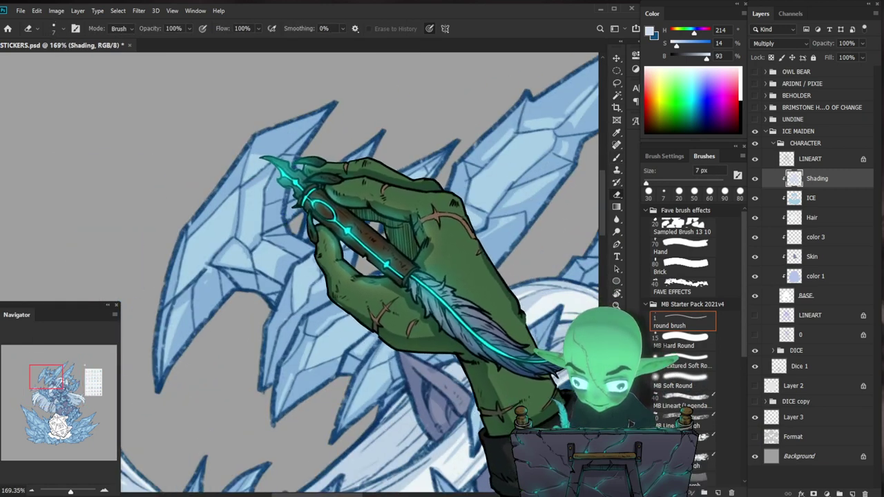
{"action": "key", "text": "b"}
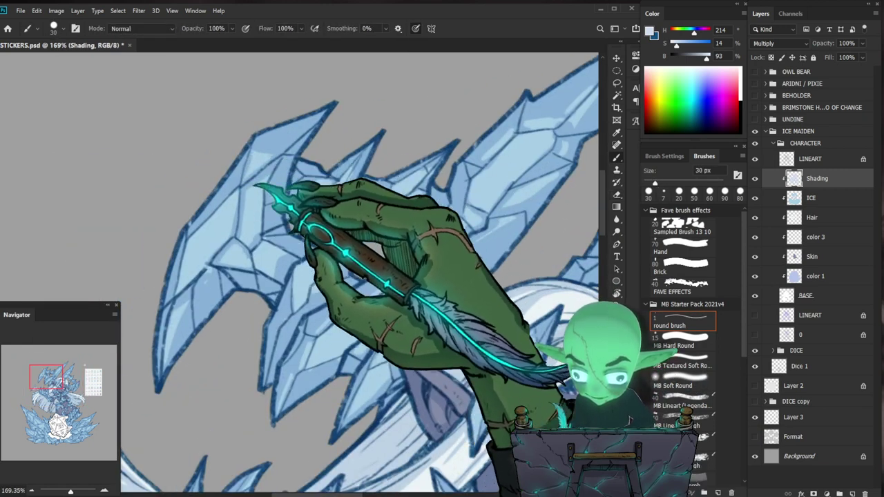
Enlarge the eraser to 60 px and clean up the skin shading on the thigh around the ice curl.
{"action": "left_click_drag", "start_coordinate": [293, 159], "coordinate": [207, 160]}
{"action": "left_click_drag", "start_coordinate": [304, 324], "coordinate": [260, 165]}
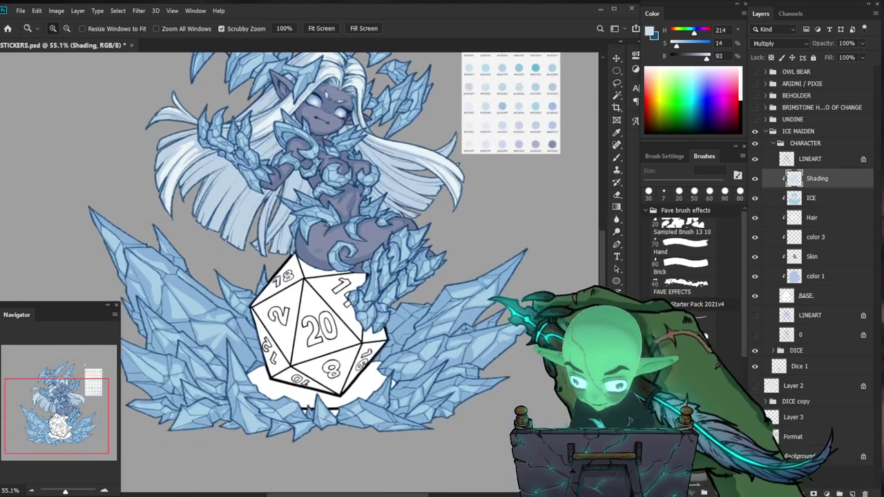
{"action": "scroll", "coordinate": [321, 229], "scroll_direction": "up", "scroll_amount": 3}
{"action": "key", "text": "b"}
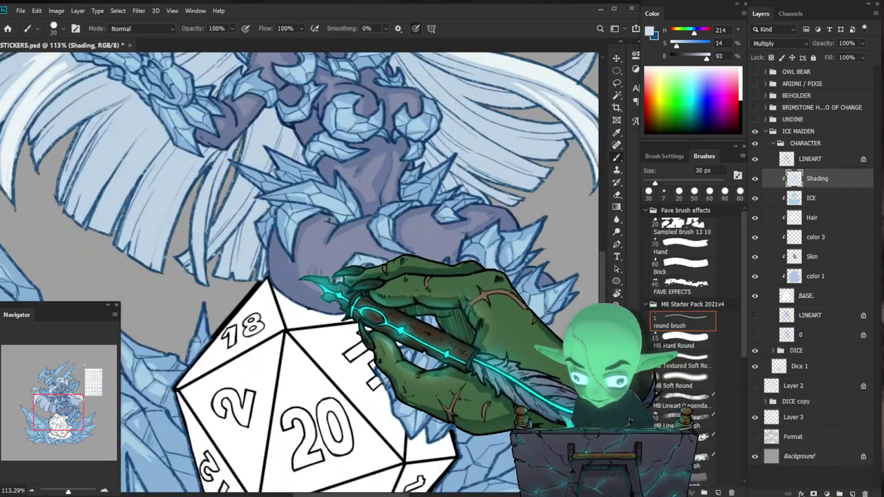
{"action": "key", "text": "e"}
{"action": "key", "text": "bracketright"}
{"action": "key", "text": "bracketright"}
{"action": "key", "text": "bracketright"}
{"action": "key", "text": "bracketright"}
{"action": "key", "text": "bracketright"}
{"action": "key", "text": "bracketright"}
{"action": "key", "text": "bracketright"}
{"action": "key", "text": "bracketright"}
{"action": "key", "text": "bracketright"}
{"action": "key", "text": "bracketright"}
{"action": "key", "text": "bracketright"}
{"action": "key", "text": "bracketright"}
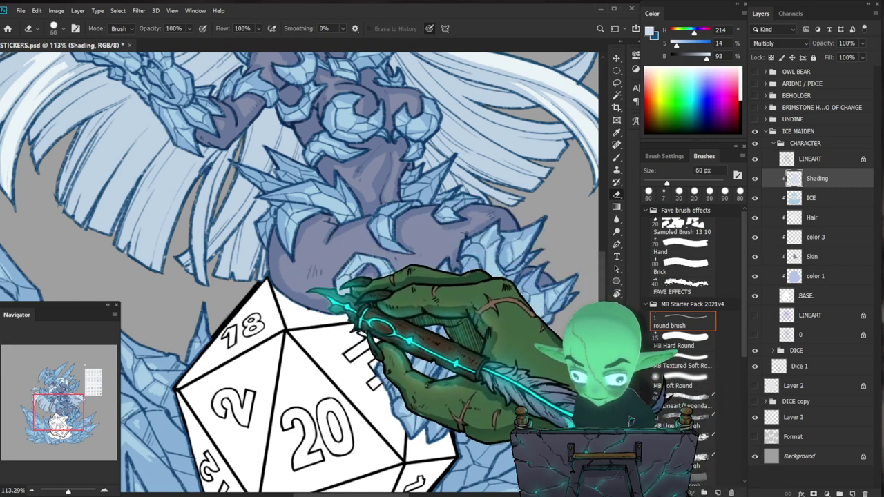
Refine the shading at the lower end of the thigh's ice curl with the 30 px brush, reducing the eraser to 10 px.
{"action": "key", "text": "b"}
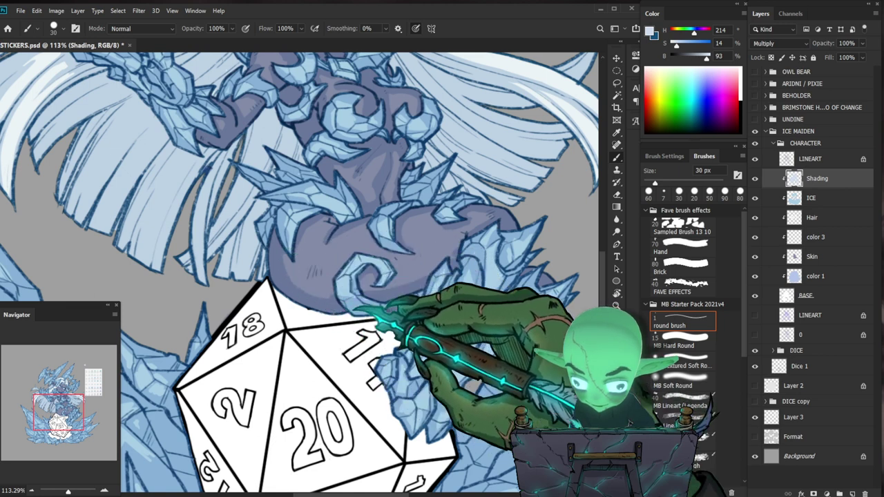
{"action": "key", "text": "e"}
{"action": "key", "text": "b"}
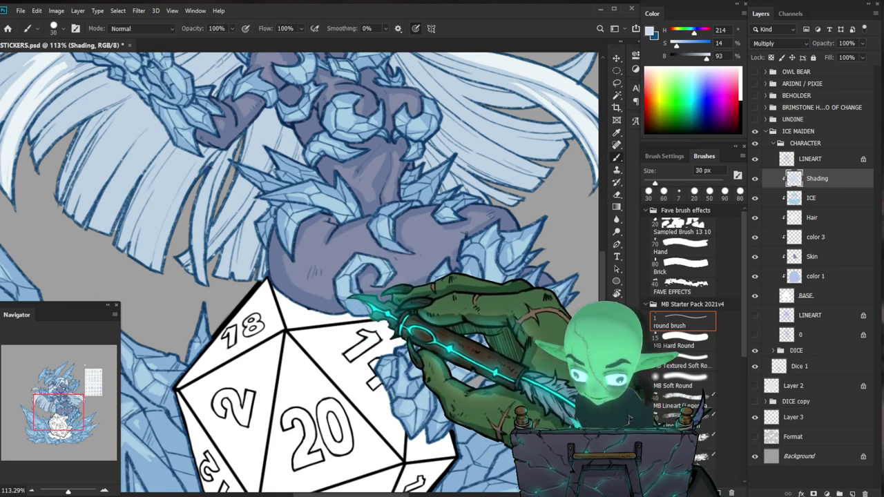
{"action": "key", "text": "e"}
{"action": "key", "text": "bracketleft"}
{"action": "key", "text": "bracketleft"}
{"action": "key", "text": "bracketleft"}
{"action": "key", "text": "bracketleft"}
{"action": "key", "text": "bracketleft"}
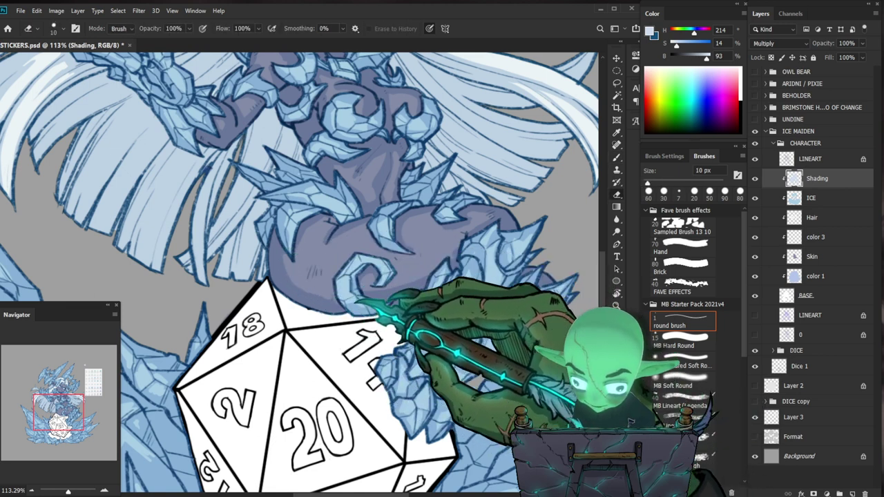
{"action": "key", "text": "b"}
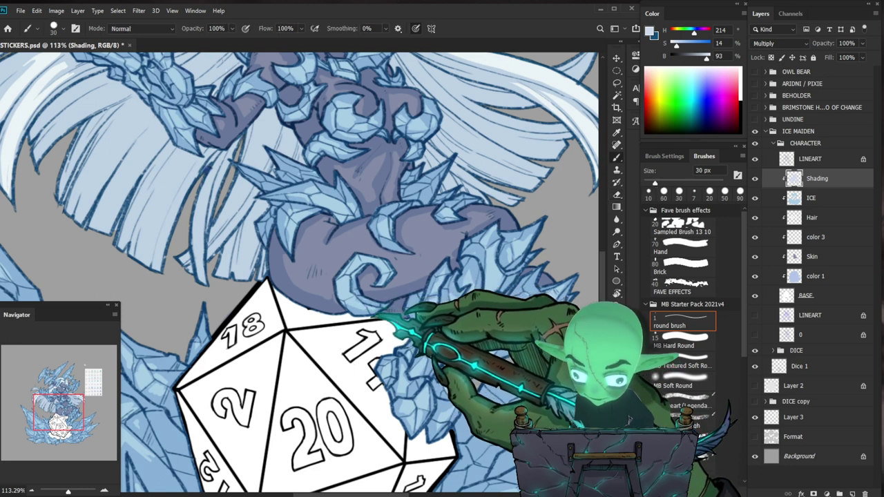
Reduce the brush to 20 px and refine the skin shading from the ice curl toward the knee, using the 10 px eraser.
{"action": "mouse_move", "coordinate": [356, 279]}
{"action": "left_mouse_down"}
{"action": "mouse_move", "coordinate": [354, 255]}
{"action": "mouse_move", "coordinate": [363, 304]}
{"action": "left_mouse_up"}
{"action": "key", "text": "["}
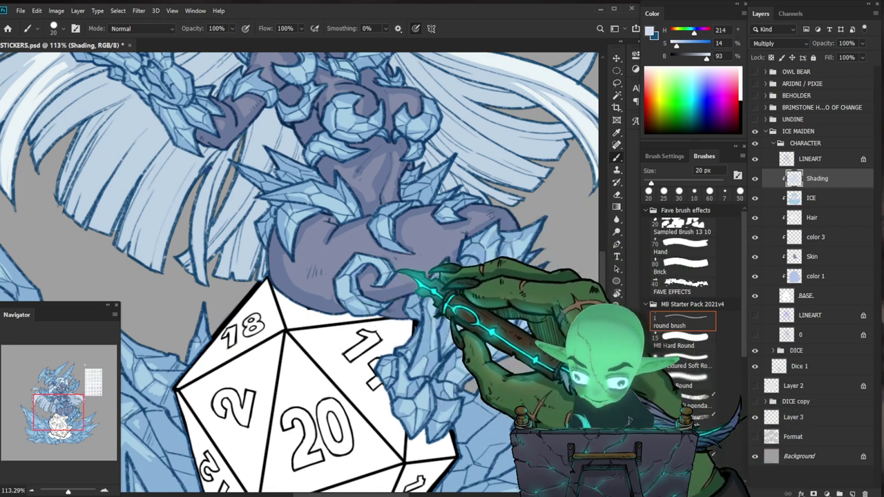
{"action": "key", "text": "e"}
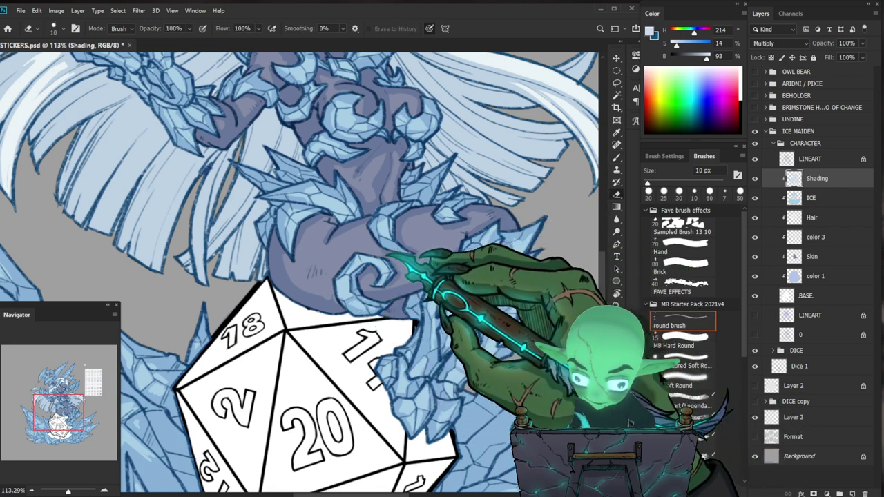
{"action": "key", "text": "b"}
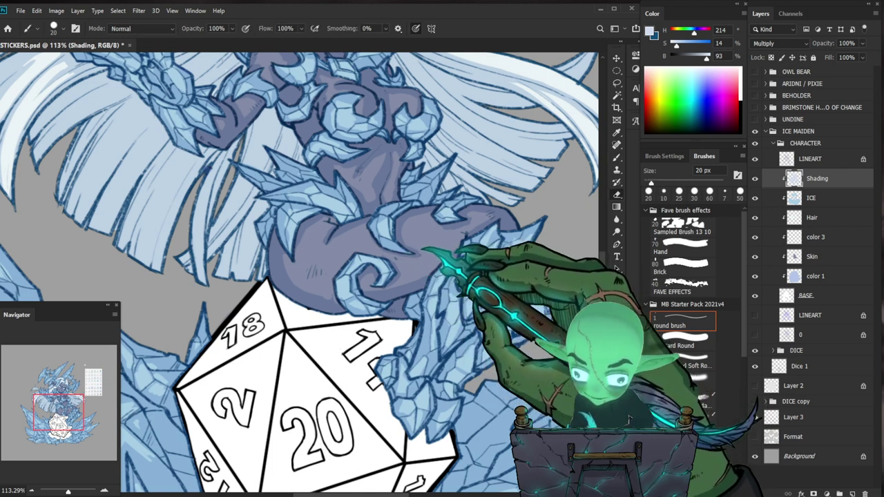
{"action": "key", "text": "e"}
{"action": "left_click_drag", "start_coordinate": [455, 242], "coordinate": [429, 269]}
{"action": "key", "text": "b"}
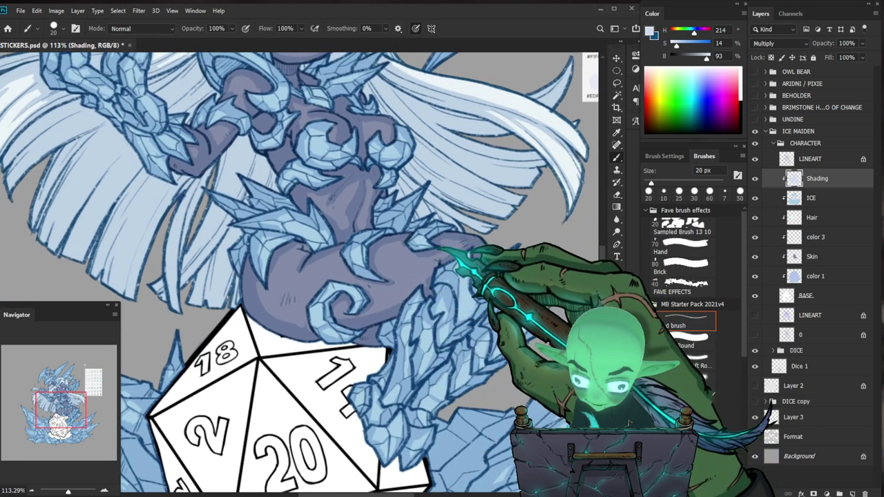
{"action": "key", "text": "e"}
{"action": "key", "text": "b"}
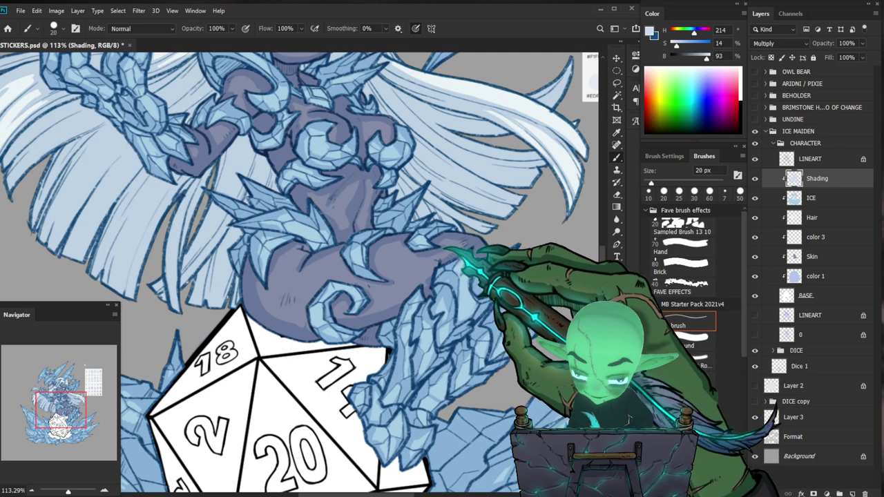
{"action": "key", "text": "e"}
Enlarge the brush to 50 px and shade the underside of the hip and thigh above the die.
{"action": "key", "text": "ctrl+0"}
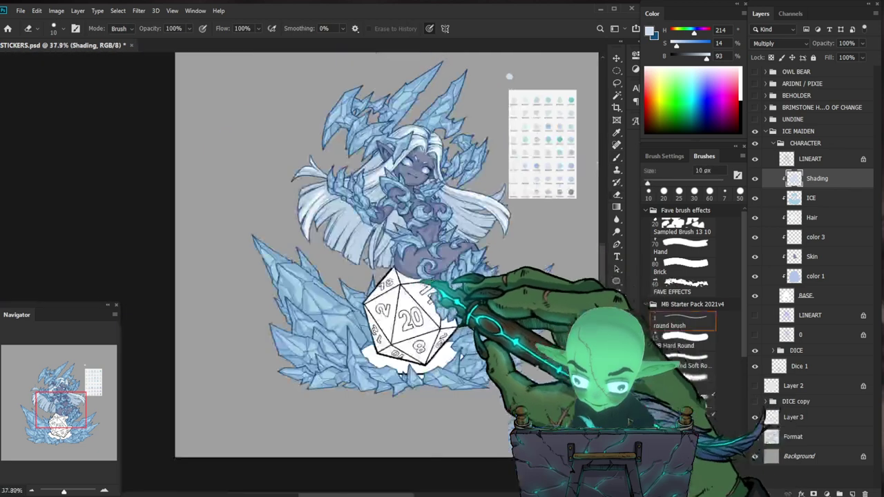
{"action": "key", "text": "ctrl+space"}
{"action": "left_click_drag", "start_coordinate": [475, 243], "coordinate": [538, 243]}
{"action": "key", "text": "b"}
{"action": "key", "text": "b"}
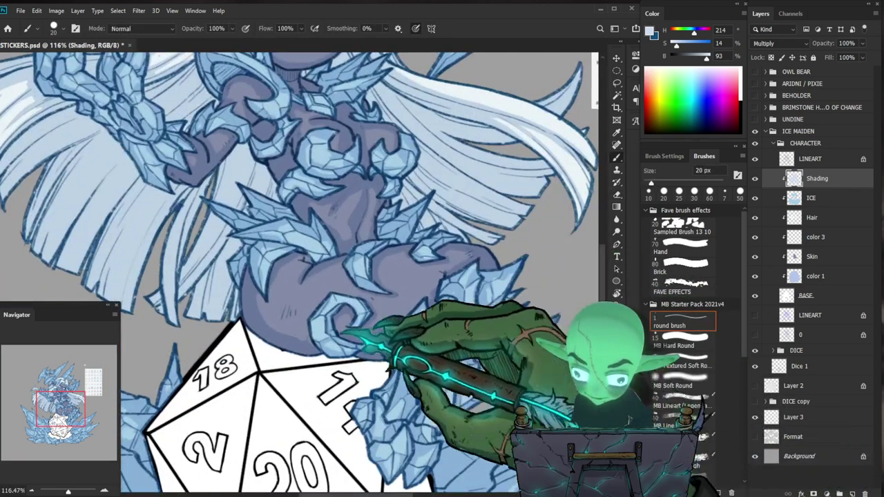
{"action": "key", "text": "bracketright"}
{"action": "key", "text": "bracketright"}
{"action": "key", "text": "bracketright"}
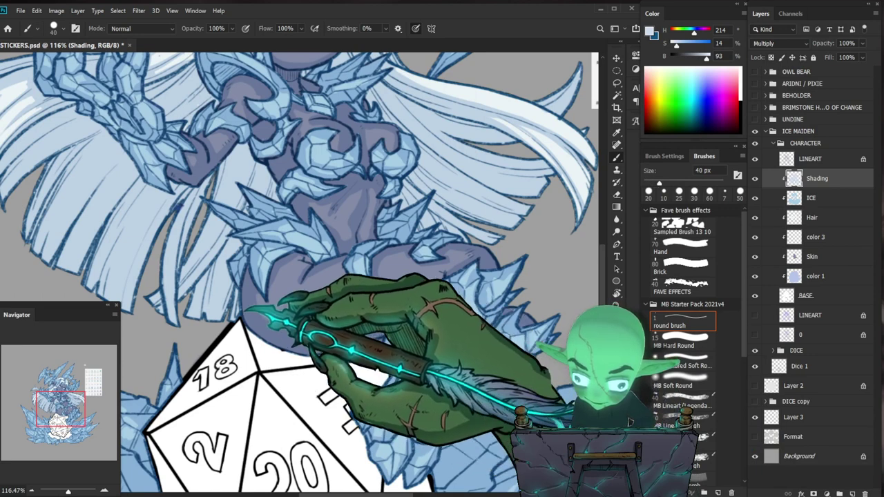
Enlarge the eraser to 60 px and soften the hip shading beside the ice curl, alternating with the 50 px brush.
{"action": "key", "text": "ctrl+0"}
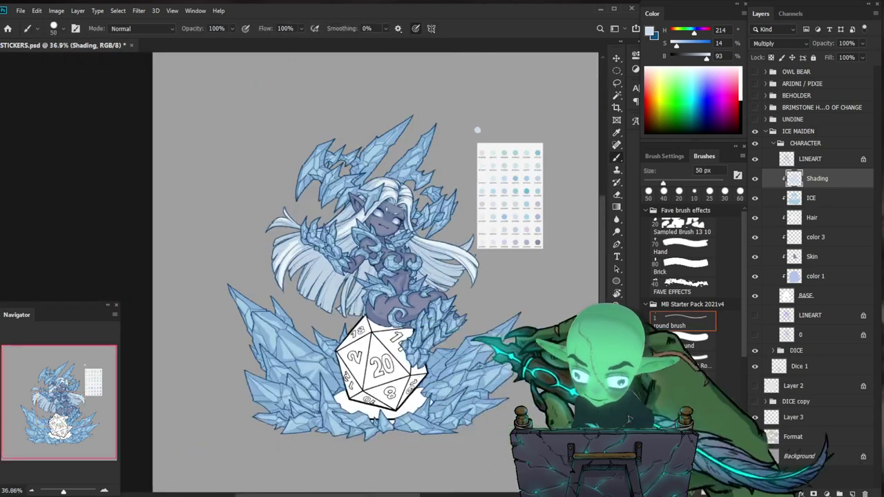
{"action": "left_click_drag", "start_coordinate": [368, 293], "coordinate": [418, 292]}
{"action": "key", "text": "e"}
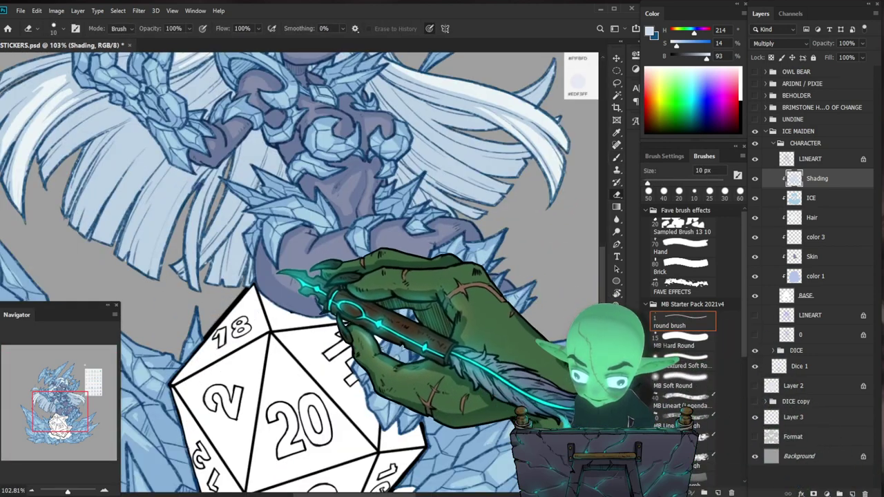
{"action": "key", "text": "bracketright"}
{"action": "key", "text": "bracketright"}
{"action": "key", "text": "bracketright"}
{"action": "key", "text": "bracketright"}
{"action": "key", "text": "bracketright"}
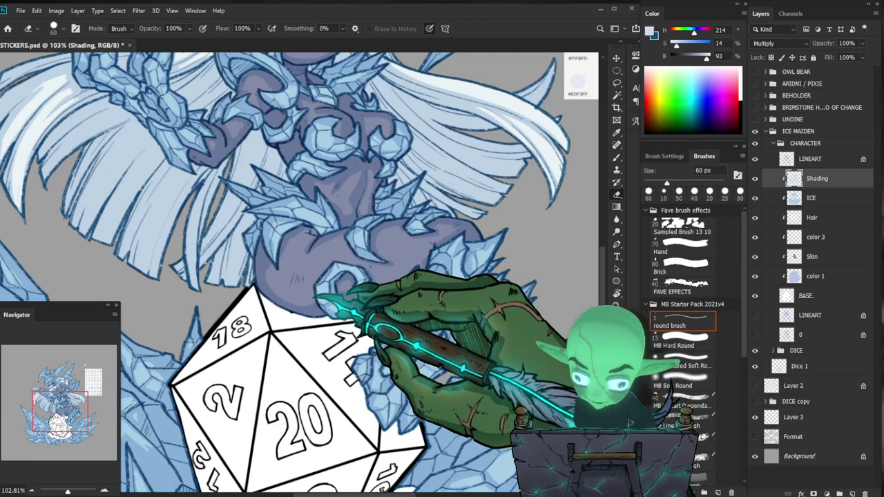
{"action": "key", "text": "b"}
{"action": "key", "text": "e"}
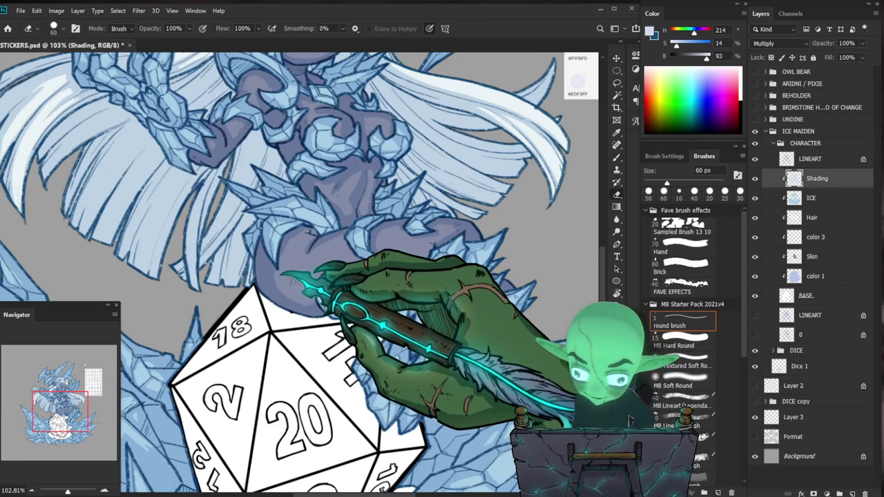
{"action": "key", "text": "b"}
Shade the facets of the outer left base crystals with the brush at 25 px, reducing the eraser to 35 px.
{"action": "left_click_drag", "start_coordinate": [431, 325], "coordinate": [390, 351]}
{"action": "key", "text": "z"}
{"action": "key", "text": "ctrl+0"}
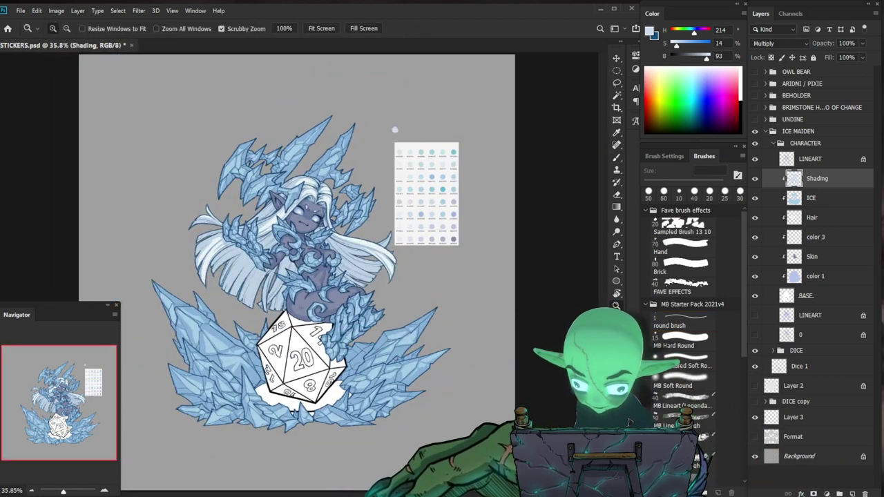
{"action": "mouse_move", "coordinate": [418, 358]}
{"action": "left_mouse_down"}
{"action": "mouse_move", "coordinate": [449, 350]}
{"action": "mouse_move", "coordinate": [411, 374]}
{"action": "mouse_move", "coordinate": [517, 292]}
{"action": "left_mouse_up"}
{"action": "key", "text": "b"}
{"action": "key", "text": "e"}
{"action": "left_click_drag", "start_coordinate": [238, 297], "coordinate": [281, 299]}
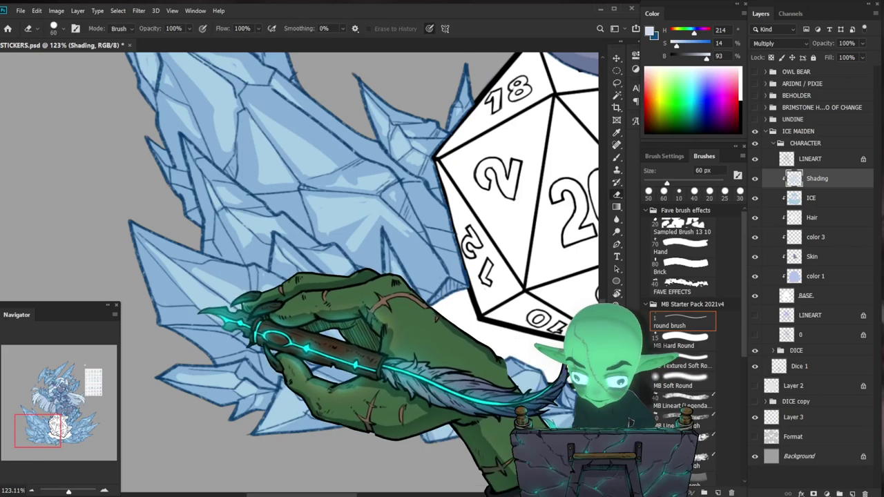
{"action": "key", "text": "b"}
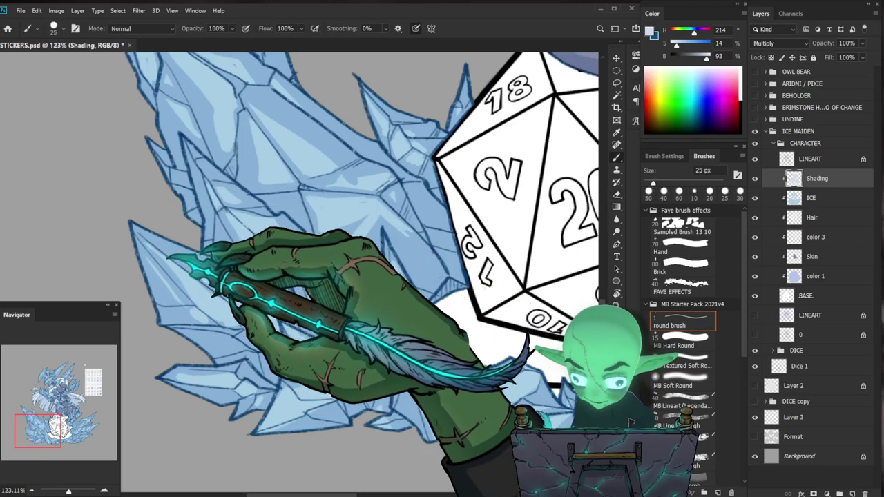
{"action": "key", "text": "e"}
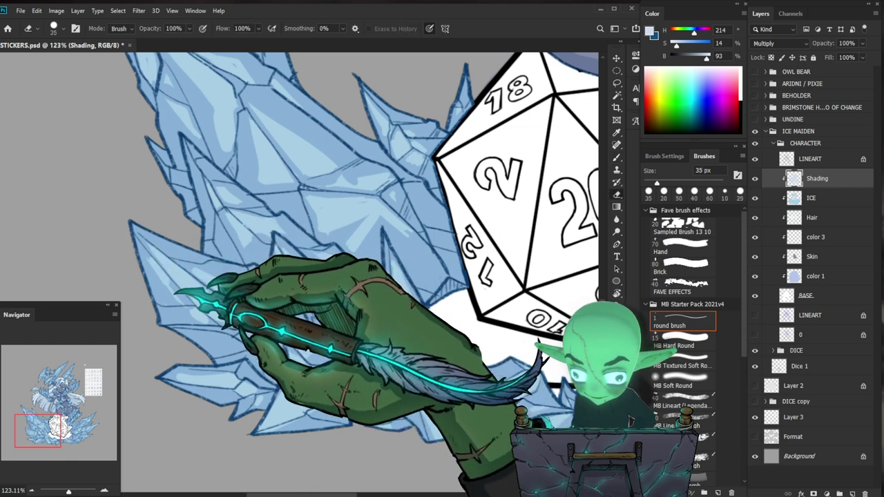
Reduce the brush to 20 px and refine the facet shading on the lower left base crystals, alternating with the 35 px eraser.
{"action": "key", "text": "b"}
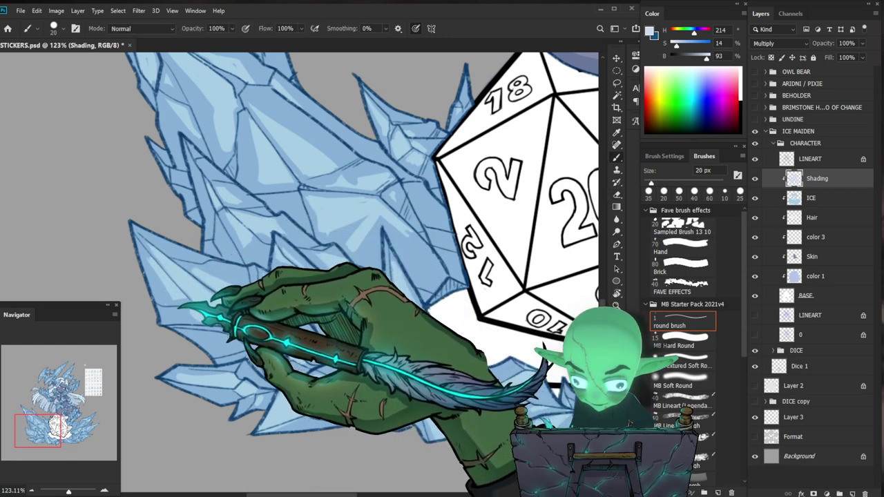
{"action": "key", "text": "e"}
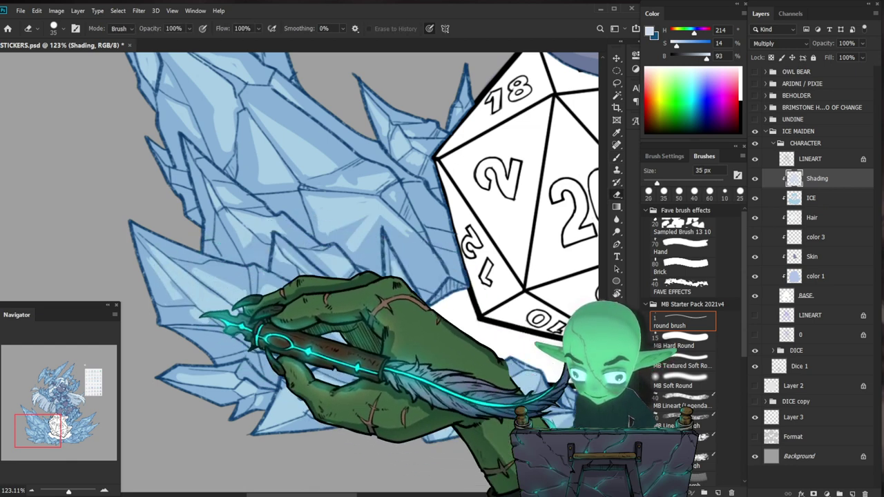
{"action": "key", "text": "b"}
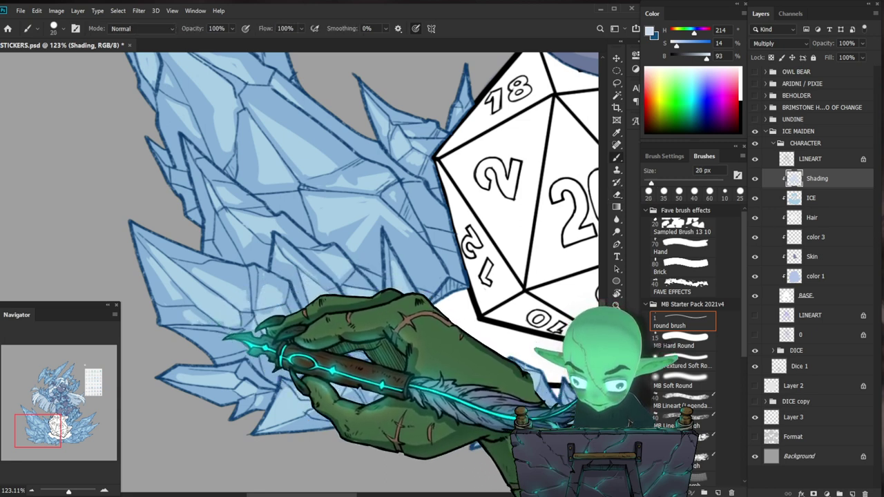
{"action": "key", "text": "e"}
{"action": "key", "text": "b"}
{"action": "key", "text": "z"}
{"action": "left_click_drag", "start_coordinate": [298, 341], "coordinate": [263, 351]}
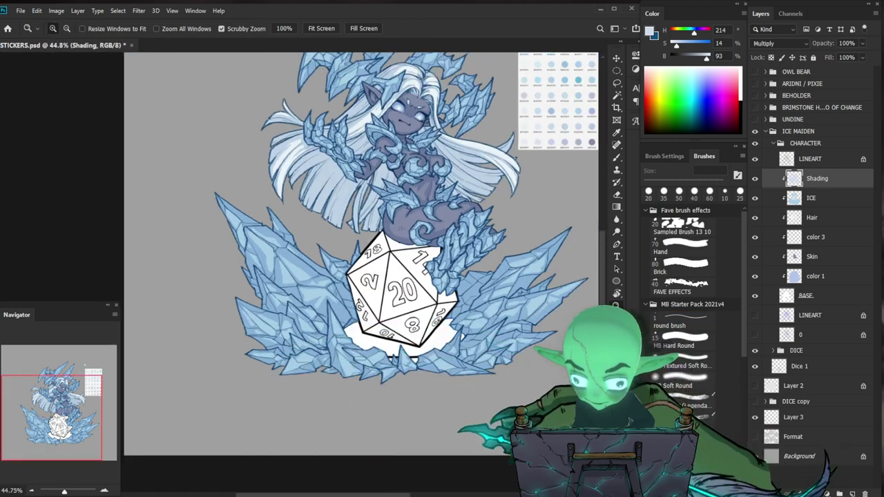
Shade the small crystals along the bottom edge of the left base cluster using the 20 px brush and 35 px eraser.
{"action": "left_click_drag", "start_coordinate": [469, 379], "coordinate": [420, 350]}
{"action": "left_click_drag", "start_coordinate": [233, 315], "coordinate": [287, 317]}
{"action": "key", "text": "e"}
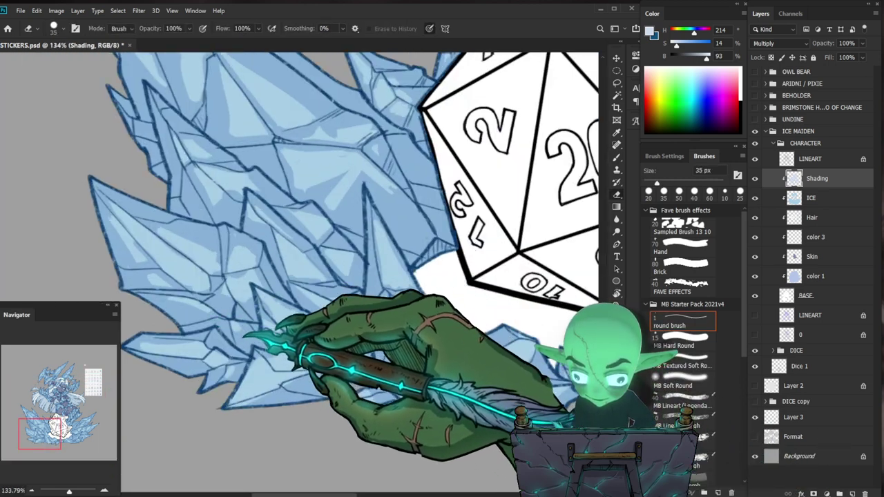
{"action": "key", "text": "b"}
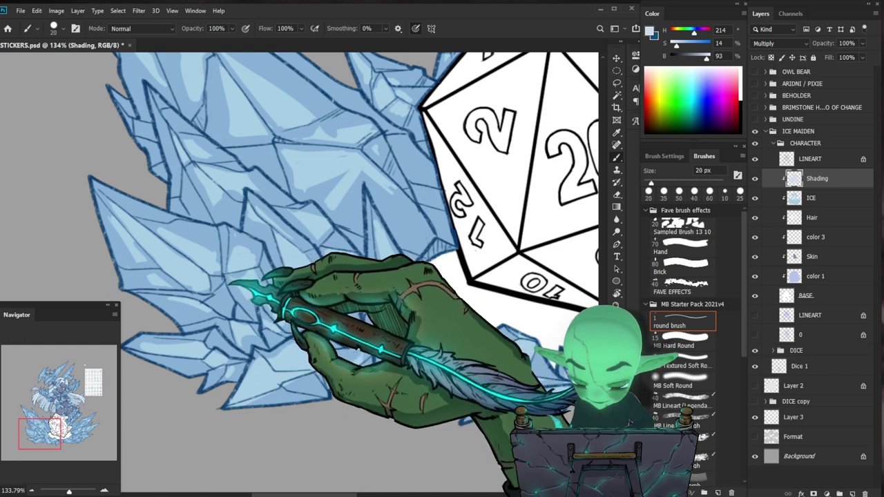
{"action": "key", "text": "e"}
{"action": "key", "text": "b"}
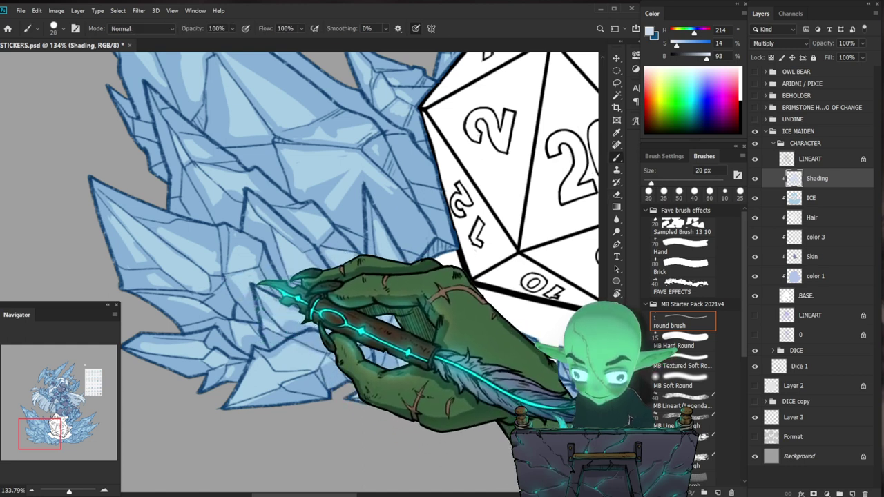
{"action": "key", "text": "e"}
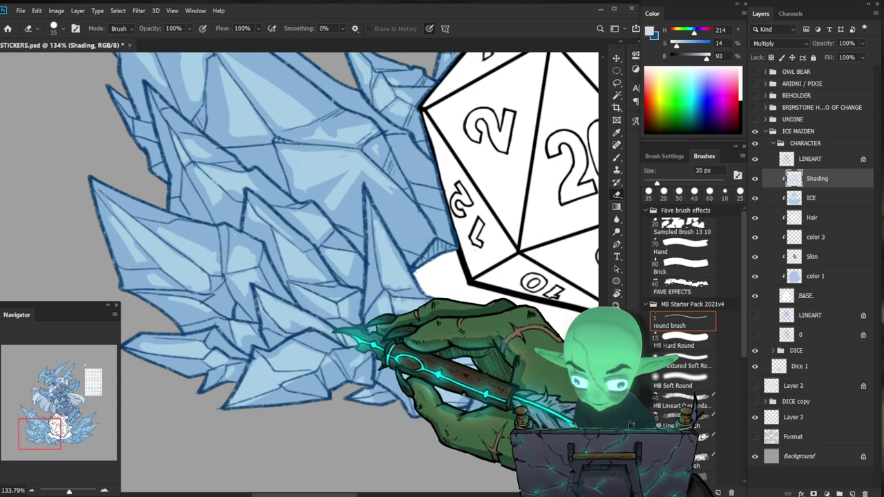
{"action": "key", "text": "b"}
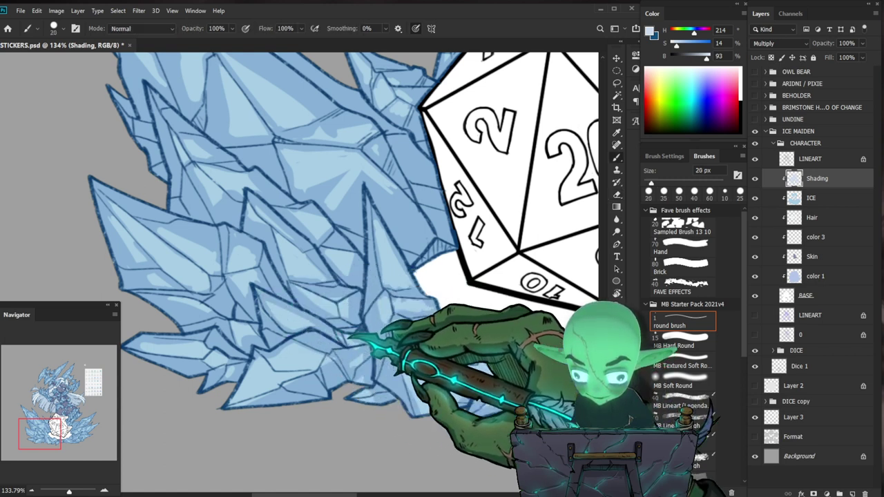
Refine the shading on the pointed crystal beside the die's white base with the 20 px brush and 35 px eraser.
{"action": "key", "text": "z"}
{"action": "key", "text": "ctrl+0"}
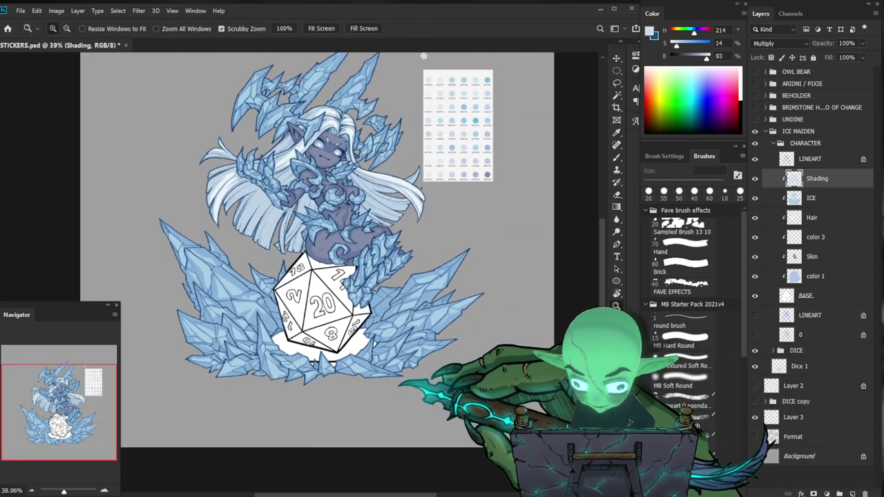
{"action": "left_click_drag", "start_coordinate": [331, 276], "coordinate": [297, 276]}
{"action": "left_click_drag", "start_coordinate": [300, 345], "coordinate": [381, 376]}
{"action": "left_click_drag", "start_coordinate": [270, 430], "coordinate": [292, 426]}
{"action": "left_click_drag", "start_coordinate": [328, 415], "coordinate": [312, 341]}
{"action": "left_click_drag", "start_coordinate": [306, 378], "coordinate": [345, 376]}
{"action": "left_click_drag", "start_coordinate": [249, 406], "coordinate": [352, 363]}
{"action": "key", "text": "b"}
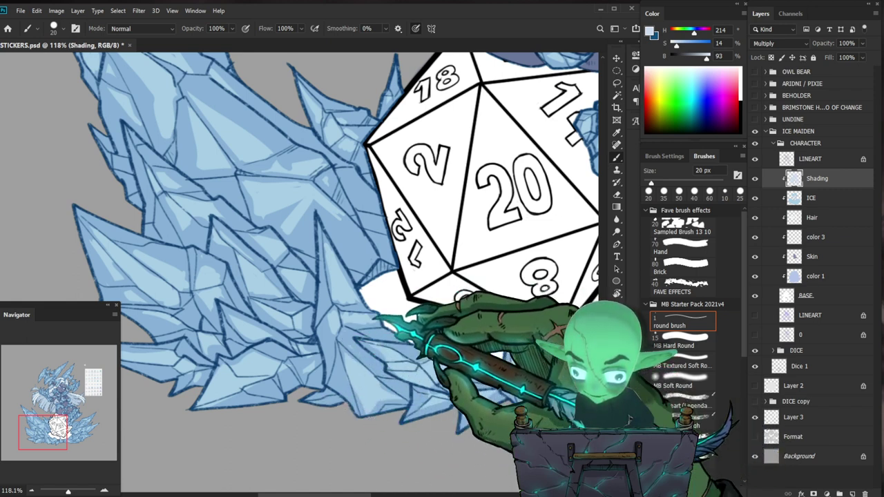
{"action": "key", "text": "e"}
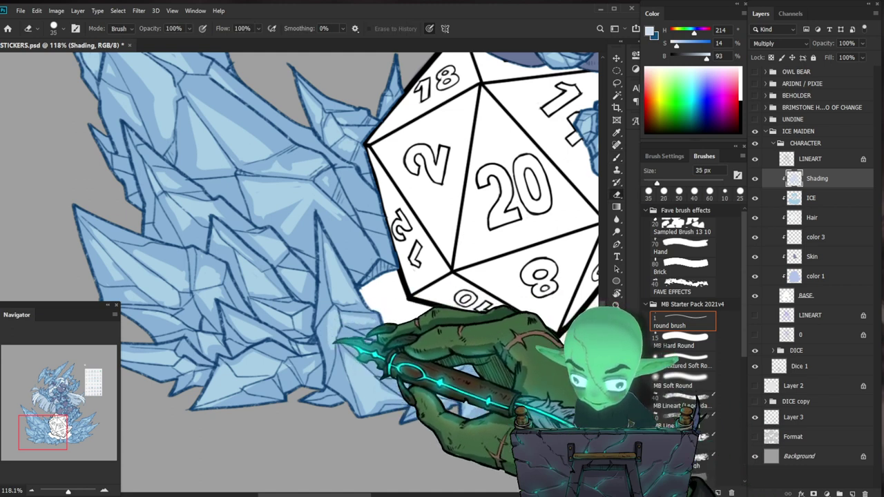
{"action": "key", "text": "b"}
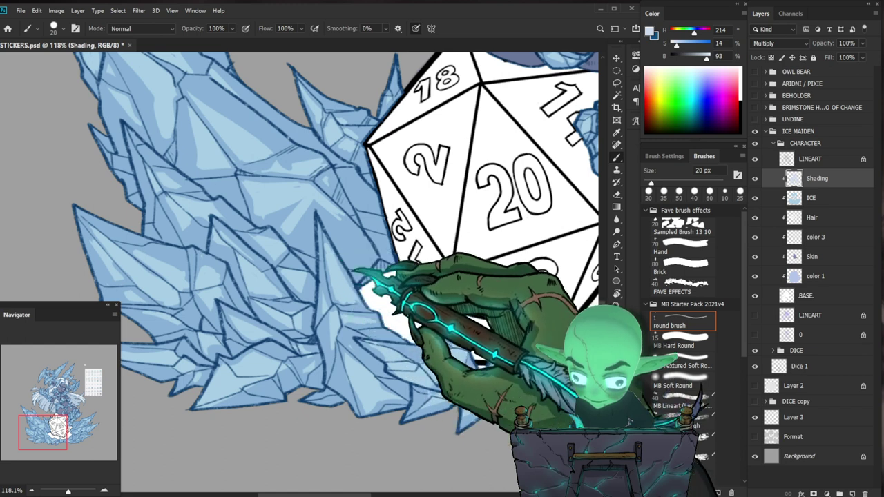
Shade the low front crystals below the die's 10 face, alternating the 20 px brush with the 35 px eraser.
{"action": "left_click_drag", "start_coordinate": [415, 284], "coordinate": [381, 286]}
{"action": "left_click_drag", "start_coordinate": [440, 332], "coordinate": [486, 335]}
{"action": "key", "text": "b"}
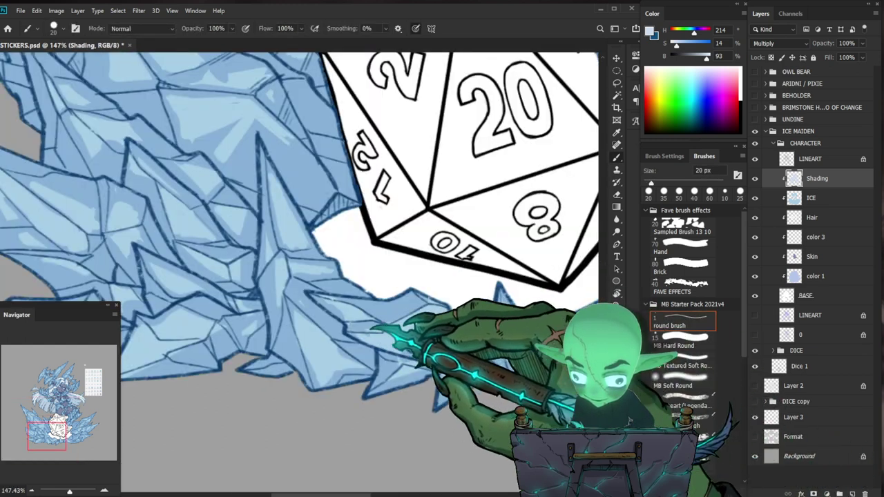
{"action": "key", "text": "e"}
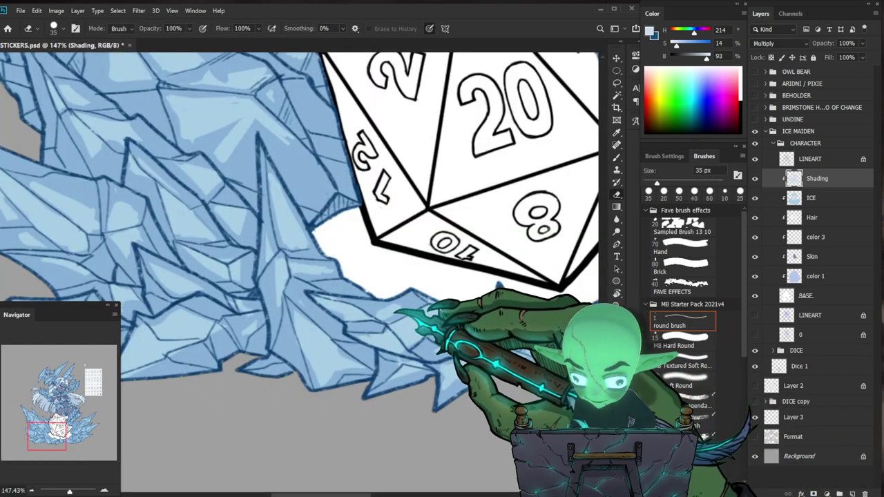
{"action": "key", "text": "b"}
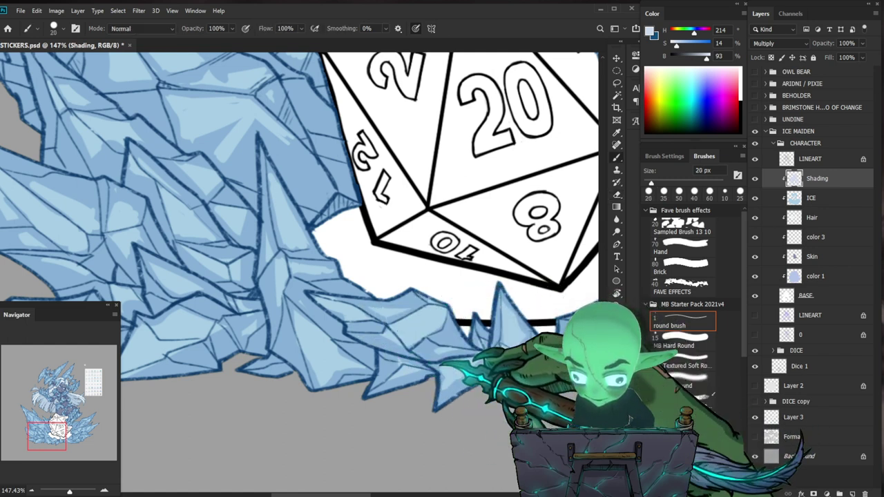
Touch up the shading on the small upright crystals beside the die's 18 and 2 faces with the 20 px brush.
{"action": "left_click_drag", "start_coordinate": [456, 319], "coordinate": [314, 339]}
{"action": "left_click_drag", "start_coordinate": [419, 408], "coordinate": [406, 399]}
{"action": "mouse_move", "coordinate": [228, 255]}
{"action": "left_mouse_down"}
{"action": "mouse_move", "coordinate": [292, 241]}
{"action": "mouse_move", "coordinate": [240, 234]}
{"action": "left_mouse_up"}
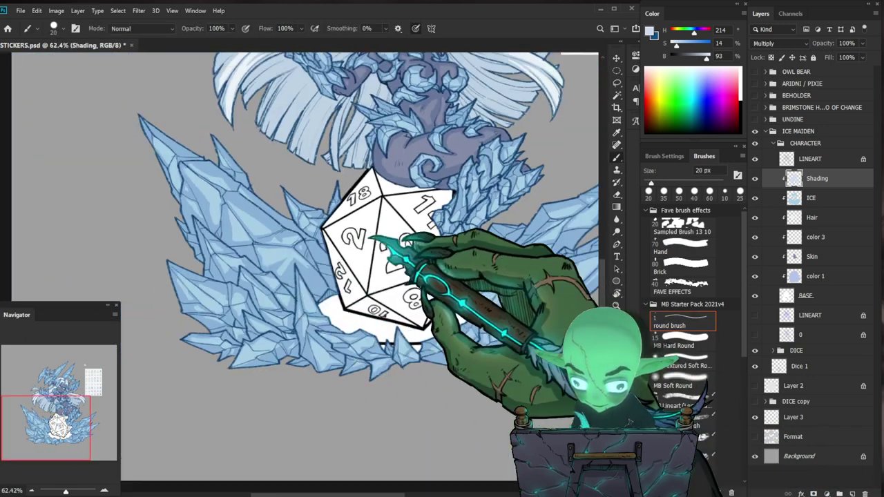
{"action": "left_click_drag", "start_coordinate": [311, 226], "coordinate": [374, 228]}
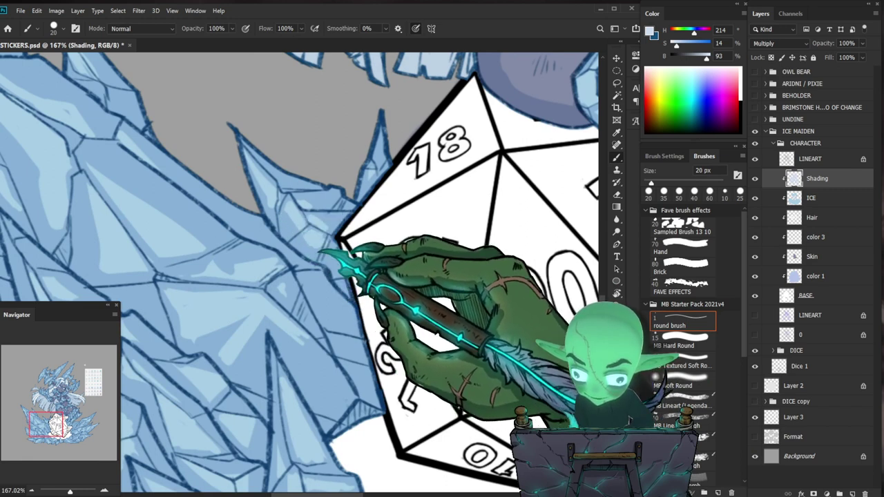
{"action": "key", "text": "z"}
{"action": "left_click_drag", "start_coordinate": [370, 252], "coordinate": [314, 252]}
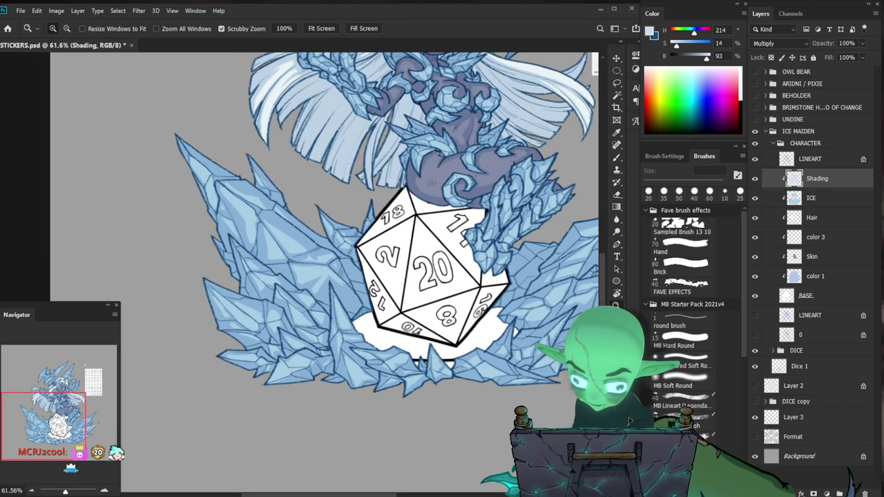
{"action": "left_click_drag", "start_coordinate": [366, 237], "coordinate": [397, 237]}
{"action": "key", "text": "b"}
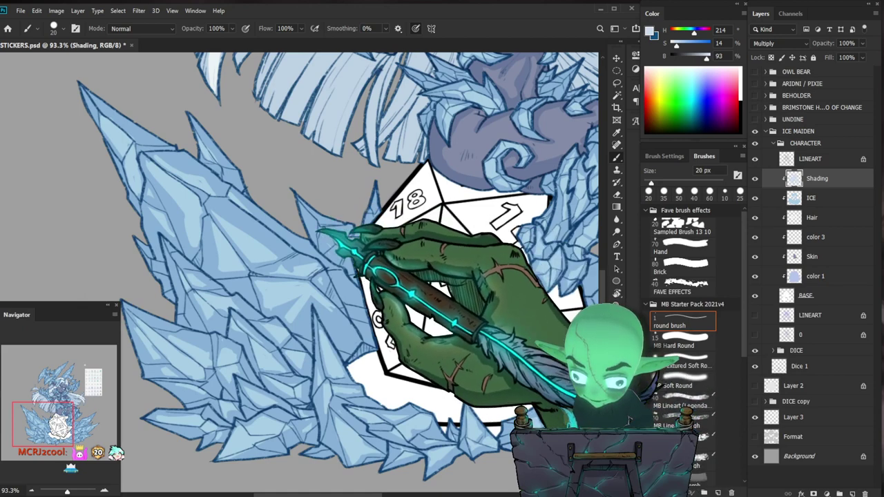
Refine the shading on the ice armour below the chest and around the waist with the 20 px brush and eraser.
{"action": "key", "text": "z"}
{"action": "left_click_drag", "start_coordinate": [297, 338], "coordinate": [221, 338]}
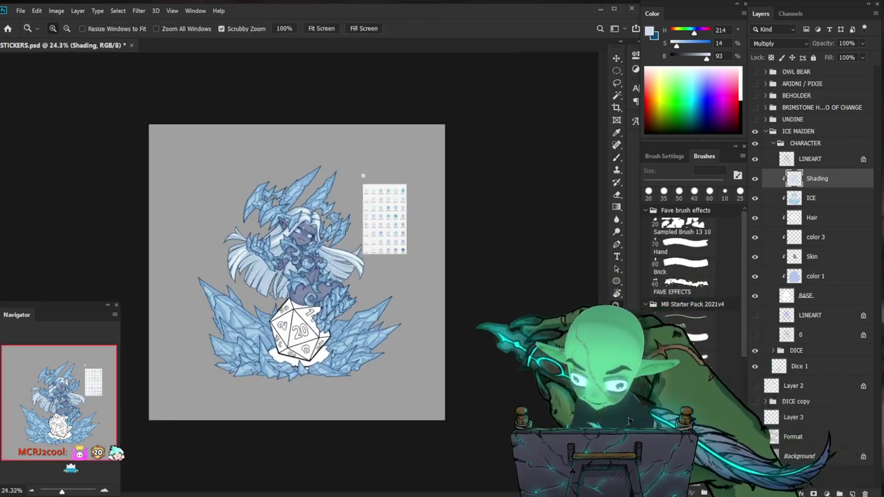
{"action": "left_click_drag", "start_coordinate": [300, 336], "coordinate": [345, 336]}
{"action": "mouse_move", "coordinate": [469, 346]}
{"action": "left_mouse_down"}
{"action": "mouse_move", "coordinate": [463, 327]}
{"action": "mouse_move", "coordinate": [460, 349]}
{"action": "left_mouse_up"}
{"action": "left_click_drag", "start_coordinate": [318, 177], "coordinate": [387, 194]}
{"action": "key", "text": "b"}
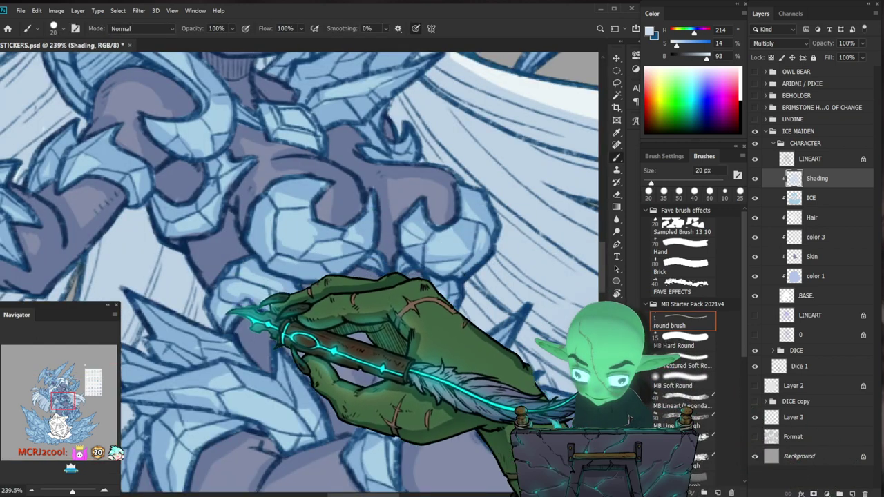
{"action": "left_click_drag", "start_coordinate": [321, 310], "coordinate": [283, 312]}
{"action": "left_click_drag", "start_coordinate": [371, 306], "coordinate": [415, 307]}
{"action": "key", "text": "e"}
{"action": "key", "text": "b"}
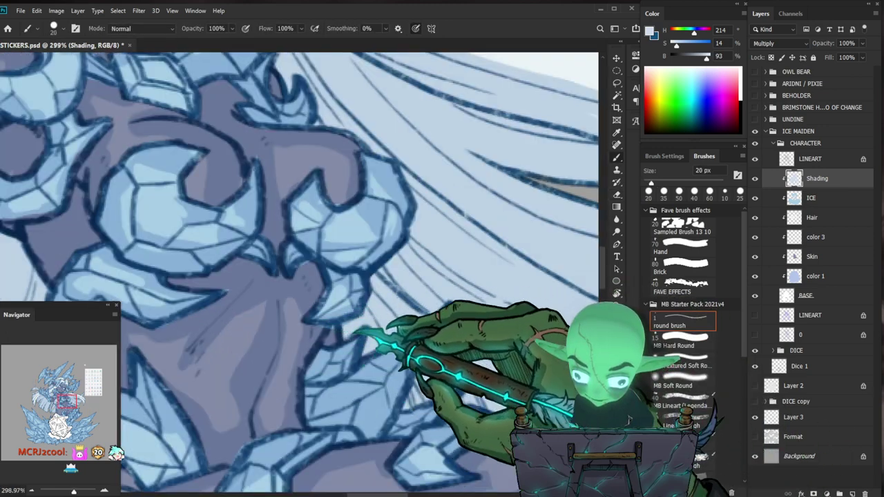
Shade the ice shards on the right hip above the thigh, alternating the 20 px brush and the eraser.
{"action": "left_click_drag", "start_coordinate": [314, 203], "coordinate": [286, 205]}
{"action": "mouse_move", "coordinate": [339, 294]}
{"action": "left_mouse_down"}
{"action": "mouse_move", "coordinate": [294, 197]}
{"action": "mouse_move", "coordinate": [369, 205]}
{"action": "left_mouse_up"}
{"action": "key", "text": "e"}
{"action": "key", "text": "b"}
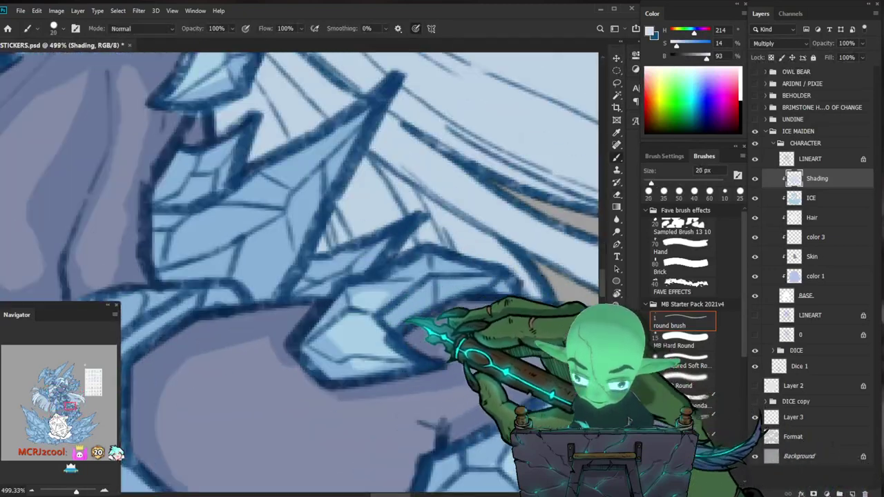
{"action": "key", "text": "e"}
{"action": "key", "text": "b"}
Shade the facets of the ice armour covering the lower leg with the 20 px brush and 35 px eraser.
{"action": "left_click_drag", "start_coordinate": [458, 366], "coordinate": [403, 366]}
{"action": "left_click_drag", "start_coordinate": [482, 376], "coordinate": [419, 272]}
{"action": "left_click_drag", "start_coordinate": [429, 333], "coordinate": [416, 305]}
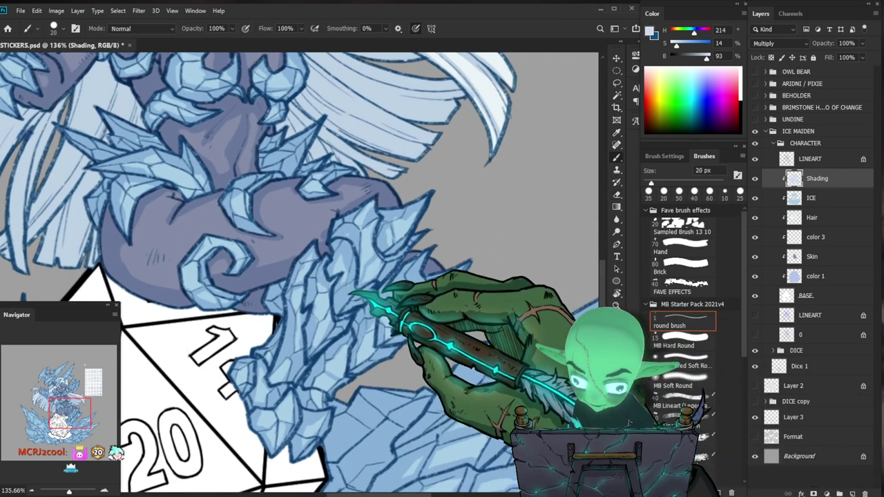
{"action": "key", "text": "e"}
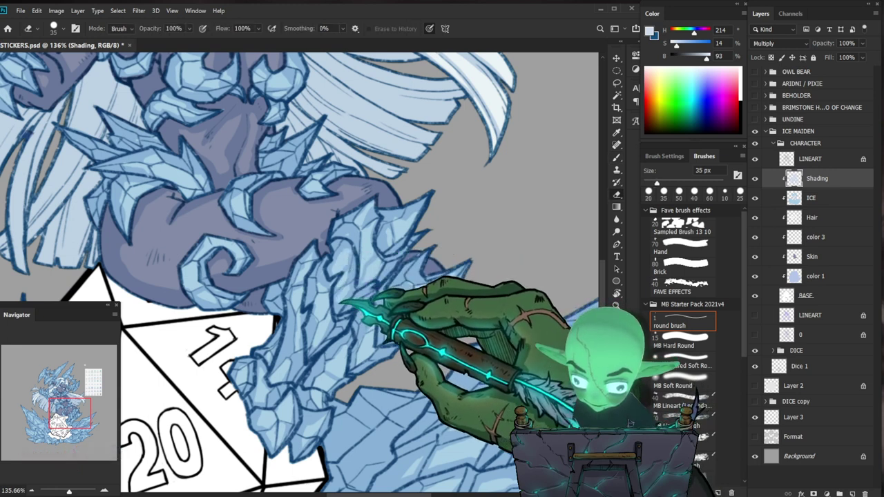
{"action": "key", "text": "b"}
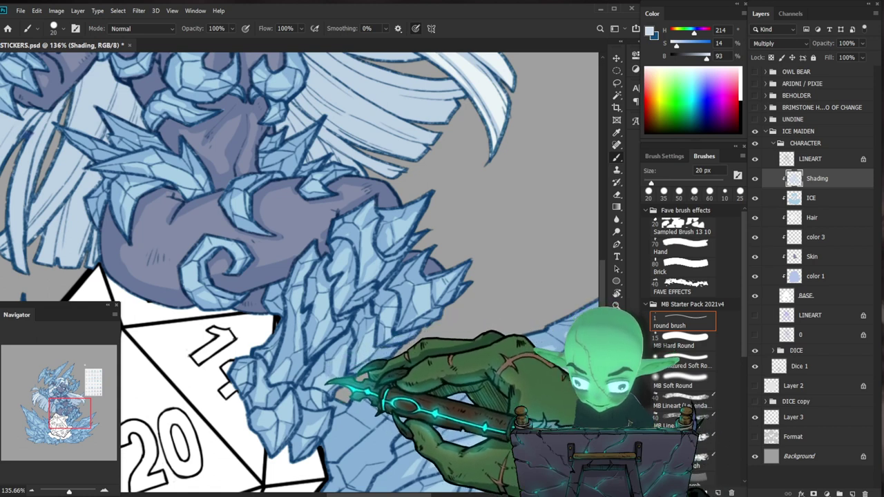
Refine the shading at the lower tips of the leg's ice armour over the die, using the 35 px eraser and 20 px brush.
{"action": "scroll", "coordinate": [408, 366], "scroll_direction": "down", "scroll_amount": 3}
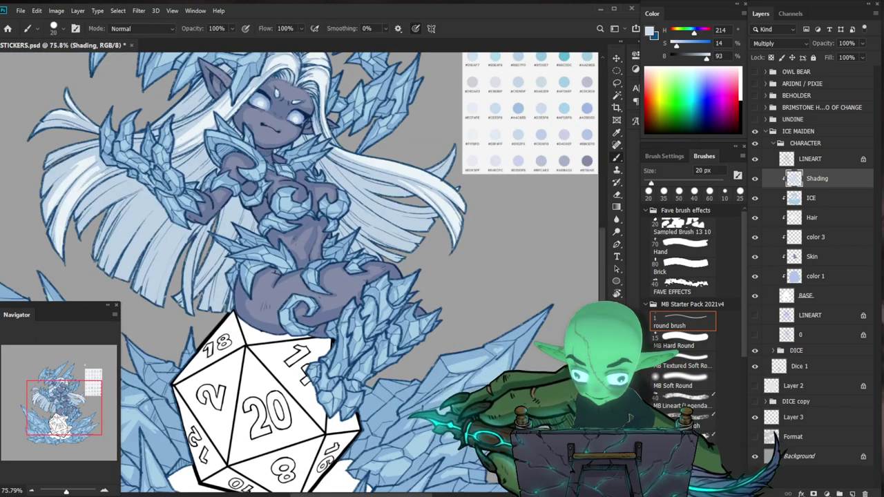
{"action": "scroll", "coordinate": [384, 387], "scroll_direction": "up", "scroll_amount": 3}
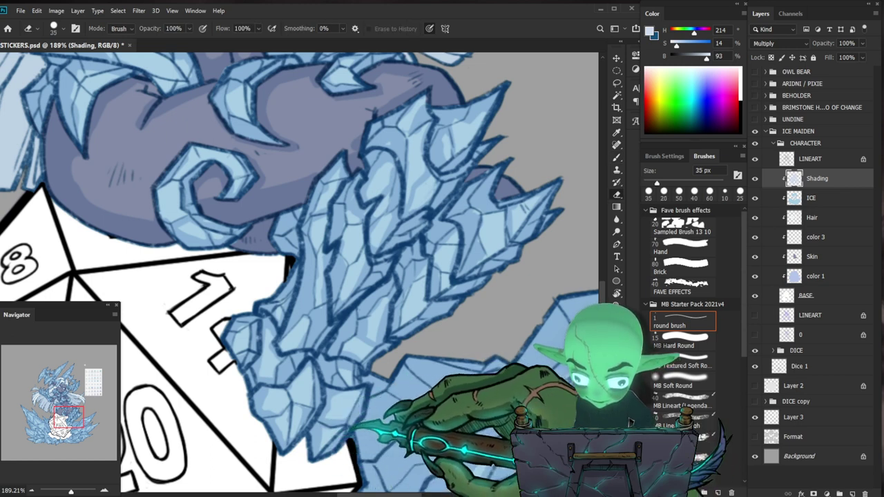
{"action": "left_click_drag", "start_coordinate": [366, 393], "coordinate": [310, 397]}
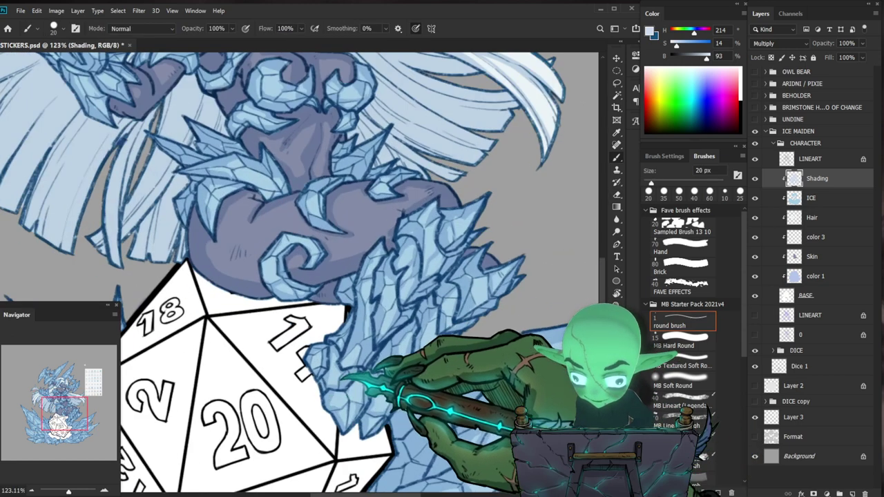
{"action": "left_click_drag", "start_coordinate": [362, 370], "coordinate": [321, 399]}
{"action": "key", "text": "b"}
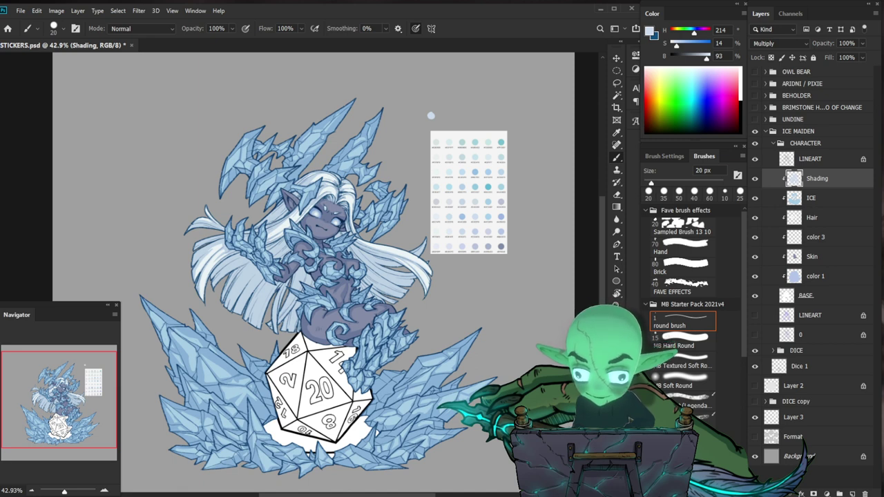
Refine the shading on the base crystals beside and below the die with the 35 px eraser and 20 px brush.
{"action": "key", "text": "ctrl+space"}
{"action": "left_click_drag", "start_coordinate": [226, 373], "coordinate": [255, 373]}
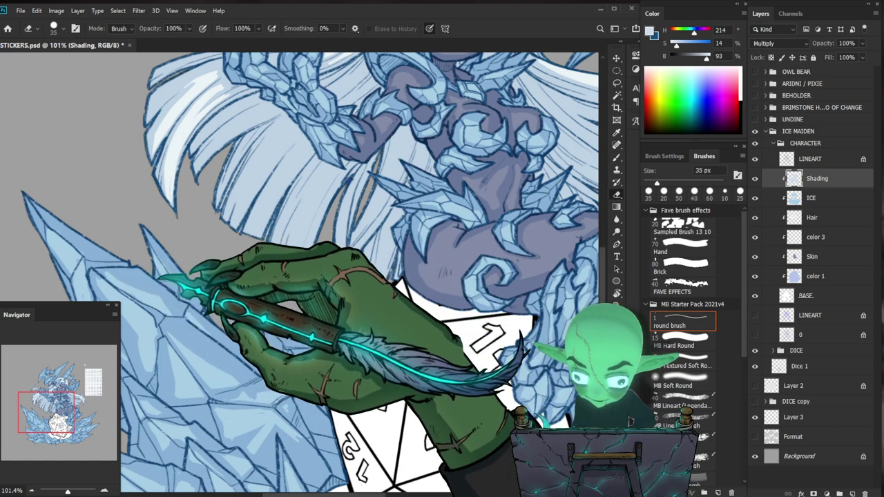
{"action": "key", "text": "ctrl+space"}
{"action": "left_click_drag", "start_coordinate": [259, 276], "coordinate": [225, 278]}
{"action": "key", "text": "space"}
{"action": "left_click_drag", "start_coordinate": [410, 435], "coordinate": [430, 388]}
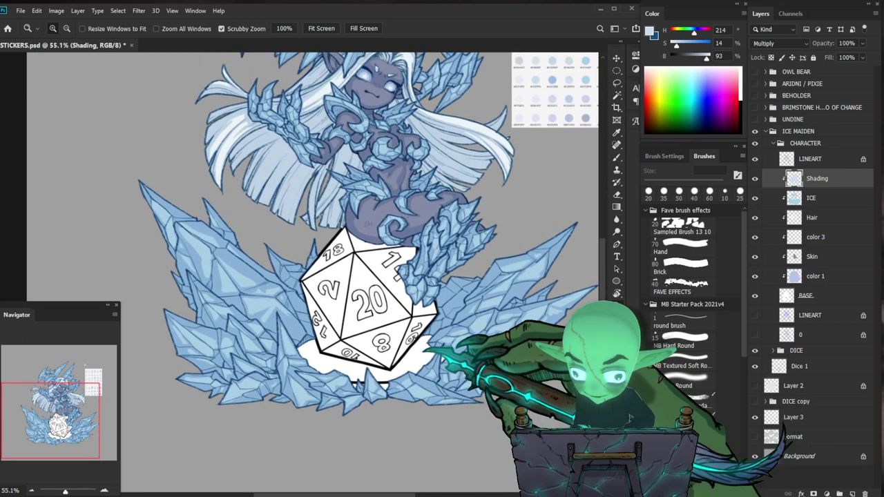
{"action": "left_click_drag", "start_coordinate": [193, 375], "coordinate": [225, 375]}
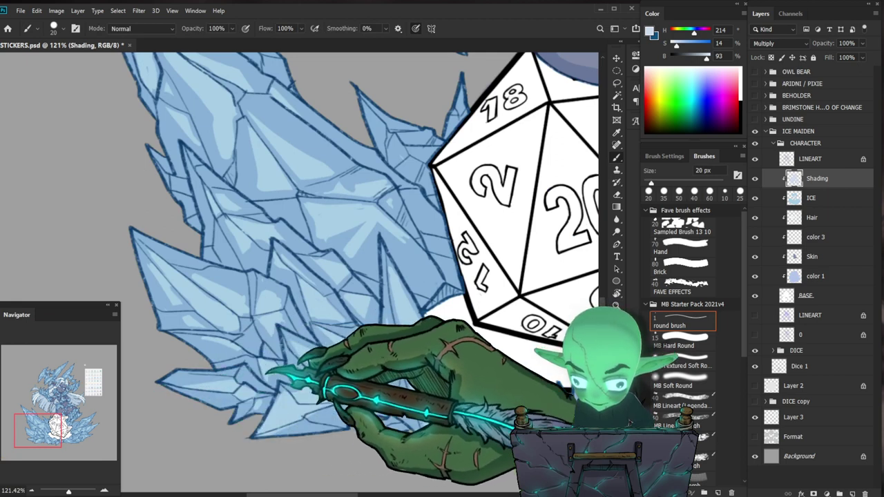
{"action": "left_click_drag", "start_coordinate": [297, 386], "coordinate": [270, 385]}
{"action": "left_click_drag", "start_coordinate": [520, 382], "coordinate": [392, 388]}
{"action": "scroll", "coordinate": [352, 394], "scroll_direction": "up", "scroll_amount": 2}
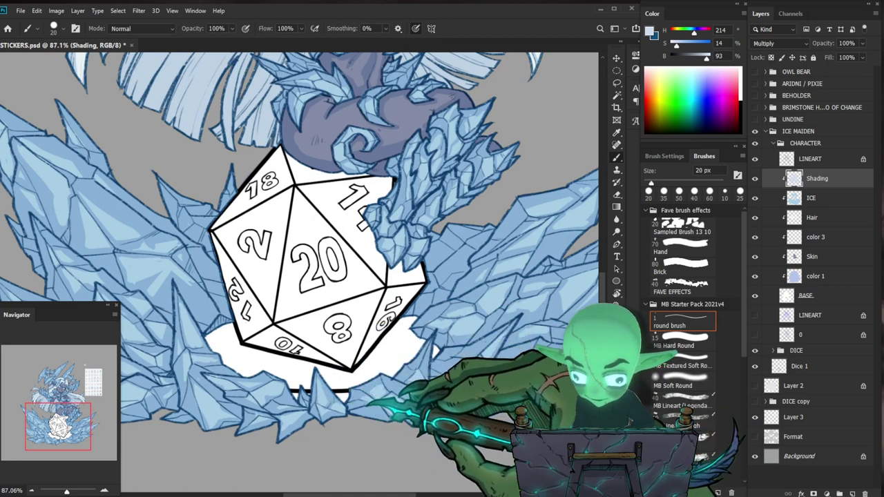
Touch up the shading around the face, ear and shoulder armour, changing the brush size to 25 px.
{"action": "left_click_drag", "start_coordinate": [425, 378], "coordinate": [386, 380]}
{"action": "left_click_drag", "start_coordinate": [511, 234], "coordinate": [421, 334]}
{"action": "left_click_drag", "start_coordinate": [241, 297], "coordinate": [304, 274]}
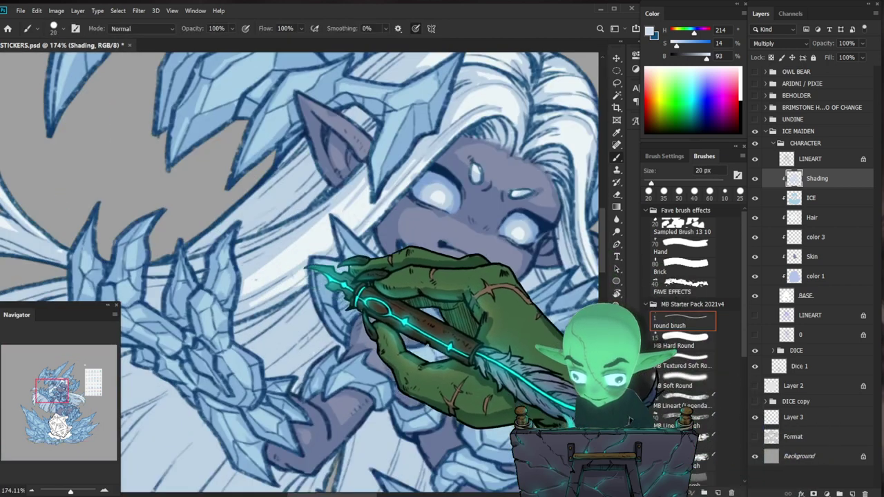
{"action": "mouse_move", "coordinate": [302, 284]}
{"action": "left_mouse_down"}
{"action": "mouse_move", "coordinate": [252, 300]}
{"action": "mouse_move", "coordinate": [428, 321]}
{"action": "left_mouse_up"}
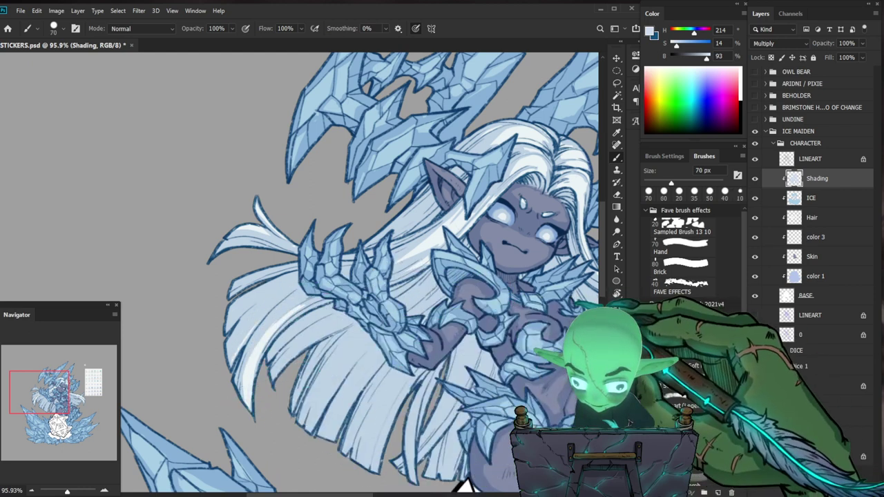
{"action": "mouse_move", "coordinate": [522, 246]}
{"action": "left_mouse_down"}
{"action": "mouse_move", "coordinate": [412, 319]}
{"action": "mouse_move", "coordinate": [378, 320]}
{"action": "mouse_move", "coordinate": [436, 315]}
{"action": "left_mouse_up"}
{"action": "key", "text": "e"}
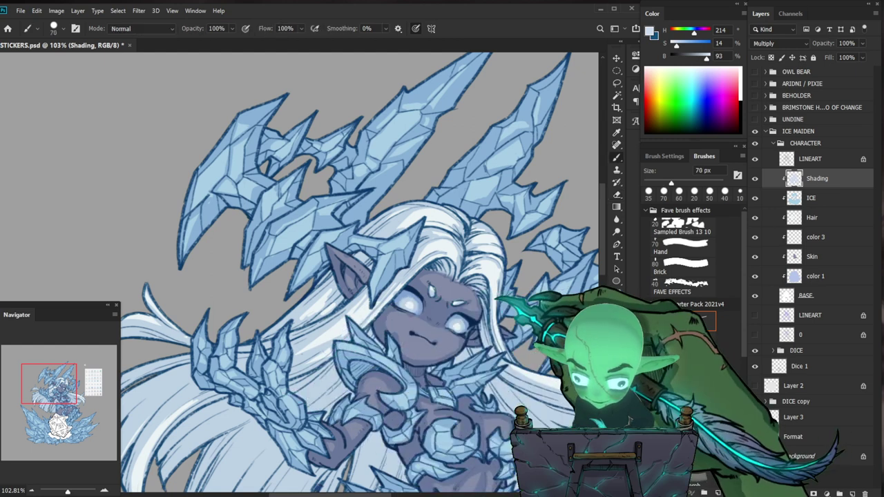
{"action": "key", "text": "b"}
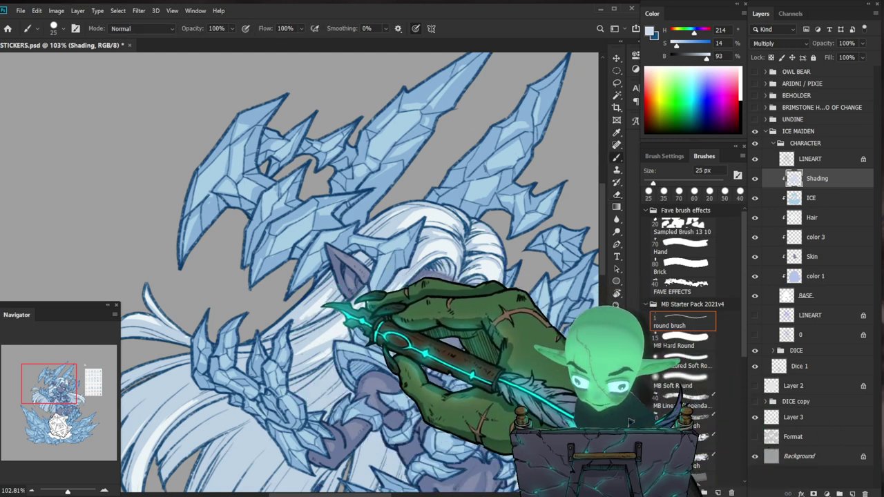
{"action": "left_click_drag", "start_coordinate": [359, 296], "coordinate": [323, 305]}
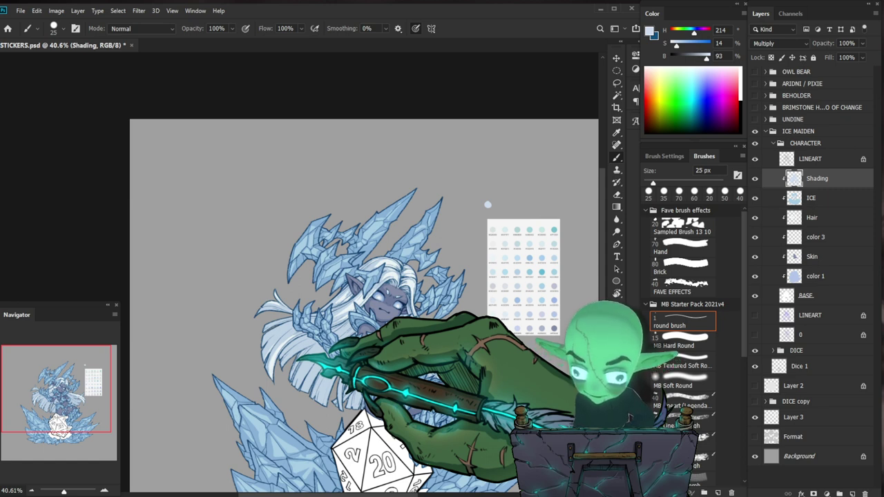
Clean up the shading at the lower tips of the long hair with the 35 px eraser.
{"action": "left_click_drag", "start_coordinate": [279, 366], "coordinate": [287, 369]}
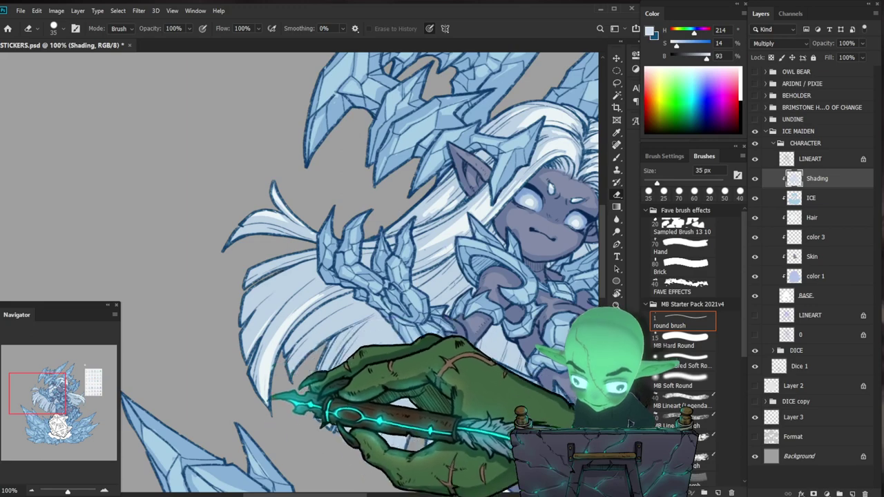
{"action": "left_click_drag", "start_coordinate": [297, 403], "coordinate": [243, 406]}
{"action": "left_click_drag", "start_coordinate": [518, 427], "coordinate": [422, 233]}
Refine the shading on the base crystals to the right of the die, using the 25 px brush and 35 px eraser.
{"action": "key", "text": "ctrl+0"}
{"action": "left_click_drag", "start_coordinate": [374, 426], "coordinate": [434, 425]}
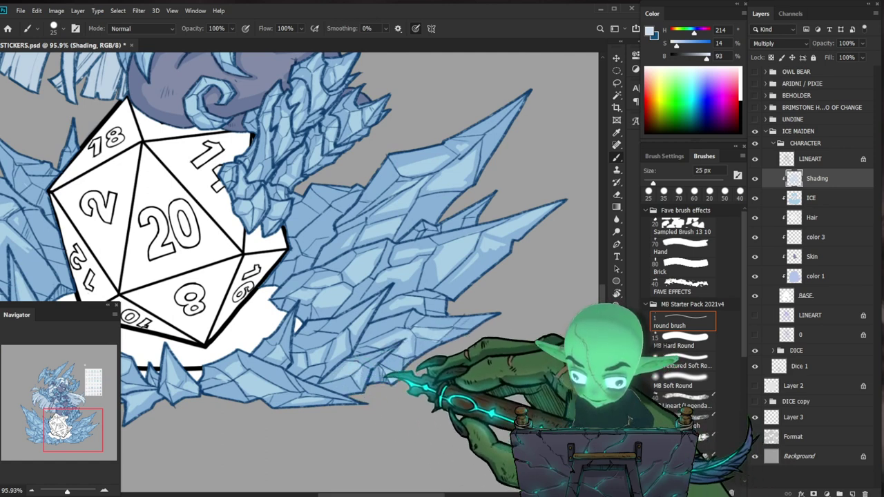
{"action": "mouse_move", "coordinate": [413, 361]}
{"action": "left_mouse_down"}
{"action": "mouse_move", "coordinate": [366, 372]}
{"action": "mouse_move", "coordinate": [404, 357]}
{"action": "left_mouse_up"}
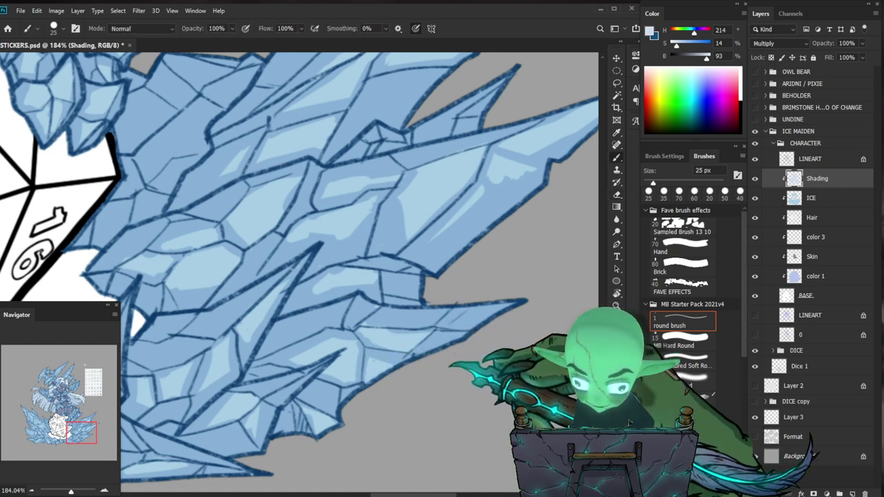
{"action": "key", "text": "e"}
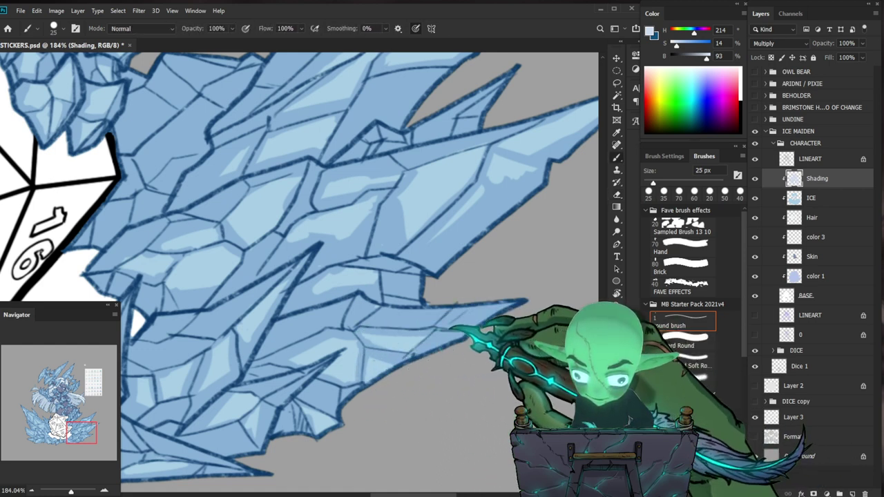
{"action": "key", "text": "b"}
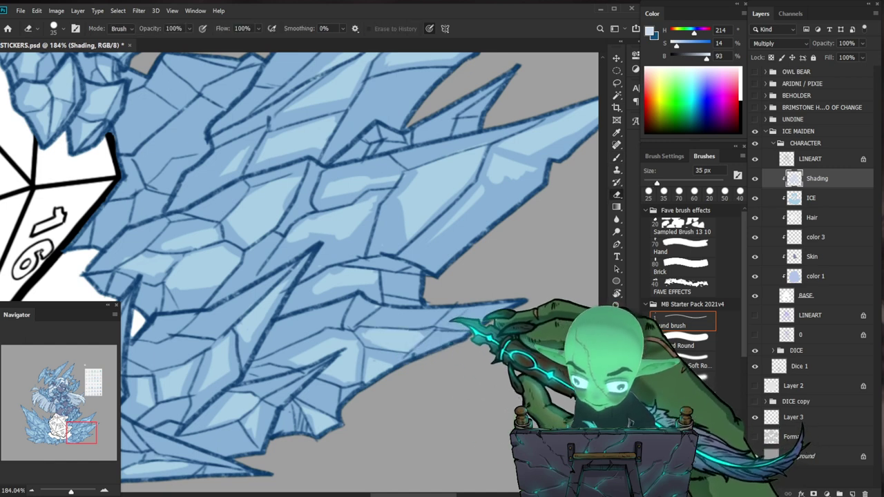
{"action": "key", "text": "b"}
{"action": "left_click_drag", "start_coordinate": [496, 352], "coordinate": [441, 362]}
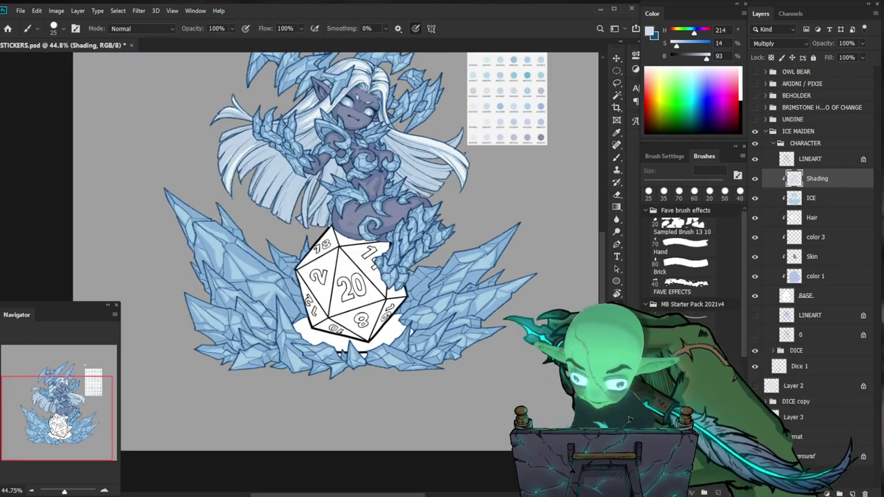
Touch up the shading on the base crystals to the left of the die with the 25 px brush and the eraser.
{"action": "left_click_drag", "start_coordinate": [232, 274], "coordinate": [284, 306]}
{"action": "key", "text": "e"}
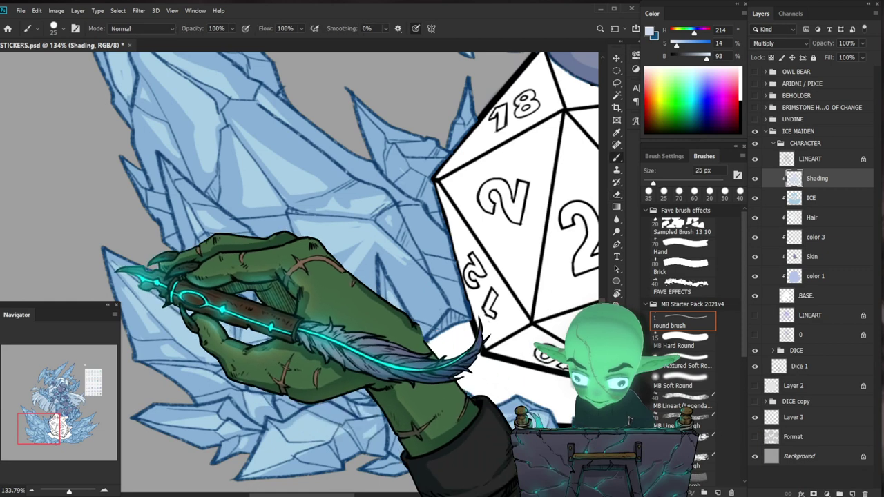
{"action": "key", "text": "z"}
{"action": "key", "text": "ctrl+0"}
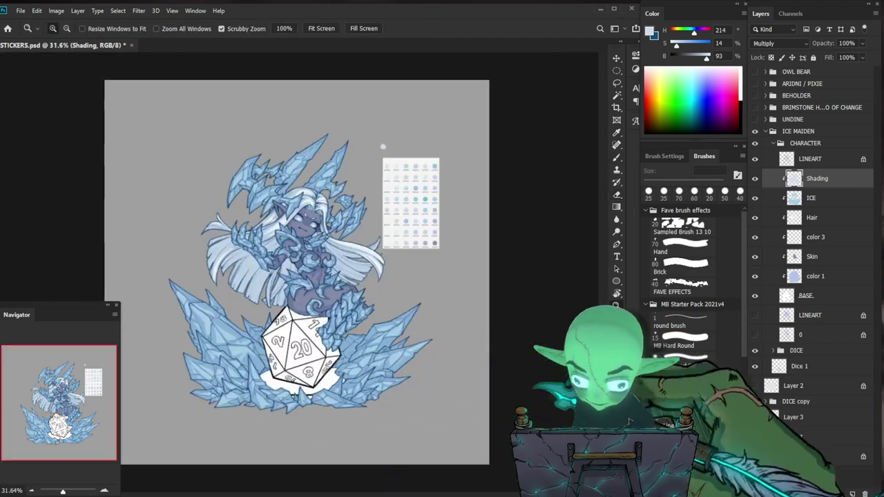
Refine the shading on the tall crystal spike right of the leg with the 35 px eraser and 25 px brush.
{"action": "left_click_drag", "start_coordinate": [427, 374], "coordinate": [470, 374]}
{"action": "key", "text": "e"}
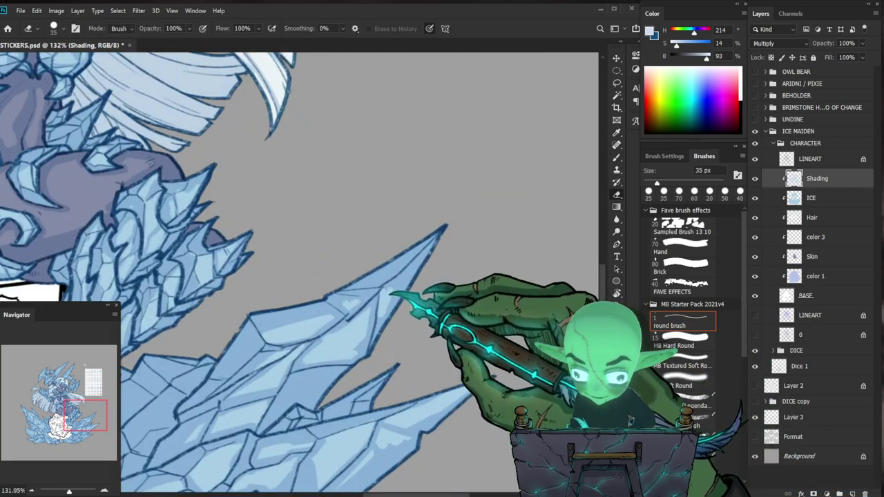
{"action": "key", "text": "b"}
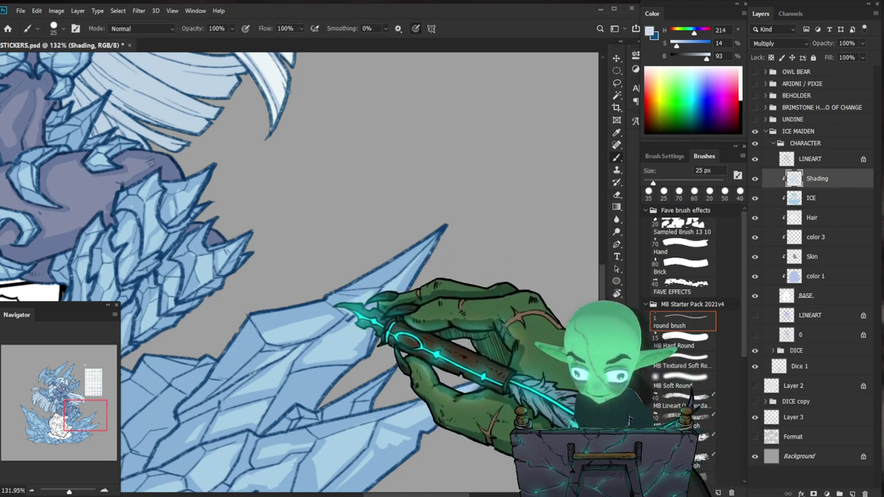
{"action": "key", "text": "z"}
{"action": "left_click_drag", "start_coordinate": [409, 278], "coordinate": [331, 286]}
Refine the shading around the neck and shoulder armour with the 25 px brush and the eraser reduced to 10 px.
{"action": "key", "text": "z"}
{"action": "left_click_drag", "start_coordinate": [378, 328], "coordinate": [435, 327]}
{"action": "key", "text": "z"}
{"action": "left_click_drag", "start_coordinate": [269, 169], "coordinate": [311, 169]}
{"action": "key", "text": "b"}
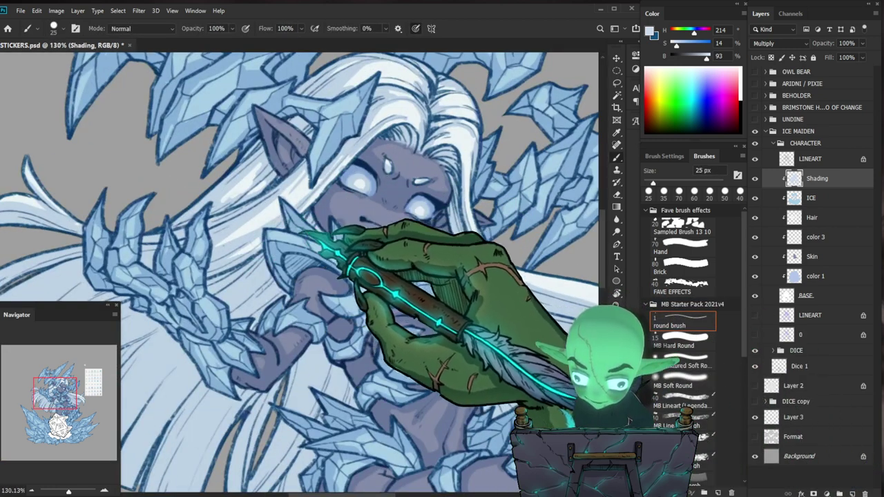
{"action": "key", "text": "e"}
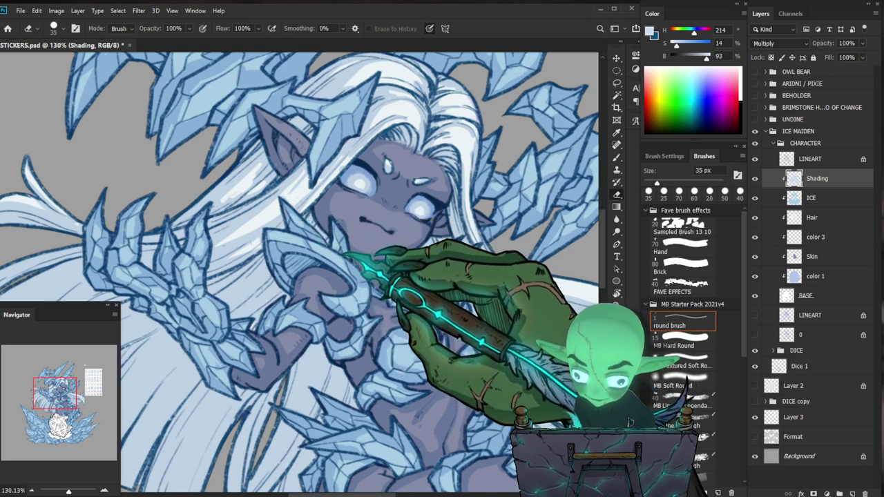
{"action": "key", "text": "bracketleft"}
{"action": "key", "text": "bracketleft"}
{"action": "key", "text": "bracketleft"}
{"action": "key", "text": "bracketleft"}
{"action": "key", "text": "bracketleft"}
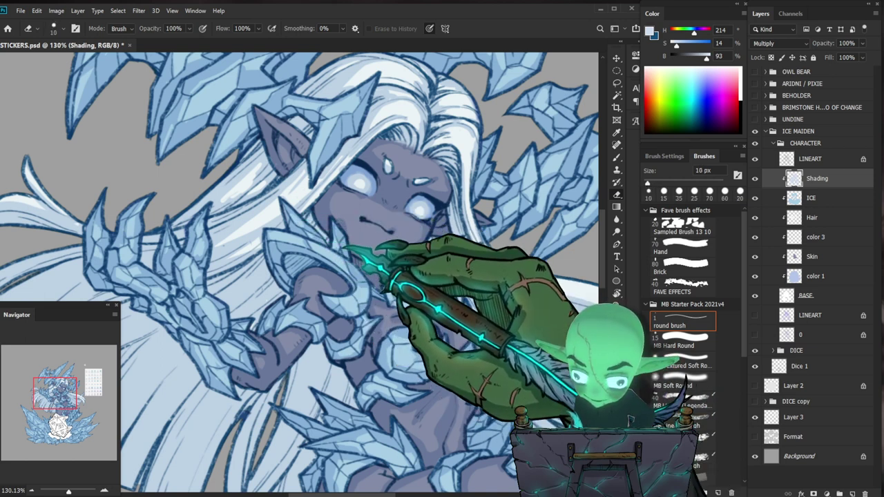
{"action": "key", "text": "b"}
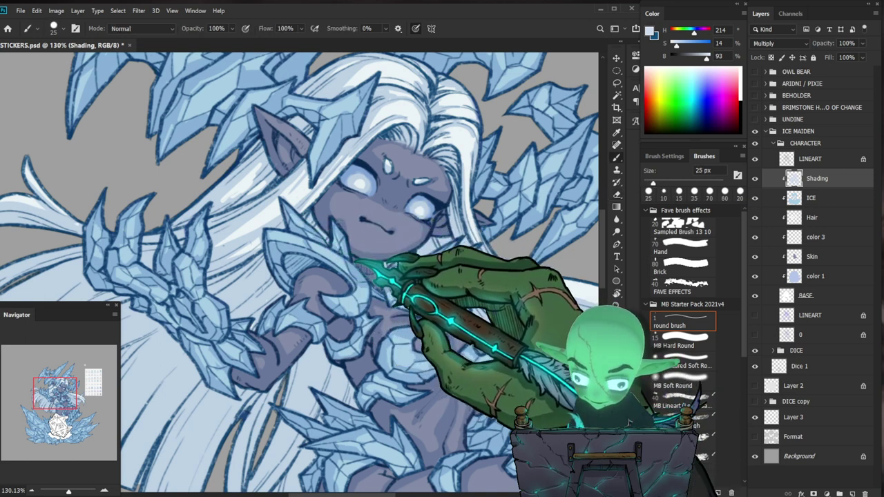
{"action": "key", "text": "z"}
{"action": "left_click_drag", "start_coordinate": [373, 240], "coordinate": [345, 242]}
{"action": "key", "text": "b"}
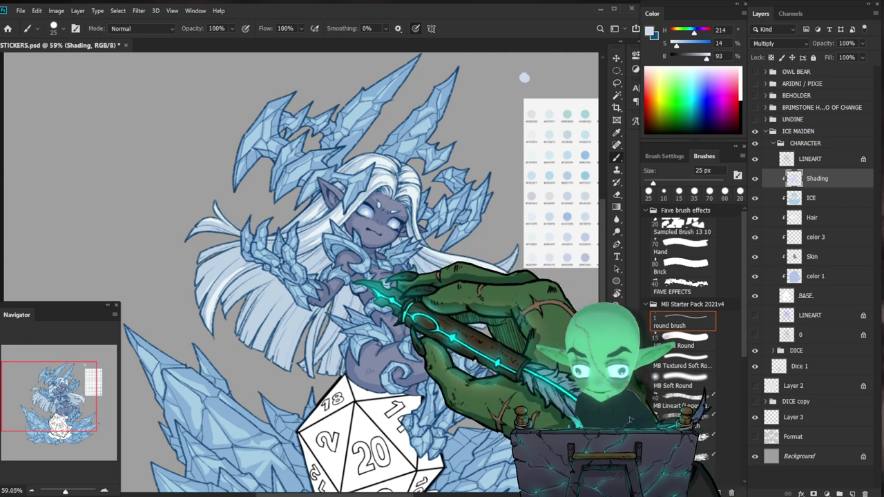
Select the Skin layer and sample a saturated light-blue swatch from the palette chart as the brush colour.
{"action": "key", "text": "ctrl+0"}
{"action": "key", "text": "z"}
{"action": "mouse_move", "coordinate": [373, 337]}
{"action": "left_mouse_down"}
{"action": "mouse_move", "coordinate": [414, 336]}
{"action": "mouse_move", "coordinate": [377, 368]}
{"action": "mouse_move", "coordinate": [417, 351]}
{"action": "left_mouse_up"}
{"action": "left_click", "coordinate": [818, 259]}
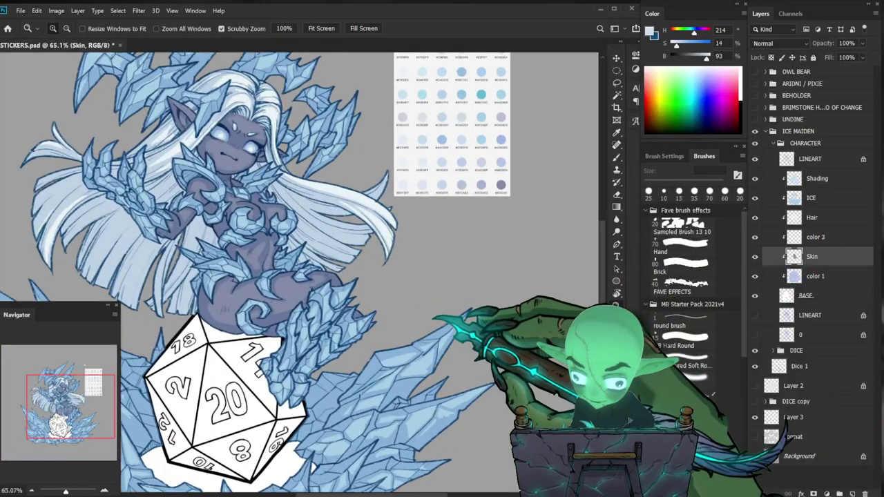
{"action": "left_click_drag", "start_coordinate": [407, 249], "coordinate": [455, 310]}
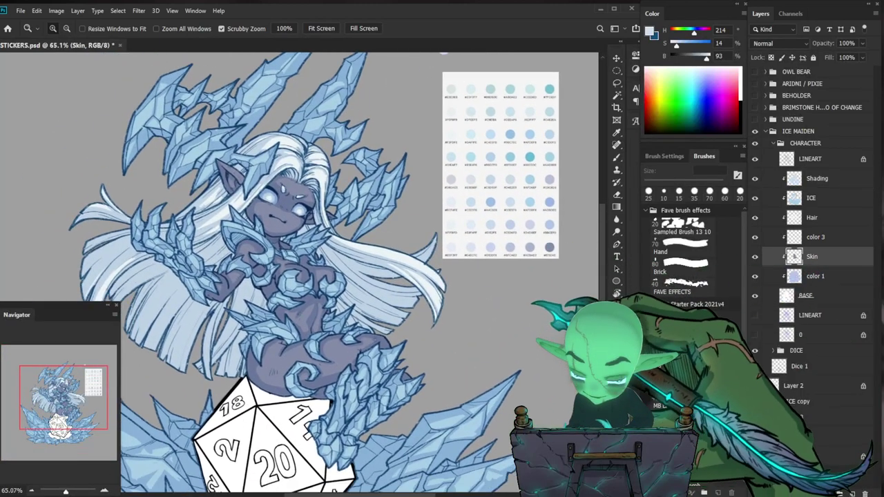
{"action": "key", "text": "b"}
{"action": "left_click", "coordinate": [517, 199], "text": "alt"}
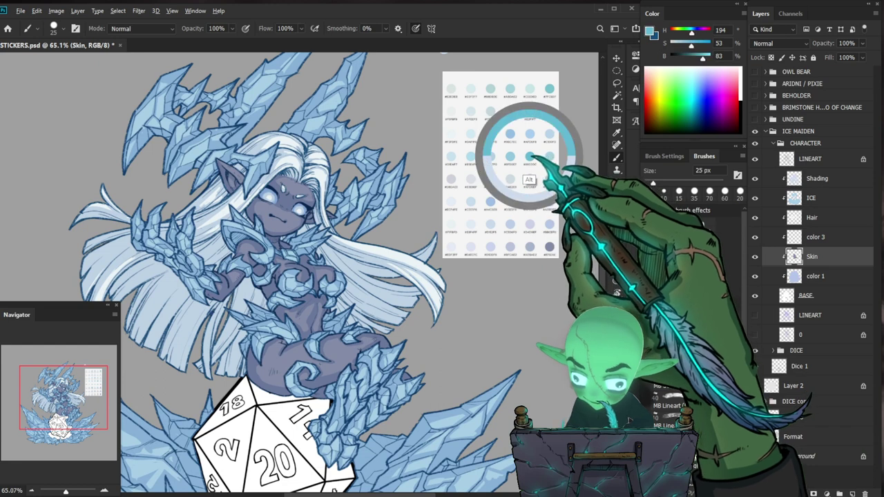
{"action": "mouse_move", "coordinate": [341, 315]}
{"action": "left_mouse_down"}
{"action": "mouse_move", "coordinate": [370, 315]}
{"action": "mouse_move", "coordinate": [337, 315]}
{"action": "left_mouse_up"}
Adjust the hue of the Skin layer with Hue/Saturation and apply it.
{"action": "key", "text": "ctrl"}
{"action": "key", "text": "ctrl+u"}
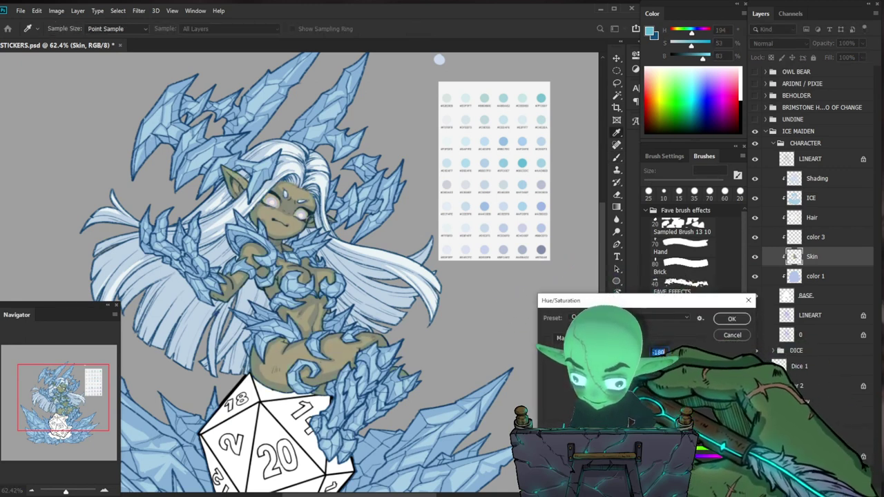
{"action": "left_click_drag", "start_coordinate": [575, 365], "coordinate": [628, 366]}
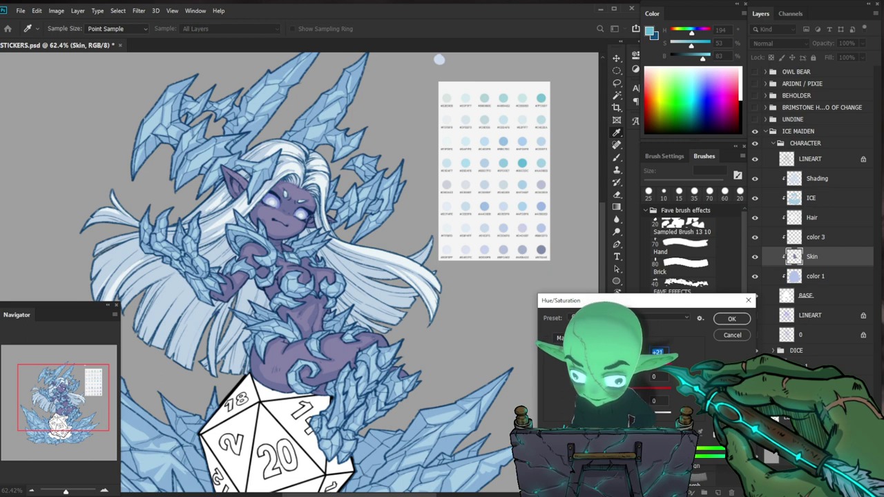
{"action": "key", "text": "Return"}
{"action": "key", "text": "b"}
{"action": "left_click_drag", "start_coordinate": [414, 290], "coordinate": [366, 293]}
{"action": "left_click_drag", "start_coordinate": [414, 345], "coordinate": [395, 328]}
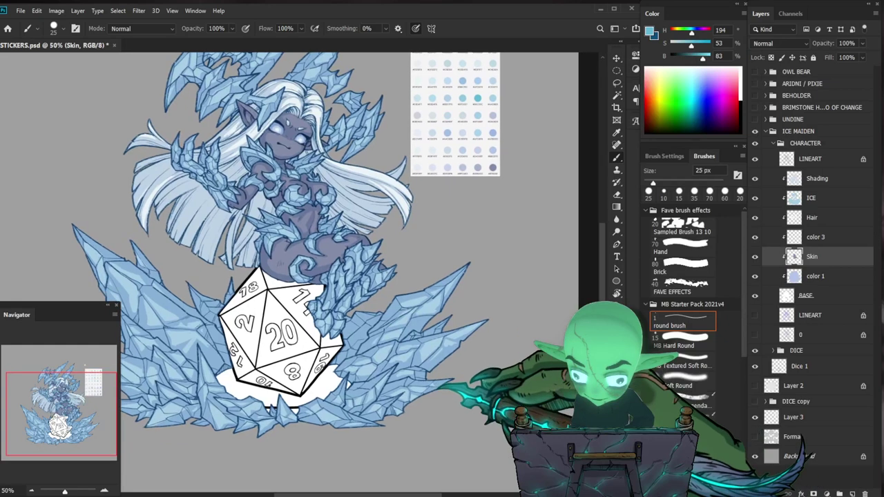
{"action": "left_click_drag", "start_coordinate": [439, 389], "coordinate": [431, 382]}
Collapse the CHARACTER group and add a layer named Color 1 above BASE in the DICE group, clipped to BASE.
{"action": "left_click", "coordinate": [773, 143]}
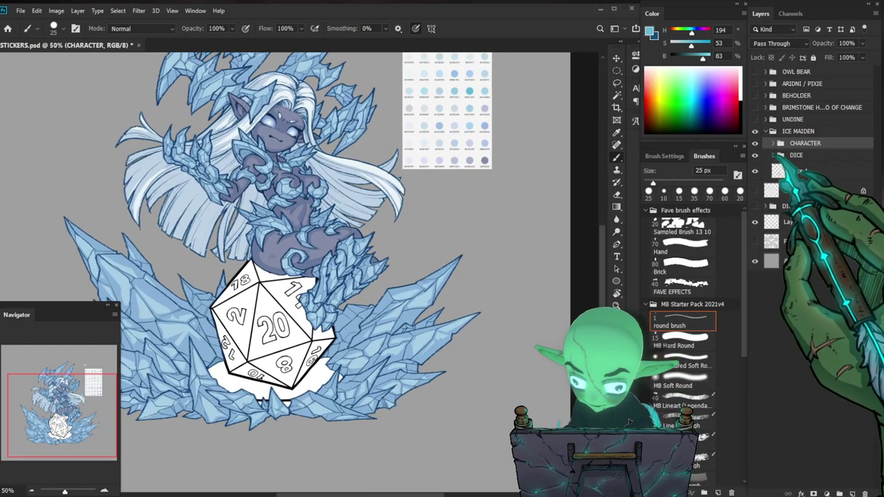
{"action": "left_click", "coordinate": [782, 156]}
{"action": "left_click", "coordinate": [773, 156]}
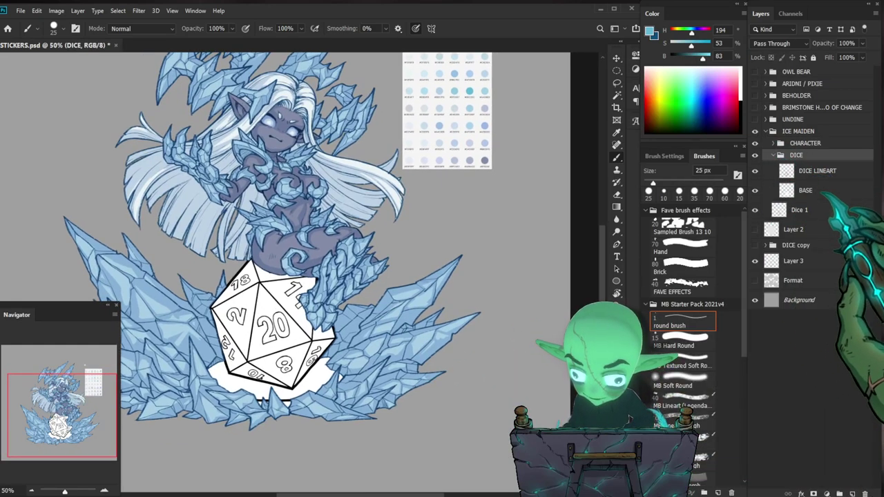
{"action": "left_click", "coordinate": [805, 190]}
{"action": "key", "text": "ctrl+shift+n"}
{"action": "type", "text": "Color "}
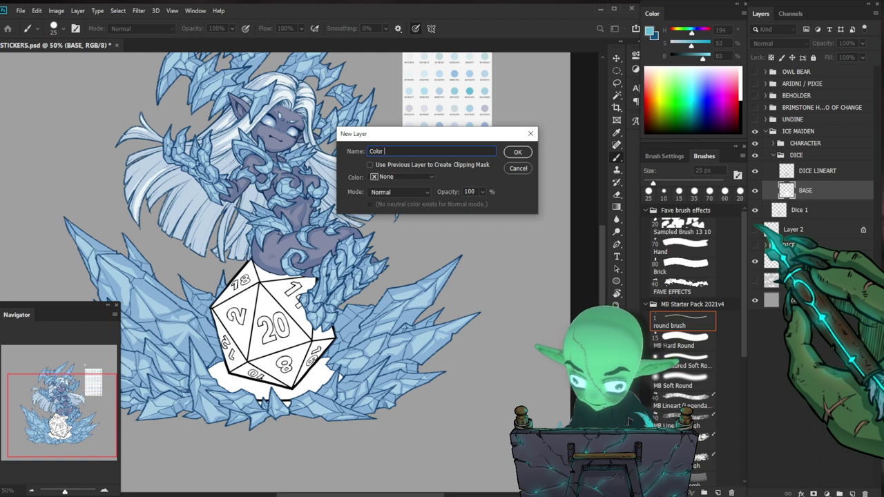
{"action": "type", "text": "1"}
{"action": "key", "text": "Return"}
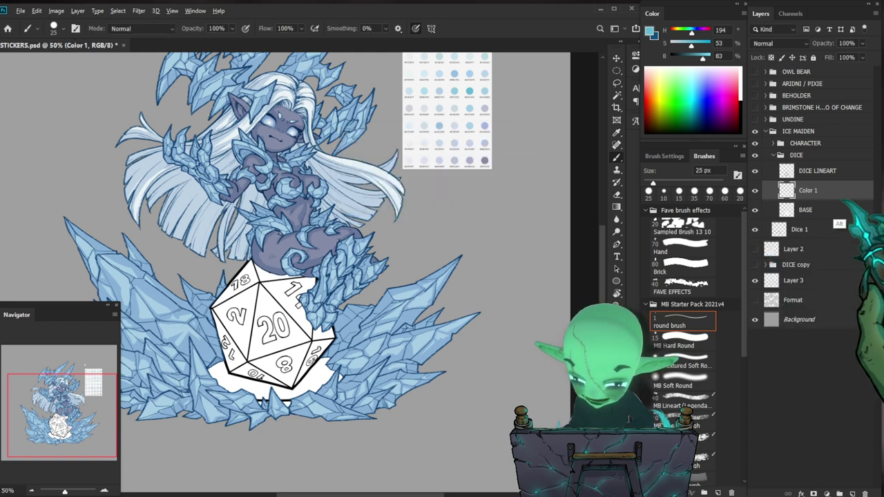
{"action": "left_click", "coordinate": [842, 201], "text": "alt"}
{"action": "left_click_drag", "start_coordinate": [314, 351], "coordinate": [325, 350]}
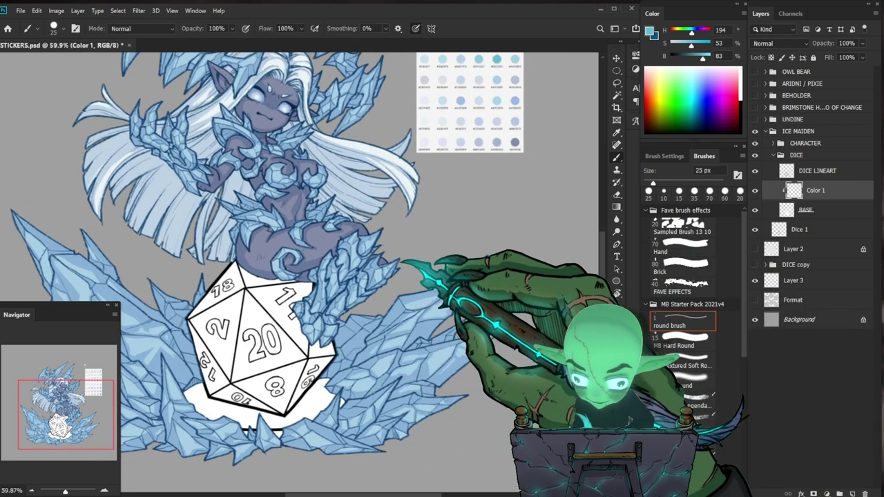
Add a layer mask to the CHARACTER group and mask out overlaps along the die's lower-left outline with a 9 px brush.
{"action": "left_click", "coordinate": [805, 143]}
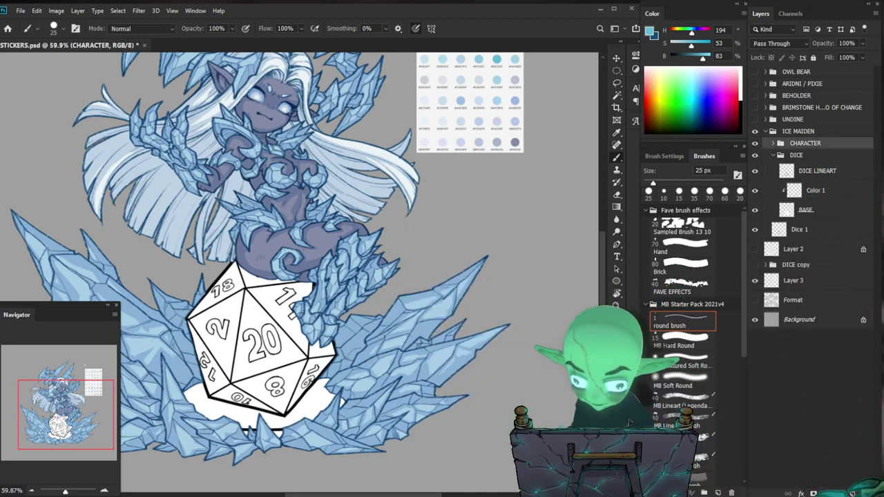
{"action": "left_click", "coordinate": [813, 493]}
{"action": "scroll", "coordinate": [187, 366], "scroll_direction": "up", "scroll_amount": 10}
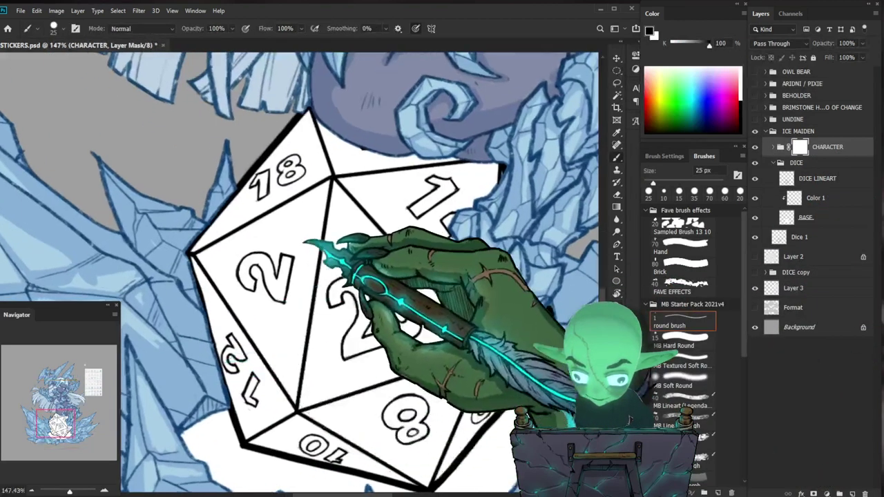
{"action": "key", "text": "bracketleft"}
{"action": "key", "text": "bracketleft"}
{"action": "key", "text": "bracketleft"}
{"action": "key", "text": "bracketleft"}
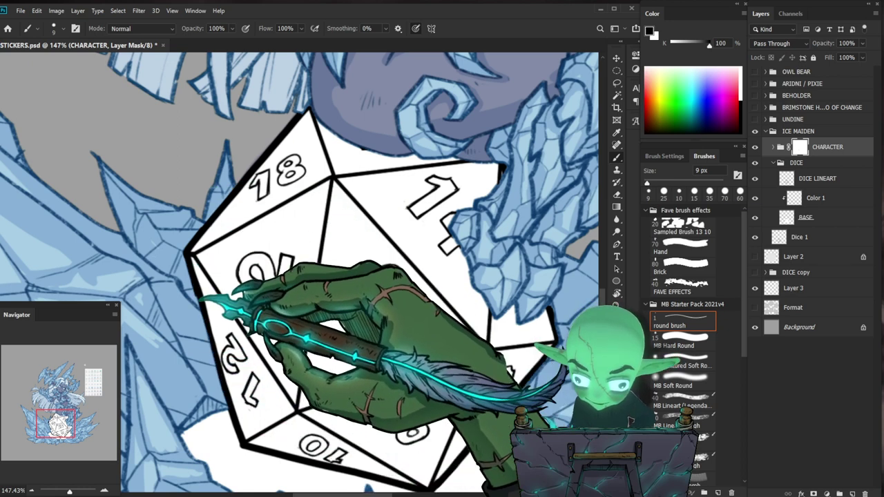
{"action": "key", "text": "x"}
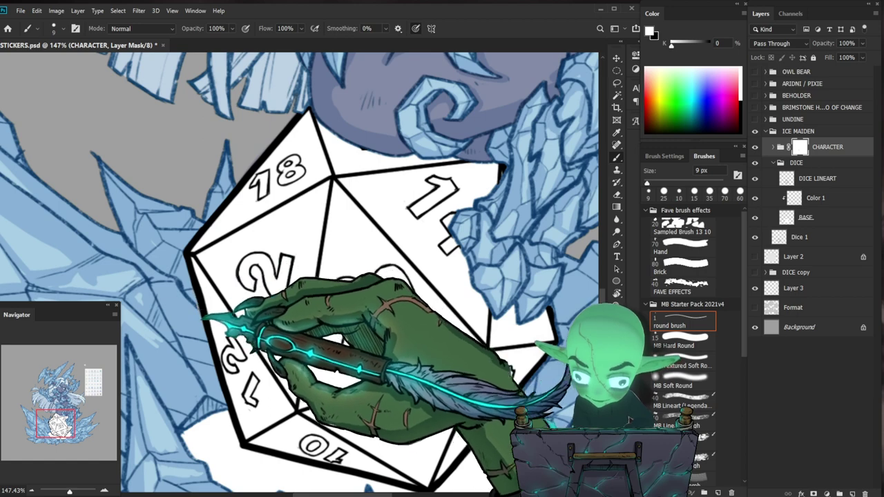
{"action": "key", "text": "x"}
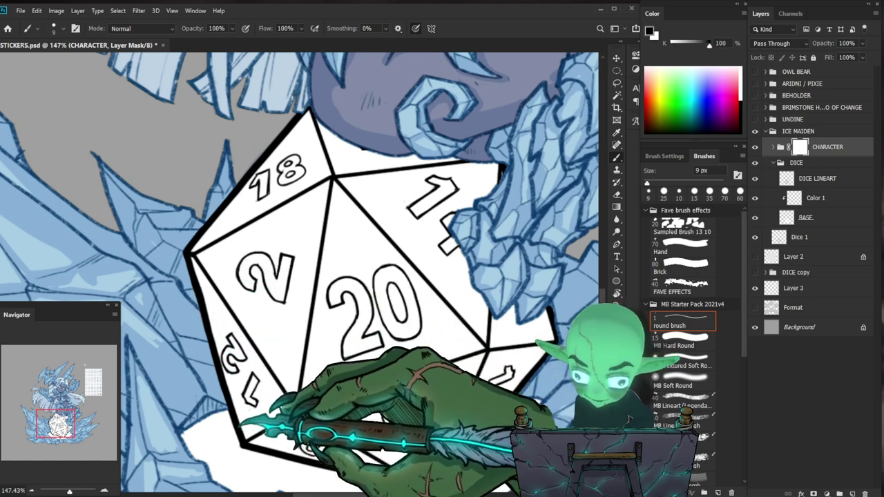
{"action": "left_click_drag", "start_coordinate": [282, 338], "coordinate": [224, 338]}
Refine the CHARACTER mask around the die's right edge and the neighbouring crystals, alternating white and black.
{"action": "left_click_drag", "start_coordinate": [433, 366], "coordinate": [531, 359]}
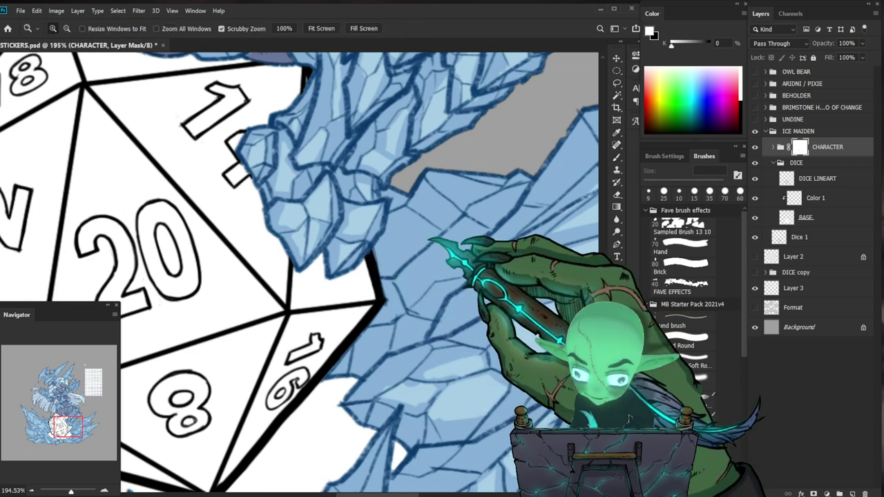
{"action": "left_click_drag", "start_coordinate": [426, 242], "coordinate": [398, 241]}
{"action": "left_click_drag", "start_coordinate": [378, 143], "coordinate": [421, 142]}
{"action": "key", "text": "x"}
{"action": "mouse_move", "coordinate": [349, 168]}
{"action": "left_mouse_down"}
{"action": "mouse_move", "coordinate": [358, 176]}
{"action": "mouse_move", "coordinate": [312, 215]}
{"action": "left_mouse_up"}
{"action": "left_click_drag", "start_coordinate": [497, 246], "coordinate": [432, 331]}
{"action": "scroll", "coordinate": [437, 331], "scroll_direction": "down", "scroll_amount": 1}
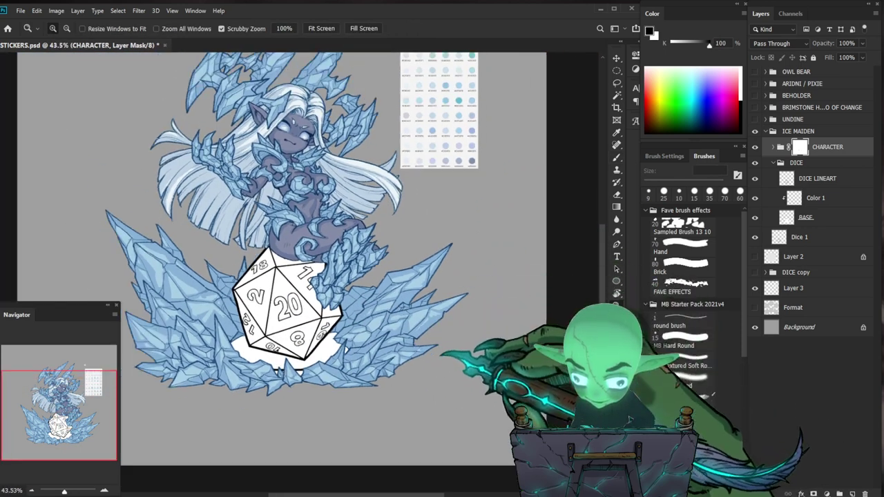
{"action": "scroll", "coordinate": [437, 331], "scroll_direction": "down", "scroll_amount": 1}
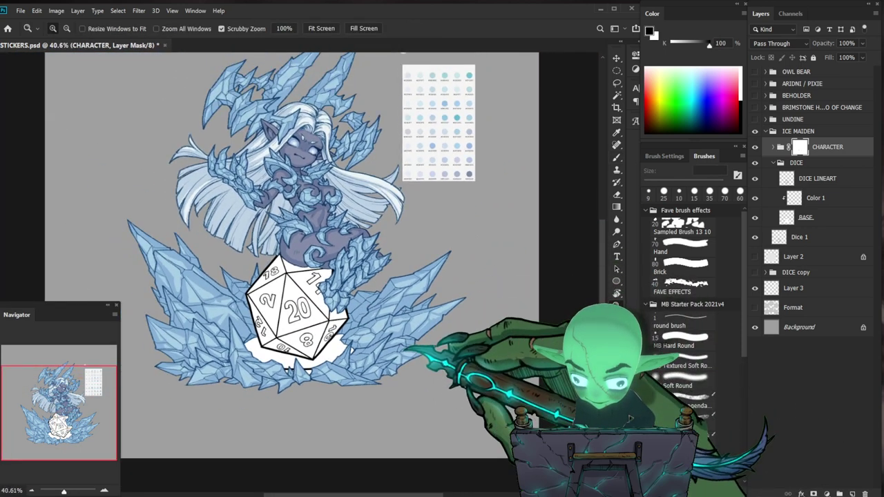
{"action": "left_click_drag", "start_coordinate": [407, 241], "coordinate": [390, 279]}
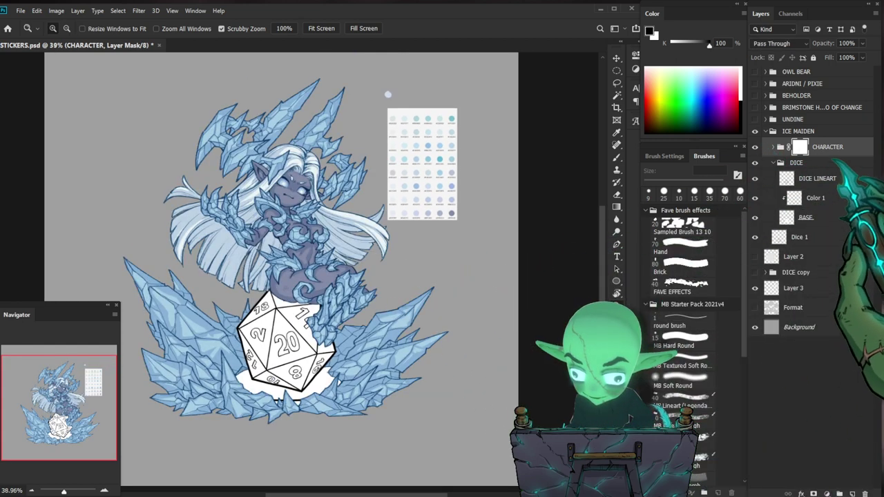
Select the Color 1 layer in the DICE group and set the foreground colour to purple (H 268, S 53, B 83).
{"action": "left_click", "coordinate": [817, 179]}
{"action": "left_click", "coordinate": [816, 199]}
{"action": "key", "text": "b"}
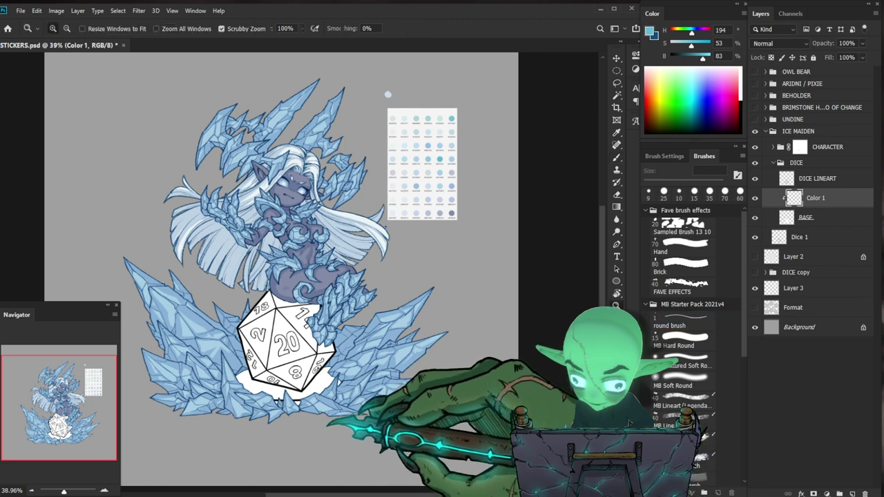
{"action": "left_click_drag", "start_coordinate": [329, 423], "coordinate": [338, 422]}
{"action": "left_click_drag", "start_coordinate": [339, 423], "coordinate": [338, 413]}
{"action": "left_click", "coordinate": [649, 31]}
{"action": "left_click_drag", "start_coordinate": [593, 351], "coordinate": [593, 327]}
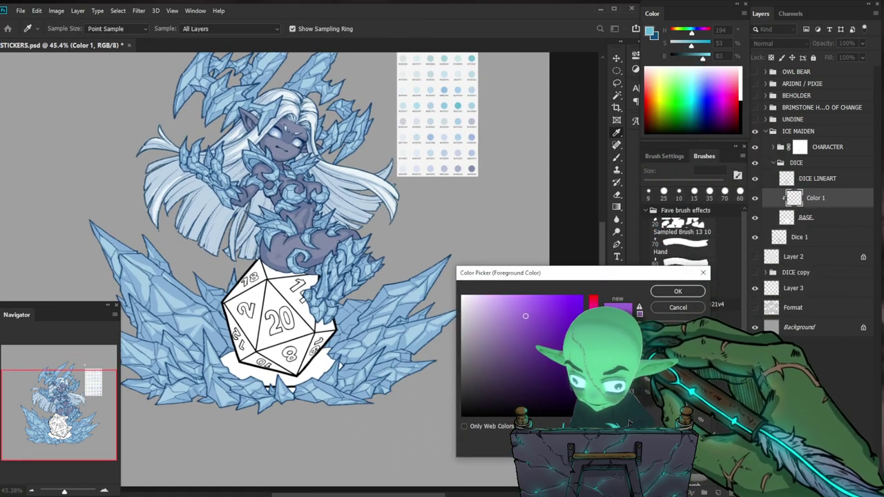
{"action": "key", "text": "Return"}
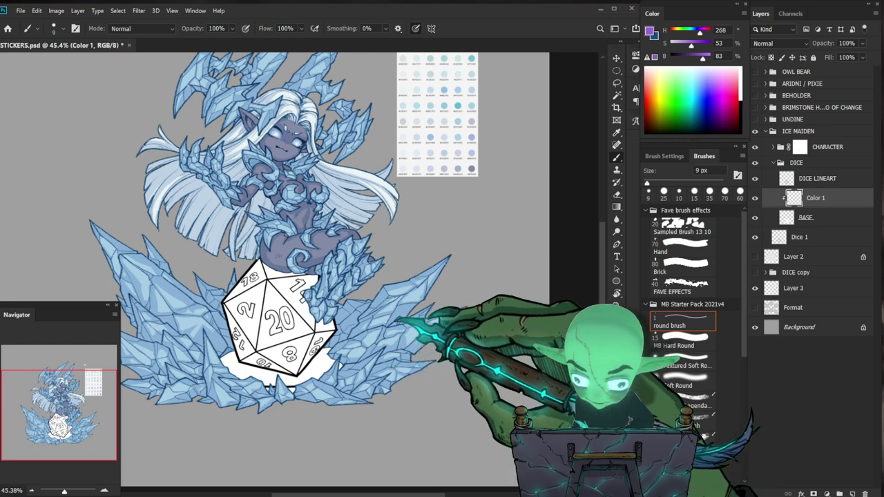
Enlarge the brush to 200 px and paint the whole die and the ground beneath it purple.
{"action": "key", "text": "bracketright"}
{"action": "key", "text": "bracketright"}
{"action": "key", "text": "bracketright"}
{"action": "key", "text": "bracketright"}
{"action": "key", "text": "bracketright"}
{"action": "key", "text": "bracketright"}
{"action": "key", "text": "bracketright"}
{"action": "key", "text": "bracketright"}
{"action": "key", "text": "bracketright"}
{"action": "key", "text": "bracketright"}
{"action": "key", "text": "bracketright"}
{"action": "key", "text": "bracketright"}
{"action": "key", "text": "bracketright"}
{"action": "key", "text": "bracketright"}
{"action": "key", "text": "bracketright"}
{"action": "key", "text": "bracketright"}
{"action": "key", "text": "bracketright"}
{"action": "key", "text": "bracketright"}
{"action": "mouse_move", "coordinate": [338, 331]}
{"action": "left_mouse_down"}
{"action": "mouse_move", "coordinate": [300, 352]}
{"action": "mouse_move", "coordinate": [226, 355]}
{"action": "mouse_move", "coordinate": [219, 318]}
{"action": "mouse_move", "coordinate": [230, 303]}
{"action": "mouse_move", "coordinate": [267, 370]}
{"action": "mouse_move", "coordinate": [343, 372]}
{"action": "left_mouse_up"}
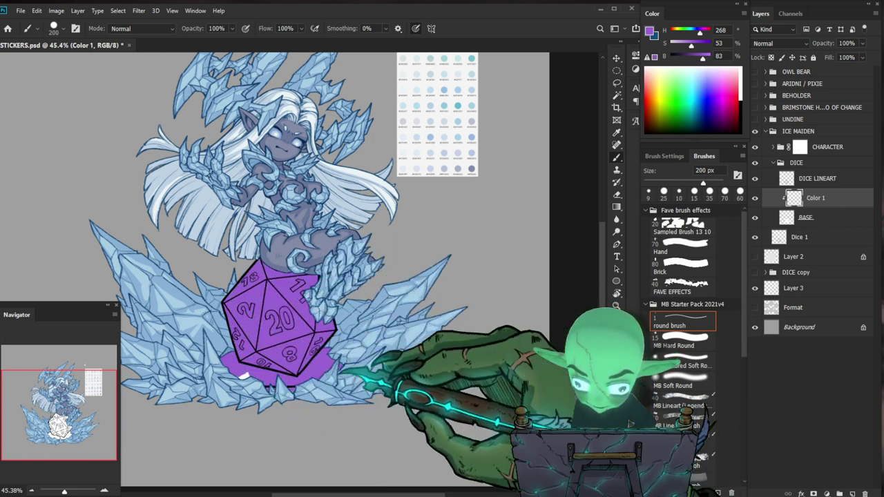
{"action": "scroll", "coordinate": [270, 376], "scroll_direction": "up", "scroll_amount": 3}
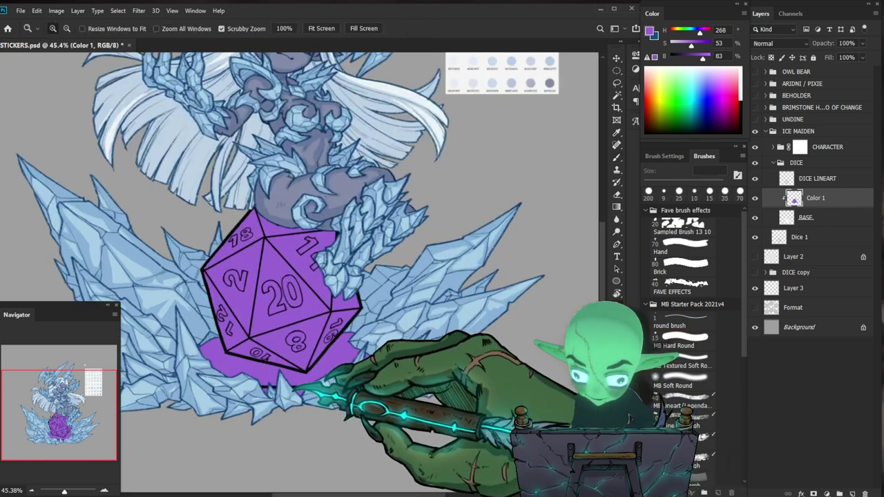
{"action": "left_click_drag", "start_coordinate": [360, 281], "coordinate": [380, 321]}
{"action": "left_click_drag", "start_coordinate": [397, 369], "coordinate": [353, 385]}
{"action": "mouse_move", "coordinate": [295, 345]}
{"action": "left_mouse_down"}
{"action": "mouse_move", "coordinate": [324, 371]}
{"action": "mouse_move", "coordinate": [340, 371]}
{"action": "left_mouse_up"}
Try a pale blue swatch from the palette chart on the ground beside the die.
{"action": "left_click", "coordinate": [649, 31]}
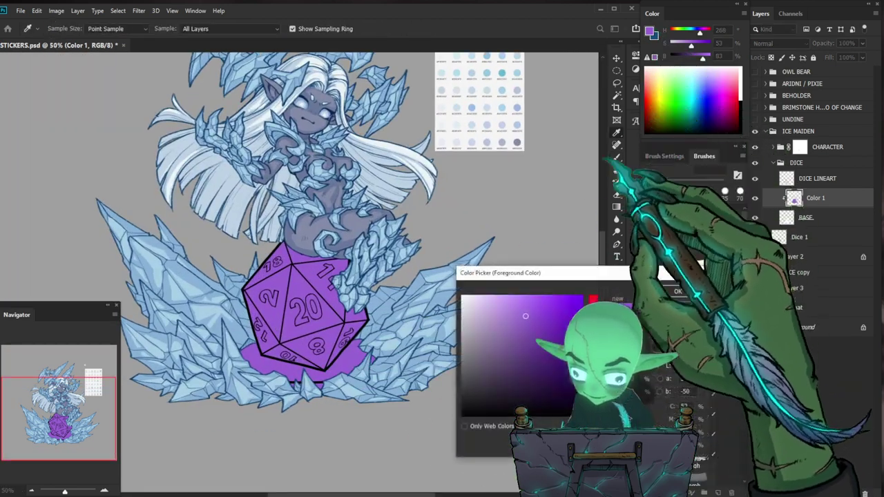
{"action": "left_click", "coordinate": [677, 292]}
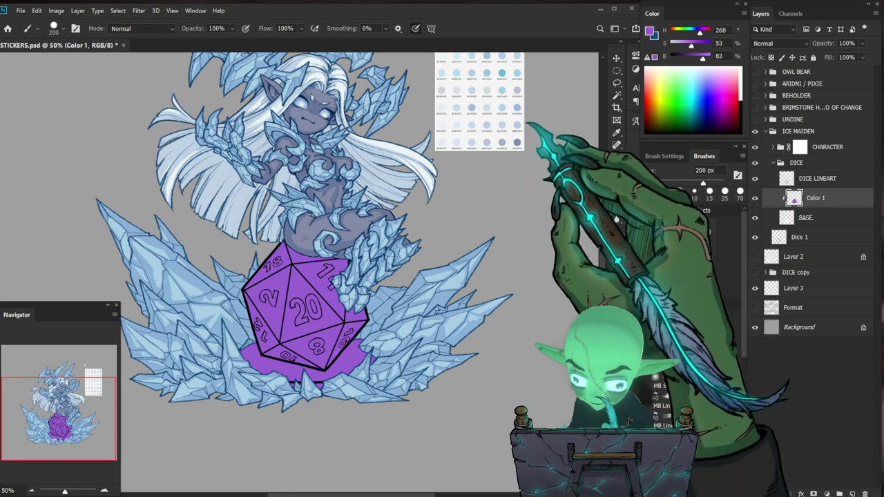
{"action": "left_click", "coordinate": [514, 118], "text": "alt"}
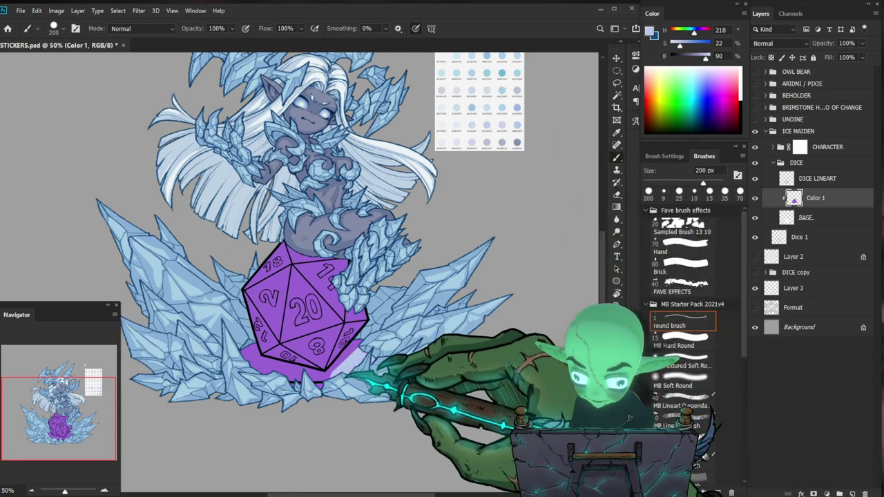
Set the foreground colour to a brighter purple (H 258, S 53, B 91) and repaint the die with it.
{"action": "key", "text": "i"}
{"action": "left_click", "coordinate": [649, 31]}
{"action": "left_click_drag", "start_coordinate": [475, 307], "coordinate": [526, 306]}
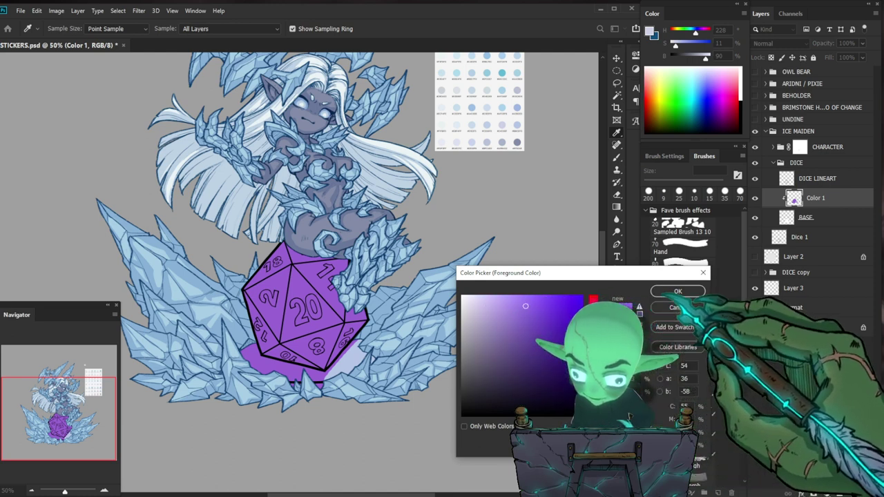
{"action": "key", "text": "Return"}
{"action": "key", "text": "b"}
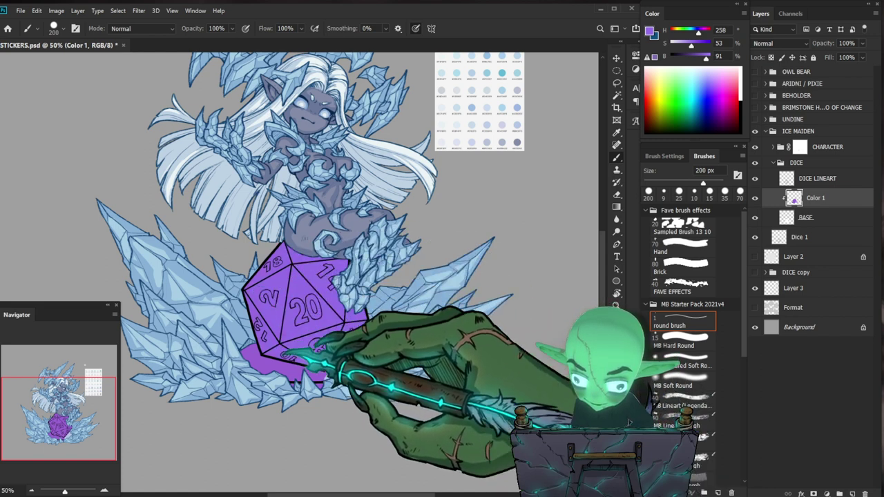
{"action": "key", "text": "ctrl+space"}
{"action": "mouse_move", "coordinate": [331, 364]}
{"action": "left_mouse_down"}
{"action": "mouse_move", "coordinate": [345, 359]}
{"action": "mouse_move", "coordinate": [349, 342]}
{"action": "mouse_move", "coordinate": [383, 349]}
{"action": "left_mouse_up"}
{"action": "key", "text": "ctrl+space"}
{"action": "key", "text": "ctrl+space"}
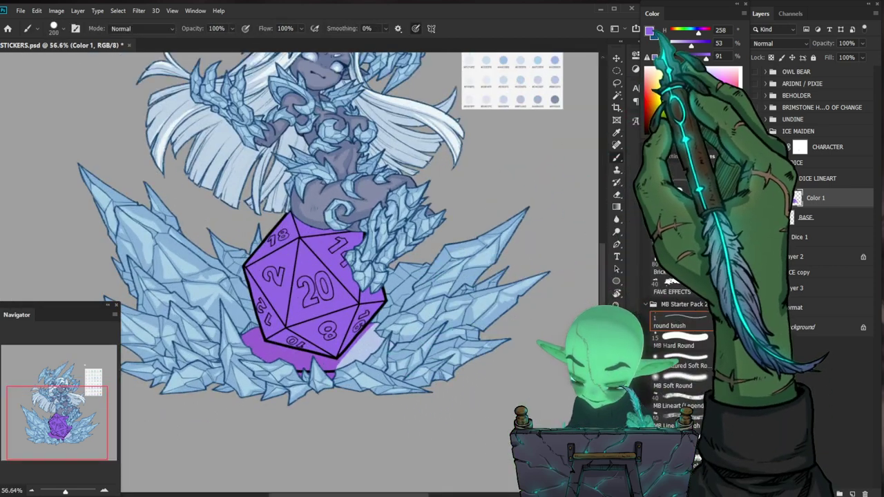
Sample the grey-blue swatch, lower its brightness to 48%, and paint the ground under the die with a 150 px brush.
{"action": "left_click", "coordinate": [554, 100], "text": "alt"}
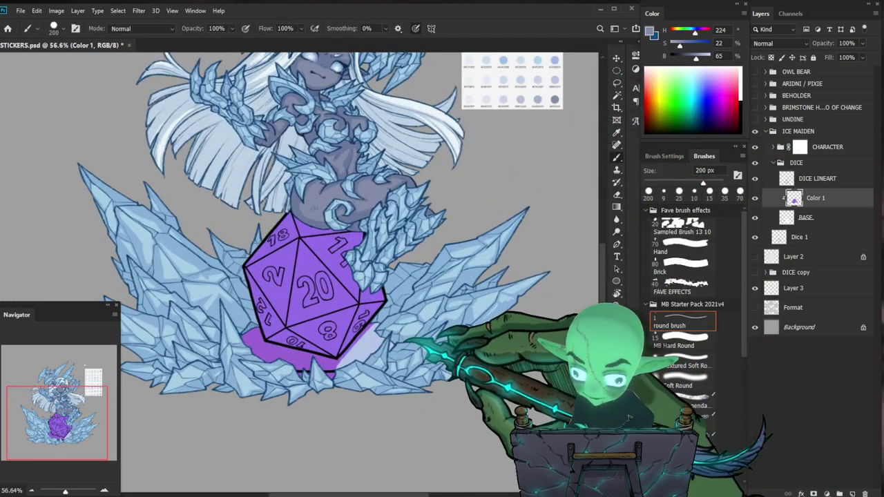
{"action": "left_click_drag", "start_coordinate": [696, 58], "coordinate": [689, 58]}
{"action": "key", "text": "bracketleft"}
{"action": "key", "text": "bracketleft"}
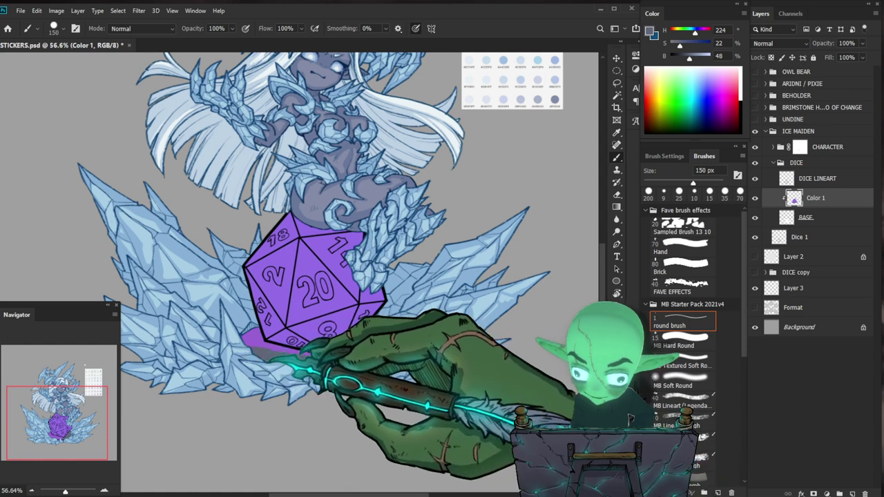
Sample the die's purple and reduce the brush to 45 px for touching up the die's faces along the ground.
{"action": "left_click", "coordinate": [306, 336], "text": "alt"}
{"action": "key", "text": "bracketleft"}
{"action": "key", "text": "bracketleft"}
{"action": "key", "text": "bracketleft"}
{"action": "key", "text": "bracketleft"}
{"action": "key", "text": "bracketleft"}
{"action": "key", "text": "bracketleft"}
{"action": "key", "text": "bracketleft"}
{"action": "key", "text": "bracketleft"}
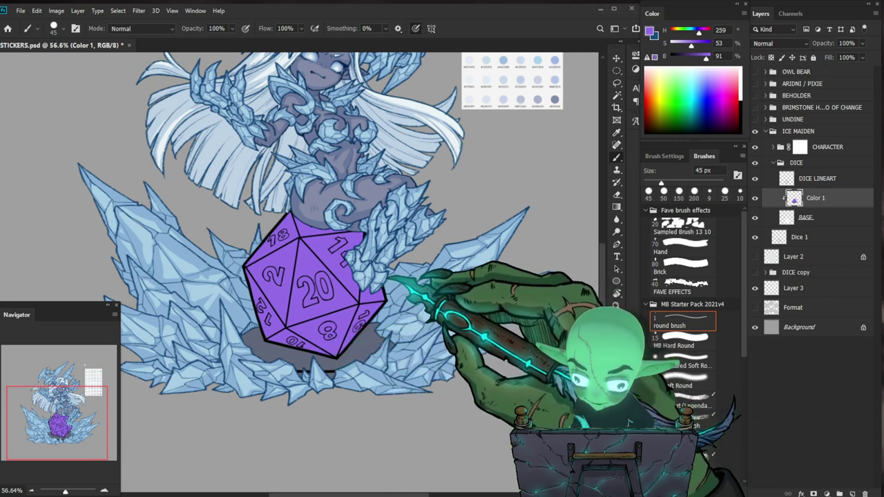
Clean up the border between the die and the ground, alternating the sampled dark grey and purple.
{"action": "left_click", "coordinate": [355, 366], "text": "alt"}
{"action": "scroll", "coordinate": [348, 359], "scroll_direction": "up", "scroll_amount": 5}
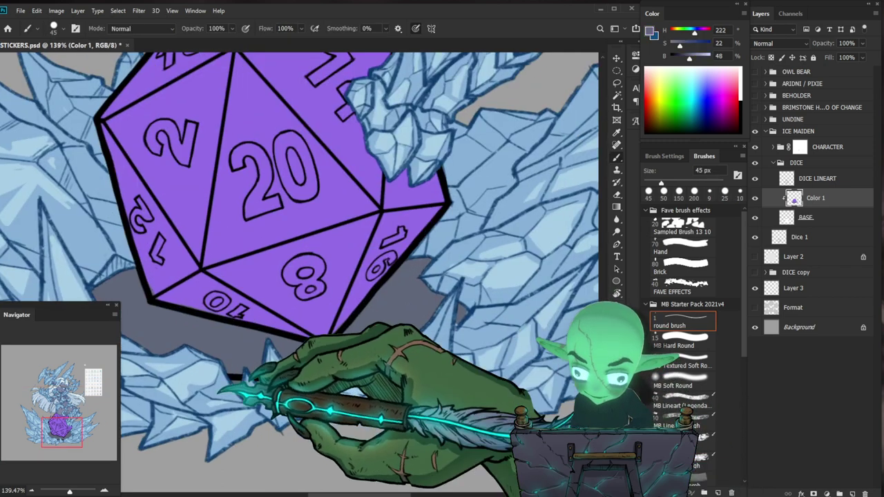
{"action": "left_click", "coordinate": [323, 334], "text": "alt"}
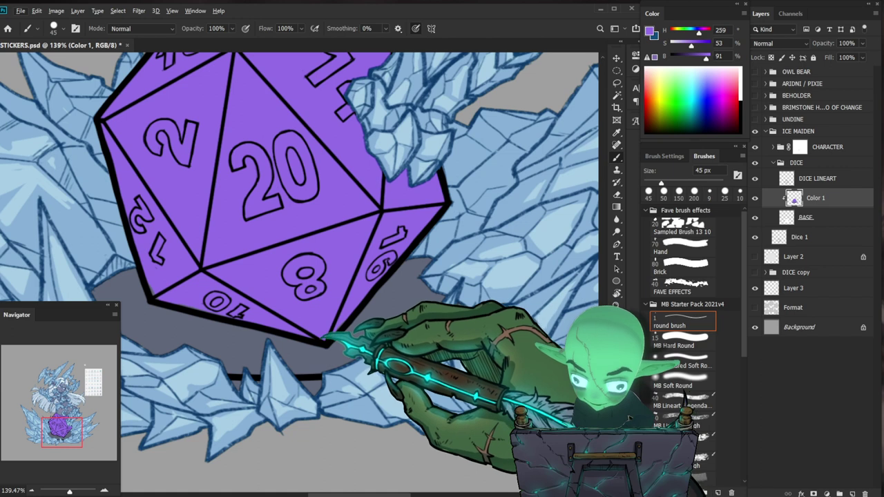
{"action": "left_click_drag", "start_coordinate": [308, 278], "coordinate": [390, 313]}
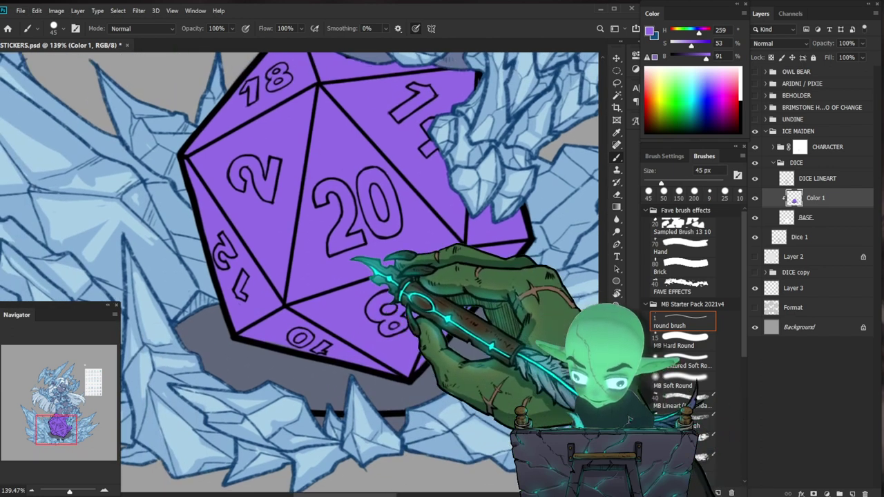
{"action": "key", "text": "z"}
{"action": "left_click_drag", "start_coordinate": [350, 276], "coordinate": [303, 276]}
{"action": "mouse_move", "coordinate": [435, 265]}
{"action": "left_mouse_down"}
{"action": "mouse_move", "coordinate": [405, 322]}
{"action": "mouse_move", "coordinate": [427, 295]}
{"action": "left_mouse_up"}
{"action": "key", "text": "b"}
{"action": "scroll", "coordinate": [381, 148], "scroll_direction": "down", "scroll_amount": 5}
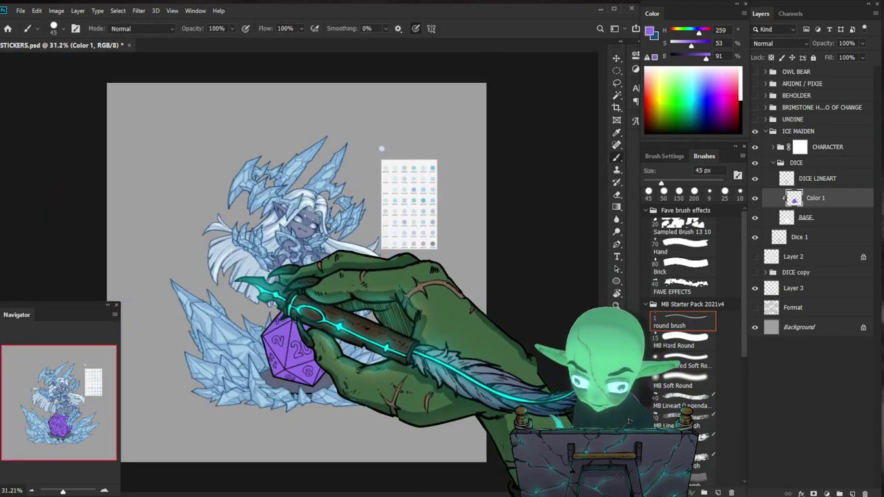
{"action": "key", "text": "ctrl+space"}
{"action": "left_click_drag", "start_coordinate": [337, 327], "coordinate": [348, 333]}
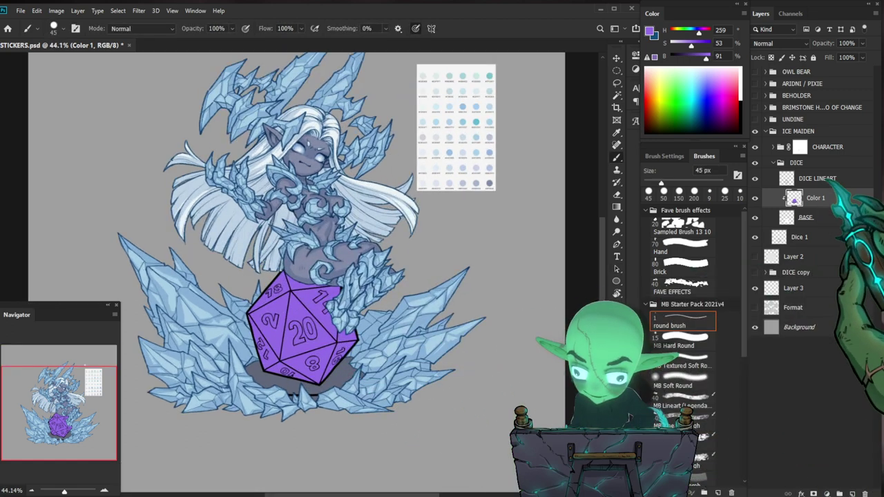
Set the DICE LINEART layer to Multiply, lock its transparent pixels, and fill the lines with the dark blue background colour.
{"action": "left_click", "coordinate": [830, 180]}
{"action": "left_click", "coordinate": [779, 43]}
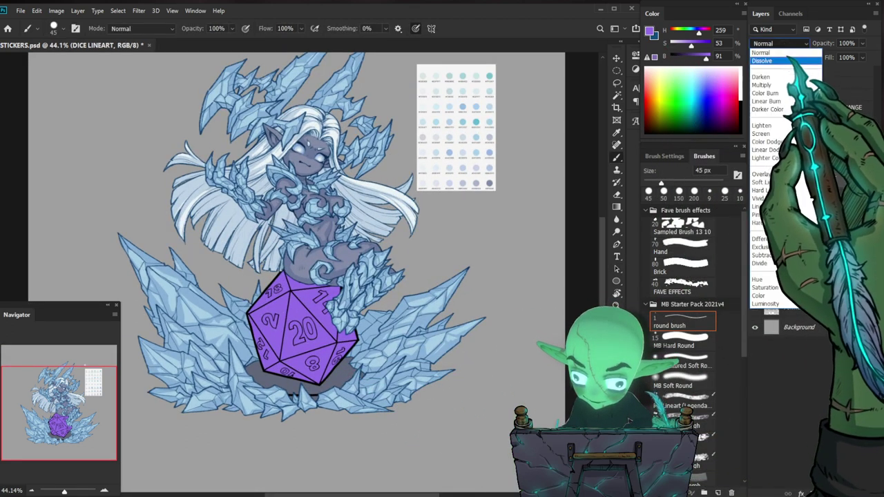
{"action": "left_click", "coordinate": [765, 85]}
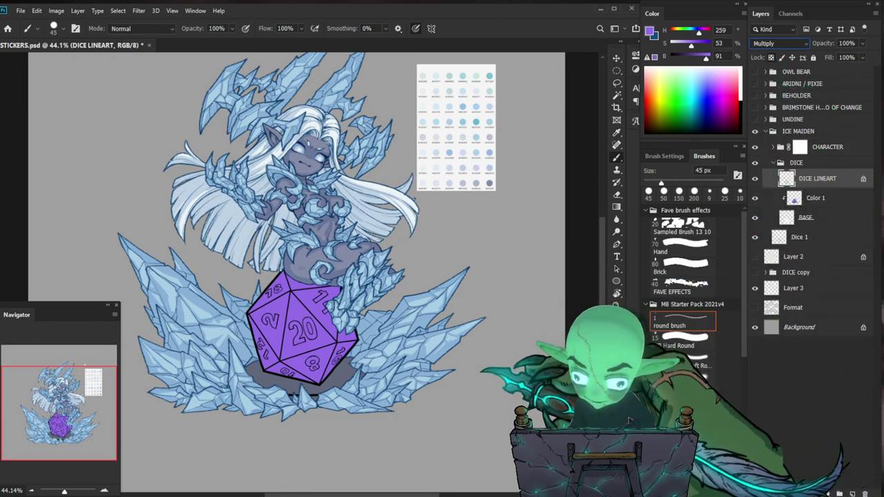
{"action": "key", "text": "ctrl"}
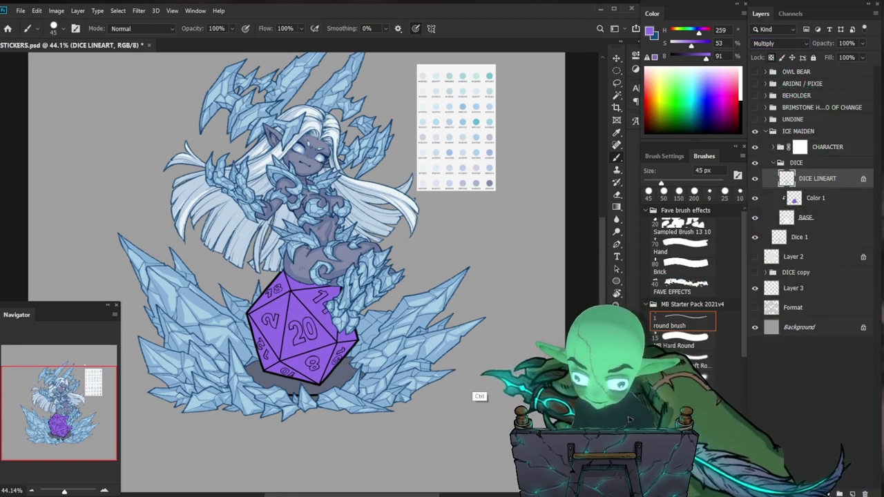
{"action": "key", "text": "ctrl+BackSpace"}
{"action": "left_click_drag", "start_coordinate": [305, 391], "coordinate": [366, 397]}
{"action": "left_click_drag", "start_coordinate": [380, 429], "coordinate": [346, 405]}
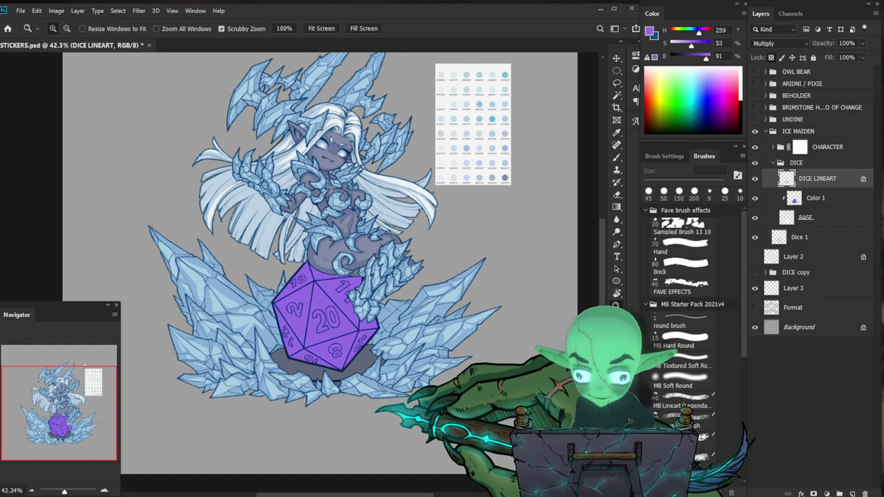
Select the Color 1 layer and sample the die's purple as the foreground colour, keeping it at H 259, S 53, B 91.
{"action": "left_click", "coordinate": [813, 198]}
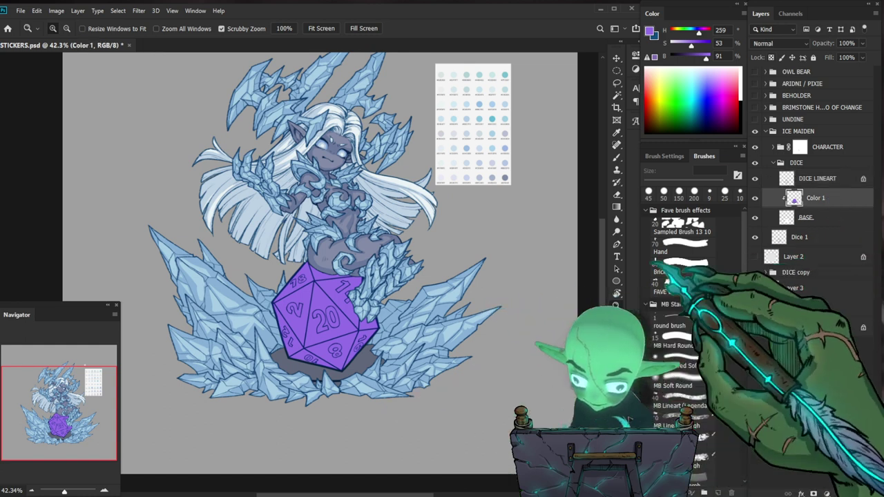
{"action": "left_click_drag", "start_coordinate": [324, 384], "coordinate": [380, 347]}
{"action": "key", "text": "b"}
{"action": "left_click", "coordinate": [354, 259], "text": "alt"}
{"action": "left_click", "coordinate": [351, 279], "text": "alt"}
{"action": "left_click", "coordinate": [648, 31]}
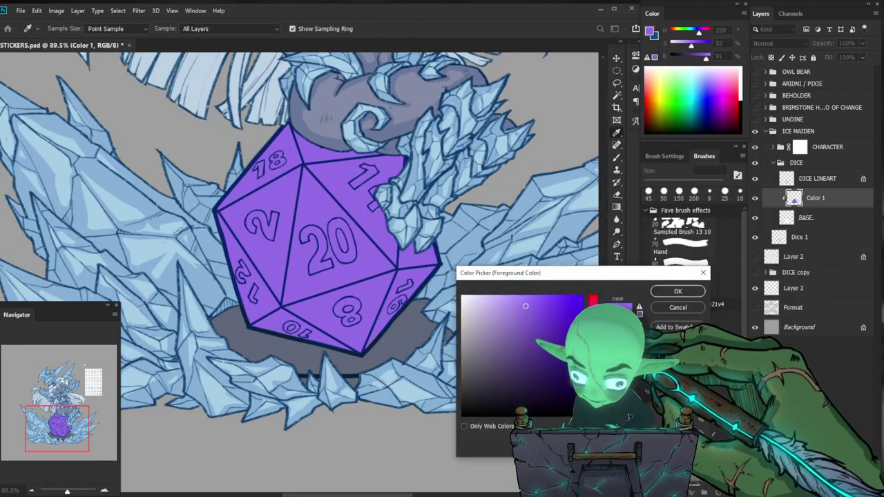
{"action": "key", "text": "Return"}
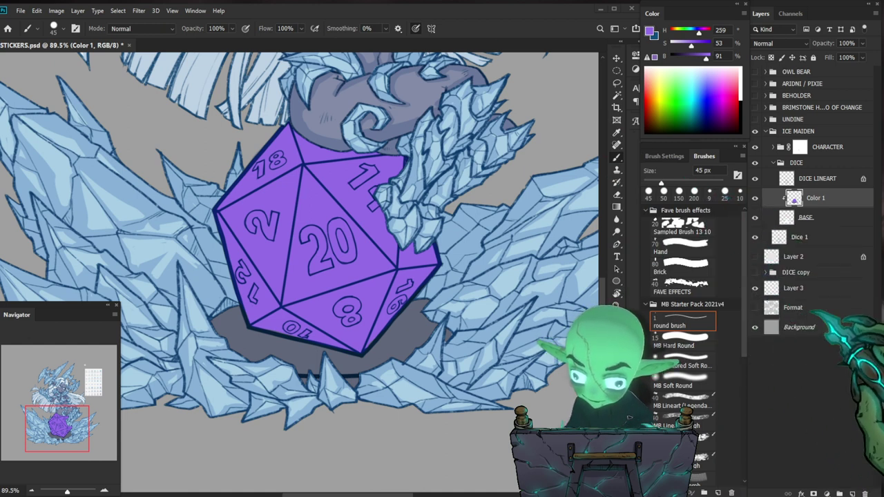
Add the pastel swatch palette on a new layer above Layer 3 and place it beside the crystals, below the blue palette.
{"action": "left_click", "coordinate": [792, 308]}
{"action": "left_click", "coordinate": [801, 290]}
{"action": "key", "text": "ctrl+alt+shift+n"}
{"action": "key", "text": "ctrl+space"}
{"action": "left_click_drag", "start_coordinate": [280, 226], "coordinate": [224, 249]}
{"action": "key", "text": "v"}
{"action": "mouse_move", "coordinate": [360, 265]}
{"action": "left_mouse_down"}
{"action": "mouse_move", "coordinate": [382, 243]}
{"action": "mouse_move", "coordinate": [425, 266]}
{"action": "left_mouse_up"}
{"action": "left_click", "coordinate": [808, 180]}
{"action": "key", "text": "ctrl+space"}
{"action": "left_click_drag", "start_coordinate": [381, 369], "coordinate": [422, 359]}
Sample the coral swatch (H 6, S 46, B 96) from the pastel palette as the foreground colour.
{"action": "left_click", "coordinate": [801, 199]}
{"action": "key", "text": "space"}
{"action": "mouse_move", "coordinate": [376, 332]}
{"action": "left_mouse_down"}
{"action": "mouse_move", "coordinate": [489, 299]}
{"action": "mouse_move", "coordinate": [430, 323]}
{"action": "left_mouse_up"}
{"action": "key", "text": "b"}
{"action": "left_click", "coordinate": [547, 145], "text": "alt"}
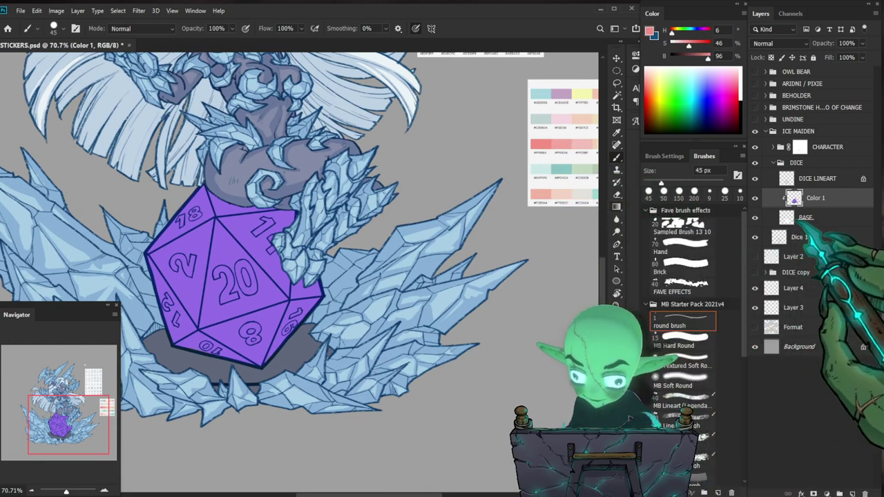
{"action": "left_click", "coordinate": [801, 259]}
{"action": "scroll", "coordinate": [422, 306], "scroll_direction": "down", "scroll_amount": 1}
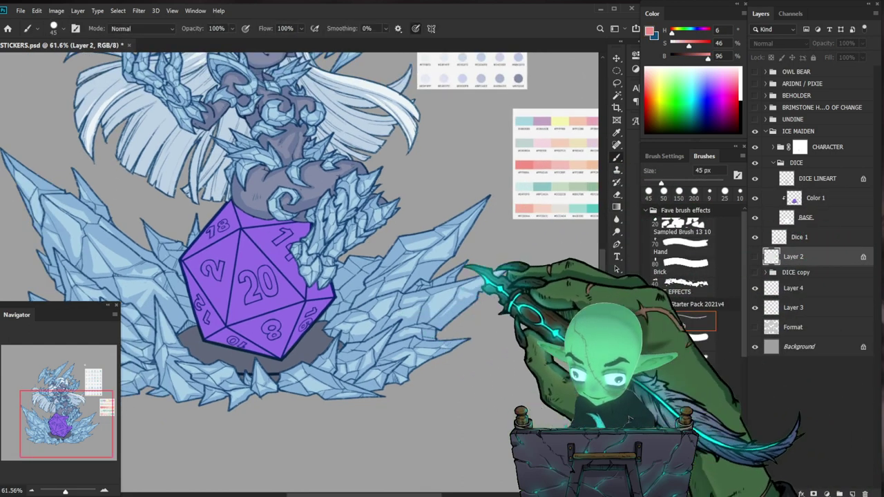
Sample the palette's mauve swatch (H 302, S 17, B 77) and lock the transparent pixels of the Color 1 layer.
{"action": "left_click", "coordinate": [546, 123], "text": "alt"}
{"action": "left_click", "coordinate": [813, 218]}
{"action": "left_click", "coordinate": [814, 200]}
{"action": "left_click", "coordinate": [771, 58]}
{"action": "key", "text": "x"}
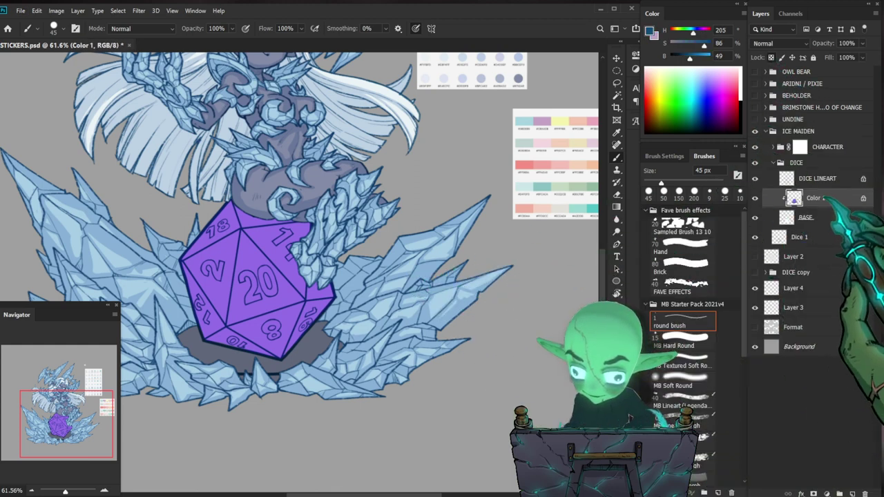
{"action": "key", "text": "x"}
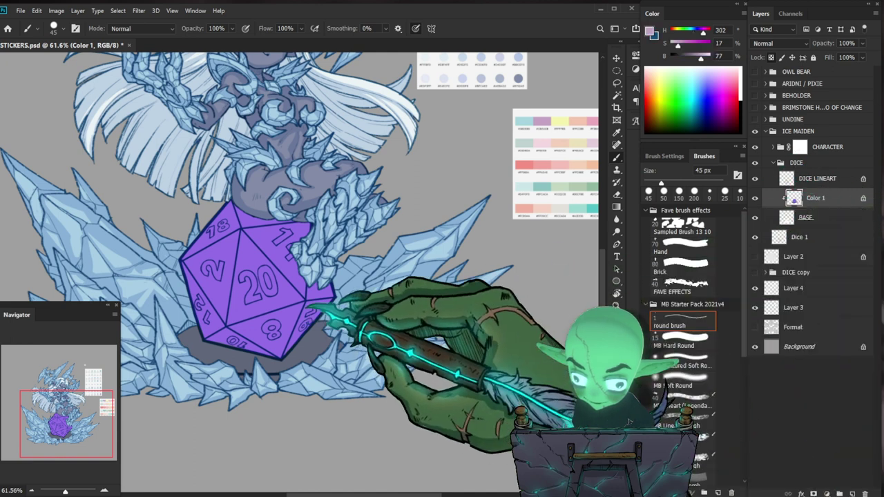
Lasso the whole die on the Color 1 layer and fill it with the sampled mauve.
{"action": "key", "text": "l"}
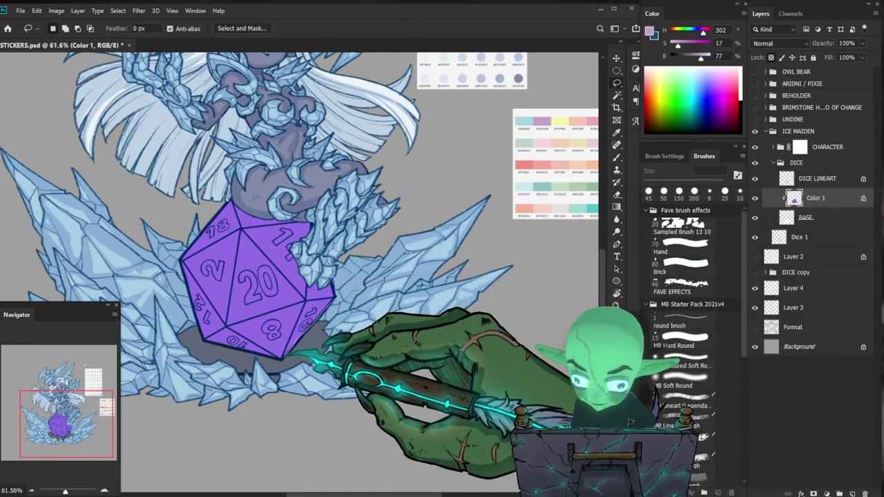
{"action": "mouse_move", "coordinate": [232, 347]}
{"action": "left_mouse_down"}
{"action": "mouse_move", "coordinate": [205, 339]}
{"action": "mouse_move", "coordinate": [176, 246]}
{"action": "mouse_move", "coordinate": [377, 210]}
{"action": "left_mouse_up"}
{"action": "key", "text": "x"}
{"action": "key", "text": "ctrl+BackSpace"}
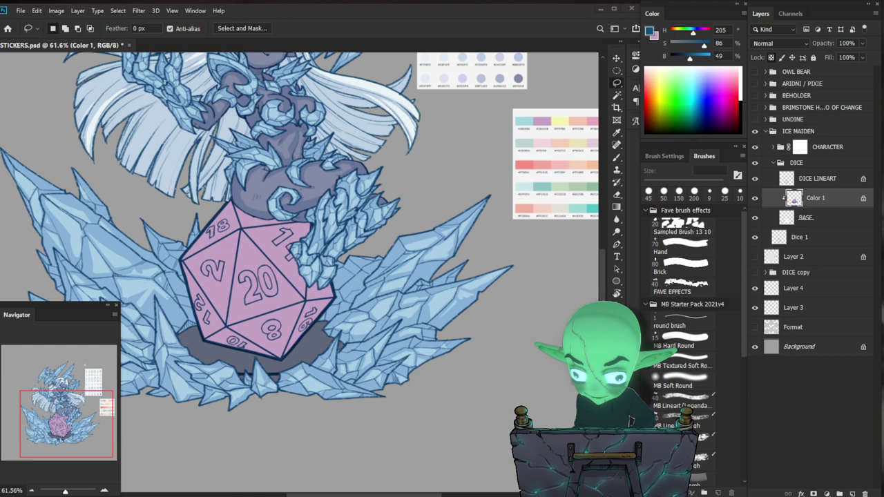
{"action": "left_click", "coordinate": [352, 483], "text": "ctrl+alt"}
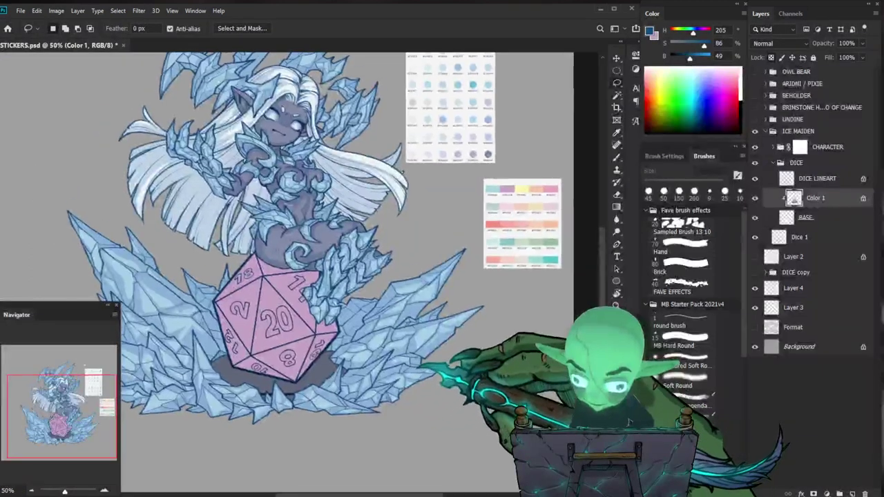
{"action": "left_click_drag", "start_coordinate": [388, 355], "coordinate": [401, 348]}
{"action": "left_click_drag", "start_coordinate": [440, 304], "coordinate": [424, 323]}
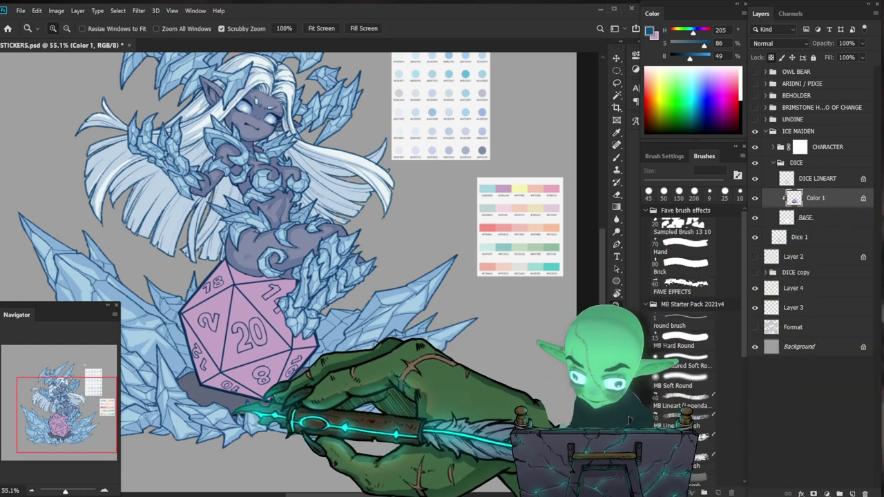
{"action": "left_click_drag", "start_coordinate": [232, 410], "coordinate": [253, 409]}
{"action": "key", "text": "b"}
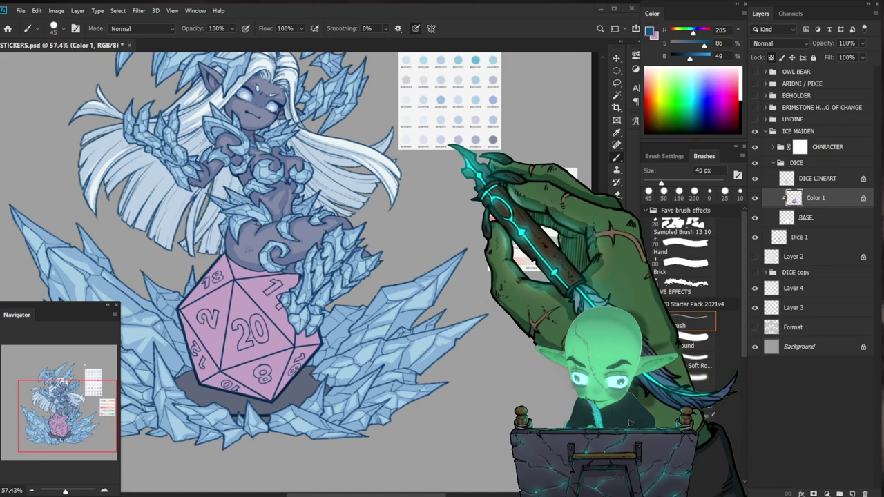
Paste the second palette sheet with round swatches above Layer 4 and place it directly beneath the pastel palette.
{"action": "left_click", "coordinate": [780, 290]}
{"action": "left_click_drag", "start_coordinate": [409, 296], "coordinate": [385, 315]}
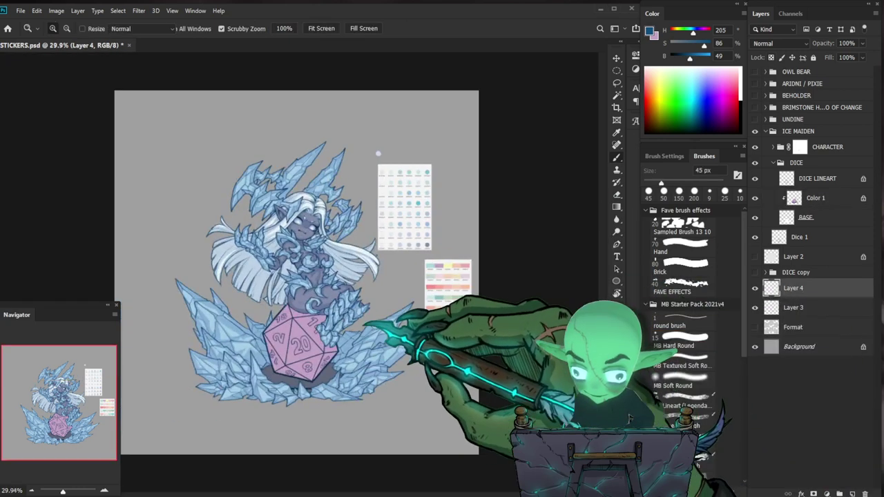
{"action": "key", "text": "ctrl+v"}
{"action": "key", "text": "v"}
{"action": "mouse_move", "coordinate": [379, 269]}
{"action": "left_mouse_down"}
{"action": "mouse_move", "coordinate": [412, 310]}
{"action": "mouse_move", "coordinate": [448, 310]}
{"action": "mouse_move", "coordinate": [482, 369]}
{"action": "left_mouse_up"}
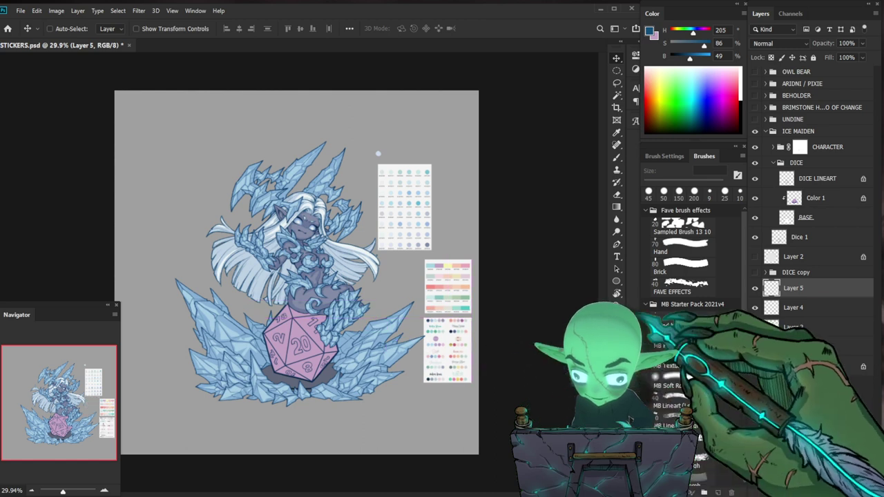
Sample the crimson swatch (H 352, S 52, B 80) from the newly pasted palette sheet.
{"action": "left_click_drag", "start_coordinate": [405, 367], "coordinate": [443, 368]}
{"action": "key", "text": "b"}
{"action": "left_click", "coordinate": [468, 284], "text": "alt"}
{"action": "left_click", "coordinate": [540, 310], "text": "alt"}
{"action": "left_click", "coordinate": [807, 272]}
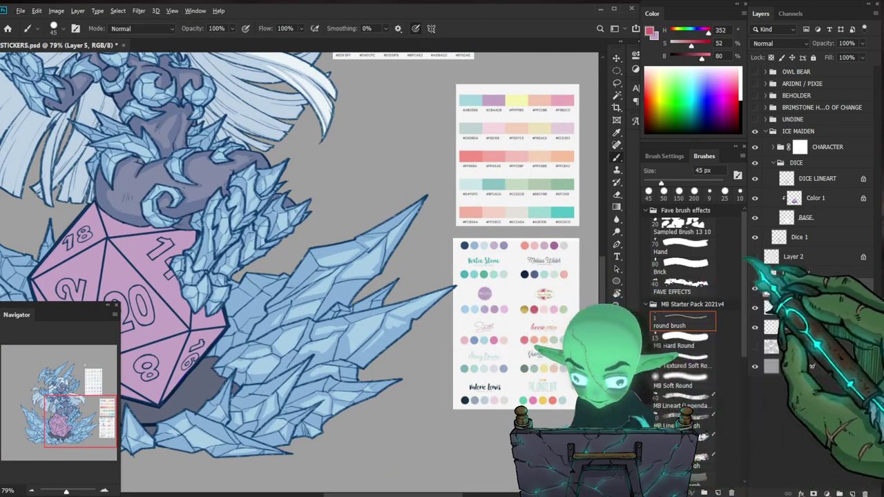
{"action": "left_click", "coordinate": [805, 287]}
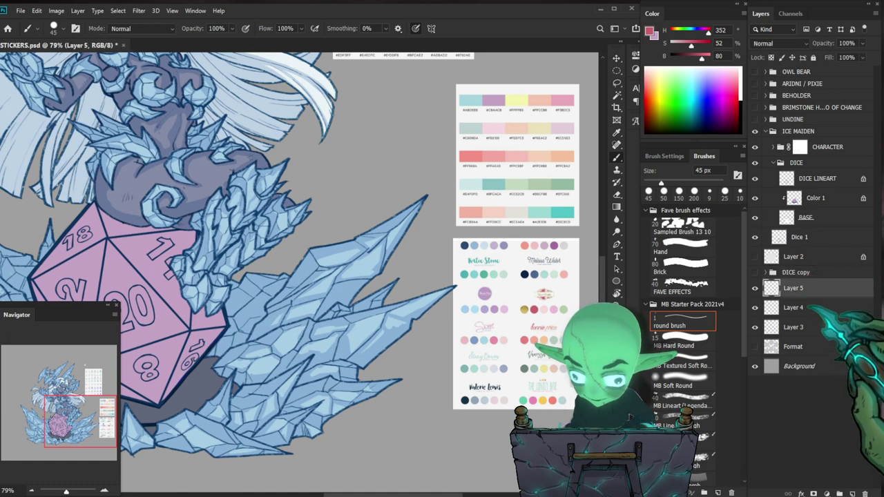
Lasso the die along its outline on the Color 1 layer, fill it with crimson and deselect.
{"action": "left_click", "coordinate": [799, 196]}
{"action": "left_click_drag", "start_coordinate": [359, 314], "coordinate": [493, 287]}
{"action": "key", "text": "l"}
{"action": "key", "text": "l"}
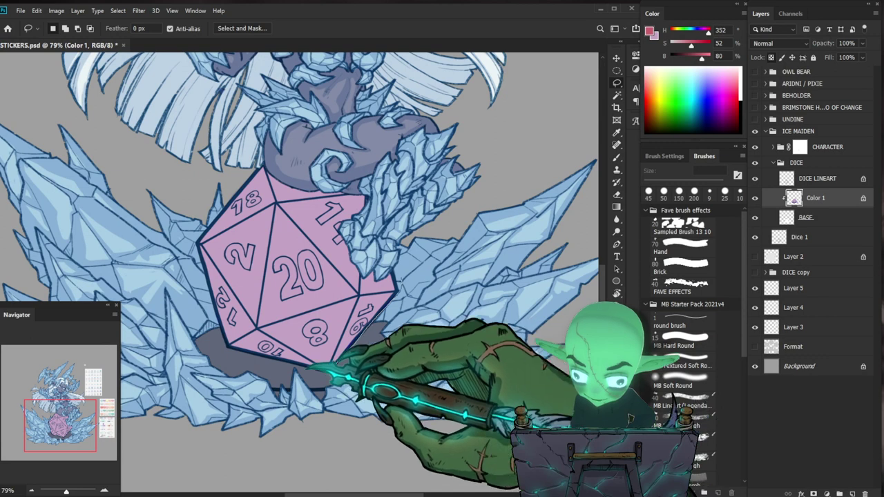
{"action": "mouse_move", "coordinate": [303, 356]}
{"action": "left_mouse_down"}
{"action": "mouse_move", "coordinate": [228, 342]}
{"action": "mouse_move", "coordinate": [207, 247]}
{"action": "mouse_move", "coordinate": [421, 276]}
{"action": "mouse_move", "coordinate": [327, 369]}
{"action": "left_mouse_up"}
{"action": "key", "text": "x"}
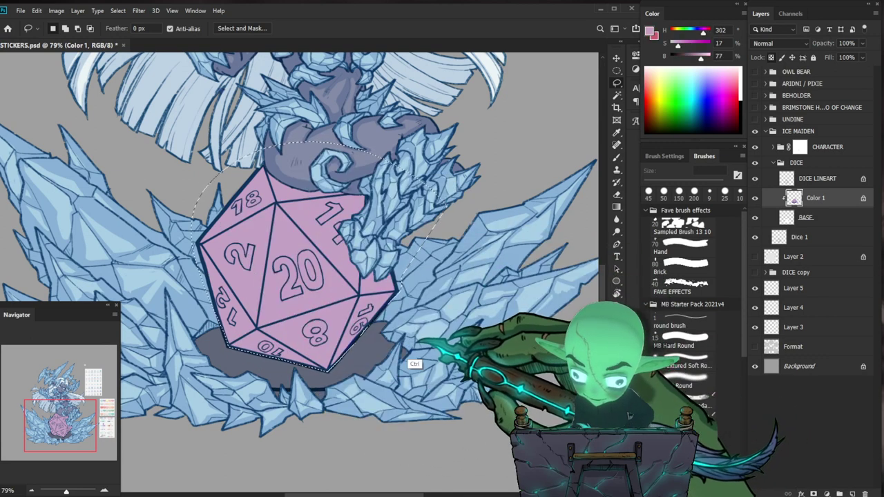
{"action": "key", "text": "ctrl+BackSpace"}
{"action": "key", "text": "ctrl+d"}
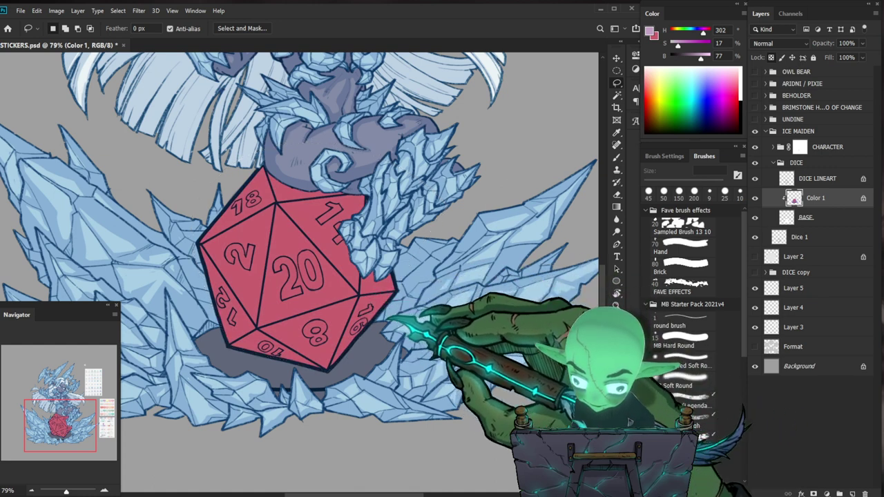
Lasso the ground along the die's lower edges, fill it with the mauve and deselect.
{"action": "scroll", "coordinate": [383, 320], "scroll_direction": "down", "scroll_amount": 4}
{"action": "mouse_move", "coordinate": [397, 315]}
{"action": "left_mouse_down"}
{"action": "mouse_move", "coordinate": [383, 335]}
{"action": "mouse_move", "coordinate": [372, 327]}
{"action": "left_mouse_up"}
{"action": "scroll", "coordinate": [383, 335], "scroll_direction": "up", "scroll_amount": 3}
{"action": "key", "text": "b"}
{"action": "left_click_drag", "start_coordinate": [329, 413], "coordinate": [350, 405]}
{"action": "key", "text": "l"}
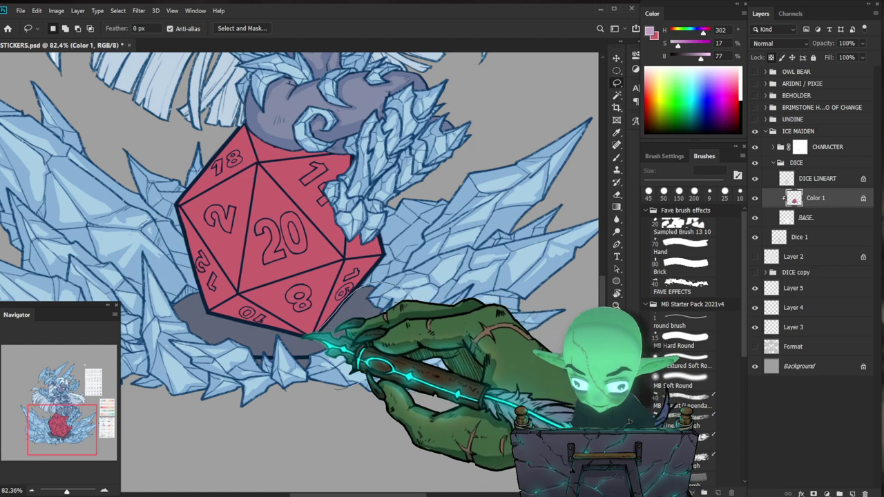
{"action": "mouse_move", "coordinate": [206, 293]}
{"action": "left_mouse_down"}
{"action": "mouse_move", "coordinate": [139, 318]}
{"action": "mouse_move", "coordinate": [390, 376]}
{"action": "left_mouse_up"}
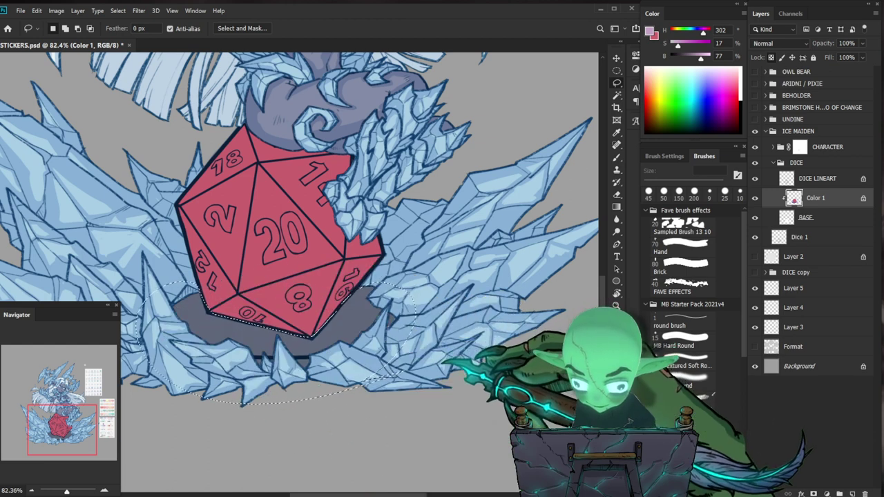
{"action": "key", "text": "x"}
{"action": "key", "text": "ctrl+BackSpace"}
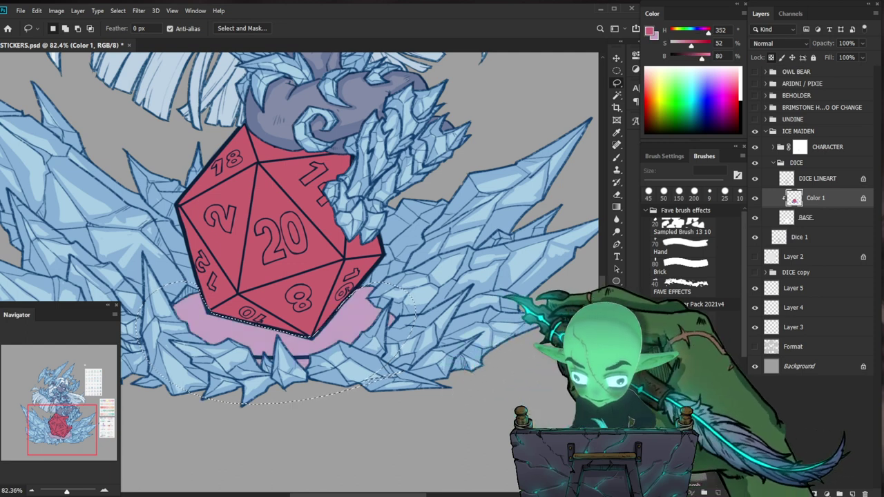
{"action": "key", "text": "ctrl+d"}
{"action": "left_click_drag", "start_coordinate": [385, 343], "coordinate": [308, 403]}
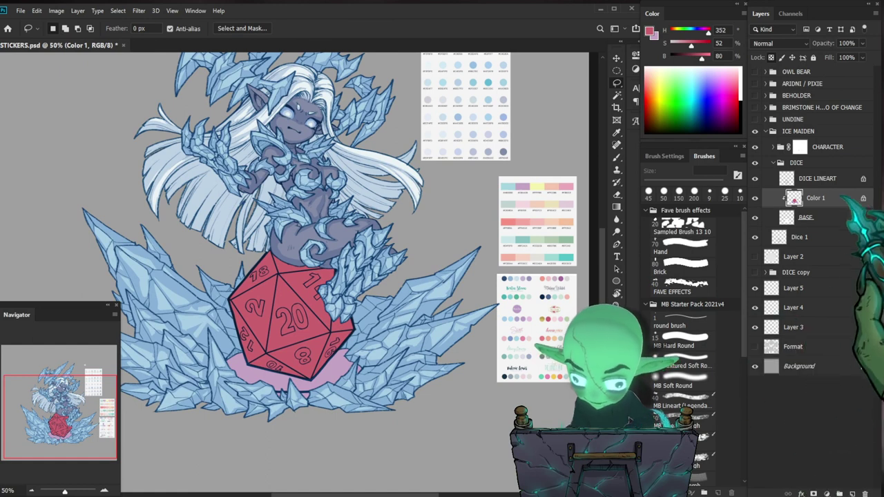
Create a new layer named Shading above the Color 1 layer in Normal mode at 100% opacity.
{"action": "key", "text": "ctrl+shift+n"}
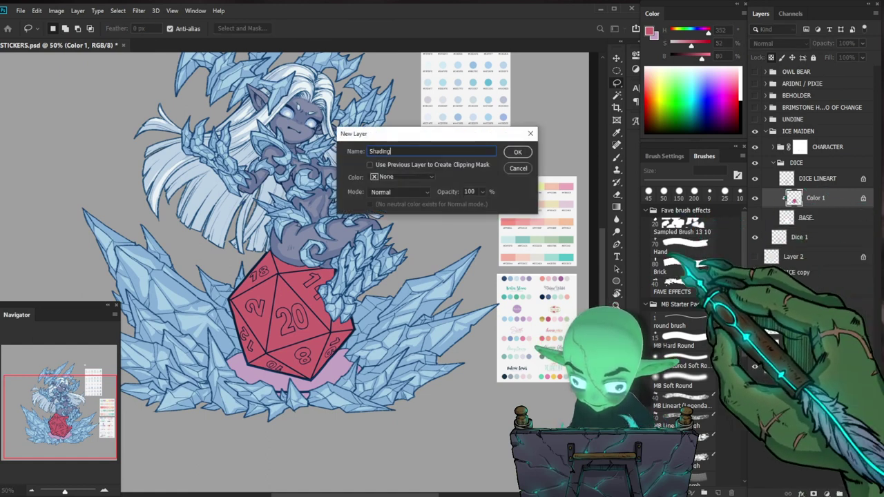
{"action": "key", "text": "Return"}
{"action": "left_click_drag", "start_coordinate": [330, 394], "coordinate": [373, 374]}
{"action": "mouse_move", "coordinate": [483, 347]}
{"action": "left_mouse_down"}
{"action": "mouse_move", "coordinate": [424, 369]}
{"action": "mouse_move", "coordinate": [359, 364]}
{"action": "left_mouse_up"}
{"action": "key", "text": "b"}
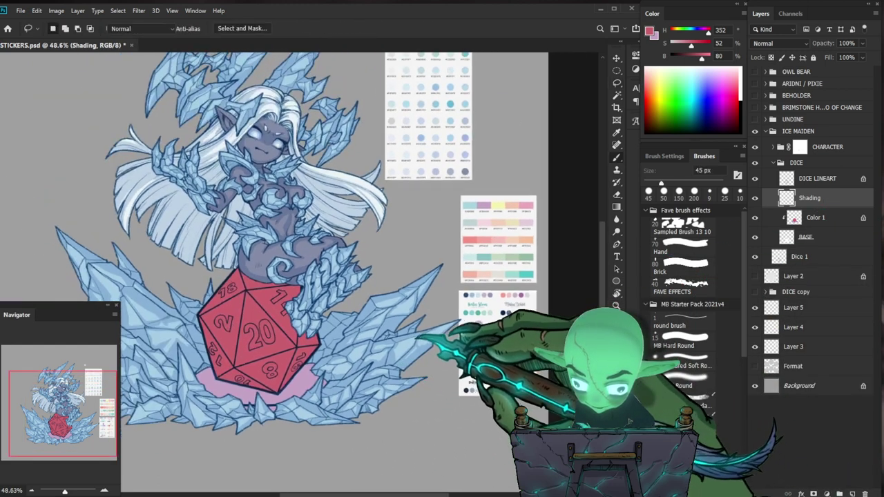
{"action": "key", "text": "b"}
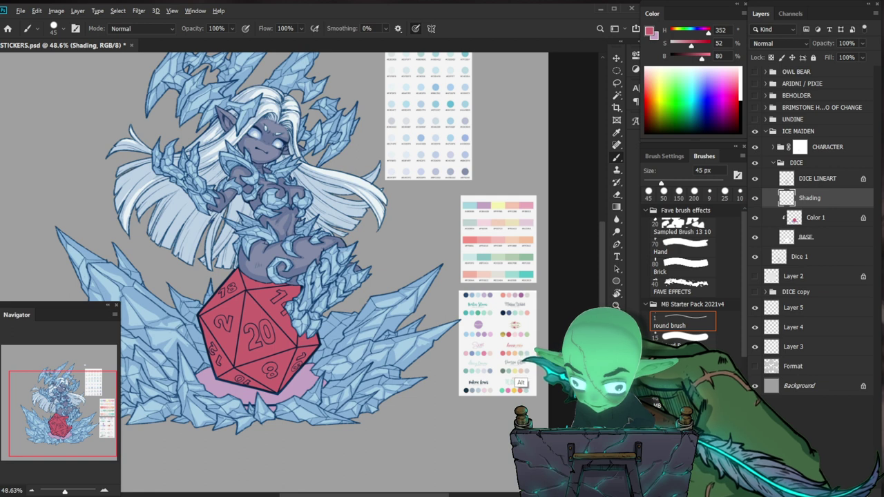
Sample the light aqua swatch (H 189, S 26, B 87) from the pastel palette and make Color 1 the active layer.
{"action": "left_click", "coordinate": [497, 208], "text": "alt"}
{"action": "left_click_drag", "start_coordinate": [497, 205], "coordinate": [471, 205]}
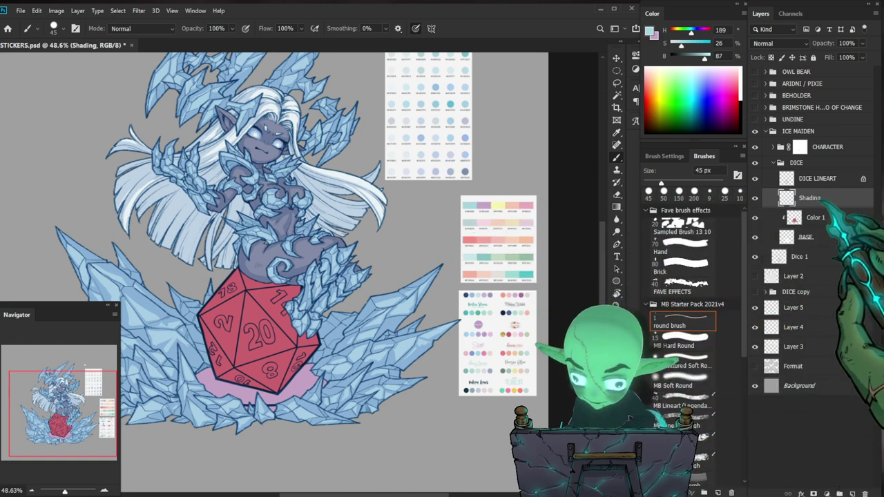
{"action": "left_click", "coordinate": [801, 217]}
{"action": "left_click_drag", "start_coordinate": [249, 357], "coordinate": [312, 349]}
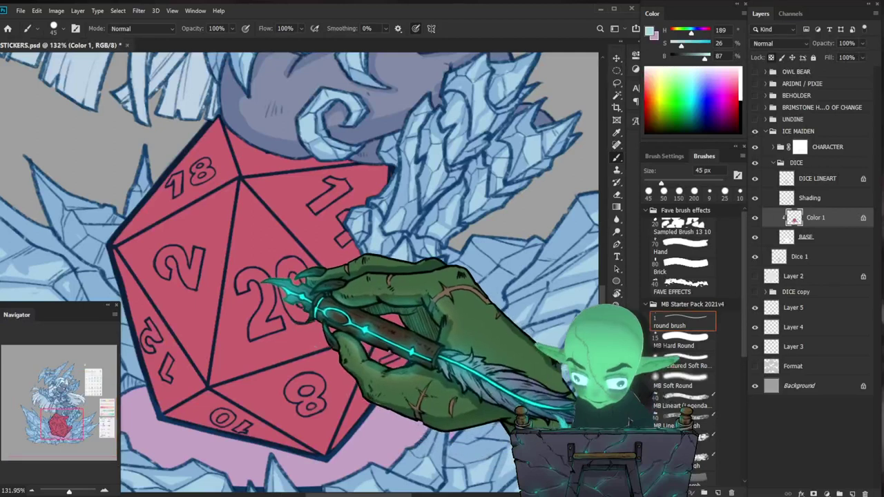
Paint the digit 2 of the die's central 20 in light aqua, reducing the brush to 15 px.
{"action": "left_click", "coordinate": [241, 283]}
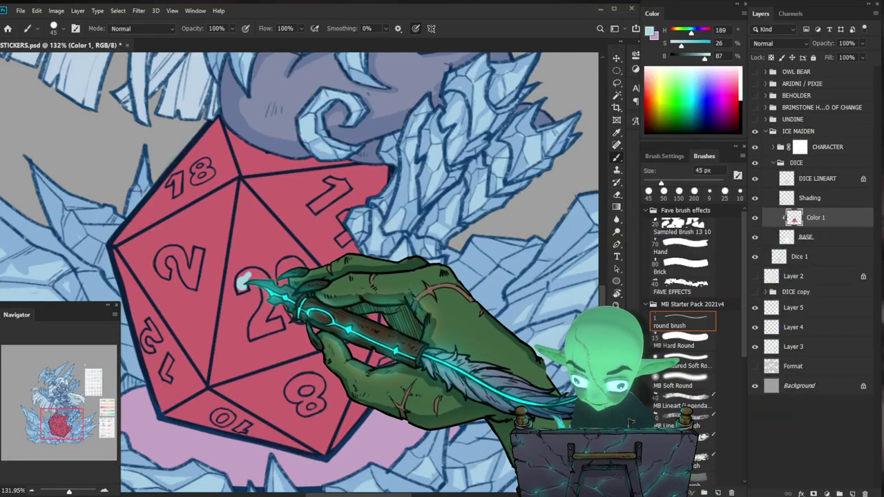
{"action": "key", "text": "["}
{"action": "mouse_move", "coordinate": [259, 276]}
{"action": "left_mouse_down"}
{"action": "mouse_move", "coordinate": [275, 288]}
{"action": "mouse_move", "coordinate": [261, 322]}
{"action": "mouse_move", "coordinate": [307, 331]}
{"action": "left_mouse_up"}
{"action": "key", "text": "["}
{"action": "key", "text": "ctrl+space"}
{"action": "key", "text": "b"}
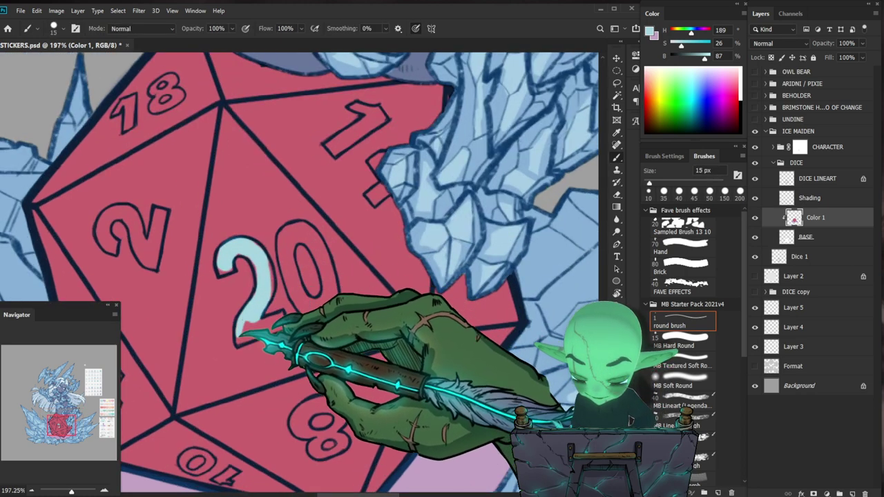
{"action": "left_click_drag", "start_coordinate": [250, 324], "coordinate": [268, 334]}
{"action": "key", "text": "z"}
{"action": "left_click_drag", "start_coordinate": [441, 281], "coordinate": [378, 312]}
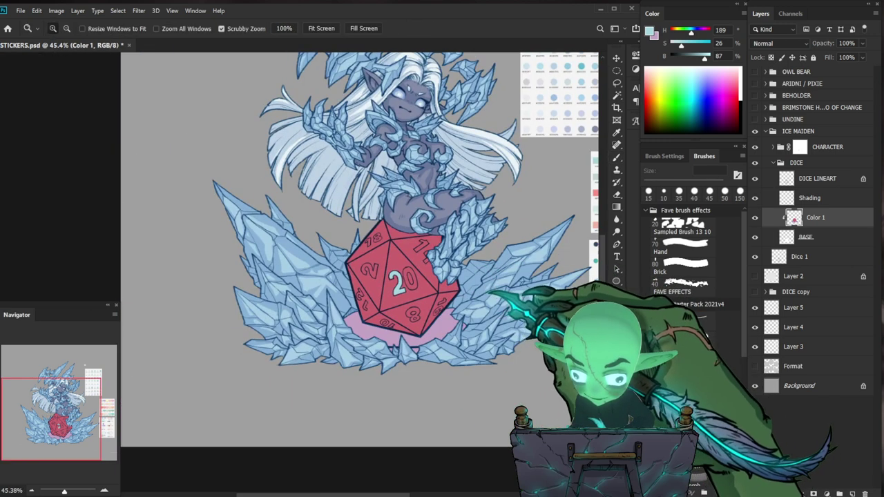
Undo the last aqua stroke and sample the pale yellow swatch (H 60, S 29, B 96) from the pastel palette.
{"action": "key", "text": "b"}
{"action": "mouse_move", "coordinate": [452, 289]}
{"action": "left_mouse_down"}
{"action": "mouse_move", "coordinate": [483, 289]}
{"action": "mouse_move", "coordinate": [326, 329]}
{"action": "mouse_move", "coordinate": [353, 333]}
{"action": "left_mouse_up"}
{"action": "key", "text": "ctrl+z"}
{"action": "key", "text": "z"}
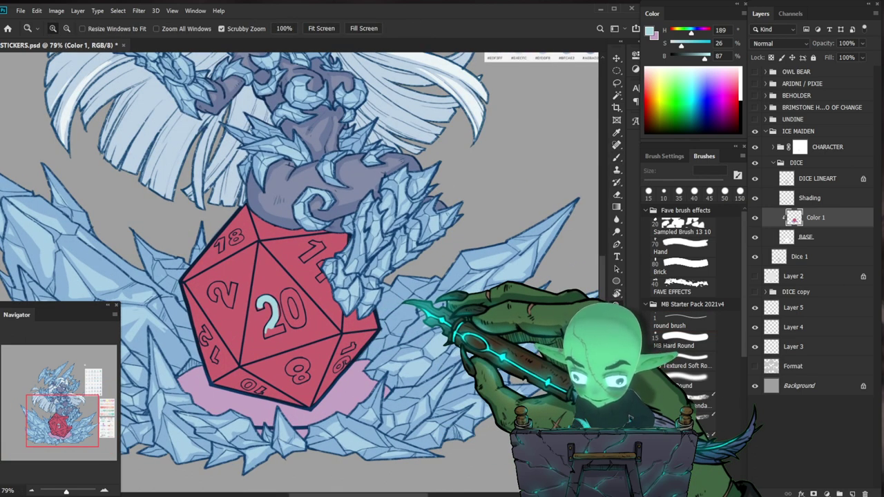
{"action": "left_click_drag", "start_coordinate": [373, 330], "coordinate": [294, 330]}
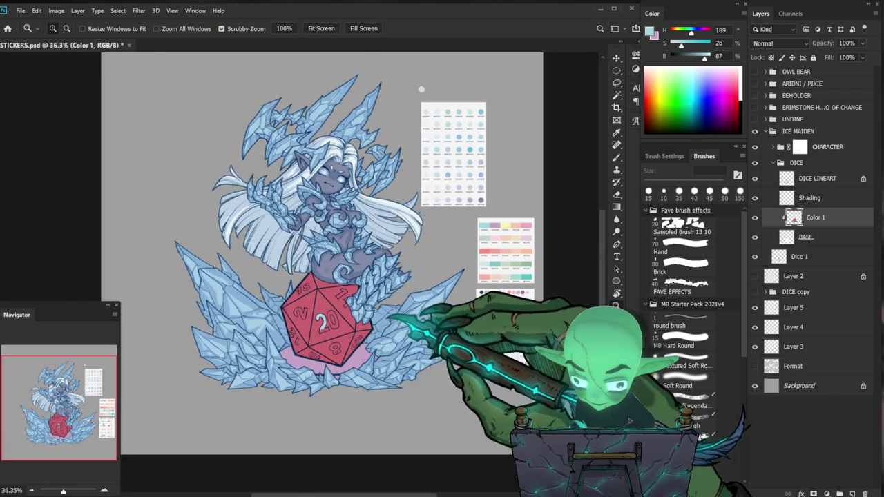
{"action": "left_click_drag", "start_coordinate": [515, 295], "coordinate": [580, 295]}
{"action": "key", "text": "b"}
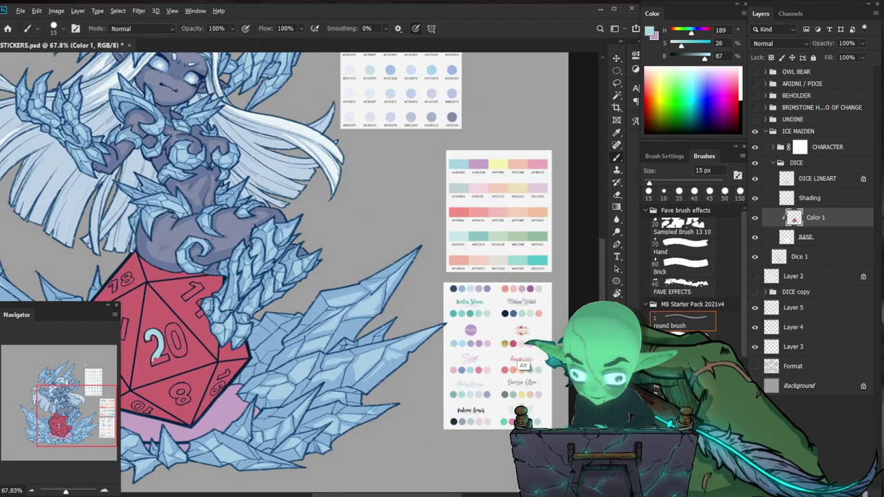
{"action": "left_click", "coordinate": [498, 163], "text": "alt"}
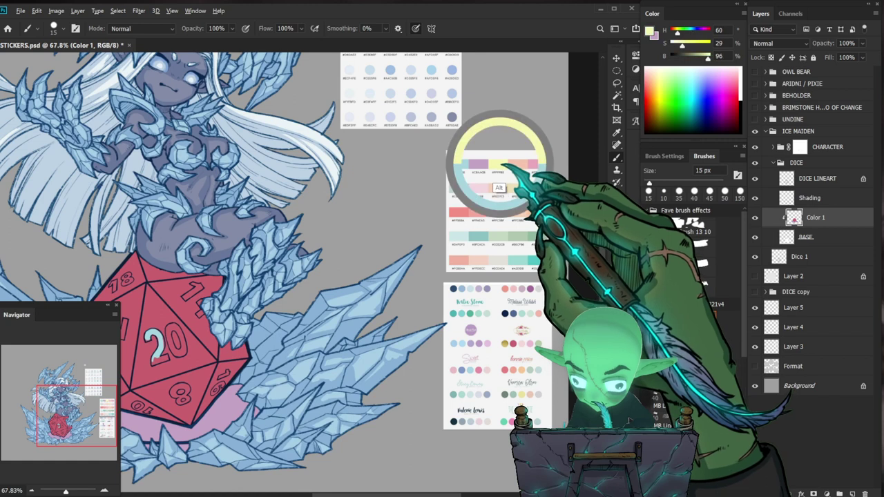
Paint pale yellow over the lower half of the central 20's digit 2 on the Color 1 layer, blending into the aqua.
{"action": "left_click_drag", "start_coordinate": [241, 331], "coordinate": [382, 274]}
{"action": "mouse_move", "coordinate": [292, 301]}
{"action": "left_mouse_down"}
{"action": "mouse_move", "coordinate": [338, 296]}
{"action": "mouse_move", "coordinate": [302, 292]}
{"action": "mouse_move", "coordinate": [294, 304]}
{"action": "mouse_move", "coordinate": [313, 301]}
{"action": "left_mouse_up"}
{"action": "key", "text": "z"}
{"action": "scroll", "coordinate": [393, 316], "scroll_direction": "down", "scroll_amount": 4}
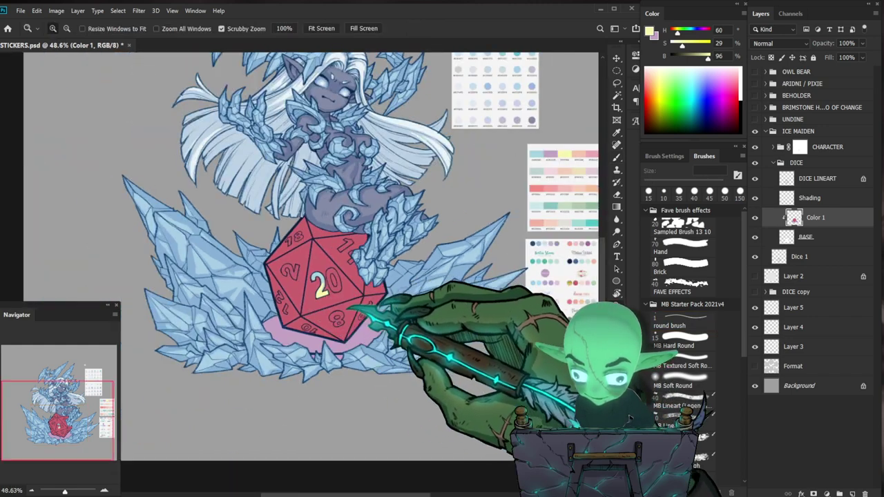
{"action": "scroll", "coordinate": [397, 323], "scroll_direction": "down", "scroll_amount": 3}
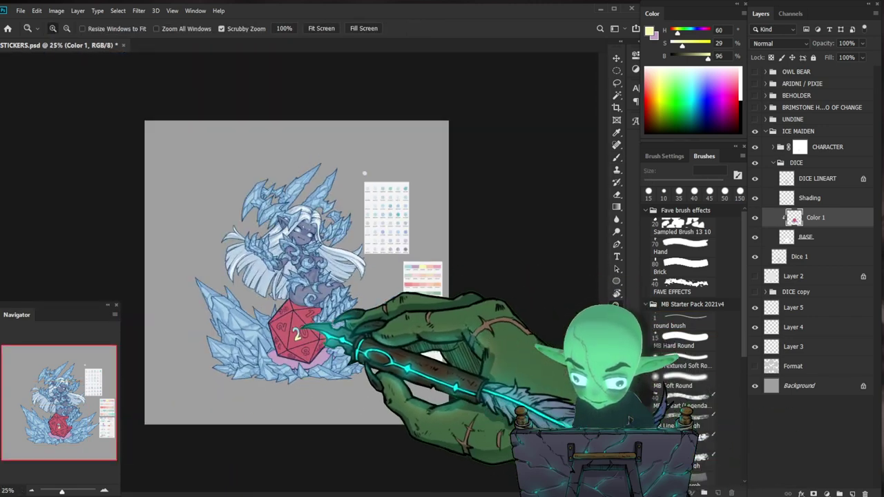
{"action": "scroll", "coordinate": [297, 330], "scroll_direction": "up", "scroll_amount": 6}
{"action": "key", "text": "b"}
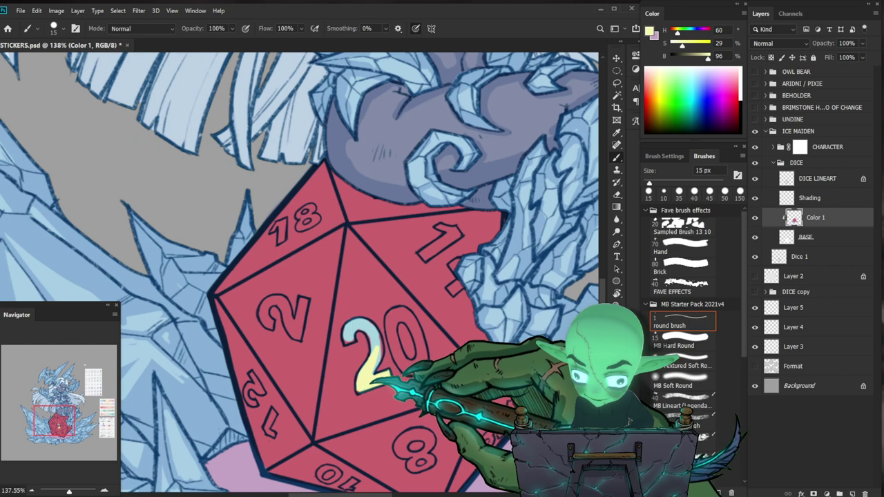
Undo the yellow and aqua painting on the digit 2 of the die's central 20.
{"action": "scroll", "coordinate": [397, 372], "scroll_direction": "up", "scroll_amount": 2}
{"action": "key", "text": "ctrl+z"}
{"action": "key", "text": "ctrl+z"}
{"action": "key", "text": "ctrl+z"}
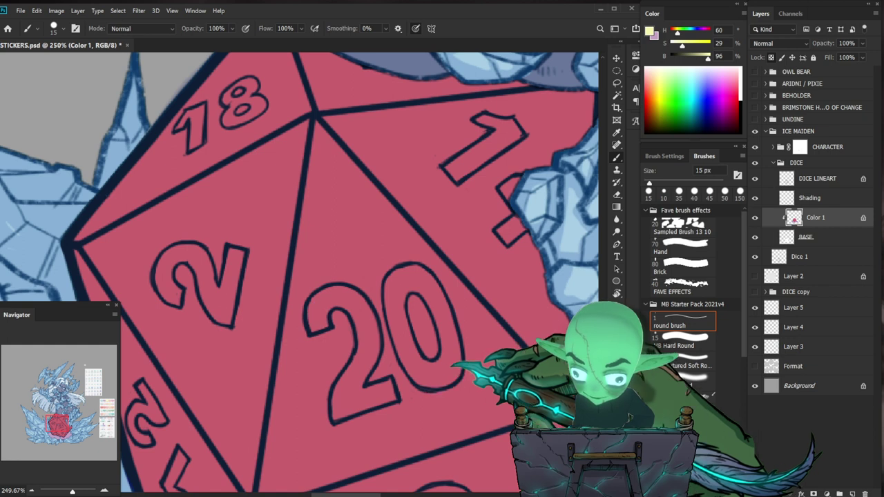
Create a new layer named Color 2 above Color 1 and clip it to the layers below.
{"action": "key", "text": "ctrl+shift+n"}
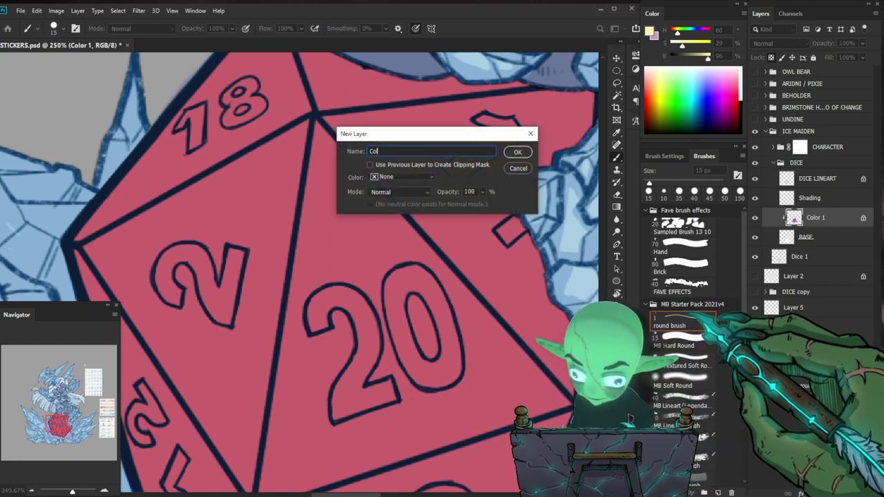
{"action": "type", "text": "Color 2"}
{"action": "key", "text": "Return"}
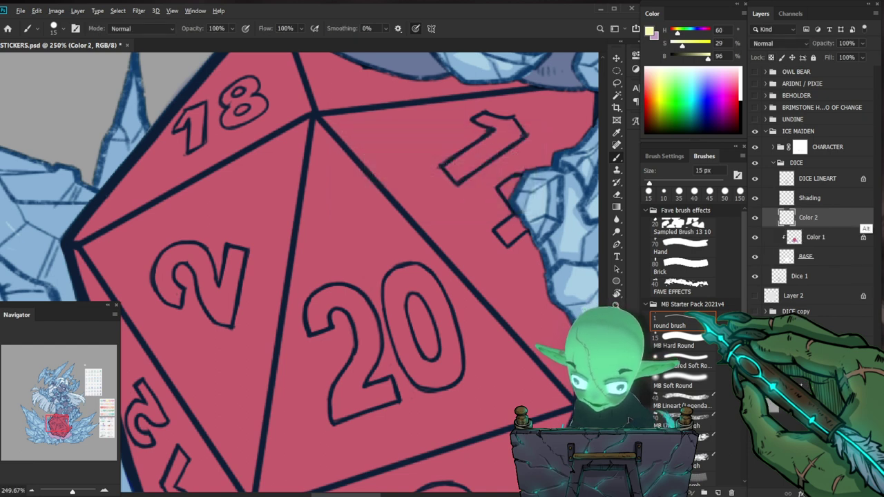
{"action": "left_click", "coordinate": [815, 237]}
{"action": "left_click", "coordinate": [833, 227], "text": "alt"}
{"action": "left_click", "coordinate": [831, 219]}
Paint the digit 2 of the central 20 and the 1 on the upper-right face pale yellow on Color 2.
{"action": "mouse_move", "coordinate": [365, 354]}
{"action": "left_mouse_down"}
{"action": "mouse_move", "coordinate": [337, 399]}
{"action": "mouse_move", "coordinate": [341, 414]}
{"action": "mouse_move", "coordinate": [381, 401]}
{"action": "mouse_move", "coordinate": [375, 386]}
{"action": "mouse_move", "coordinate": [390, 386]}
{"action": "mouse_move", "coordinate": [372, 345]}
{"action": "mouse_move", "coordinate": [326, 291]}
{"action": "mouse_move", "coordinate": [339, 322]}
{"action": "mouse_move", "coordinate": [315, 296]}
{"action": "mouse_move", "coordinate": [385, 355]}
{"action": "mouse_move", "coordinate": [371, 322]}
{"action": "mouse_move", "coordinate": [349, 305]}
{"action": "mouse_move", "coordinate": [337, 320]}
{"action": "mouse_move", "coordinate": [360, 295]}
{"action": "mouse_move", "coordinate": [294, 307]}
{"action": "left_mouse_up"}
{"action": "key", "text": "e"}
{"action": "key", "text": "z"}
{"action": "left_click_drag", "start_coordinate": [397, 317], "coordinate": [457, 310]}
{"action": "key", "text": "b"}
{"action": "mouse_move", "coordinate": [425, 158]}
{"action": "left_mouse_down"}
{"action": "mouse_move", "coordinate": [406, 185]}
{"action": "mouse_move", "coordinate": [409, 163]}
{"action": "mouse_move", "coordinate": [412, 181]}
{"action": "mouse_move", "coordinate": [429, 148]}
{"action": "left_mouse_up"}
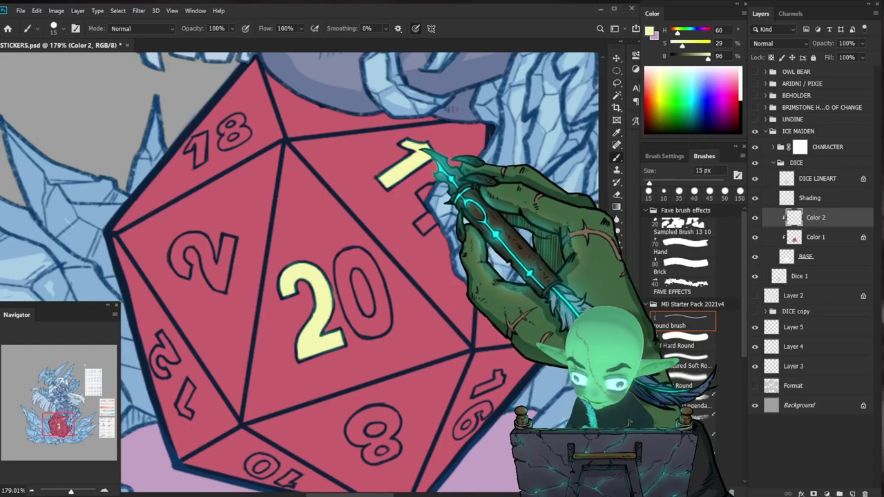
Start a Hue/Saturation adjustment on the DICE LINEART layer and raise its lightness to +42.
{"action": "key", "text": "z"}
{"action": "left_click_drag", "start_coordinate": [447, 164], "coordinate": [384, 286]}
{"action": "left_click_drag", "start_coordinate": [539, 376], "coordinate": [377, 457]}
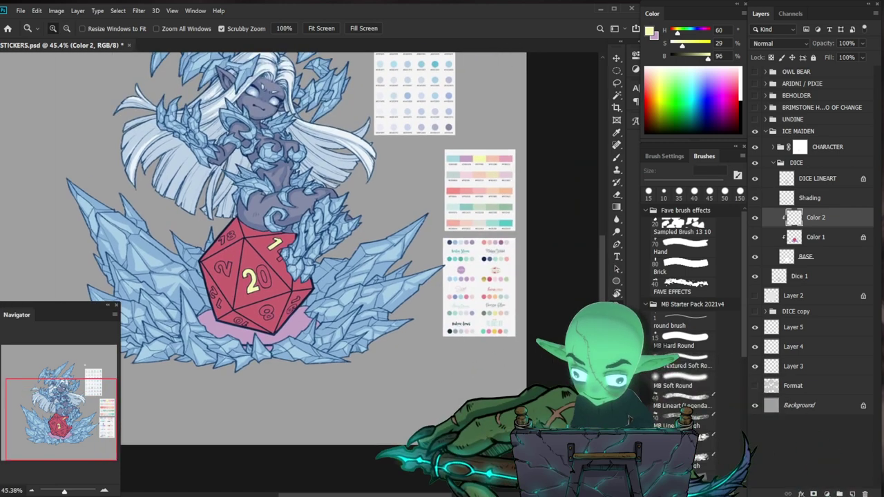
{"action": "key", "text": "ctrl+0"}
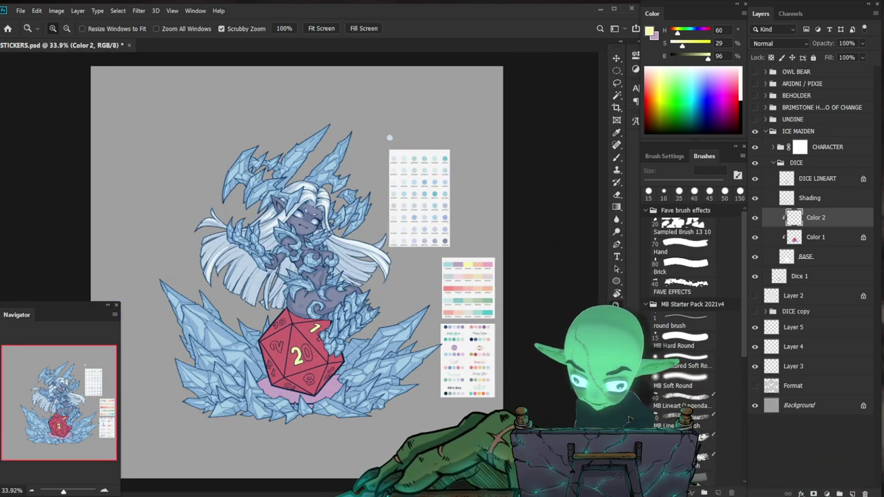
{"action": "left_click_drag", "start_coordinate": [322, 373], "coordinate": [381, 352]}
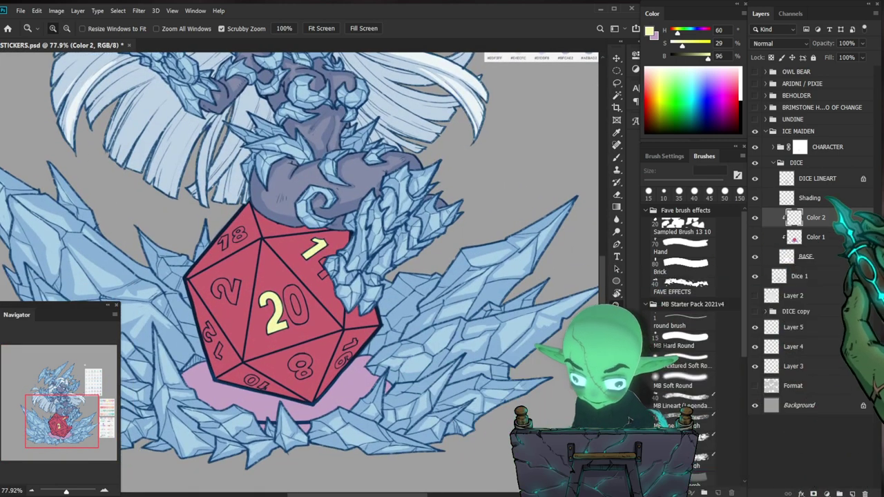
{"action": "left_click", "coordinate": [822, 179]}
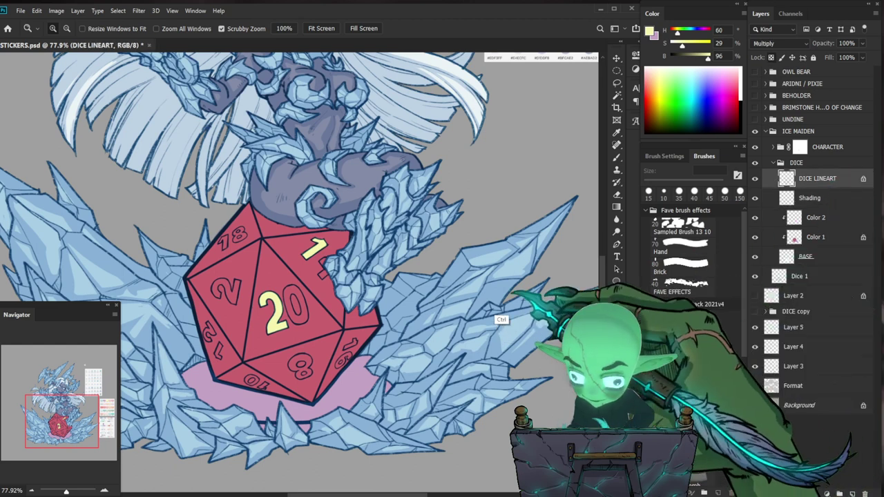
{"action": "key", "text": "ctrl+u"}
{"action": "left_click_drag", "start_coordinate": [620, 414], "coordinate": [627, 414]}
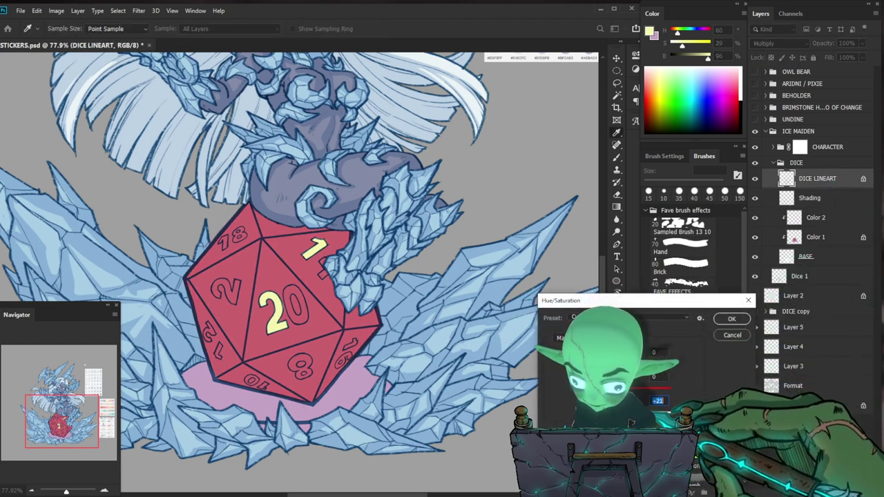
{"action": "key", "text": "Up"}
{"action": "key", "text": "Up"}
{"action": "key", "text": "Up"}
{"action": "key", "text": "Up"}
{"action": "key", "text": "Up"}
{"action": "key", "text": "Up"}
{"action": "key", "text": "Up"}
{"action": "key", "text": "Up"}
{"action": "key", "text": "Up"}
{"action": "key", "text": "Up"}
{"action": "key", "text": "Up"}
{"action": "key", "text": "Up"}
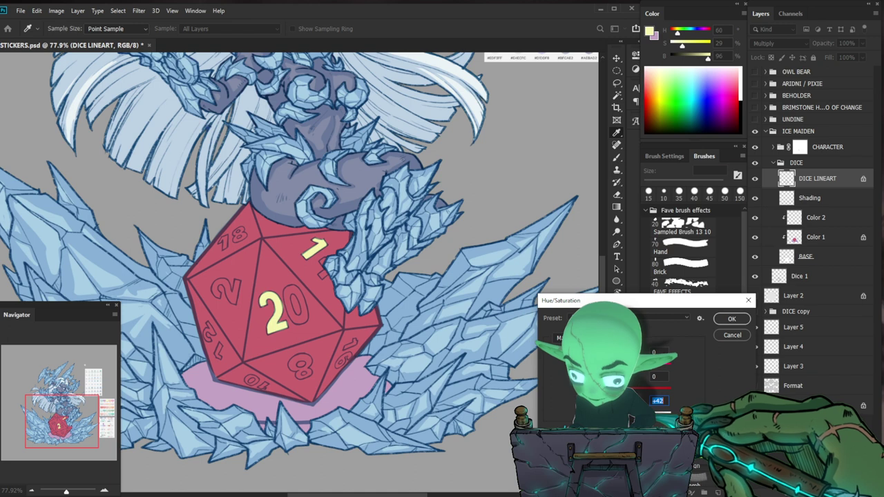
Set the die lineart's lightness to +28 and saturation to +39, and apply the Hue/Saturation adjustment.
{"action": "left_click_drag", "start_coordinate": [648, 414], "coordinate": [654, 391]}
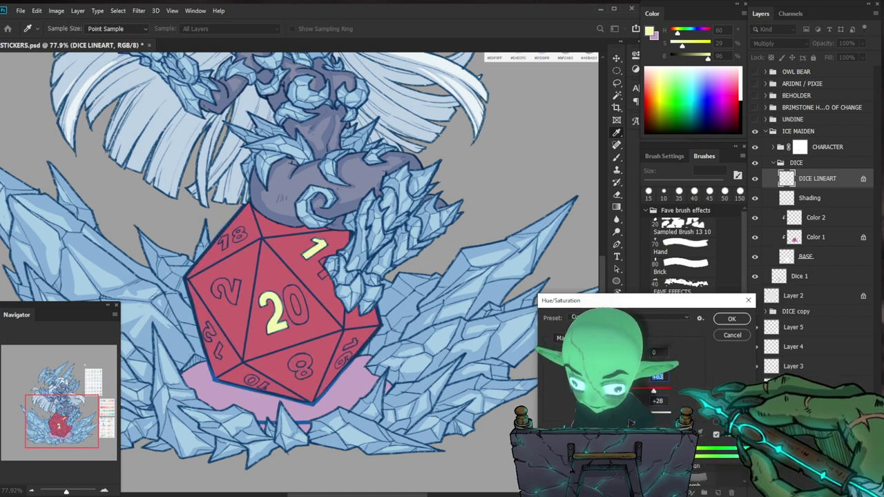
{"action": "key", "text": "Down"}
{"action": "key", "text": "Down"}
{"action": "key", "text": "Down"}
{"action": "key", "text": "Down"}
{"action": "key", "text": "Down"}
{"action": "key", "text": "Down"}
{"action": "key", "text": "Down"}
{"action": "key", "text": "Down"}
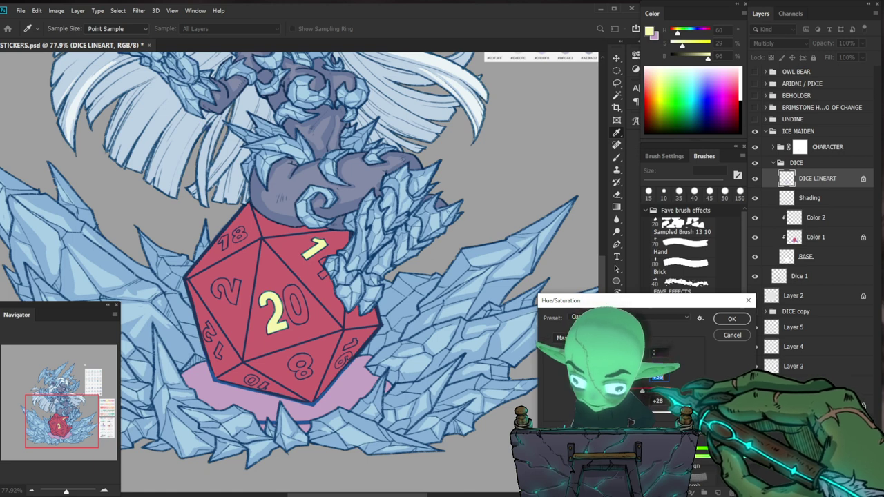
{"action": "left_click", "coordinate": [732, 319]}
Paint the digit 0 of the die's central 20 pale yellow on the Color 2 layer with the 15 px brush.
{"action": "key", "text": "ctrl+0"}
{"action": "left_click_drag", "start_coordinate": [313, 401], "coordinate": [374, 396]}
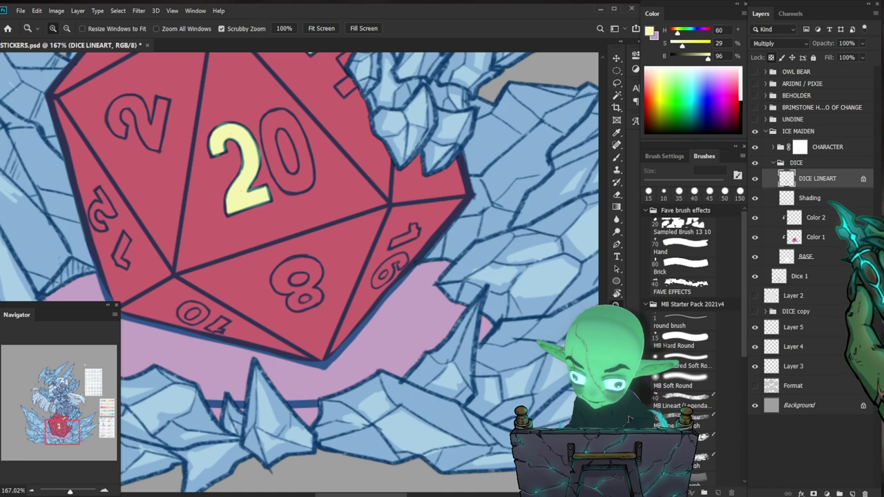
{"action": "left_click", "coordinate": [822, 218]}
{"action": "mouse_move", "coordinate": [304, 143]}
{"action": "left_mouse_down"}
{"action": "mouse_move", "coordinate": [354, 169]}
{"action": "mouse_move", "coordinate": [391, 150]}
{"action": "left_mouse_up"}
{"action": "key", "text": "e"}
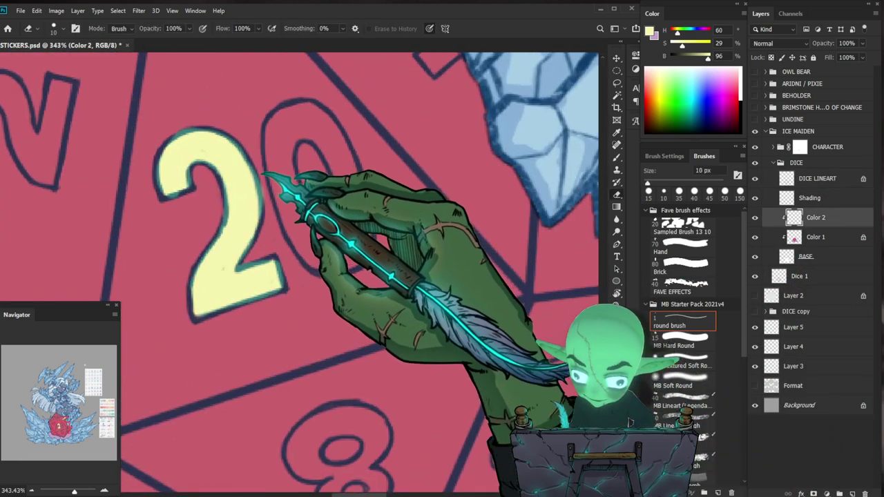
{"action": "key", "text": "b"}
{"action": "mouse_move", "coordinate": [302, 112]}
{"action": "left_mouse_down"}
{"action": "mouse_move", "coordinate": [280, 172]}
{"action": "mouse_move", "coordinate": [301, 228]}
{"action": "left_mouse_up"}
{"action": "mouse_move", "coordinate": [356, 247]}
{"action": "left_mouse_down"}
{"action": "mouse_move", "coordinate": [356, 172]}
{"action": "mouse_move", "coordinate": [321, 117]}
{"action": "mouse_move", "coordinate": [299, 114]}
{"action": "mouse_move", "coordinate": [326, 116]}
{"action": "mouse_move", "coordinate": [369, 210]}
{"action": "left_mouse_up"}
{"action": "left_click_drag", "start_coordinate": [350, 261], "coordinate": [301, 233]}
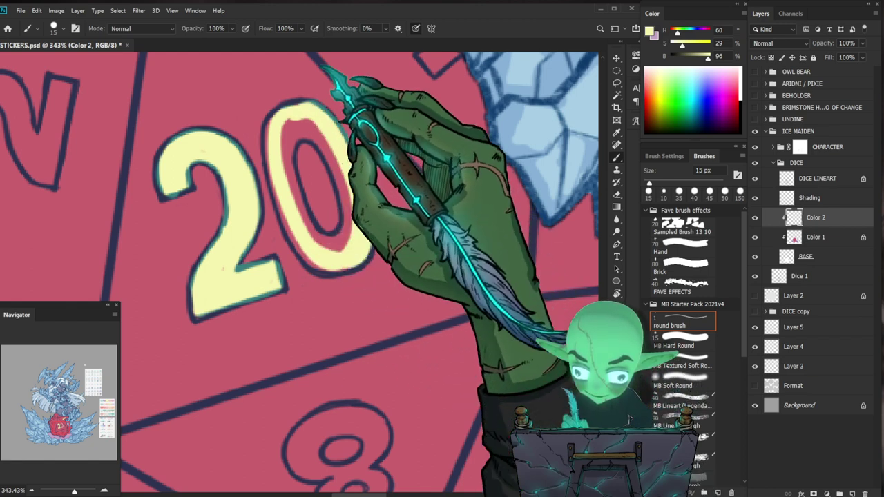
{"action": "mouse_move", "coordinate": [298, 112]}
{"action": "left_mouse_down"}
{"action": "mouse_move", "coordinate": [278, 142]}
{"action": "mouse_move", "coordinate": [283, 189]}
{"action": "left_mouse_up"}
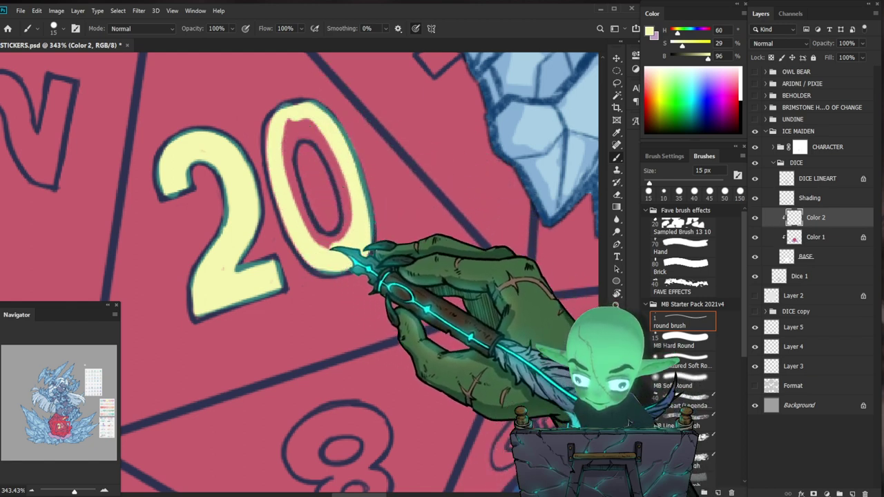
{"action": "mouse_move", "coordinate": [335, 241]}
{"action": "left_mouse_down"}
{"action": "mouse_move", "coordinate": [301, 122]}
{"action": "mouse_move", "coordinate": [348, 186]}
{"action": "left_mouse_up"}
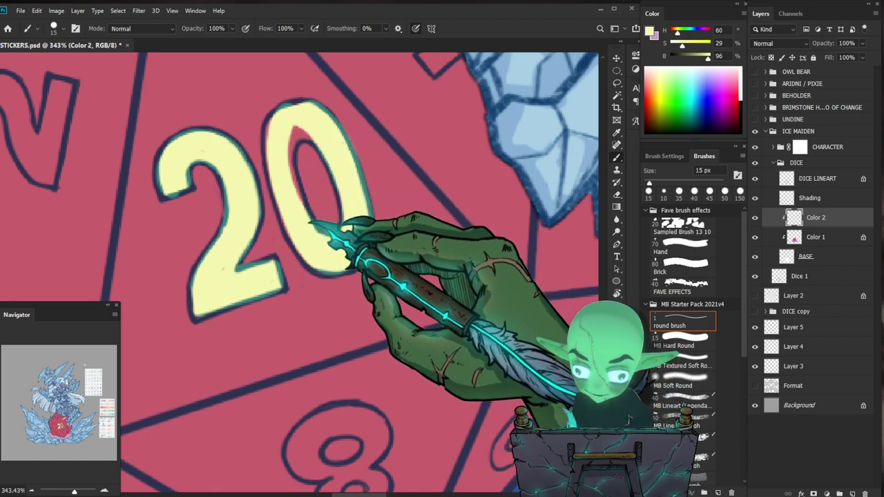
Clean up the central 20 by erasing spill inside the 0 and filling the remaining gaps in its digits with pale yellow.
{"action": "key", "text": "e"}
{"action": "mouse_move", "coordinate": [306, 148]}
{"action": "left_mouse_down"}
{"action": "mouse_move", "coordinate": [318, 168]}
{"action": "mouse_move", "coordinate": [309, 173]}
{"action": "left_mouse_up"}
{"action": "key", "text": "b"}
{"action": "mouse_move", "coordinate": [304, 128]}
{"action": "left_mouse_down"}
{"action": "mouse_move", "coordinate": [286, 140]}
{"action": "mouse_move", "coordinate": [283, 172]}
{"action": "left_mouse_up"}
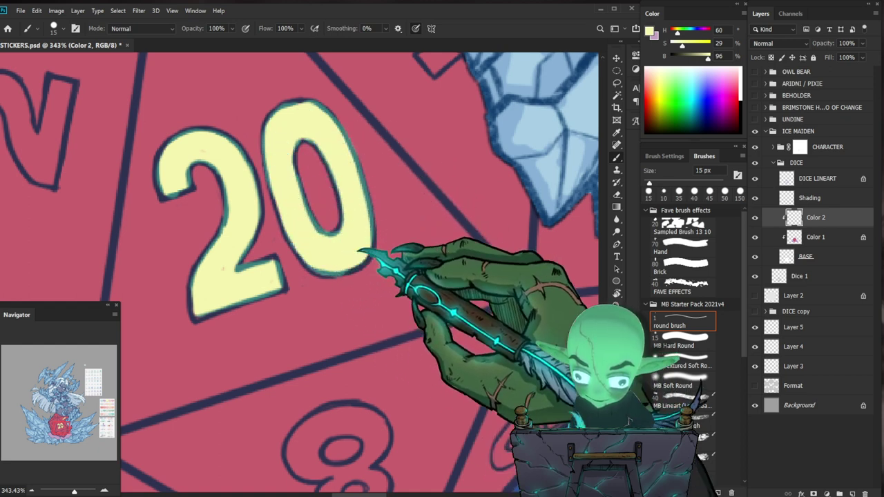
{"action": "key", "text": "e"}
{"action": "key", "text": "b"}
{"action": "left_click_drag", "start_coordinate": [396, 251], "coordinate": [366, 270]}
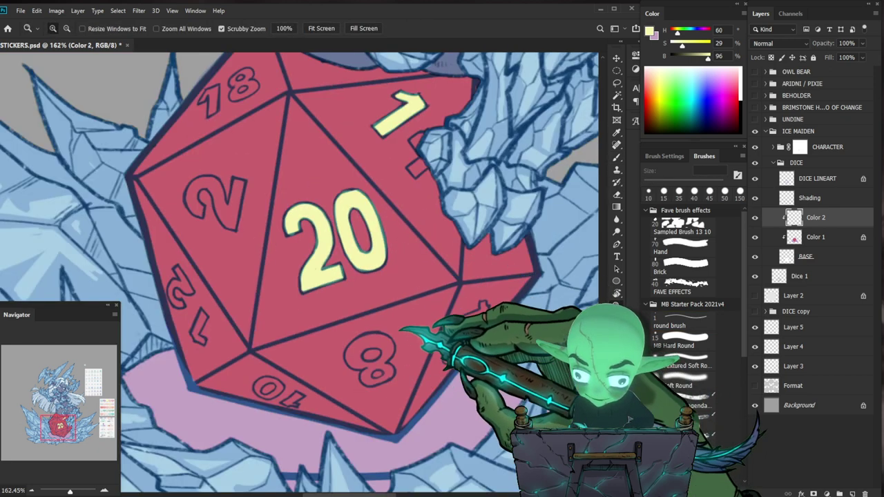
{"action": "mouse_move", "coordinate": [366, 185]}
{"action": "left_mouse_down"}
{"action": "mouse_move", "coordinate": [384, 197]}
{"action": "mouse_move", "coordinate": [334, 209]}
{"action": "left_mouse_up"}
{"action": "key", "text": "b"}
{"action": "left_click_drag", "start_coordinate": [258, 213], "coordinate": [269, 221]}
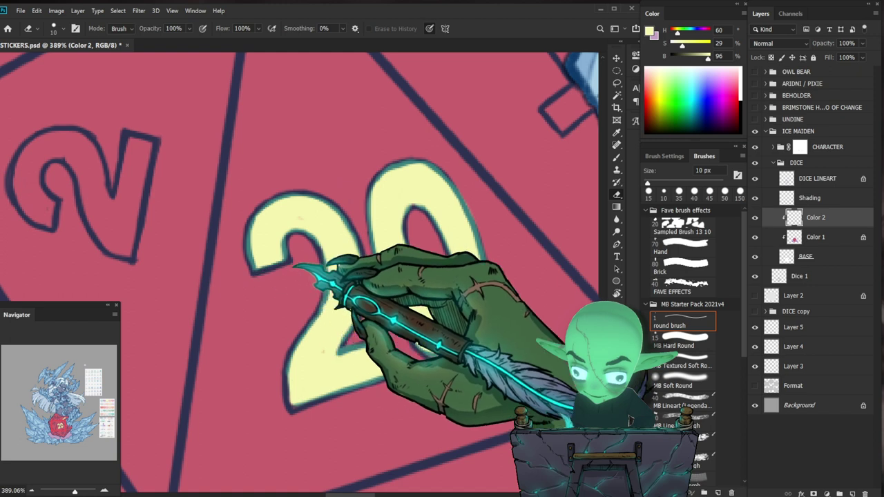
Fill the large 2 on the die's left face with pale yellow and tidy its edges.
{"action": "key", "text": "b"}
{"action": "left_click_drag", "start_coordinate": [301, 241], "coordinate": [470, 280]}
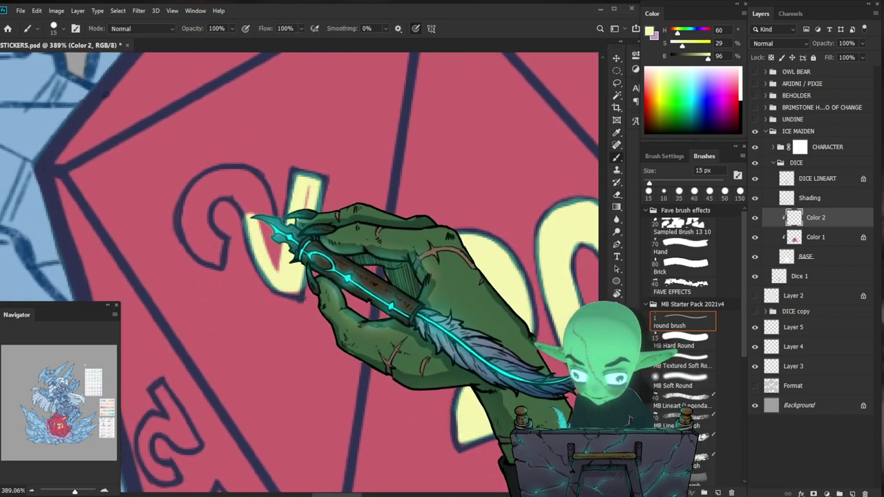
{"action": "mouse_move", "coordinate": [220, 250]}
{"action": "left_mouse_down"}
{"action": "mouse_move", "coordinate": [189, 237]}
{"action": "mouse_move", "coordinate": [252, 178]}
{"action": "left_mouse_up"}
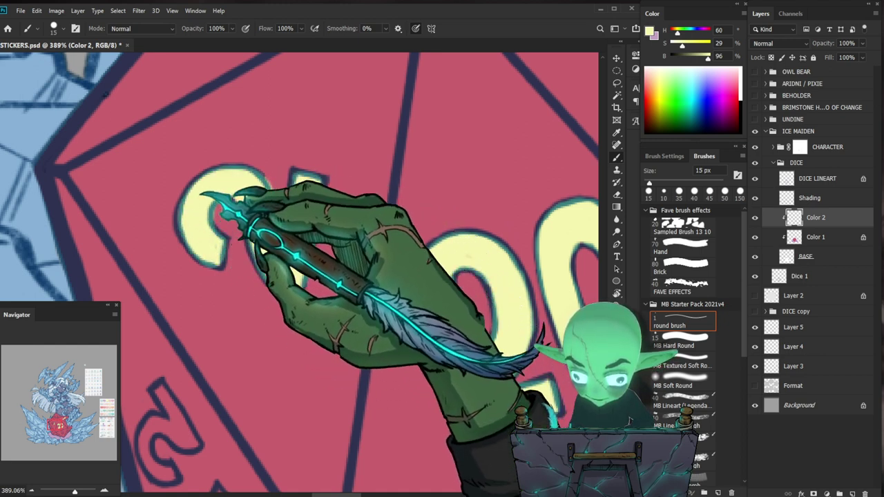
{"action": "key", "text": "e"}
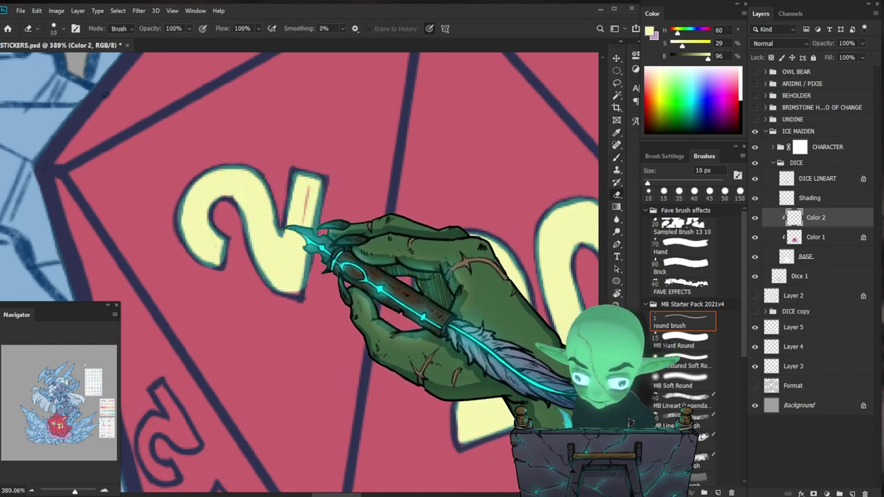
{"action": "key", "text": "b"}
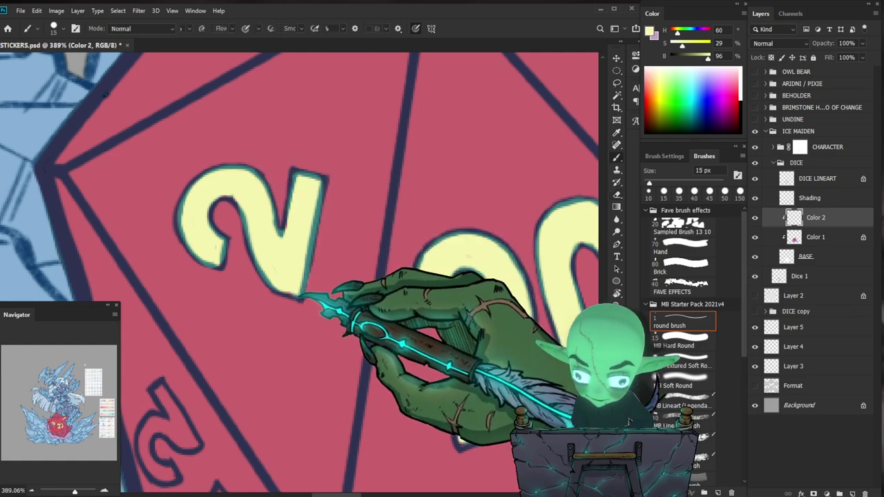
{"action": "key", "text": "z"}
{"action": "left_click_drag", "start_coordinate": [337, 202], "coordinate": [262, 207]}
{"action": "left_click_drag", "start_coordinate": [344, 218], "coordinate": [393, 222]}
{"action": "key", "text": "e"}
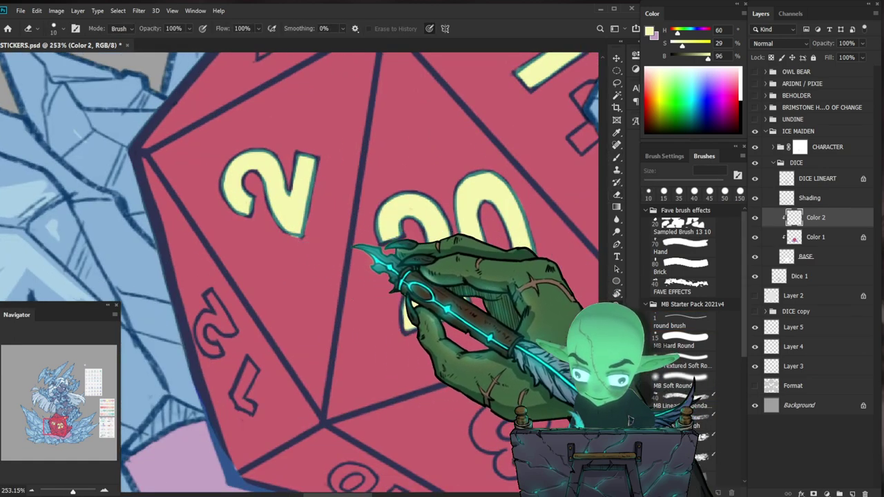
Paint the 1 and the upper loop of the 8 of the die's 18 pale yellow.
{"action": "key", "text": "z"}
{"action": "left_click_drag", "start_coordinate": [349, 246], "coordinate": [243, 249]}
{"action": "left_click_drag", "start_coordinate": [458, 298], "coordinate": [401, 363]}
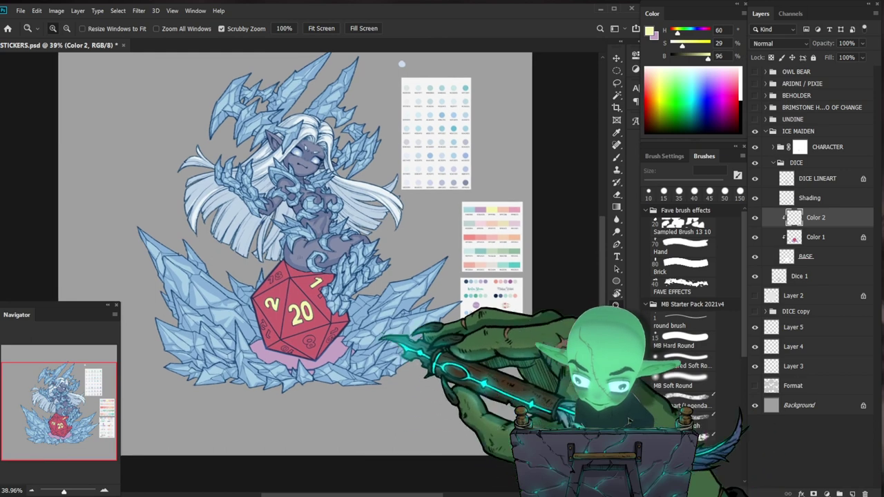
{"action": "scroll", "coordinate": [262, 276], "scroll_direction": "up", "scroll_amount": 5}
{"action": "key", "text": "b"}
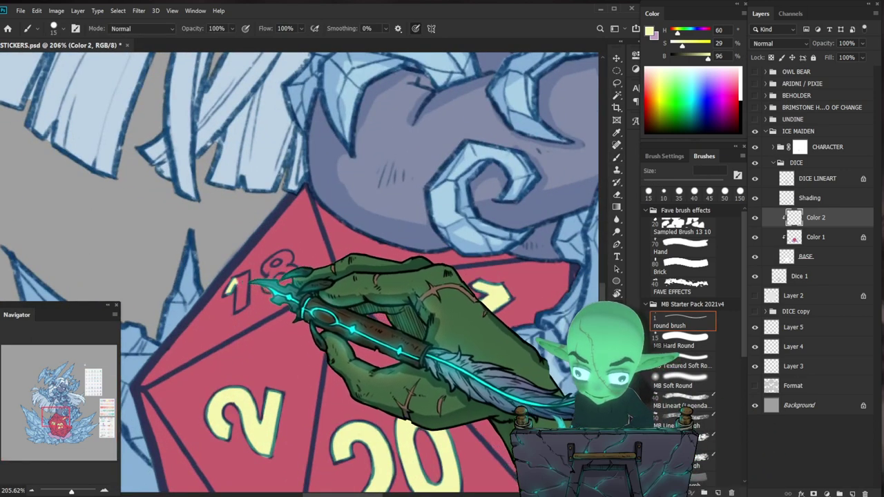
{"action": "left_click_drag", "start_coordinate": [250, 281], "coordinate": [299, 283]}
{"action": "mouse_move", "coordinate": [220, 285]}
{"action": "left_mouse_down"}
{"action": "mouse_move", "coordinate": [243, 279]}
{"action": "mouse_move", "coordinate": [239, 334]}
{"action": "mouse_move", "coordinate": [225, 340]}
{"action": "mouse_move", "coordinate": [201, 301]}
{"action": "mouse_move", "coordinate": [198, 308]}
{"action": "left_mouse_up"}
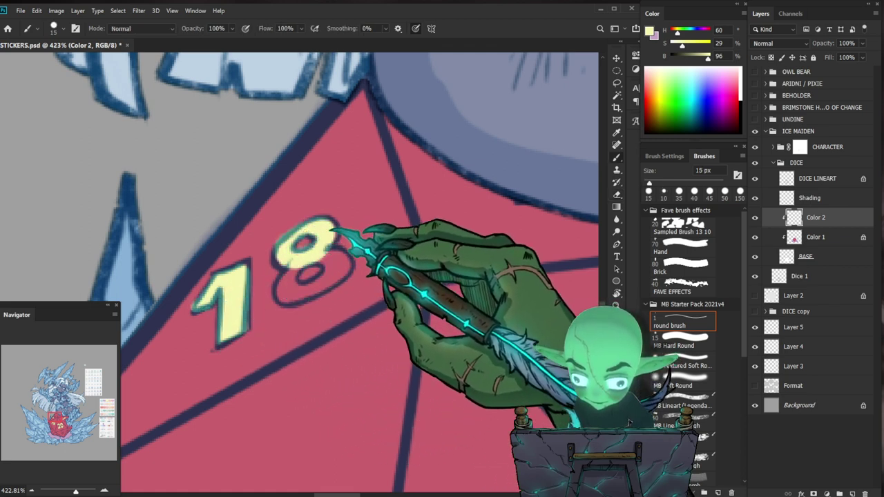
Fill the lower loop of the 18's digit 8 with pale yellow and erase the spill around it.
{"action": "key", "text": "b"}
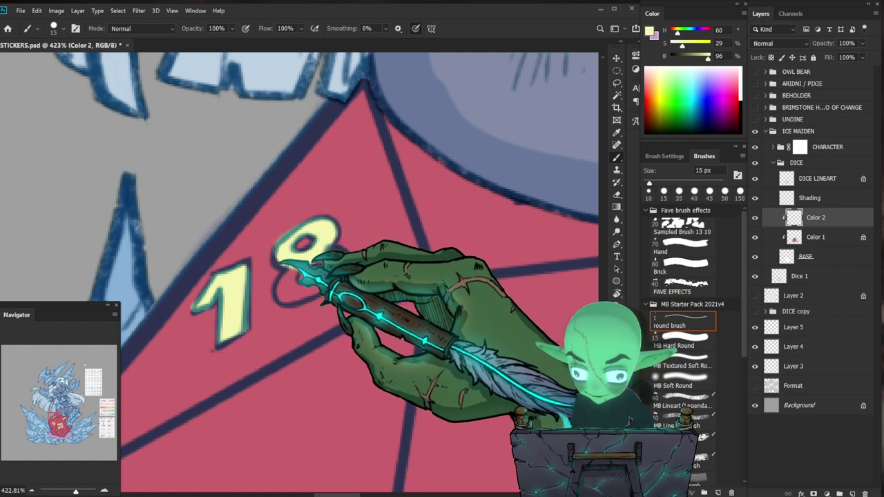
{"action": "key", "text": "e"}
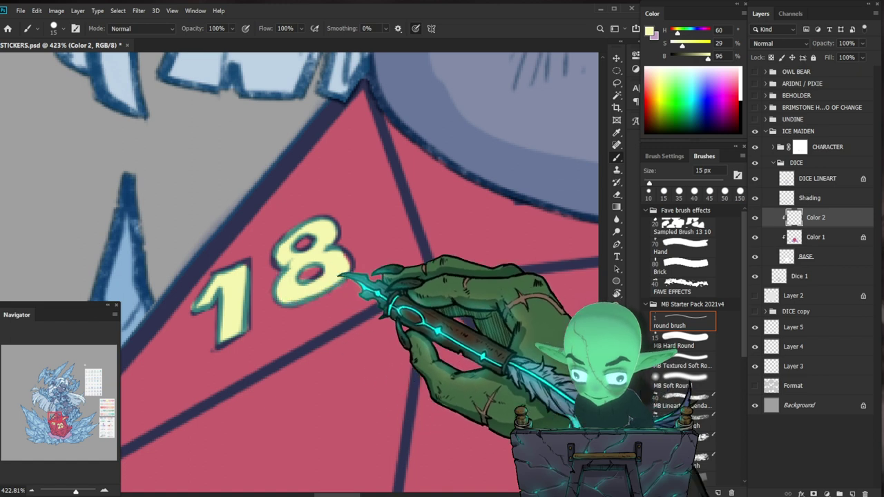
{"action": "key", "text": "e"}
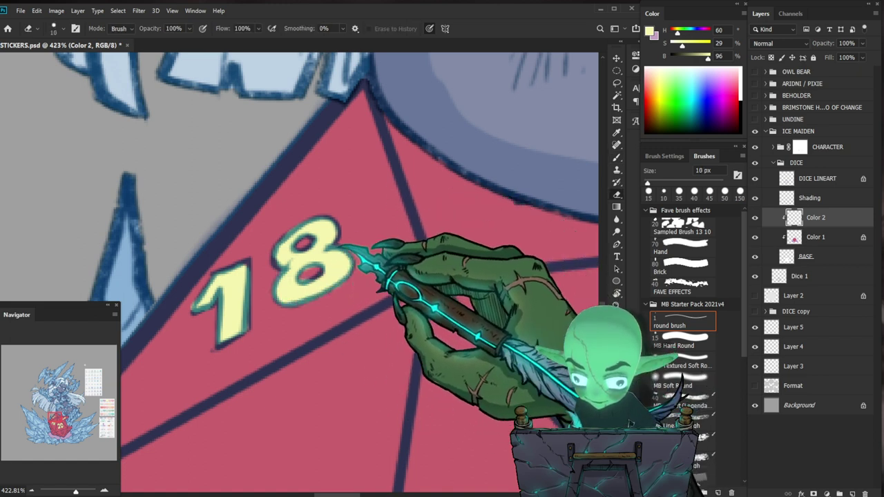
{"action": "key", "text": "b"}
{"action": "key", "text": "ctrl+space"}
{"action": "left_click_drag", "start_coordinate": [336, 232], "coordinate": [283, 238]}
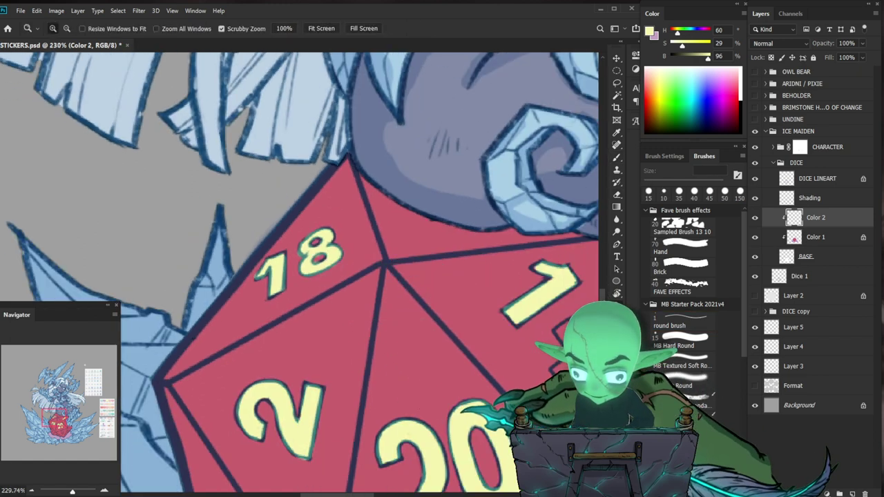
Fill the visible parts of the digit behind the ice crystal, beside the upper 1, with pale yellow and tidy the edges.
{"action": "left_click_drag", "start_coordinate": [456, 390], "coordinate": [401, 335]}
{"action": "left_click_drag", "start_coordinate": [269, 185], "coordinate": [359, 185]}
{"action": "key", "text": "b"}
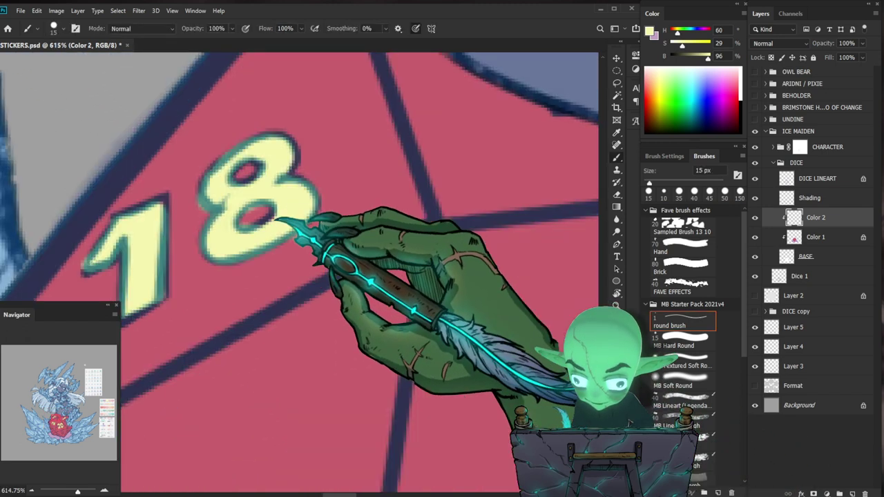
{"action": "key", "text": "ctrl+space"}
{"action": "left_click_drag", "start_coordinate": [297, 207], "coordinate": [152, 211]}
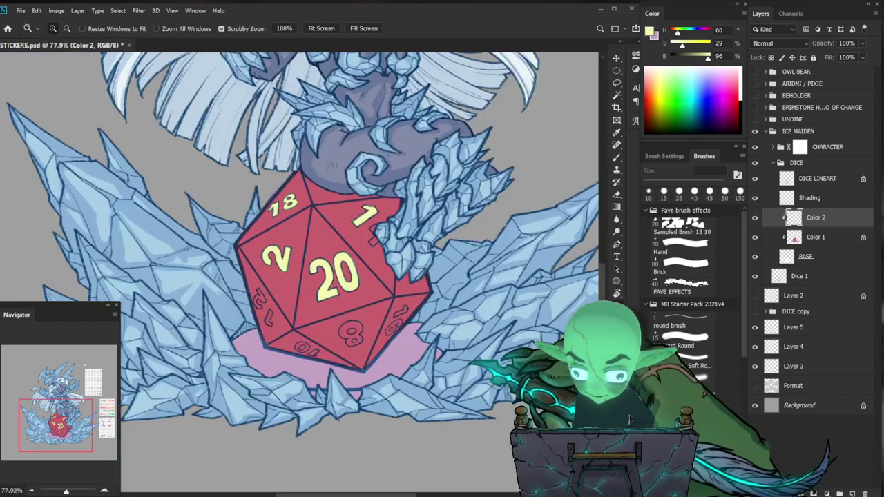
{"action": "left_click_drag", "start_coordinate": [379, 236], "coordinate": [455, 239]}
{"action": "left_click_drag", "start_coordinate": [316, 253], "coordinate": [335, 238]}
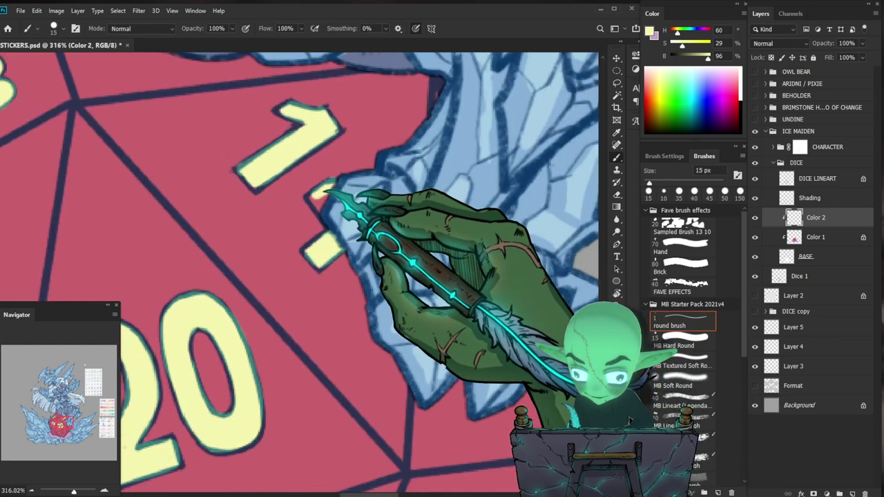
{"action": "key", "text": "e"}
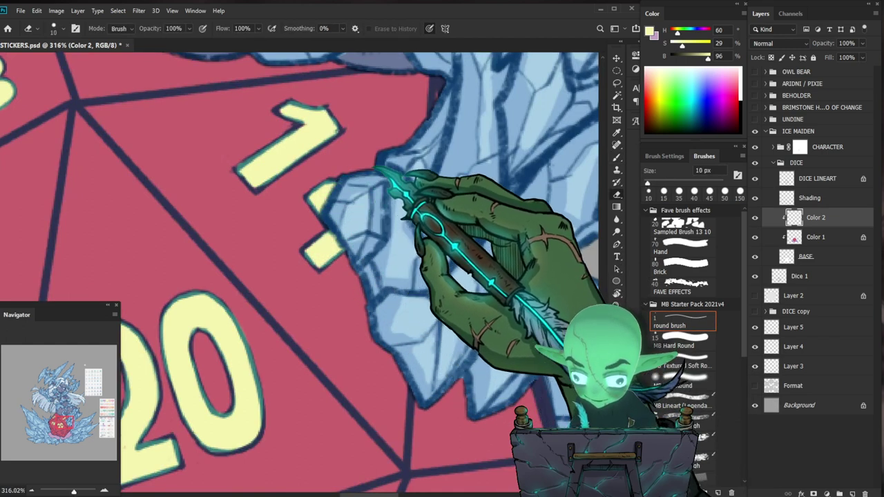
{"action": "key", "text": "z"}
{"action": "key", "text": "b"}
{"action": "left_click_drag", "start_coordinate": [324, 122], "coordinate": [286, 107]}
Paint both loops of the 8 on the die's lower face pale yellow and erase the spill around them.
{"action": "key", "text": "z"}
{"action": "left_click_drag", "start_coordinate": [349, 153], "coordinate": [296, 186]}
{"action": "left_click_drag", "start_coordinate": [448, 304], "coordinate": [488, 282]}
{"action": "left_click_drag", "start_coordinate": [356, 268], "coordinate": [410, 274]}
{"action": "key", "text": "b"}
{"action": "left_click_drag", "start_coordinate": [356, 289], "coordinate": [345, 335]}
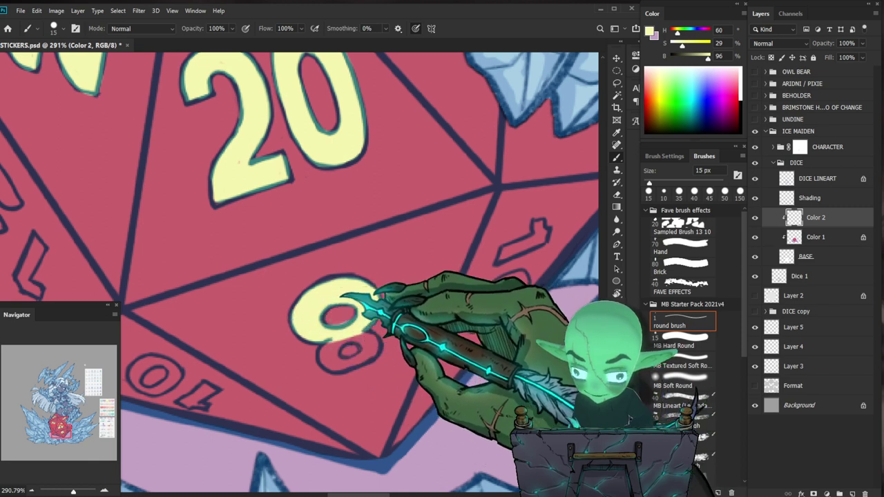
{"action": "key", "text": "e"}
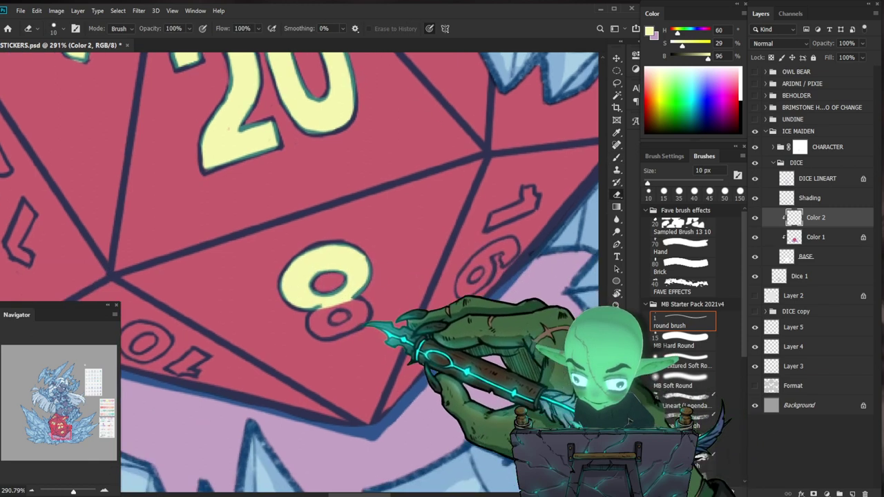
{"action": "key", "text": "b"}
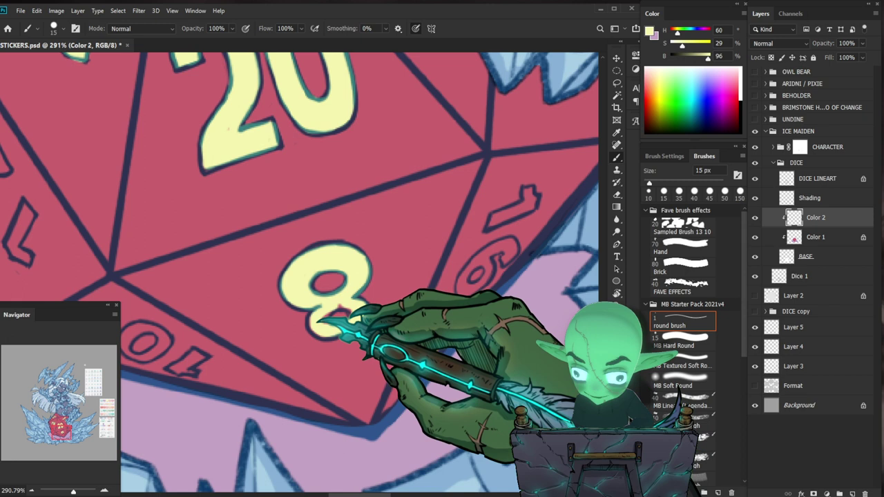
{"action": "key", "text": "e"}
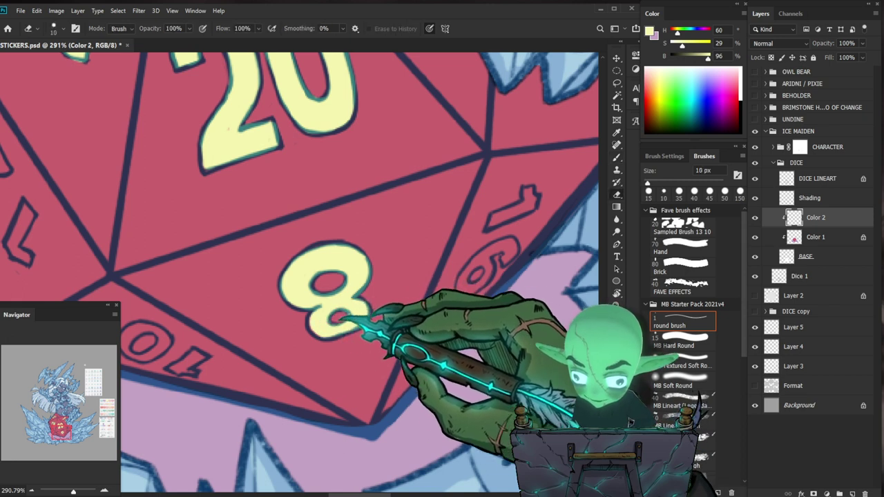
Fill both digits of the 16 on the die's lower-right face with pale yellow and clean up their edges.
{"action": "key", "text": "ctrl+space"}
{"action": "left_click_drag", "start_coordinate": [379, 307], "coordinate": [318, 307]}
{"action": "left_click_drag", "start_coordinate": [480, 255], "coordinate": [546, 255]}
{"action": "key", "text": "b"}
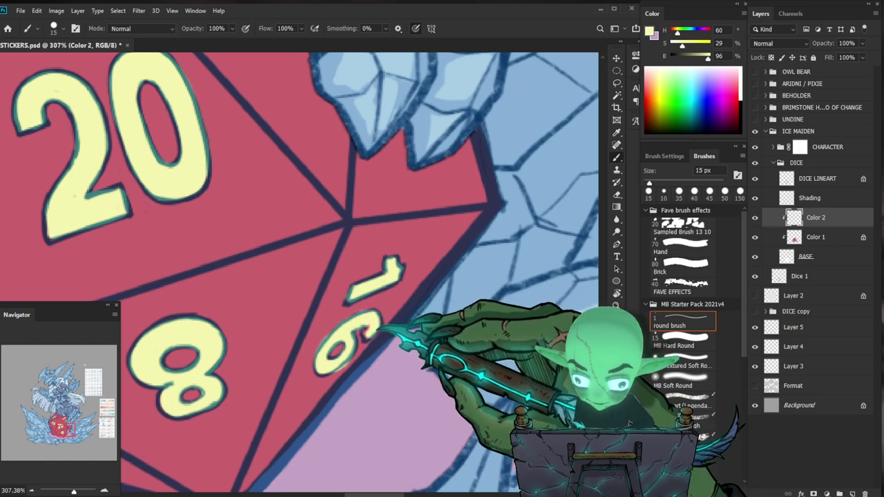
{"action": "key", "text": "e"}
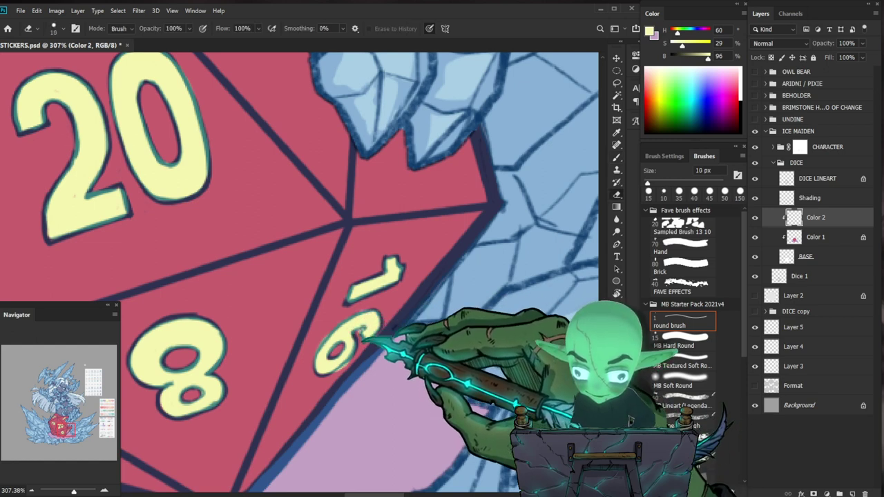
{"action": "key", "text": "b"}
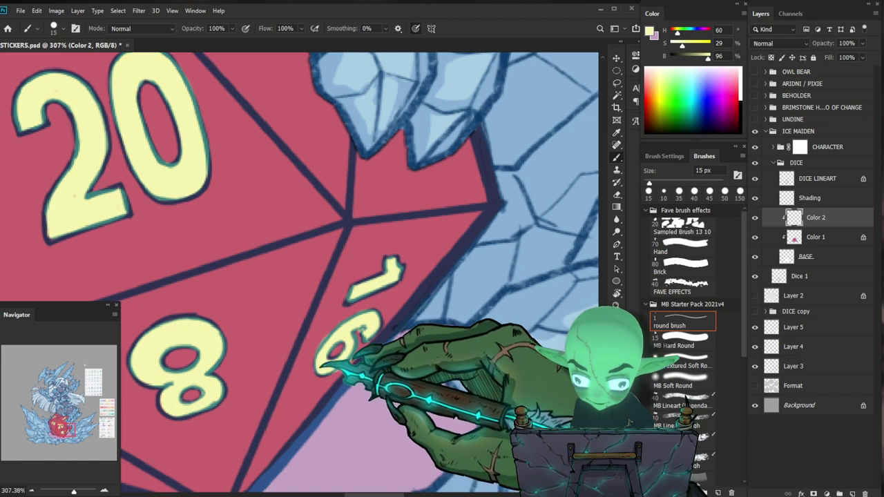
{"action": "key", "text": "e"}
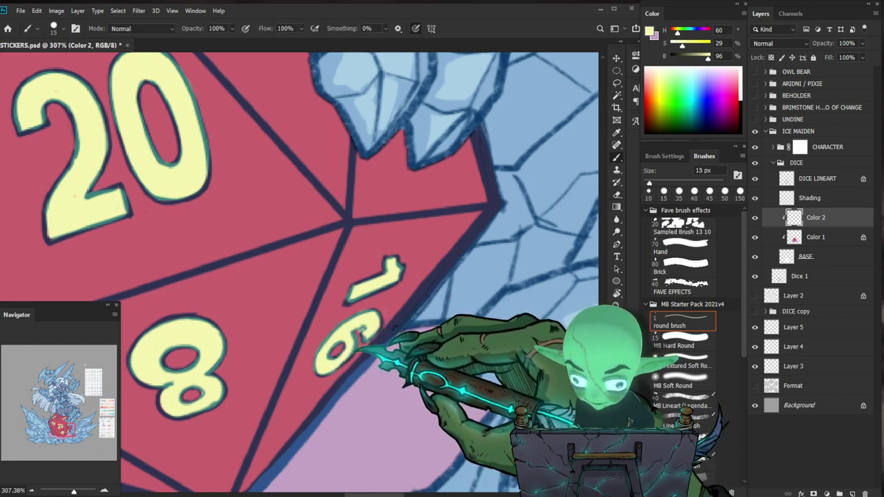
{"action": "key", "text": "e"}
Paint the 0 of the 10 on the die's bottom face pale yellow and erase the excess around it.
{"action": "key", "text": "z"}
{"action": "mouse_move", "coordinate": [382, 347]}
{"action": "left_mouse_down"}
{"action": "mouse_move", "coordinate": [338, 371]}
{"action": "mouse_move", "coordinate": [370, 297]}
{"action": "left_mouse_up"}
{"action": "key", "text": "b"}
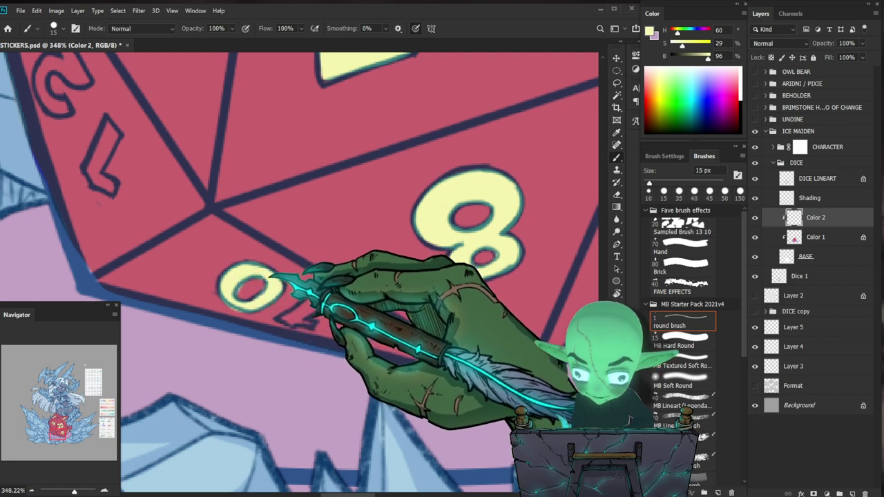
{"action": "key", "text": "e"}
{"action": "key", "text": "e"}
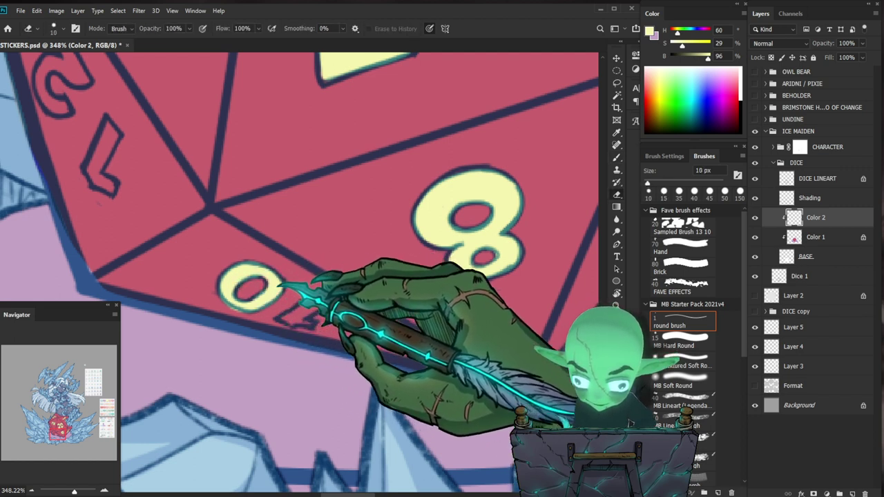
Fill the 1 of the bottom face's 10 with pale yellow and refine its edges by alternately erasing and repainting.
{"action": "key", "text": "b"}
{"action": "left_click_drag", "start_coordinate": [294, 320], "coordinate": [319, 302]}
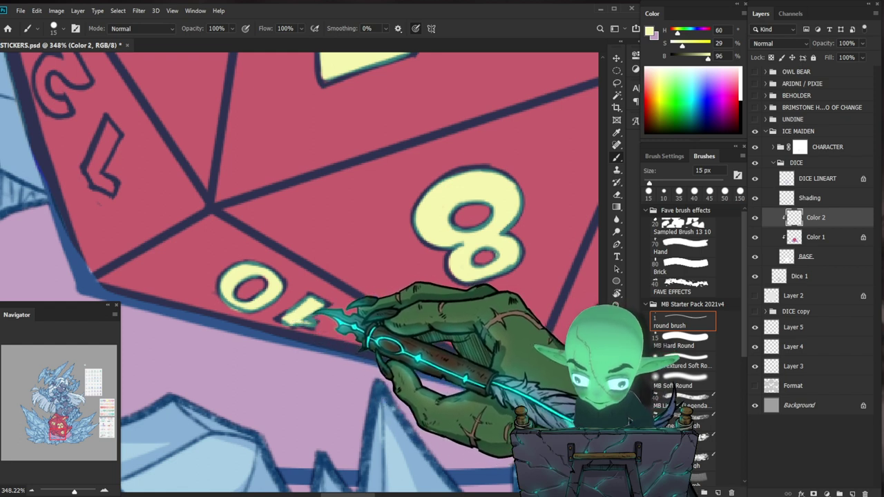
{"action": "key", "text": "e"}
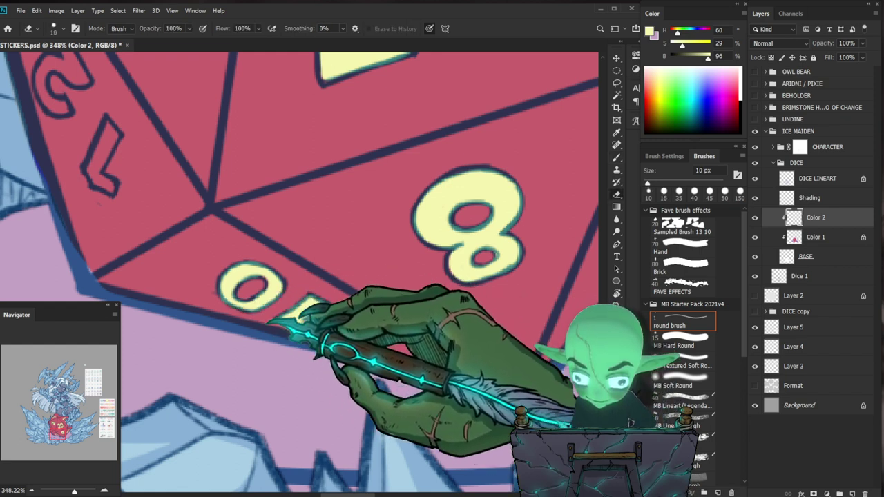
{"action": "key", "text": "b"}
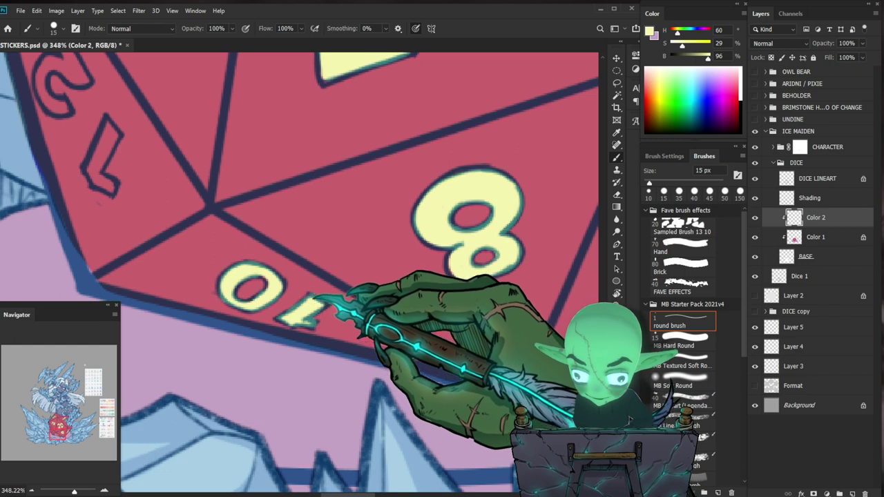
{"action": "key", "text": "e"}
{"action": "key", "text": "b"}
Paint the 1 of the 12 on the die's lower-left face pale yellow and erase its spill.
{"action": "left_click_drag", "start_coordinate": [344, 299], "coordinate": [292, 299]}
{"action": "left_click_drag", "start_coordinate": [258, 252], "coordinate": [305, 255]}
{"action": "mouse_move", "coordinate": [243, 184]}
{"action": "left_mouse_down"}
{"action": "mouse_move", "coordinate": [225, 219]}
{"action": "mouse_move", "coordinate": [237, 208]}
{"action": "mouse_move", "coordinate": [227, 240]}
{"action": "left_mouse_up"}
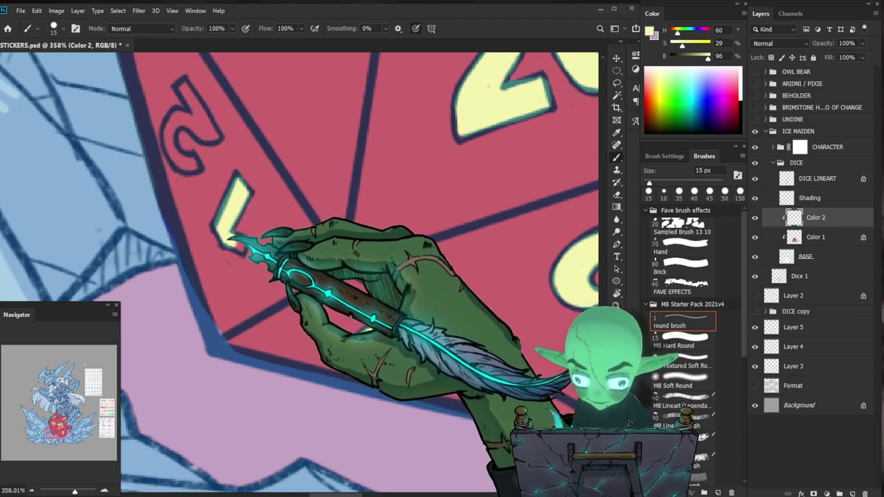
{"action": "key", "text": "e"}
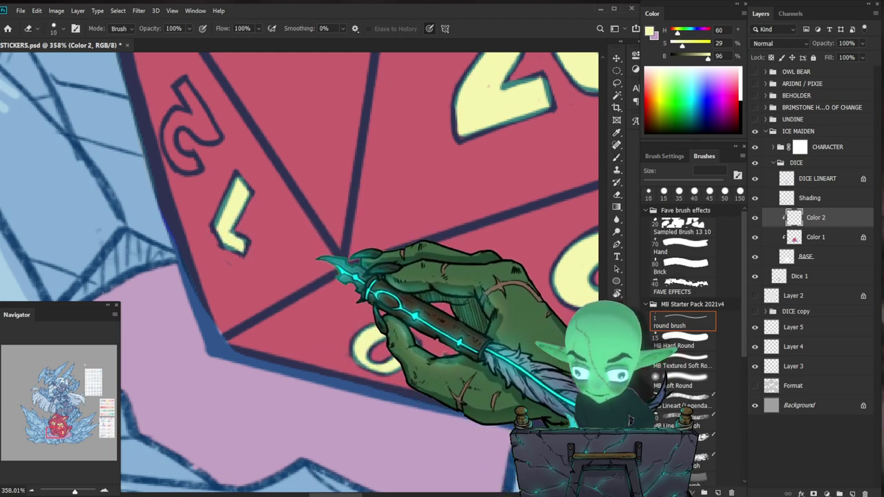
Fill the 2 of the lower-left face's 12 with pale yellow.
{"action": "left_click_drag", "start_coordinate": [312, 257], "coordinate": [245, 259]}
{"action": "left_click_drag", "start_coordinate": [345, 177], "coordinate": [257, 260]}
{"action": "left_click_drag", "start_coordinate": [181, 283], "coordinate": [247, 291]}
{"action": "key", "text": "b"}
{"action": "left_click_drag", "start_coordinate": [213, 338], "coordinate": [250, 405]}
{"action": "mouse_move", "coordinate": [275, 395]}
{"action": "left_mouse_down"}
{"action": "mouse_move", "coordinate": [322, 322]}
{"action": "mouse_move", "coordinate": [296, 321]}
{"action": "mouse_move", "coordinate": [279, 310]}
{"action": "mouse_move", "coordinate": [257, 329]}
{"action": "mouse_move", "coordinate": [282, 359]}
{"action": "left_mouse_up"}
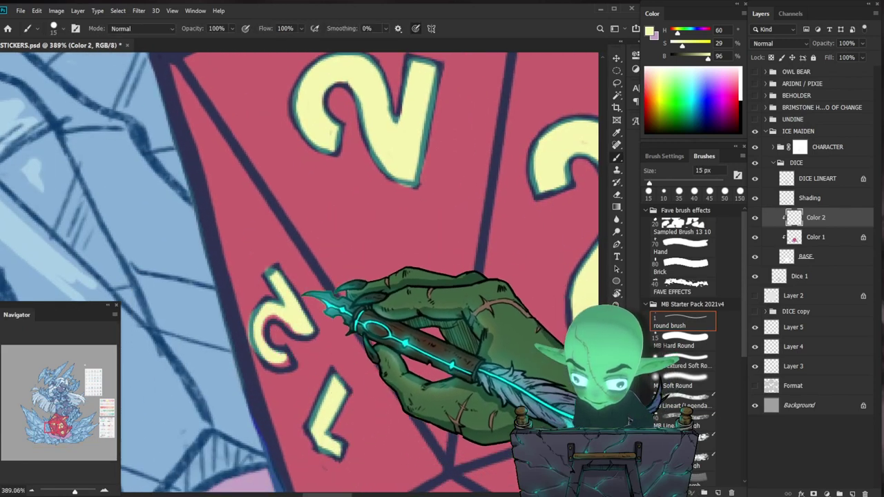
Touch up the pale yellow fill of the small 12 on the dice's left face, using the 15 px brush and 10 px eraser.
{"action": "left_click_drag", "start_coordinate": [263, 360], "coordinate": [256, 354]}
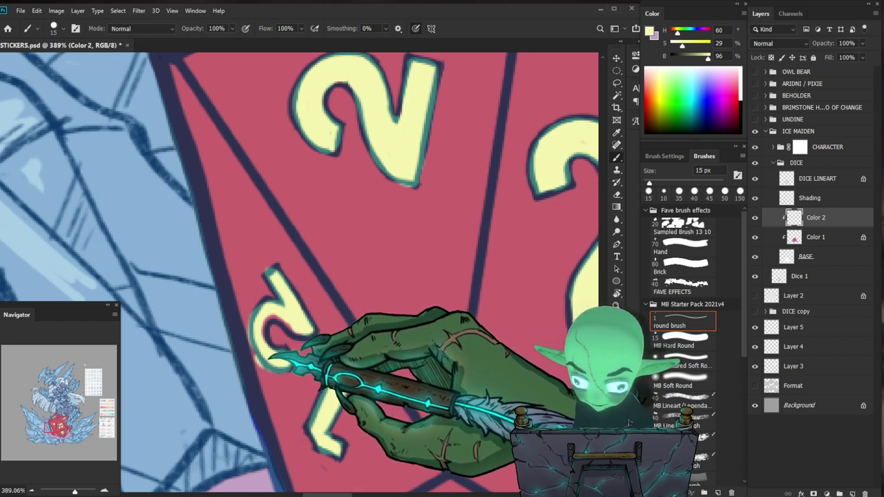
{"action": "key", "text": "ctrl+space"}
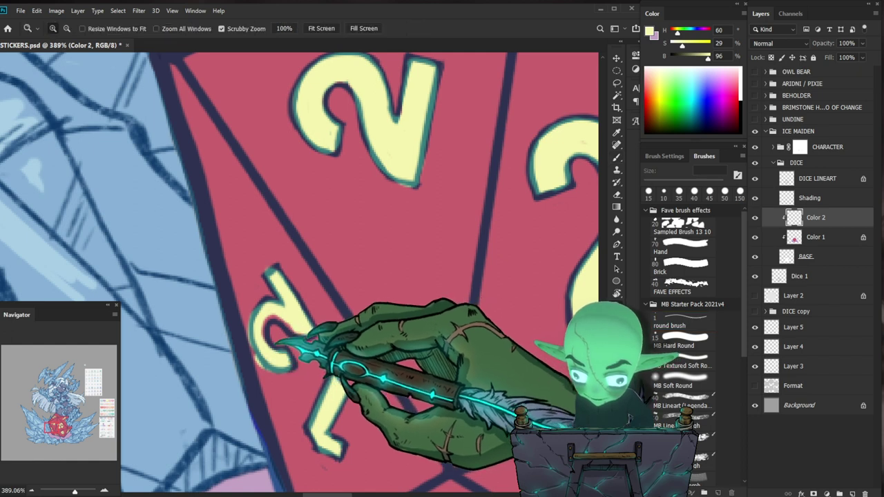
{"action": "left_click_drag", "start_coordinate": [276, 345], "coordinate": [308, 321]}
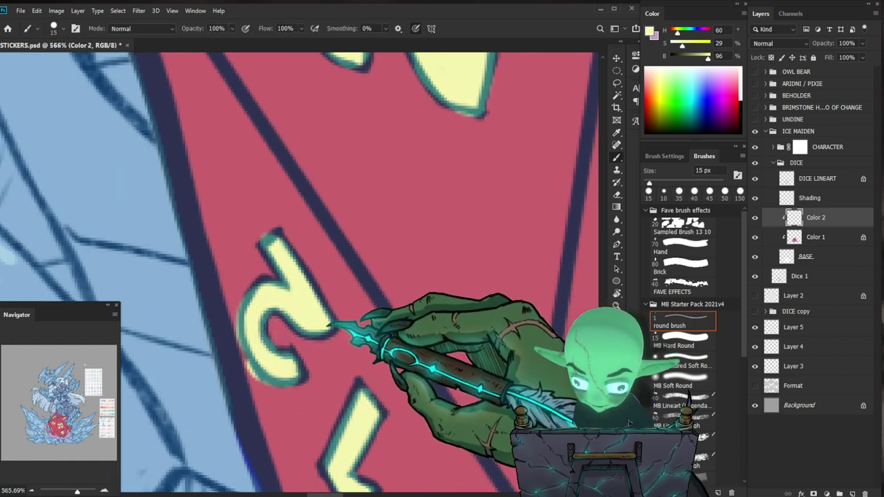
{"action": "key", "text": "e"}
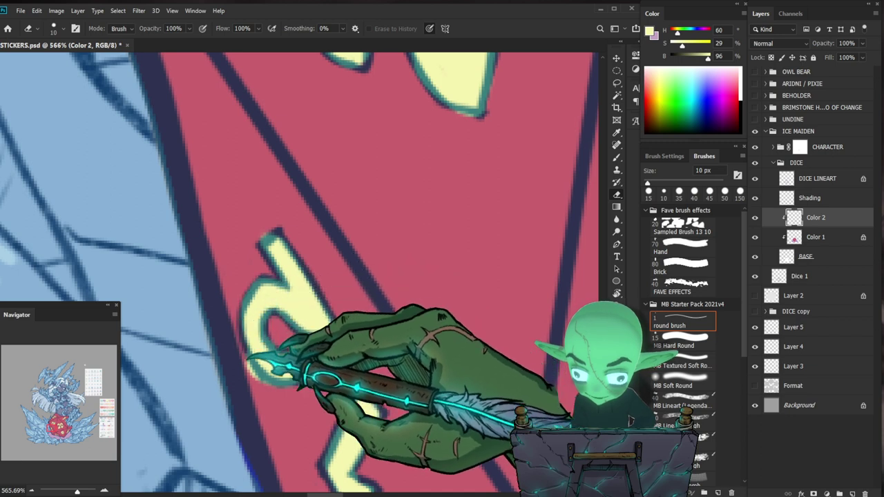
{"action": "key", "text": "b"}
{"action": "key", "text": "e"}
{"action": "key", "text": "z"}
Recolor the DICE LINEART layer from navy to purple by shifting its hue to +105 with Hue/Saturation.
{"action": "left_click_drag", "start_coordinate": [325, 325], "coordinate": [256, 398]}
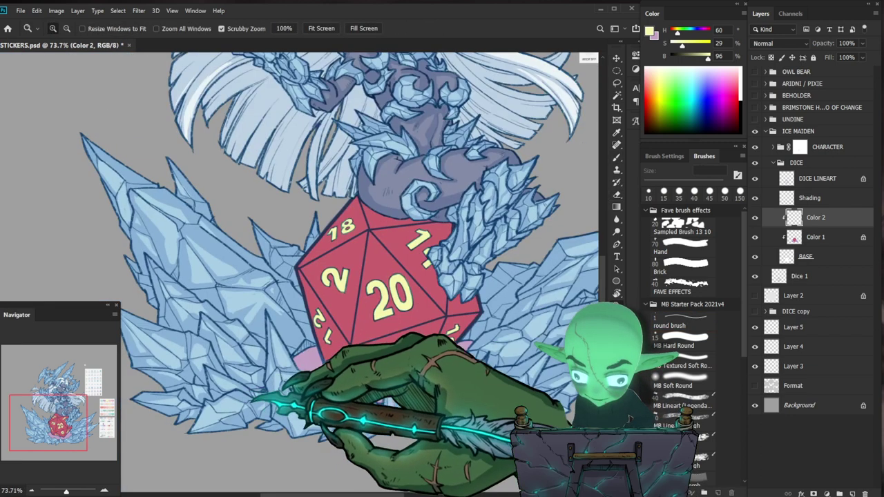
{"action": "left_click_drag", "start_coordinate": [542, 400], "coordinate": [452, 417]}
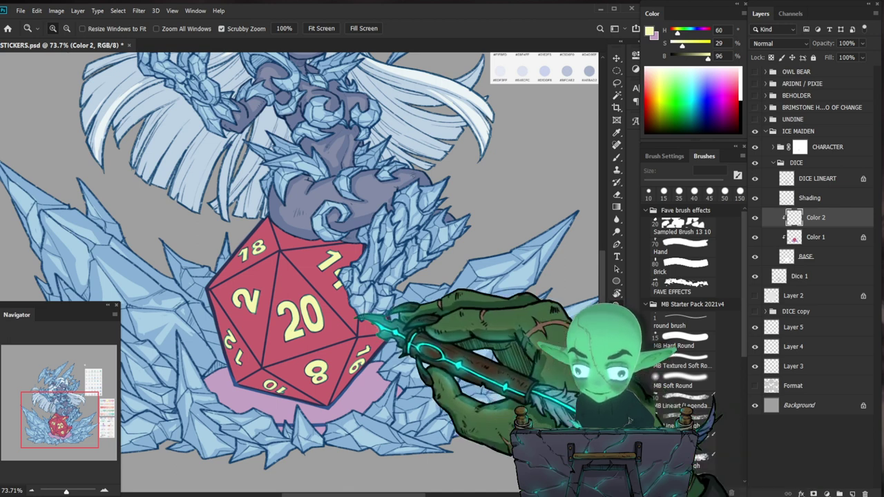
{"action": "left_click_drag", "start_coordinate": [304, 340], "coordinate": [337, 369]}
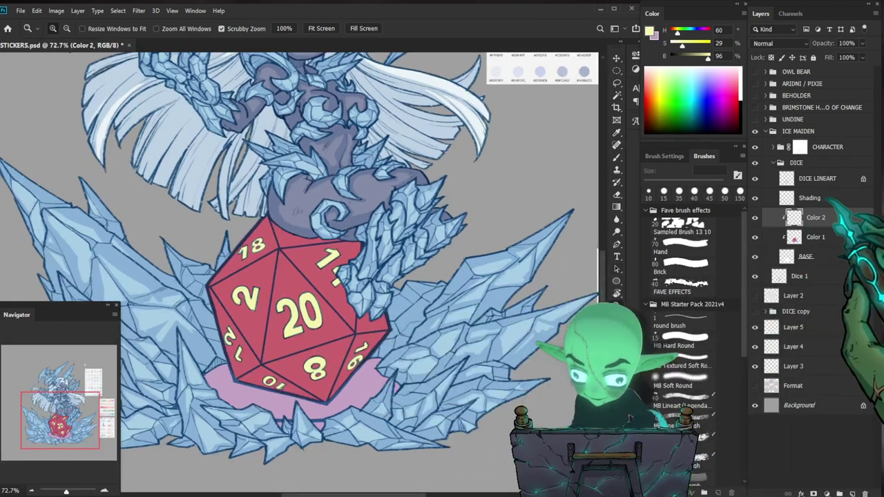
{"action": "left_click", "coordinate": [819, 199]}
{"action": "left_click", "coordinate": [826, 180]}
{"action": "key", "text": "ctrl+u"}
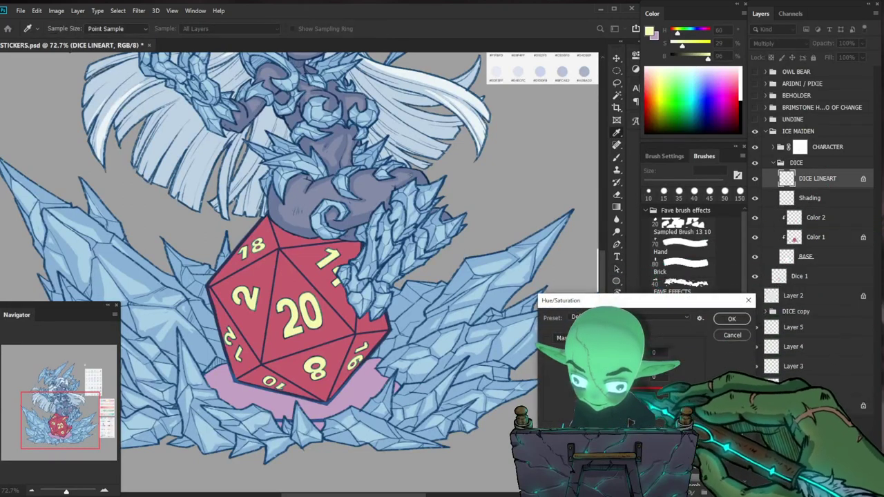
{"action": "left_click_drag", "start_coordinate": [607, 366], "coordinate": [646, 366]}
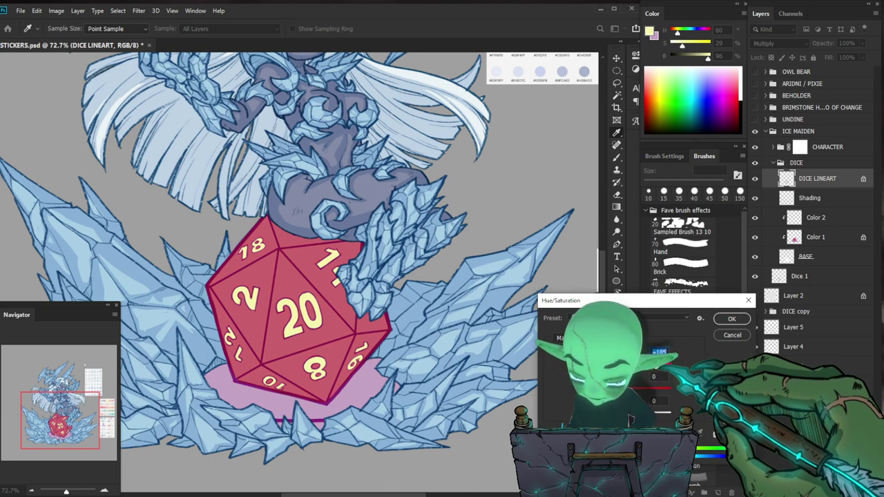
{"action": "key", "text": "Return"}
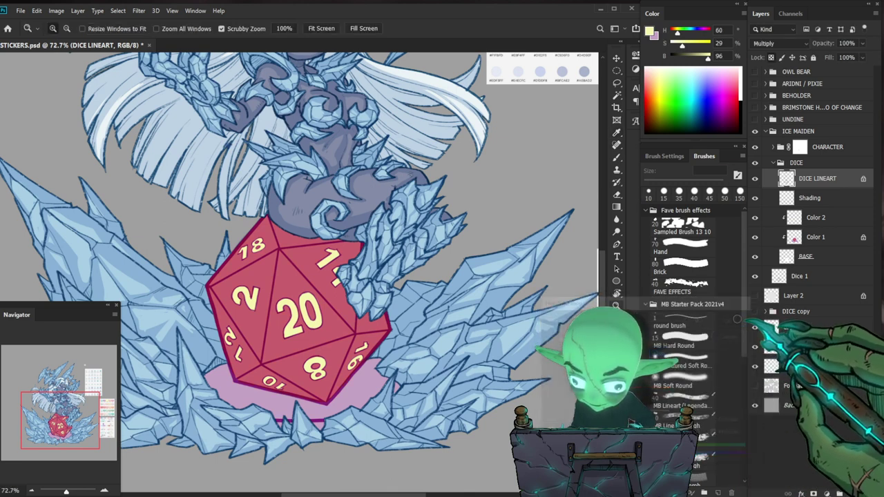
Adjust the LINEART layer in the CHARACTER group with Hue/Saturation, using saturation of about +54 and lightness of about -19.
{"action": "key", "text": "ctrl+0"}
{"action": "left_click_drag", "start_coordinate": [351, 343], "coordinate": [350, 370]}
{"action": "left_click_drag", "start_coordinate": [400, 338], "coordinate": [394, 304]}
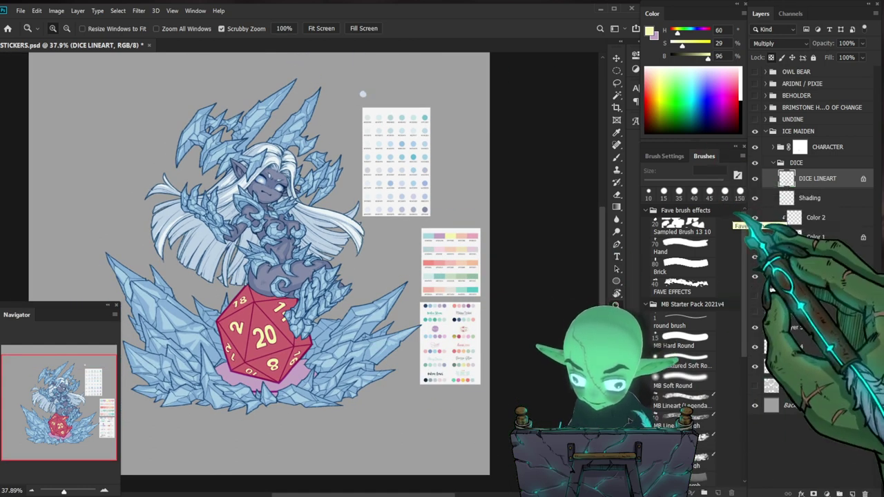
{"action": "left_click", "coordinate": [799, 146]}
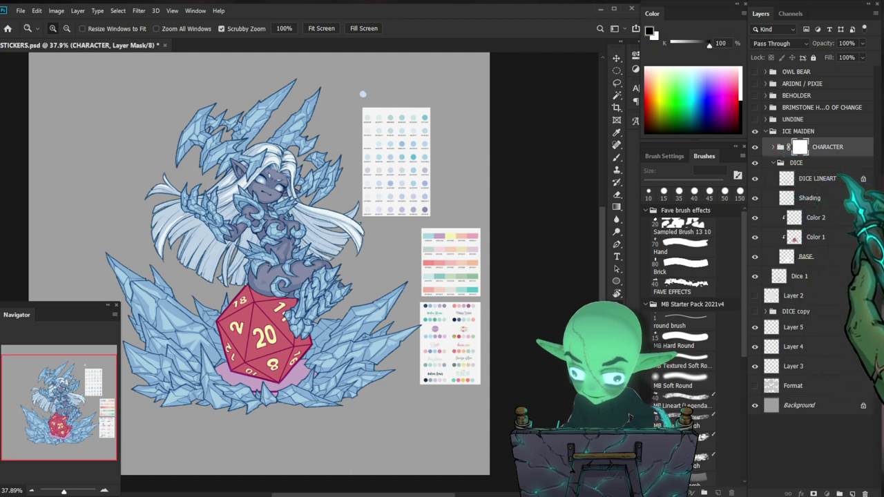
{"action": "left_click", "coordinate": [772, 147]}
{"action": "left_click", "coordinate": [810, 166]}
{"action": "key", "text": "ctrl+u"}
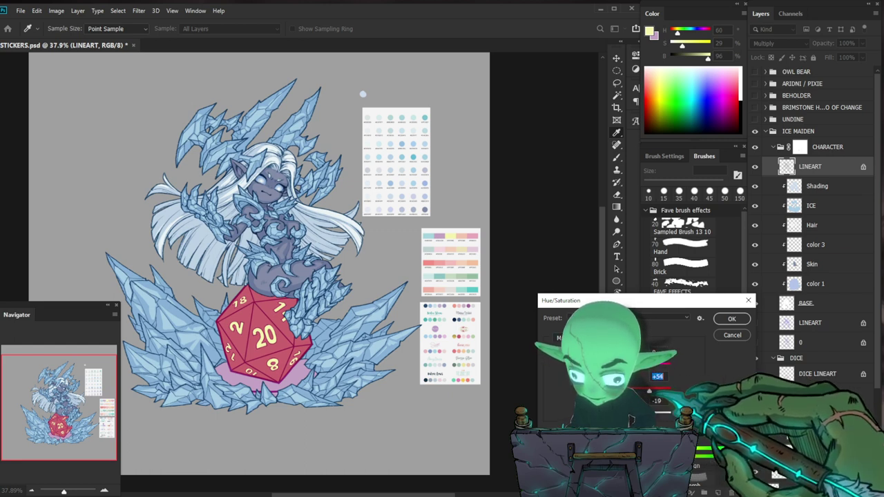
{"action": "mouse_move", "coordinate": [650, 391]}
{"action": "left_mouse_down"}
{"action": "mouse_move", "coordinate": [670, 391]}
{"action": "mouse_move", "coordinate": [649, 391]}
{"action": "left_mouse_up"}
{"action": "key", "text": "Return"}
{"action": "key", "text": "z"}
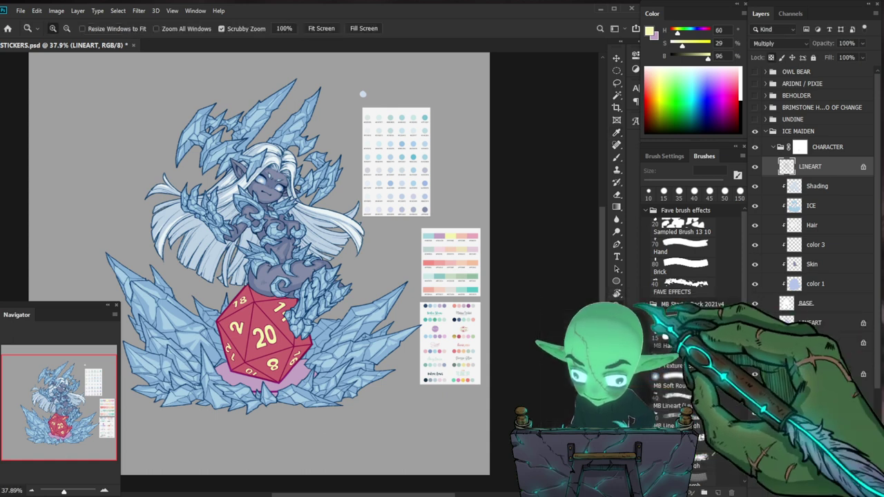
Collapse the CHARACTER group and clip the DICE group's Shading layer to the color layers beneath it.
{"action": "left_click_drag", "start_coordinate": [300, 323], "coordinate": [431, 322]}
{"action": "left_click_drag", "start_coordinate": [535, 321], "coordinate": [507, 315]}
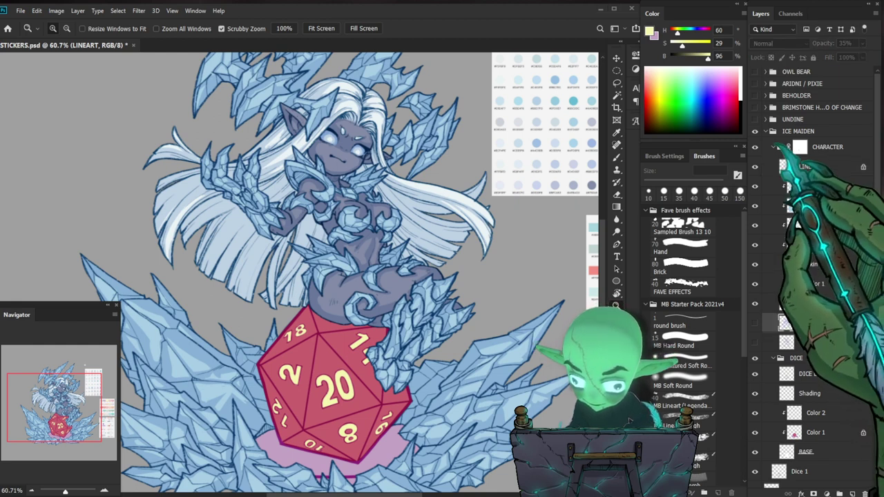
{"action": "left_click", "coordinate": [780, 146]}
{"action": "left_click", "coordinate": [820, 178]}
{"action": "left_click", "coordinate": [821, 198]}
{"action": "left_click", "coordinate": [823, 217]}
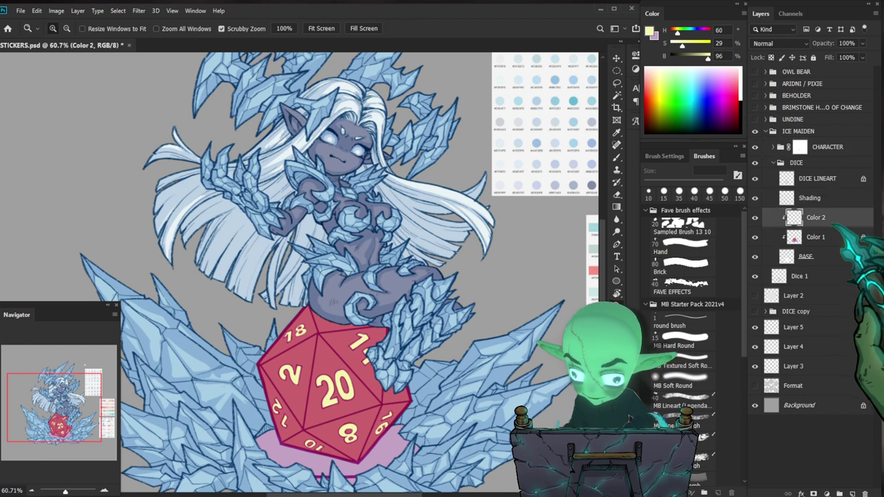
{"action": "left_click", "coordinate": [825, 199]}
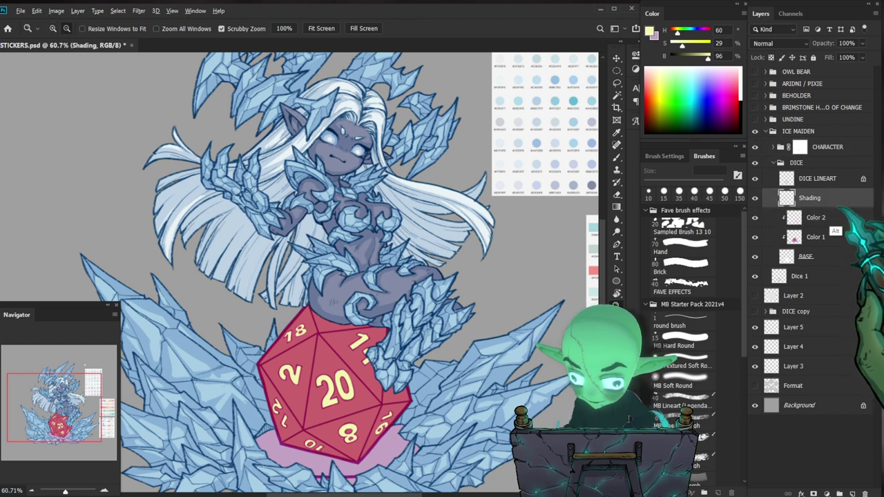
{"action": "left_click", "coordinate": [825, 207], "text": "alt"}
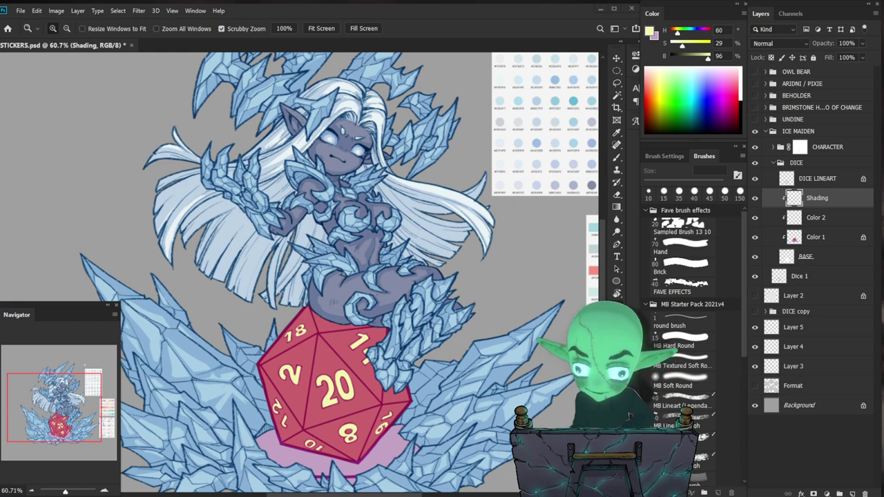
Try shifting the hue of the dice numbers on the Color 2 layer to about +125 with Hue/Saturation.
{"action": "left_click_drag", "start_coordinate": [359, 417], "coordinate": [346, 404]}
{"action": "scroll", "coordinate": [304, 276], "scroll_direction": "down", "scroll_amount": 2}
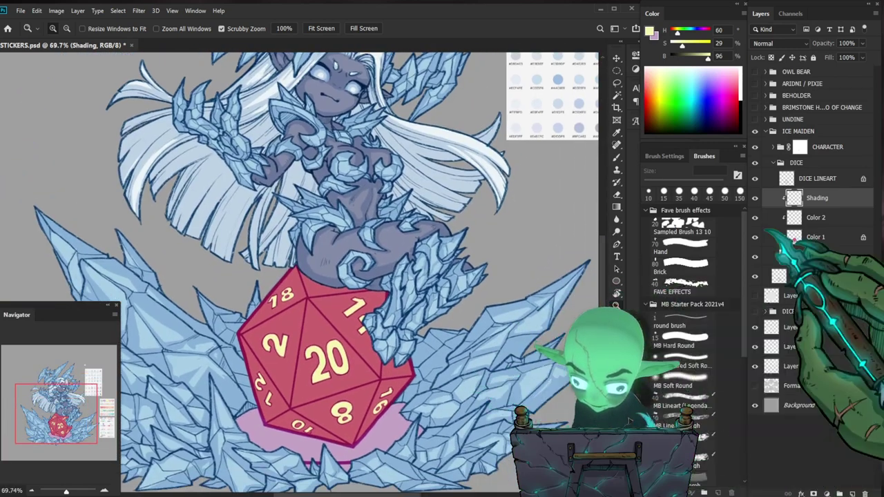
{"action": "key", "text": "alt+bracketleft"}
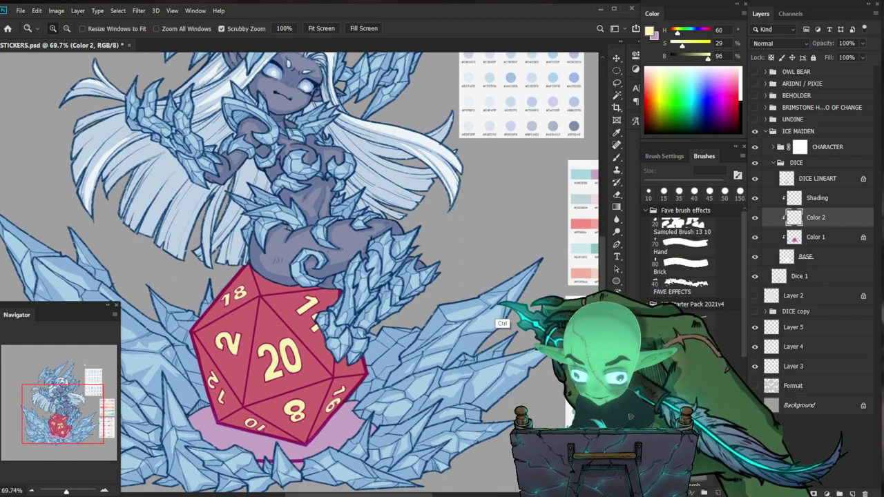
{"action": "key", "text": "ctrl+u"}
{"action": "left_click_drag", "start_coordinate": [615, 365], "coordinate": [659, 367]}
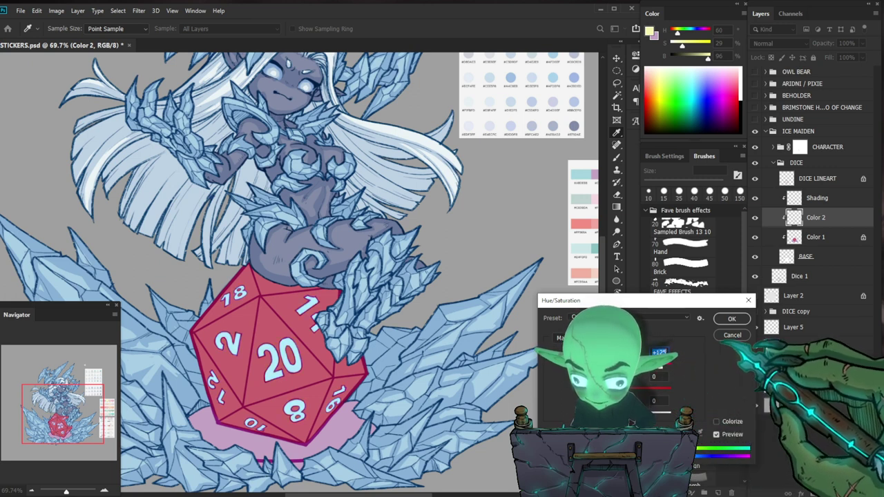
{"action": "key", "text": "Return"}
{"action": "key", "text": "z"}
Select the dice's Shading layer and sample the pale blue dot above the color palette as the brush color.
{"action": "left_click_drag", "start_coordinate": [466, 349], "coordinate": [429, 328]}
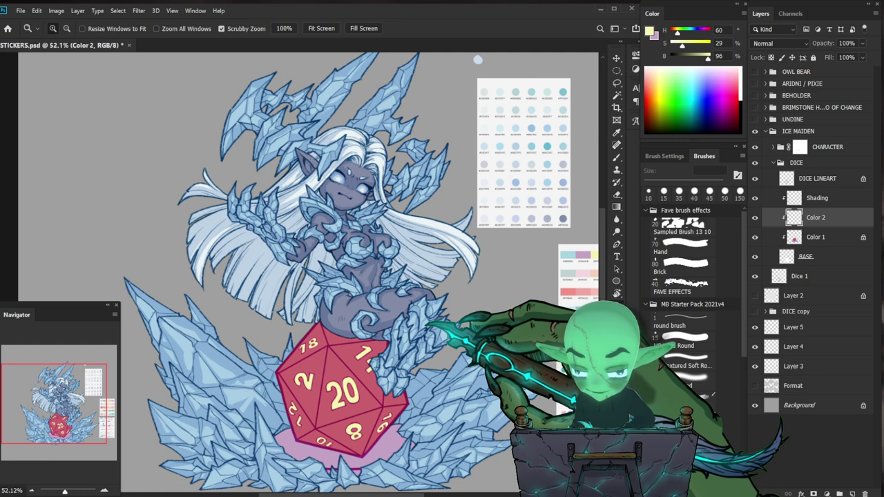
{"action": "left_click", "coordinate": [817, 197]}
{"action": "left_click_drag", "start_coordinate": [503, 363], "coordinate": [487, 310]}
{"action": "key", "text": "b"}
{"action": "left_click_drag", "start_coordinate": [479, 190], "coordinate": [464, 283]}
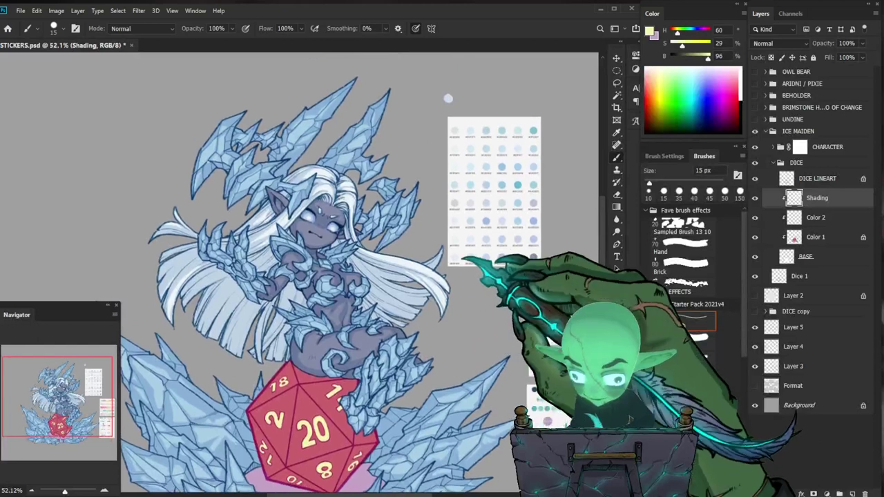
{"action": "left_click", "coordinate": [448, 98], "text": "alt"}
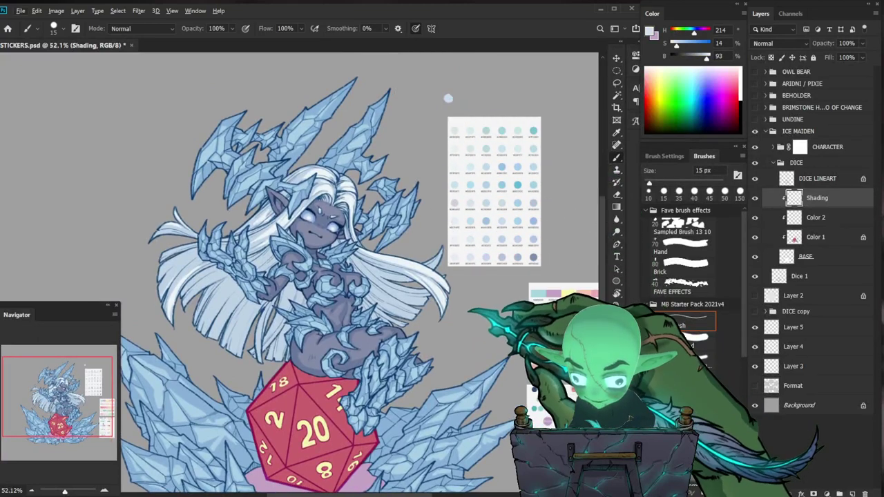
{"action": "left_click_drag", "start_coordinate": [462, 303], "coordinate": [438, 305]}
{"action": "left_click_drag", "start_coordinate": [414, 389], "coordinate": [474, 302]}
Set the Shading layer's blend mode to Multiply and enlarge the round brush to 80 px.
{"action": "key", "text": "bracketright"}
{"action": "key", "text": "bracketright"}
{"action": "key", "text": "bracketright"}
{"action": "key", "text": "bracketright"}
{"action": "key", "text": "bracketright"}
{"action": "left_click", "coordinate": [782, 43]}
{"action": "left_click", "coordinate": [774, 83]}
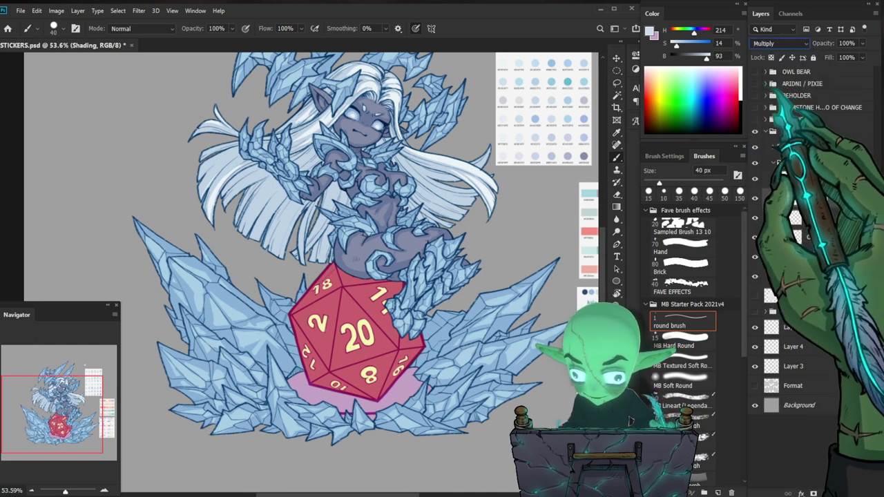
{"action": "key", "text": "bracketright"}
{"action": "key", "text": "bracketright"}
{"action": "key", "text": "bracketright"}
{"action": "key", "text": "bracketright"}
Paint pale blue shadows along the facets of the dice on the Shading layer, using 80 px and 30 px brush sizes.
{"action": "left_click_drag", "start_coordinate": [322, 301], "coordinate": [335, 280]}
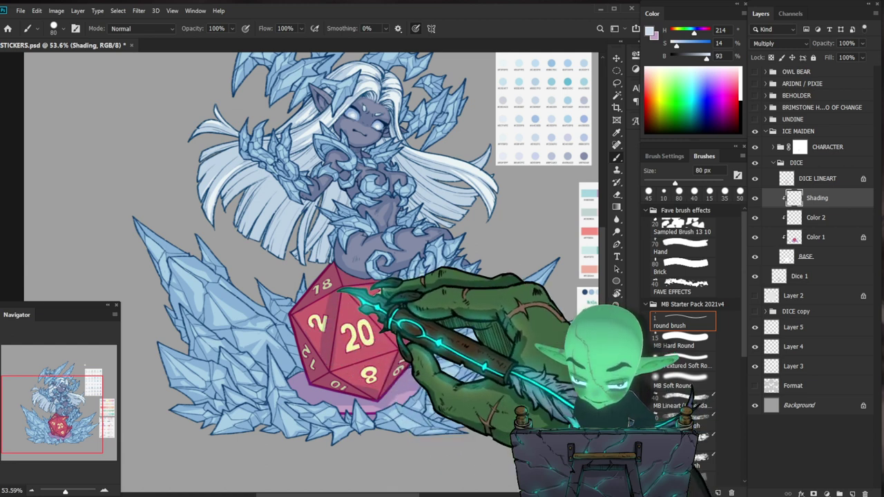
{"action": "left_click_drag", "start_coordinate": [309, 332], "coordinate": [301, 351]}
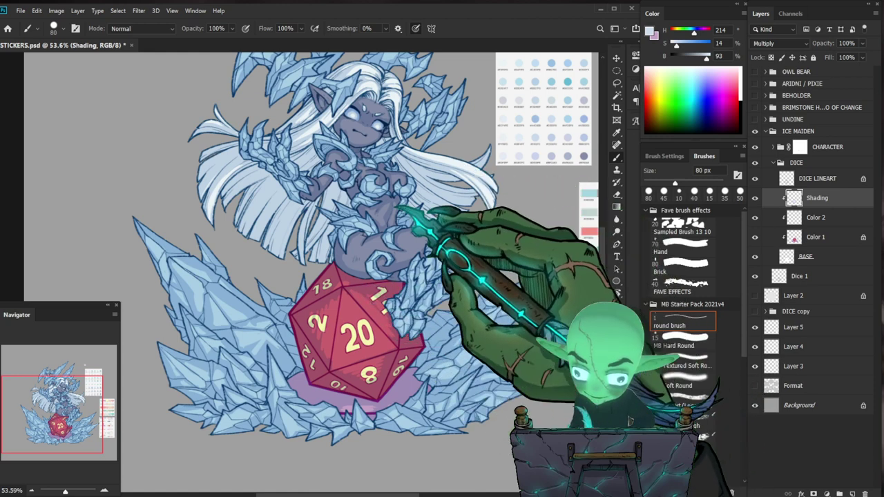
{"action": "left_click_drag", "start_coordinate": [368, 295], "coordinate": [367, 284]}
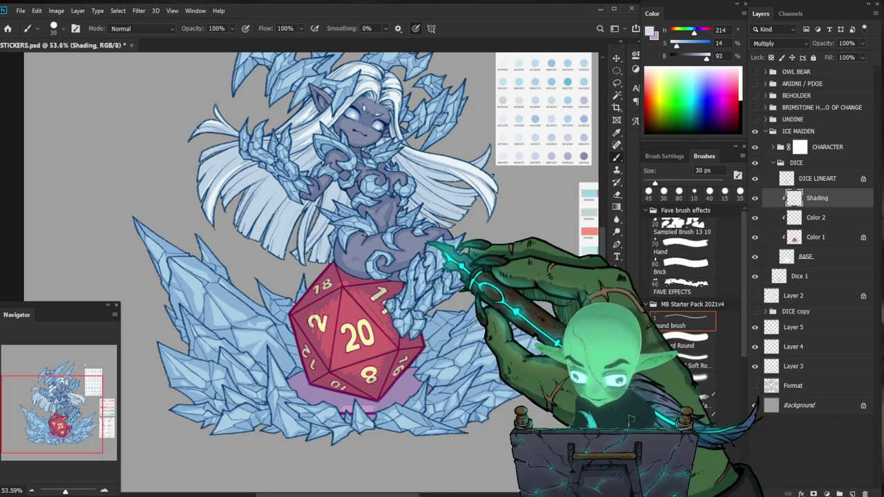
{"action": "left_click_drag", "start_coordinate": [327, 332], "coordinate": [351, 371]}
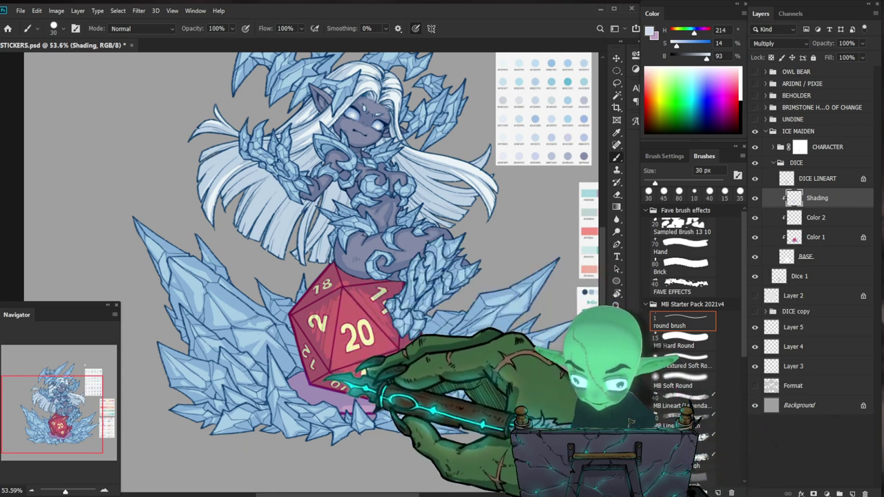
{"action": "left_click_drag", "start_coordinate": [339, 325], "coordinate": [329, 356]}
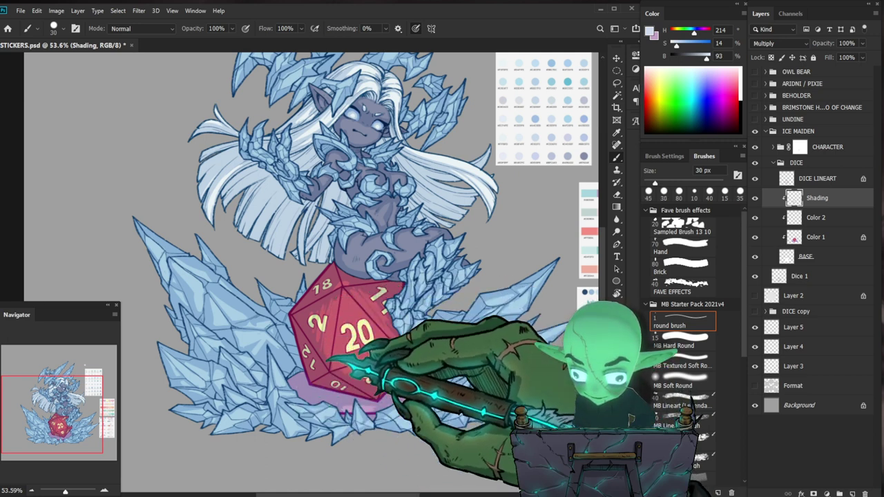
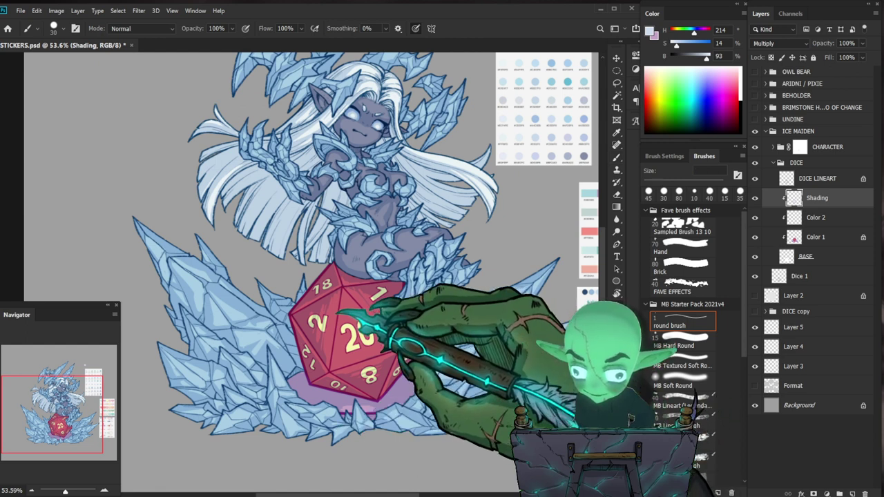
Refine the pale blue shadows on the dice's Shading layer, alternating the 30 px round brush and the 45 px eraser.
{"action": "key", "text": "e"}
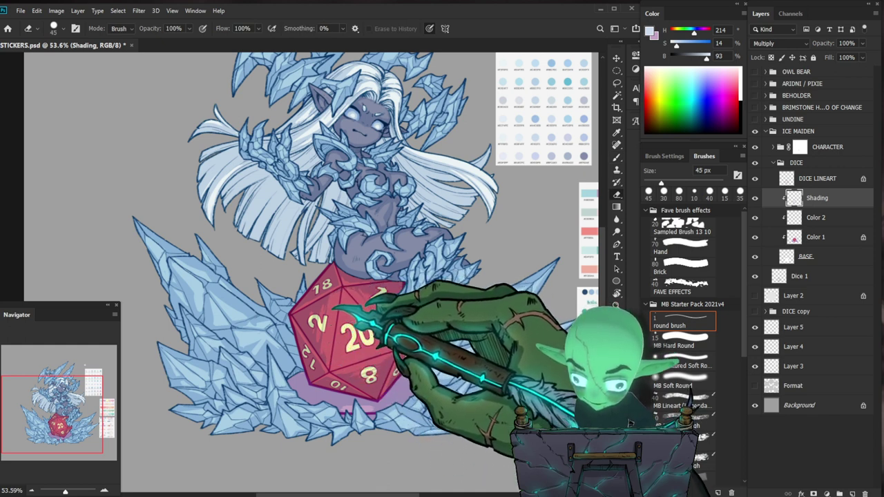
{"action": "key", "text": "b"}
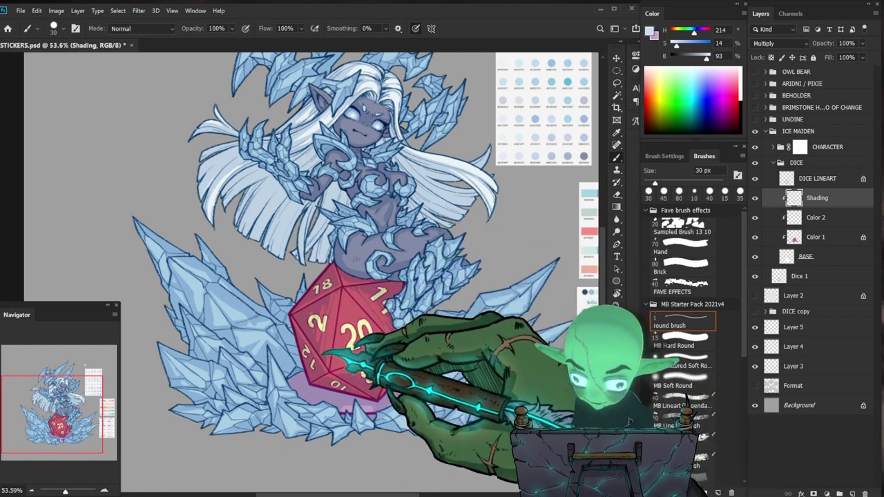
{"action": "key", "text": "e"}
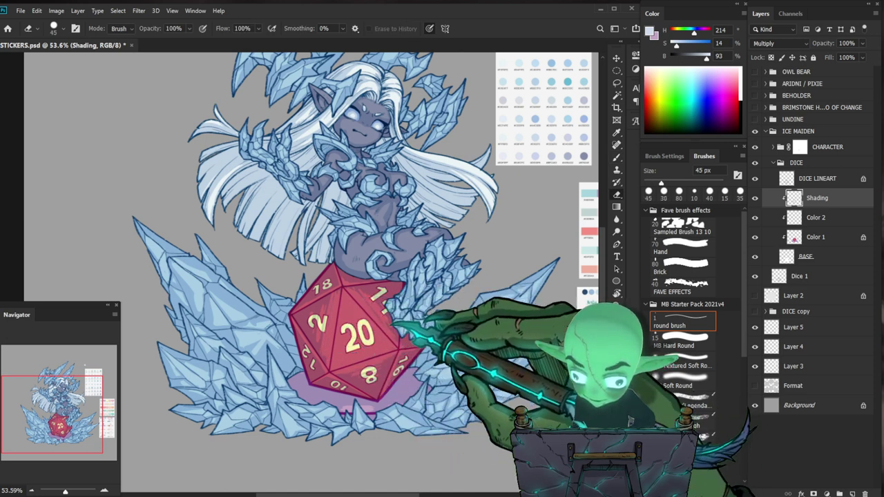
{"action": "key", "text": "b"}
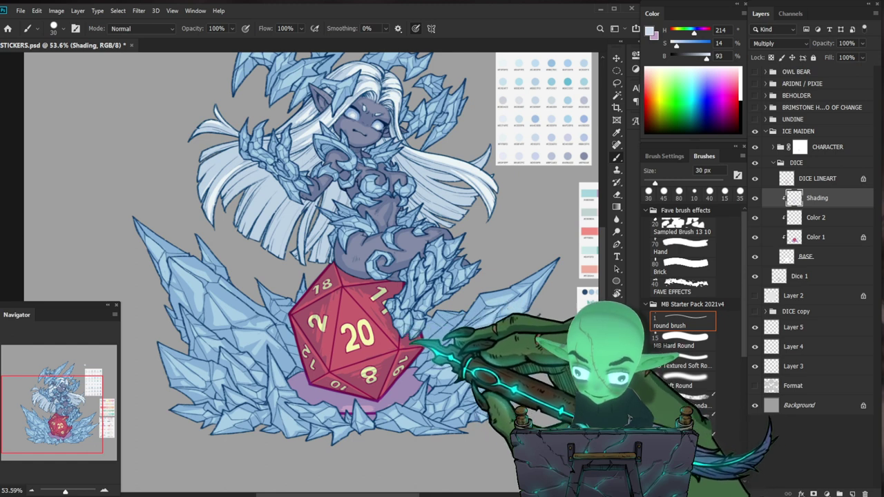
{"action": "key", "text": "e"}
{"action": "key", "text": "b"}
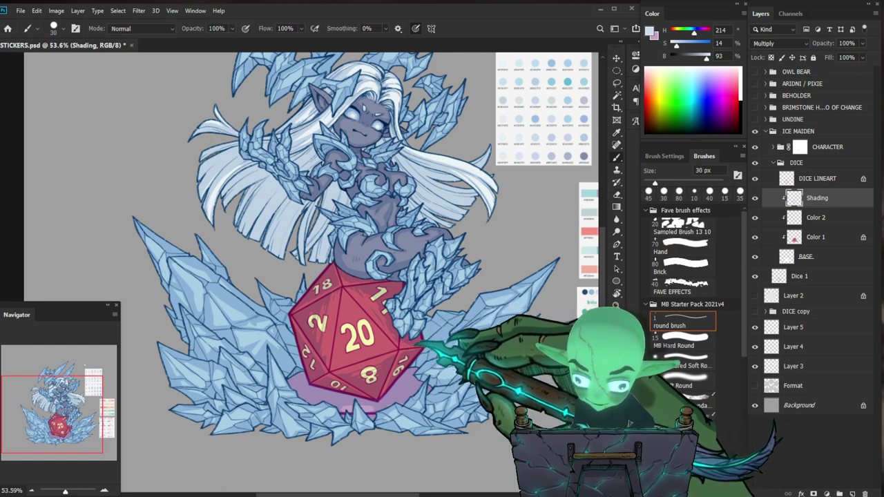
{"action": "key", "text": "z"}
{"action": "left_click_drag", "start_coordinate": [404, 338], "coordinate": [359, 350]}
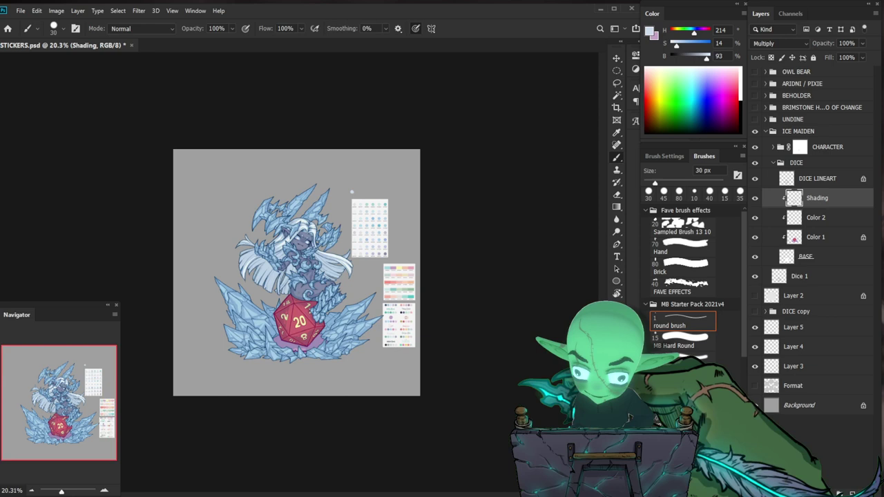
{"action": "scroll", "coordinate": [301, 323], "scroll_direction": "up", "scroll_amount": 6}
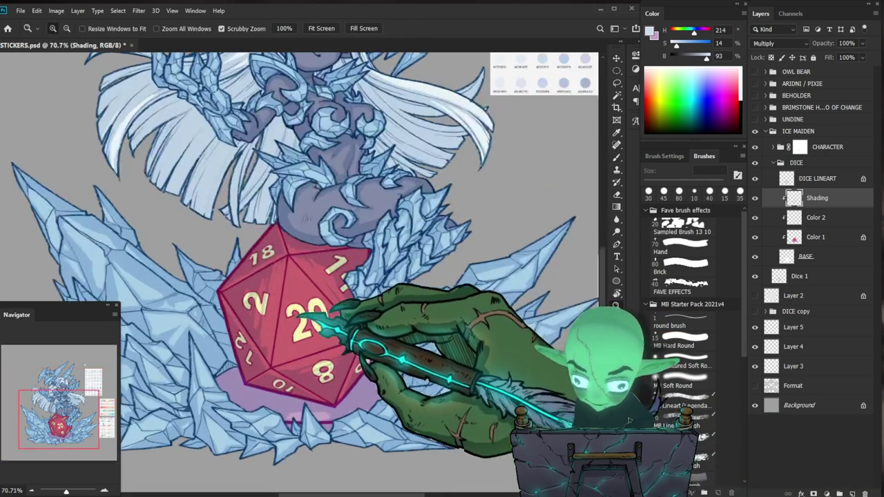
{"action": "key", "text": "e"}
Check the whole illustration against transparency by hiding the Background layer and showing it again.
{"action": "scroll", "coordinate": [301, 328], "scroll_direction": "down", "scroll_amount": 4}
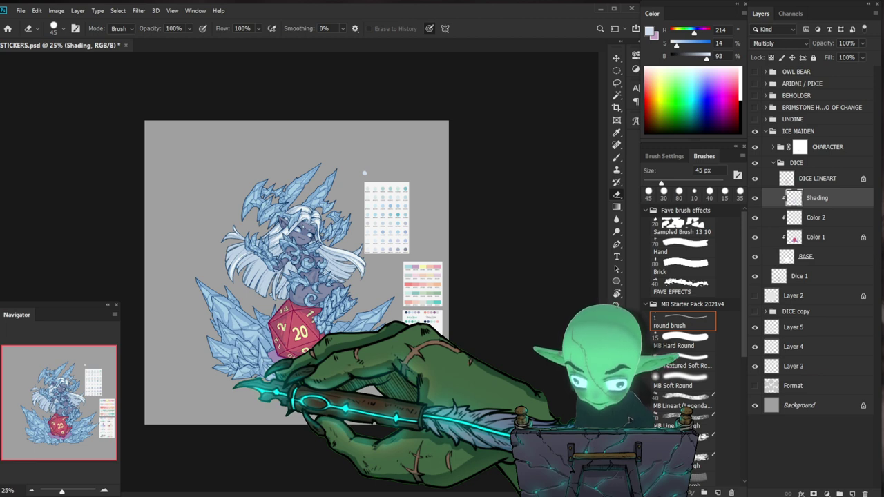
{"action": "left_click", "coordinate": [755, 405]}
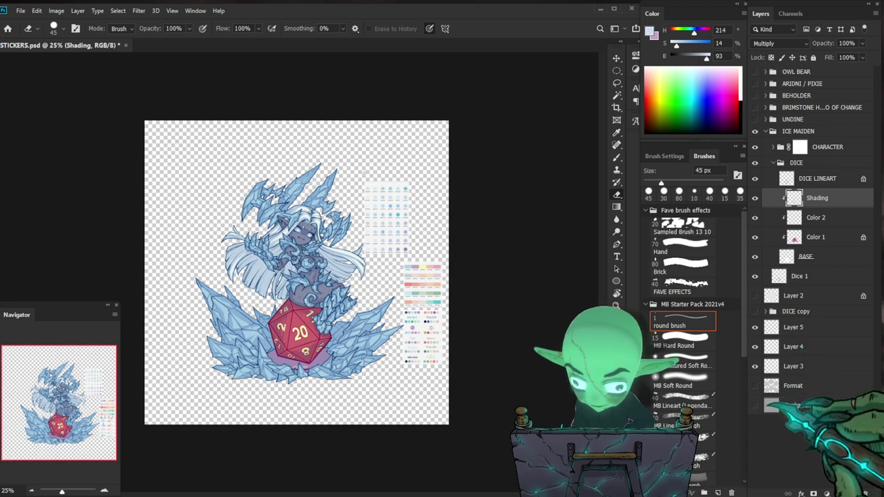
{"action": "left_click", "coordinate": [755, 404]}
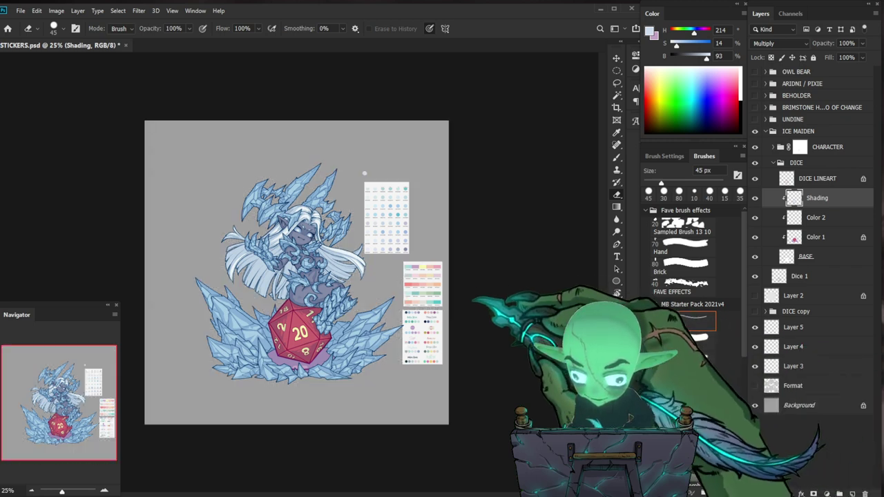
Expand the CHARACTER group and select its Shading layer.
{"action": "left_click_drag", "start_coordinate": [297, 243], "coordinate": [405, 284]}
{"action": "left_click_drag", "start_coordinate": [461, 369], "coordinate": [437, 316]}
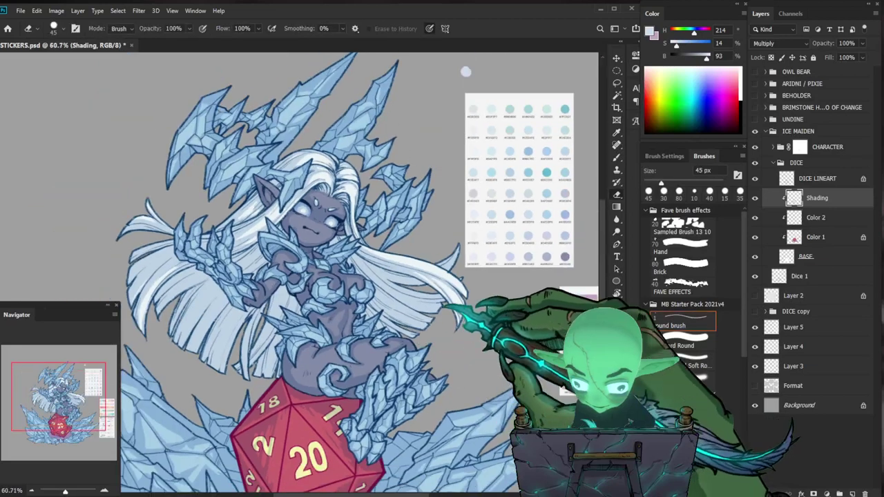
{"action": "left_click", "coordinate": [823, 147]}
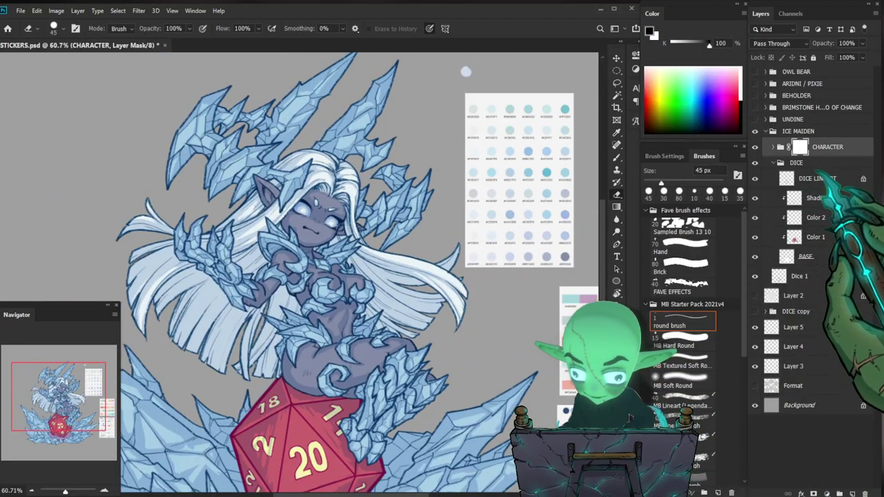
{"action": "left_click", "coordinate": [773, 147]}
{"action": "left_click", "coordinate": [810, 166]}
{"action": "left_click", "coordinate": [817, 186]}
Reduce the eraser to 10 px for cleaning up the shadows around the ice maiden's eyes.
{"action": "key", "text": "ctrl+space"}
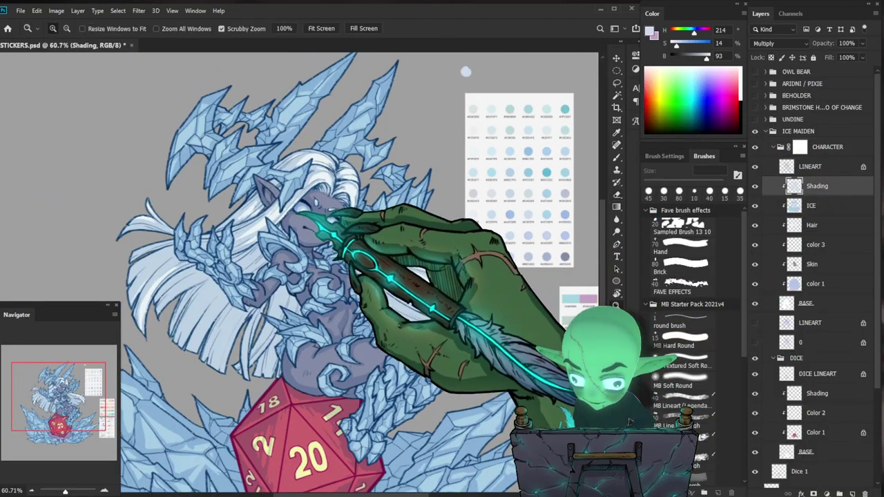
{"action": "left_click_drag", "start_coordinate": [299, 208], "coordinate": [349, 207]}
{"action": "key", "text": "b"}
{"action": "key", "text": "bracketleft"}
{"action": "key", "text": "bracketleft"}
{"action": "key", "text": "bracketleft"}
{"action": "key", "text": "bracketleft"}
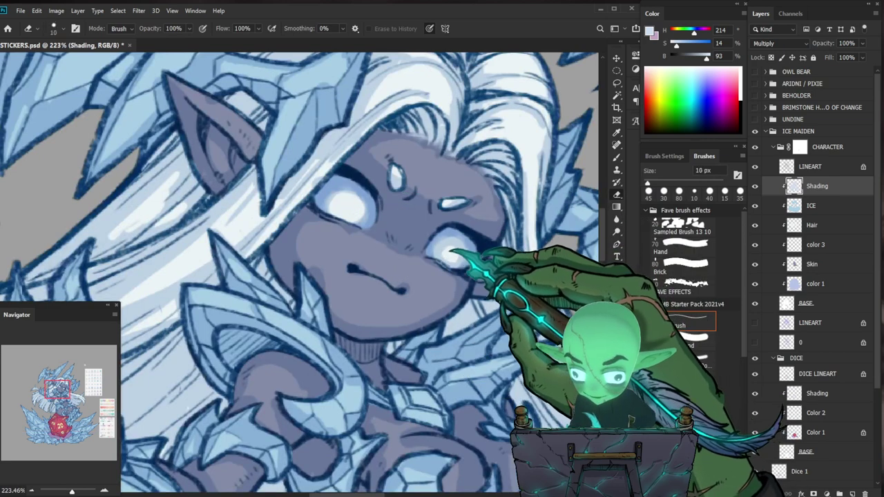
{"action": "key", "text": "bracketleft"}
{"action": "key", "text": "bracketleft"}
{"action": "key", "text": "bracketleft"}
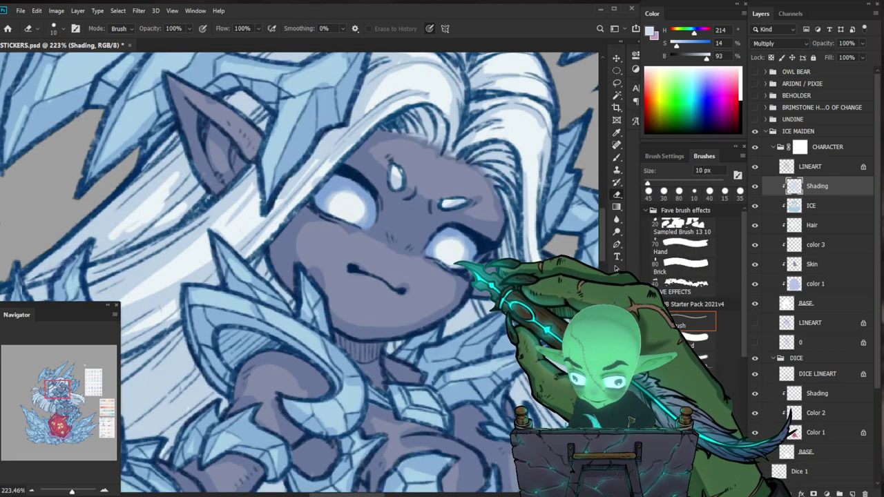
Refine the shadows around the mouth and lower face on the Shading layer with the 30 px brush and 10 px eraser.
{"action": "key", "text": "ctrl+space"}
{"action": "left_click_drag", "start_coordinate": [459, 268], "coordinate": [419, 269]}
{"action": "left_click_drag", "start_coordinate": [508, 444], "coordinate": [453, 361]}
{"action": "left_click_drag", "start_coordinate": [374, 190], "coordinate": [433, 209]}
{"action": "key", "text": "b"}
{"action": "key", "text": "z"}
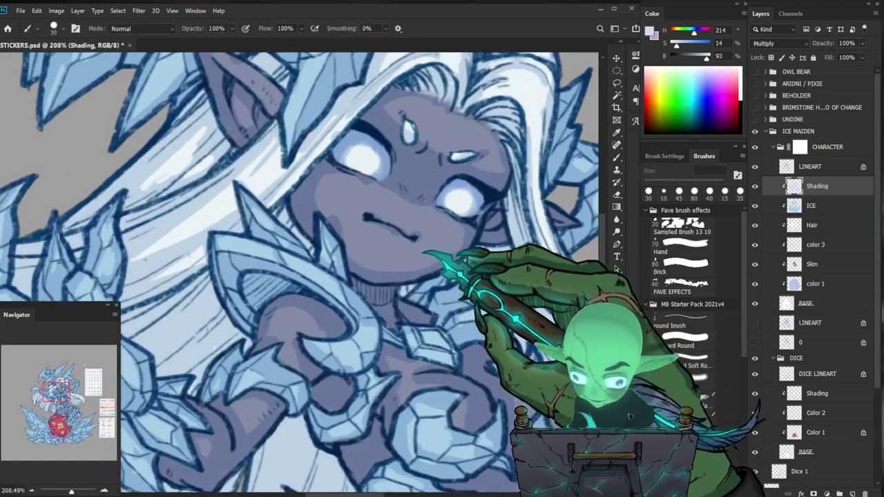
{"action": "left_click_drag", "start_coordinate": [444, 262], "coordinate": [435, 261]}
{"action": "key", "text": "e"}
{"action": "key", "text": "b"}
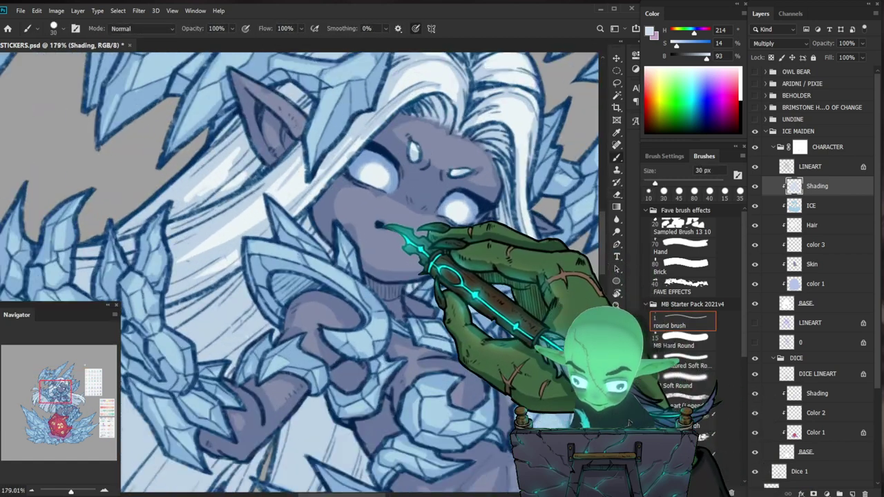
{"action": "key", "text": "e"}
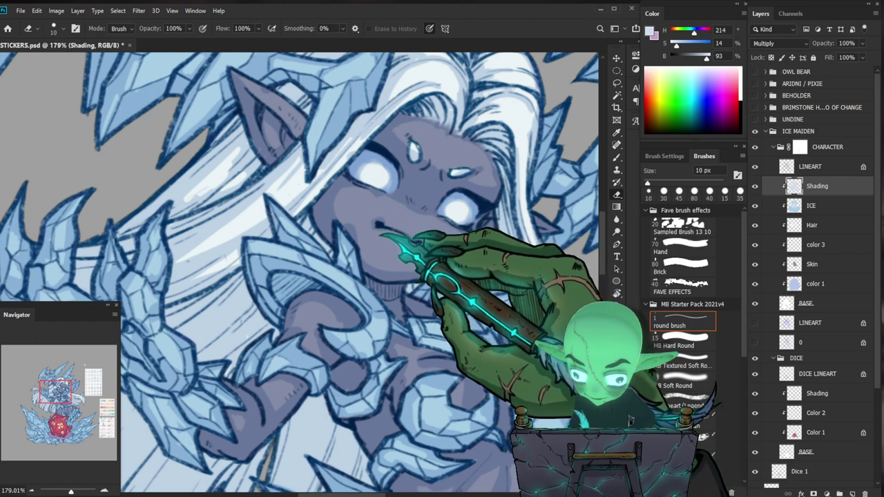
{"action": "key", "text": "z"}
{"action": "left_click_drag", "start_coordinate": [406, 233], "coordinate": [388, 239]}
{"action": "key", "text": "e"}
{"action": "key", "text": "z"}
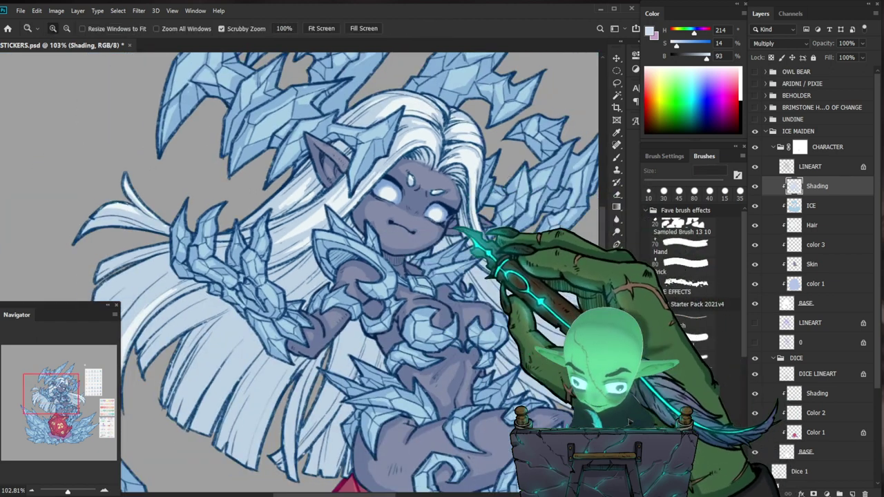
{"action": "left_click_drag", "start_coordinate": [450, 232], "coordinate": [464, 228]}
{"action": "key", "text": "b"}
{"action": "key", "text": "e"}
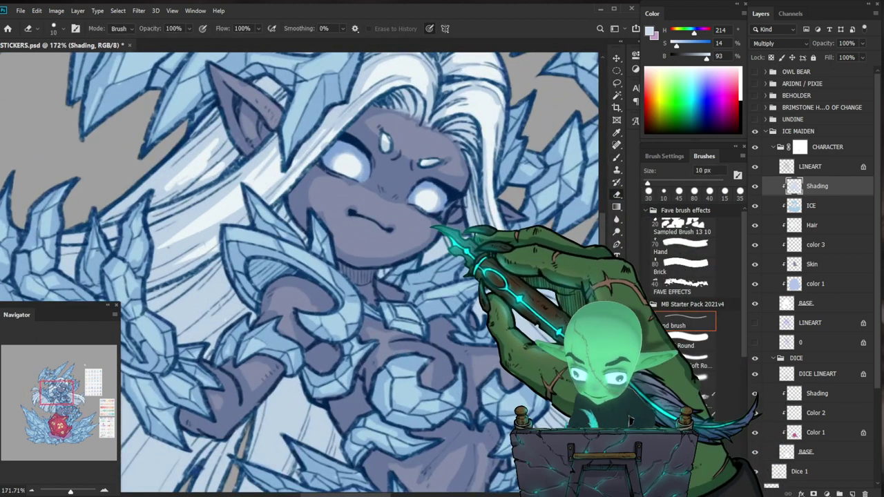
Touch up the shadows on the nose, cheeks and forehead with the 30 px brush and 10 px eraser, and save the document.
{"action": "key", "text": "b"}
{"action": "key", "text": "z"}
{"action": "left_click_drag", "start_coordinate": [399, 253], "coordinate": [367, 257]}
{"action": "key", "text": "ctrl+s"}
{"action": "mouse_move", "coordinate": [378, 239]}
{"action": "left_mouse_down"}
{"action": "mouse_move", "coordinate": [413, 239]}
{"action": "mouse_move", "coordinate": [359, 238]}
{"action": "left_mouse_up"}
{"action": "key", "text": "e"}
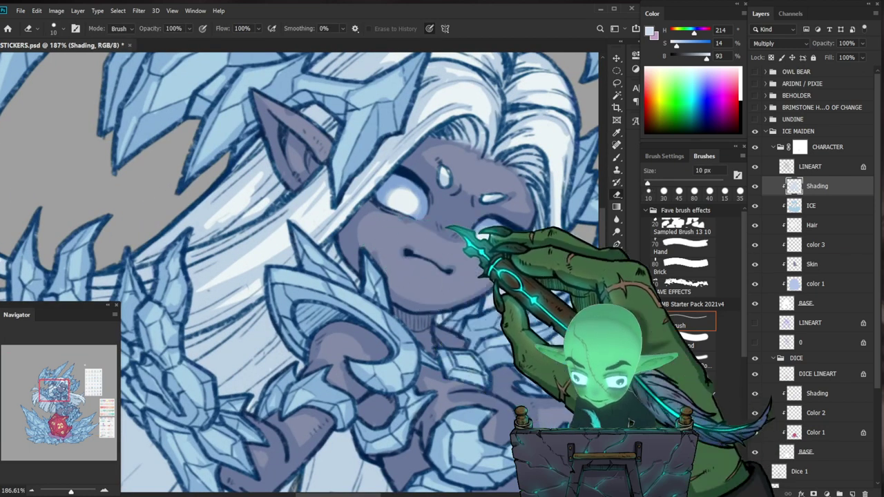
{"action": "key", "text": "b"}
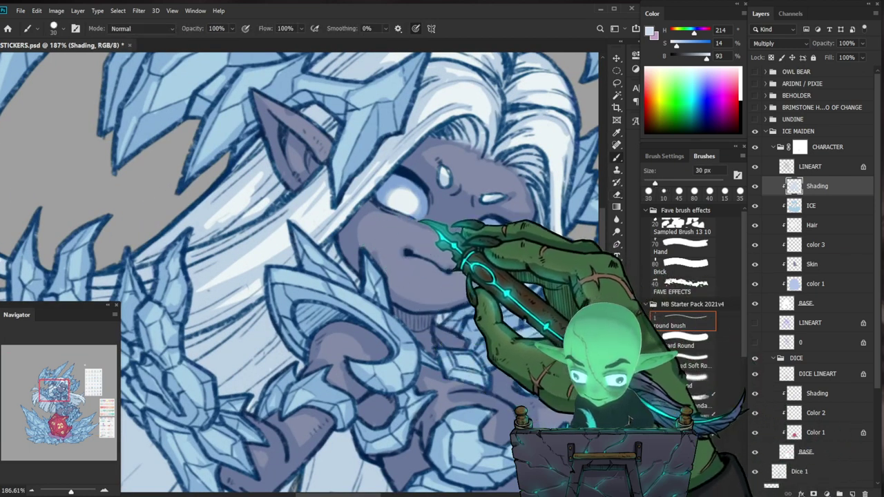
{"action": "mouse_move", "coordinate": [449, 232]}
{"action": "left_mouse_down"}
{"action": "mouse_move", "coordinate": [479, 247]}
{"action": "mouse_move", "coordinate": [419, 229]}
{"action": "left_mouse_up"}
{"action": "key", "text": "e"}
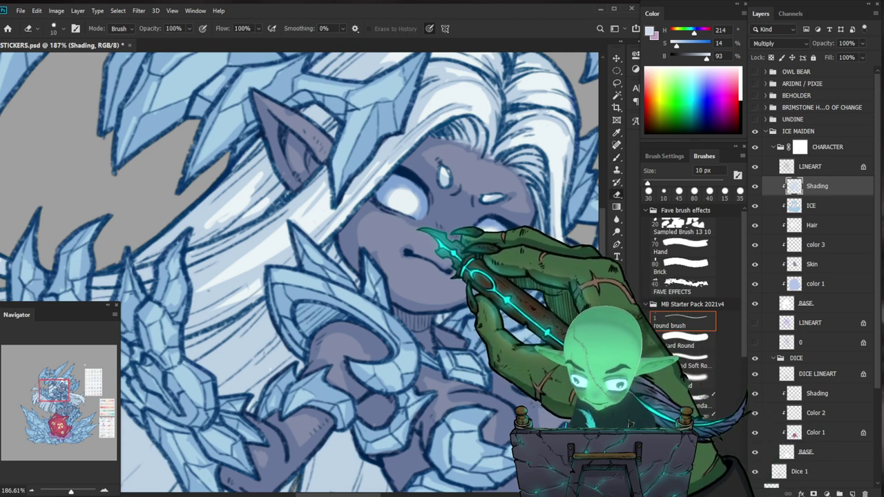
{"action": "key", "text": "b"}
{"action": "left_click_drag", "start_coordinate": [415, 153], "coordinate": [457, 142]}
{"action": "key", "text": "z"}
{"action": "mouse_move", "coordinate": [447, 276]}
{"action": "left_mouse_down"}
{"action": "mouse_move", "coordinate": [356, 370]}
{"action": "mouse_move", "coordinate": [472, 331]}
{"action": "left_mouse_up"}
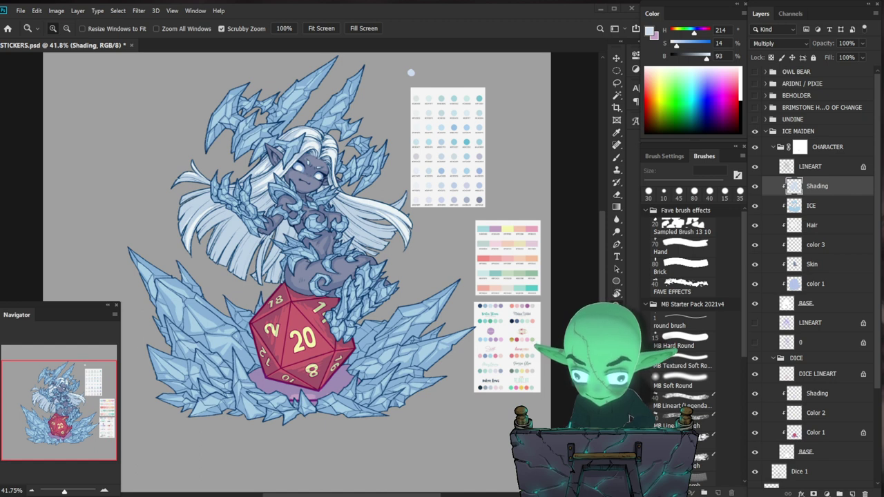
Select the color 3 layer, sample the salmon pink swatch from the color palette and choose the MB Soft Round brush.
{"action": "left_click", "coordinate": [816, 244]}
{"action": "left_click_drag", "start_coordinate": [285, 82], "coordinate": [338, 103]}
{"action": "key", "text": "b"}
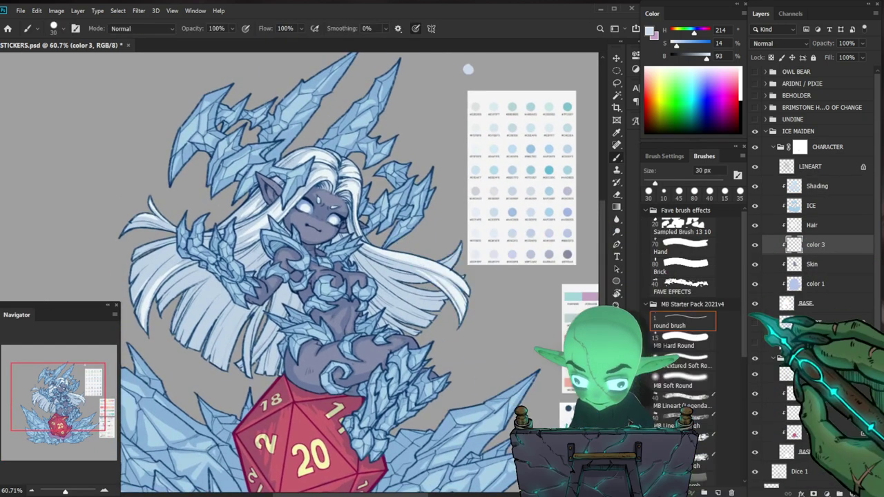
{"action": "key", "text": "e"}
{"action": "left_click_drag", "start_coordinate": [386, 276], "coordinate": [316, 244]}
{"action": "key", "text": "b"}
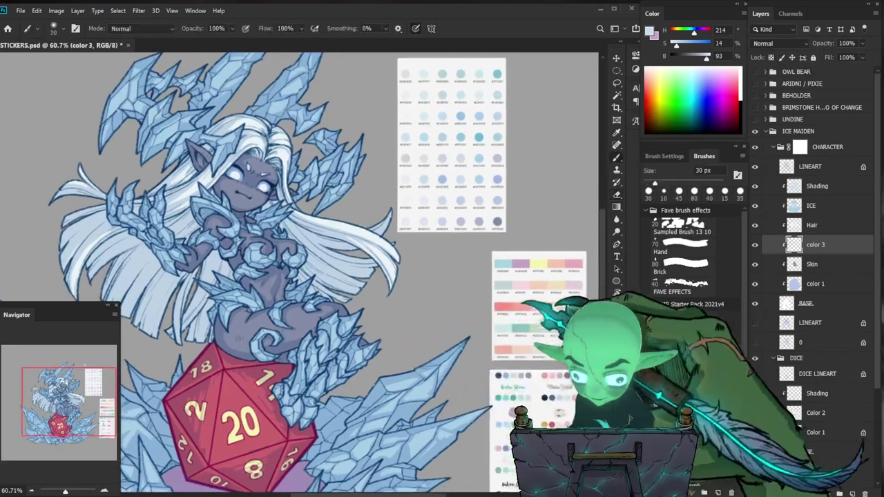
{"action": "left_click", "coordinate": [501, 306], "text": "alt"}
{"action": "left_click_drag", "start_coordinate": [343, 179], "coordinate": [426, 202]}
{"action": "key", "text": "z"}
{"action": "left_click_drag", "start_coordinate": [335, 201], "coordinate": [364, 196]}
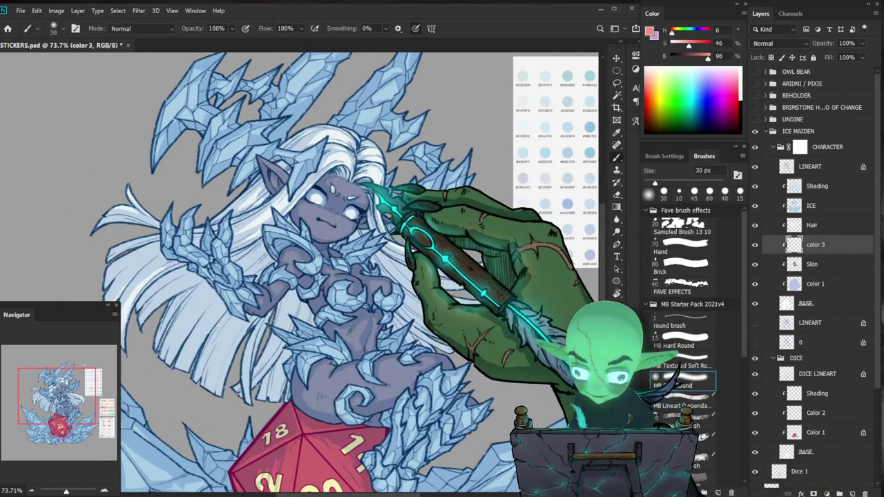
Enlarge the MB Soft Round brush to 150 px.
{"action": "key", "text": "]"}
{"action": "key", "text": "]"}
{"action": "key", "text": "]"}
{"action": "key", "text": "]"}
{"action": "key", "text": "]"}
{"action": "key", "text": "]"}
{"action": "key", "text": "]"}
{"action": "key", "text": "]"}
{"action": "key", "text": "]"}
{"action": "key", "text": "]"}
{"action": "key", "text": "]"}
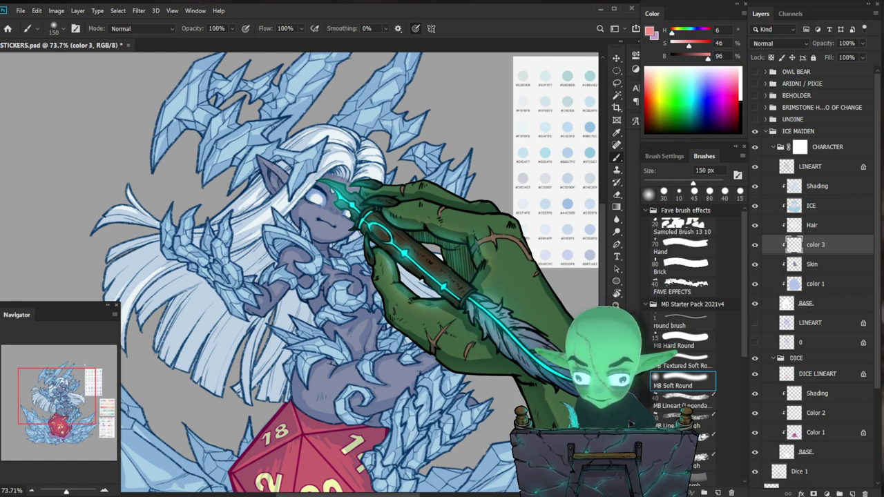
Paint soft salmon pink blush on both of the ice maiden's cheeks, adjusting the brush through 50 px and 100 px to 90 px.
{"action": "left_click_drag", "start_coordinate": [354, 202], "coordinate": [404, 166]}
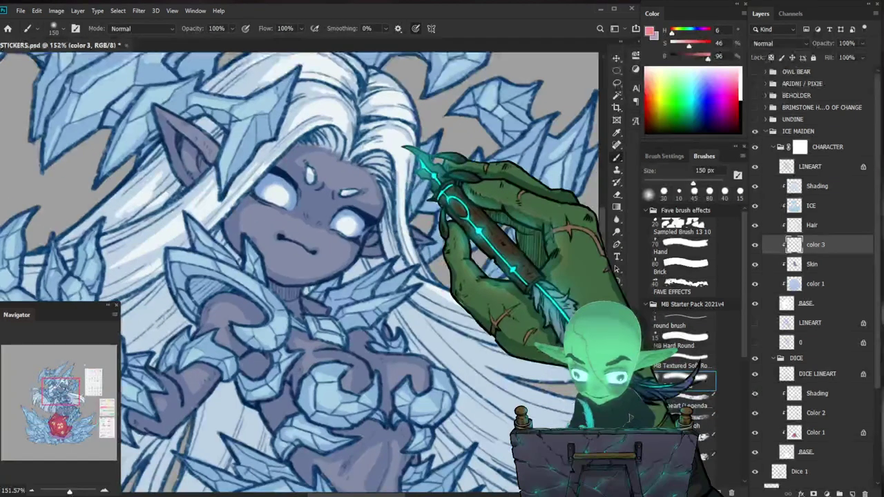
{"action": "key", "text": "bracketleft"}
{"action": "key", "text": "bracketleft"}
{"action": "key", "text": "bracketleft"}
{"action": "key", "text": "bracketleft"}
{"action": "key", "text": "bracketleft"}
{"action": "key", "text": "bracketleft"}
{"action": "key", "text": "bracketleft"}
{"action": "key", "text": "bracketleft"}
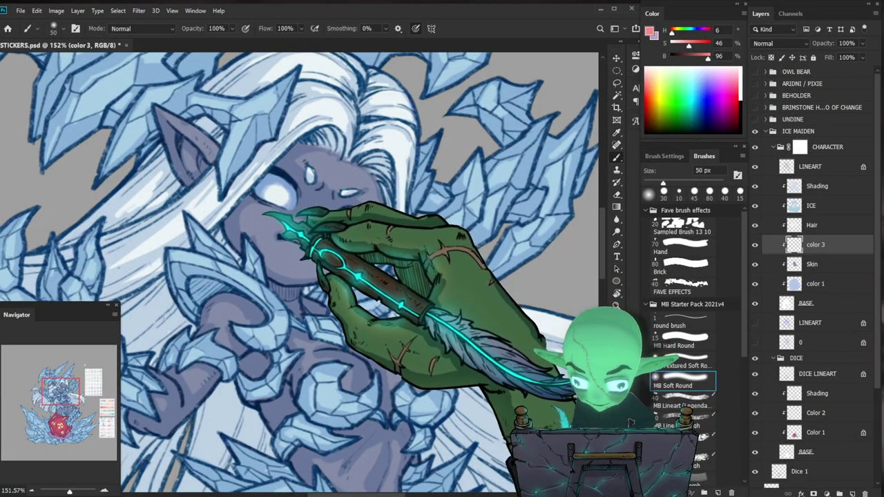
{"action": "key", "text": "bracketright"}
{"action": "key", "text": "bracketright"}
{"action": "key", "text": "bracketright"}
{"action": "key", "text": "bracketright"}
{"action": "key", "text": "bracketright"}
{"action": "key", "text": "bracketright"}
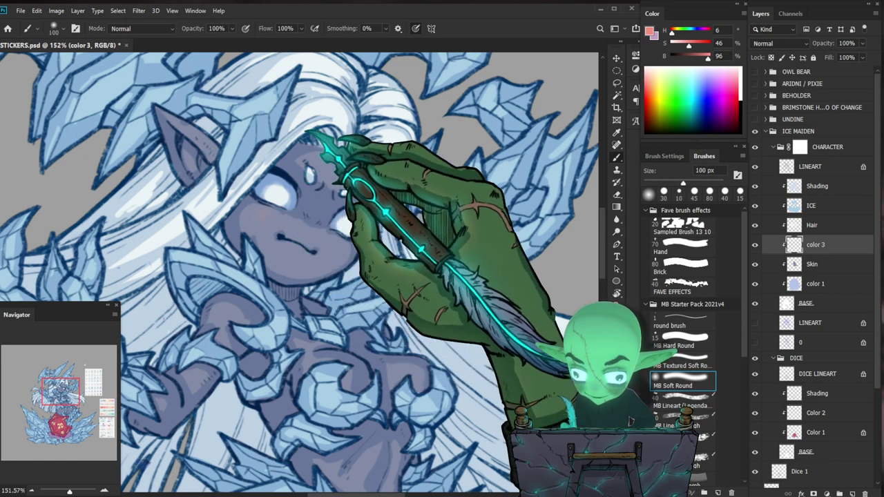
{"action": "key", "text": "bracketleft"}
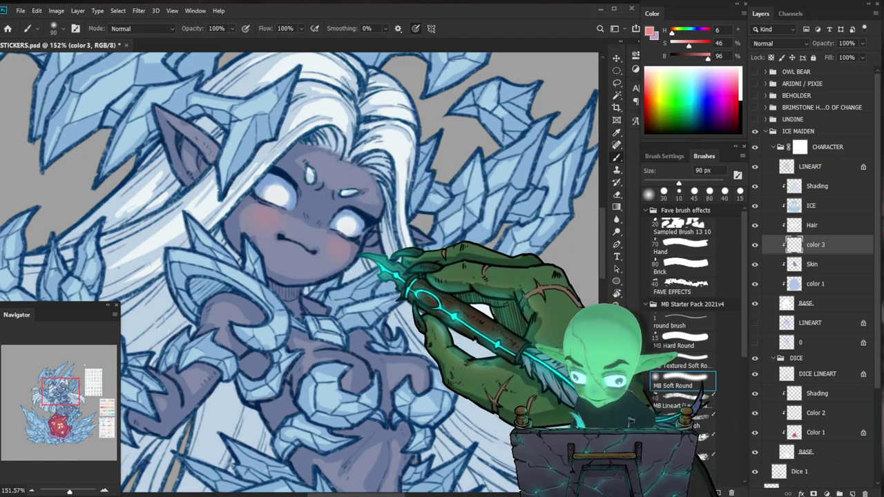
Enlarge the soft brush to 125 px and build up the blush across the cheeks and nose on the color 3 layer.
{"action": "key", "text": "ctrl+space"}
{"action": "left_click_drag", "start_coordinate": [404, 235], "coordinate": [361, 261]}
{"action": "left_click_drag", "start_coordinate": [415, 235], "coordinate": [442, 235]}
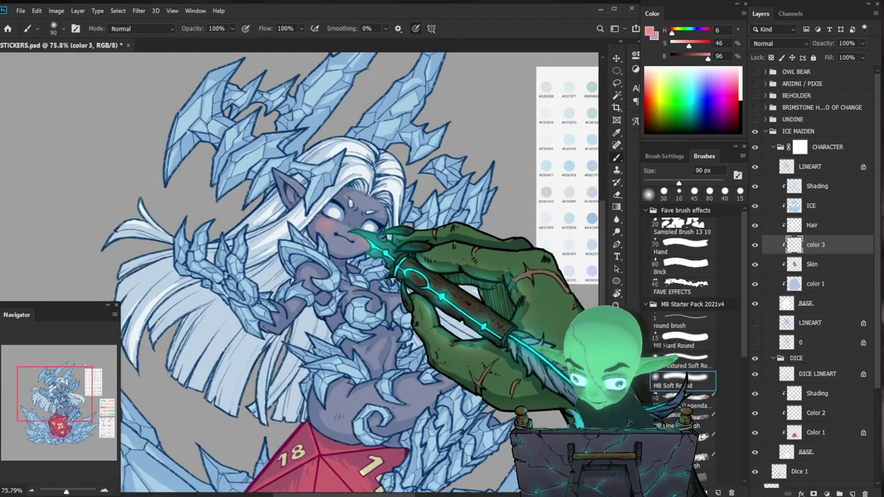
{"action": "key", "text": "bracketright"}
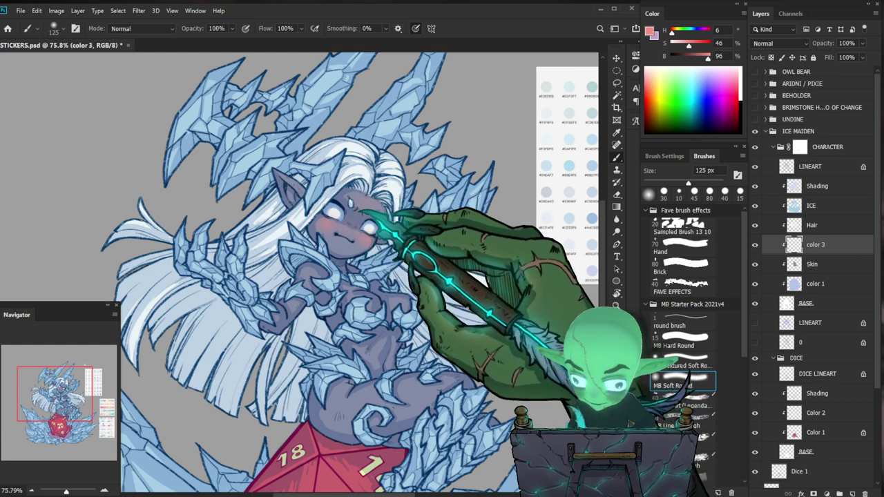
{"action": "scroll", "coordinate": [453, 286], "scroll_direction": "up", "scroll_amount": 1}
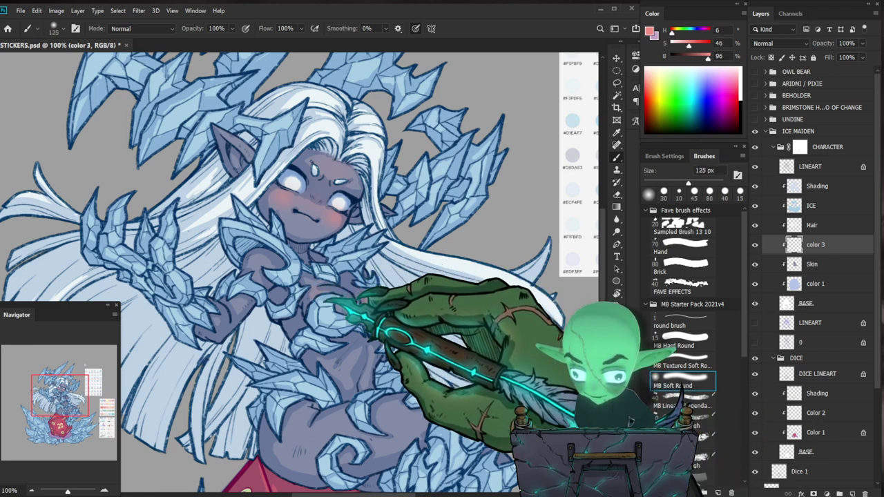
Enlarge the MB Soft Round brush to 200 px and paint salmon pink blush on the ice maiden's shoulder and chest.
{"action": "key", "text": "]"}
{"action": "key", "text": "]"}
{"action": "key", "text": "]"}
{"action": "key", "text": "]"}
{"action": "key", "text": "]"}
{"action": "key", "text": "]"}
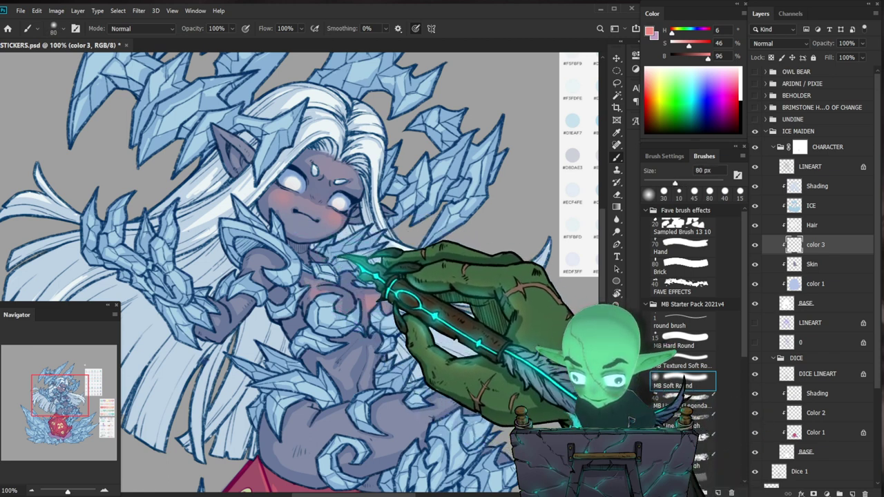
{"action": "left_click", "coordinate": [265, 260]}
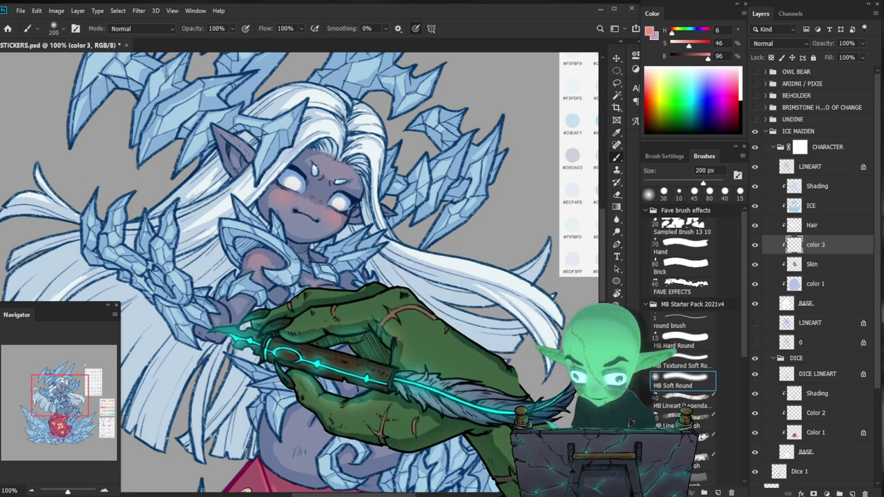
{"action": "key", "text": "ctrl+0"}
{"action": "scroll", "coordinate": [457, 337], "scroll_direction": "up", "scroll_amount": 5}
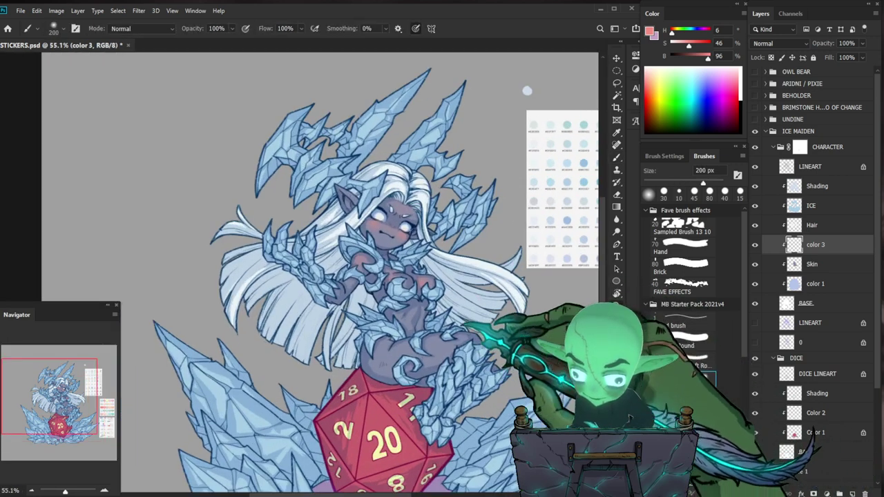
Clean up the facial blush around the eyes on the color 3 layer, reducing the eraser from 30 px to 25 px.
{"action": "scroll", "coordinate": [403, 204], "scroll_direction": "up", "scroll_amount": 8}
{"action": "key", "text": "e"}
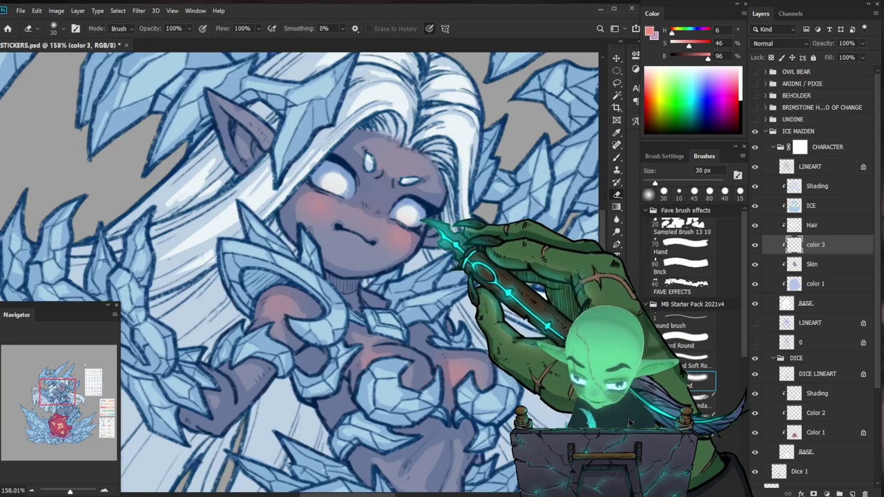
{"action": "key", "text": "bracketleft"}
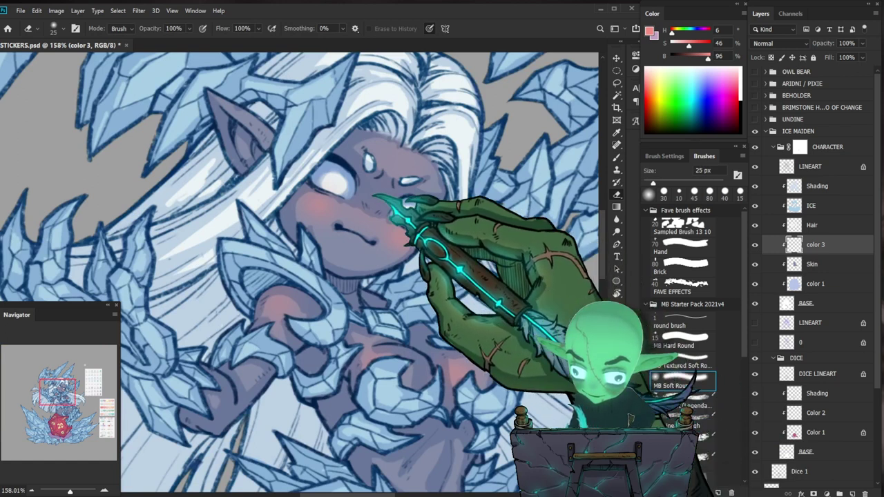
{"action": "scroll", "coordinate": [414, 166], "scroll_direction": "down", "scroll_amount": 5}
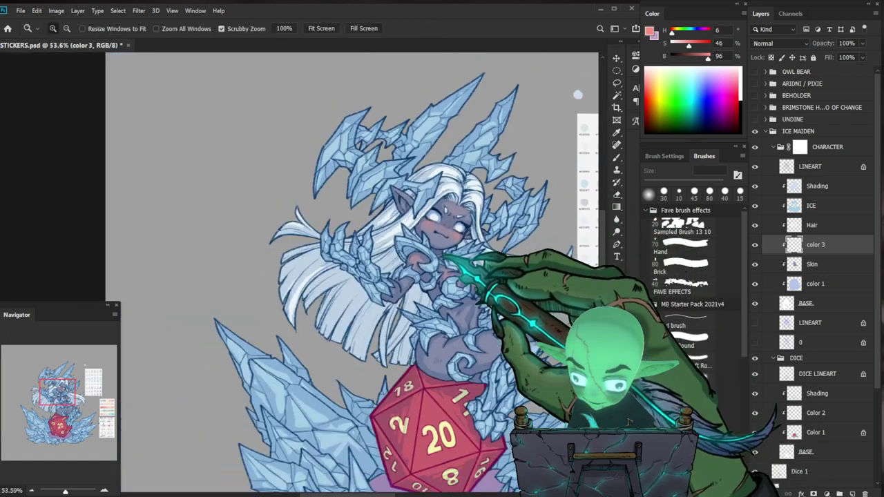
Tint the ice maiden's lower lip salmon pink with a 10 px soft brush and undo the last stroke.
{"action": "key", "text": "b"}
{"action": "scroll", "coordinate": [394, 172], "scroll_direction": "up", "scroll_amount": 6}
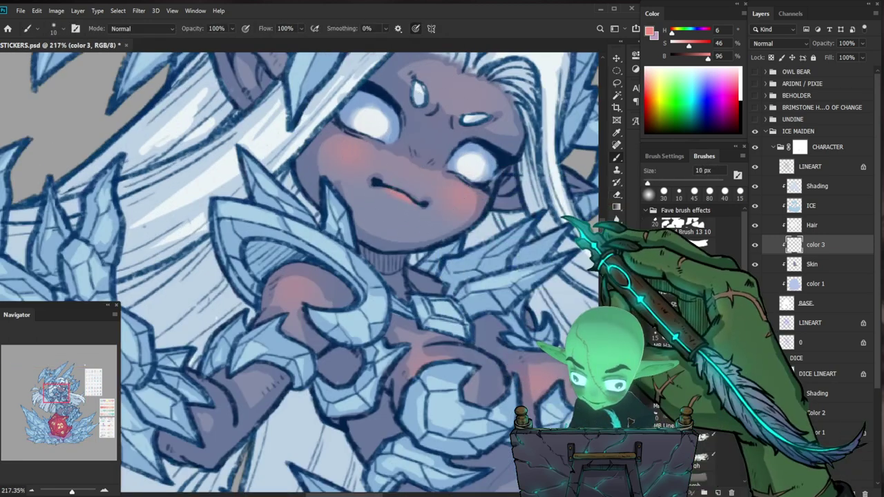
{"action": "key", "text": "ctrl+z"}
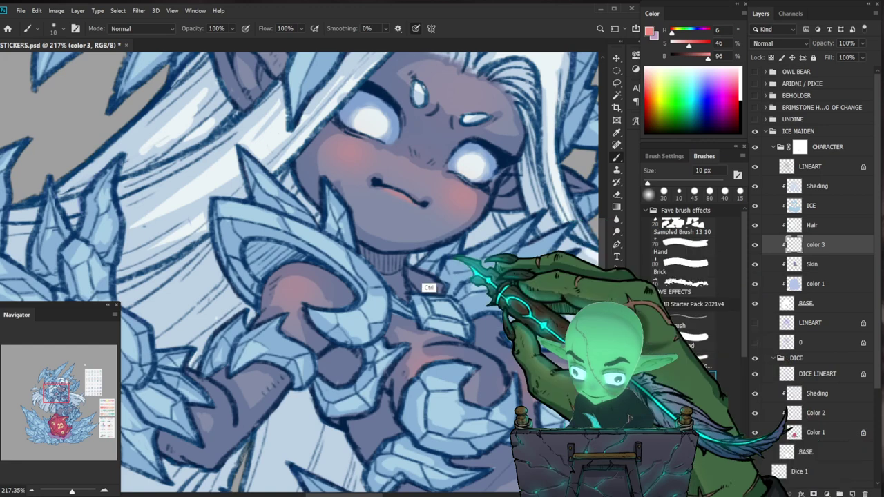
{"action": "left_click_drag", "start_coordinate": [441, 246], "coordinate": [408, 256]}
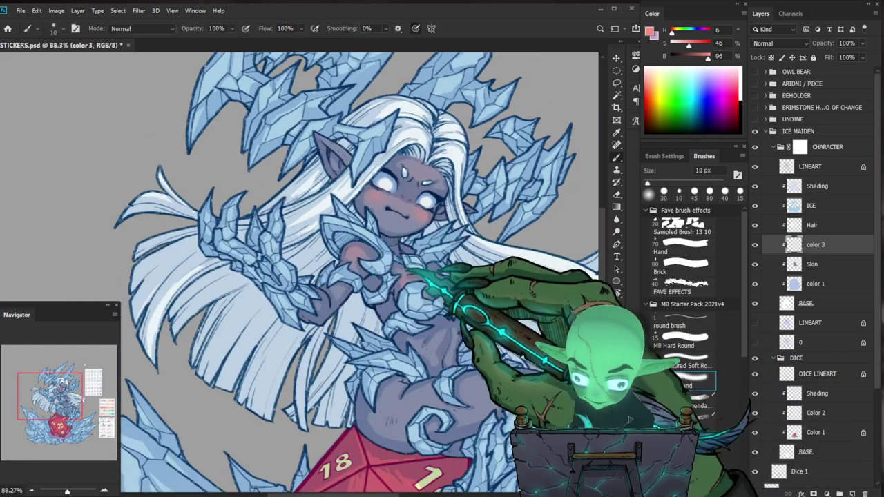
Paint soft blush across the ice maiden's belly, thighs and knee with the soft brush, using sizes of 100 px and 60 px.
{"action": "left_click_drag", "start_coordinate": [410, 358], "coordinate": [452, 334]}
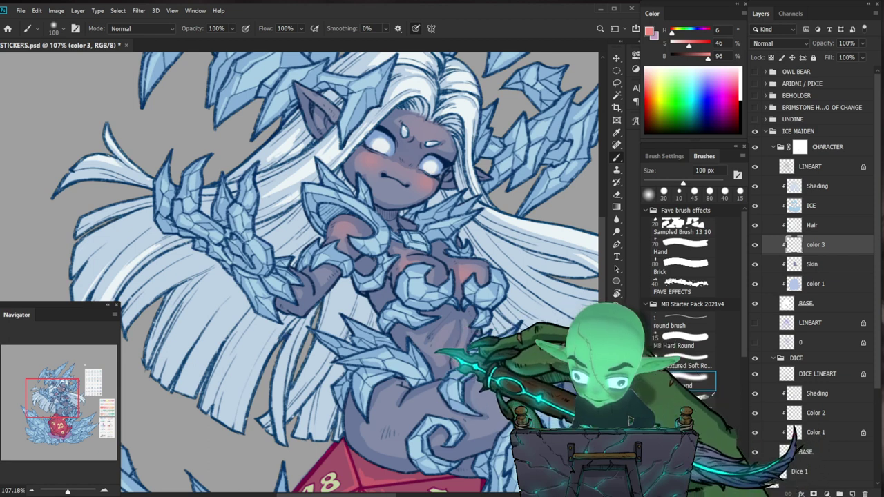
{"action": "key", "text": "bracketright"}
{"action": "key", "text": "bracketright"}
{"action": "key", "text": "bracketright"}
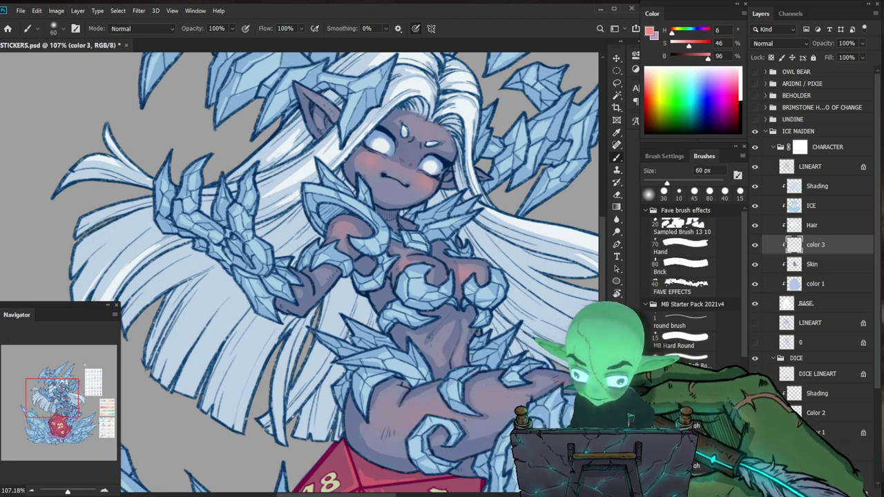
{"action": "left_click_drag", "start_coordinate": [441, 318], "coordinate": [283, 223]}
{"action": "mouse_move", "coordinate": [499, 328]}
{"action": "left_mouse_down"}
{"action": "mouse_move", "coordinate": [460, 328]}
{"action": "mouse_move", "coordinate": [507, 338]}
{"action": "left_mouse_up"}
Switch to the ICE layer and clean up the ice color around the legs with the 9 px round brush eraser.
{"action": "left_click", "coordinate": [811, 206]}
{"action": "key", "text": "e"}
{"action": "key", "text": "e"}
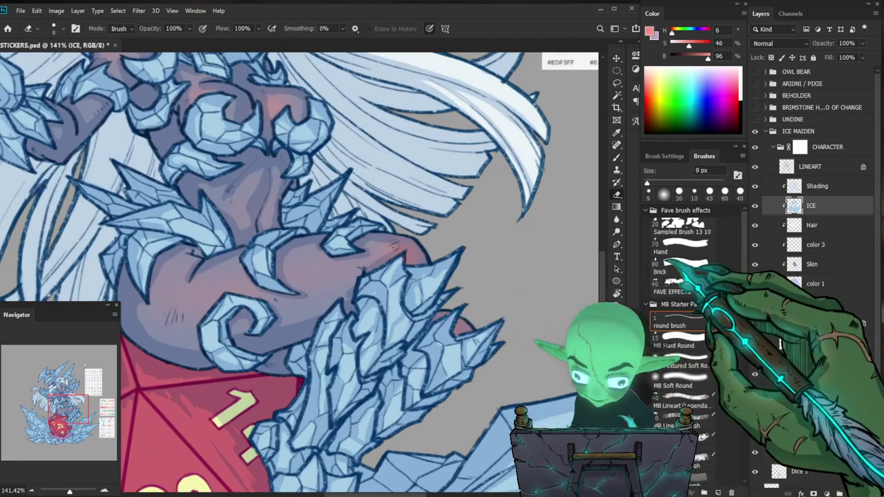
Return to the color 3 layer and add salmon pink blush to the elbow, chest and forehead with a 100 px soft brush.
{"action": "key", "text": "alt+bracketleft"}
{"action": "key", "text": "alt+bracketleft"}
{"action": "scroll", "coordinate": [299, 273], "scroll_direction": "down", "scroll_amount": 3}
{"action": "left_click_drag", "start_coordinate": [396, 278], "coordinate": [451, 339]}
{"action": "key", "text": "b"}
{"action": "left_click_drag", "start_coordinate": [343, 294], "coordinate": [341, 298]}
{"action": "key", "text": "bracketright"}
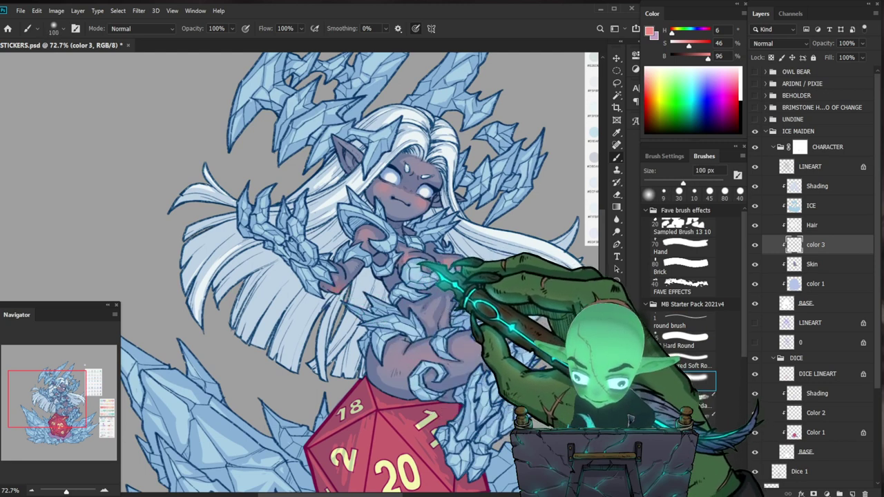
{"action": "scroll", "coordinate": [511, 345], "scroll_direction": "down", "scroll_amount": 2}
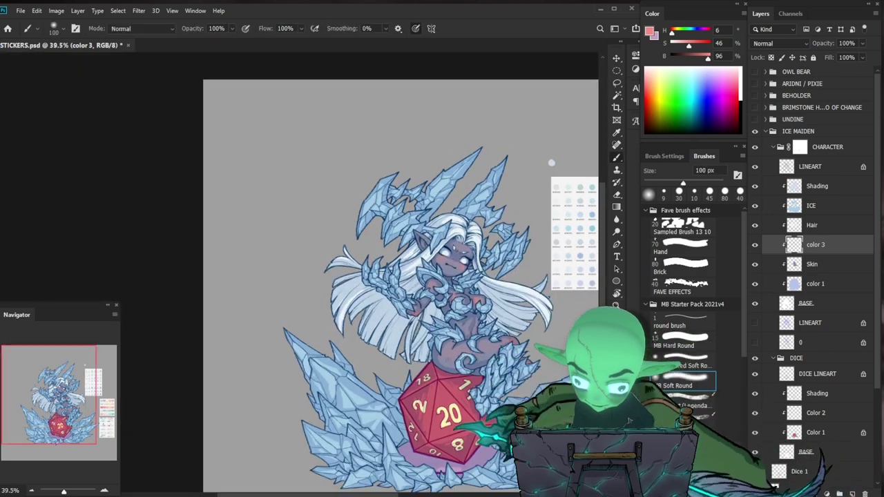
{"action": "scroll", "coordinate": [480, 274], "scroll_direction": "up", "scroll_amount": 3}
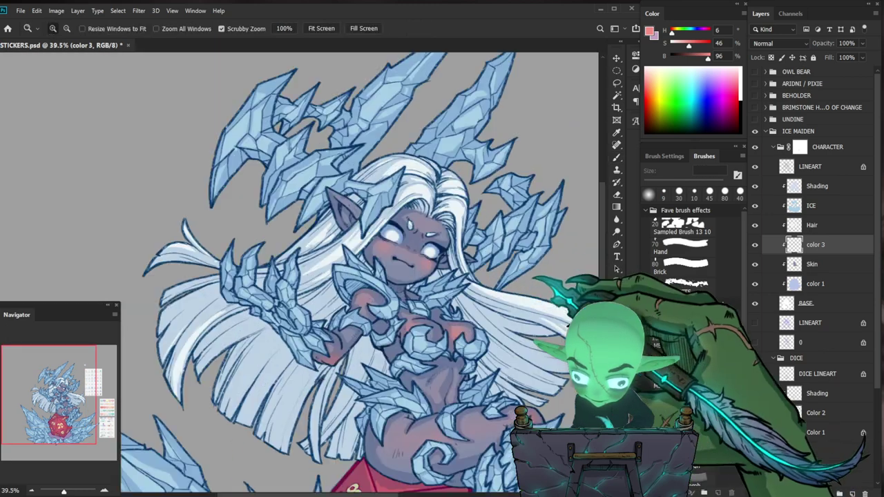
{"action": "mouse_move", "coordinate": [481, 220]}
{"action": "left_mouse_down"}
{"action": "mouse_move", "coordinate": [445, 224]}
{"action": "mouse_move", "coordinate": [497, 225]}
{"action": "left_mouse_up"}
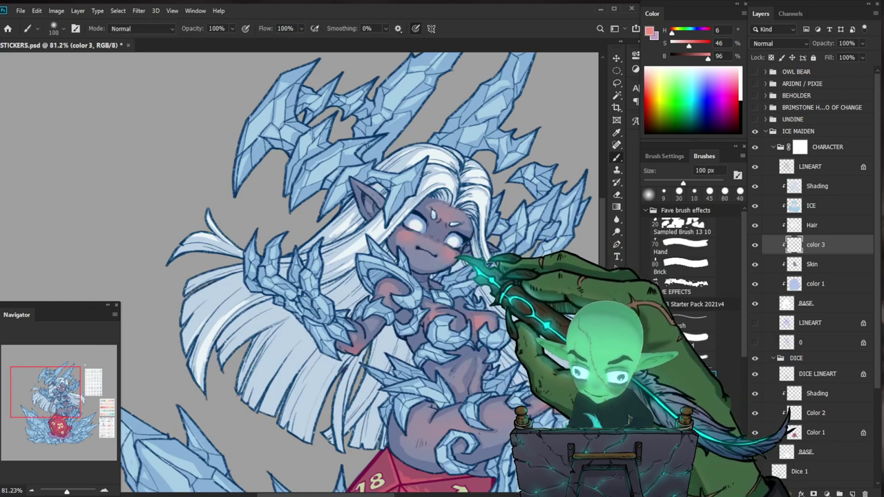
Blush the ice maiden's ears and deepen the pink on her torso and legs, enlarging the soft brush to 125 px.
{"action": "scroll", "coordinate": [269, 269], "scroll_direction": "down", "scroll_amount": 3}
{"action": "scroll", "coordinate": [269, 269], "scroll_direction": "up", "scroll_amount": 3}
{"action": "key", "text": "["}
{"action": "left_click_drag", "start_coordinate": [224, 189], "coordinate": [239, 197]}
{"action": "key", "text": "]"}
{"action": "key", "text": "]"}
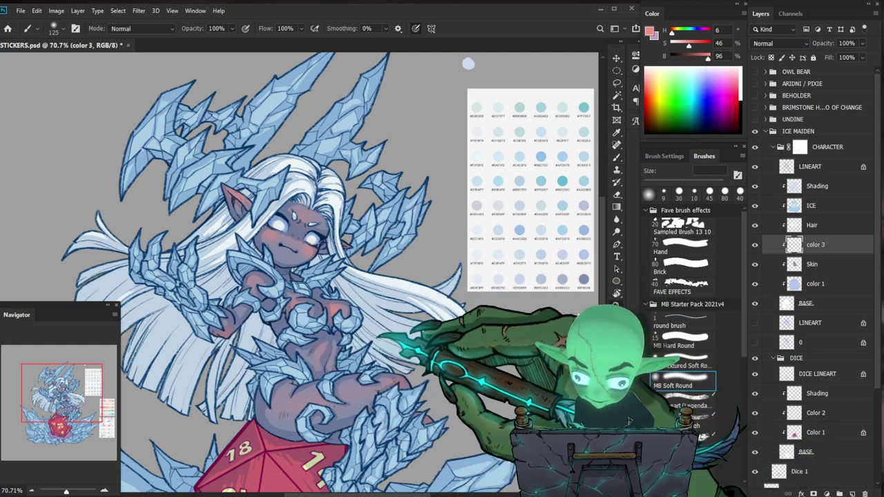
{"action": "scroll", "coordinate": [296, 269], "scroll_direction": "down", "scroll_amount": 2}
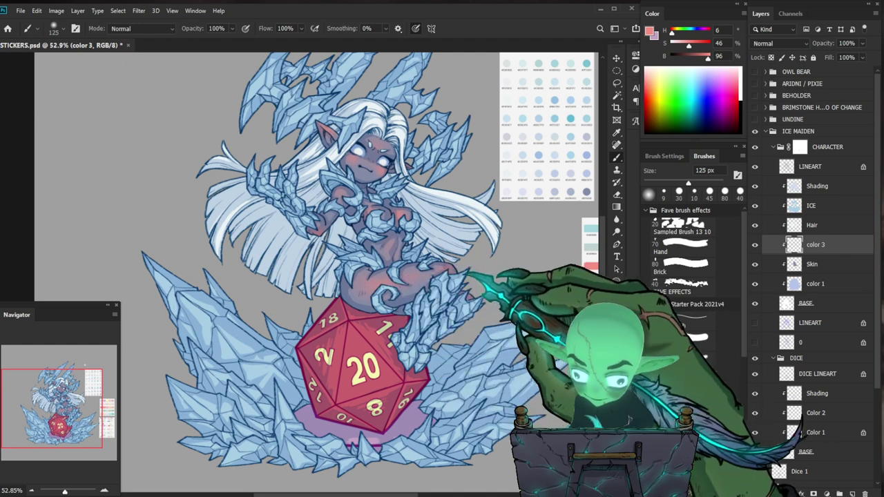
{"action": "scroll", "coordinate": [518, 401], "scroll_direction": "down", "scroll_amount": 2}
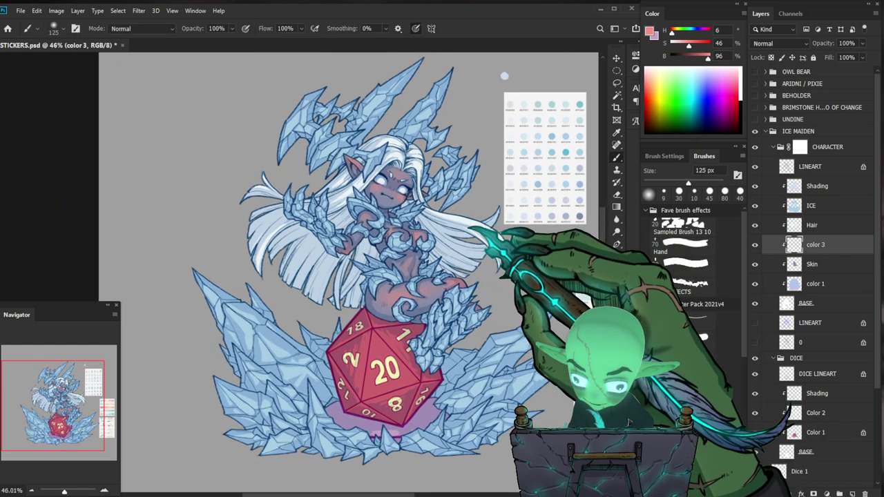
{"action": "left_click_drag", "start_coordinate": [412, 214], "coordinate": [383, 236]}
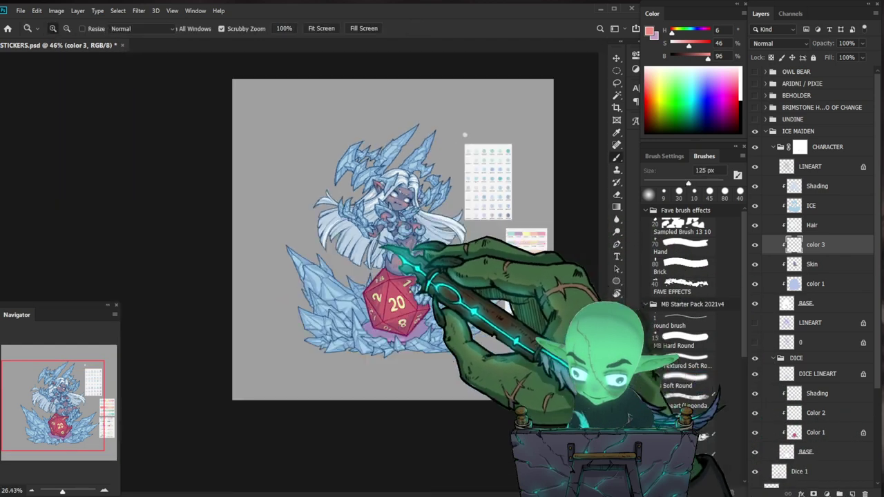
{"action": "key", "text": "b"}
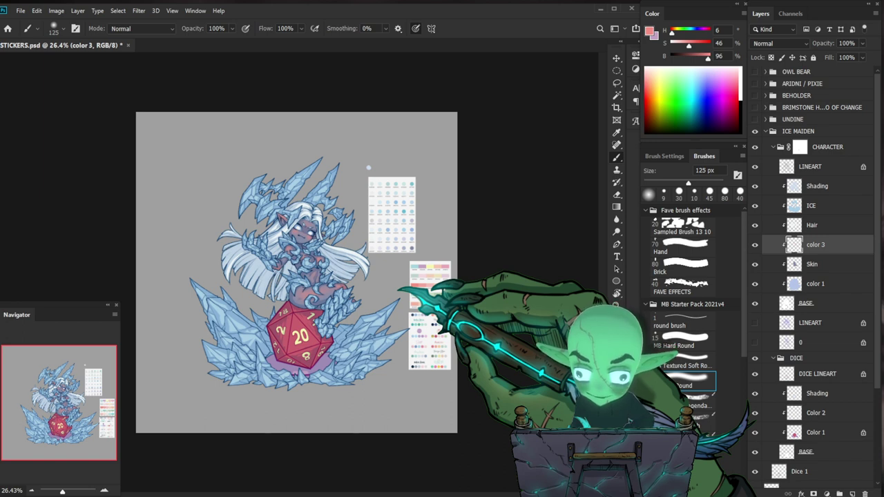
Set the eraser to MB Soft Round at about 100 px and soften the blush on the ice maiden's torso.
{"action": "left_click_drag", "start_coordinate": [293, 288], "coordinate": [345, 284]}
{"action": "key", "text": "e"}
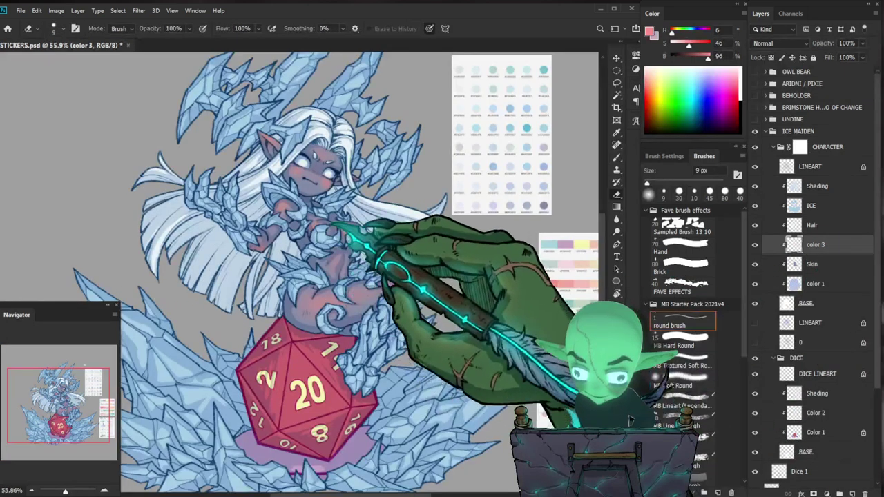
{"action": "key", "text": "]"}
{"action": "key", "text": "]"}
{"action": "key", "text": "]"}
{"action": "key", "text": "]"}
{"action": "key", "text": "]"}
{"action": "key", "text": "]"}
{"action": "key", "text": "]"}
{"action": "key", "text": "]"}
{"action": "key", "text": "]"}
{"action": "key", "text": "]"}
{"action": "key", "text": "]"}
{"action": "key", "text": "]"}
{"action": "key", "text": "]"}
{"action": "left_click_drag", "start_coordinate": [337, 235], "coordinate": [350, 238]}
{"action": "key", "text": "]"}
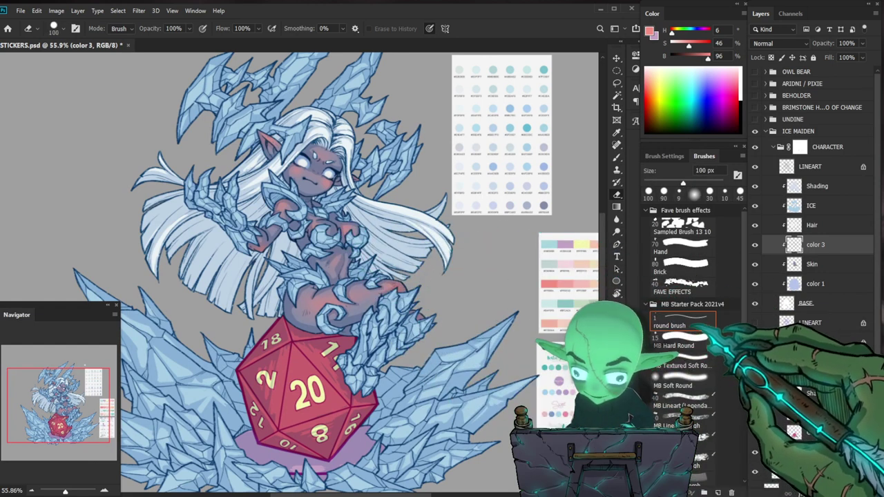
{"action": "key", "text": "bracketright"}
{"action": "key", "text": "bracketright"}
{"action": "key", "text": "bracketright"}
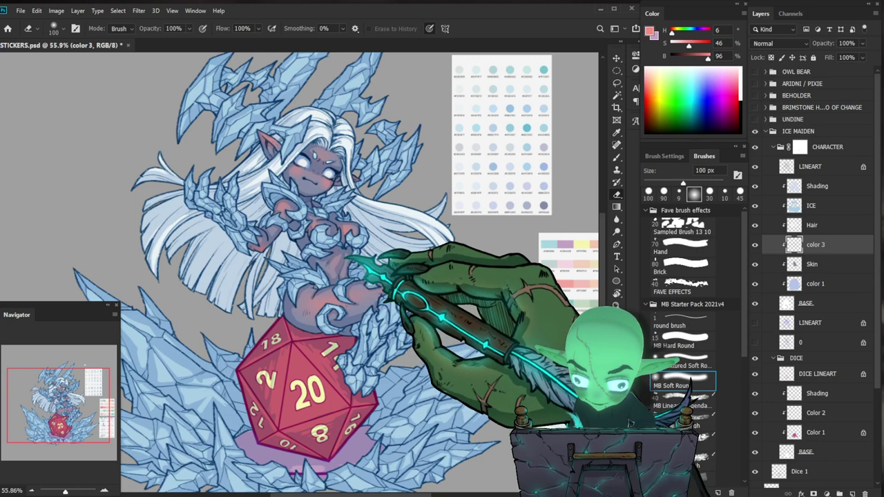
{"action": "key", "text": "bracketleft"}
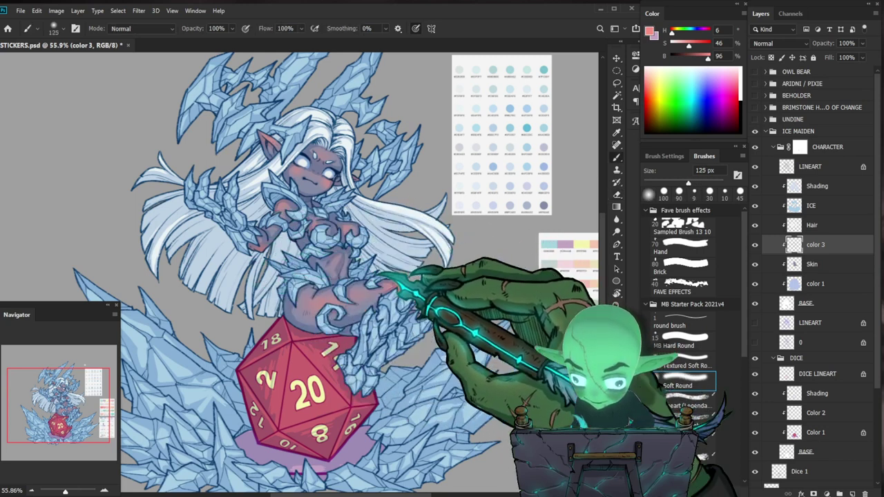
Balance the blush on the hips and thighs, alternating the 125 px soft brush with a 150 px soft eraser.
{"action": "key", "text": "b"}
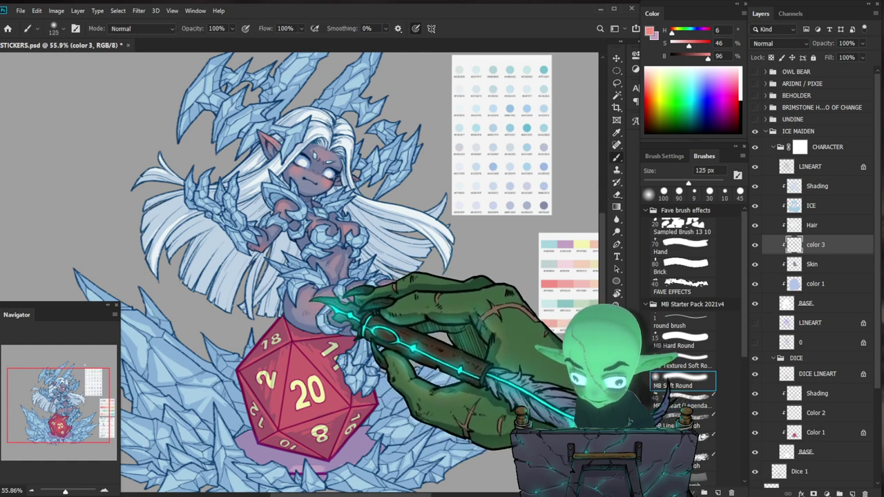
{"action": "key", "text": "e"}
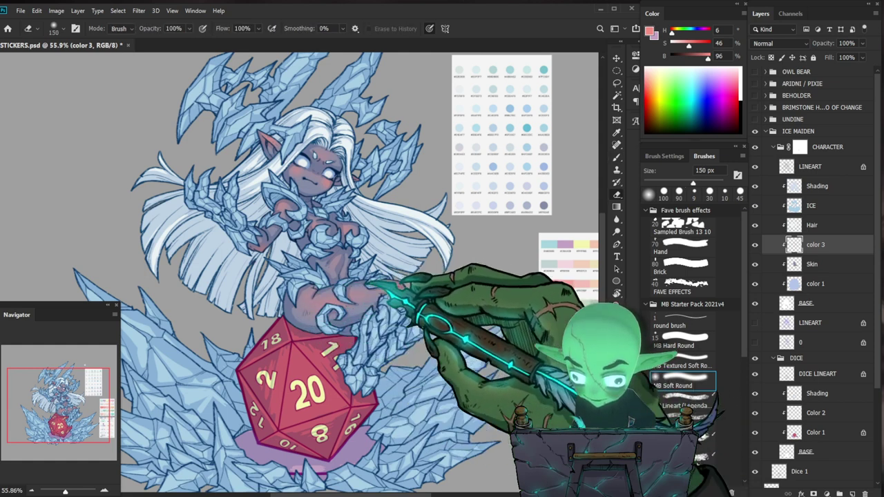
{"action": "key", "text": "b"}
{"action": "left_click_drag", "start_coordinate": [484, 254], "coordinate": [490, 274]}
{"action": "key", "text": "e"}
{"action": "key", "text": "z"}
{"action": "left_click_drag", "start_coordinate": [346, 214], "coordinate": [319, 248]}
{"action": "left_click_drag", "start_coordinate": [388, 315], "coordinate": [421, 319]}
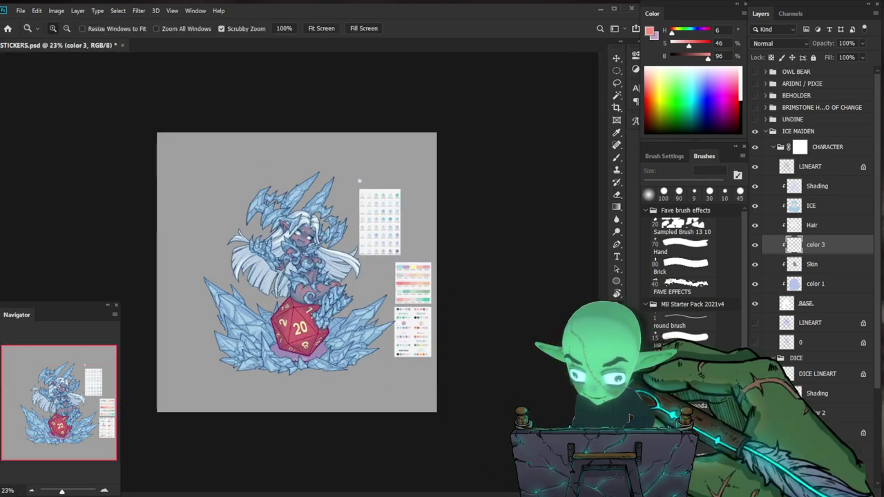
Collapse the DICE layer group and review the whole ice maiden illustration.
{"action": "scroll", "coordinate": [814, 276], "scroll_direction": "down", "scroll_amount": 6}
{"action": "scroll", "coordinate": [814, 276], "scroll_direction": "up", "scroll_amount": 6}
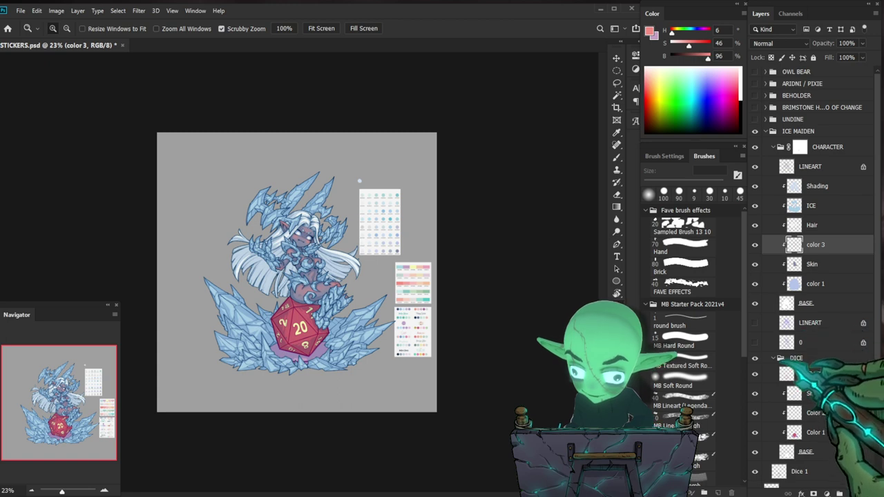
{"action": "left_click", "coordinate": [796, 357]}
{"action": "left_click", "coordinate": [773, 358]}
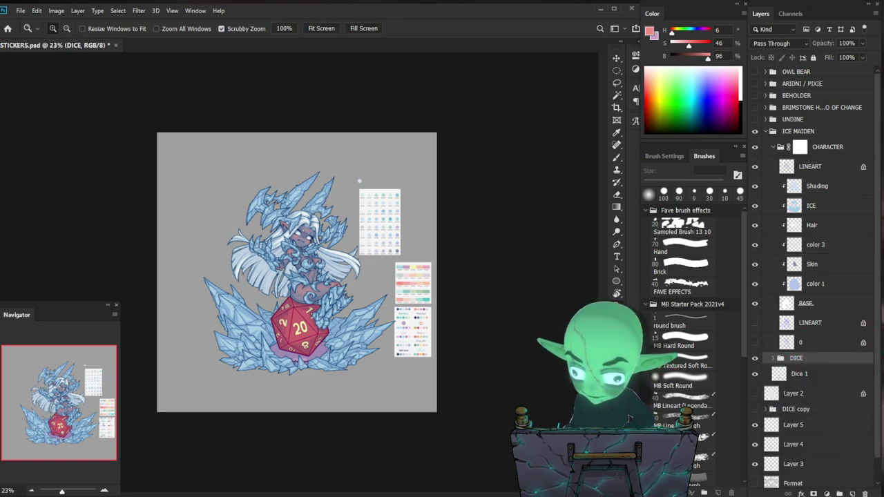
{"action": "left_click_drag", "start_coordinate": [297, 317], "coordinate": [332, 338]}
{"action": "left_click_drag", "start_coordinate": [404, 364], "coordinate": [328, 334]}
{"action": "left_click_drag", "start_coordinate": [296, 361], "coordinate": [328, 360]}
{"action": "left_click_drag", "start_coordinate": [327, 360], "coordinate": [306, 346]}
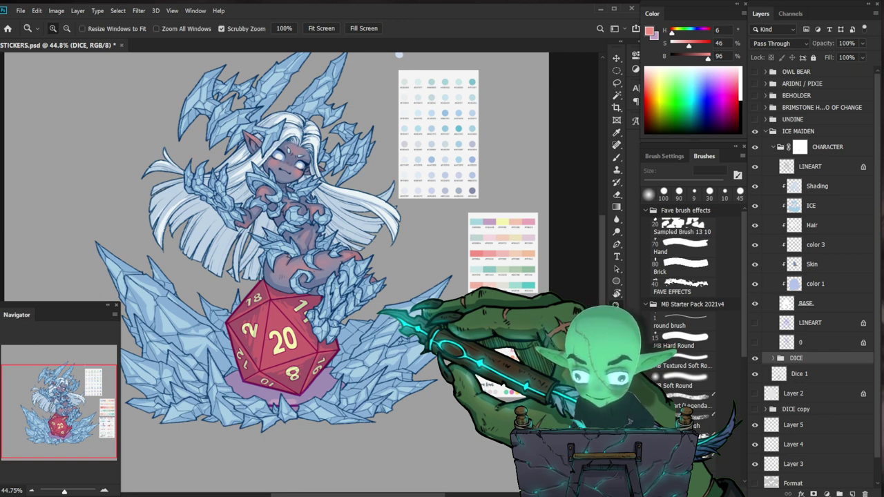
Select the color 3 layer, sample the mauve swatch from the color palette and paint the lower lip with a 9 px soft brush.
{"action": "left_click", "coordinate": [817, 245]}
{"action": "left_click_drag", "start_coordinate": [273, 178], "coordinate": [376, 147]}
{"action": "key", "text": "b"}
{"action": "left_click_drag", "start_coordinate": [441, 189], "coordinate": [402, 258]}
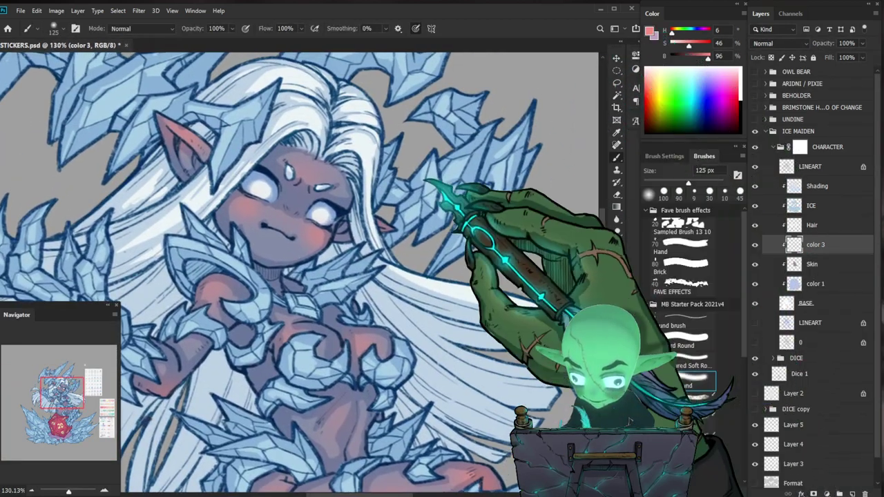
{"action": "scroll", "coordinate": [299, 273], "scroll_direction": "down", "scroll_amount": 4}
{"action": "left_click", "coordinate": [532, 316], "text": "alt"}
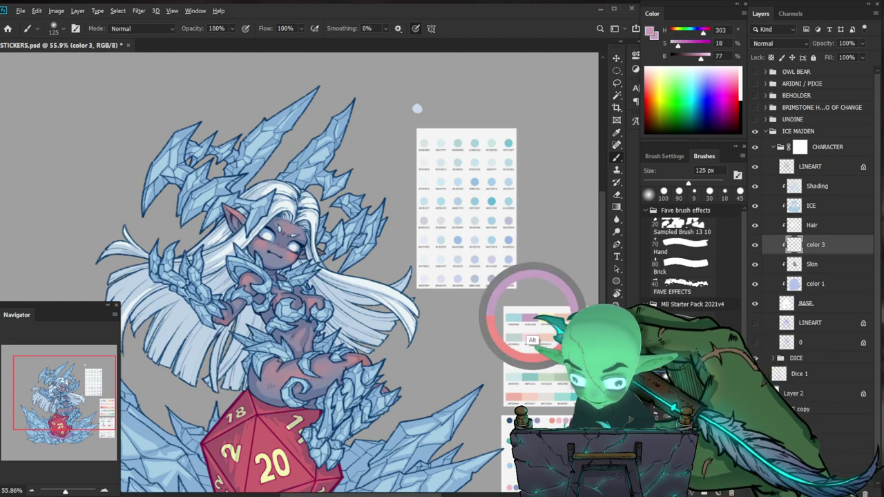
{"action": "scroll", "coordinate": [260, 255], "scroll_direction": "up", "scroll_amount": 7}
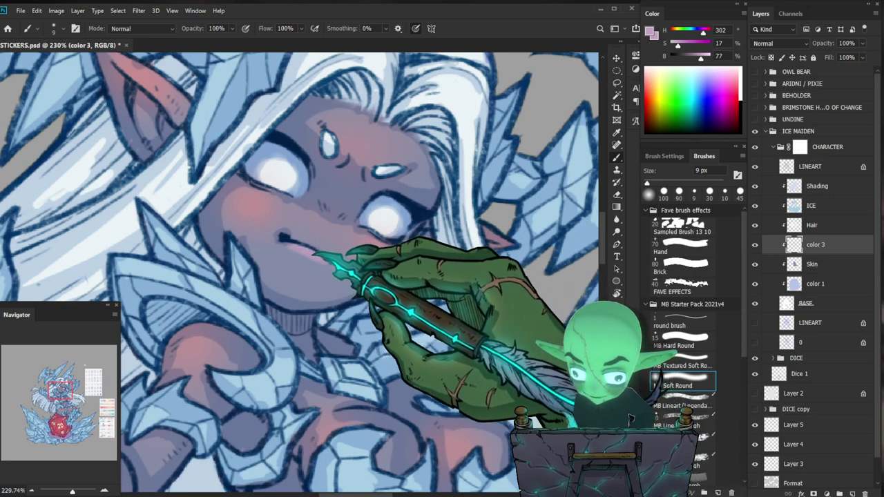
{"action": "key", "text": "z"}
{"action": "left_click_drag", "start_coordinate": [384, 243], "coordinate": [441, 243]}
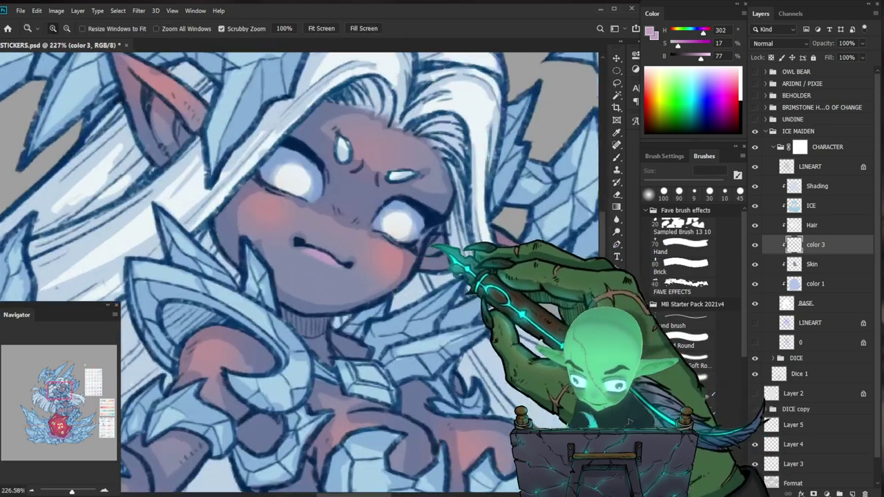
Shift the pink blush on the color 3 layer to purple with a Hue/Saturation adjustment.
{"action": "left_click_drag", "start_coordinate": [327, 252], "coordinate": [320, 251]}
{"action": "key", "text": "b"}
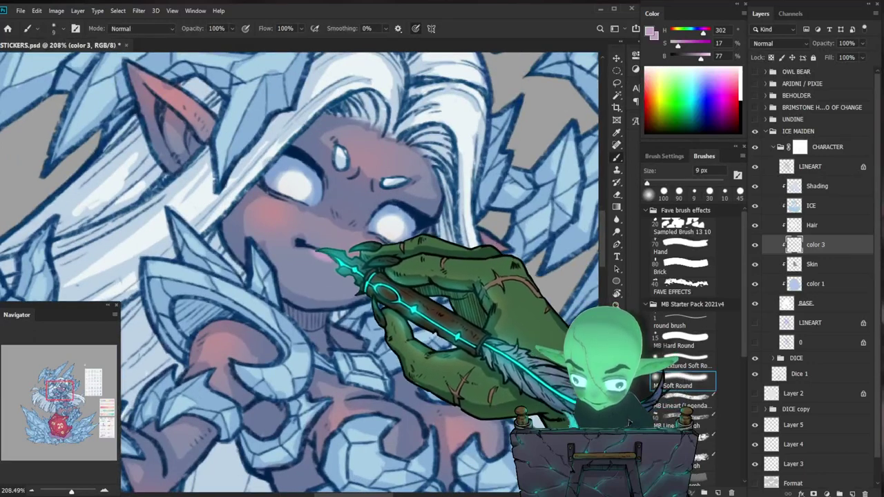
{"action": "key", "text": "z"}
{"action": "left_click_drag", "start_coordinate": [386, 247], "coordinate": [329, 251]}
{"action": "left_click_drag", "start_coordinate": [511, 397], "coordinate": [484, 363]}
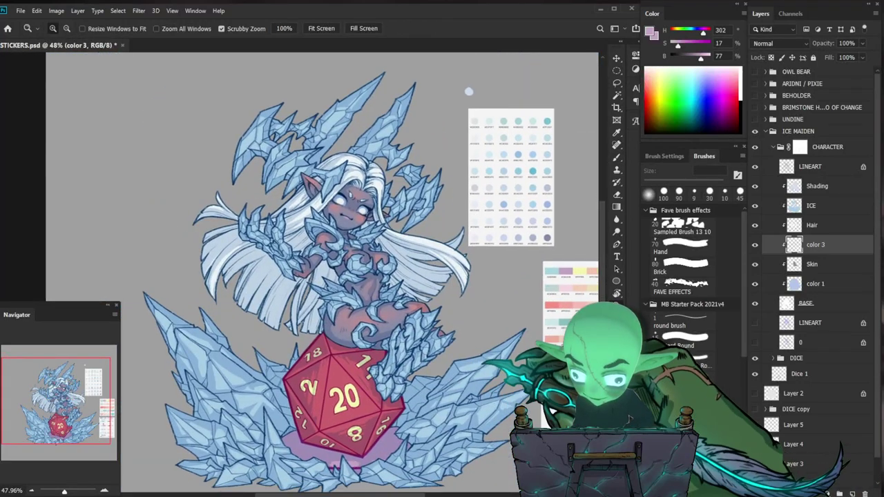
{"action": "left_click_drag", "start_coordinate": [374, 327], "coordinate": [338, 337]}
{"action": "left_click_drag", "start_coordinate": [311, 305], "coordinate": [353, 307]}
{"action": "left_click_drag", "start_coordinate": [387, 238], "coordinate": [369, 238]}
{"action": "key", "text": "i"}
{"action": "key", "text": "ctrl+u"}
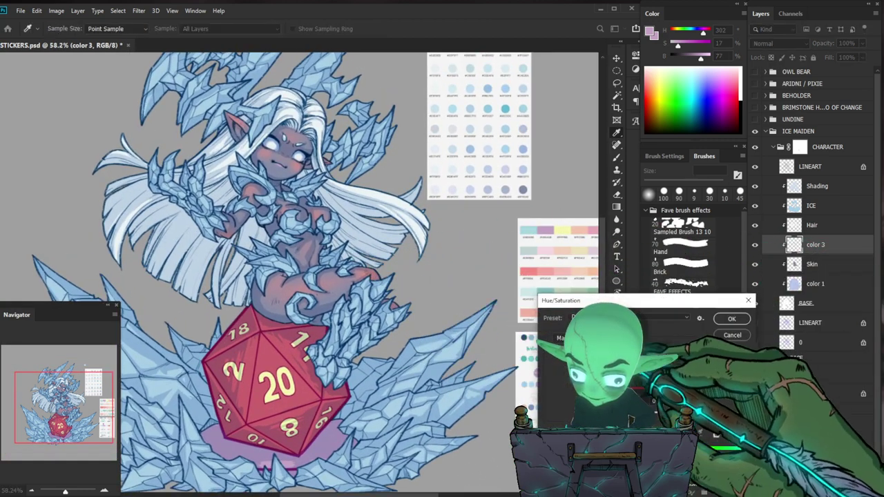
{"action": "left_click_drag", "start_coordinate": [610, 363], "coordinate": [592, 363]}
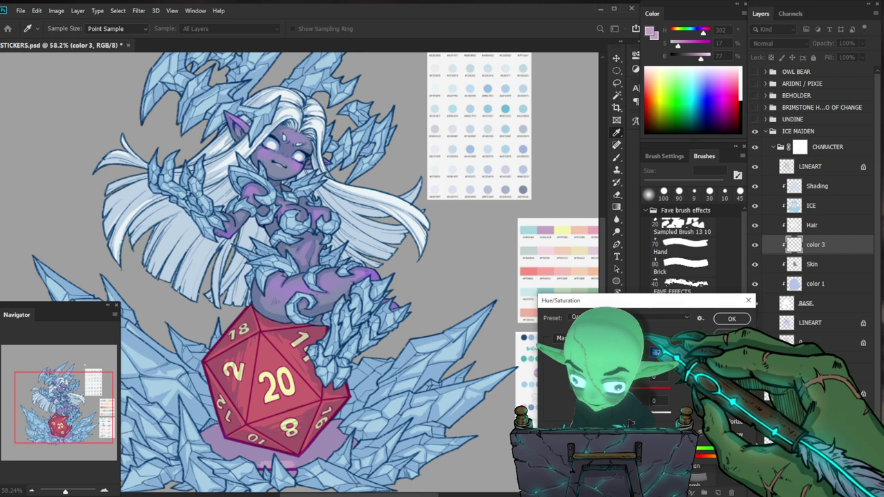
{"action": "key", "text": "Return"}
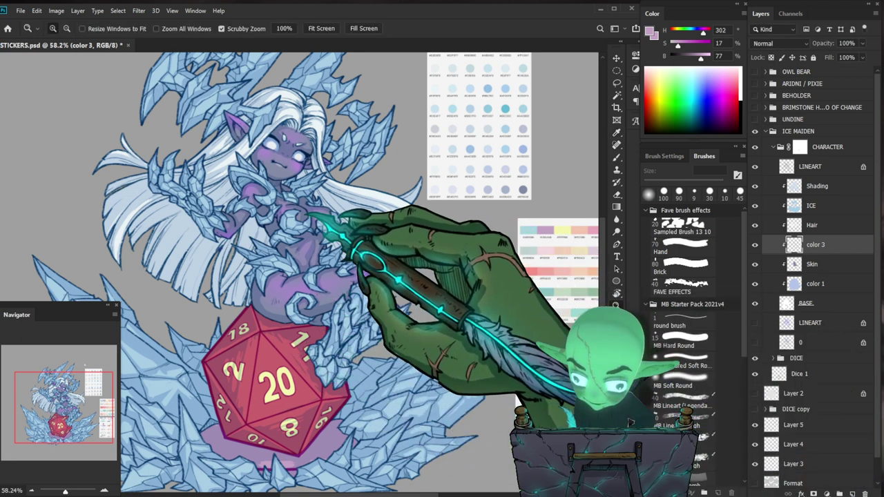
Sample the purple blush color and build up the blush on the face with the MB Soft Round brush at 70 px.
{"action": "scroll", "coordinate": [243, 126], "scroll_direction": "up", "scroll_amount": 8}
{"action": "key", "text": "b"}
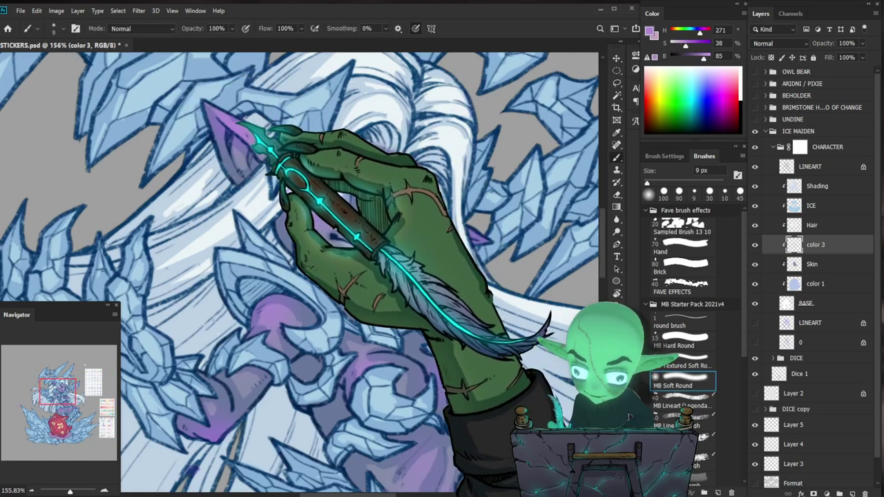
{"action": "scroll", "coordinate": [249, 139], "scroll_direction": "down", "scroll_amount": 4}
{"action": "key", "text": "bracketright"}
{"action": "key", "text": "bracketright"}
{"action": "key", "text": "bracketright"}
{"action": "key", "text": "bracketright"}
{"action": "key", "text": "bracketright"}
{"action": "key", "text": "bracketright"}
{"action": "key", "text": "bracketright"}
{"action": "key", "text": "bracketright"}
{"action": "key", "text": "bracketright"}
{"action": "key", "text": "bracketright"}
{"action": "key", "text": "bracketright"}
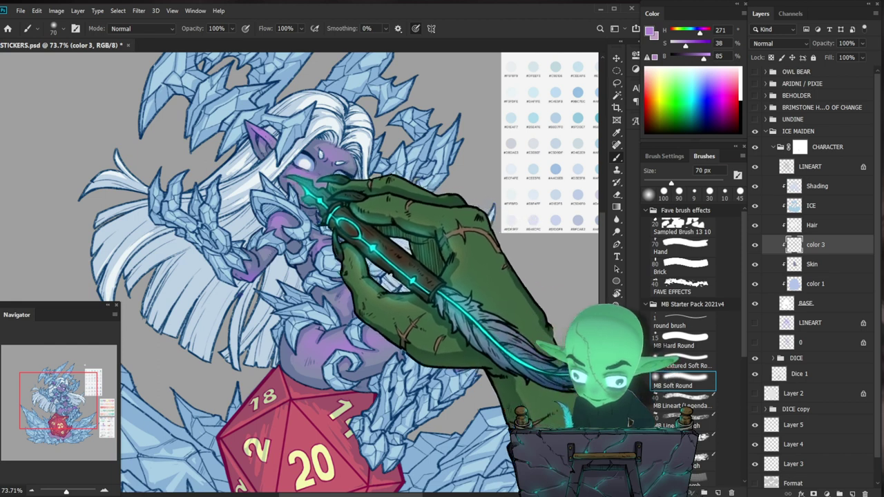
{"action": "scroll", "coordinate": [346, 191], "scroll_direction": "down", "scroll_amount": 3}
{"action": "scroll", "coordinate": [352, 158], "scroll_direction": "up", "scroll_amount": 4}
Reduce the soft eraser to 20 px and clean up the purple blush around the eyes.
{"action": "key", "text": "e"}
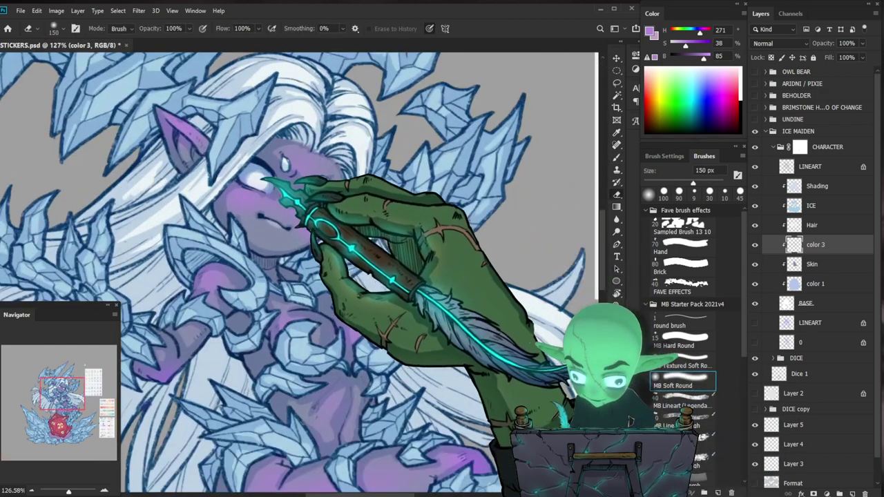
{"action": "key", "text": "bracketleft"}
{"action": "key", "text": "bracketleft"}
{"action": "key", "text": "bracketleft"}
{"action": "key", "text": "bracketleft"}
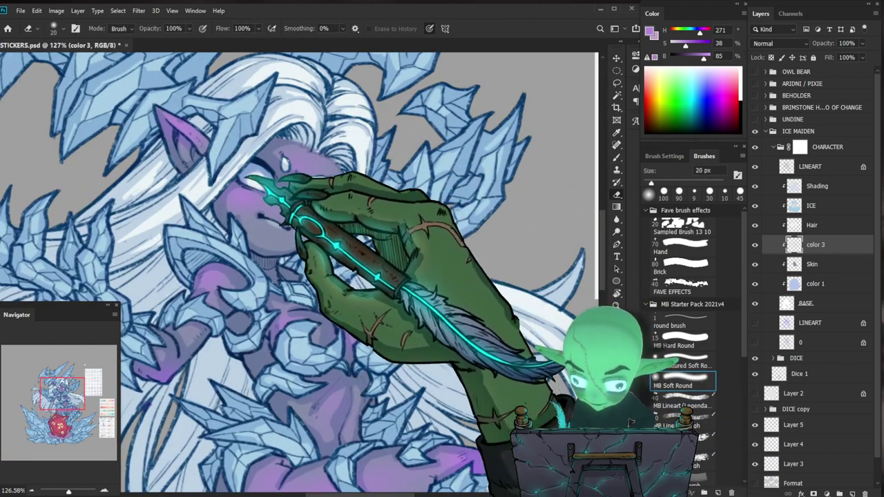
{"action": "left_click_drag", "start_coordinate": [373, 220], "coordinate": [356, 220]}
{"action": "left_click_drag", "start_coordinate": [476, 283], "coordinate": [473, 300]}
{"action": "left_click_drag", "start_coordinate": [387, 238], "coordinate": [419, 234]}
{"action": "key", "text": "e"}
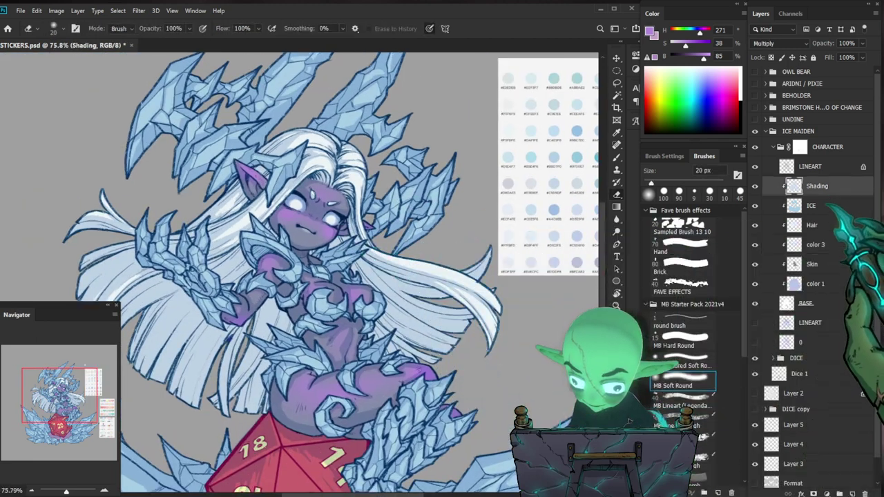
Add a new clipped layer above the Shading layer and set the brush color to white.
{"action": "left_click", "coordinate": [817, 186]}
{"action": "key", "text": "ctrl+shift+n"}
{"action": "key", "text": "Return"}
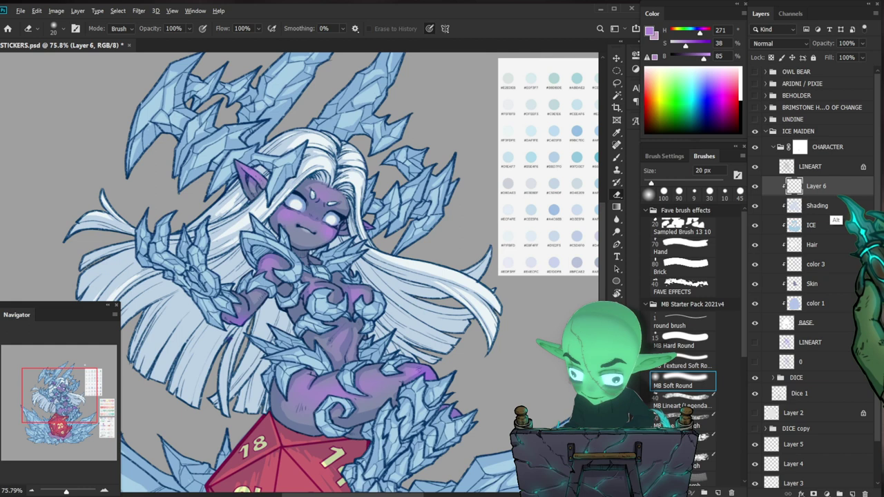
{"action": "key", "text": "z"}
{"action": "scroll", "coordinate": [297, 200], "scroll_direction": "up", "scroll_amount": 3}
{"action": "key", "text": "b"}
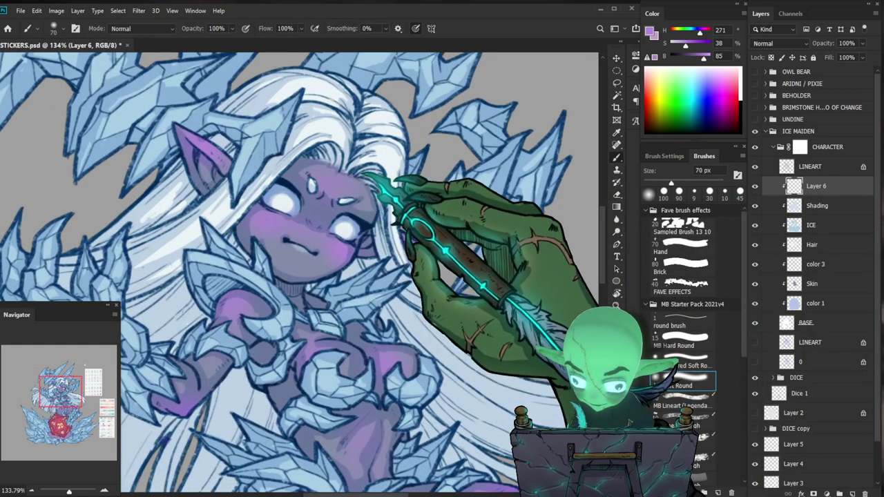
{"action": "key", "text": "d"}
{"action": "key", "text": "x"}
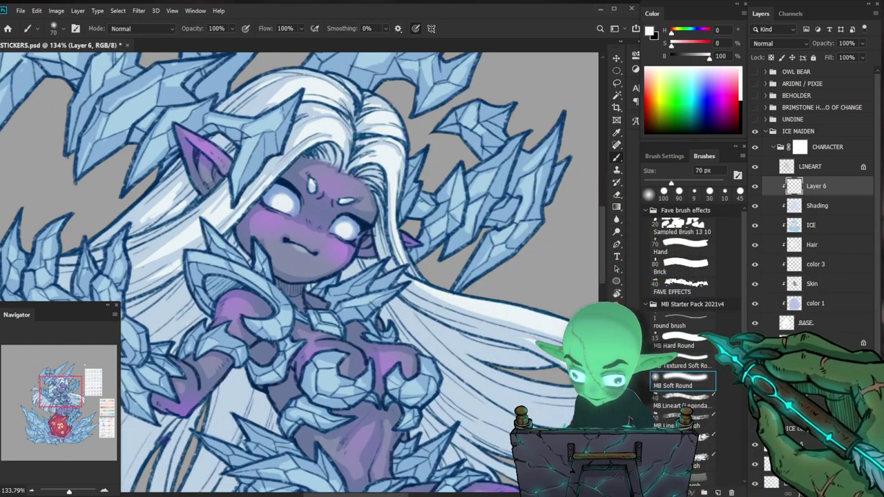
Paint solid white centers in both eyes with the round brush at 15 px.
{"action": "key", "text": "bracketleft"}
{"action": "left_click", "coordinate": [690, 321]}
{"action": "key", "text": "bracketright"}
{"action": "key", "text": "bracketright"}
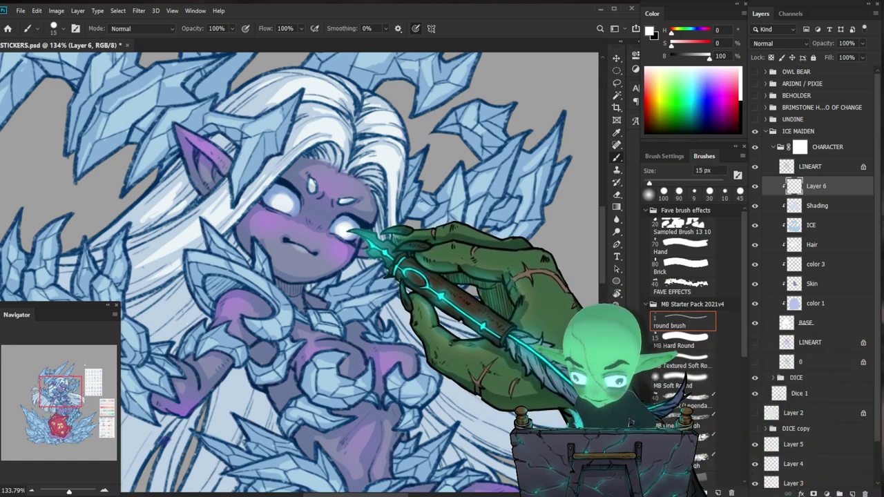
{"action": "key", "text": "z"}
{"action": "mouse_move", "coordinate": [468, 255]}
{"action": "left_mouse_down"}
{"action": "mouse_move", "coordinate": [435, 254]}
{"action": "mouse_move", "coordinate": [461, 243]}
{"action": "left_mouse_up"}
{"action": "key", "text": "z"}
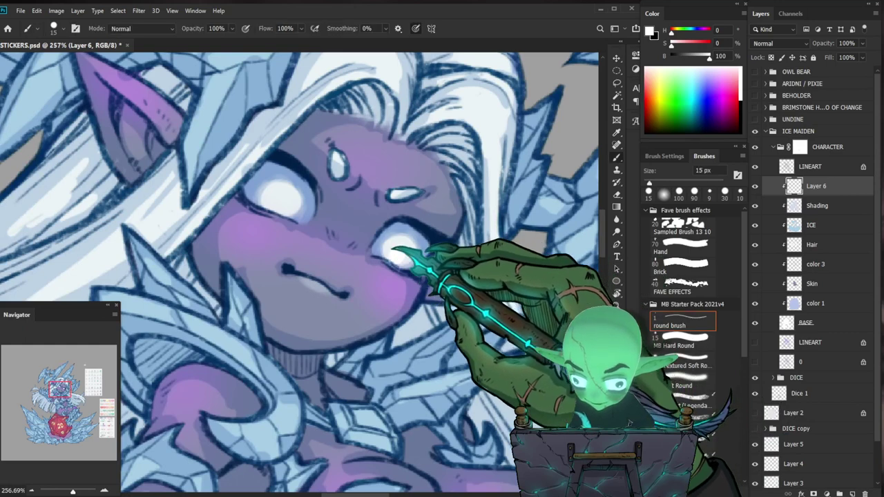
{"action": "key", "text": "z"}
{"action": "scroll", "coordinate": [383, 166], "scroll_direction": "down", "scroll_amount": 3}
{"action": "scroll", "coordinate": [361, 200], "scroll_direction": "up", "scroll_amount": 3}
{"action": "key", "text": "b"}
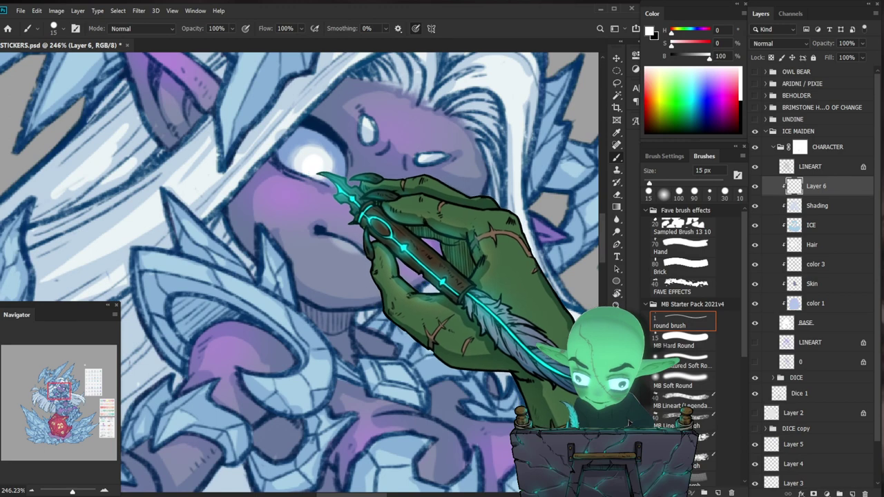
Sample the blue shade at the edge of the eye and paint a round blue pupil in each eye with the 15 px brush.
{"action": "key", "text": "z"}
{"action": "scroll", "coordinate": [434, 219], "scroll_direction": "down", "scroll_amount": 5}
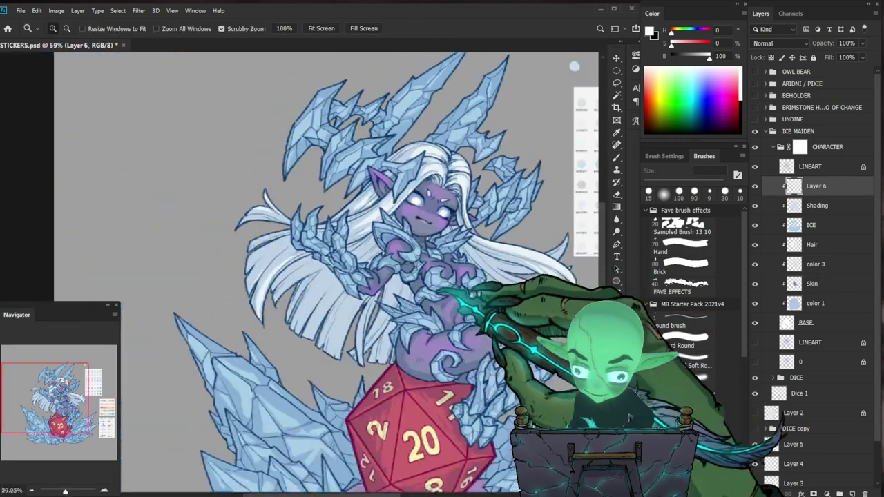
{"action": "scroll", "coordinate": [180, 255], "scroll_direction": "down", "scroll_amount": 4}
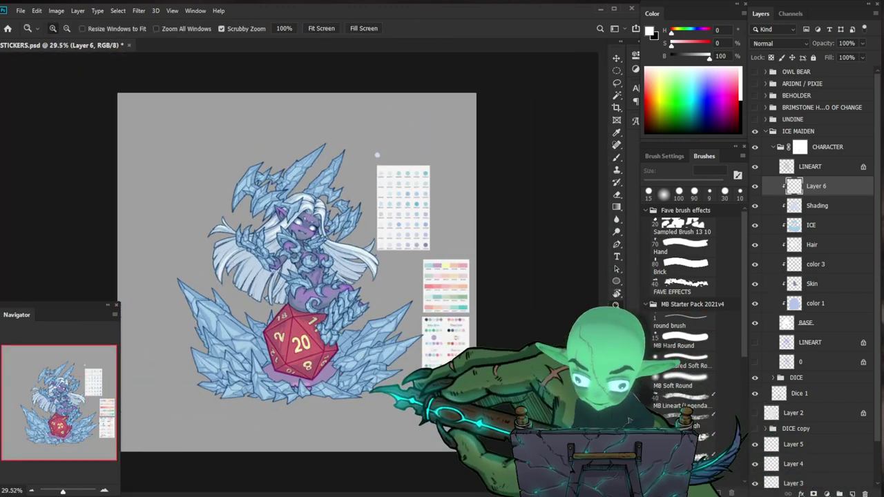
{"action": "scroll", "coordinate": [297, 276], "scroll_direction": "up", "scroll_amount": 5}
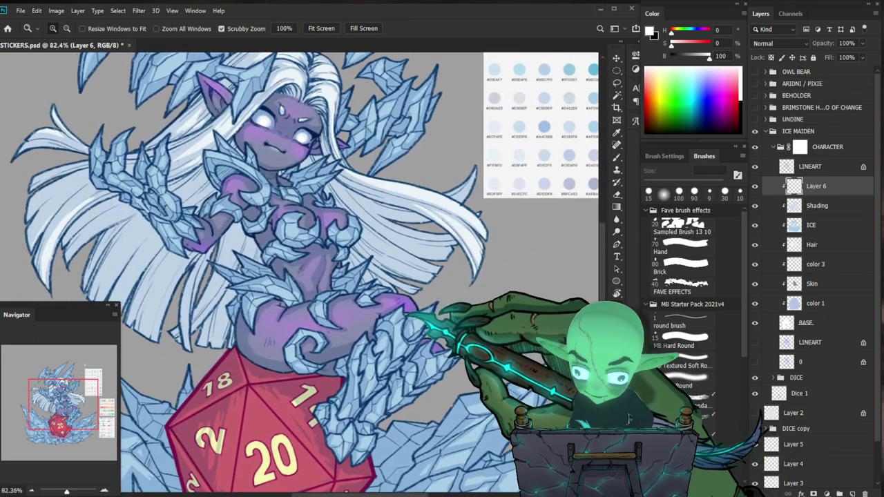
{"action": "left_click_drag", "start_coordinate": [407, 314], "coordinate": [415, 338]}
{"action": "left_click_drag", "start_coordinate": [263, 116], "coordinate": [345, 113]}
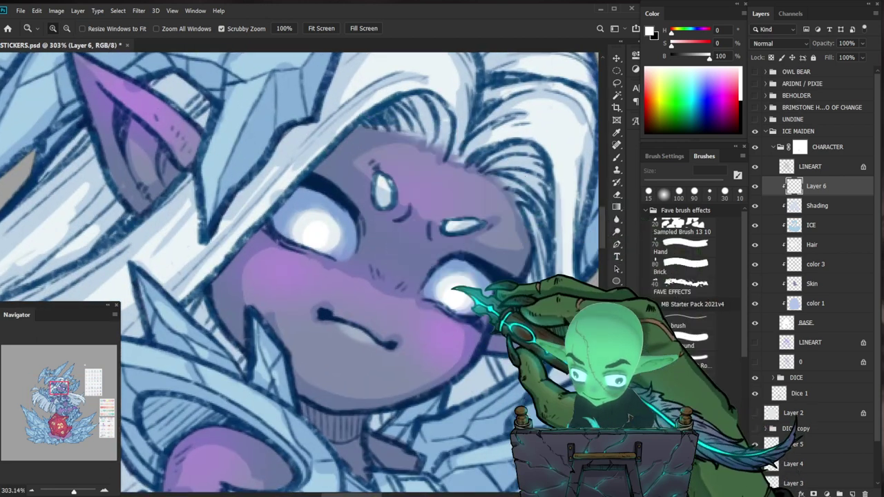
{"action": "key", "text": "b"}
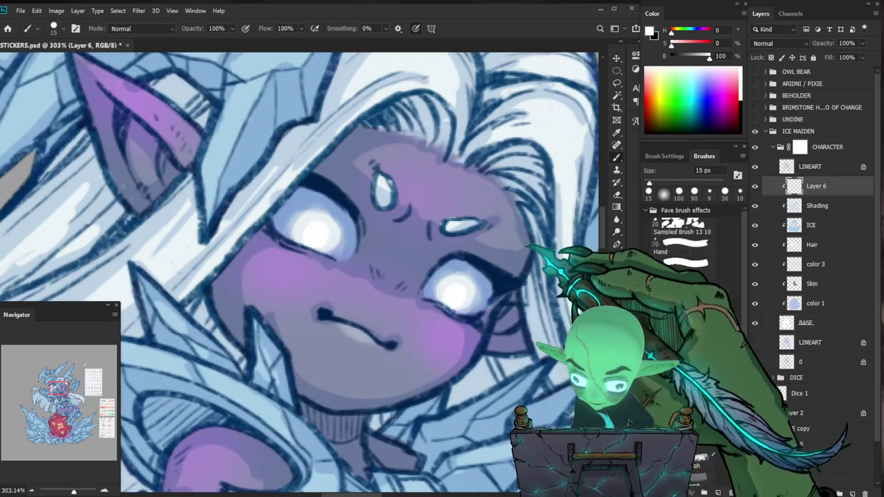
{"action": "left_click", "coordinate": [491, 291], "text": "alt"}
{"action": "mouse_move", "coordinate": [325, 233]}
{"action": "left_mouse_down"}
{"action": "mouse_move", "coordinate": [319, 238]}
{"action": "mouse_move", "coordinate": [324, 232]}
{"action": "left_mouse_up"}
{"action": "key", "text": "ctrl+z"}
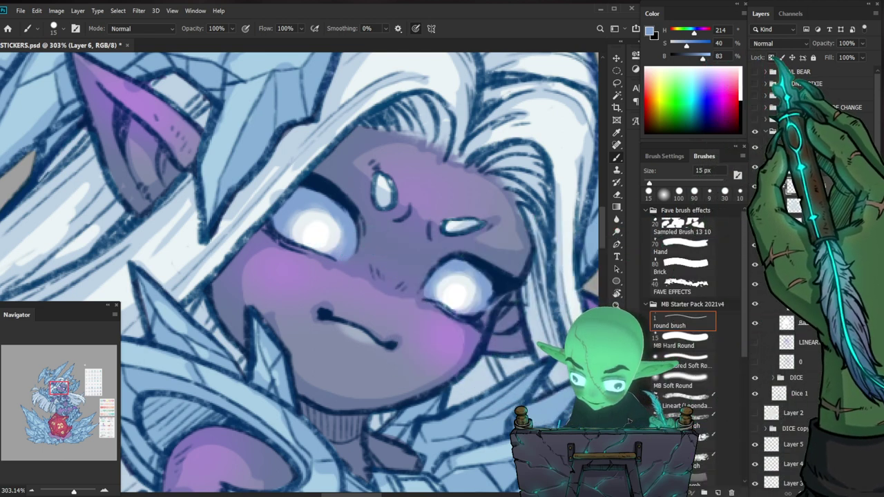
{"action": "key", "text": "d"}
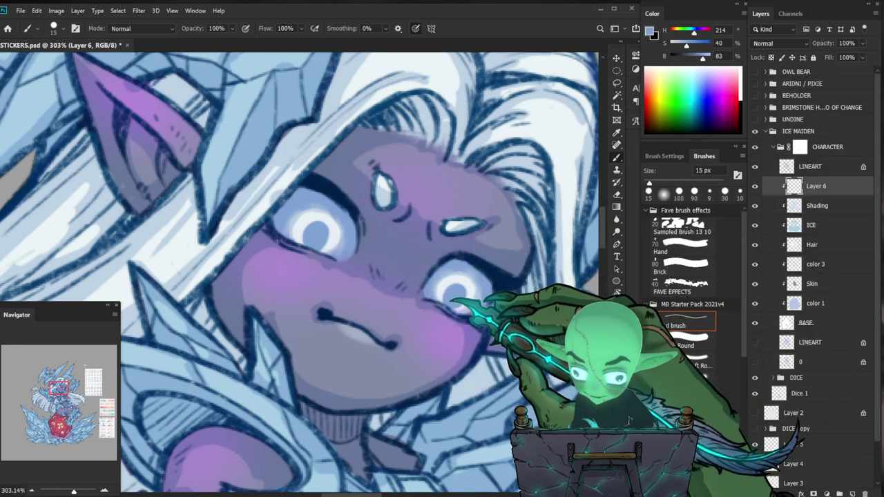
{"action": "mouse_move", "coordinate": [481, 306]}
{"action": "left_mouse_down"}
{"action": "mouse_move", "coordinate": [408, 307]}
{"action": "mouse_move", "coordinate": [507, 297]}
{"action": "mouse_move", "coordinate": [459, 278]}
{"action": "left_mouse_up"}
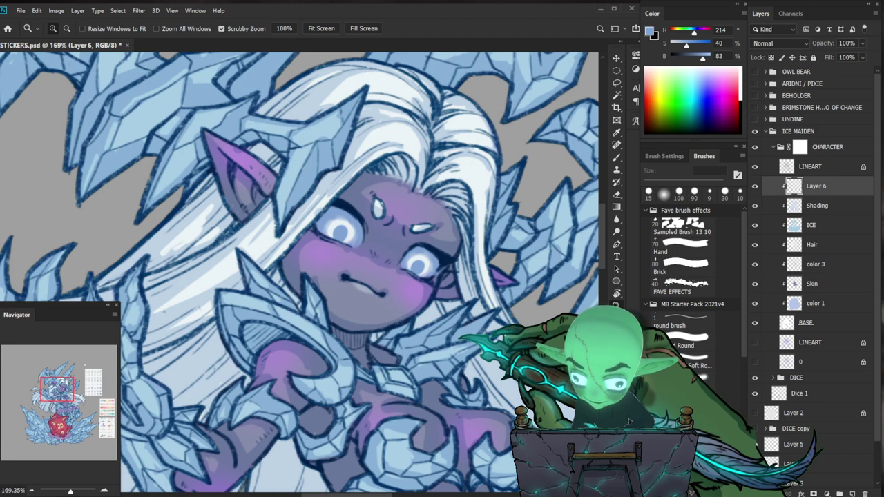
Add small white highlights to the blue pupils with the round brush at 5 px.
{"action": "left_click_drag", "start_coordinate": [452, 266], "coordinate": [482, 240]}
{"action": "key", "text": "b"}
{"action": "key", "text": "d"}
{"action": "key", "text": "x"}
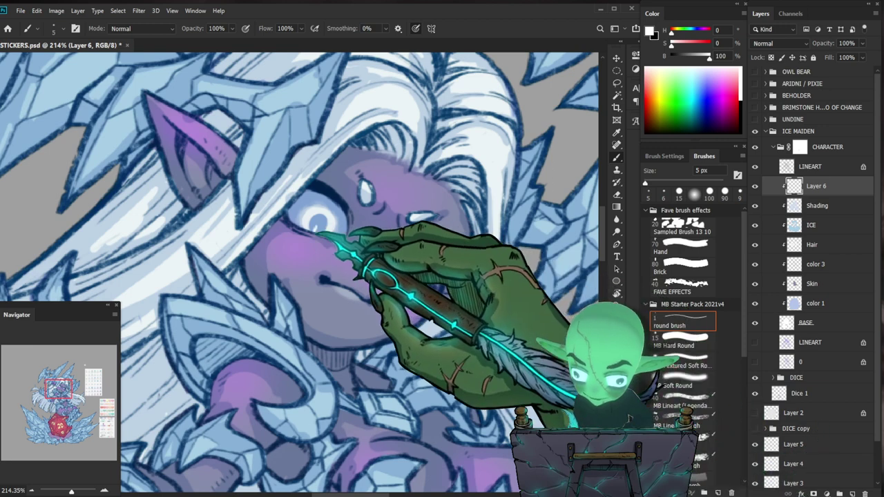
{"action": "left_click_drag", "start_coordinate": [399, 242], "coordinate": [366, 218]}
{"action": "key", "text": "ctrl+z"}
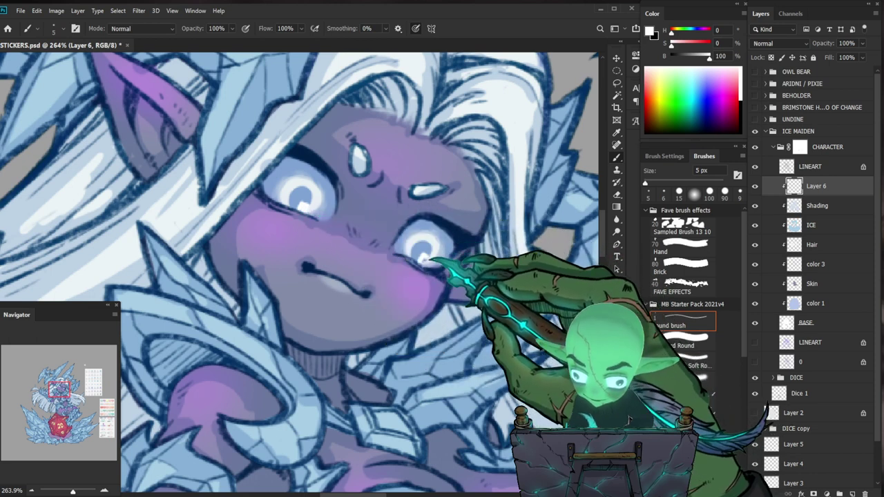
{"action": "left_click_drag", "start_coordinate": [463, 257], "coordinate": [431, 333]}
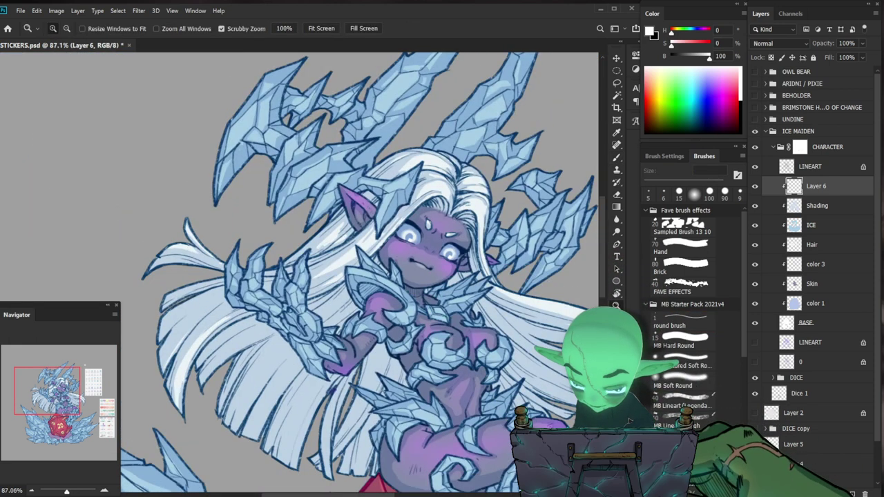
{"action": "left_click_drag", "start_coordinate": [423, 267], "coordinate": [445, 266]}
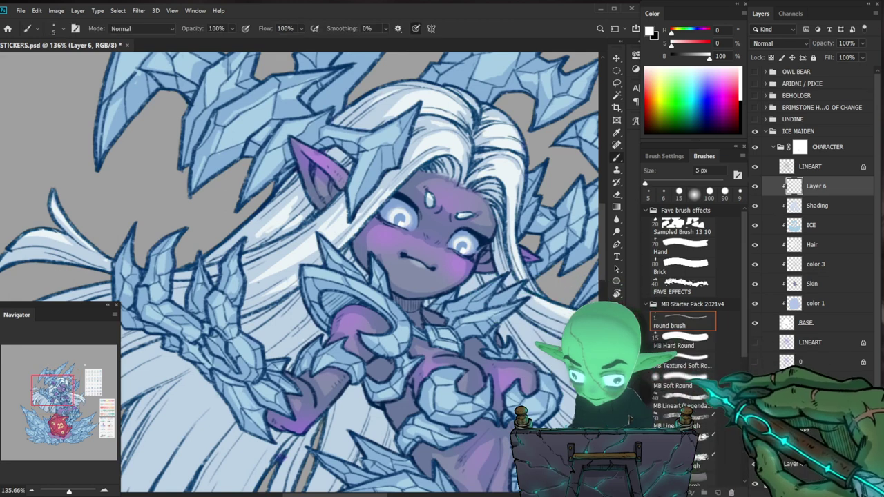
Switch to the MB Soft Round brush at 40 px and review the eyes within the whole illustration.
{"action": "left_click", "coordinate": [689, 380]}
{"action": "key", "text": "]"}
{"action": "key", "text": "]"}
{"action": "key", "text": "]"}
{"action": "key", "text": "]"}
{"action": "key", "text": "]"}
{"action": "key", "text": "]"}
{"action": "key", "text": "]"}
{"action": "key", "text": "]"}
{"action": "key", "text": "]"}
{"action": "key", "text": "]"}
{"action": "key", "text": "]"}
{"action": "key", "text": "]"}
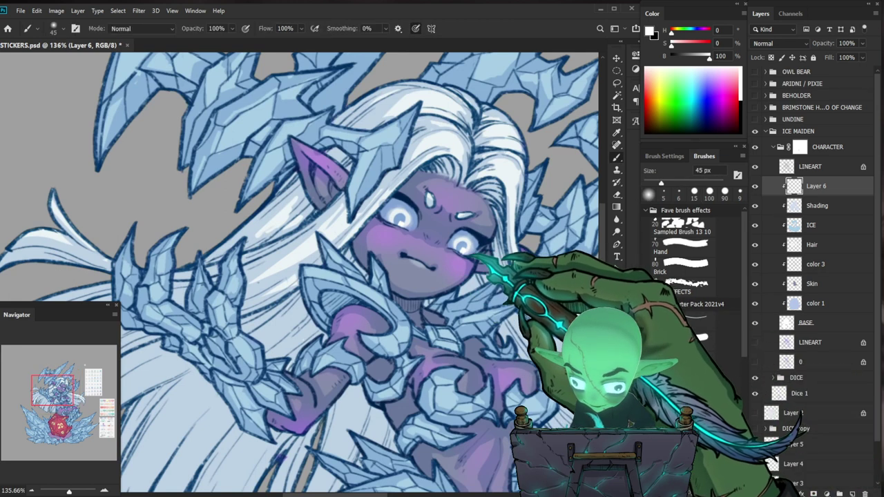
{"action": "key", "text": "bracketleft"}
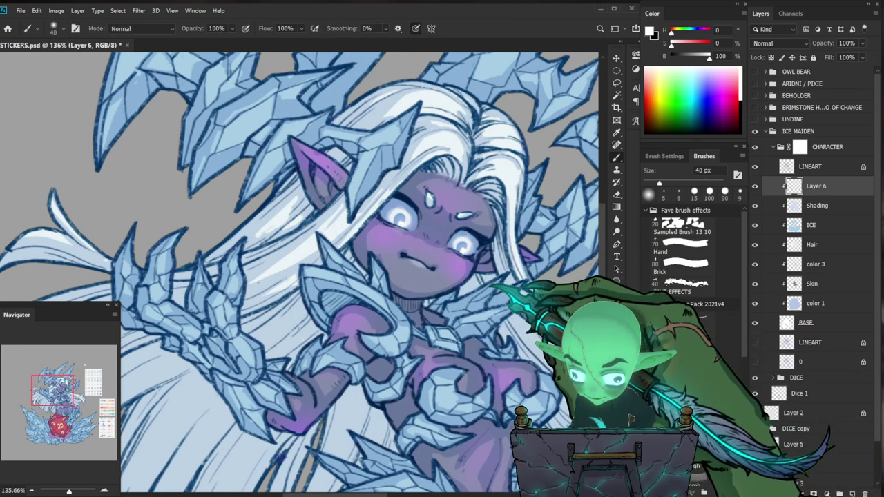
{"action": "left_click", "coordinate": [508, 273], "text": "alt"}
{"action": "left_click_drag", "start_coordinate": [538, 376], "coordinate": [427, 290]}
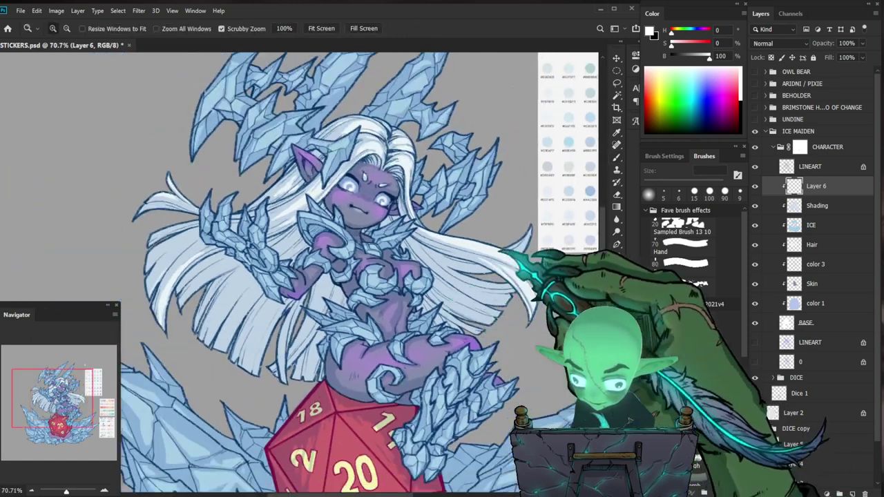
{"action": "left_click_drag", "start_coordinate": [451, 353], "coordinate": [394, 311]}
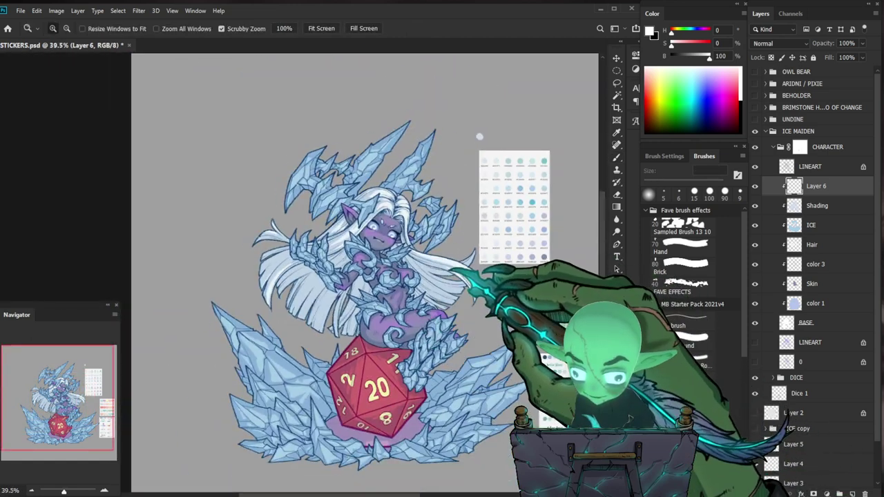
{"action": "left_click_drag", "start_coordinate": [401, 273], "coordinate": [451, 270]}
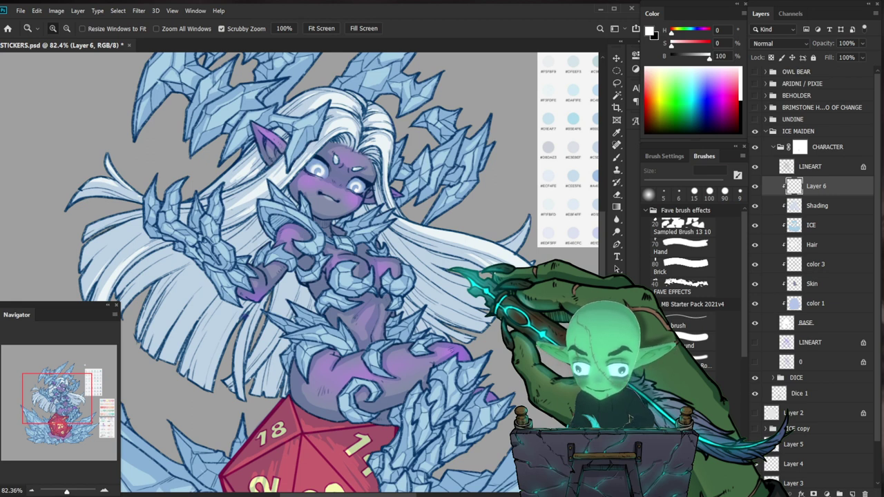
Erase the shading over the white brow markings on the Shading layer with the round brush eraser at about 9 px.
{"action": "left_click", "coordinate": [821, 167]}
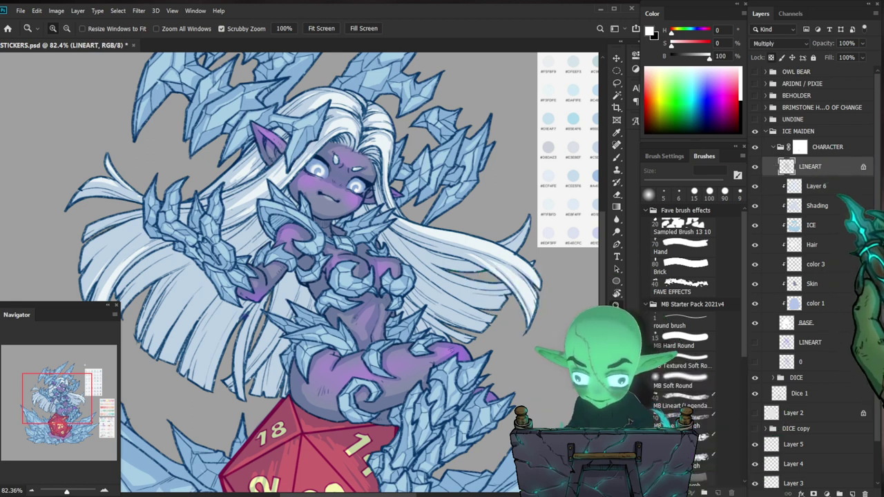
{"action": "left_click", "coordinate": [819, 206]}
{"action": "left_click_drag", "start_coordinate": [337, 195], "coordinate": [390, 193]}
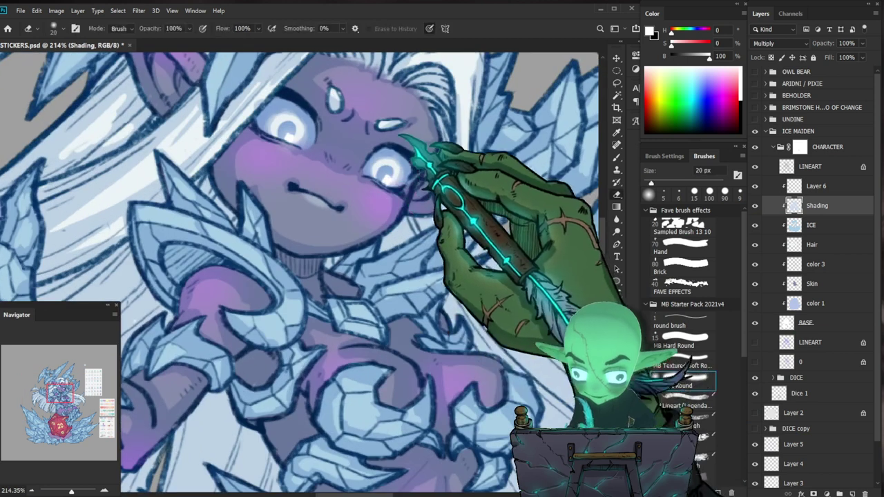
{"action": "left_click", "coordinate": [669, 321]}
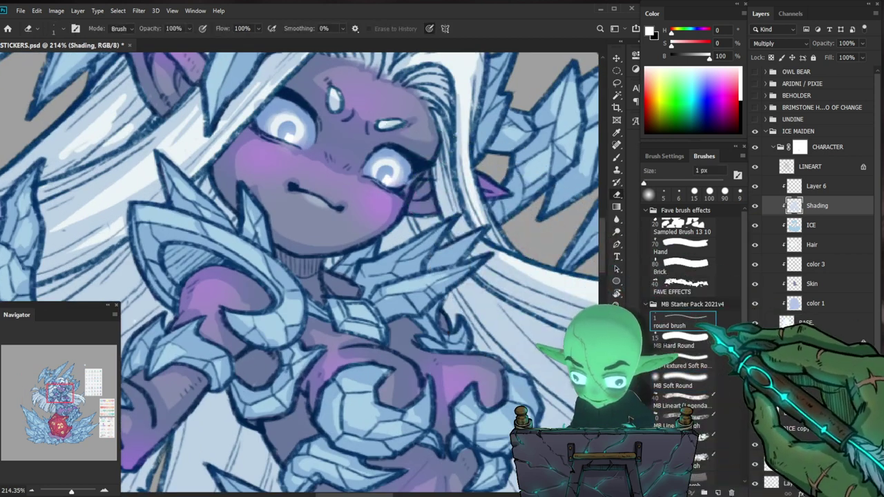
{"action": "key", "text": "bracketright"}
{"action": "key", "text": "bracketright"}
{"action": "key", "text": "bracketright"}
{"action": "key", "text": "bracketright"}
{"action": "key", "text": "bracketright"}
{"action": "key", "text": "bracketright"}
{"action": "key", "text": "bracketright"}
{"action": "key", "text": "bracketright"}
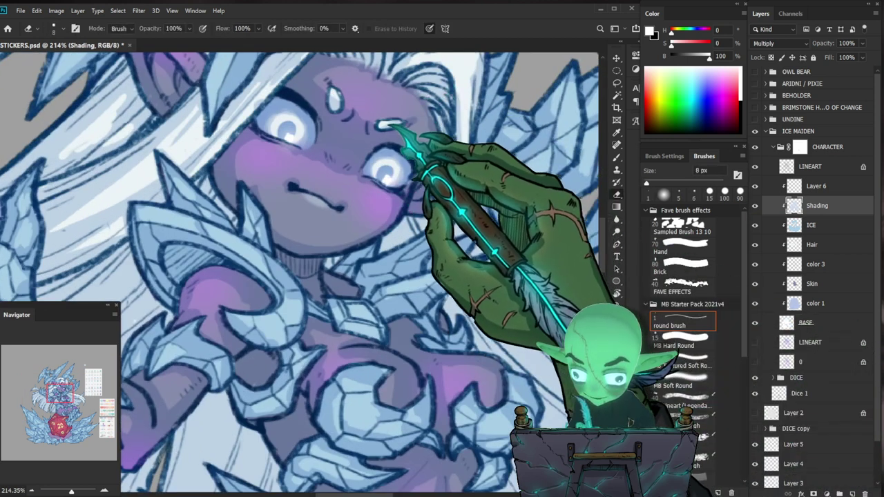
{"action": "left_click_drag", "start_coordinate": [456, 150], "coordinate": [442, 209]}
{"action": "left_click_drag", "start_coordinate": [423, 171], "coordinate": [370, 191]}
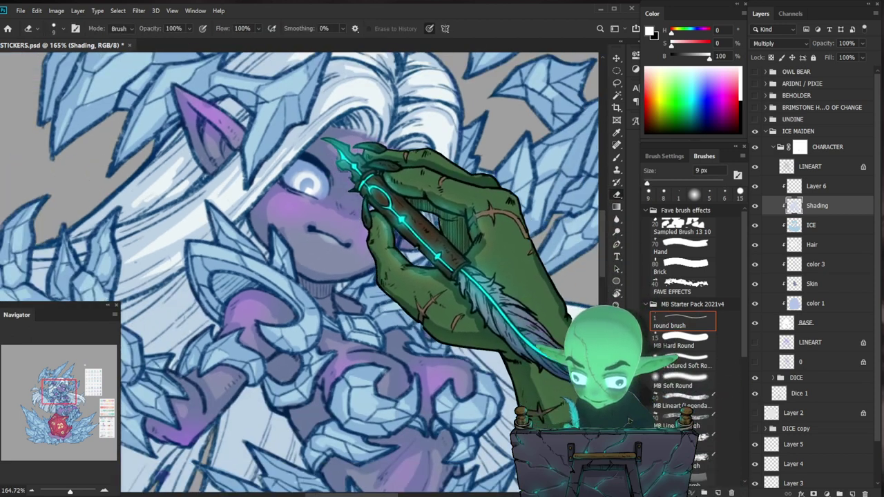
{"action": "left_click_drag", "start_coordinate": [303, 174], "coordinate": [342, 188]}
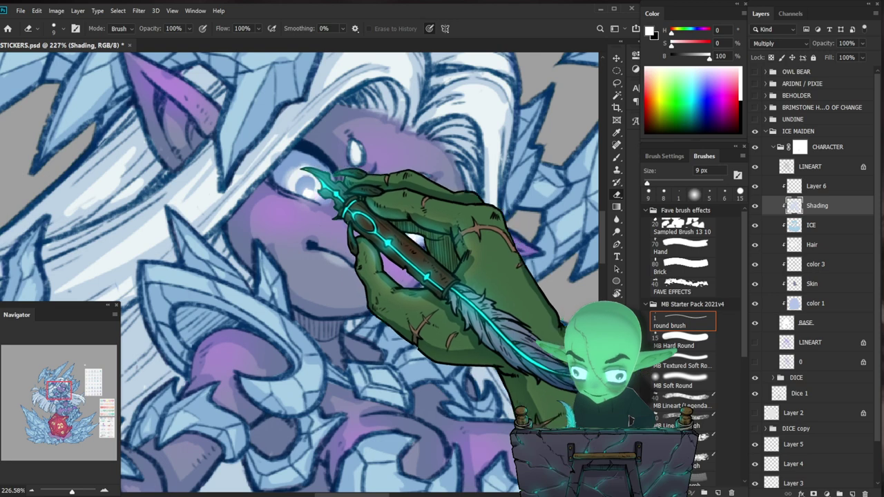
{"action": "key", "text": "ctrl+z"}
Sample the pale blue dab beside the character and paint shading across both eyes with the round brush at 20 px.
{"action": "left_click_drag", "start_coordinate": [449, 279], "coordinate": [370, 283]}
{"action": "key", "text": "b"}
{"action": "left_click_drag", "start_coordinate": [537, 271], "coordinate": [437, 314]}
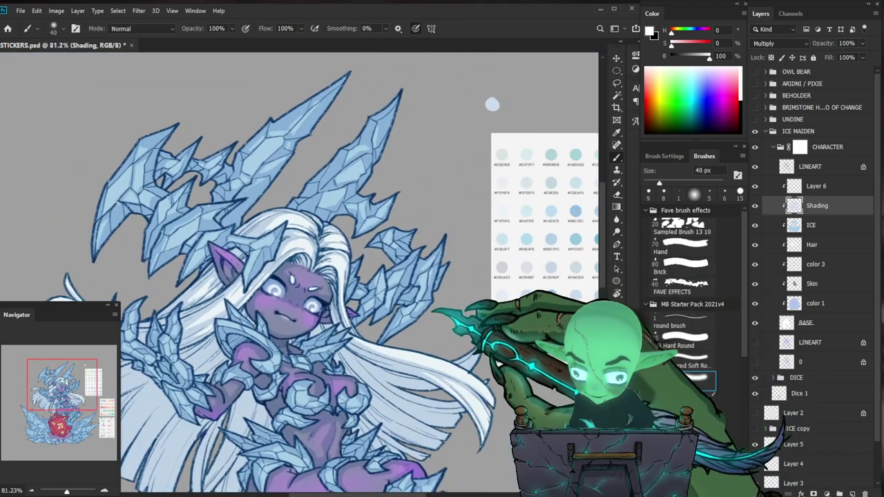
{"action": "left_click", "coordinate": [491, 105], "text": "alt"}
{"action": "scroll", "coordinate": [255, 314], "scroll_direction": "up", "scroll_amount": 6}
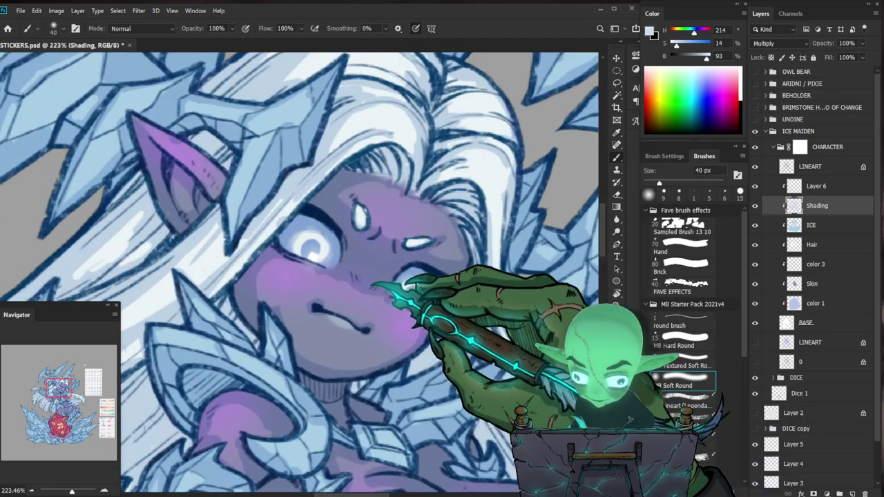
{"action": "left_click", "coordinate": [684, 321]}
{"action": "key", "text": "bracketright"}
{"action": "key", "text": "bracketright"}
{"action": "key", "text": "bracketright"}
{"action": "key", "text": "bracketright"}
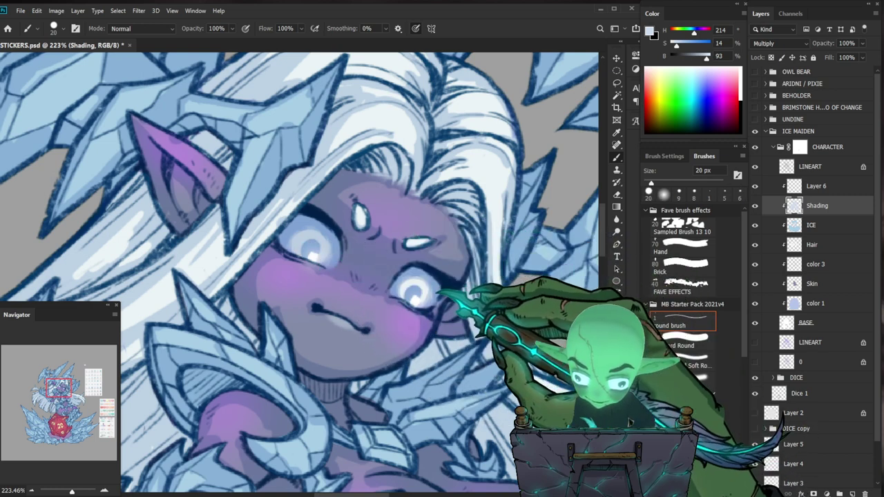
{"action": "mouse_move", "coordinate": [442, 300]}
{"action": "left_mouse_down"}
{"action": "mouse_move", "coordinate": [358, 304]}
{"action": "mouse_move", "coordinate": [431, 308]}
{"action": "left_mouse_up"}
Soften the new eye shading with the MB Soft Round eraser at 25 px and check it against the whole illustration.
{"action": "key", "text": "e"}
{"action": "left_click", "coordinate": [694, 382]}
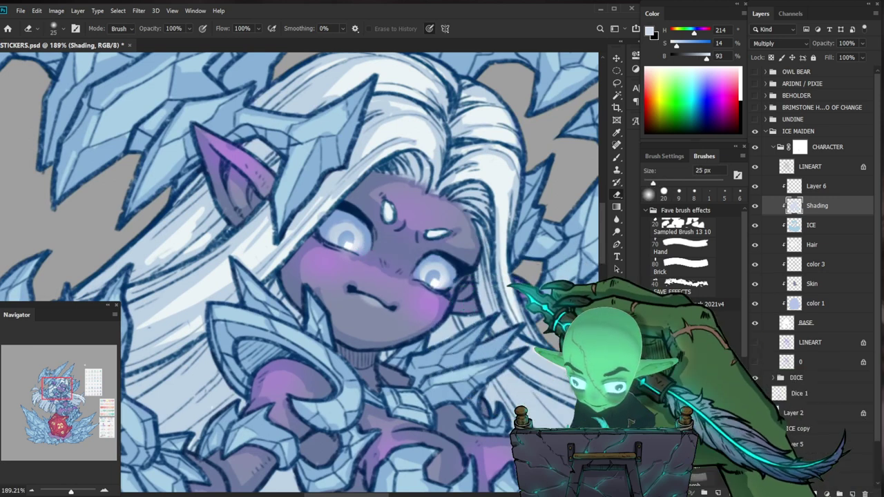
{"action": "scroll", "coordinate": [472, 327], "scroll_direction": "down", "scroll_amount": 4}
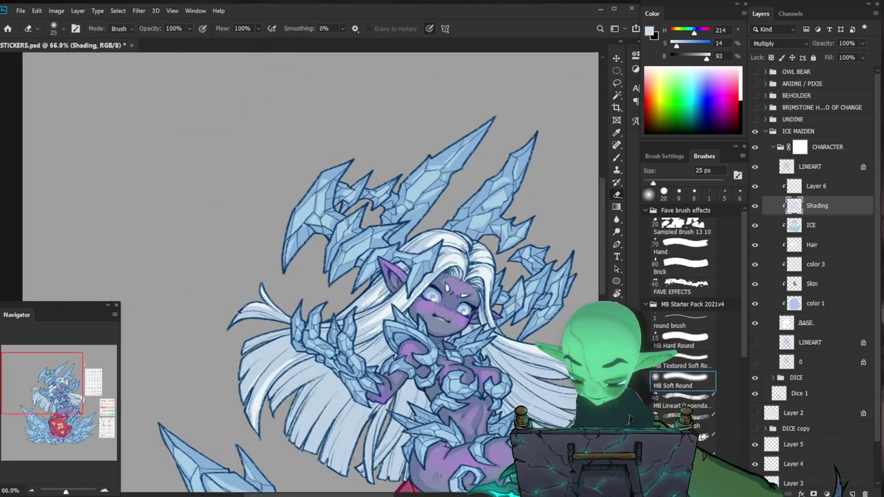
{"action": "scroll", "coordinate": [467, 302], "scroll_direction": "up", "scroll_amount": 5}
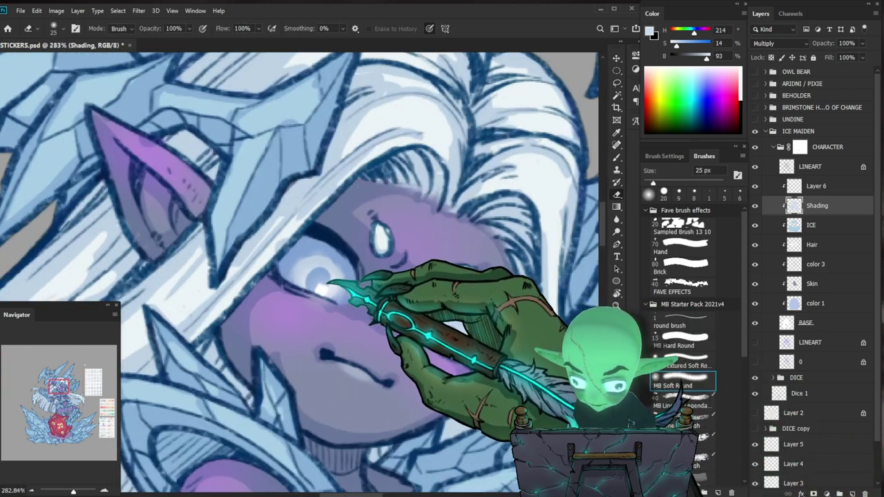
{"action": "mouse_move", "coordinate": [488, 333]}
{"action": "left_mouse_down"}
{"action": "mouse_move", "coordinate": [420, 269]}
{"action": "mouse_move", "coordinate": [420, 296]}
{"action": "left_mouse_up"}
{"action": "key", "text": "b"}
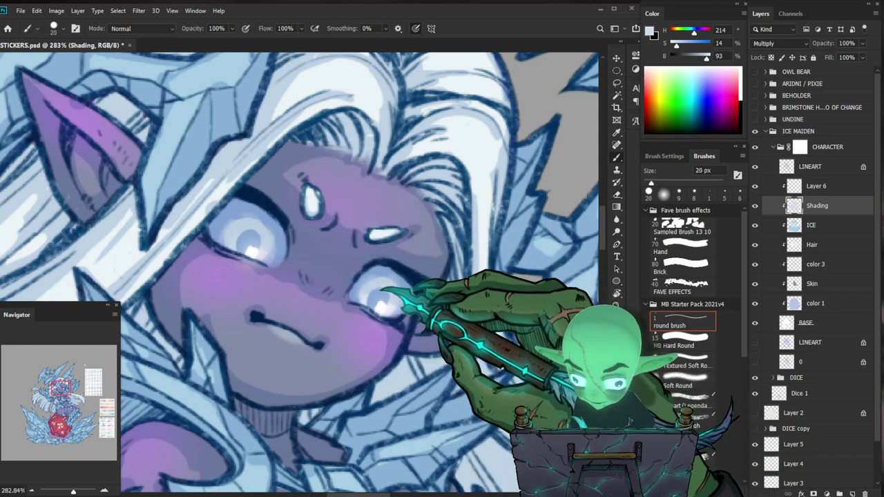
{"action": "key", "text": "z"}
{"action": "left_click_drag", "start_coordinate": [411, 290], "coordinate": [297, 291]}
{"action": "left_click_drag", "start_coordinate": [493, 348], "coordinate": [386, 272]}
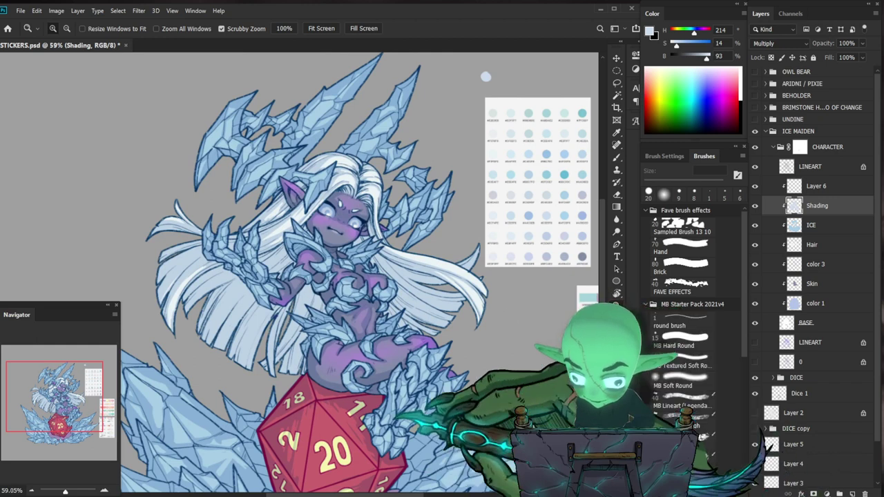
{"action": "left_click_drag", "start_coordinate": [373, 396], "coordinate": [333, 396]}
{"action": "left_click_drag", "start_coordinate": [362, 274], "coordinate": [487, 274]}
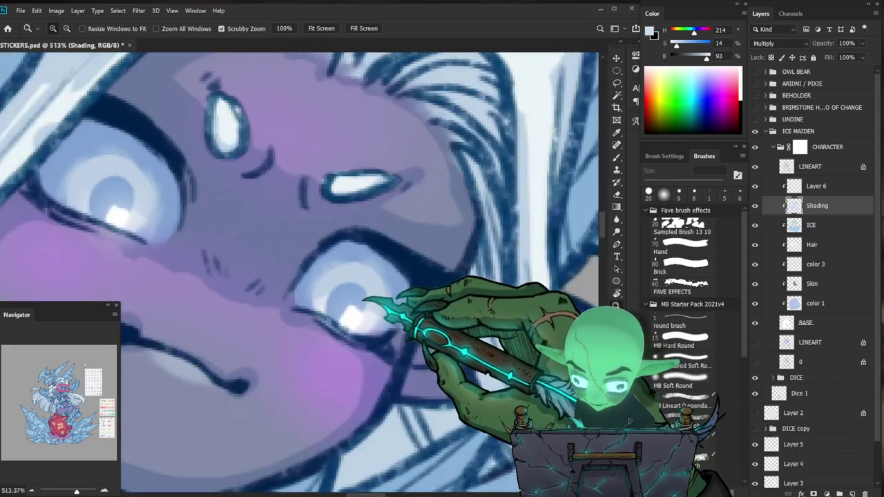
Select Layer 6, compare the eyes with it hidden and shown, and soften the pupil highlights with the MB Soft Round eraser at 25 px.
{"action": "left_click_drag", "start_coordinate": [365, 298], "coordinate": [425, 304]}
{"action": "left_click", "coordinate": [808, 185]}
{"action": "left_click", "coordinate": [756, 186]}
{"action": "left_click", "coordinate": [755, 186]}
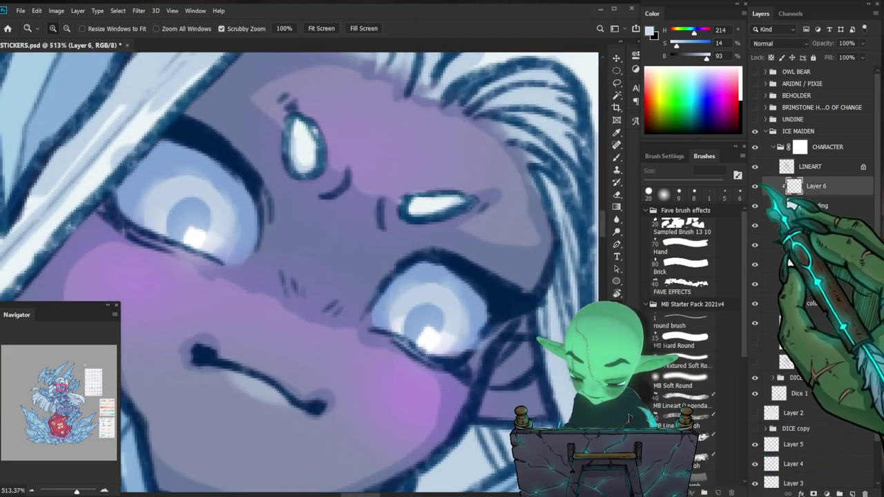
{"action": "key", "text": "e"}
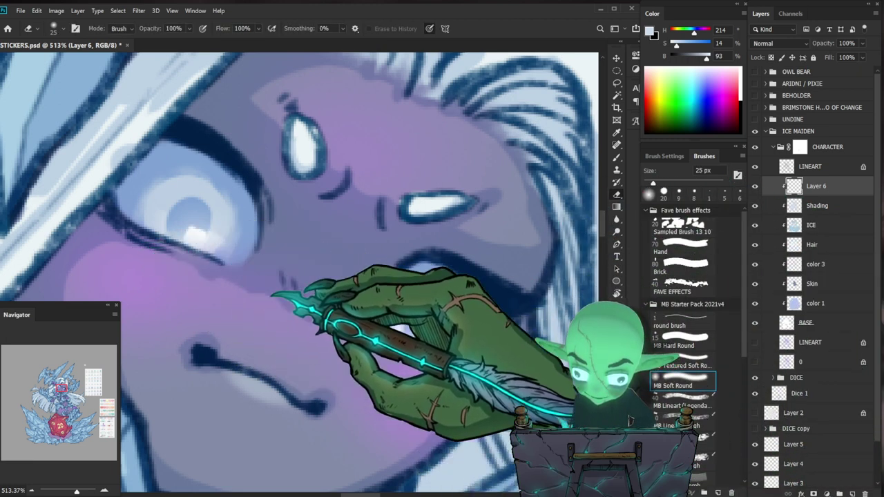
{"action": "key", "text": "z"}
{"action": "mouse_move", "coordinate": [384, 320]}
{"action": "left_mouse_down"}
{"action": "mouse_move", "coordinate": [328, 321]}
{"action": "mouse_move", "coordinate": [435, 327]}
{"action": "left_mouse_up"}
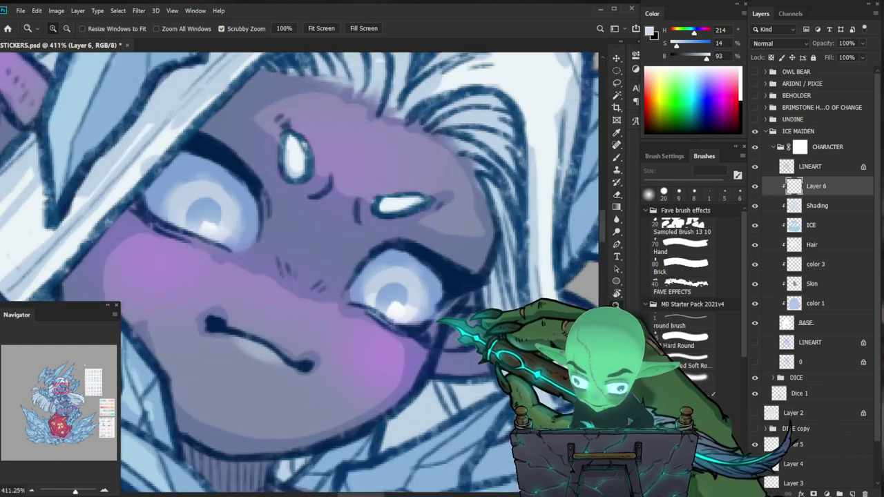
{"action": "left_click_drag", "start_coordinate": [401, 293], "coordinate": [393, 294]}
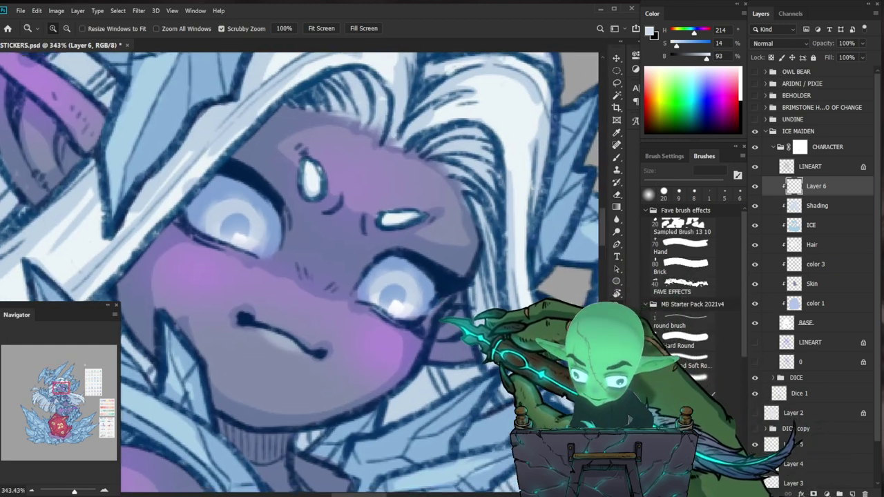
{"action": "scroll", "coordinate": [299, 272], "scroll_direction": "down", "scroll_amount": 9}
{"action": "scroll", "coordinate": [484, 69], "scroll_direction": "down", "scroll_amount": 3}
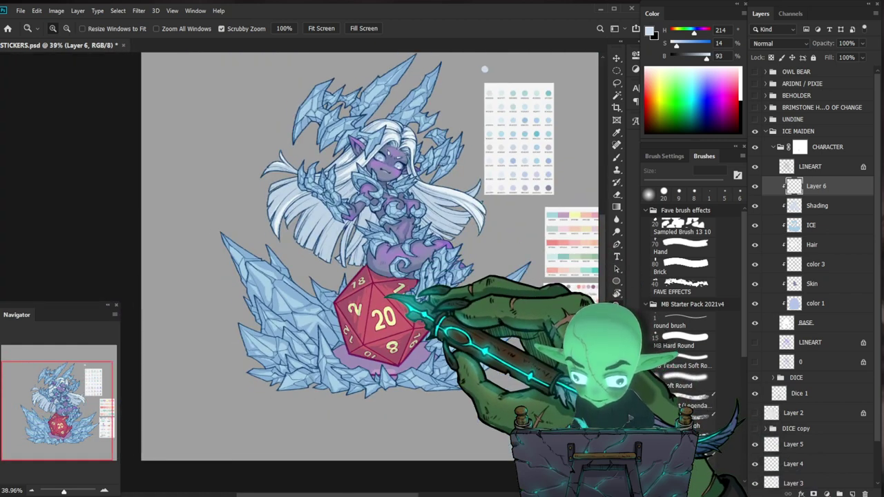
{"action": "scroll", "coordinate": [380, 152], "scroll_direction": "up", "scroll_amount": 10}
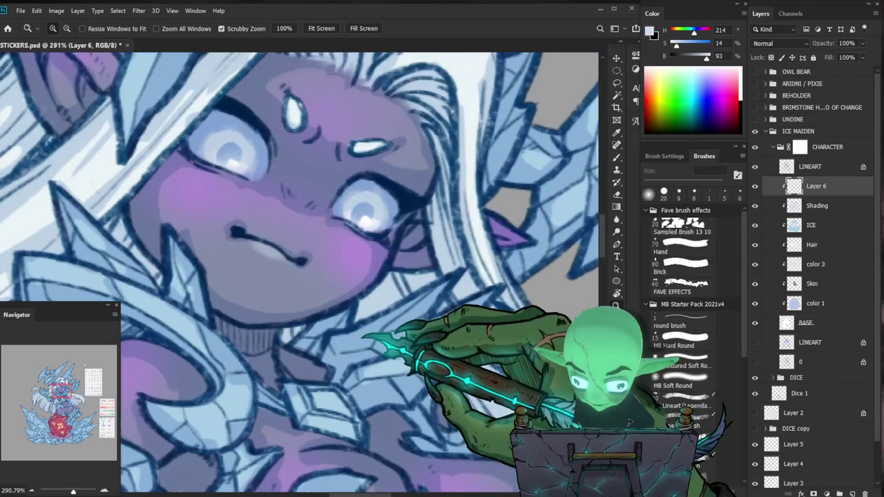
Sample a pink from the palette reference and fill the gem in the chest collar with the round brush at 9 px.
{"action": "left_click_drag", "start_coordinate": [364, 336], "coordinate": [380, 352]}
{"action": "left_click", "coordinate": [223, 222], "text": "alt"}
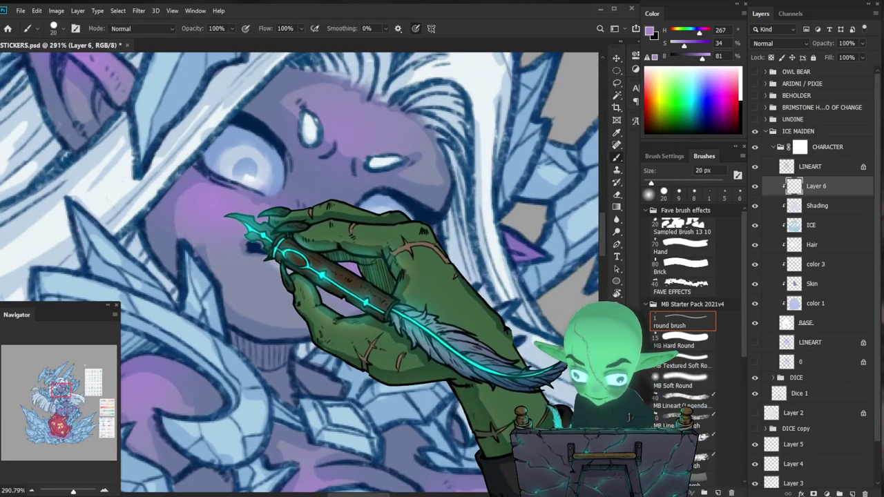
{"action": "left_click_drag", "start_coordinate": [213, 243], "coordinate": [172, 250]}
{"action": "left_click_drag", "start_coordinate": [593, 391], "coordinate": [421, 355]}
{"action": "left_click", "coordinate": [512, 308], "text": "alt"}
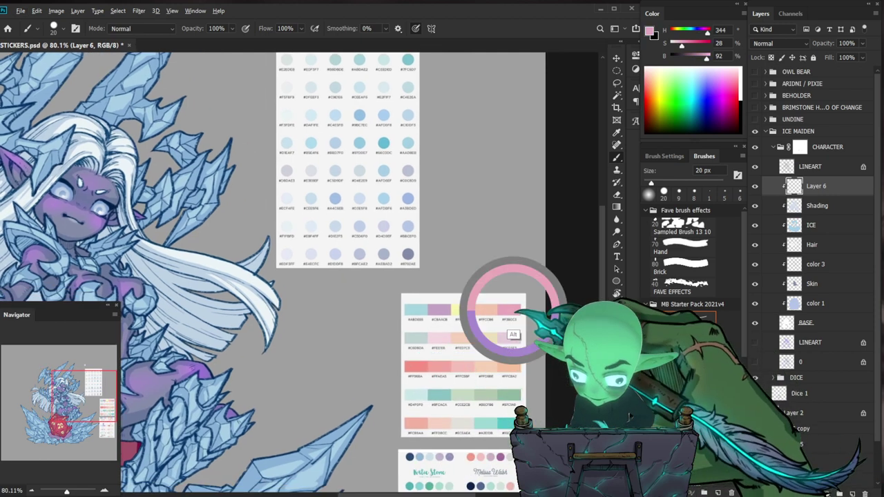
{"action": "left_click_drag", "start_coordinate": [238, 264], "coordinate": [278, 262]}
{"action": "left_click_drag", "start_coordinate": [277, 262], "coordinate": [522, 253]}
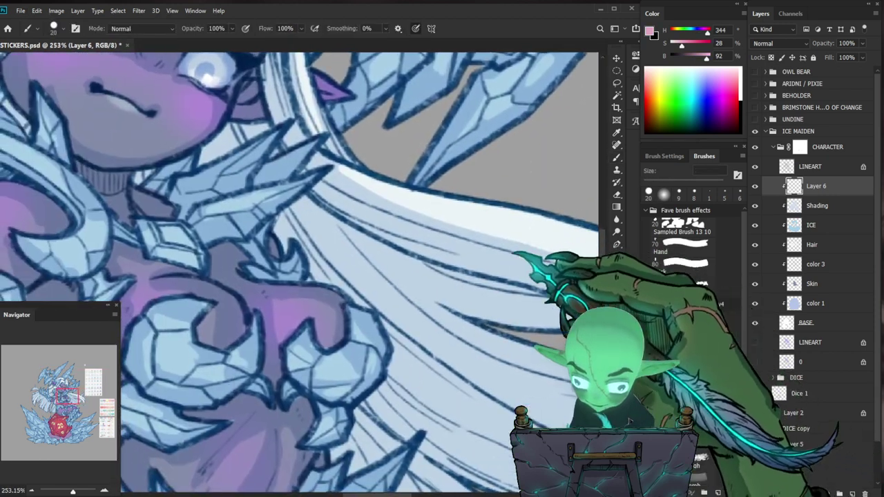
{"action": "left_click_drag", "start_coordinate": [272, 231], "coordinate": [345, 263]}
{"action": "left_click_drag", "start_coordinate": [226, 353], "coordinate": [235, 355]}
{"action": "left_click_drag", "start_coordinate": [311, 336], "coordinate": [396, 297]}
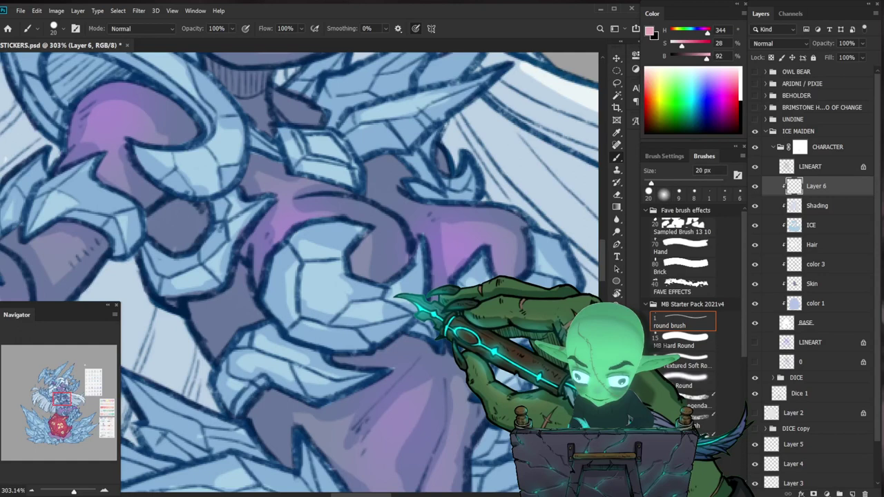
{"action": "left_click_drag", "start_coordinate": [349, 303], "coordinate": [419, 293]}
{"action": "left_click_drag", "start_coordinate": [442, 235], "coordinate": [508, 384]}
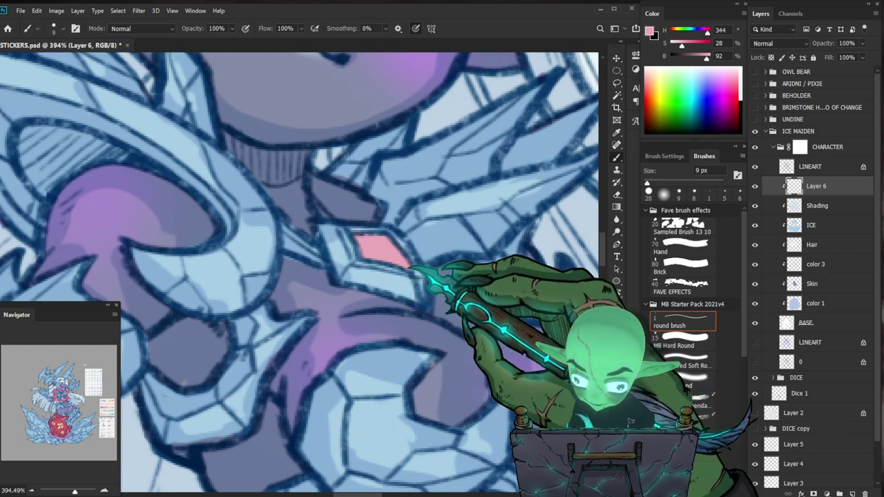
{"action": "left_click_drag", "start_coordinate": [407, 266], "coordinate": [363, 262]}
Sample coral and muted purple swatches from the palette references and shade the collar gem with the 9 px round brush.
{"action": "left_click_drag", "start_coordinate": [515, 352], "coordinate": [315, 315]}
{"action": "left_click_drag", "start_coordinate": [454, 306], "coordinate": [494, 298]}
{"action": "left_click", "coordinate": [414, 293], "text": "alt"}
{"action": "left_click_drag", "start_coordinate": [159, 216], "coordinate": [235, 213]}
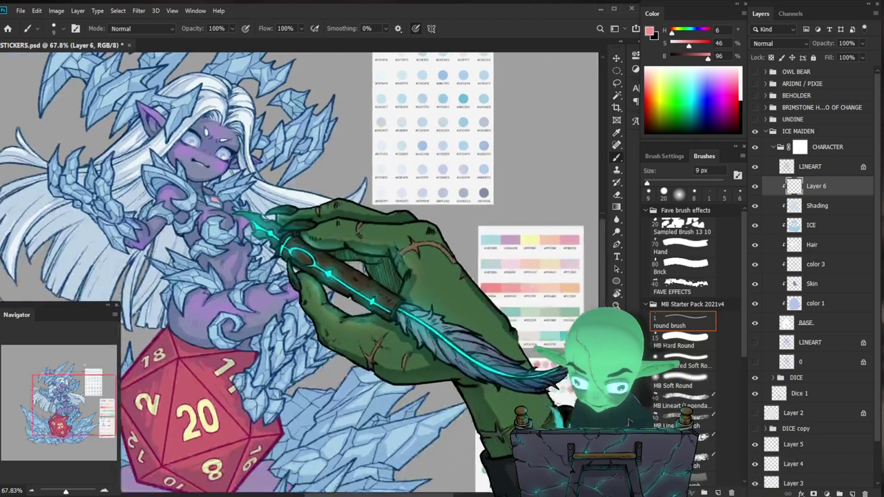
{"action": "left_click_drag", "start_coordinate": [328, 256], "coordinate": [292, 198]}
{"action": "left_click_drag", "start_coordinate": [523, 374], "coordinate": [613, 380]}
{"action": "left_click", "coordinate": [502, 351], "text": "alt"}
{"action": "left_click_drag", "start_coordinate": [490, 399], "coordinate": [433, 352]}
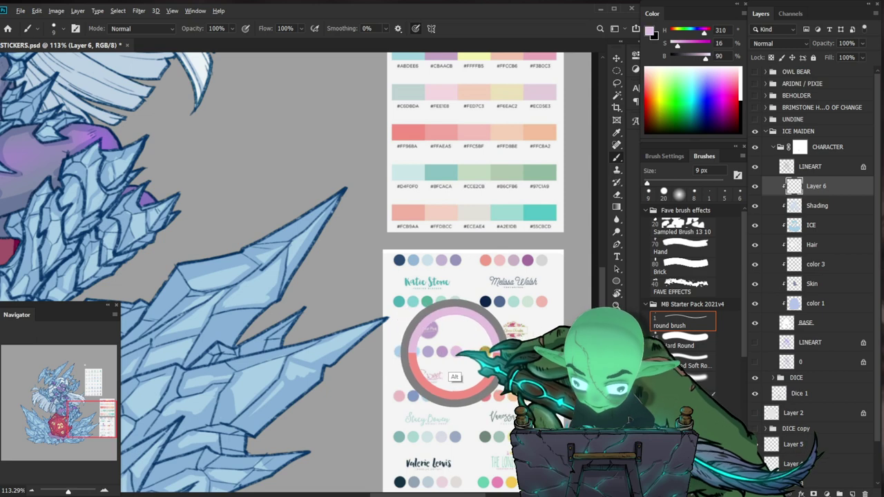
{"action": "left_click_drag", "start_coordinate": [502, 326], "coordinate": [412, 319]}
{"action": "left_click_drag", "start_coordinate": [156, 135], "coordinate": [314, 178]}
{"action": "scroll", "coordinate": [293, 185], "scroll_direction": "up", "scroll_amount": 4}
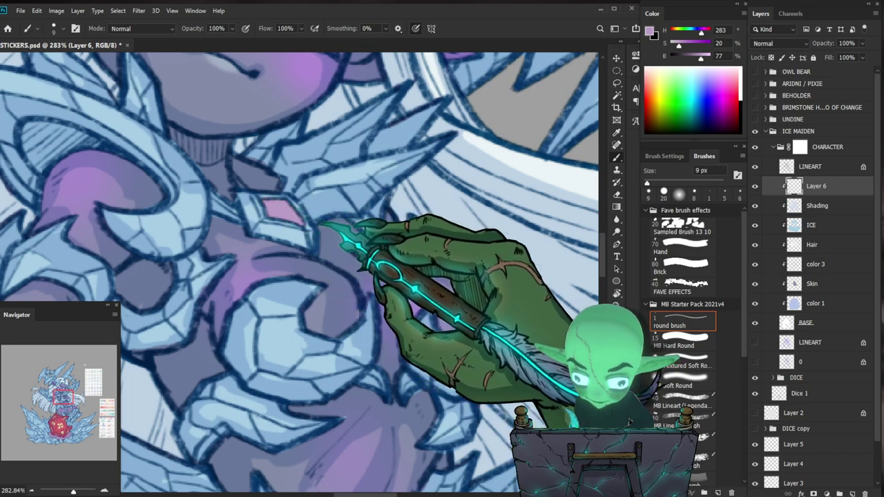
{"action": "left_click_drag", "start_coordinate": [319, 224], "coordinate": [249, 221]}
Erase the blue pupils from both eyes on Layer 6 with the round brush eraser, leaving only the glowing white centers.
{"action": "mouse_move", "coordinate": [380, 145]}
{"action": "left_mouse_down"}
{"action": "mouse_move", "coordinate": [405, 224]}
{"action": "mouse_move", "coordinate": [388, 208]}
{"action": "left_mouse_up"}
{"action": "key", "text": "e"}
{"action": "key", "text": "bracketright"}
{"action": "key", "text": "bracketright"}
{"action": "key", "text": "bracketright"}
{"action": "key", "text": "bracketright"}
{"action": "key", "text": "bracketright"}
{"action": "key", "text": "bracketright"}
{"action": "key", "text": "bracketright"}
{"action": "key", "text": "bracketright"}
{"action": "key", "text": "bracketright"}
{"action": "key", "text": "bracketright"}
{"action": "key", "text": "bracketright"}
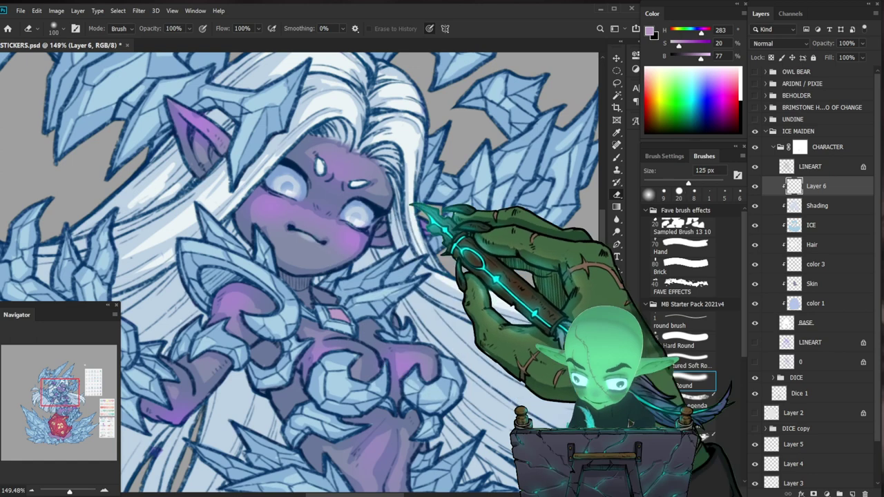
{"action": "left_click", "coordinate": [680, 321]}
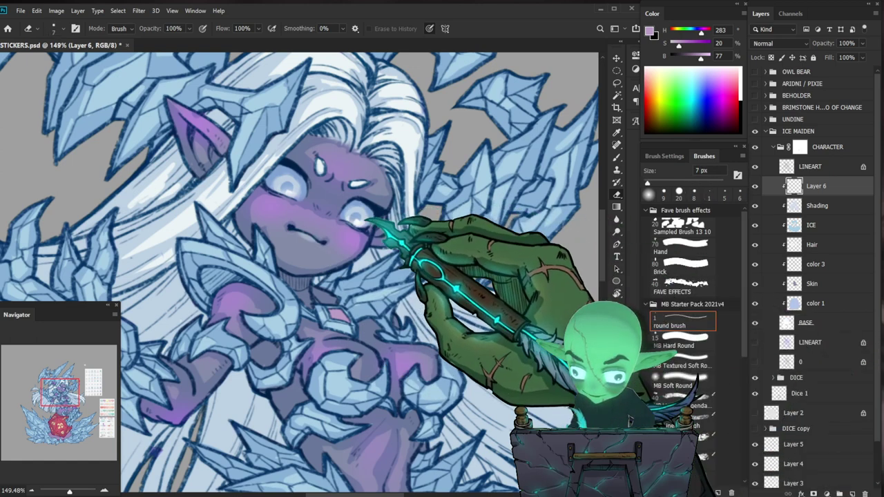
{"action": "key", "text": "ctrl+space"}
{"action": "left_click_drag", "start_coordinate": [345, 192], "coordinate": [420, 228]}
{"action": "key", "text": "b"}
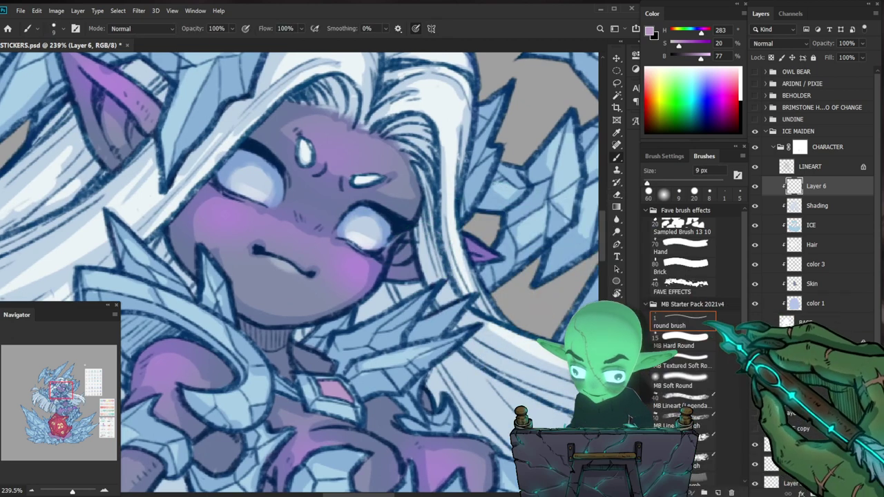
Set the painting color to white and the round brush to 6 px, and review the eyes within the upper body.
{"action": "key", "text": "d"}
{"action": "key", "text": "x"}
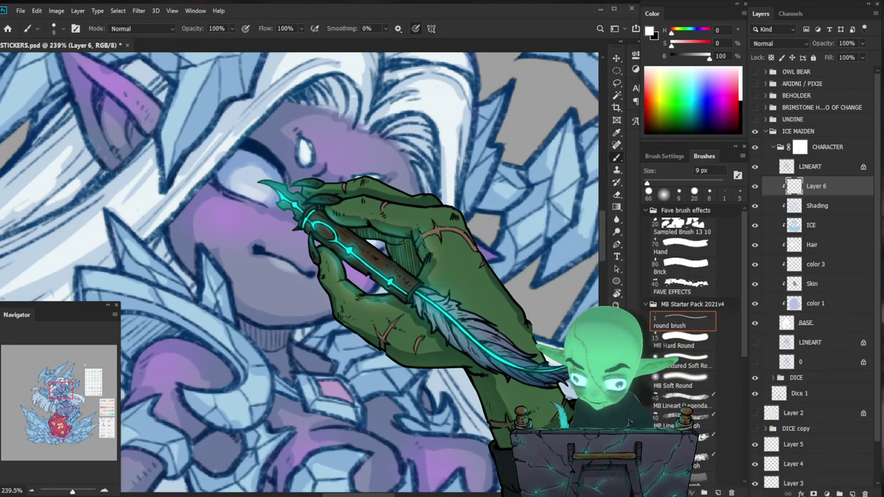
{"action": "key", "text": "bracketleft"}
{"action": "key", "text": "bracketleft"}
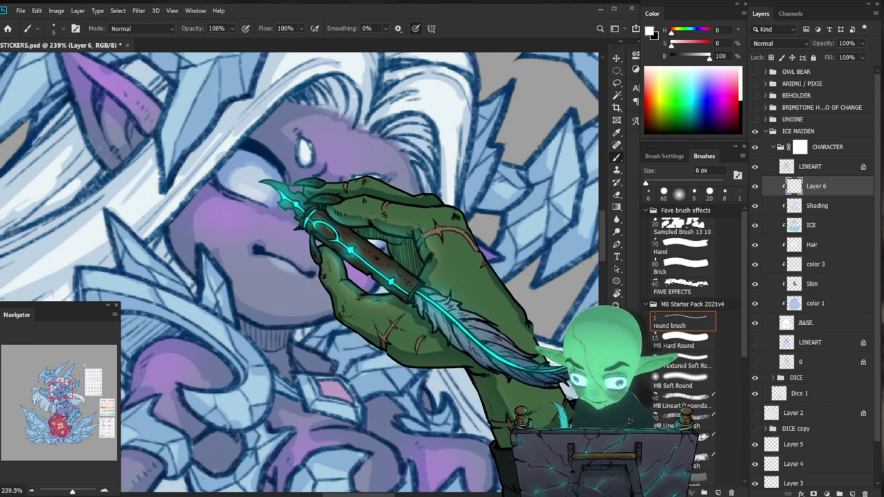
{"action": "key", "text": "z"}
{"action": "left_click_drag", "start_coordinate": [413, 247], "coordinate": [370, 249]}
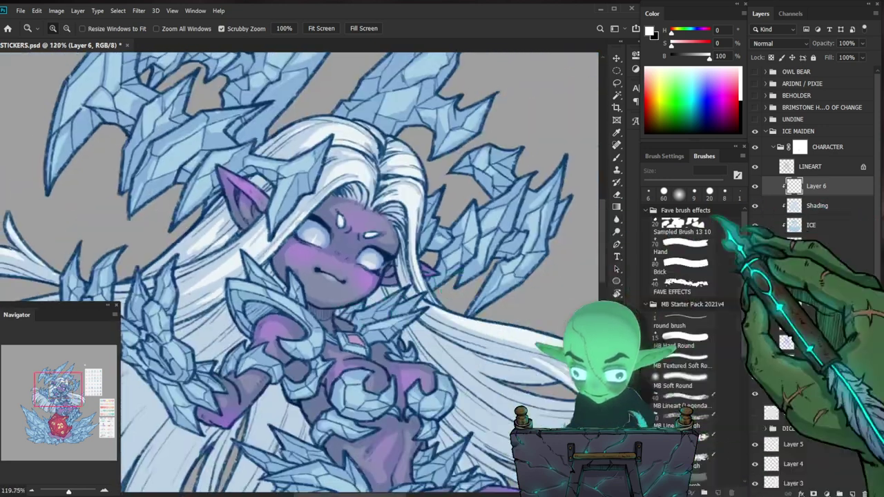
Shade the whites of both eyes on the Shading layer with the sampled pale blue, using the round brush at 15 px.
{"action": "key", "text": "alt+bracketleft"}
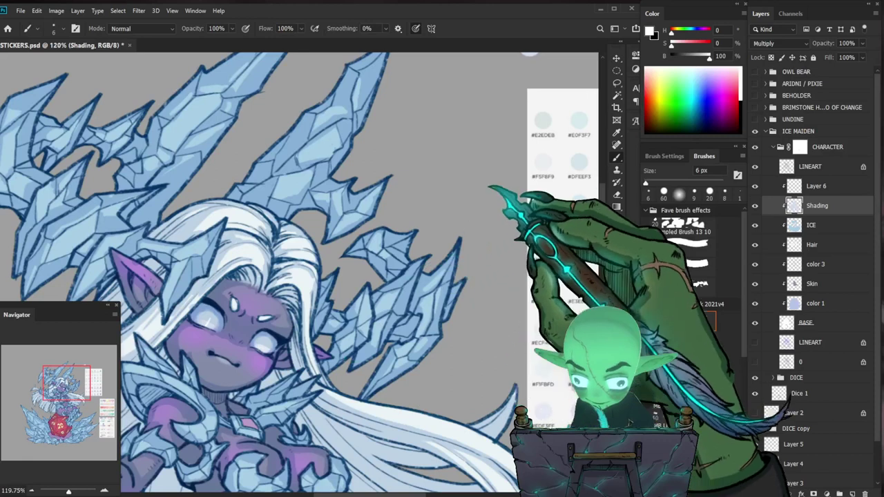
{"action": "left_click_drag", "start_coordinate": [497, 112], "coordinate": [491, 142]}
{"action": "left_click", "coordinate": [523, 76], "text": "alt"}
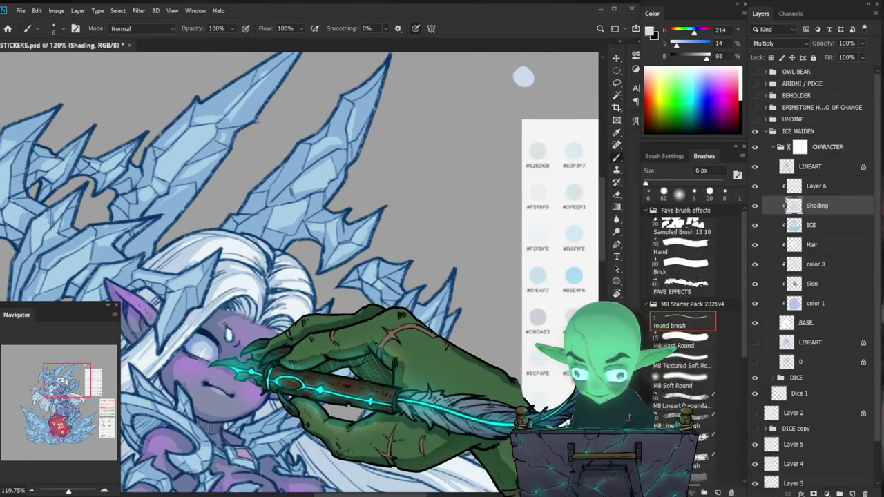
{"action": "scroll", "coordinate": [186, 371], "scroll_direction": "up", "scroll_amount": 5}
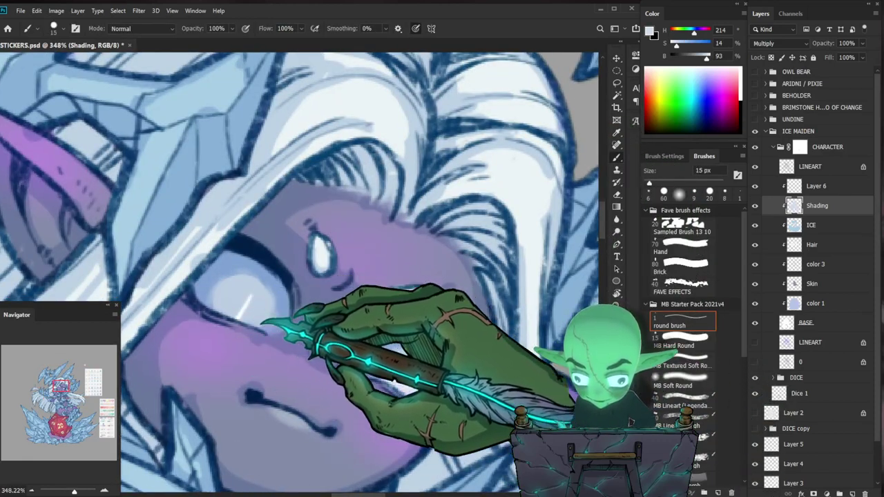
{"action": "left_click_drag", "start_coordinate": [262, 321], "coordinate": [270, 324]}
{"action": "left_click_drag", "start_coordinate": [419, 391], "coordinate": [410, 380]}
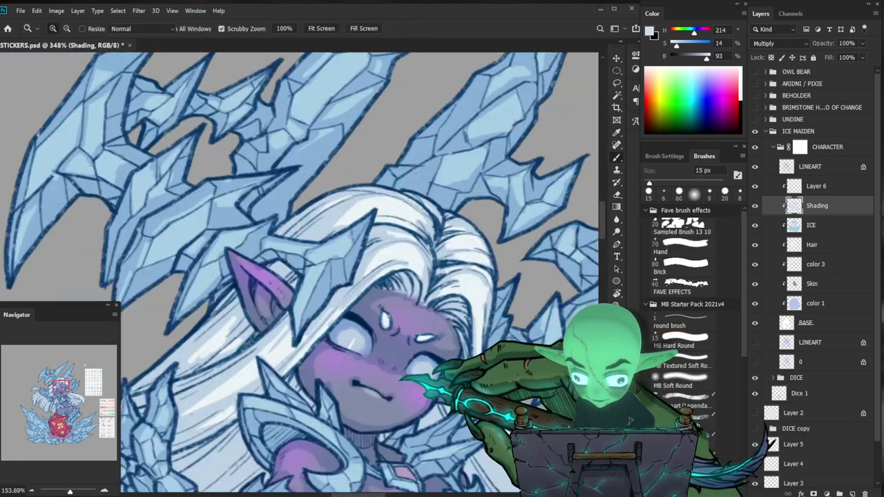
{"action": "left_click_drag", "start_coordinate": [470, 388], "coordinate": [459, 339]}
{"action": "left_click_drag", "start_coordinate": [352, 347], "coordinate": [416, 331]}
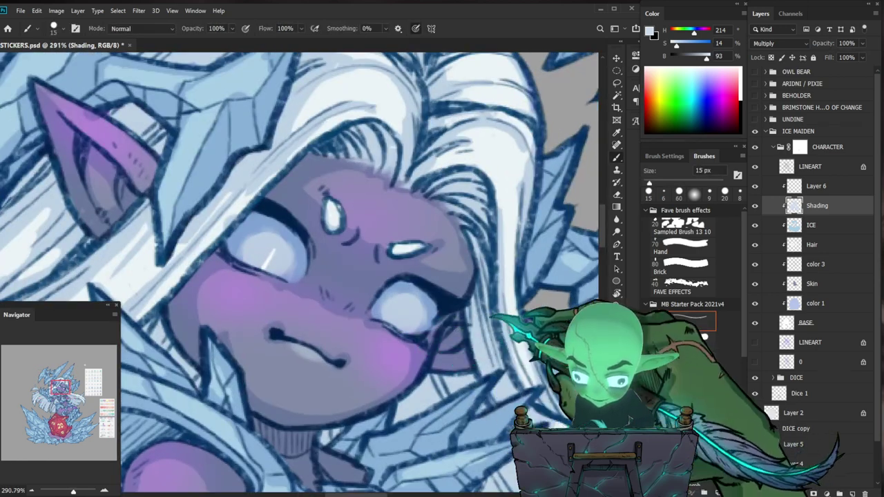
On Layer 6, paint a small pure white highlight in the left eye, using the round brush at 7 px and 5 px.
{"action": "left_click", "coordinate": [817, 187]}
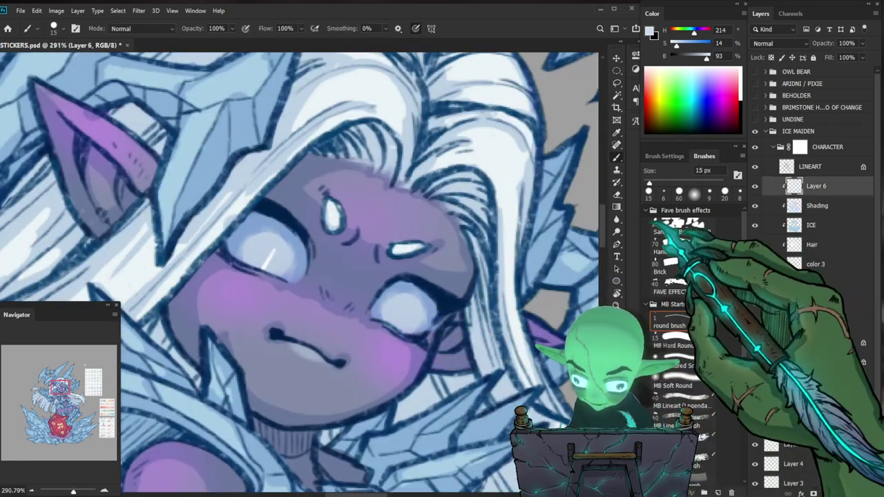
{"action": "key", "text": "d"}
{"action": "left_click_drag", "start_coordinate": [414, 299], "coordinate": [390, 297]}
{"action": "key", "text": "x"}
{"action": "left_click_drag", "start_coordinate": [305, 278], "coordinate": [350, 268]}
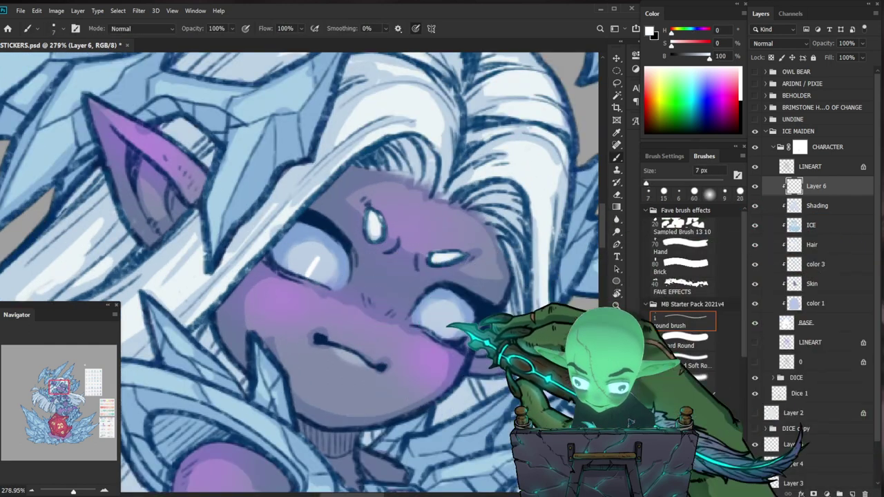
{"action": "left_click_drag", "start_coordinate": [477, 341], "coordinate": [414, 273]}
{"action": "key", "text": "b"}
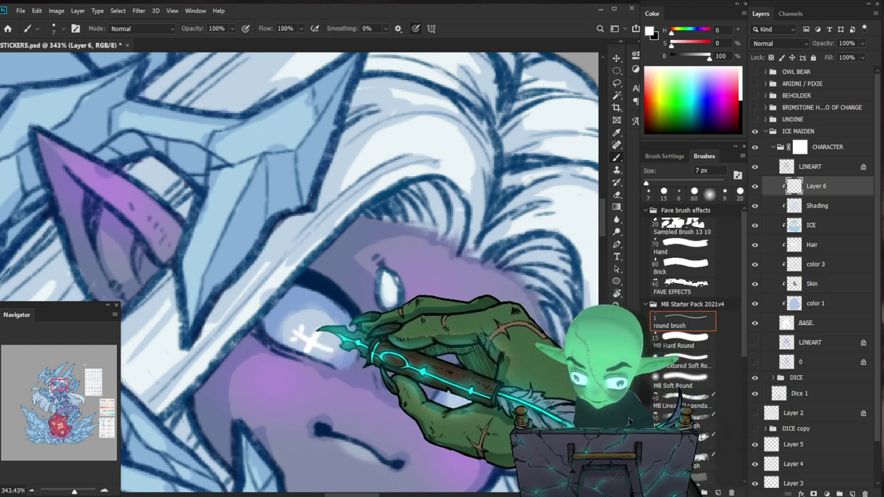
{"action": "left_click_drag", "start_coordinate": [417, 347], "coordinate": [402, 352]}
{"action": "left_click_drag", "start_coordinate": [515, 422], "coordinate": [414, 307]}
{"action": "left_click_drag", "start_coordinate": [296, 196], "coordinate": [333, 206]}
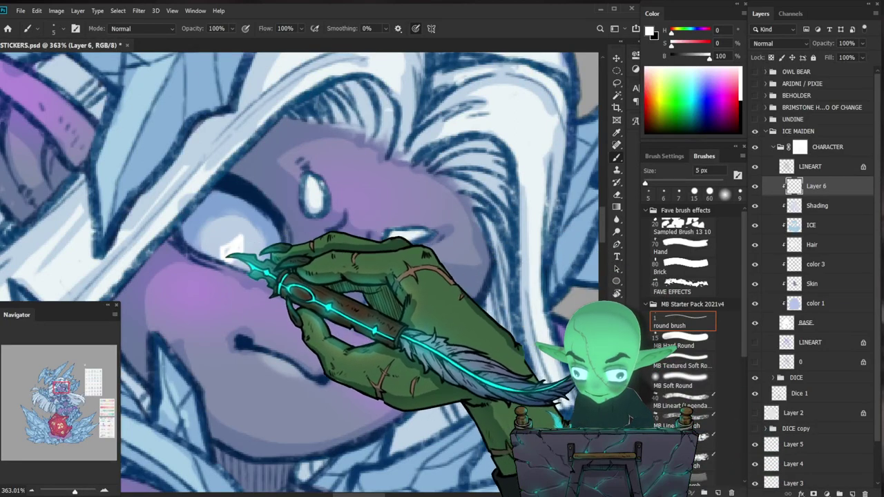
Shape the left eye's white highlight into a pointed glint, alternating the 8 px eraser and the 5 px round brush.
{"action": "key", "text": "e"}
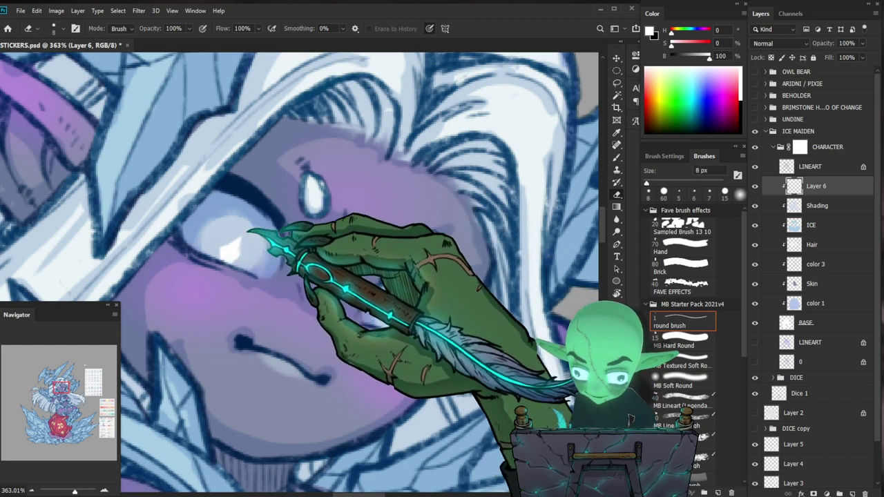
{"action": "key", "text": "b"}
{"action": "key", "text": "e"}
{"action": "key", "text": "b"}
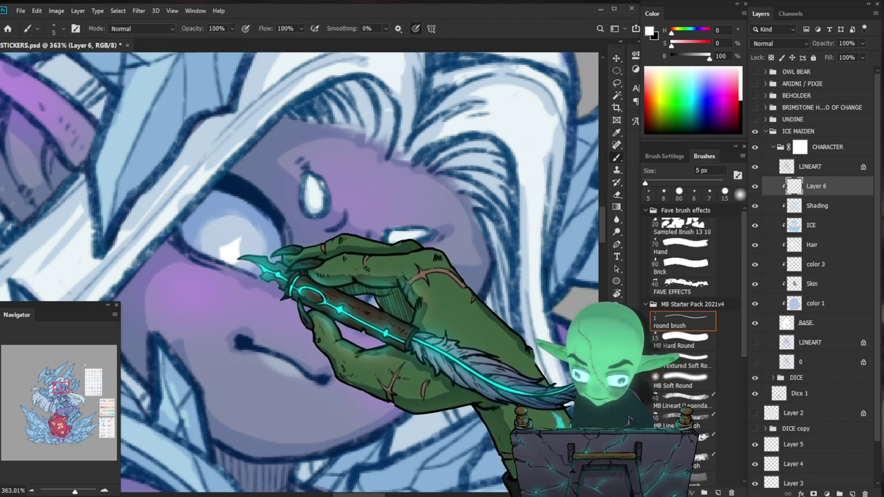
{"action": "key", "text": "e"}
{"action": "left_click_drag", "start_coordinate": [232, 253], "coordinate": [223, 247]}
Paint a matching white glint in the right eye with the 5 px round brush and trim it with the 8 px eraser.
{"action": "left_click_drag", "start_coordinate": [579, 307], "coordinate": [568, 293]}
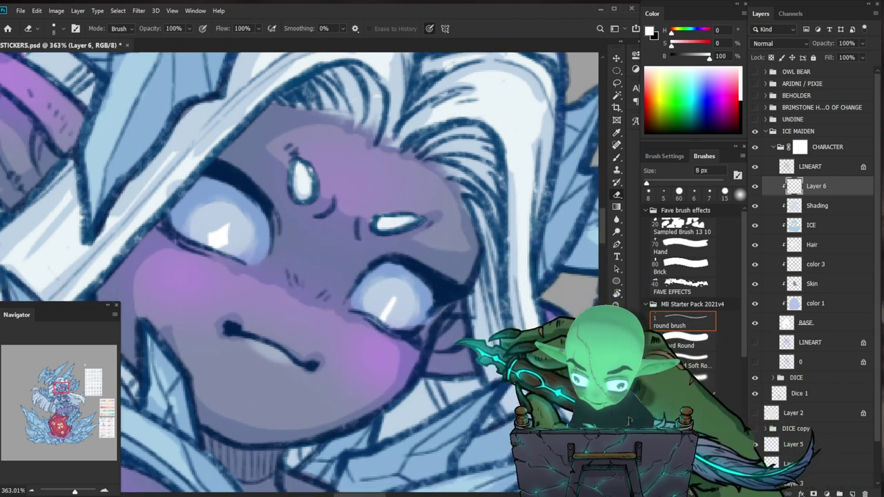
{"action": "key", "text": "b"}
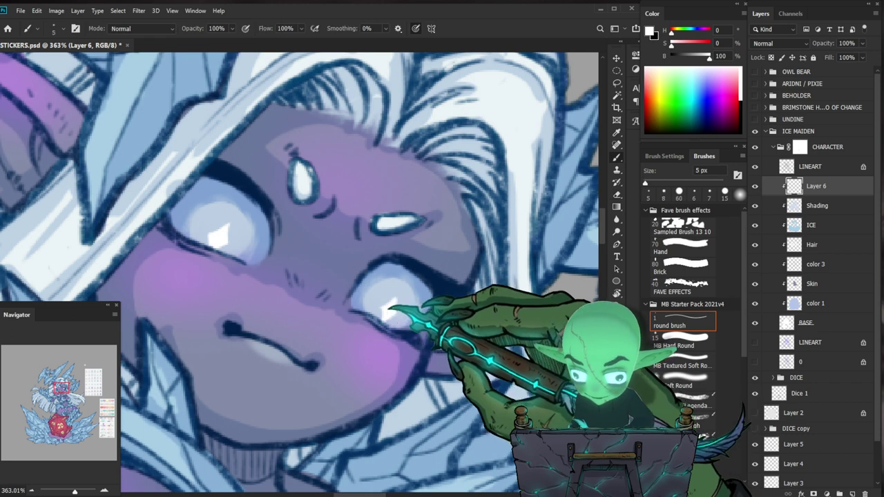
{"action": "key", "text": "e"}
{"action": "left_click_drag", "start_coordinate": [439, 302], "coordinate": [531, 297]}
{"action": "mouse_move", "coordinate": [425, 310]}
{"action": "left_mouse_down"}
{"action": "mouse_move", "coordinate": [338, 311]}
{"action": "mouse_move", "coordinate": [525, 315]}
{"action": "left_mouse_up"}
{"action": "key", "text": "e"}
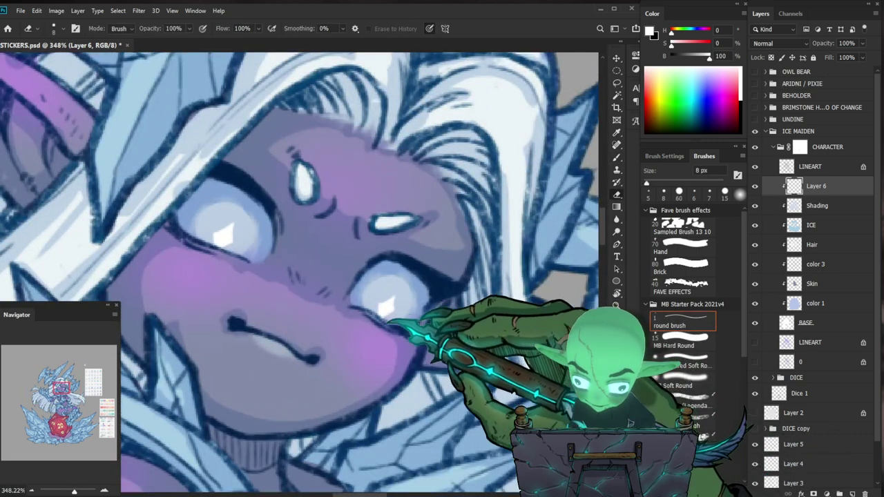
Enlarge the white highlights in both eyes into fuller block shapes with the 5 px round brush.
{"action": "left_click_drag", "start_coordinate": [431, 316], "coordinate": [342, 316]}
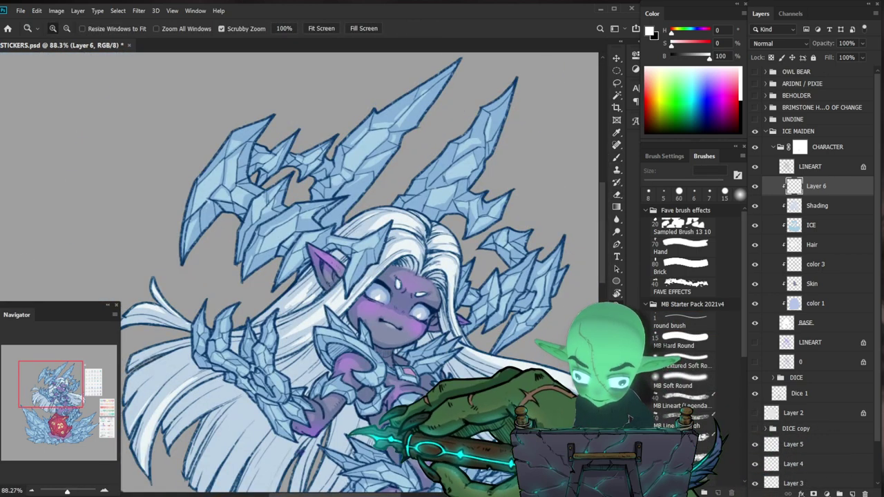
{"action": "left_click_drag", "start_coordinate": [426, 312], "coordinate": [519, 313]}
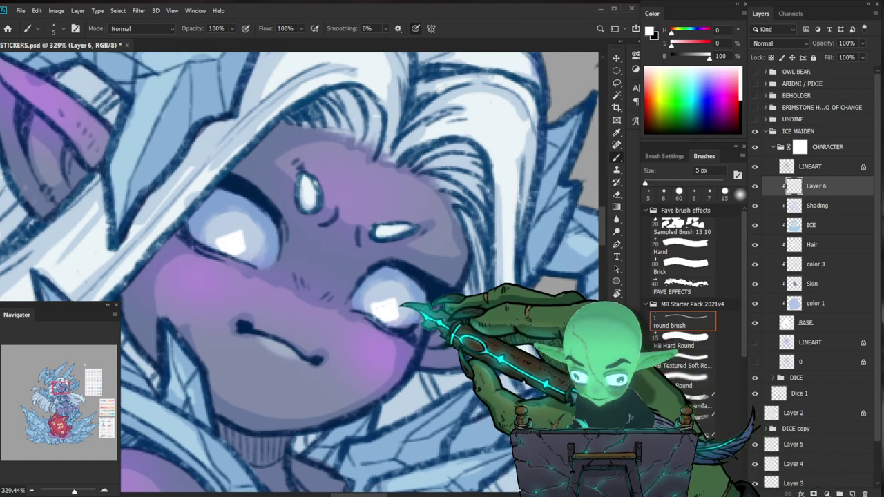
{"action": "key", "text": "e"}
{"action": "key", "text": "z"}
{"action": "mouse_move", "coordinate": [429, 335]}
{"action": "left_mouse_down"}
{"action": "mouse_move", "coordinate": [303, 334]}
{"action": "mouse_move", "coordinate": [546, 333]}
{"action": "left_mouse_up"}
{"action": "key", "text": "b"}
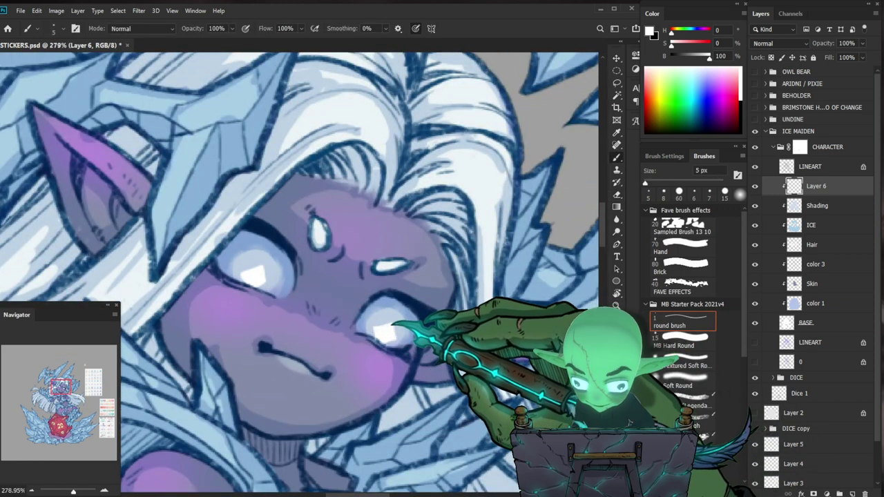
Carve the white highlights in both eyes into tapered teardrop shapes with the 8 px eraser.
{"action": "key", "text": "z"}
{"action": "left_click_drag", "start_coordinate": [428, 322], "coordinate": [330, 323]}
{"action": "left_click_drag", "start_coordinate": [395, 442], "coordinate": [317, 343]}
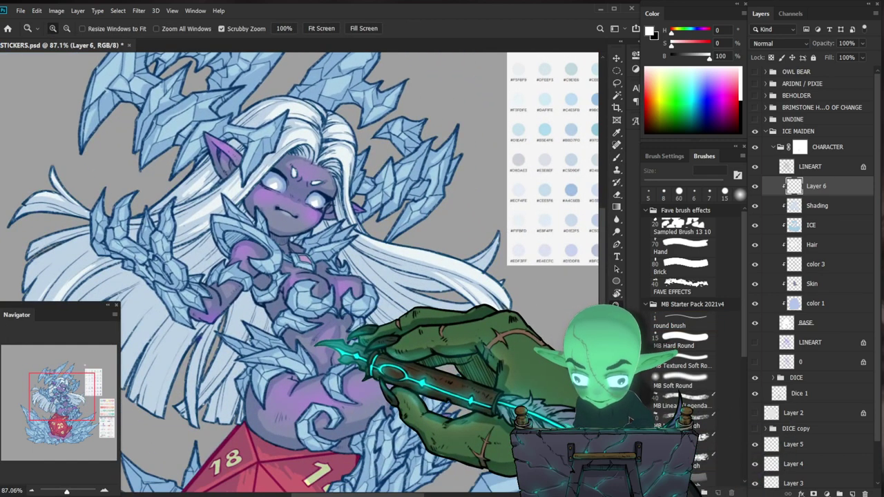
{"action": "scroll", "coordinate": [308, 189], "scroll_direction": "up", "scroll_amount": 8}
{"action": "key", "text": "e"}
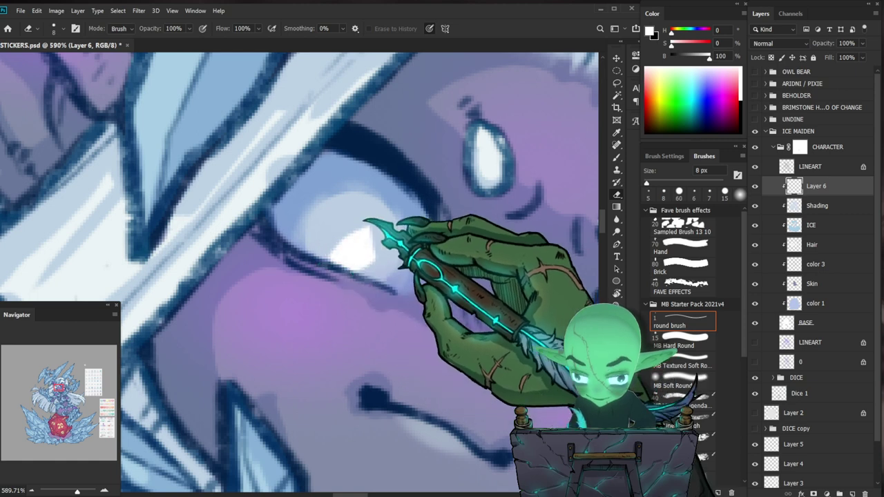
{"action": "left_click_drag", "start_coordinate": [377, 239], "coordinate": [359, 271]}
{"action": "left_click_drag", "start_coordinate": [500, 396], "coordinate": [341, 350]}
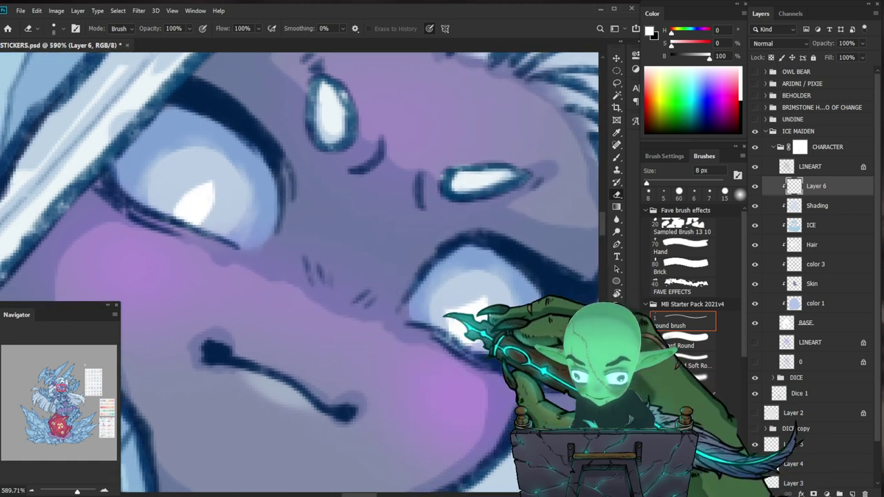
{"action": "key", "text": "z"}
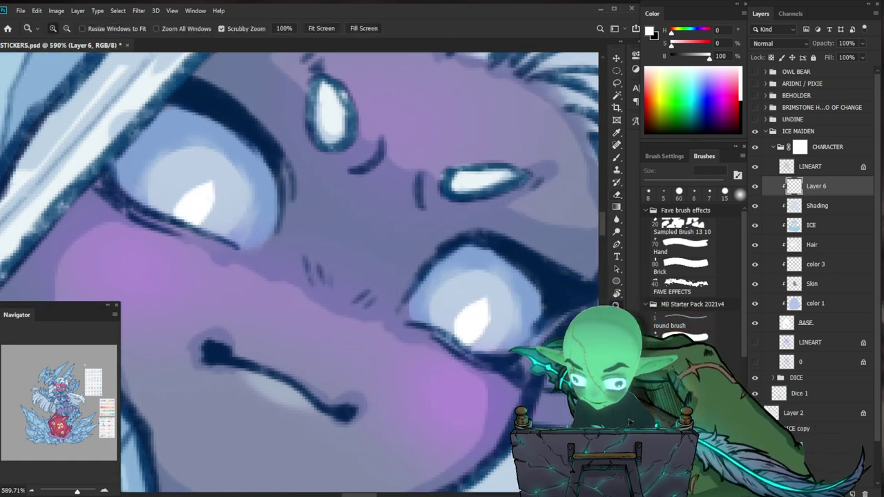
{"action": "scroll", "coordinate": [403, 291], "scroll_direction": "down", "scroll_amount": 8}
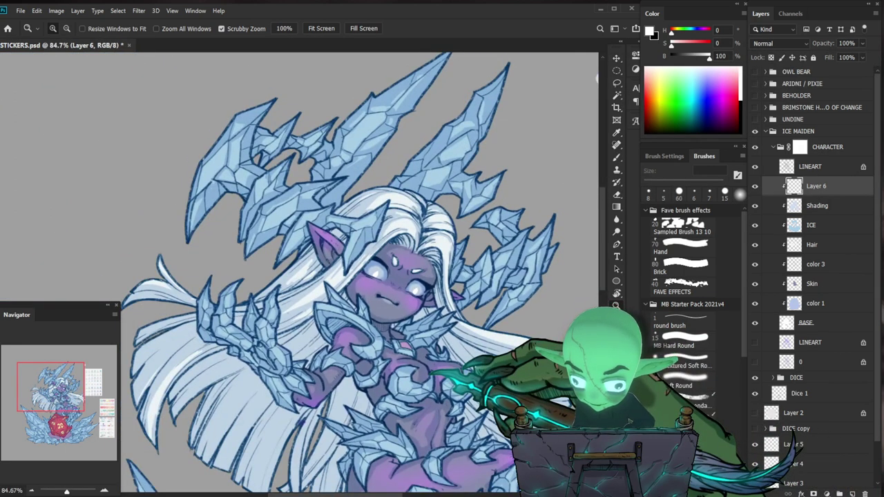
Touch up the edges of the teardrop eye highlights with the 5 px round brush and the 8 px eraser.
{"action": "scroll", "coordinate": [413, 265], "scroll_direction": "up", "scroll_amount": 6}
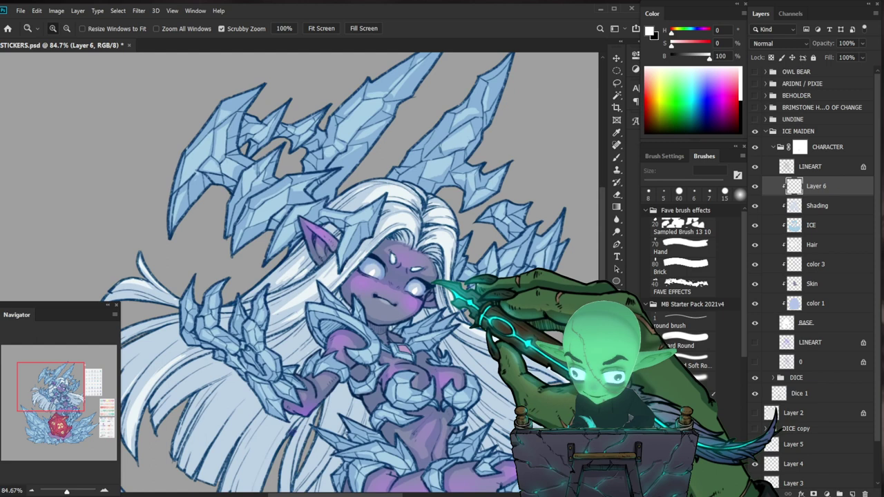
{"action": "key", "text": "e"}
{"action": "key", "text": "b"}
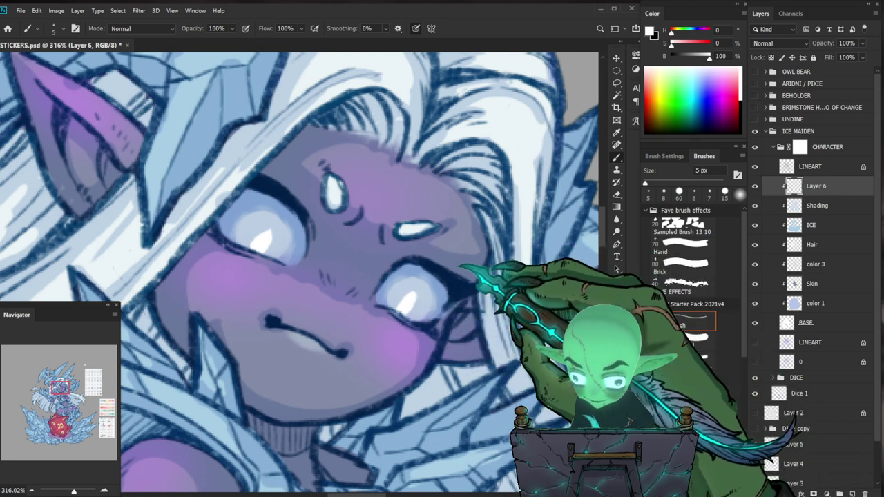
{"action": "key", "text": "e"}
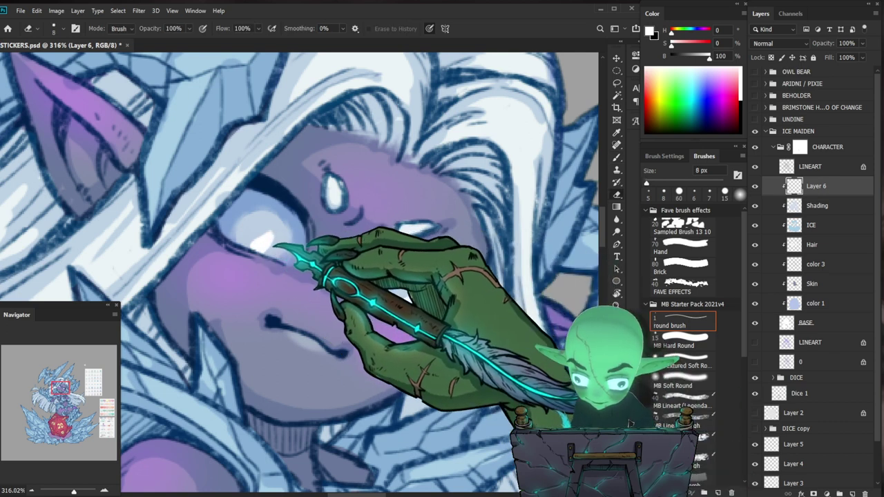
{"action": "key", "text": "b"}
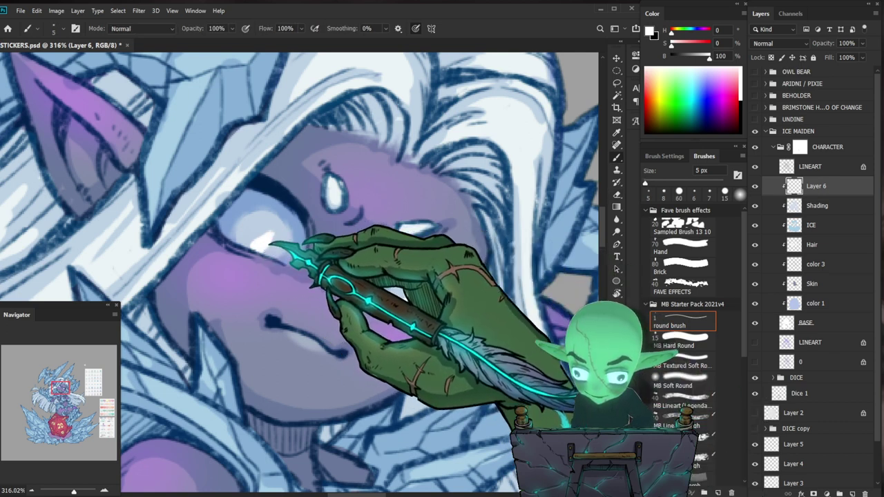
{"action": "key", "text": "e"}
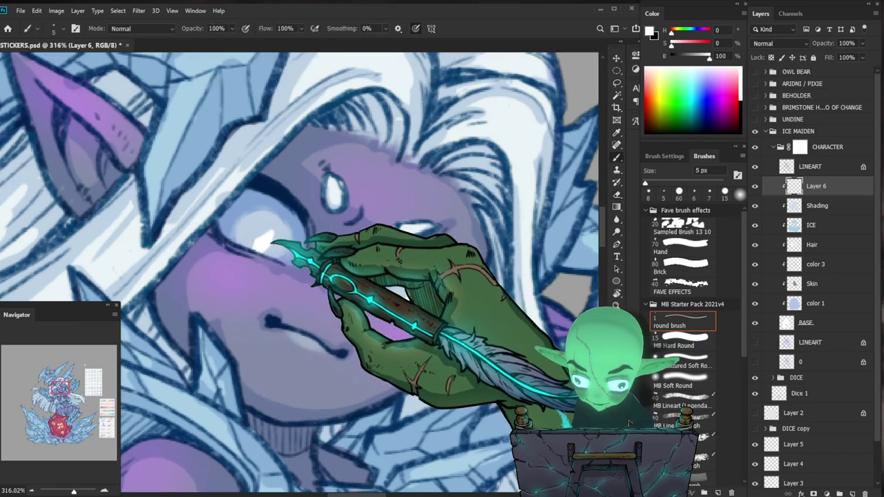
{"action": "left_click_drag", "start_coordinate": [359, 283], "coordinate": [290, 314]}
{"action": "mouse_move", "coordinate": [458, 398]}
{"action": "left_mouse_down"}
{"action": "mouse_move", "coordinate": [450, 366]}
{"action": "mouse_move", "coordinate": [404, 288]}
{"action": "mouse_move", "coordinate": [370, 304]}
{"action": "left_mouse_up"}
{"action": "left_click_drag", "start_coordinate": [310, 205], "coordinate": [380, 255]}
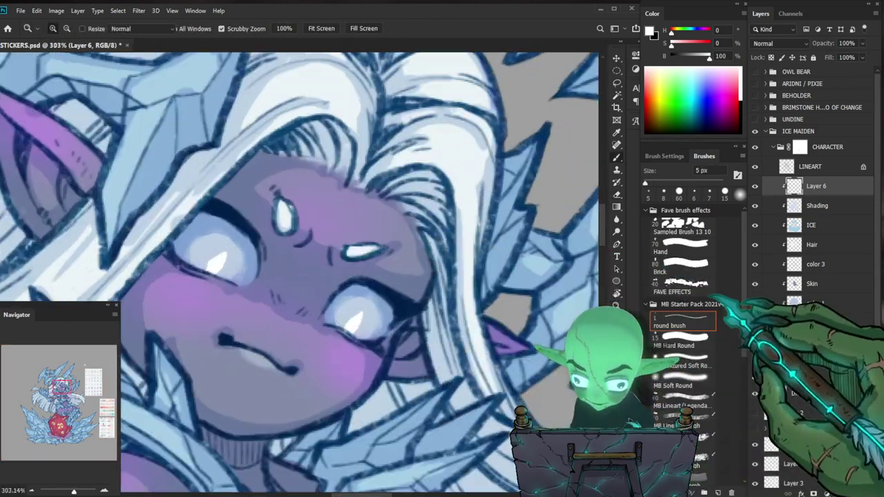
Add a soft white glow around the highlights in both eyes with the MB Soft Round brush at 30 px.
{"action": "key", "text": "b"}
{"action": "left_click", "coordinate": [680, 386]}
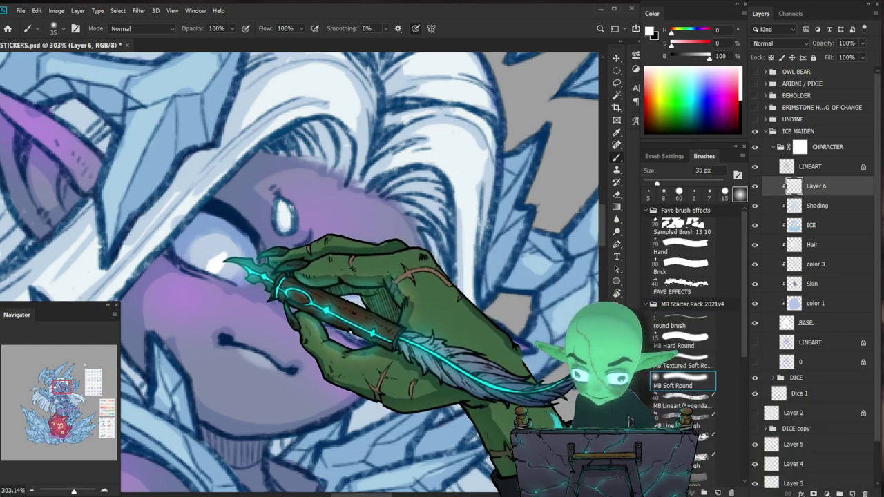
{"action": "key", "text": "bracketleft"}
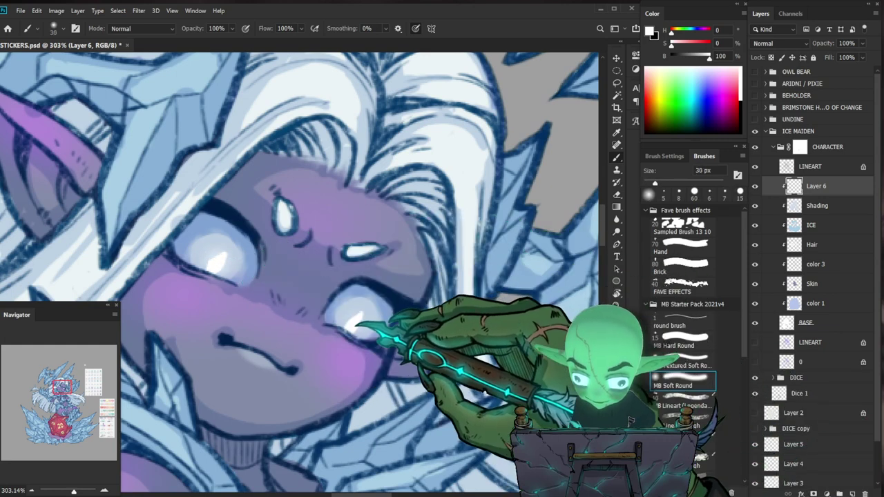
{"action": "left_click_drag", "start_coordinate": [419, 300], "coordinate": [369, 303]}
Toggle the color 3 layer's visibility to compare the purple skin accents, and lower the layer's opacity to 63%.
{"action": "left_click_drag", "start_coordinate": [553, 442], "coordinate": [448, 297]}
{"action": "mouse_move", "coordinate": [494, 395]}
{"action": "left_mouse_down"}
{"action": "mouse_move", "coordinate": [484, 366]}
{"action": "mouse_move", "coordinate": [442, 378]}
{"action": "mouse_move", "coordinate": [482, 373]}
{"action": "left_mouse_up"}
{"action": "mouse_move", "coordinate": [464, 339]}
{"action": "left_mouse_down"}
{"action": "mouse_move", "coordinate": [441, 340]}
{"action": "mouse_move", "coordinate": [449, 337]}
{"action": "left_mouse_up"}
{"action": "left_click", "coordinate": [815, 264]}
{"action": "left_click", "coordinate": [754, 264]}
{"action": "left_click", "coordinate": [755, 265]}
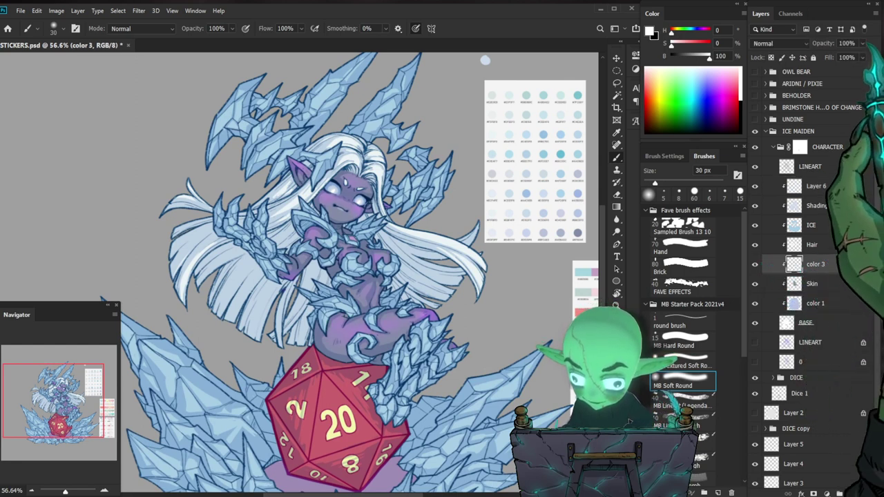
{"action": "left_click", "coordinate": [862, 43]}
{"action": "left_click_drag", "start_coordinate": [862, 55], "coordinate": [845, 56]}
{"action": "left_click_drag", "start_coordinate": [343, 343], "coordinate": [286, 357]}
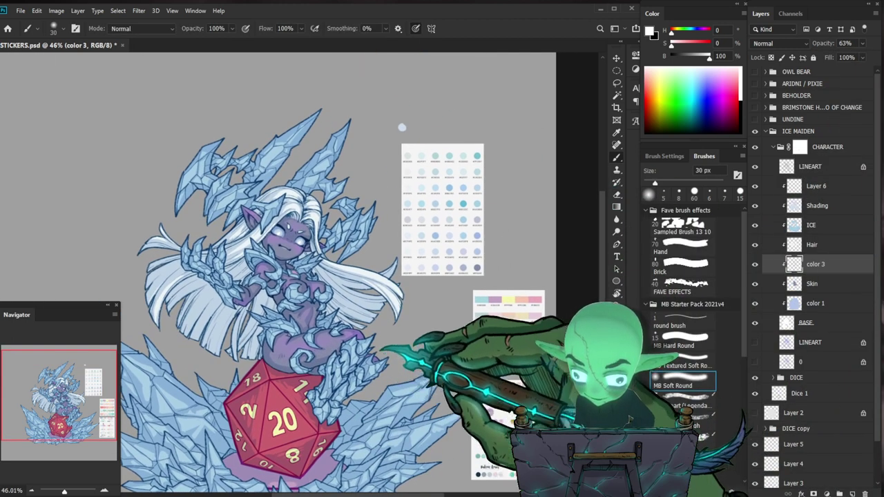
On Layer 6, sample a pale lavender from the face and dab a highlight on one cheek with the round brush at 9 px.
{"action": "left_click", "coordinate": [827, 186]}
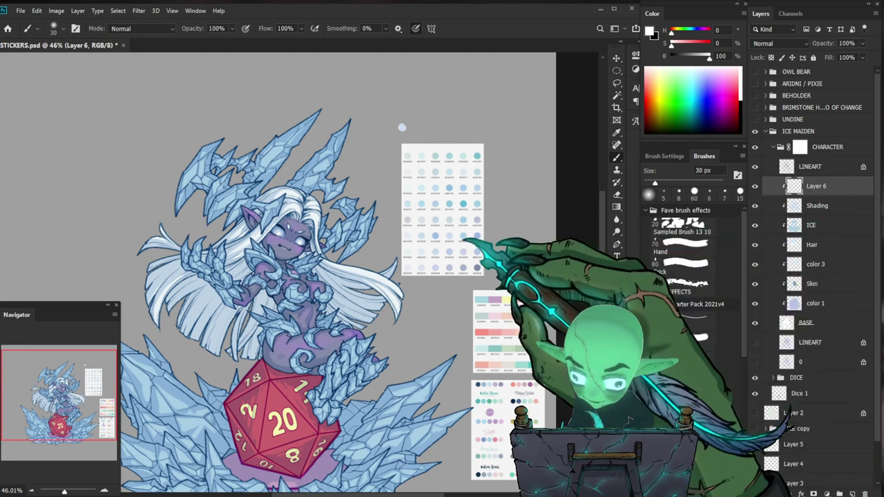
{"action": "left_click_drag", "start_coordinate": [280, 249], "coordinate": [311, 241]}
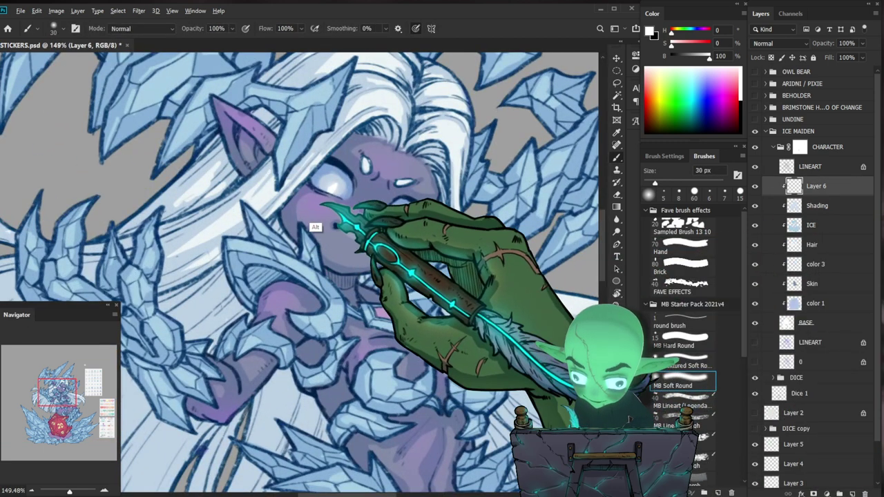
{"action": "left_click", "coordinate": [312, 200], "text": "alt"}
{"action": "left_click_drag", "start_coordinate": [682, 45], "coordinate": [702, 57]}
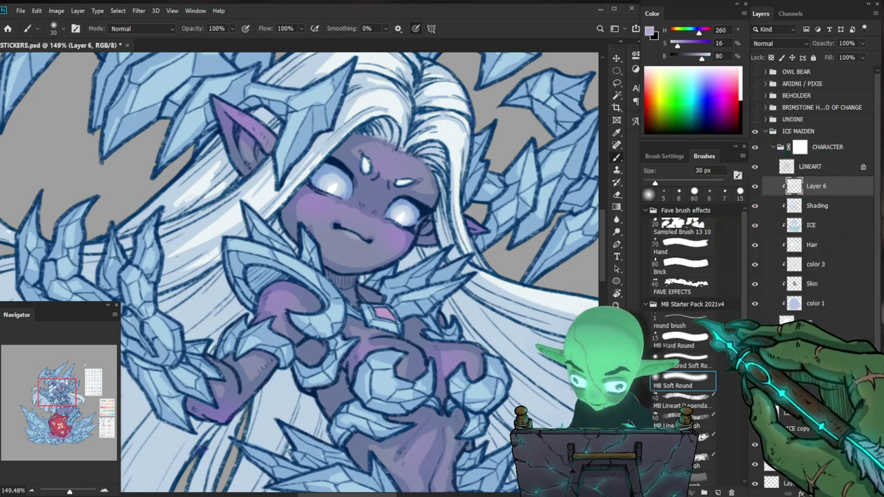
{"action": "left_click", "coordinate": [708, 322]}
{"action": "key", "text": "bracketright"}
{"action": "key", "text": "bracketright"}
{"action": "key", "text": "bracketright"}
{"action": "key", "text": "bracketright"}
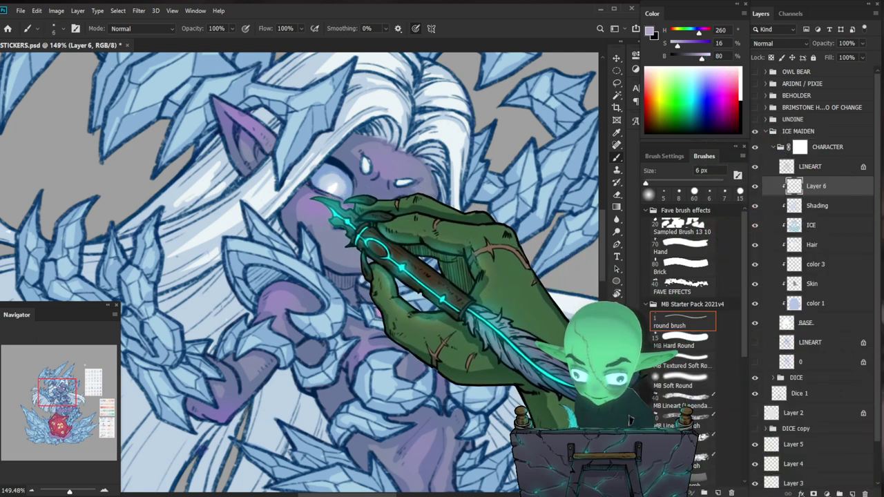
{"action": "key", "text": "bracketright"}
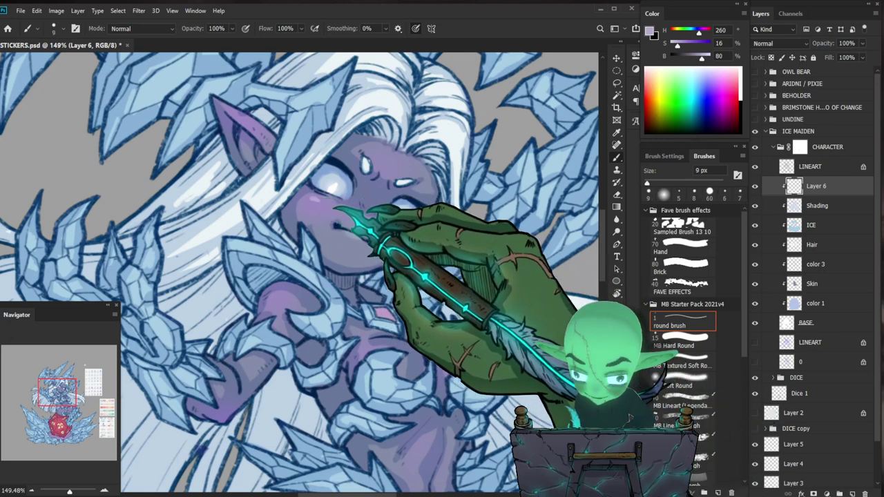
Dab a matching pale lavender highlight on the other cheek with the 9 px round brush.
{"action": "scroll", "coordinate": [424, 268], "scroll_direction": "down", "scroll_amount": 1}
{"action": "scroll", "coordinate": [423, 268], "scroll_direction": "down", "scroll_amount": 5}
{"action": "key", "text": "ctrl+space"}
{"action": "left_click_drag", "start_coordinate": [415, 205], "coordinate": [473, 211]}
{"action": "left_click", "coordinate": [416, 292]}
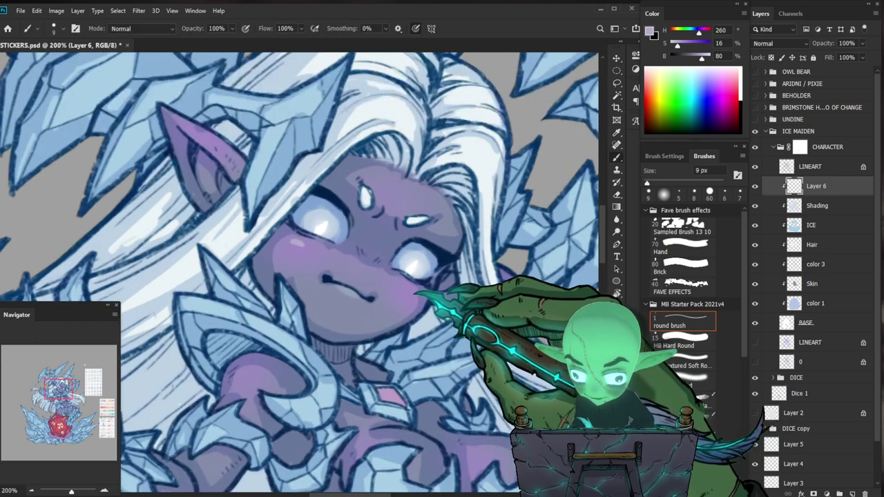
{"action": "key", "text": "z"}
{"action": "scroll", "coordinate": [359, 228], "scroll_direction": "down", "scroll_amount": 6}
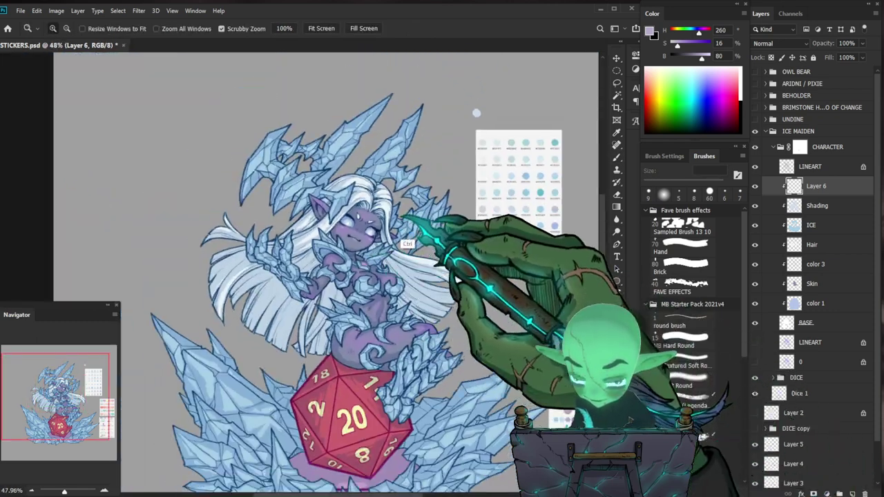
Paint pale lavender highlights on the pointed ear and the exposed shoulder with the small round brush.
{"action": "mouse_move", "coordinate": [375, 240]}
{"action": "left_mouse_down"}
{"action": "mouse_move", "coordinate": [465, 274]}
{"action": "mouse_move", "coordinate": [482, 302]}
{"action": "mouse_move", "coordinate": [461, 294]}
{"action": "left_mouse_up"}
{"action": "scroll", "coordinate": [375, 239], "scroll_direction": "up", "scroll_amount": 3}
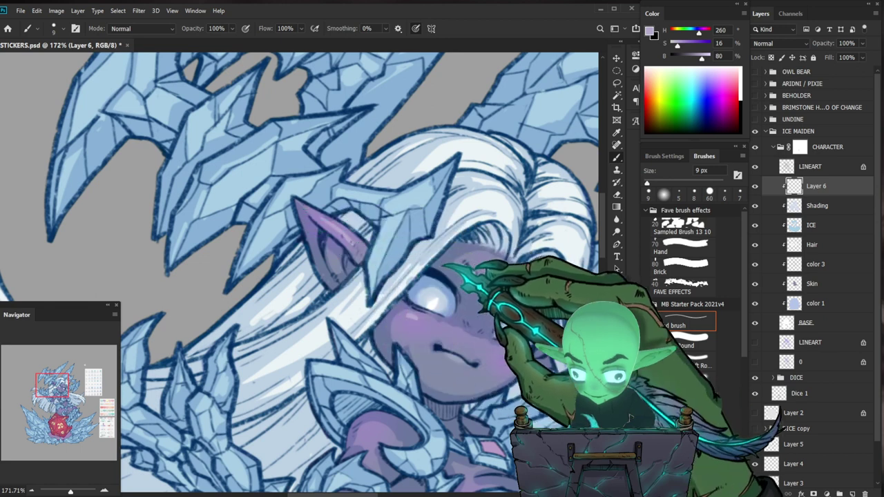
{"action": "left_click_drag", "start_coordinate": [455, 266], "coordinate": [379, 270]}
{"action": "left_click_drag", "start_coordinate": [529, 400], "coordinate": [450, 266]}
{"action": "left_click_drag", "start_coordinate": [337, 183], "coordinate": [367, 185]}
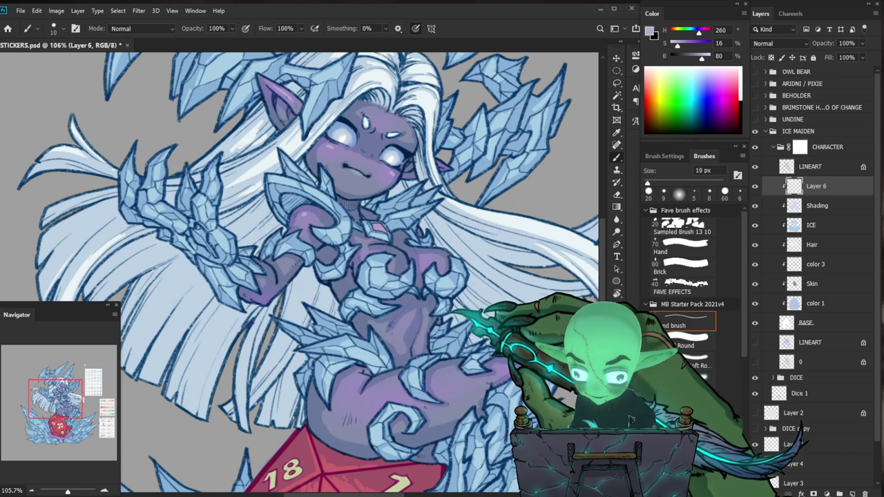
Add pale lavender highlights on the chest with the 20 px round brush and trim them with the 8 px eraser.
{"action": "key", "text": "bracketright"}
{"action": "key", "text": "bracketright"}
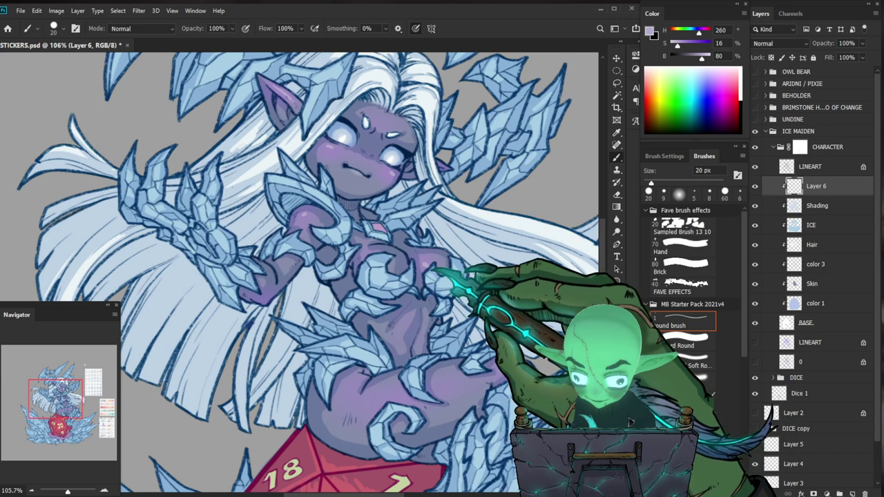
{"action": "key", "text": "e"}
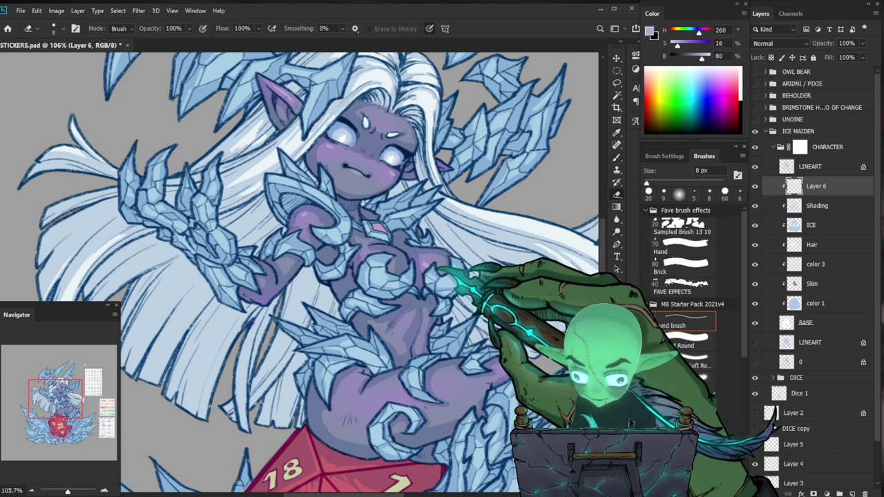
{"action": "mouse_move", "coordinate": [386, 276]}
{"action": "left_mouse_down"}
{"action": "mouse_move", "coordinate": [365, 302]}
{"action": "mouse_move", "coordinate": [374, 221]}
{"action": "left_mouse_up"}
Paint long pale lavender highlights along the thigh with the 35 px round brush and refine them with the eraser.
{"action": "key", "text": "b"}
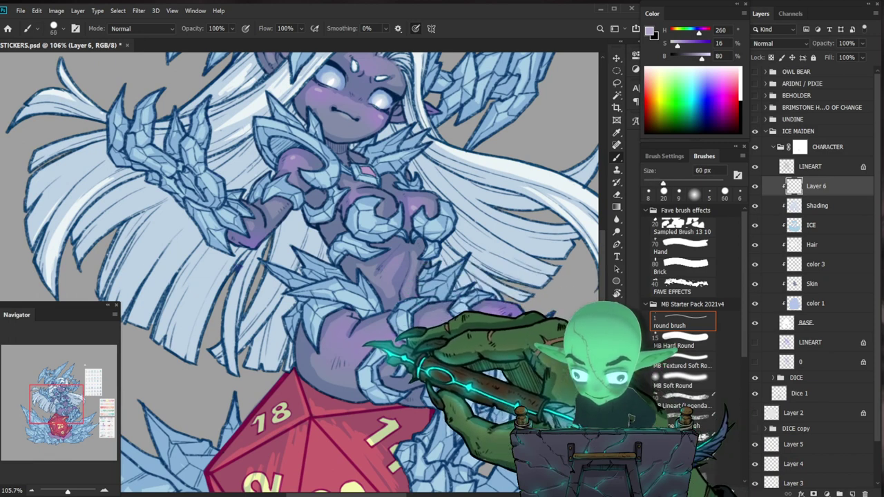
{"action": "key", "text": "bracketright"}
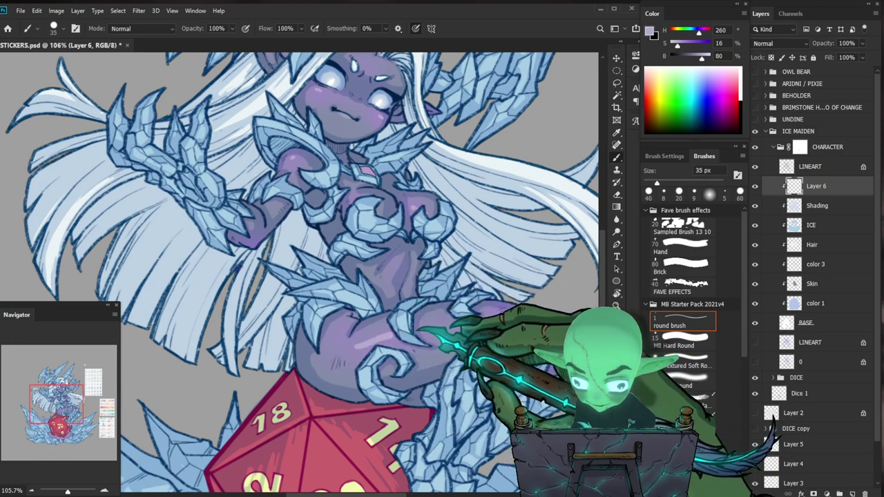
{"action": "key", "text": "e"}
{"action": "mouse_move", "coordinate": [437, 324]}
{"action": "left_mouse_down"}
{"action": "mouse_move", "coordinate": [395, 324]}
{"action": "mouse_move", "coordinate": [476, 314]}
{"action": "left_mouse_up"}
{"action": "key", "text": "b"}
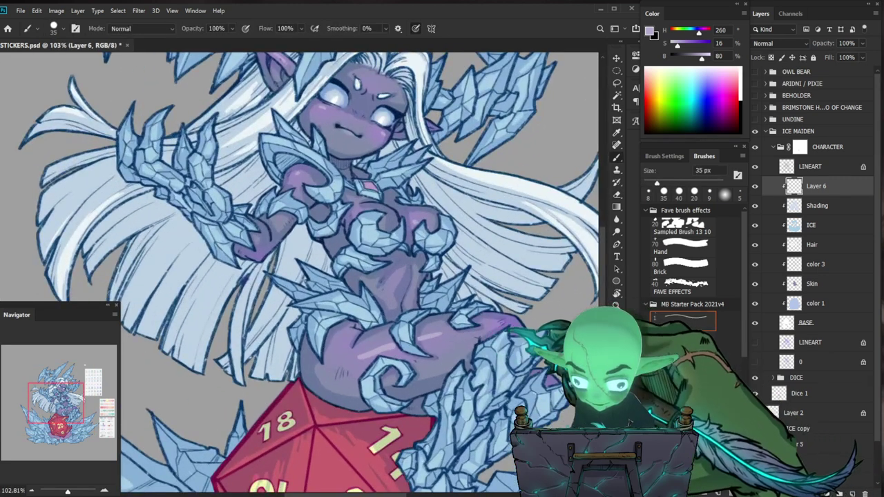
{"action": "left_click_drag", "start_coordinate": [476, 321], "coordinate": [434, 332]}
{"action": "left_click_drag", "start_coordinate": [256, 283], "coordinate": [283, 338]}
{"action": "left_click_drag", "start_coordinate": [359, 278], "coordinate": [407, 262]}
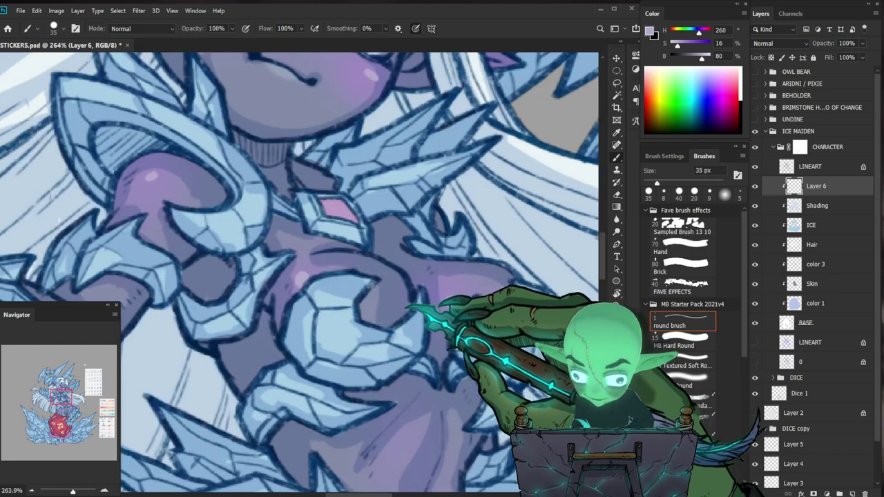
Examine the new skin highlights on the chest and face up close and across the whole figure.
{"action": "left_click_drag", "start_coordinate": [406, 306], "coordinate": [383, 304]}
{"action": "left_click_drag", "start_coordinate": [428, 237], "coordinate": [418, 292]}
{"action": "left_click_drag", "start_coordinate": [428, 257], "coordinate": [396, 257]}
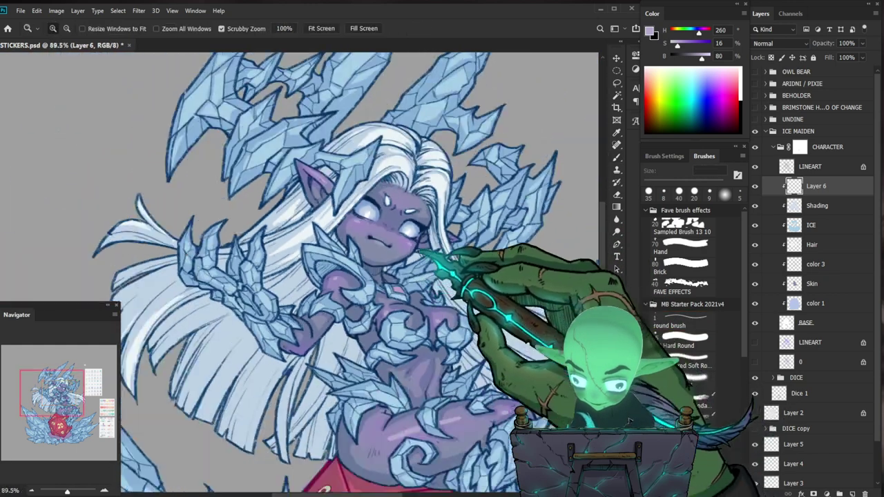
{"action": "left_click_drag", "start_coordinate": [357, 197], "coordinate": [398, 201]}
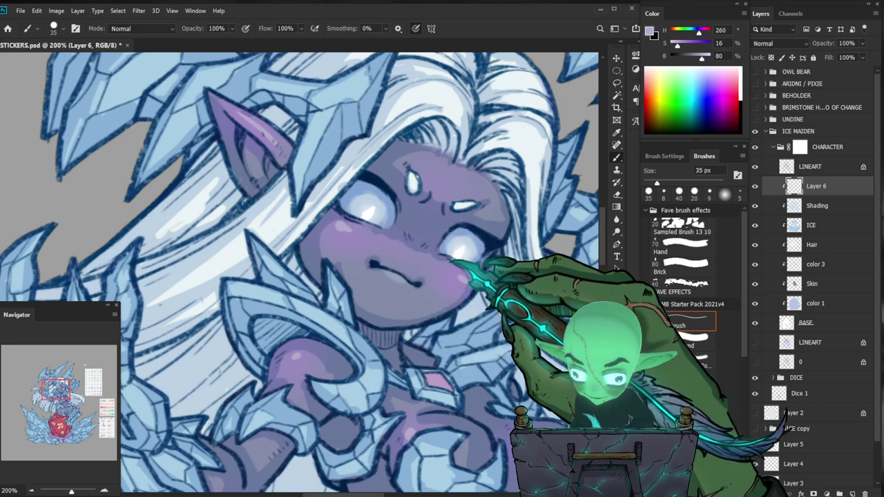
{"action": "left_click_drag", "start_coordinate": [488, 288], "coordinate": [420, 290]}
{"action": "left_click_drag", "start_coordinate": [512, 416], "coordinate": [406, 304]}
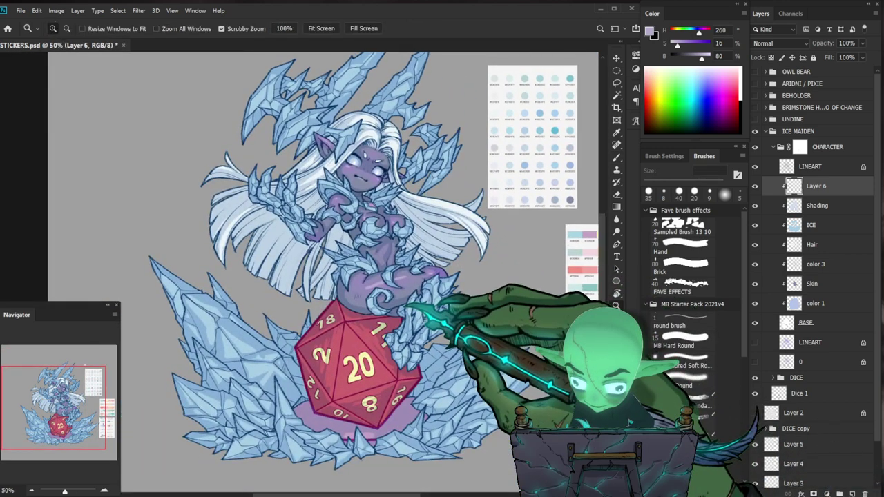
{"action": "left_click_drag", "start_coordinate": [492, 269], "coordinate": [464, 269]}
{"action": "left_click_drag", "start_coordinate": [305, 207], "coordinate": [361, 216]}
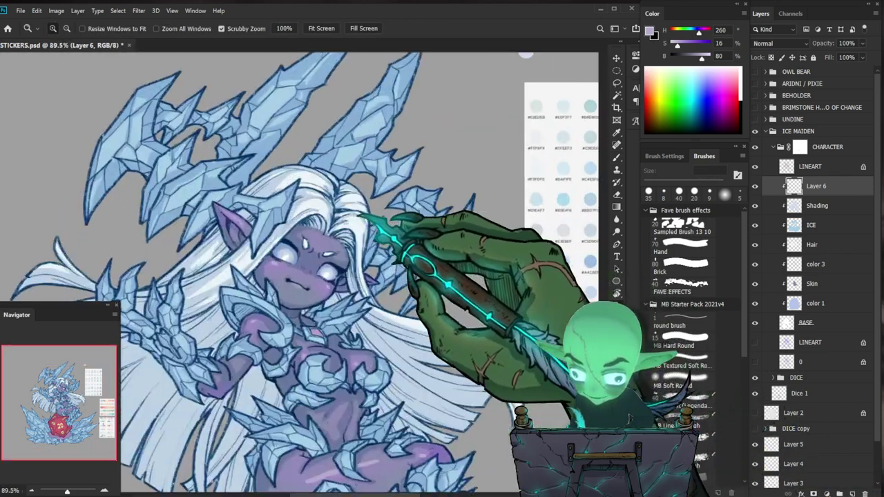
{"action": "left_click_drag", "start_coordinate": [307, 262], "coordinate": [377, 249]}
Undo the last brush stroke and check the face highlights up close.
{"action": "mouse_move", "coordinate": [368, 161]}
{"action": "left_mouse_down"}
{"action": "mouse_move", "coordinate": [405, 175]}
{"action": "mouse_move", "coordinate": [377, 182]}
{"action": "left_mouse_up"}
{"action": "key", "text": "ctrl+z"}
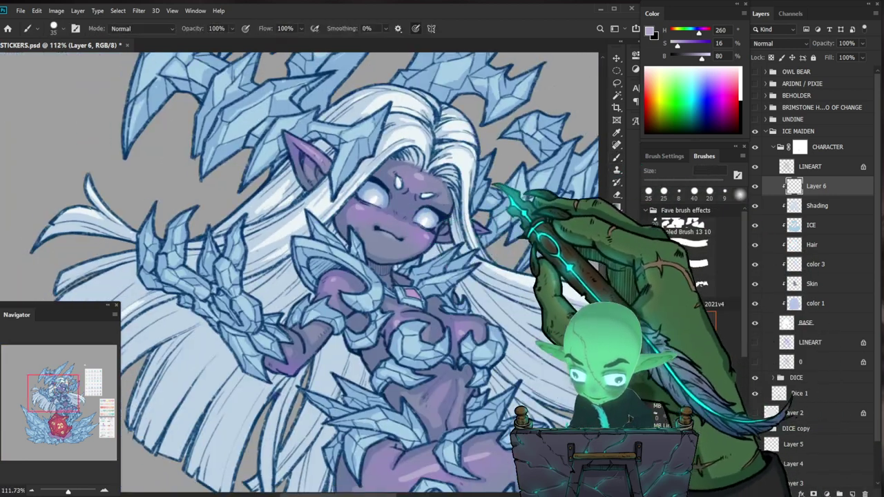
{"action": "left_click_drag", "start_coordinate": [453, 177], "coordinate": [483, 180]}
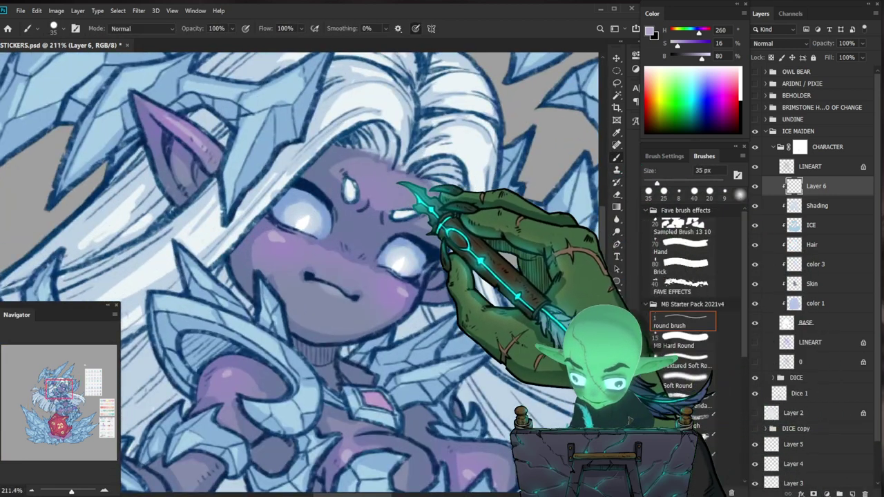
{"action": "left_click_drag", "start_coordinate": [381, 173], "coordinate": [406, 177]}
{"action": "mouse_move", "coordinate": [438, 205]}
{"action": "left_mouse_down"}
{"action": "mouse_move", "coordinate": [394, 207]}
{"action": "mouse_move", "coordinate": [376, 192]}
{"action": "left_mouse_up"}
{"action": "left_click_drag", "start_coordinate": [464, 302], "coordinate": [425, 303]}
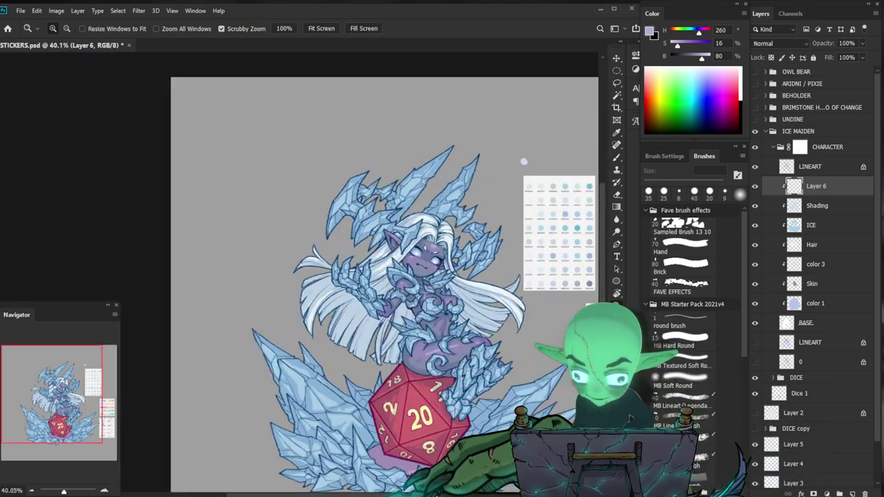
Touch up the edges of the thigh highlights with the eraser.
{"action": "left_click_drag", "start_coordinate": [452, 359], "coordinate": [526, 359]}
{"action": "key", "text": "e"}
{"action": "left_click_drag", "start_coordinate": [434, 328], "coordinate": [397, 327]}
{"action": "left_click_drag", "start_coordinate": [491, 387], "coordinate": [457, 288]}
{"action": "left_click_drag", "start_coordinate": [498, 243], "coordinate": [428, 329]}
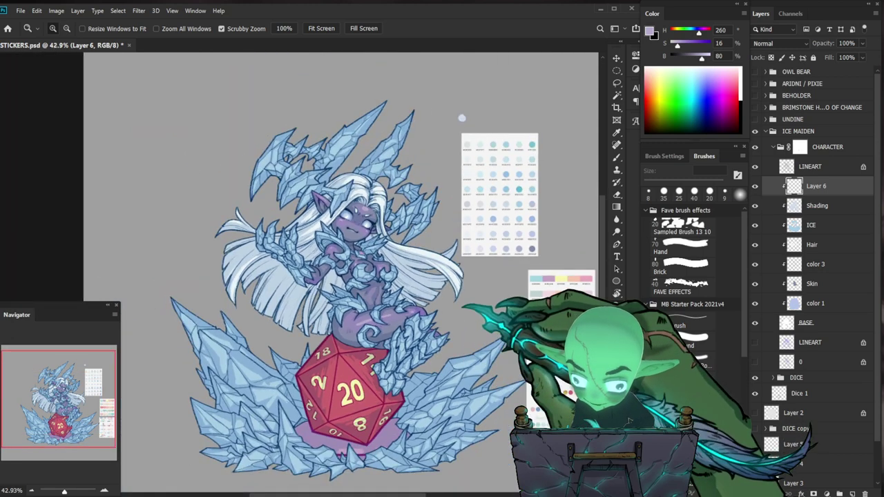
Add a pale lavender highlight to the bent forearm with the 35 px round brush.
{"action": "scroll", "coordinate": [333, 256], "scroll_direction": "up", "scroll_amount": 6}
{"action": "key", "text": "b"}
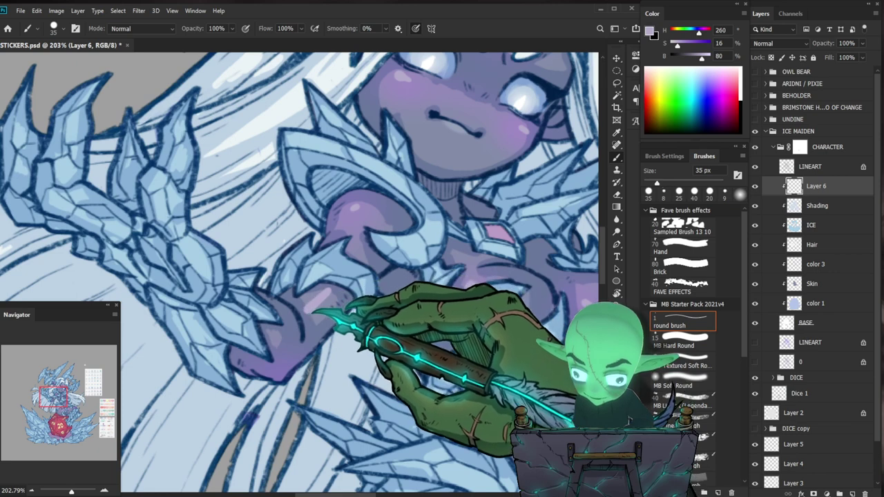
{"action": "key", "text": "z"}
{"action": "scroll", "coordinate": [300, 273], "scroll_direction": "down", "scroll_amount": 4}
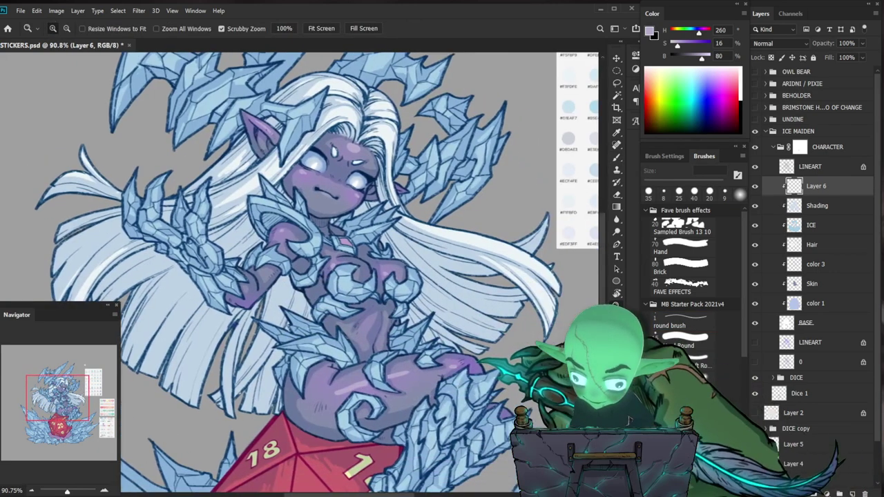
Touch up the waist and thigh highlights with the 35 px round brush and save the document.
{"action": "left_click_drag", "start_coordinate": [501, 351], "coordinate": [427, 265]}
{"action": "left_click_drag", "start_coordinate": [363, 274], "coordinate": [407, 269]}
{"action": "key", "text": "b"}
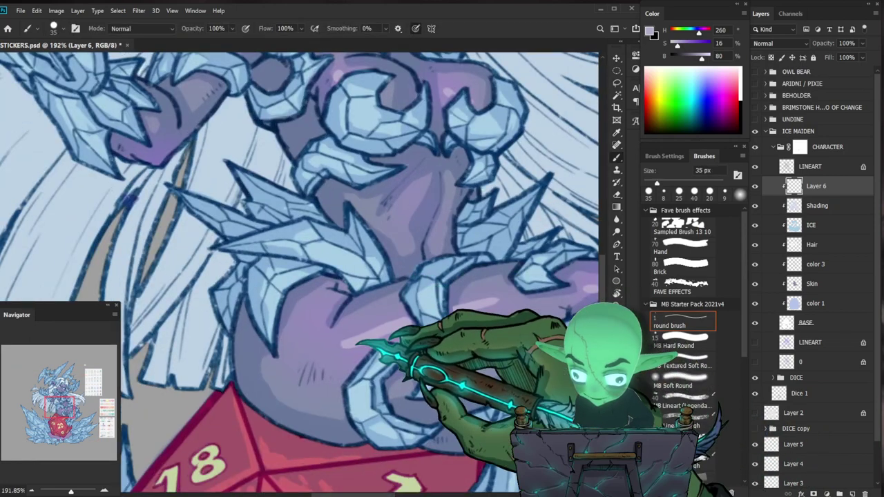
{"action": "key", "text": "z"}
{"action": "mouse_move", "coordinate": [446, 318]}
{"action": "left_mouse_down"}
{"action": "mouse_move", "coordinate": [394, 338]}
{"action": "mouse_move", "coordinate": [388, 321]}
{"action": "left_mouse_up"}
{"action": "key", "text": "ctrl+s"}
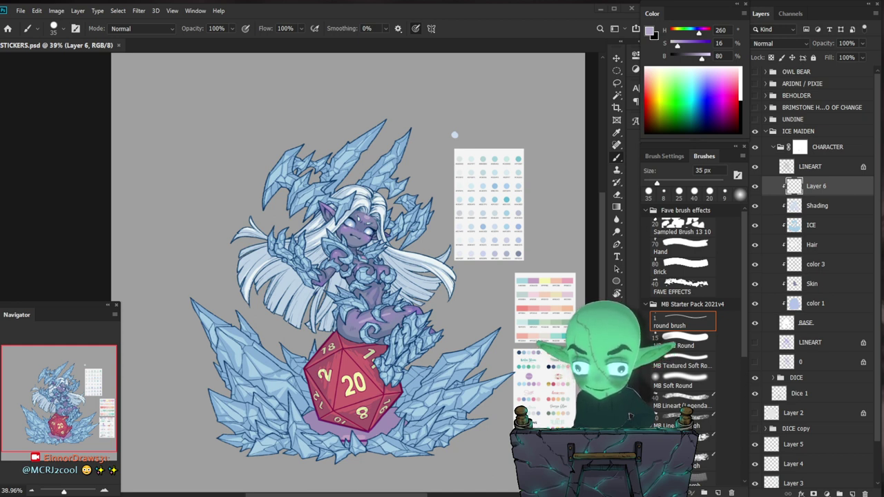
Collapse the CHARACTER and ICE MAIDEN groups, duplicate the ICE MAIDEN group and hide the original.
{"action": "left_click_drag", "start_coordinate": [359, 385], "coordinate": [326, 382]}
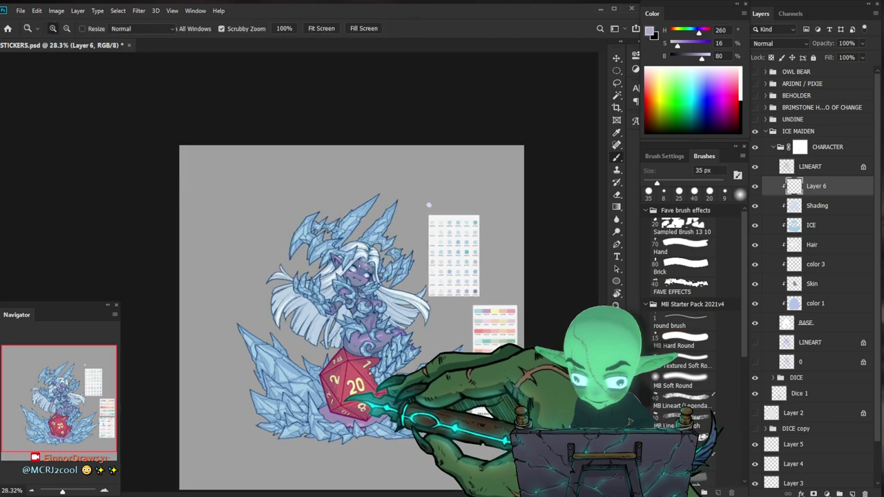
{"action": "left_click_drag", "start_coordinate": [439, 381], "coordinate": [394, 355]}
{"action": "left_click_drag", "start_coordinate": [303, 338], "coordinate": [346, 345]}
{"action": "left_click_drag", "start_coordinate": [297, 369], "coordinate": [400, 442]}
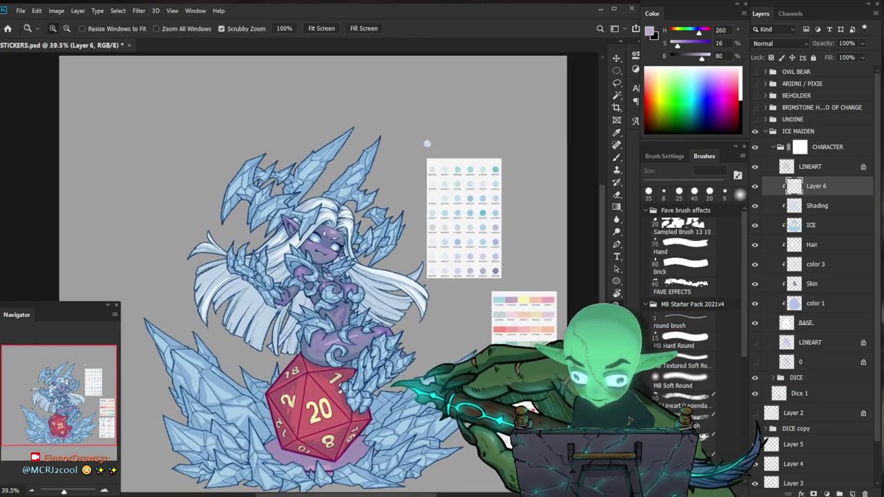
{"action": "left_click_drag", "start_coordinate": [400, 406], "coordinate": [376, 386]}
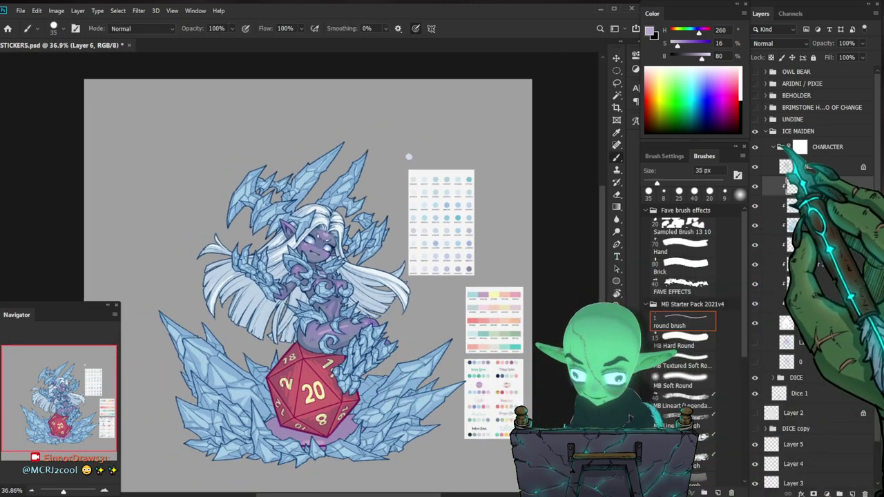
{"action": "left_click", "coordinate": [773, 147]}
{"action": "left_click", "coordinate": [772, 131]}
{"action": "left_click", "coordinate": [798, 130]}
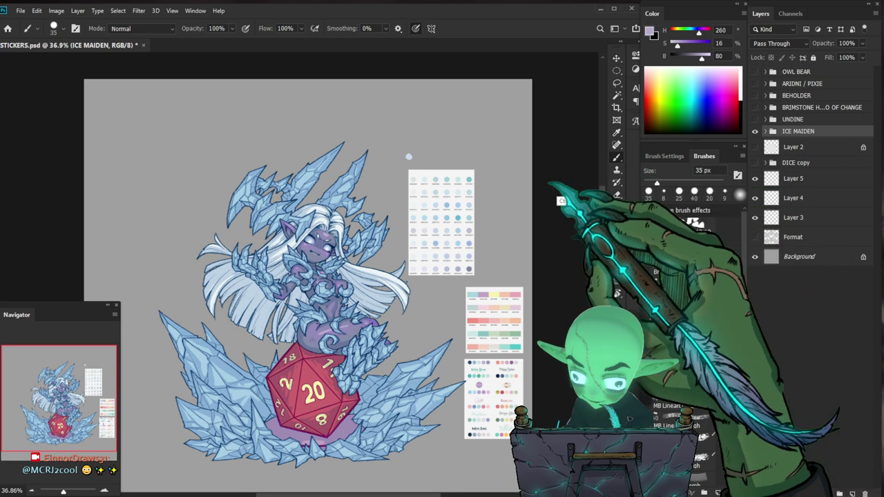
{"action": "key", "text": "ctrl+j"}
Try to scale the ICE MAIDEN copy group to 50.68% and reposition it in the lower part of the canvas.
{"action": "key", "text": "ctrl+t"}
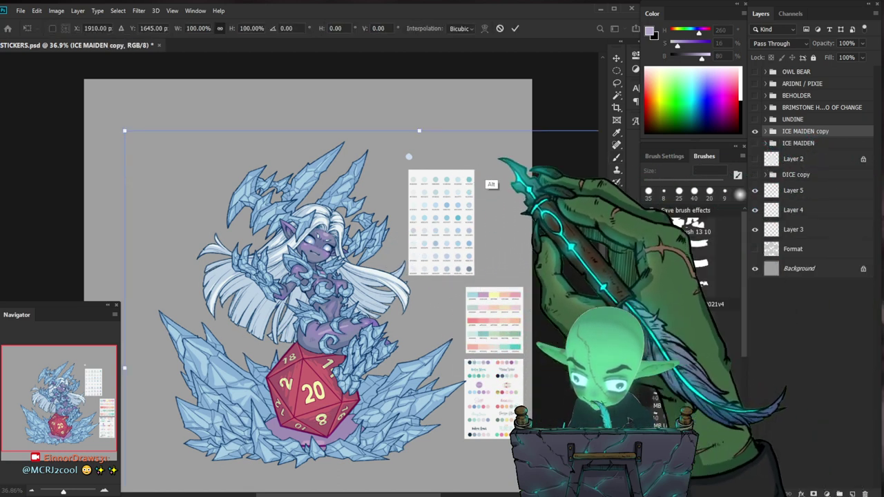
{"action": "left_click_drag", "start_coordinate": [124, 130], "coordinate": [263, 243]}
{"action": "left_click_drag", "start_coordinate": [417, 350], "coordinate": [251, 223]}
{"action": "left_click_drag", "start_coordinate": [95, 111], "coordinate": [105, 119]}
{"action": "left_click_drag", "start_coordinate": [268, 301], "coordinate": [377, 430]}
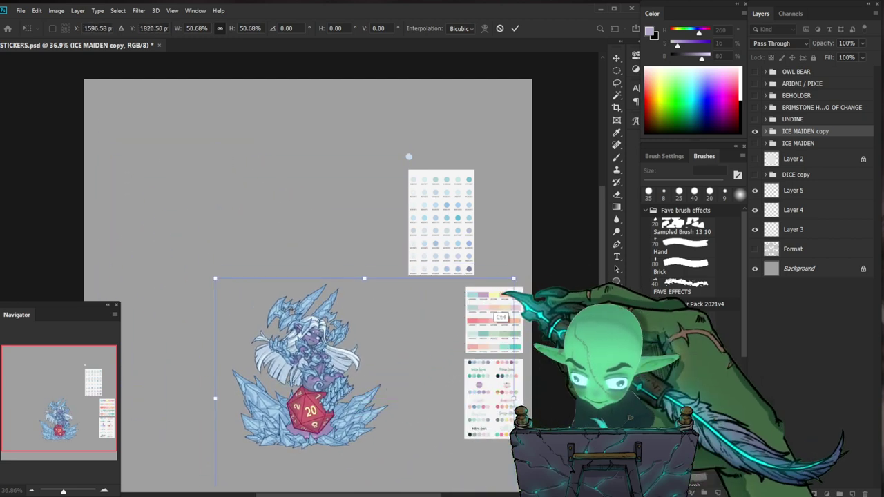
{"action": "key", "text": "Return"}
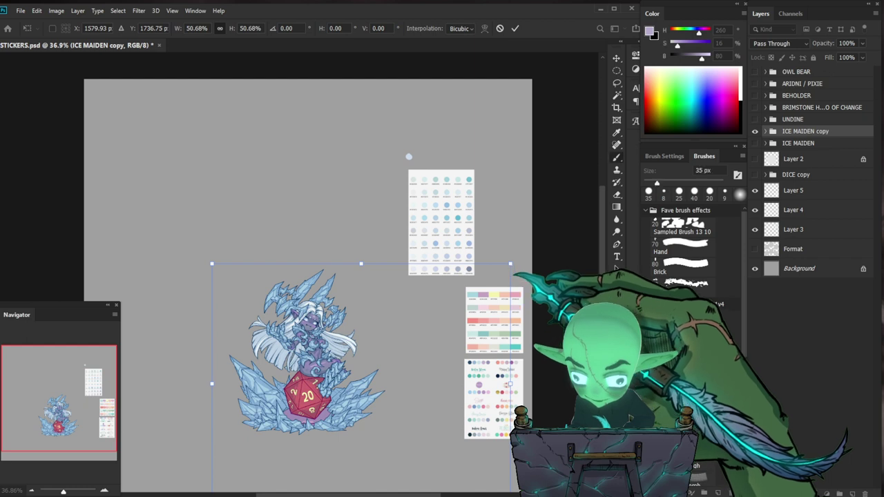
{"action": "key", "text": "ctrl+z"}
Scale the ICE MAIDEN copy group to 59.40% and place it in the lower middle of the canvas.
{"action": "key", "text": "ctrl+t"}
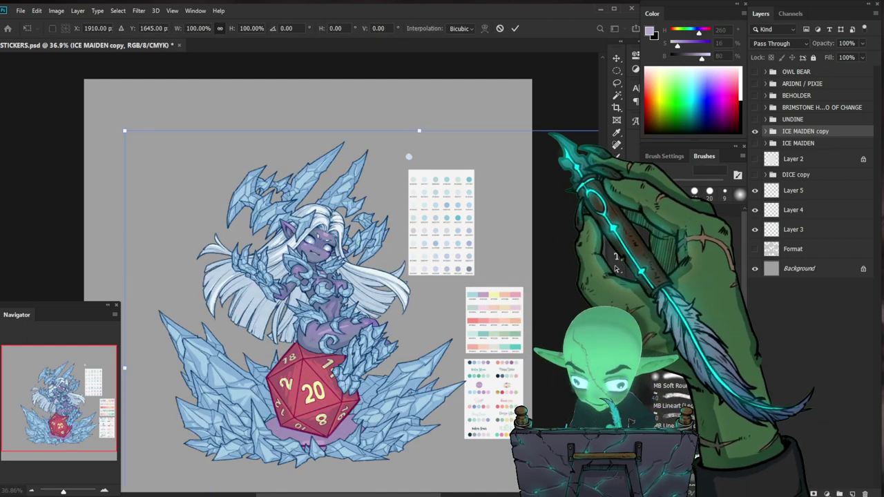
{"action": "left_click_drag", "start_coordinate": [125, 130], "coordinate": [291, 276]}
{"action": "left_click_drag", "start_coordinate": [233, 218], "coordinate": [219, 264]}
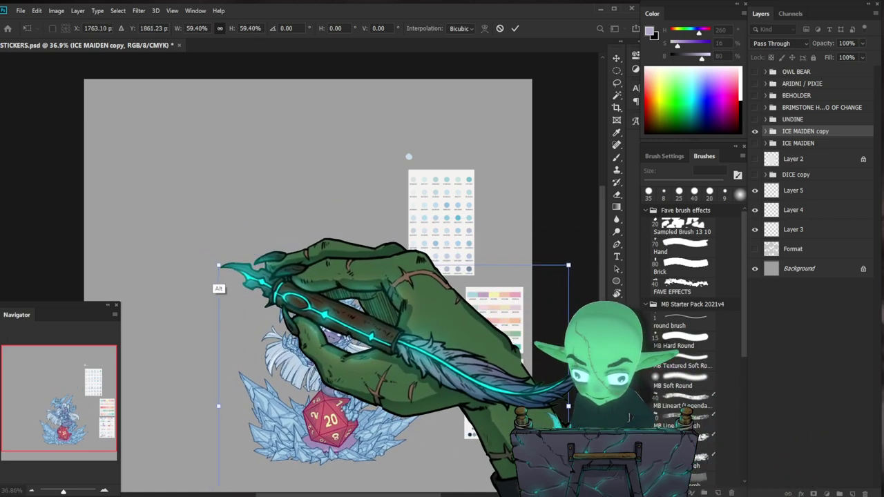
{"action": "left_click_drag", "start_coordinate": [469, 408], "coordinate": [461, 408]}
{"action": "key", "text": "Return"}
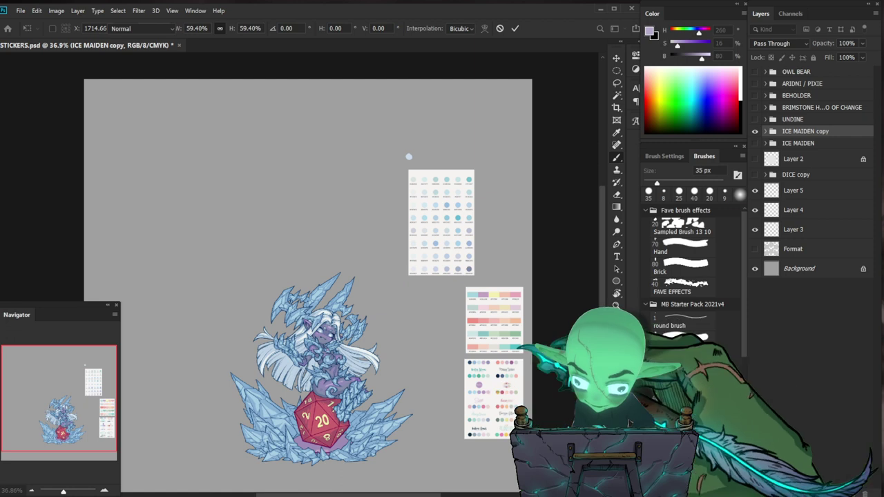
Delete the ICE MAIDEN copy group, and show and expand the original ICE MAIDEN group.
{"action": "left_click_drag", "start_coordinate": [343, 416], "coordinate": [431, 386]}
{"action": "mouse_move", "coordinate": [418, 352]}
{"action": "left_mouse_down"}
{"action": "mouse_move", "coordinate": [473, 337]}
{"action": "mouse_move", "coordinate": [414, 354]}
{"action": "left_mouse_up"}
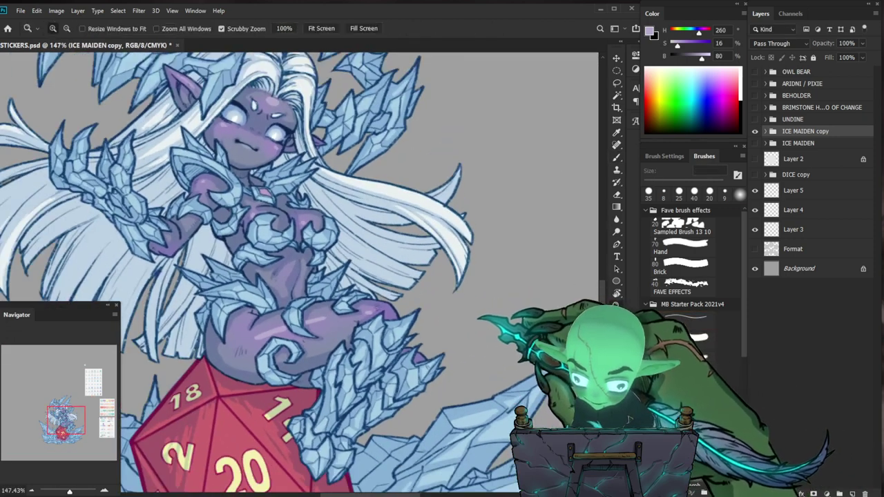
{"action": "scroll", "coordinate": [356, 330], "scroll_direction": "down", "scroll_amount": 6}
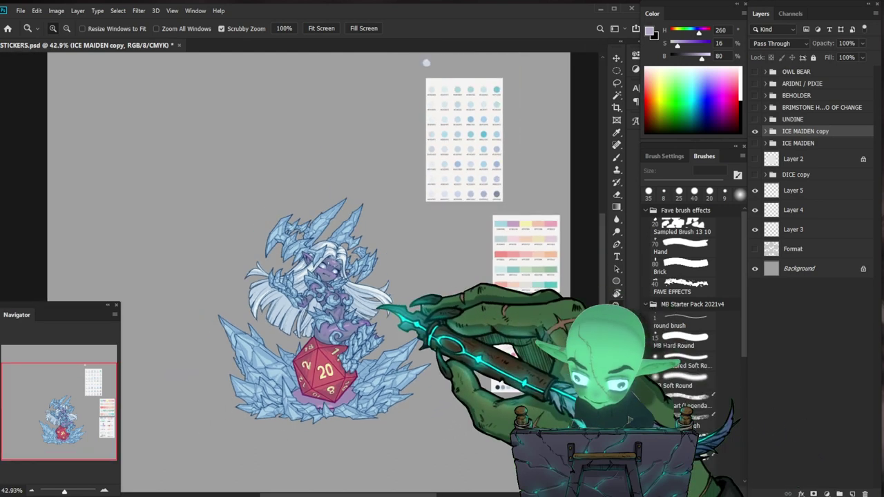
{"action": "scroll", "coordinate": [311, 276], "scroll_direction": "up", "scroll_amount": 2}
{"action": "left_click_drag", "start_coordinate": [373, 352], "coordinate": [368, 307]}
{"action": "scroll", "coordinate": [468, 353], "scroll_direction": "down", "scroll_amount": 1}
{"action": "left_click_drag", "start_coordinate": [468, 353], "coordinate": [434, 302]}
{"action": "key", "text": "Delete"}
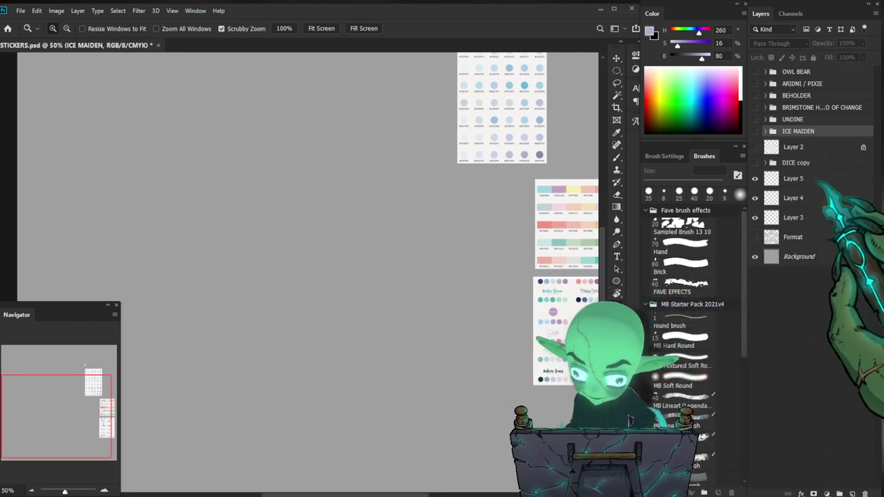
{"action": "left_click", "coordinate": [754, 131]}
{"action": "left_click", "coordinate": [765, 131]}
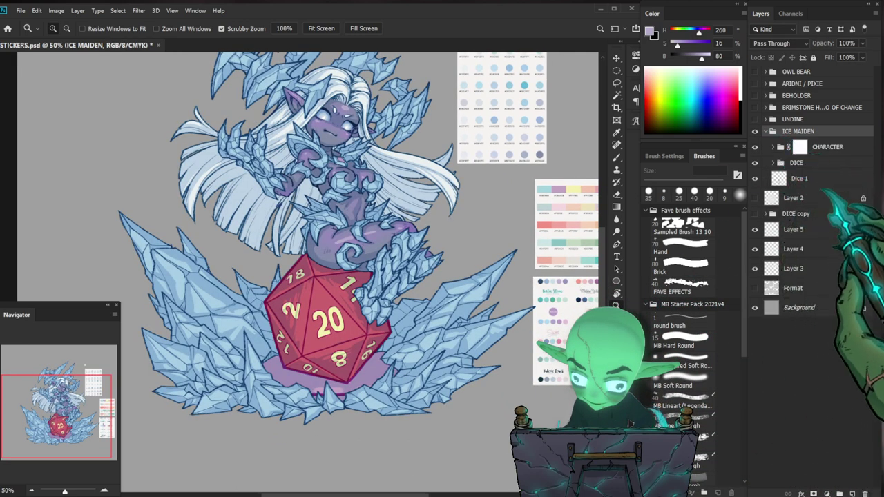
Load the combined silhouette of the dice and the character as one selection from their layers in the DICE and CHARACTER groups.
{"action": "left_click", "coordinate": [819, 181]}
{"action": "left_click_drag", "start_coordinate": [404, 353], "coordinate": [359, 414]}
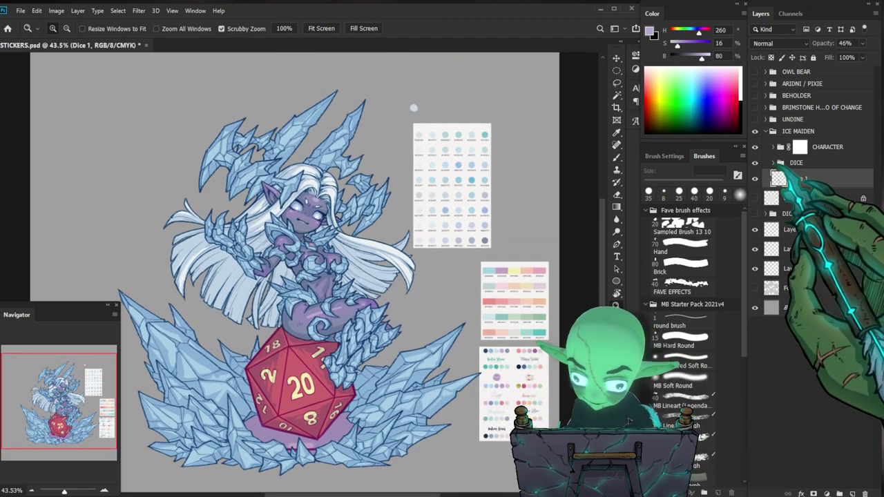
{"action": "left_click", "coordinate": [773, 162]}
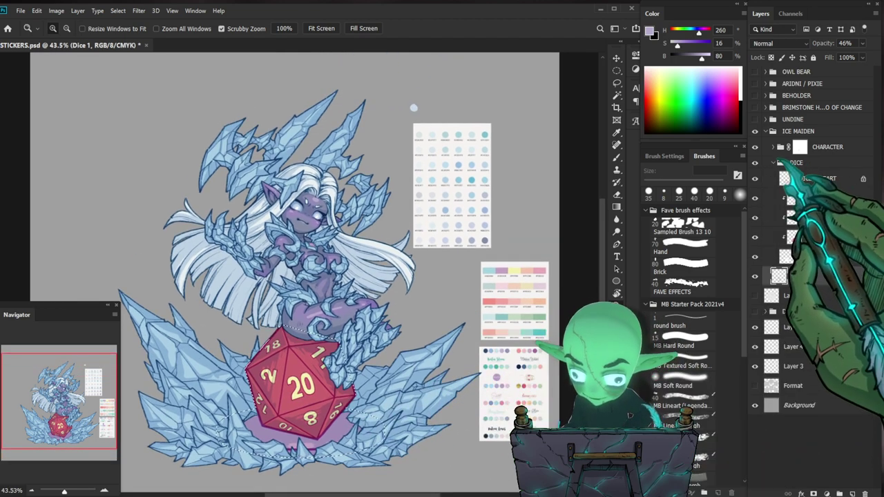
{"action": "left_click", "coordinate": [773, 146]}
{"action": "left_click", "coordinate": [799, 146]}
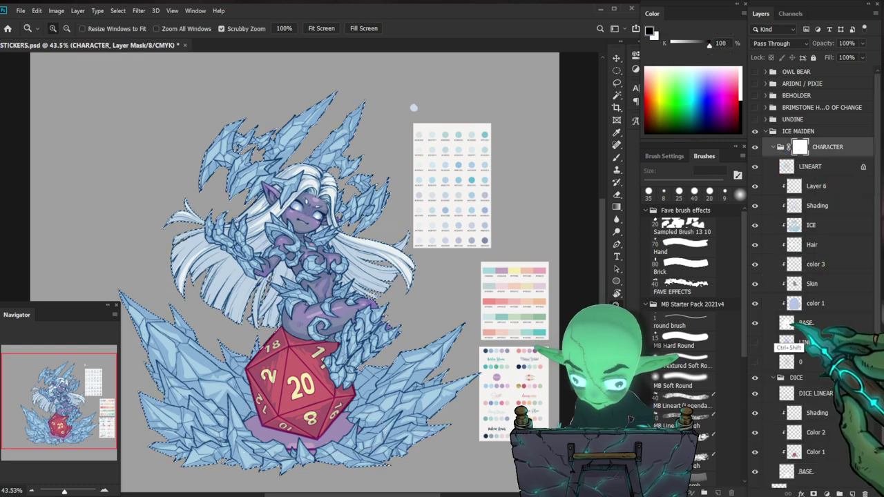
{"action": "left_click_drag", "start_coordinate": [401, 247], "coordinate": [369, 249]}
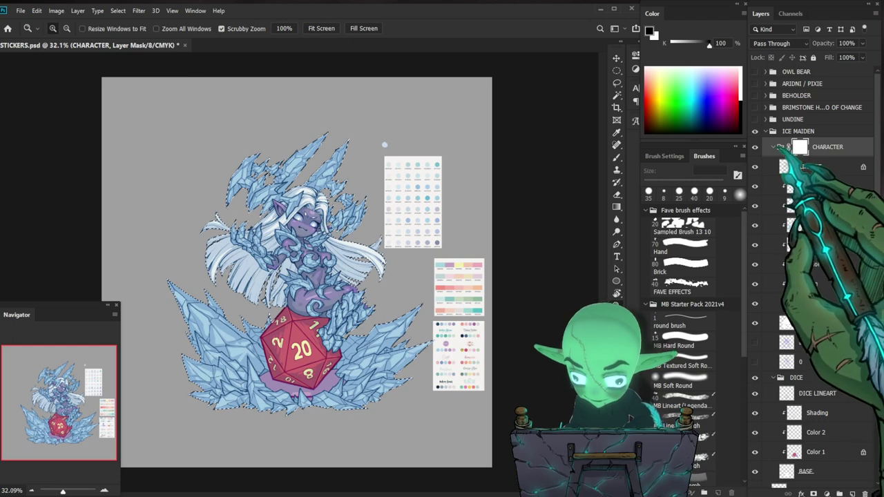
Add a new layer named BASE directly above the Dice 1 layer and hide Dice 1.
{"action": "left_click", "coordinate": [773, 146]}
{"action": "left_click", "coordinate": [772, 163]}
{"action": "left_click", "coordinate": [813, 164]}
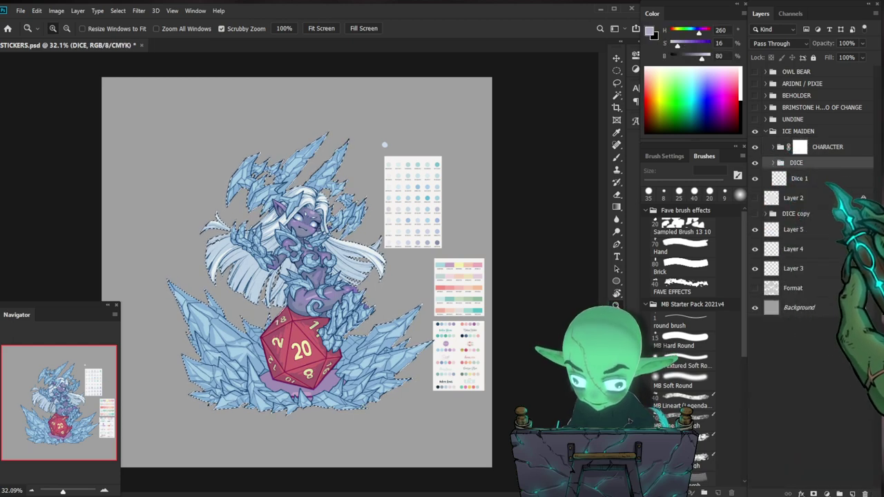
{"action": "left_click", "coordinate": [826, 181]}
{"action": "key", "text": "ctrl+shift+n"}
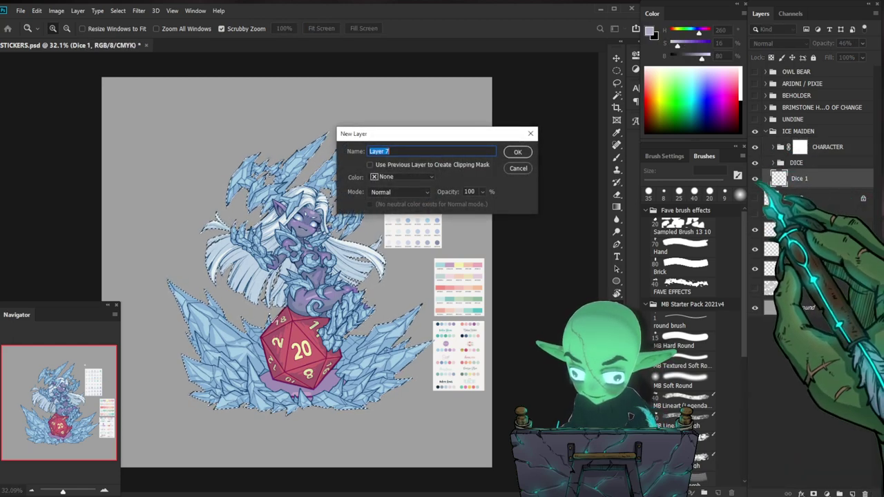
{"action": "type", "text": "BASE"}
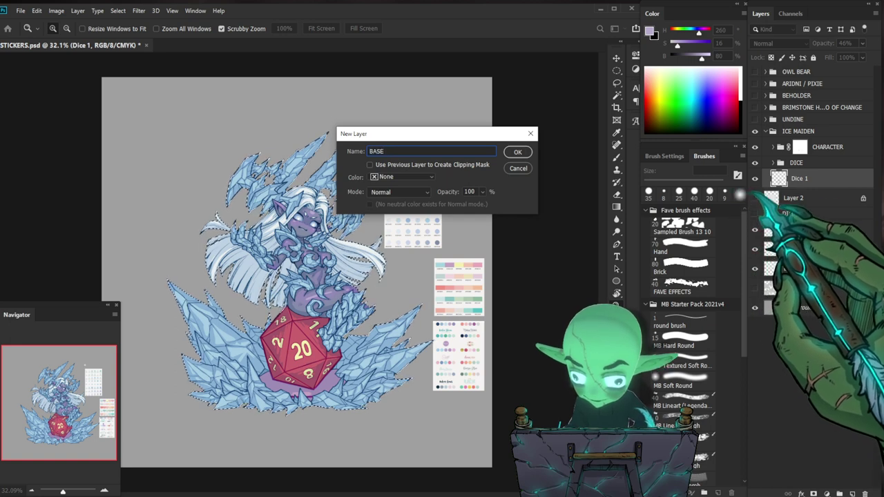
{"action": "key", "text": "Return"}
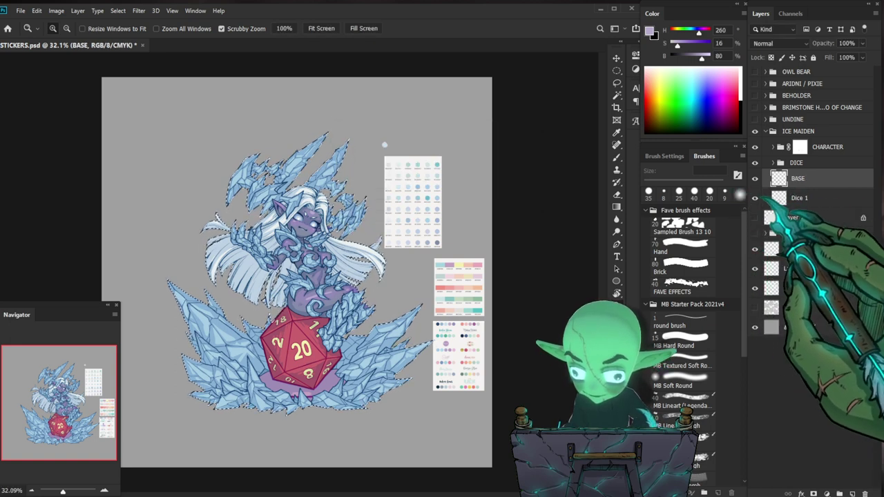
{"action": "double_click", "coordinate": [799, 178]}
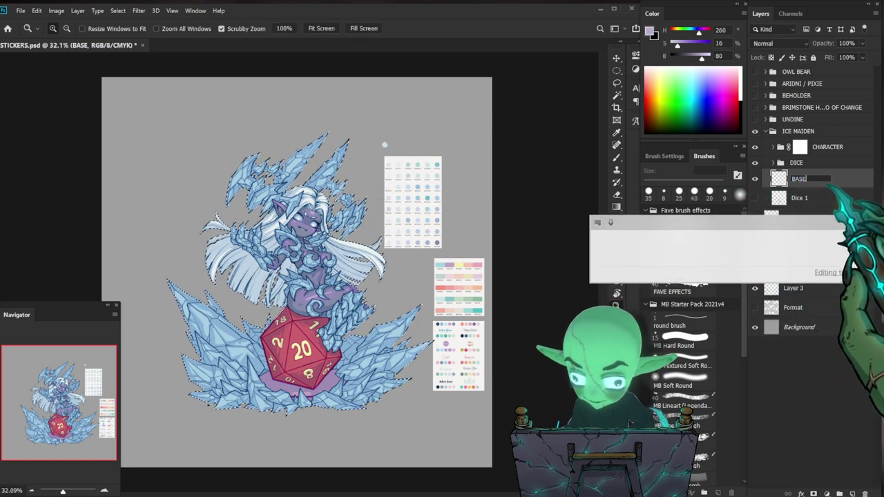
{"action": "key", "text": "Return"}
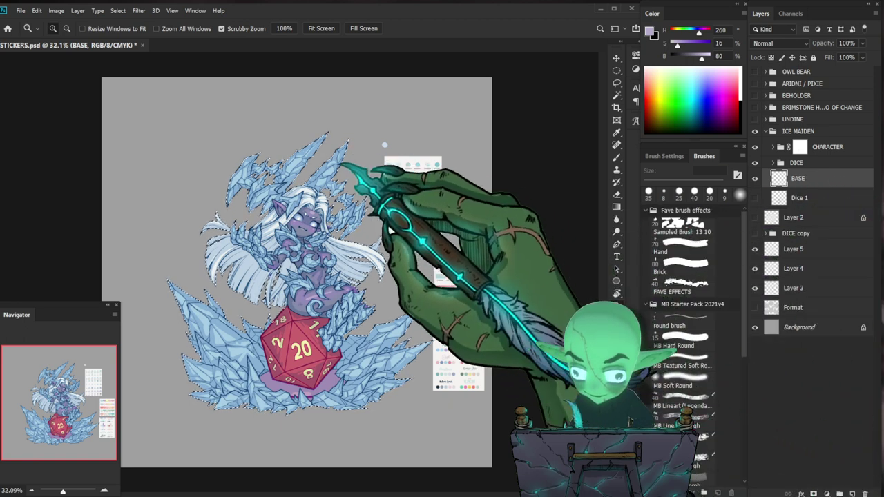
Try to expand the silhouette selection outward around the artwork.
{"action": "left_click_drag", "start_coordinate": [296, 258], "coordinate": [373, 250]}
{"action": "left_click", "coordinate": [139, 10]}
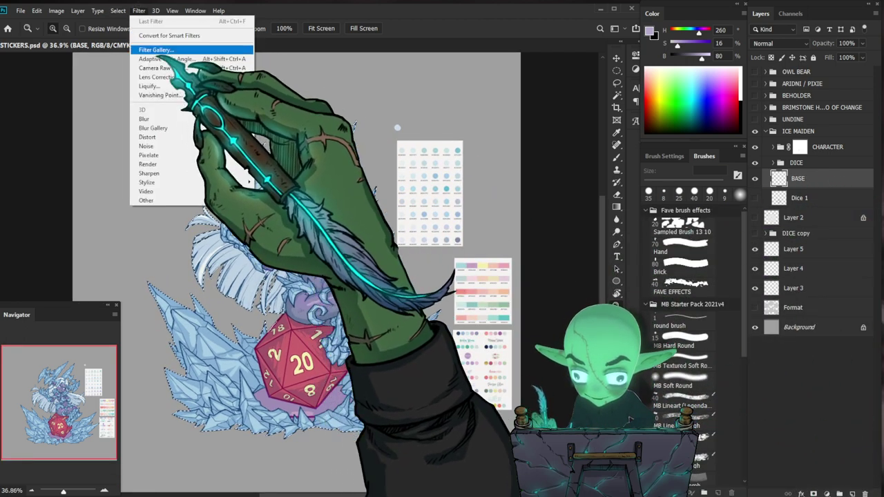
{"action": "left_click", "coordinate": [118, 11]}
{"action": "mouse_move", "coordinate": [125, 146]}
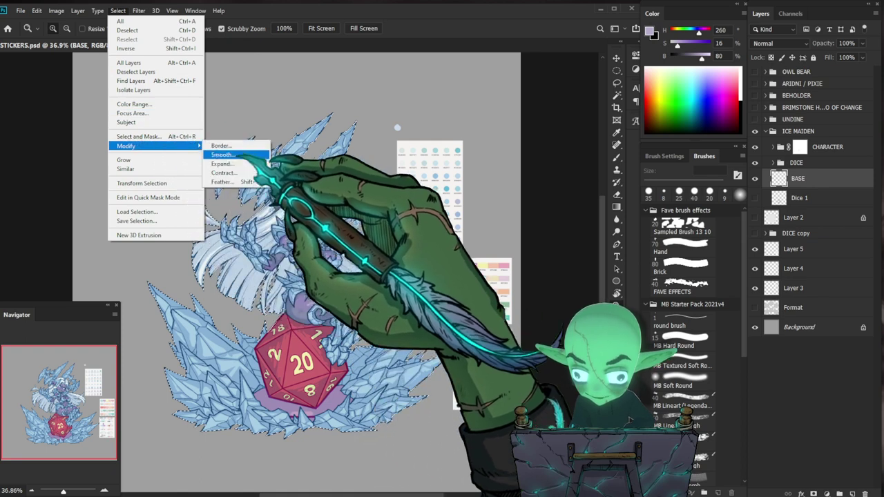
{"action": "left_click", "coordinate": [221, 164]}
{"action": "key", "text": "Return"}
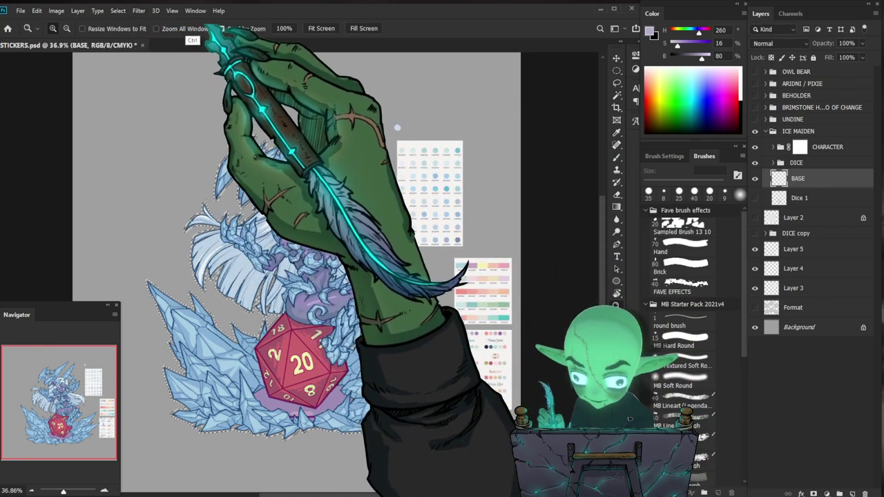
Expand the silhouette selection by 40 pixels.
{"action": "left_click", "coordinate": [118, 10]}
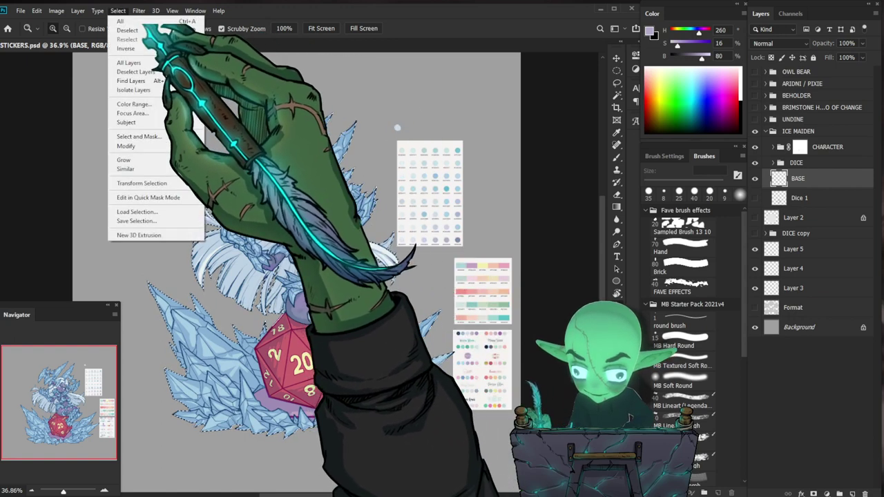
{"action": "mouse_move", "coordinate": [138, 146]}
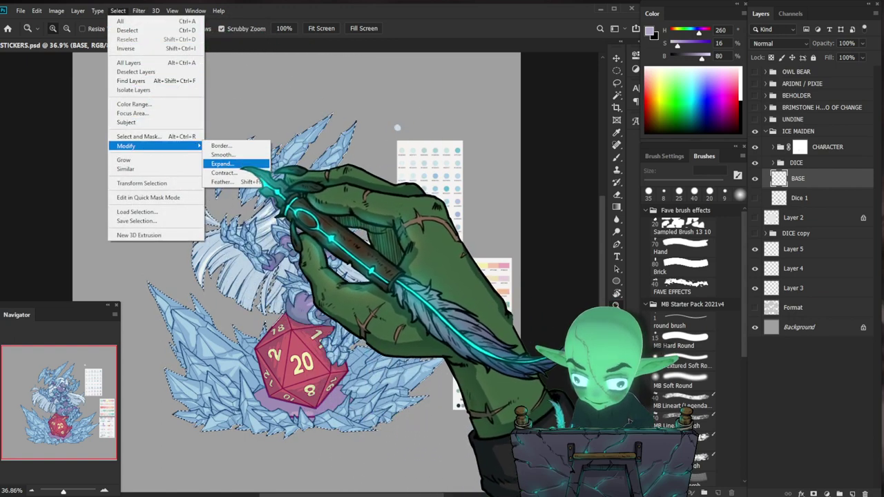
{"action": "left_click", "coordinate": [219, 163]}
{"action": "type", "text": "4"}
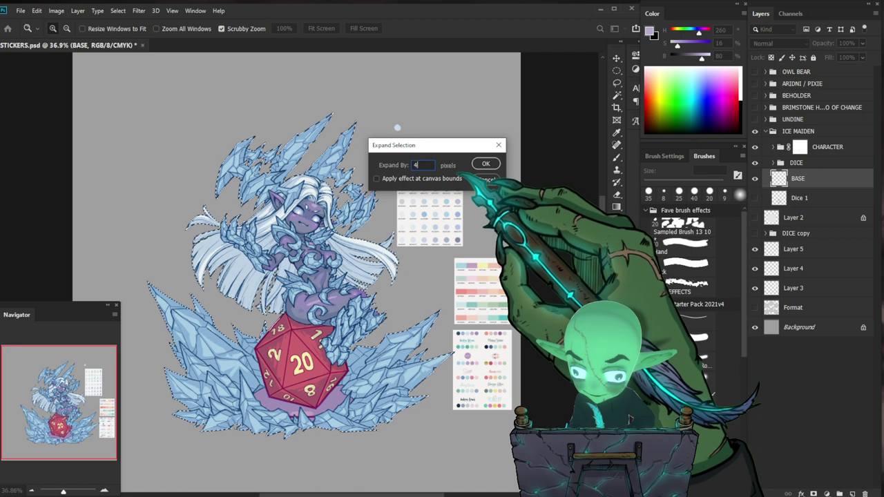
{"action": "type", "text": "0"}
{"action": "key", "text": "Return"}
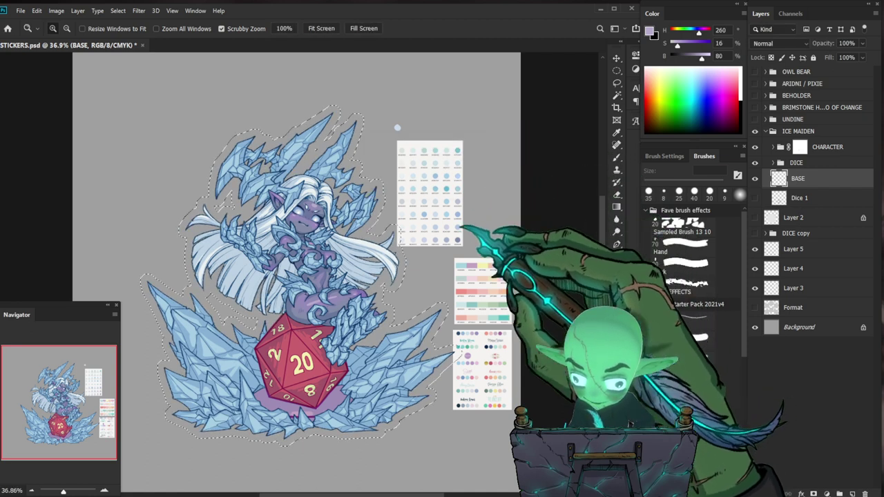
{"action": "left_click_drag", "start_coordinate": [391, 387], "coordinate": [402, 358]}
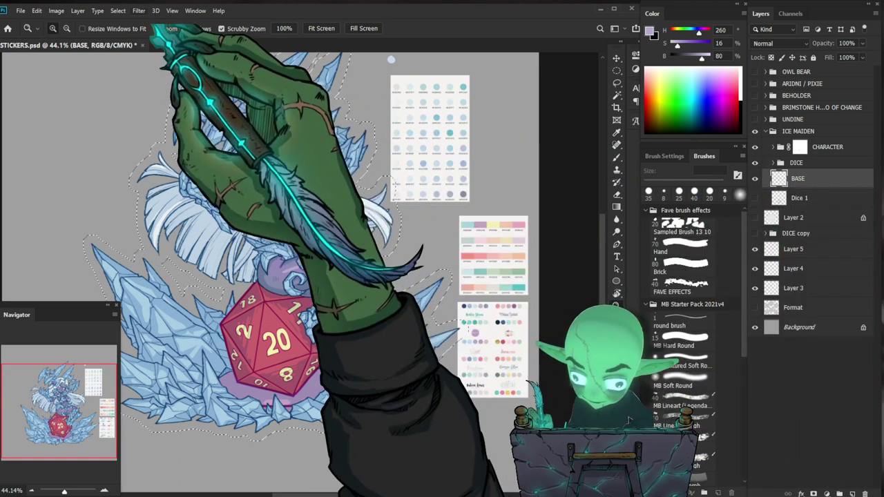
Expand the silhouette selection by another 10 pixels.
{"action": "left_click", "coordinate": [117, 10]}
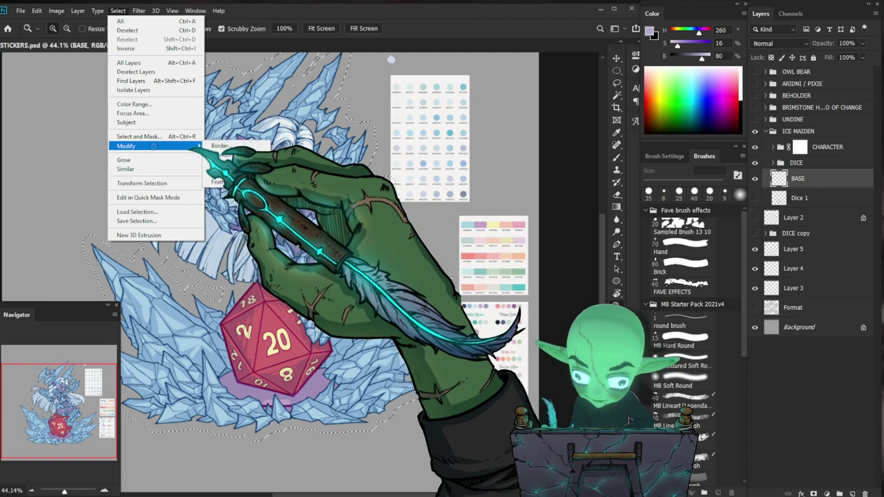
{"action": "mouse_move", "coordinate": [159, 145]}
{"action": "left_click", "coordinate": [221, 164]}
{"action": "type", "text": "10"}
{"action": "key", "text": "Return"}
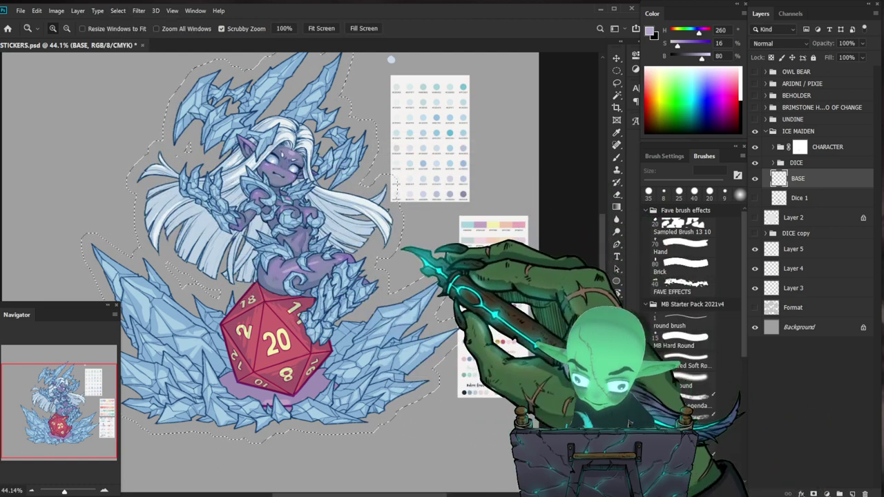
{"action": "left_click_drag", "start_coordinate": [371, 359], "coordinate": [364, 347]}
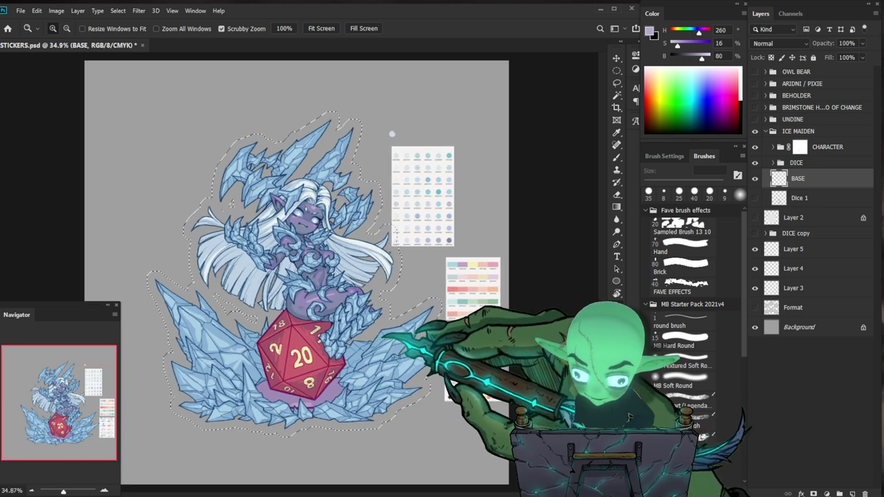
{"action": "left_click_drag", "start_coordinate": [270, 338], "coordinate": [286, 335]}
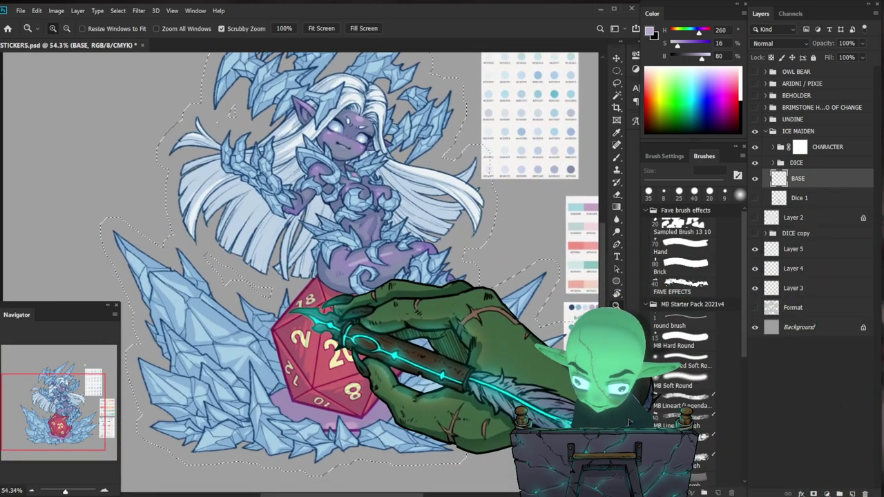
Reset the colours to black and white, fill the expanded selection with white on the BASE layer and deselect.
{"action": "key", "text": "l"}
{"action": "scroll", "coordinate": [404, 345], "scroll_direction": "down", "scroll_amount": 3}
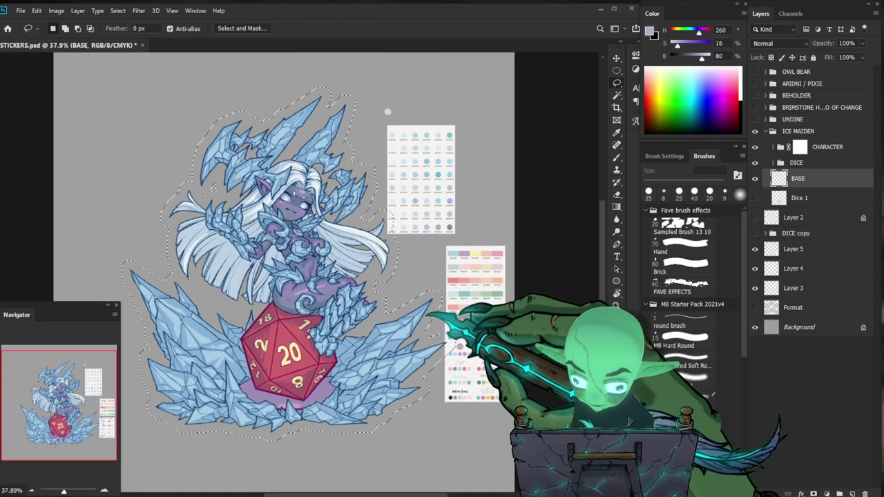
{"action": "left_click_drag", "start_coordinate": [409, 384], "coordinate": [398, 346]}
{"action": "scroll", "coordinate": [404, 344], "scroll_direction": "down", "scroll_amount": 1}
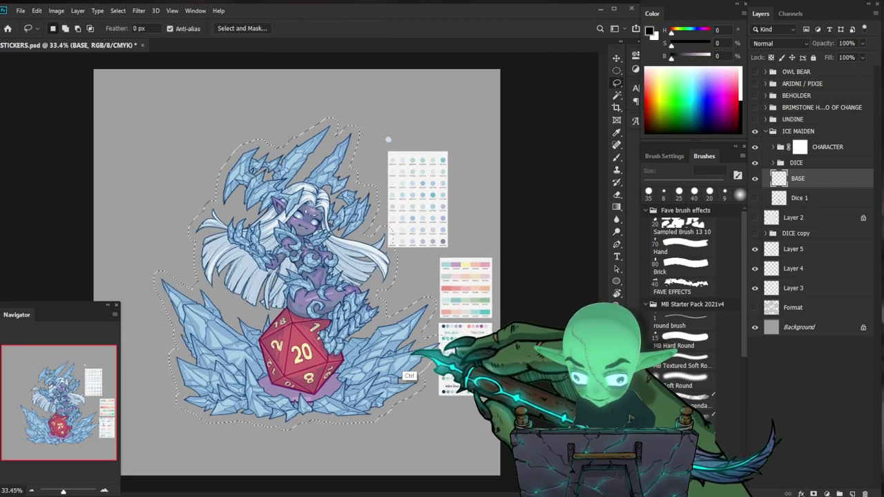
{"action": "left_click_drag", "start_coordinate": [342, 351], "coordinate": [355, 335]}
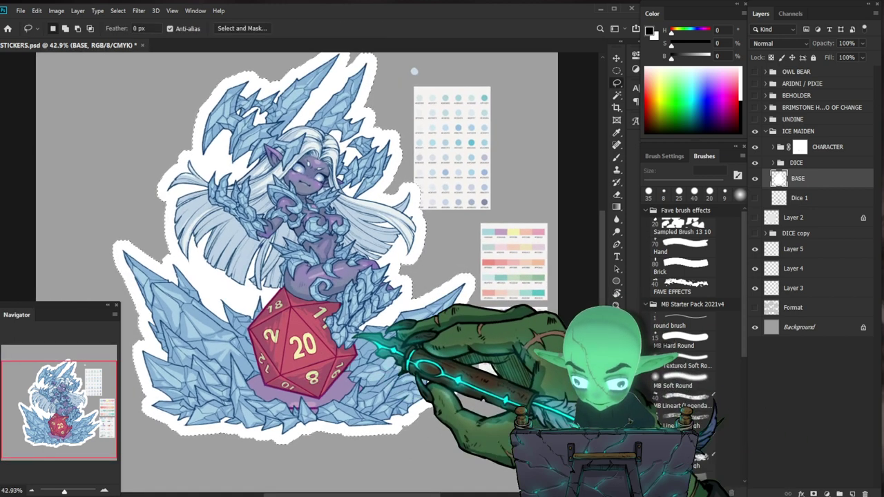
{"action": "left_click_drag", "start_coordinate": [473, 216], "coordinate": [446, 225]}
{"action": "left_click_drag", "start_coordinate": [382, 254], "coordinate": [440, 241]}
{"action": "scroll", "coordinate": [297, 265], "scroll_direction": "down", "scroll_amount": 3}
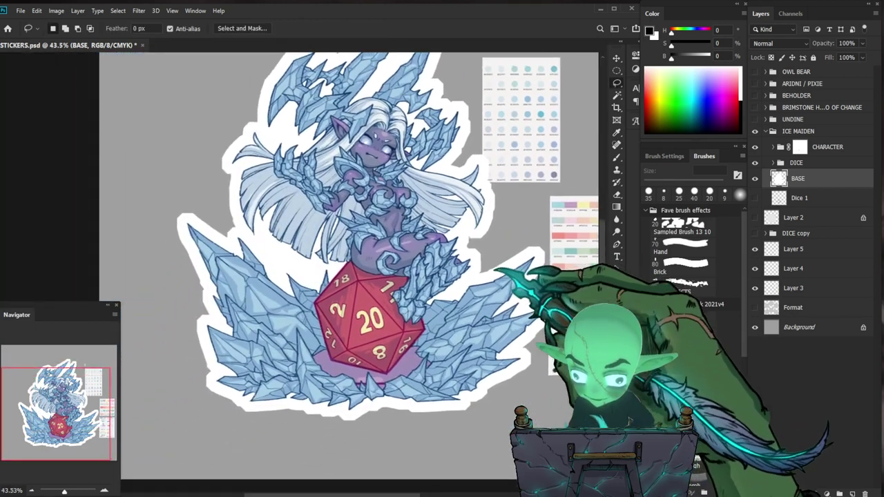
{"action": "left_click_drag", "start_coordinate": [346, 277], "coordinate": [342, 267]}
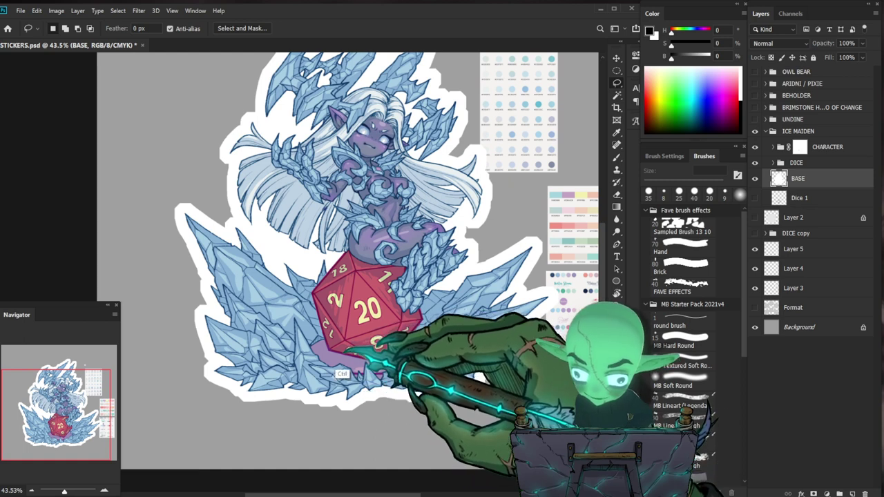
{"action": "key", "text": "ctrl+space"}
{"action": "left_click_drag", "start_coordinate": [308, 440], "coordinate": [303, 440]}
{"action": "mouse_move", "coordinate": [302, 440]}
{"action": "left_mouse_down"}
{"action": "mouse_move", "coordinate": [284, 444]}
{"action": "mouse_move", "coordinate": [241, 484]}
{"action": "left_mouse_up"}
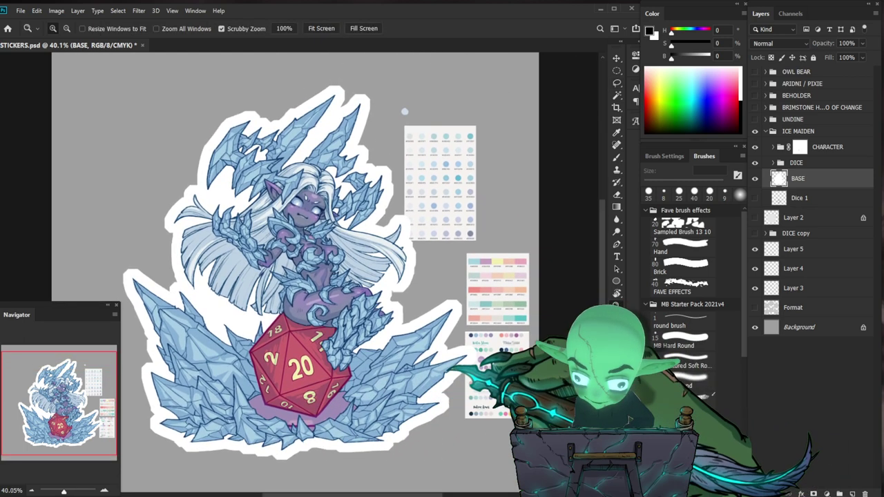
Lock the BASE layer's transparent pixels and fill its border with a peach tone sampled from the reference palette.
{"action": "left_click_drag", "start_coordinate": [310, 273], "coordinate": [283, 273]}
{"action": "left_click_drag", "start_coordinate": [301, 344], "coordinate": [343, 344]}
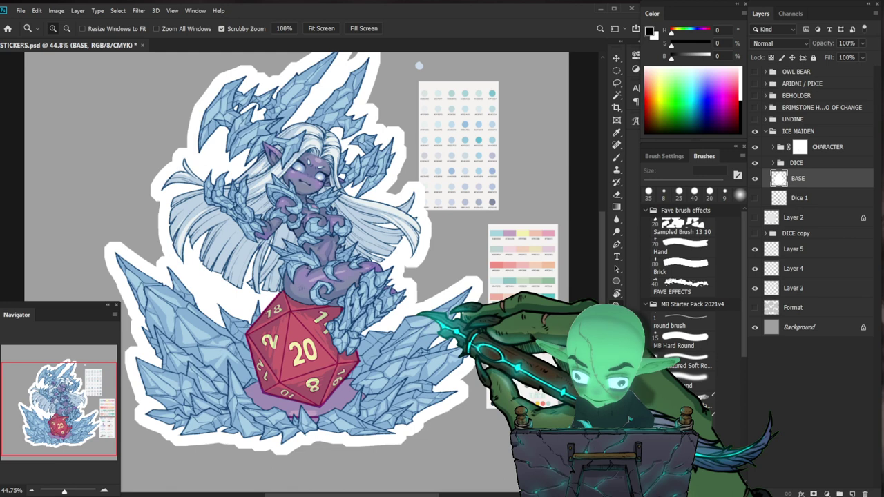
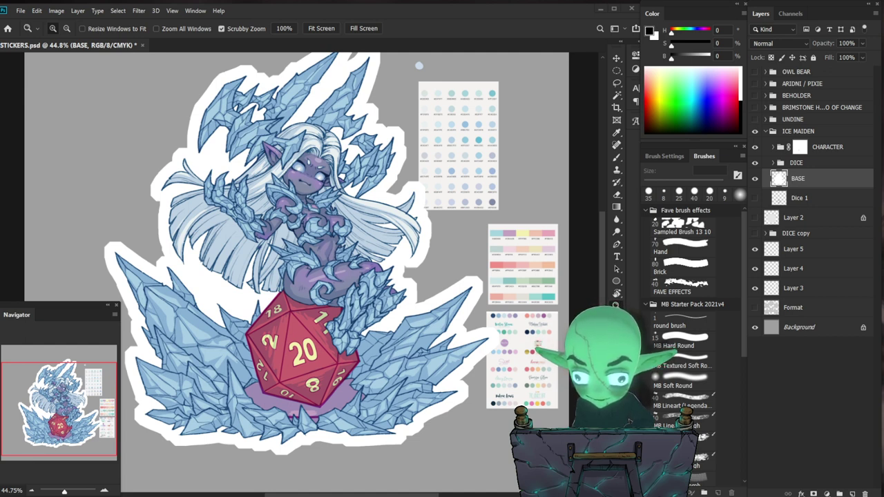
{"action": "left_click", "coordinate": [771, 58]}
{"action": "key", "text": "b"}
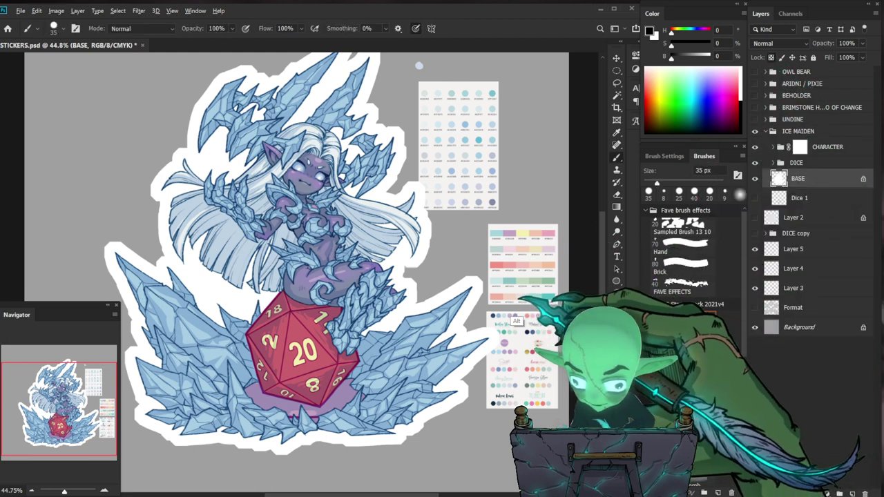
{"action": "left_click", "coordinate": [537, 263], "text": "alt"}
{"action": "key", "text": "x"}
{"action": "key", "text": "ctrl+BackSpace"}
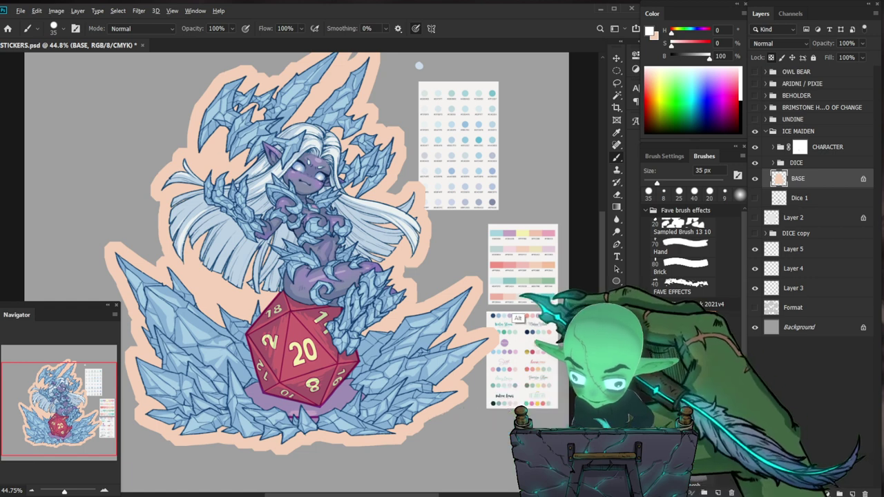
Try a paler palette tone on the BASE border, and refill it with a sampled pale pink (H 338, S 9, B 92).
{"action": "left_click", "coordinate": [524, 366], "text": "alt"}
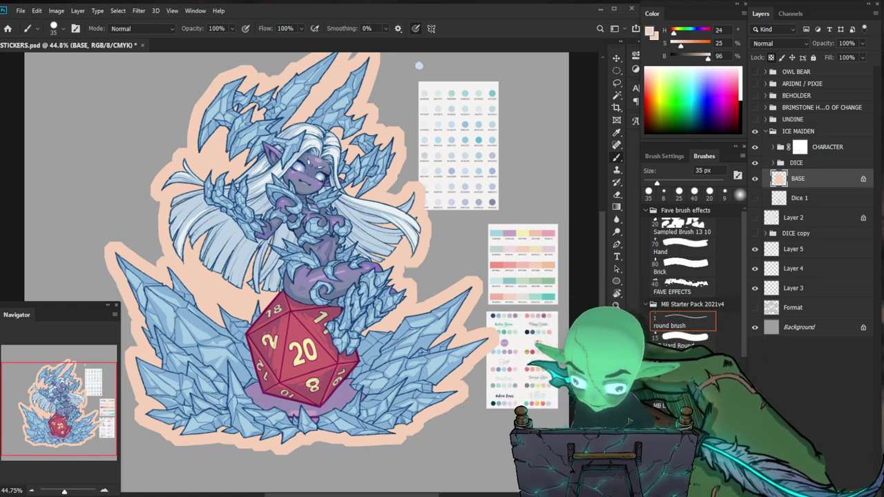
{"action": "key", "text": "alt+BackSpace"}
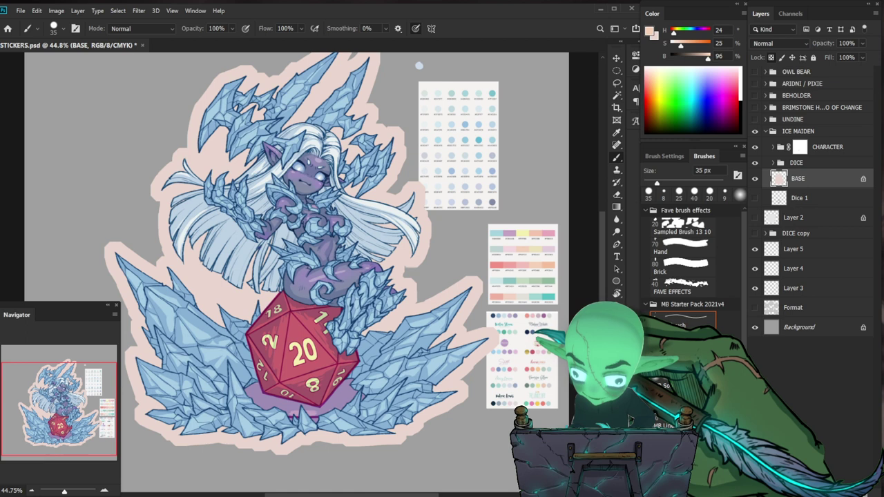
{"action": "left_click", "coordinate": [484, 401], "text": "alt"}
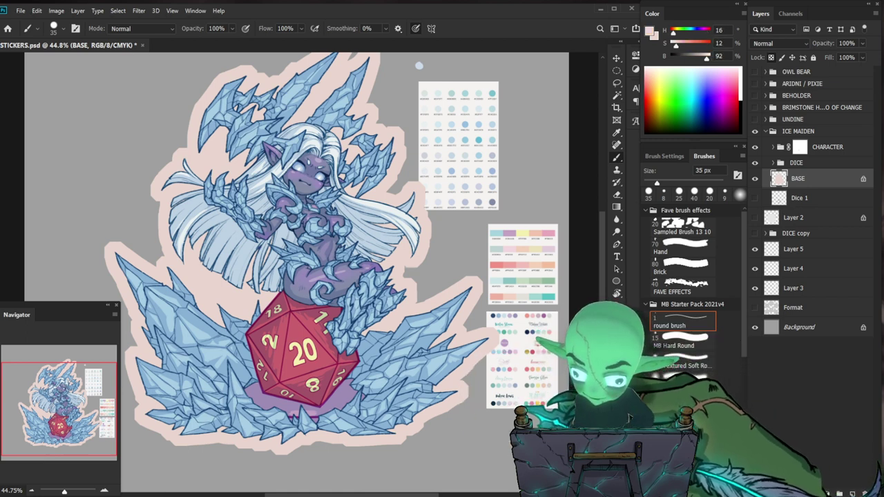
{"action": "key", "text": "alt+BackSpace"}
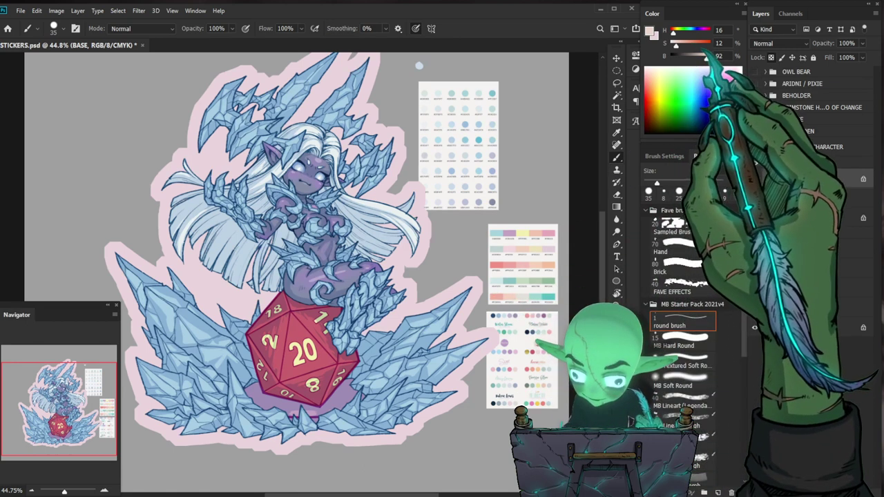
Try a black fill on the BASE border, inspect it around the artwork and undo it.
{"action": "left_click", "coordinate": [740, 119]}
{"action": "key", "text": "x"}
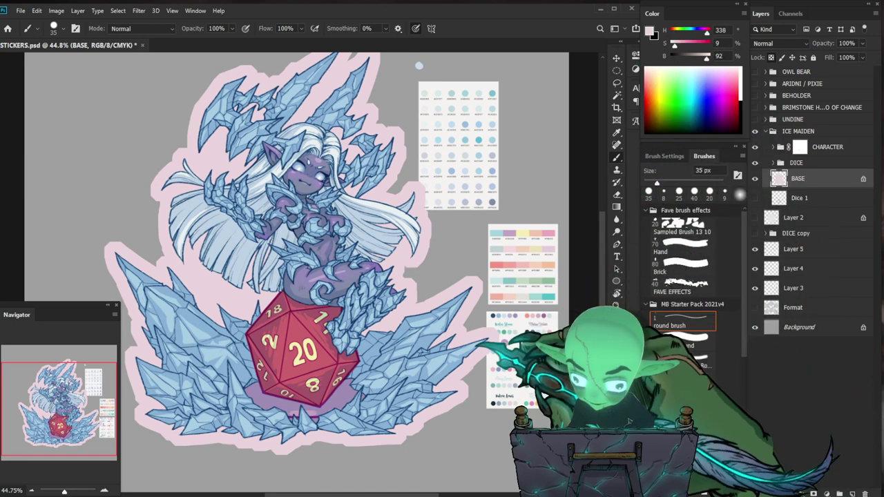
{"action": "key", "text": "ctrl+BackSpace"}
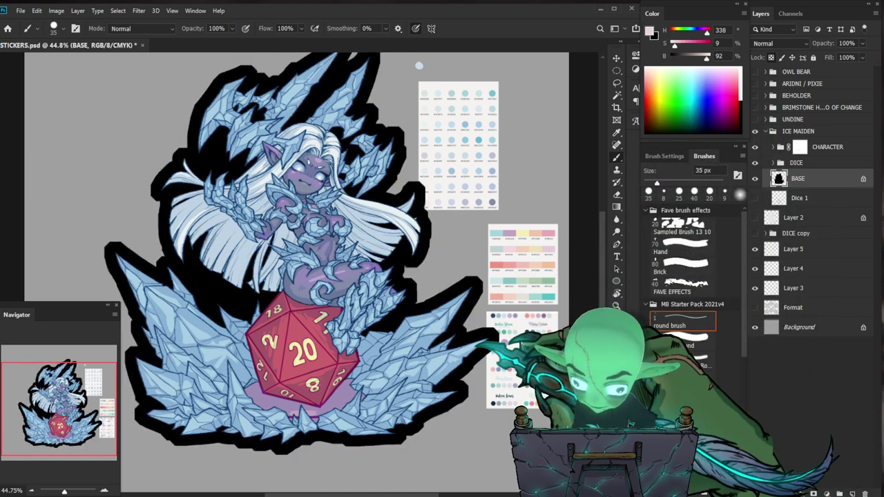
{"action": "key", "text": "z"}
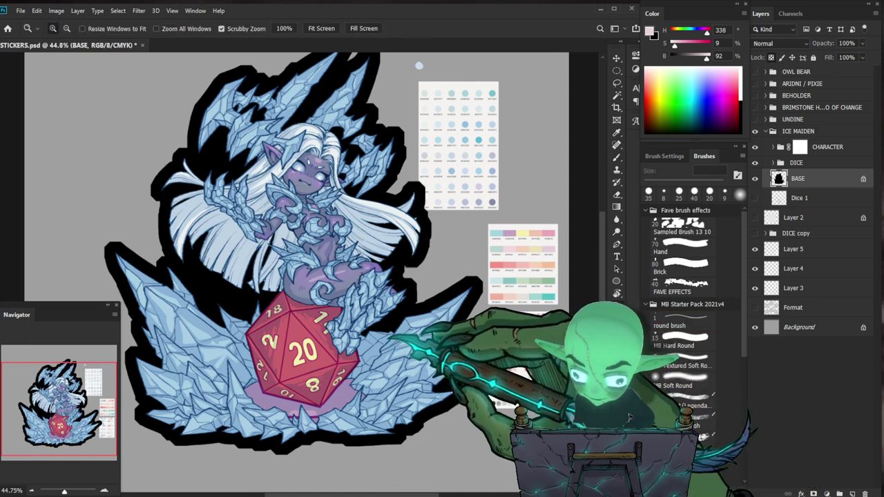
{"action": "left_click_drag", "start_coordinate": [371, 323], "coordinate": [437, 322]}
{"action": "left_click_drag", "start_coordinate": [414, 276], "coordinate": [392, 461]}
{"action": "left_click_drag", "start_coordinate": [453, 349], "coordinate": [419, 348]}
{"action": "left_click_drag", "start_coordinate": [421, 311], "coordinate": [435, 433]}
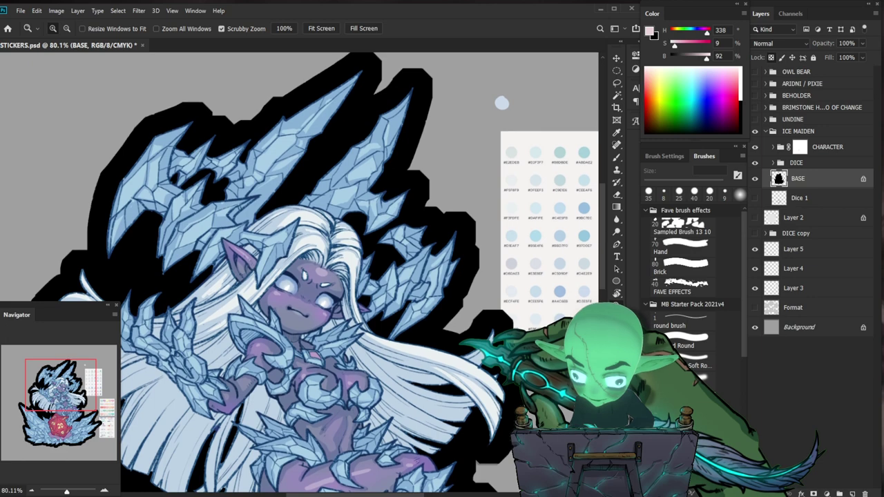
{"action": "left_click_drag", "start_coordinate": [277, 181], "coordinate": [315, 203]}
{"action": "left_click_drag", "start_coordinate": [494, 410], "coordinate": [384, 318]}
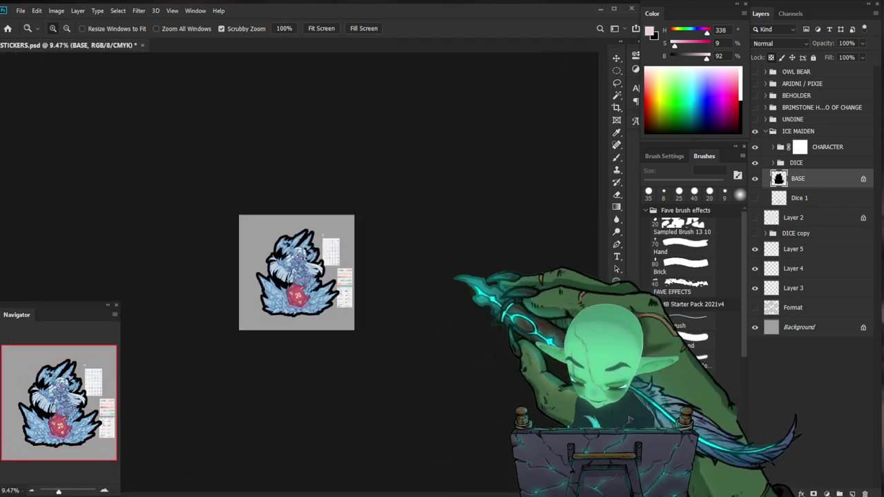
{"action": "left_click_drag", "start_coordinate": [337, 294], "coordinate": [364, 357]}
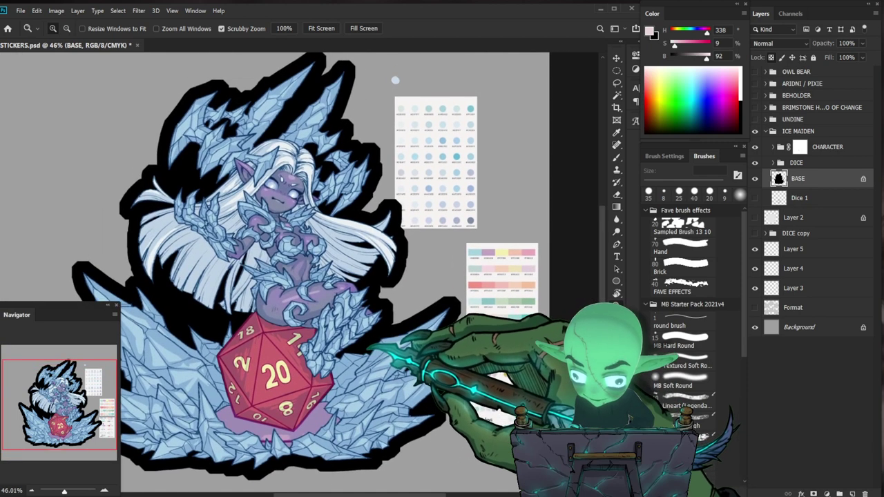
{"action": "key", "text": "x"}
{"action": "key", "text": "ctrl+z"}
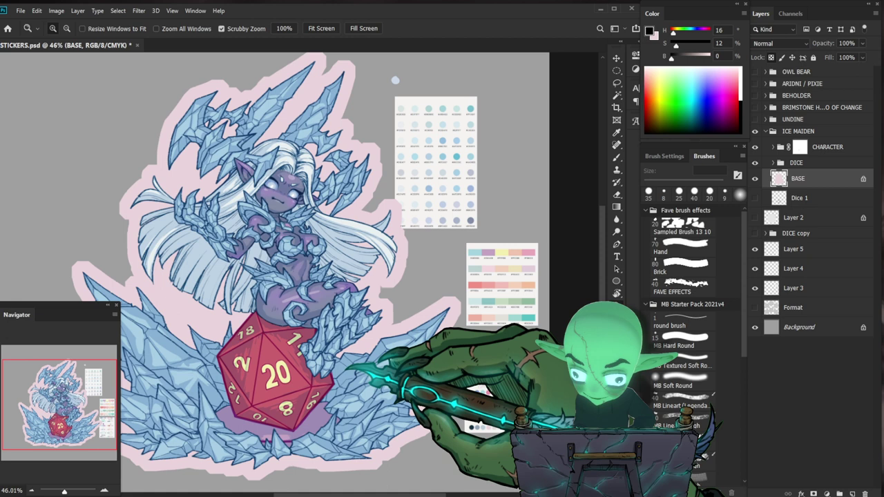
Examine the pale pink border around the whole sticker both close up and at full-canvas size.
{"action": "left_click_drag", "start_coordinate": [307, 379], "coordinate": [229, 407]}
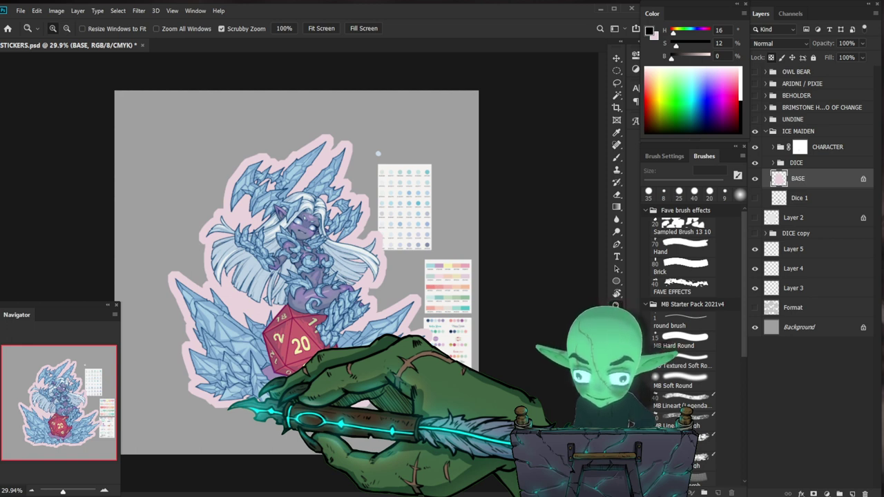
{"action": "left_click_drag", "start_coordinate": [379, 229], "coordinate": [434, 213]}
{"action": "left_click_drag", "start_coordinate": [391, 268], "coordinate": [384, 279]}
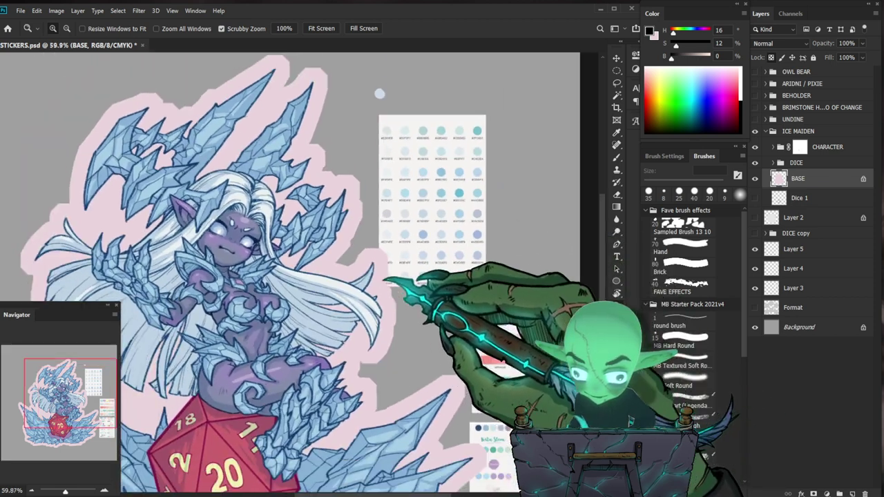
{"action": "scroll", "coordinate": [379, 93], "scroll_direction": "down", "scroll_amount": 2}
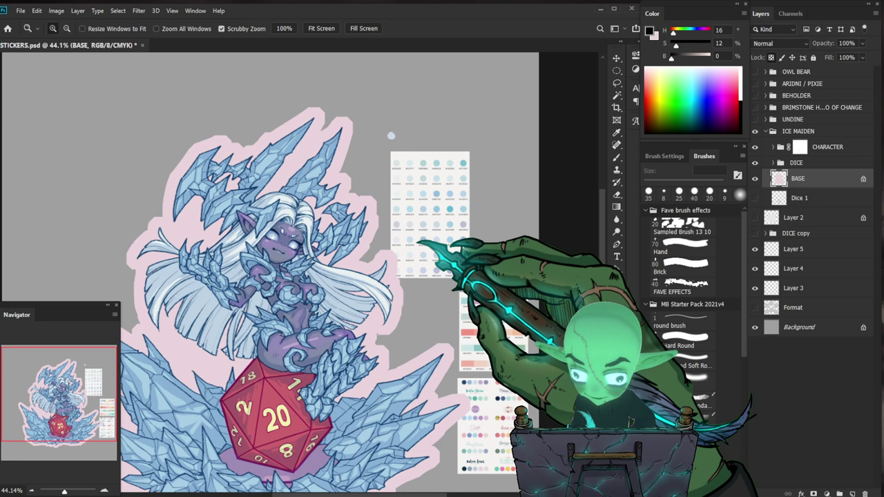
{"action": "scroll", "coordinate": [391, 136], "scroll_direction": "down", "scroll_amount": 2}
{"action": "scroll", "coordinate": [373, 139], "scroll_direction": "up", "scroll_amount": 1}
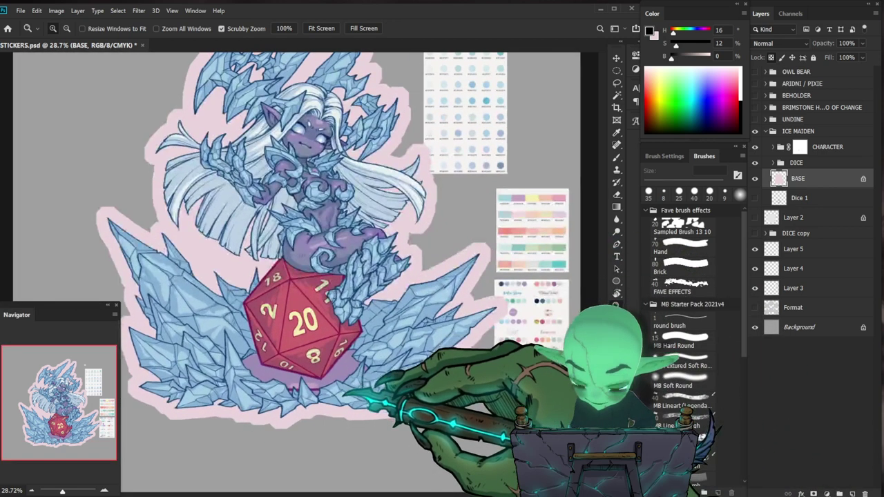
{"action": "scroll", "coordinate": [381, 147], "scroll_direction": "down", "scroll_amount": 2}
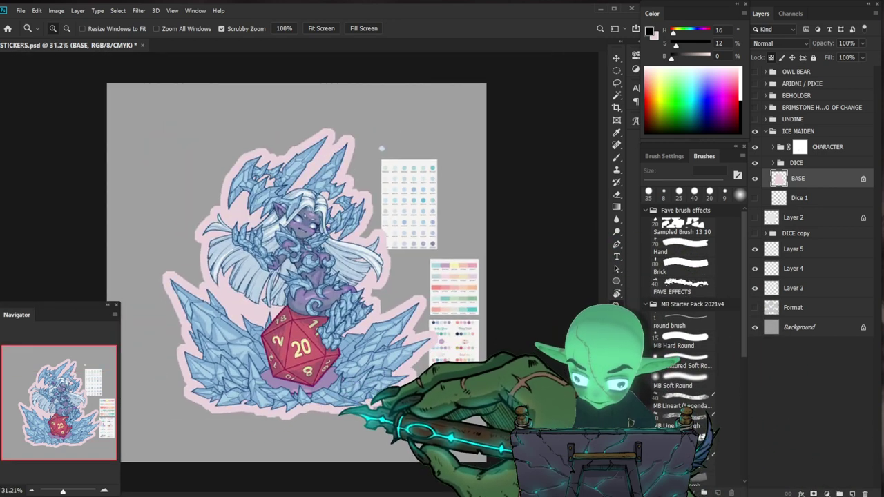
Group Layer 5, Layer 4 and Layer 3 and name the group Palette.
{"action": "left_click", "coordinate": [792, 248]}
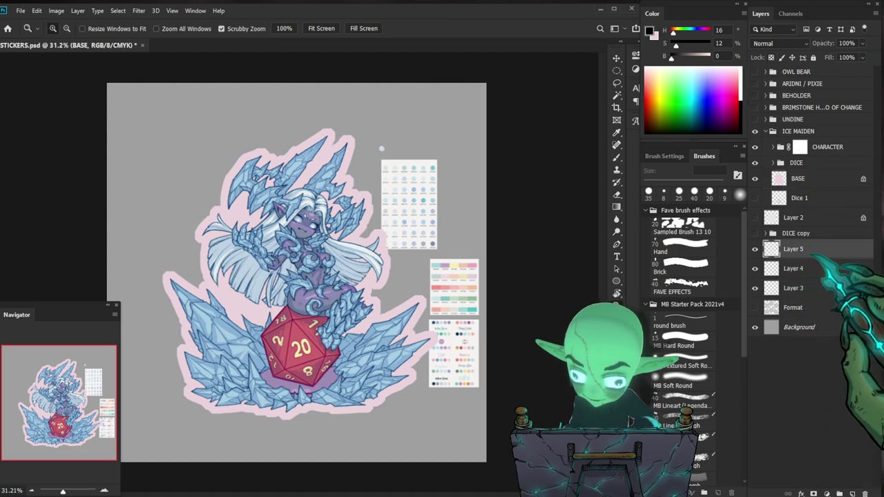
{"action": "left_click", "coordinate": [793, 288], "text": "shift"}
{"action": "key", "text": "ctrl+g"}
{"action": "double_click", "coordinate": [792, 245]}
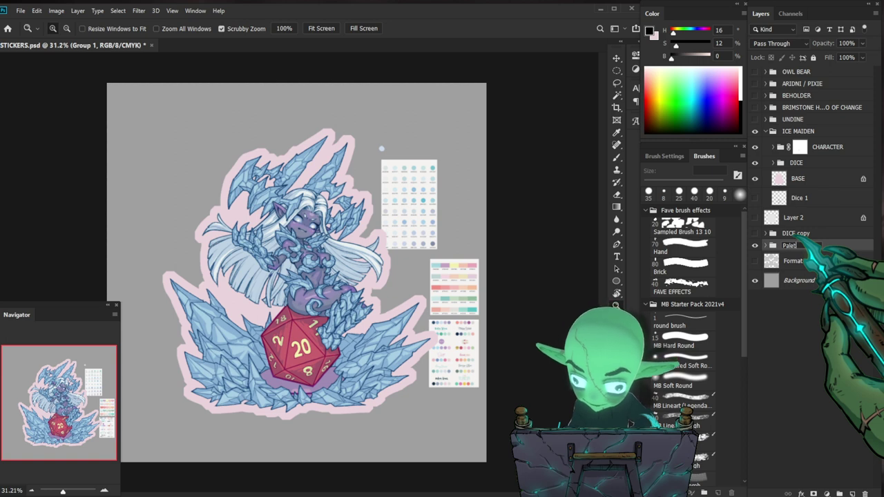
{"action": "left_click", "coordinate": [820, 147]}
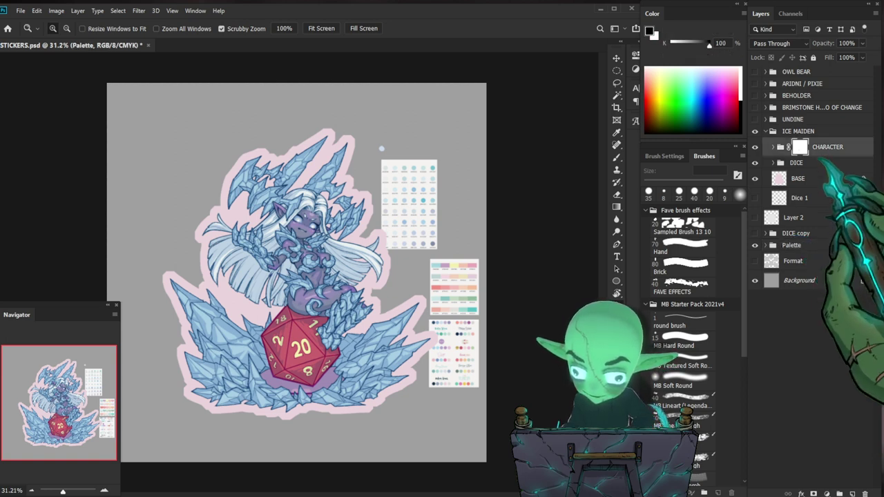
Collapse the ICE MAIDEN group, then show the DICE copy group and merge it into a single layer.
{"action": "left_click", "coordinate": [766, 131]}
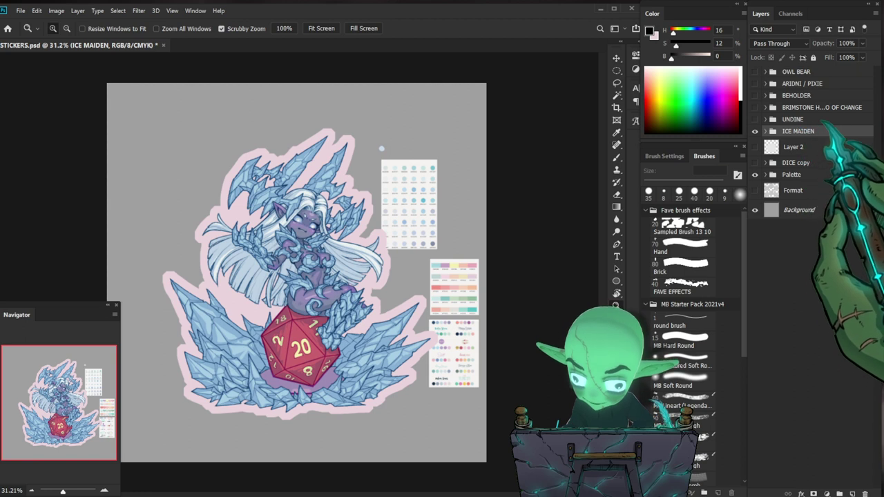
{"action": "left_click", "coordinate": [755, 162]}
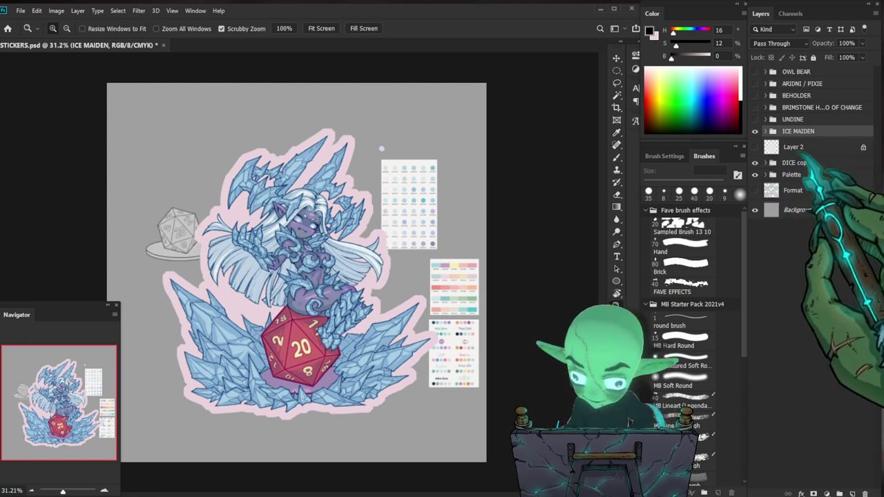
{"action": "left_click", "coordinate": [800, 163]}
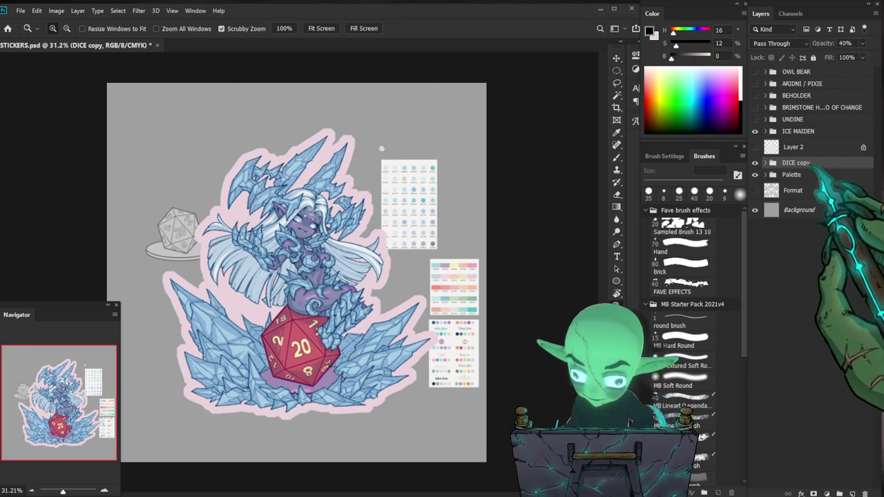
{"action": "key", "text": "ctrl+e"}
{"action": "left_click", "coordinate": [754, 166]}
{"action": "left_click", "coordinate": [754, 166]}
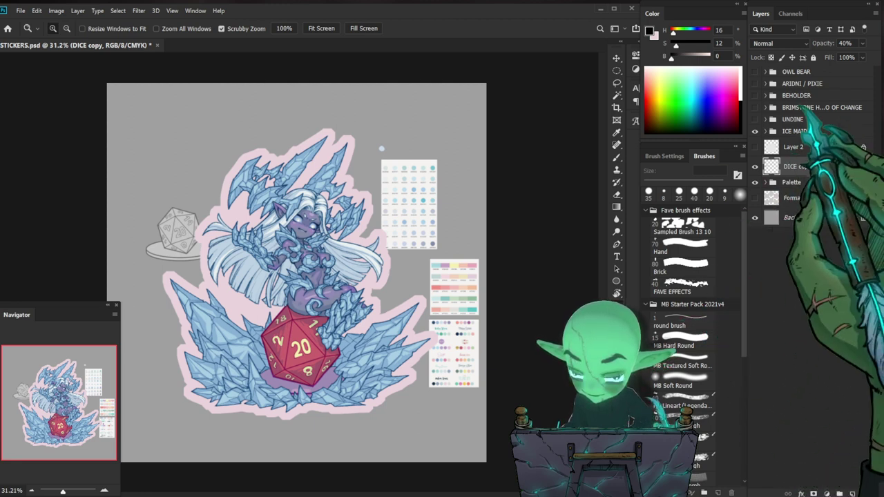
Duplicate the ICE MAIDEN group, hide the original and scale the copy to about 58%, placing it at the canvas's lower centre.
{"action": "left_click", "coordinate": [794, 132]}
{"action": "key", "text": "ctrl+j"}
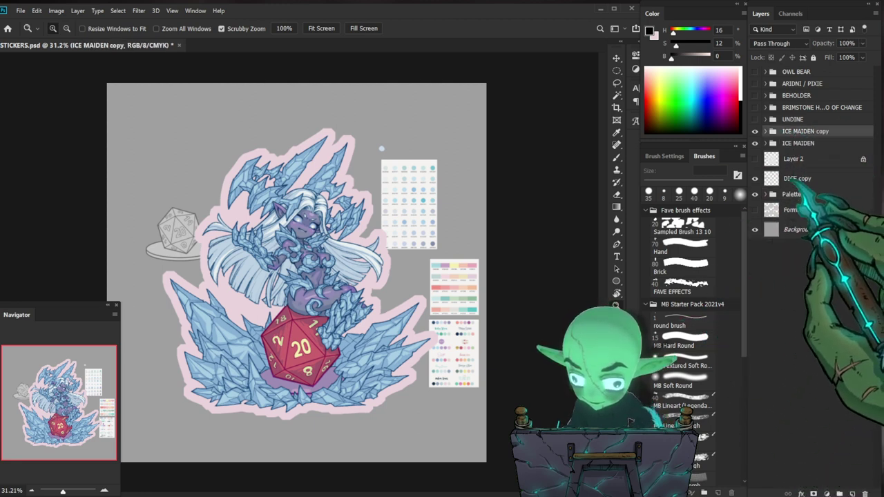
{"action": "key", "text": "ctrl+t"}
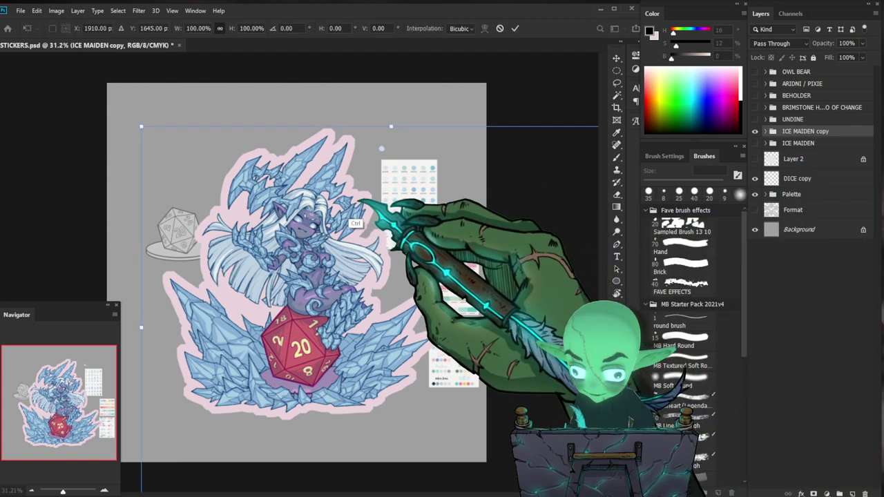
{"action": "left_click_drag", "start_coordinate": [148, 133], "coordinate": [232, 199]}
{"action": "left_click_drag", "start_coordinate": [415, 326], "coordinate": [265, 217]}
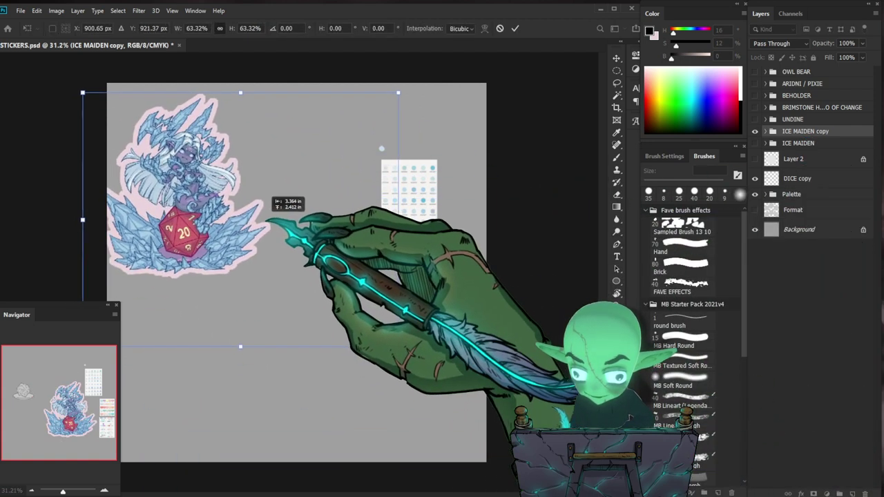
{"action": "left_click_drag", "start_coordinate": [398, 92], "coordinate": [394, 96]}
{"action": "left_click_drag", "start_coordinate": [270, 203], "coordinate": [375, 206]}
{"action": "left_click_drag", "start_coordinate": [506, 98], "coordinate": [498, 106]}
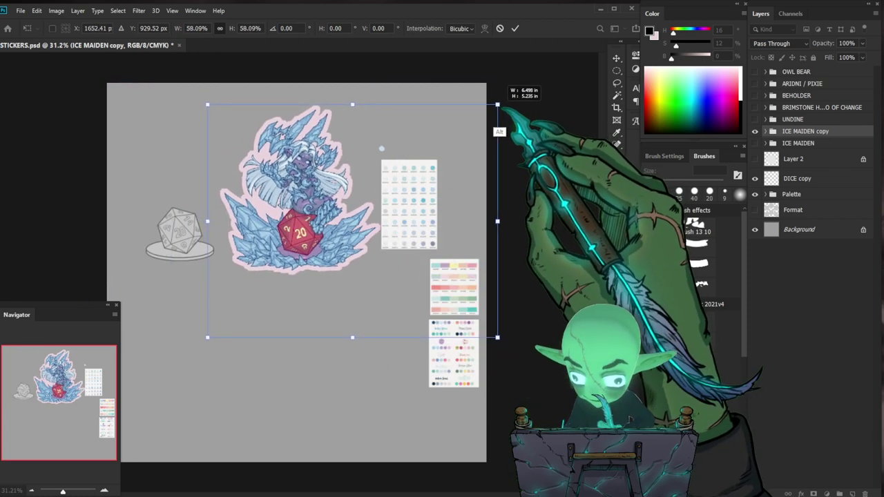
{"action": "left_click_drag", "start_coordinate": [356, 250], "coordinate": [359, 430]}
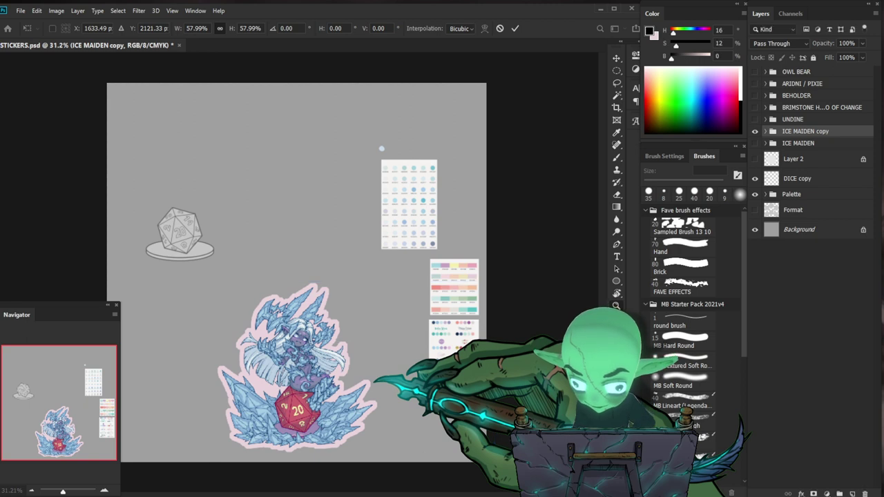
{"action": "key", "text": "Return"}
Apply the scaling of the ICE MAIDEN copy group and check the reduced sticker close up.
{"action": "key", "text": "z"}
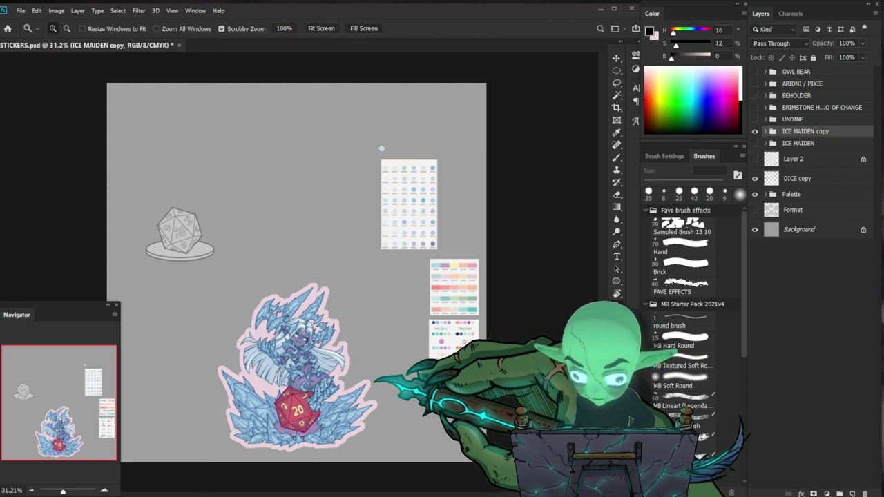
{"action": "left_click_drag", "start_coordinate": [302, 435], "coordinate": [349, 409]}
{"action": "left_click_drag", "start_coordinate": [423, 379], "coordinate": [390, 378]}
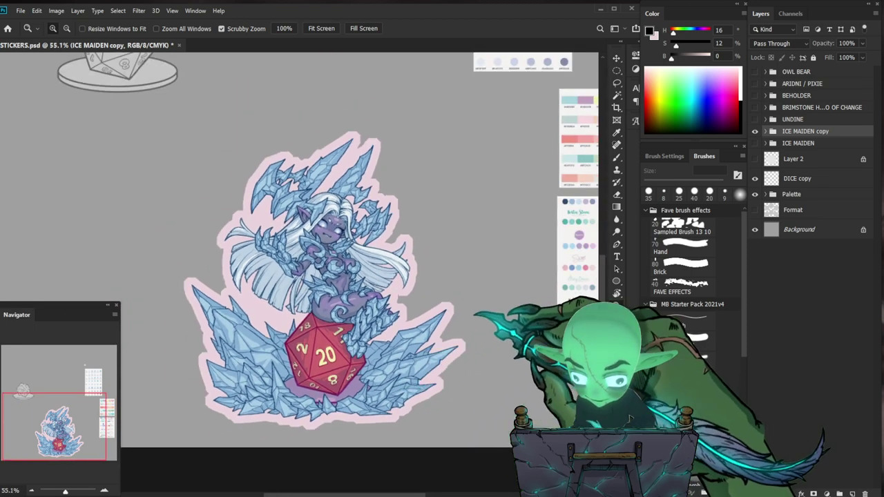
Hide CHARACTER and BASE in the ICE MAIDEN copy group and move its dice over the grey reference dice to compare sizes.
{"action": "left_click", "coordinate": [765, 131]}
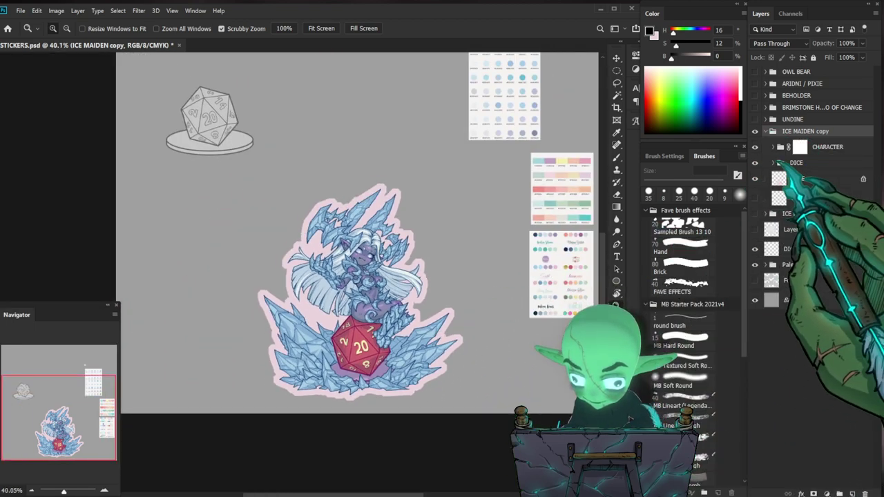
{"action": "left_click", "coordinate": [773, 163]}
{"action": "left_click", "coordinate": [754, 147]}
{"action": "left_click", "coordinate": [773, 163]}
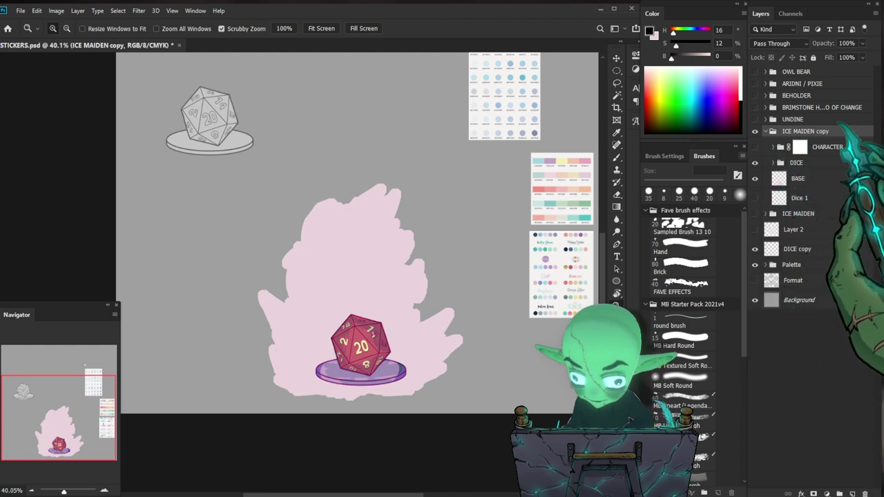
{"action": "left_click", "coordinate": [755, 179]}
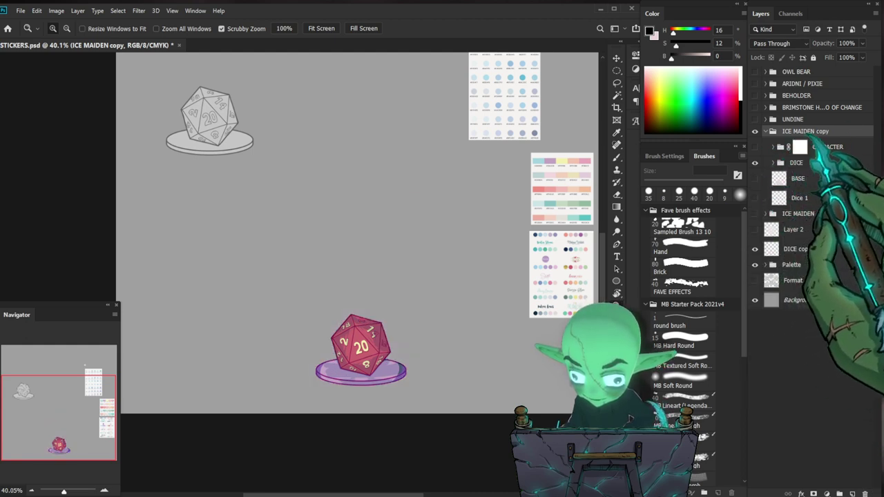
{"action": "key", "text": "v"}
{"action": "left_click_drag", "start_coordinate": [360, 348], "coordinate": [211, 119]}
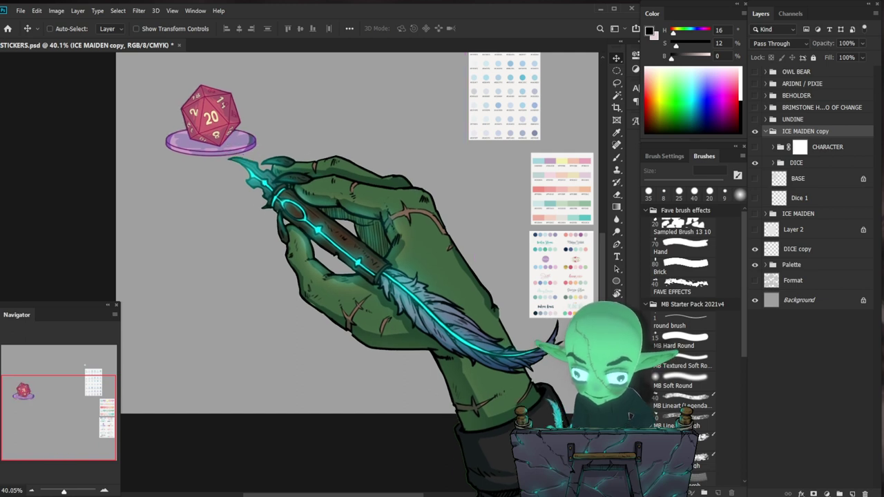
Show CHARACTER and BASE again and move the ICE MAIDEN copy group back to the canvas's lower centre.
{"action": "left_click", "coordinate": [755, 147]}
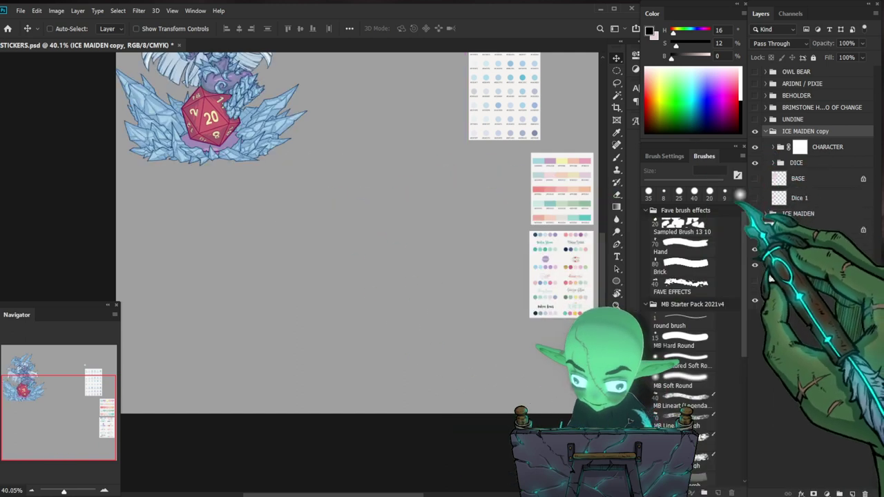
{"action": "left_click", "coordinate": [754, 179]}
{"action": "left_click_drag", "start_coordinate": [268, 135], "coordinate": [411, 346]}
{"action": "key", "text": "ctrl+space"}
{"action": "left_click_drag", "start_coordinate": [484, 290], "coordinate": [436, 283]}
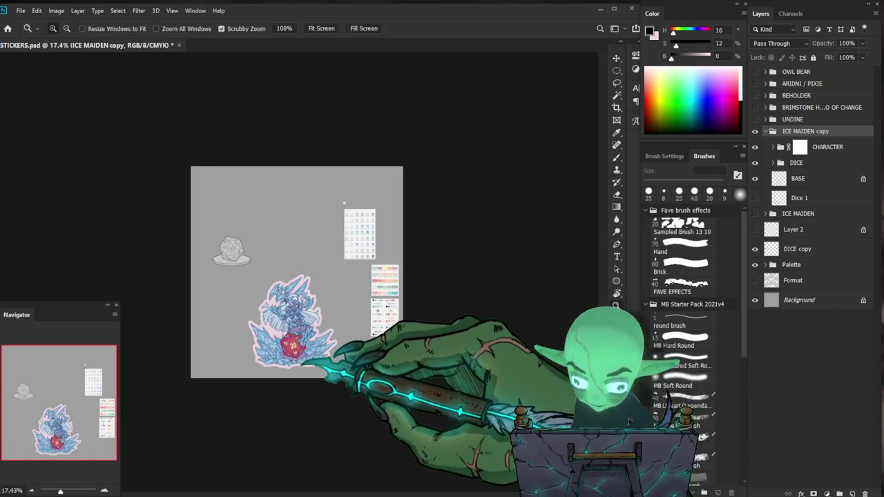
{"action": "scroll", "coordinate": [286, 337], "scroll_direction": "up", "scroll_amount": 5}
{"action": "left_click_drag", "start_coordinate": [345, 354], "coordinate": [359, 384]}
{"action": "key", "text": "ctrl+space"}
{"action": "left_click_drag", "start_coordinate": [424, 336], "coordinate": [387, 335]}
{"action": "scroll", "coordinate": [298, 271], "scroll_direction": "up", "scroll_amount": 2}
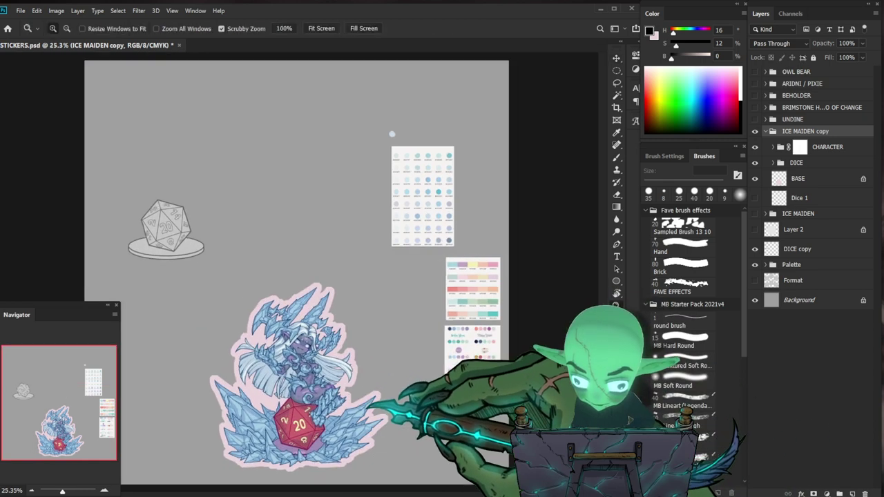
Turn the BASE layer of the ICE MAIDEN copy group white using Hue/Saturation with Lightness +100.
{"action": "key", "text": "ctrl+space"}
{"action": "left_click_drag", "start_coordinate": [284, 483], "coordinate": [283, 429]}
{"action": "left_click", "coordinate": [798, 179]}
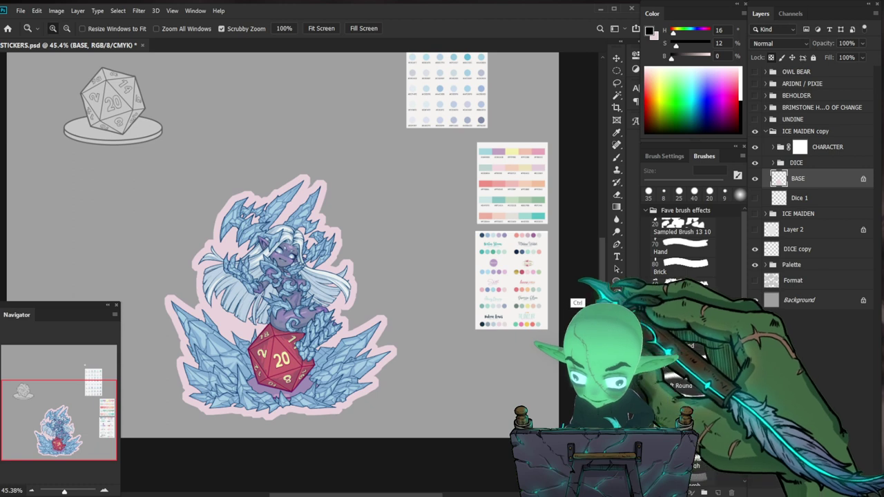
{"action": "key", "text": "ctrl+u"}
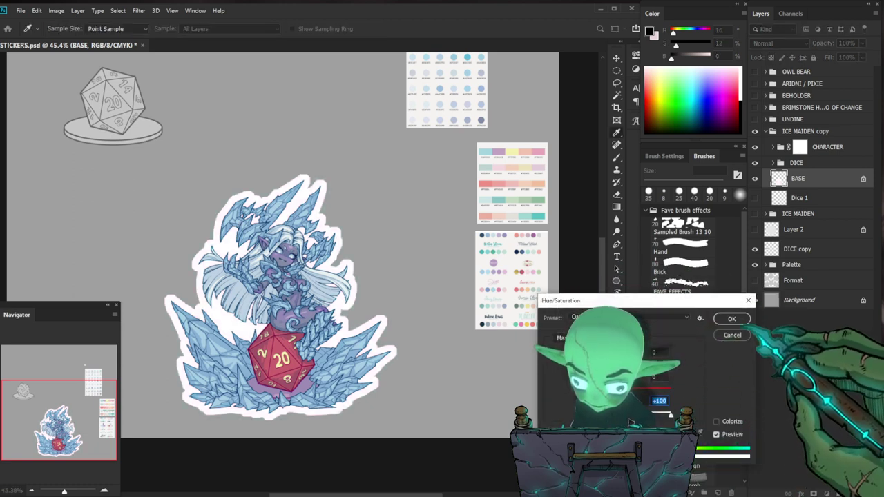
{"action": "key", "text": "Return"}
Examine the white border around the scaled-down sticker both close up and at full-canvas size.
{"action": "left_click_drag", "start_coordinate": [436, 334], "coordinate": [390, 336]}
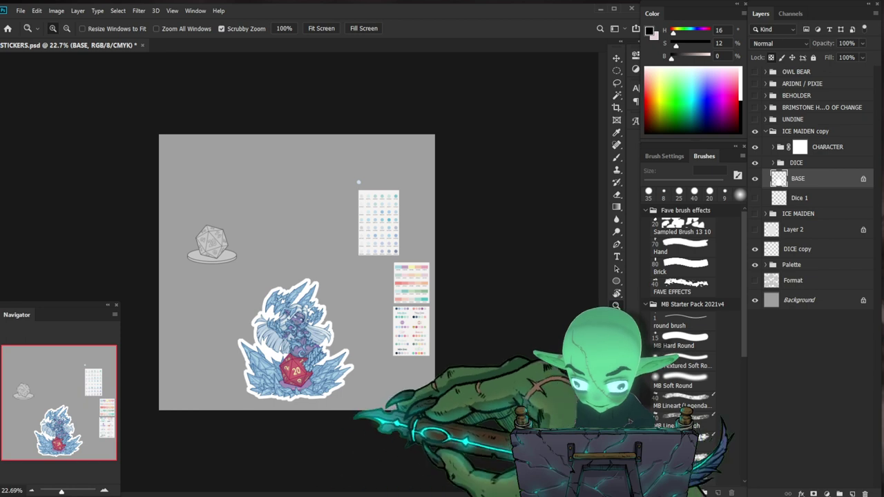
{"action": "scroll", "coordinate": [296, 274], "scroll_direction": "up", "scroll_amount": 3}
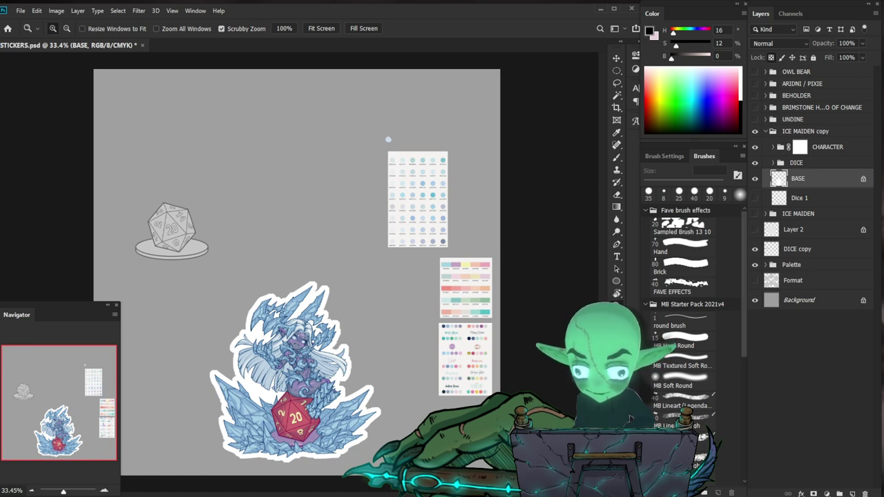
{"action": "left_click_drag", "start_coordinate": [298, 358], "coordinate": [363, 342]}
{"action": "left_click_drag", "start_coordinate": [438, 387], "coordinate": [463, 249]}
{"action": "left_click_drag", "start_coordinate": [411, 355], "coordinate": [388, 357]}
{"action": "left_click_drag", "start_coordinate": [463, 326], "coordinate": [421, 374]}
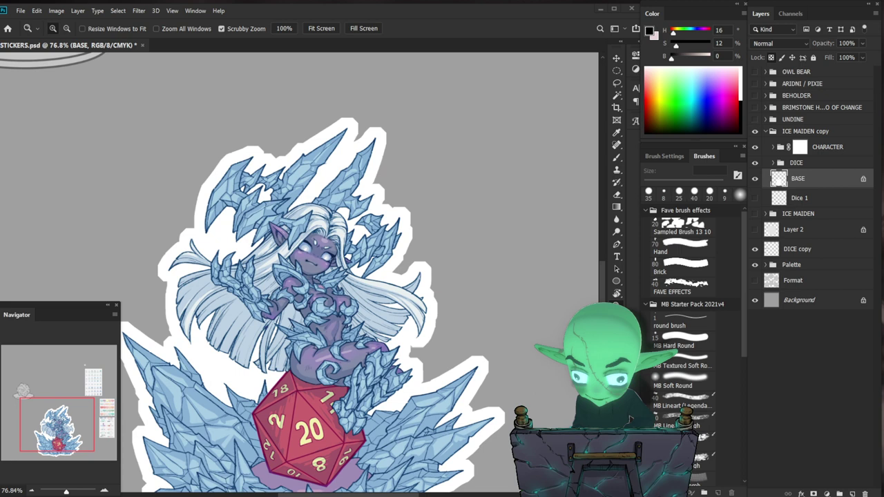
{"action": "left_click_drag", "start_coordinate": [491, 305], "coordinate": [410, 310]}
{"action": "left_click_drag", "start_coordinate": [327, 361], "coordinate": [475, 358]}
{"action": "scroll", "coordinate": [391, 134], "scroll_direction": "down", "scroll_amount": 3}
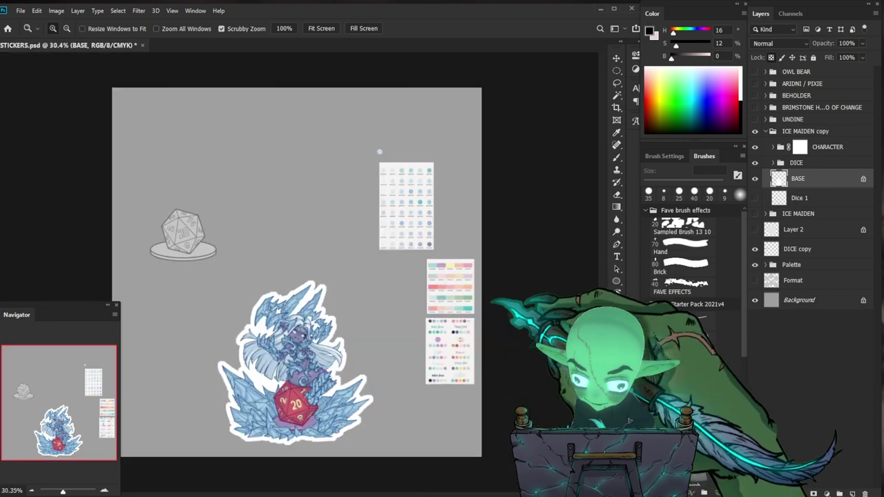
{"action": "scroll", "coordinate": [326, 437], "scroll_direction": "up", "scroll_amount": 2}
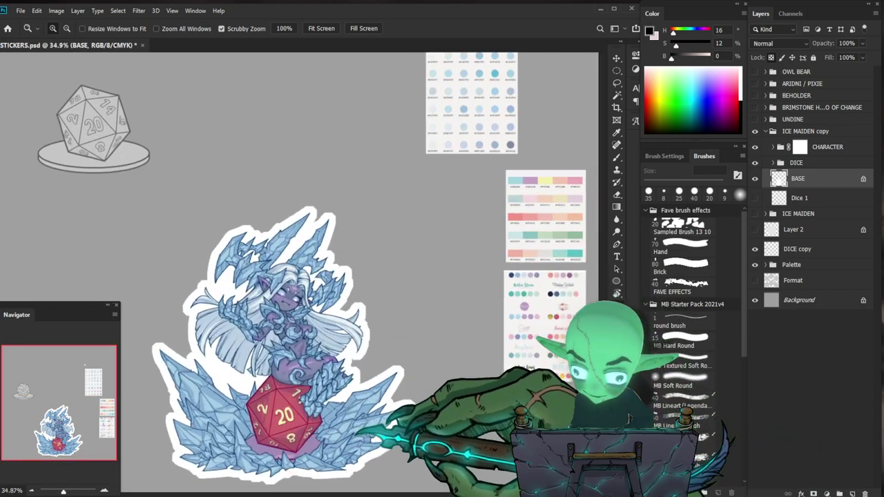
{"action": "left_click_drag", "start_coordinate": [425, 271], "coordinate": [461, 401]}
{"action": "scroll", "coordinate": [456, 103], "scroll_direction": "down", "scroll_amount": 5}
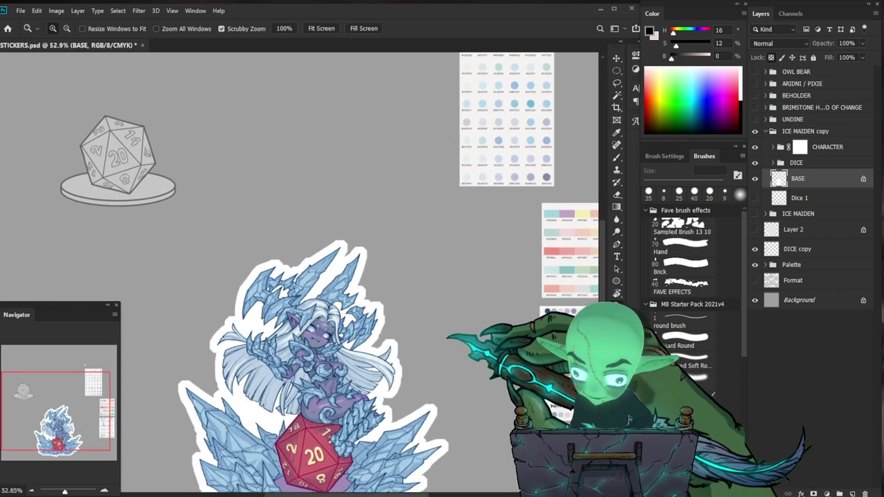
{"action": "left_click_drag", "start_coordinate": [421, 370], "coordinate": [417, 338]}
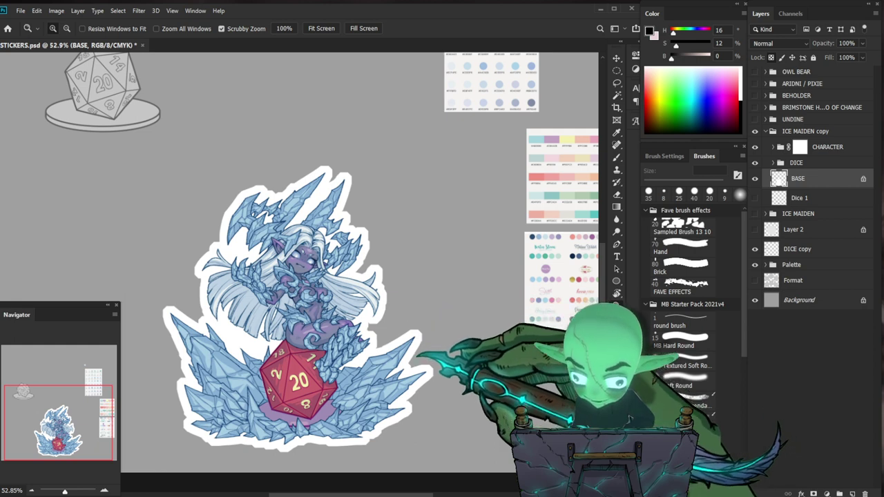
{"action": "scroll", "coordinate": [437, 59], "scroll_direction": "down", "scroll_amount": 2}
{"action": "scroll", "coordinate": [437, 59], "scroll_direction": "down", "scroll_amount": 1}
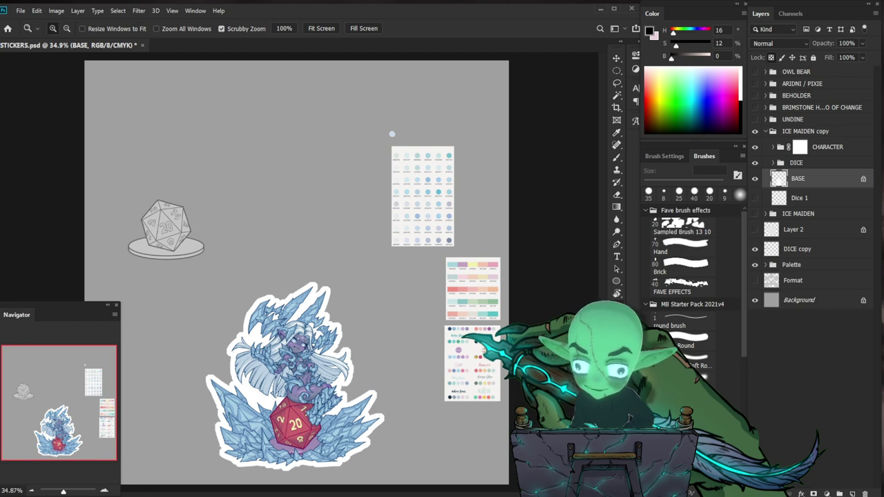
{"action": "left_click_drag", "start_coordinate": [306, 370], "coordinate": [327, 322]}
{"action": "left_click_drag", "start_coordinate": [391, 357], "coordinate": [370, 357]}
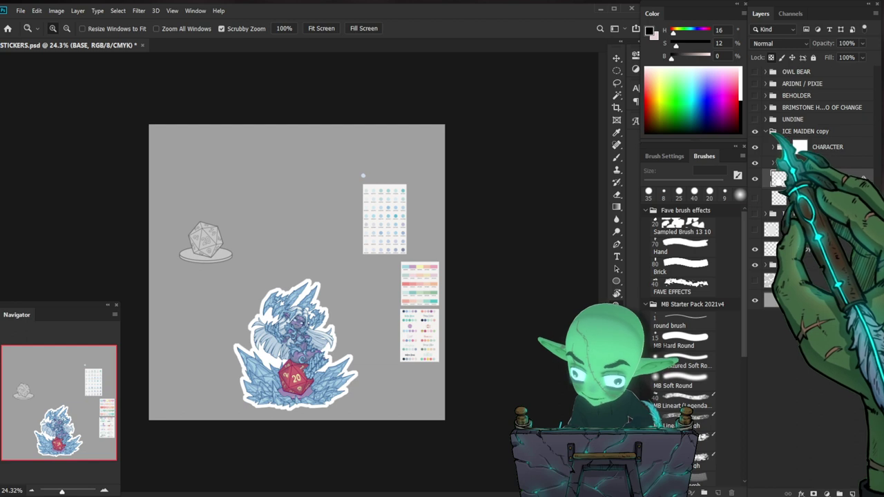
Collapse the ICE MAIDEN copy group, merge it into a single layer and check it by toggling its visibility.
{"action": "left_click", "coordinate": [765, 131]}
{"action": "key", "text": "ctrl+e"}
{"action": "left_click", "coordinate": [755, 136]}
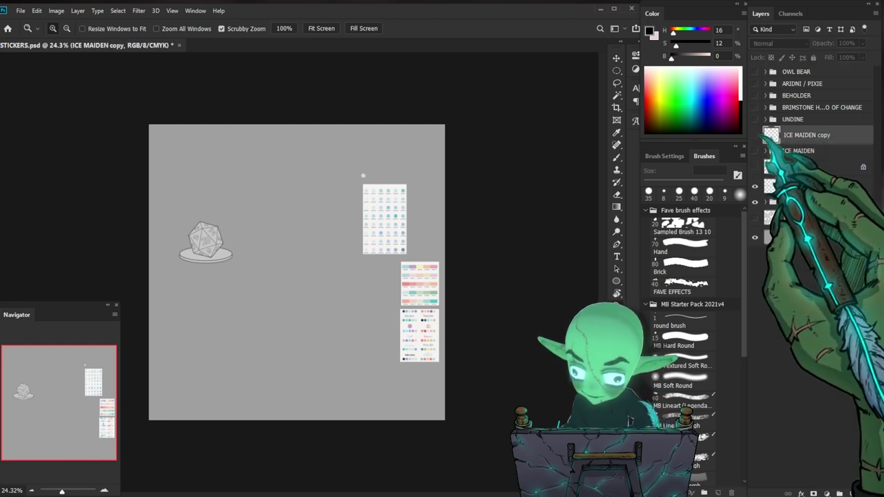
{"action": "left_click", "coordinate": [754, 135]}
{"action": "left_click_drag", "start_coordinate": [306, 368], "coordinate": [331, 370]}
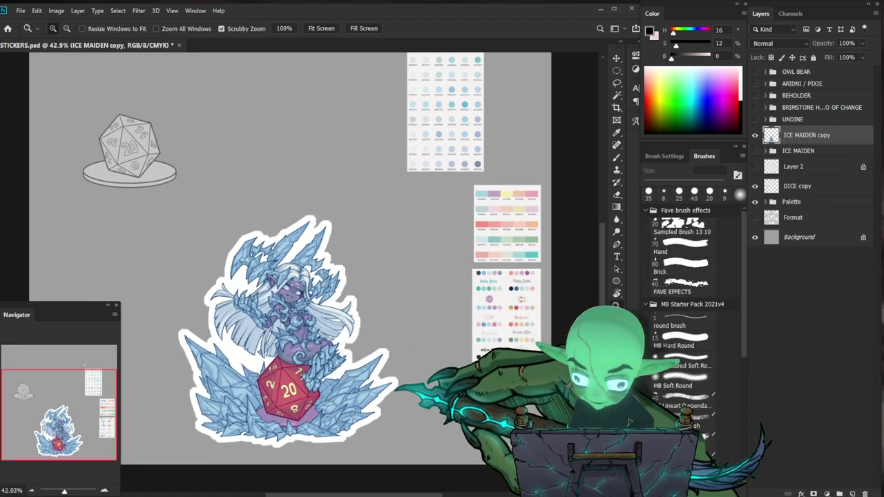
{"action": "left_click_drag", "start_coordinate": [373, 320], "coordinate": [397, 320]}
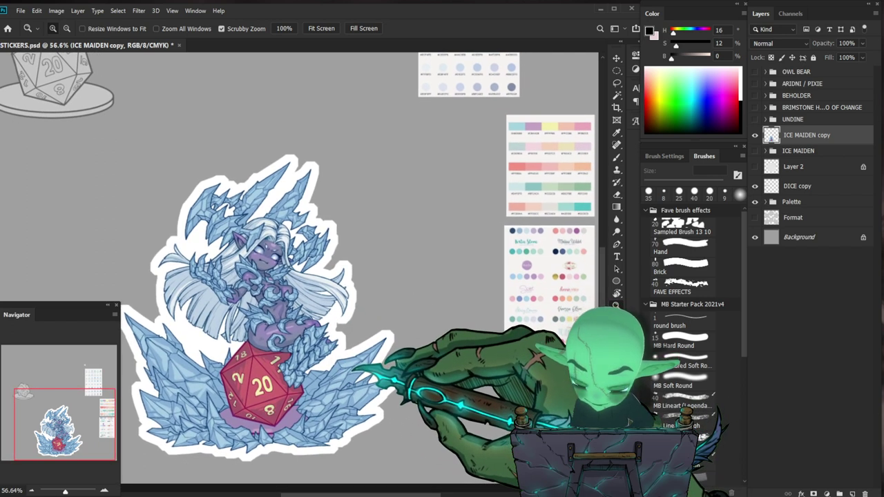
{"action": "mouse_move", "coordinate": [359, 364]}
{"action": "left_mouse_down"}
{"action": "mouse_move", "coordinate": [349, 363]}
{"action": "mouse_move", "coordinate": [348, 378]}
{"action": "mouse_move", "coordinate": [370, 363]}
{"action": "left_mouse_up"}
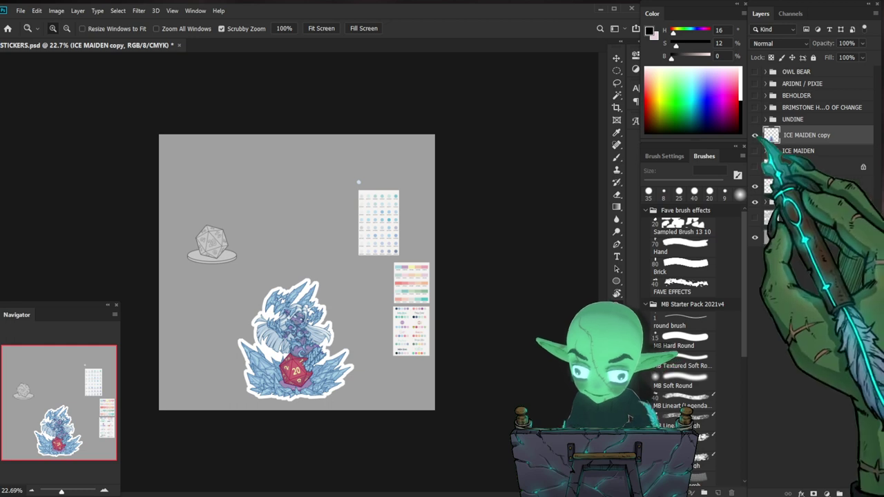
Hide the ICE MAIDEN copy, show the original ICE MAIDEN group and turn its BASE border white with the Hue/Saturation lightness.
{"action": "left_click", "coordinate": [754, 135]}
{"action": "left_click", "coordinate": [754, 151]}
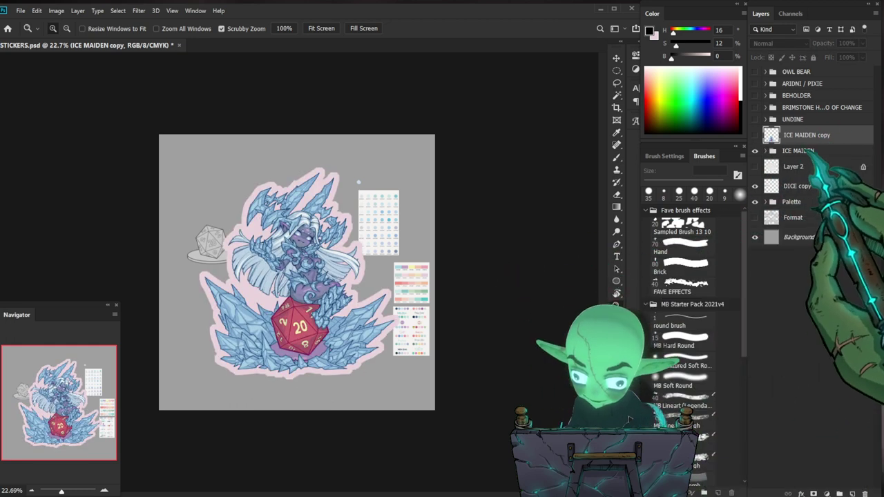
{"action": "left_click", "coordinate": [765, 150]}
{"action": "left_click", "coordinate": [797, 197]}
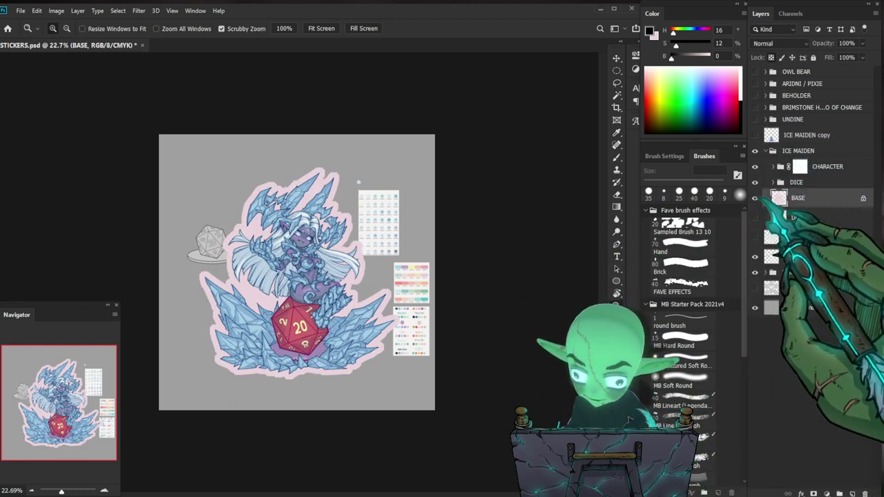
{"action": "key", "text": "ctrl+u"}
{"action": "left_click_drag", "start_coordinate": [614, 415], "coordinate": [675, 415]}
{"action": "left_click", "coordinate": [736, 318]}
Set the blend mode of the top LINEART layer in the CHARACTER group to Normal.
{"action": "left_click_drag", "start_coordinate": [254, 310], "coordinate": [383, 356]}
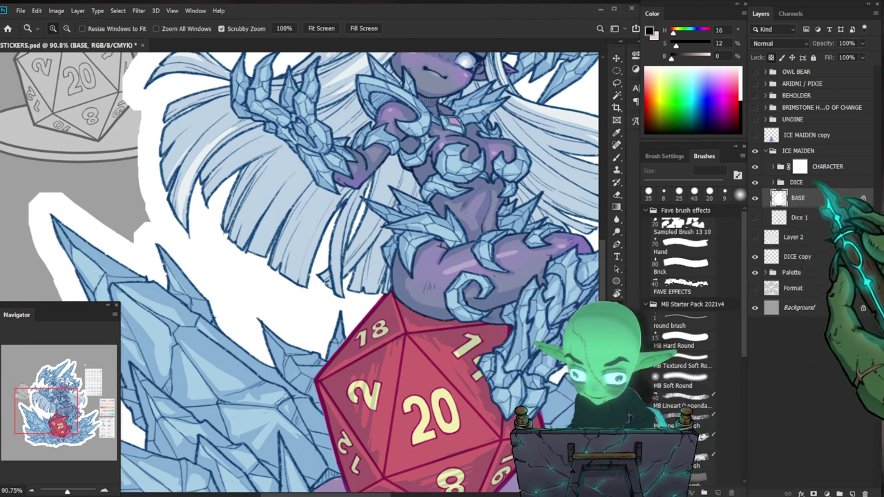
{"action": "left_click", "coordinate": [812, 182]}
{"action": "left_click", "coordinate": [780, 167]}
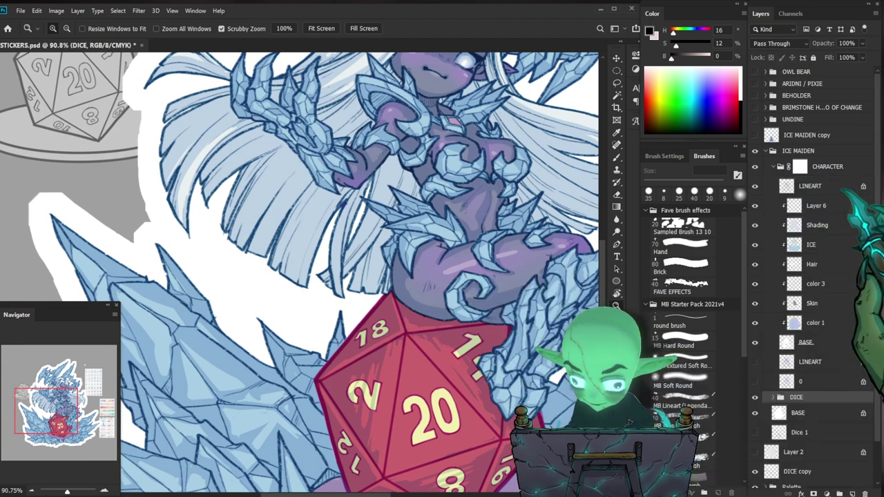
{"action": "left_click", "coordinate": [810, 185]}
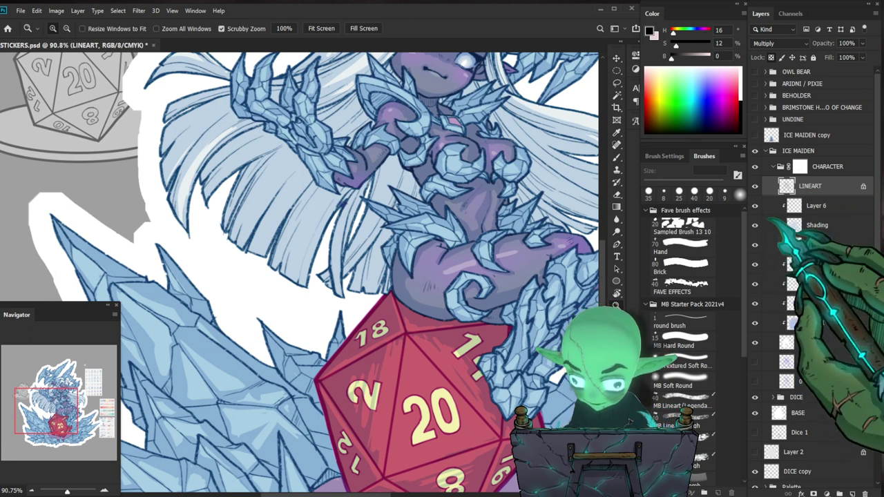
{"action": "left_click_drag", "start_coordinate": [339, 373], "coordinate": [298, 374]}
{"action": "left_click_drag", "start_coordinate": [407, 384], "coordinate": [388, 398]}
{"action": "left_click_drag", "start_coordinate": [299, 387], "coordinate": [314, 387]}
{"action": "left_click", "coordinate": [776, 44]}
{"action": "left_click", "coordinate": [776, 52]}
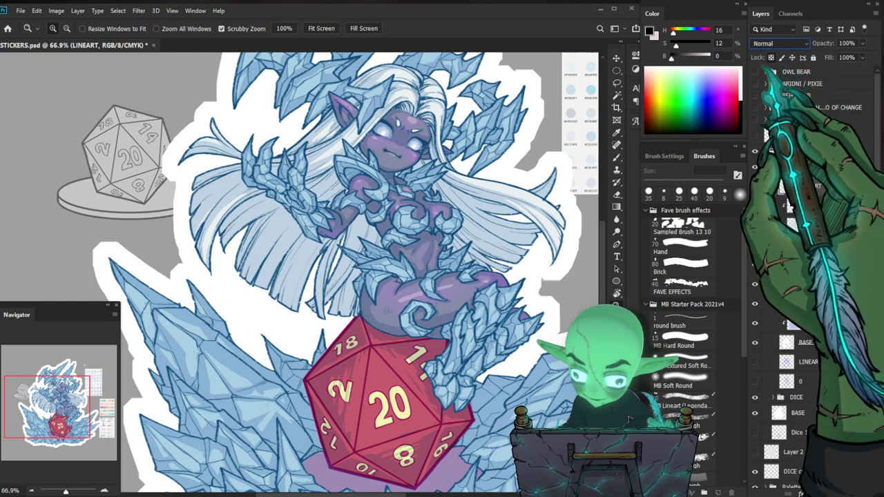
Sample the blue outline colour from the ice crystals for the brush.
{"action": "left_click_drag", "start_coordinate": [263, 353], "coordinate": [345, 350]}
{"action": "key", "text": "b"}
{"action": "left_click", "coordinate": [286, 377], "text": "alt"}
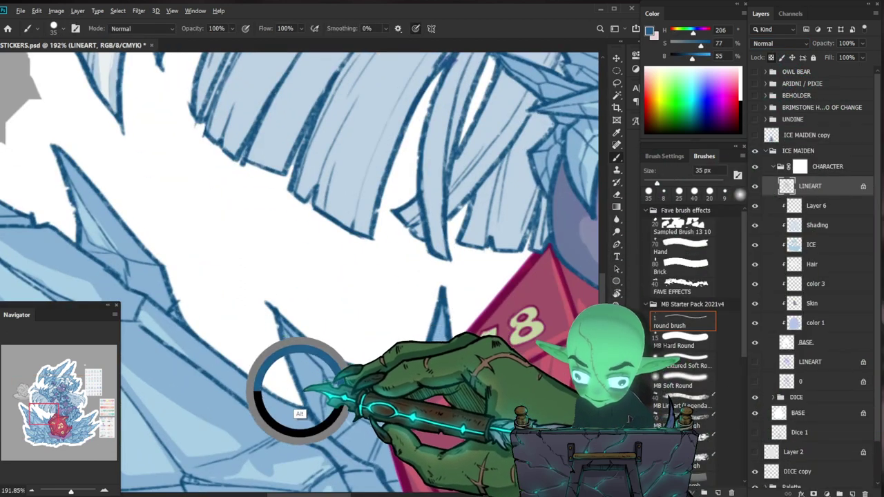
{"action": "key", "text": "z"}
{"action": "left_click_drag", "start_coordinate": [350, 344], "coordinate": [305, 345]}
{"action": "key", "text": "b"}
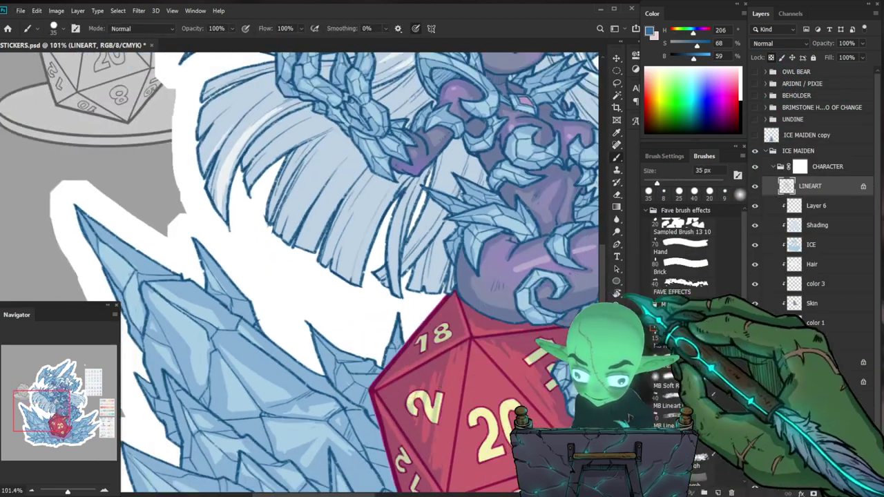
Choose the MB Lineart brush at 10 px and unlock the transparent pixels of the LINEART layer.
{"action": "left_click", "coordinate": [682, 403]}
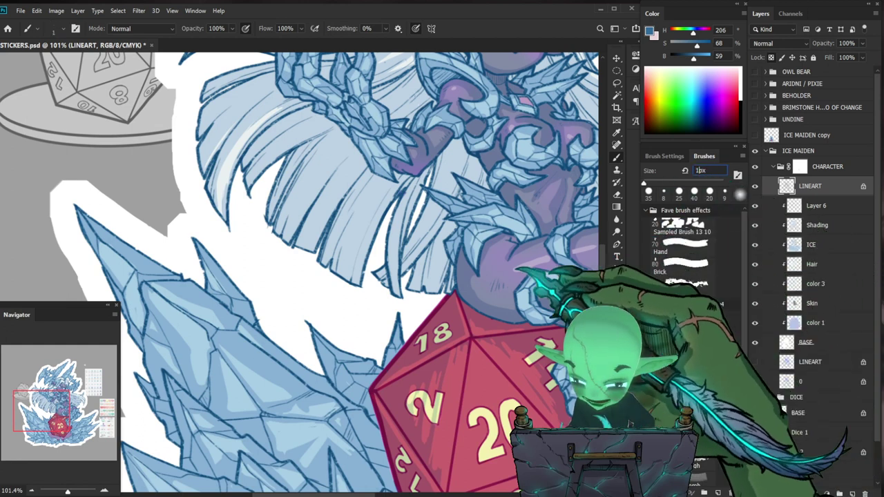
{"action": "key", "text": "bracketleft"}
{"action": "key", "text": "bracketleft"}
{"action": "key", "text": "bracketleft"}
{"action": "key", "text": "space"}
{"action": "mouse_move", "coordinate": [323, 370]}
{"action": "left_mouse_down"}
{"action": "mouse_move", "coordinate": [349, 352]}
{"action": "mouse_move", "coordinate": [342, 350]}
{"action": "left_mouse_up"}
{"action": "key", "text": "ctrl+space"}
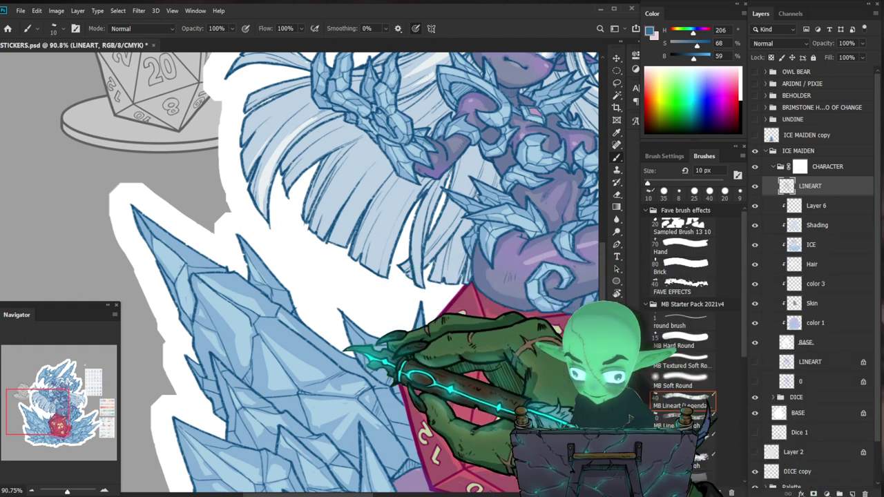
Try blue lineart strokes in the white area between the hair and the ice crystals, and undo them.
{"action": "left_click_drag", "start_coordinate": [319, 295], "coordinate": [301, 250]}
{"action": "left_click_drag", "start_coordinate": [301, 250], "coordinate": [372, 306]}
{"action": "key", "text": "ctrl+z"}
{"action": "key", "text": "ctrl+z"}
{"action": "key", "text": "ctrl+z"}
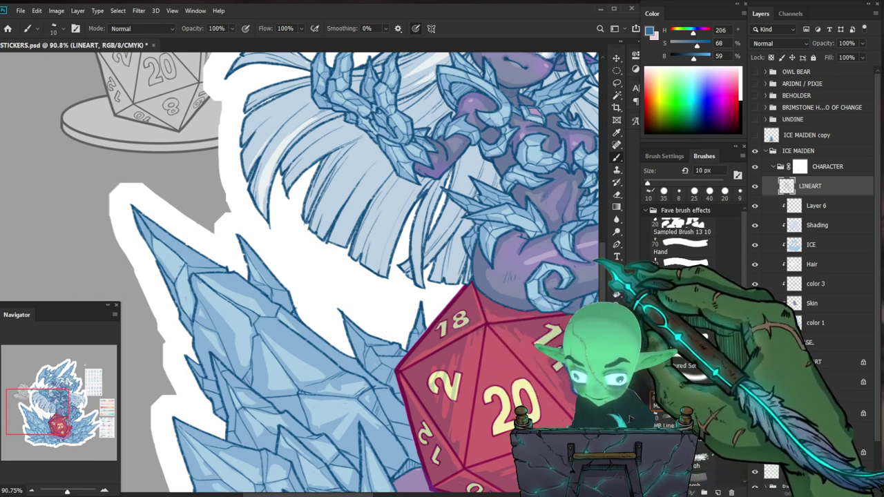
Try a tall faceted crystal outline in the white gap between the hair and the ice crystals, and undo its strokes.
{"action": "key", "text": "ctrl+space"}
{"action": "left_click_drag", "start_coordinate": [392, 347], "coordinate": [406, 343]}
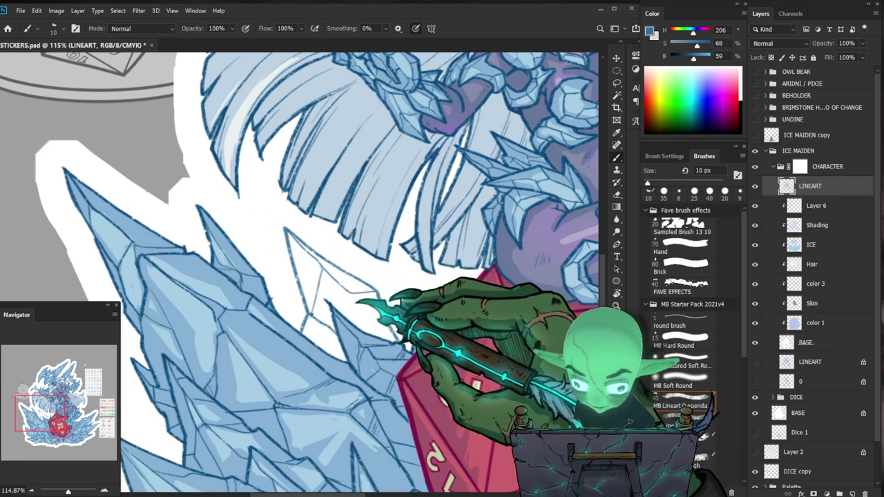
{"action": "key", "text": "z"}
{"action": "mouse_move", "coordinate": [446, 329]}
{"action": "left_mouse_down"}
{"action": "mouse_move", "coordinate": [376, 328]}
{"action": "mouse_move", "coordinate": [429, 327]}
{"action": "left_mouse_up"}
{"action": "key", "text": "ctrl+z"}
{"action": "key", "text": "ctrl+z"}
{"action": "key", "text": "ctrl+z"}
{"action": "key", "text": "ctrl+z"}
{"action": "key", "text": "ctrl+z"}
{"action": "key", "text": "ctrl+z"}
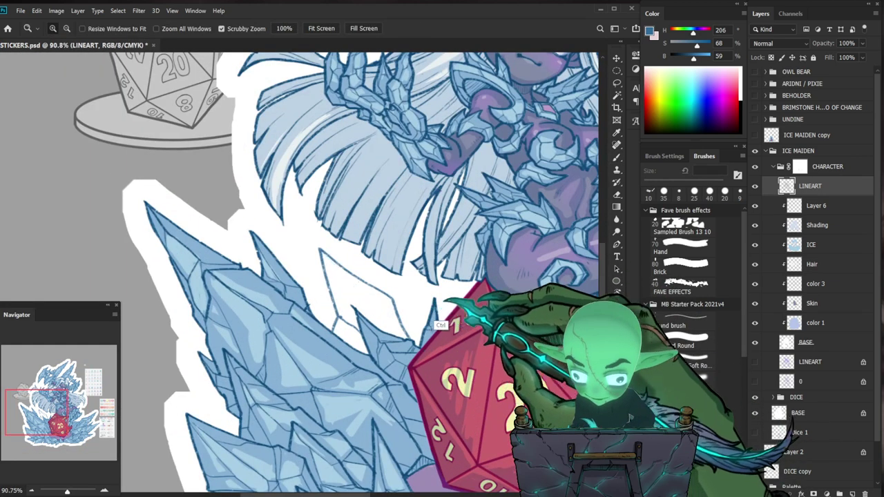
Draw a tall ice crystal and smaller faceted crystals in the white gap between the hair, the existing crystals and the die.
{"action": "key", "text": "b"}
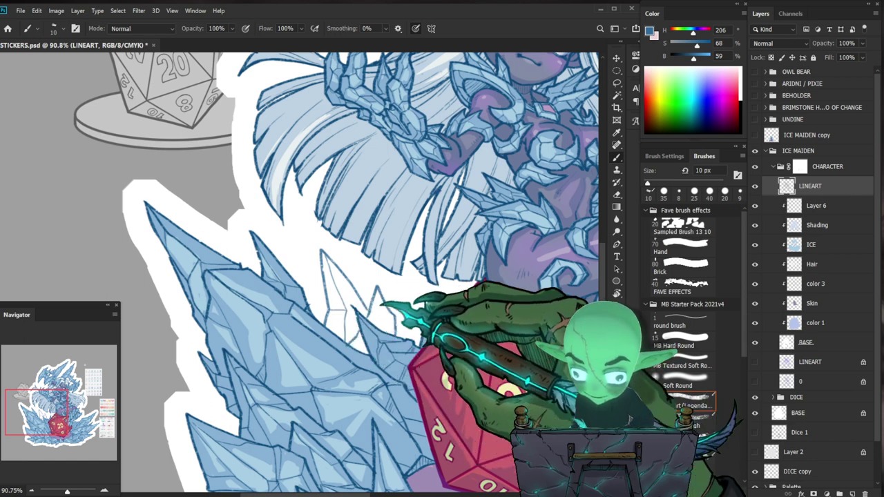
{"action": "key", "text": "z"}
{"action": "key", "text": "ctrl+0"}
{"action": "left_click_drag", "start_coordinate": [259, 307], "coordinate": [319, 313]}
{"action": "key", "text": "b"}
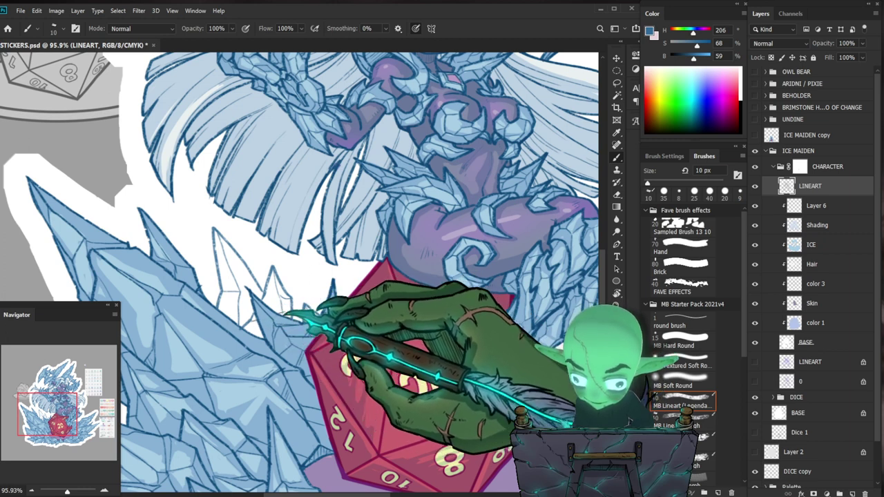
{"action": "left_click_drag", "start_coordinate": [317, 312], "coordinate": [290, 308]}
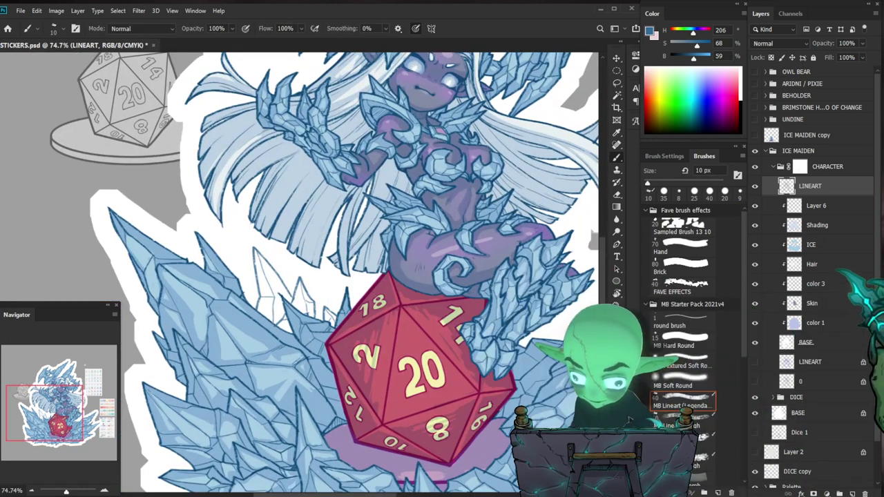
Hide the white BASE border layer below the DICE group, keeping the BASE layer of the CHARACTER group visible.
{"action": "left_click", "coordinate": [755, 342]}
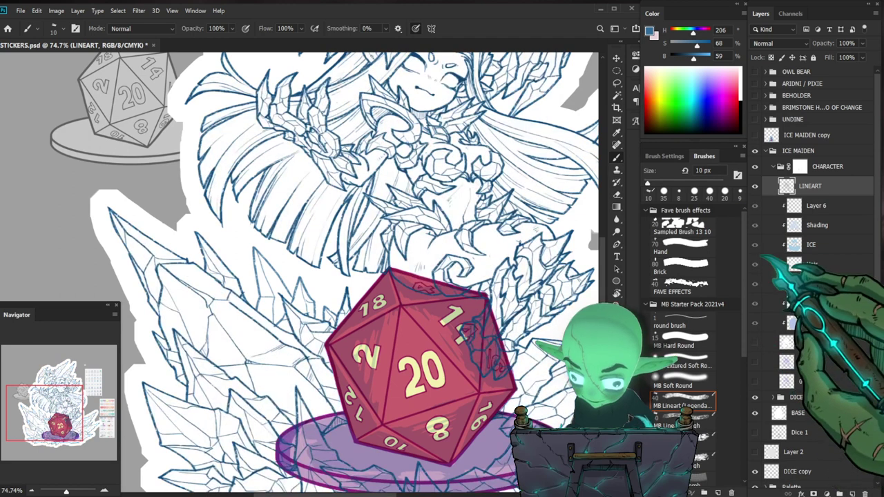
{"action": "left_click", "coordinate": [754, 342]}
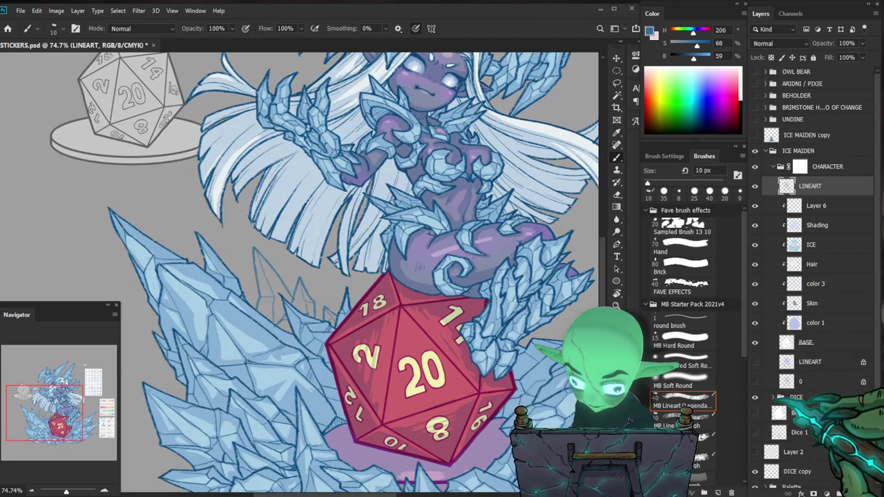
{"action": "mouse_move", "coordinate": [364, 305]}
{"action": "left_mouse_down"}
{"action": "mouse_move", "coordinate": [386, 312]}
{"action": "mouse_move", "coordinate": [374, 309]}
{"action": "left_mouse_up"}
{"action": "left_click_drag", "start_coordinate": [277, 347], "coordinate": [315, 336]}
{"action": "scroll", "coordinate": [301, 235], "scroll_direction": "up", "scroll_amount": 4}
{"action": "key", "text": "e"}
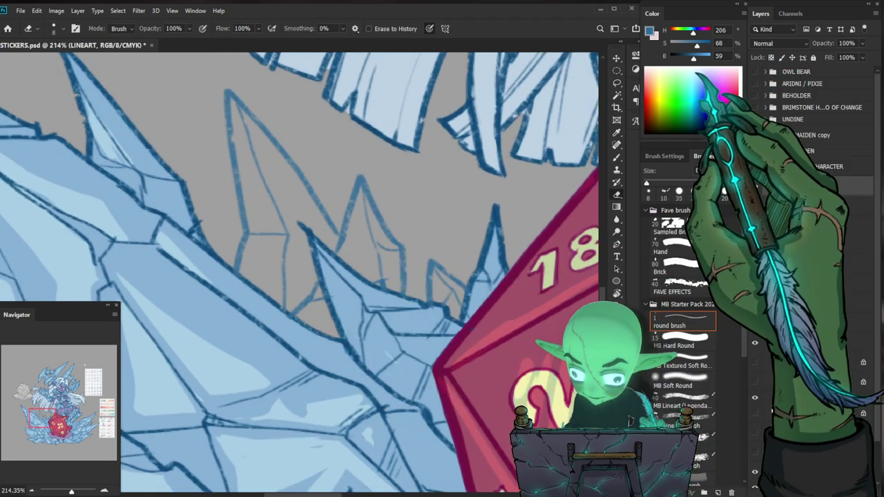
Hide the Shading layer in the CHARACTER group.
{"action": "key", "text": "b"}
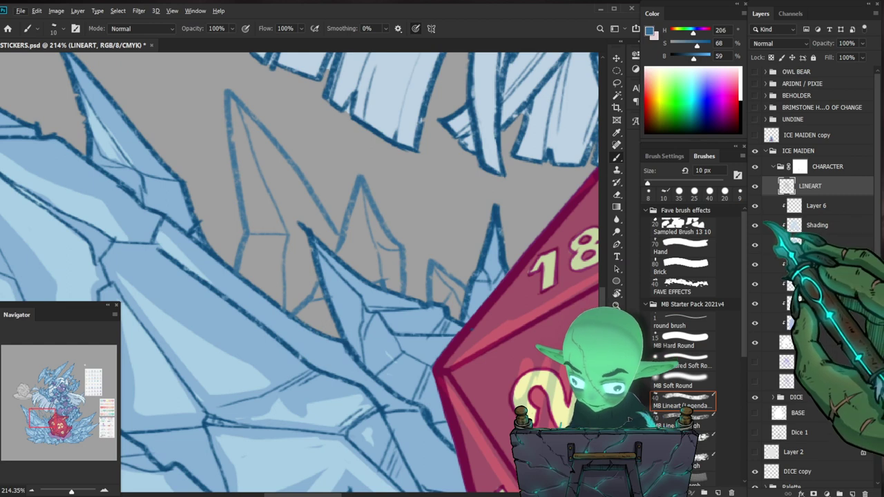
{"action": "left_click", "coordinate": [755, 225]}
{"action": "left_click", "coordinate": [754, 225]}
{"action": "left_click", "coordinate": [755, 224]}
{"action": "left_click", "coordinate": [755, 225]}
{"action": "left_click", "coordinate": [755, 225]}
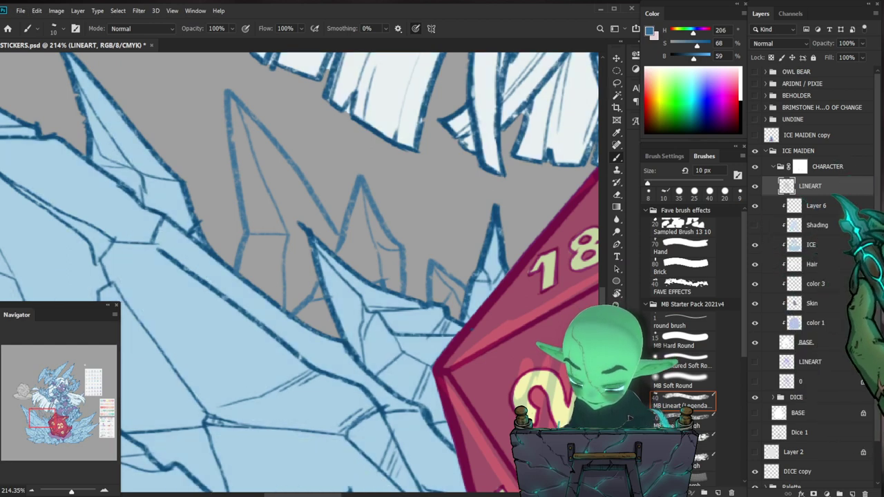
Sample the darker blue of the existing outlines and recolour the new crystals' lines on the LINEART layer with it.
{"action": "key", "text": "z"}
{"action": "mouse_move", "coordinate": [359, 337]}
{"action": "left_mouse_down"}
{"action": "mouse_move", "coordinate": [342, 349]}
{"action": "mouse_move", "coordinate": [357, 328]}
{"action": "left_mouse_up"}
{"action": "key", "text": "b"}
{"action": "left_click", "coordinate": [221, 264], "text": "alt"}
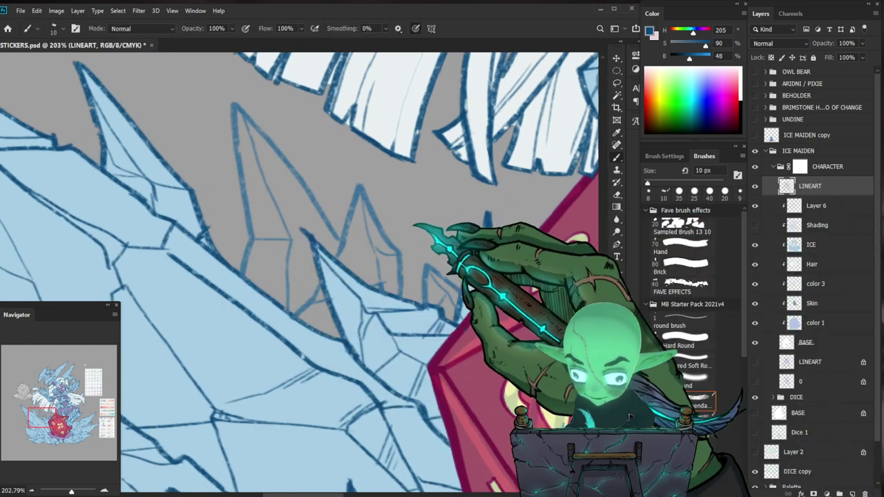
{"action": "left_click", "coordinate": [207, 251], "text": "alt"}
{"action": "key", "text": "ctrl+1"}
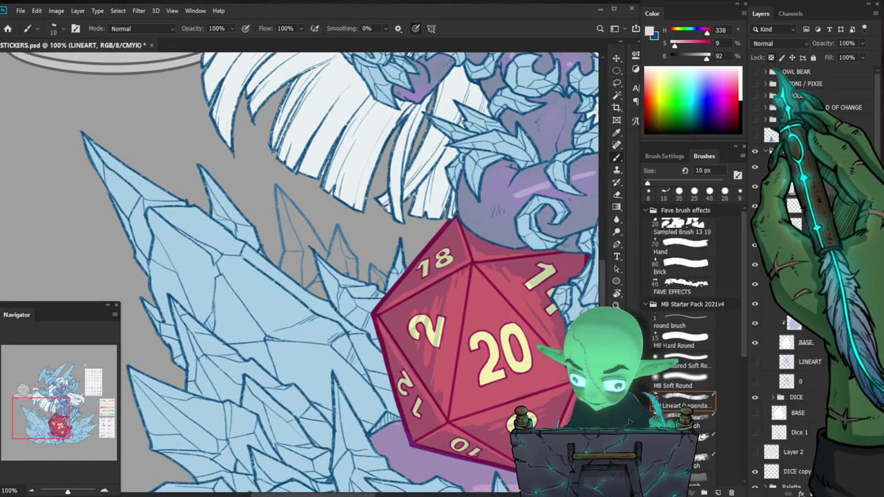
{"action": "key", "text": "ctrl+slash"}
{"action": "key", "text": "ctrl+z"}
{"action": "left_click_drag", "start_coordinate": [373, 337], "coordinate": [352, 339]}
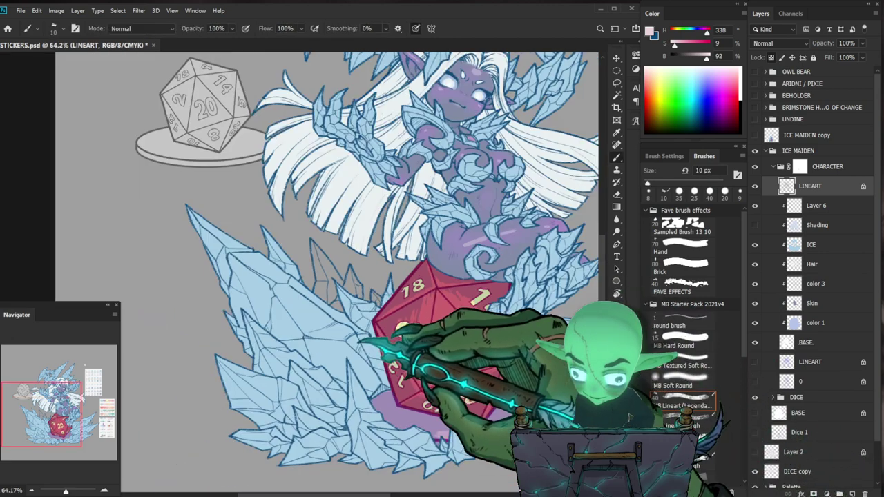
{"action": "left_click_drag", "start_coordinate": [347, 302], "coordinate": [366, 298]}
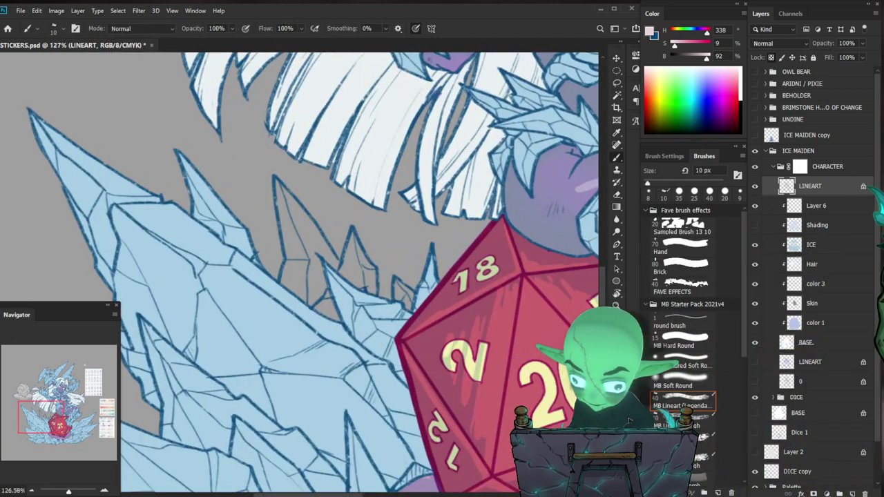
Lasso the new crystals' shapes on the CHARACTER group's BASE layer, fill them with white and deselect.
{"action": "scroll", "coordinate": [309, 352], "scroll_direction": "up", "scroll_amount": 2}
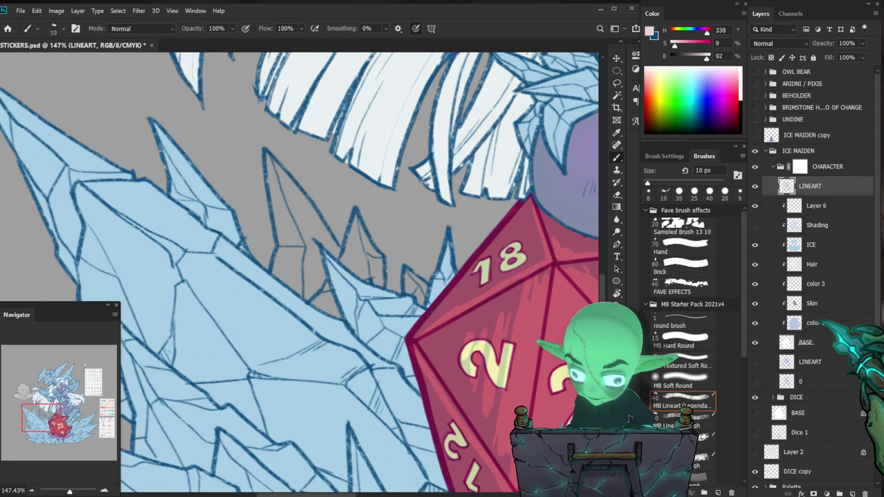
{"action": "left_click", "coordinate": [819, 343]}
{"action": "key", "text": "l"}
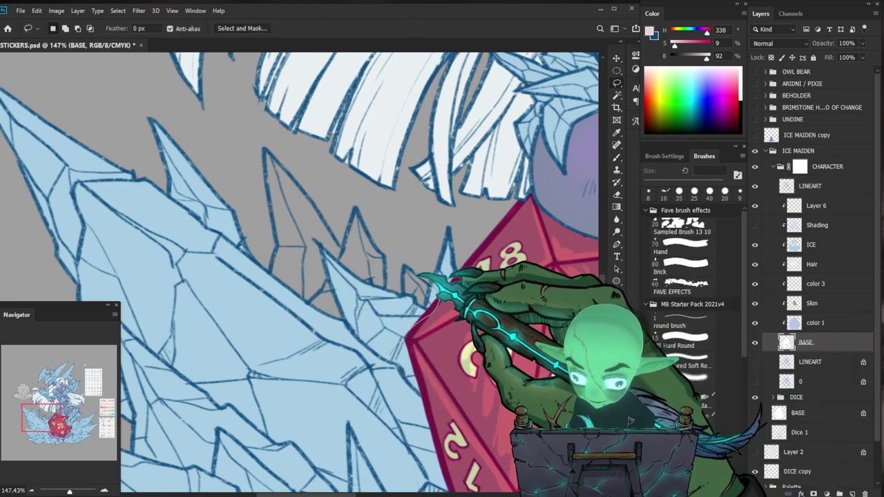
{"action": "mouse_move", "coordinate": [388, 257]}
{"action": "left_mouse_down"}
{"action": "mouse_move", "coordinate": [370, 226]}
{"action": "mouse_move", "coordinate": [349, 235]}
{"action": "mouse_move", "coordinate": [327, 275]}
{"action": "mouse_move", "coordinate": [406, 335]}
{"action": "left_mouse_up"}
{"action": "mouse_move", "coordinate": [335, 236]}
{"action": "left_mouse_down"}
{"action": "mouse_move", "coordinate": [294, 177]}
{"action": "mouse_move", "coordinate": [270, 166]}
{"action": "mouse_move", "coordinate": [280, 234]}
{"action": "mouse_move", "coordinate": [359, 348]}
{"action": "left_mouse_up"}
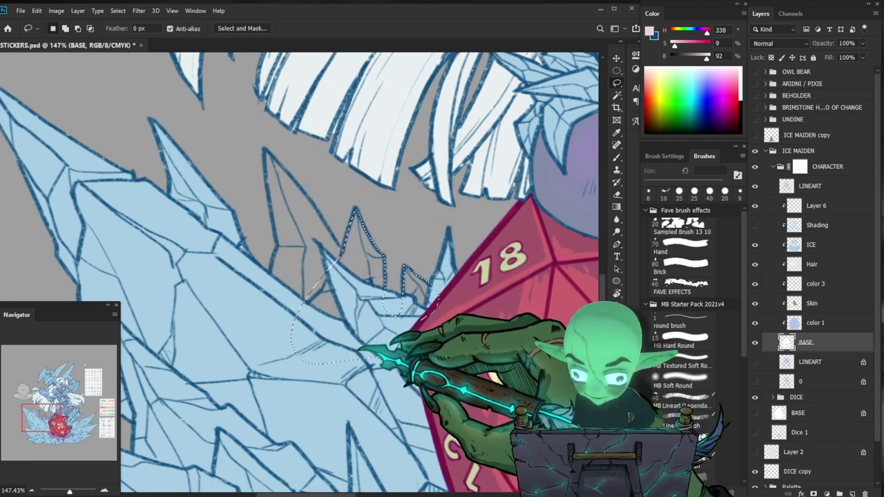
{"action": "key", "text": "d"}
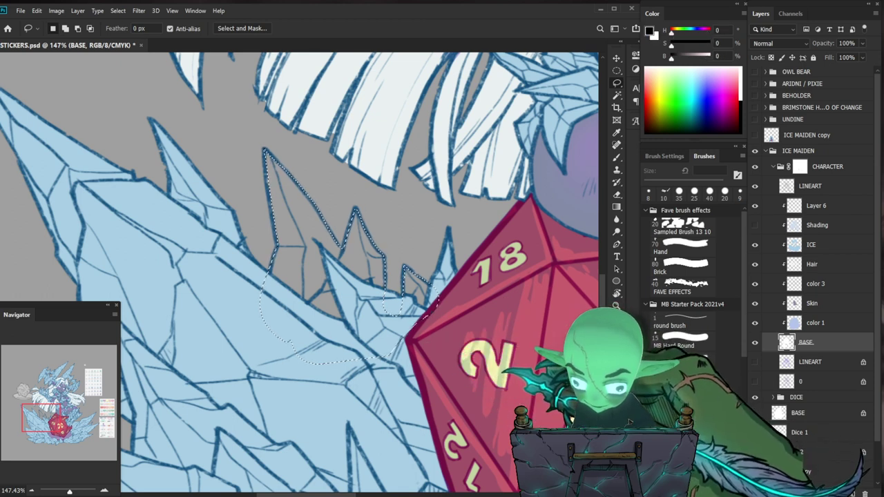
{"action": "key", "text": "ctrl+BackSpace"}
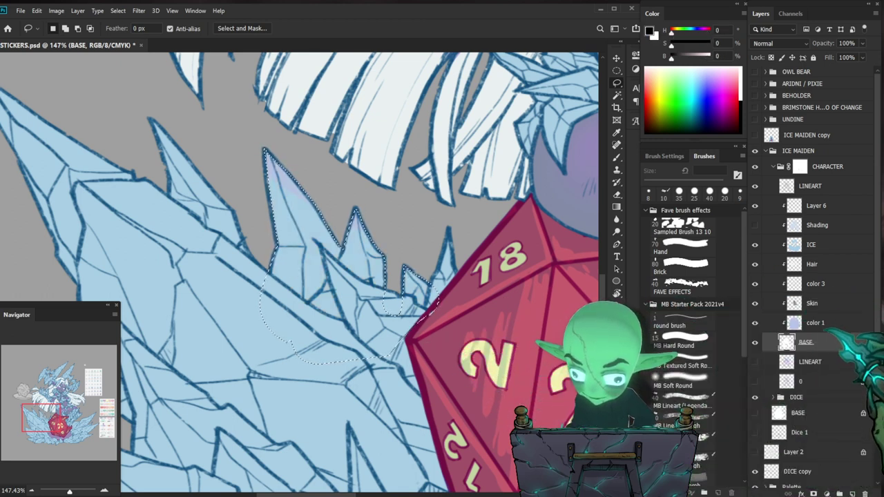
{"action": "key", "text": "ctrl+d"}
Select the color 1 layer and show the Shading layer again.
{"action": "left_click", "coordinate": [816, 323]}
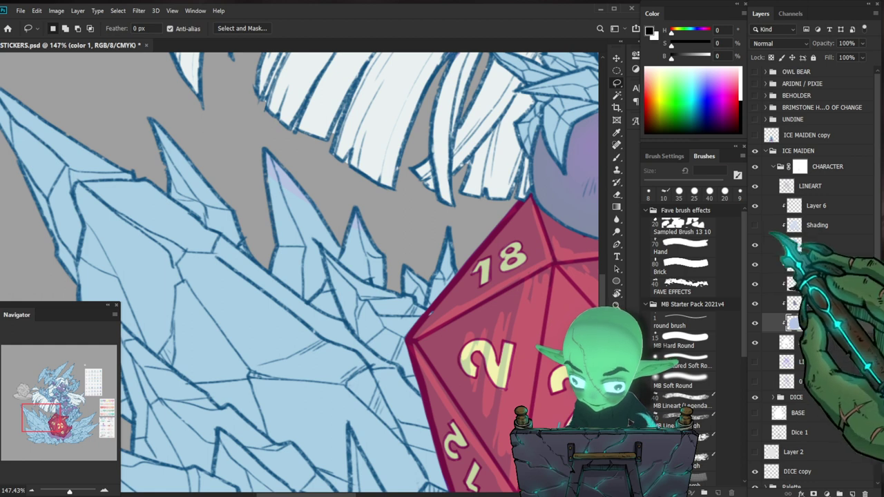
{"action": "left_click", "coordinate": [755, 225]}
{"action": "left_click_drag", "start_coordinate": [339, 312], "coordinate": [310, 339]}
{"action": "left_click_drag", "start_coordinate": [404, 292], "coordinate": [370, 333]}
{"action": "key", "text": "z"}
{"action": "left_click_drag", "start_coordinate": [306, 293], "coordinate": [242, 294]}
{"action": "key", "text": "b"}
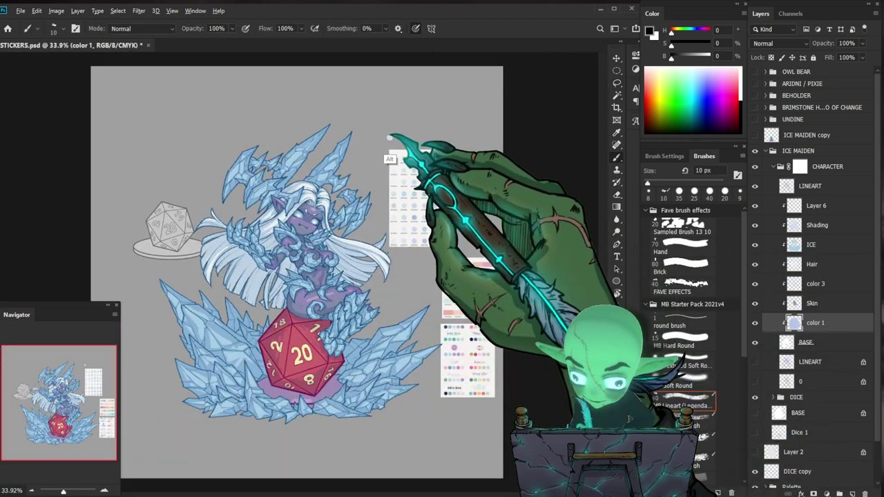
Undo the pale stroke on color 1 and paint the new crystals' tips with sampled ice blue on the ICE layer, using a 40 px round brush.
{"action": "scroll", "coordinate": [241, 338], "scroll_direction": "up", "scroll_amount": 5}
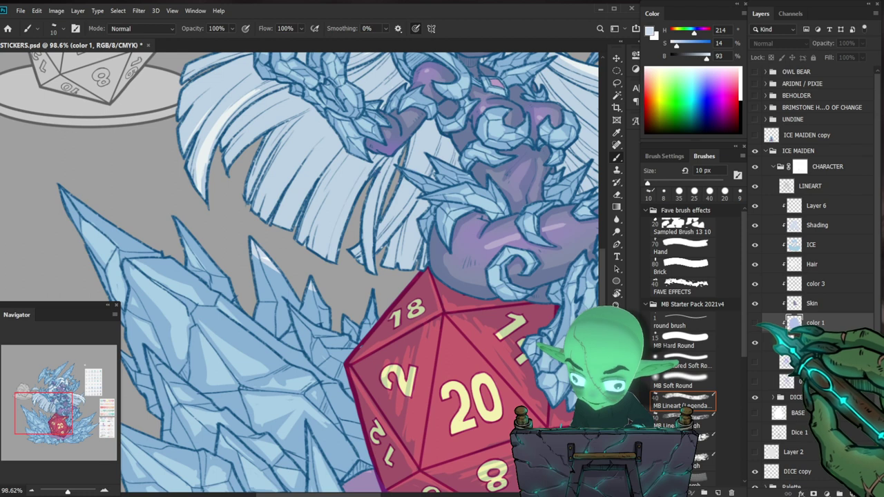
{"action": "key", "text": "ctrl+z"}
{"action": "left_click", "coordinate": [811, 245]}
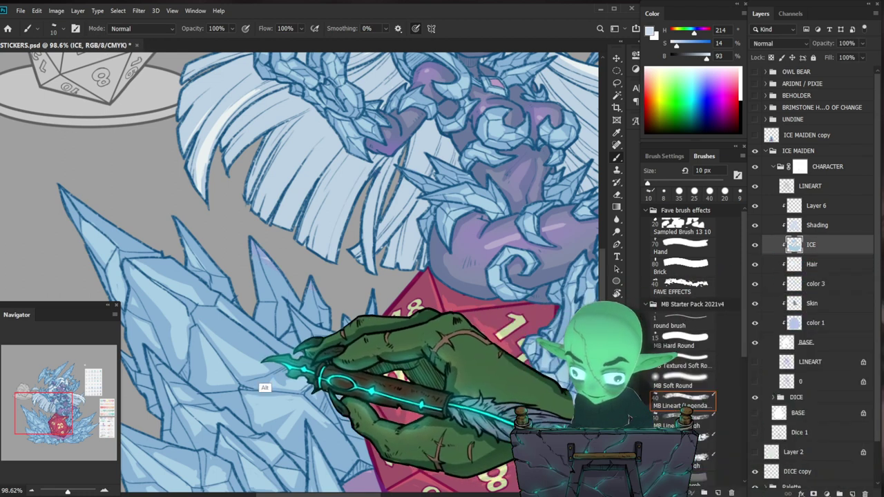
{"action": "left_click", "coordinate": [247, 364], "text": "alt"}
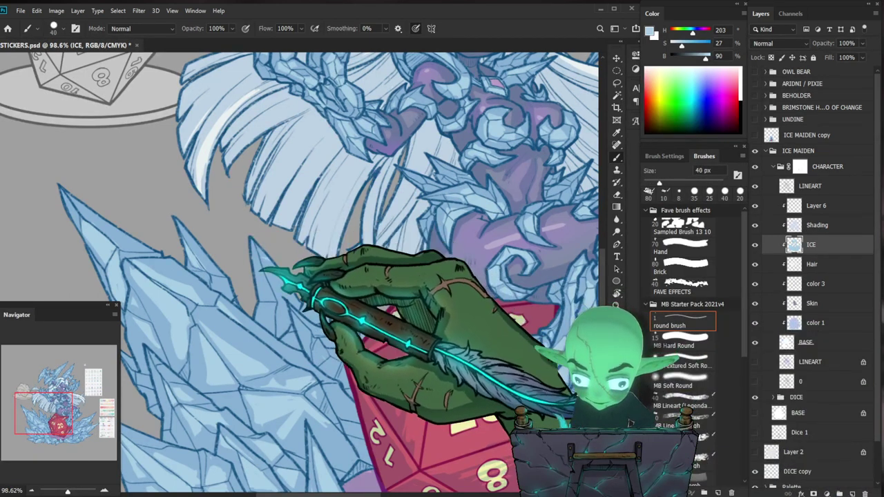
{"action": "left_click_drag", "start_coordinate": [332, 246], "coordinate": [342, 246]}
{"action": "mouse_move", "coordinate": [553, 228]}
{"action": "left_mouse_down"}
{"action": "mouse_move", "coordinate": [264, 317]}
{"action": "mouse_move", "coordinate": [290, 291]}
{"action": "left_mouse_up"}
Sample the pale blue swatch beside the palette and shade the new crystals on the Shading layer.
{"action": "left_click", "coordinate": [373, 162], "text": "alt"}
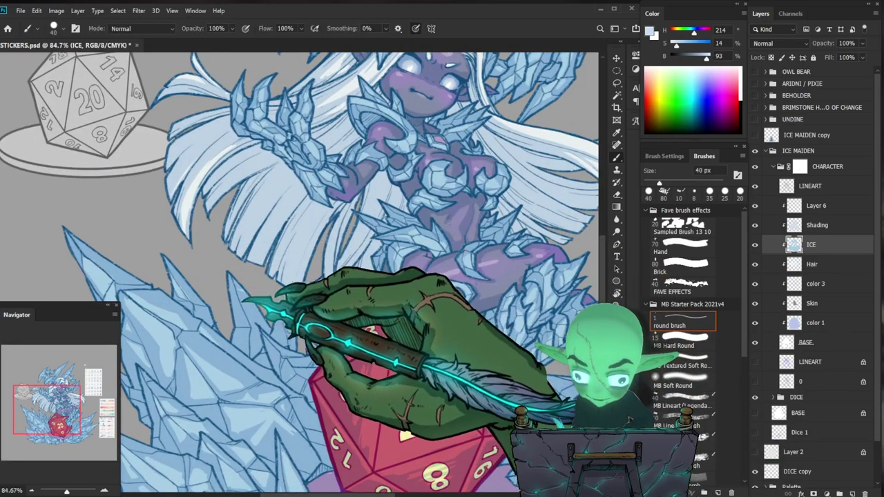
{"action": "left_click", "coordinate": [816, 225]}
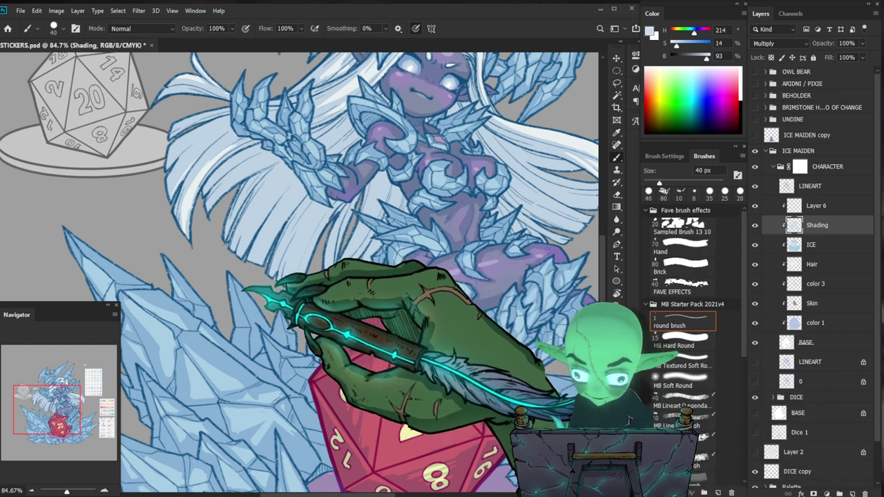
{"action": "left_click_drag", "start_coordinate": [325, 345], "coordinate": [292, 351]}
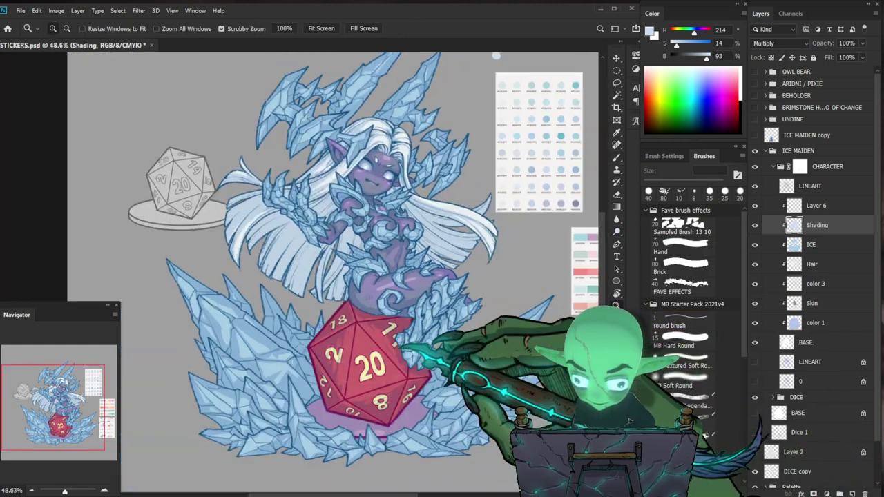
{"action": "key", "text": "e"}
{"action": "left_click_drag", "start_coordinate": [252, 330], "coordinate": [296, 325]}
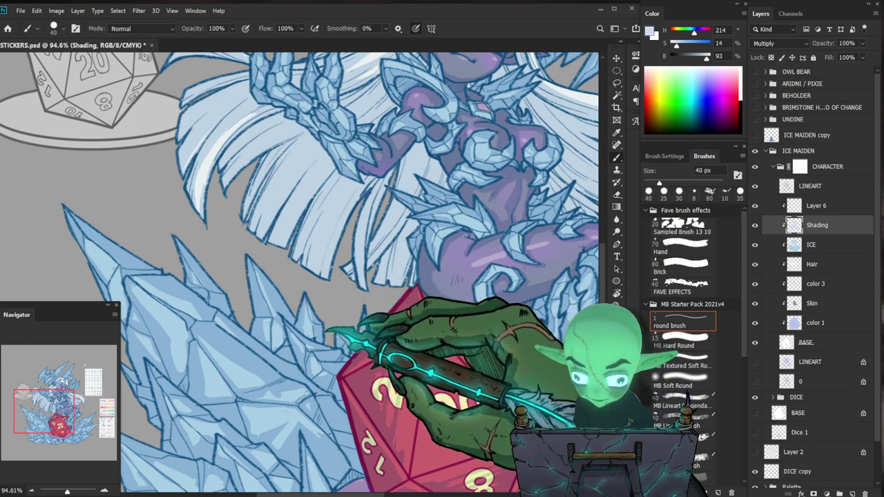
Touch up the new crystals on the ICE layer with the light ice blue sampled from the large crystals.
{"action": "left_click", "coordinate": [811, 244]}
{"action": "scroll", "coordinate": [463, 93], "scroll_direction": "down", "scroll_amount": 5}
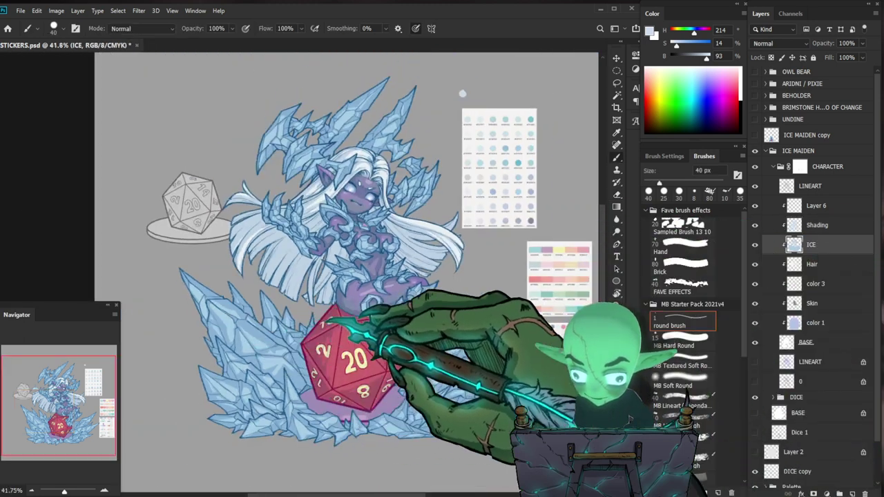
{"action": "left_click", "coordinate": [267, 362], "text": "alt"}
{"action": "scroll", "coordinate": [277, 345], "scroll_direction": "up", "scroll_amount": 5}
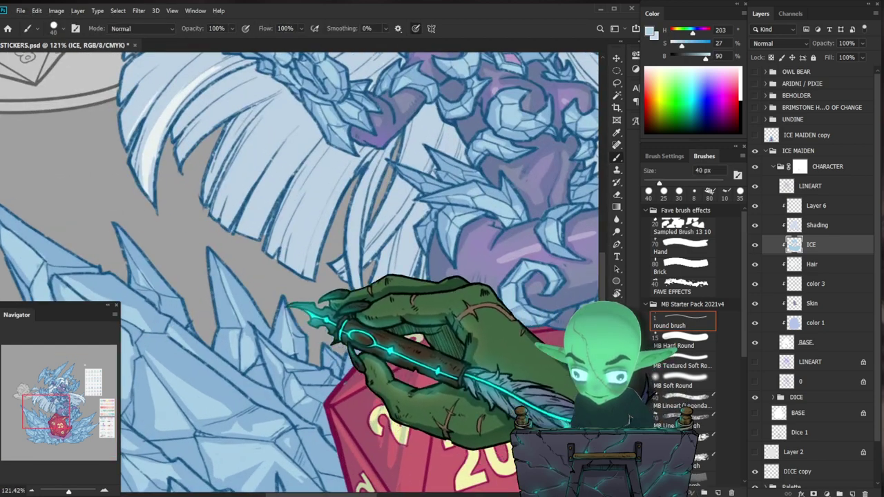
{"action": "left_click_drag", "start_coordinate": [297, 314], "coordinate": [241, 346]}
{"action": "left_click_drag", "start_coordinate": [587, 369], "coordinate": [525, 362]}
{"action": "left_click_drag", "start_coordinate": [469, 366], "coordinate": [409, 369]}
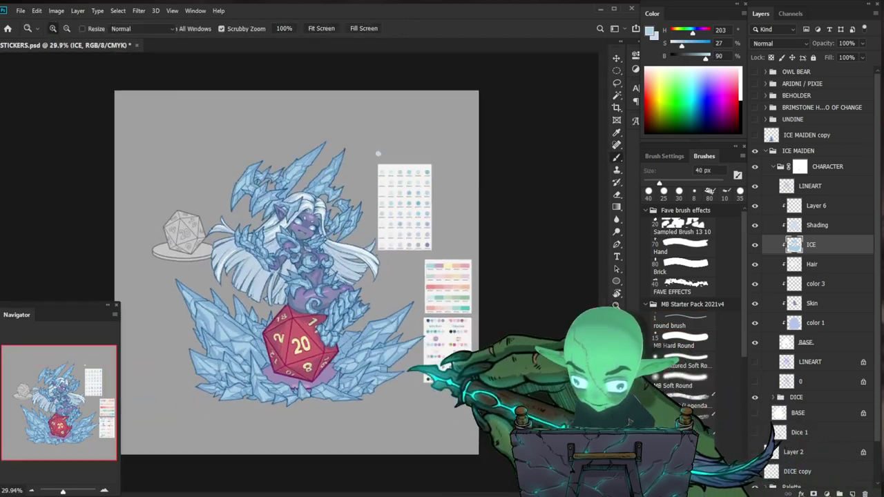
{"action": "scroll", "coordinate": [378, 153], "scroll_direction": "up", "scroll_amount": 2}
{"action": "key", "text": "b"}
{"action": "scroll", "coordinate": [419, 59], "scroll_direction": "up", "scroll_amount": 1}
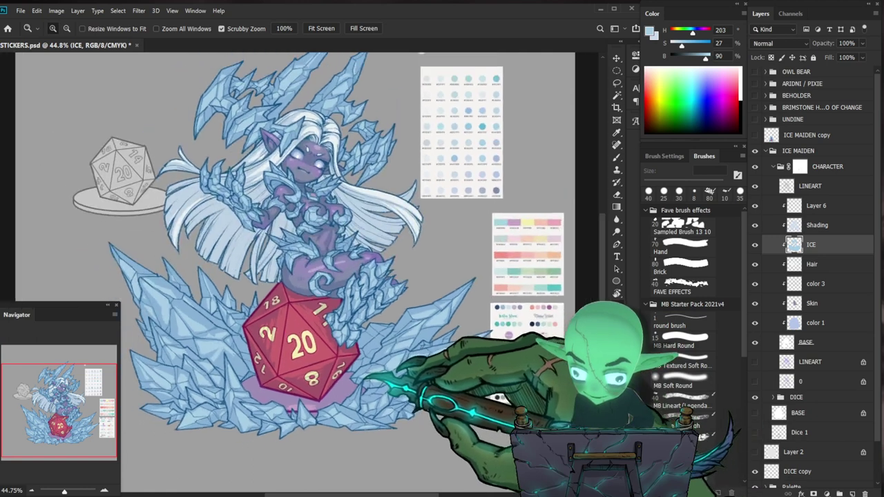
{"action": "key", "text": "b"}
{"action": "mouse_move", "coordinate": [351, 355]}
{"action": "left_mouse_down"}
{"action": "mouse_move", "coordinate": [362, 382]}
{"action": "mouse_move", "coordinate": [366, 354]}
{"action": "mouse_move", "coordinate": [345, 354]}
{"action": "left_mouse_up"}
Darken the LINEART layer with Hue/Saturation, setting Lightness to -32.
{"action": "left_click", "coordinate": [799, 166]}
{"action": "left_click", "coordinate": [826, 186]}
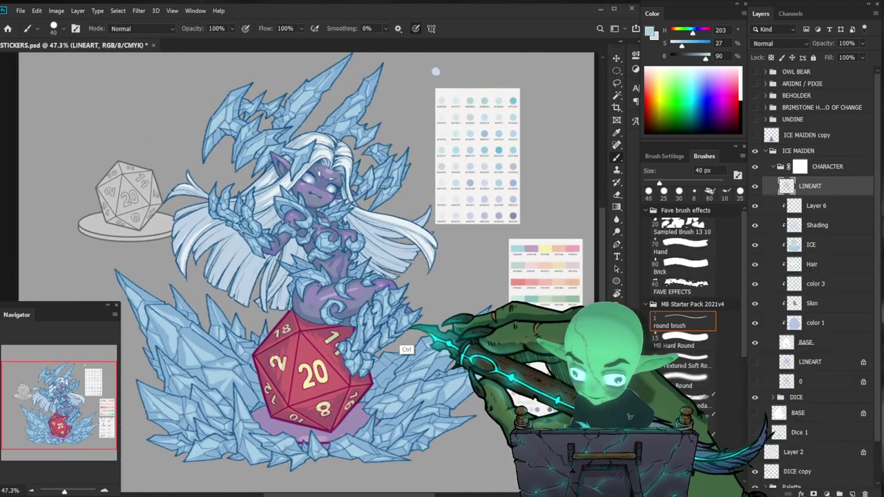
{"action": "key", "text": "ctrl+u"}
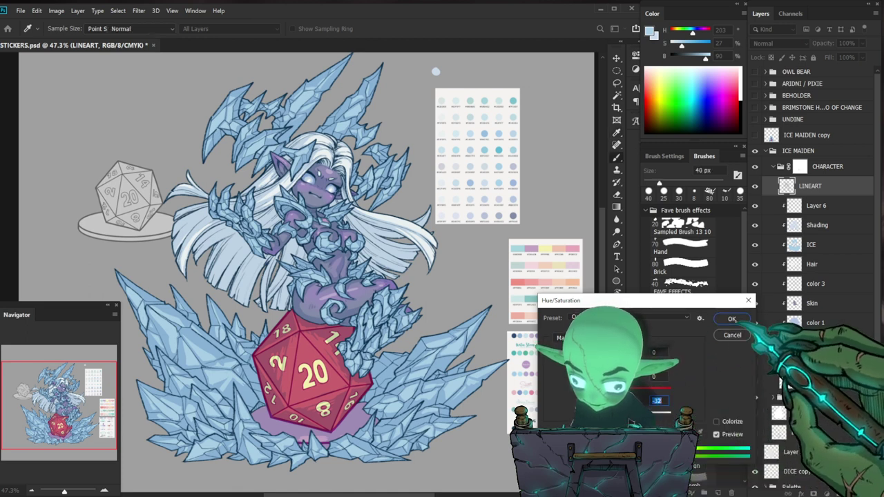
{"action": "left_click", "coordinate": [732, 319]}
{"action": "mouse_move", "coordinate": [432, 348]}
{"action": "left_mouse_down"}
{"action": "mouse_move", "coordinate": [413, 345]}
{"action": "mouse_move", "coordinate": [406, 321]}
{"action": "left_mouse_up"}
{"action": "left_click_drag", "start_coordinate": [399, 392], "coordinate": [422, 413]}
{"action": "left_click_drag", "start_coordinate": [456, 382], "coordinate": [436, 384]}
{"action": "key", "text": "b"}
Collapse the ICE MAIDEN group and show the ICE MAIDEN copy layer.
{"action": "left_click", "coordinate": [765, 150]}
{"action": "left_click", "coordinate": [801, 151]}
{"action": "left_click", "coordinate": [754, 135]}
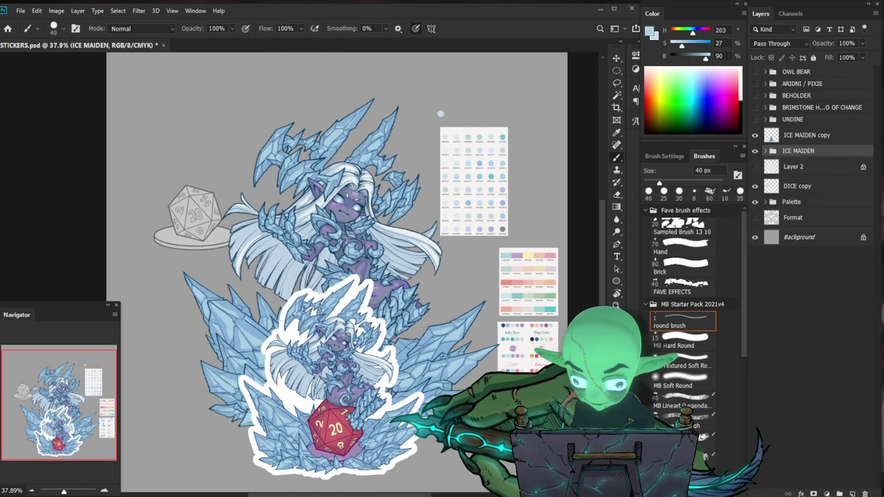
Recolour the LINEART layer in the ICE MAIDEN group with Hue/Saturation, setting Saturation to +72 and Lightness to -16.
{"action": "key", "text": "z"}
{"action": "mouse_move", "coordinate": [387, 423]}
{"action": "left_mouse_down"}
{"action": "mouse_move", "coordinate": [440, 403]}
{"action": "mouse_move", "coordinate": [354, 409]}
{"action": "left_mouse_up"}
{"action": "left_click", "coordinate": [796, 165]}
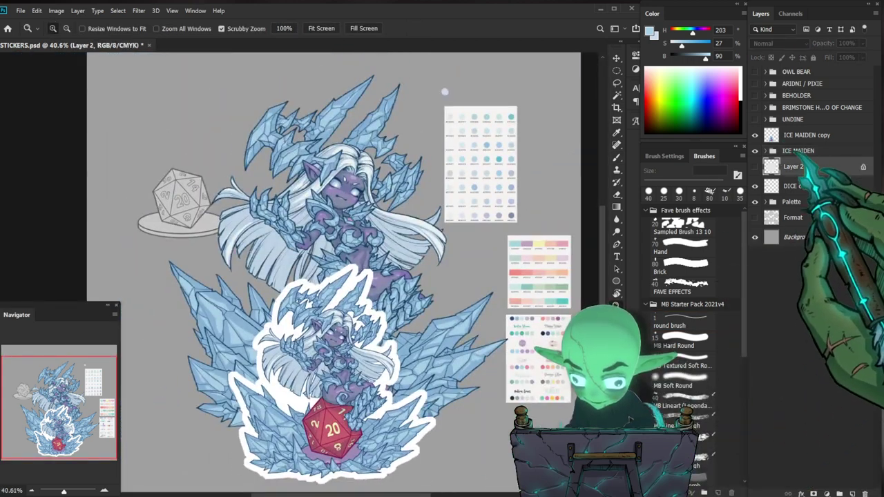
{"action": "left_click", "coordinate": [765, 151]}
{"action": "left_click", "coordinate": [794, 187]}
{"action": "left_click_drag", "start_coordinate": [365, 245], "coordinate": [401, 243]}
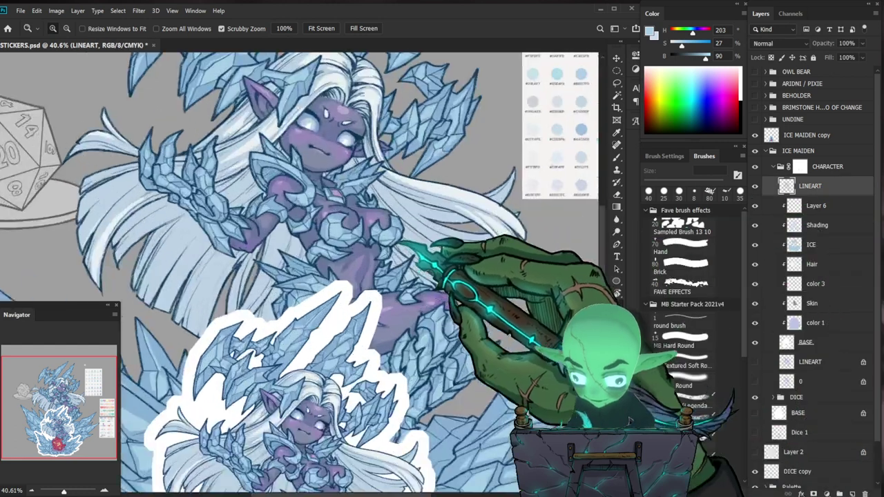
{"action": "key", "text": "i"}
{"action": "key", "text": "ctrl+u"}
{"action": "left_click_drag", "start_coordinate": [636, 392], "coordinate": [657, 391]}
{"action": "left_click_drag", "start_coordinate": [622, 416], "coordinate": [615, 415]}
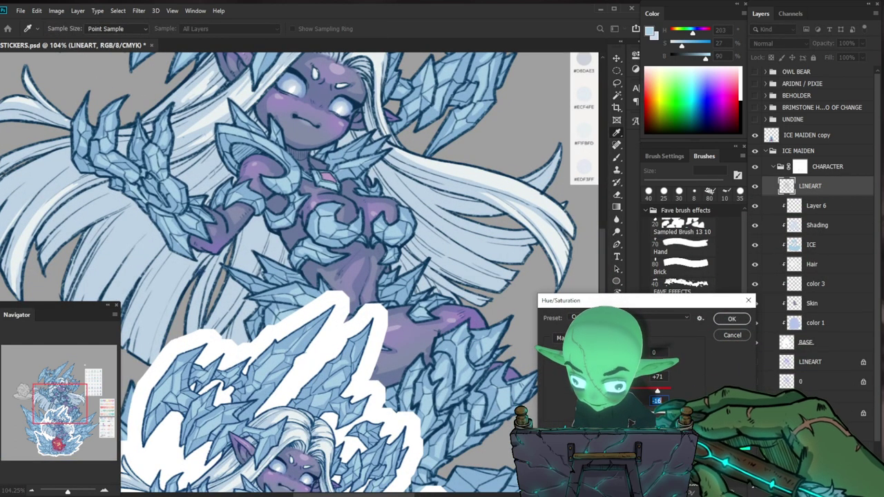
{"action": "left_click_drag", "start_coordinate": [657, 392], "coordinate": [658, 392]}
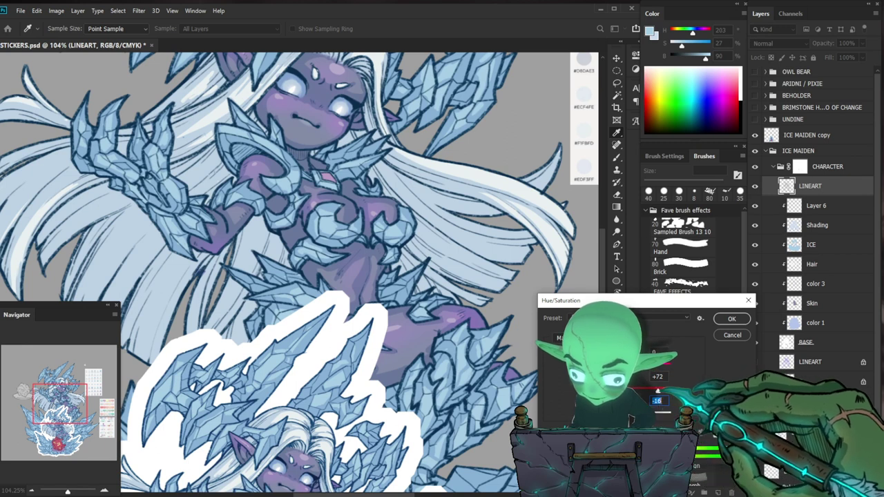
{"action": "left_click_drag", "start_coordinate": [622, 367], "coordinate": [623, 367]}
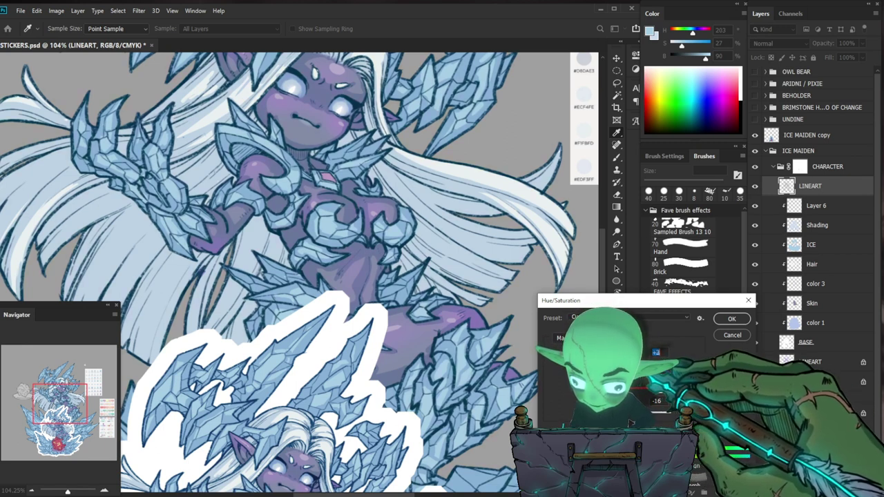
{"action": "left_click", "coordinate": [733, 321]}
{"action": "left_click_drag", "start_coordinate": [442, 341], "coordinate": [427, 347]}
{"action": "left_click_drag", "start_coordinate": [483, 356], "coordinate": [454, 270]}
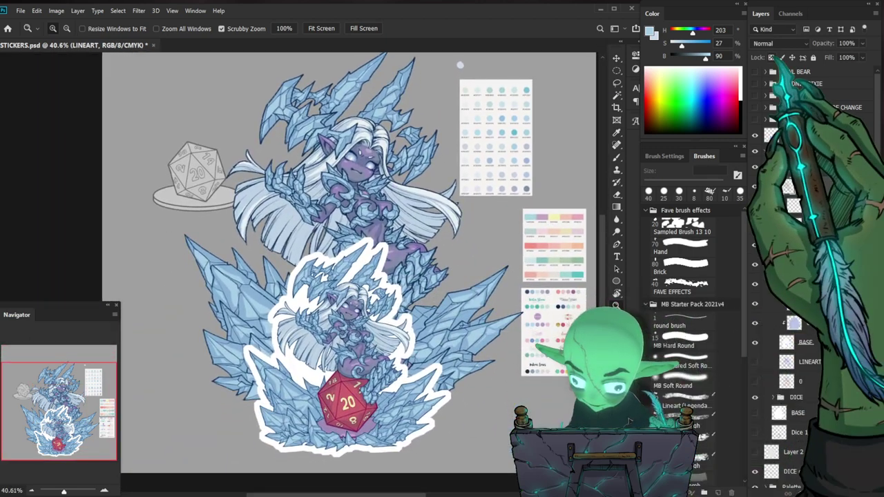
Hide the ICE MAIDEN copy layer and save the document.
{"action": "scroll", "coordinate": [297, 272], "scroll_direction": "down", "scroll_amount": 2}
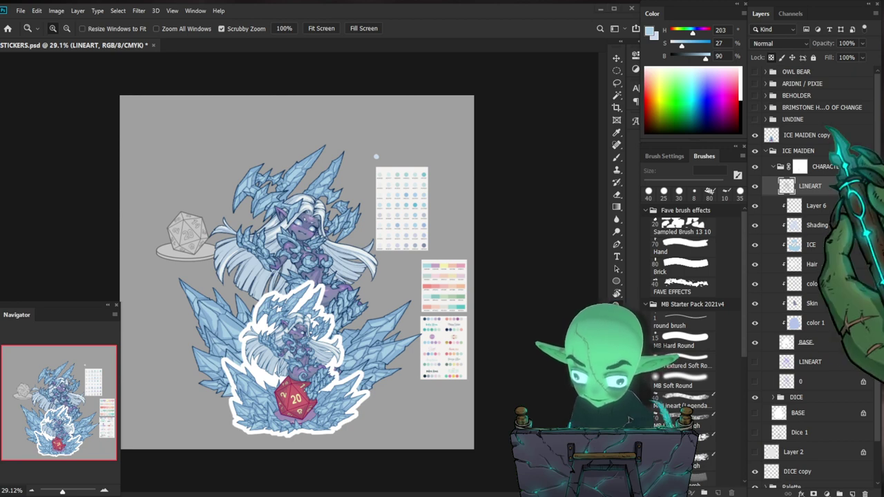
{"action": "left_click", "coordinate": [754, 134]}
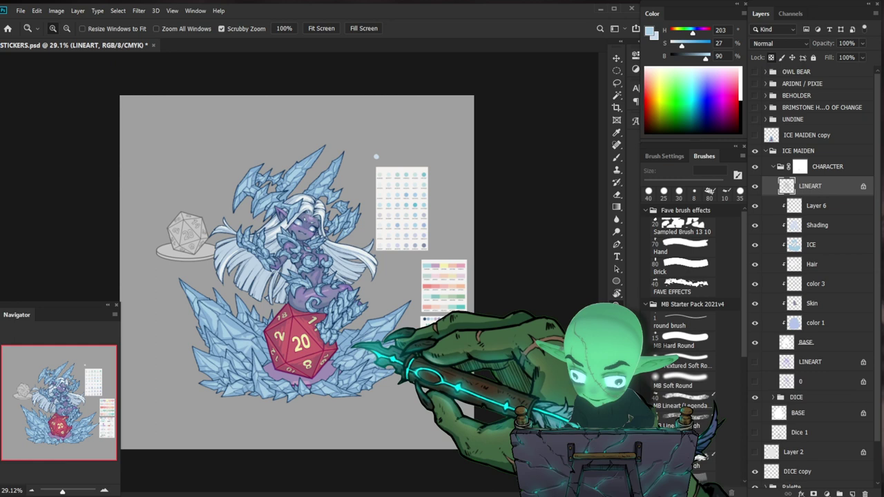
{"action": "scroll", "coordinate": [356, 290], "scroll_direction": "up", "scroll_amount": 2}
{"action": "key", "text": "ctrl+s"}
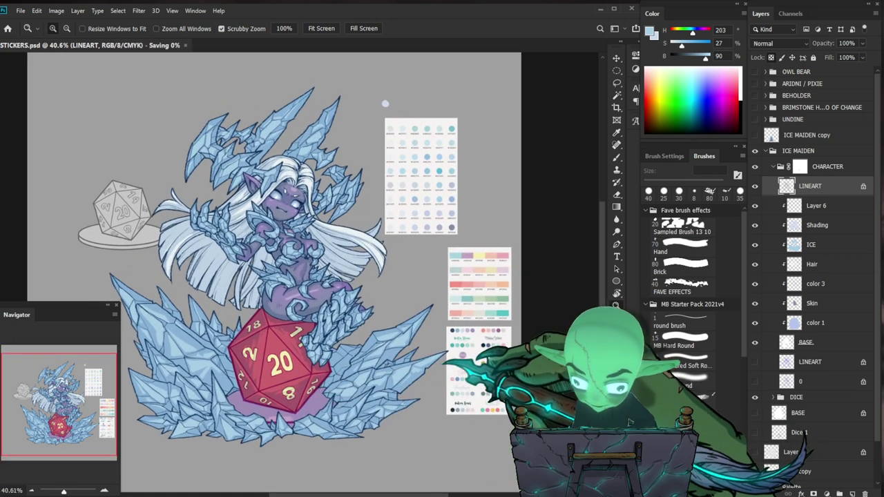
{"action": "scroll", "coordinate": [392, 134], "scroll_direction": "down", "scroll_amount": 3}
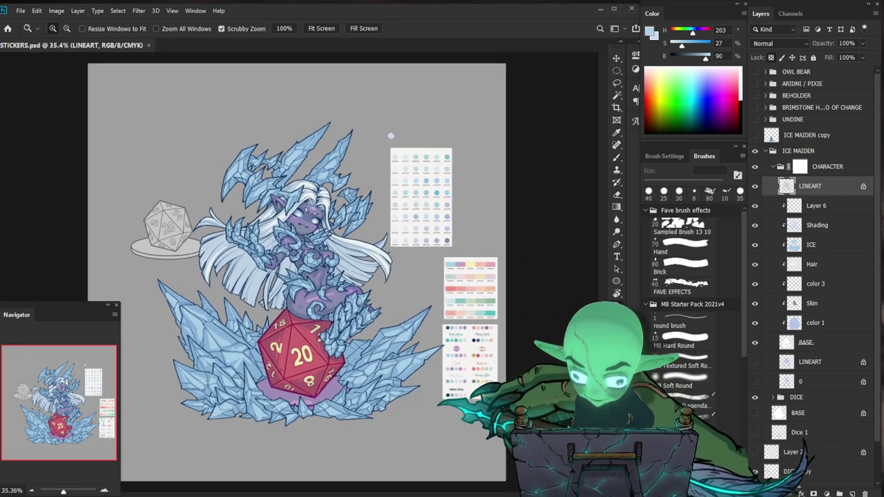
Collapse the ICE MAIDEN group and delete the outdated ICE MAIDEN copy layer with the white-bordered small version.
{"action": "left_click", "coordinate": [765, 150]}
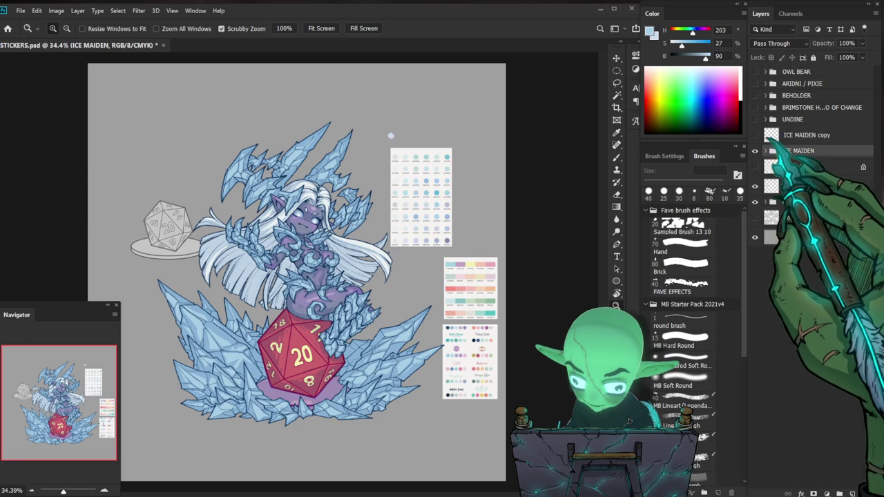
{"action": "left_click", "coordinate": [755, 136]}
{"action": "left_click", "coordinate": [755, 135]}
{"action": "left_click", "coordinate": [755, 136]}
{"action": "left_click_drag", "start_coordinate": [286, 408], "coordinate": [335, 395]}
{"action": "scroll", "coordinate": [282, 404], "scroll_direction": "down", "scroll_amount": 5}
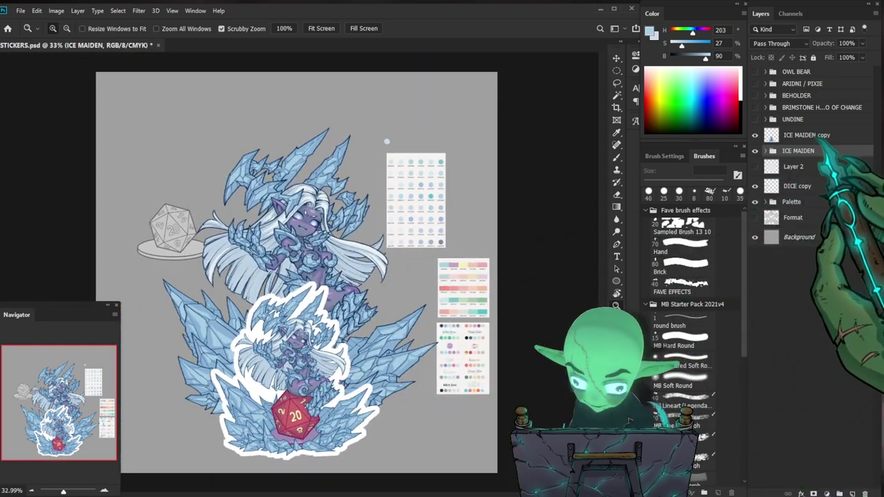
{"action": "left_click", "coordinate": [814, 135]}
{"action": "key", "text": "Delete"}
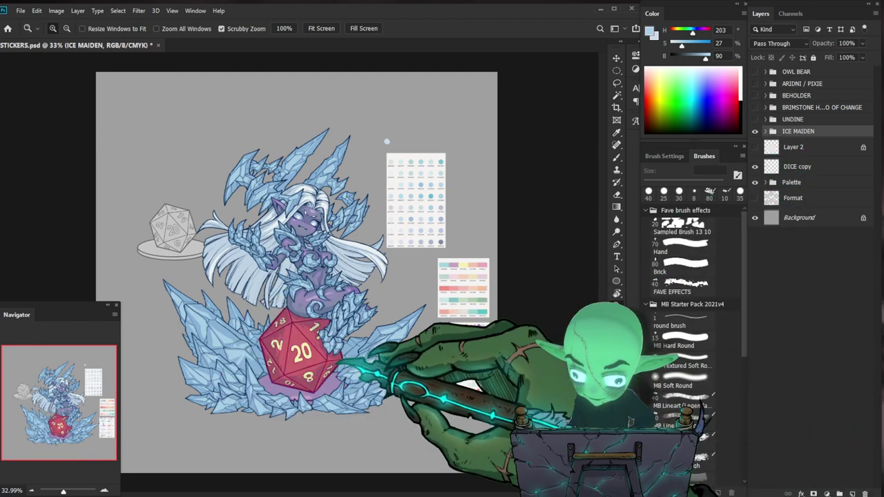
{"action": "left_click_drag", "start_coordinate": [338, 360], "coordinate": [335, 368]}
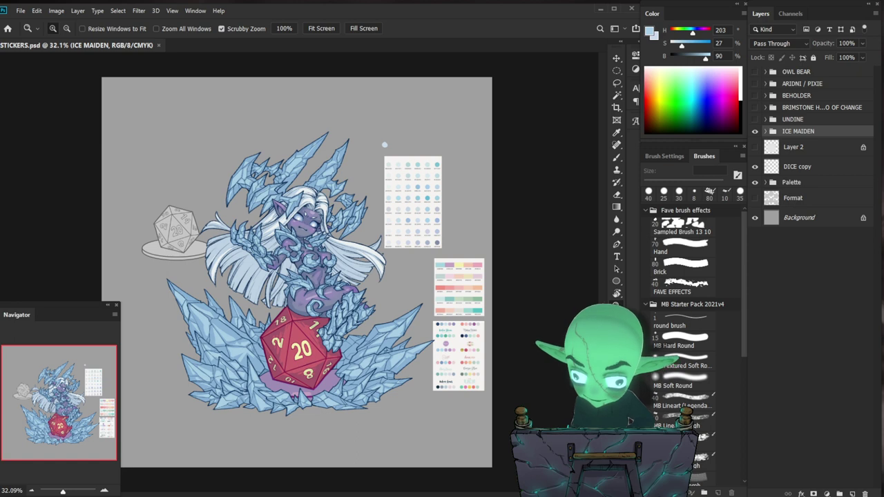
Select Layer 2 below the ICE MAIDEN group.
{"action": "left_click", "coordinate": [799, 148]}
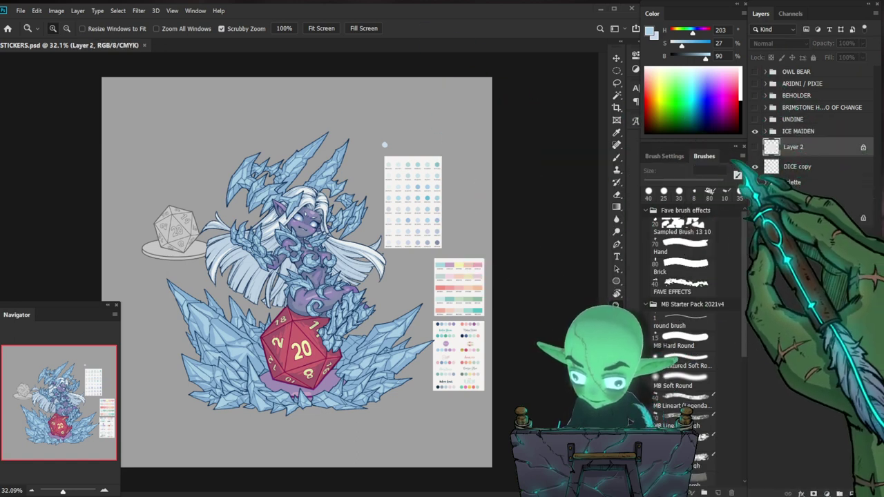